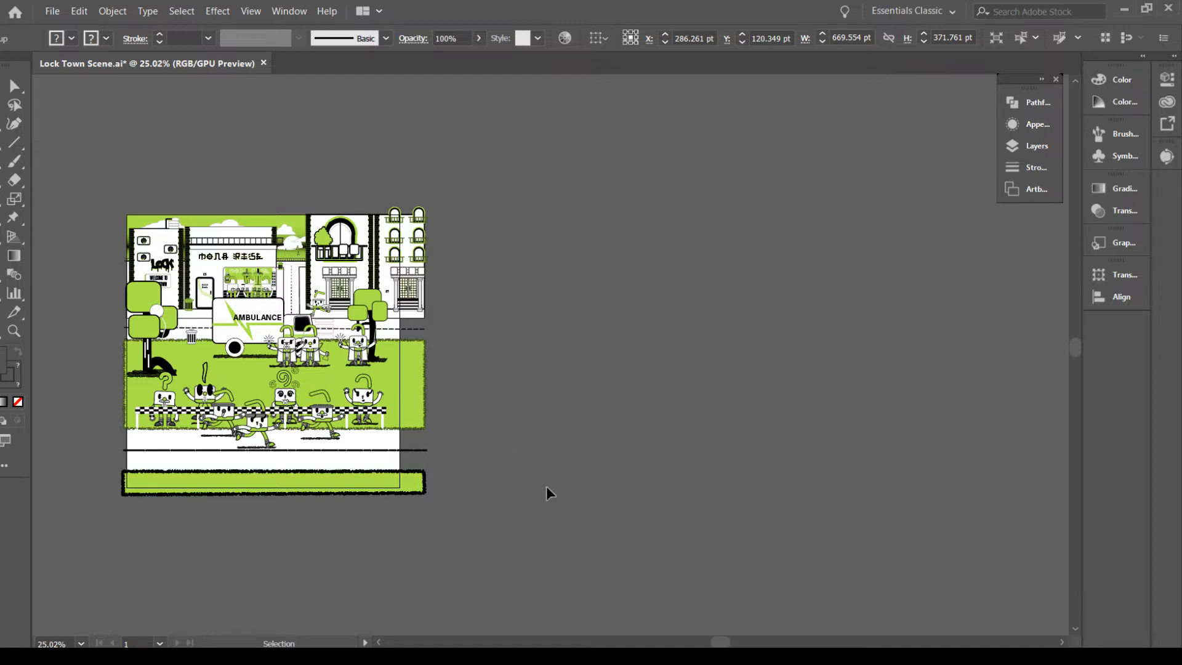
key(ctrl+z)
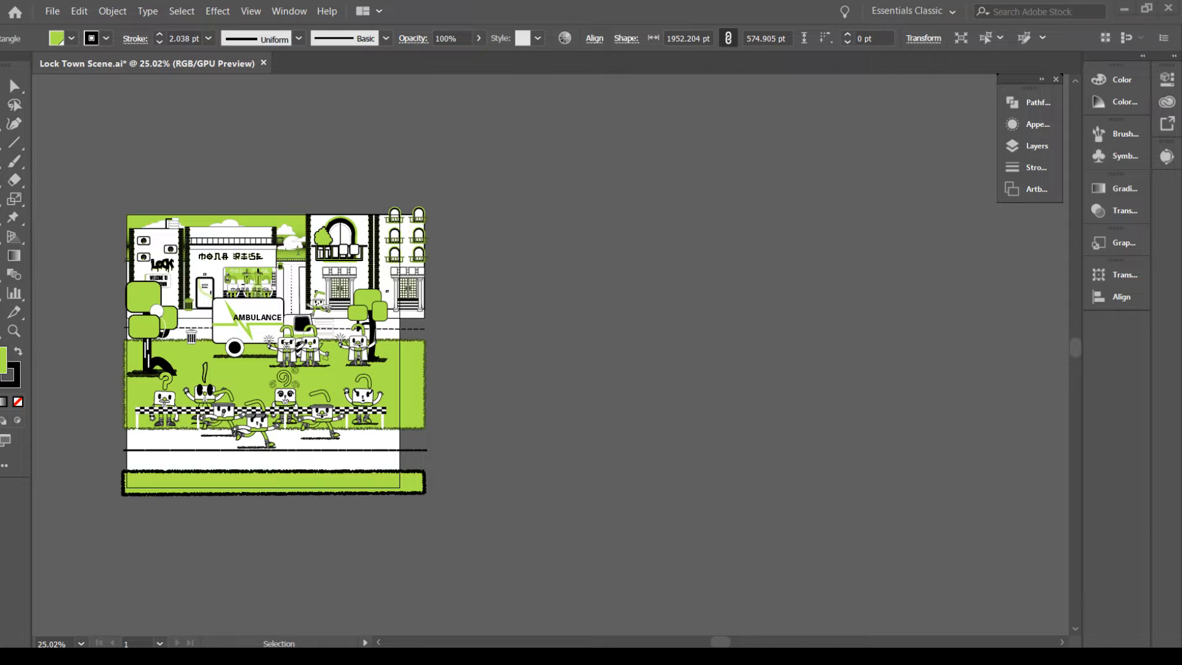
key(ctrl+z)
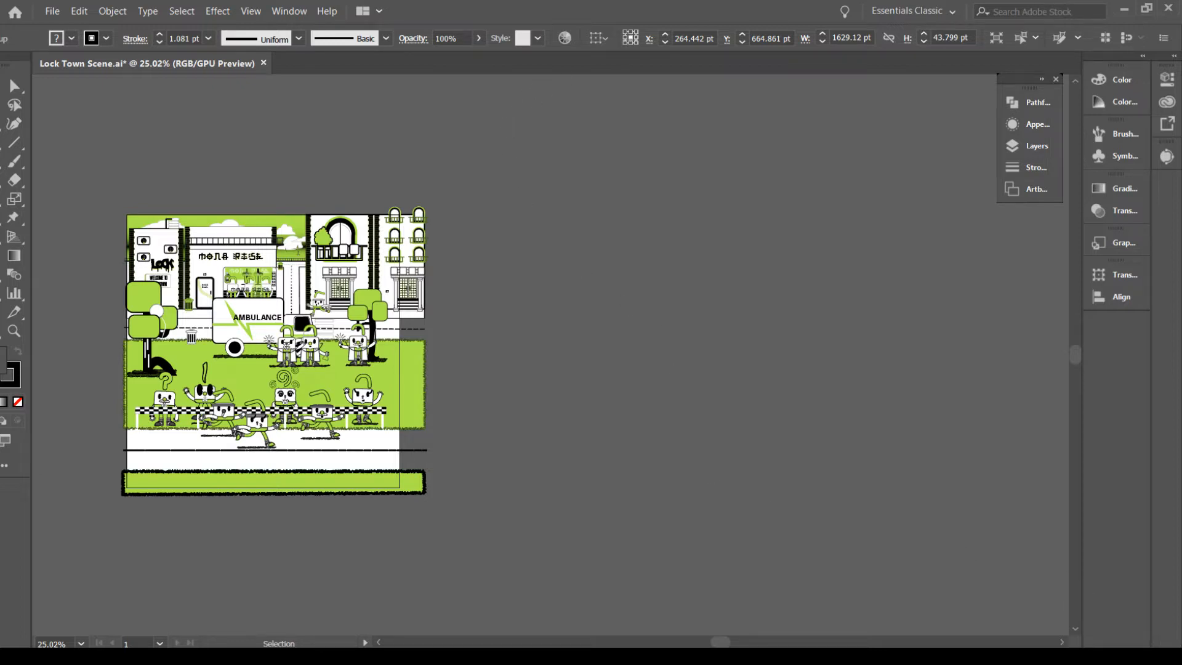
key(w)
key(v)
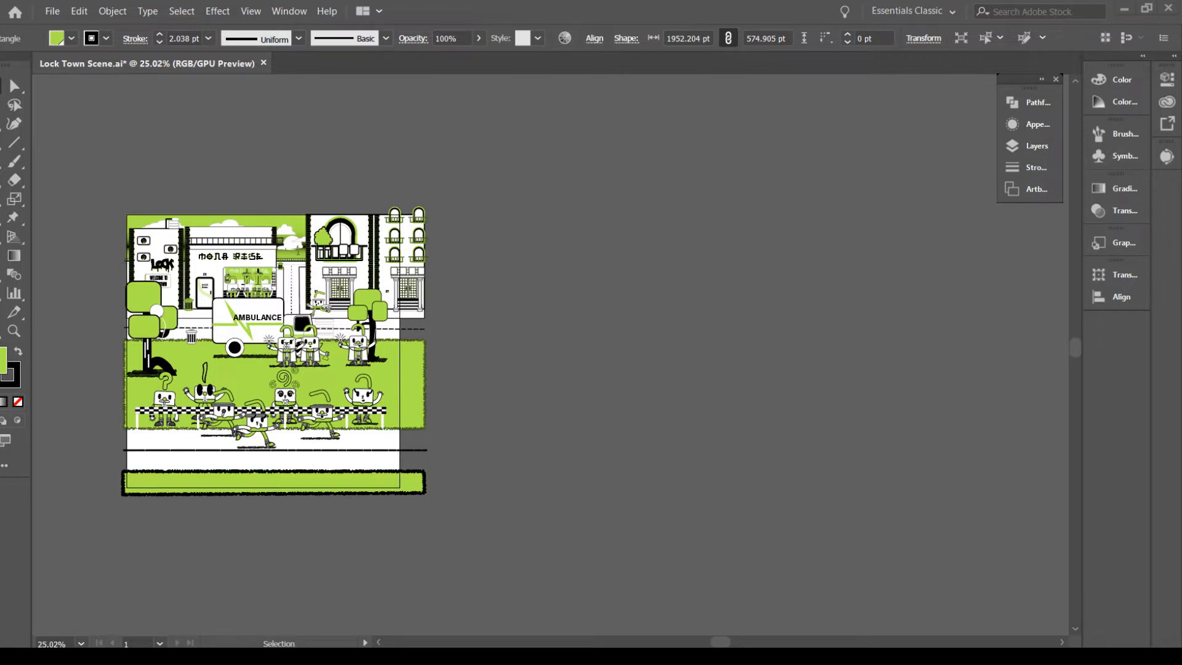
key(alt+Tab)
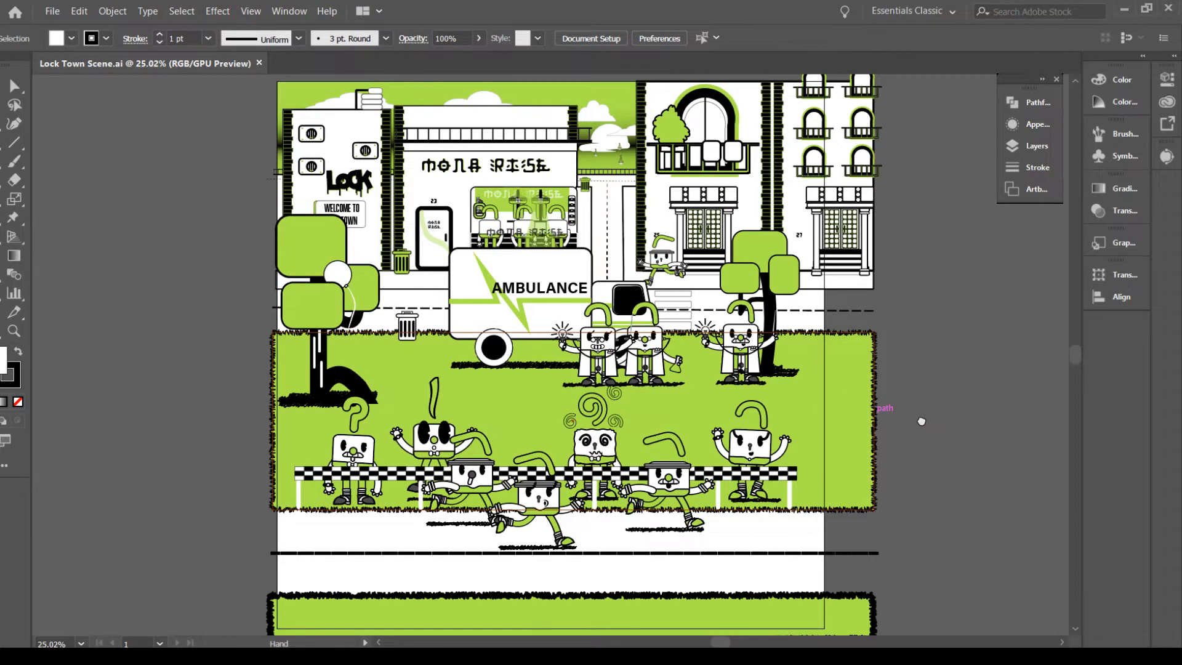
Try moving the AMBULANCE lettering off the side of the van, and undo the move
drag(921, 421, 705, 410)
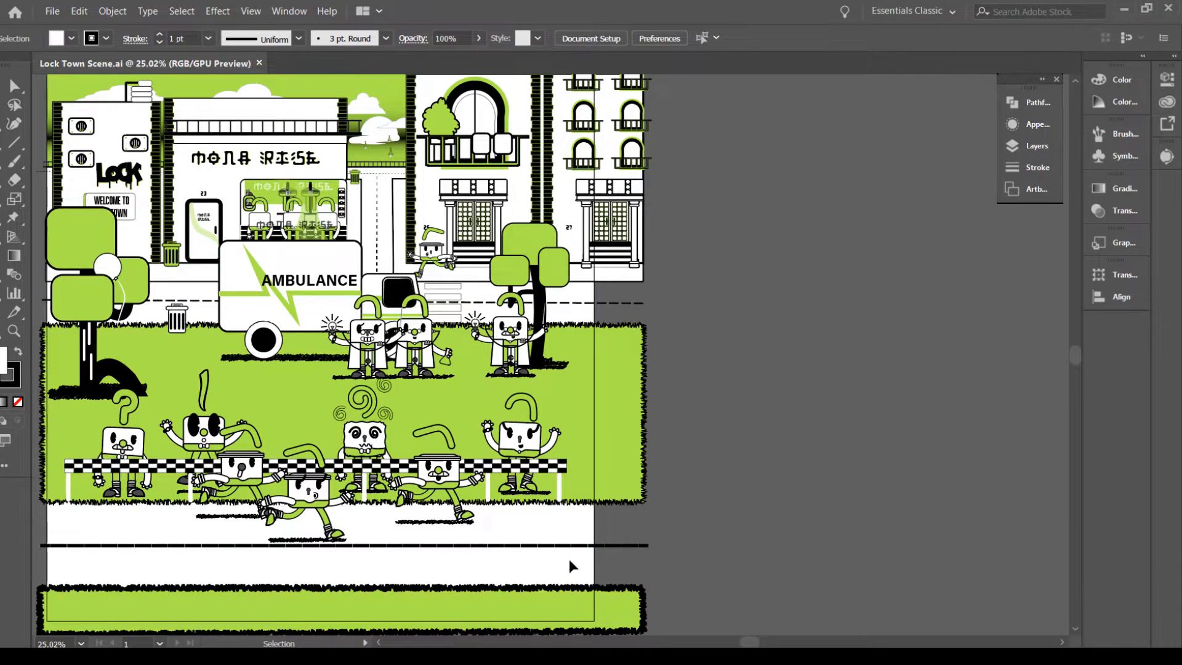
key(space)
drag(474, 564, 527, 567)
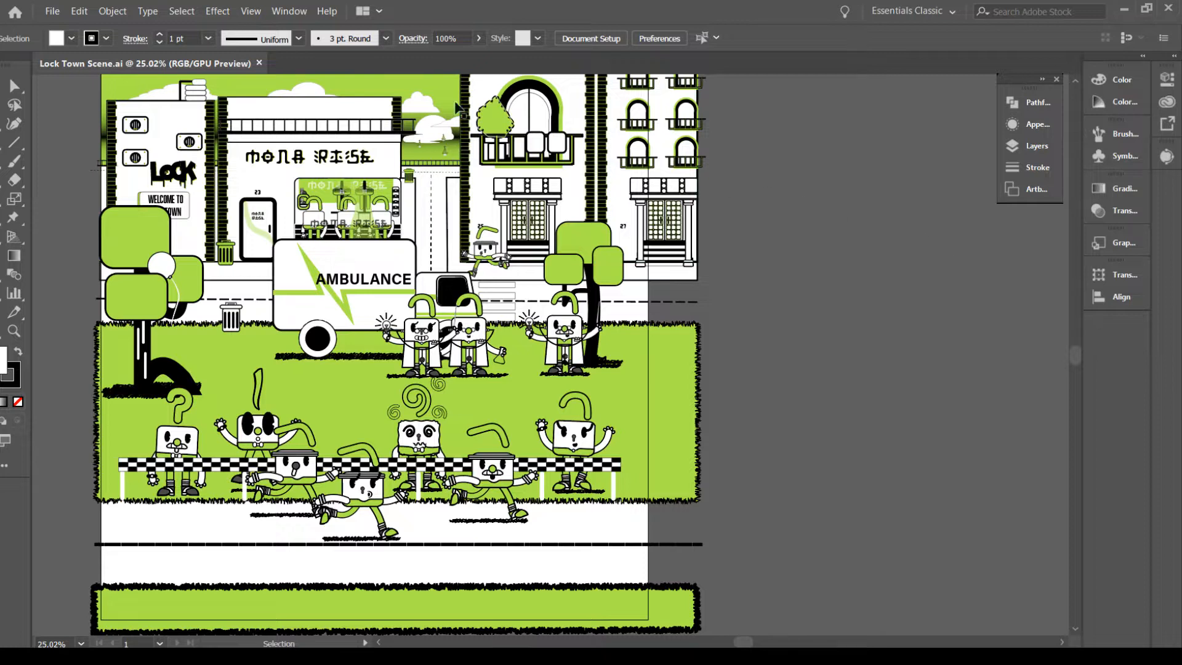
drag(346, 278, 738, 416)
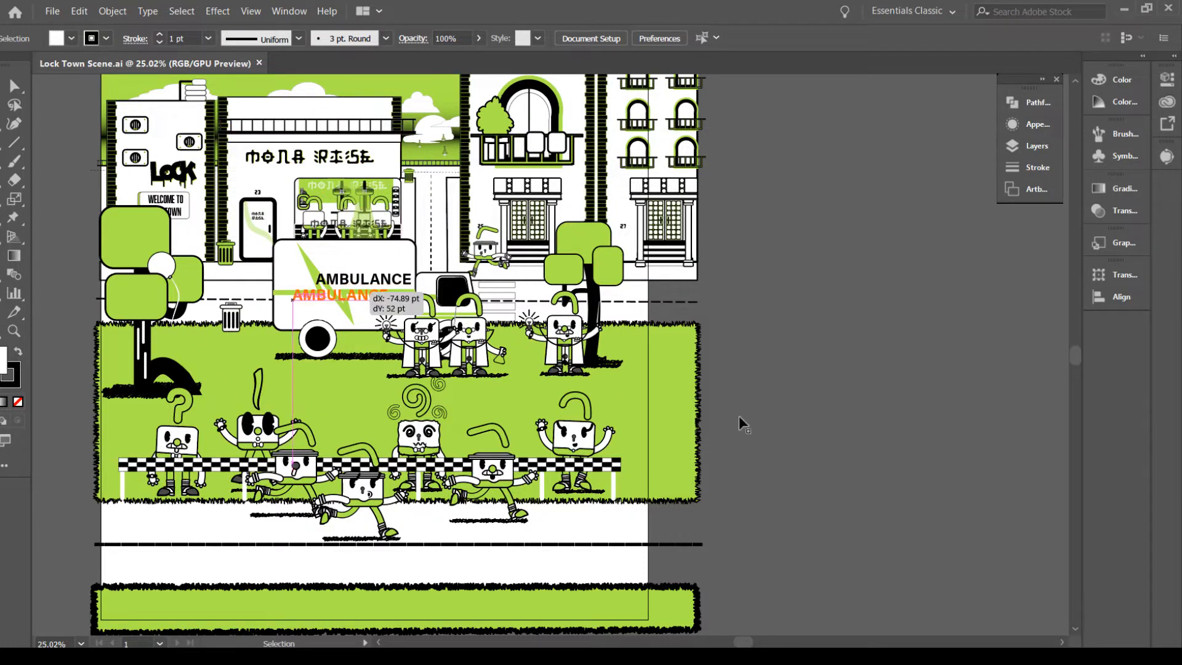
click(758, 362)
key(ctrl+z)
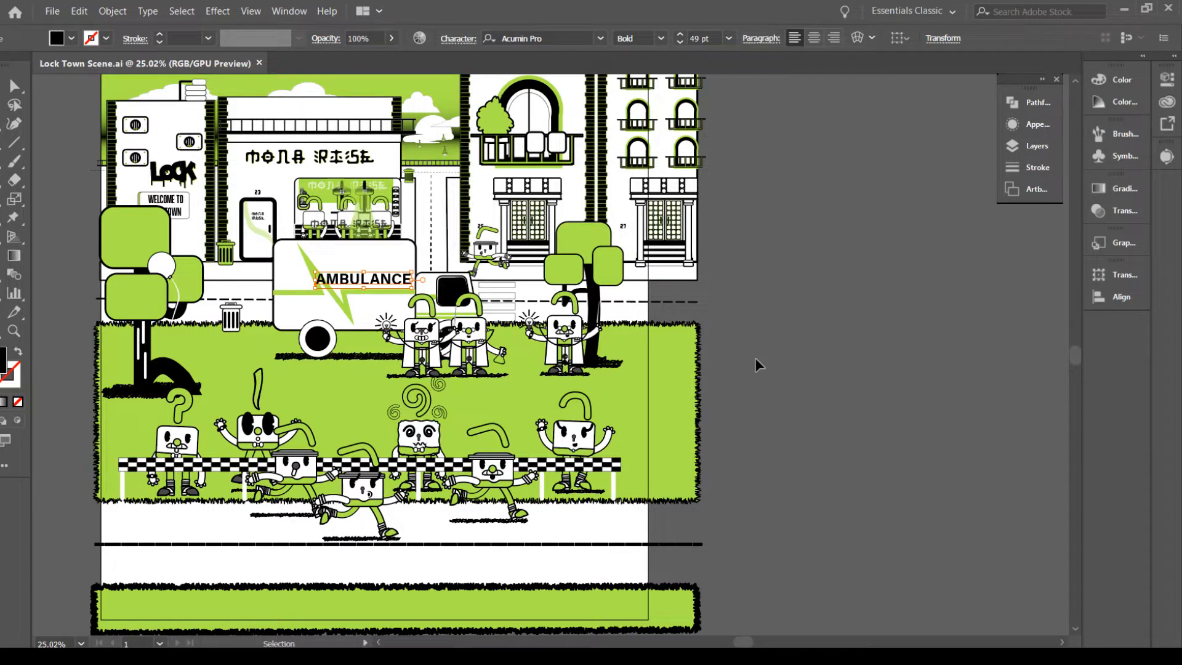
click(756, 359)
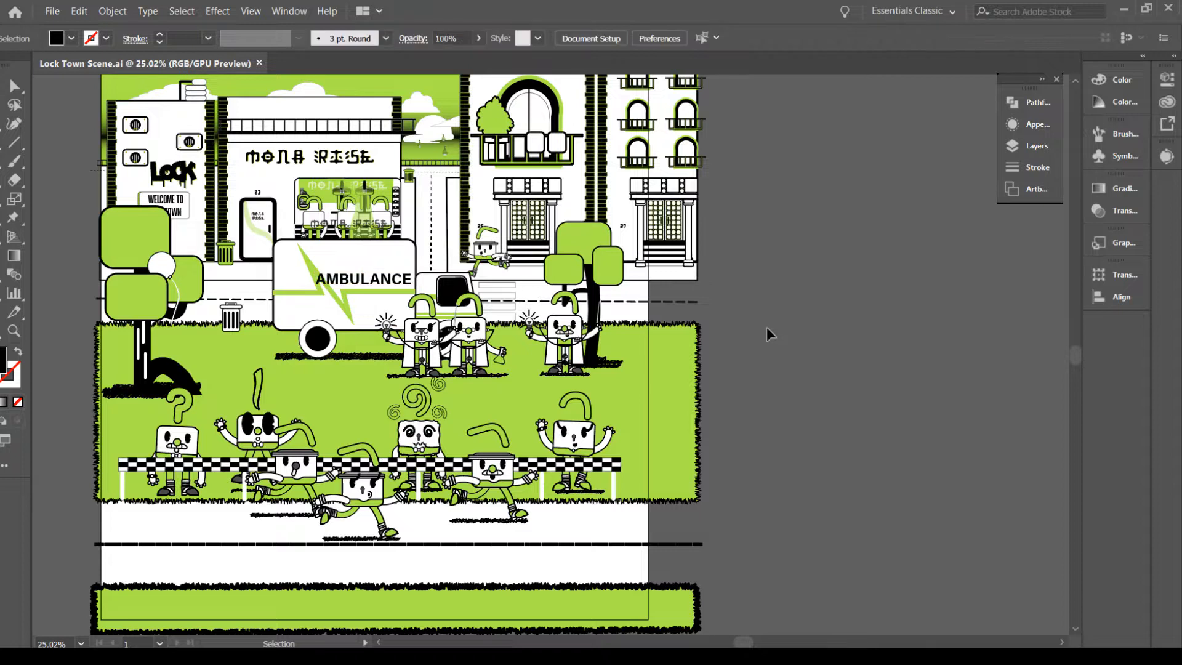
Examine the running characters by the checkered table and check how the moustached runner is grouped
click(508, 625)
key(ctrl+plus)
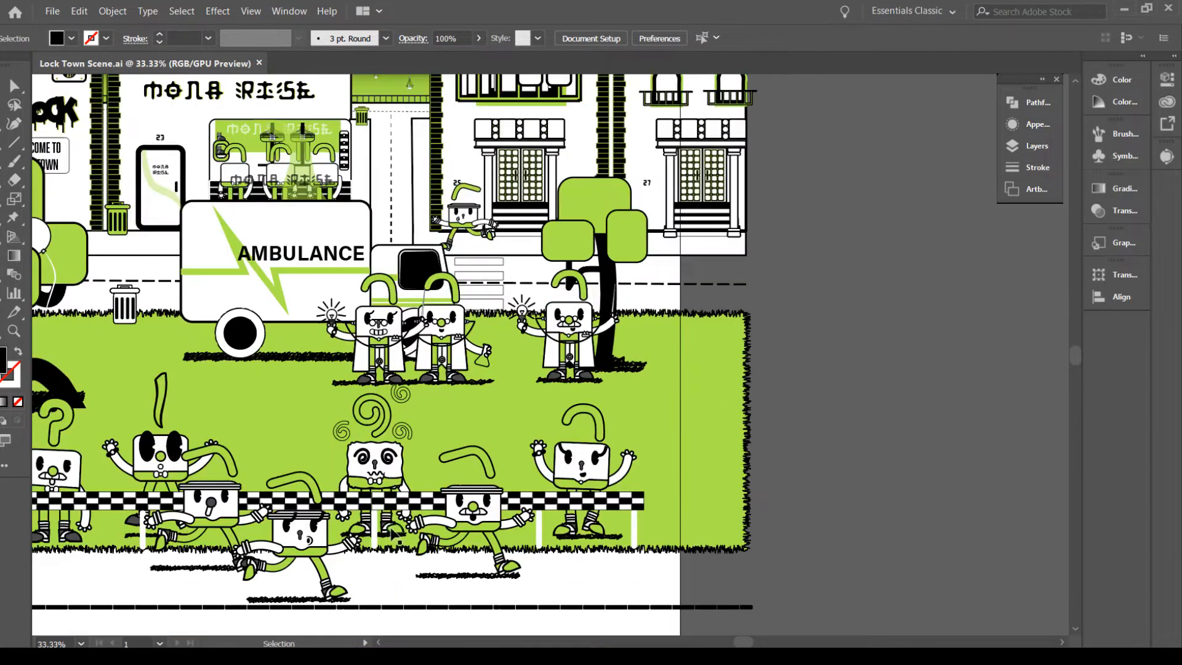
drag(518, 455, 585, 337)
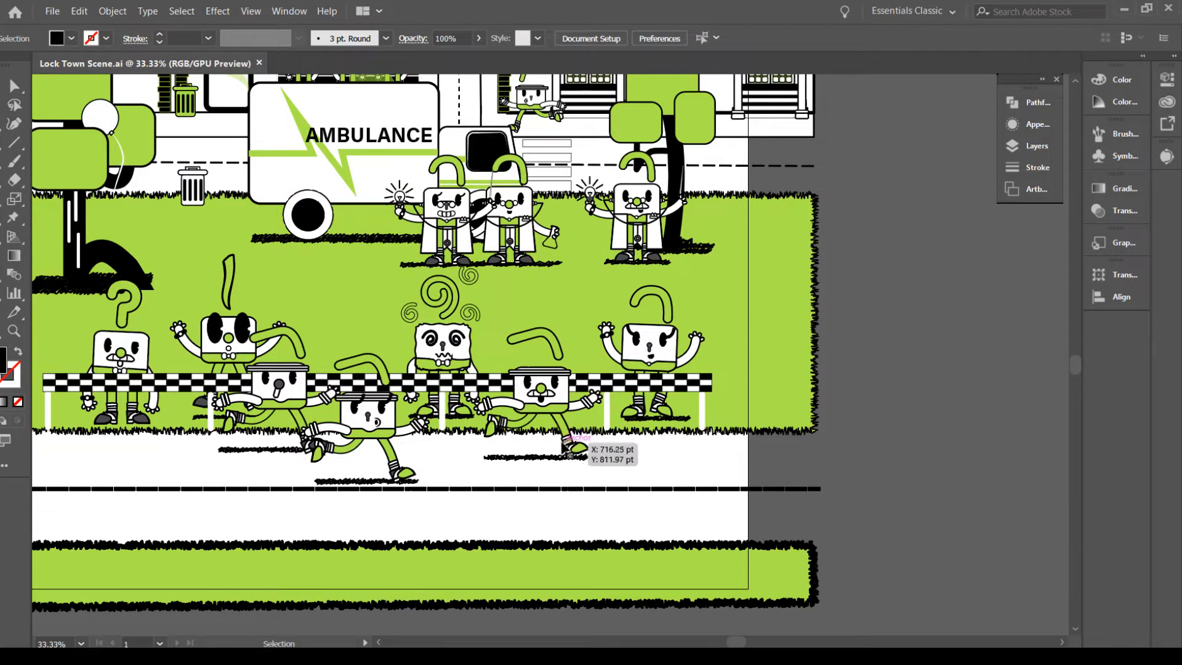
key(ctrl+equal)
key(ctrl+equal)
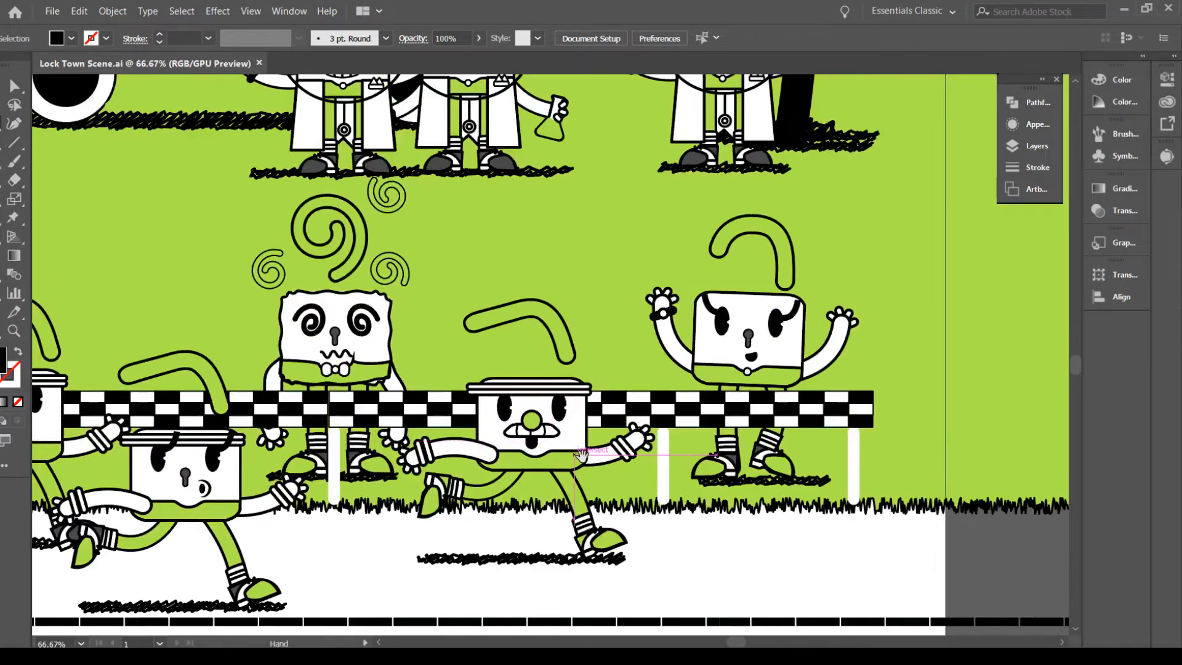
scroll(553, 442, down, 4)
scroll(529, 400, right, 2)
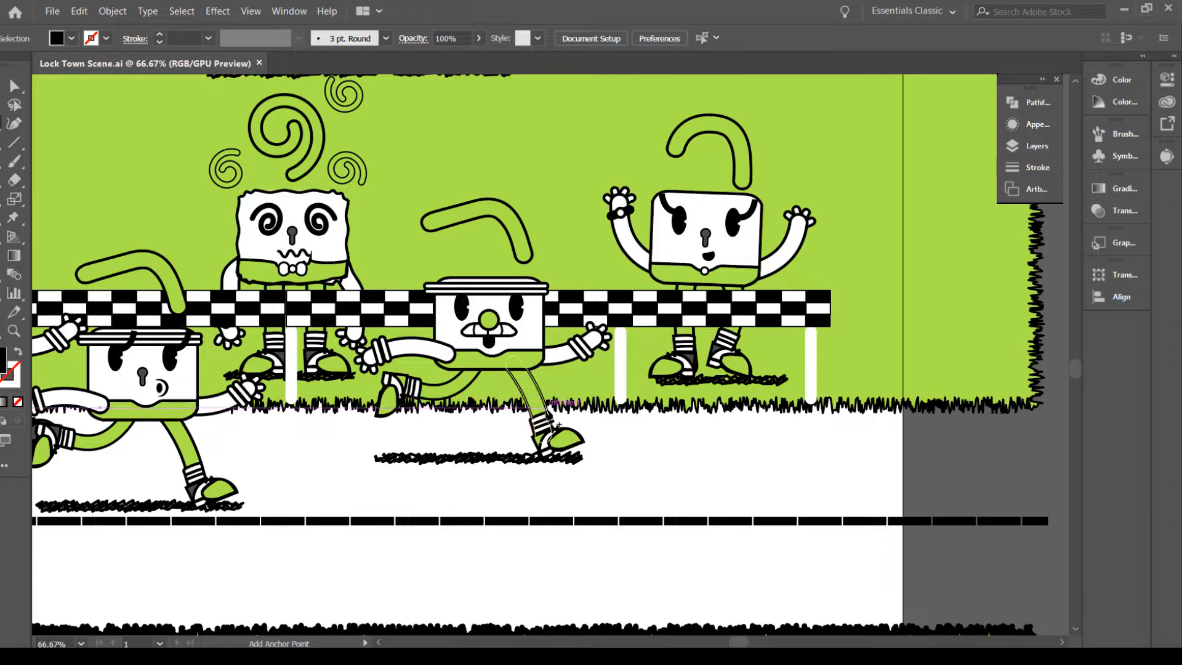
key(v)
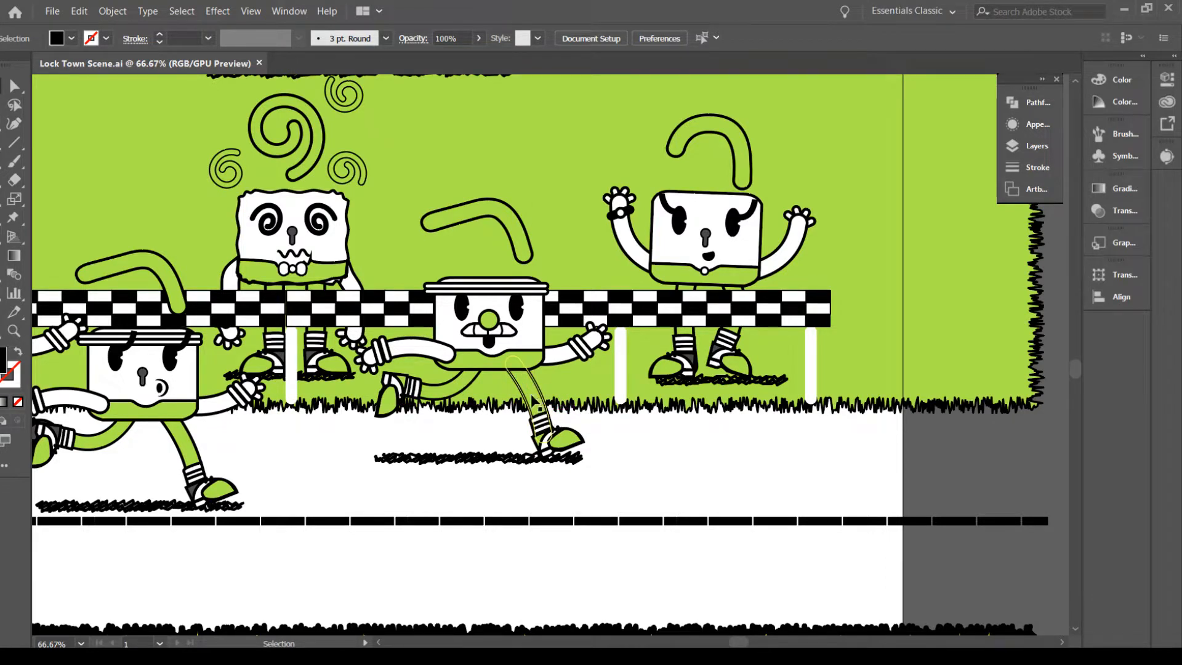
click(540, 399)
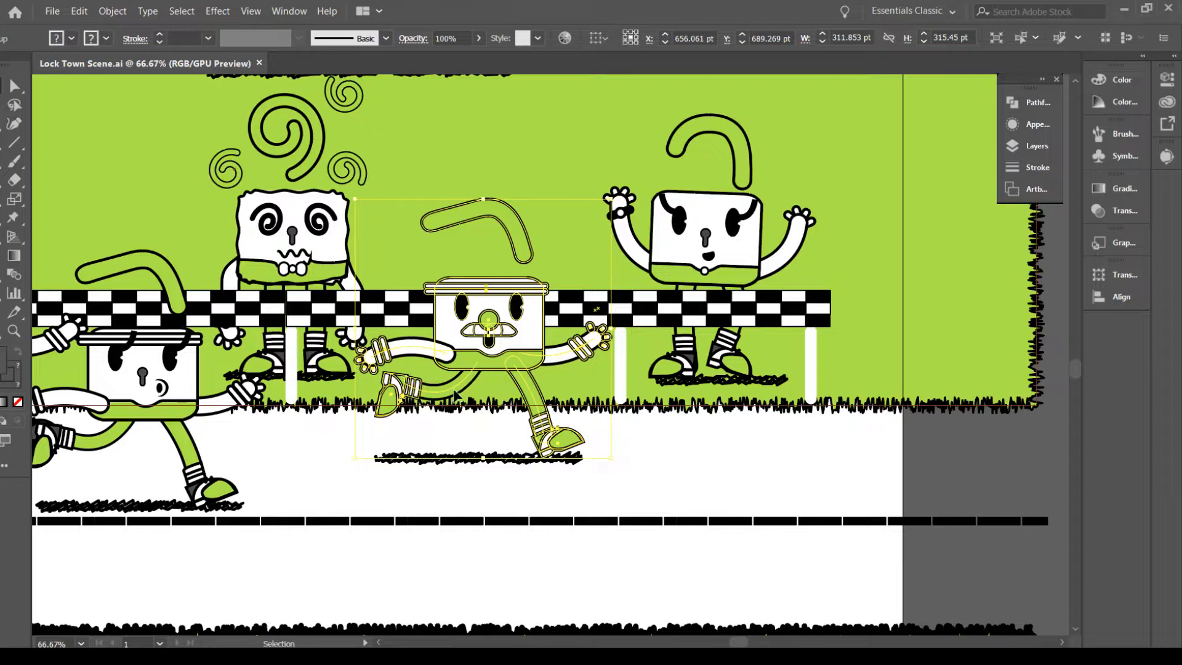
click(625, 444)
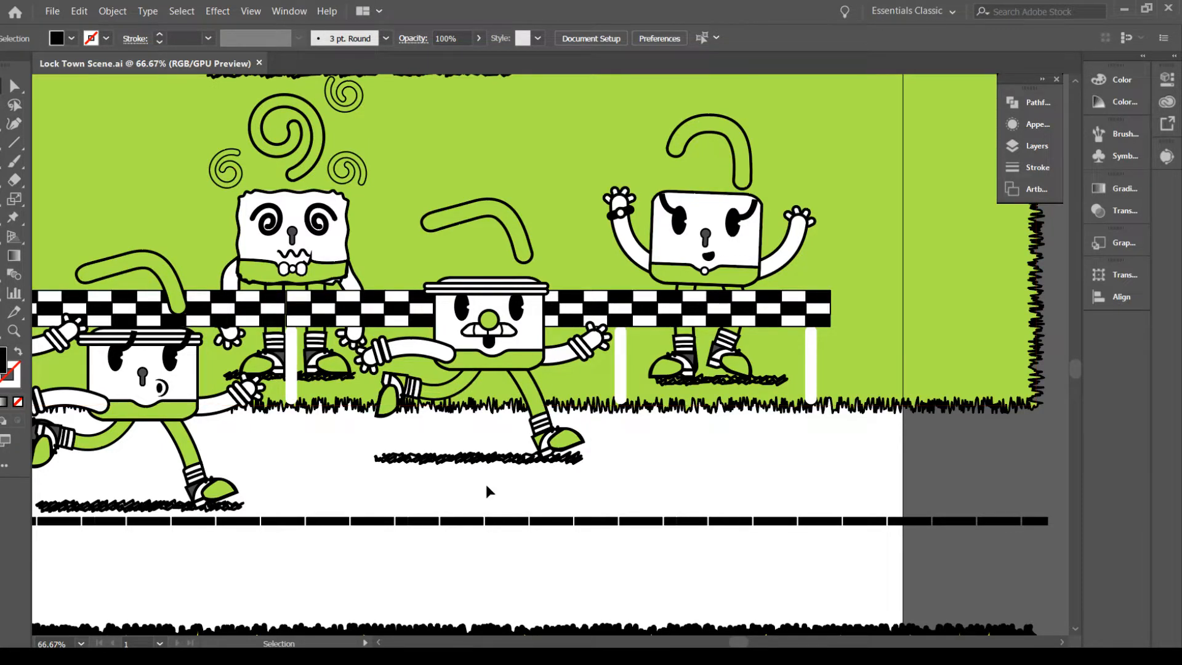
key(ctrl+0)
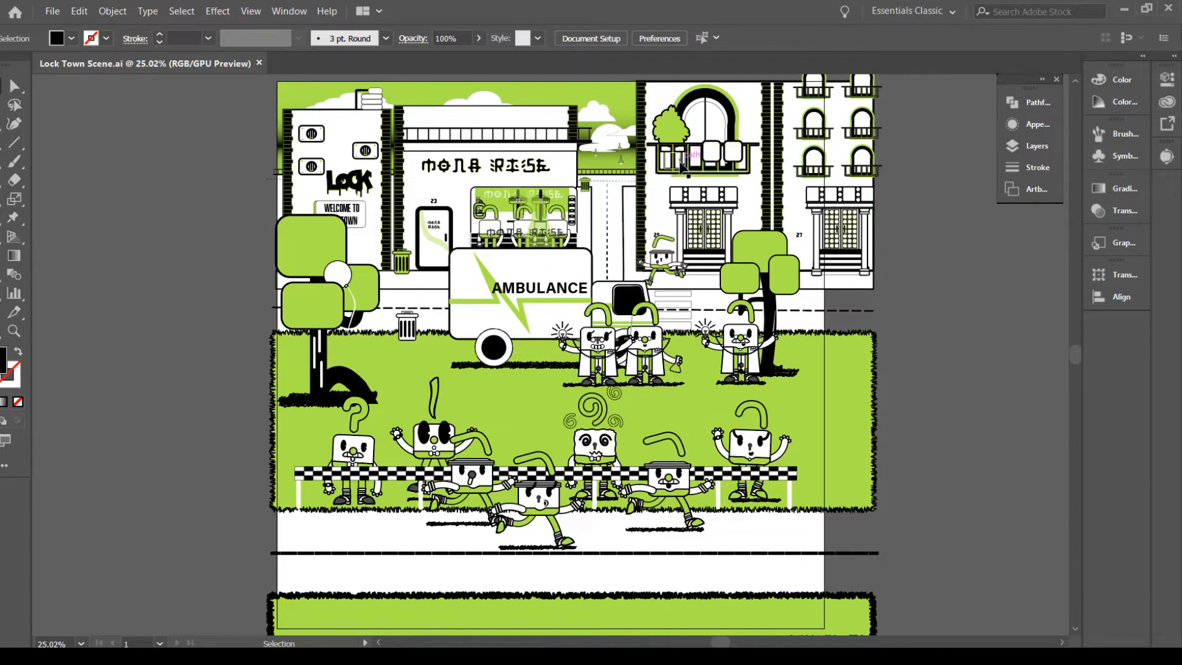
Examine the street scene up close, from the ambulance and lab-coat characters to buildings 25 and 27
click(1029, 146)
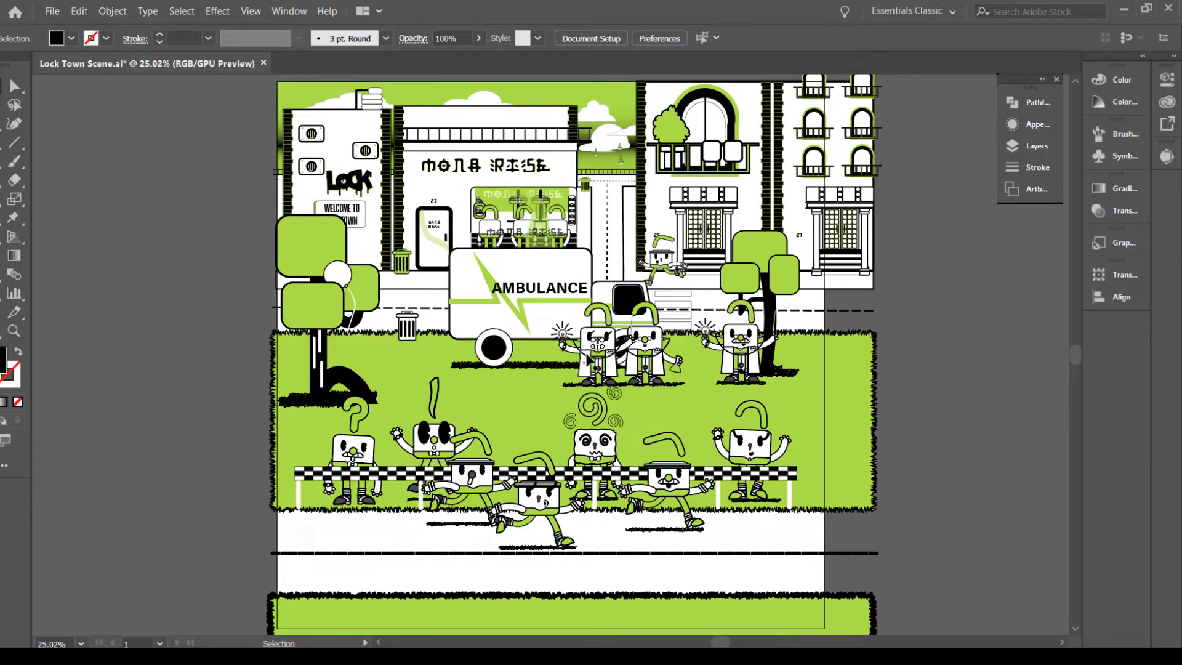
key(a)
key(ctrl+equal)
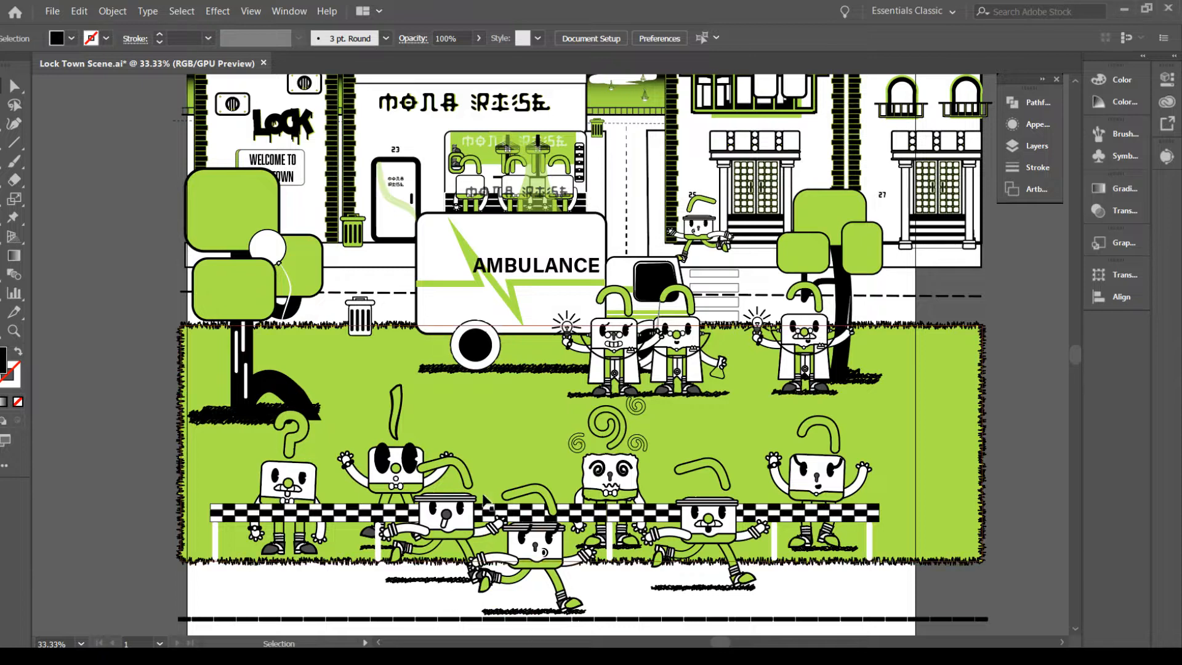
key(ctrl+equal)
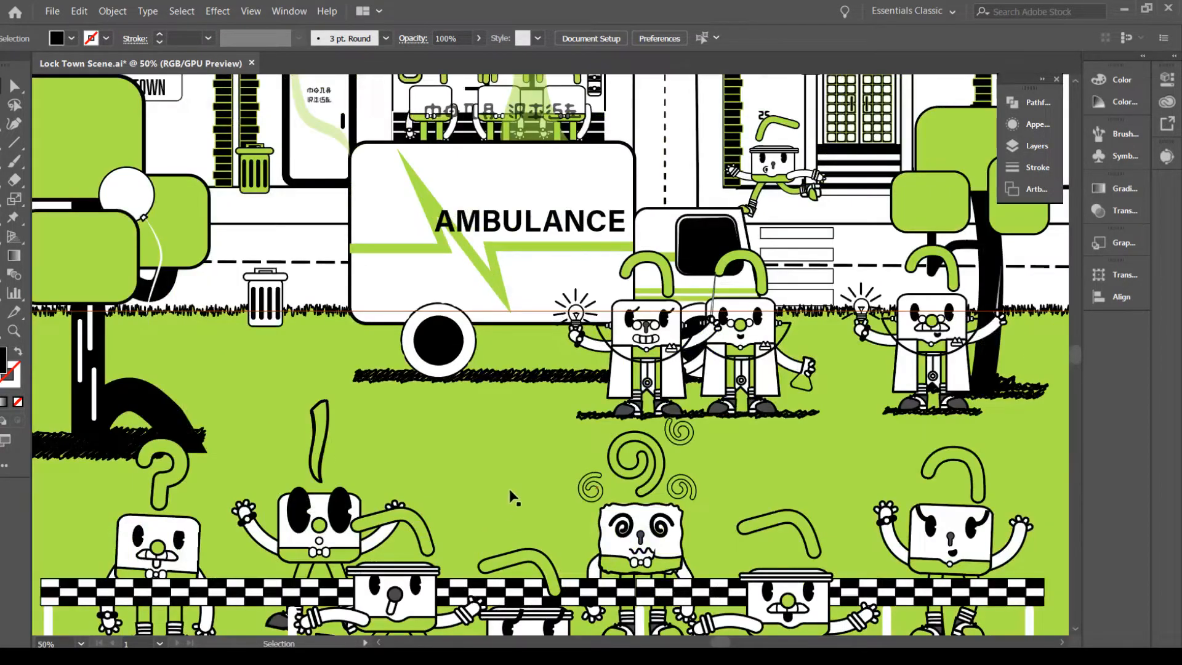
key(space)
drag(572, 445, 450, 496)
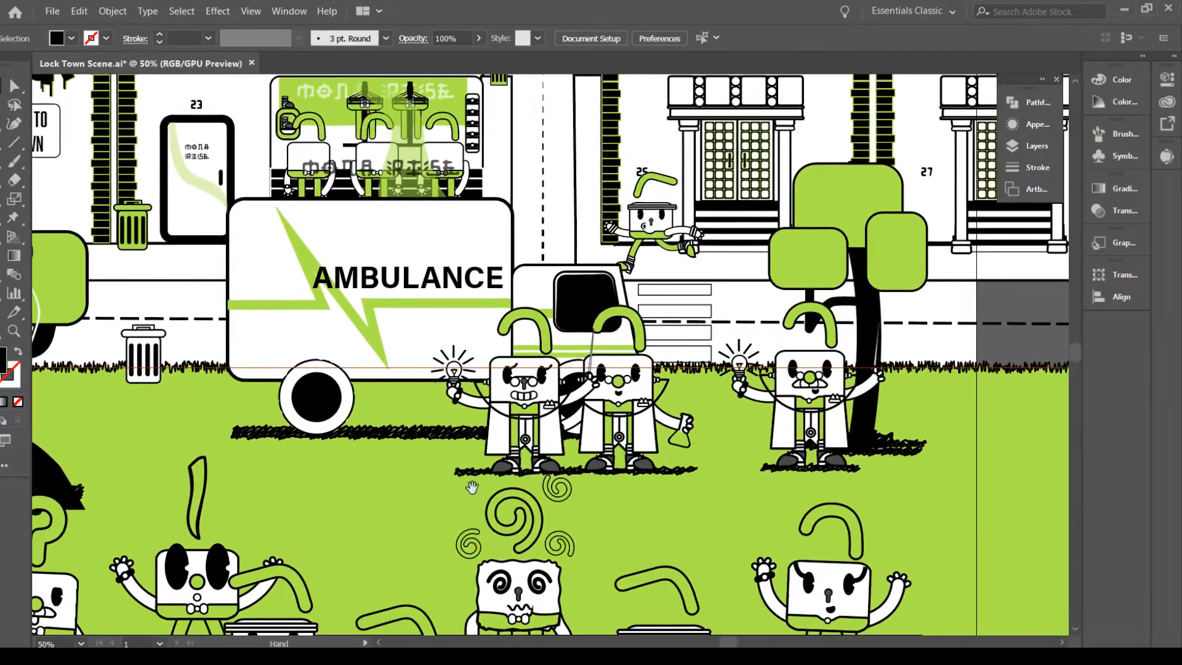
drag(439, 456, 453, 394)
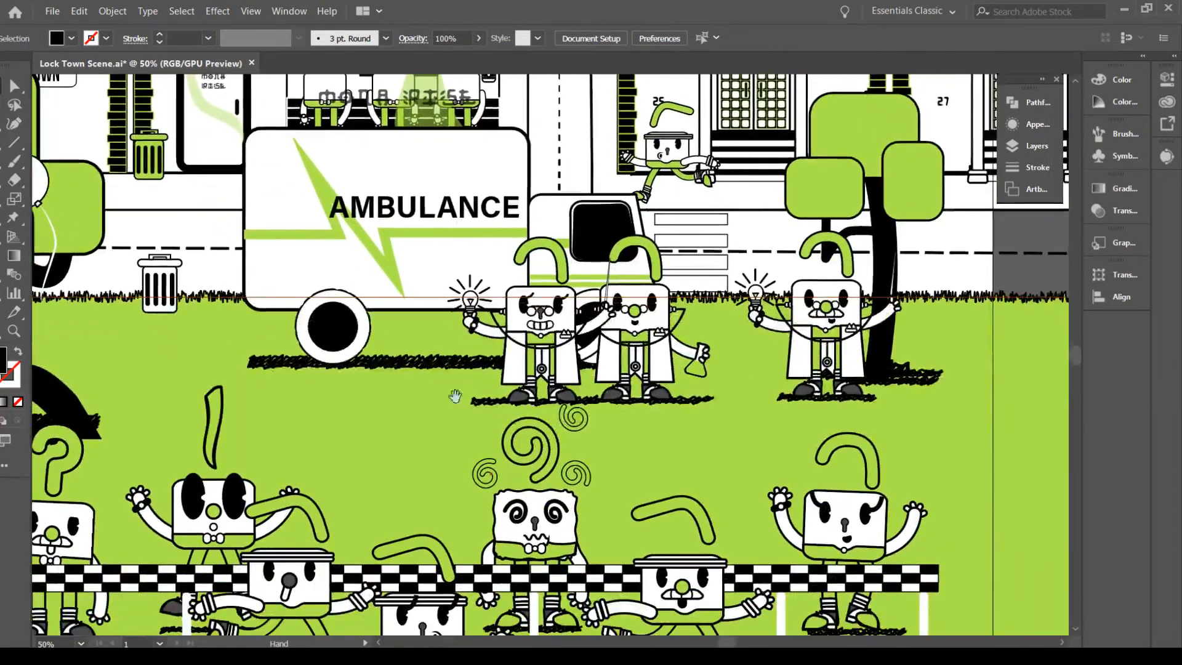
drag(642, 473, 522, 488)
drag(514, 411, 586, 534)
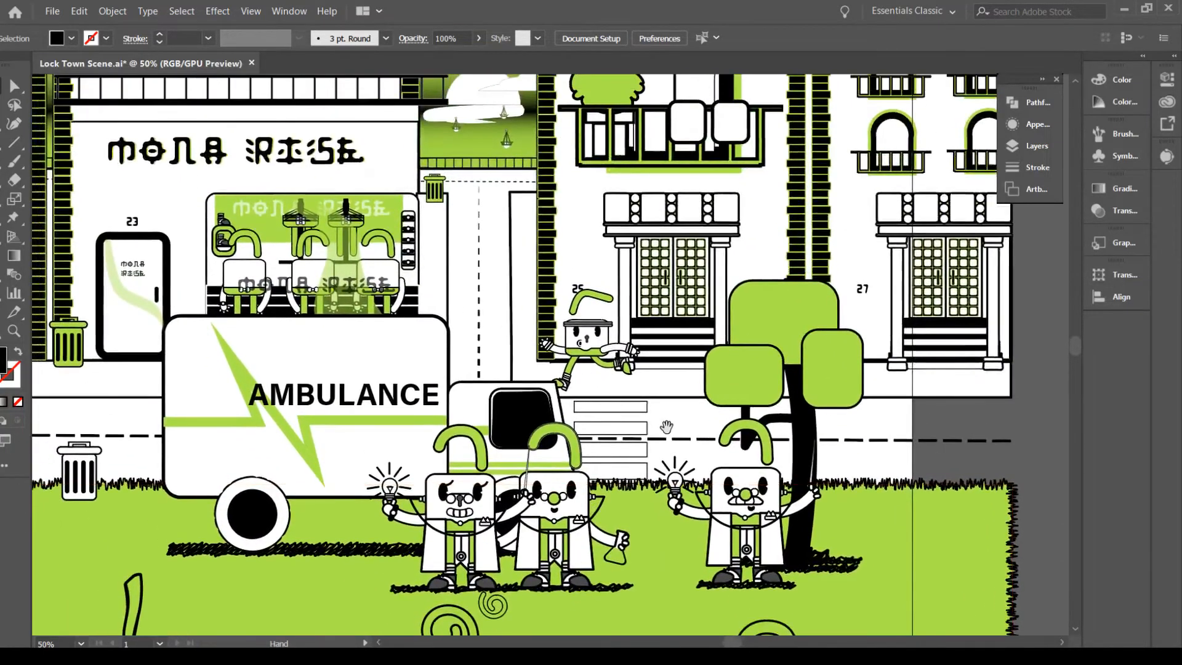
drag(667, 427, 493, 517)
drag(578, 356, 558, 427)
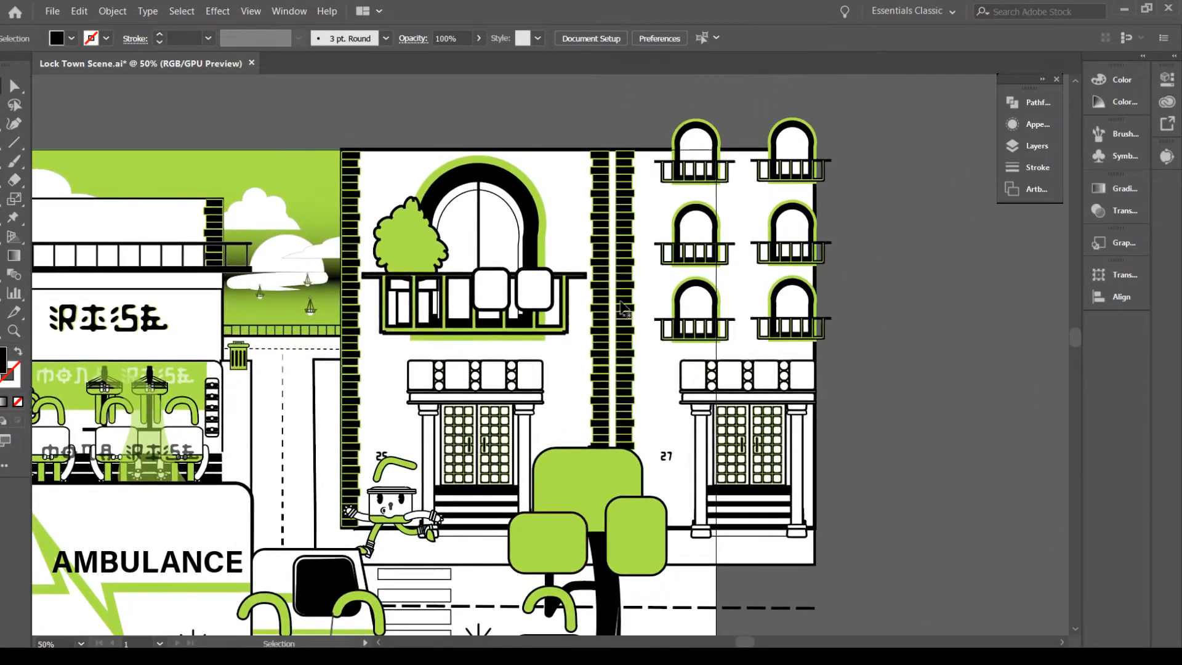
click(684, 175)
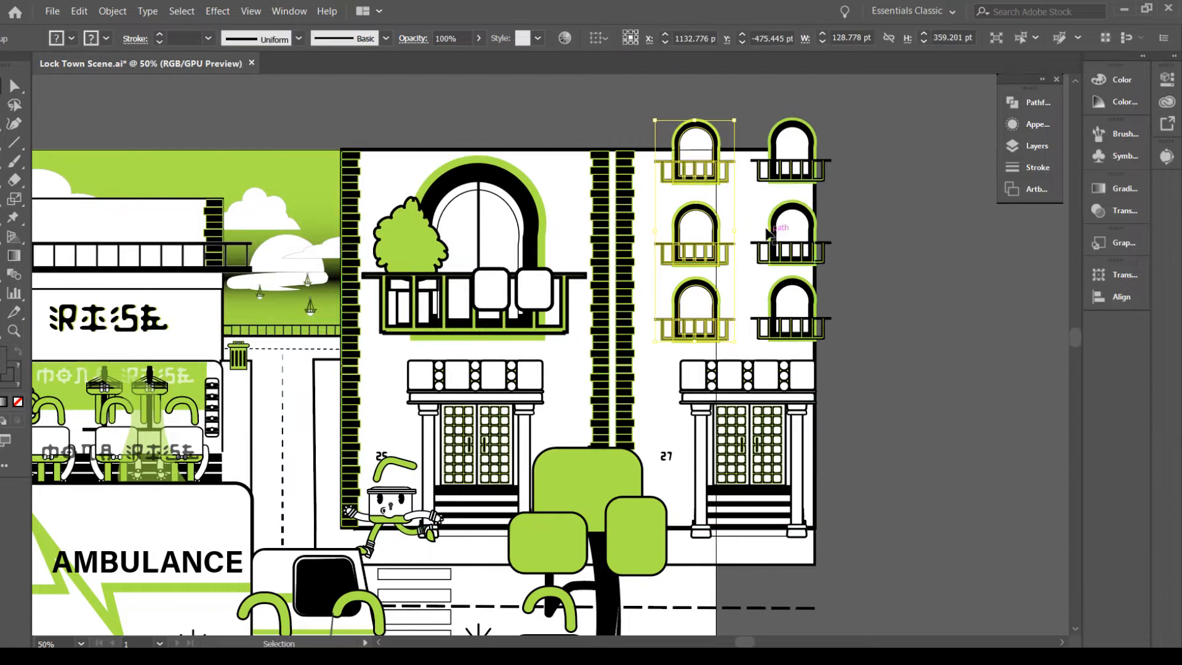
shift+click(781, 250)
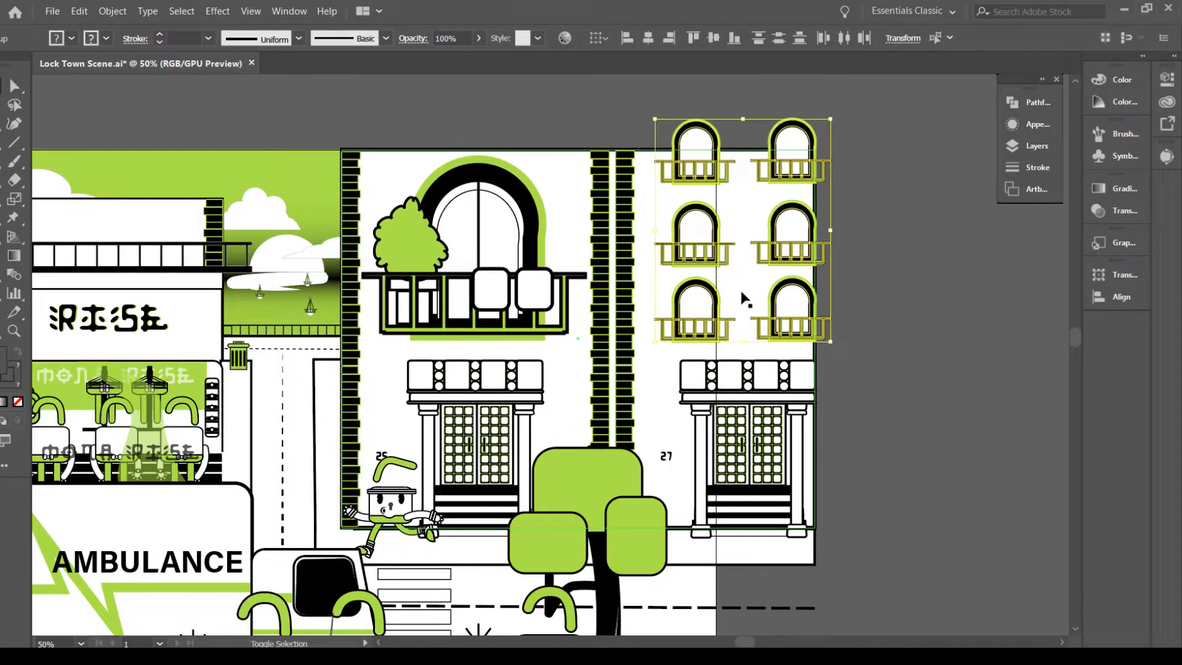
shift+click(663, 386)
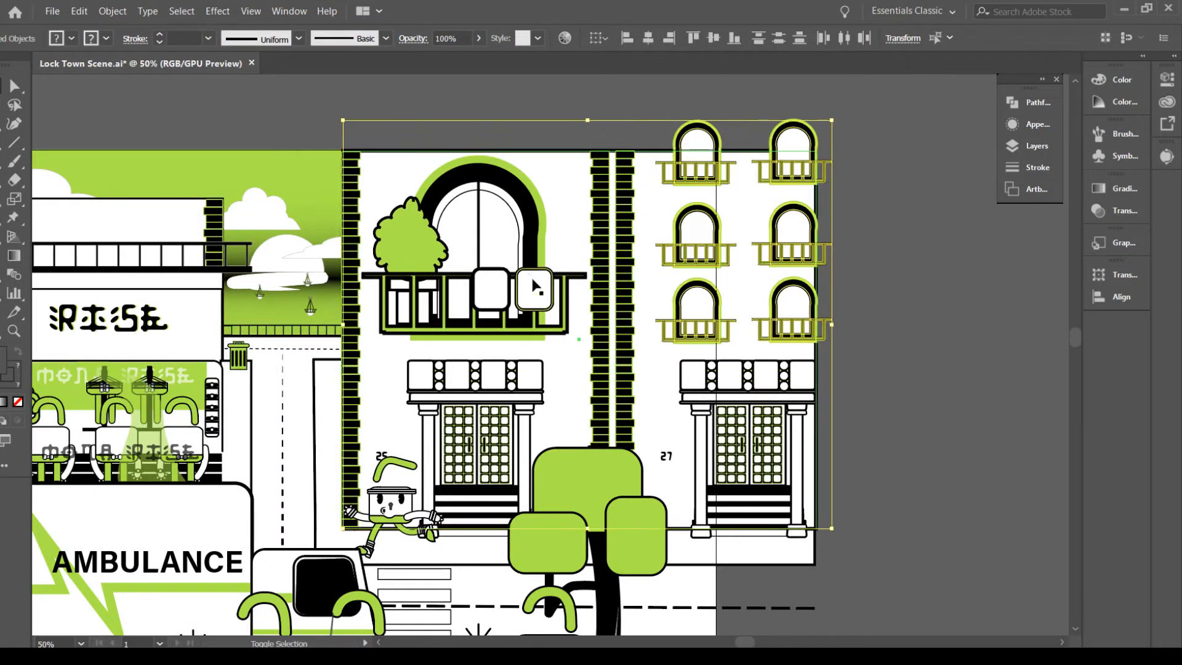
click(880, 323)
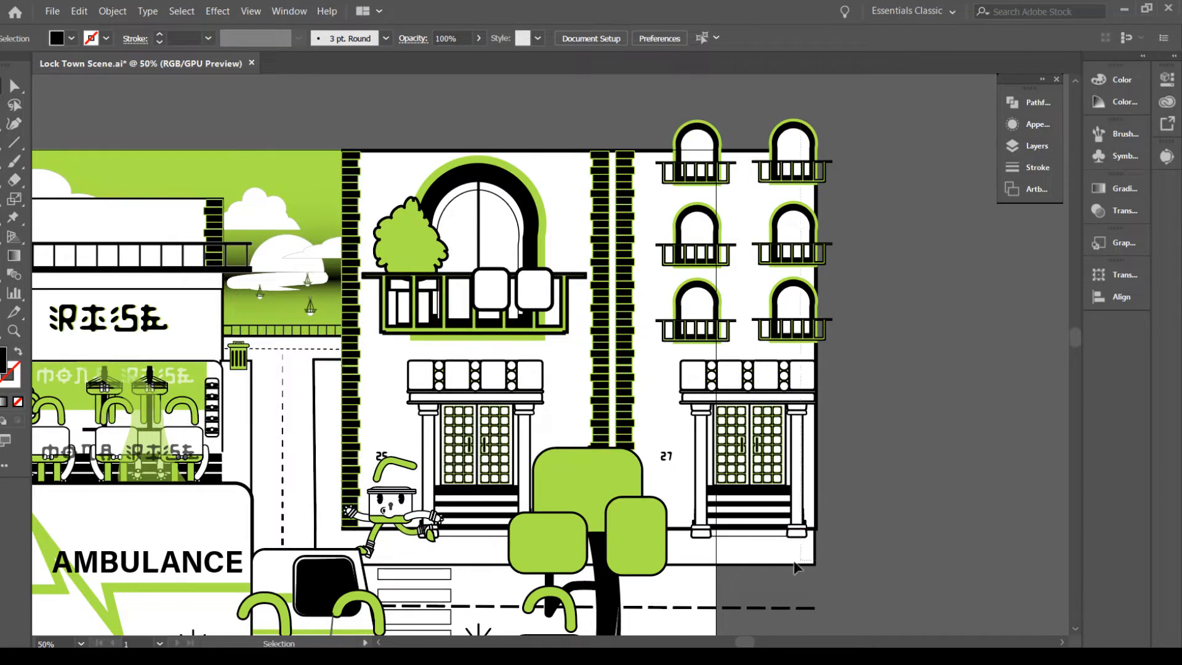
Select the doorways, large balcony and arched window, brick columns and small balconied windows of buildings 25 and 27
click(737, 567)
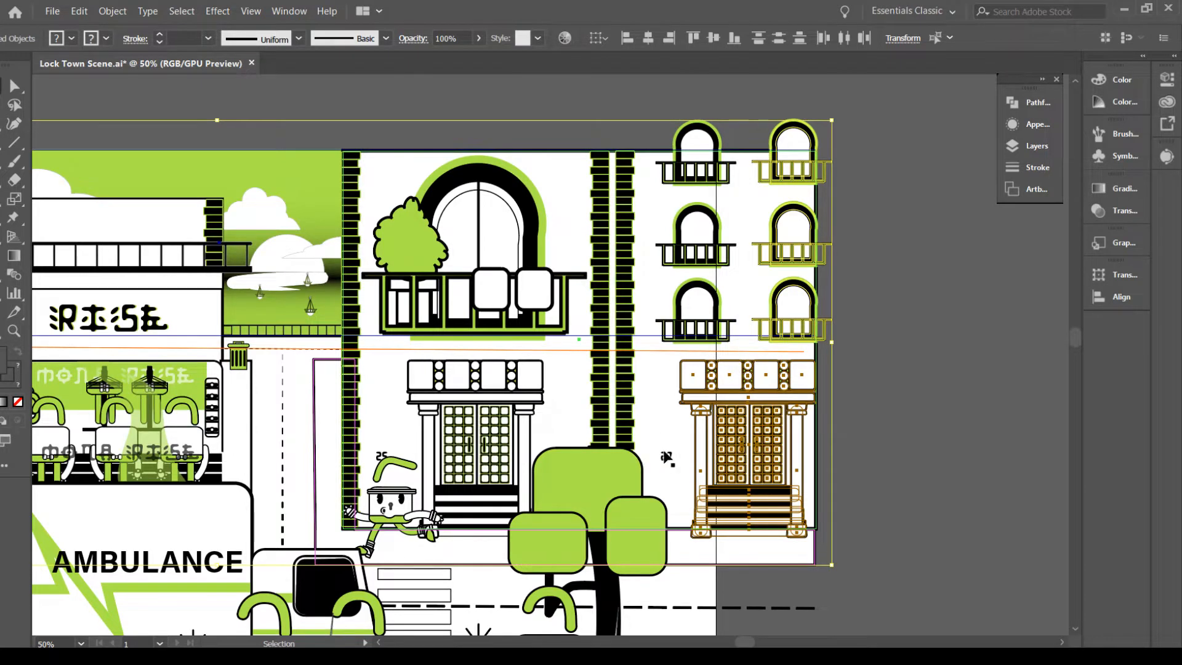
key(ctrl+z)
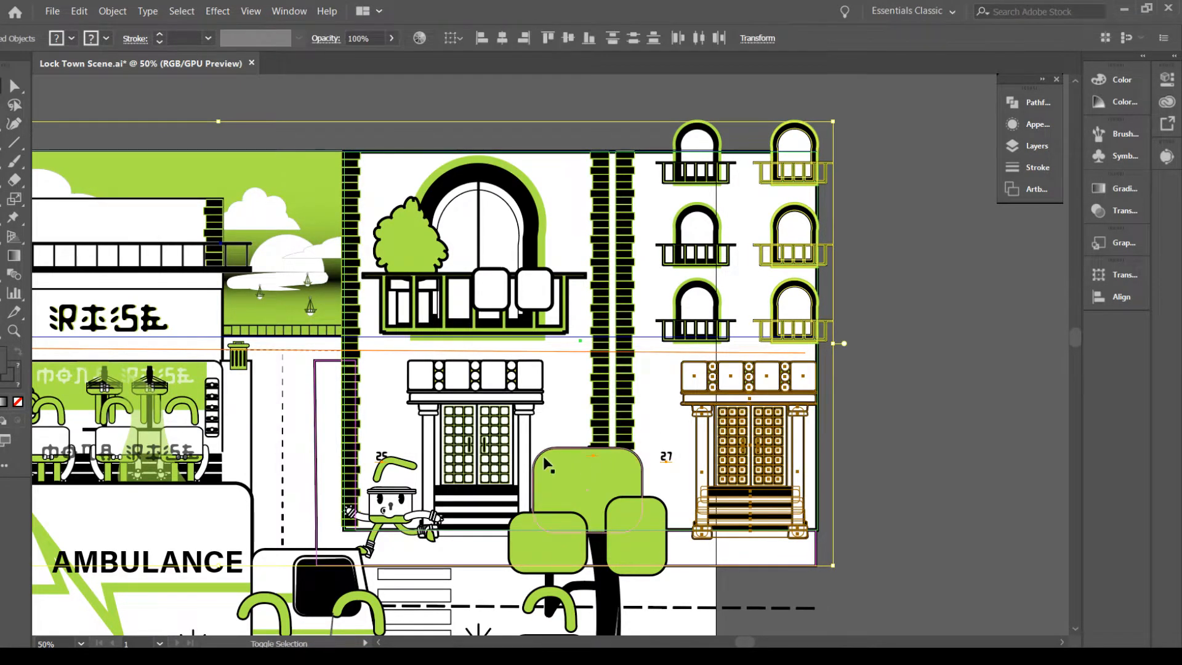
shift+click(476, 426)
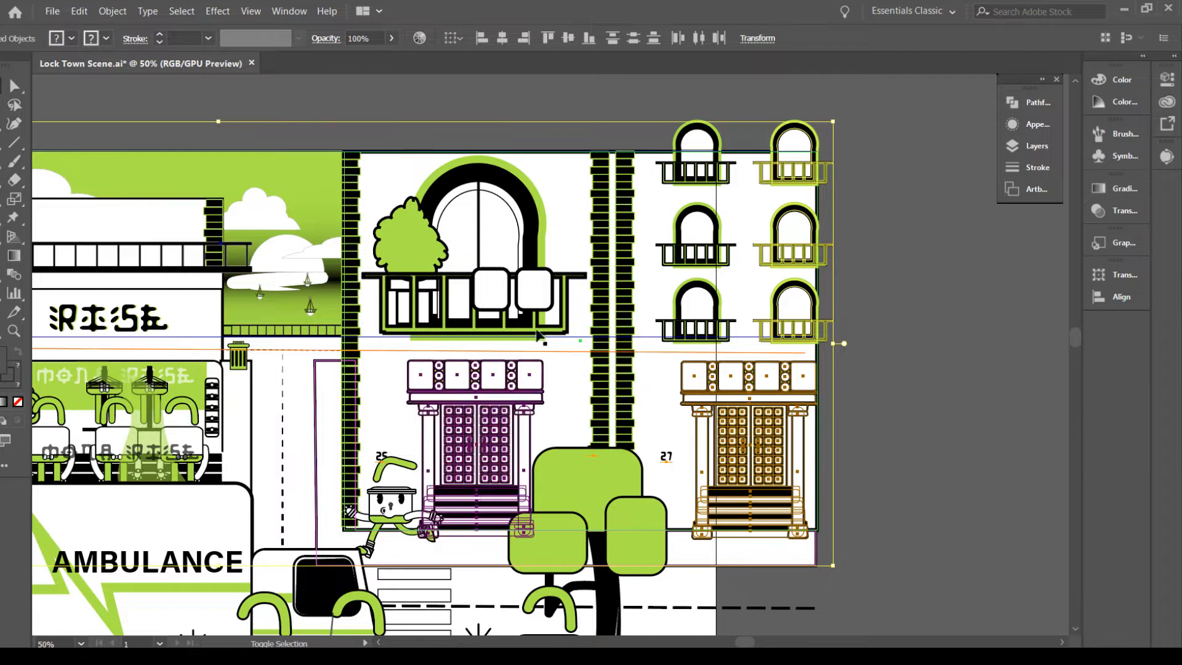
shift+click(489, 303)
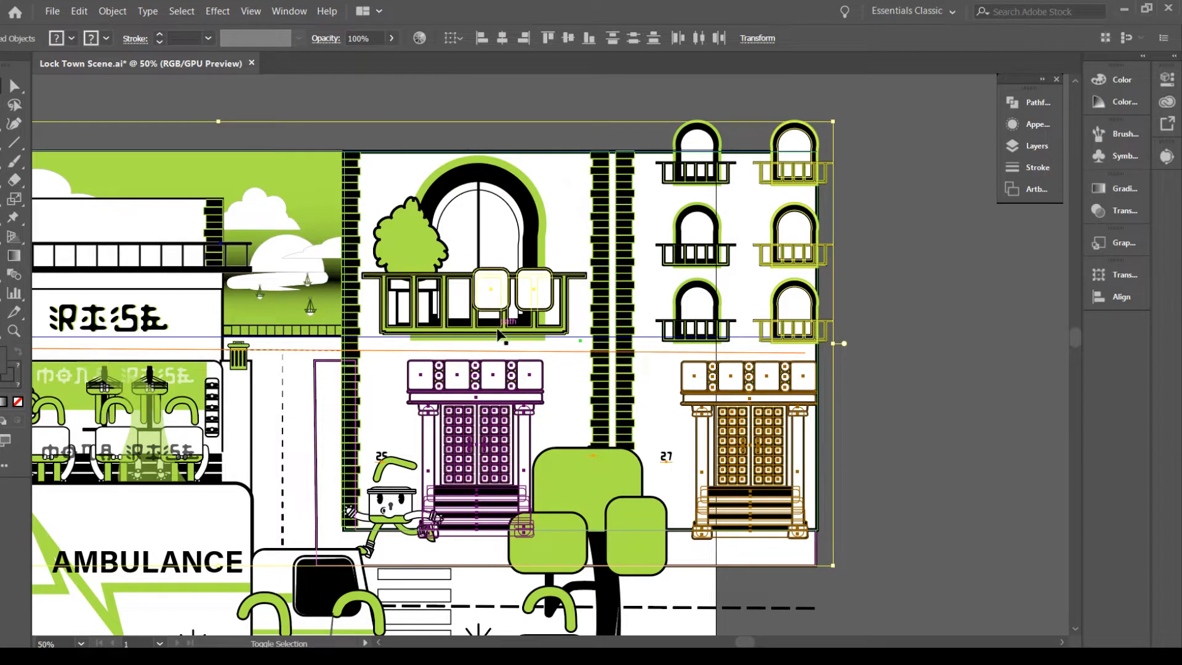
shift+click(501, 331)
shift+click(533, 251)
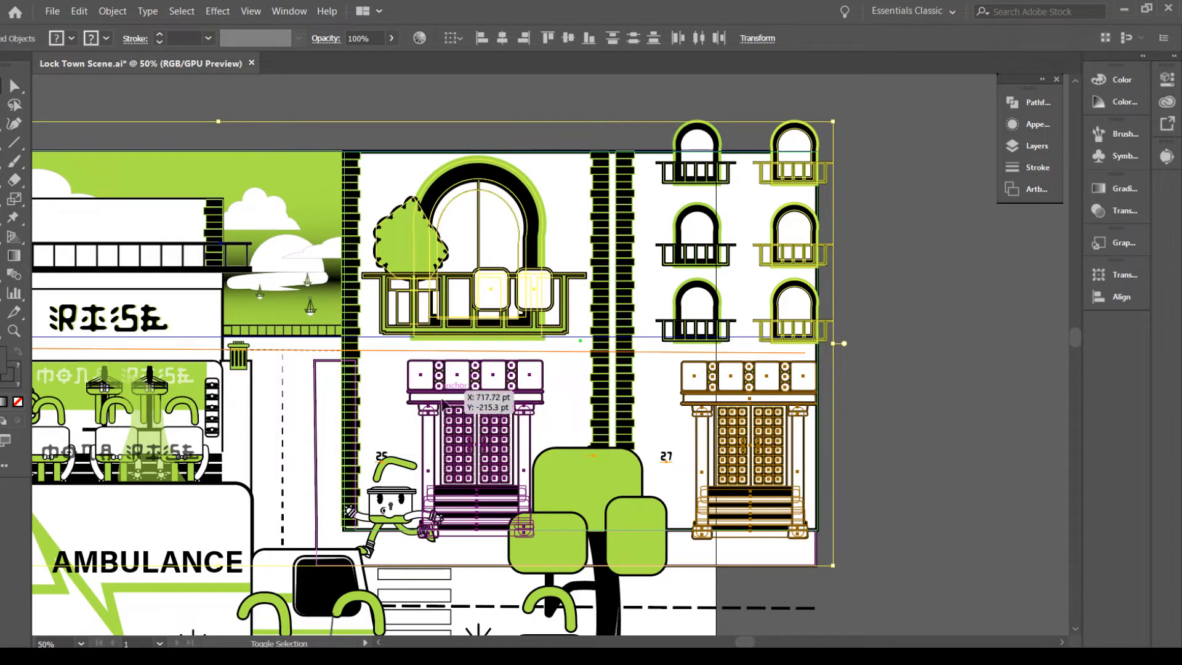
shift+click(602, 237)
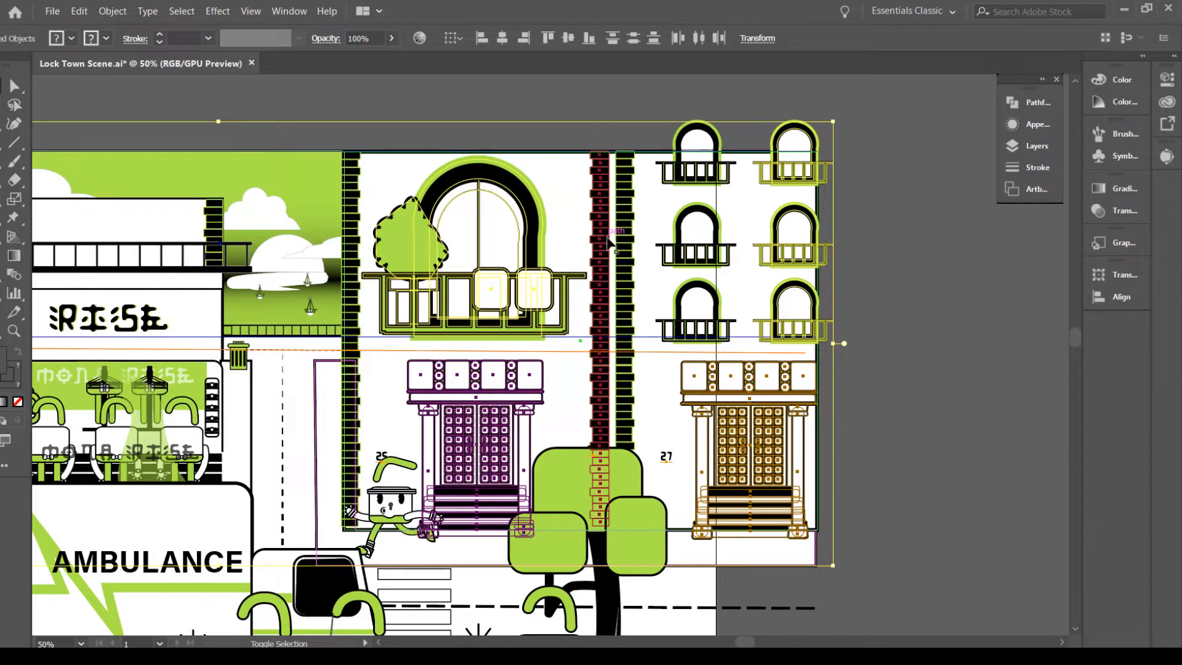
shift+click(352, 297)
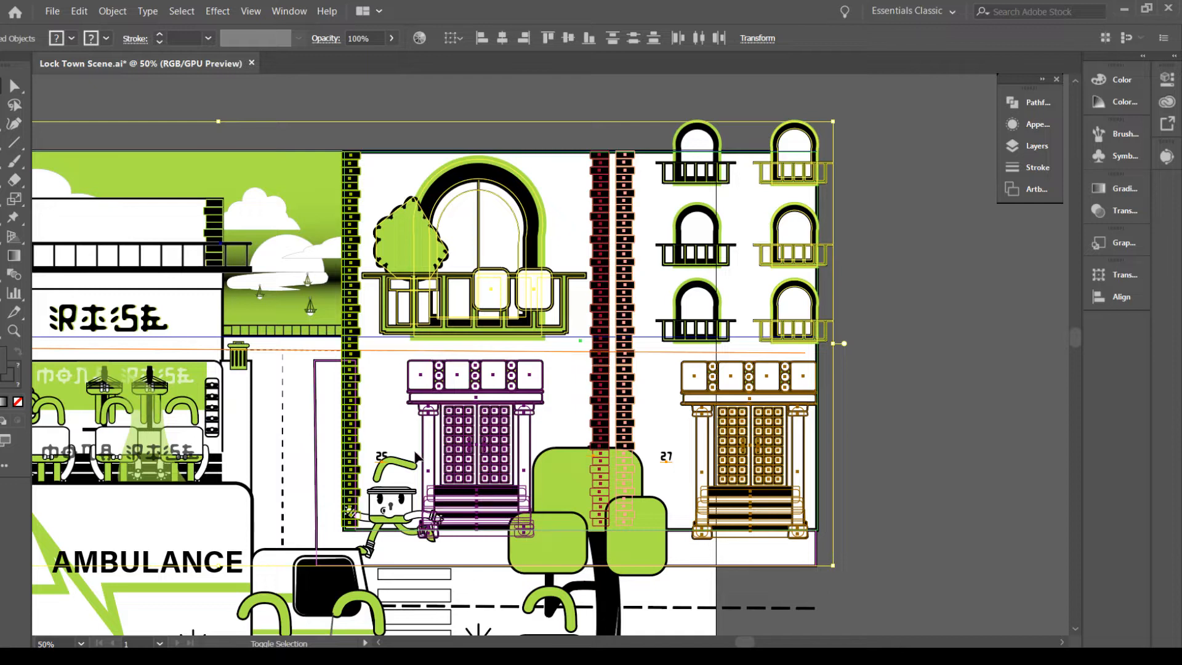
shift+click(686, 244)
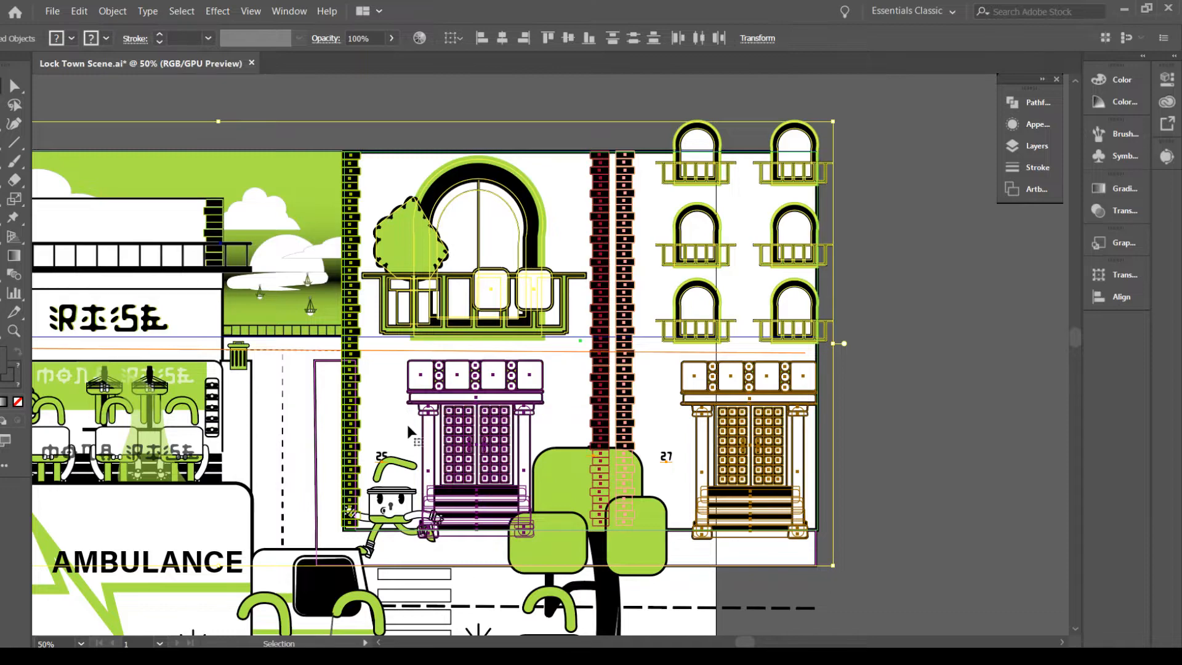
Add the rightmost character in the Mona Rise shop window to the selection, and clear the whole selection
key(h)
drag(394, 414, 707, 419)
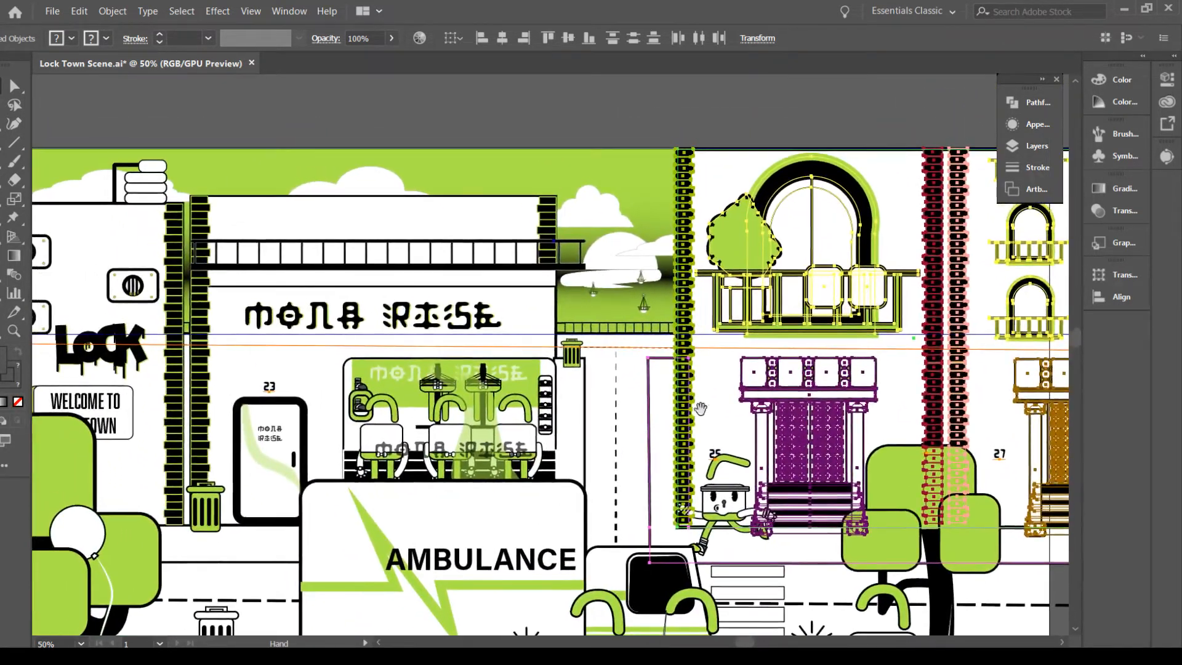
key(v)
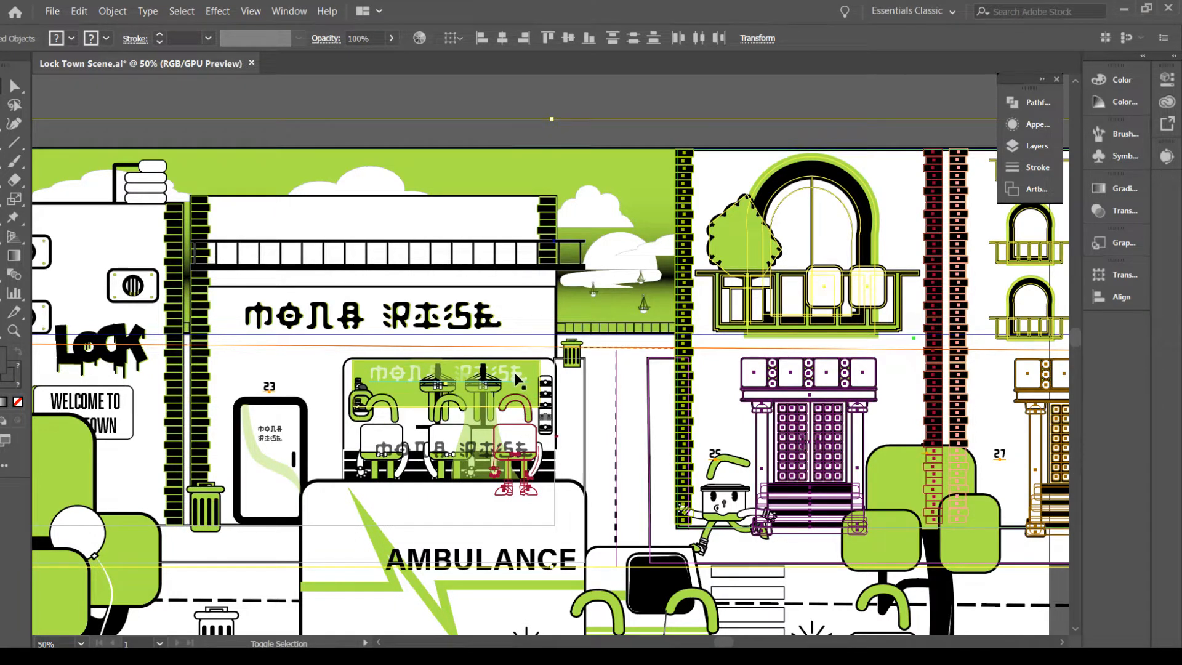
key(ctrl+a)
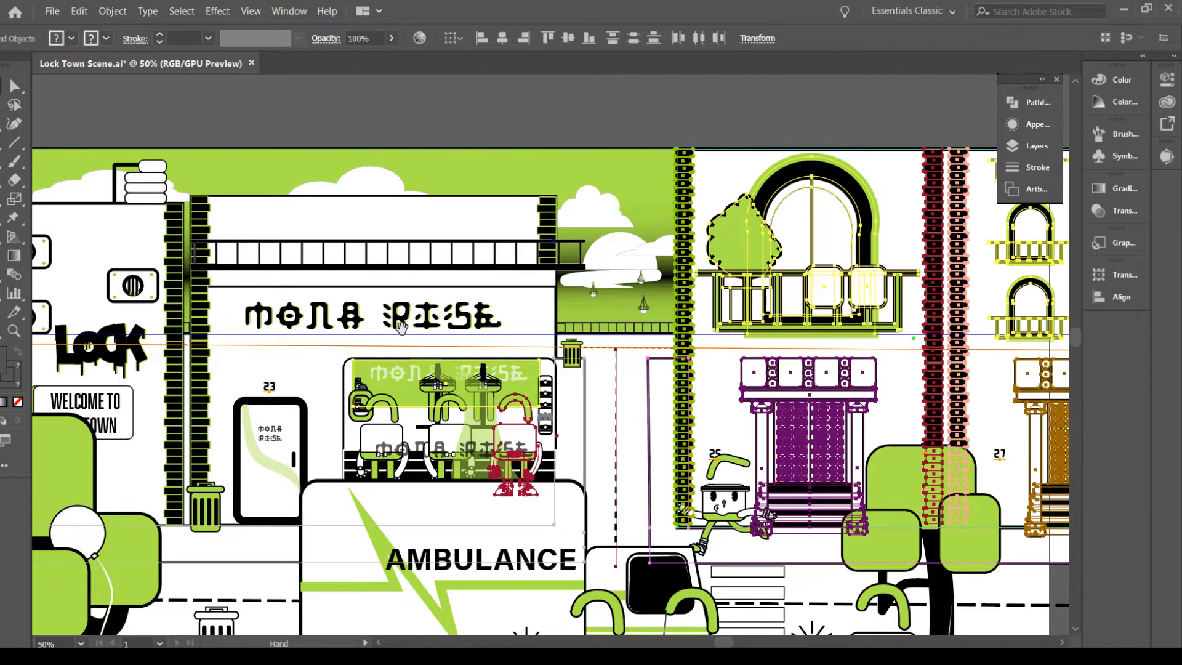
drag(400, 327, 499, 250)
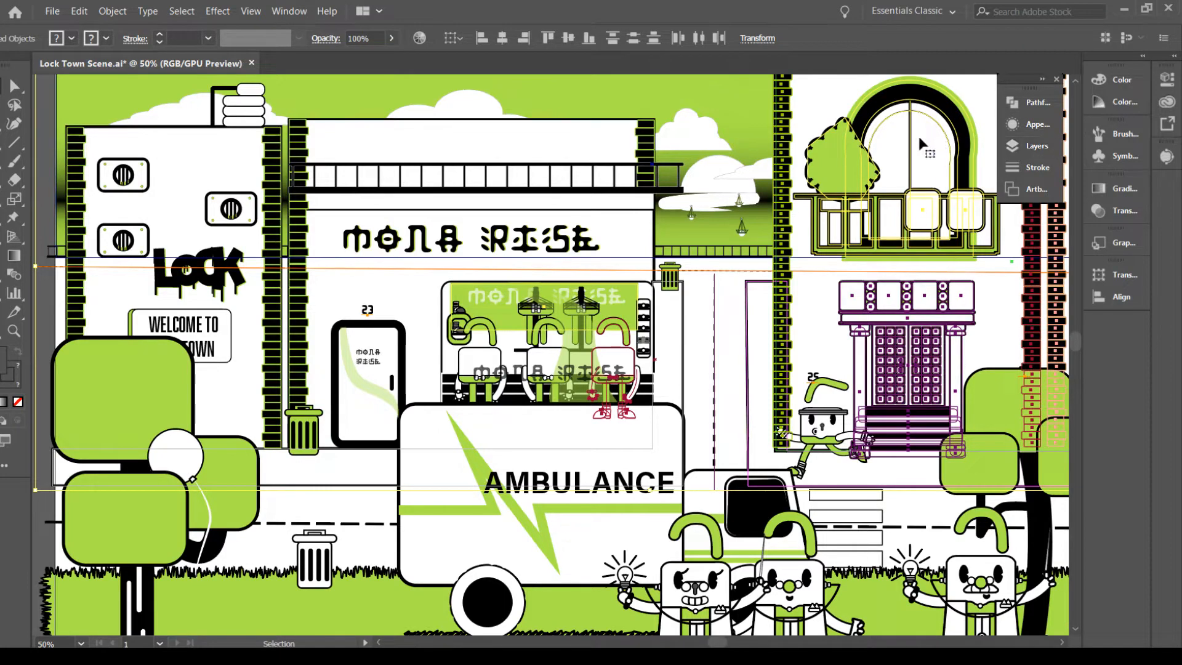
scroll(536, 325, right, 3)
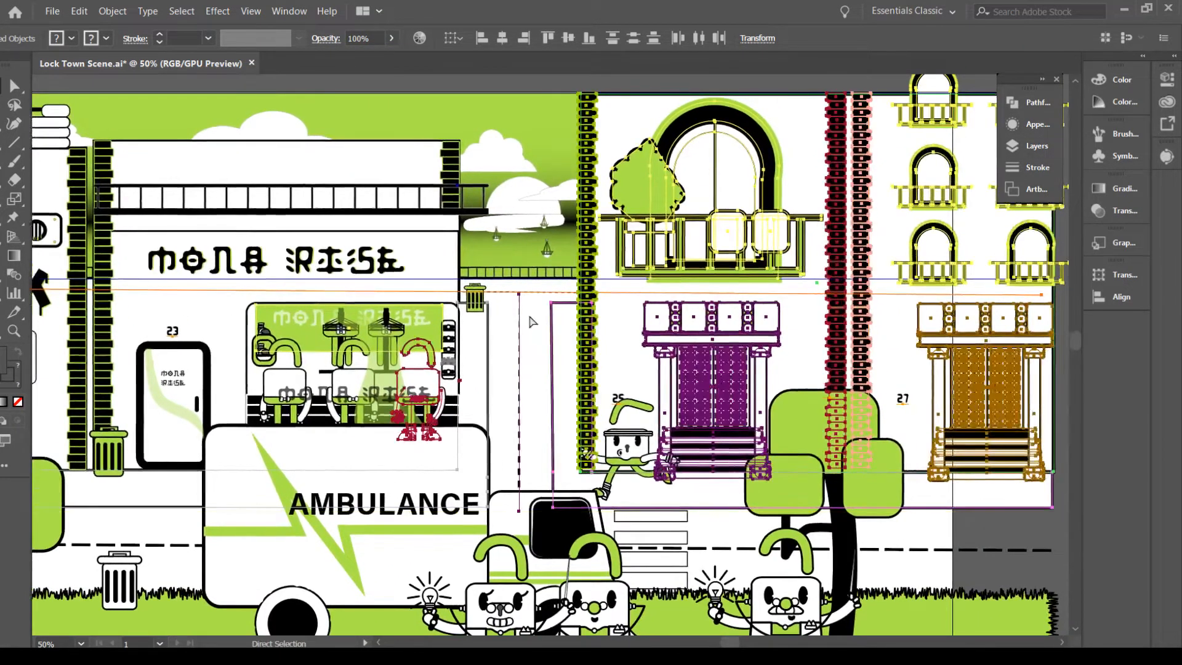
key(ctrl+minus)
key(ctrl+minus)
key(ctrl+minus)
click(837, 255)
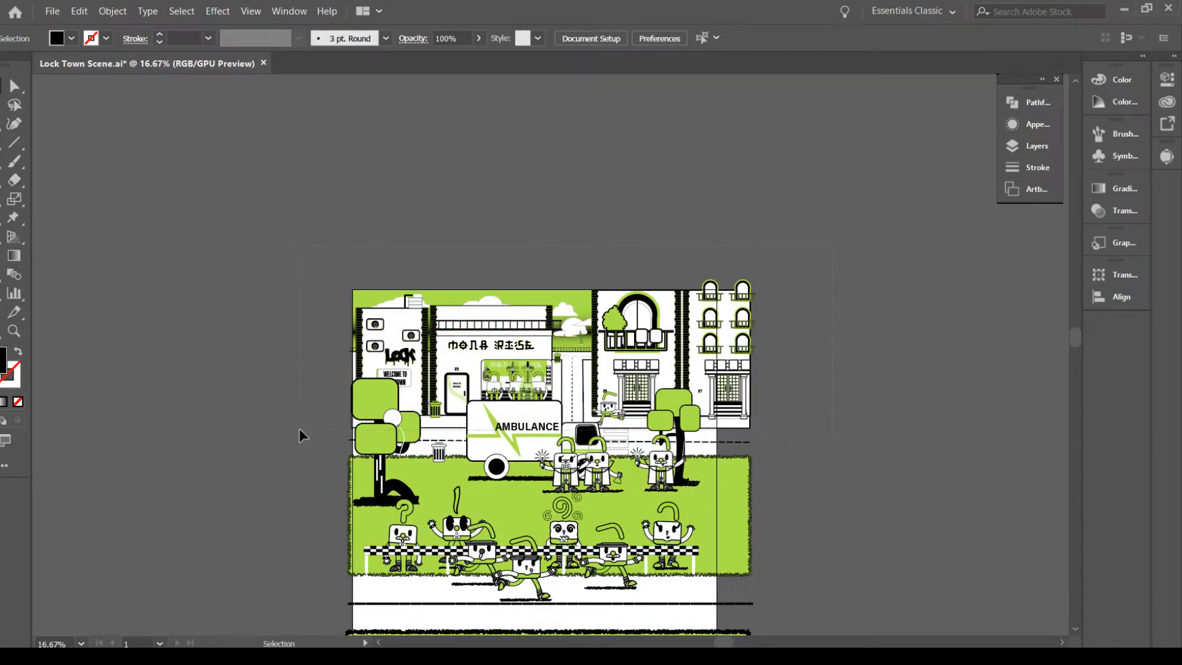
Select everything in the upper street scene at once and remove the large foreground tree by the LOCK building from the selection
key(ctrl+a)
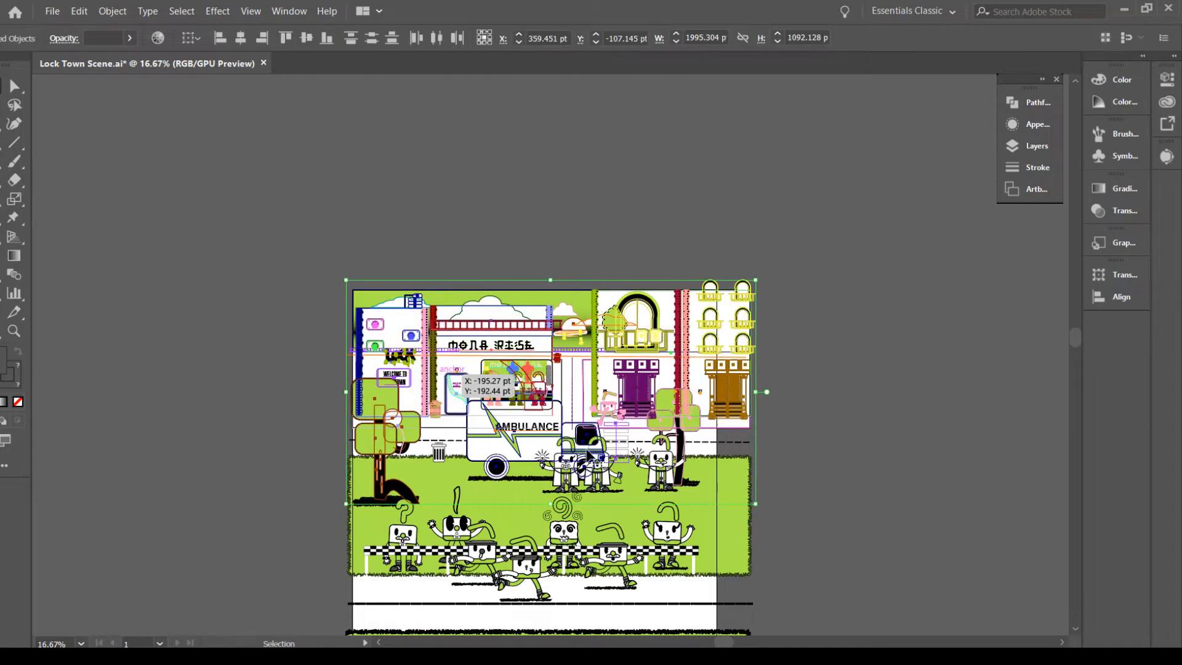
key(a)
key(v)
key(ctrl+equal)
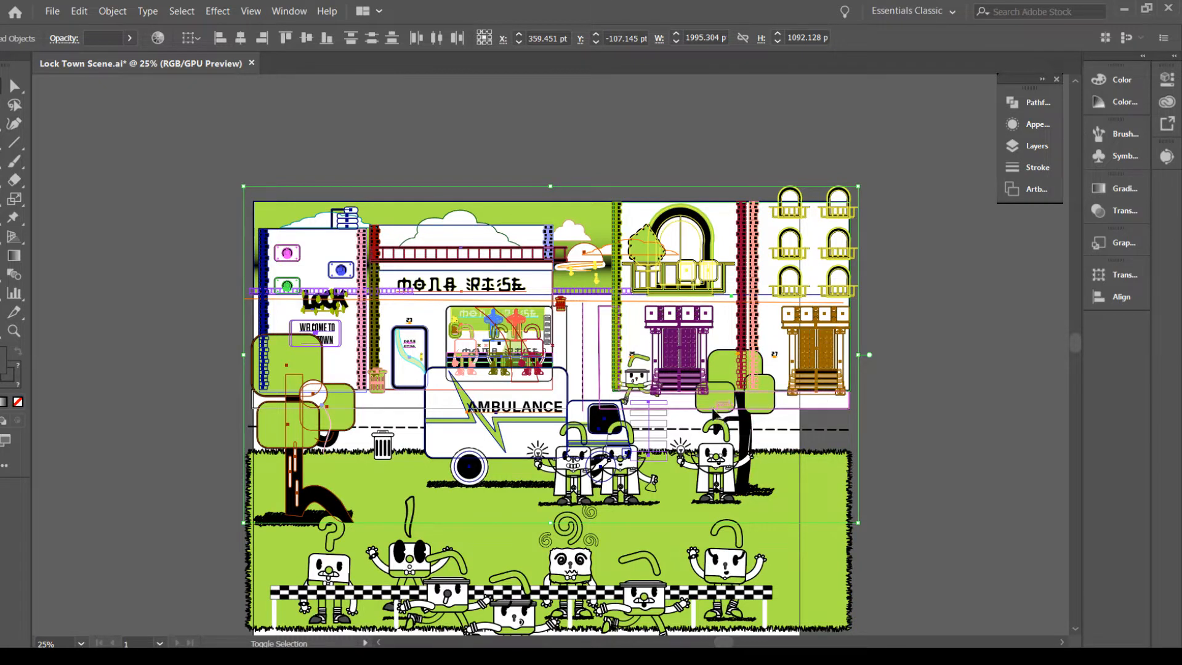
shift+click(298, 439)
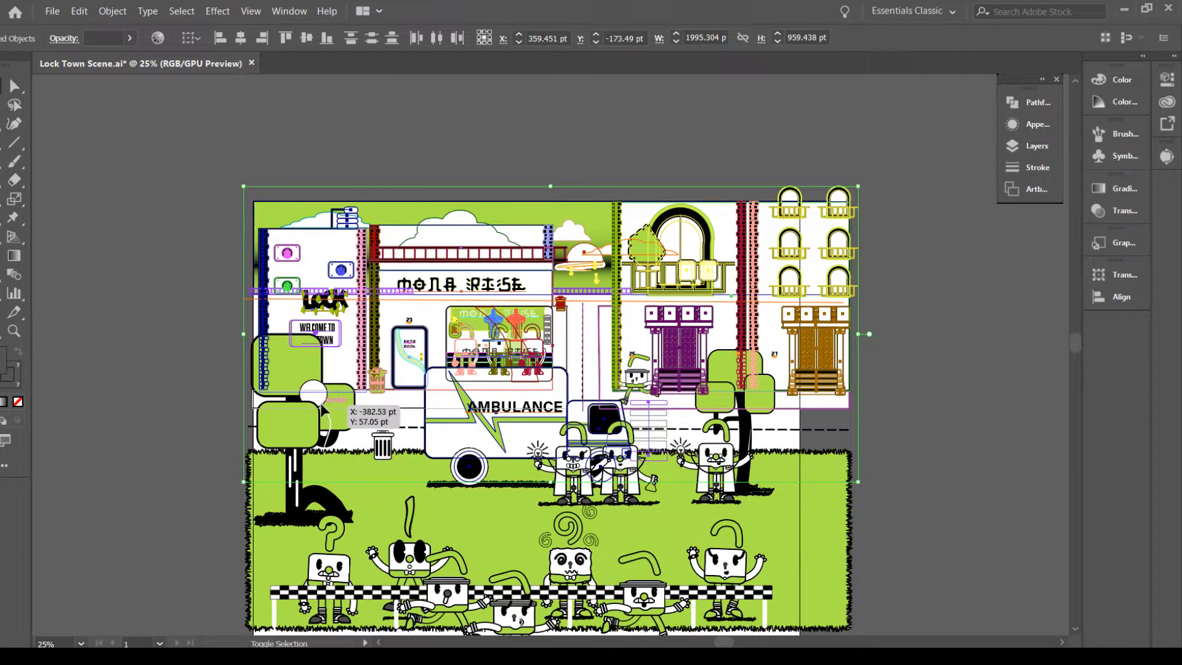
Open the knot of the balloon beside the tree in isolation mode, and exit isolation
key(ctrl+1)
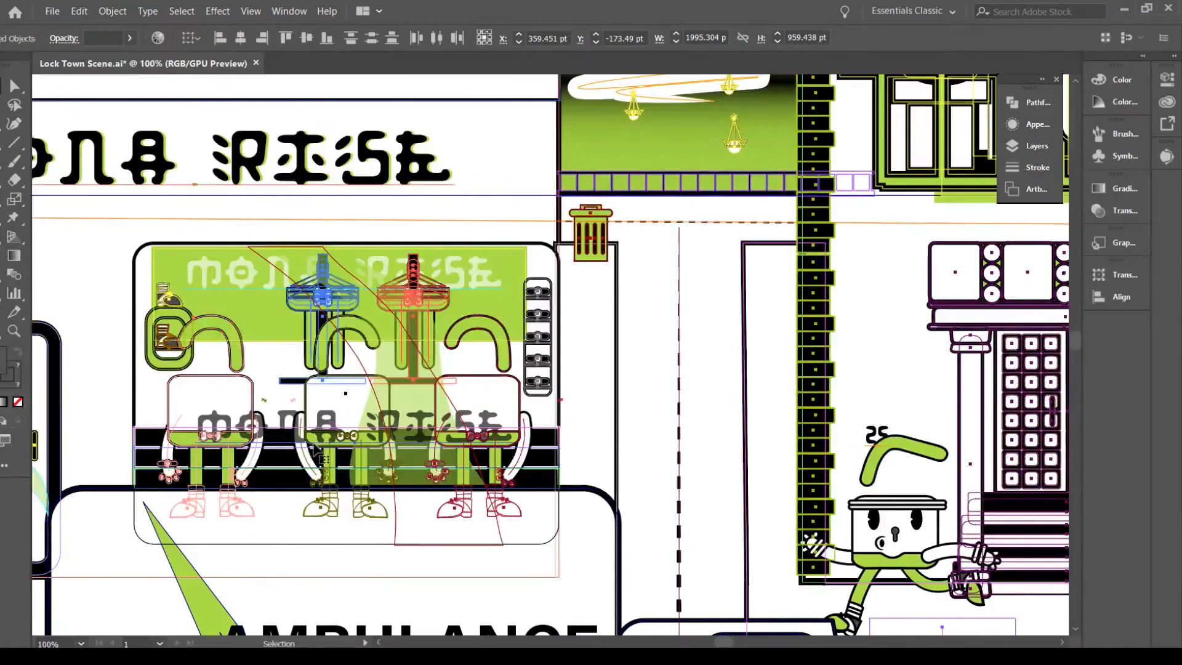
drag(147, 504, 441, 351)
drag(302, 442, 539, 336)
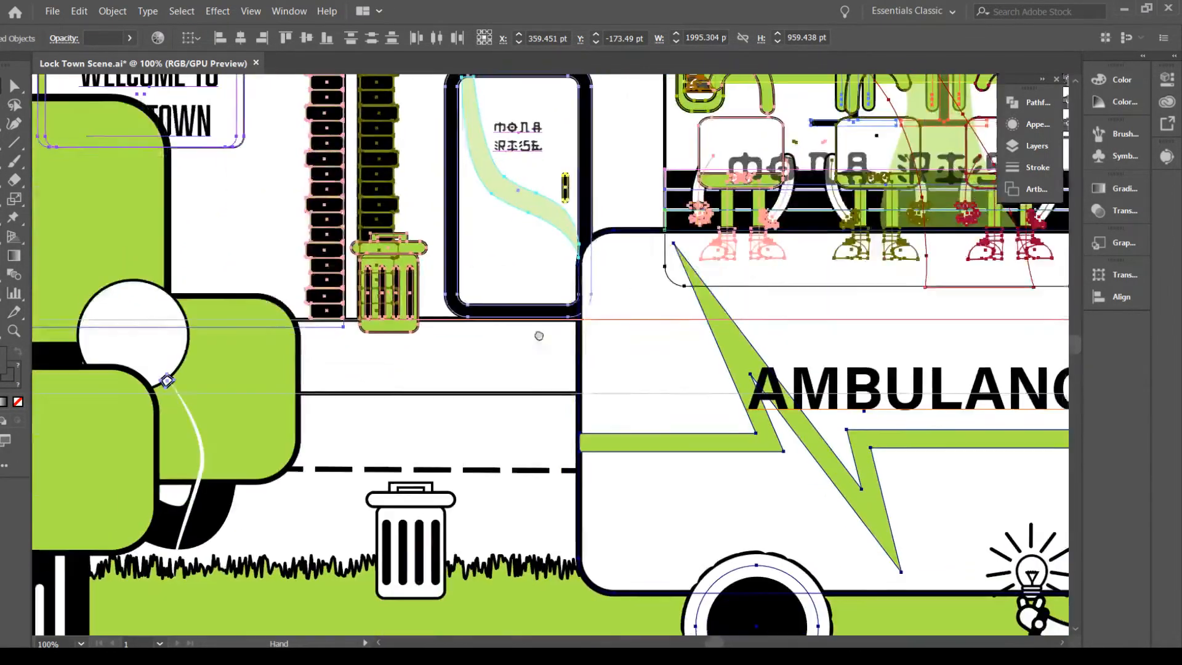
drag(307, 364, 401, 341)
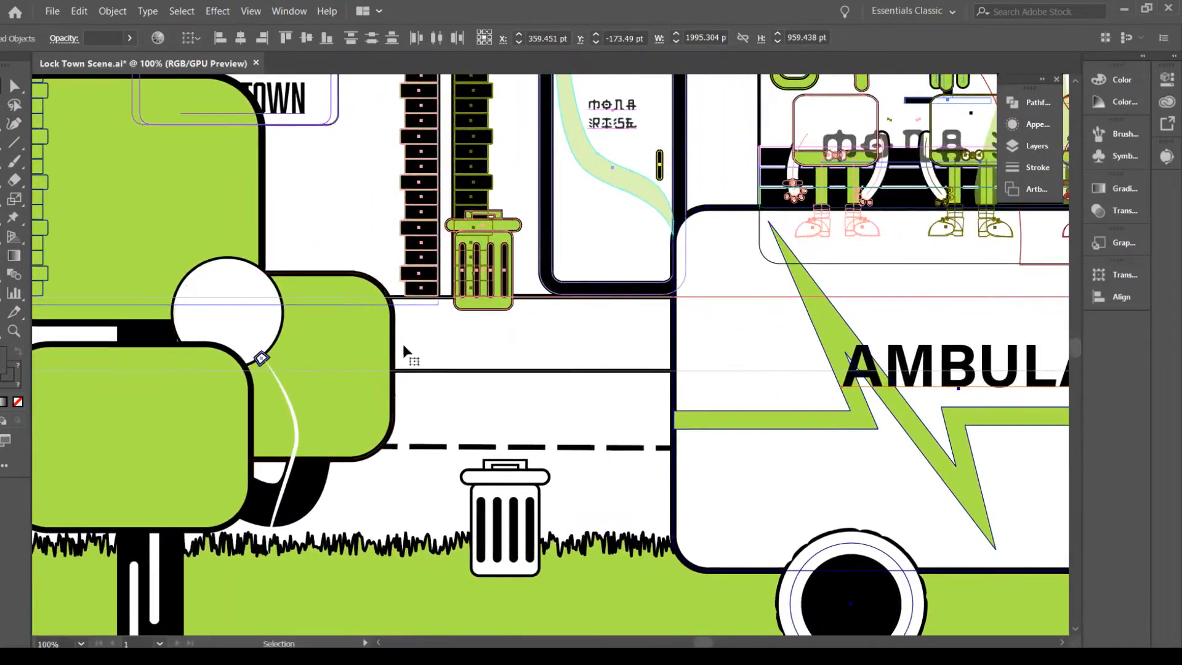
double_click(261, 360)
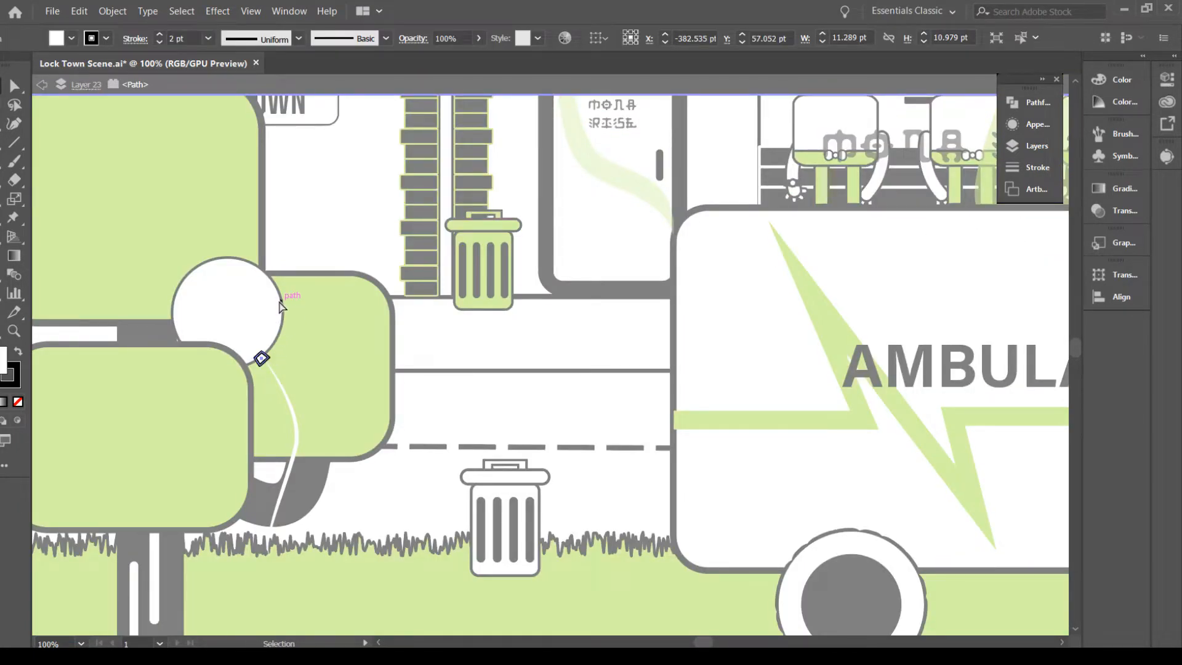
key(Escape)
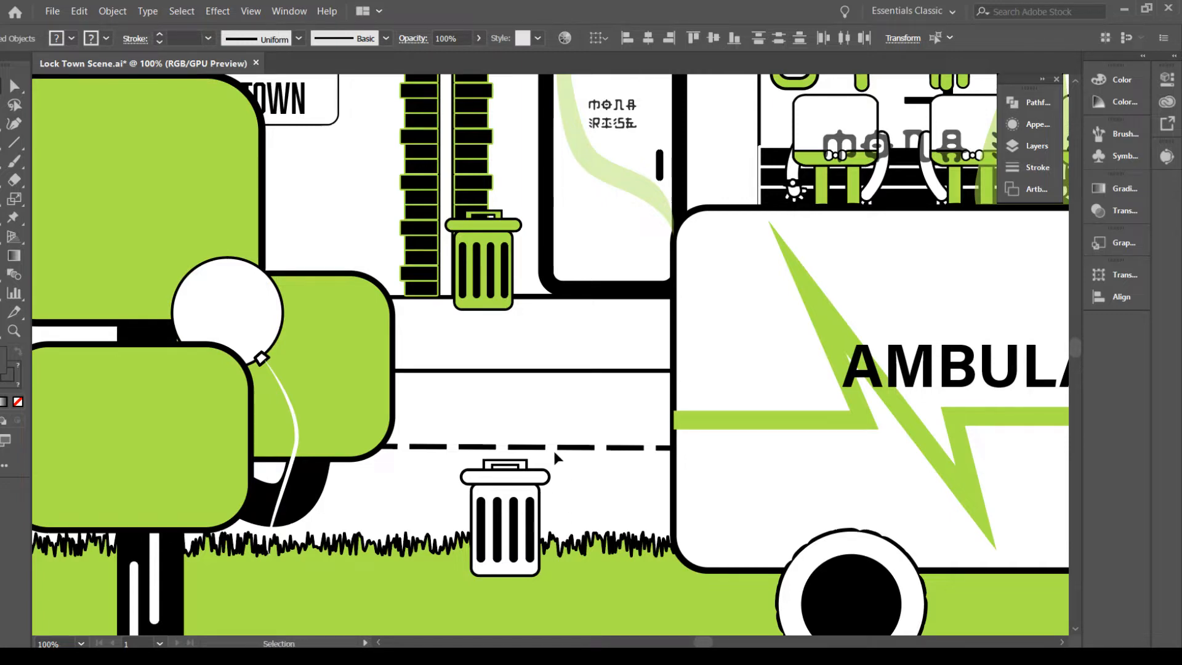
Undo the latest selection changes around buildings 25 and 27 and deselect everything
key(ctrl+minus)
key(ctrl+minus)
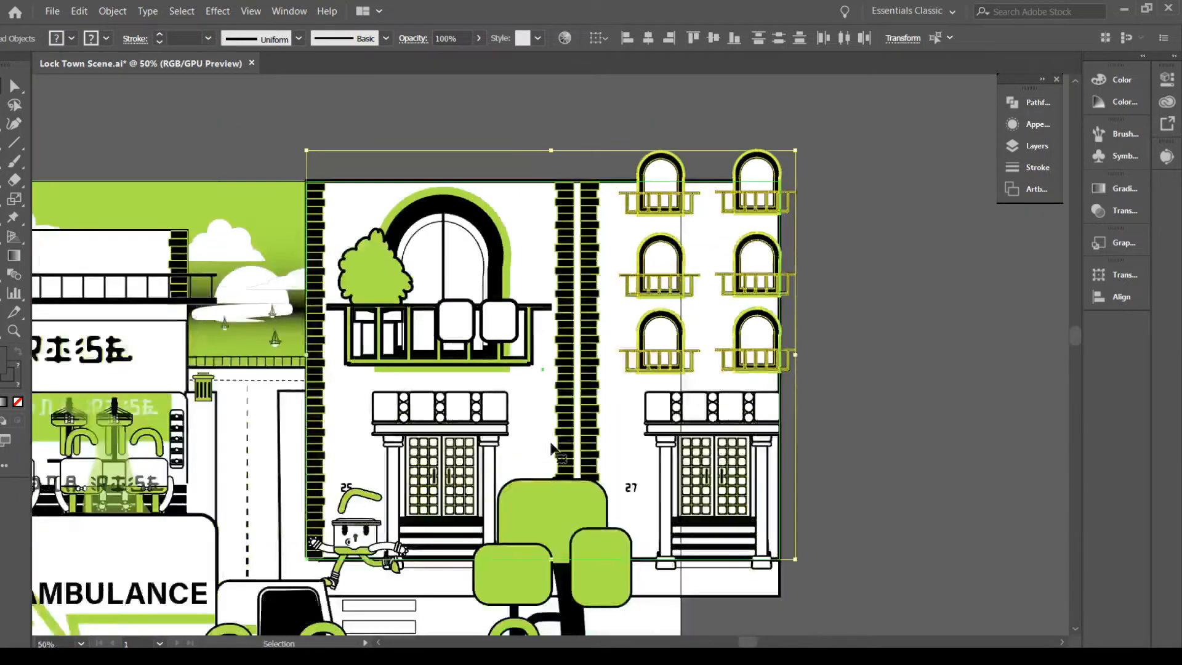
click(92, 35)
click(78, 12)
click(92, 37)
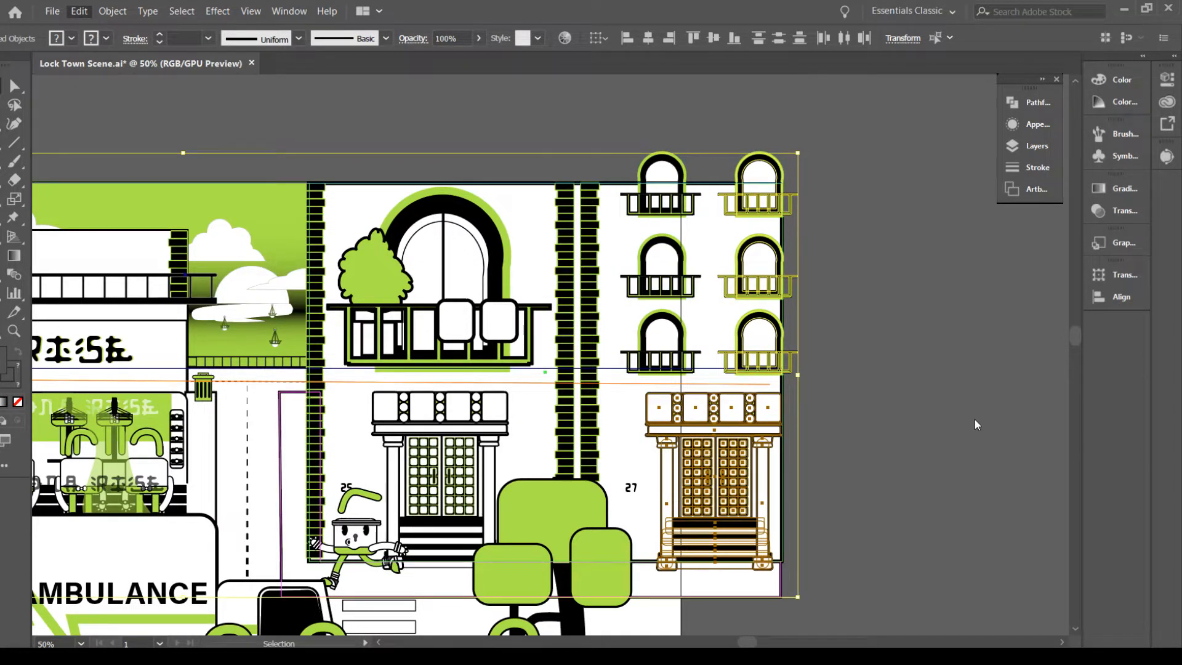
click(956, 480)
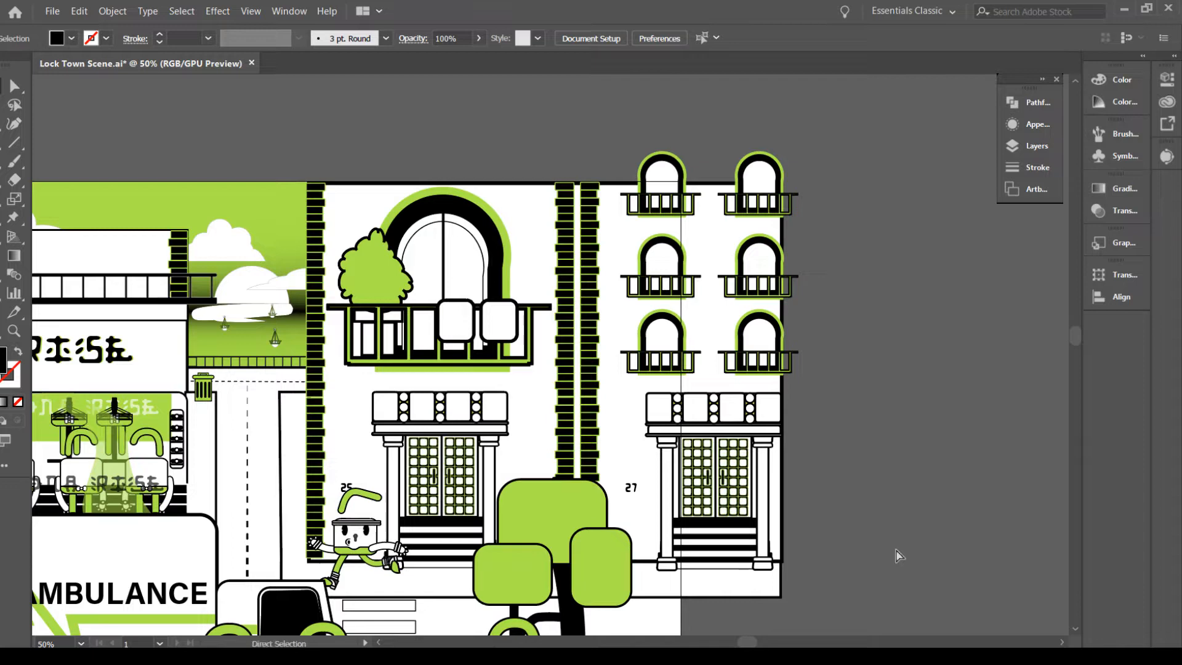
Select all artwork across the upper street scene, from the LOCK building to building 27
key(ctrl+minus)
key(ctrl+minus)
key(ctrl+minus)
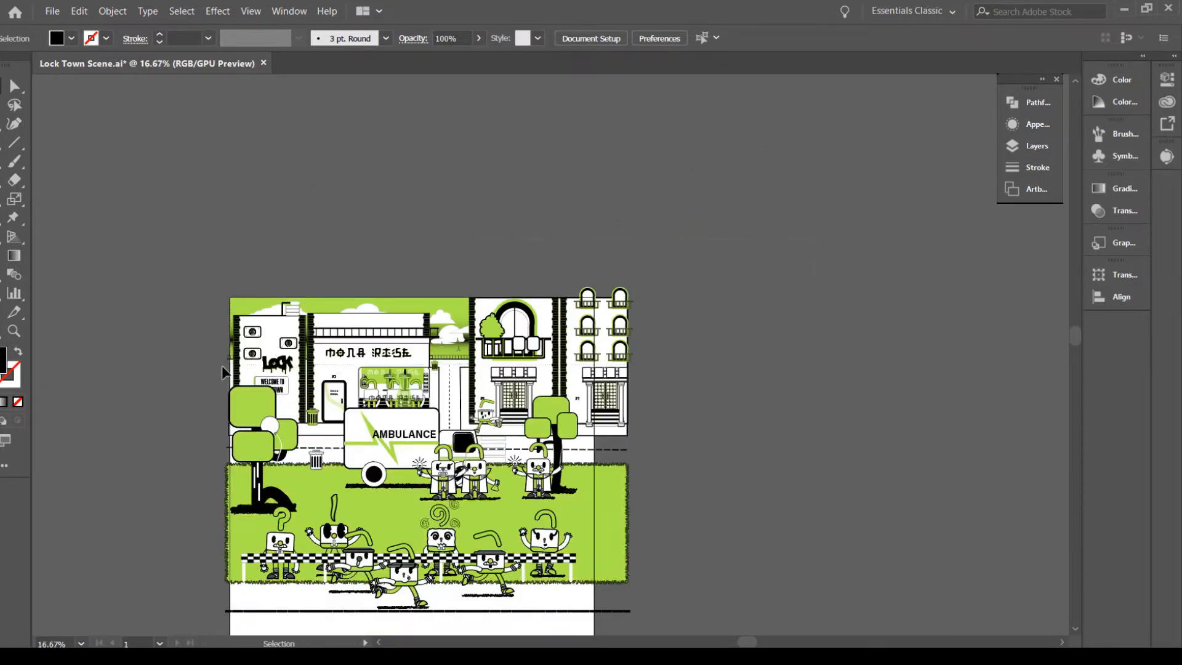
drag(223, 372, 185, 436)
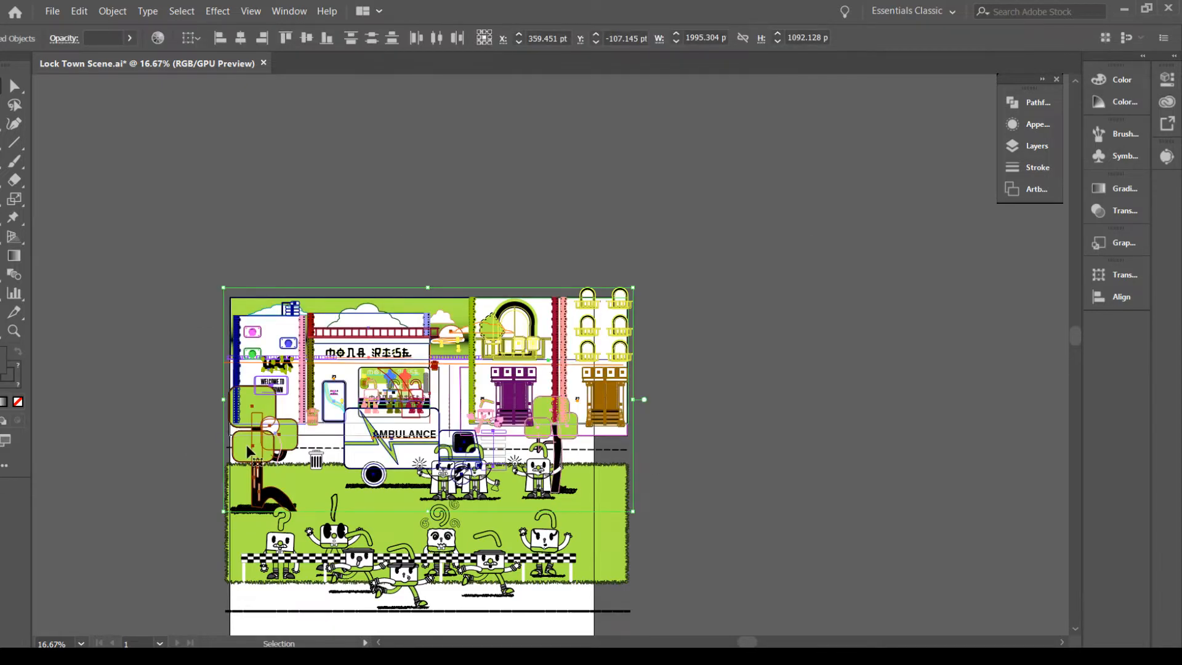
Remove the runner by building 25, both trees, the balloon, the crosswalk stripes and the ambulance from the selection, keeping the buildings
key(ctrl+plus)
key(ctrl+plus)
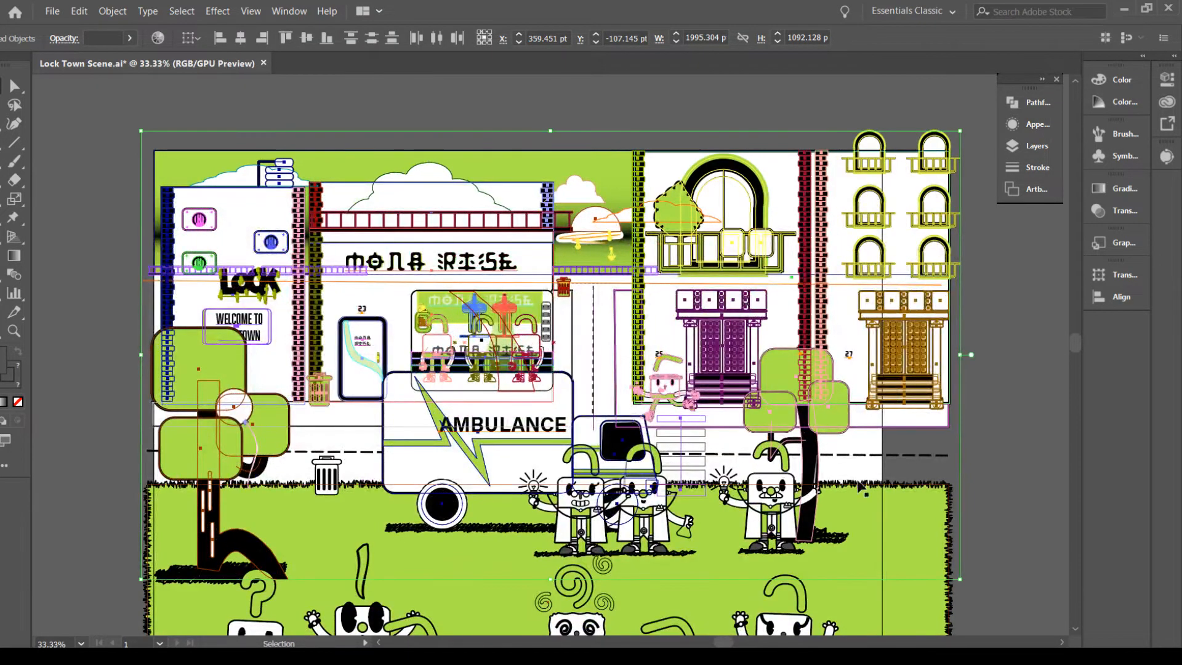
shift+click(816, 425)
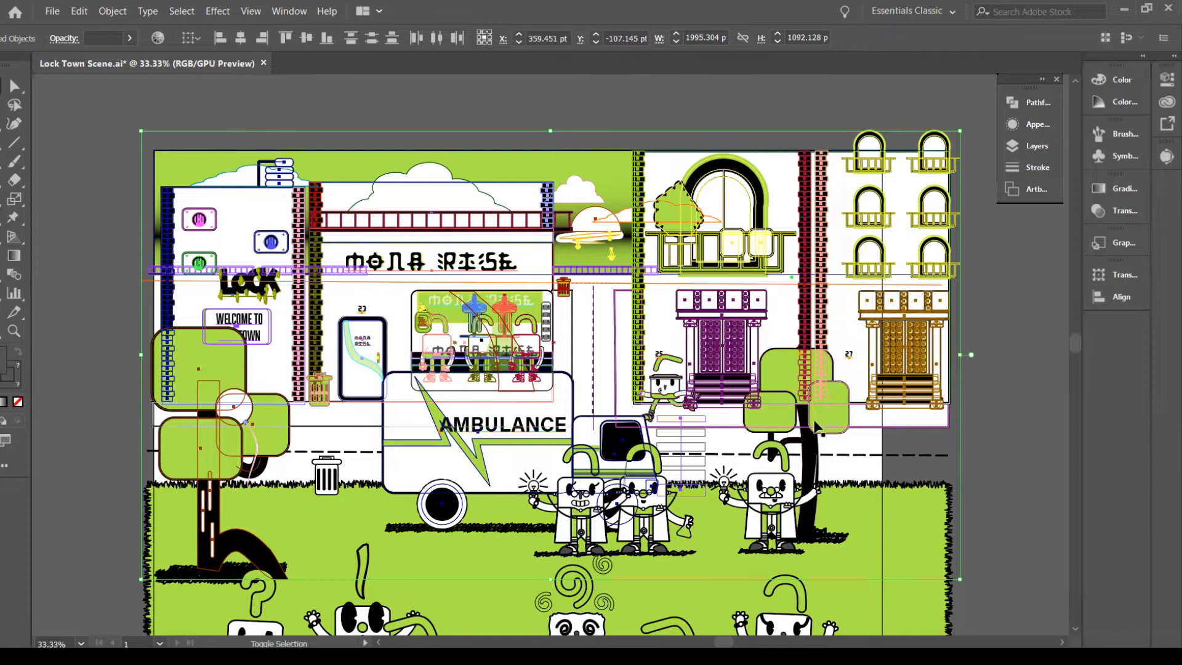
shift+click(205, 439)
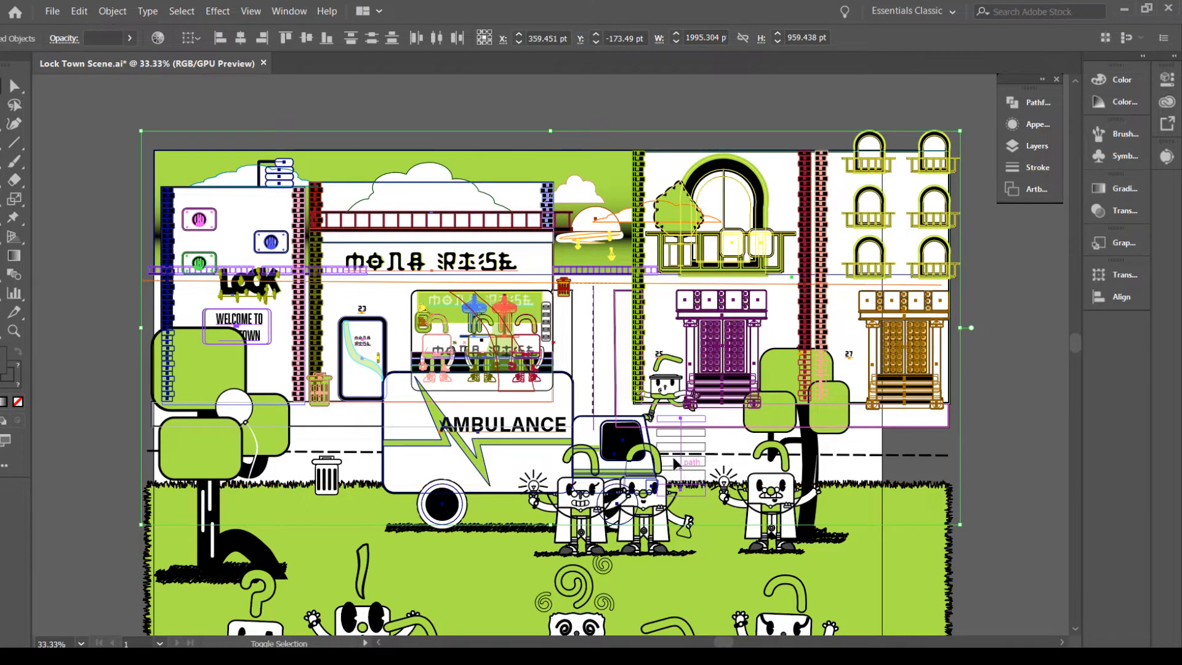
shift+click(693, 450)
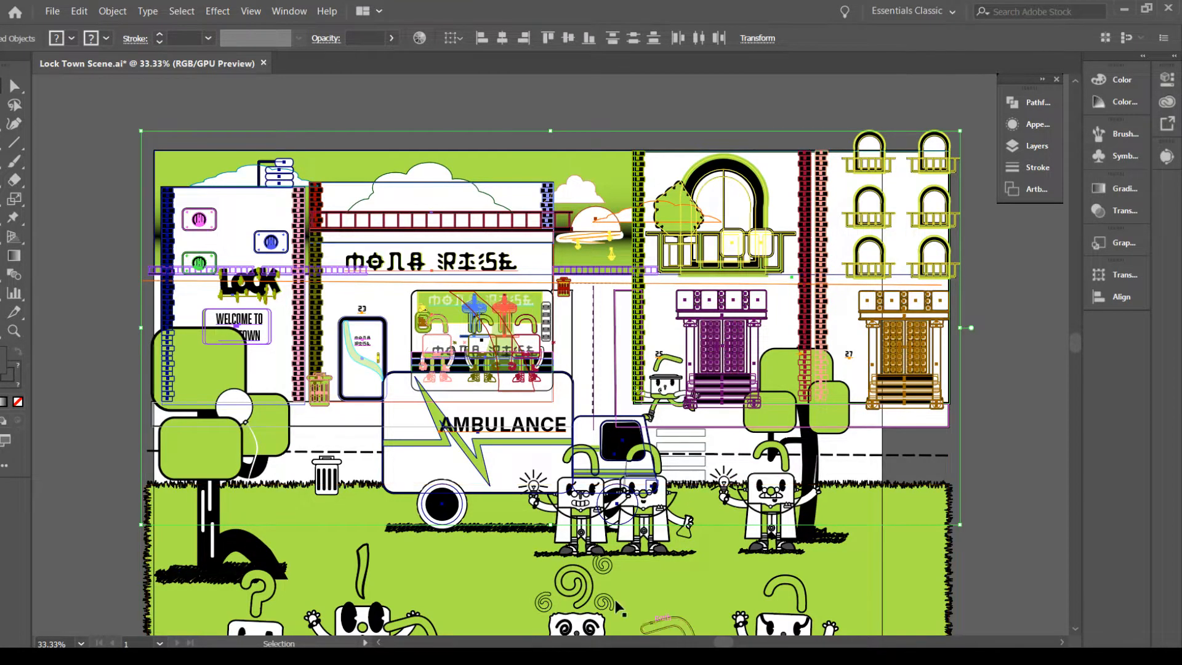
shift+click(518, 455)
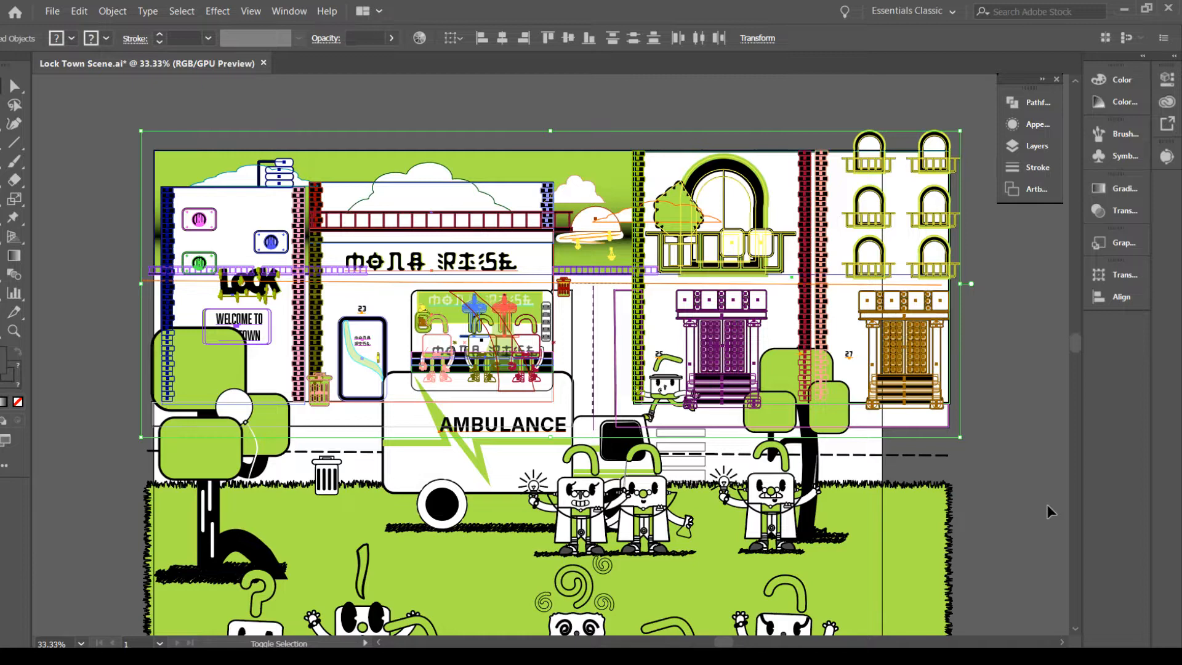
Check the extent of the selection across the scene and group the selected buildings and their background details
scroll(1047, 504, up, 5)
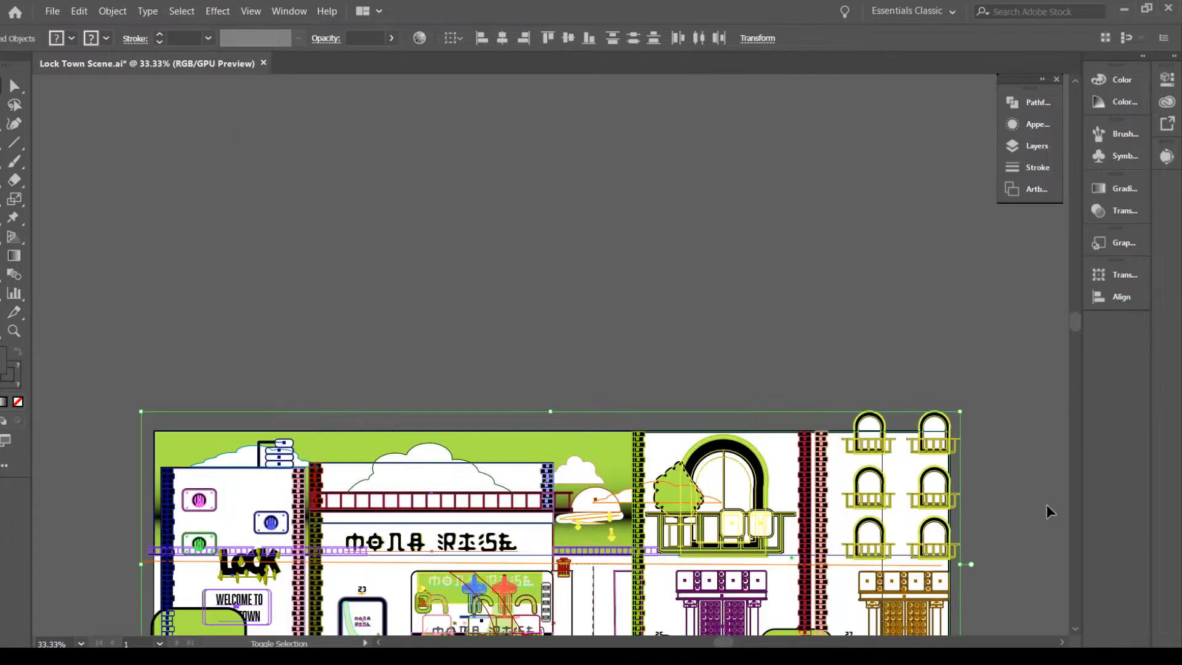
scroll(1047, 504, down, 10)
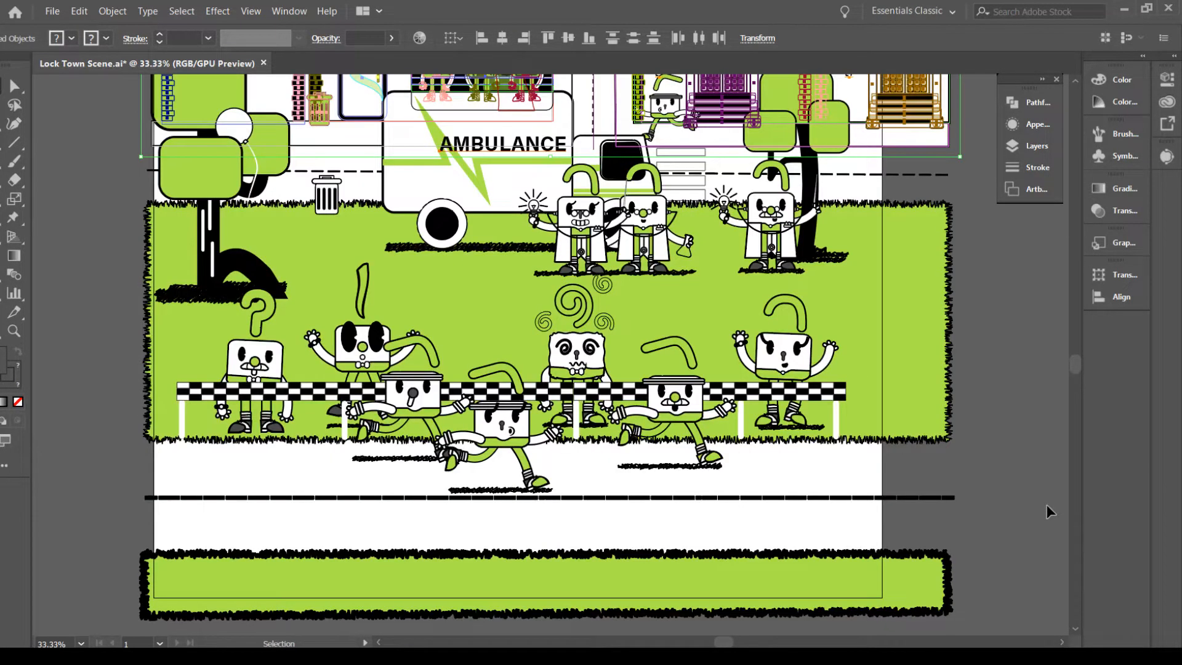
key(a)
key(ctrl+g)
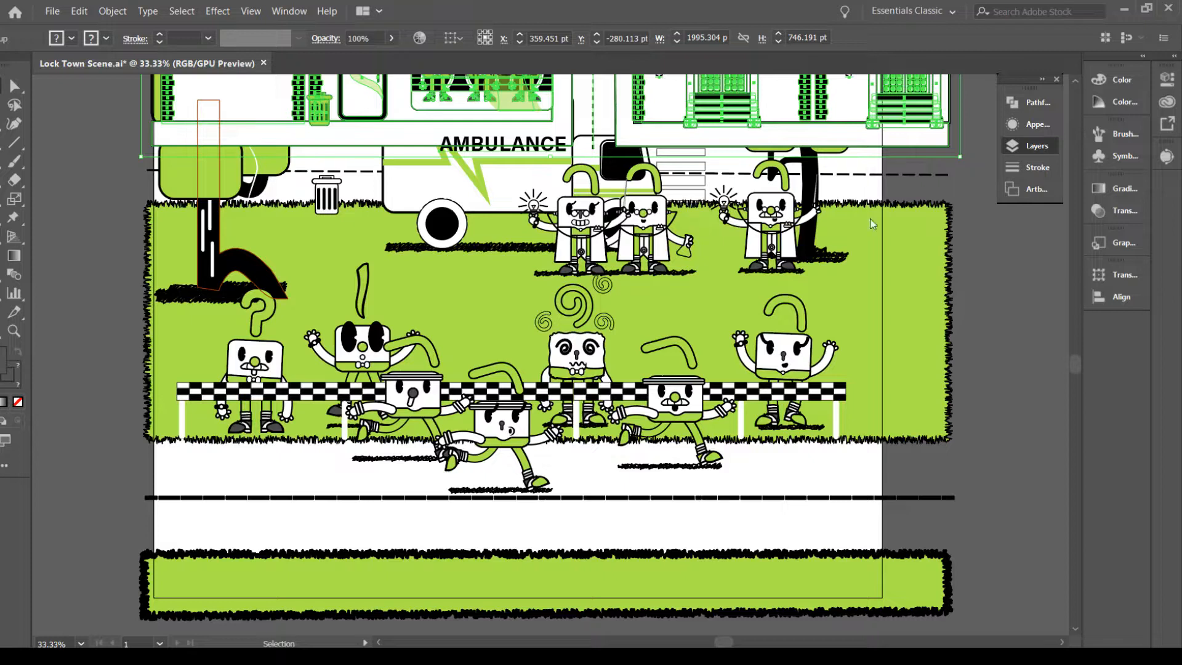
Select the lower grass strip, the lower road line and the rightmost runner in turn to check which objects are separate
click(557, 564)
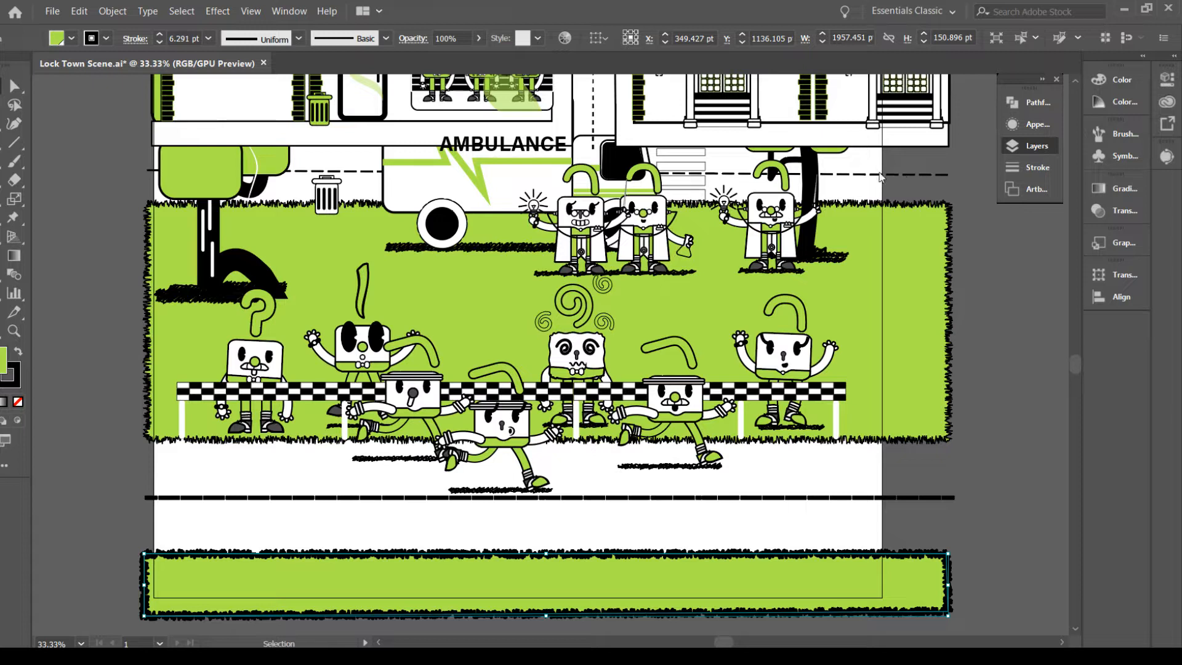
click(632, 498)
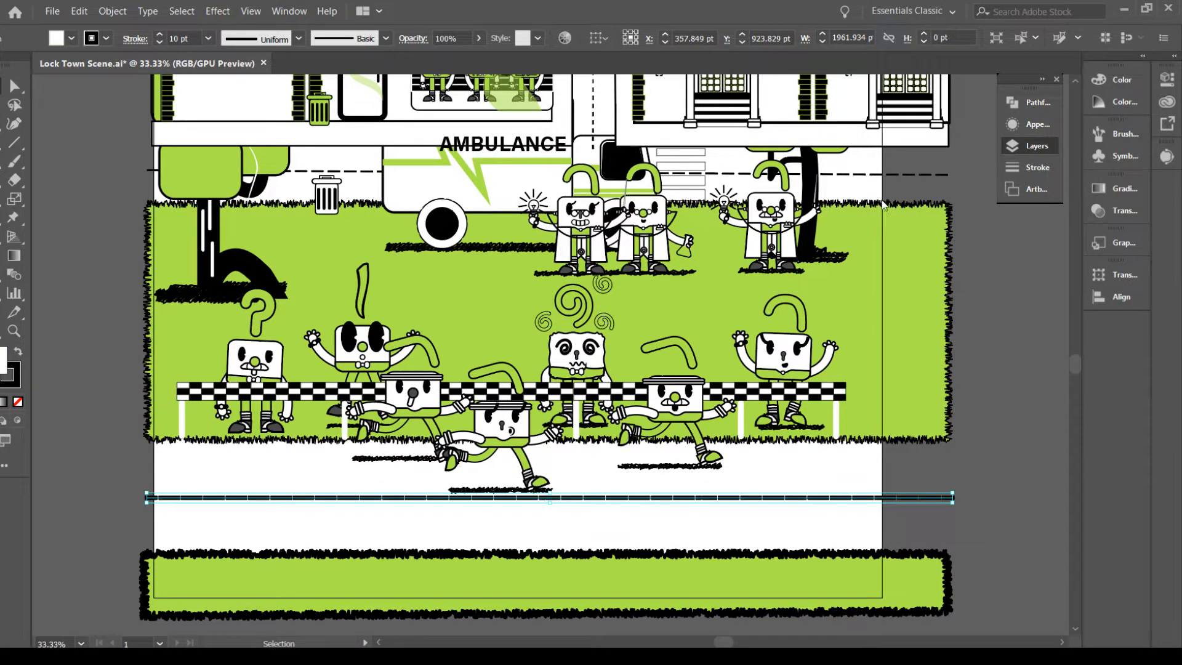
drag(674, 404, 625, 414)
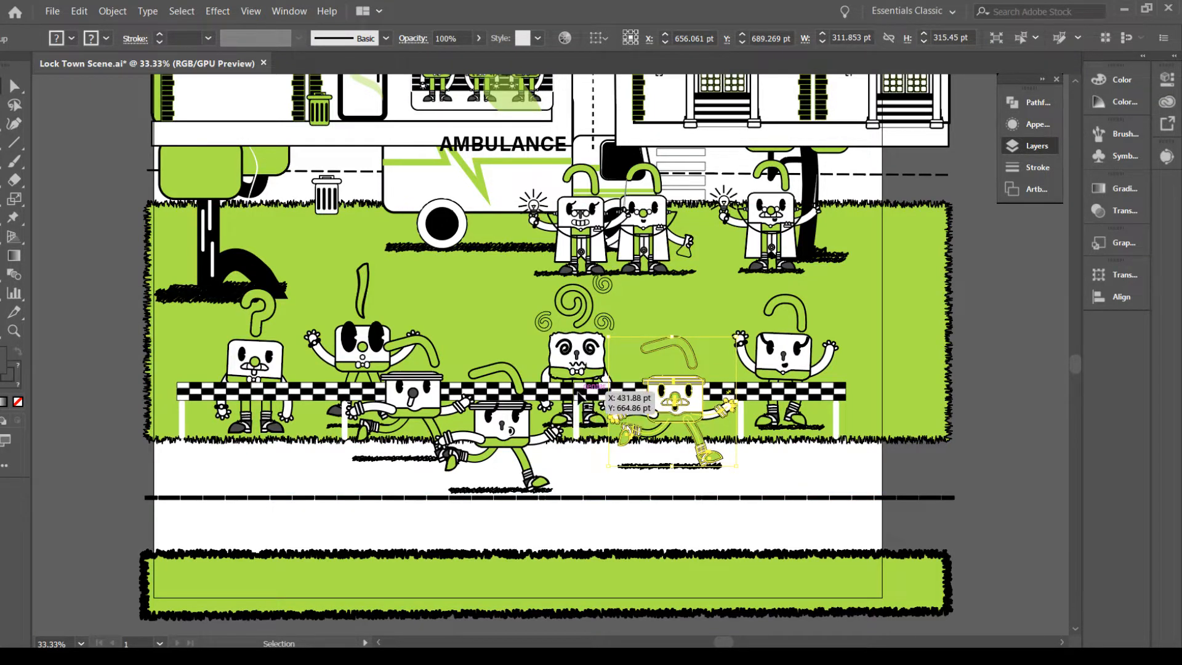
Group the checkered barrier with its white legs and clear the selection
click(579, 392)
drag(695, 486, 550, 465)
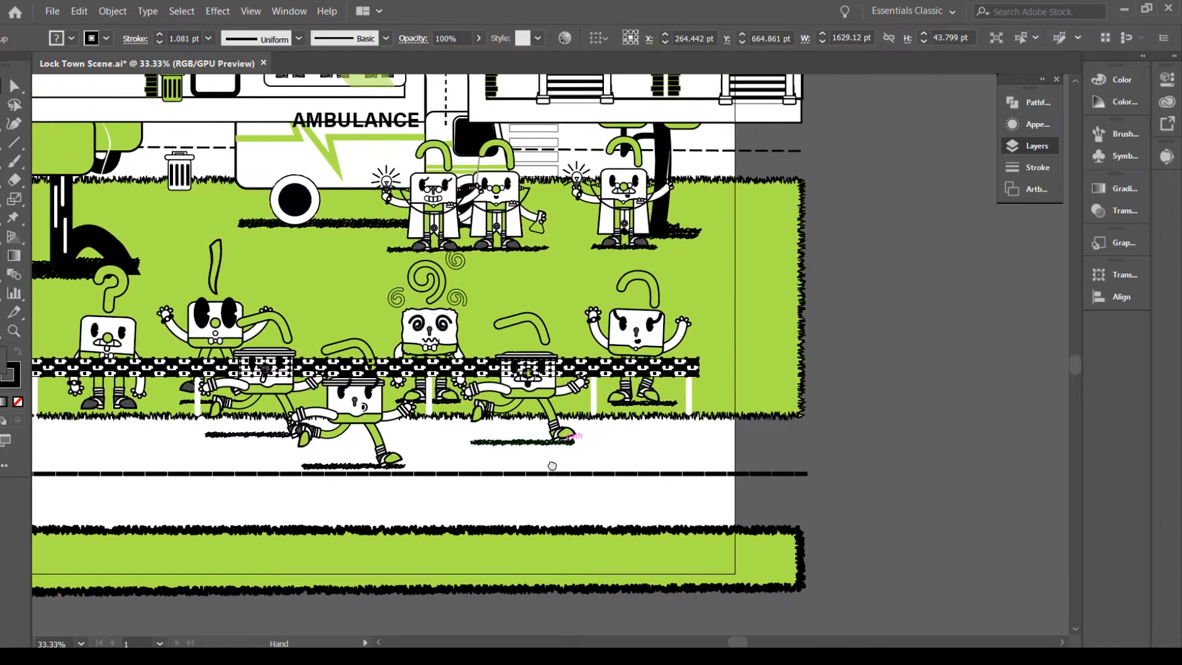
shift+click(689, 400)
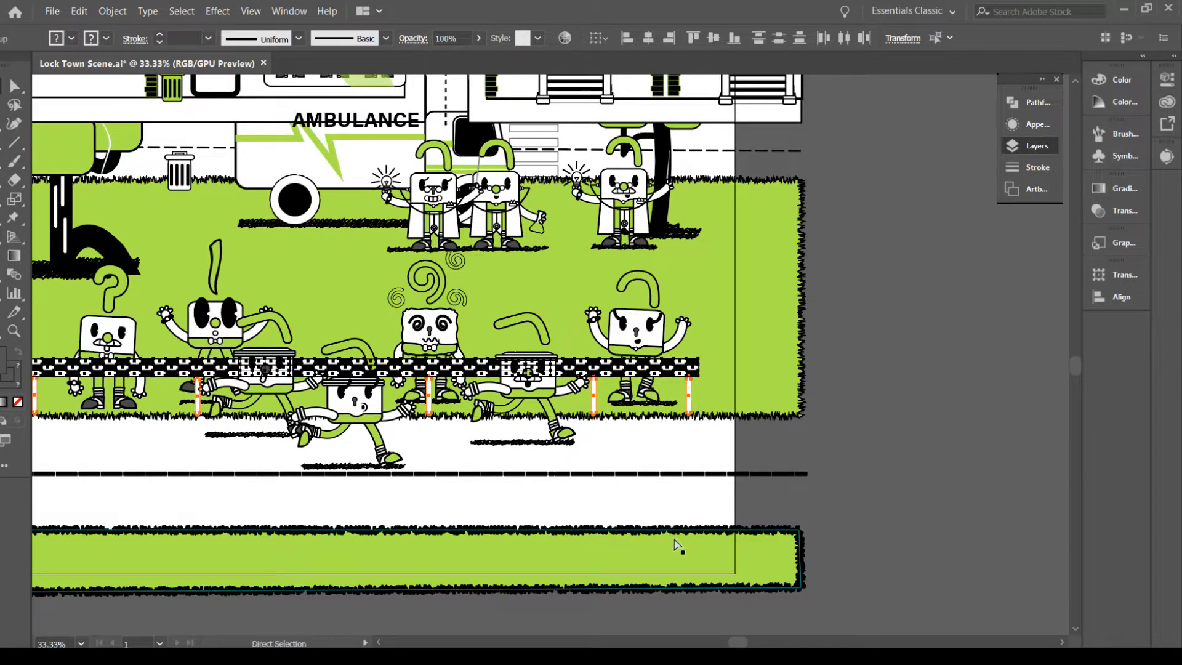
key(ctrl+g)
click(981, 435)
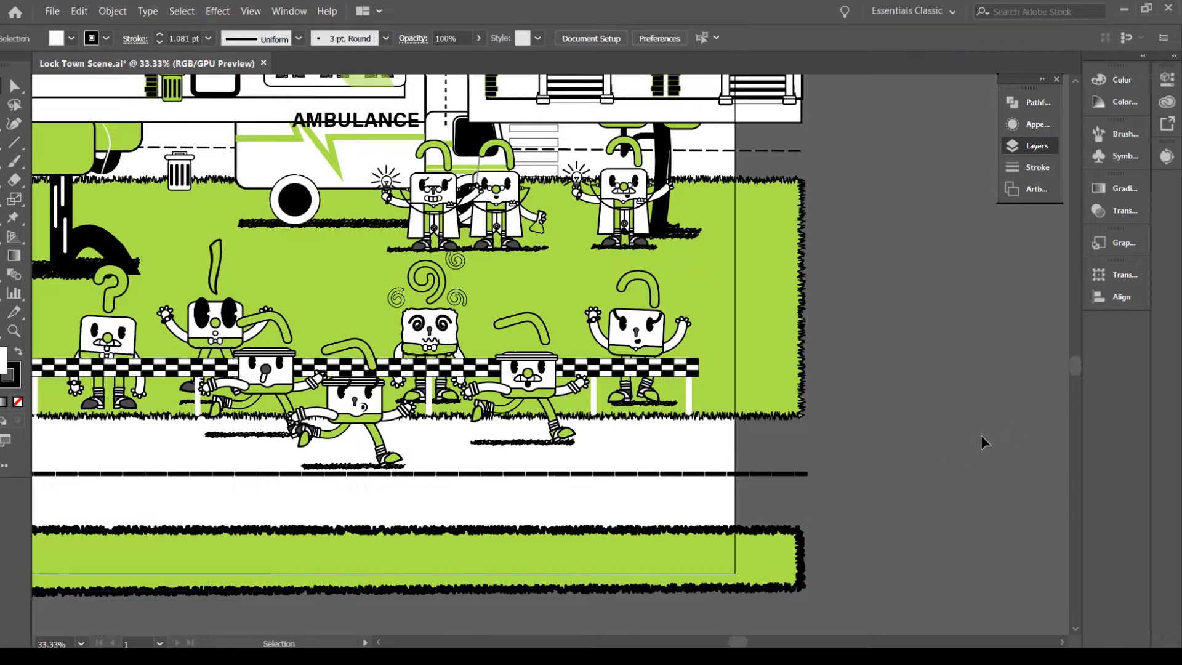
Select the large green lawn to check its extent against the buildings and characters, and deselect it
drag(608, 483, 684, 538)
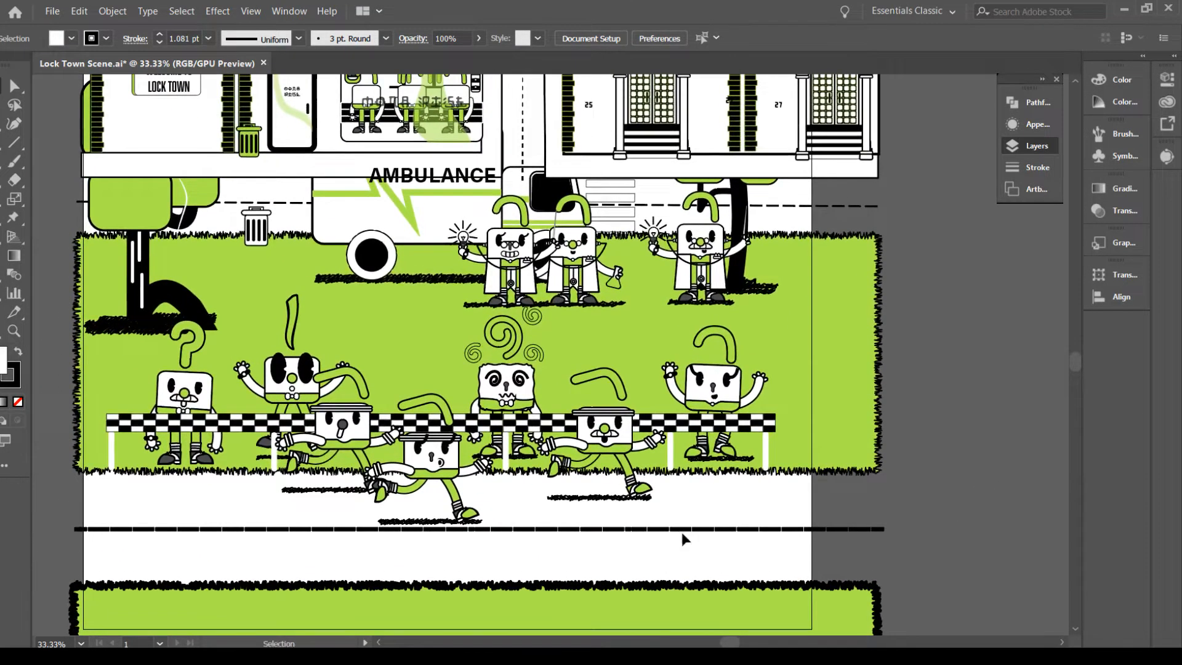
click(432, 376)
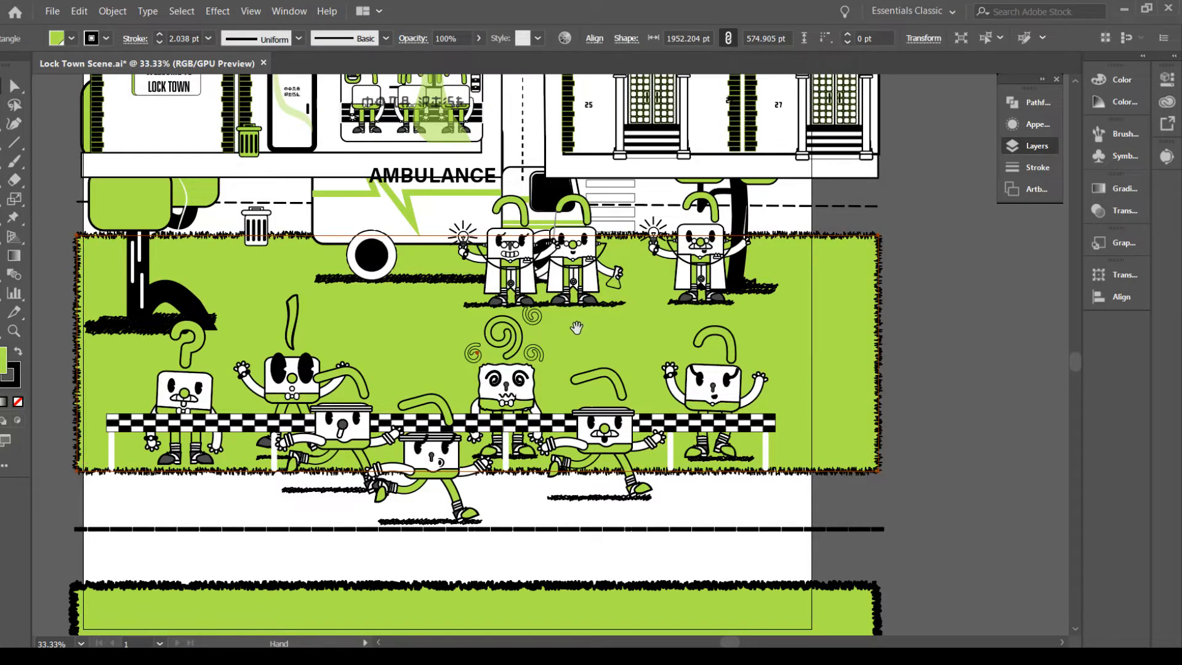
scroll(575, 333, up, 4)
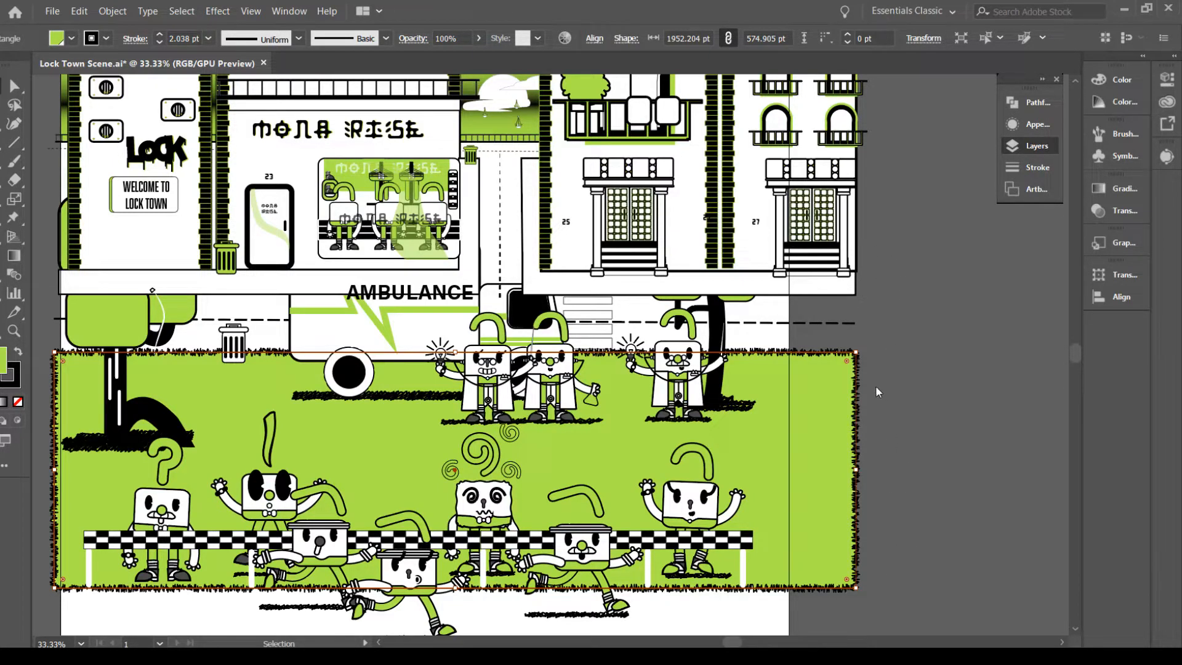
click(939, 377)
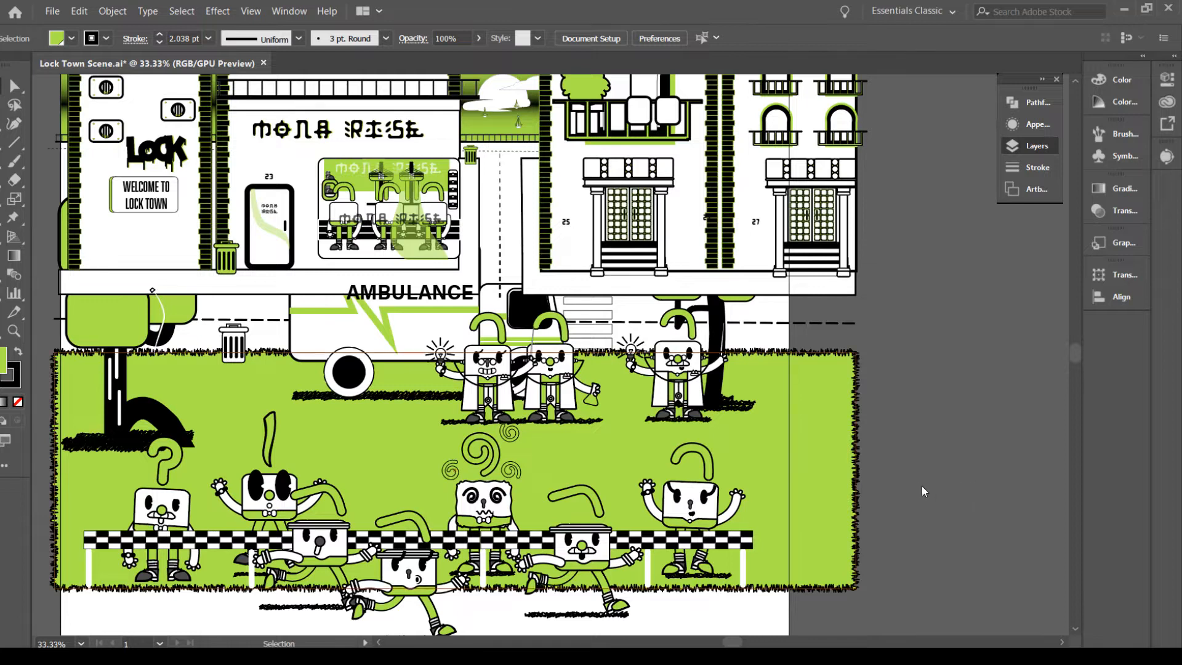
Arrange the buildings group behind the ambulance, the runner by building 25 and the trees
key(ctrl+equal)
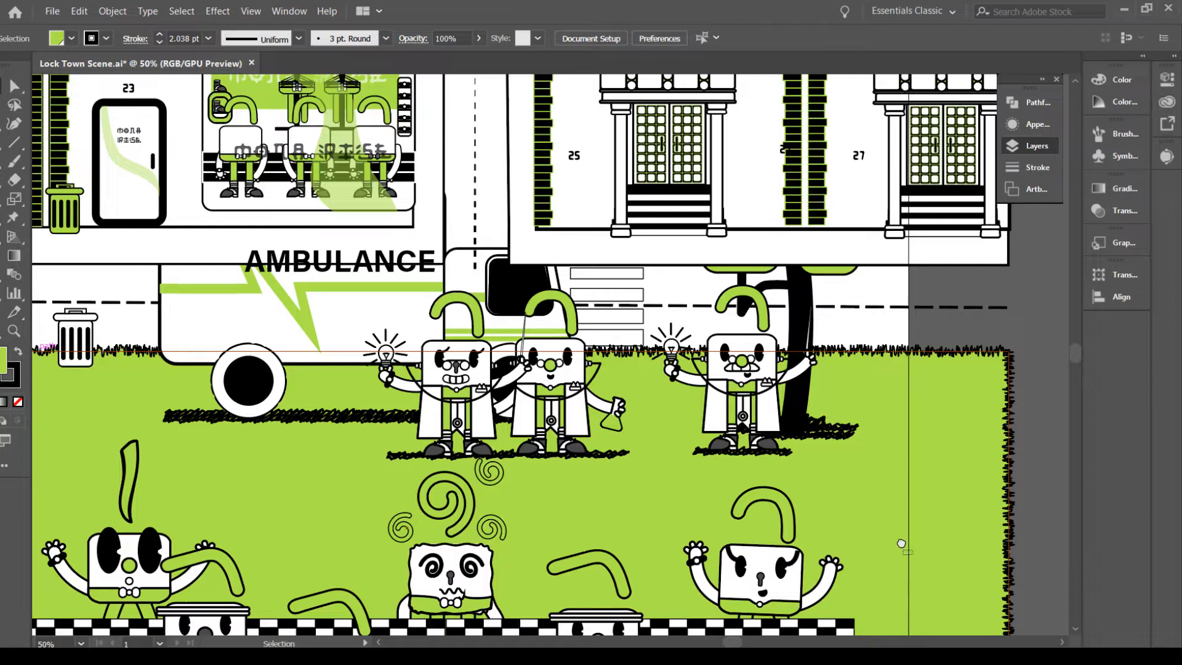
drag(902, 544, 902, 542)
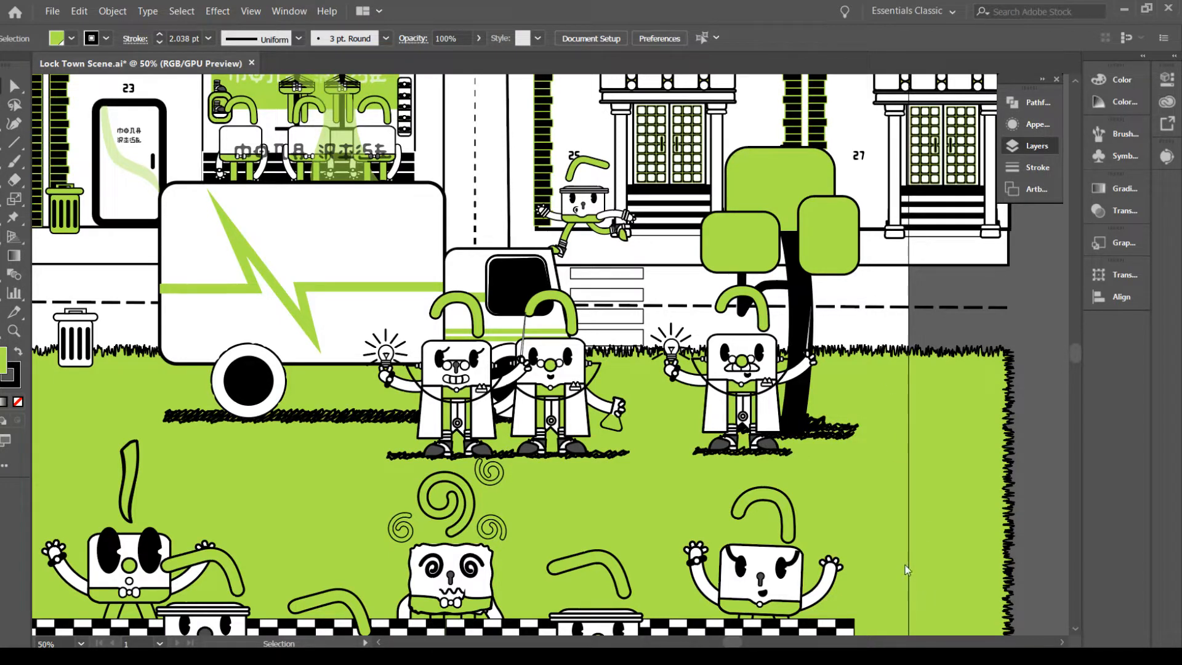
scroll(819, 505, down, 3)
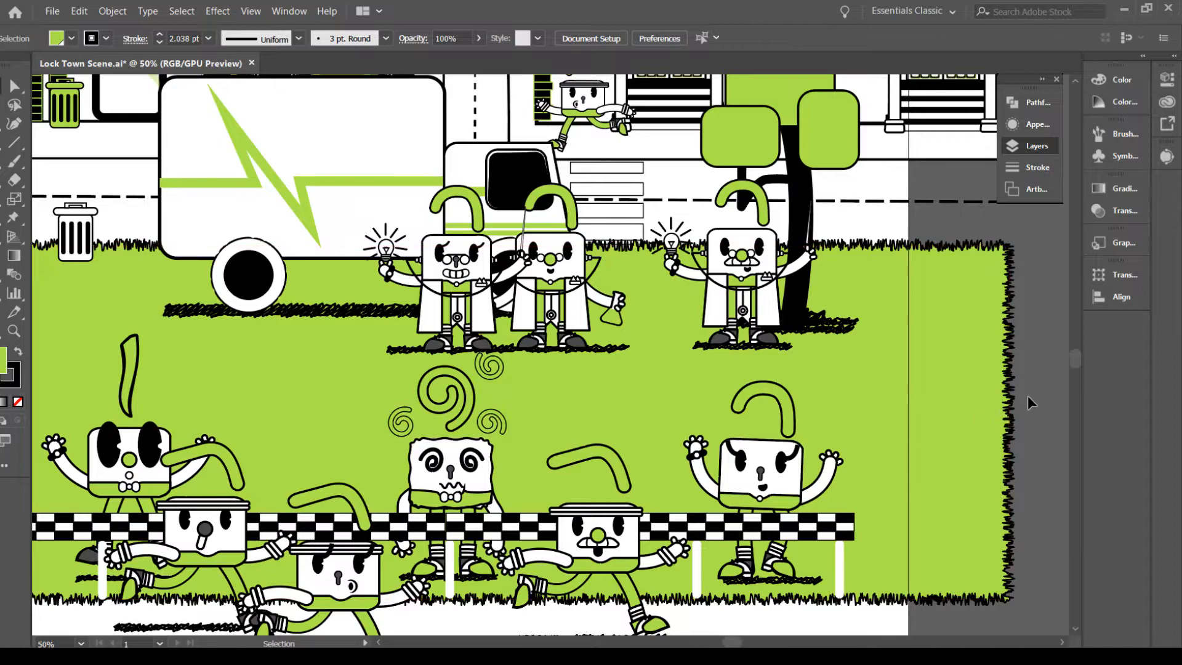
Select the artwork across the middle of the scene, exclude the buildings group, and group the remaining characters, trees, ambulance, barrier and lawn
key(ctrl+0)
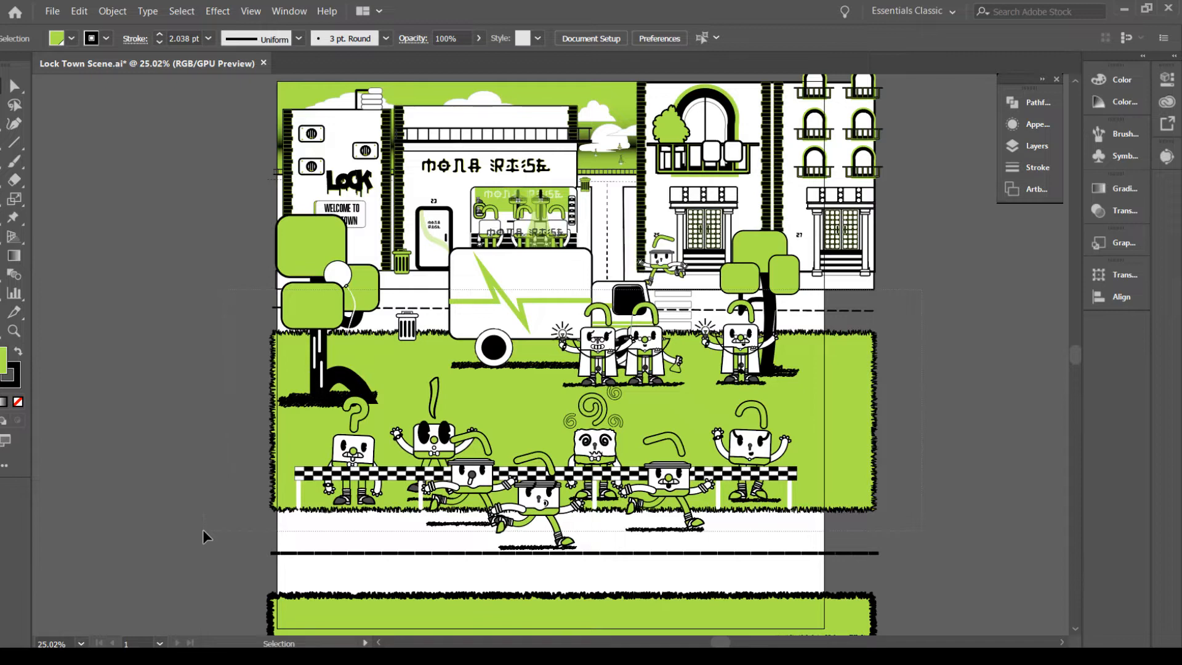
key(ctrl+a)
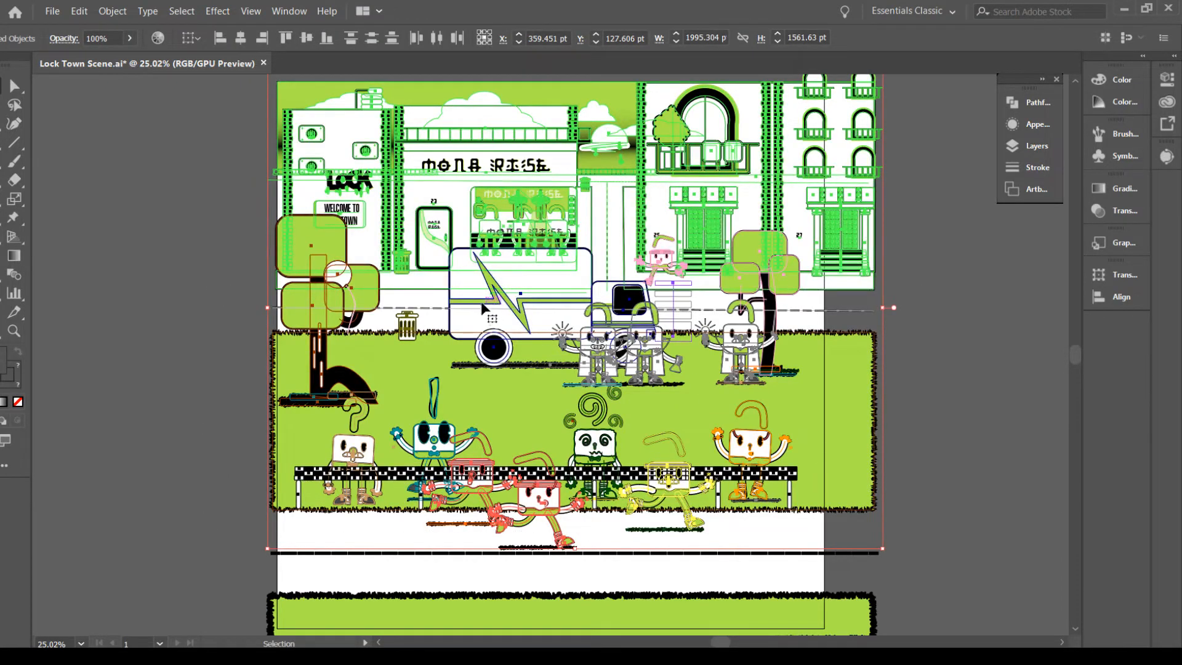
shift+click(769, 146)
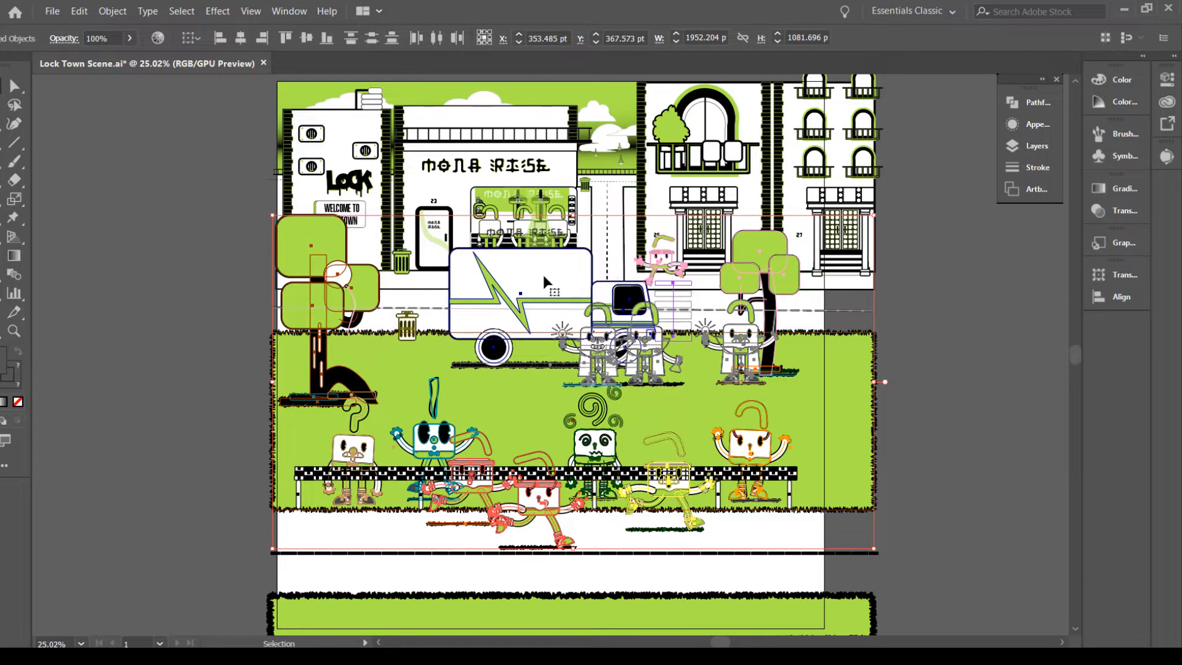
key(a)
key(v)
key(ctrl+g)
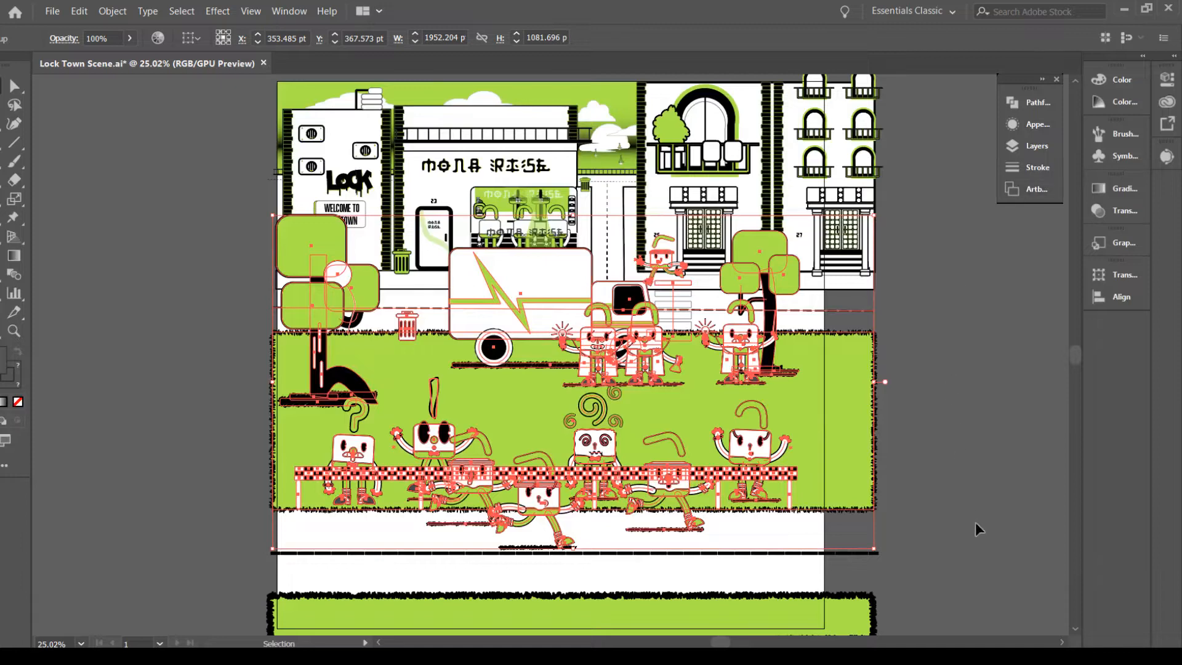
click(978, 560)
Check the new grouping by selecting the lower road line, the middle scene group and the buildings group, and deselect everything
click(864, 553)
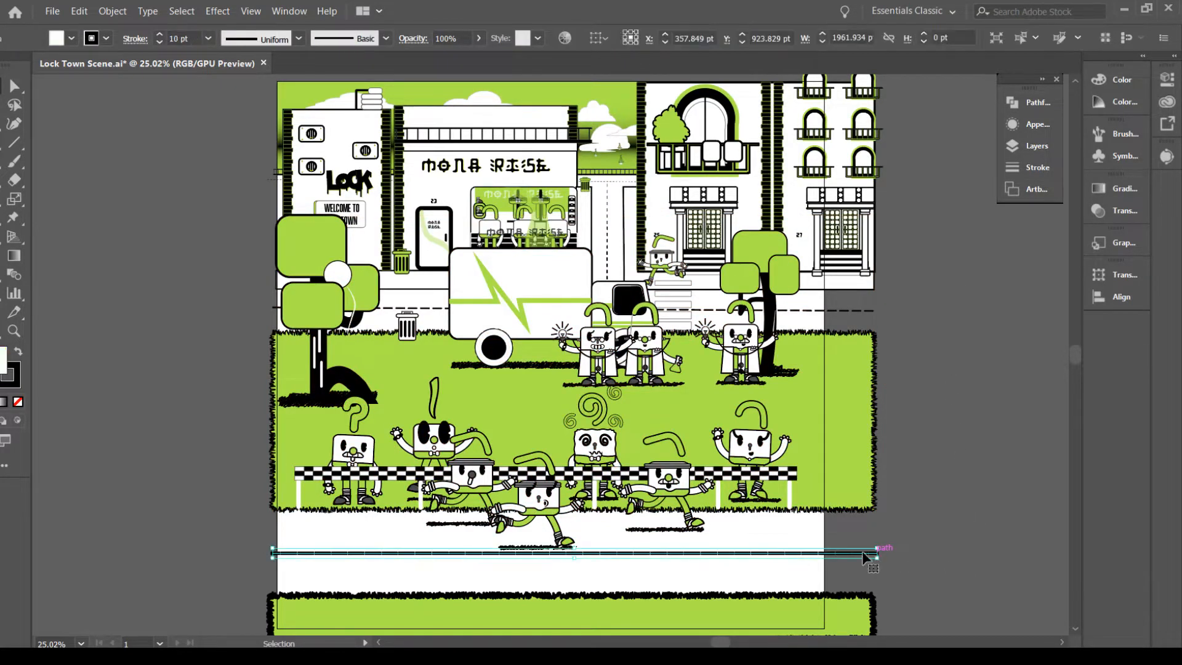
click(850, 421)
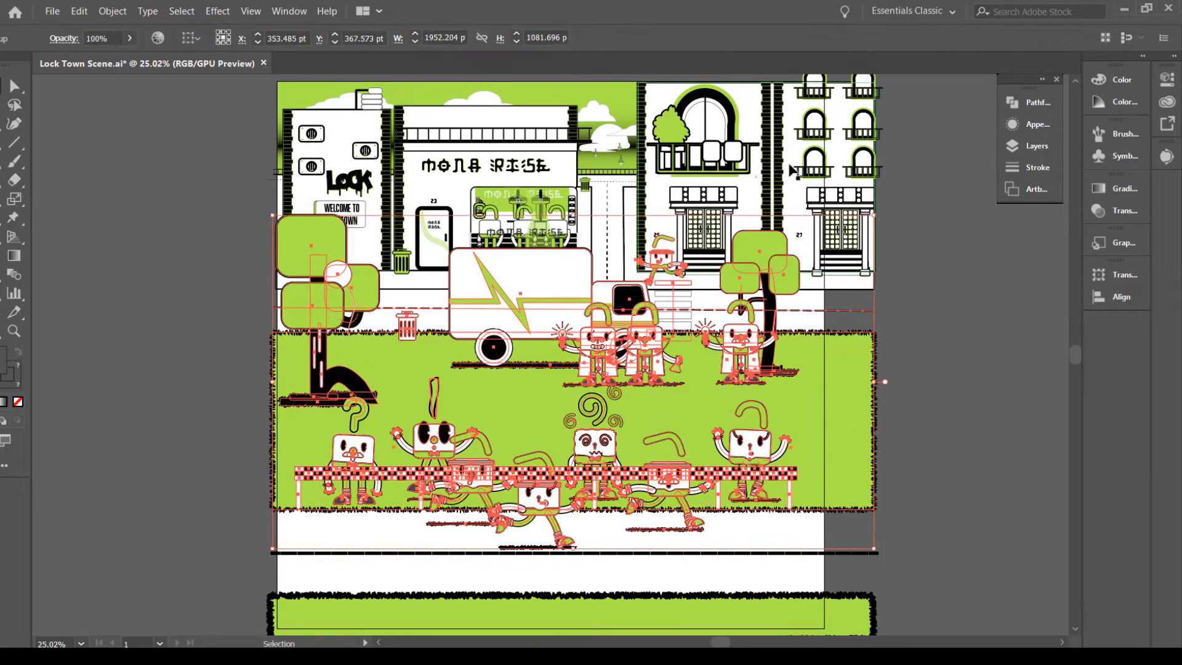
click(858, 264)
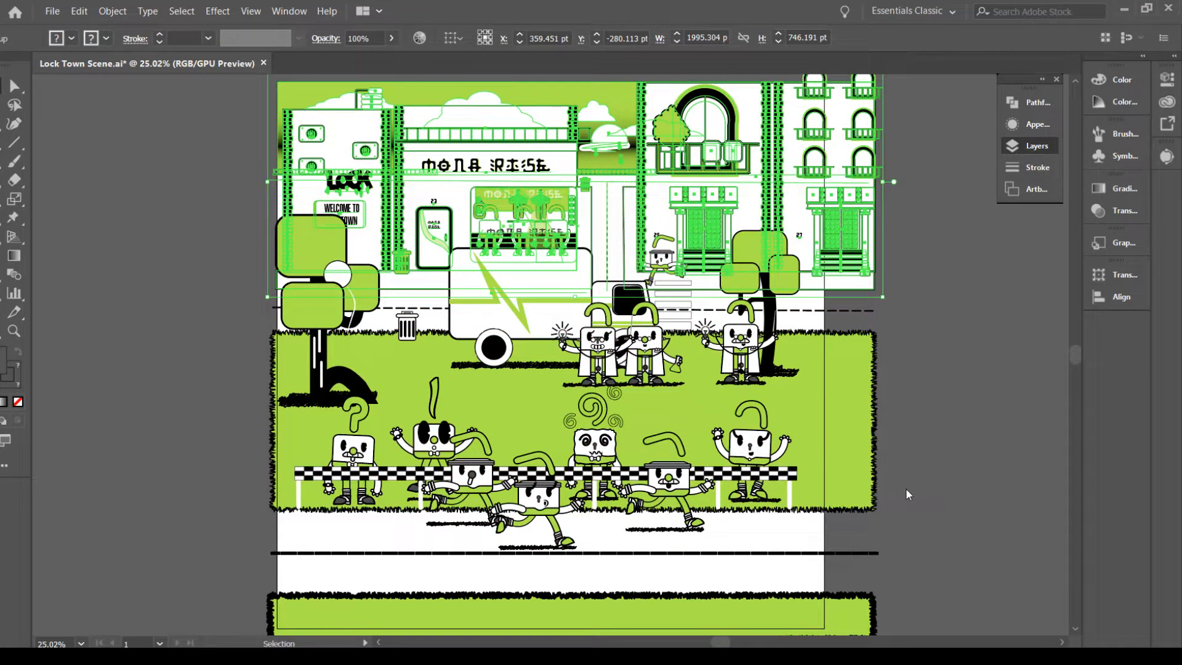
click(939, 154)
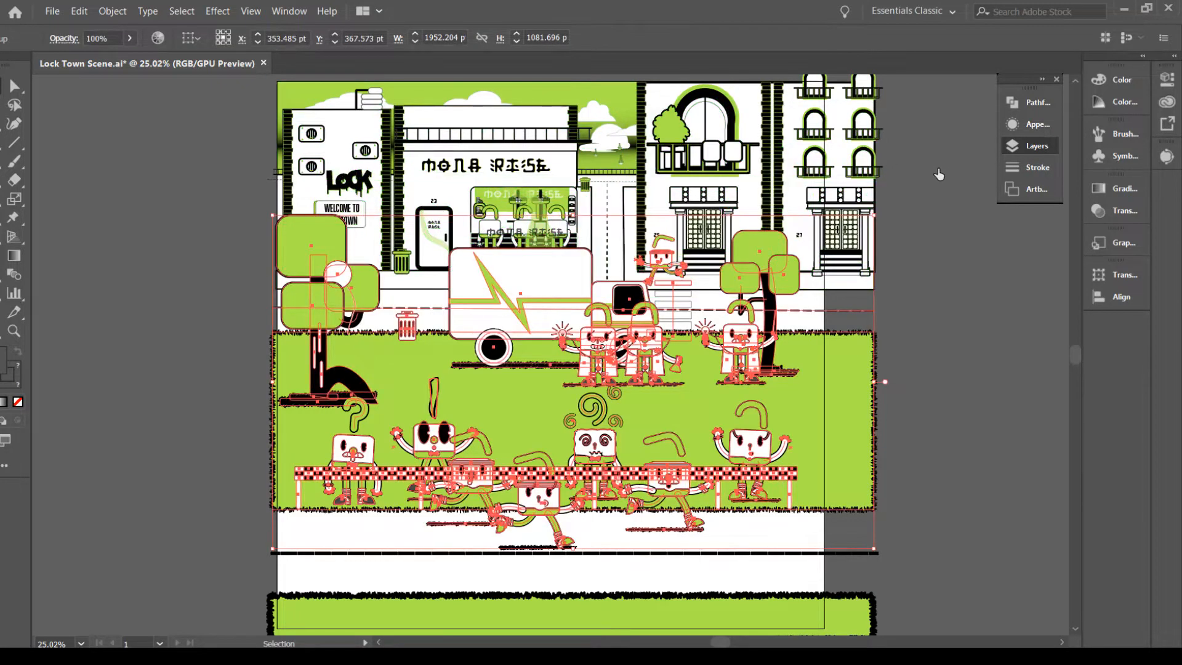
click(939, 175)
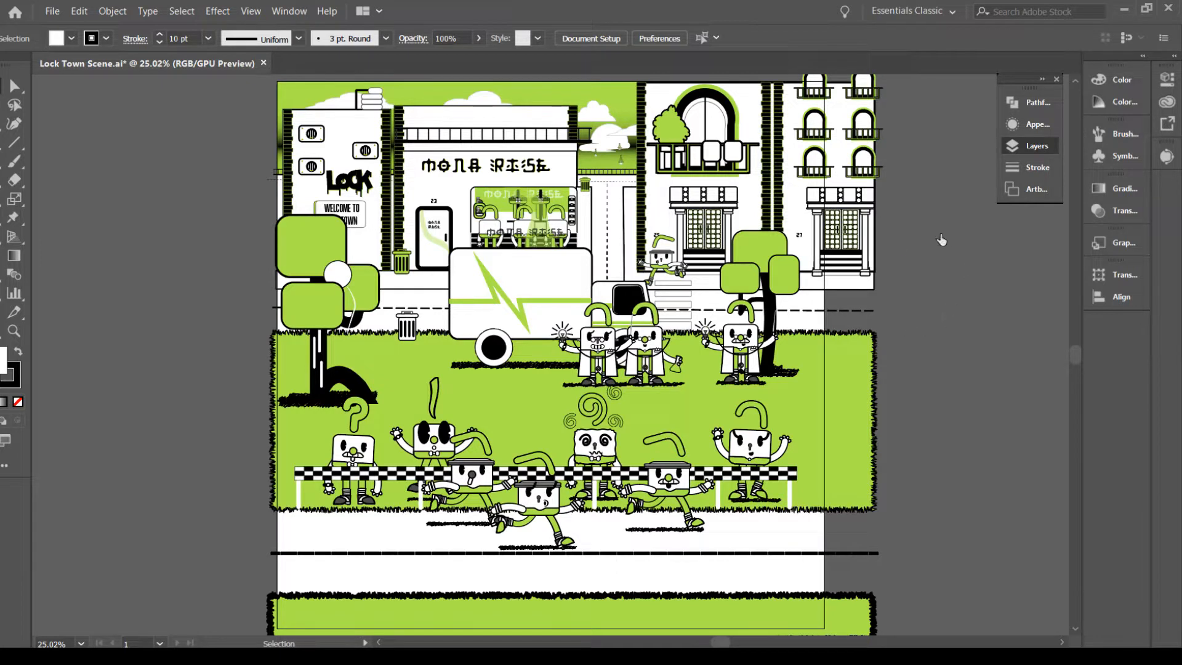
Step back through the recent selection changes to check the runner's shadow, the balloon knot, the lower grass strip and the road line
key(ctrl+z)
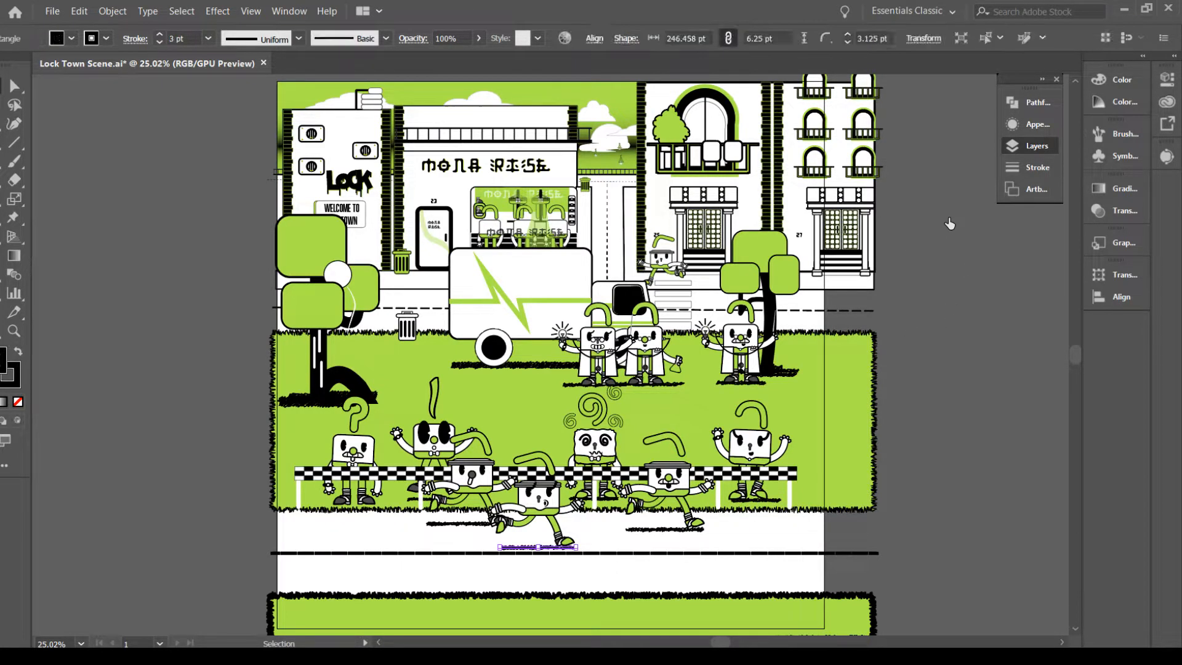
key(ctrl+z)
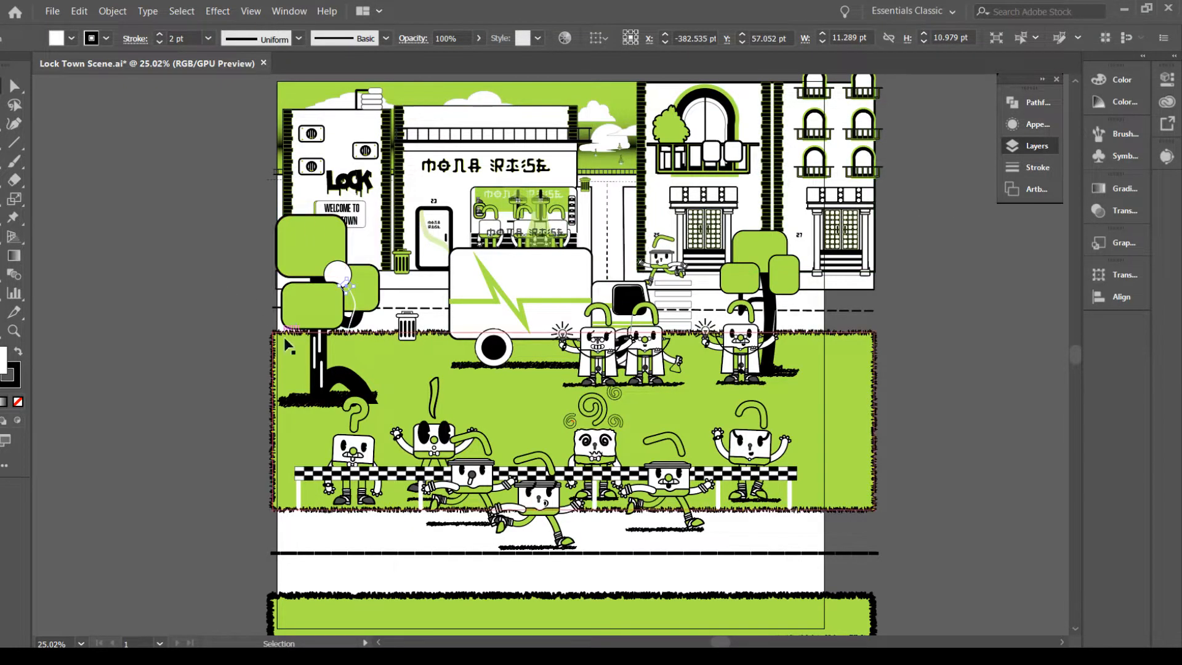
key(ctrl+z)
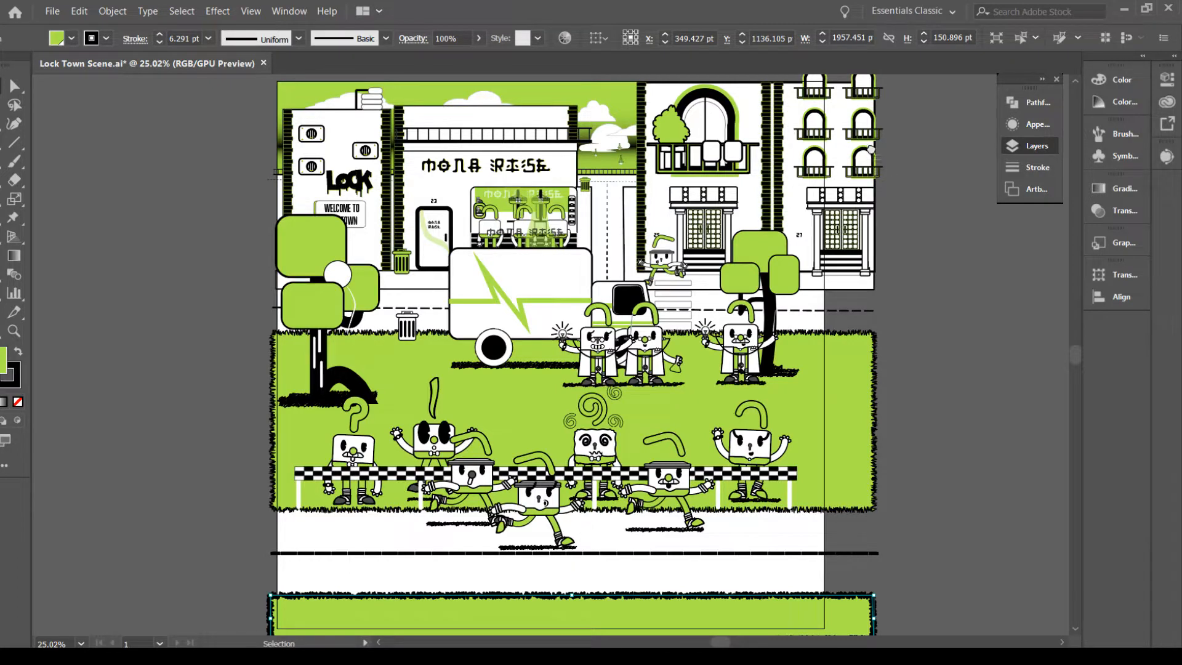
key(ctrl+z)
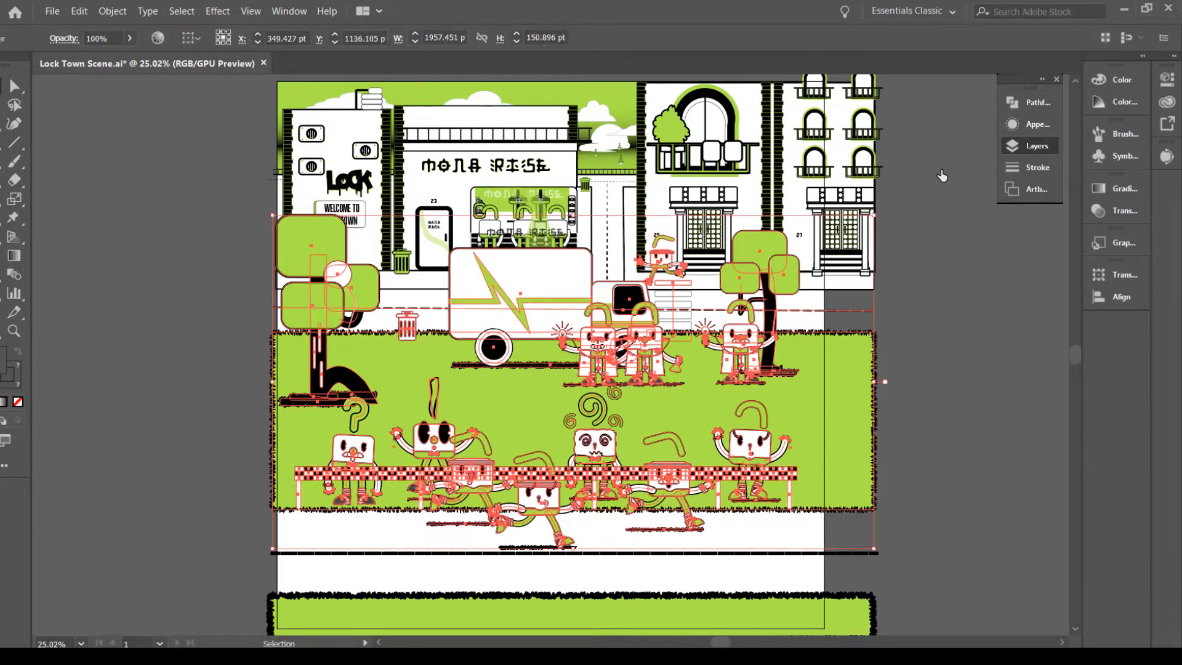
key(ctrl+z)
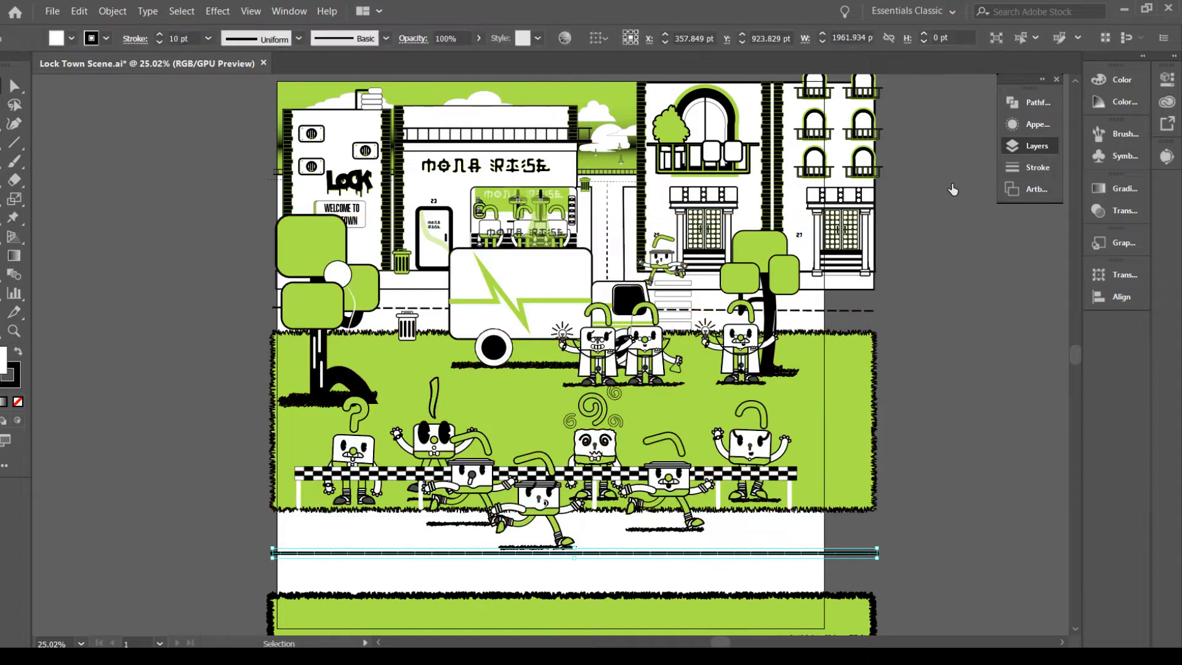
key(ctrl+z)
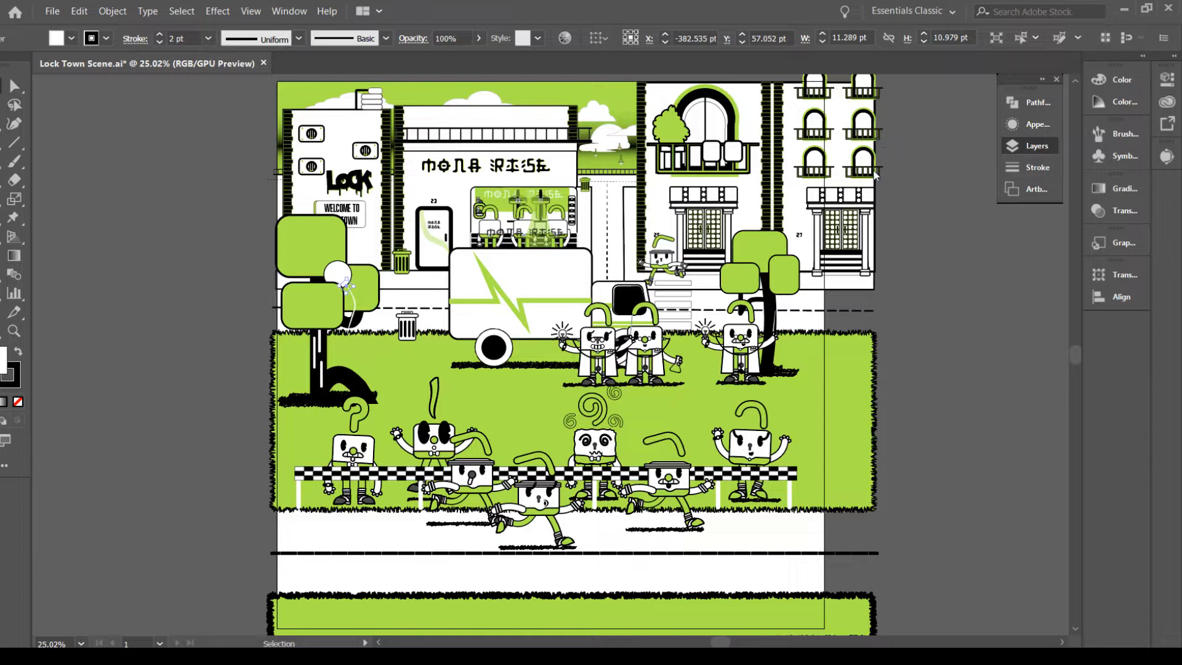
Examine the extent of the middle scene group across the artboard and compare it with the buildings group
click(581, 355)
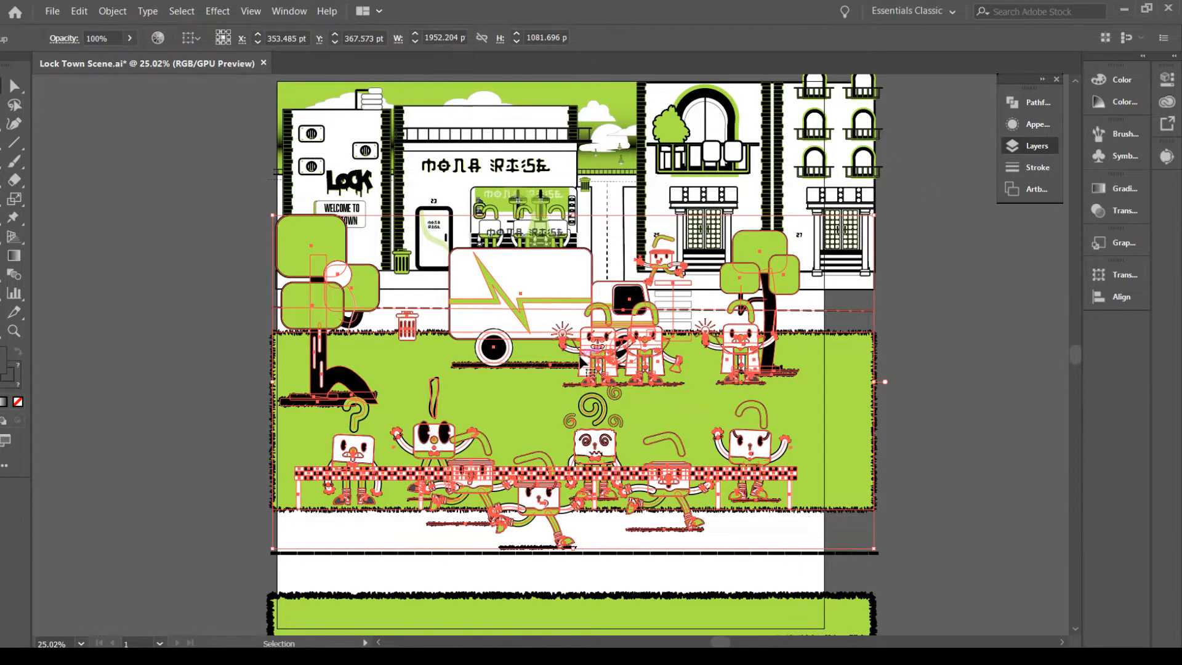
drag(548, 382, 395, 389)
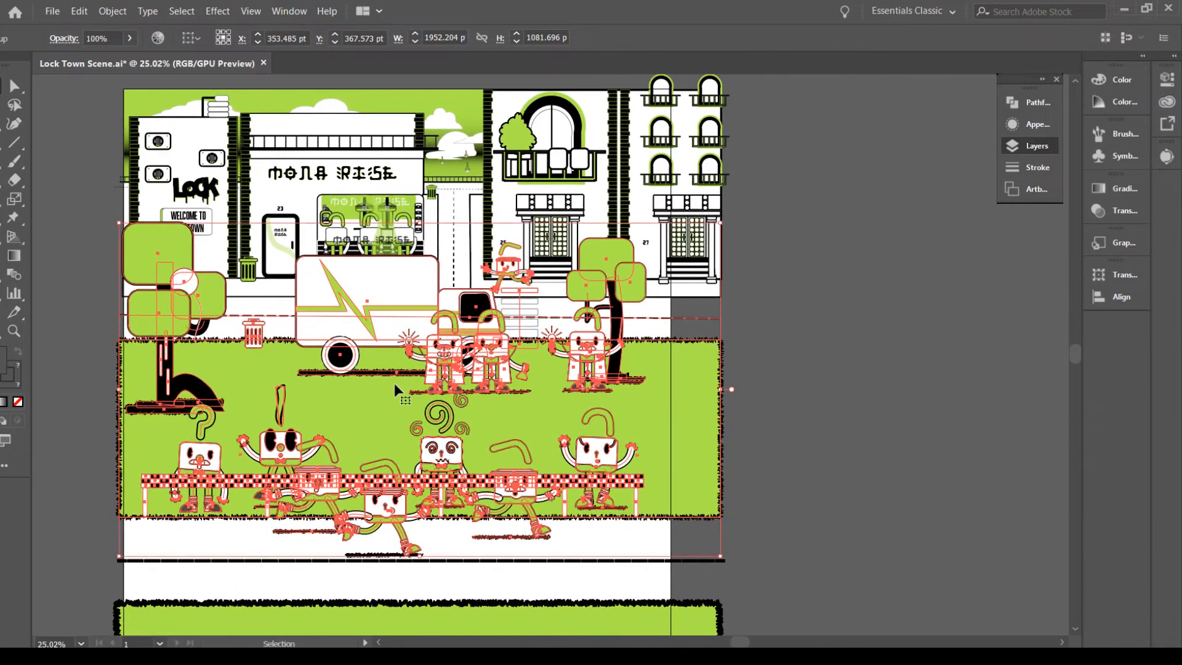
key(ctrl+minus)
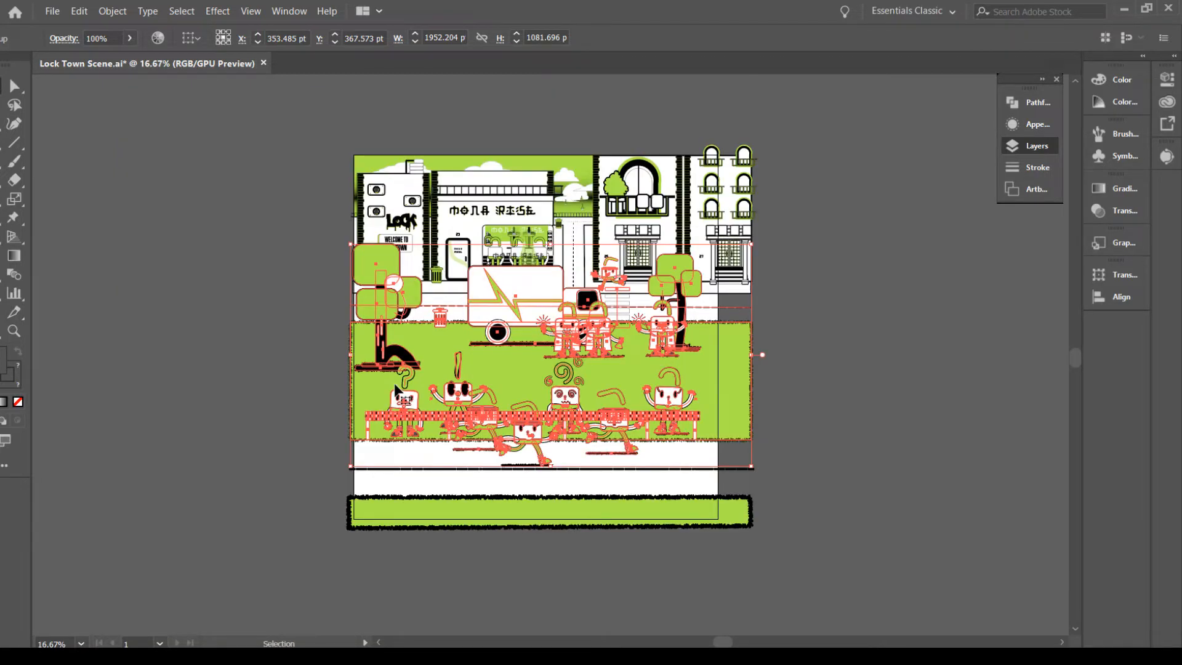
key(ctrl+plus)
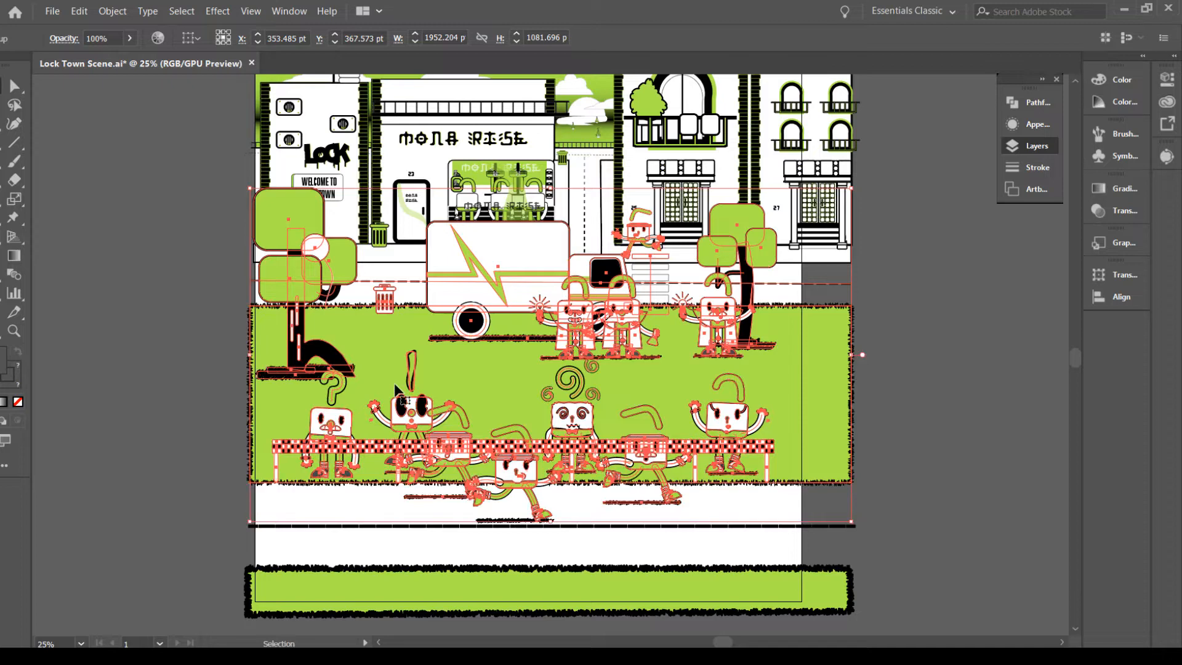
drag(581, 384, 409, 388)
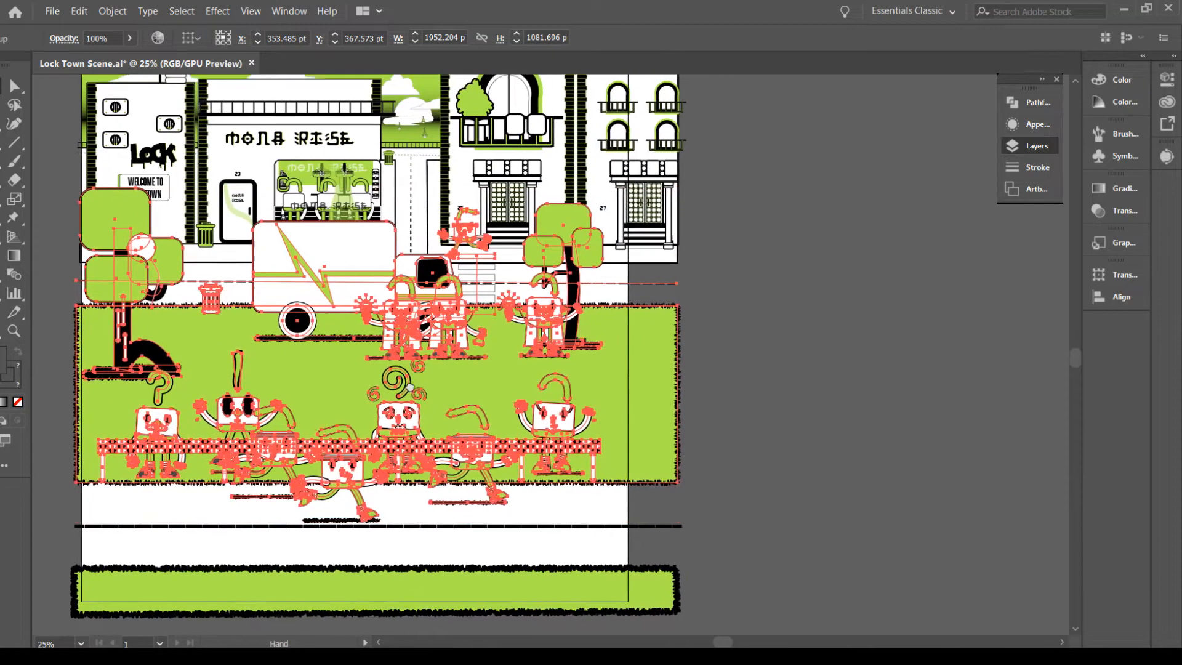
click(704, 346)
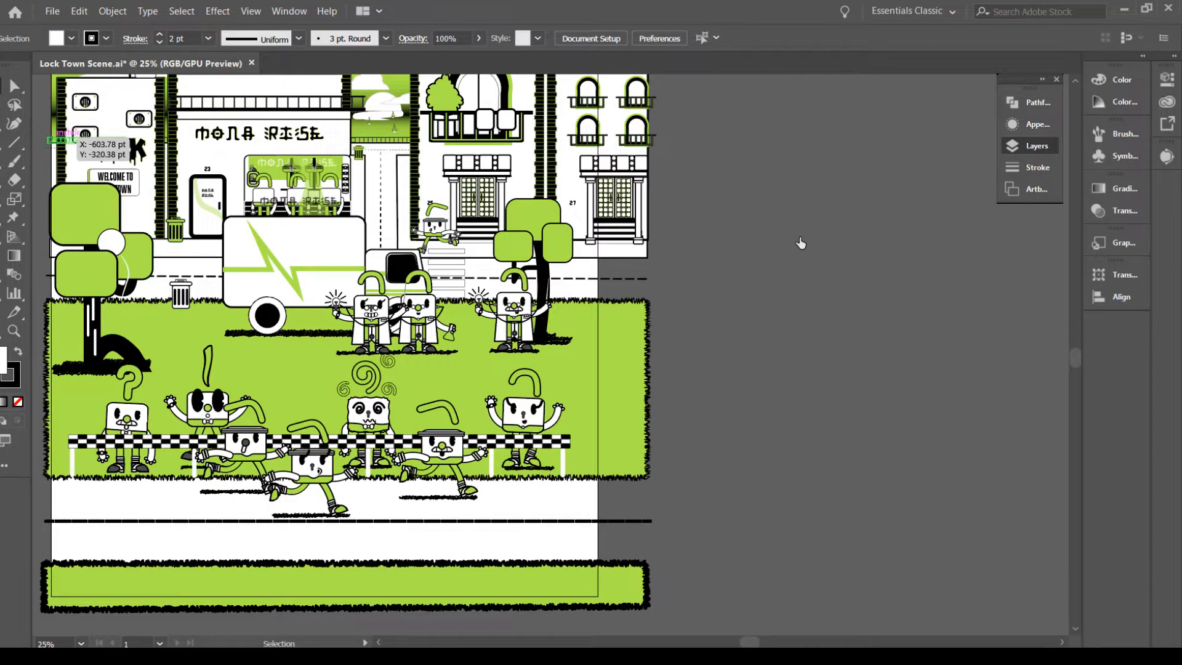
drag(737, 242, 789, 397)
click(676, 364)
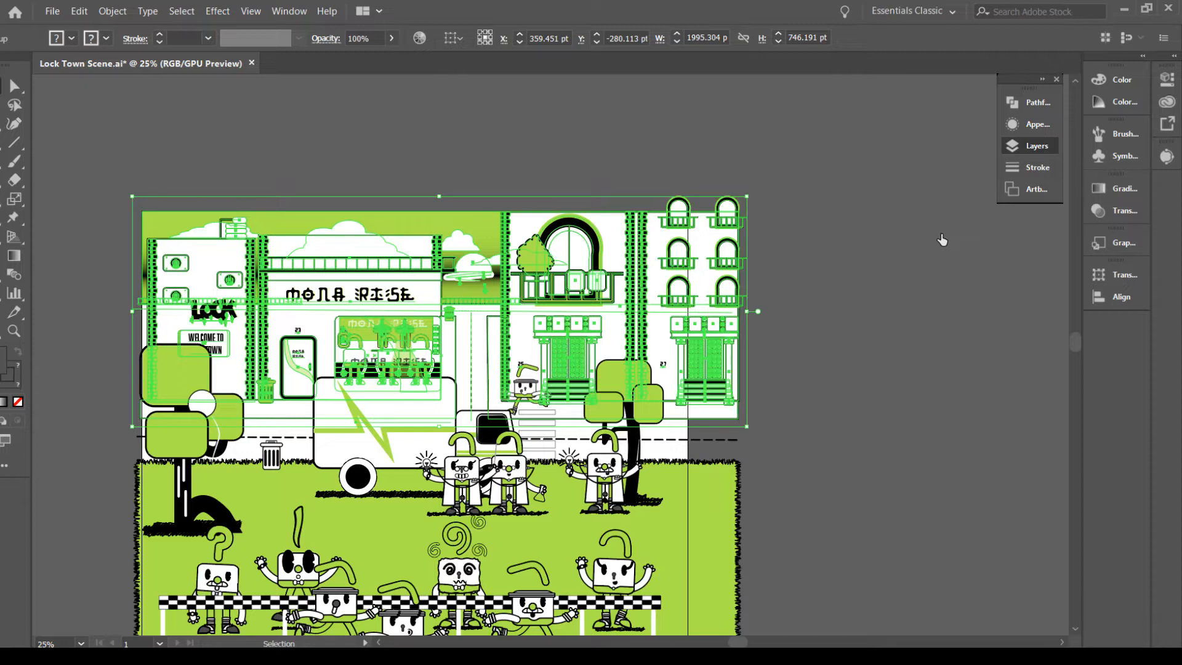
Ungroup the buildings group into its separate elements
key(ctrl+shift+g)
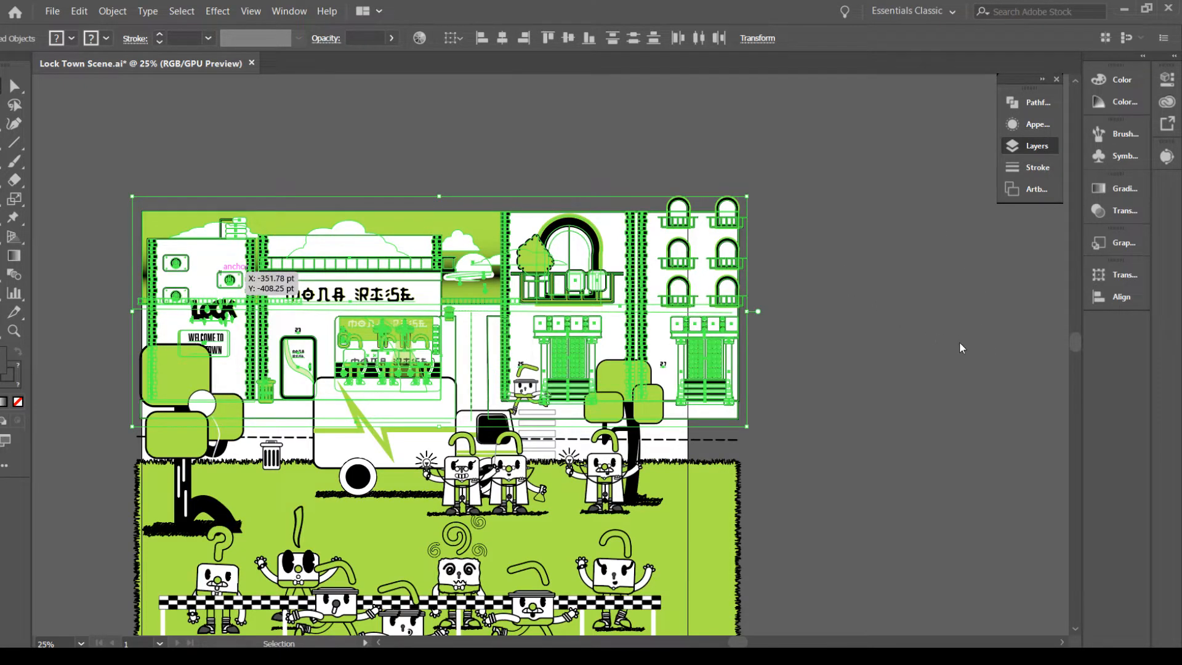
click(989, 353)
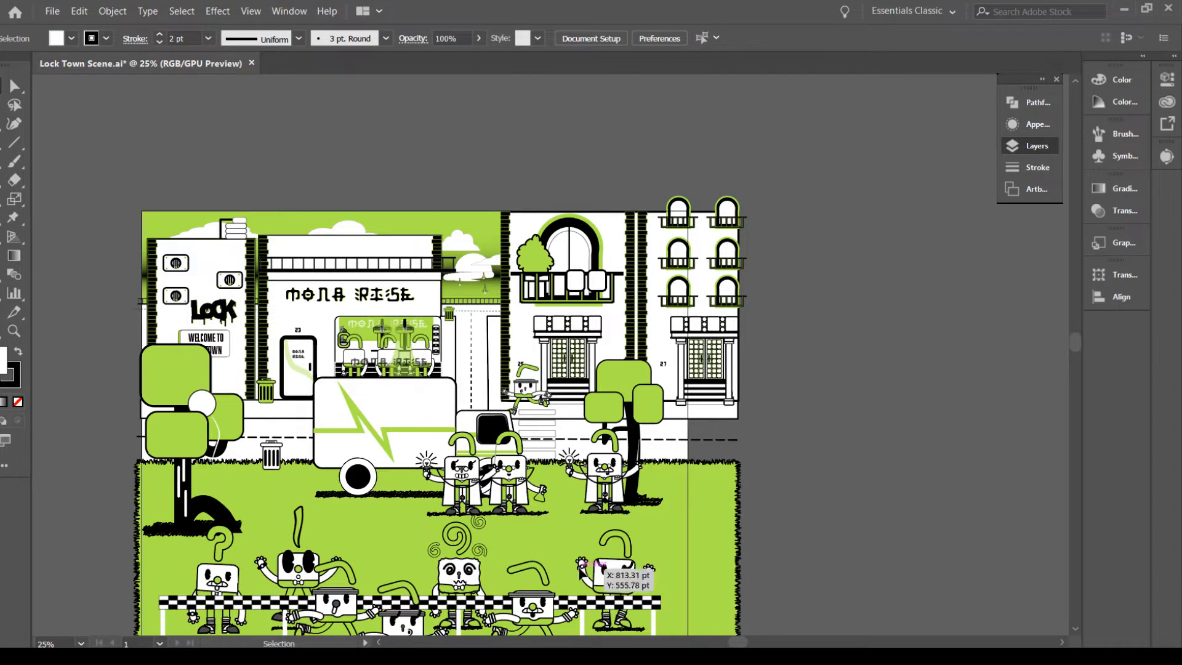
scroll(584, 542, down, 3)
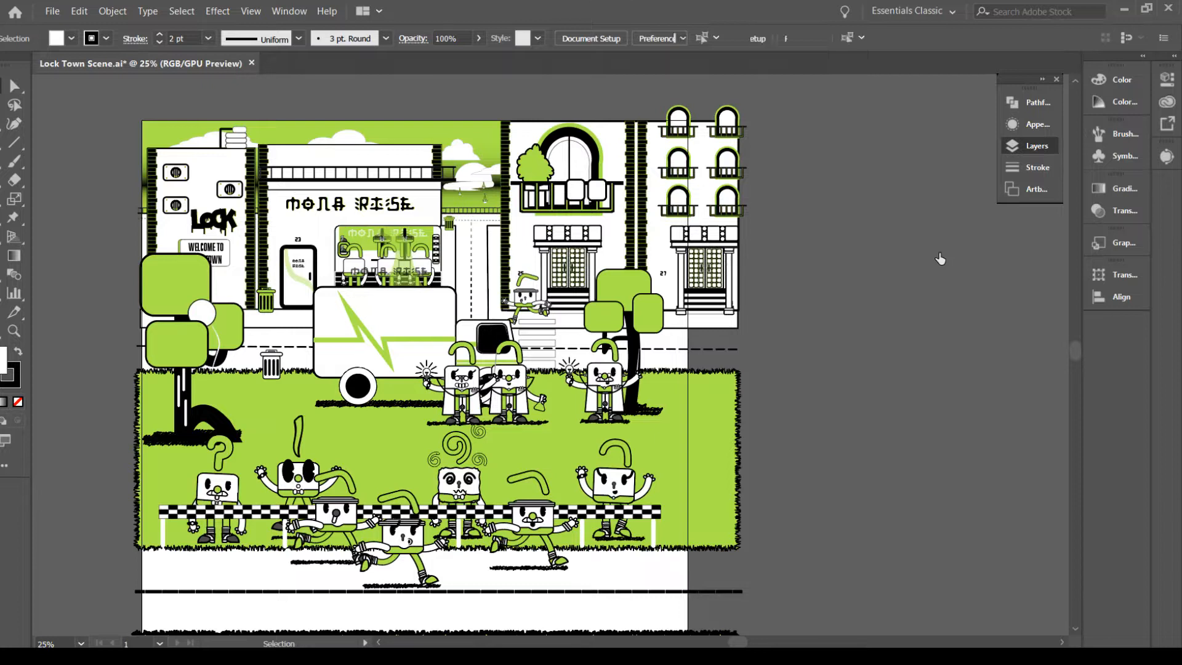
key(ctrl+z)
key(ctrl+z)
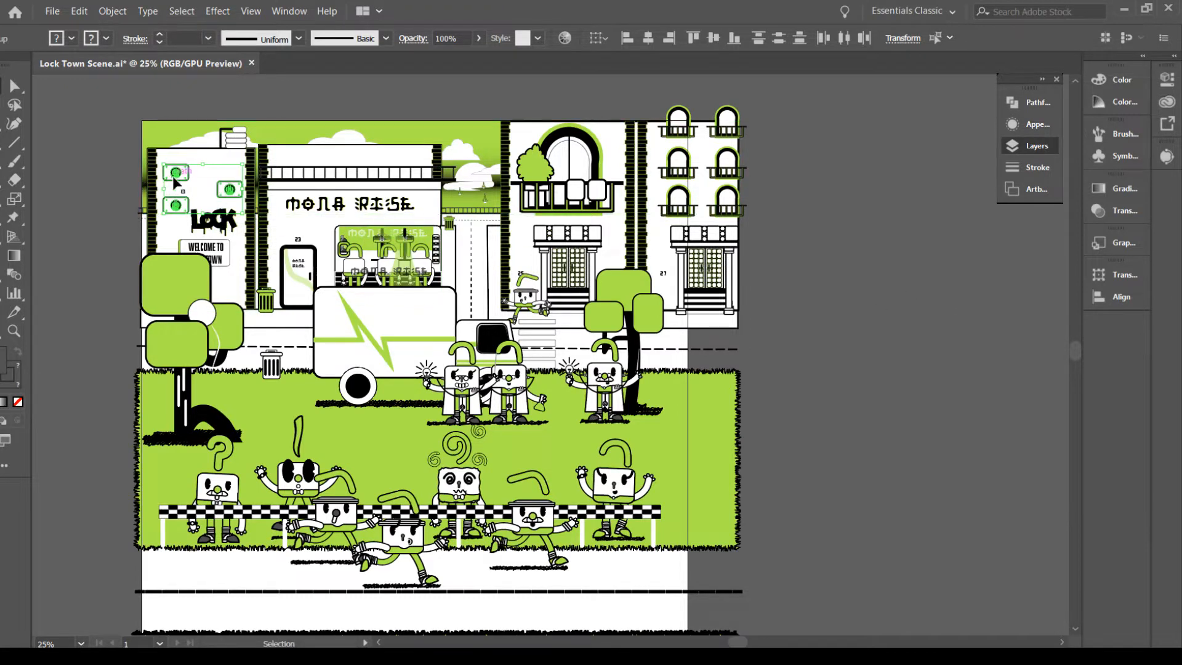
Select the four white clouds behind the buildings, combine them into one object and move it to a separate layer
click(495, 173)
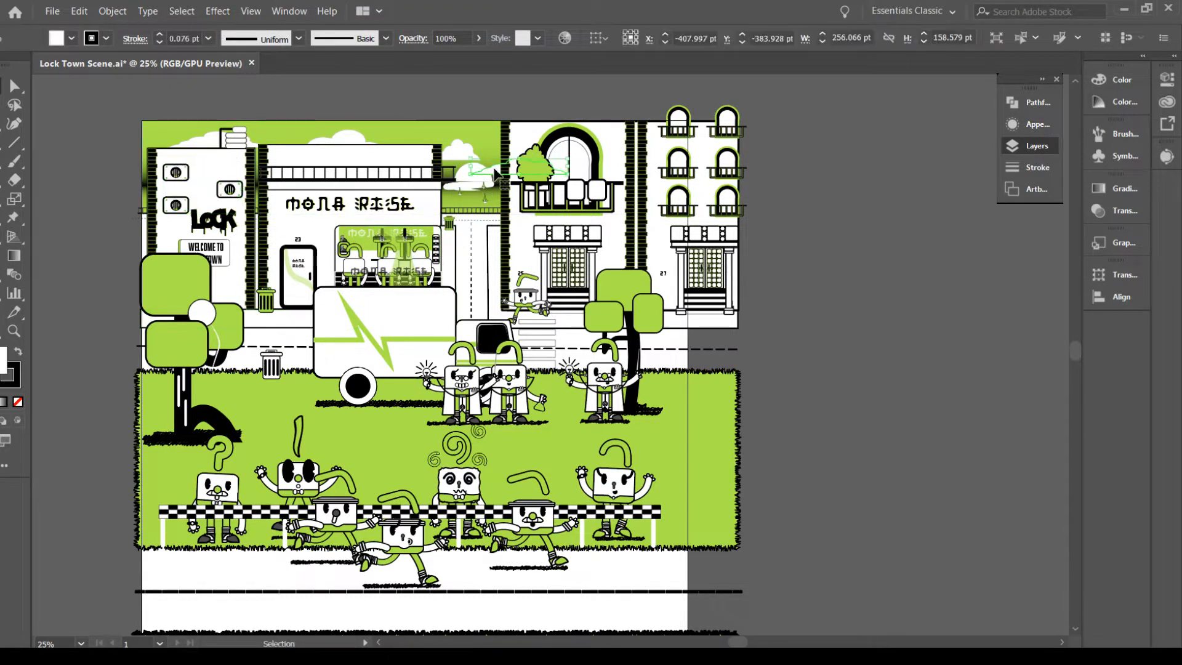
shift+click(455, 149)
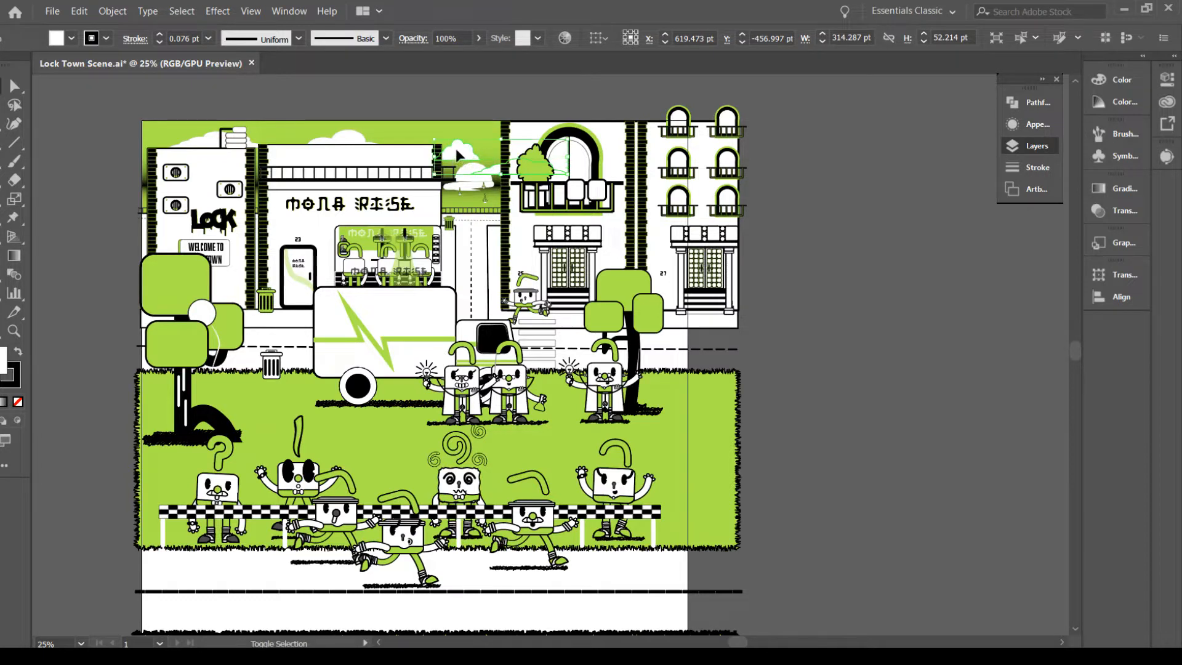
shift+click(349, 137)
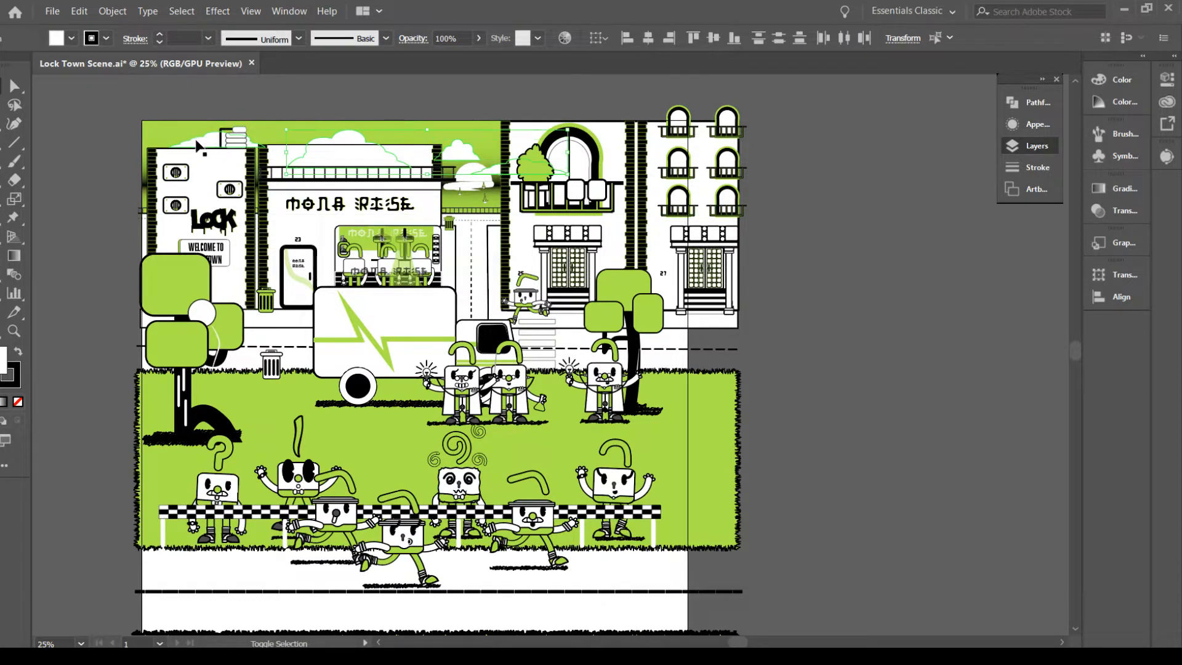
shift+click(197, 139)
key(a)
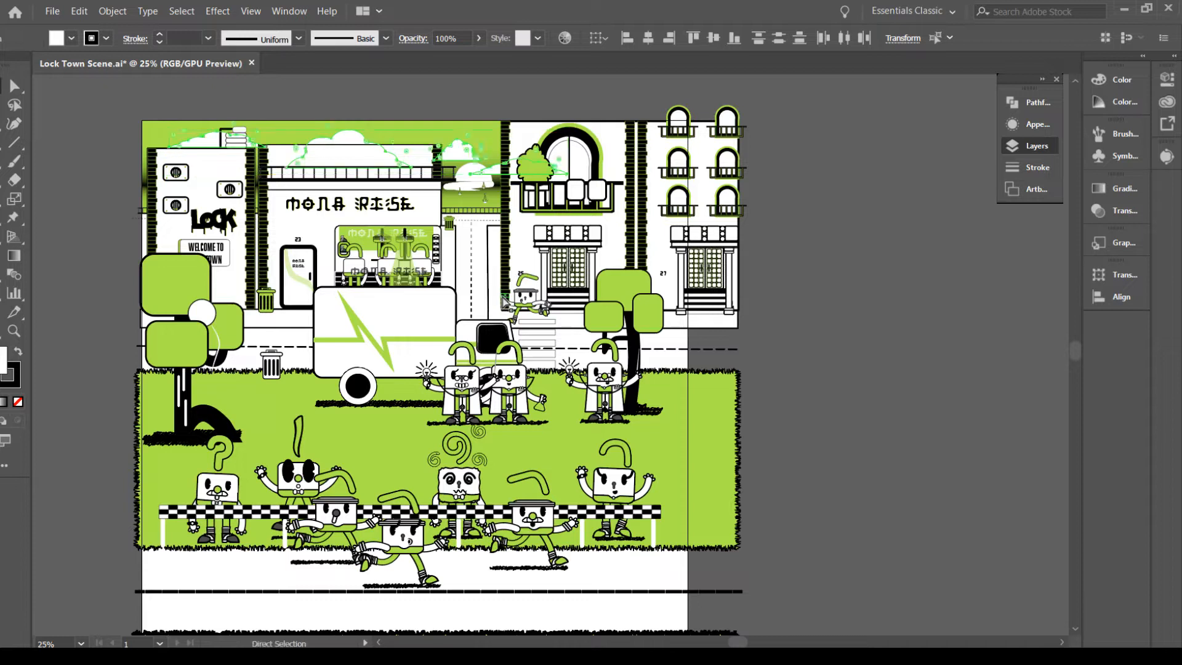
key(v)
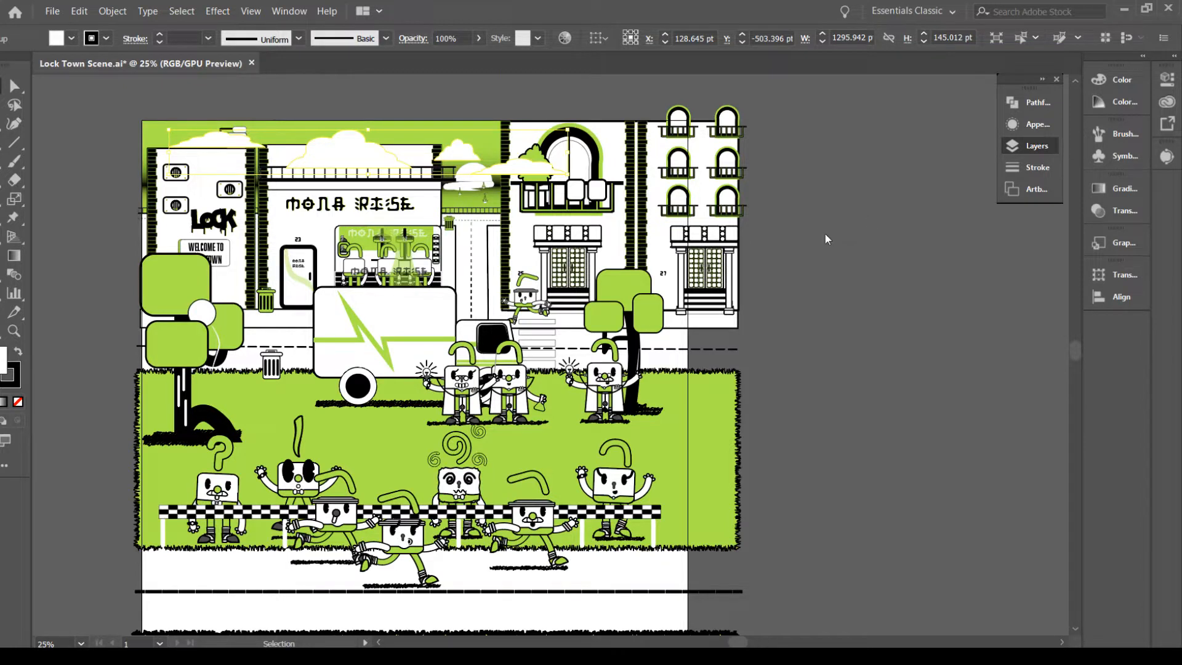
click(511, 87)
Send the green gradient sky rectangle to the back, behind the clouds and buildings
click(487, 139)
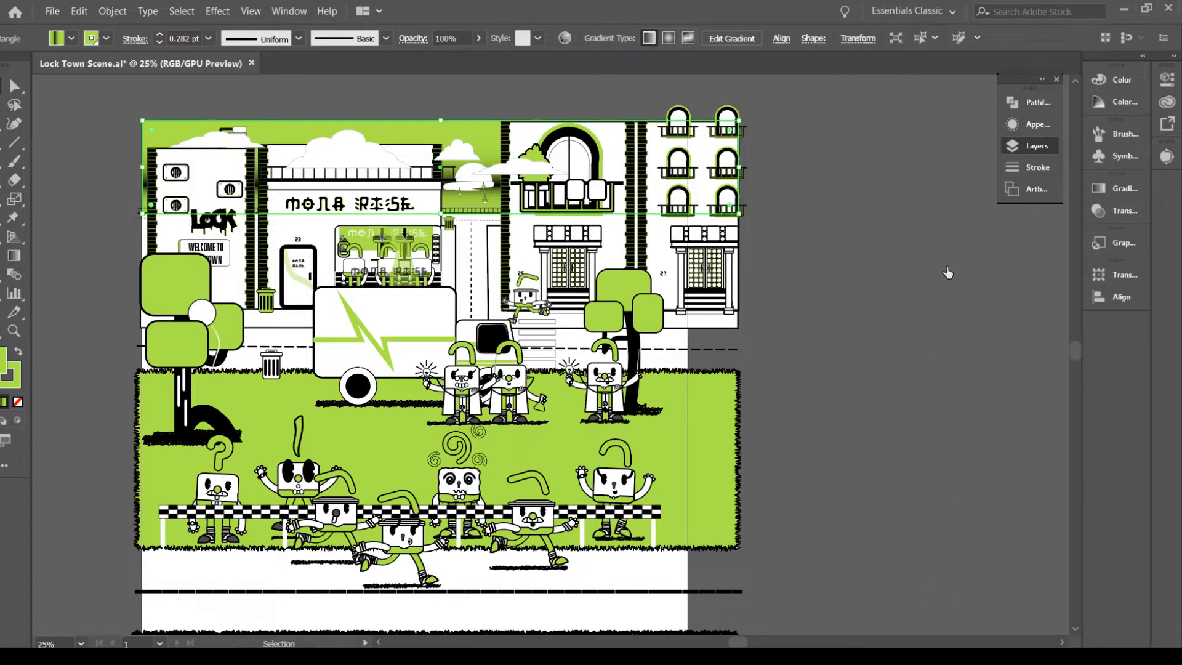
key(ctrl+shift+])
key(ctrl+shift+[)
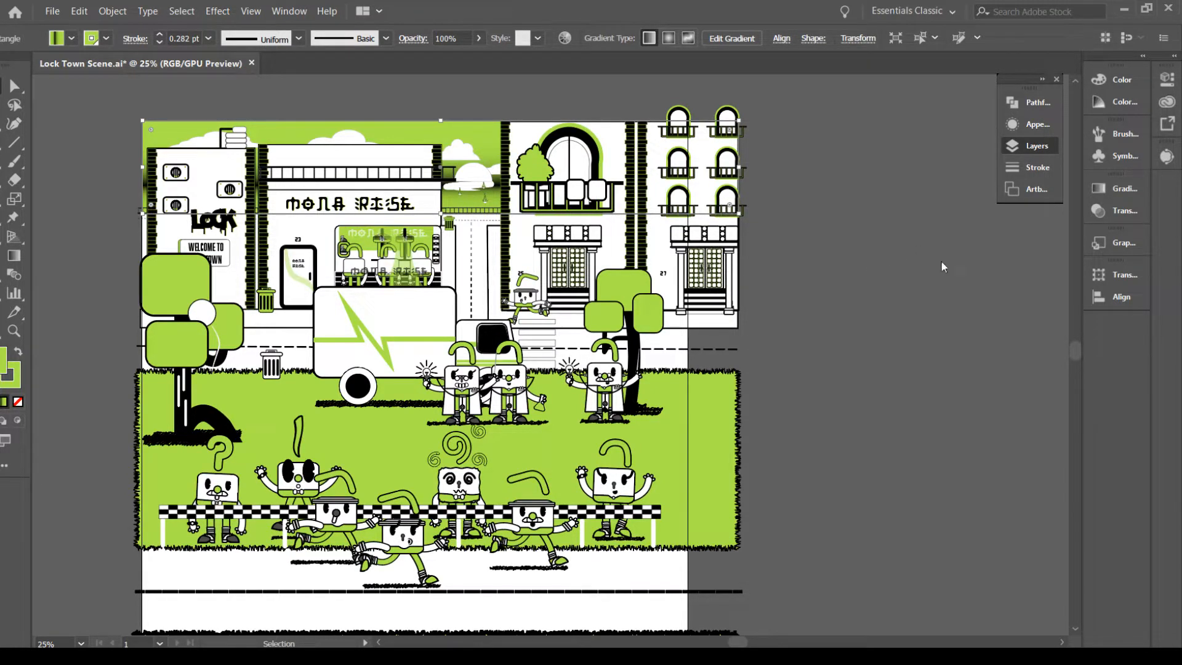
Move the white sun between the buildings to another layer and select its reflection on the water
click(477, 176)
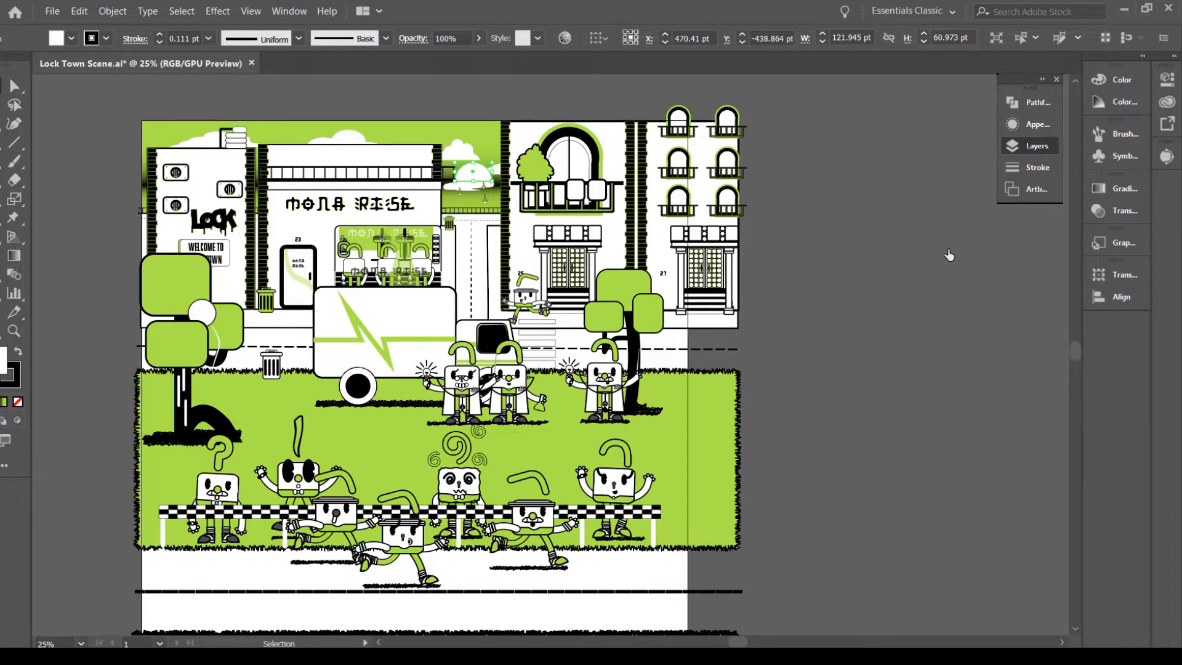
drag(949, 253, 912, 277)
click(252, 101)
click(470, 186)
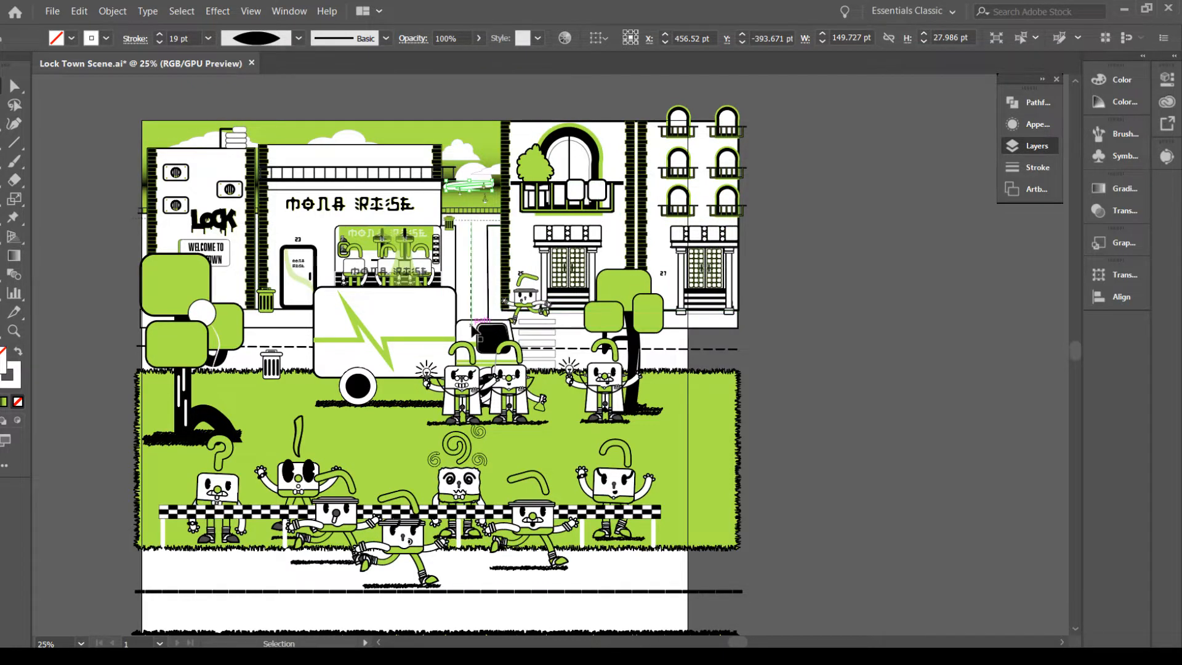
Move the AMBULANCE text to a layer in front of the vehicle, and check which artwork belongs to the buildings
click(409, 336)
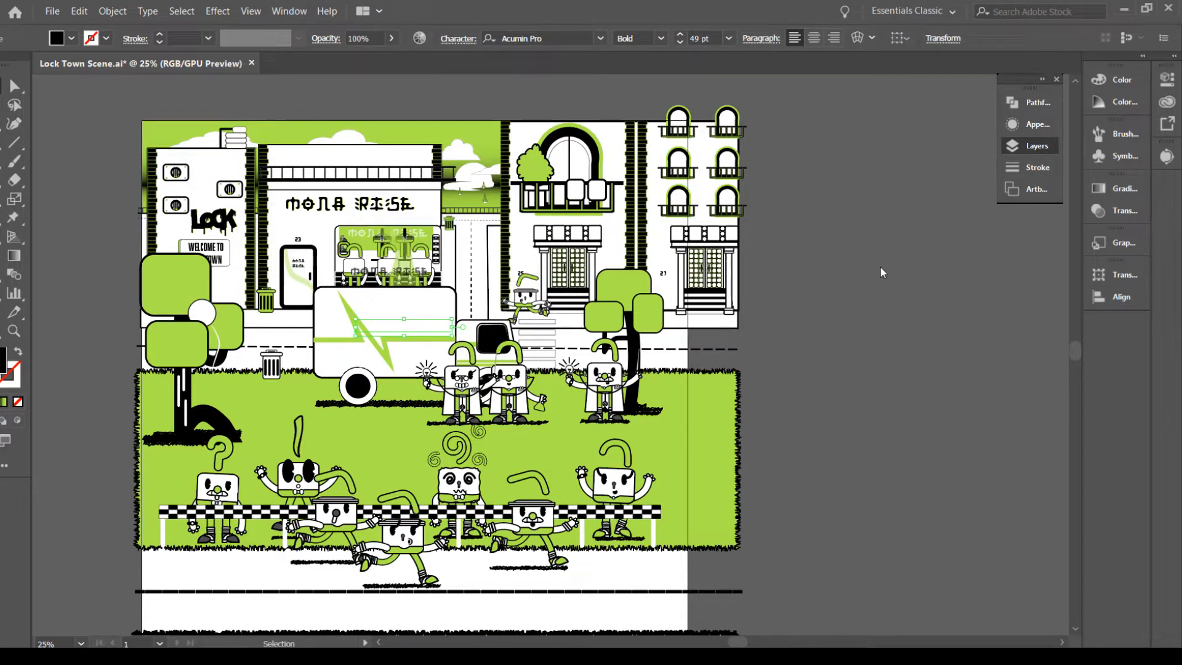
drag(881, 268, 888, 184)
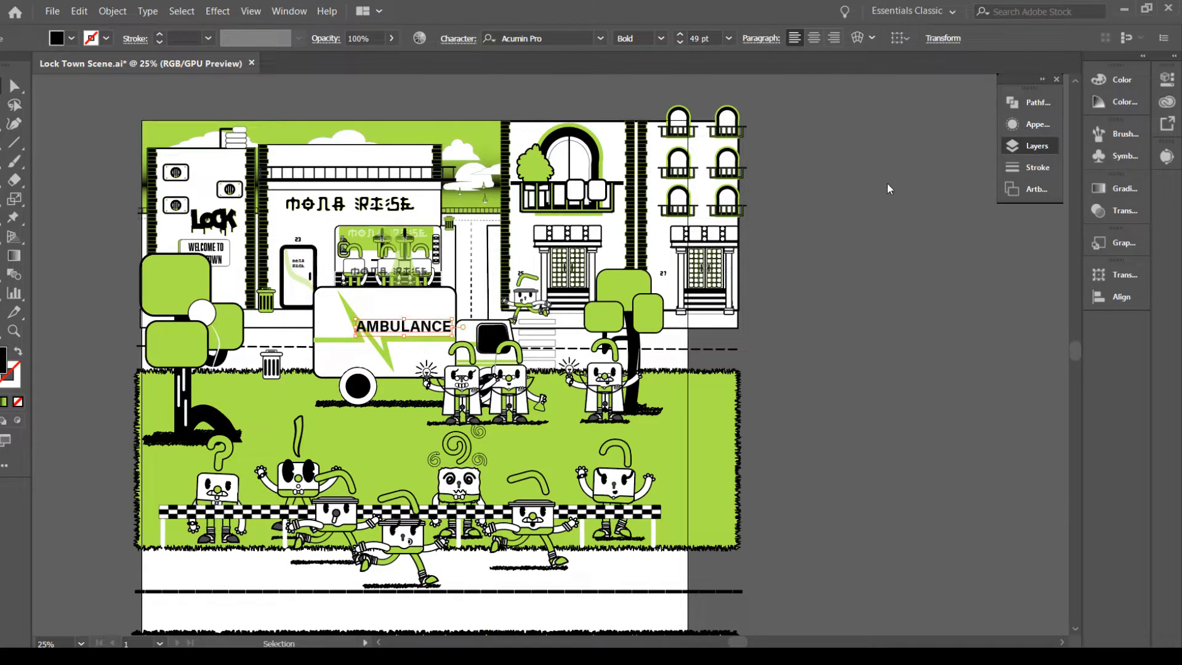
click(793, 190)
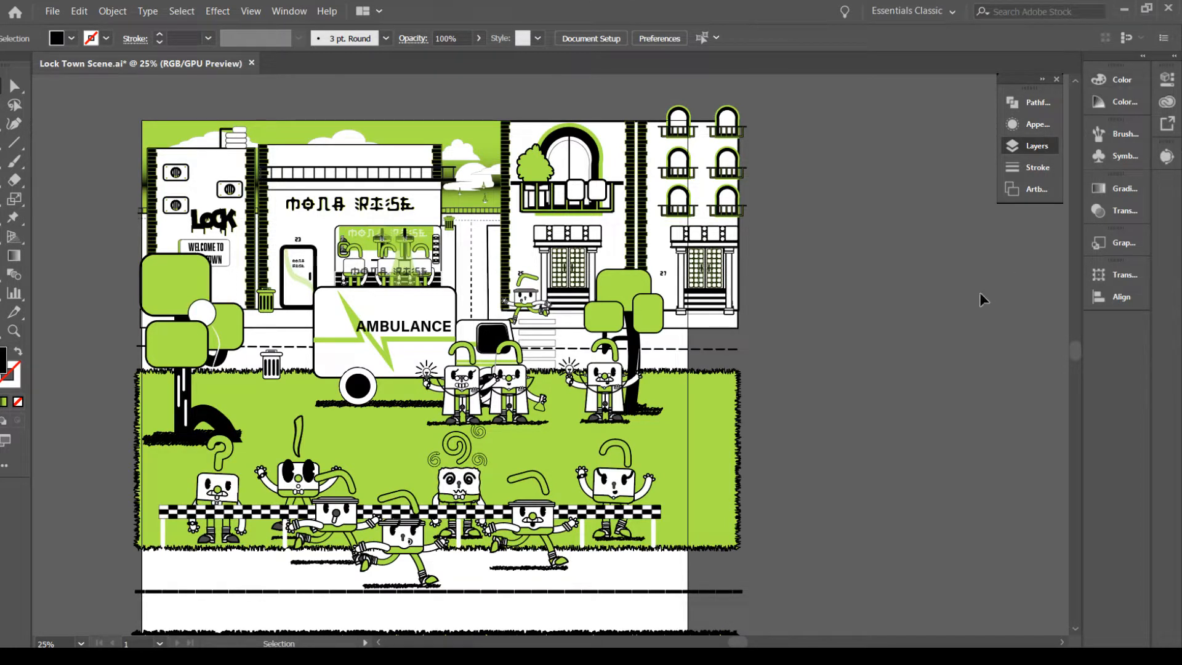
click(952, 258)
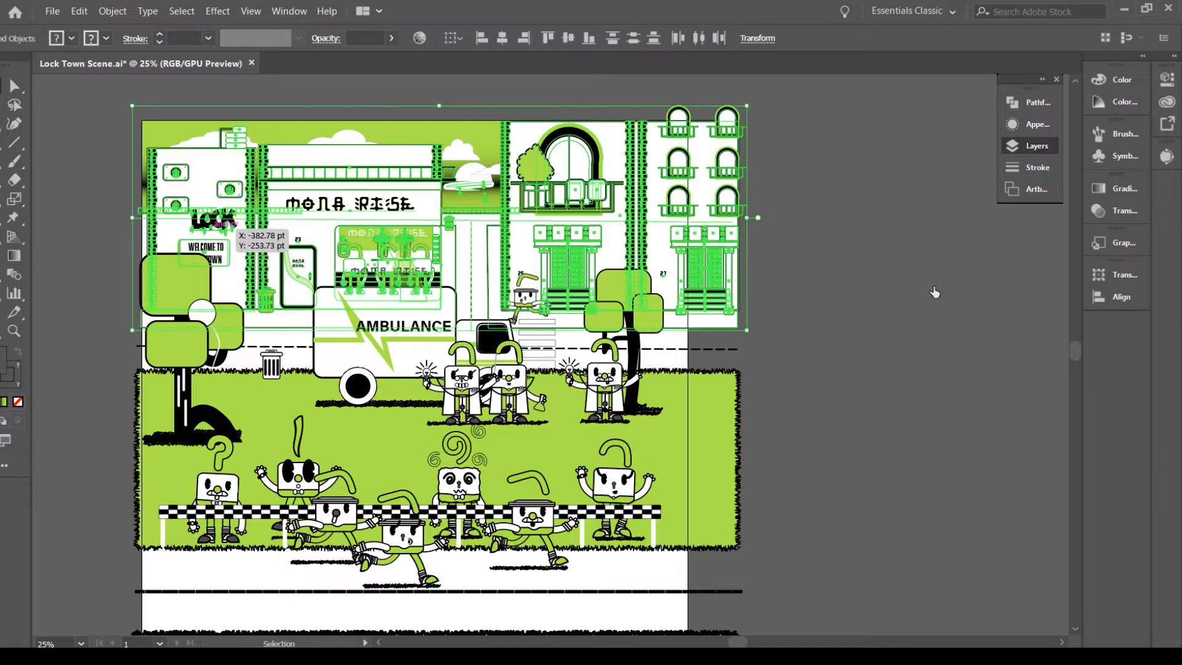
click(1013, 317)
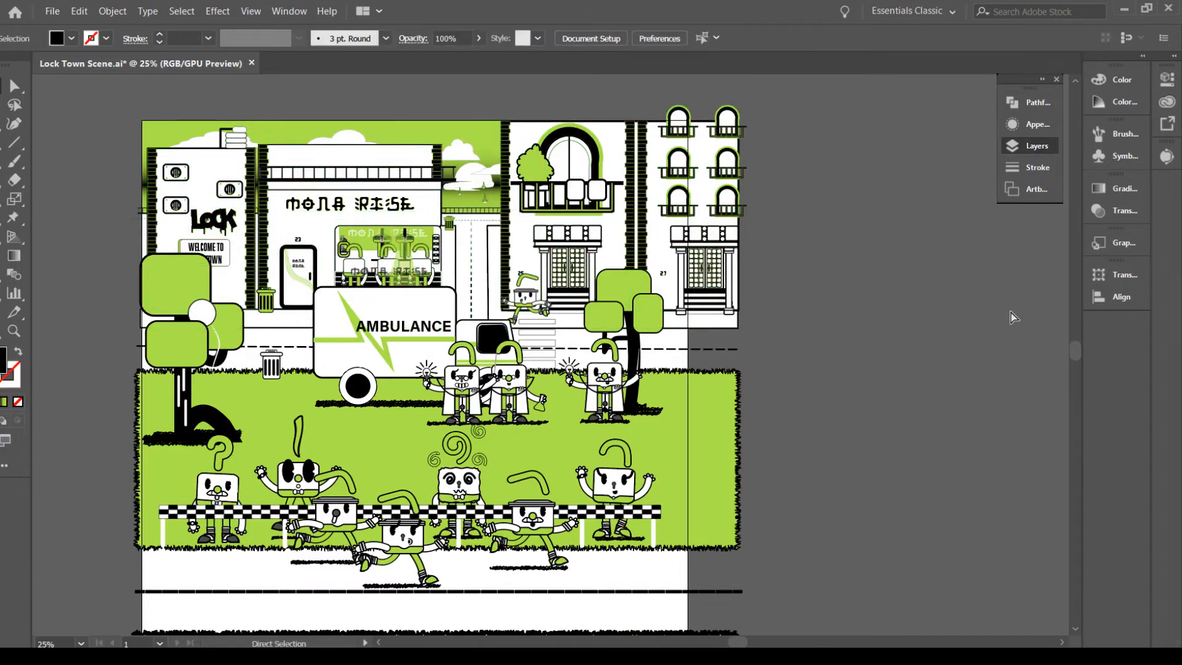
Select the three small sailboats on the water between the buildings and move them to another layer
key(ctrl+equal)
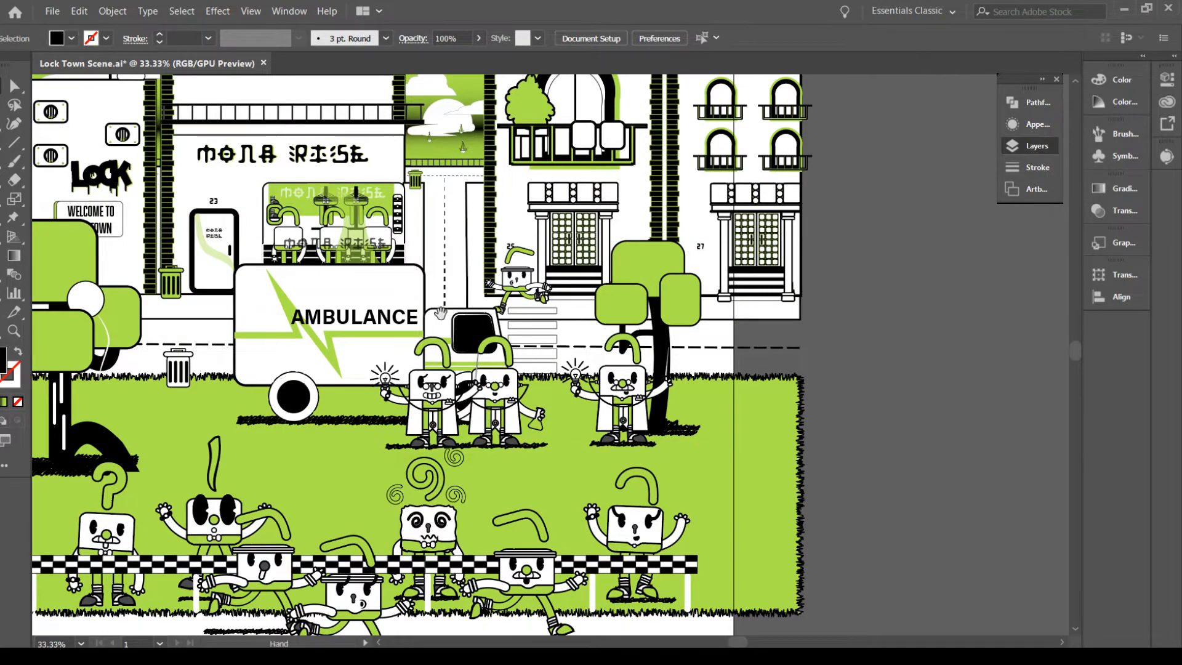
drag(467, 246, 529, 453)
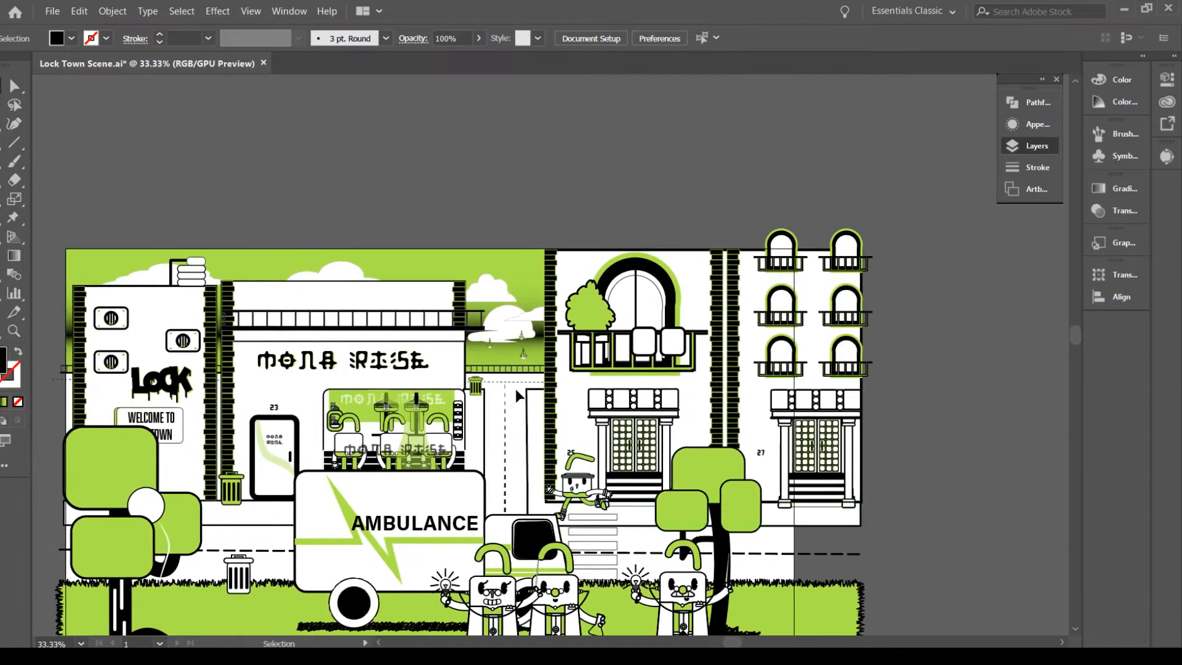
click(526, 356)
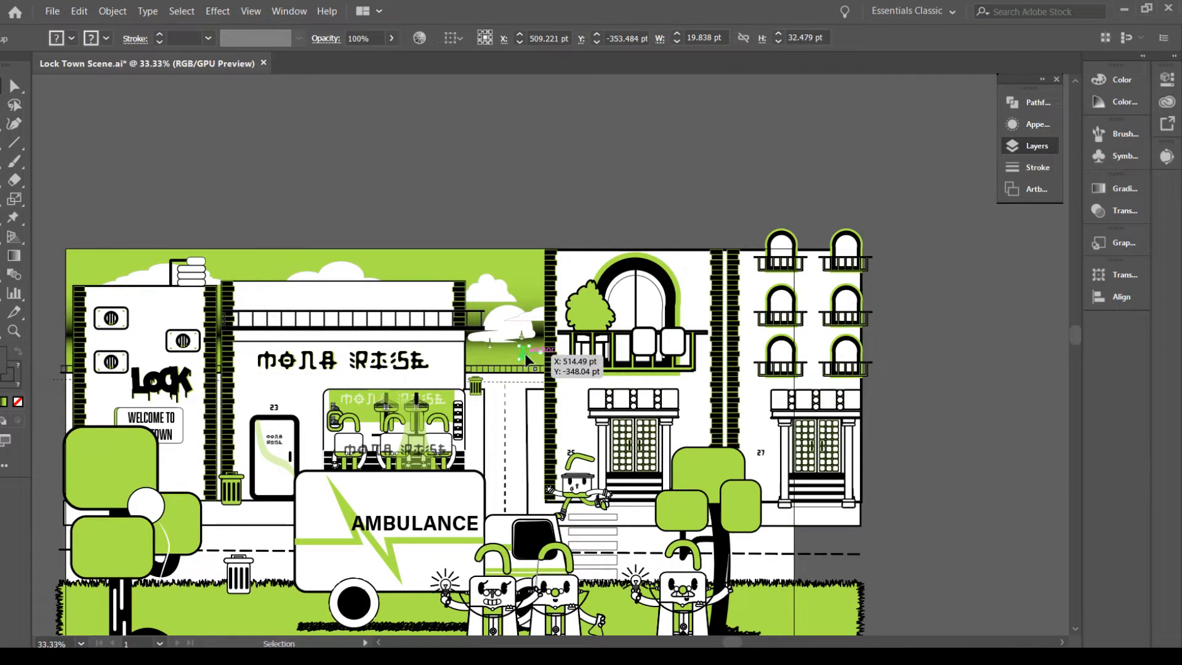
shift+click(489, 345)
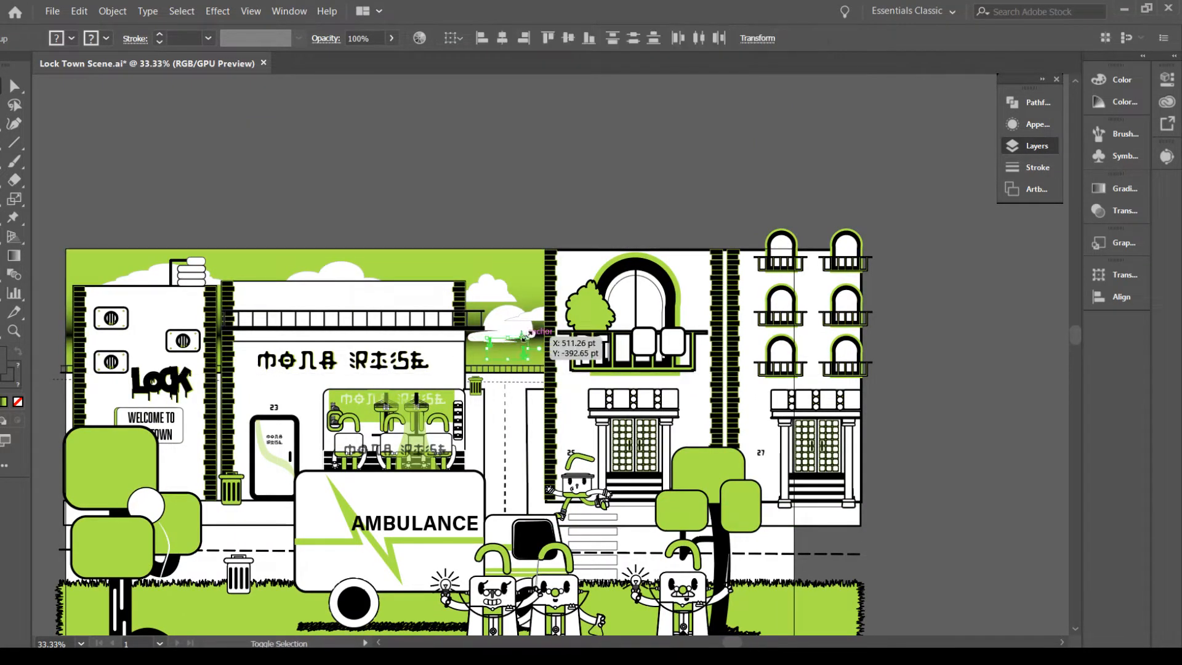
click(521, 347)
key(ctrl+plus)
key(ctrl+plus)
key(ctrl+plus)
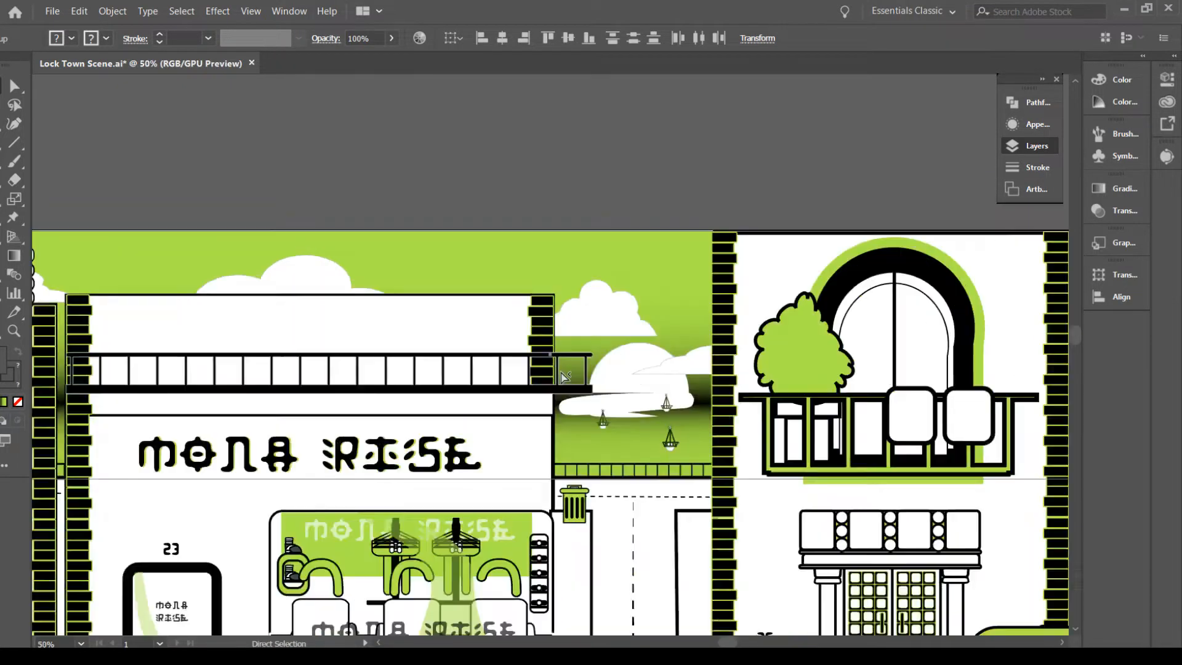
click(733, 483)
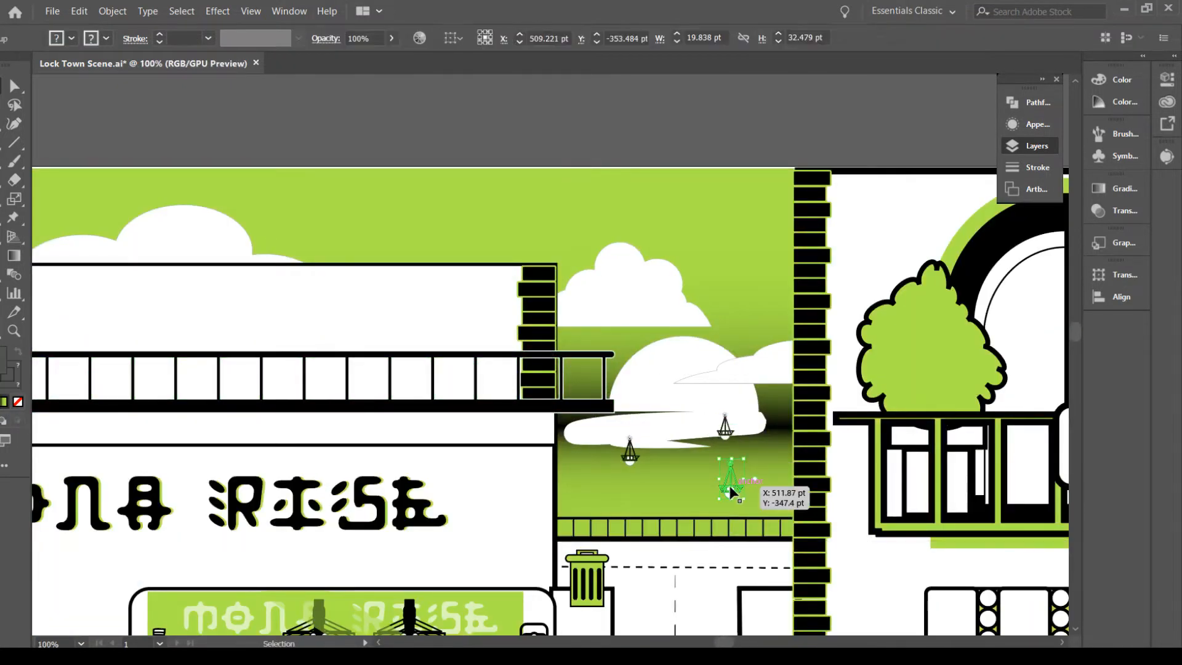
shift+click(634, 458)
shift+click(725, 425)
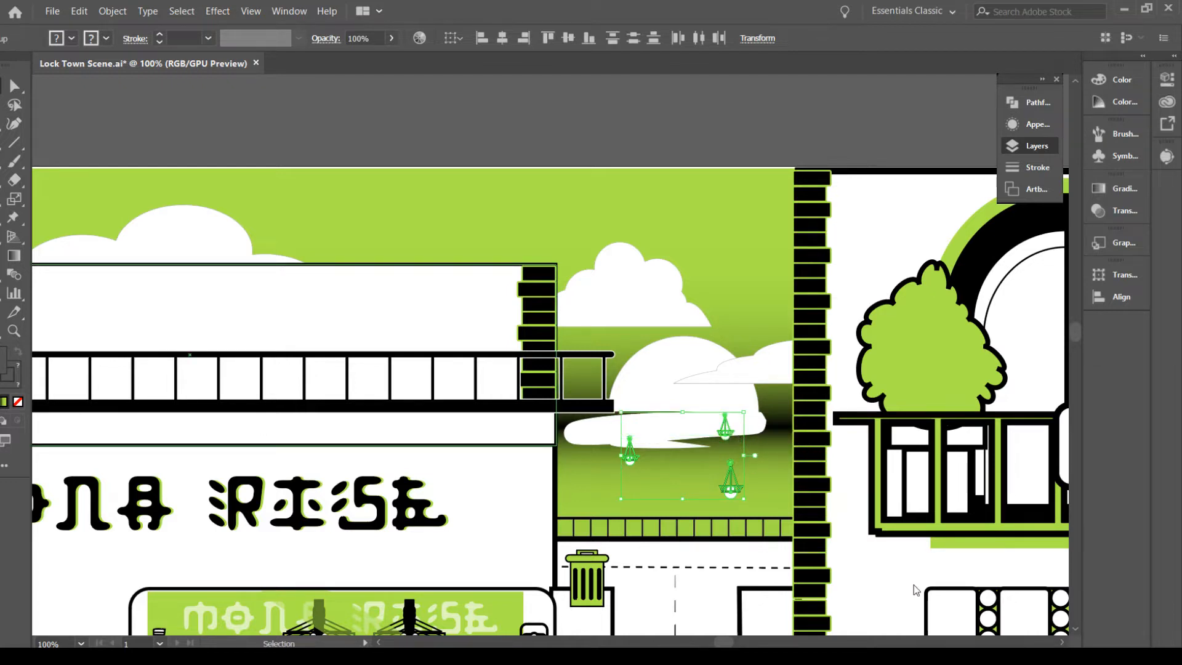
drag(953, 272, 952, 259)
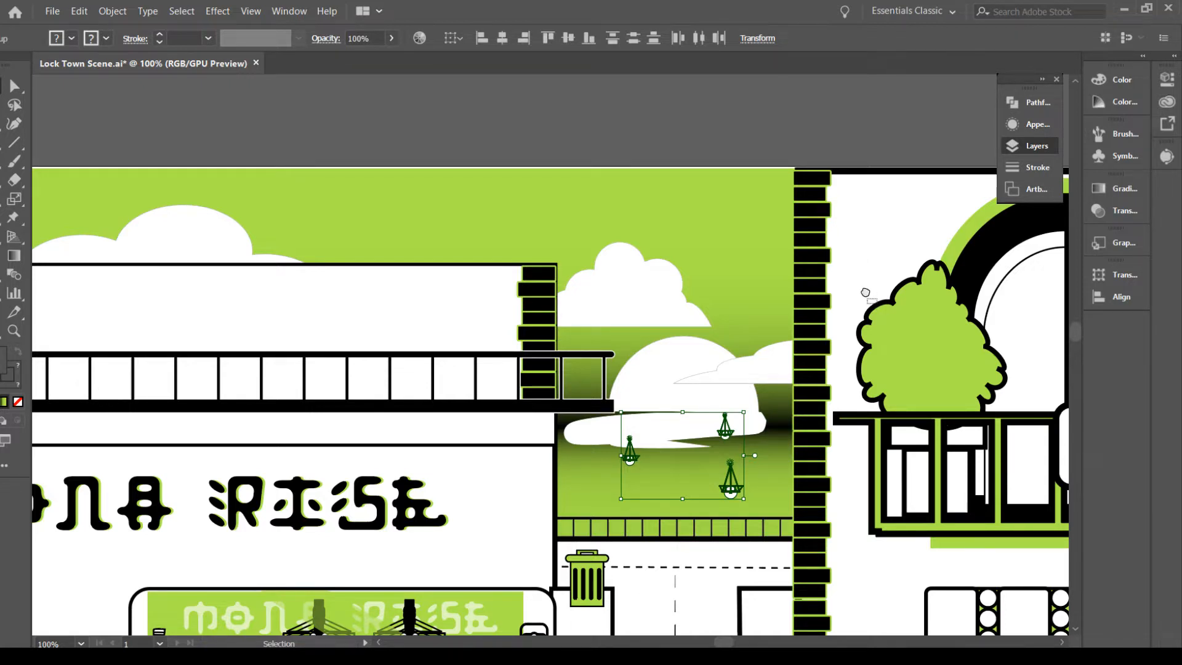
Change the clouds' outline color to white and deselect them
key(space)
drag(686, 391, 515, 299)
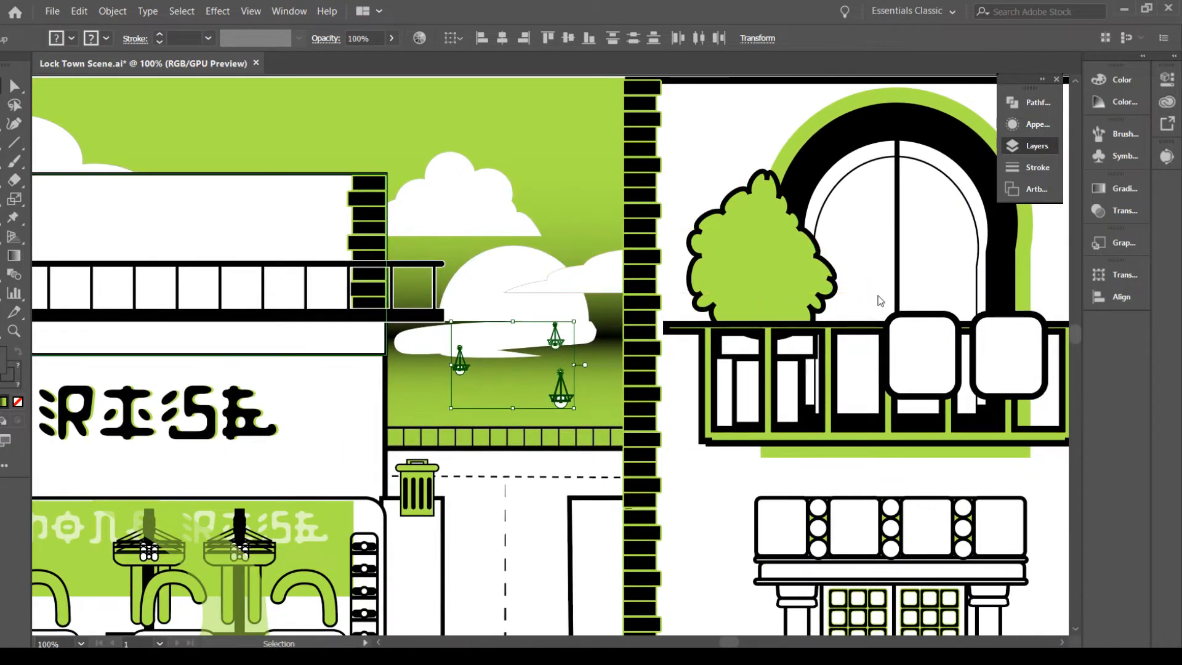
click(590, 279)
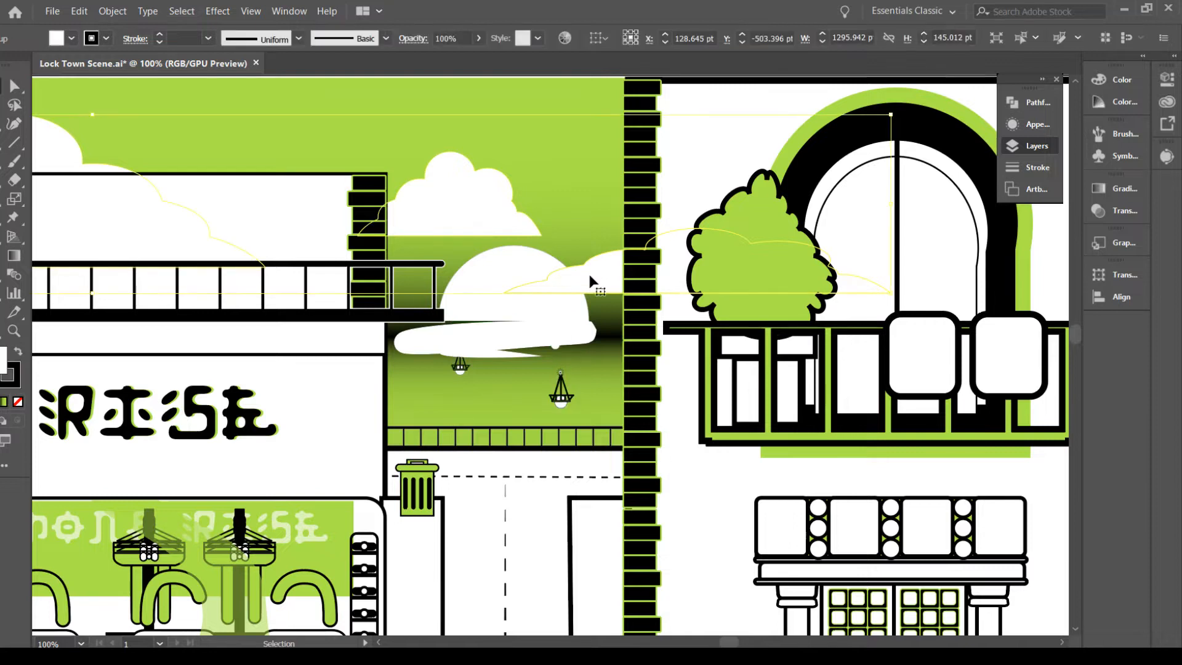
drag(2, 366, 16, 375)
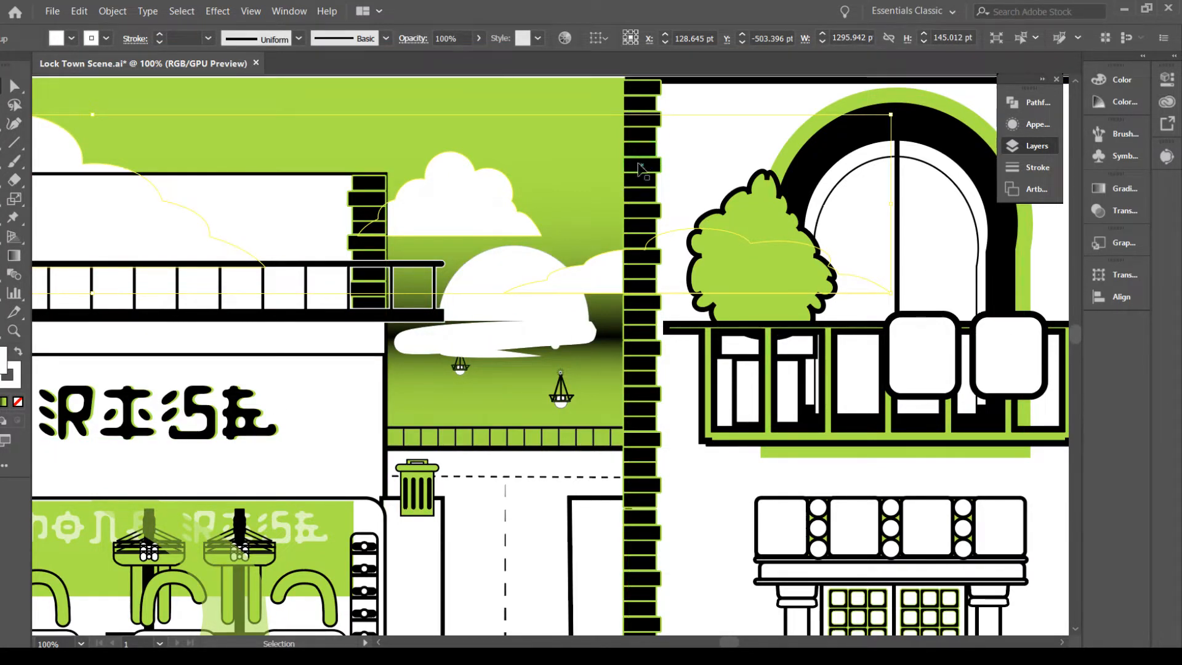
scroll(638, 167, up, 2)
click(626, 106)
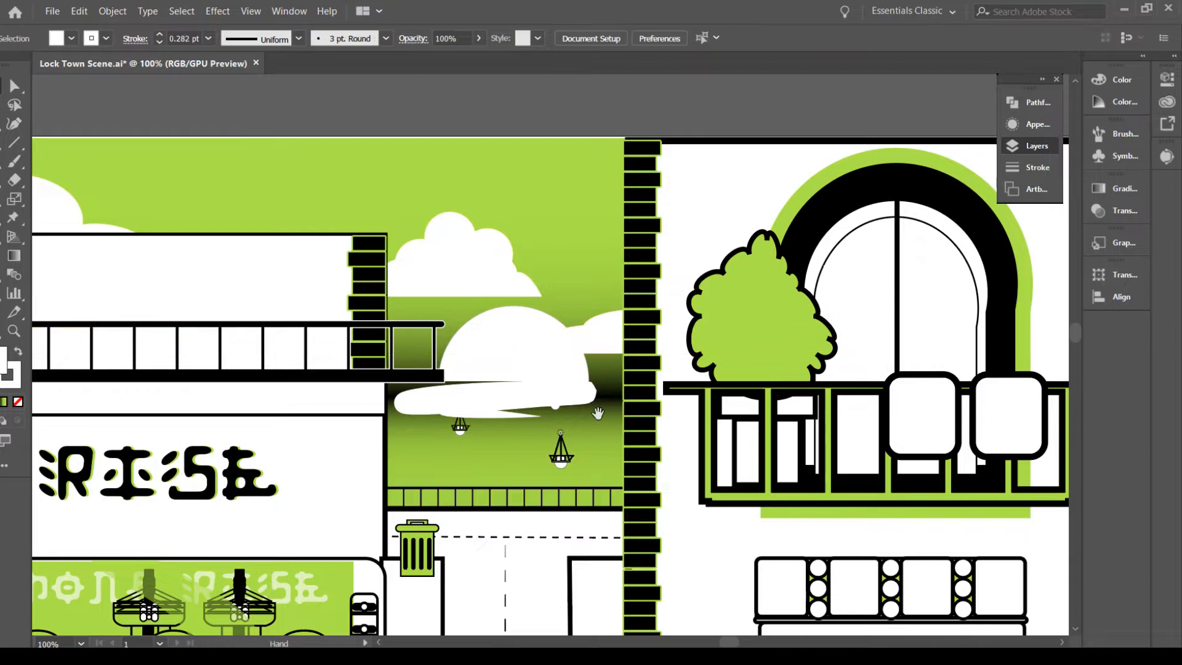
Move the sun's white reflection to another layer, send it backward behind the sailboats, and select the clouds
drag(597, 413, 516, 293)
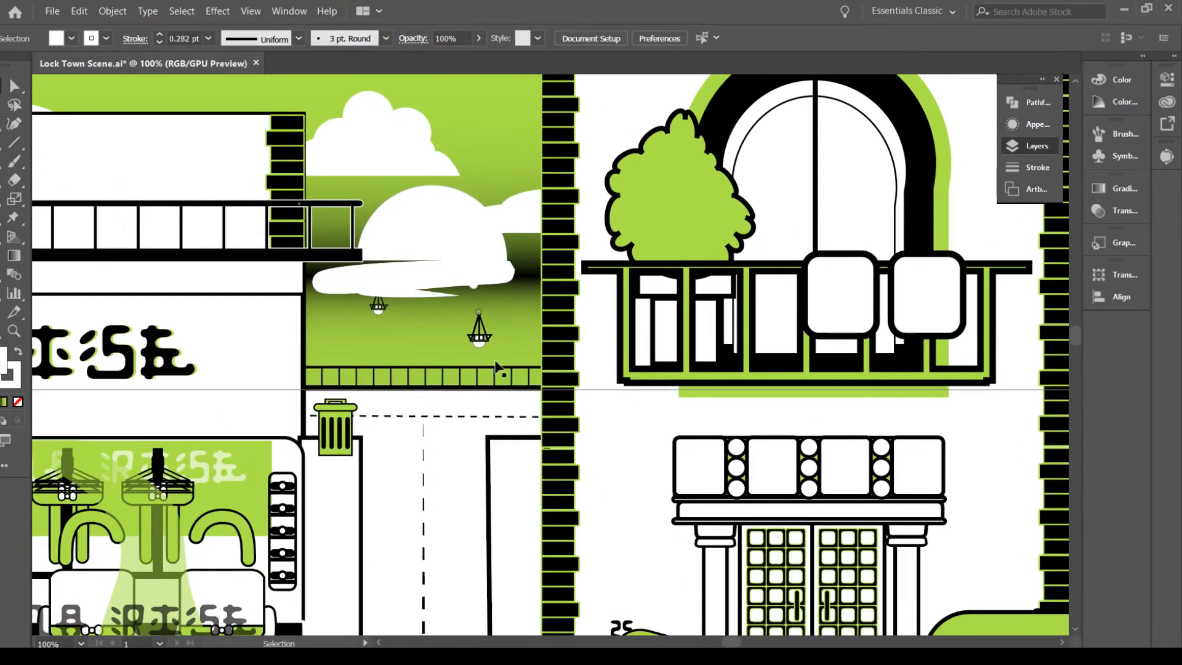
click(441, 281)
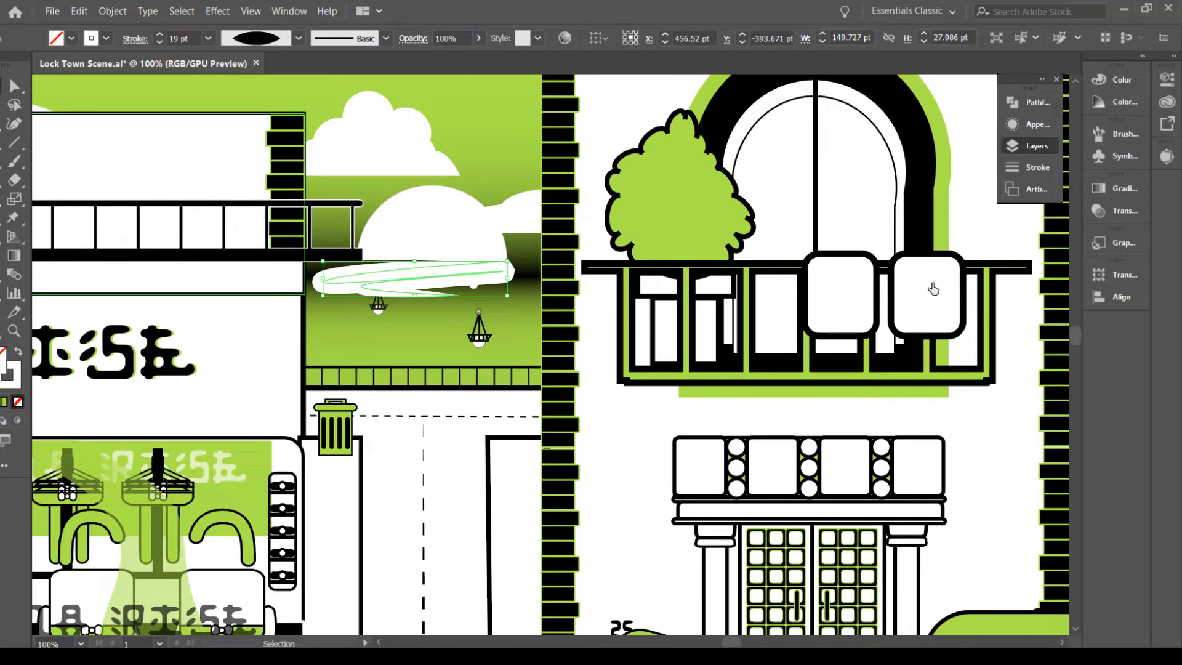
drag(946, 278, 950, 259)
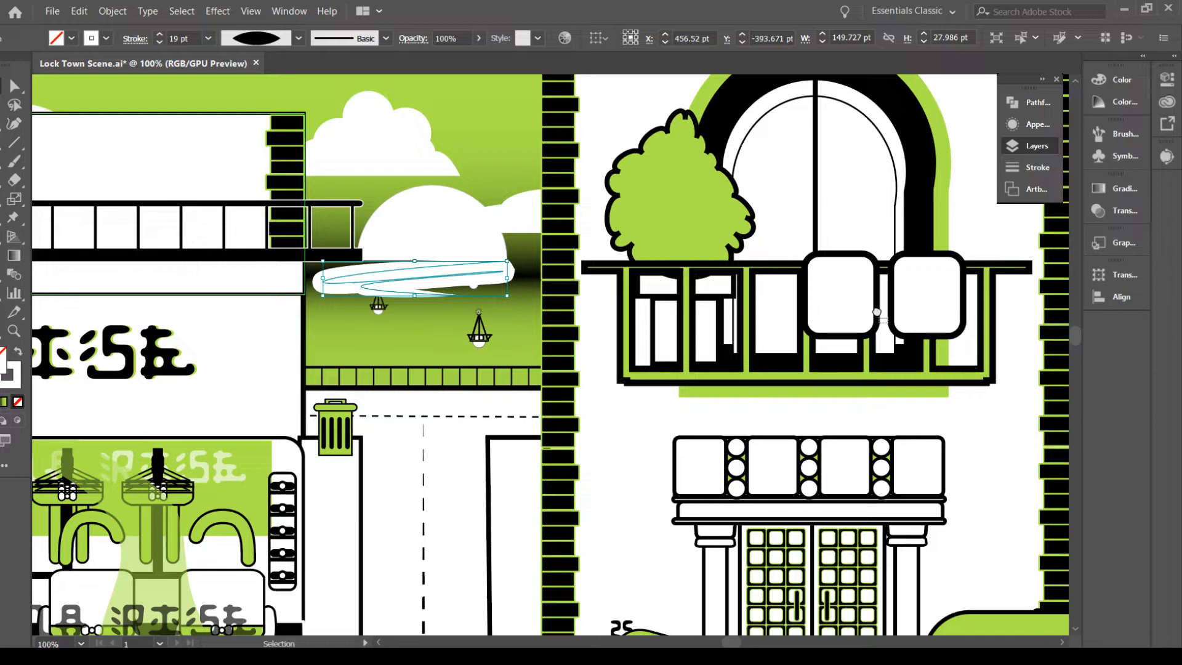
key(ctrl+[)
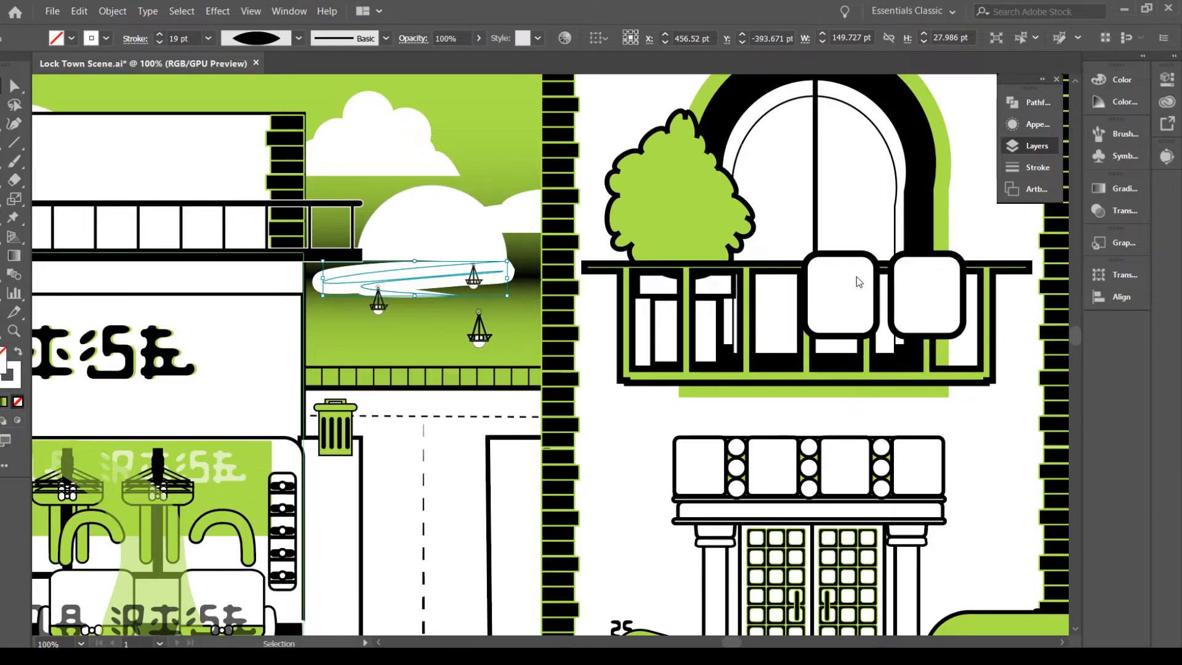
click(953, 287)
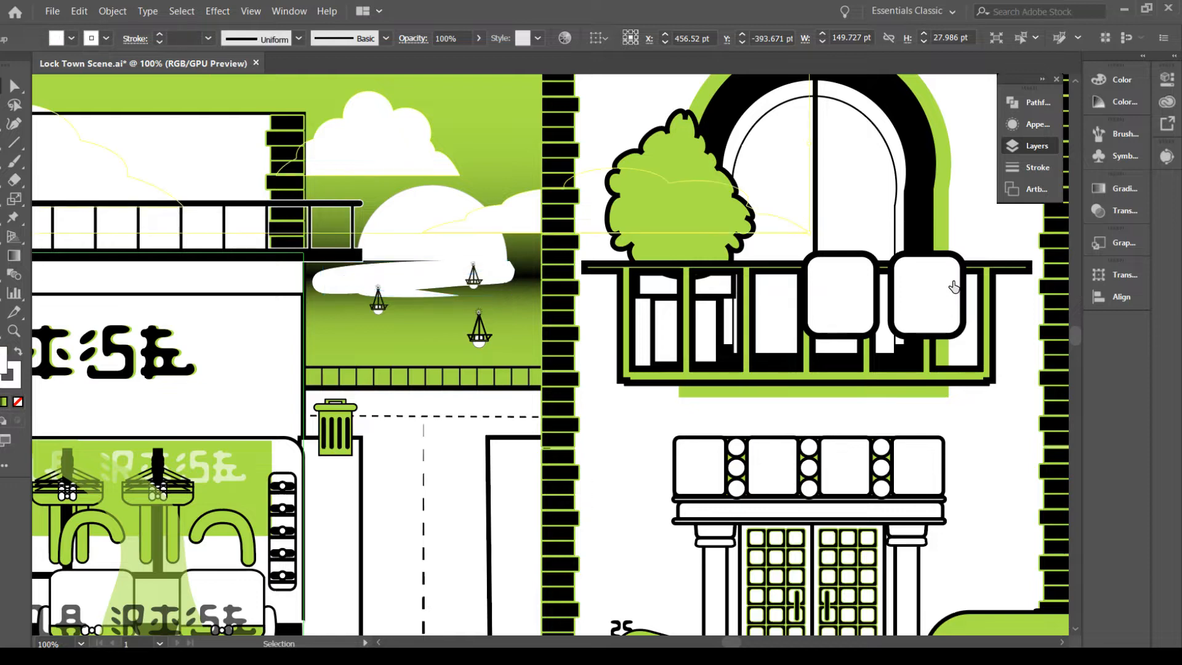
Check which artwork is on the buildings' layer, ungroup the clouds and deselect them
key(ctrl+0)
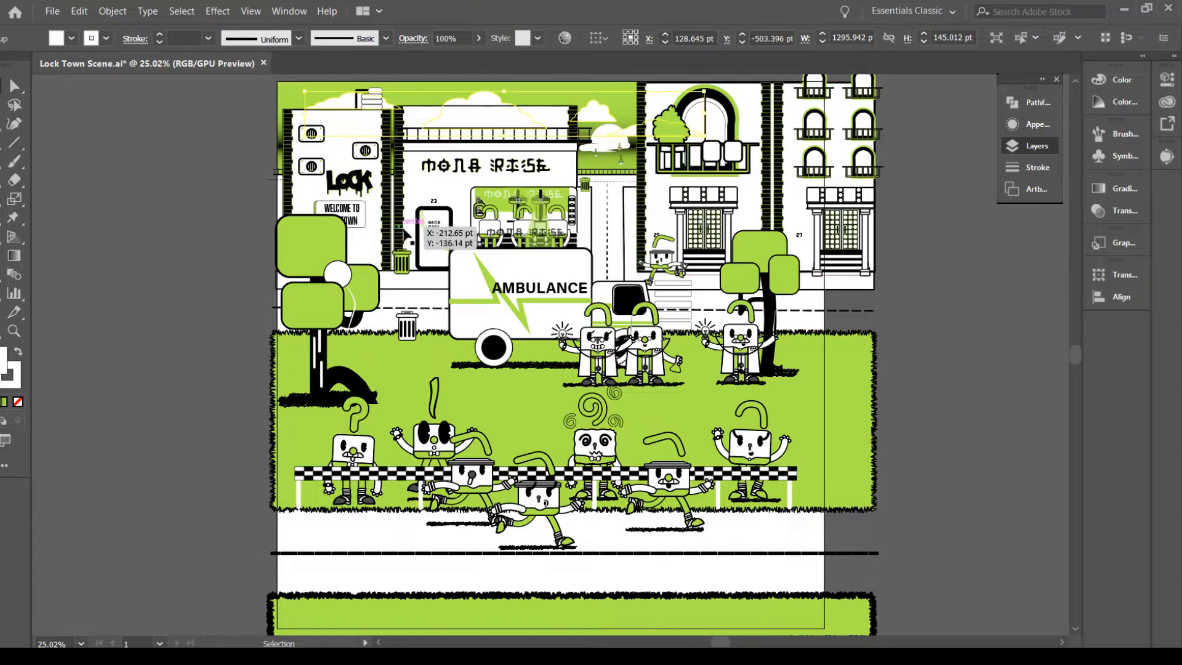
drag(593, 202, 314, 264)
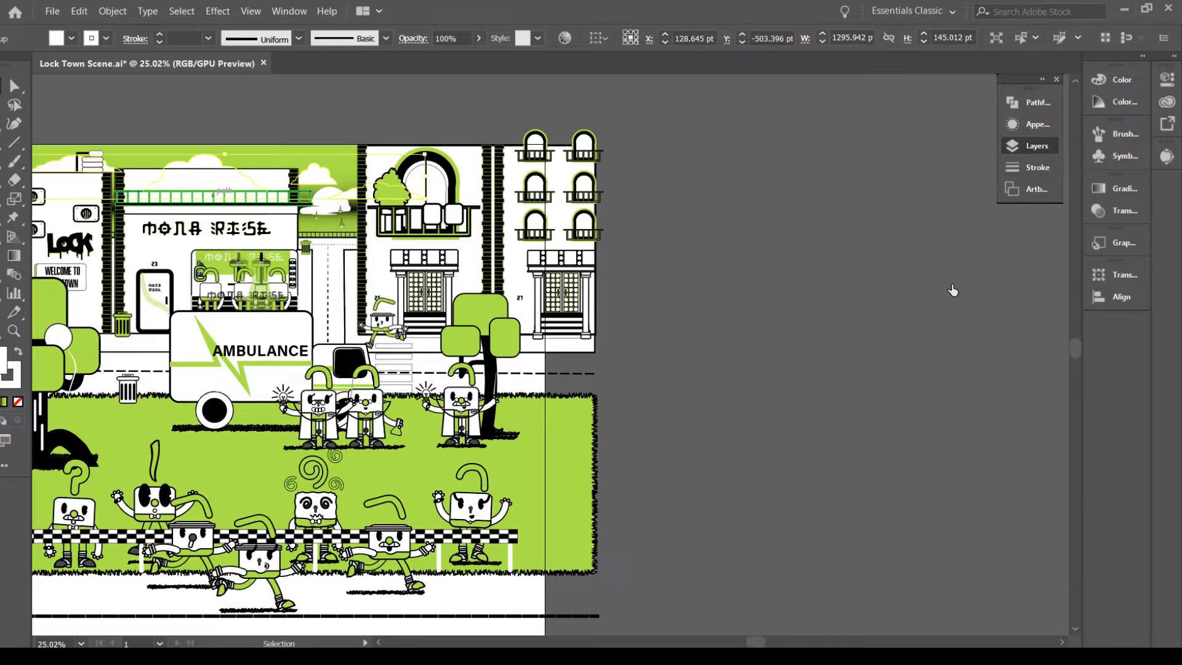
click(948, 261)
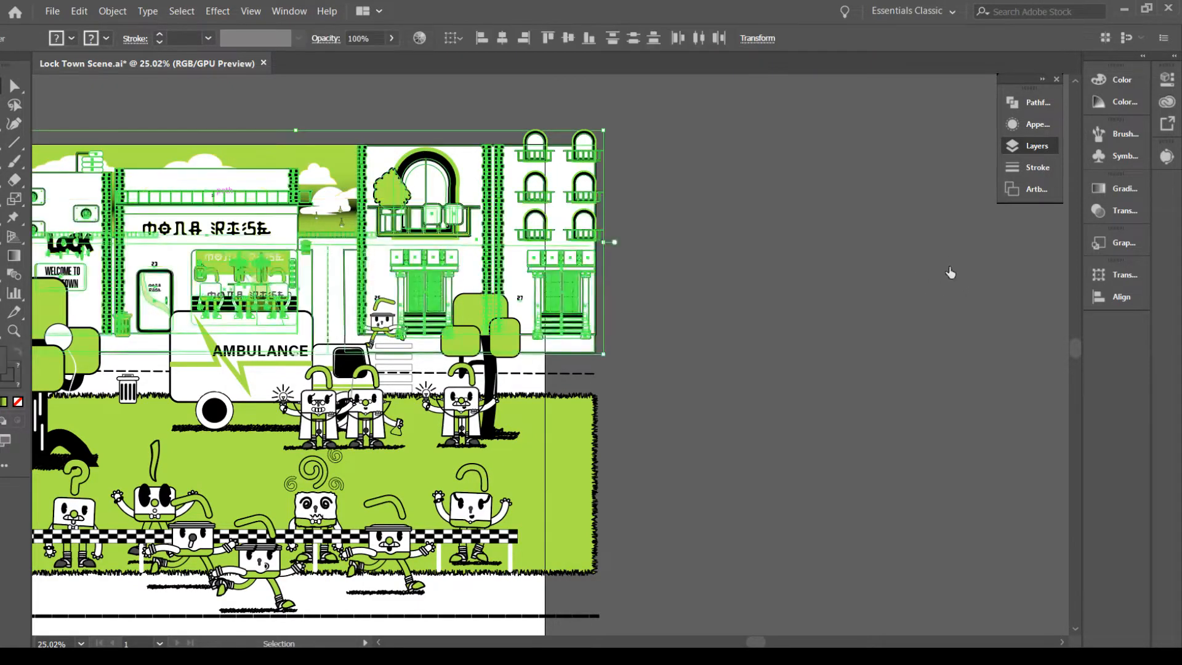
click(950, 270)
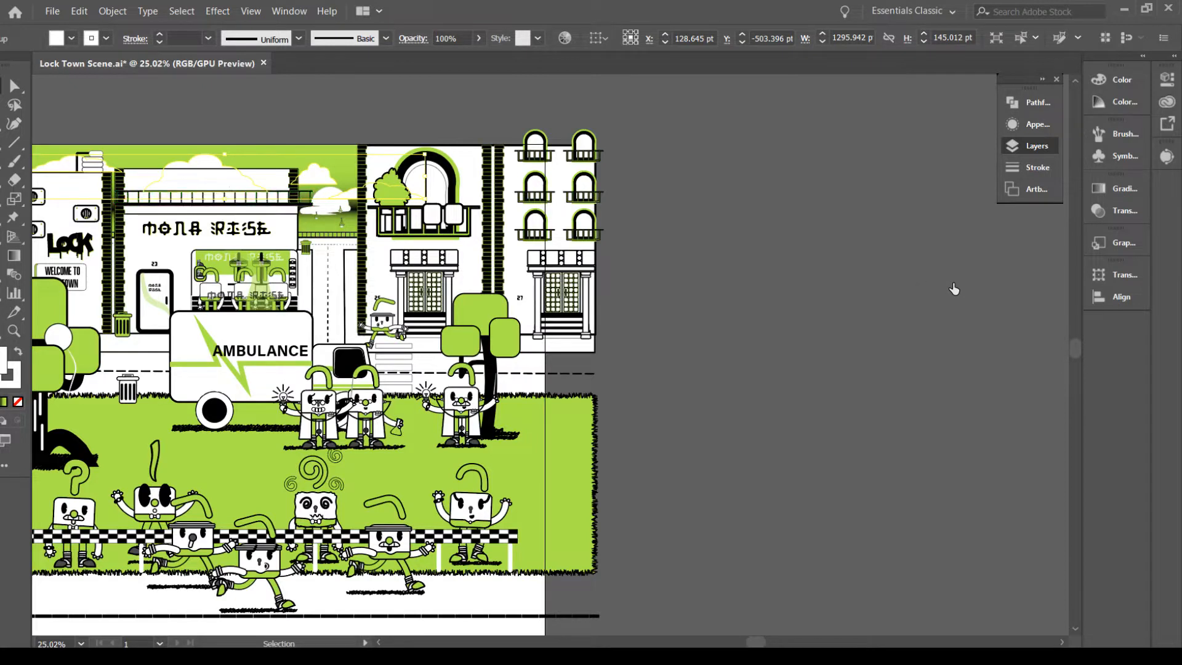
key(ctrl+shift+g)
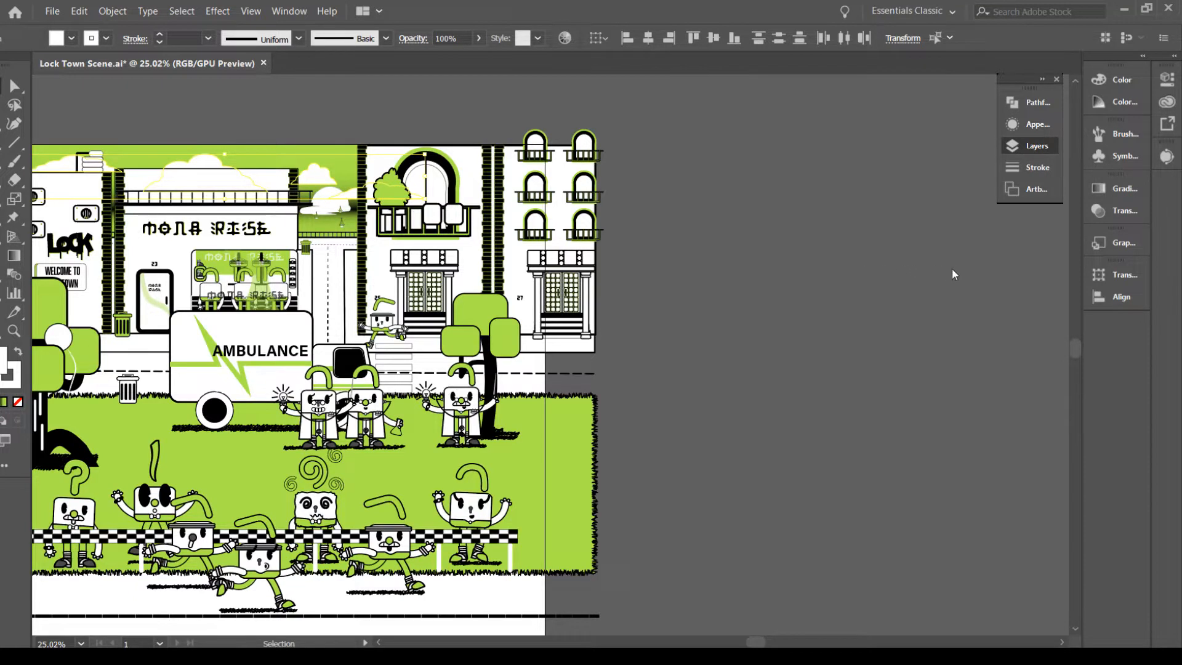
click(1007, 336)
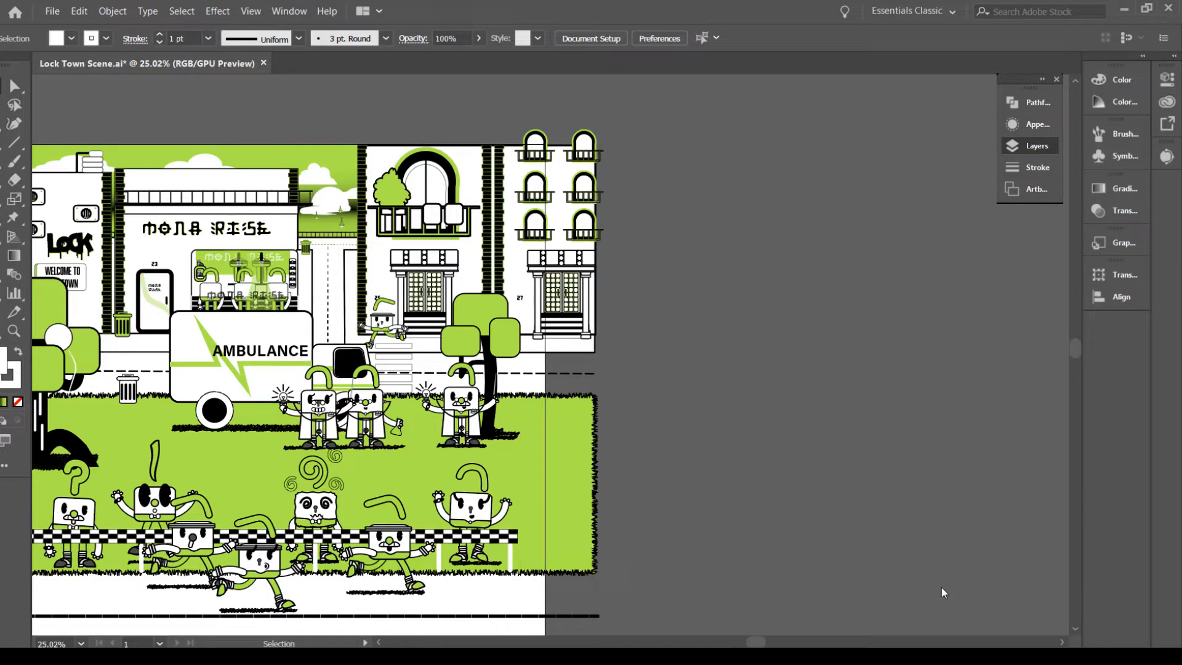
Select the three small sailboats and then the sun's white reflection on the water
key(space)
drag(666, 312, 778, 314)
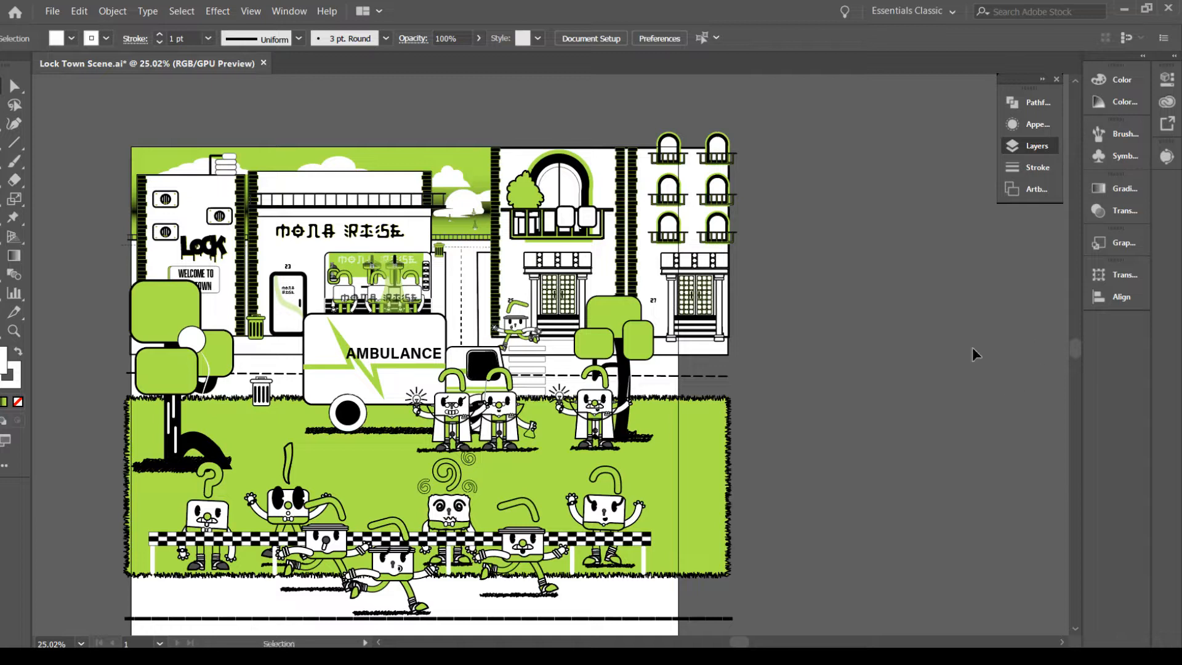
key(ctrl+z)
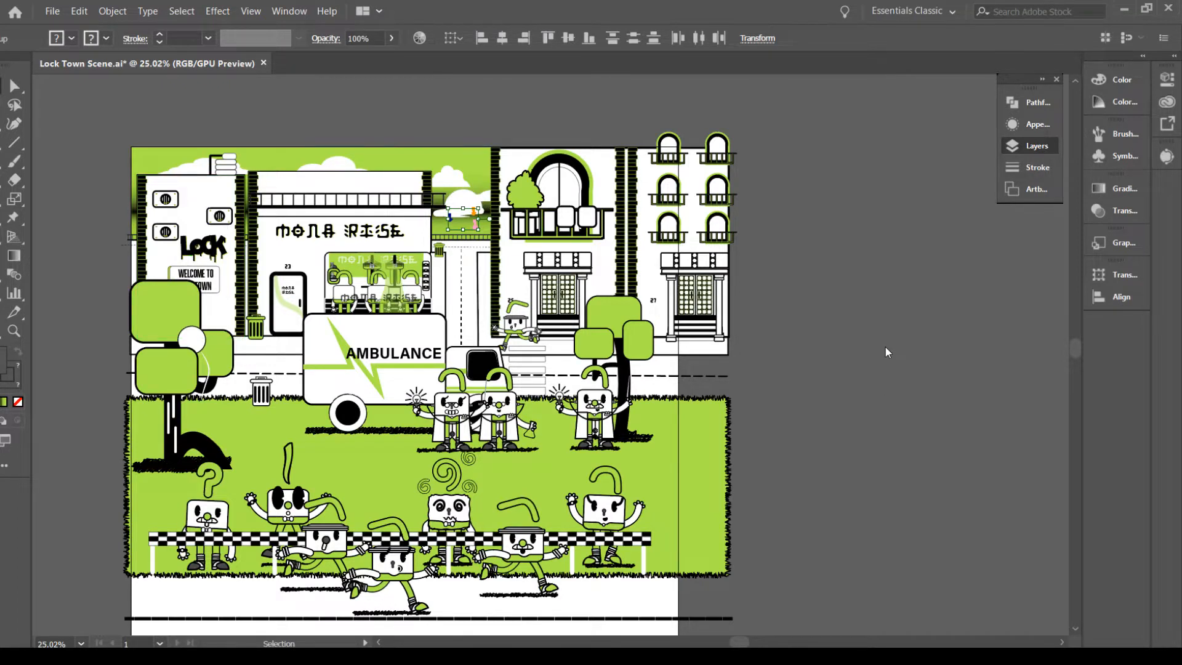
key(ctrl+z)
key(ctrl+z)
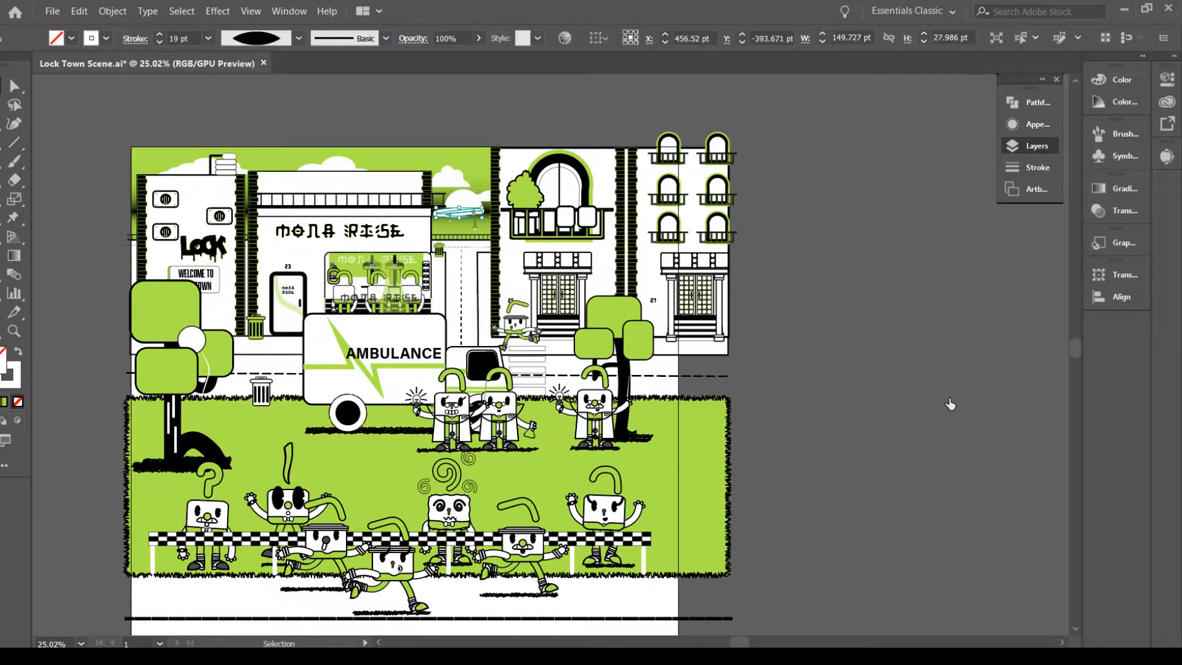
Examine the path of the sun's white reflection up close and deselect it
click(1024, 437)
click(455, 212)
key(ctrl+equal)
key(ctrl+equal)
key(ctrl+equal)
key(ctrl+equal)
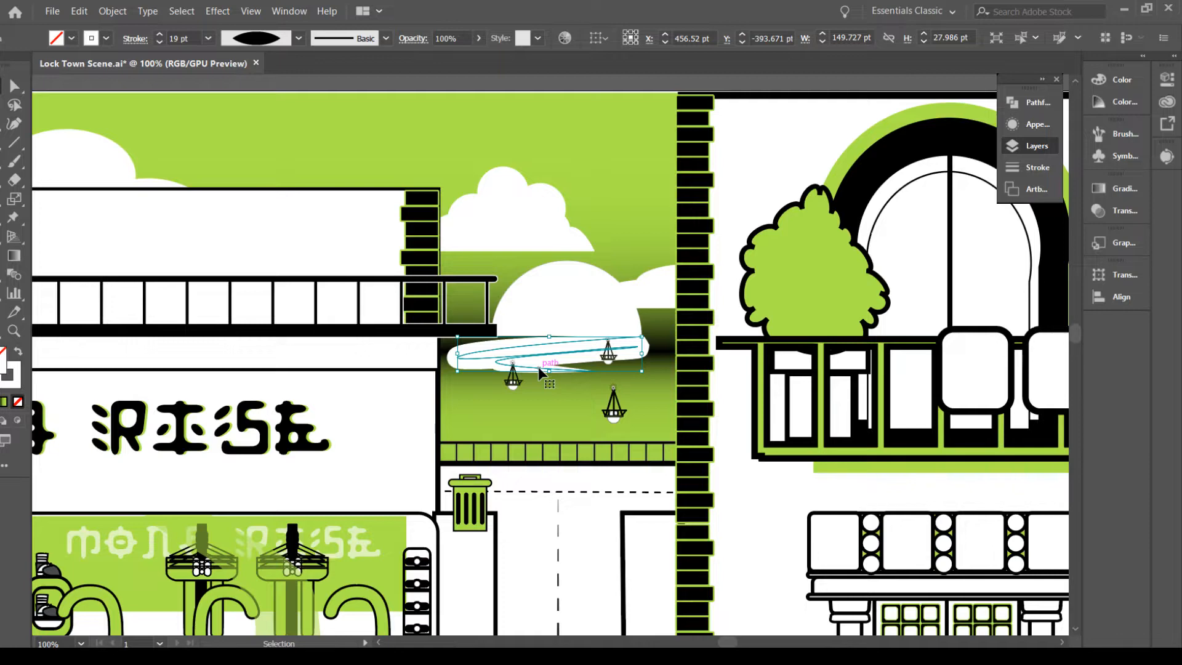
key(a)
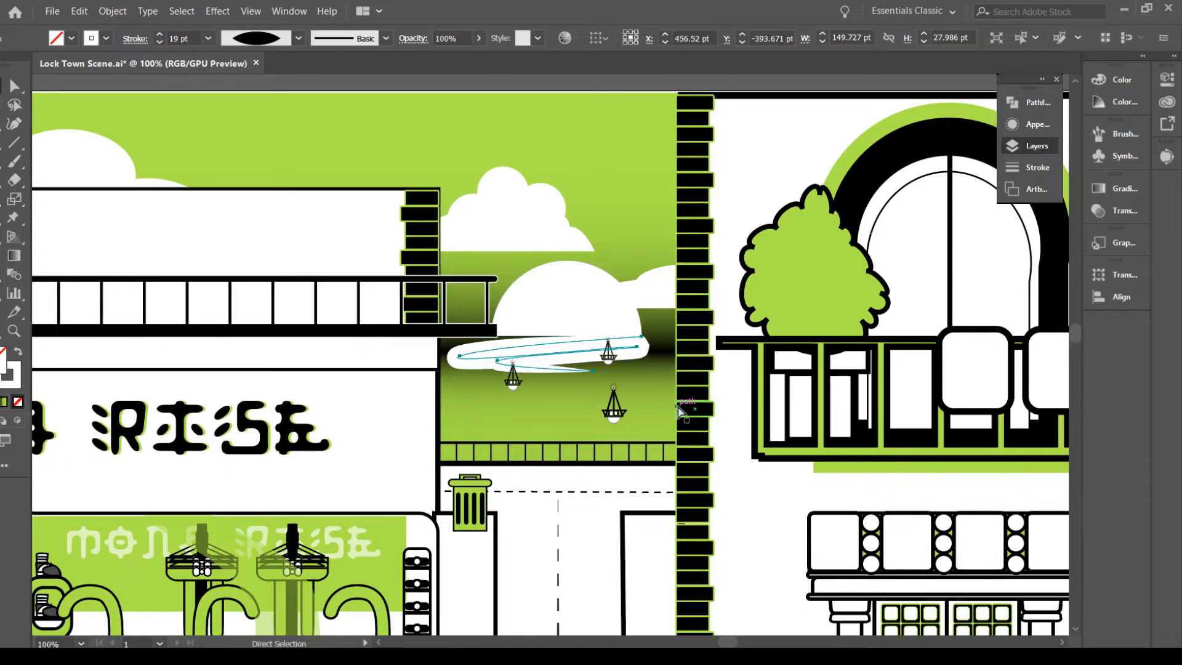
scroll(680, 411, down, 5)
key(v)
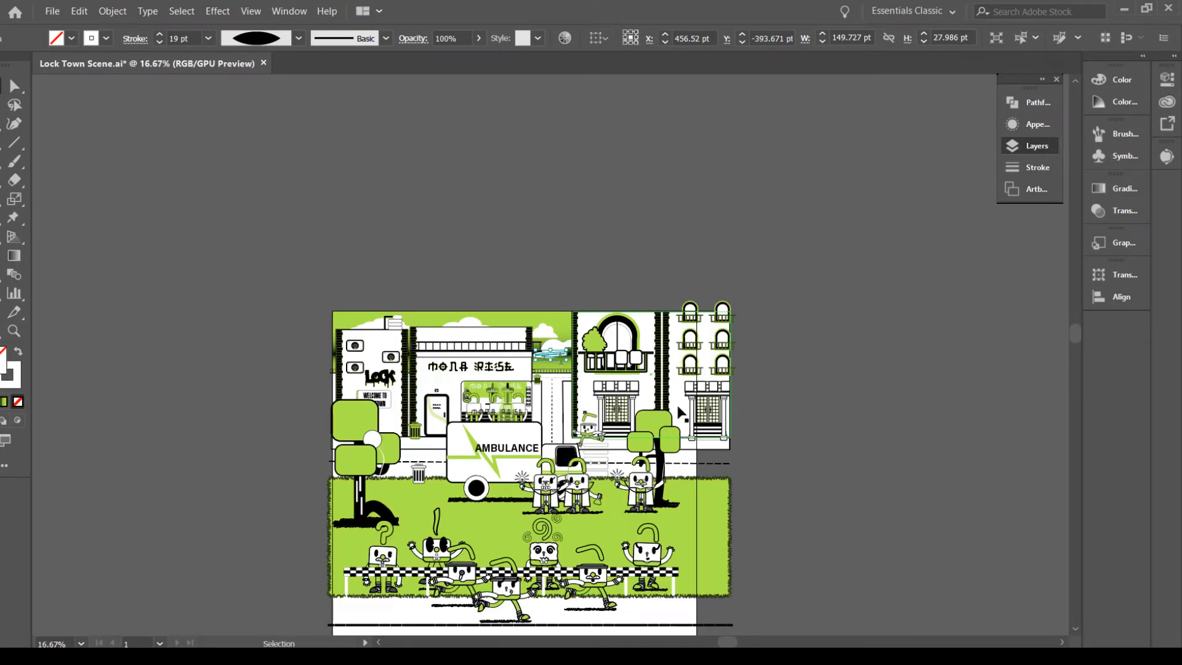
scroll(680, 411, up, 2)
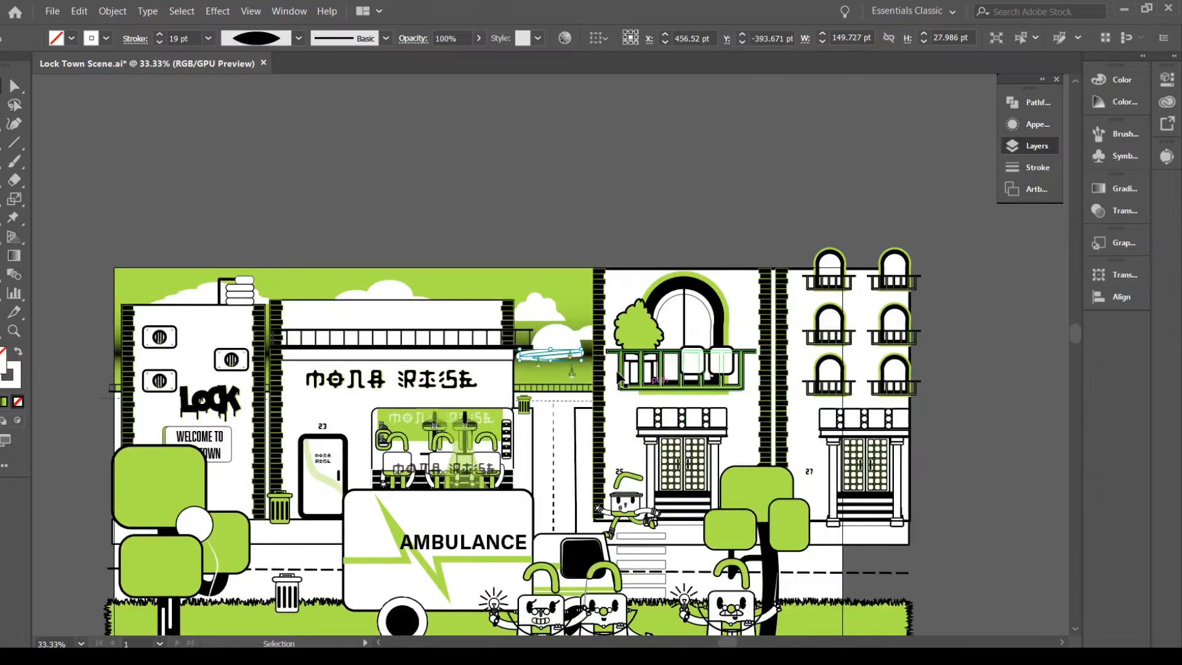
click(529, 249)
Try to move the white wall rectangle behind buildings 25 and 27 to another layer
drag(591, 251, 546, 125)
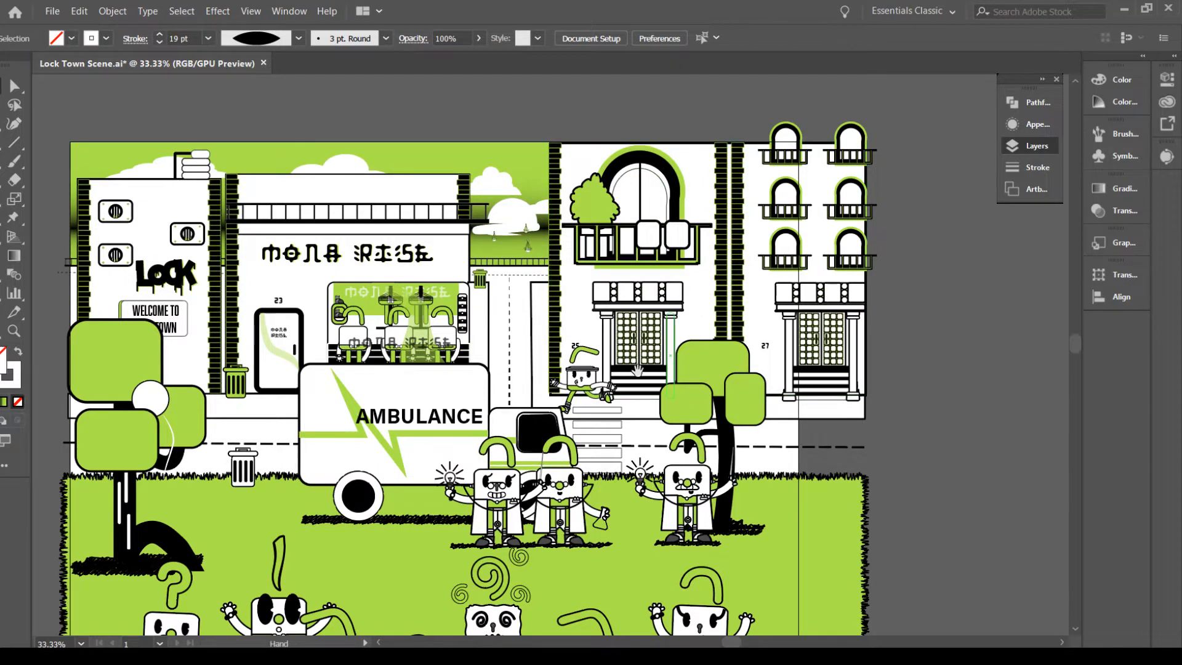
drag(634, 369, 561, 380)
click(450, 274)
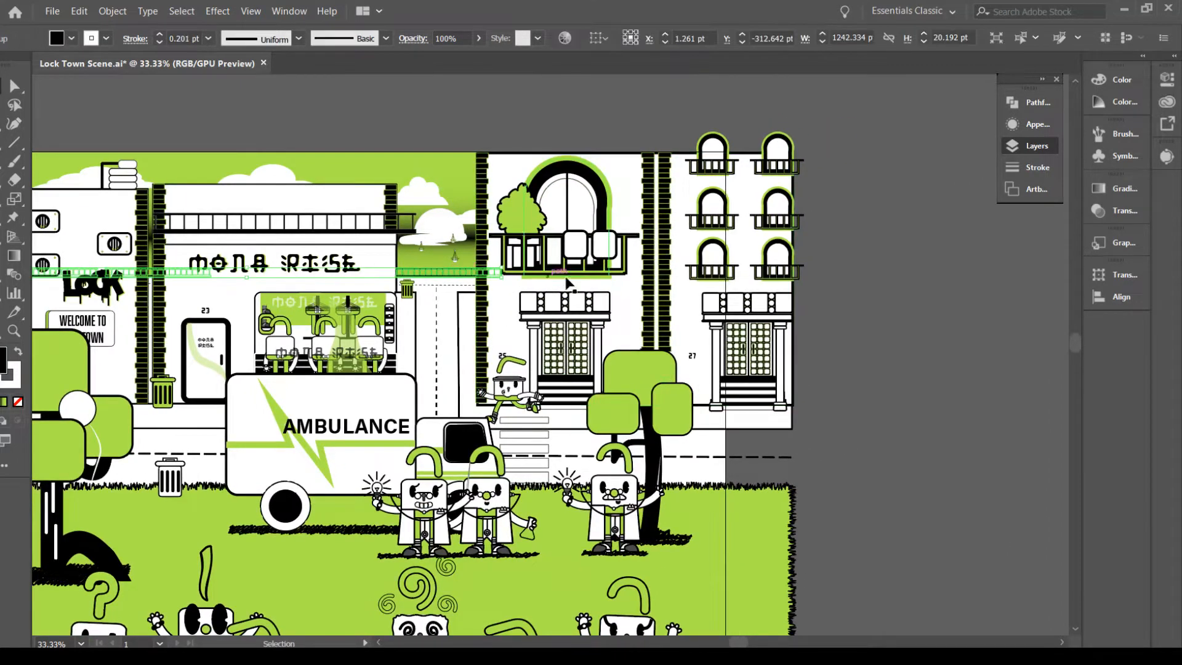
click(498, 299)
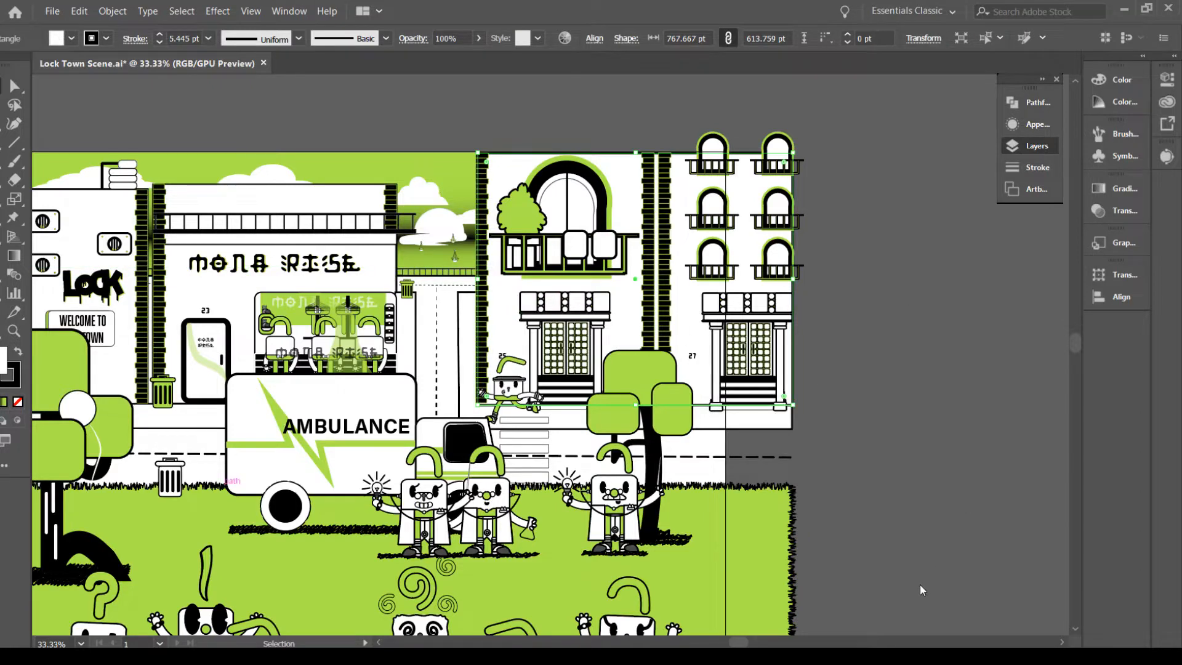
key(space)
drag(651, 326, 567, 350)
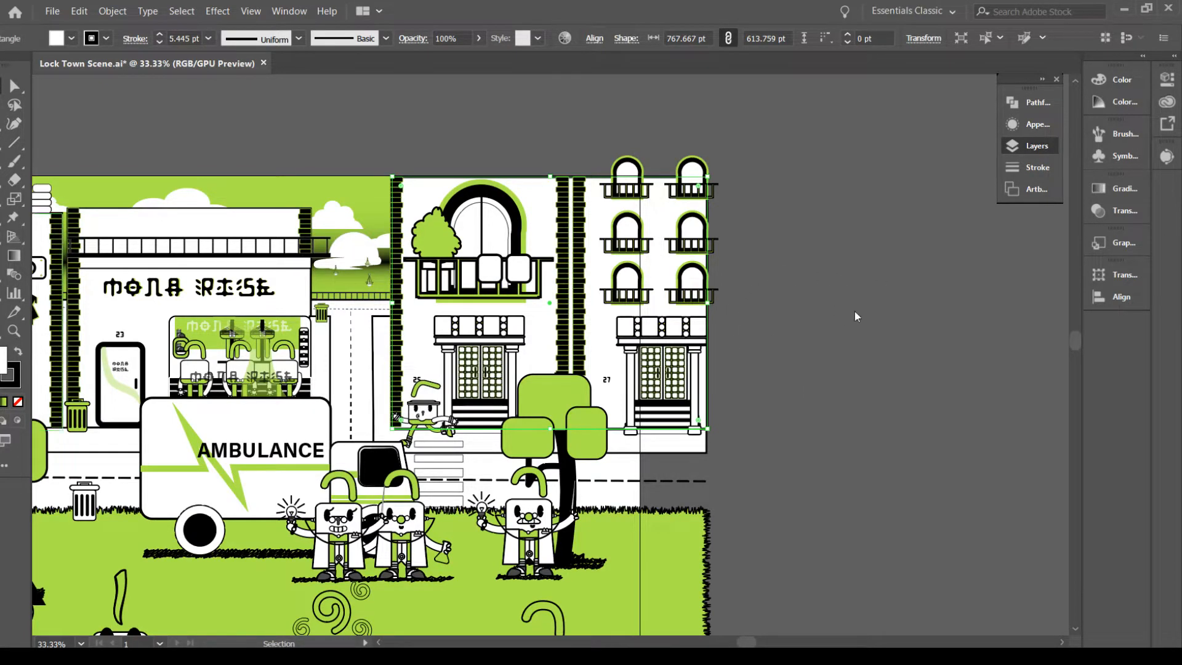
drag(946, 274, 948, 254)
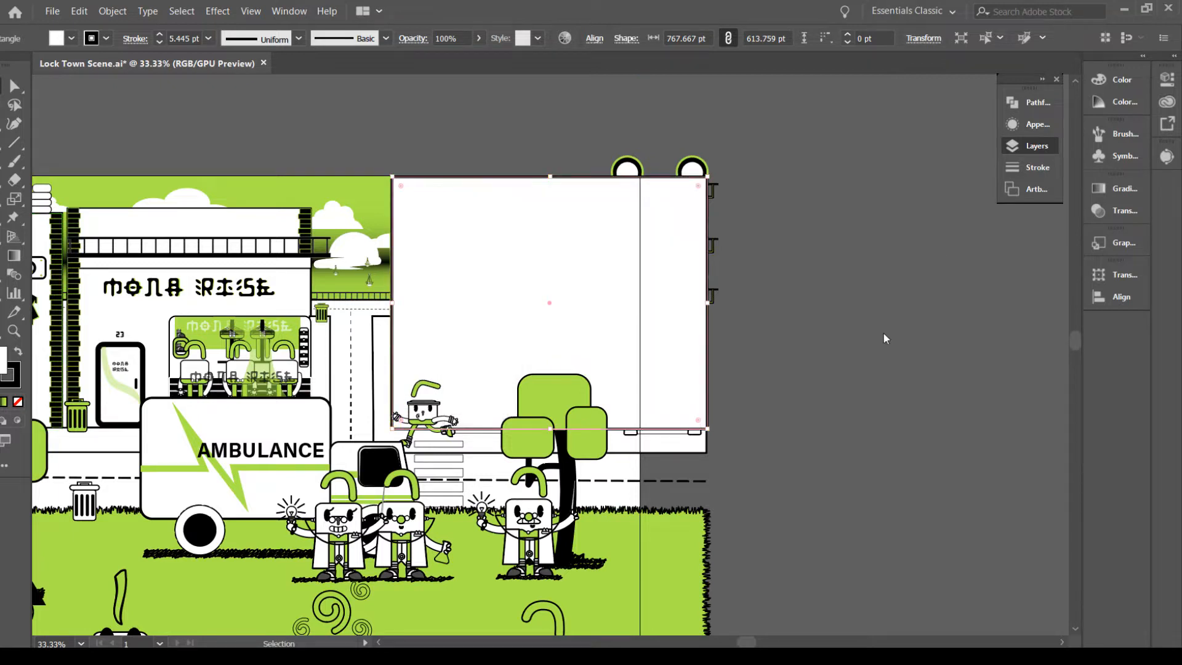
click(740, 377)
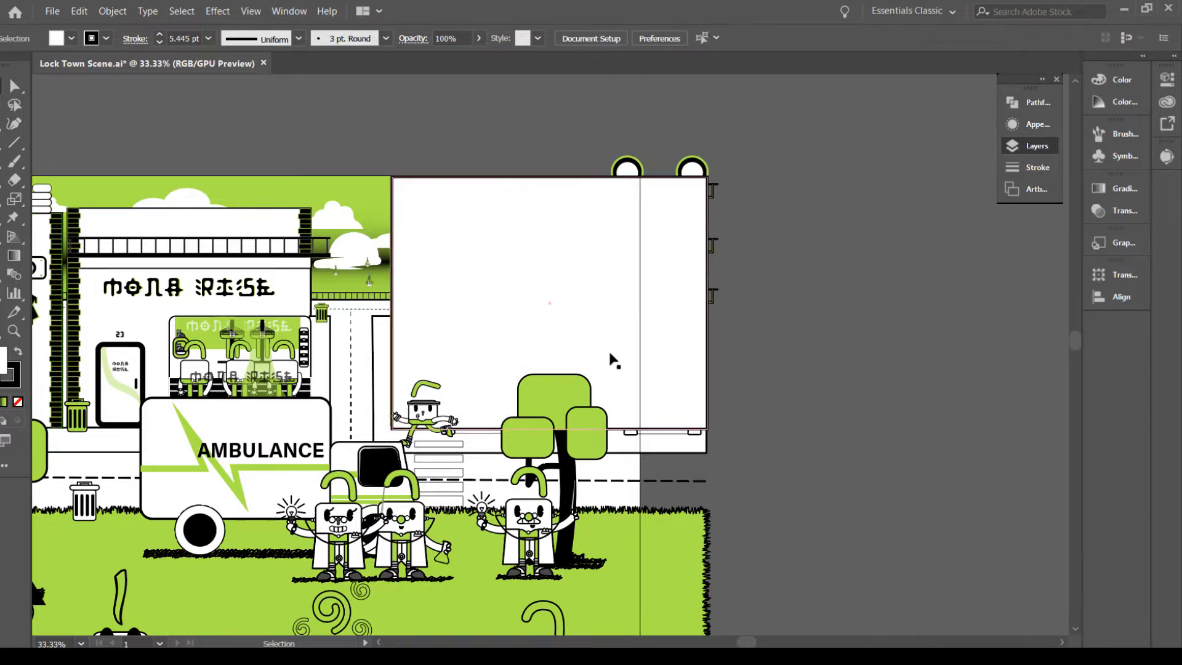
Undo the layer change of the white wall rectangle behind buildings 25 and 27 and clear the selection
key(a)
key(v)
click(622, 345)
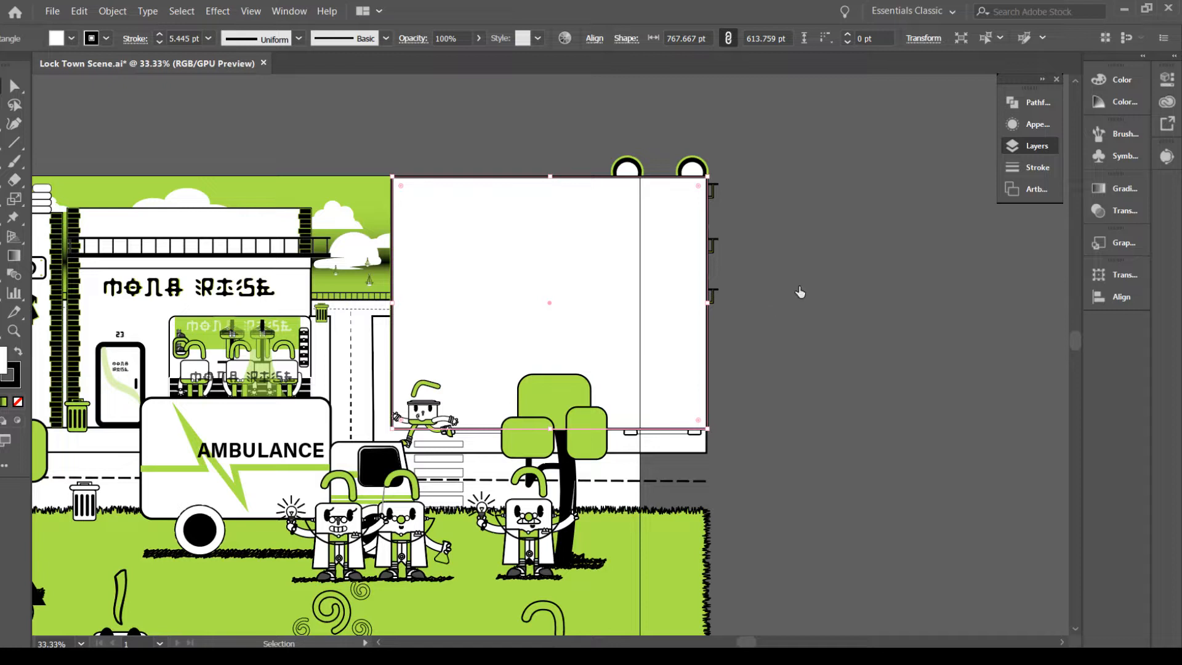
key(ctrl+z)
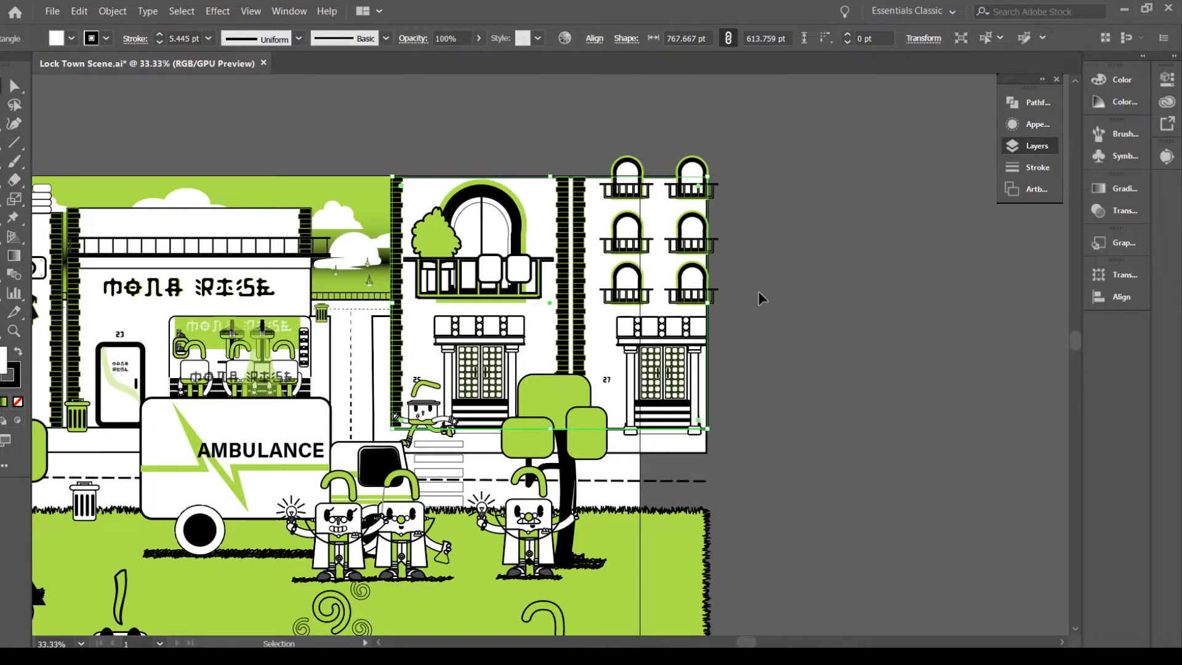
click(757, 288)
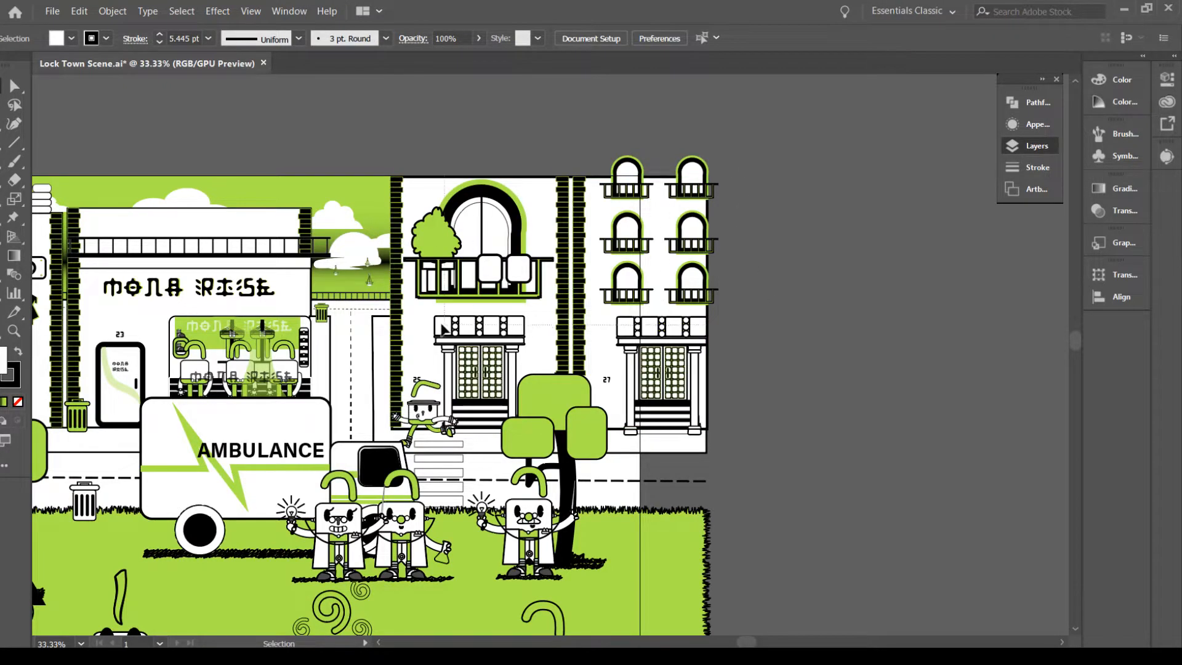
Select the doors, windows, balconies, brick edges and house numbers of buildings 25 and 27 together
click(416, 322)
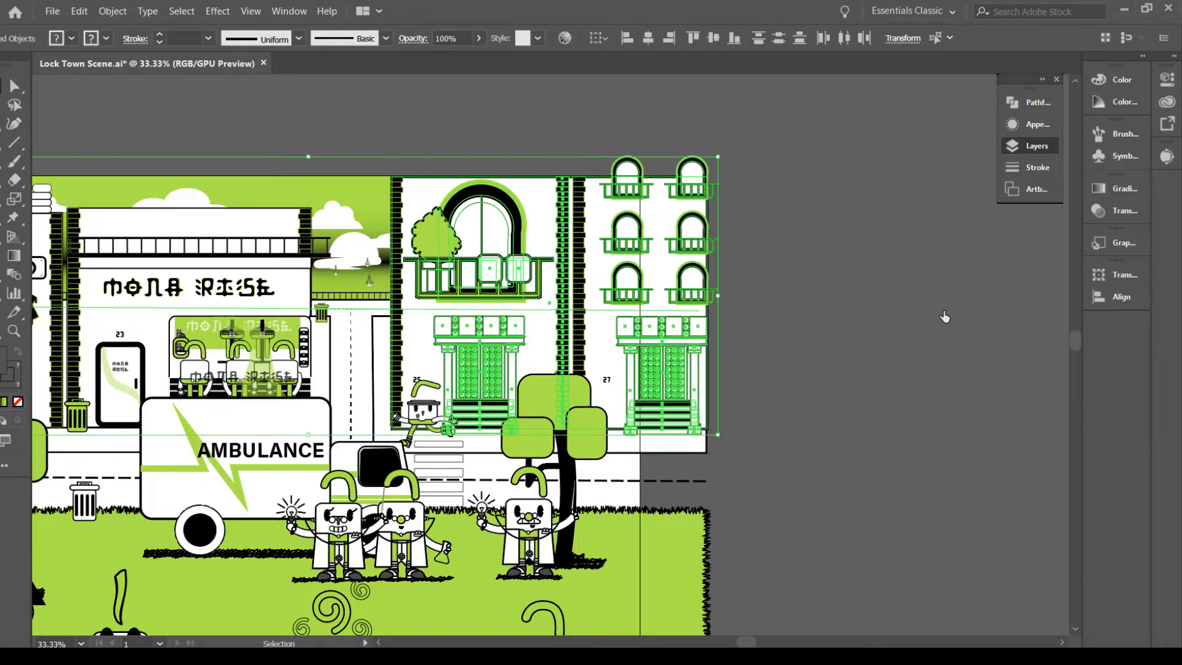
shift+click(939, 391)
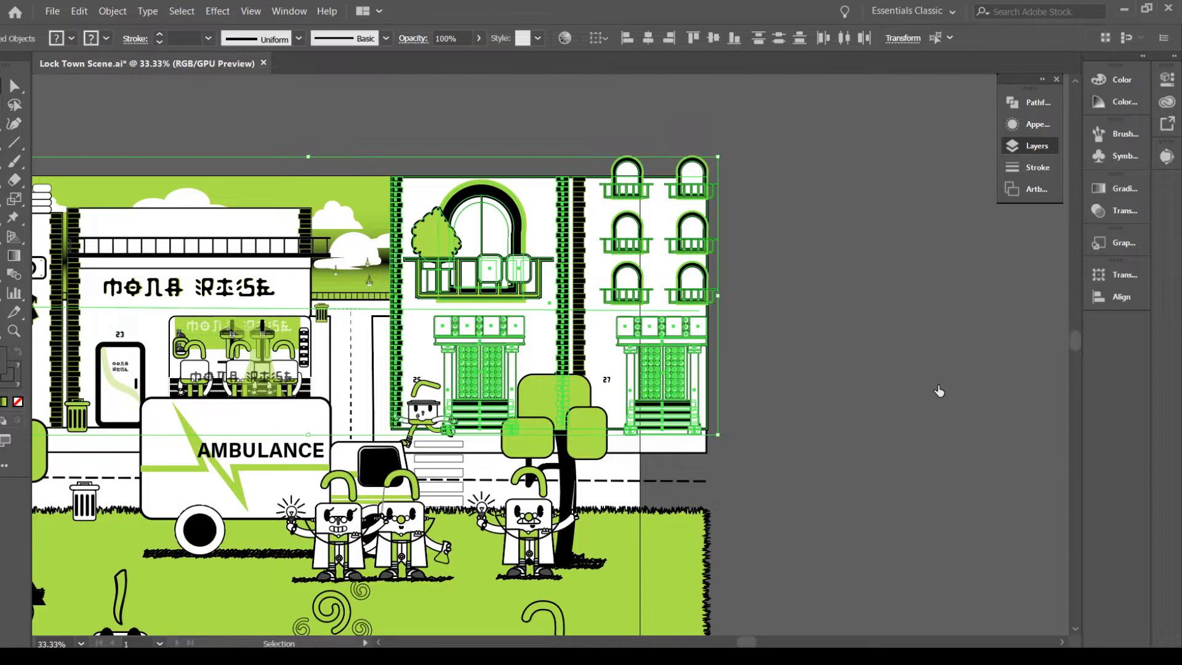
shift+click(582, 294)
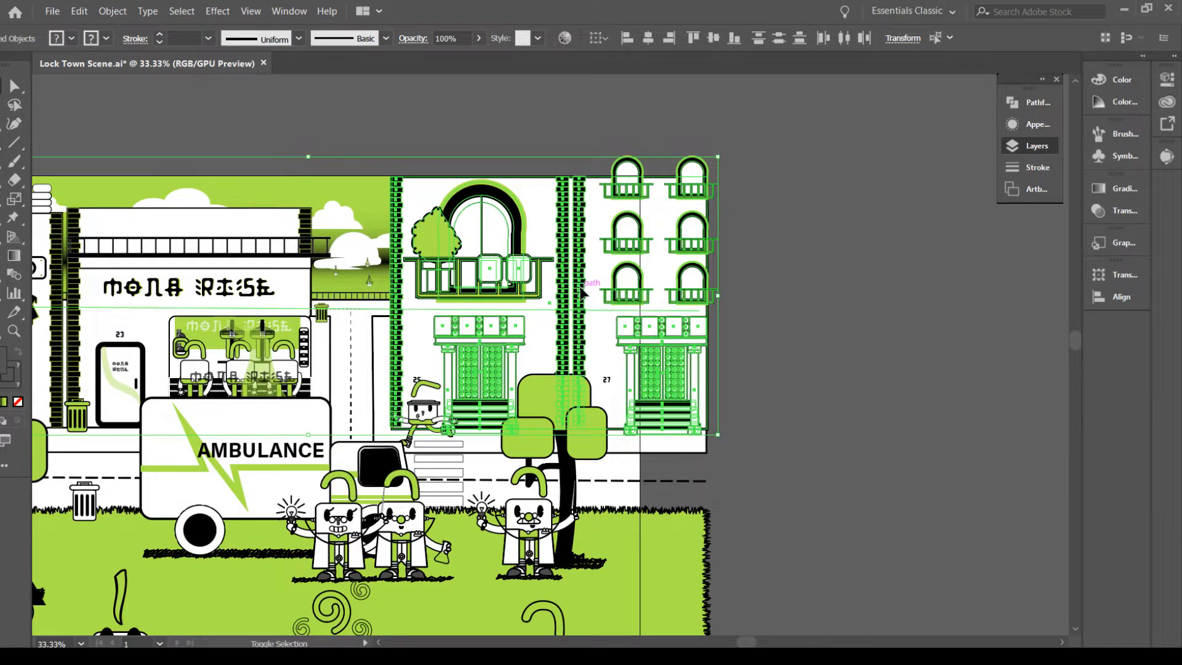
shift+click(606, 380)
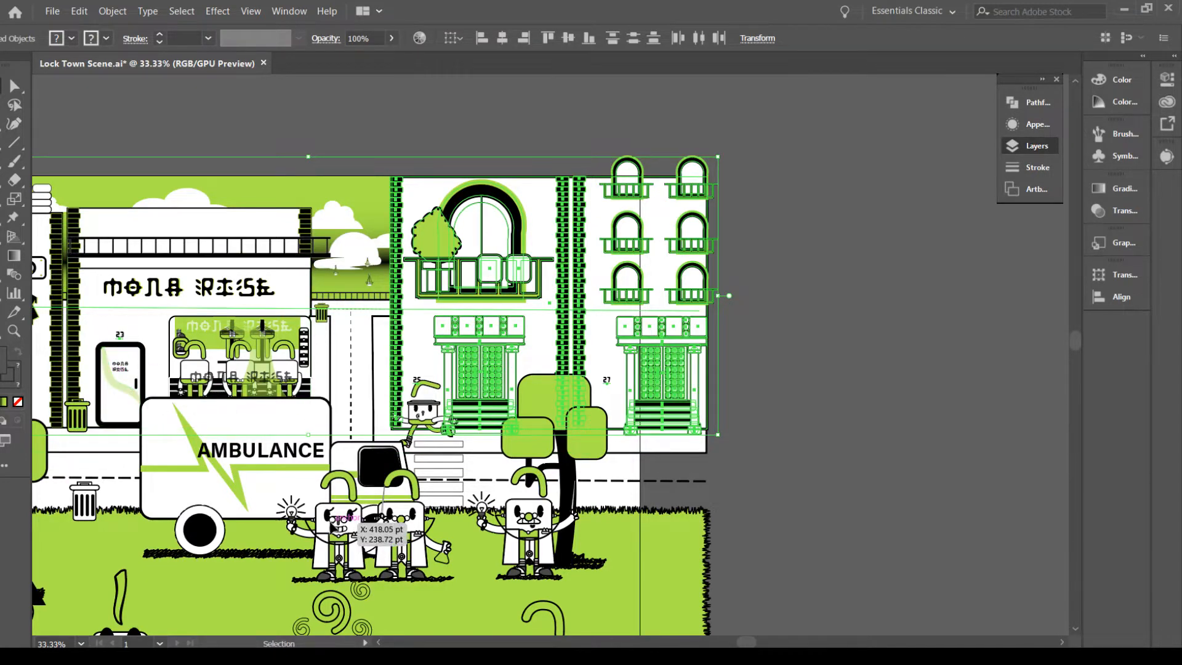
Limit the selection to the artwork of buildings 25 and 27 plus the house numbers, and move it to another layer
key(space)
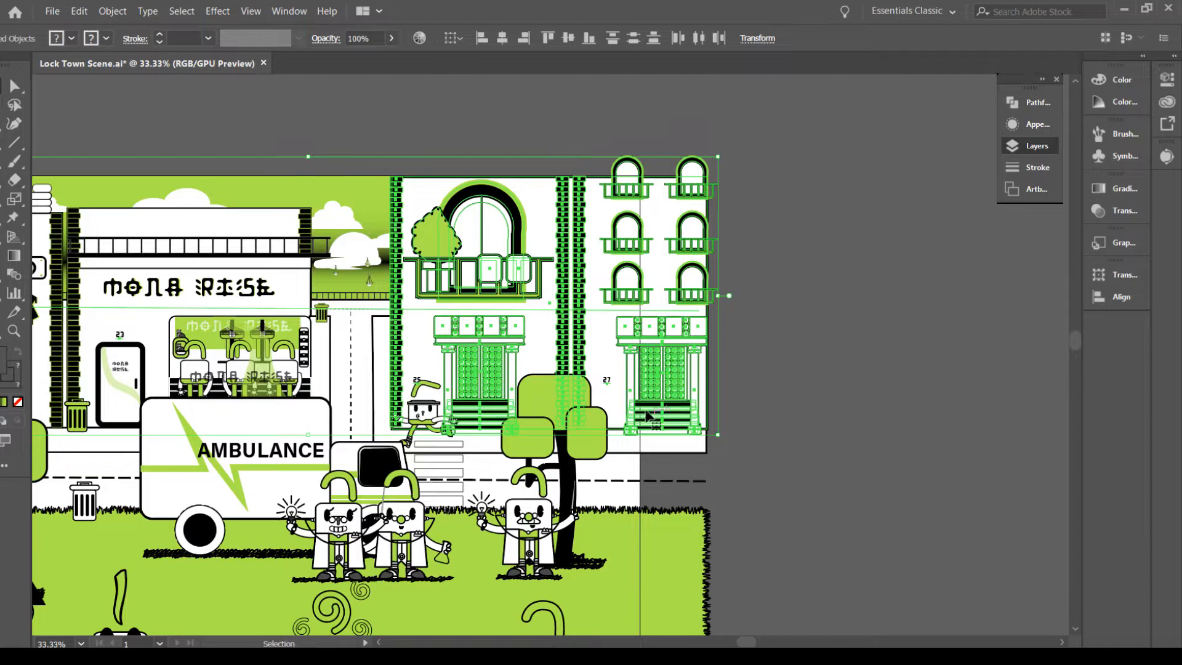
key(space)
drag(370, 412, 372, 375)
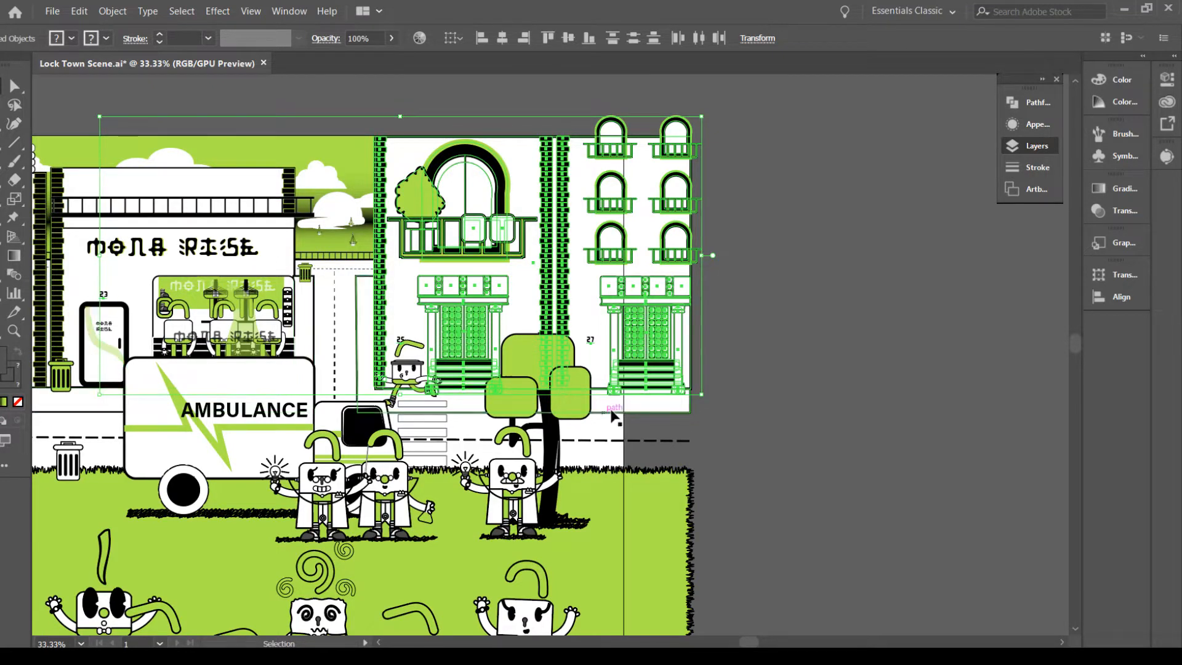
scroll(715, 390, up, 1)
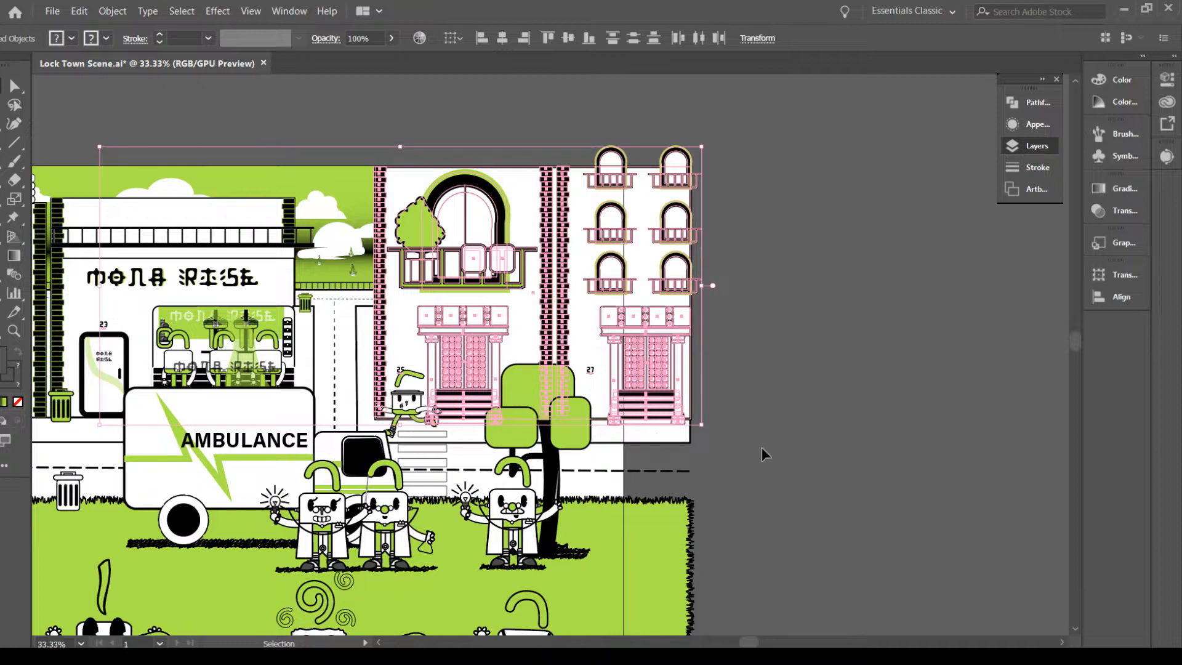
Select the artwork of the Lock and Mona Rise buildings together with the fence, trash cans and pavement shapes, and move it to another layer
click(741, 468)
click(173, 277)
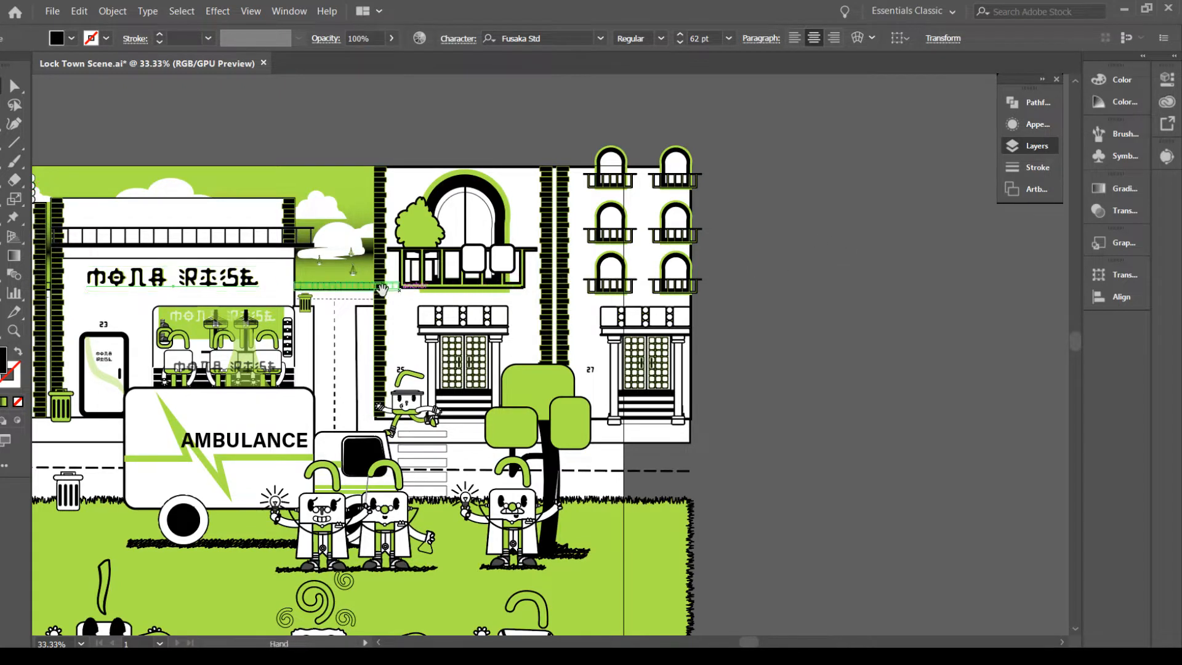
drag(372, 287, 526, 253)
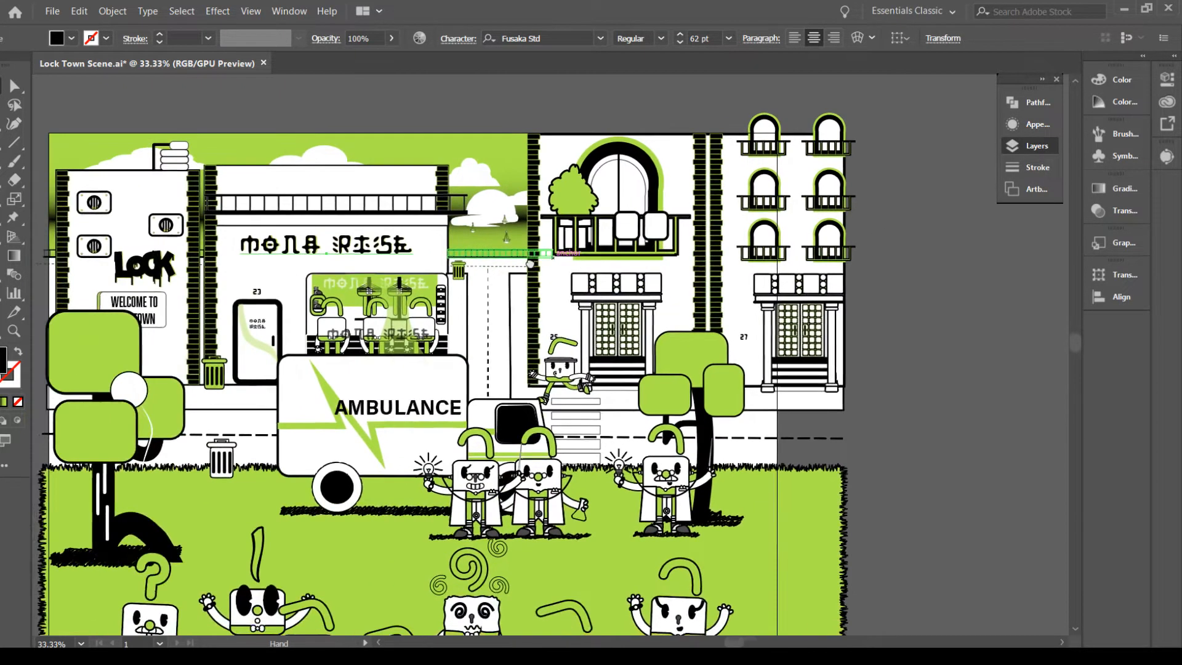
click(458, 269)
drag(460, 340, 540, 332)
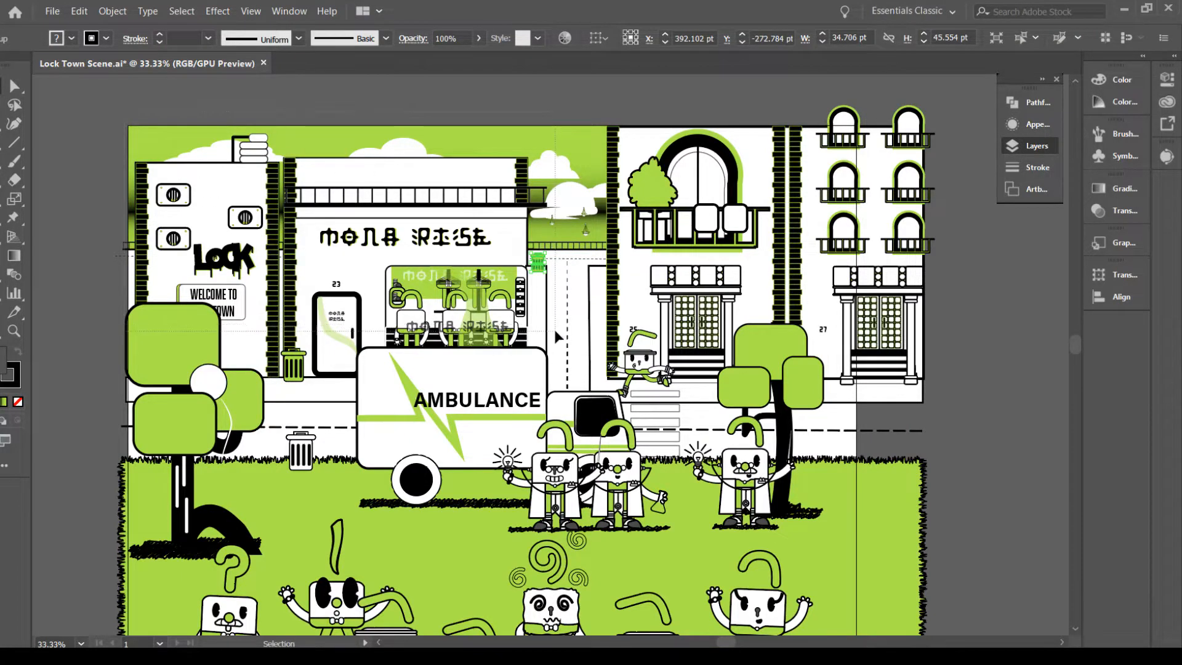
click(565, 362)
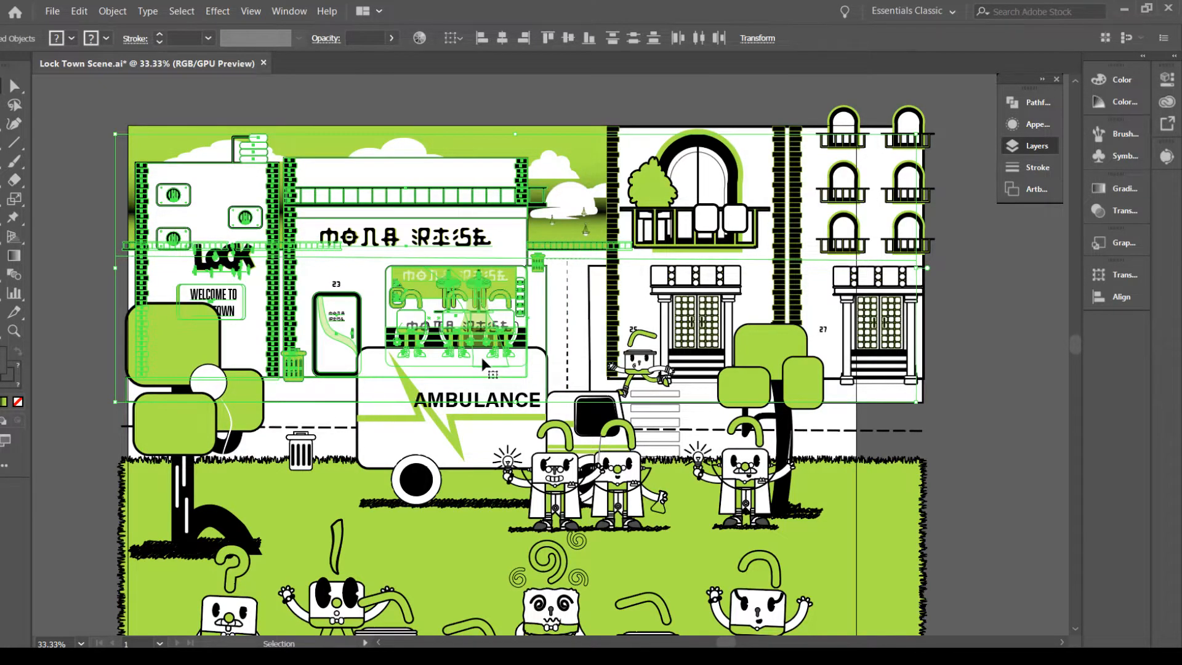
key(space)
key(space)
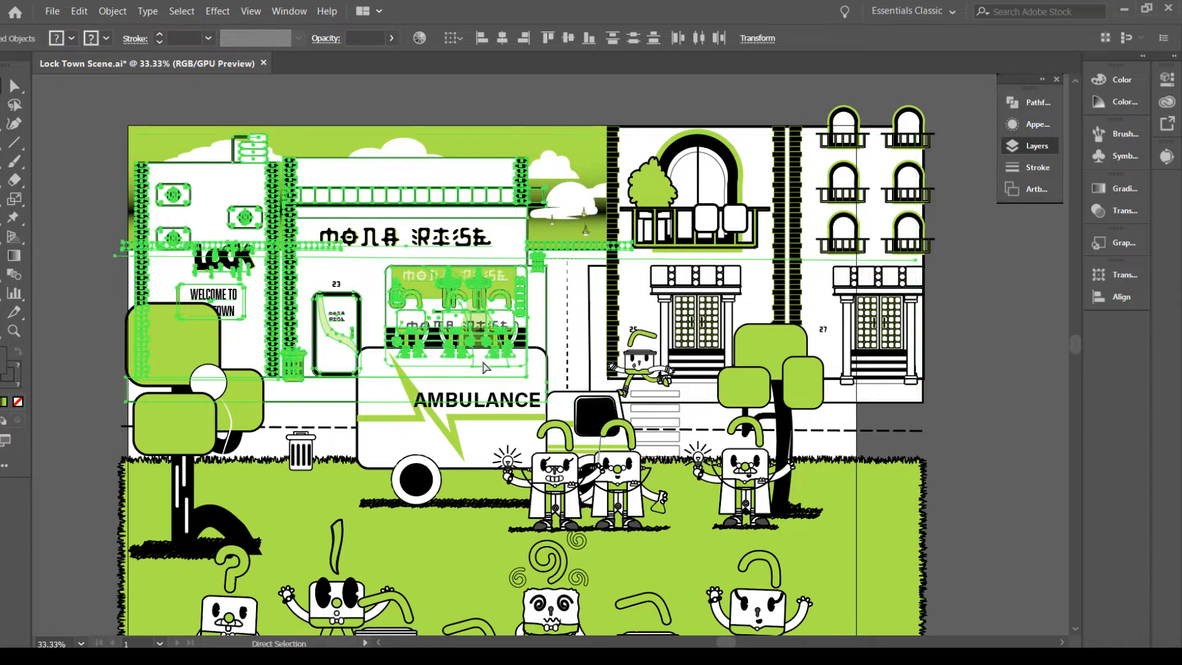
drag(522, 348, 480, 368)
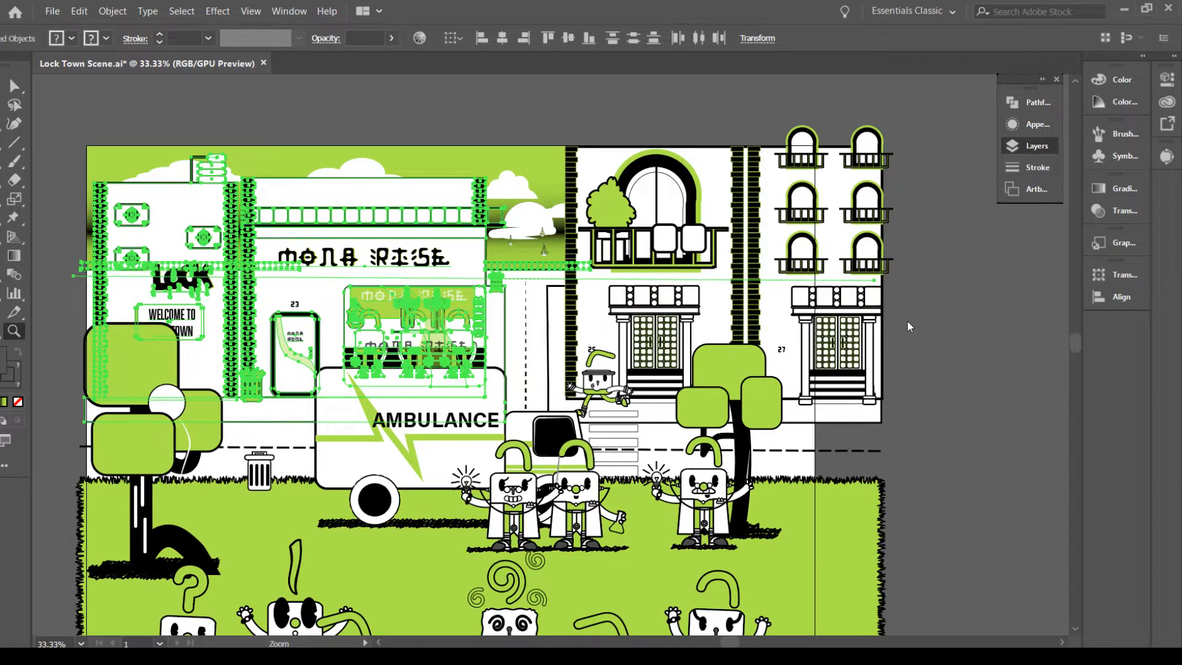
drag(950, 269, 948, 253)
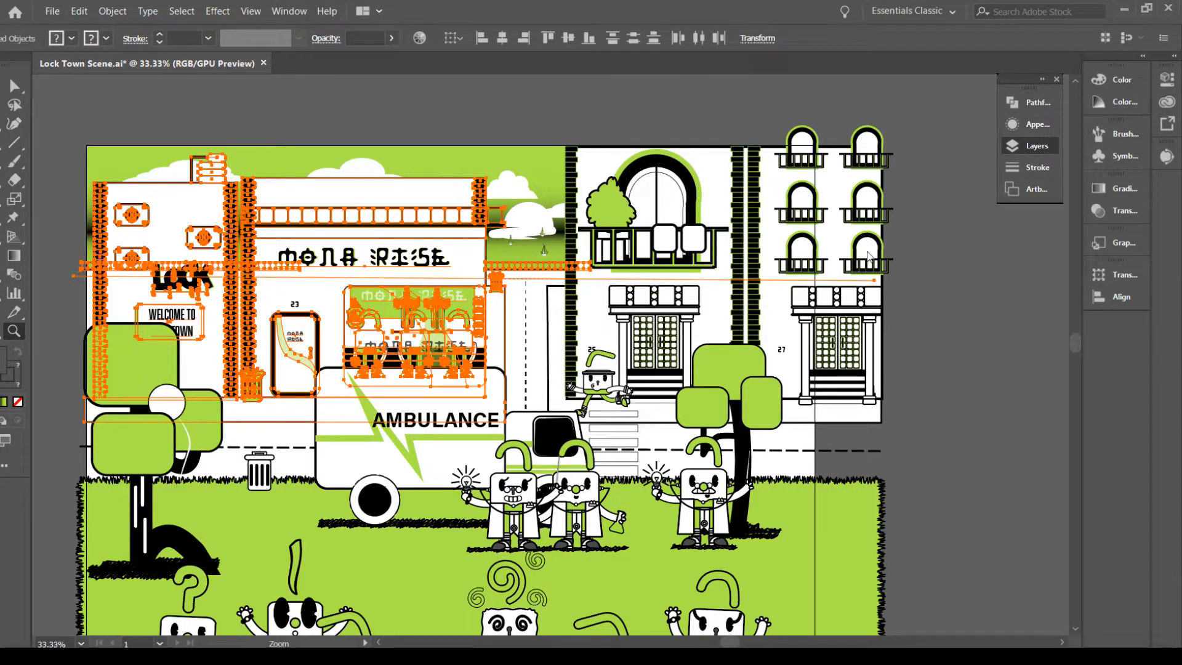
Select only the long fence running behind the buildings and return it to the layer it came from
click(999, 294)
drag(482, 332, 887, 339)
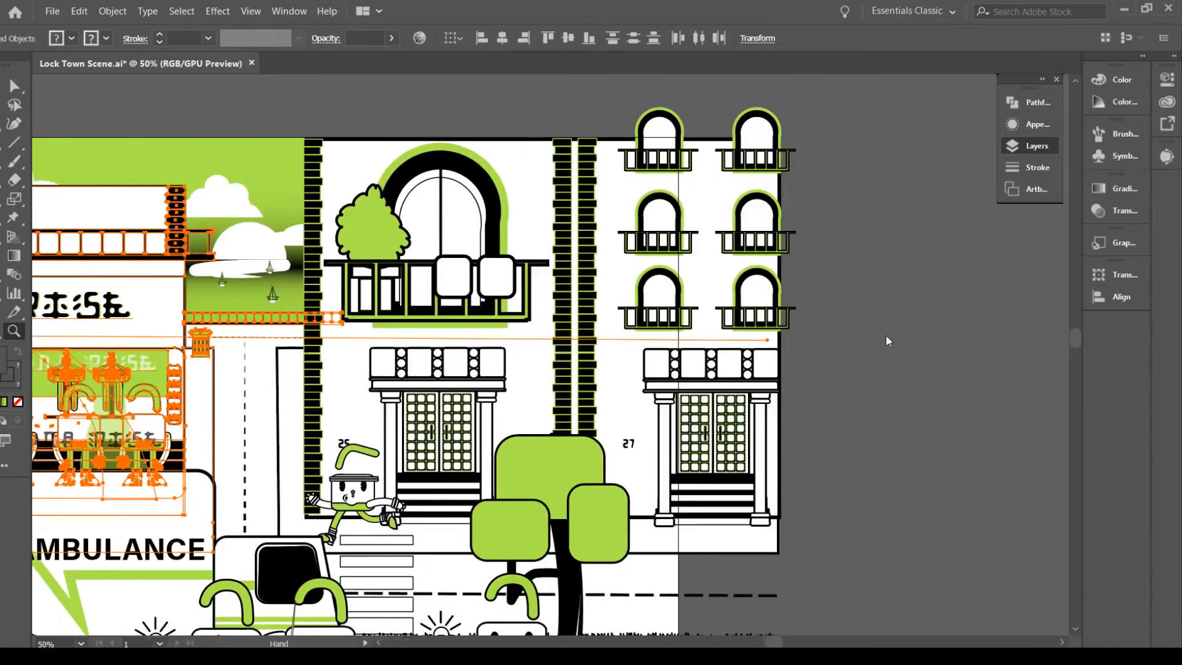
click(23, 85)
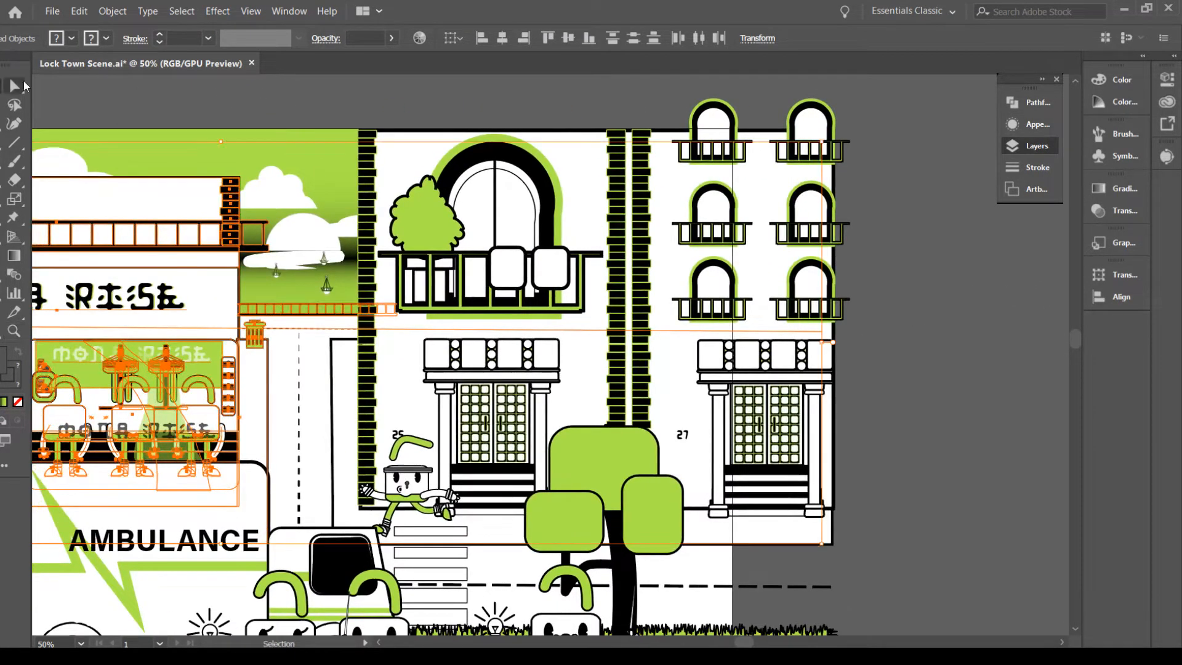
click(243, 99)
click(354, 310)
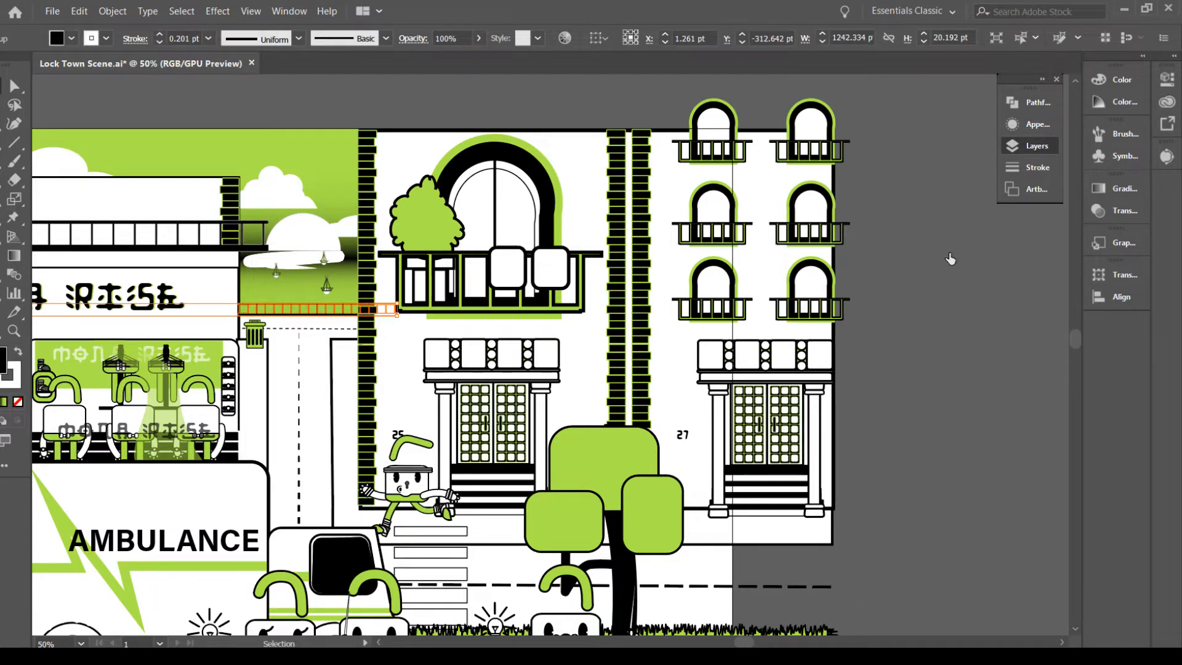
key(ctrl+shift+[)
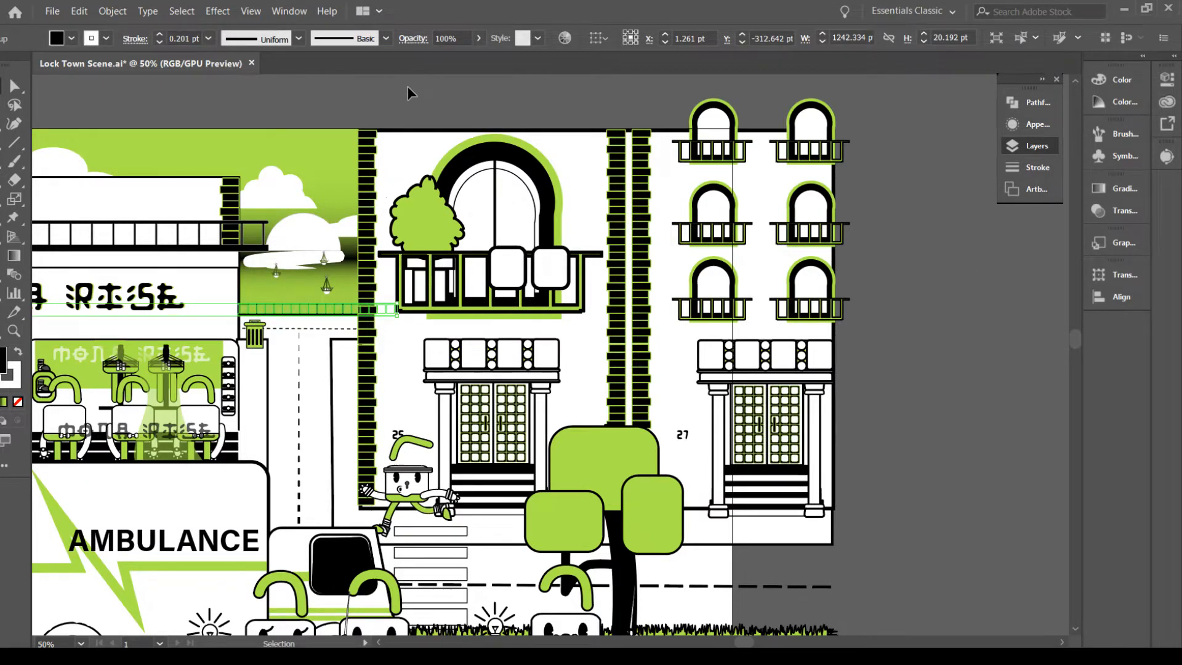
Select the two large white pavement shapes beside the side street, move them to the fence's layer, and clear the selection
click(338, 393)
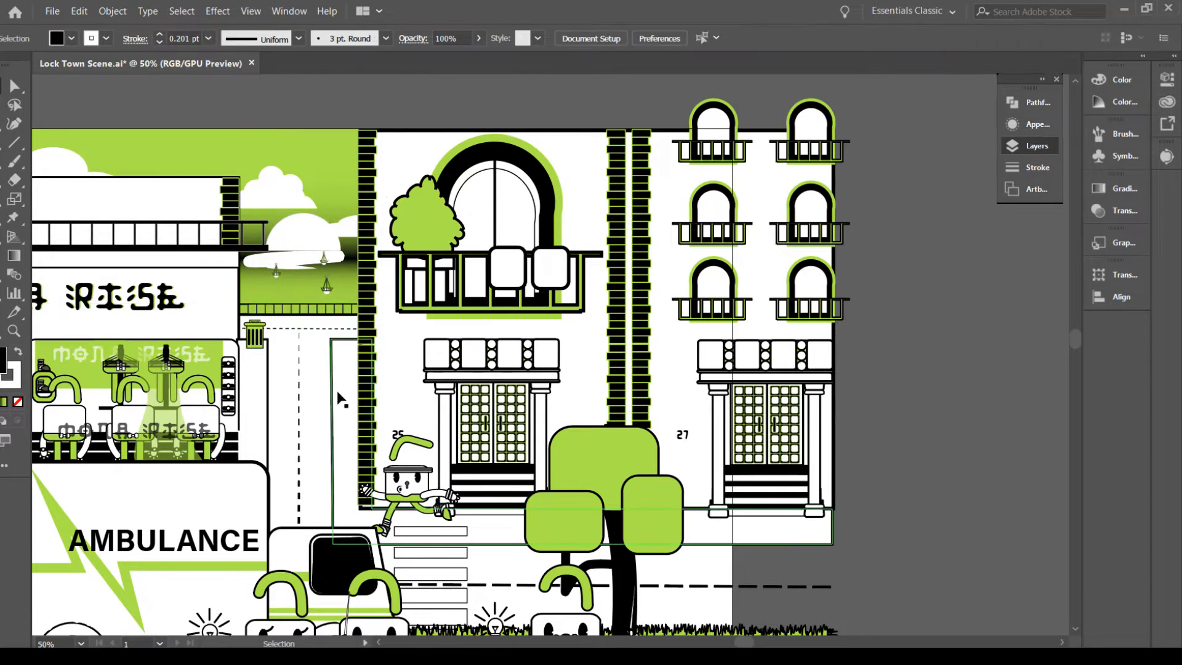
shift+click(269, 411)
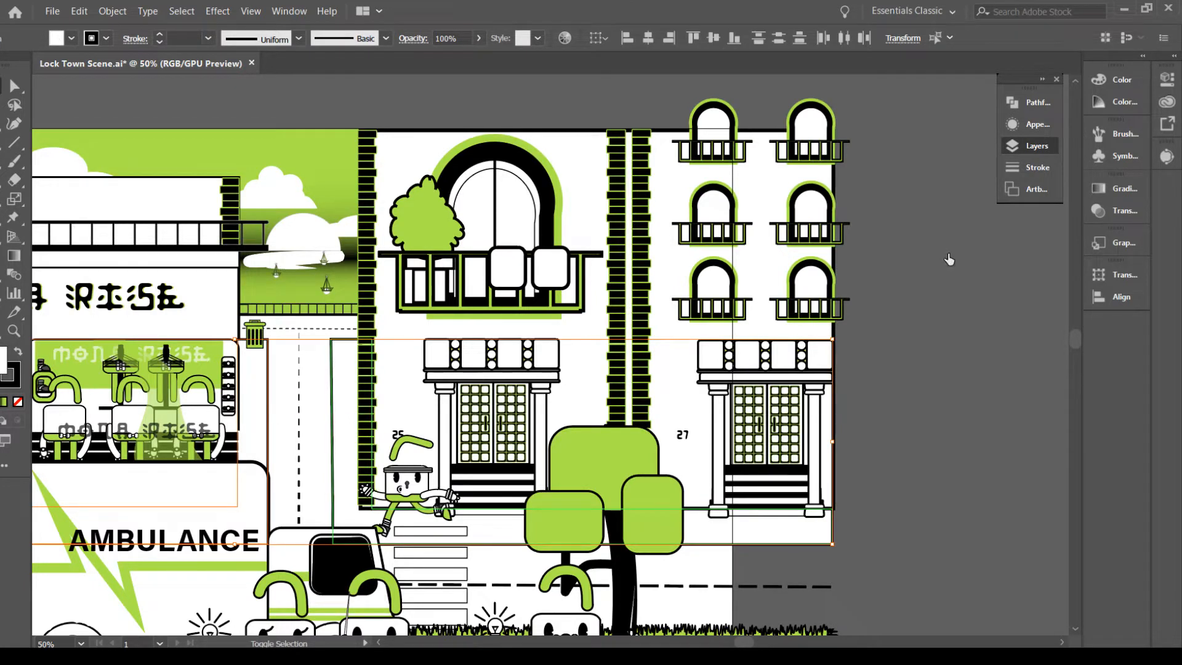
key(ctrl+shift+[)
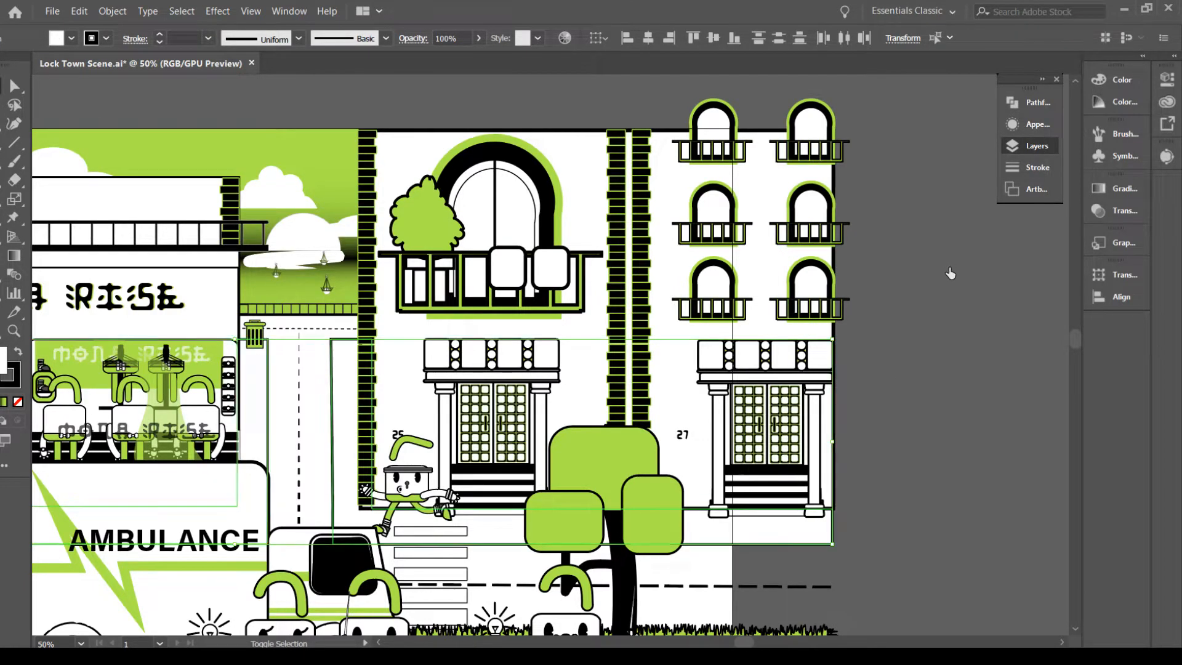
scroll(477, 428, down, 5)
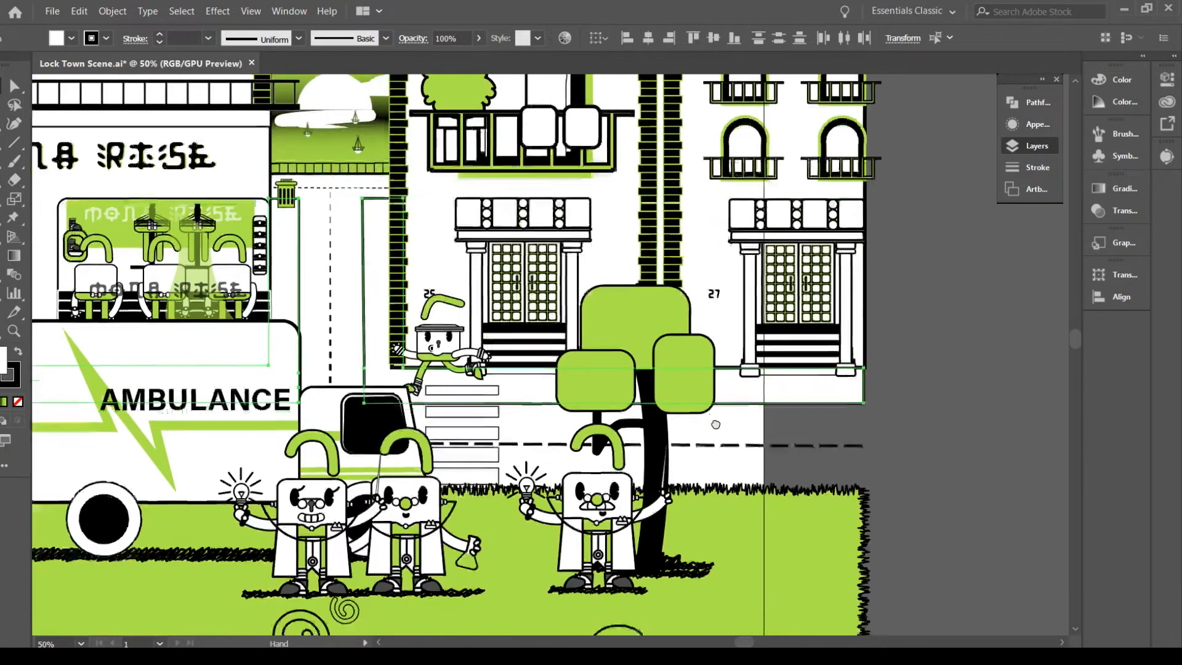
key(ctrl+shift+a)
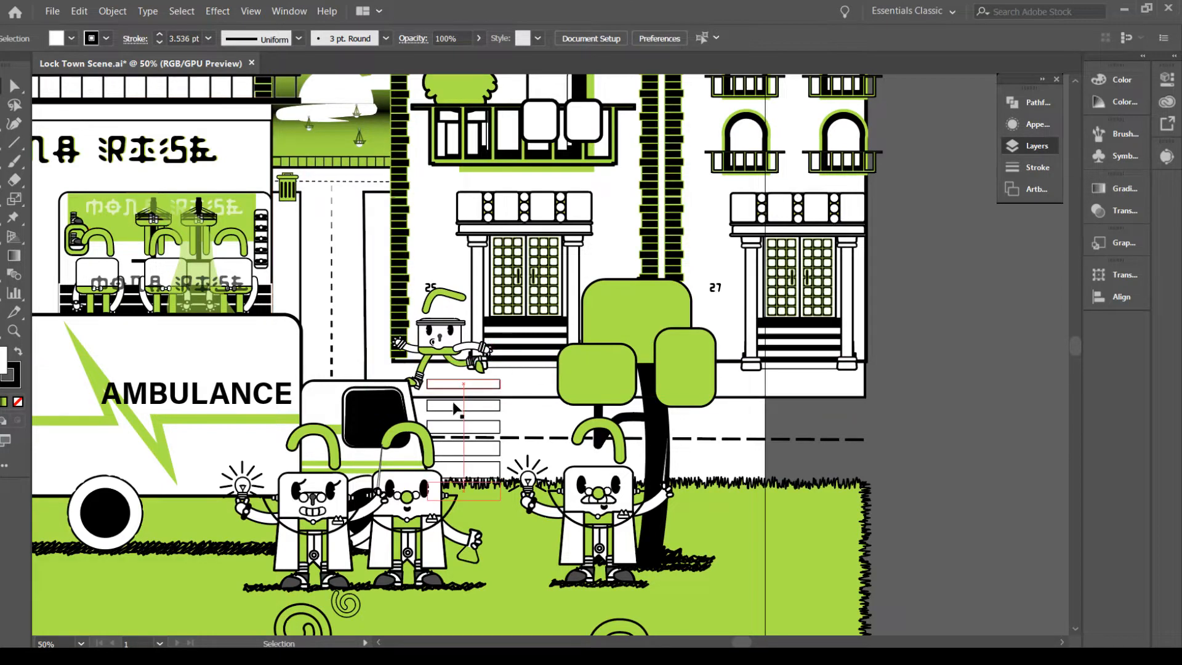
Ungroup the large foreground group and move the crosswalk stripes to the layer of the fence and pavement
click(571, 491)
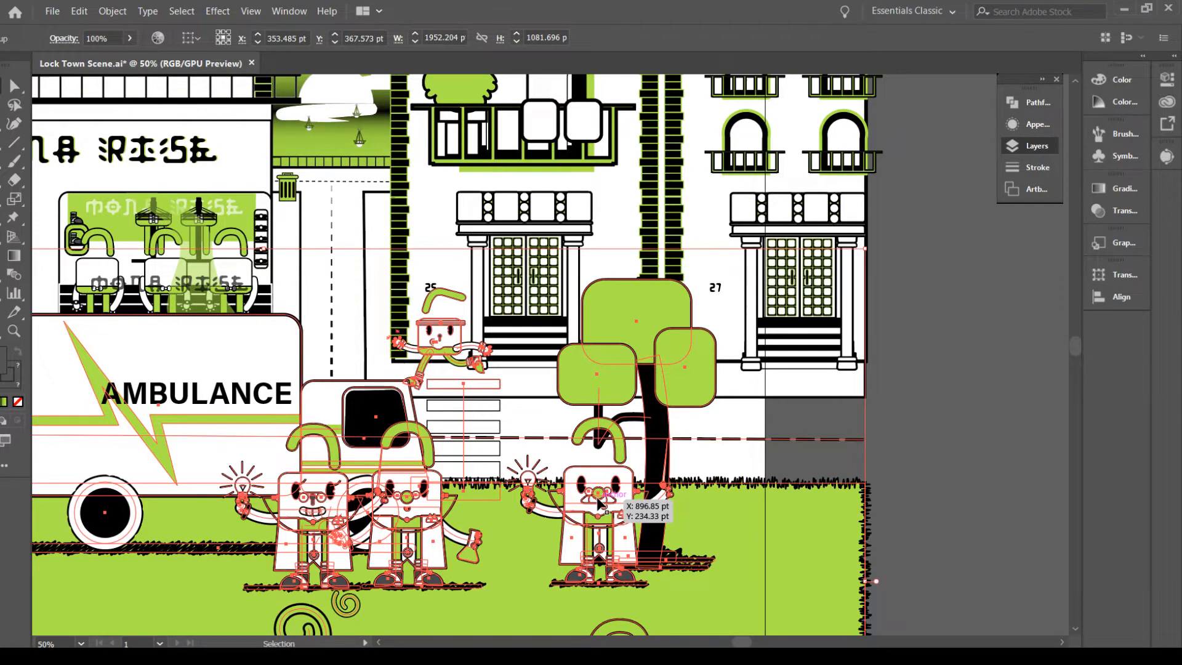
key(ctrl+shift+g)
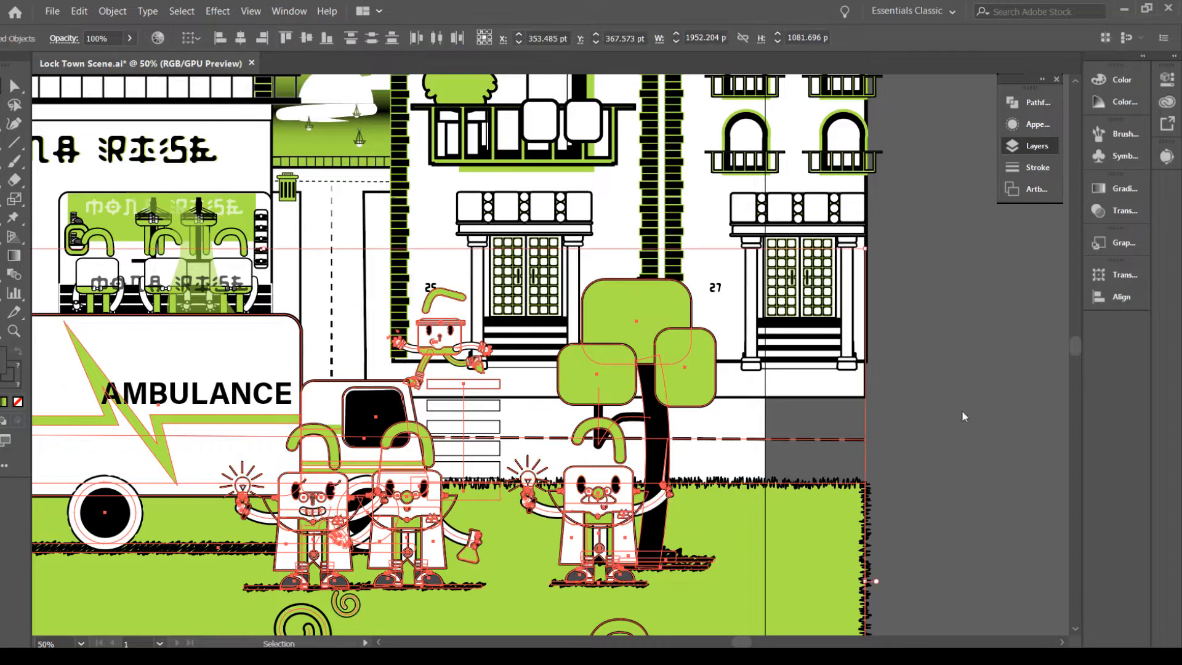
click(1016, 409)
click(456, 412)
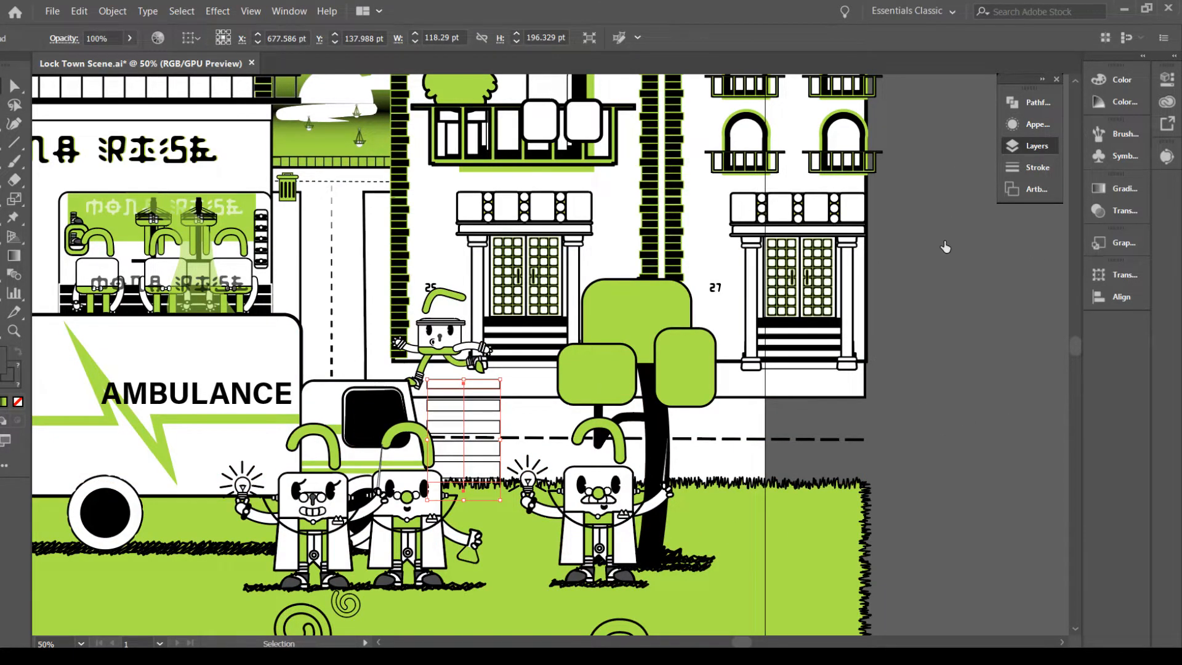
click(1002, 375)
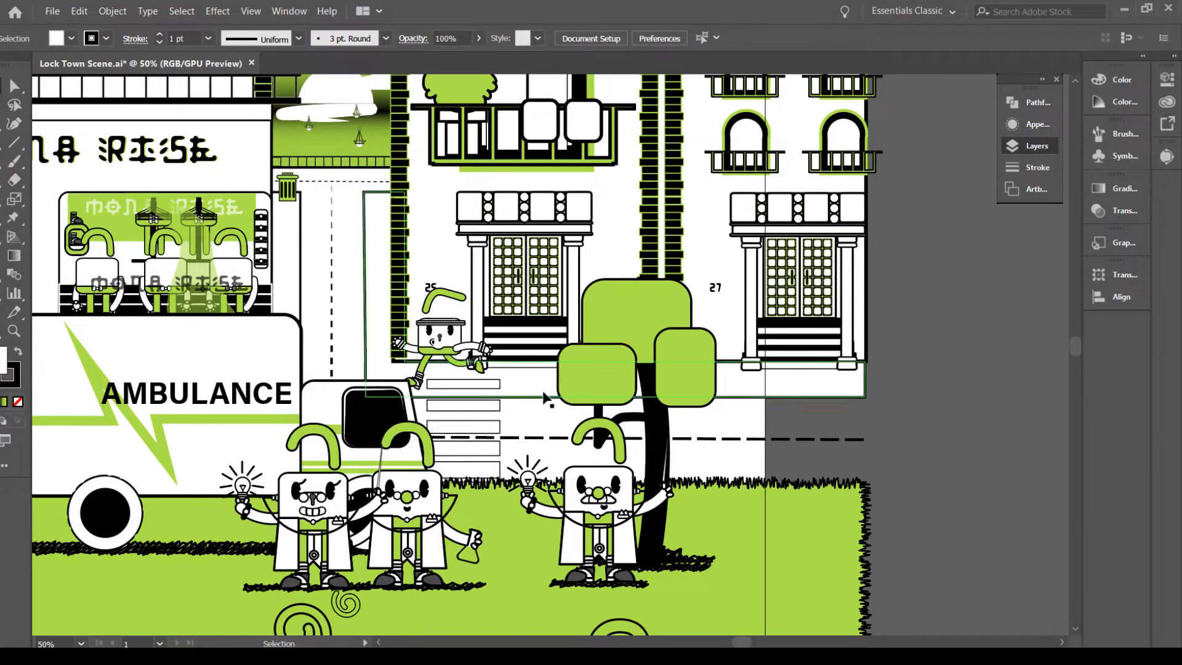
click(492, 412)
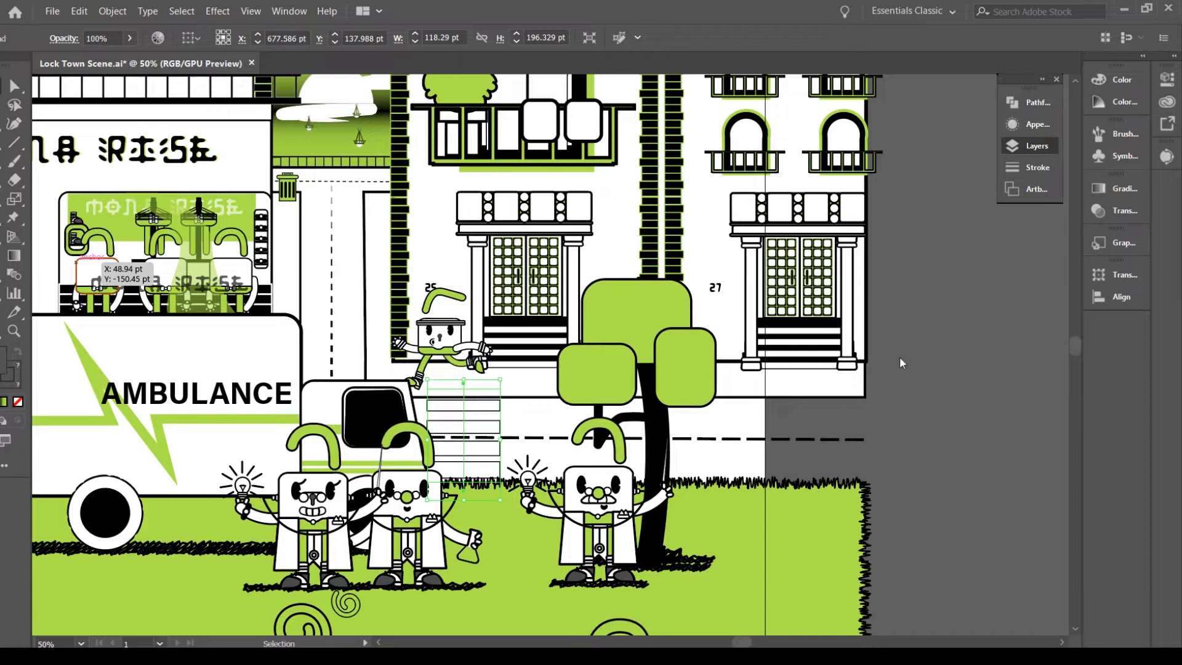
click(983, 329)
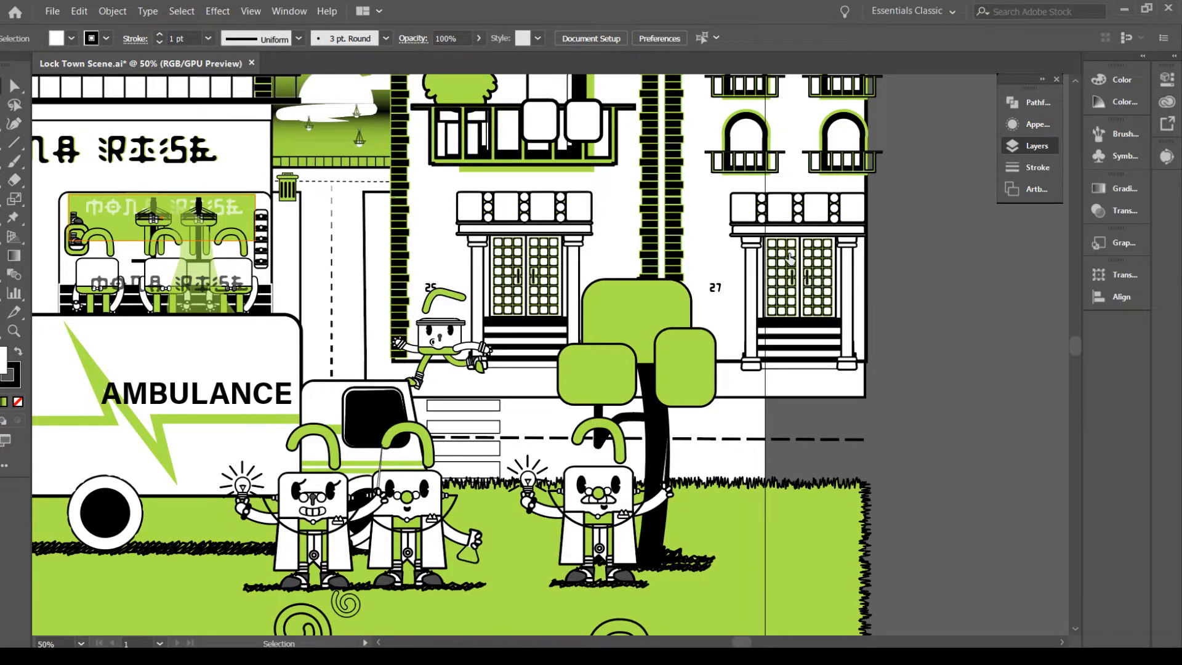
Fit the whole scene in view and toggle individual layers' visibility to check what artwork each one contains
scroll(511, 364, down, 1)
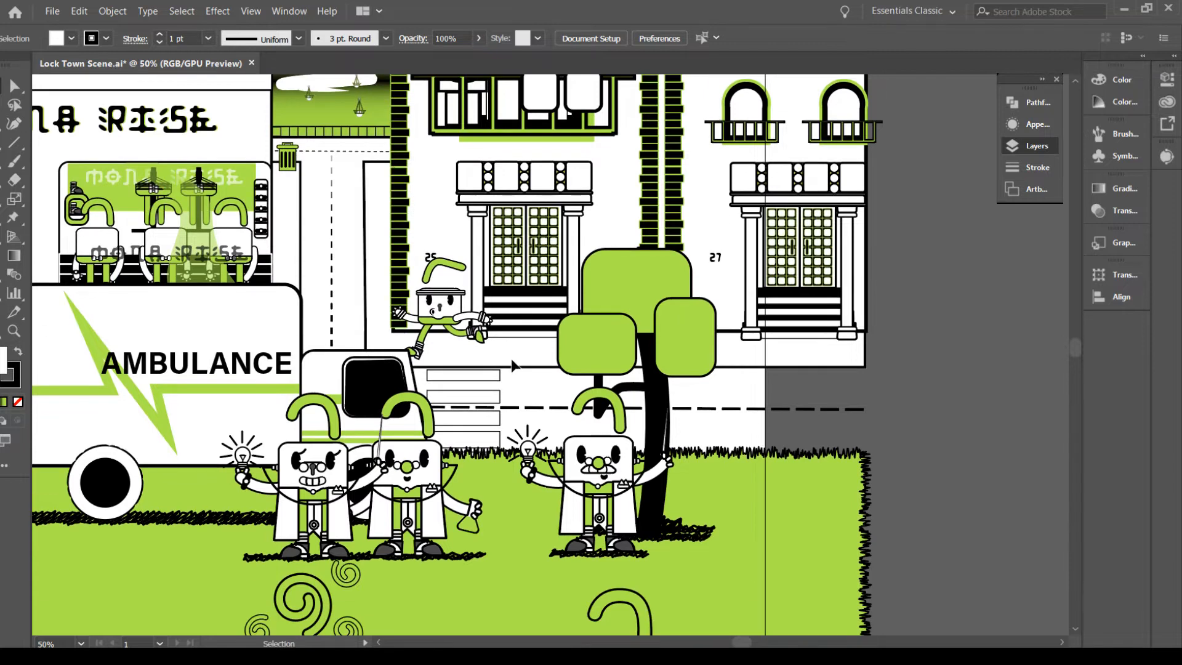
key(a)
key(ctrl+minus)
key(ctrl+minus)
key(ctrl+minus)
key(ctrl+minus)
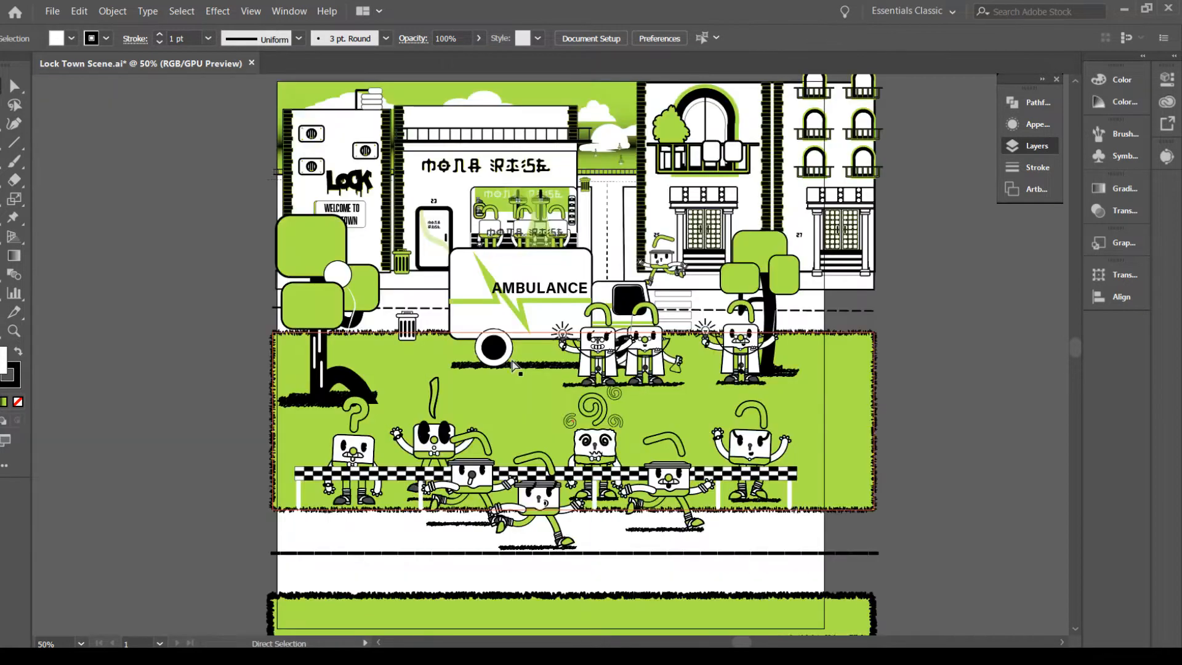
key(space)
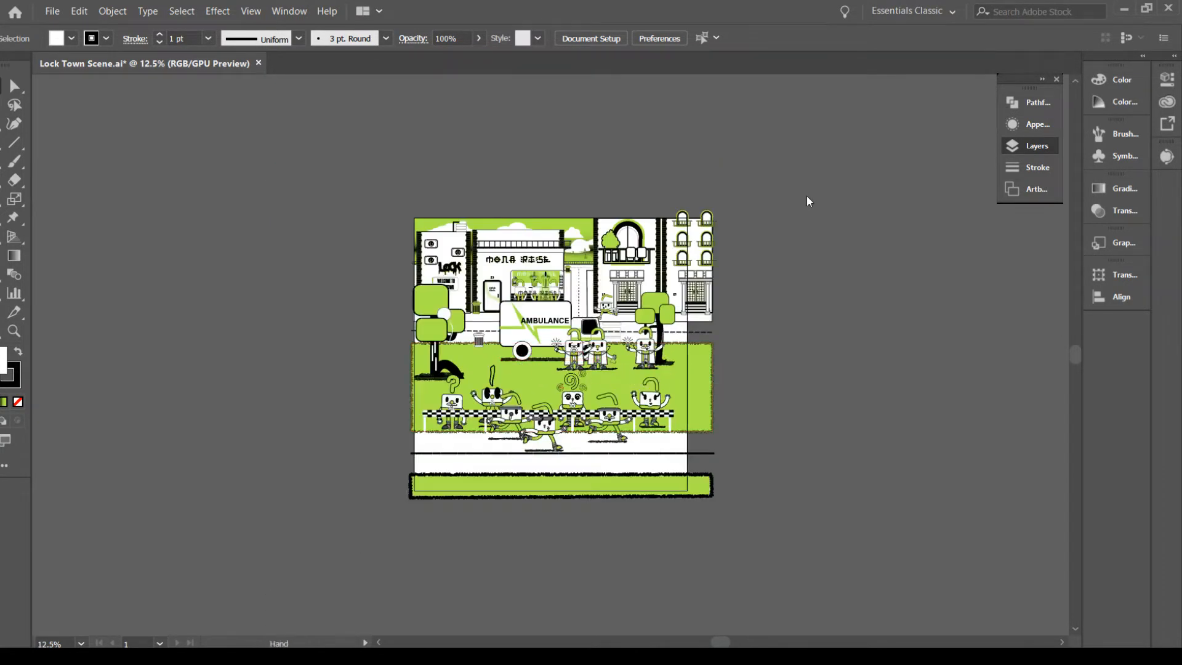
drag(723, 327, 685, 307)
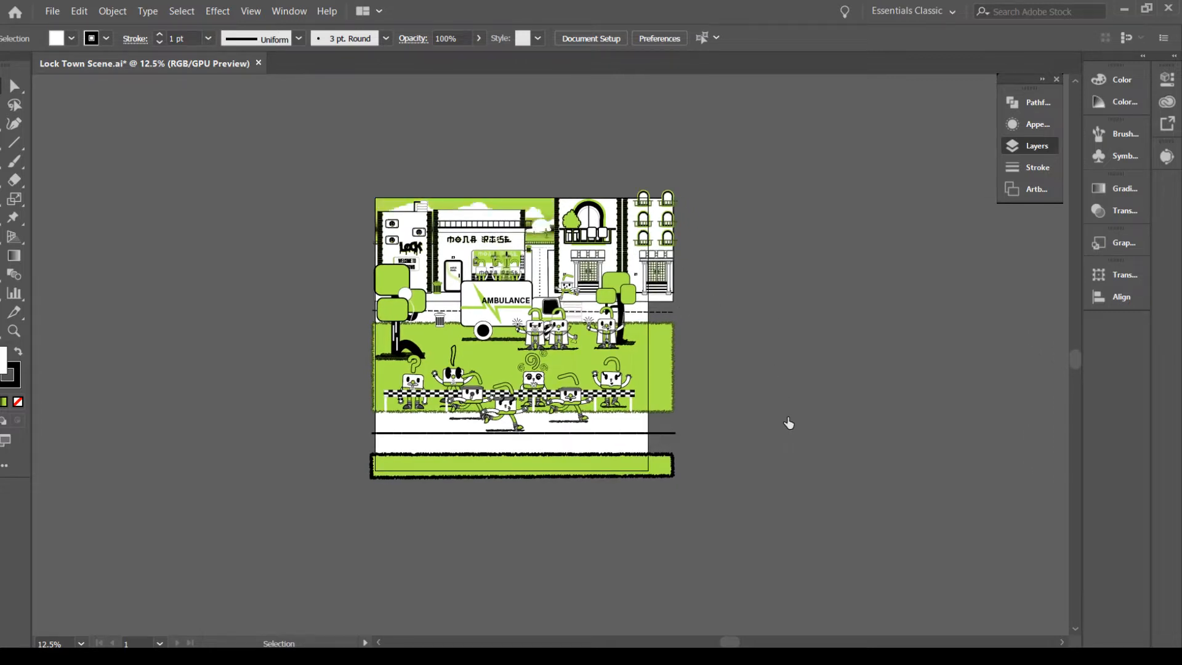
key(ctrl+0)
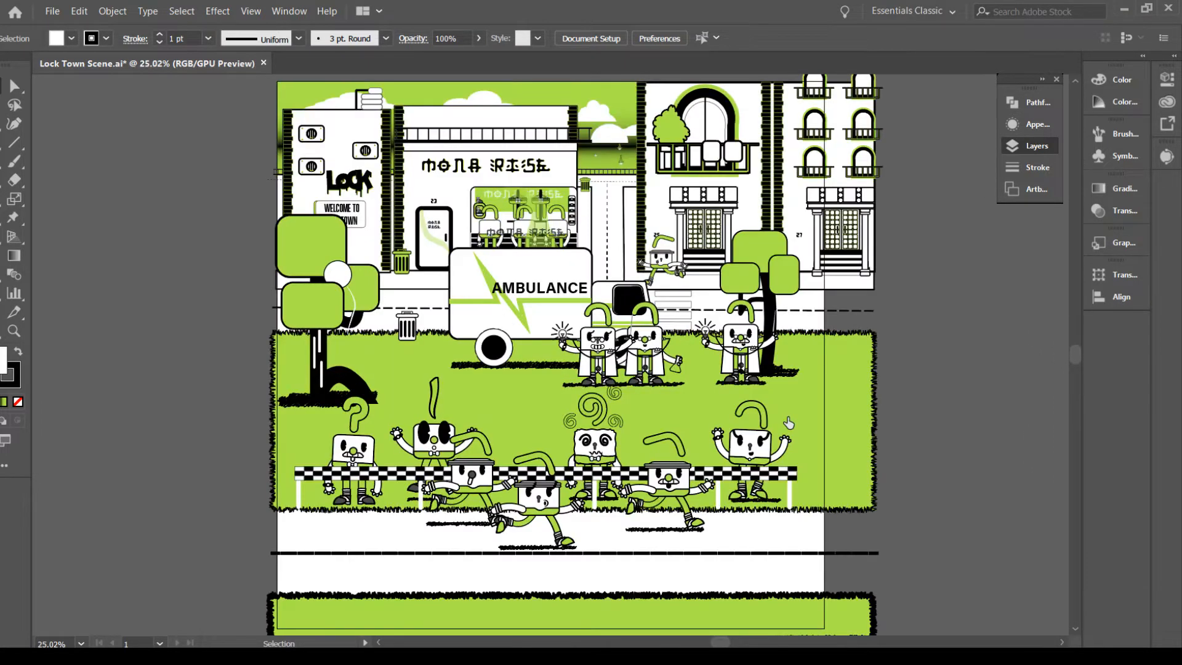
drag(660, 434, 511, 439)
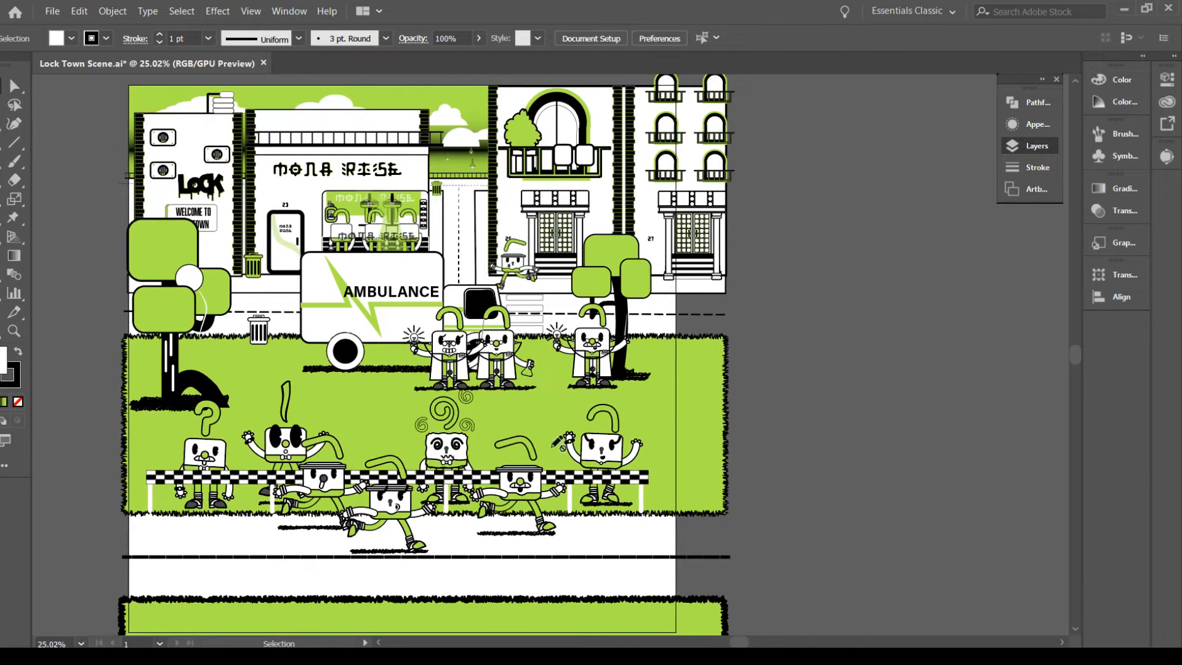
click(786, 438)
click(786, 437)
click(782, 422)
click(783, 406)
click(784, 406)
click(787, 289)
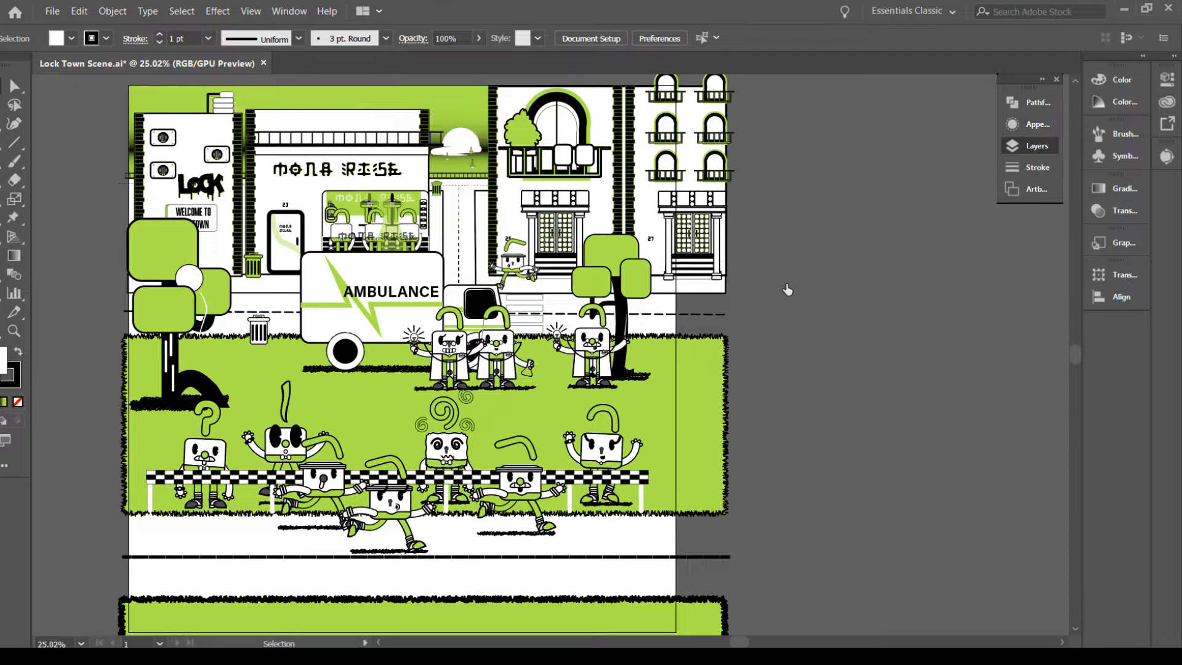
click(788, 264)
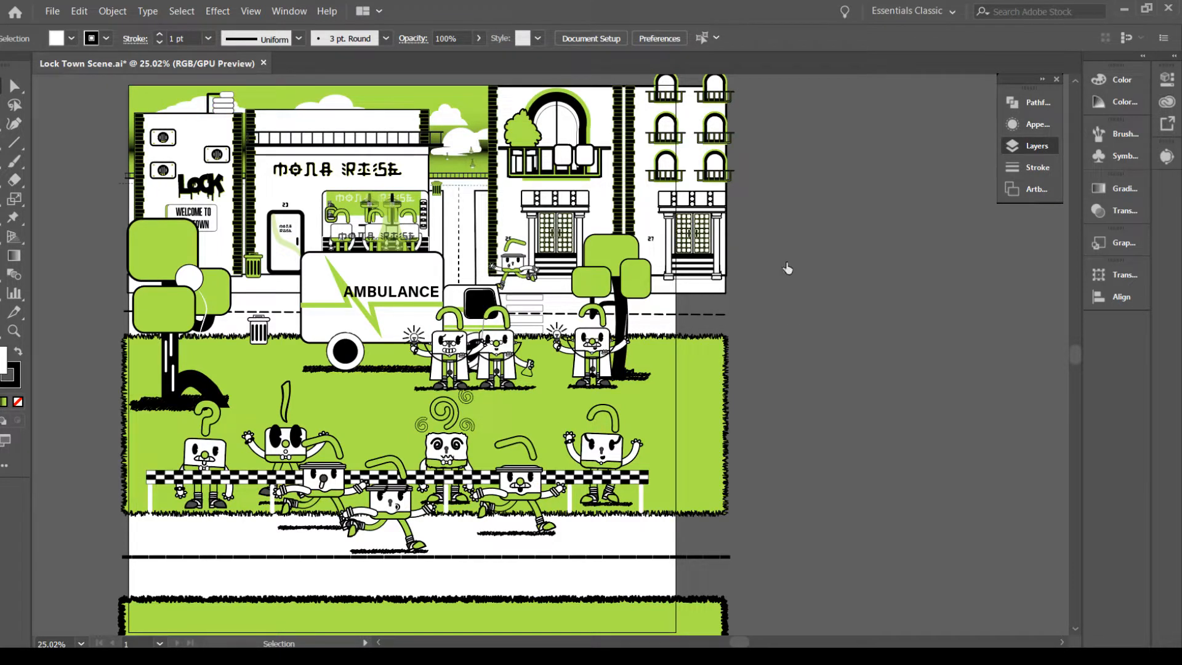
click(784, 261)
click(784, 260)
click(785, 260)
click(785, 260)
Ungroup the house numbers 23, 25 and 27 into separate text objects and select number 23 on its own
click(651, 242)
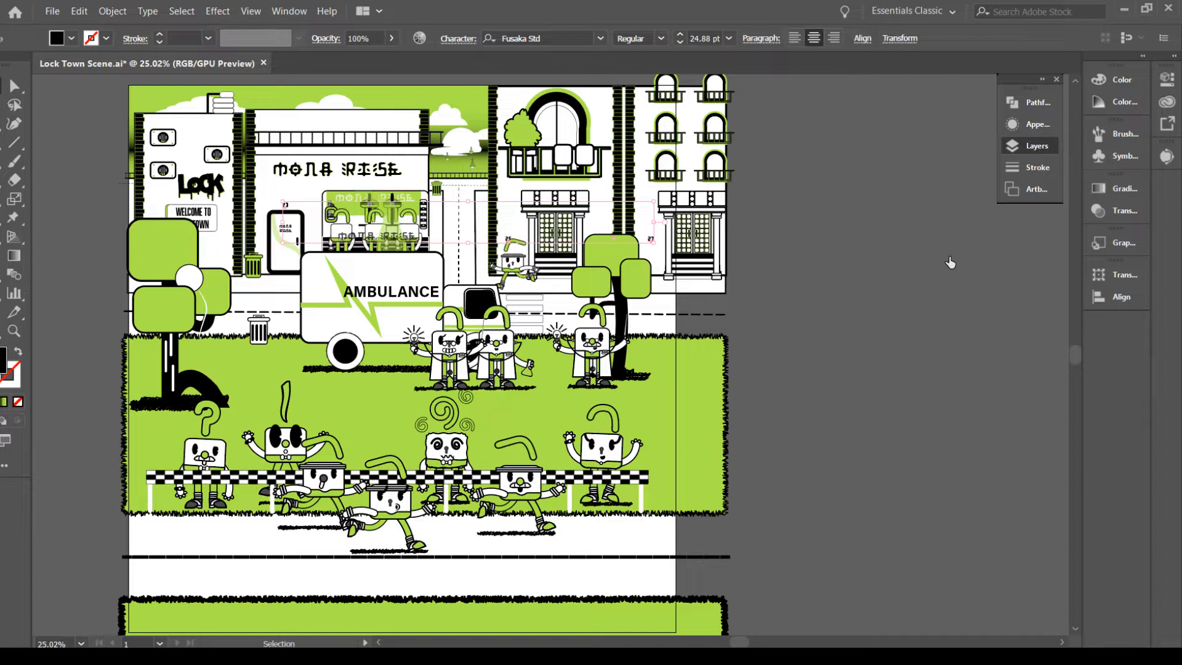
click(750, 299)
click(651, 239)
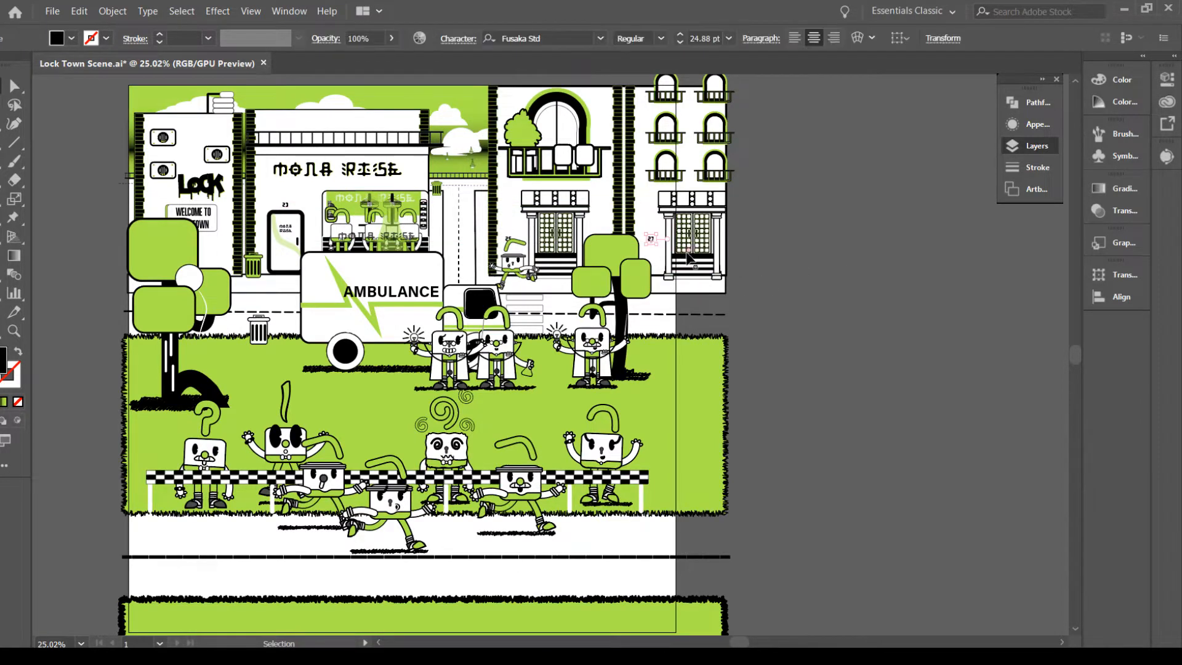
click(285, 205)
click(804, 257)
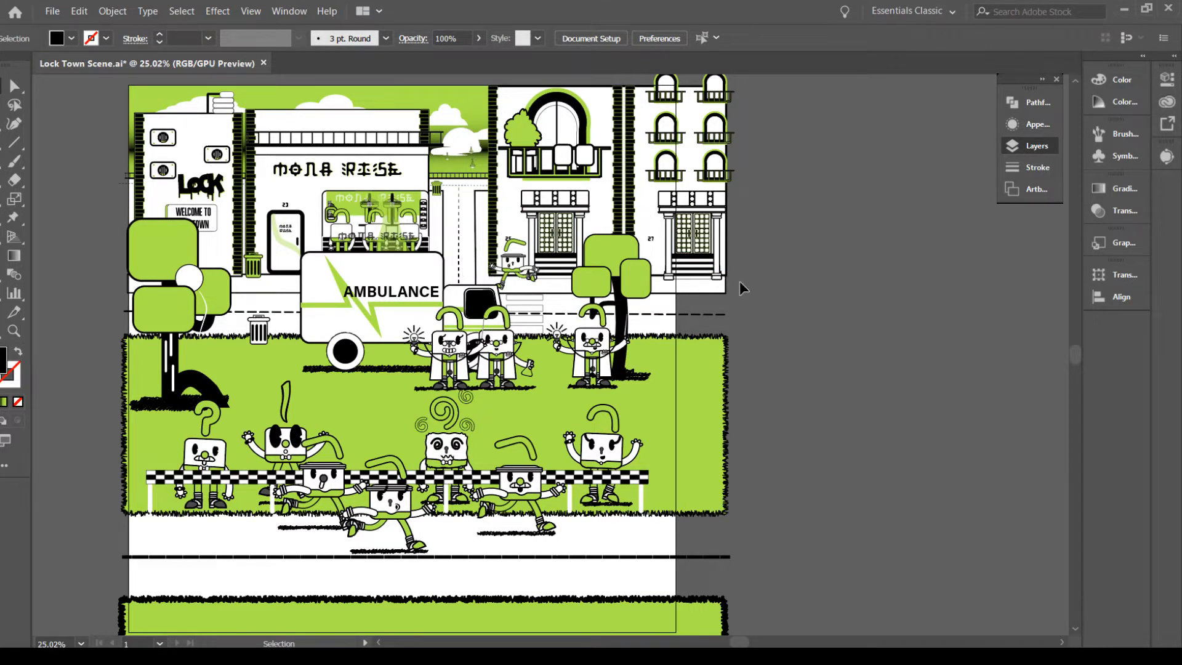
key(ctrl+equal)
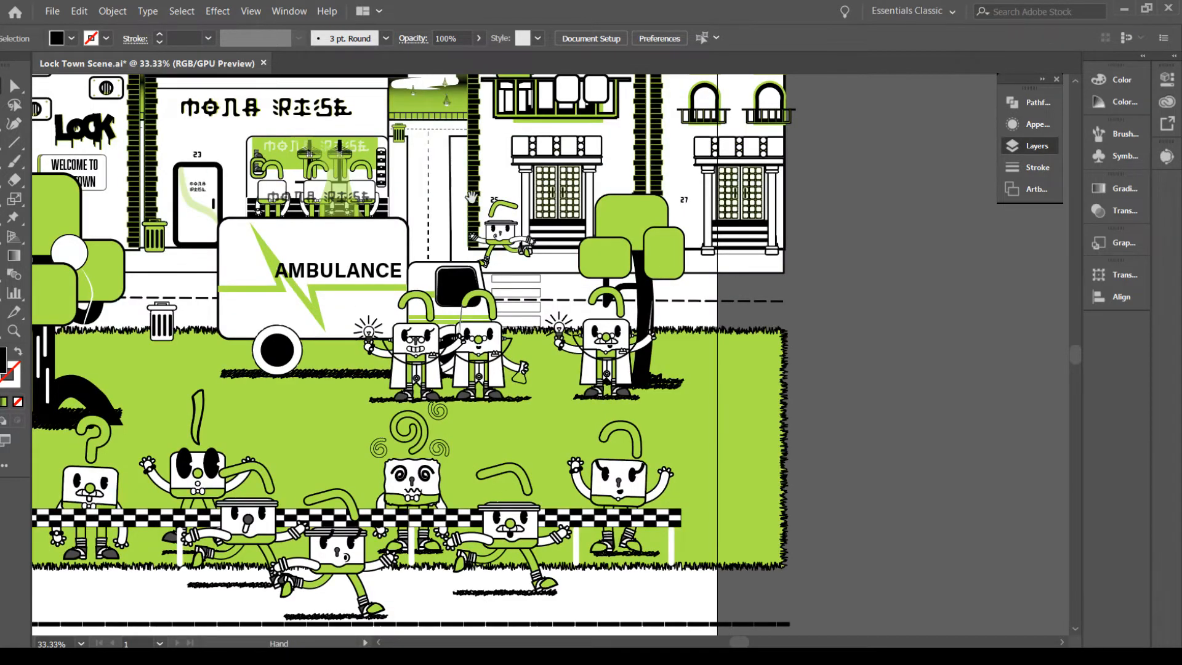
drag(471, 197, 582, 380)
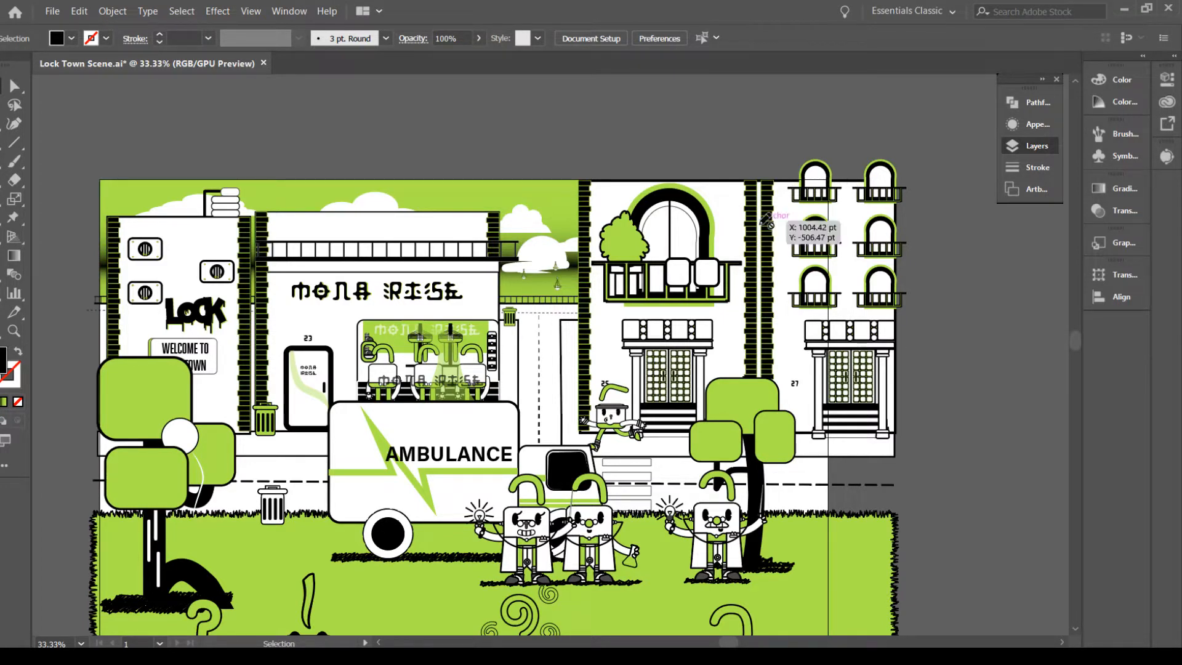
Examine the whole scene up close, from the grass and foreground characters to the building facades, entrances, LOCK graffiti and Mona Rise shop sign
drag(687, 373, 661, 123)
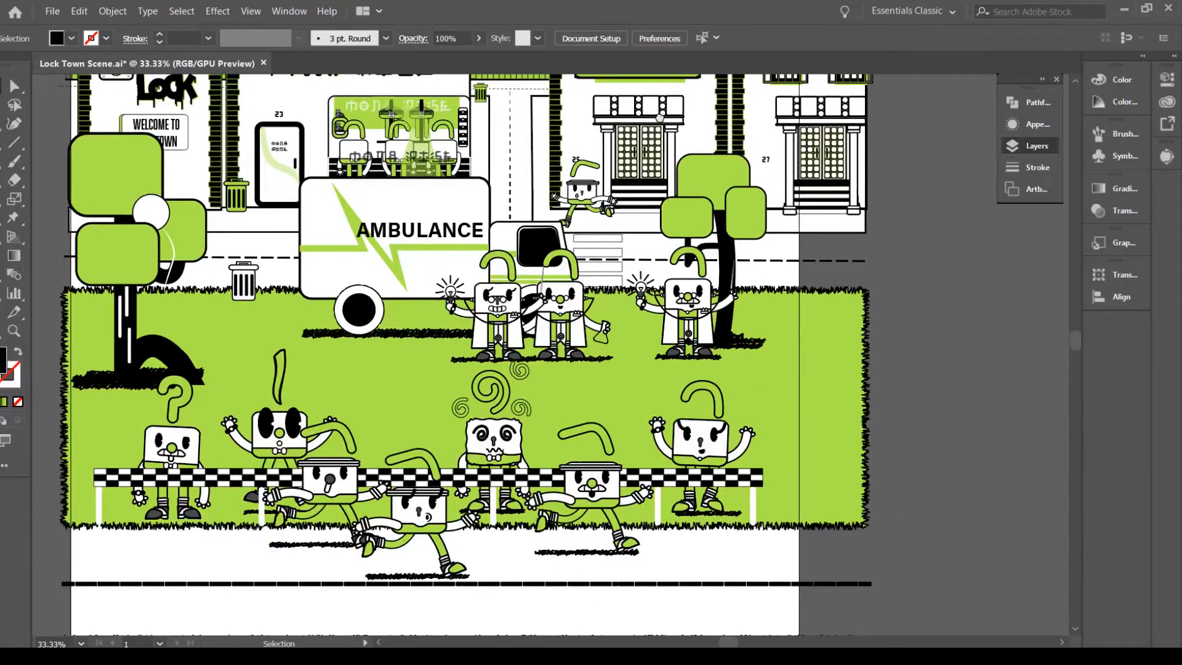
drag(755, 293, 756, 255)
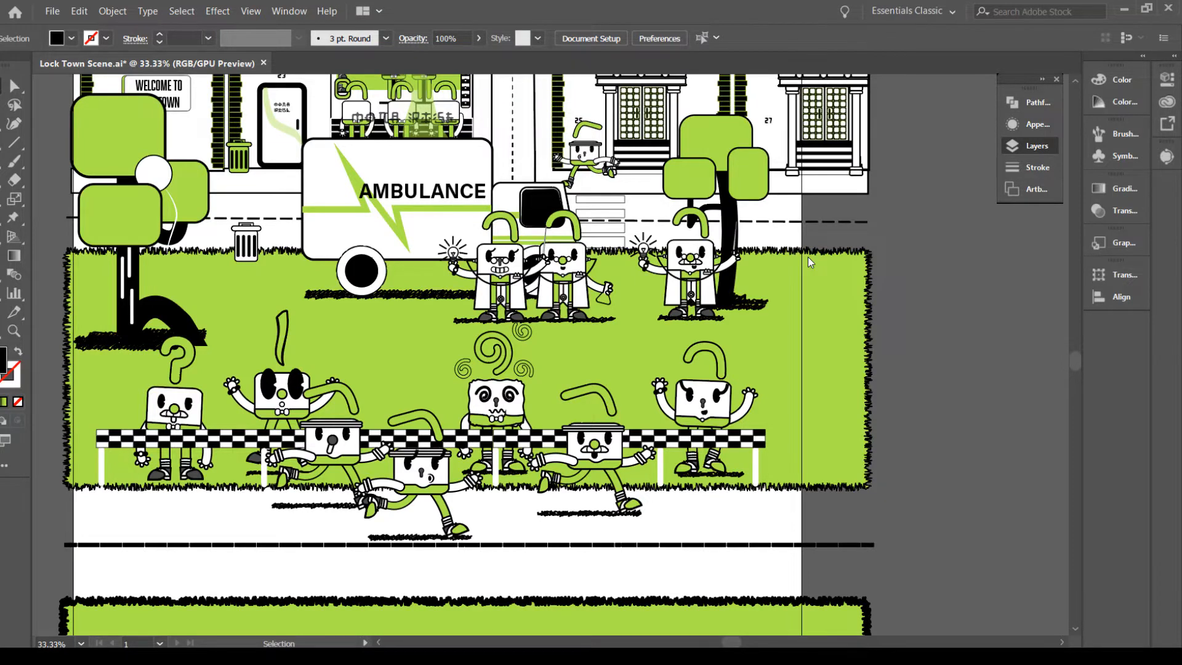
key(ctrl+plus)
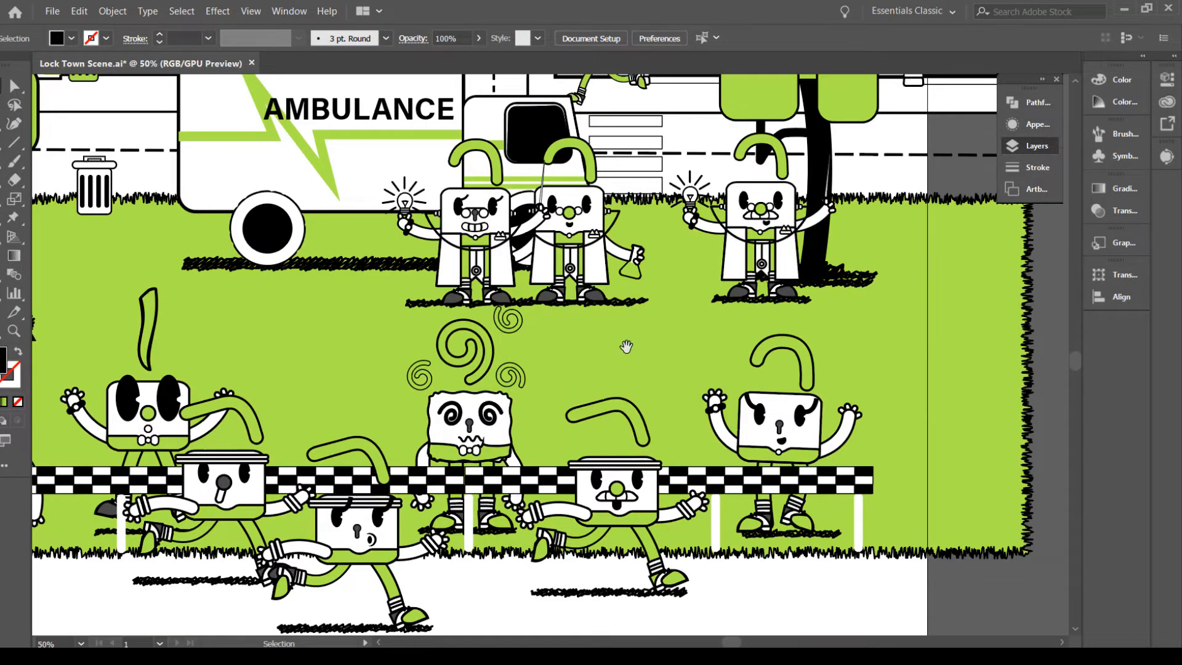
drag(625, 343, 604, 598)
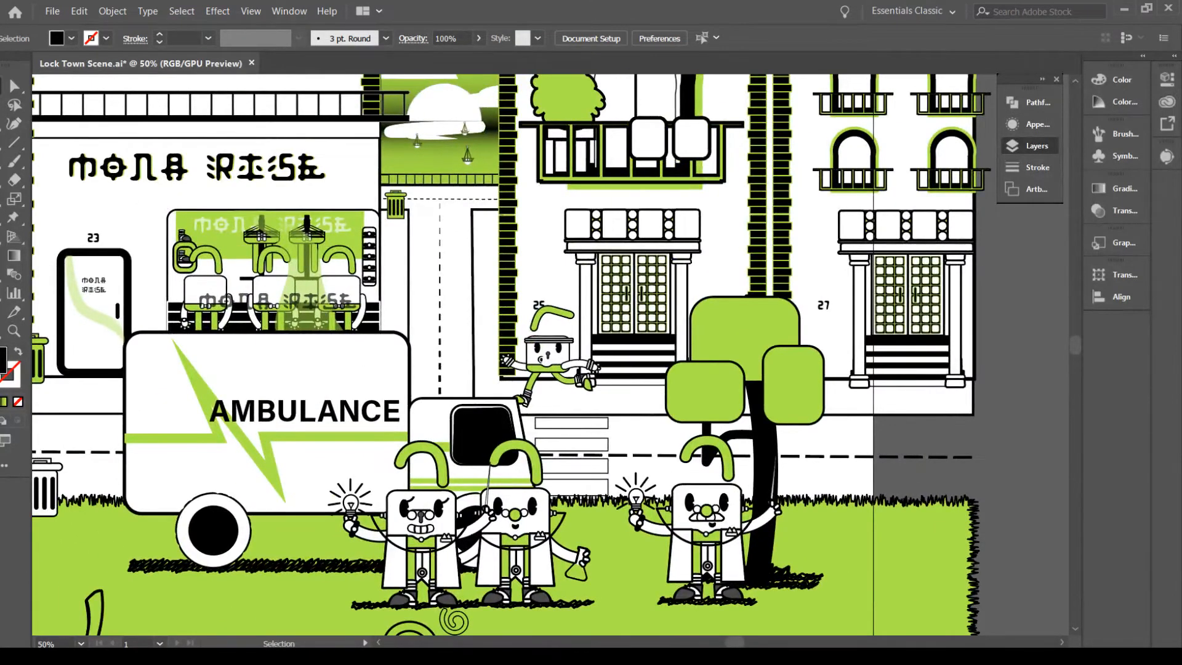
drag(609, 358, 341, 318)
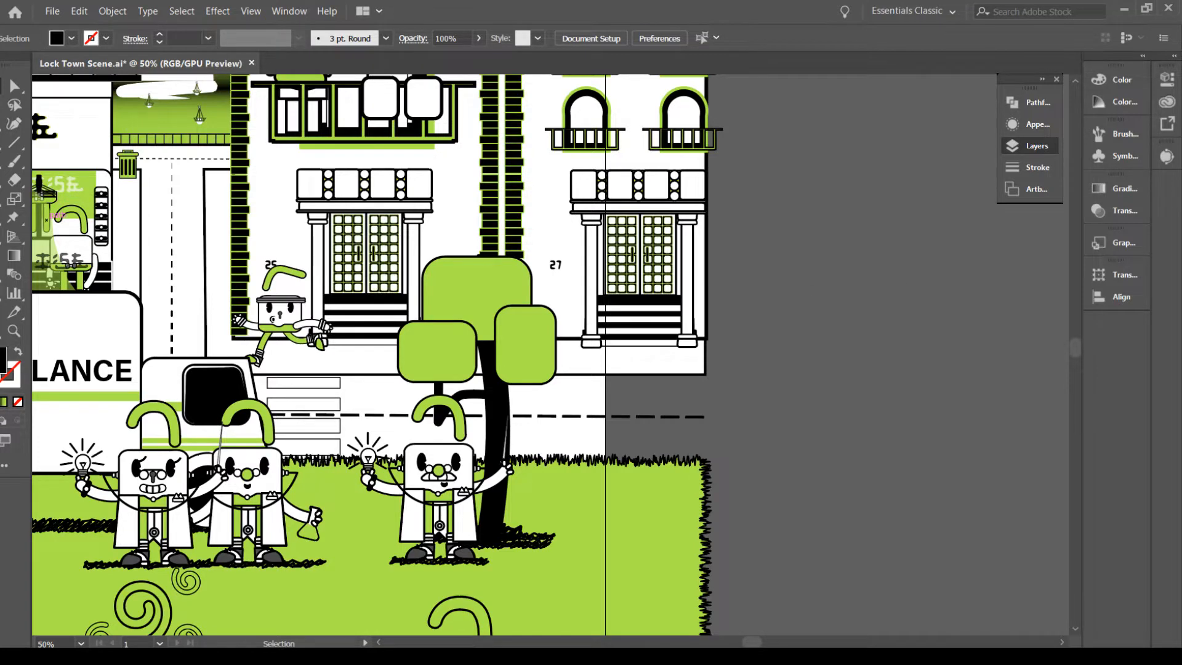
drag(123, 311, 711, 482)
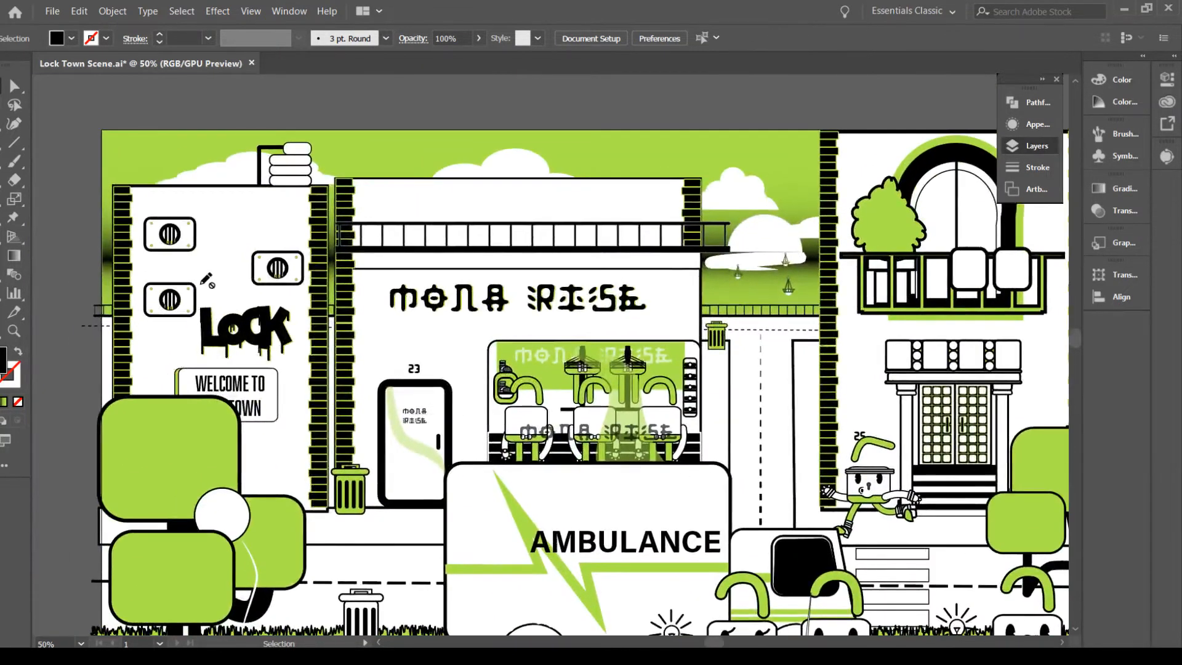
key(ctrl+plus)
key(ctrl+plus)
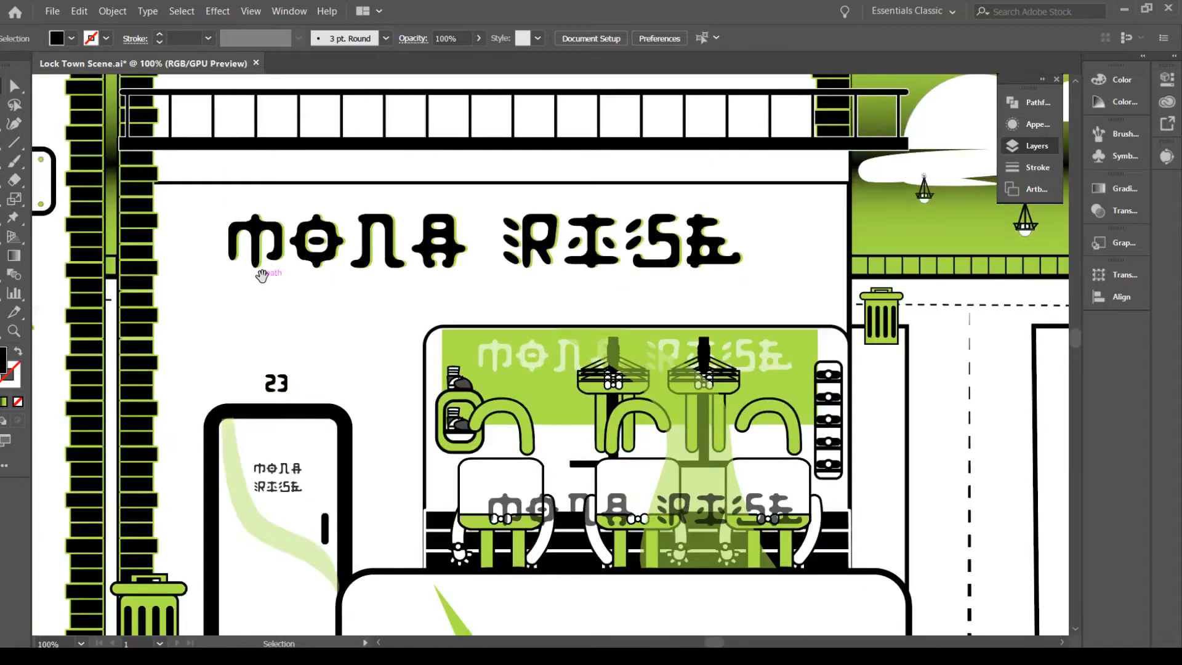
drag(101, 348, 704, 490)
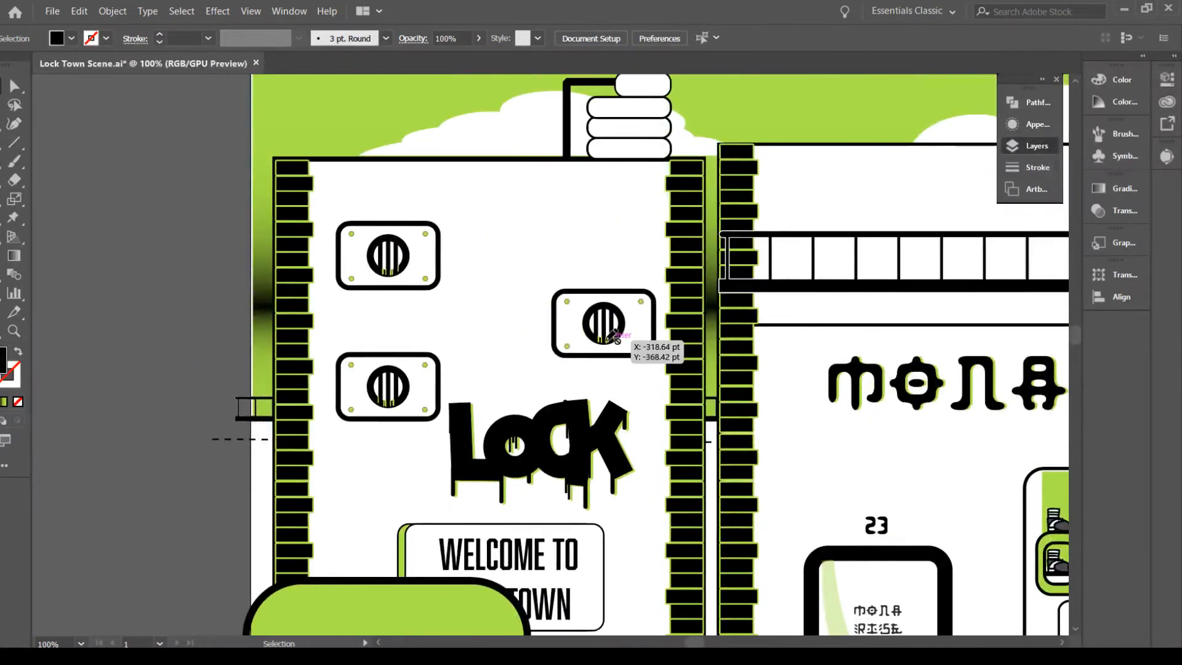
key(ctrl+plus)
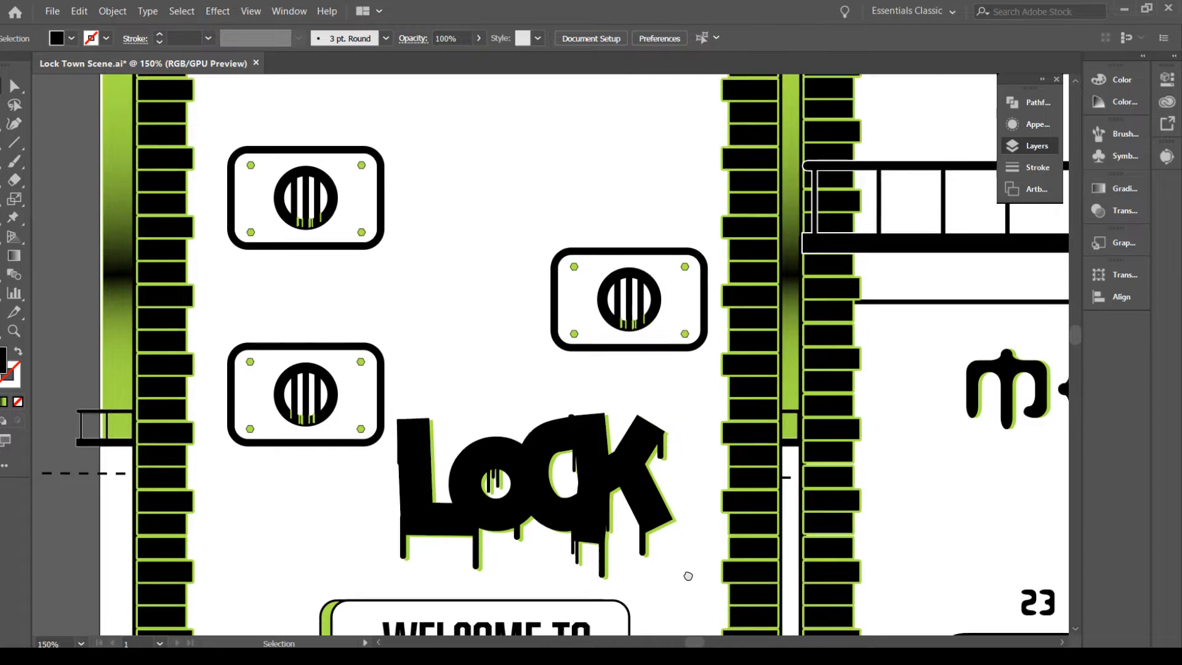
drag(686, 572, 585, 464)
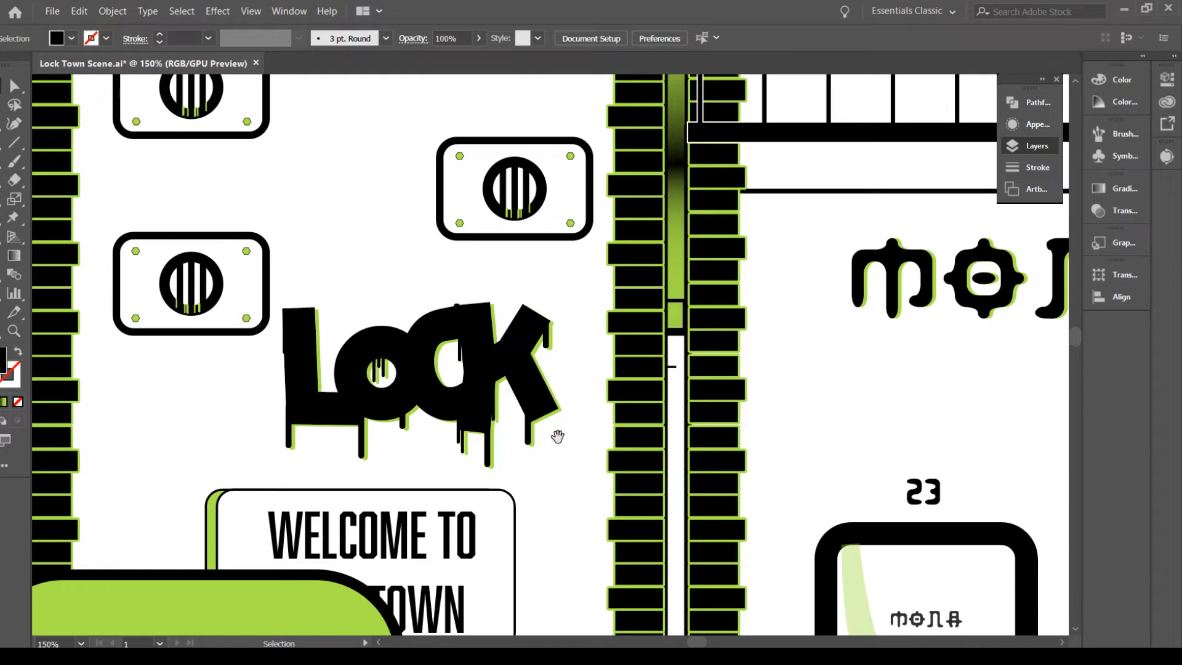
drag(554, 438, 354, 376)
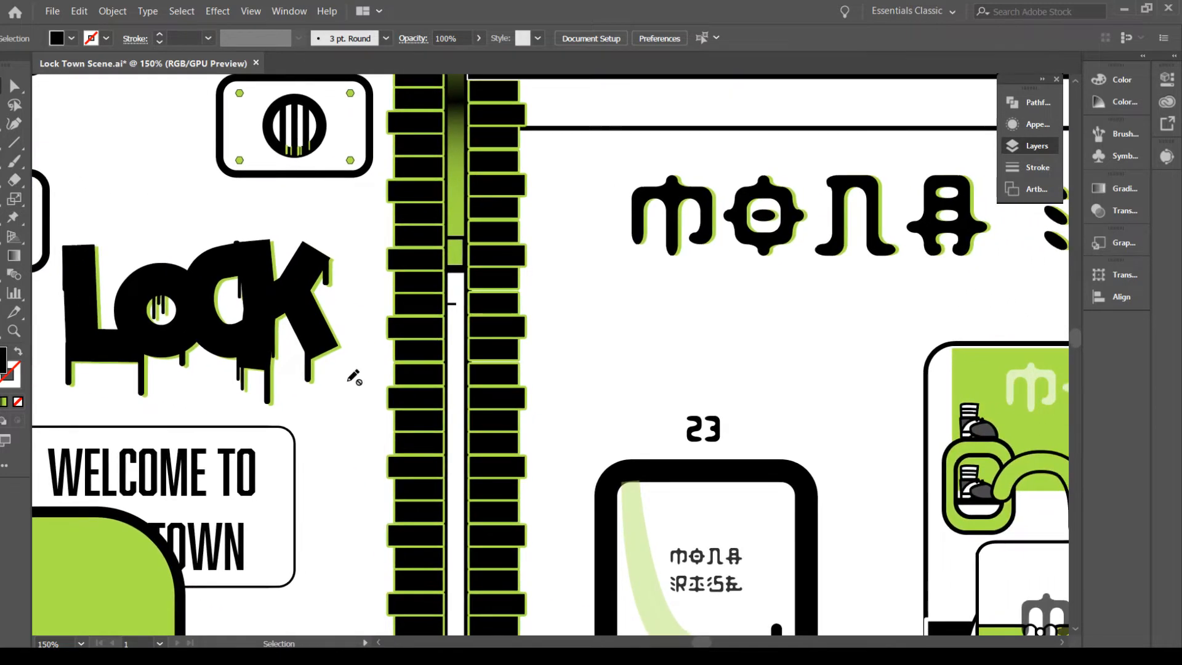
key(ctrl+0)
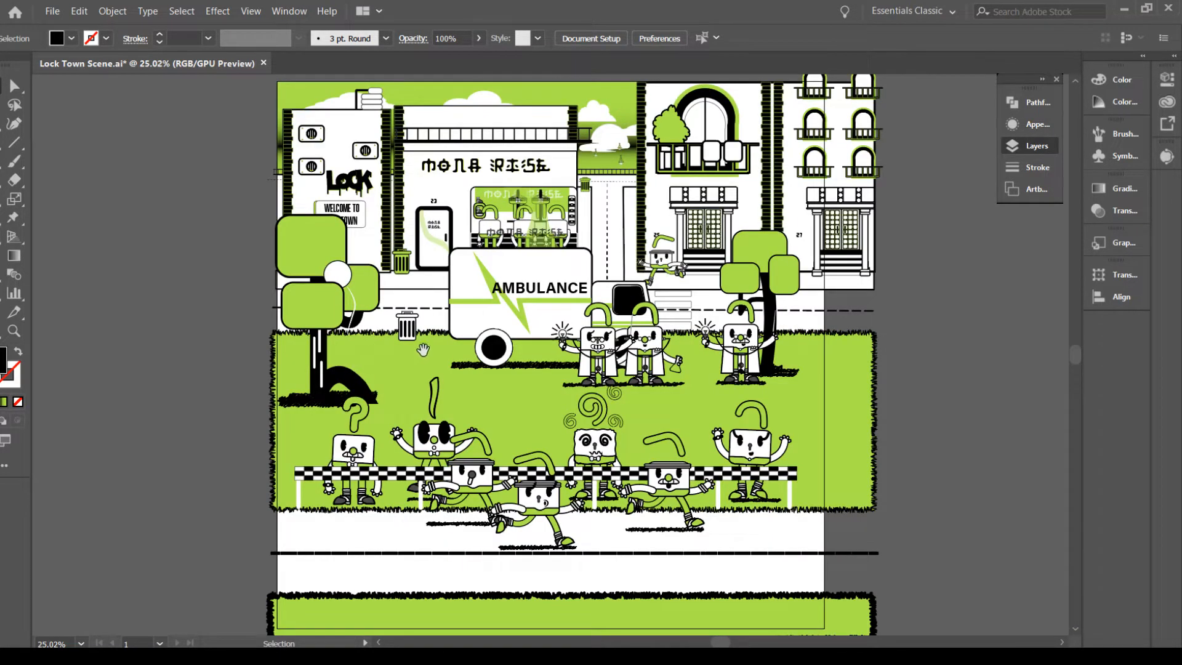
Draw a new artboard of about 1490 × 1573 pt in the empty canvas to the right of the scene
drag(630, 394, 330, 324)
drag(534, 347, 348, 349)
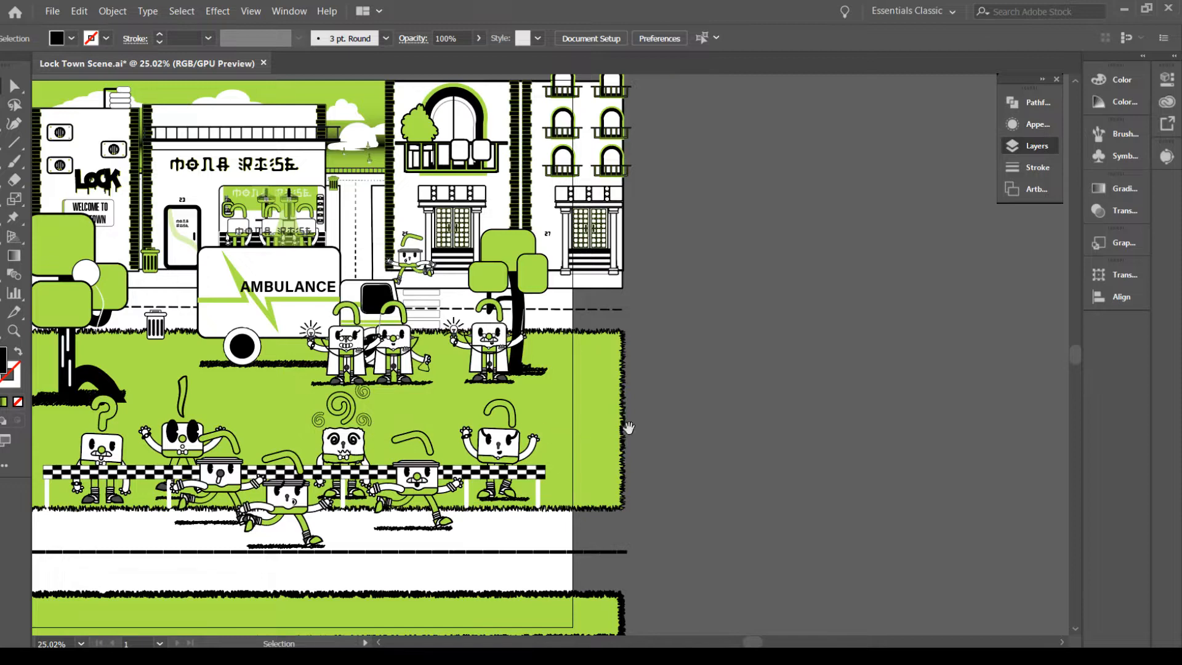
drag(661, 427, 306, 441)
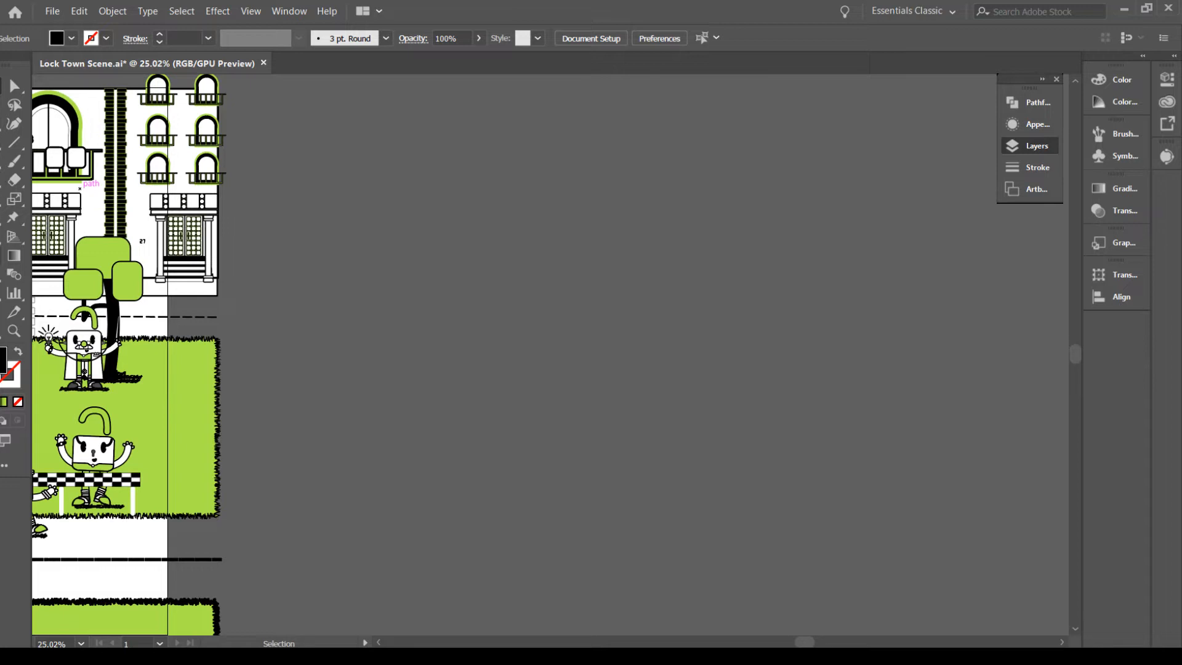
key(shift+o)
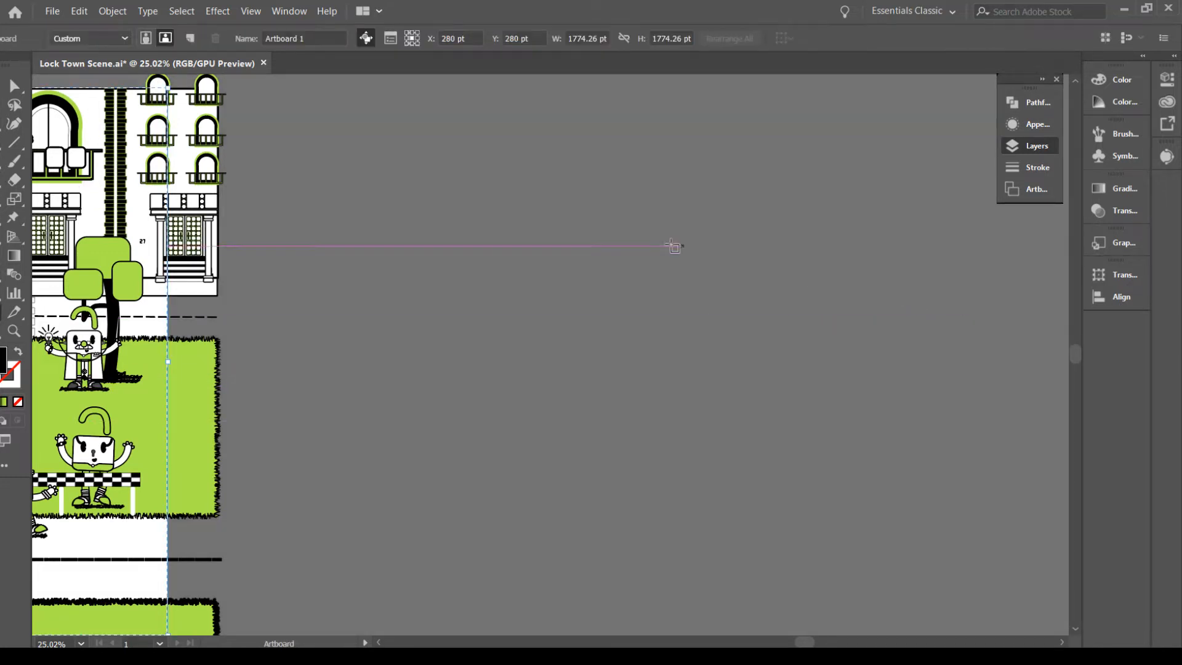
drag(283, 88, 744, 573)
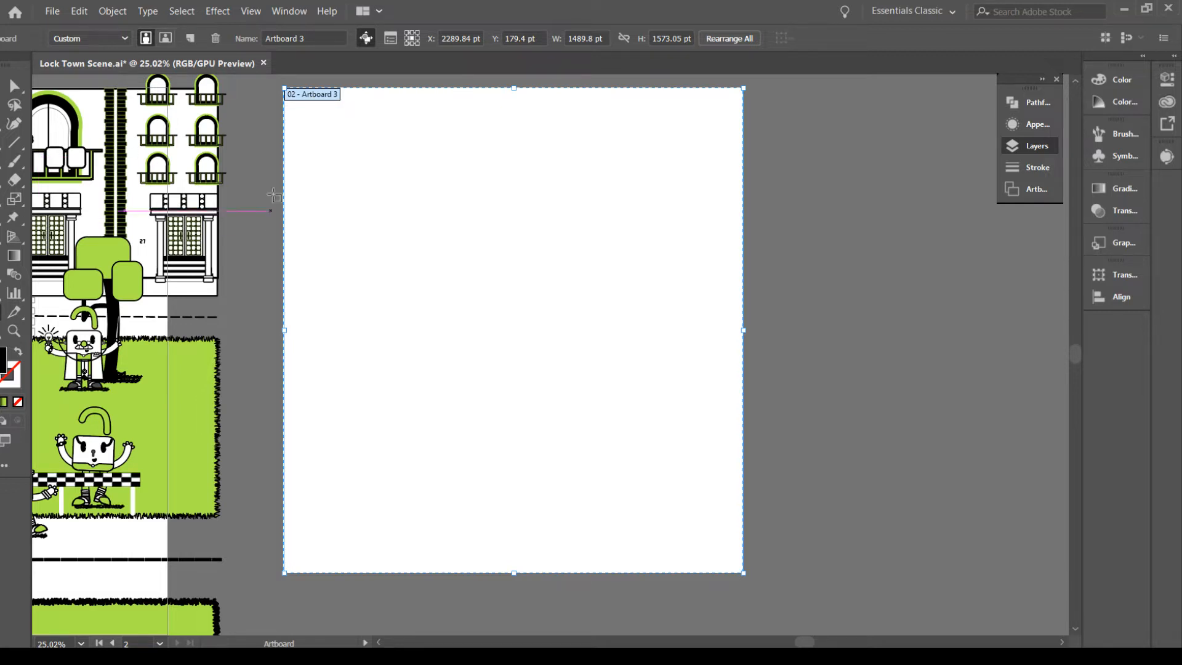
click(13, 86)
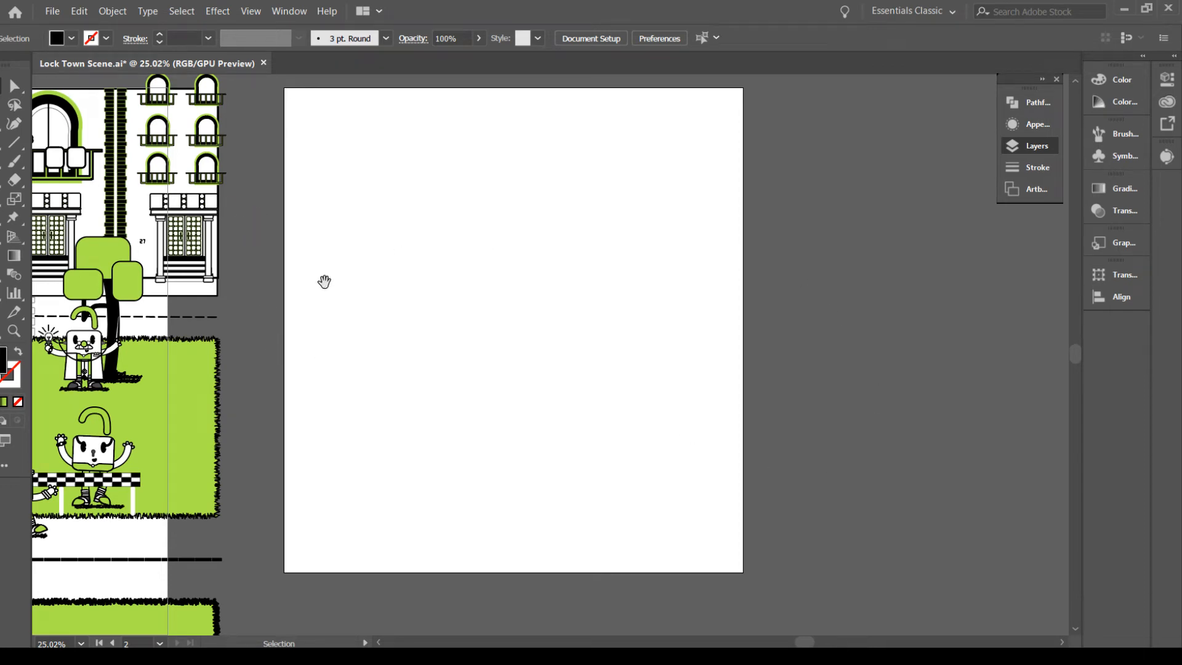
Place a copy of the running lock character with the moustache on the empty artboard, leaving the original in the scene, and clear the selection
mouse_move(324, 280)
mouse_down()
mouse_move(406, 227)
mouse_move(583, 256)
mouse_up()
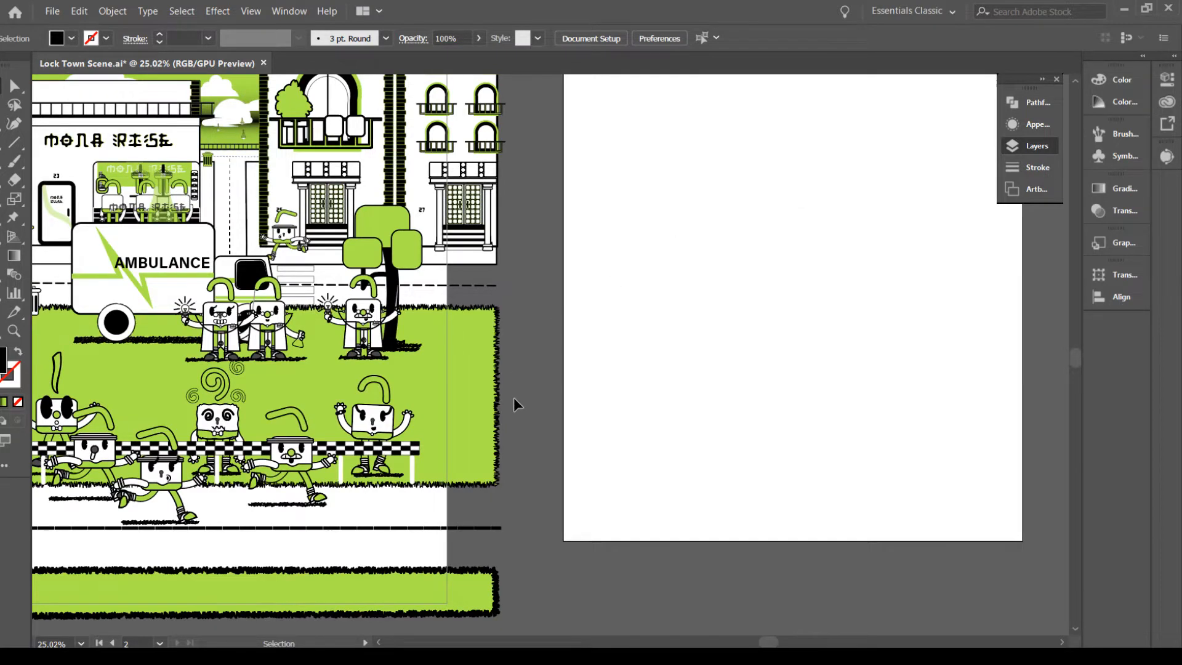
drag(502, 463, 567, 350)
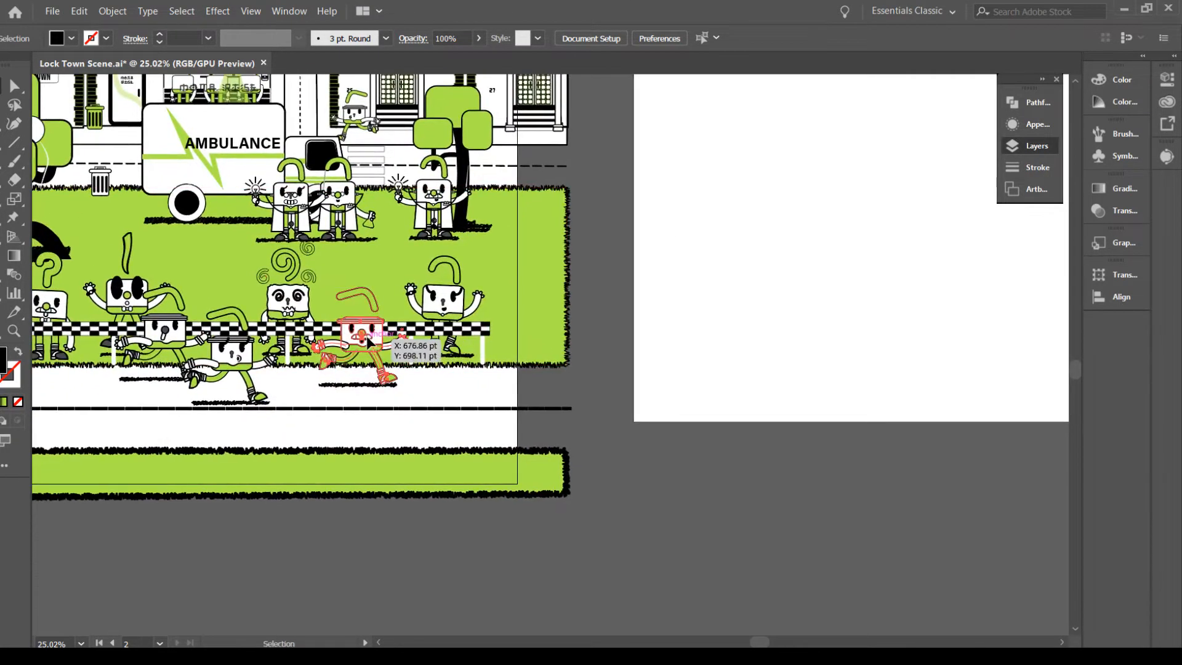
click(368, 342)
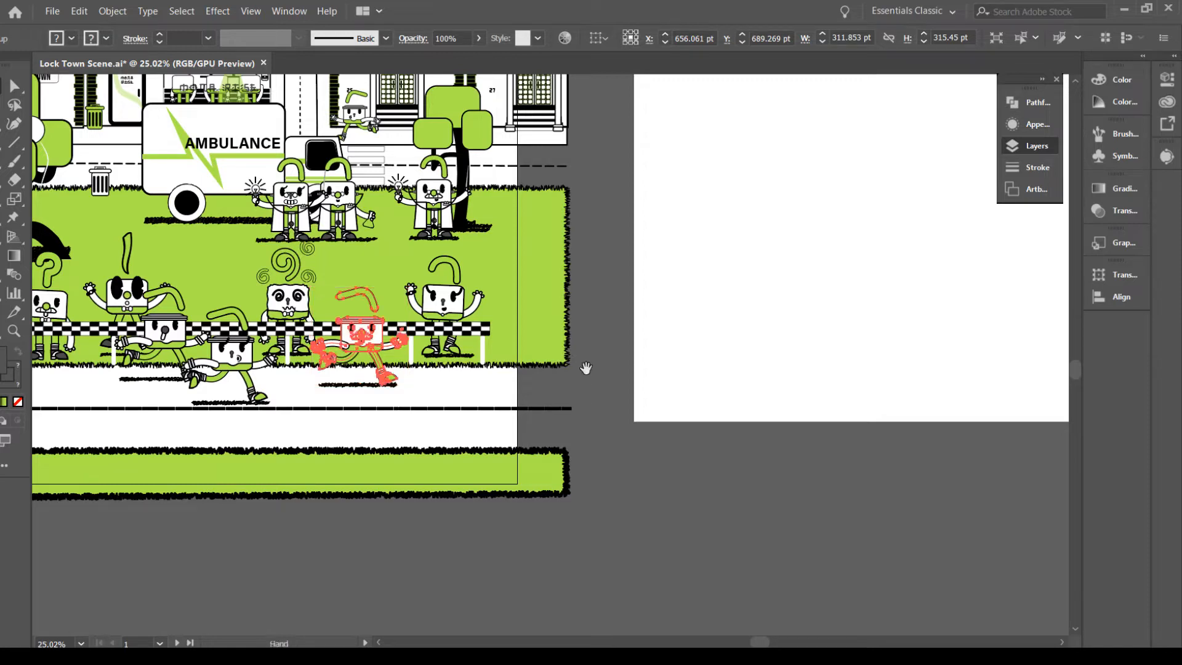
drag(585, 367, 440, 390)
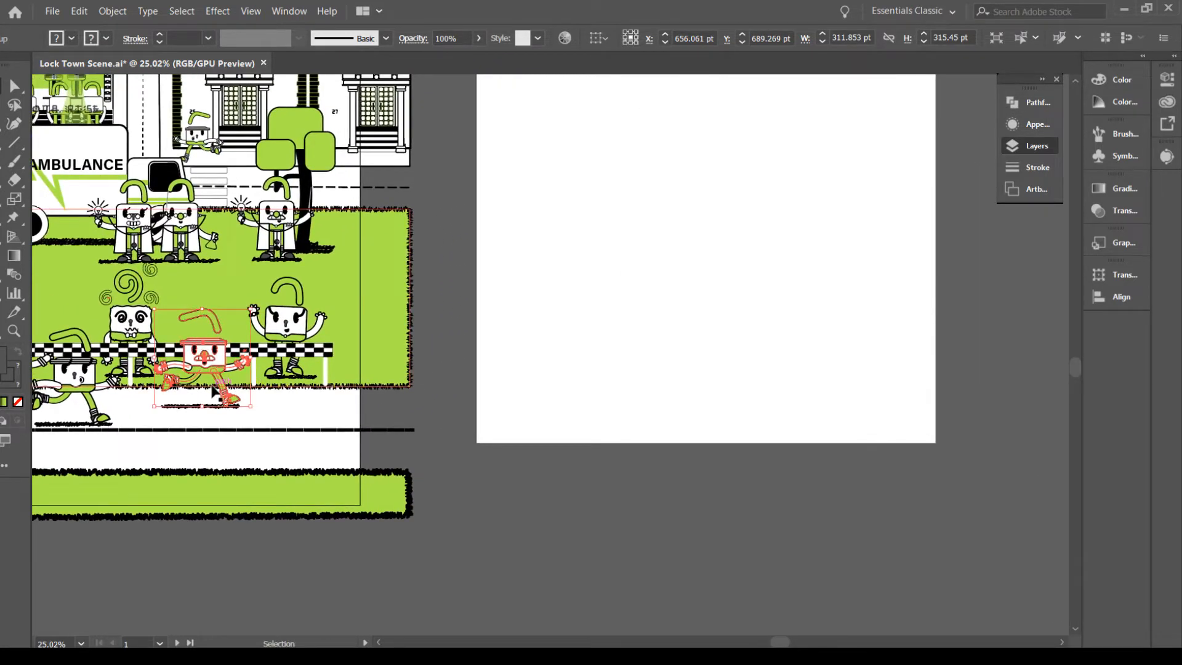
drag(242, 356, 743, 232)
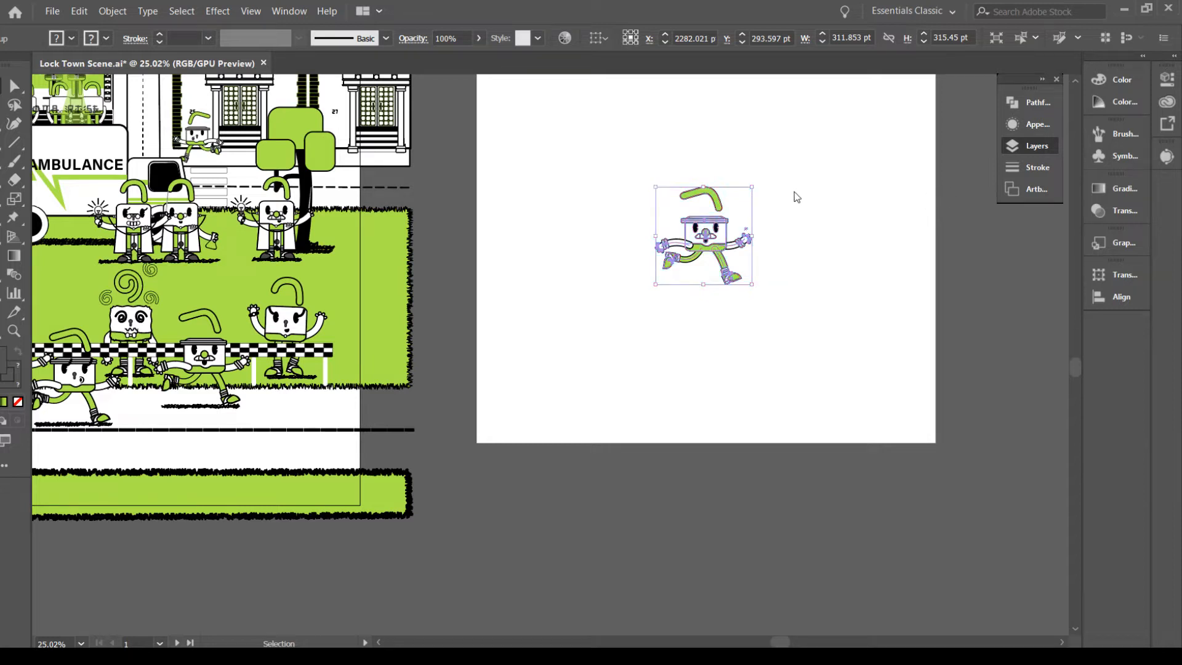
drag(800, 196, 478, 241)
key(ctrl+equal)
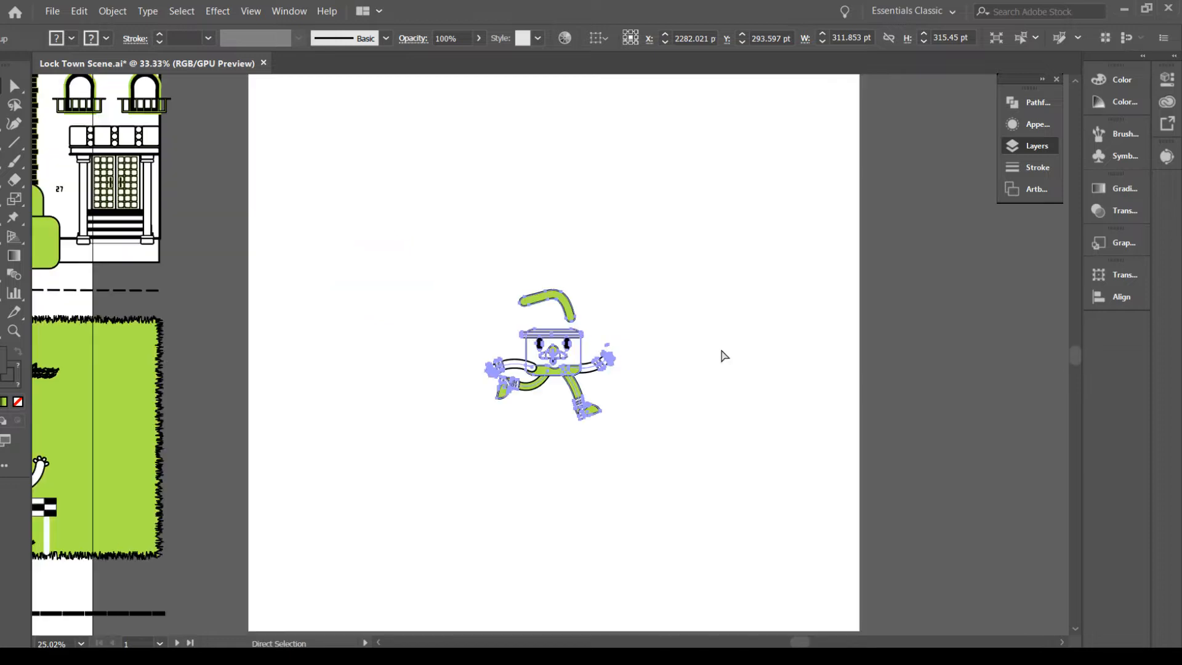
drag(695, 355, 438, 385)
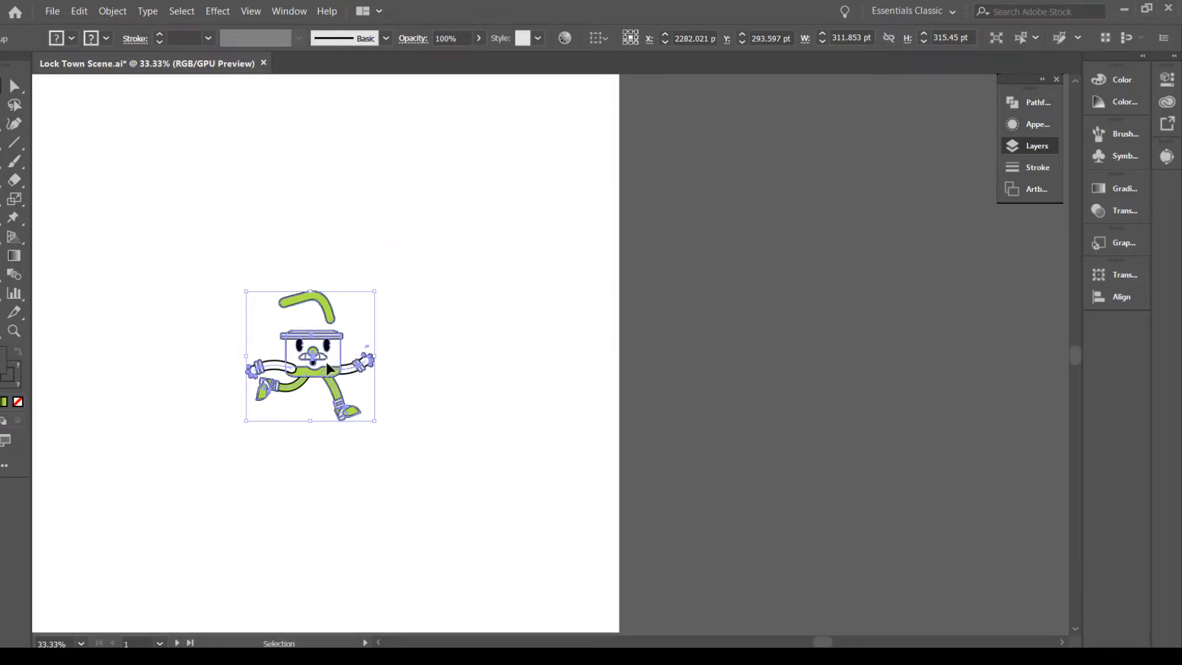
drag(340, 366, 343, 362)
click(539, 395)
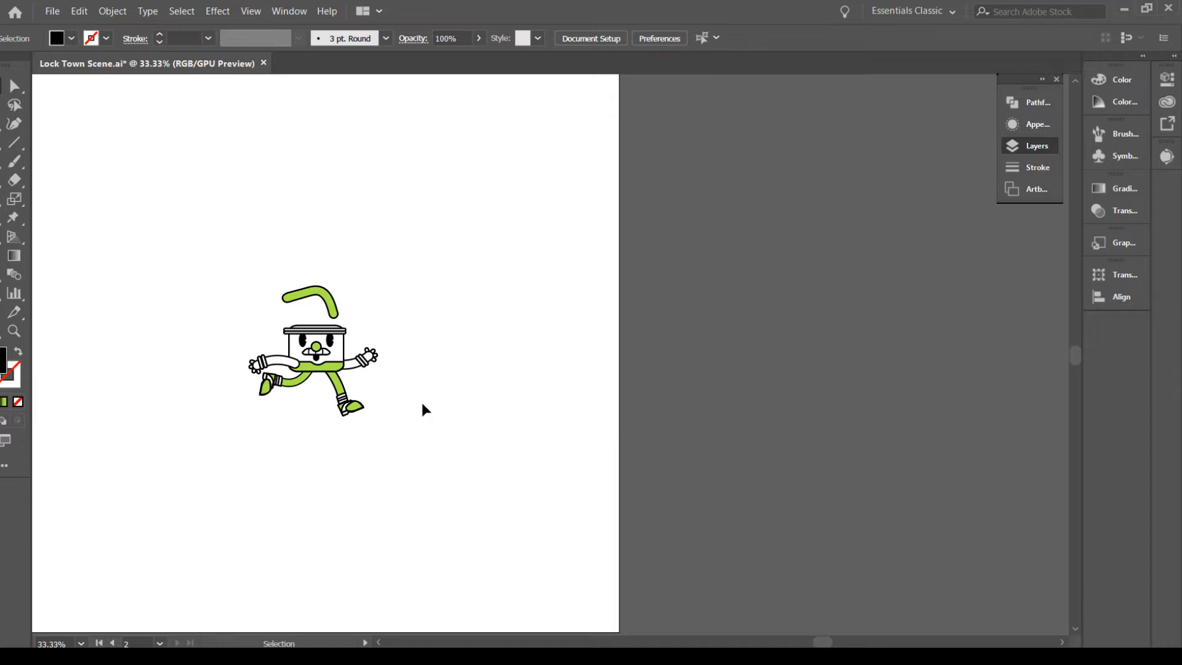
Move the copied running character further right on its artboard, to about X 2458 pt and Y 303 pt, and deselect it
key(ctrl+equal)
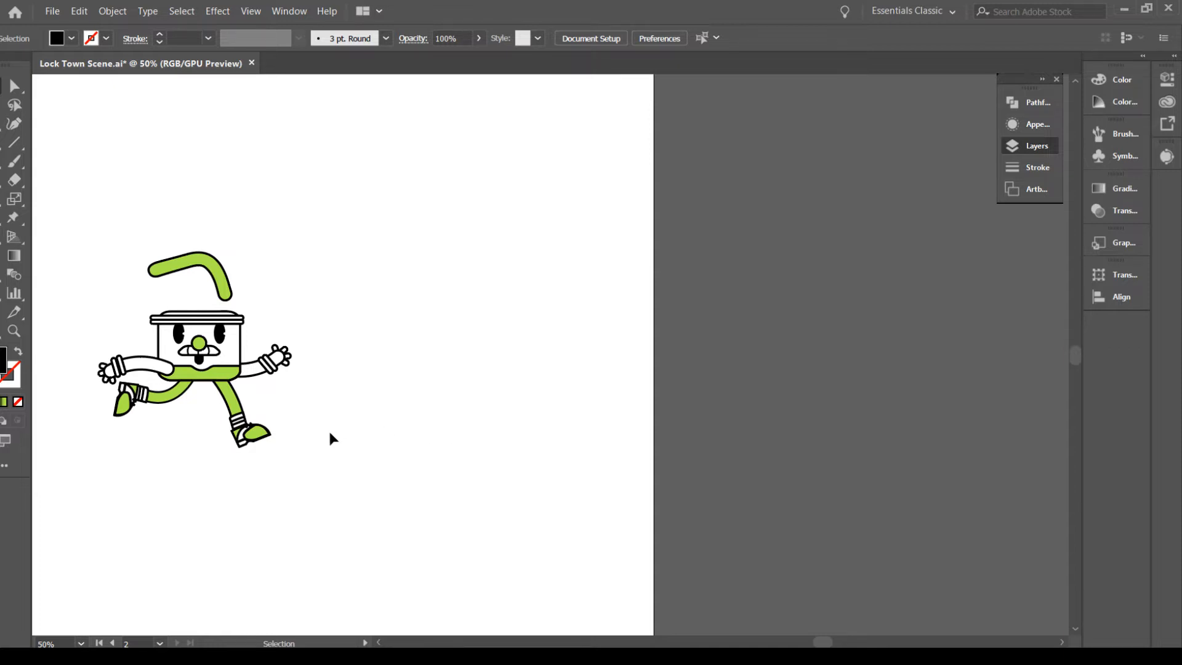
drag(331, 438, 468, 419)
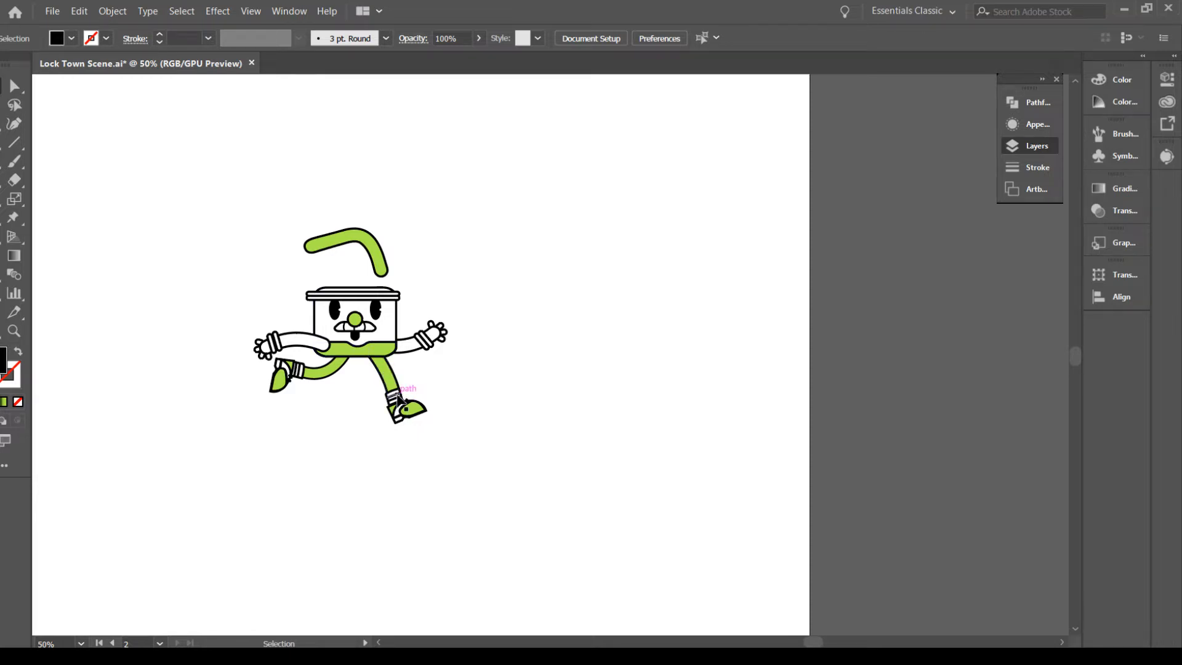
key(a)
key(ctrl+1)
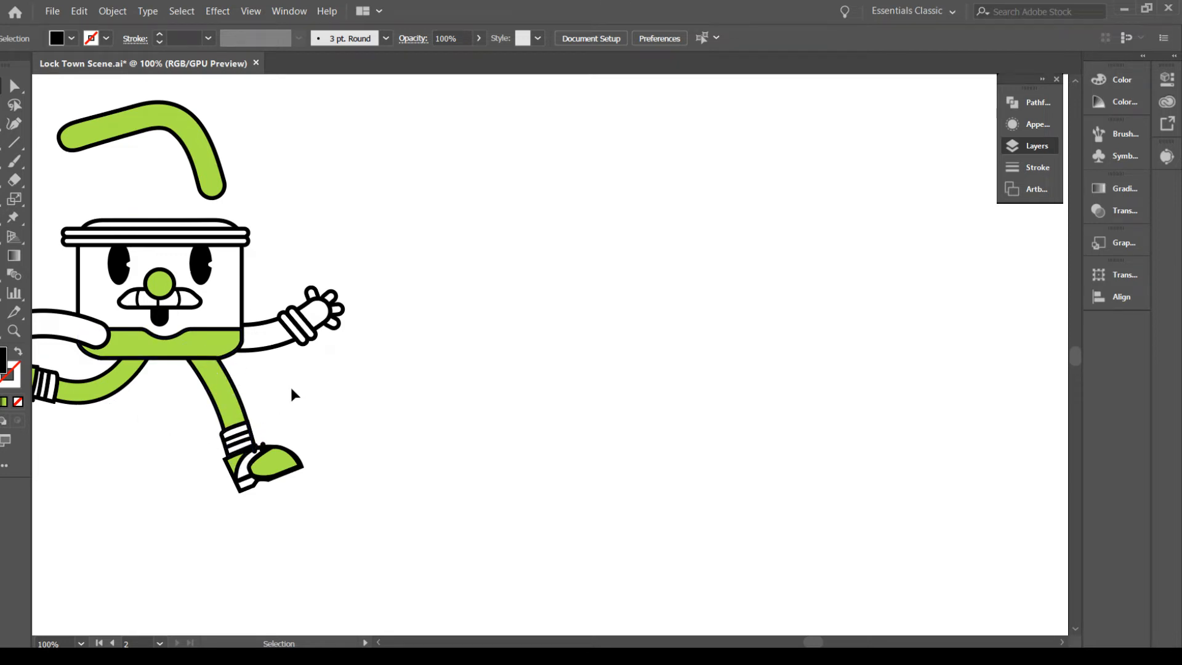
click(226, 358)
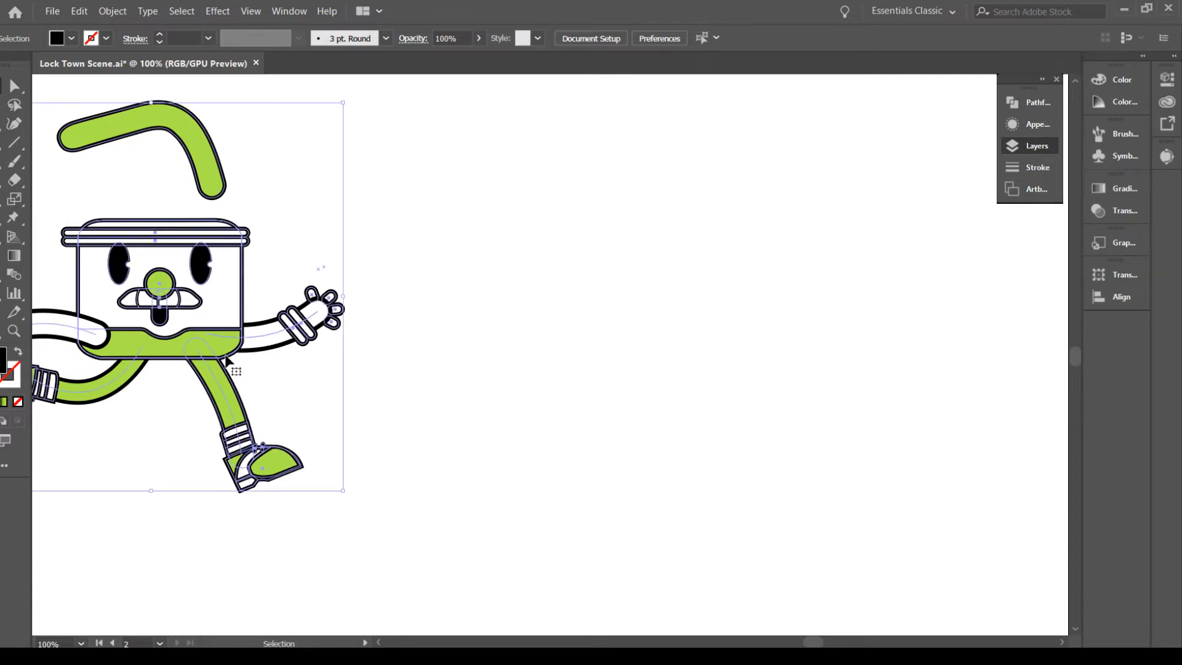
drag(226, 359, 420, 370)
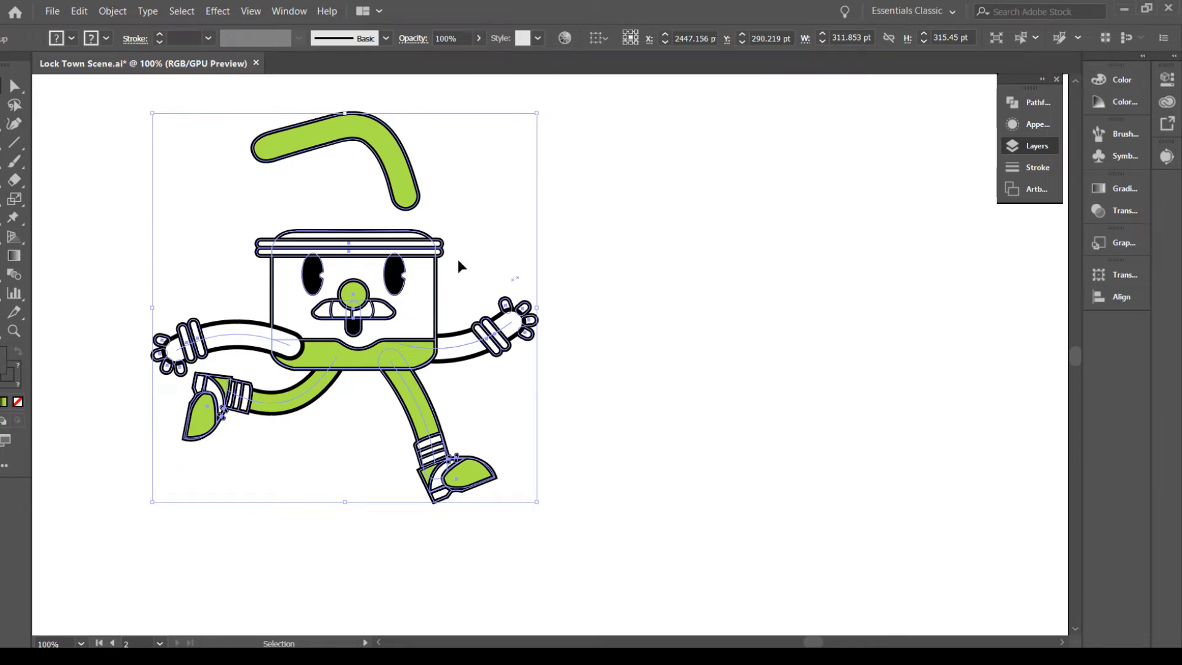
click(549, 235)
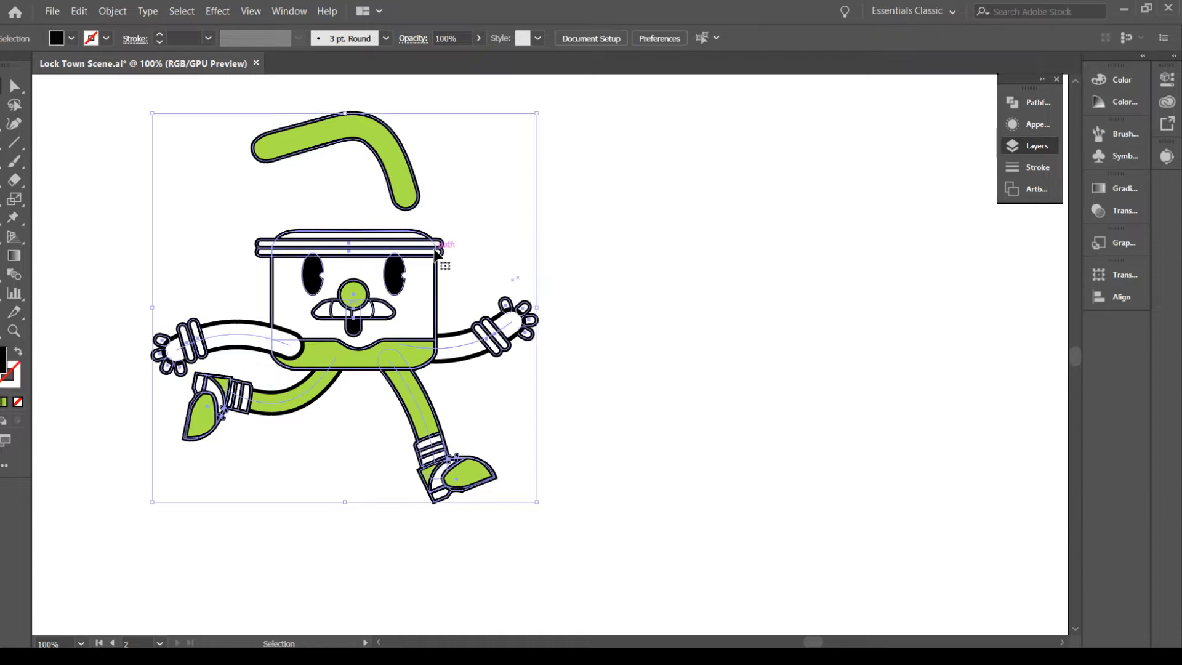
drag(448, 245, 465, 262)
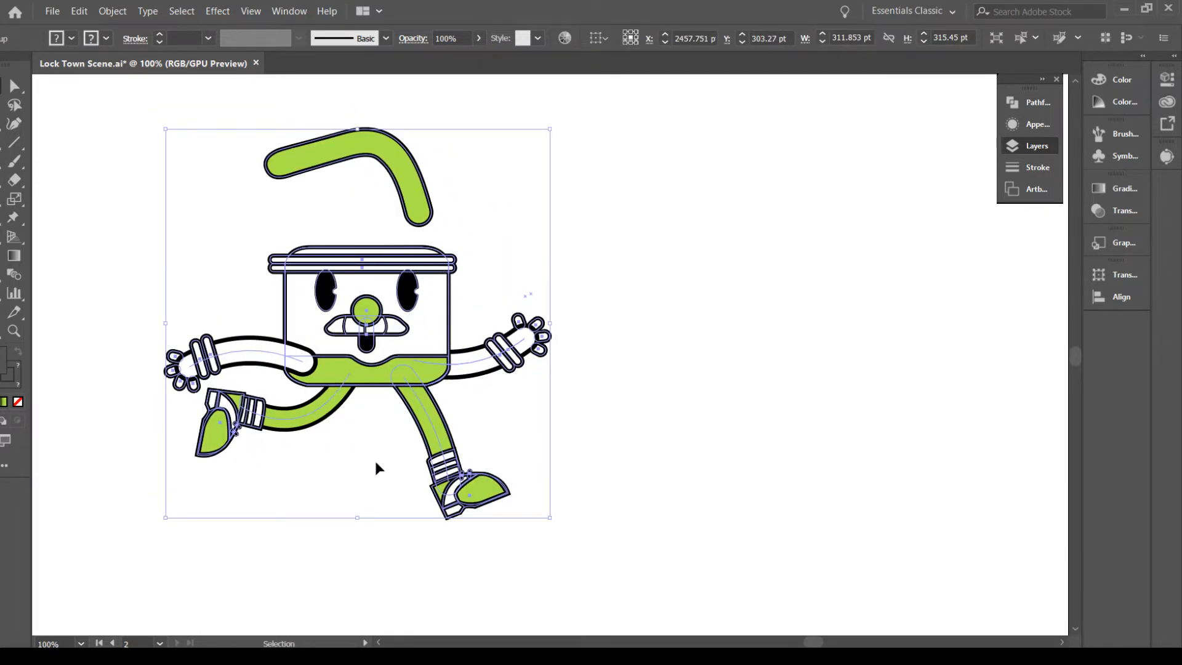
click(618, 349)
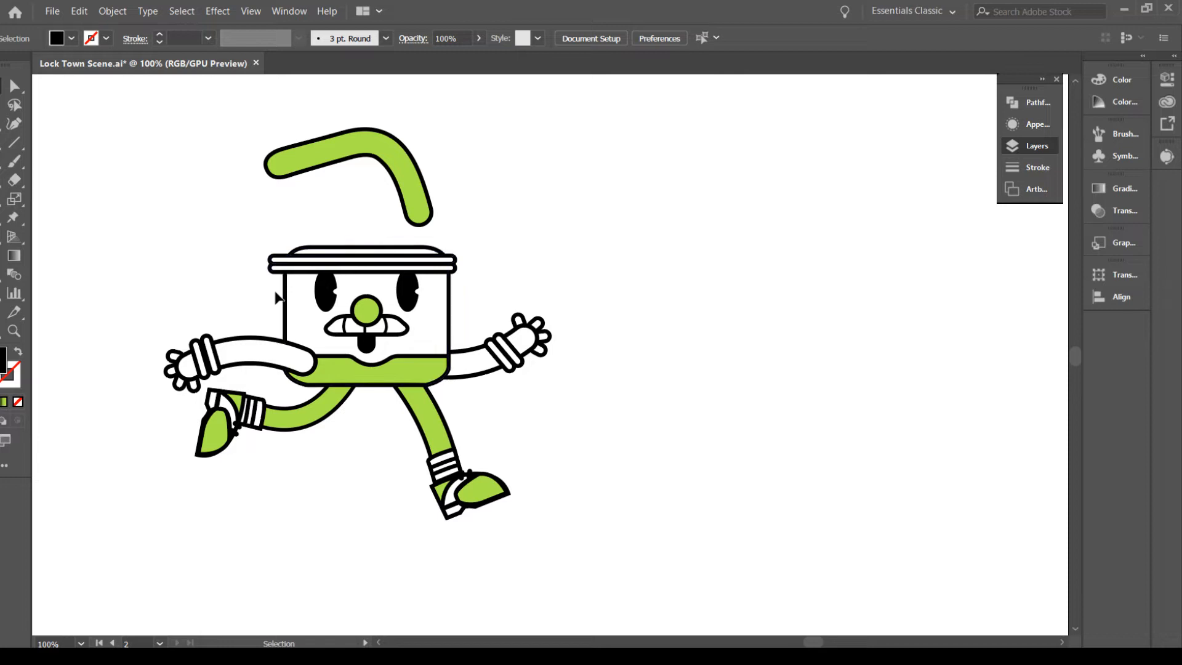
Try moving the whole copied character up and to the right as one group, and undo that move
click(430, 334)
drag(429, 331, 491, 271)
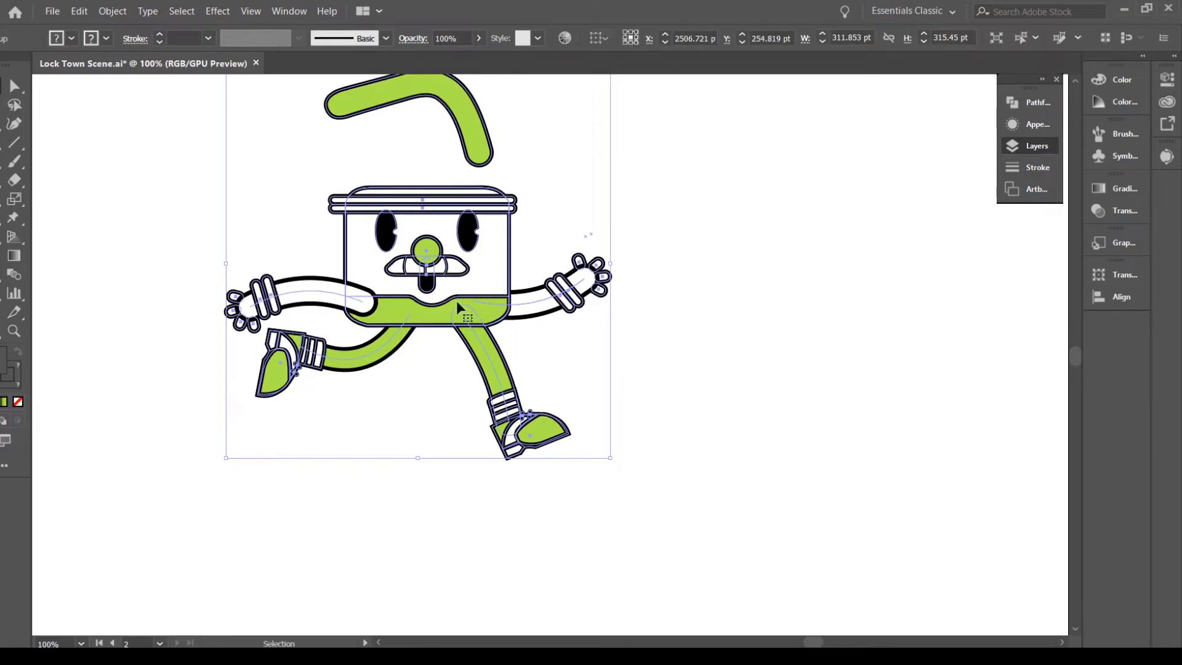
key(ctrl+z)
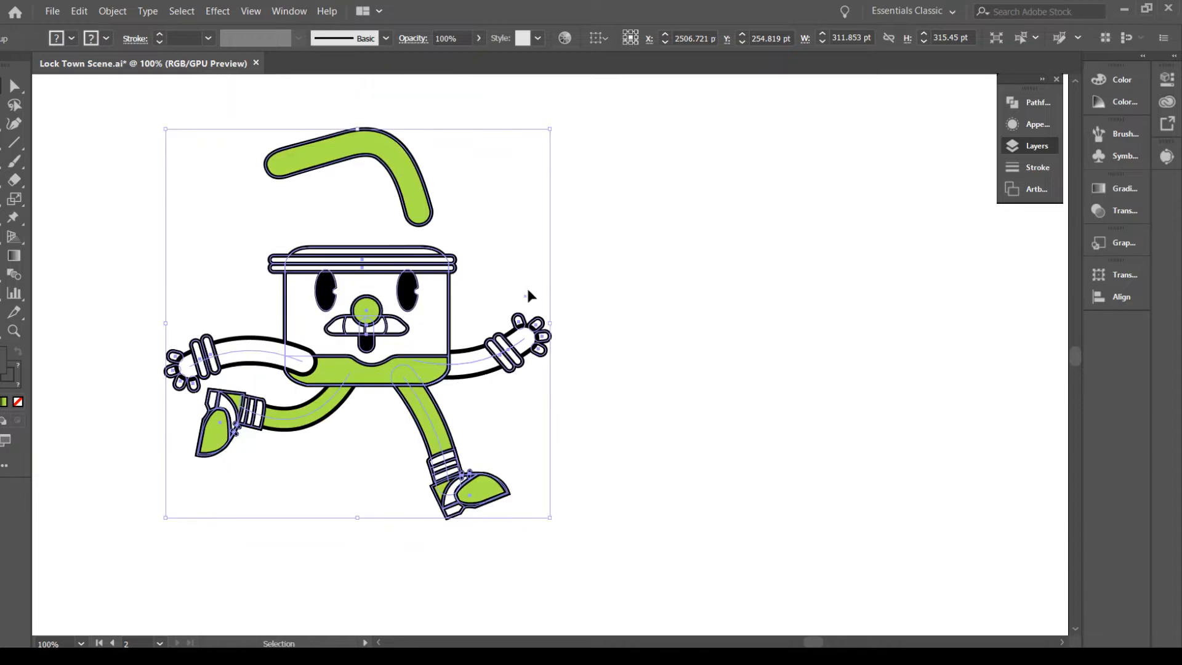
Move the copied running character up and left to the middle of its artboard, at about X 2354 pt and Y 134 pt
click(662, 343)
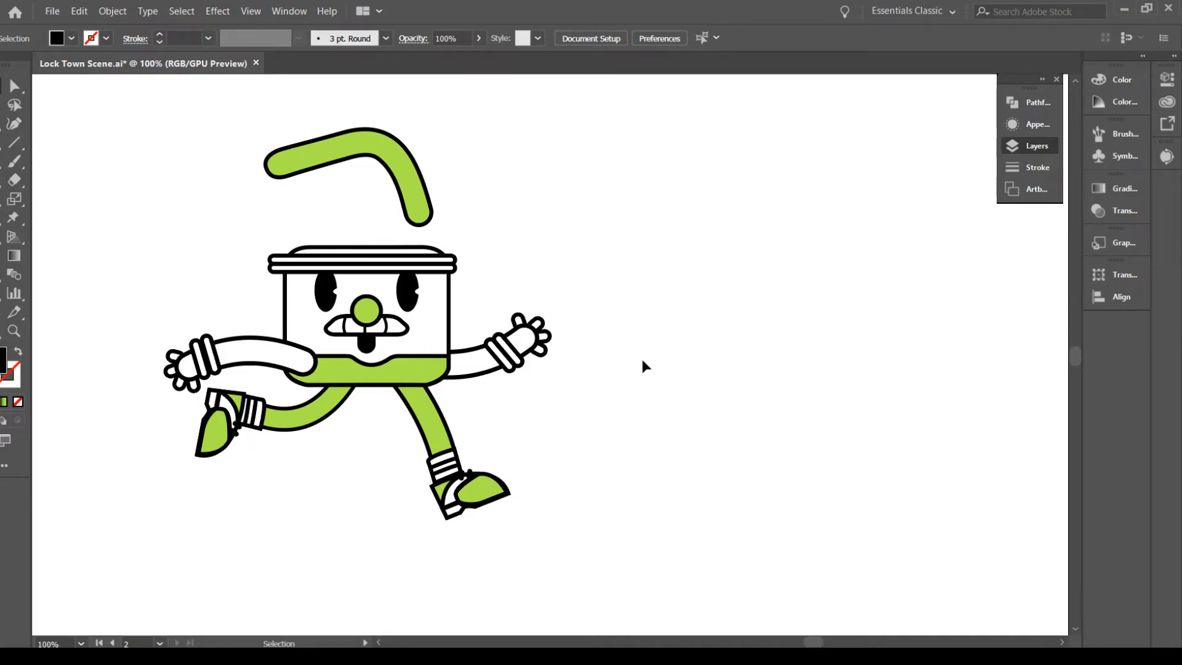
key(ctrl+0)
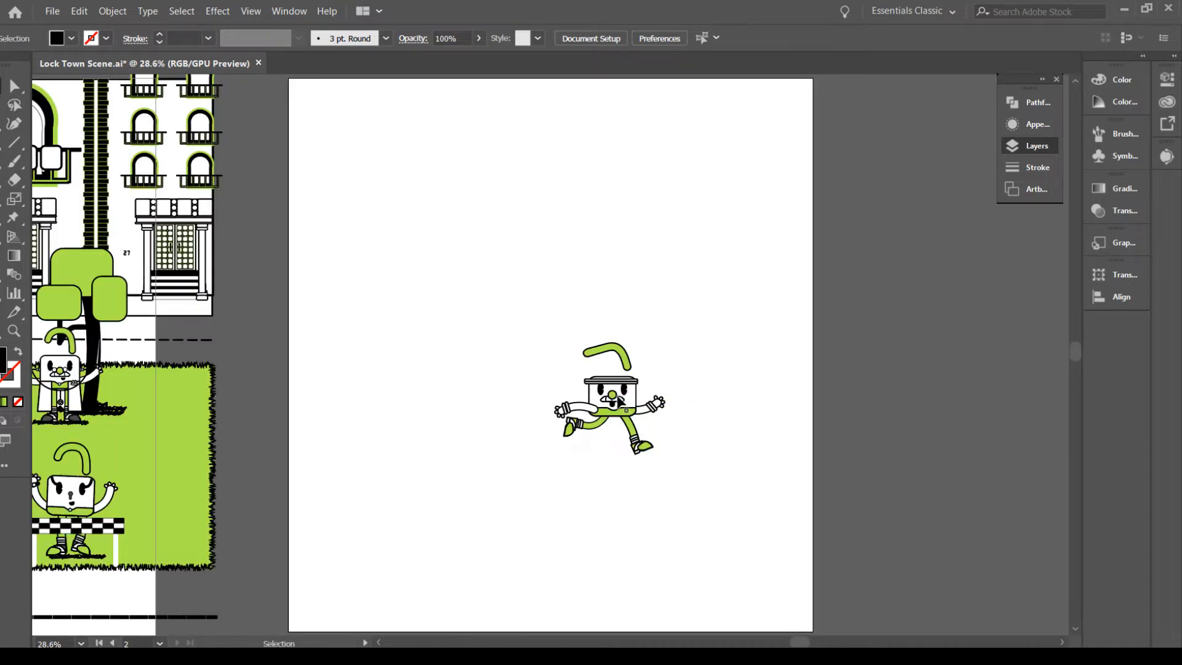
drag(614, 392, 577, 343)
key(ctrl+equal)
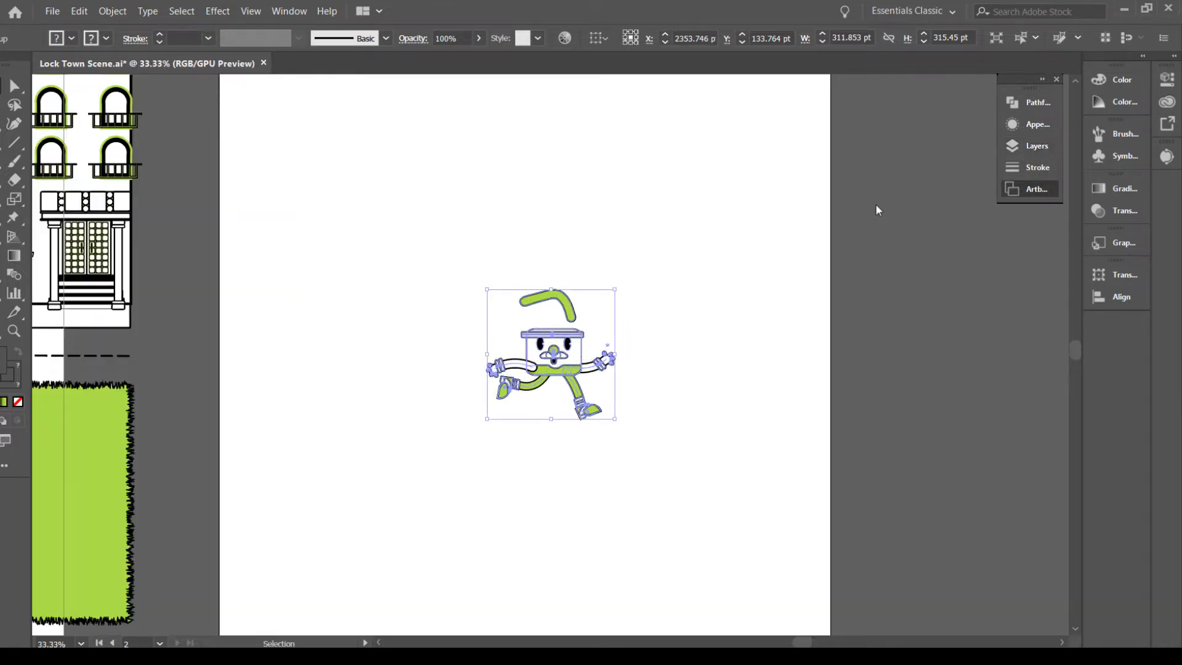
key(ctrl+minus)
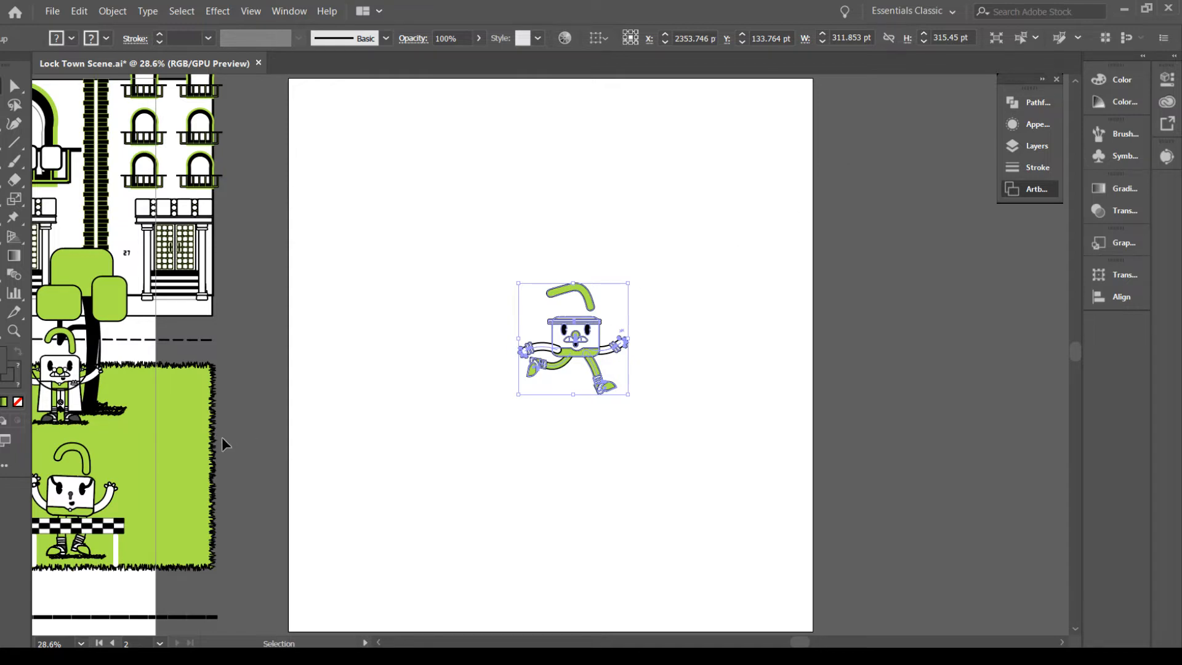
Examine the full scene artboard beside the separate artboard with the copied running character, clearing the selection
key(space)
drag(154, 449, 557, 364)
drag(271, 423, 527, 391)
drag(435, 384, 566, 383)
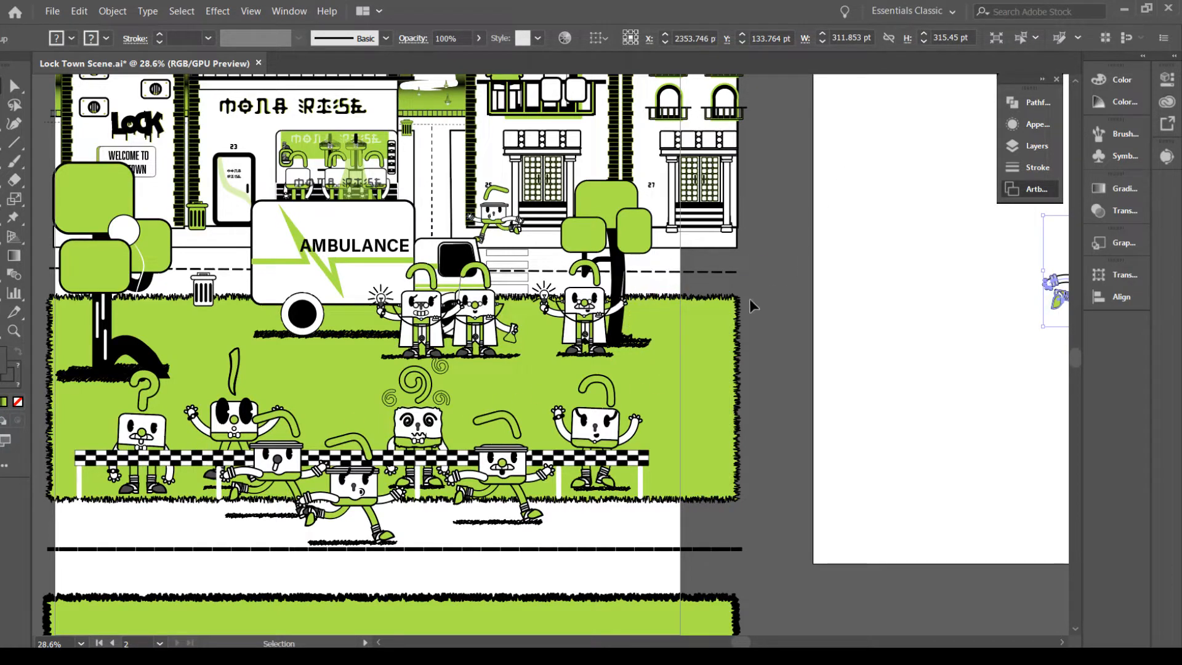
key(space)
drag(668, 375, 1, 363)
drag(465, 267, 462, 293)
click(548, 292)
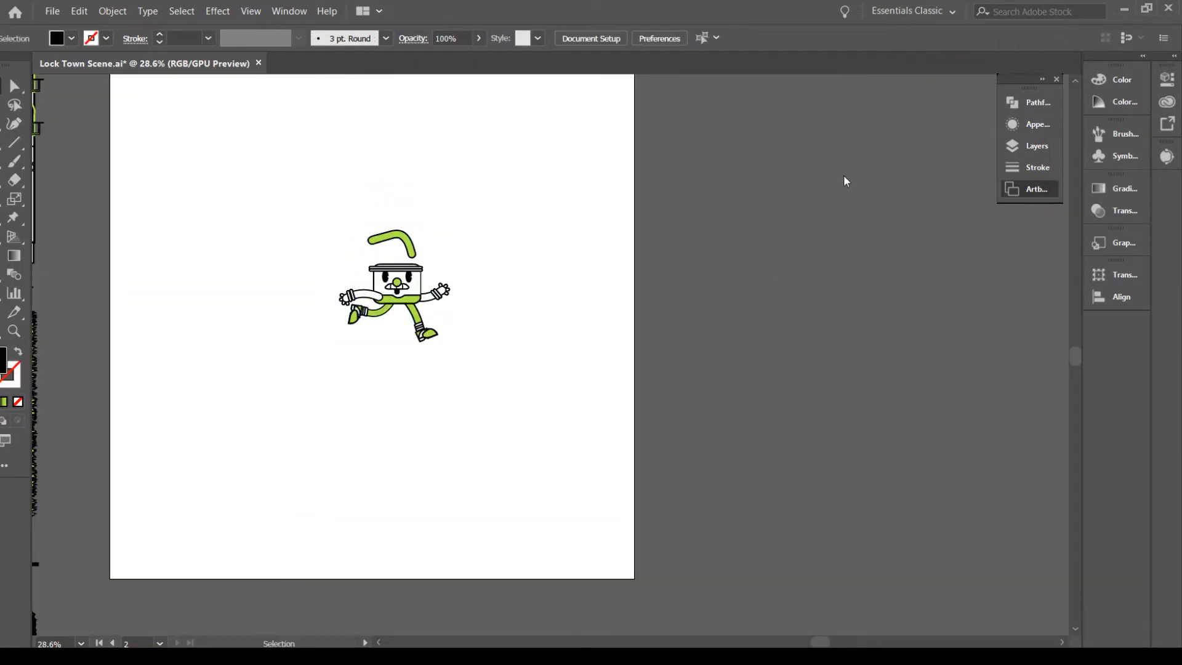
double_click(827, 154)
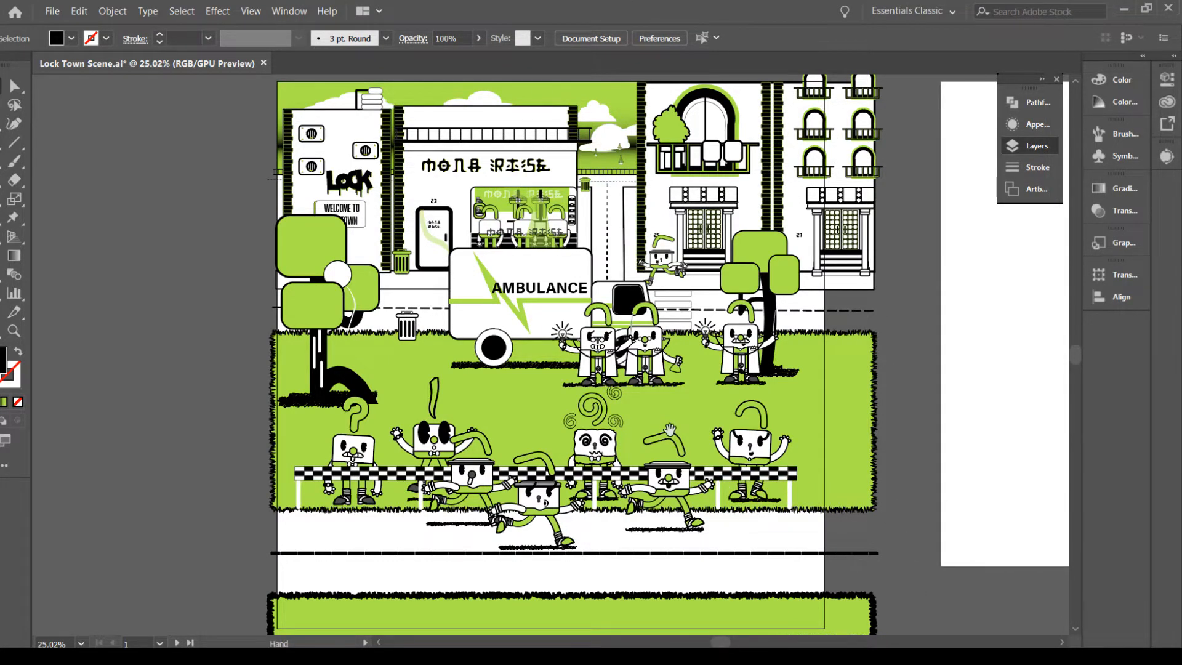
drag(728, 429, 596, 386)
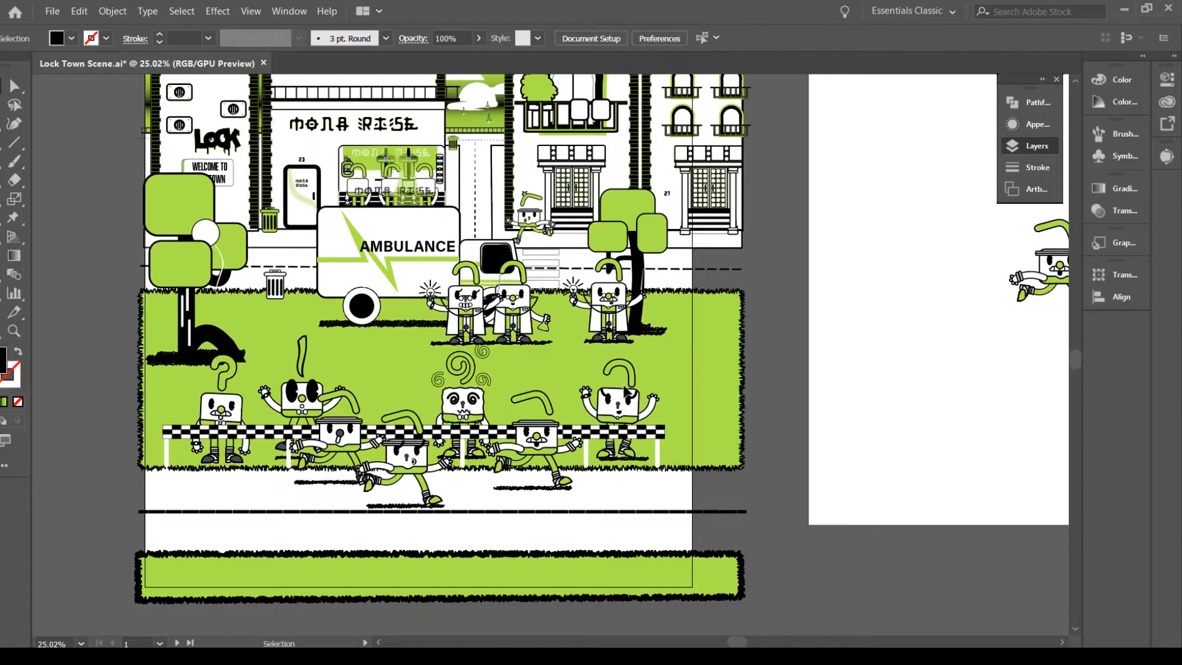
drag(677, 363, 249, 382)
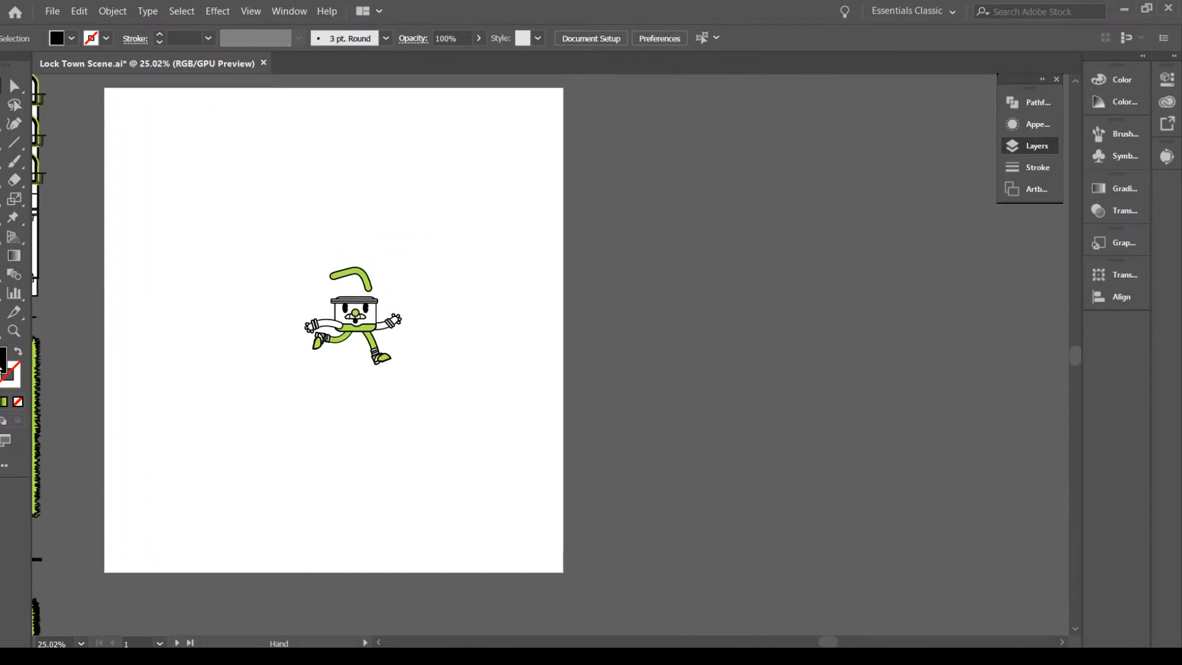
Ungroup the whole copied running character into its separate parts and clear the selection
click(349, 324)
key(a)
key(ctrl+equal)
key(ctrl+equal)
key(v)
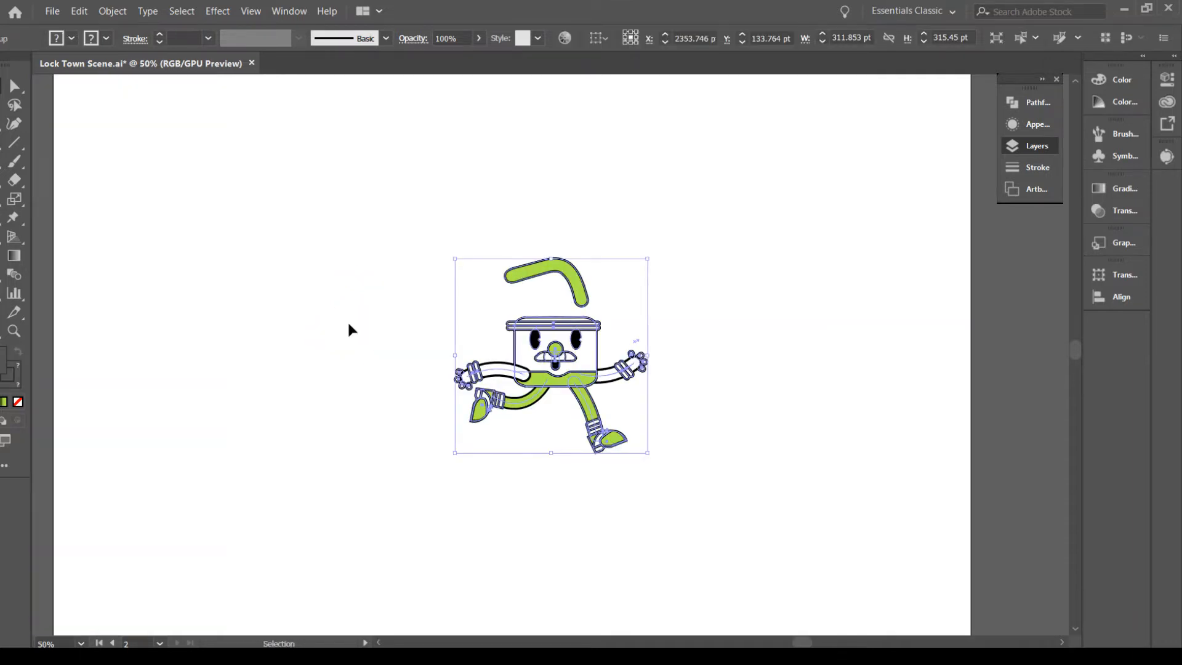
key(ctrl+shift+g)
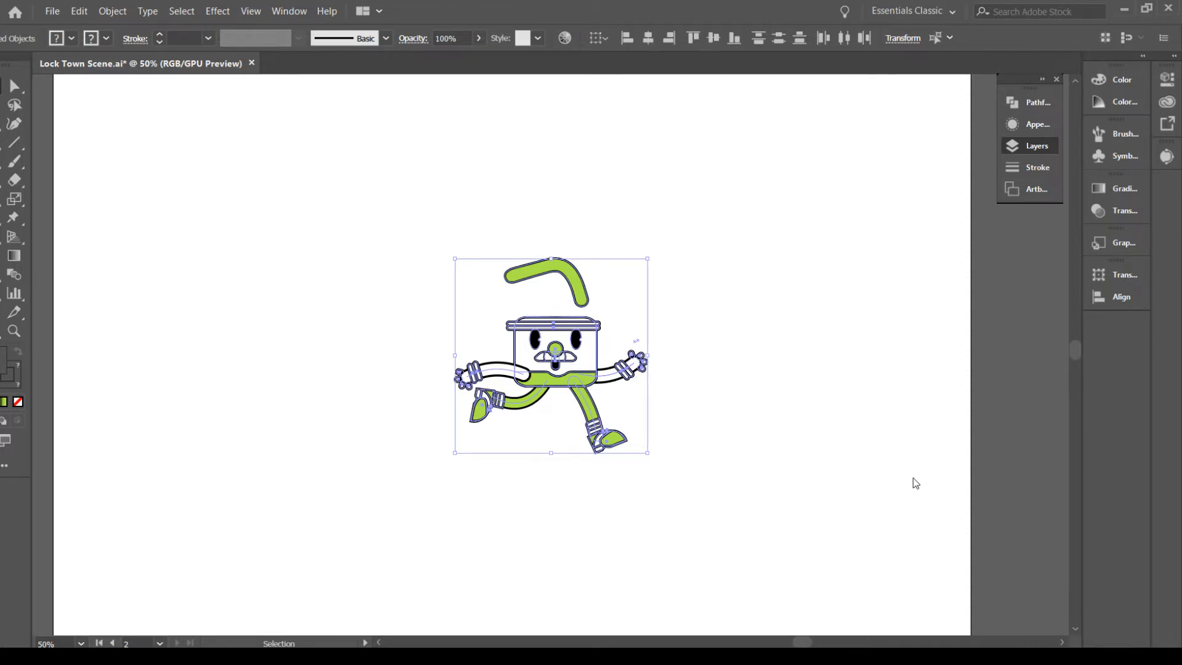
key(space)
drag(708, 411, 634, 410)
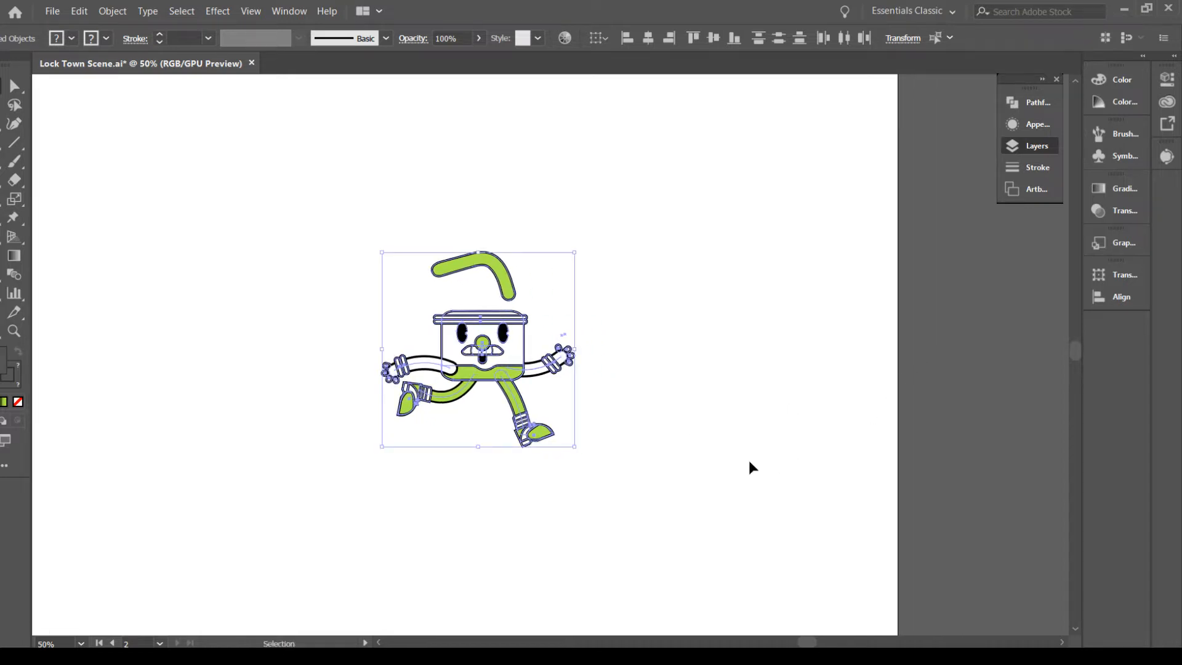
click(672, 463)
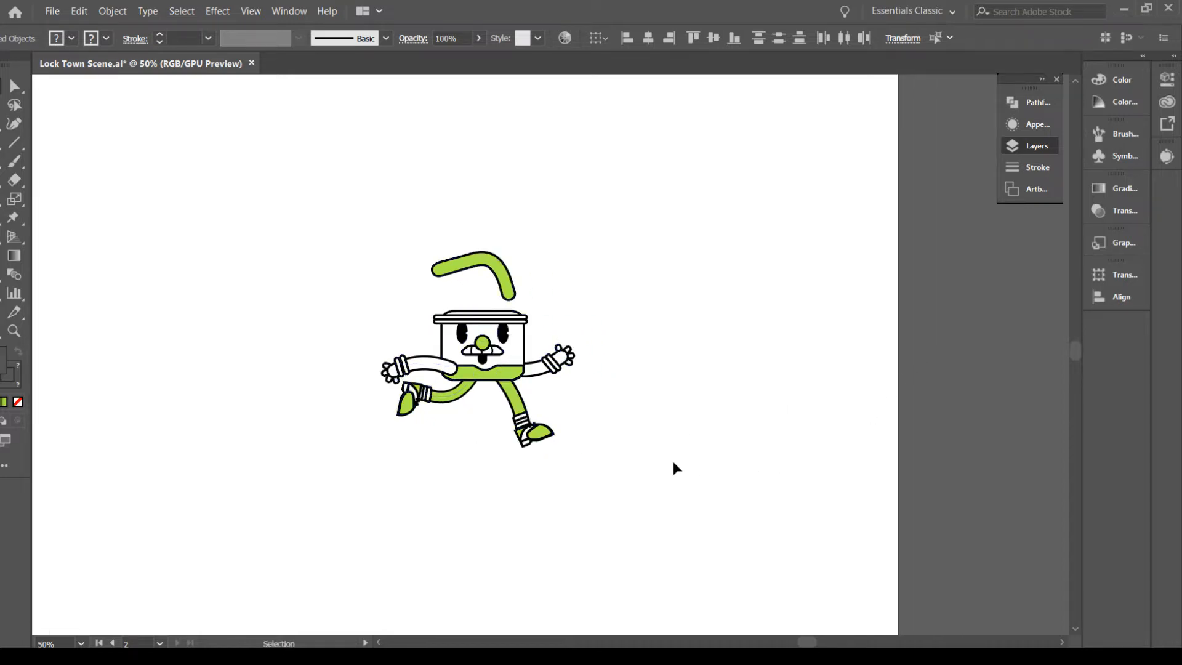
Check which parts of the ungrouped character still belong together by selecting the moustache, shoes, socks and wrist cuffs one by one
click(572, 353)
click(496, 352)
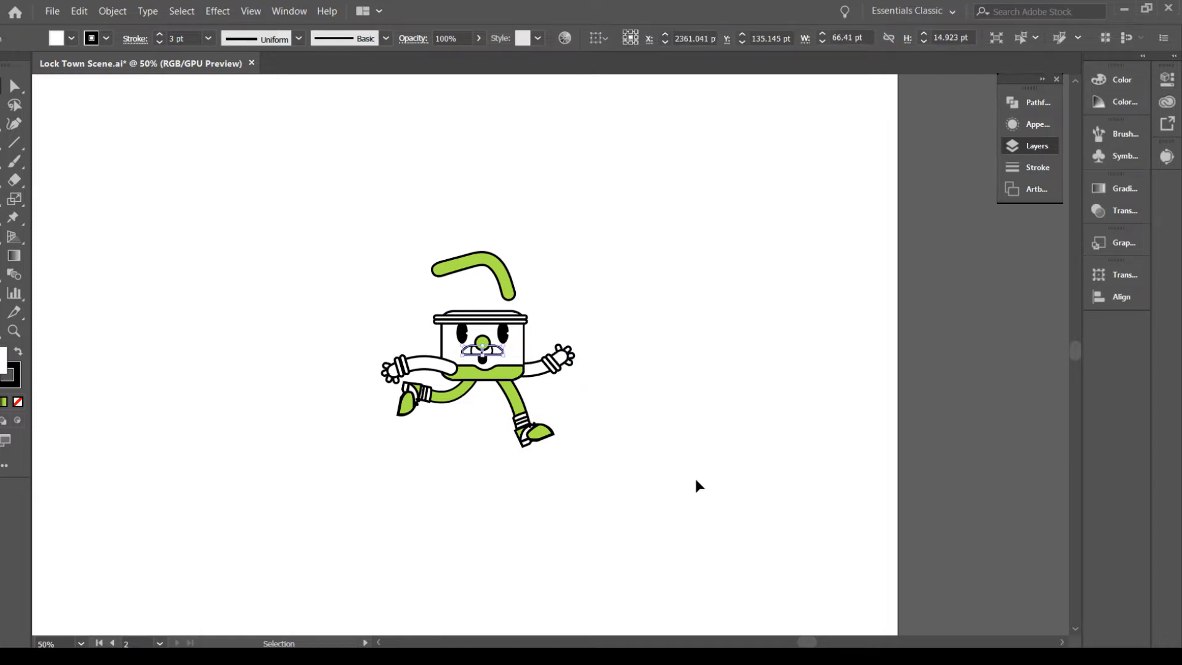
click(550, 432)
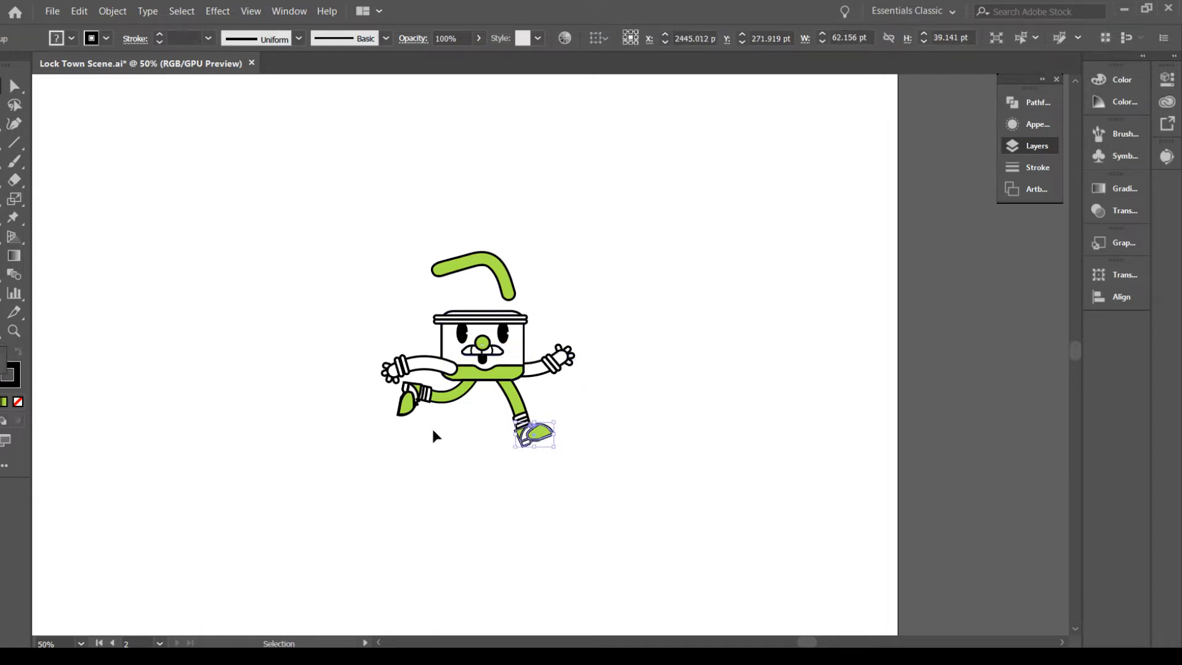
click(409, 413)
click(525, 416)
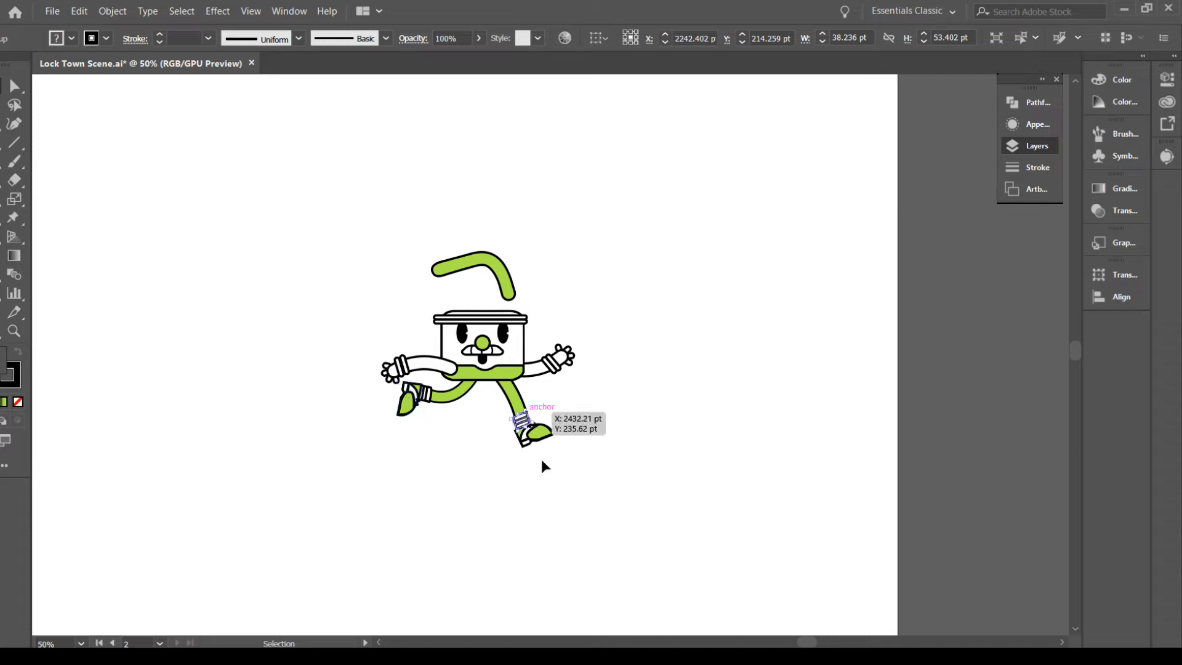
click(429, 398)
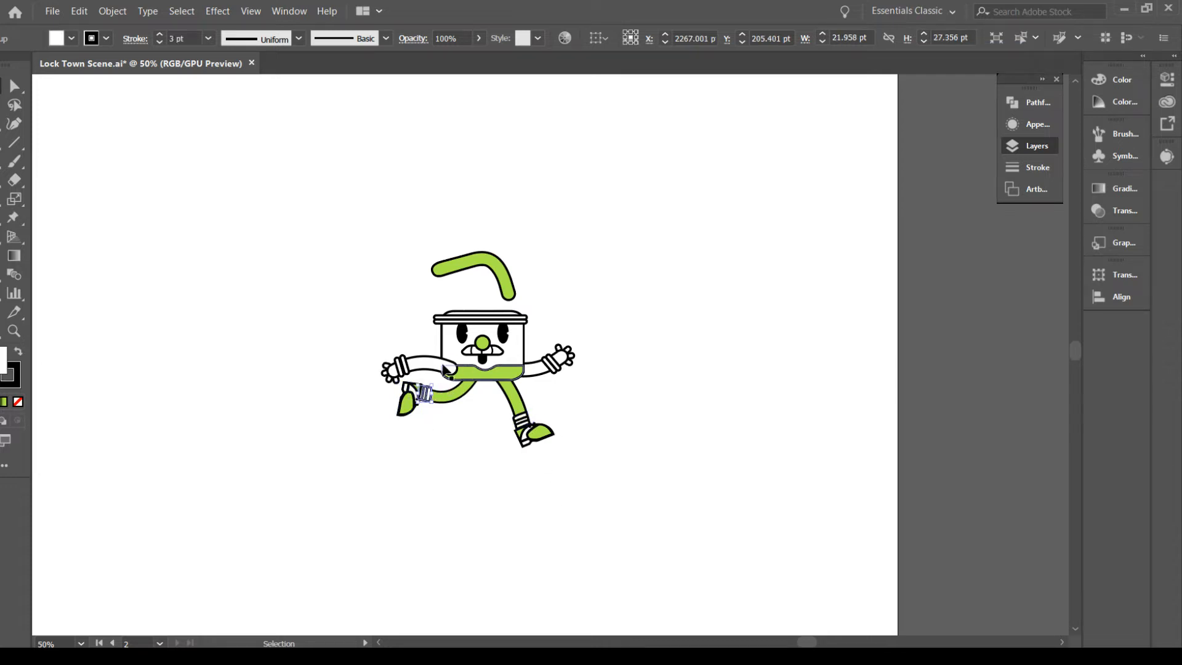
click(404, 365)
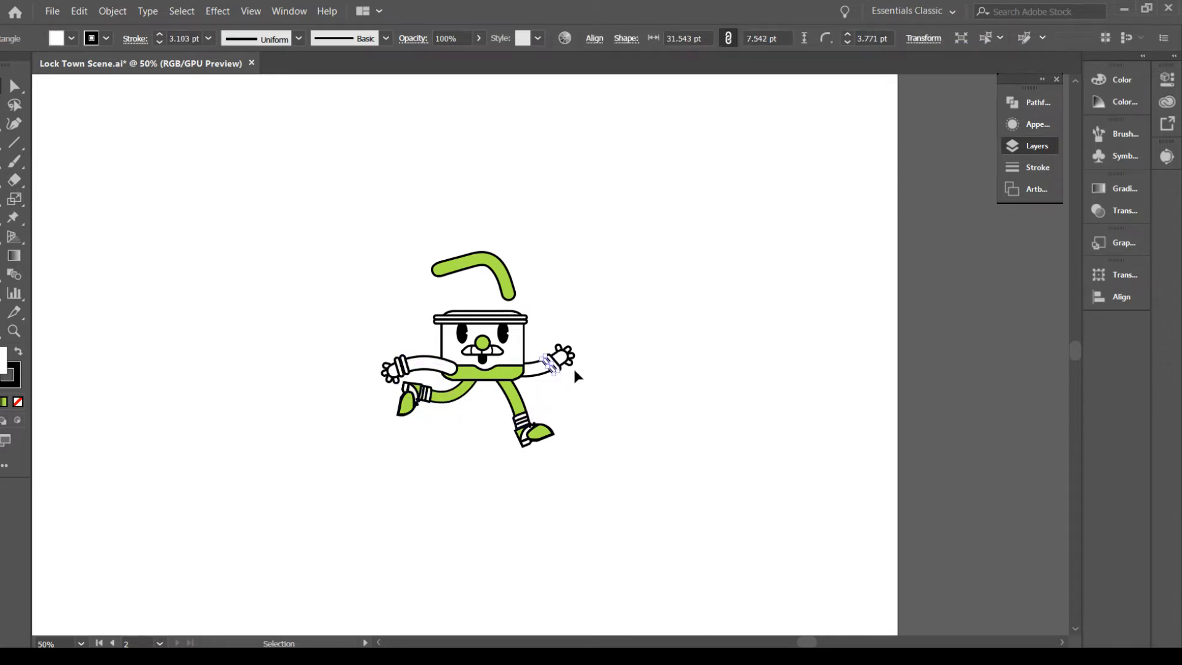
click(588, 415)
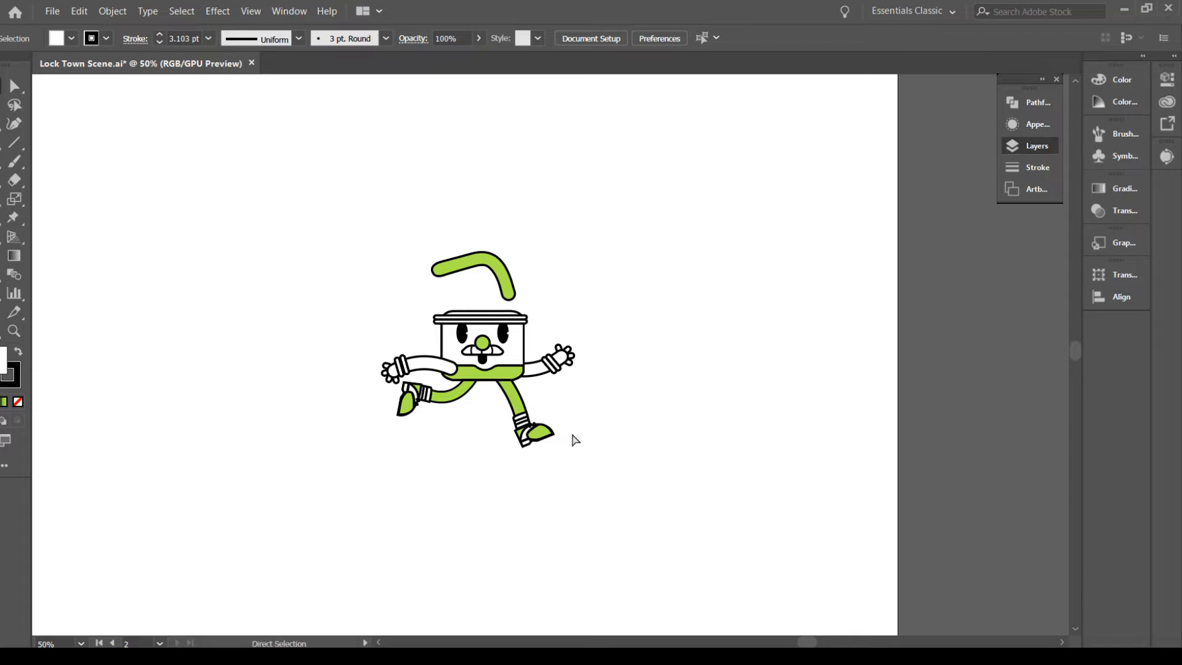
Group the two horizontal rim bars at the top of the lock character's body
key(ctrl+1)
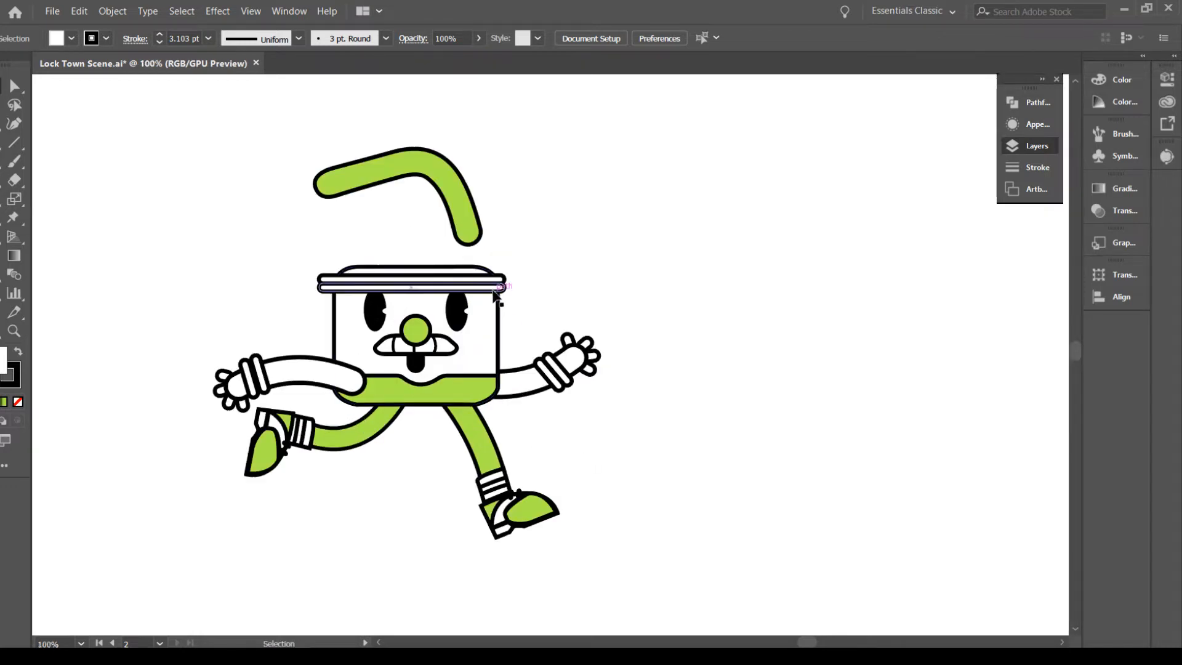
click(490, 285)
shift+click(487, 281)
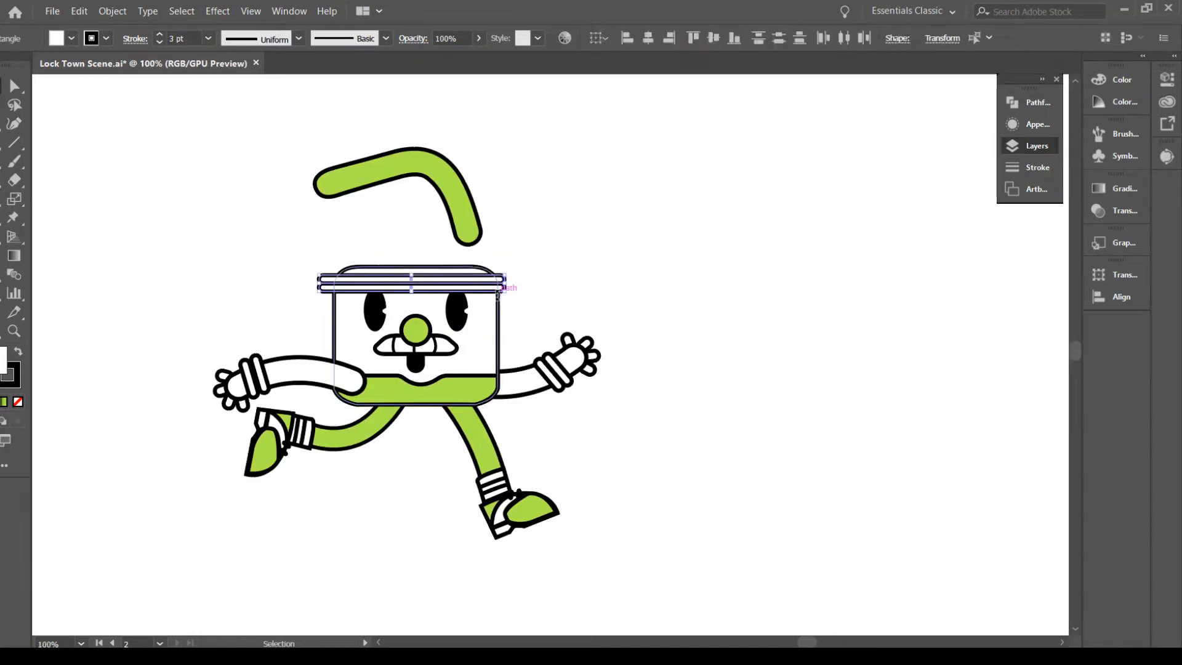
key(ctrl+g)
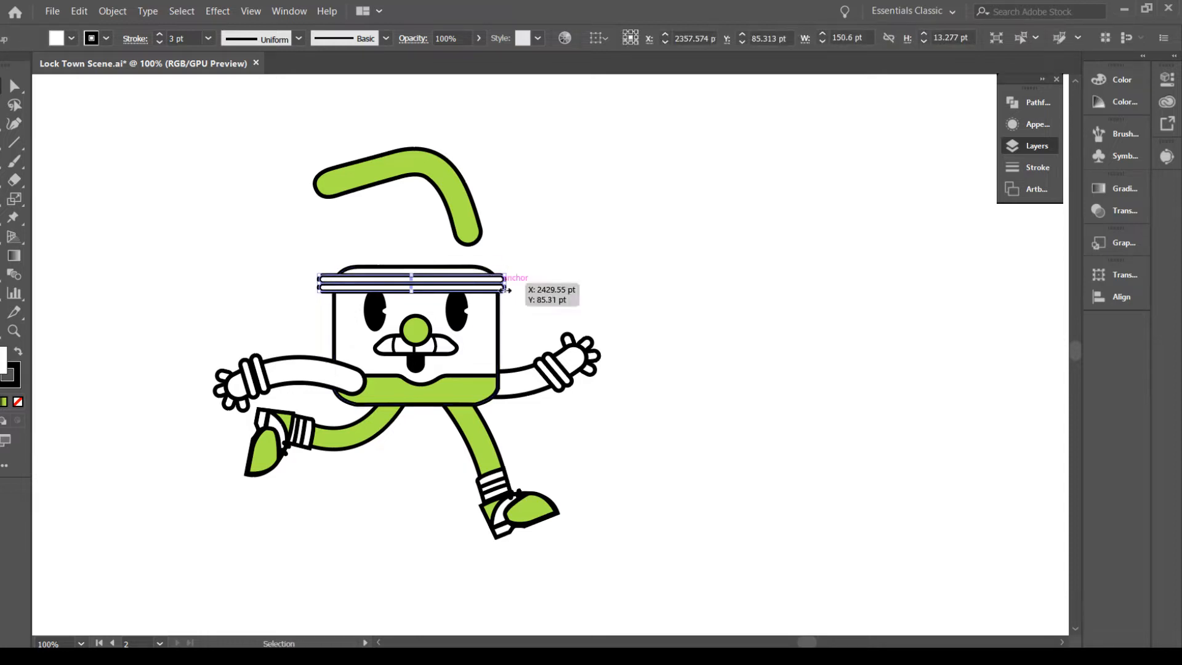
Group the two cuff bars on the wrist of the forward arm and clear the selection
click(554, 375)
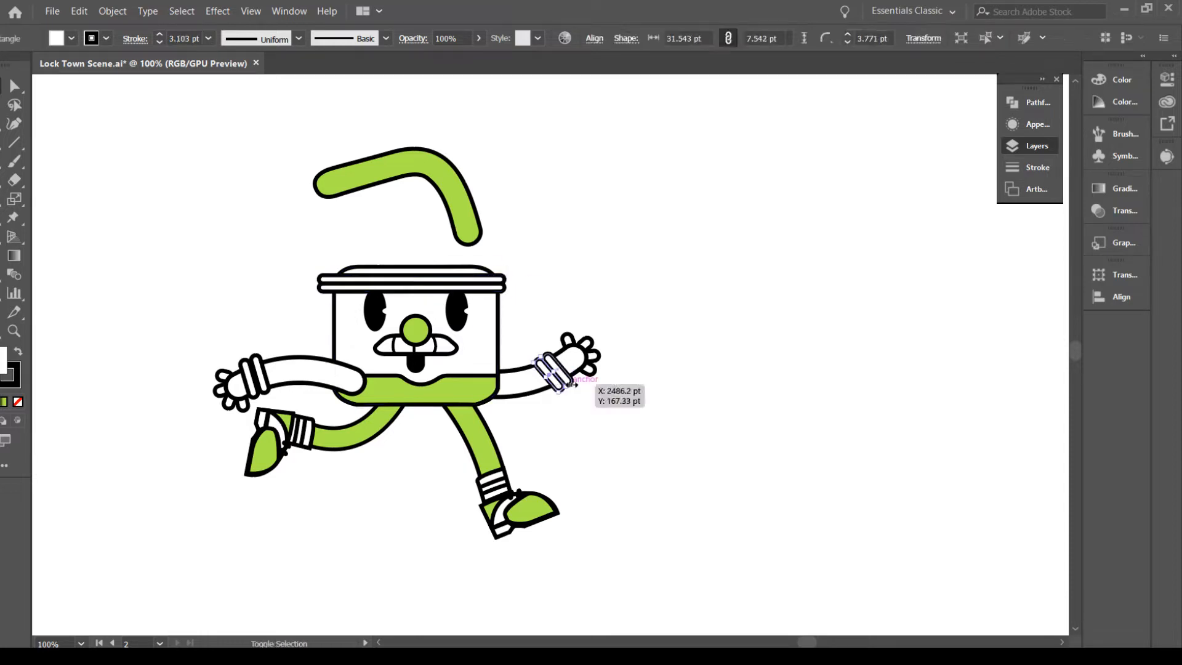
shift+click(559, 370)
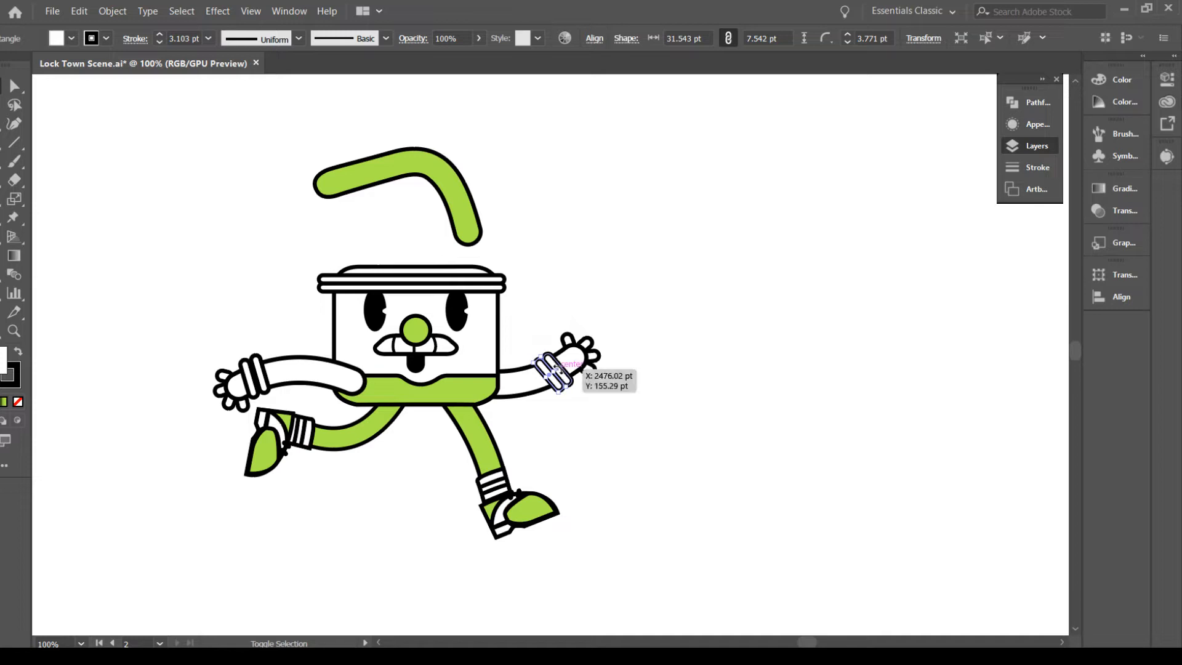
click(599, 401)
scroll(597, 401, up, 3)
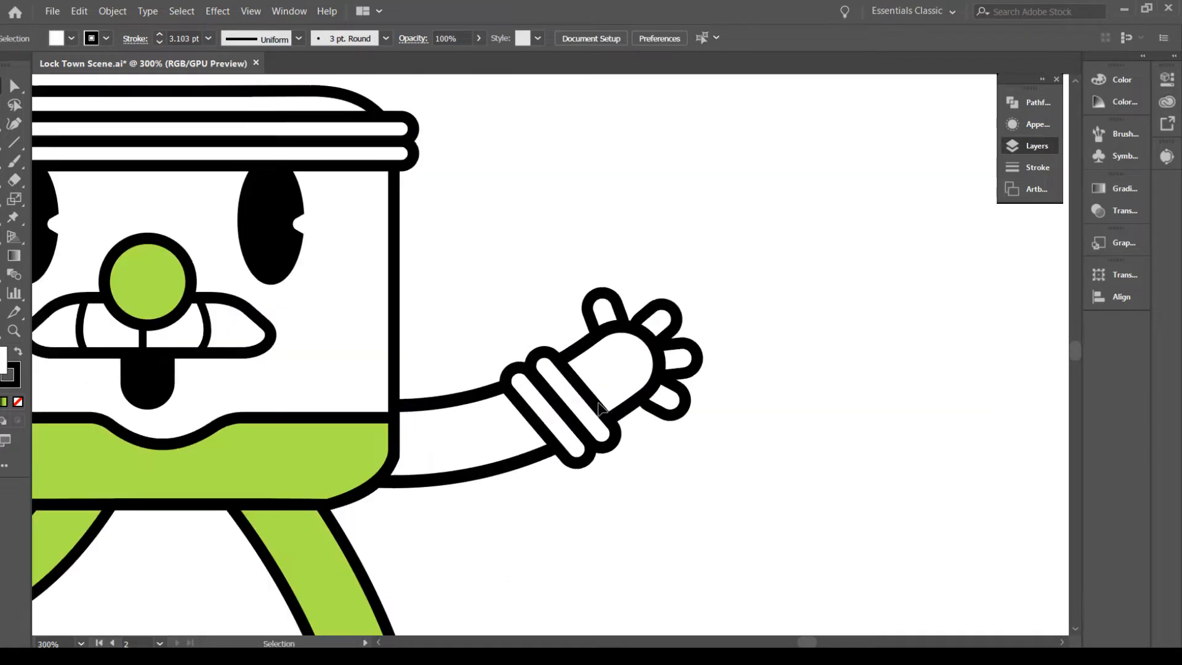
click(586, 412)
shift+click(561, 426)
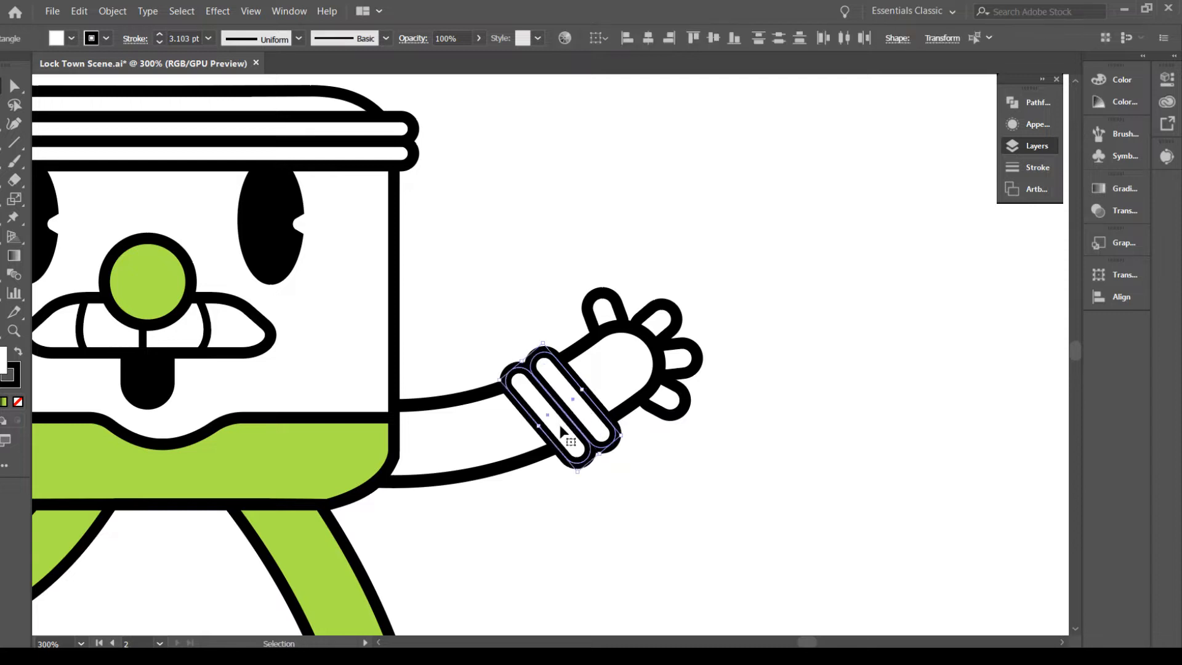
key(v)
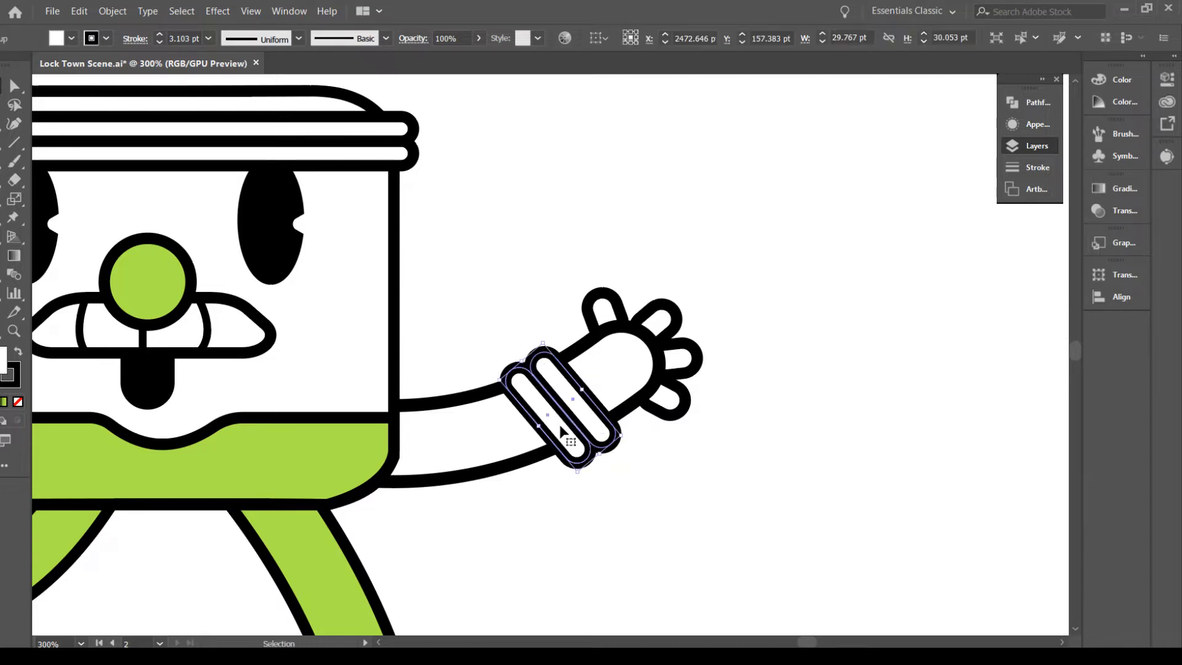
click(690, 368)
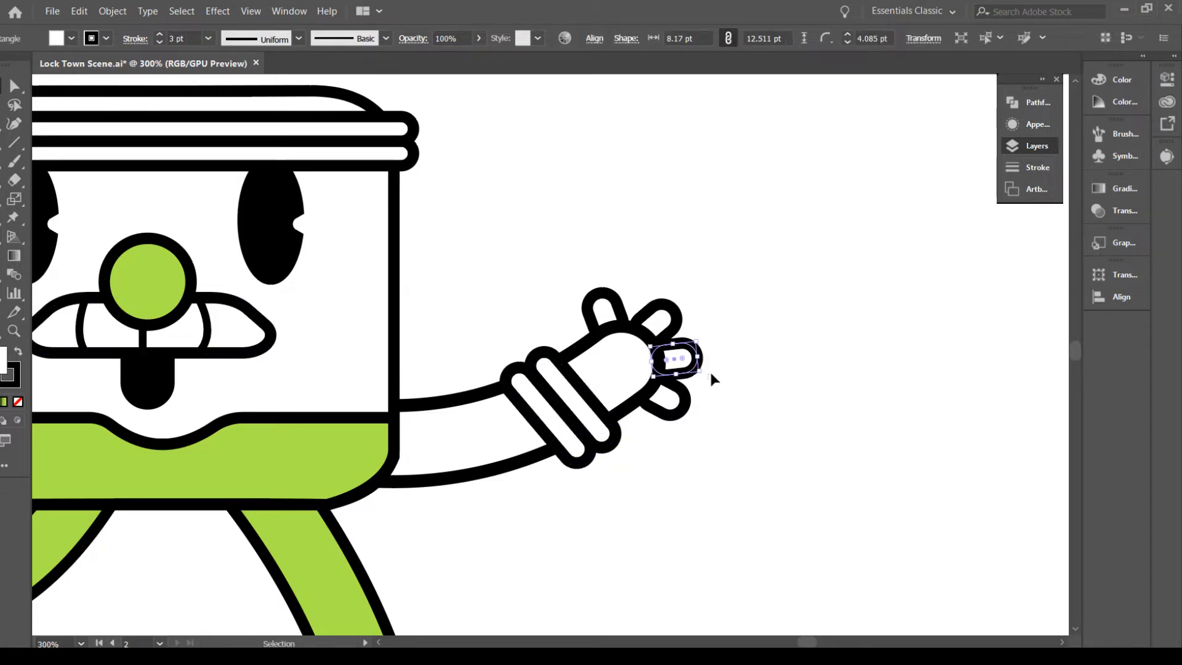
click(711, 373)
Group the moustache outline with its inner dividing lines
key(space)
drag(381, 465, 688, 447)
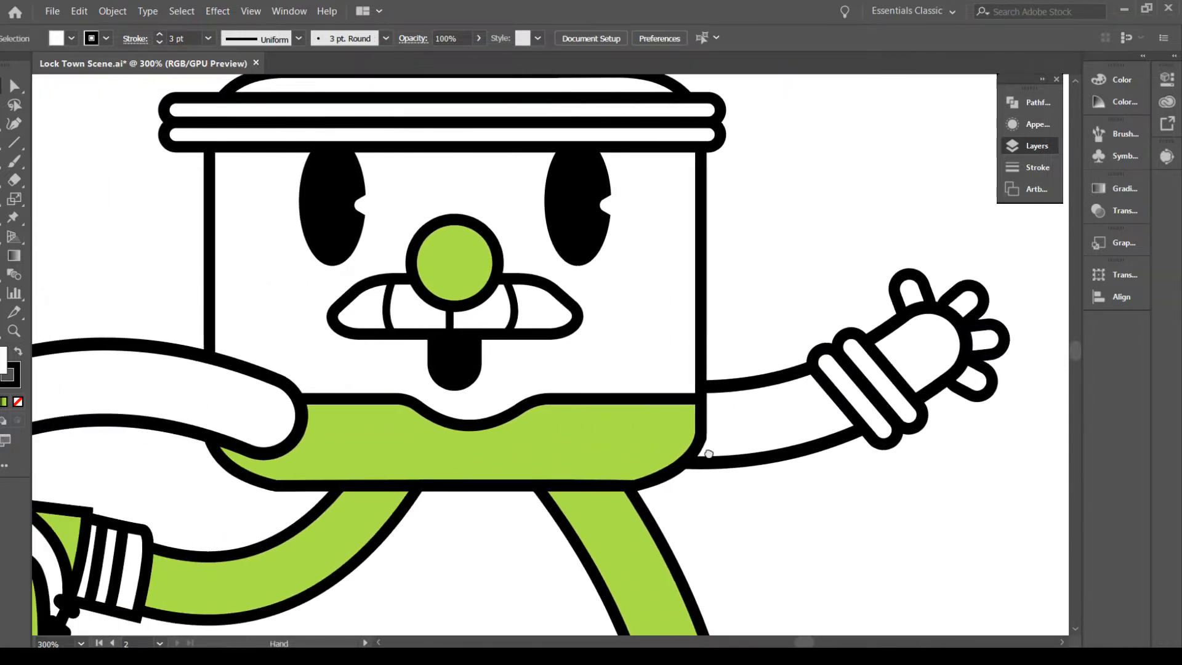
click(514, 308)
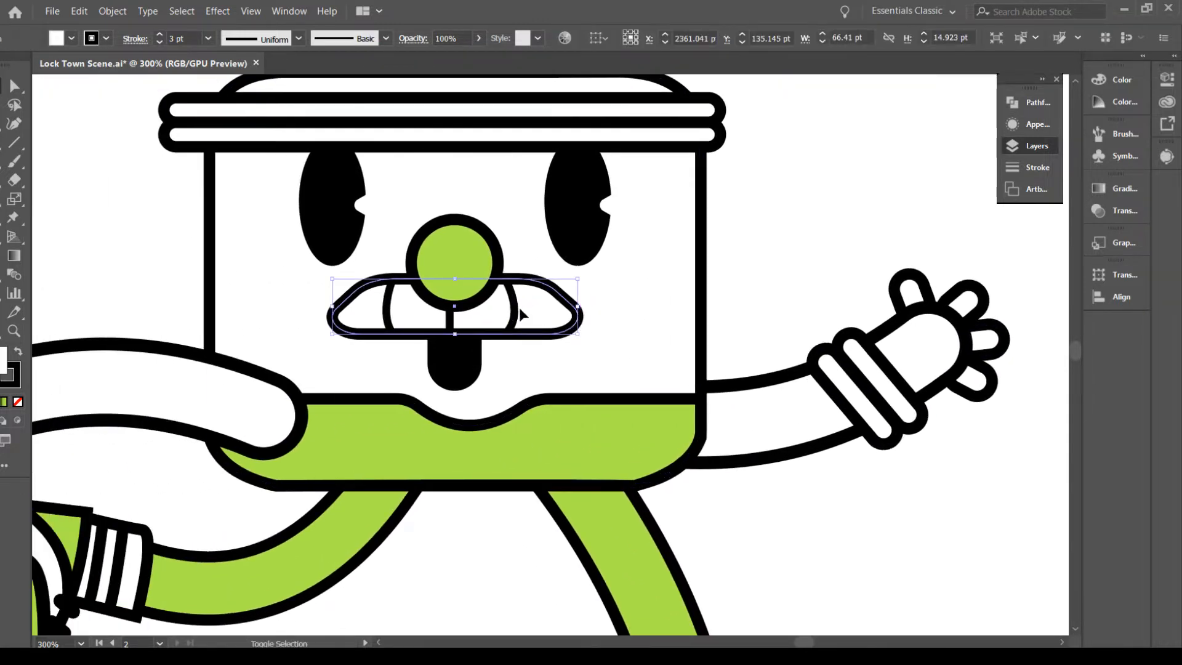
shift+click(456, 326)
drag(452, 326, 455, 333)
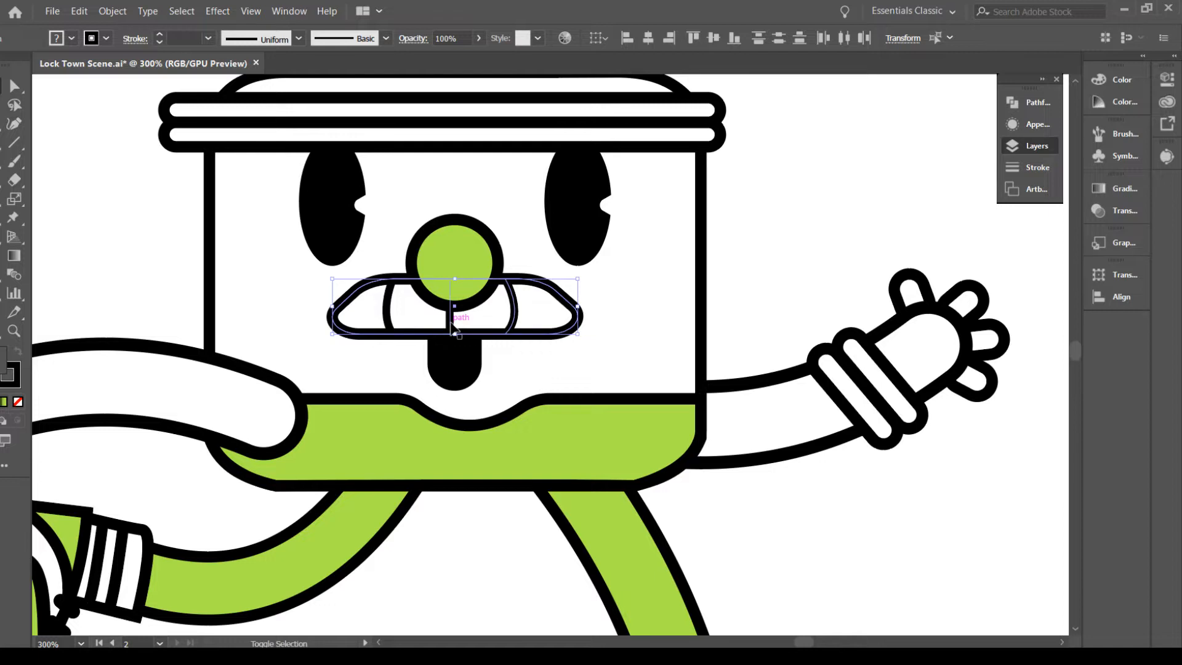
shift+click(389, 320)
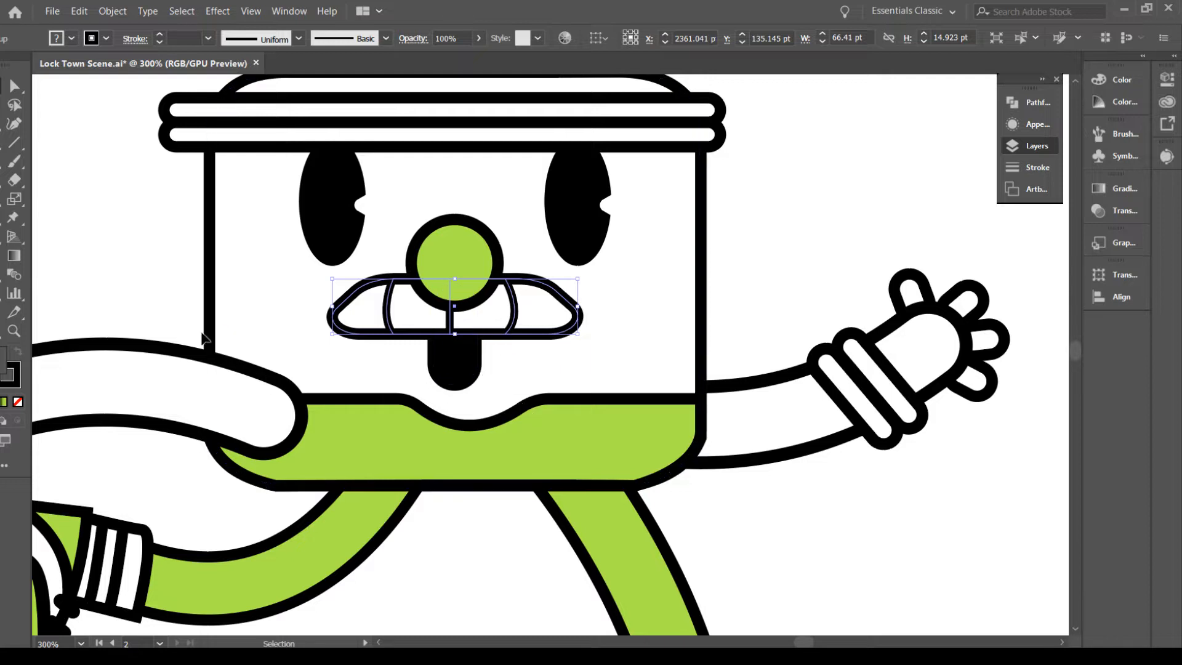
Group the two cuff bars on the wrist of the trailing arm and deselect them
drag(126, 302, 369, 269)
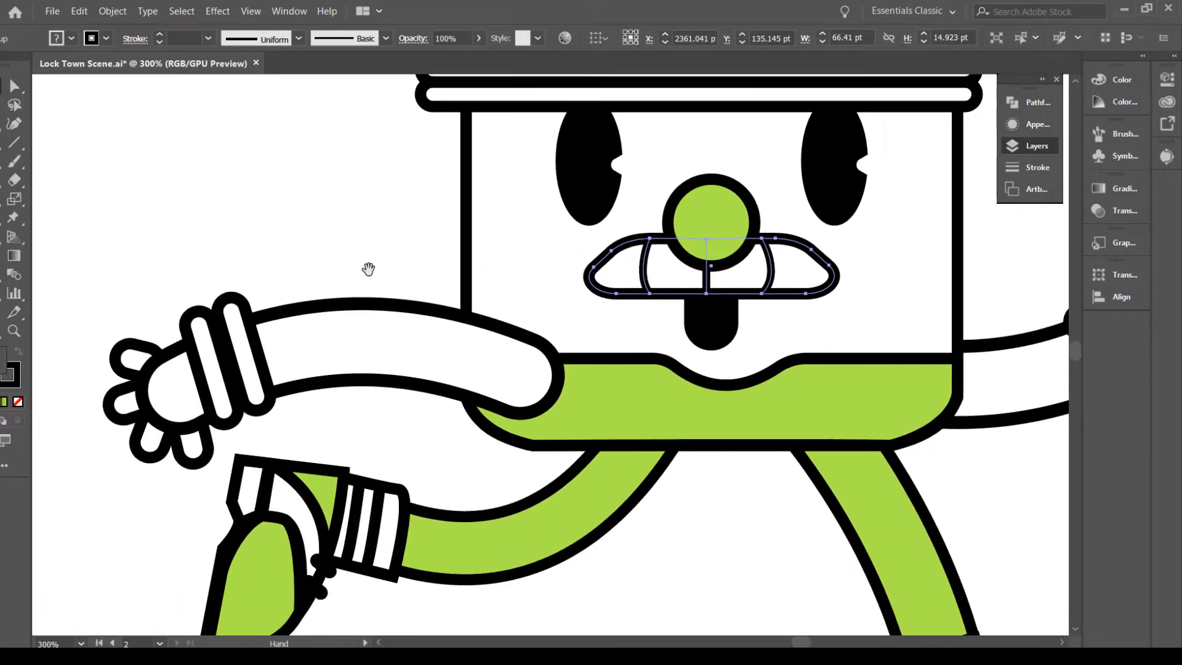
click(243, 359)
shift+click(212, 367)
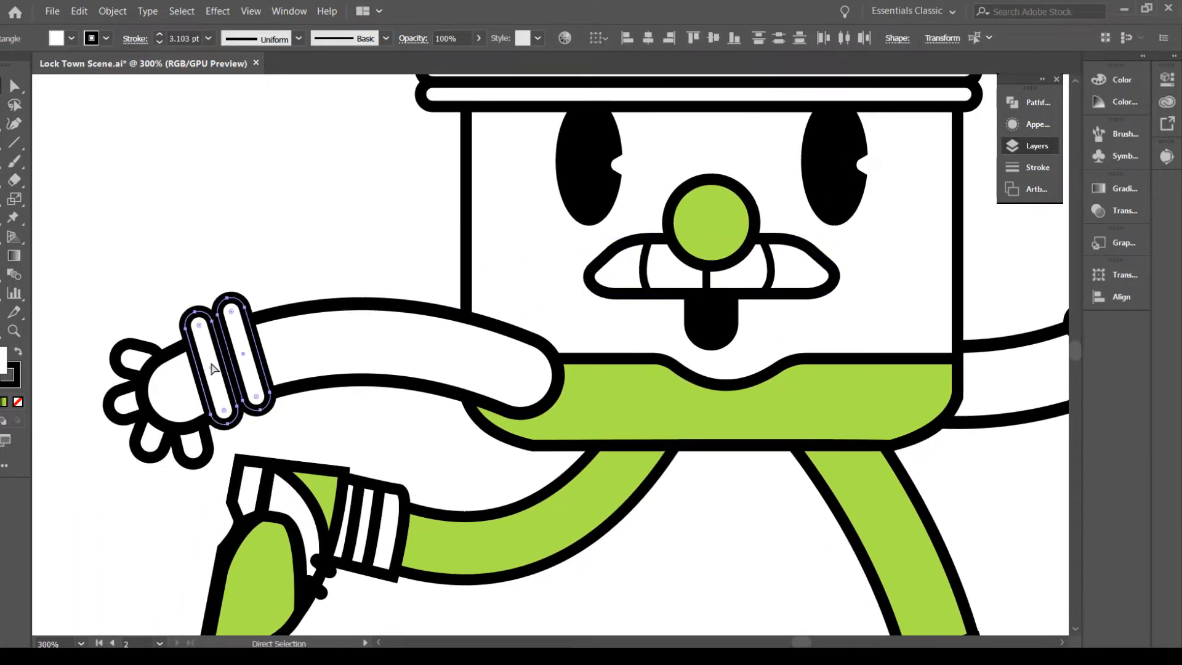
click(698, 575)
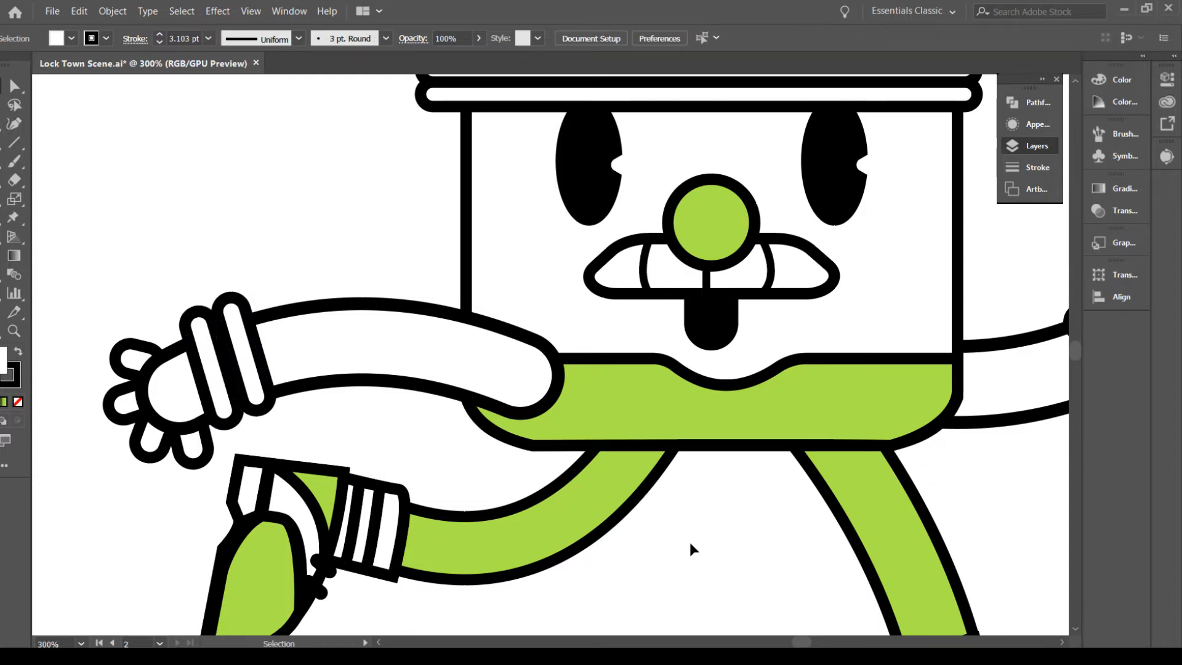
Select the legs and arms of the lock character one by one to examine how the limb parts are built
drag(682, 538, 403, 459)
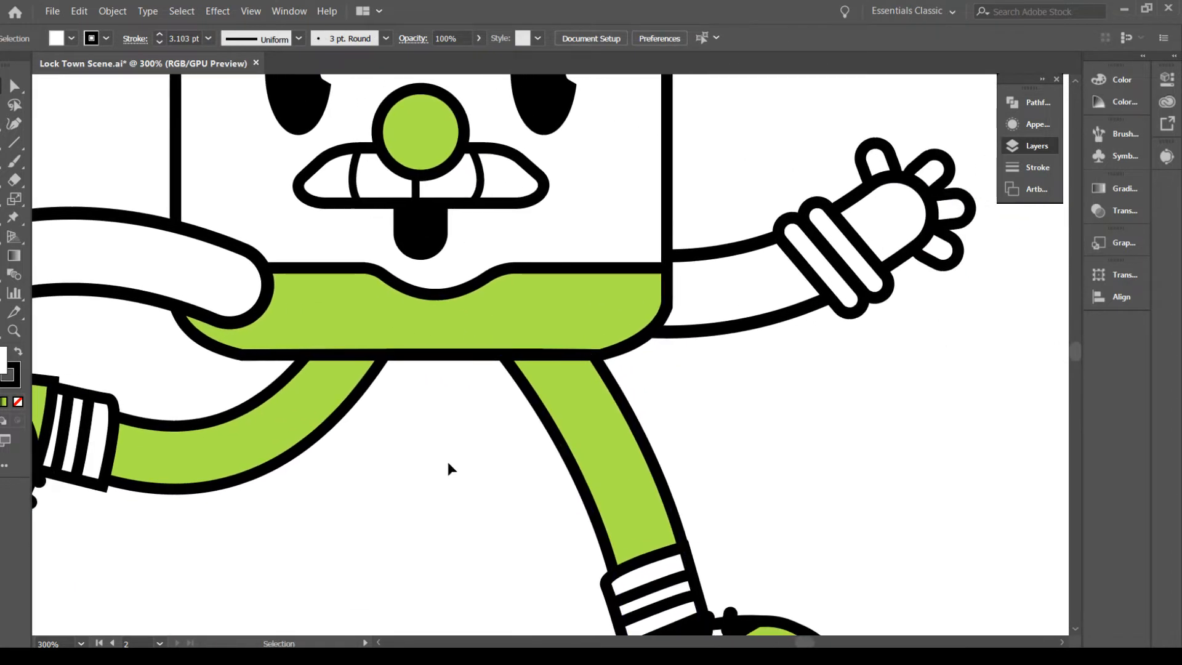
scroll(455, 474, down, 4)
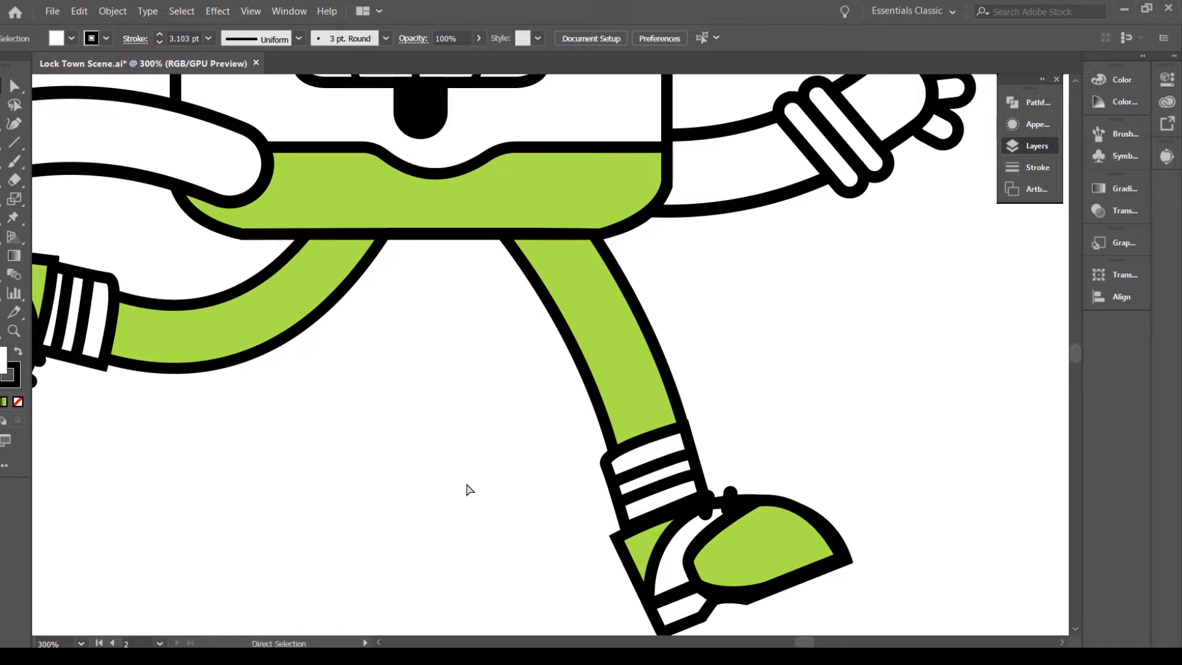
key(ctrl+minus)
key(ctrl+minus)
drag(451, 474, 362, 508)
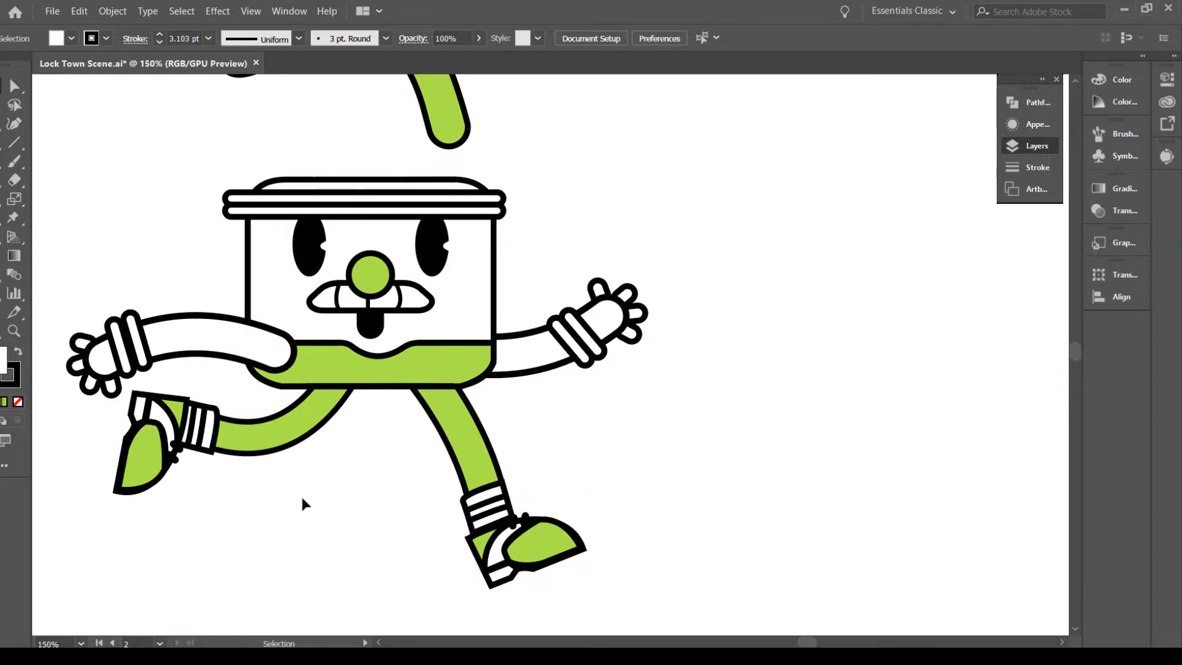
click(277, 440)
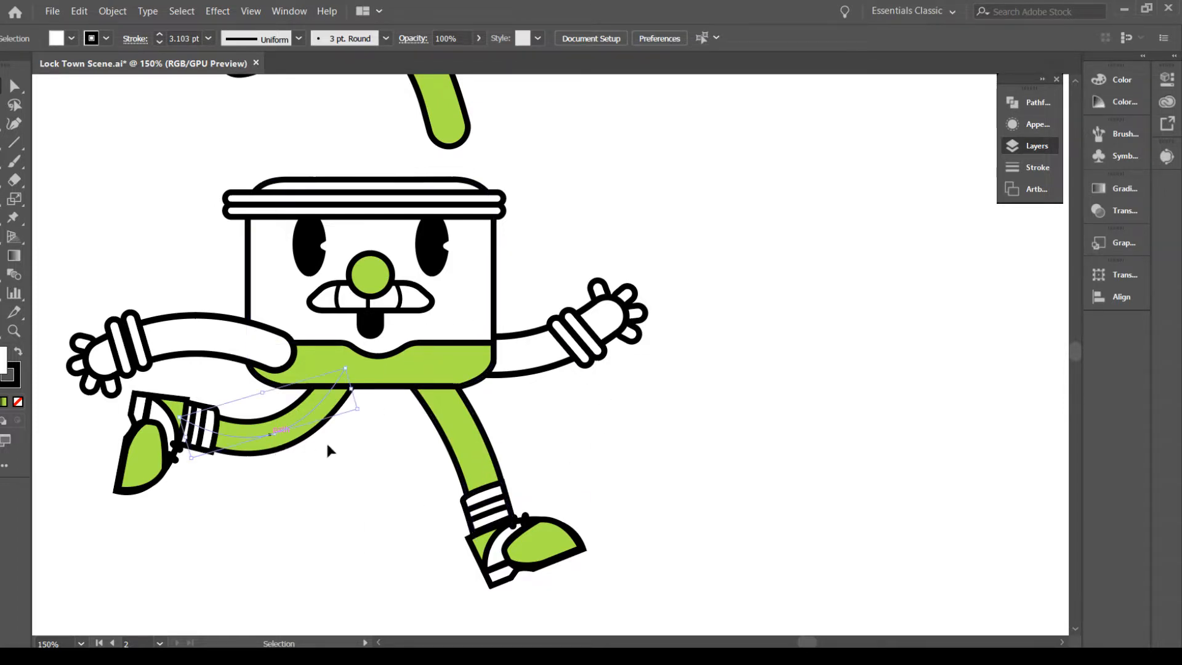
click(474, 432)
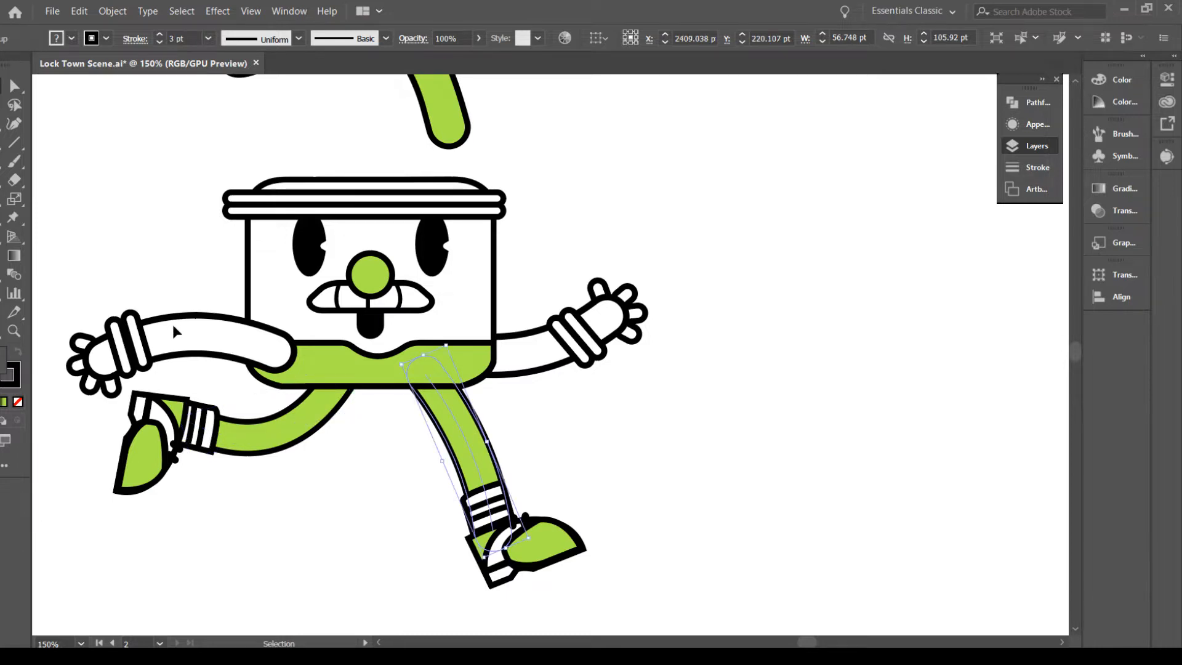
click(198, 342)
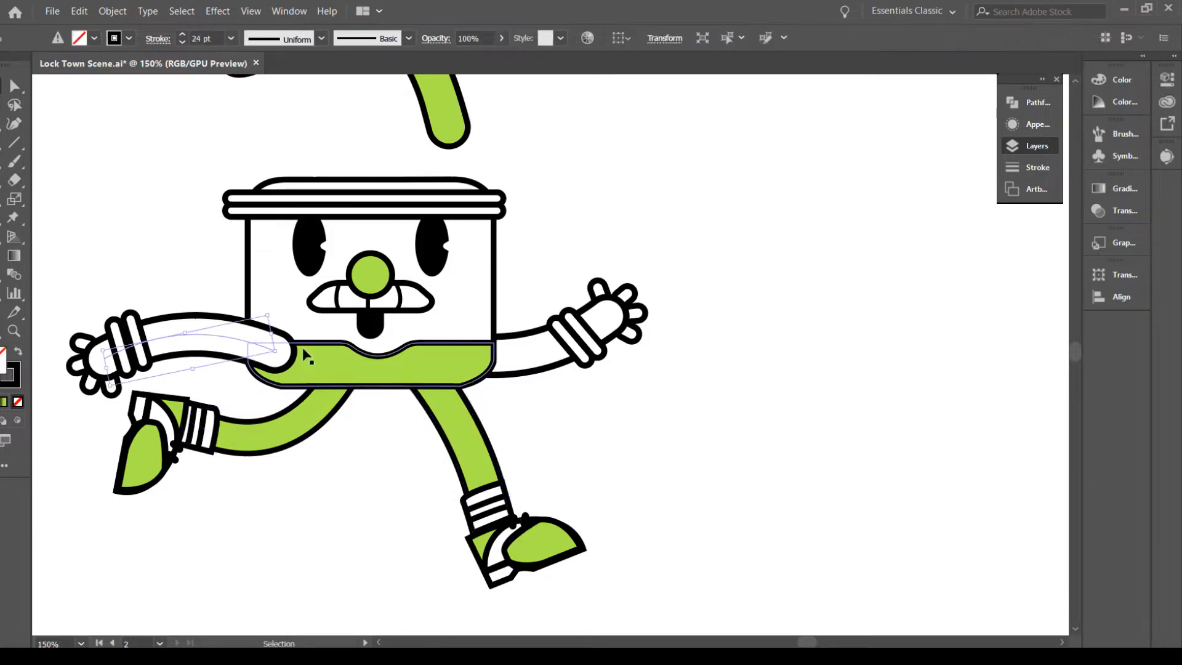
click(535, 346)
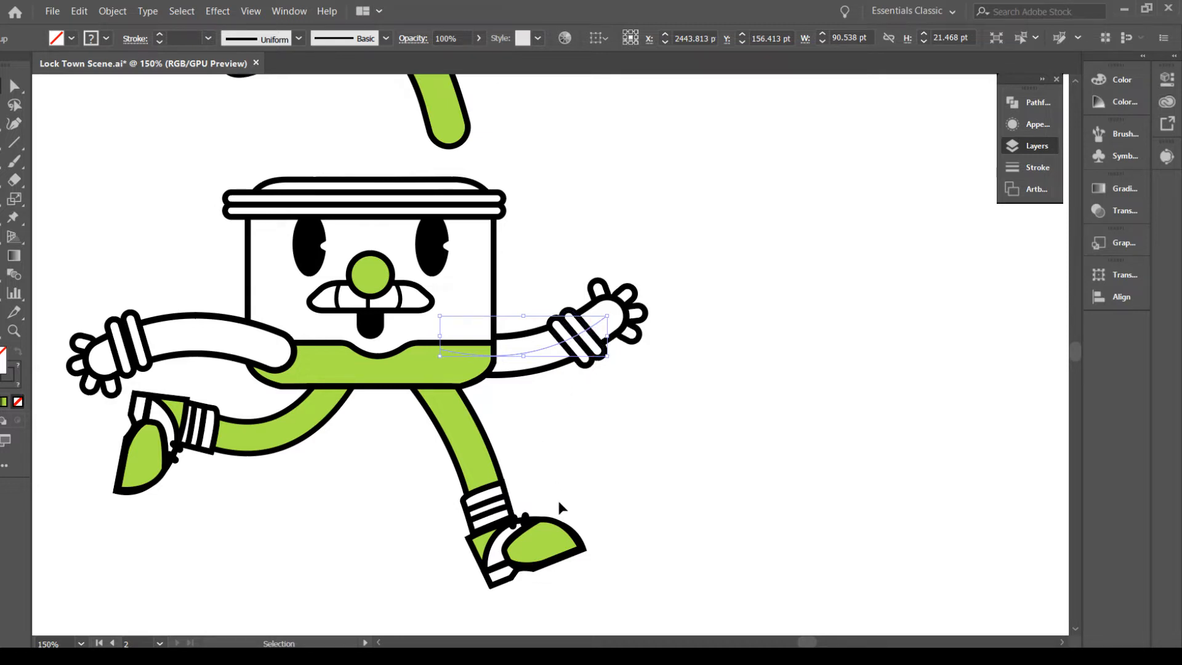
Rotate the forward leg with its sock and shoe to an upright pose and move it under the body
click(500, 474)
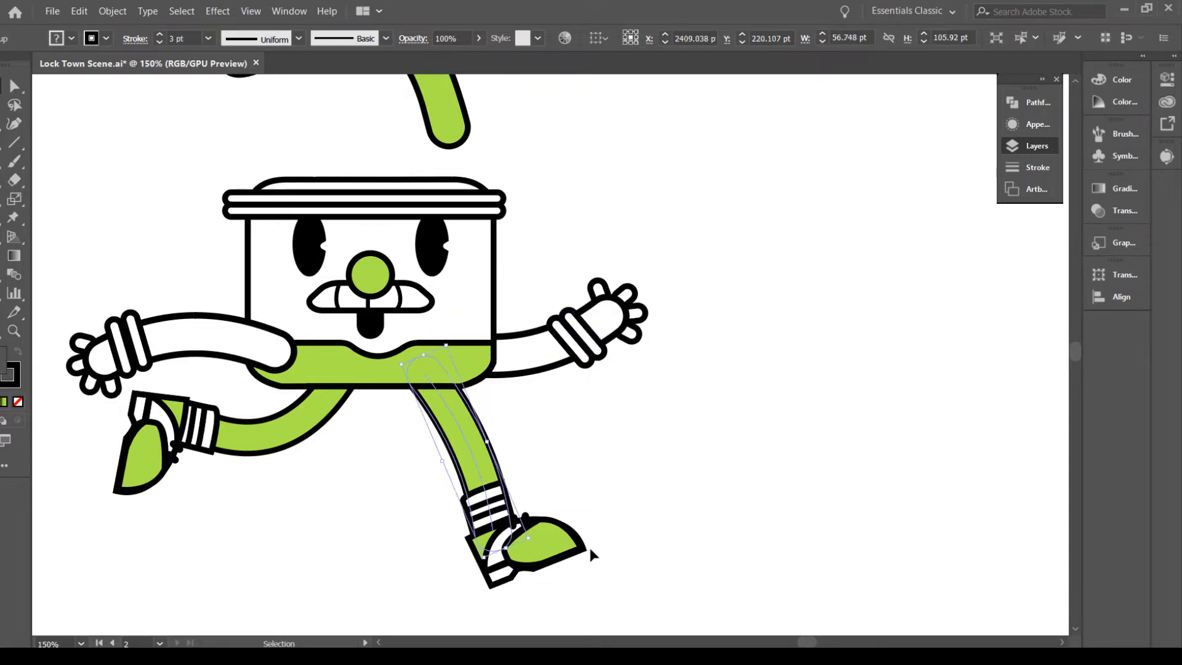
shift+click(492, 509)
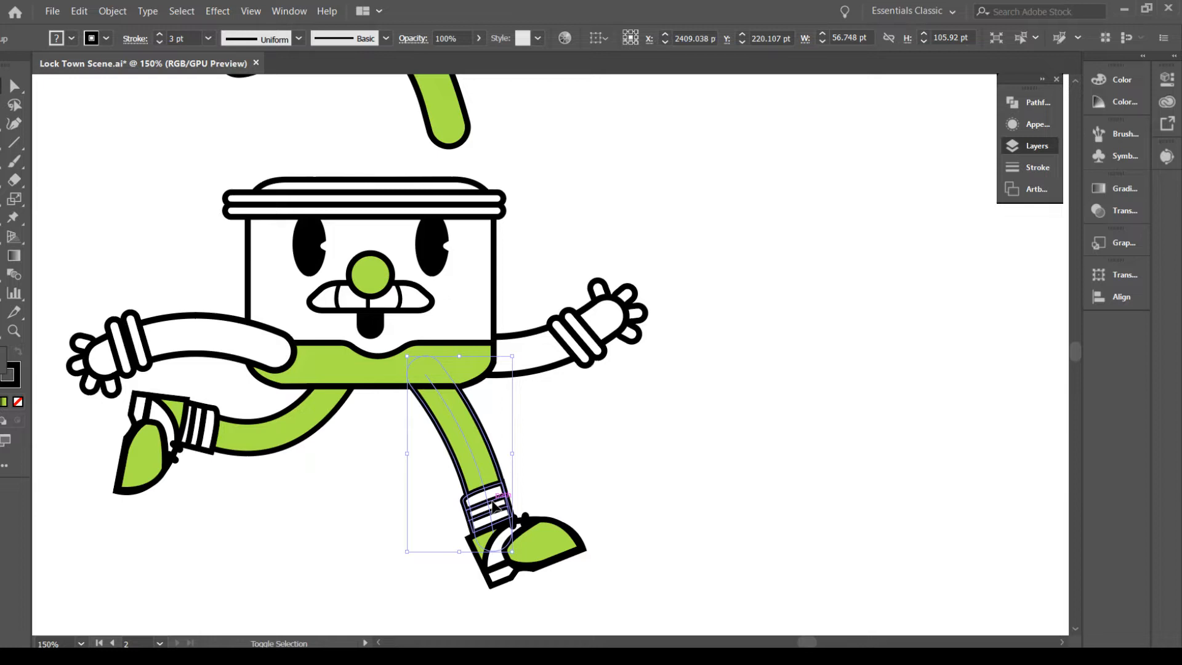
shift+click(548, 533)
drag(591, 593, 514, 599)
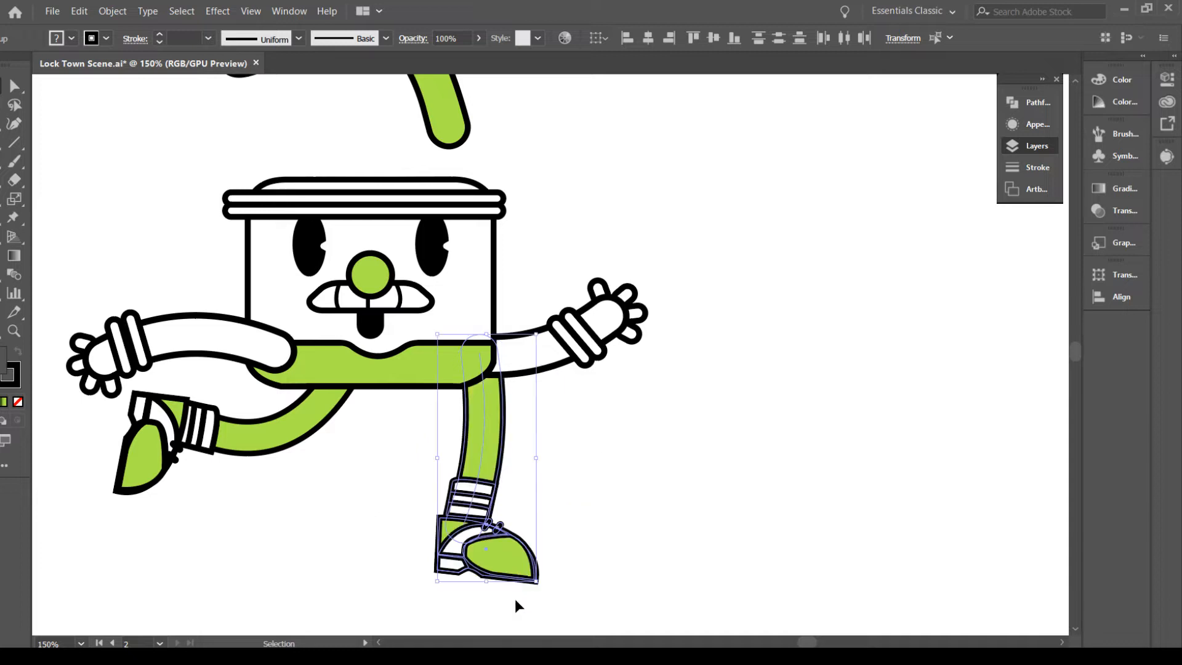
drag(468, 487, 413, 505)
Rotate the trailing leg with its sock and shoe downward, attach it beneath the body beside the other leg, and clear the selection
click(248, 444)
click(198, 431)
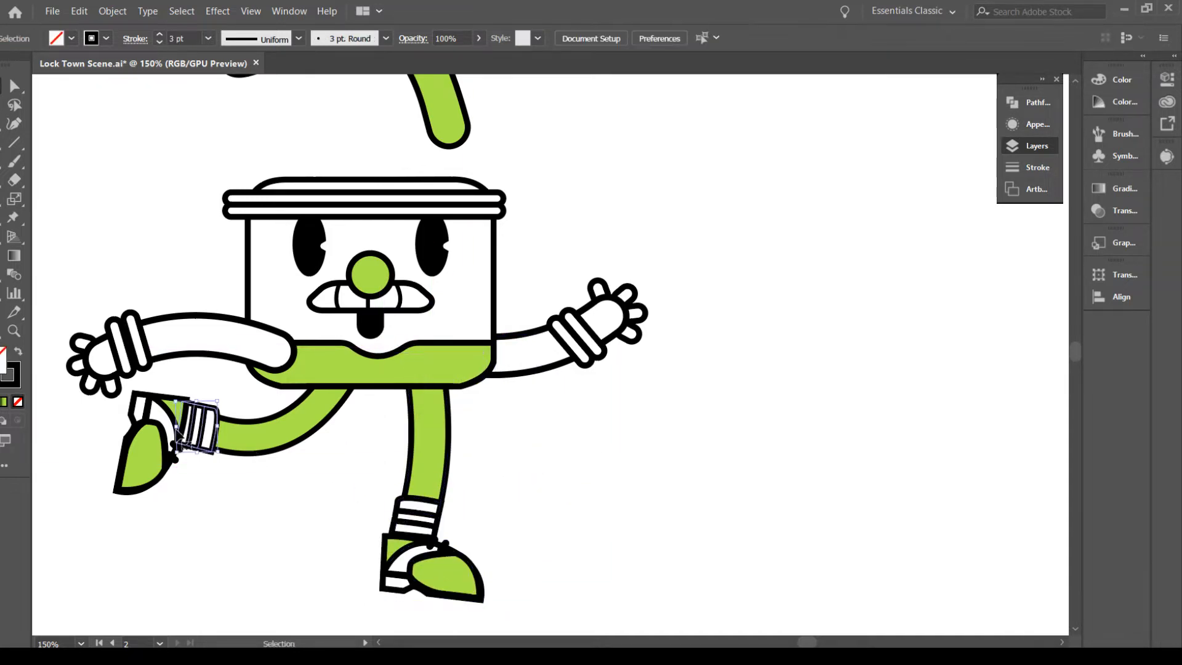
shift+click(149, 445)
shift+click(255, 441)
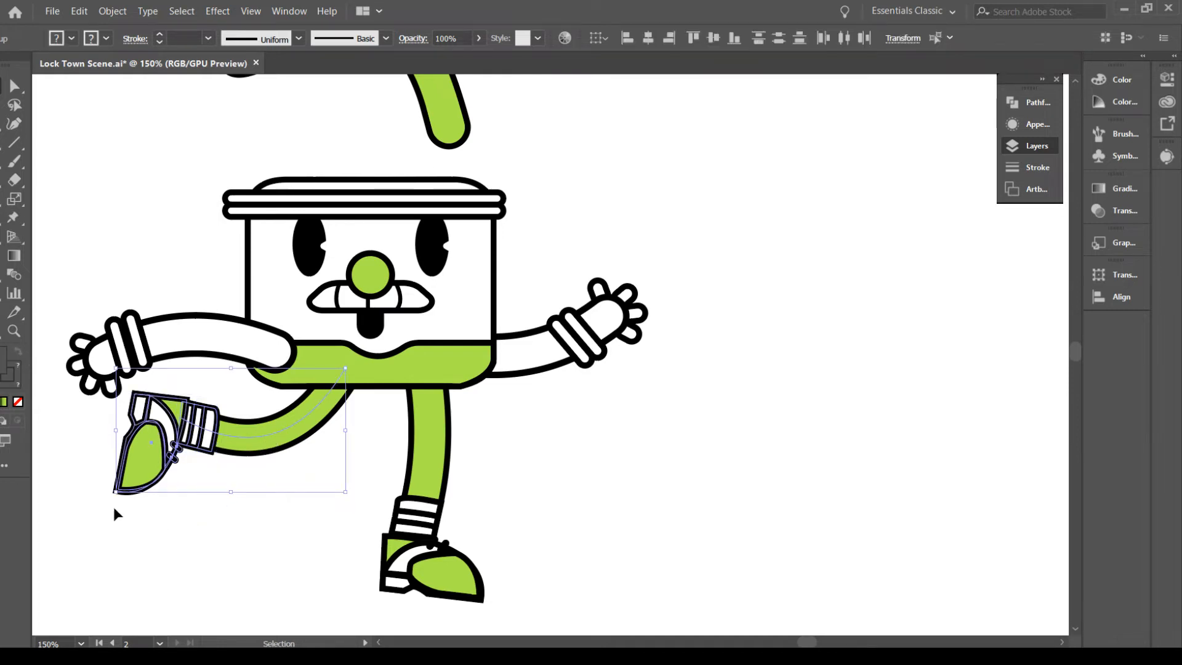
drag(108, 496, 234, 561)
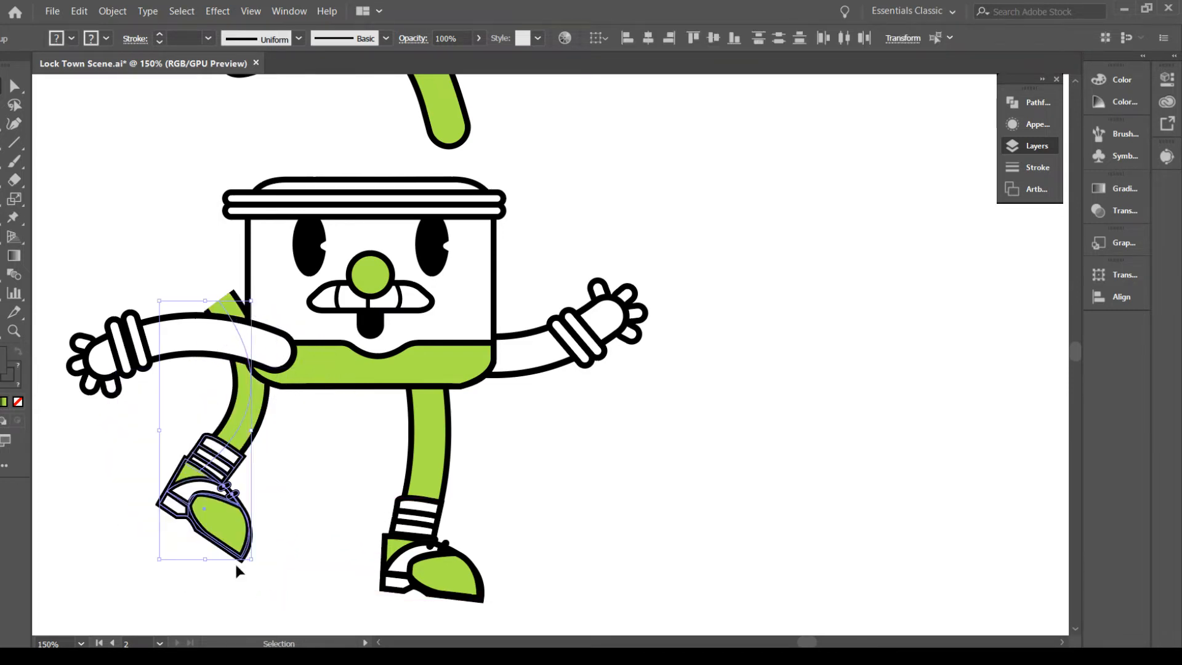
drag(229, 451, 326, 514)
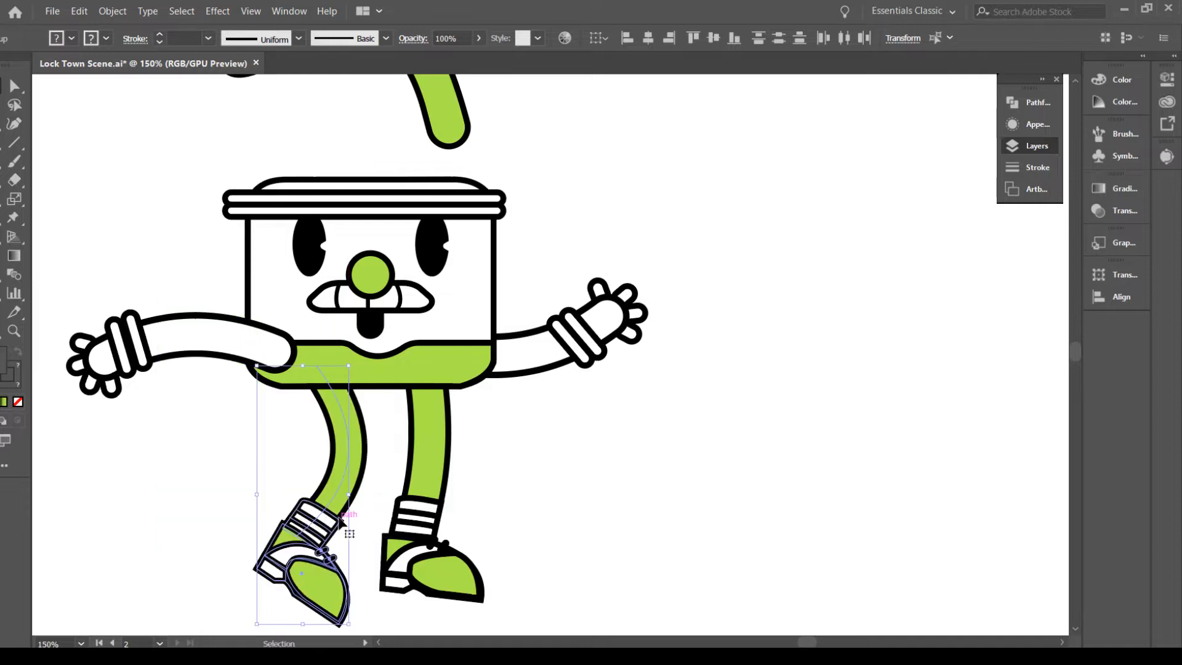
click(520, 501)
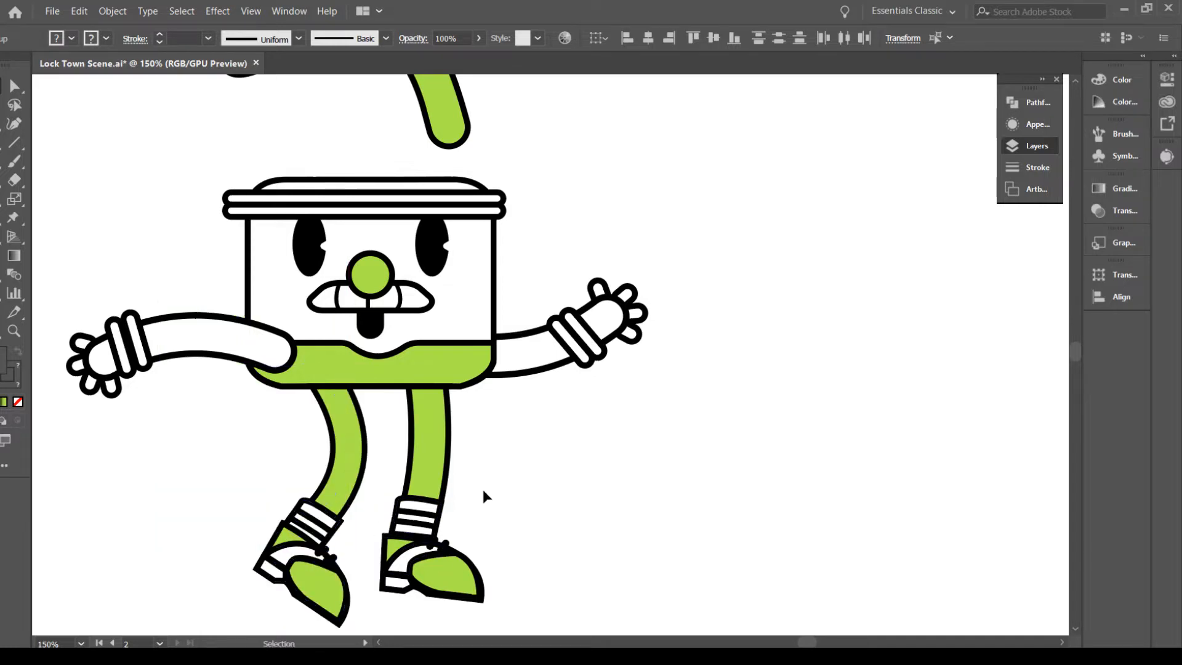
Reshape the trailing leg's curved path with the Anchor Point tool so the leg runs nearly straight down to the sock
click(347, 454)
key(p)
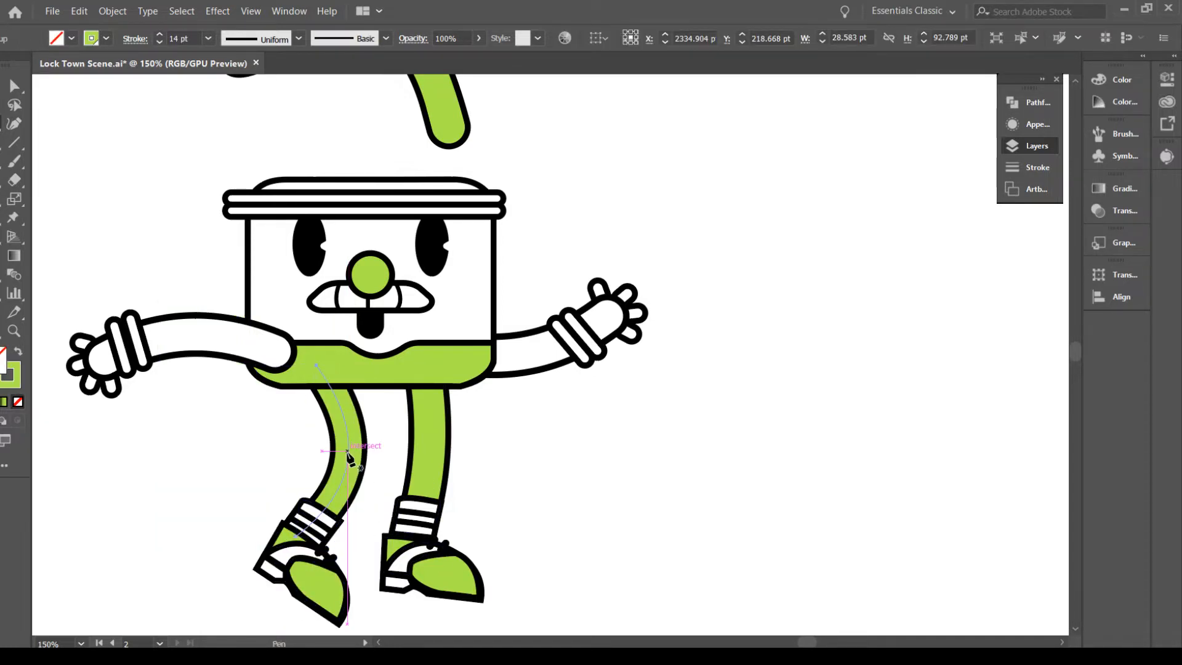
key(alt)
key(alt)
key(p)
key(shift+c)
drag(348, 457, 308, 455)
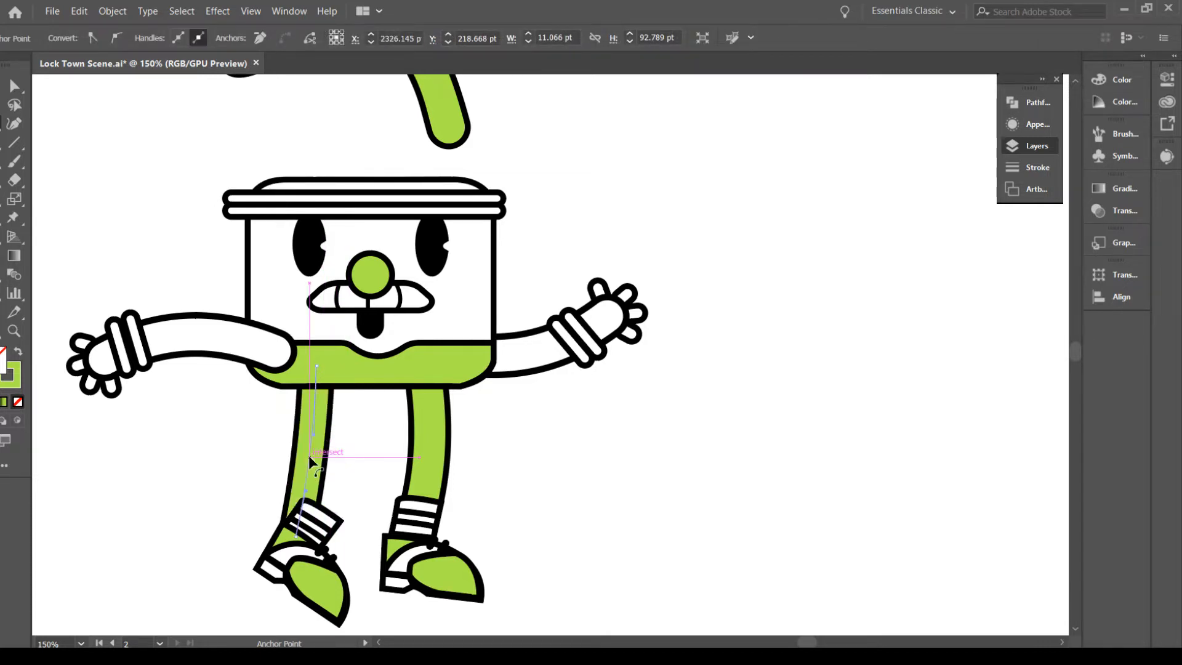
key(p)
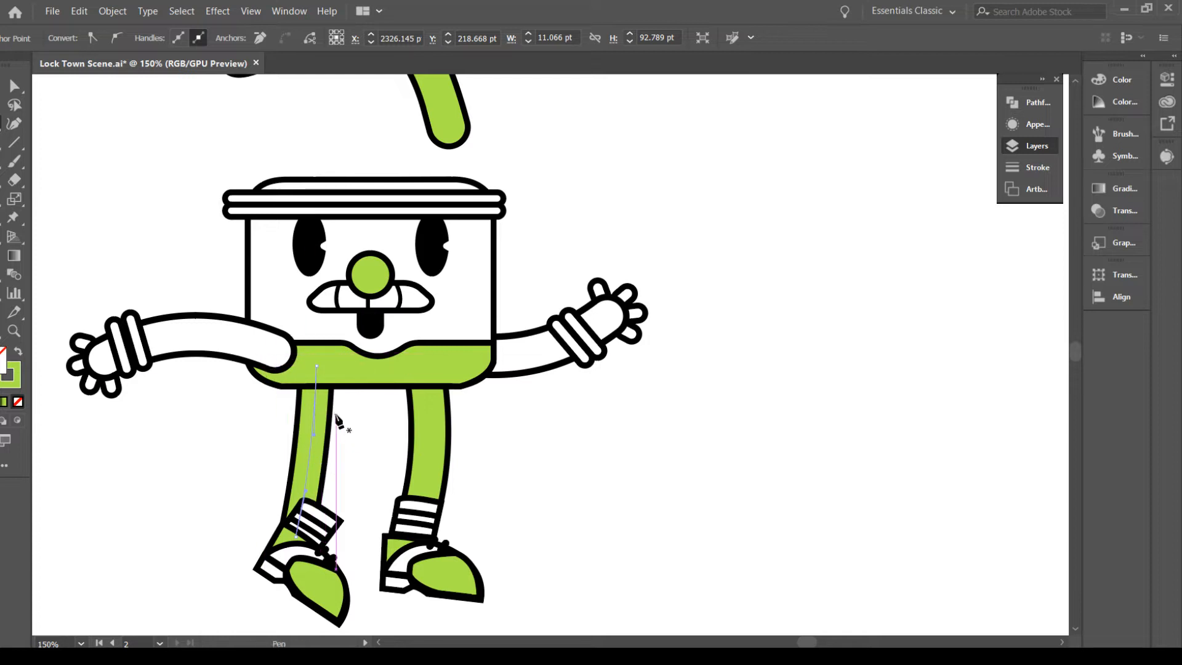
Convert the top anchor point of the trailing leg's path to a corner point
click(19, 86)
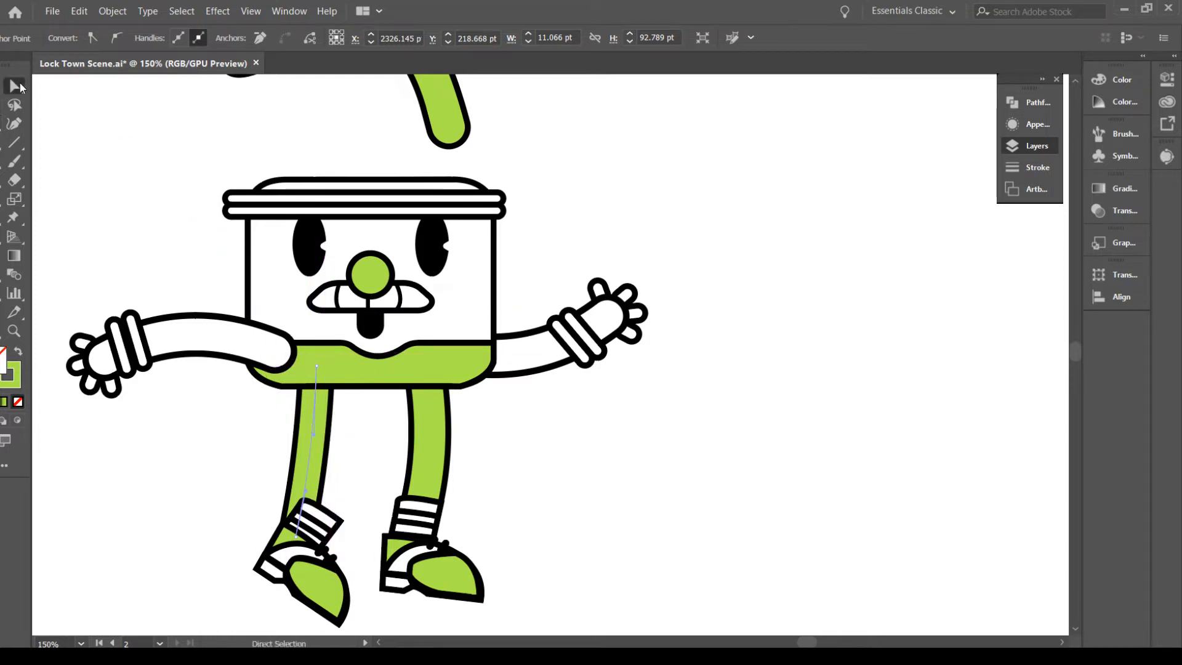
click(317, 367)
click(93, 38)
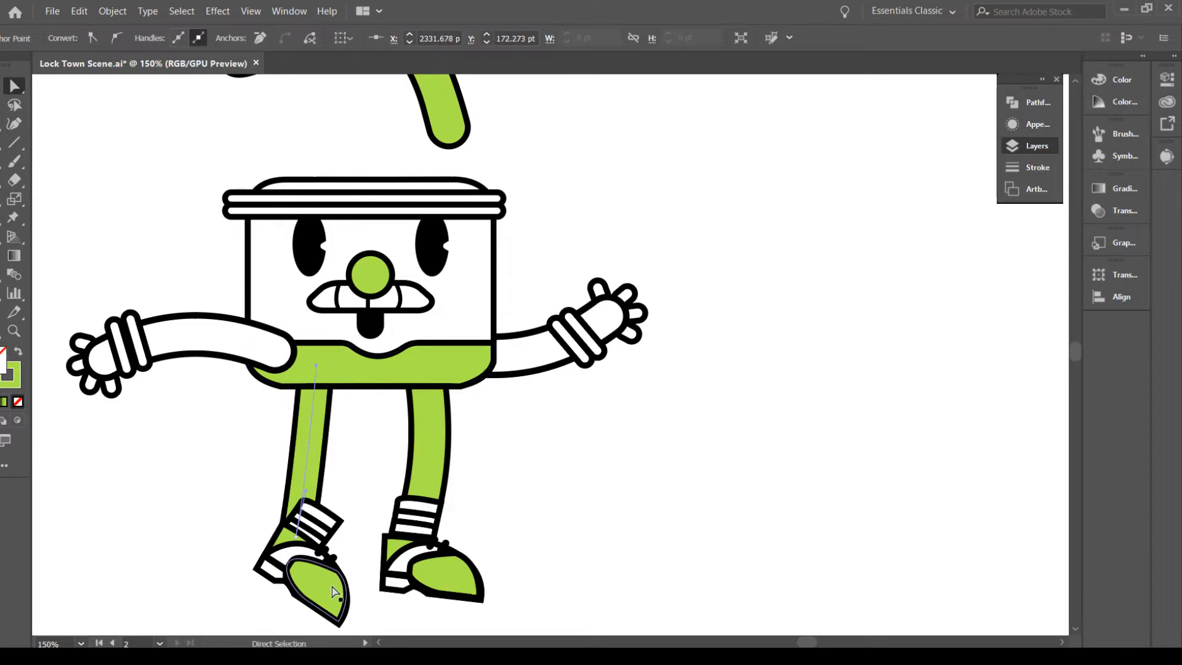
drag(297, 539, 297, 539)
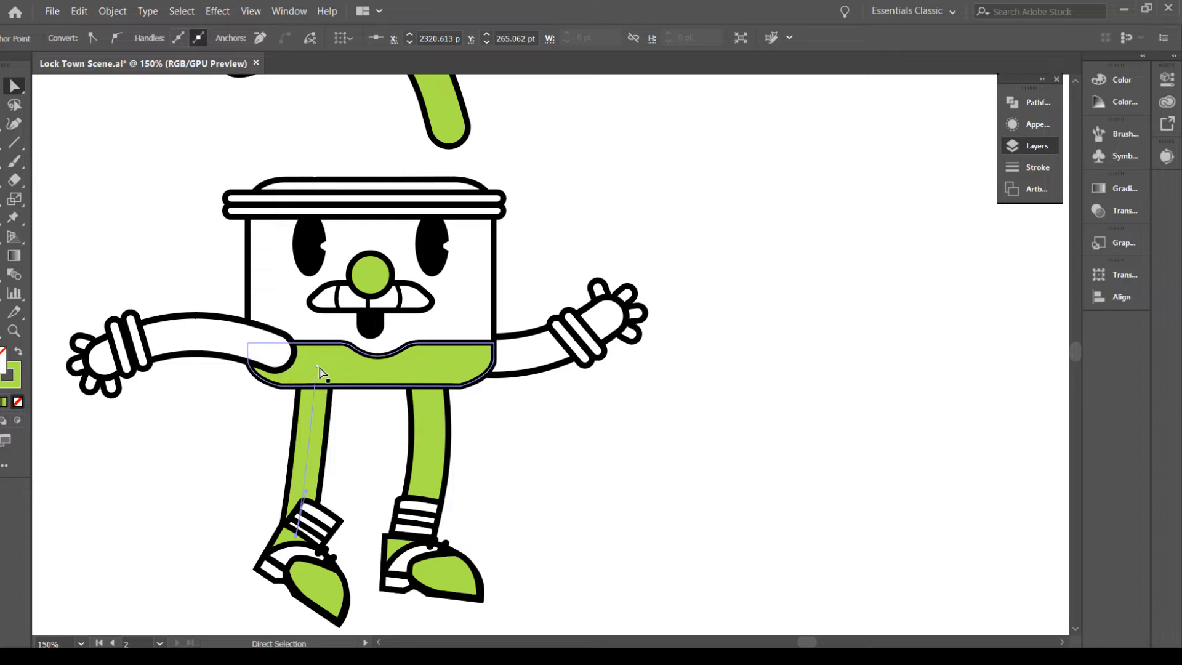
click(318, 372)
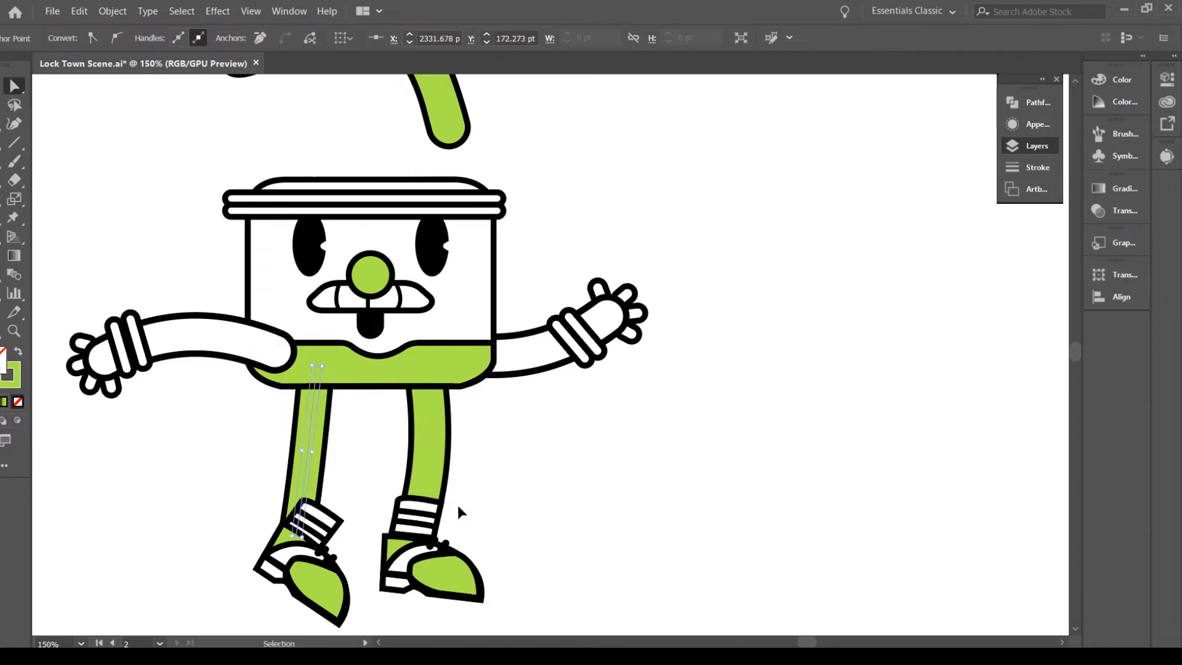
Try to nudge the top anchor point of the trailing leg's path slightly outward, and undo the move
key(ctrl+equal)
key(ctrl+equal)
key(ctrl+equal)
key(ctrl+equal)
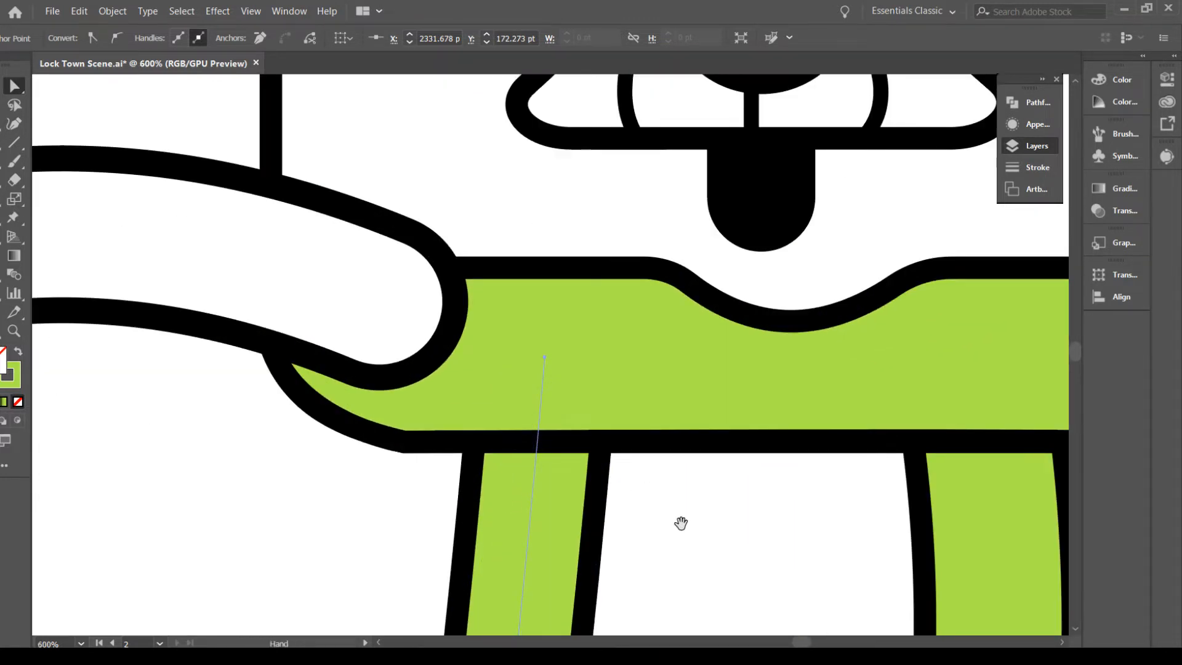
drag(681, 523, 575, 501)
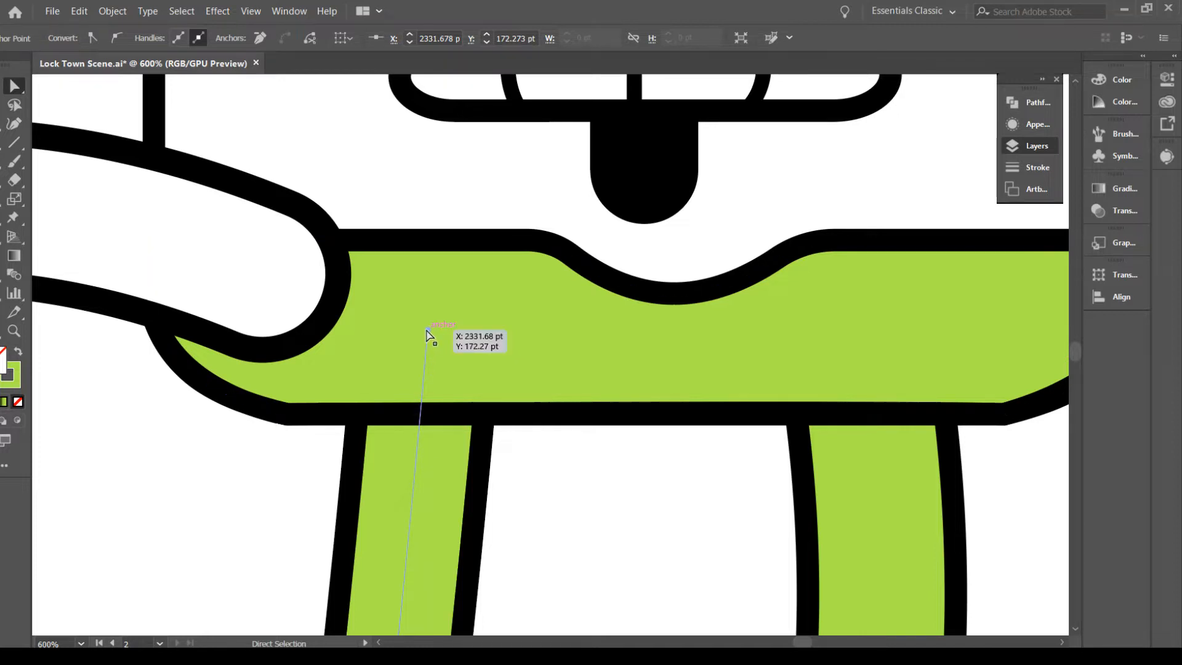
mouse_move(428, 332)
mouse_down()
mouse_move(403, 342)
mouse_move(415, 338)
mouse_up()
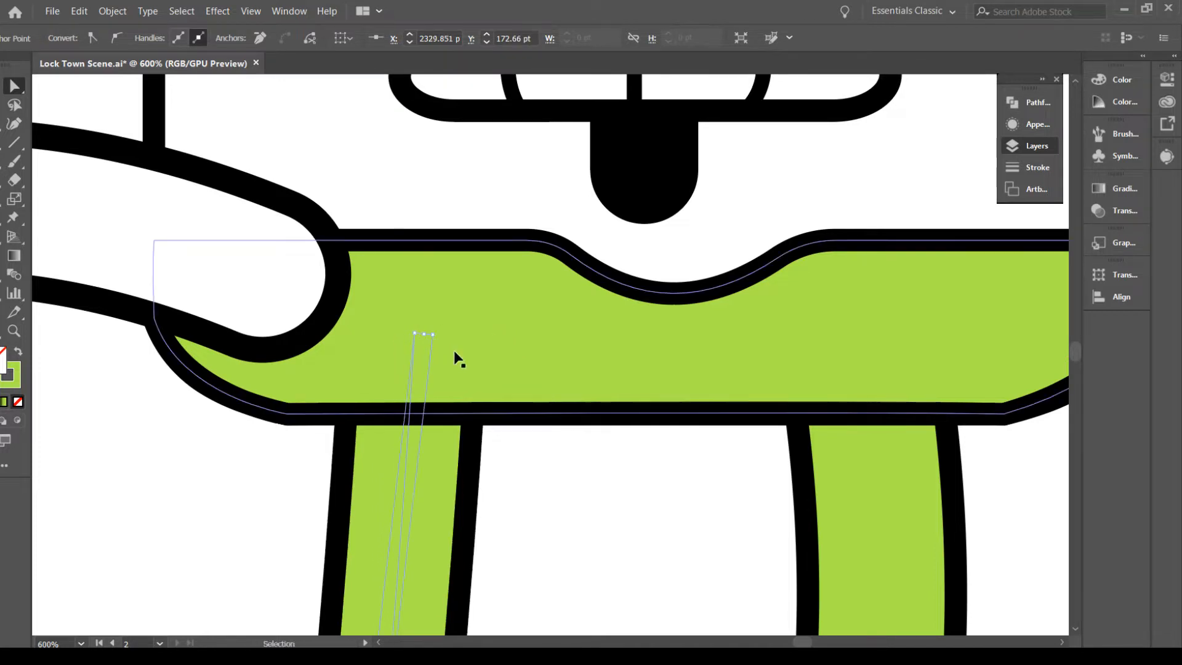
key(ctrl+z)
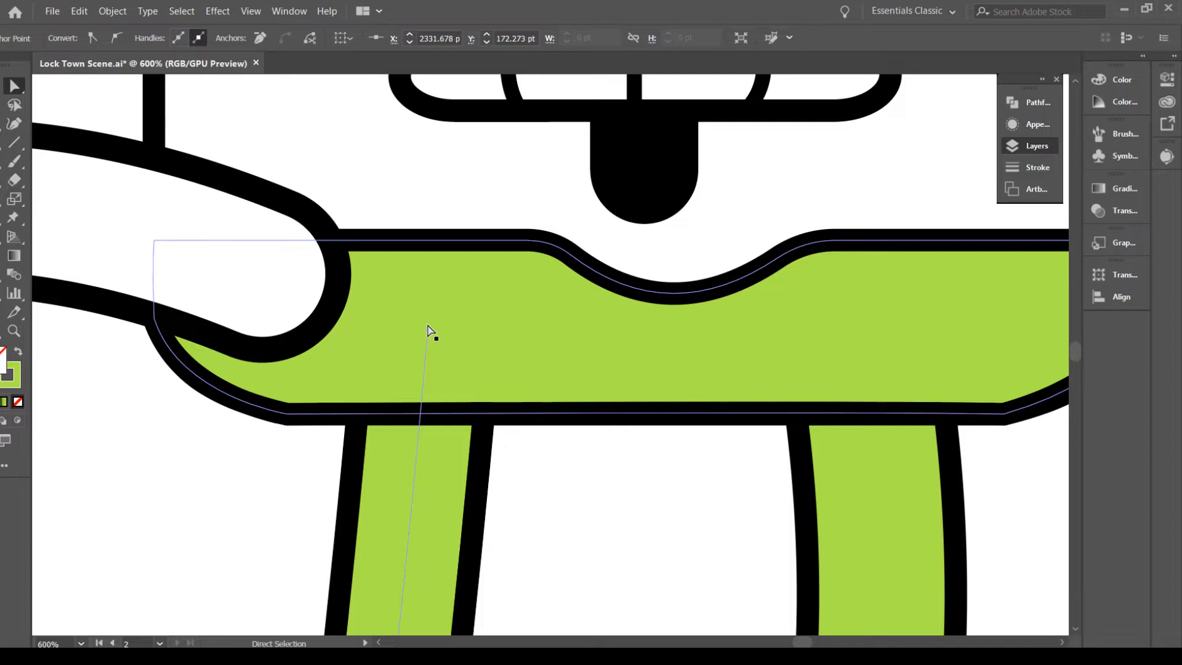
Try to bend the trailing leg by pulling out the direction handle of its bottom anchor point, and undo the bend
key(ctrl+0)
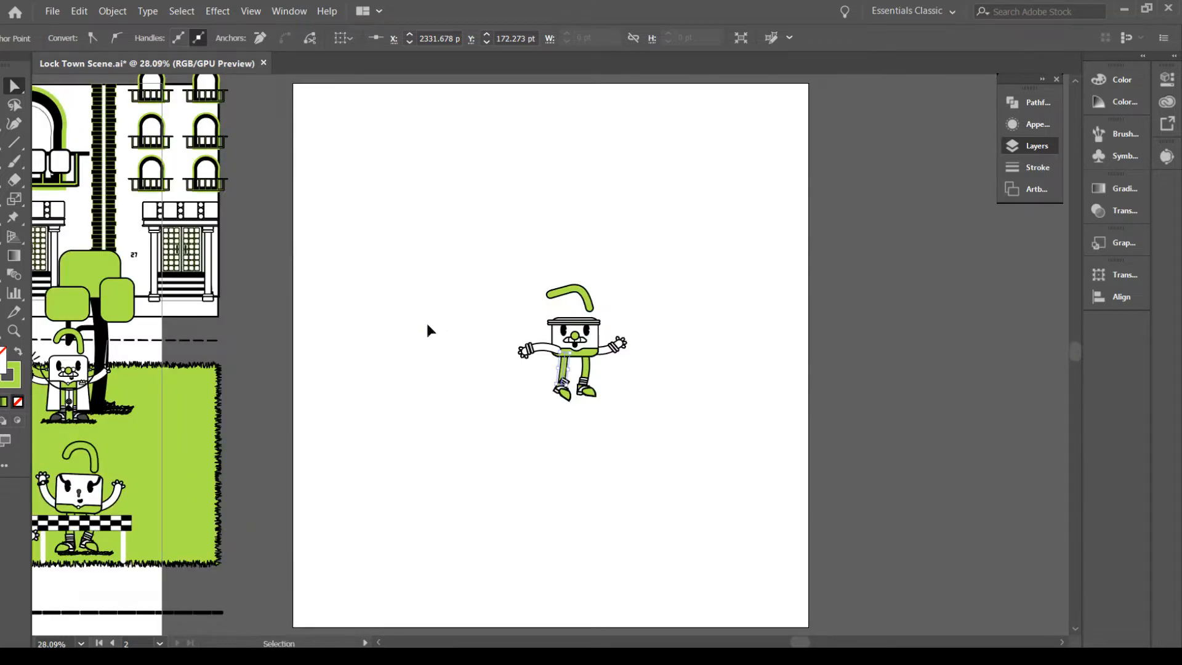
key(ctrl+equal)
key(ctrl+equal)
key(ctrl+equal)
key(ctrl+equal)
key(ctrl+equal)
key(ctrl+equal)
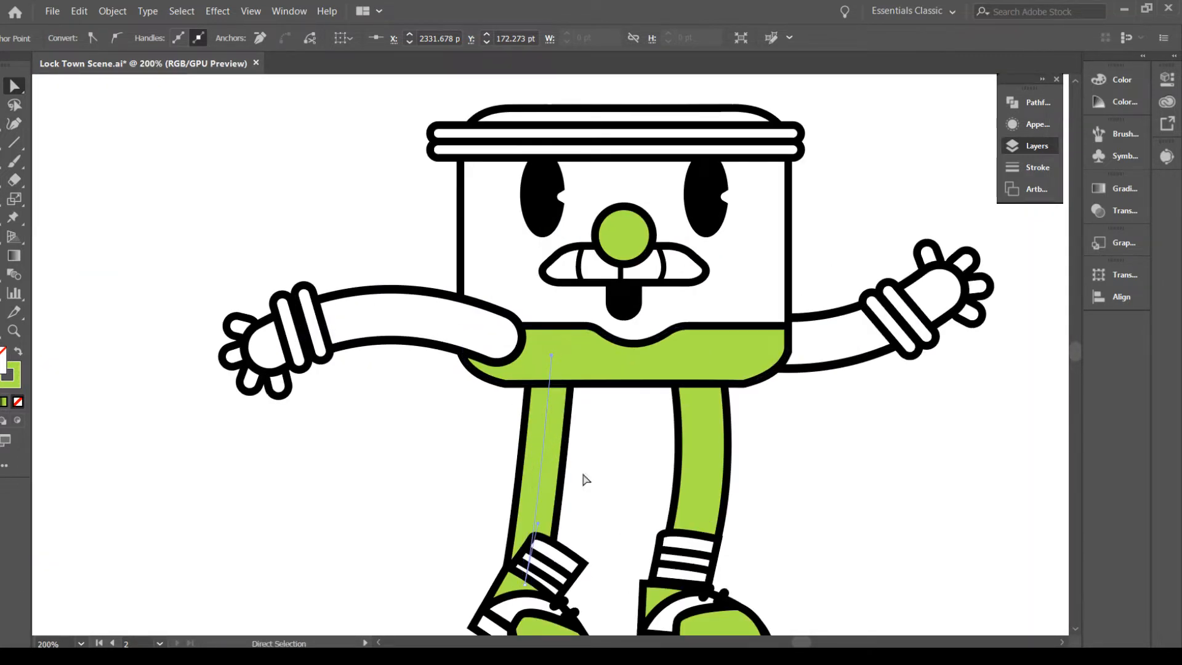
key(ctrl+equal)
key(ctrl+equal)
key(ctrl+equal)
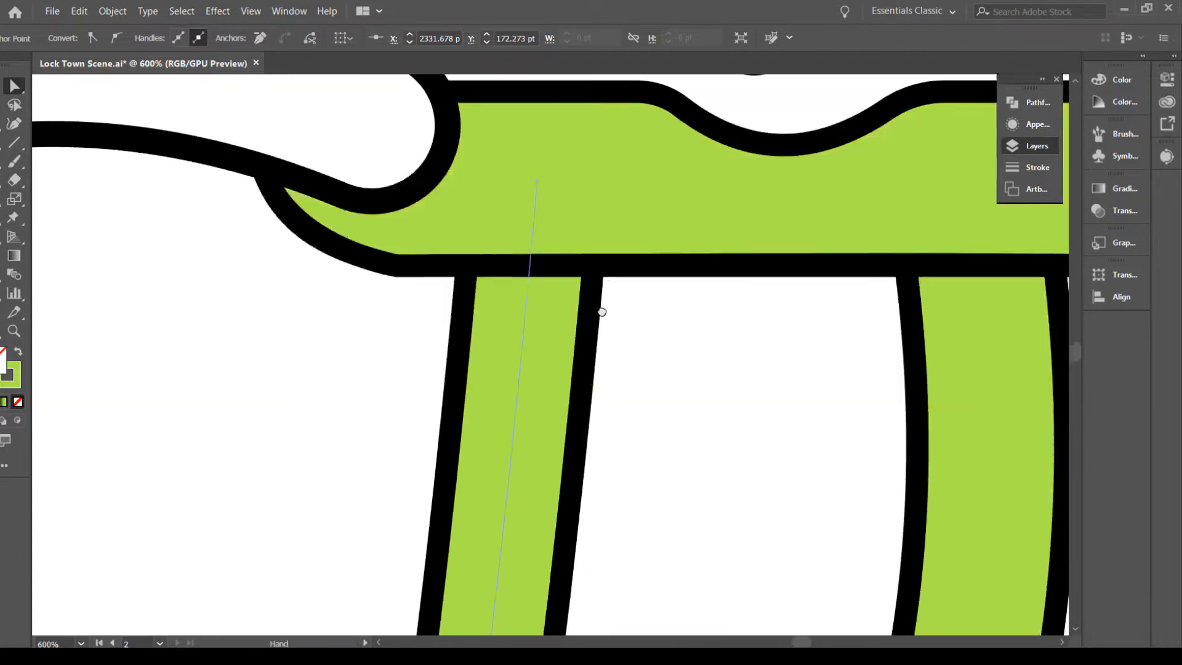
drag(602, 312, 527, 6)
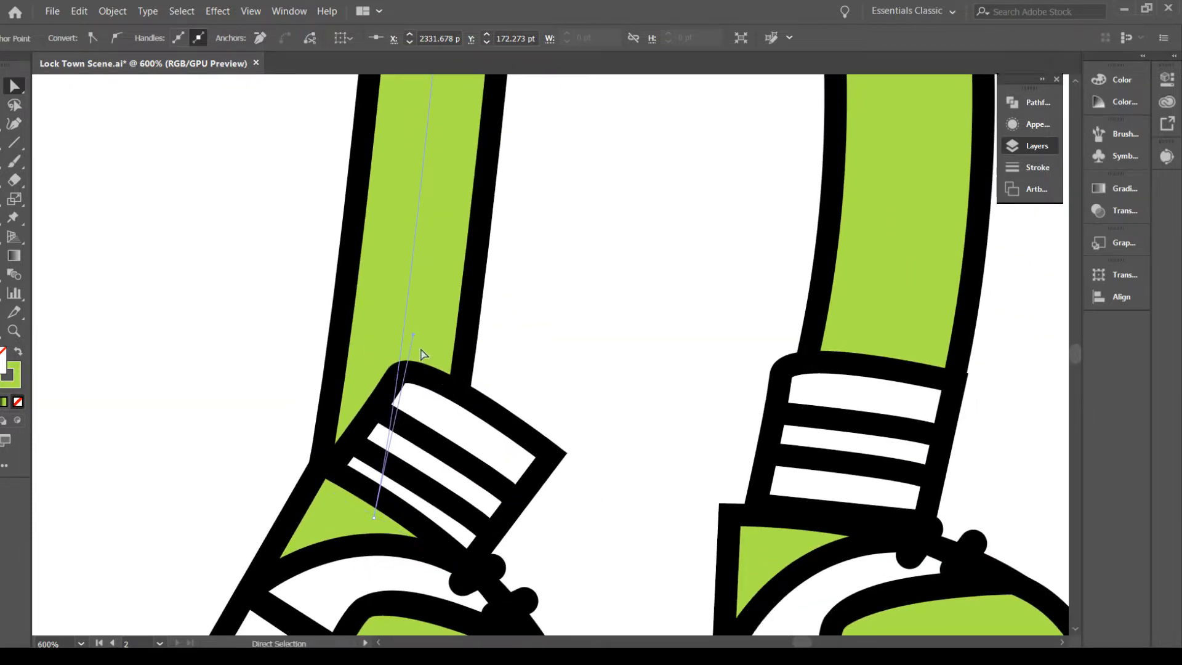
drag(415, 335, 572, 465)
scroll(601, 494, up, 1)
scroll(601, 494, up, 5)
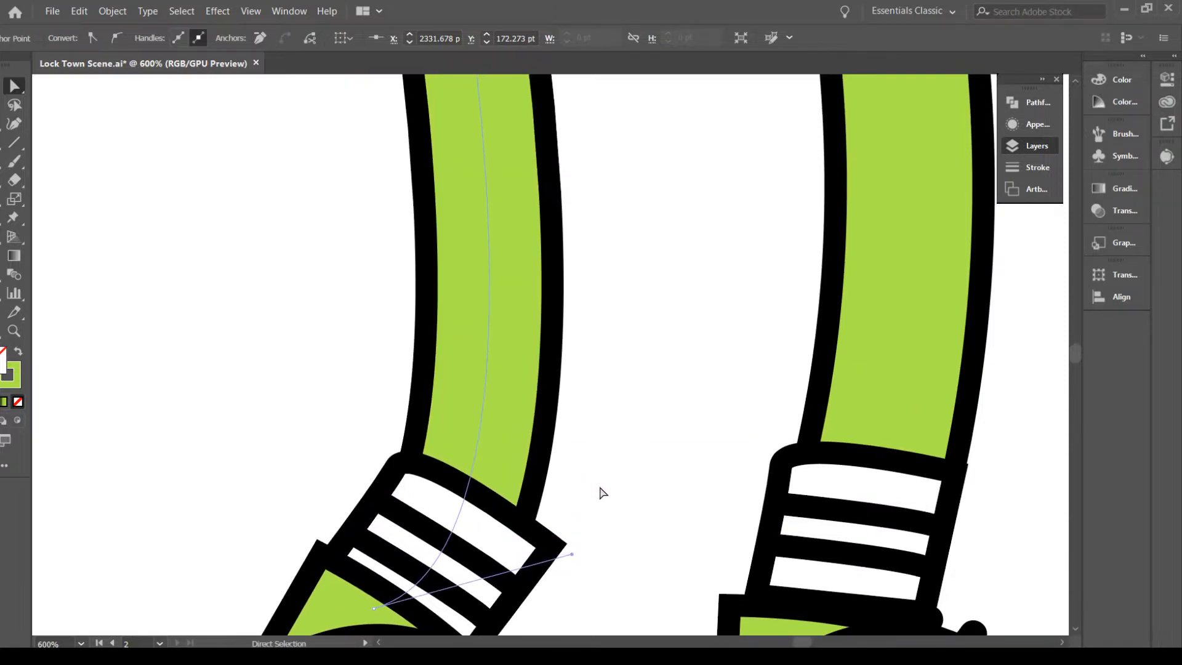
key(ctrl+minus)
key(ctrl+minus)
key(ctrl+z)
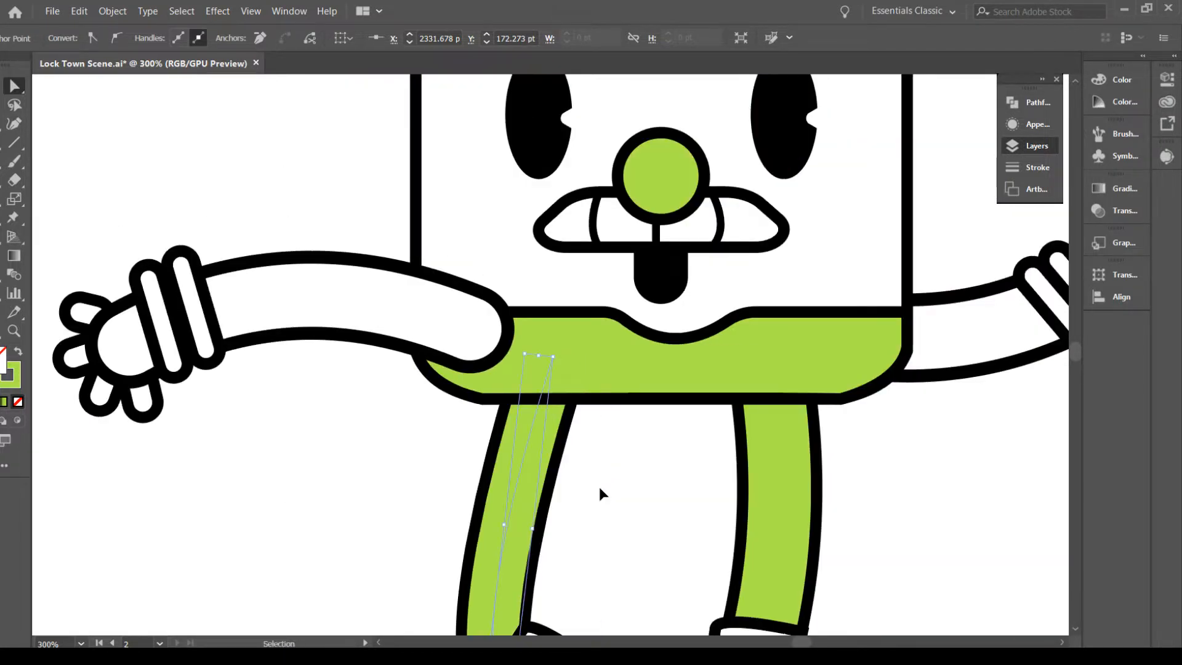
key(ctrl+shift+z)
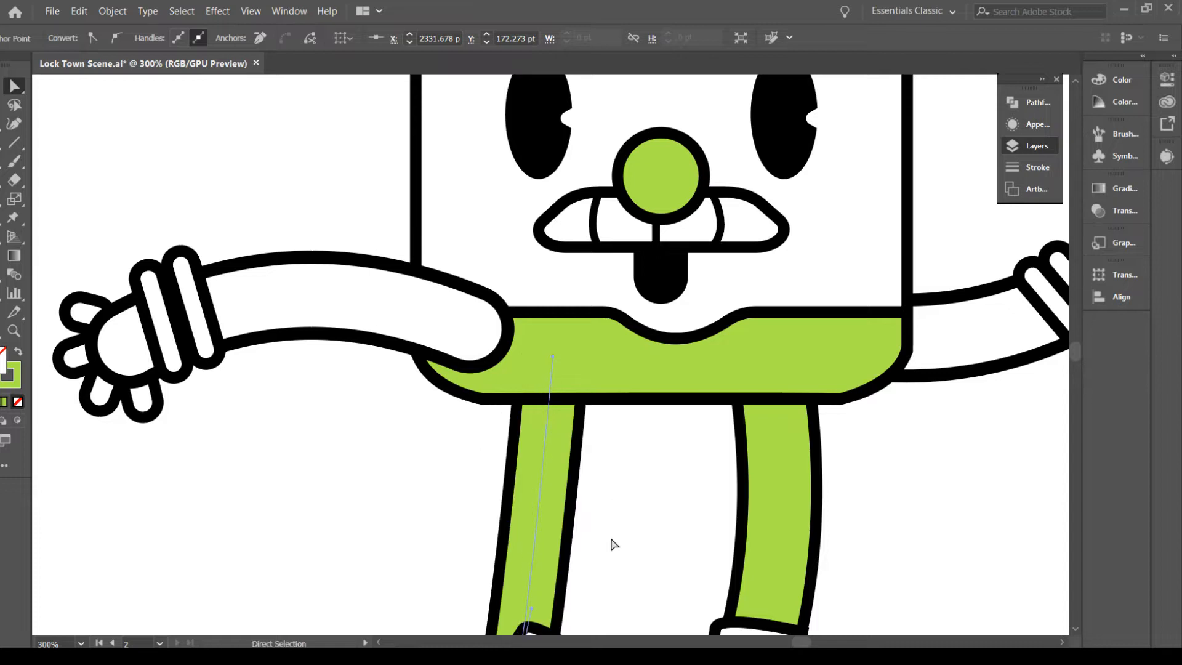
Adjust the direction handle of the trailing leg's bottom anchor point with Direct Selection so the path runs straight
drag(609, 543, 581, 399)
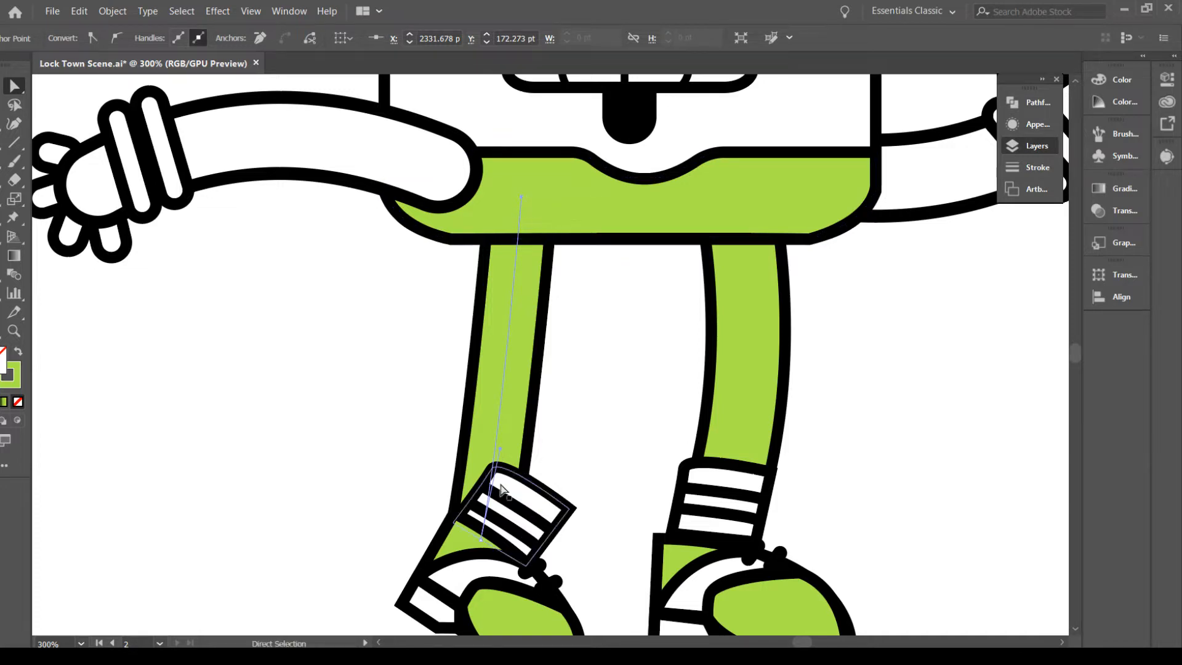
click(482, 542)
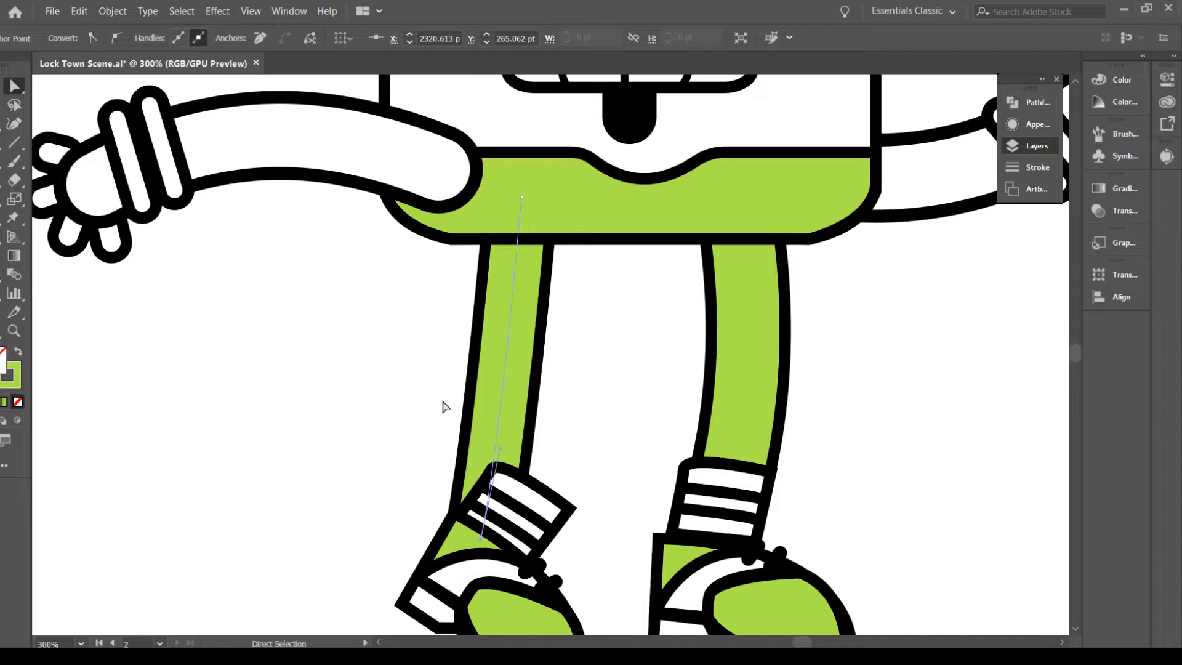
click(560, 460)
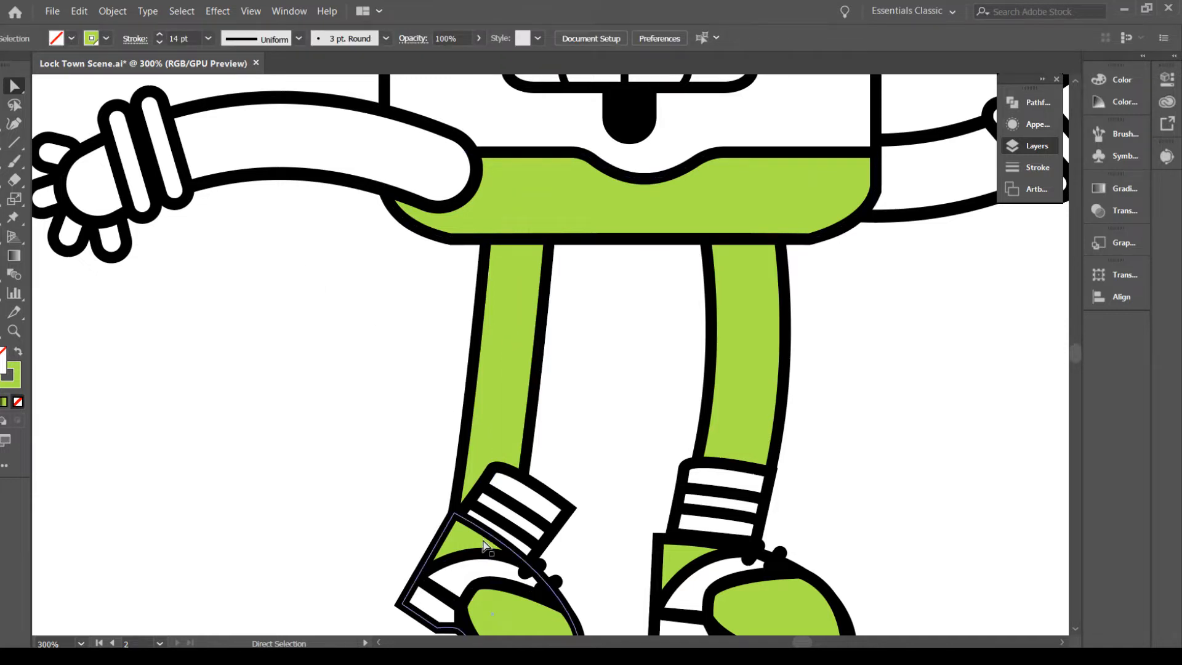
click(482, 545)
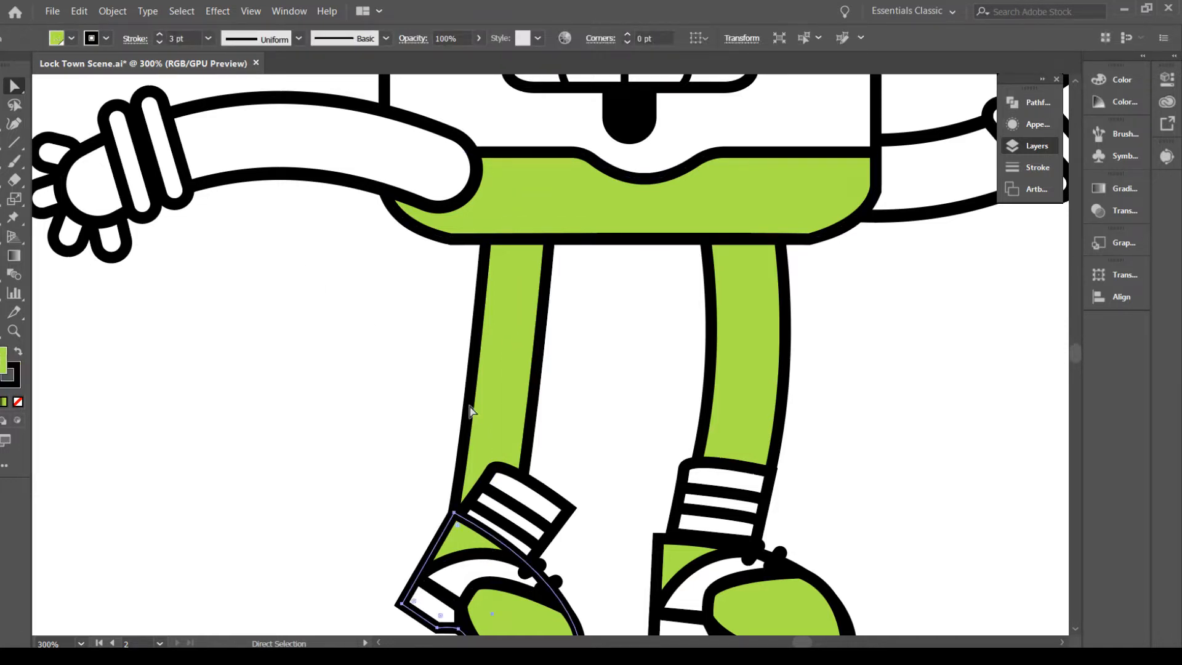
click(500, 408)
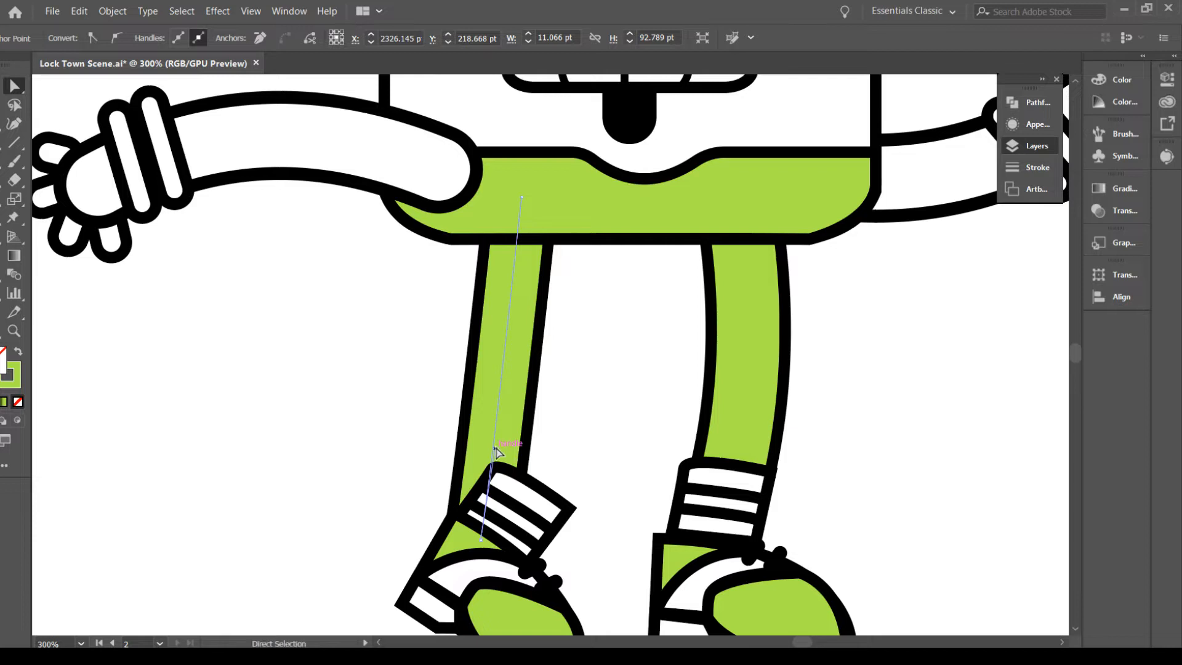
drag(496, 454, 493, 452)
click(573, 459)
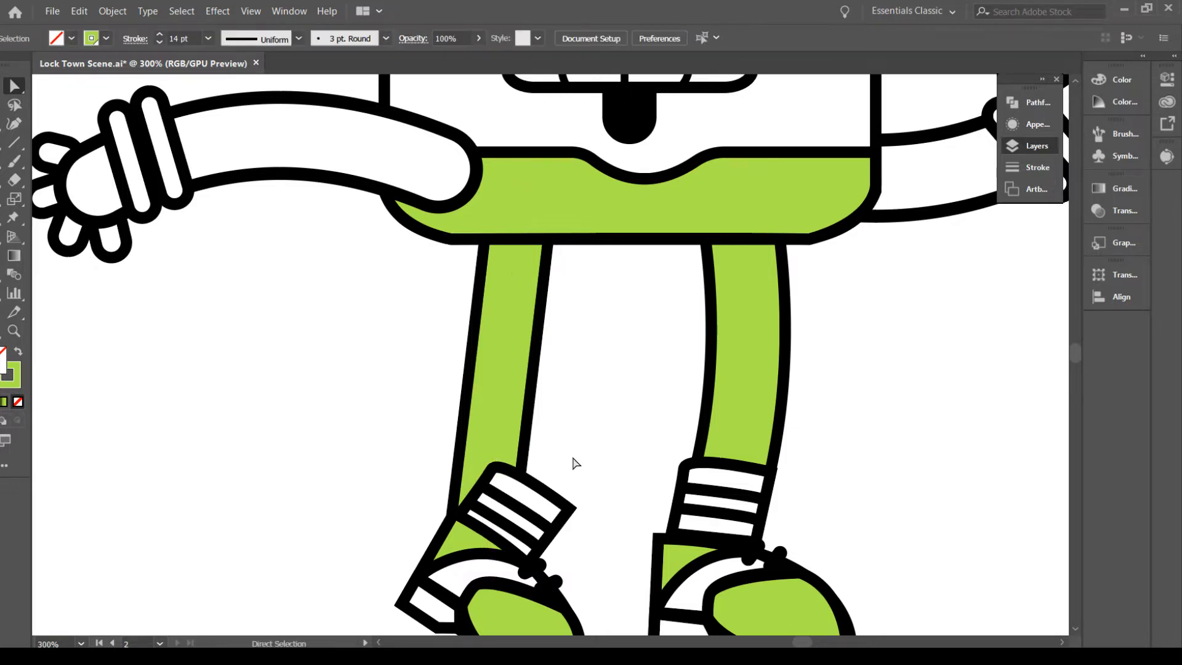
Rotate the trailing leg to a nearly vertical position beneath the body
scroll(606, 483, down, 3)
scroll(616, 479, down, 2)
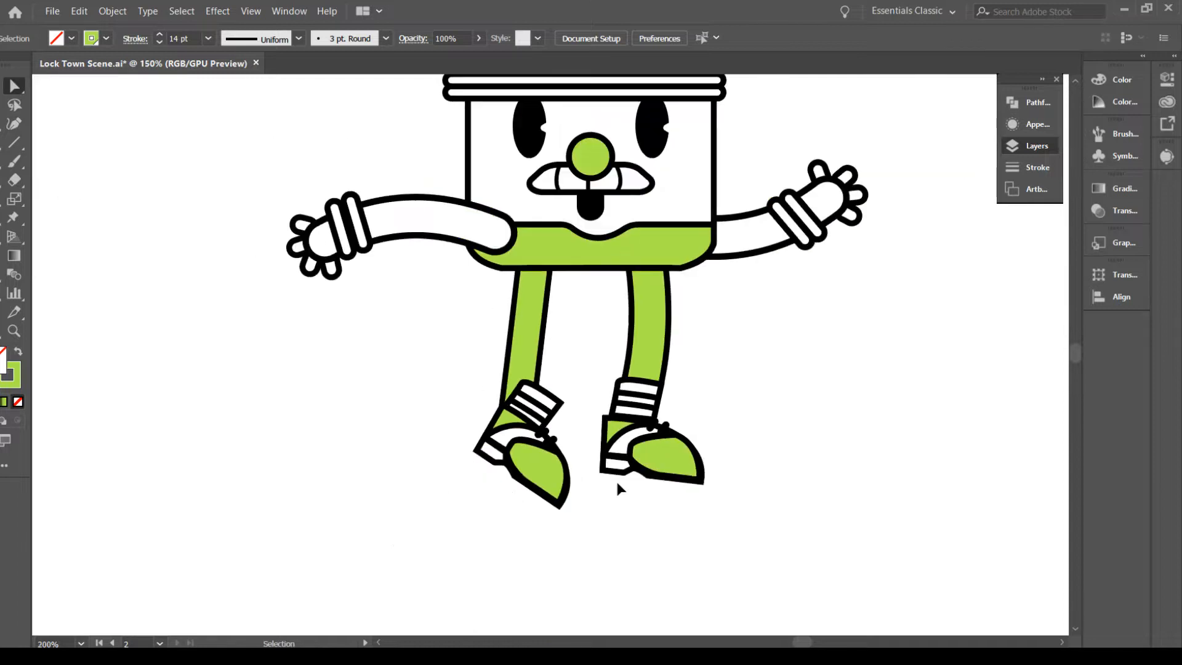
click(524, 331)
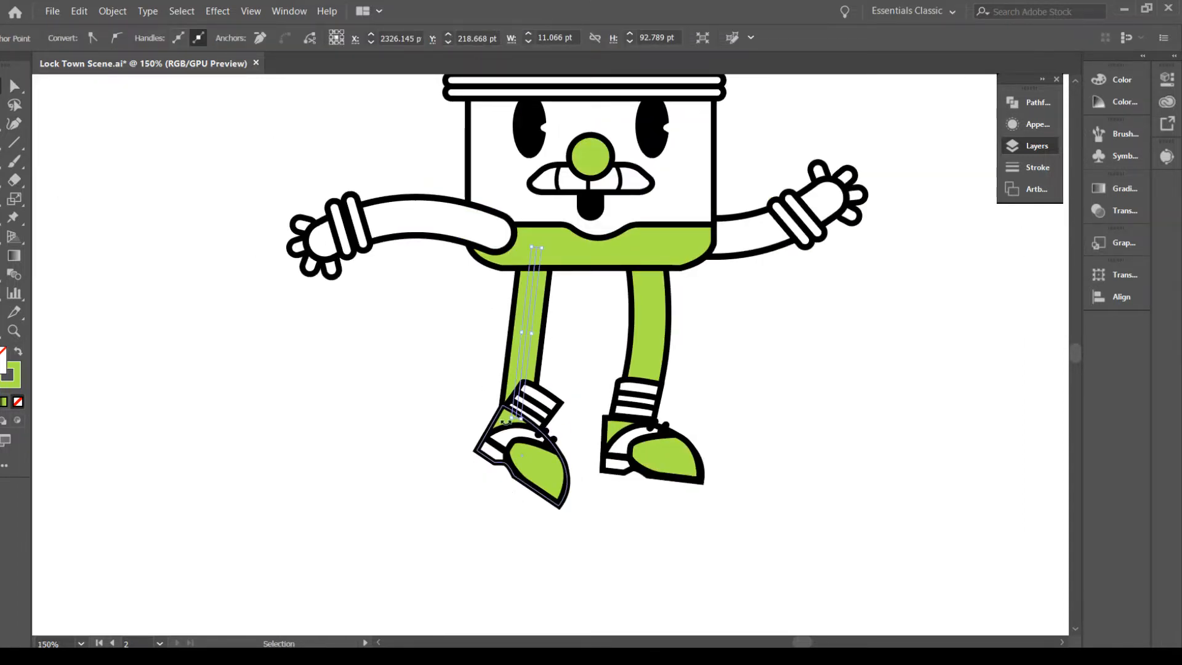
drag(506, 421, 522, 424)
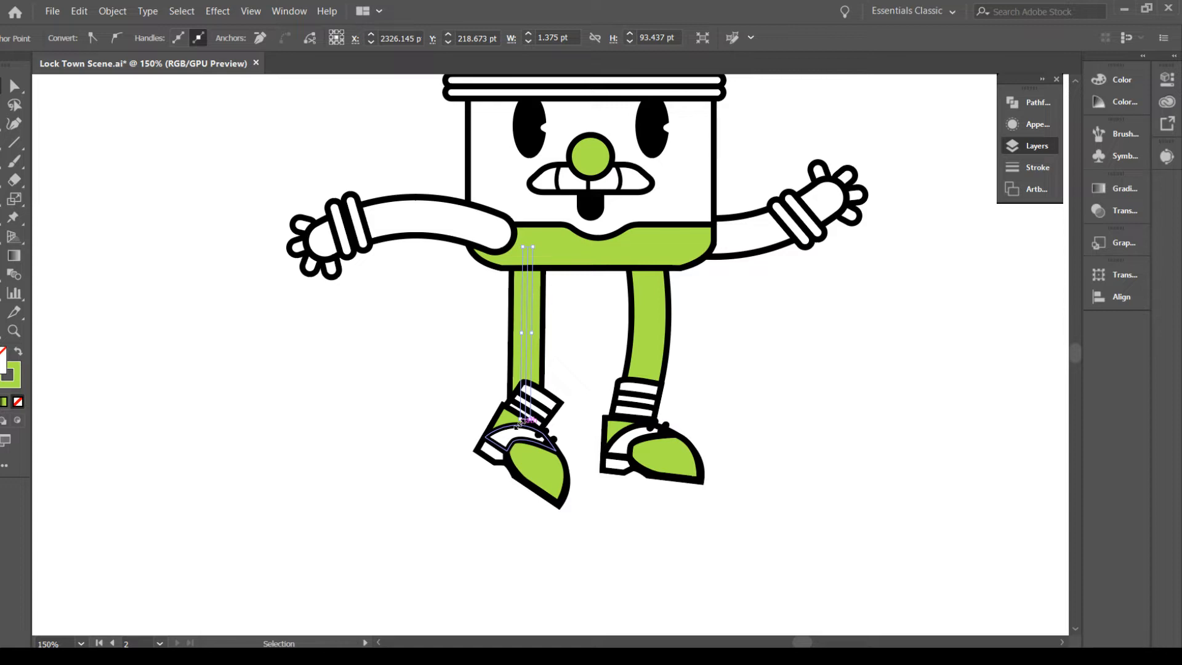
key(a)
key(v)
click(403, 308)
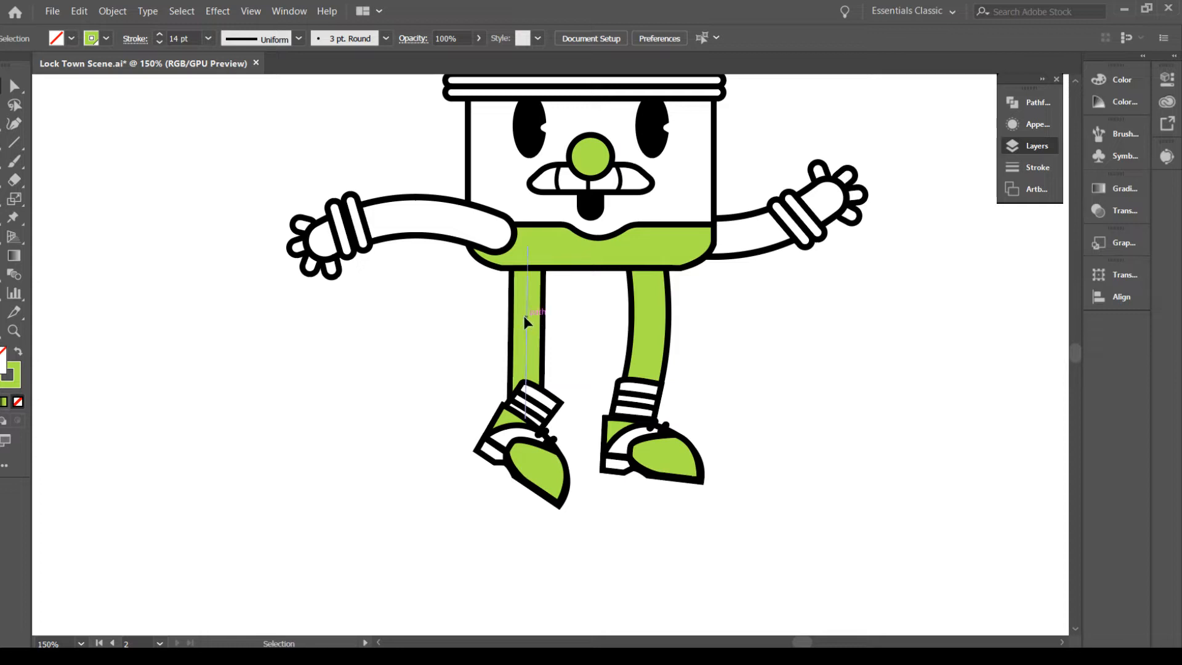
Nudge the trailing leg 12 pt inward toward the middle of the body
click(533, 320)
key(Right)
key(Right)
key(Right)
key(Right)
key(Right)
key(Right)
key(Right)
key(Right)
key(Right)
key(Right)
key(Right)
key(Right)
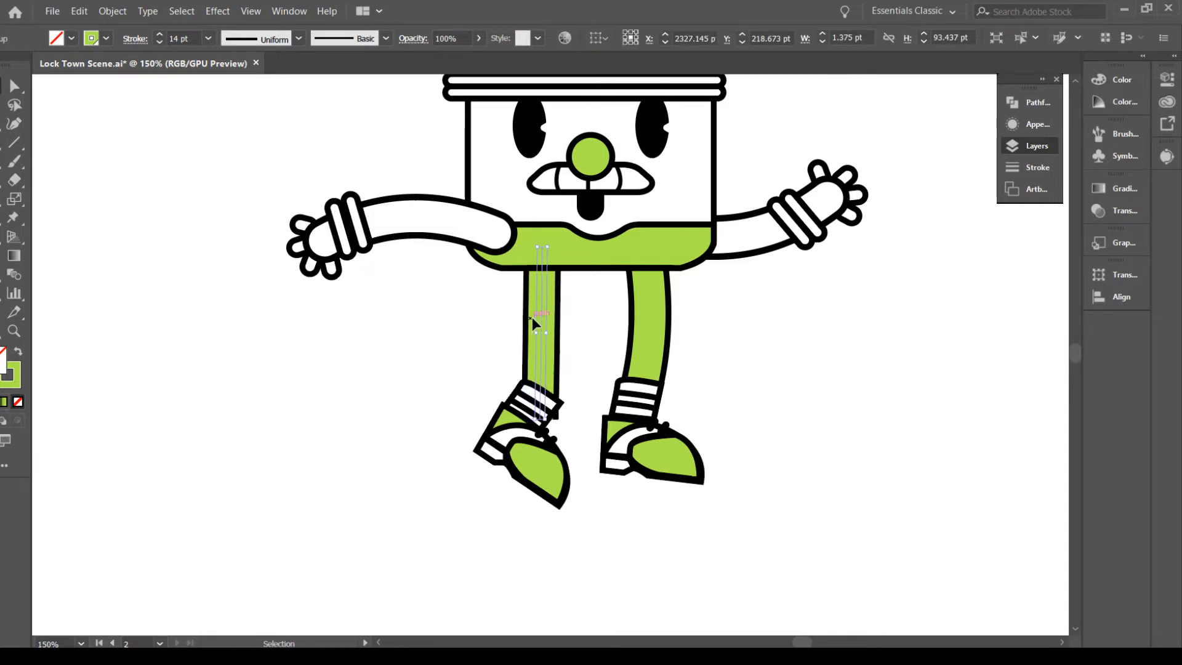
Try to straighten the curved leading leg by editing the anchor points of its outlined shape with Direct Selection
click(662, 322)
key(a)
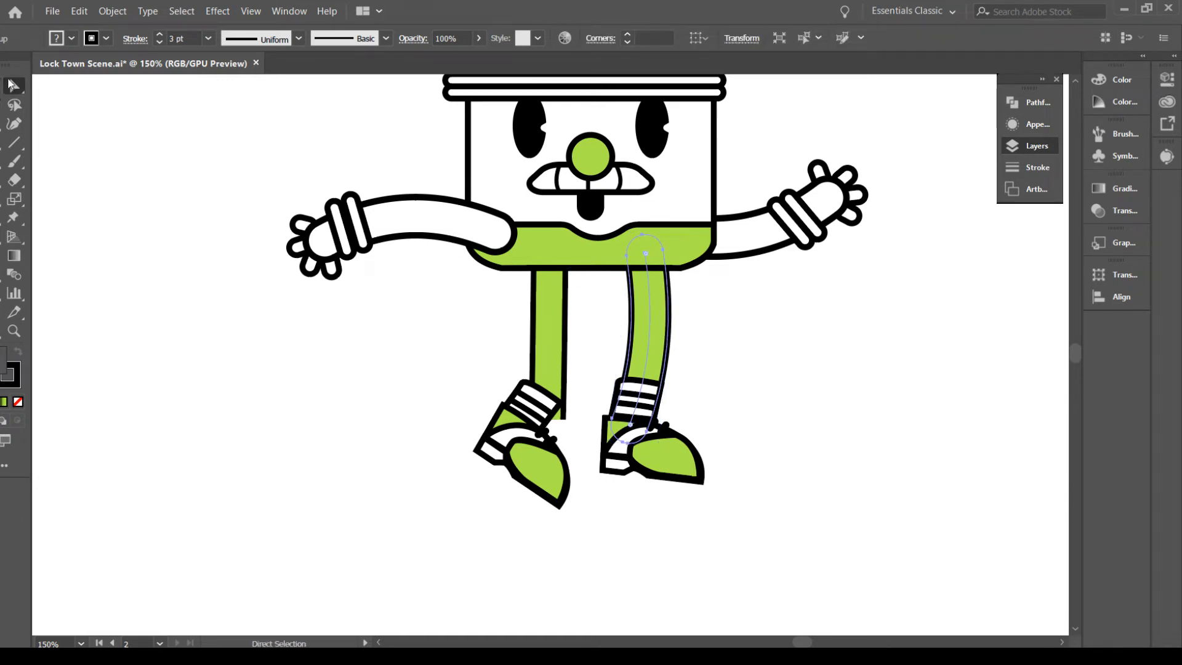
key(v)
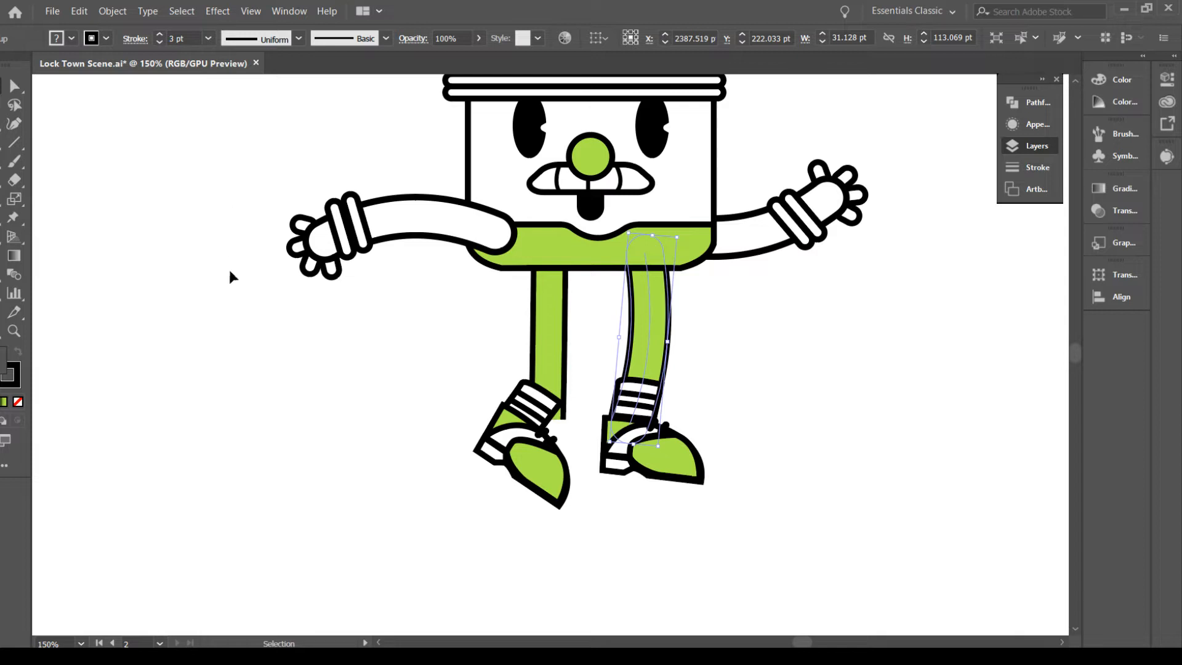
key(a)
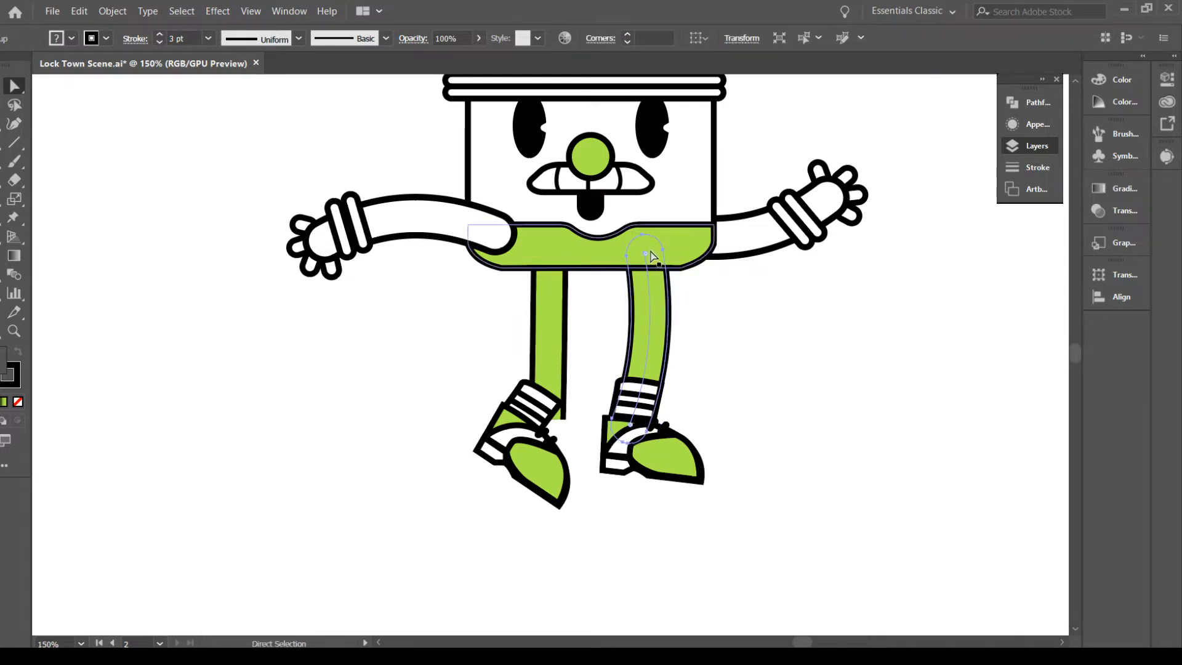
click(707, 293)
click(656, 319)
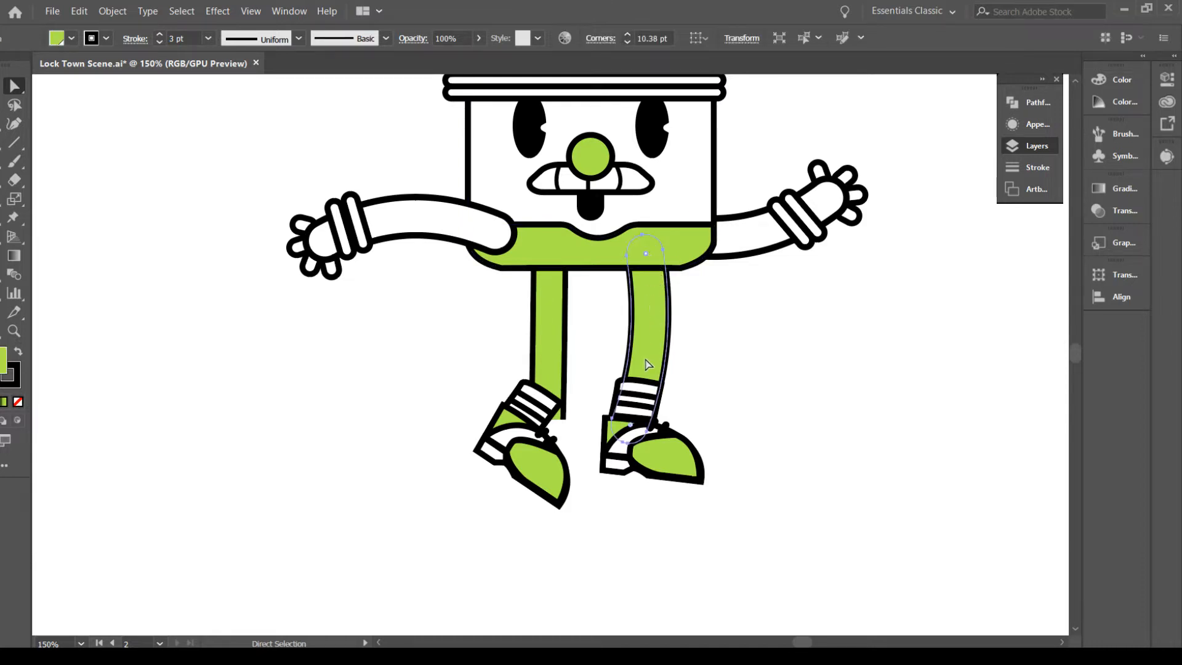
drag(640, 249, 681, 238)
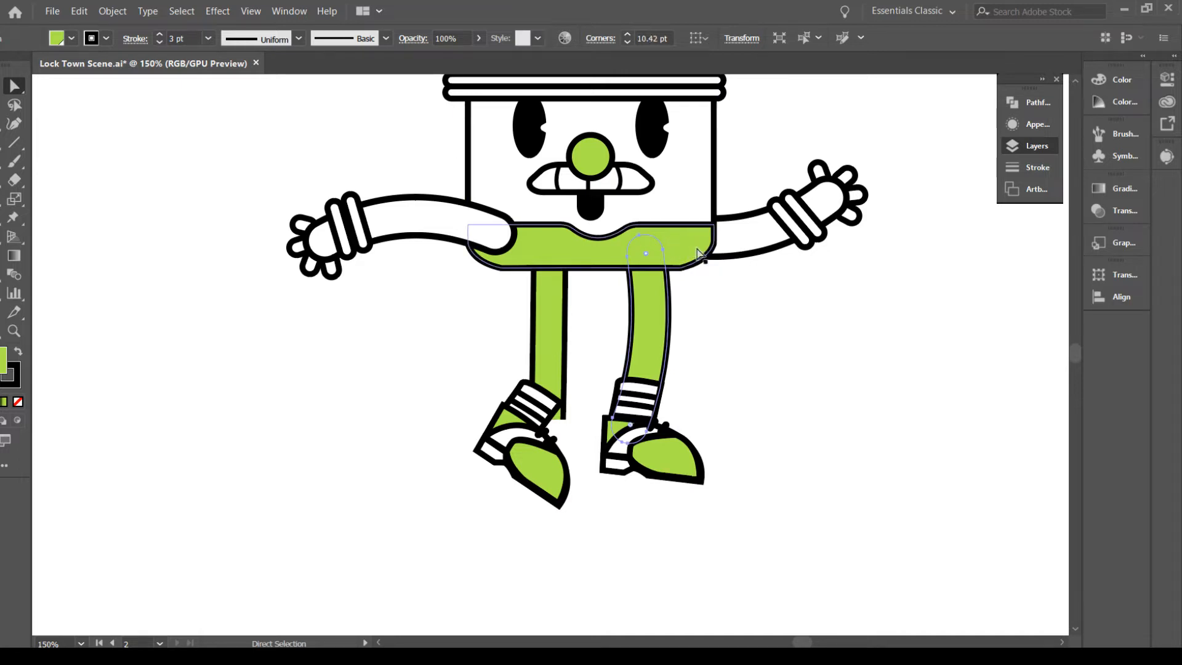
click(708, 379)
key(v)
click(651, 326)
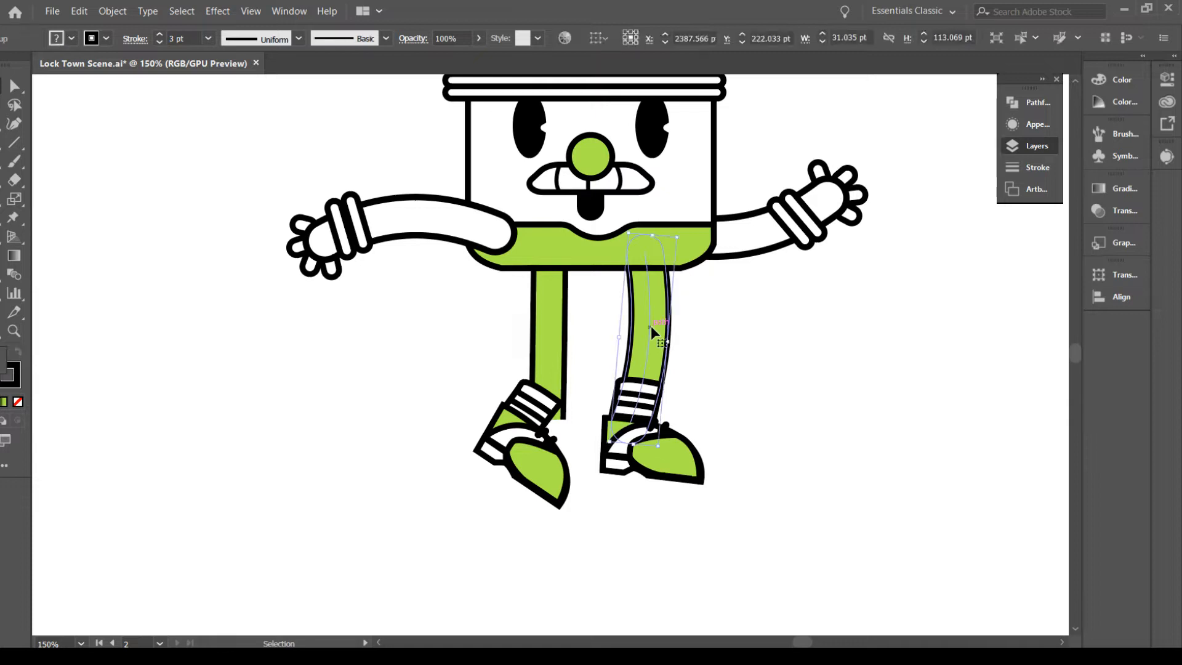
key(a)
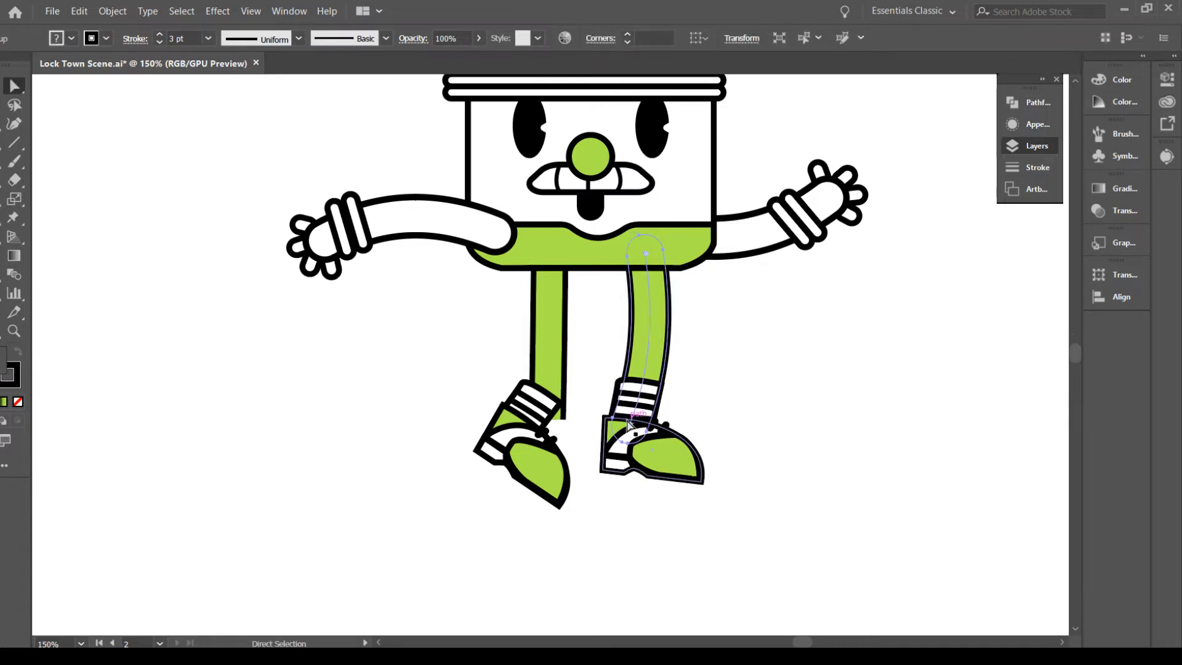
key(ctrl+equal)
key(ctrl+equal)
click(663, 447)
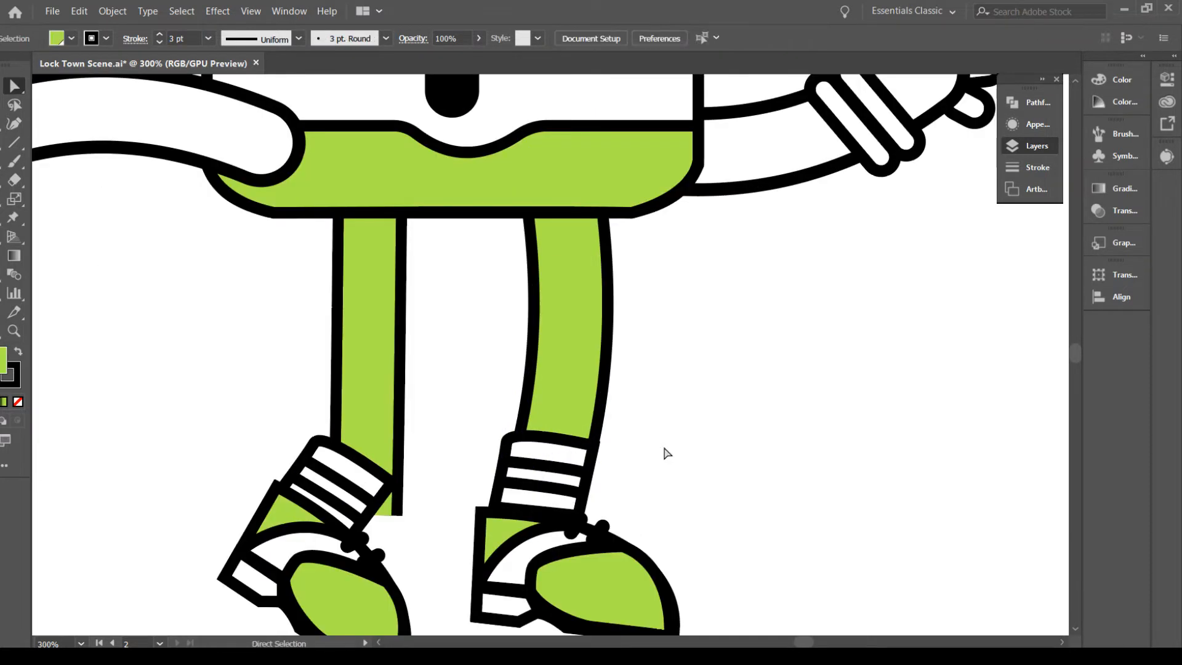
click(566, 360)
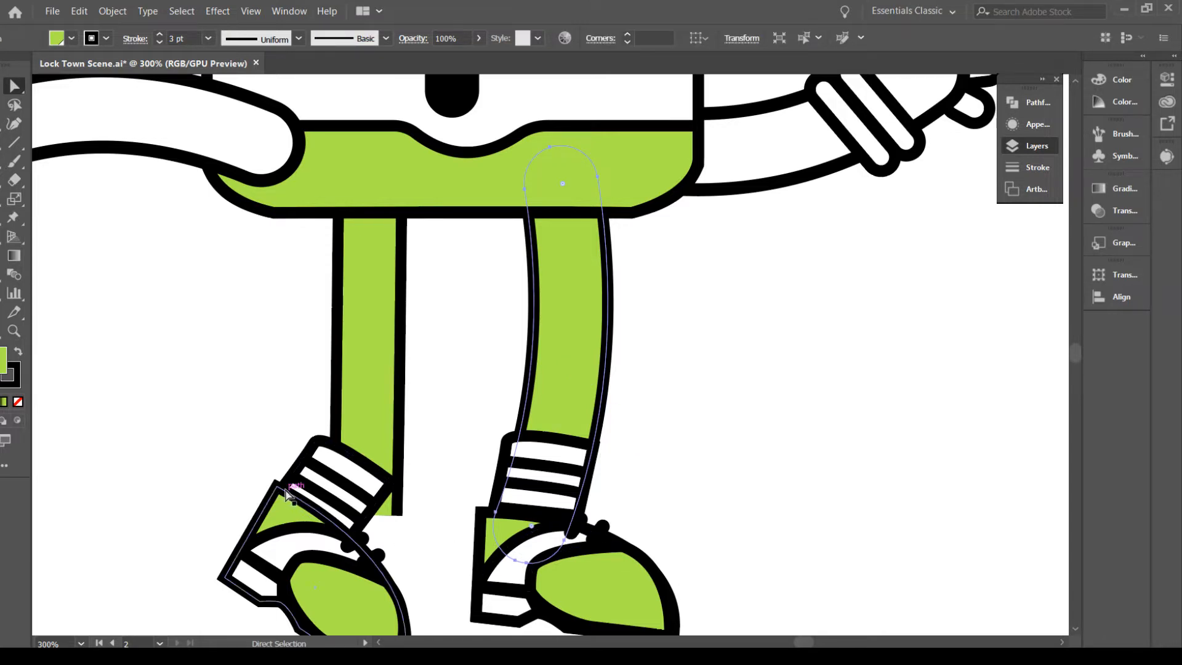
Rotate the trailing leg's sock and shoe together until the sole is nearly level, and move them under the straightened leg
key(v)
click(443, 449)
scroll(446, 419, down, 3)
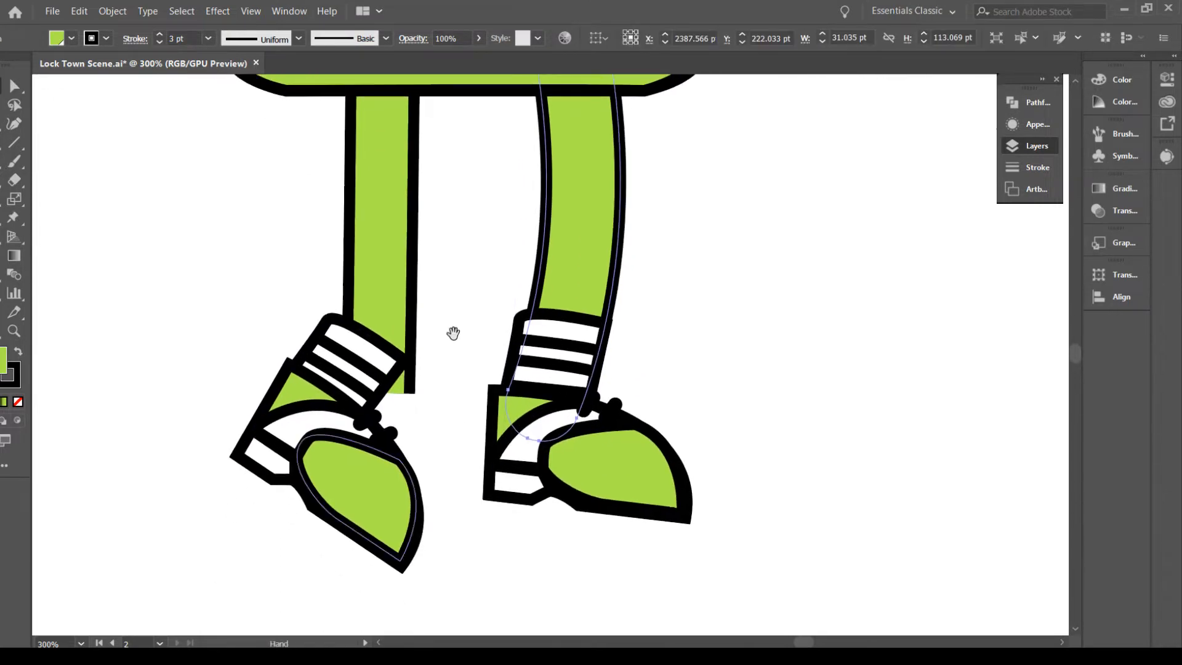
click(390, 517)
shift+click(361, 351)
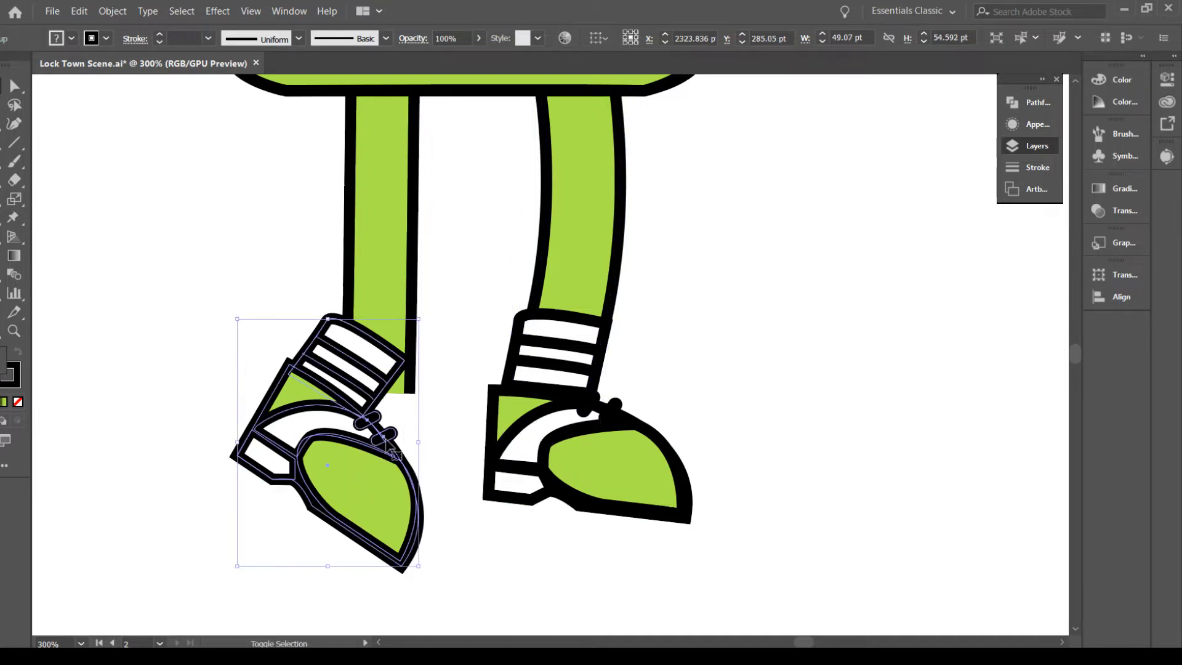
drag(423, 572, 478, 499)
drag(375, 457, 444, 448)
click(658, 403)
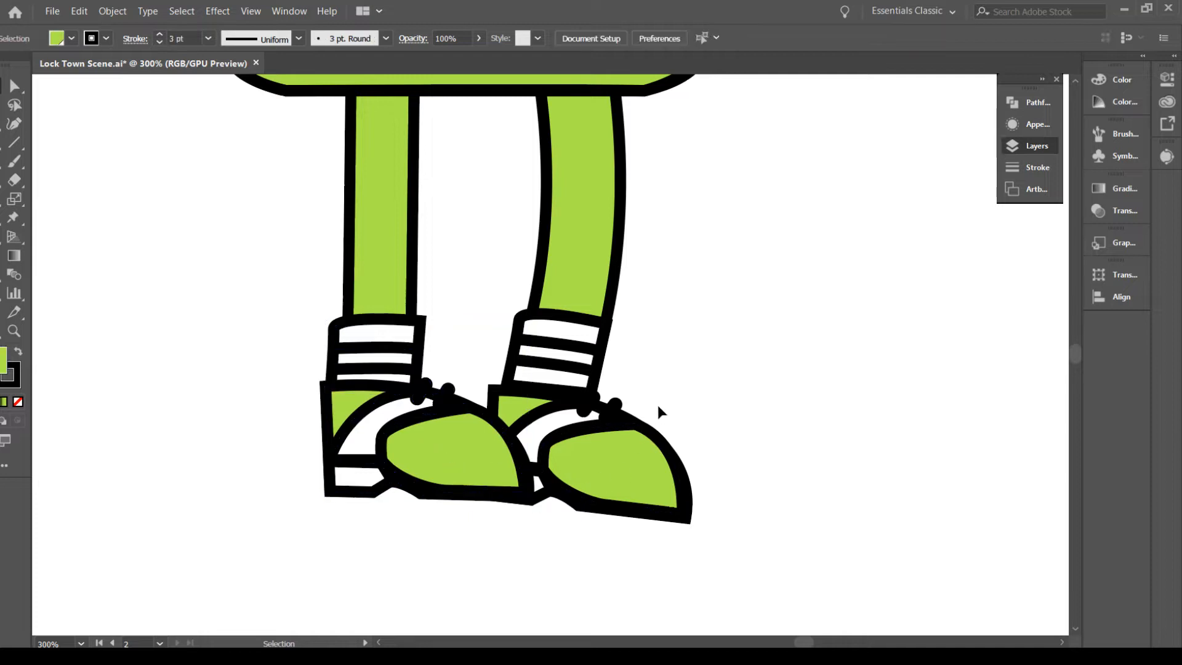
Rotate the leading leg's sock and shoe together until nearly level, and shift them slightly up and outward
click(575, 370)
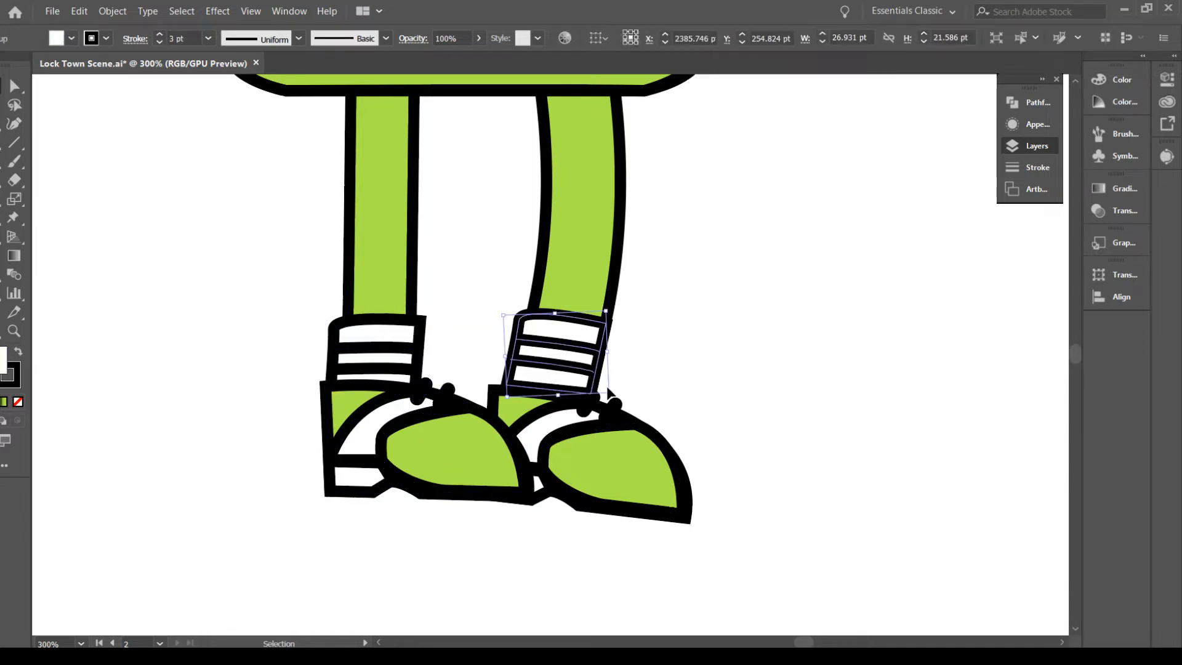
shift+click(633, 445)
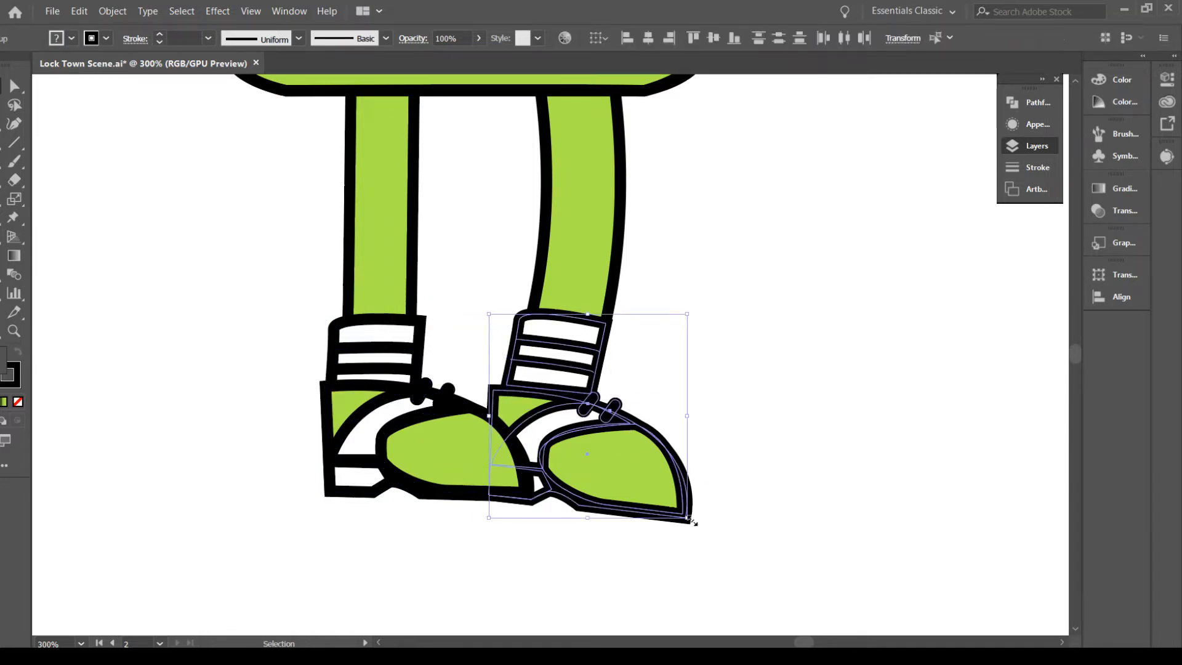
drag(694, 523, 706, 505)
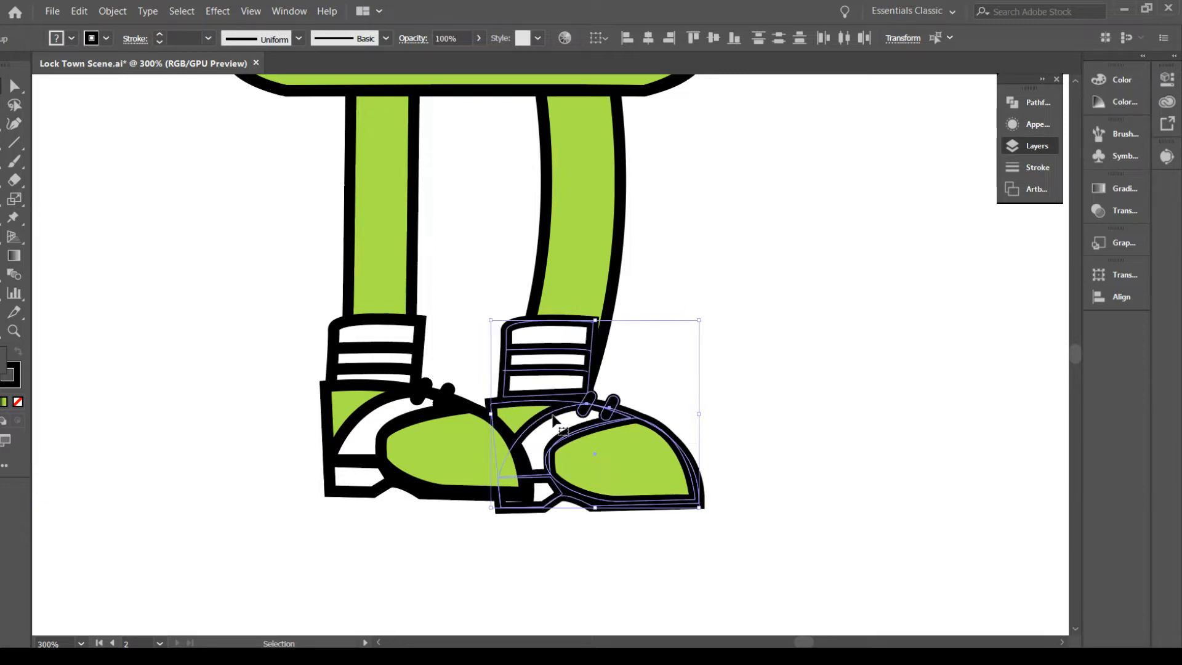
drag(559, 401, 575, 391)
Replace the curved leading leg with a duplicate of the straight trailing leg, placed between the body and the leading sock
scroll(576, 397, up, 4)
click(594, 252)
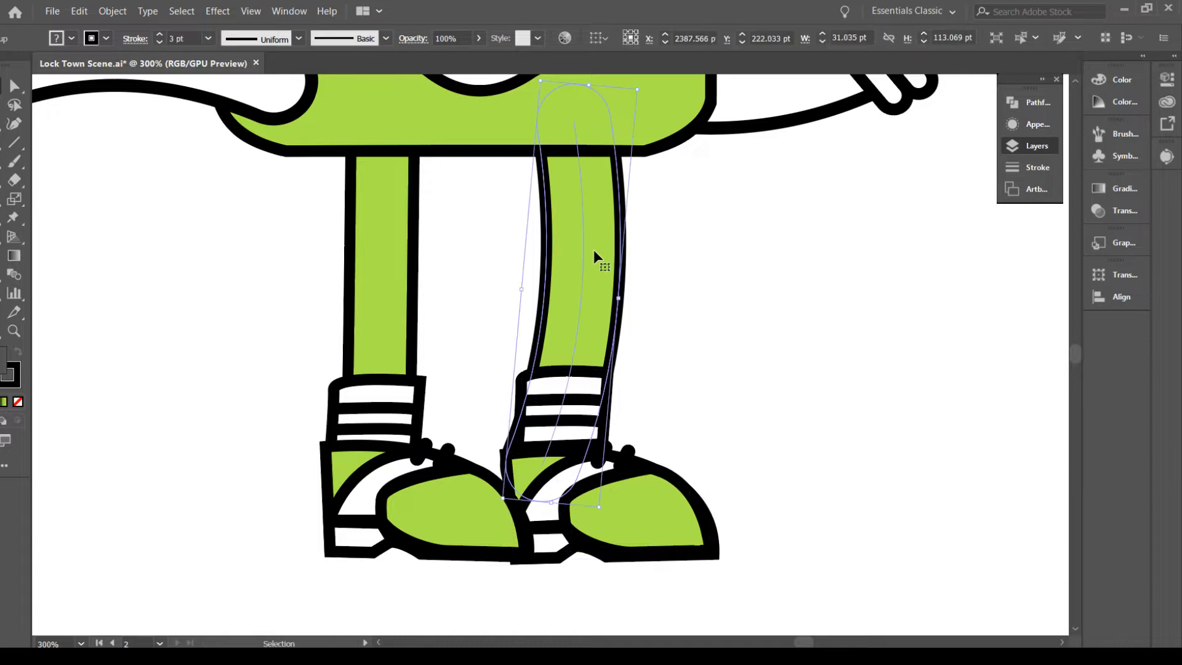
key(Delete)
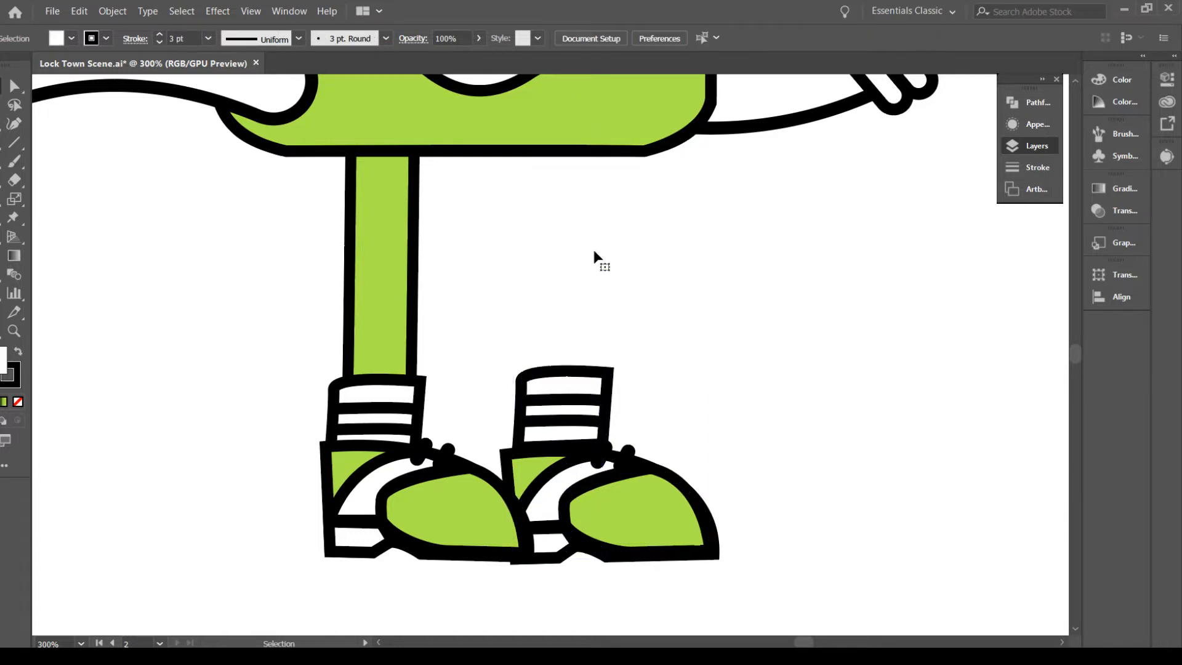
click(382, 271)
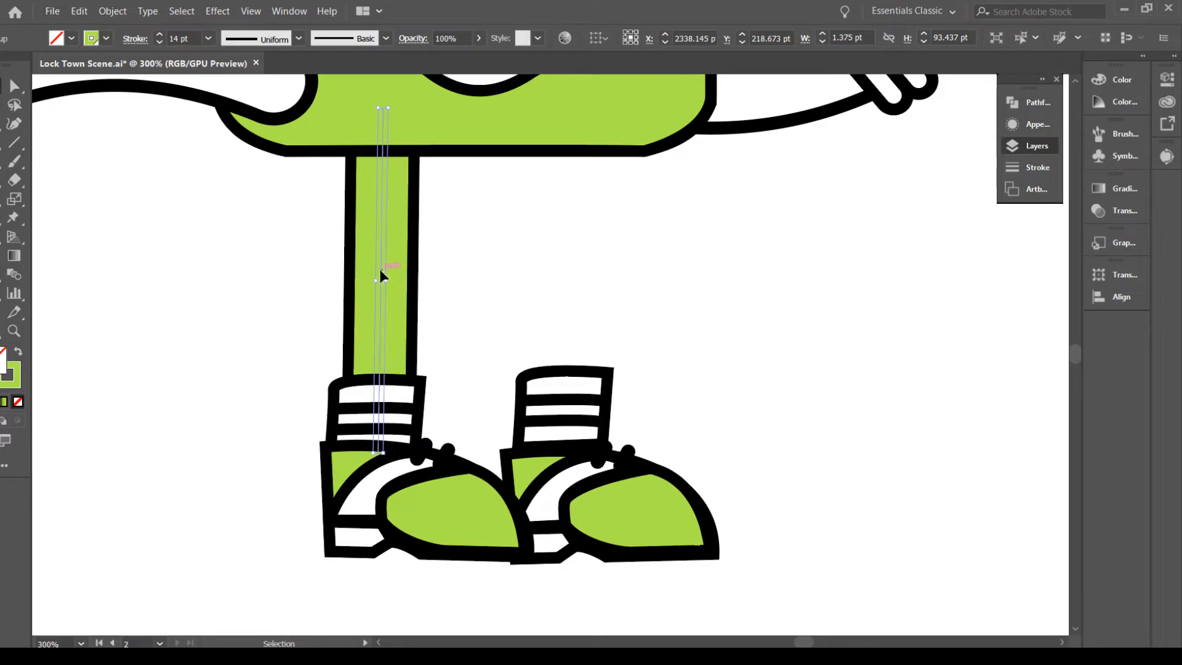
drag(381, 274, 568, 283)
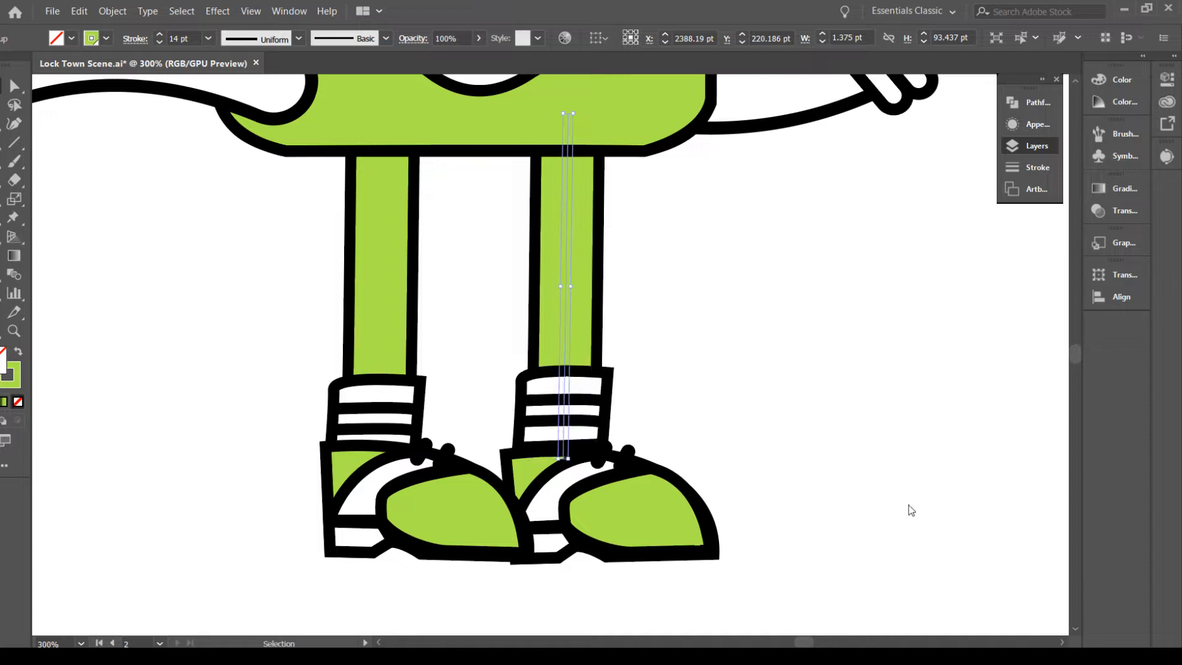
click(672, 391)
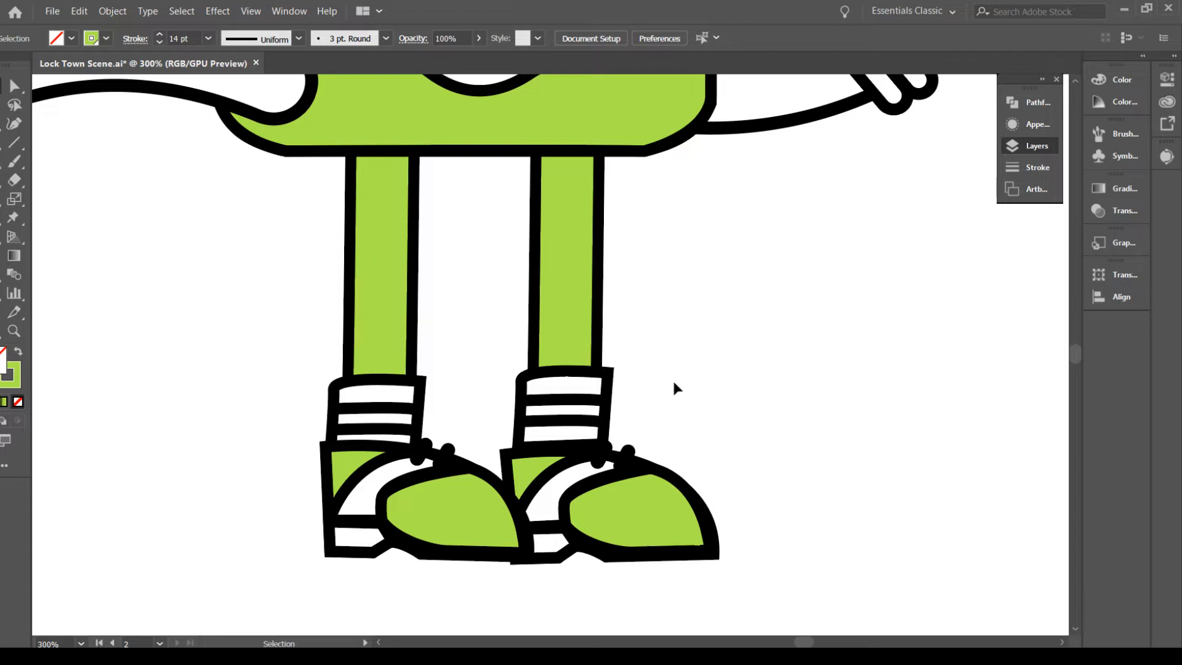
Rotate the leading shoe slightly on its own to fine-tune the angle of its sole
click(640, 518)
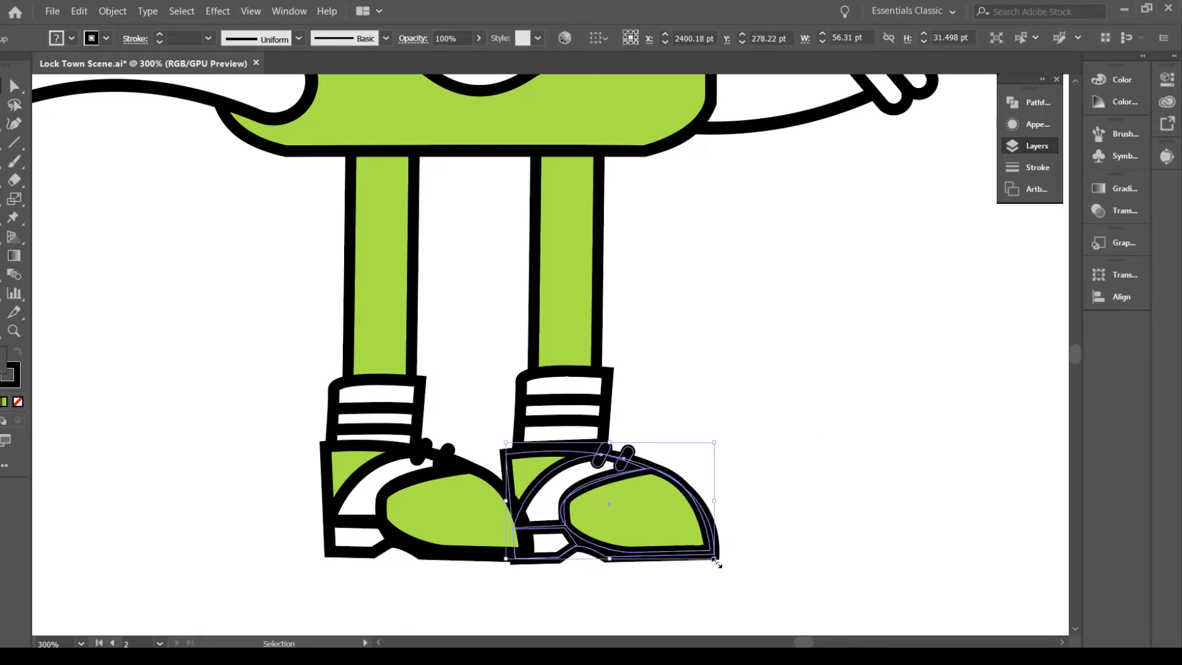
drag(719, 563, 712, 557)
click(665, 368)
Review the whole character's pose, checking the straightened legs and level shoes against the body and arms
scroll(718, 461, up, 2)
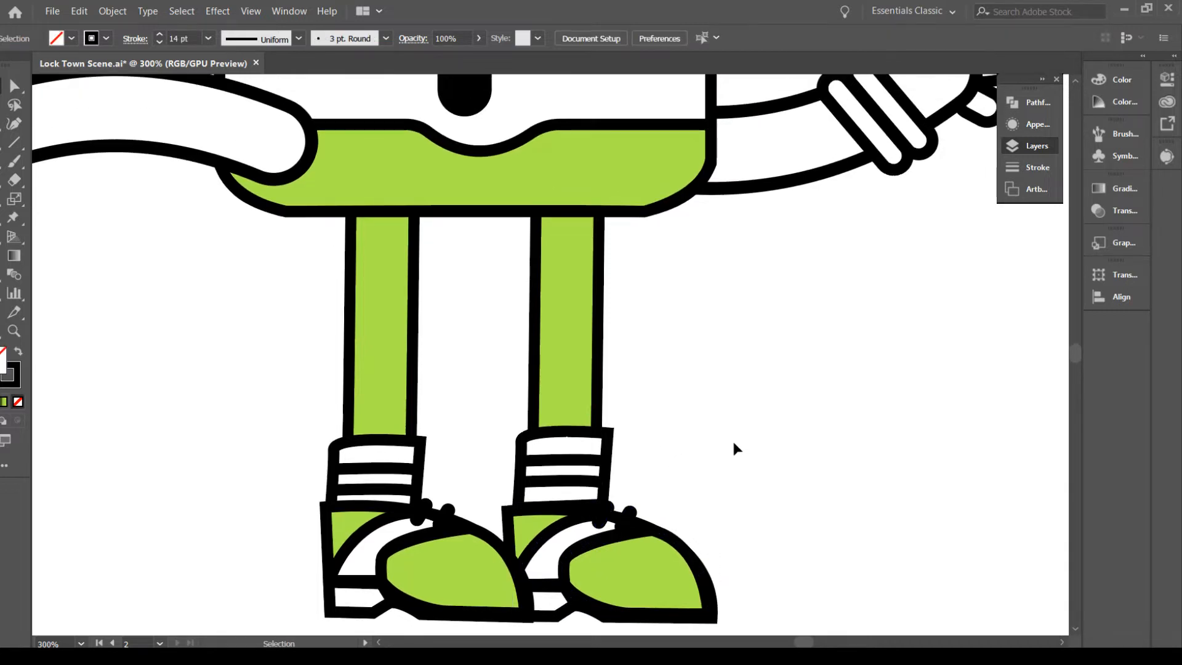
key(a)
key(ctrl+minus)
key(ctrl+minus)
key(ctrl+minus)
key(ctrl+minus)
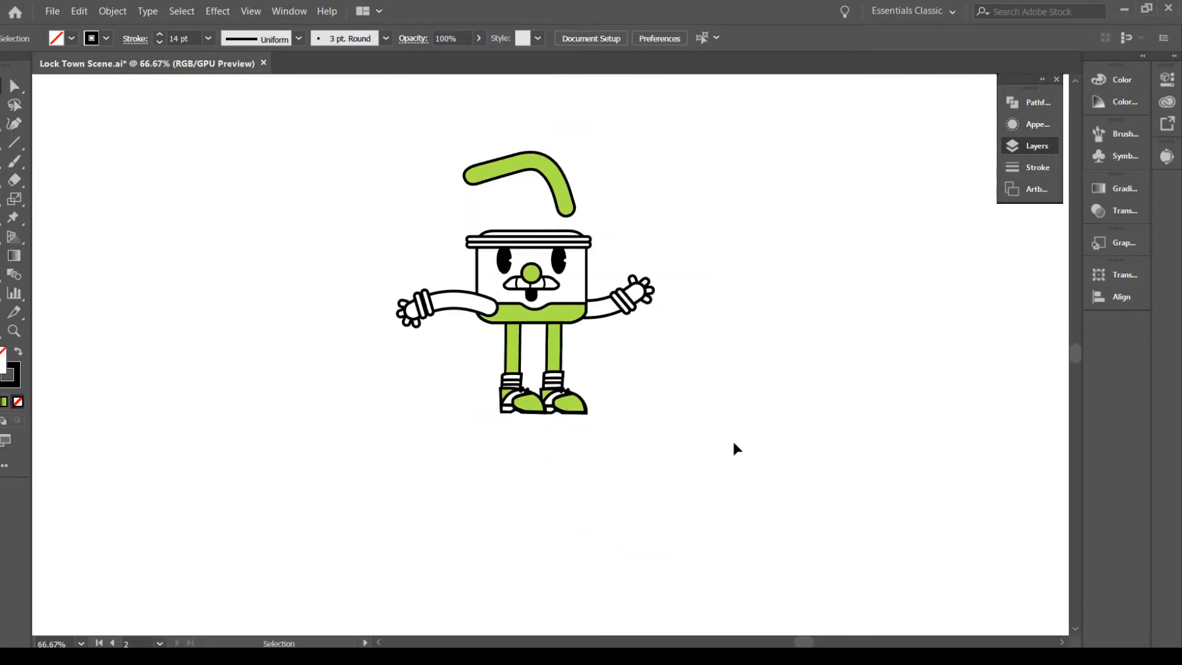
key(ctrl+plus)
key(ctrl+plus)
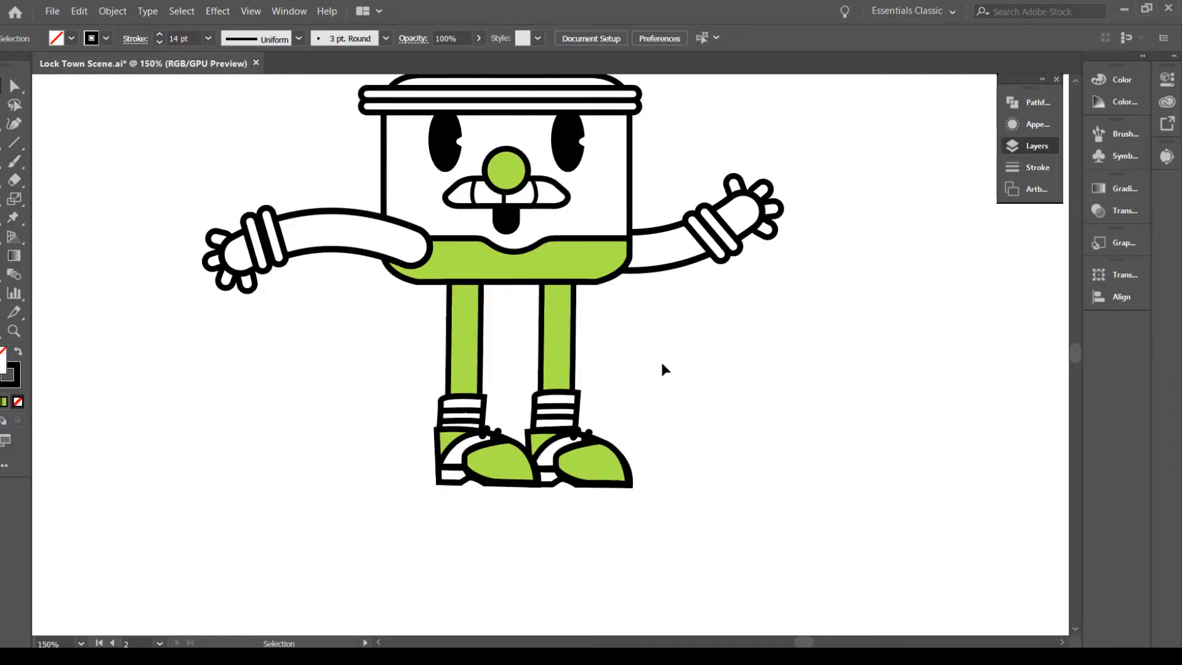
Straighten the curved arm that overlaps the front of the body by flattening its path and converting both end anchors to corner points
click(342, 236)
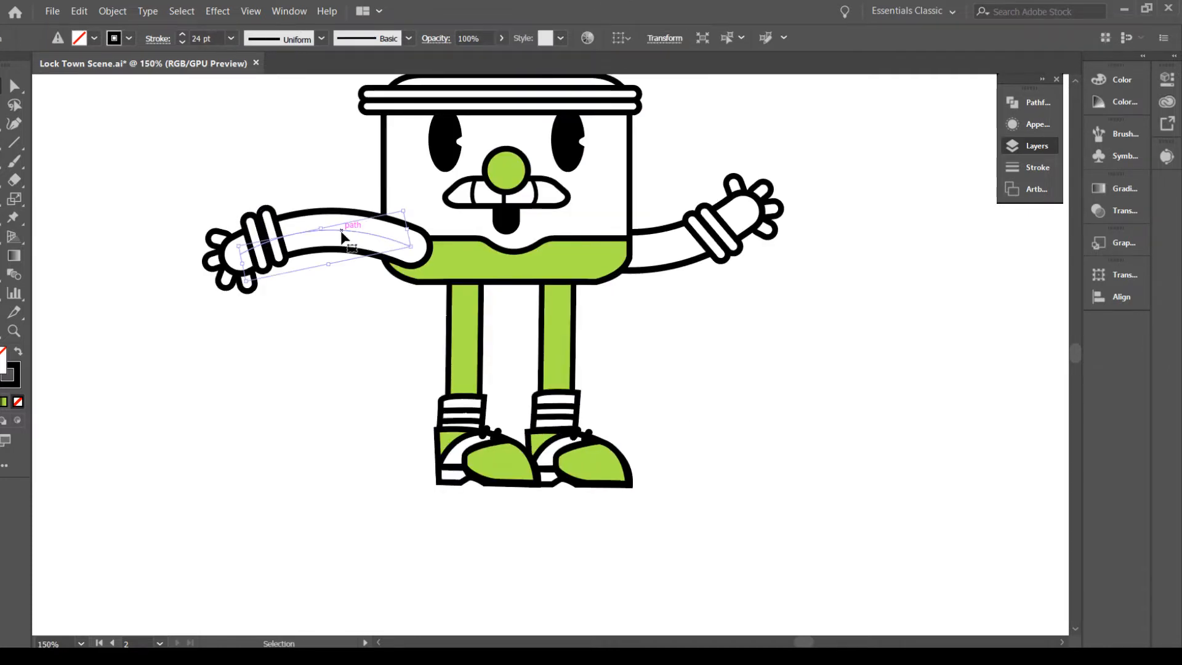
key(p)
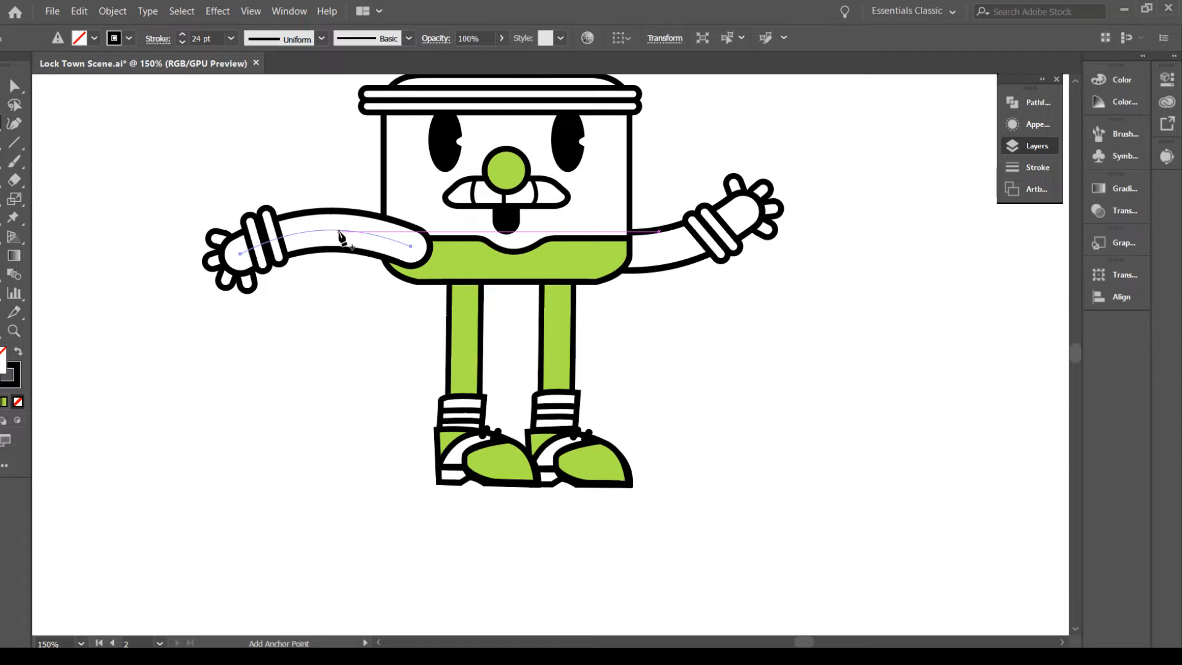
key(alt)
mouse_move(334, 235)
mouse_down()
mouse_move(335, 271)
mouse_move(333, 254)
mouse_up()
key(a)
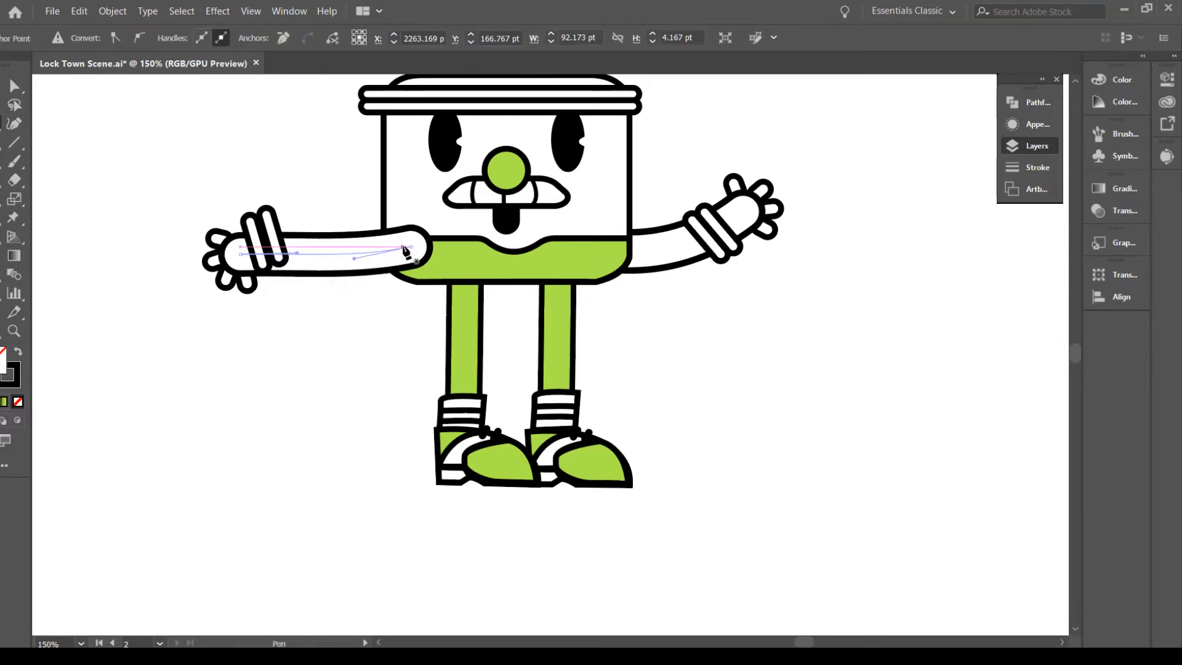
click(412, 248)
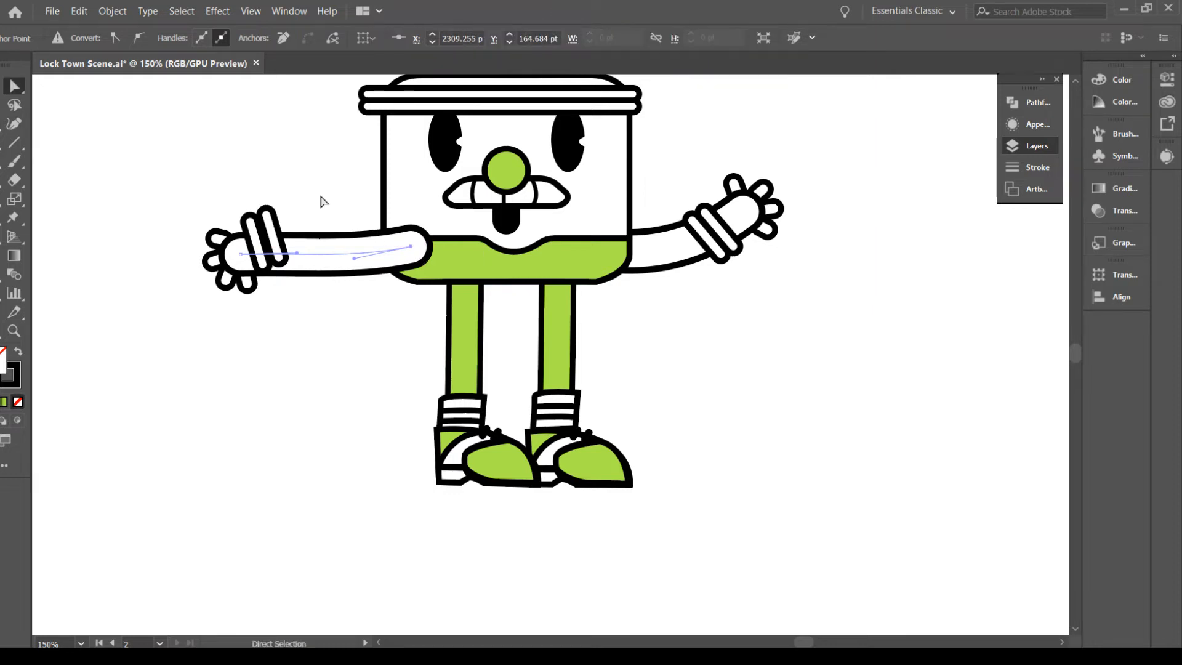
click(115, 38)
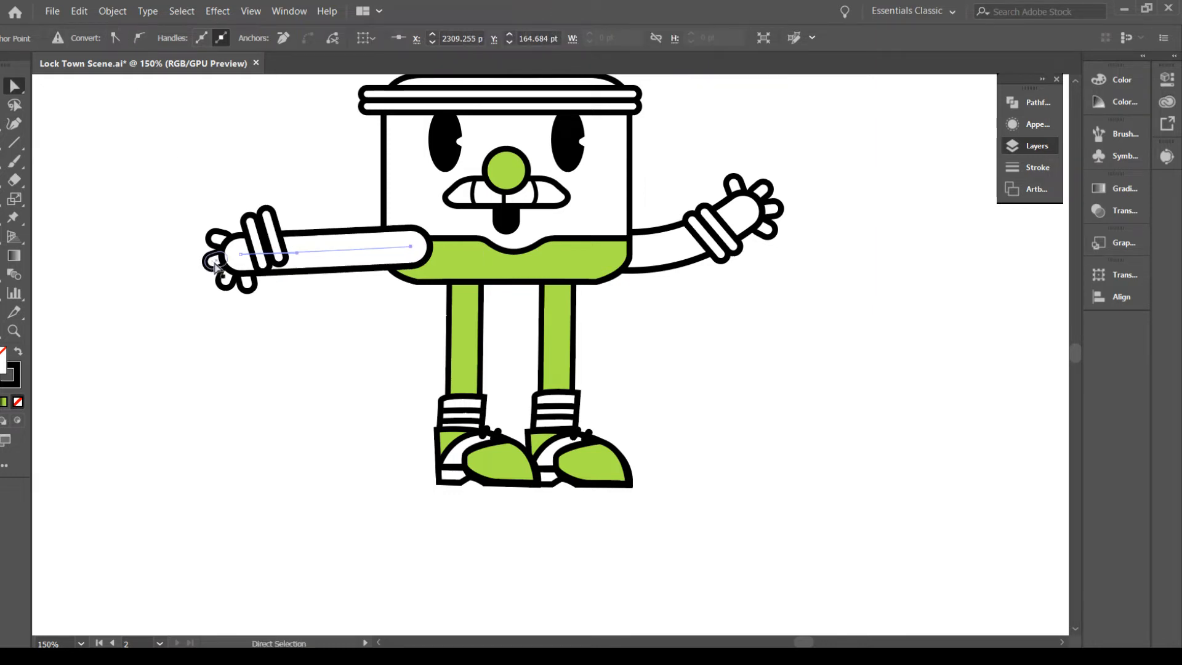
click(240, 254)
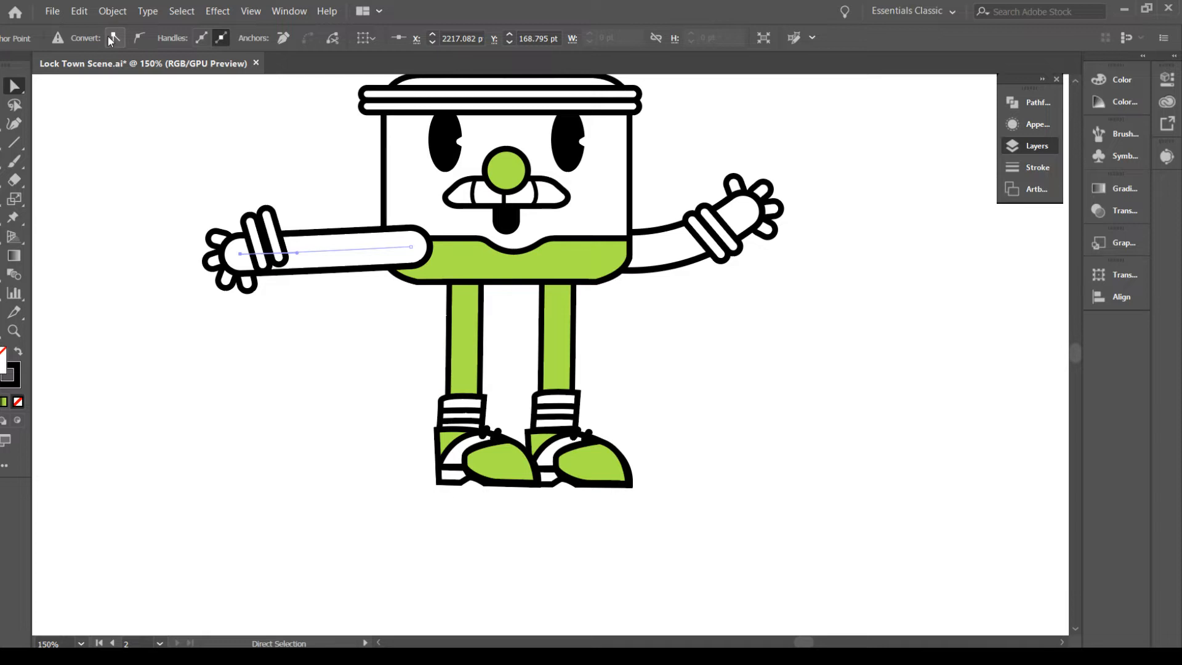
click(386, 312)
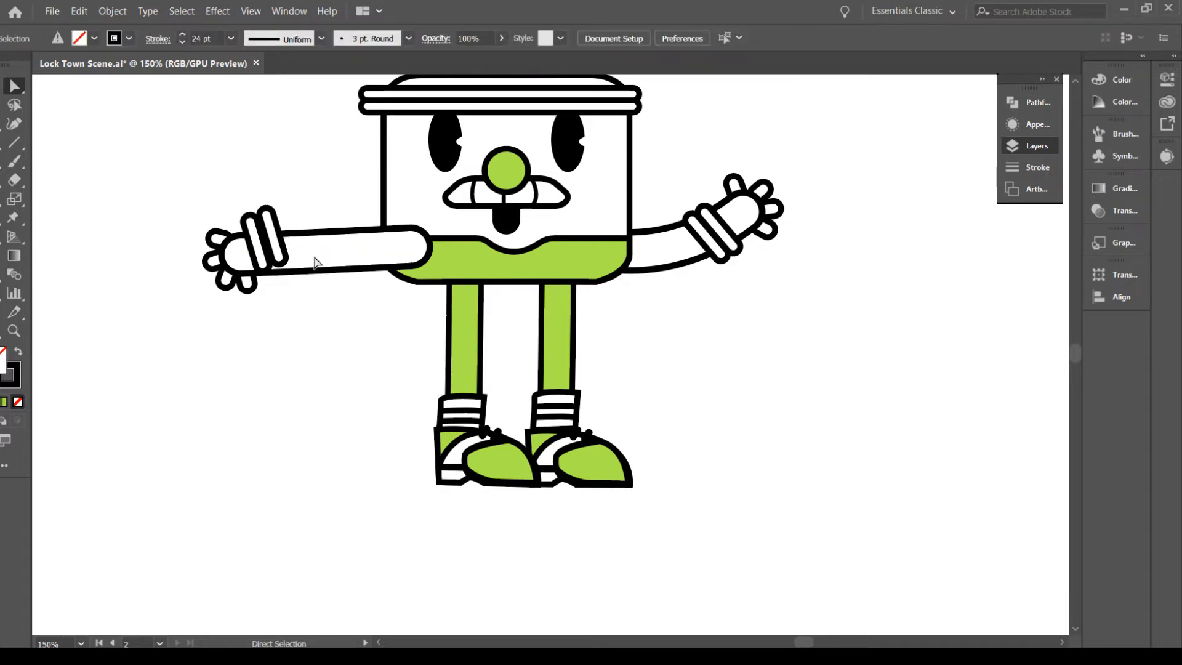
Rotate the two cuff bands on the straightened arm until upright, and shift them slightly so they sit centred across the wrist
click(271, 259)
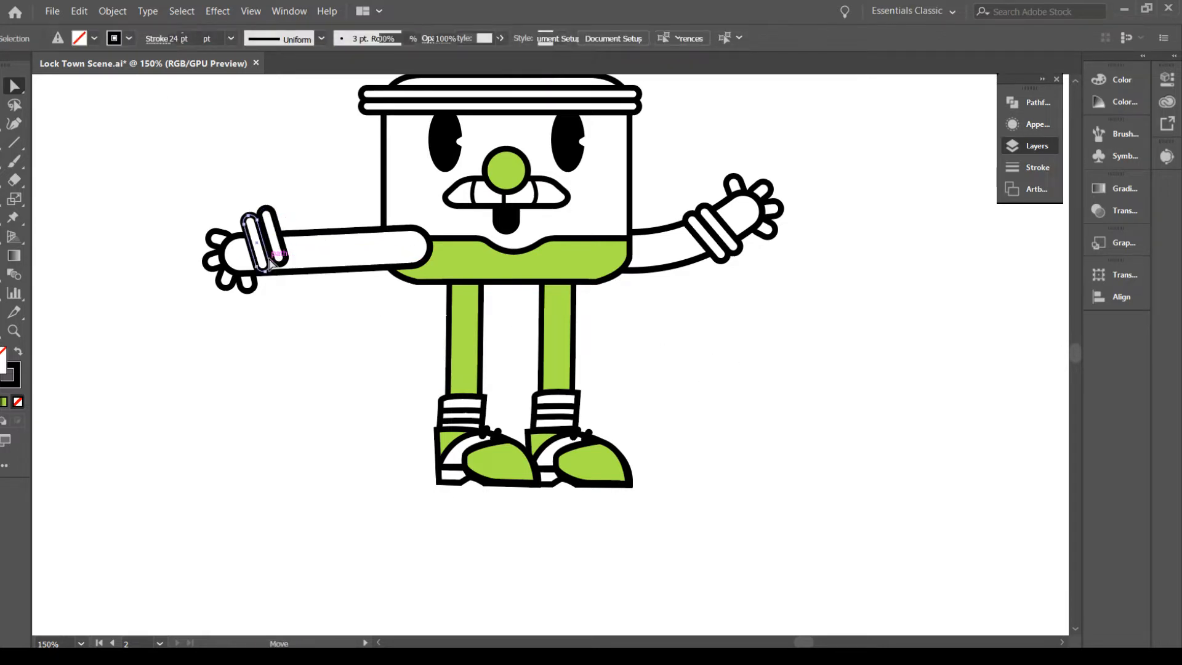
click(299, 323)
key(v)
click(271, 257)
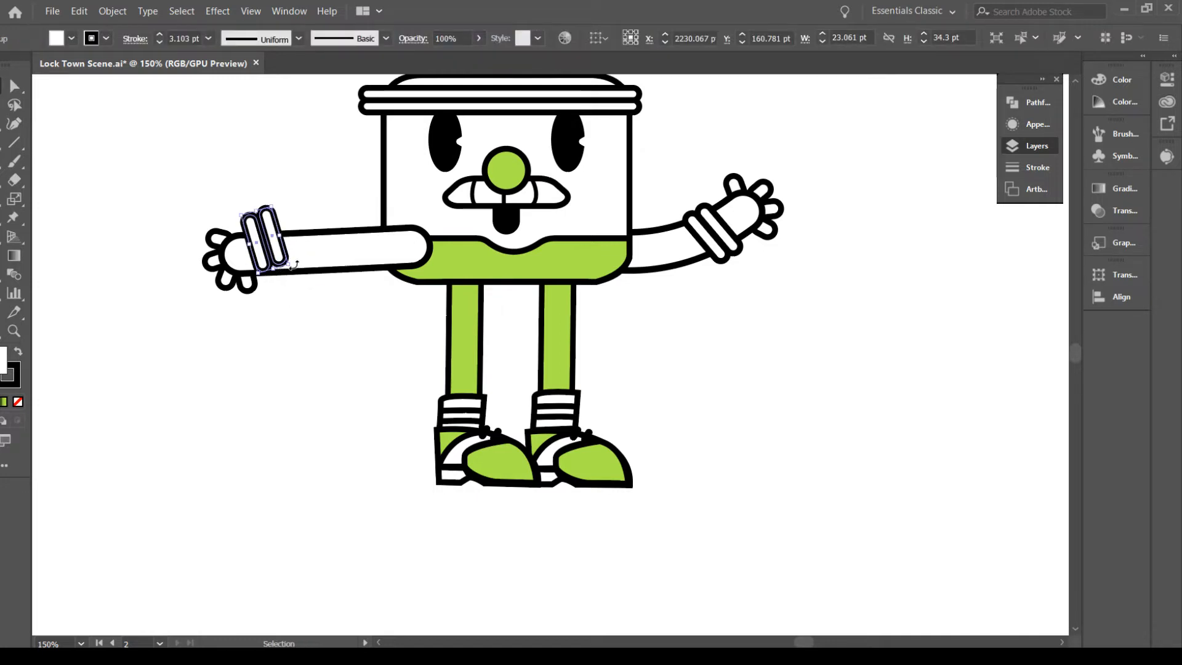
mouse_move(293, 265)
mouse_down()
mouse_move(284, 281)
mouse_move(297, 280)
mouse_up()
drag(267, 240, 274, 253)
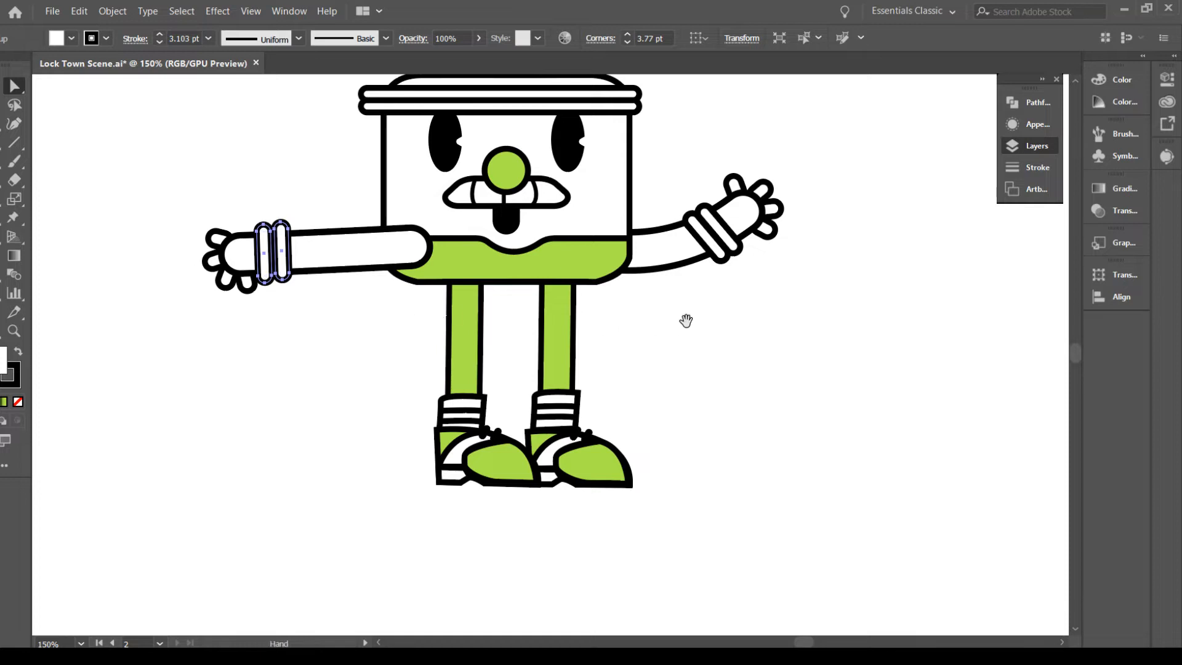
Select the two slanted cuff bands on the wrist of the raised arm behind the body
drag(684, 319, 512, 417)
click(585, 398)
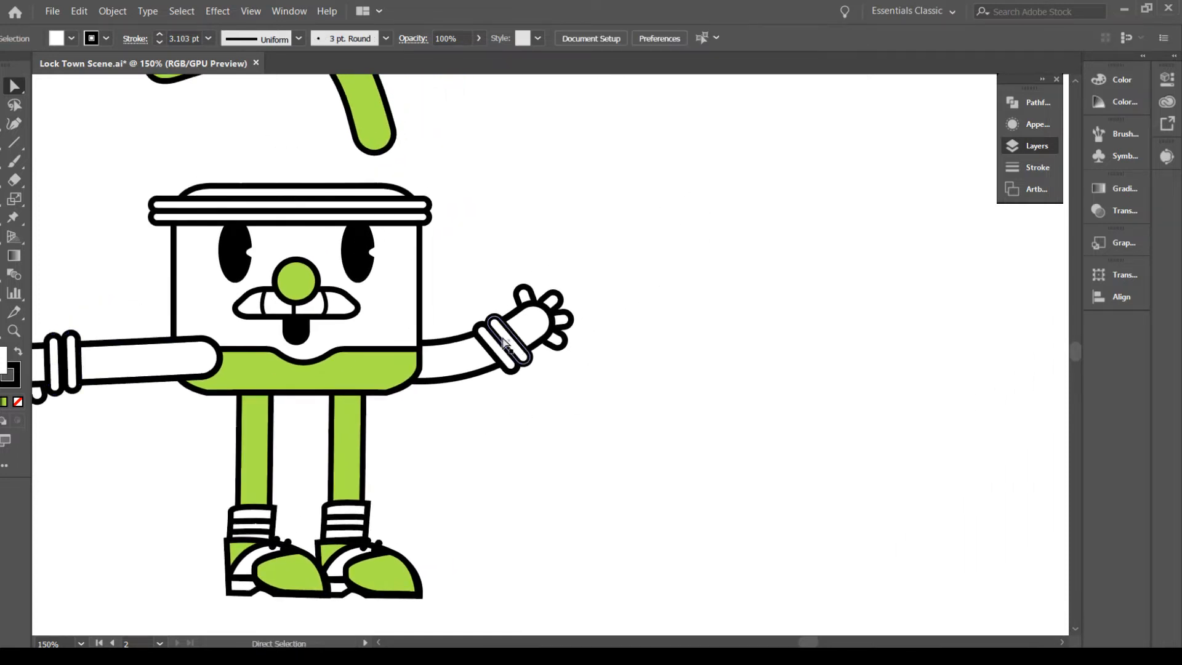
click(522, 348)
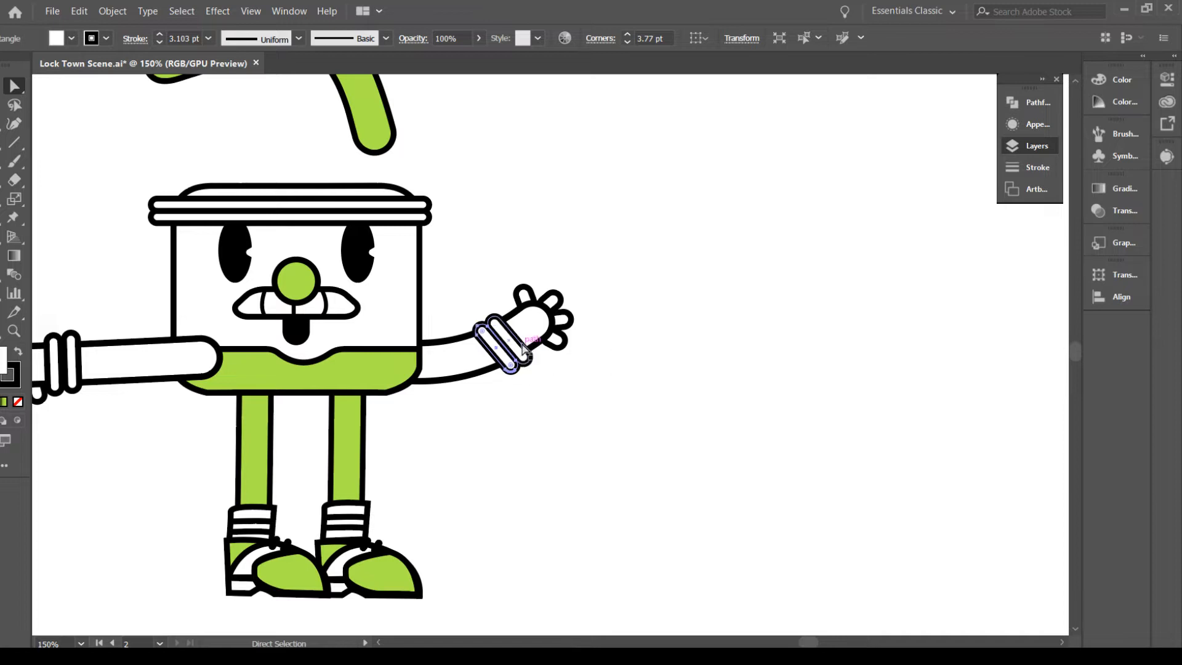
click(522, 346)
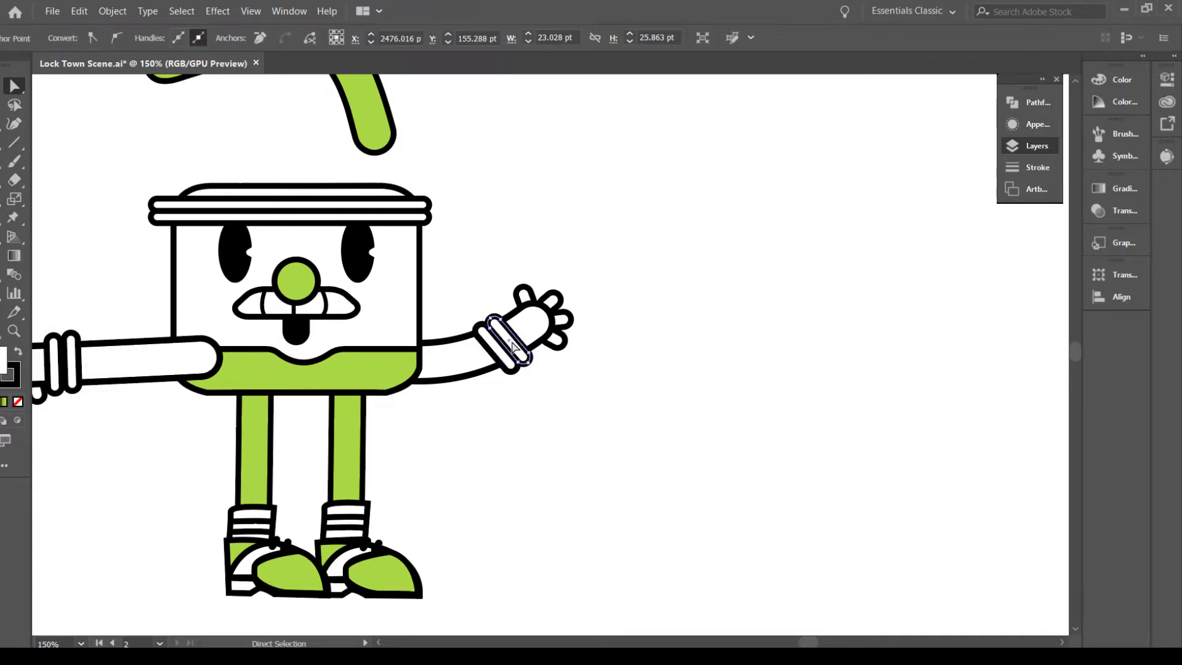
Rotate the pair of wristbands on the raised arm so that they stand upright
drag(554, 340, 586, 327)
key(ctrl+z)
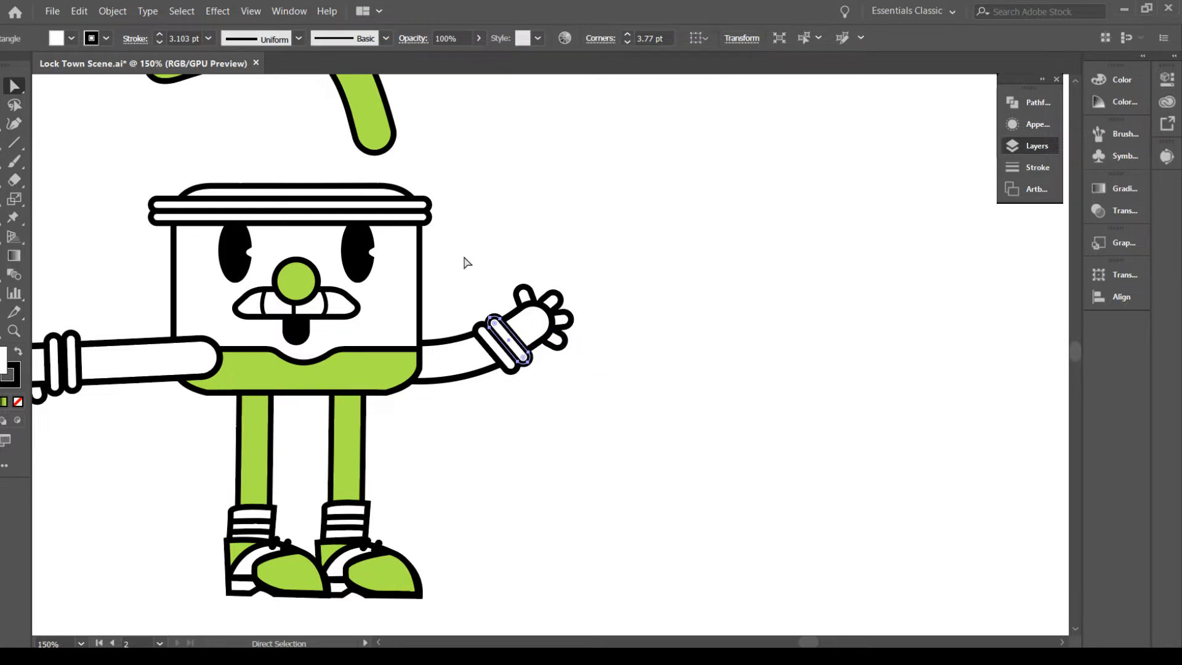
key(v)
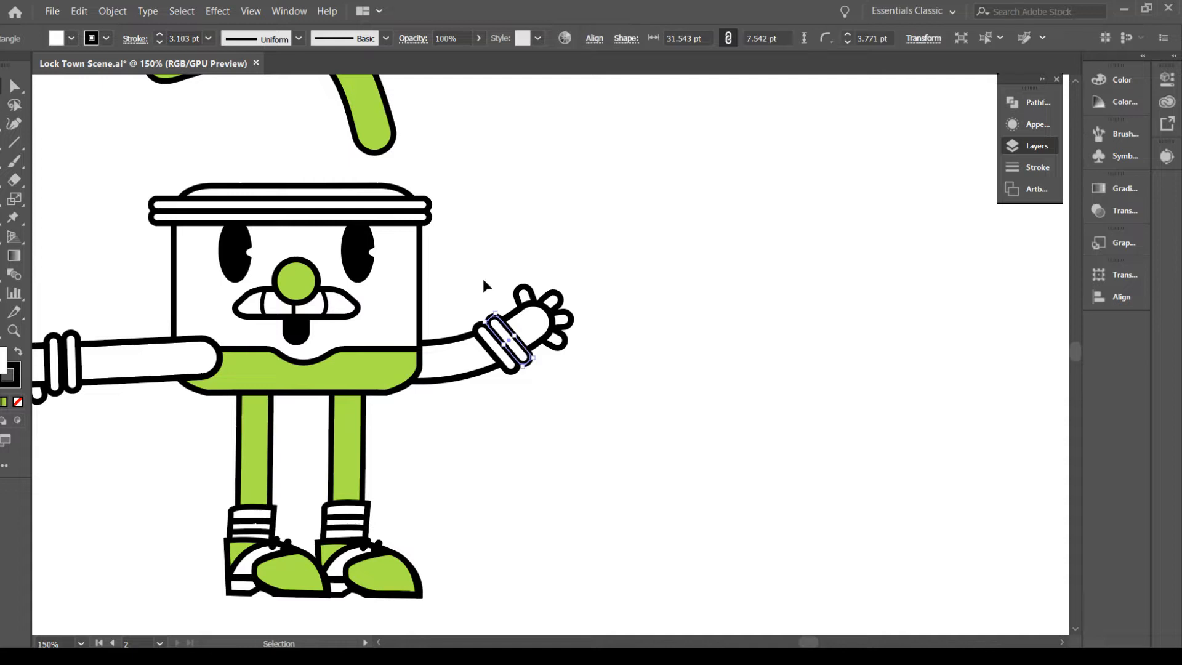
click(479, 262)
click(506, 344)
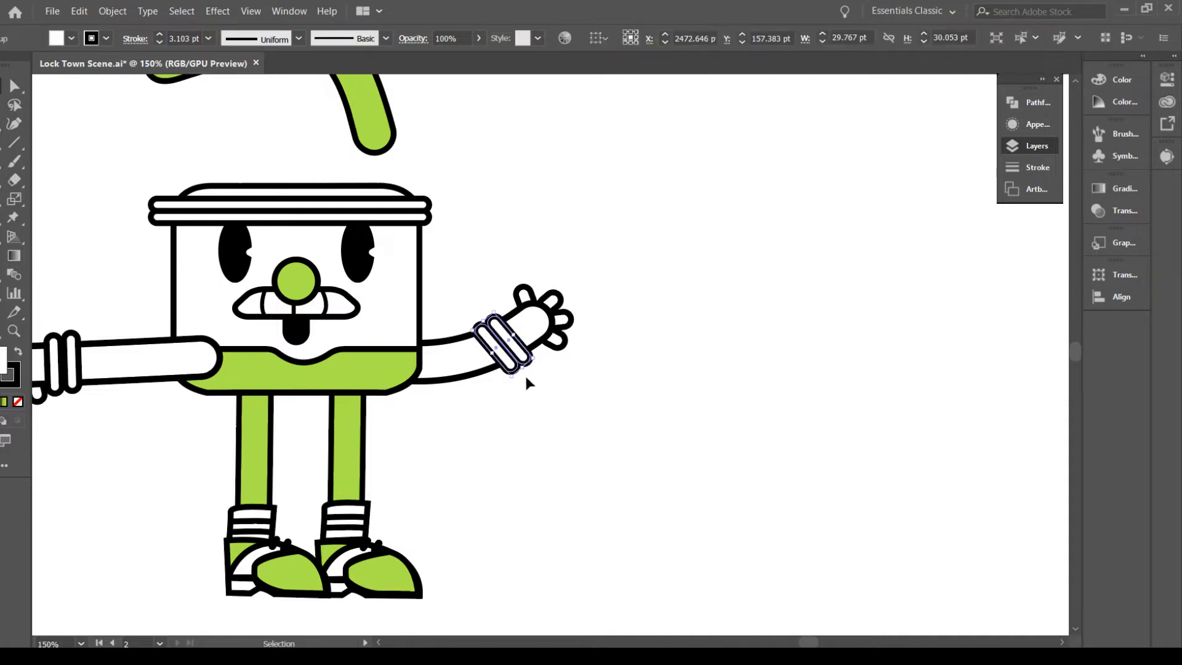
drag(514, 382, 490, 390)
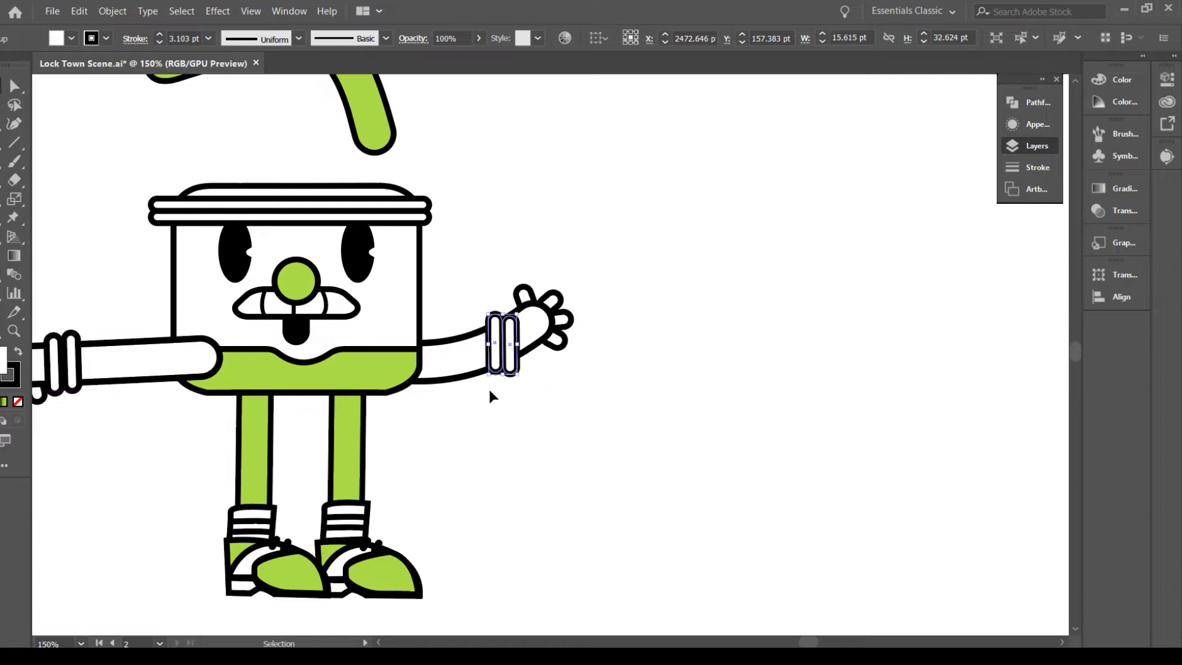
click(530, 335)
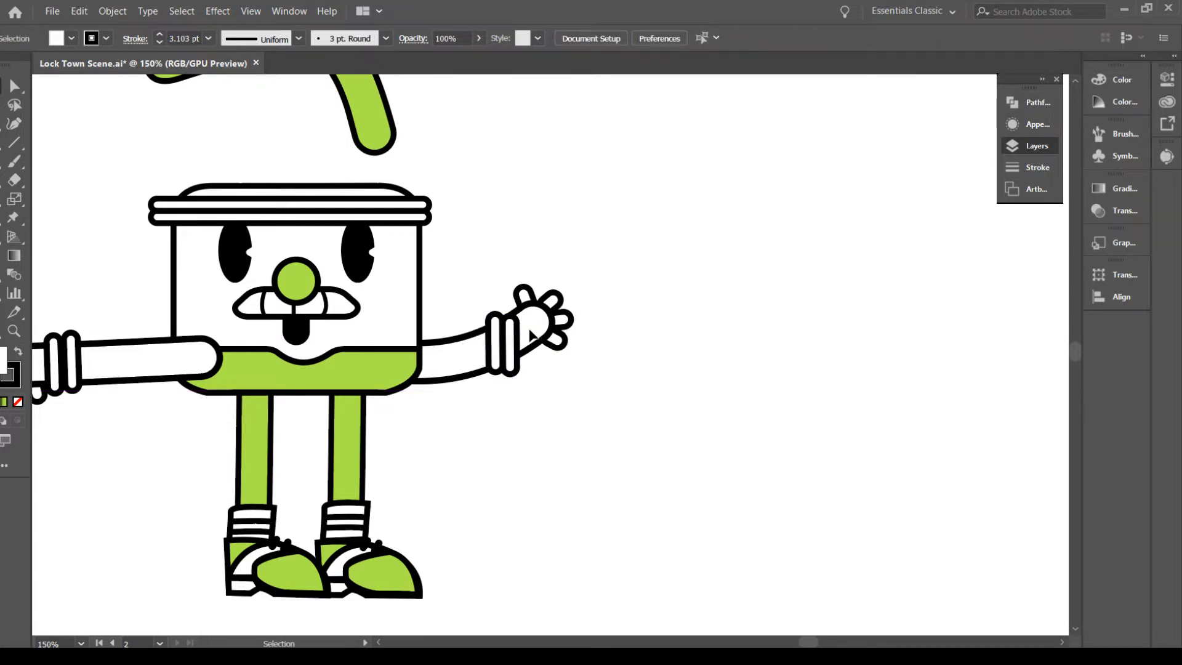
Try to flatten the curve of the raised arm's white inner path, and undo the change
click(532, 326)
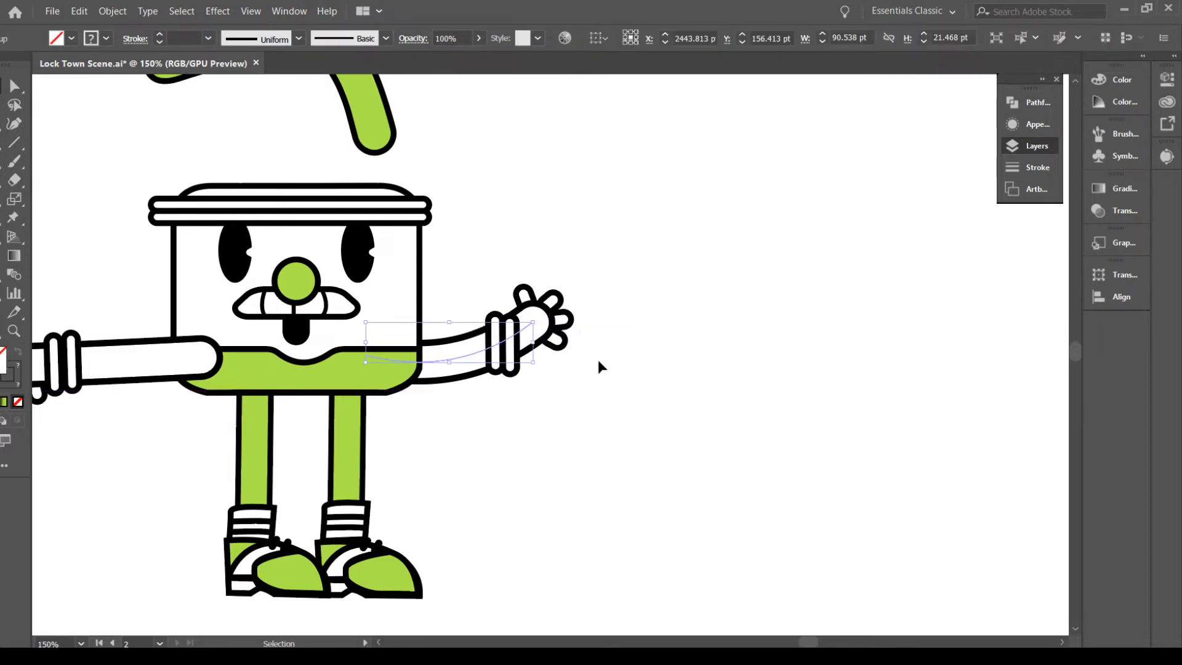
key(p)
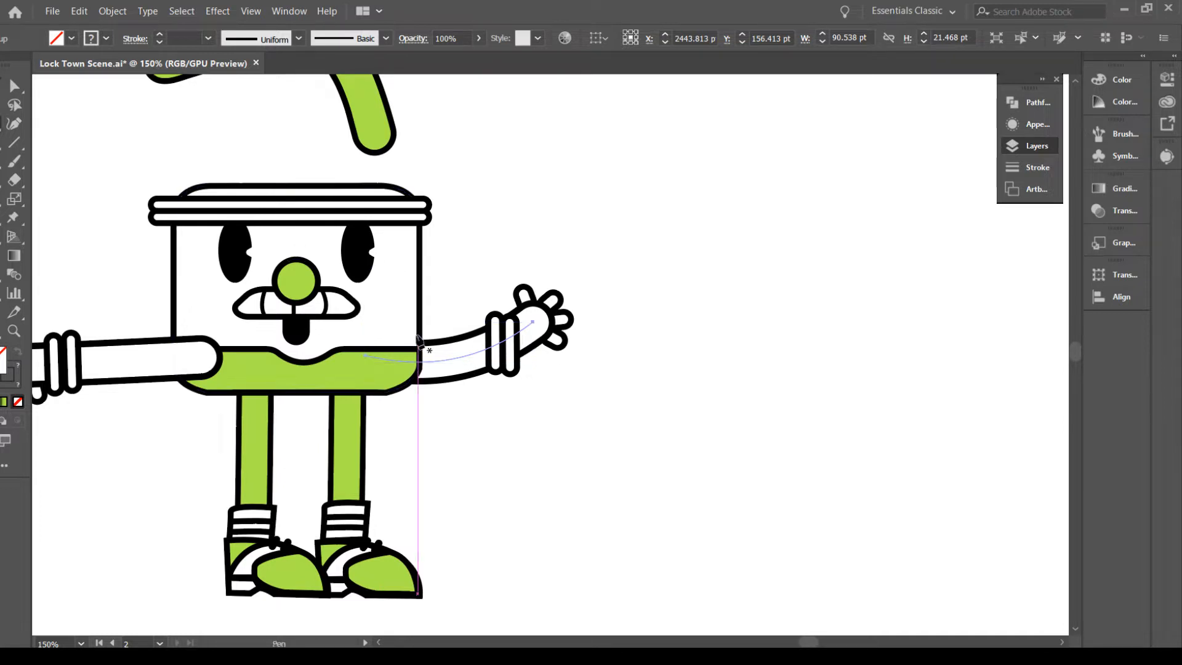
alt+drag(443, 361, 446, 342)
key(a)
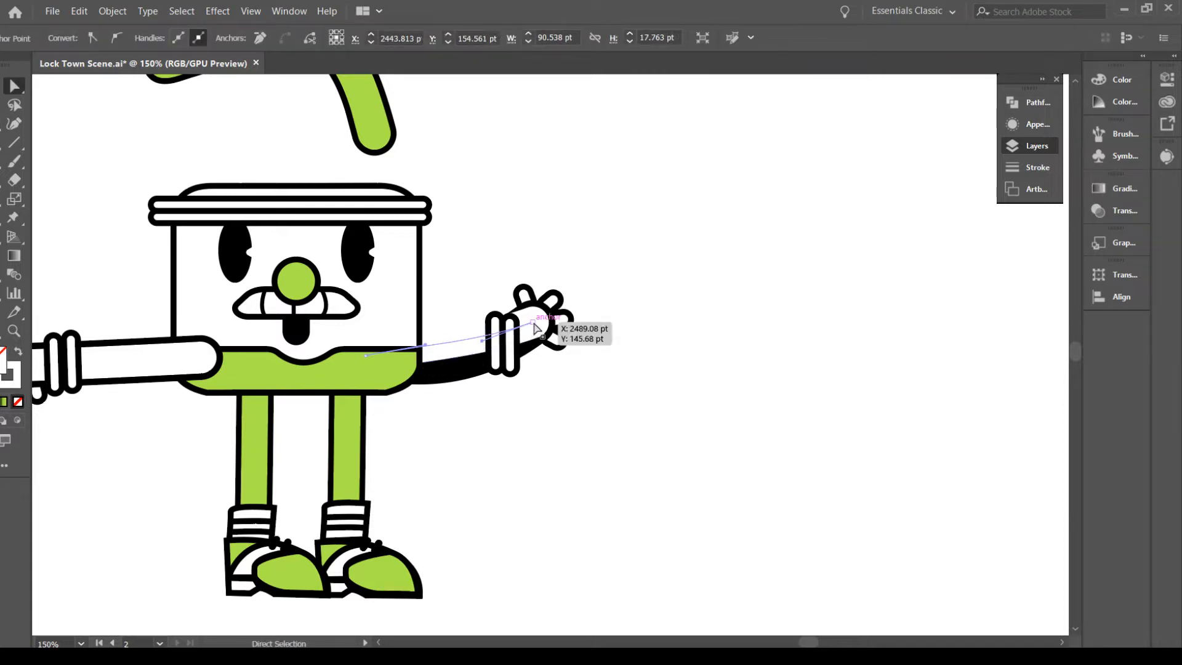
key(ctrl+z)
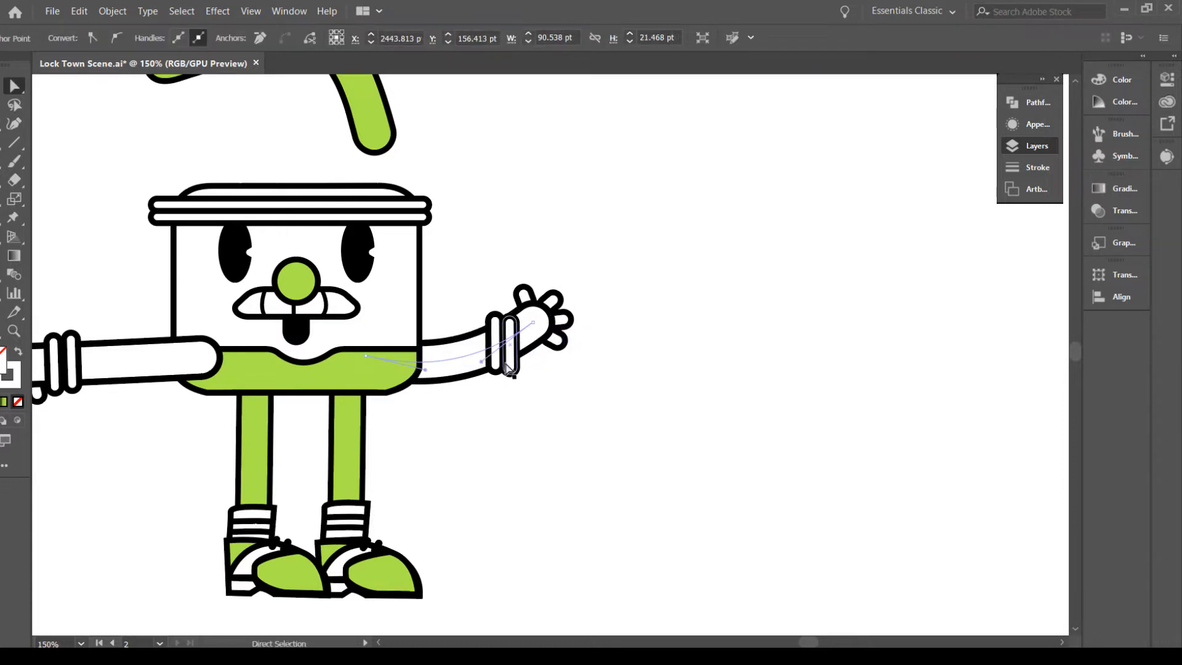
Try to bend the white inner path of the raised arm upward, and delete the stray path drawn beside it
key(plus)
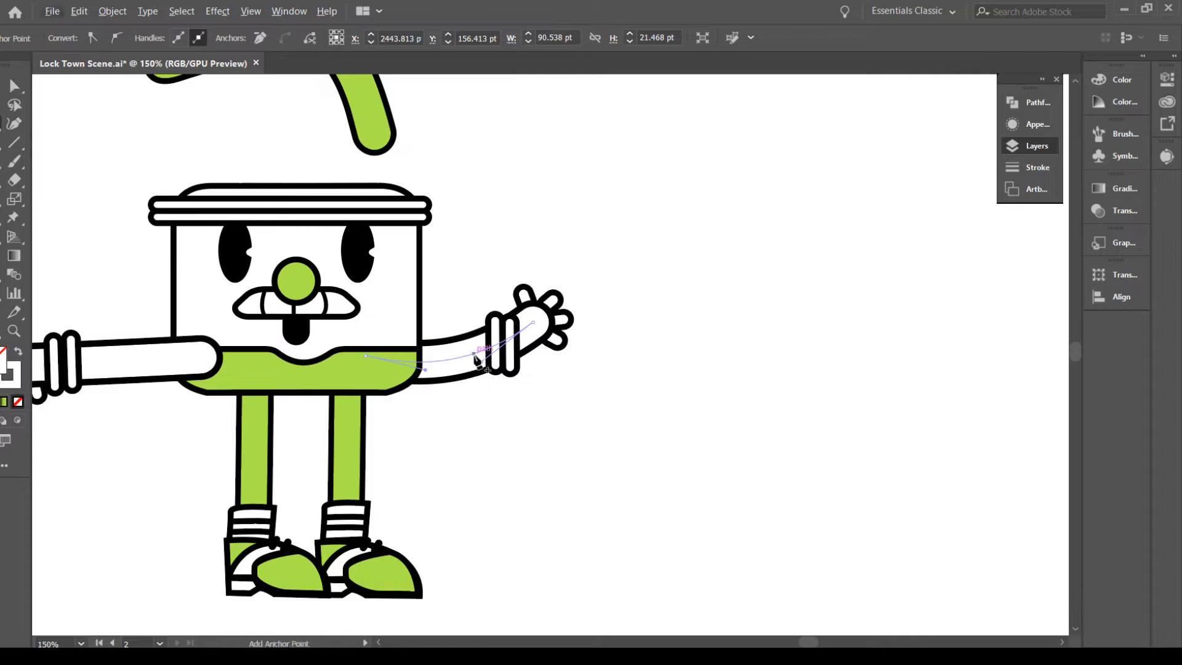
key(shift+c)
drag(473, 356, 477, 332)
drag(526, 385, 467, 380)
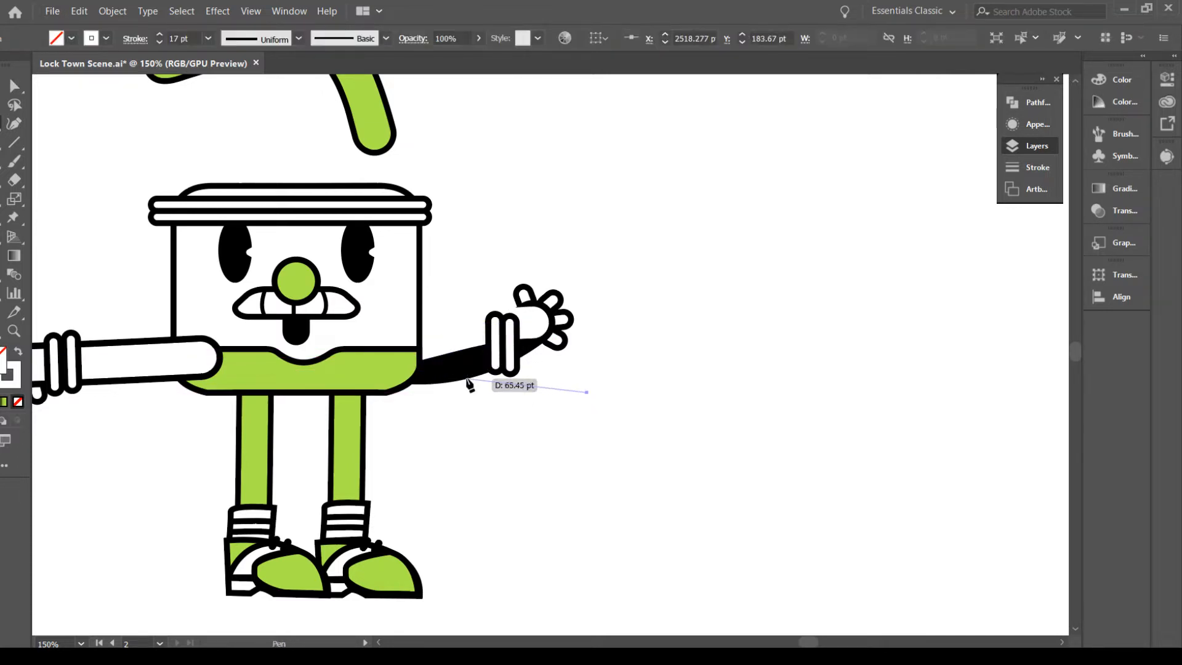
key(v)
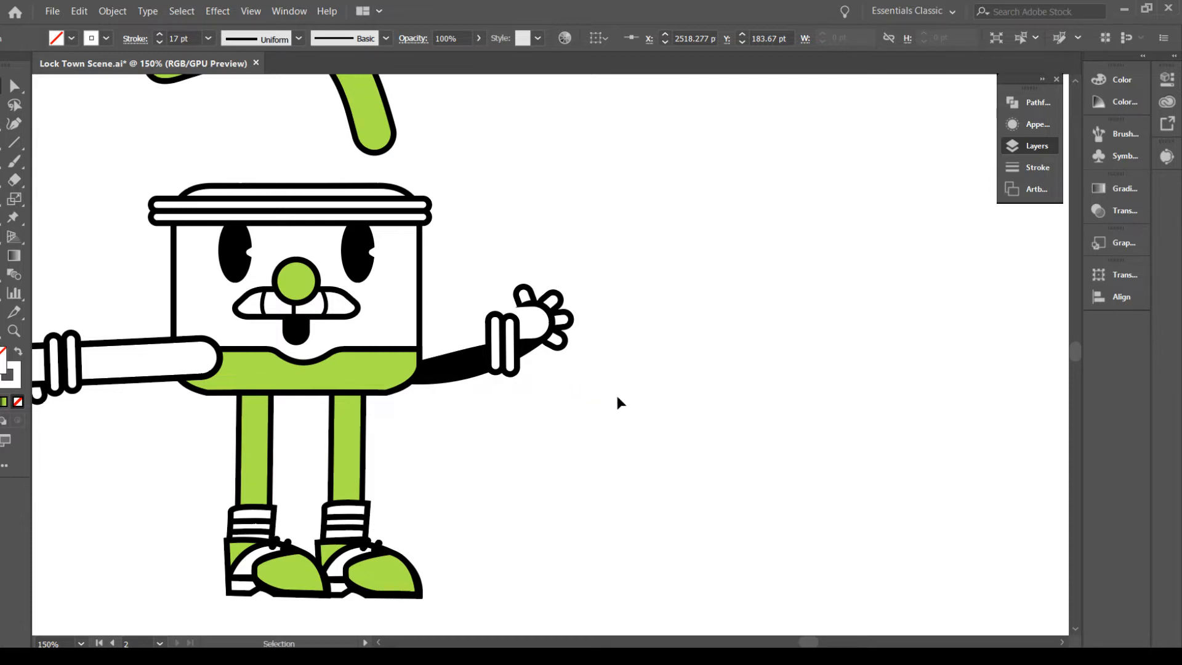
drag(622, 370, 559, 435)
key(Delete)
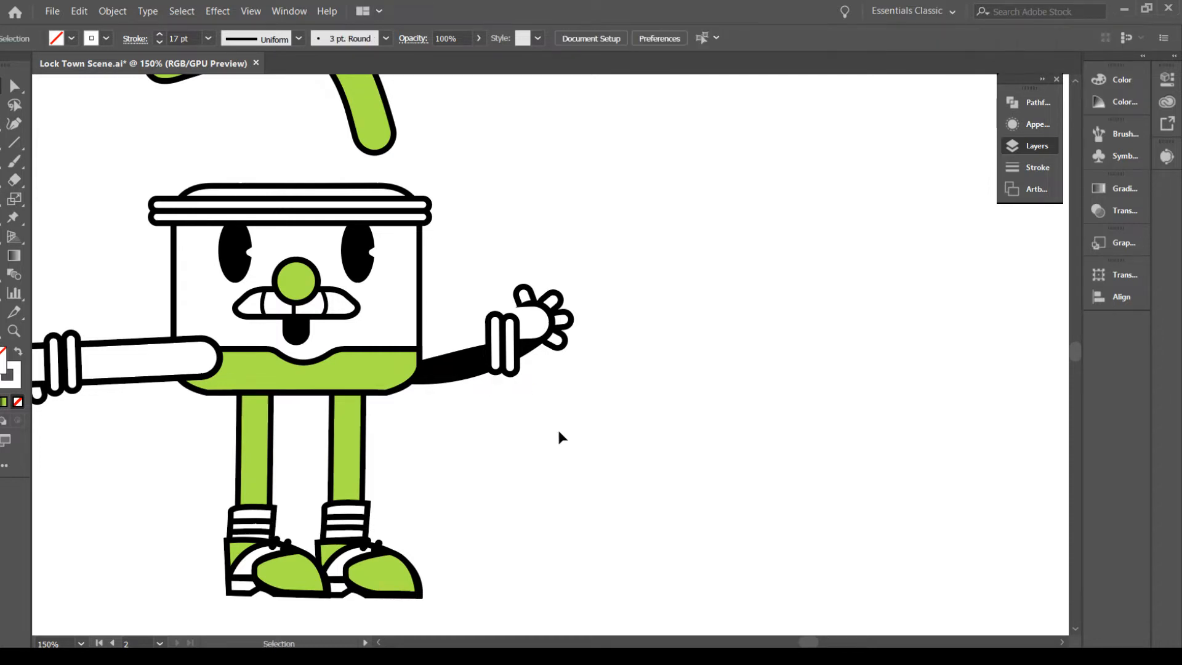
Try to select and delete the bent inner path of the raised arm
click(470, 368)
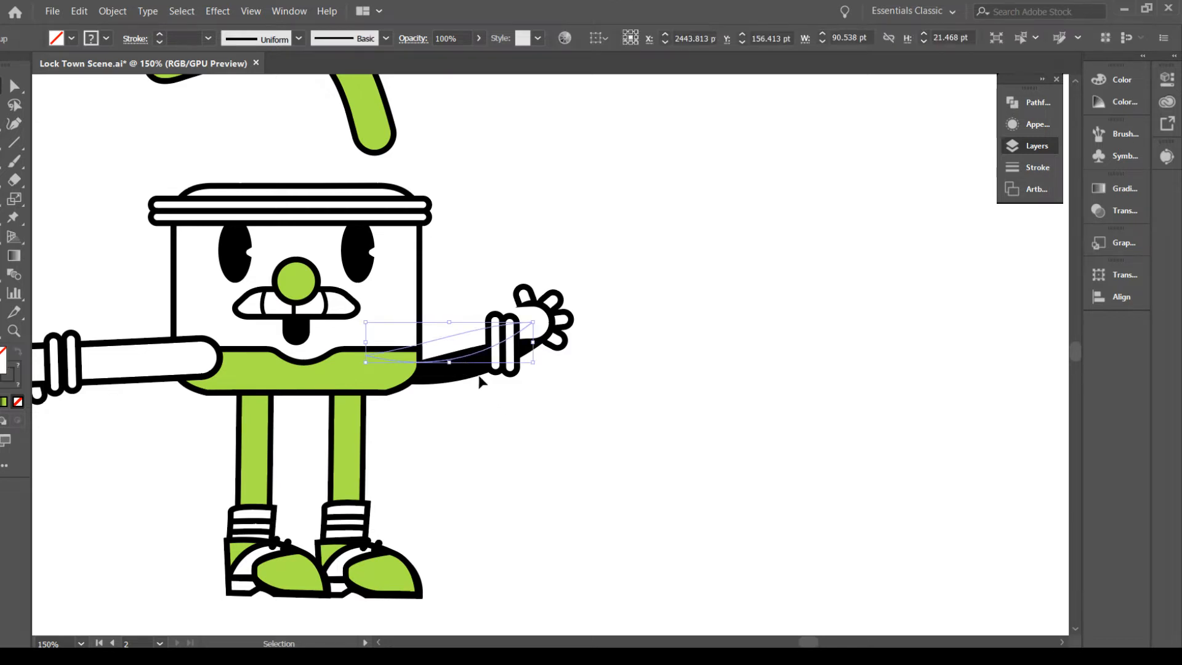
click(658, 364)
click(462, 337)
key(Delete)
key(ctrl+z)
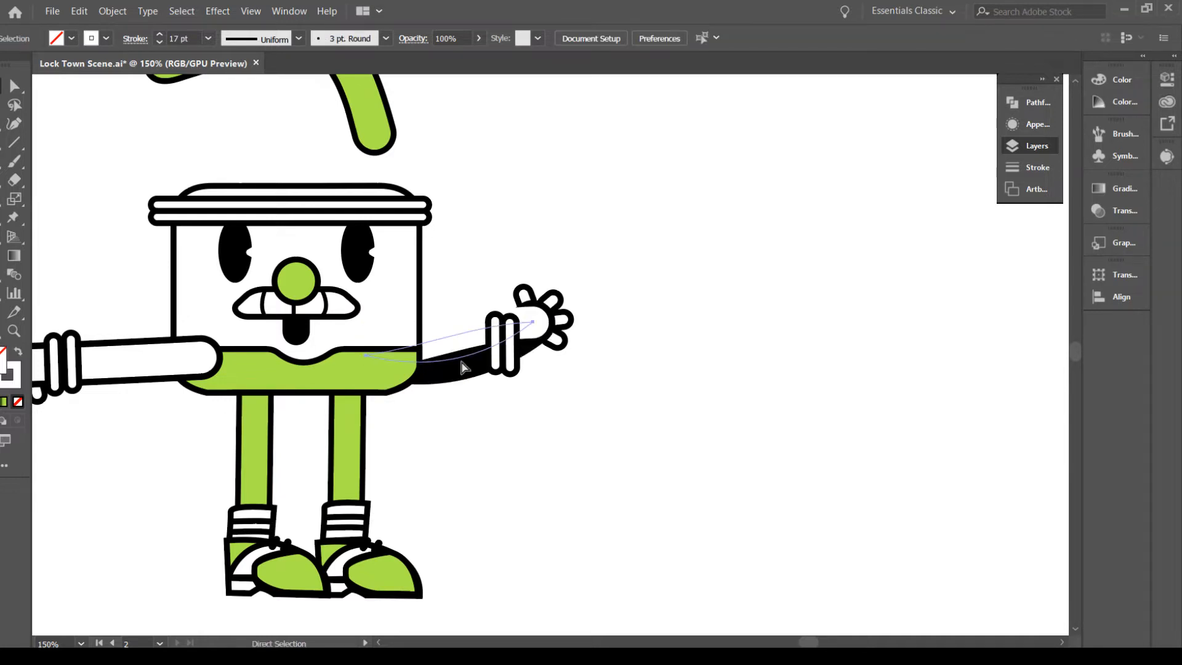
click(449, 338)
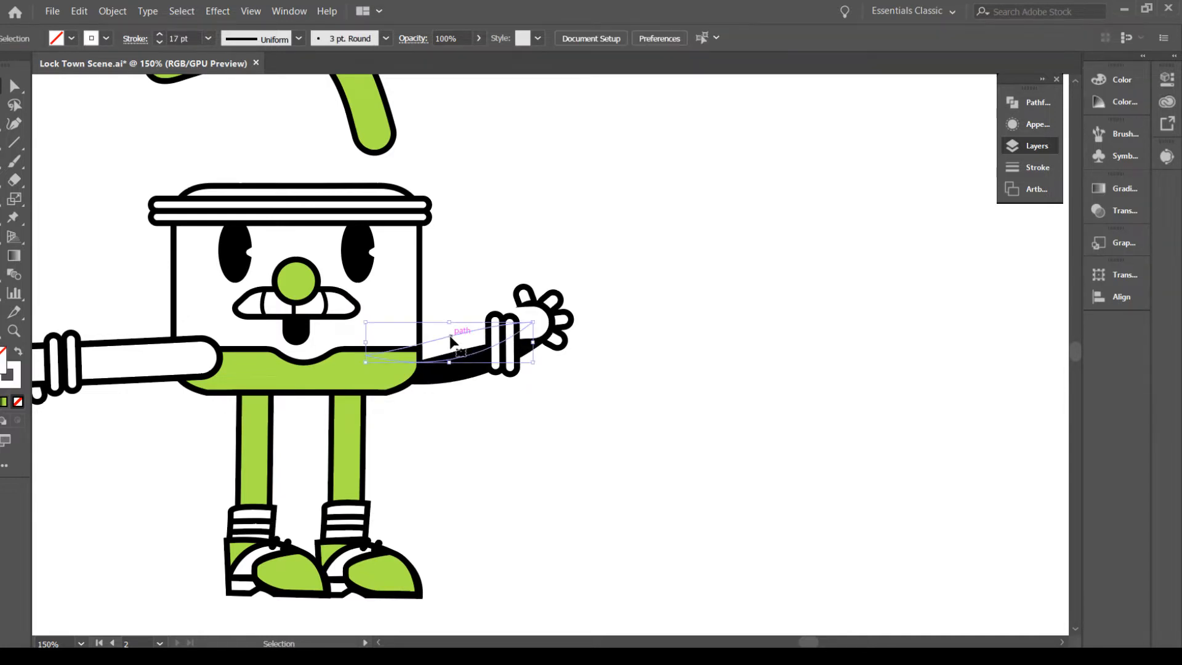
key(Delete)
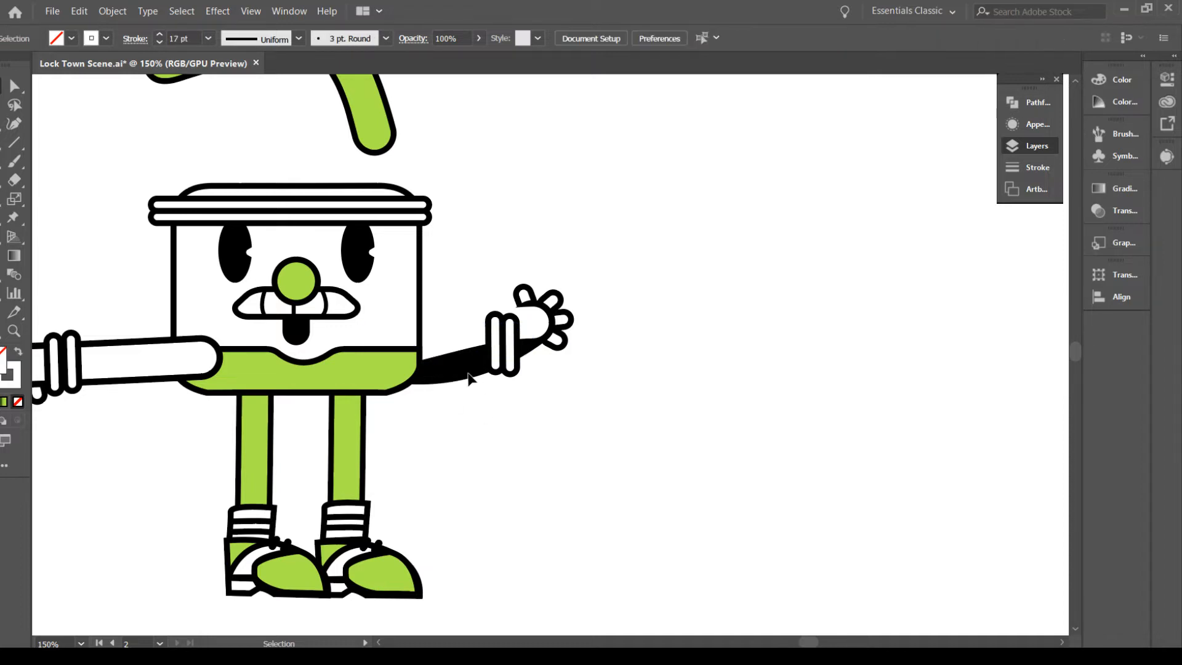
Try to reshape the bent inner path further by moving its direction handle near the hand
key(a)
drag(462, 370, 478, 401)
click(466, 335)
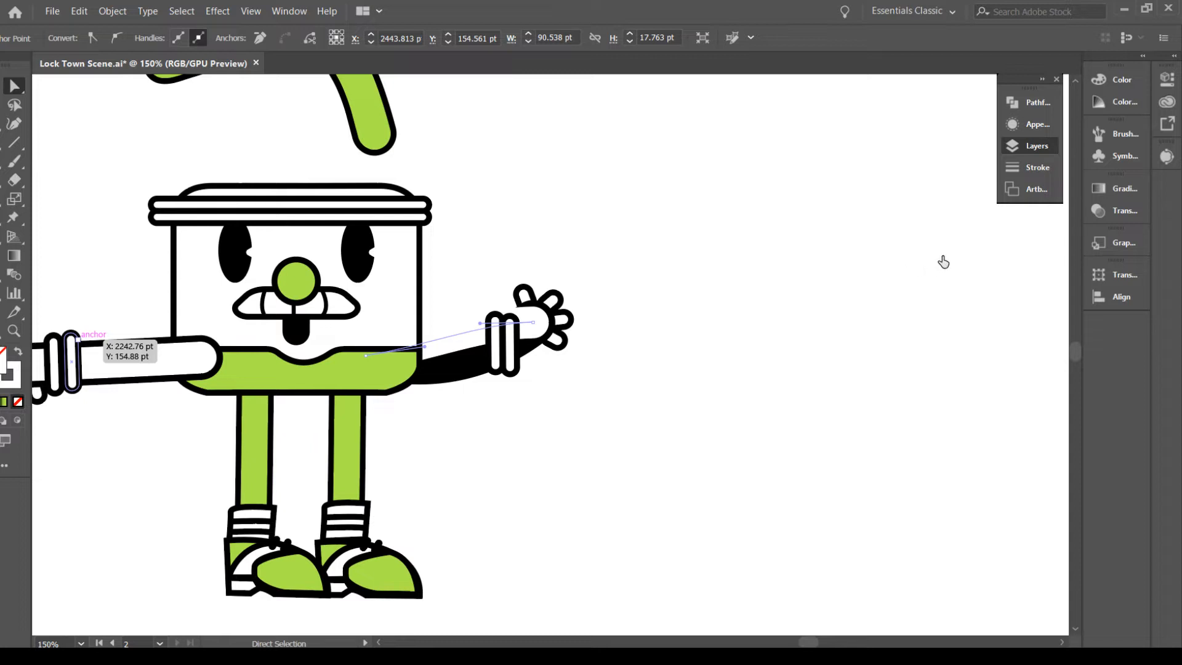
Delete the white 17 pt inner path of the raised arm and select the black 24 pt arm path
key(ctrl+z)
key(ctrl+z)
key(ctrl+z)
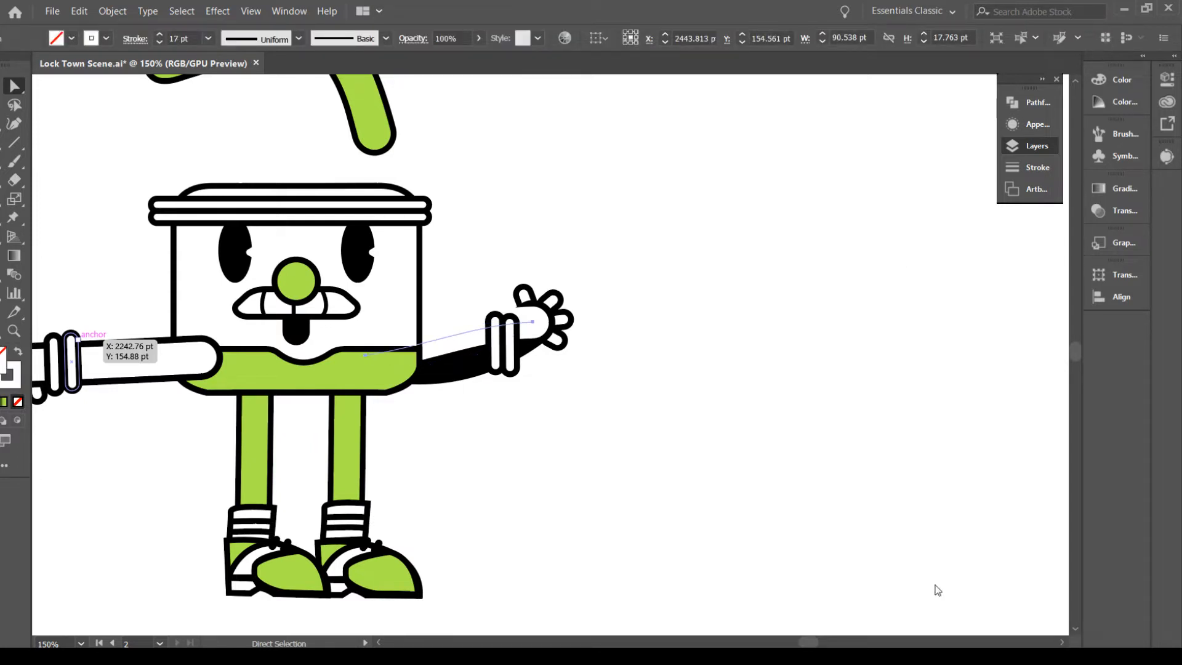
key(ctrl+z)
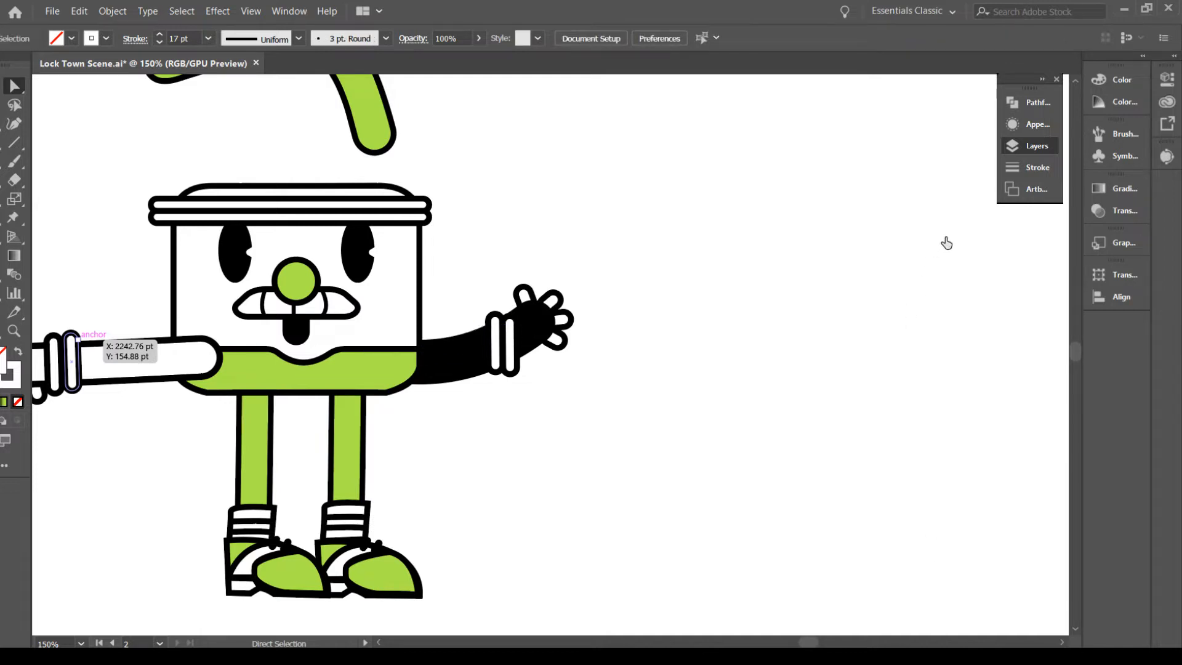
key(ctrl+z)
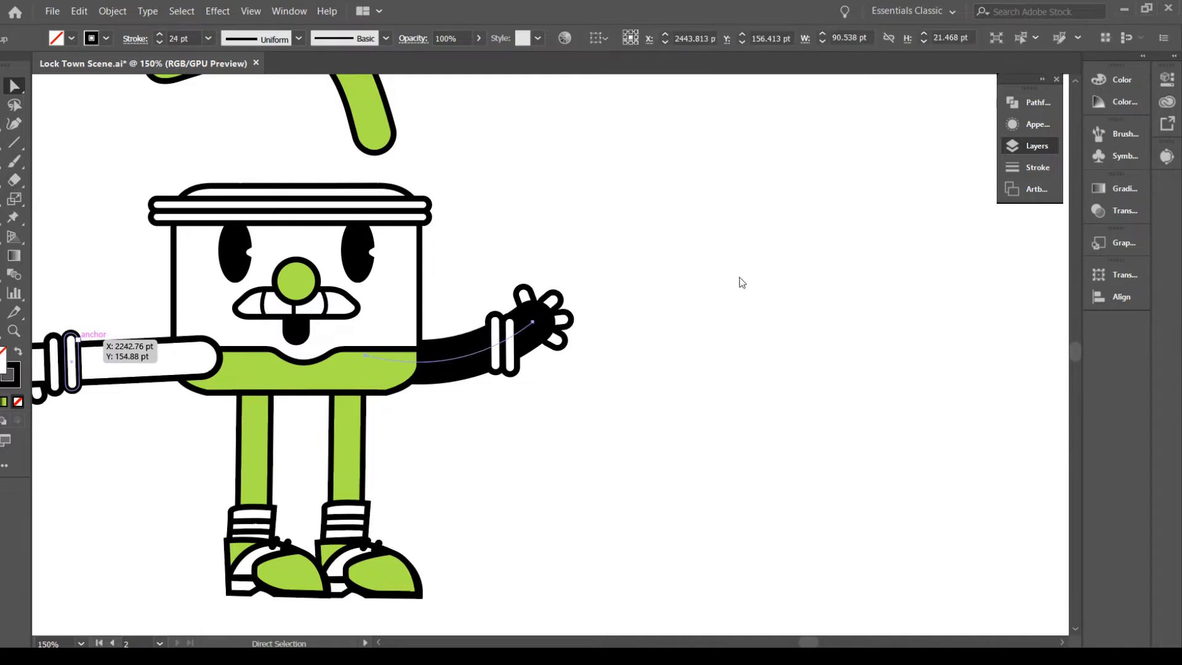
Try swapping the fill and stroke of the raised arm's black path, and restore its black stroke
click(19, 353)
click(21, 355)
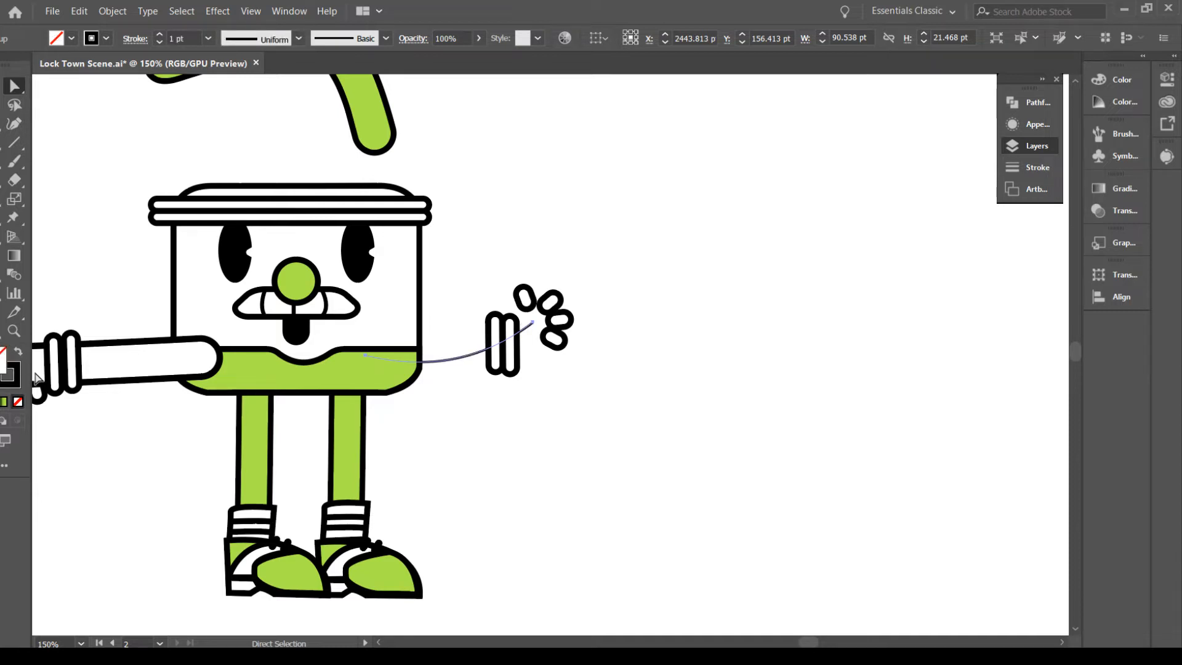
key(shift+x)
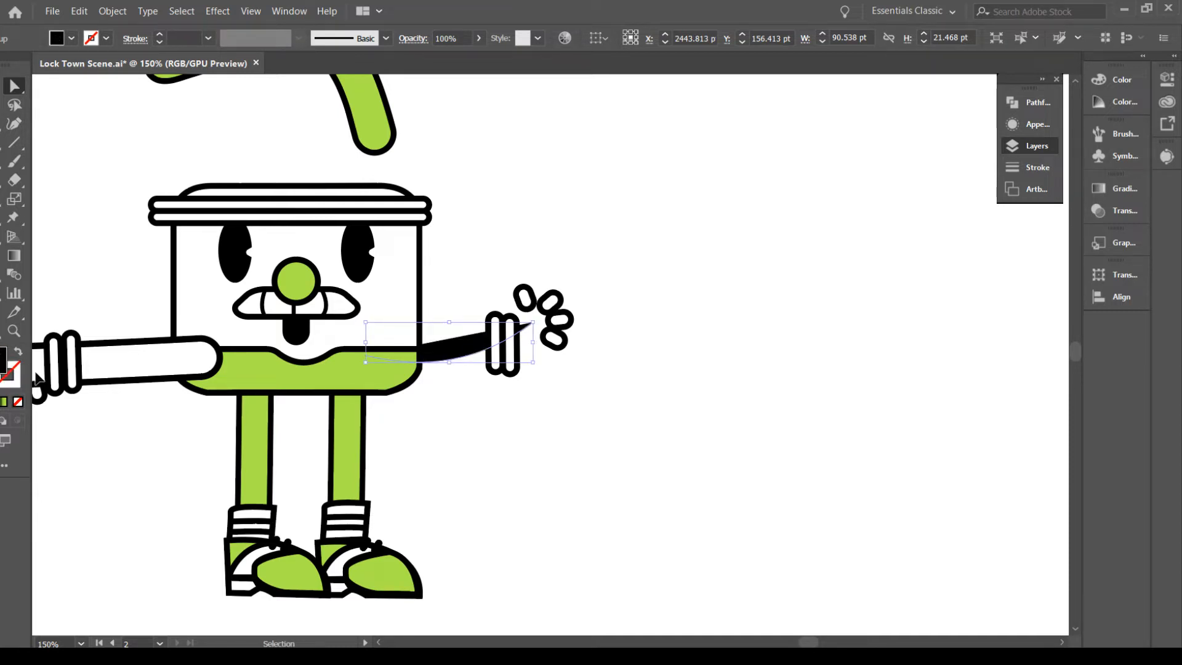
key(shift+x)
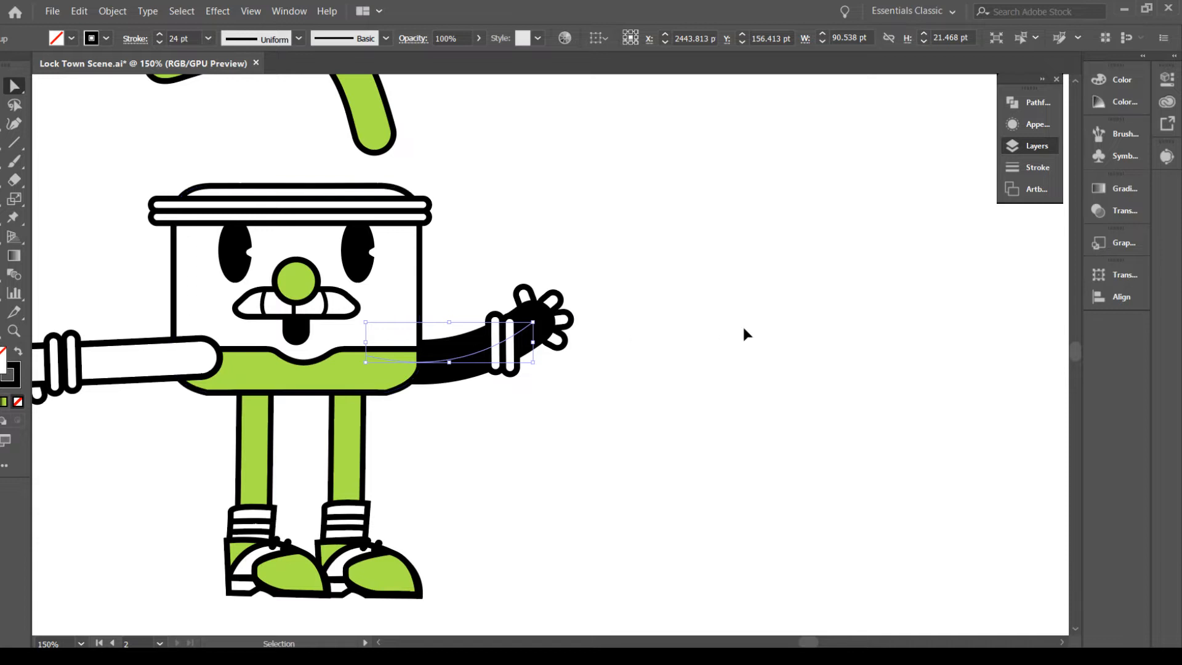
Add a white 24 pt stroke above the black stroke in the appearance of the raised arm's path
key(a)
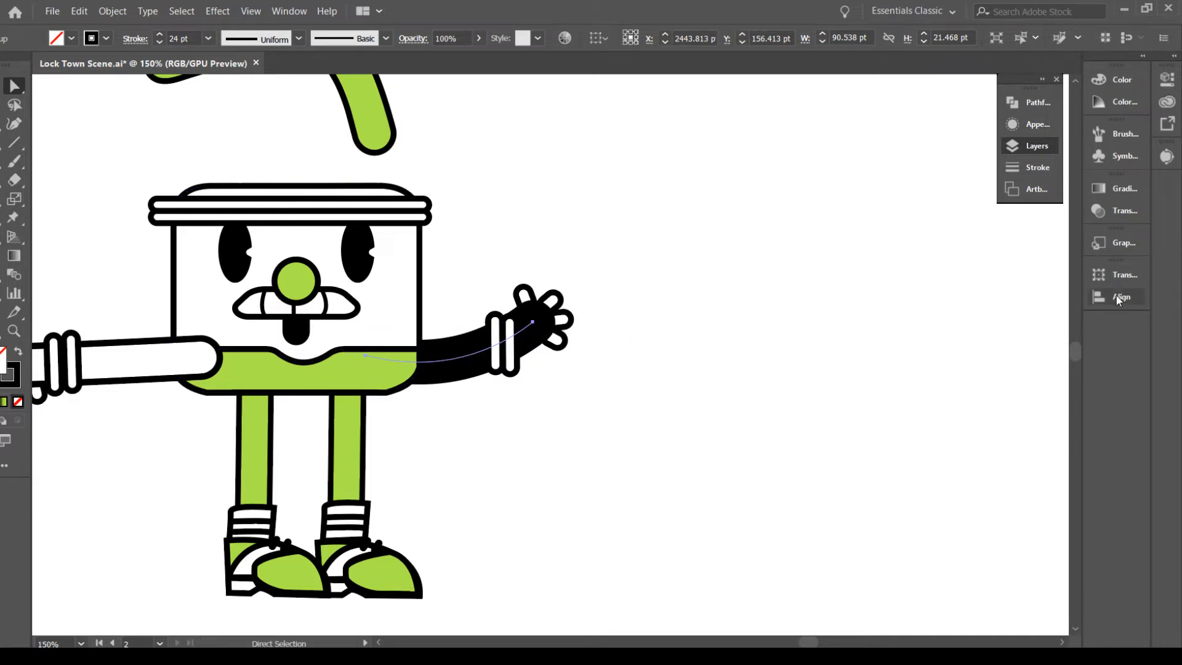
click(1030, 127)
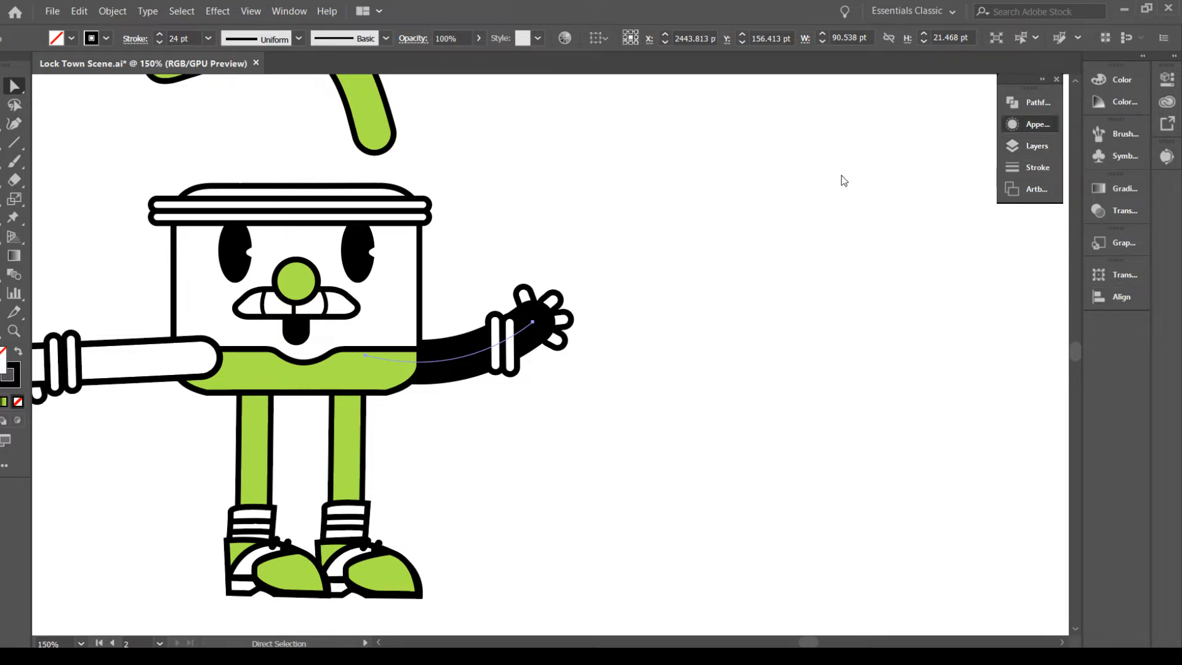
key(x)
key(slash)
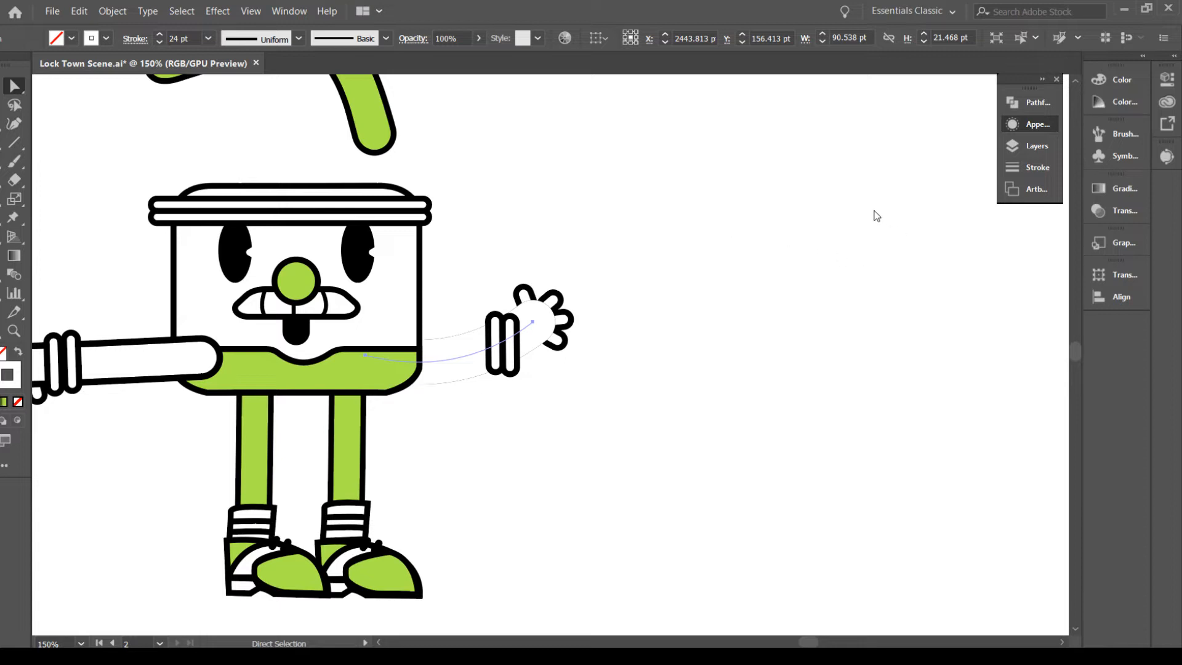
Try a 30 pt black outer stroke with a 21 pt white inner stroke on the raised arm
key(ctrl+z)
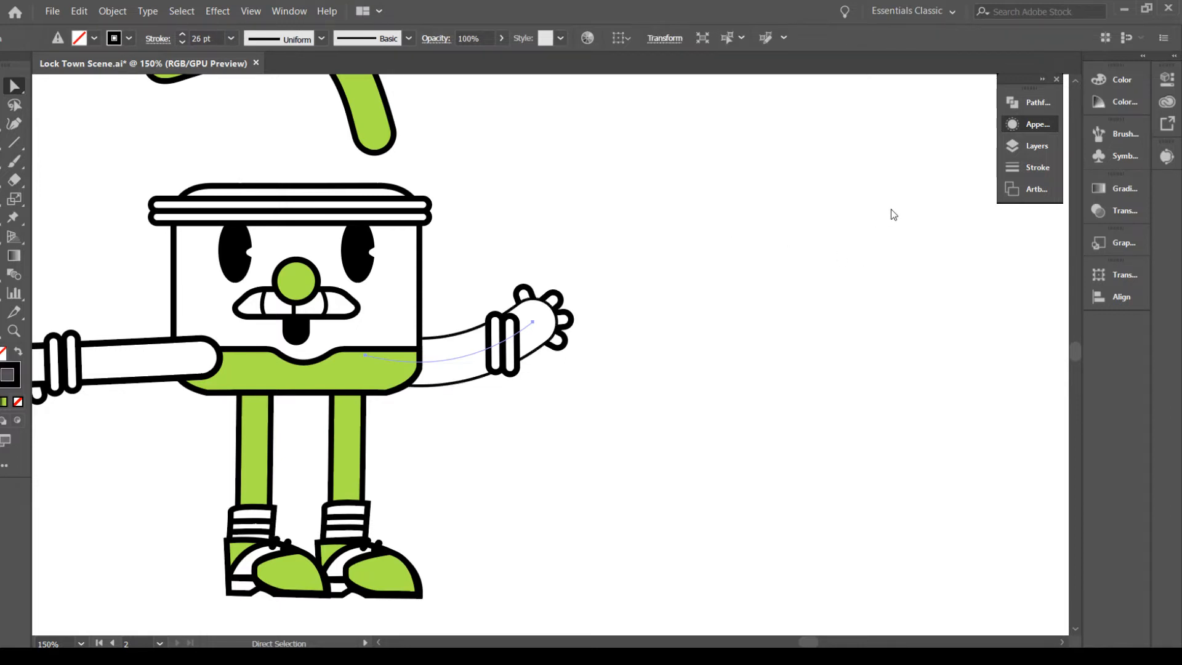
key(ctrl+z)
key(ctrl+z)
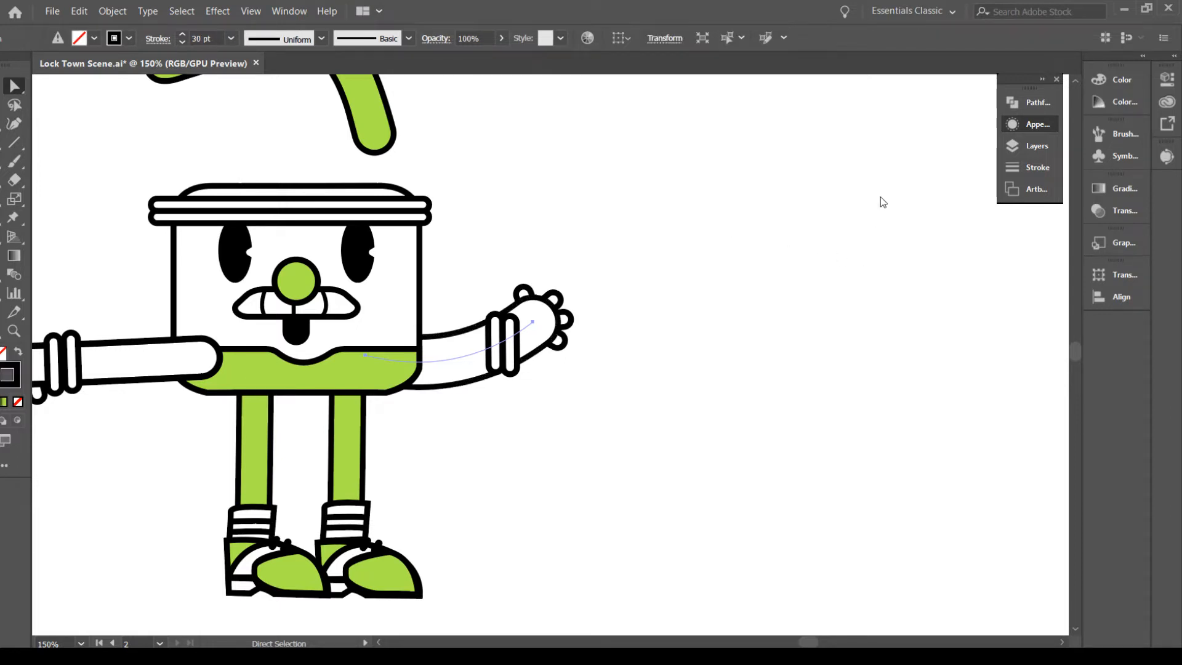
key(ctrl+z)
key(ctrl+z)
key(ctrl+z)
key(ctrl+z)
key(ctrl+z)
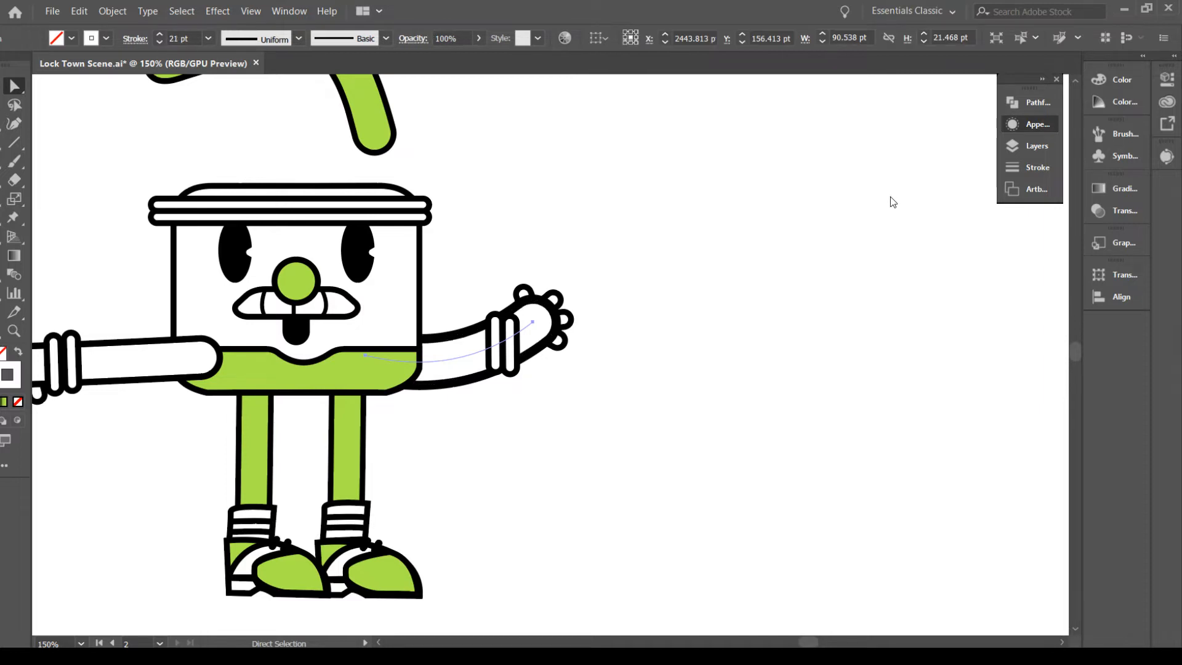
Set the black outer stroke of the raised arm to 24 pt
key(ctrl+z)
key(ctrl+z)
key(ctrl+z)
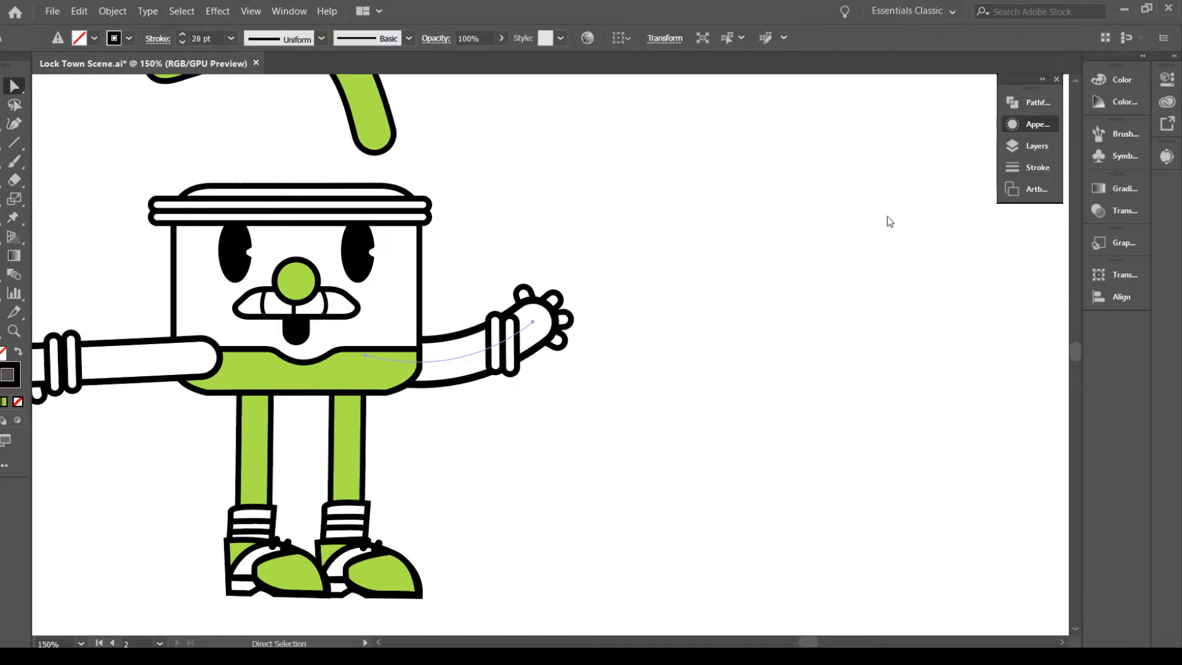
key(ctrl+z)
key(ctrl+z)
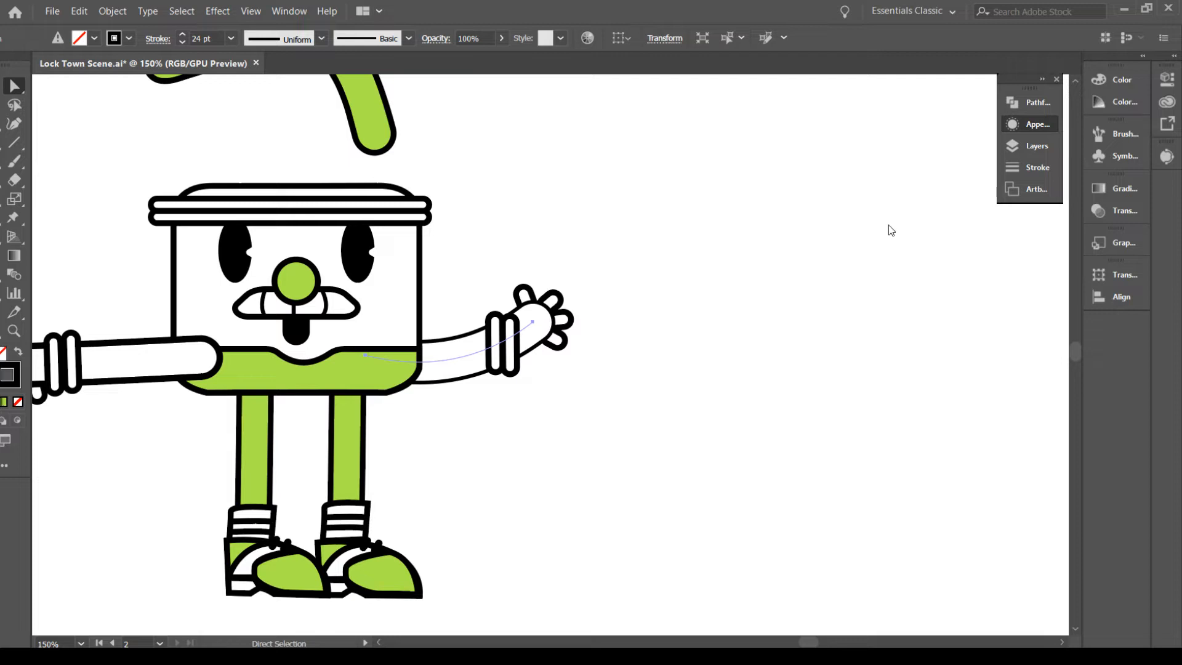
Set the white inner stroke of the raised arm to 18 pt
key(ctrl+z)
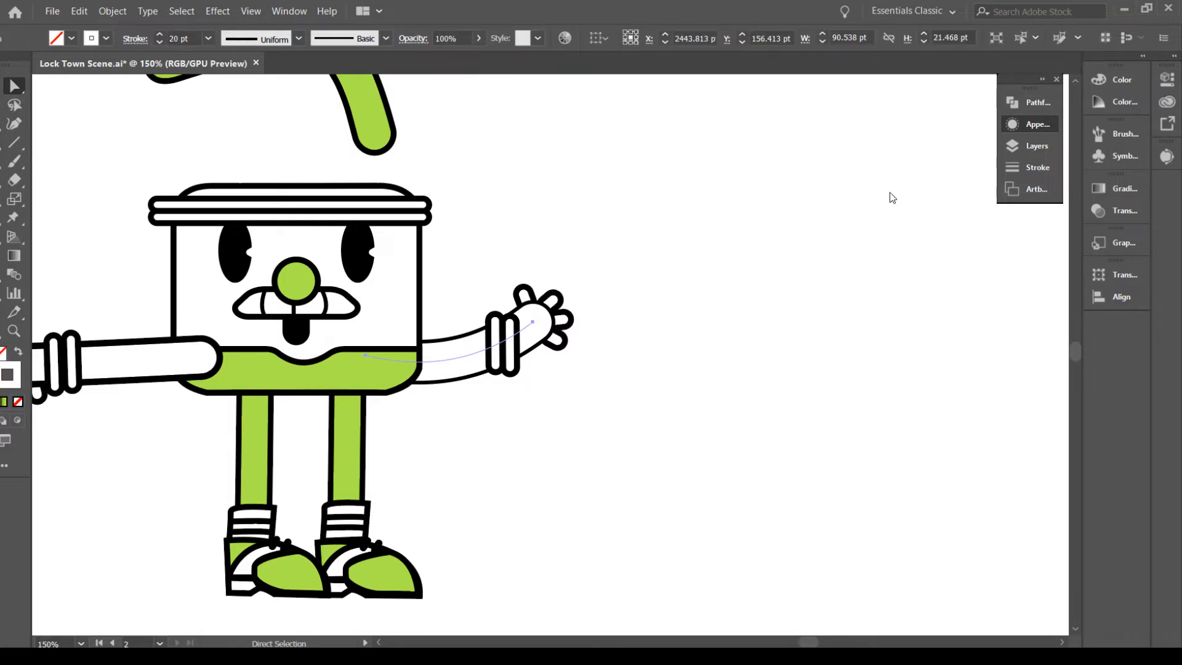
key(ctrl+z)
key(ctrl+z)
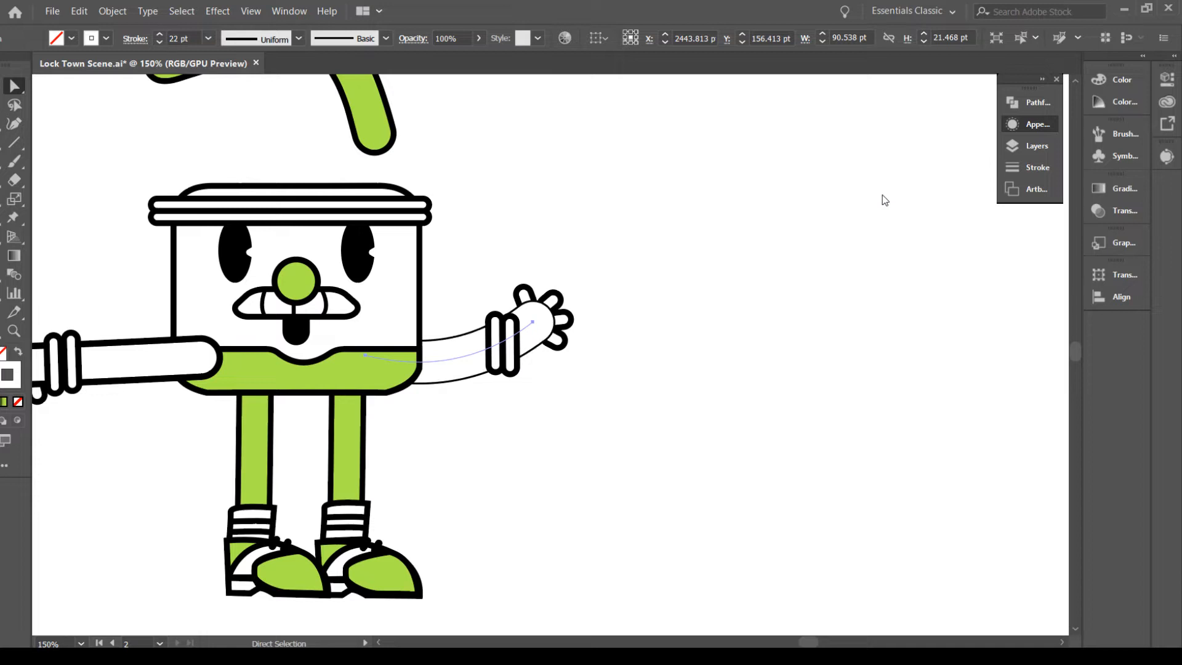
key(ctrl+z)
key(ctrl+z)
key(ctrl+z)
key(ctrl+z)
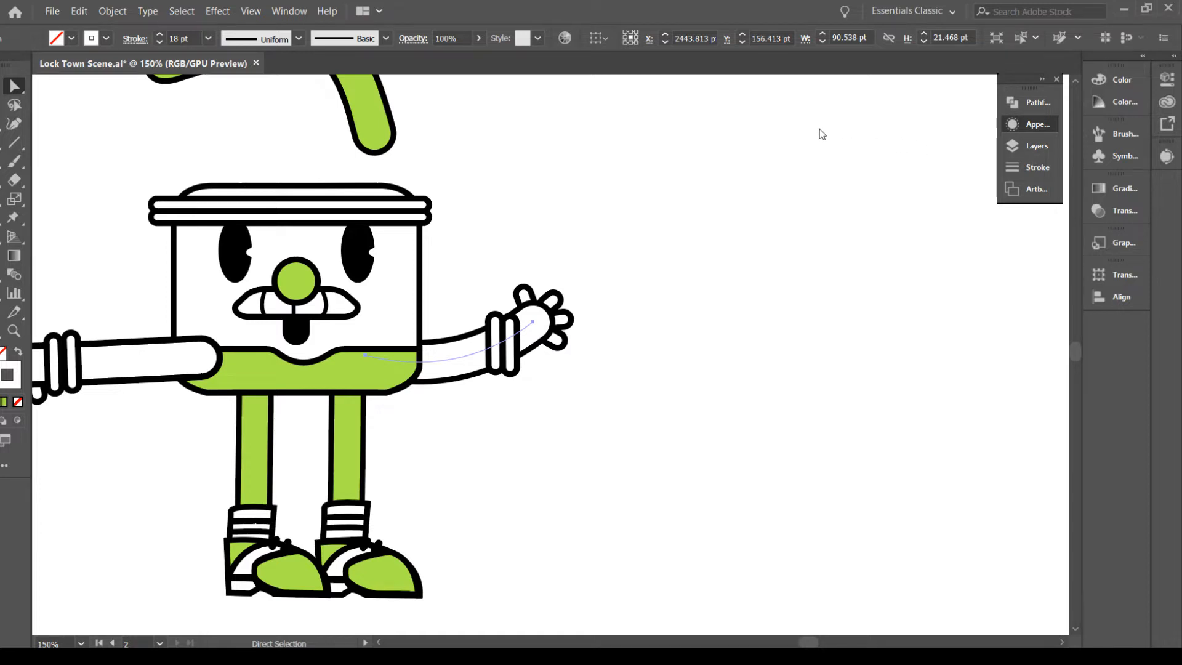
Compare the working pot character with its finished running pose in front of the checkered table in the town scene
key(v)
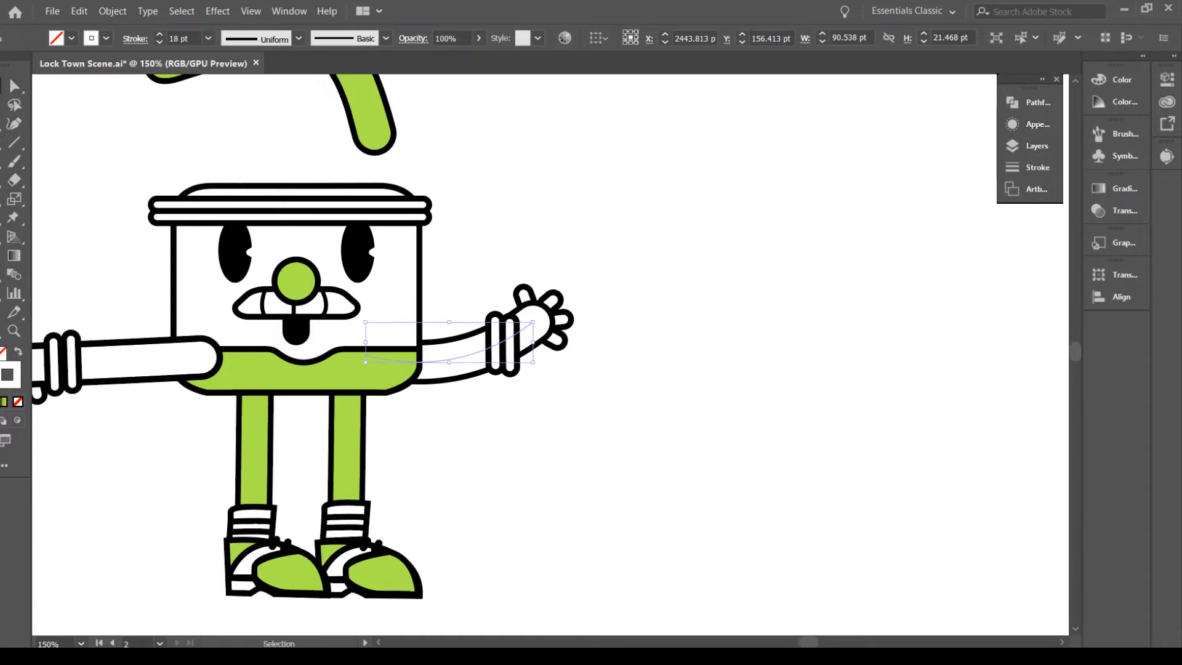
click(525, 500)
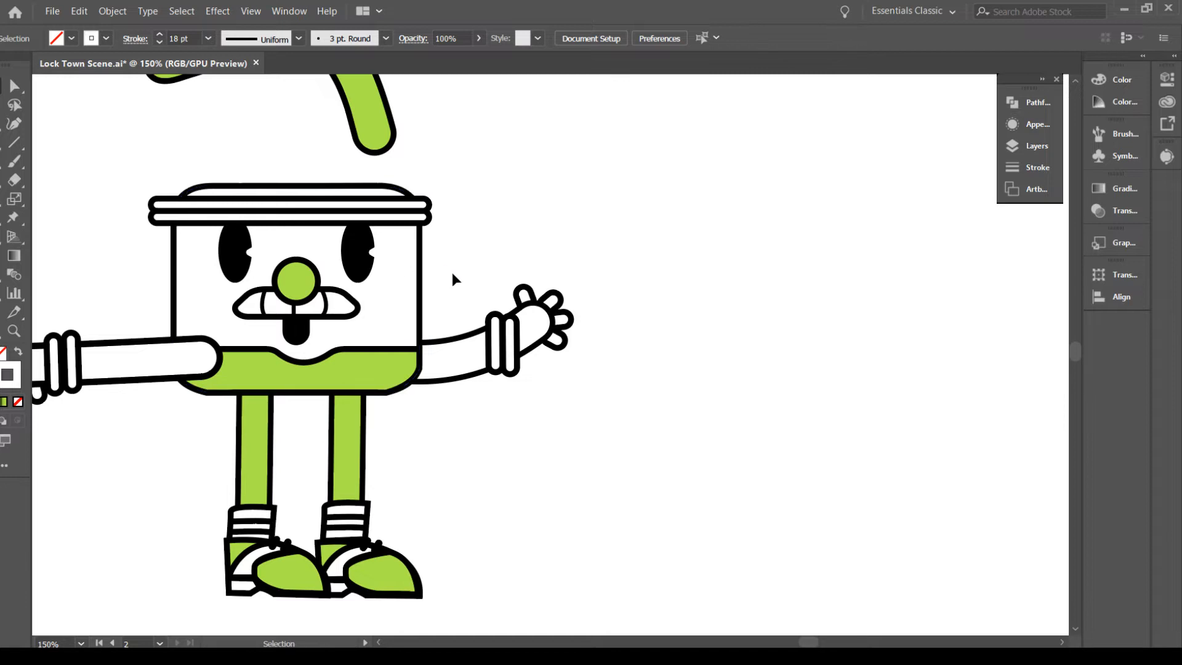
drag(381, 387, 574, 478)
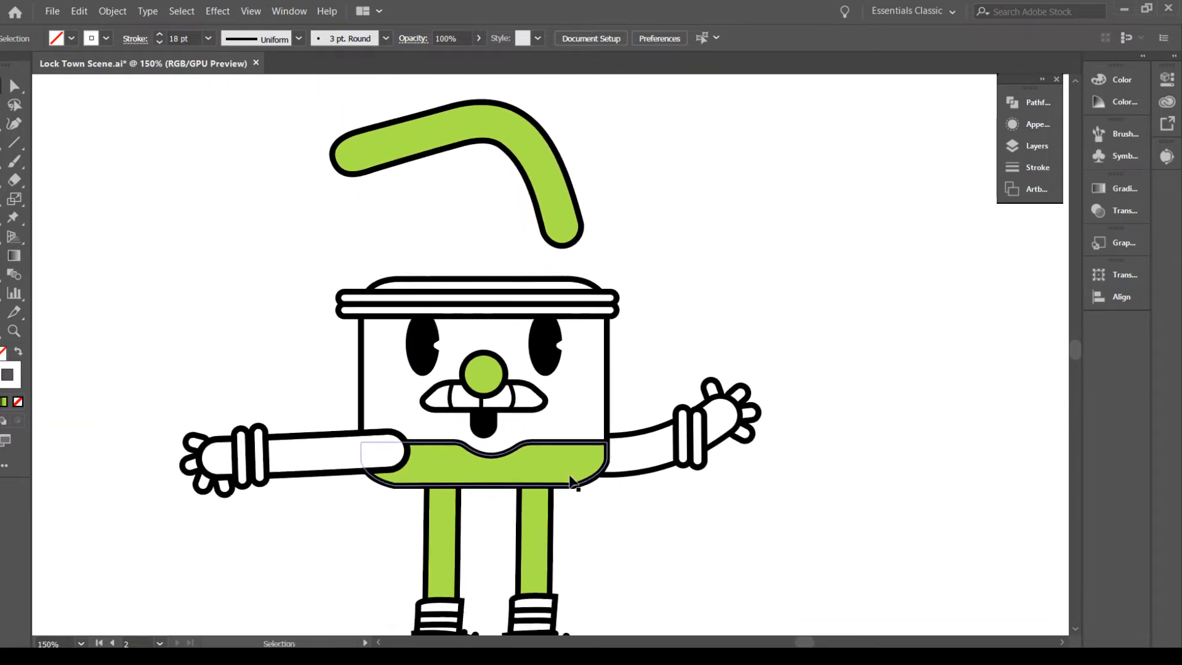
key(ctrl+minus)
key(ctrl+minus)
key(ctrl+minus)
key(ctrl+minus)
key(ctrl+minus)
key(ctrl+minus)
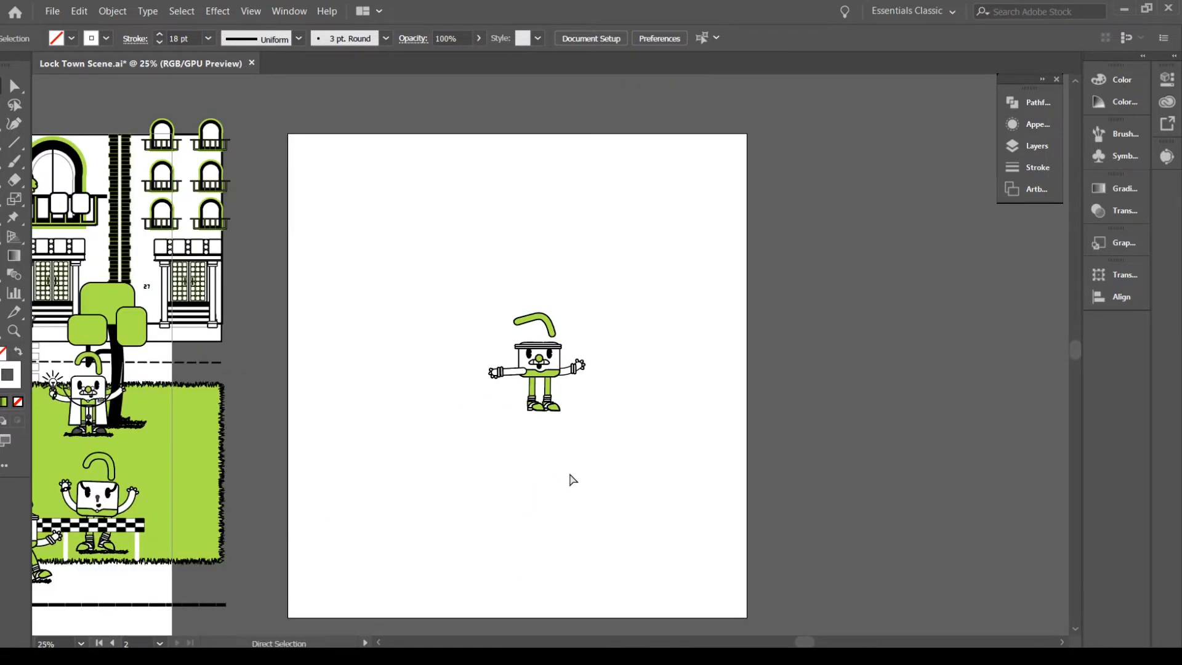
drag(482, 496, 492, 496)
drag(343, 519, 591, 402)
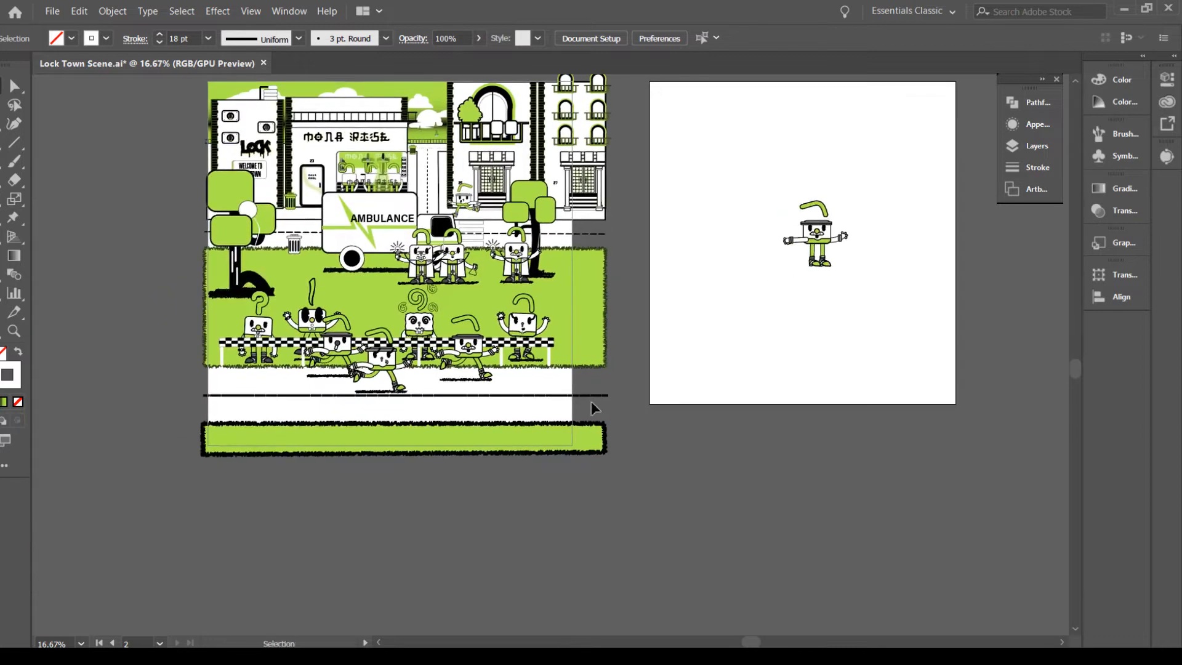
key(ctrl+plus)
key(ctrl+plus)
key(ctrl+plus)
key(ctrl+plus)
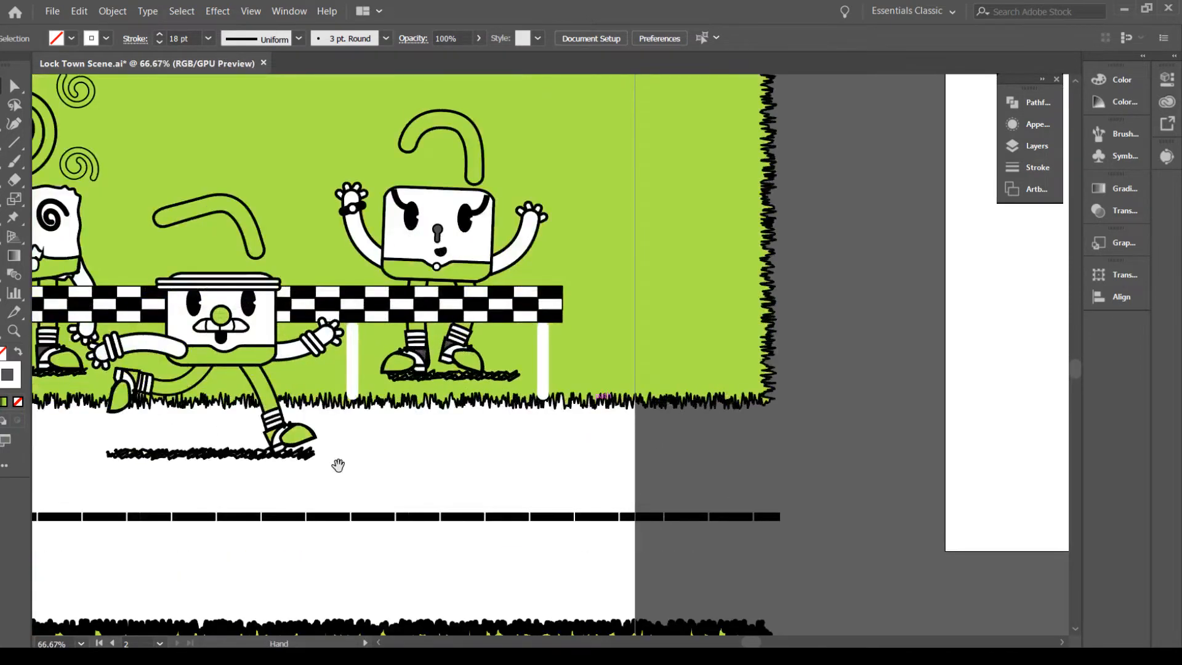
drag(338, 464, 412, 454)
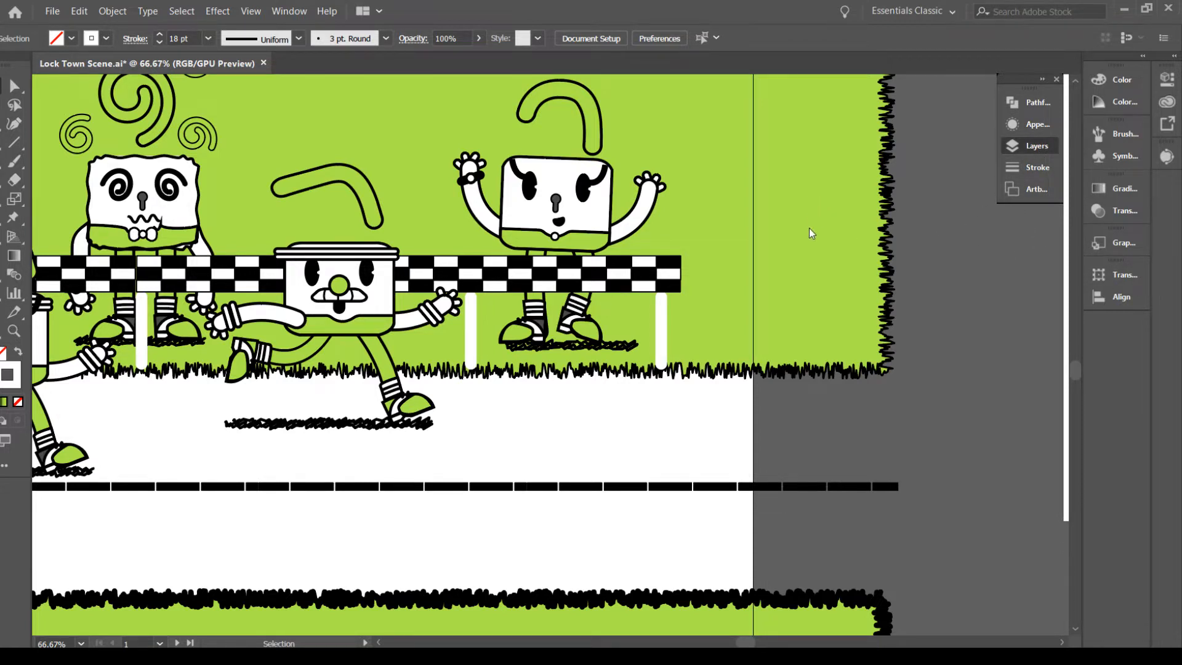
Try a different rough-edge variation on the black ground shadow beneath the running pot character
click(299, 424)
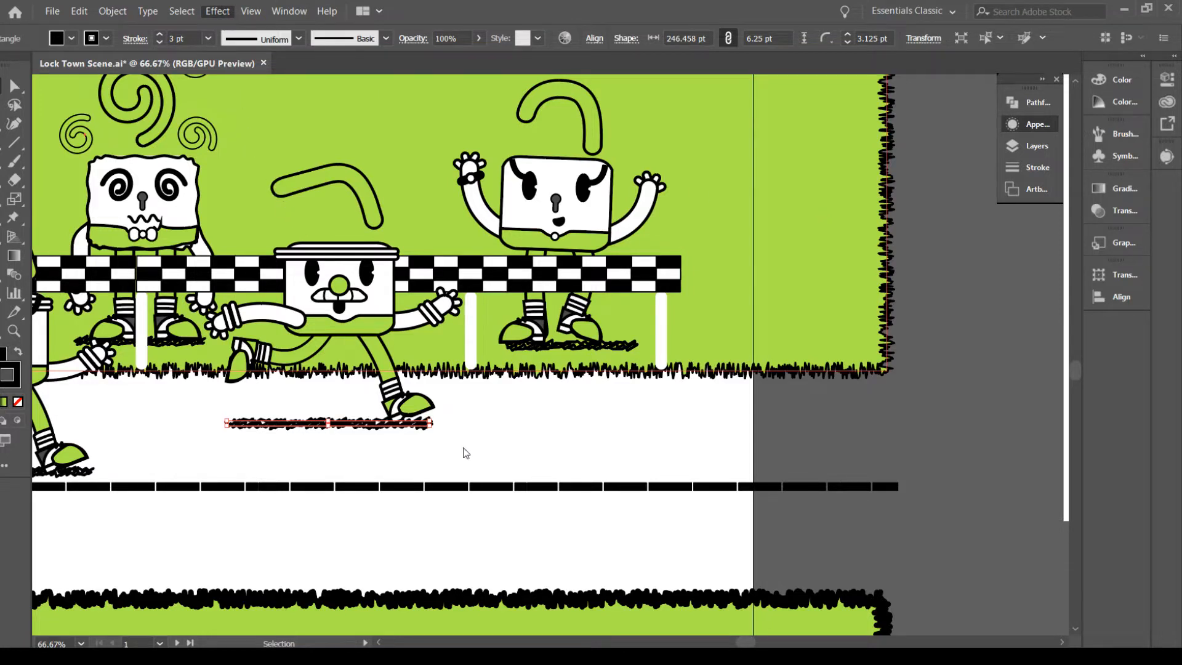
click(490, 456)
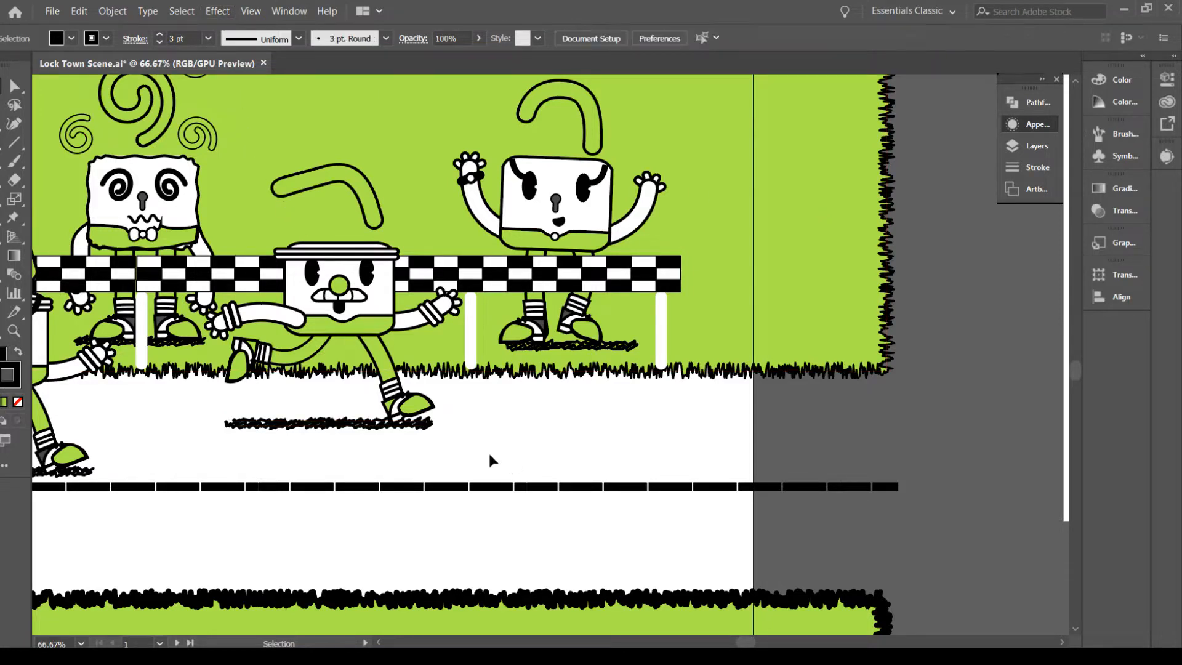
click(393, 431)
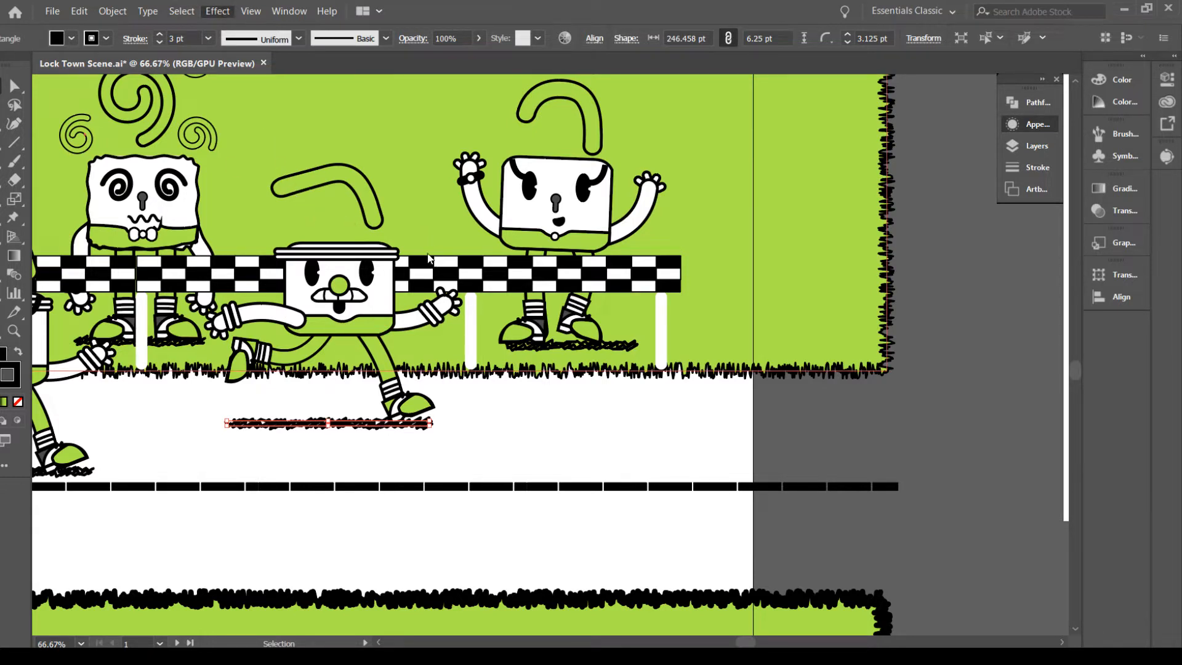
click(423, 288)
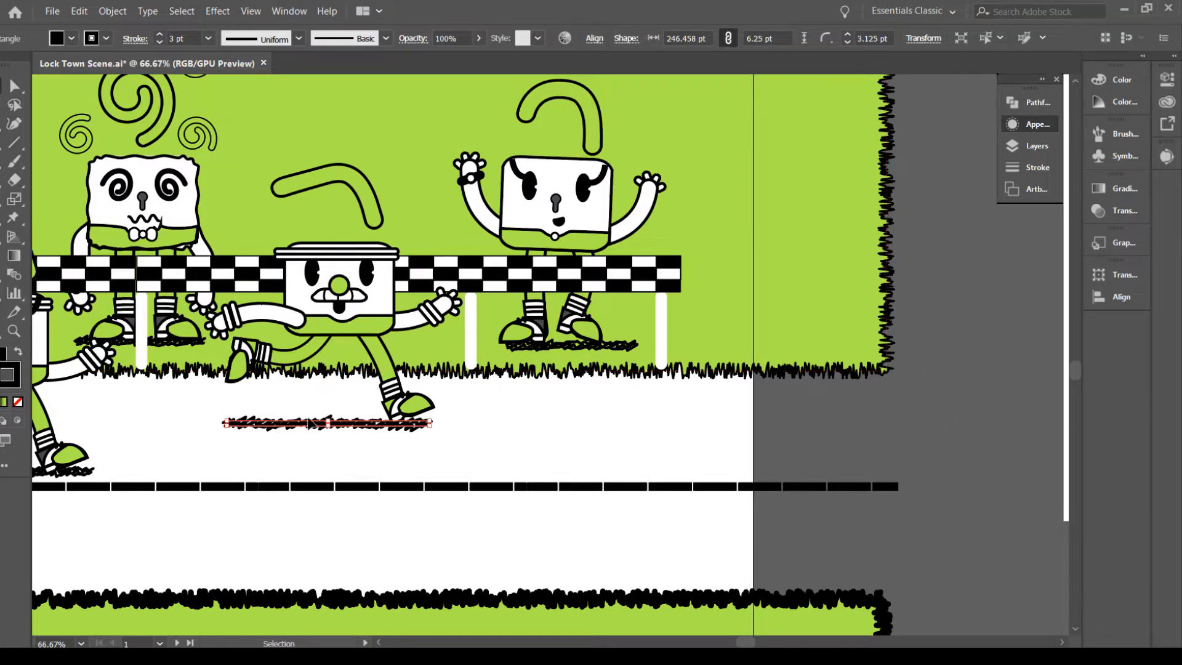
click(484, 448)
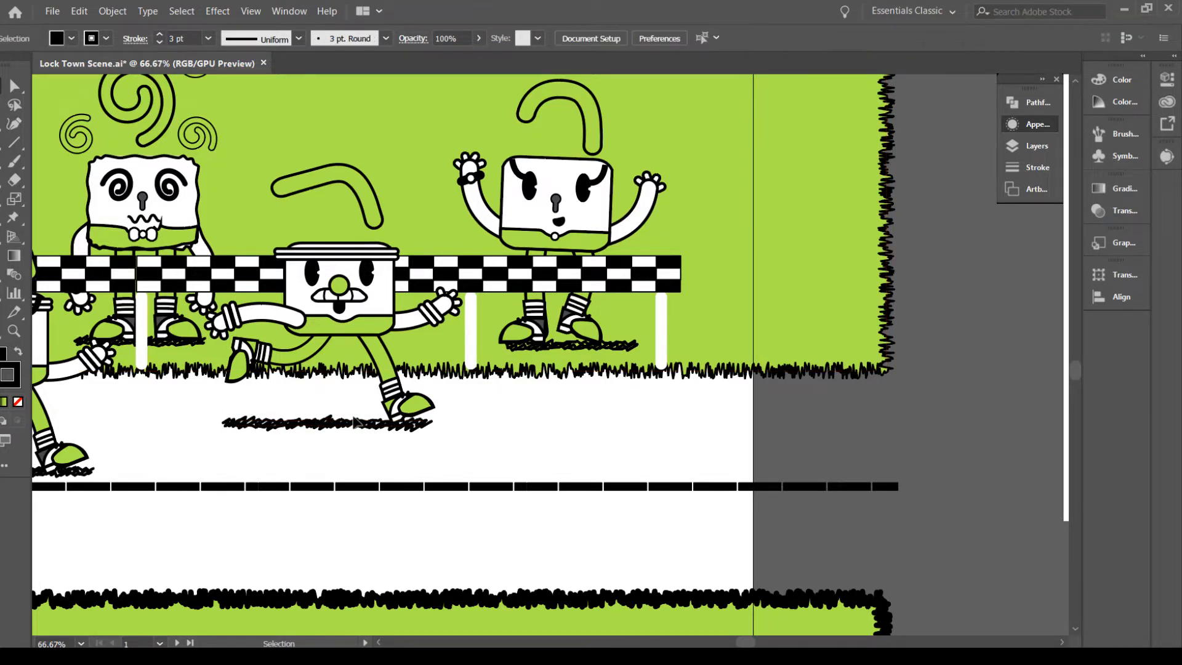
click(351, 425)
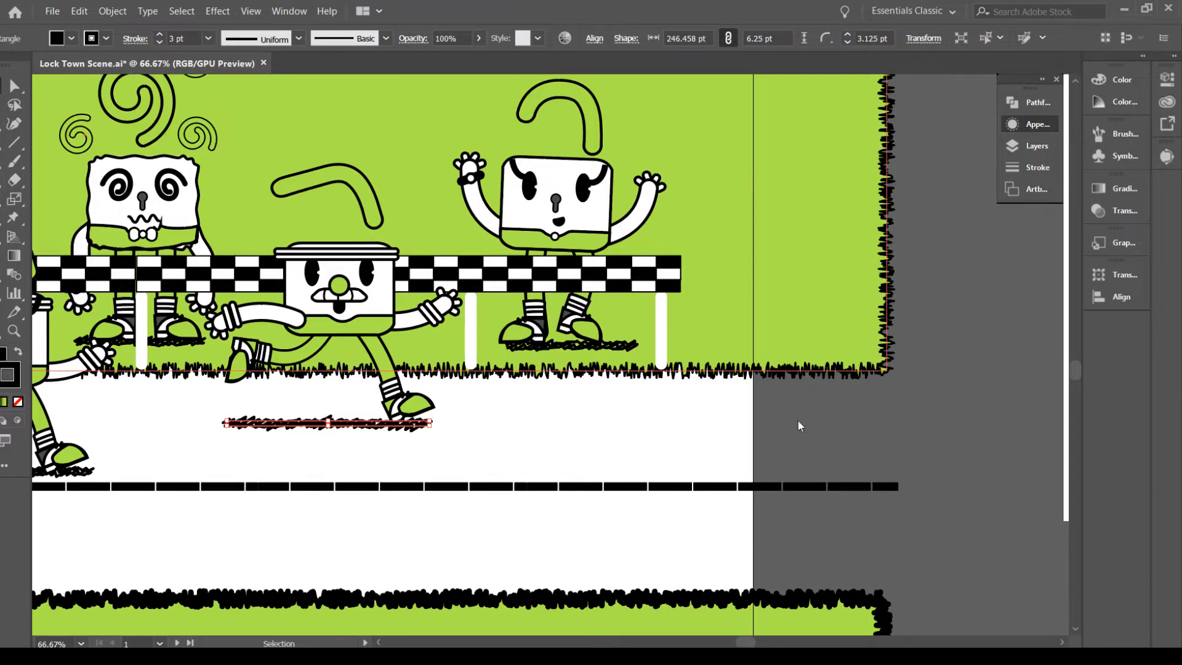
key(a)
key(v)
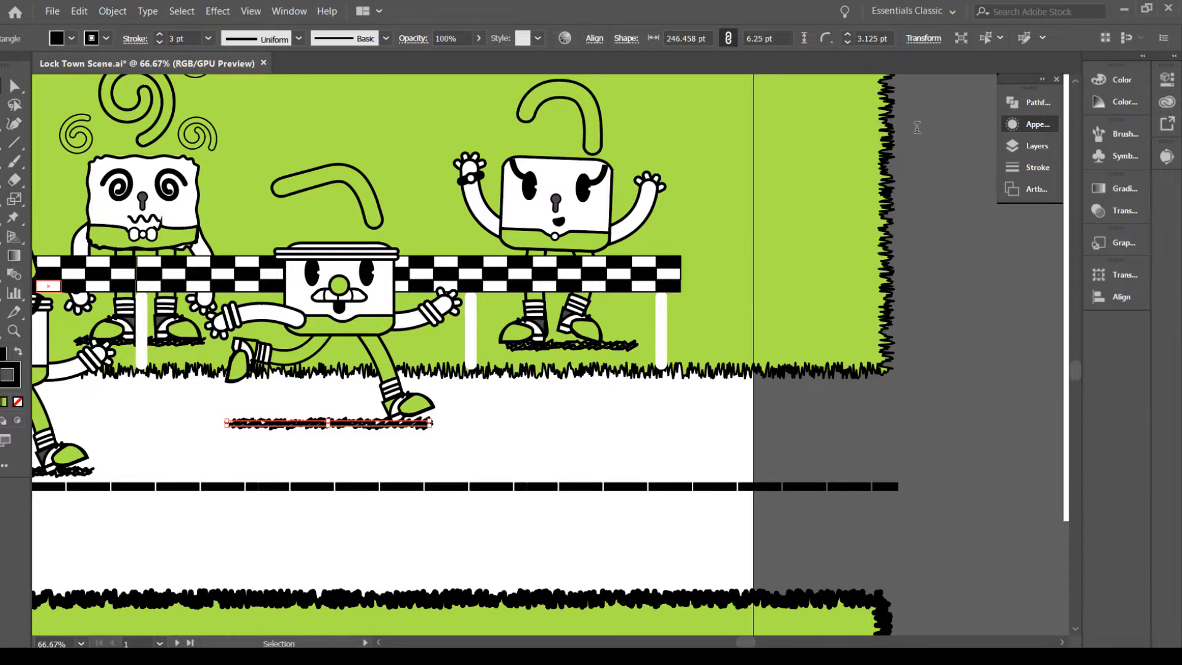
mouse_move(875, 243)
mouse_down()
mouse_move(887, 242)
mouse_move(817, 250)
mouse_up()
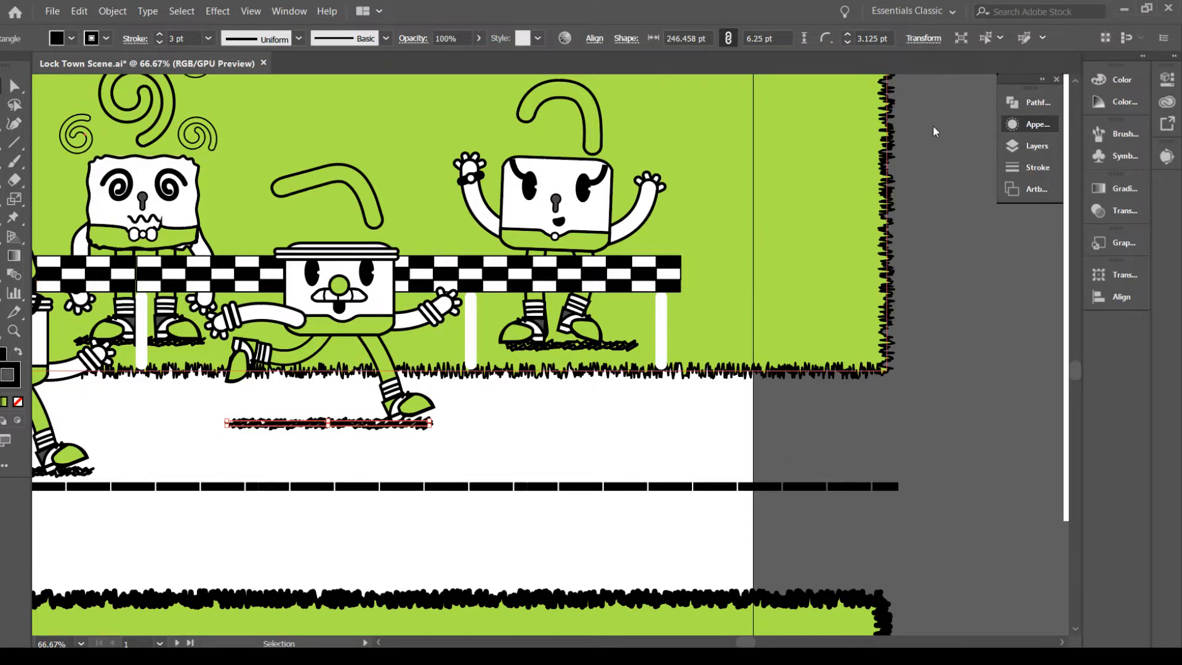
click(536, 435)
Straighten the curved path of the standing pot character's raised arm between its shoulder and hand anchors
key(space)
drag(665, 446, 19, 472)
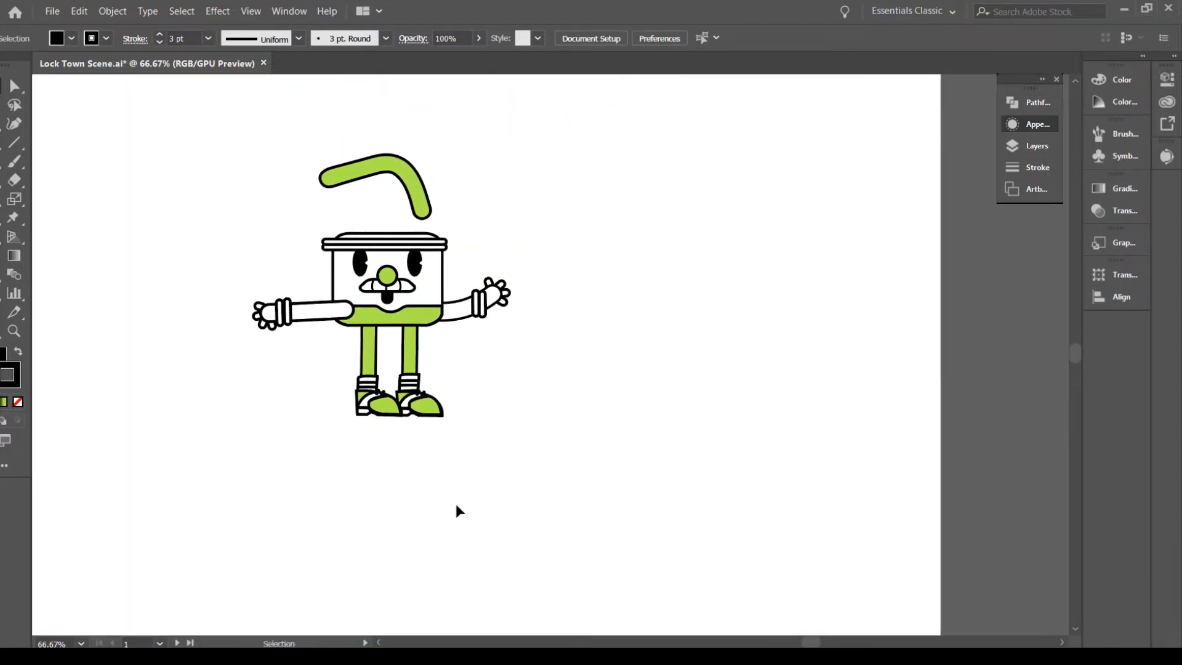
key(ctrl+plus)
key(ctrl+plus)
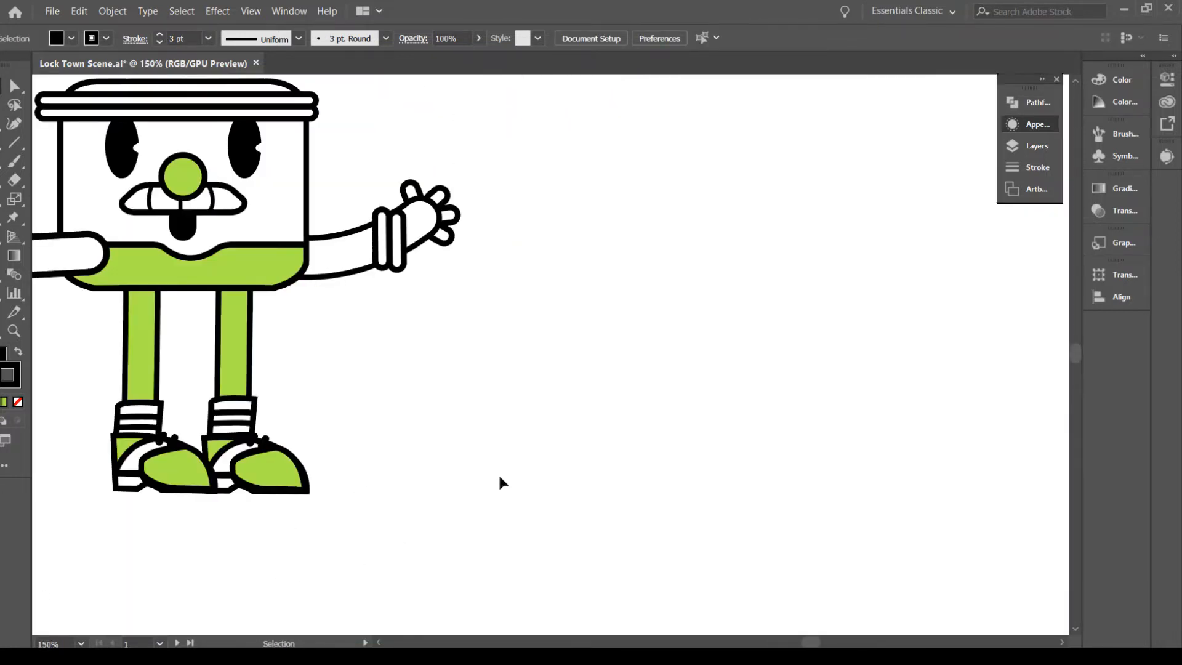
drag(395, 363, 500, 436)
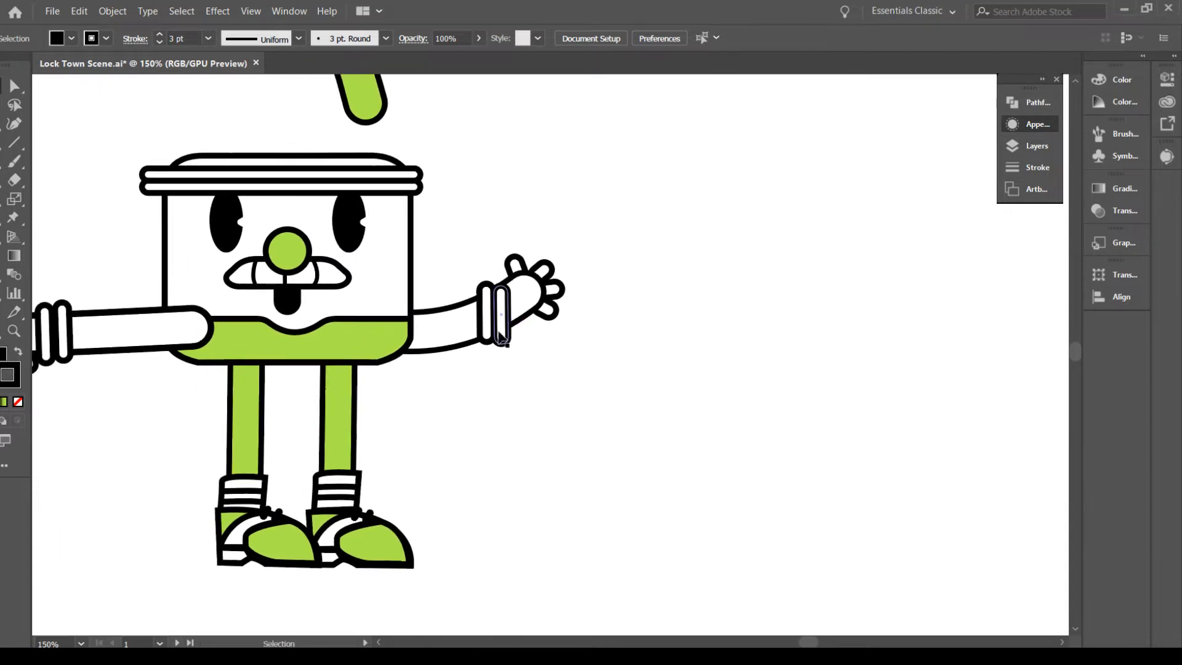
click(463, 322)
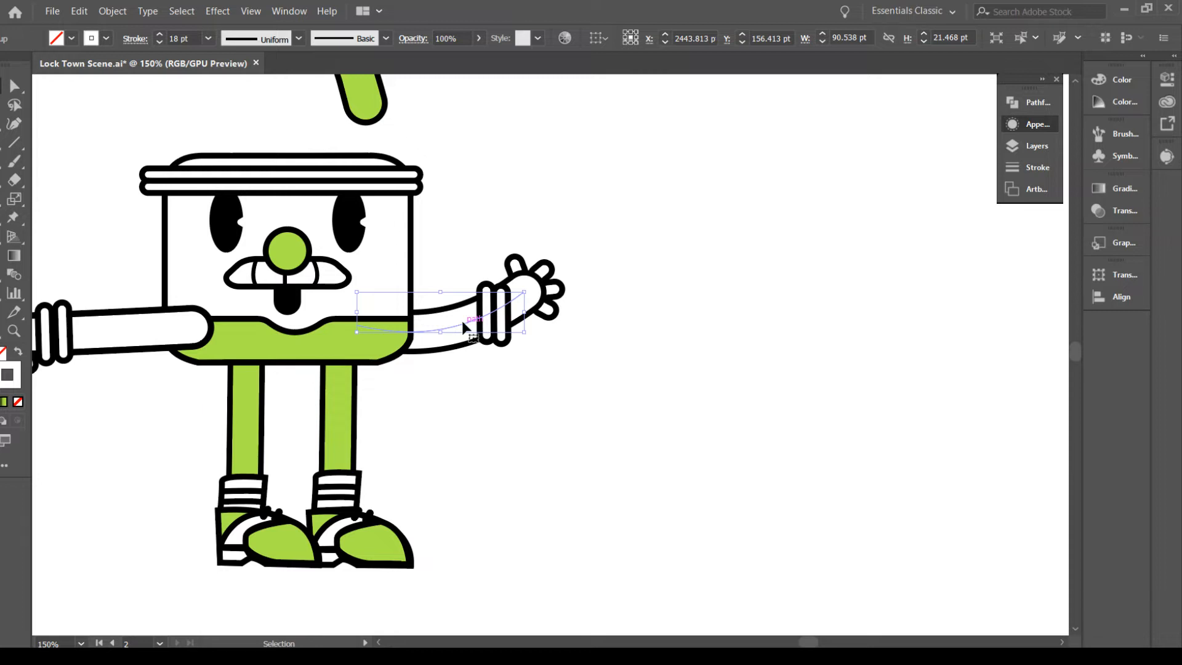
key(a)
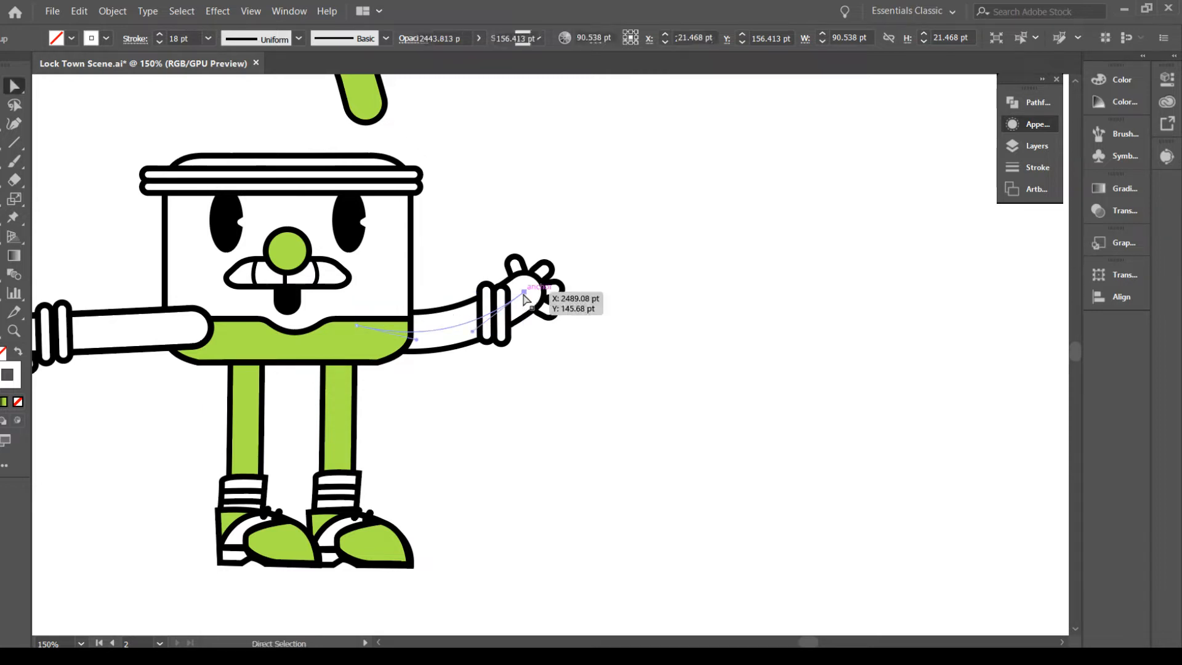
click(524, 292)
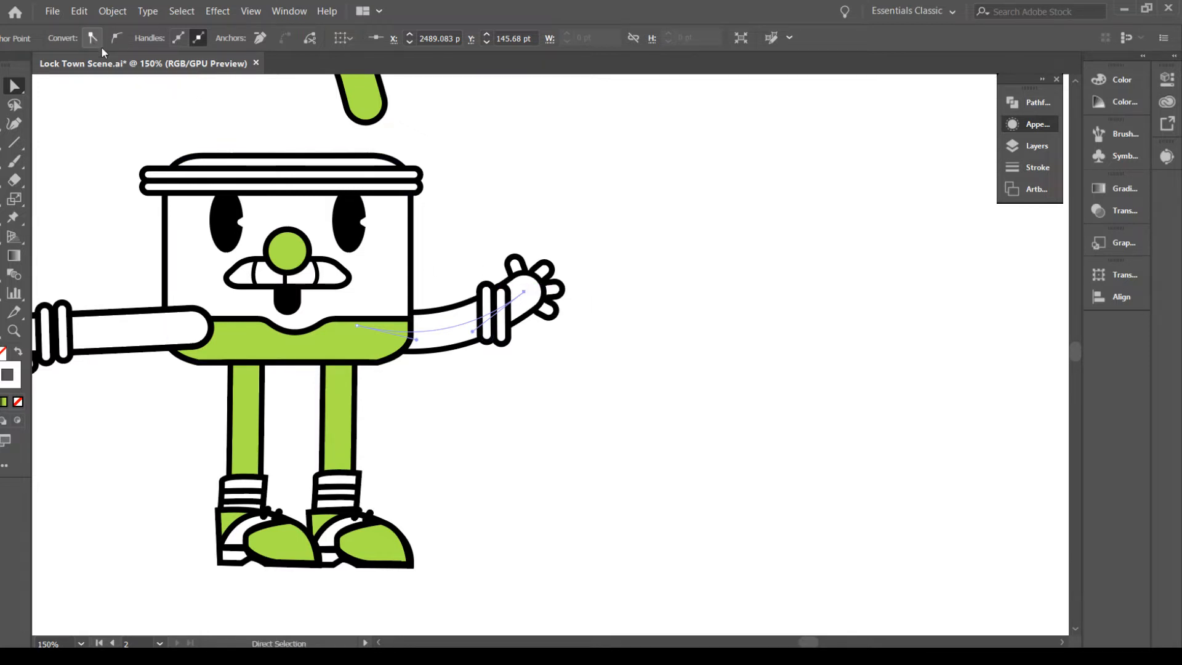
key(shift+c)
drag(438, 333, 441, 311)
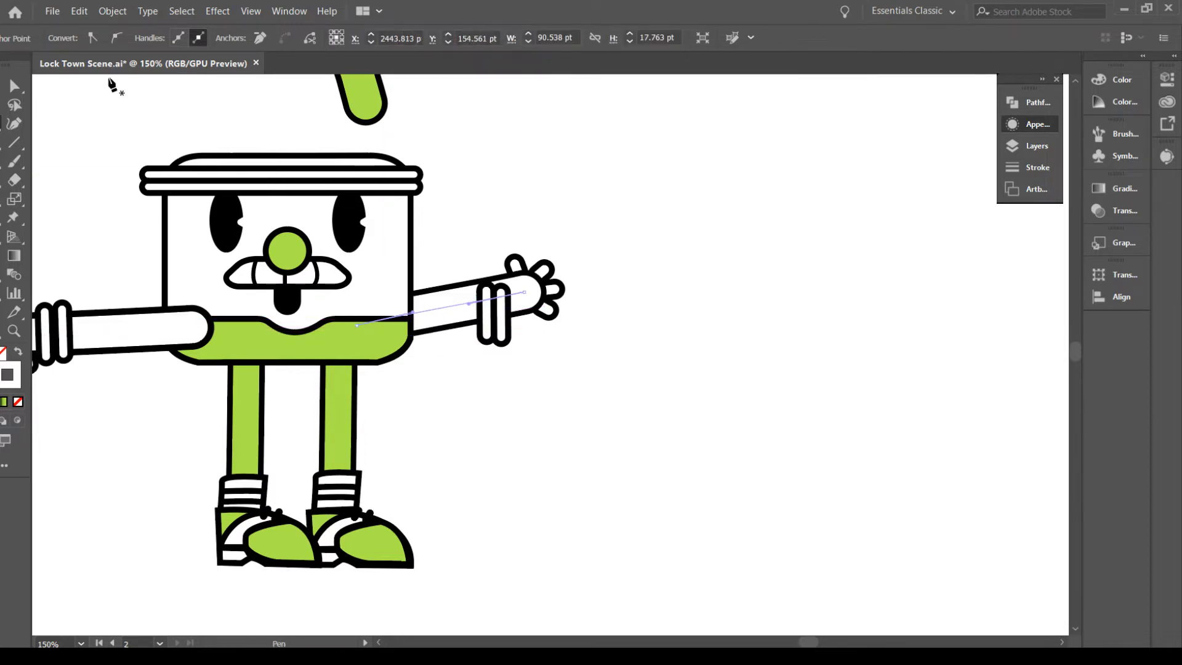
Fine-tune the direction handle at the hand end of the raised arm's path so it follows the straight line
click(14, 86)
click(524, 292)
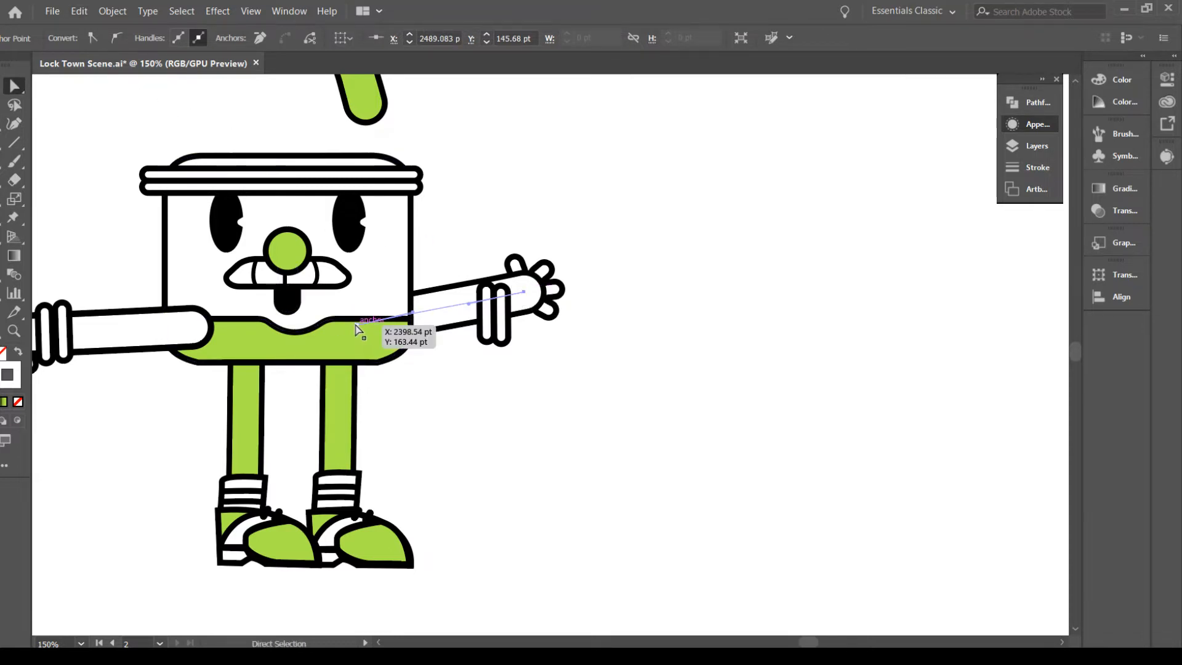
click(357, 325)
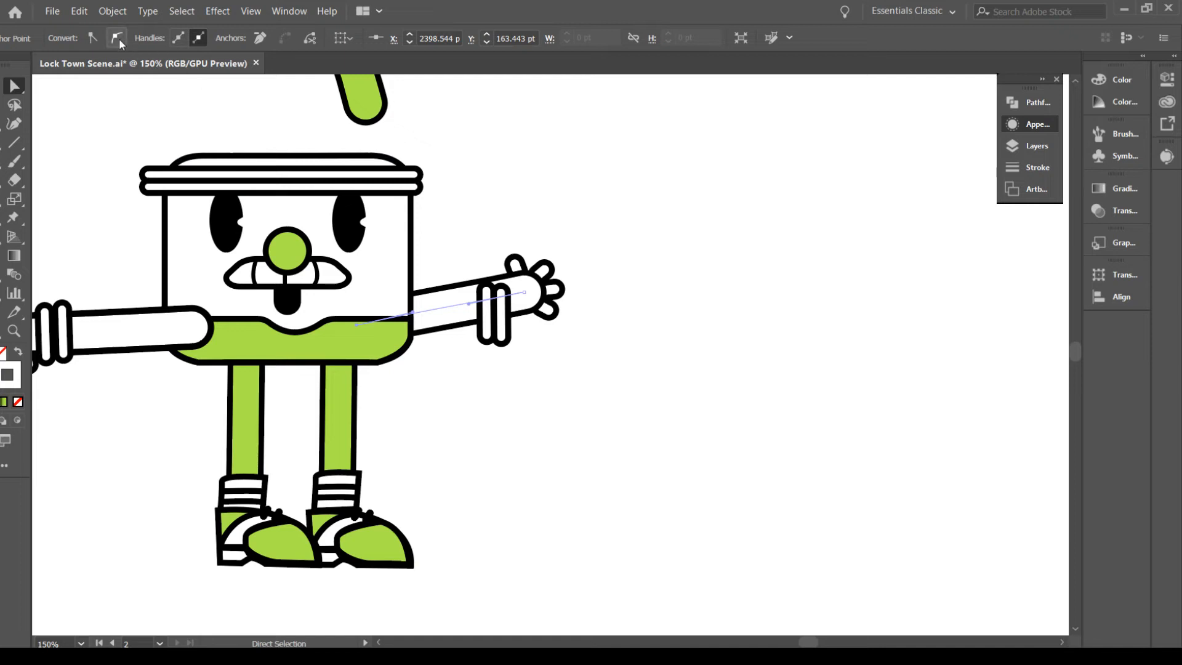
click(524, 291)
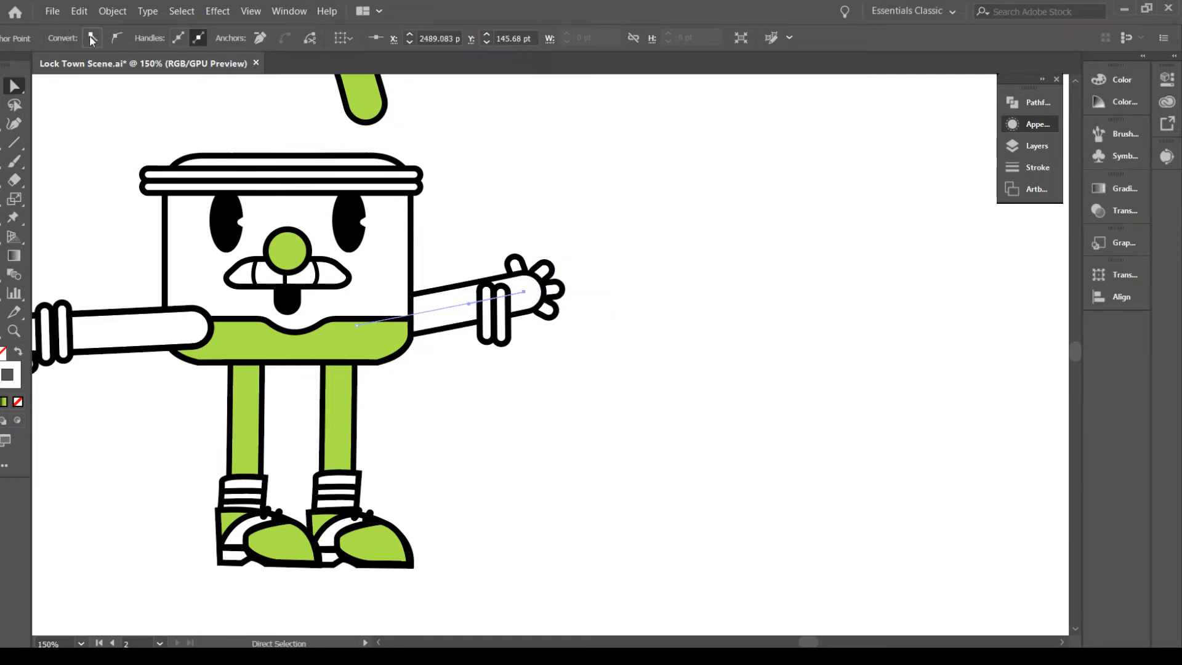
drag(469, 304, 471, 303)
click(560, 382)
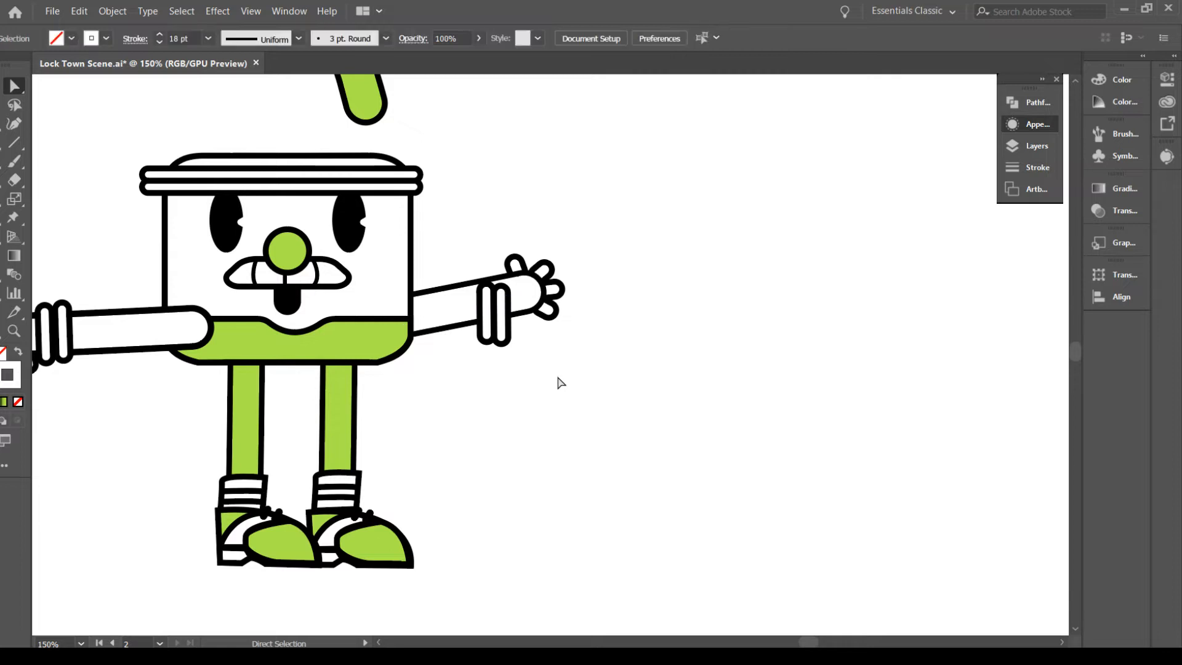
Rotate the raised arm and its fingers about the shoulder anchor to horizontal, and select the stray points above the hand
key(v)
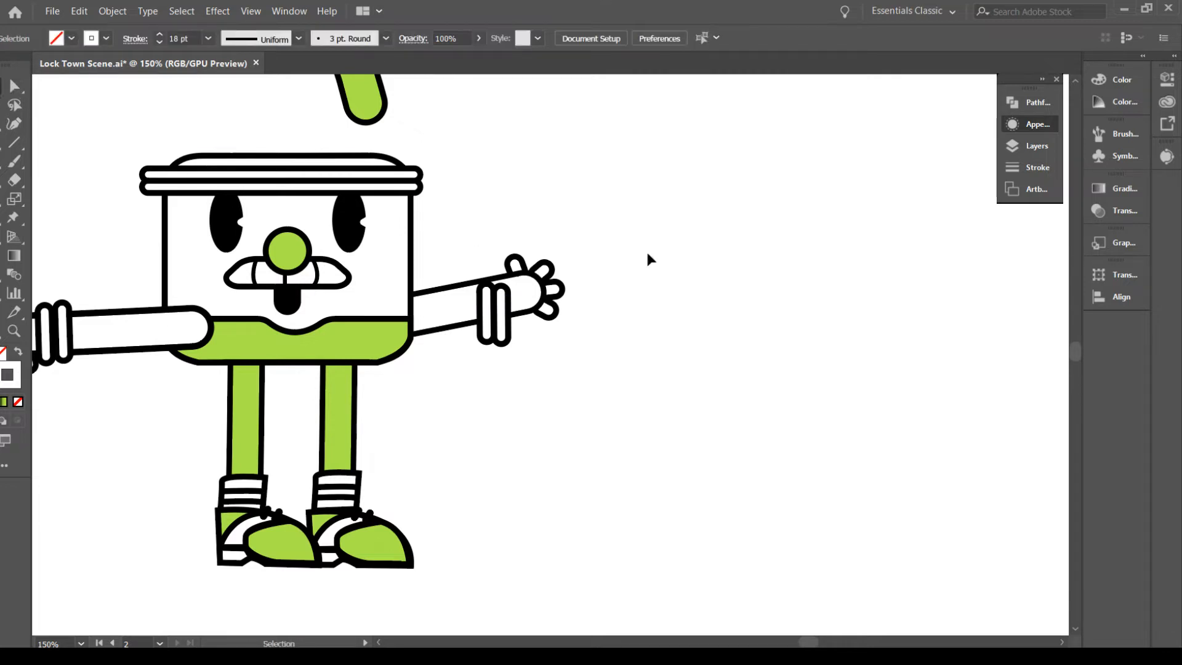
drag(671, 202, 521, 368)
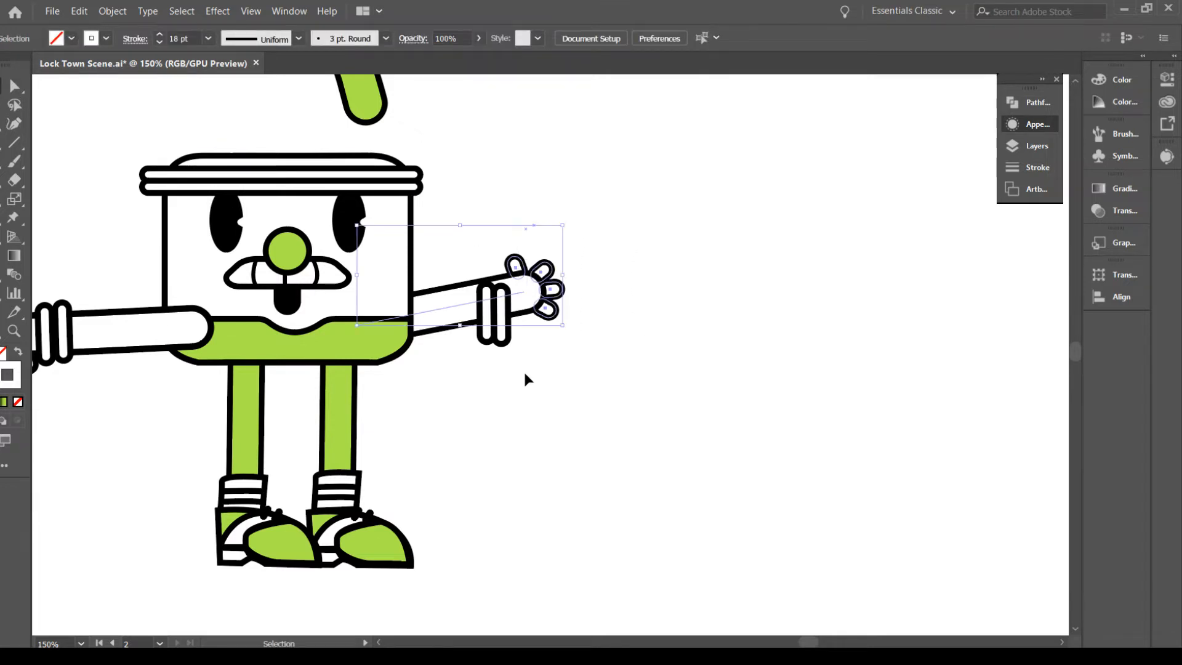
key(r)
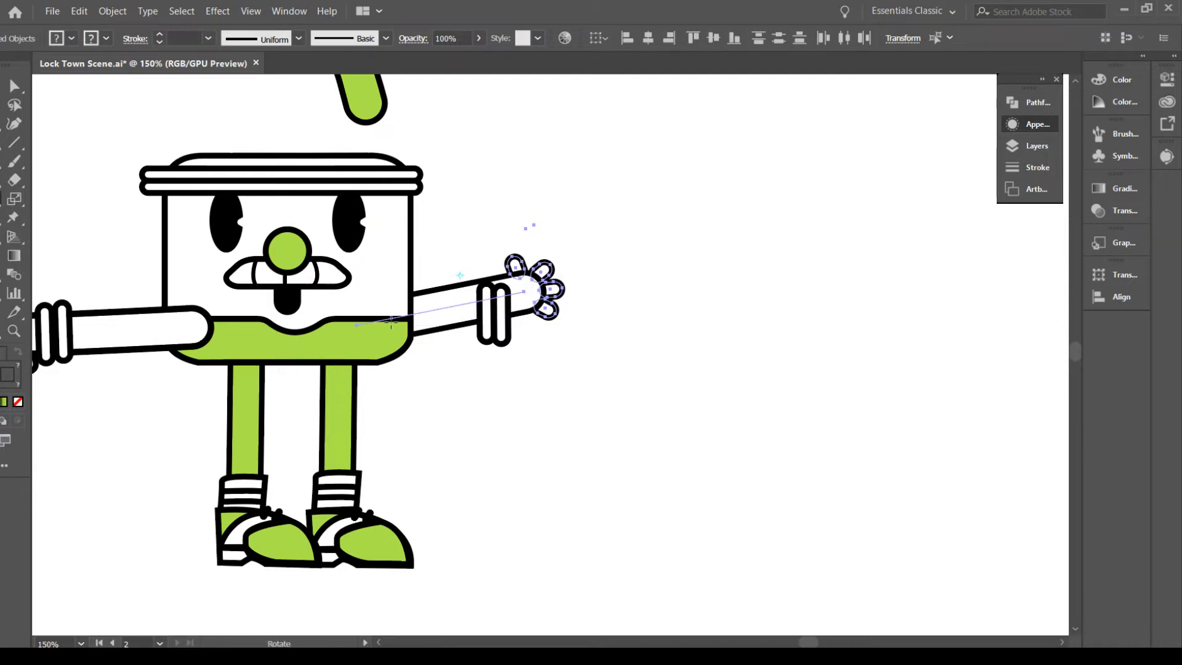
click(354, 324)
drag(559, 309, 553, 349)
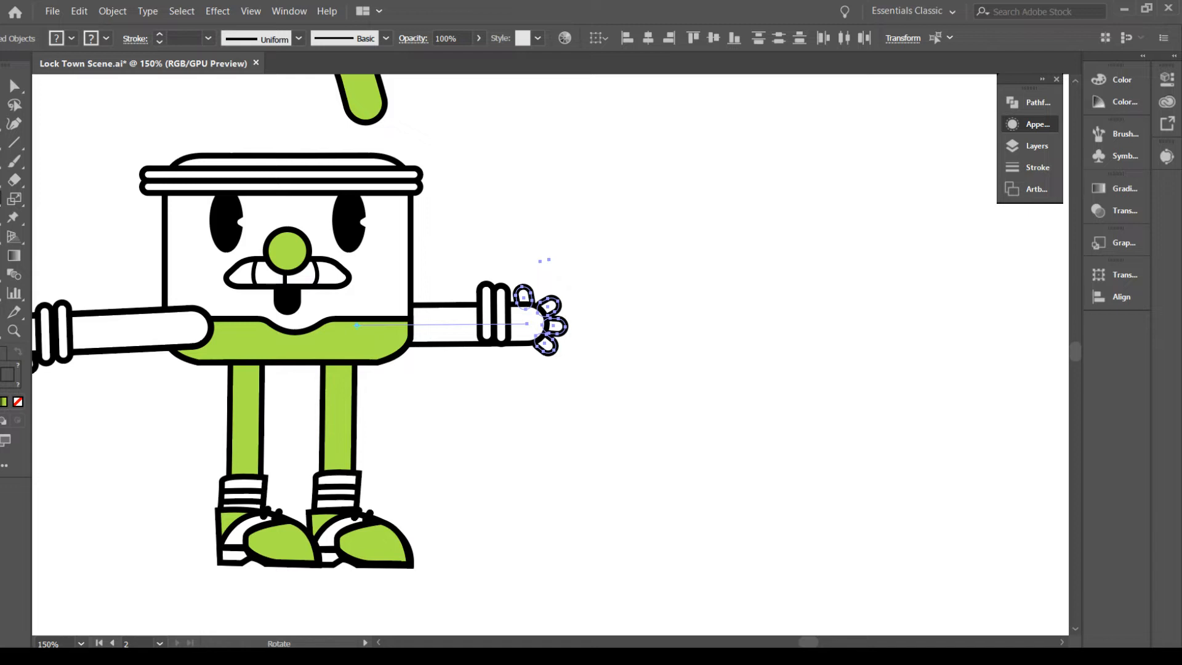
key(a)
drag(607, 236, 528, 275)
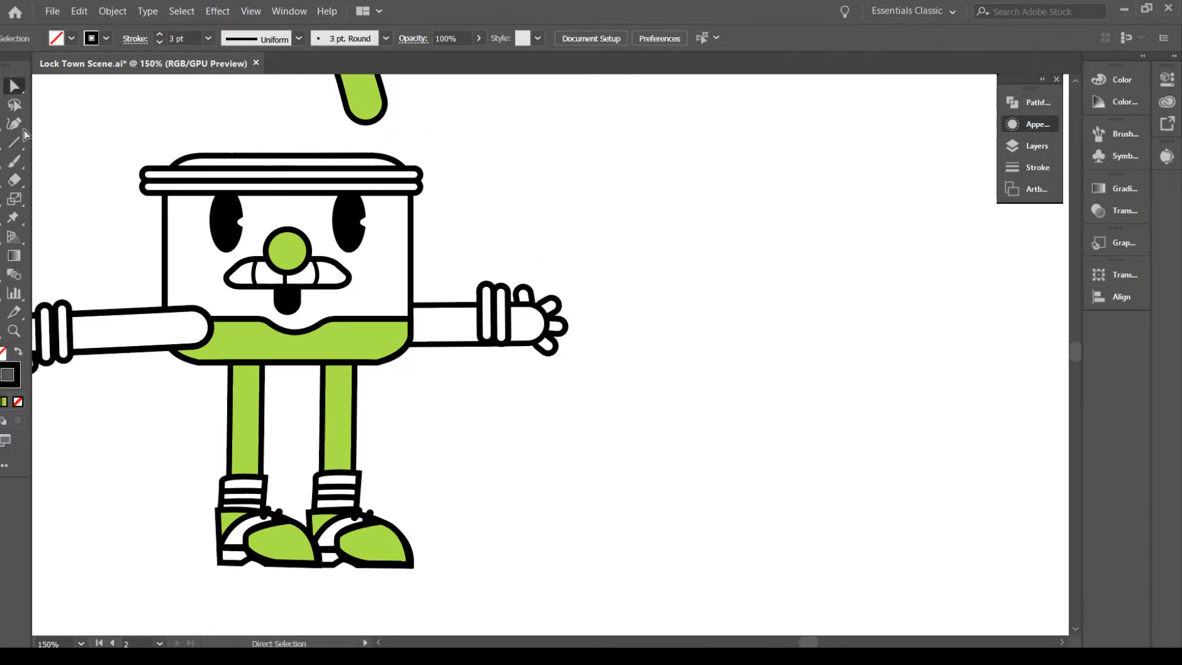
Move the pair of wristbands down to centre them vertically on the horizontal arm
key(v)
click(497, 312)
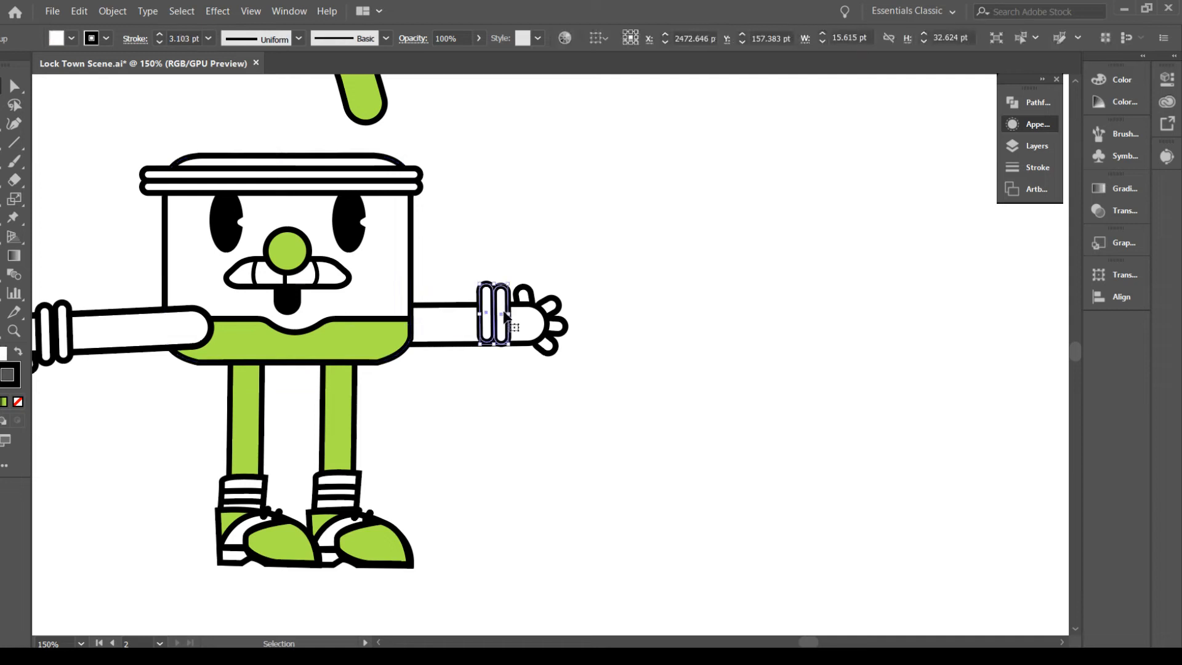
drag(503, 312, 504, 315)
key(Down)
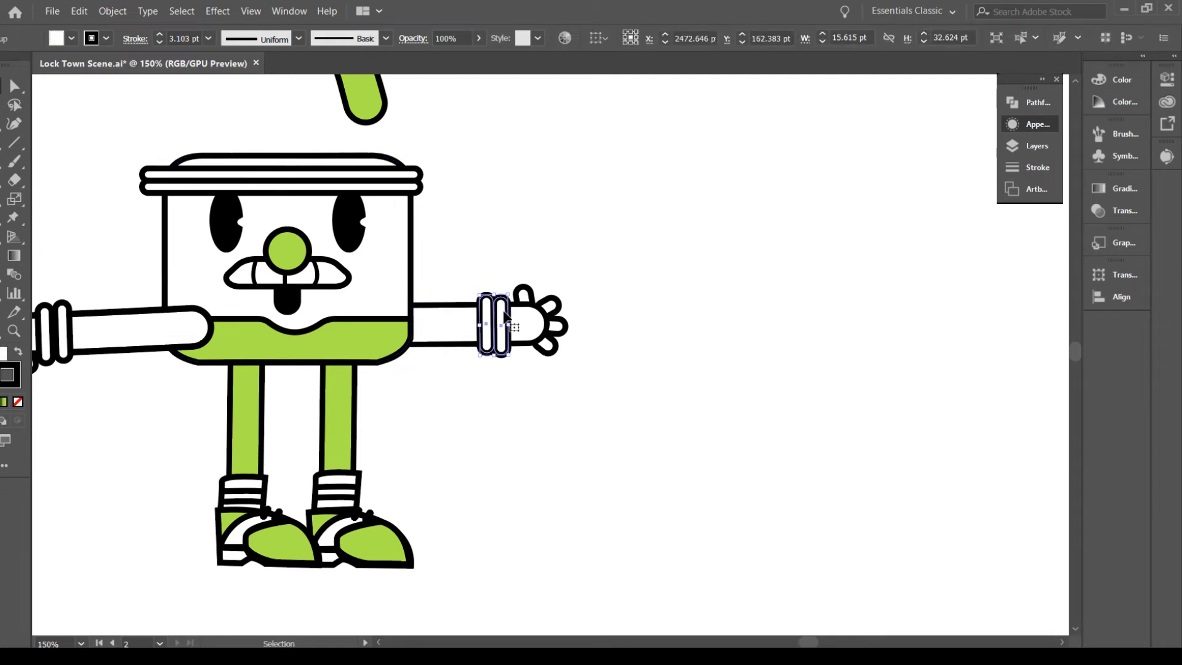
key(Up)
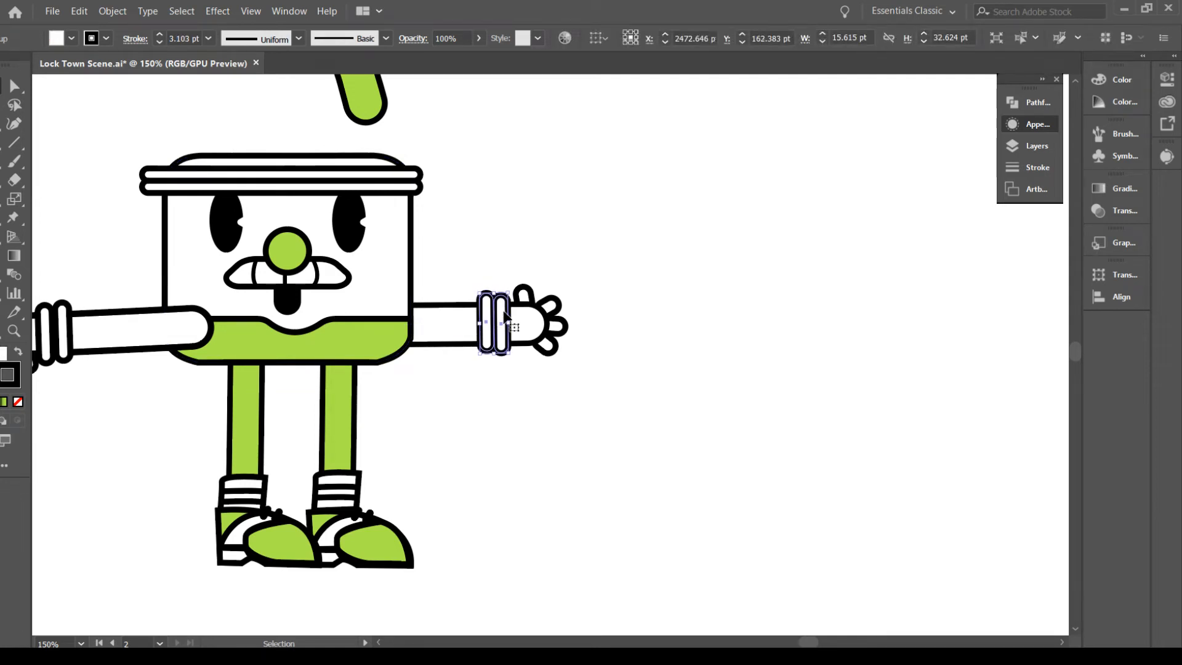
click(583, 158)
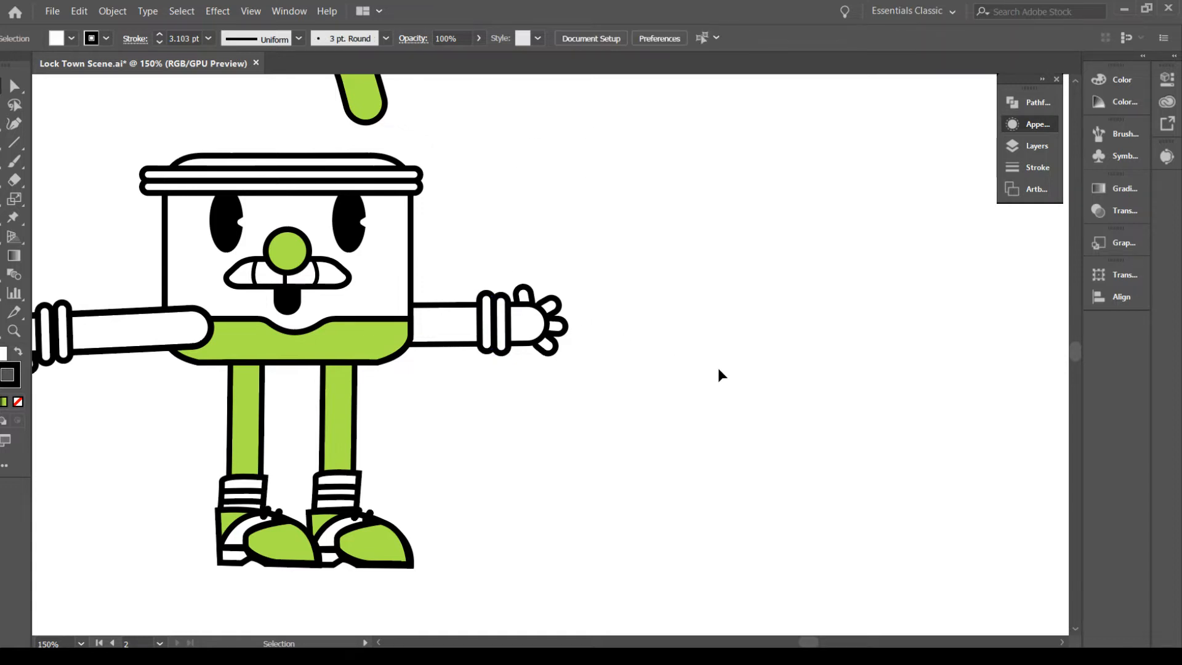
Examine the whole pot character on its artboard, including its detached hook and both horizontal arms
key(ctrl+0)
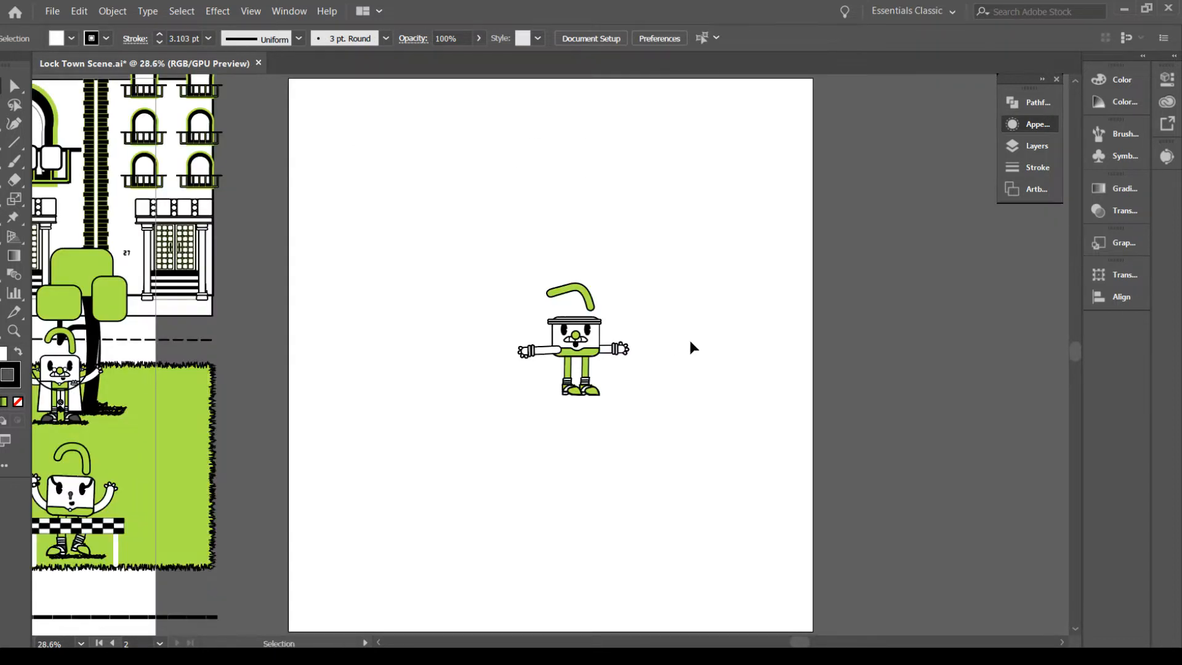
click(589, 299)
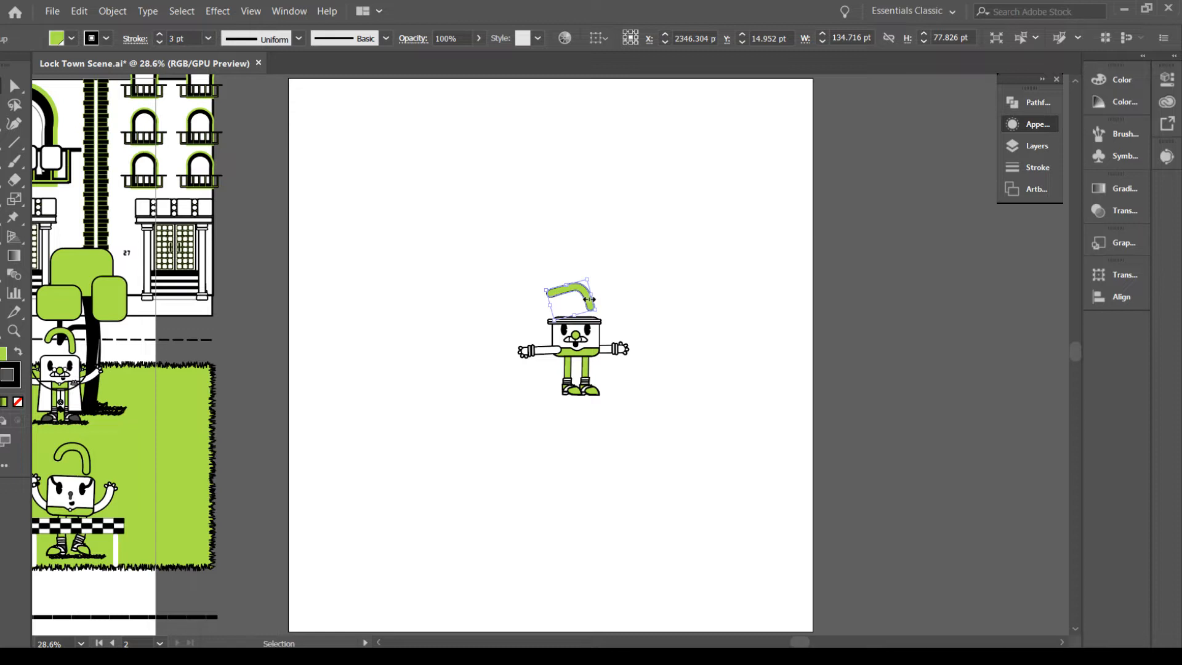
key(ctrl+plus)
key(ctrl+plus)
key(space)
drag(673, 551, 531, 494)
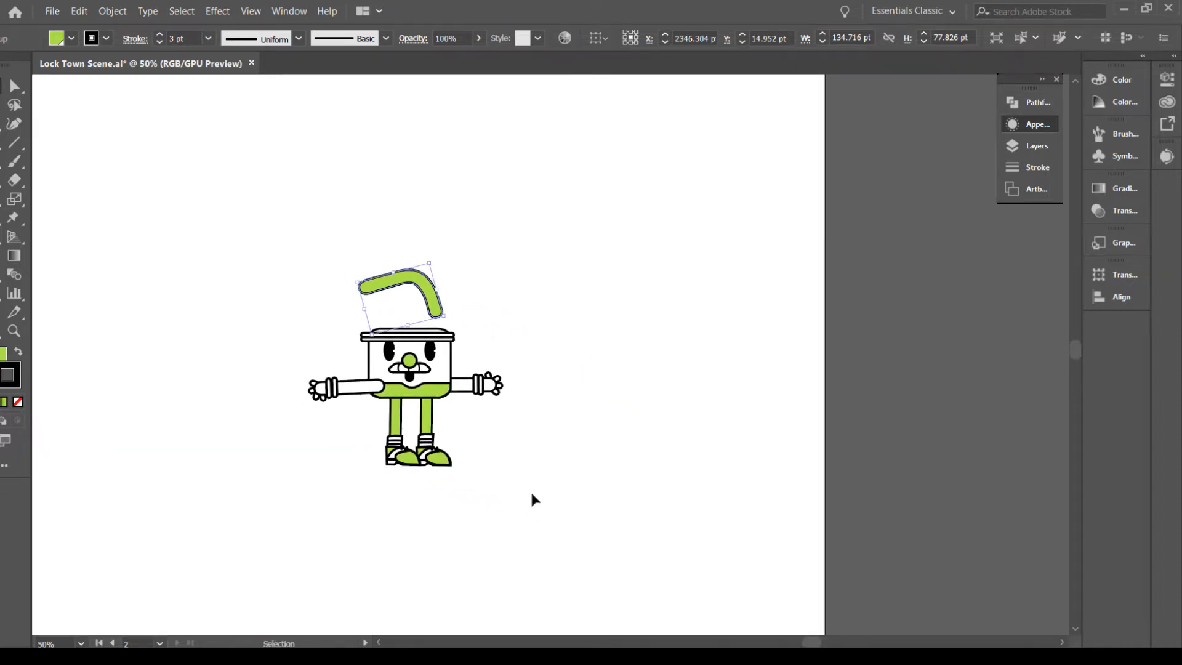
key(ctrl+minus)
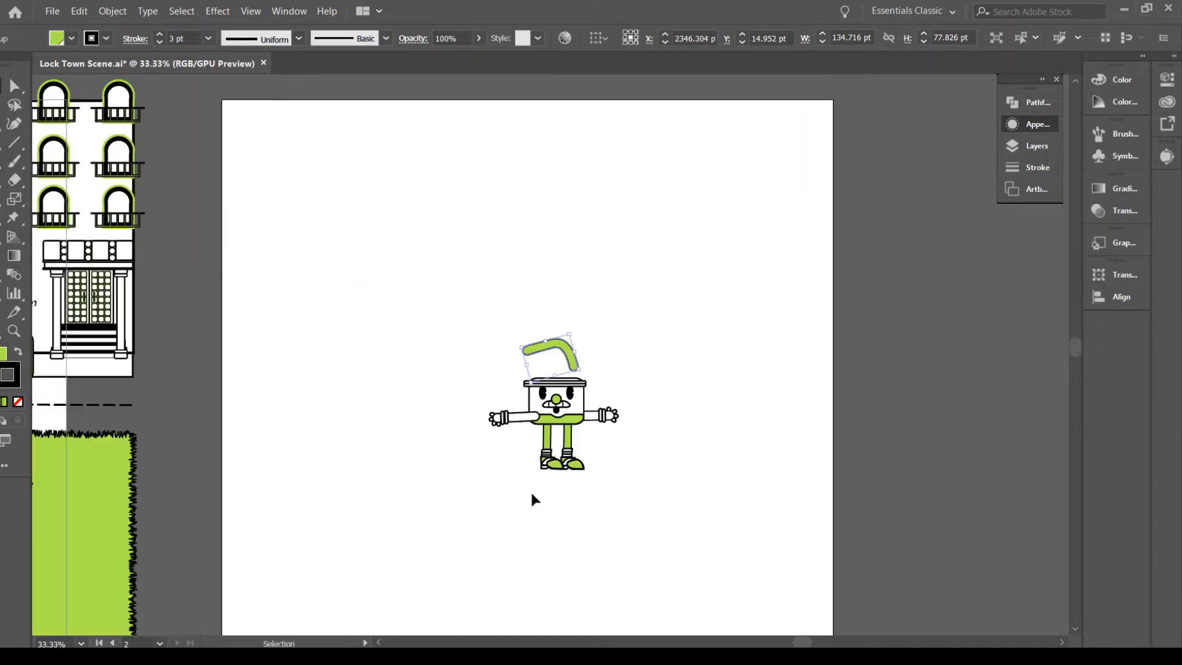
key(space)
drag(595, 483, 492, 412)
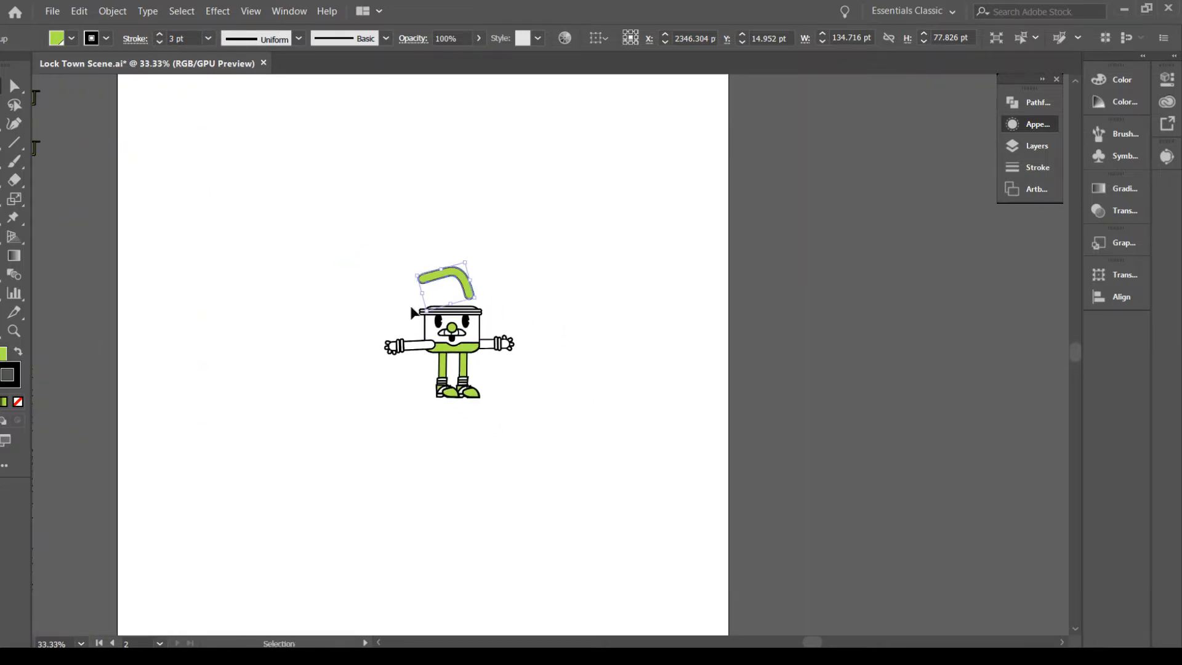
drag(326, 264, 594, 506)
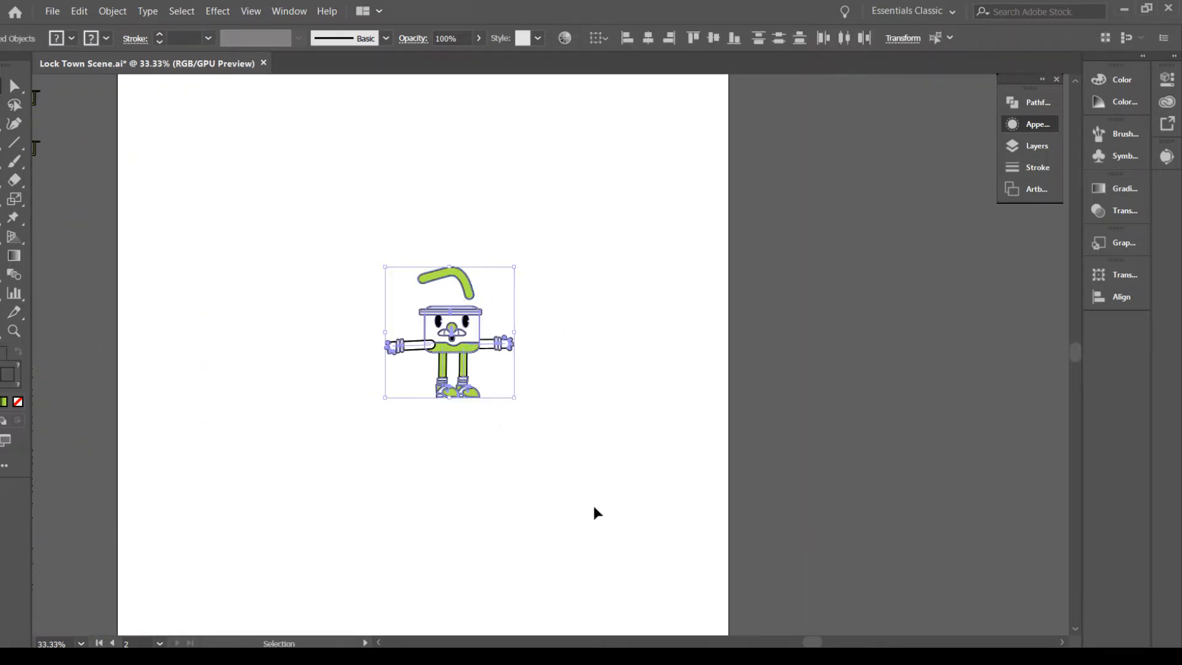
click(522, 427)
key(ctrl+plus)
key(ctrl+plus)
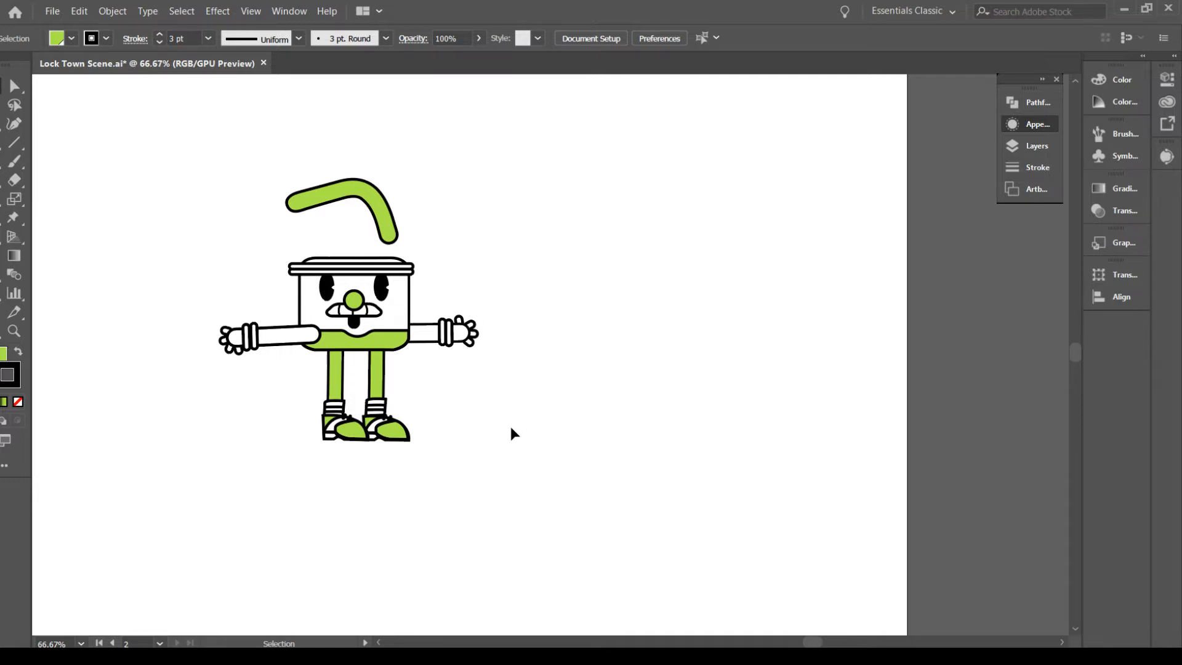
Save the Lock Town Scene document
key(a)
key(ctrl+s)
key(v)
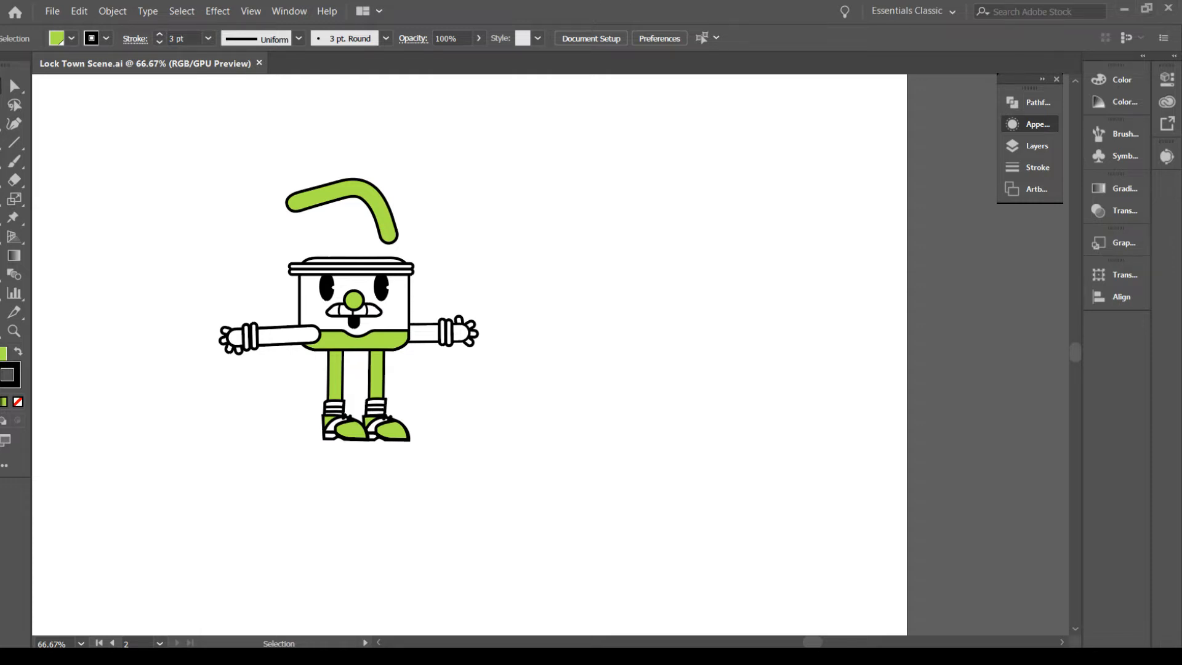
Shrink the G_runner artboard around the pot character to about 908 pt wide and 992 pt high by moving its left and bottom edges inward
key(ctrl+0)
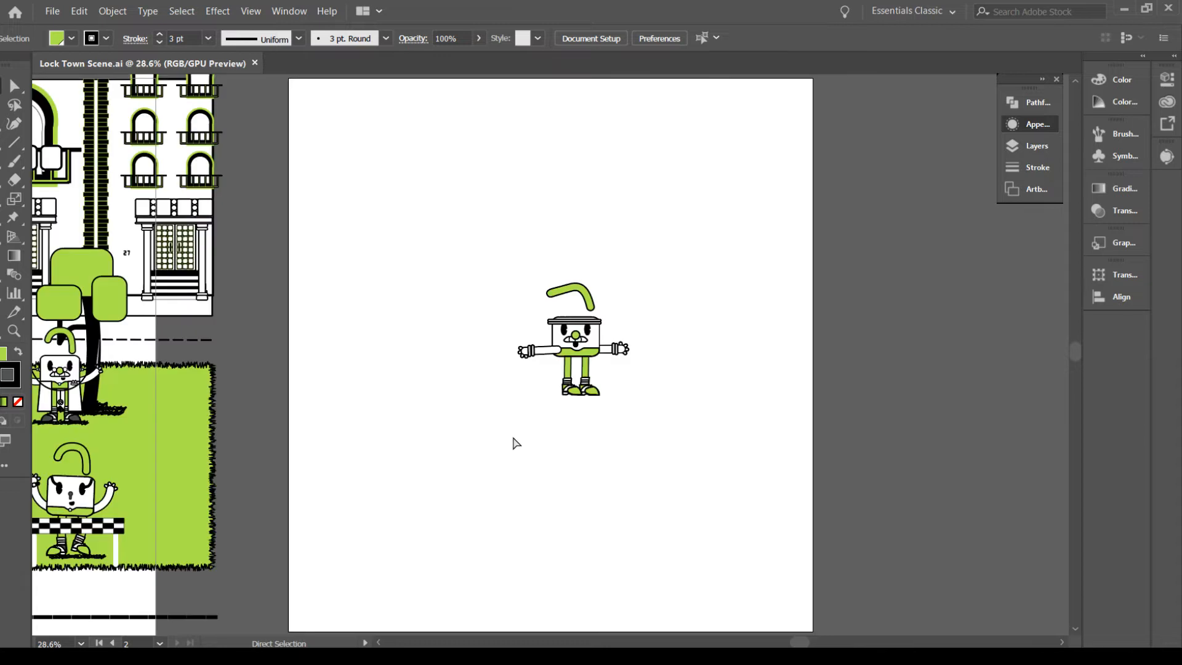
key(space)
drag(638, 507, 559, 488)
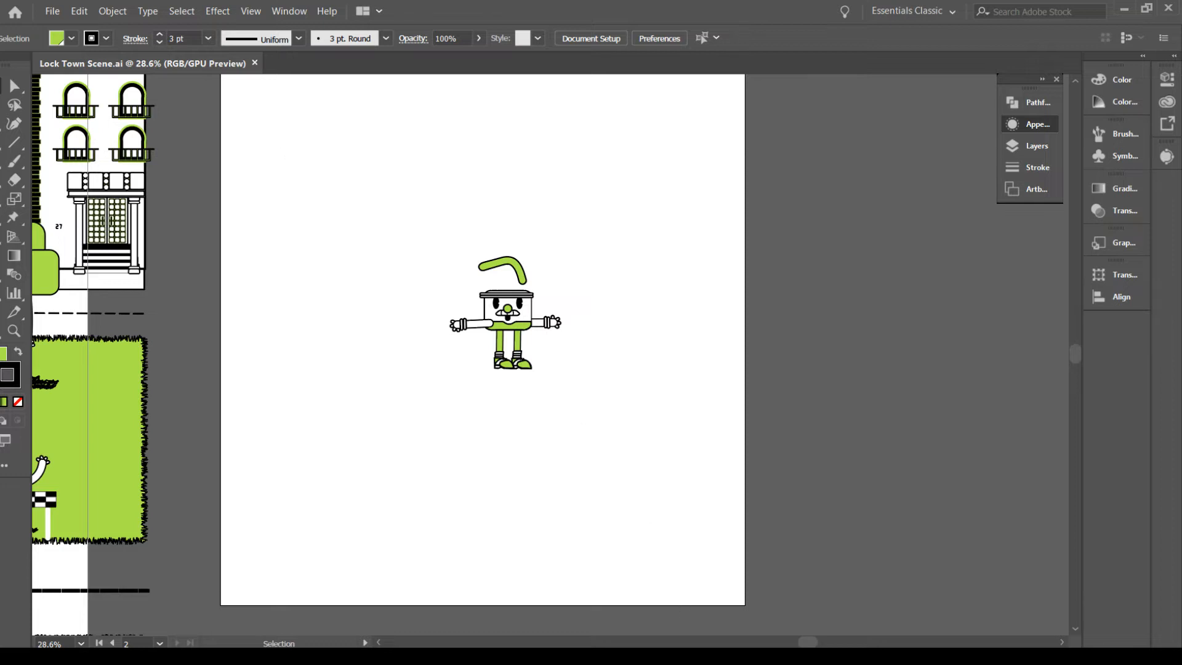
drag(398, 231, 632, 448)
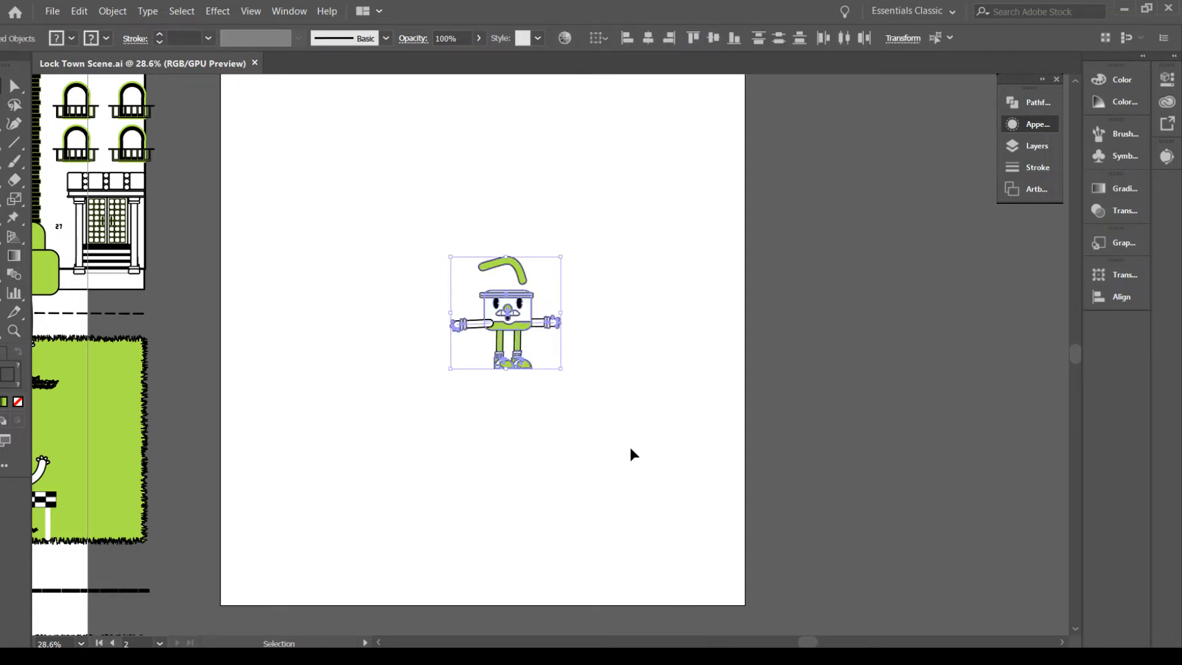
click(13, 312)
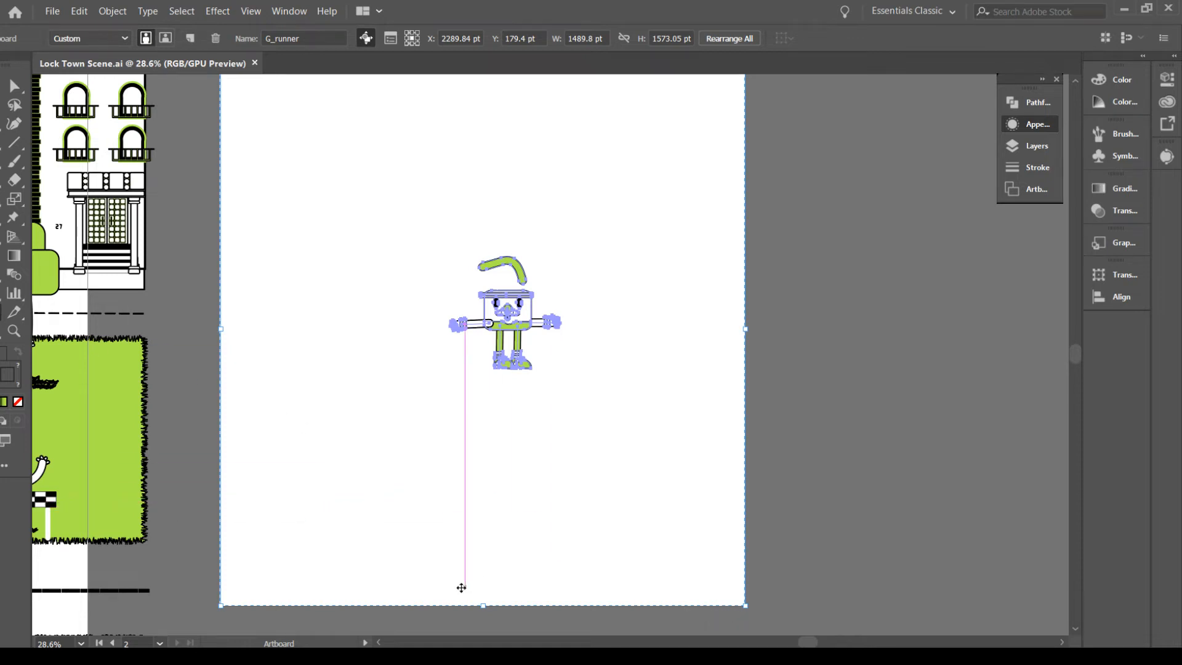
drag(486, 605, 488, 401)
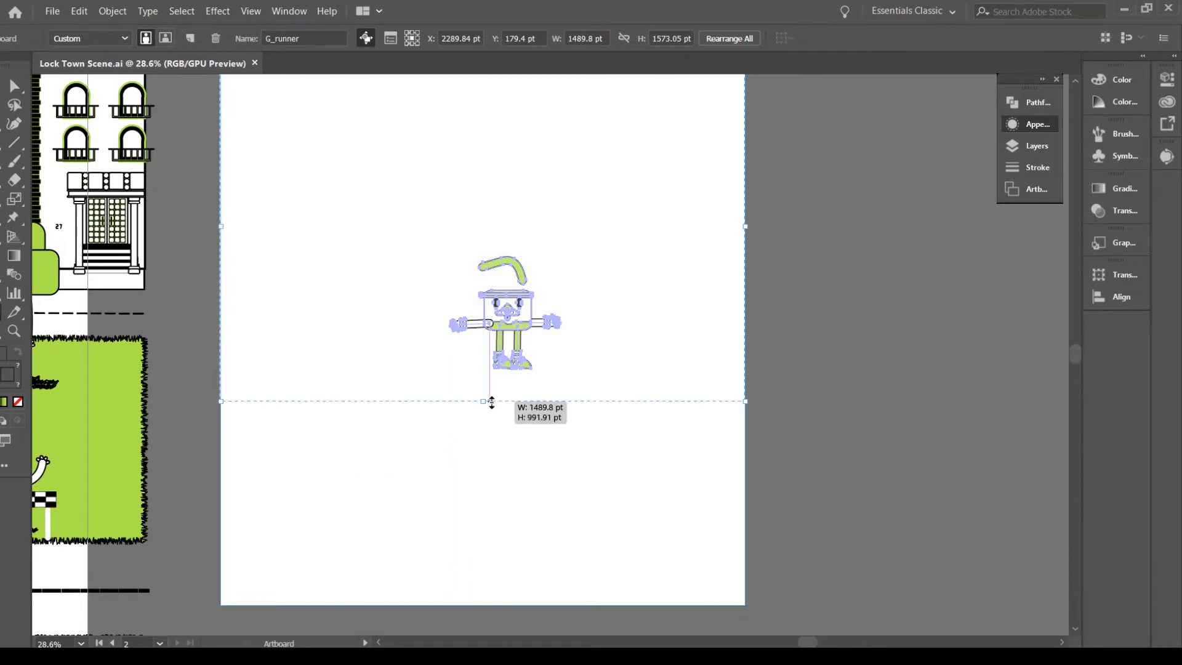
drag(211, 227, 425, 249)
Trim the G_runner artboard's height to about 483 pt, bring its right edge in near the character, and add an equal blank artboard beside it
scroll(621, 371, up, 3)
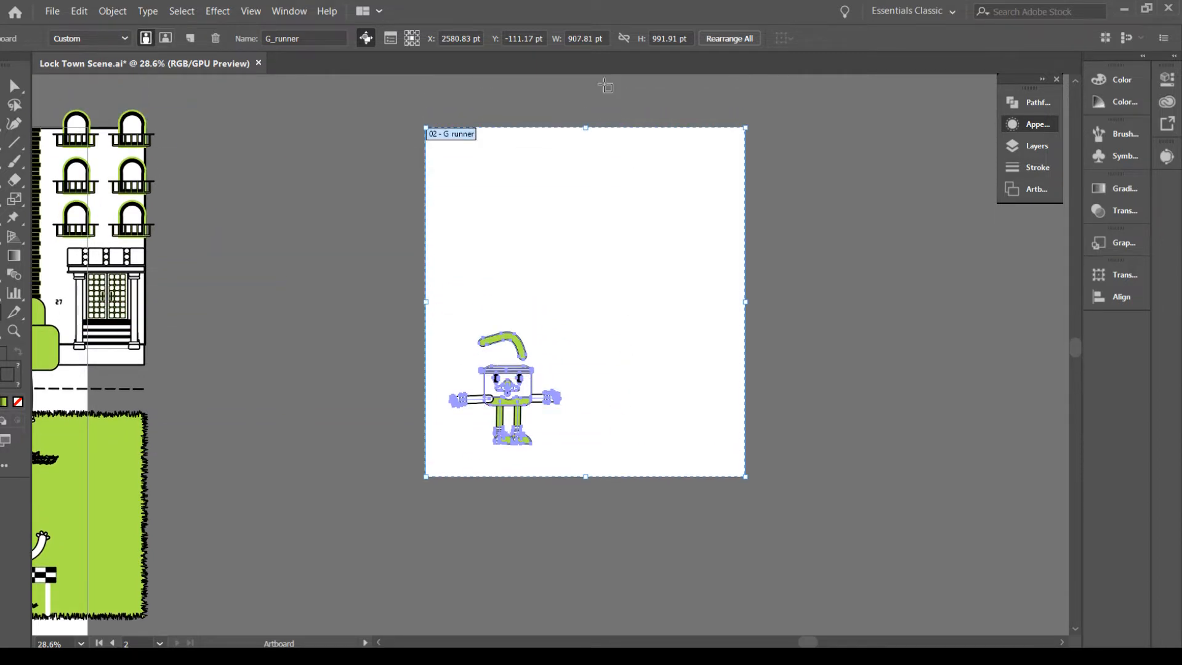
drag(588, 127, 596, 307)
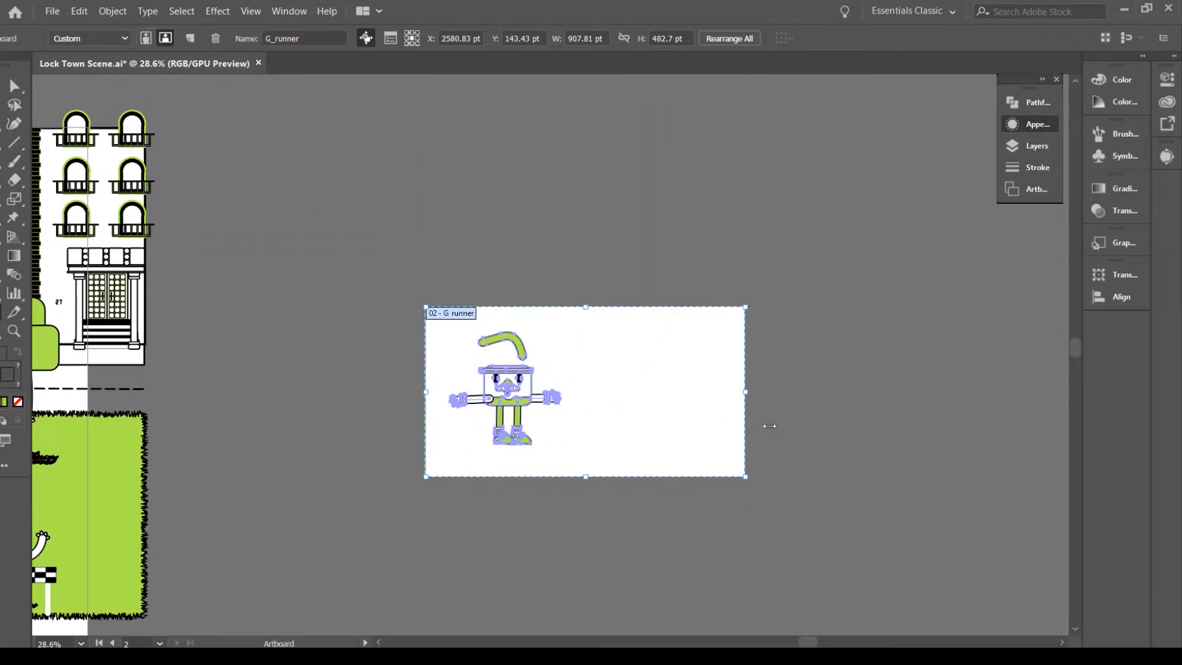
drag(748, 392, 582, 391)
key(Escape)
click(238, 184)
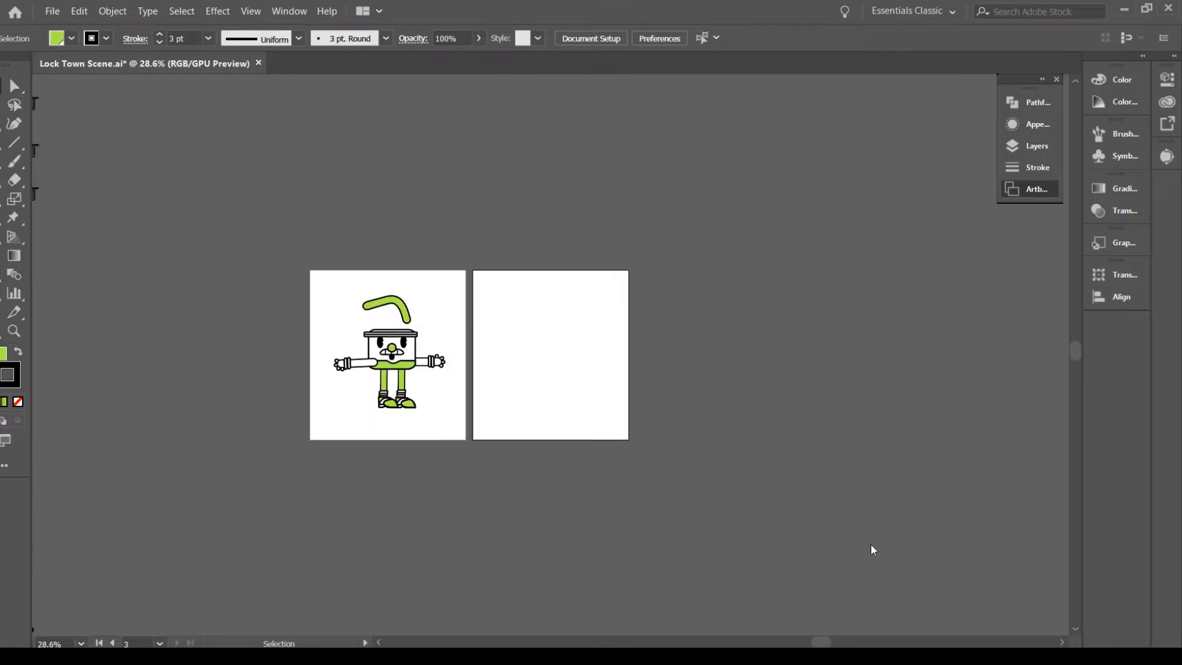
Examine the characters in the town scene to choose the next one to prepare
key(ctrl+minus)
key(ctrl+minus)
key(ctrl+minus)
key(ctrl+minus)
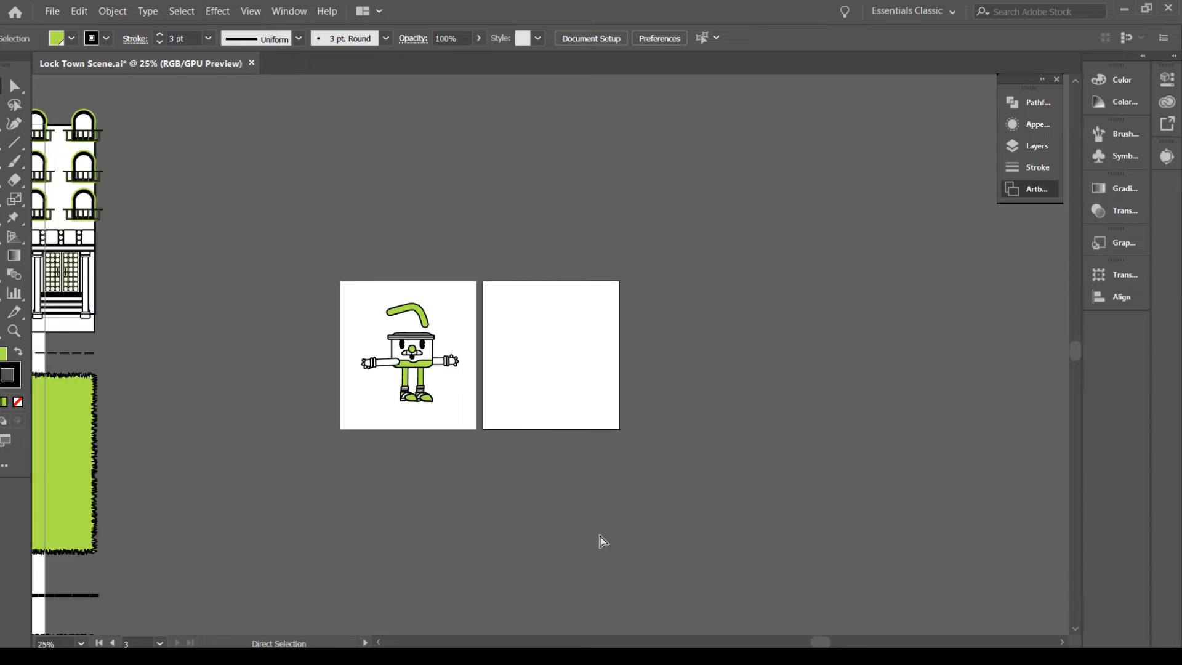
click(1036, 148)
key(ctrl+plus)
key(ctrl+plus)
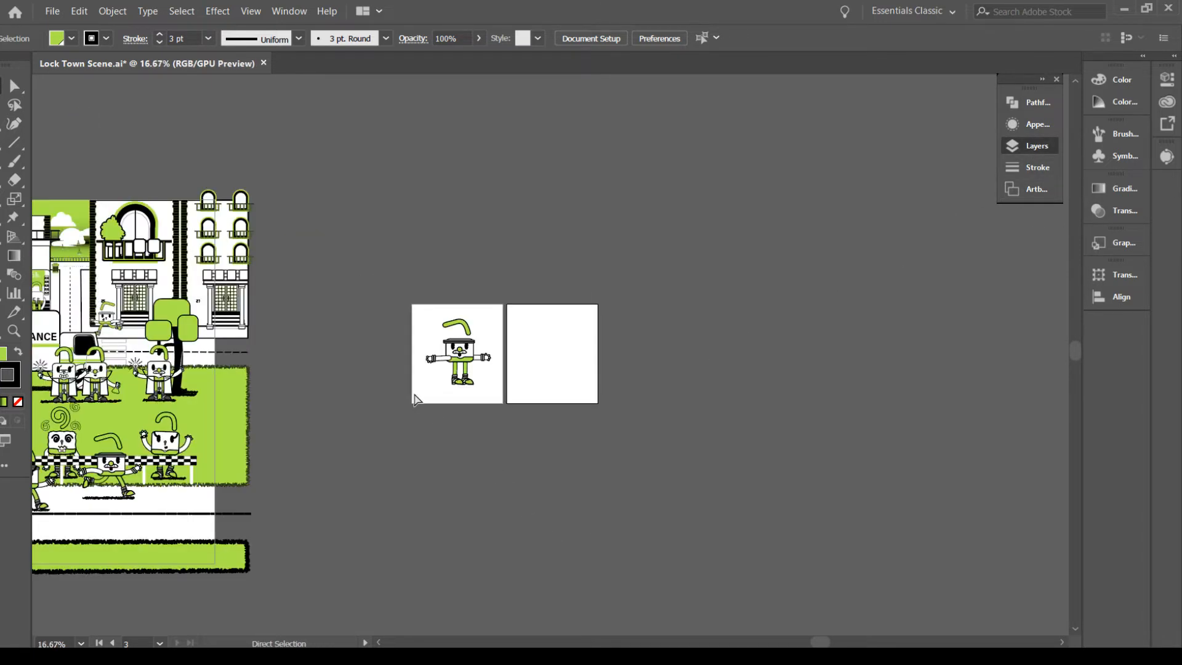
drag(339, 512, 579, 411)
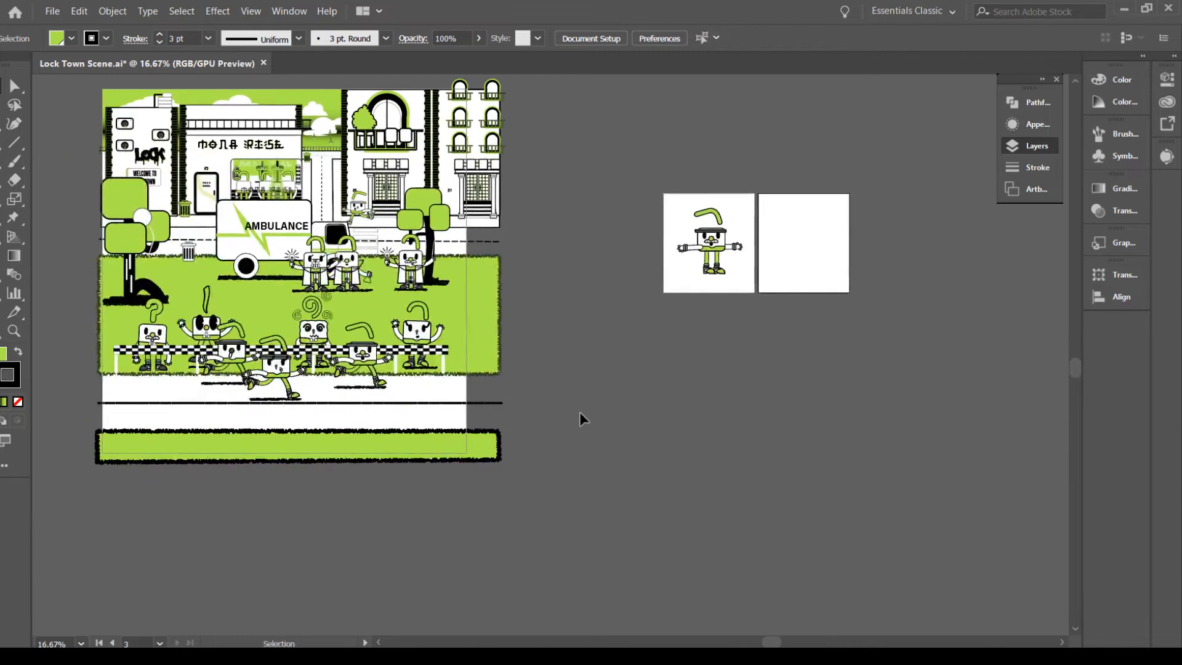
key(ctrl+plus)
key(ctrl+plus)
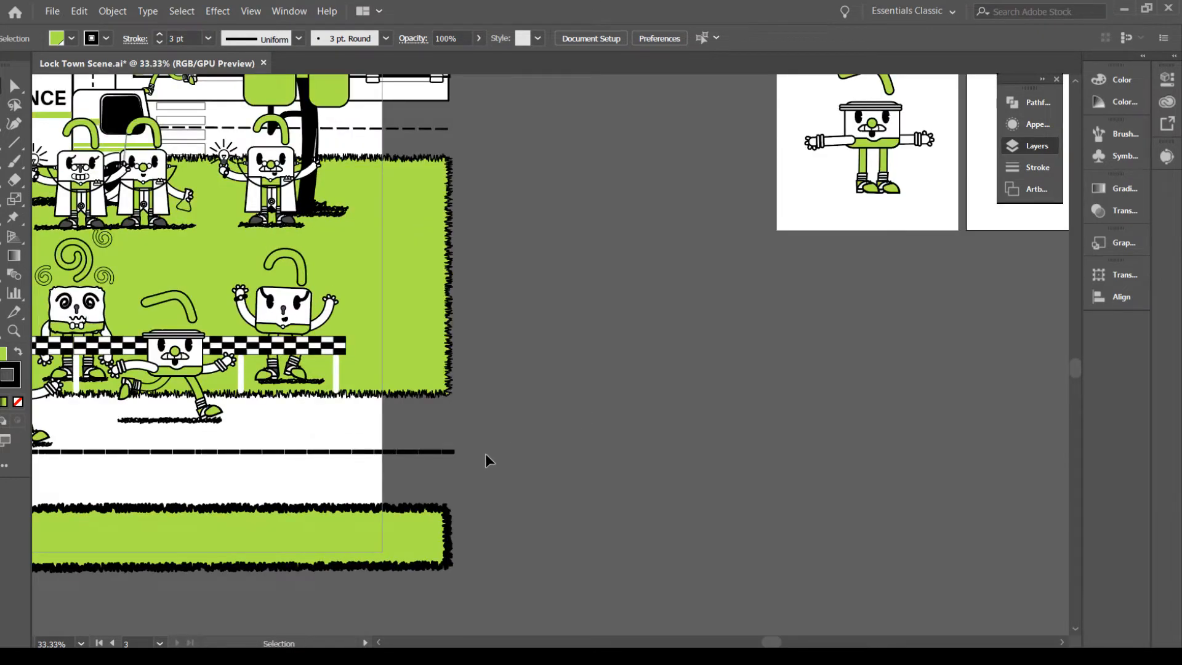
drag(319, 437, 490, 430)
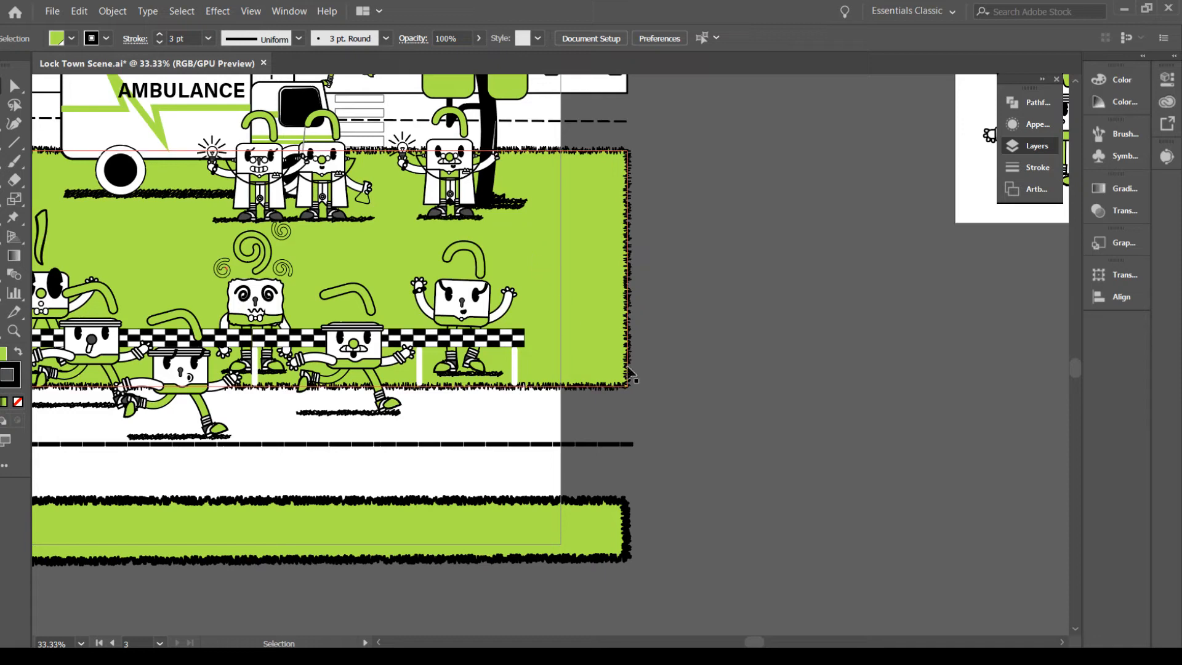
drag(689, 333, 398, 270)
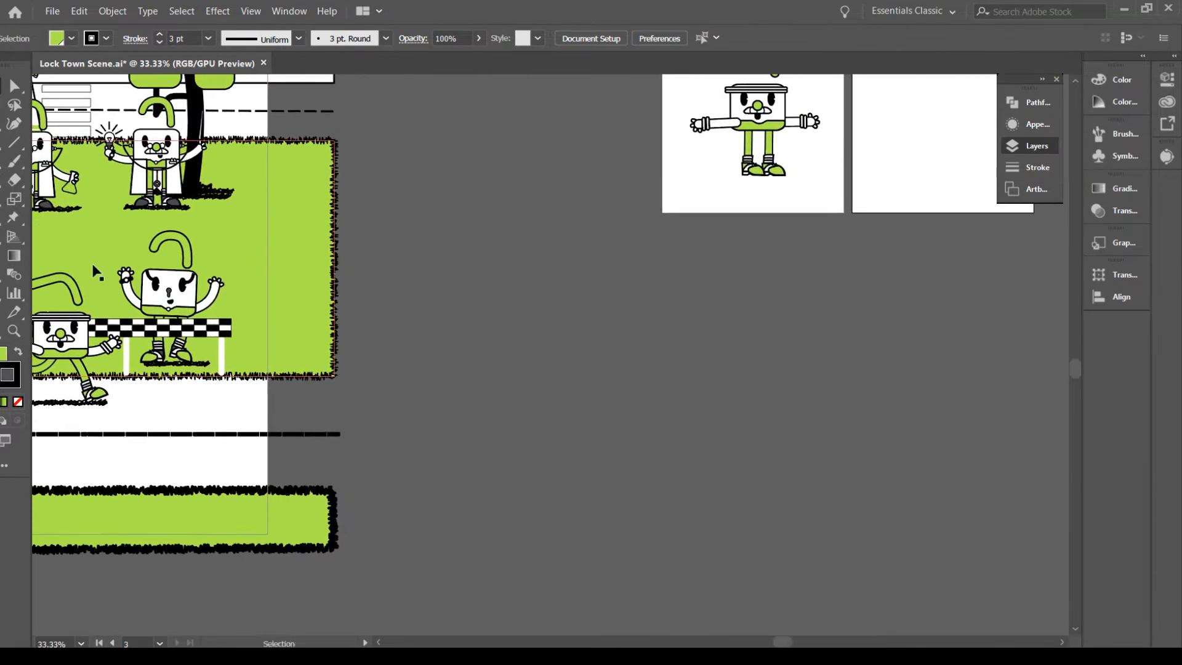
Place a copy of the lock character with raised arms from behind the checkered barrier onto the blank artboard
click(165, 294)
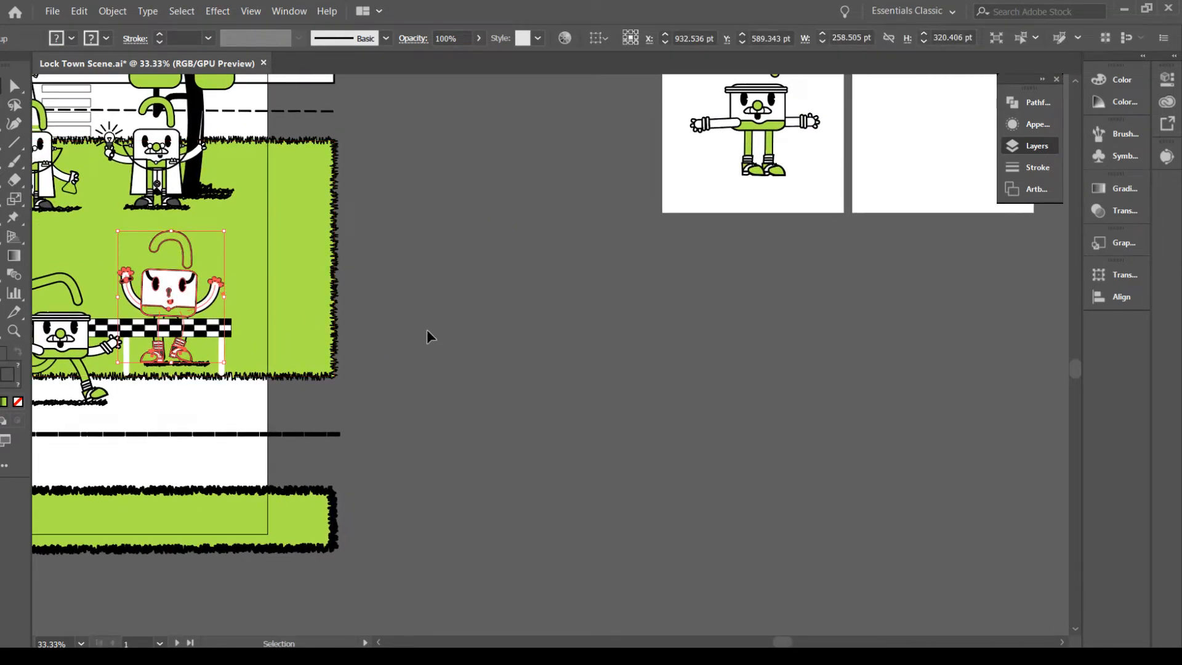
drag(474, 335, 853, 289)
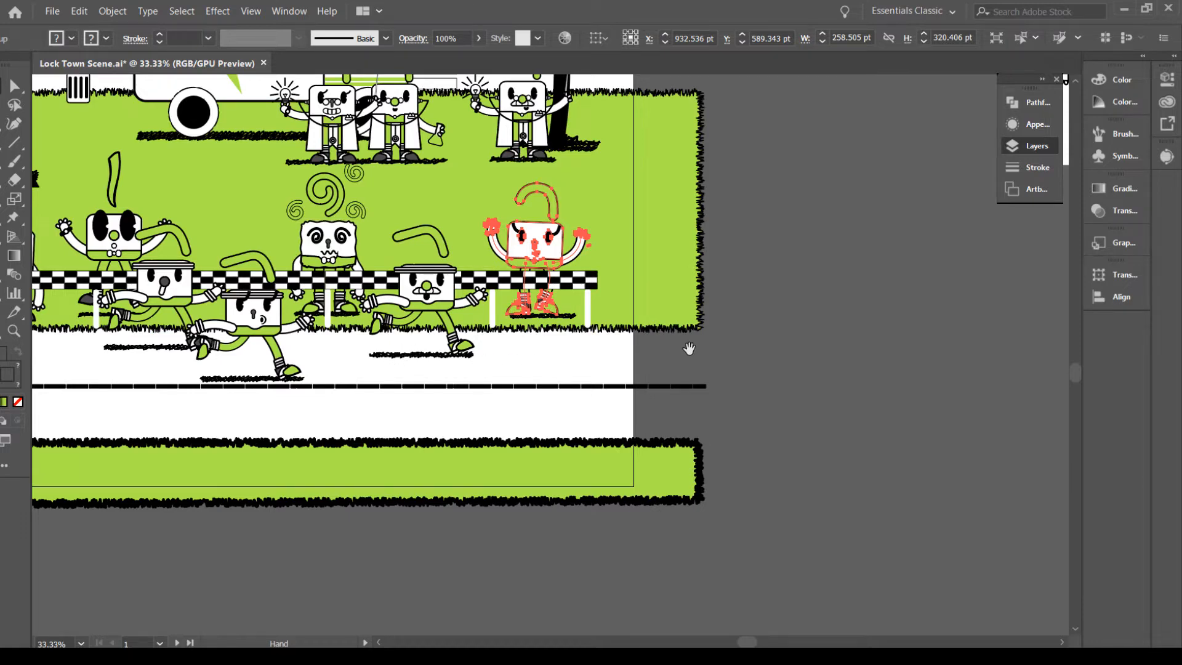
drag(688, 345, 231, 431)
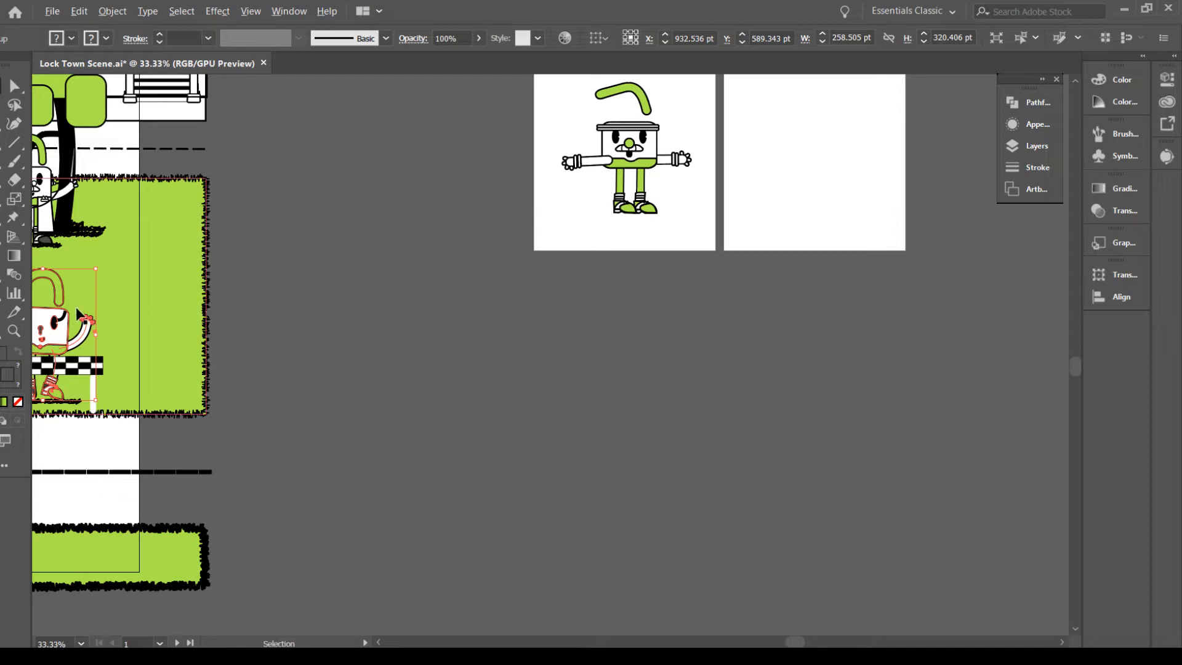
drag(49, 335, 828, 152)
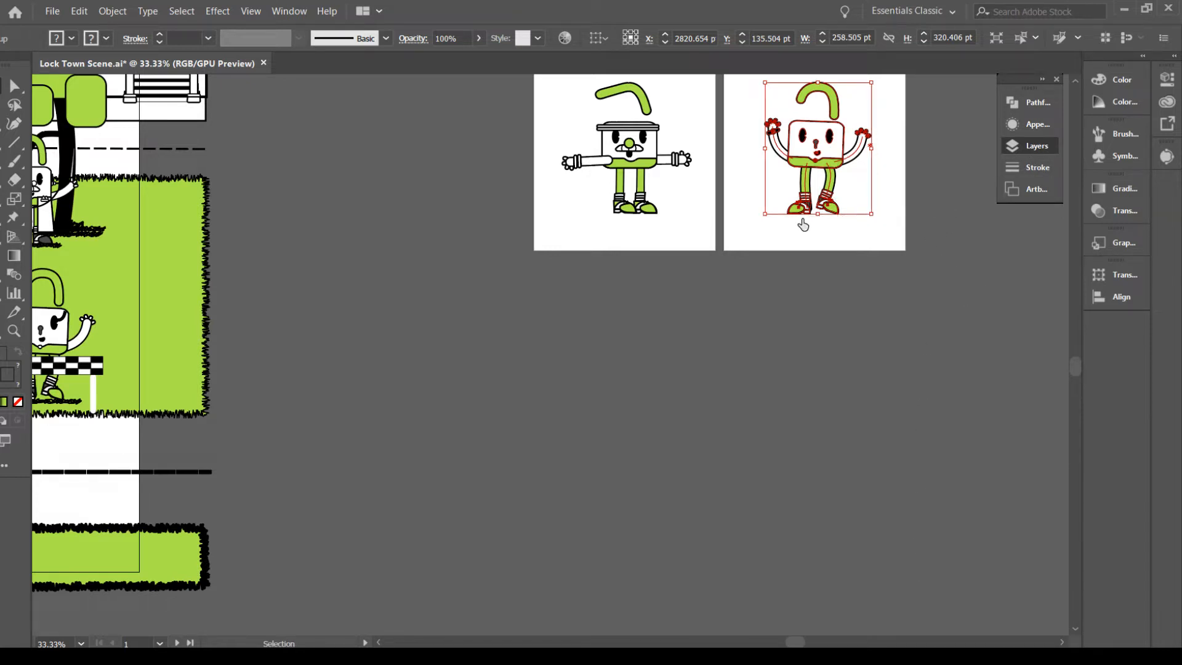
click(952, 190)
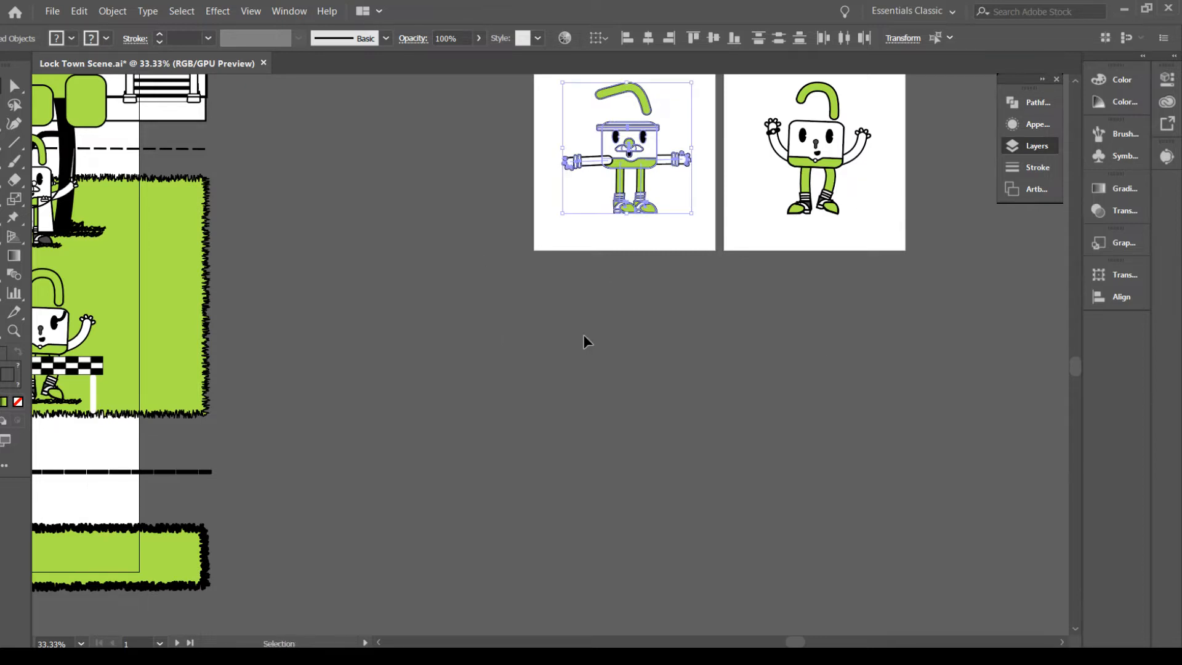
Straighten the left leg of the lock character with raised arms by converting its top anchor to a corner and aligning its lower handle vertically
drag(589, 332, 343, 355)
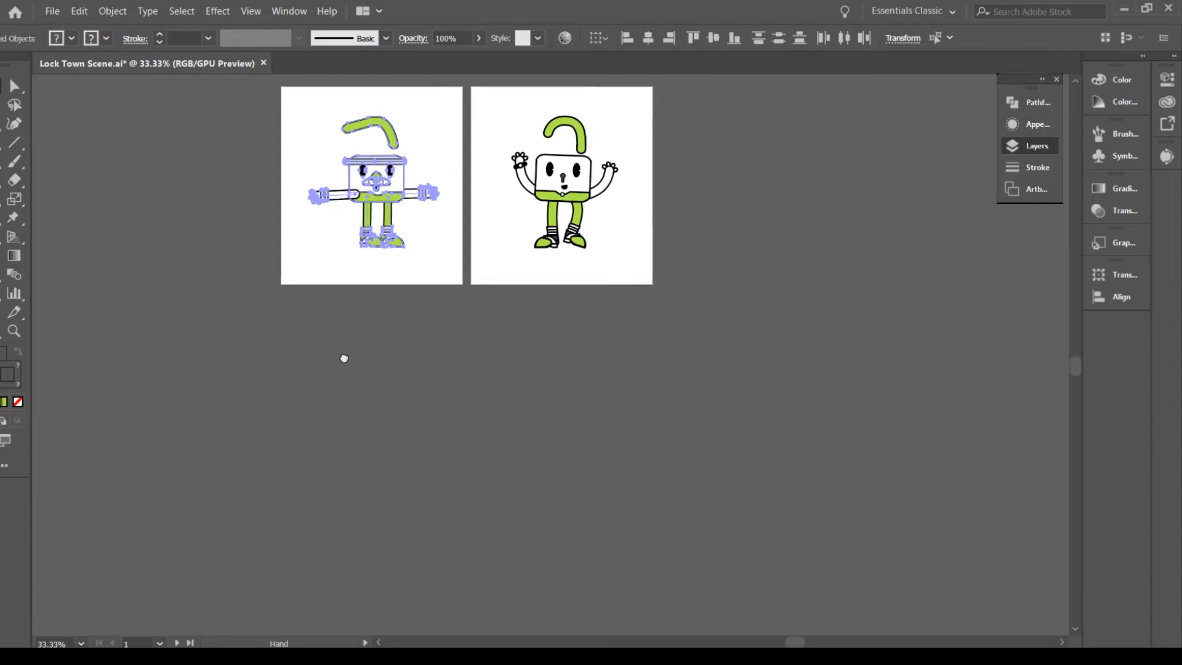
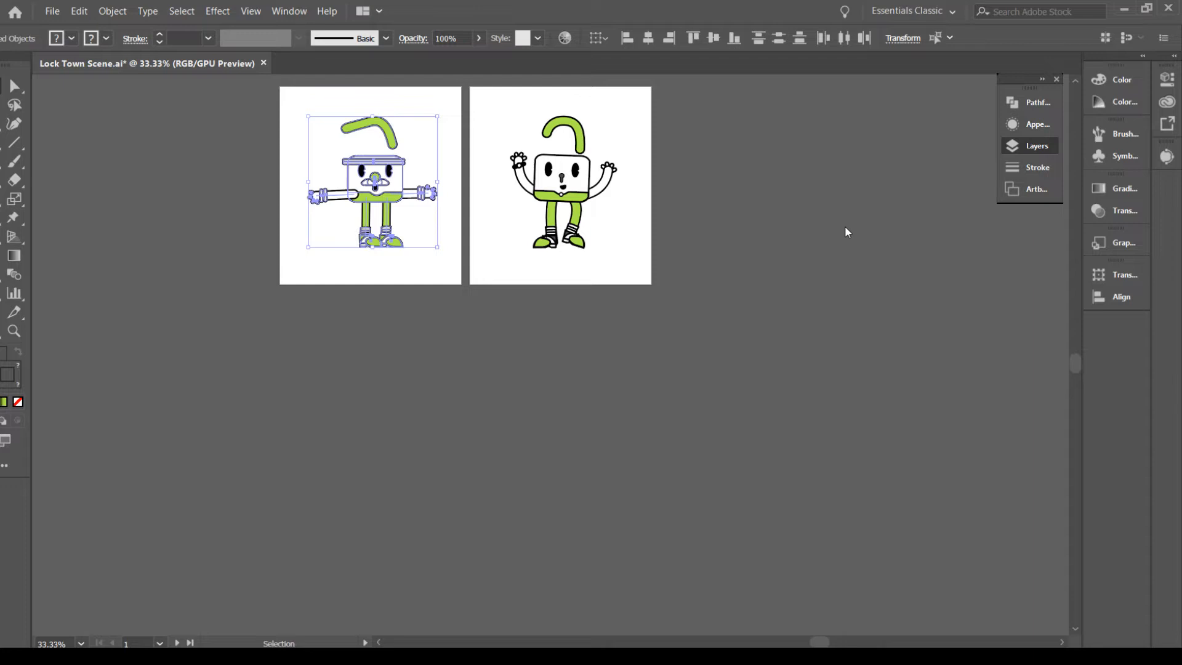
key(ctrl+plus)
key(ctrl+plus)
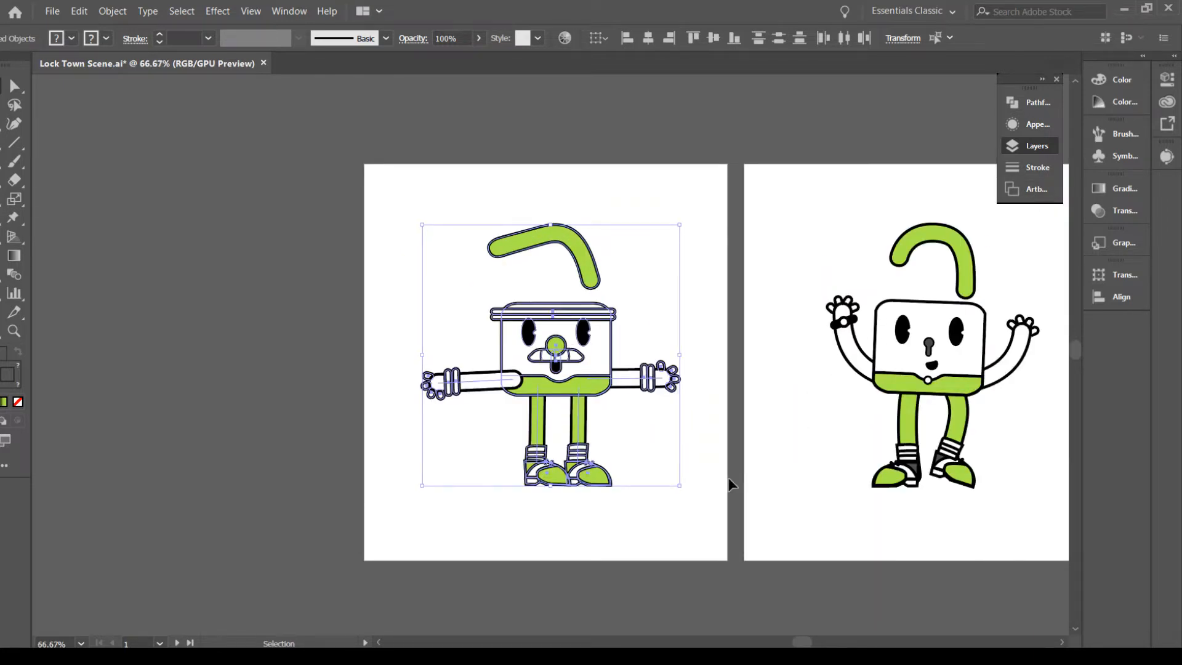
drag(728, 479, 301, 426)
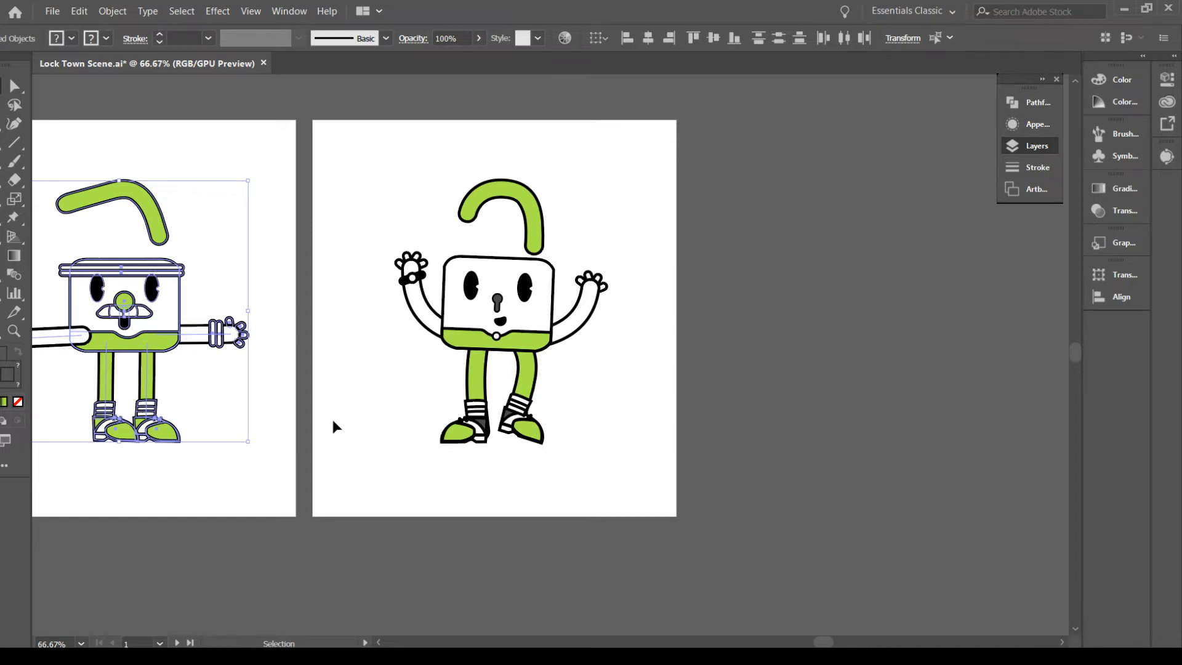
click(690, 287)
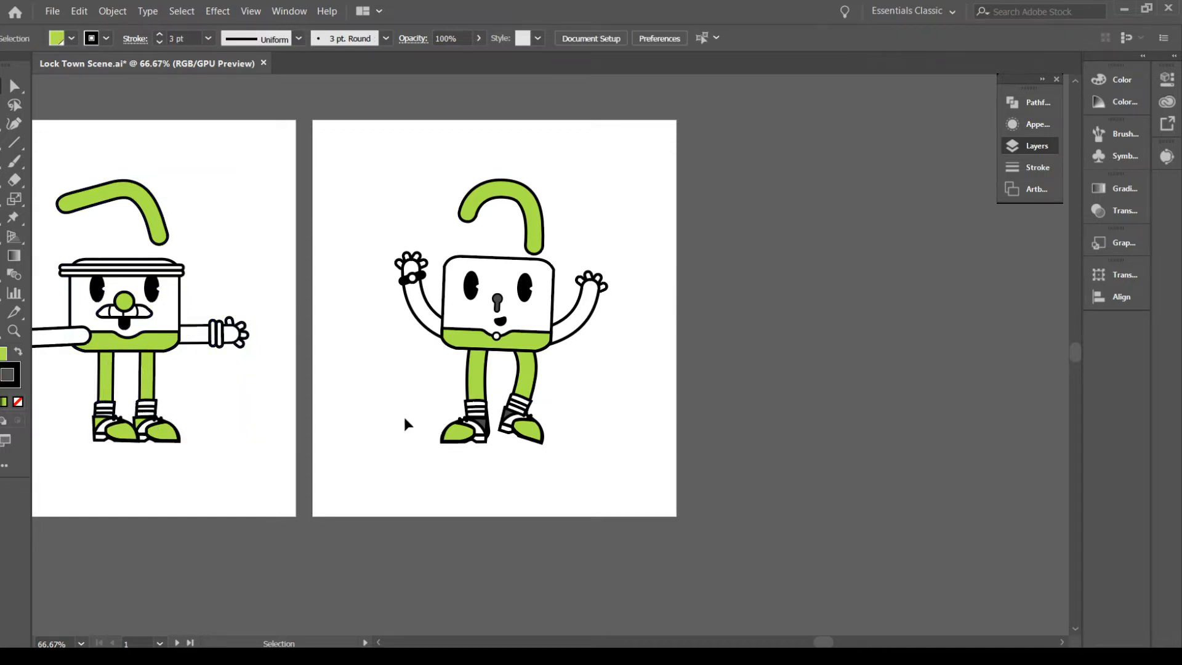
drag(312, 425, 355, 417)
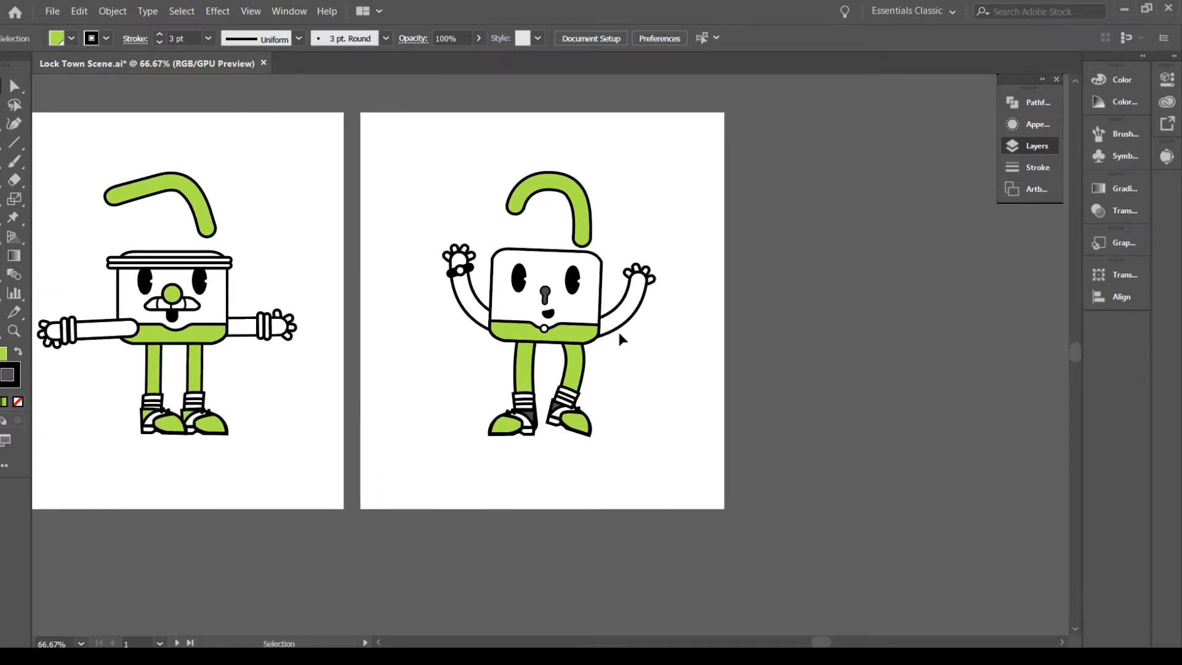
click(525, 382)
key(a)
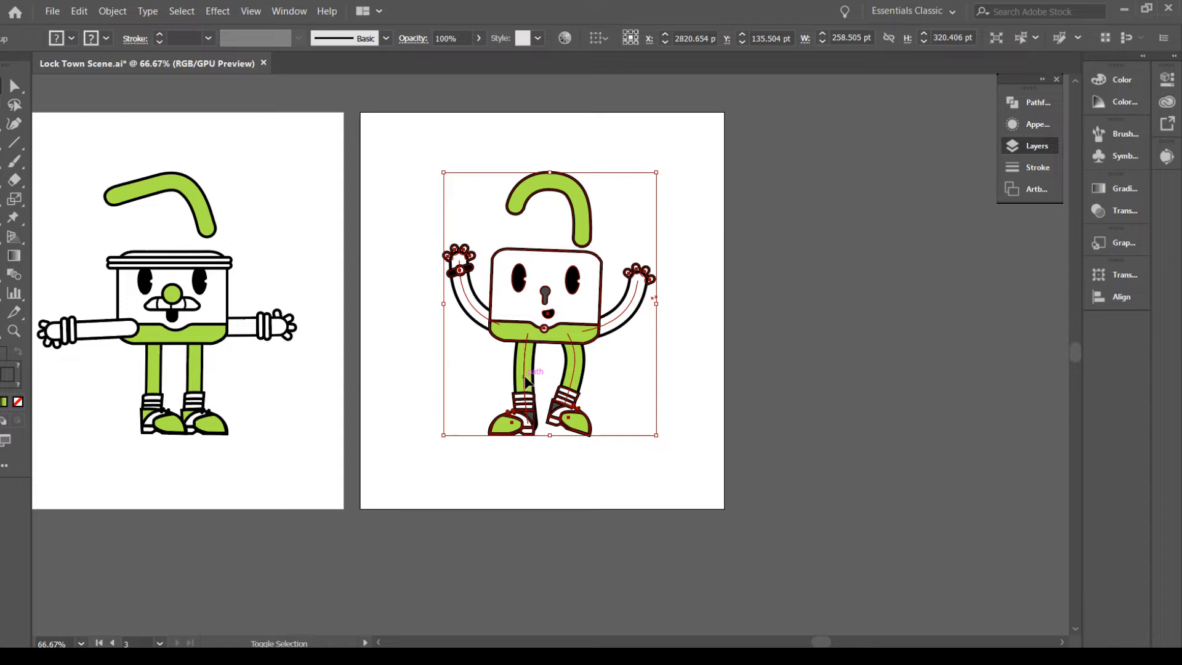
key(ctrl+equal)
key(ctrl+equal)
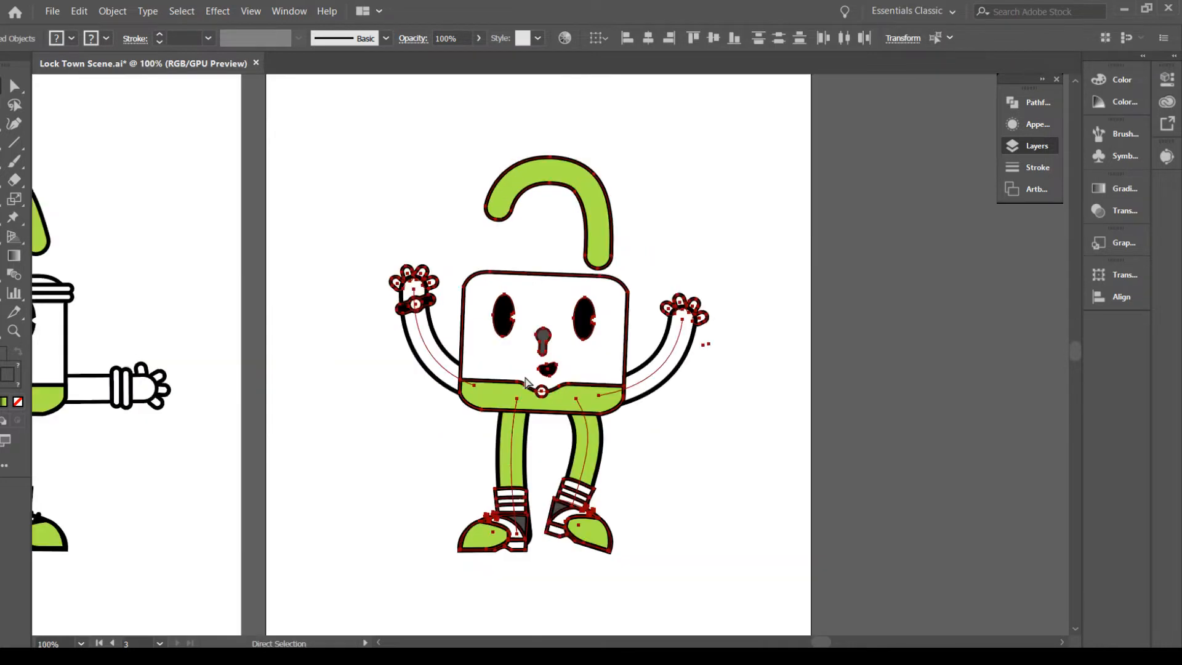
key(v)
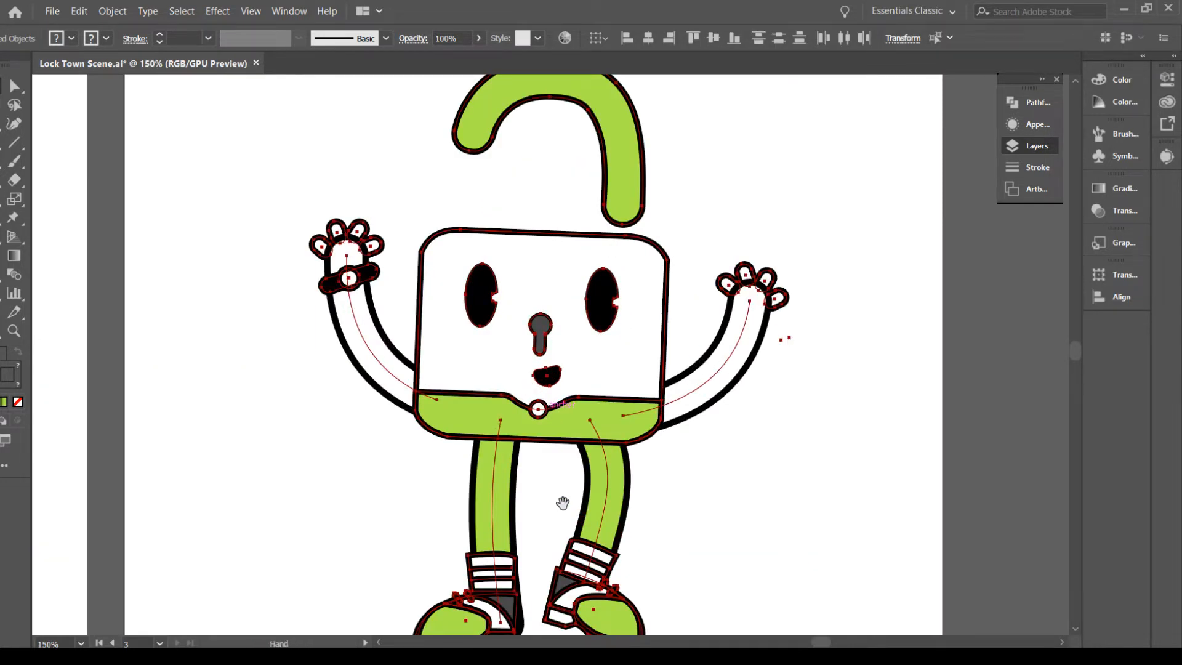
drag(559, 502, 508, 427)
click(630, 474)
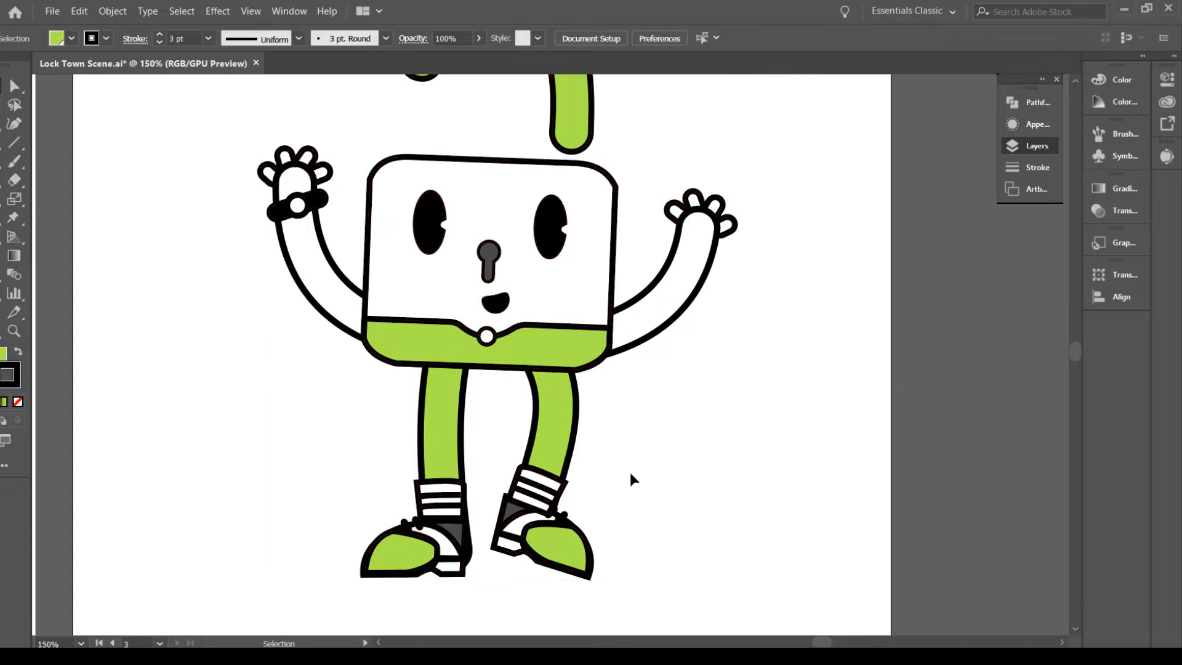
click(443, 435)
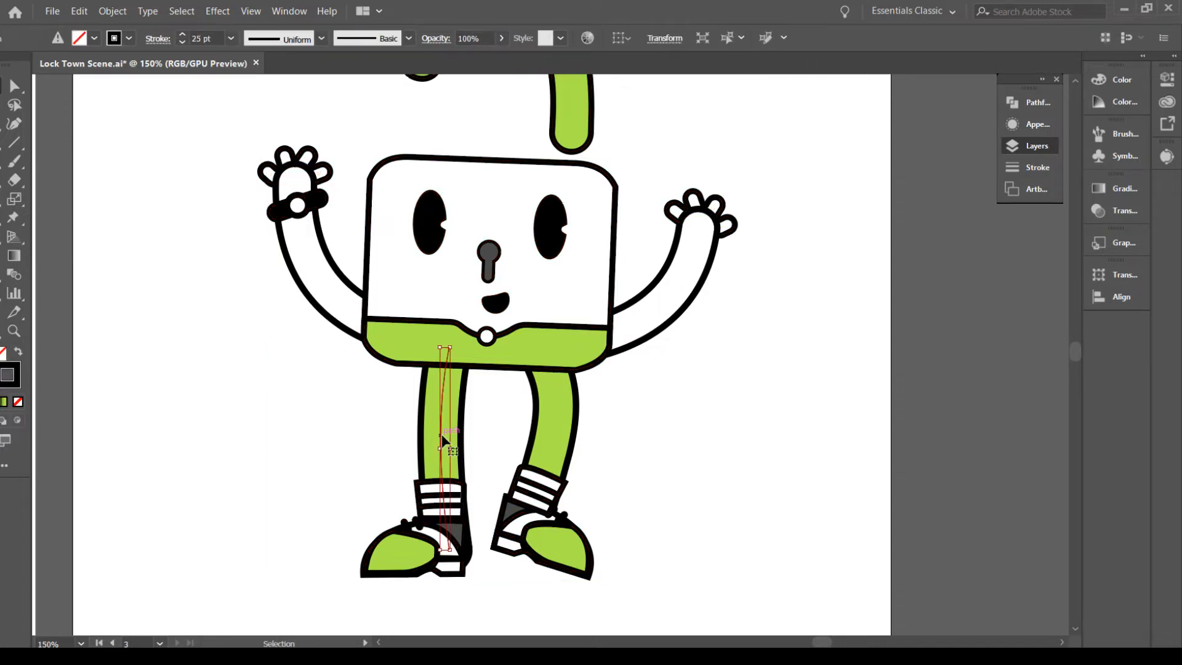
key(a)
click(448, 348)
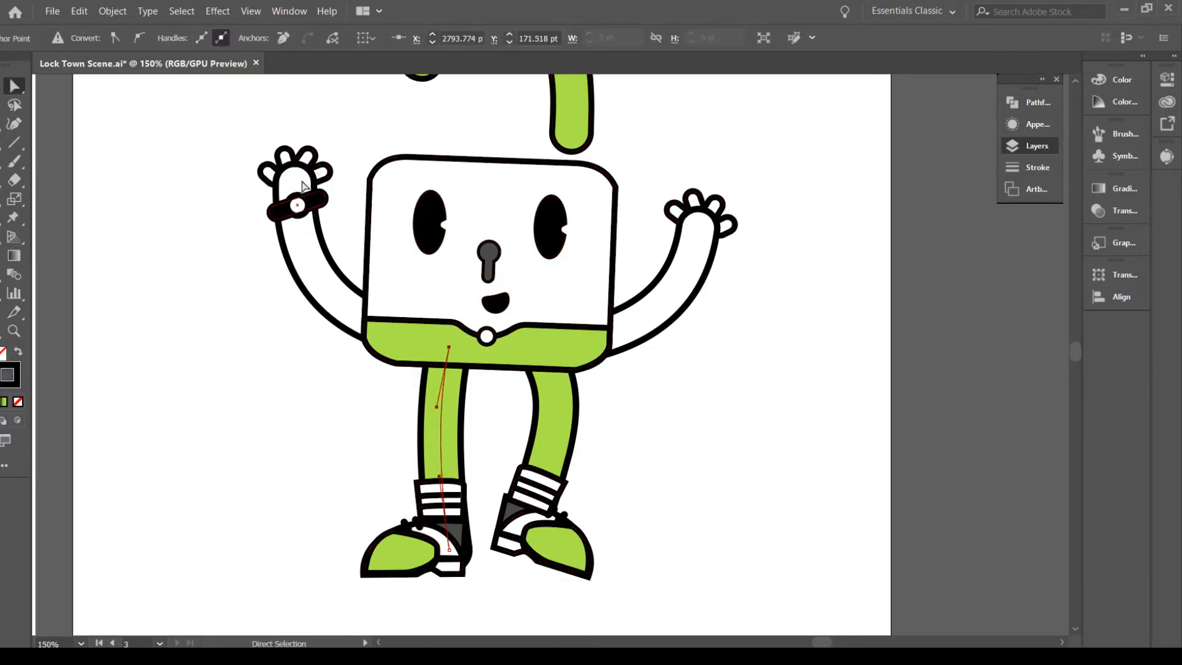
click(114, 37)
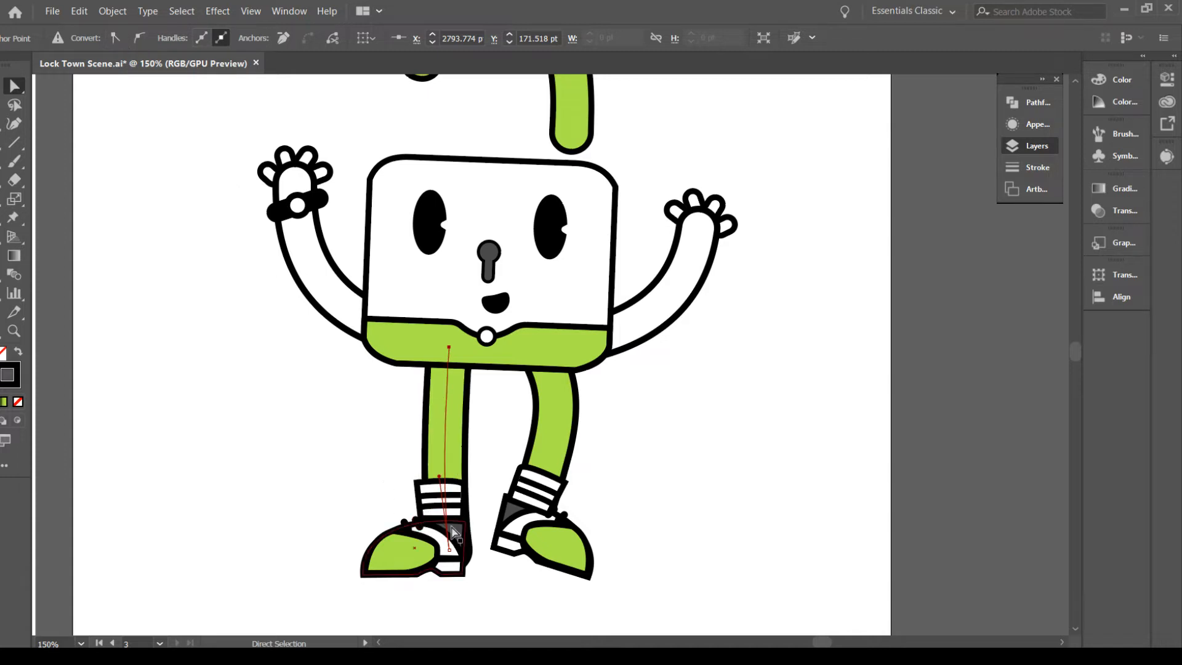
click(450, 548)
drag(441, 478, 448, 477)
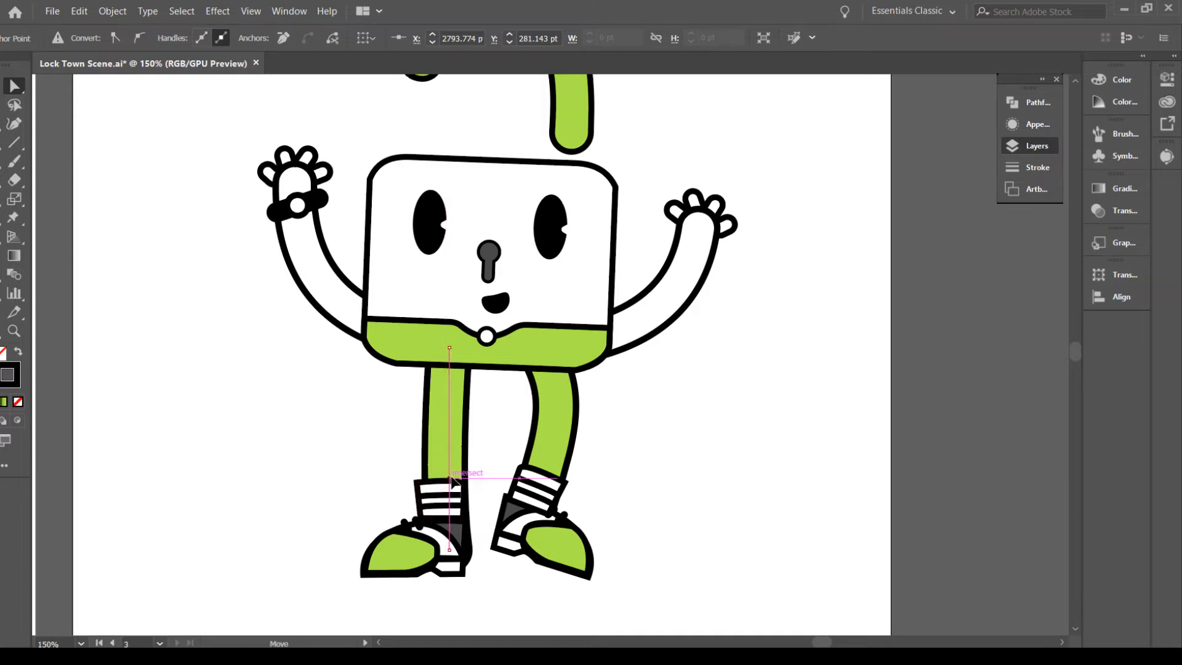
click(487, 470)
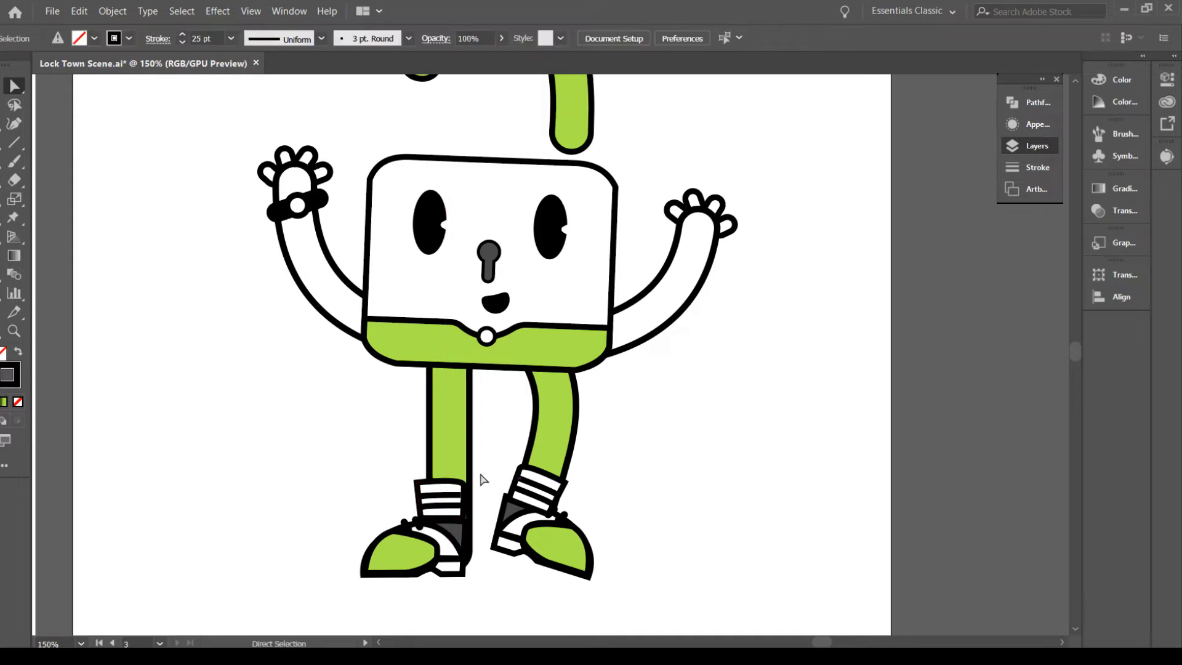
Nudge the left sock and shoe slightly rightward so they line up under the straightened leg
key(v)
click(441, 496)
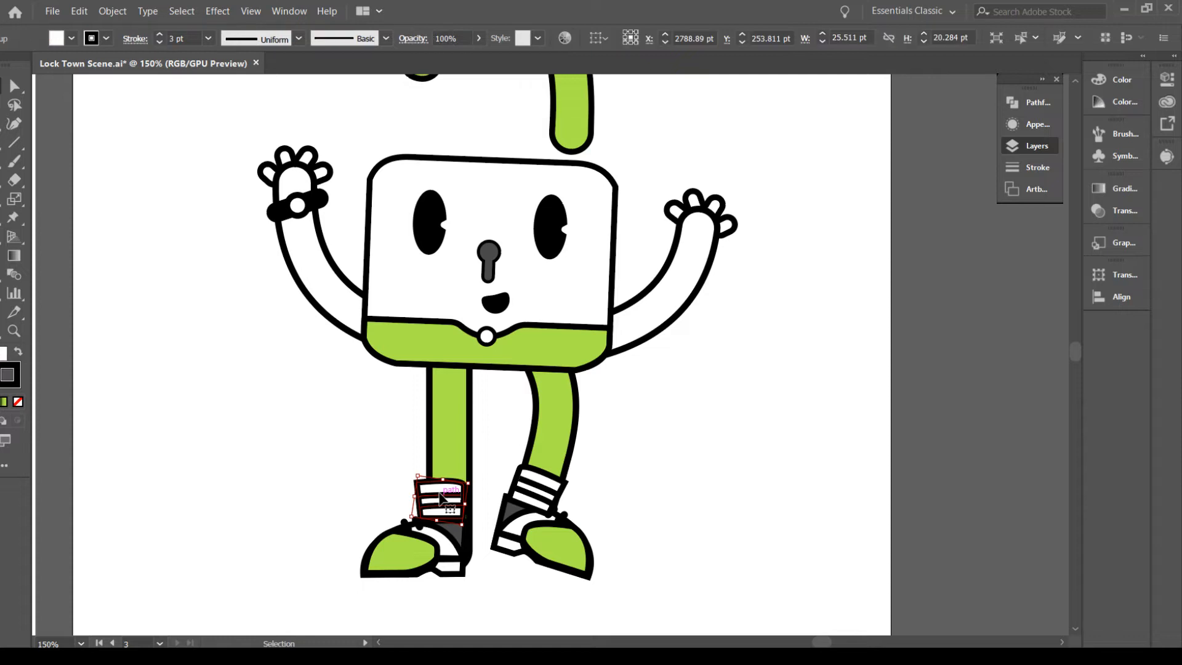
shift+click(431, 548)
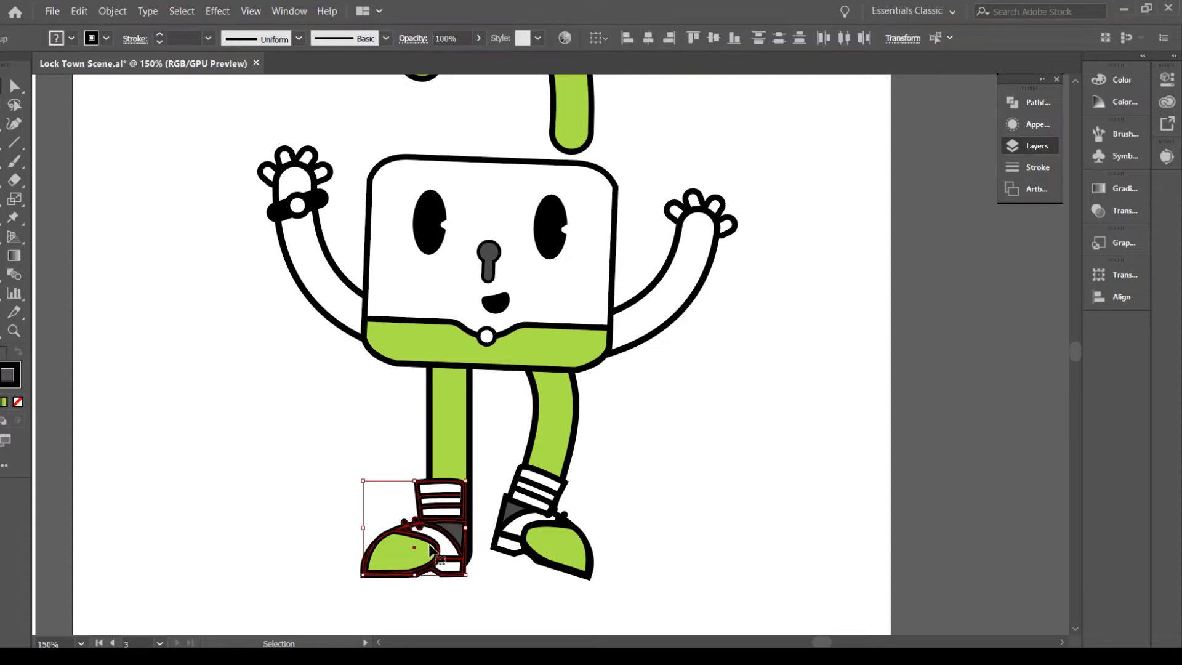
key(Right)
key(Right)
key(Right)
key(Right)
key(Right)
click(626, 494)
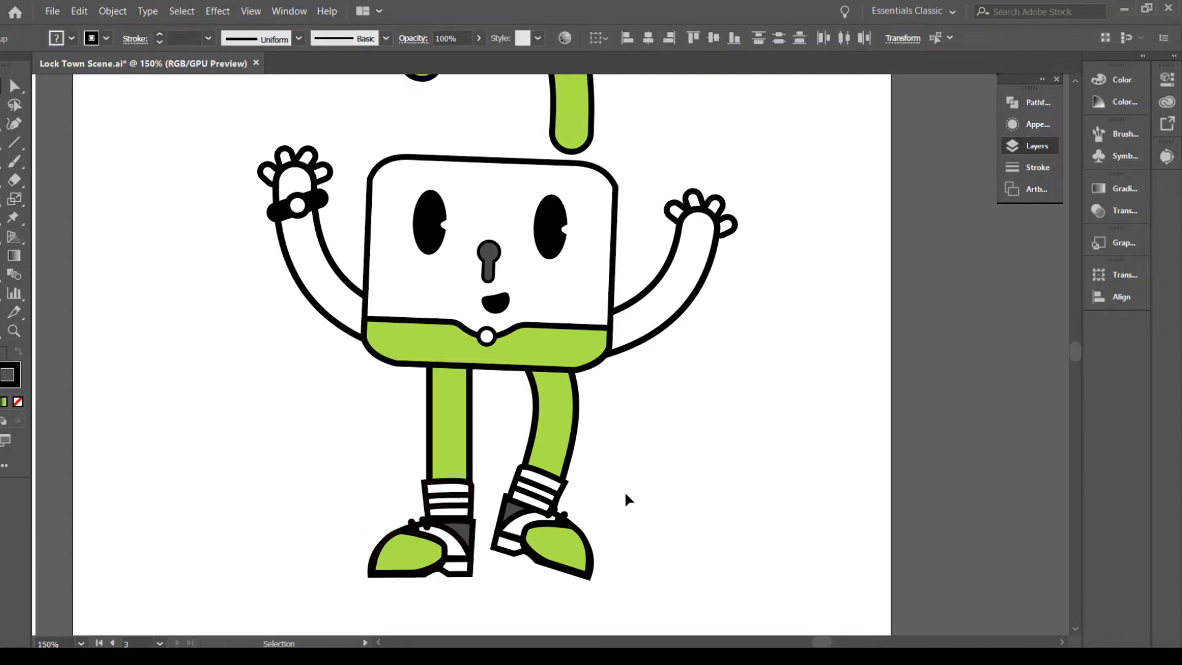
Rotate the tilted right sock and shoe upright and lower them until the sole is level with the left shoe
click(541, 494)
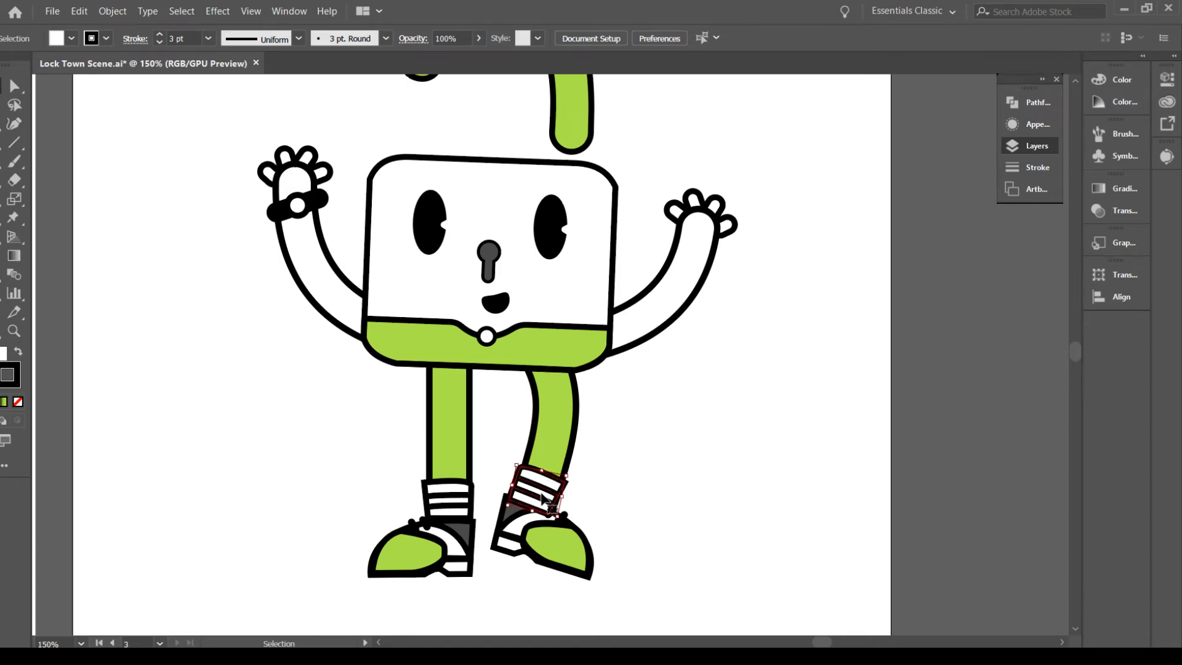
shift+click(545, 537)
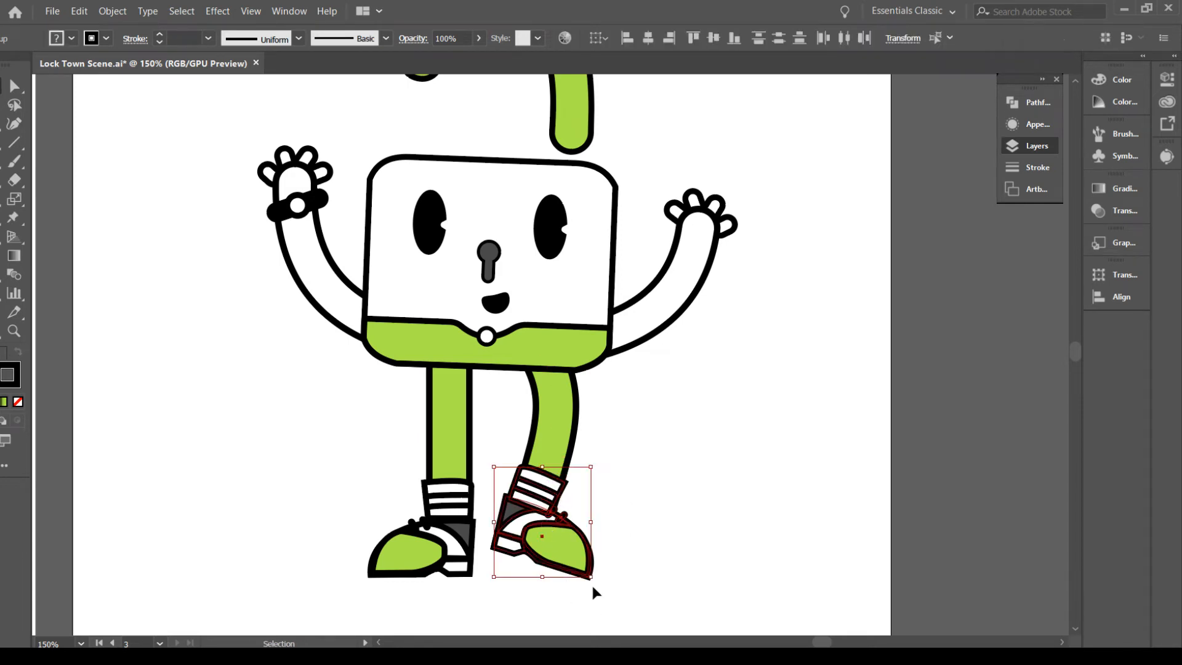
drag(592, 588, 610, 565)
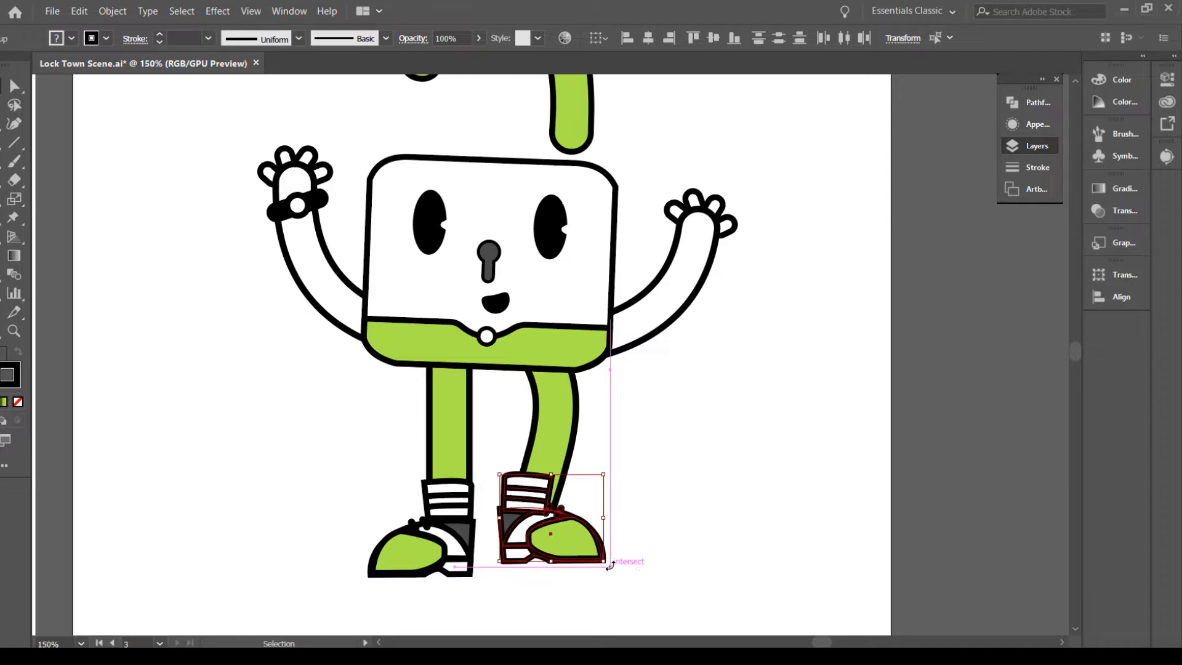
scroll(605, 566, up, 1)
key(Down)
key(Down)
key(Down)
key(Down)
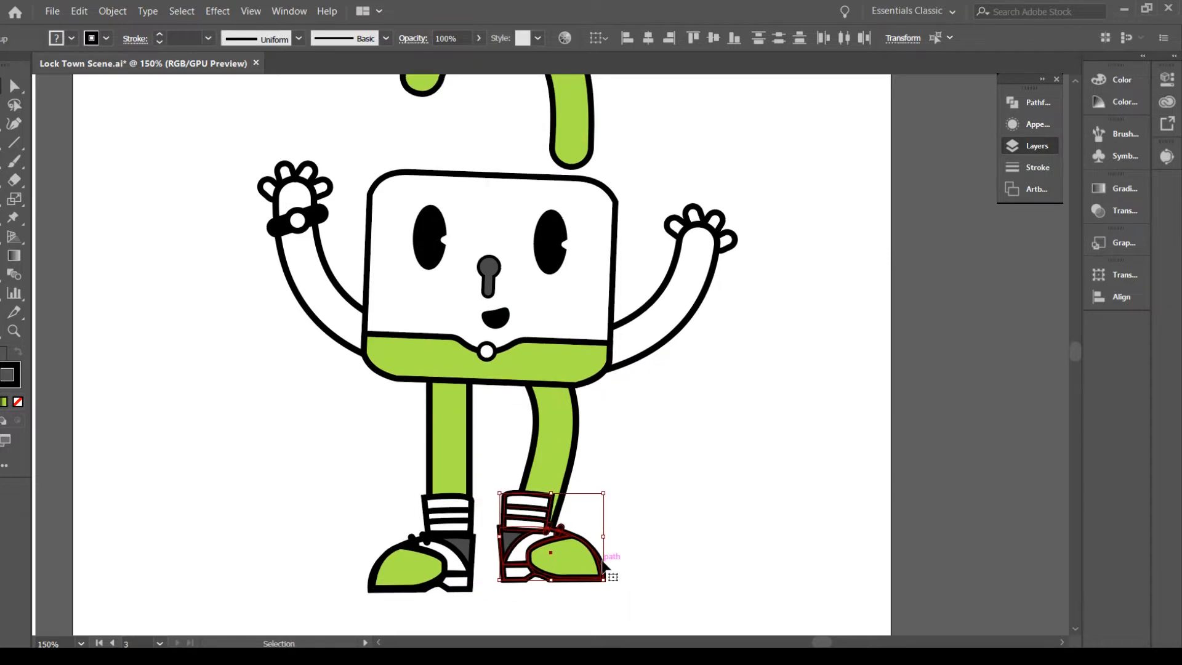
key(Down)
key(Down)
key(Down)
key(Down)
key(Down)
key(Down)
key(Down)
key(Down)
key(Down)
key(Down)
key(Down)
key(Down)
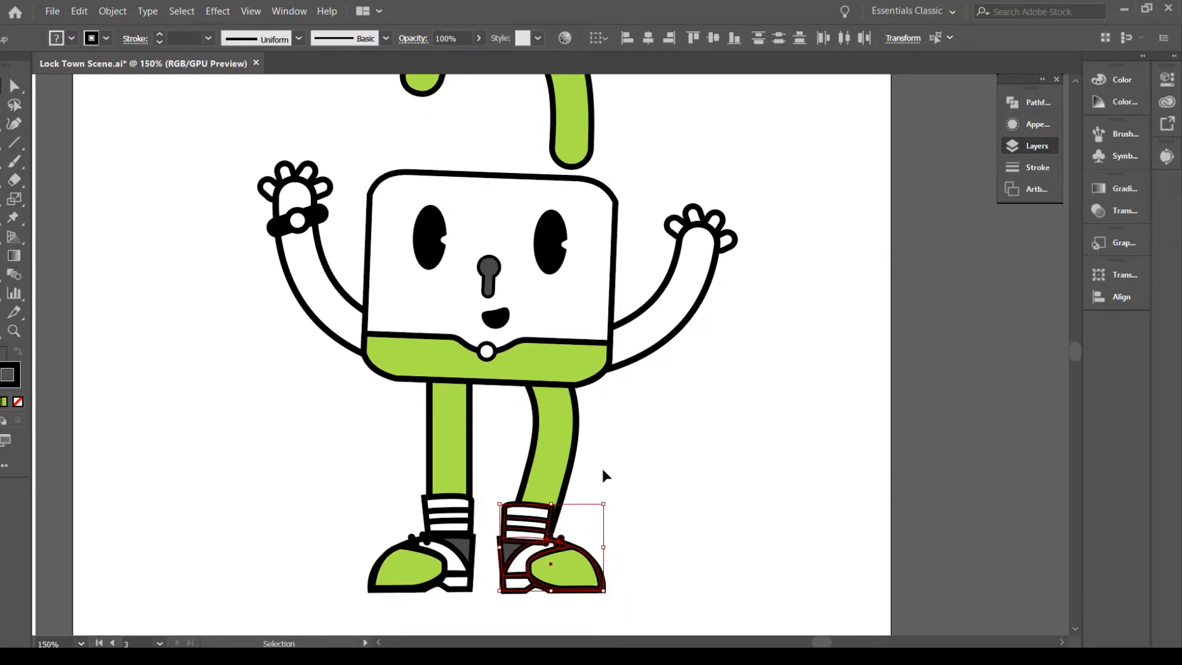
click(602, 468)
Replace the bent right leg with a copy of the straight left leg, positioned over the right sock and shoe
click(553, 440)
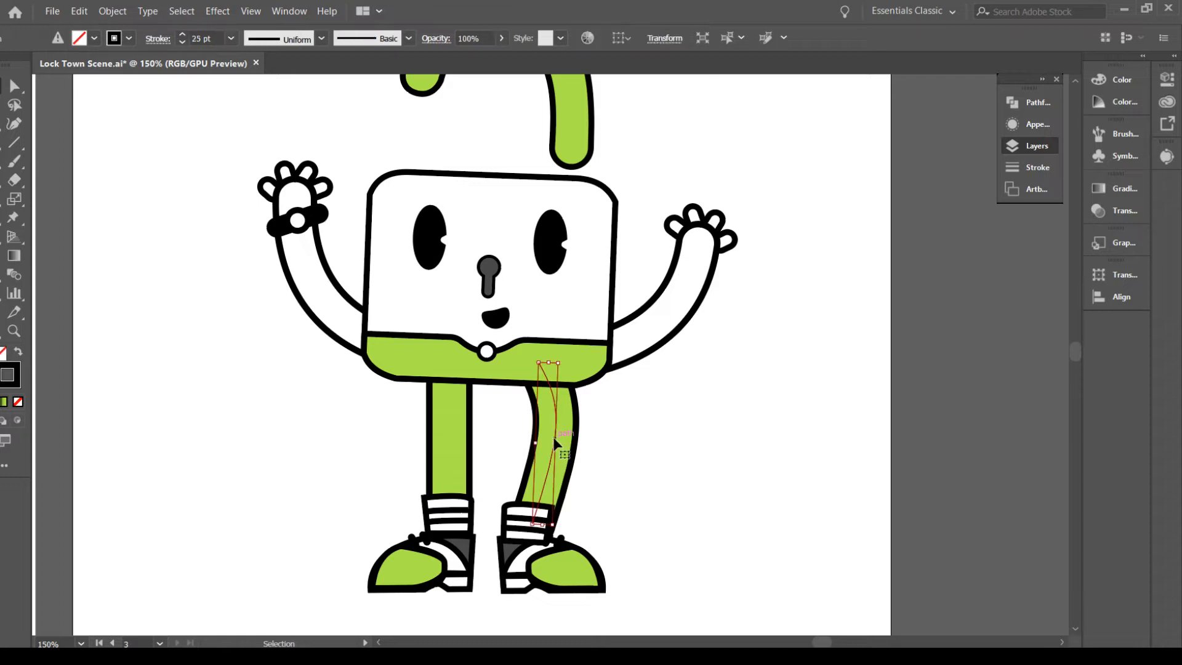
key(Delete)
click(448, 436)
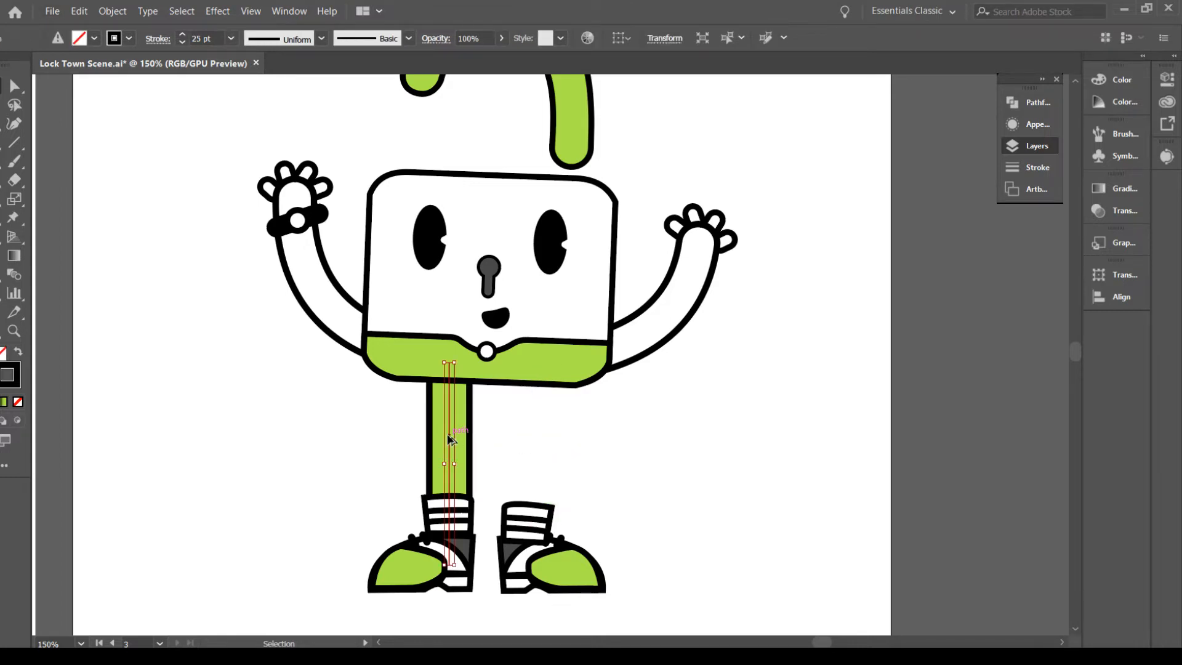
drag(448, 438, 528, 445)
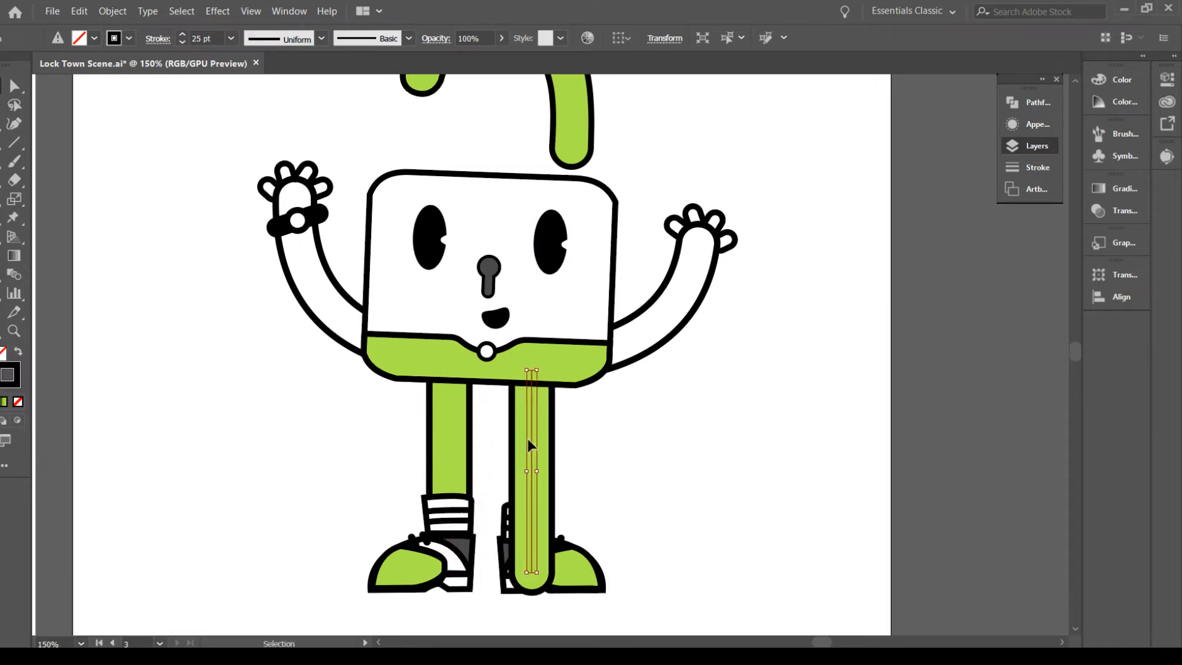
key(Left)
key(Left)
key(Left)
key(Left)
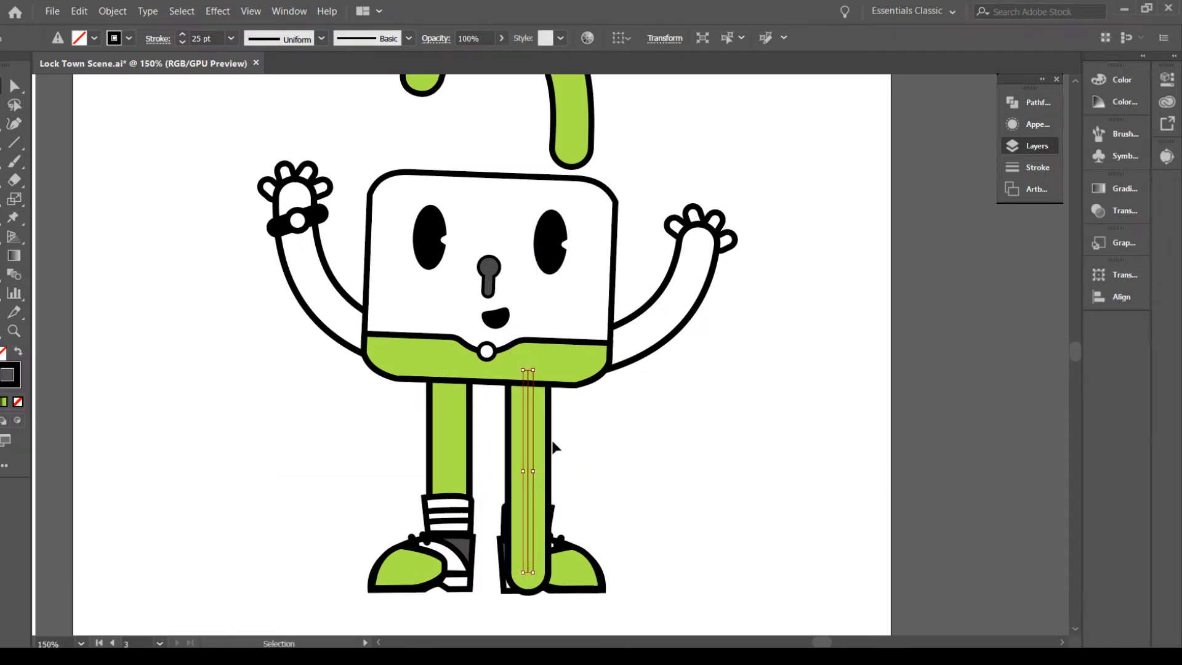
key(Left)
scroll(553, 448, down, 1)
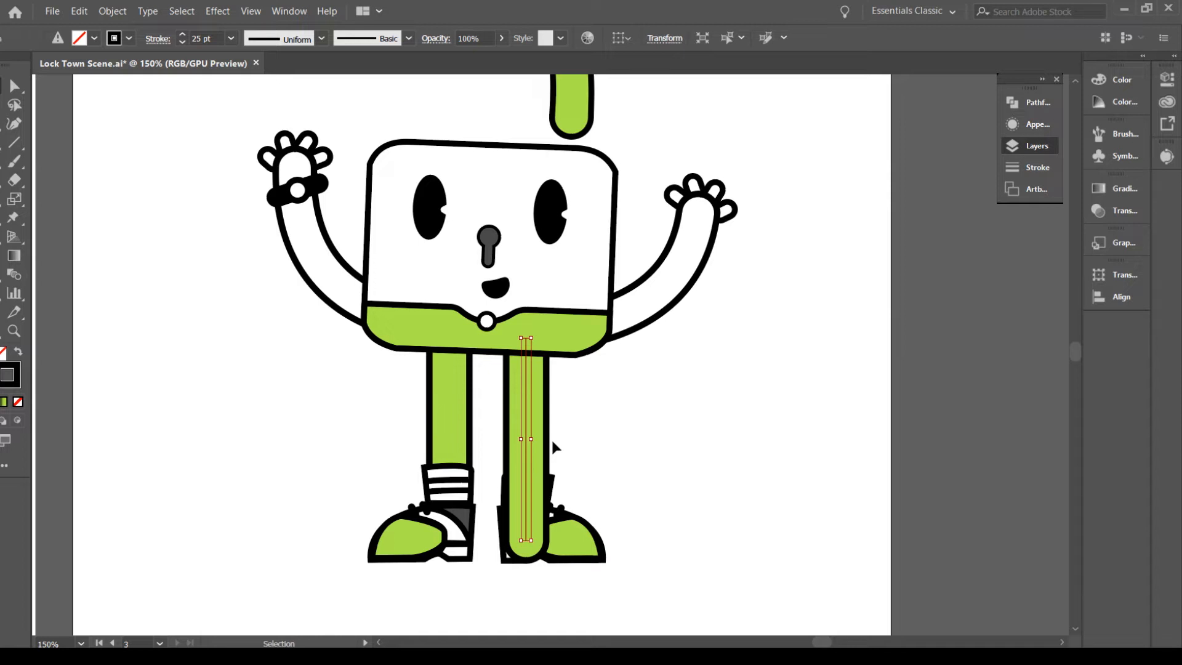
key(Up)
key(Up)
key(Up)
key(Up)
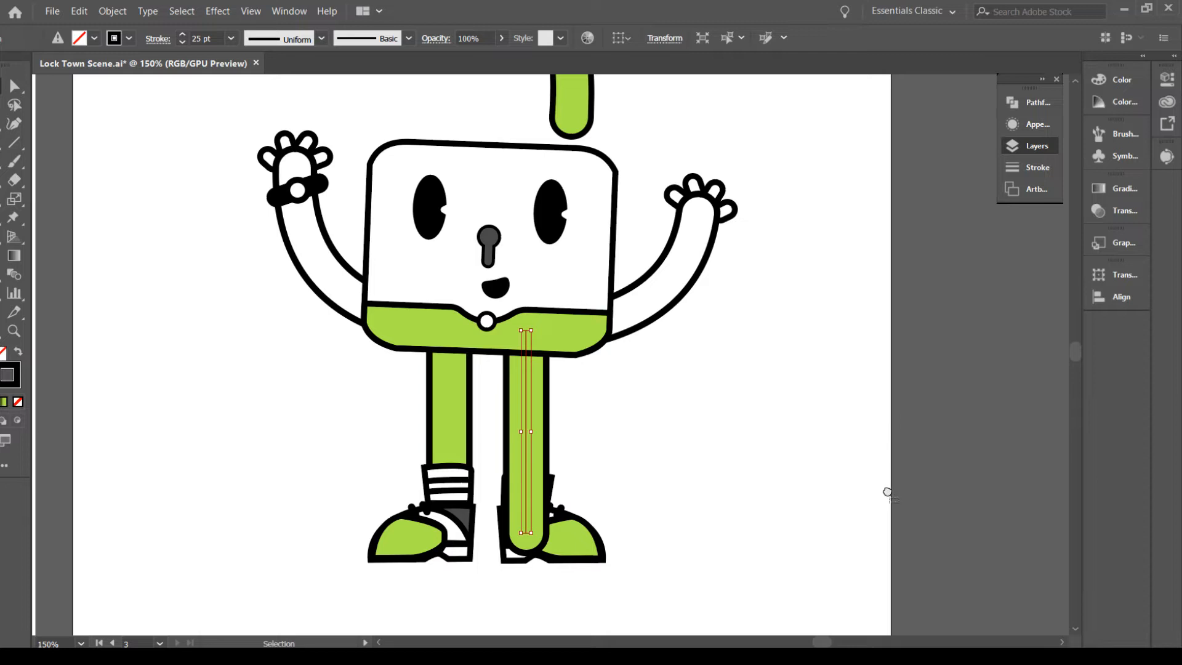
Send the copied leg behind the right sock and shoe, and raise that sock slightly
key(ctrl+bracketleft)
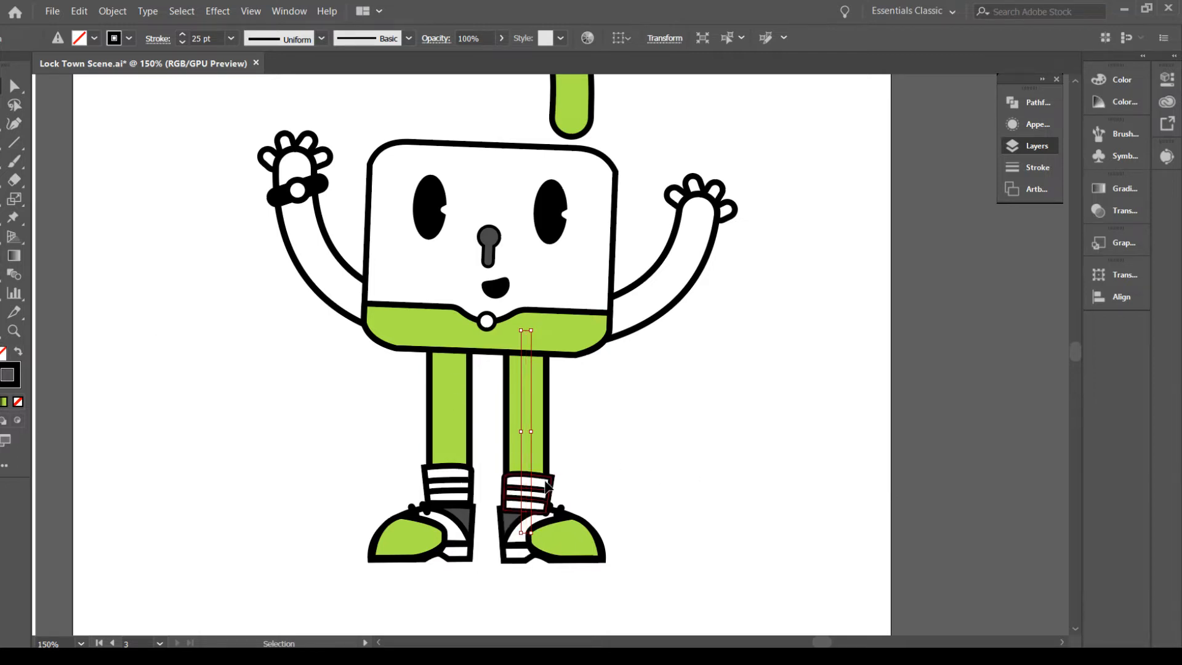
click(547, 486)
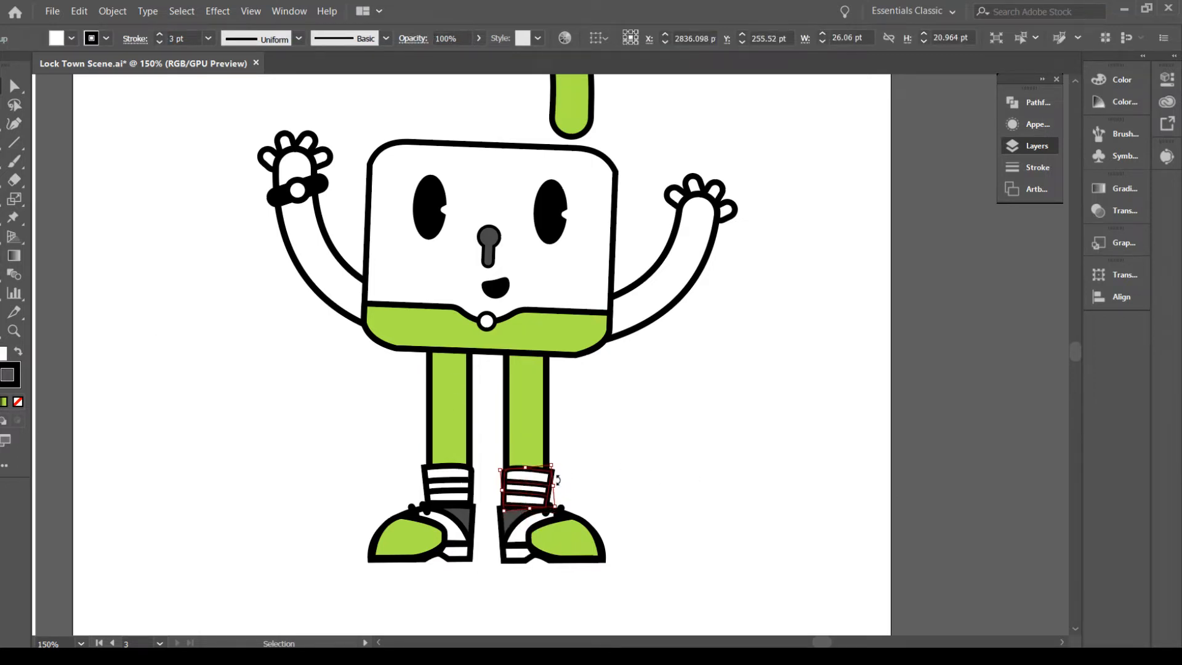
click(581, 478)
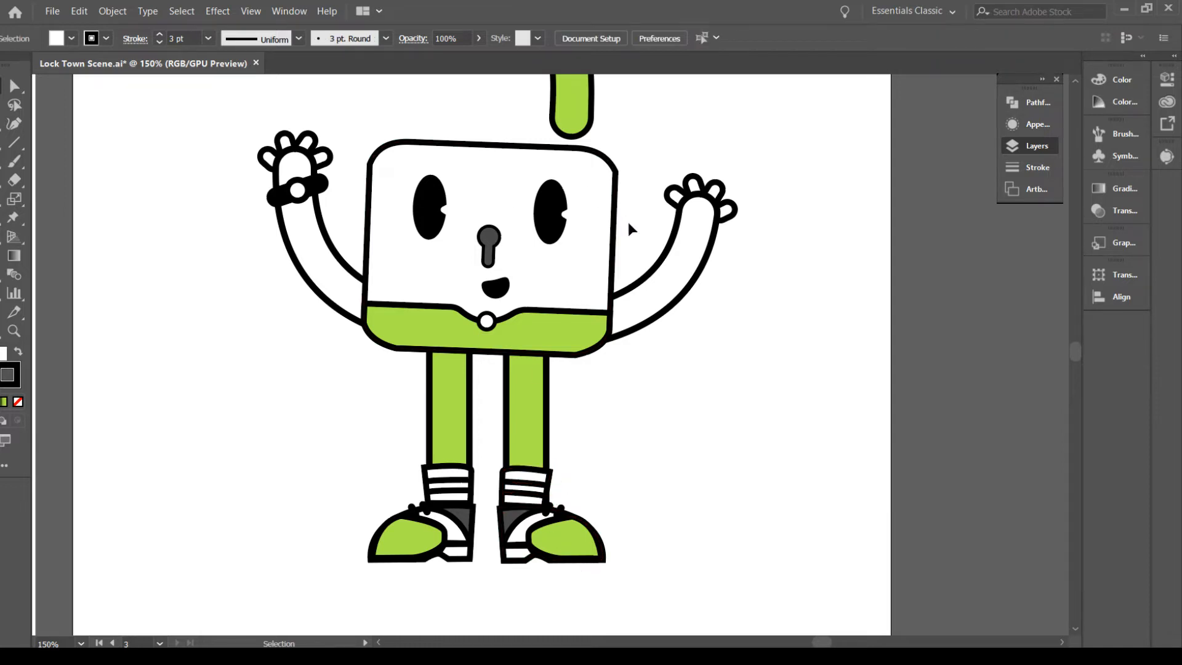
Rotate the tilted lock body slightly, together with its green band, belt button, mouth, keyhole and eyes, so it stands level
click(612, 263)
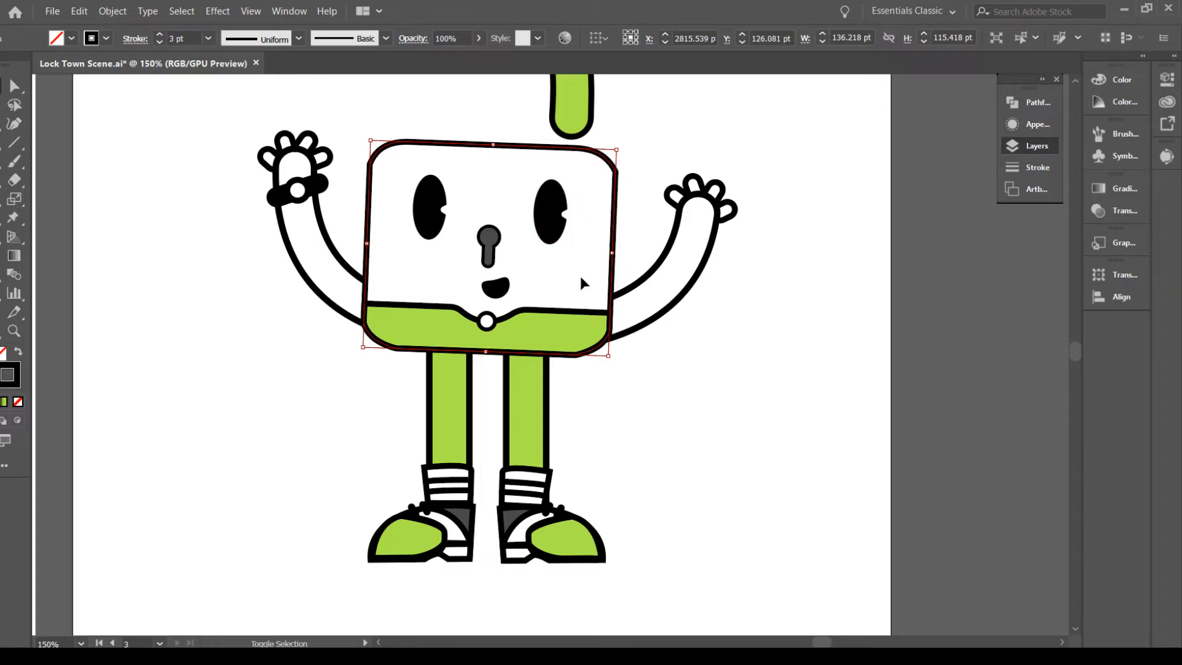
shift+click(563, 336)
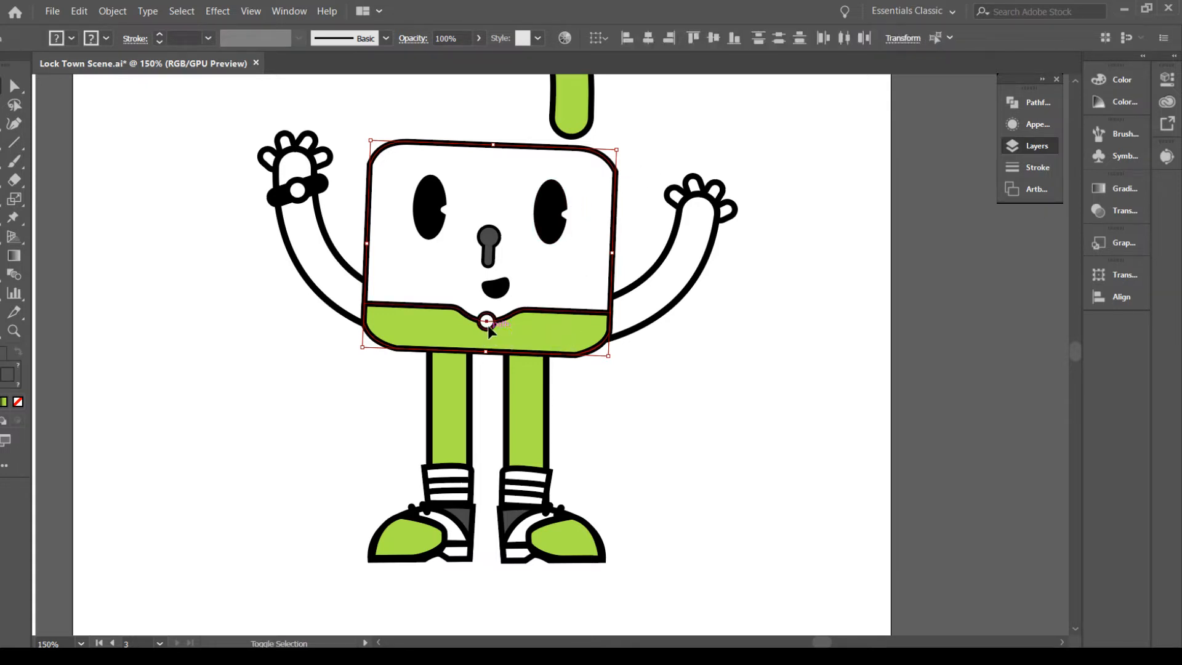
shift+click(496, 288)
shift+click(488, 247)
shift+click(561, 209)
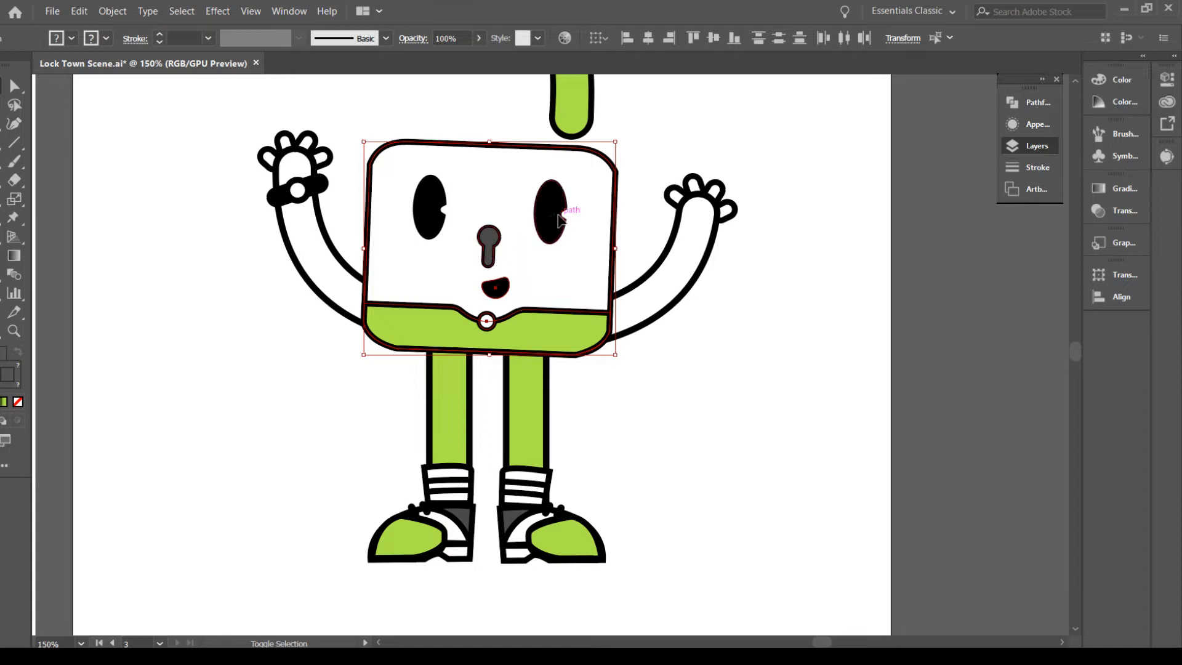
shift+click(429, 209)
drag(618, 359, 622, 357)
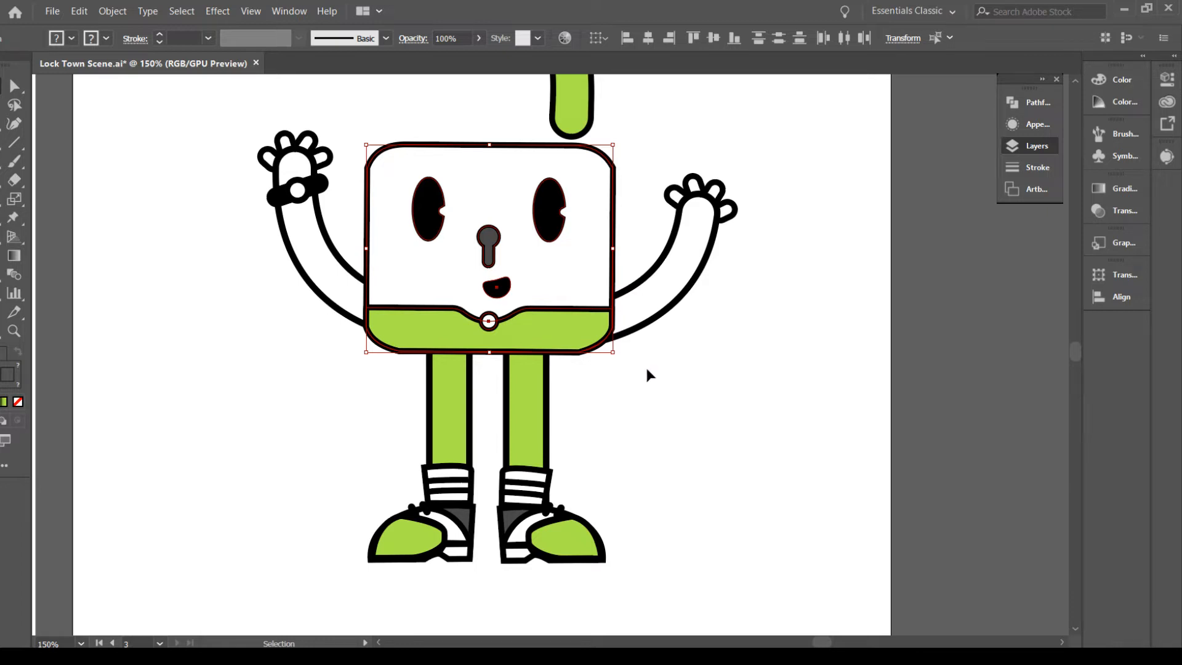
click(646, 367)
scroll(648, 364, up, 2)
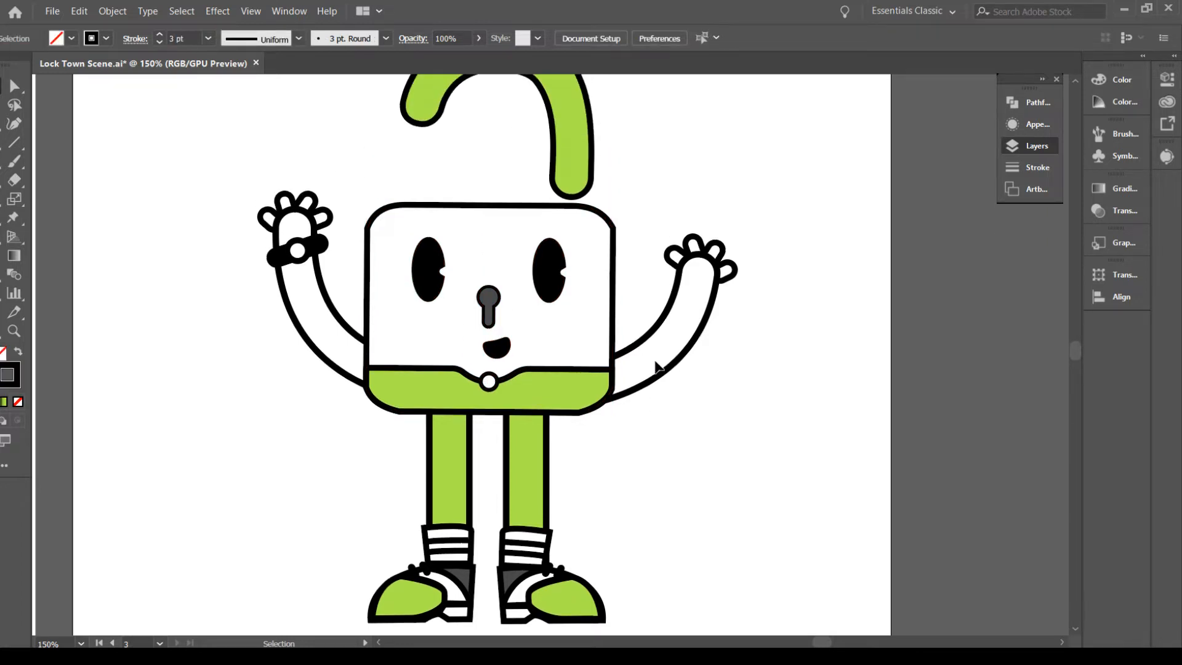
click(670, 348)
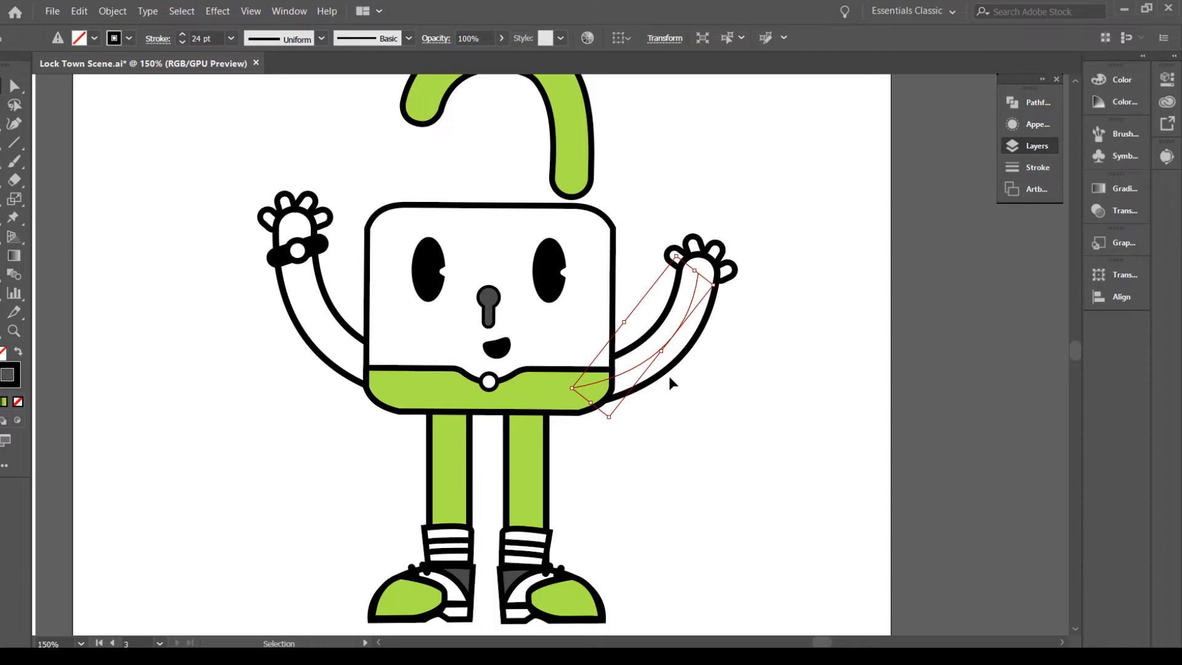
scroll(667, 374, down, 1)
Copy both eyelashes of the raised-arm character in the town scene onto the empty canvas below the character artboards
key(ctrl+minus)
key(ctrl+minus)
key(ctrl+minus)
key(ctrl+minus)
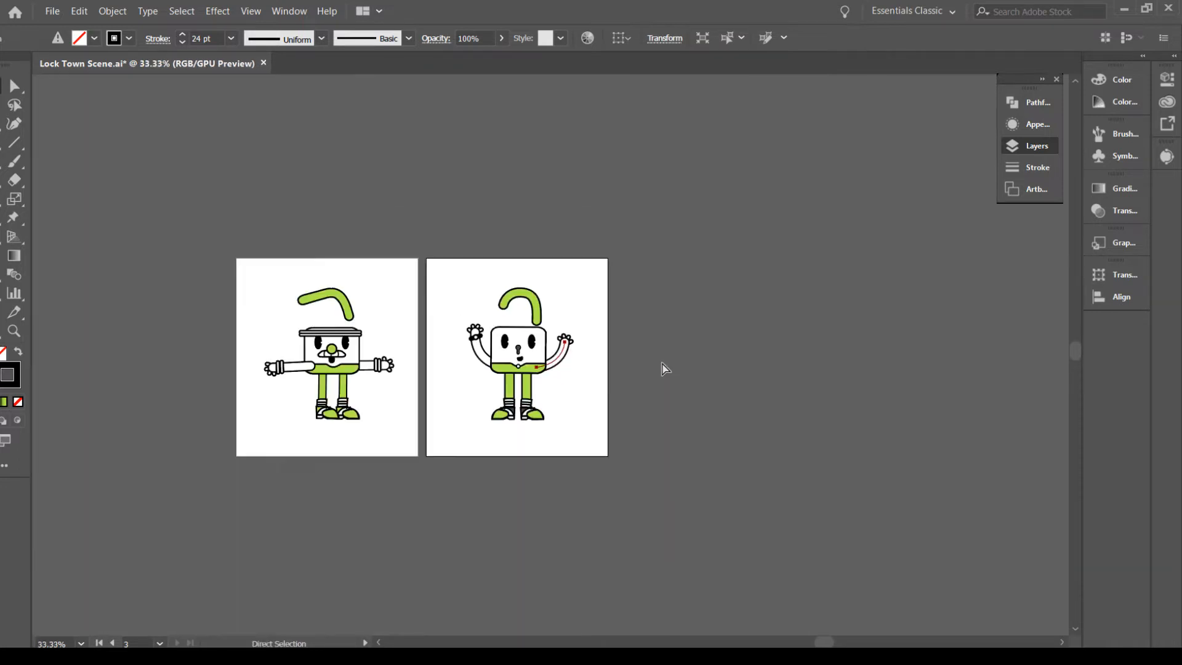
drag(211, 519, 696, 343)
key(v)
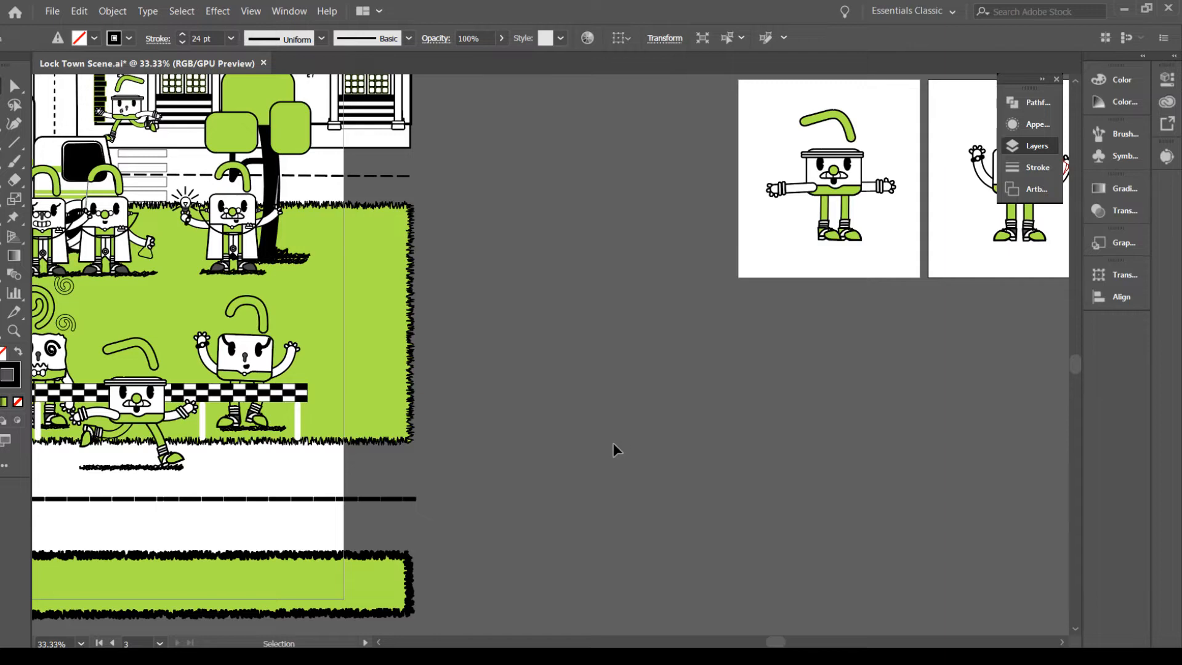
drag(613, 442, 455, 433)
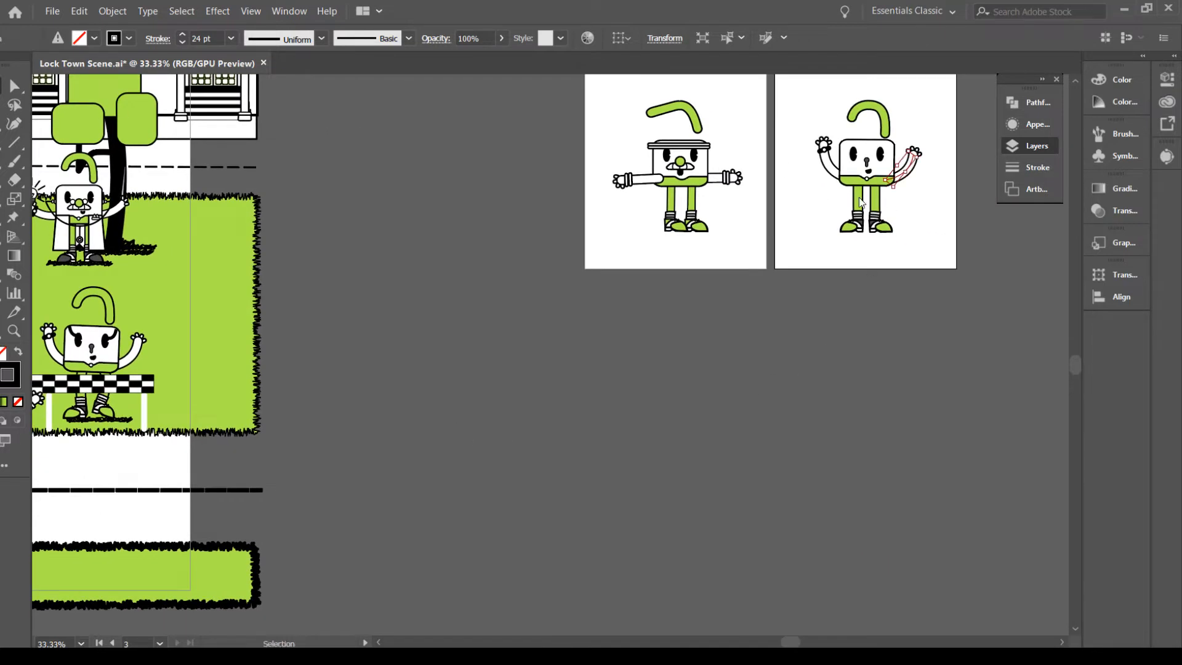
drag(543, 335, 609, 327)
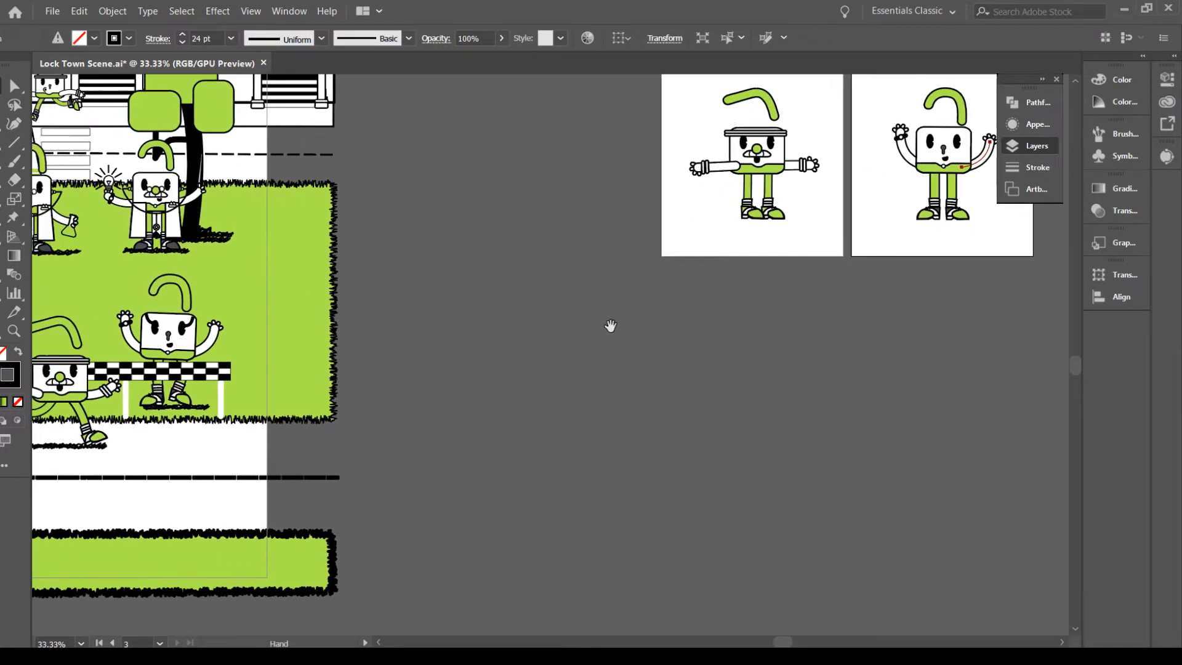
click(184, 330)
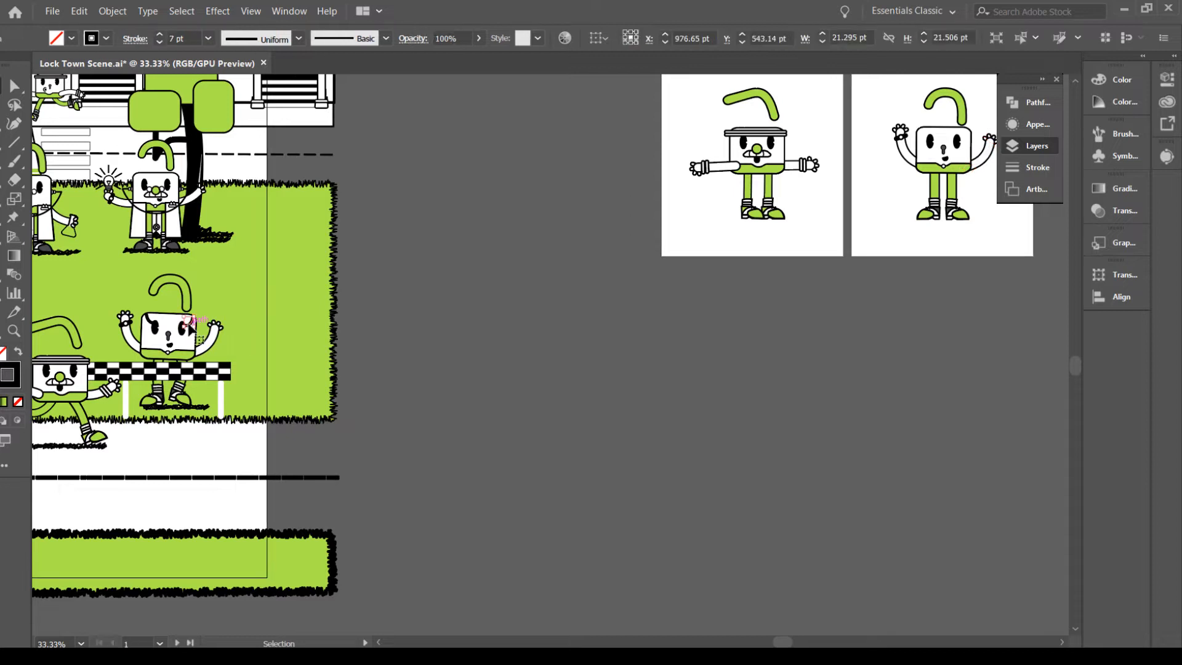
shift+click(146, 322)
drag(190, 325, 672, 314)
mouse_move(945, 218)
mouse_down()
mouse_move(953, 192)
mouse_move(949, 205)
mouse_up()
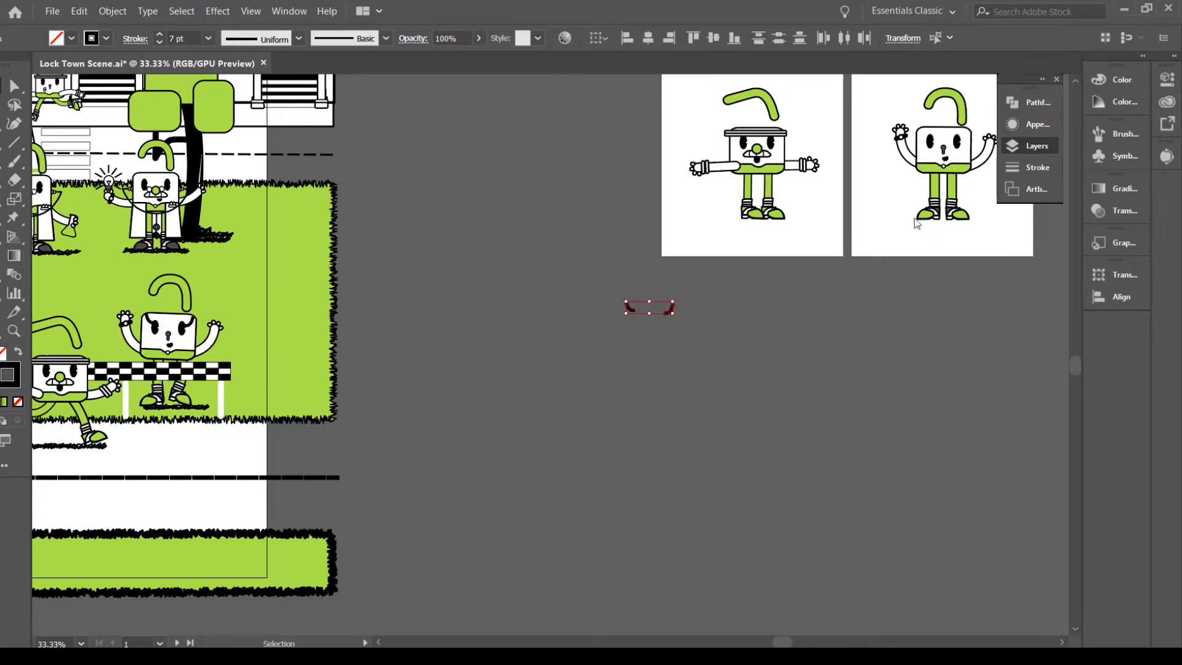
click(692, 348)
drag(718, 334, 370, 354)
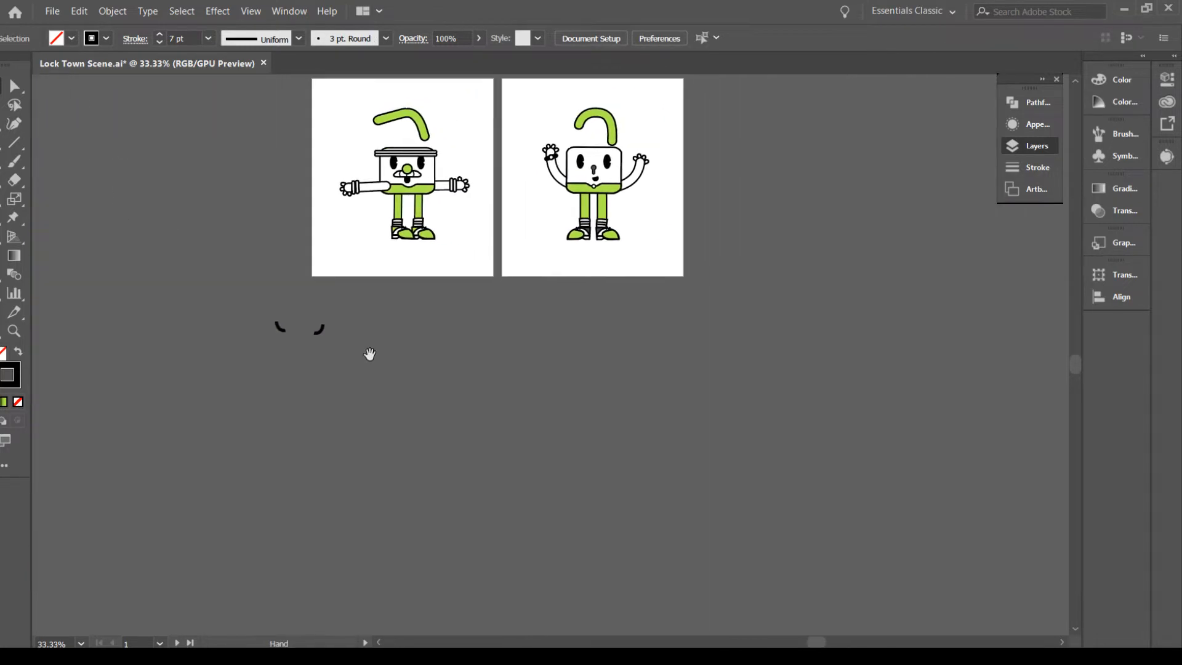
click(274, 332)
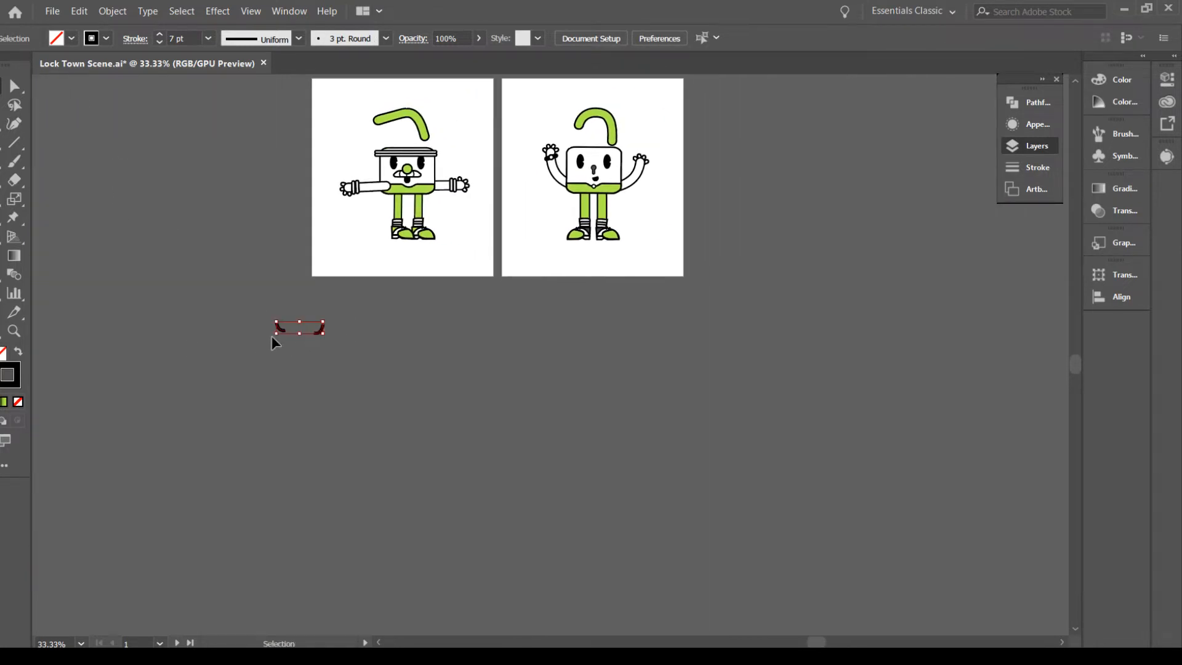
mouse_move(318, 330)
mouse_down()
mouse_move(598, 179)
mouse_move(477, 211)
mouse_up()
key(ctrl+z)
click(317, 334)
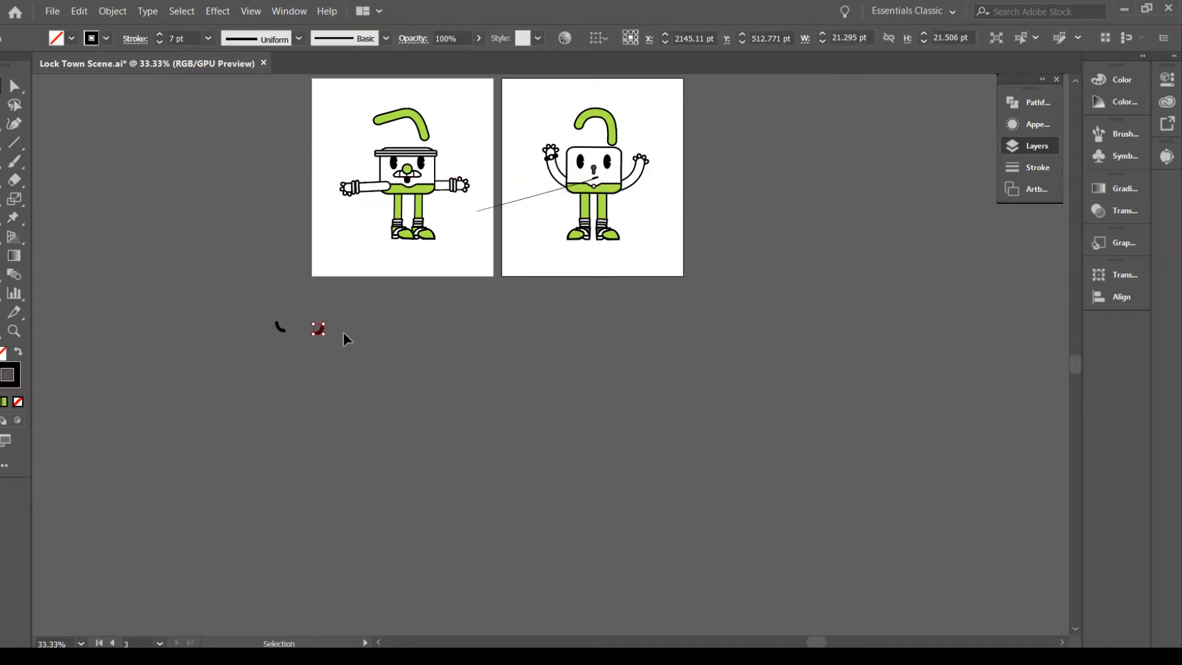
key(ctrl+z)
click(455, 355)
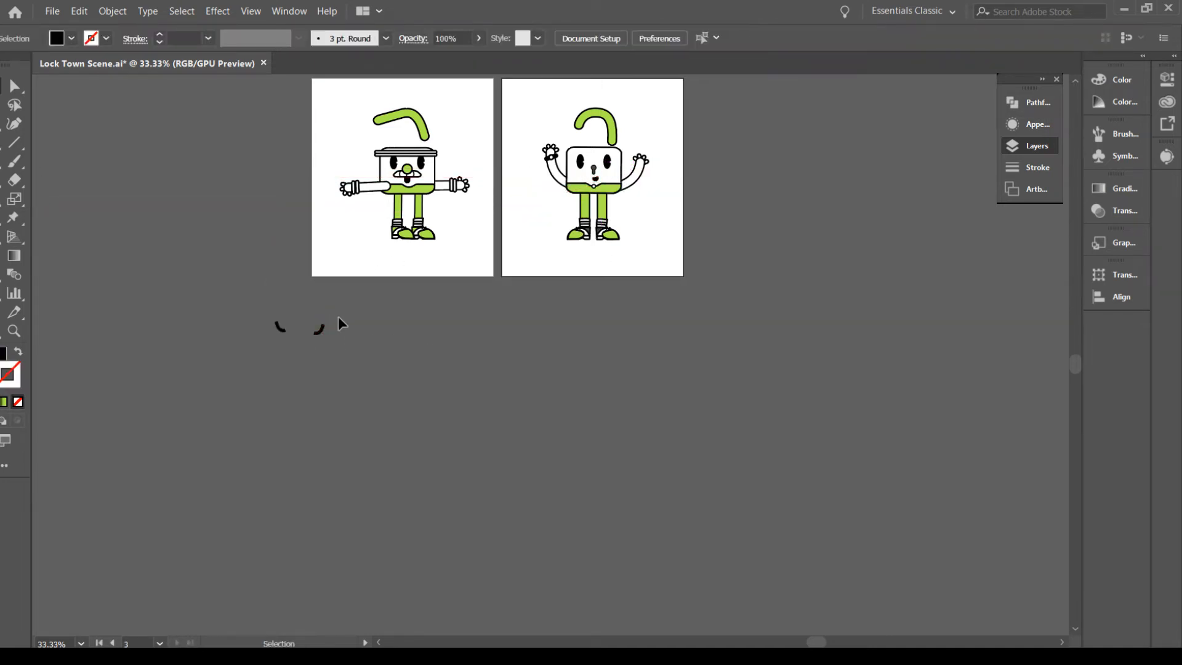
Group the two copied eyelashes and place them above the eyes of the straightened raised-arm character
drag(269, 343, 325, 320)
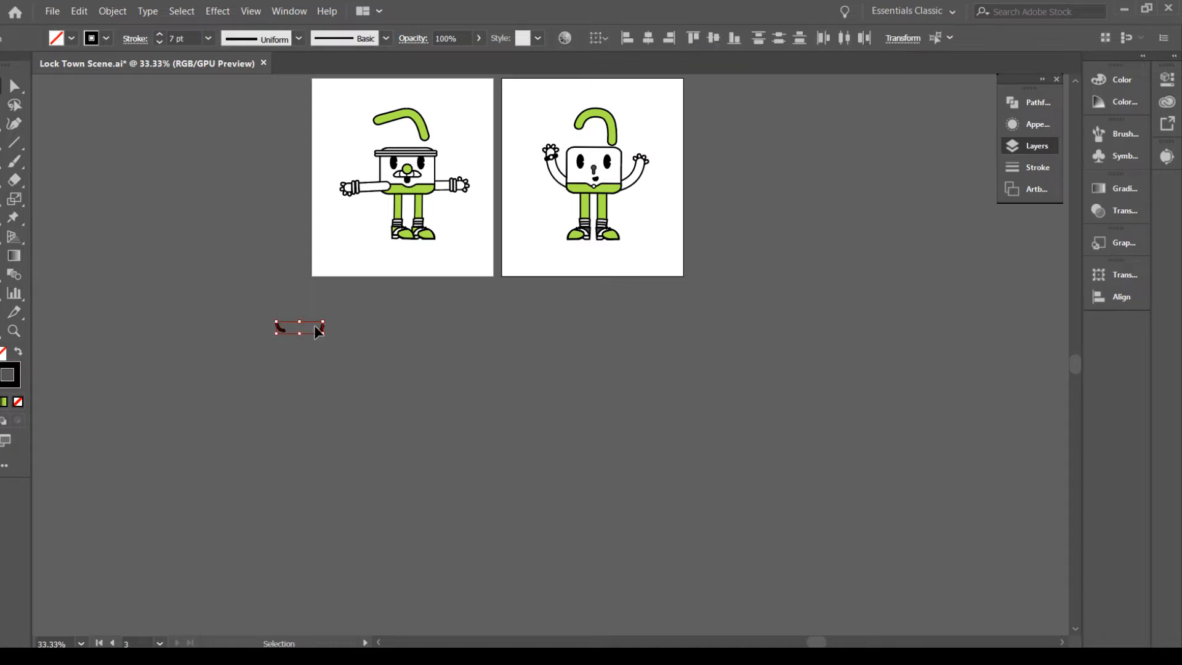
key(a)
key(v)
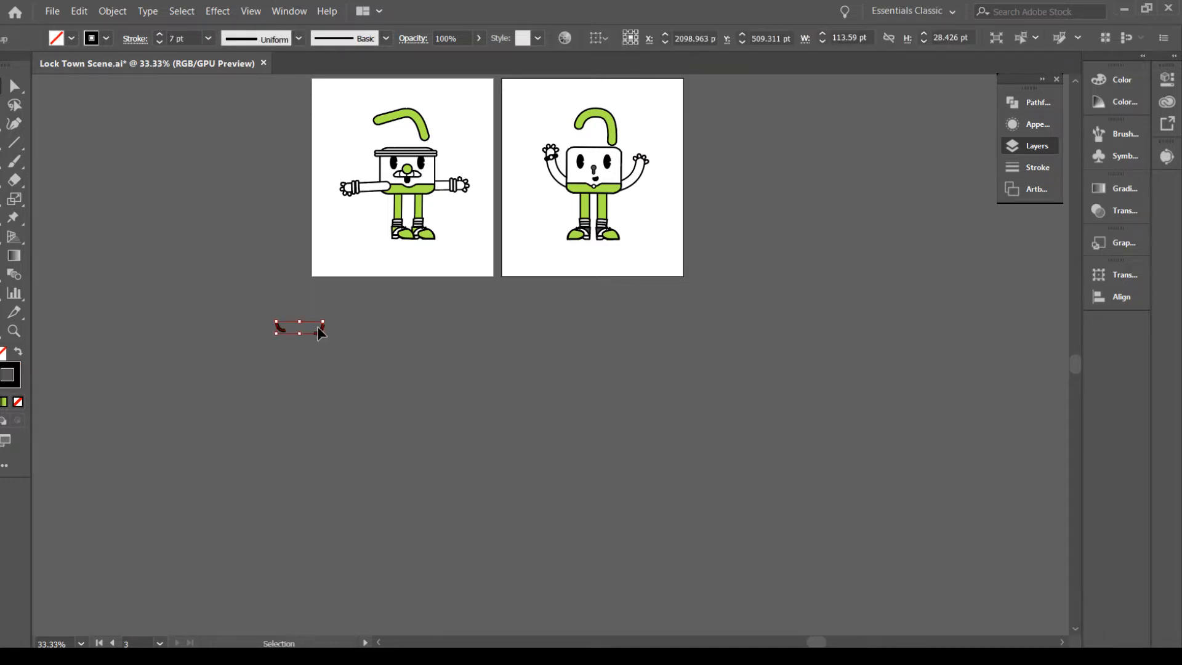
drag(318, 327, 621, 162)
click(703, 189)
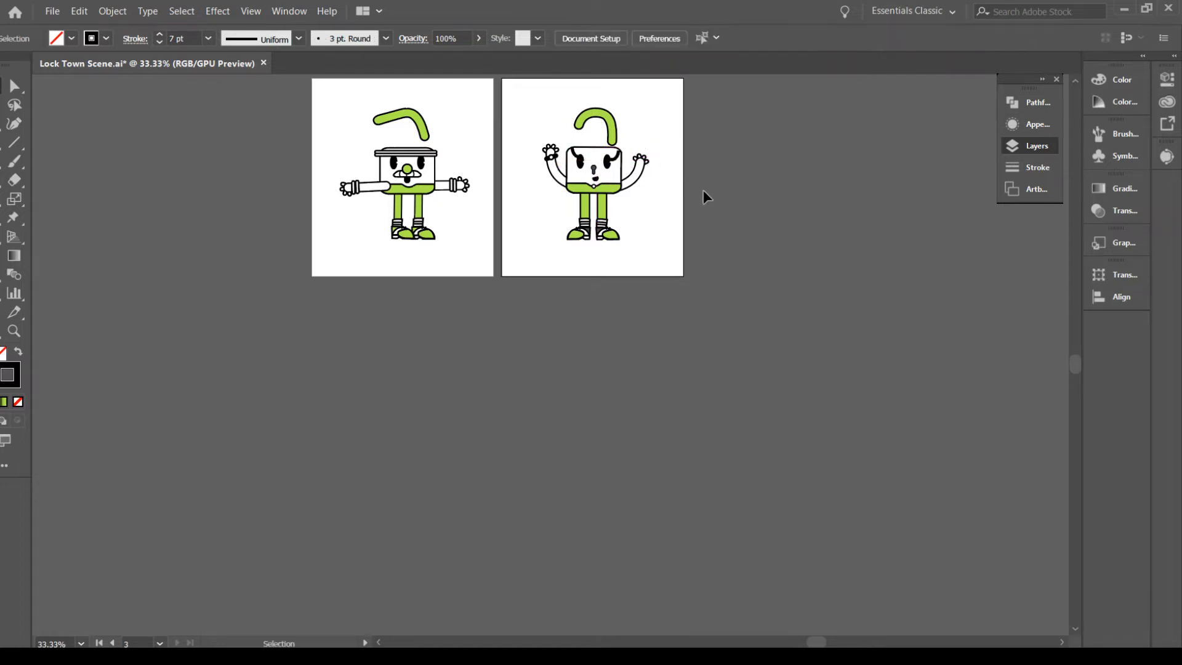
click(620, 161)
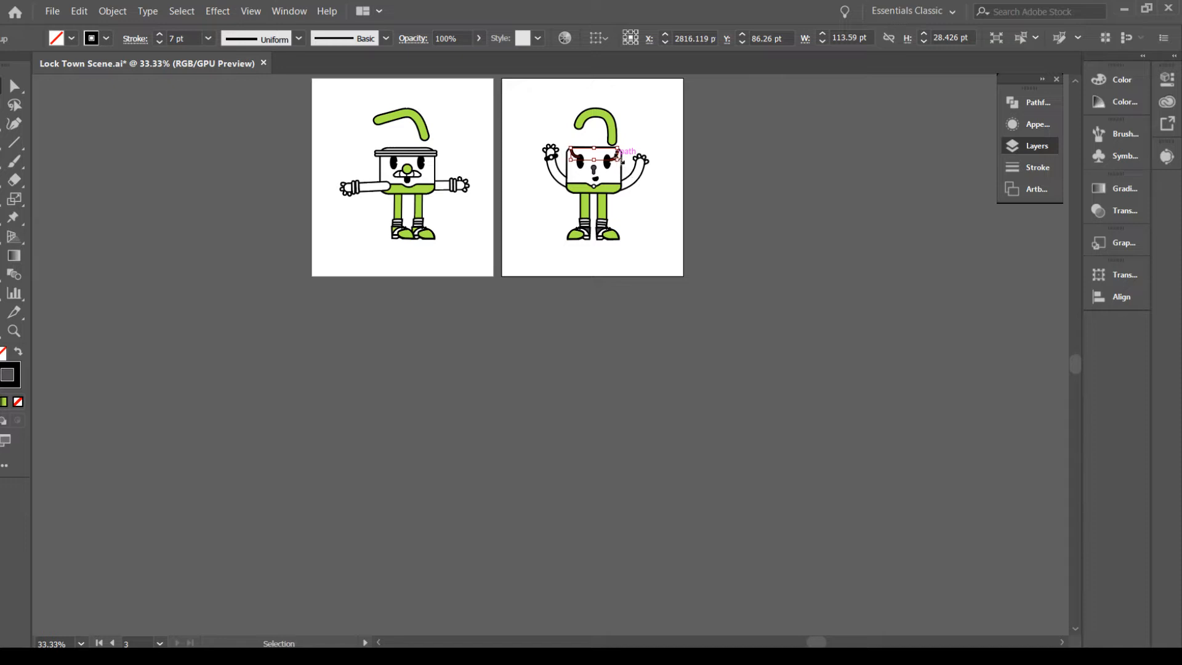
click(736, 197)
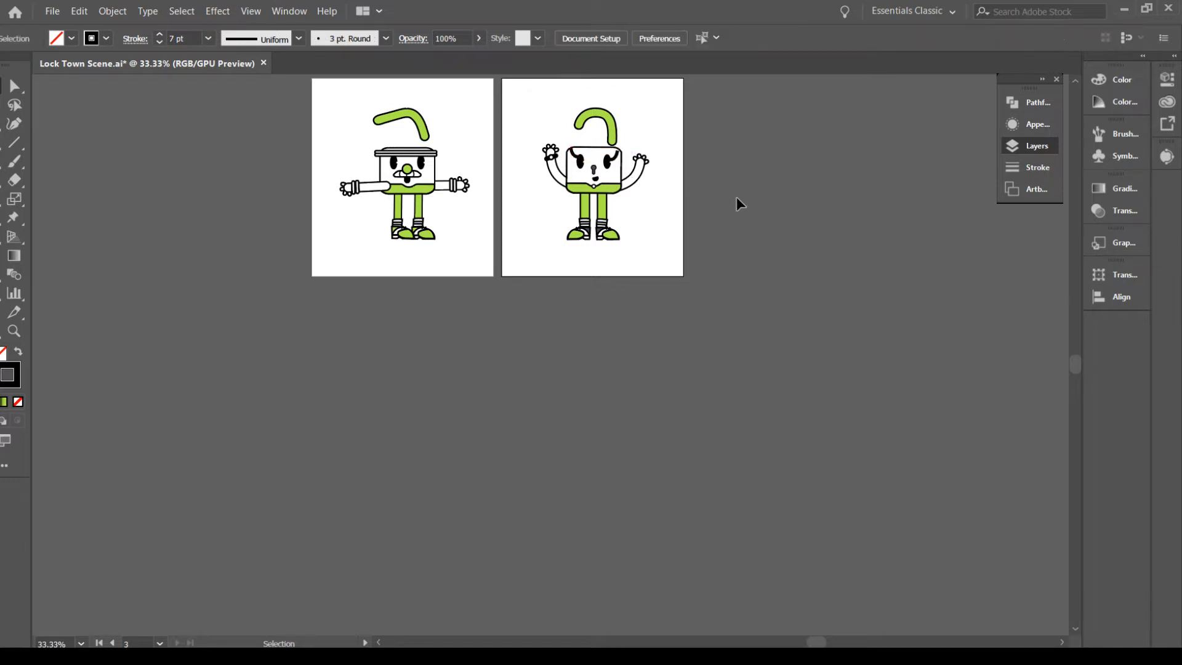
Try to rotate the raised right arm and its hand downward about the shoulder, and undo the rotation
key(ctrl+equal)
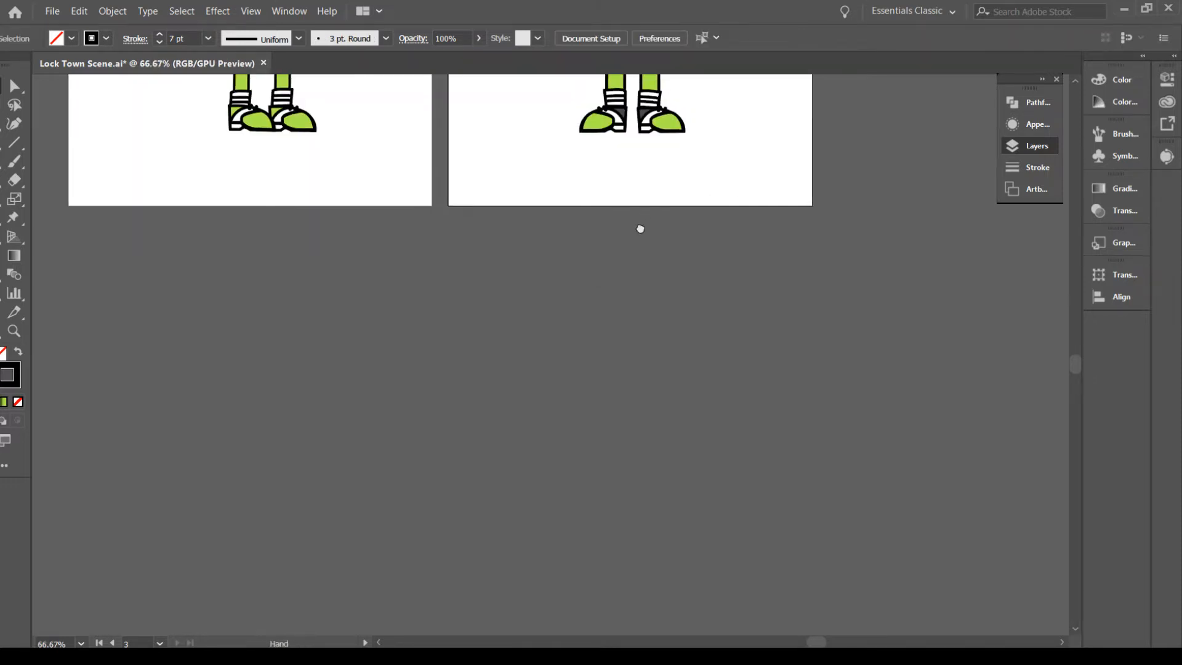
drag(638, 227, 496, 491)
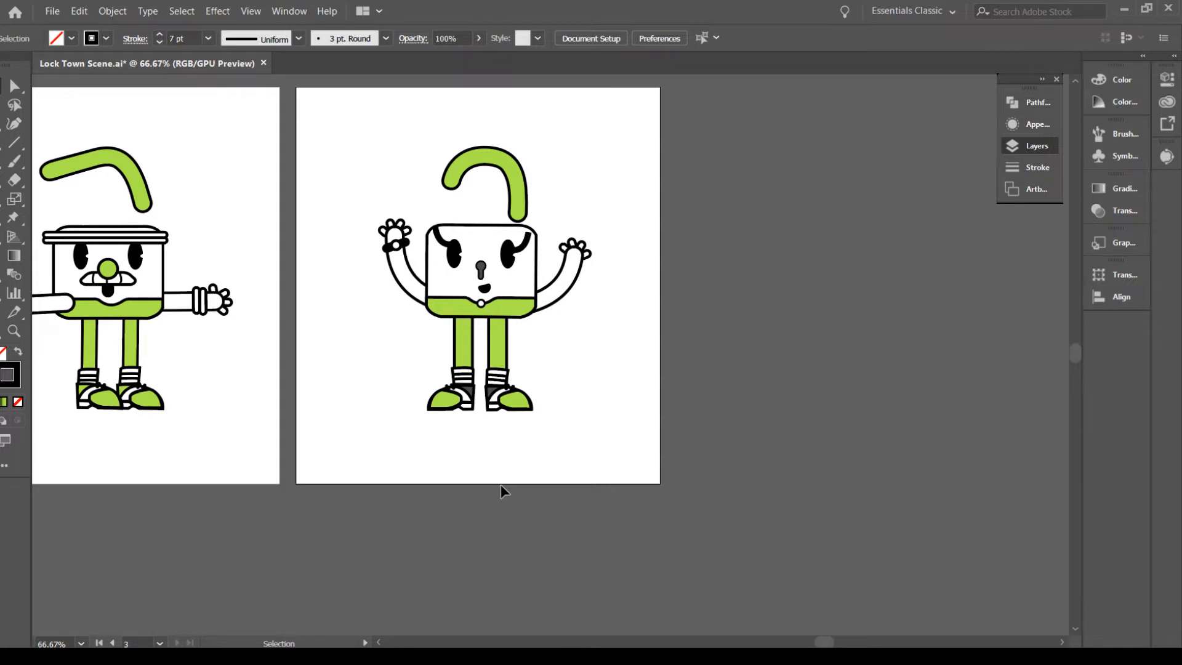
key(ctrl+plus)
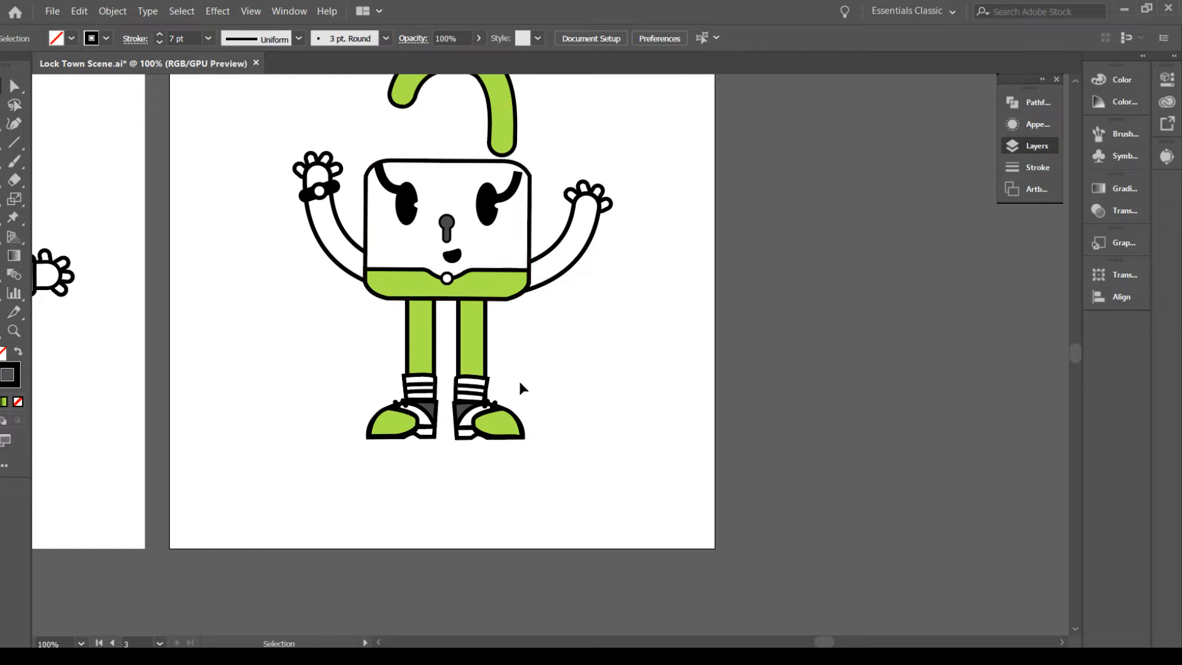
click(479, 390)
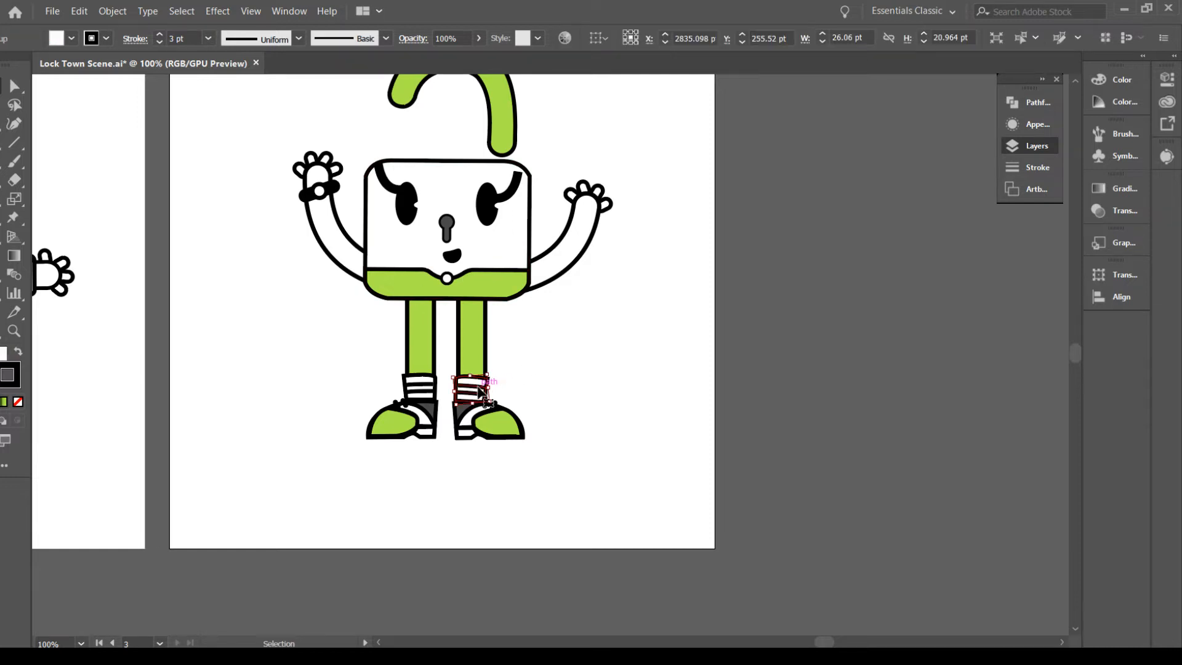
click(569, 388)
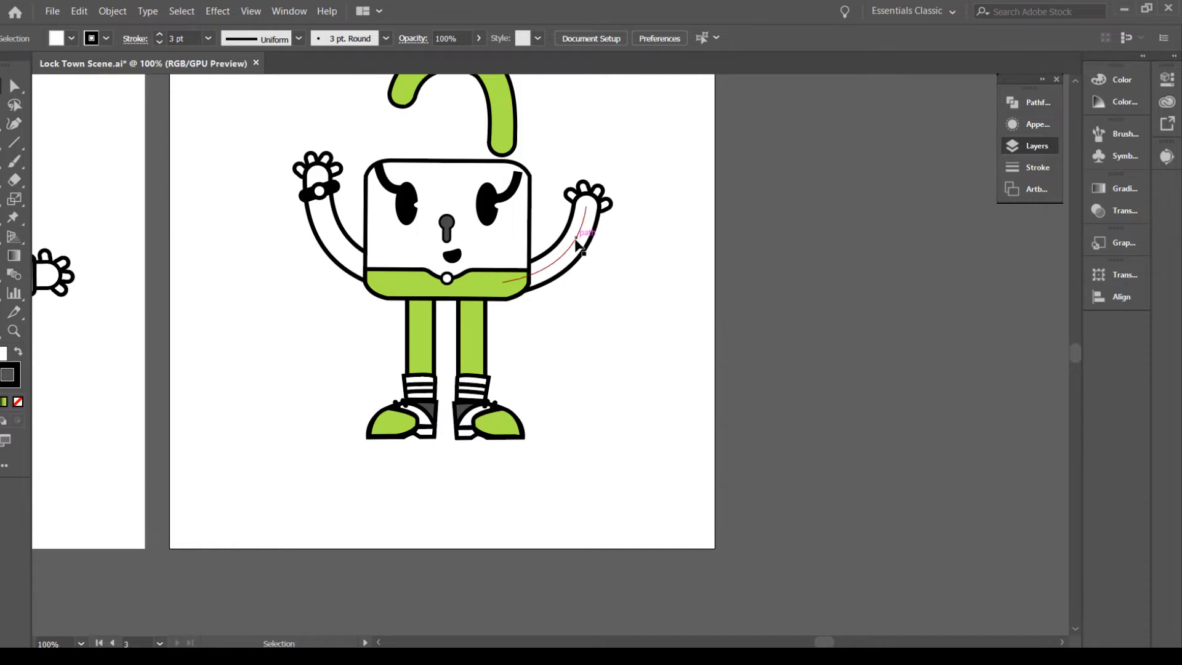
click(600, 200)
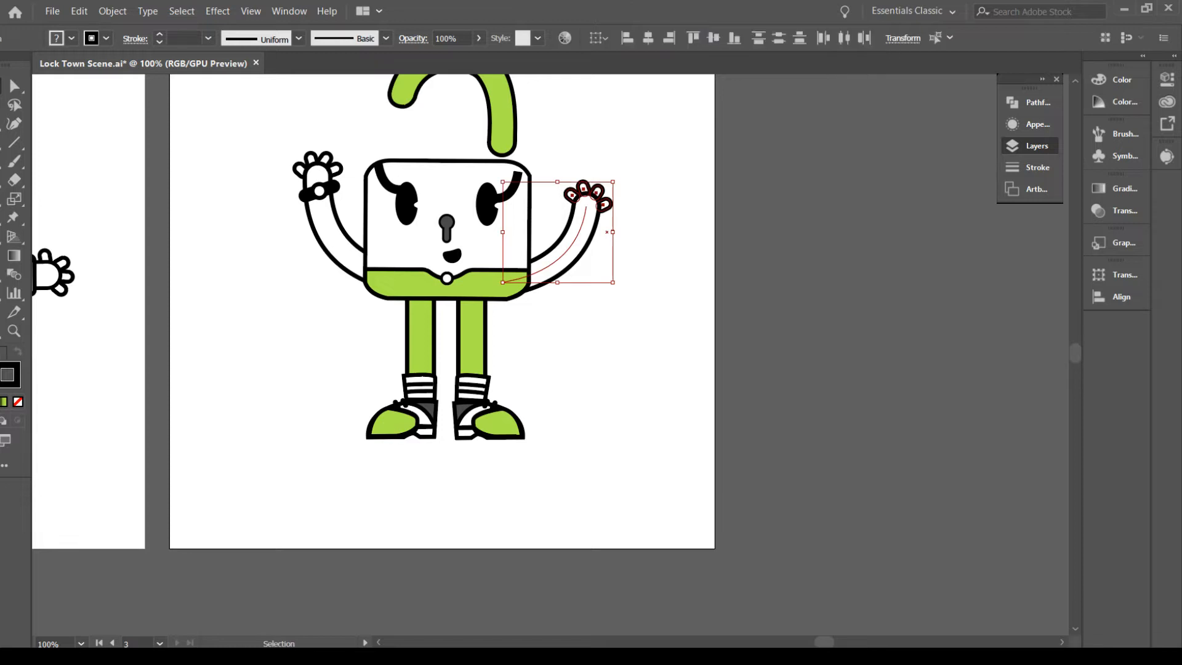
key(r)
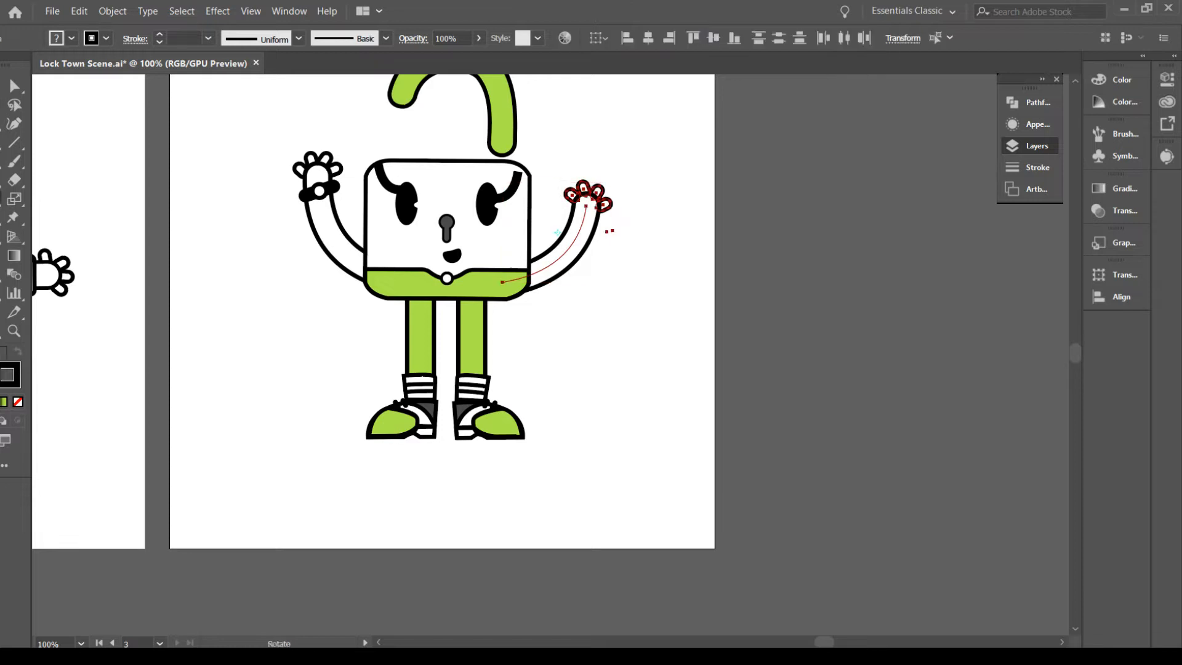
click(503, 282)
drag(619, 195, 637, 288)
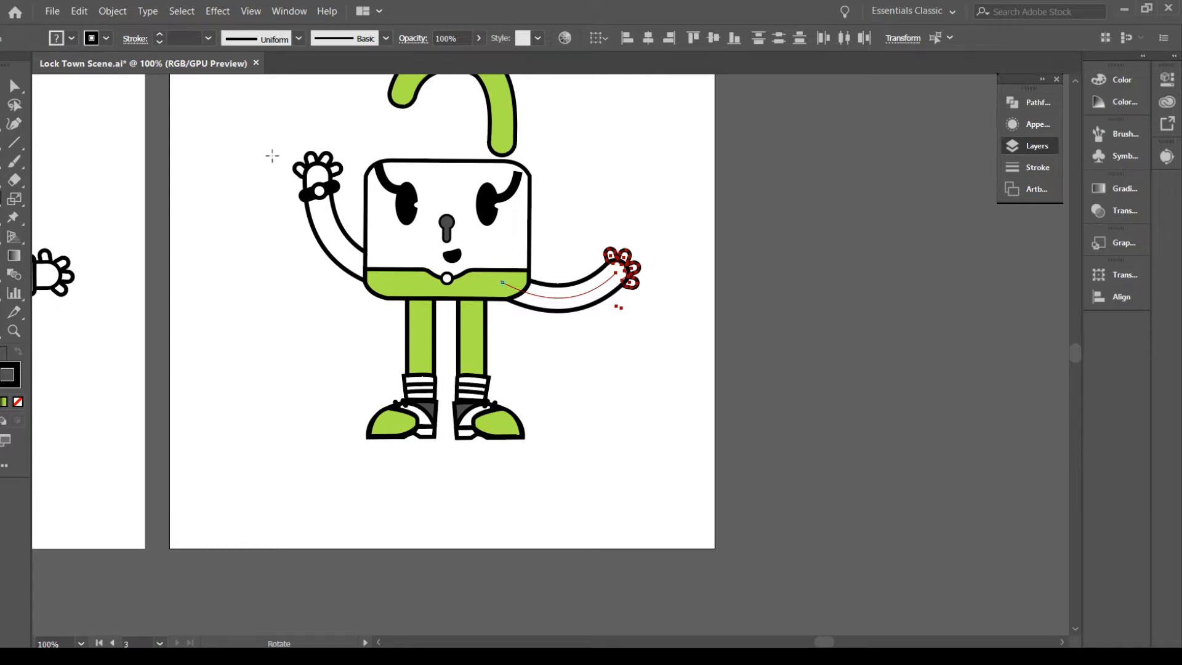
key(ctrl+z)
key(ctrl+shift+a)
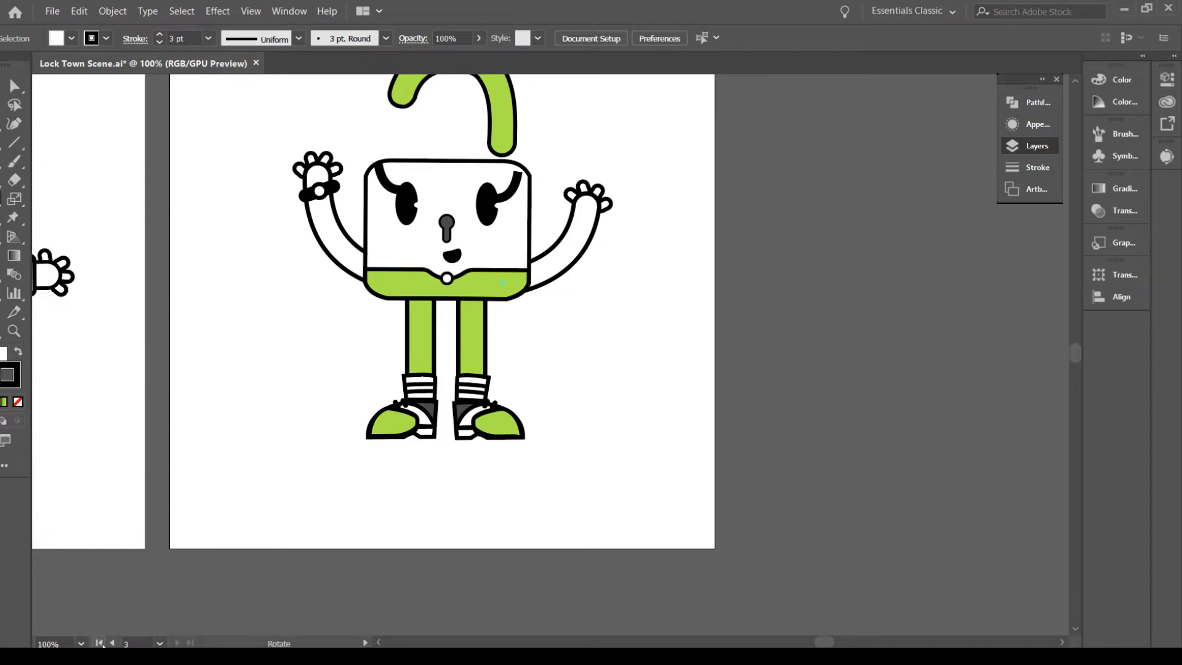
Select the middle caped character, the one holding a flask beside the ambulance, in the town scene
scroll(687, 383, up, 2)
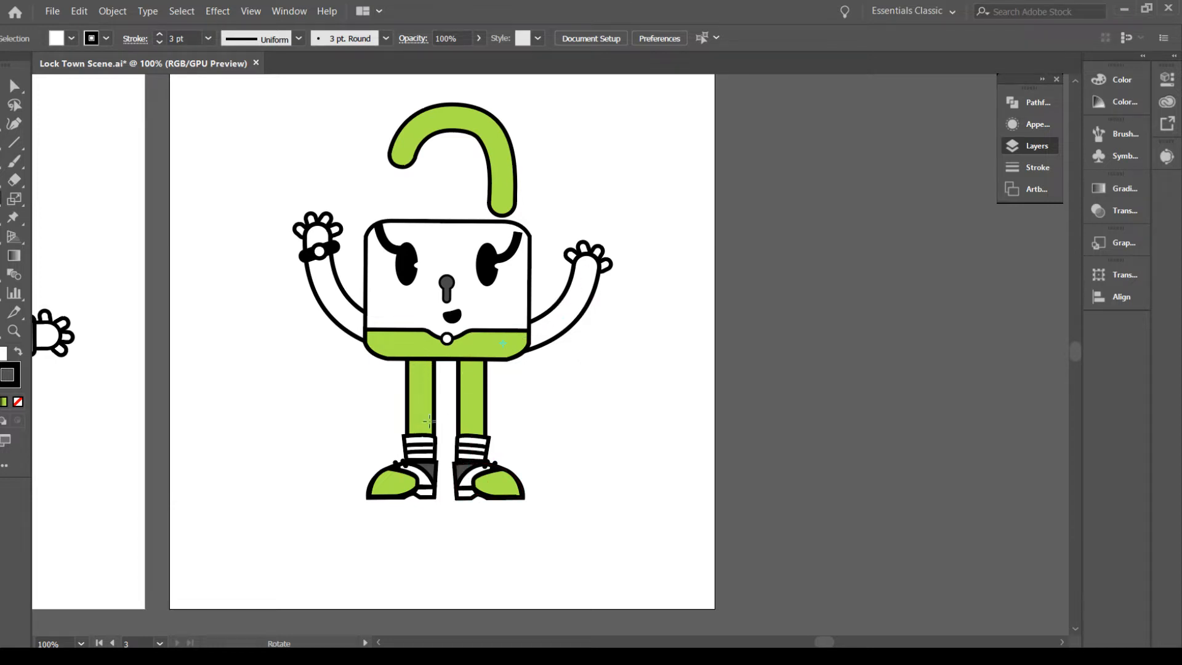
click(13, 86)
key(ctrl+minus)
key(ctrl+minus)
key(ctrl+minus)
key(ctrl+minus)
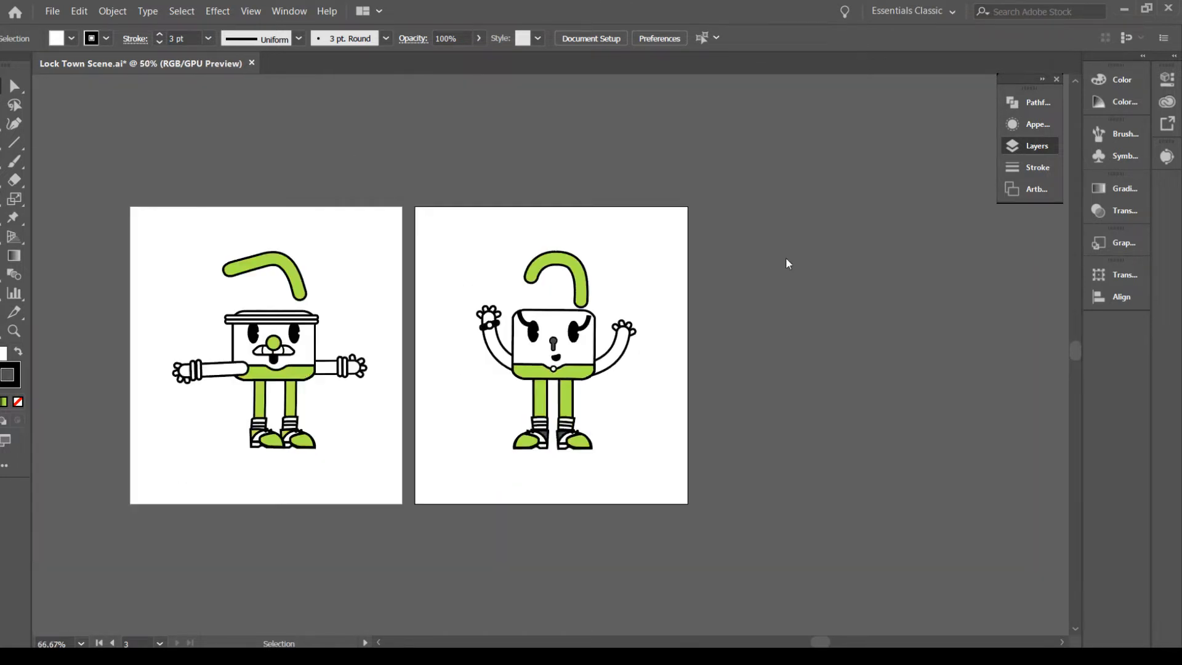
drag(256, 414, 694, 289)
drag(627, 343, 233, 335)
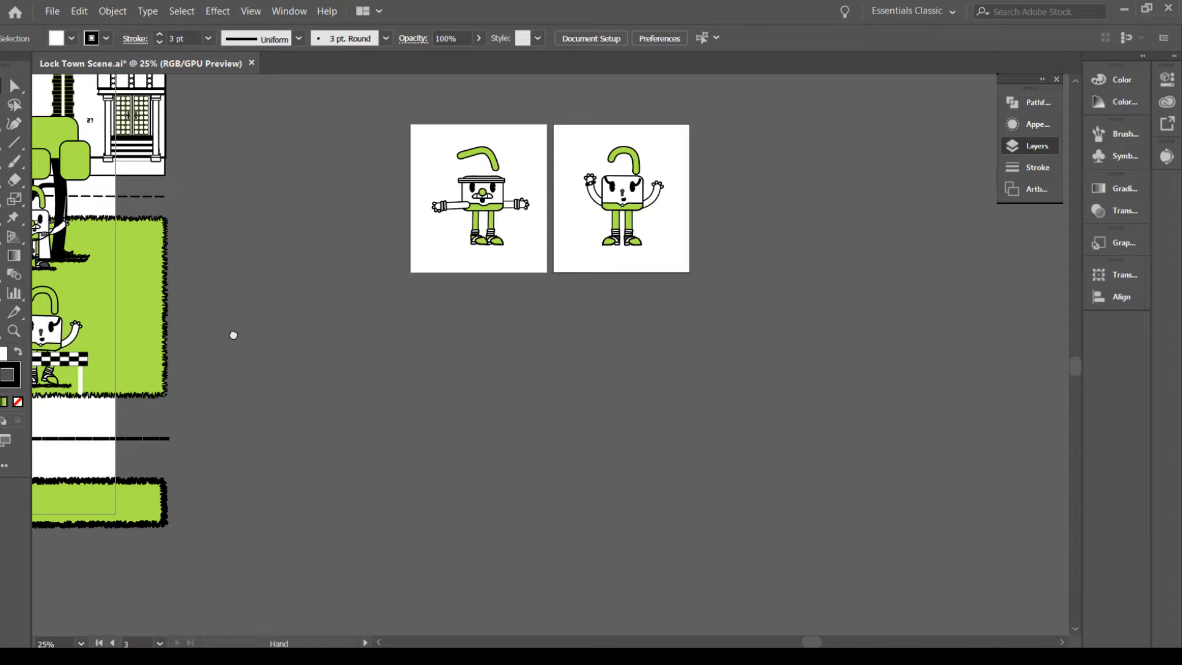
drag(233, 335, 485, 330)
click(340, 271)
click(341, 271)
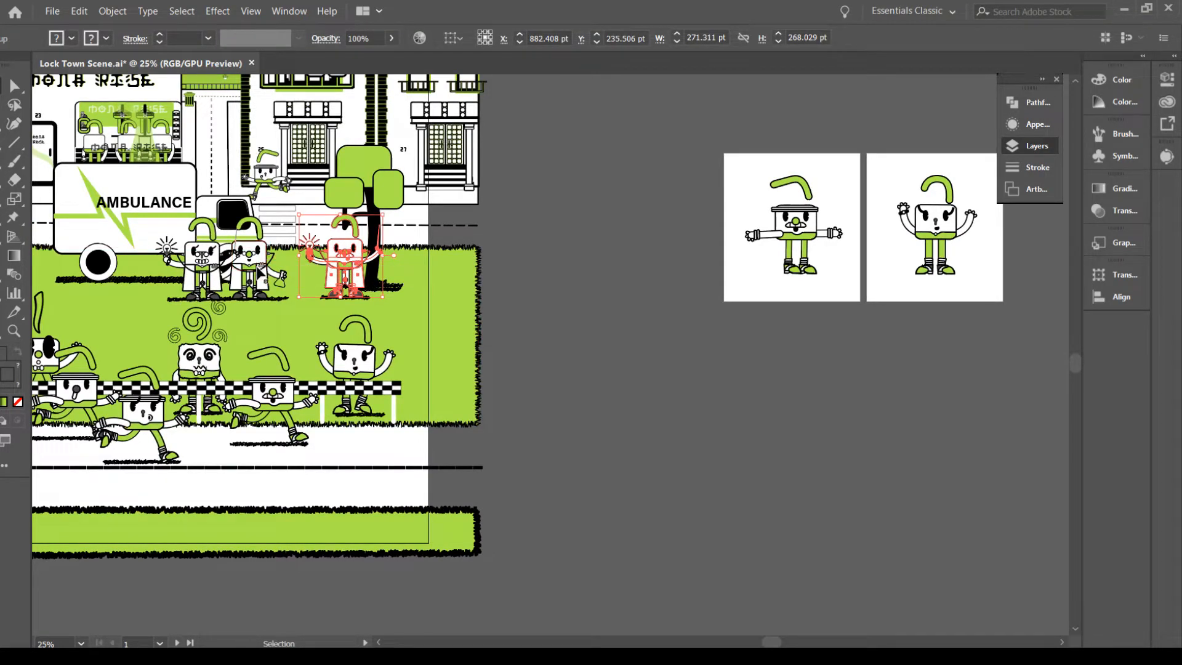
click(259, 266)
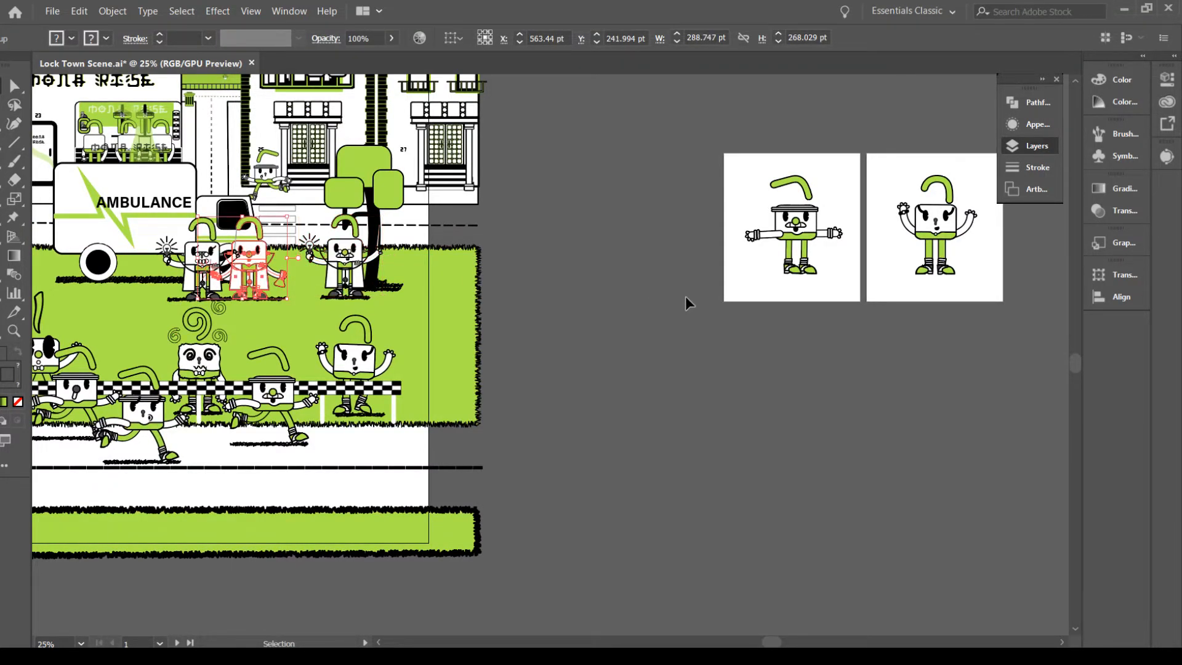
Add a new blank artboard beside the F cheerer artboard
scroll(723, 338, right, 5)
scroll(723, 338, down, 1)
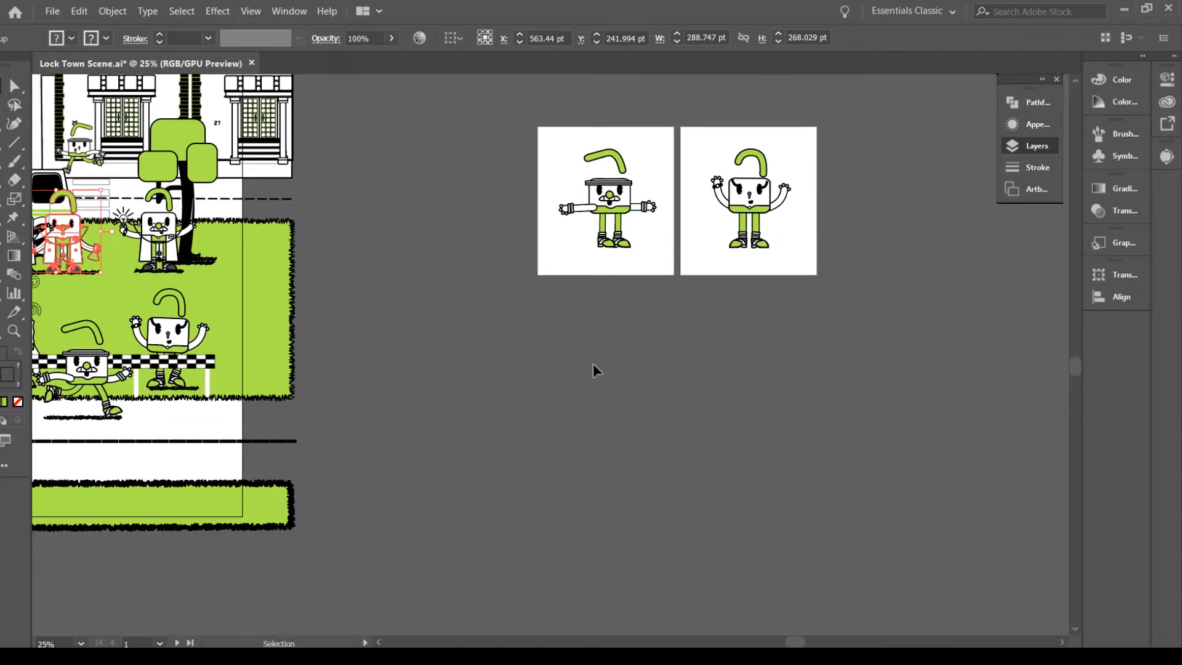
scroll(592, 360, right, 5)
scroll(570, 405, up, 1)
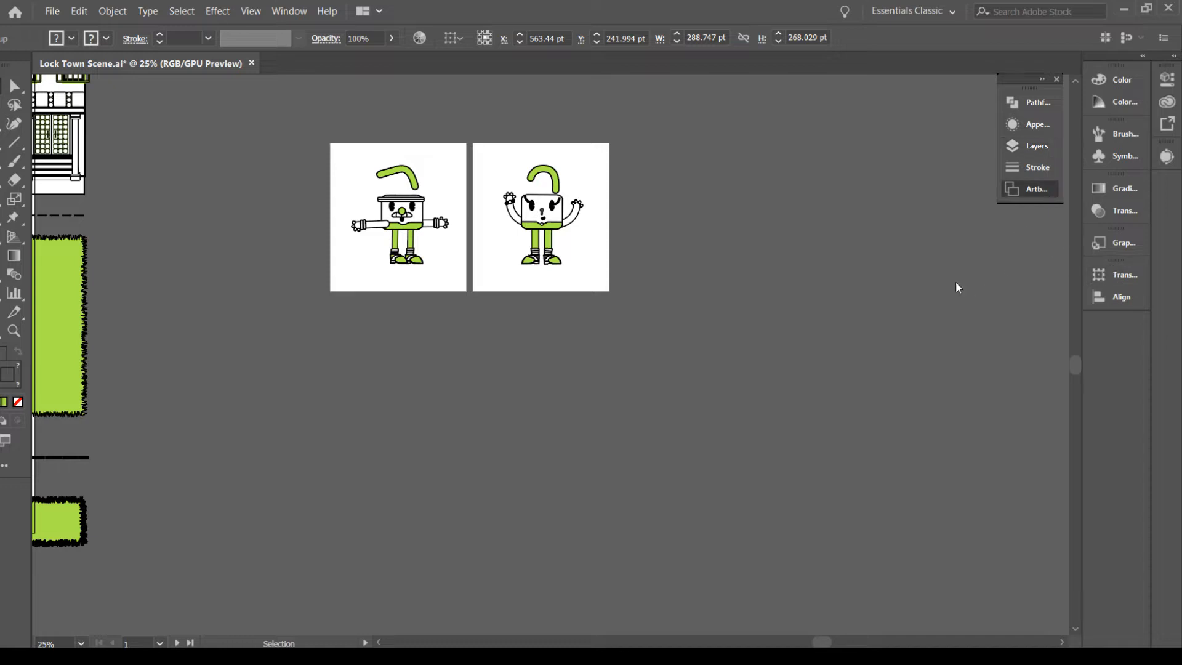
click(843, 184)
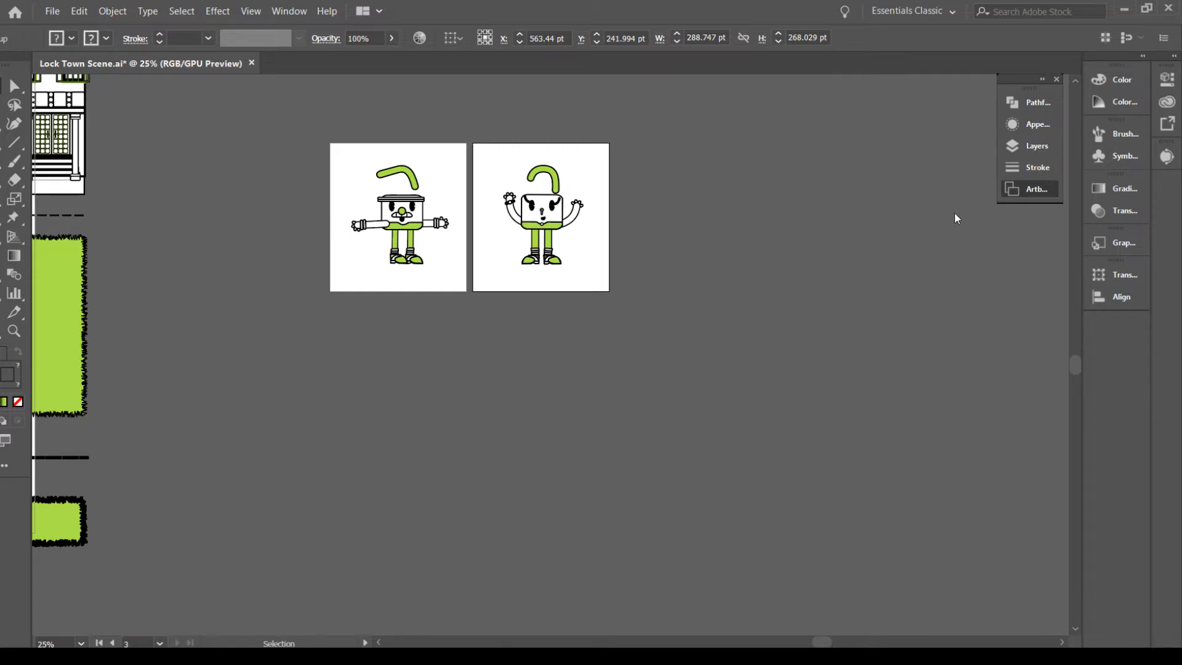
click(916, 583)
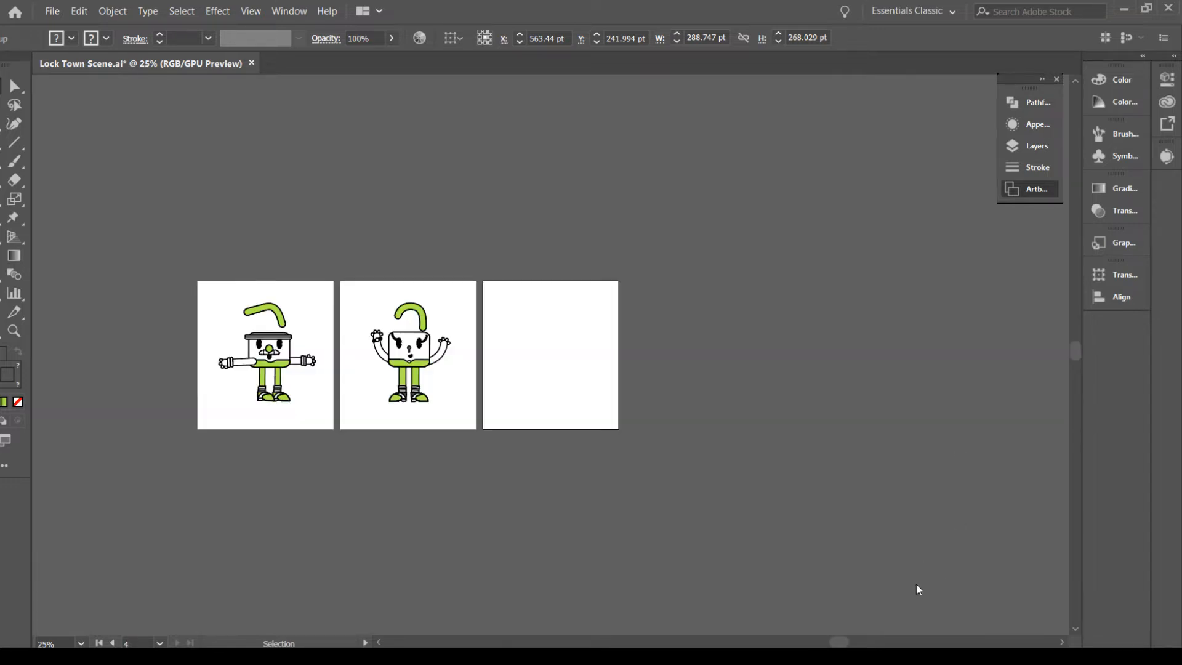
Move the new blank artboard directly below the G runner artboard
key(space)
drag(147, 538, 259, 465)
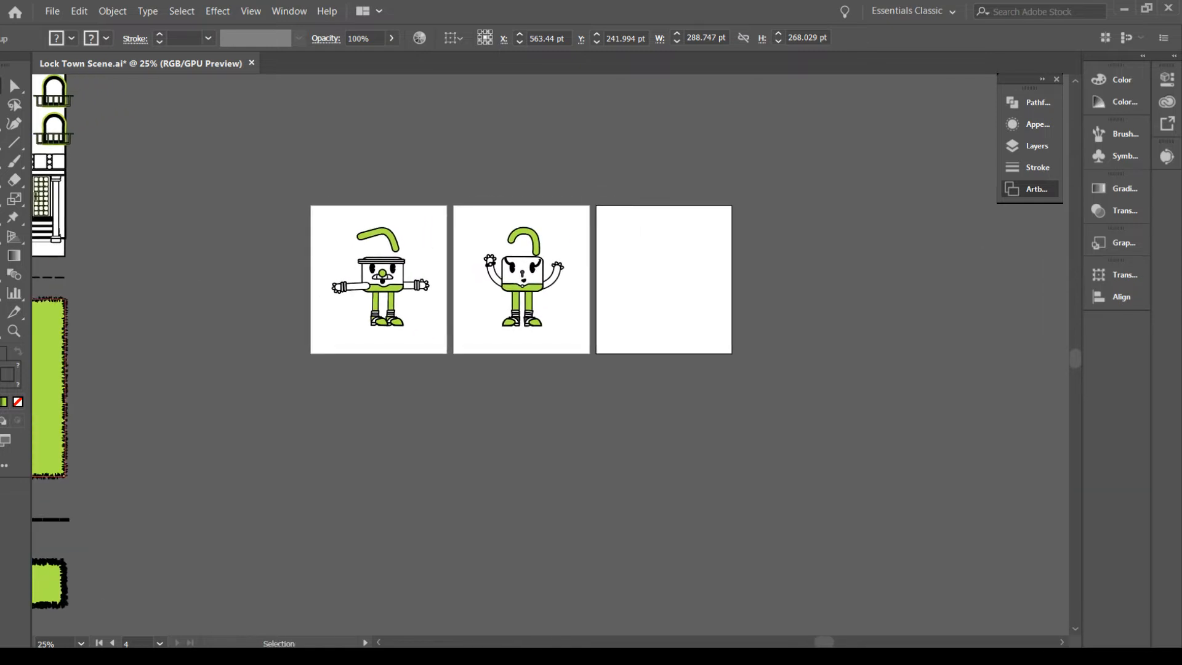
key(shift+o)
drag(637, 278, 362, 433)
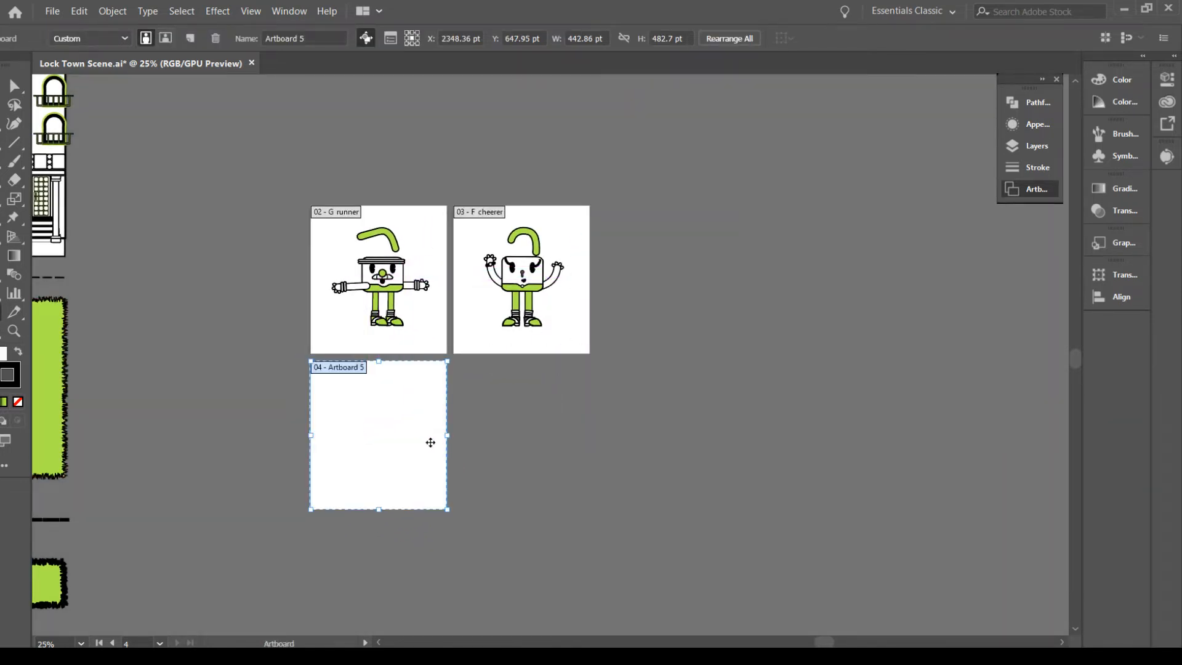
key(Escape)
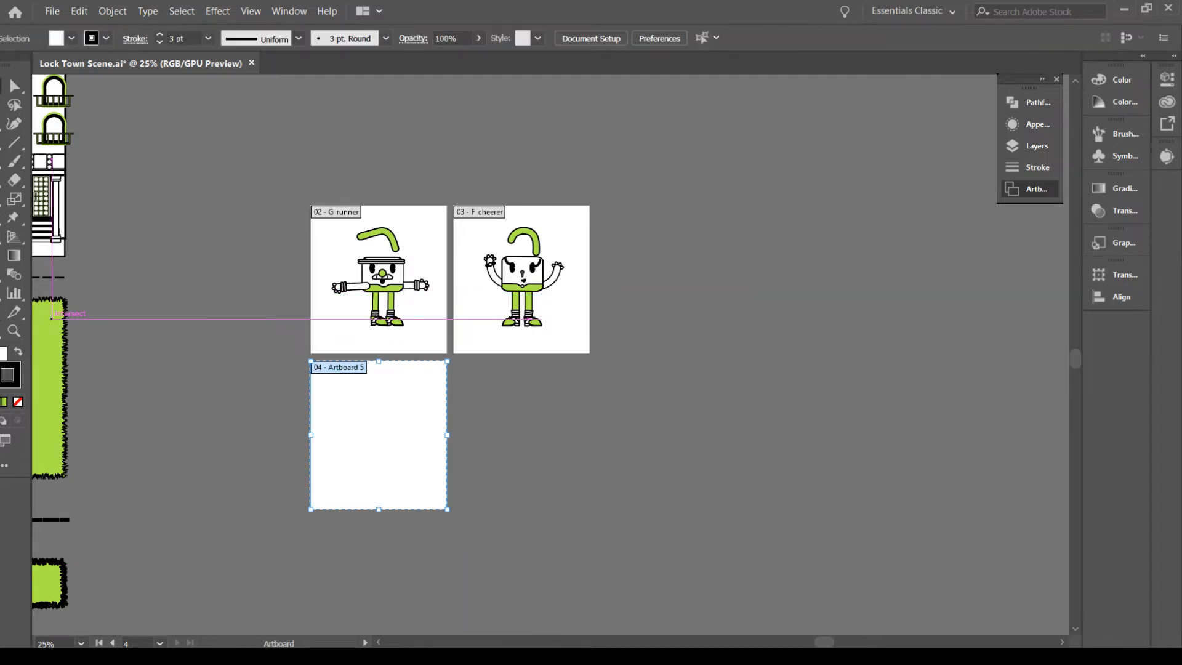
Copy the middle caped character with the bulb and flask from the town scene onto the blank artboard
drag(174, 518, 706, 415)
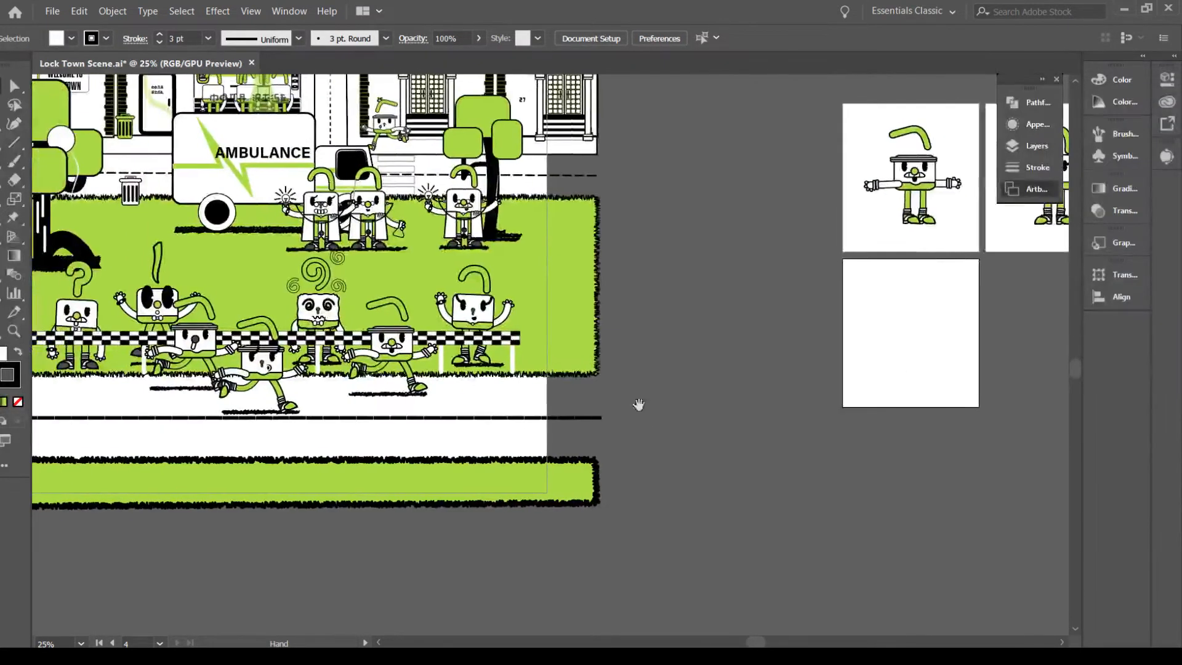
click(380, 226)
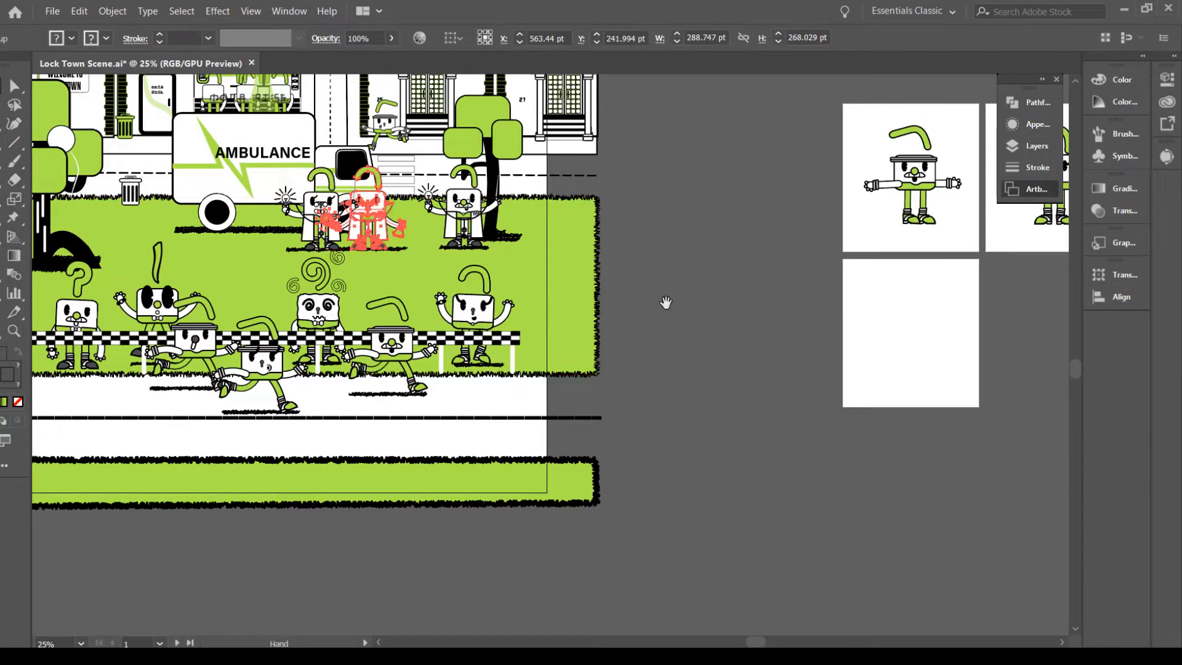
drag(665, 304, 412, 296)
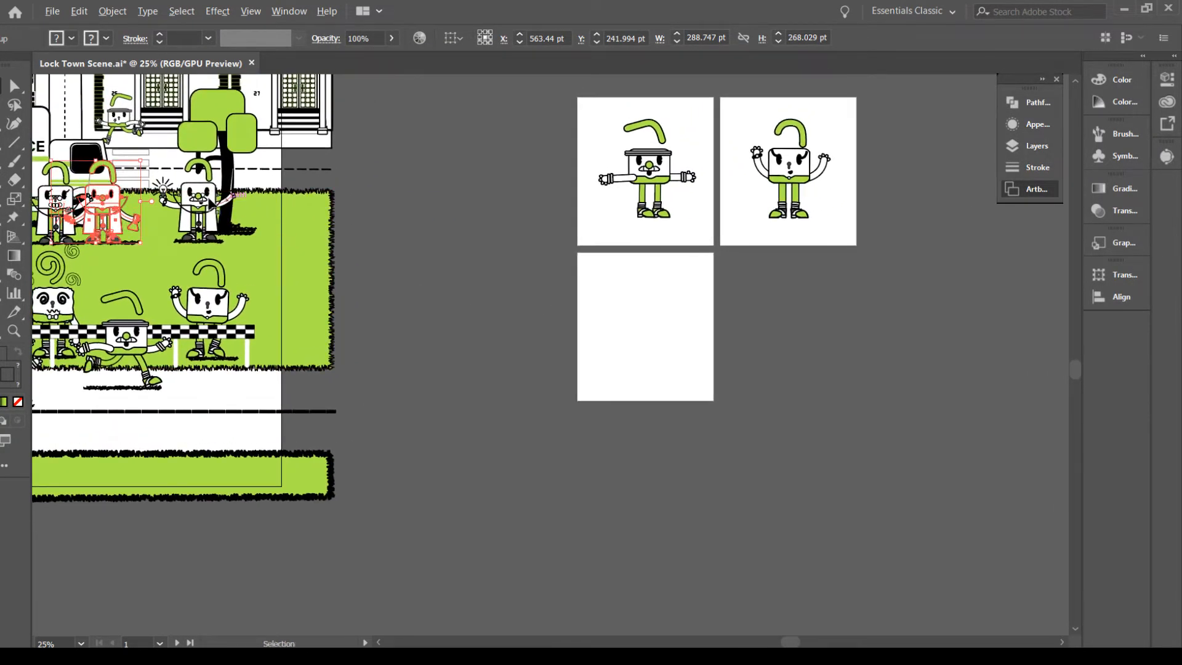
drag(130, 220, 646, 330)
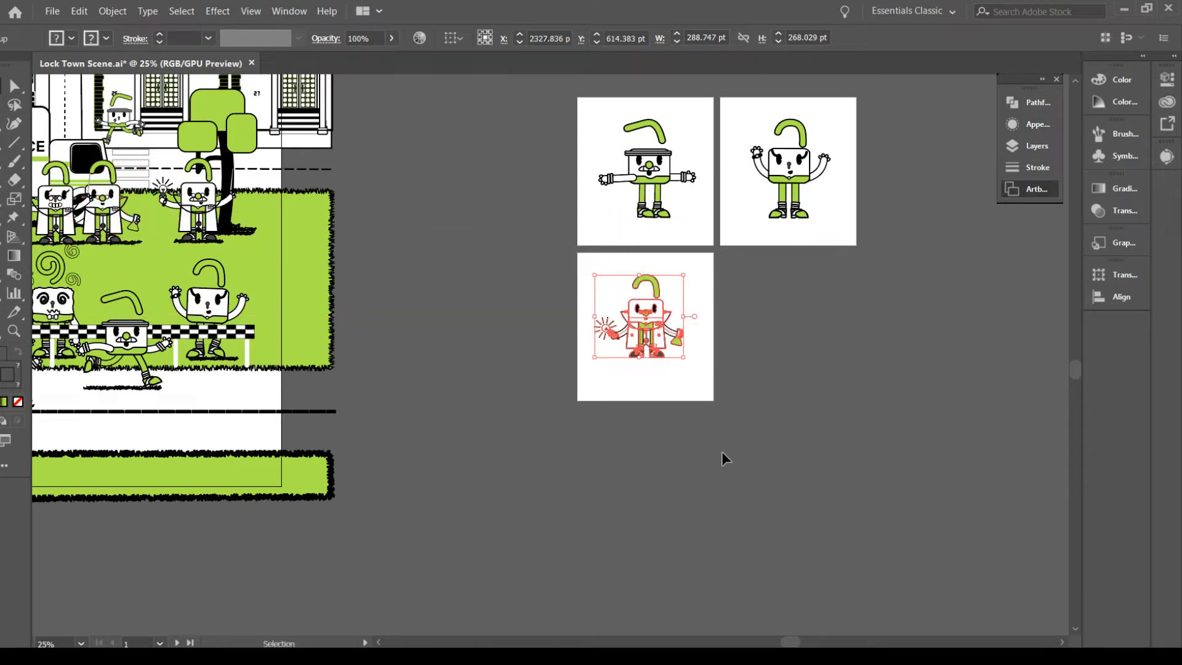
key(ctrl+1)
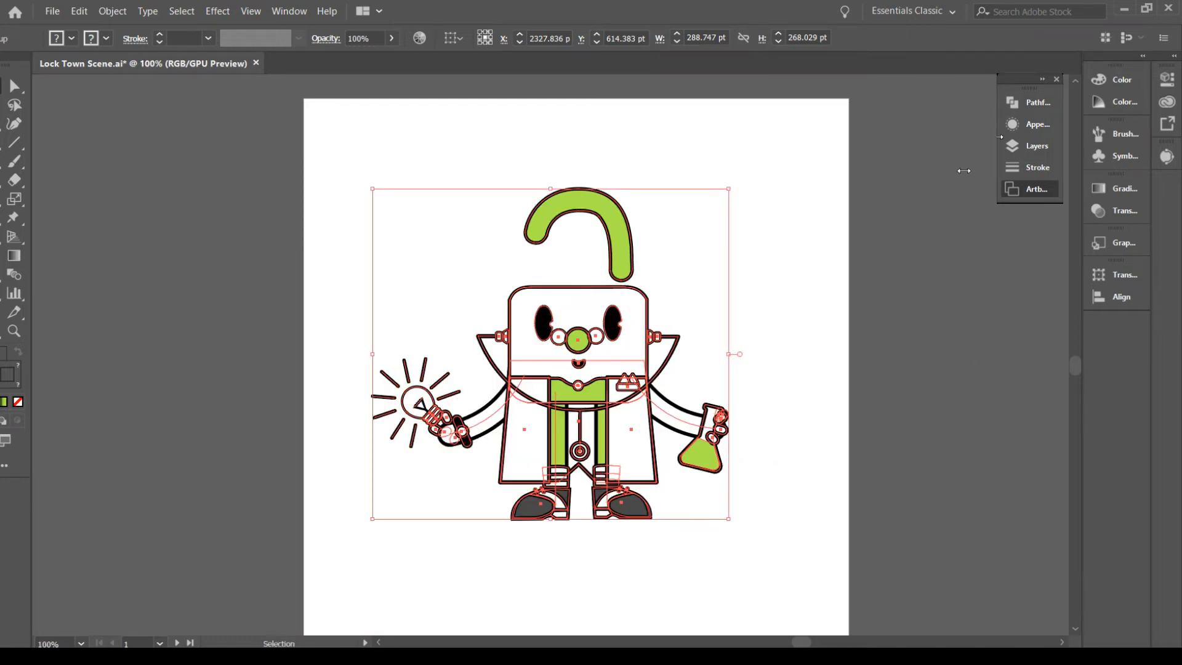
click(916, 365)
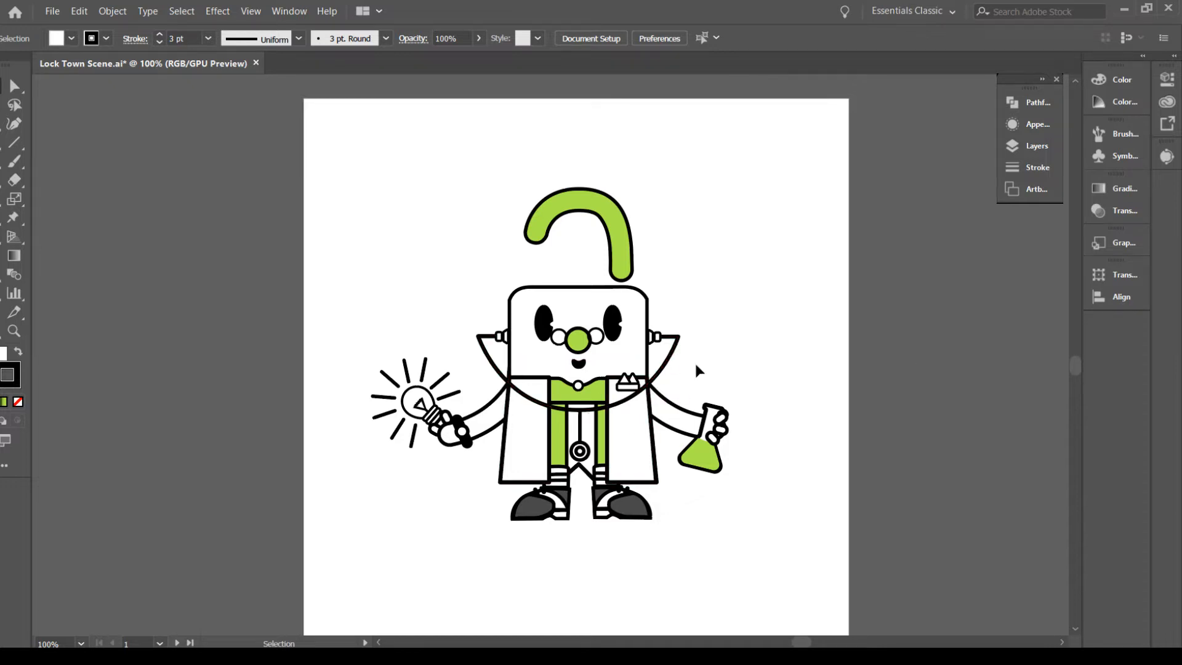
Ungroup the copied caped character, and also ungroup the light bulb with its rays in the character's hand
key(ctrl+a)
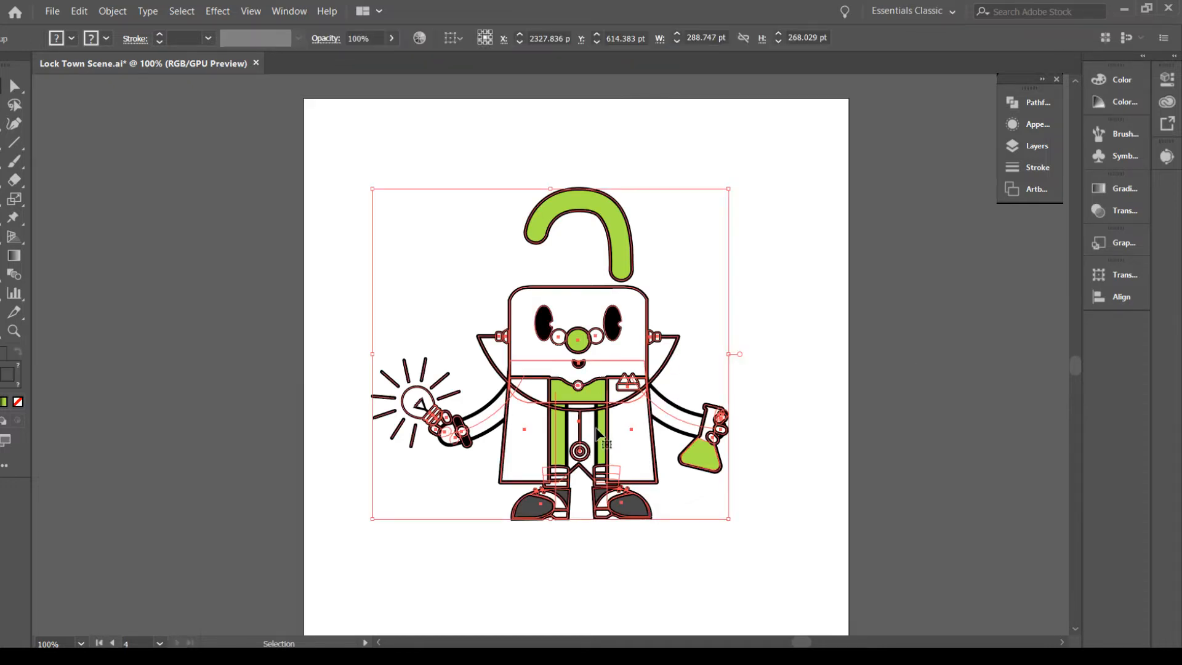
key(ctrl+shift+g)
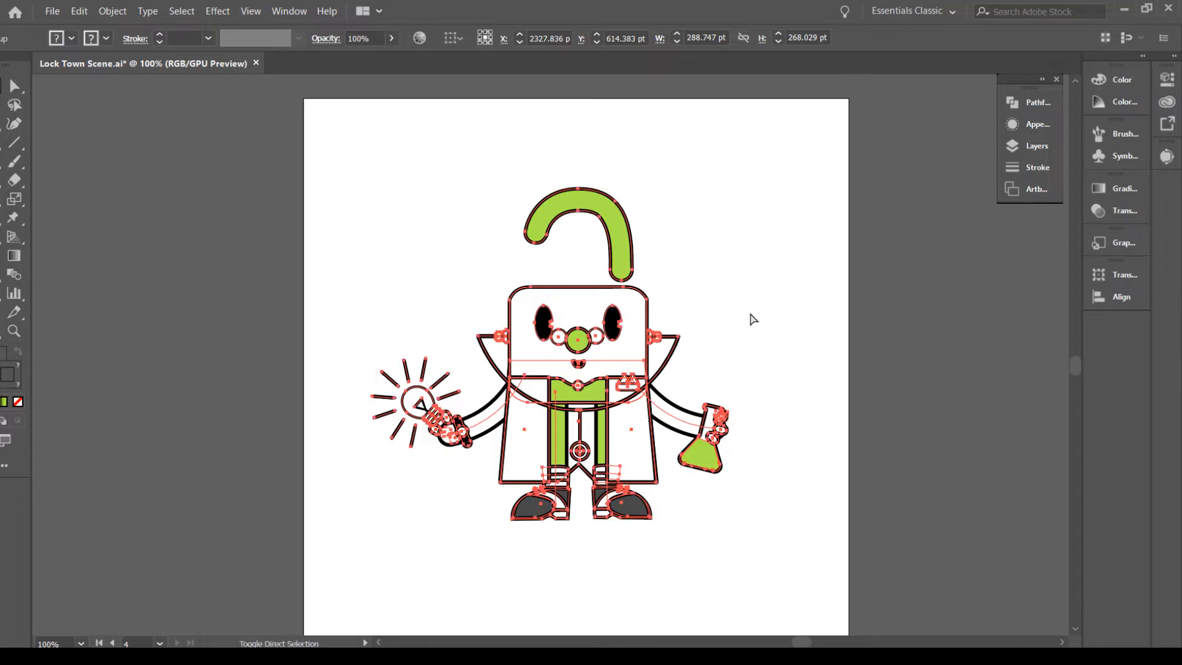
click(820, 411)
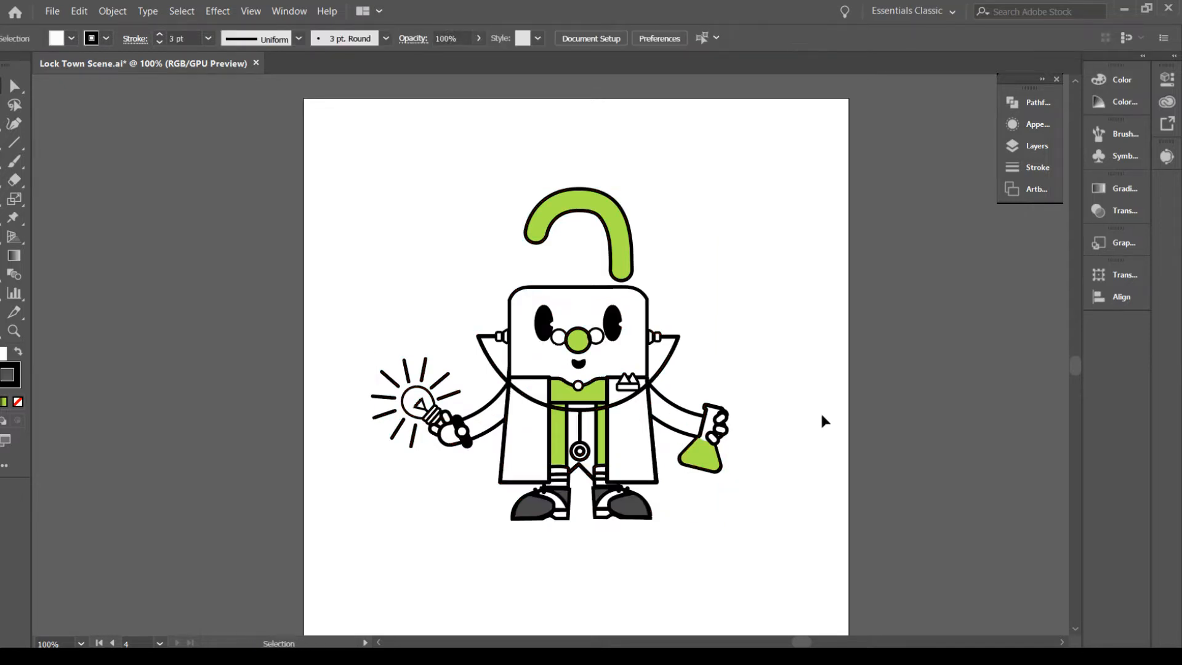
click(491, 420)
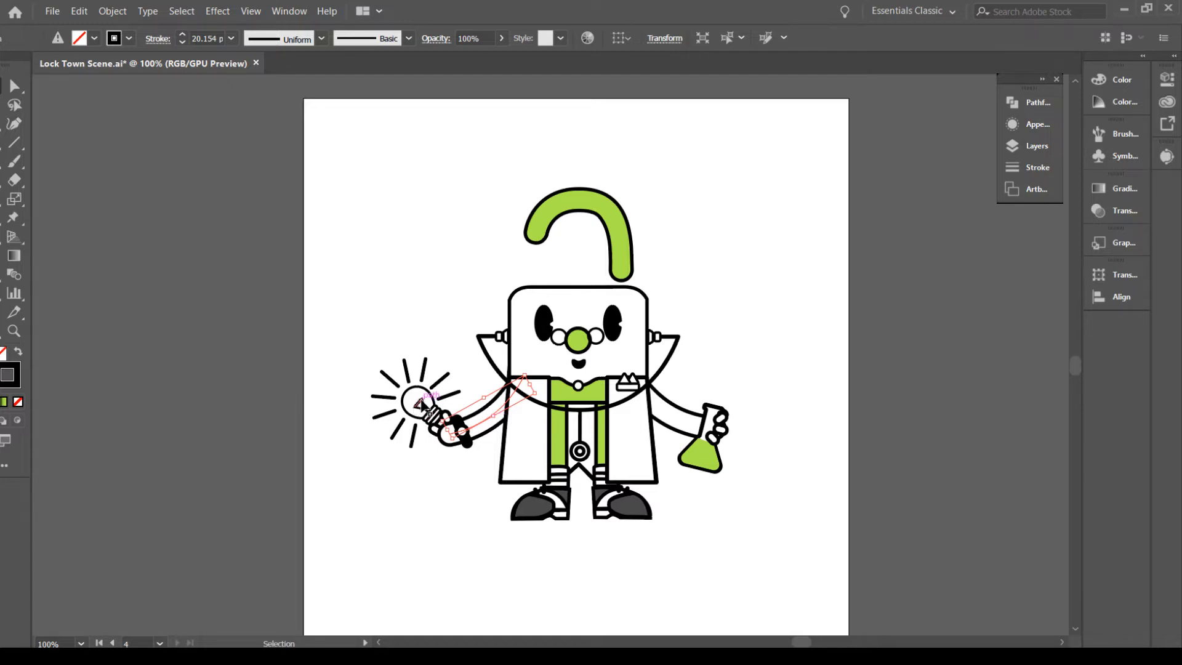
click(442, 386)
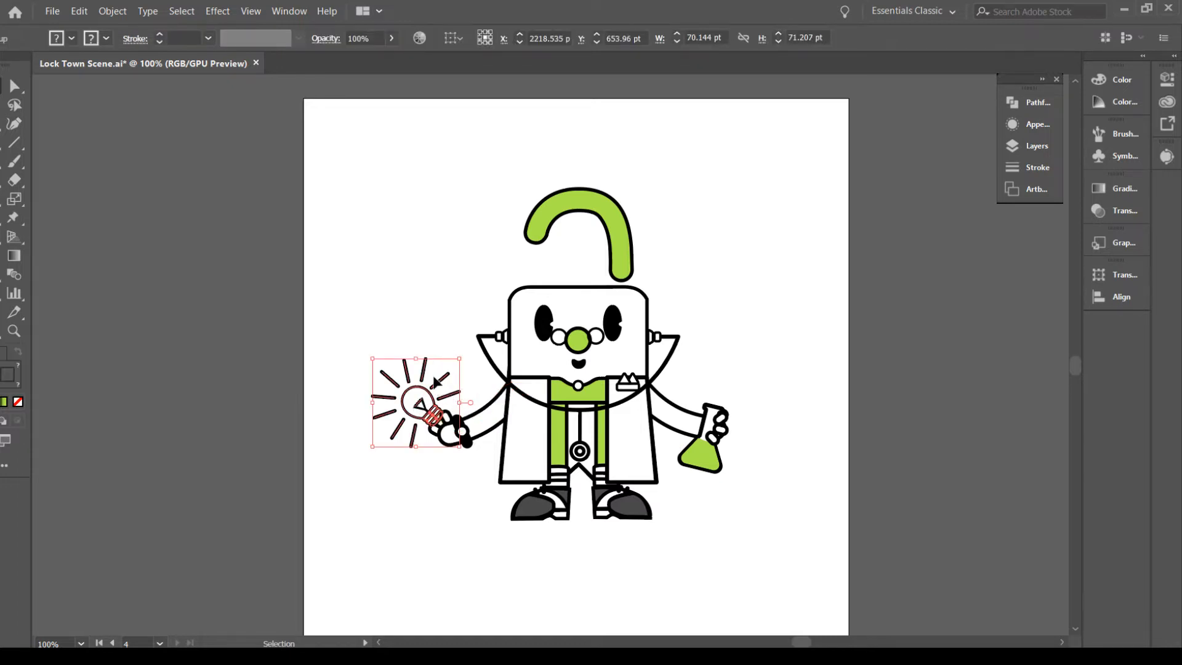
key(ctrl+shift+g)
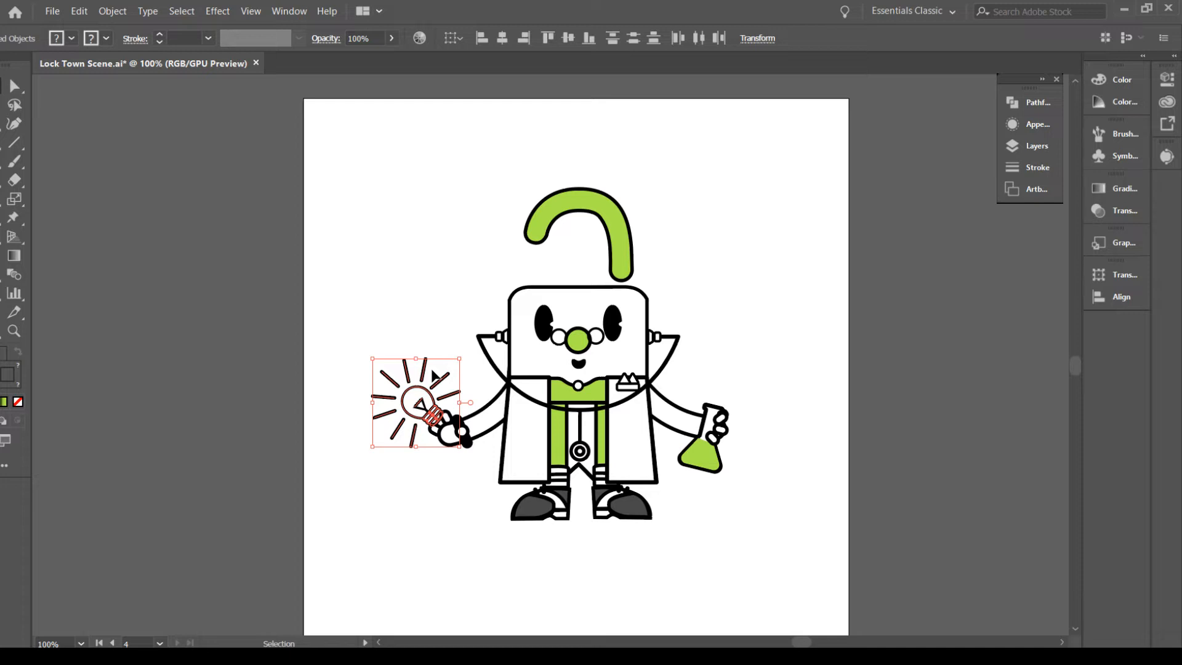
click(436, 525)
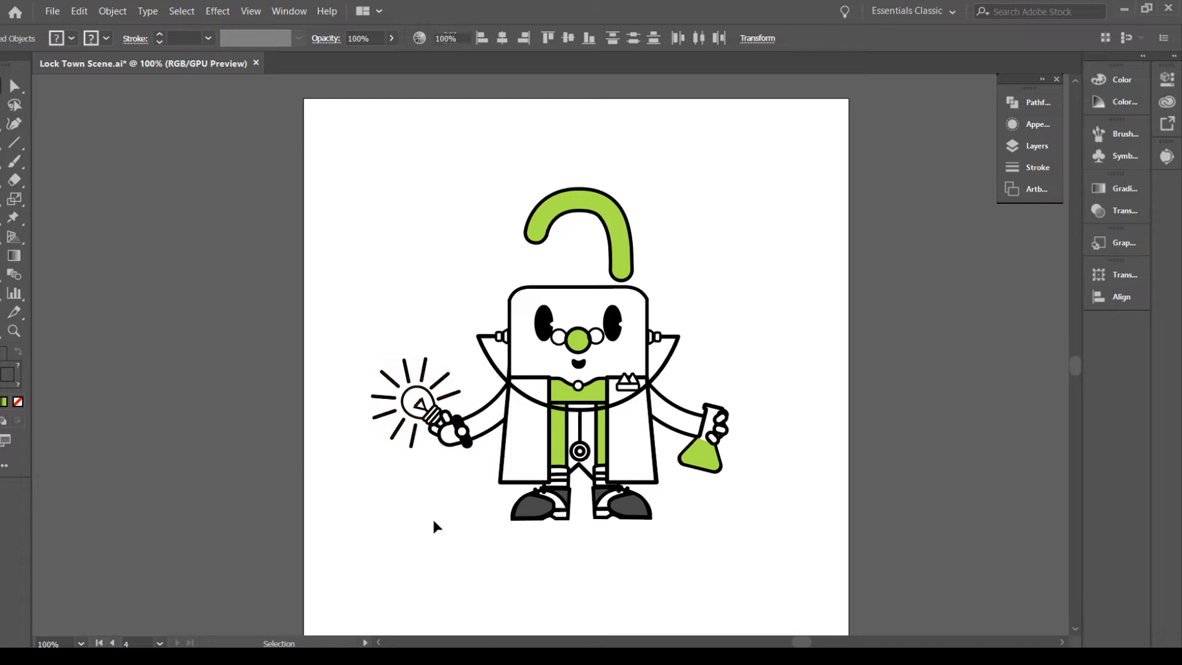
click(453, 395)
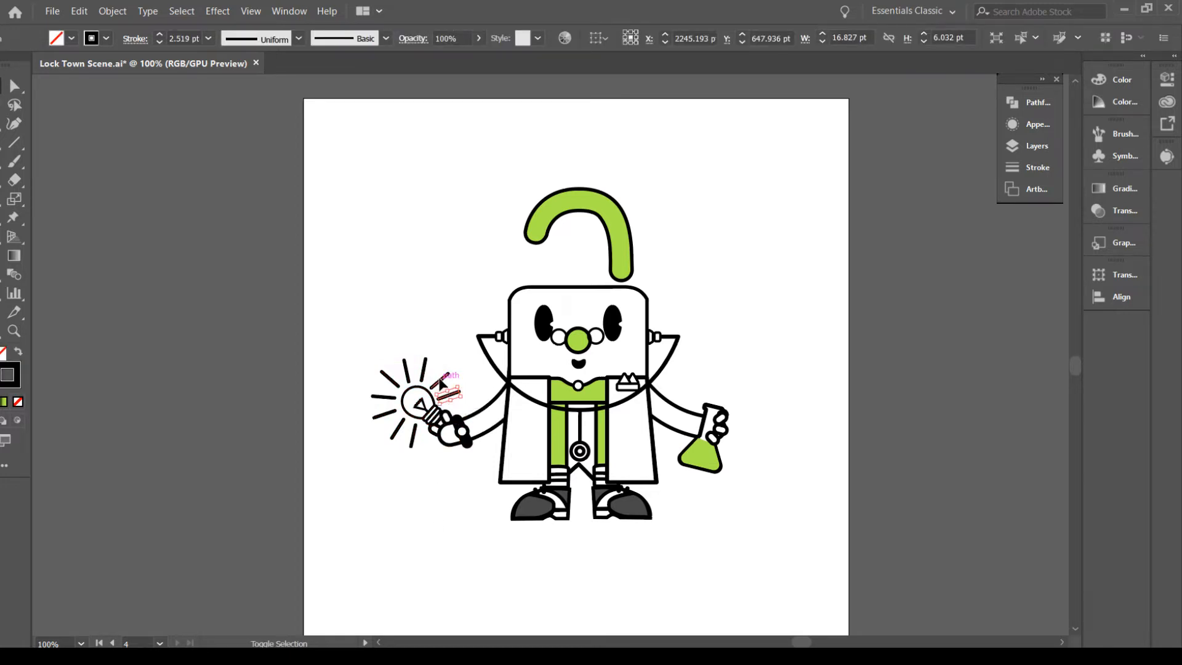
shift+click(441, 382)
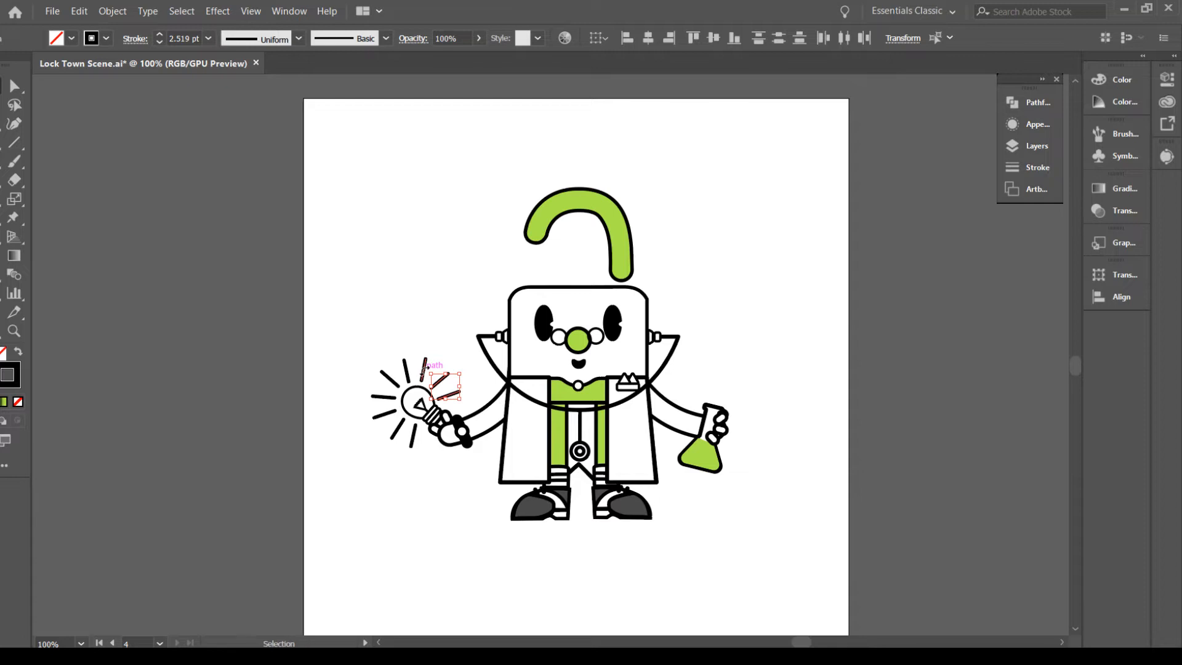
shift+click(406, 371)
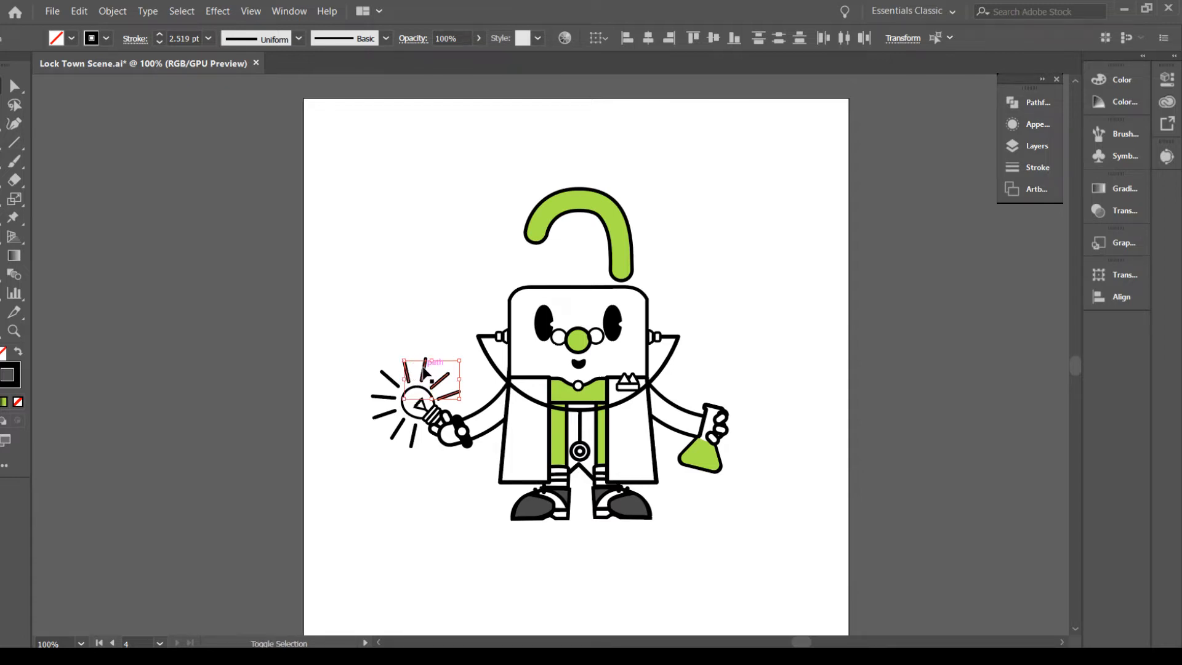
shift+click(423, 368)
shift+click(391, 378)
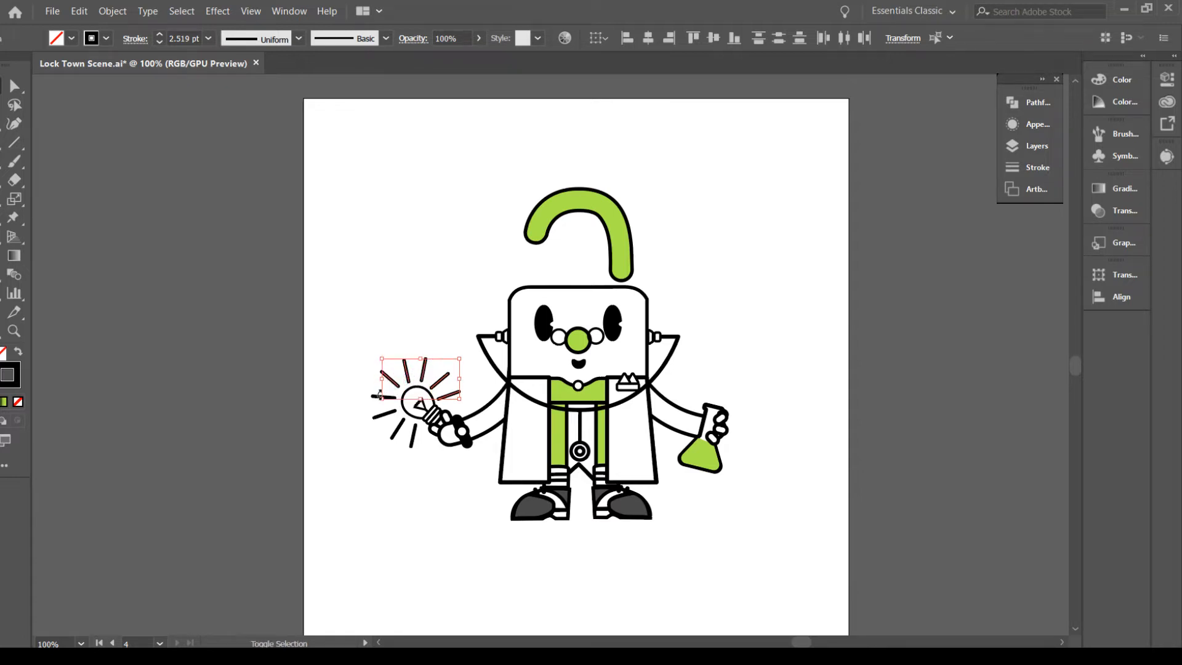
shift+click(383, 413)
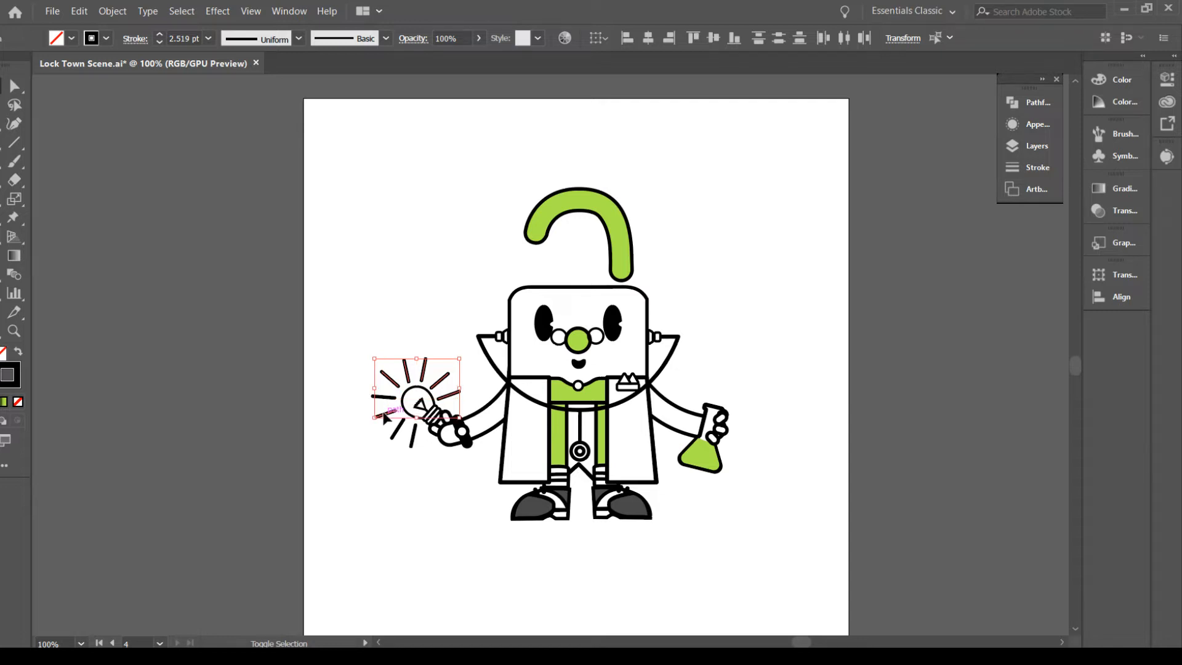
shift+click(394, 431)
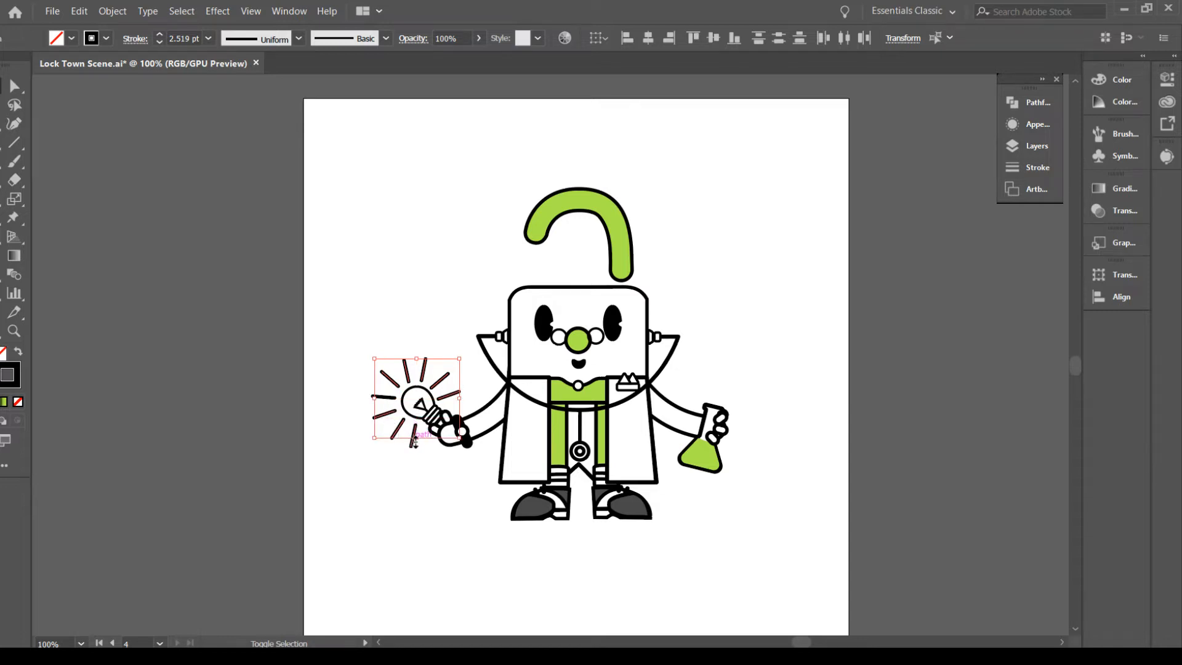
shift+click(413, 441)
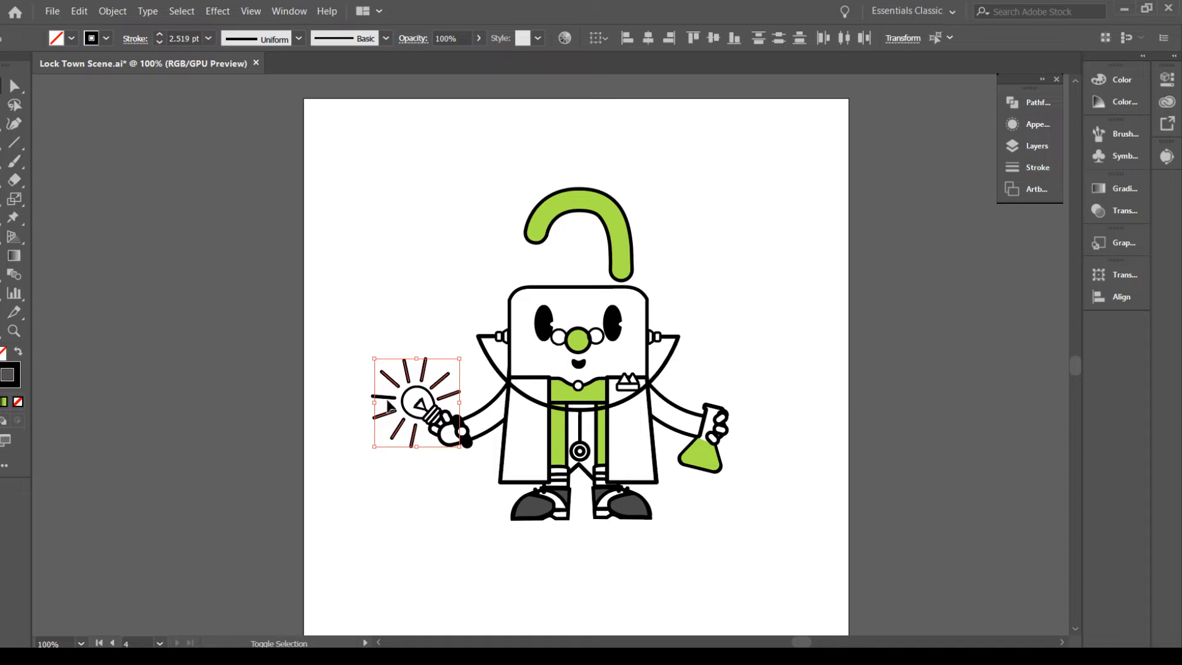
shift+click(387, 399)
key(ctrl)
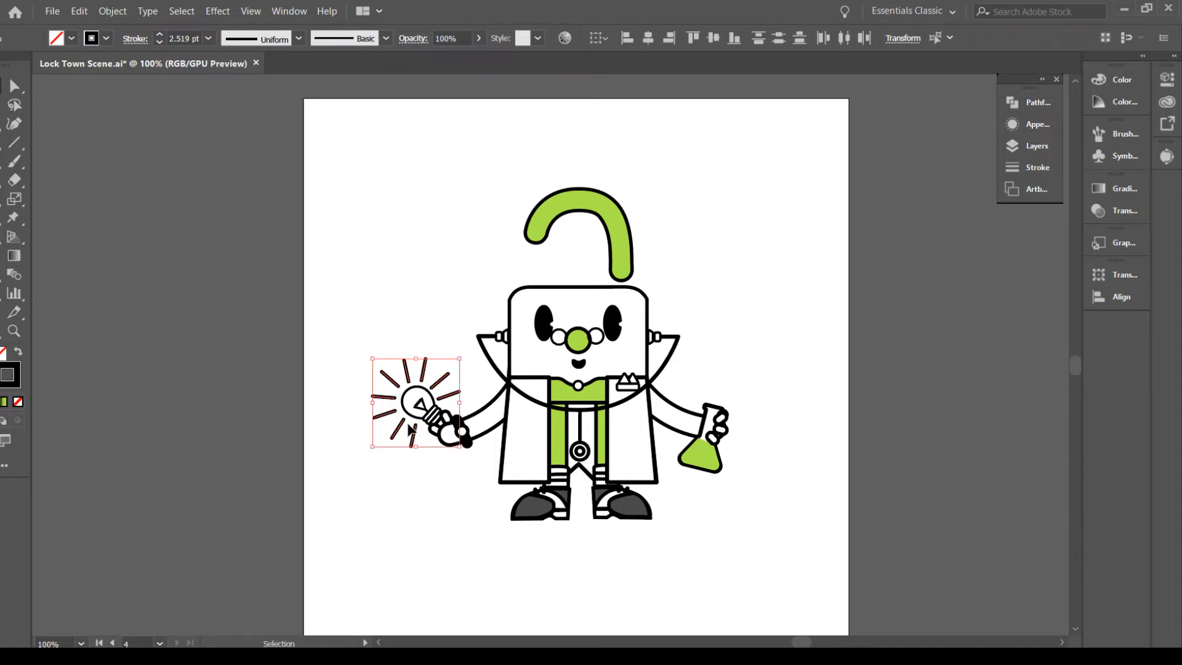
key(ctrl+equal)
key(ctrl+equal)
key(ctrl+equal)
key(ctrl+equal)
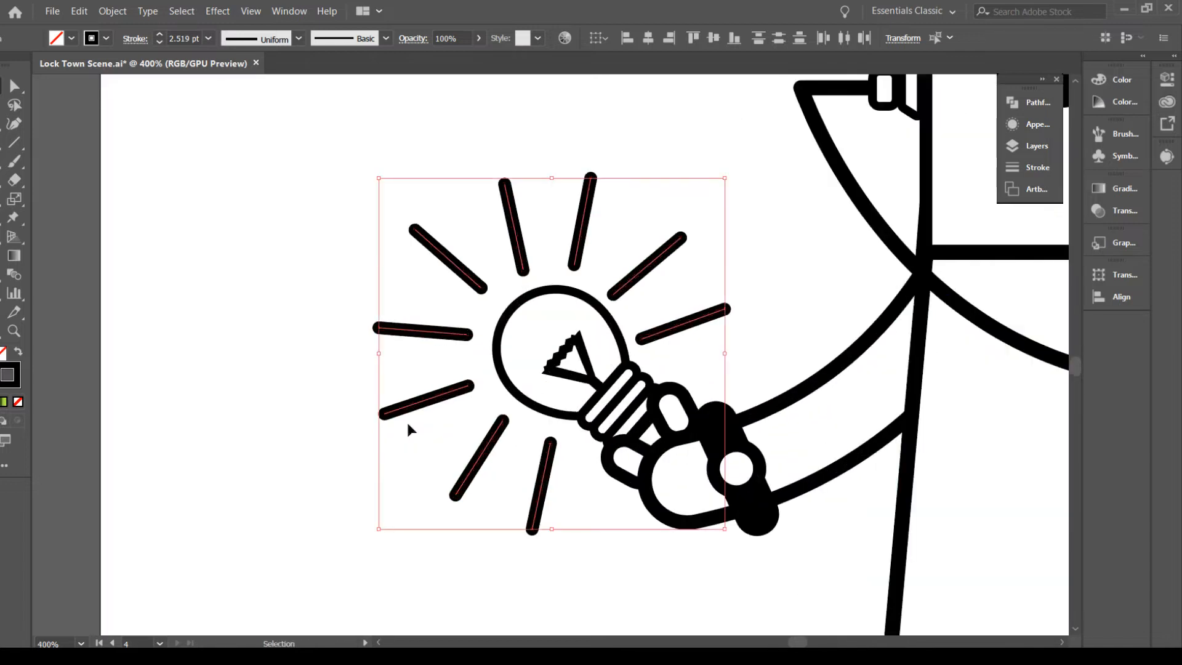
click(367, 422)
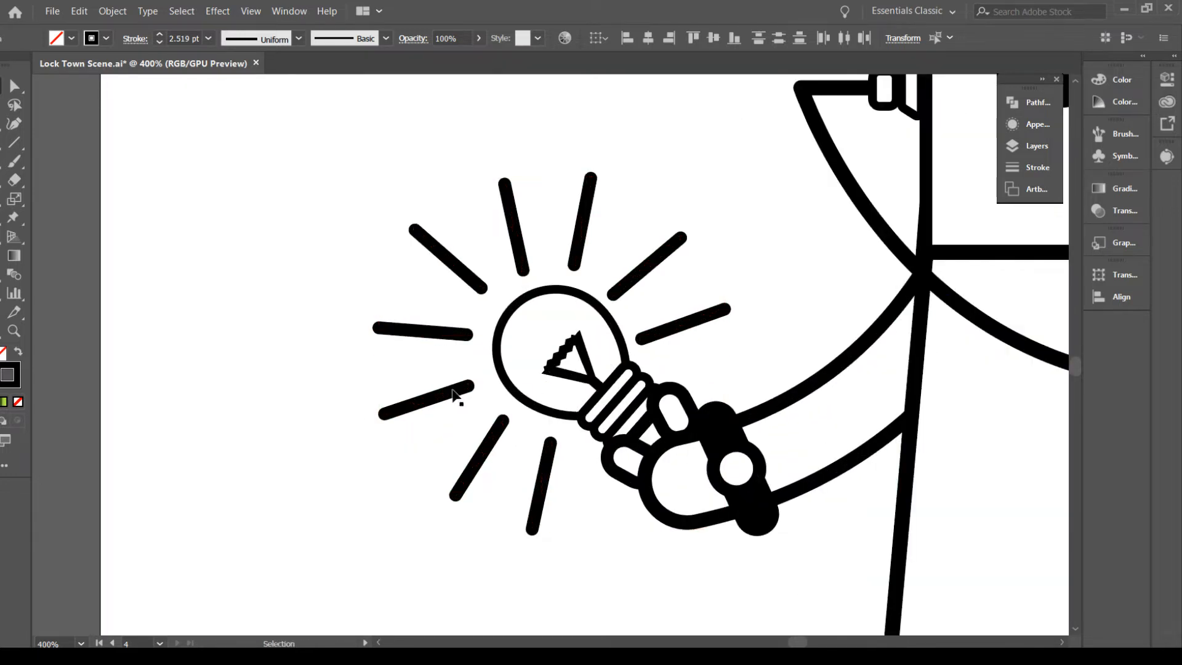
click(642, 422)
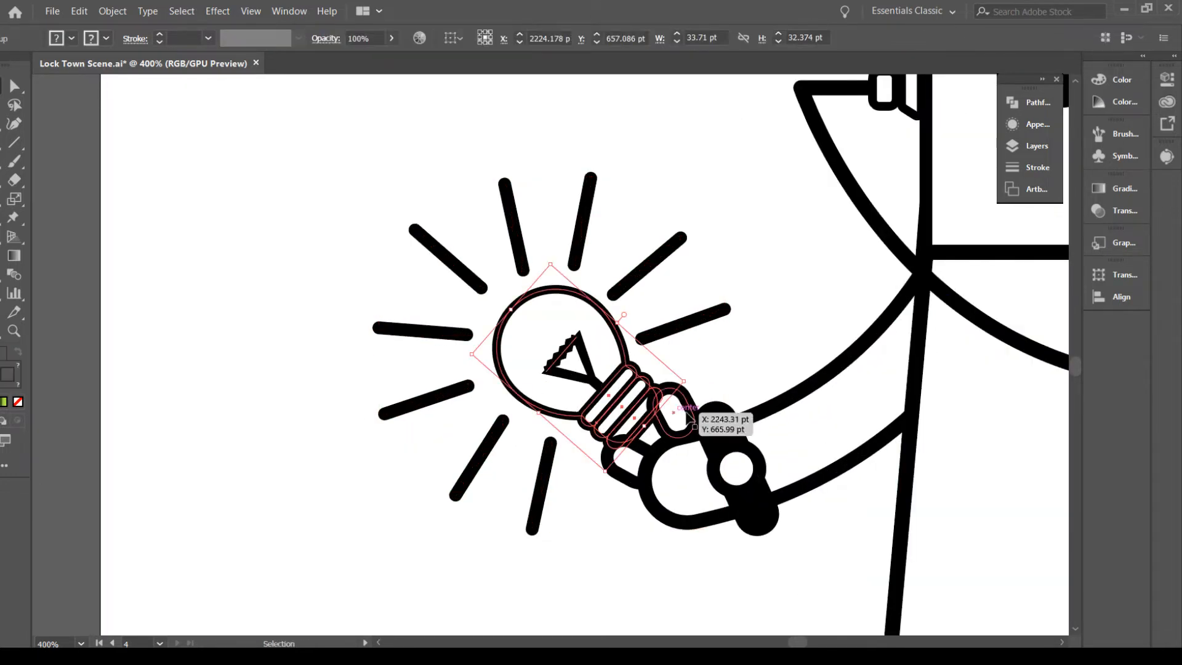
Group the nine rays around the light bulb and move the group onto a different layer
click(701, 321)
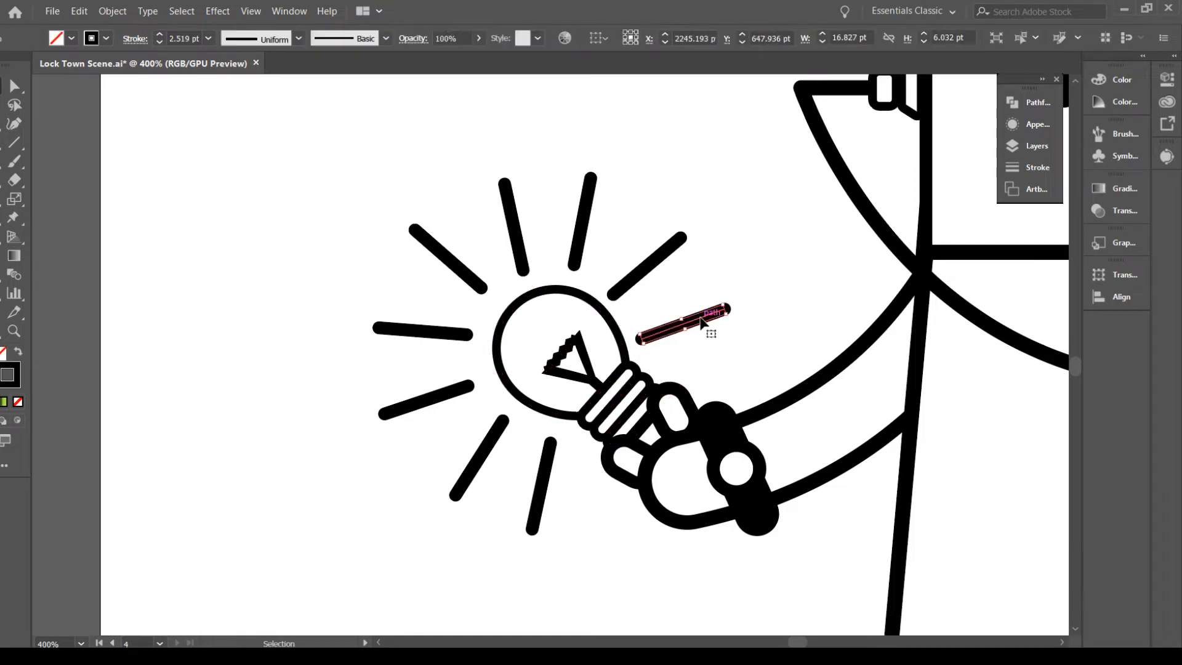
shift+click(650, 265)
shift+click(581, 229)
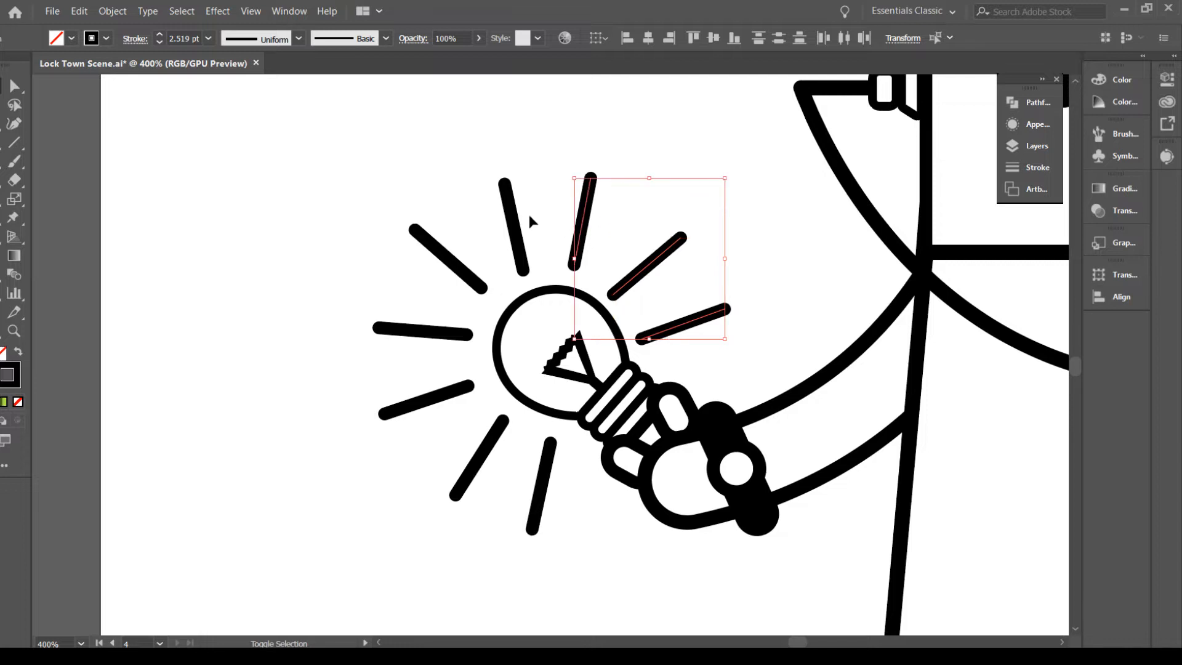
shift+click(520, 259)
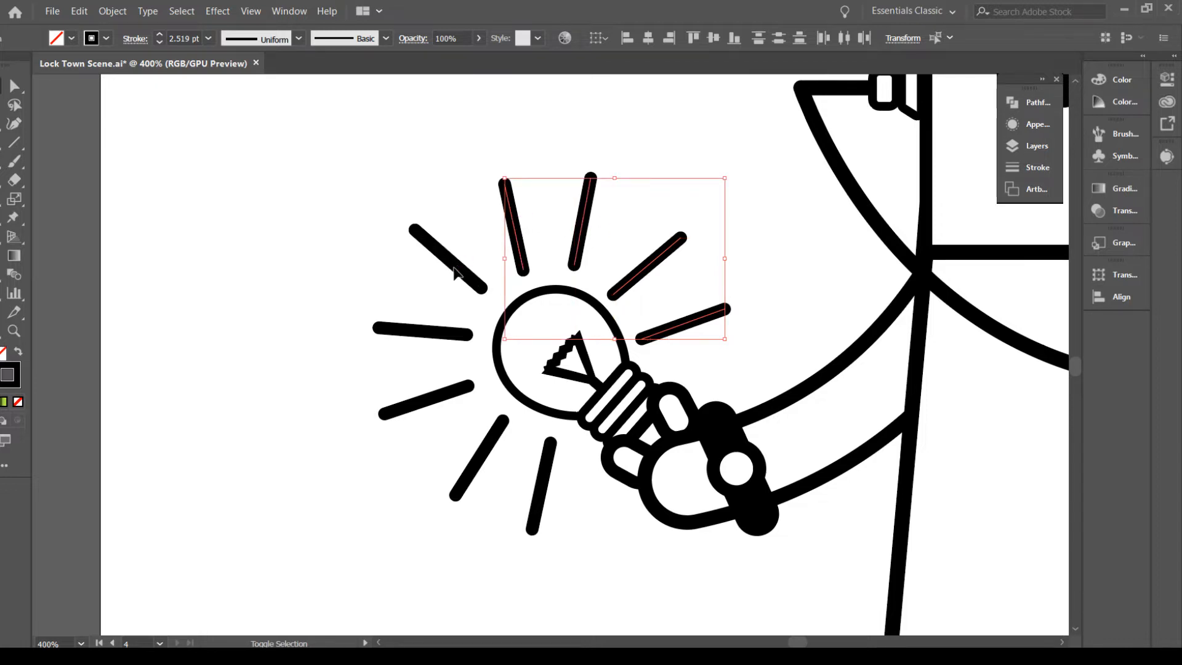
shift+click(454, 269)
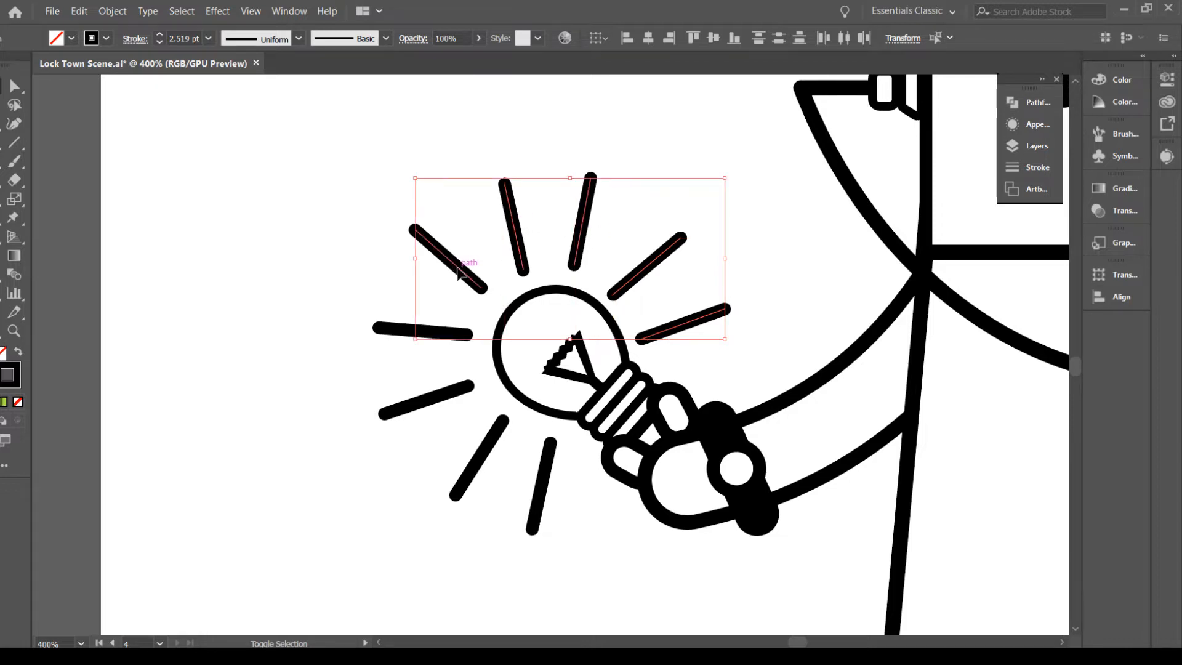
shift+click(393, 332)
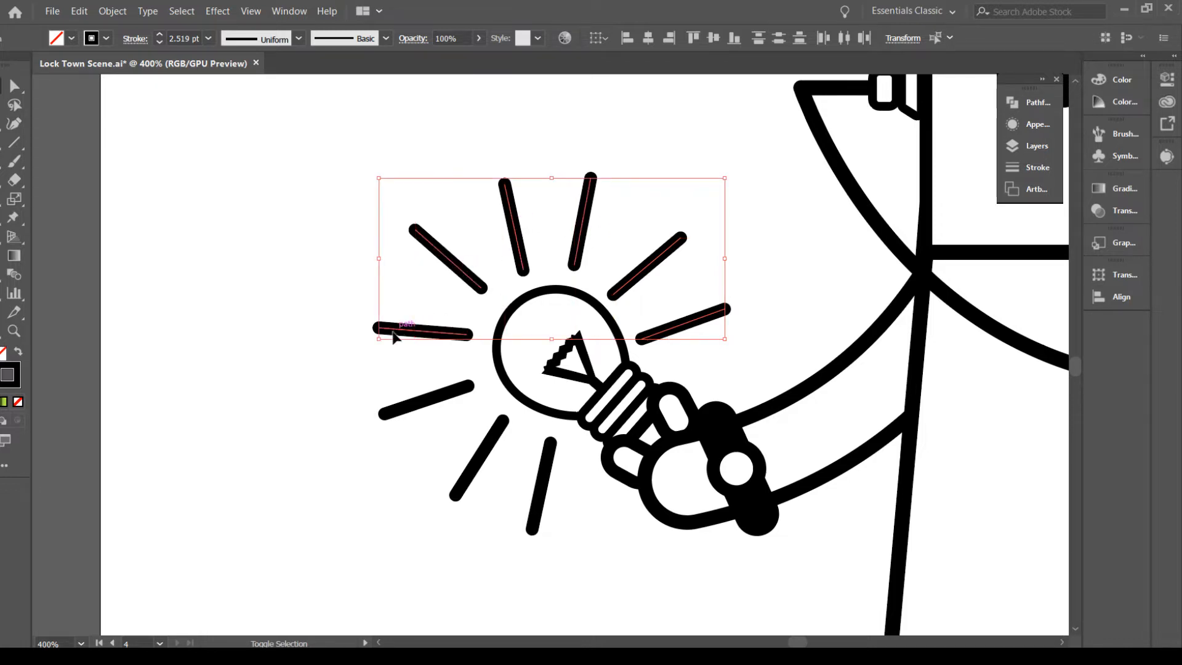
shift+click(417, 401)
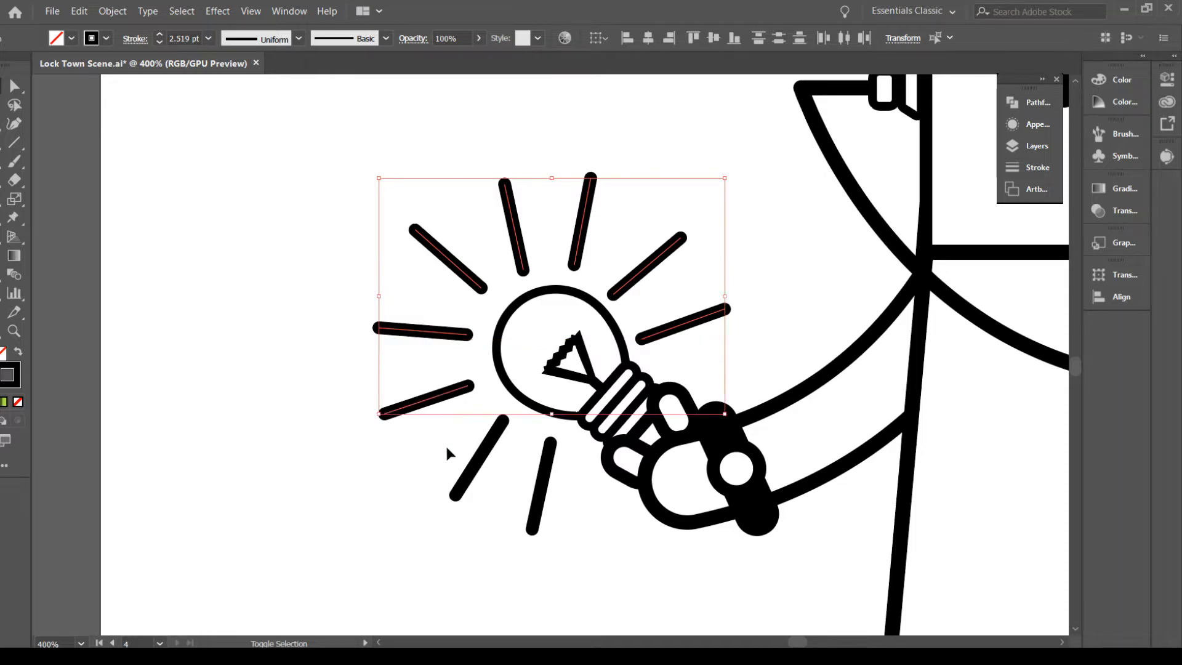
shift+click(476, 468)
shift+click(541, 477)
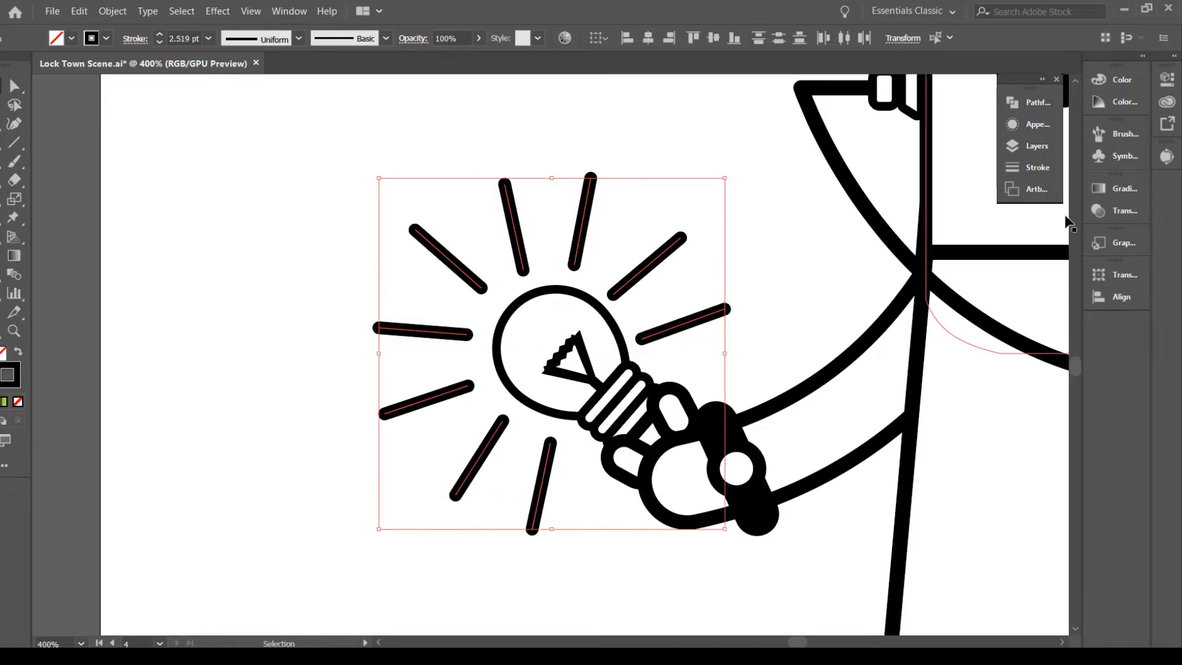
click(1034, 146)
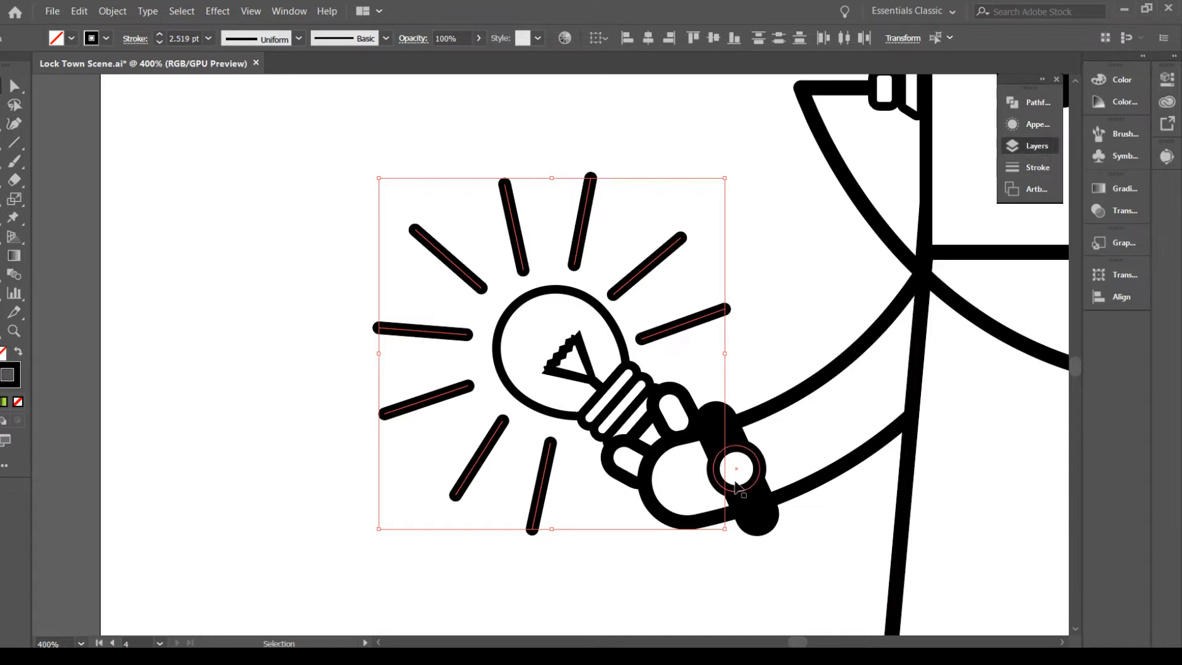
key(ctrl+1)
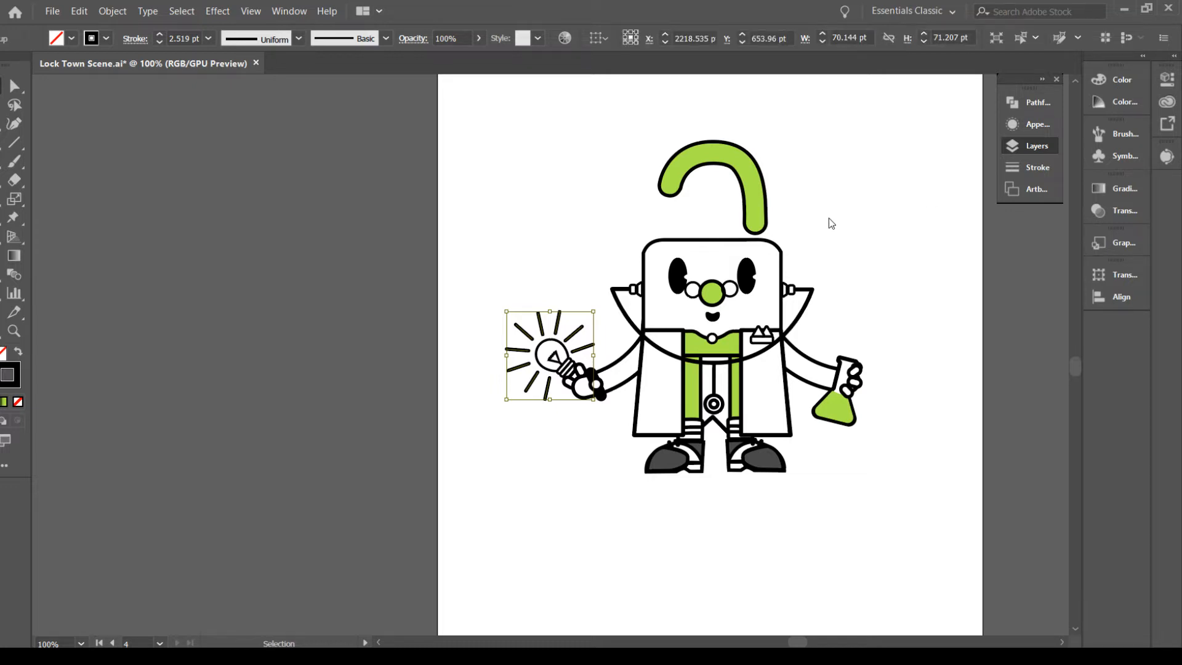
click(627, 508)
Move all parts of the caped character onto the same layer as the grouped rays
drag(626, 509, 431, 562)
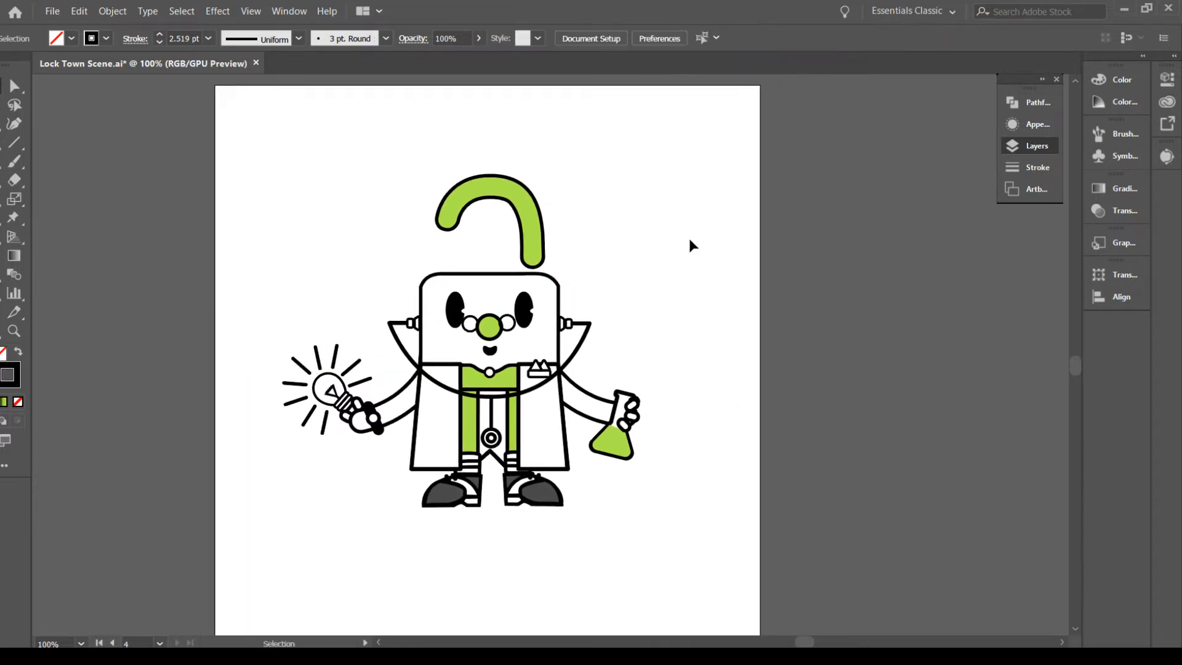
drag(715, 148, 326, 582)
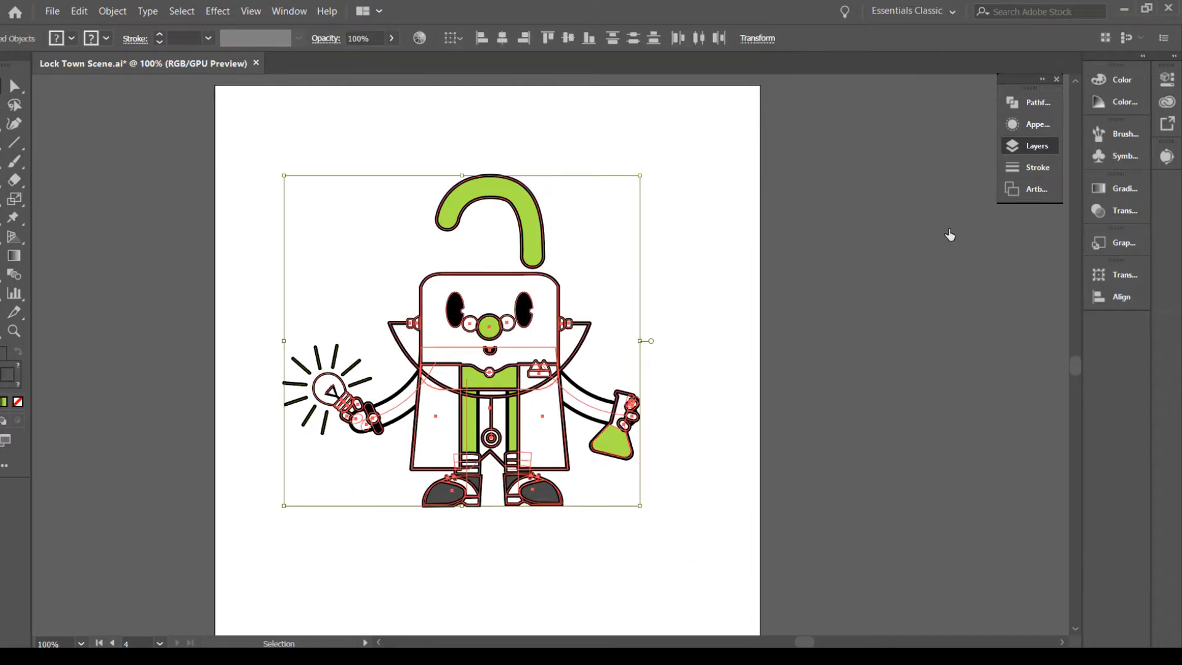
key(ctrl+z)
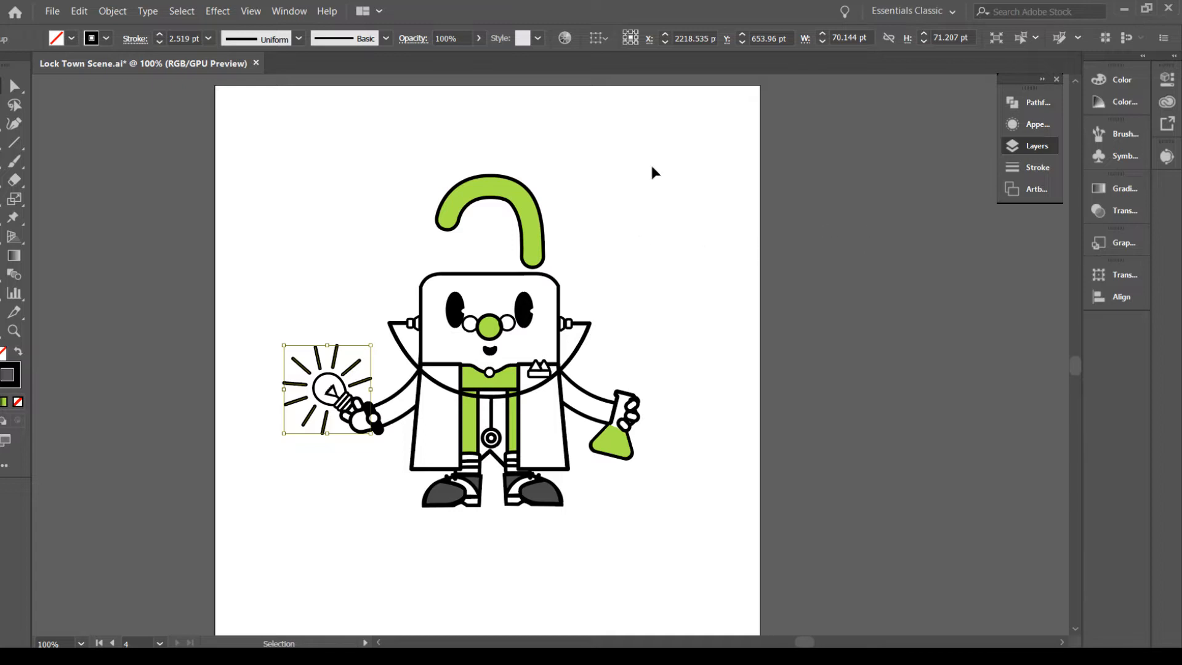
drag(654, 172, 284, 548)
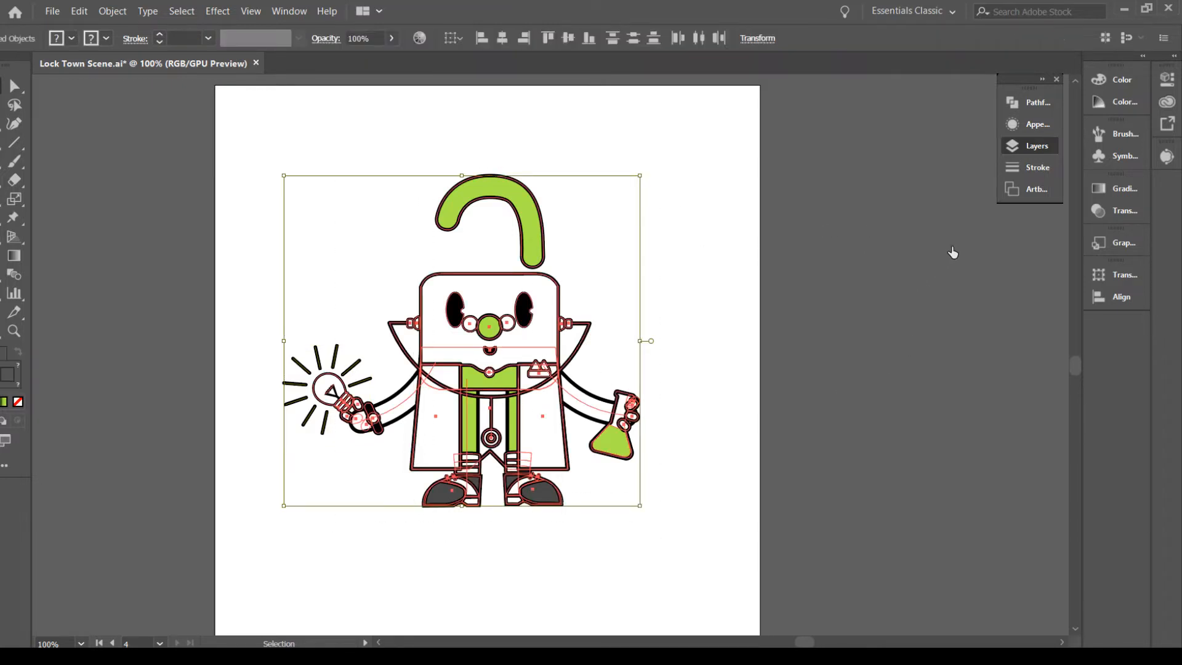
key(ctrl+g)
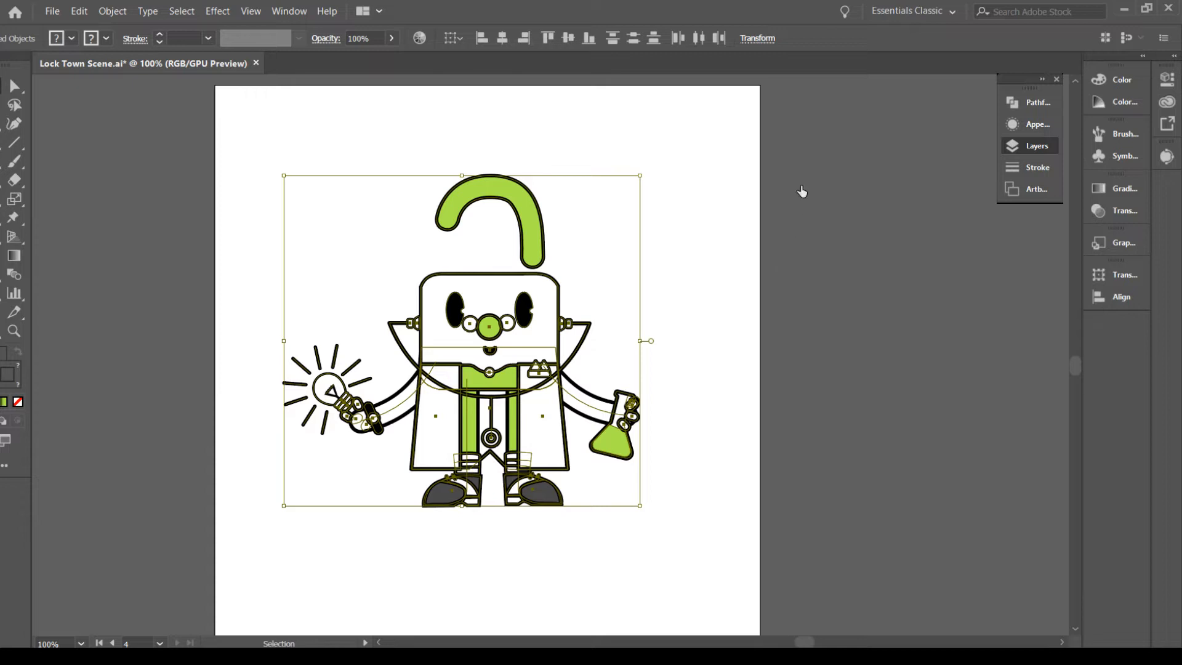
click(677, 344)
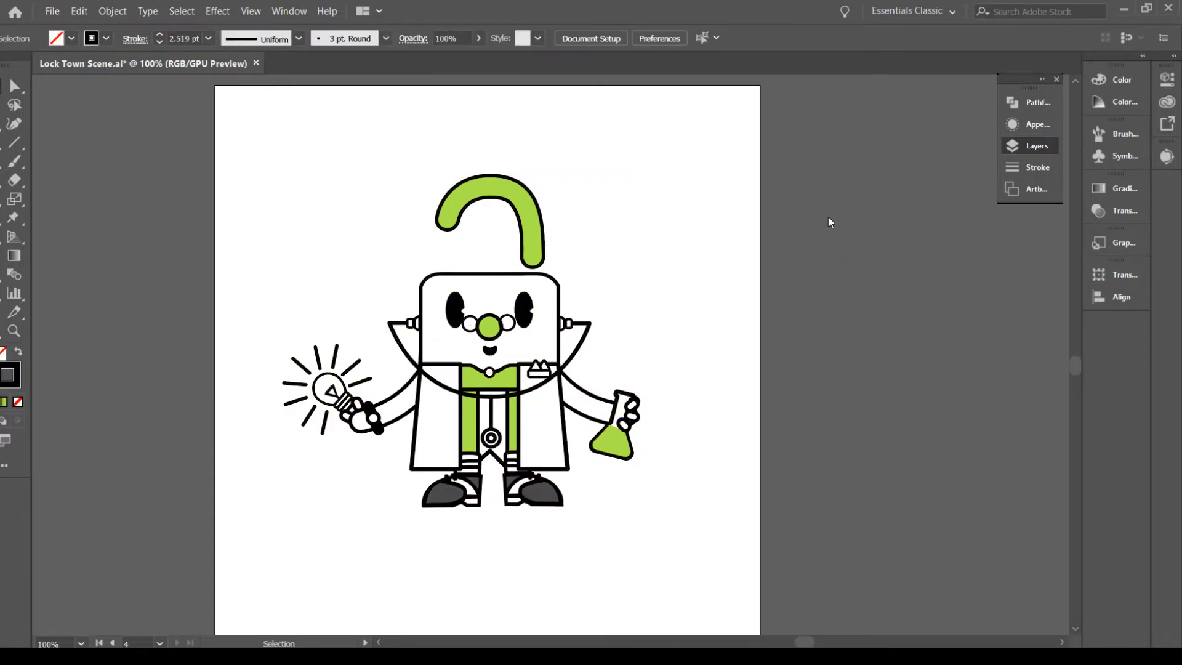
Group the two white coat panels on either side of the character's green outfit
click(436, 418)
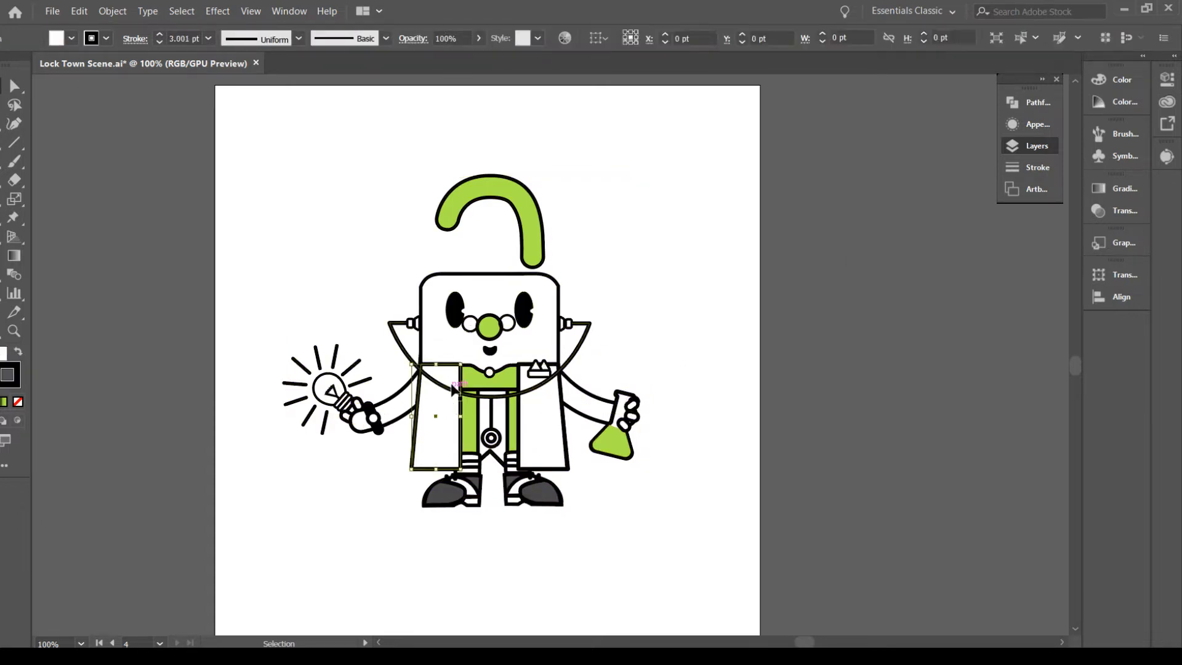
shift+click(568, 445)
click(696, 301)
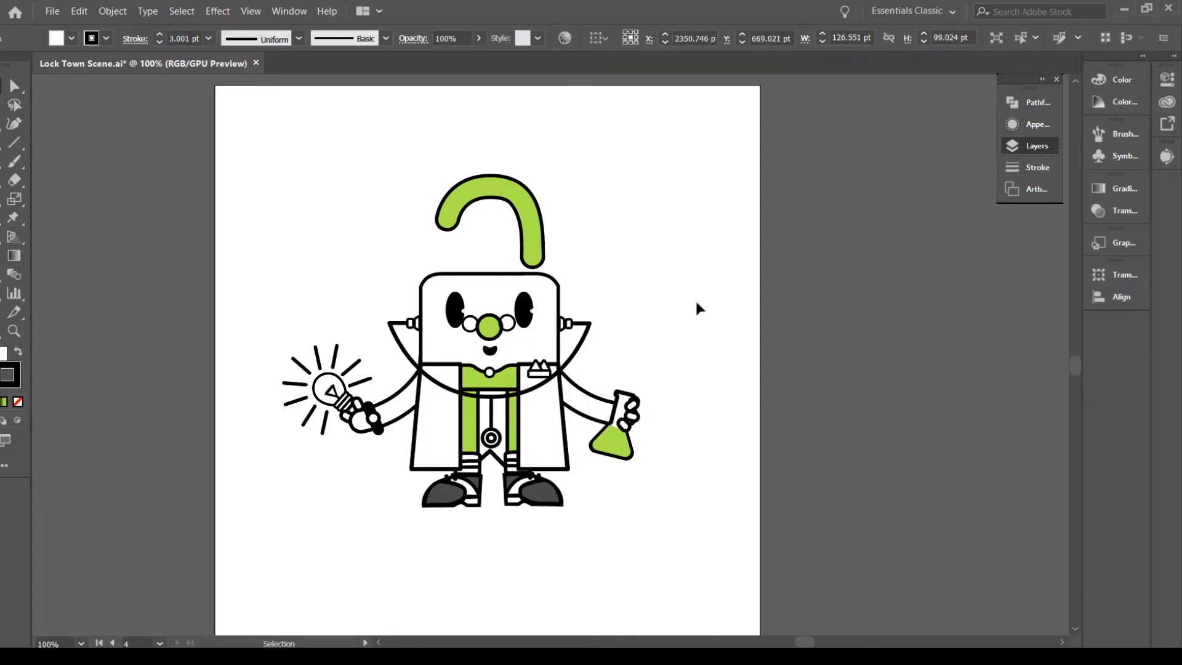
Group the two small outlined circles beside the character's green nose
key(ctrl+plus)
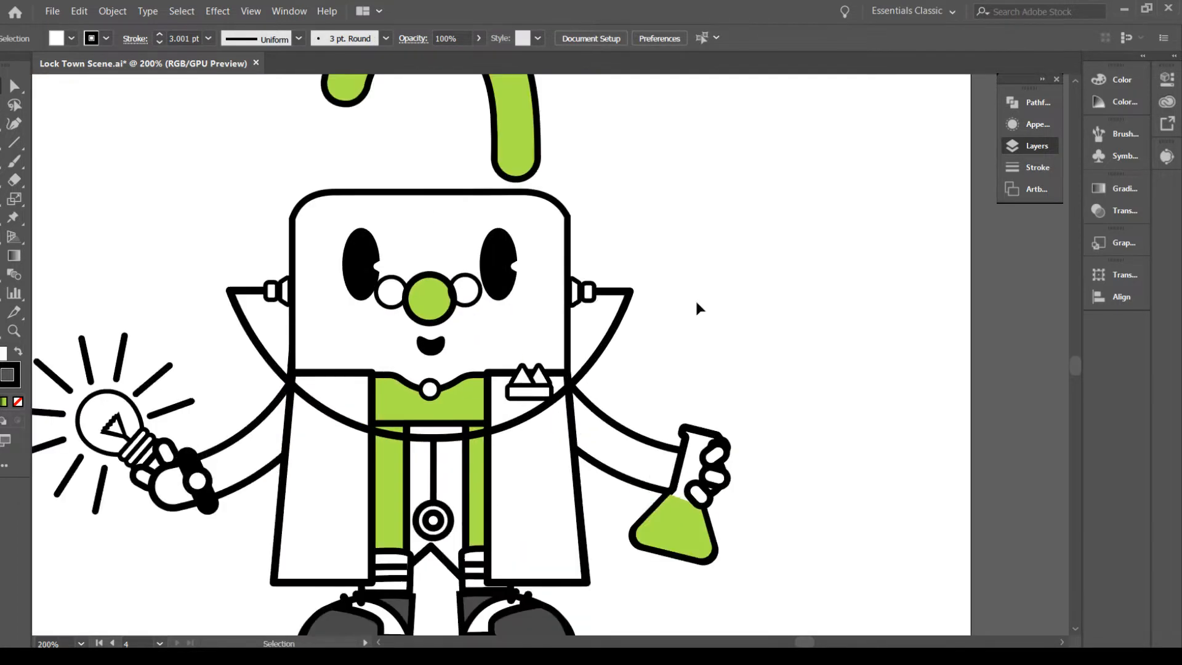
click(480, 303)
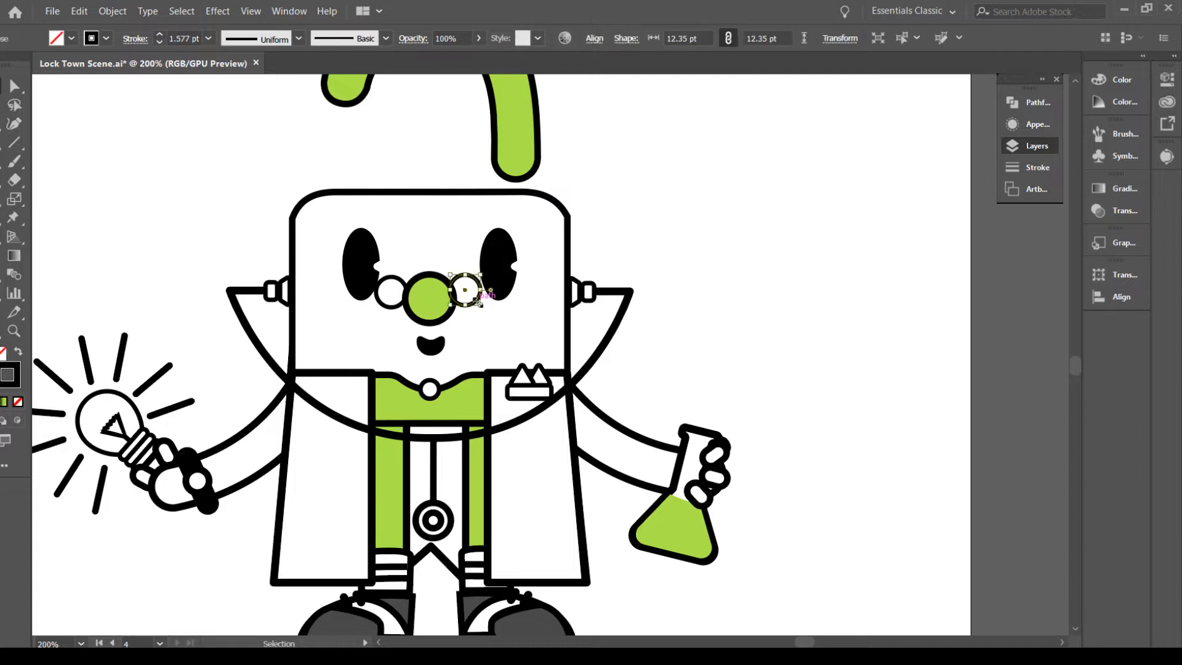
shift+click(402, 303)
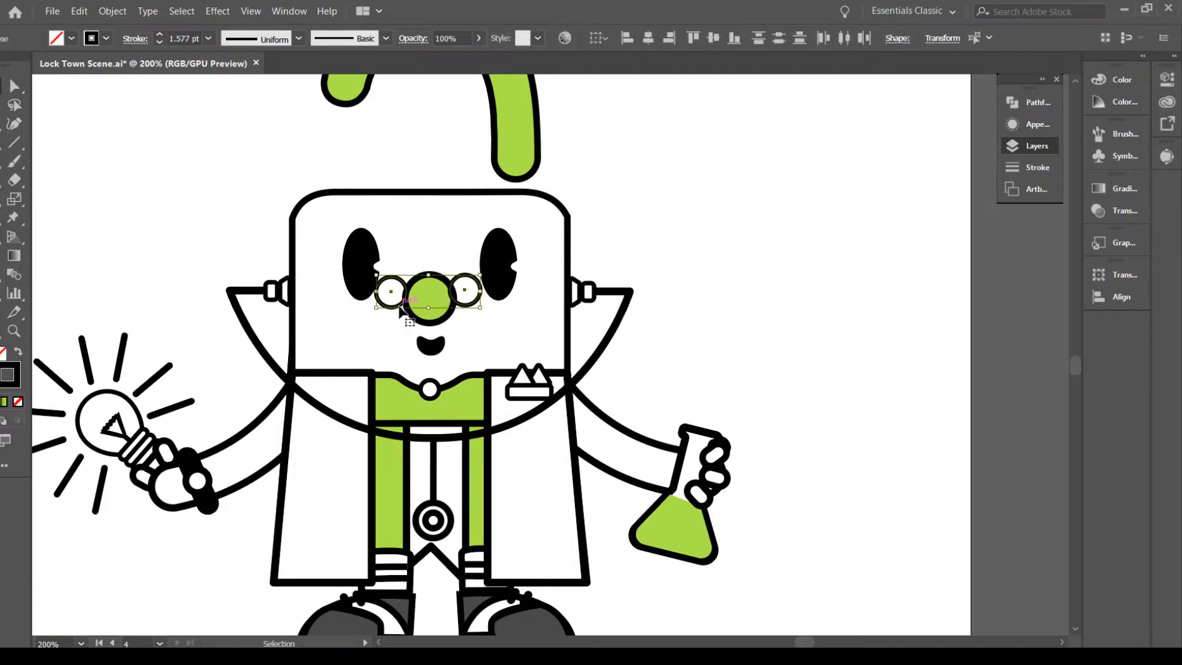
key(ctrl+g)
click(719, 364)
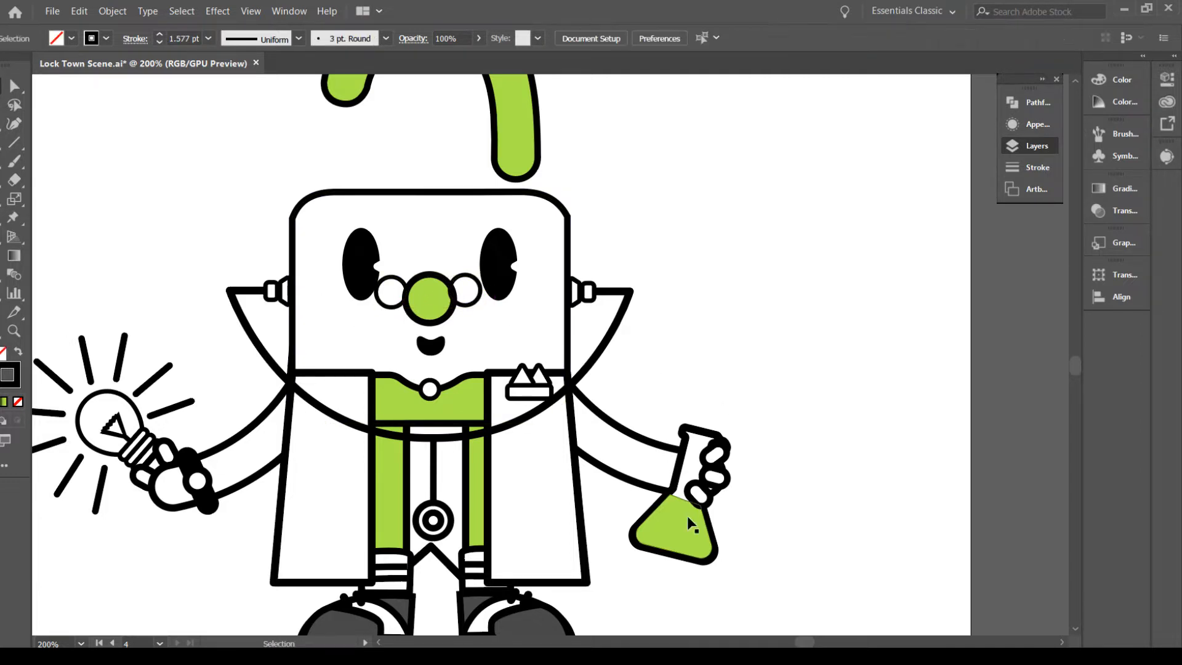
Check the flask and light bulb groups, and group the wristwatch's white circle with its black strap
click(688, 520)
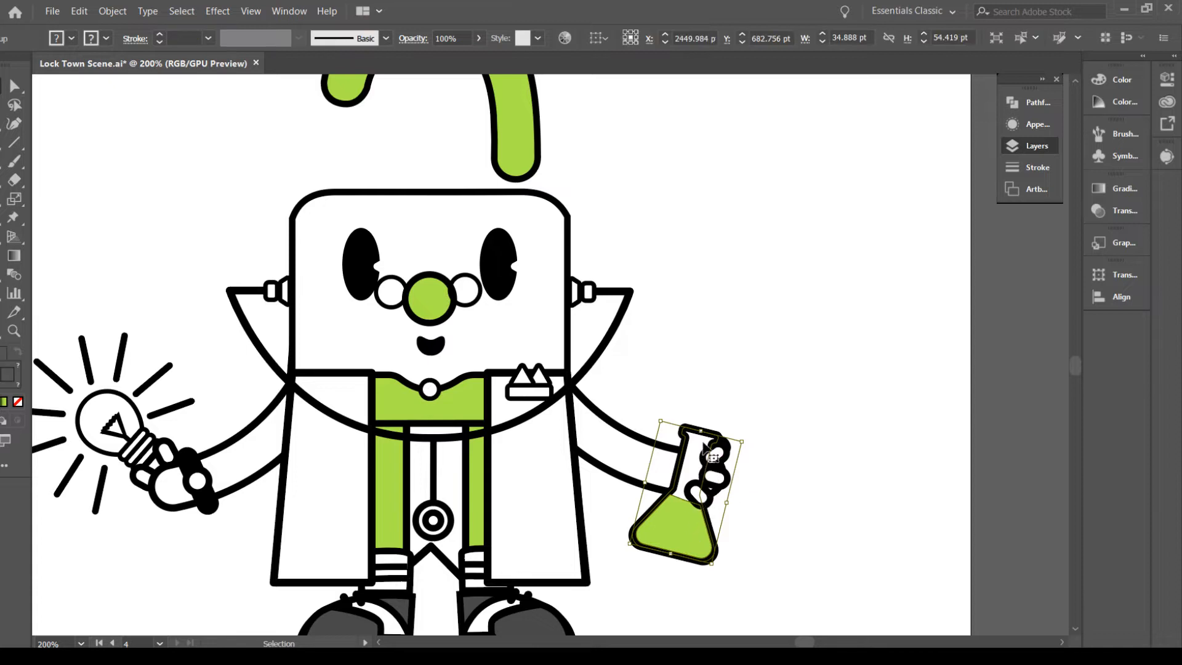
click(129, 442)
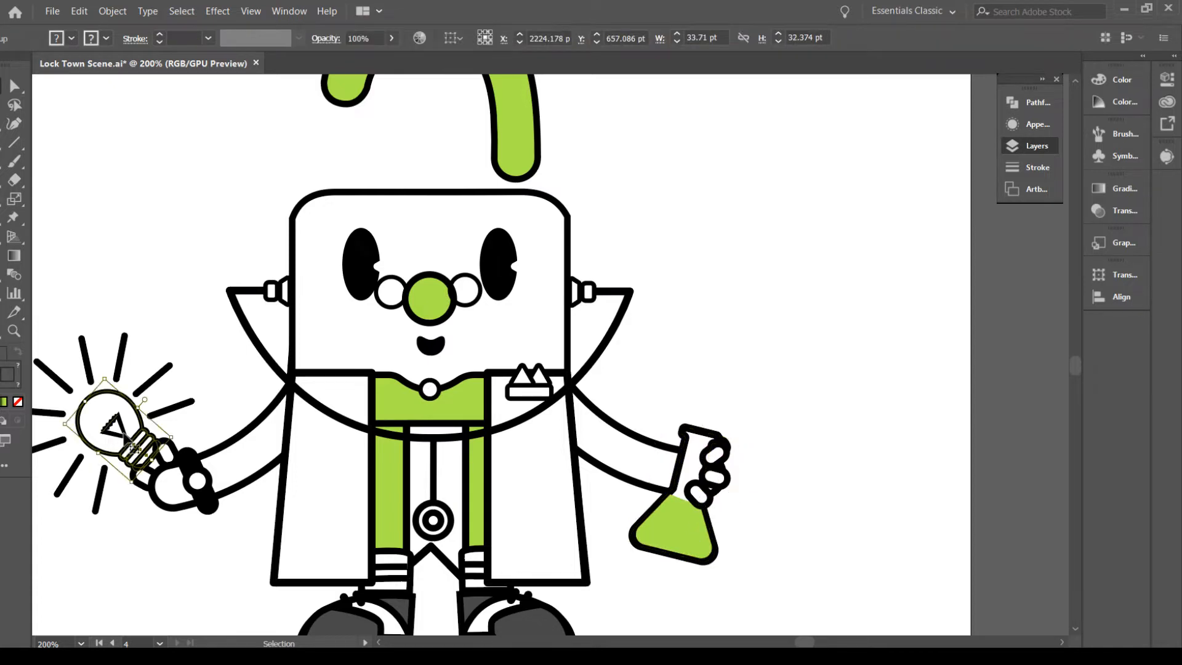
click(196, 476)
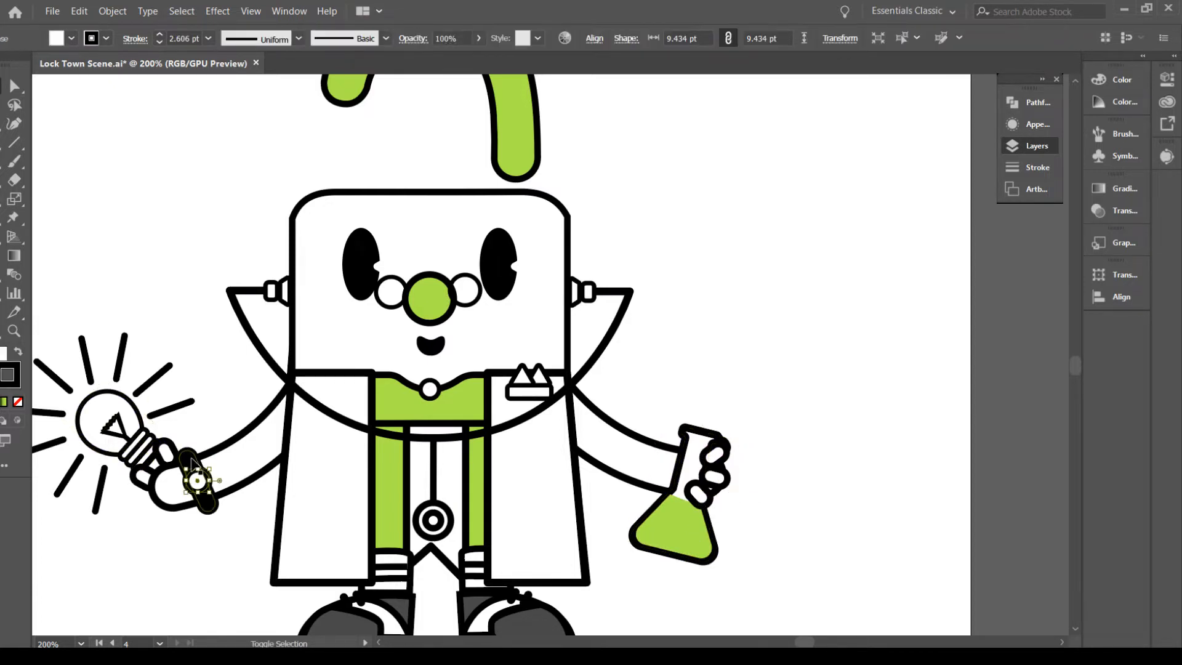
click(194, 463)
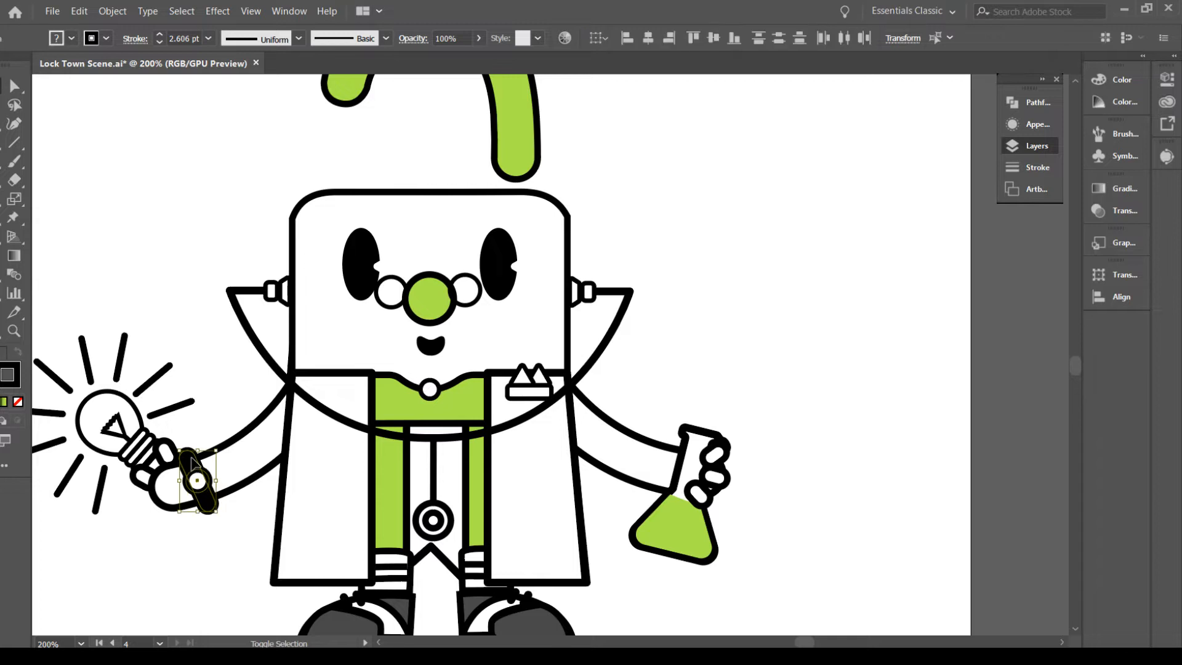
click(175, 533)
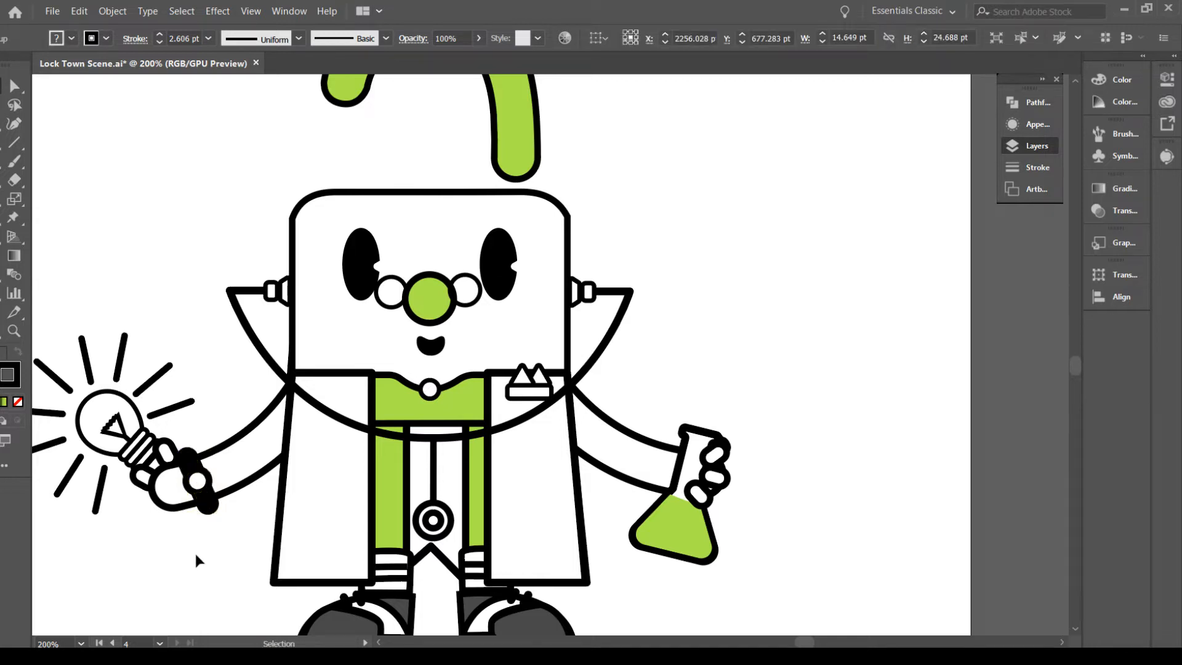
Try to group the arm holding the light bulb with its two fingers
click(240, 465)
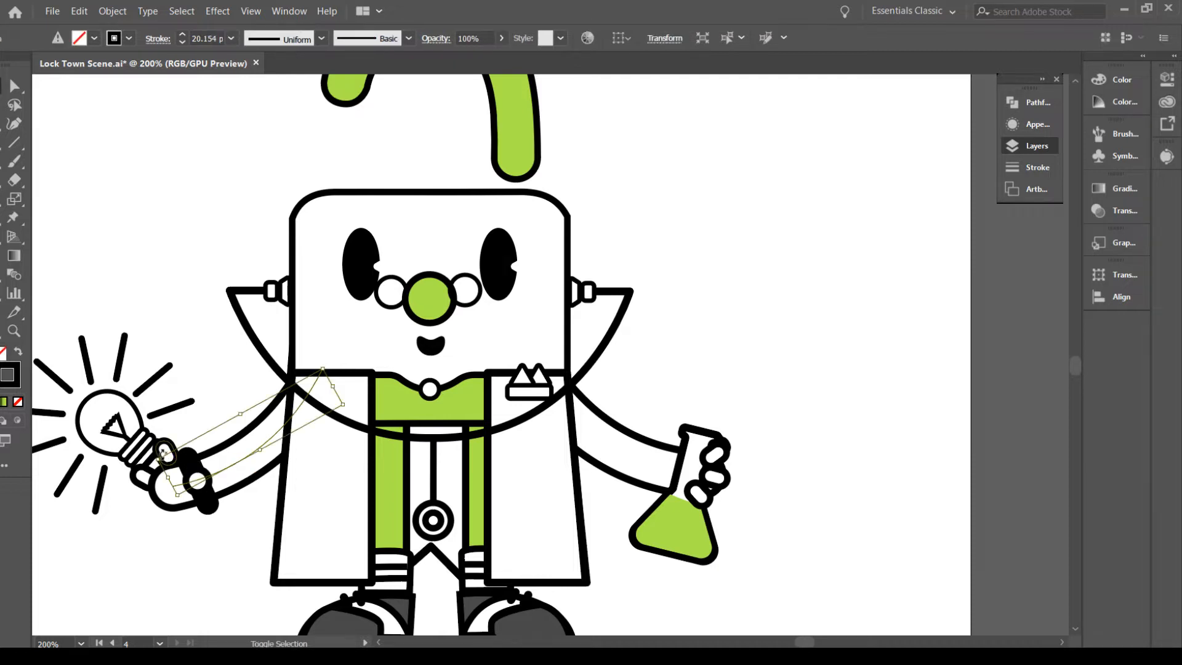
shift+click(169, 445)
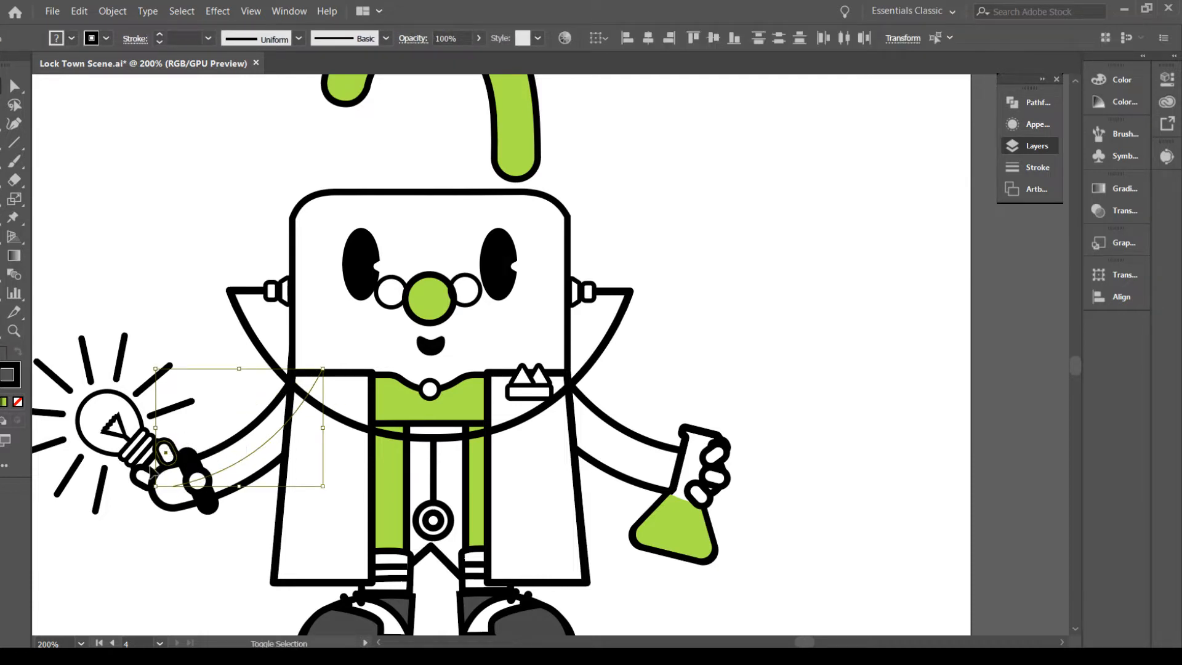
shift+click(148, 470)
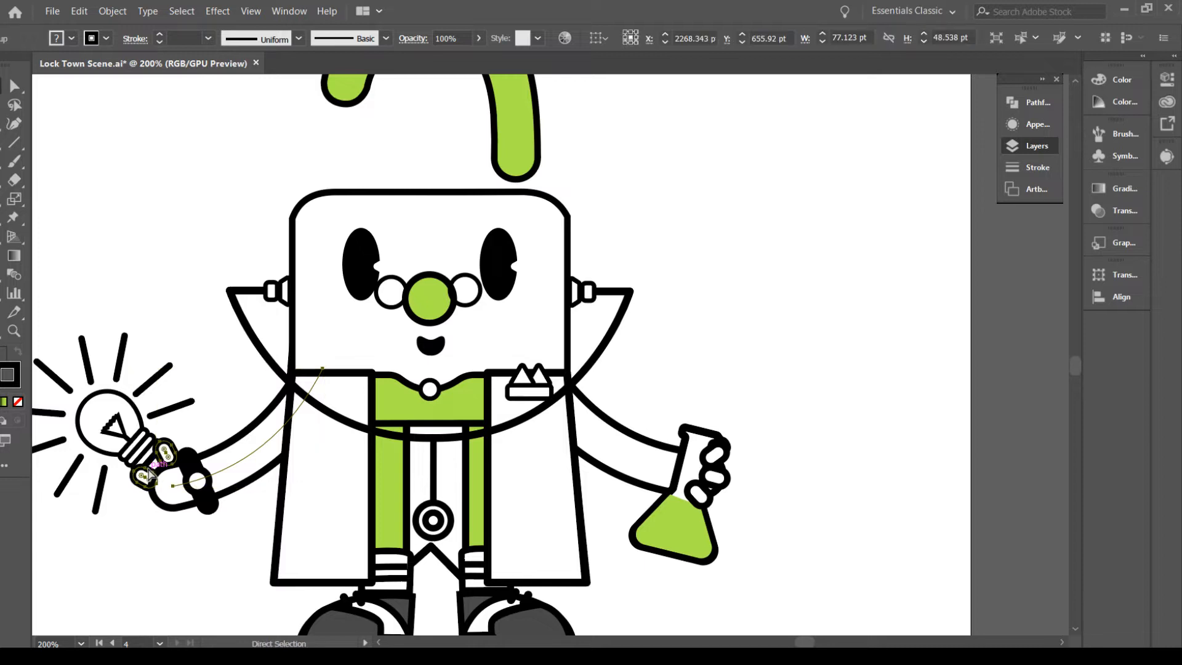
click(662, 601)
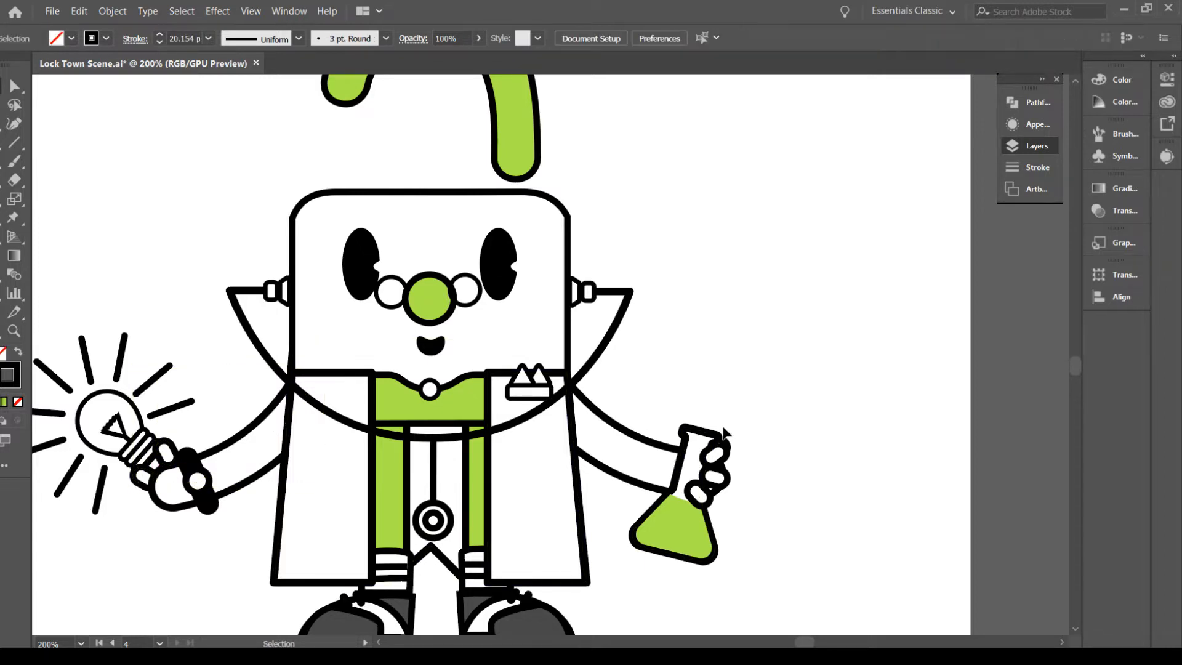
Try to group the flask-holding arm with its fingers and small black piece, and send the group backward
click(625, 461)
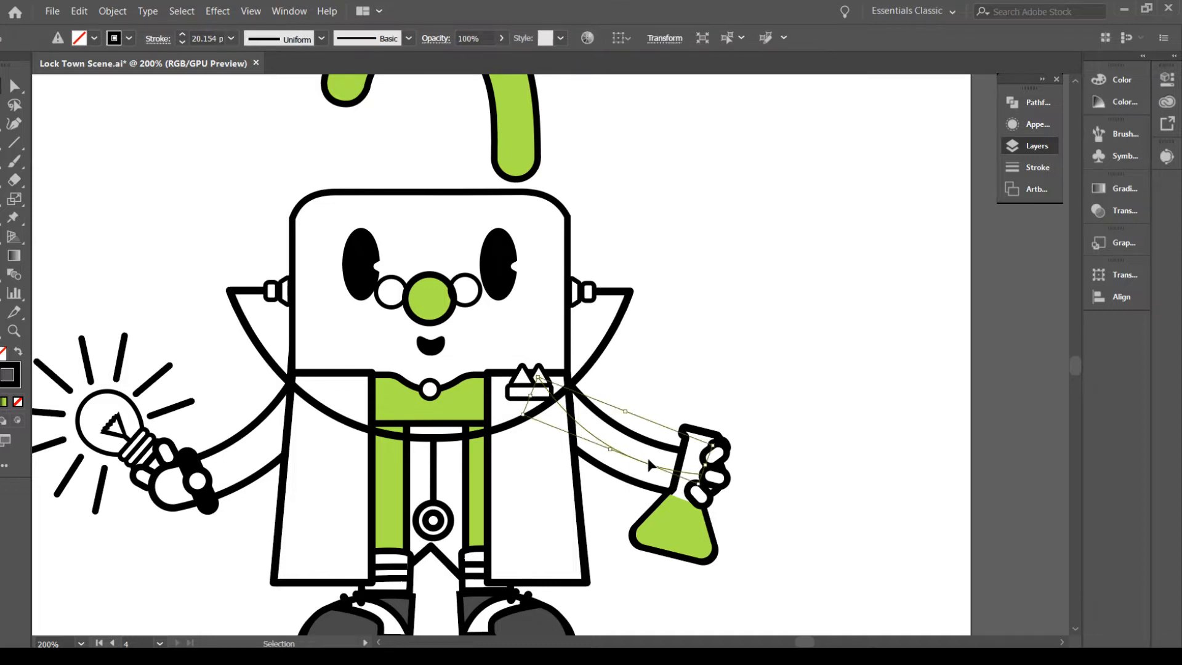
shift+click(716, 480)
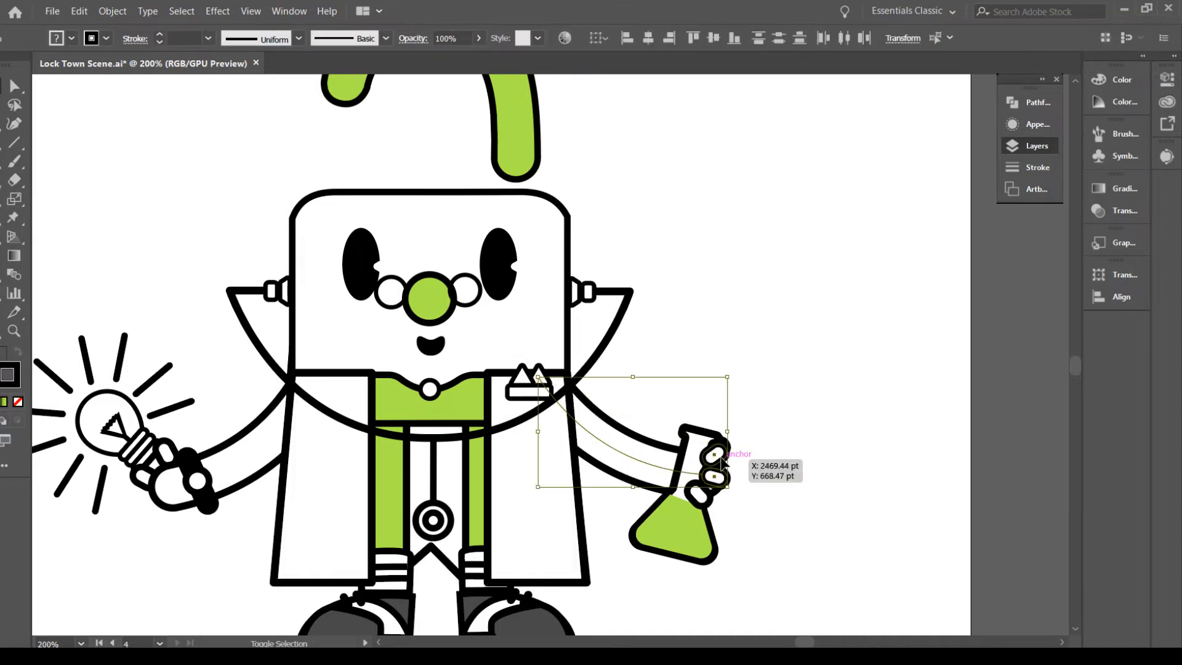
shift+click(703, 491)
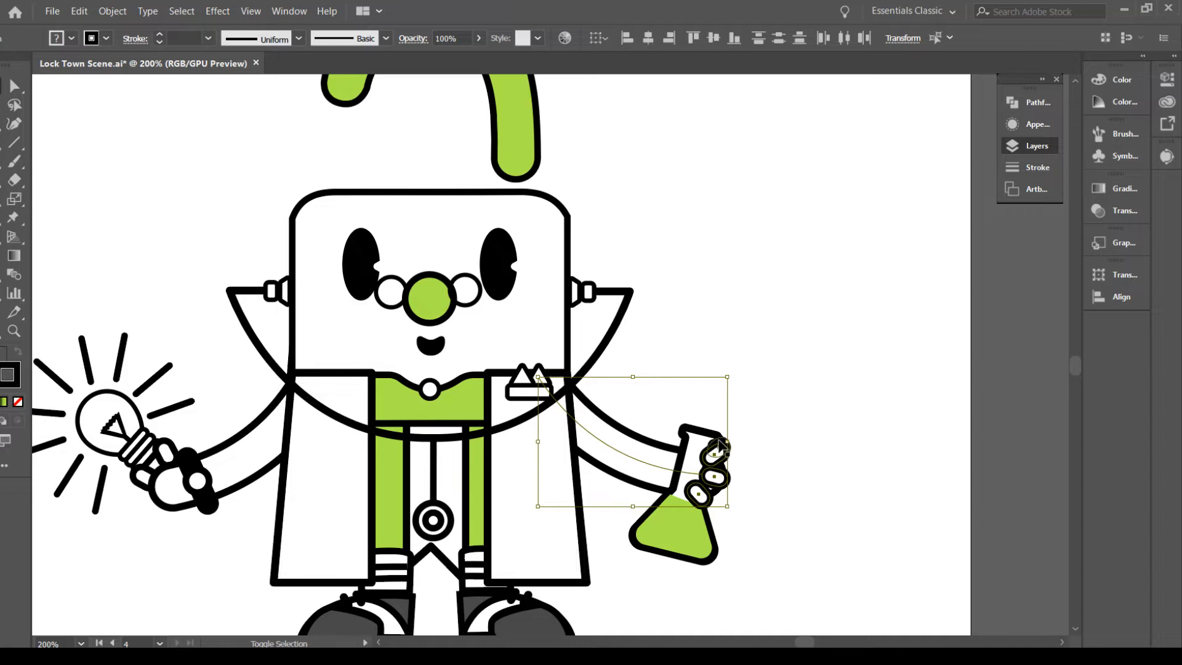
shift+click(719, 443)
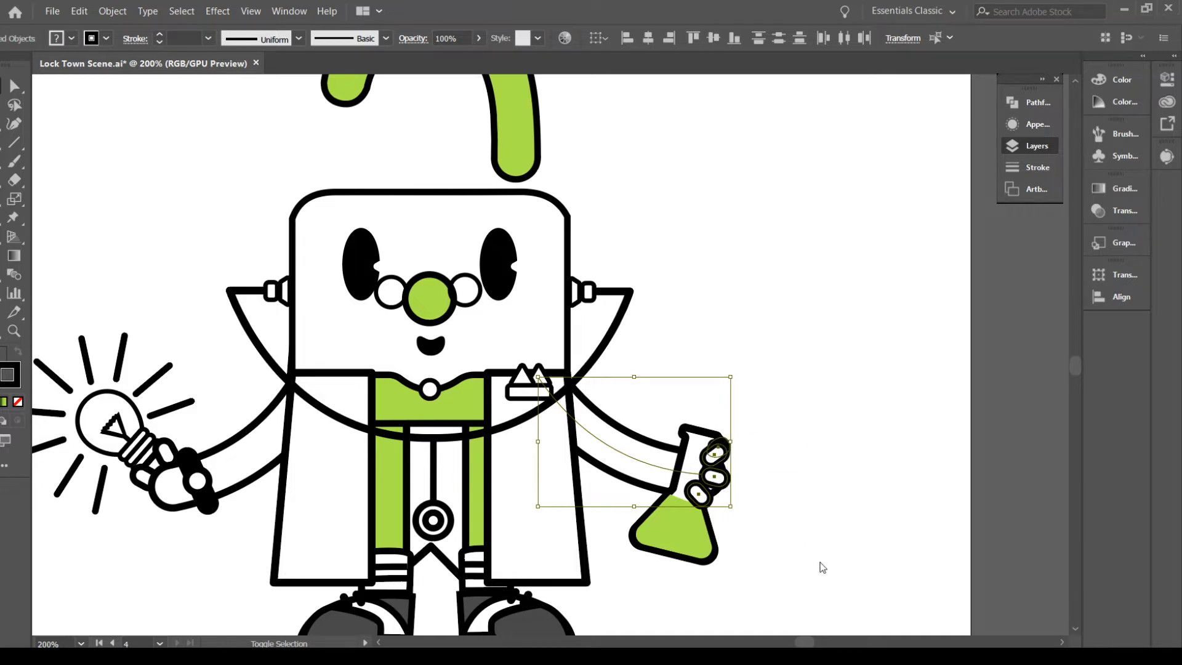
key(ctrl+g)
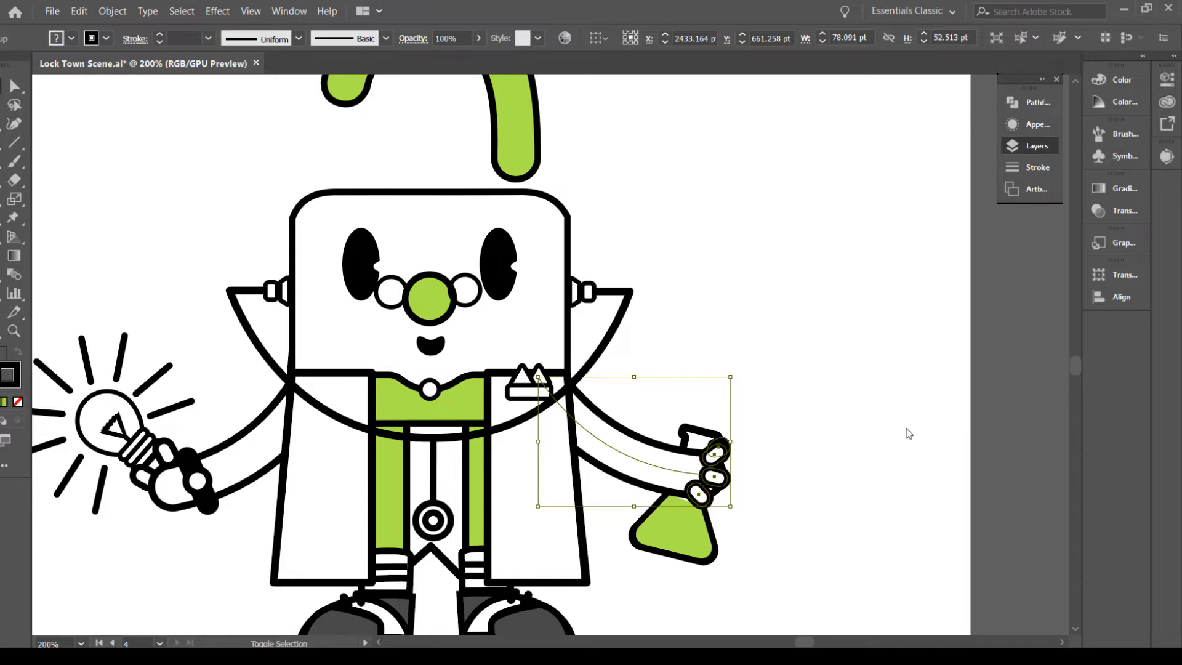
key(ctrl+bracketleft)
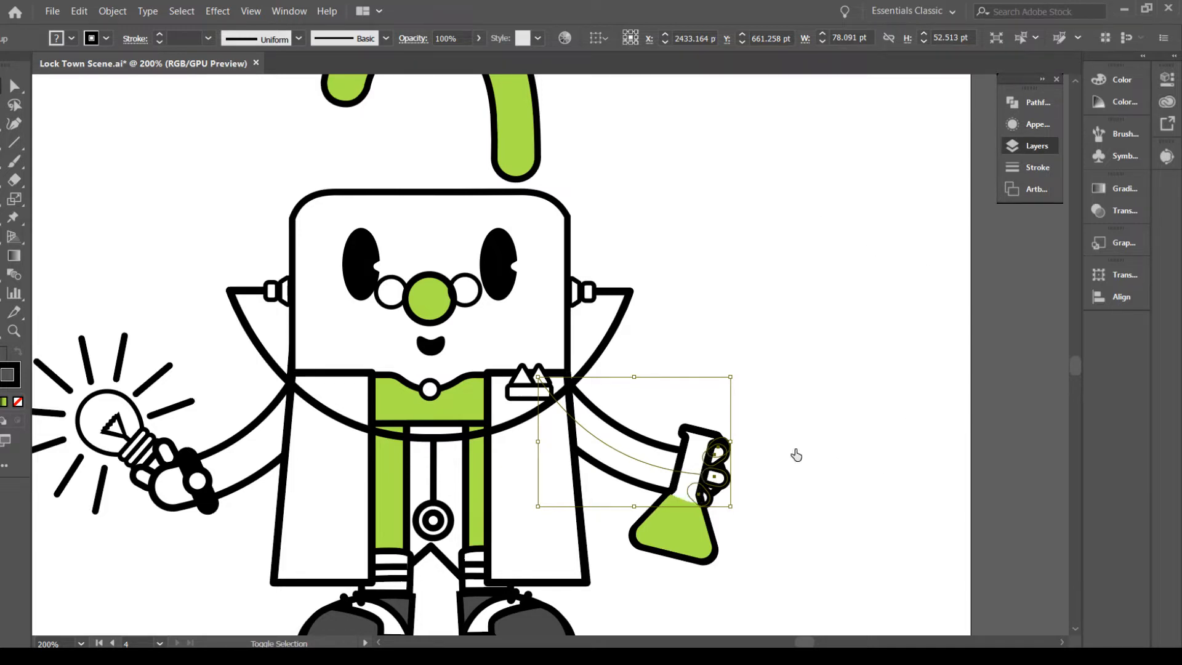
click(762, 442)
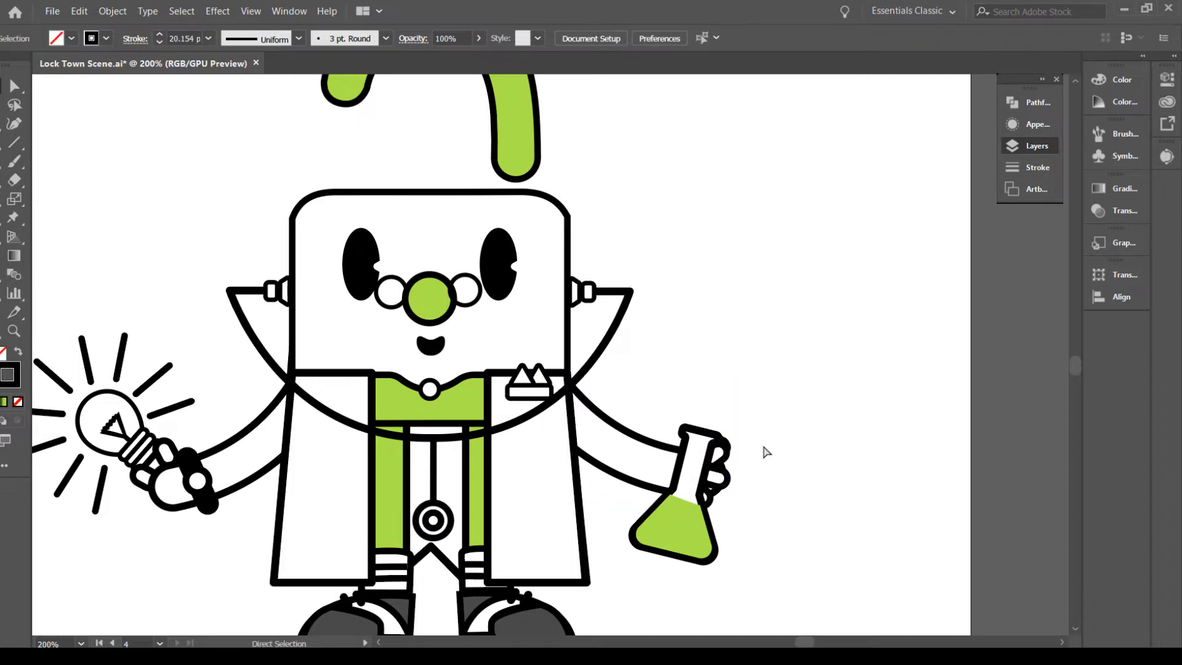
Undo the send-backward change and both arm groupings, and clear the selection
key(ctrl+z)
key(ctrl+z)
key(ctrl+z)
key(v)
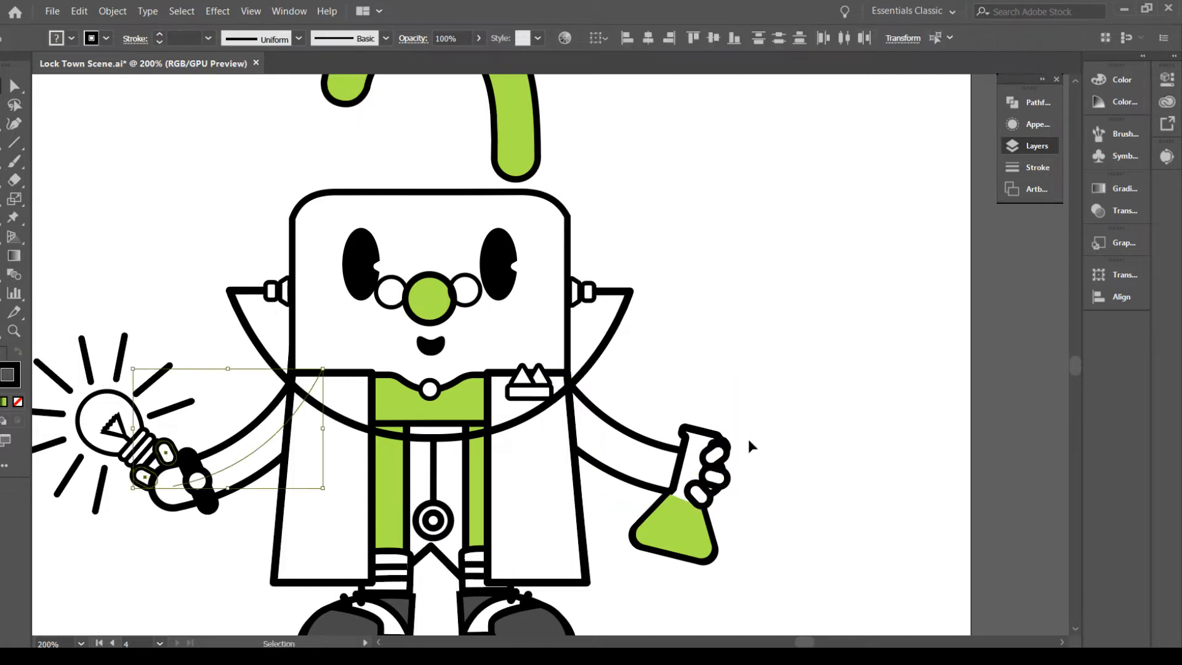
click(748, 439)
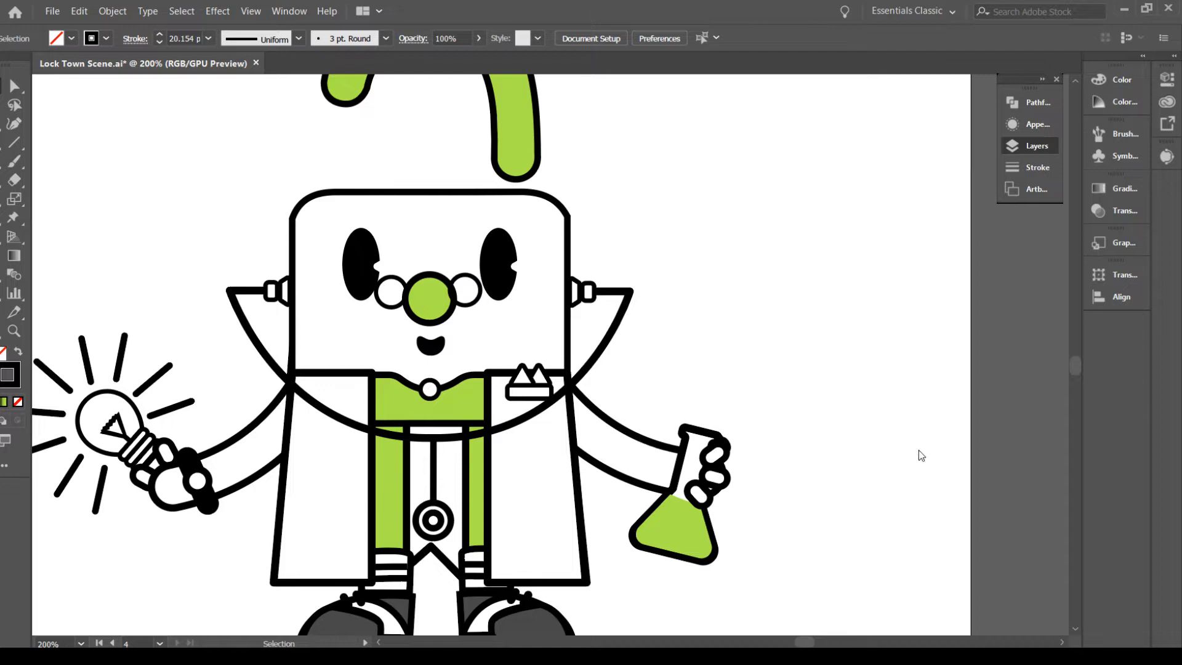
Group the three white fingers wrapped around the flask
click(719, 474)
shift+click(721, 479)
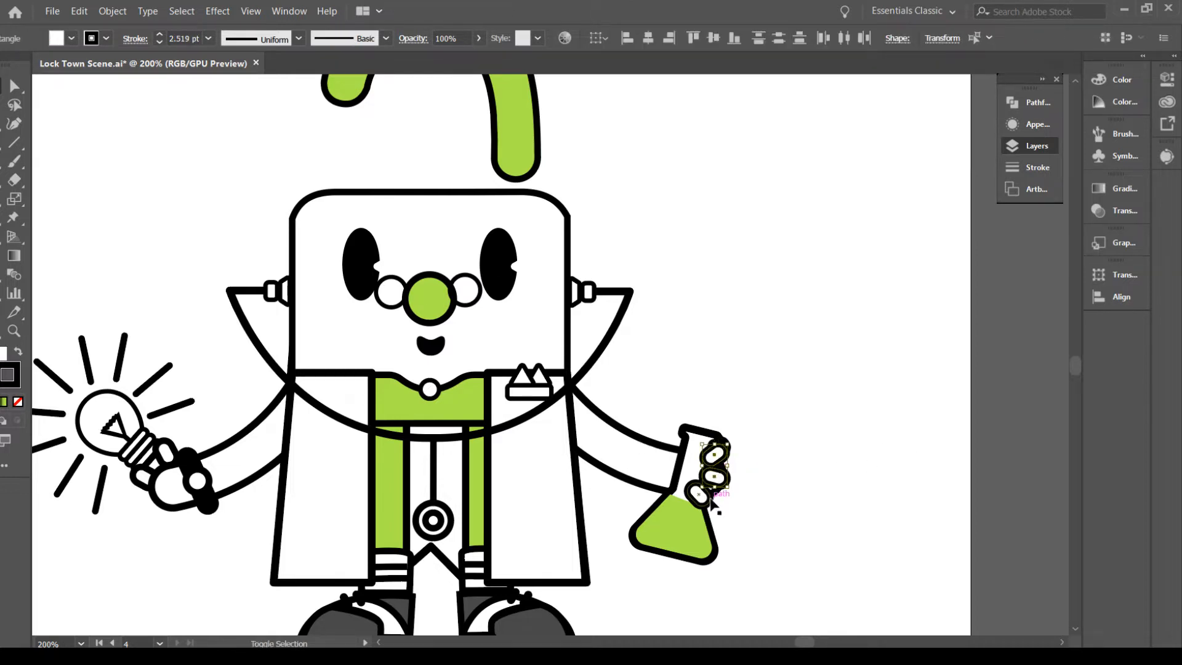
shift+click(713, 500)
key(ctrl+g)
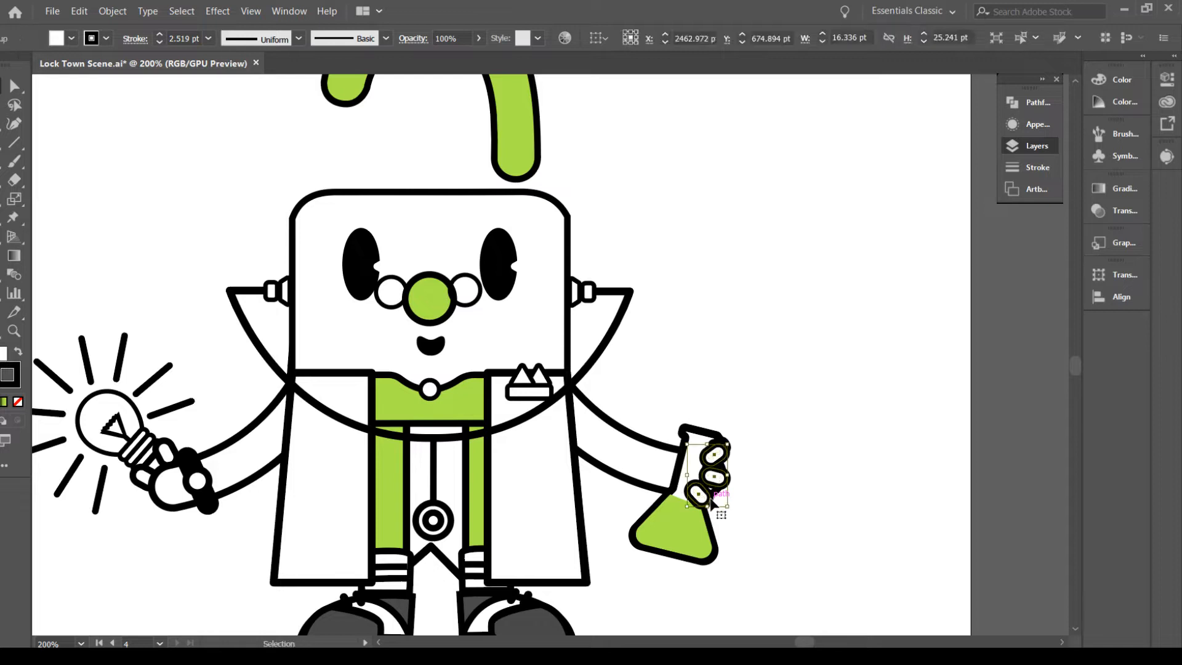
click(646, 441)
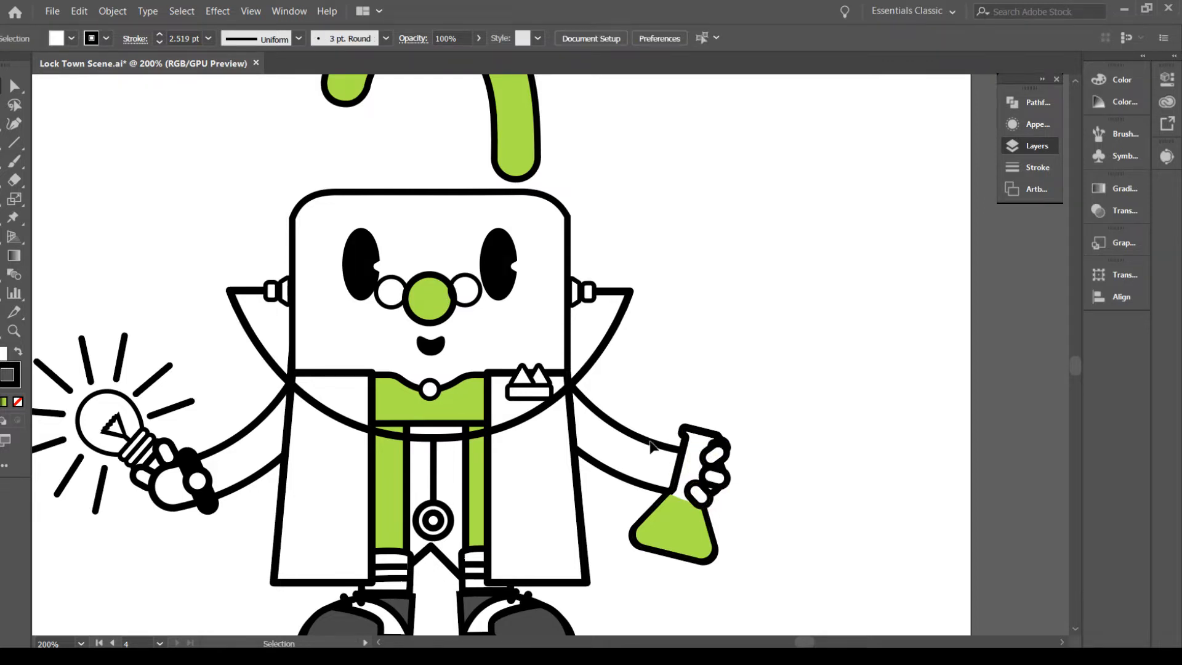
Group the flask-holding arm with the small black piece at its hand and send the group behind the flask
click(941, 488)
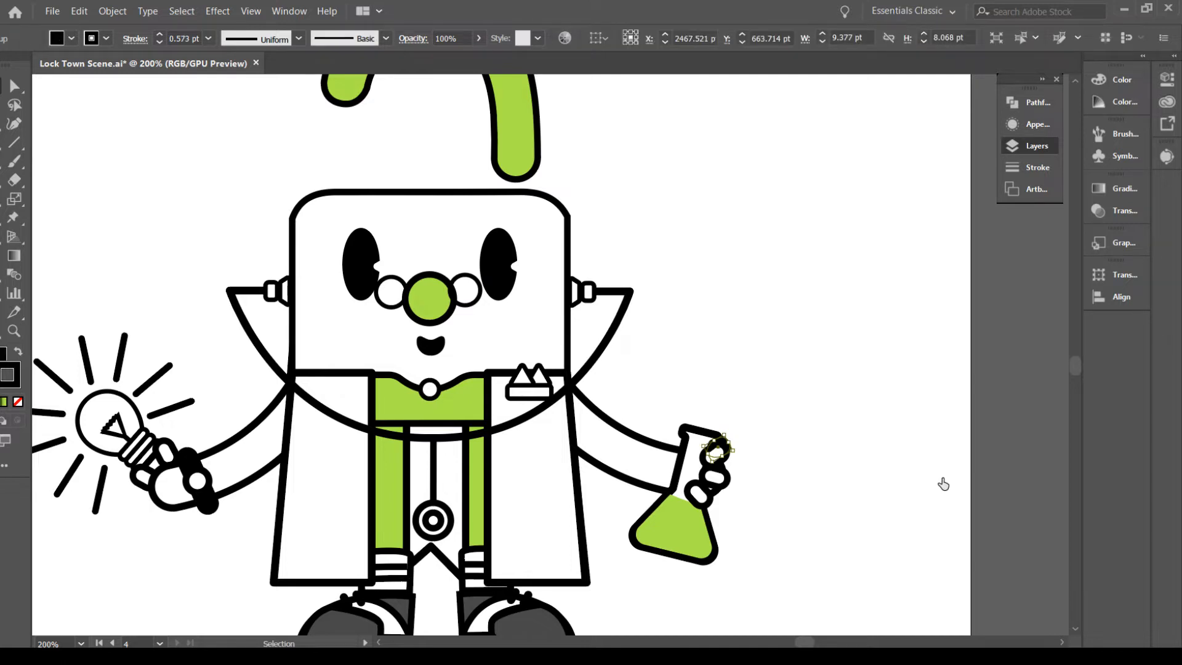
shift+click(939, 522)
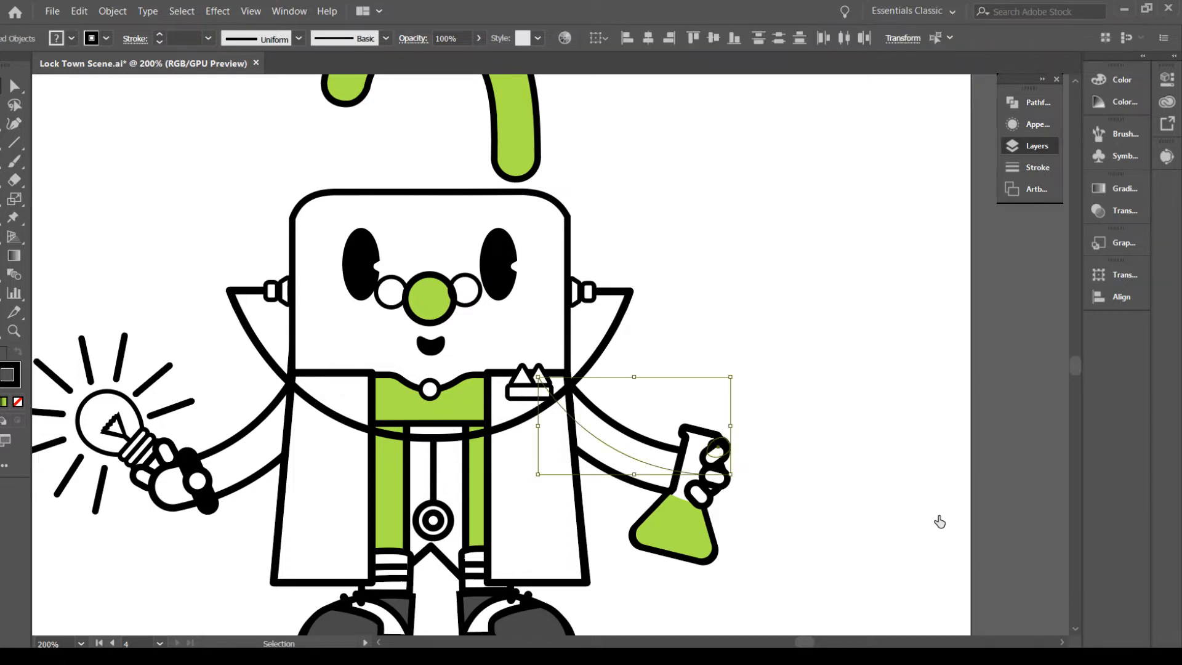
key(ctrl+g)
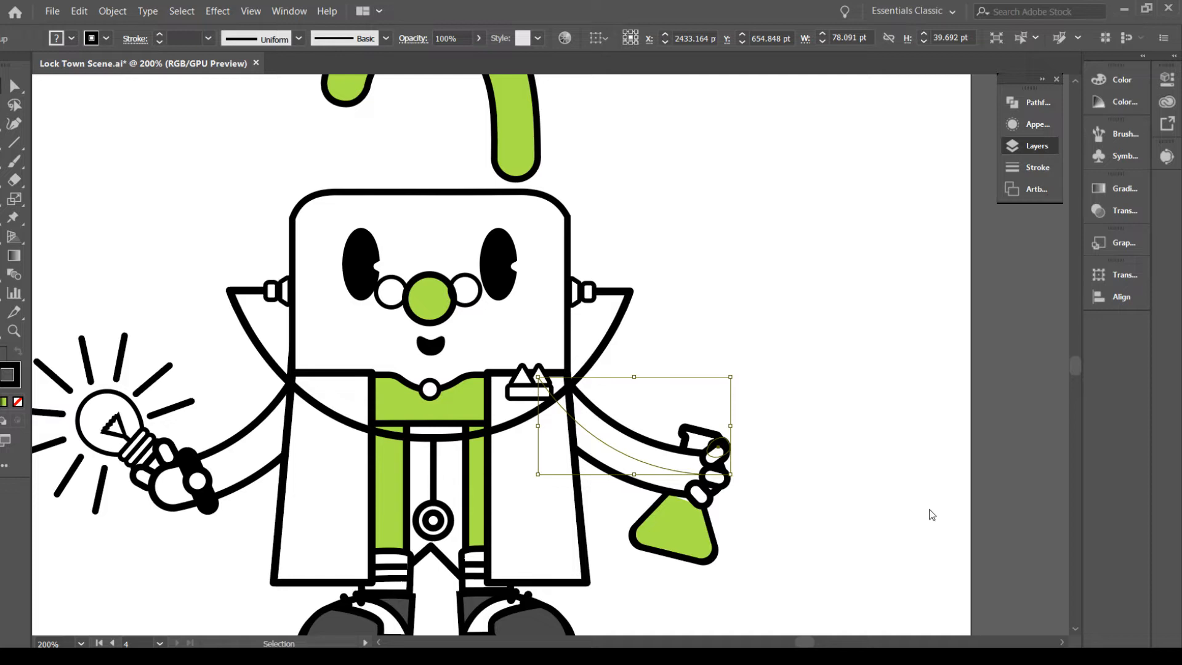
key(ctrl+[)
click(942, 524)
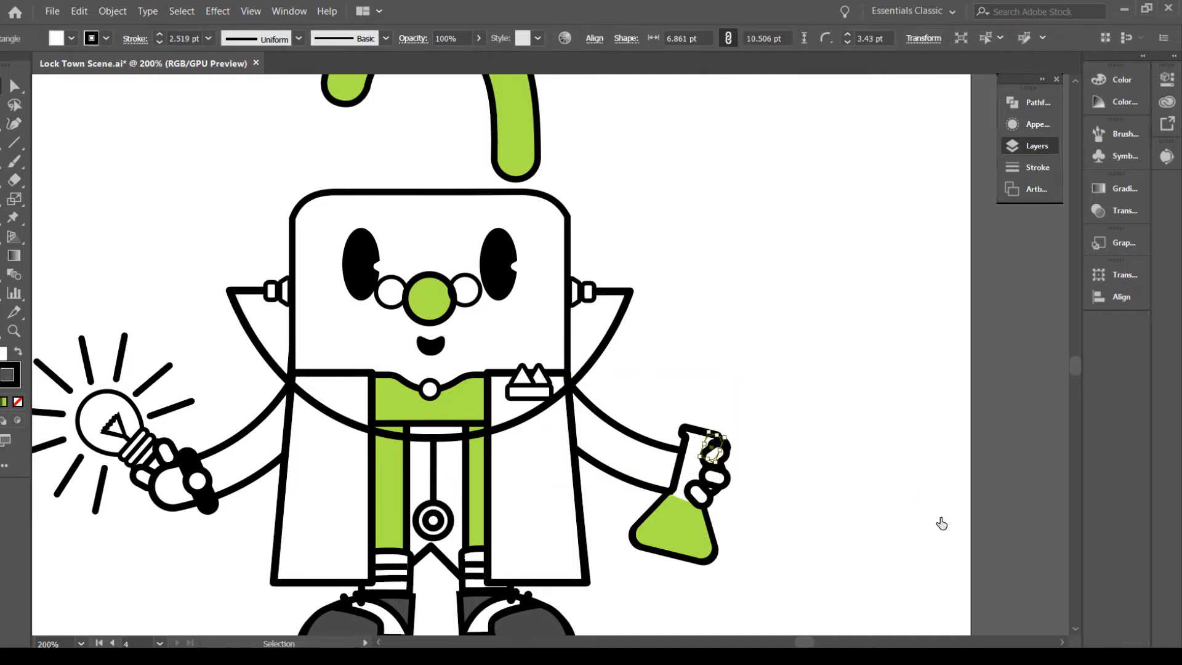
click(968, 539)
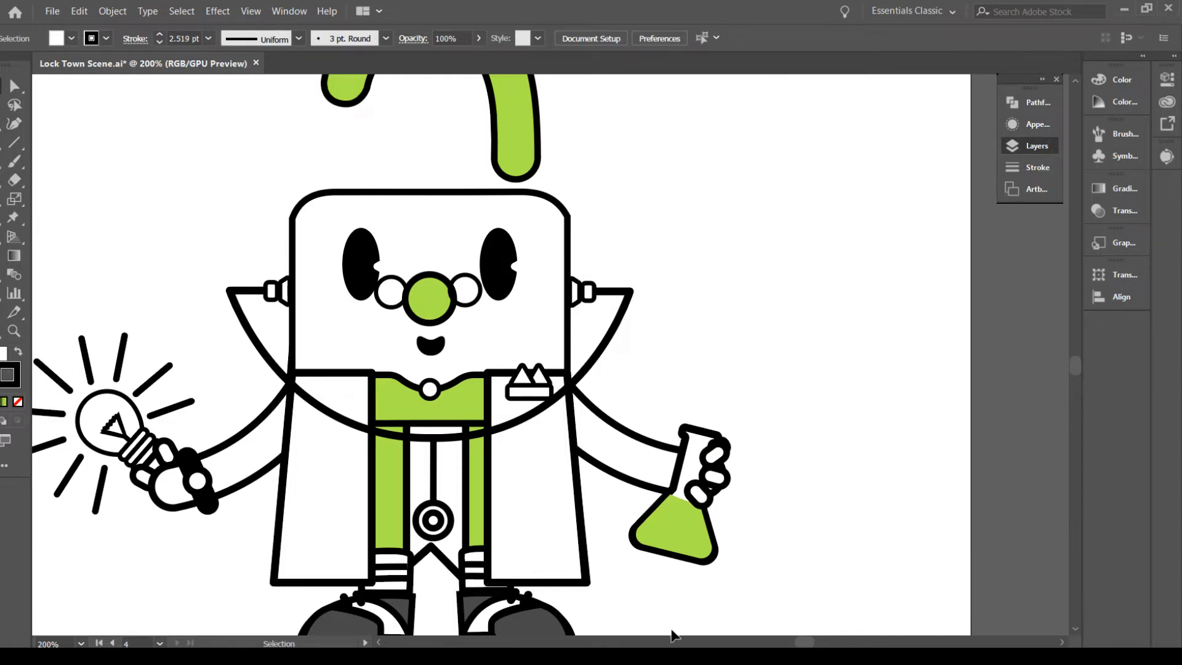
Group the pocket and its two handkerchief triangles with the white coat panel beneath them
click(525, 375)
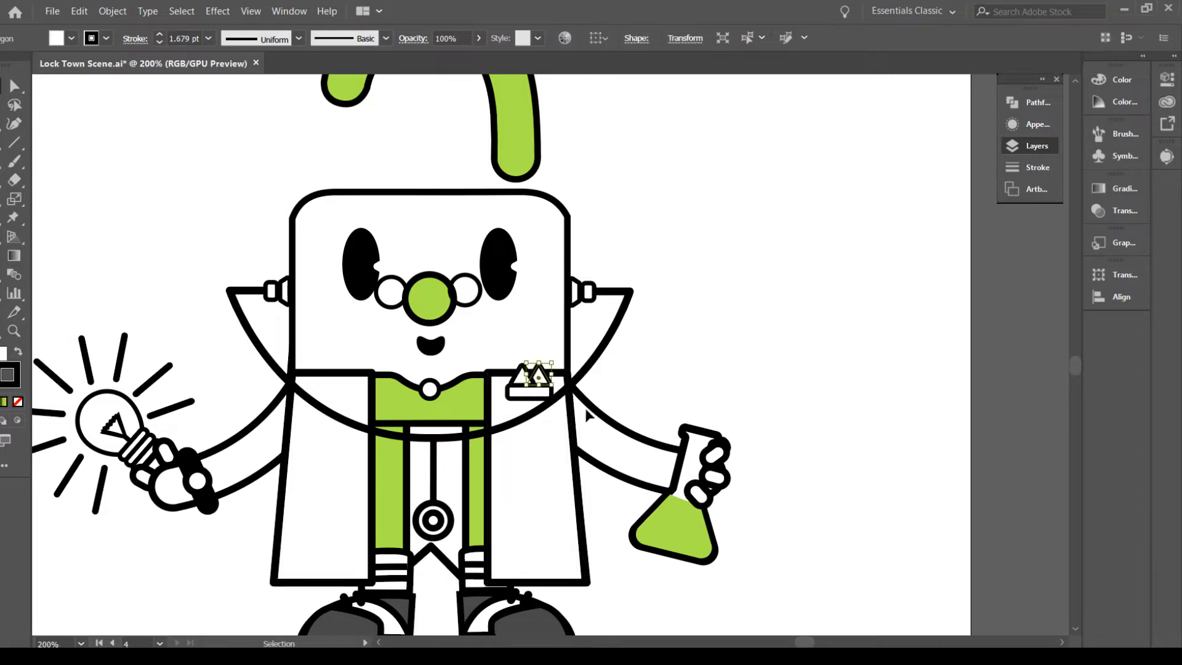
click(636, 367)
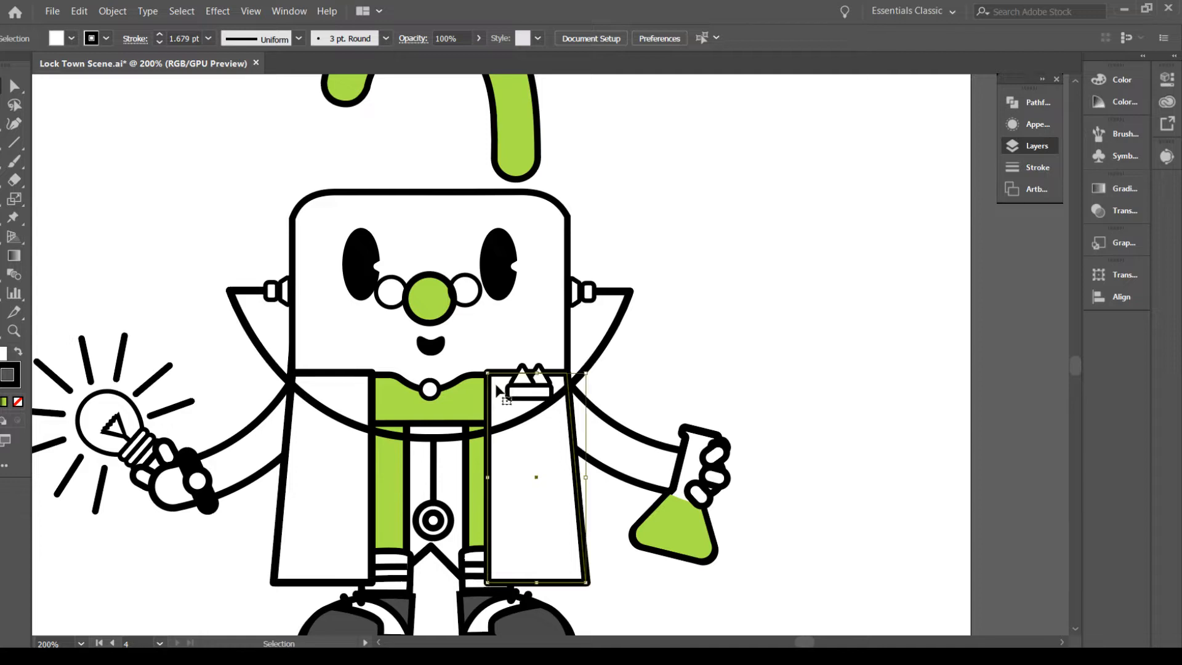
click(514, 397)
shift+click(525, 397)
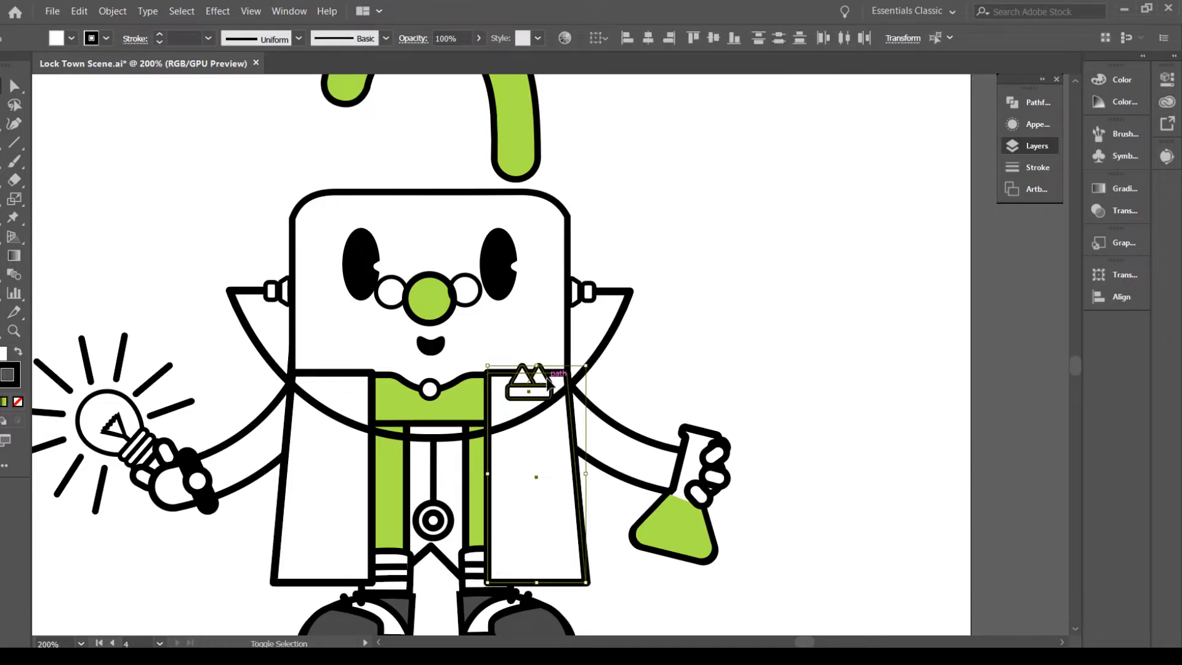
key(ctrl+g)
click(707, 355)
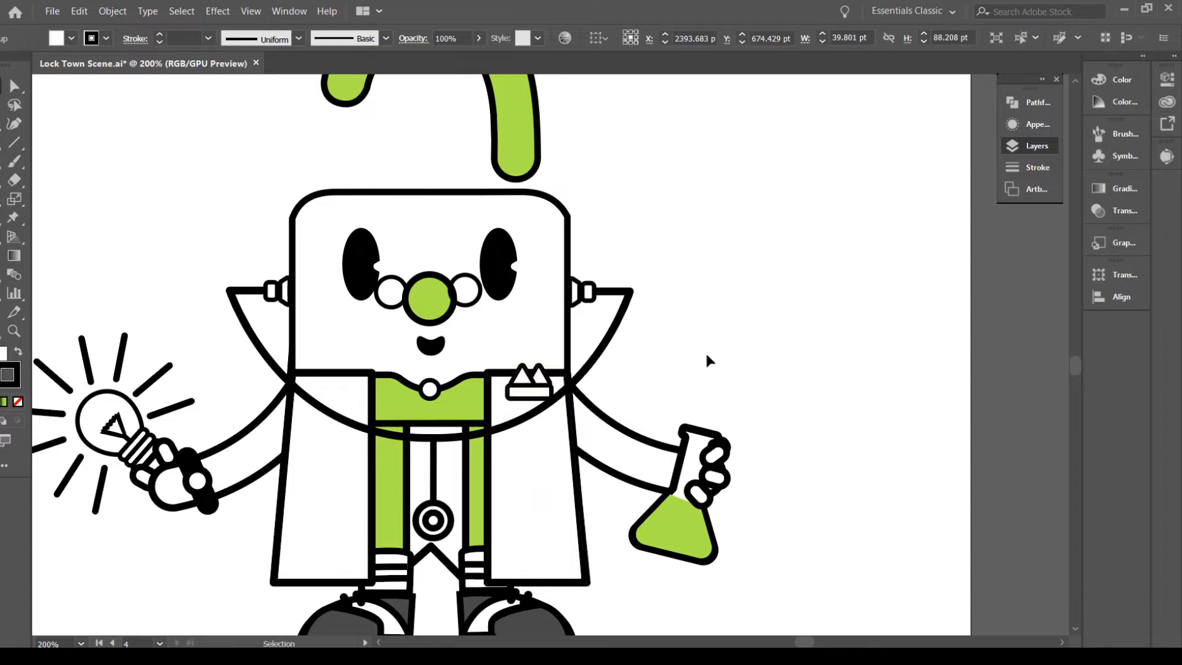
Group the green top below the head with the small white circle at its collar
click(443, 407)
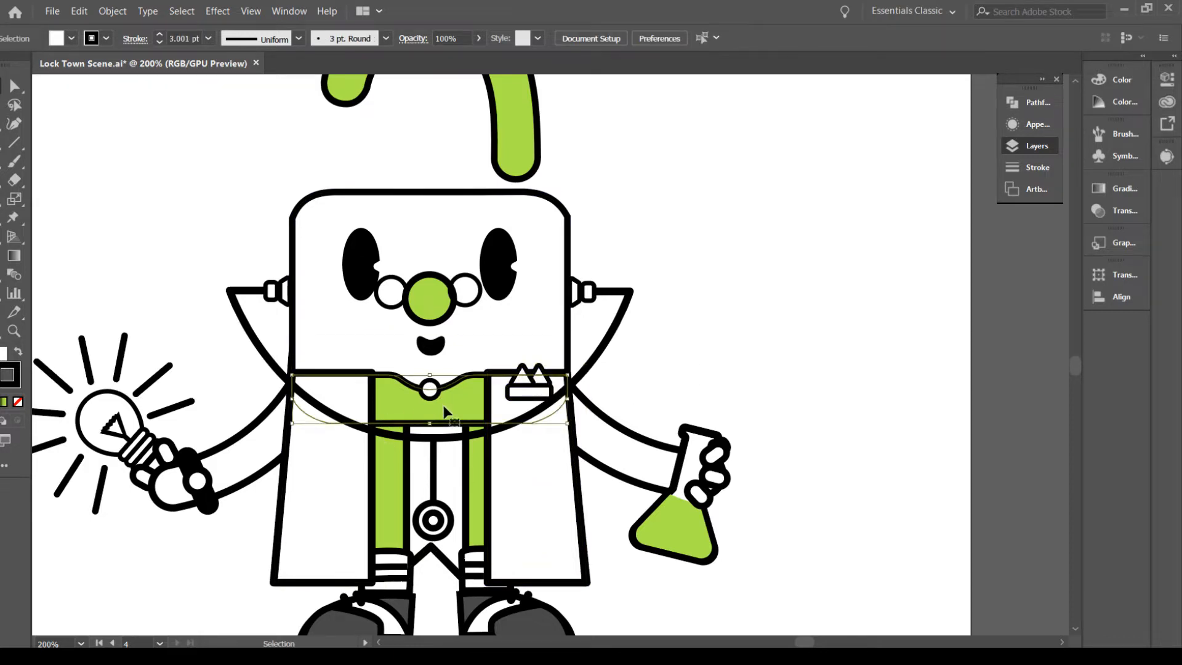
shift+click(434, 396)
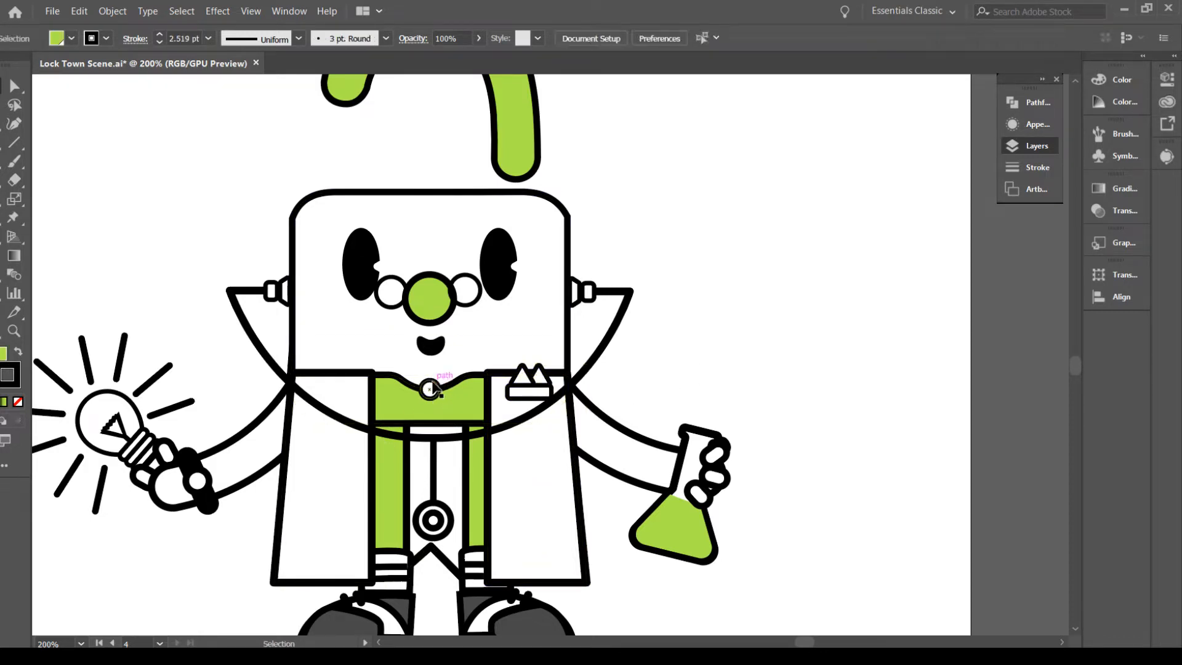
shift+click(449, 385)
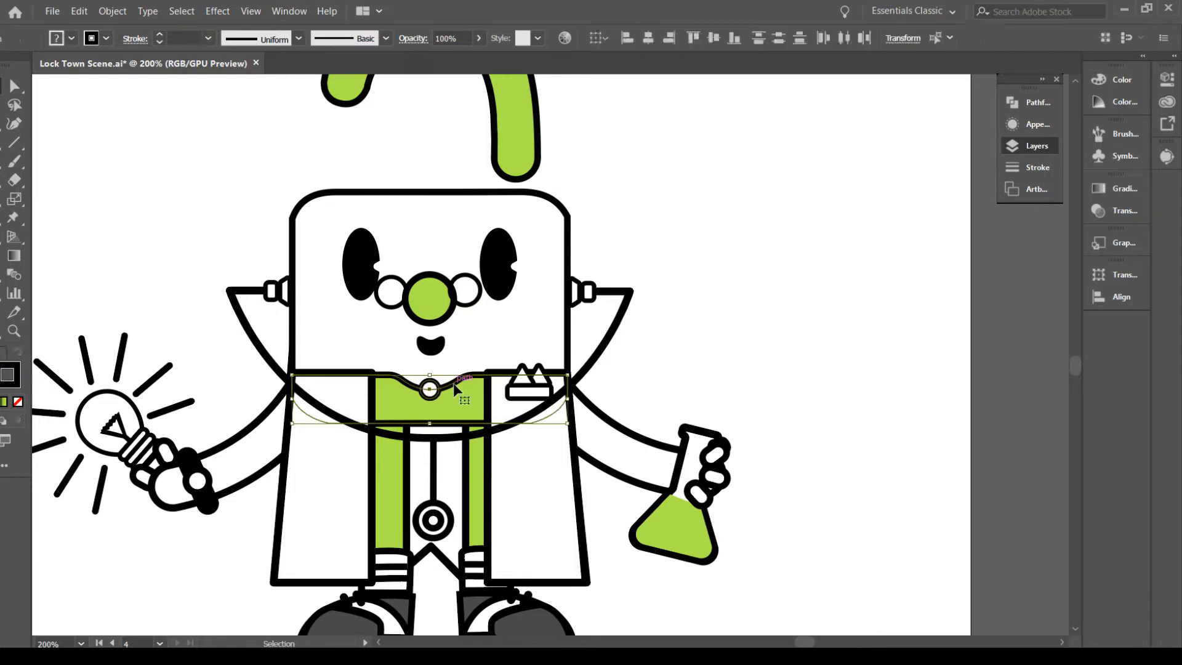
key(ctrl+g)
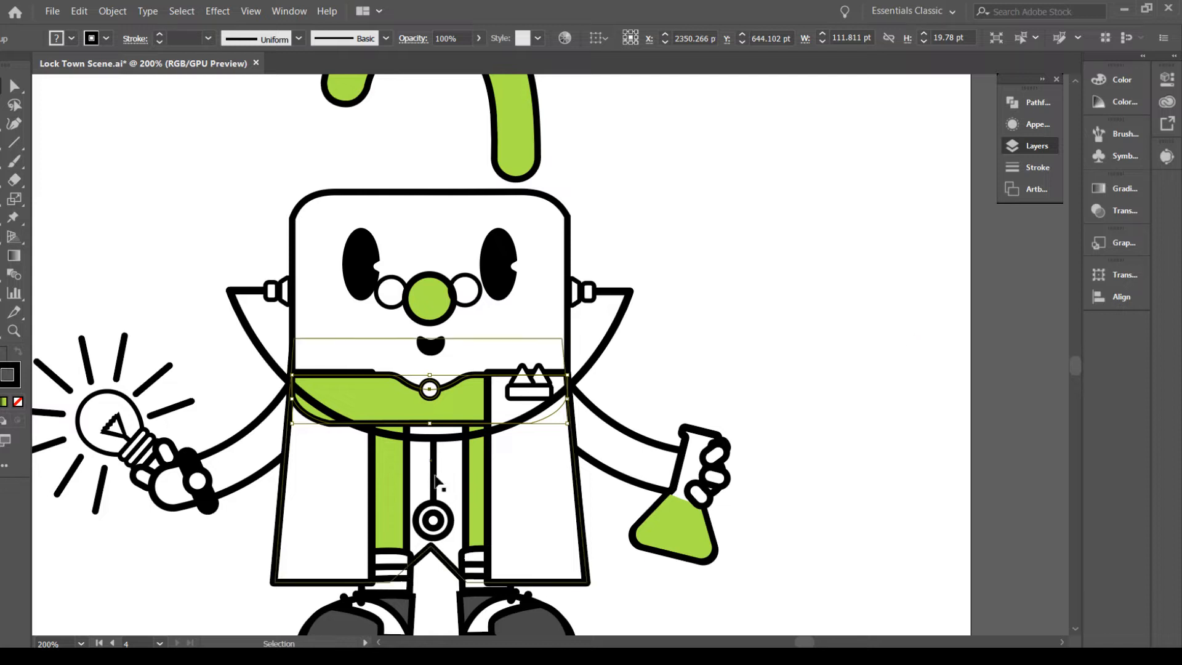
Bring the white coat panel on the light-bulb side in front of the green top
click(350, 474)
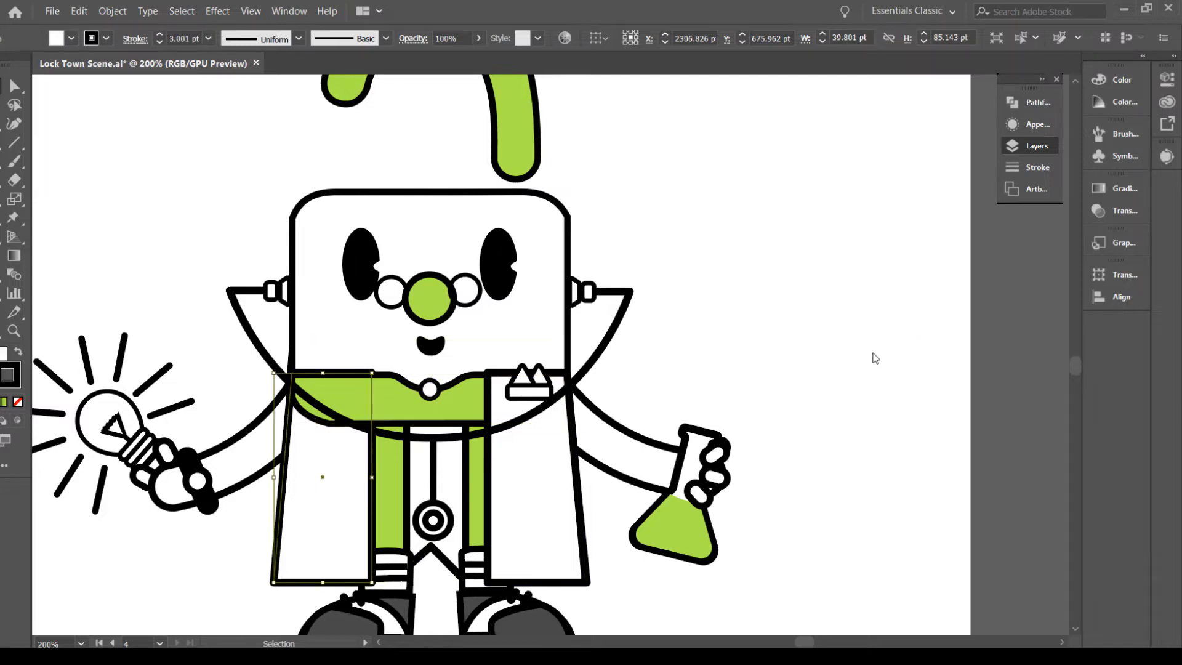
drag(899, 216, 899, 213)
click(938, 206)
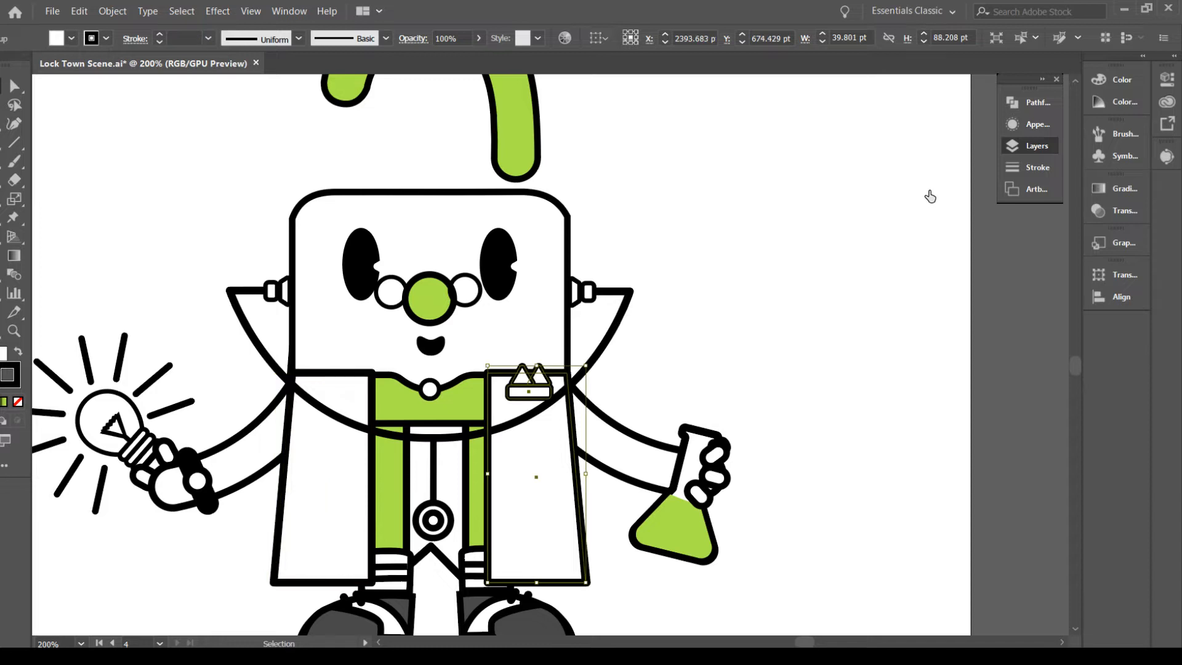
click(935, 192)
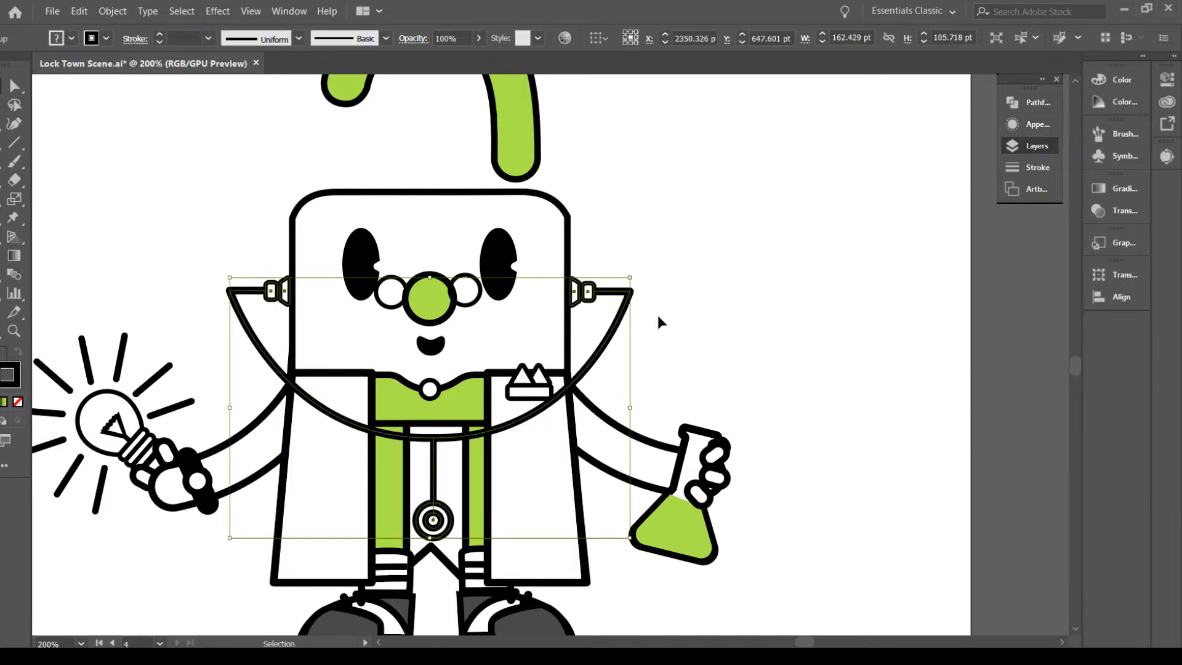
scroll(716, 349, down, 1)
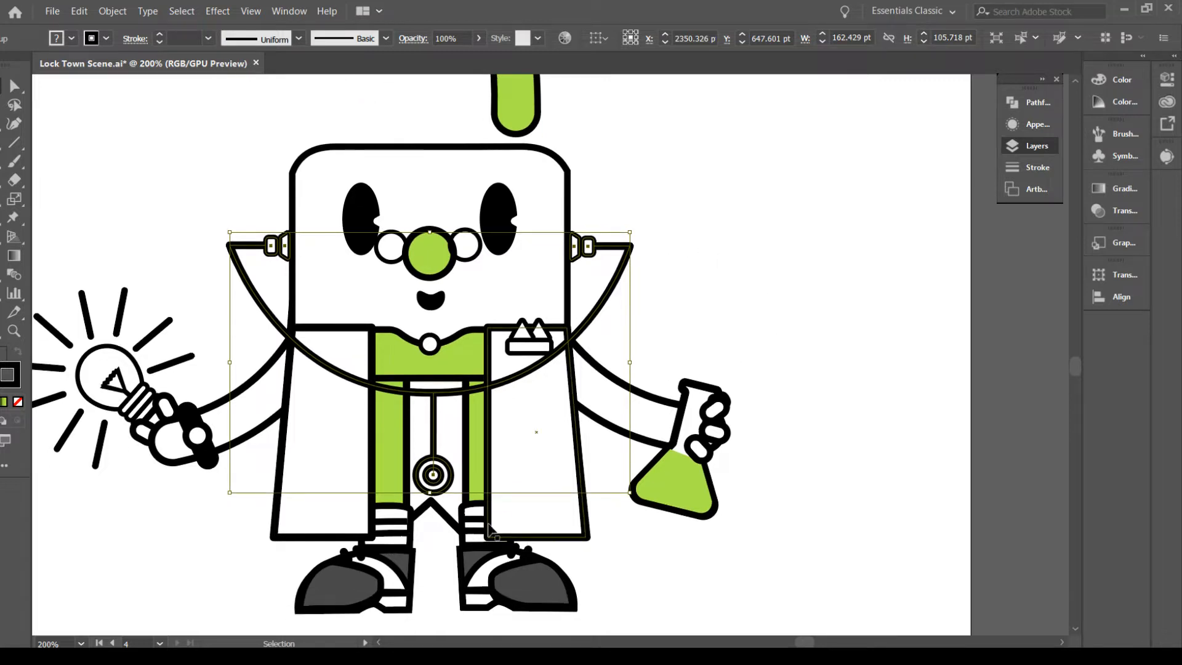
click(730, 276)
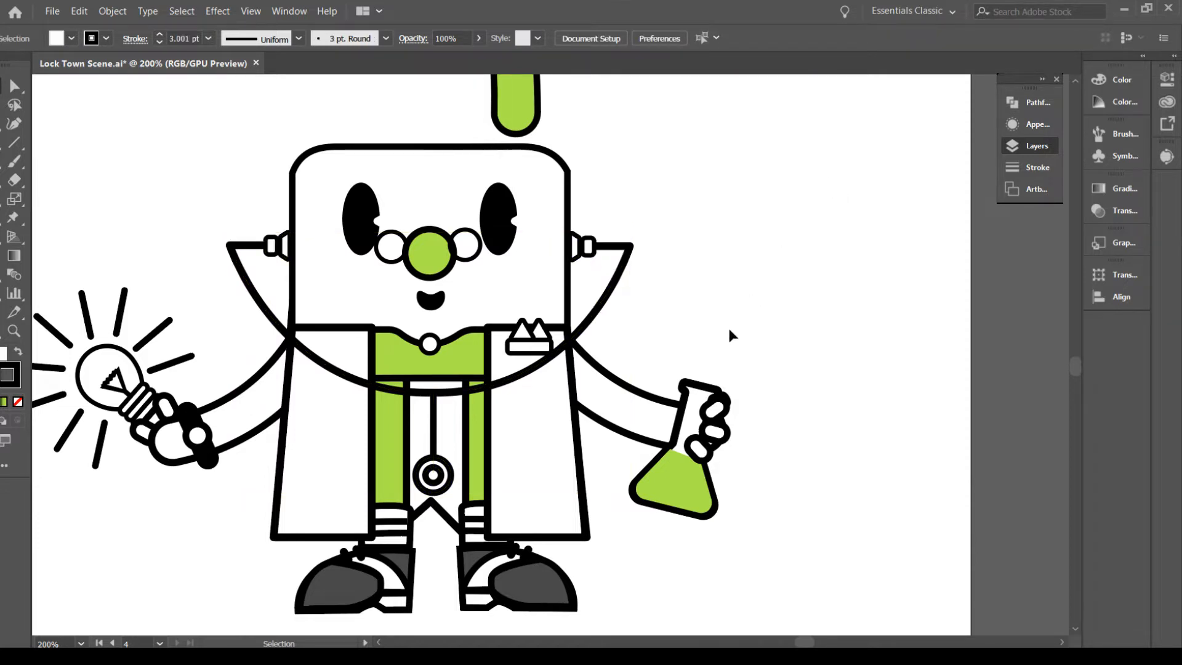
Select the whole moustached character on its artboard and separate its parts onto individual layers
scroll(703, 361, up, 2)
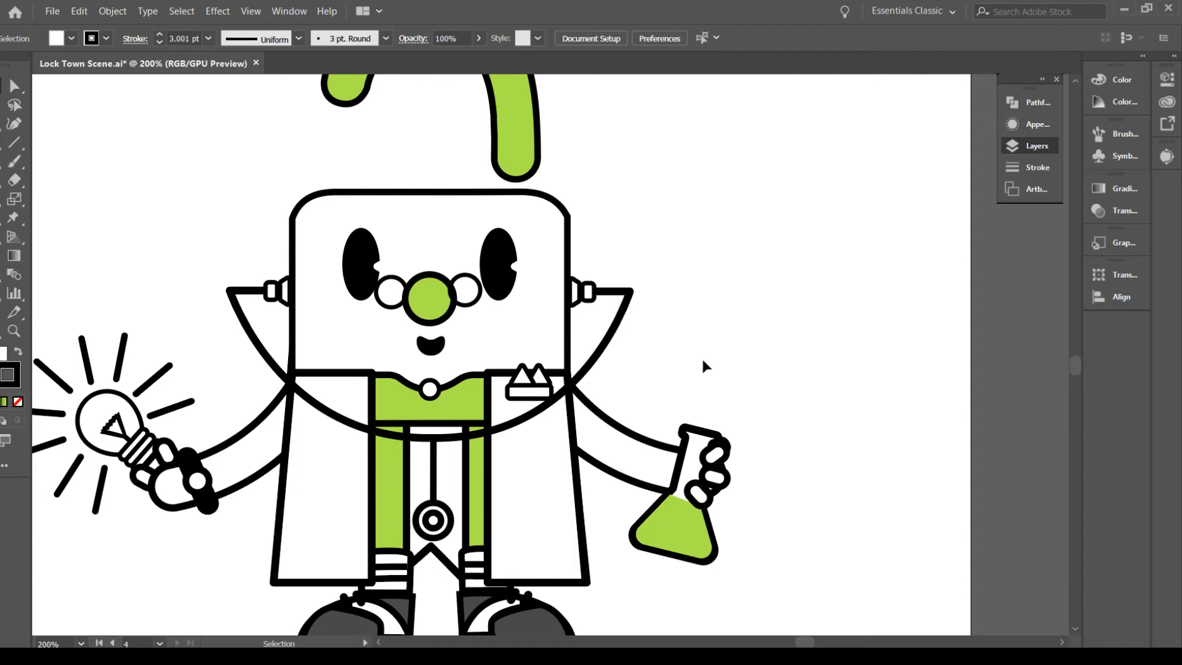
key(ctrl+minus)
key(ctrl+minus)
key(ctrl+minus)
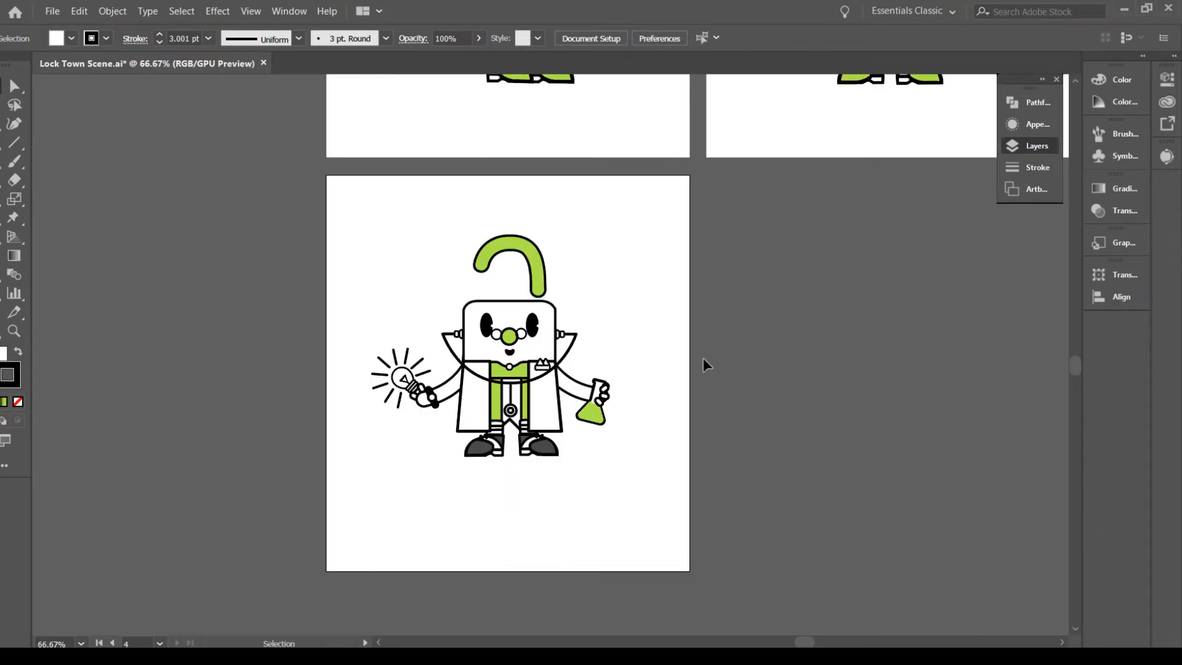
drag(718, 306, 596, 410)
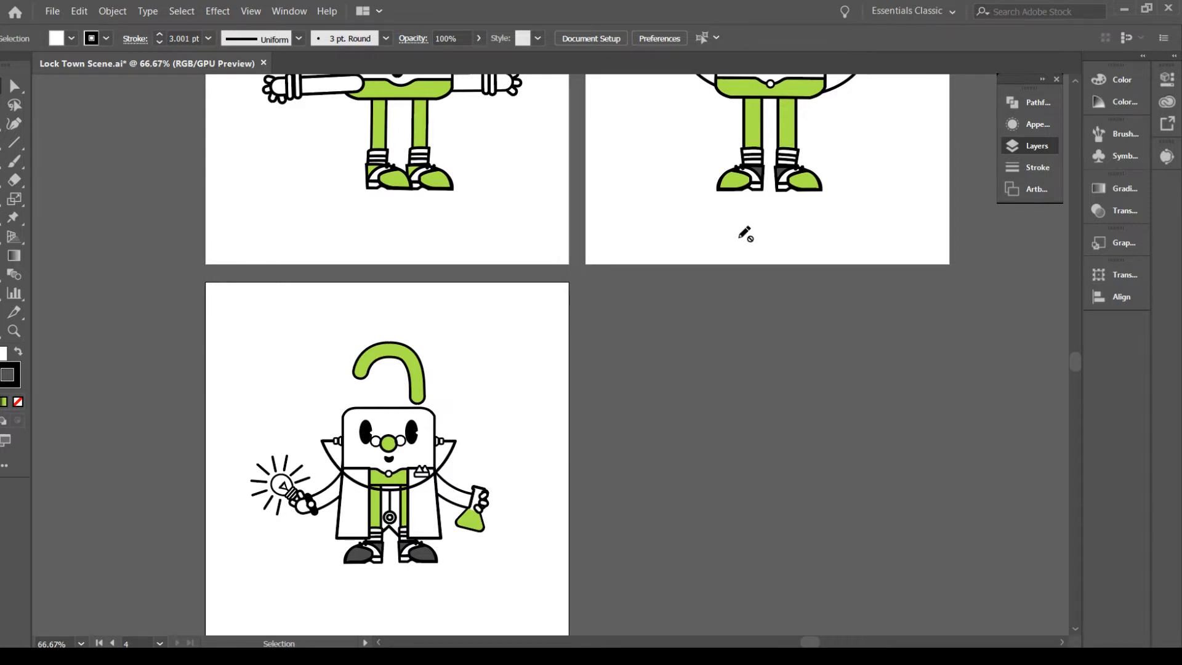
scroll(698, 246, up, 2)
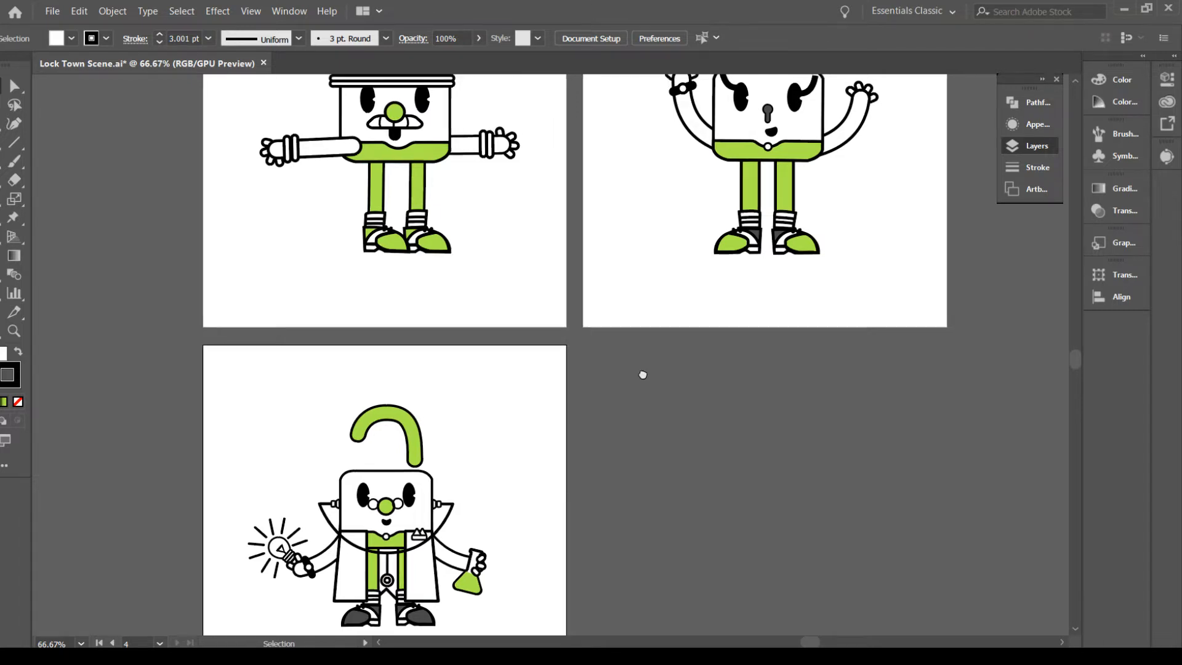
drag(641, 372, 572, 559)
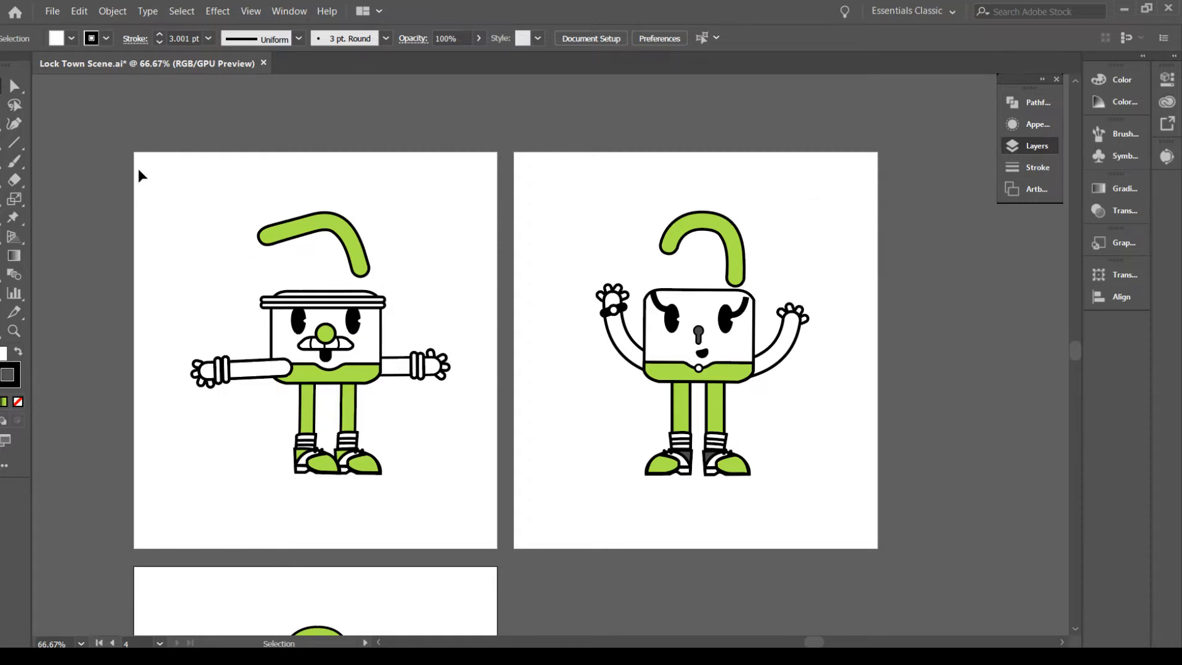
drag(139, 176, 458, 500)
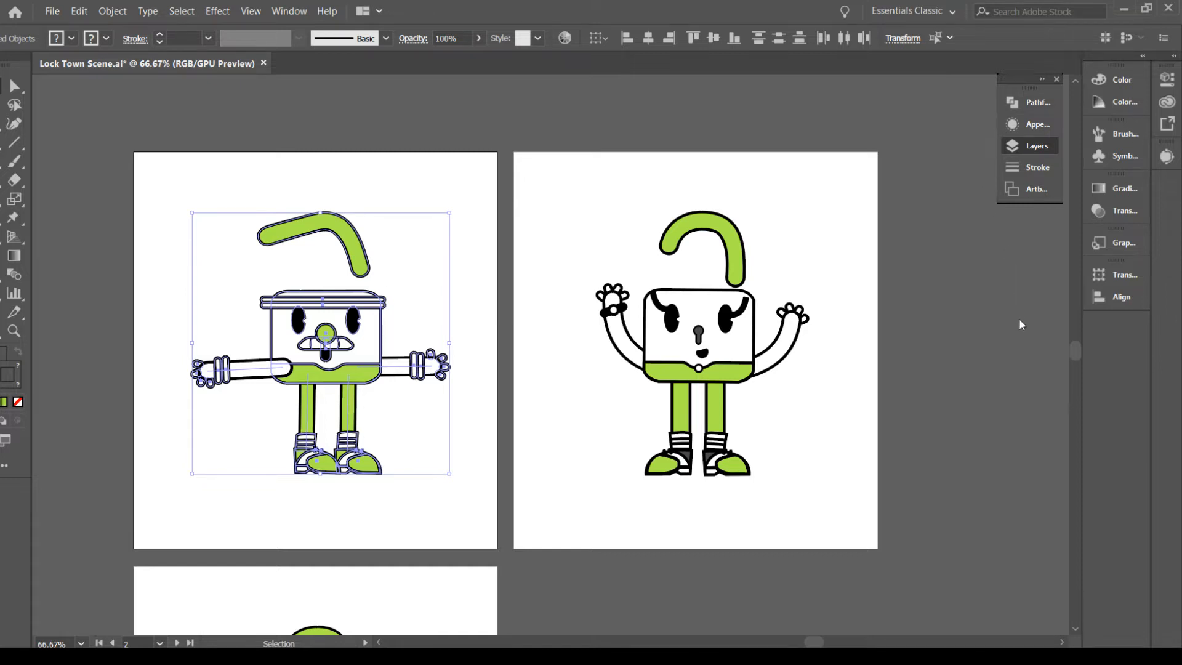
key(ctrl+g)
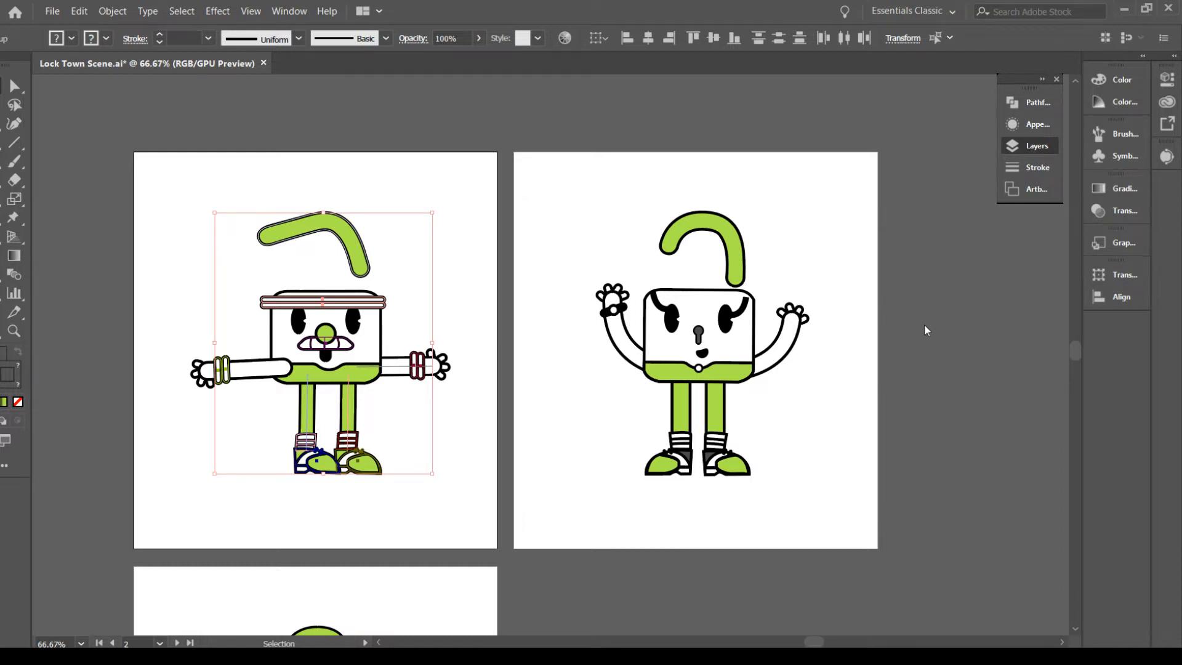
click(925, 222)
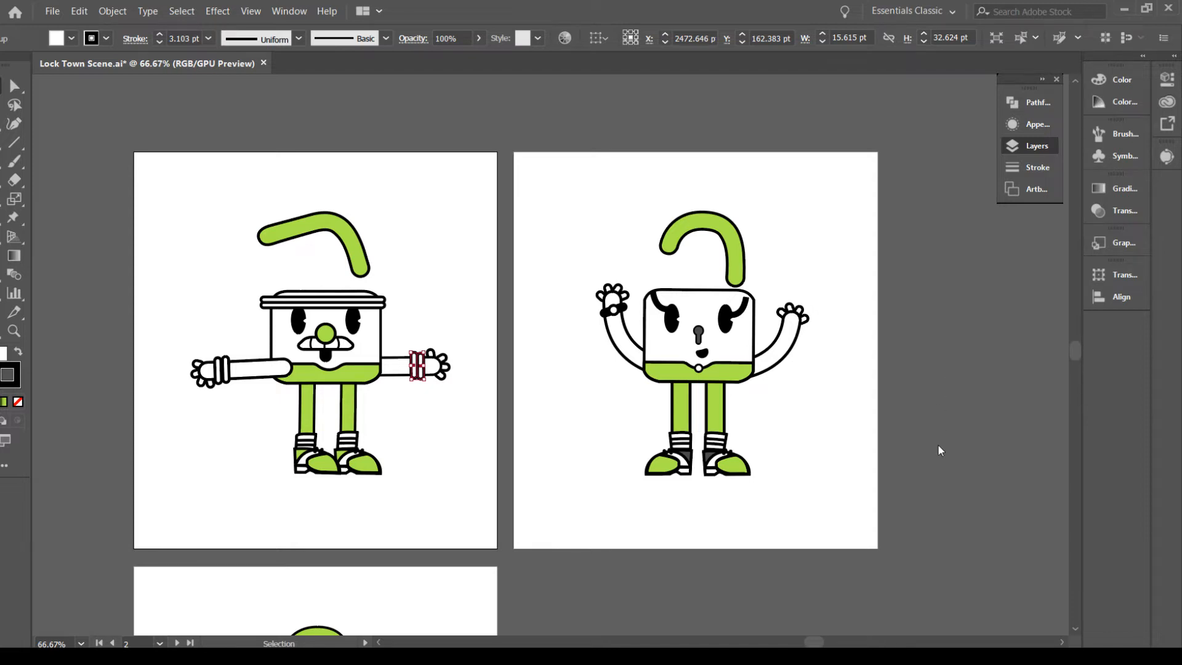
Create a new document and paste a copy of the whole moustached character from Lock Town Scene over its artboard
click(981, 603)
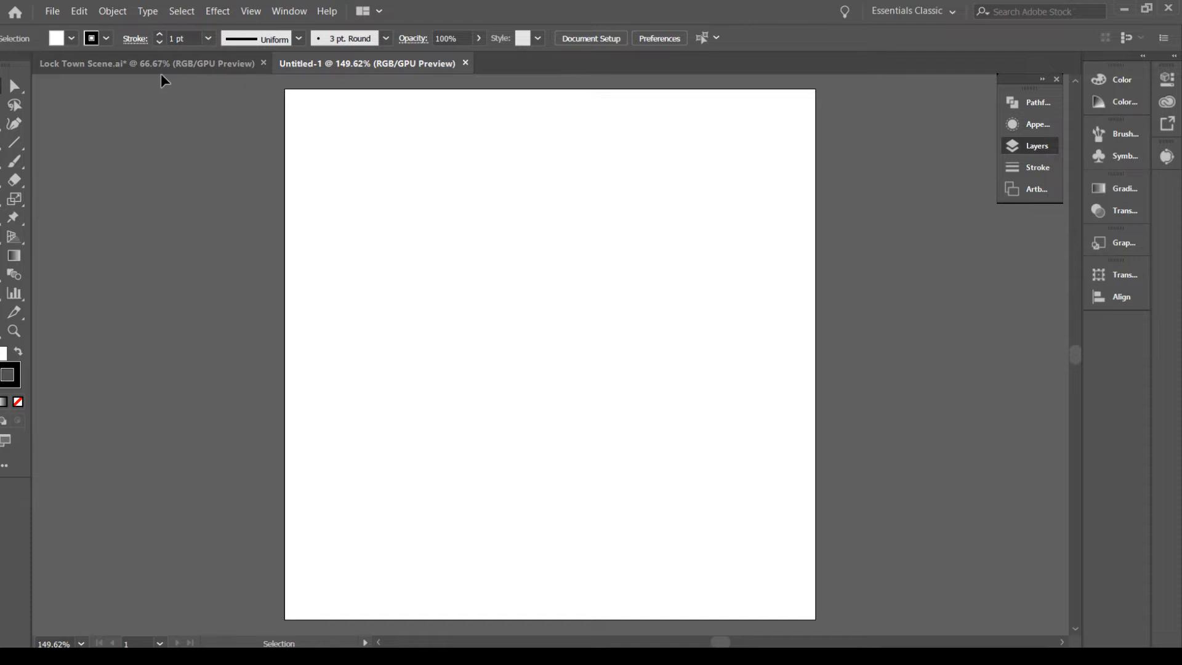
click(160, 70)
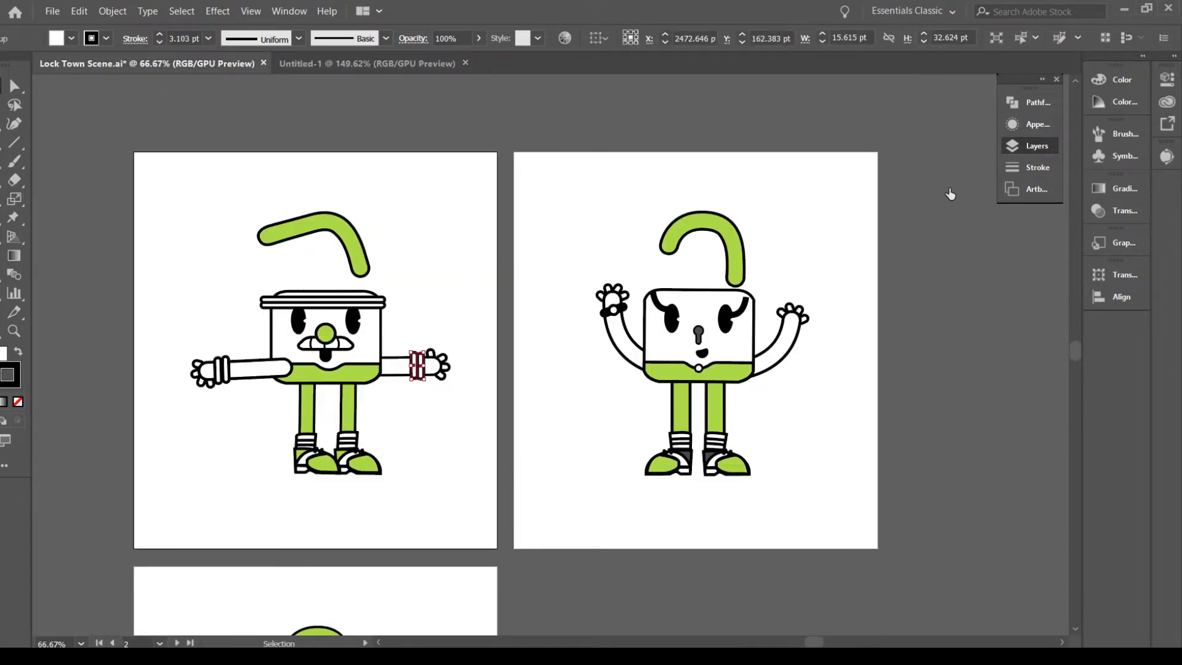
key(ctrl+alt+a)
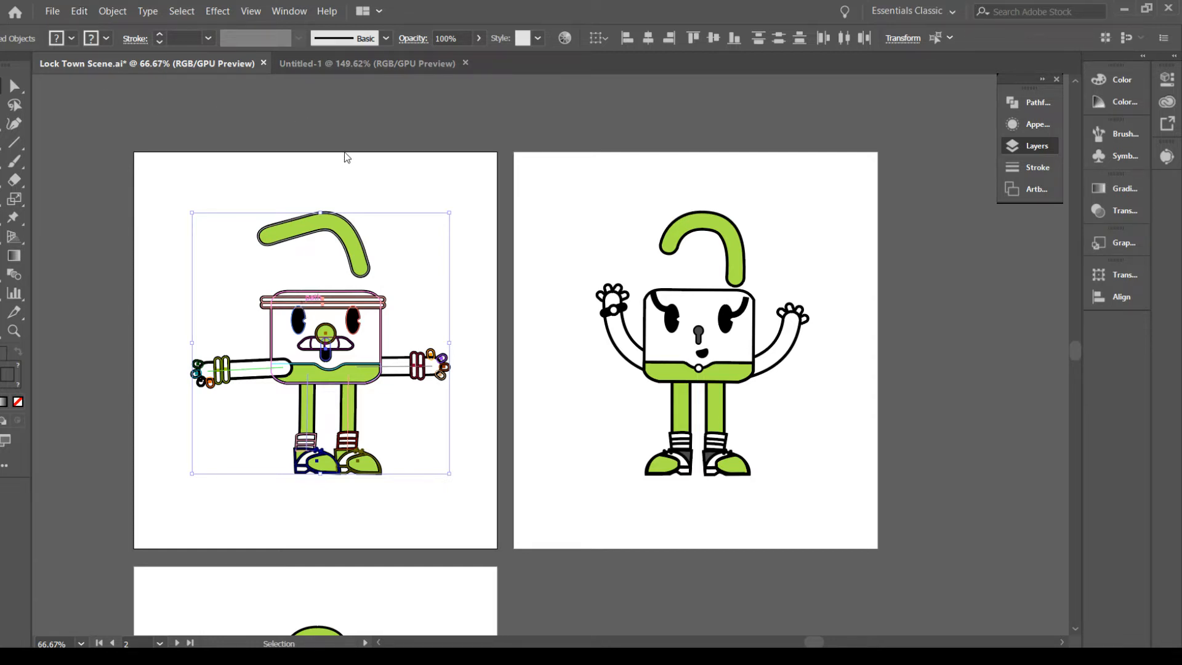
click(339, 63)
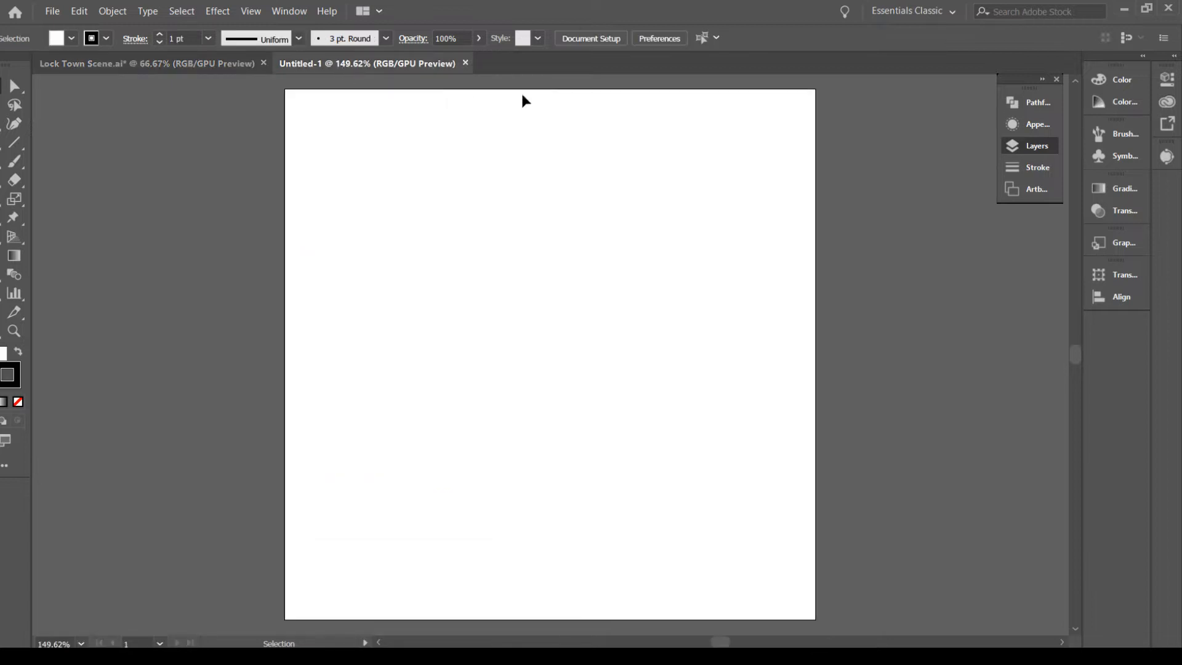
drag(685, 224, 530, 240)
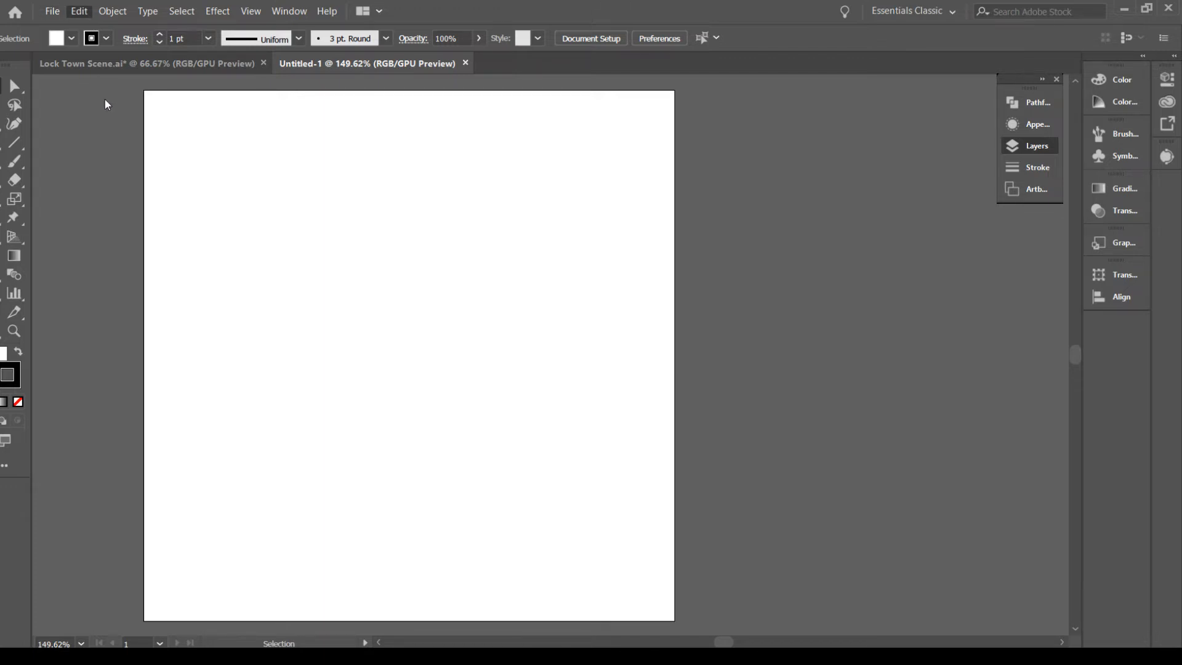
key(ctrl+v)
key(ctrl+minus)
key(ctrl+minus)
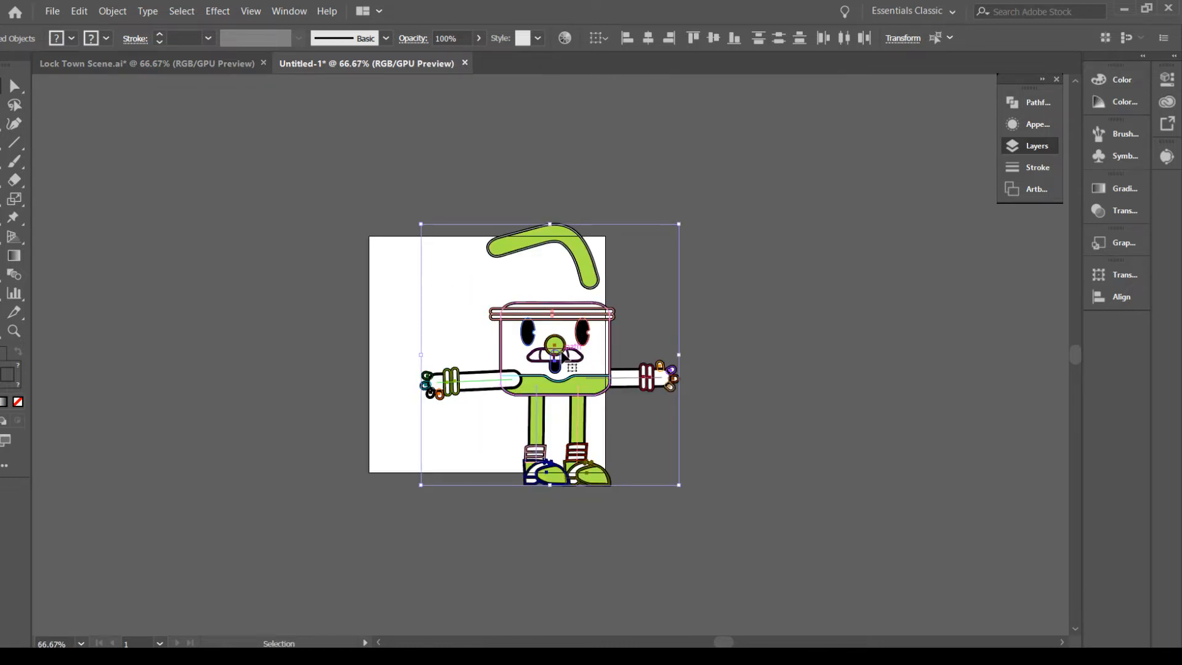
drag(561, 360, 488, 340)
click(667, 360)
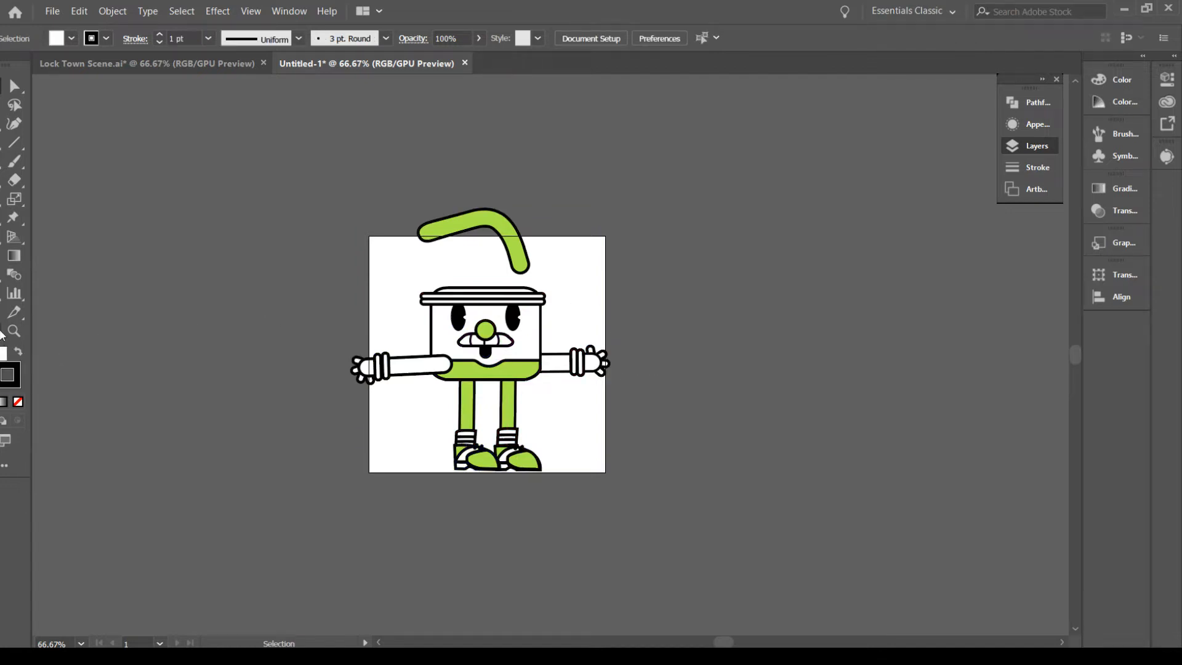
Enlarge Artboard 1 evenly around its centre to about 382 × 382 pt to enclose the whole character
key(shift+o)
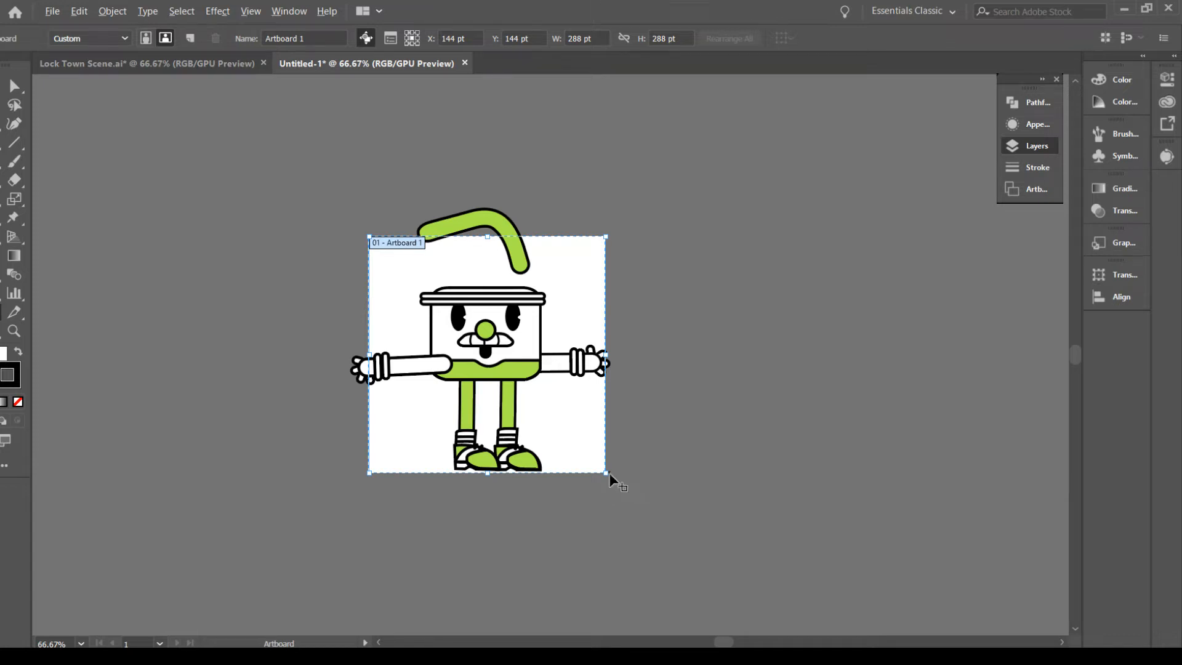
drag(605, 472, 644, 508)
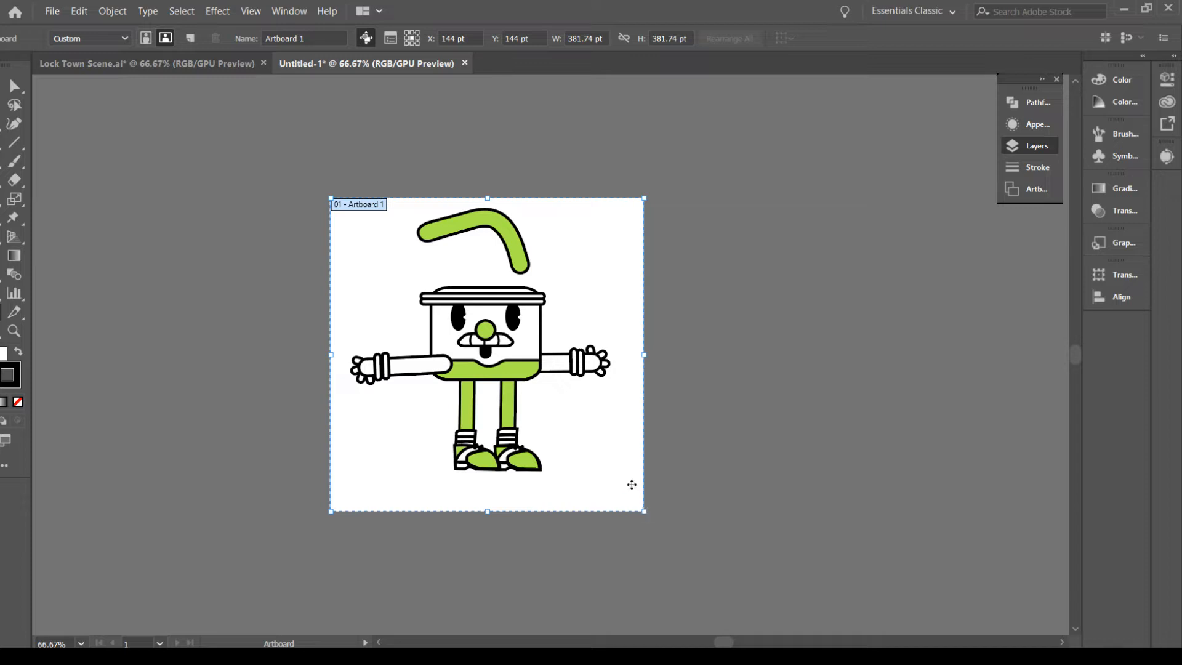
key(Escape)
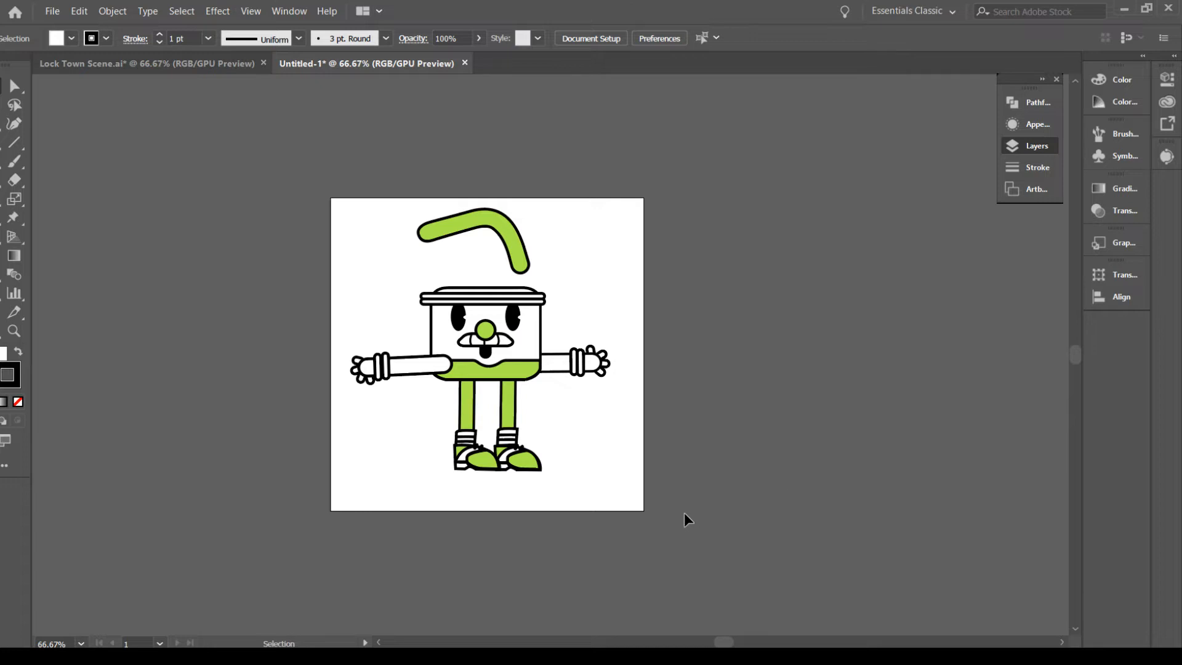
scroll(696, 504, down, 2)
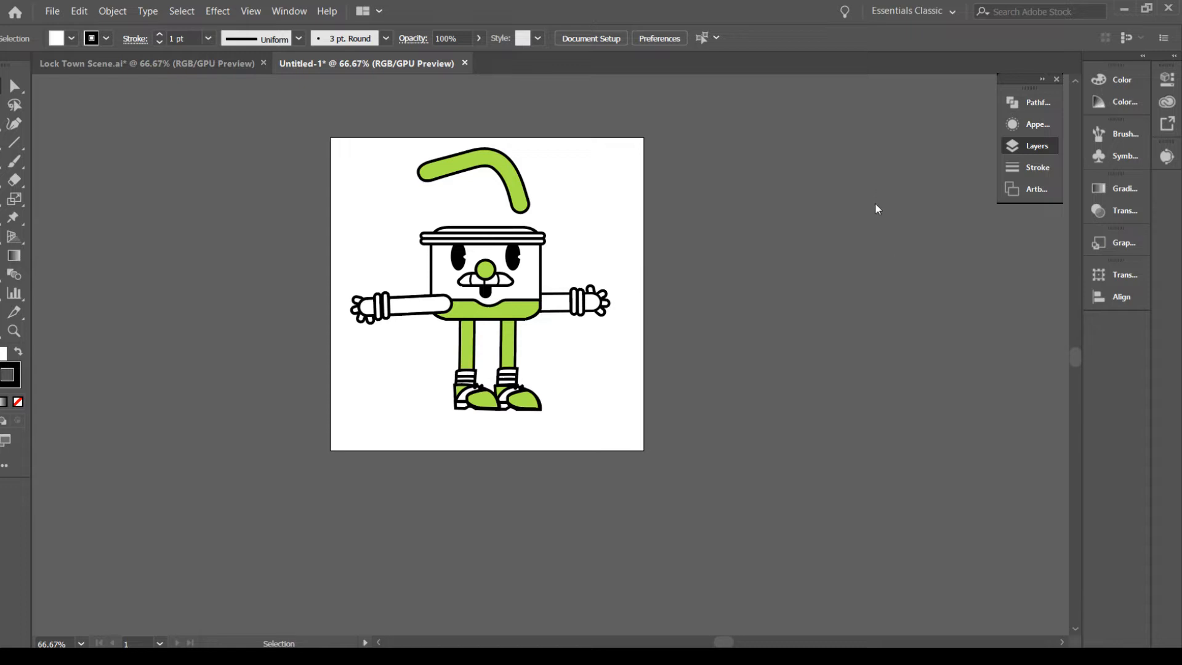
key(ctrl+z)
key(ctrl+shift+z)
click(788, 194)
click(787, 195)
click(787, 195)
click(788, 194)
key(ctrl+z)
key(ctrl+shift+z)
click(789, 549)
click(789, 548)
click(786, 556)
click(786, 556)
click(786, 560)
click(786, 560)
click(786, 571)
click(786, 576)
click(785, 186)
click(784, 187)
key(ctrl+z)
key(ctrl+shift+z)
Select the finger layers one after another to identify which finger each one holds
click(935, 480)
click(942, 460)
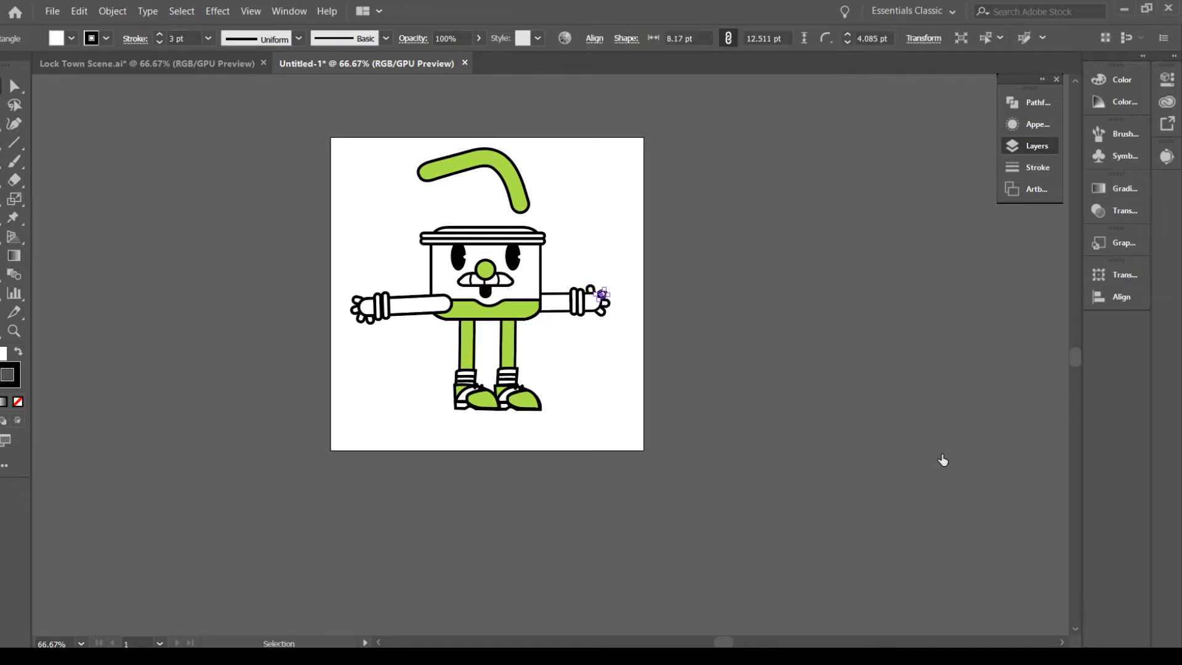
click(944, 443)
click(943, 430)
click(370, 320)
drag(364, 327, 359, 326)
key(ctrl+equal)
key(ctrl+equal)
key(ctrl+equal)
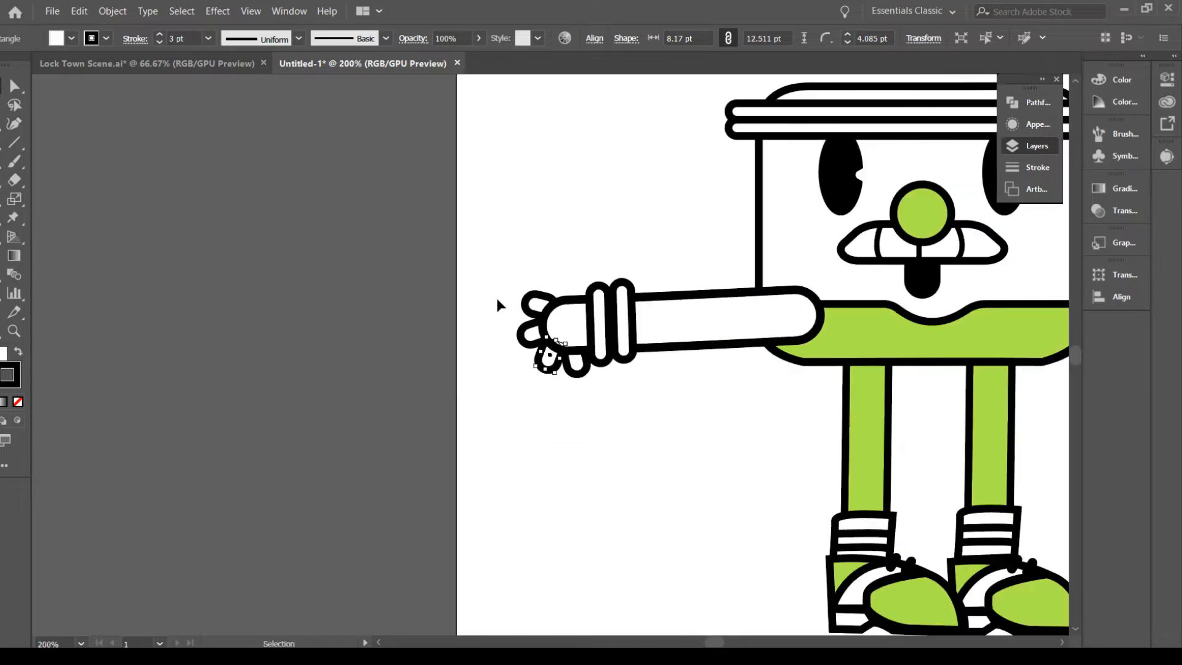
Select the four fingers on the hand whose arm overlaps the body, and isolate the finger nearest the wristbands
click(526, 306)
shift+click(525, 339)
shift+click(546, 355)
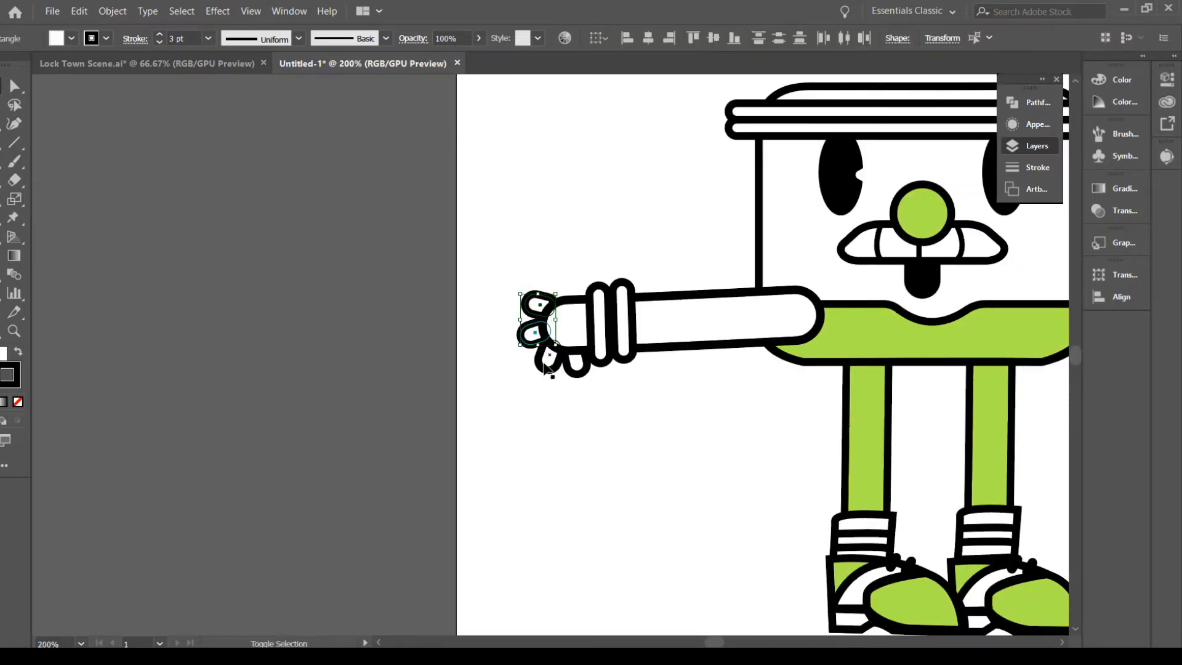
shift+click(578, 373)
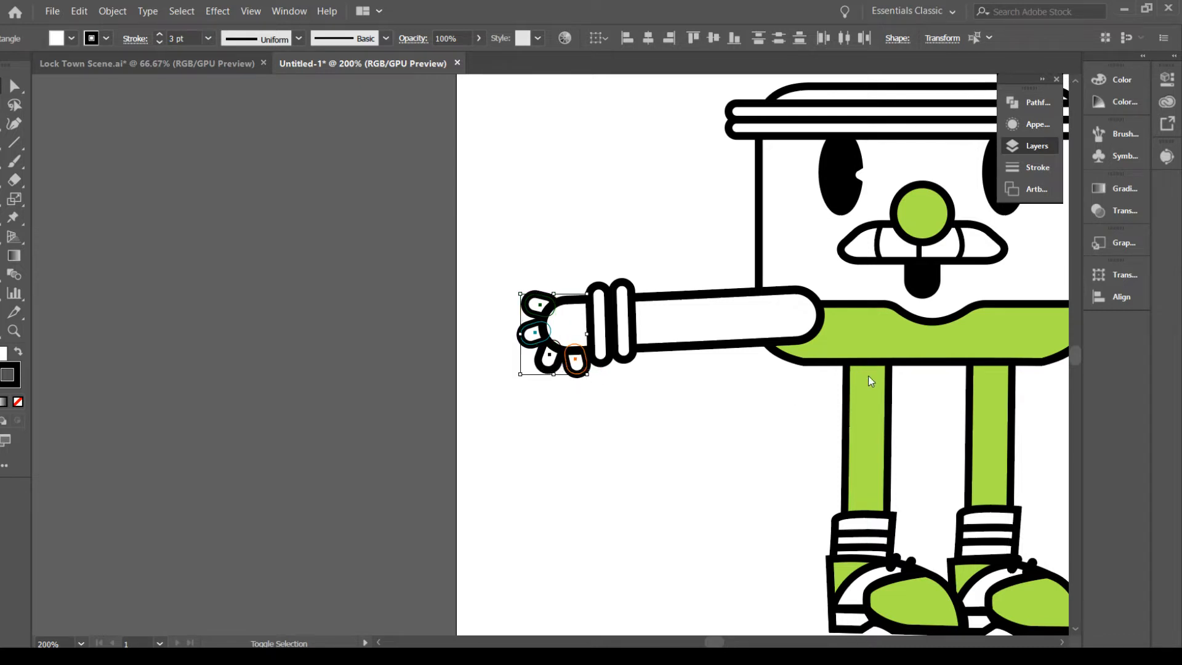
double_click(573, 362)
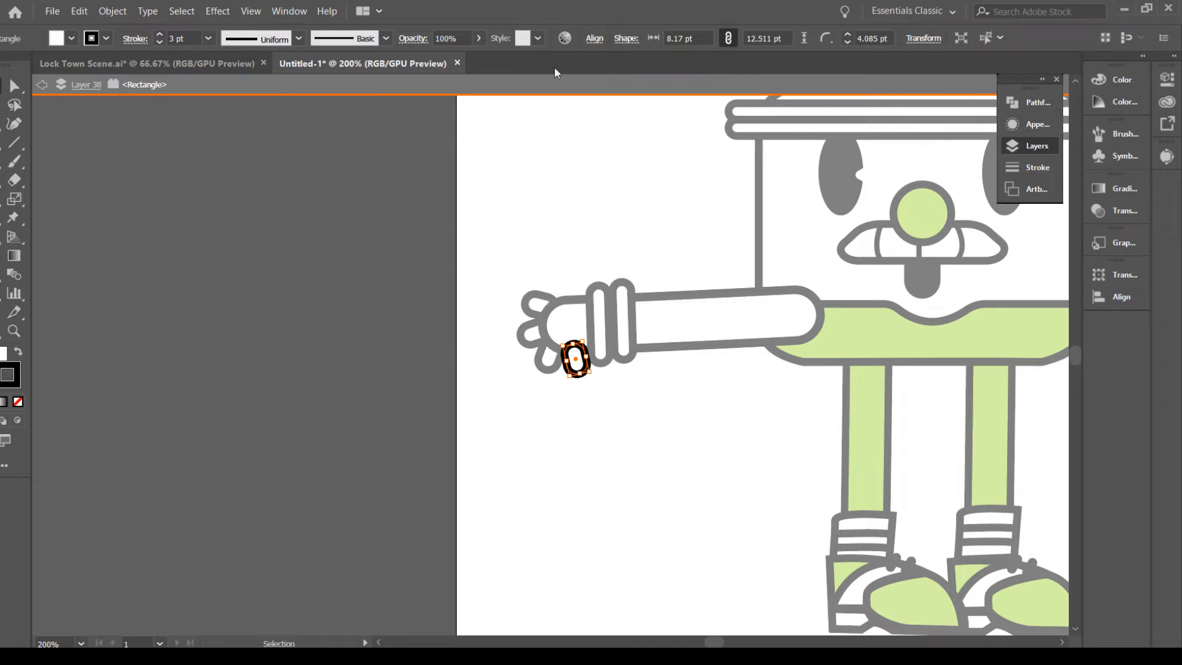
click(527, 91)
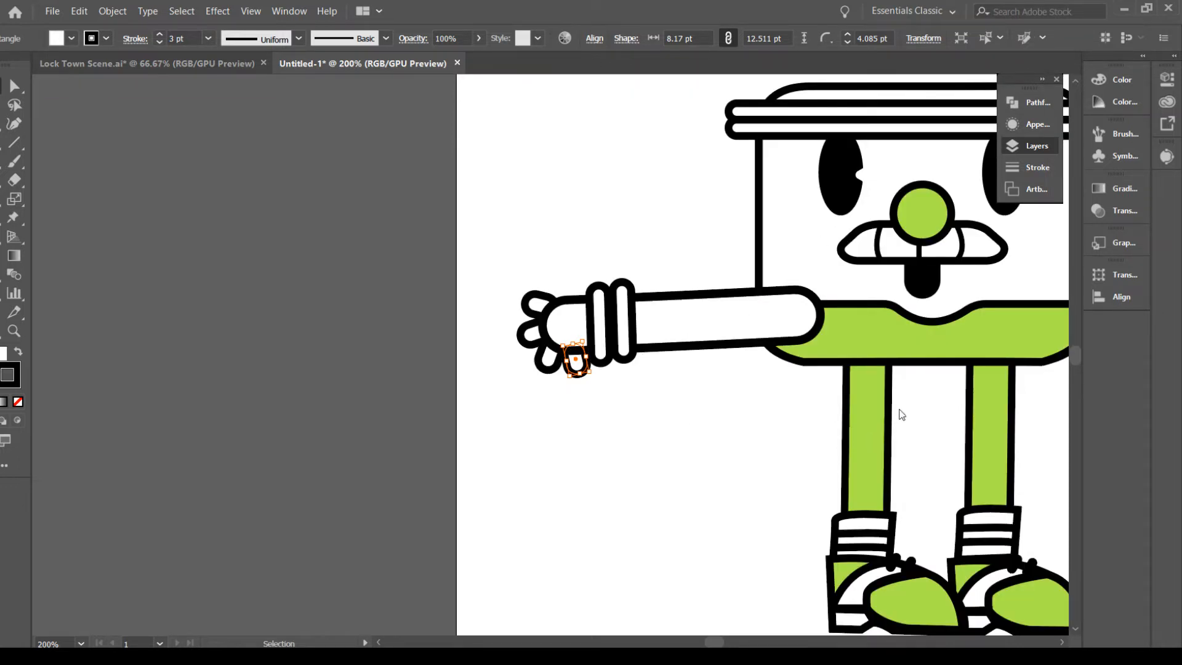
Select the fingers of the hand whose arm overlaps the body one at a time to match them to their layers
key(ctrl+v)
drag(547, 352, 537, 302)
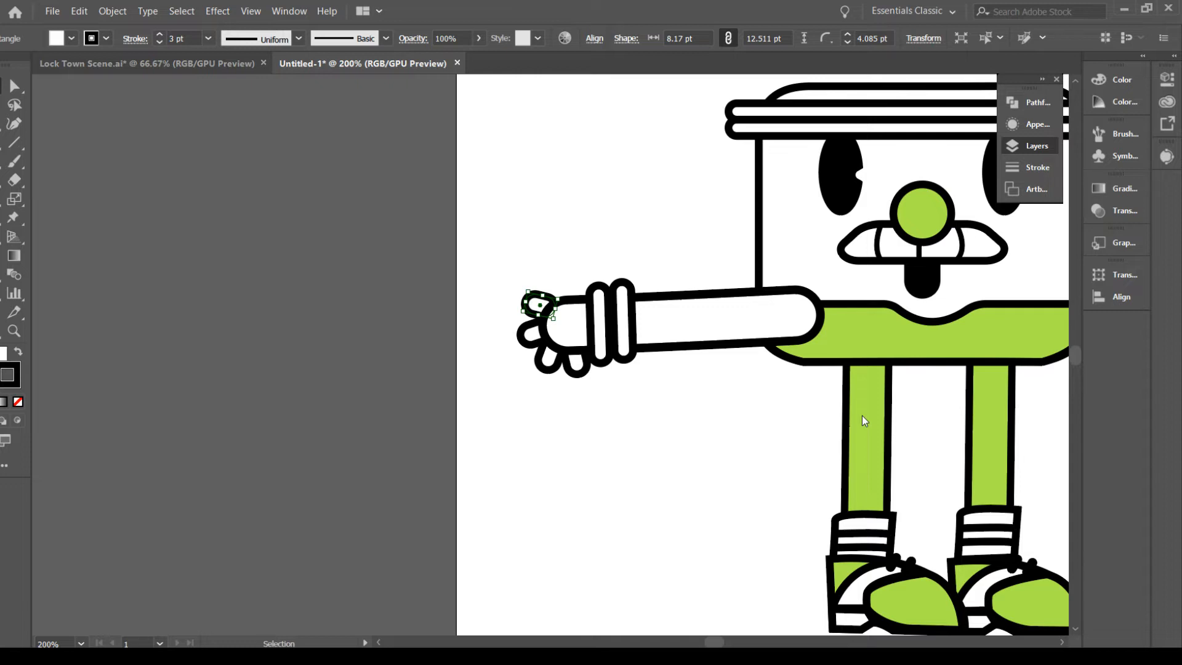
click(527, 346)
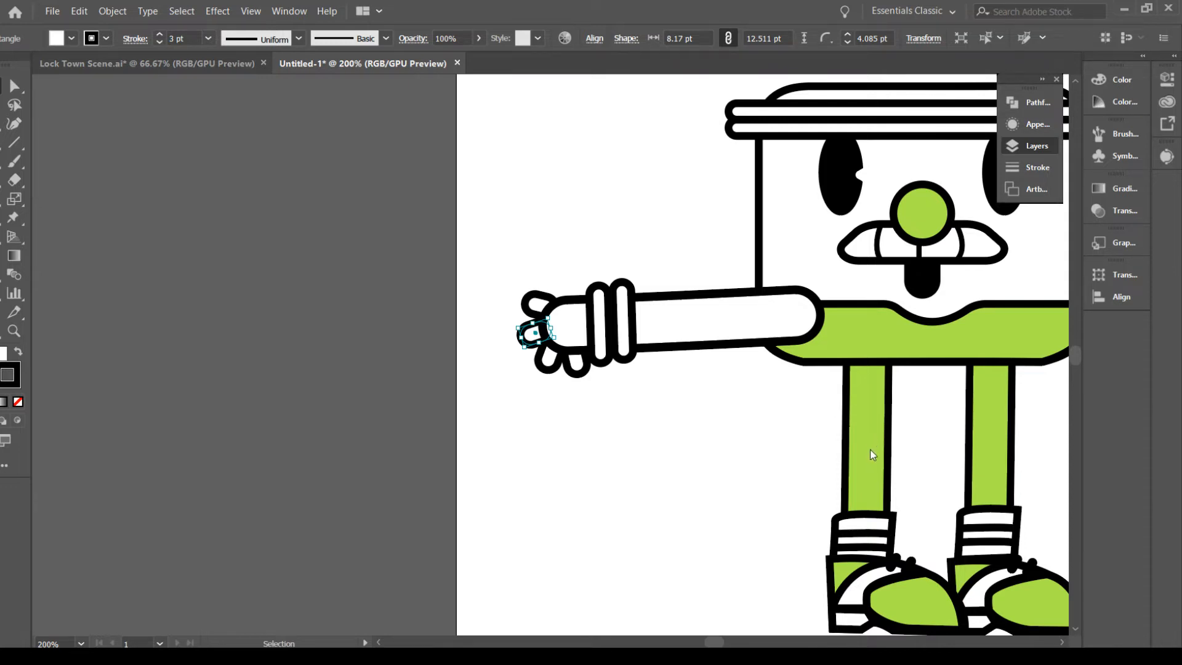
click(942, 459)
drag(941, 485, 943, 406)
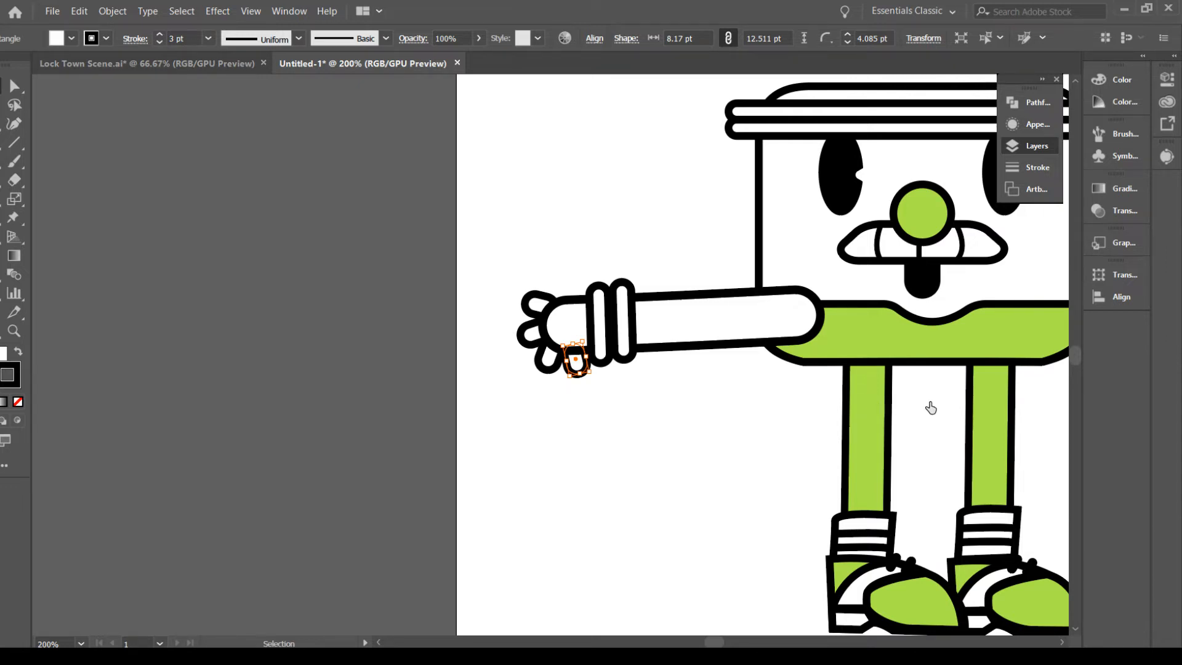
click(943, 389)
Select the fingers of the other hand one at a time to check them, and save the document as T_Pose_Grandparunner.ai
key(space)
drag(748, 447, 55, 456)
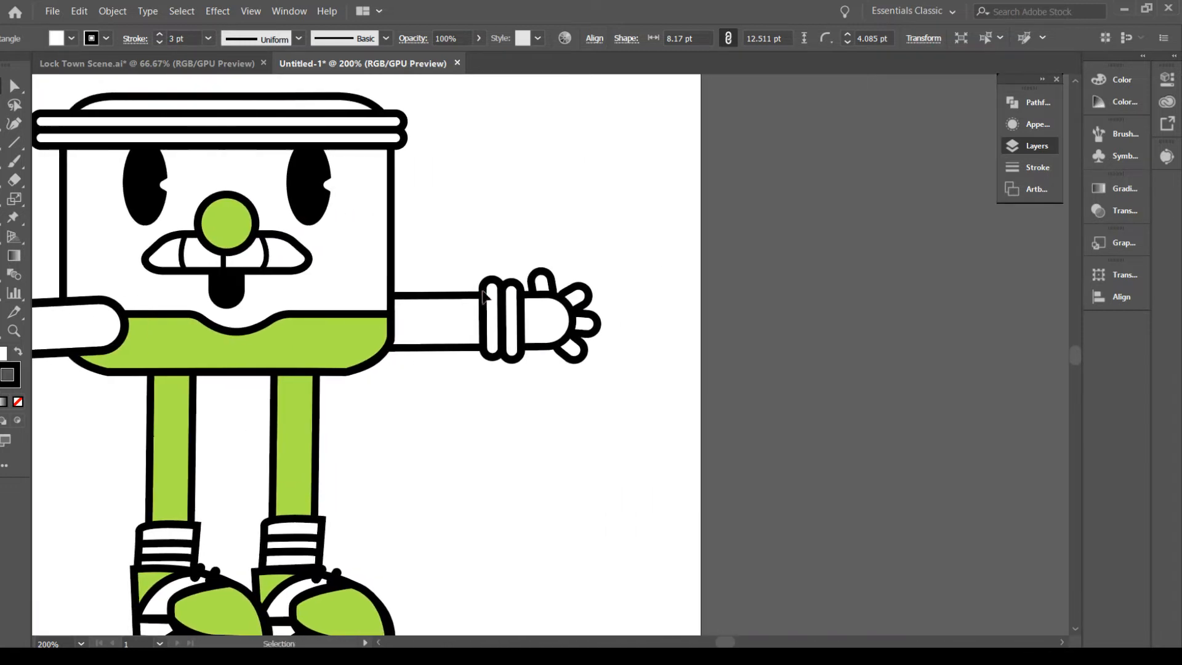
click(547, 283)
click(941, 456)
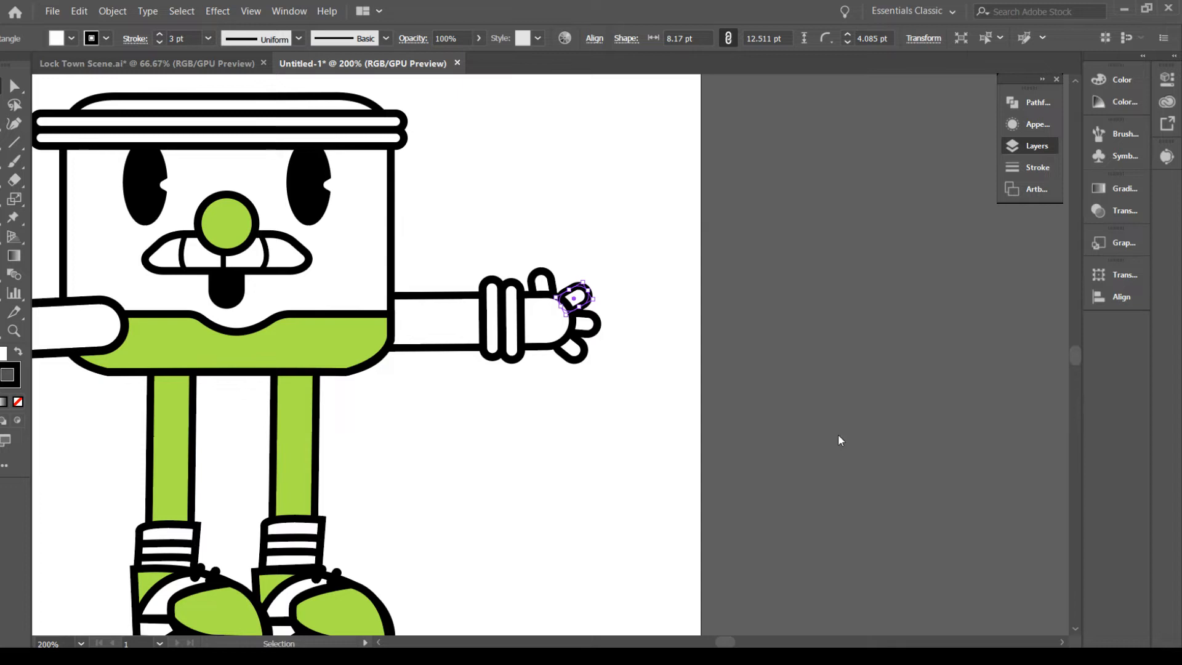
key(ctrl+z)
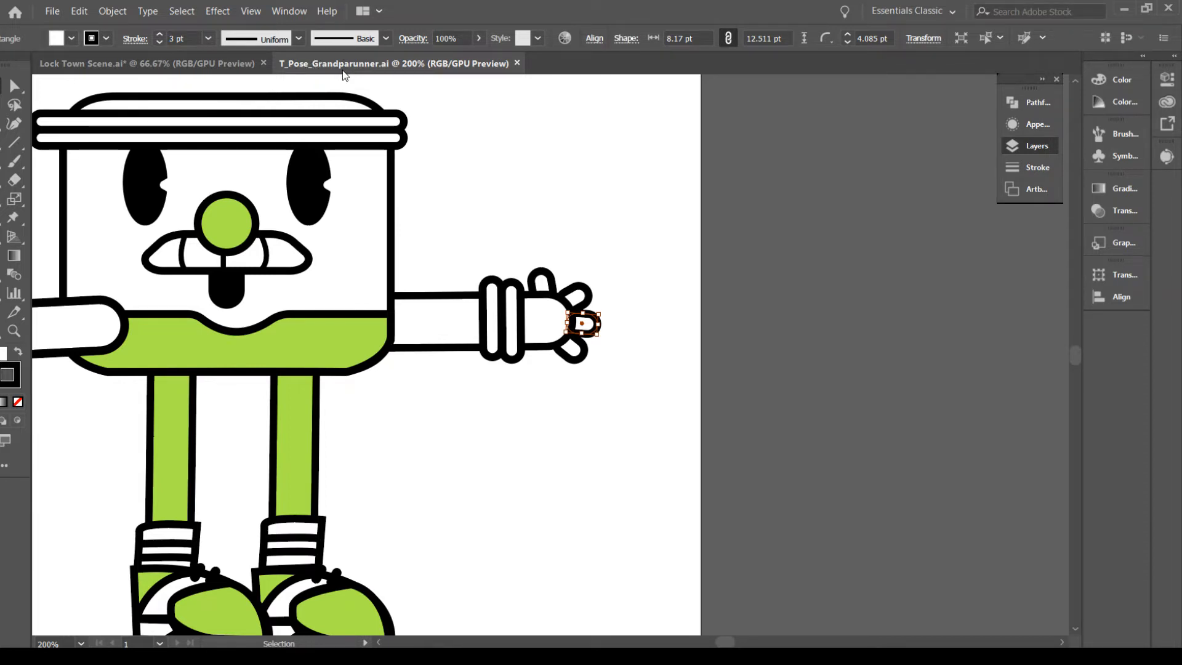
Return to the Lock Town Scene document, deselect the artwork, and examine the characters in the street scene beside the separate character artboards
click(224, 63)
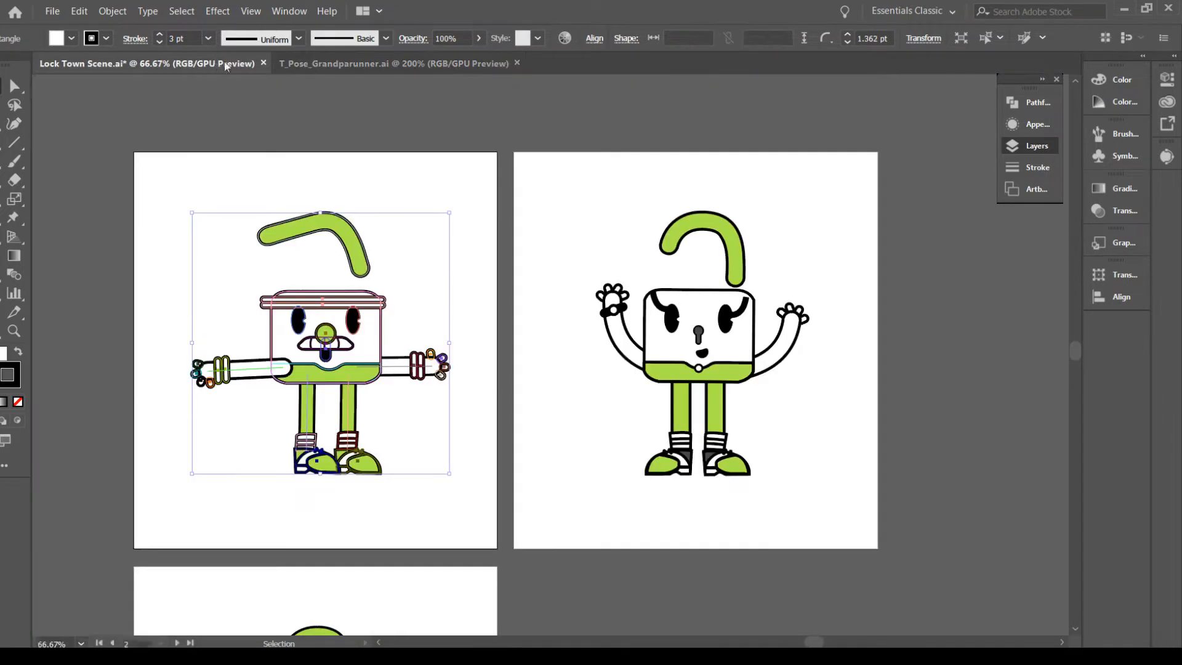
click(425, 136)
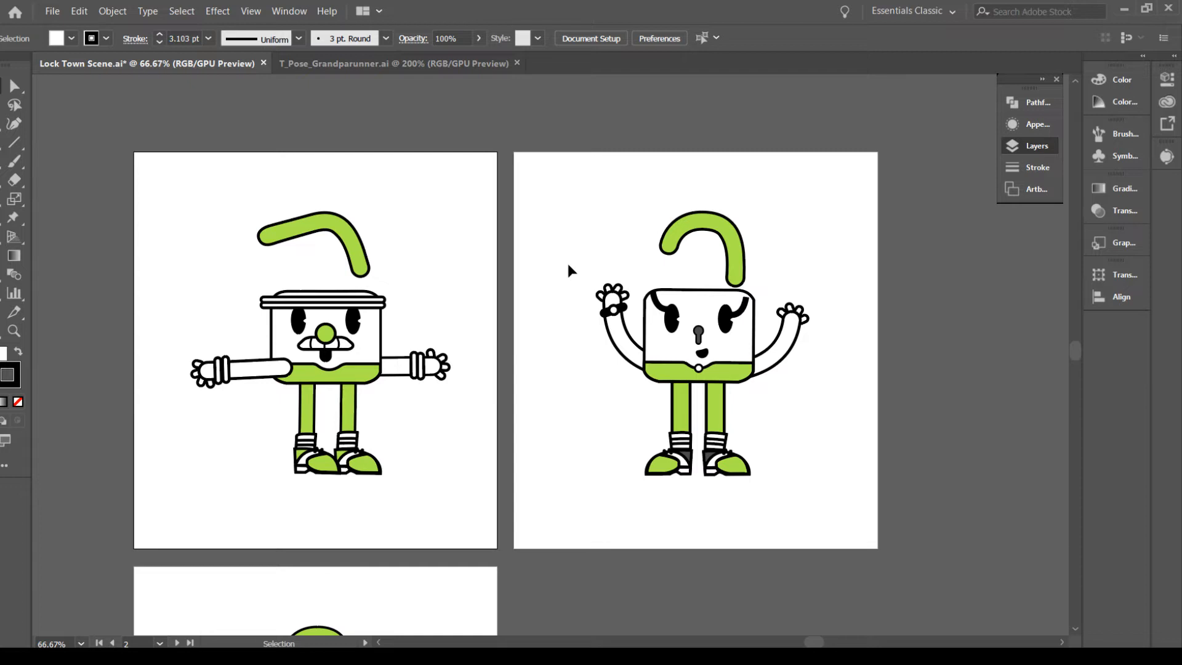
key(a)
key(ctrl+minus)
key(ctrl+minus)
key(ctrl+minus)
key(ctrl+minus)
key(ctrl+minus)
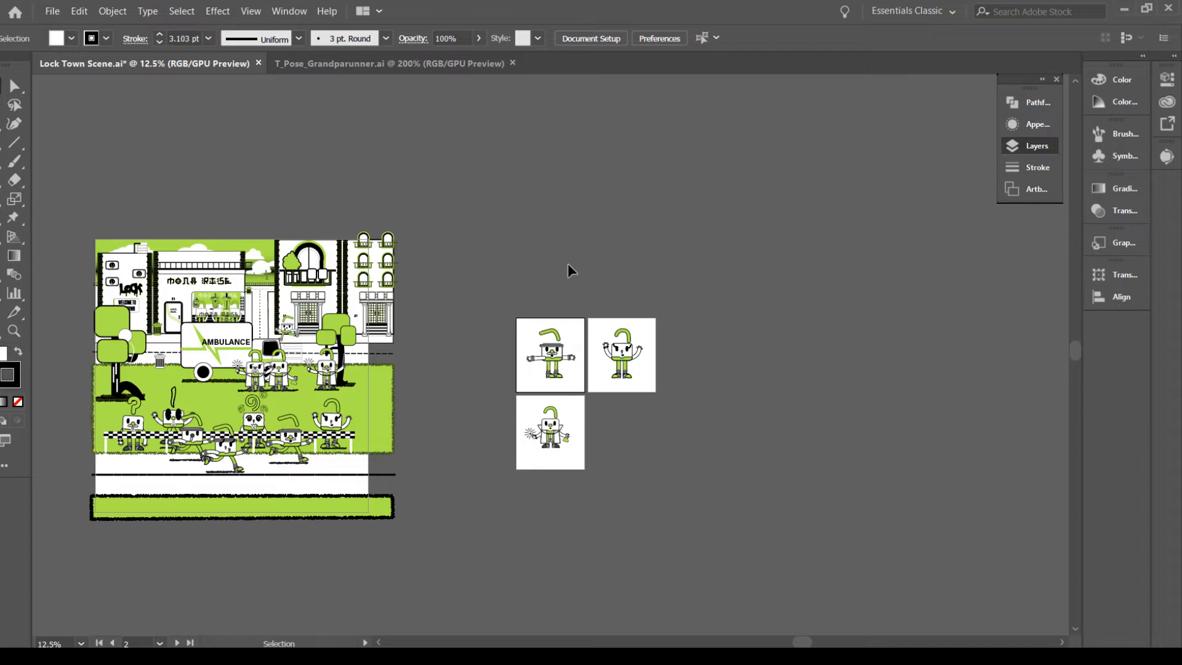
key(ctrl+plus)
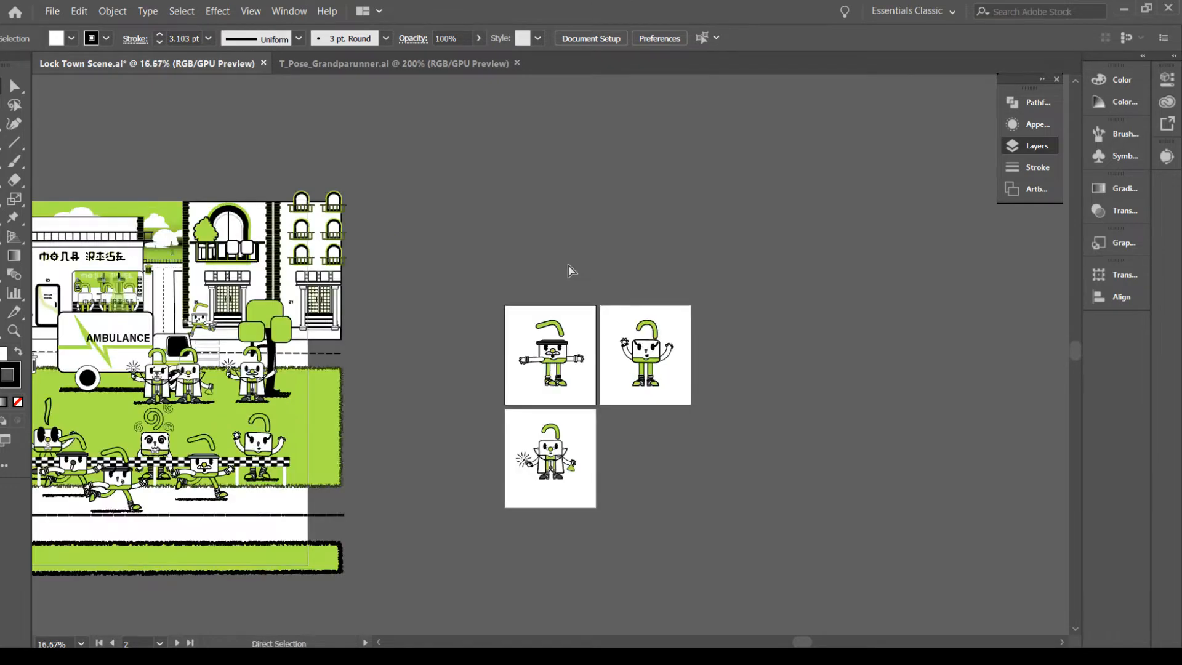
key(ctrl+plus)
drag(280, 460, 724, 372)
click(576, 401)
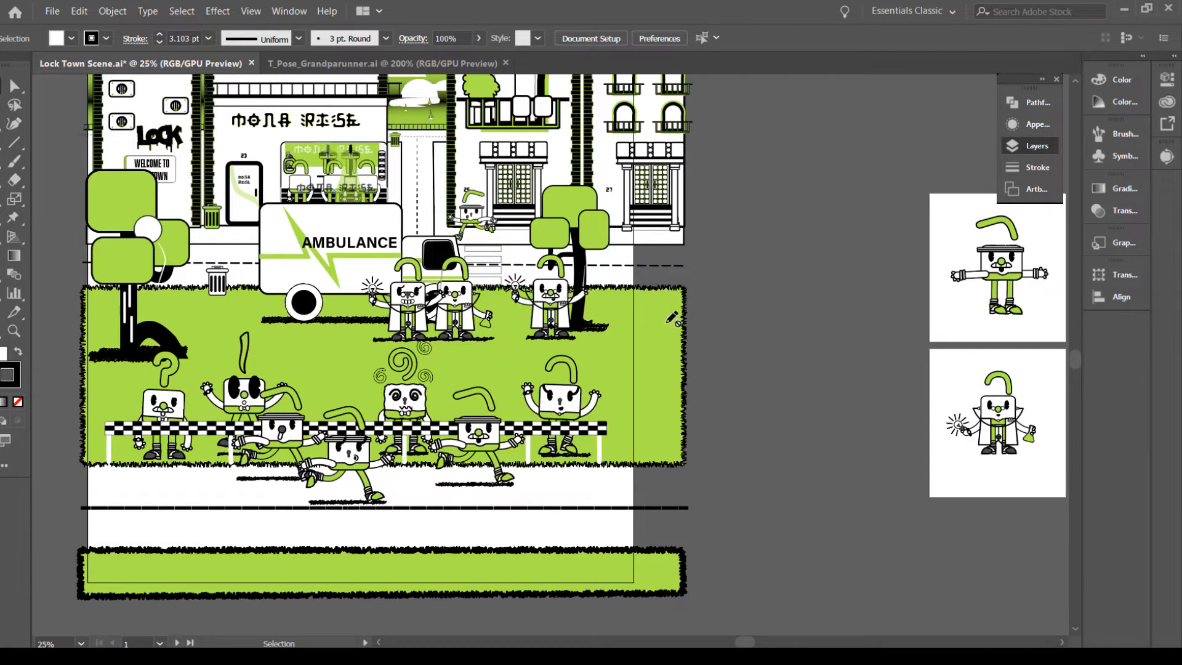
Add three blank artboards of matching size in the same row as the caped character's artboard
key(n)
drag(700, 361, 171, 317)
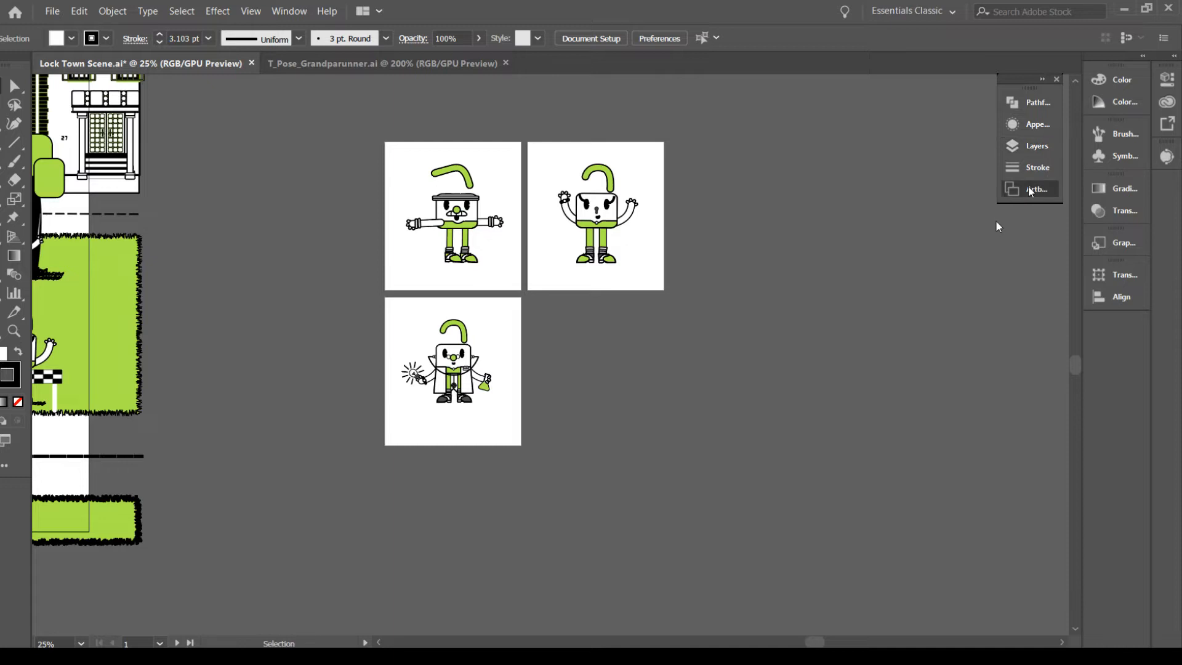
click(860, 193)
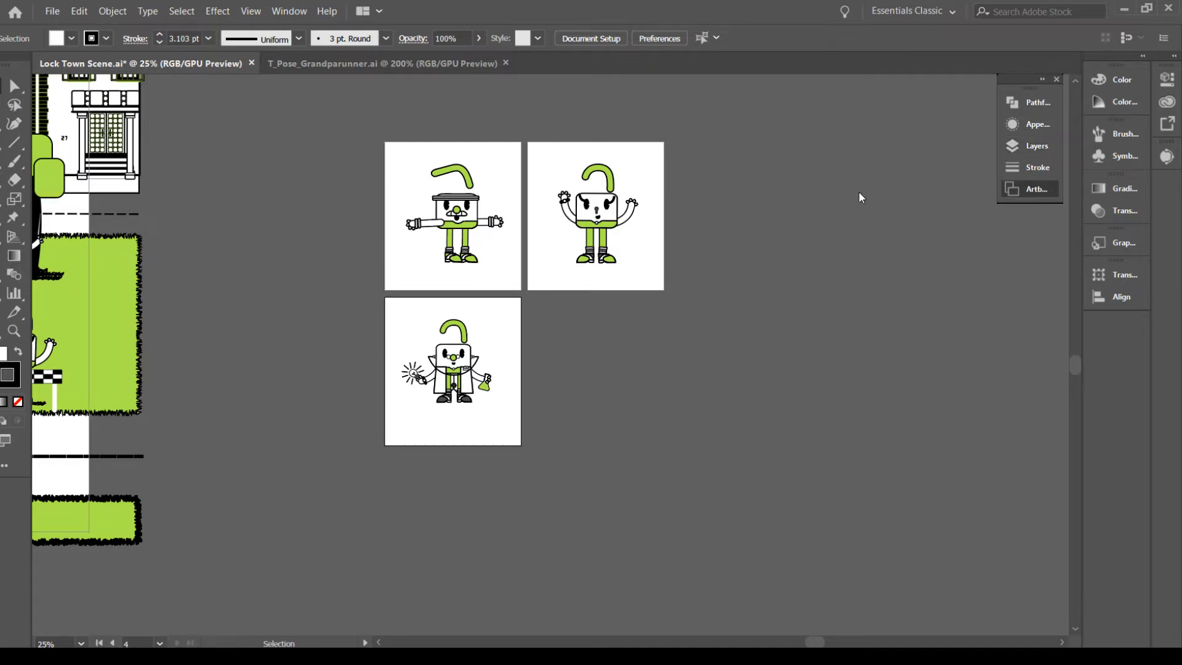
click(915, 588)
click(915, 589)
click(915, 589)
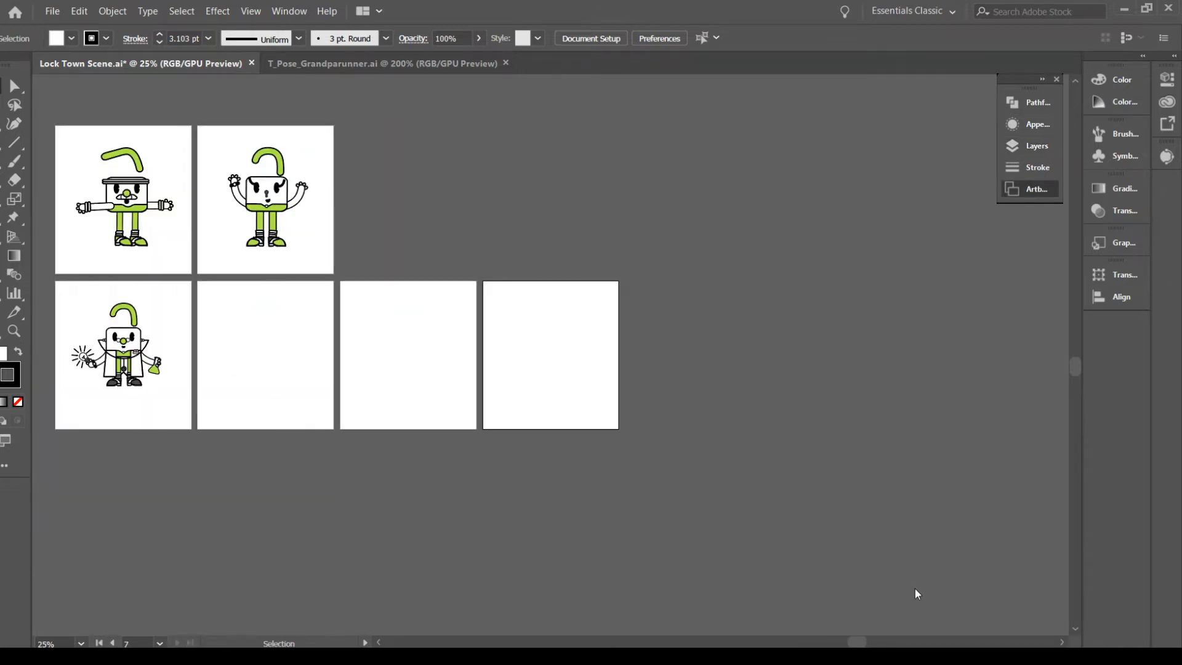
Arrange the artboards in a two-column grid by placing Artboard 8 beneath Artboard 6 and Artboard 7 beneath Artboard 5
key(shift+o)
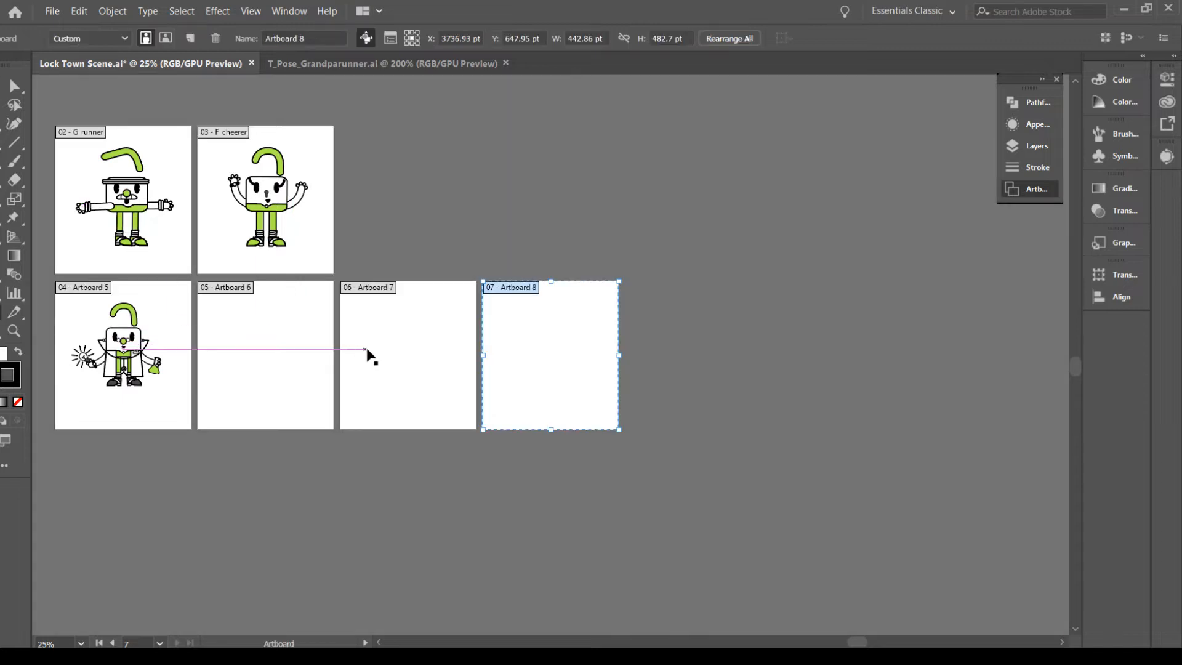
drag(548, 354, 258, 507)
drag(404, 390, 123, 531)
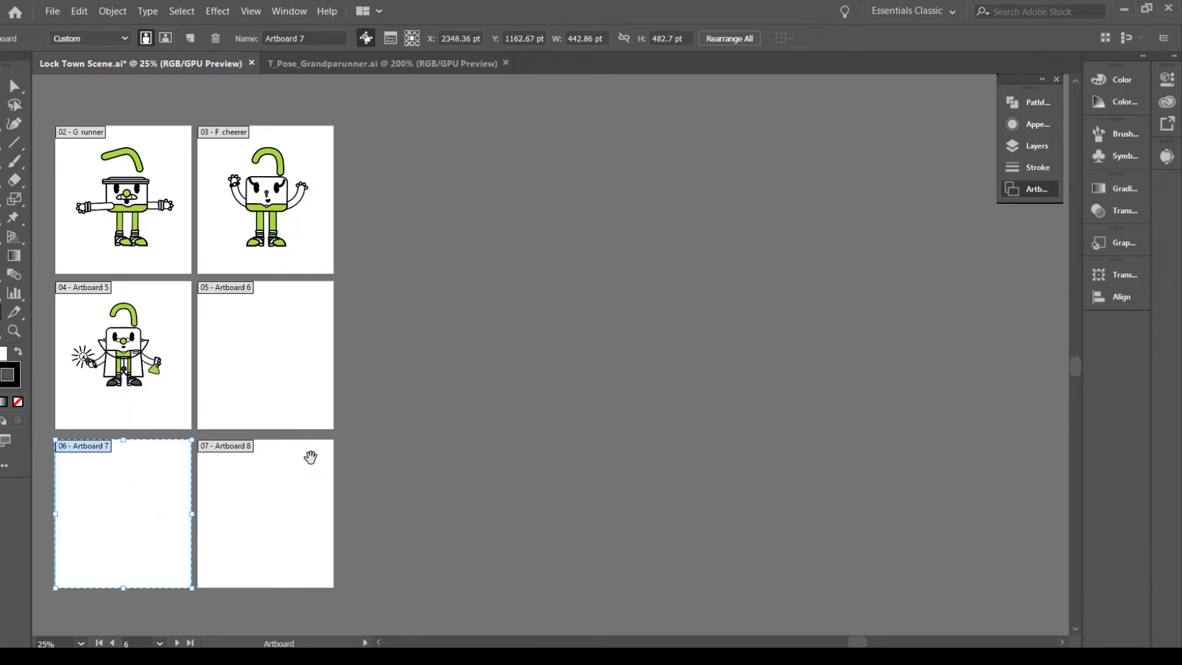
drag(253, 447, 573, 431)
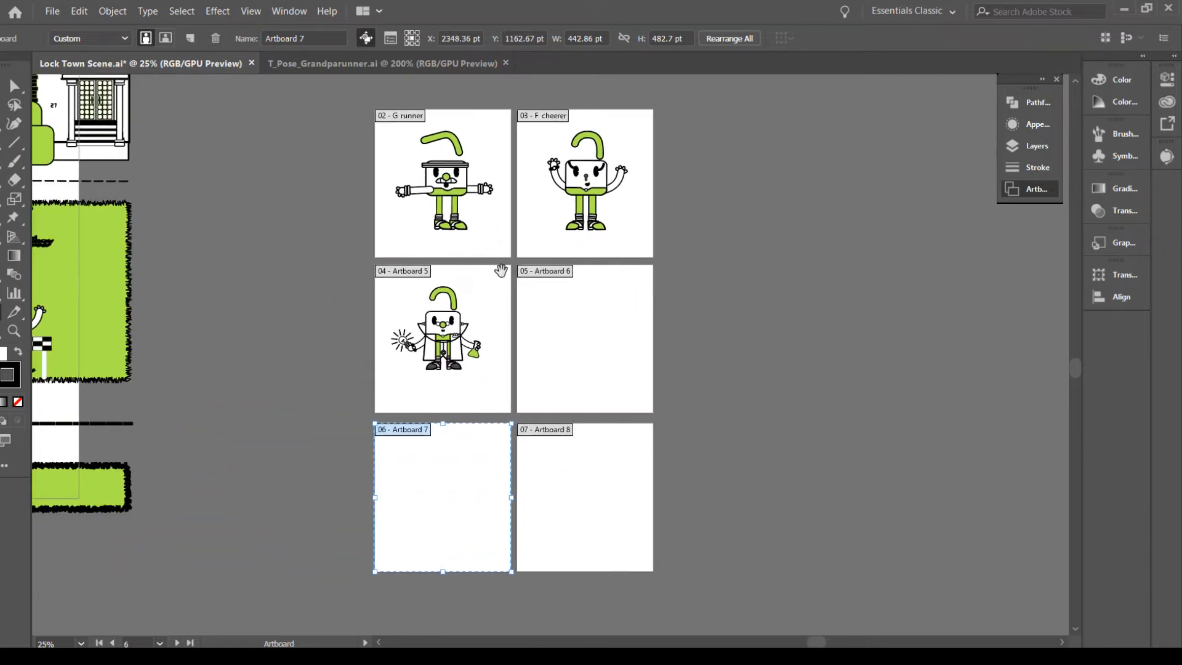
click(390, 39)
click(689, 547)
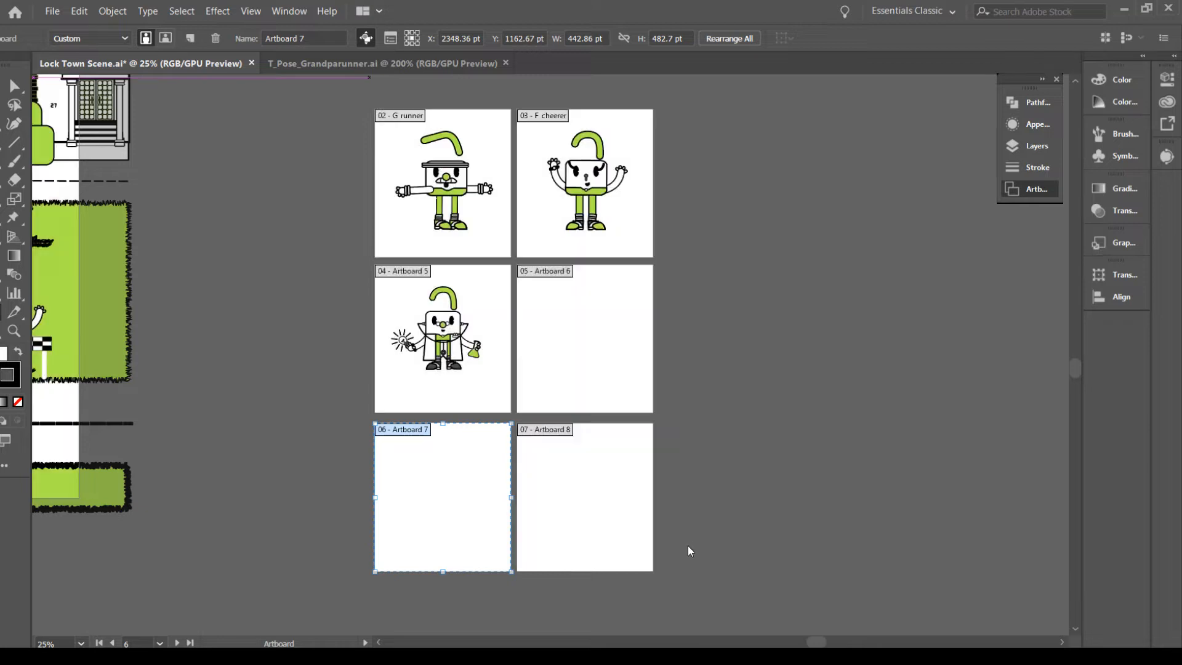
key(v)
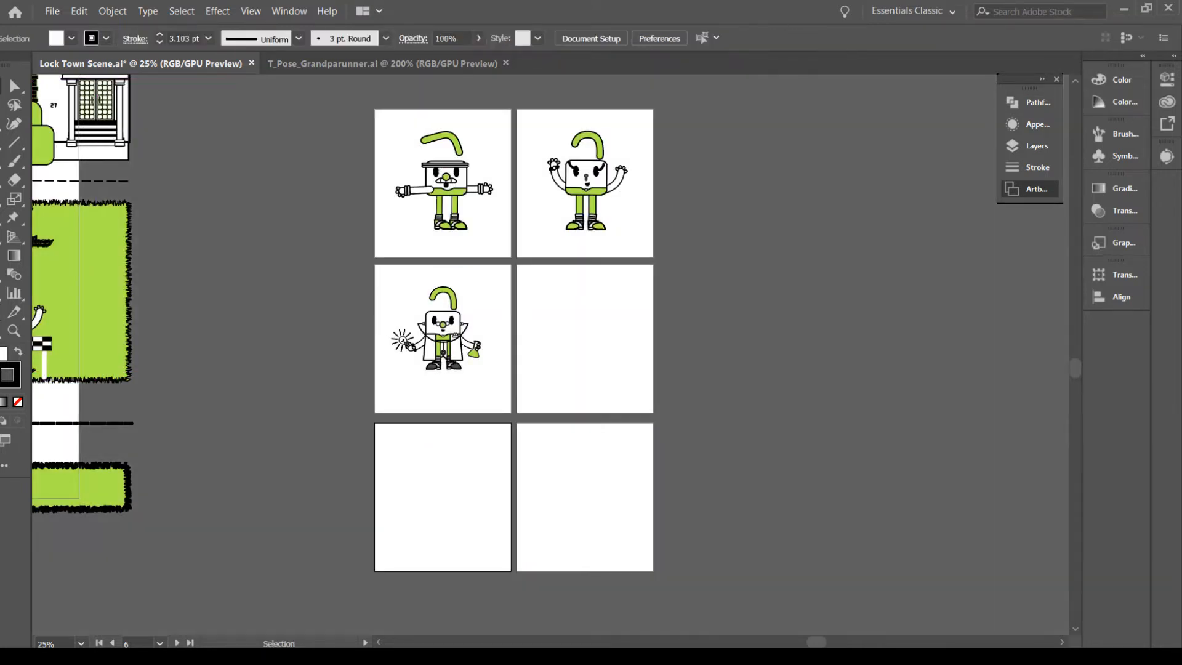
drag(323, 356, 612, 454)
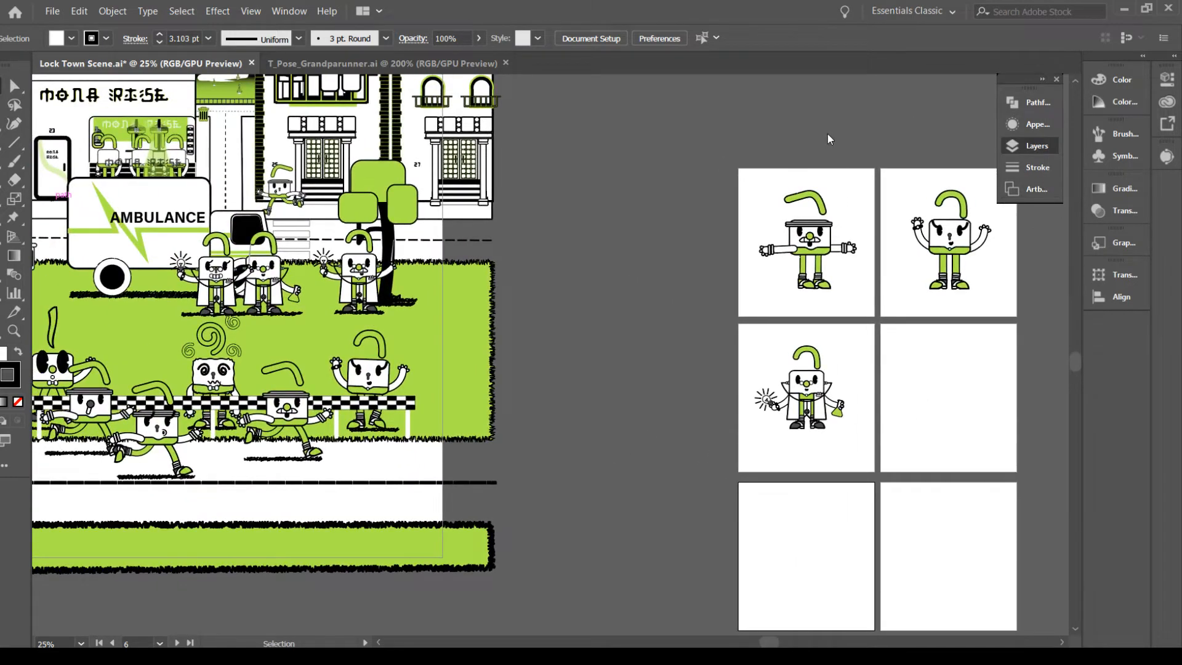
drag(287, 490, 405, 564)
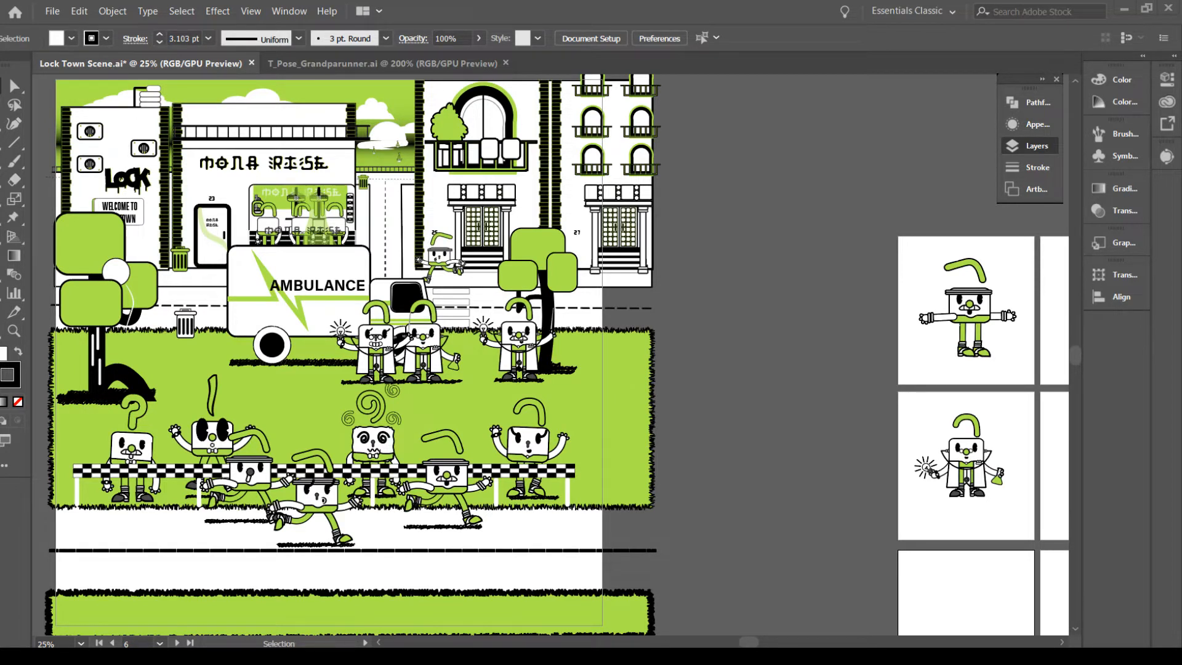
click(1037, 146)
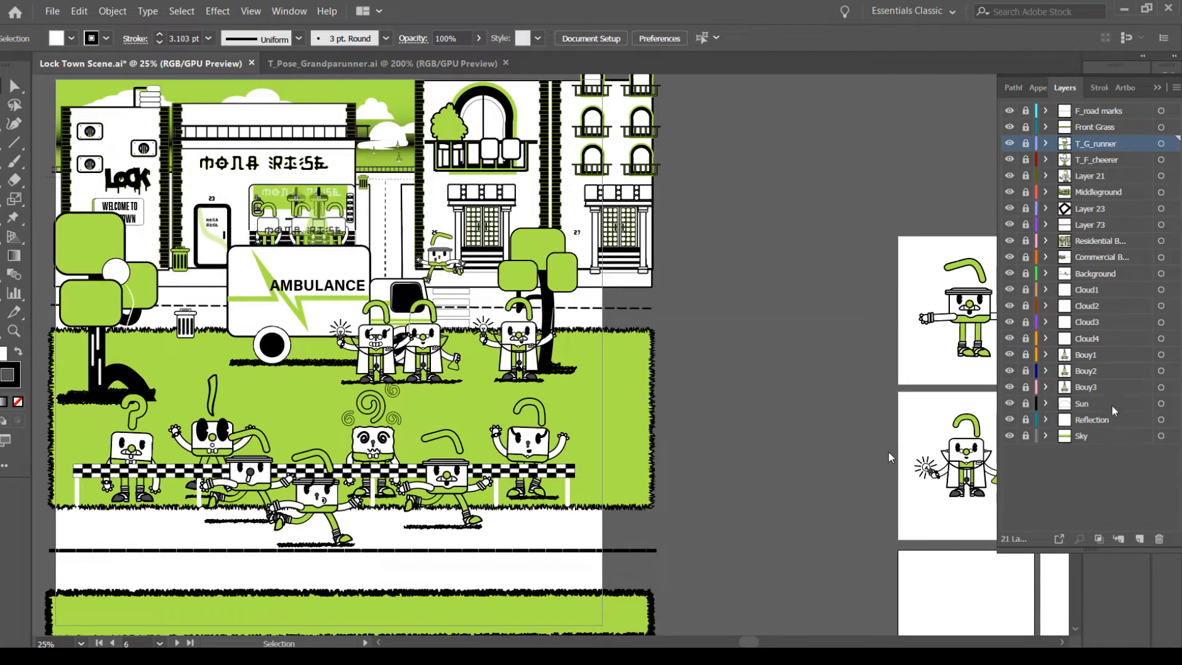
click(1087, 88)
click(1053, 88)
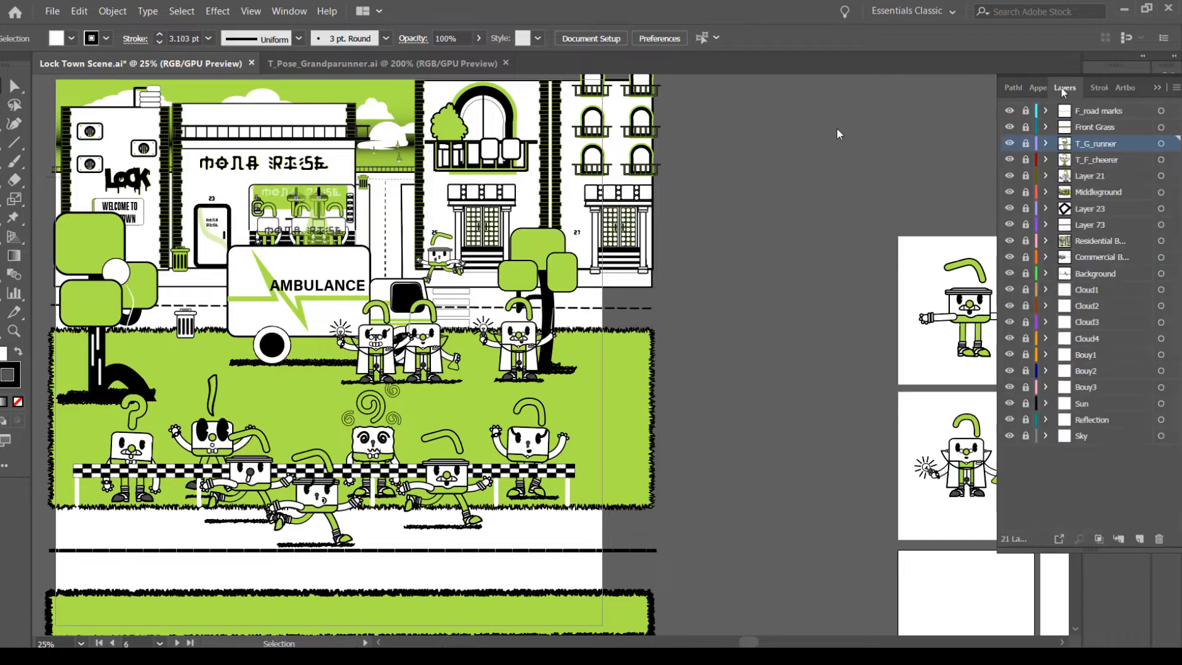
click(1118, 88)
click(1034, 88)
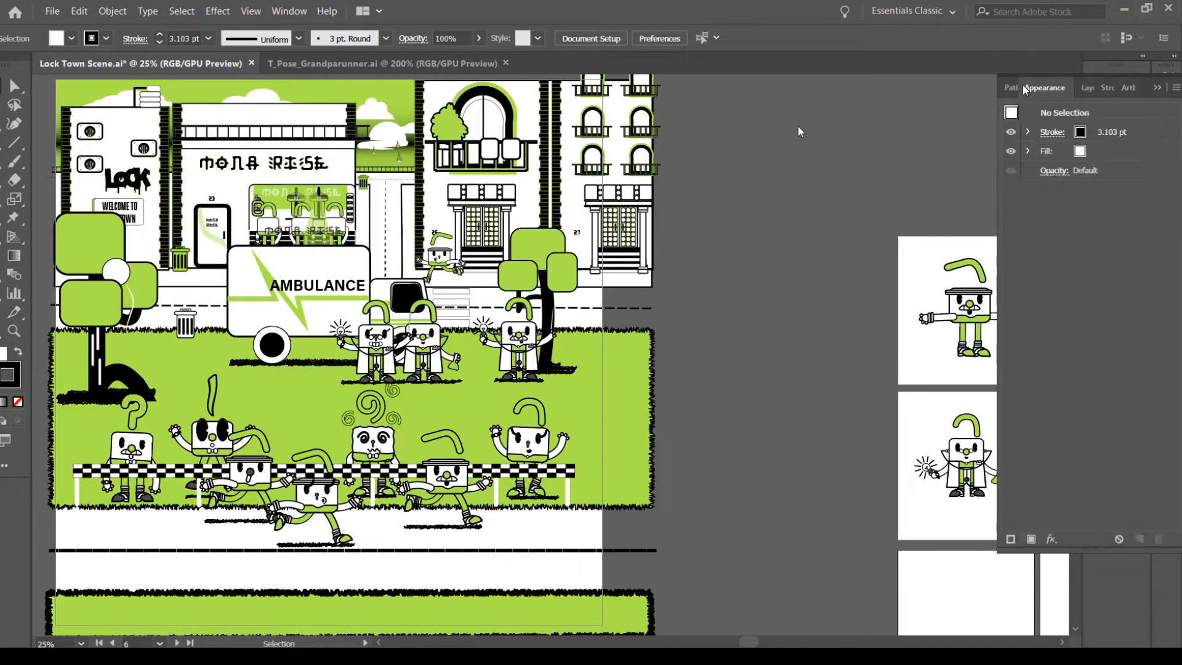
click(1012, 88)
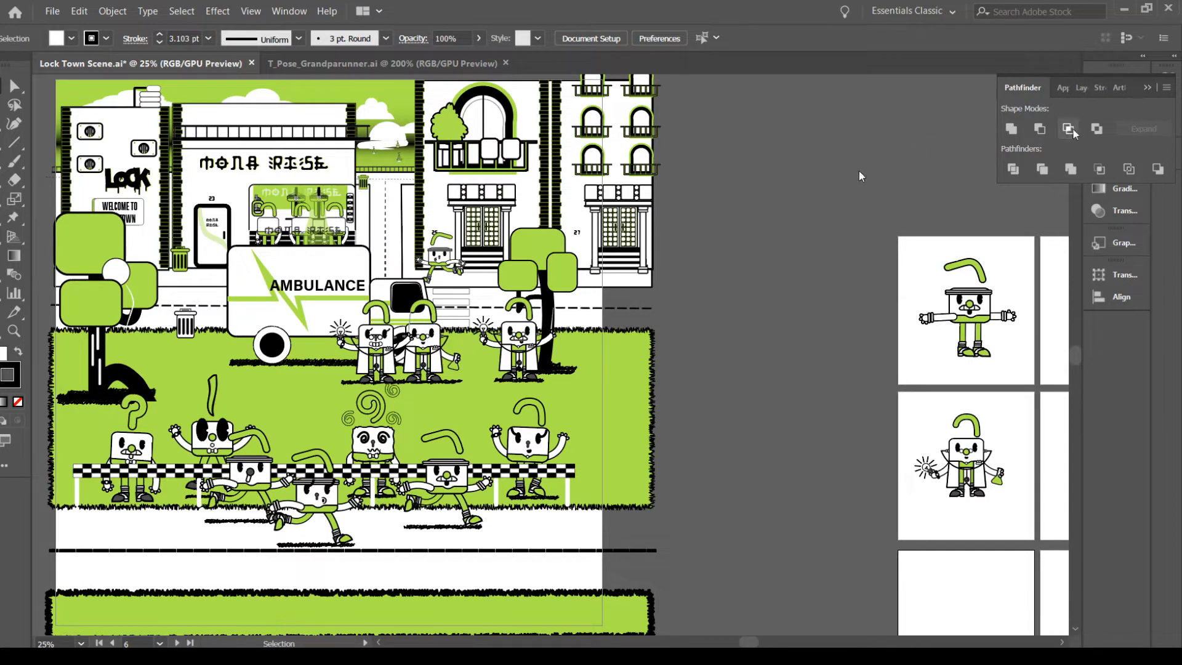
drag(717, 364, 805, 317)
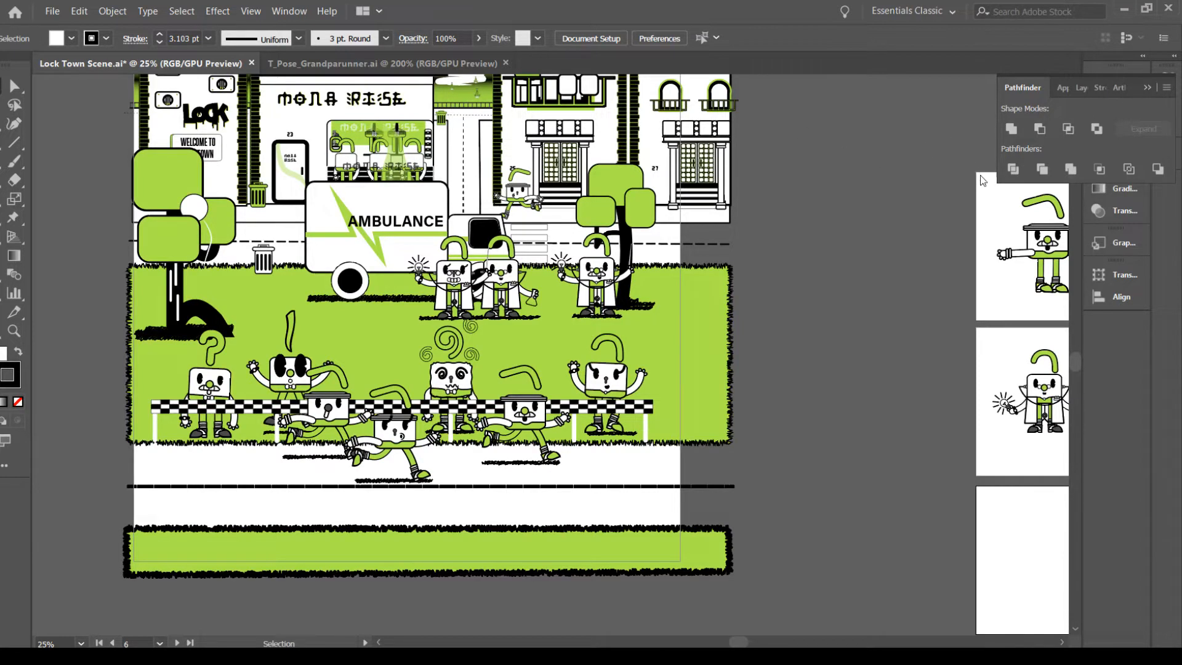
Inspect the contents of the Middleground layer, hiding and showing the three runner groups to identify which character each one holds
key(F7)
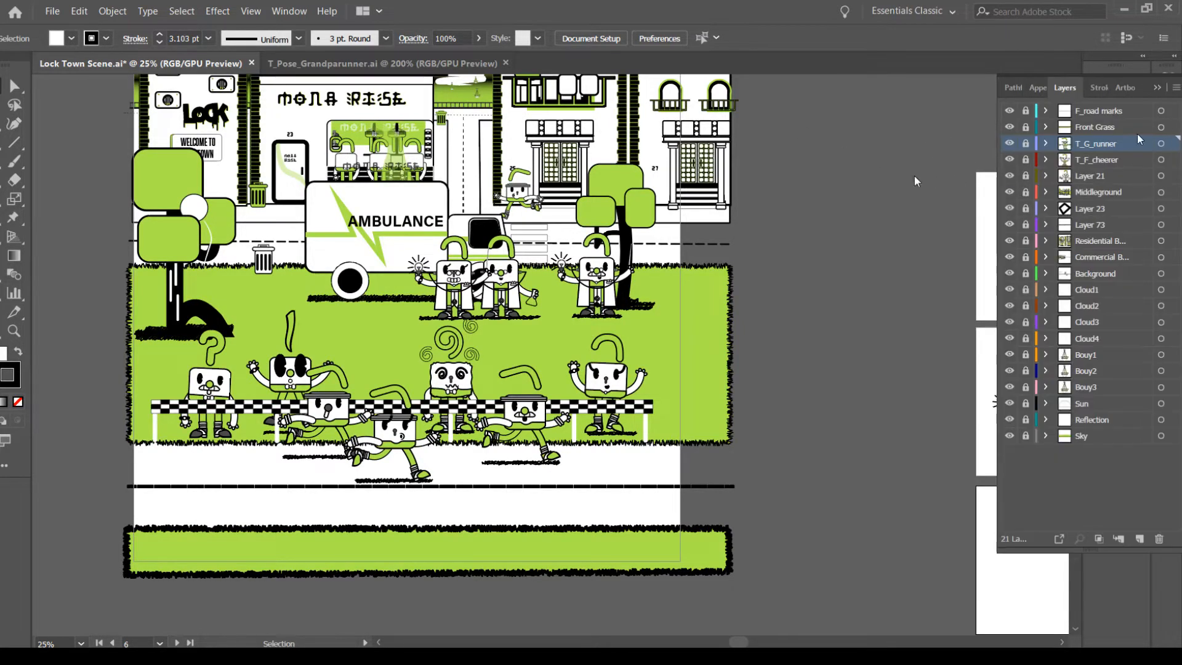
click(1086, 192)
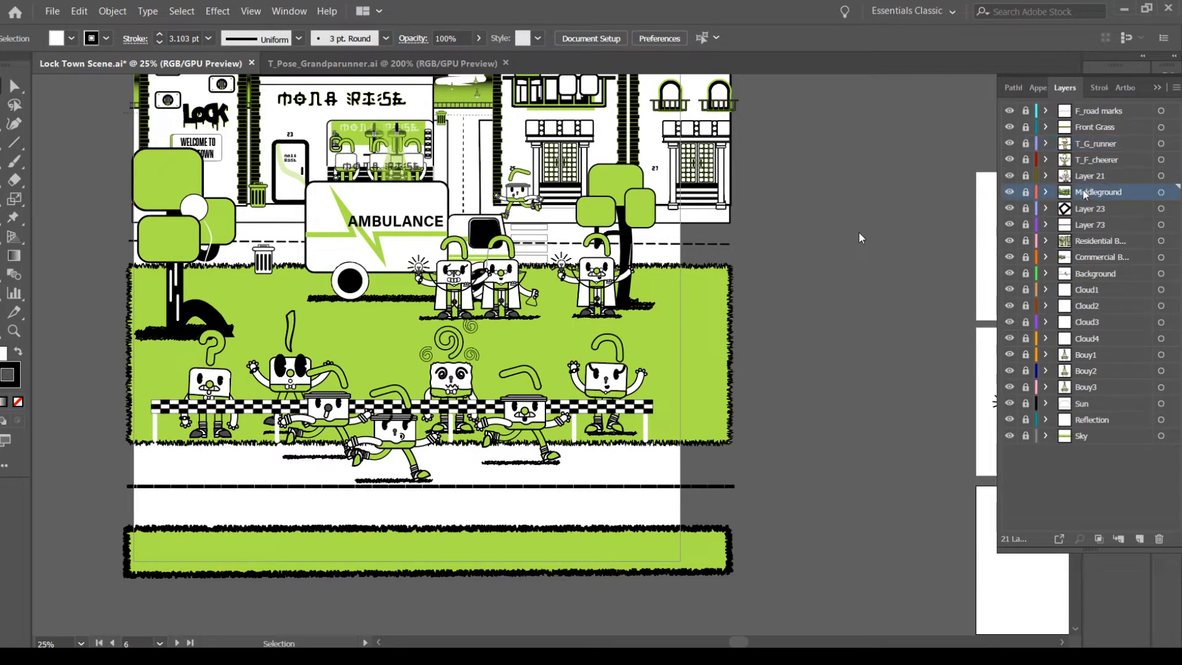
click(1044, 192)
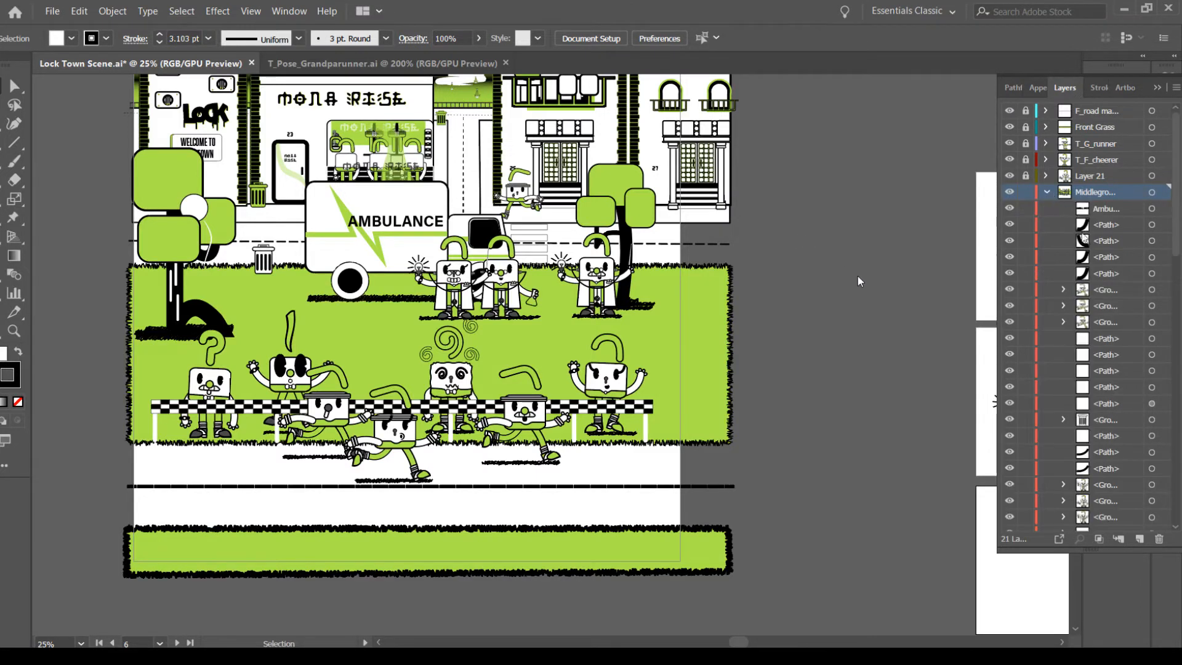
click(1010, 289)
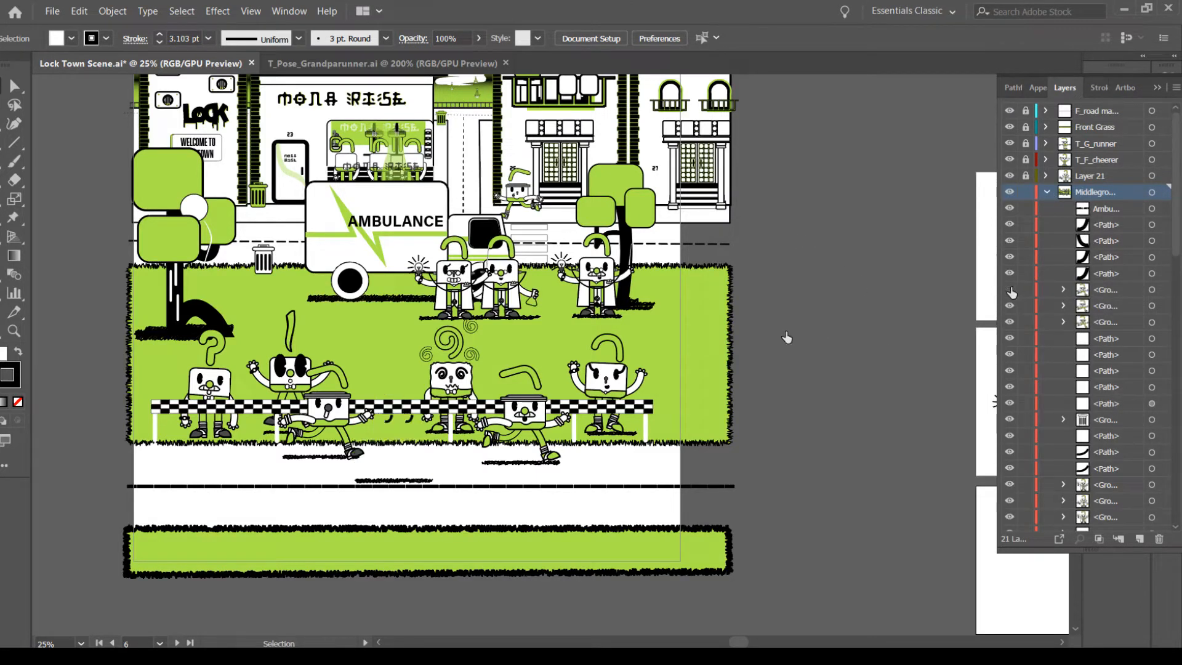
click(1010, 289)
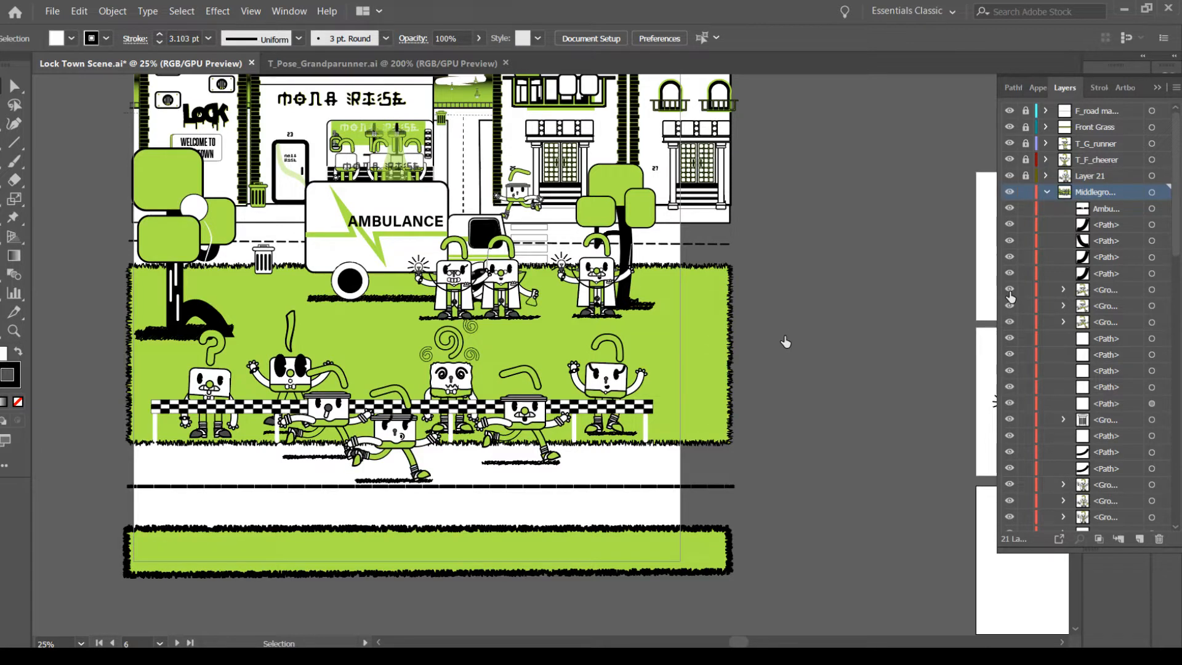
drag(1010, 298, 1014, 323)
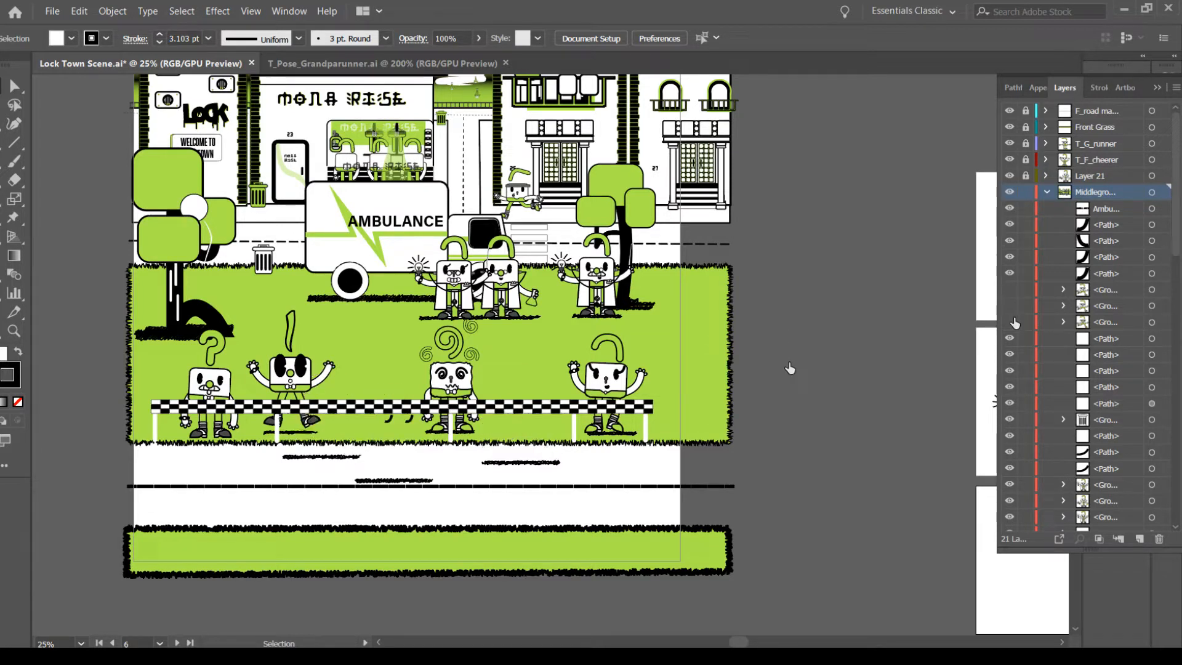
click(1012, 322)
click(1009, 290)
click(1010, 306)
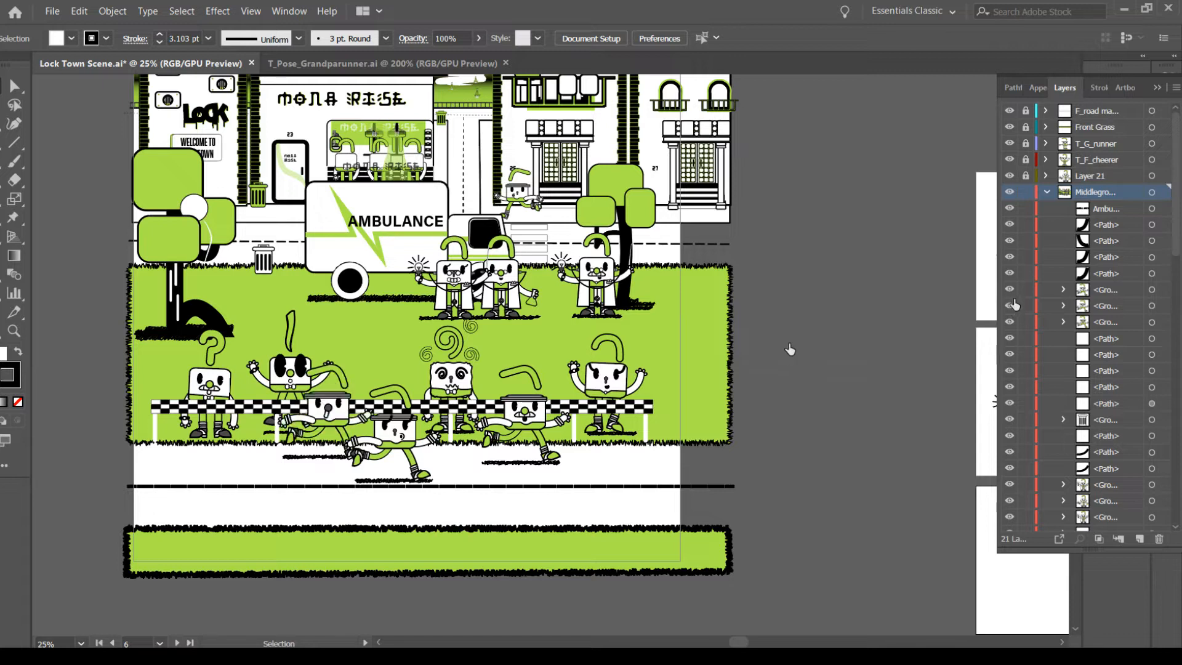
click(1046, 193)
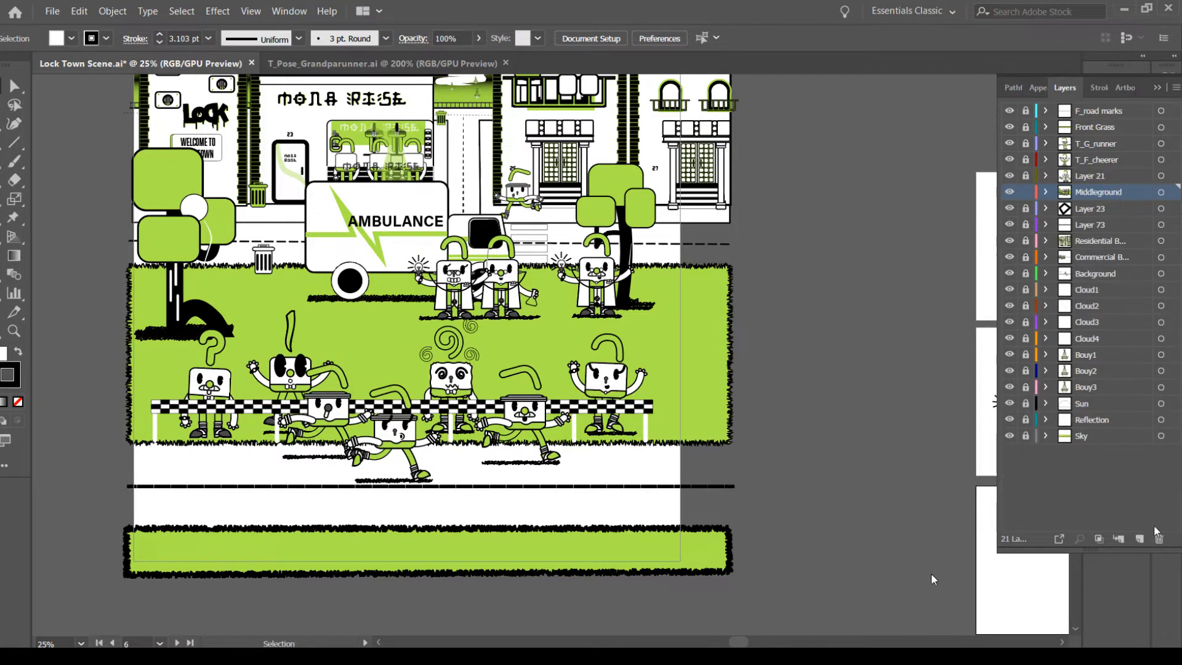
Move the large green field rectangle onto a new layer directly beneath Middleground and name that layer Grass_Field
click(1142, 539)
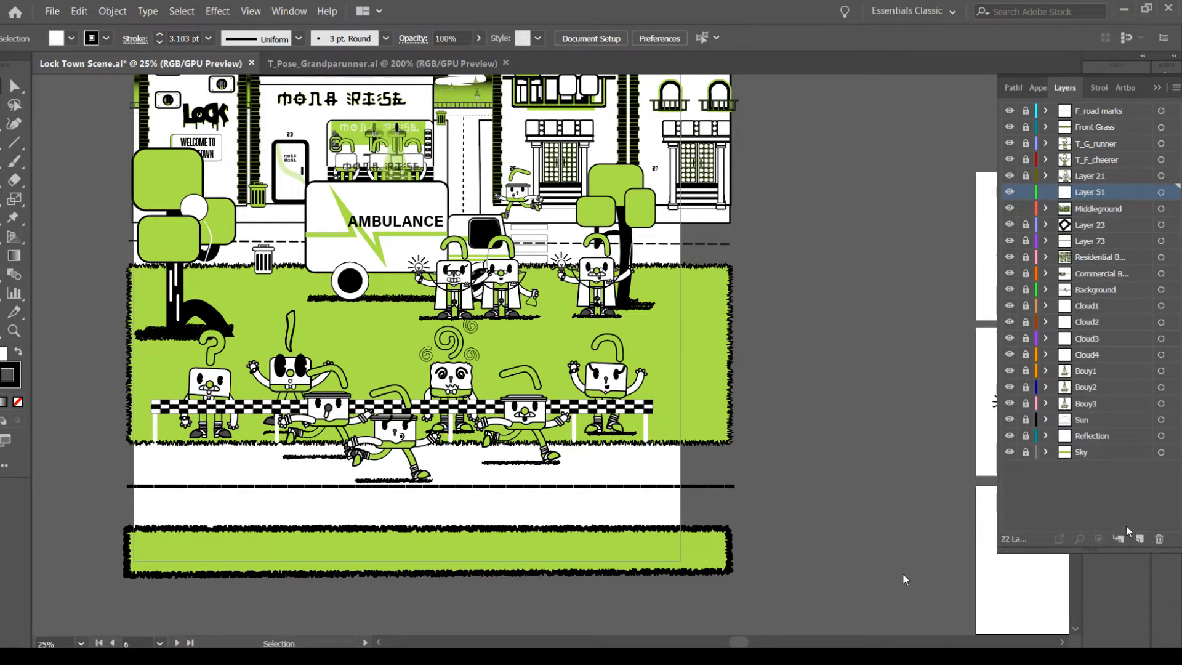
click(686, 393)
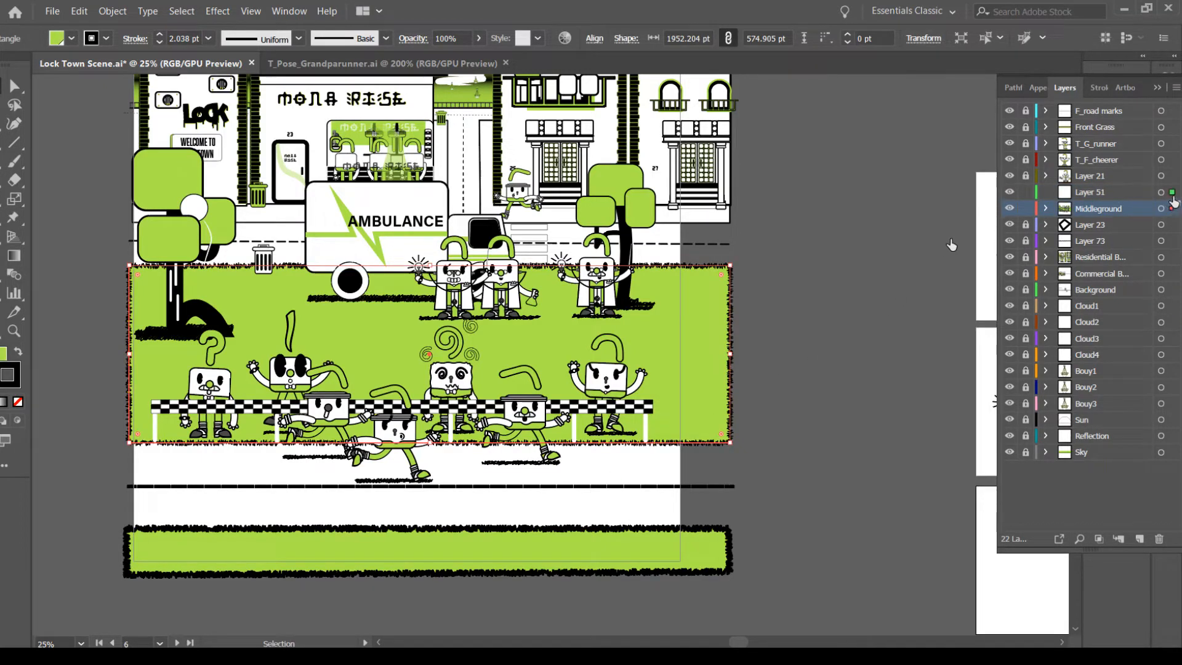
drag(1172, 207, 1139, 219)
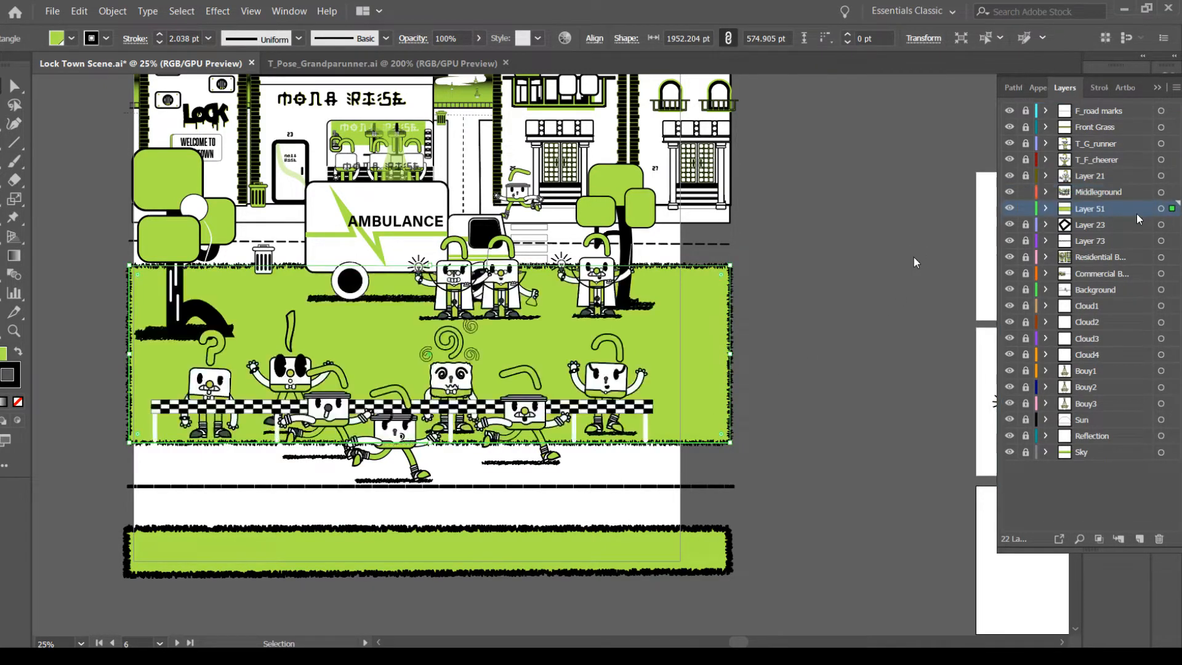
double_click(1101, 210)
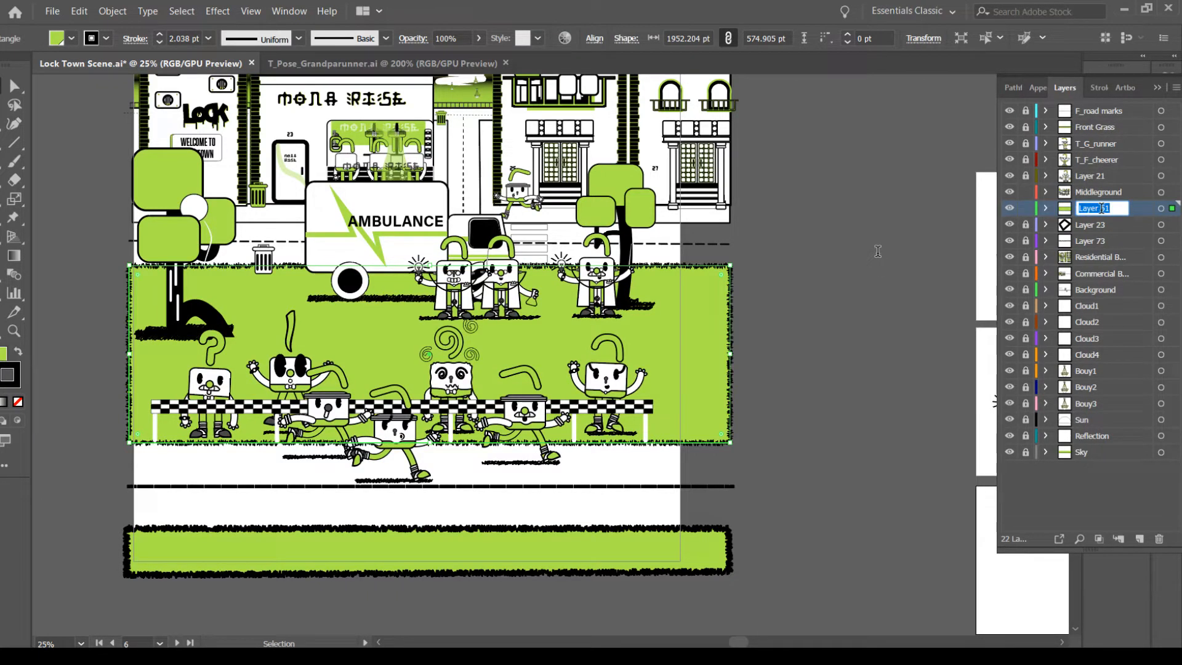
text(Grass_Field)
key(Return)
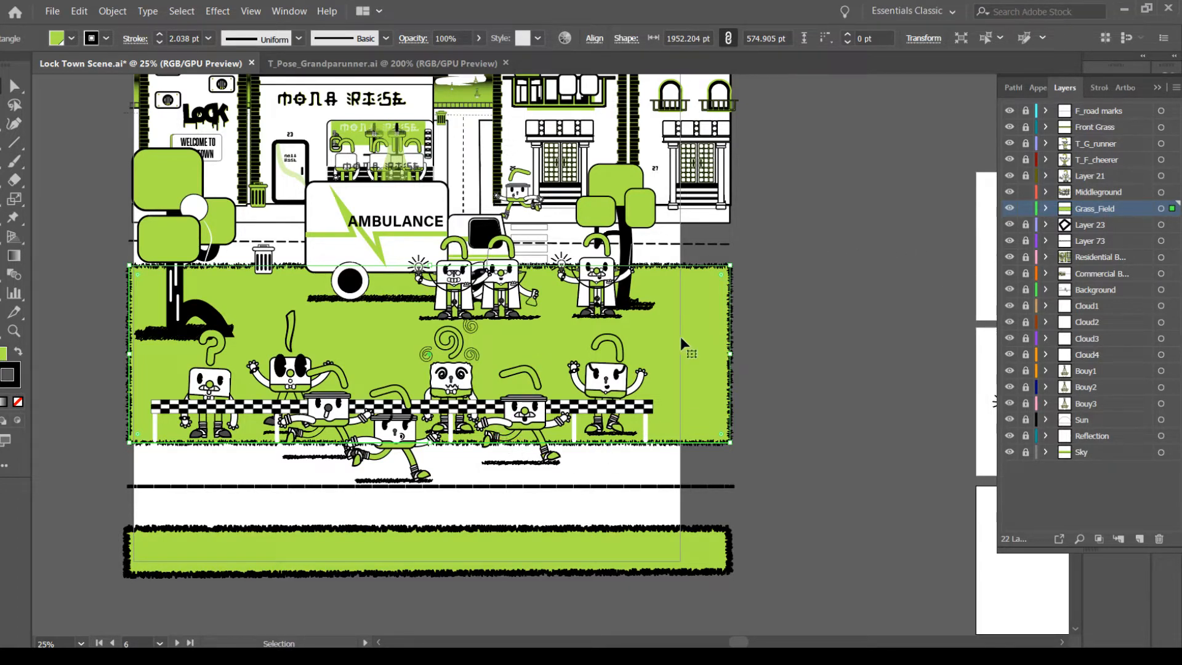
Ungroup the tree beside the caped characters from the small runner in front of the building
click(641, 224)
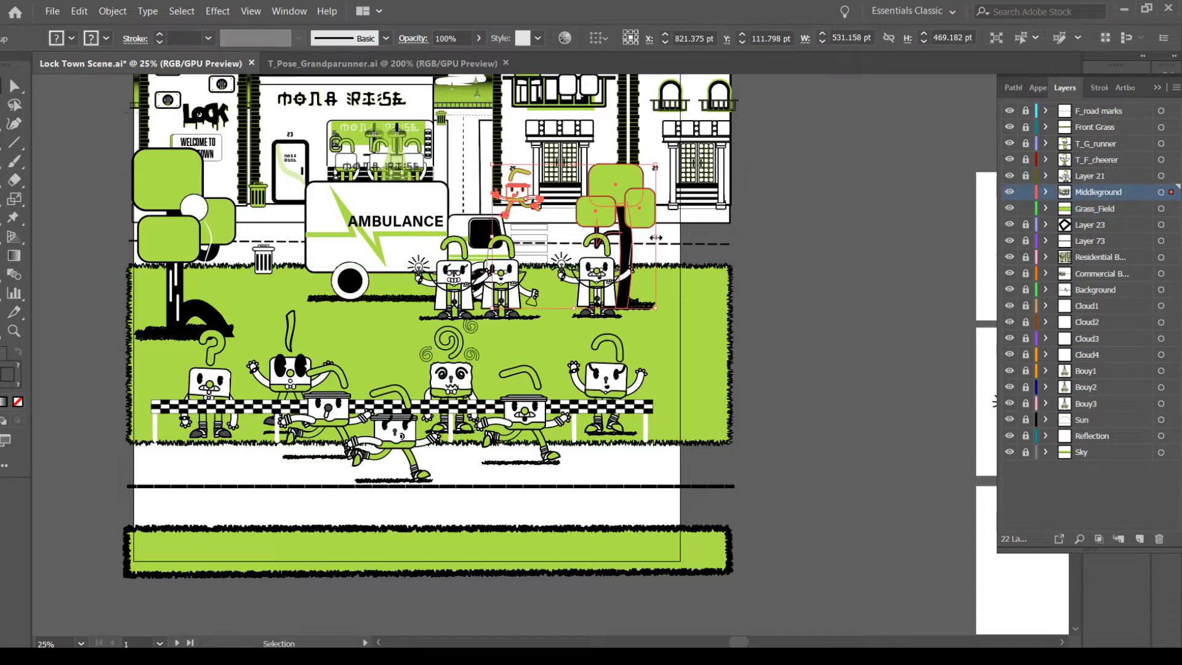
key(ctrl+shift+g)
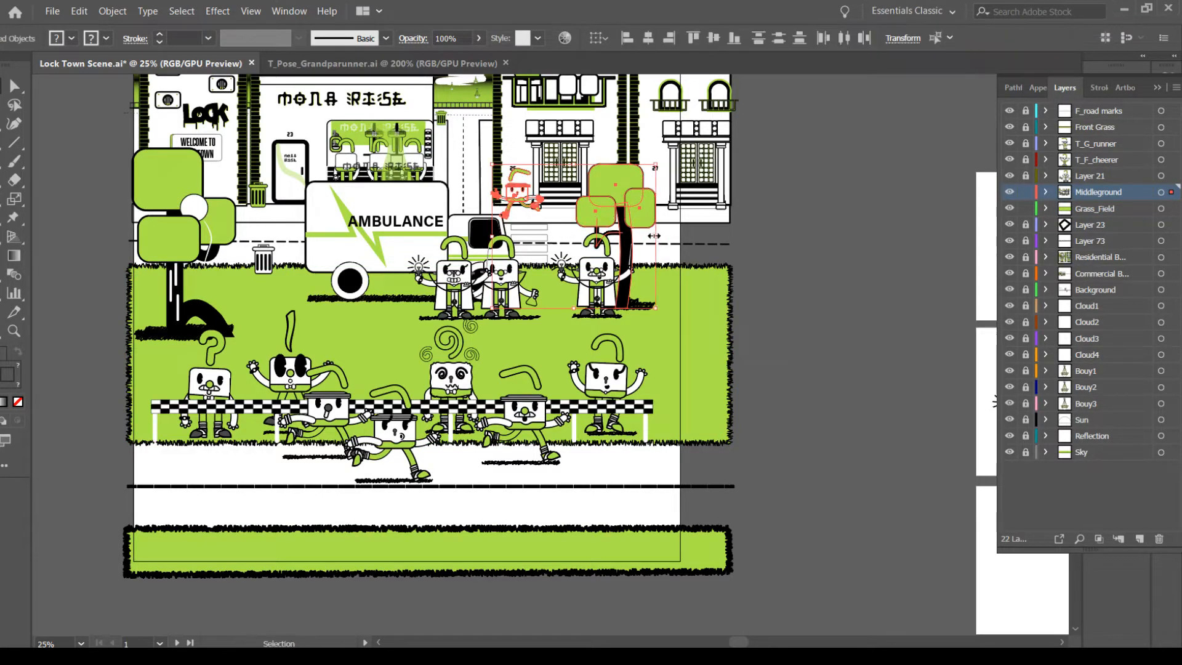
click(750, 236)
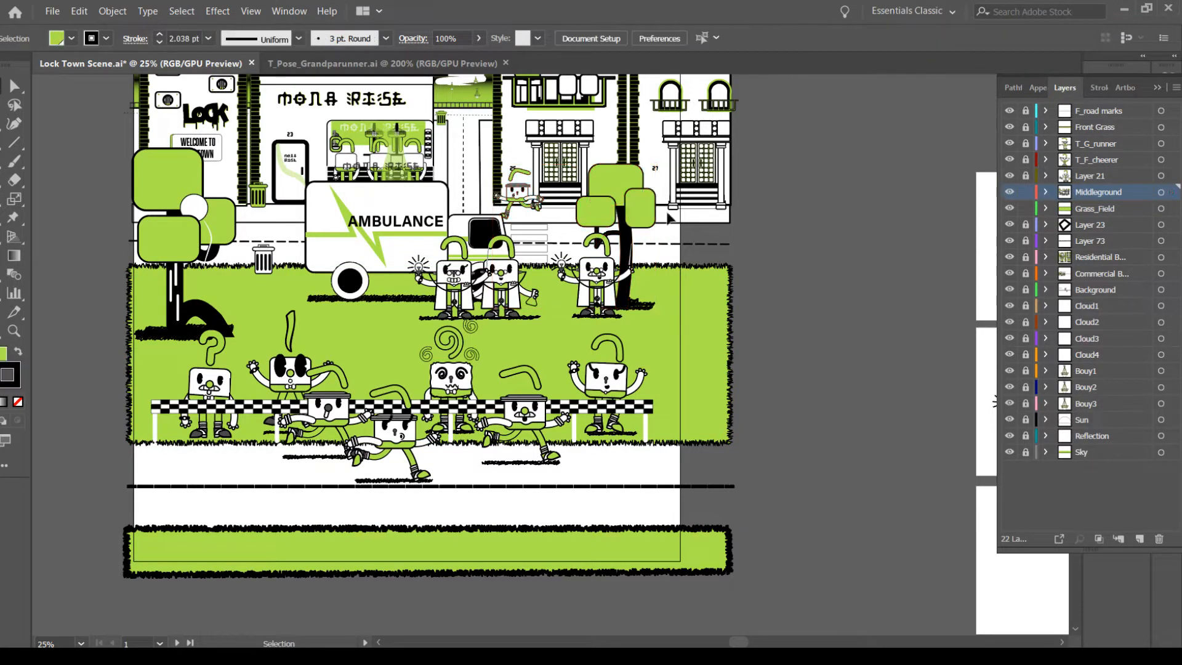
Group that tree's three foliage blocks with its trunk and move the group onto a new layer directly beneath Middleground
click(606, 203)
shift+click(586, 220)
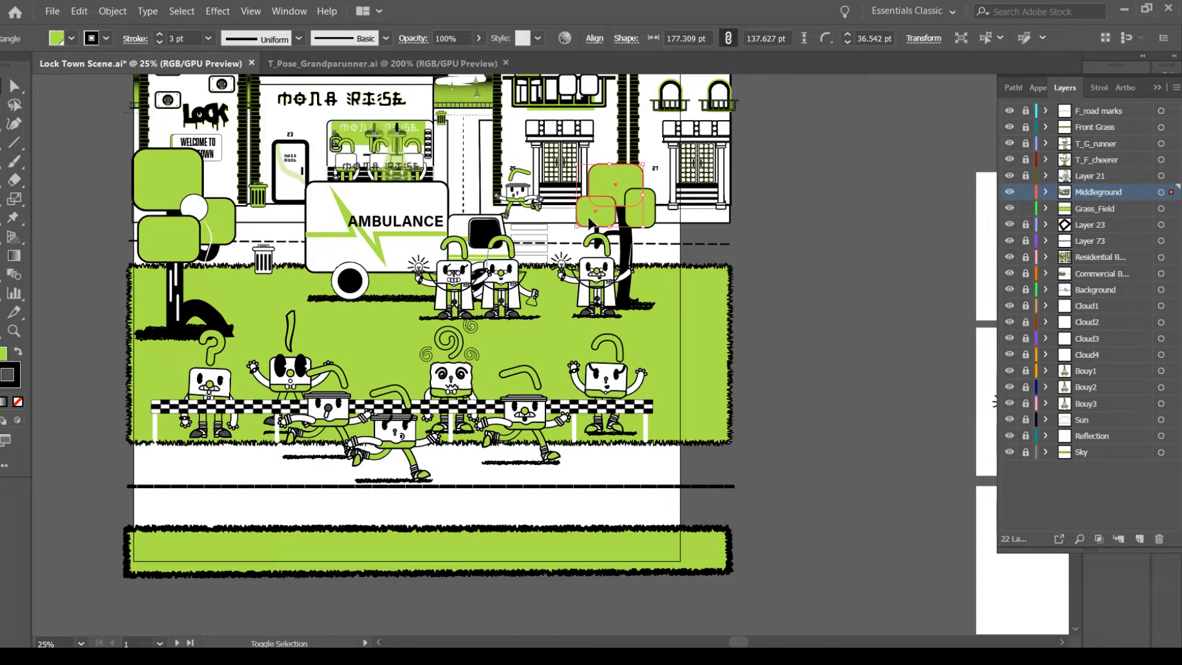
shift+click(641, 225)
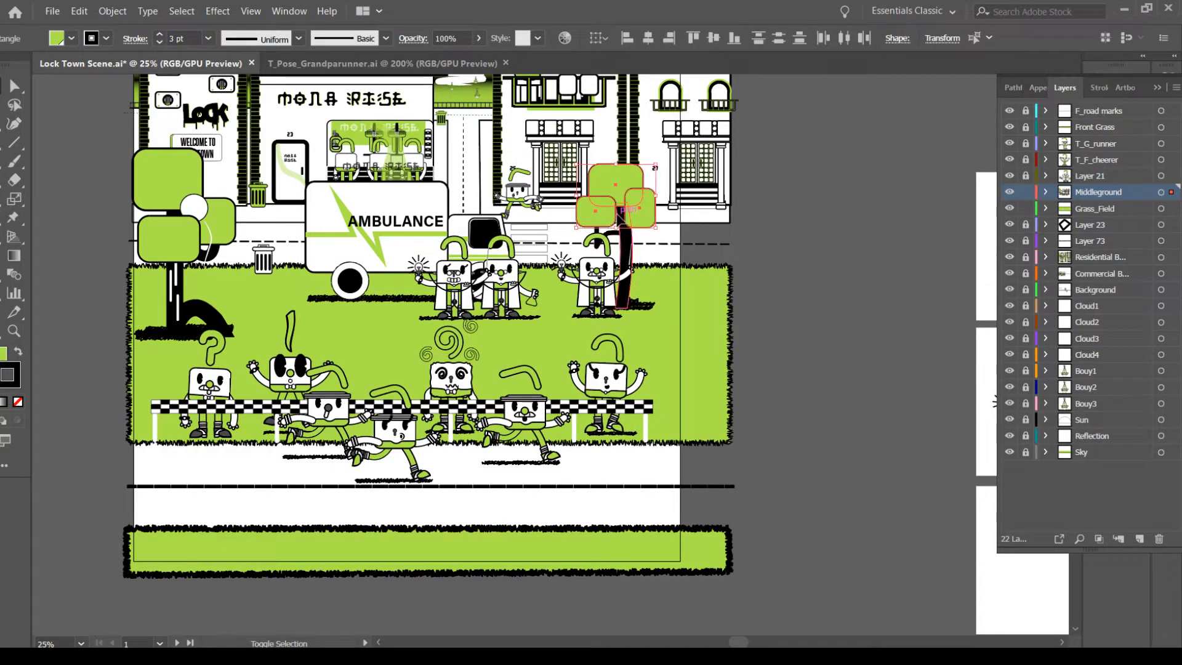
shift+click(618, 216)
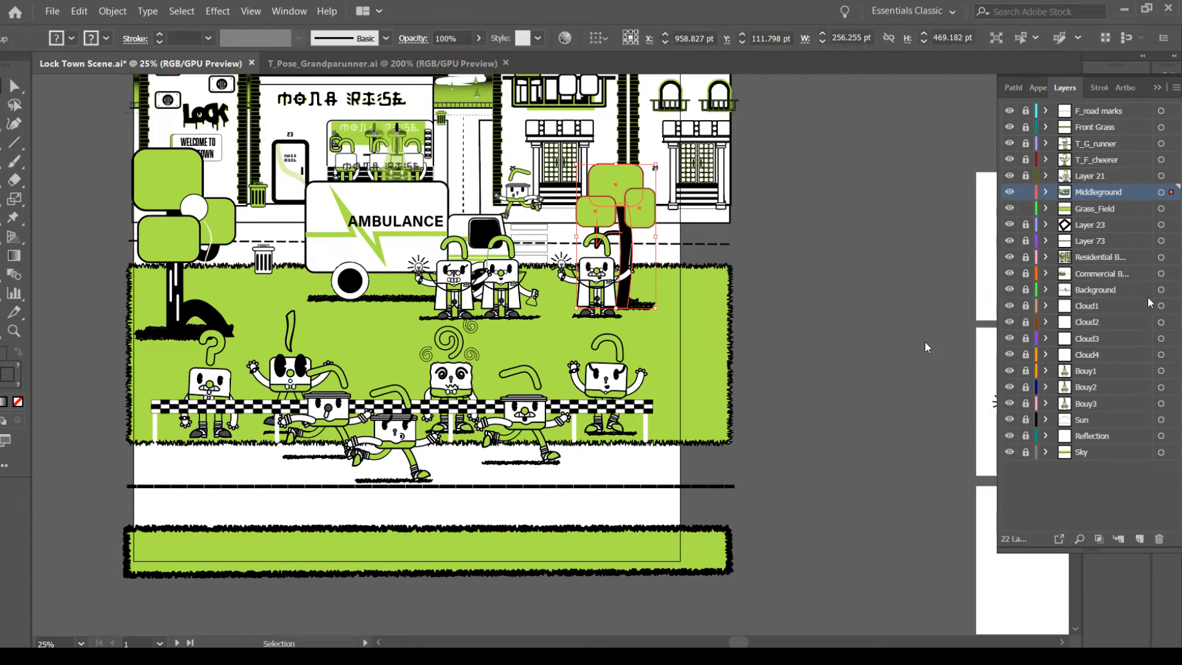
click(1139, 539)
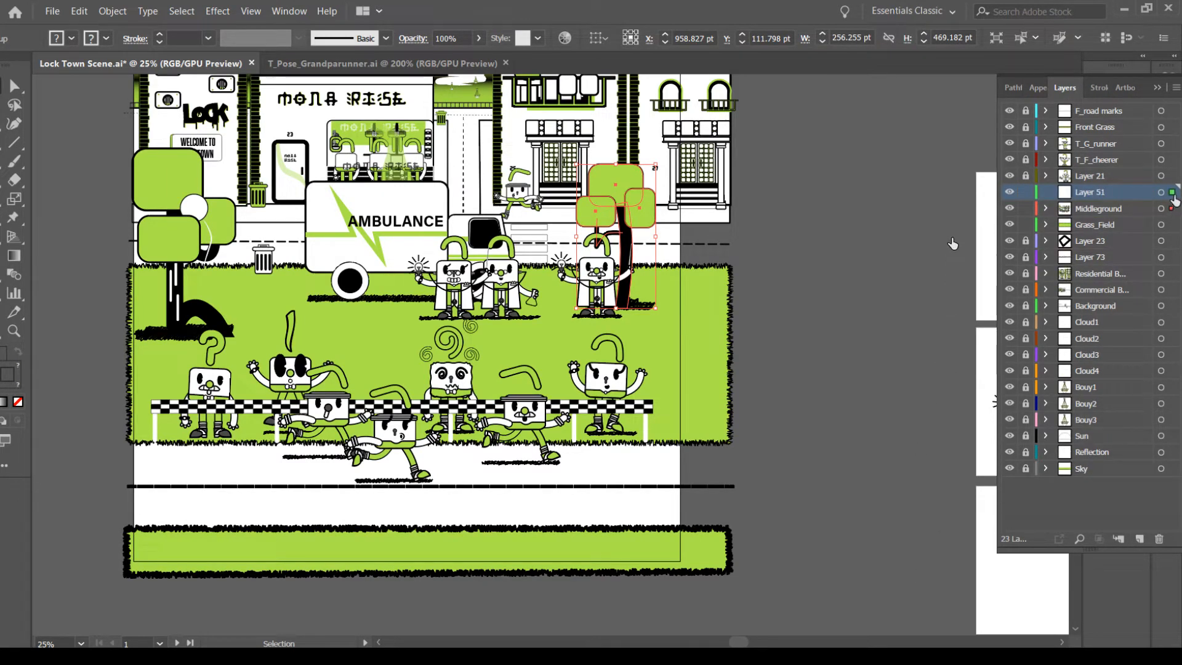
drag(1172, 208, 1145, 217)
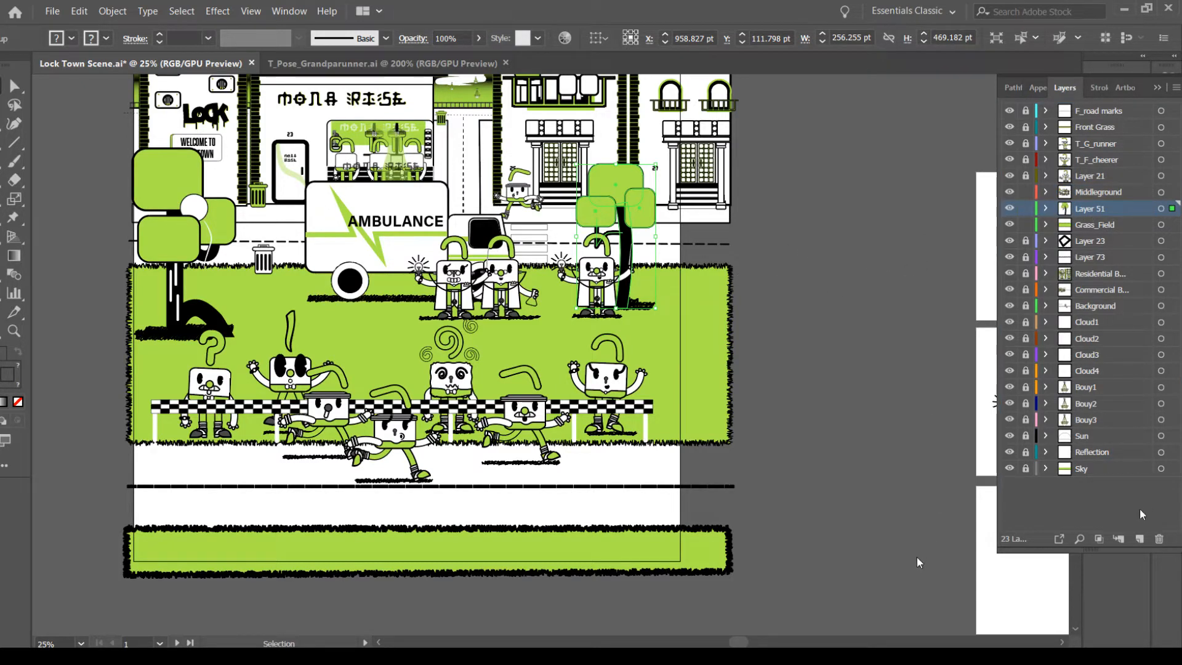
Add a blank layer beneath Middleground and ungroup the large tree and white balloon at the scene's left edge
key(ctrl+l)
key(space)
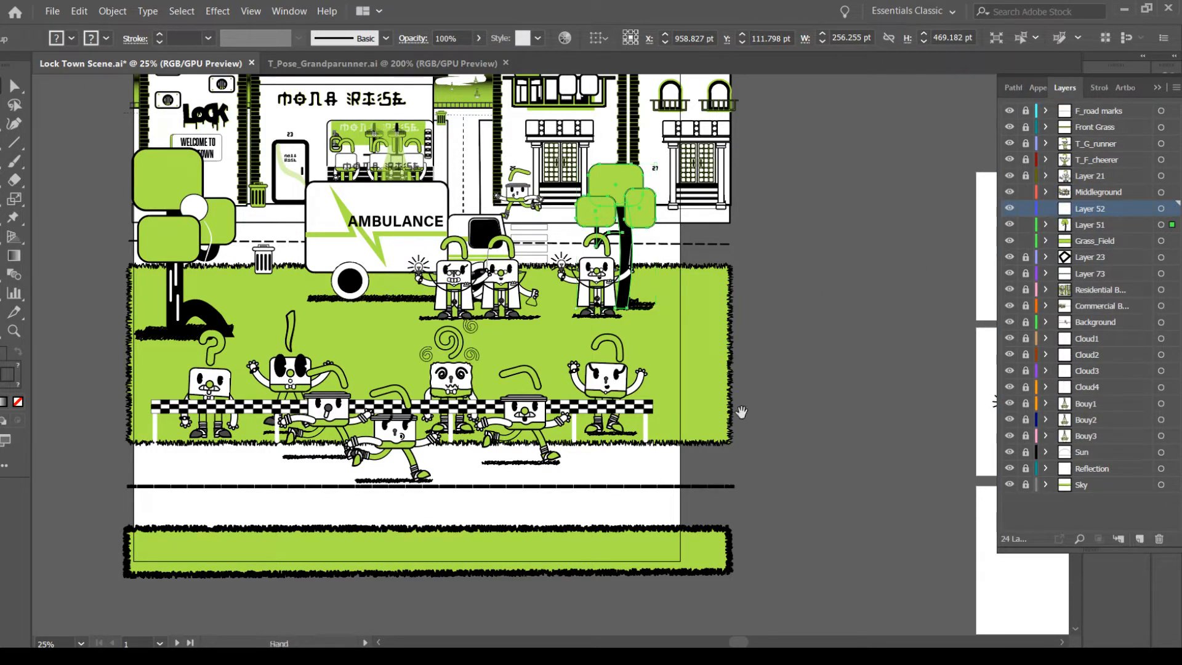
drag(741, 412, 651, 425)
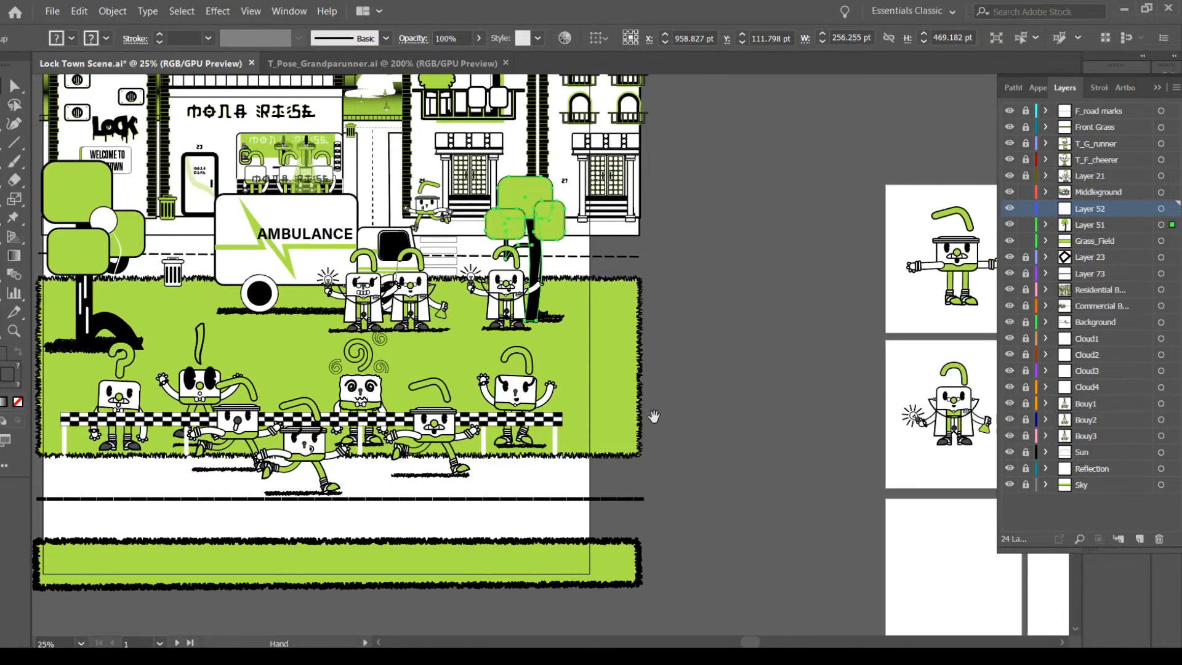
click(92, 200)
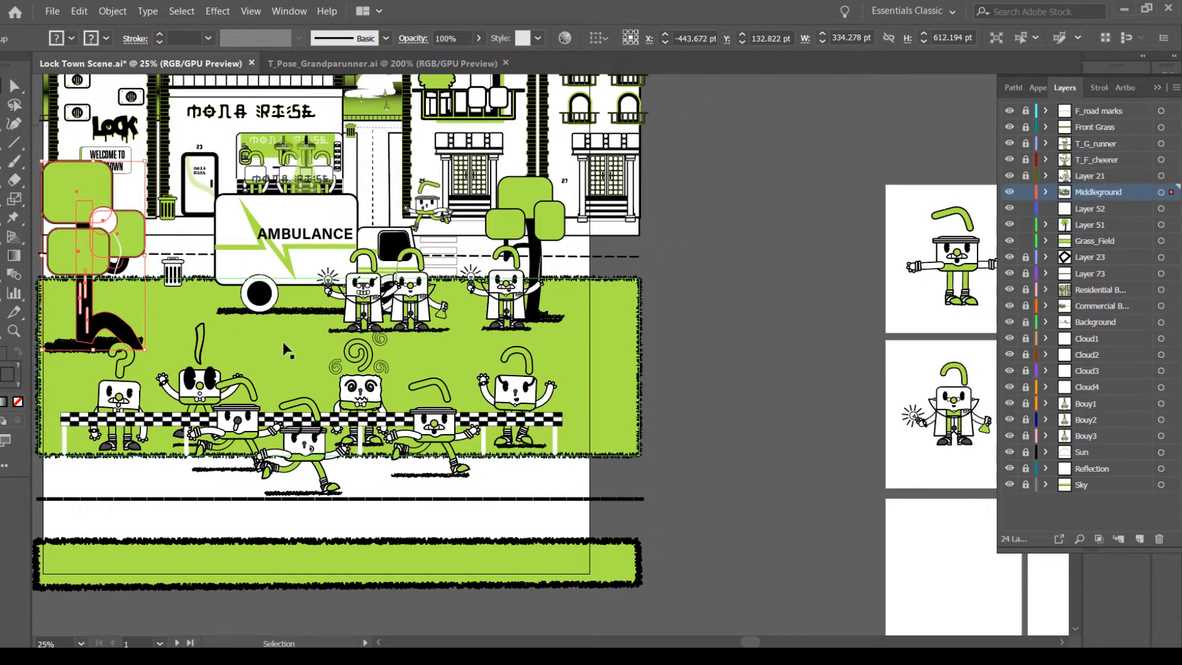
key(ctrl+1)
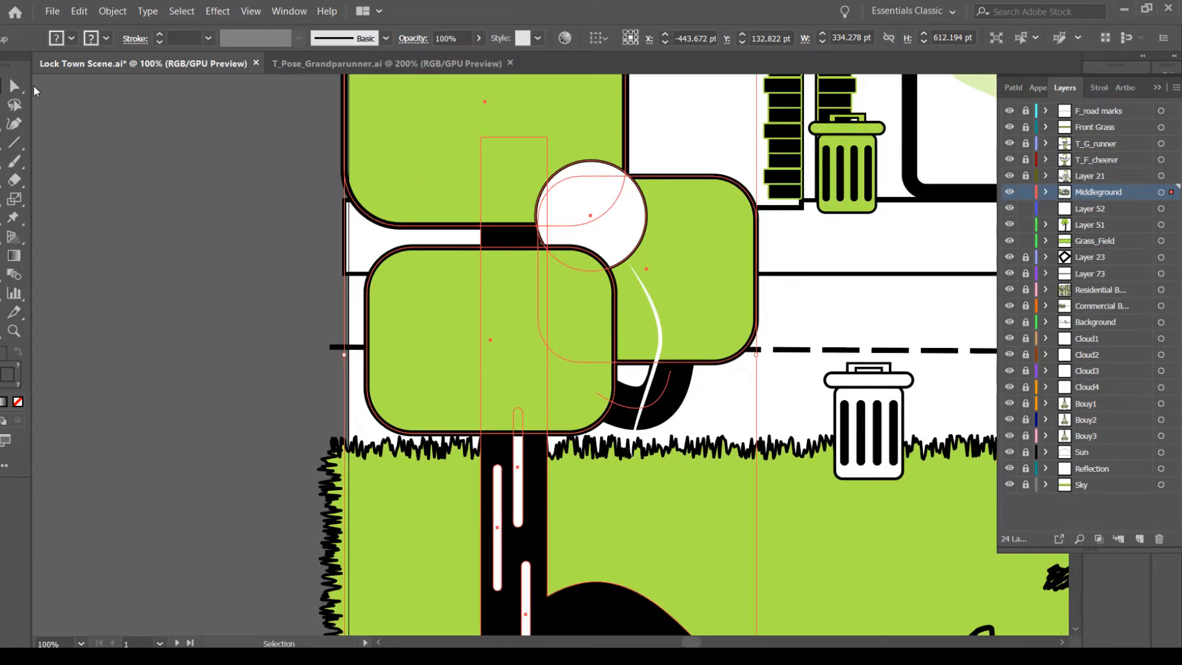
click(238, 334)
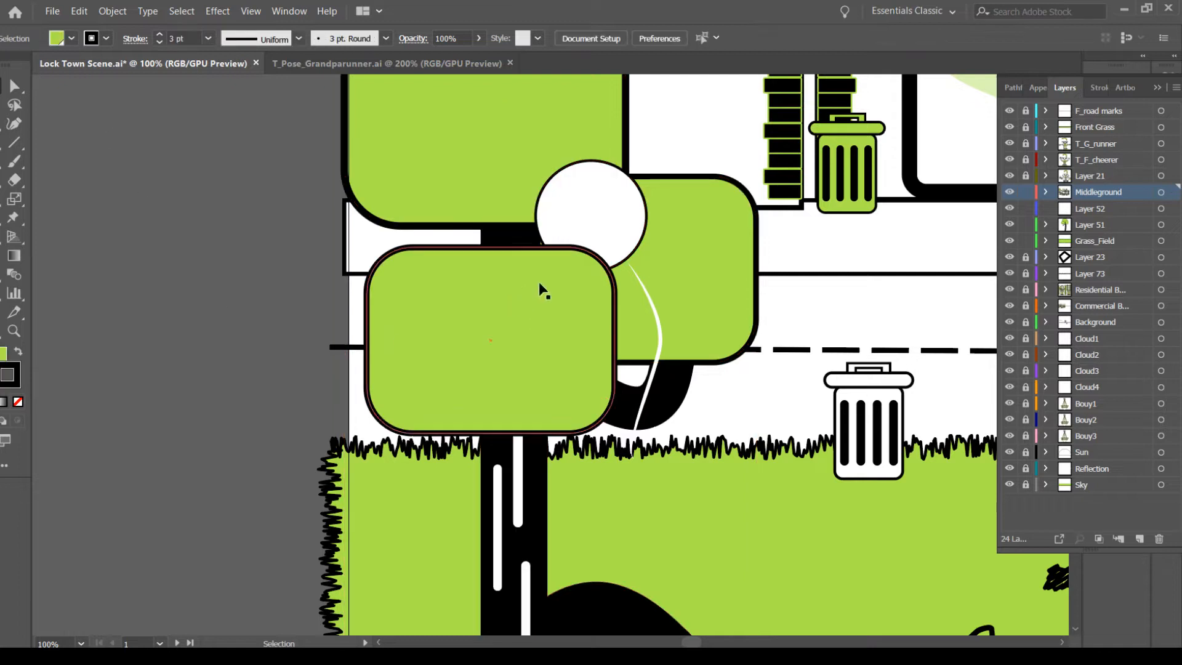
Move the large tree's foliage blocks, trunk, branch and white bark highlights onto the new blank layer, leaving out the balloon
click(515, 173)
shift+click(530, 243)
shift+click(640, 262)
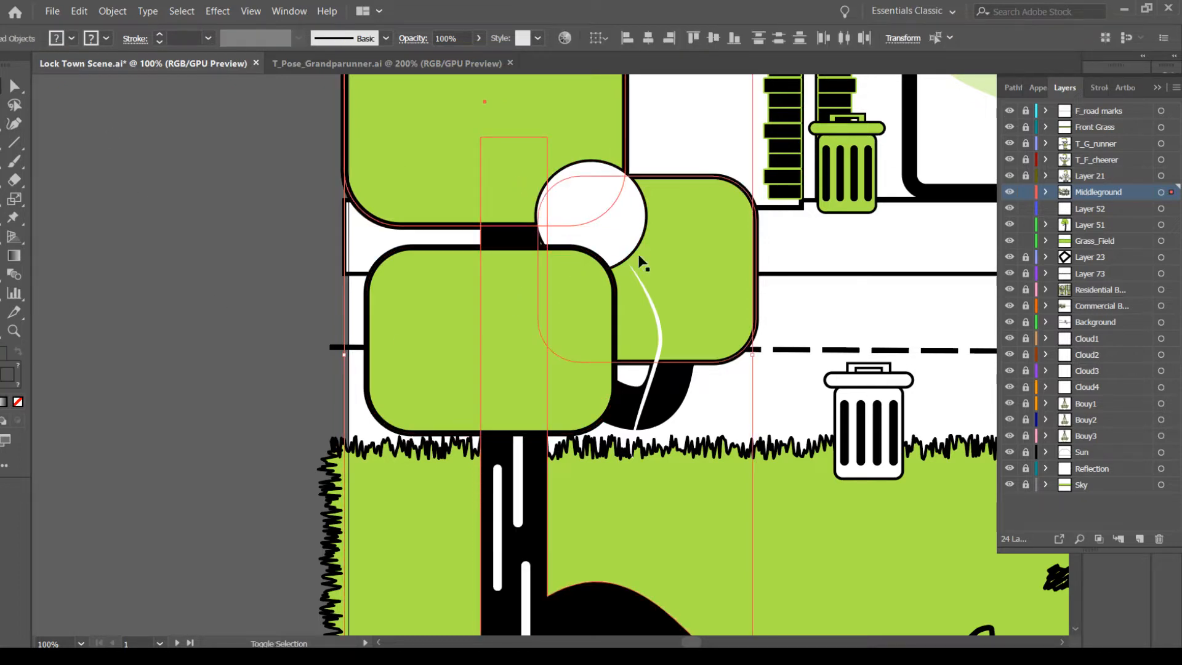
shift+click(661, 394)
shift+click(462, 247)
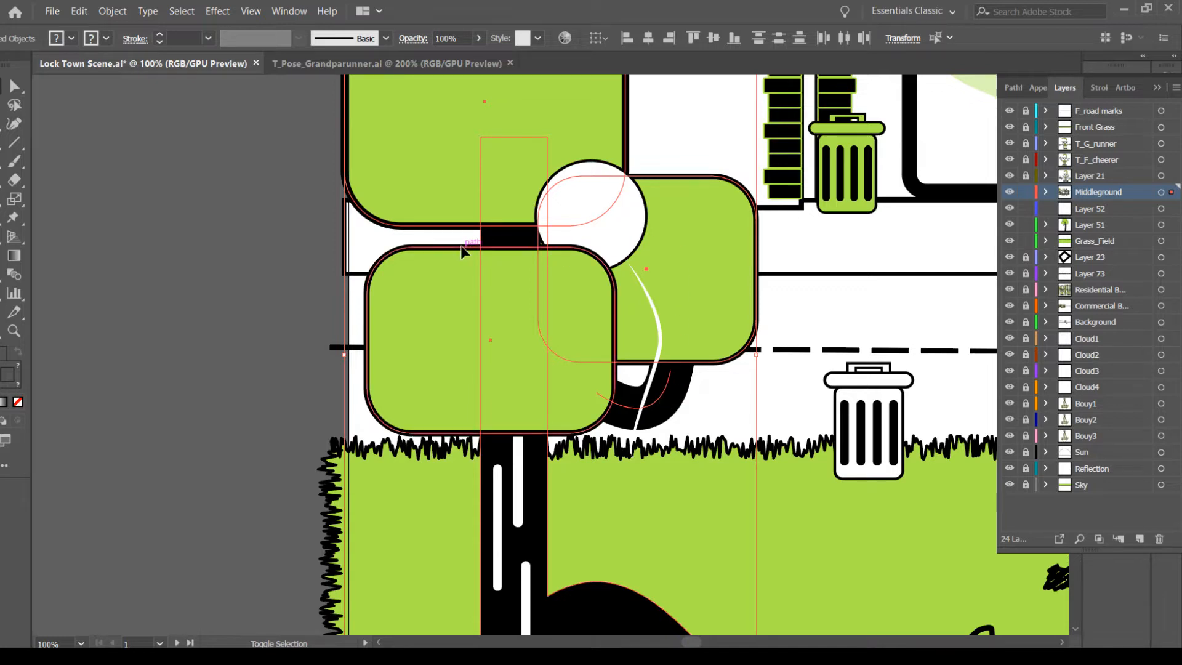
shift+click(517, 490)
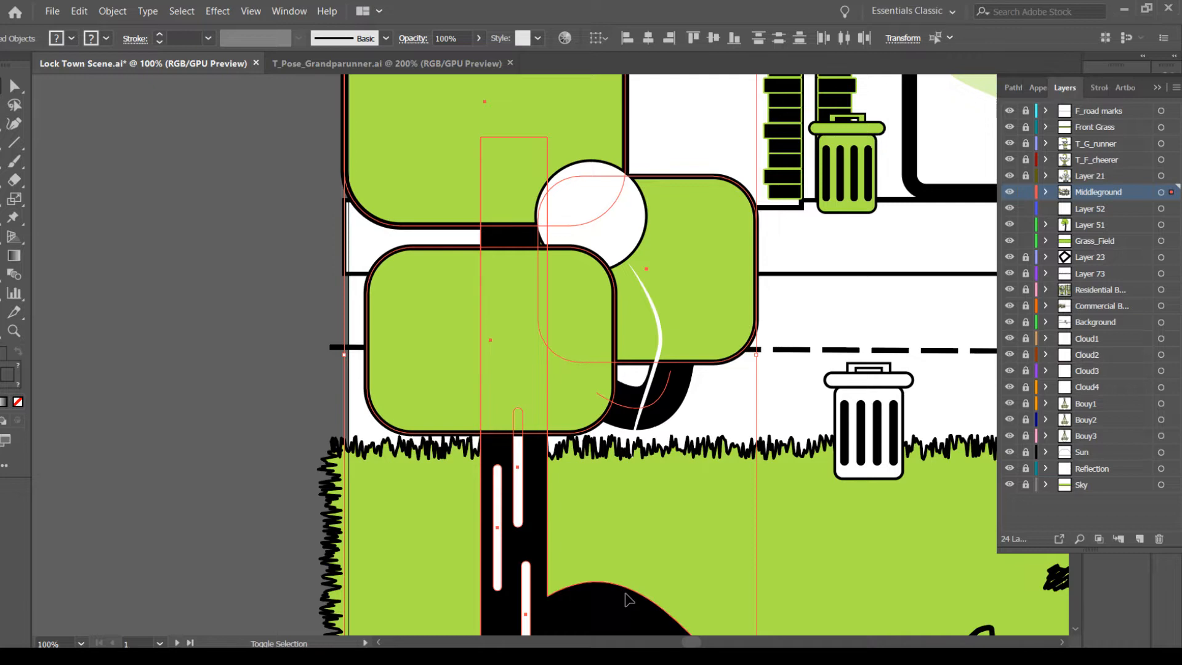
drag(653, 576, 486, 400)
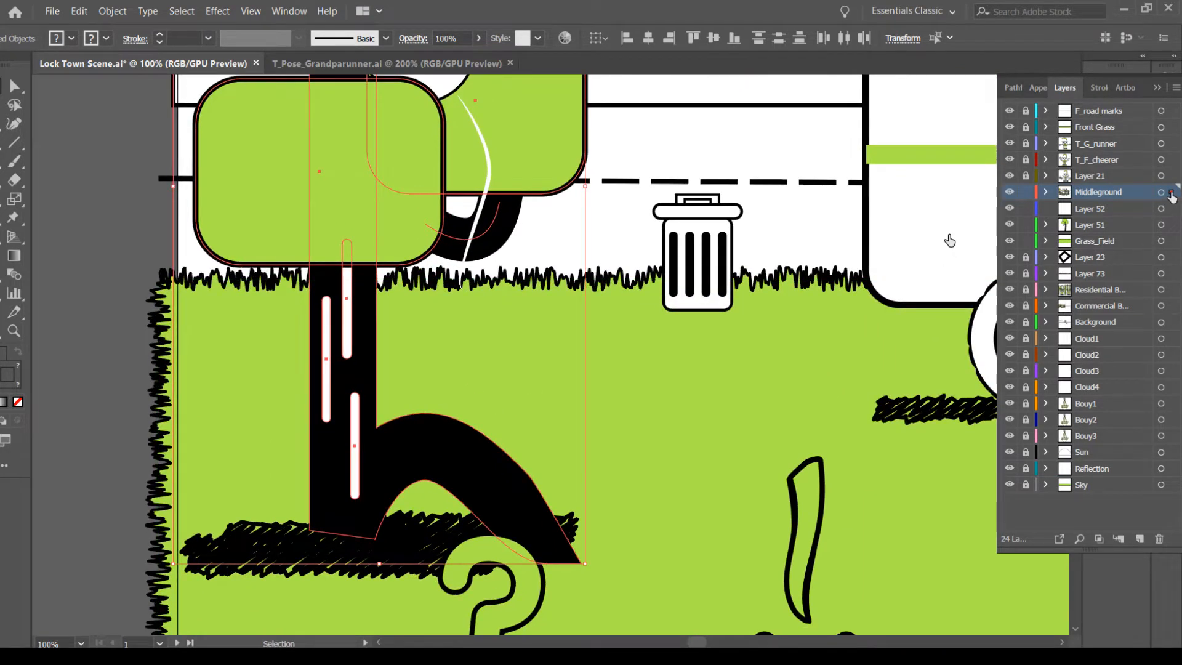
drag(1171, 192, 1172, 209)
scroll(626, 384, up, 5)
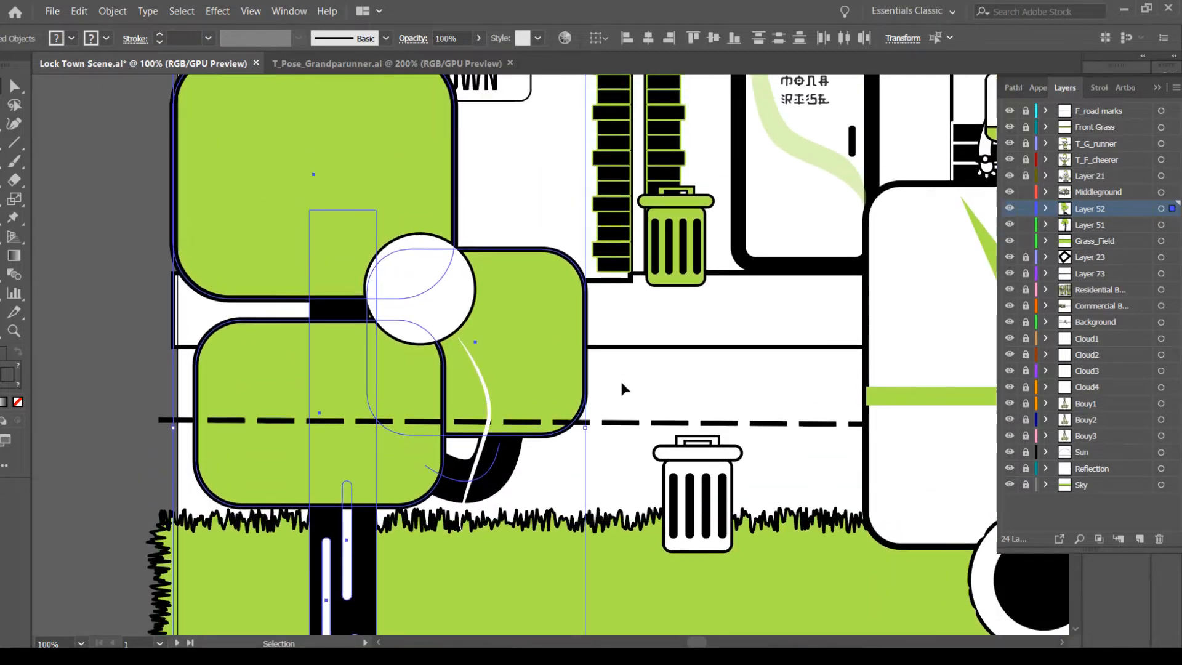
Move the white balloon and its curved string onto a new layer placed between Middleground and the large tree's layer
click(440, 295)
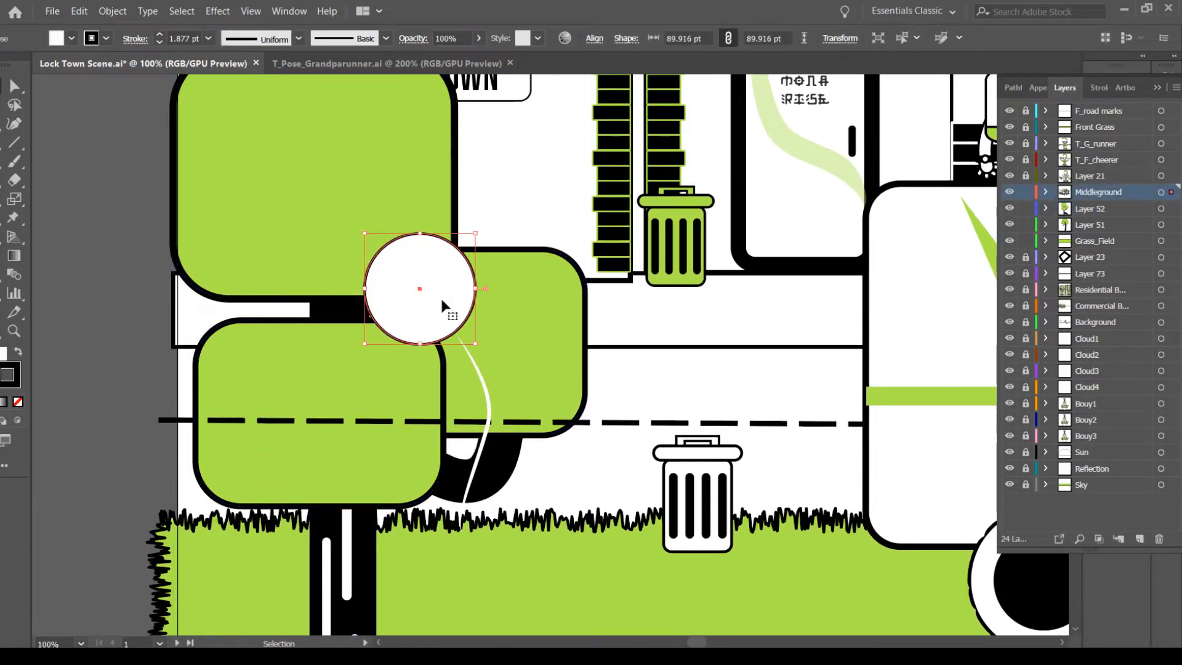
shift+click(486, 396)
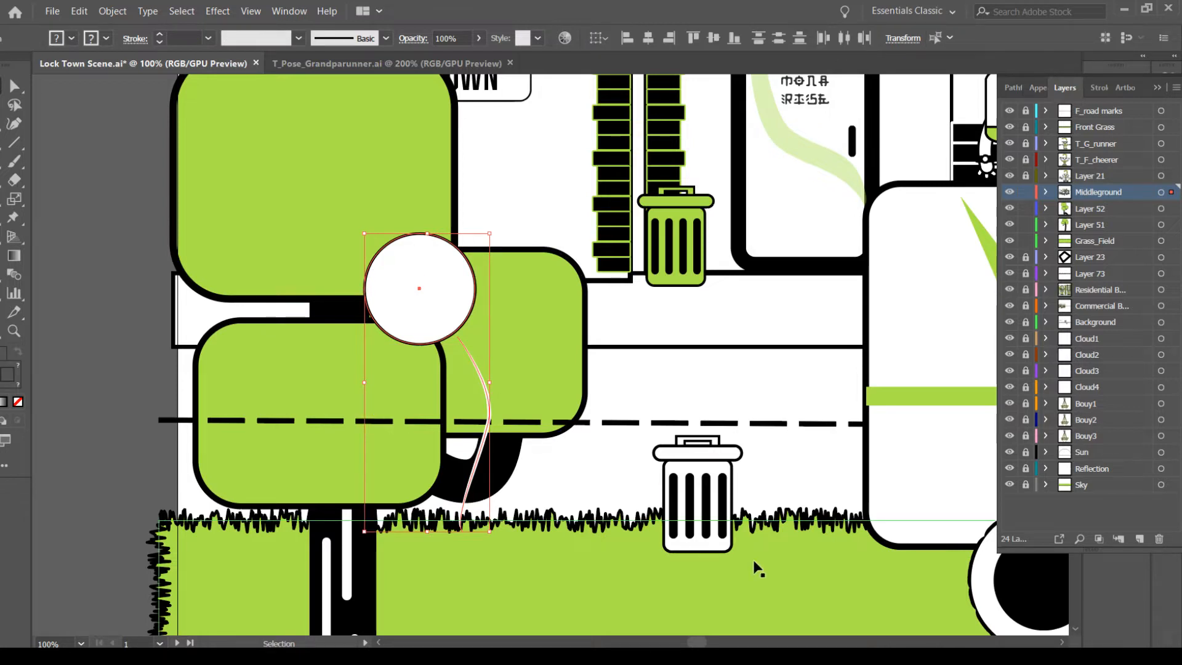
click(1140, 539)
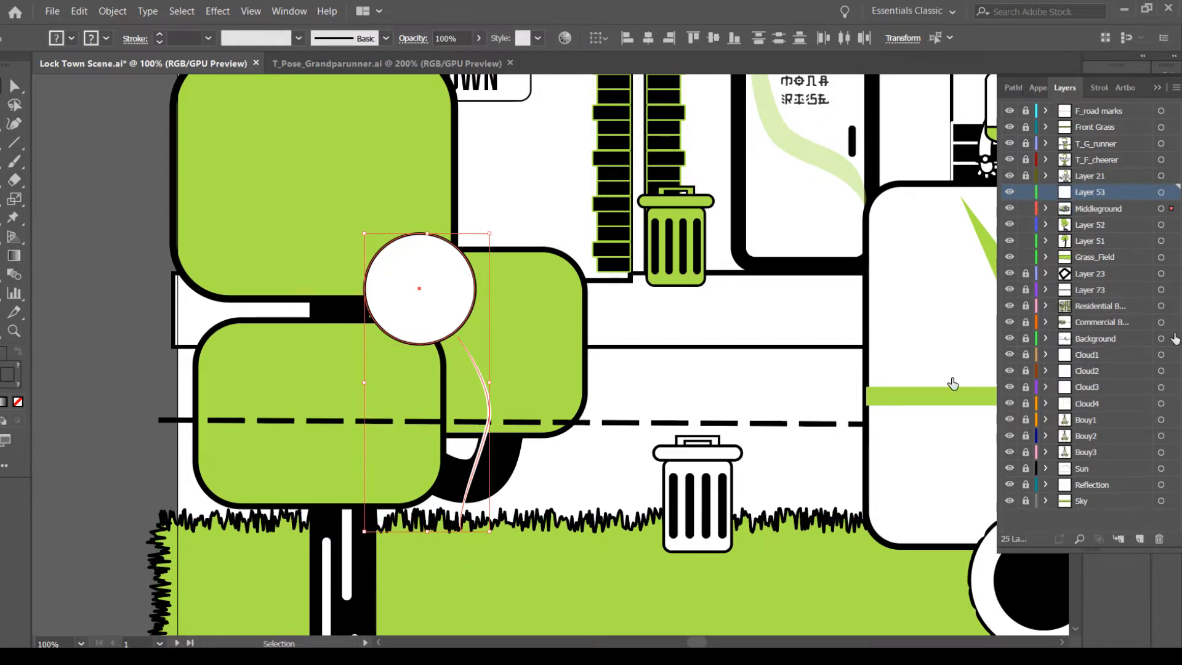
drag(1170, 209, 1133, 216)
click(1131, 208)
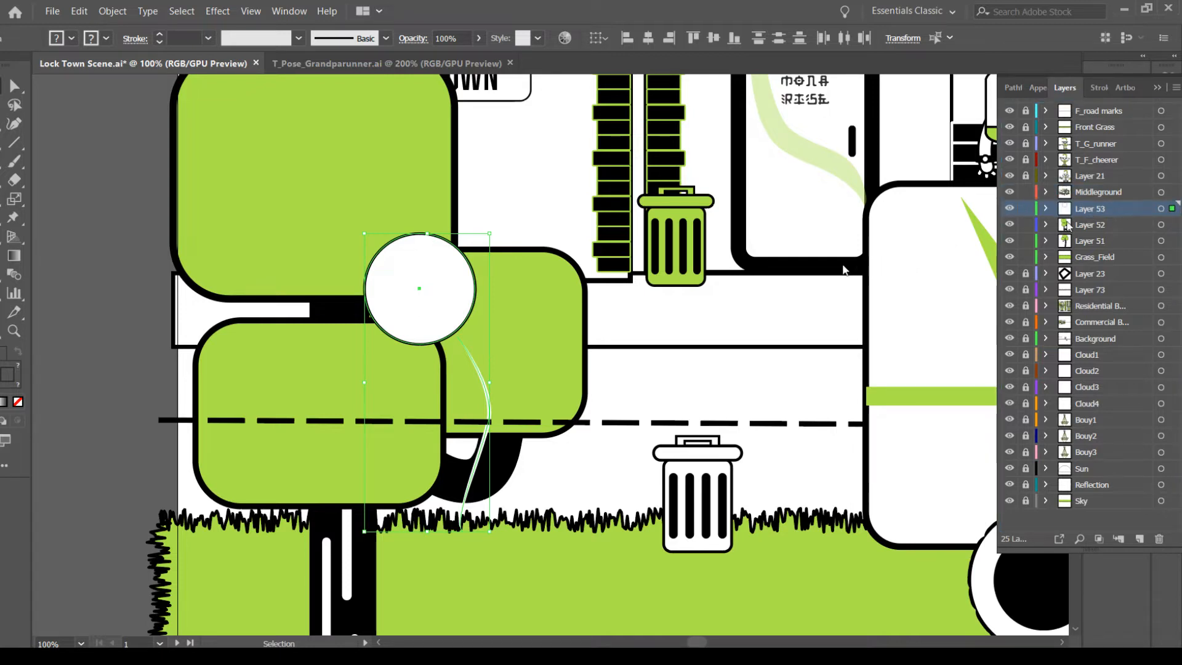
Move the white trash can beside the ambulance onto its own new layer directly beneath Middleground
click(689, 454)
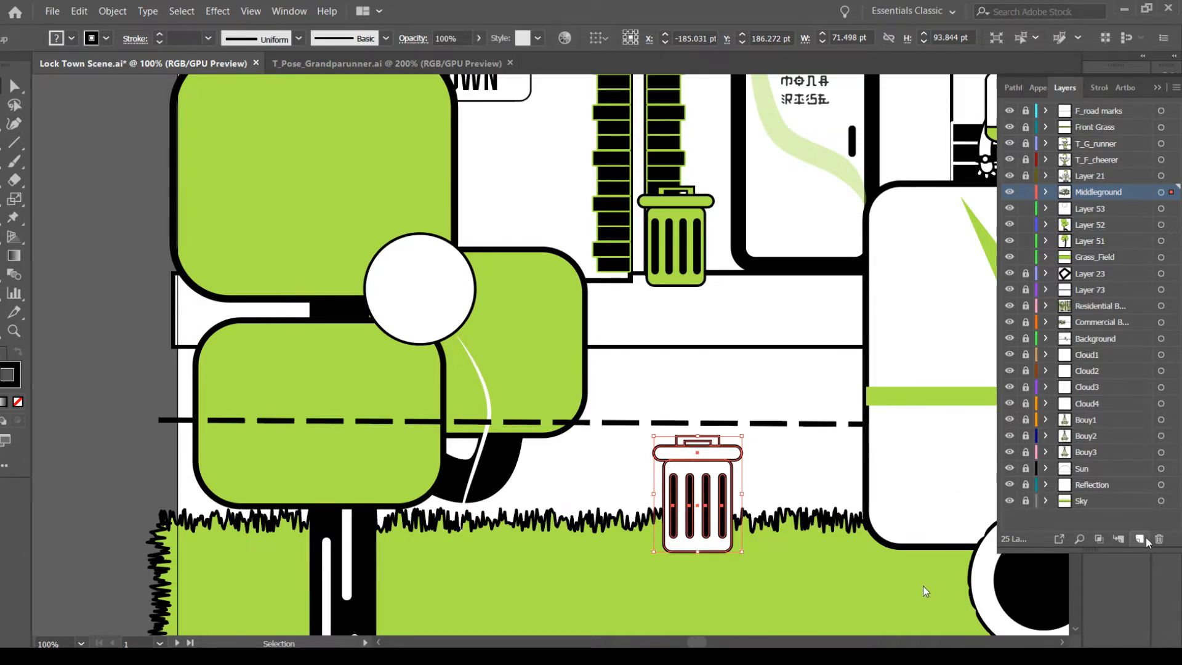
click(487, 387)
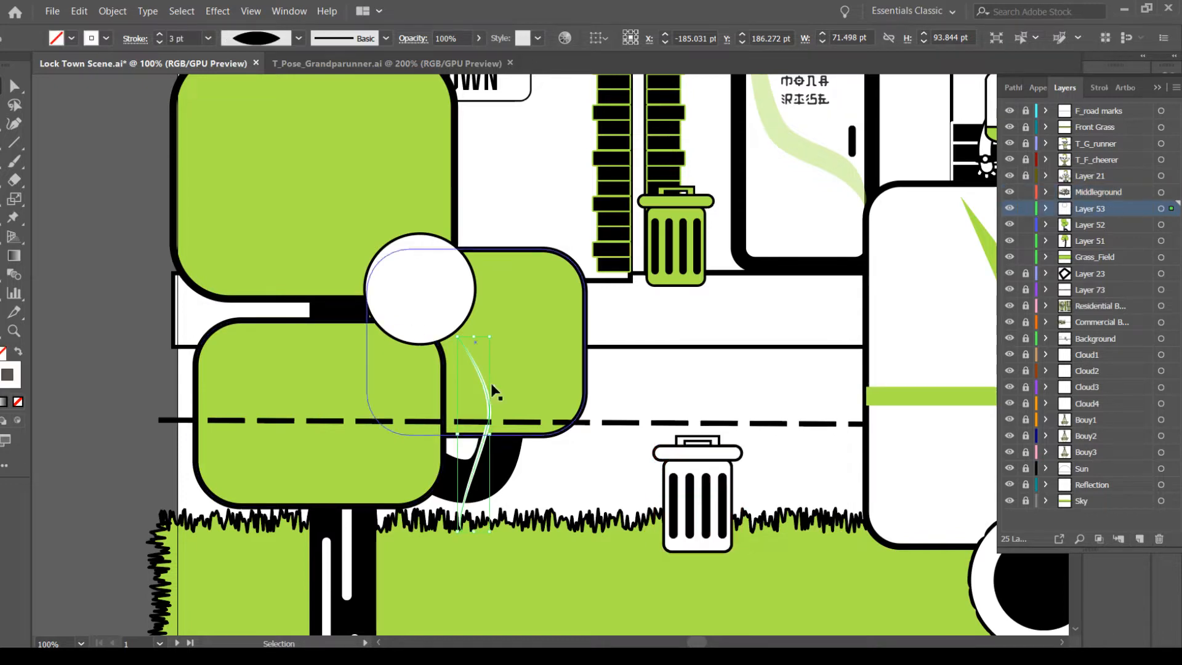
click(464, 312)
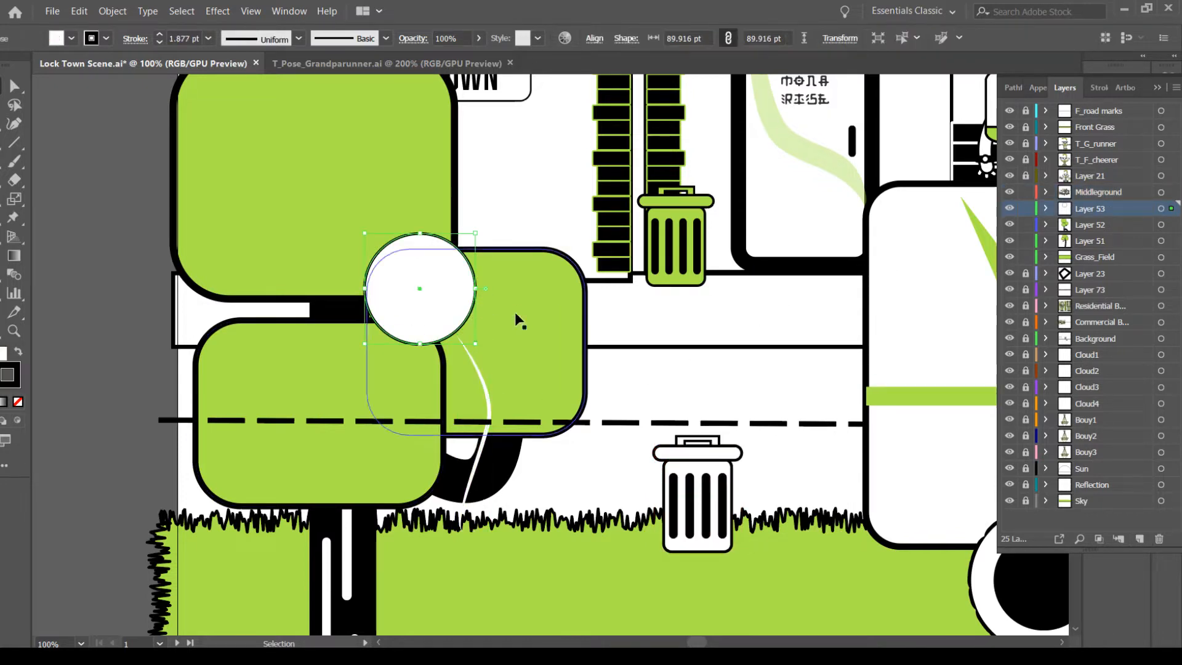
click(682, 451)
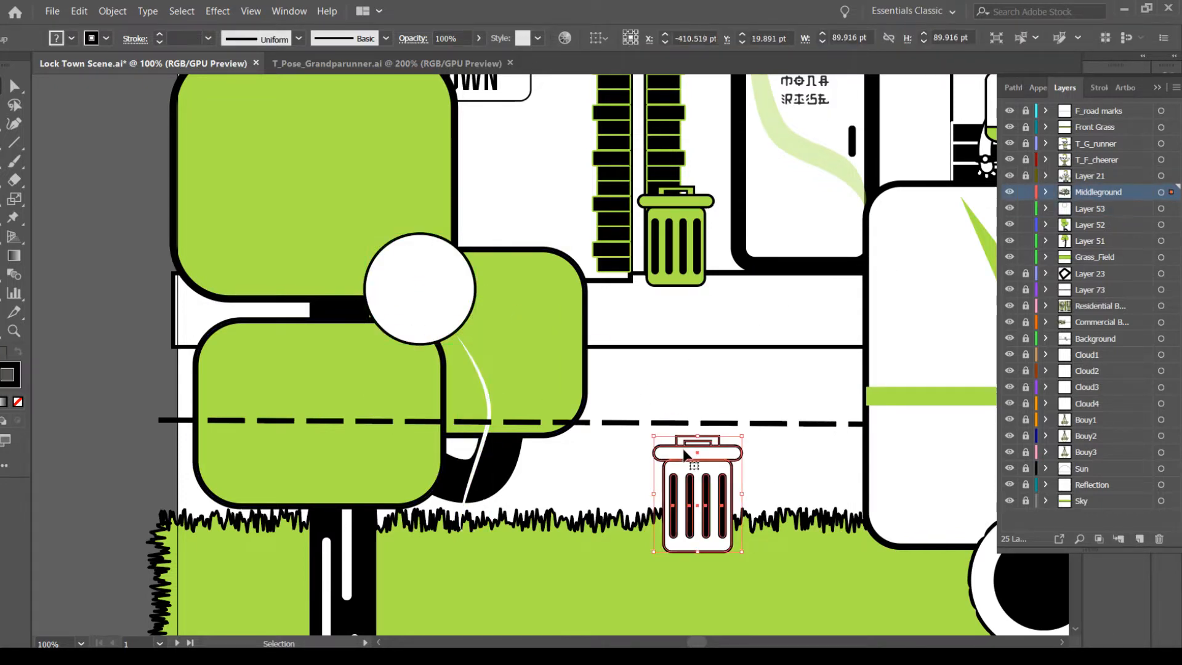
click(1140, 538)
drag(1171, 208, 1145, 216)
click(697, 229)
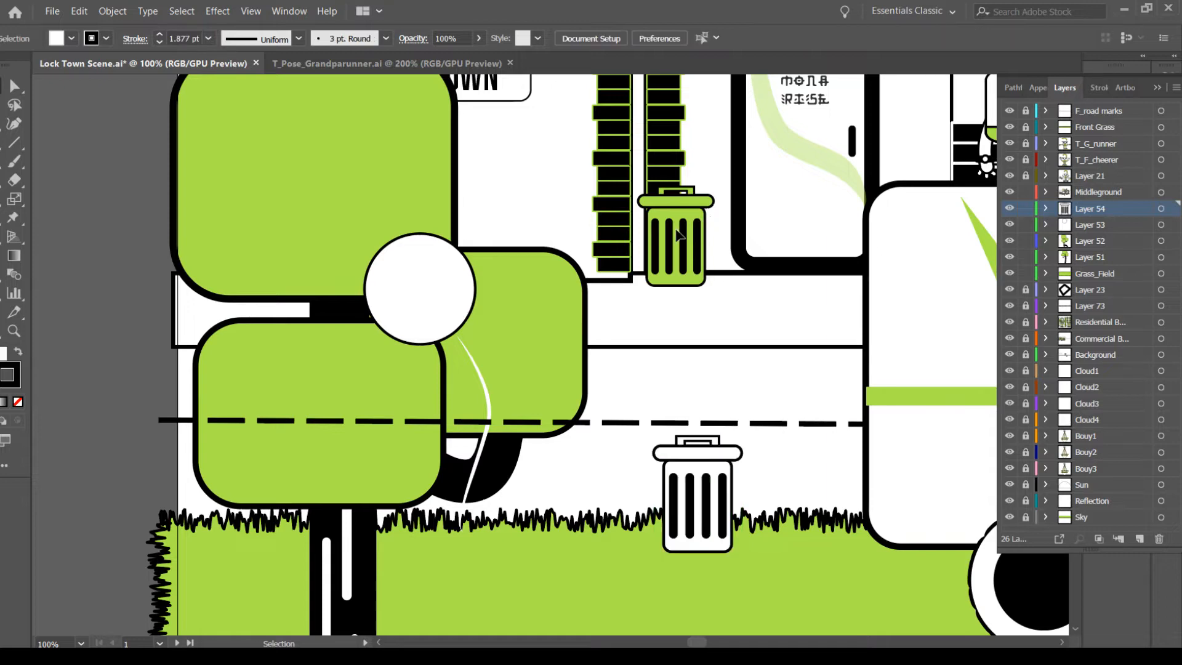
Select the dashed road line that crosses the large tree and passes the ambulance
click(611, 424)
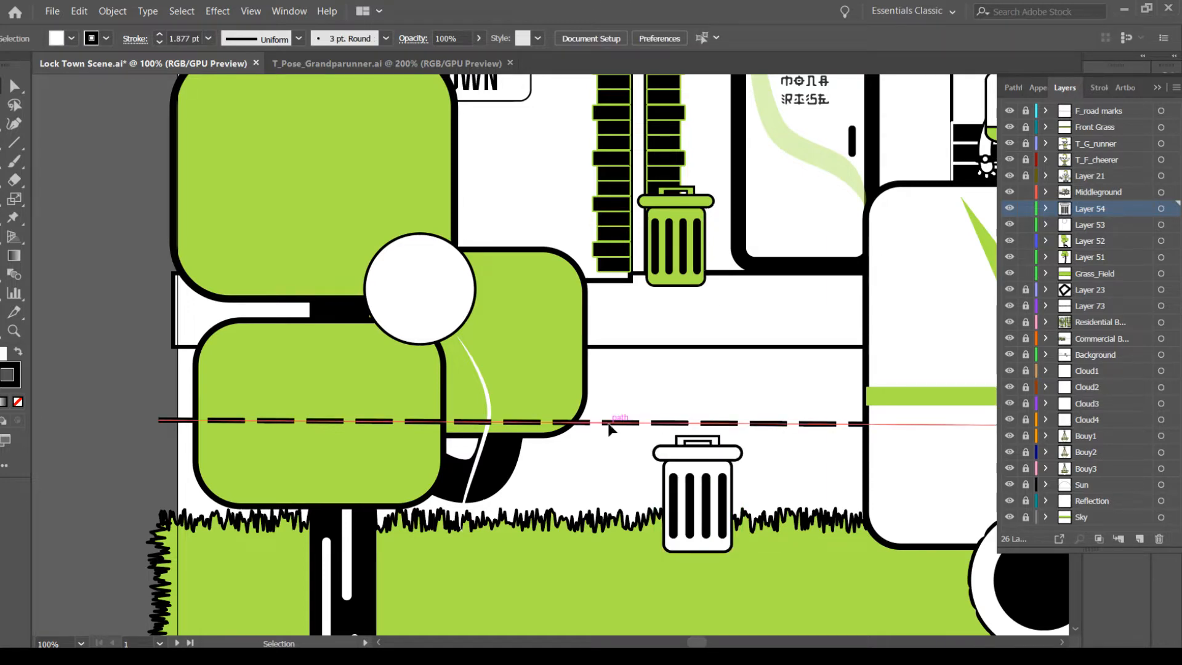
drag(656, 398, 392, 323)
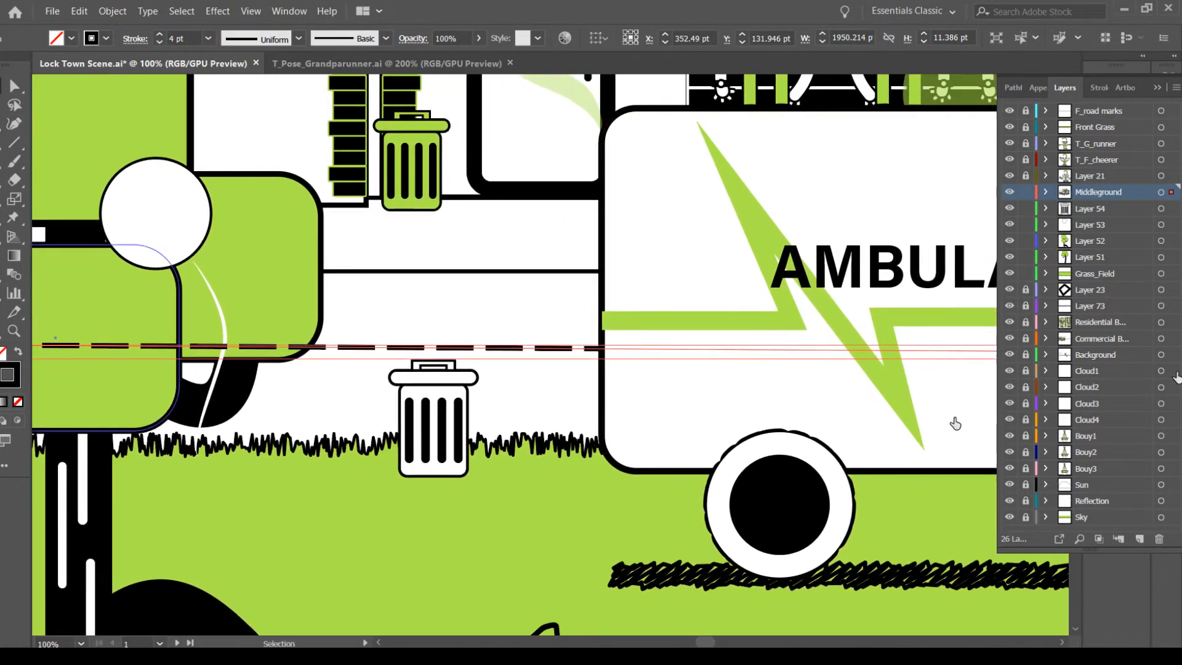
Move the selected dashed road line onto a new layer directly above Grass_Field and name that layer roadmarks
click(1139, 539)
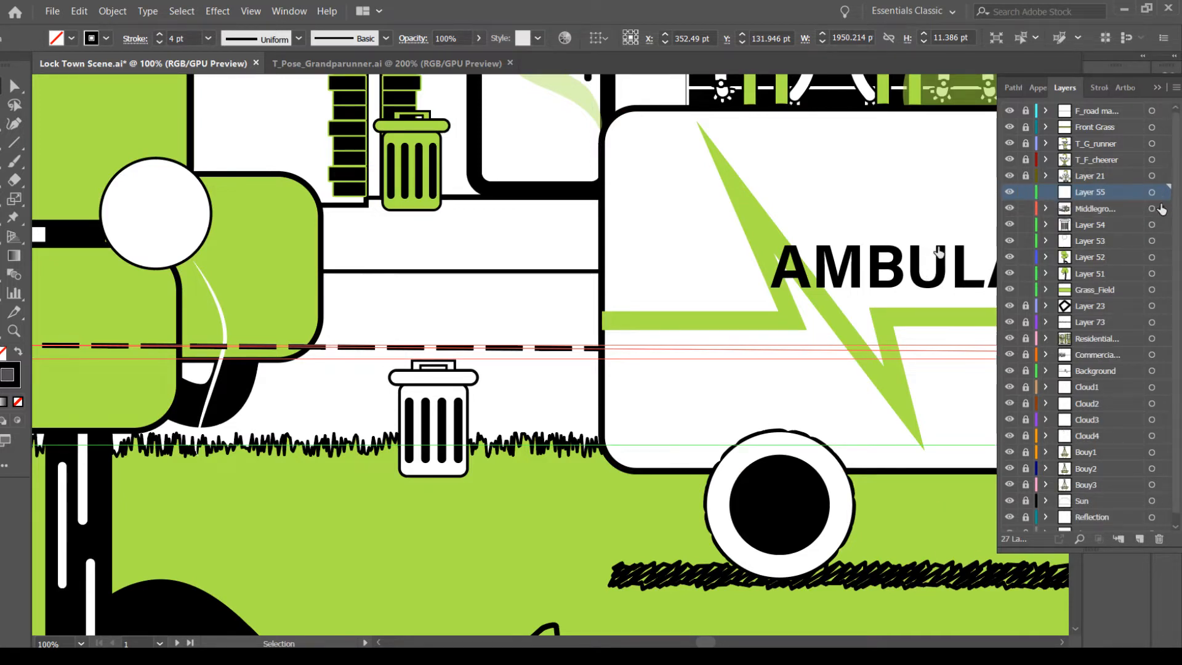
drag(1161, 210, 1136, 282)
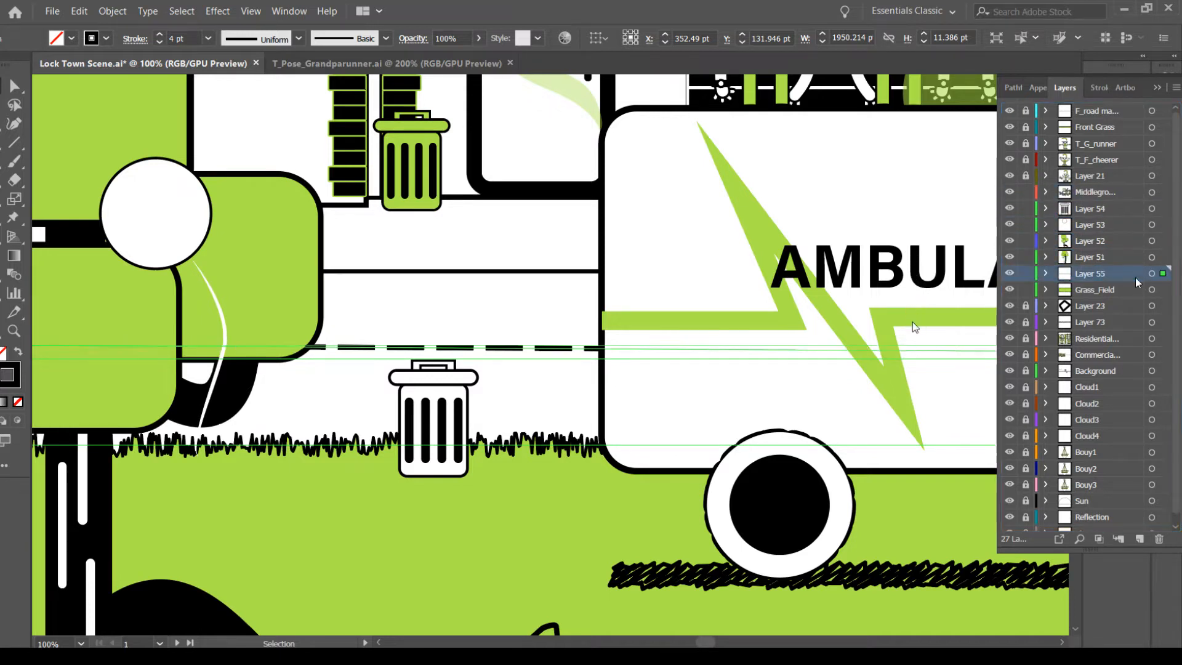
click(521, 312)
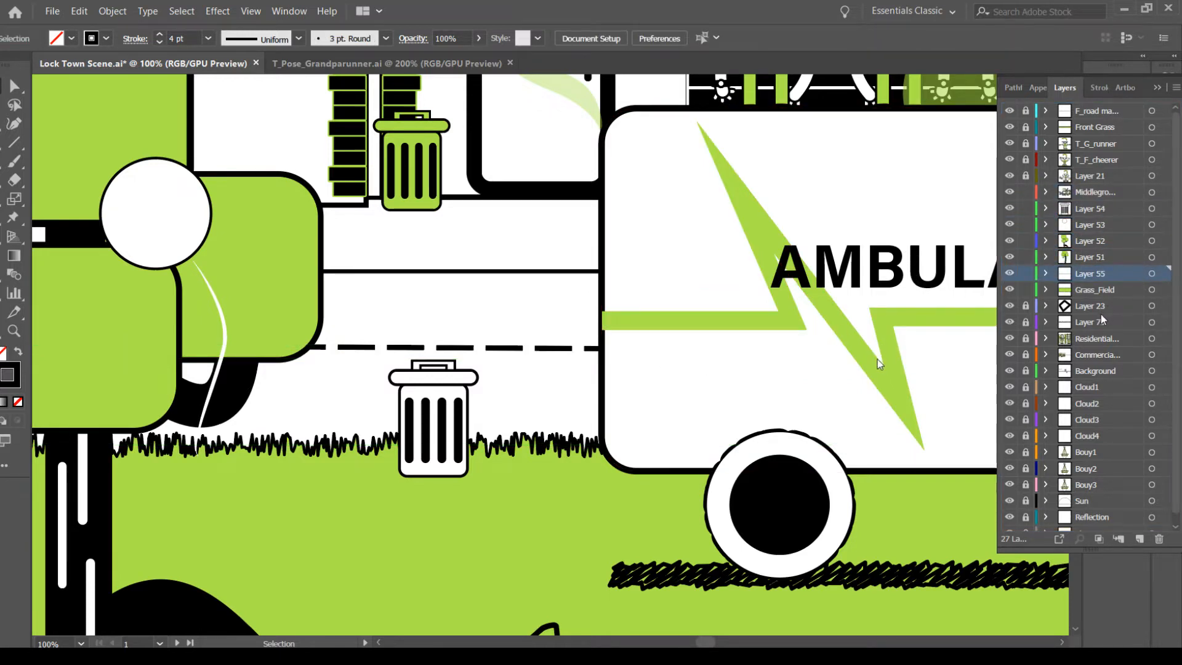
double_click(1085, 274)
text(roadmarks)
Rename Layer 53 as Balloon and give Layer 54 a name beginning with "White Tra"
double_click(1092, 226)
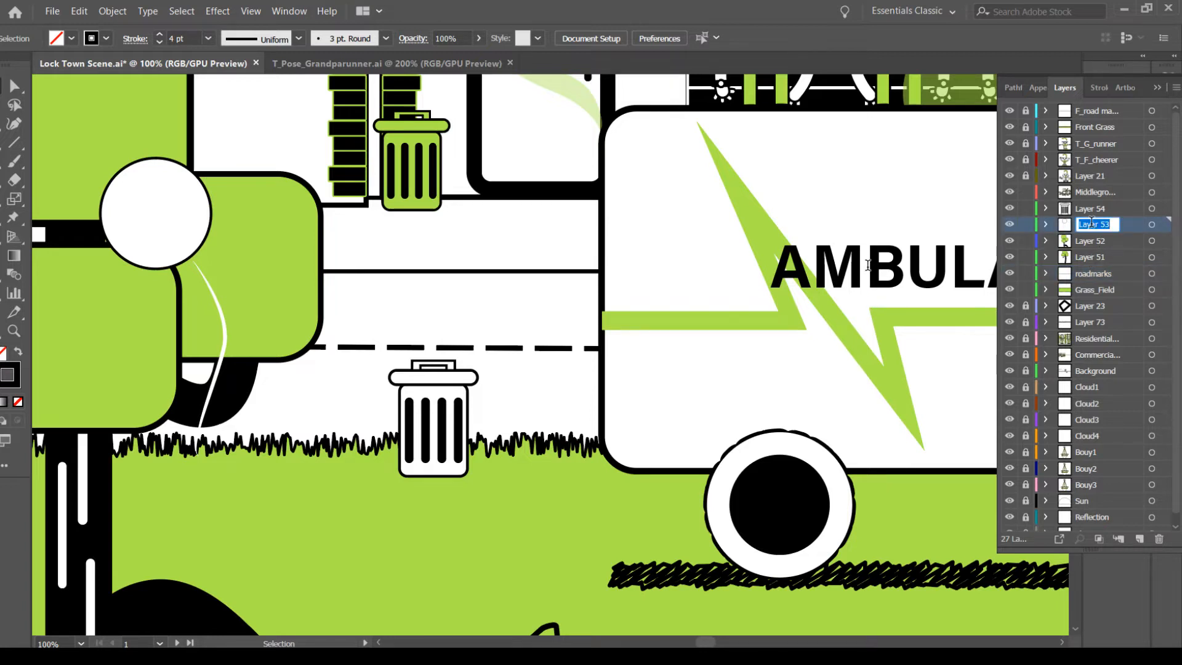
text(Balloon)
key(Return)
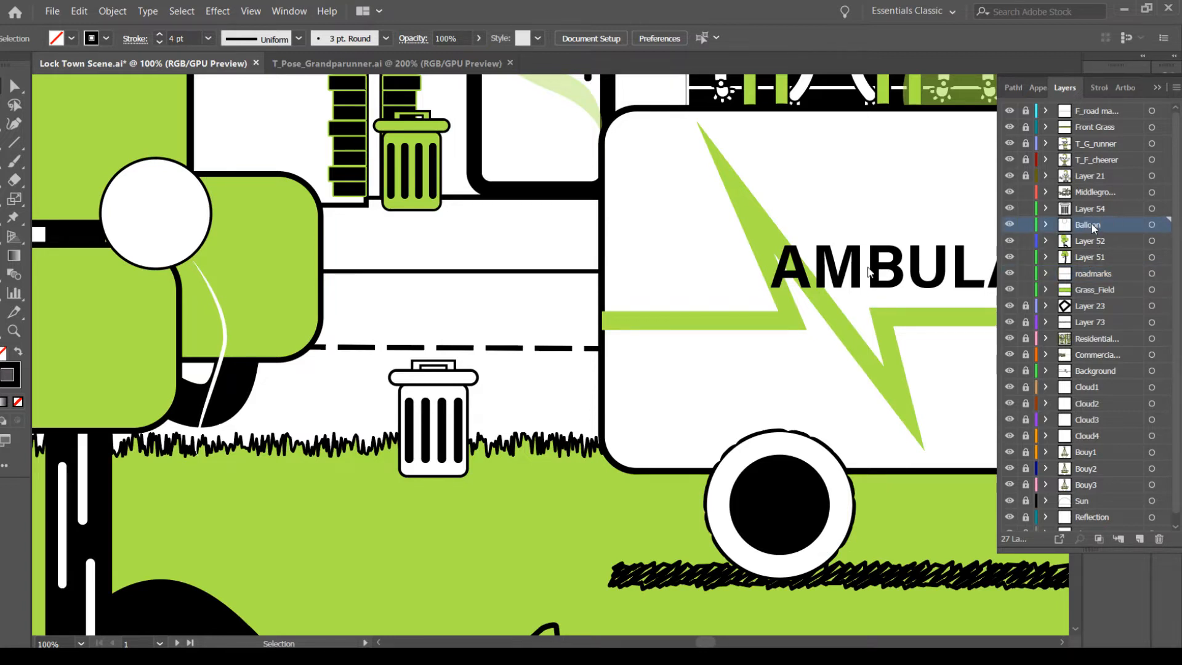
double_click(1087, 211)
key(Escape)
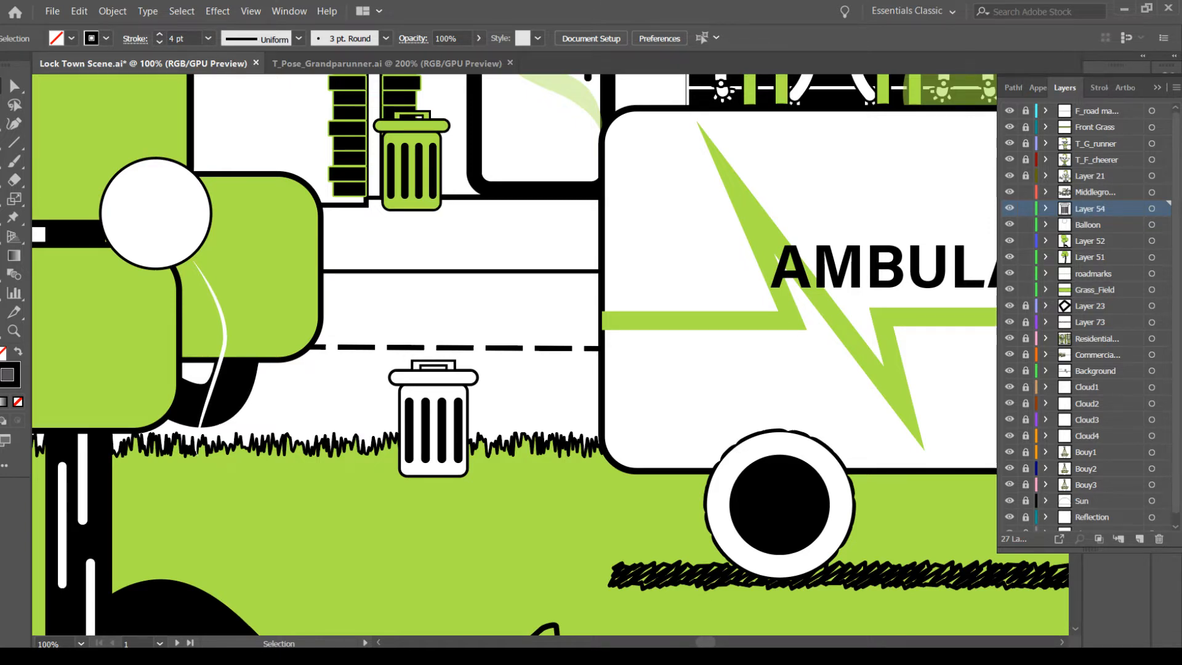
text(White Tra)
key(Return)
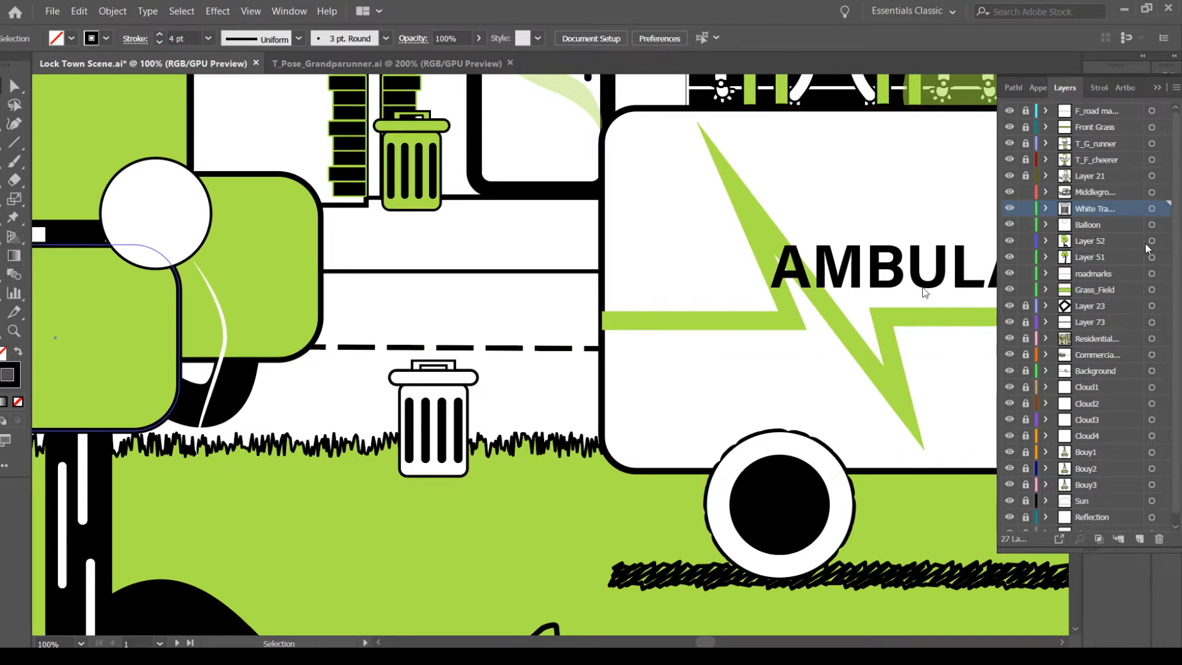
Rename both Layer 51 and Layer 52 as Tree
click(1160, 257)
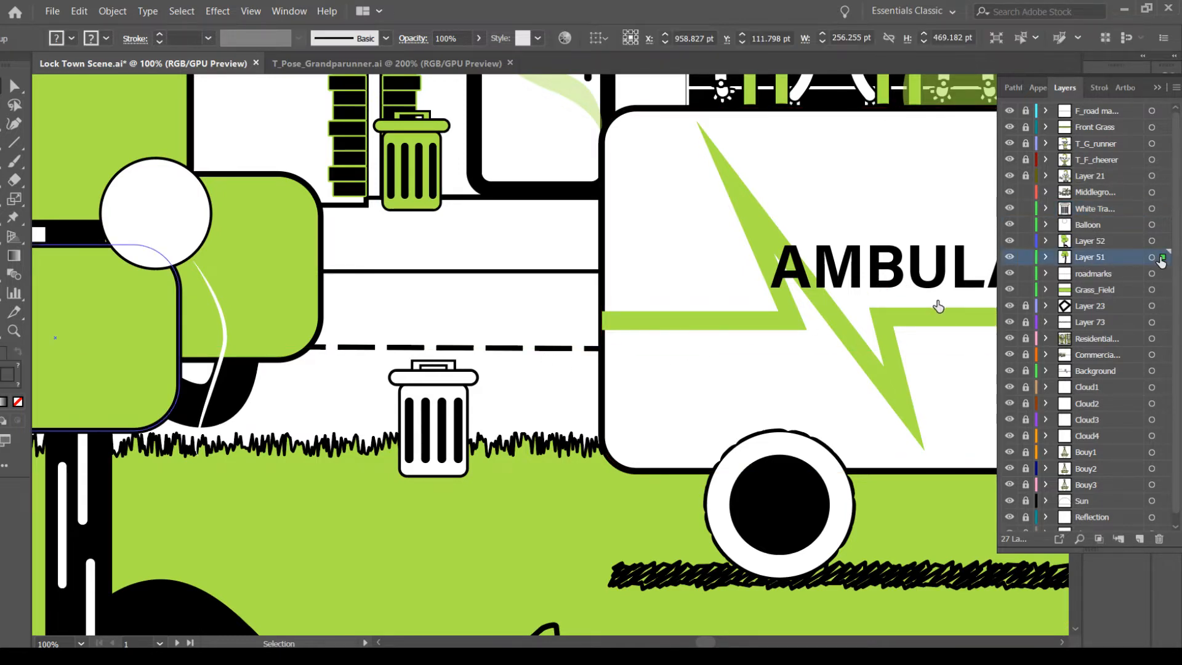
double_click(1094, 256)
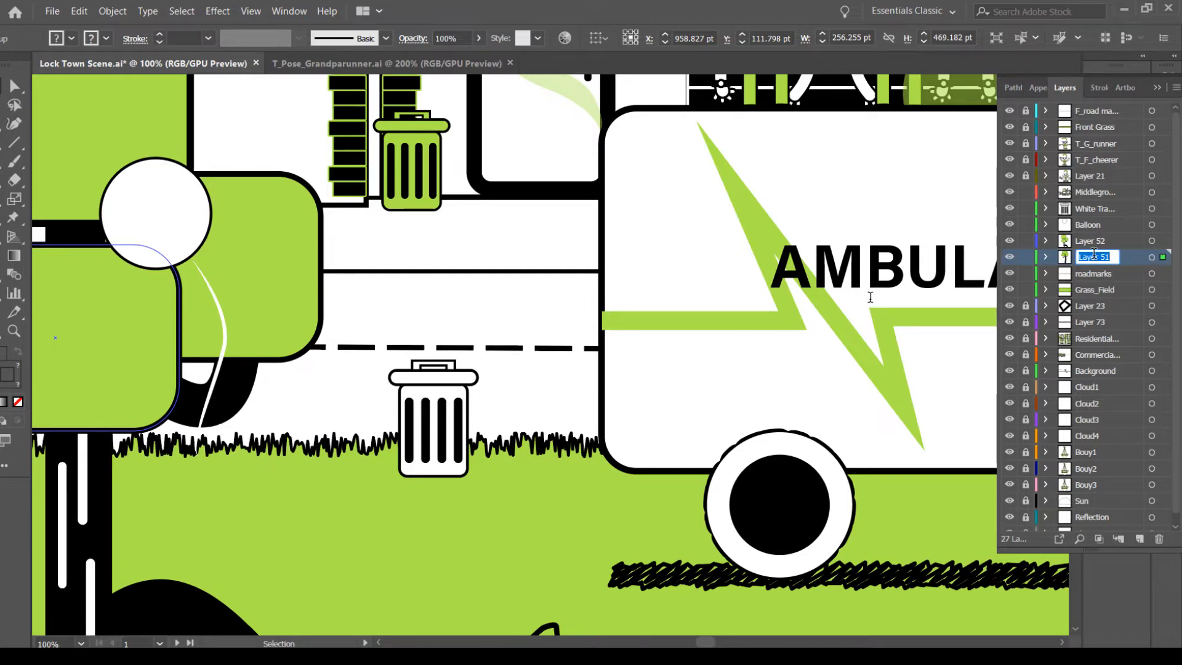
text(Tree)
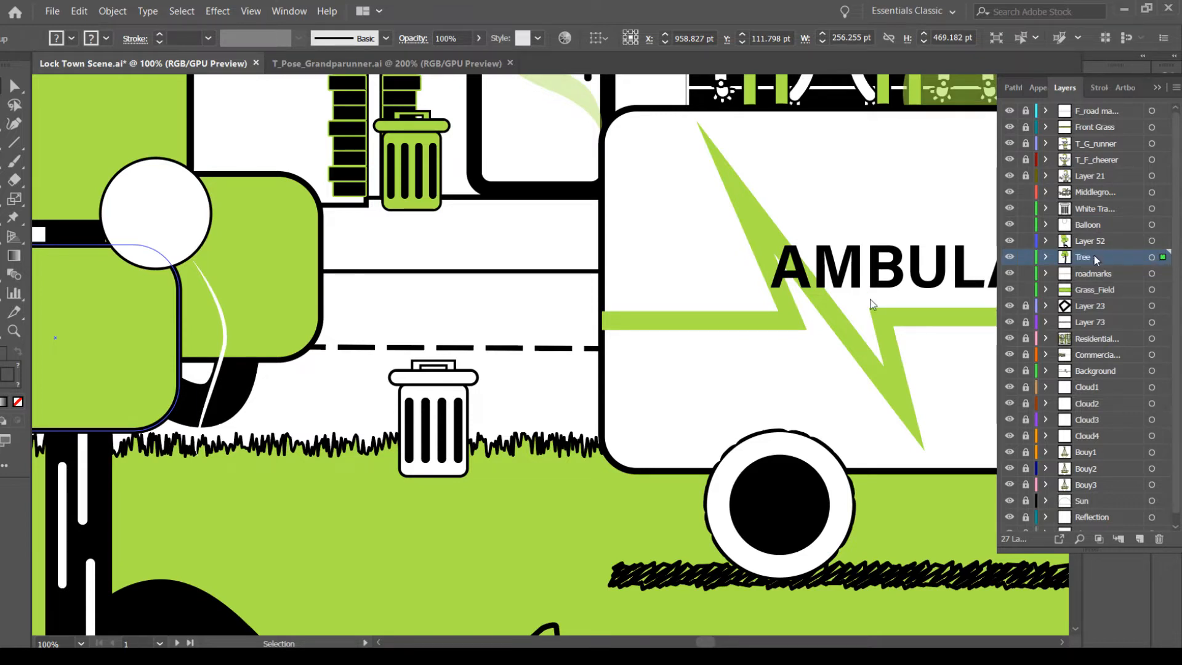
click(1095, 245)
double_click(1095, 243)
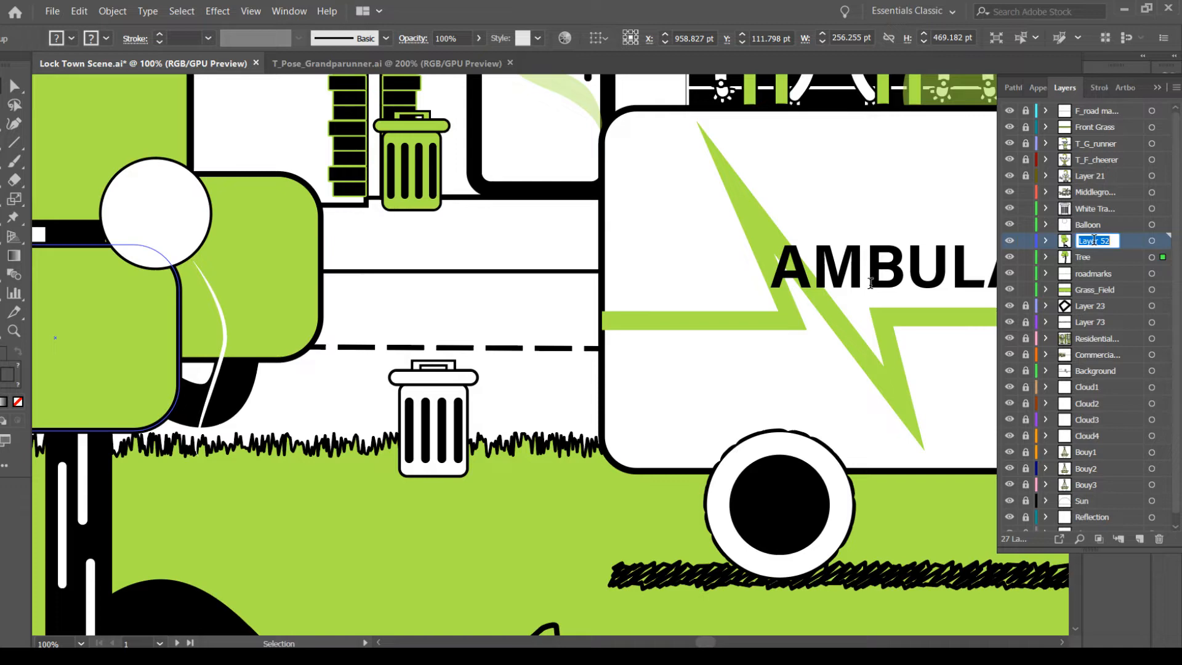
text(Tree)
click(752, 364)
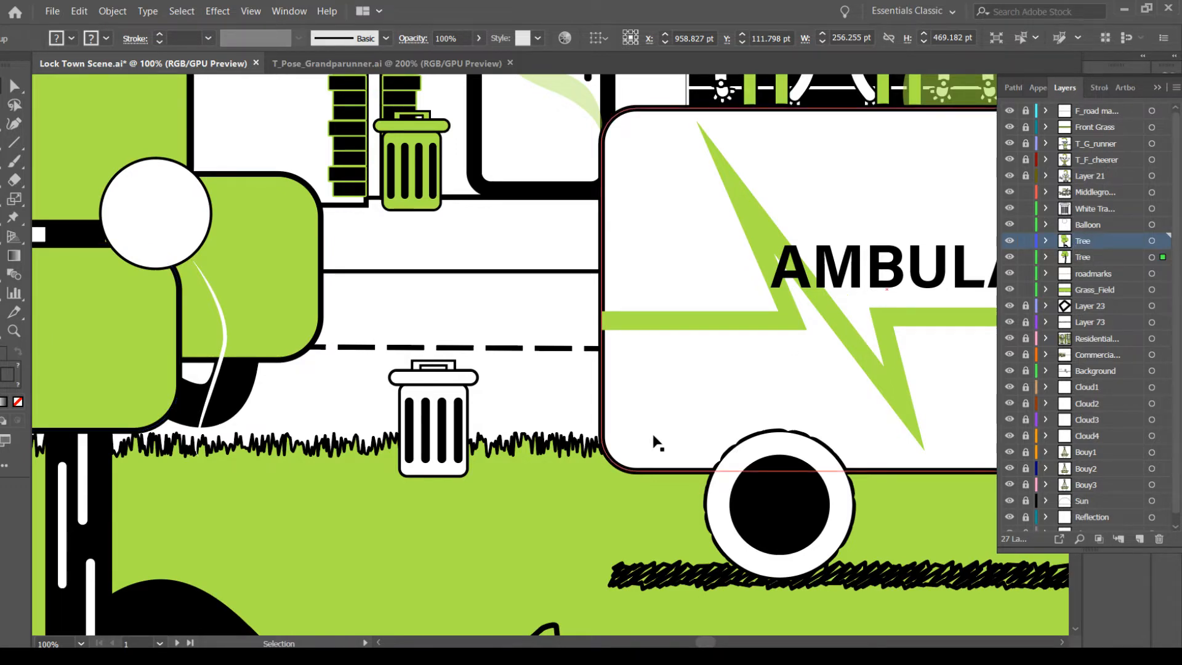
Move all the ambulance artwork, including its lettering, onto a new layer placed directly below the Middleground layer
key(ctrl+minus)
key(ctrl+minus)
key(ctrl+minus)
key(ctrl+minus)
key(ctrl+minus)
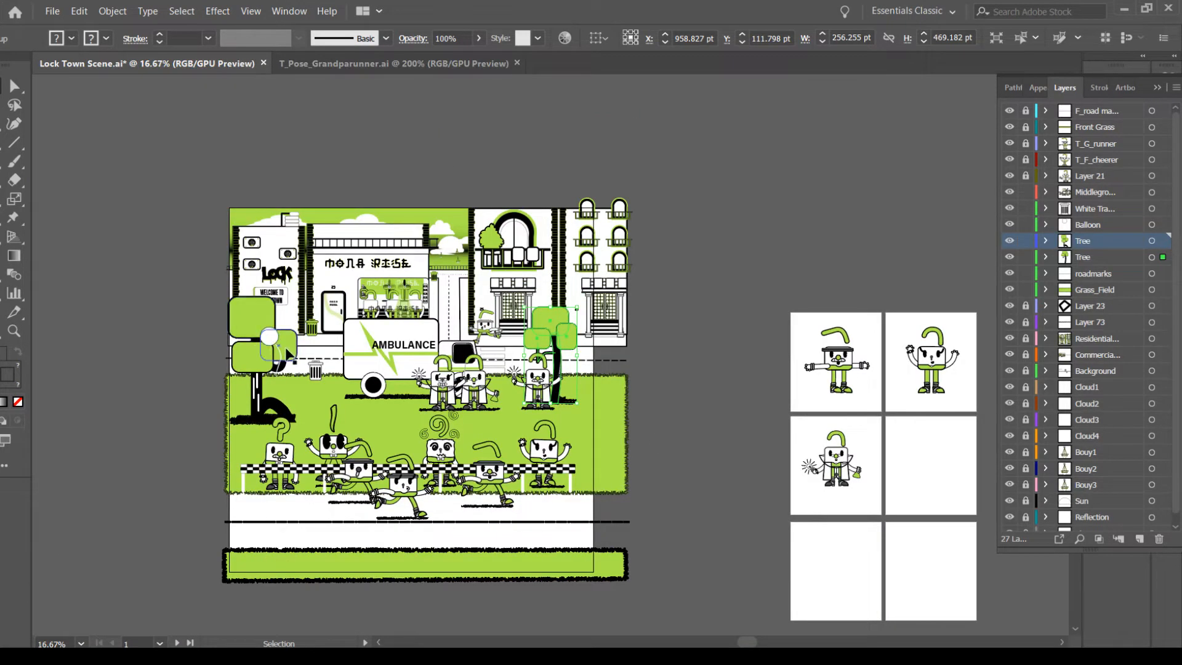
key(a)
key(ctrl+plus)
key(ctrl+plus)
key(v)
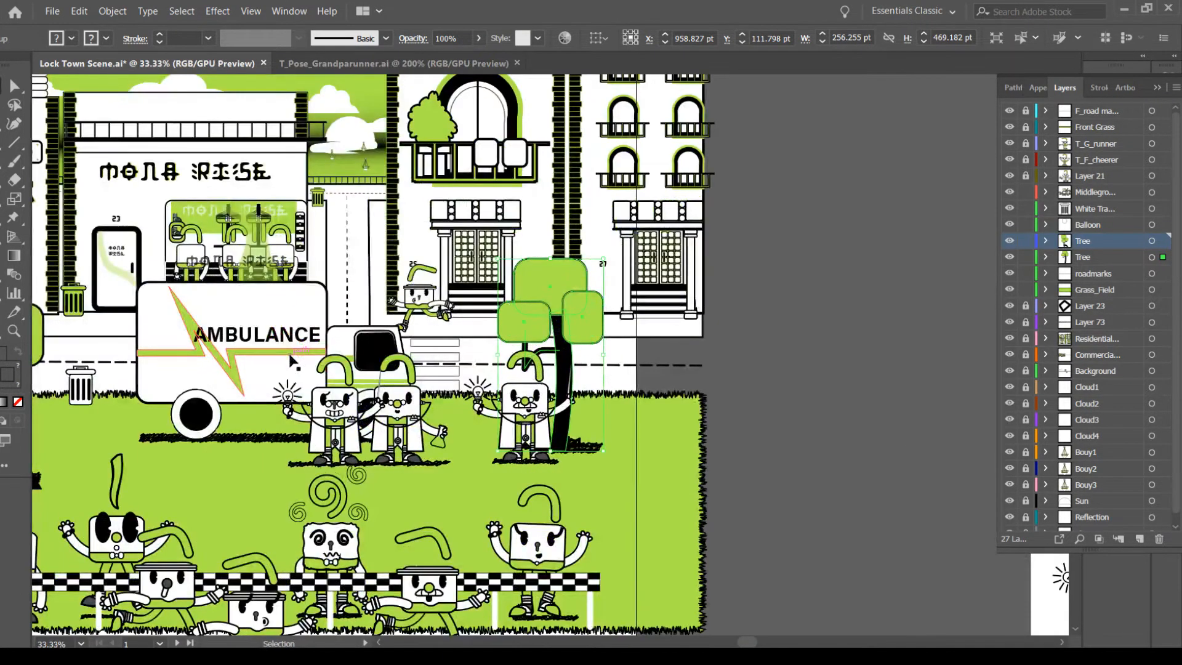
click(291, 357)
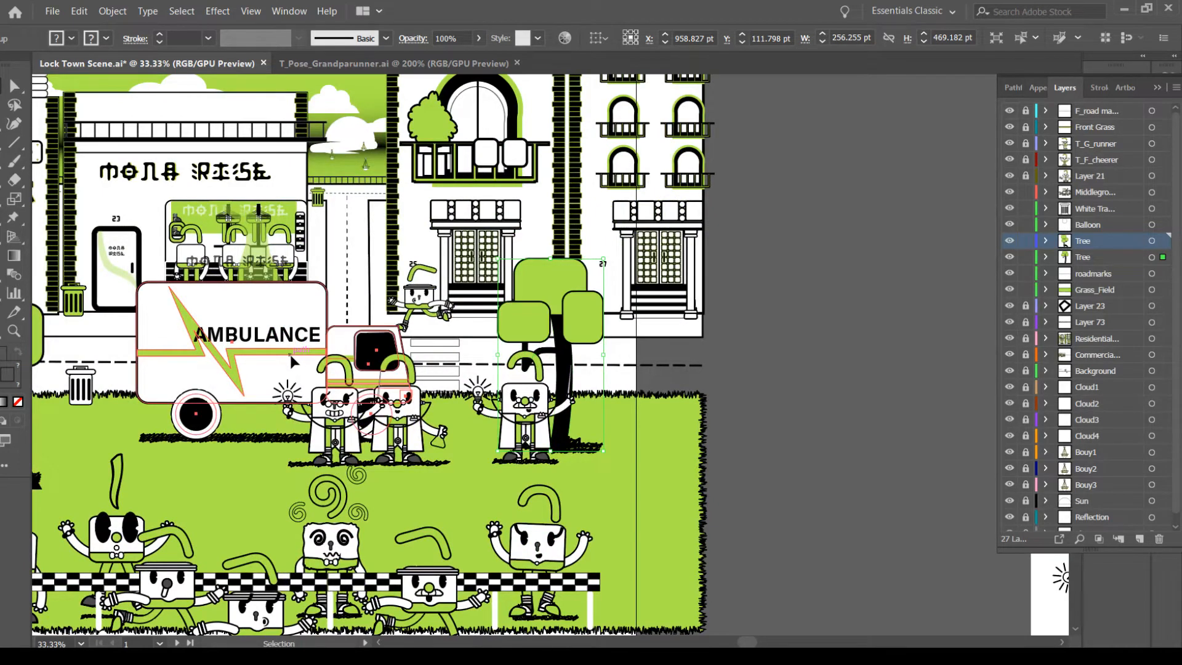
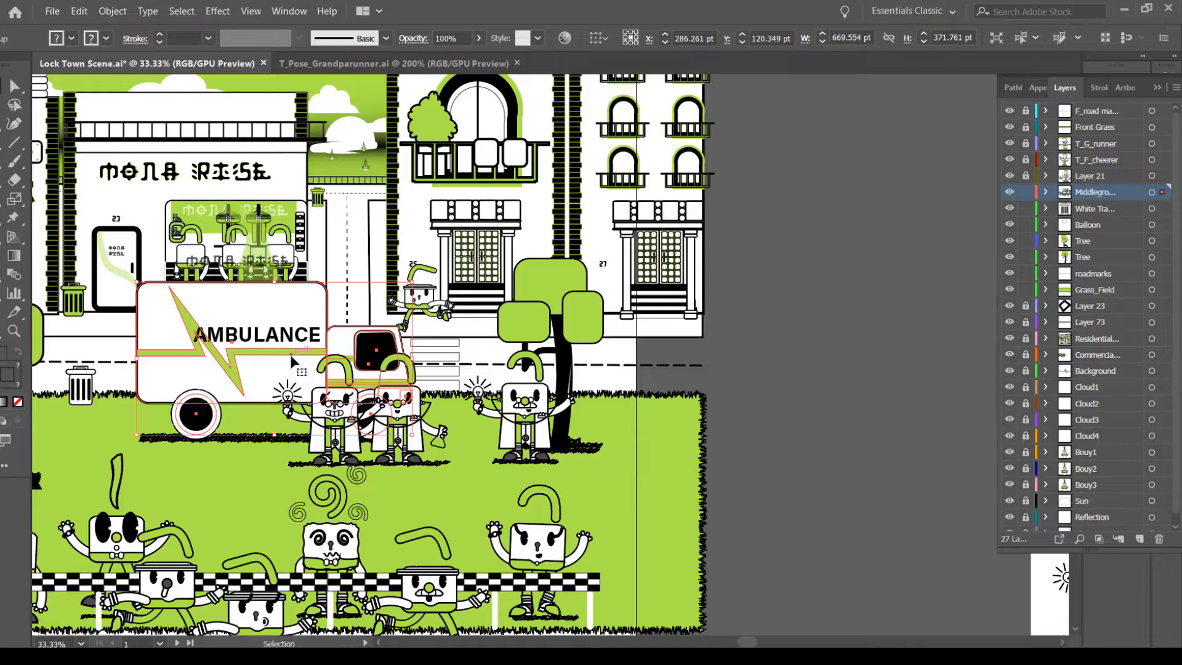
click(709, 408)
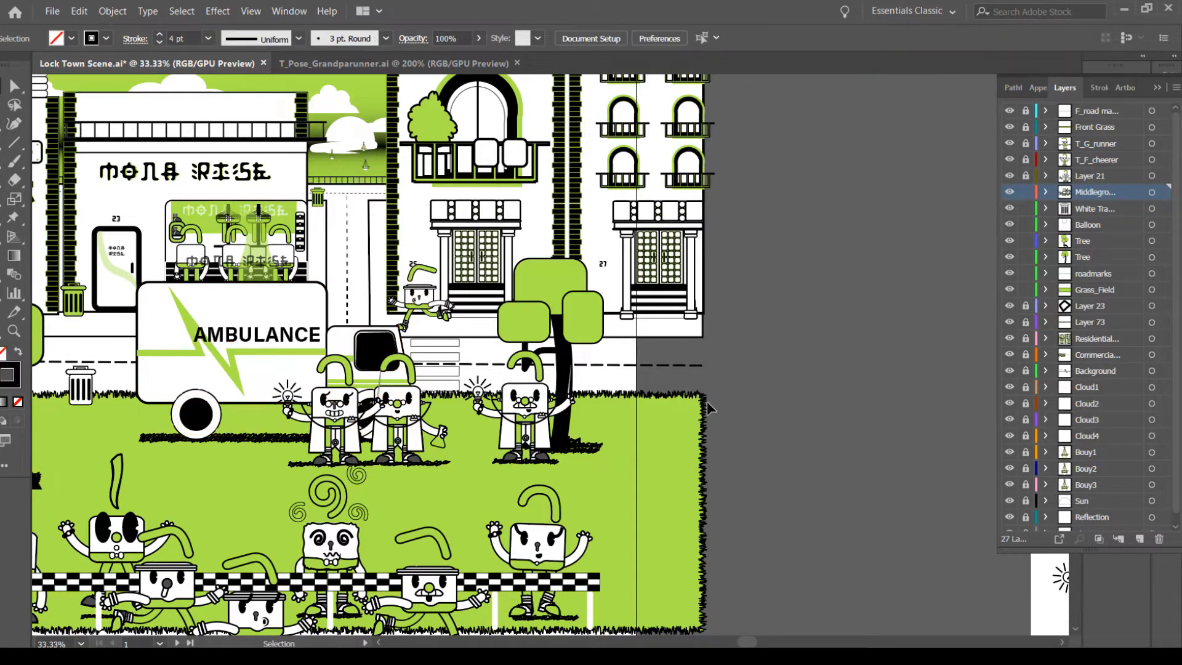
click(311, 343)
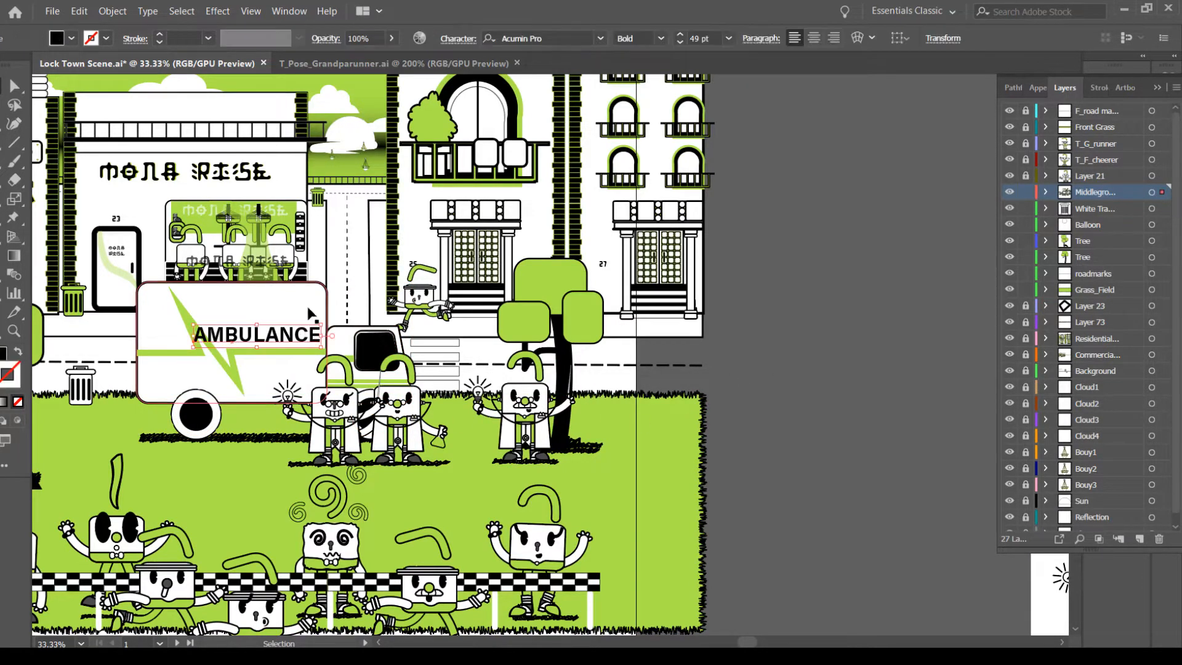
click(311, 314)
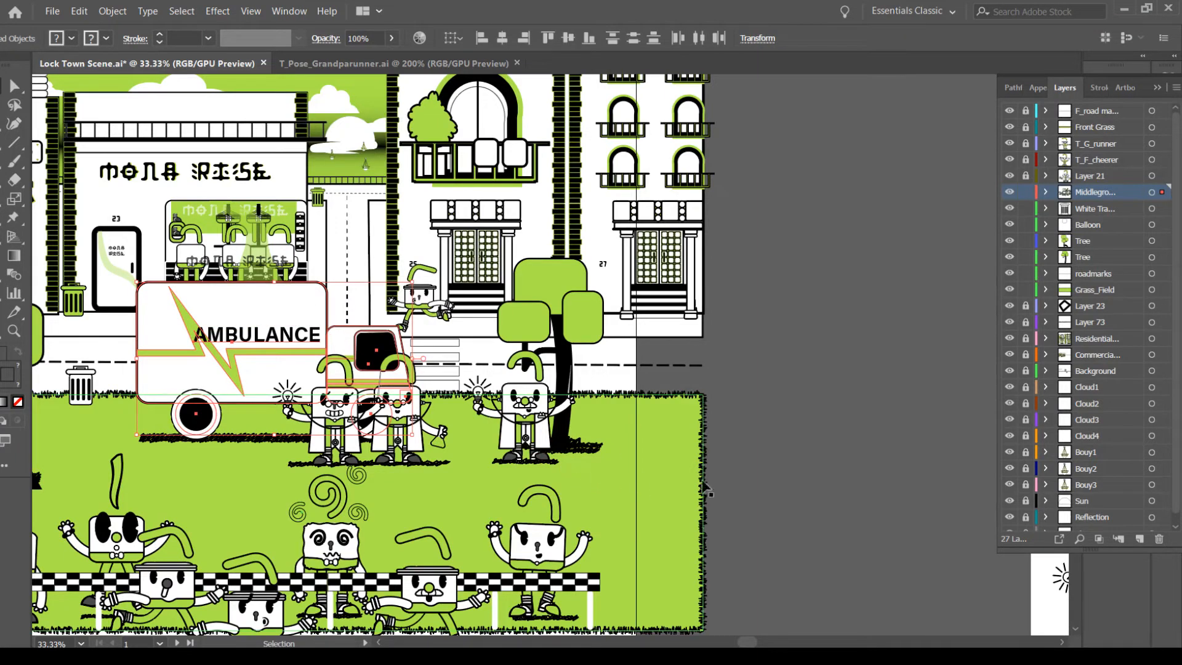
click(1139, 538)
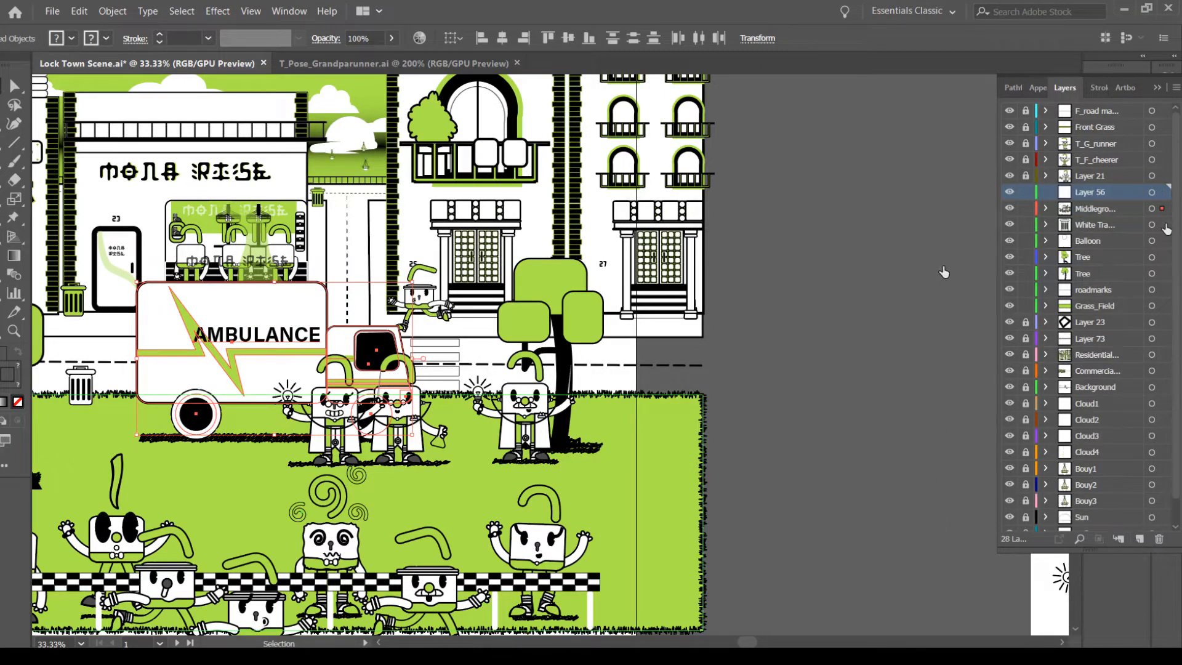
drag(1161, 208, 1163, 192)
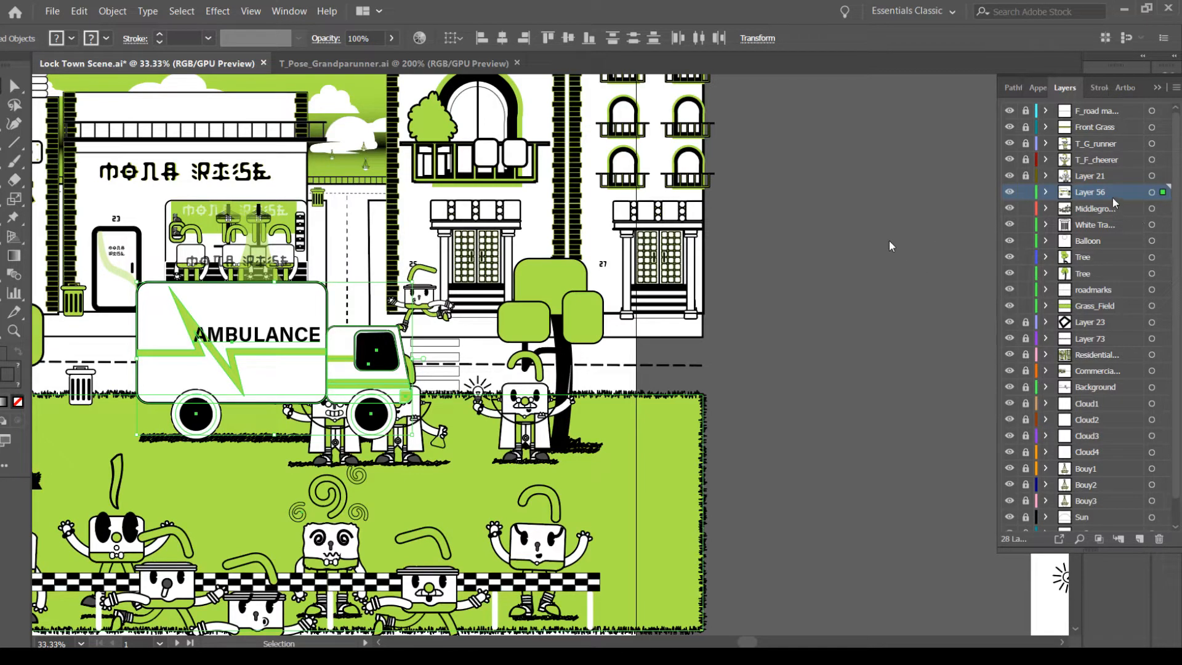
drag(1113, 200, 1121, 216)
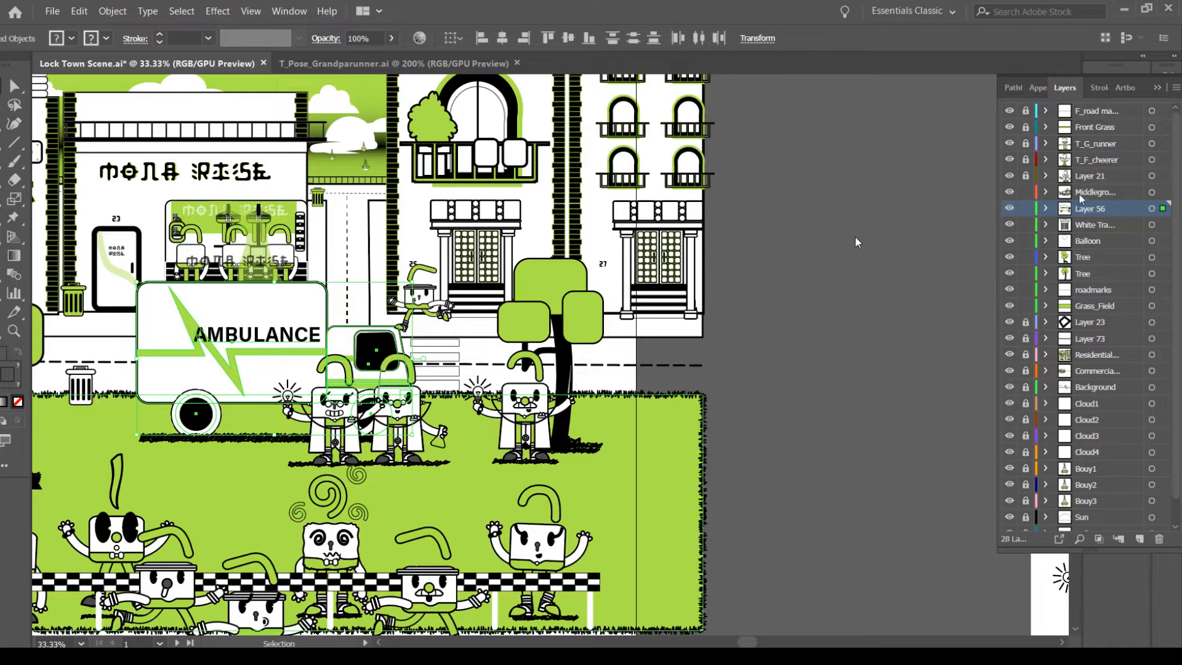
Examine the objects inside the Middleground and Background layers
click(1045, 192)
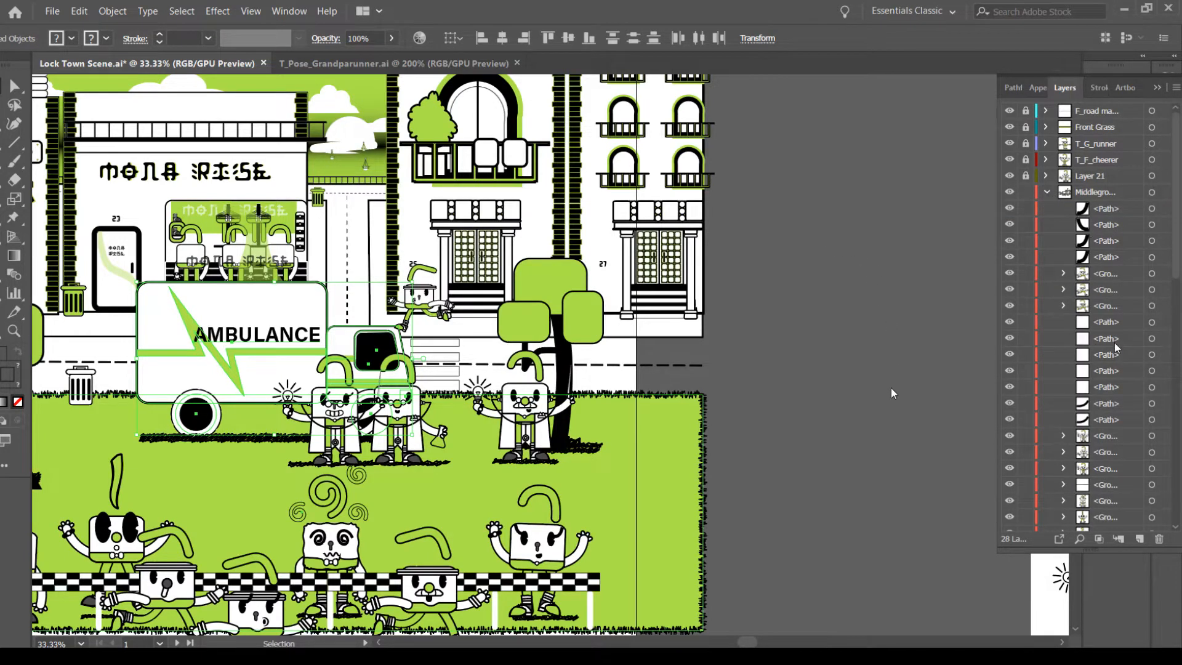
scroll(1115, 408, down, 5)
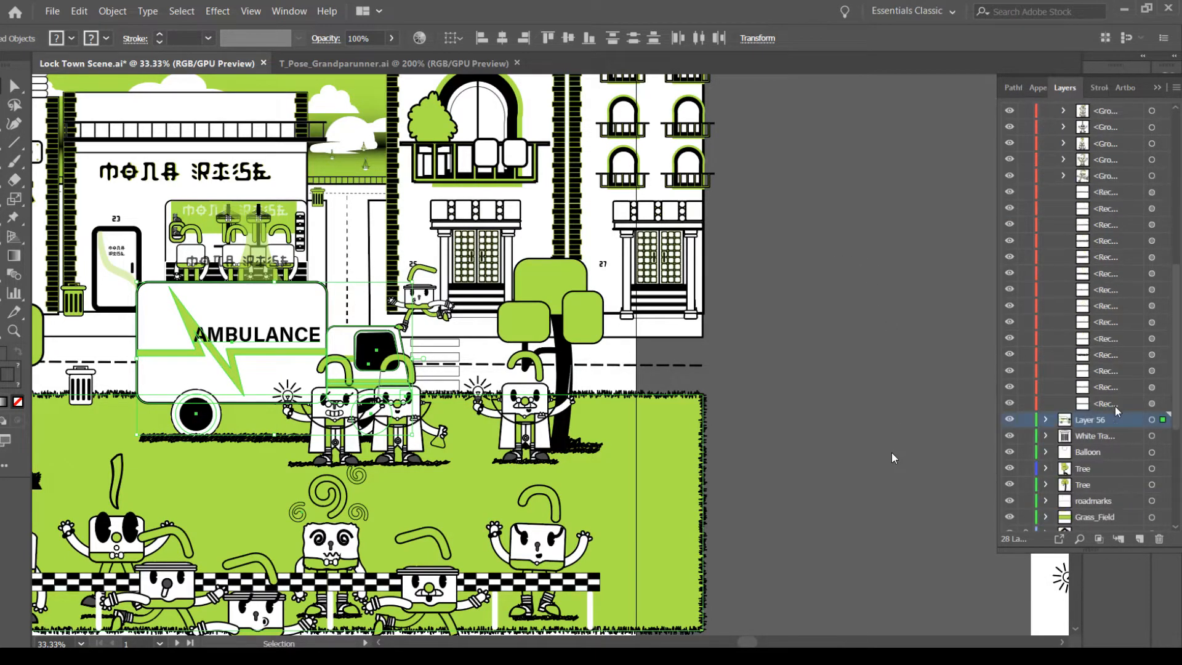
scroll(1117, 411, up, 3)
scroll(1116, 411, up, 6)
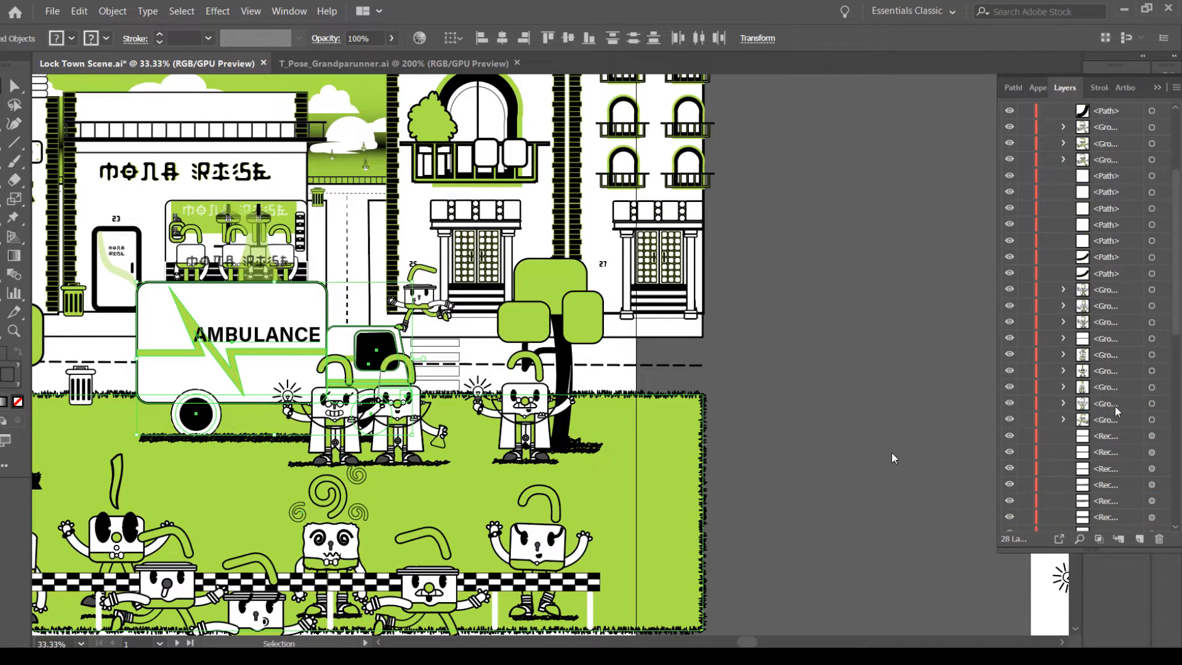
click(1047, 192)
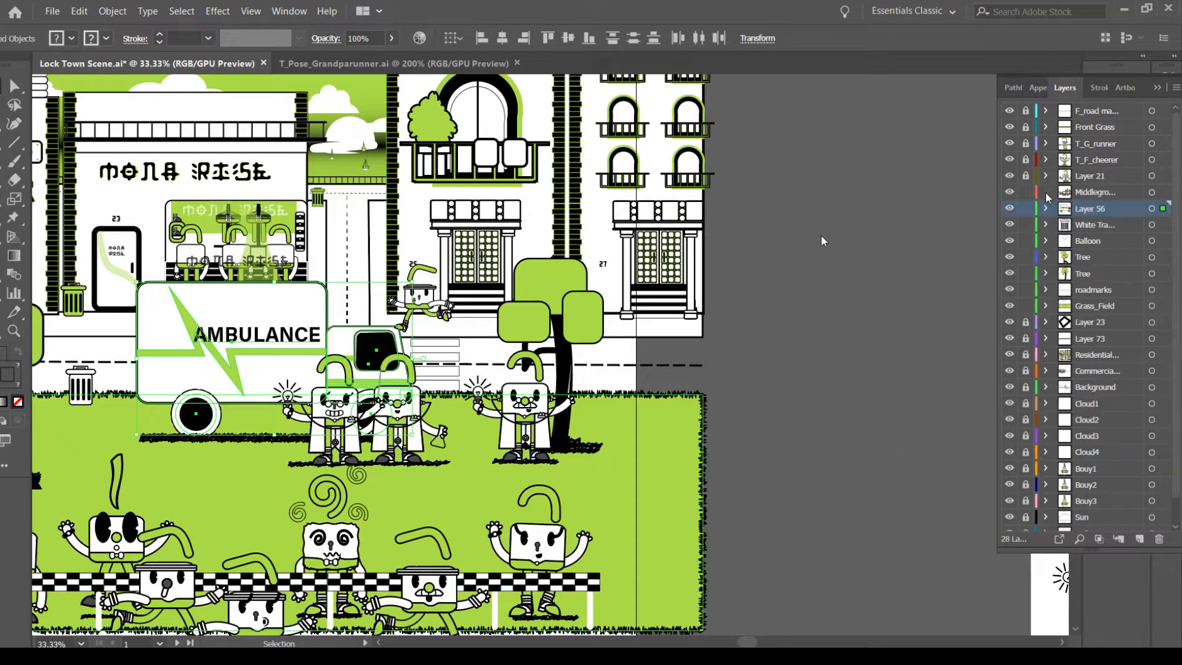
click(1046, 387)
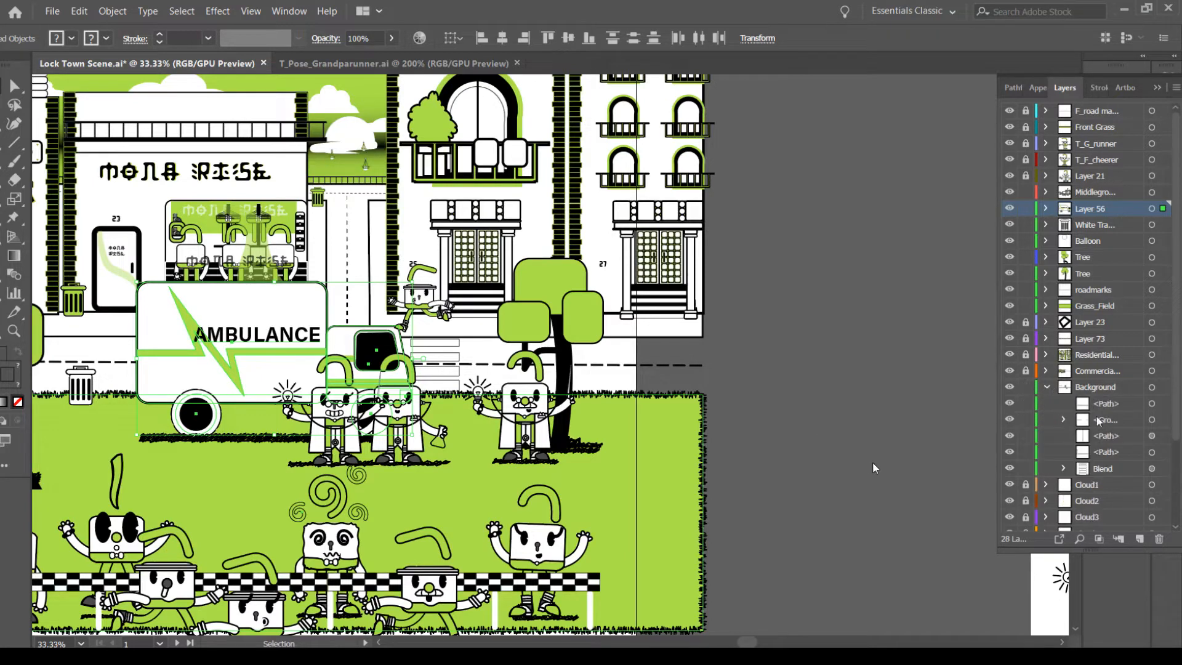
click(1046, 386)
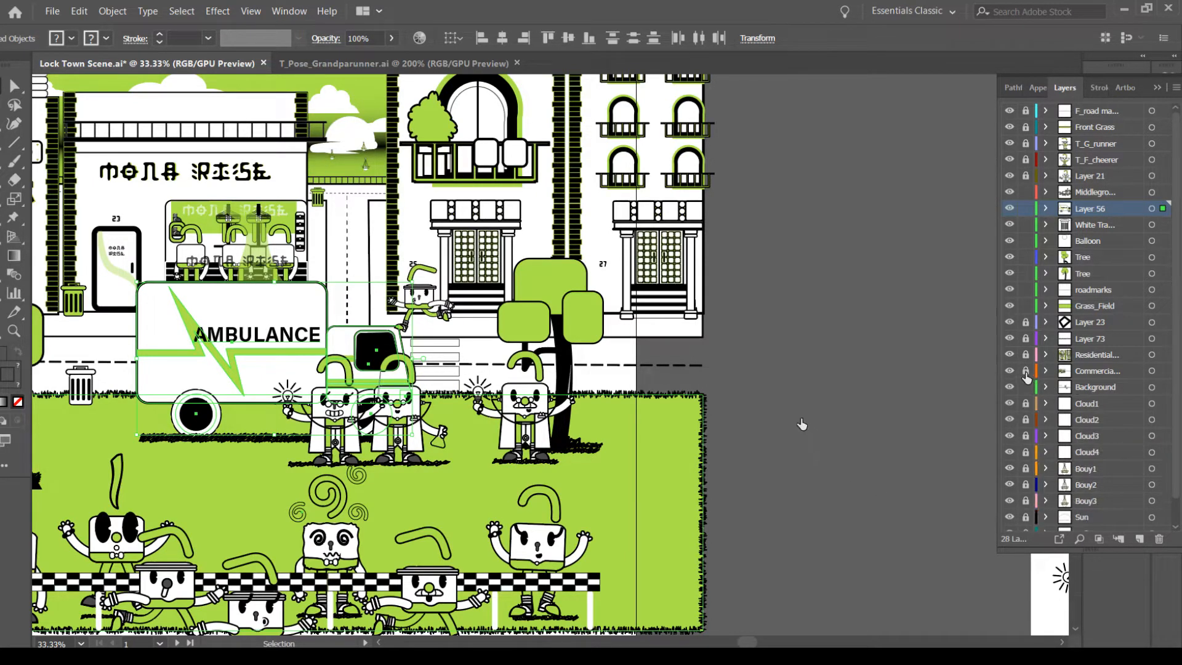
Check the commercial buildings layer by hiding and showing it, and lock the Background layer
click(1010, 371)
click(1009, 370)
click(1026, 386)
Unlock the commercial buildings layer, review its objects with all its artwork selected, and lock the layer again
click(1025, 370)
click(1044, 371)
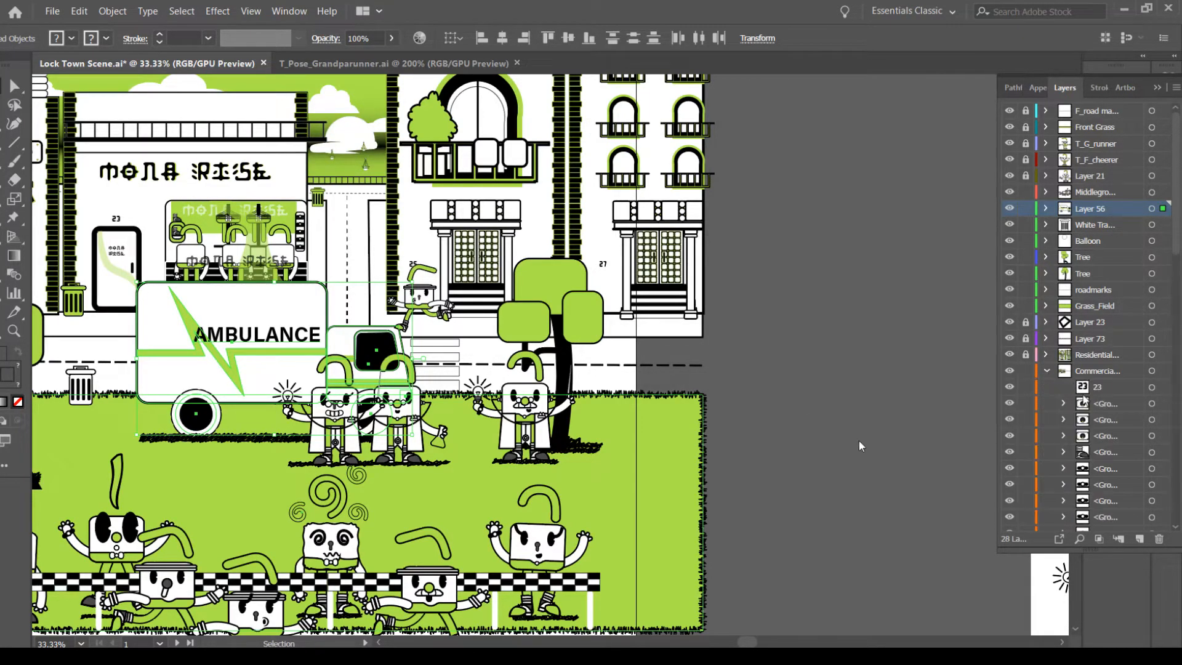
scroll(1102, 370, down, 3)
scroll(1110, 422, down, 3)
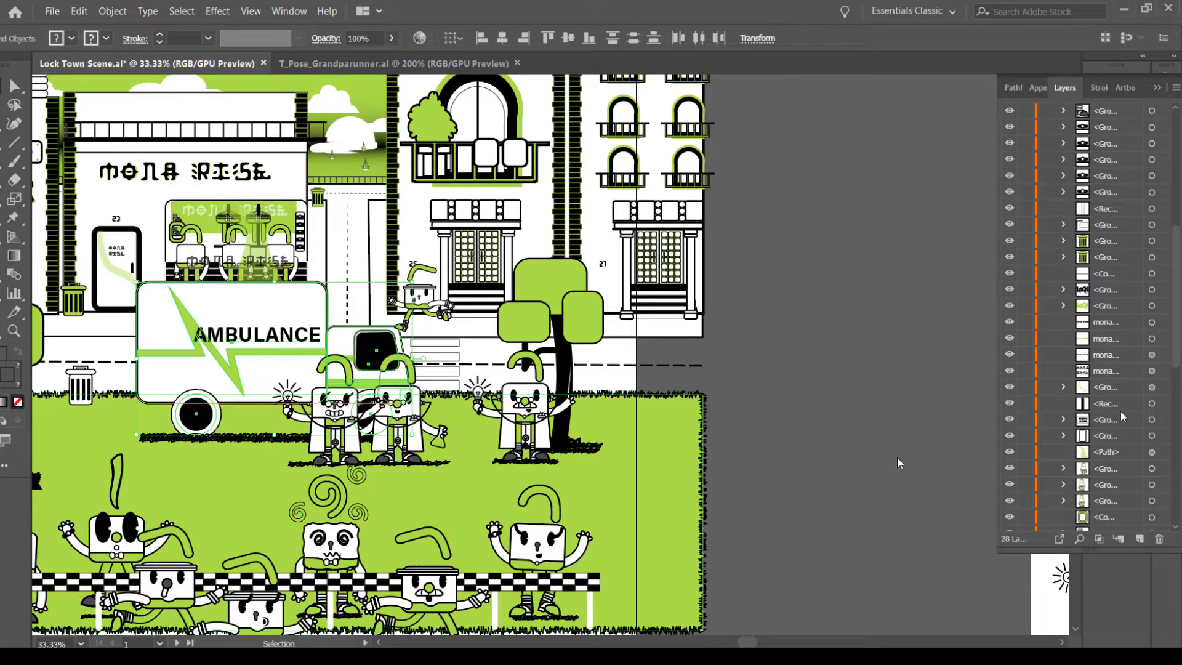
scroll(1120, 431, down, 4)
scroll(1125, 438, down, 4)
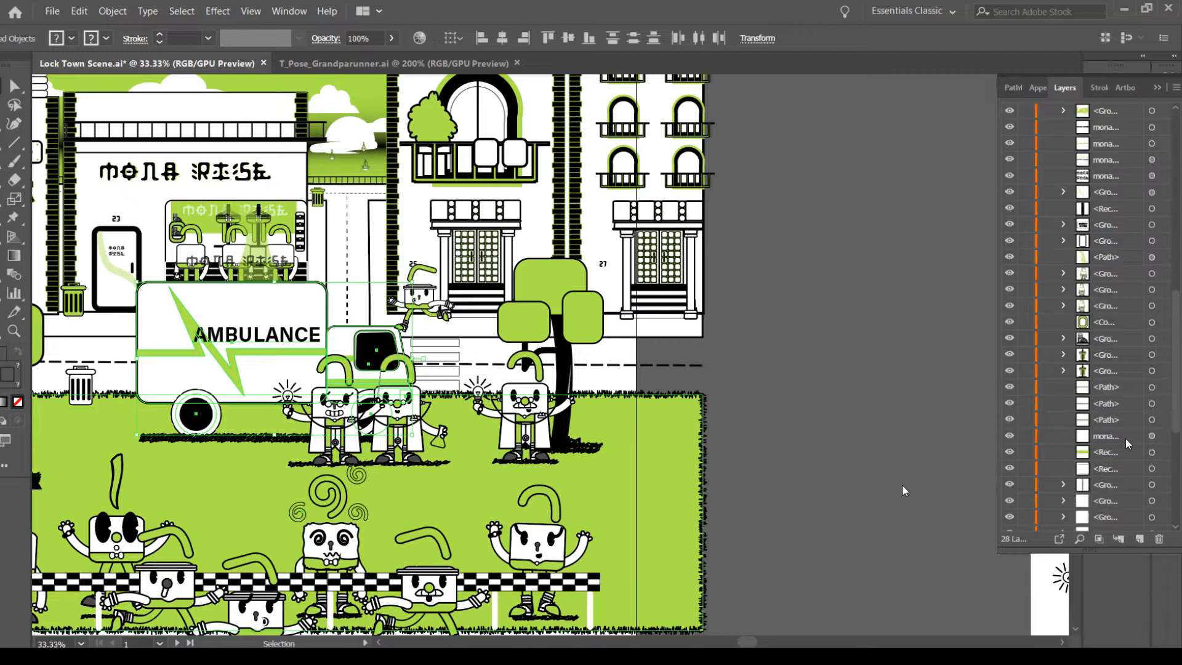
scroll(1126, 443, up, 8)
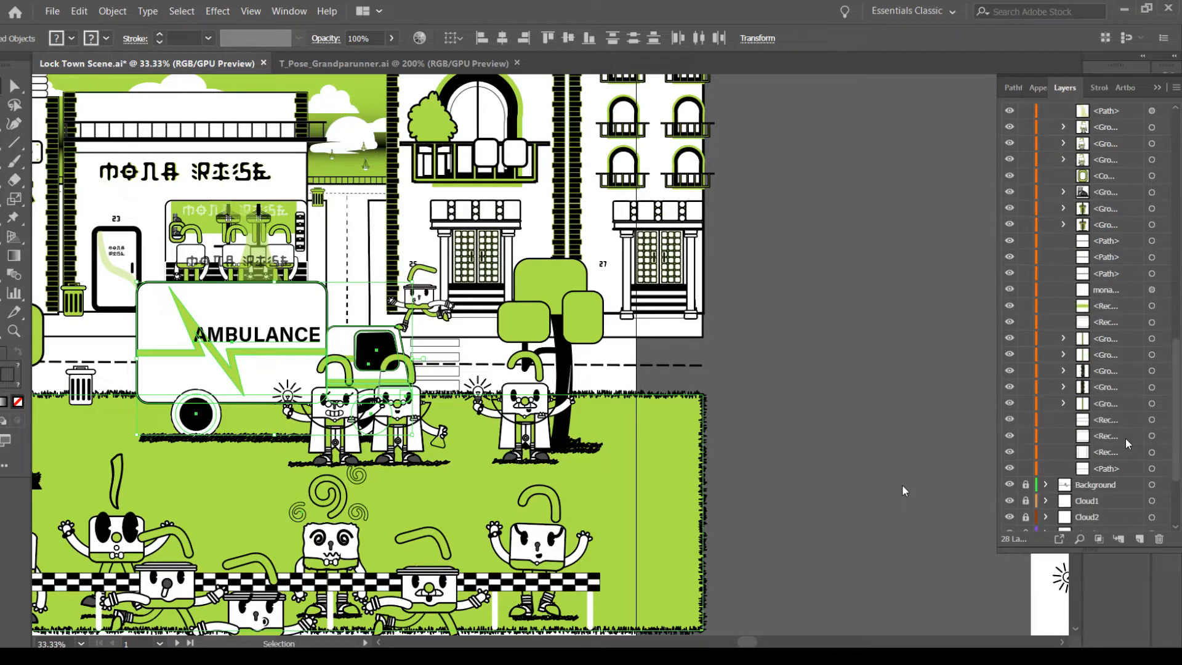
scroll(1128, 444, up, 3)
click(1162, 274)
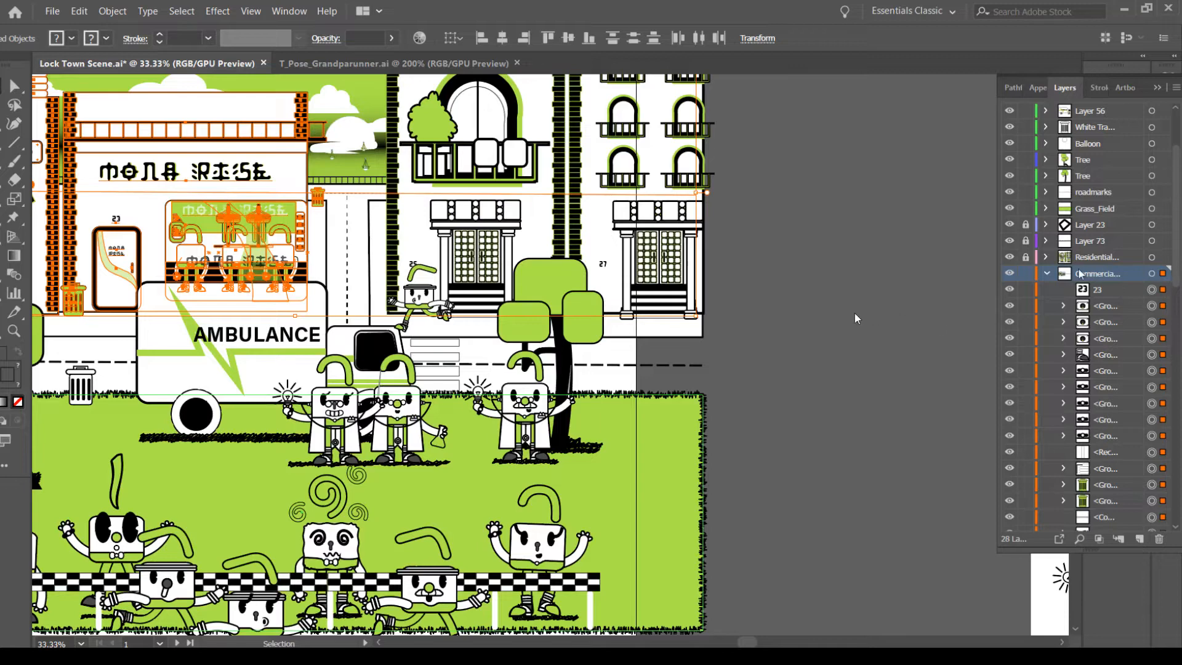
click(1025, 272)
click(1046, 274)
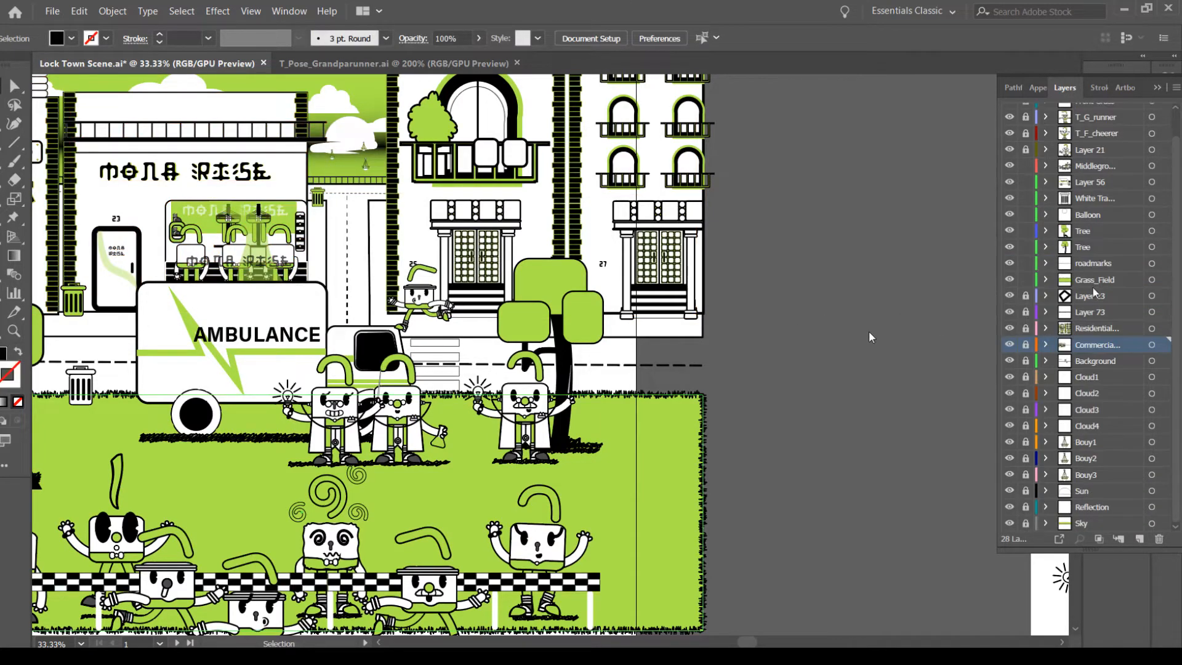
Check the residential buildings layer and Layer 73 by selecting all artwork on each, then lock both layers
click(1161, 328)
click(1026, 328)
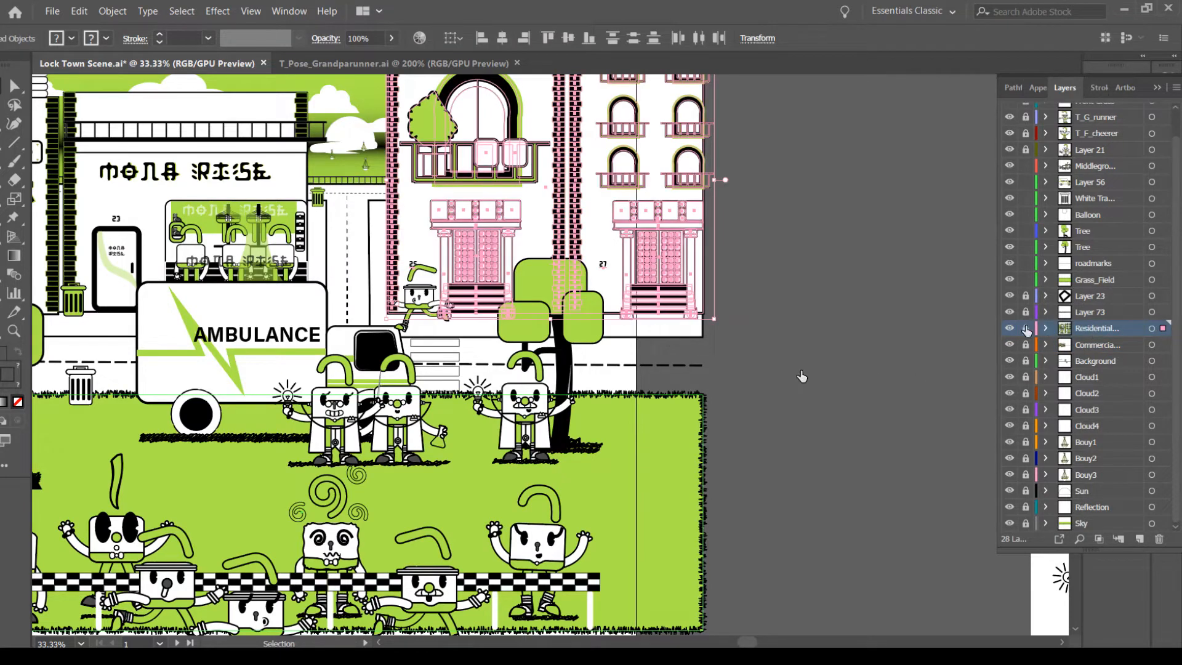
click(1165, 312)
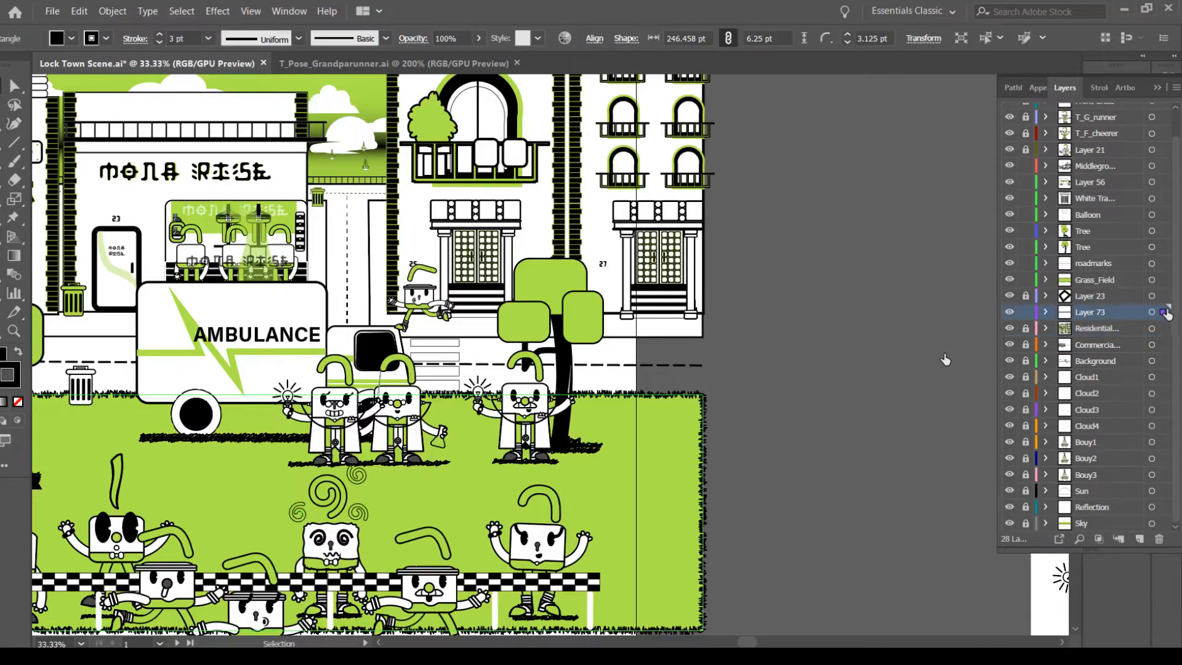
click(1027, 313)
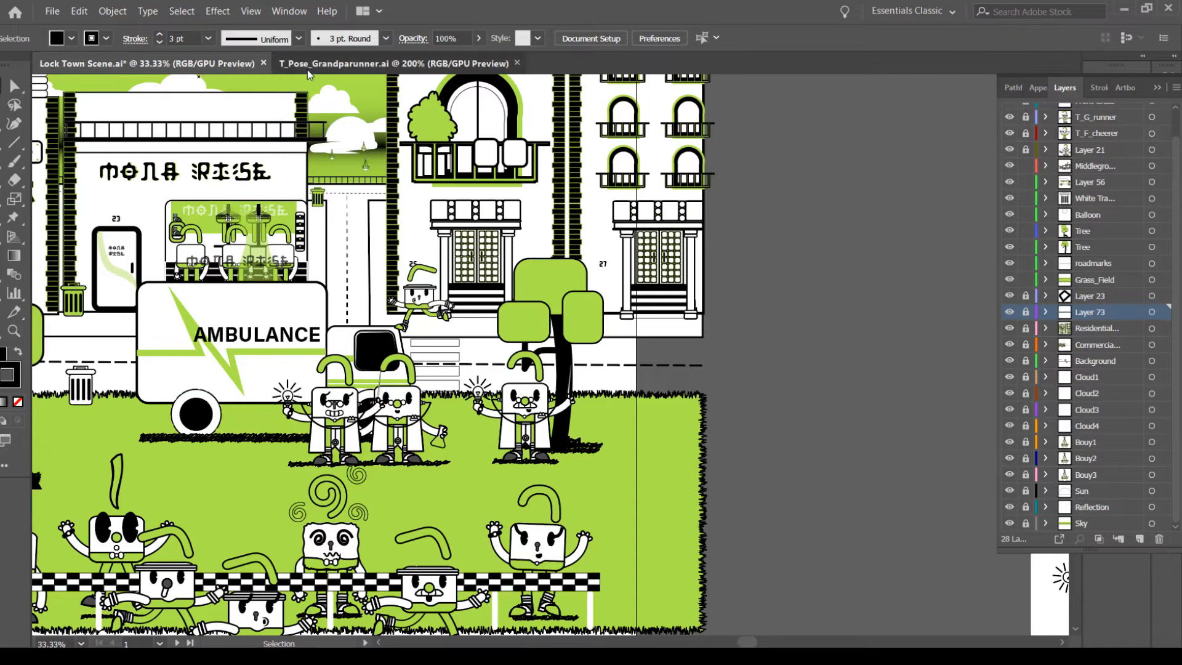
Open the Lock Mascot v2.ai document and find the separate ambulance drawing on its artboard
click(308, 65)
click(208, 60)
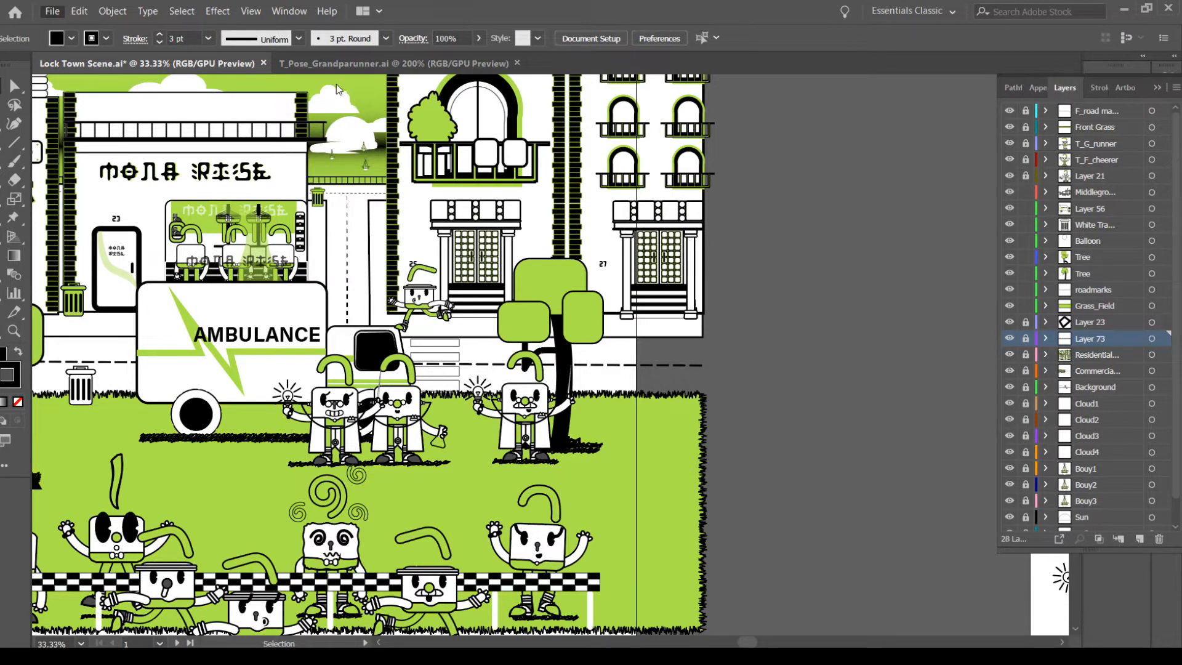
key(d)
click(312, 99)
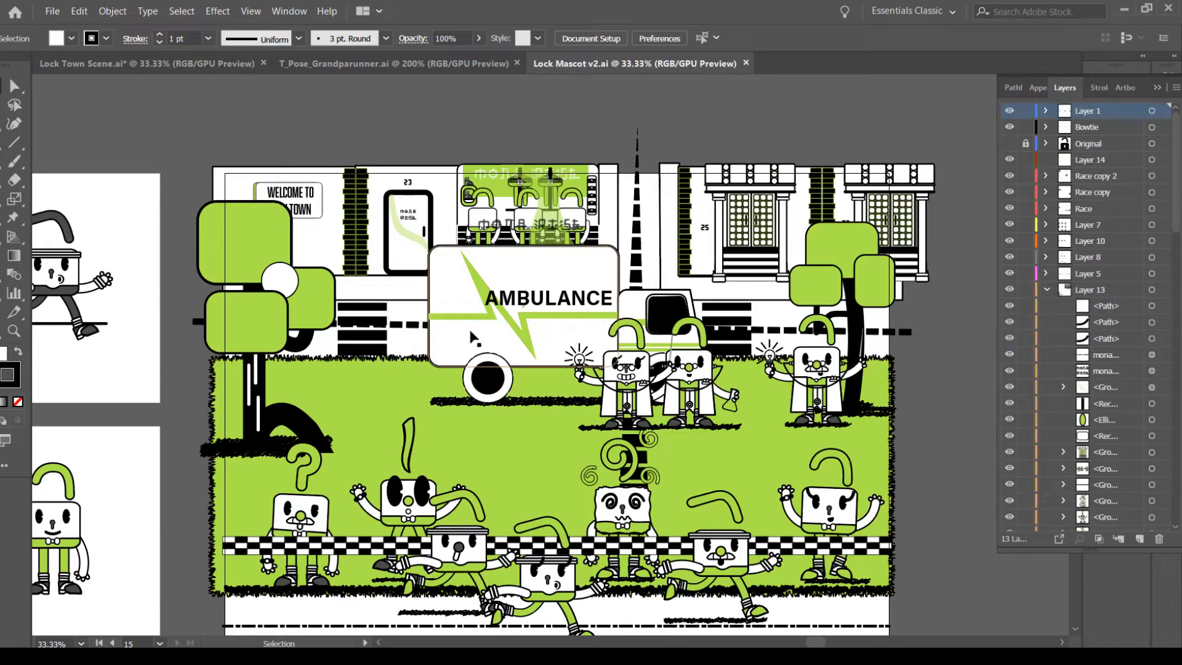
drag(189, 571, 528, 4)
drag(296, 366, 447, 31)
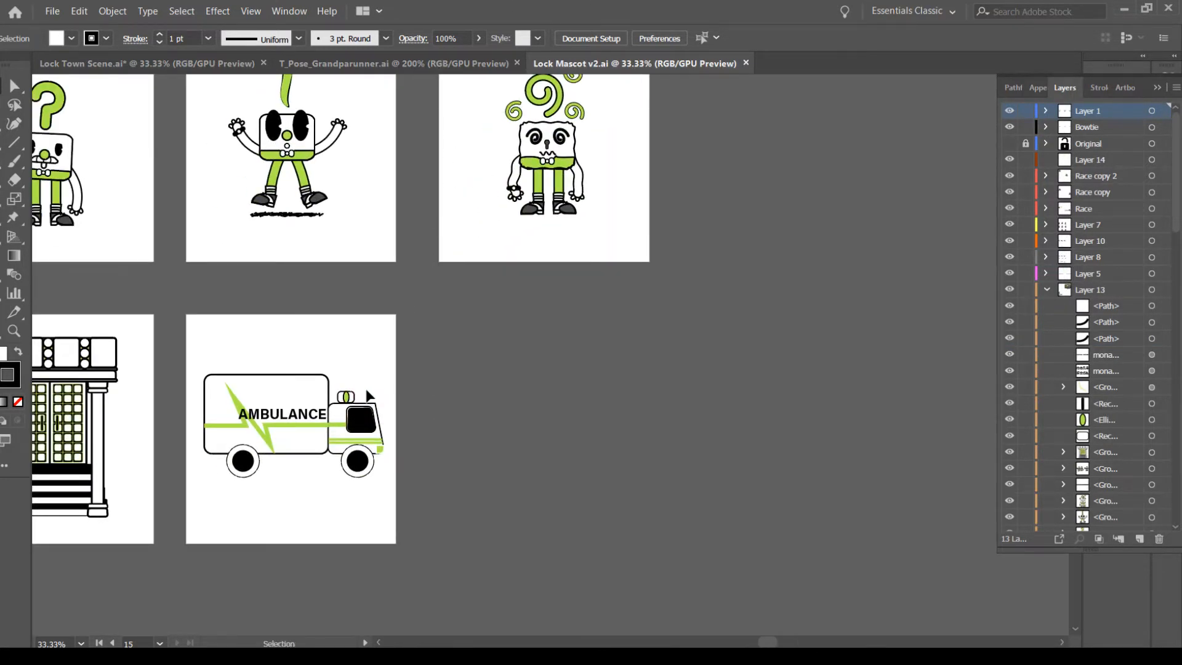
Copy the siren from the ambulance's roof in Lock Mascot v2.ai and paste it into Lock Town Scene.ai
click(341, 401)
drag(341, 401, 375, 394)
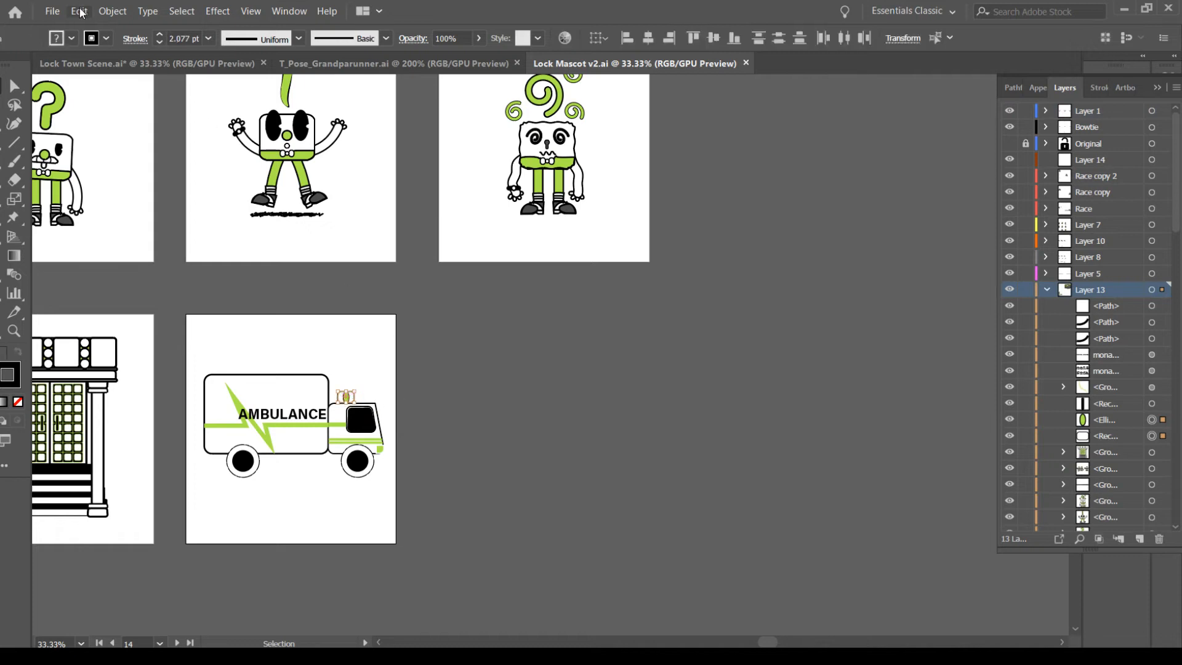
click(341, 61)
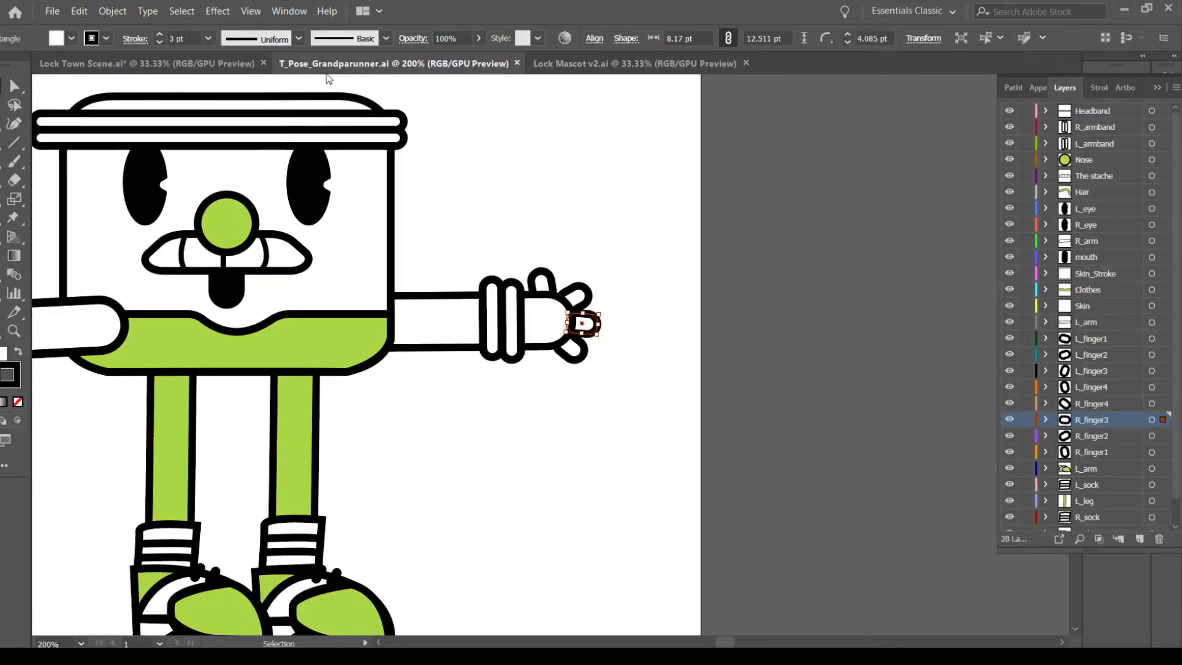
click(190, 68)
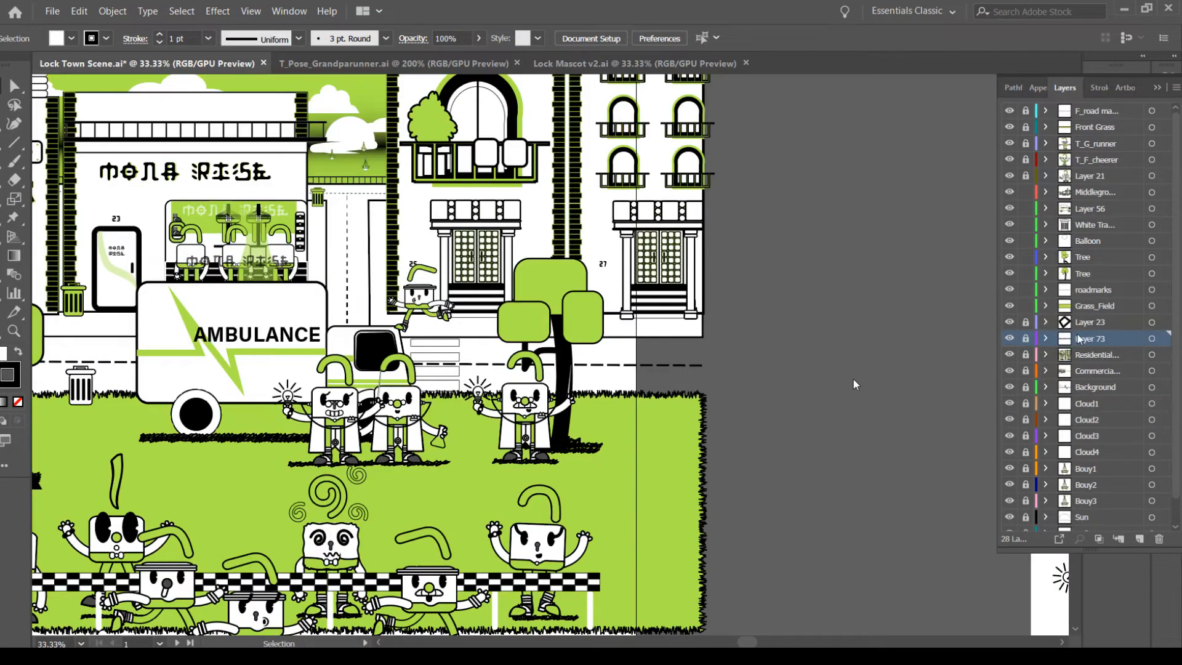
click(1097, 209)
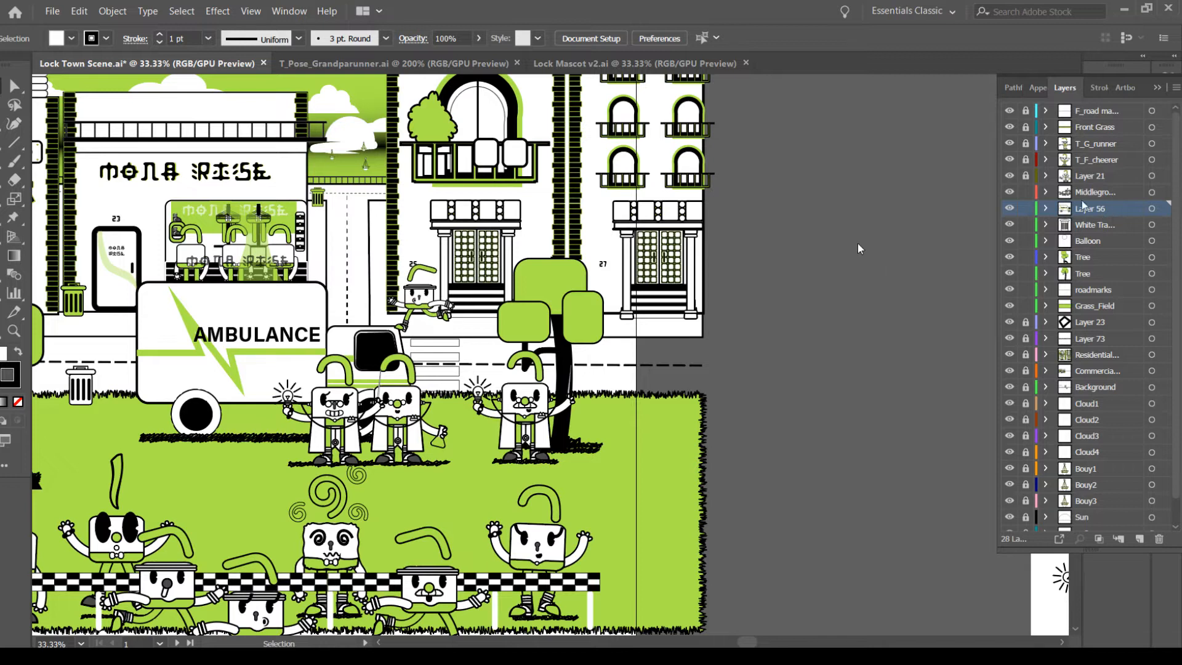
click(81, 12)
click(102, 88)
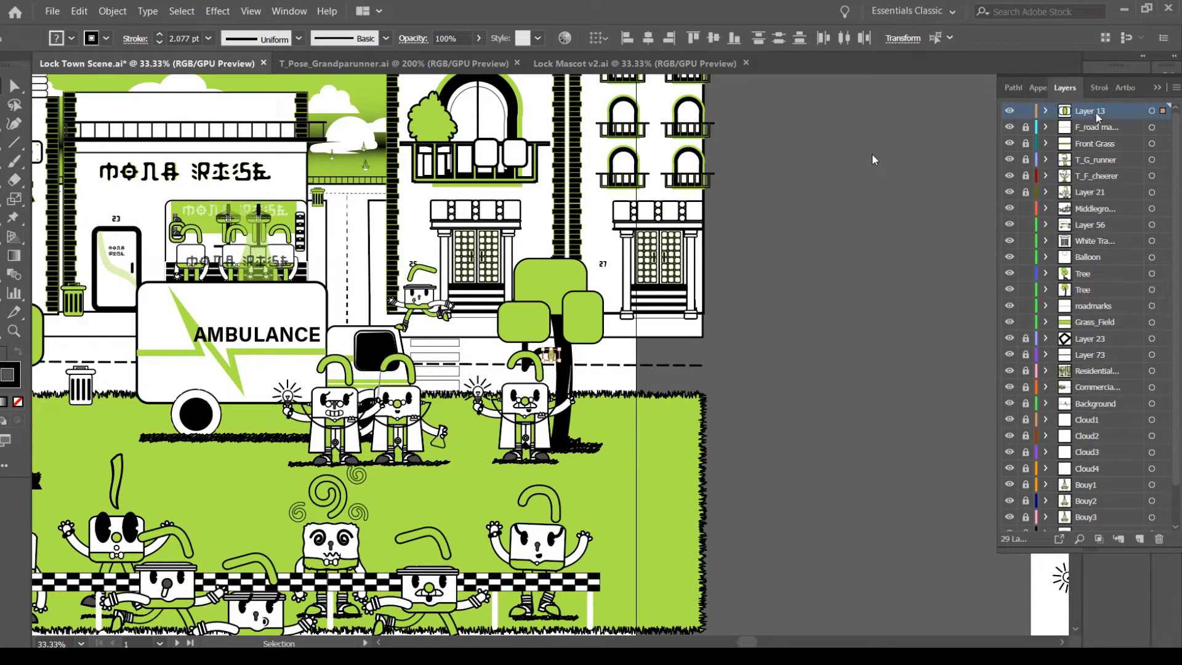
Place the pasted siren's layer directly below the Middleground layer and rename it Siren
mouse_move(1161, 116)
mouse_down()
mouse_move(1164, 229)
mouse_move(1164, 113)
mouse_up()
drag(1071, 117, 1102, 215)
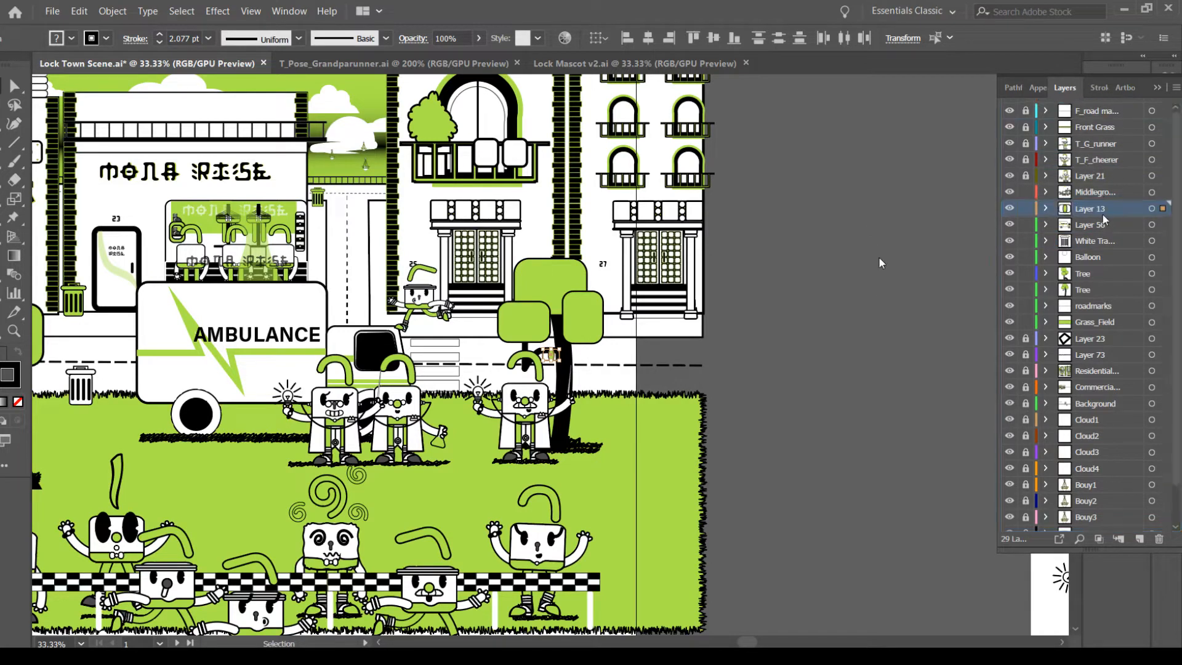
double_click(1092, 208)
text(Siren)
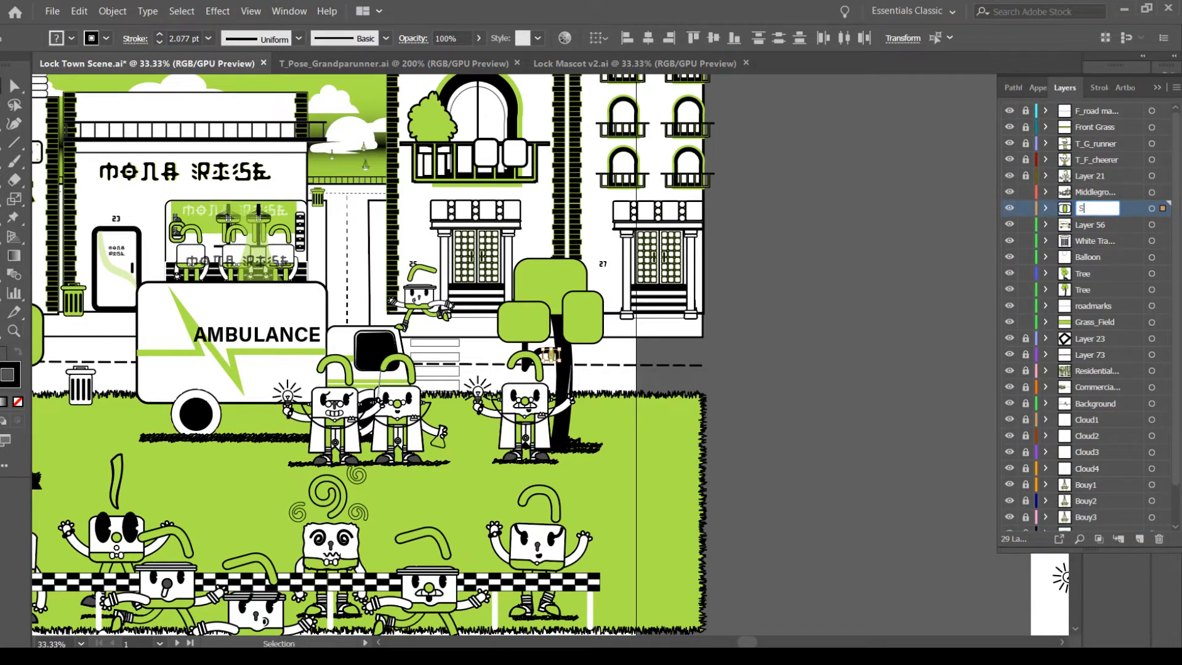
key(Return)
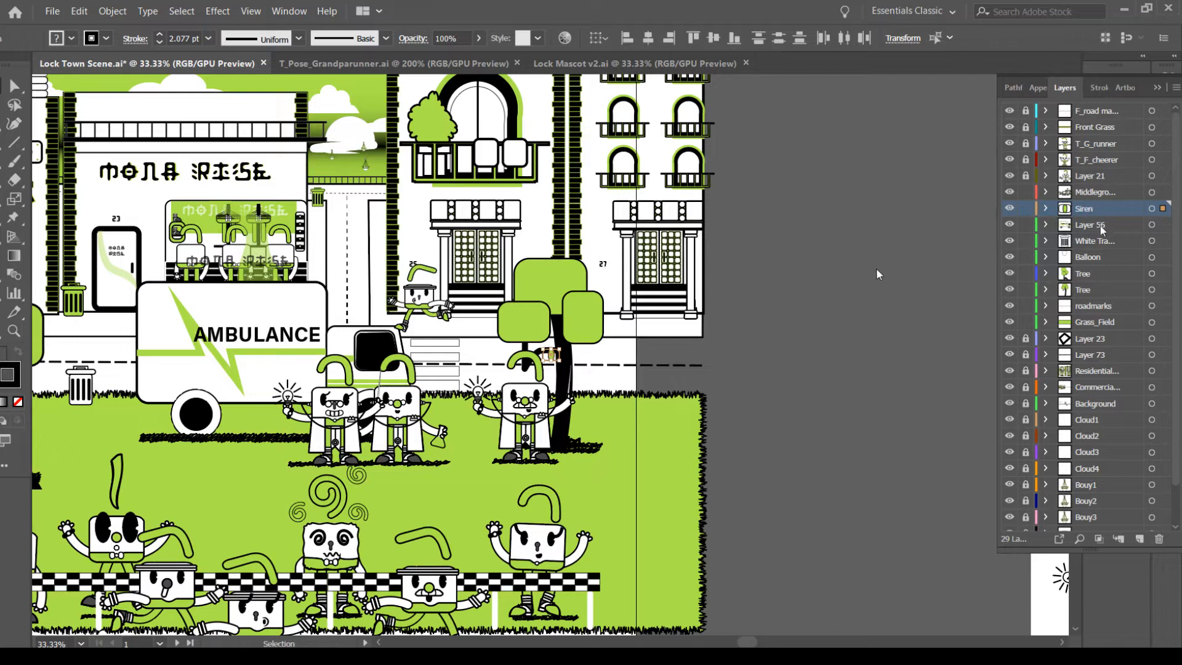
Rename Layer 56 as Ambulance and save the document
double_click(1090, 224)
text(Ambulan)
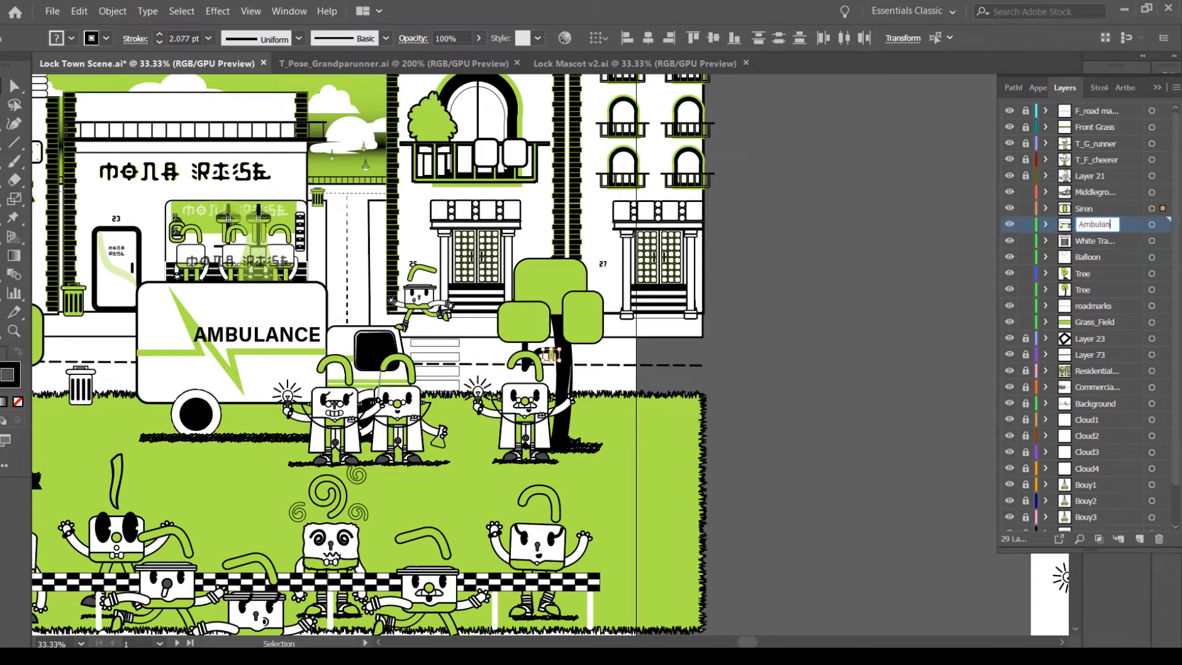
text(ce)
key(Return)
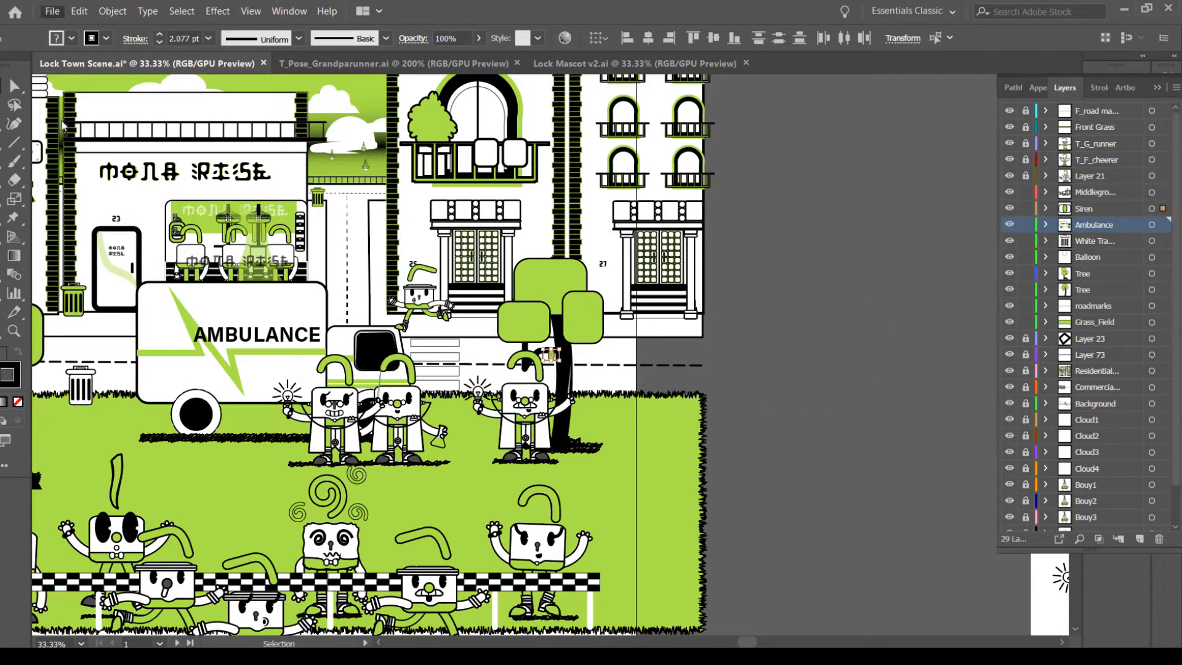
key(ctrl+s)
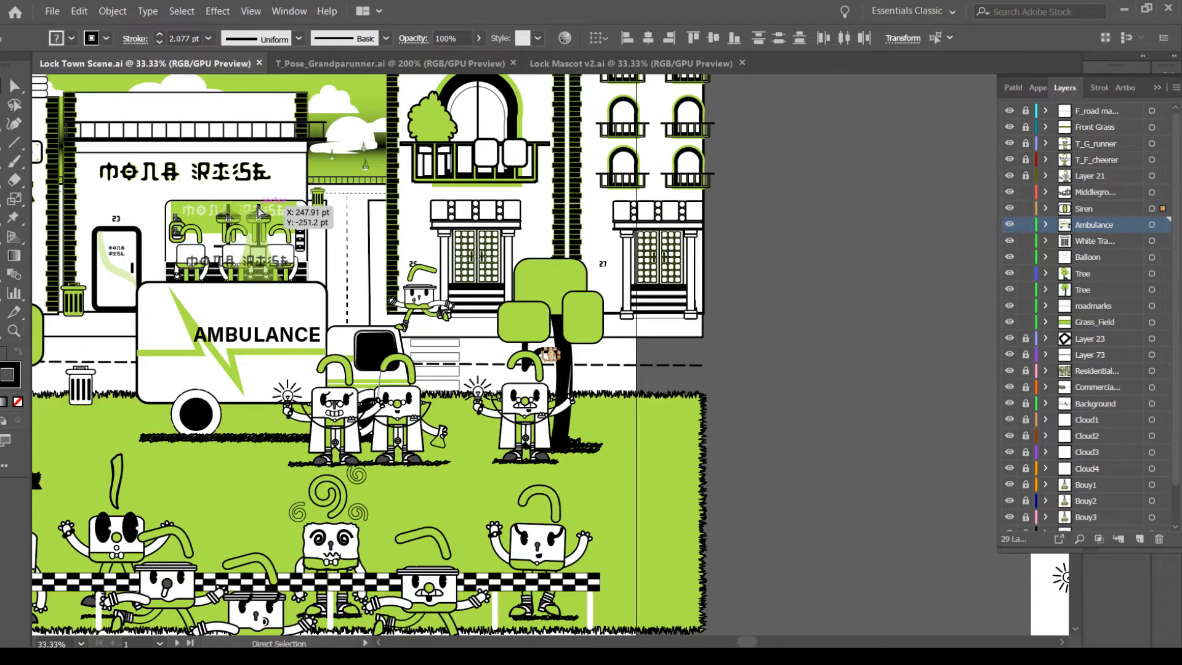
Move the siren onto the roof of the ambulance's cab and save the document
key(ctrl+minus)
key(ctrl+minus)
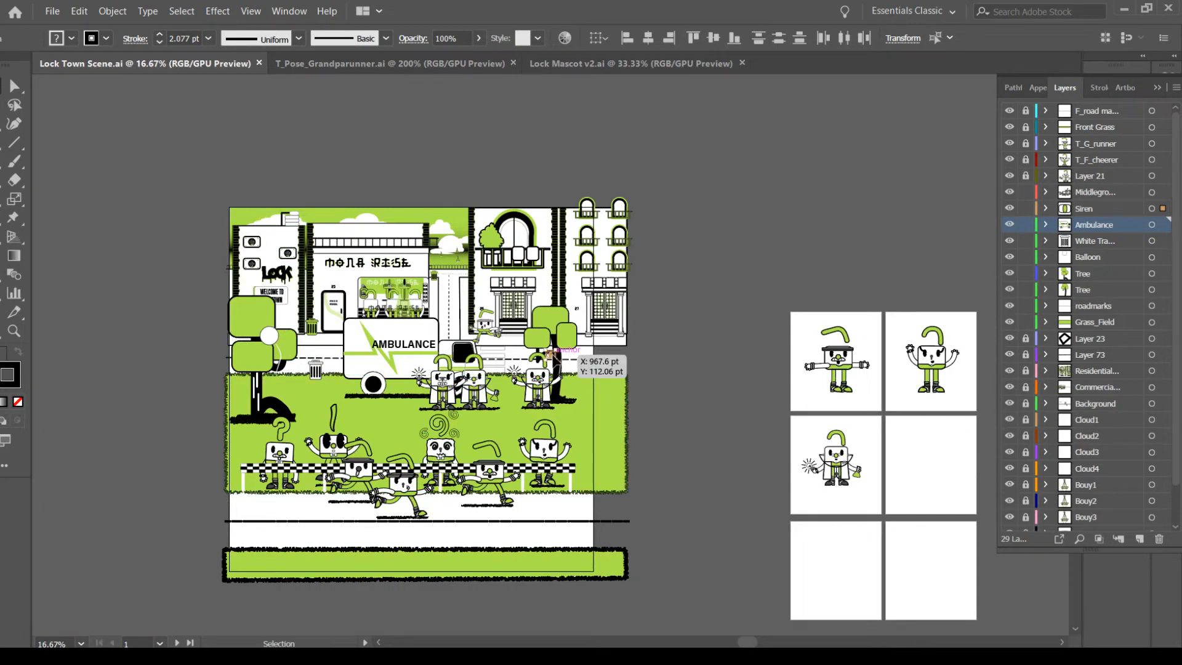
click(465, 356)
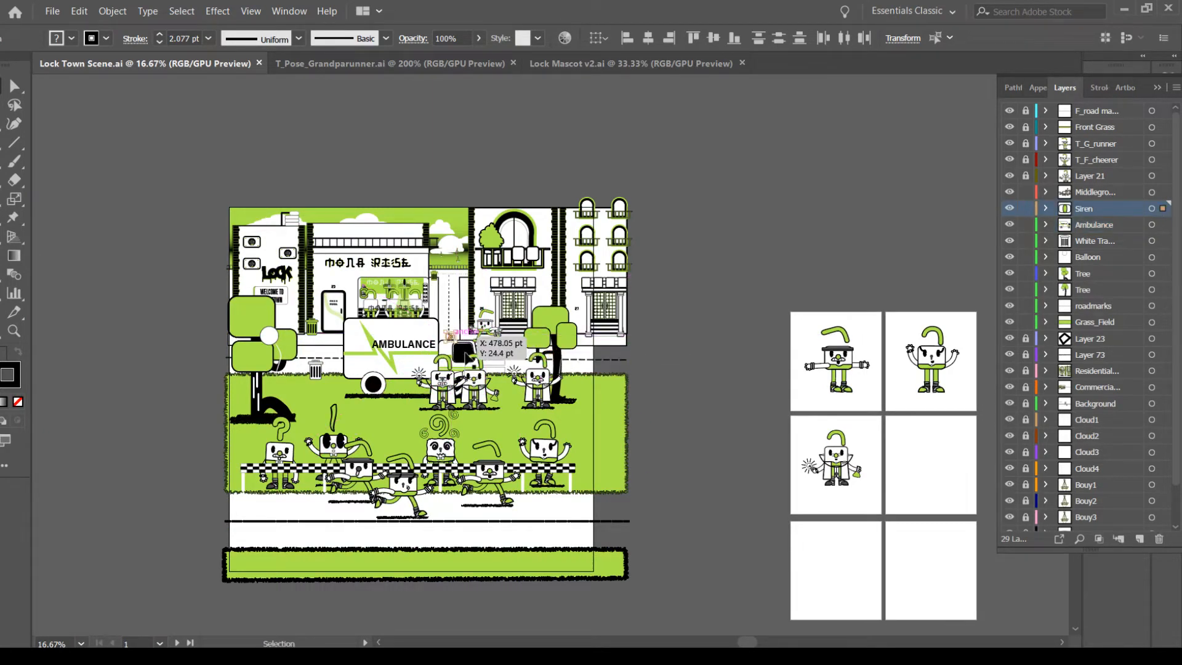
key(ctrl+plus)
key(ctrl+plus)
key(ctrl+plus)
key(ctrl+plus)
key(ctrl+plus)
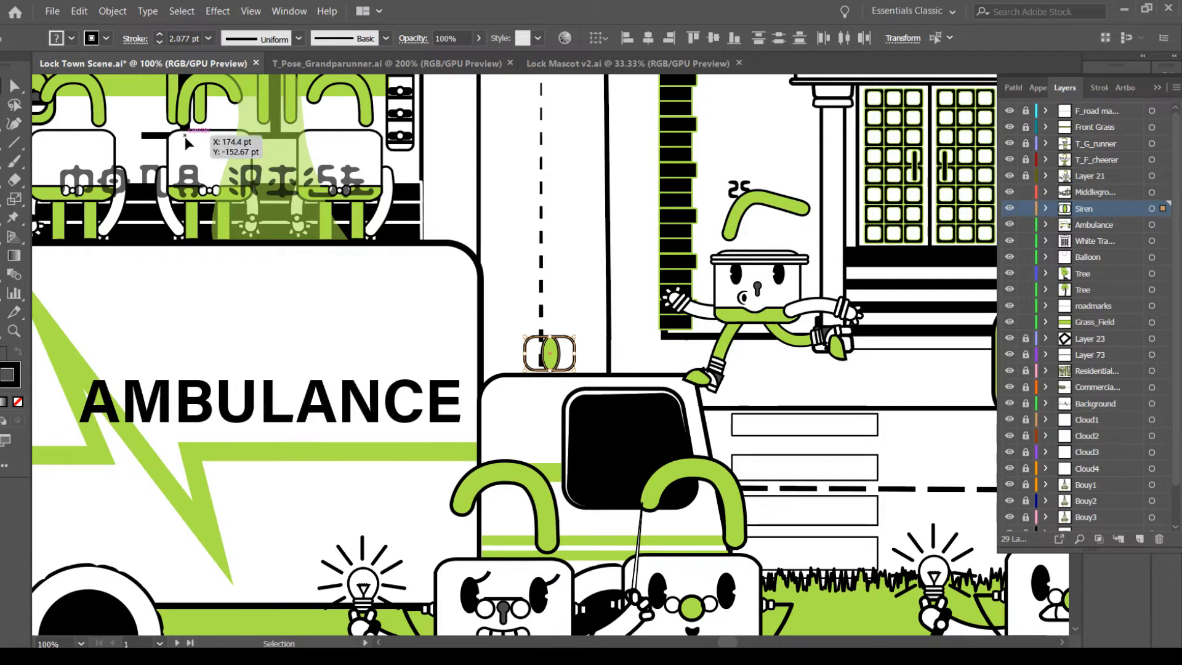
key(ctrl+0)
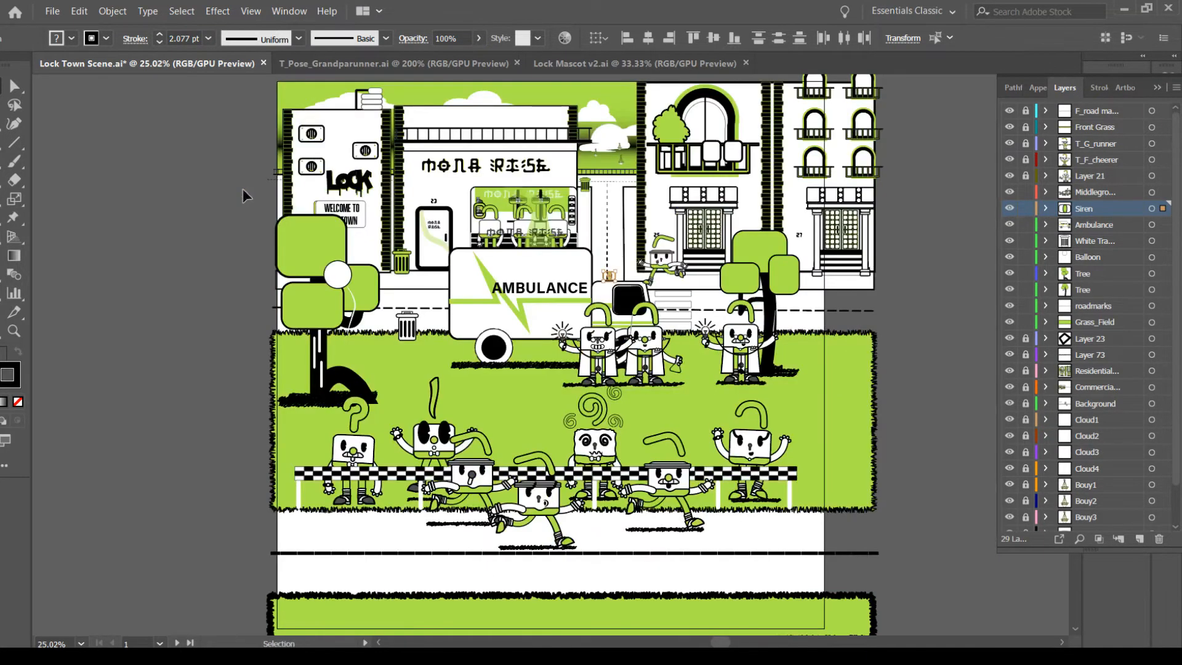
click(53, 12)
click(80, 127)
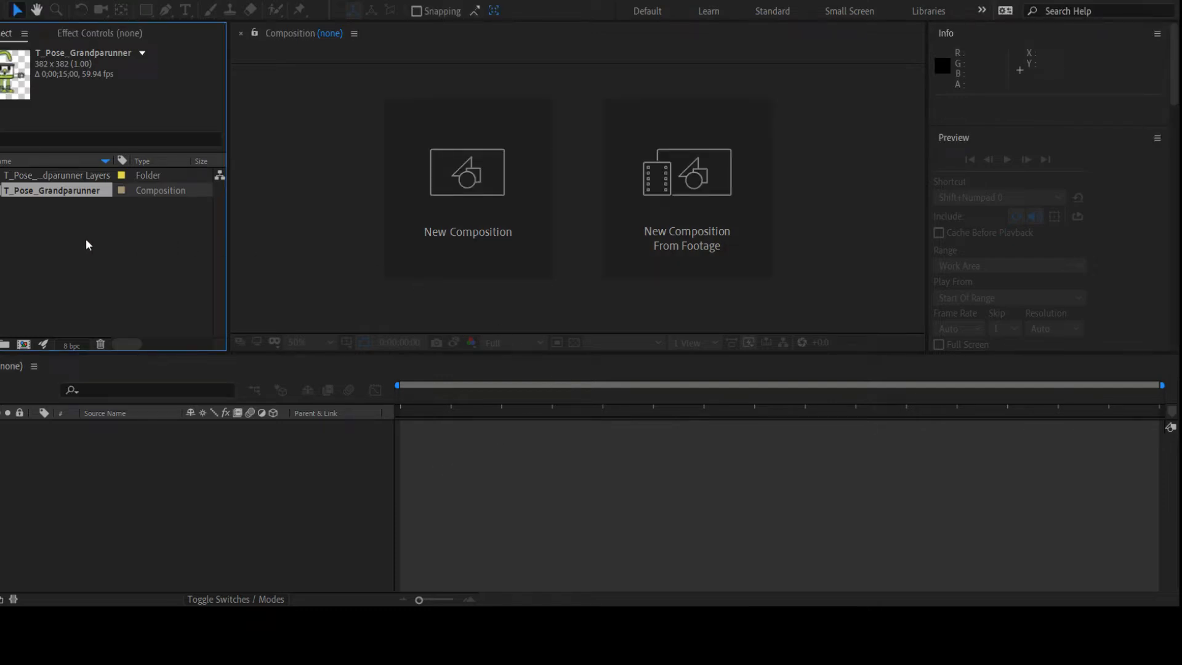
Open the imported T_Pose_Grandparunner composition in After Effects
click(57, 175)
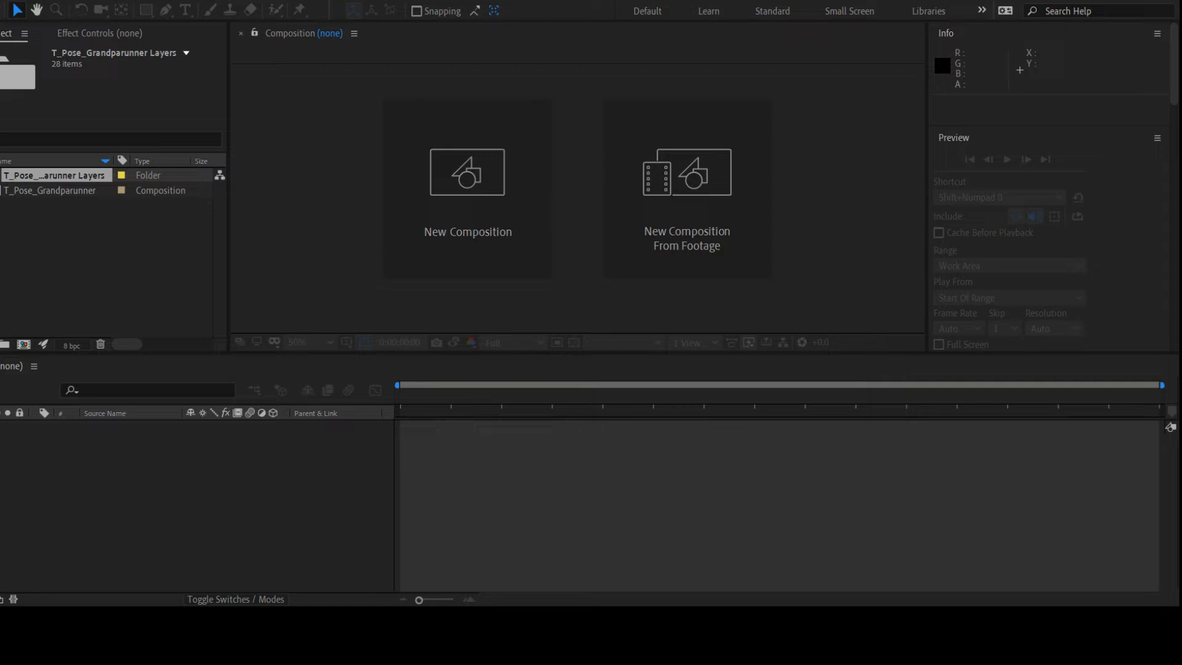
click(69, 305)
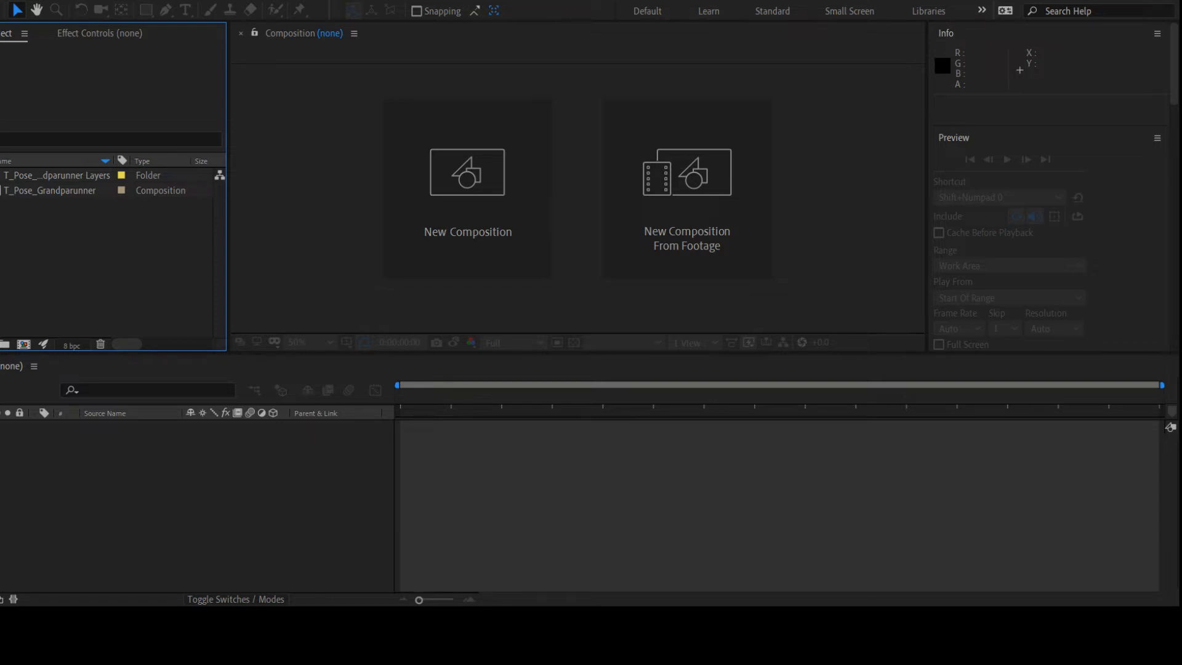
click(56, 178)
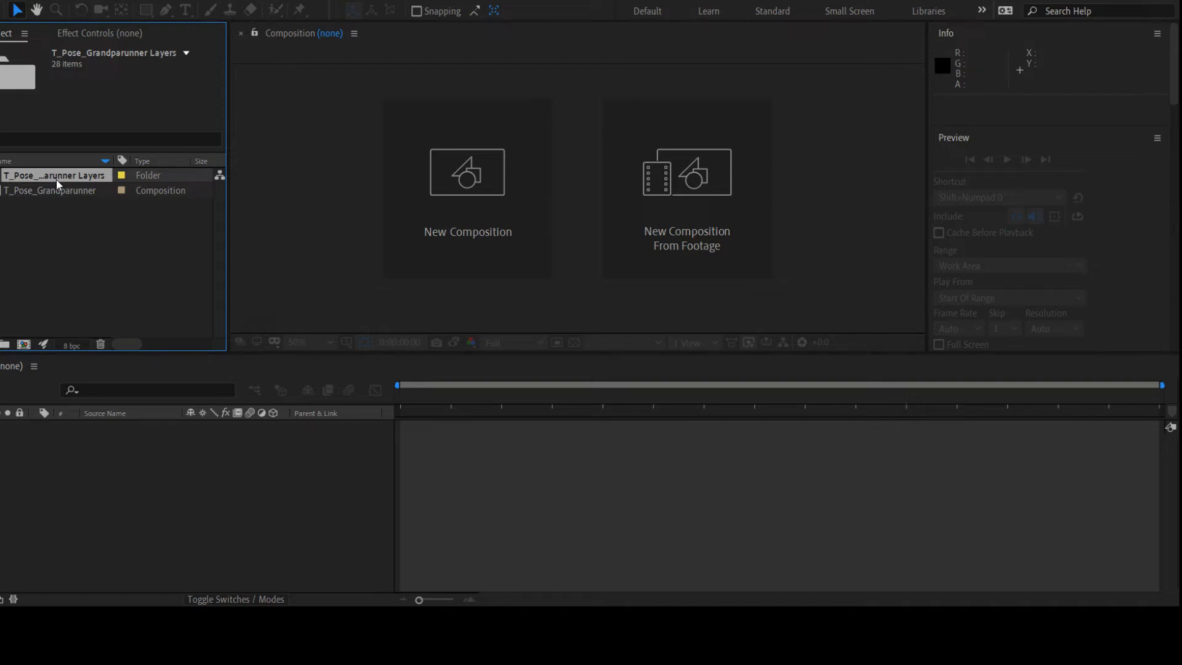
click(52, 187)
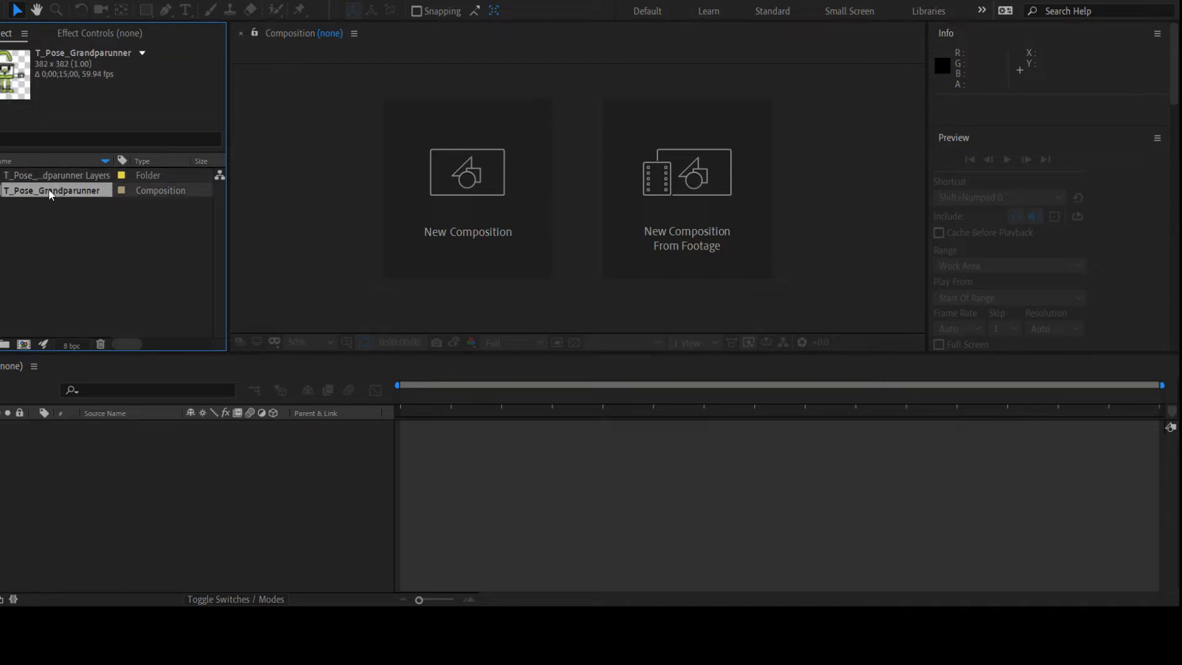
double_click(49, 189)
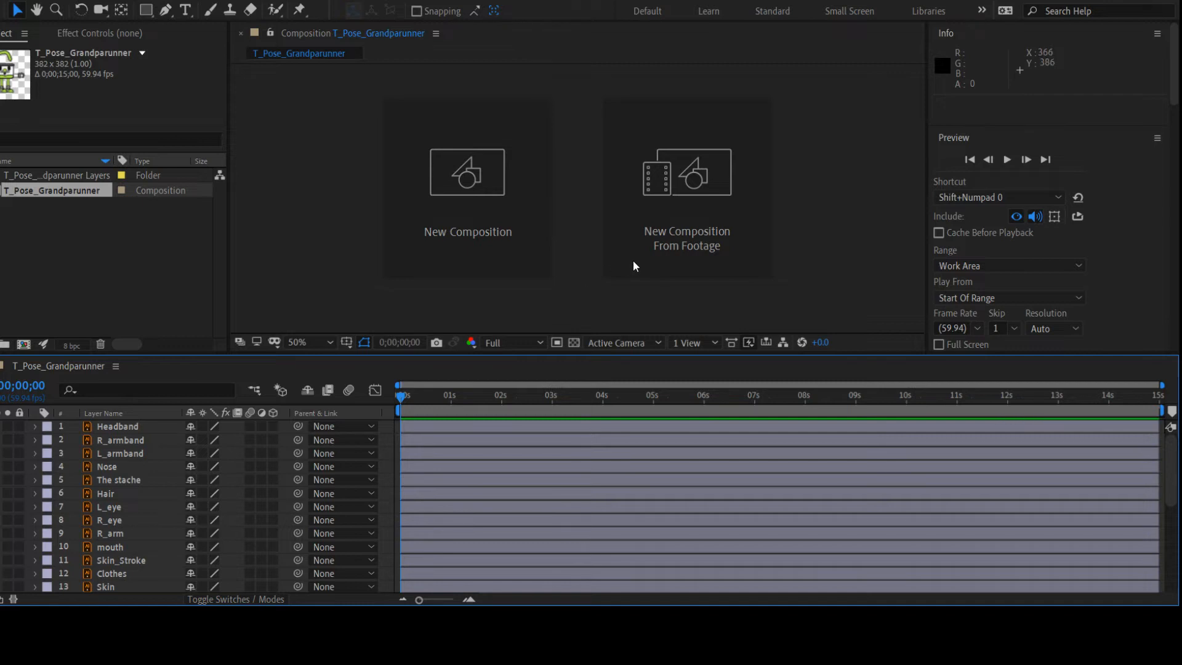
Examine the full list of character layers in the T_Pose_Grandparunner composition
scroll(633, 261, up, 1)
scroll(633, 260, down, 1)
scroll(634, 260, up, 1)
scroll(115, 531, down, 4)
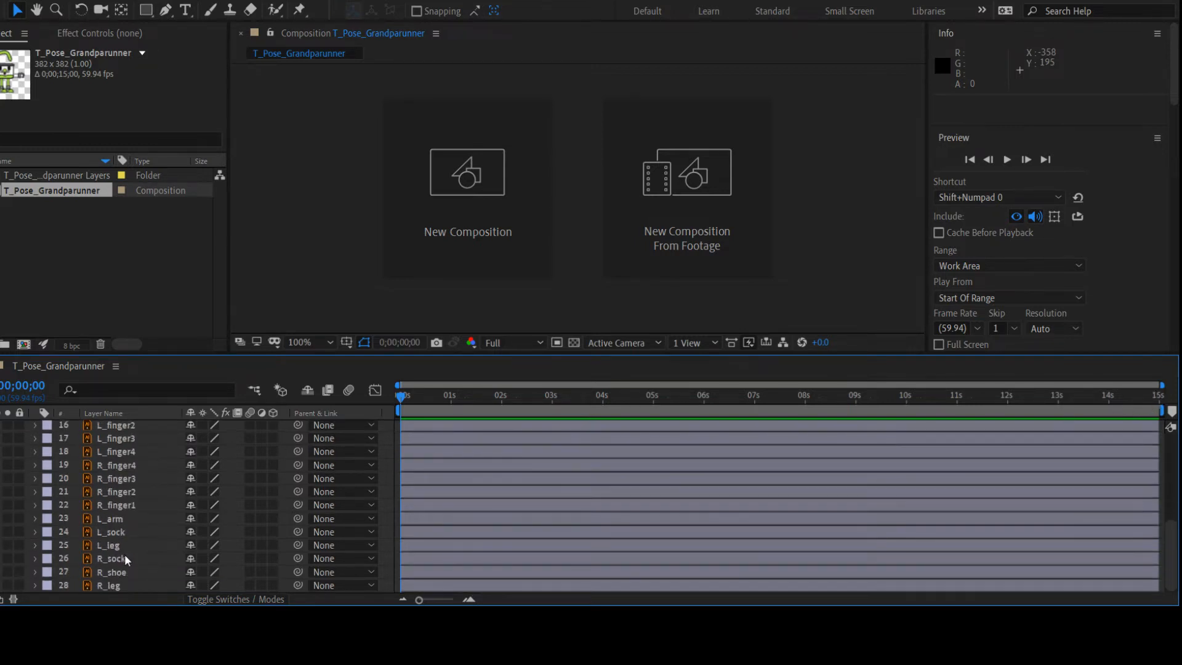
scroll(123, 566, up, 4)
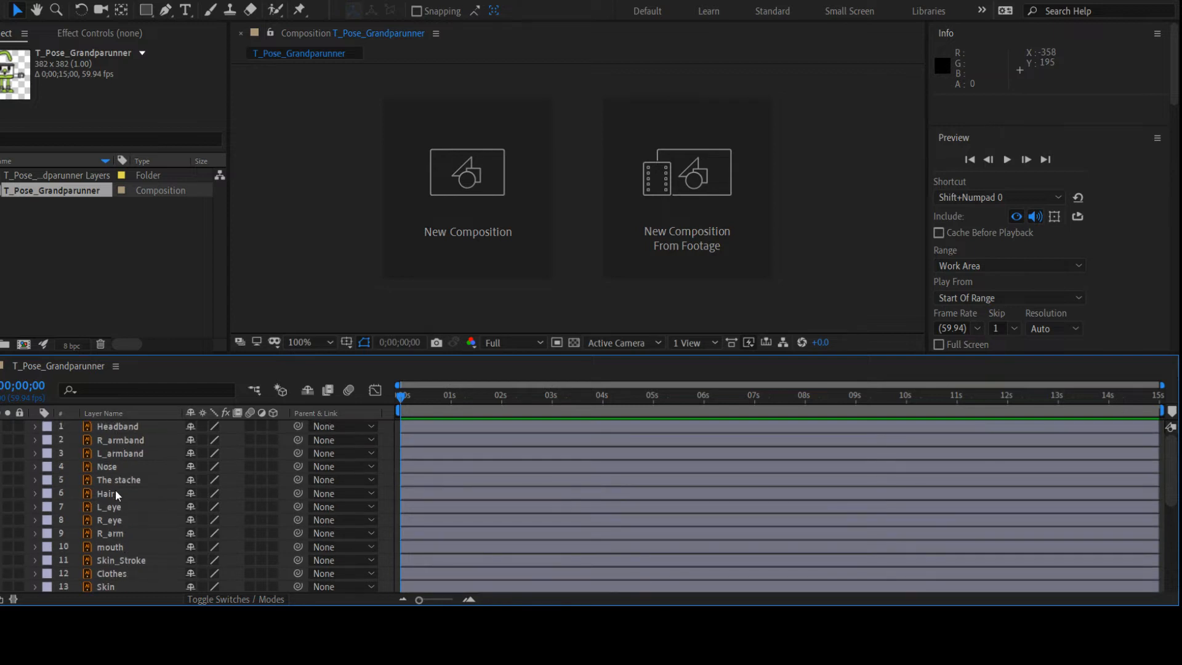
scroll(118, 564, down, 2)
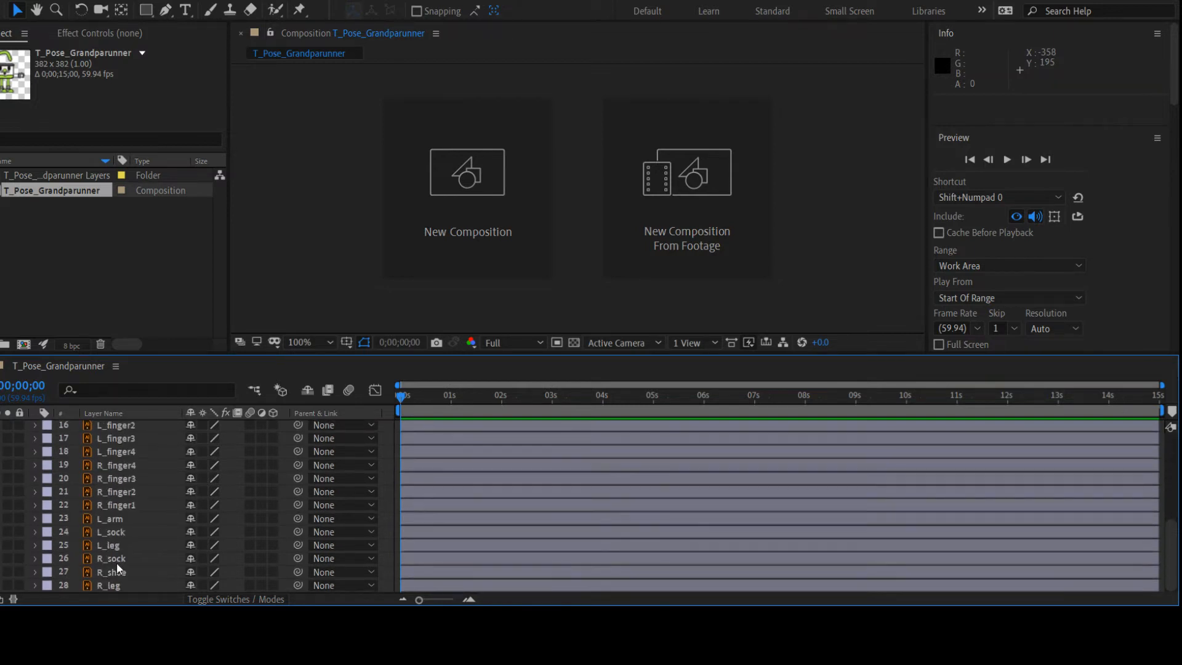
scroll(124, 579, up, 10)
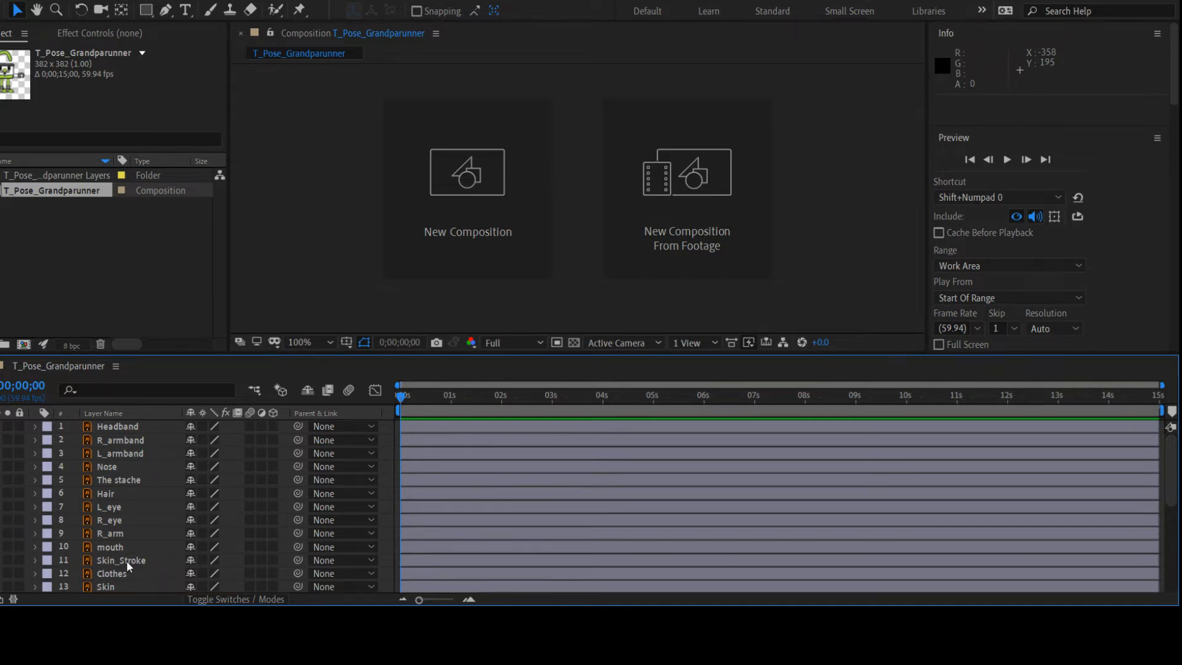
click(130, 499)
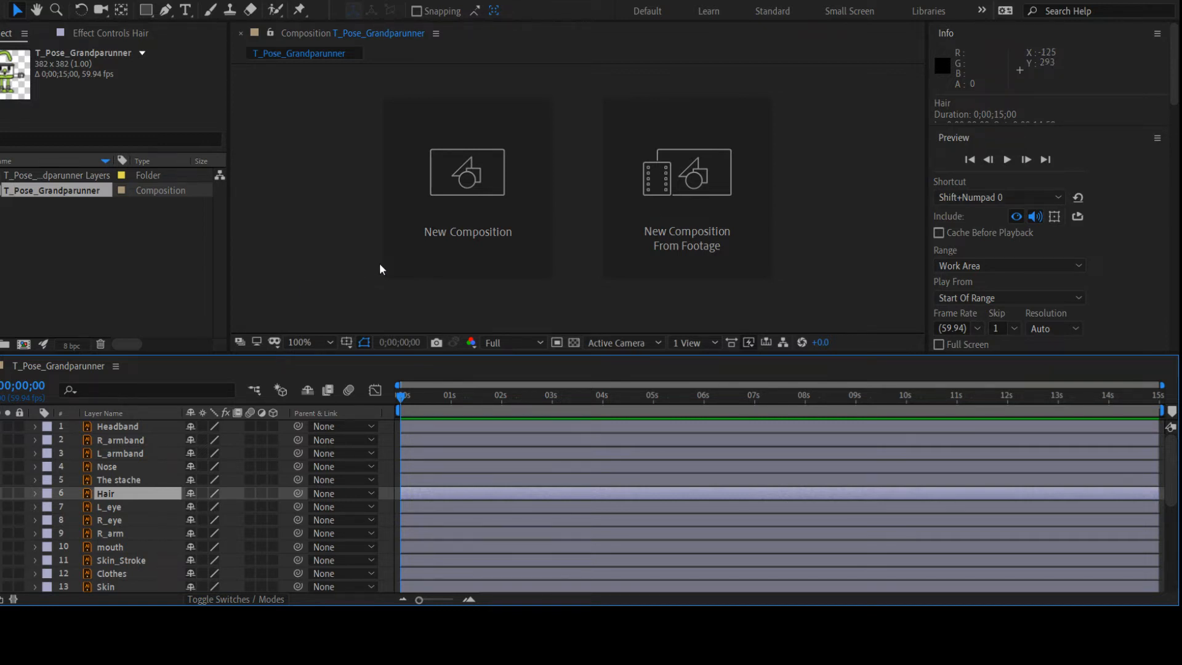
click(742, 151)
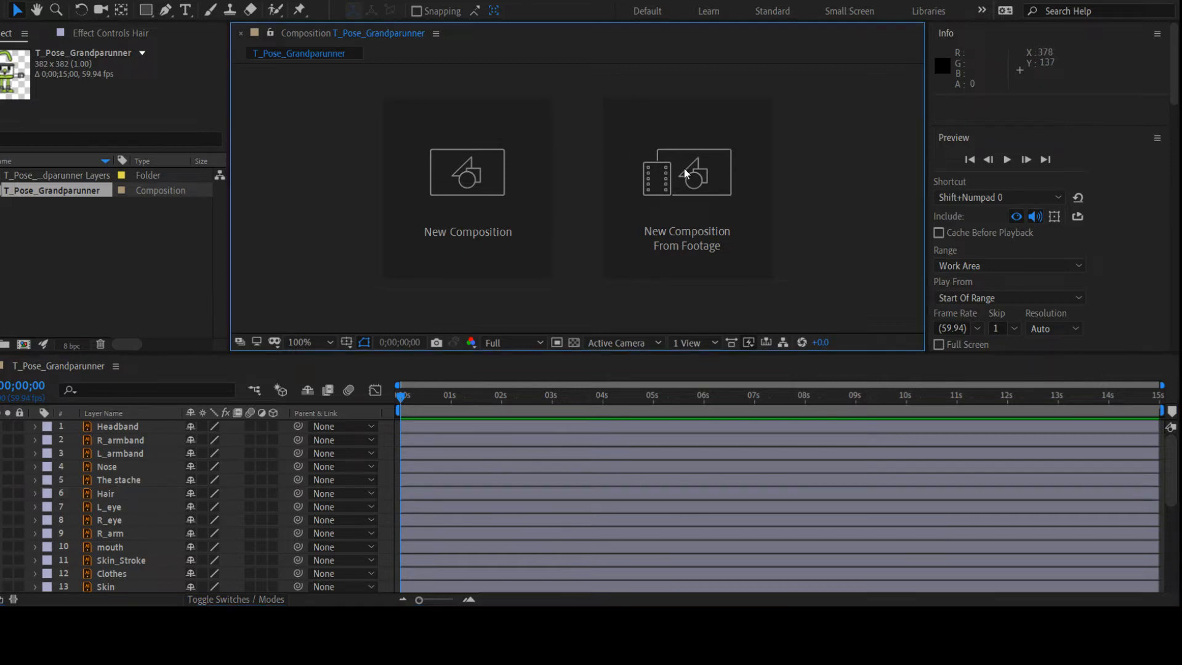
Import Lock Town Scene into the project as a composition with its layers
click(598, 195)
click(740, 221)
click(236, 197)
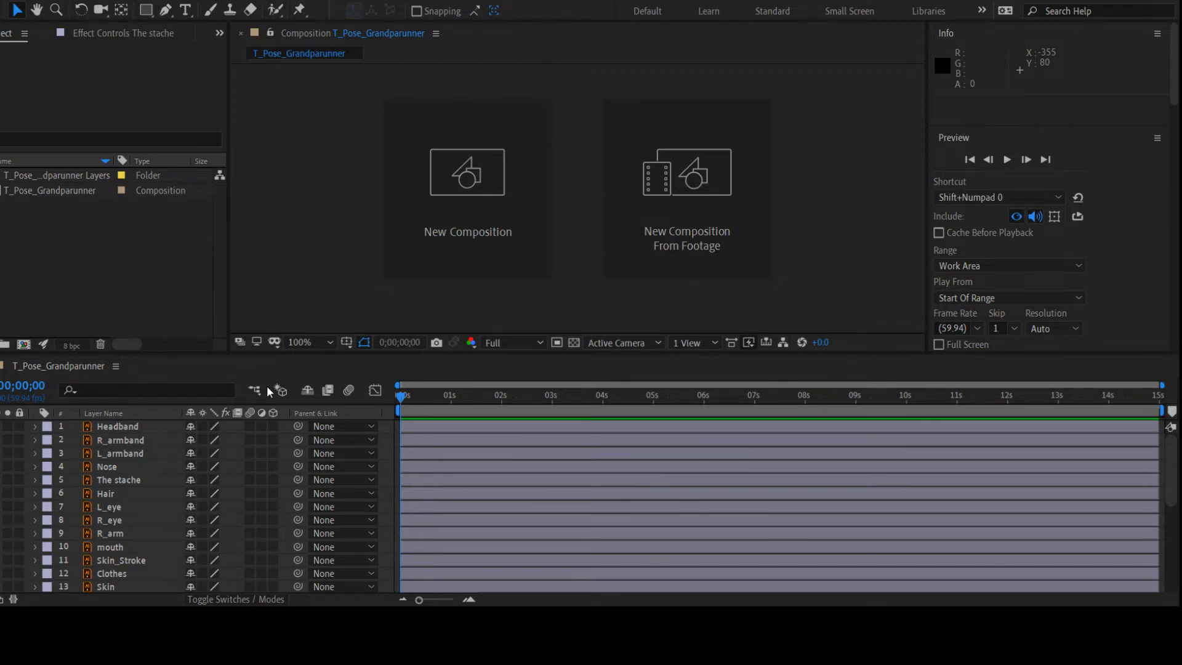
click(455, 466)
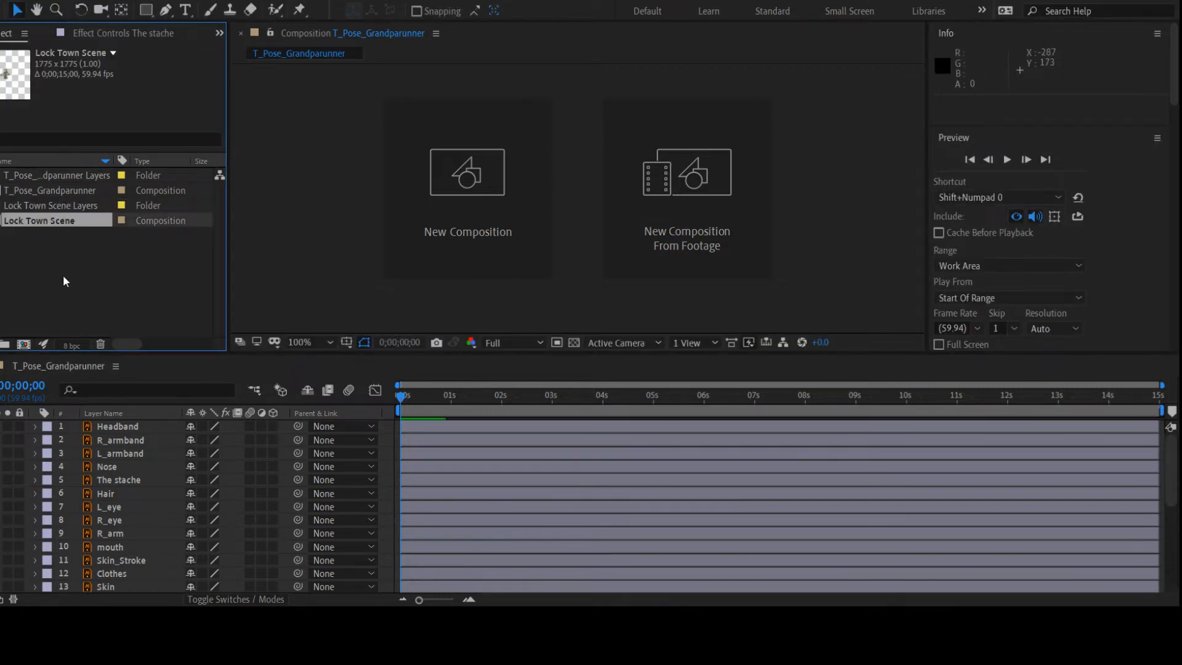
Open the Lock Town Scene composition and compare its layers with those of the T_Pose_Grandparunner composition
double_click(61, 220)
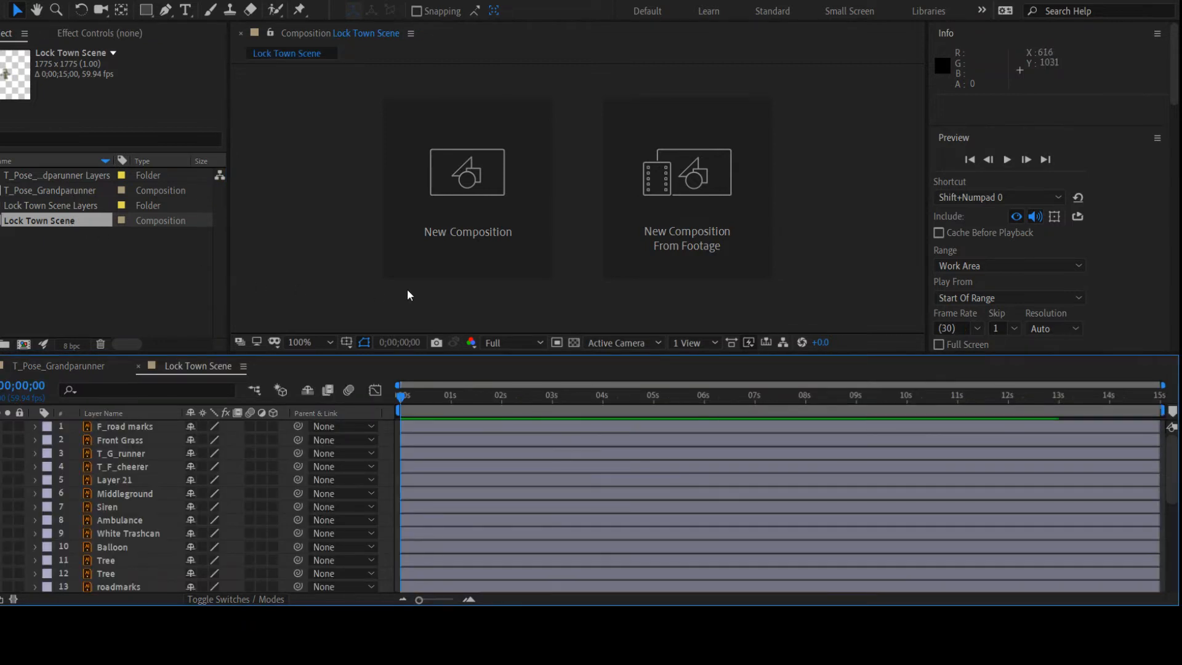
scroll(338, 269, down, 4)
click(109, 366)
click(177, 366)
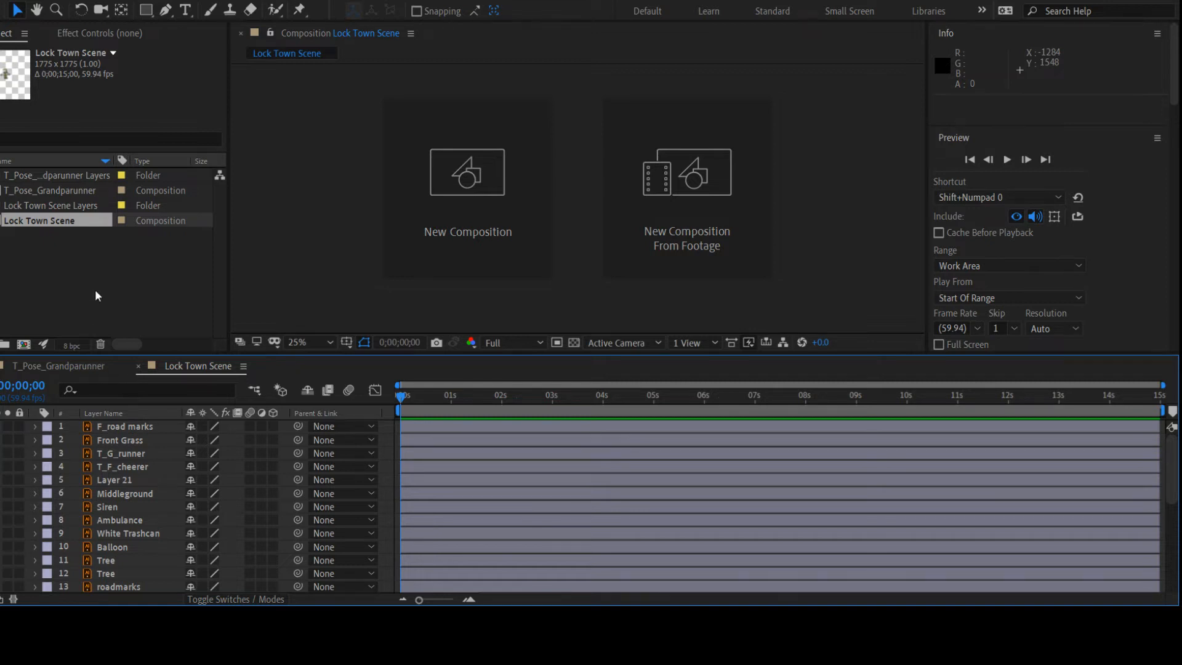
Examine the contents of the Lock Town Scene Layers folder and the composition's full layer list
click(67, 205)
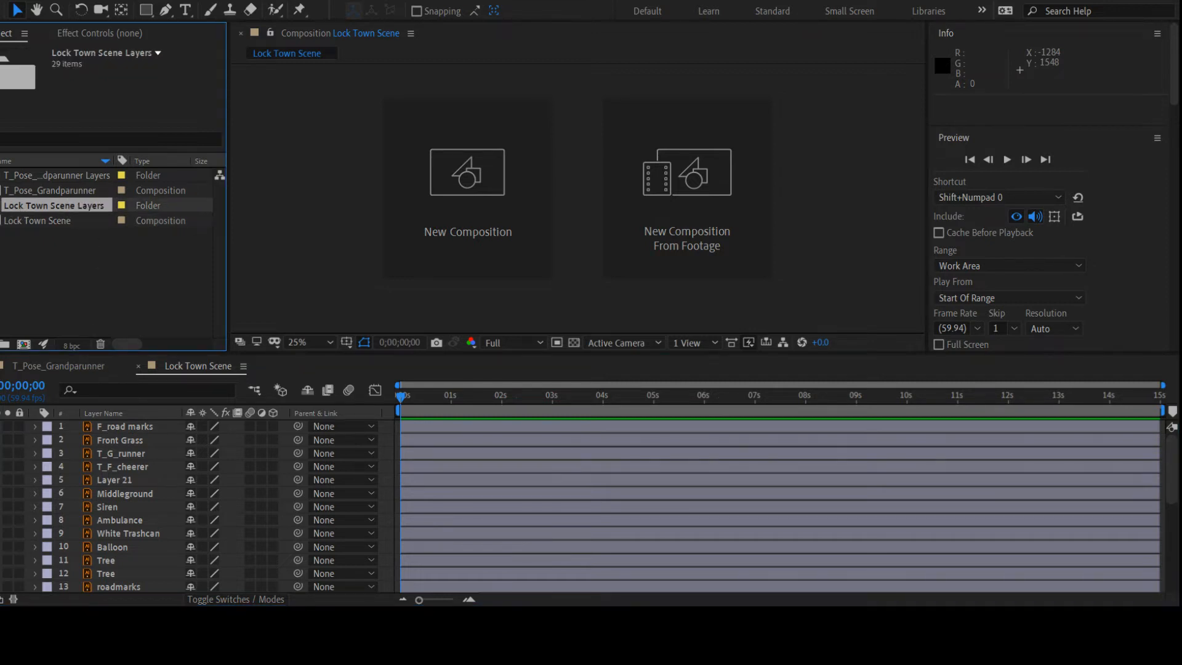
double_click(66, 206)
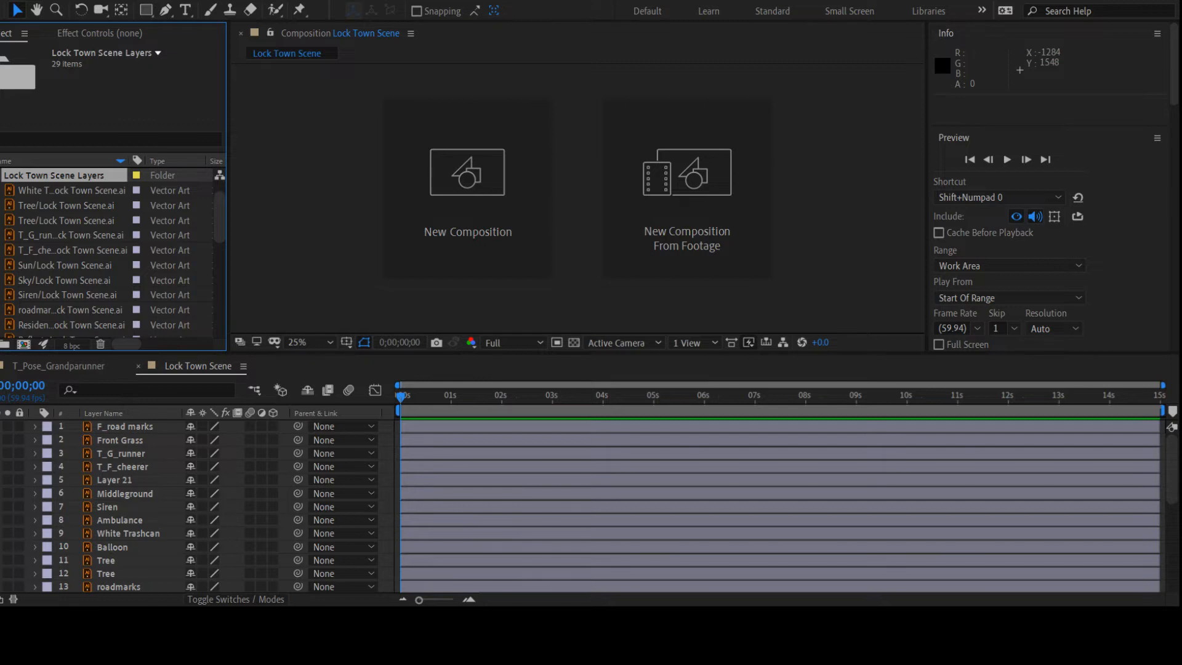
click(1, 176)
scroll(177, 525, down, 8)
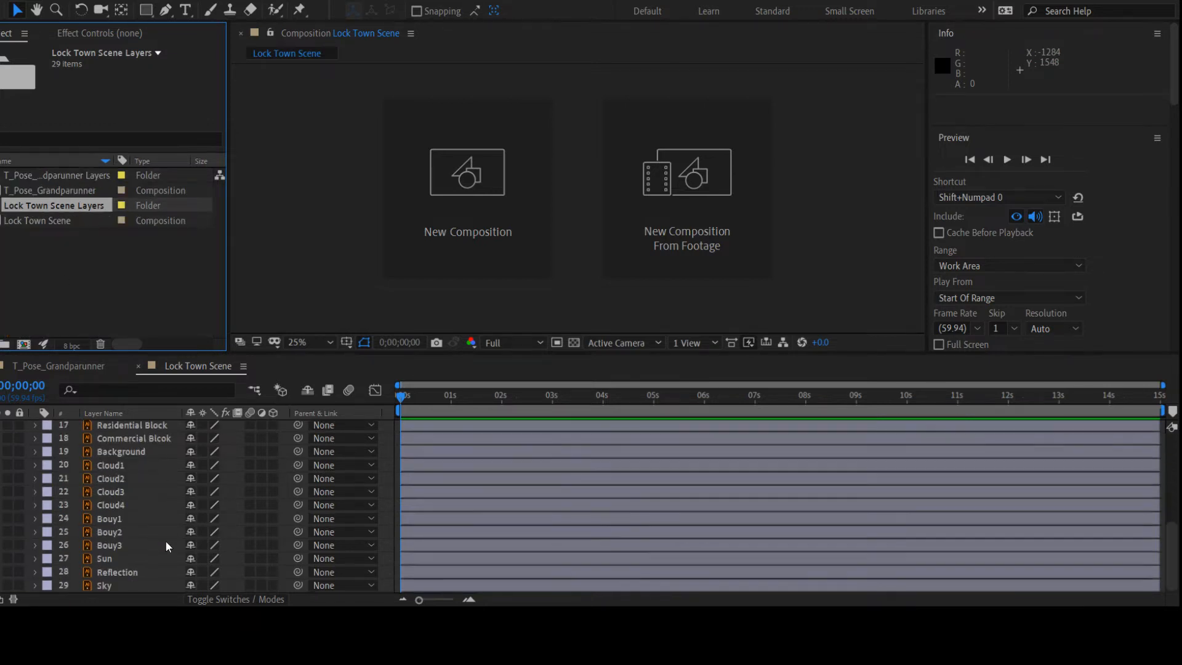
scroll(165, 540, up, 8)
scroll(165, 541, up, 1)
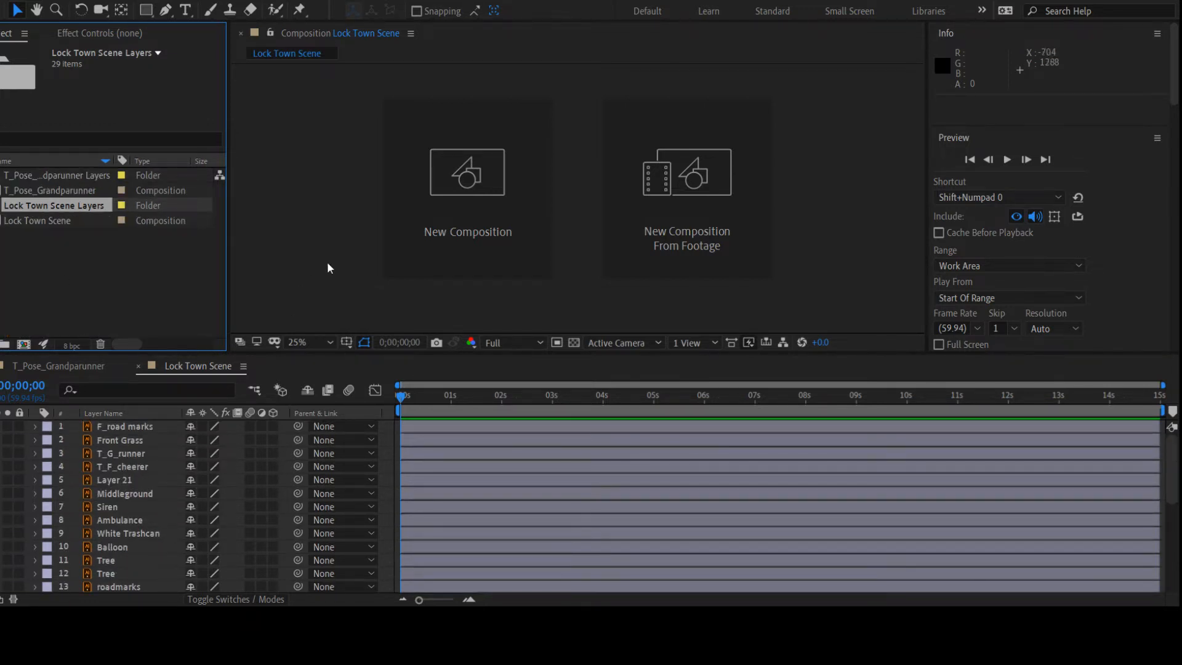
scroll(493, 263, down, 2)
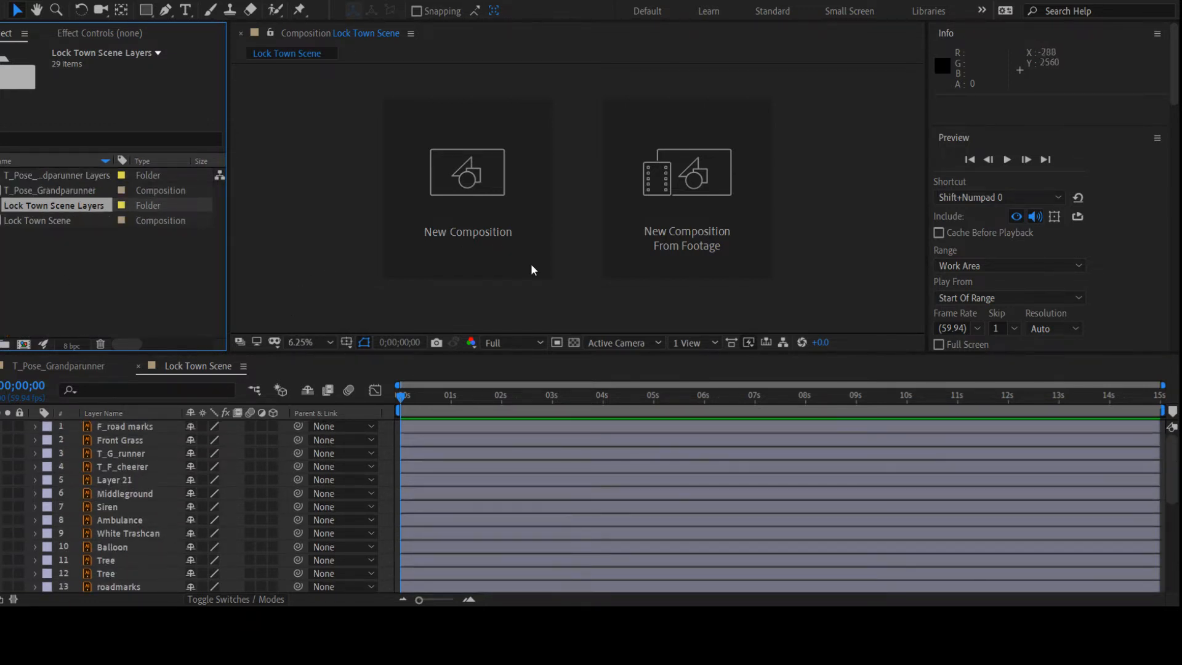
click(69, 367)
click(171, 367)
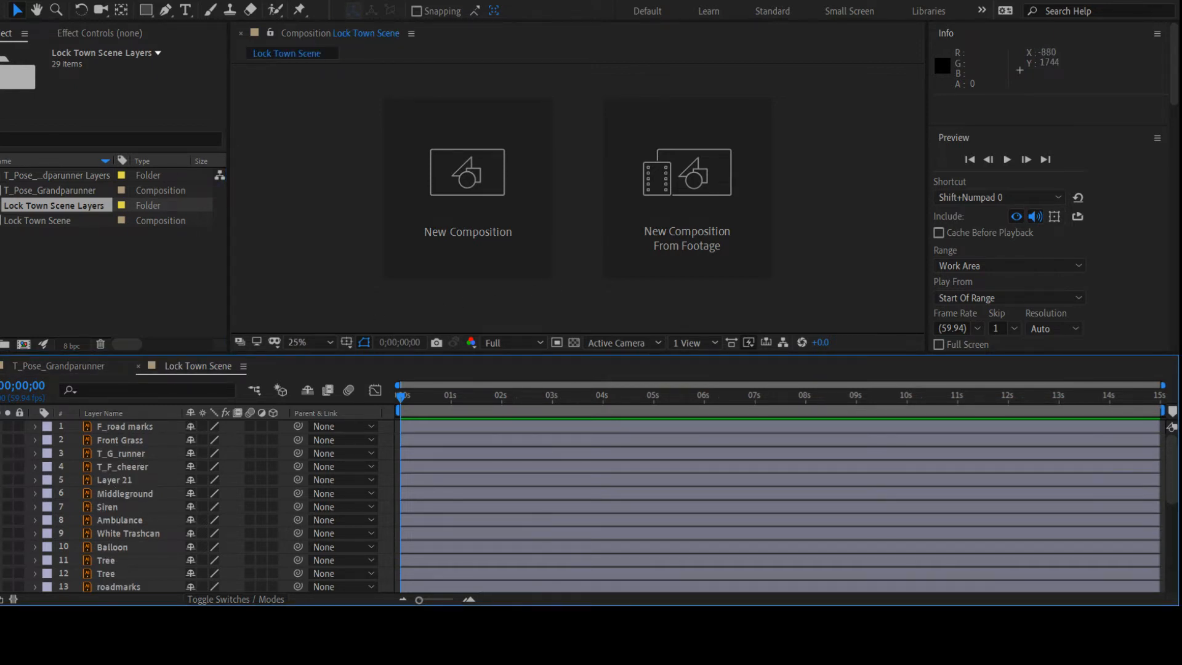
Inspect individual scene layers in the composition, including T_F_cheerer, Middleground, Balloon, roadmarks, Tree and Siren
click(119, 467)
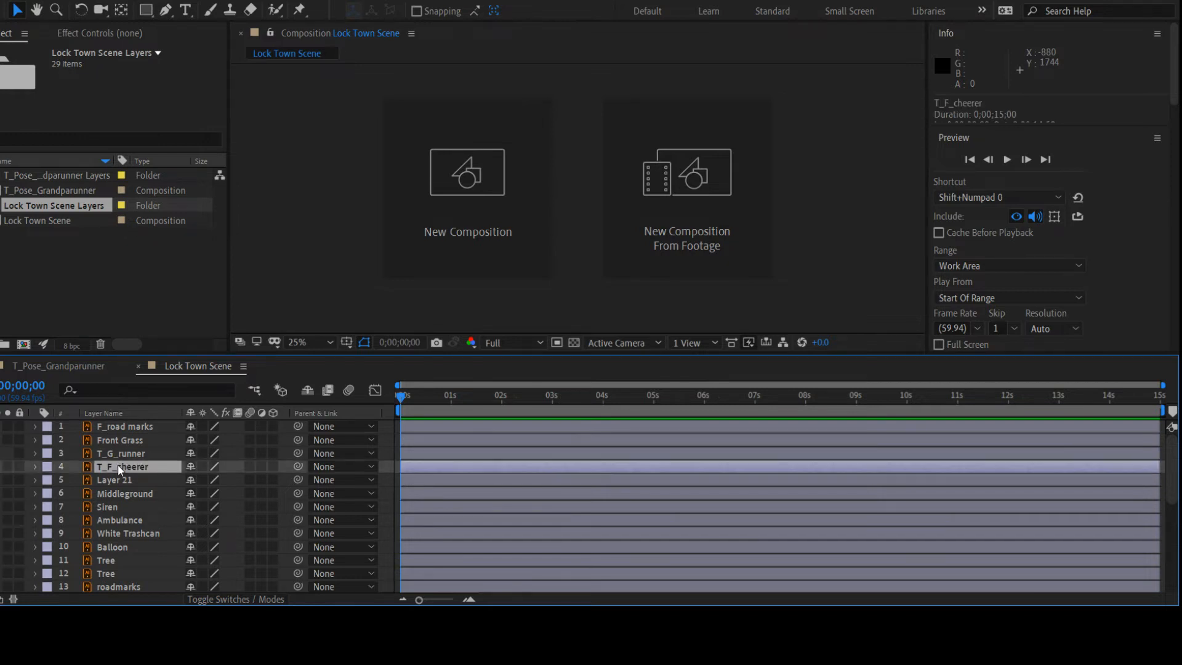
scroll(536, 282, down, 2)
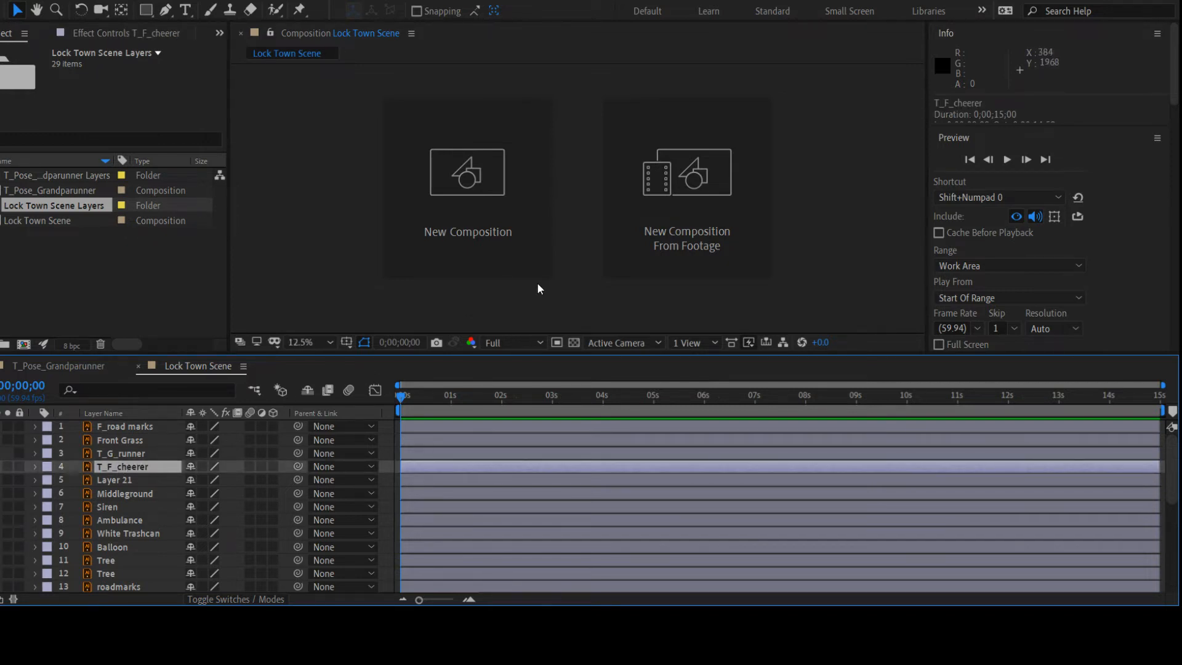
scroll(538, 284, up, 4)
drag(556, 299, 531, 140)
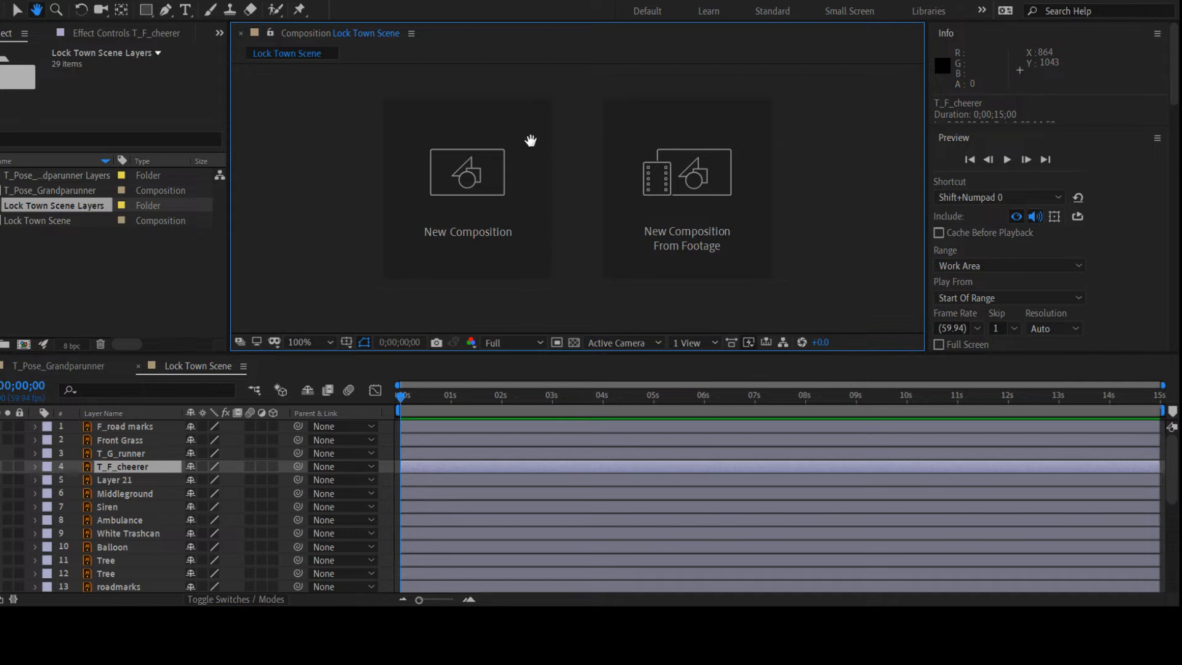
key(v)
click(116, 492)
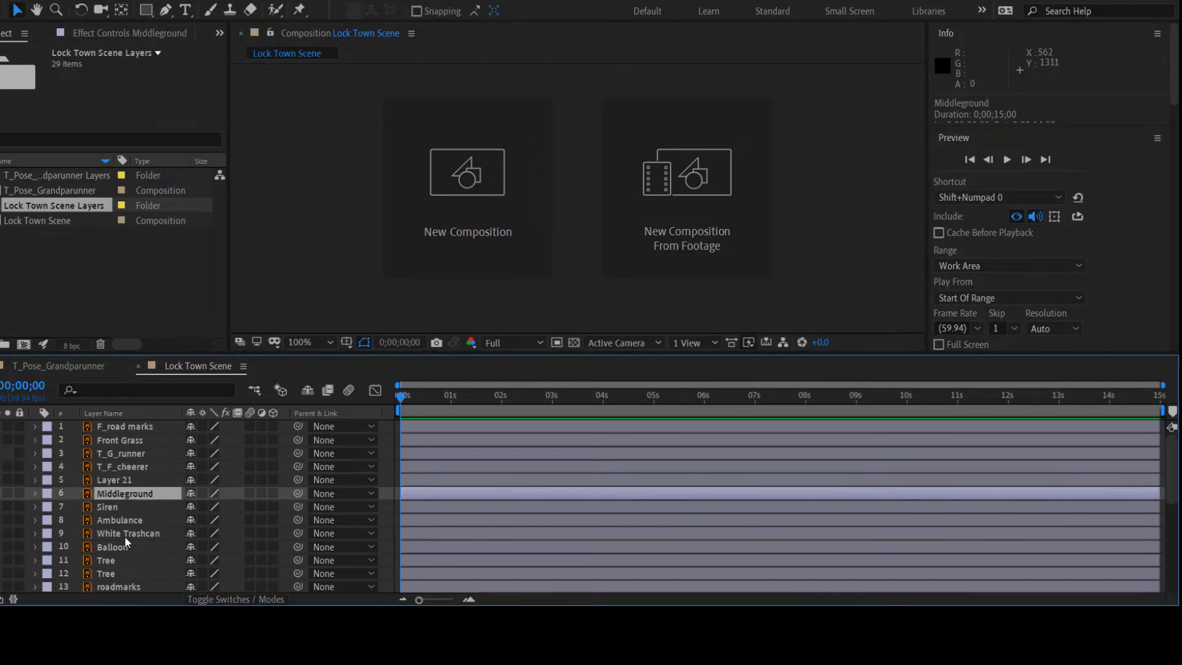
click(140, 546)
scroll(431, 295, down, 10)
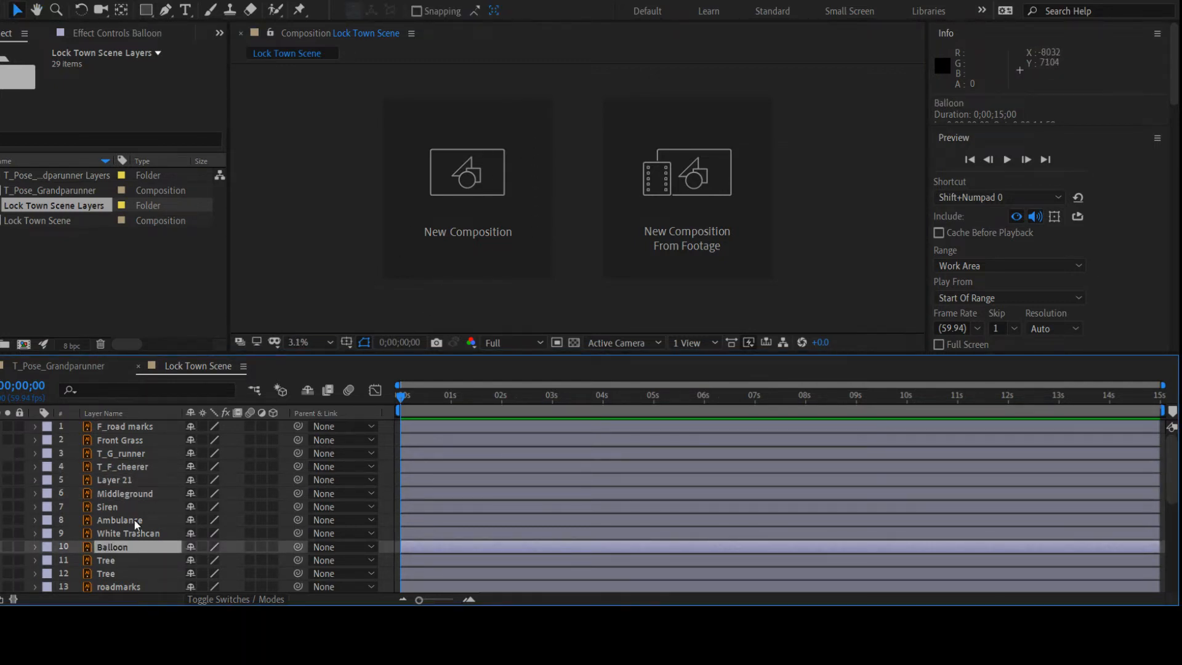
click(109, 587)
click(111, 560)
click(115, 546)
click(126, 510)
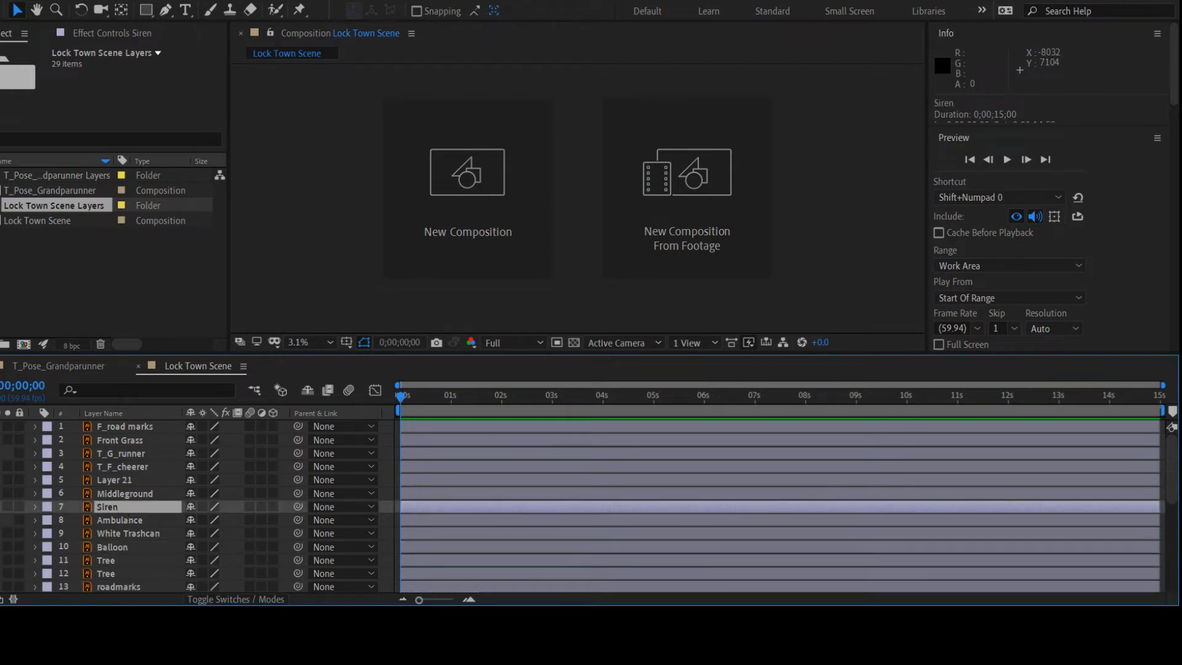
click(0, 520)
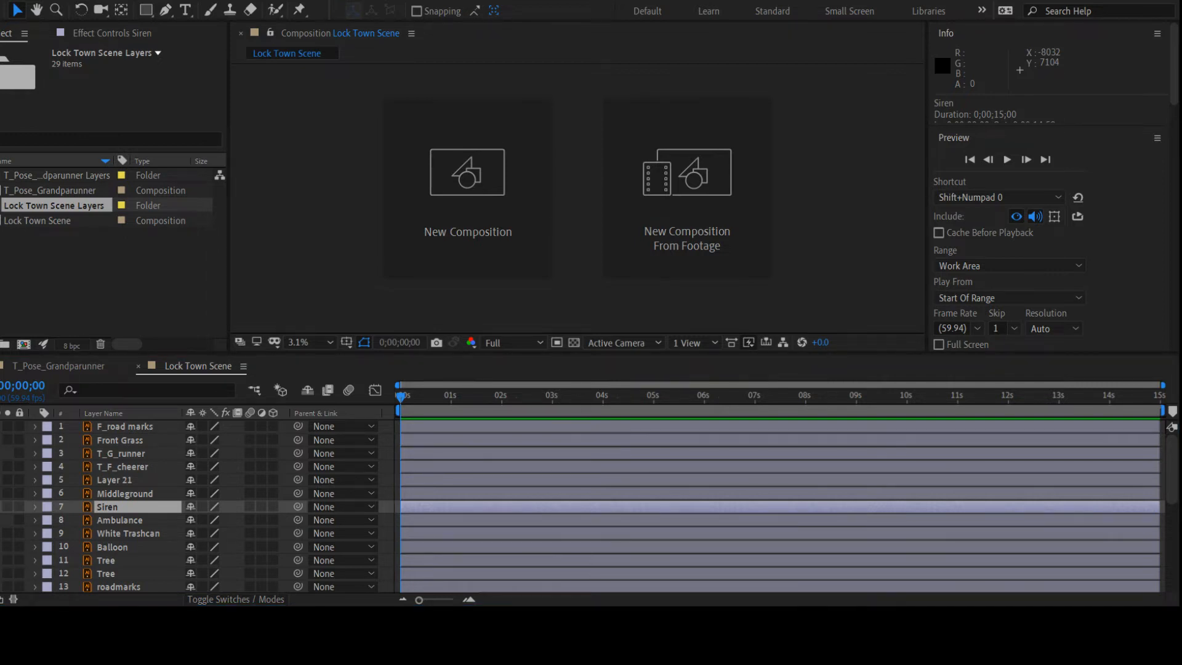
Delete the Lock Town Scene composition and its Lock Town Scene Layers folder from the project
ctrl+click(47, 219)
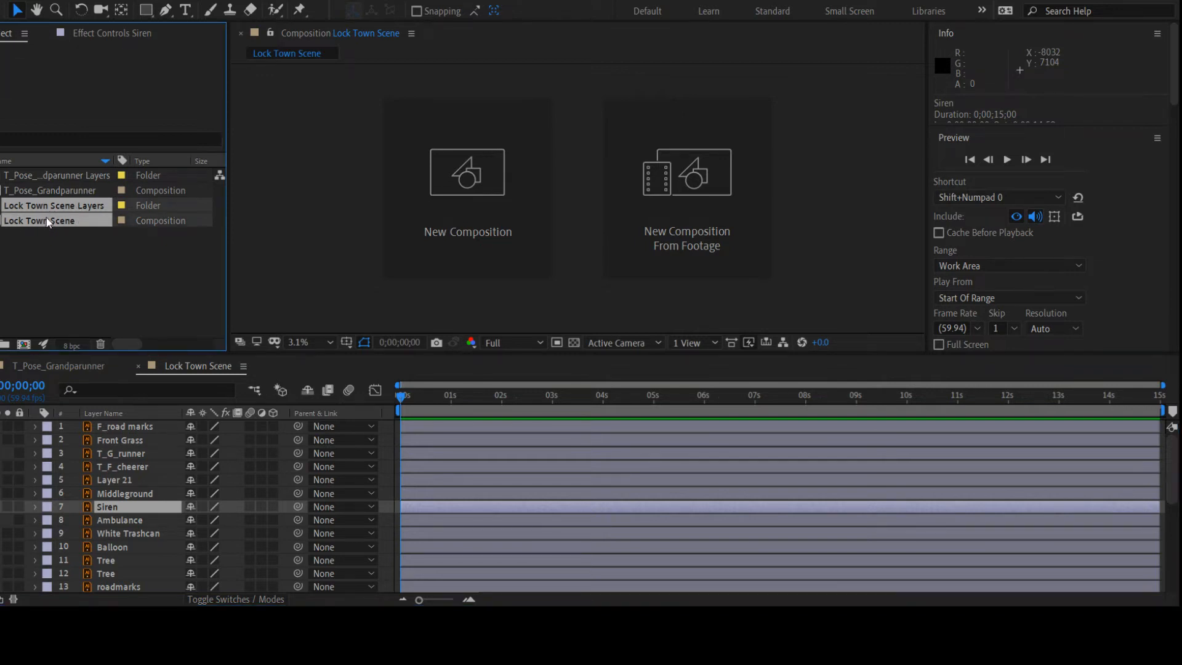
key(Delete)
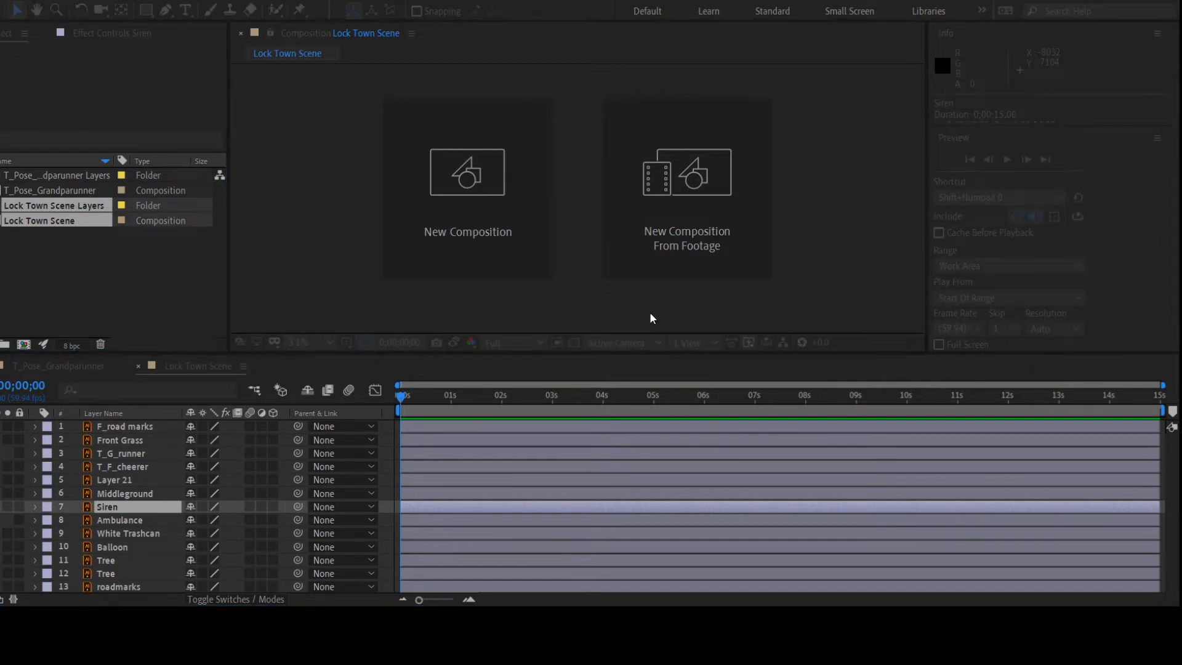
key(Return)
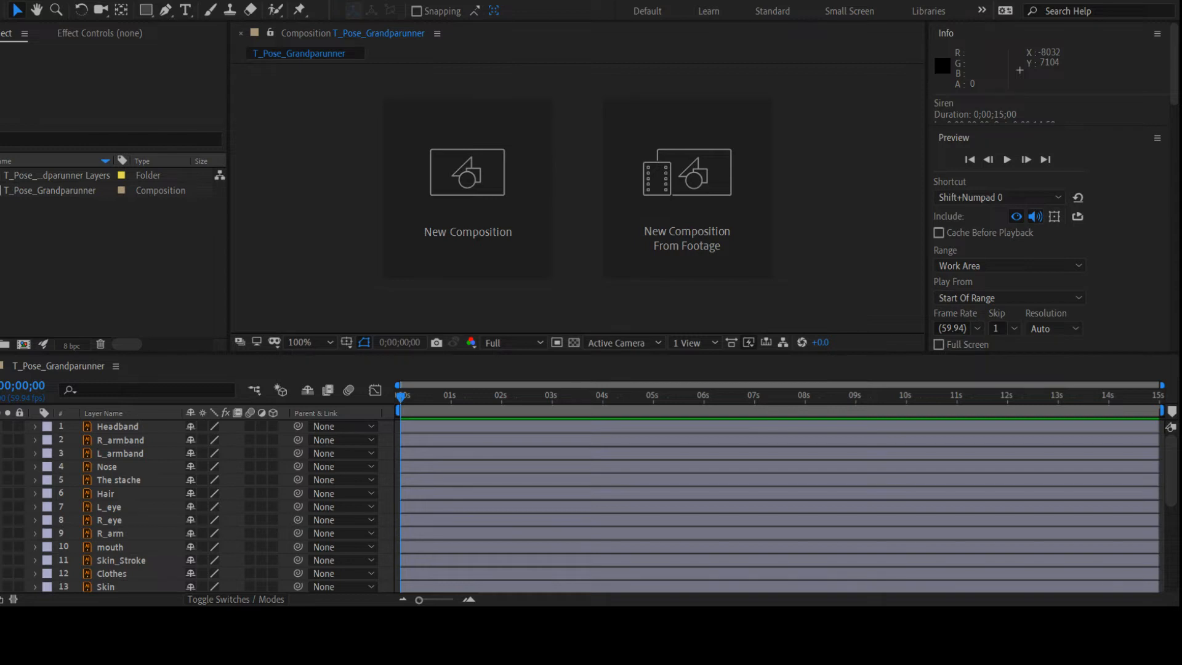
Import Lock Town Scene again as a composition with its layers and open it
click(142, 105)
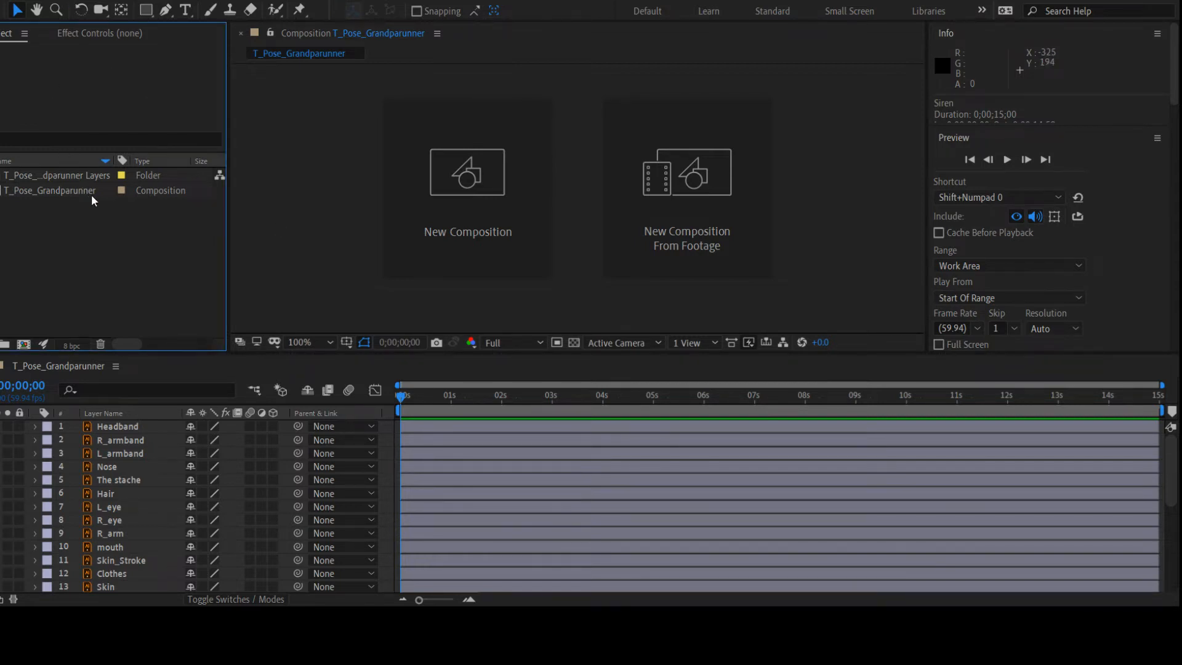
click(244, 191)
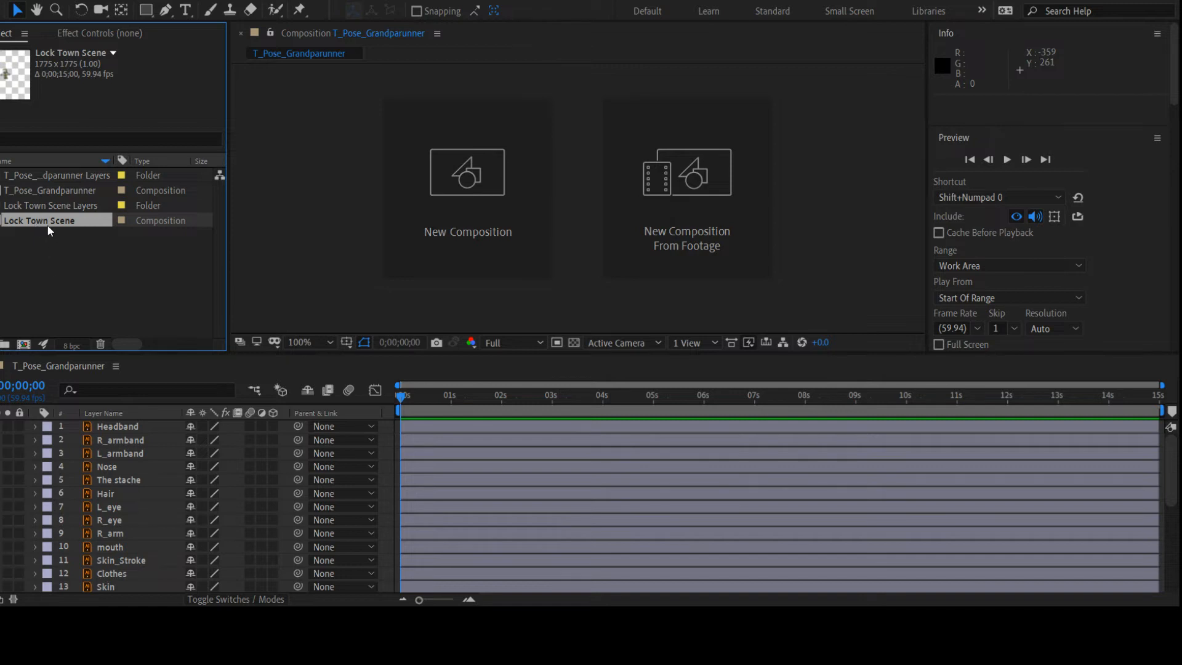
double_click(78, 224)
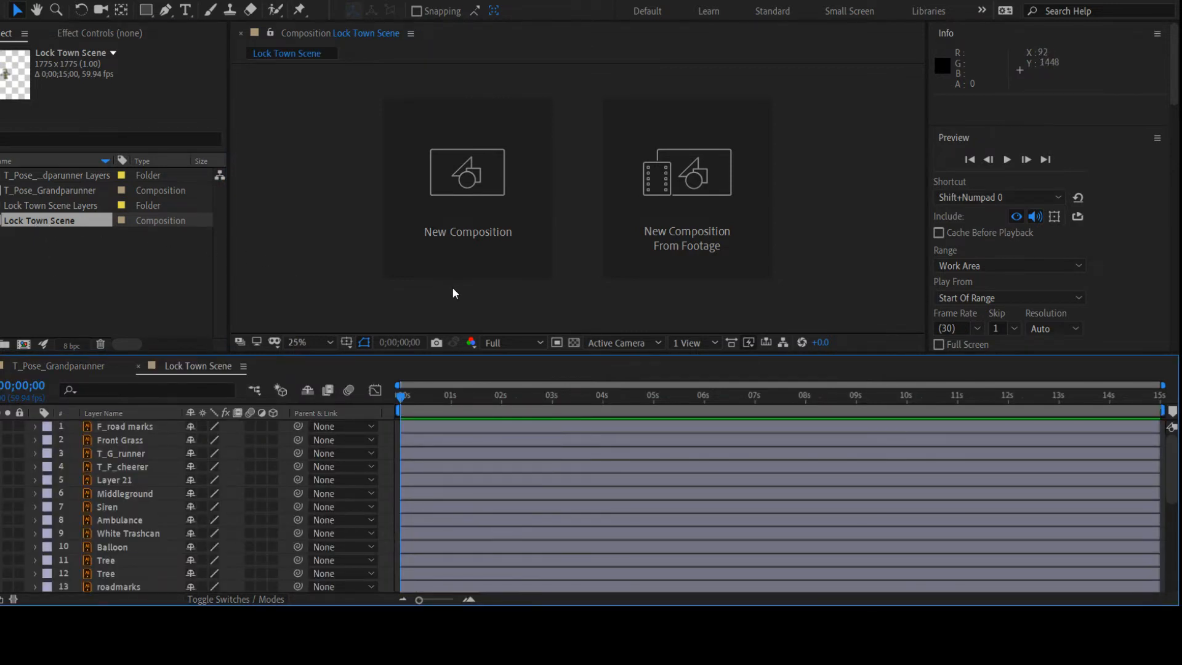
Check the T_F_cheerer, Balloon, Layer 23 and Bouy3 layers in the reimported Lock Town Scene composition
click(114, 468)
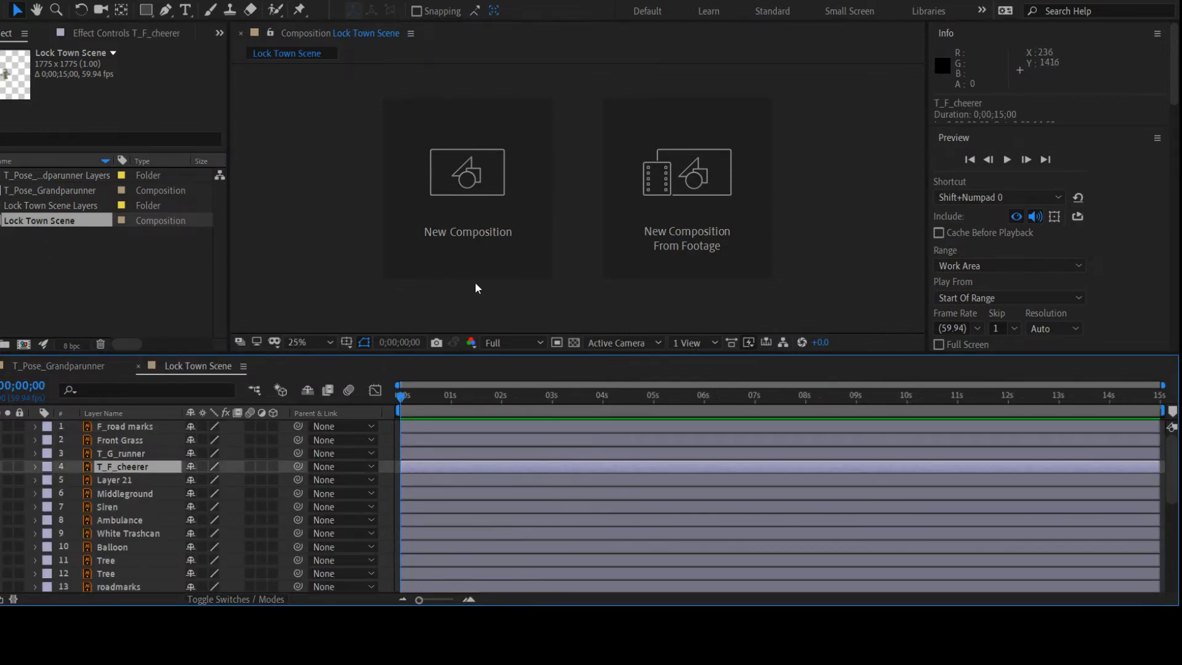
click(111, 547)
scroll(112, 554, down, 3)
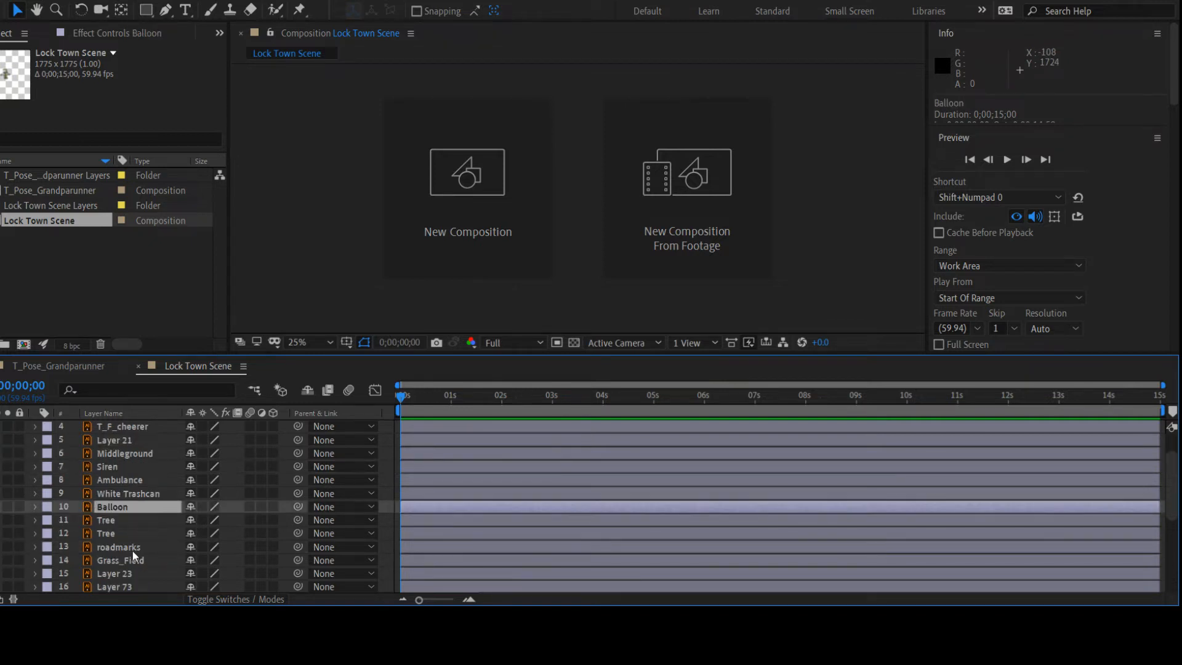
click(112, 573)
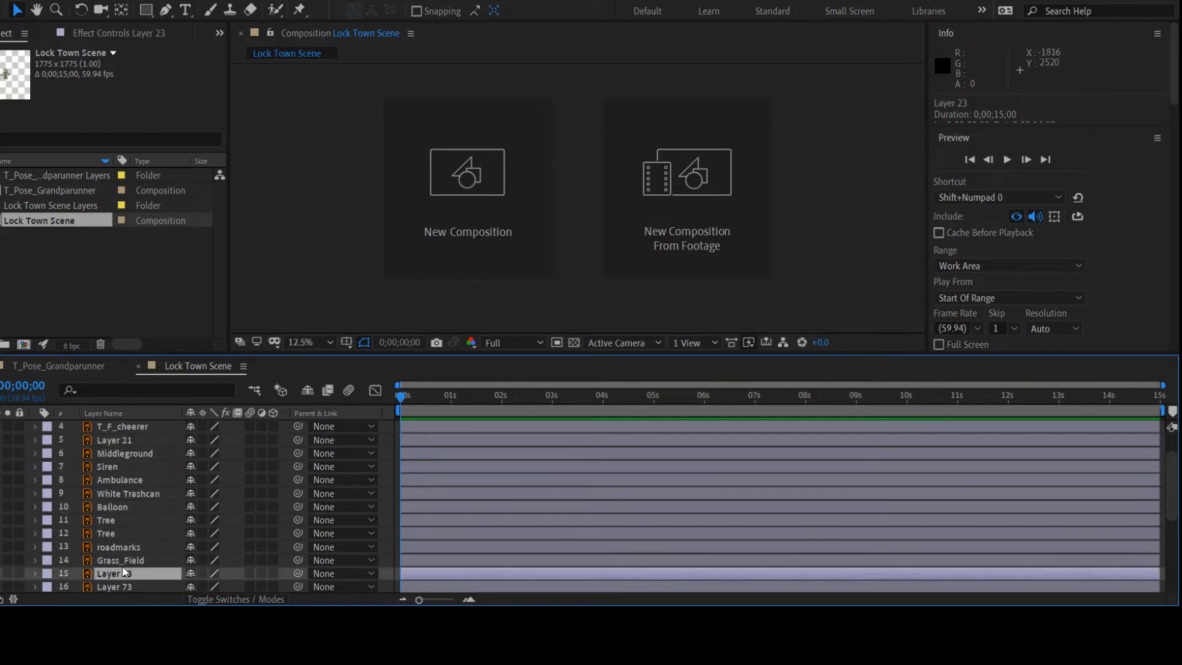
scroll(120, 557, down, 4)
click(114, 545)
scroll(500, 271, up, 3)
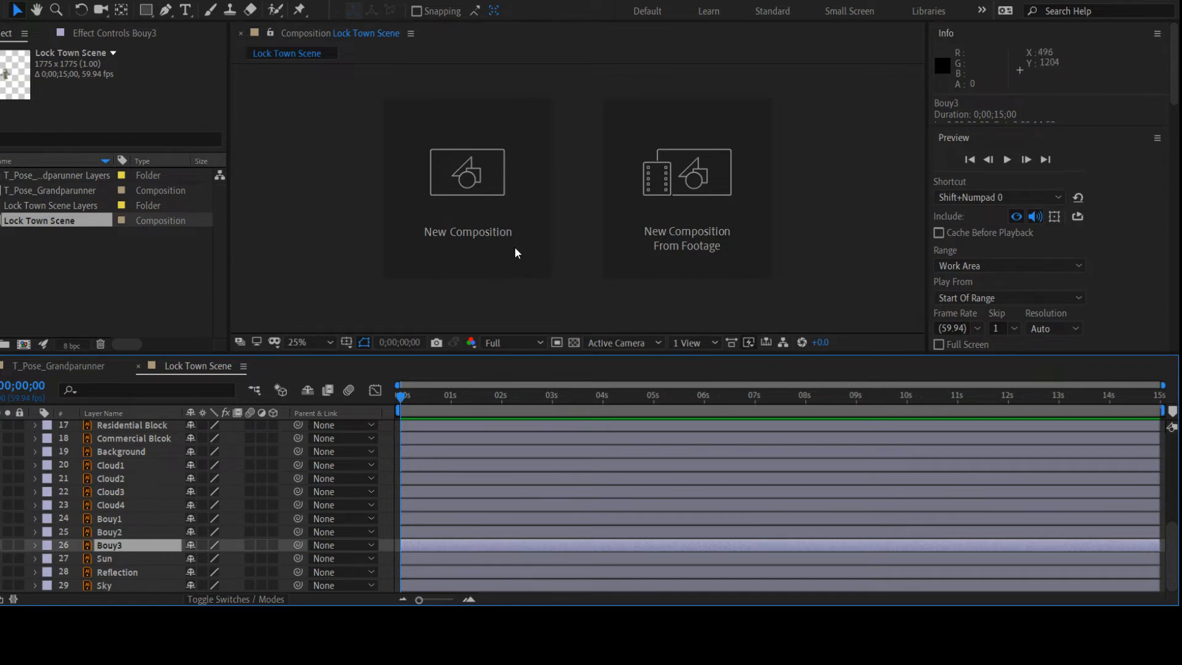
key(space)
mouse_move(514, 241)
mouse_down()
mouse_move(619, 195)
mouse_move(523, 257)
mouse_up()
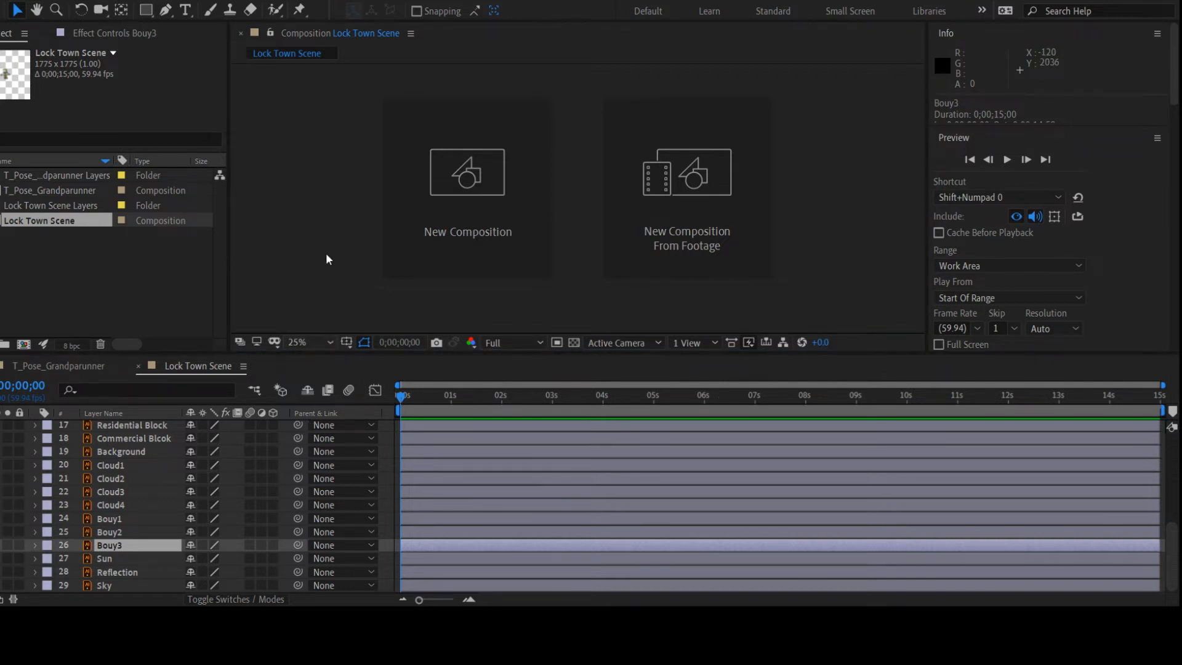
Select all layers of the Lock Town Scene composition and move them together up and to the left
click(317, 80)
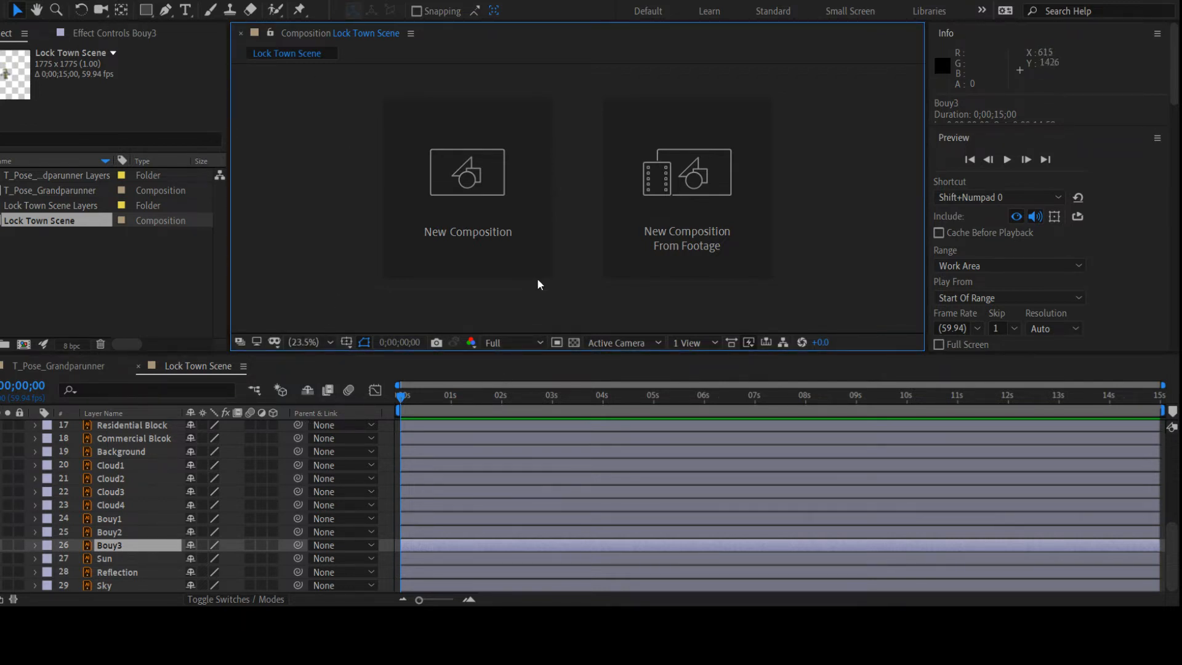
key(h)
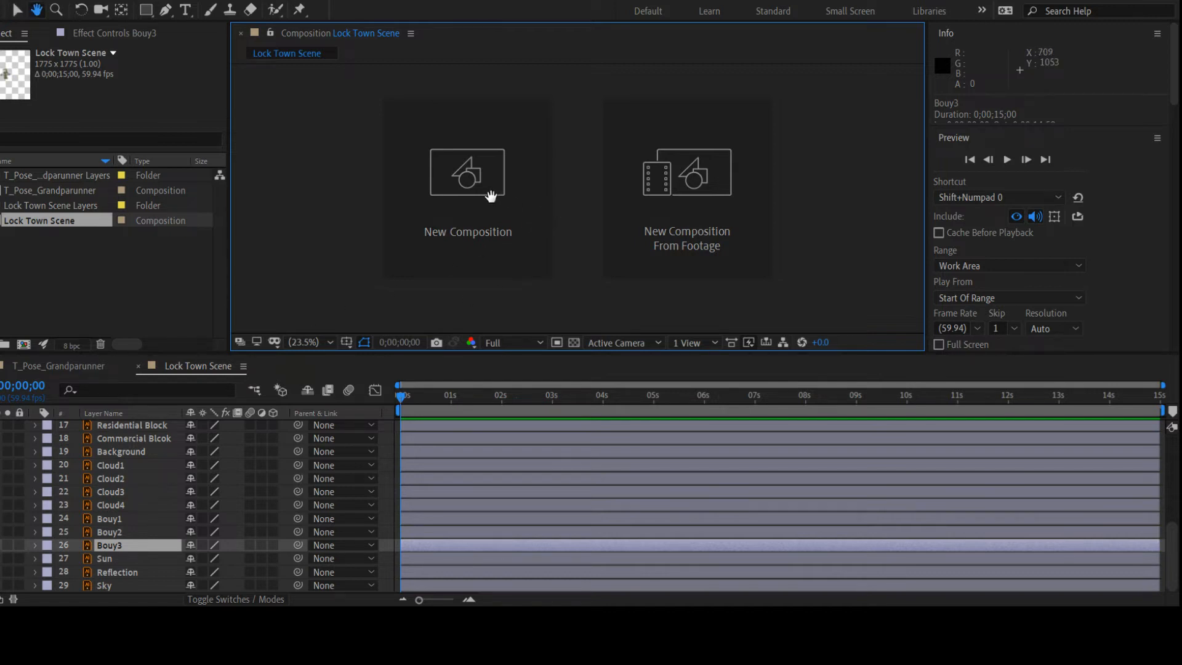
key(v)
scroll(149, 505, up, 6)
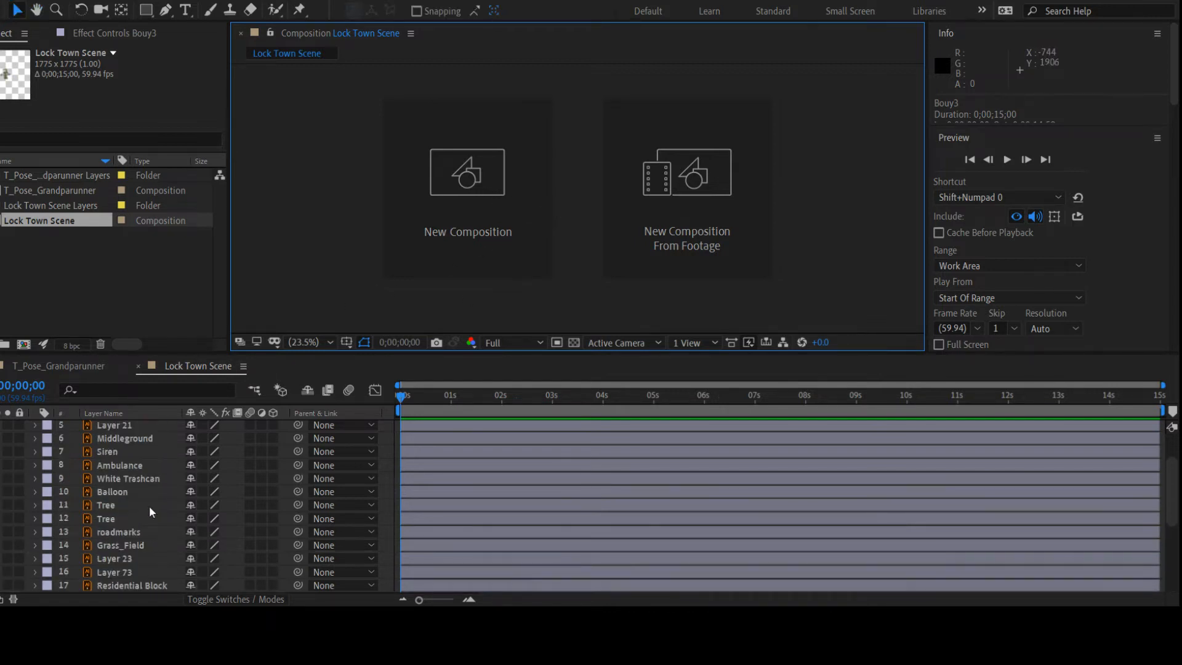
scroll(150, 530, down, 5)
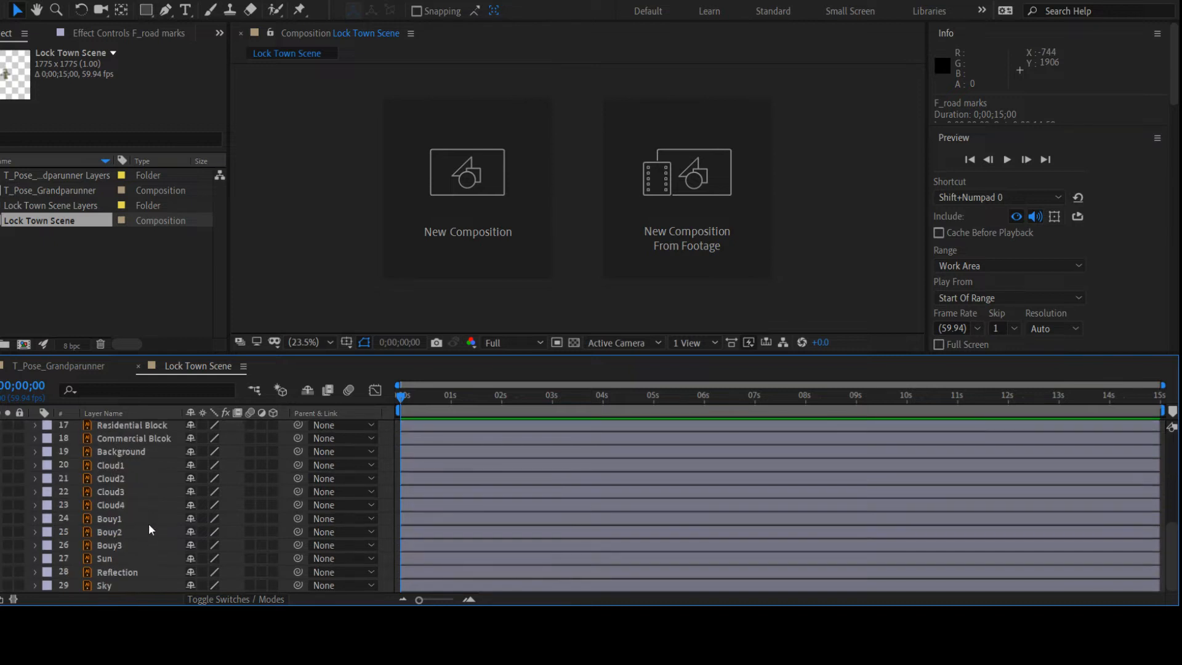
key(ctrl+a)
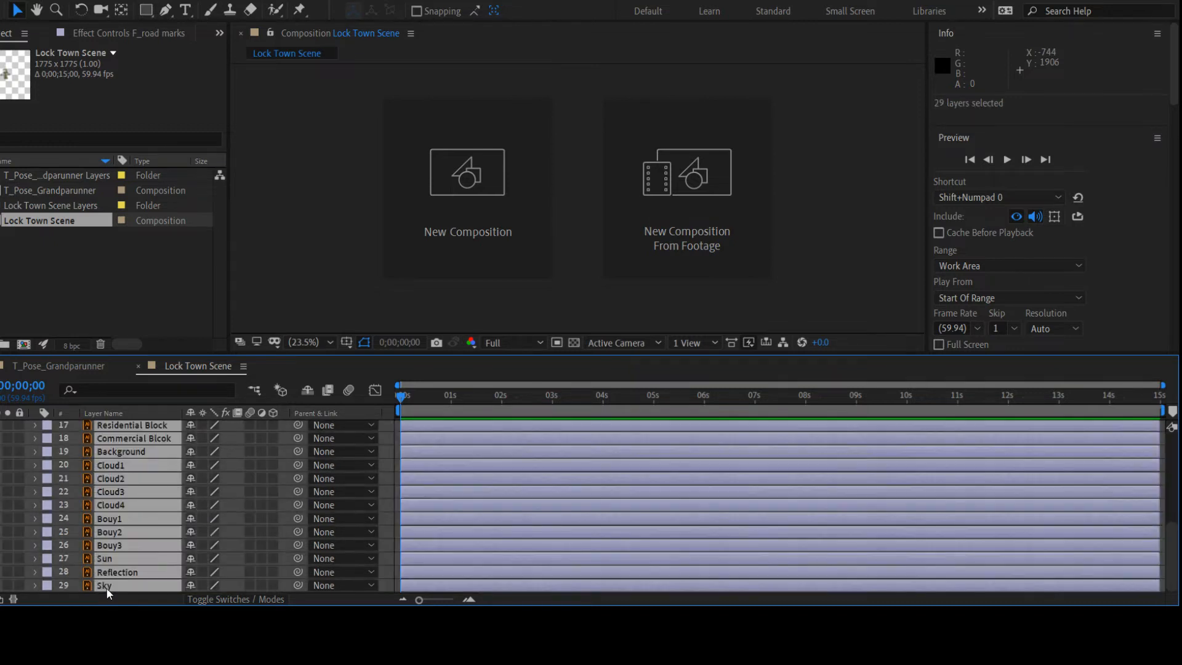
drag(701, 191, 652, 153)
Adjust the placement of the scene layers together and delete one layer stacked above Residential Block
click(868, 211)
click(844, 201)
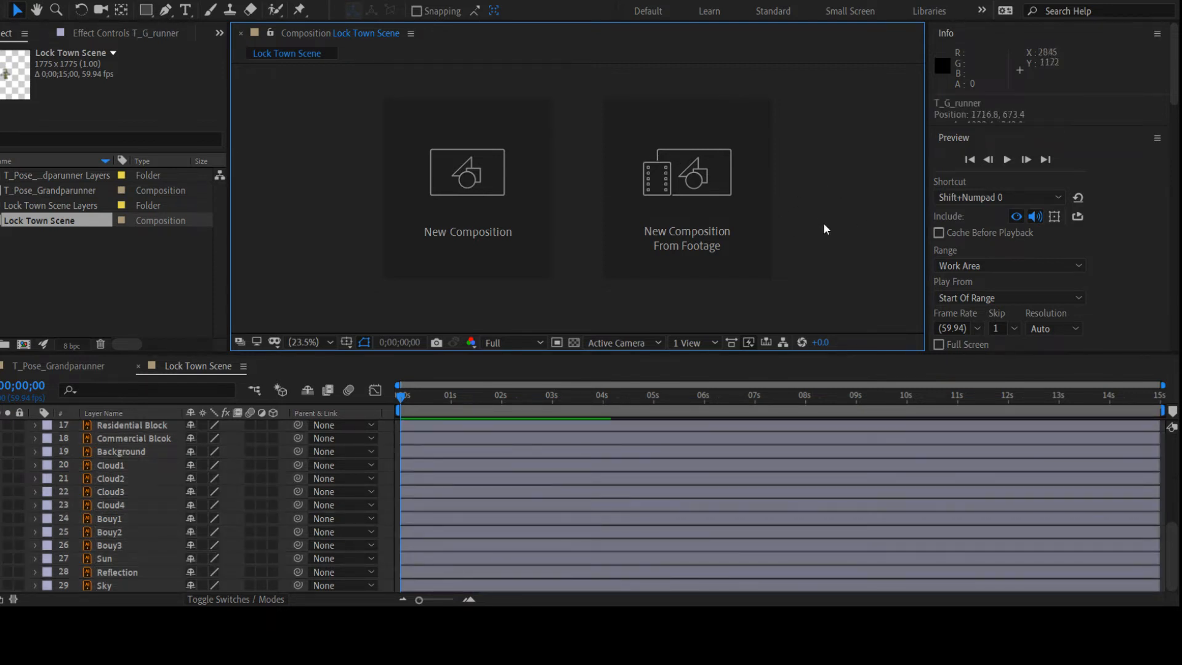
click(822, 222)
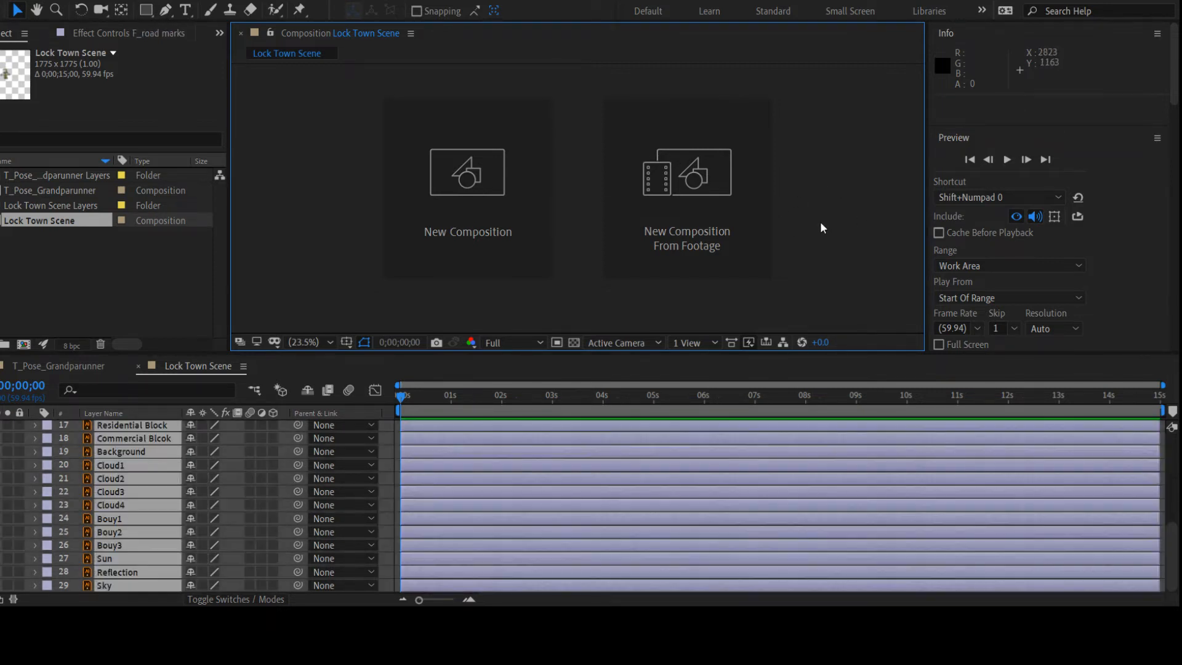
click(819, 222)
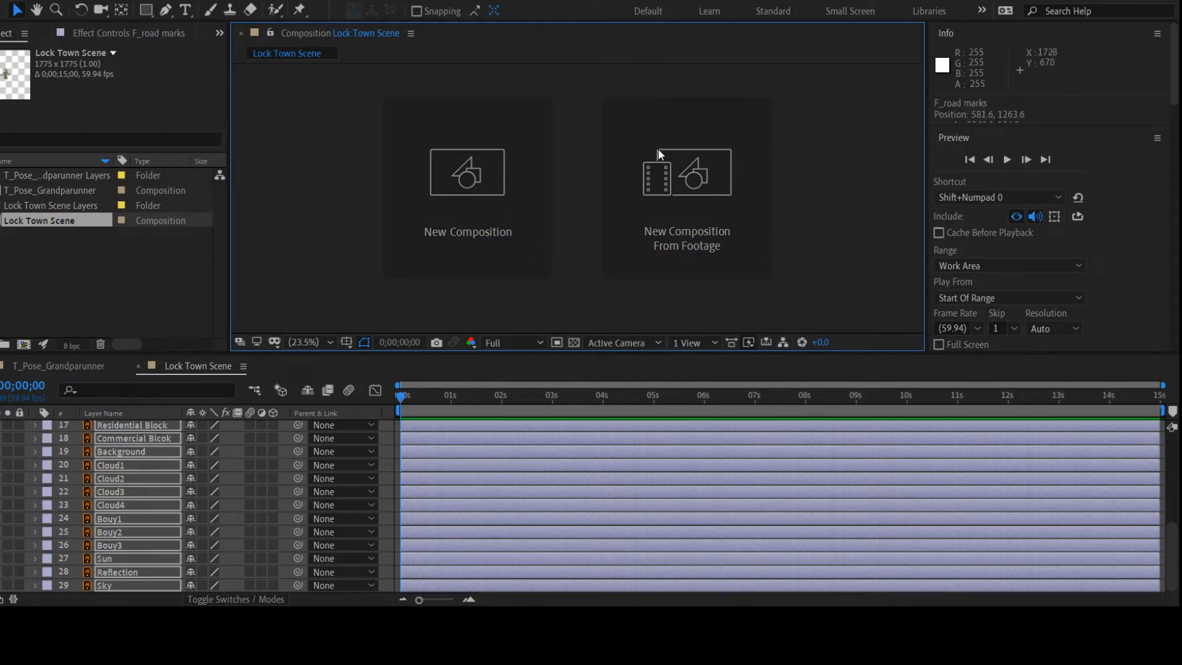
key(Delete)
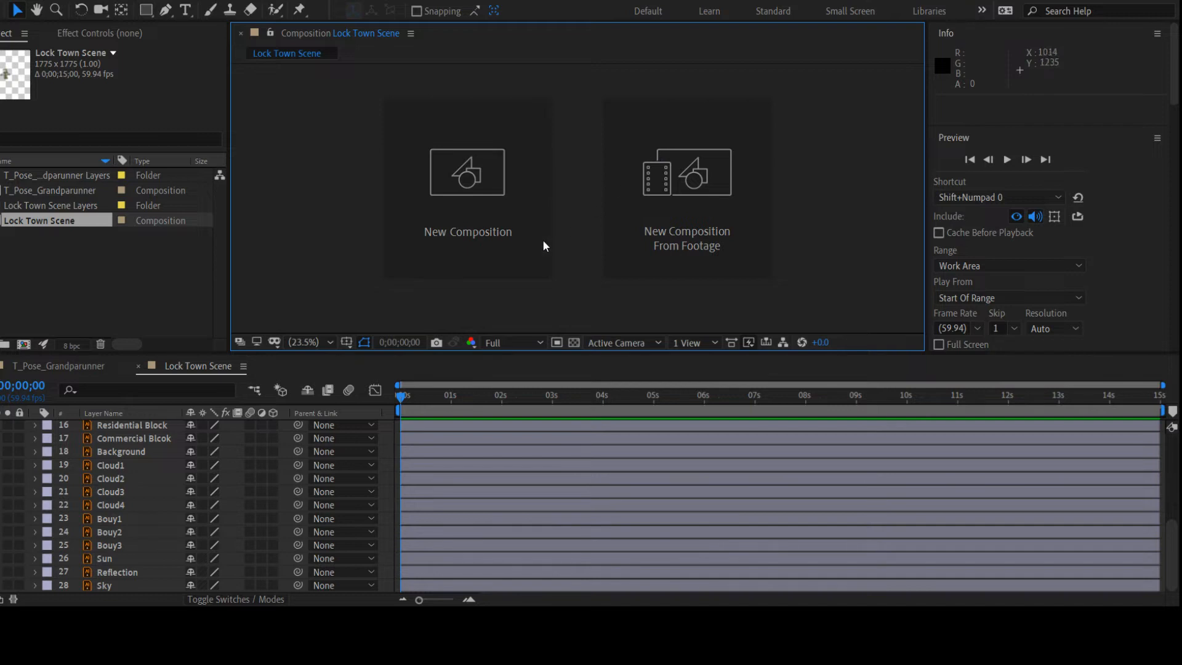
Scale all layers of the Lock Town Scene composition up together to 717%
click(137, 456)
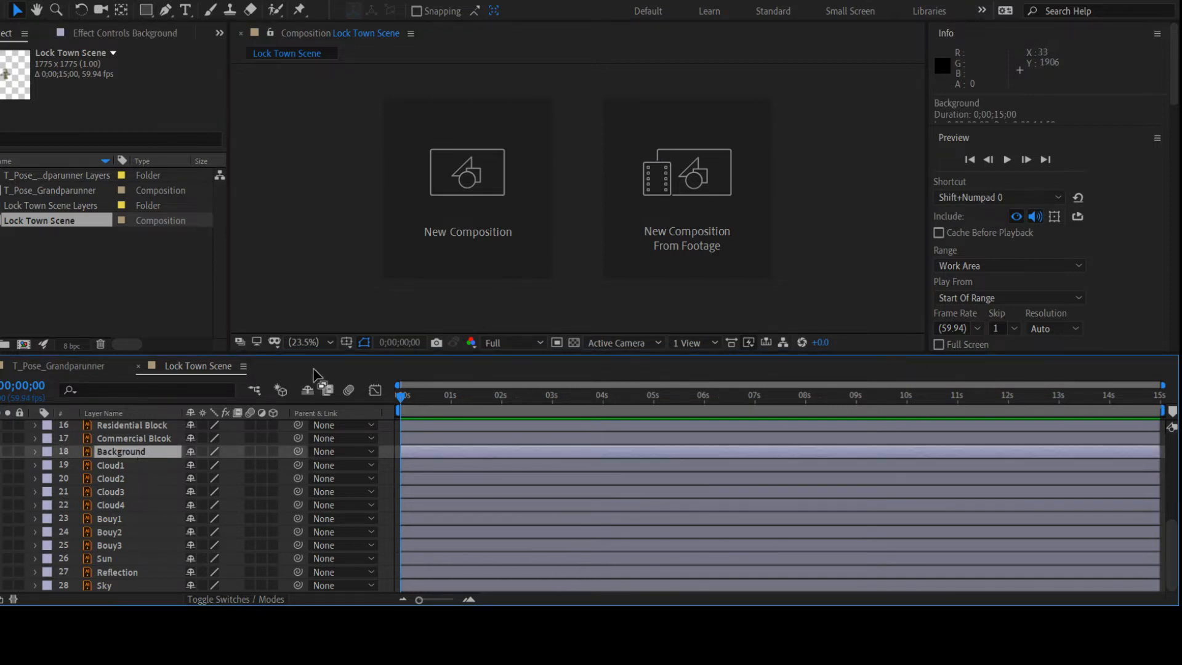
click(440, 219)
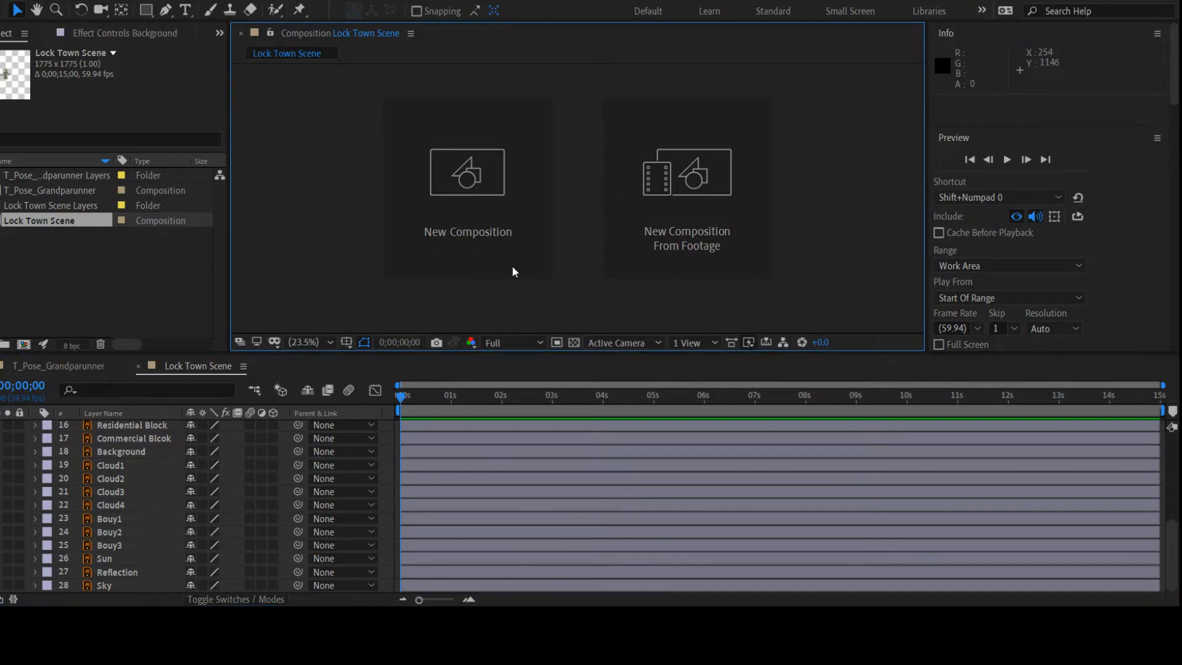
key(ctrl+a)
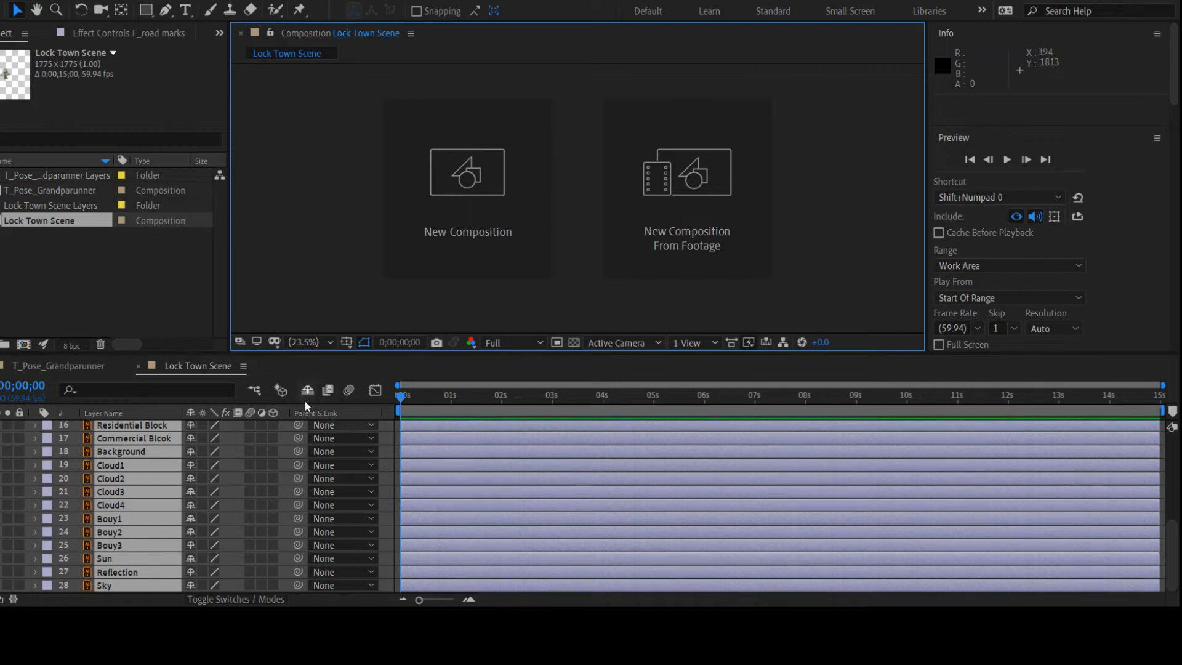
key(s)
drag(214, 471, 397, 475)
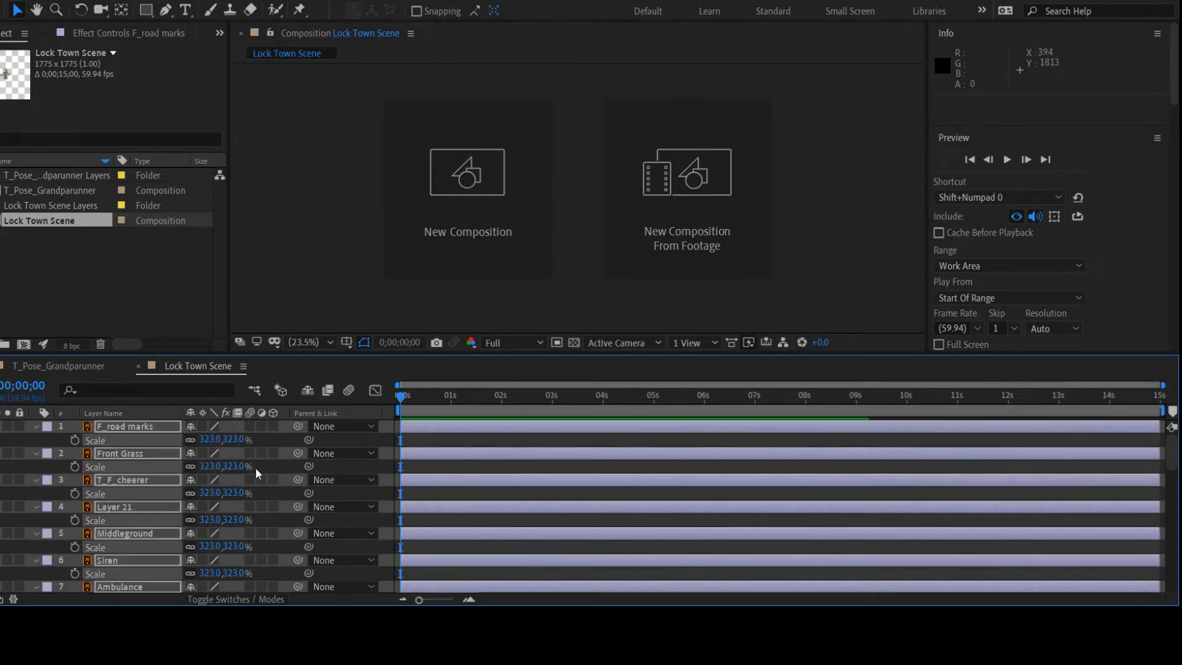
drag(213, 466, 511, 345)
scroll(513, 279, down, 1)
scroll(512, 279, up, 1)
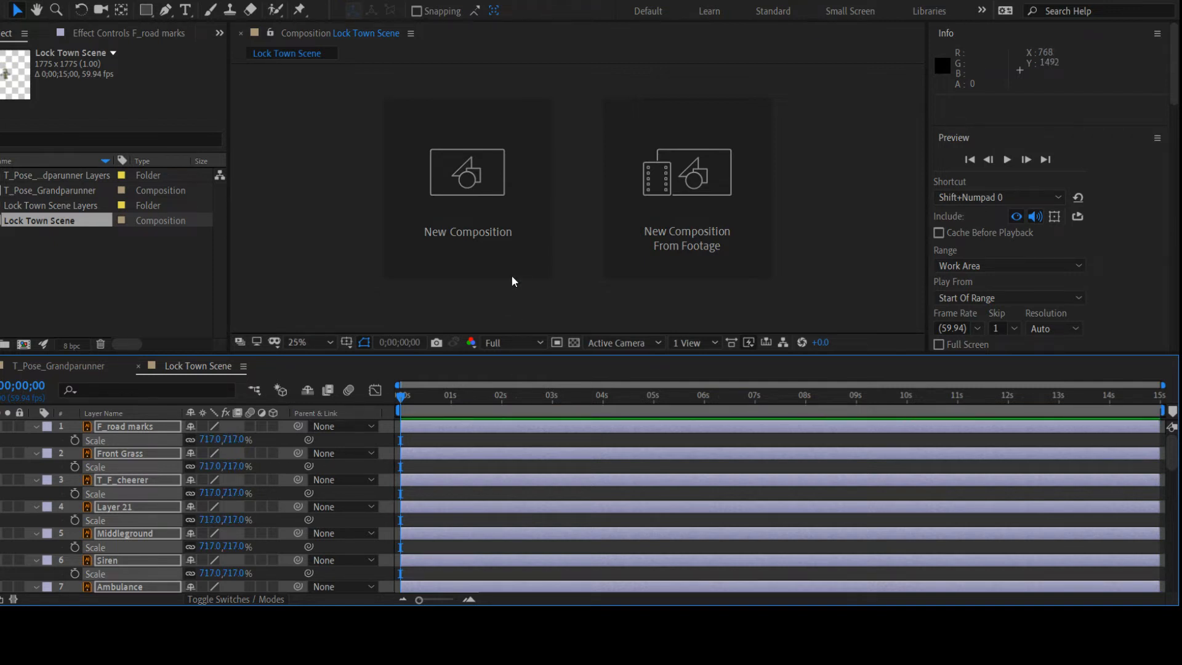
Delete the Lock Town Scene composition and its Lock Town Scene Layers folder from the project
click(27, 222)
ctrl+click(35, 204)
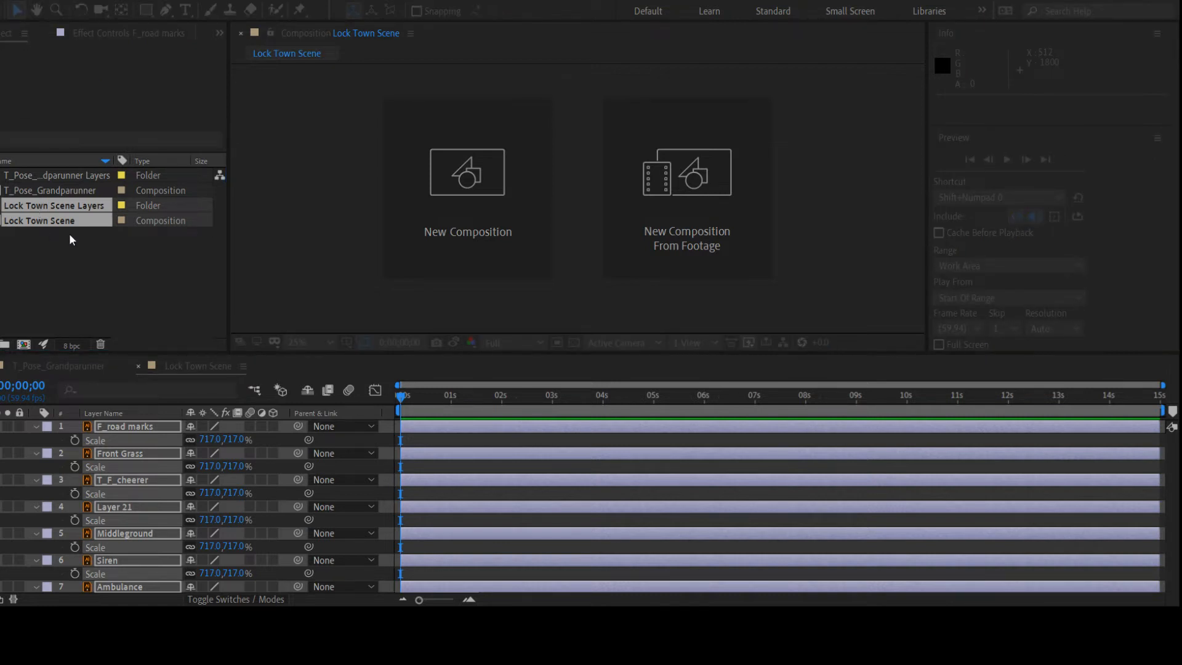
key(Delete)
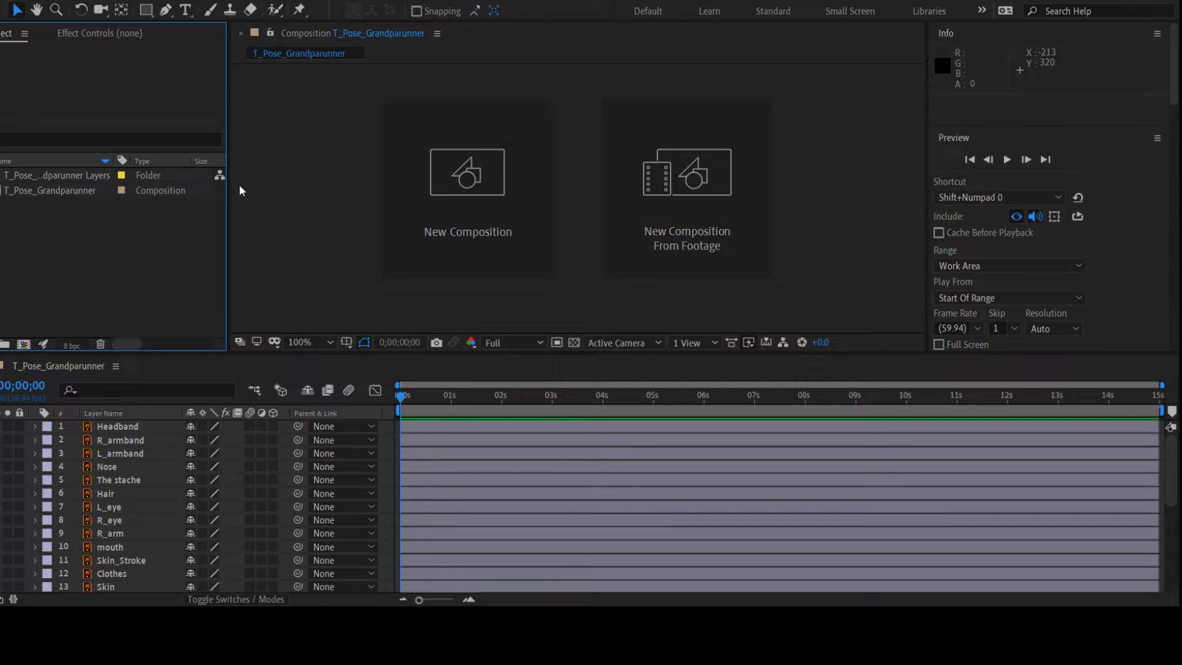
Import Lock Town V3 as a composition with its layers and open it
click(284, 192)
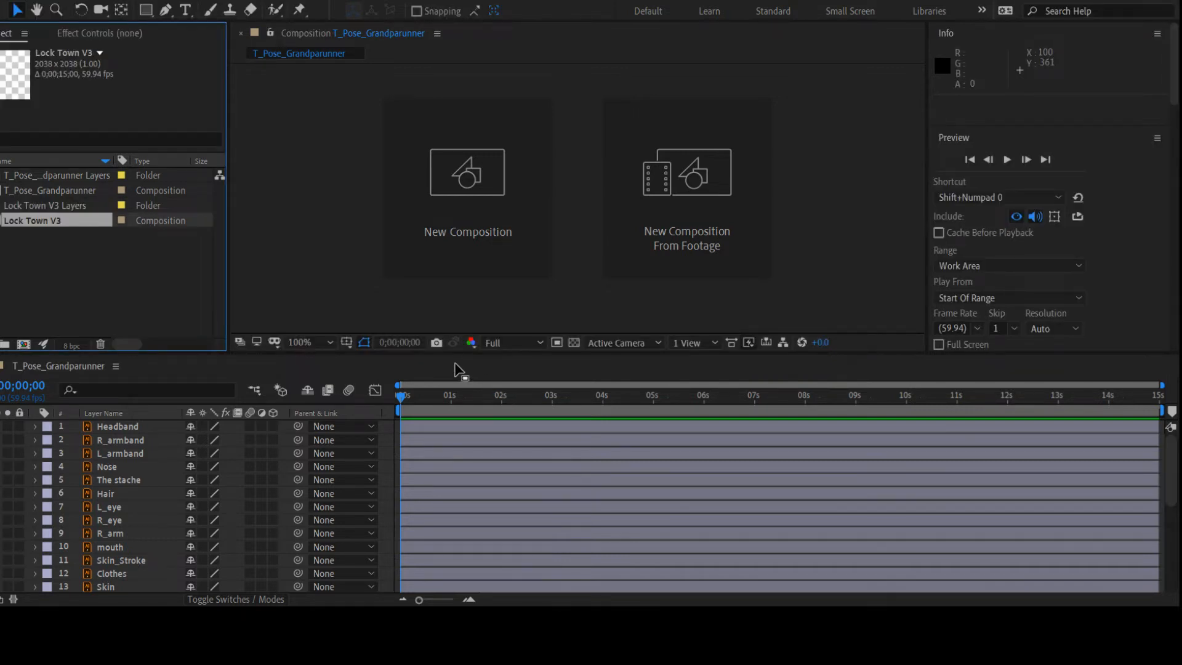
click(127, 456)
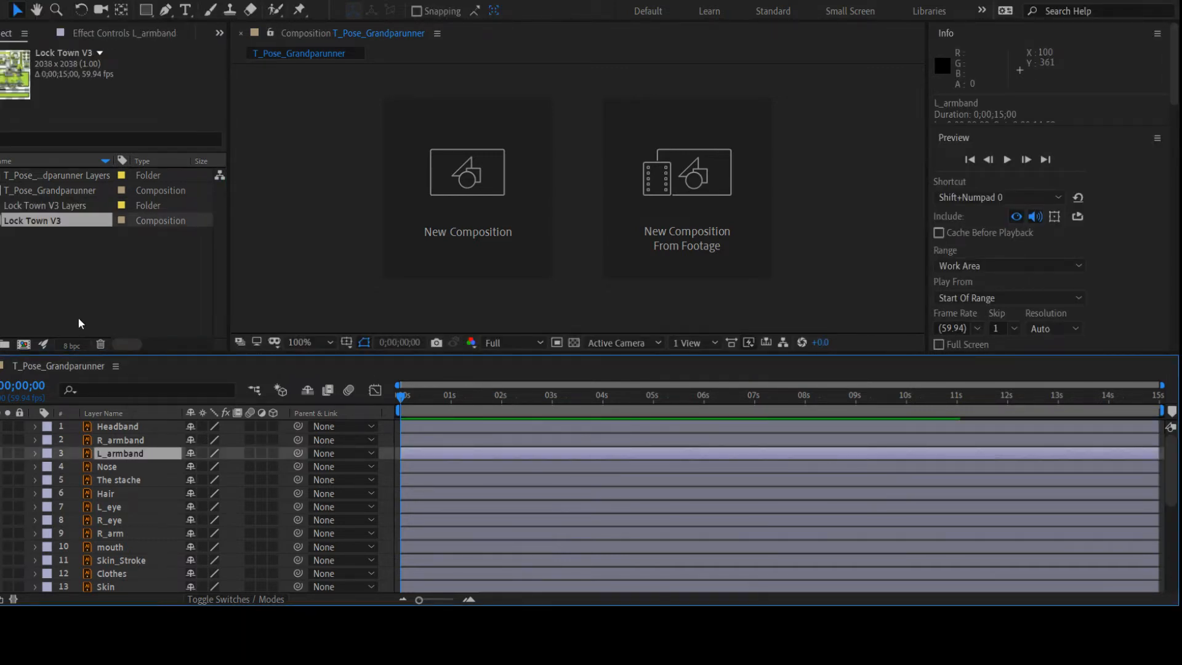
double_click(52, 220)
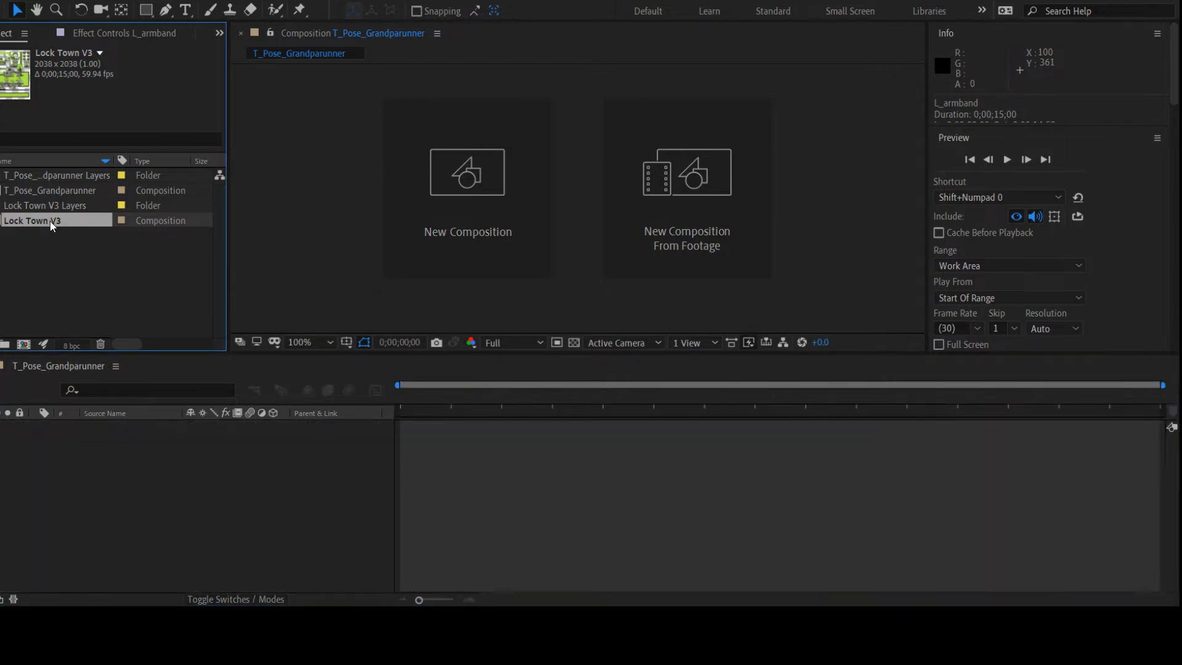
Examine the Lock Town V3 layer stack, checking White Trashcan, Balloon, roadmarks, Grass_Field, Layer 73 and F_road marks
scroll(549, 233, down, 2)
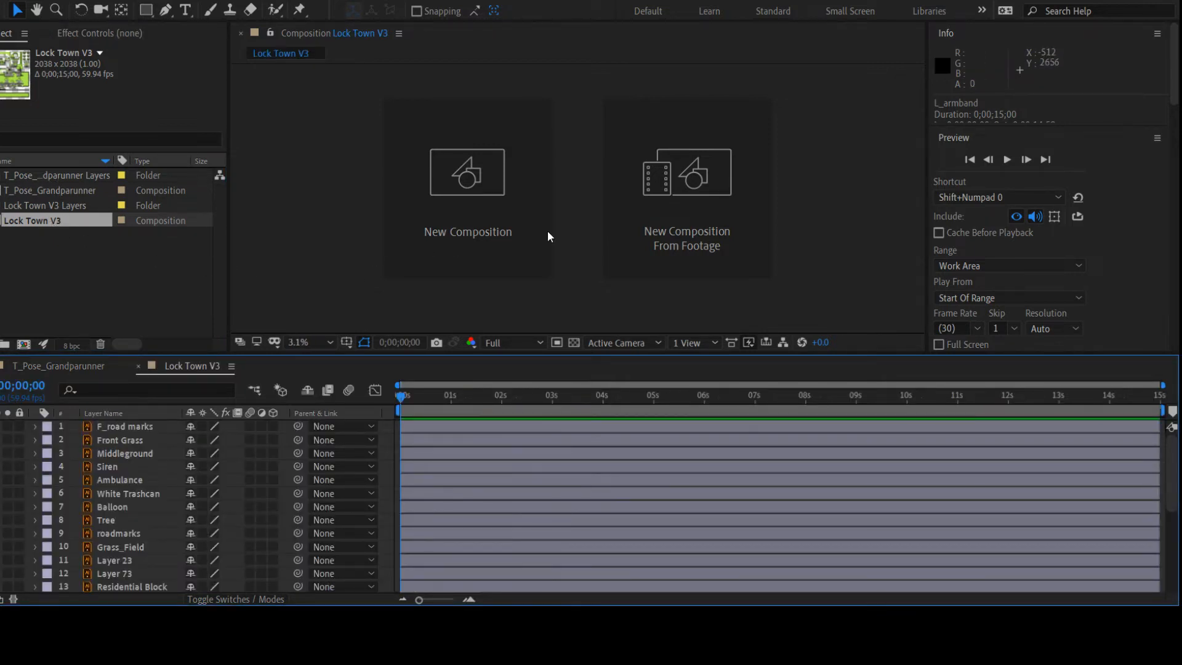
scroll(548, 233, down, 2)
scroll(142, 517, down, 5)
scroll(142, 531, up, 5)
click(128, 494)
click(115, 506)
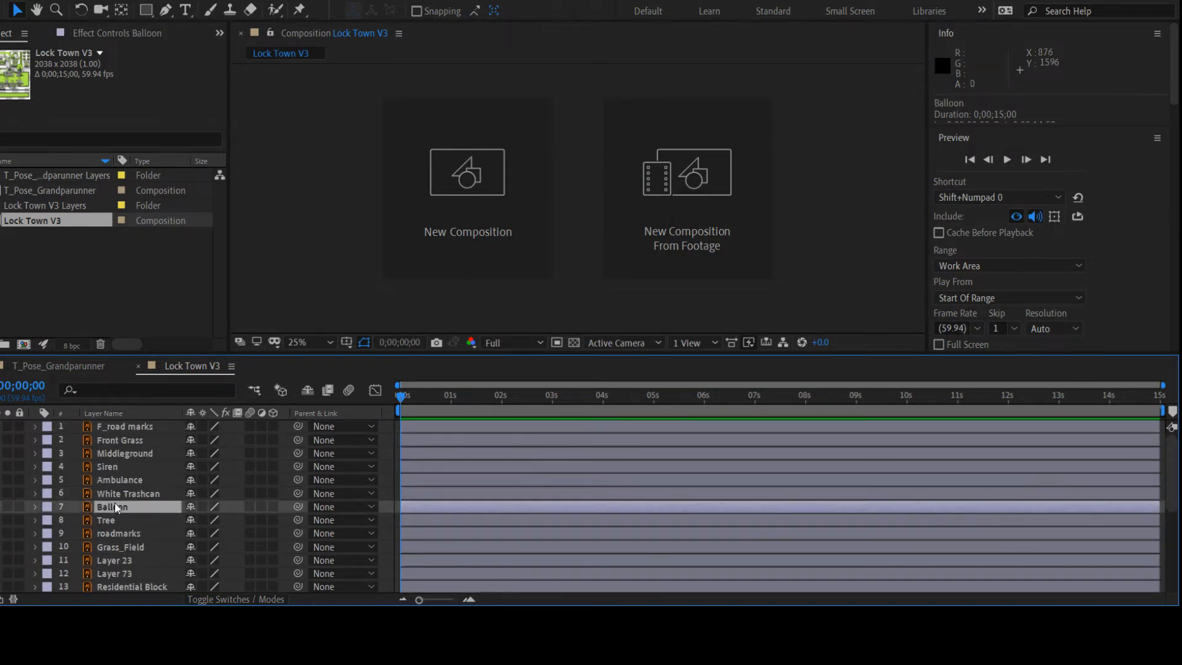
click(113, 534)
click(118, 546)
click(120, 573)
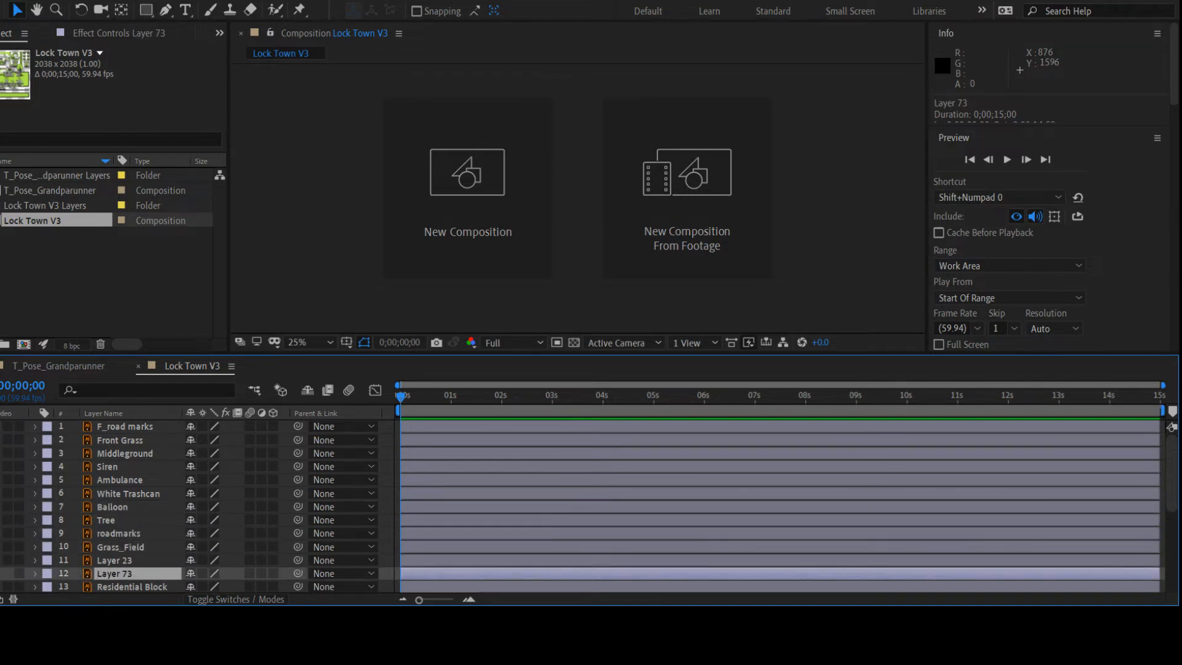
scroll(141, 569, down, 3)
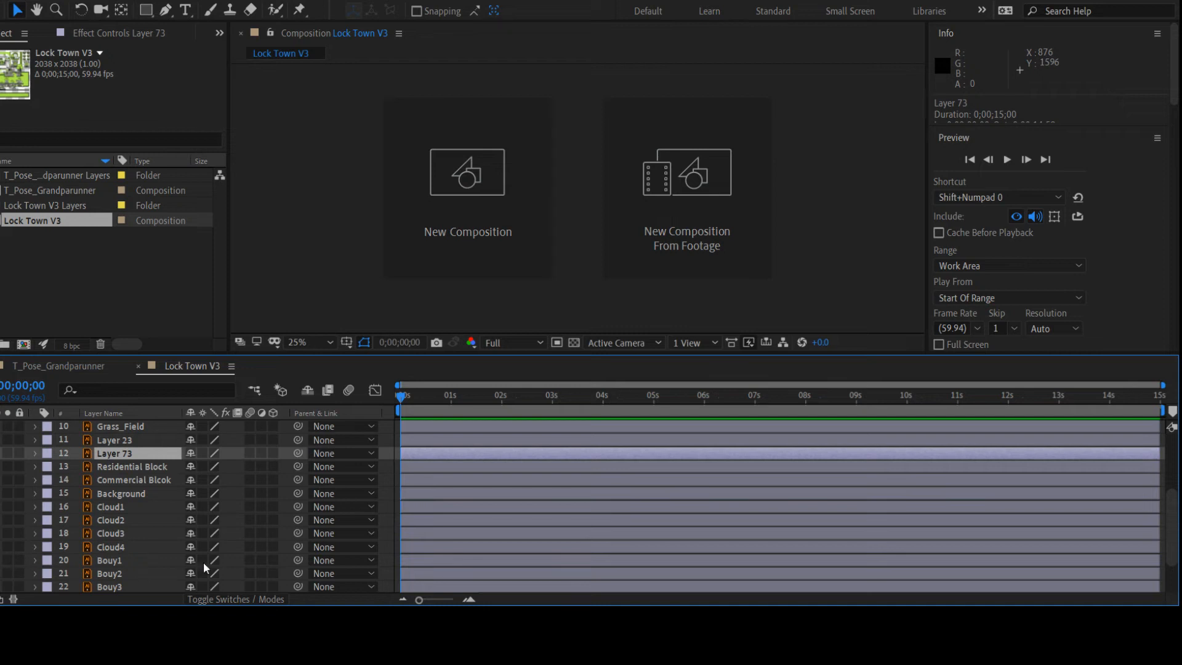
scroll(142, 499, up, 3)
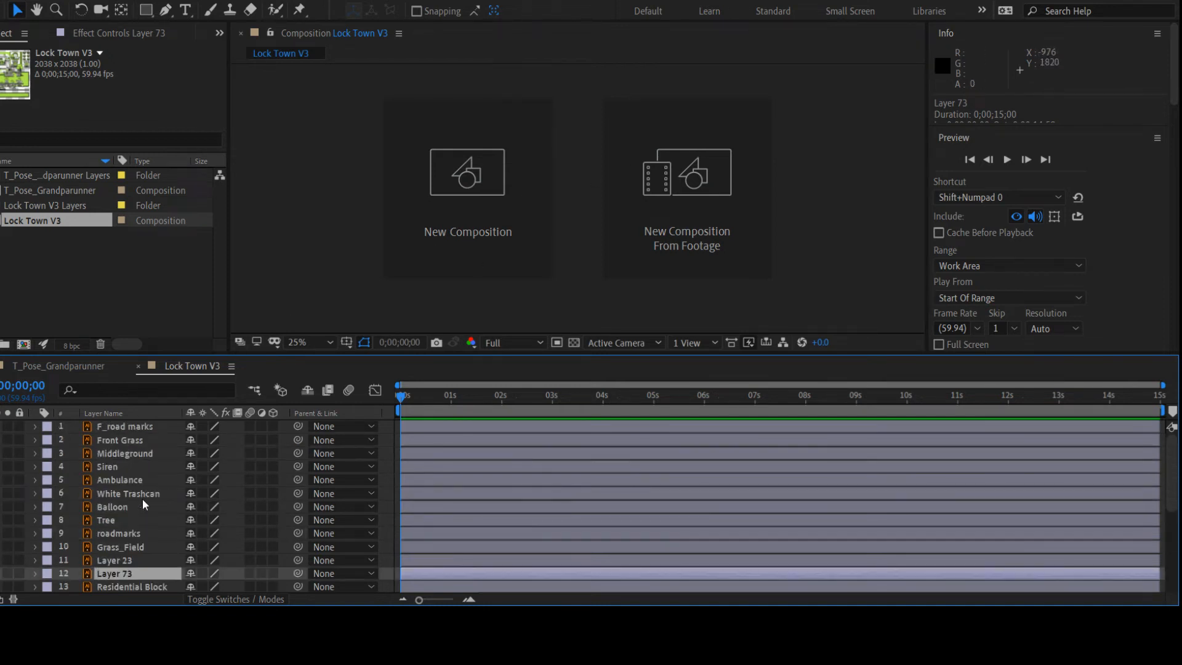
click(135, 427)
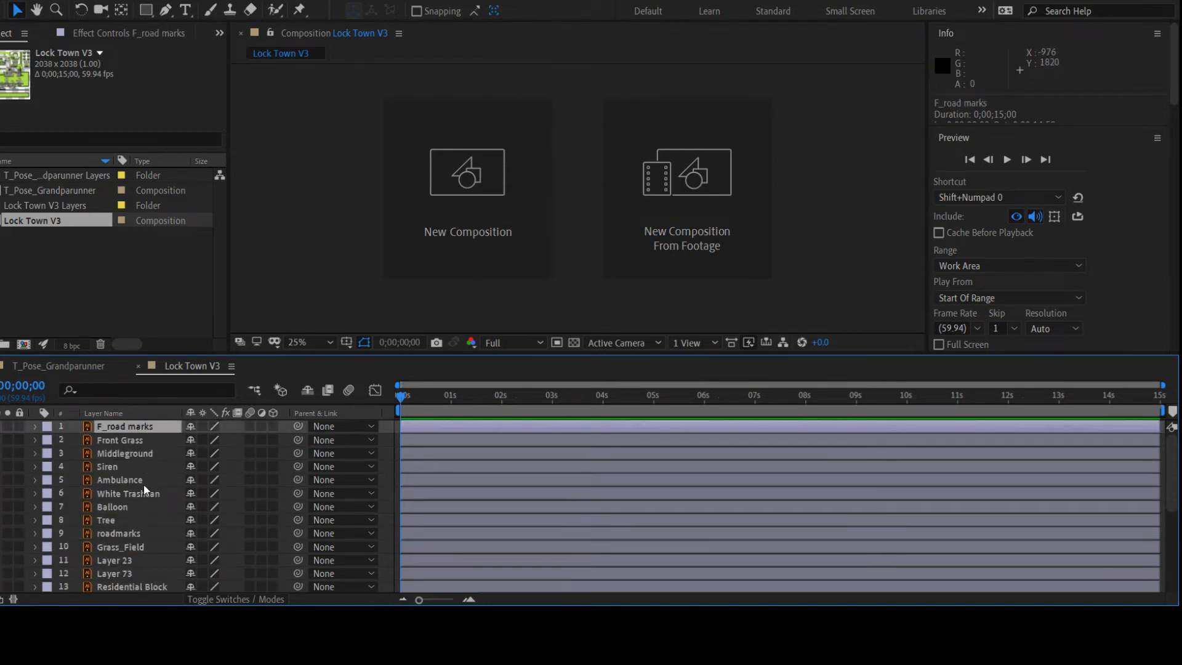
Add a white solid directly above Layer 1, beneath the Sky layer, in the Lock Town V3 composition
scroll(146, 491, down, 4)
click(142, 584)
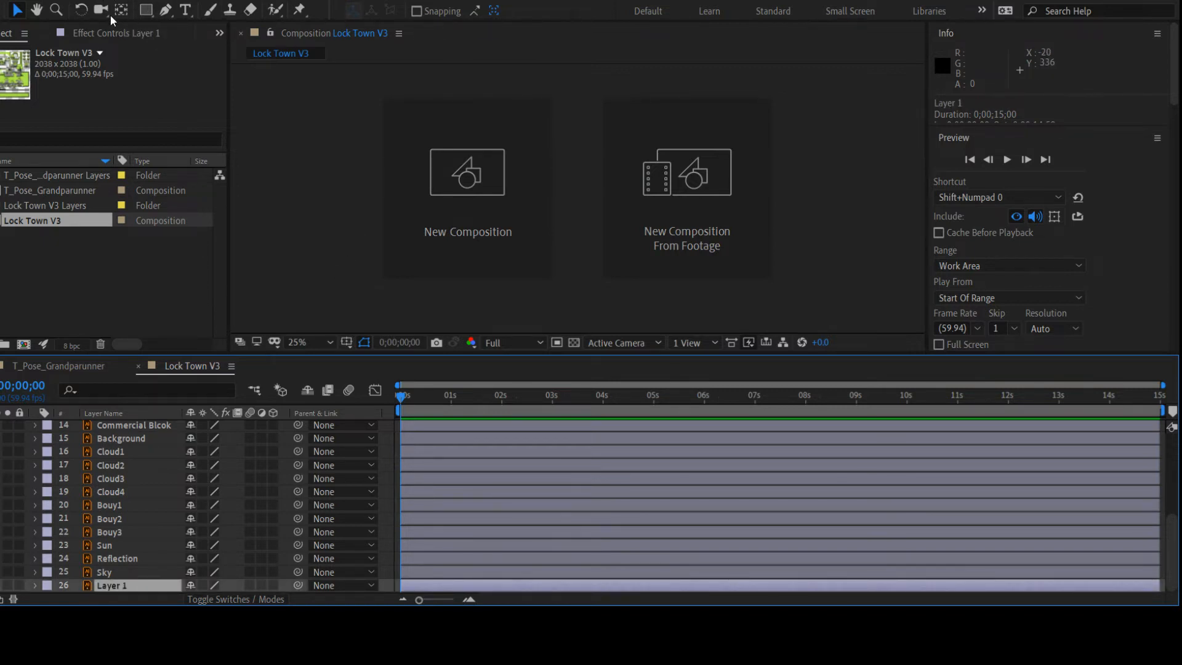
click(353, 17)
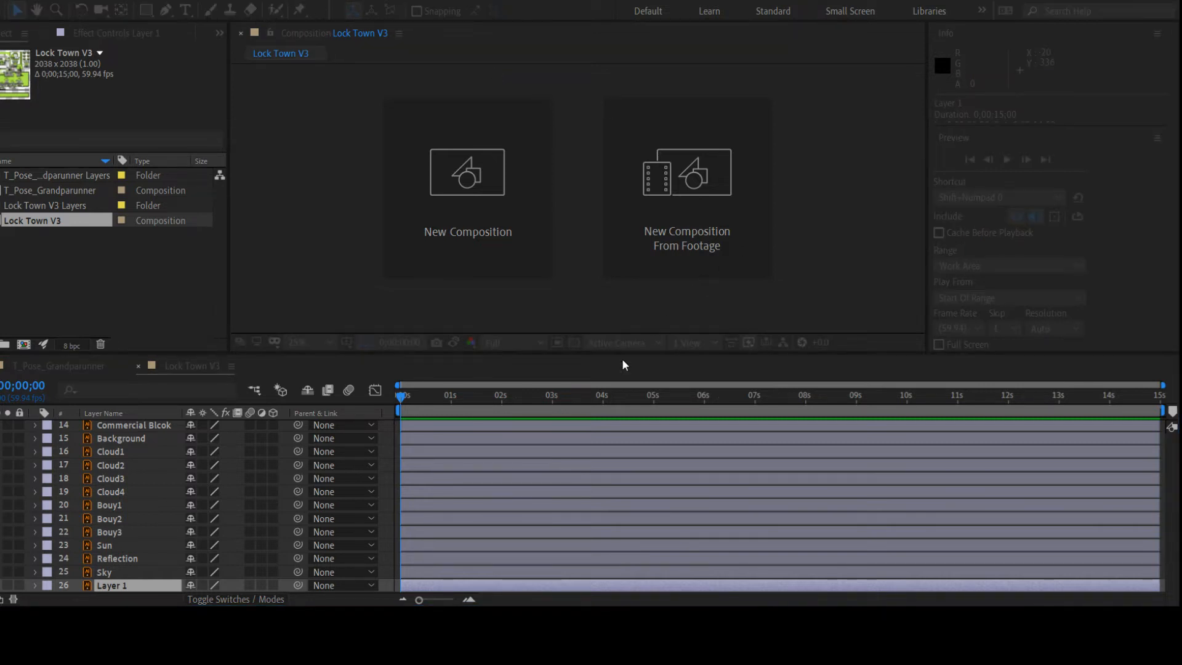
click(626, 428)
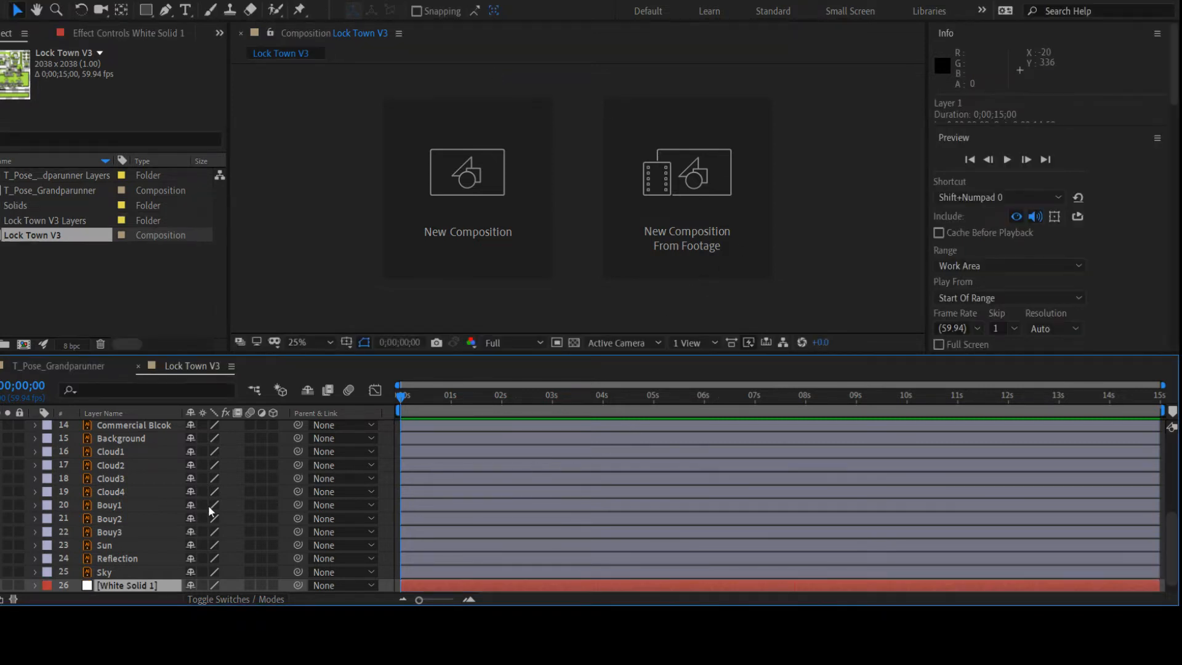
click(789, 271)
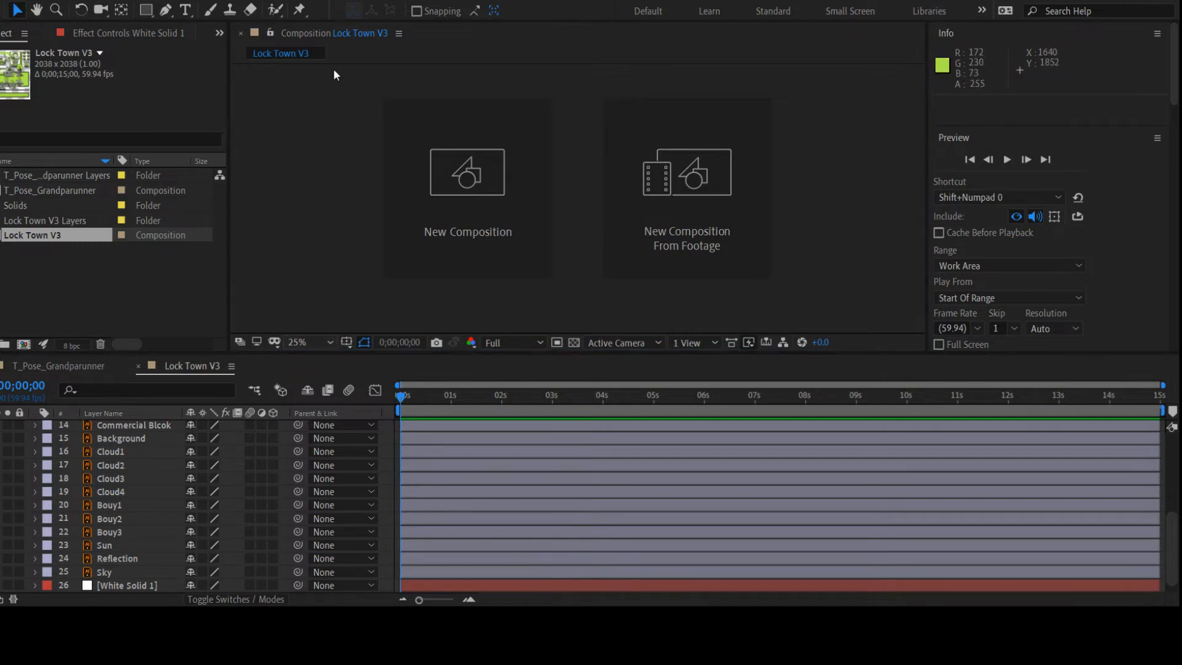
scroll(330, 75, down, 1)
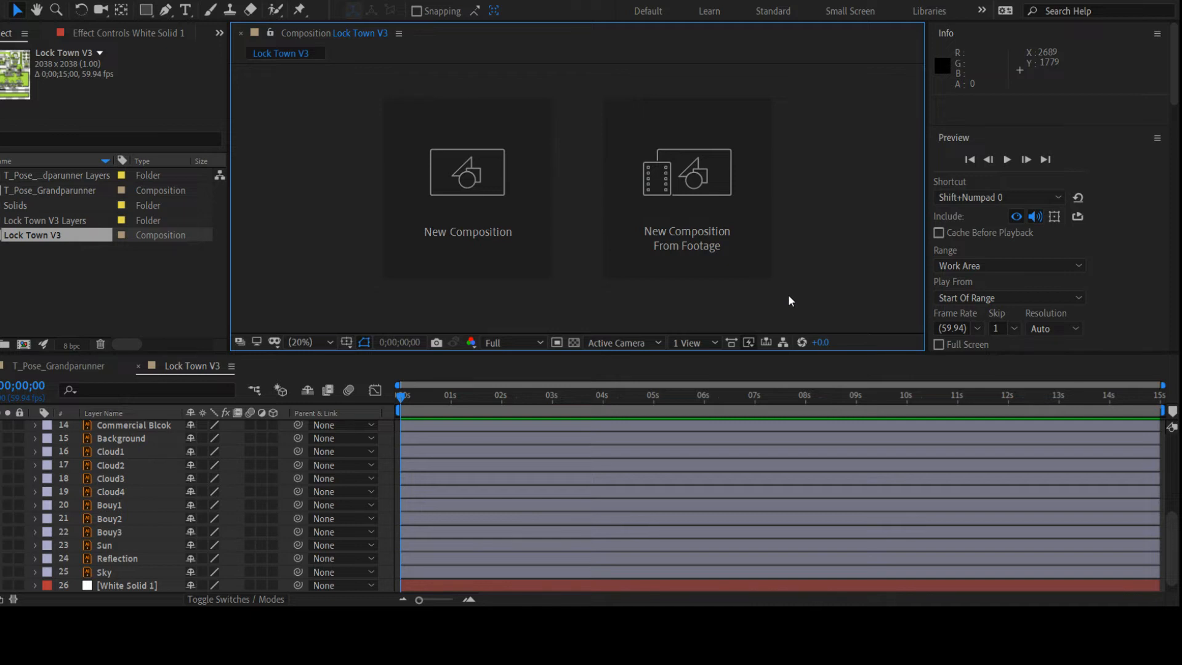
Close the Lock Town V3 composition's timeline and return to the T_Pose_Grandparunner composition
click(91, 369)
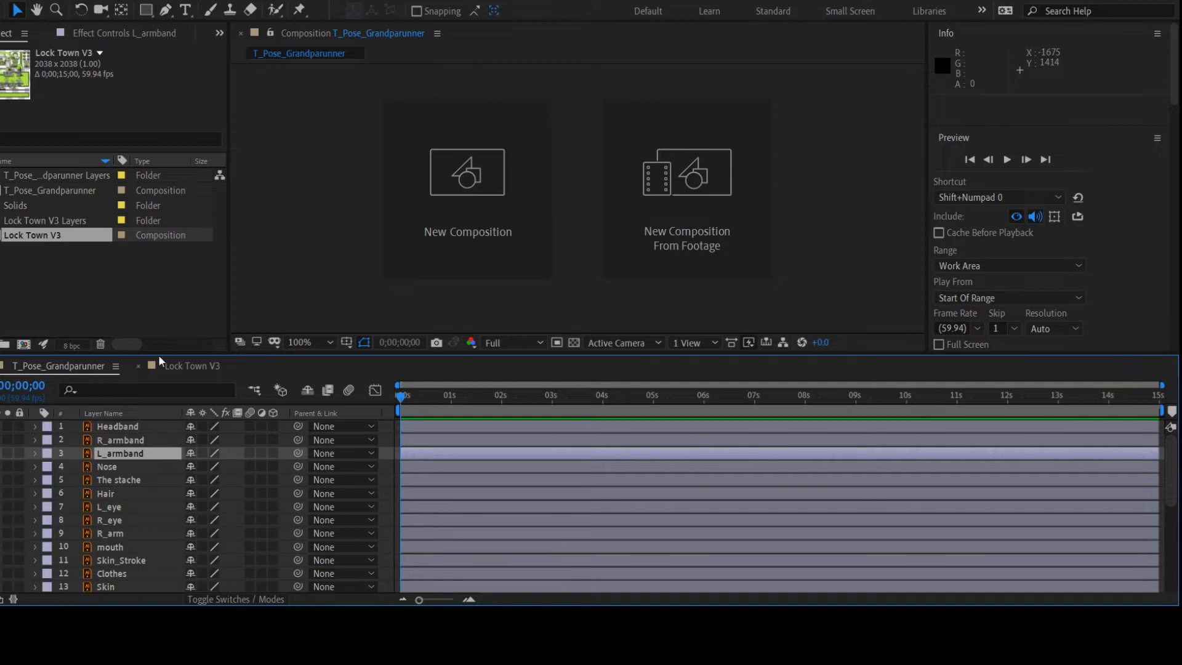
click(176, 364)
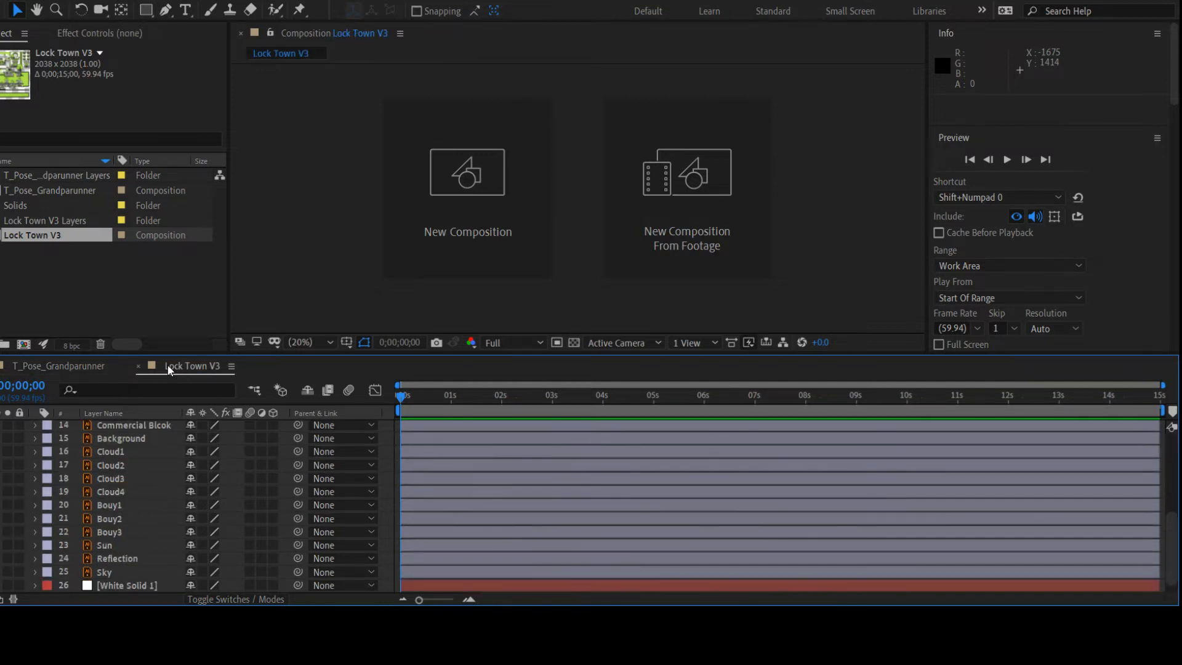
click(140, 366)
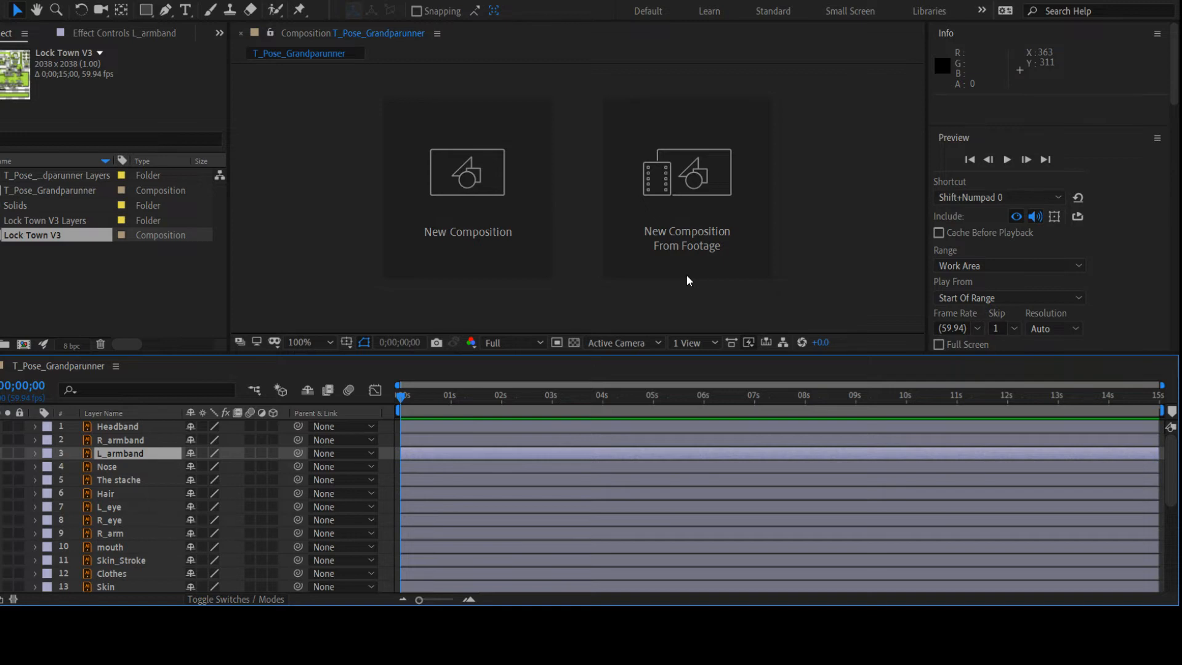
Examine the T_Pose_Grandparunner character up close and review its full layer stack, including the Skin_Stroke layer
key(period)
key(comma)
click(868, 207)
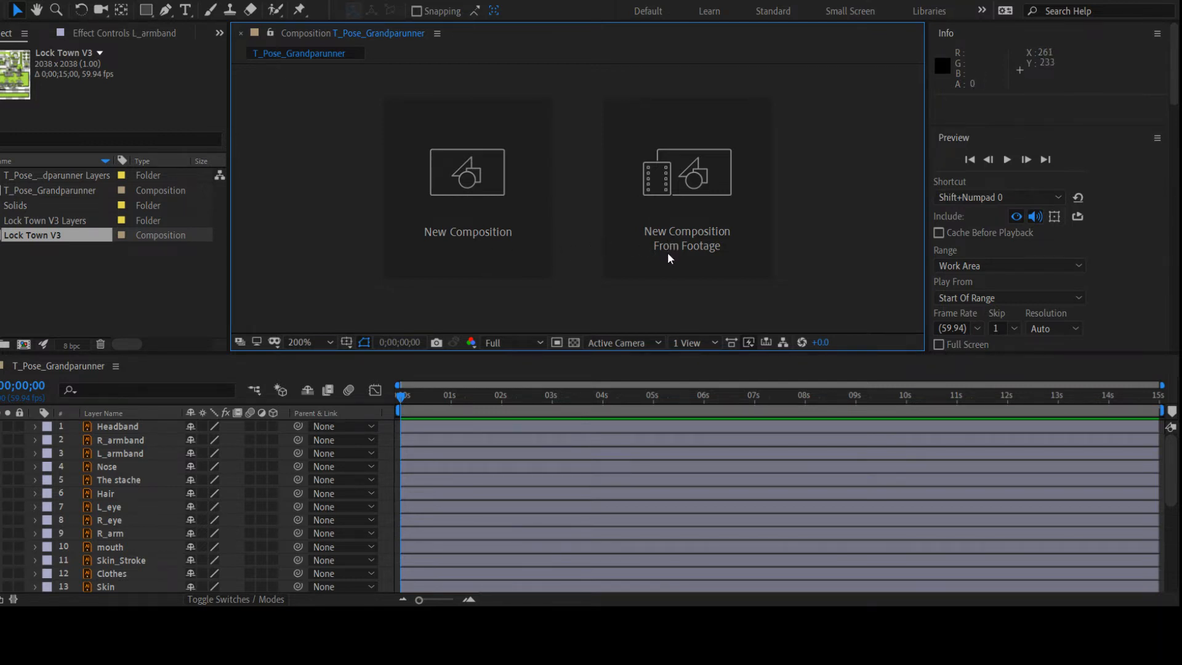
key(h)
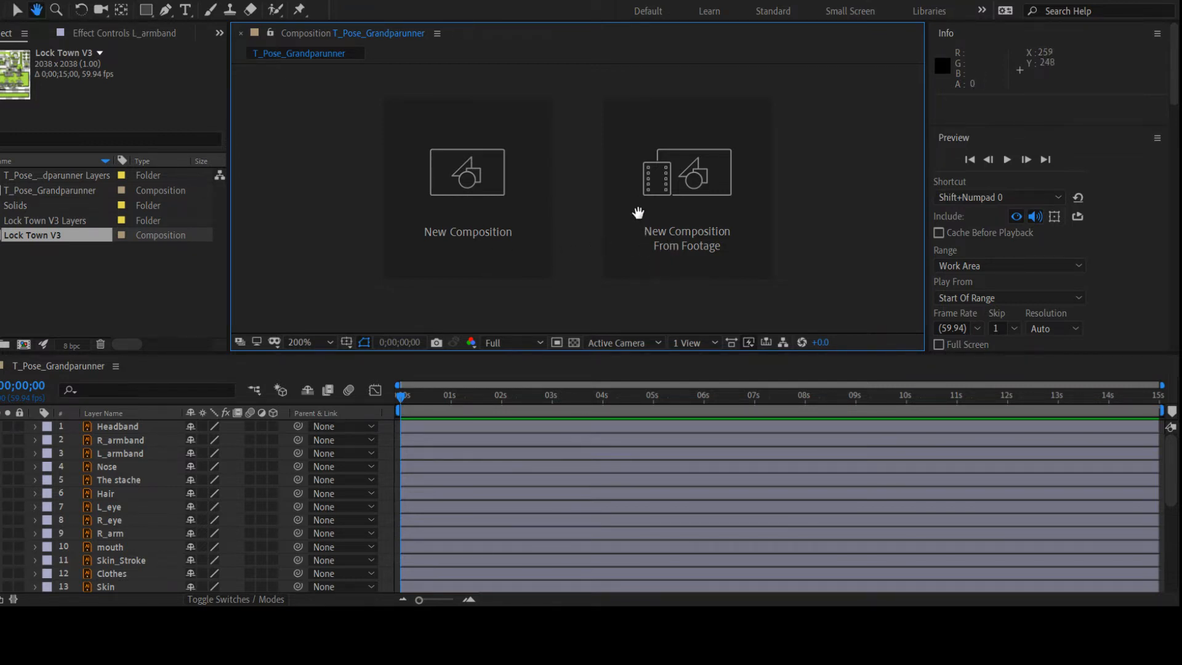
key(v)
click(598, 159)
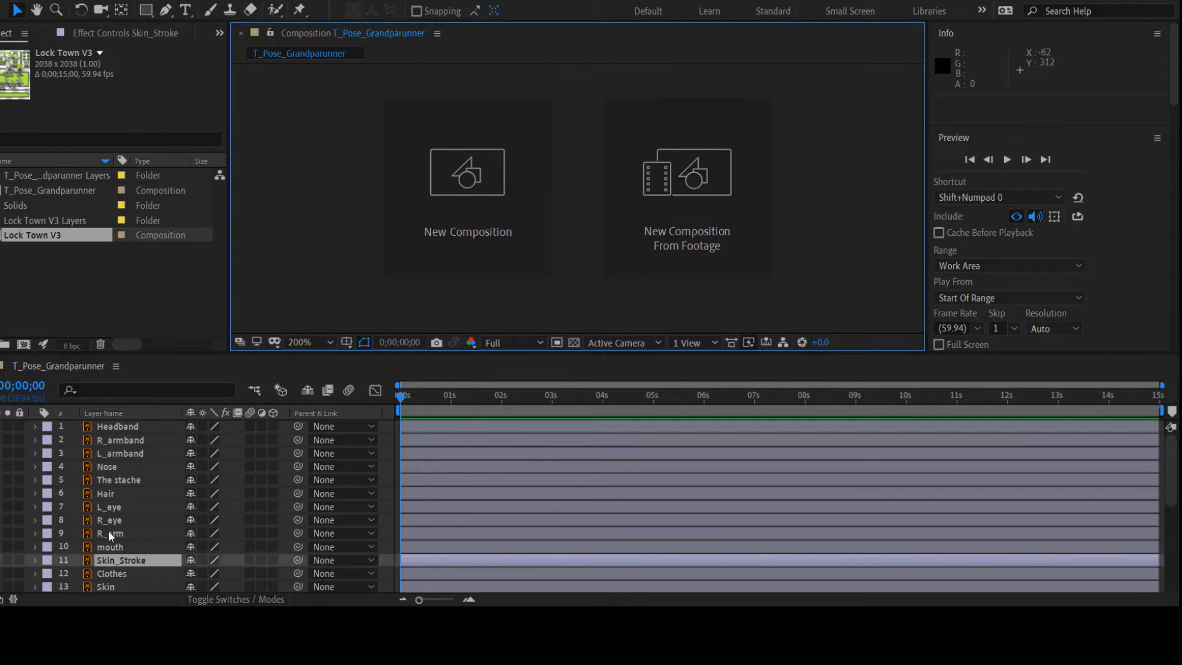
scroll(158, 467, down, 5)
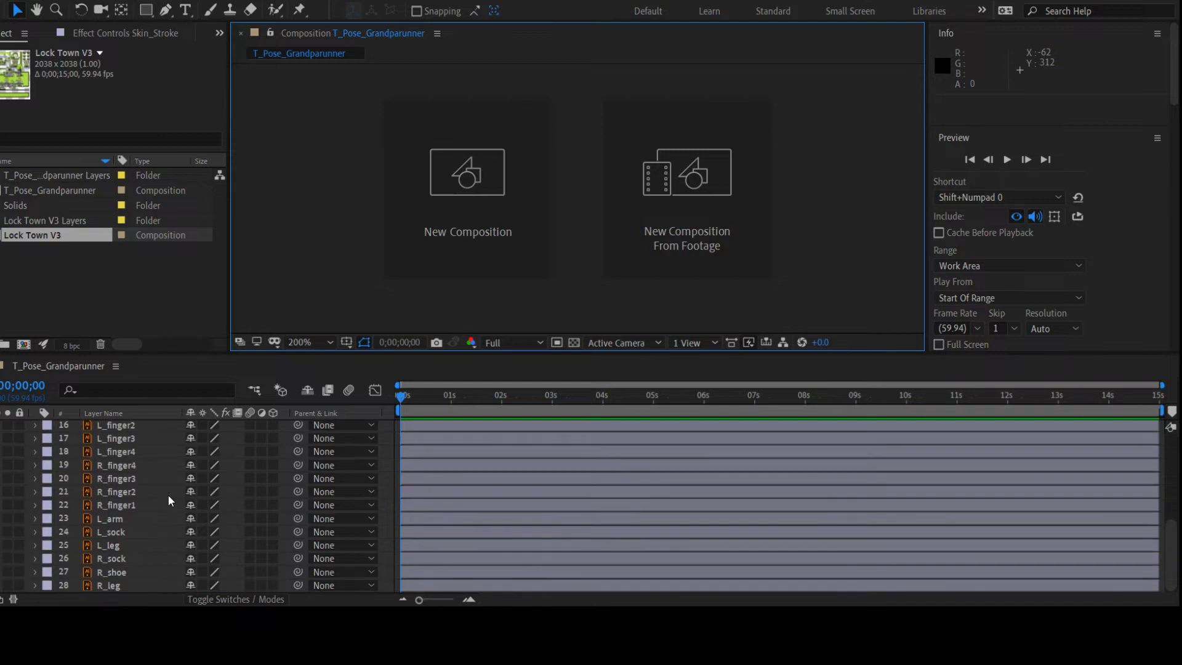
scroll(166, 526, up, 2)
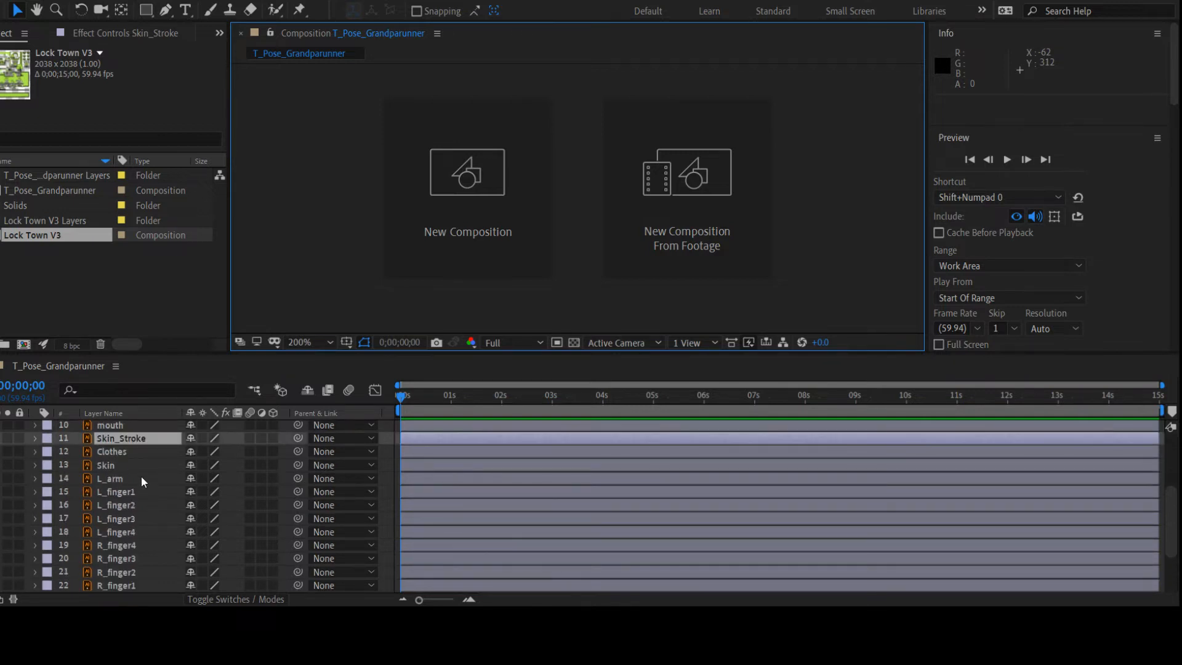
scroll(139, 467, down, 2)
scroll(139, 468, up, 4)
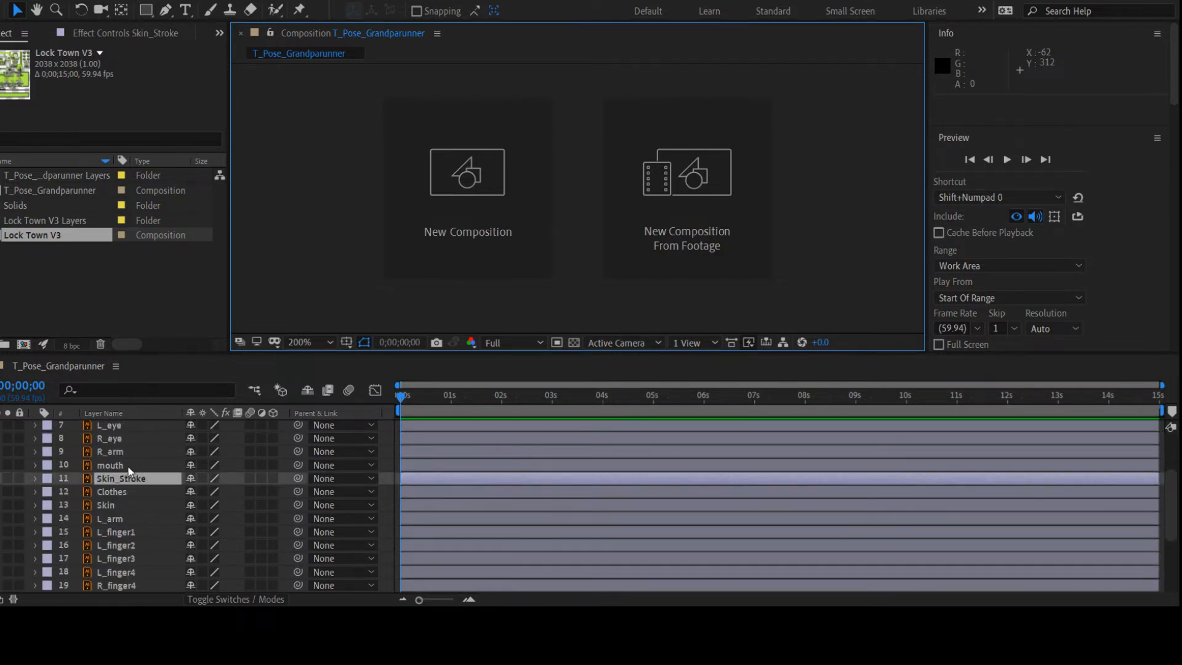
scroll(142, 492, up, 2)
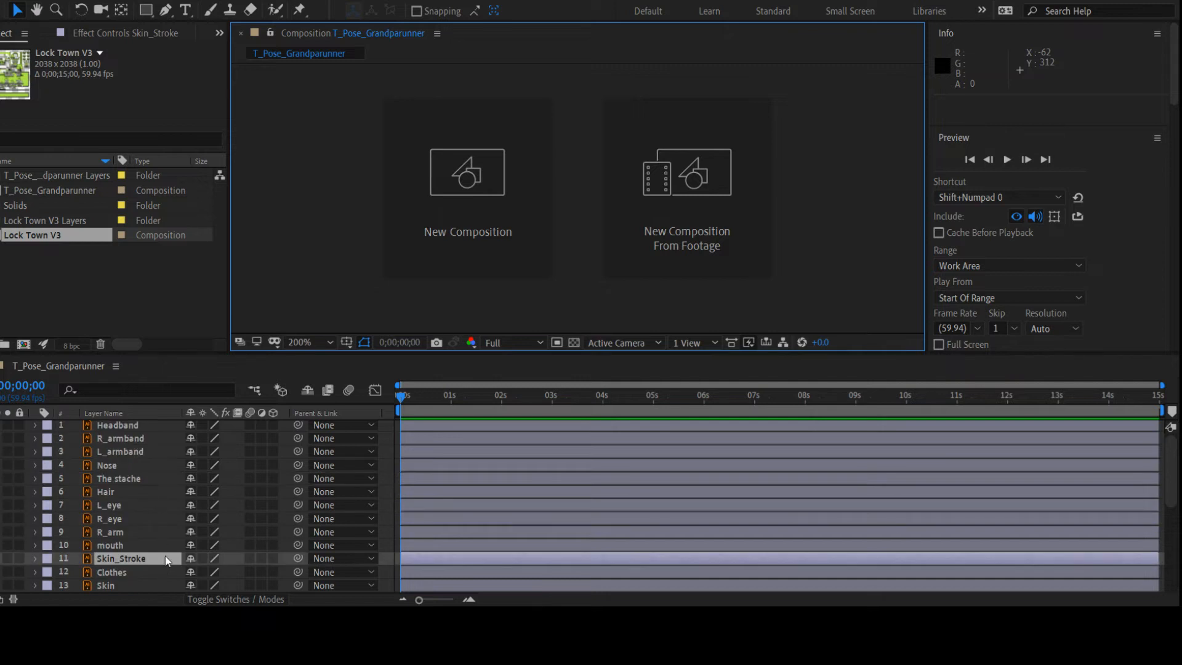
scroll(157, 547, up, 1)
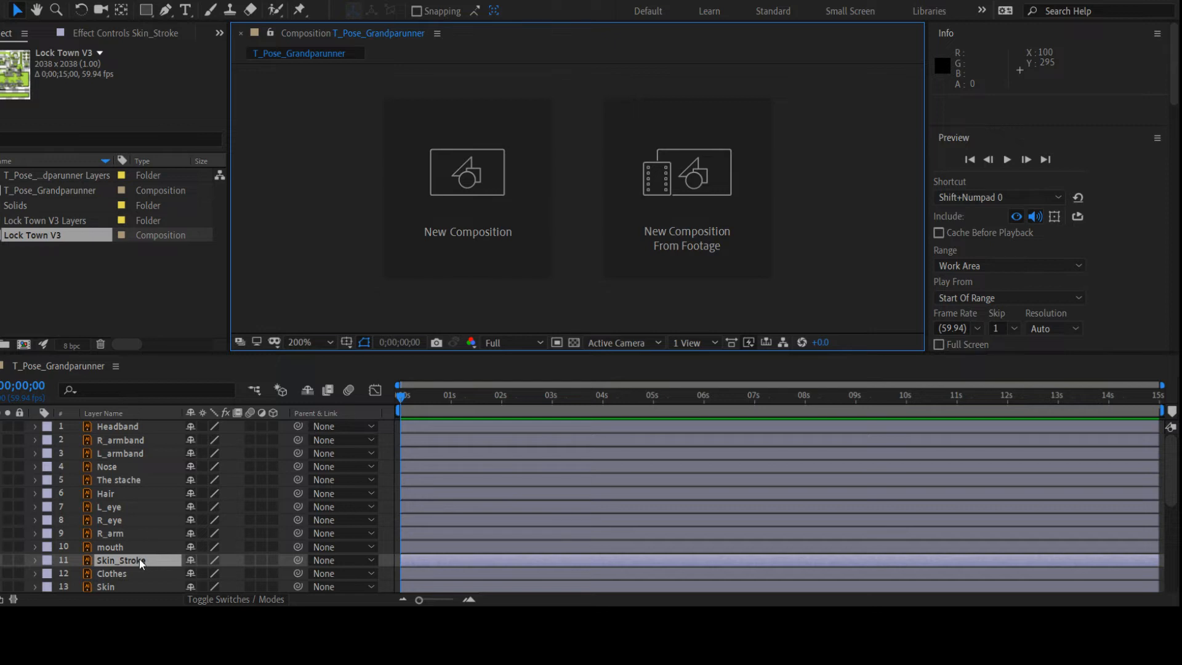
Parent the Skin_Stroke layer to the Skin layer in the T_Pose_Grandparunner composition
click(106, 587)
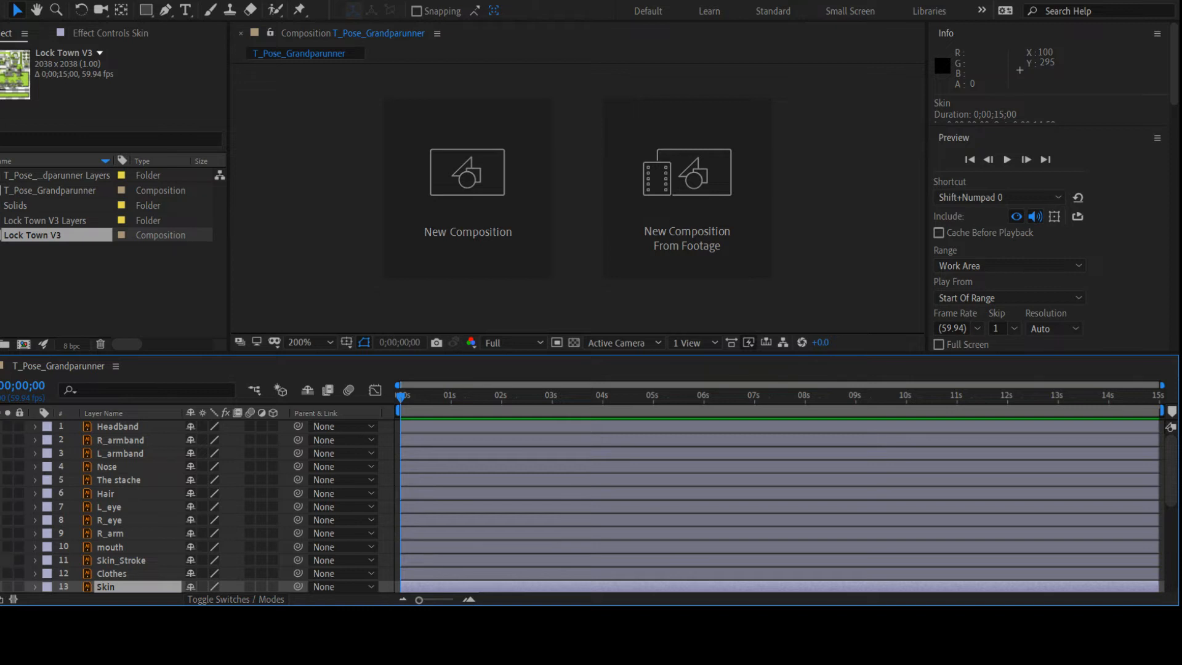
click(158, 560)
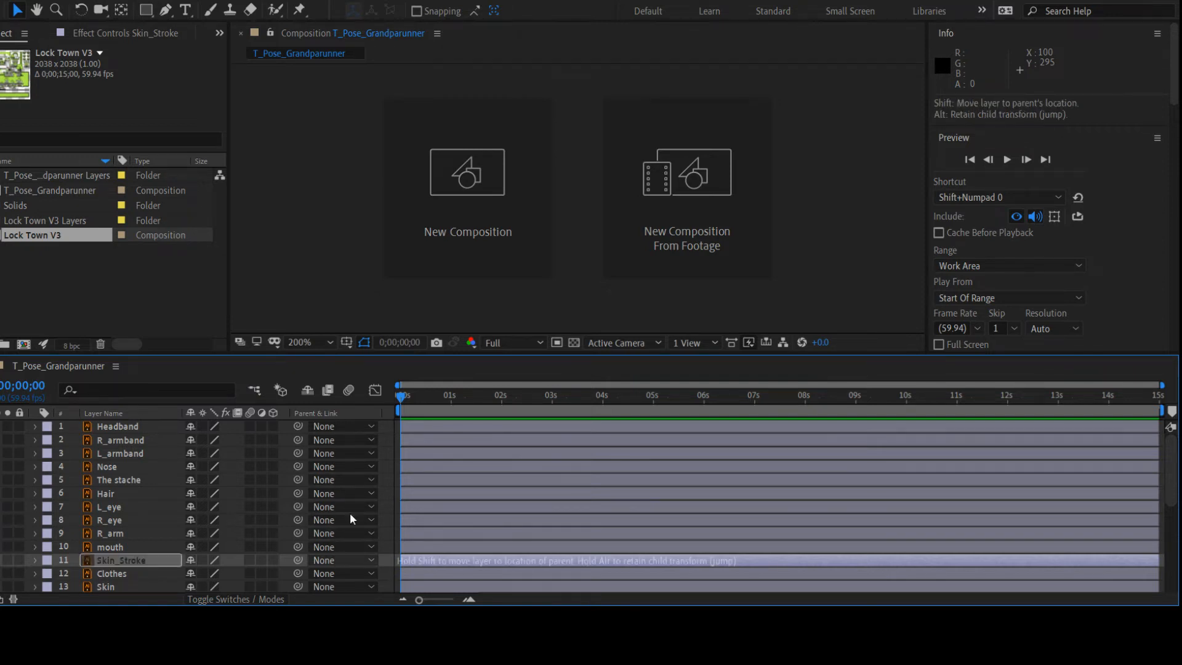
click(358, 319)
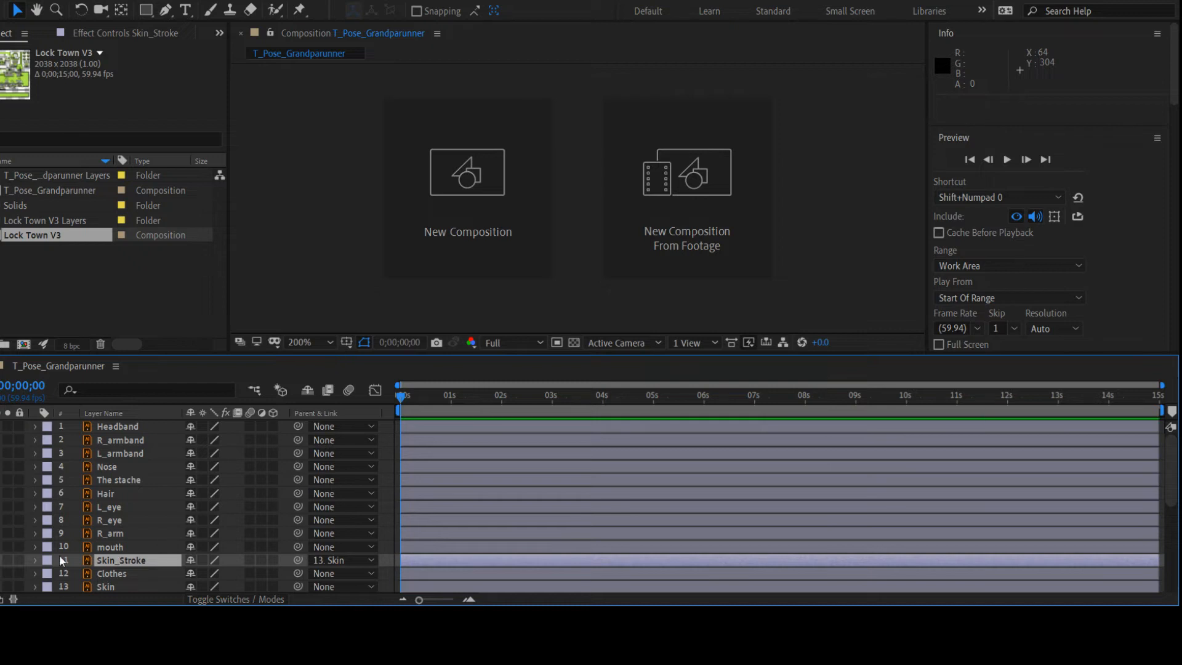
Move the Skin layer in the composition view to test the Skin_Stroke parenting, and undo the move
click(104, 587)
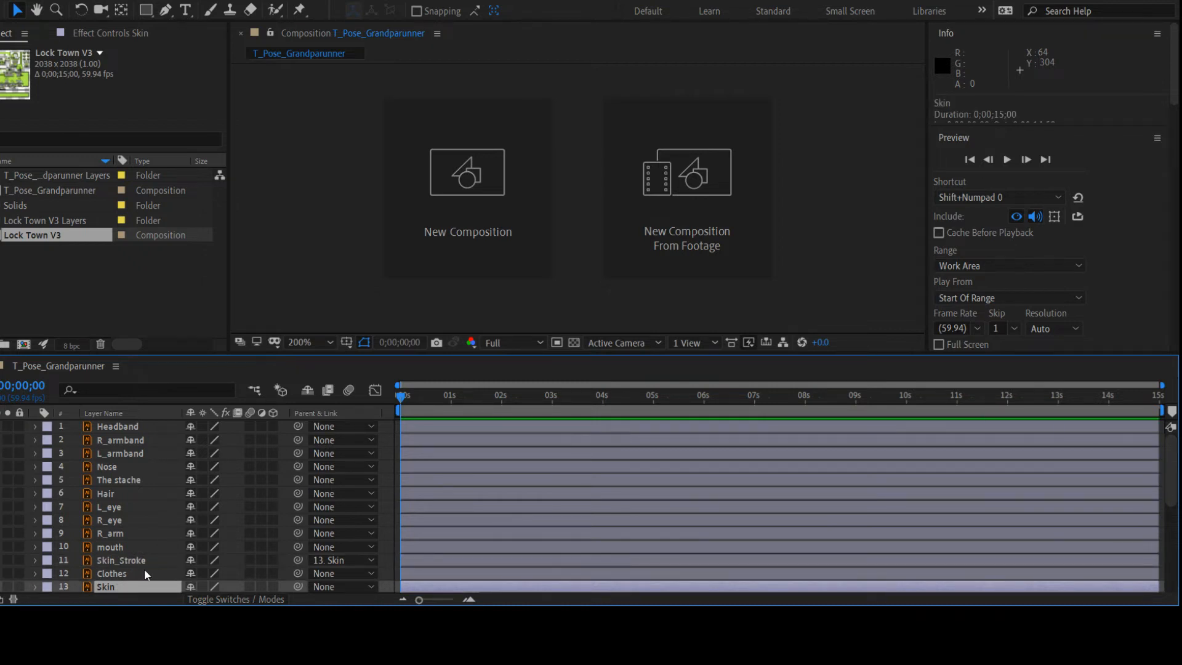
click(575, 193)
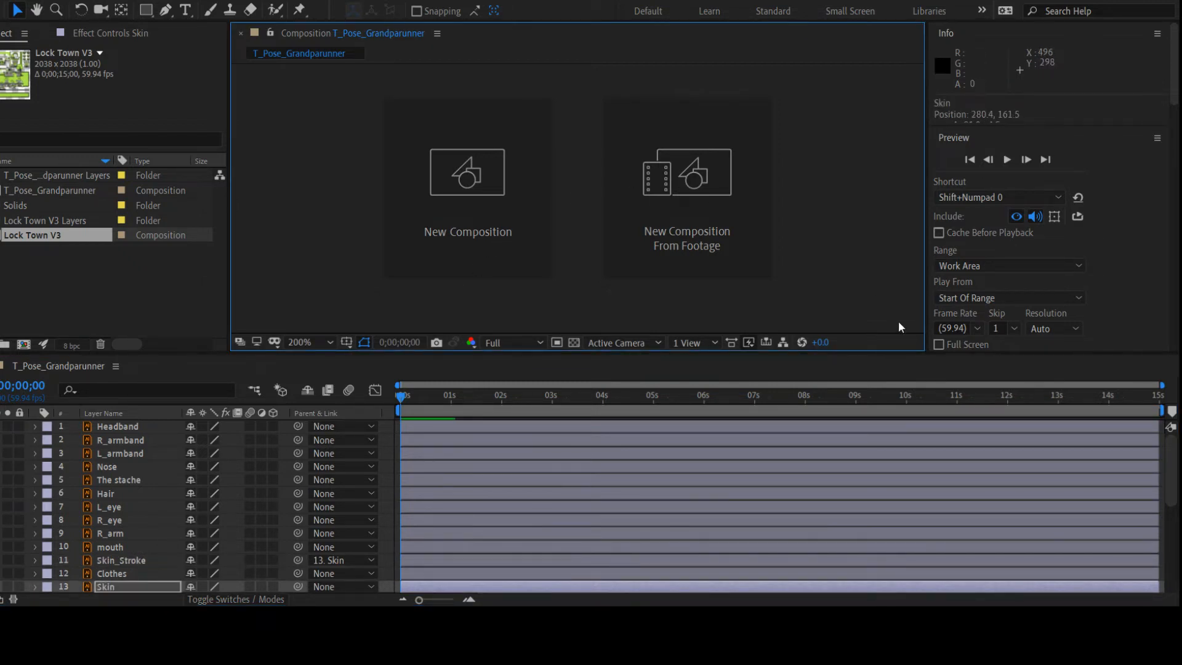
key(ctrl+z)
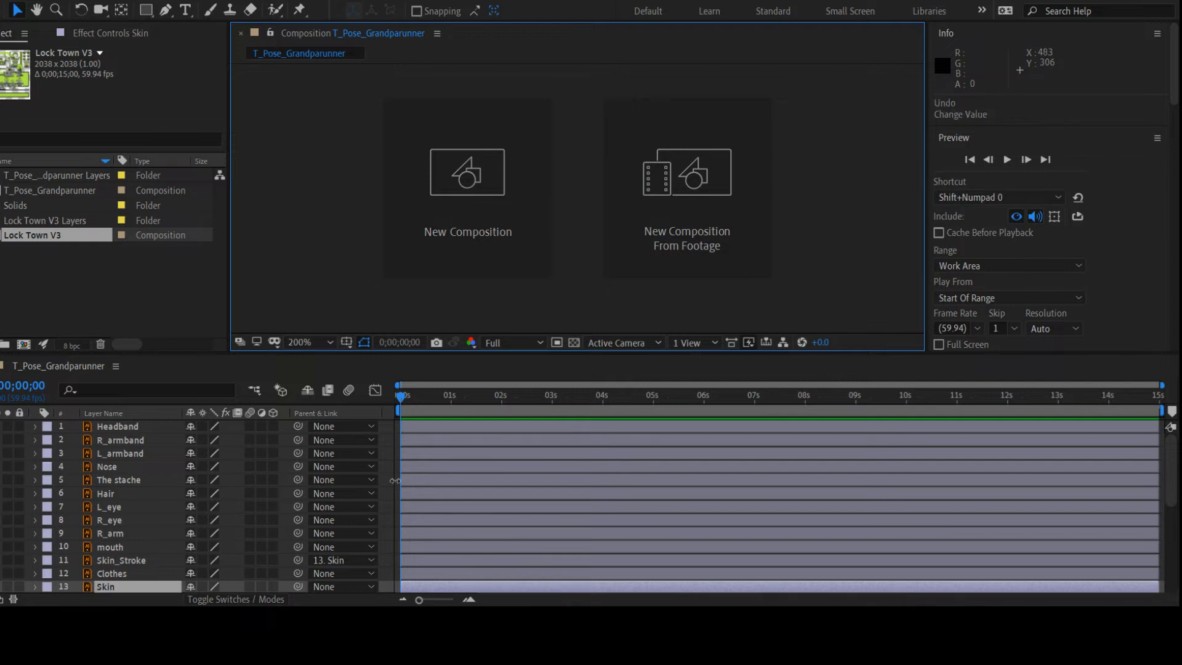
Parent the Clothes layer and the mouth layer to the Skin layer
drag(351, 575, 352, 549)
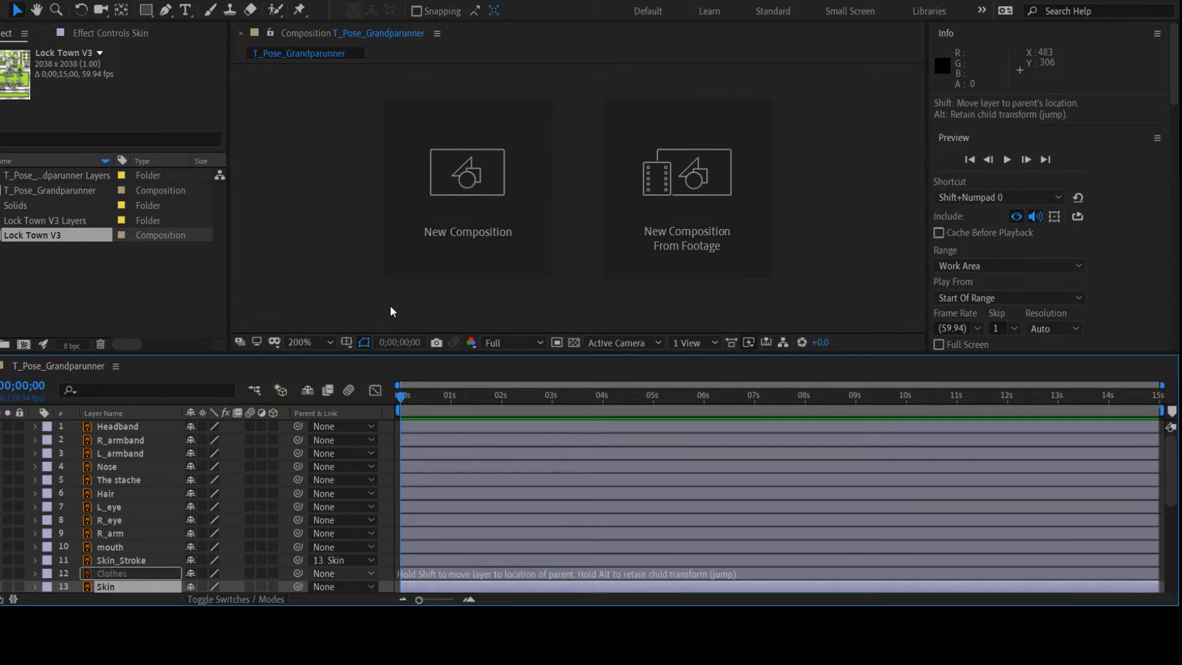
click(376, 327)
click(352, 545)
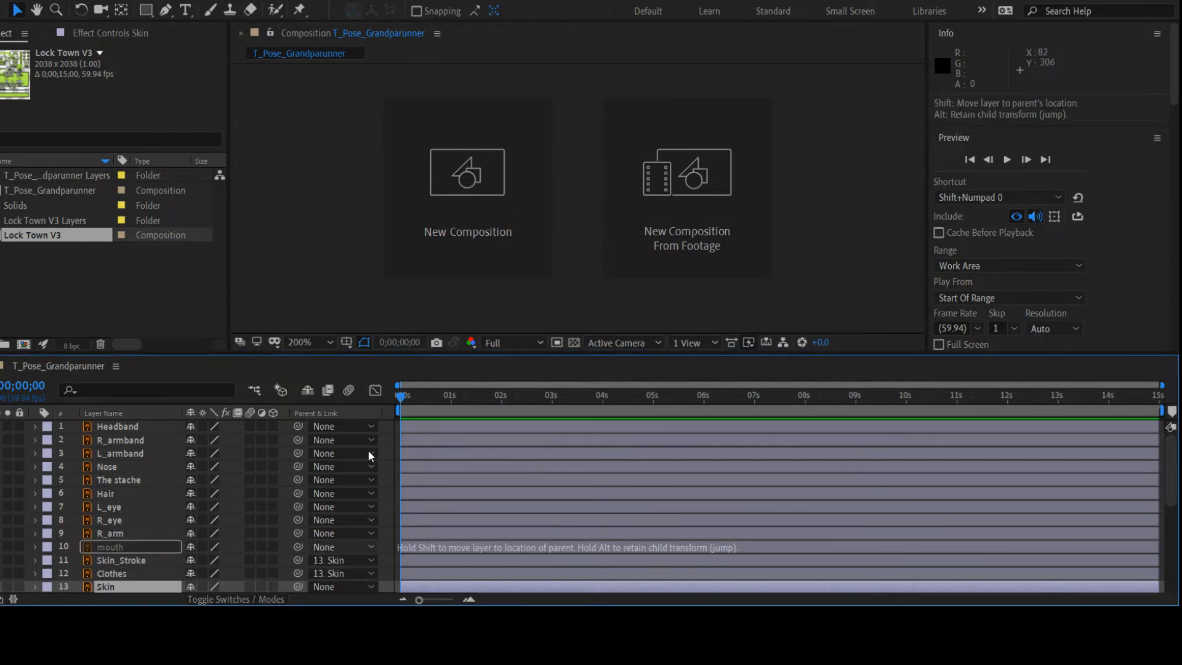
click(372, 297)
click(357, 533)
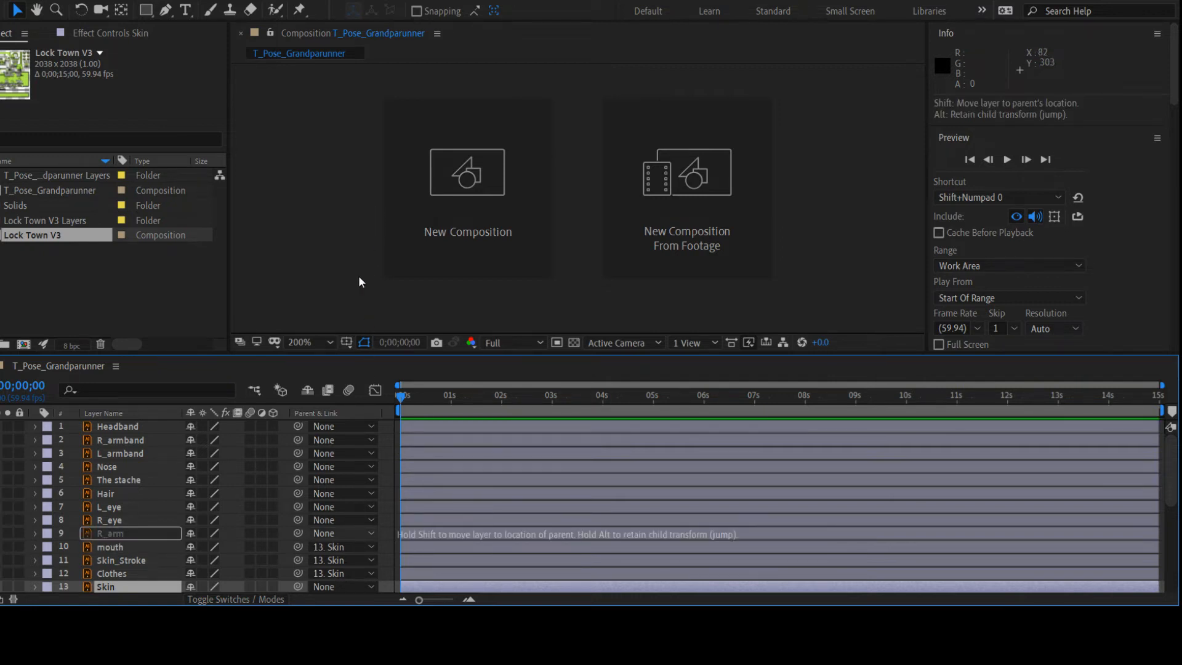
click(165, 479)
Parent the Nose layer to Skin and The stache layer to mouth
click(338, 470)
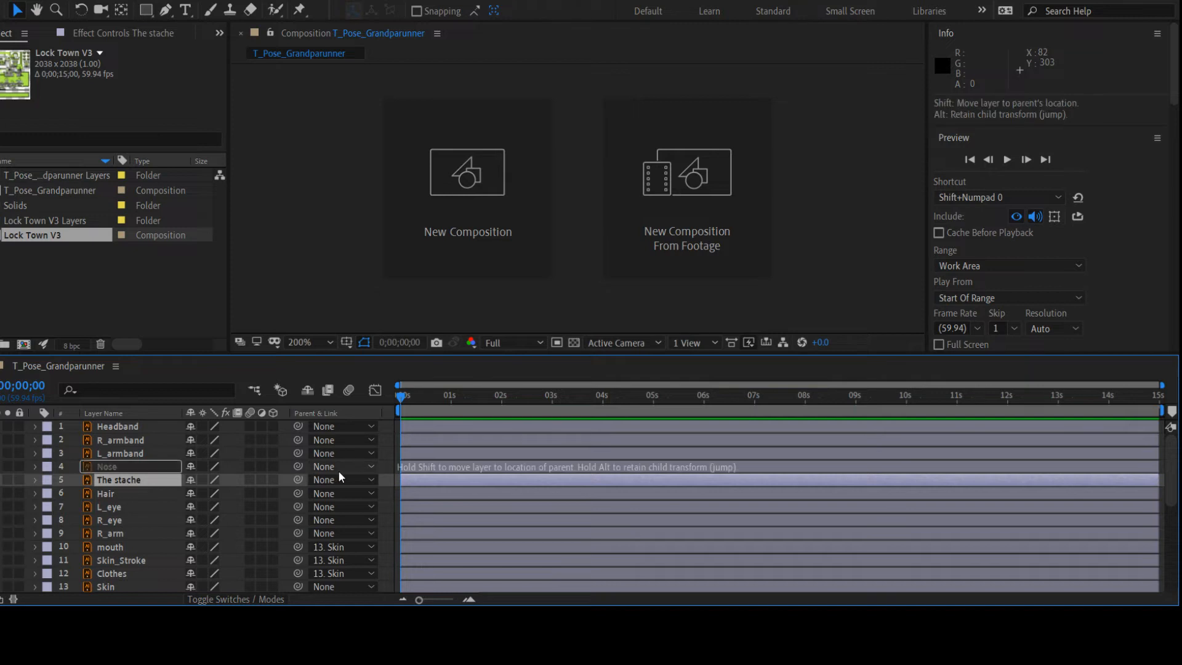
click(345, 226)
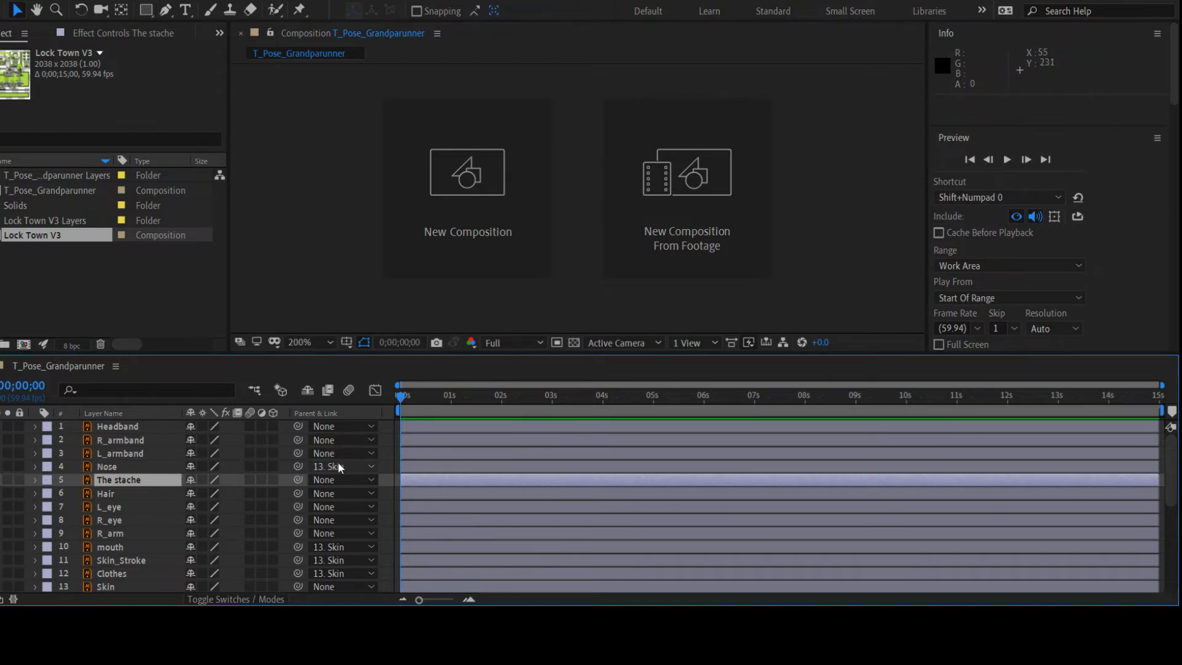
click(336, 482)
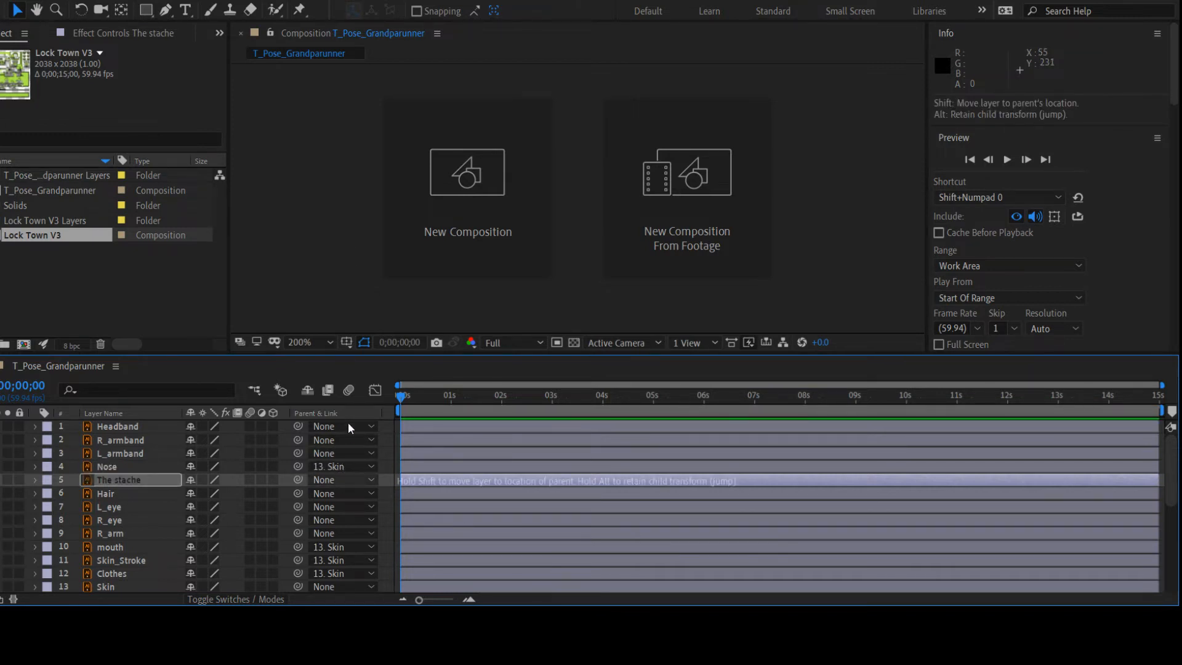
click(363, 194)
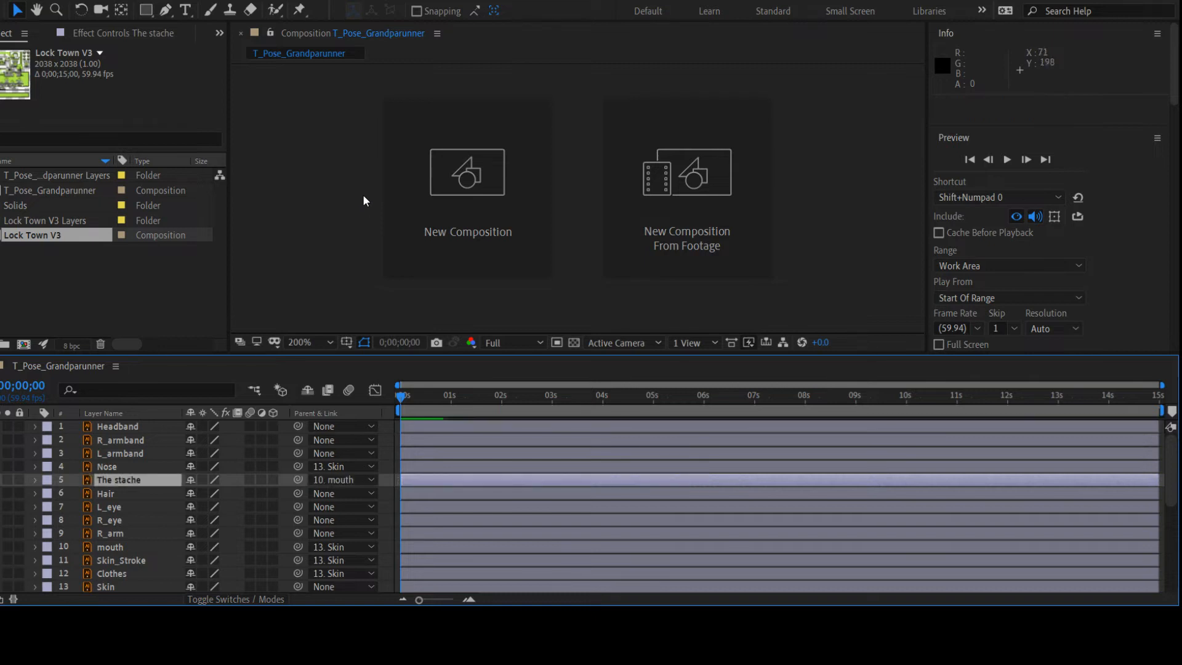
Parent the Hair layer and the Headband layer to the Skin layer
click(346, 497)
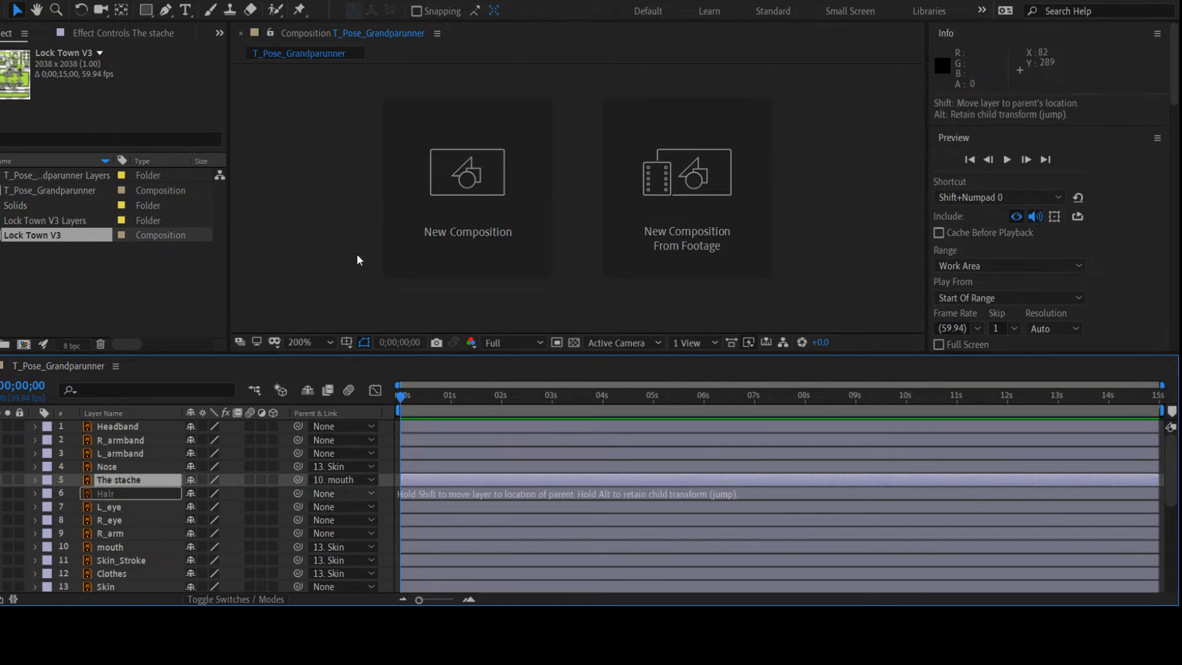
click(353, 585)
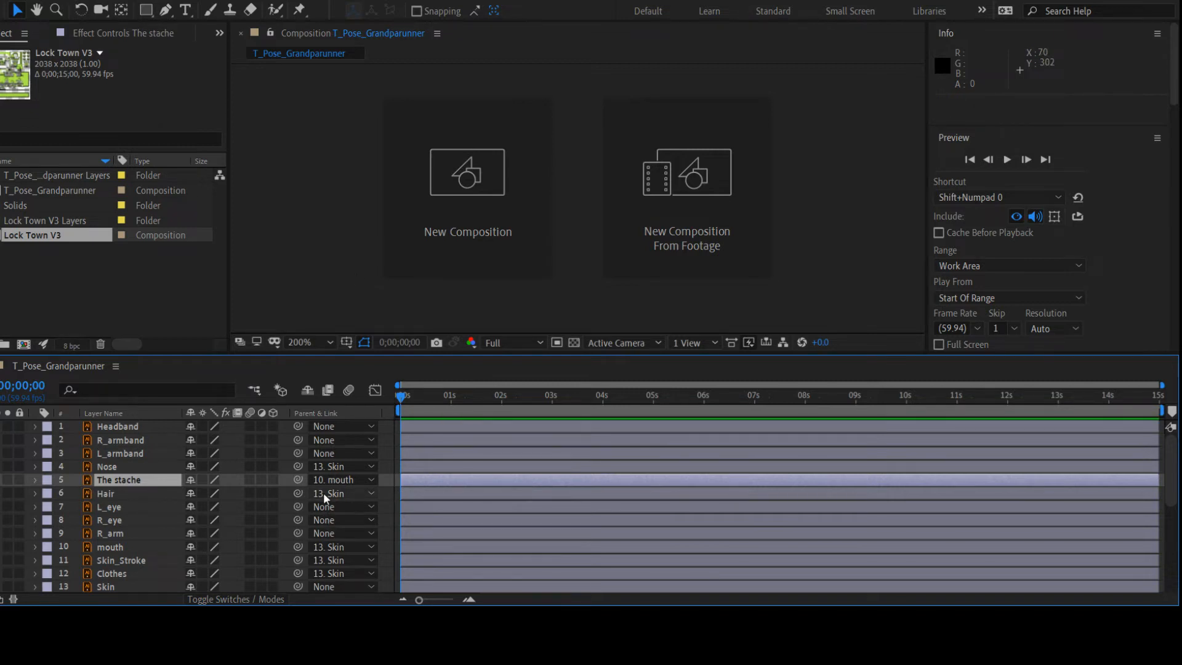
click(342, 431)
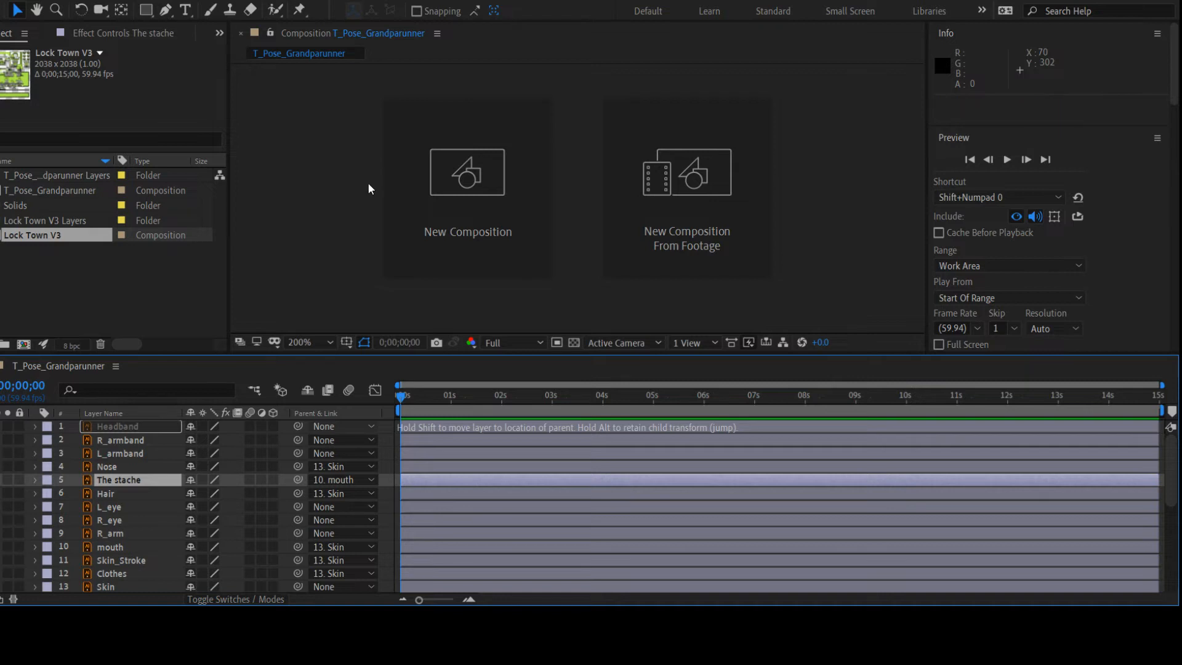
click(368, 183)
click(334, 445)
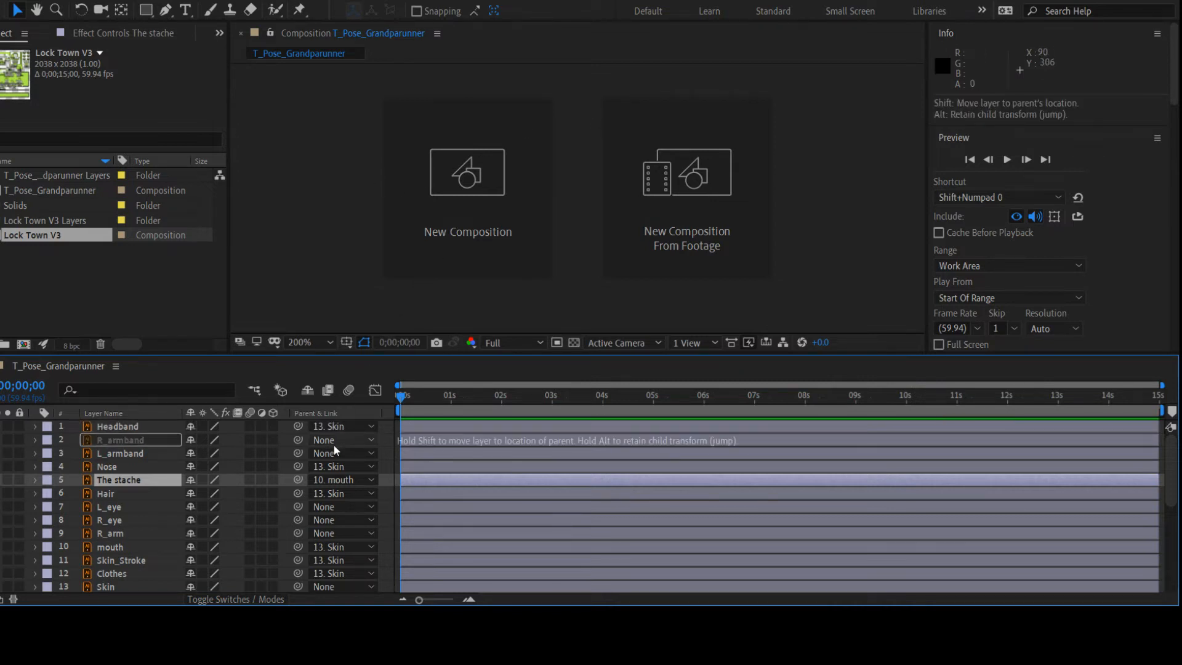
click(832, 219)
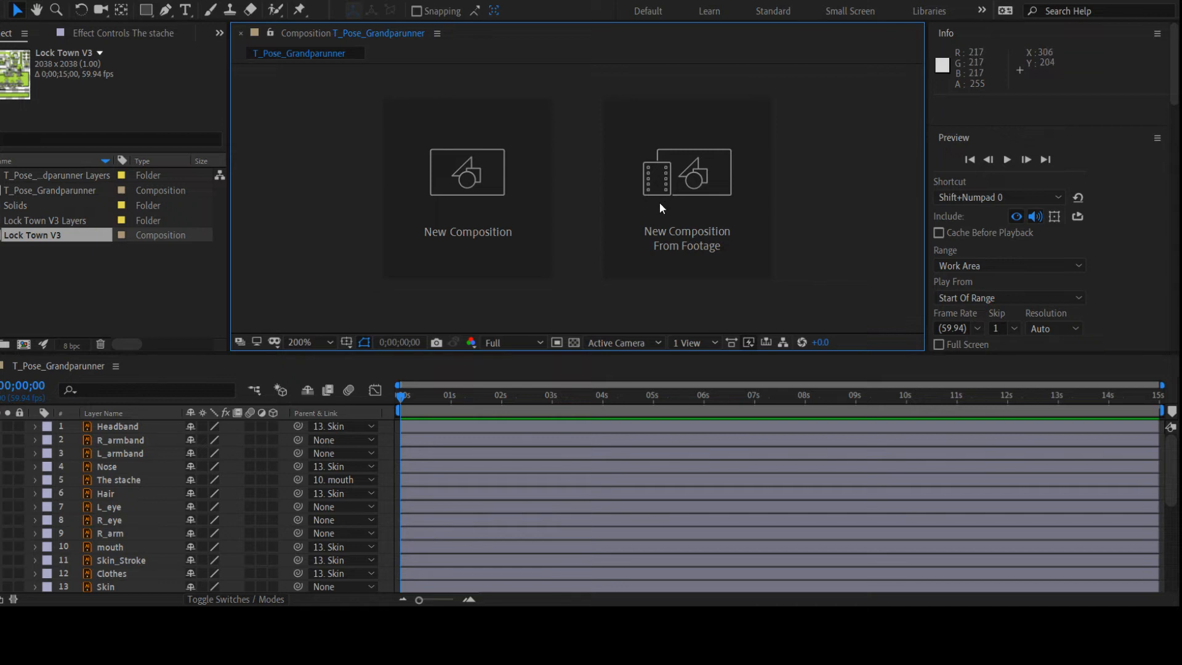
Parent the L_eye and R_eye layers to the Skin layer
click(353, 510)
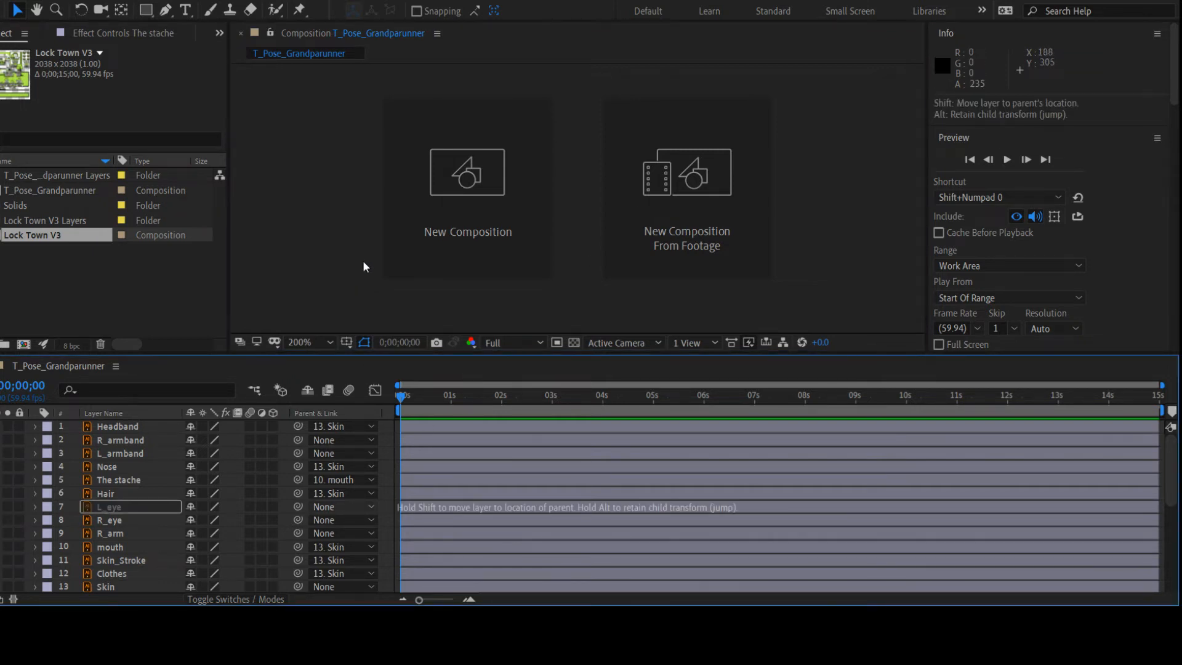
click(363, 260)
click(335, 518)
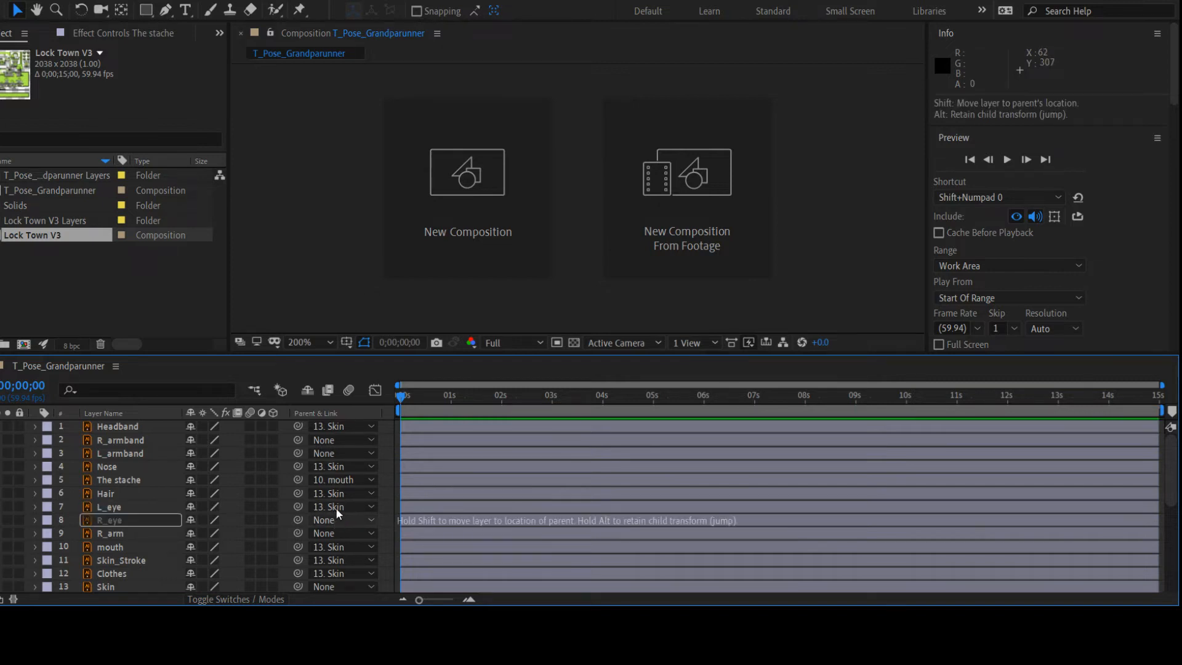
click(360, 273)
Parent the R_arm layer to the Clothes layer
click(330, 547)
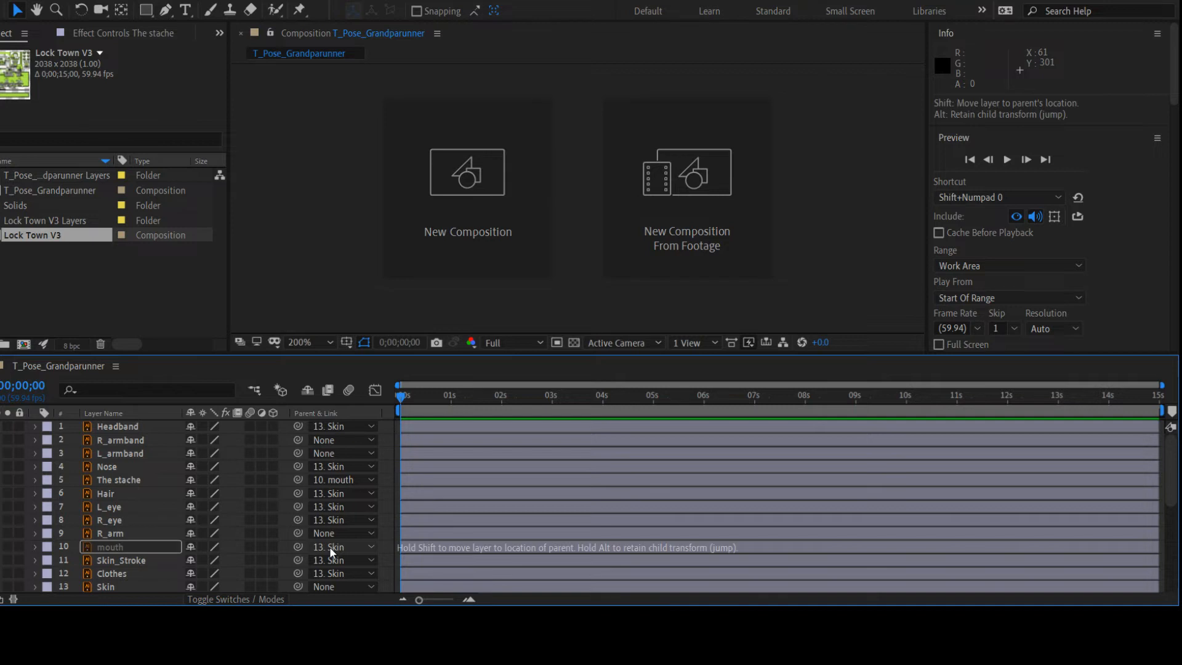
click(169, 532)
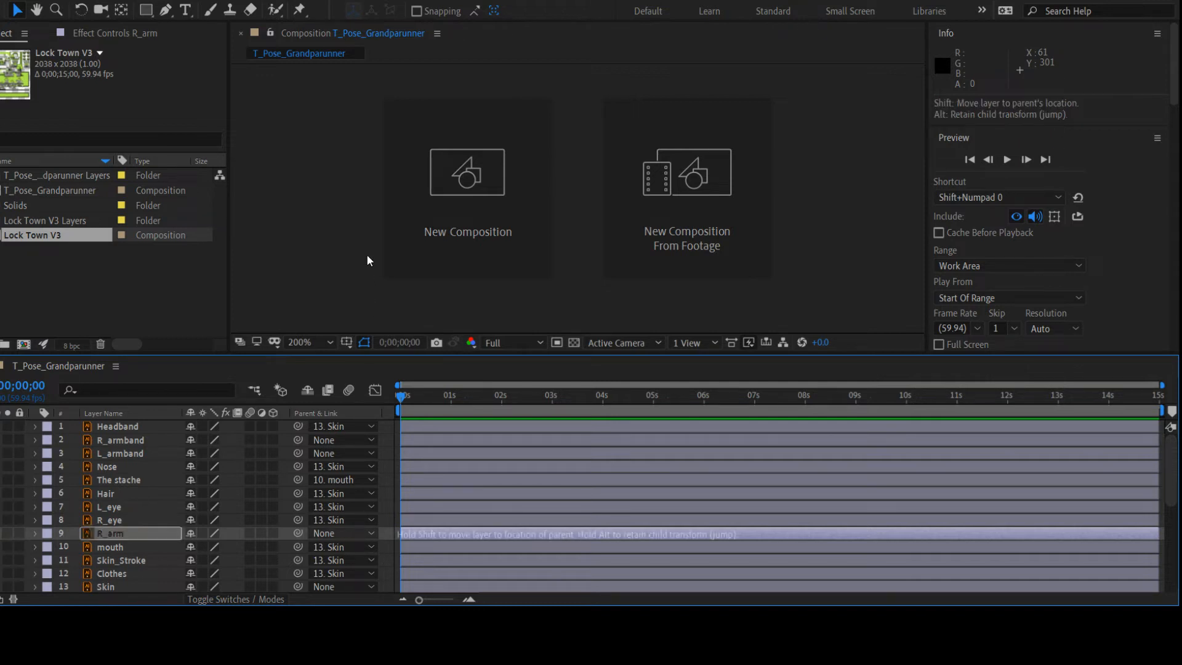
drag(360, 278, 359, 275)
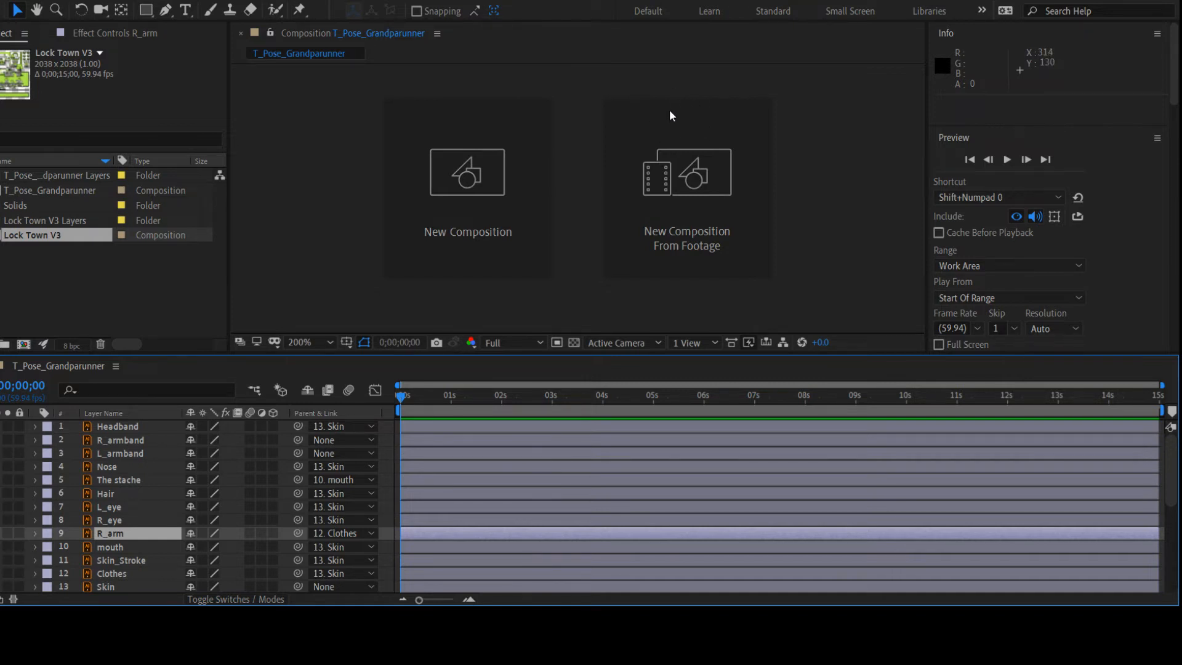
Parent L_armband to the L_arm layer numbered 23, and R_armband to the R_arm layer
click(620, 199)
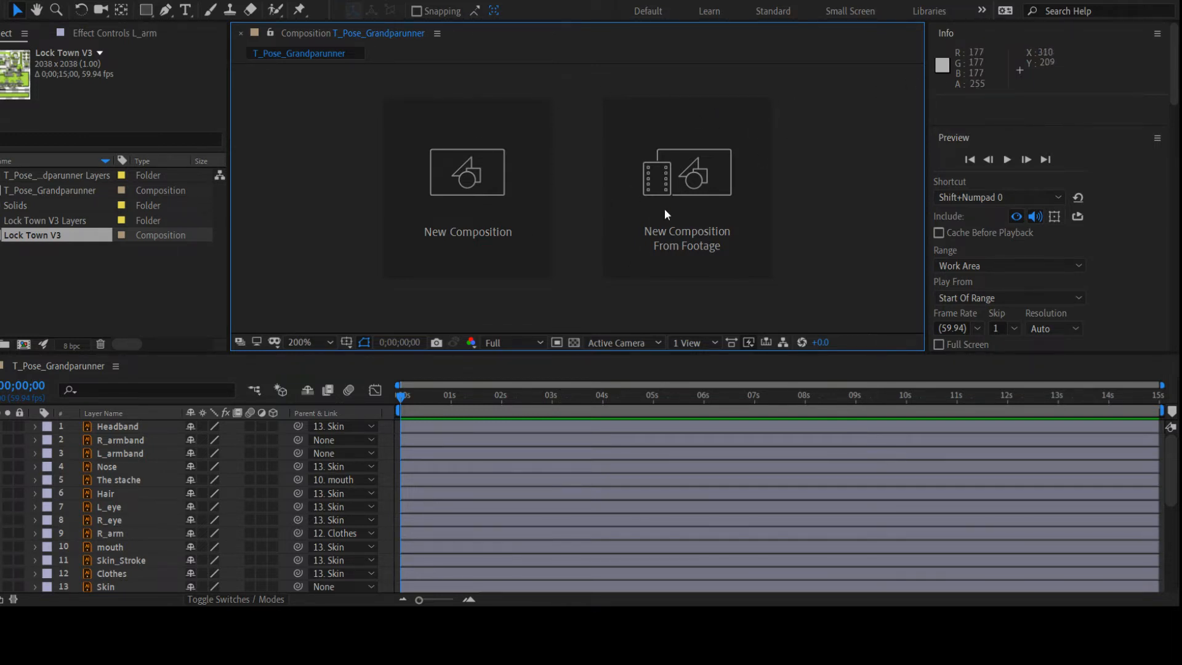
scroll(563, 288, down, 1)
click(324, 455)
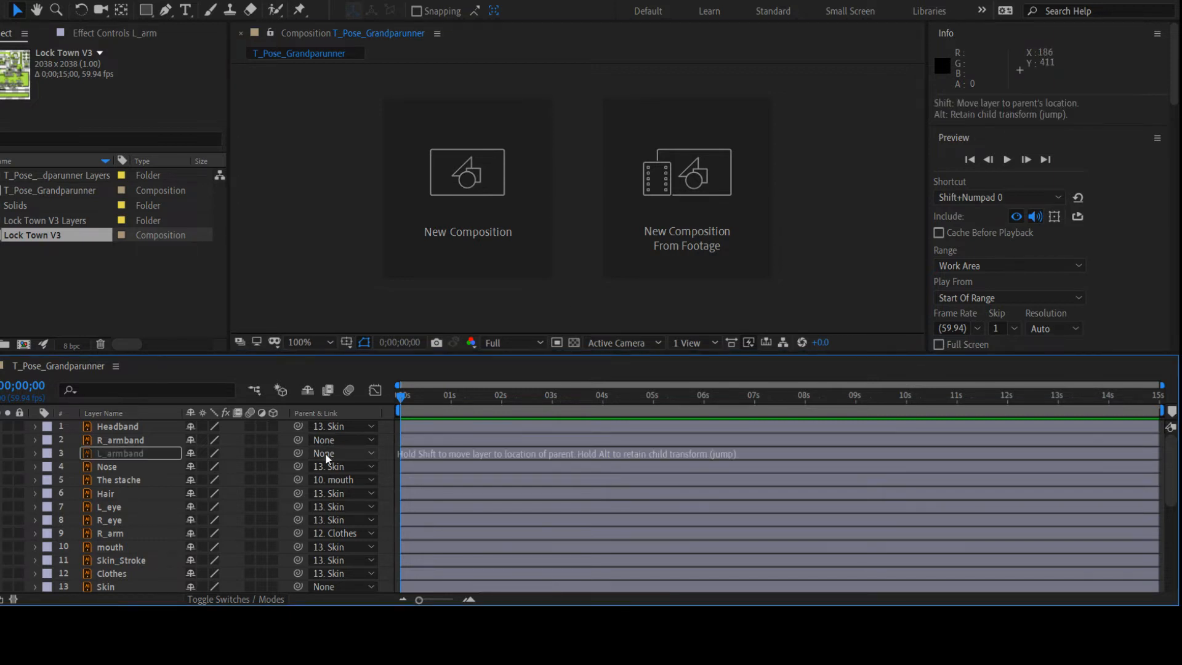
click(372, 366)
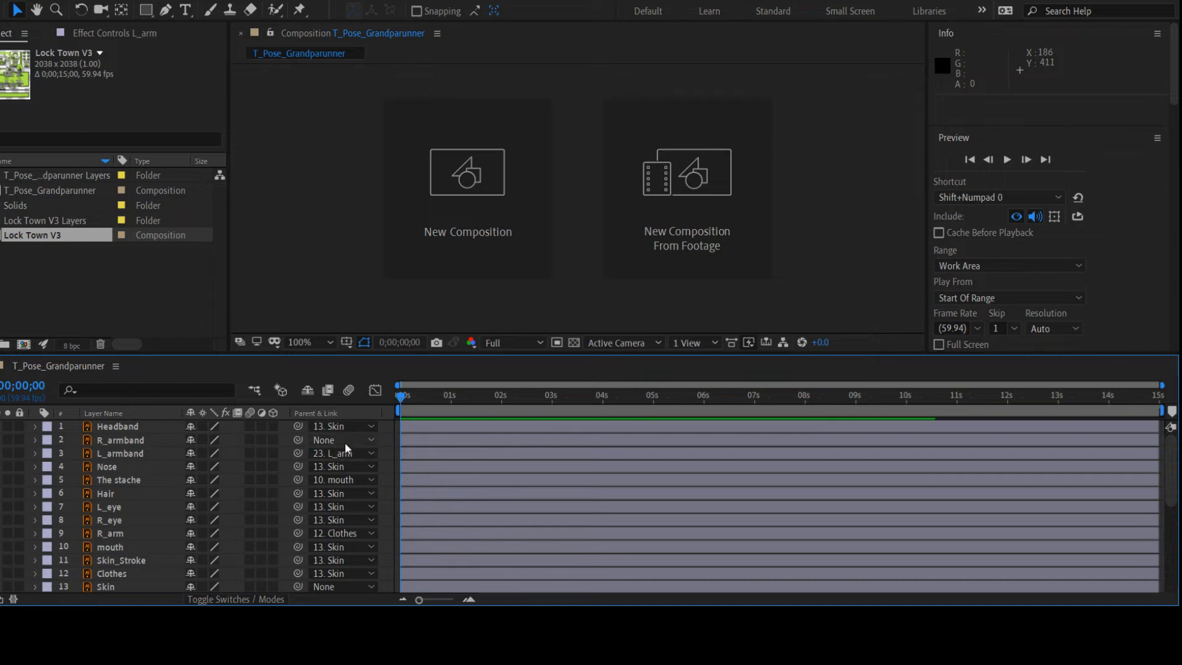
click(344, 441)
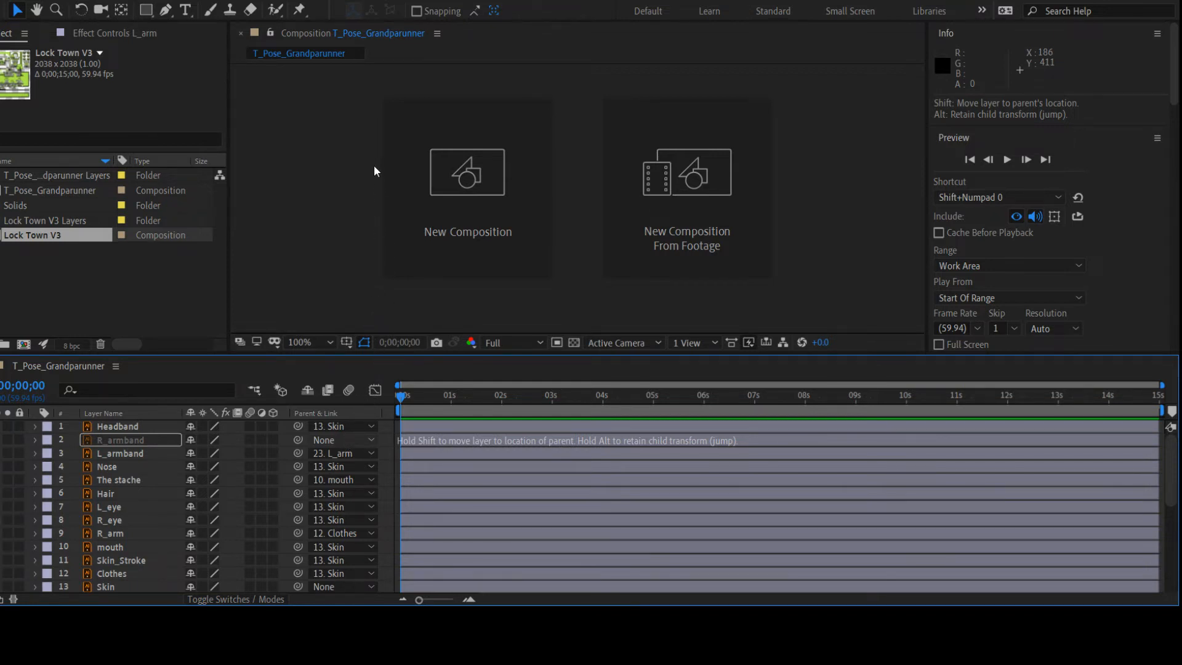
click(367, 137)
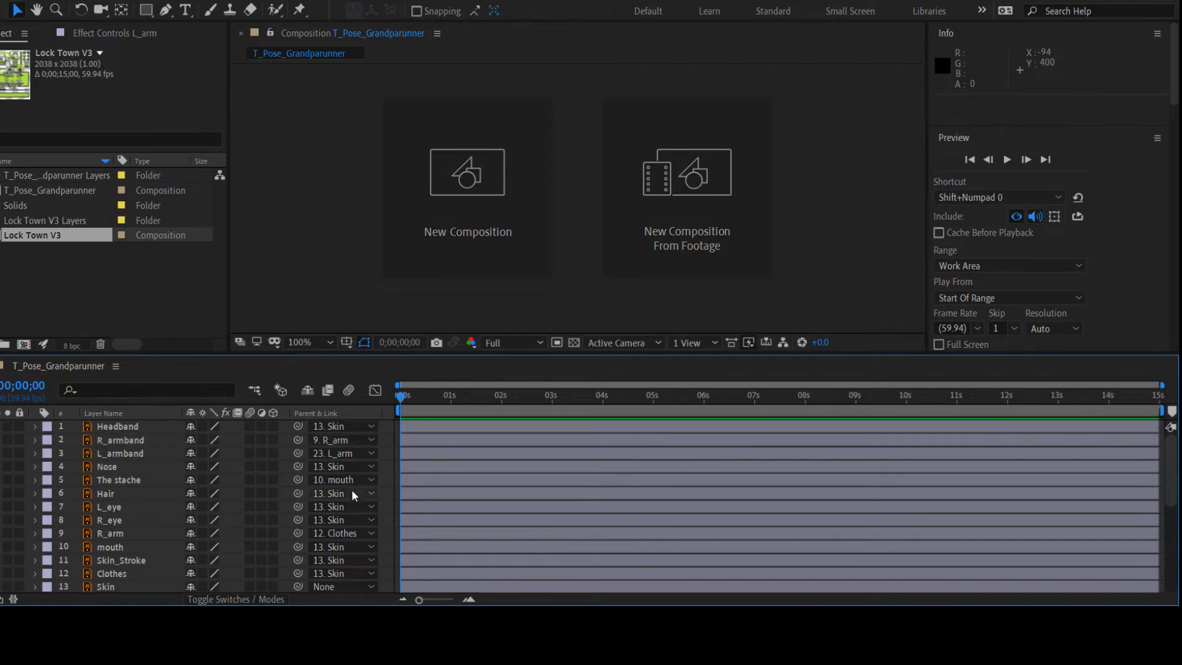
Parent the L_arm layer numbered 14 to Clothes, and L_finger1 through L_finger4 to the L_arm layer numbered 23
scroll(349, 493, down, 3)
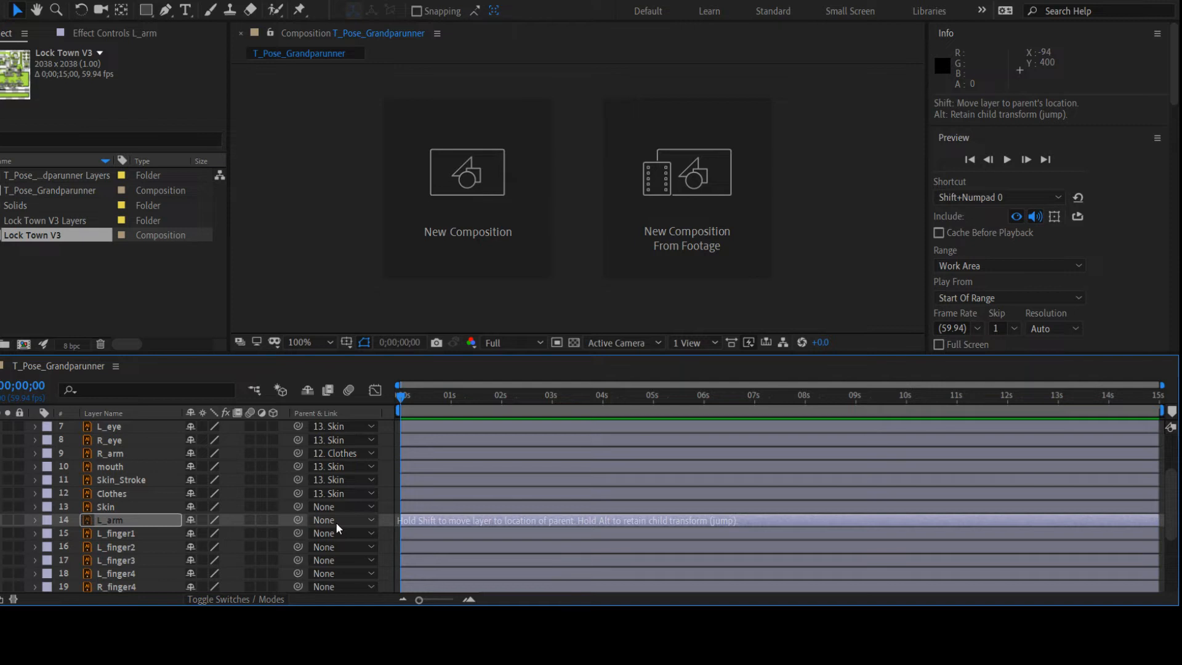
click(372, 264)
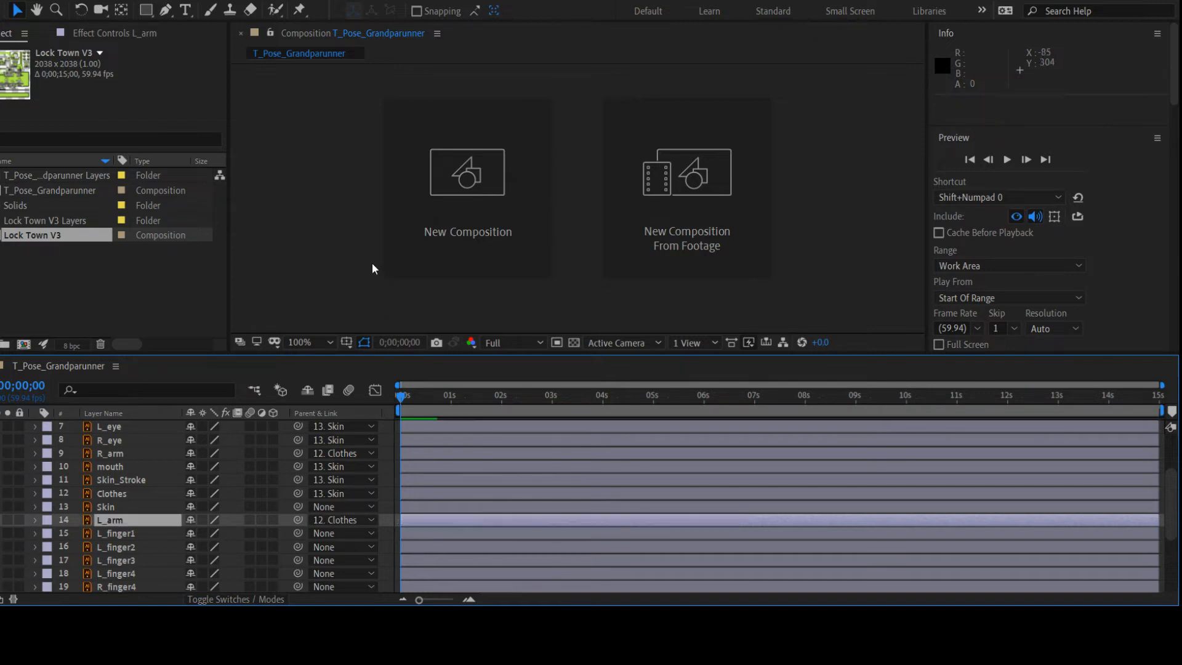
click(348, 539)
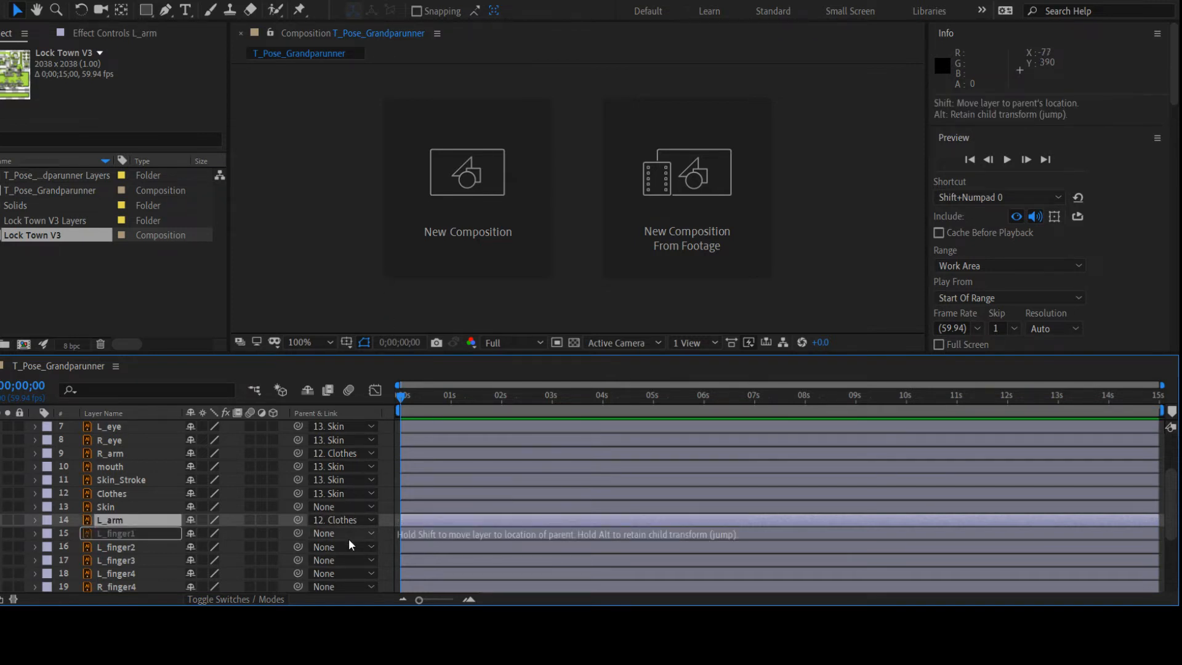
click(357, 443)
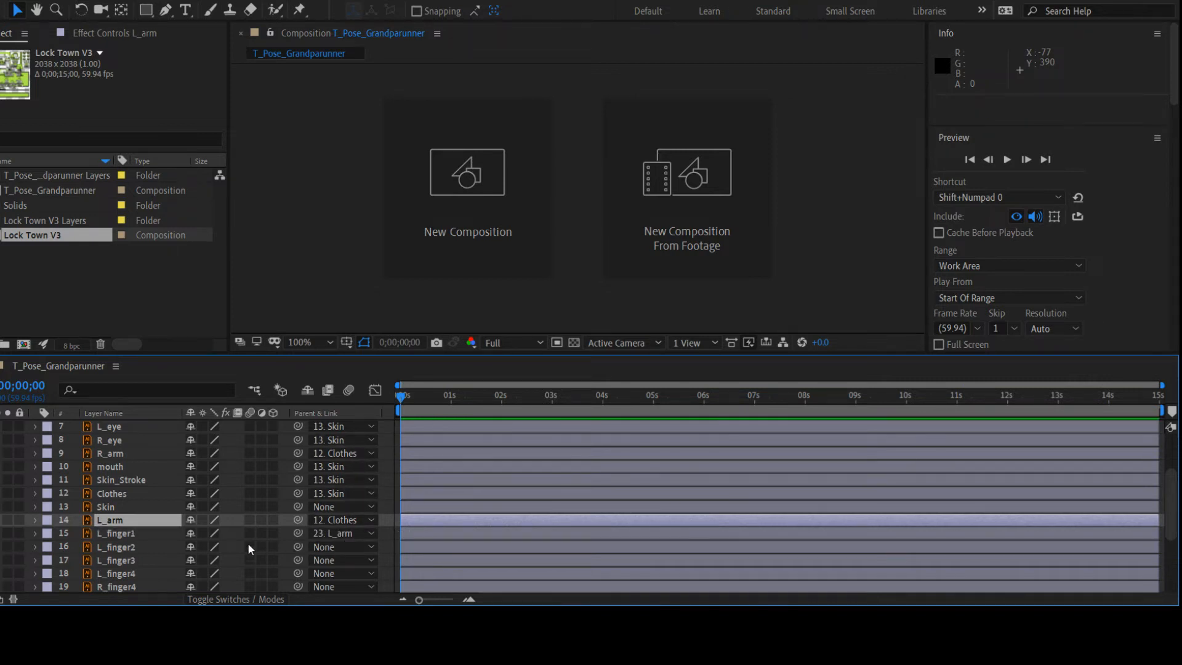
click(164, 534)
scroll(161, 552, down, 1)
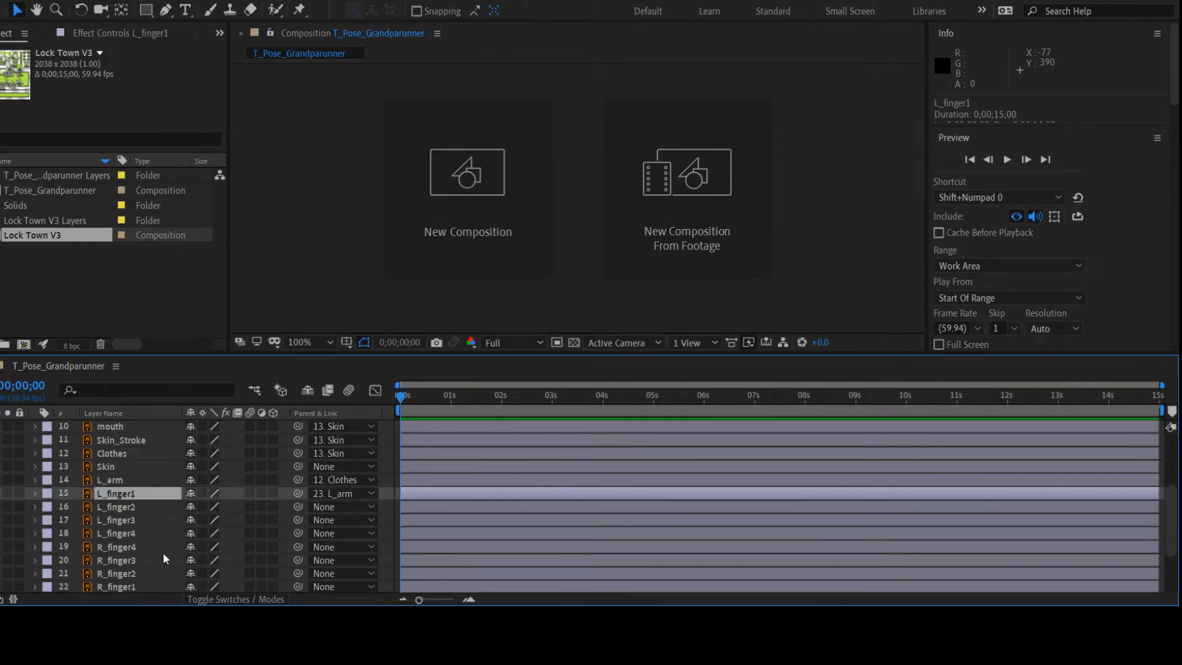
shift+click(131, 537)
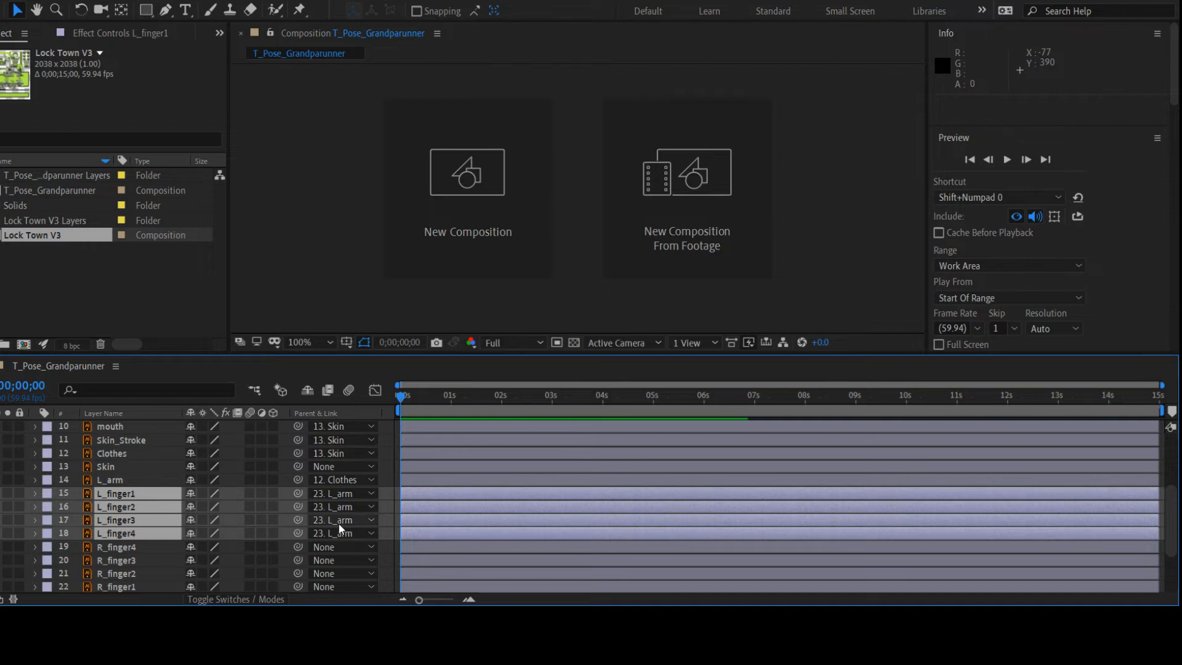
Parent the four layers R_finger1 through R_finger4 together to the R_arm layer
click(164, 548)
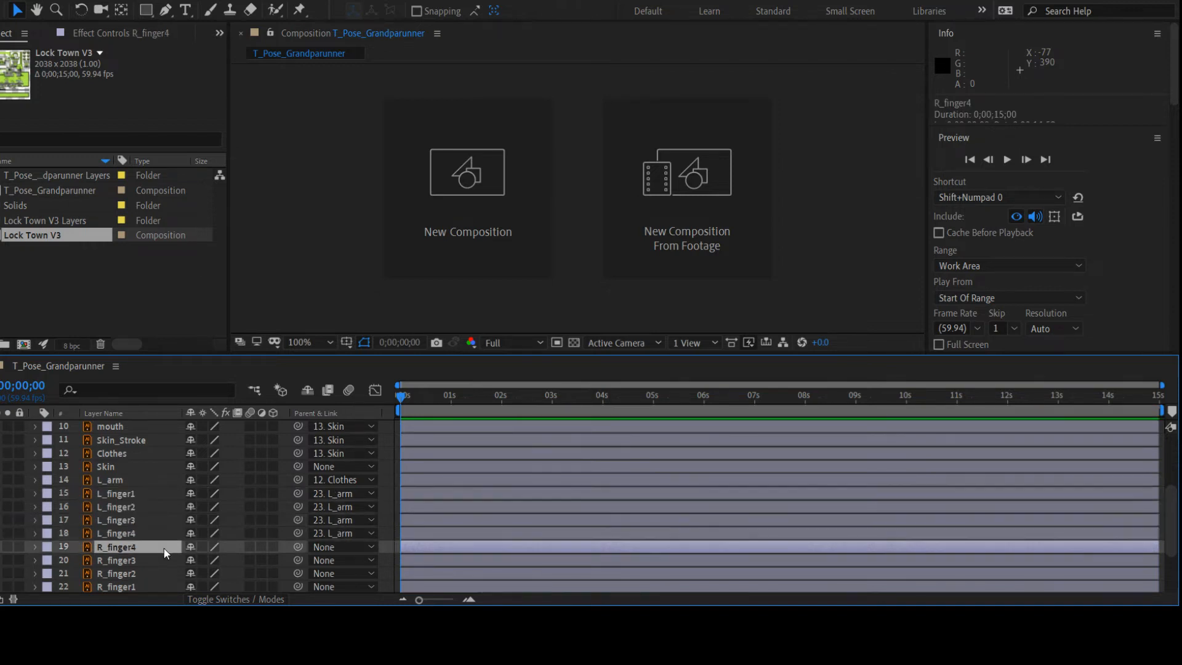
scroll(169, 562, down, 3)
shift+click(127, 545)
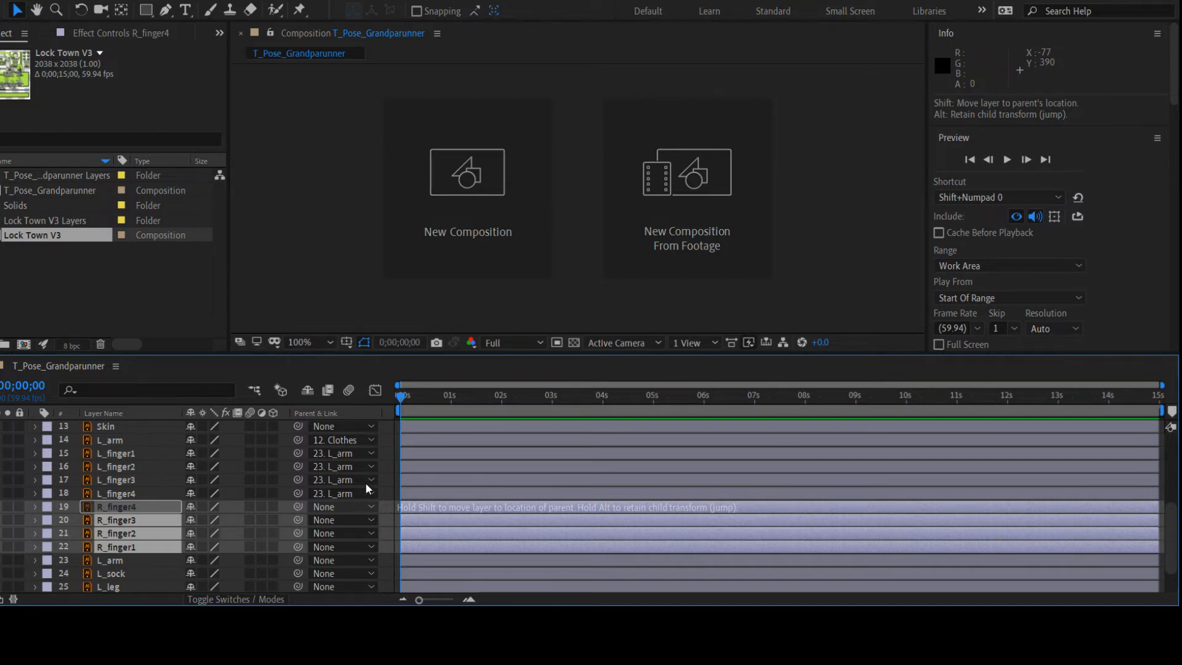
click(361, 200)
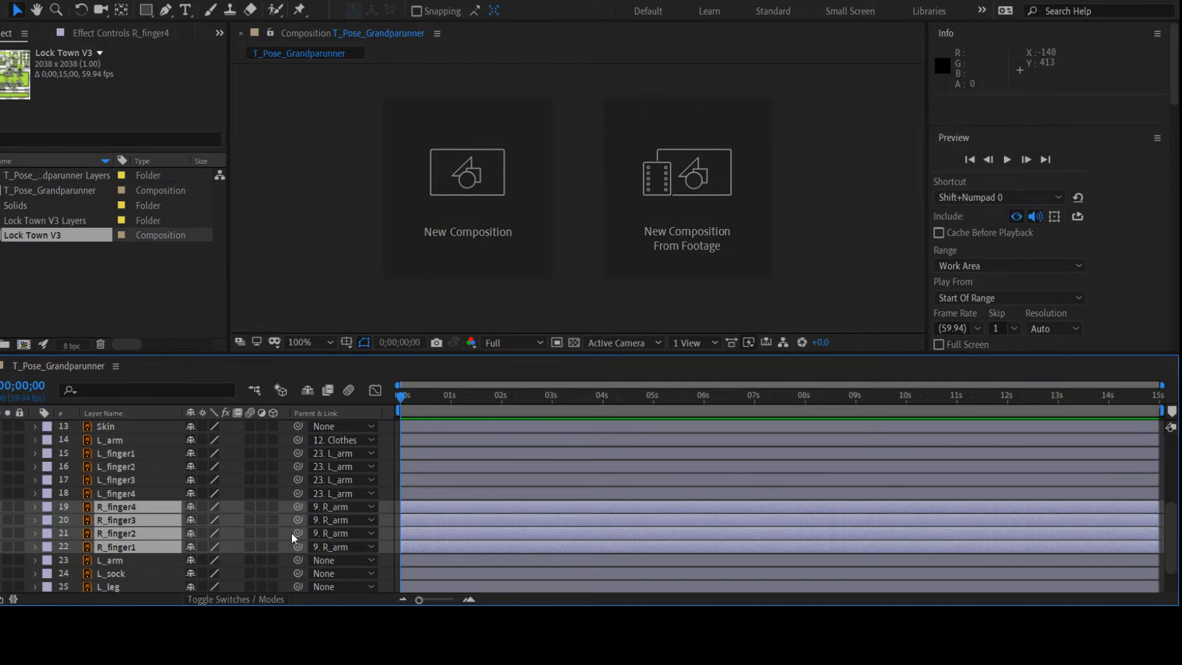
Parent the L_arm layer numbered 23 and the L_leg layer to Clothes, and L_sock to L_leg
click(320, 560)
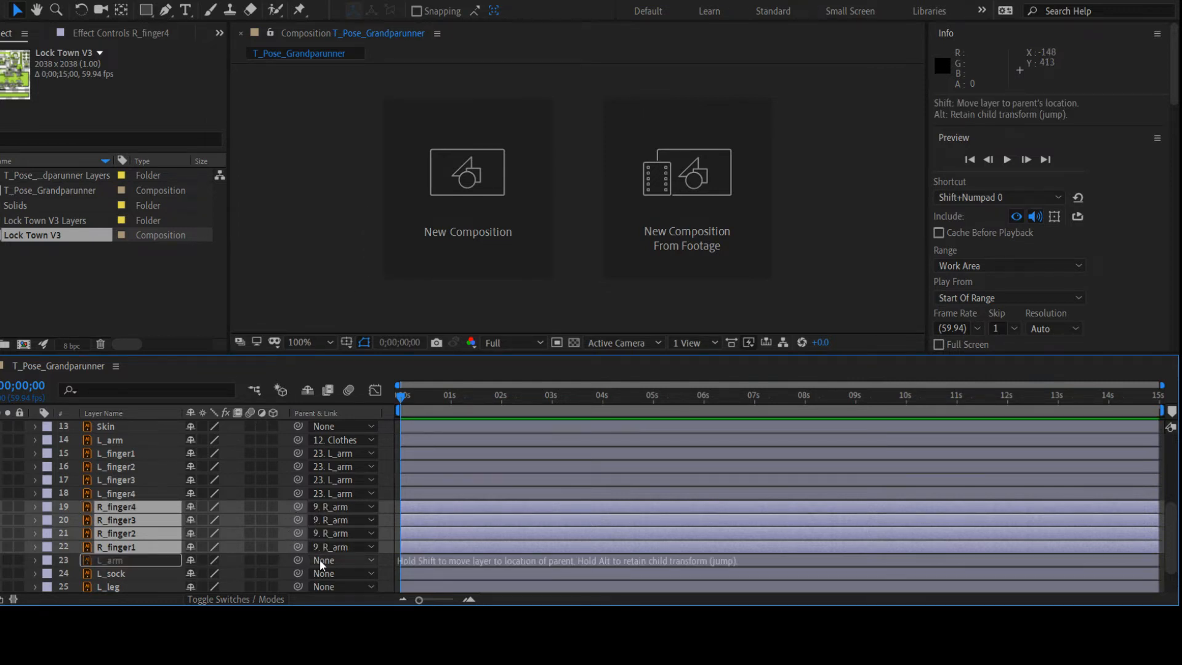
click(356, 301)
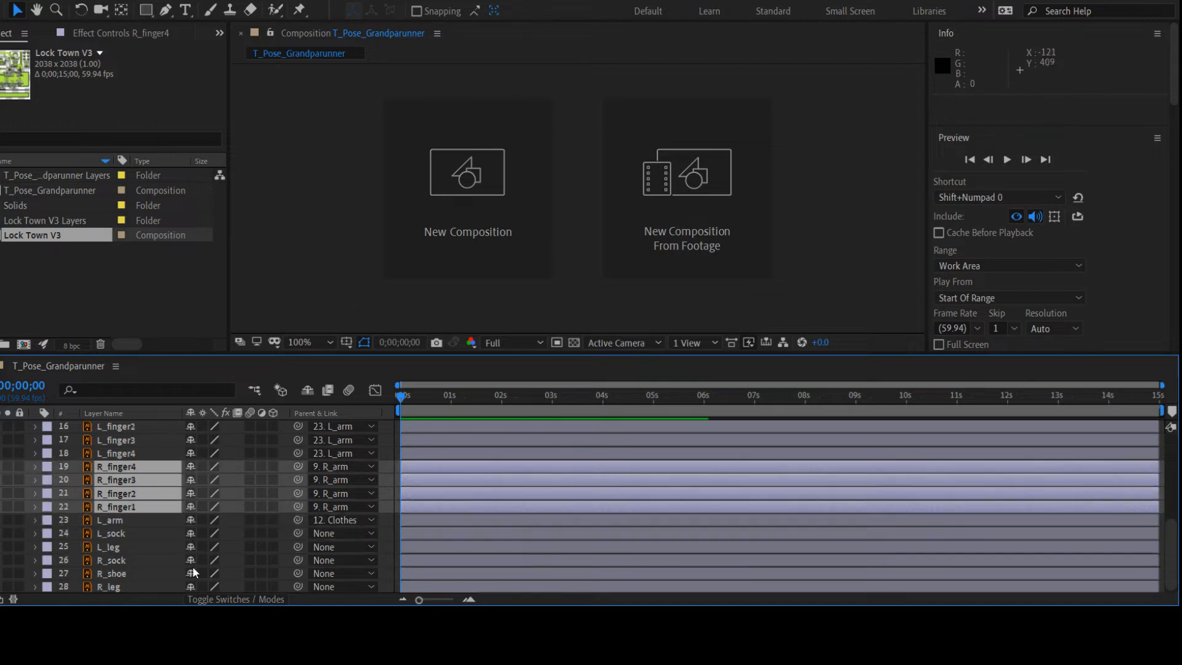
scroll(148, 523, down, 1)
click(131, 533)
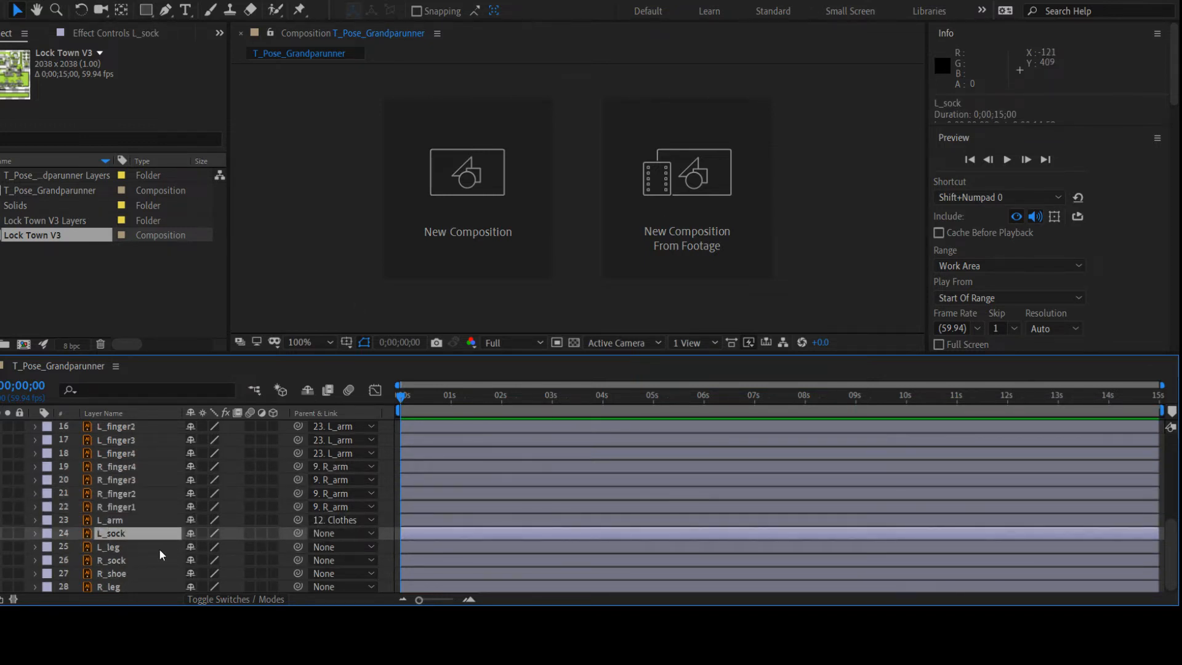
click(320, 534)
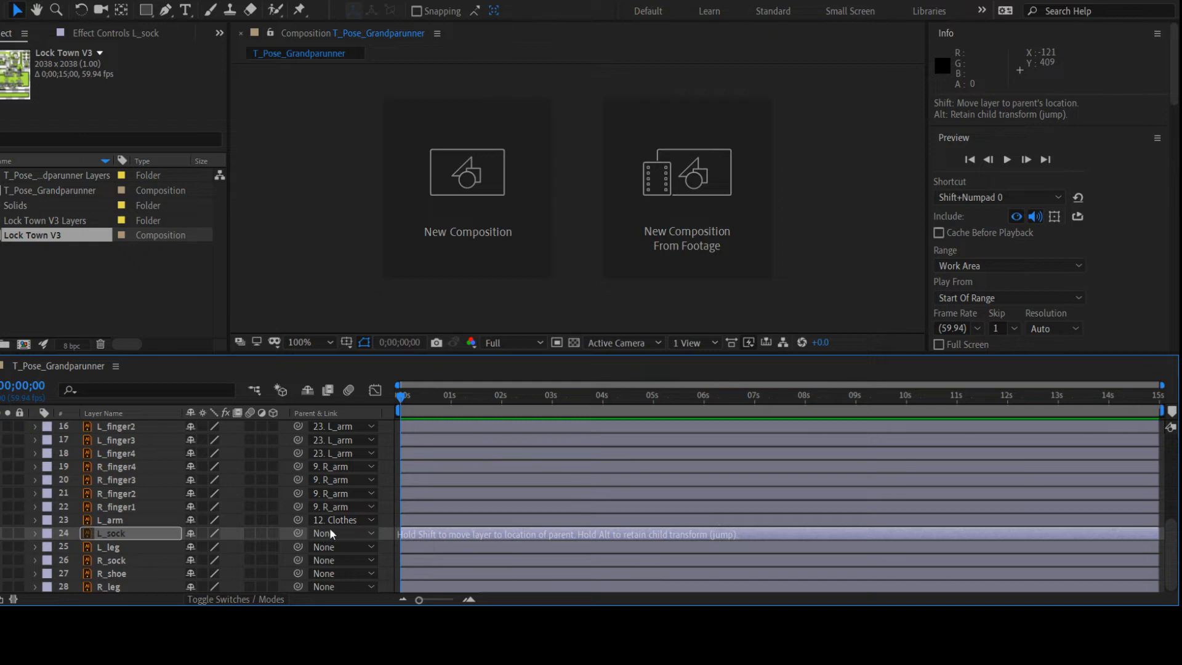
click(359, 478)
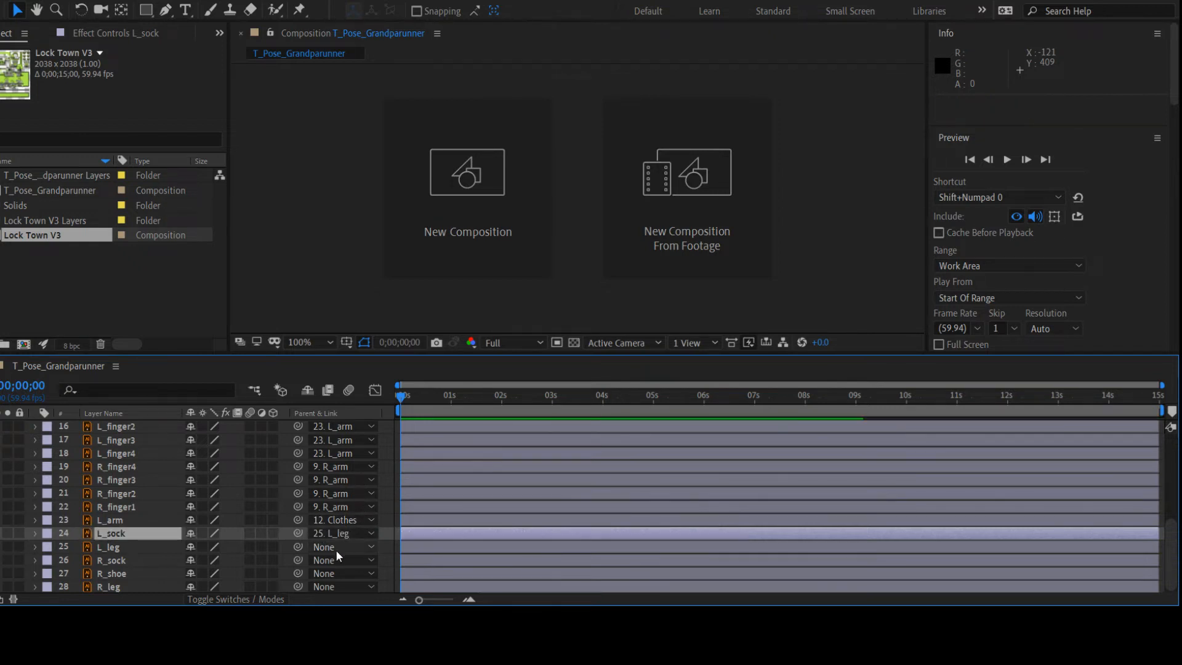
click(364, 295)
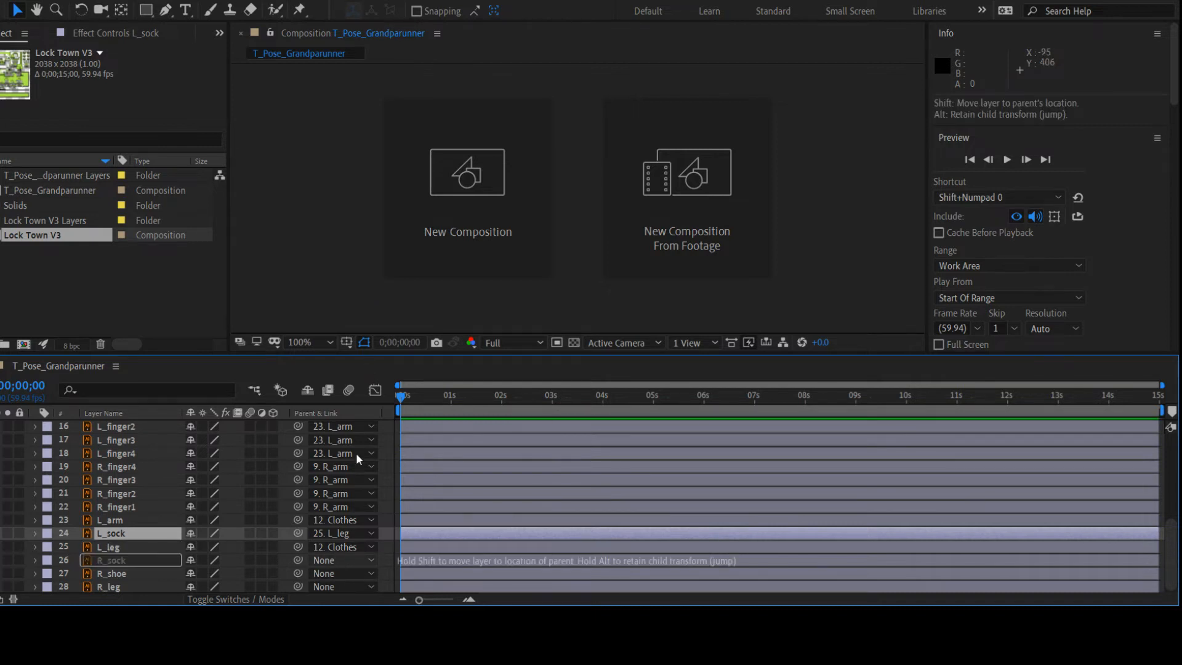
Parent the R_sock and R_shoe layers to R_leg, and the R_leg layer to Clothes
click(360, 541)
scroll(359, 542, down, 1)
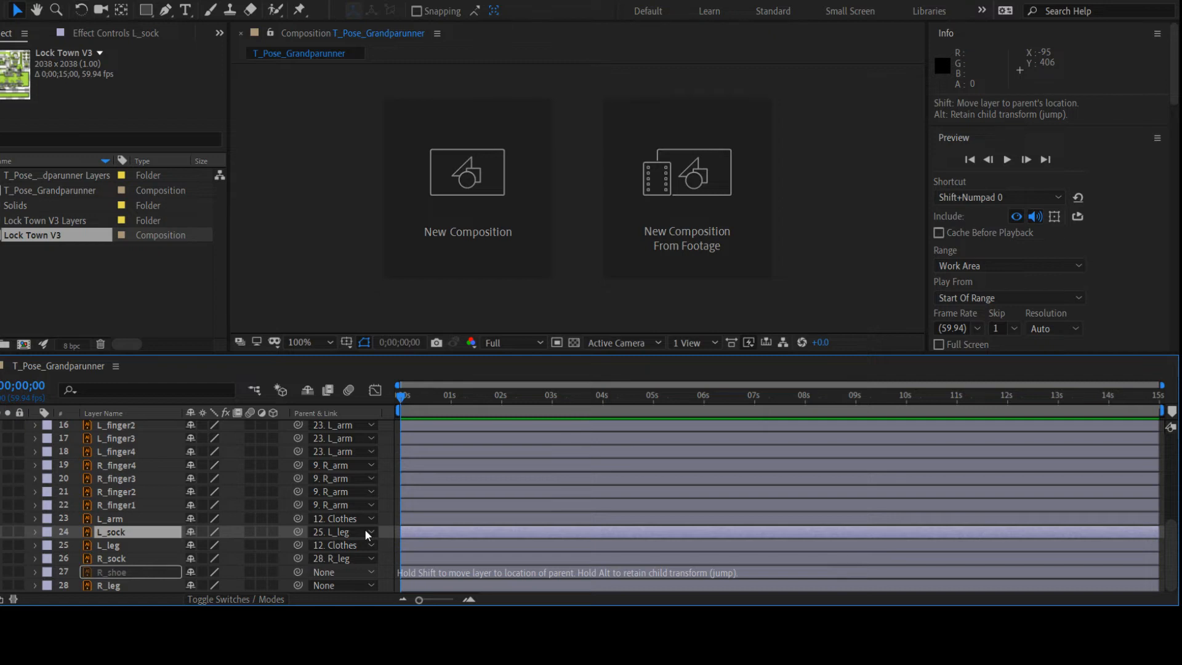
click(361, 552)
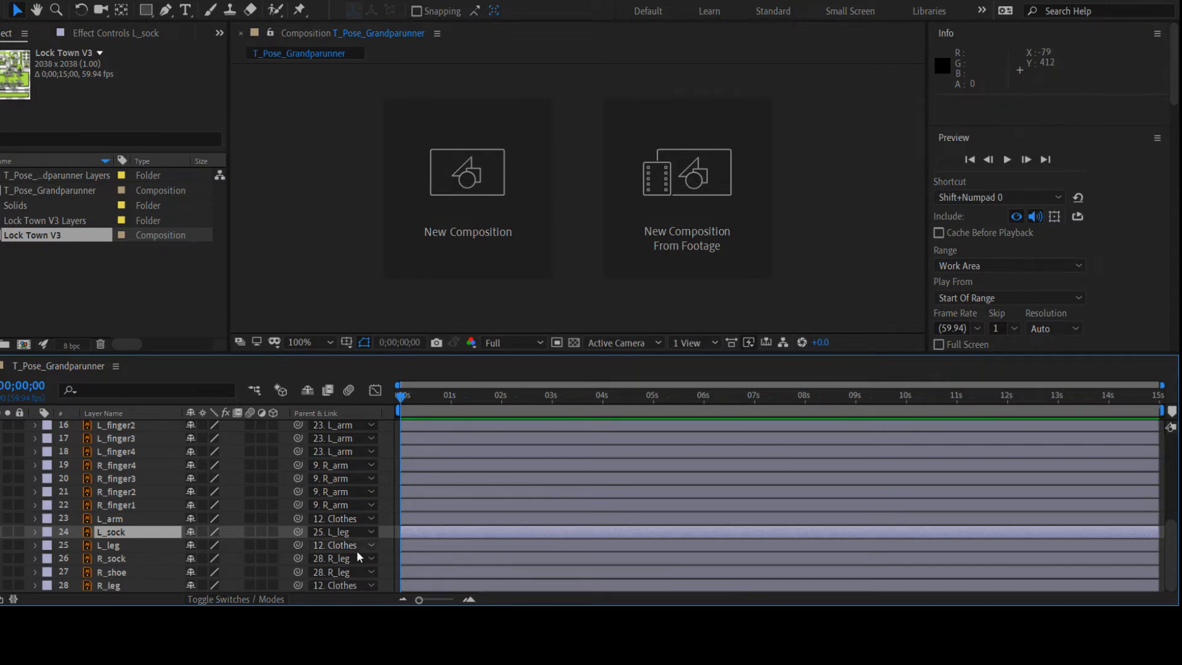
Test the parenting by moving the Skin layer in the composition, undo the move and deselect the layer
scroll(356, 550, up, 3)
scroll(357, 551, up, 1)
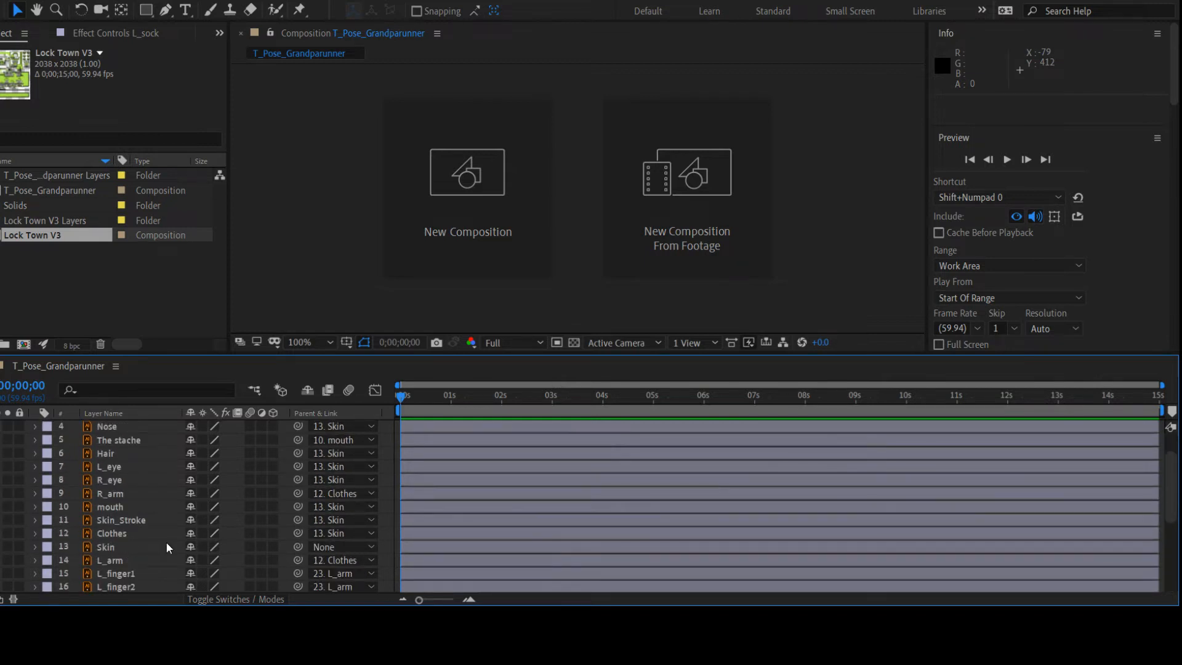
click(141, 546)
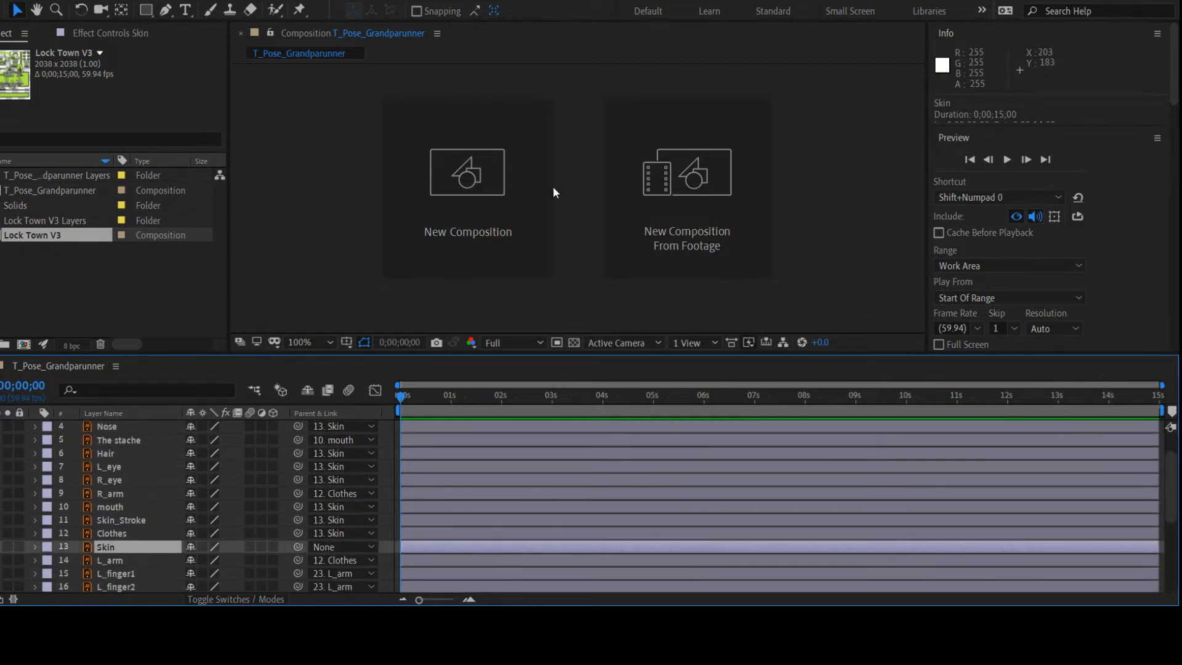
mouse_move(554, 186)
mouse_down()
mouse_move(640, 187)
mouse_move(524, 179)
mouse_move(580, 181)
mouse_move(583, 170)
mouse_move(565, 200)
mouse_move(590, 162)
mouse_move(546, 199)
mouse_move(588, 186)
mouse_move(561, 177)
mouse_move(556, 201)
mouse_up()
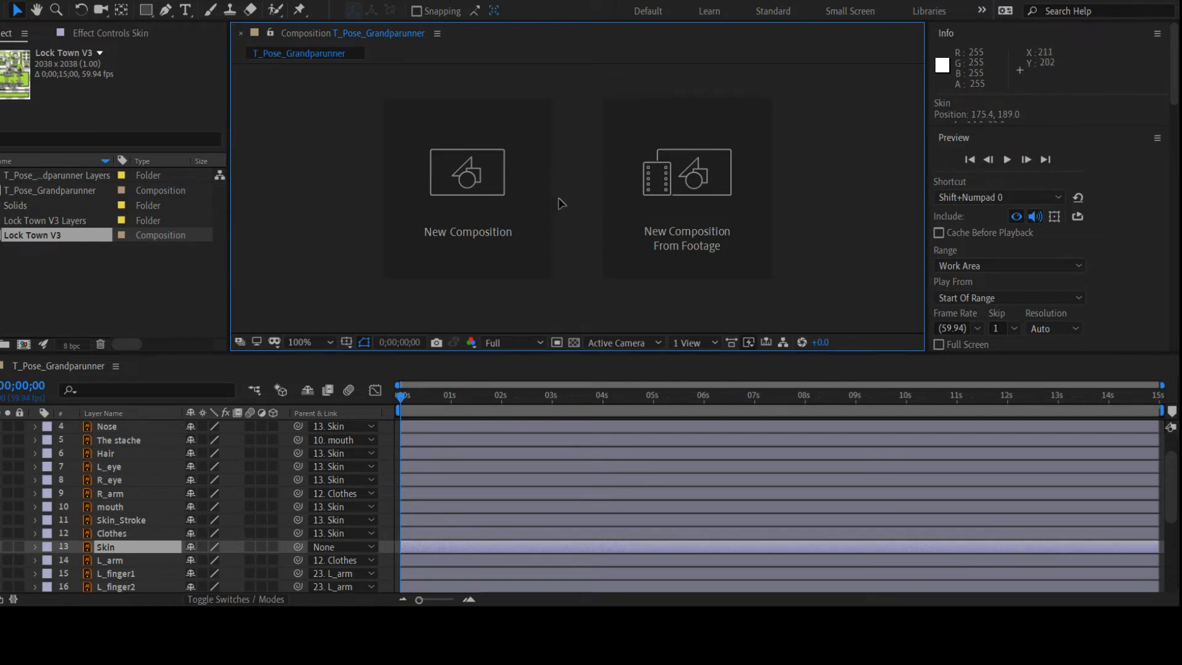
key(ctrl+z)
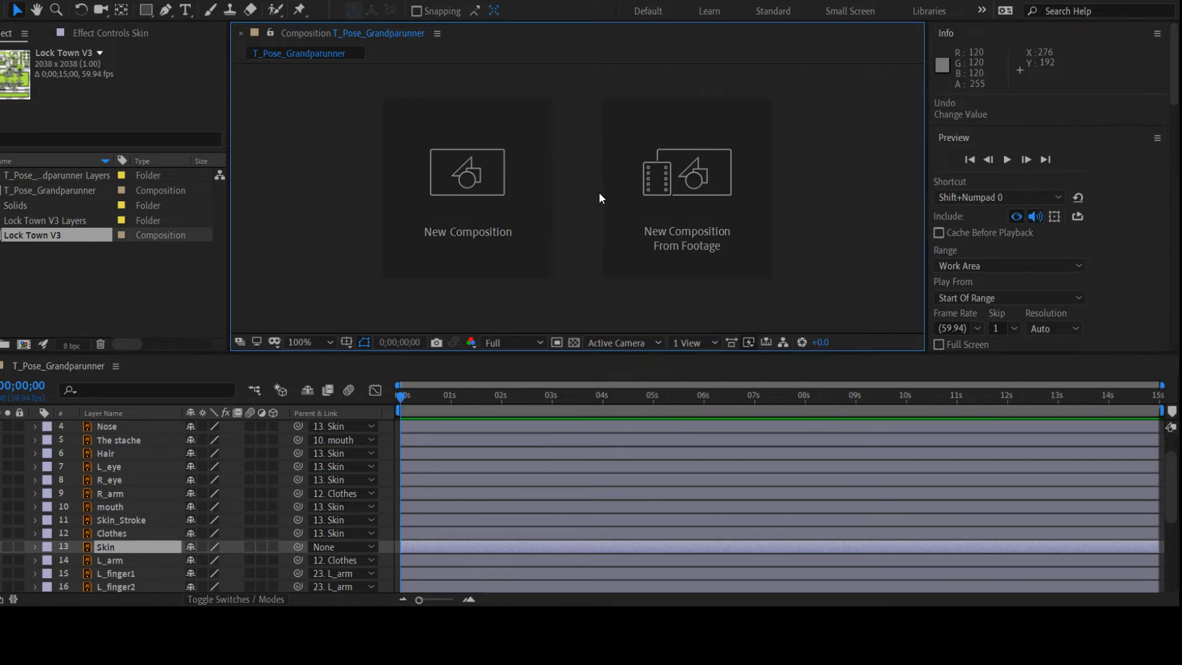
click(712, 244)
key(period)
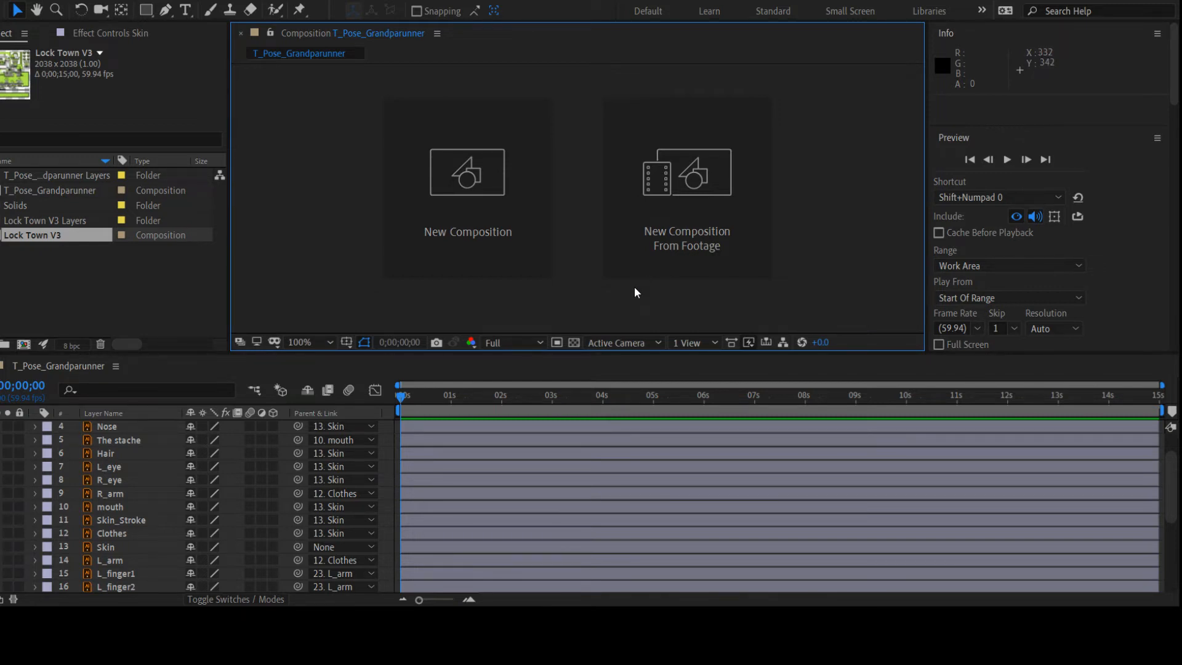
Test the arm's pivot by rotating the L_arm layer with the Rotation tool, and undo the rotation
scroll(287, 513, up, 2)
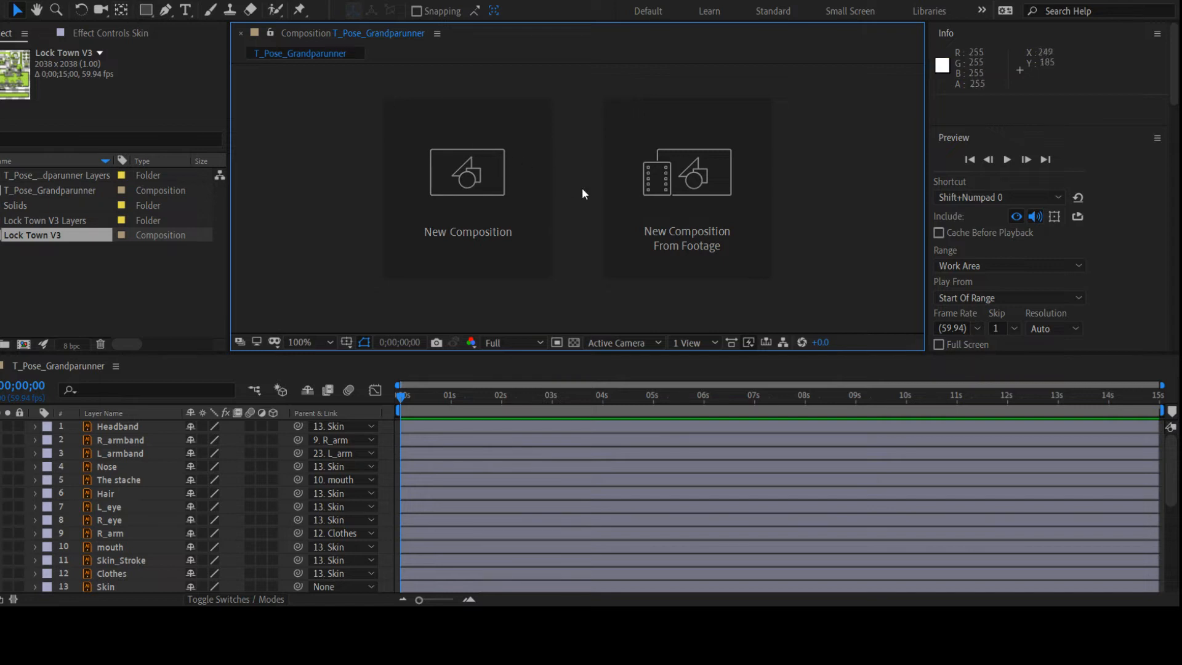
click(121, 10)
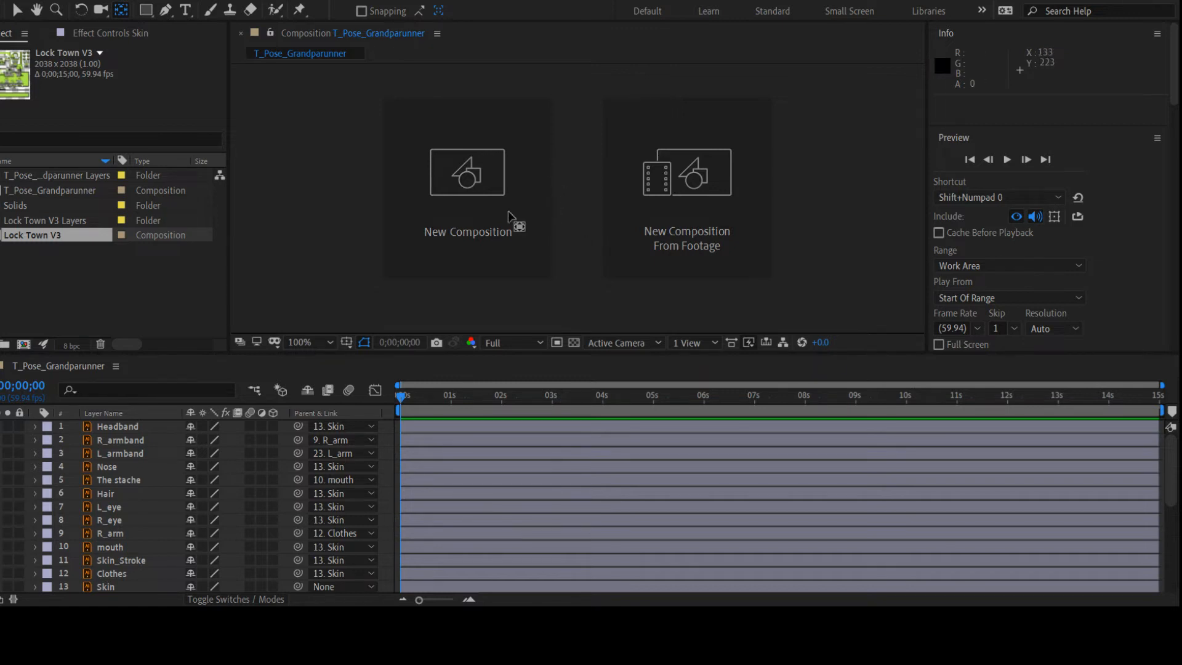
click(84, 14)
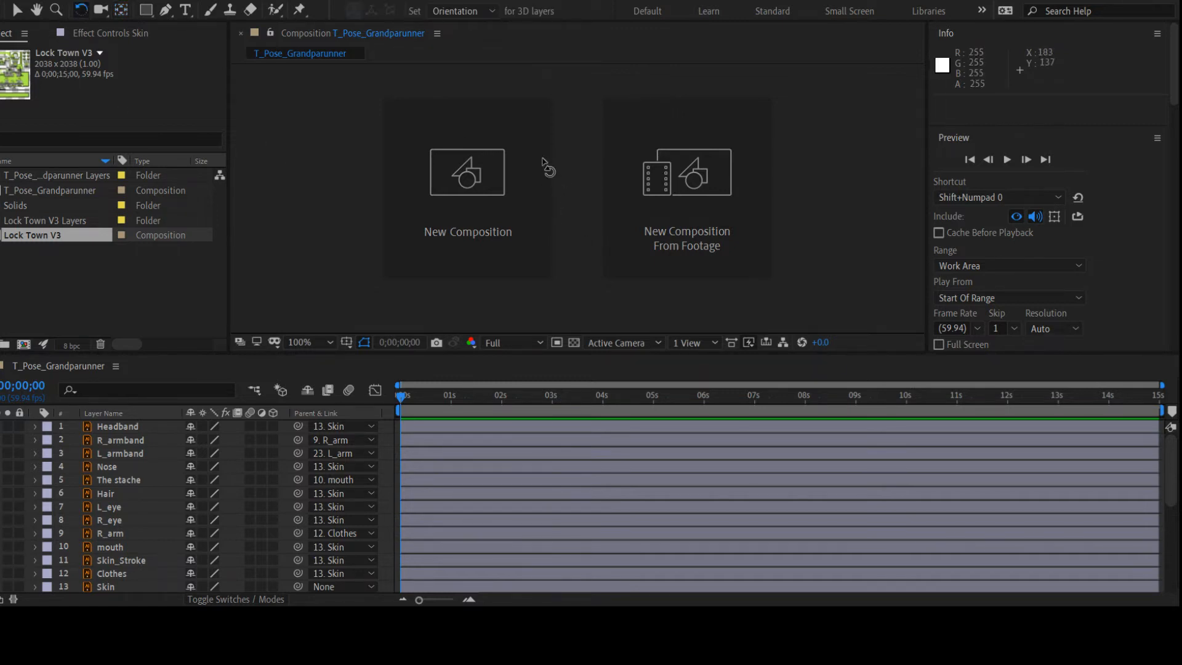
click(625, 204)
click(597, 199)
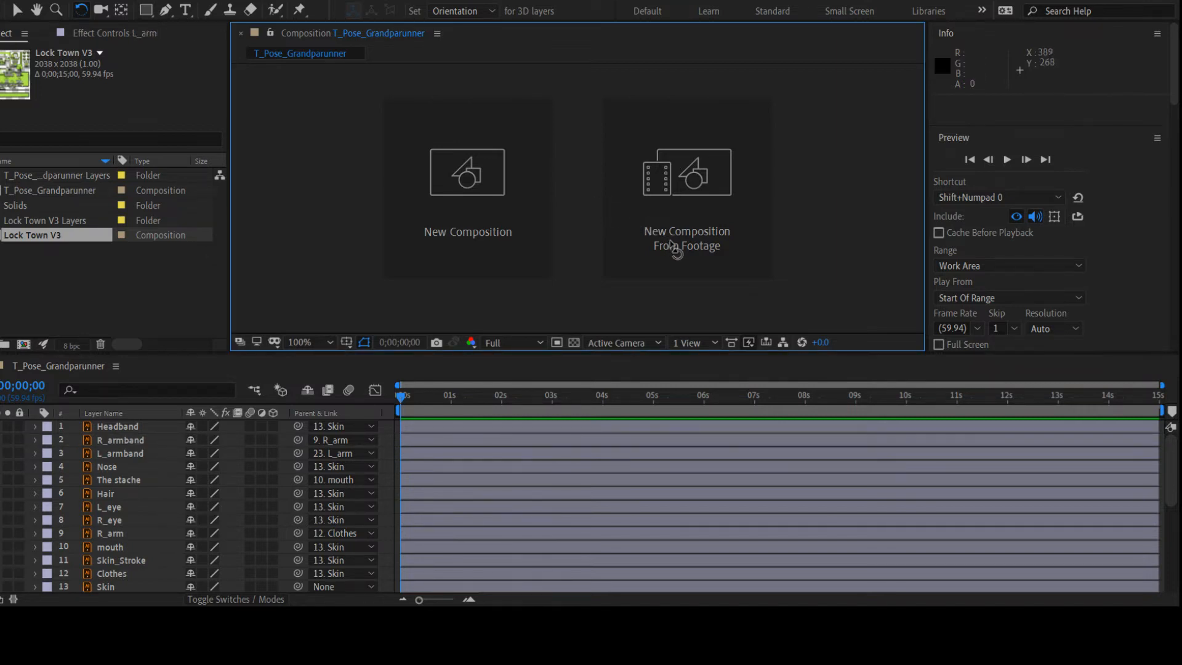
click(597, 206)
click(607, 205)
key(ctrl+z)
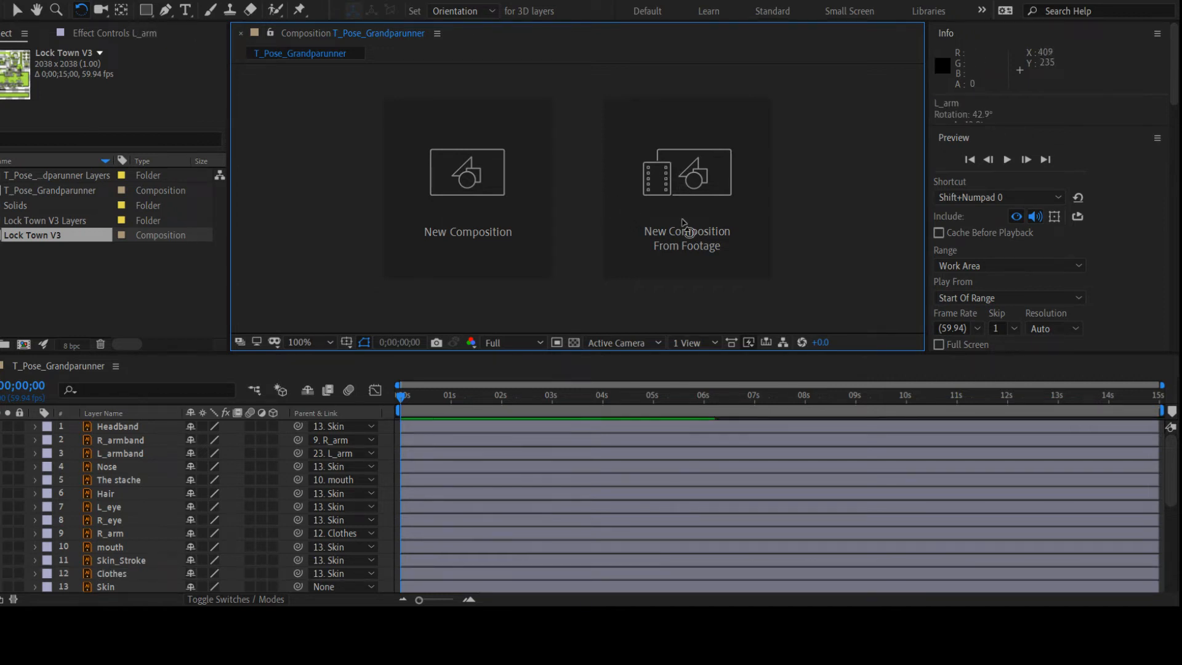
Move the L_arm layer's anchor point about 49 px left with the Pan Behind tool
scroll(637, 216, up, 3)
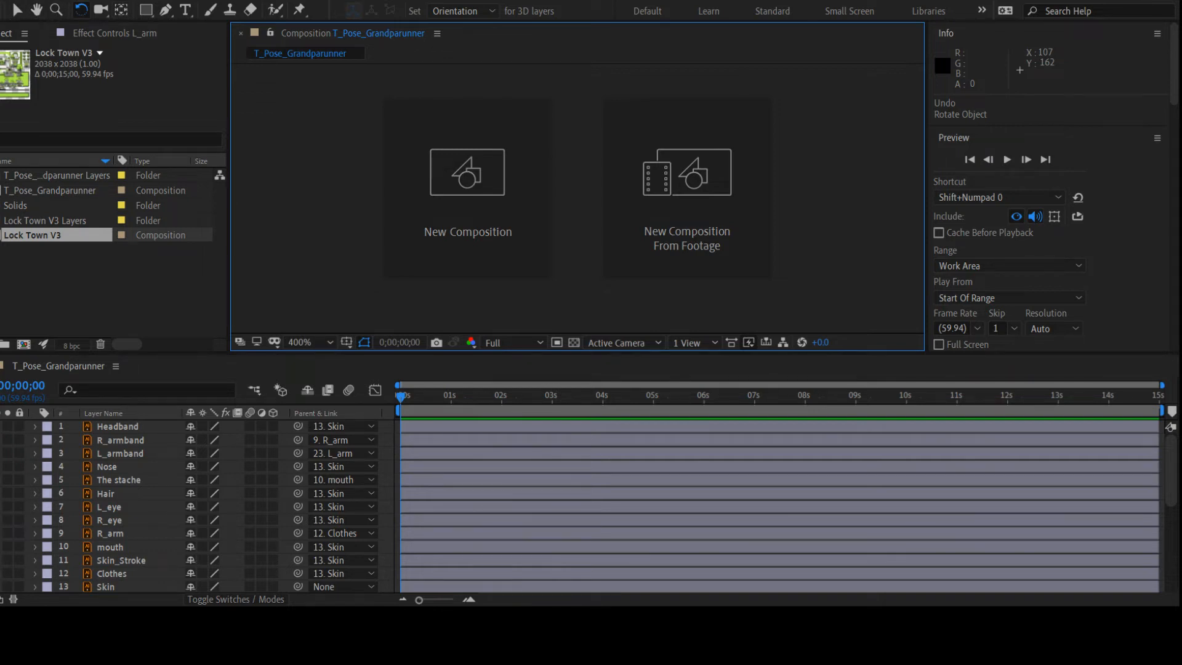
click(122, 11)
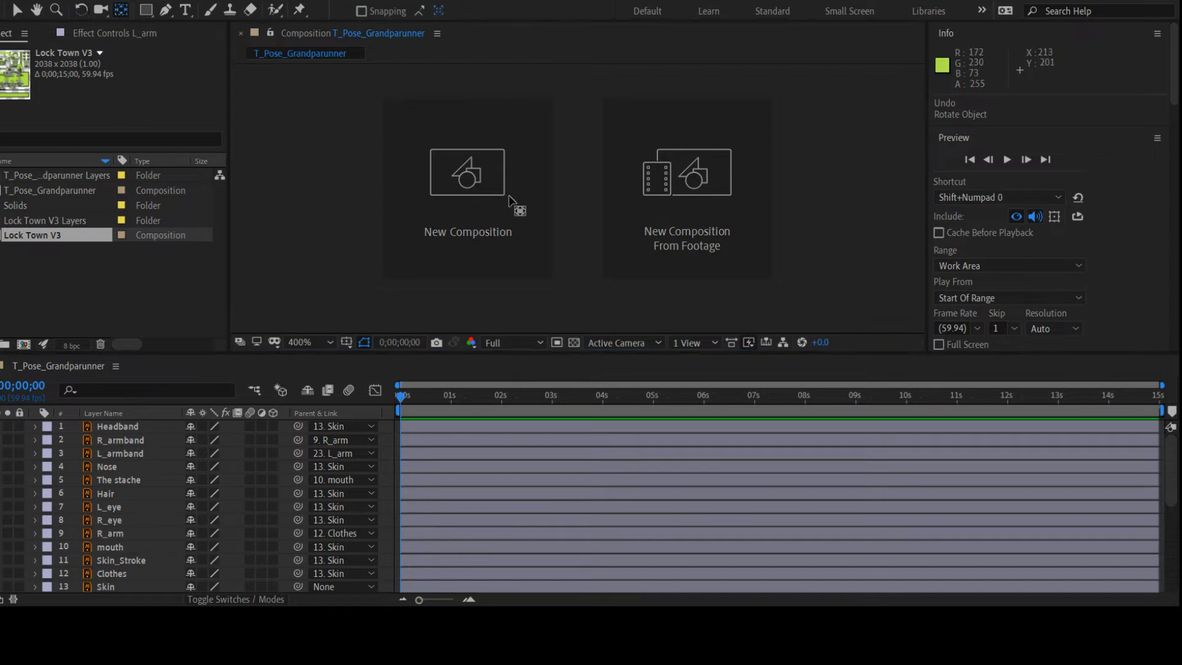
drag(659, 205, 532, 203)
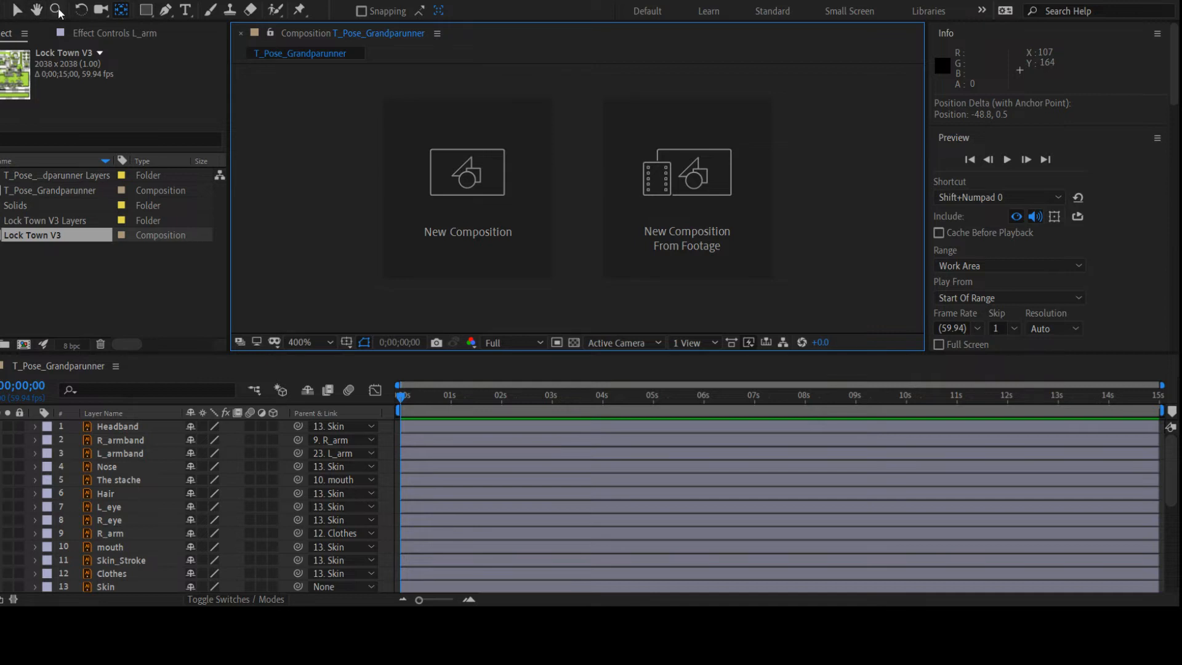
Test-rotate the L_arm layer around its moved anchor point, undo the rotation and return to the Selection tool
click(82, 11)
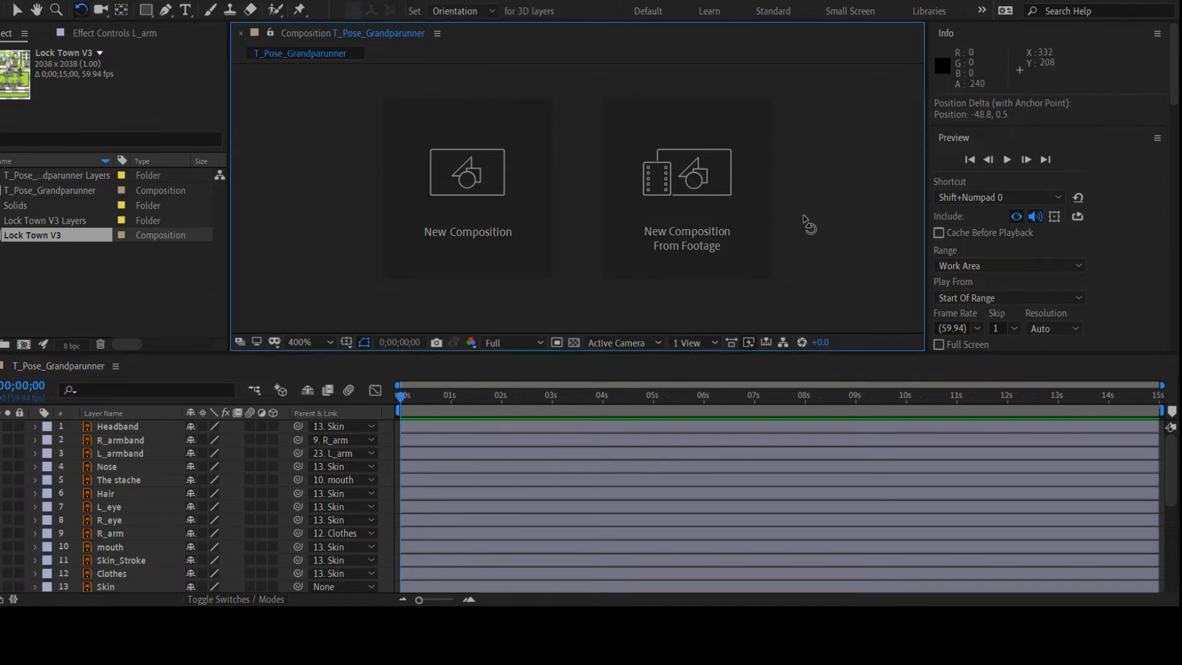
scroll(774, 212, down, 2)
drag(752, 283, 721, 264)
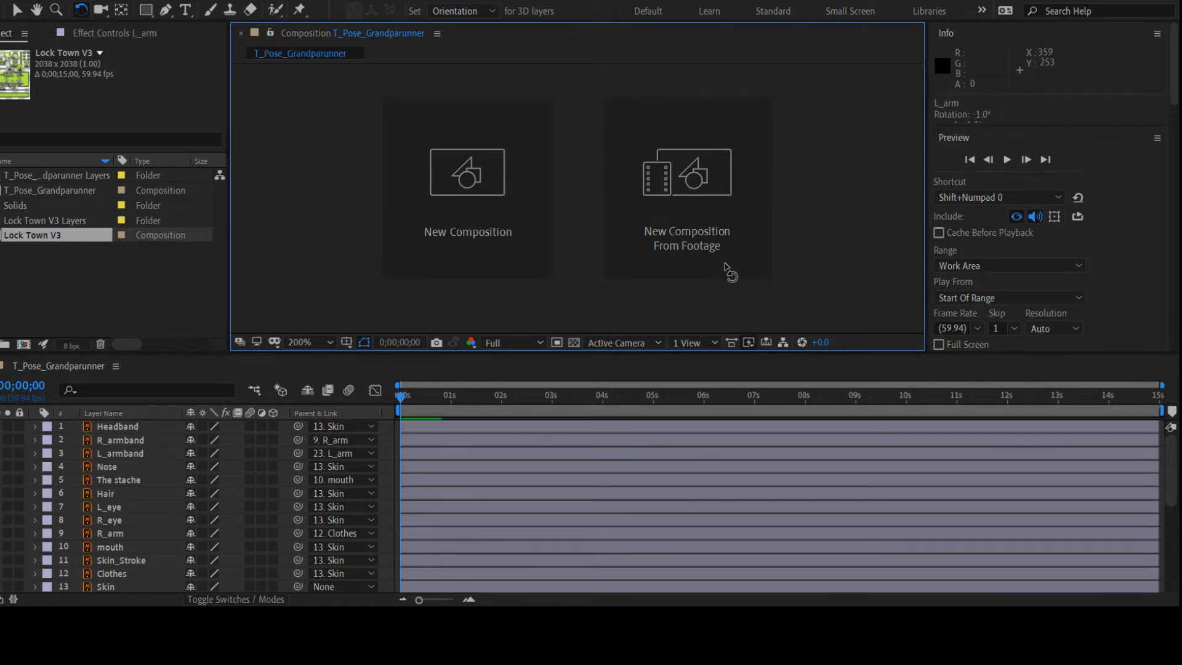
key(ctrl+z)
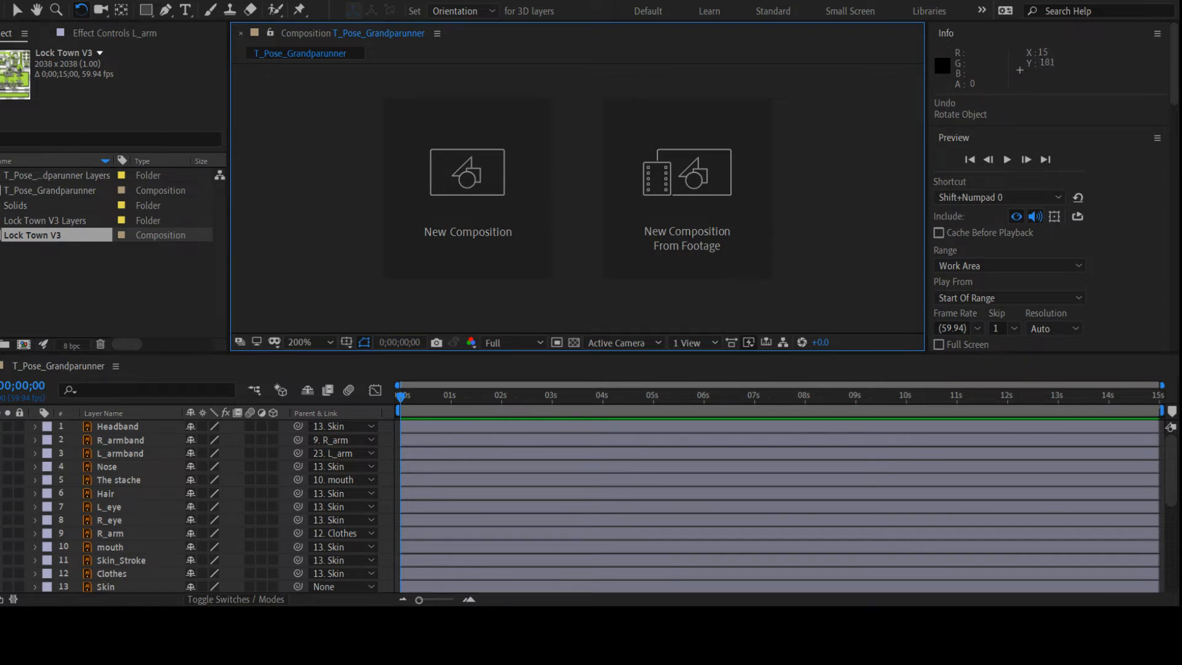
key(v)
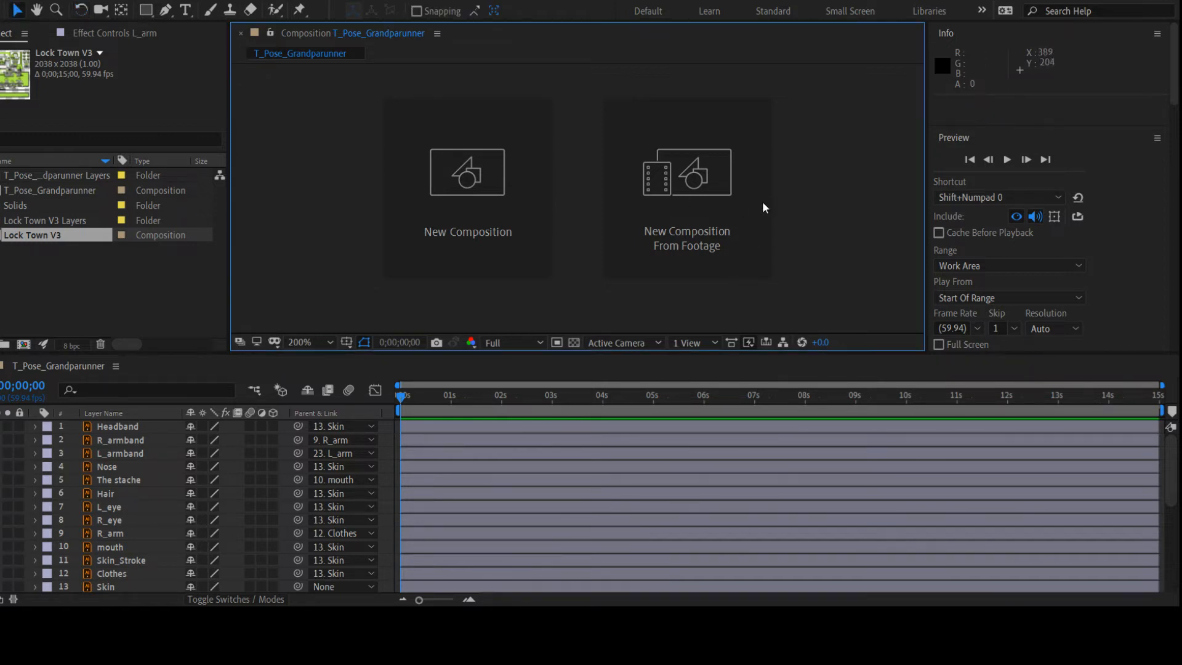
Examine the armband, arm and finger layers in the composition and layer list, checking which parent each one has
click(671, 196)
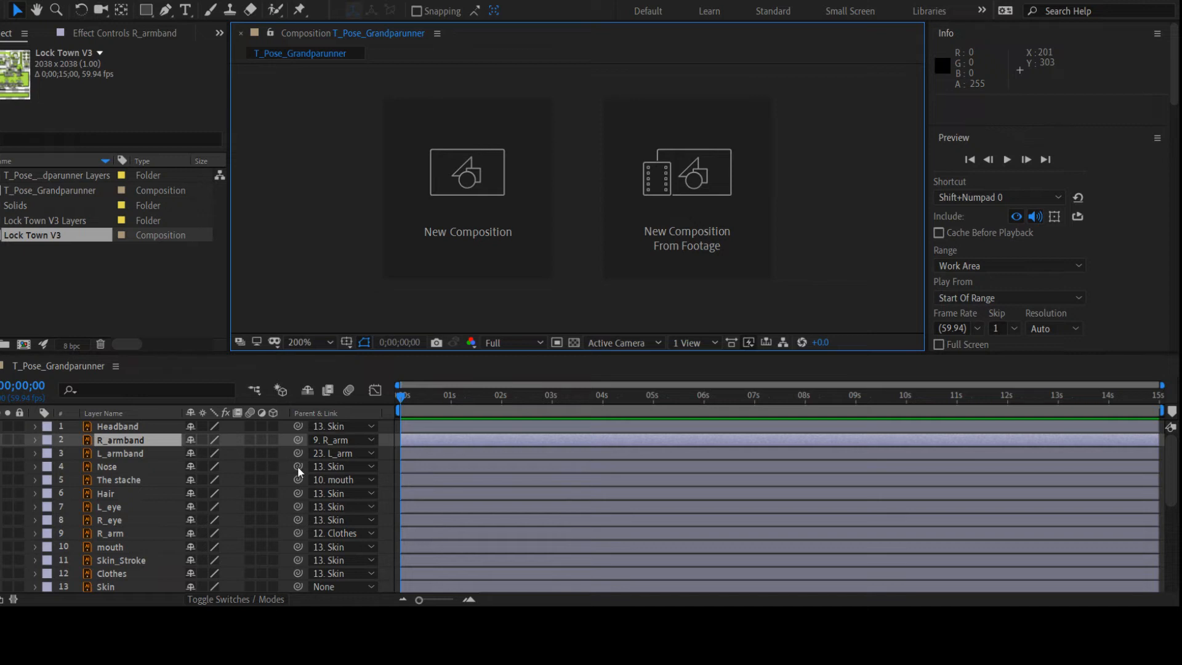
click(688, 213)
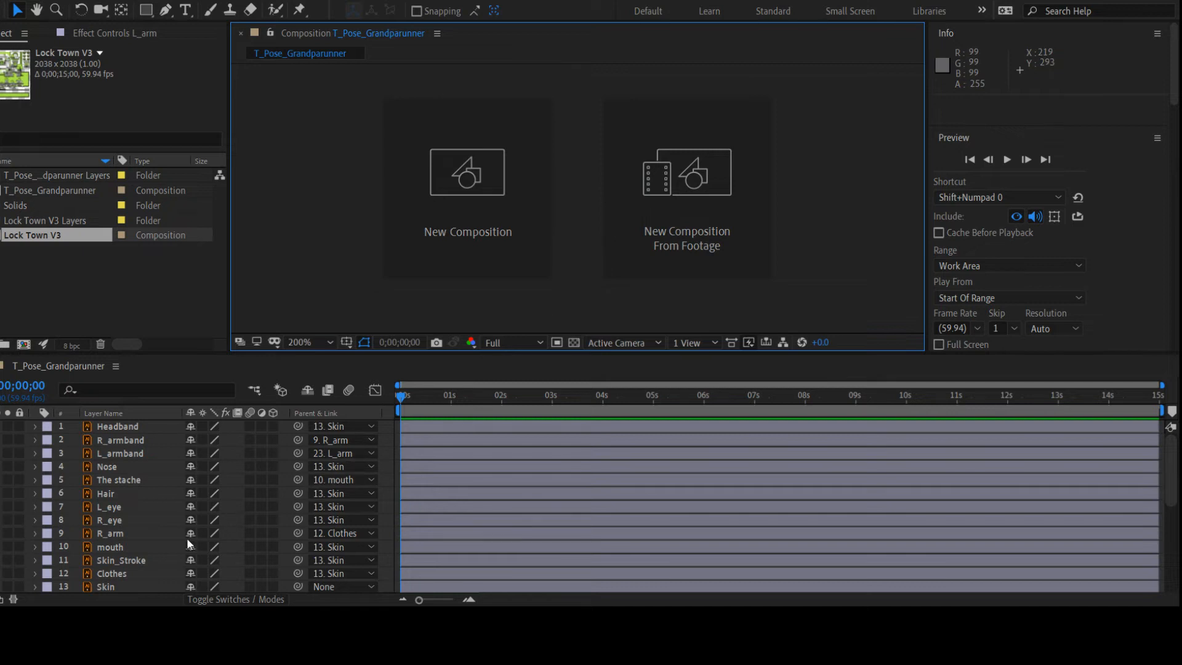
scroll(187, 537, down, 3)
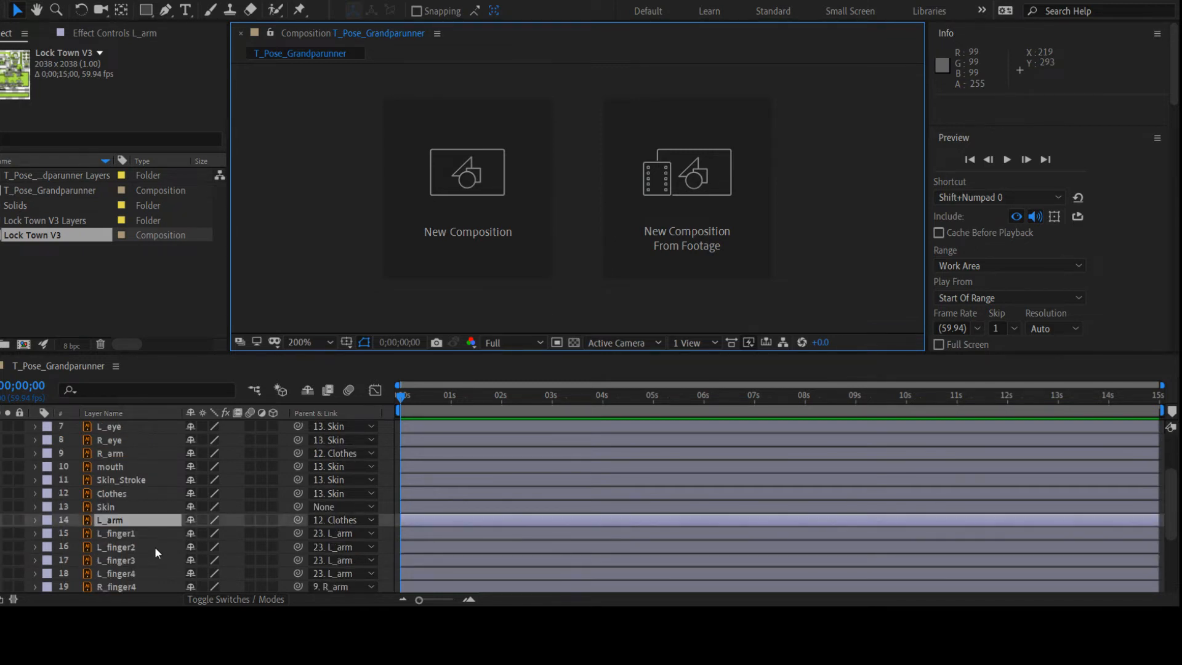
click(143, 537)
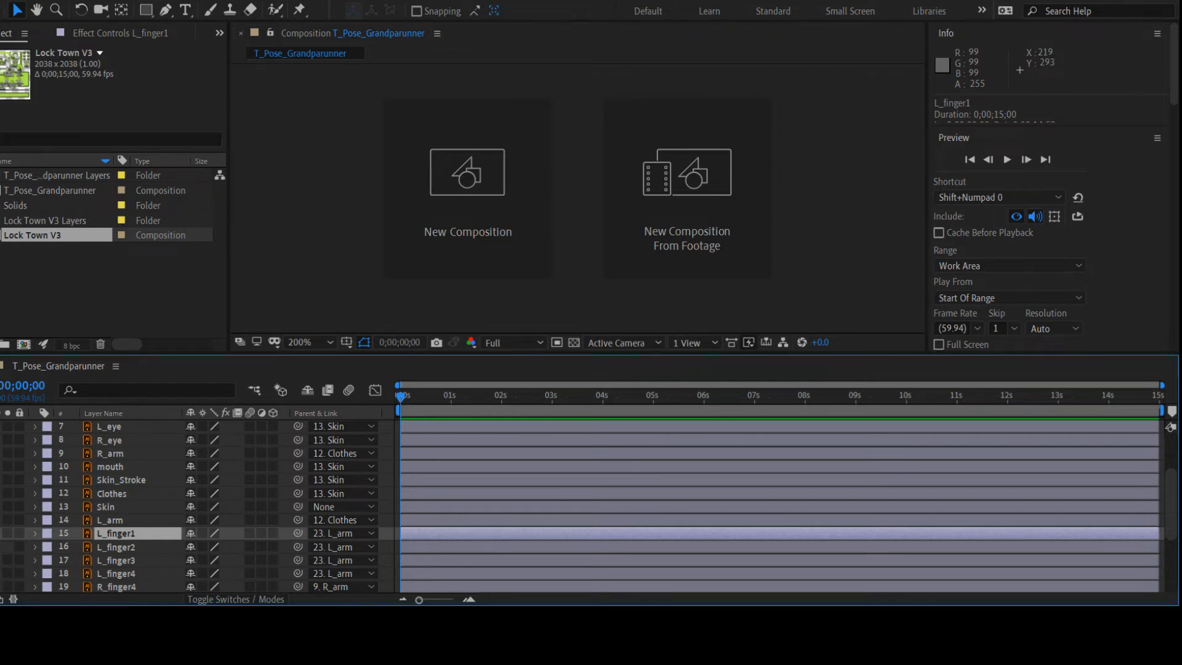
key(F2)
scroll(220, 543, down, 3)
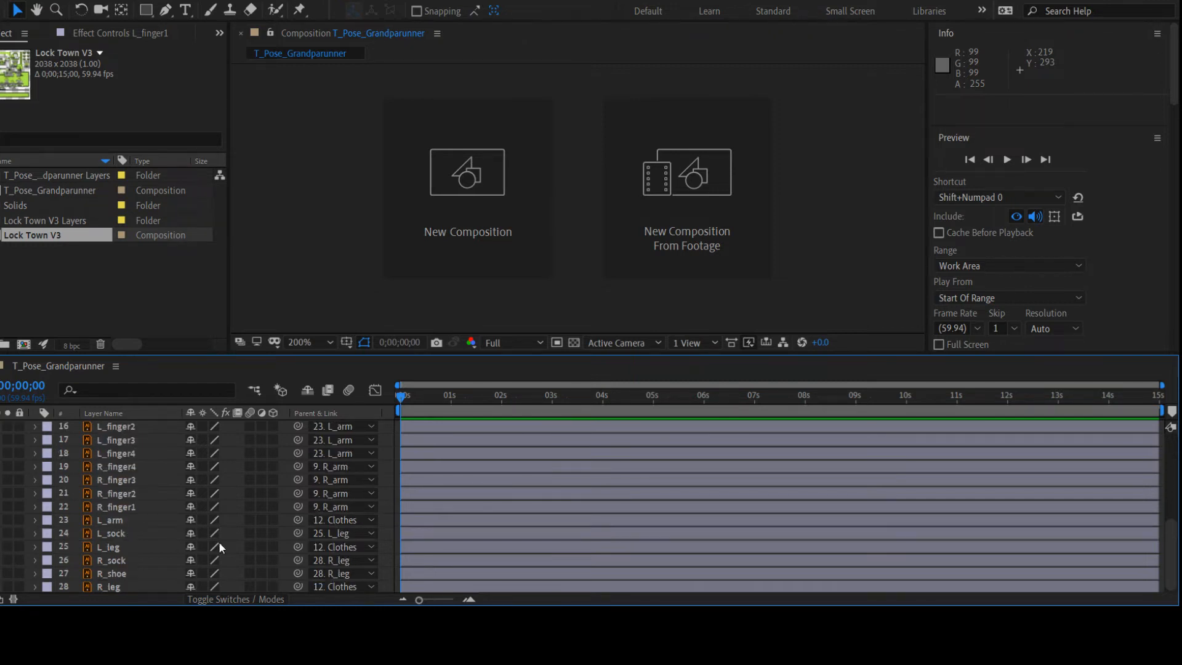
click(157, 509)
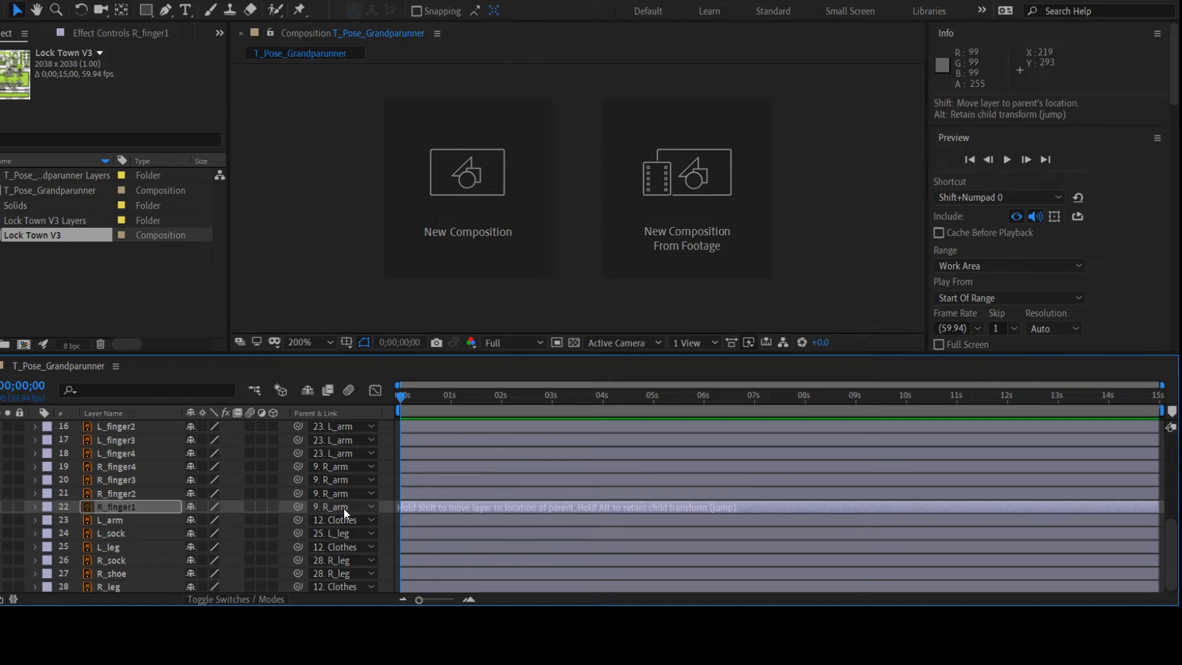
click(169, 482)
click(157, 470)
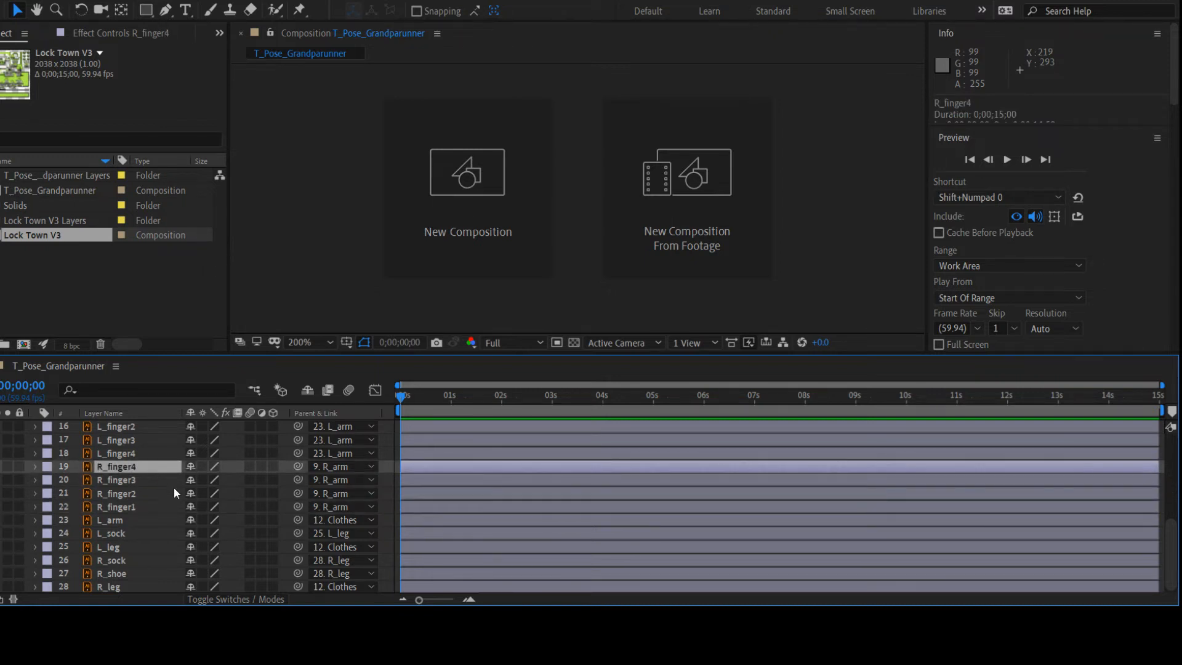
click(623, 197)
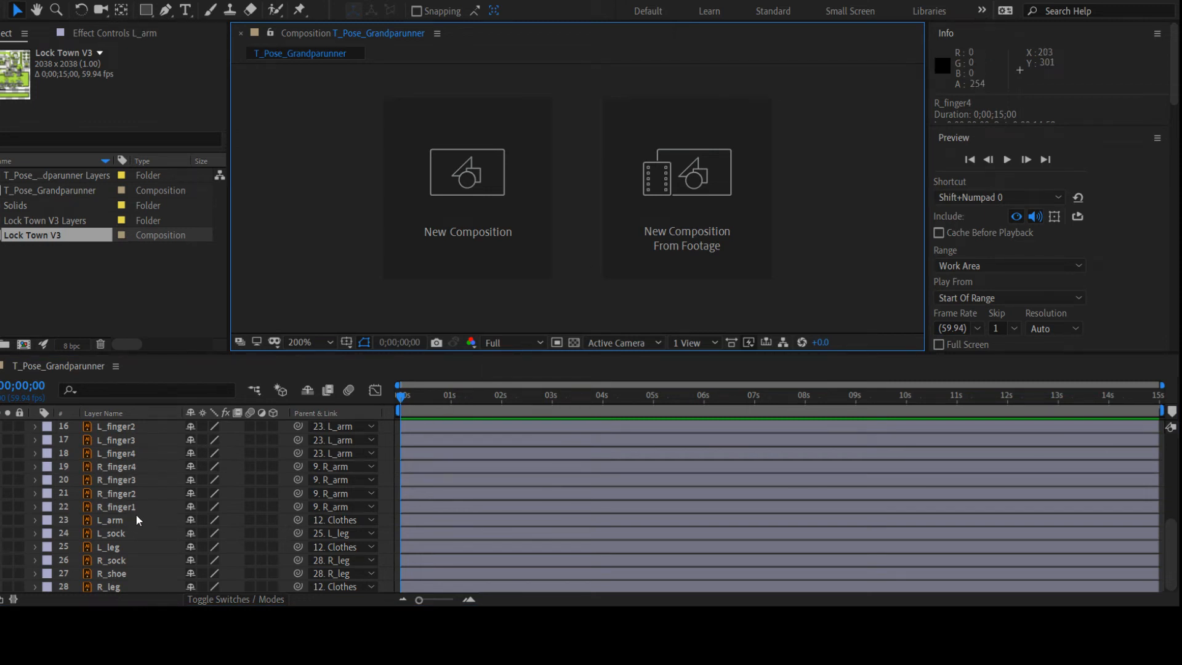
click(108, 517)
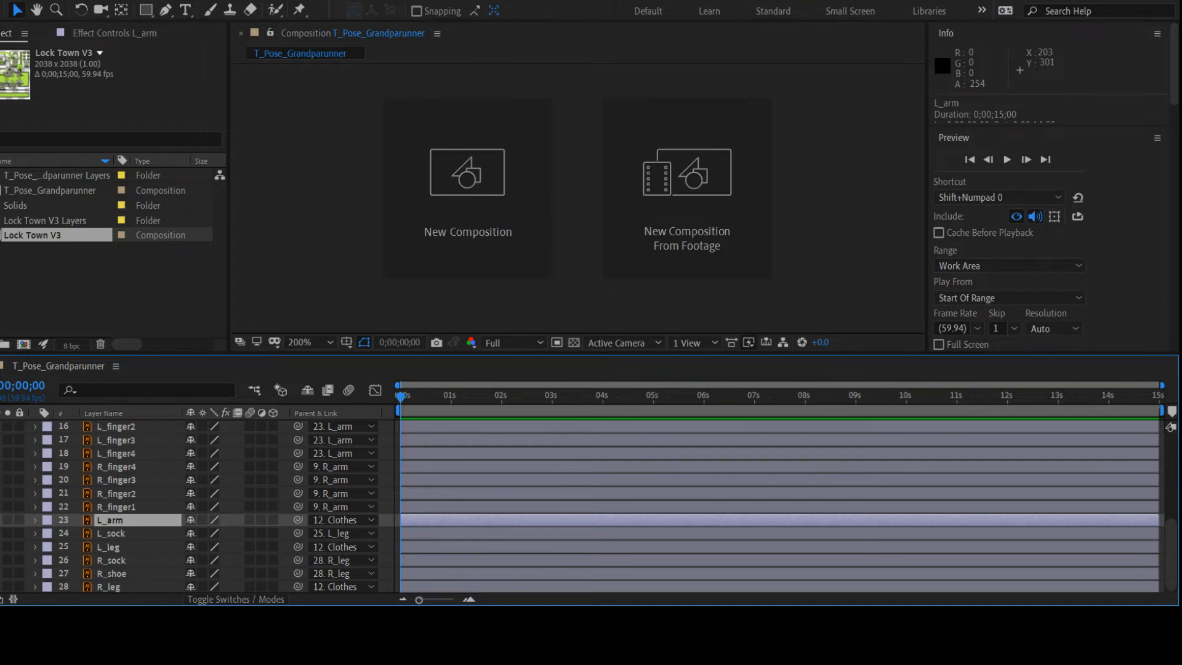
scroll(752, 241, down, 1)
scroll(126, 538, up, 4)
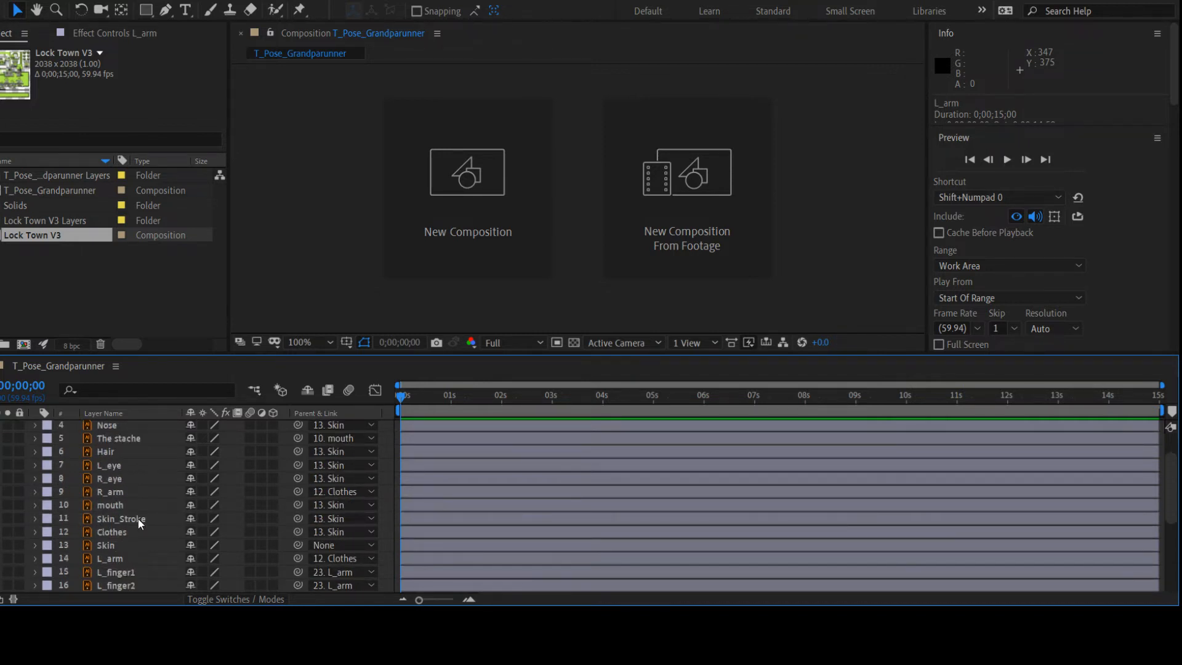
Rename the L_arm layer directly above L_sock as L_shoe and close its layer view
scroll(126, 536, down, 3)
double_click(114, 557)
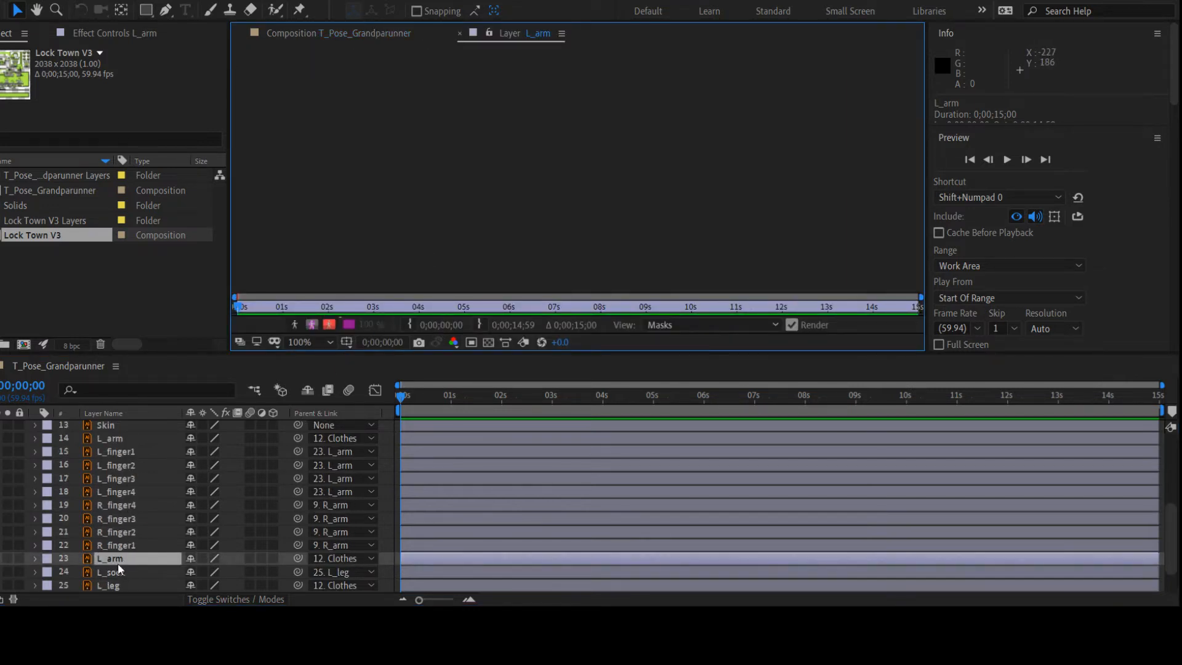
click(116, 560)
key(Return)
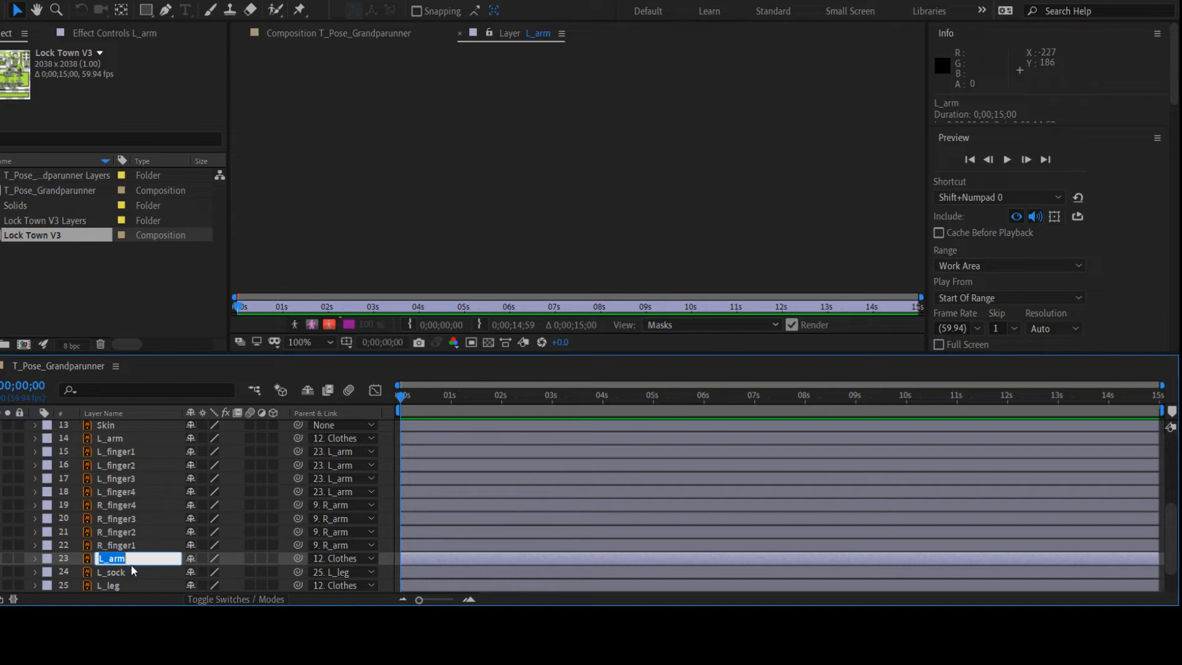
click(133, 558)
key(BackSpace)
key(BackSpace)
key(BackSpace)
text(shoe)
key(Return)
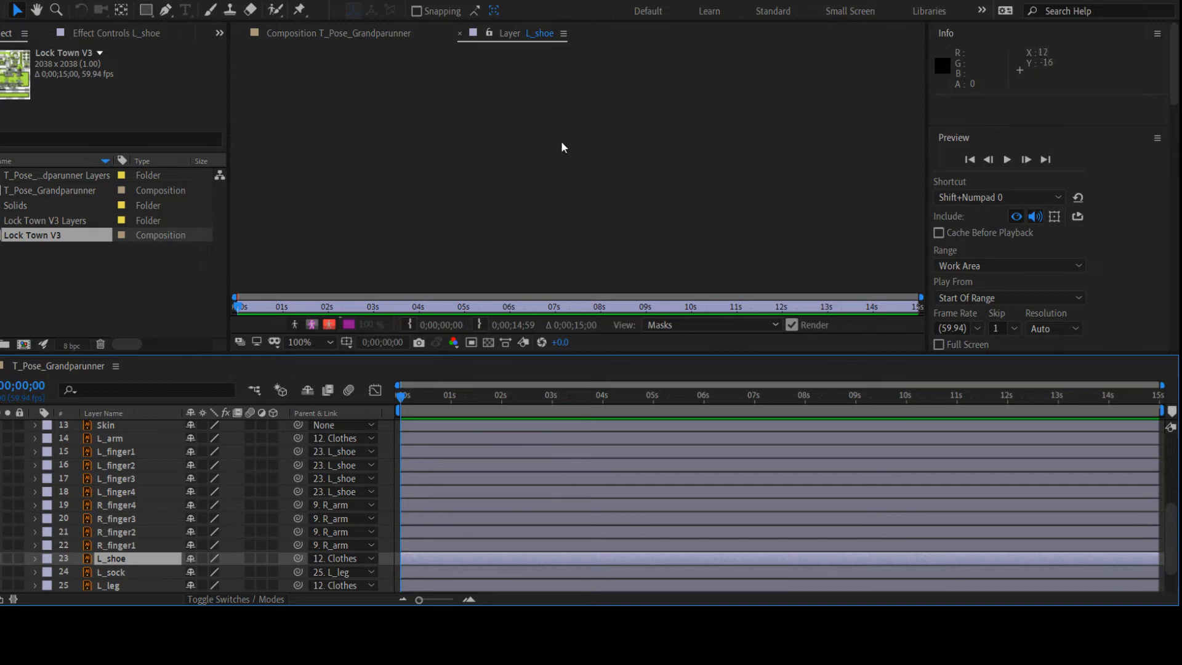
click(460, 32)
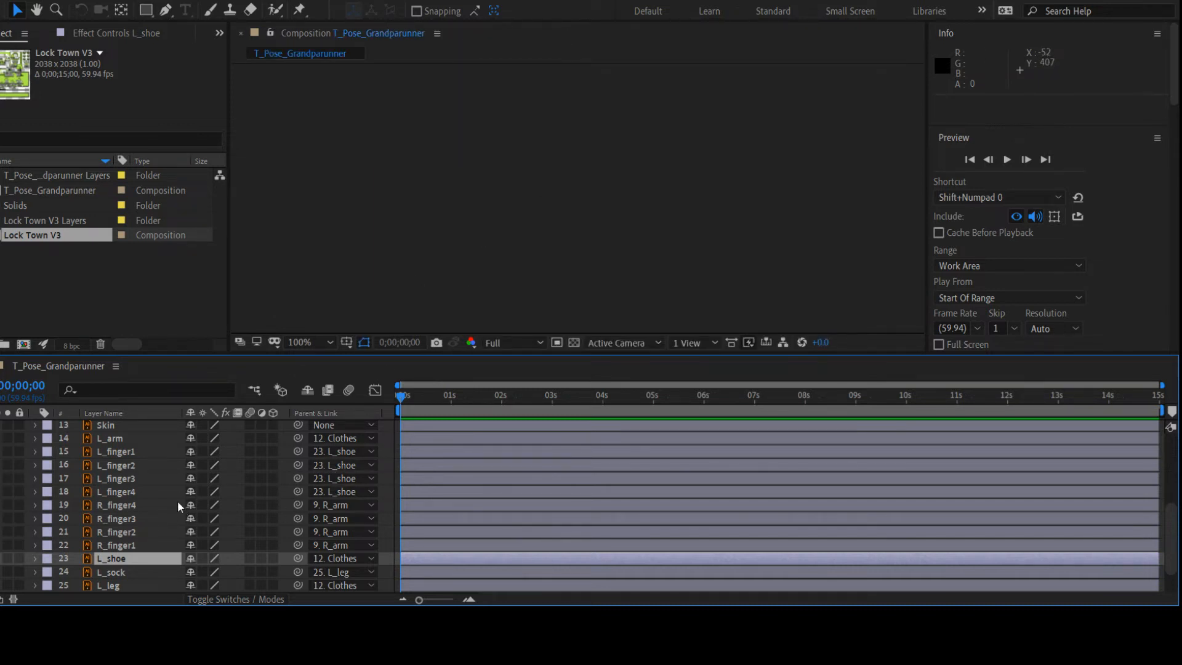
Parent the L_finger1 through L_finger4 layers to the L_arm layer just above them
scroll(219, 521, down, 1)
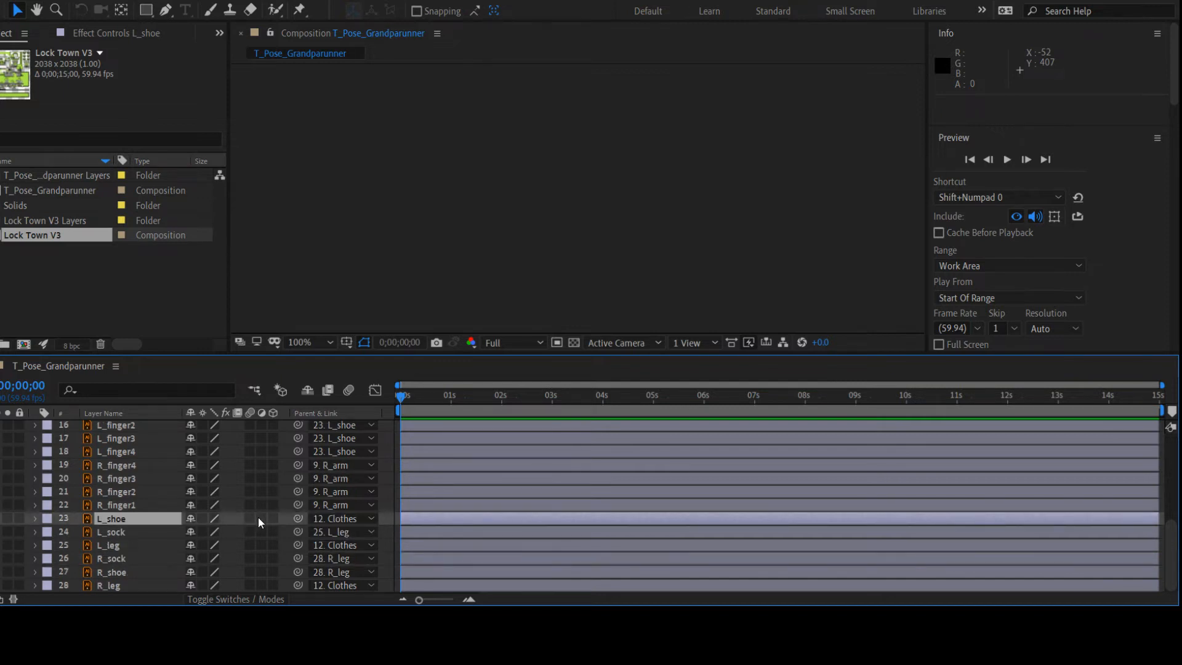
scroll(257, 516, up, 2)
scroll(257, 516, down, 2)
scroll(271, 517, up, 1)
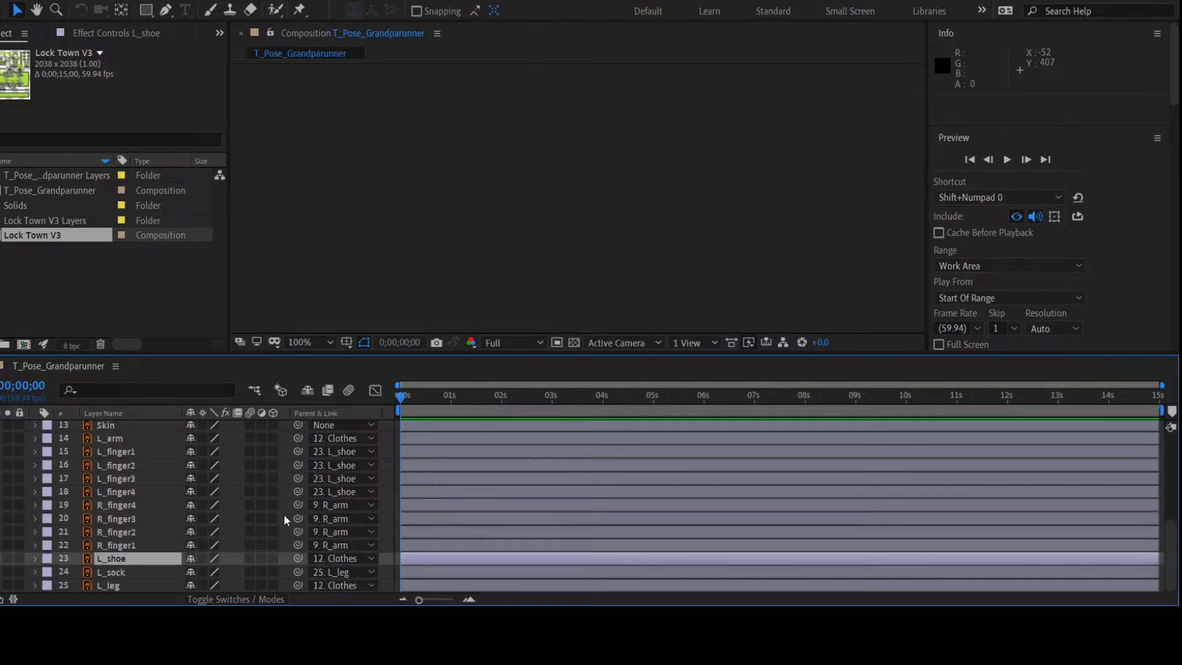
scroll(285, 520, up, 2)
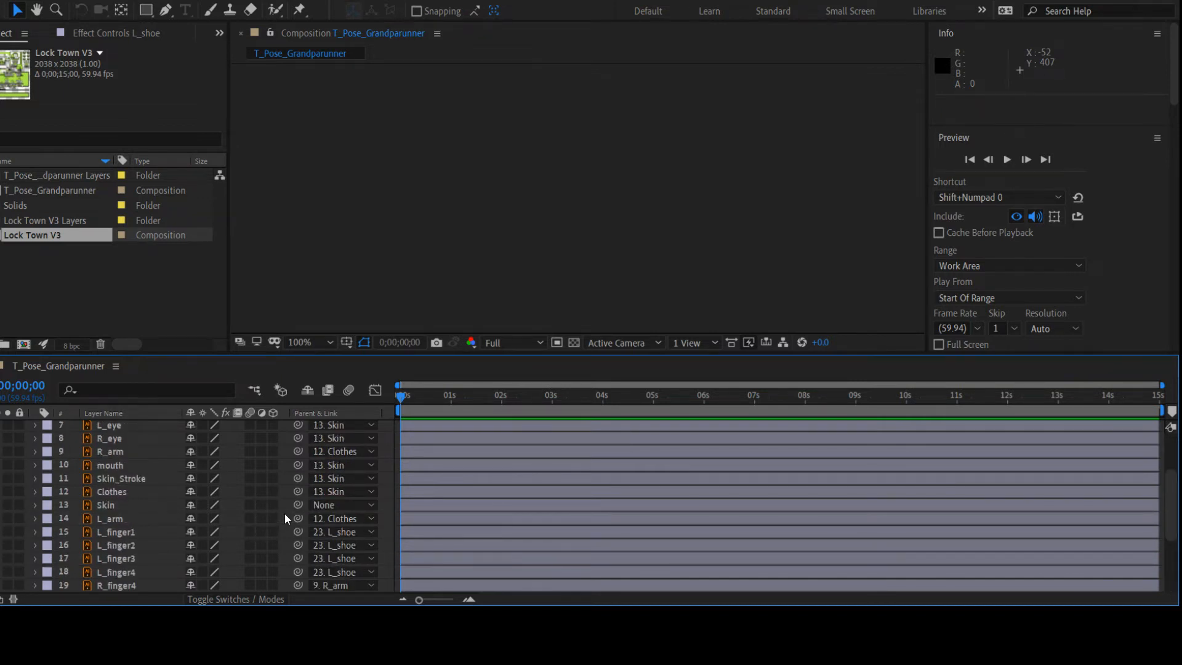
click(156, 534)
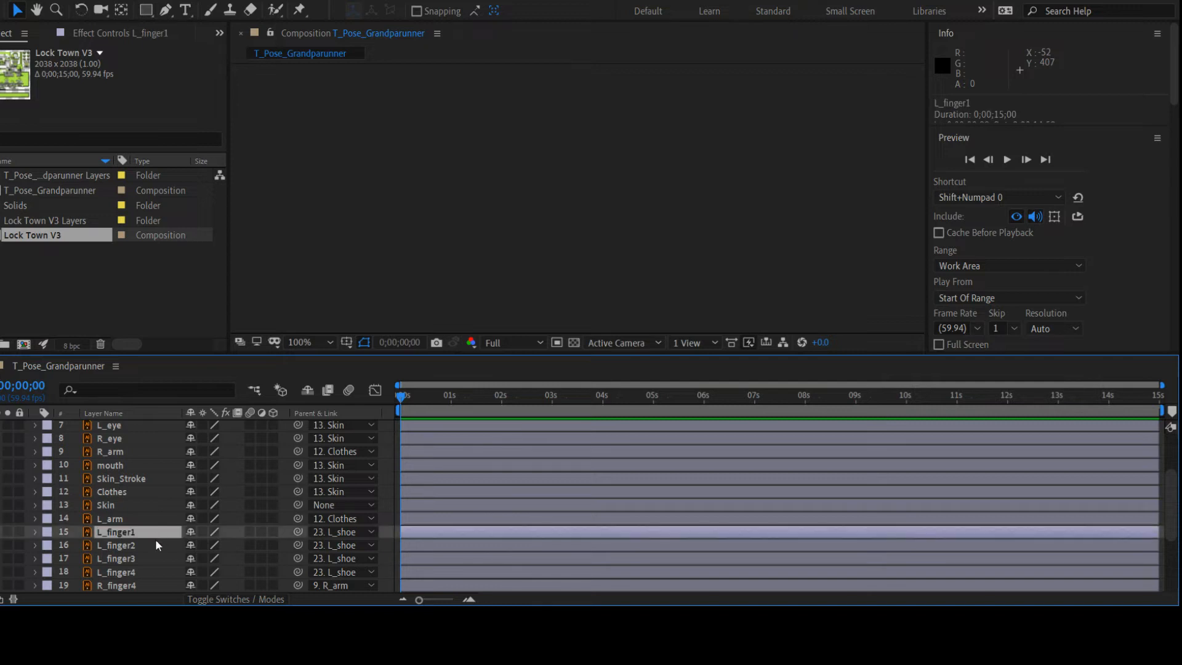
shift+click(146, 573)
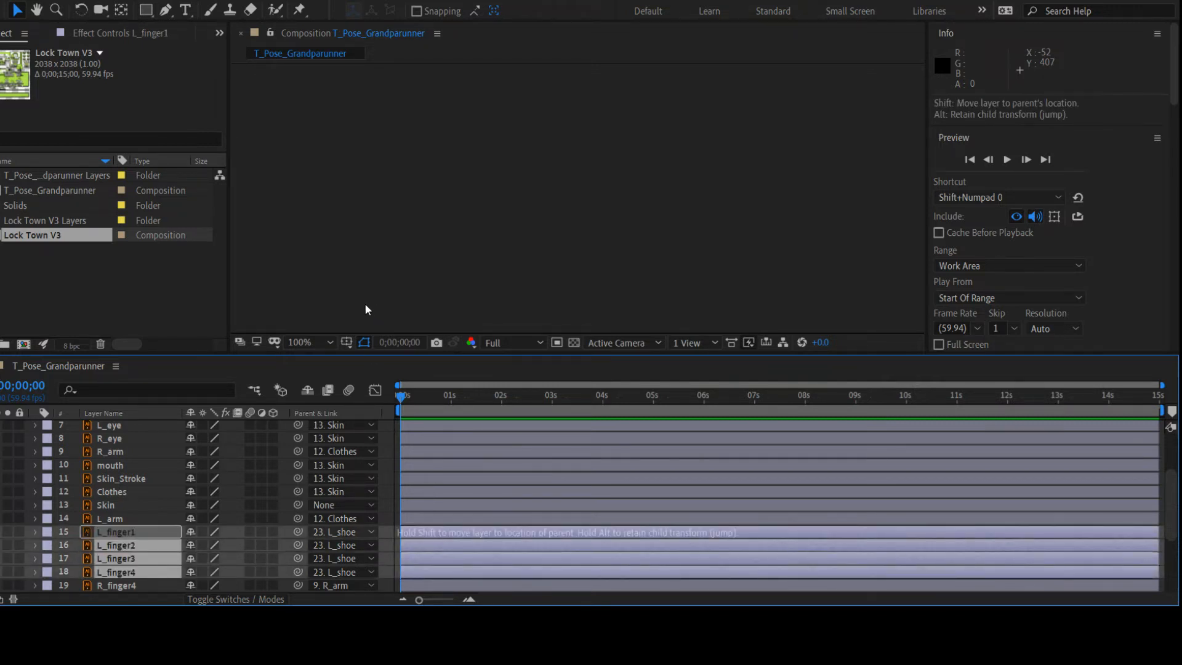
drag(361, 315, 361, 314)
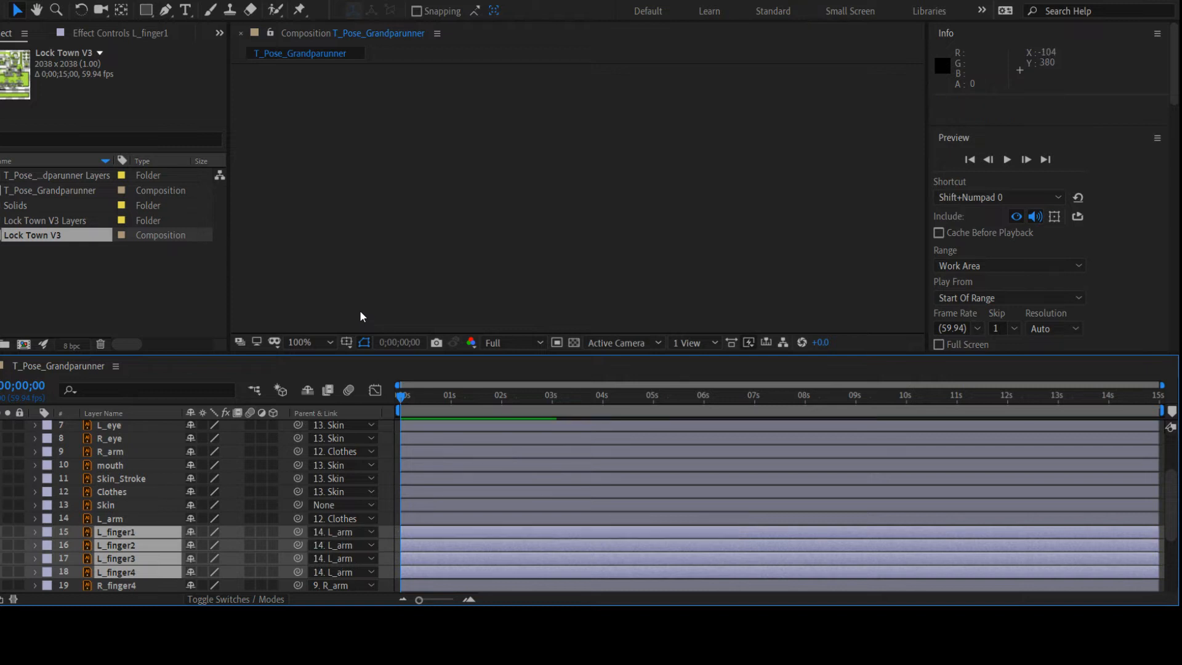
Examine the R_finger, R_leg and R_shoe layers and check which parent each one has
scroll(358, 545, down, 3)
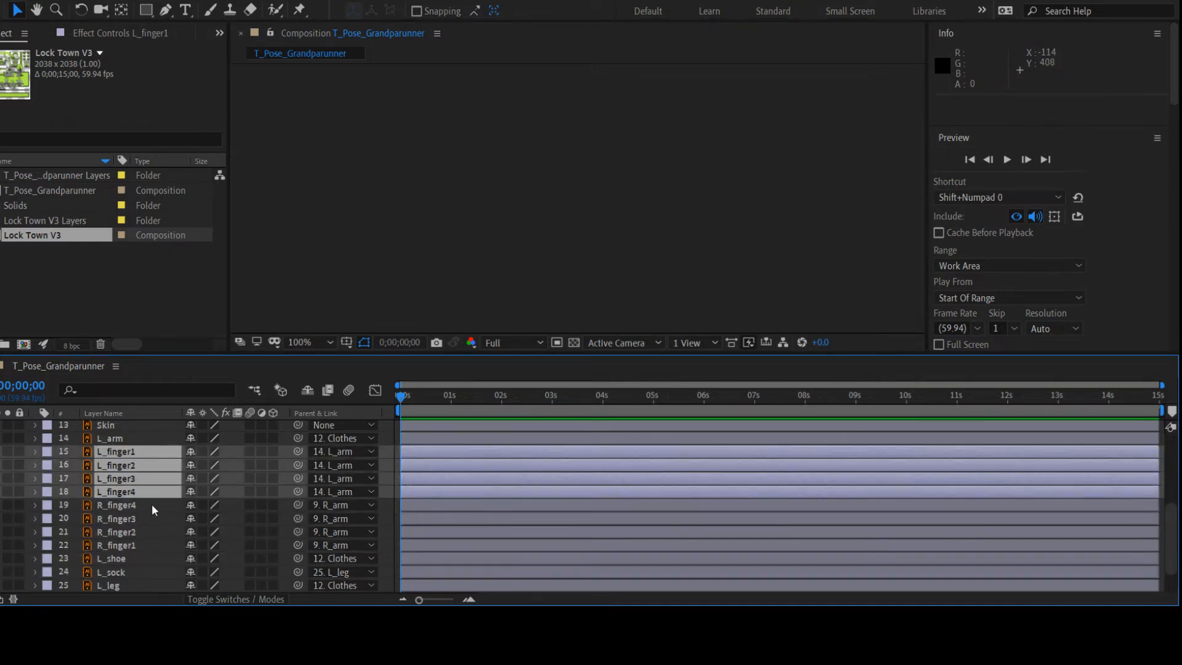
click(151, 504)
shift+click(144, 544)
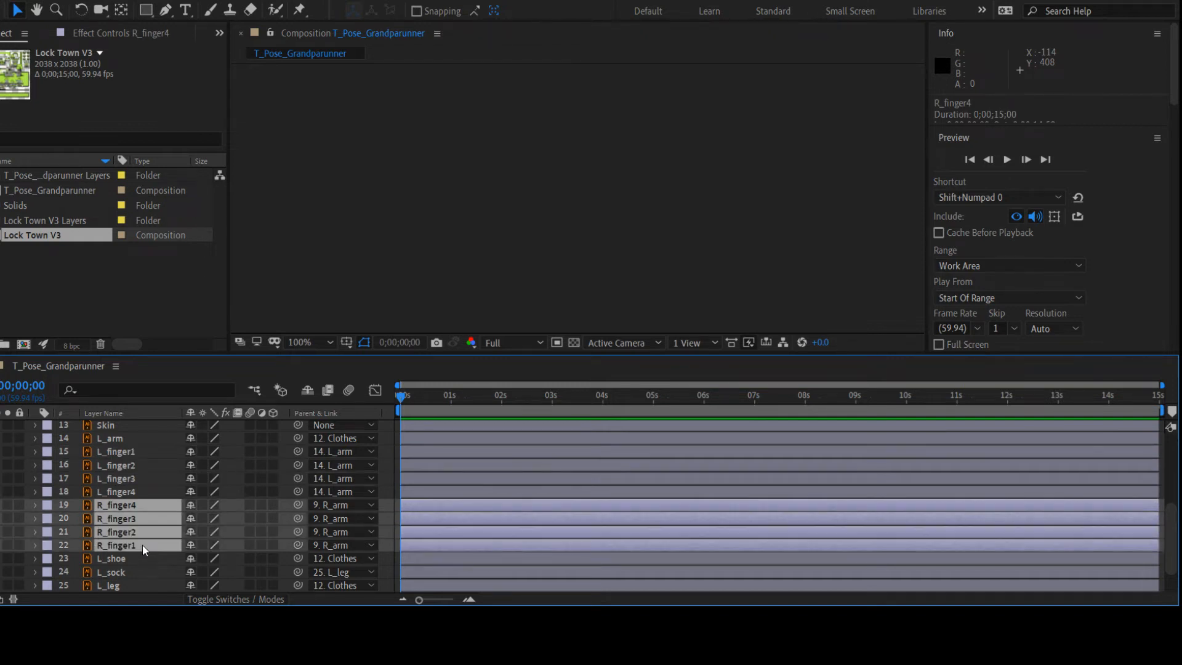
scroll(181, 535, down, 2)
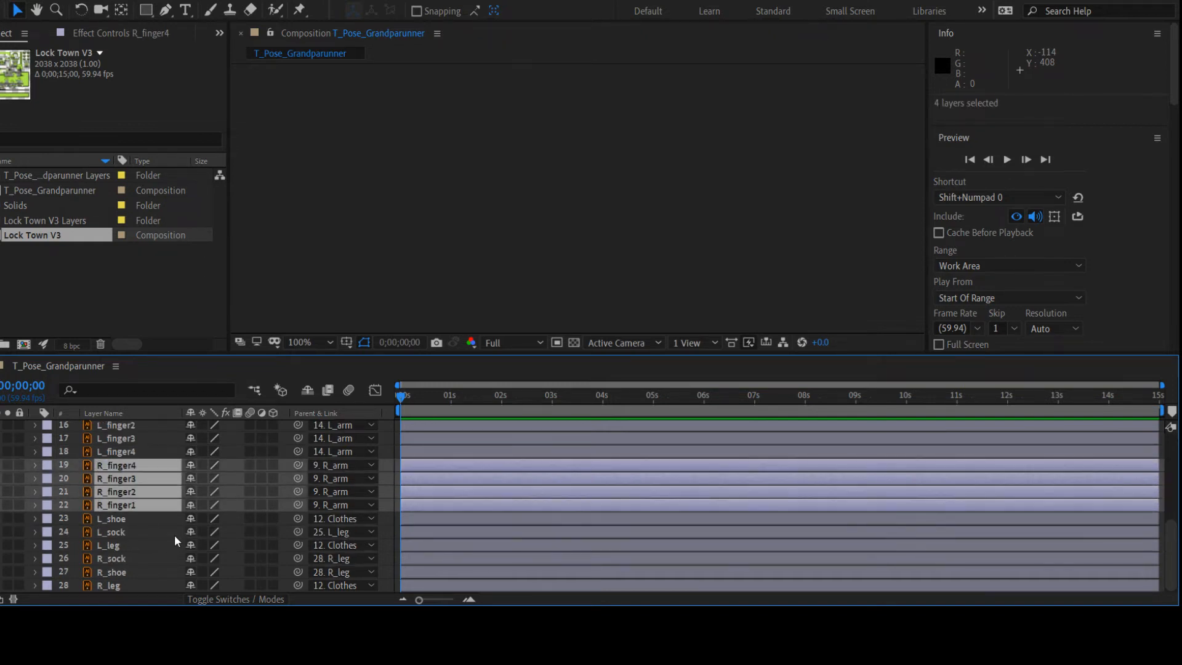
click(127, 583)
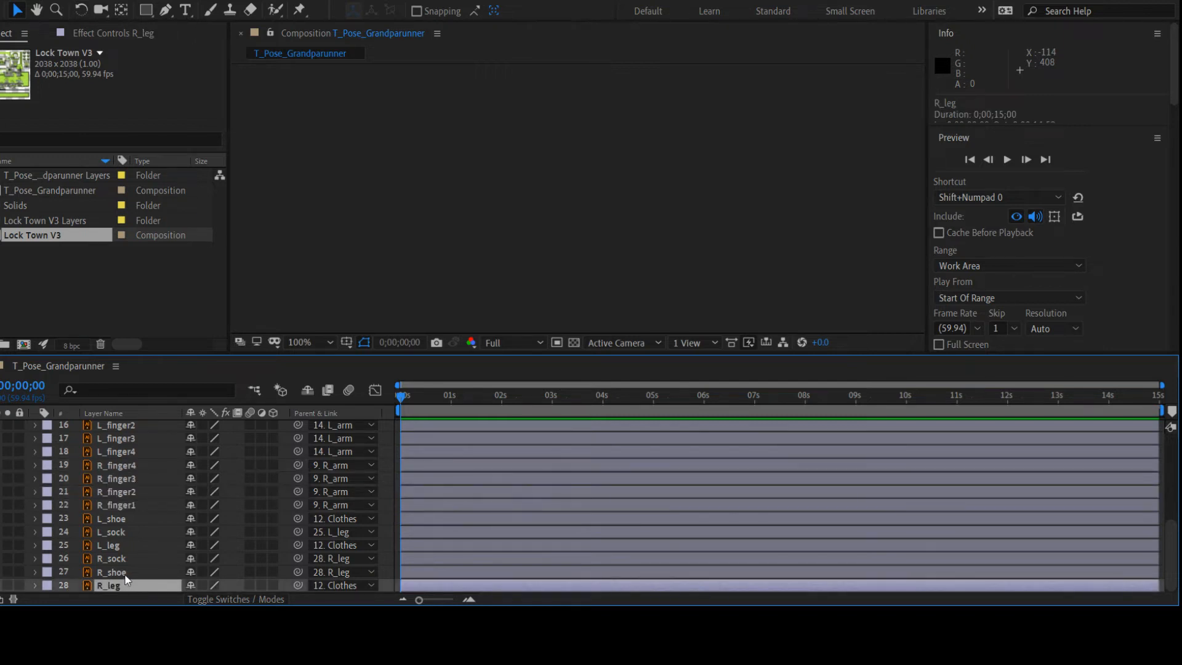
click(125, 573)
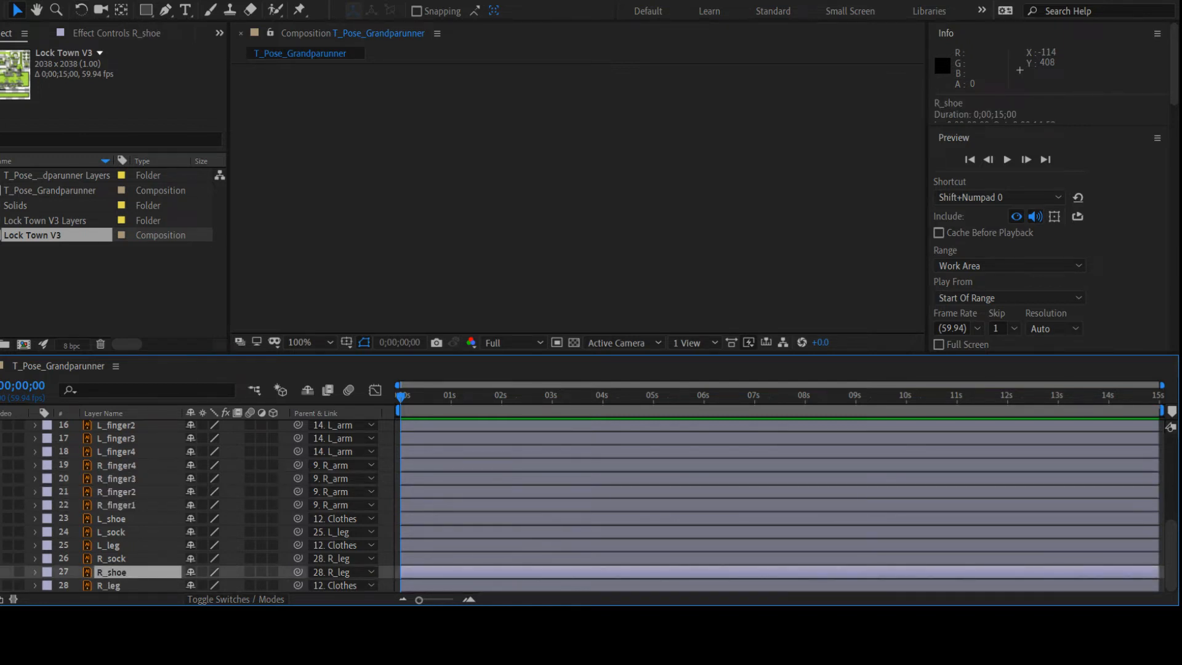
scroll(201, 522, up, 1)
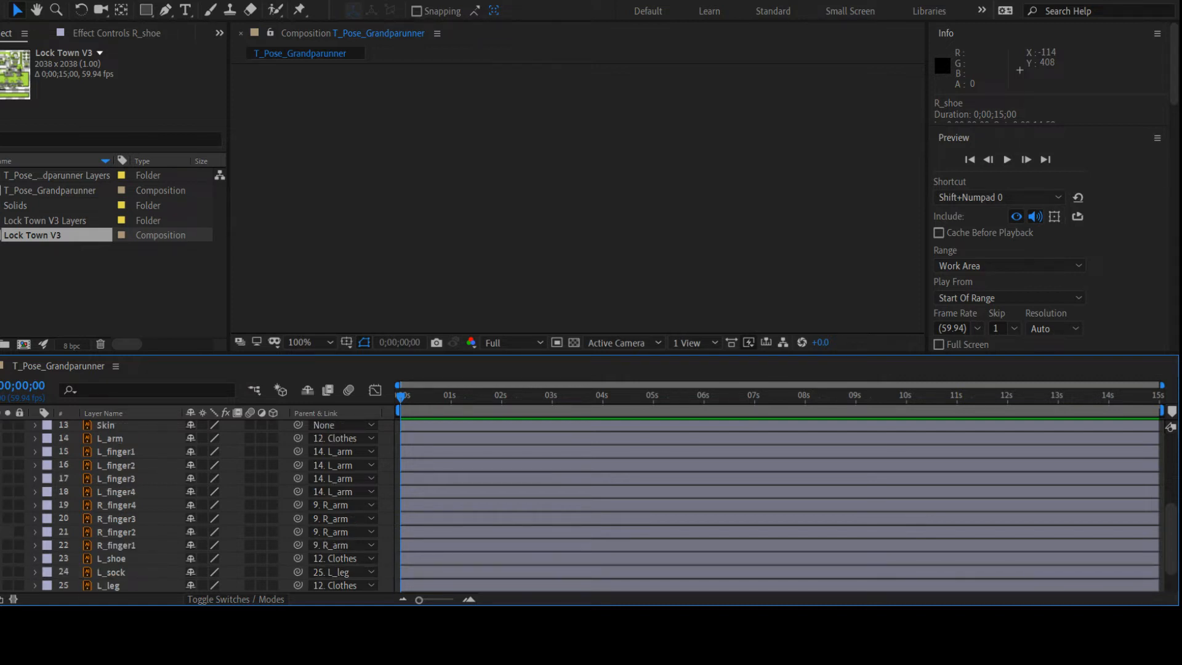
Test-scale the L_arm layer in the composition and undo the scaling
click(596, 200)
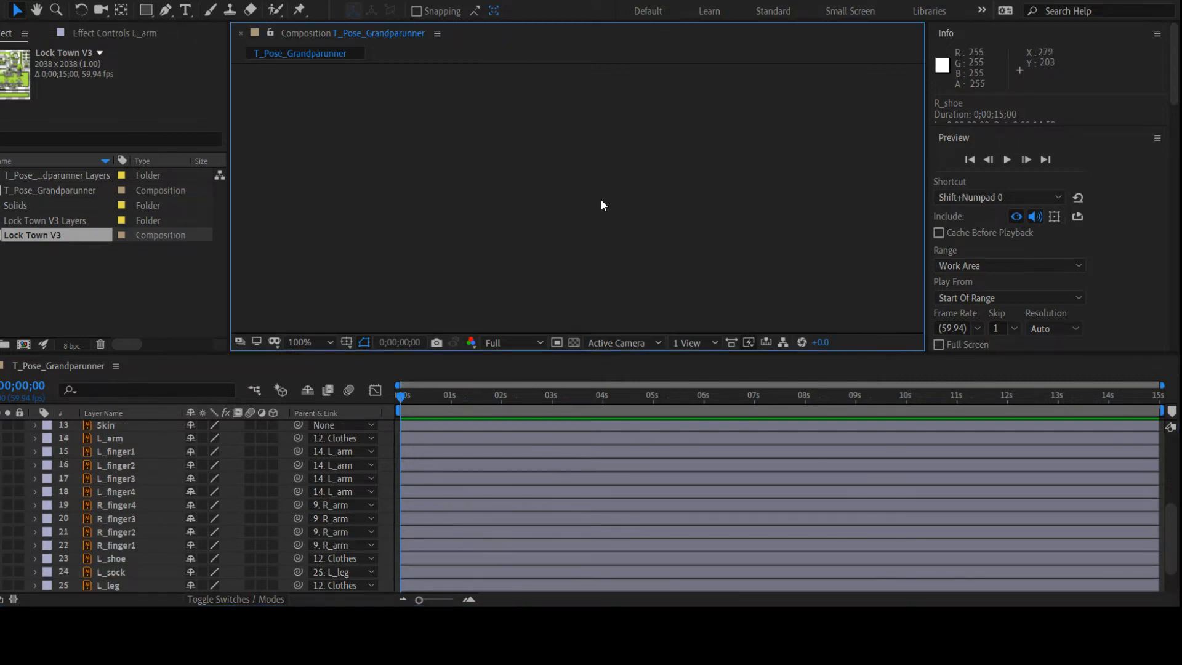
key(Return)
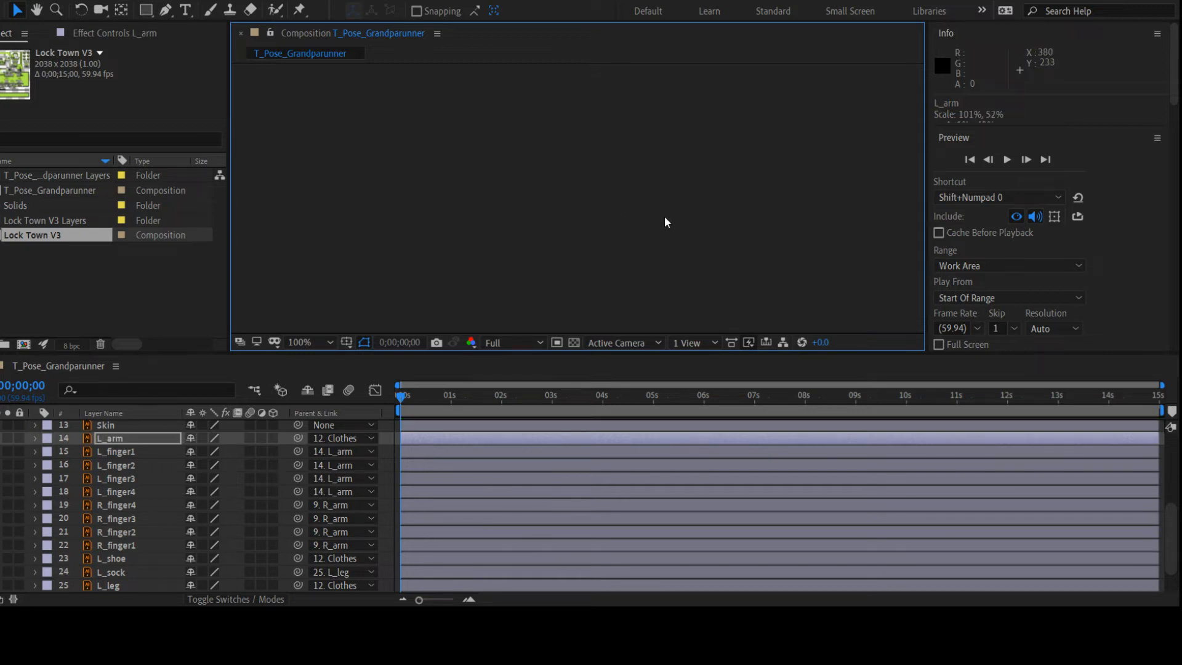
key(ctrl+z)
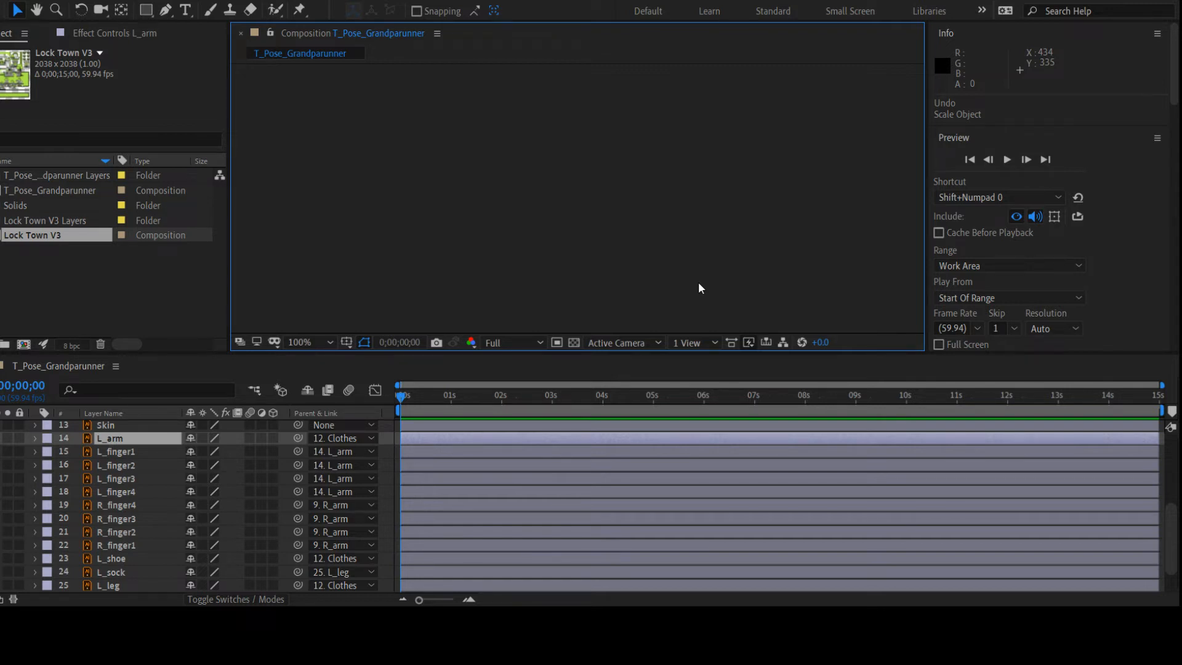
key(ctrl+z)
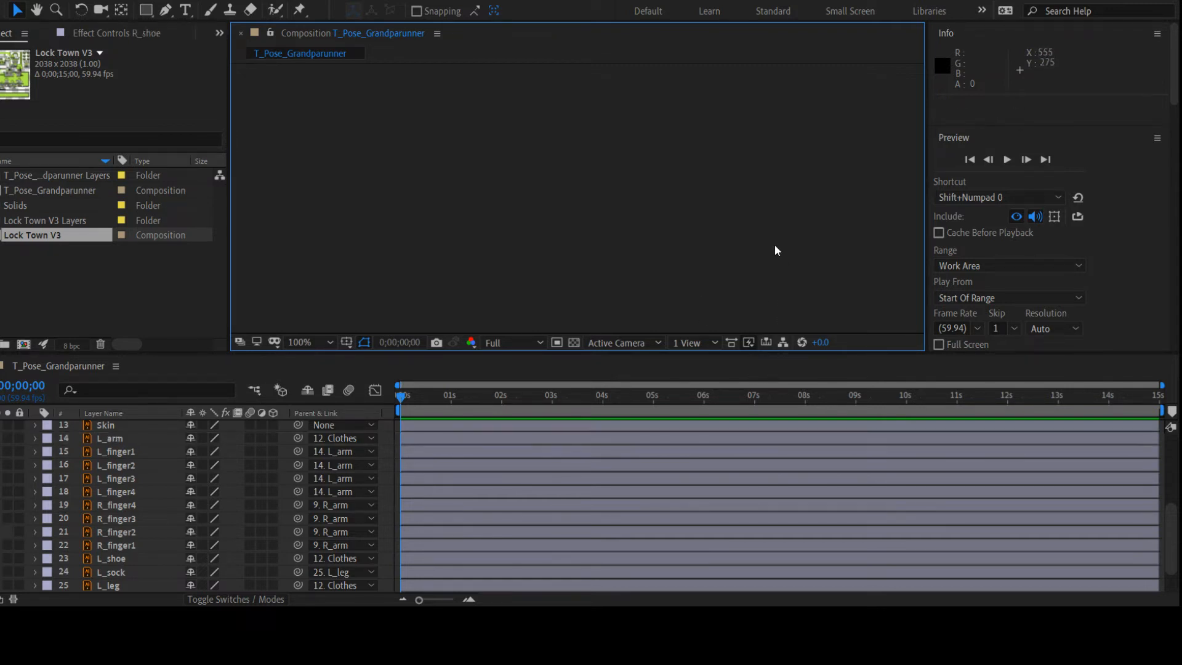
Check which side of the character the R_finger layers and the L_arm layer belong to
scroll(235, 505, down, 3)
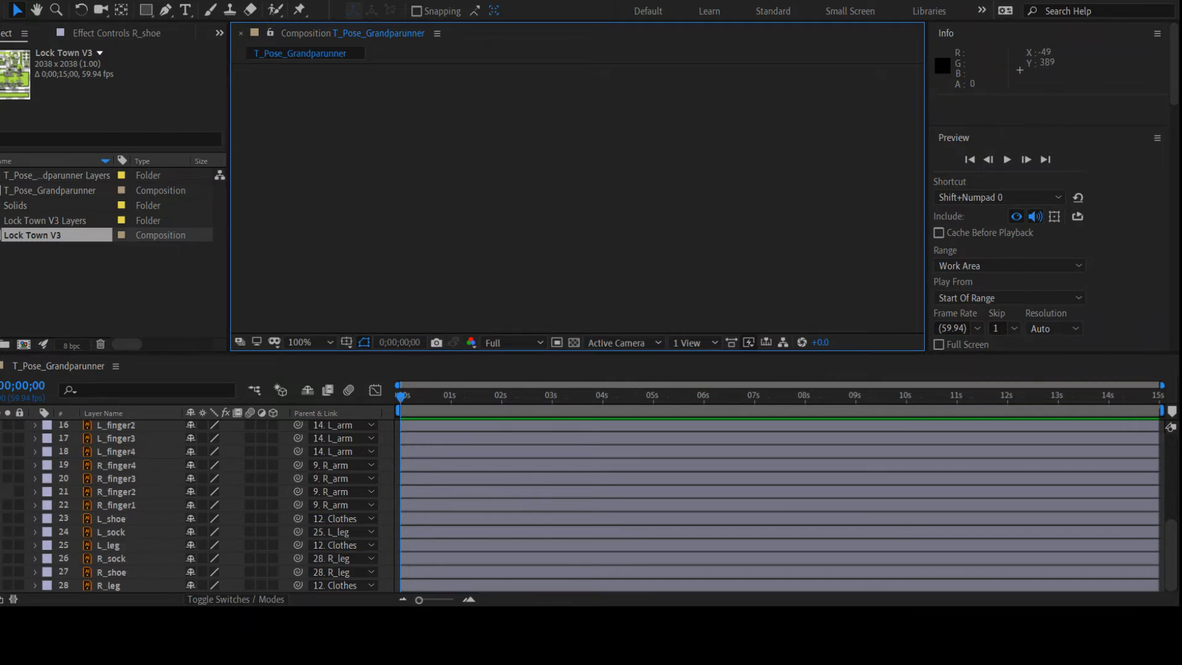
click(2, 491)
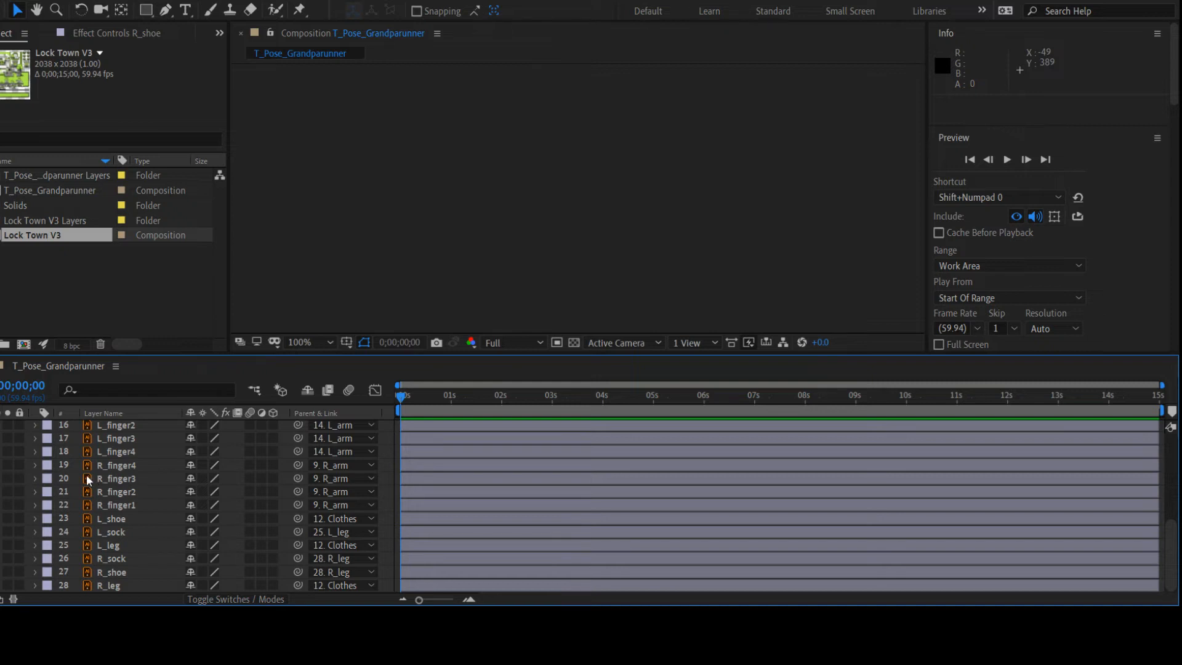
scroll(140, 523, up, 3)
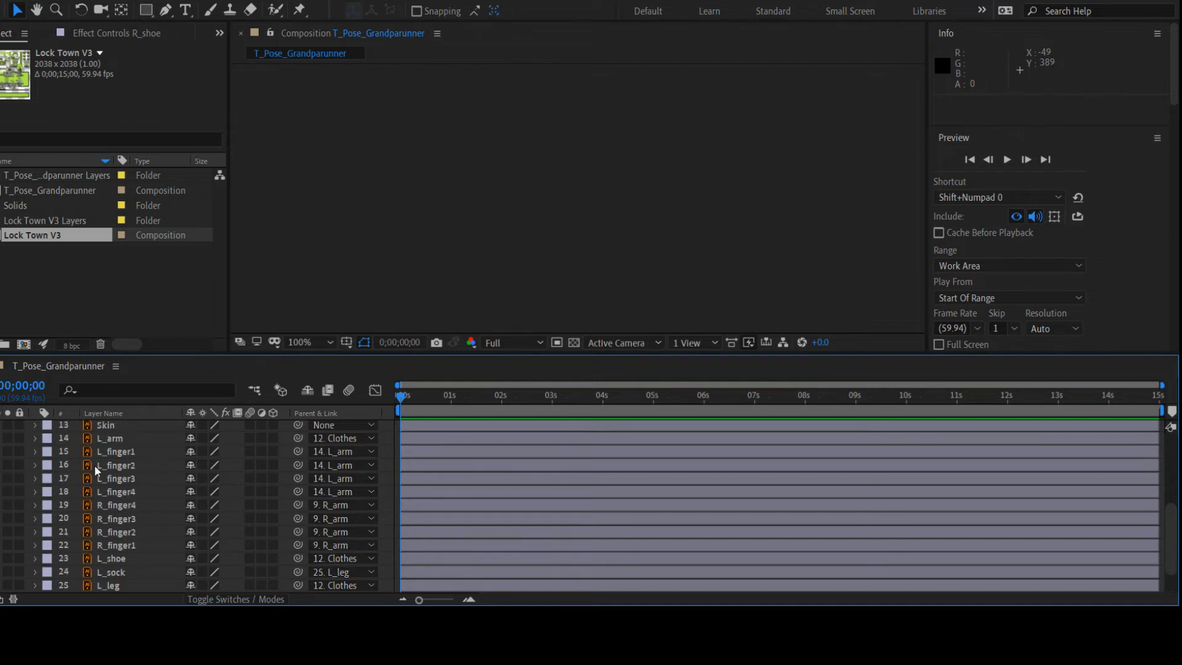
click(106, 439)
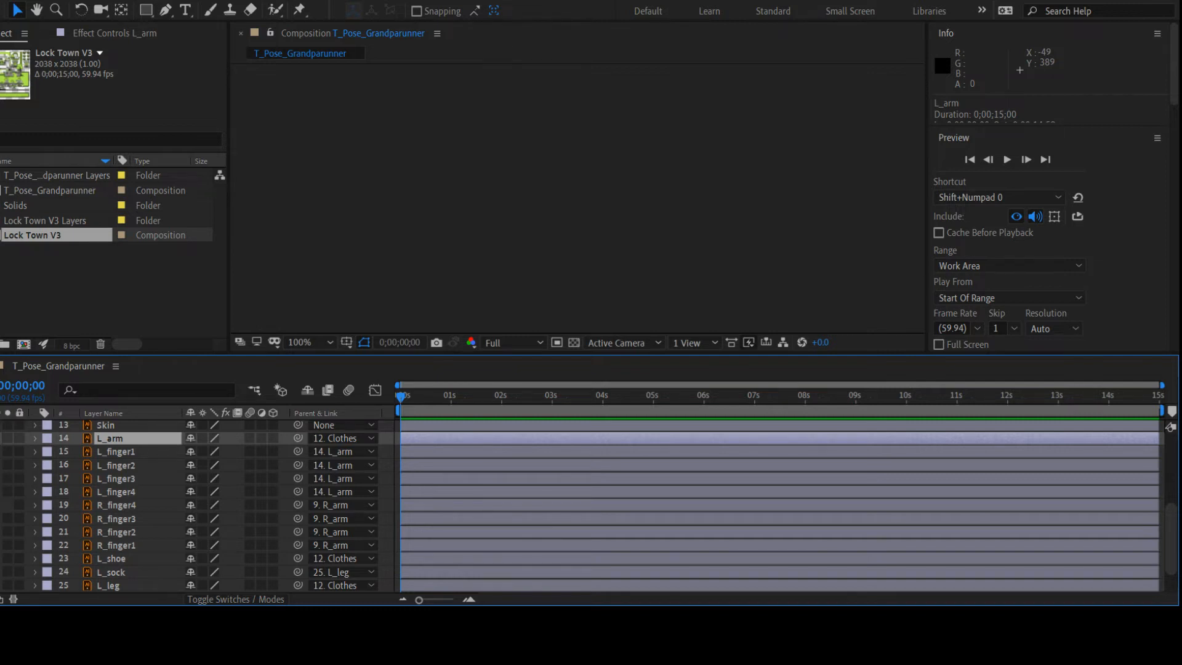
Rename the L_arm layer below Skin (layer 14) as R_arm
double_click(116, 439)
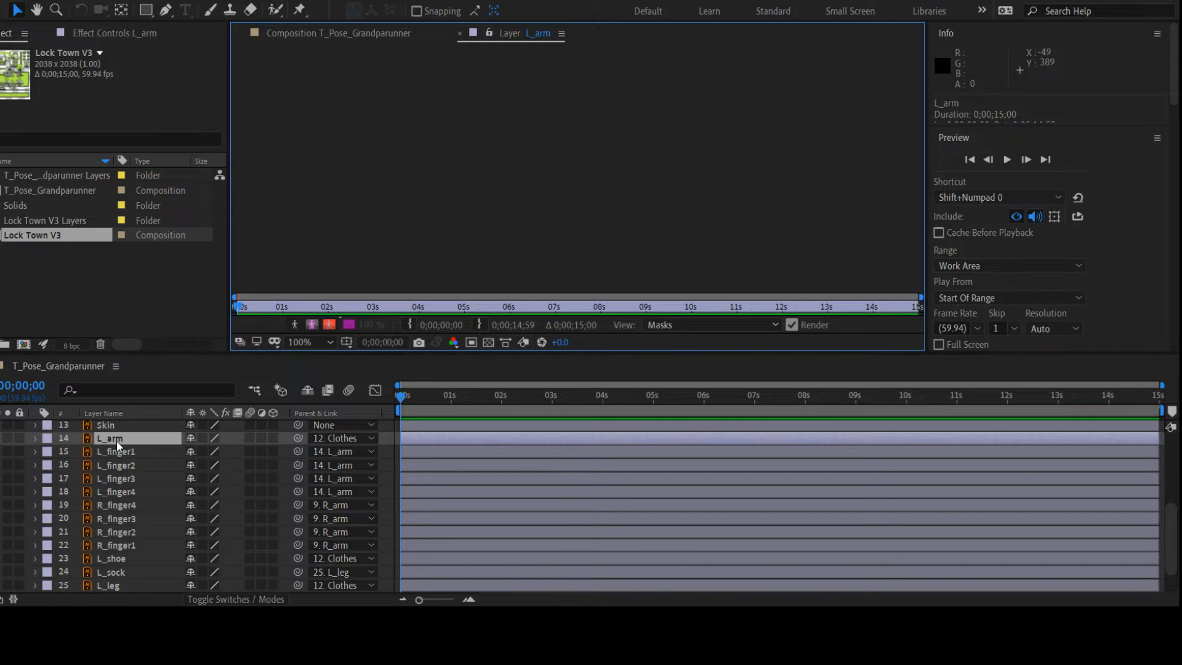
click(114, 441)
key(Return)
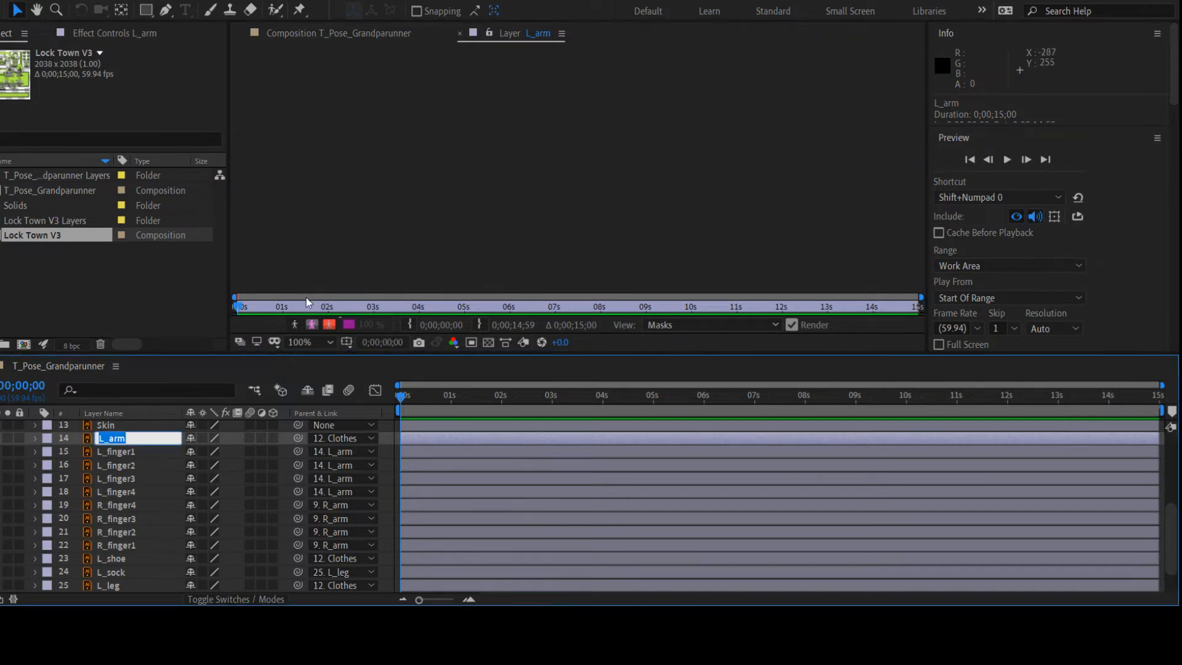
text(R_arm)
key(Return)
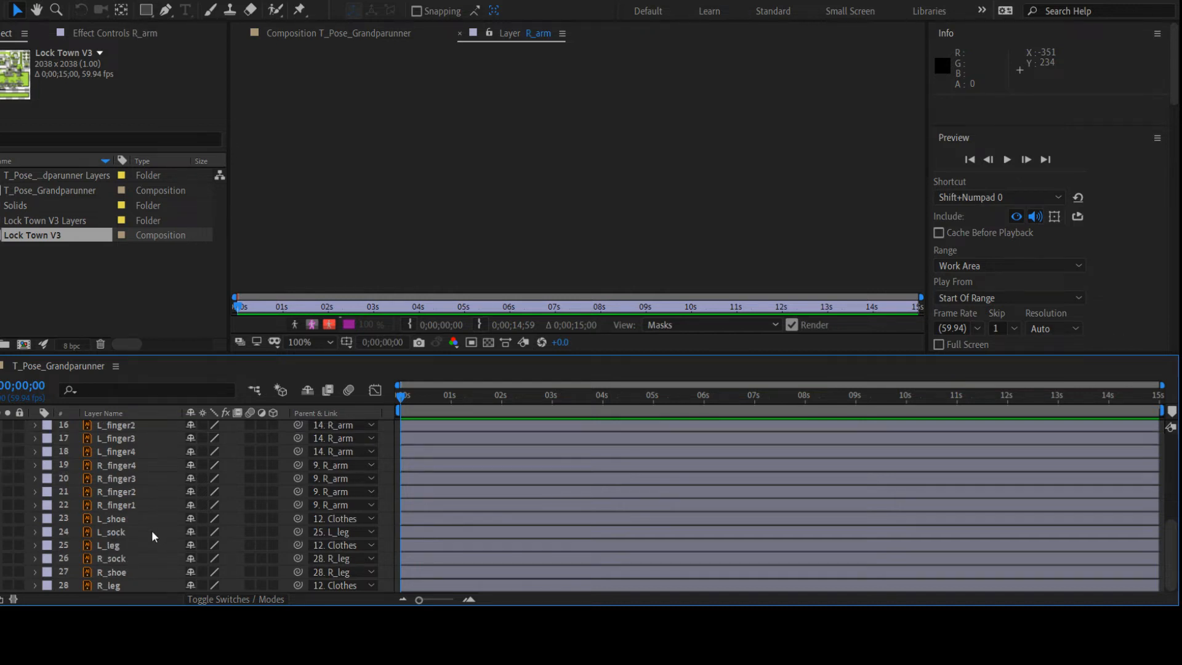
Rename the R_arm layer above mouth (layer 9) as L_arm
scroll(151, 530, up, 3)
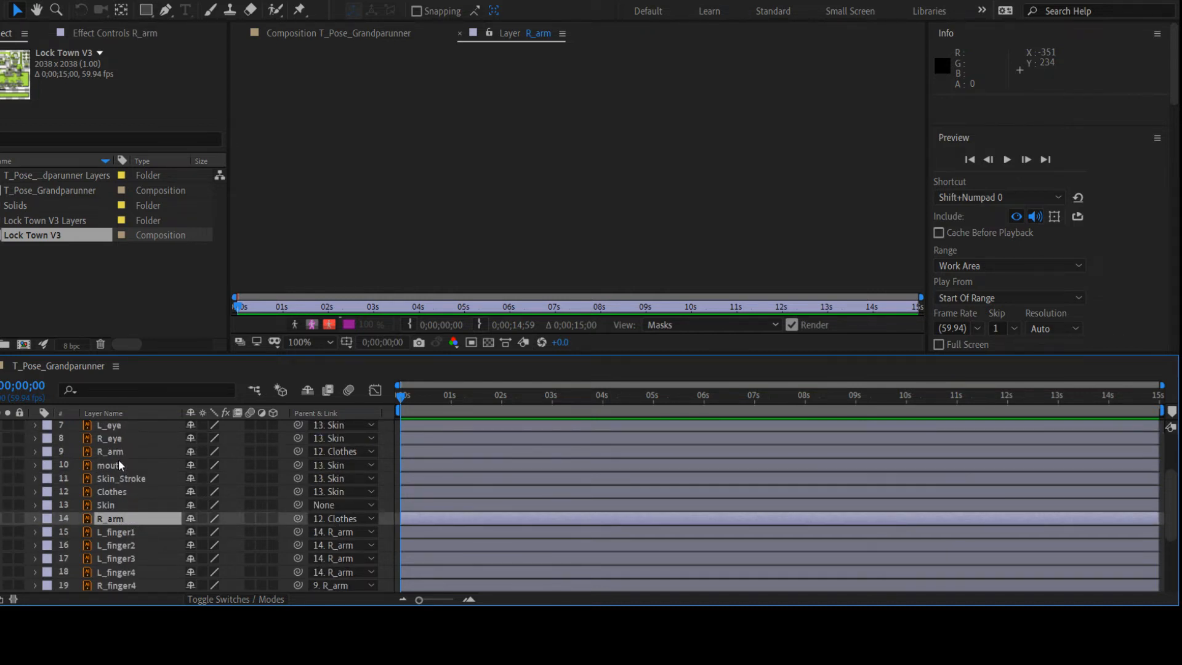
click(117, 453)
key(Return)
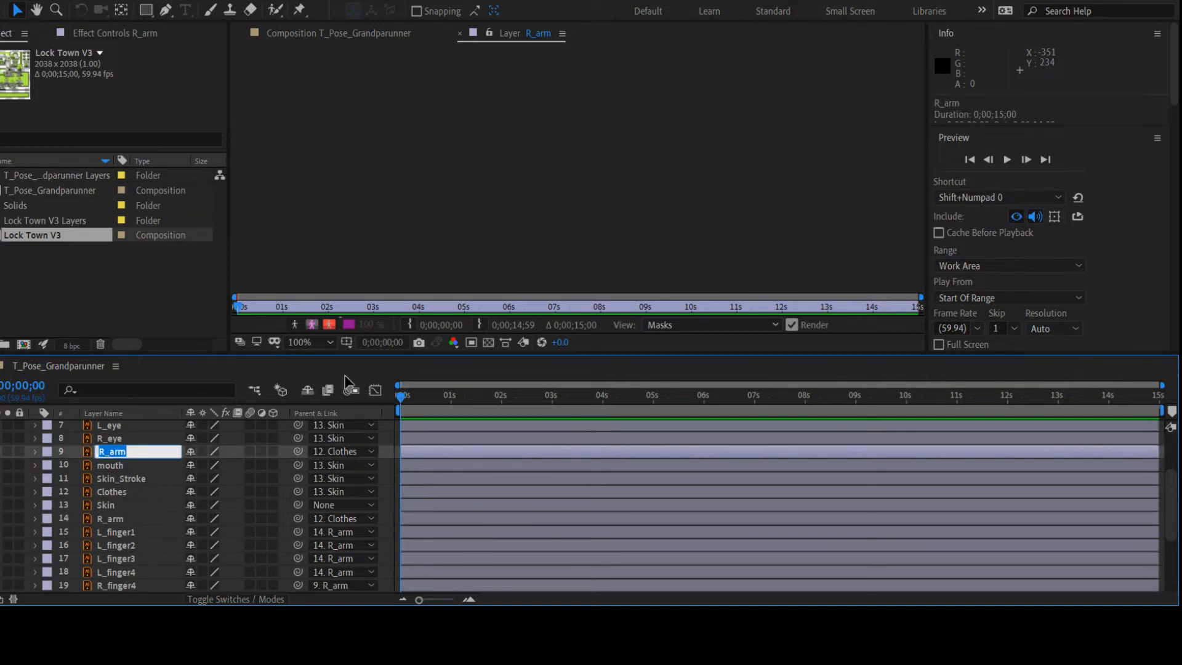
text(L_arm)
key(Return)
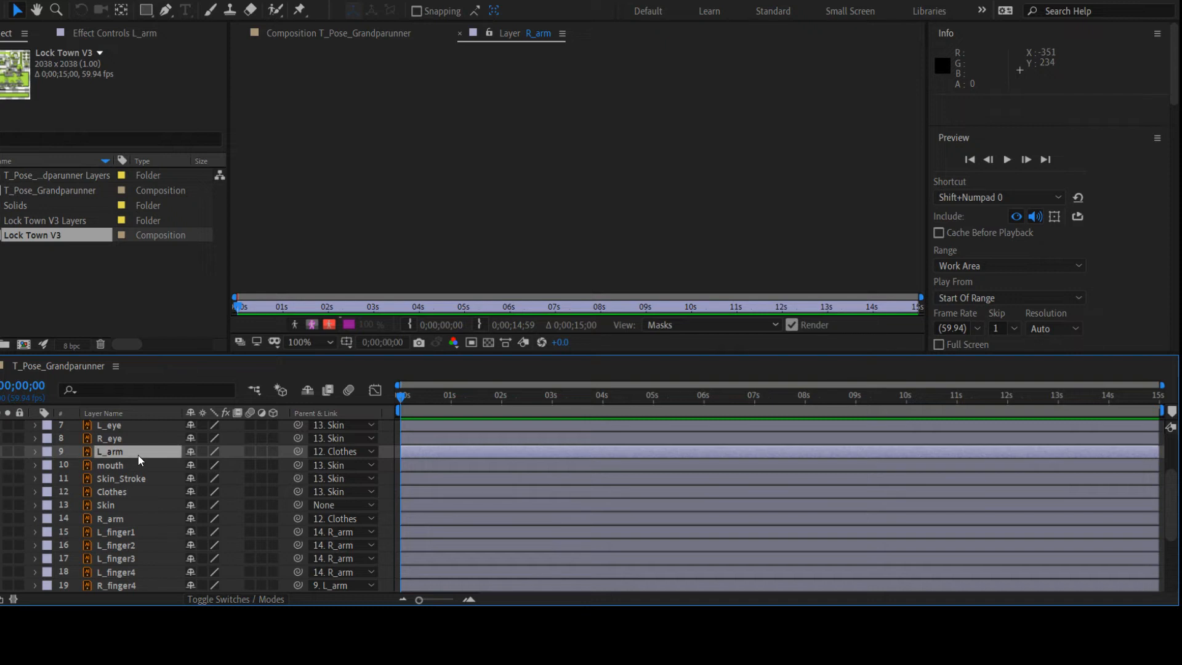
Parent the L_finger1 through L_finger4 layers to the L_arm layer (layer 9)
scroll(178, 481, down, 1)
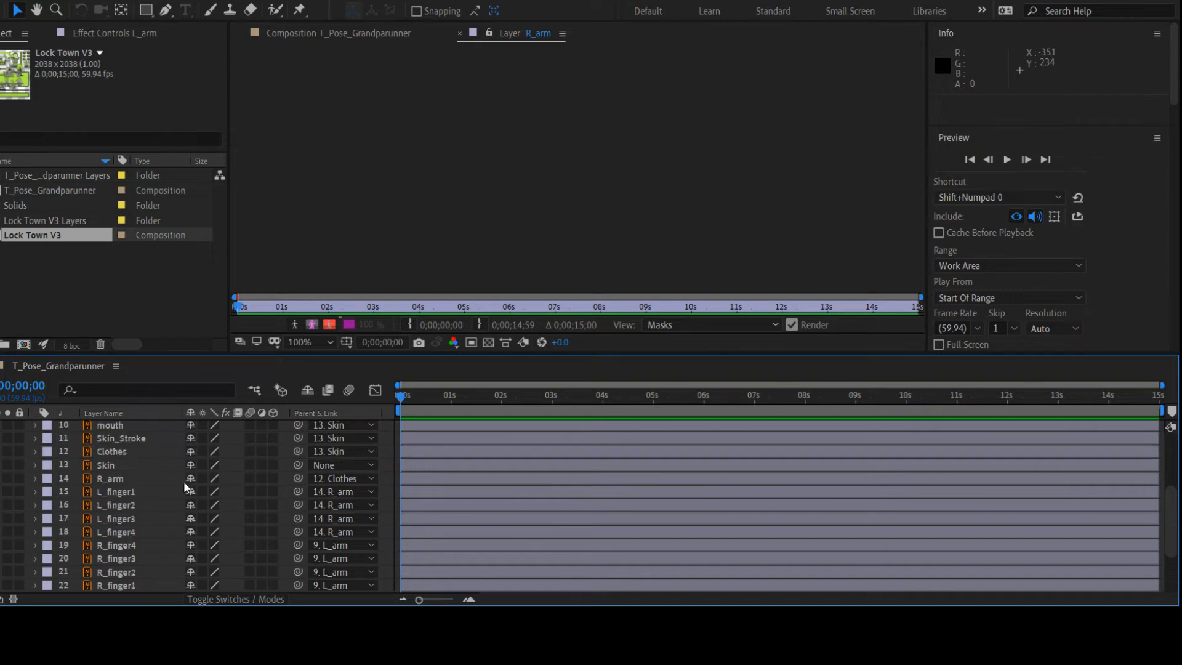
click(134, 496)
shift+click(121, 532)
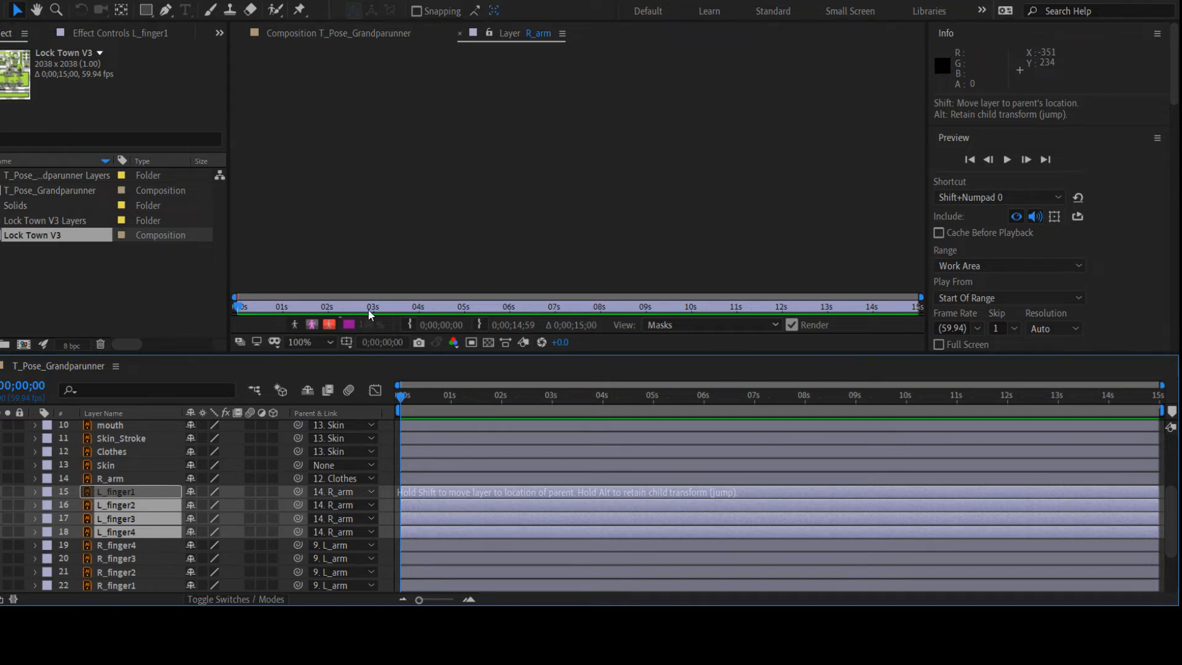
drag(369, 315, 367, 184)
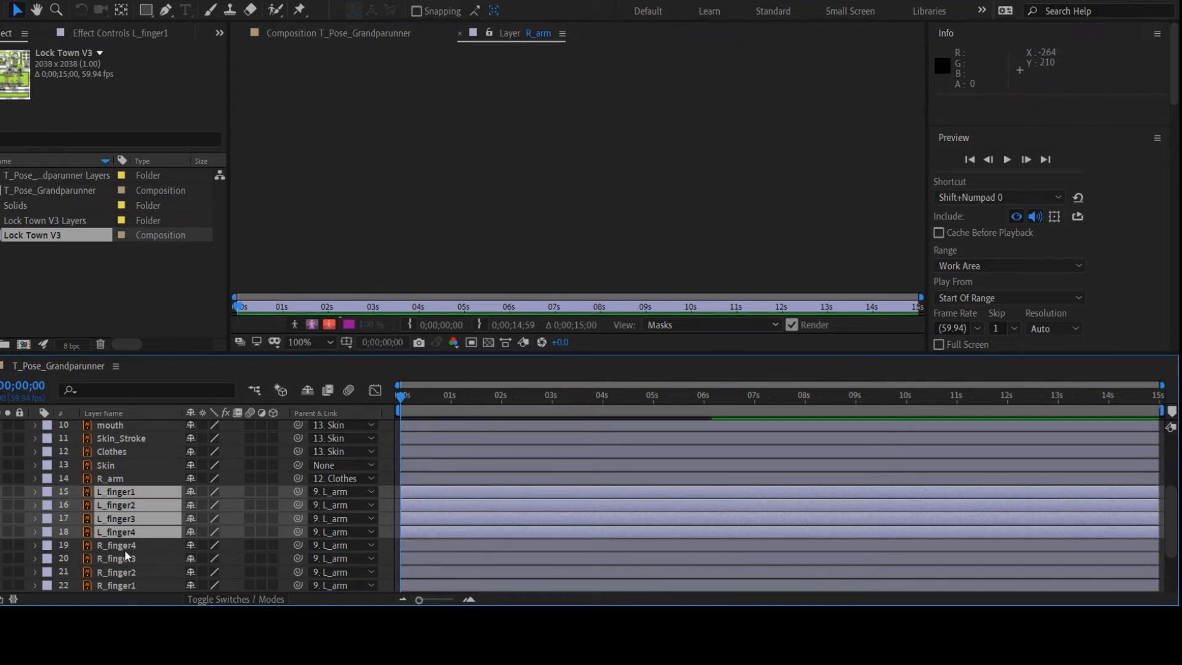
Parent the R_finger1 through R_finger4 layers to the R_arm layer (layer 14)
click(124, 548)
scroll(129, 551, down, 1)
shift+click(132, 545)
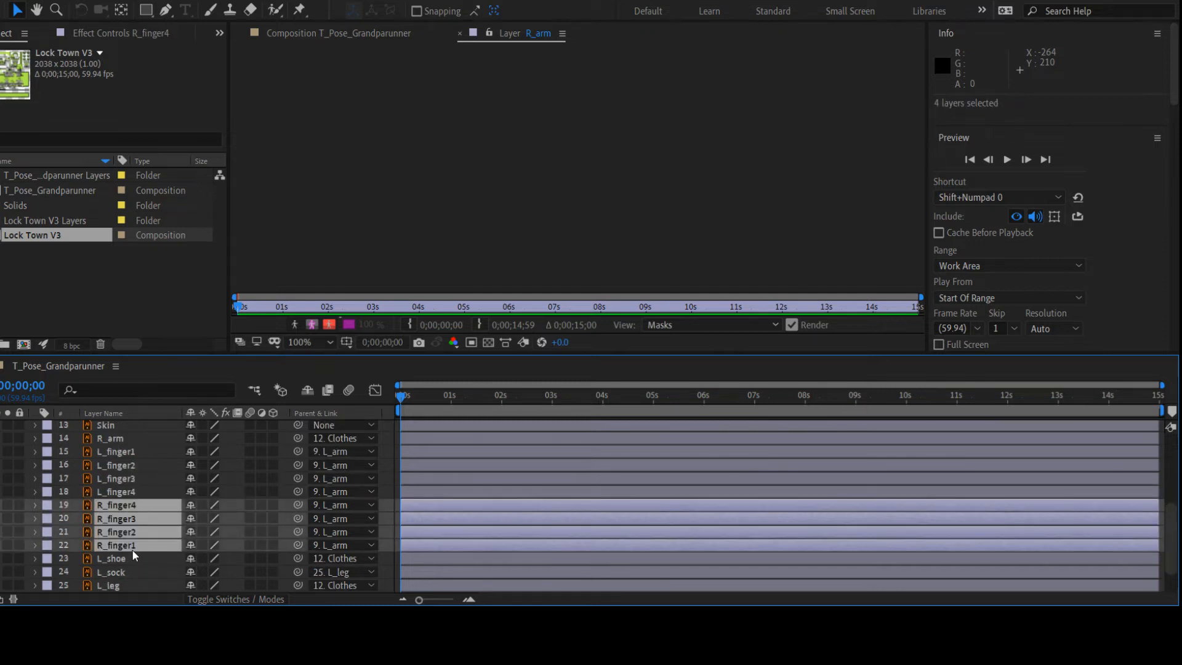
drag(298, 505, 360, 284)
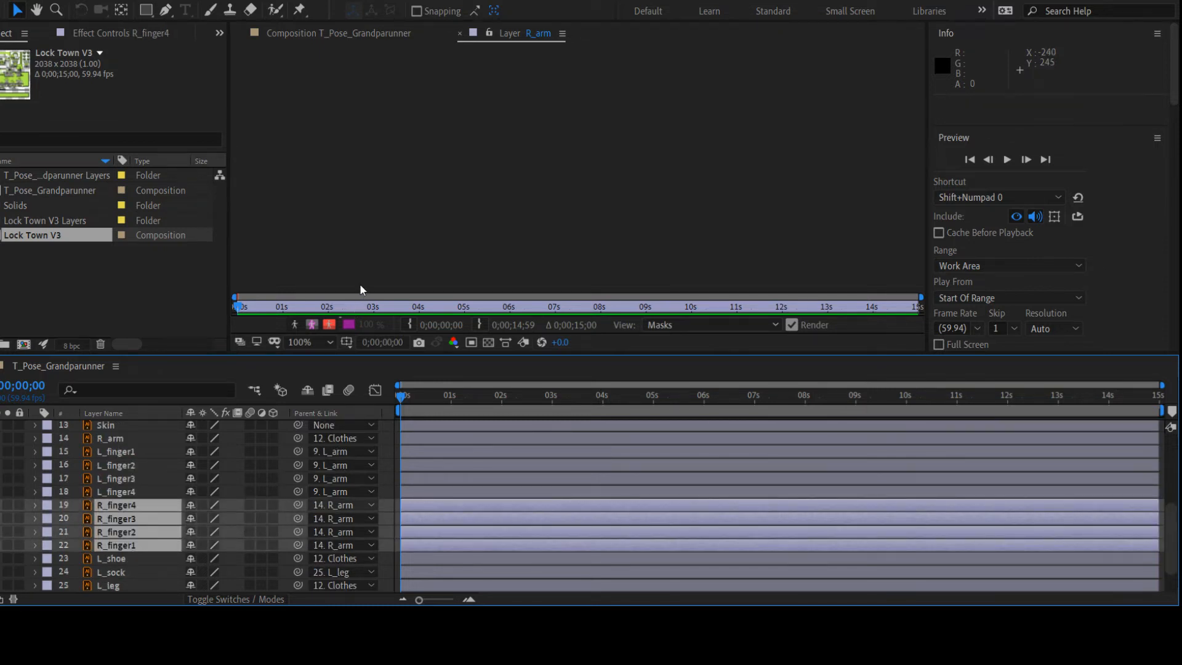
Close the R_arm layer view and return to the T_Pose_Grandparunner composition with no layer selected
click(460, 33)
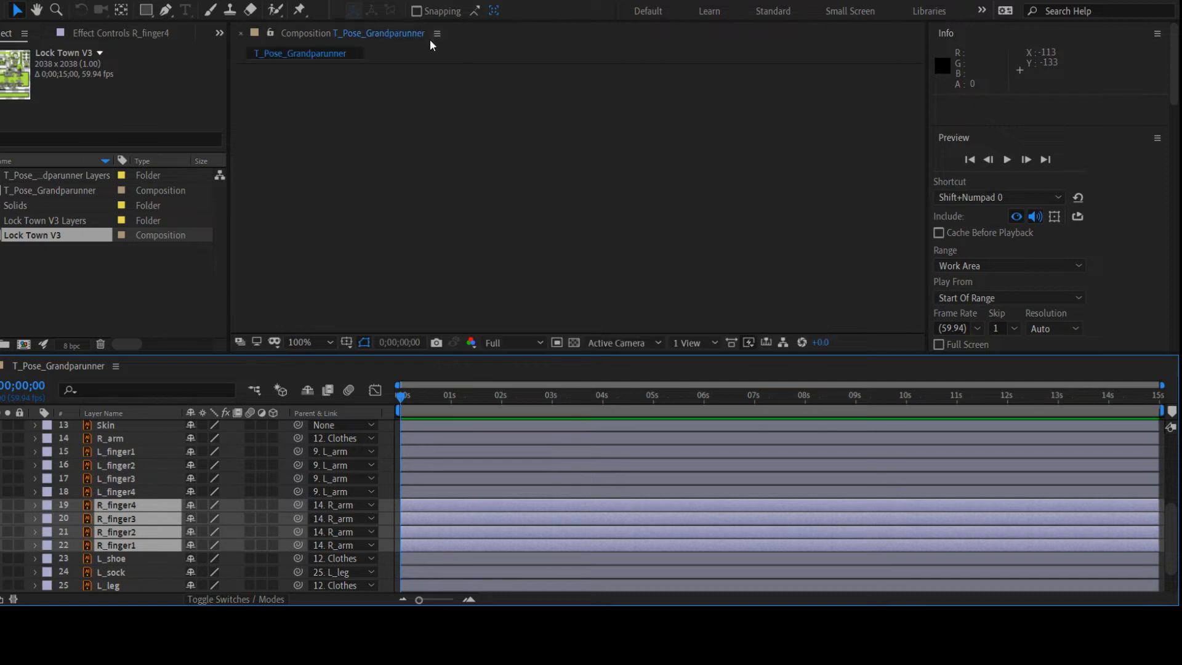
click(681, 248)
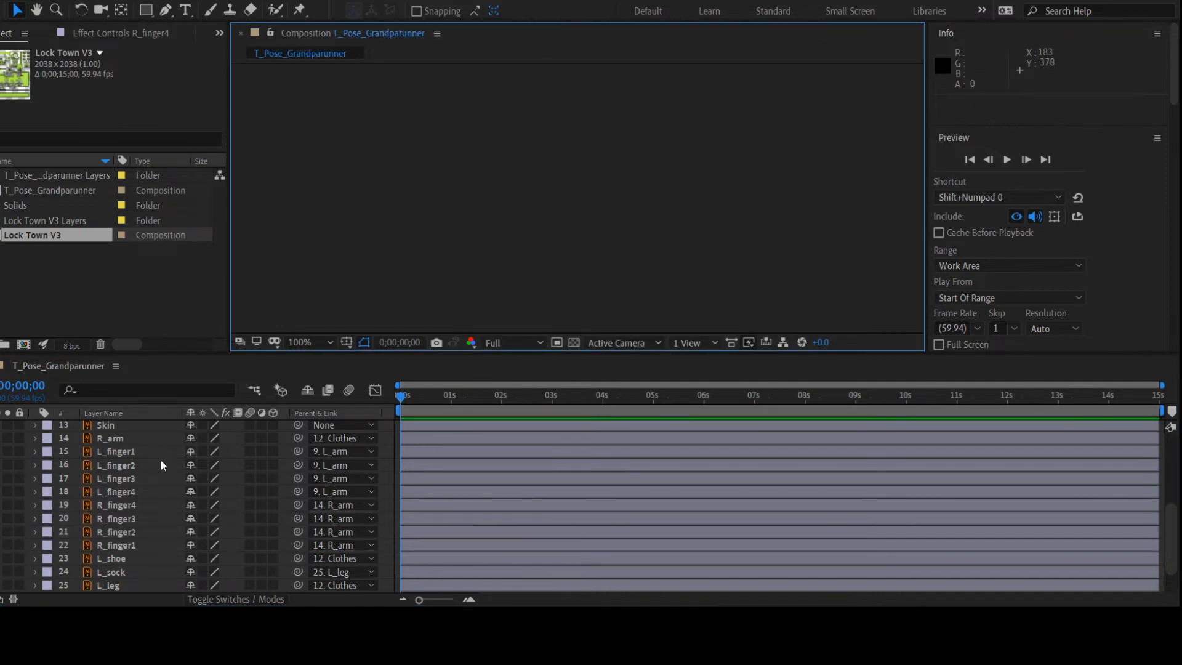
Try rotating the R_arm layer by about -4.1° to test its pivot and parenting, and undo the rotation
click(123, 438)
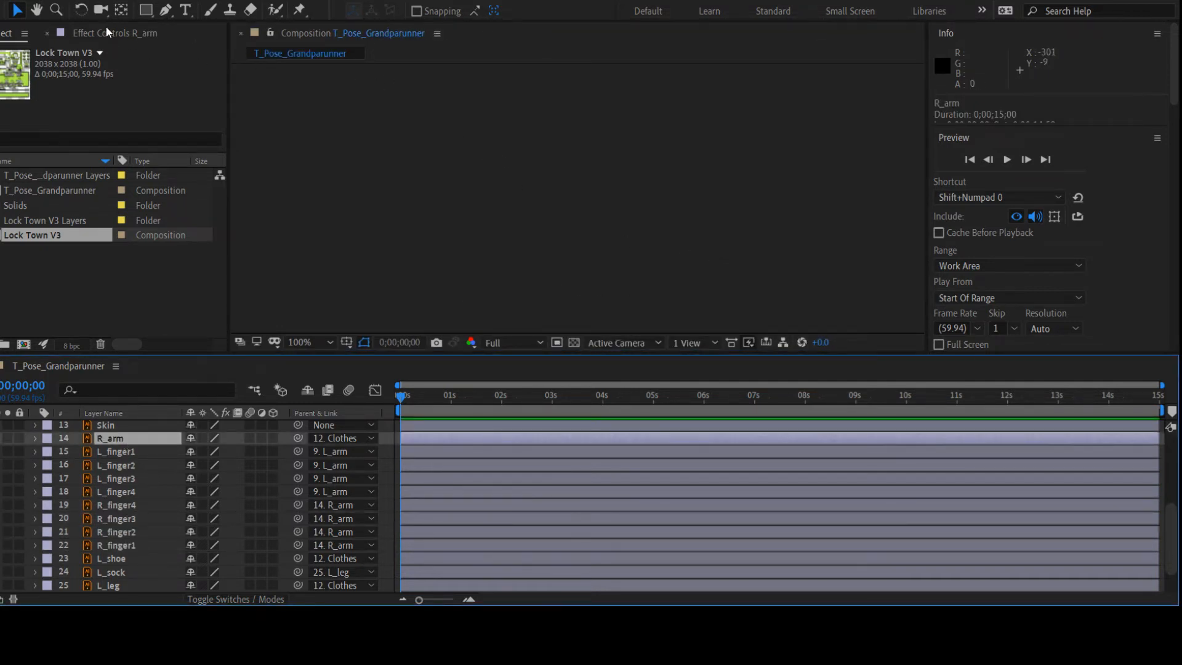
click(81, 9)
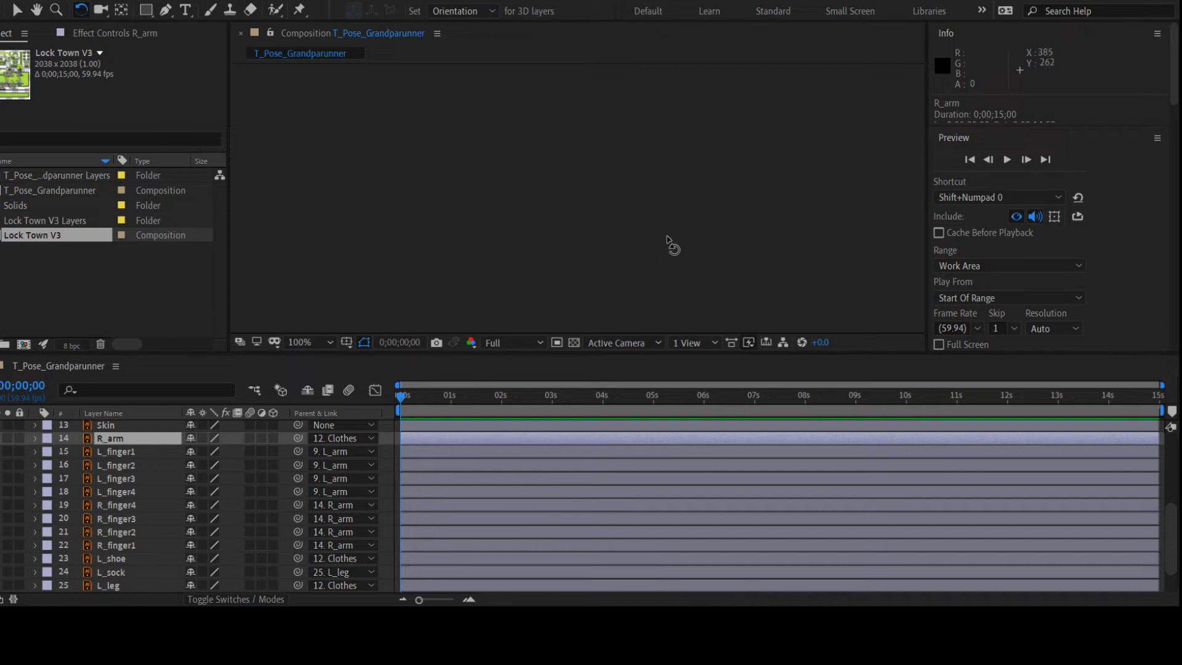
mouse_move(668, 246)
mouse_down()
mouse_move(676, 191)
mouse_move(689, 243)
mouse_up()
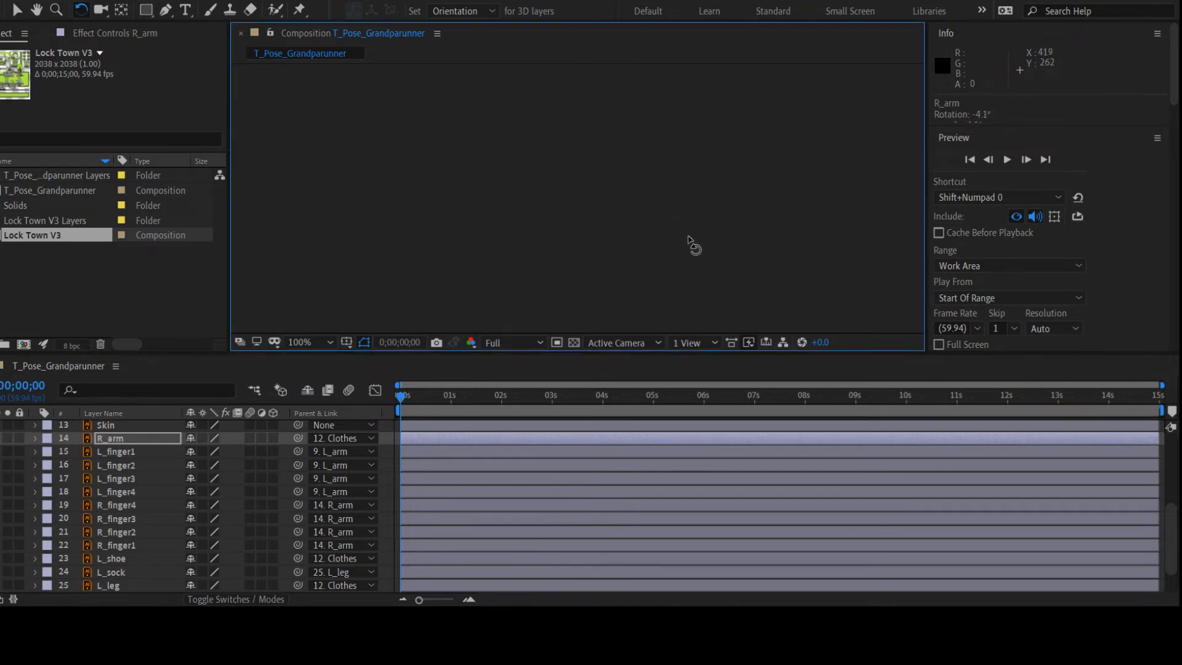
key(ctrl+z)
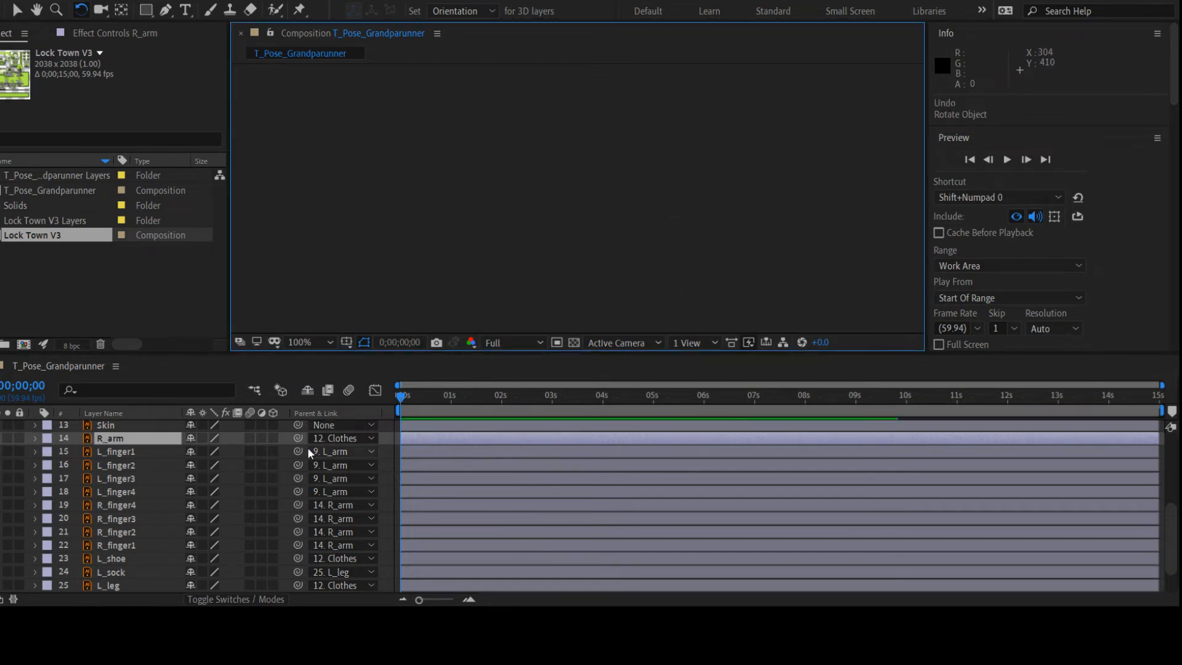
Parent the R_armband layer to R_arm (layer 14) and the L_armband layer to L_arm (layer 9)
scroll(260, 560, down, 1)
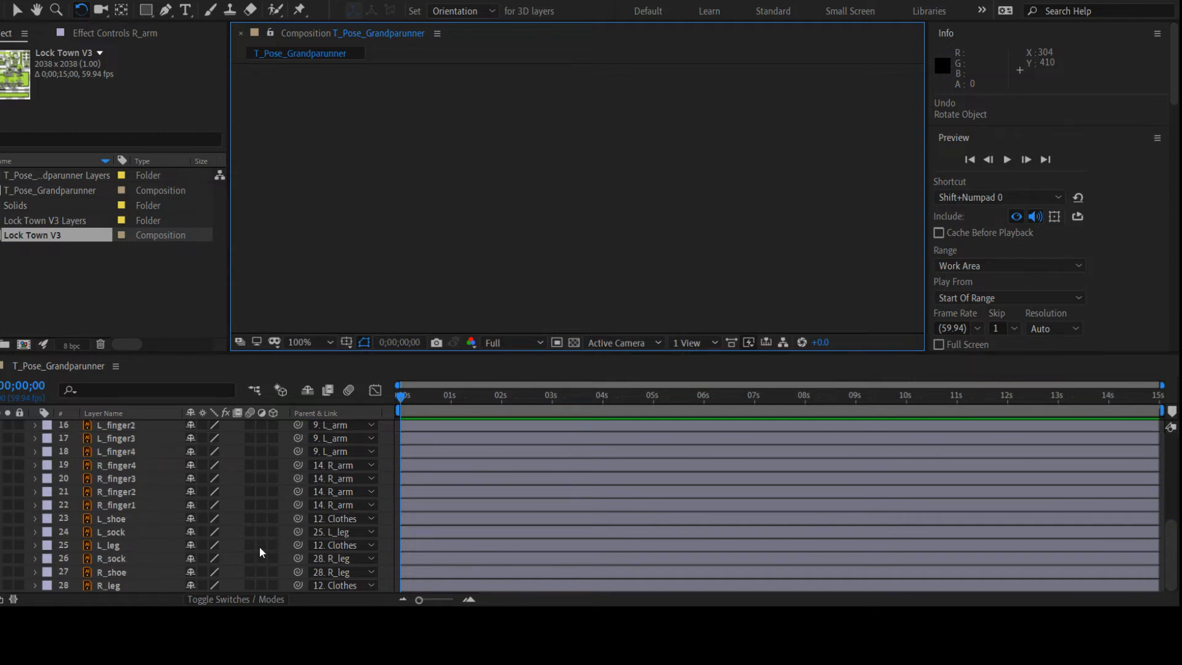
scroll(259, 545, up, 5)
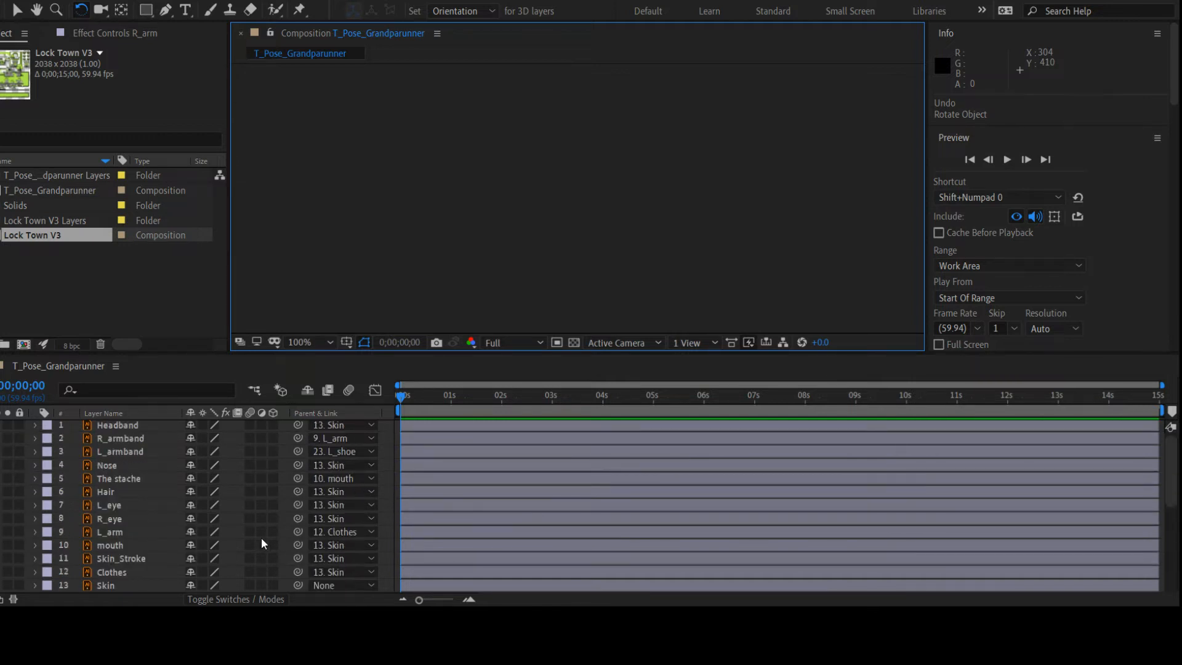
click(355, 441)
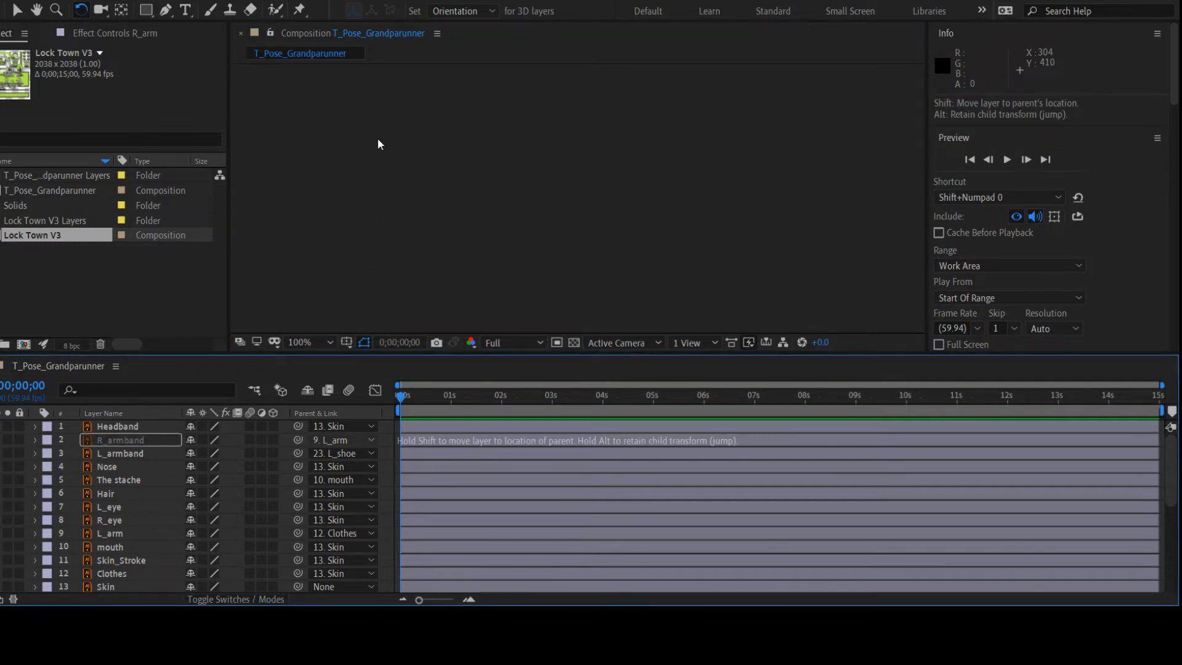
click(371, 219)
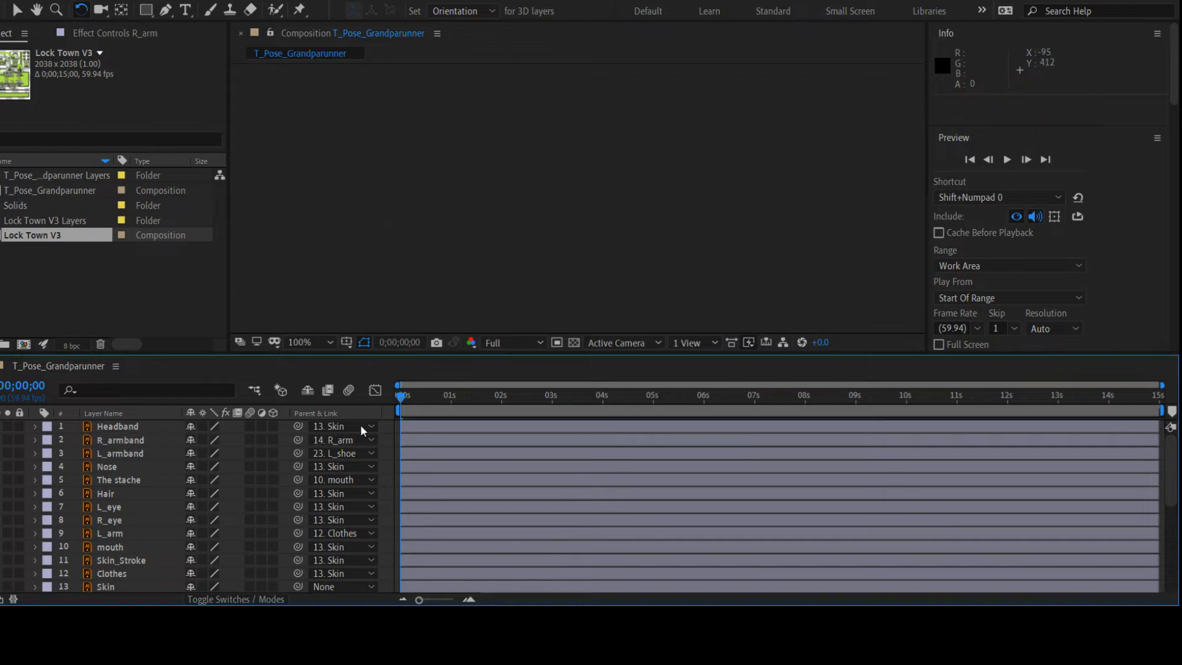
click(351, 452)
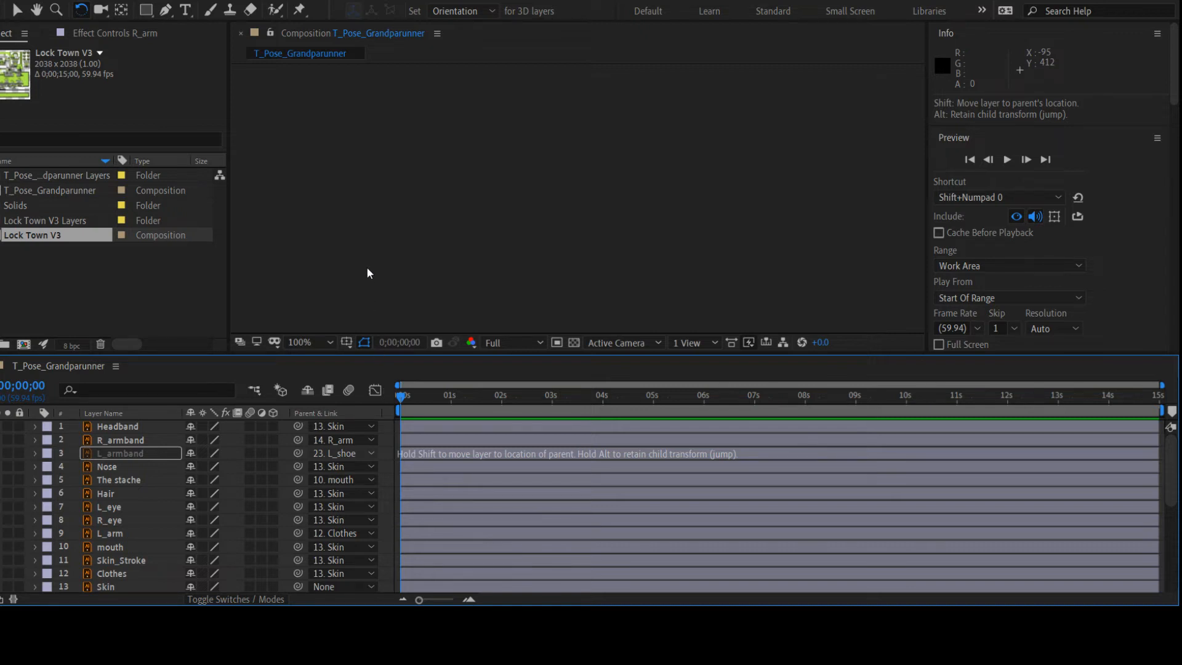
click(370, 150)
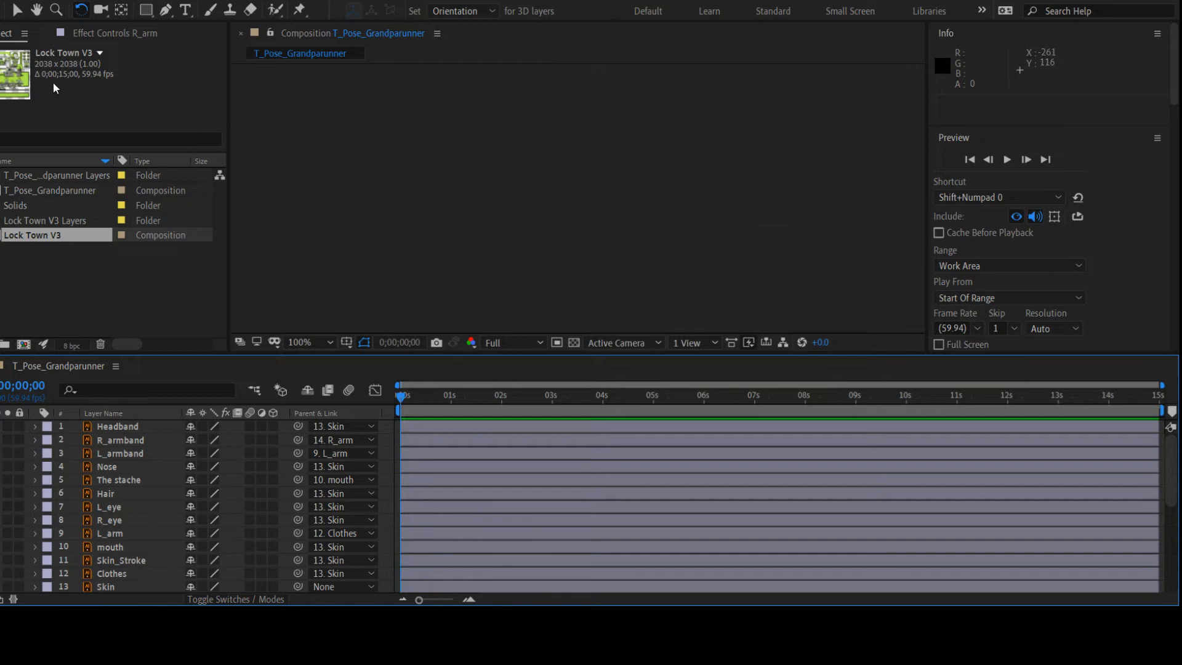
Offset the L_arm layer's anchor point by about 46, -6 using the Pan Behind tool
key(v)
click(321, 184)
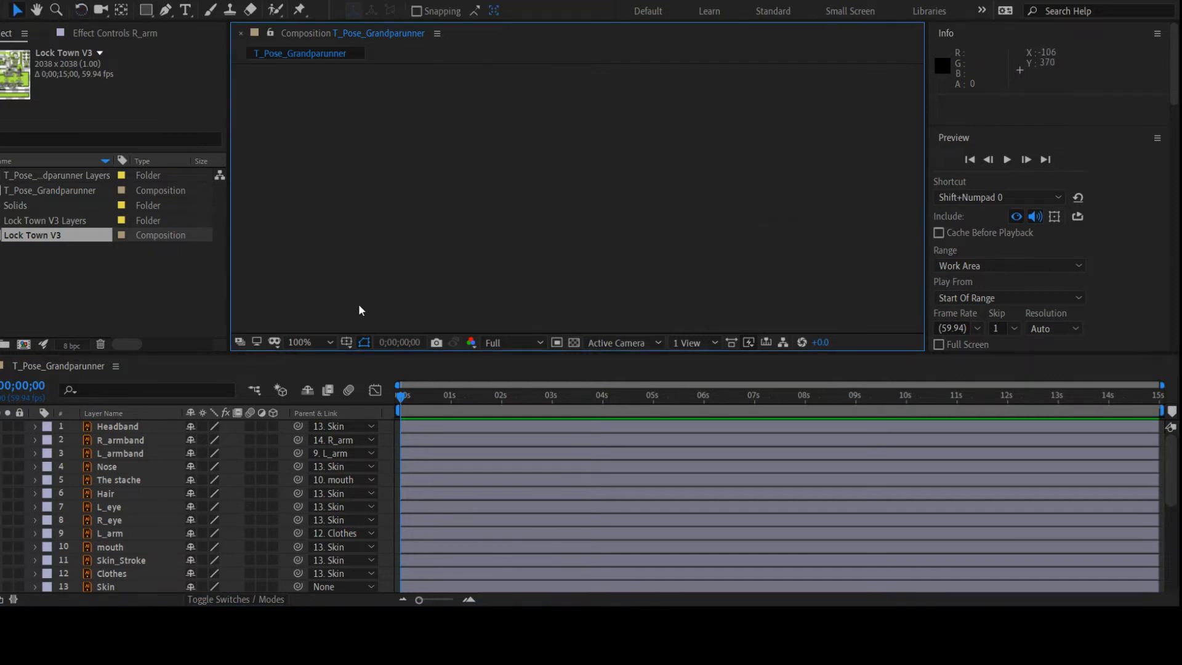
scroll(697, 267, down, 2)
scroll(619, 266, up, 4)
click(122, 10)
key(slash)
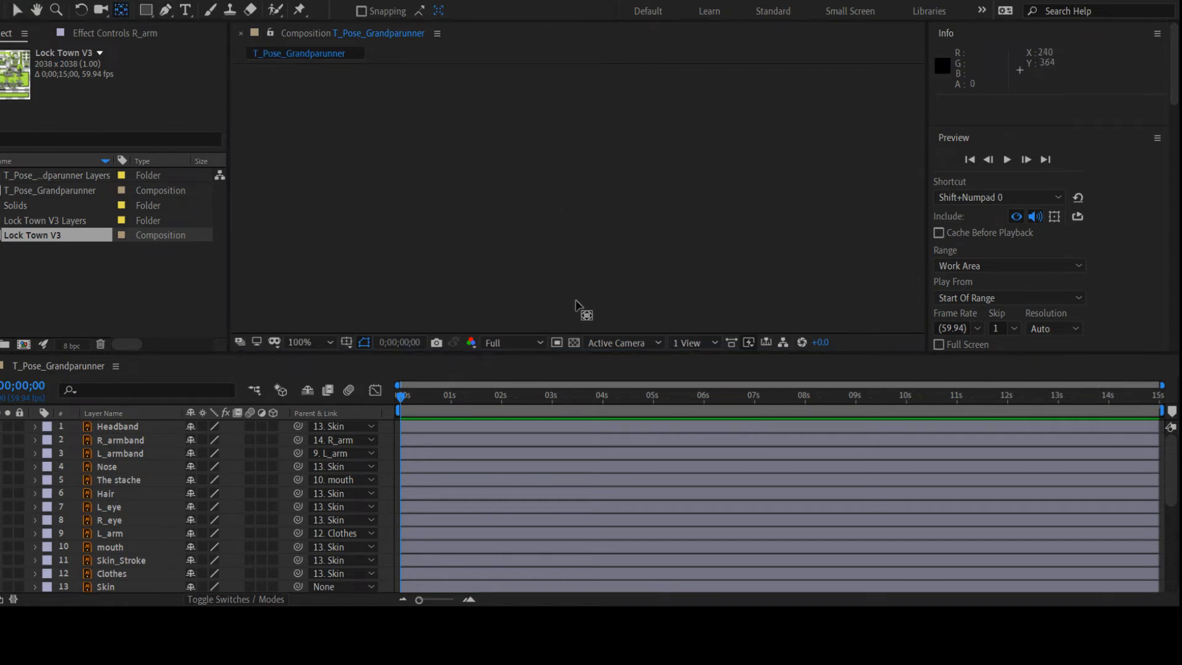
click(481, 206)
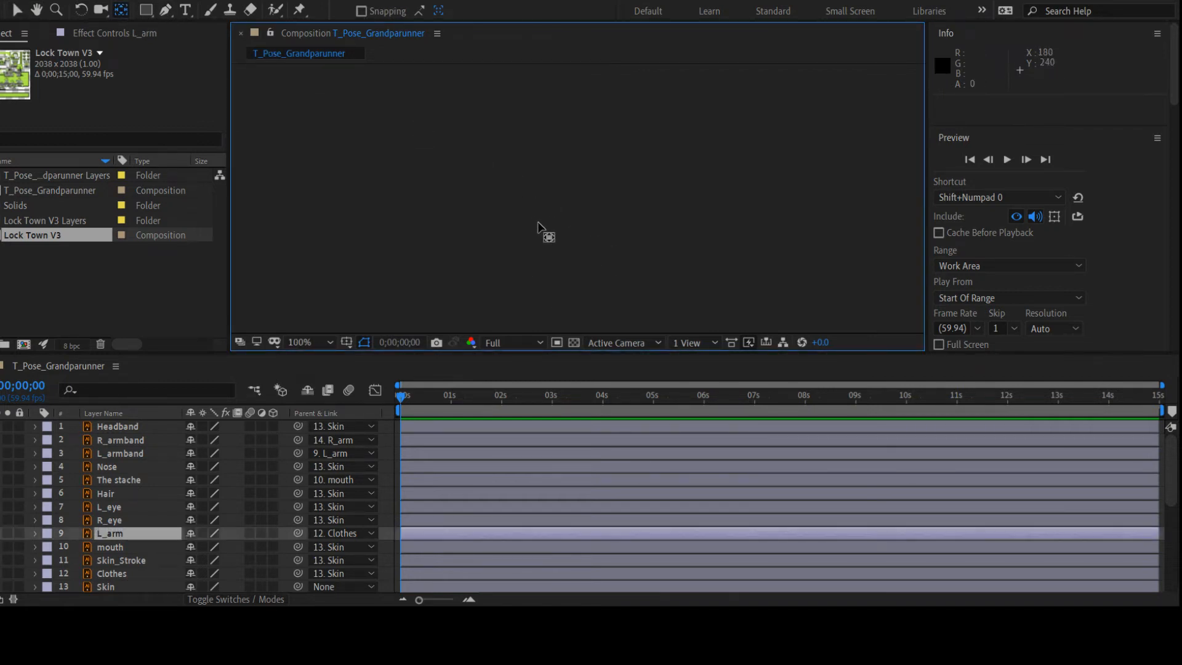
drag(490, 200, 512, 196)
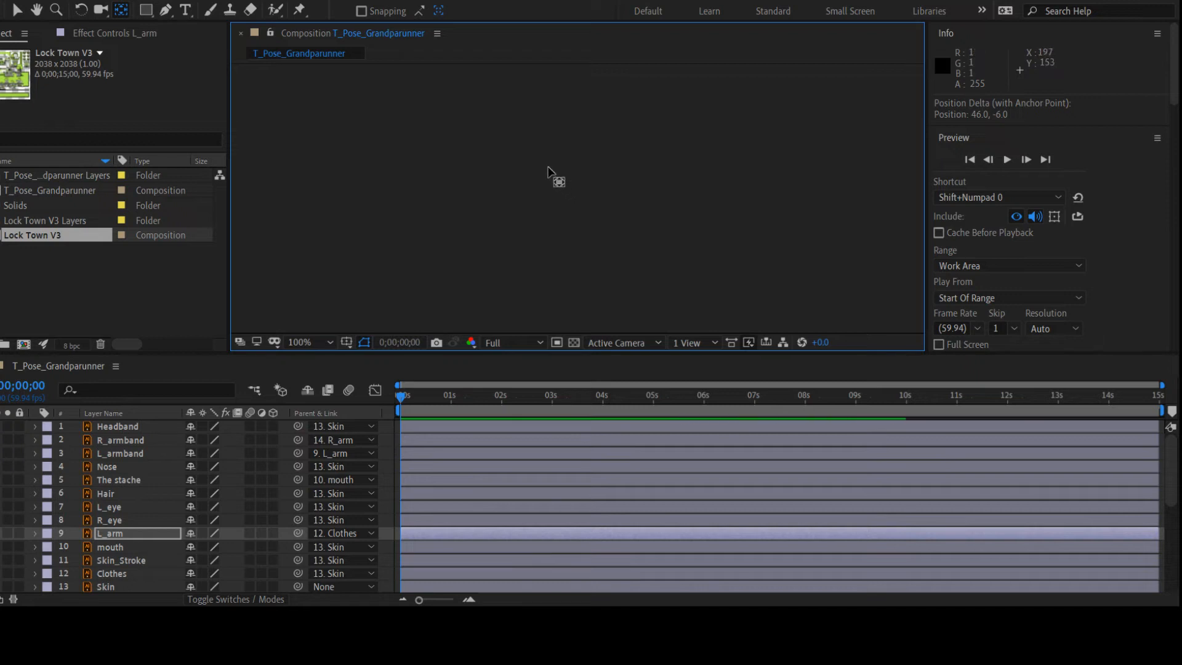
Offset the Hair layer's anchor point by about 57, 27 and reselect the L_arm layer
click(567, 115)
drag(535, 105, 571, 122)
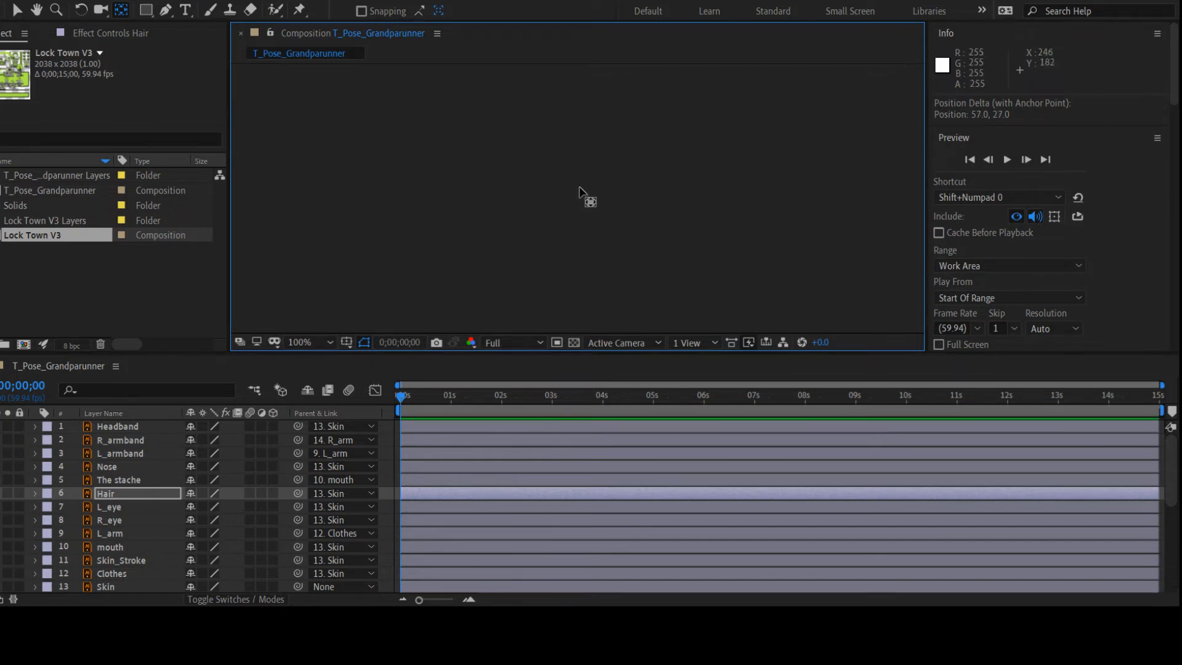
click(565, 242)
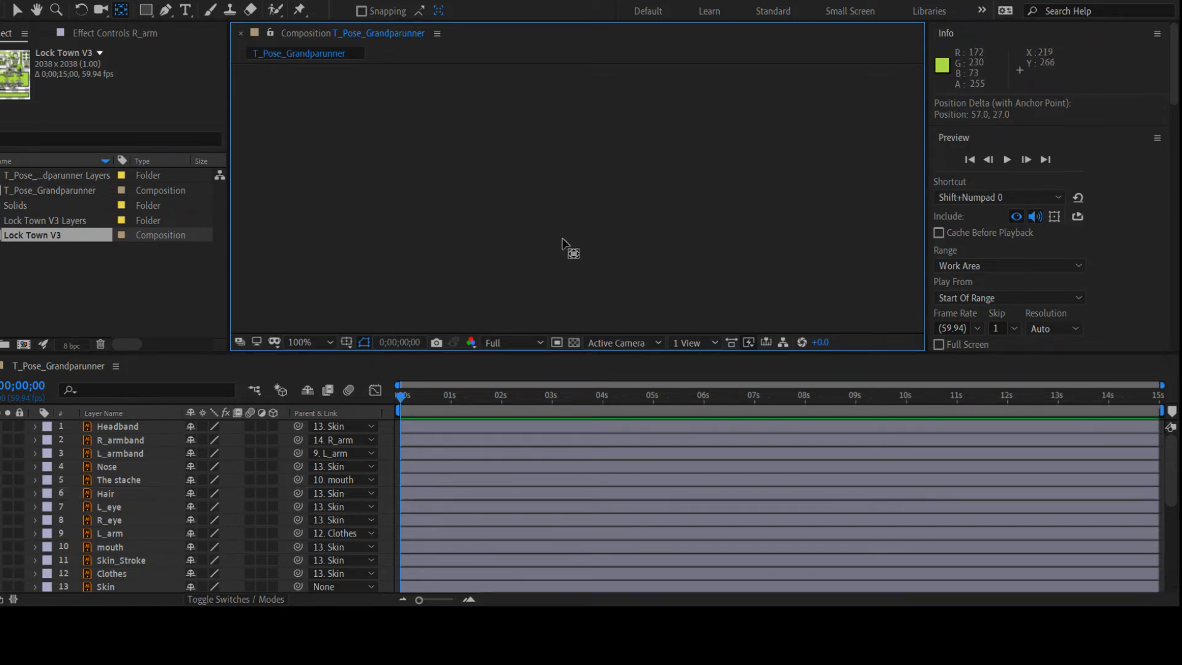
click(528, 241)
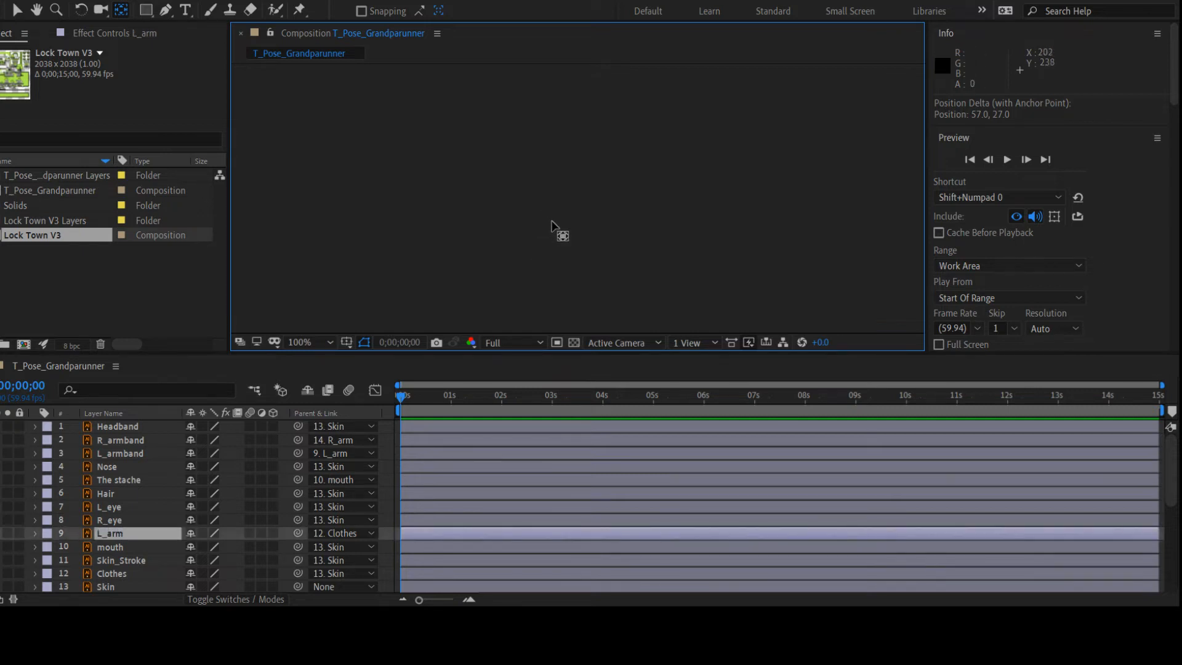
Lock all 28 character layers, from R_leg up to Headband
scroll(565, 255, up, 4)
scroll(68, 564, down, 8)
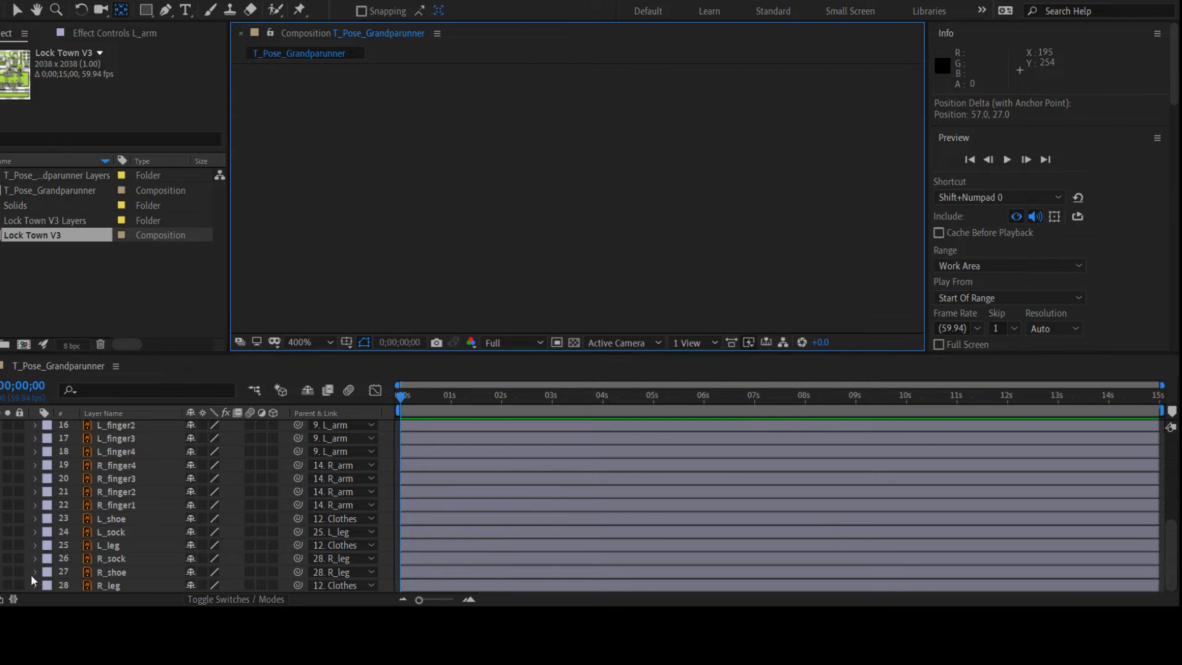
click(20, 585)
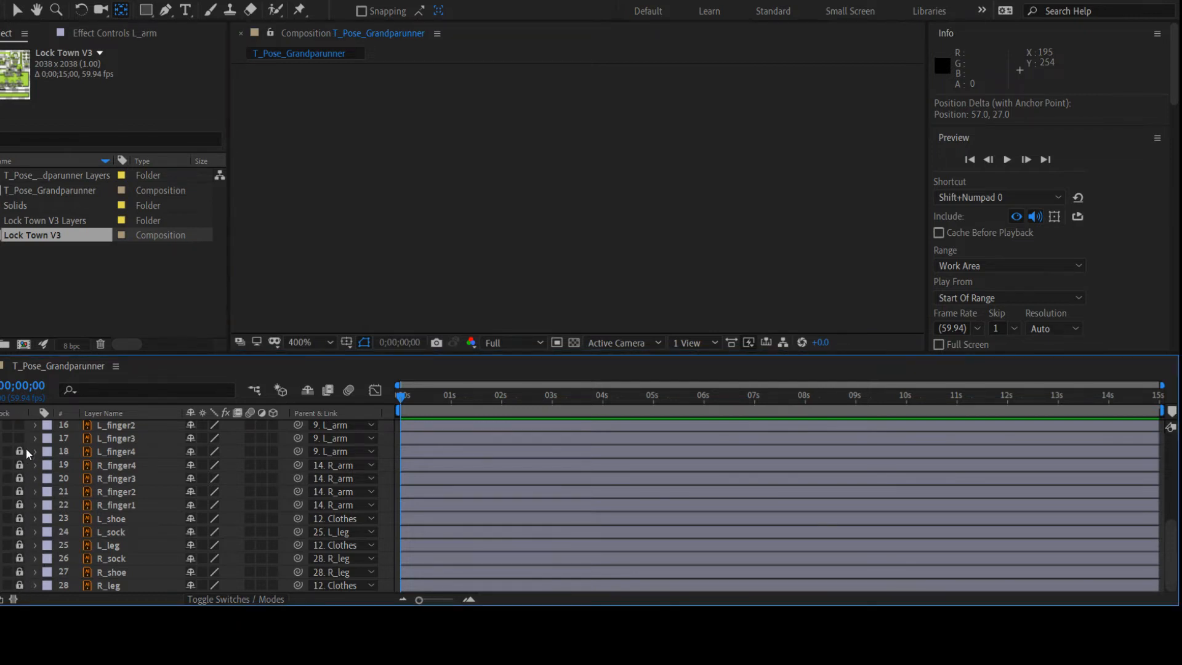
mouse_move(25, 449)
mouse_down()
mouse_move(18, 386)
mouse_move(21, 440)
mouse_up()
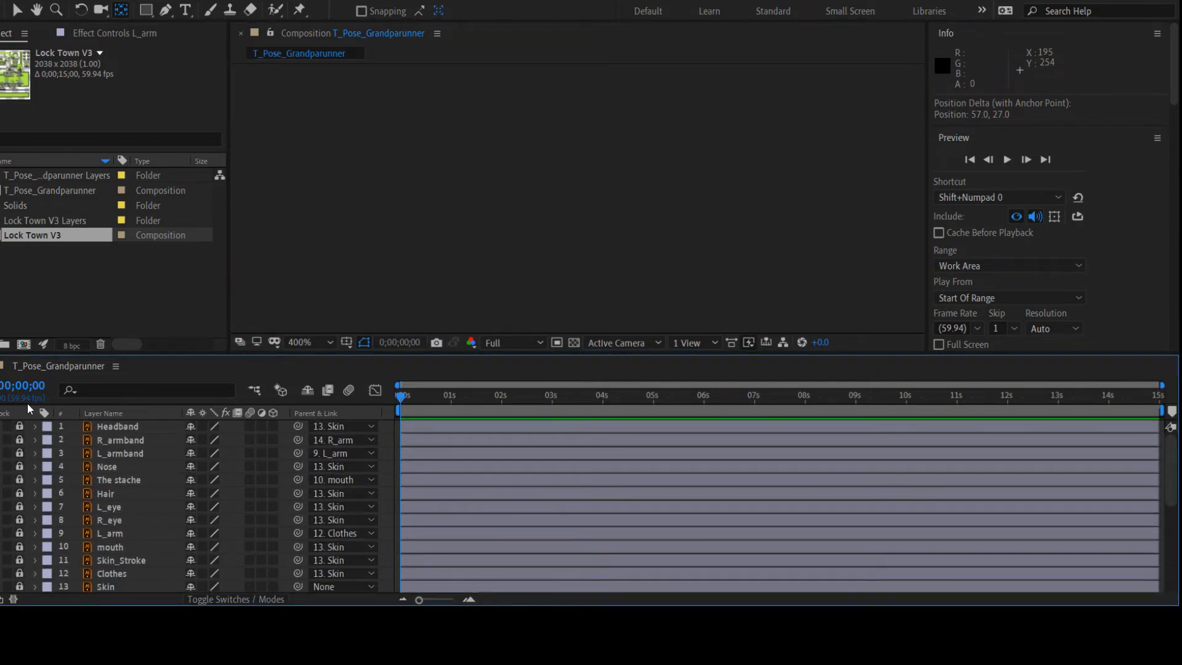
Mark all the character layers as shy and briefly toggle the hiding of shy layers as a test
scroll(184, 511, down, 3)
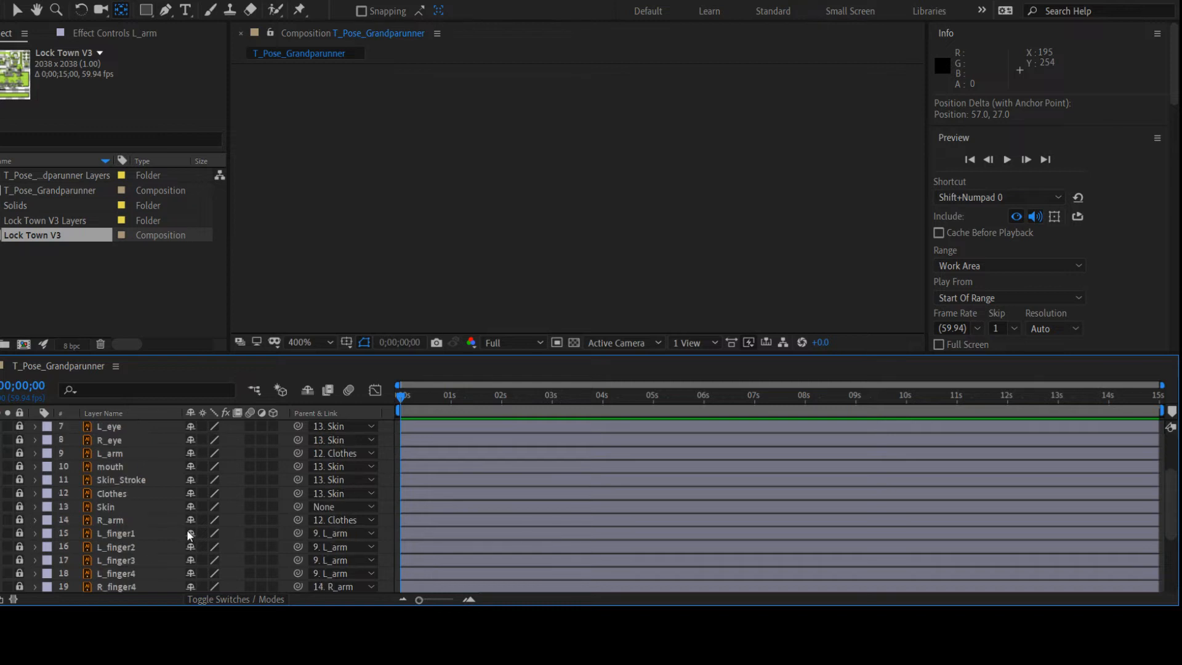
scroll(190, 554, down, 3)
drag(195, 585, 189, 484)
scroll(191, 413, up, 5)
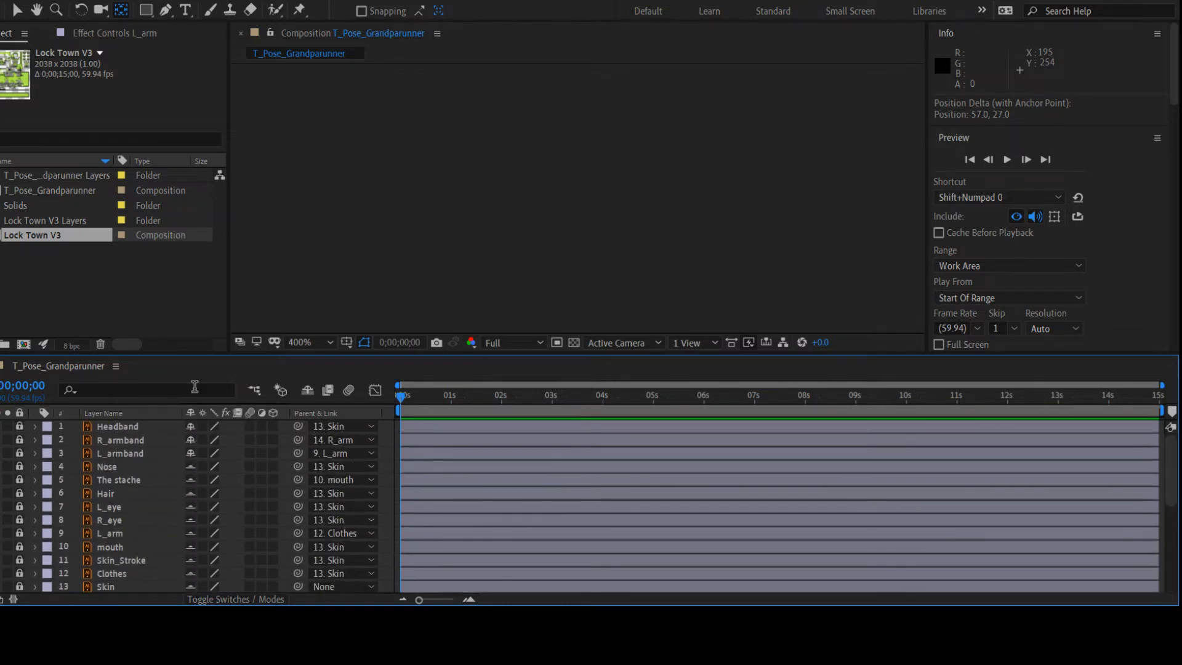
drag(191, 457, 190, 438)
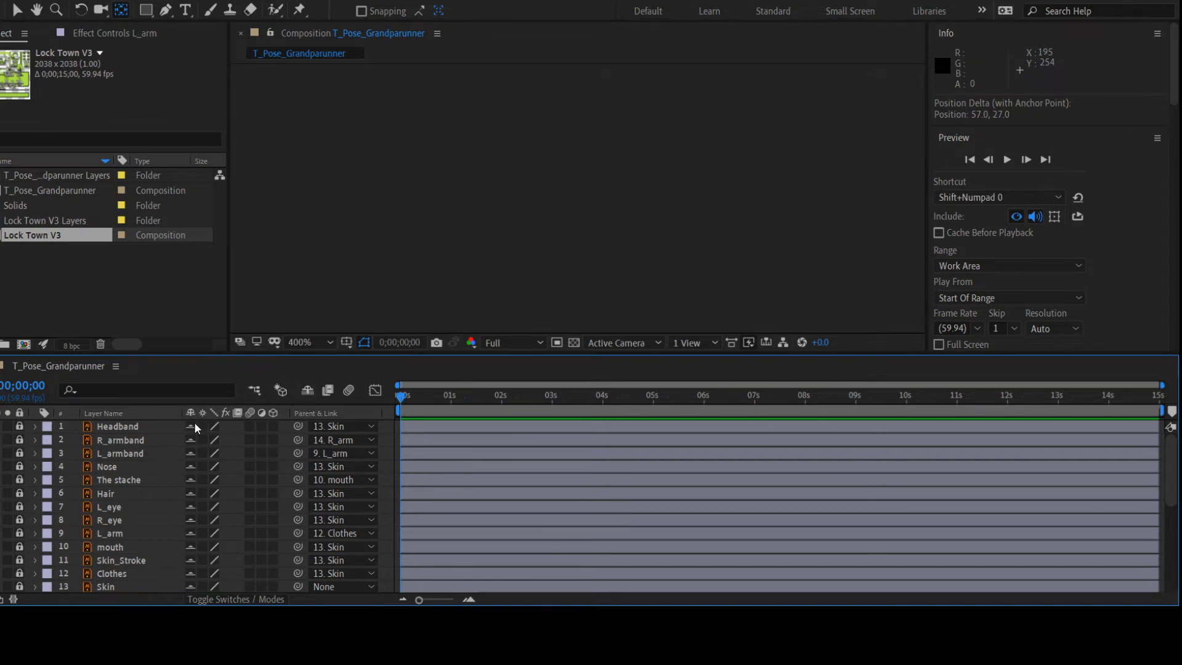
click(307, 391)
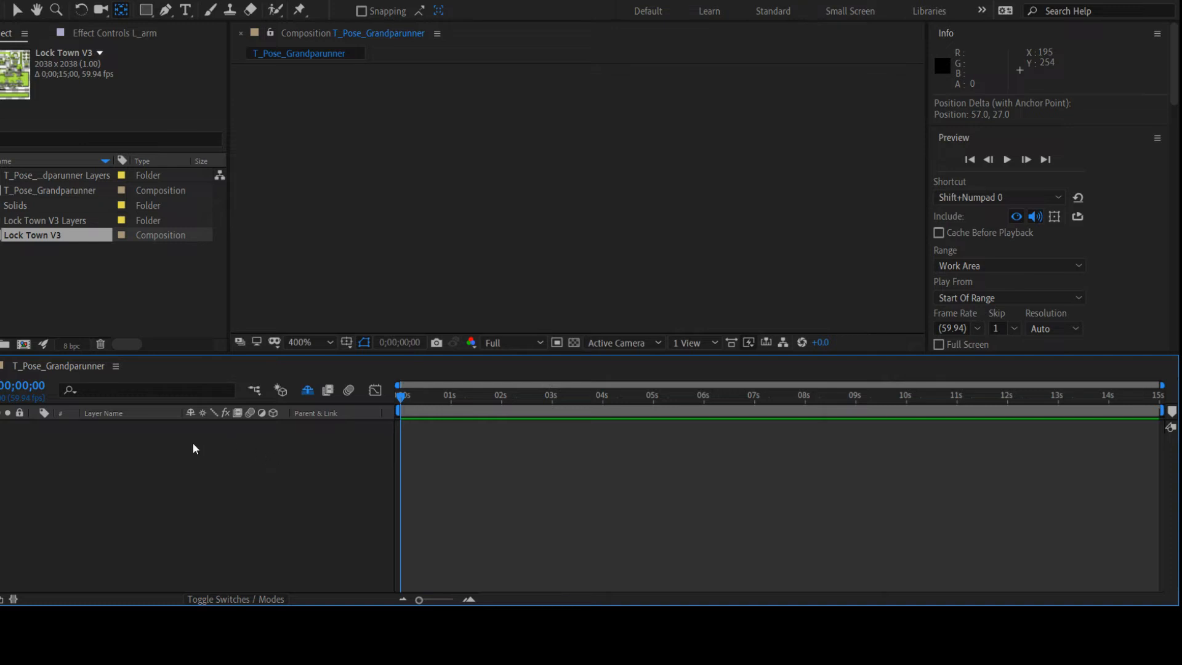
click(307, 391)
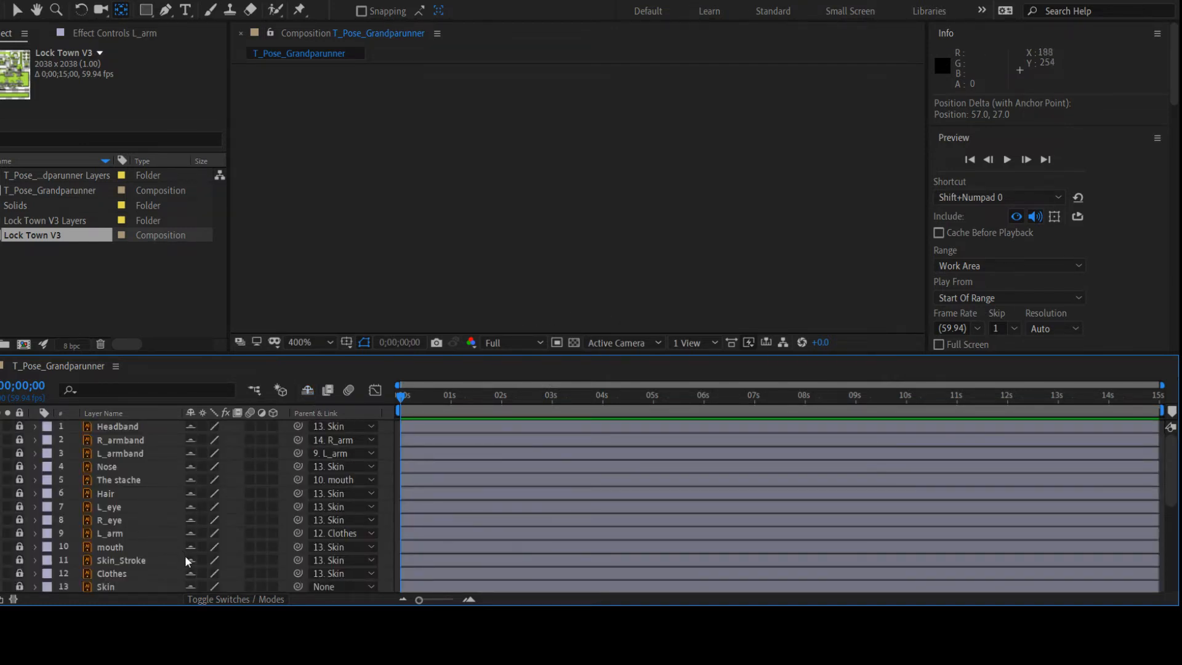
Remove the shy setting from the L_shoe, L_sock, L_leg, R_sock, R_shoe and R_leg layers and hide all shy layers
scroll(185, 556, down, 5)
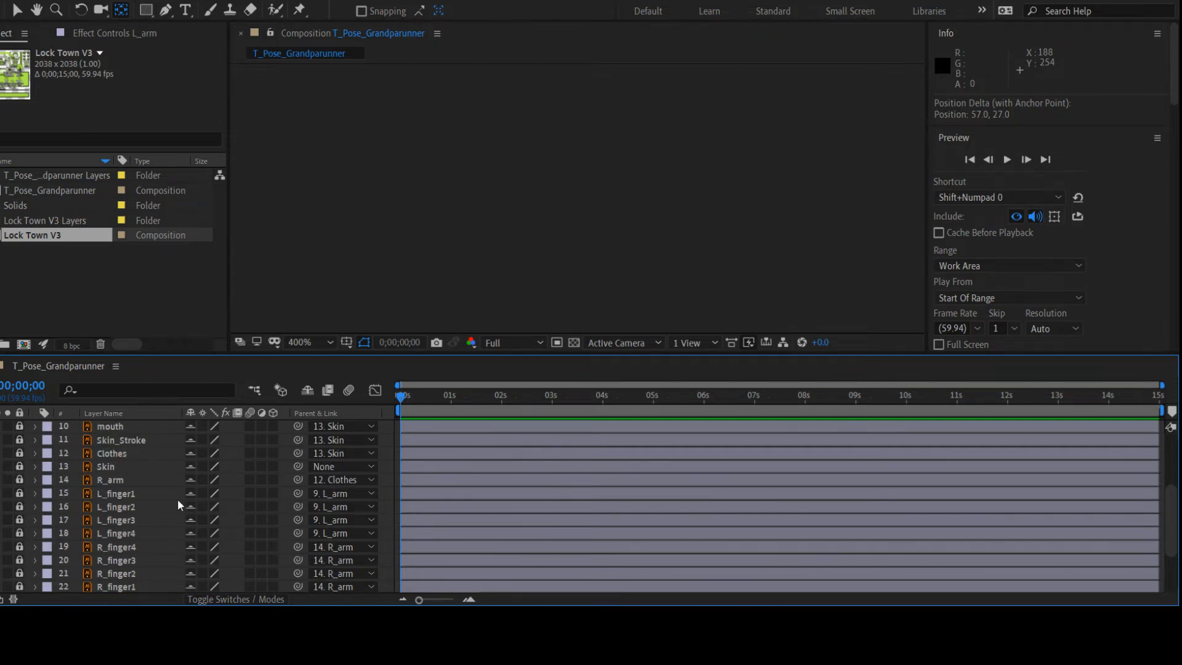
scroll(175, 546, down, 3)
click(189, 545)
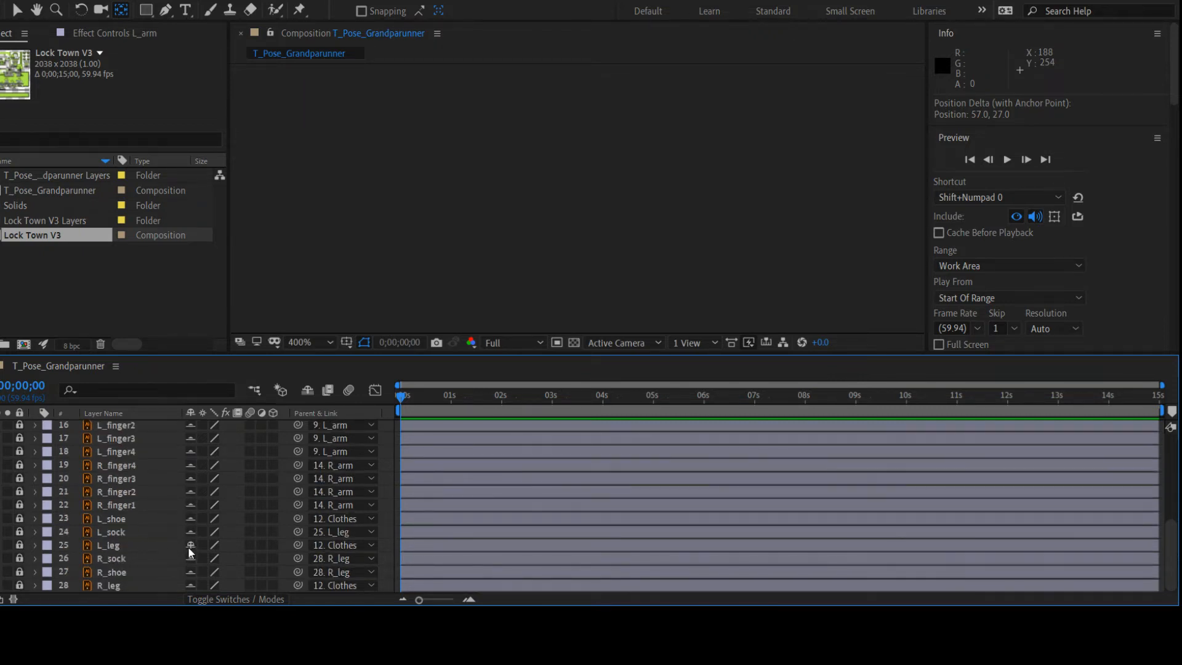
drag(191, 532, 193, 584)
click(314, 392)
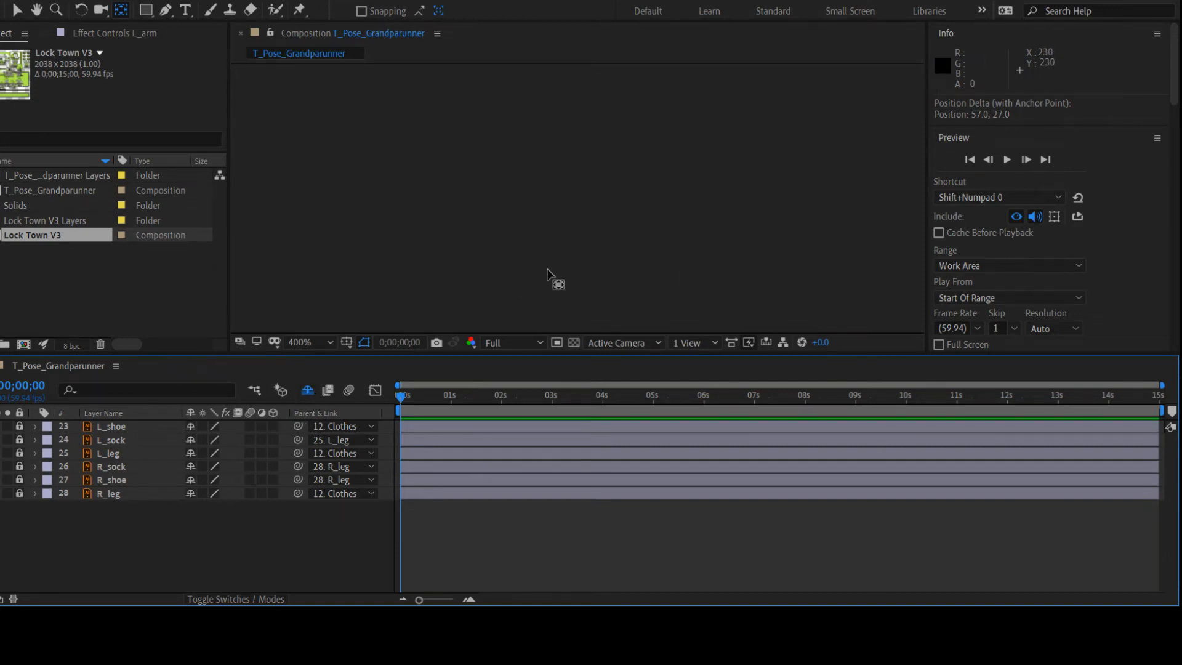
Unlock the L_shoe, L_sock and L_leg layers
scroll(565, 283, up, 1)
click(692, 314)
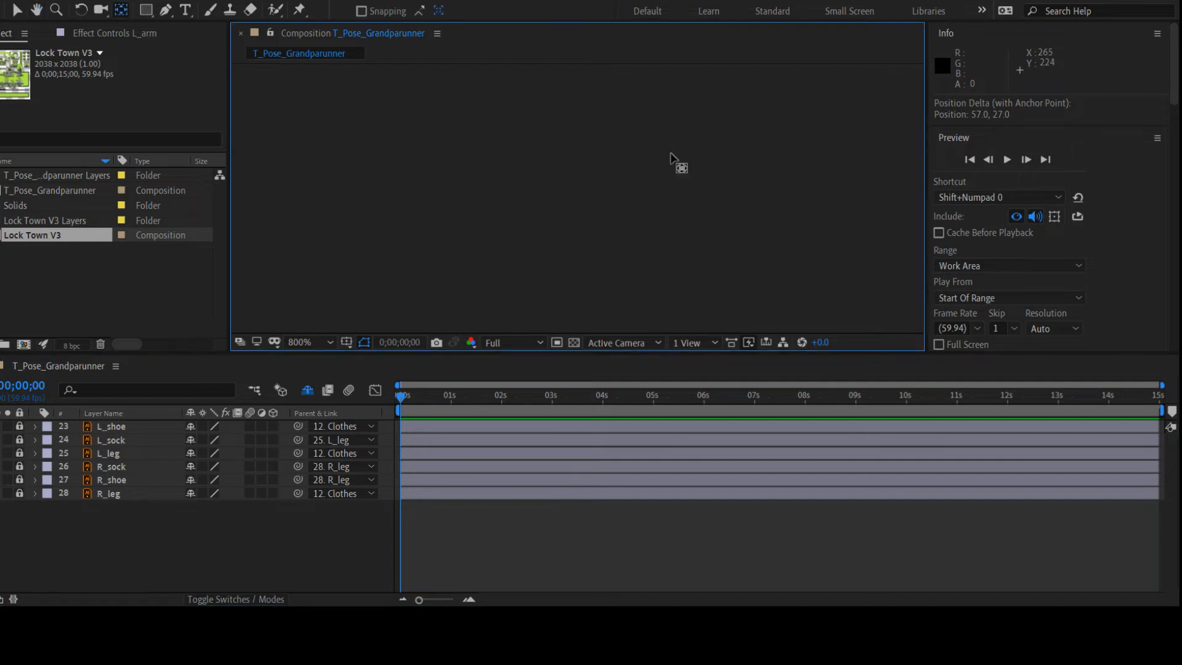
scroll(677, 163, down, 2)
click(19, 426)
click(20, 440)
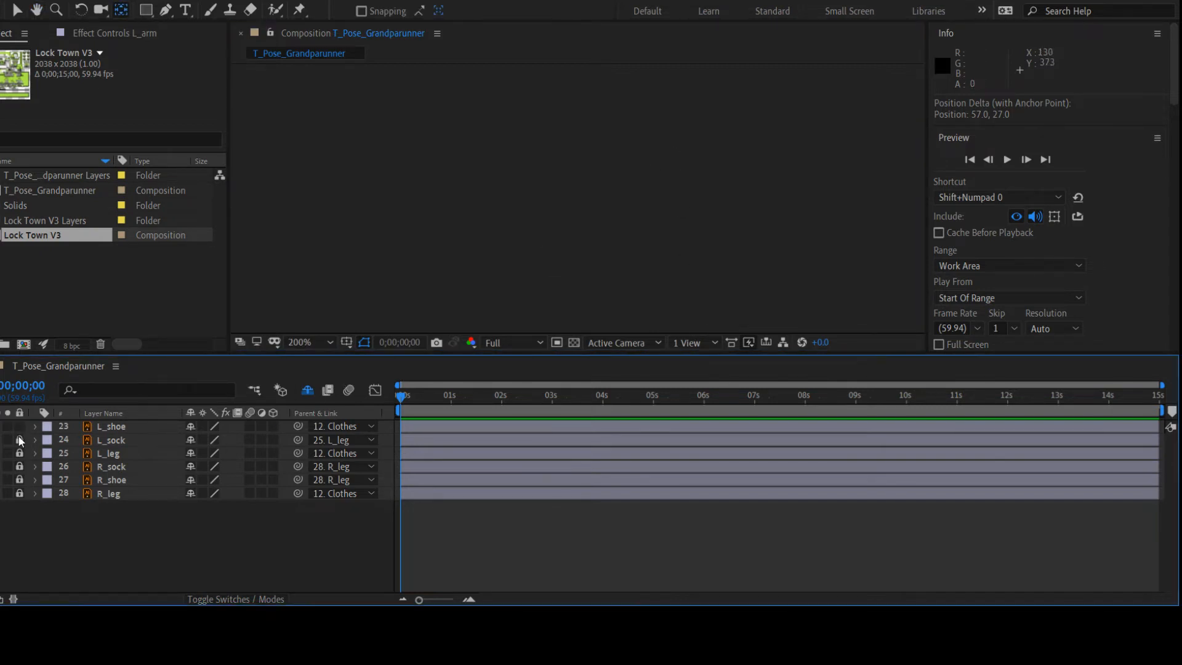
click(19, 454)
Move the L_leg layer's anchor point straight up by about 47.5
click(477, 183)
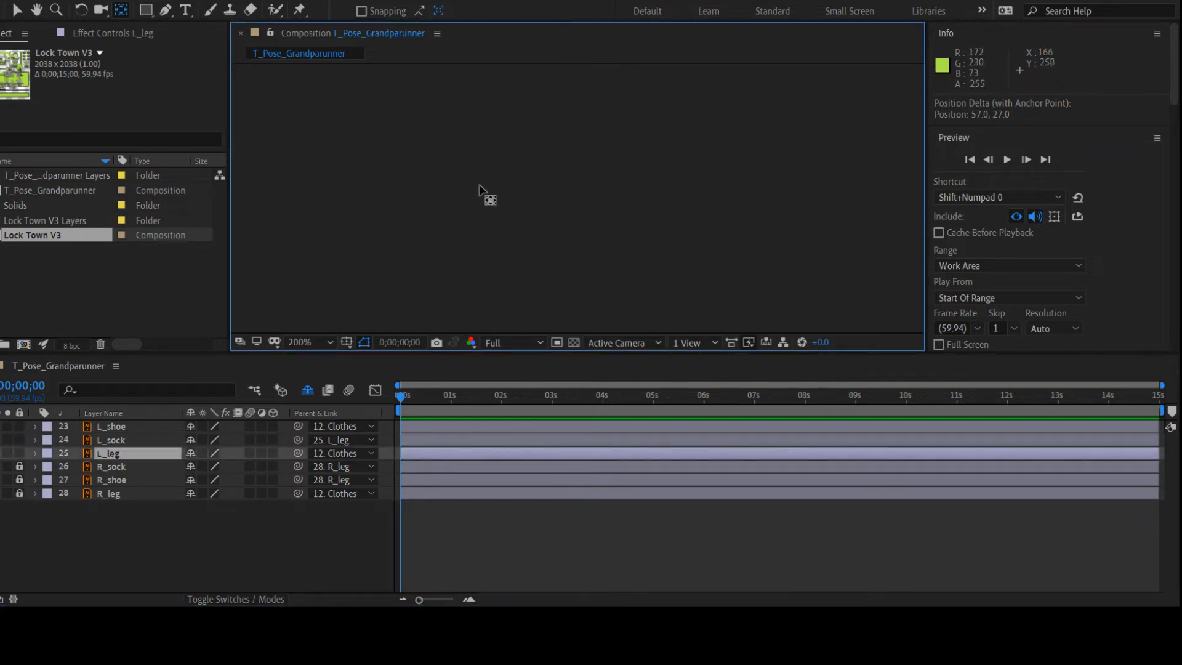
drag(480, 183, 480, 124)
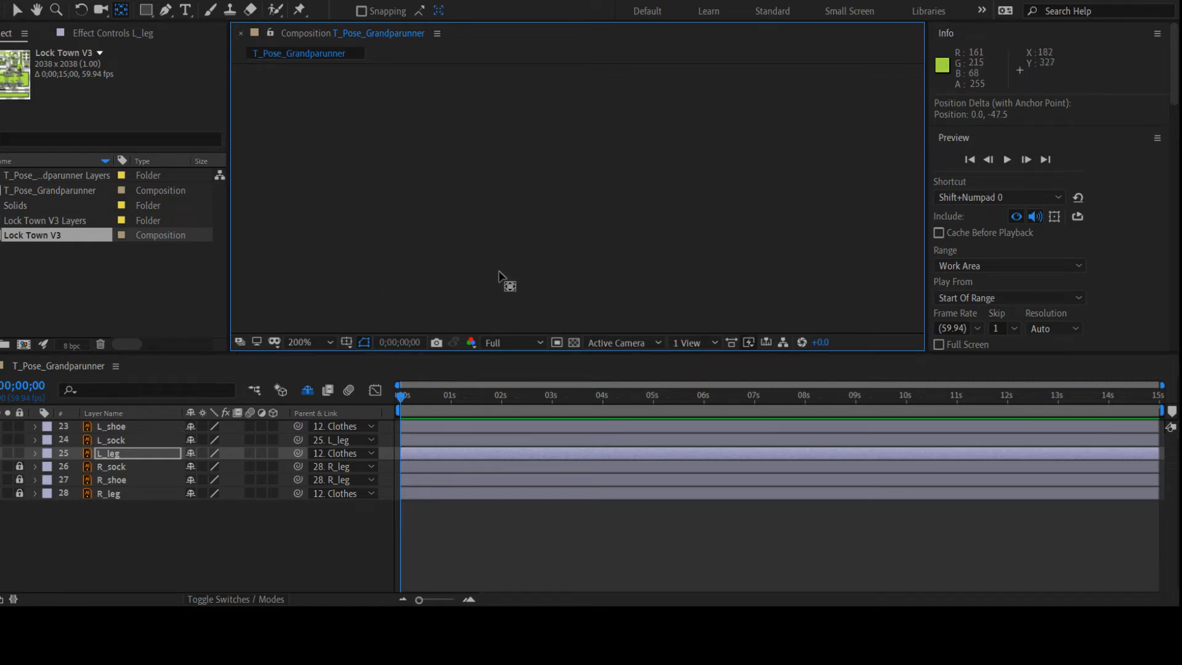
click(102, 442)
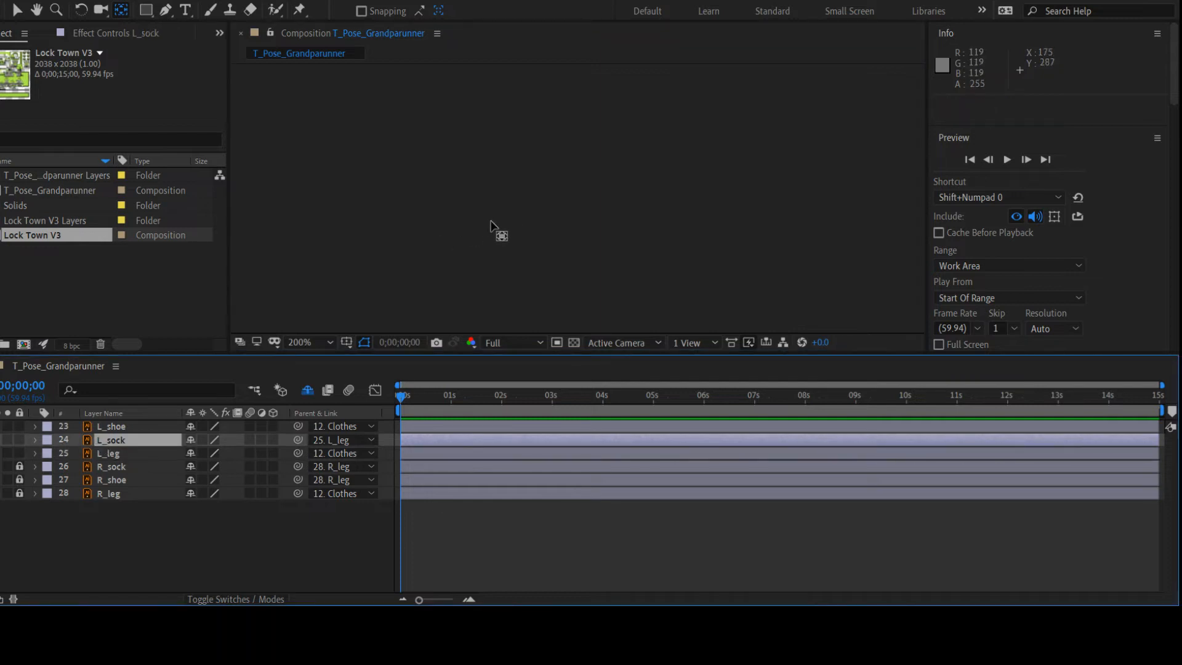
drag(479, 230, 479, 251)
key(ctrl+z)
Move the L_shoe layer's anchor point about 14 left and 7 up, fine-tune it, and test the pivot with a rotation that is undone
click(503, 262)
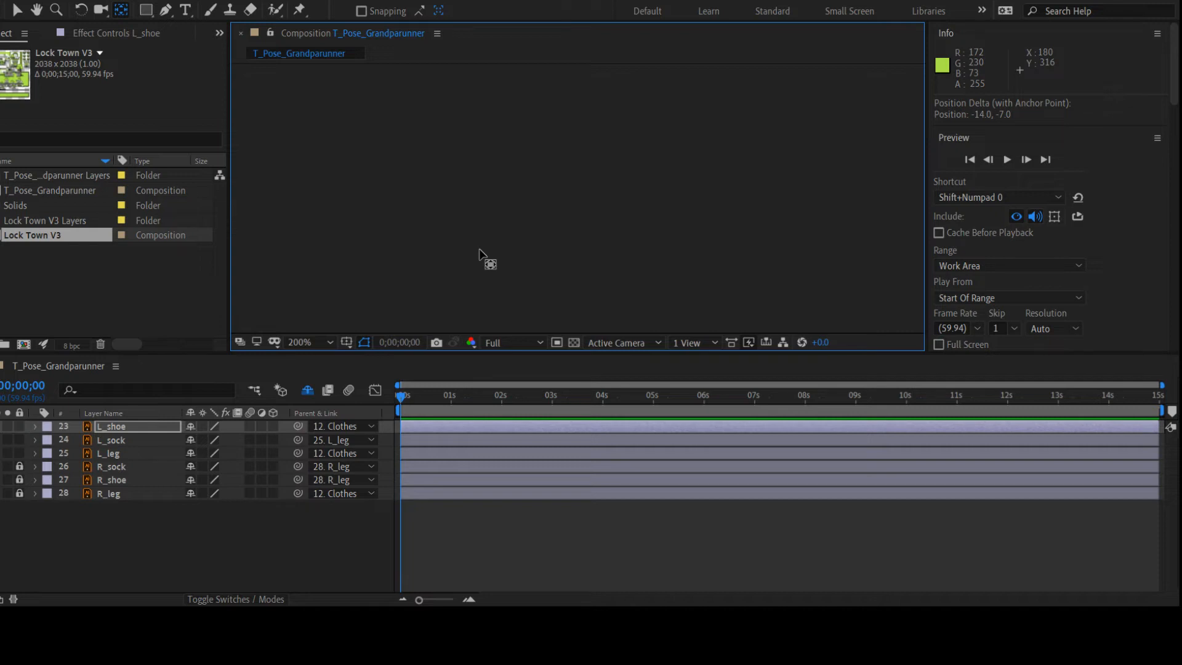
drag(479, 250, 481, 250)
mouse_move(482, 250)
mouse_down()
mouse_move(477, 264)
mouse_move(480, 247)
mouse_up()
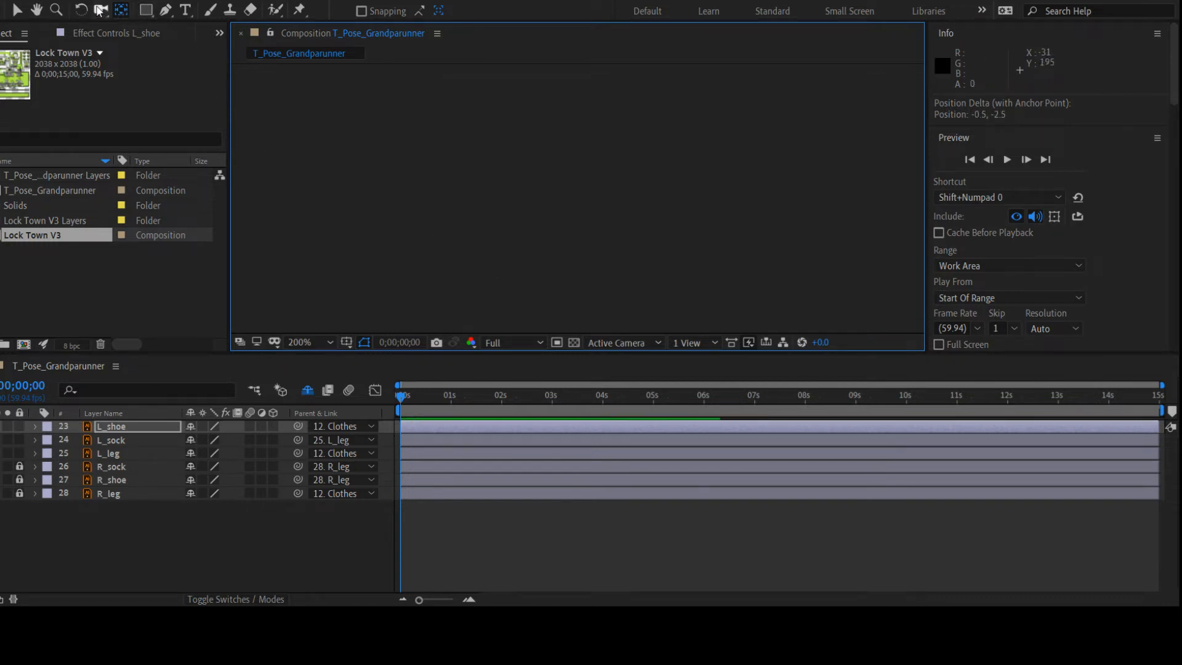
click(81, 9)
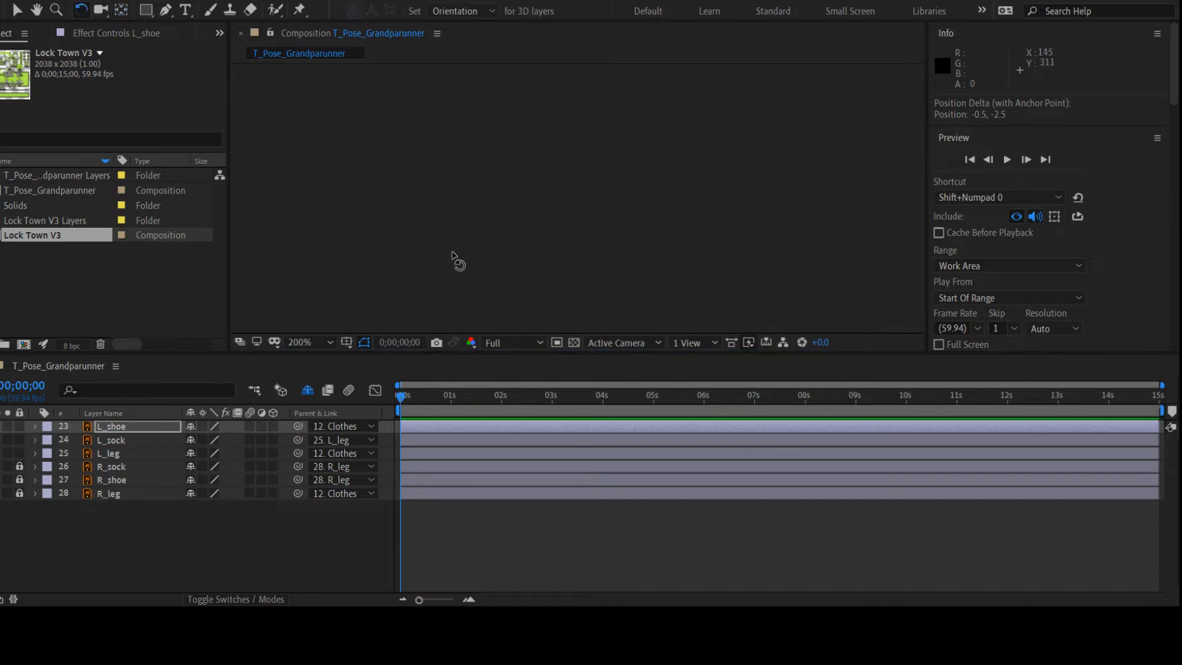
drag(545, 297, 491, 310)
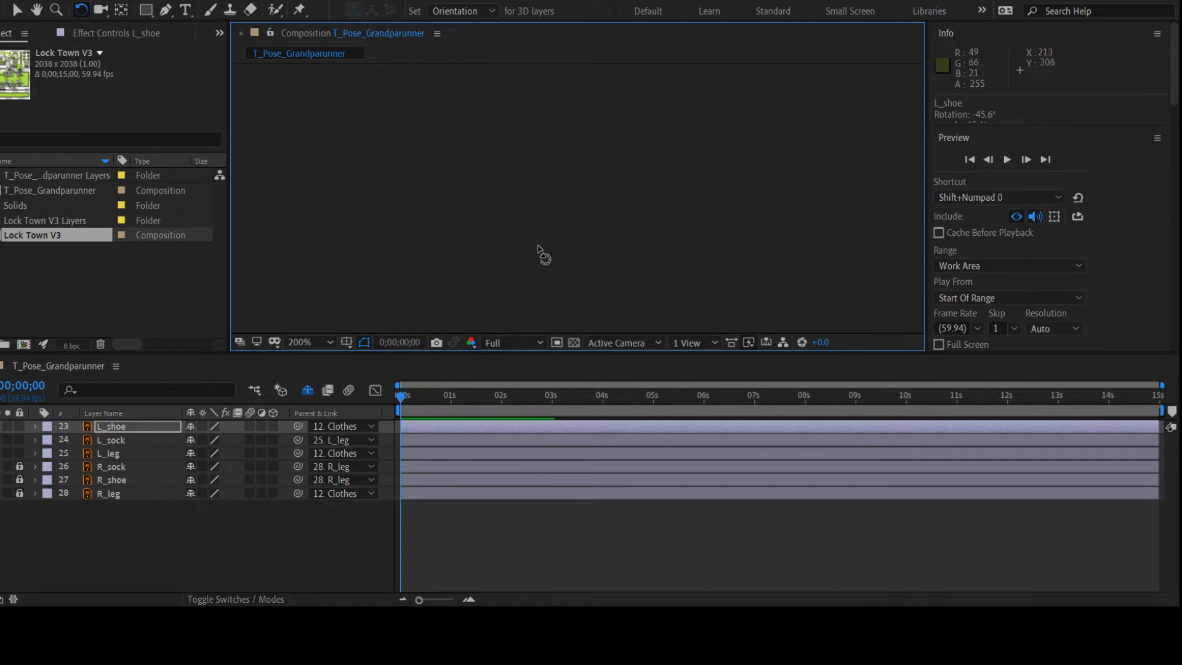
key(ctrl+z)
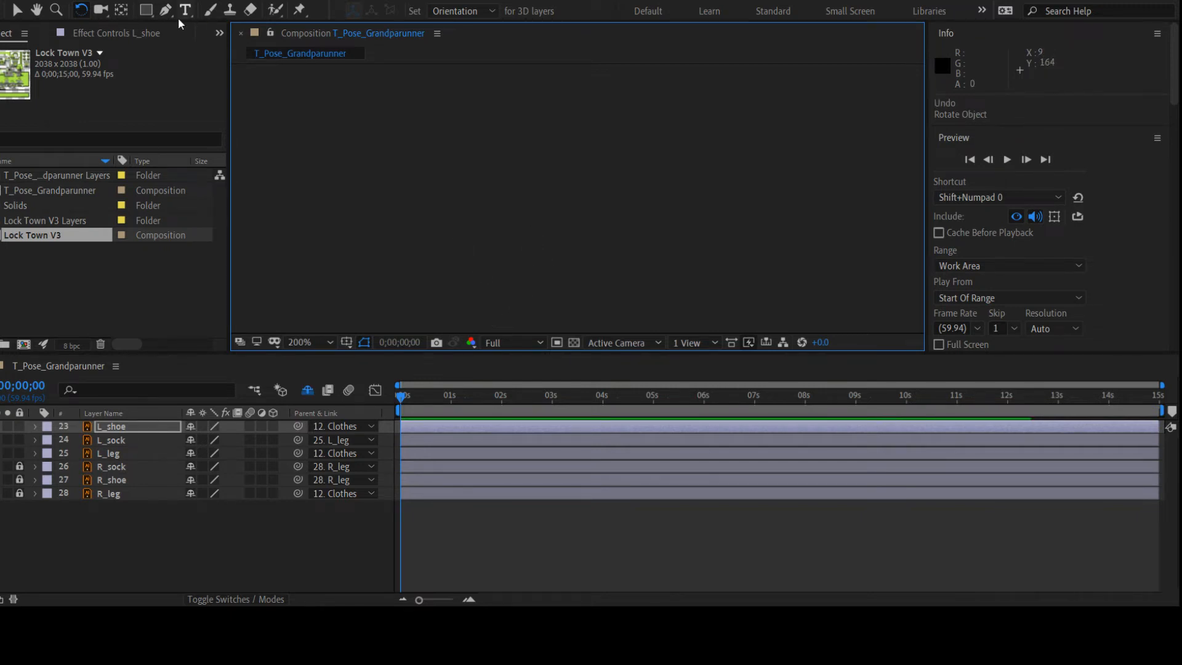
Shift the L_shoe anchor point about 7.5 left and 19 down, then try a rotation and undo it
key(y)
drag(472, 242, 466, 269)
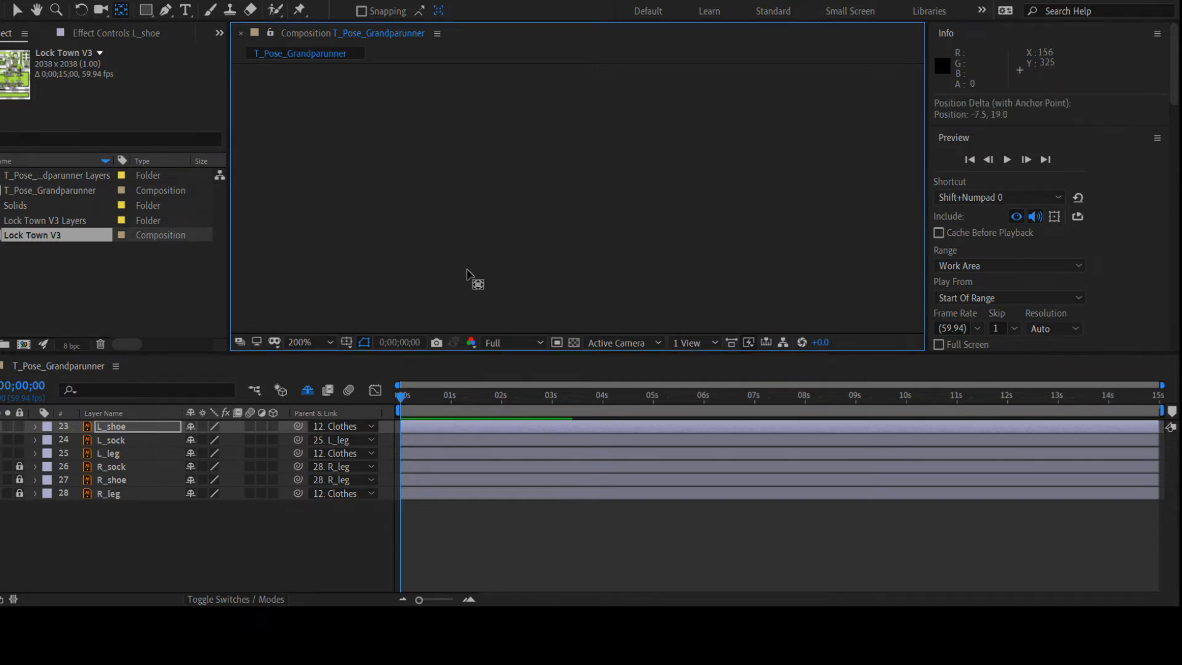
click(86, 10)
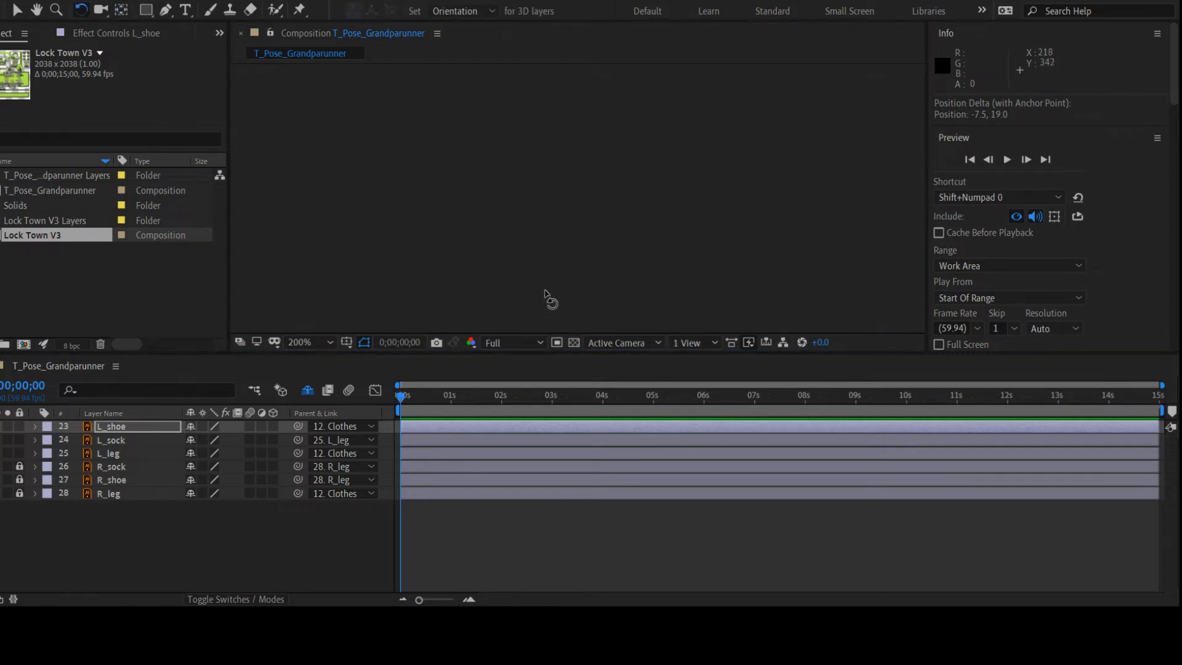
drag(540, 289, 553, 309)
key(ctrl+z)
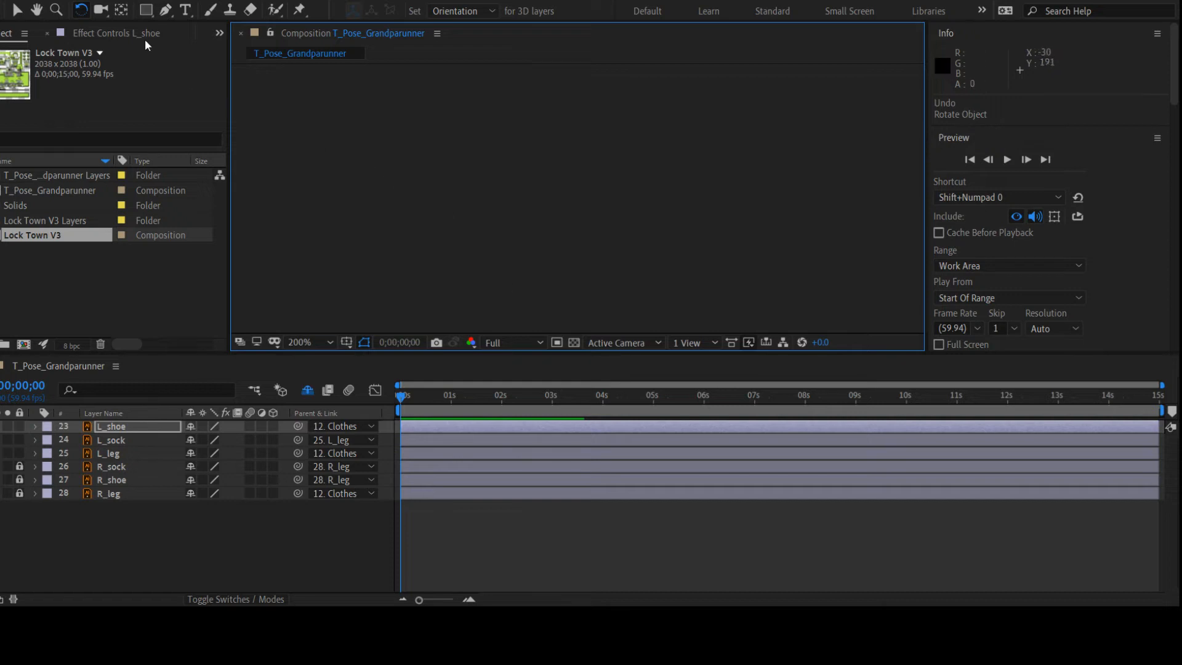
Move the L_shoe anchor point about 3 right and 13.5 up, undo a test rotation, and nudge it a further 3.5 right and 3.5 up
click(125, 13)
drag(479, 274, 473, 257)
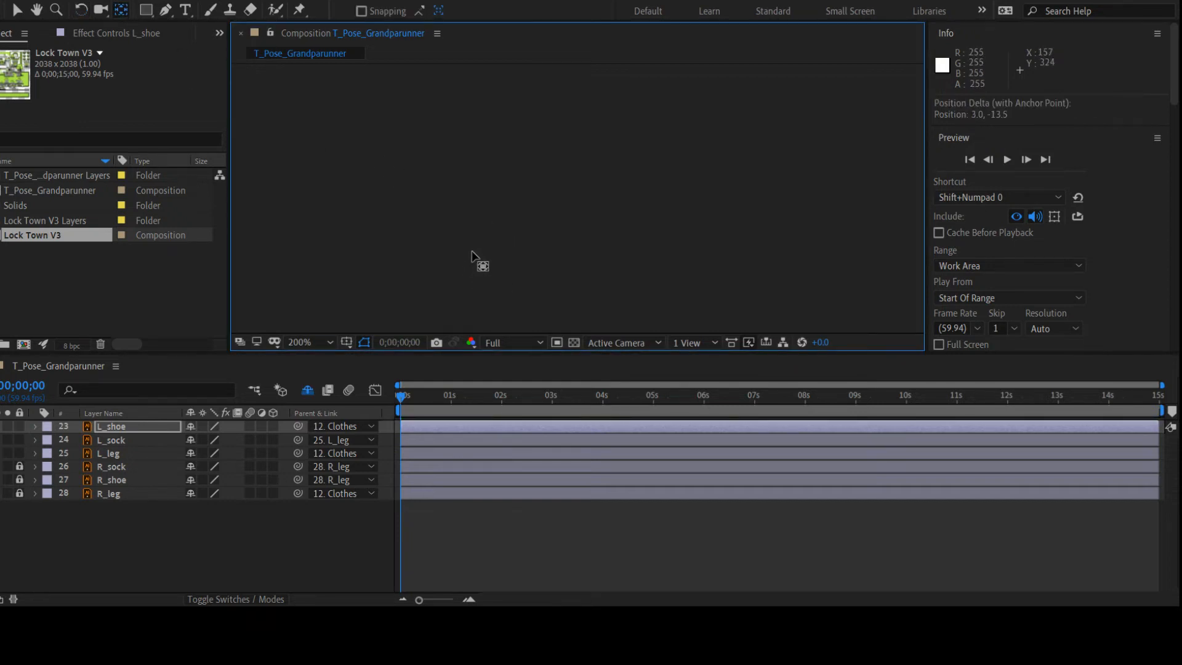
click(85, 12)
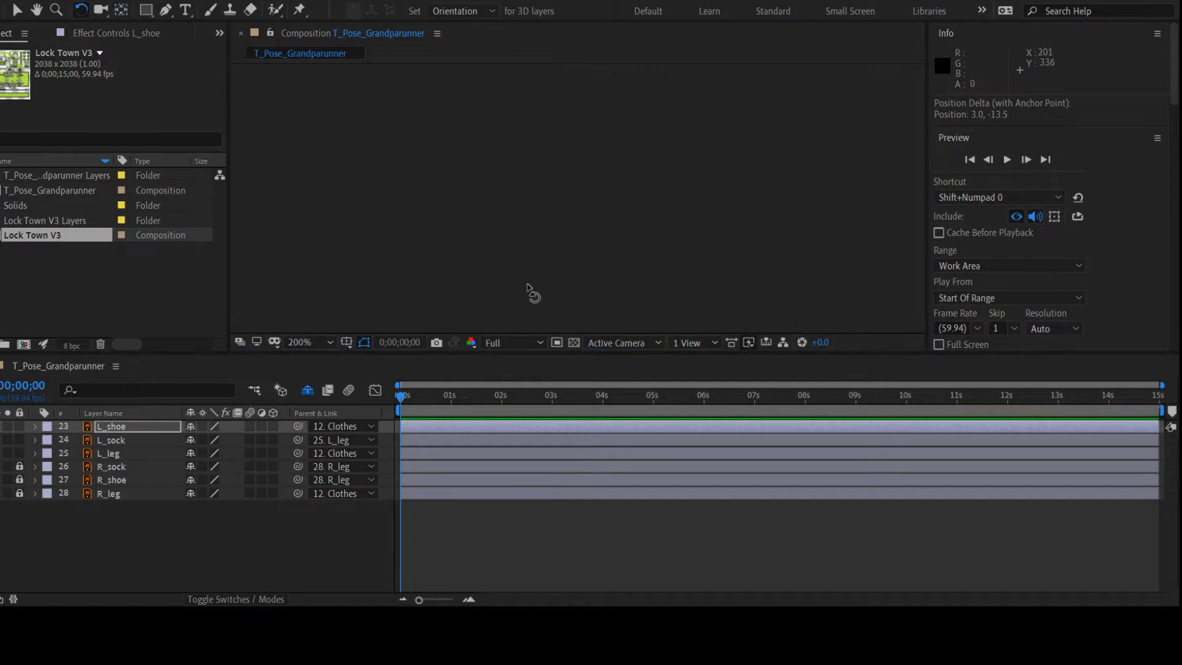
drag(546, 295, 503, 283)
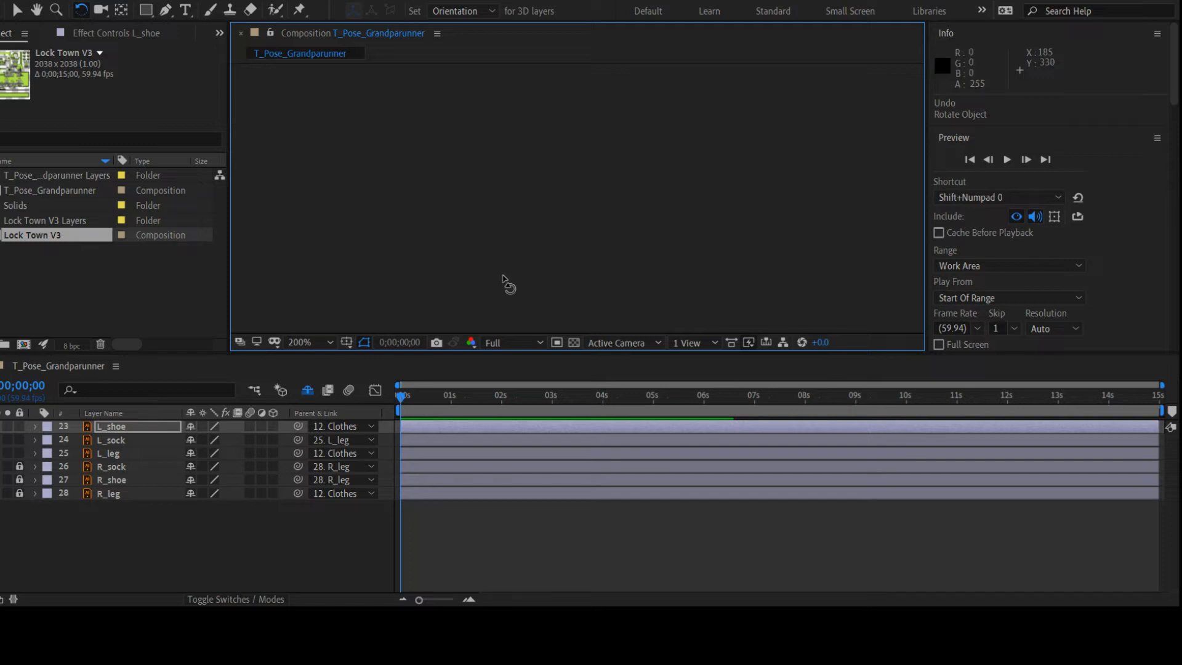
key(y)
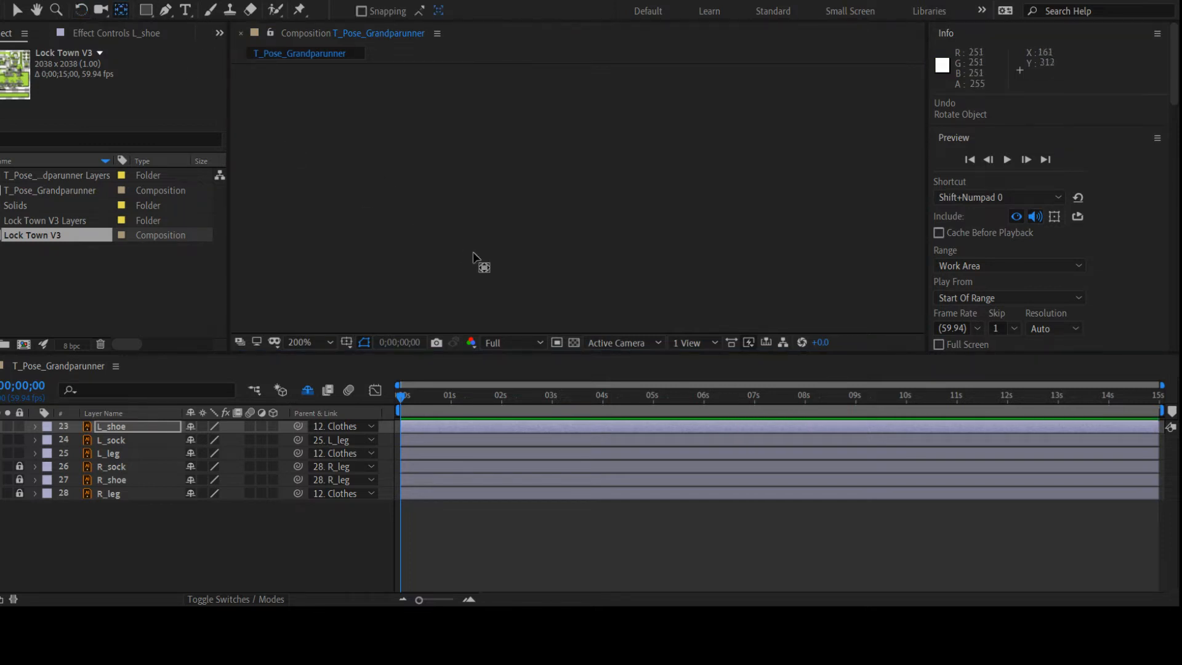
drag(473, 252, 477, 248)
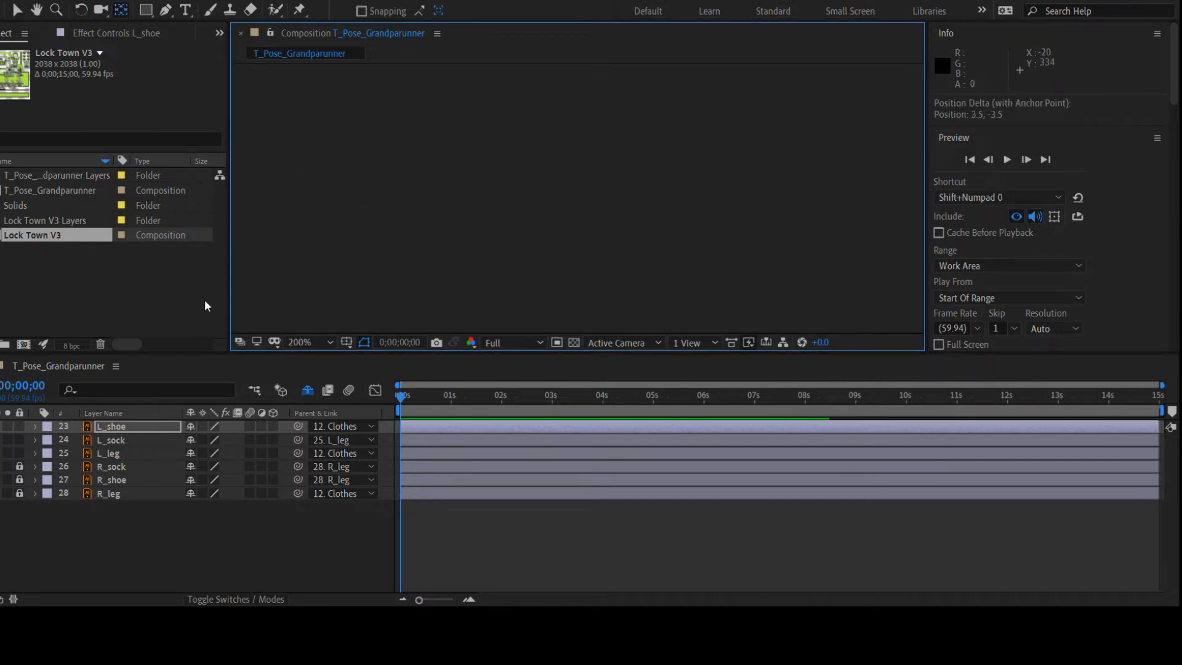
Lock the L_leg, L_sock and L_shoe layers and unlock the R_sock, R_shoe and R_leg layers
click(550, 197)
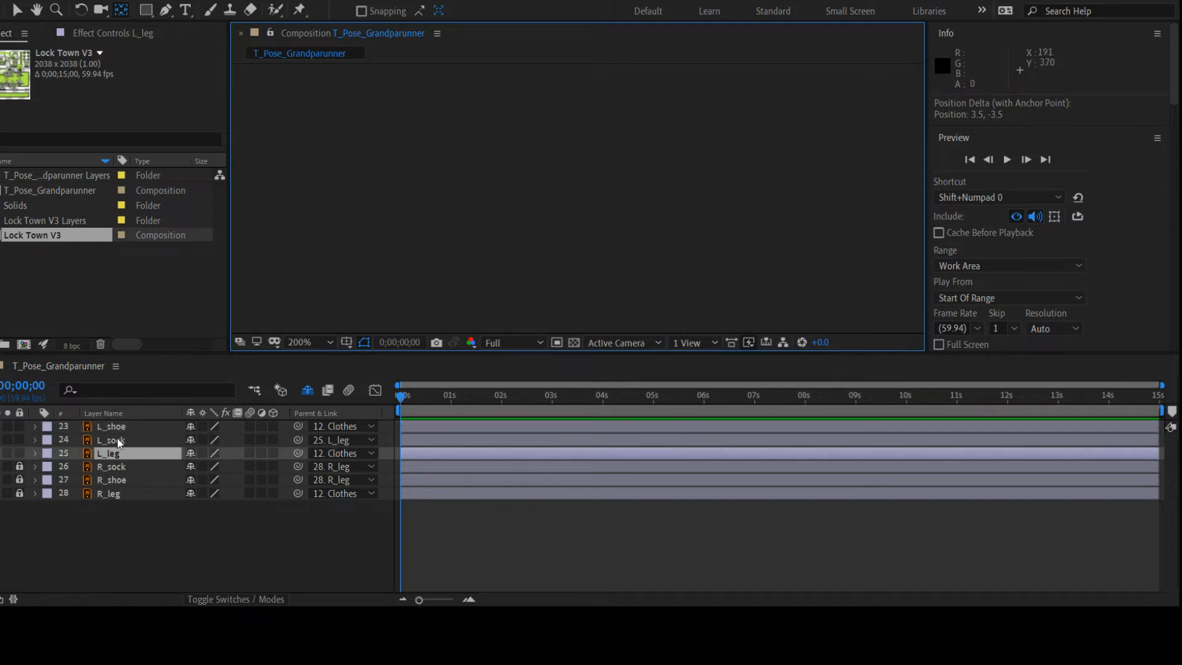
drag(19, 451, 20, 425)
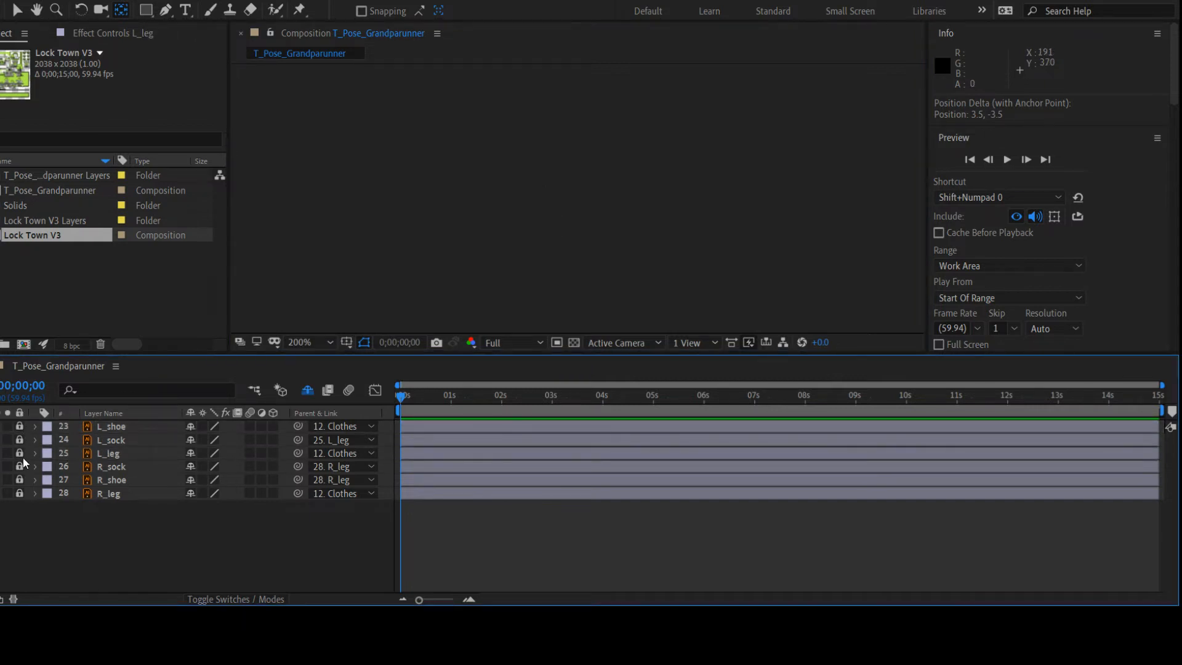
drag(22, 468, 22, 494)
Move the R_leg anchor point about 46 up and the R_shoe anchor point about 14.5 left and 5 up
click(125, 498)
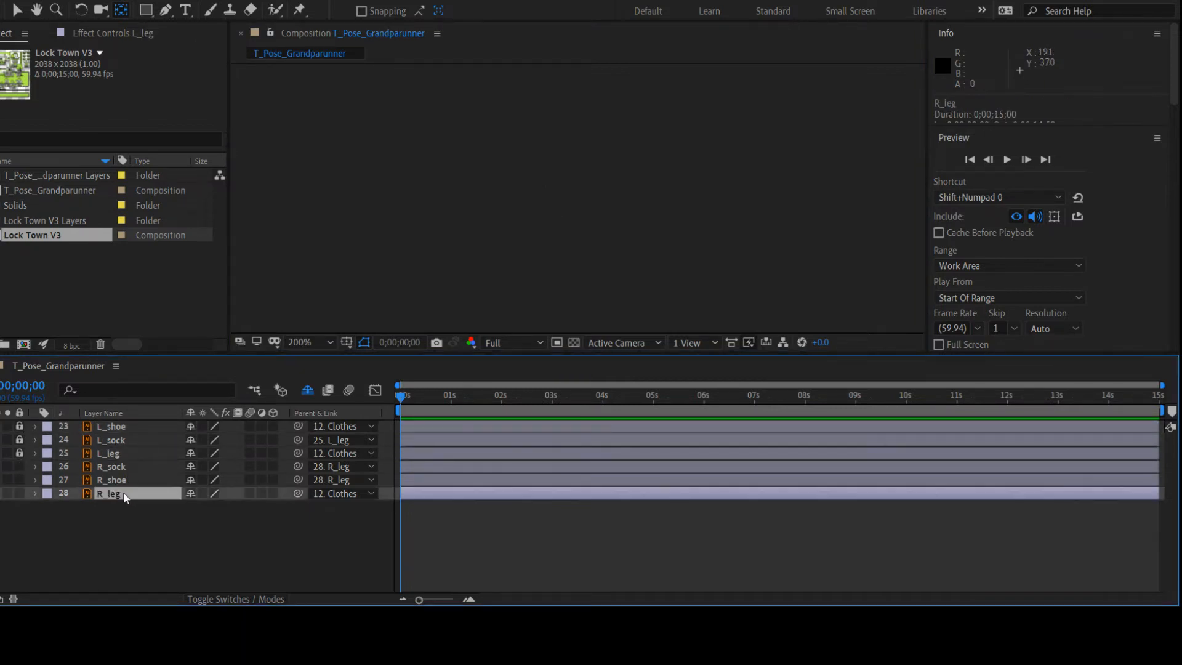
drag(545, 183, 547, 125)
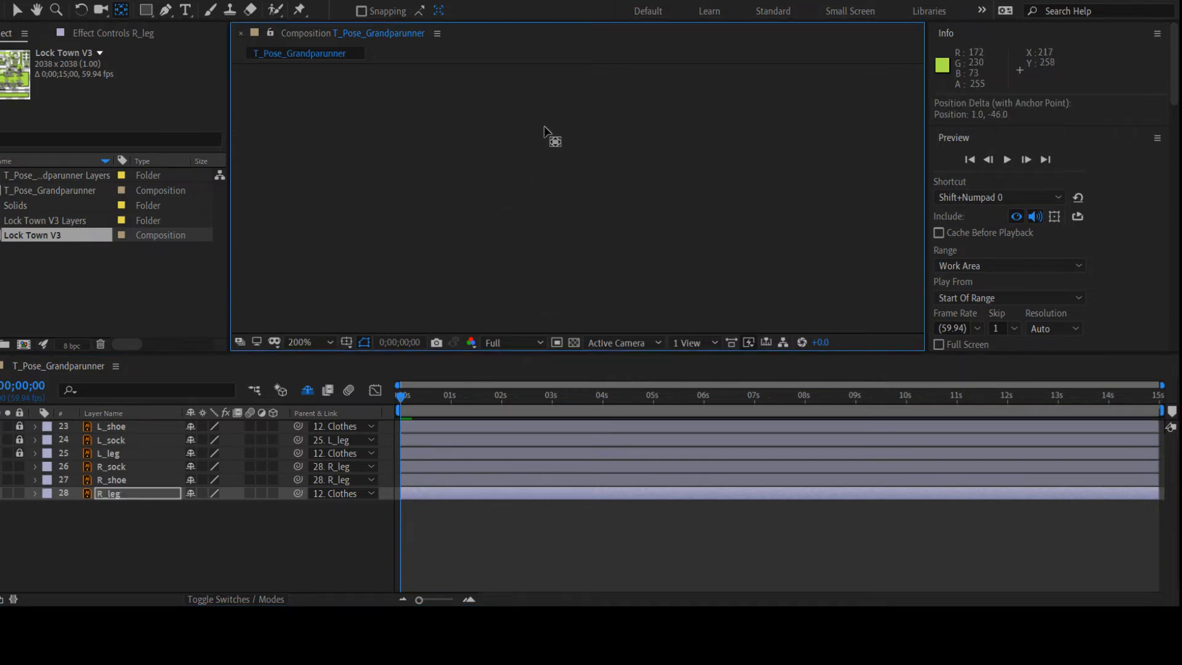
click(182, 480)
drag(556, 259, 539, 251)
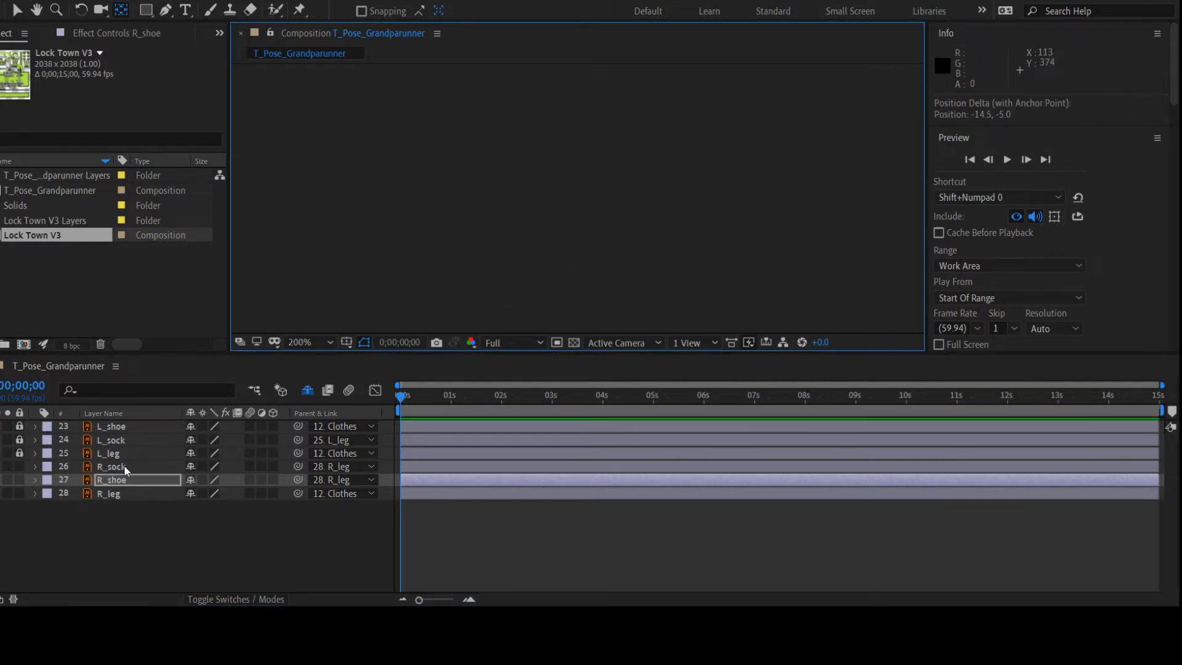
click(117, 492)
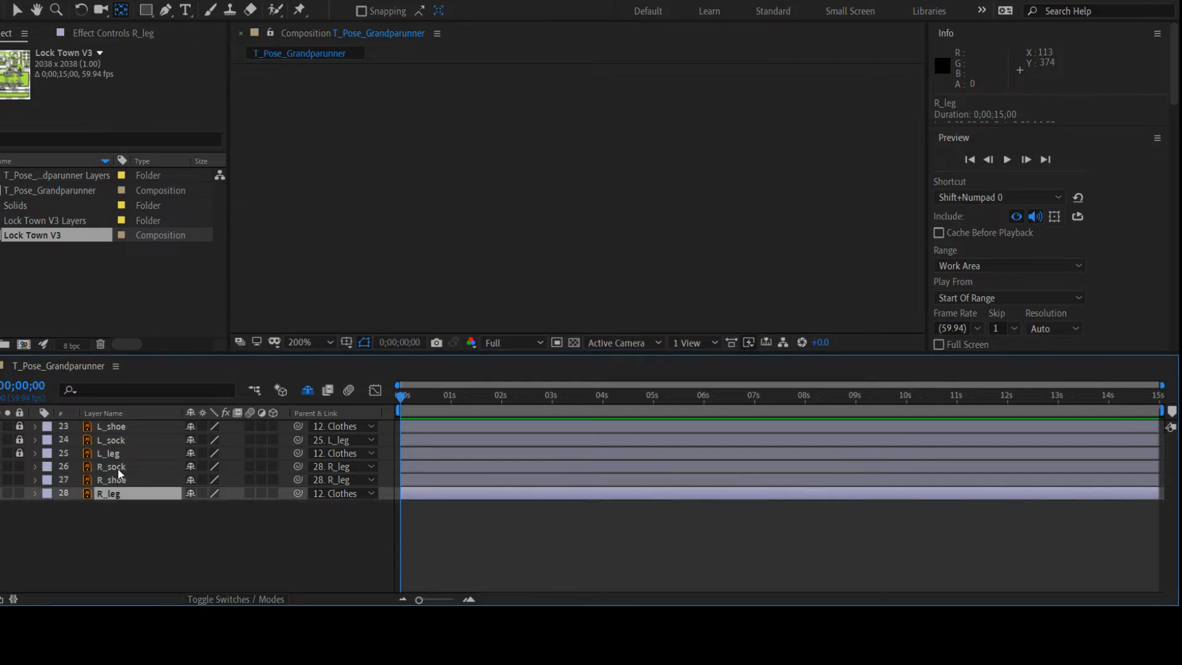
click(117, 465)
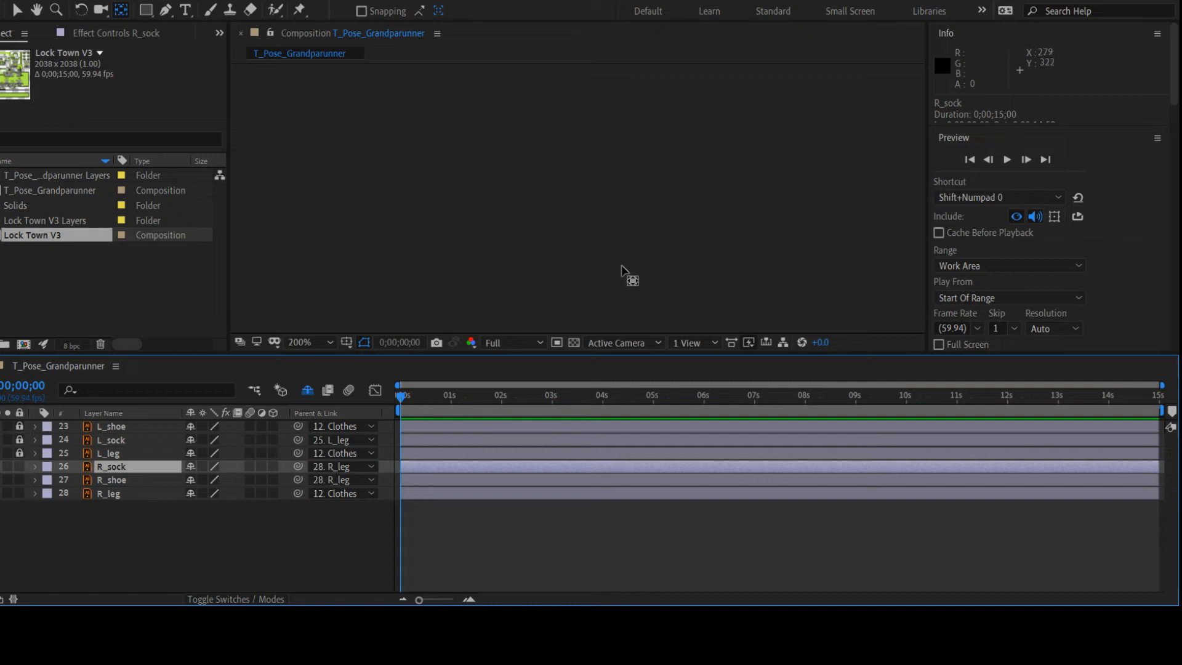
key(h)
key(y)
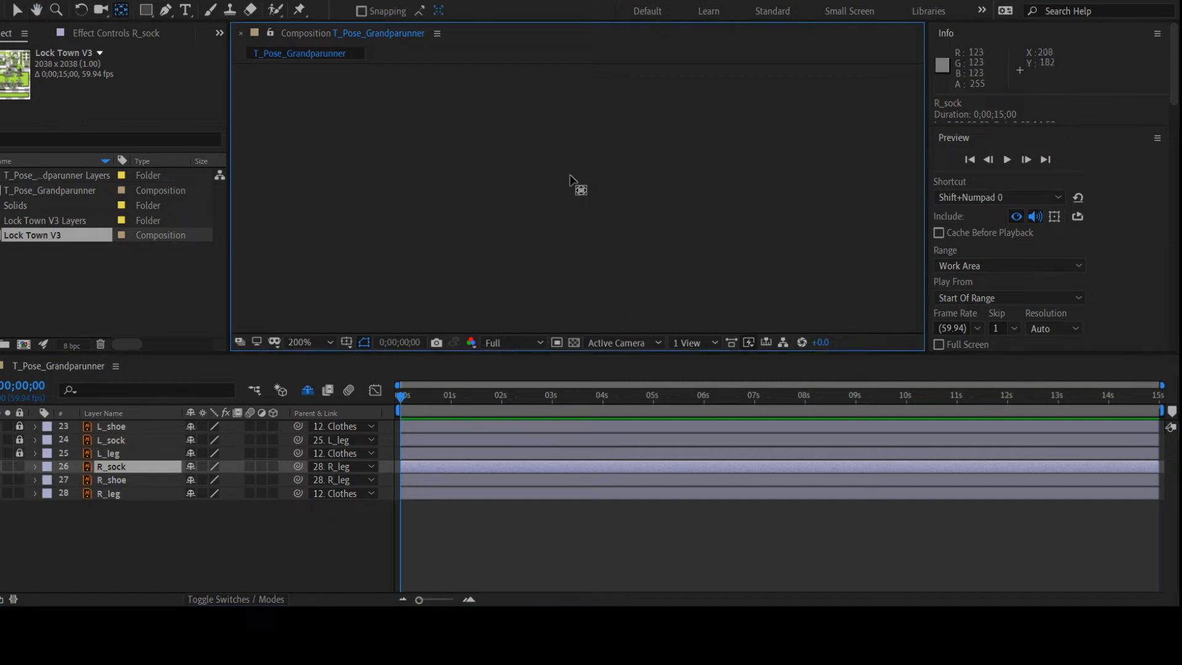
click(568, 176)
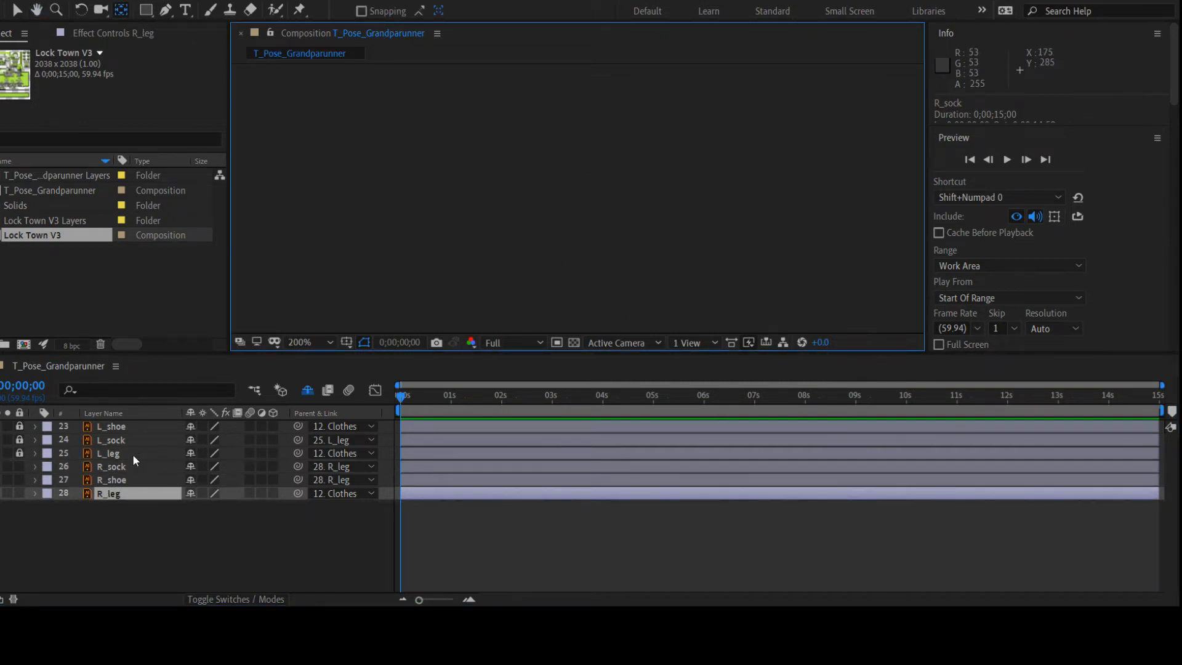
Unlock the L_leg, L_sock and L_shoe layers, then show all shy layers and mark the six leg, sock and shoe layers as shy
click(19, 453)
drag(20, 440, 20, 426)
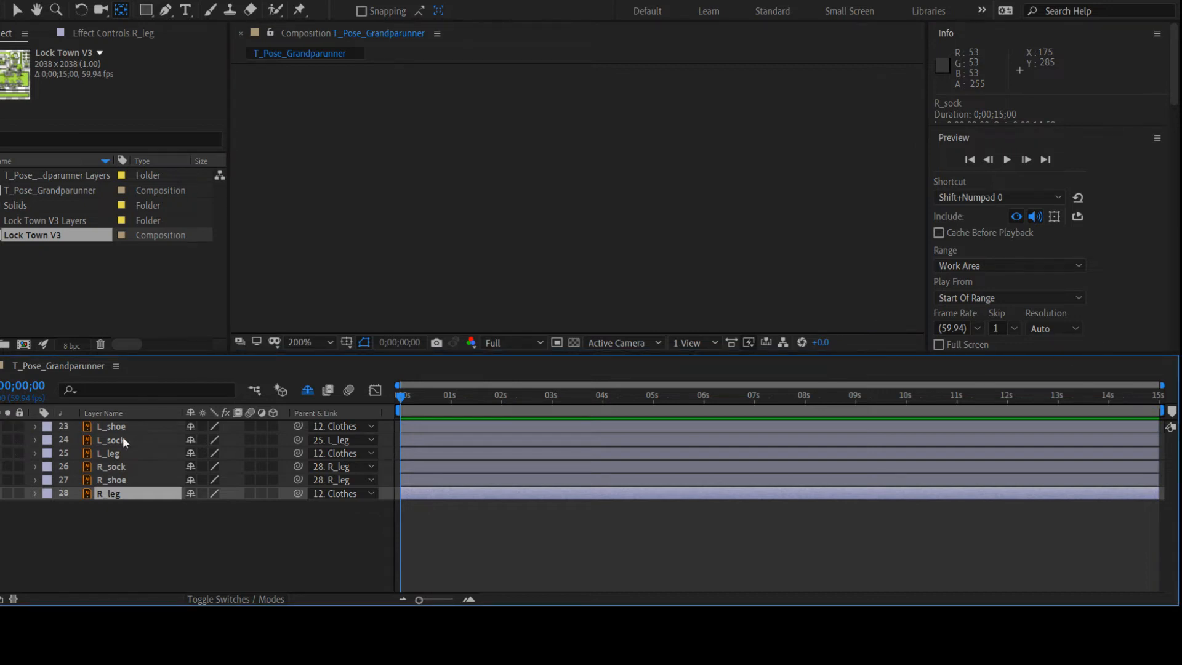
click(311, 390)
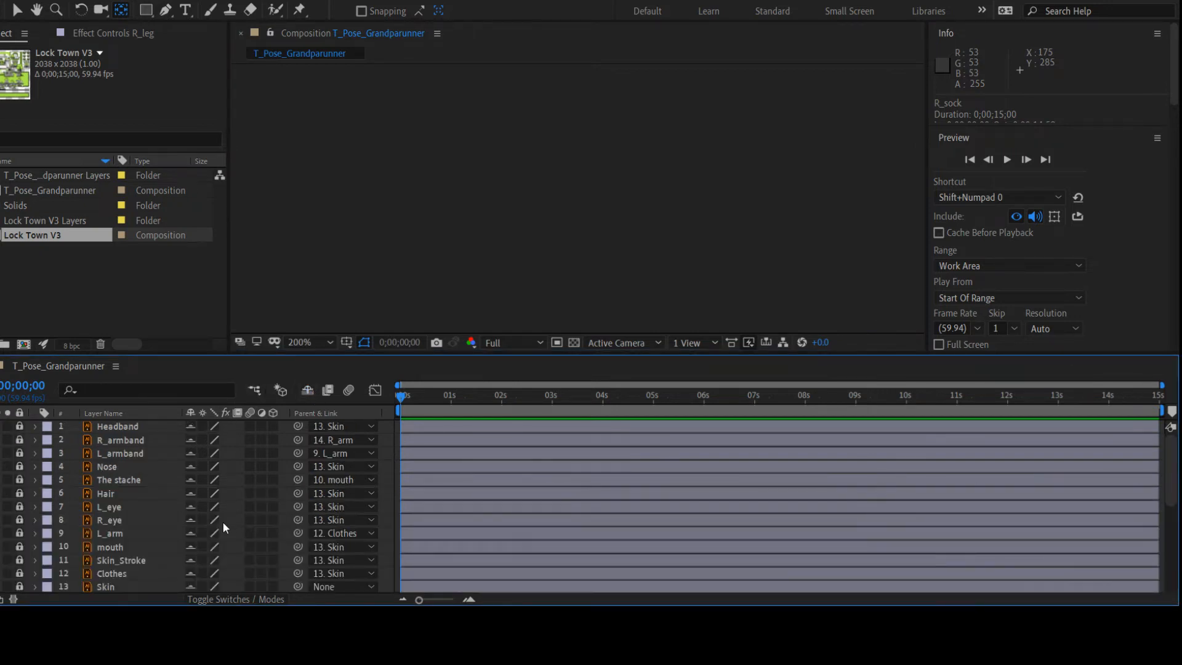
scroll(159, 543, down, 3)
click(191, 519)
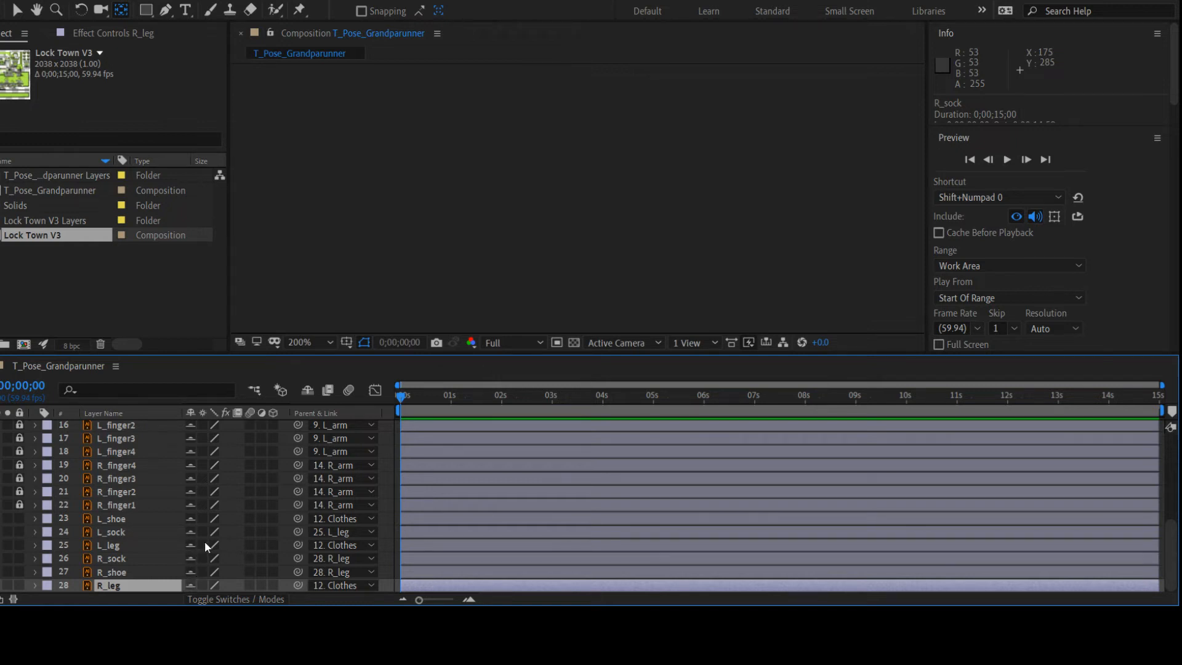
Unlock the R_arm layer and all L_finger and R_finger layers and remove their shy setting
drag(21, 501, 23, 467)
scroll(140, 486, up, 1)
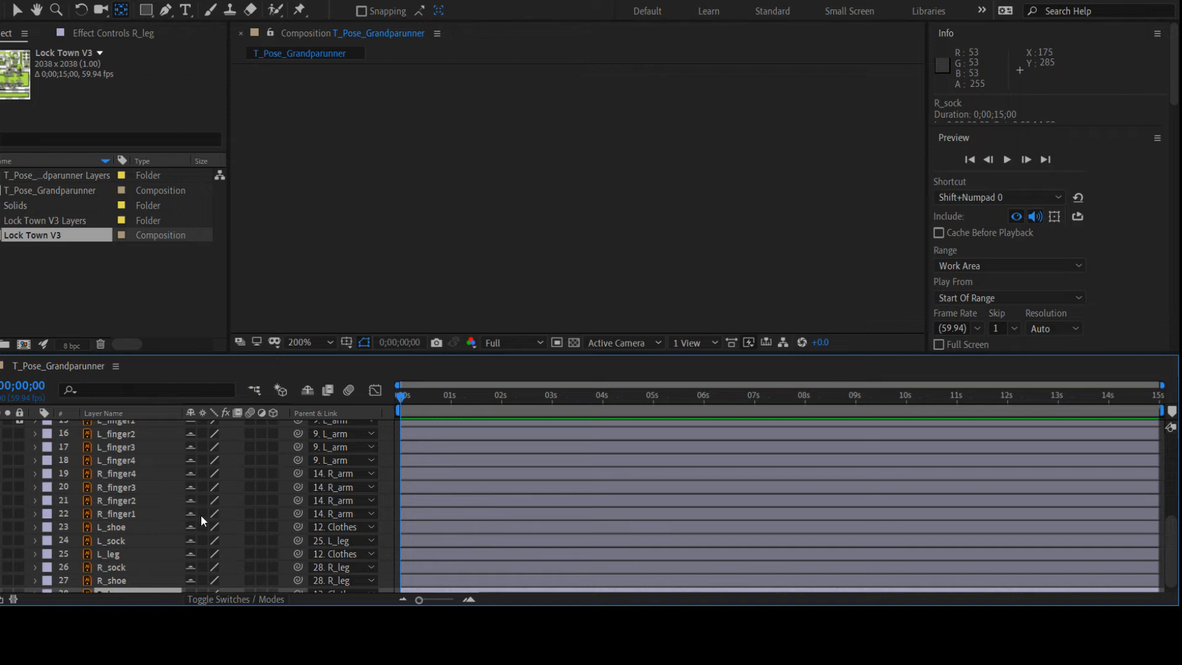
drag(191, 513, 192, 434)
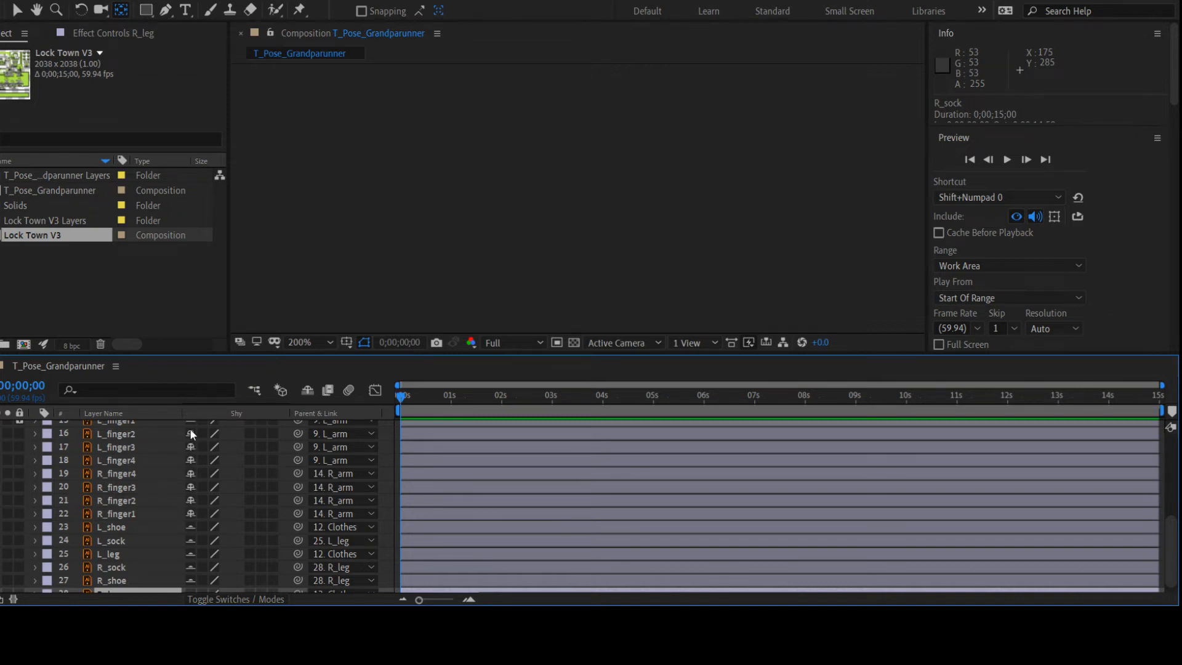
scroll(176, 538, up, 3)
scroll(199, 483, up, 3)
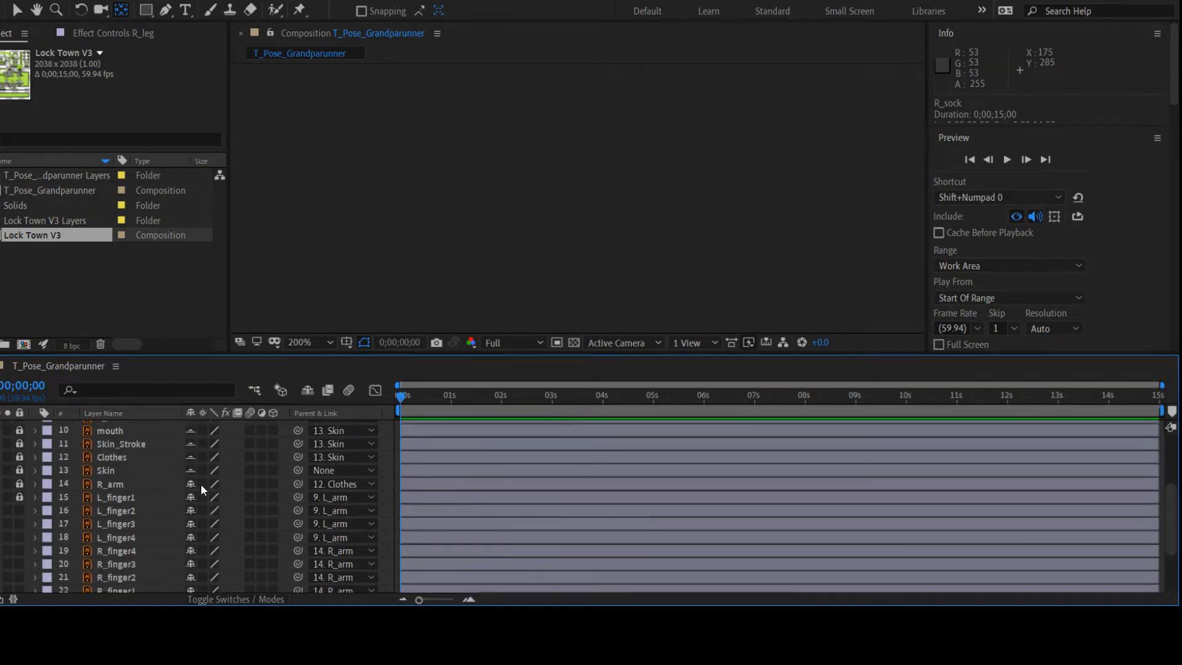
click(19, 497)
click(19, 484)
Remove the shy setting from the L_arm, L_armband and R_armband layers and hide all shy layers
scroll(97, 508, up, 3)
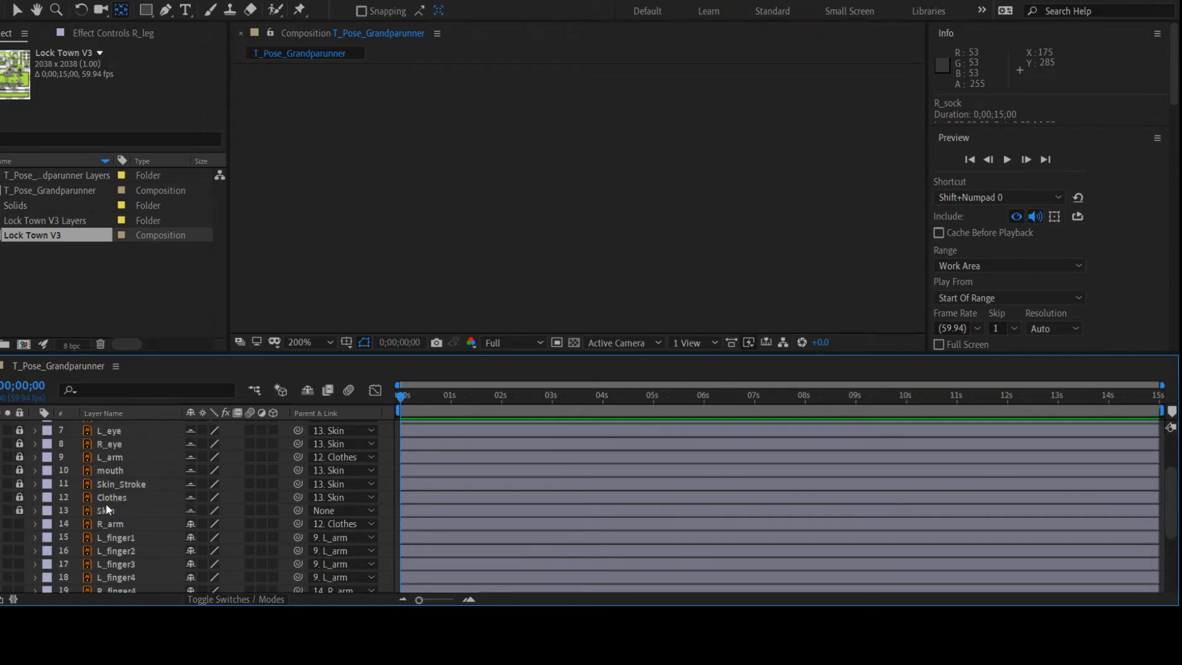
scroll(106, 504, up, 5)
click(191, 533)
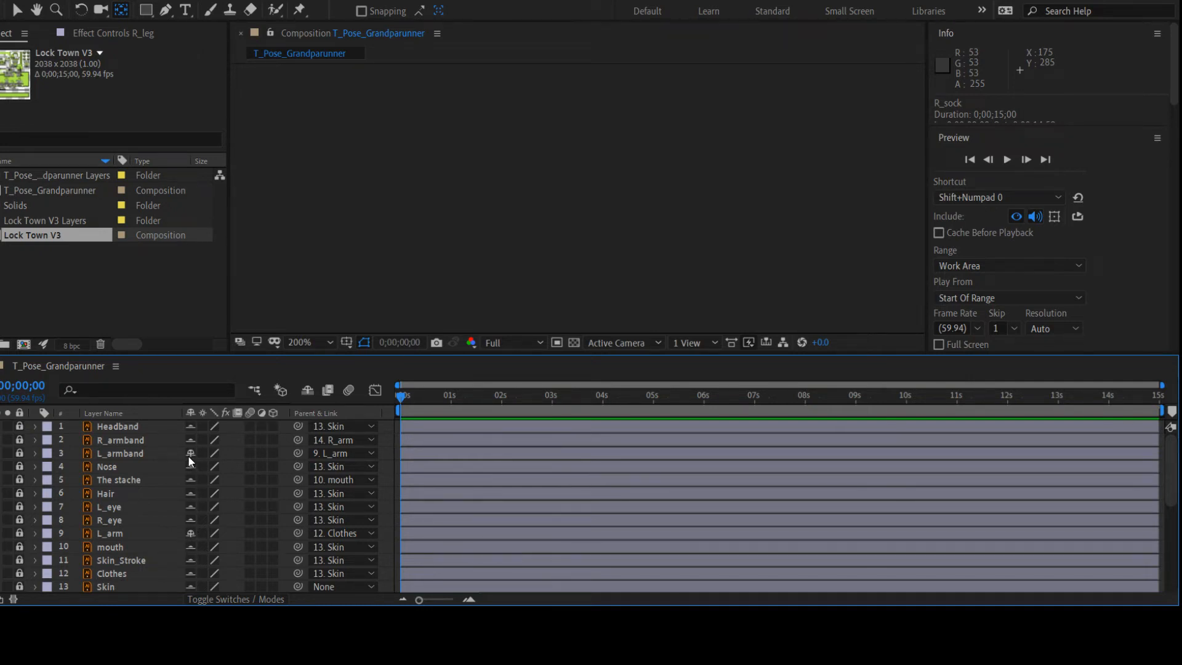
drag(191, 453, 191, 439)
click(304, 393)
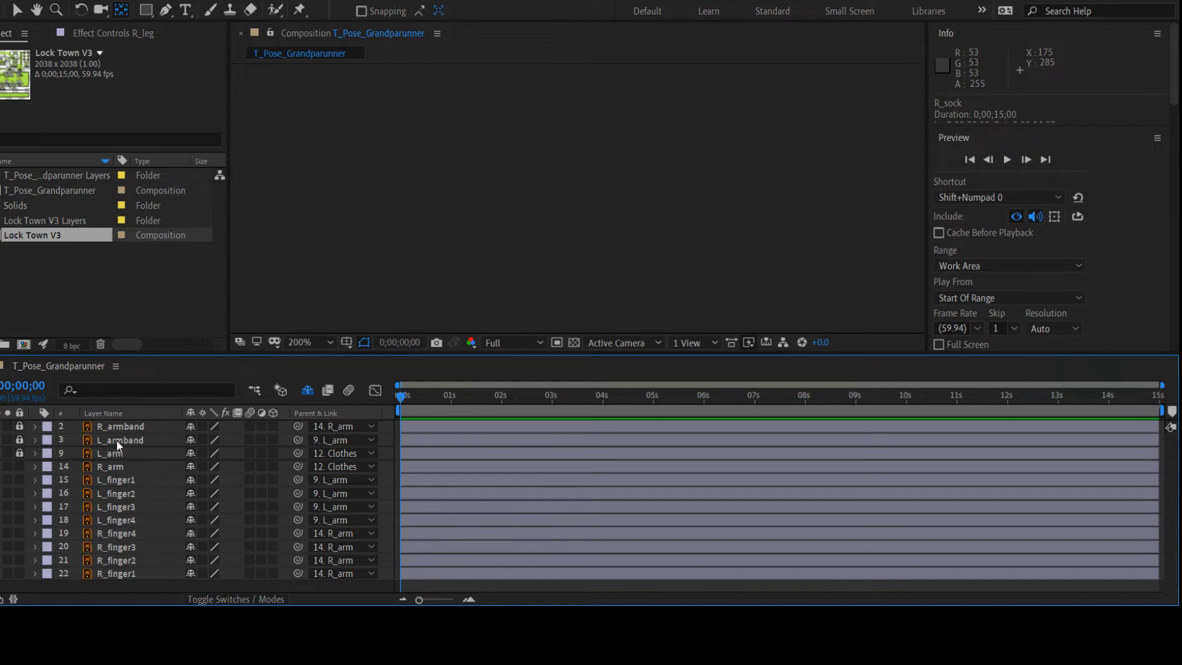
Unlock the R_armband, L_armband and L_arm layers and select the L_arm layer
click(19, 440)
click(104, 441)
click(119, 426)
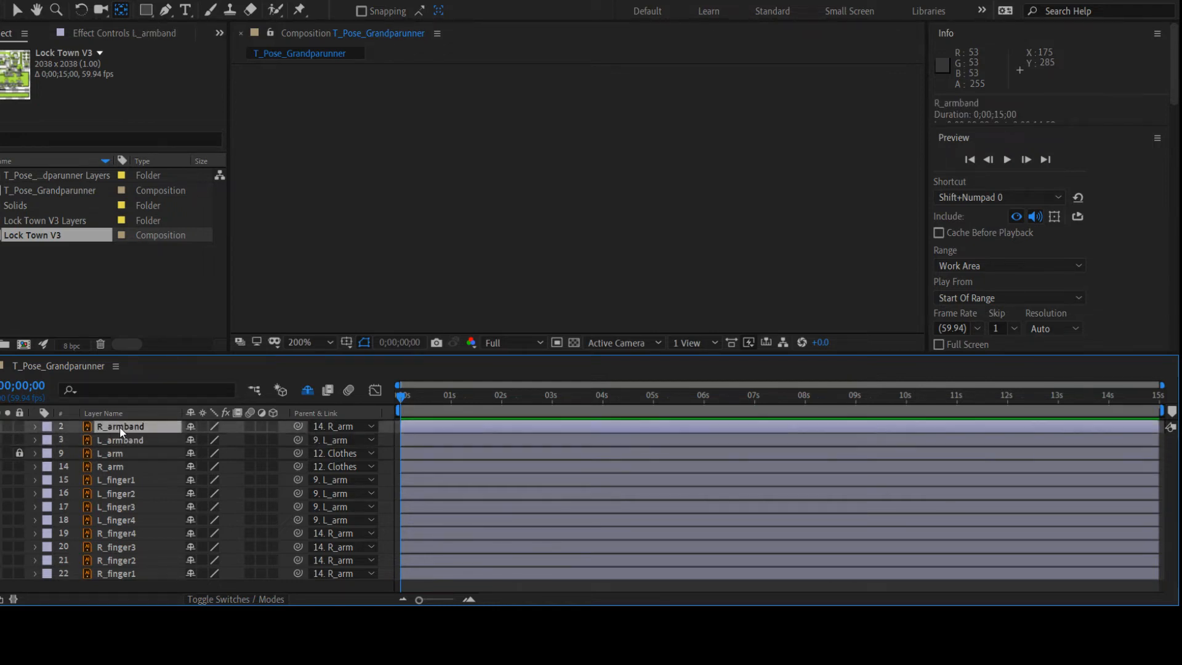
click(19, 453)
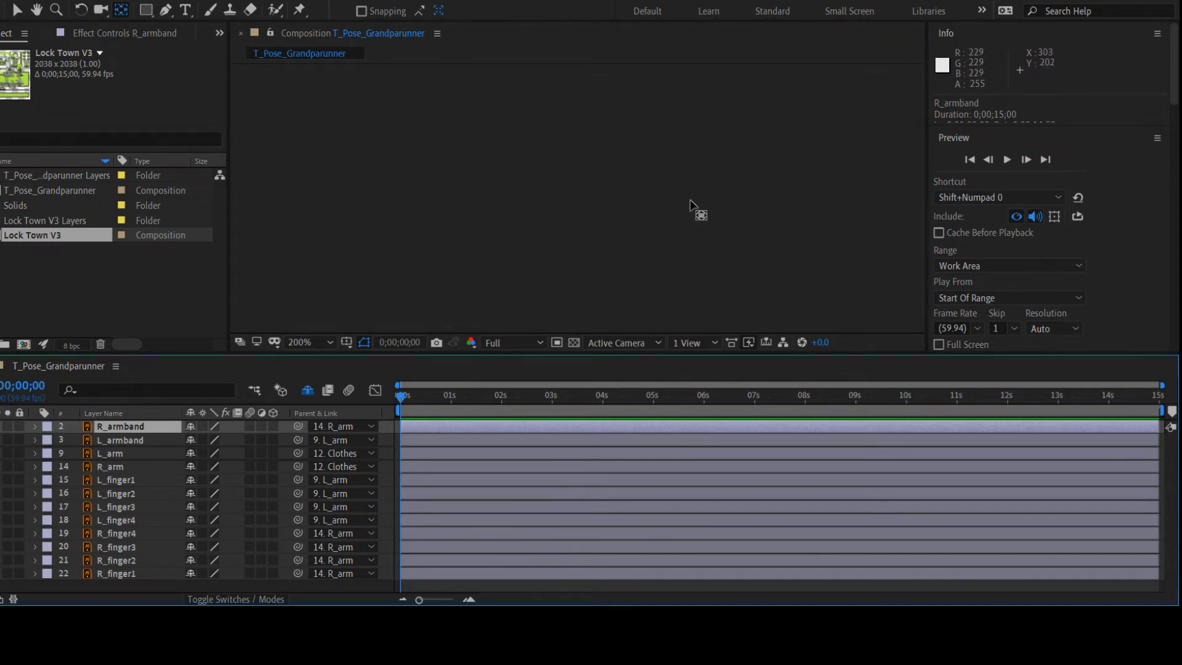
click(136, 443)
click(112, 451)
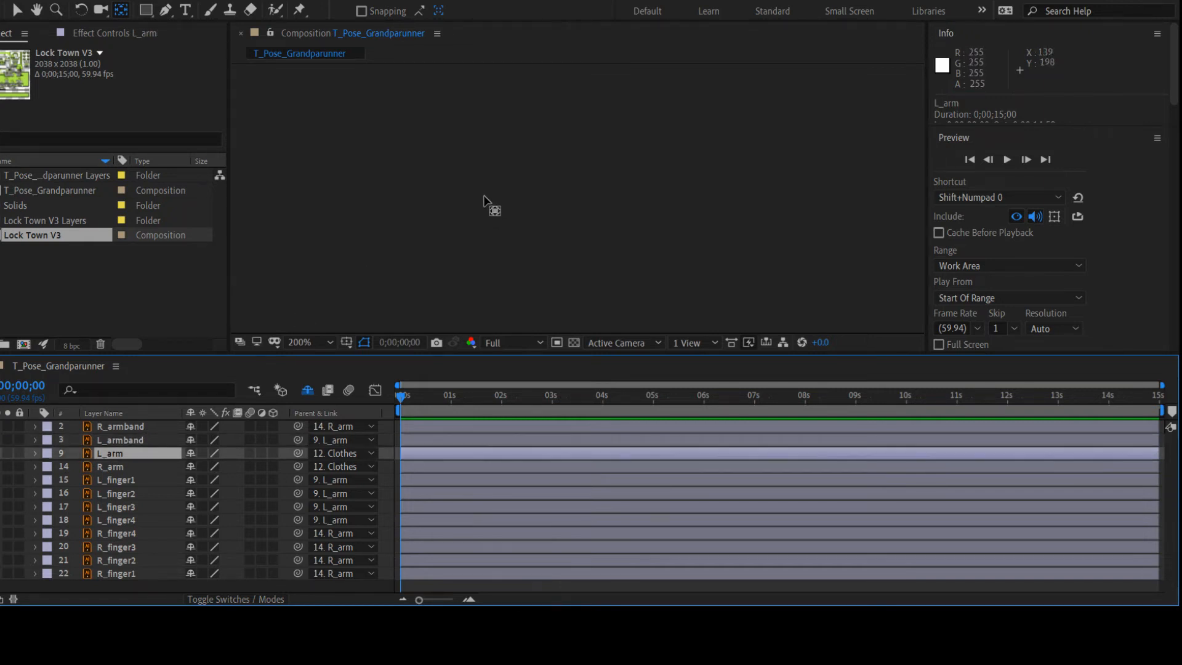
Shift the L_arm layer's anchor point by about (2, 3) and the L_finger1 layer's anchor point by about (4.8, 3)
drag(484, 196, 486, 200)
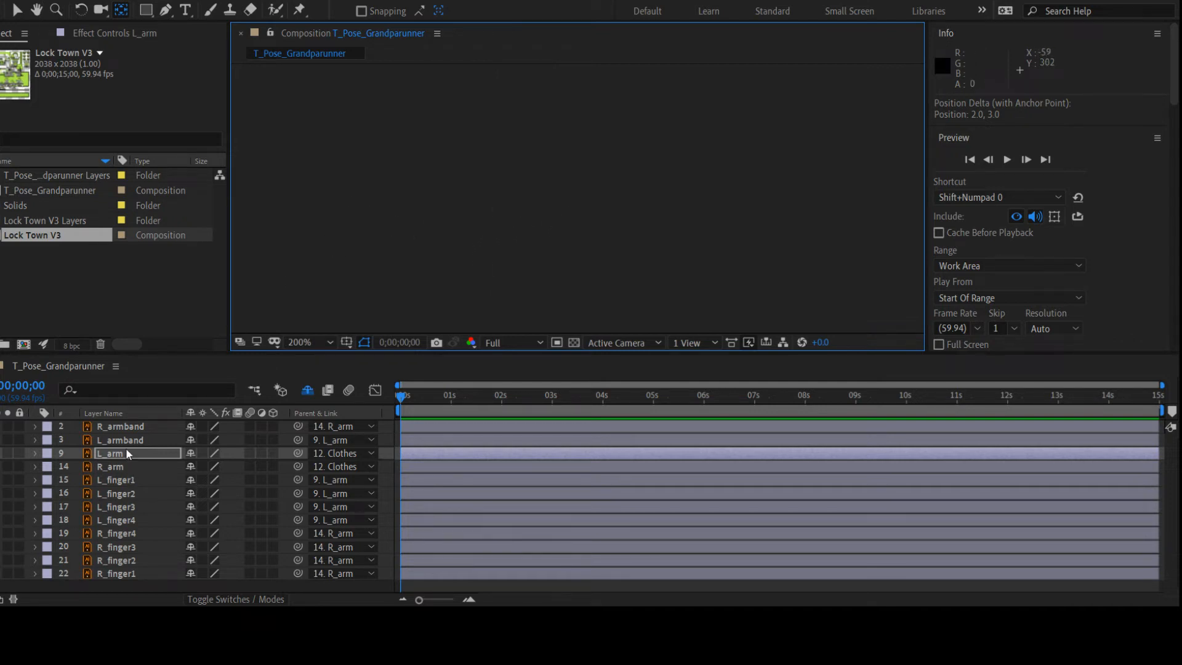
click(133, 479)
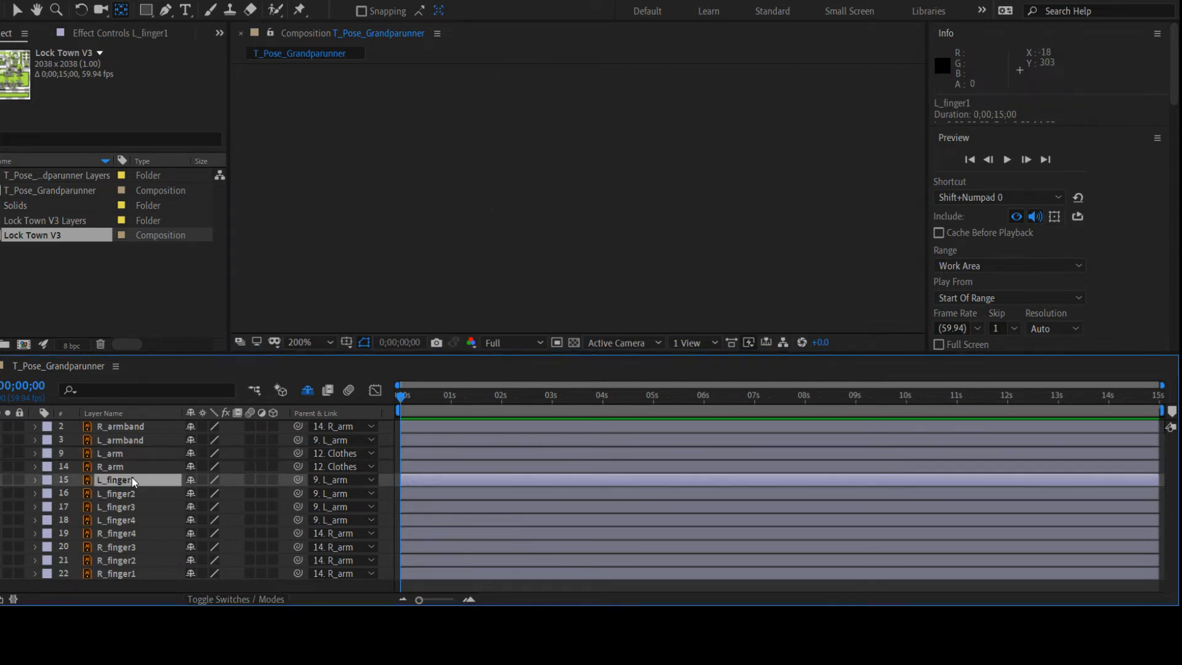
scroll(377, 258, up, 2)
key(space)
drag(376, 257, 1042, 274)
key(y)
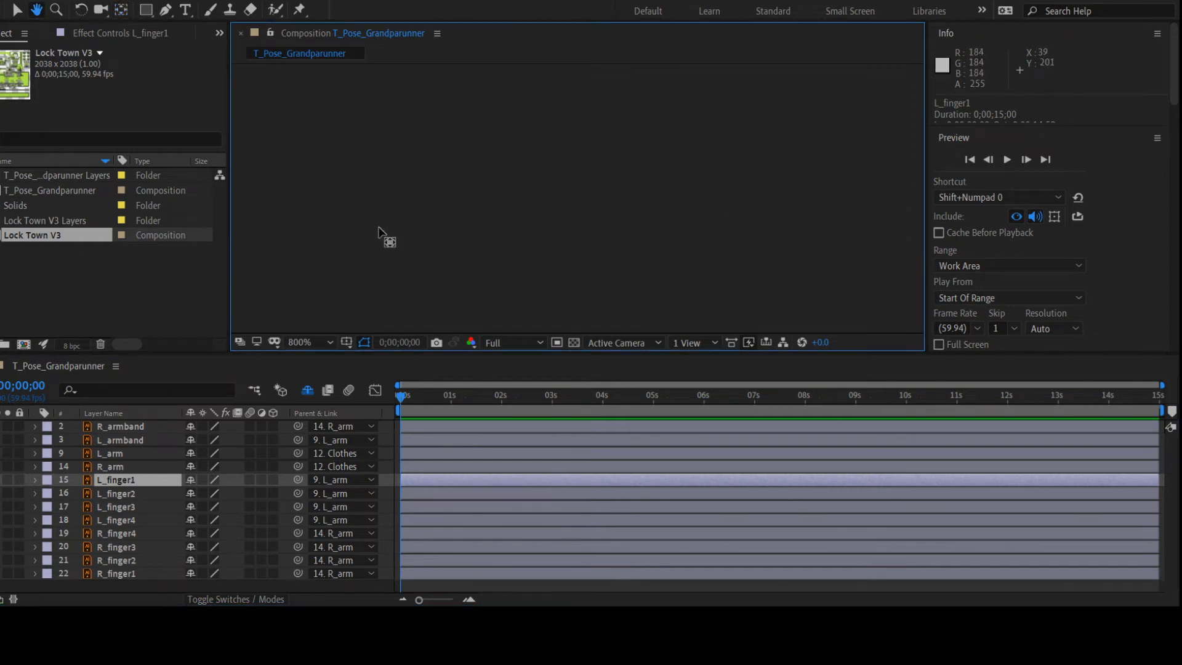
drag(360, 226, 372, 232)
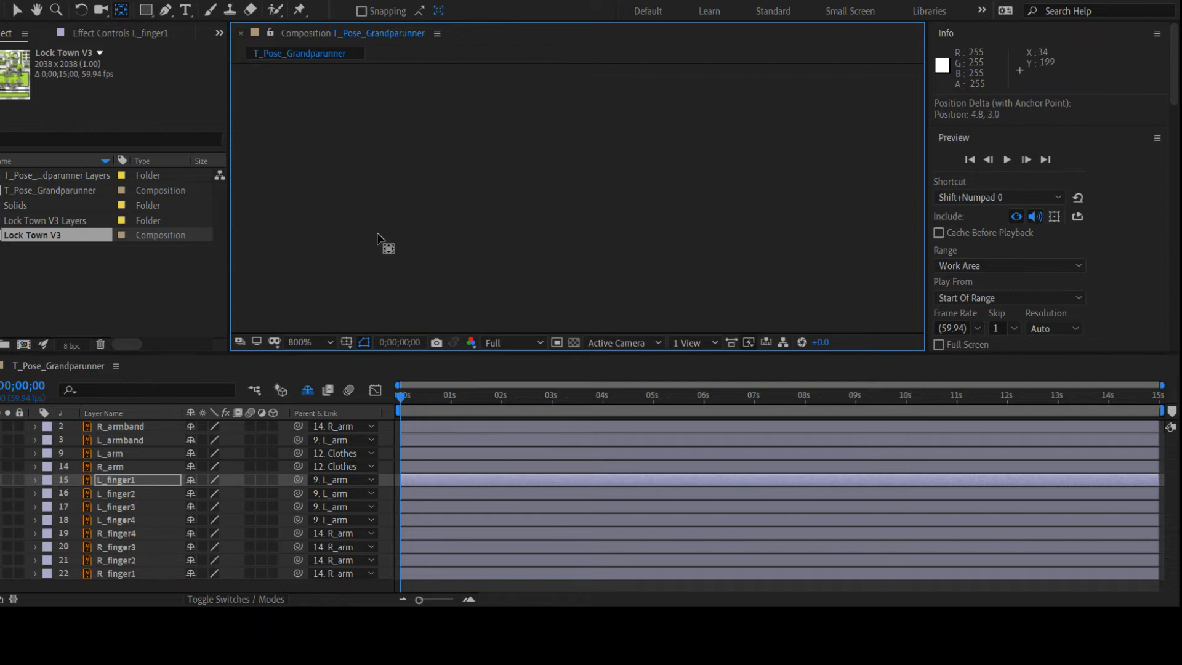
Shift the anchor points of L_finger2 by about (5.1, -1.5), L_finger3 by about (3, -4.6) and L_finger4 by about (0.1, -4.9)
click(126, 493)
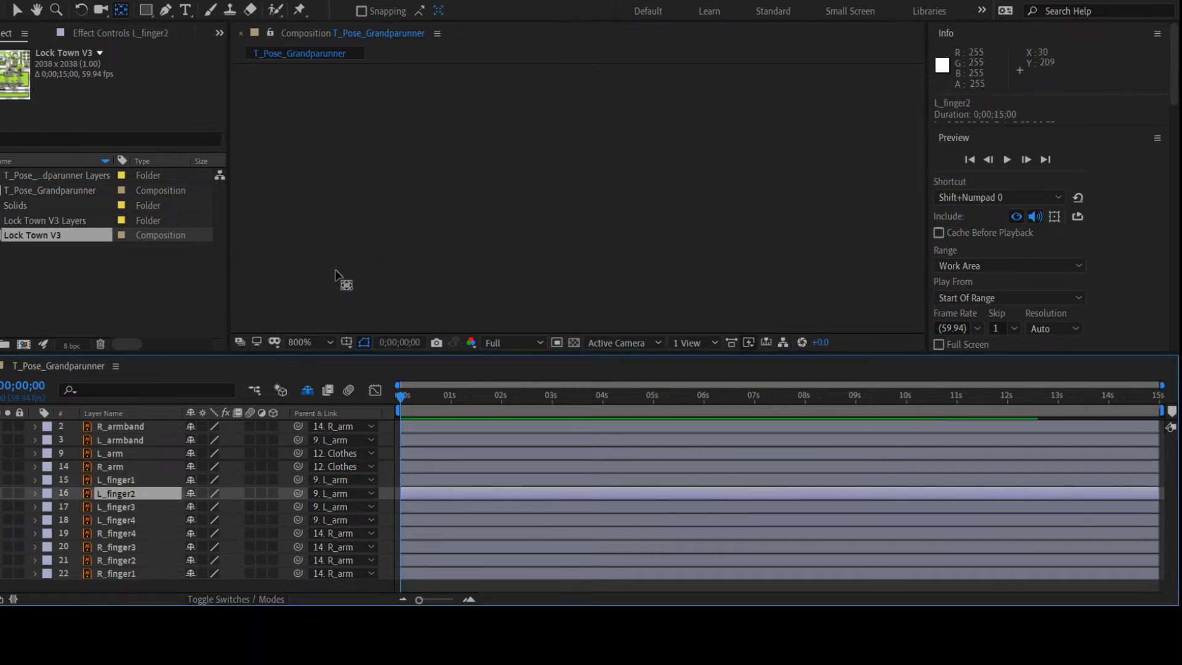
drag(345, 282, 363, 264)
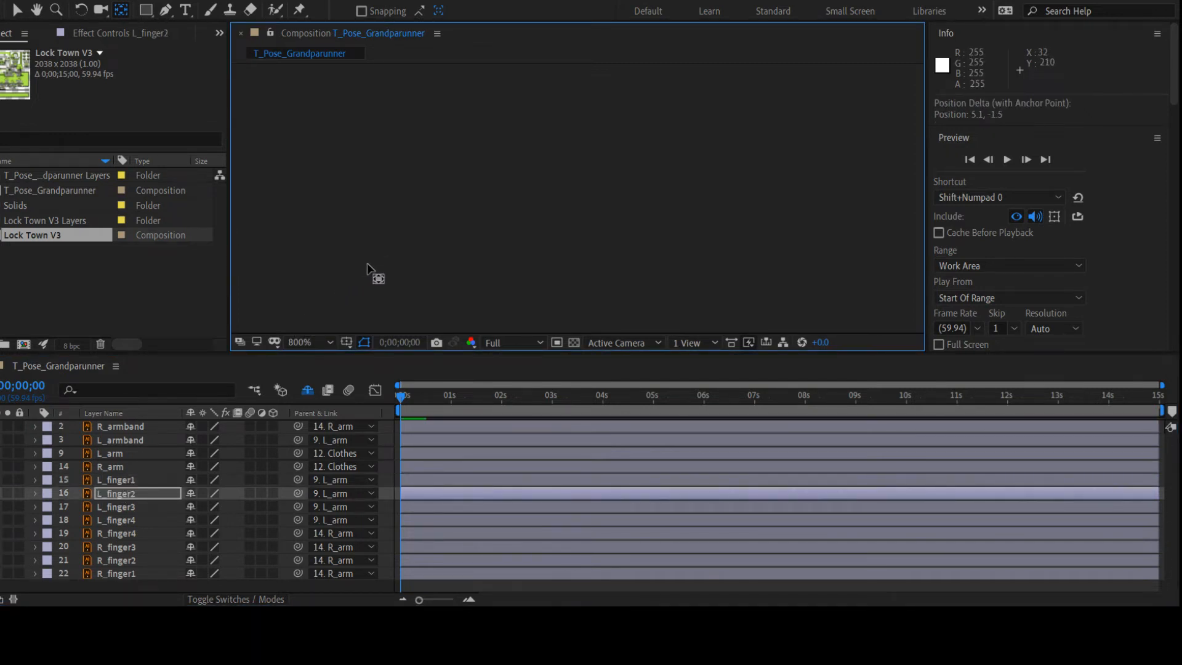
click(173, 506)
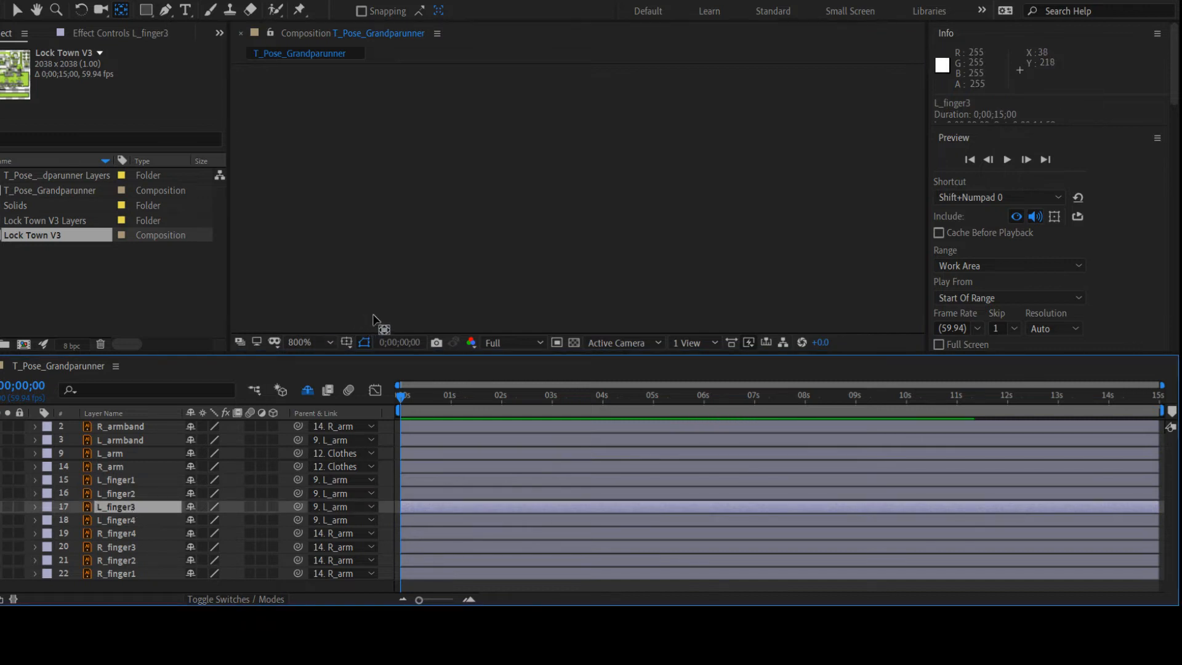
drag(377, 326, 391, 299)
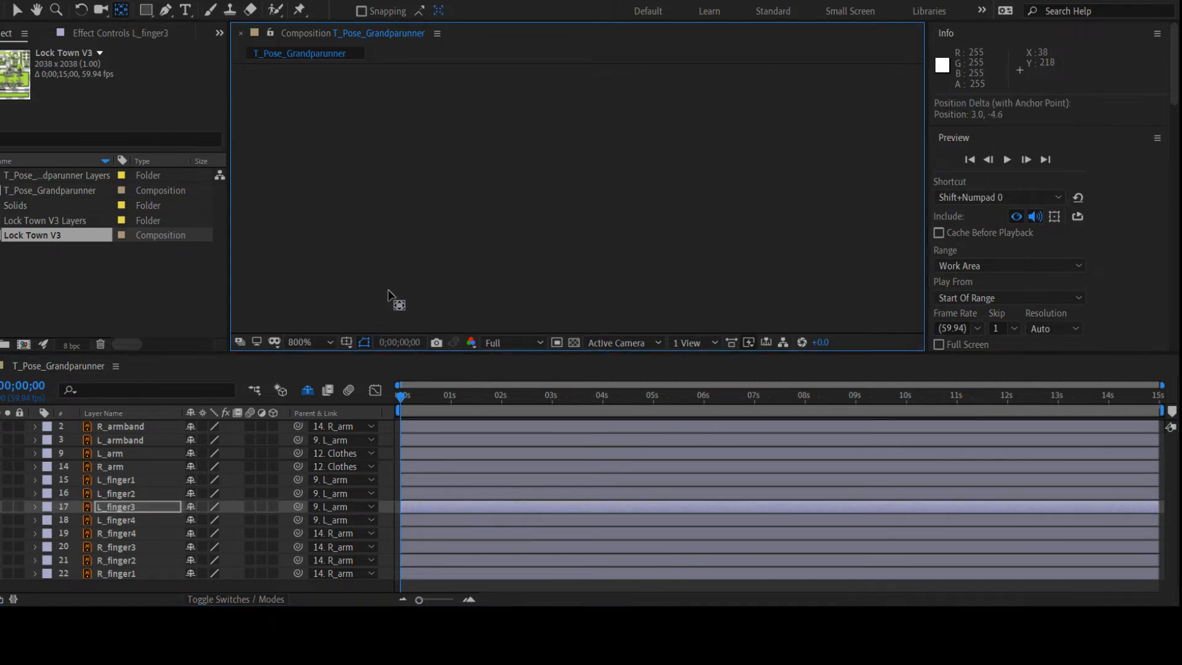
click(135, 522)
key(h)
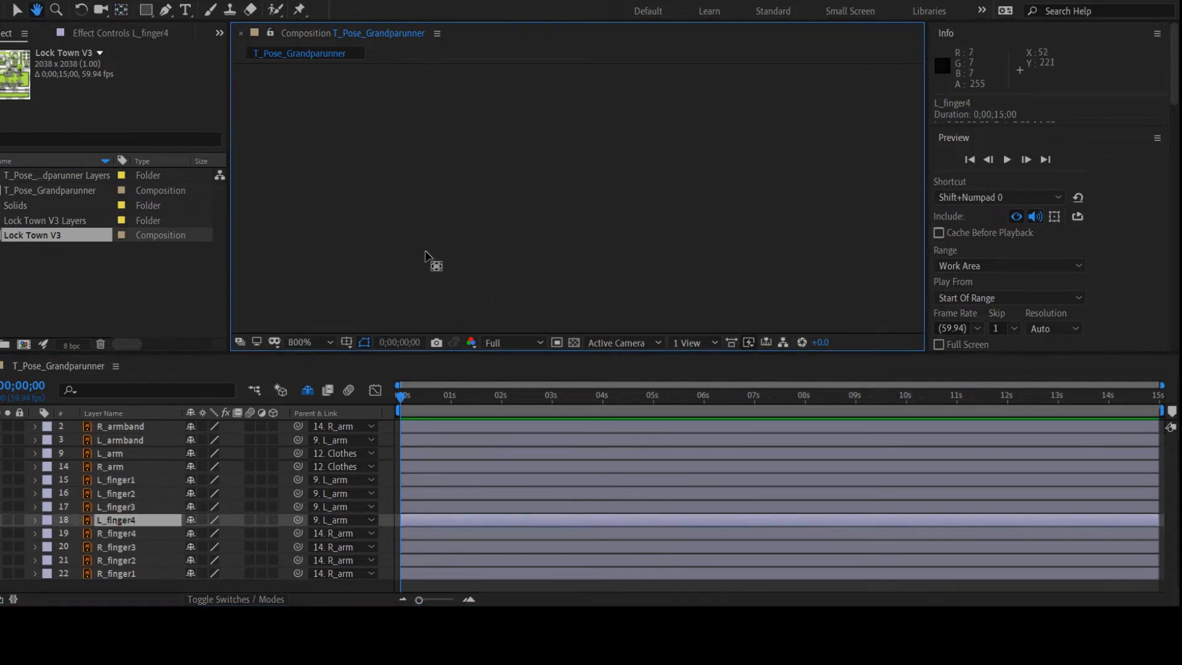
key(y)
mouse_move(405, 259)
mouse_down()
mouse_move(414, 234)
mouse_move(403, 237)
mouse_up()
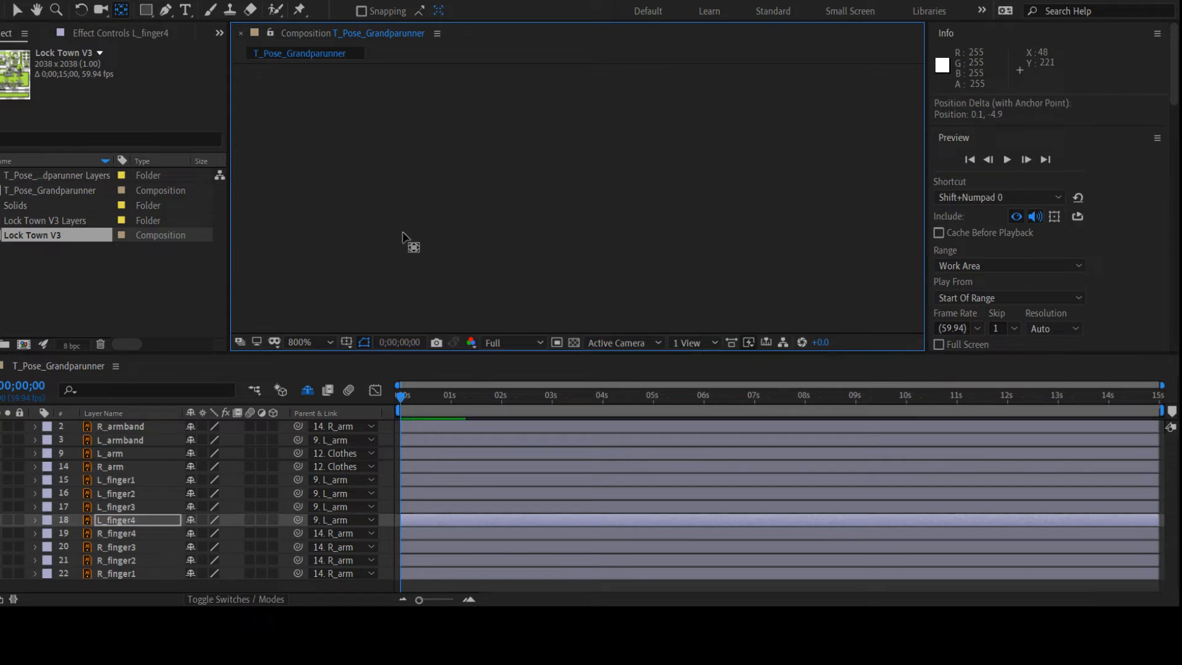
Shift the anchor points of R_finger4 by about (-3.6, -4.1) and R_finger3 by about (-6.6, -0.1)
click(117, 533)
key(h)
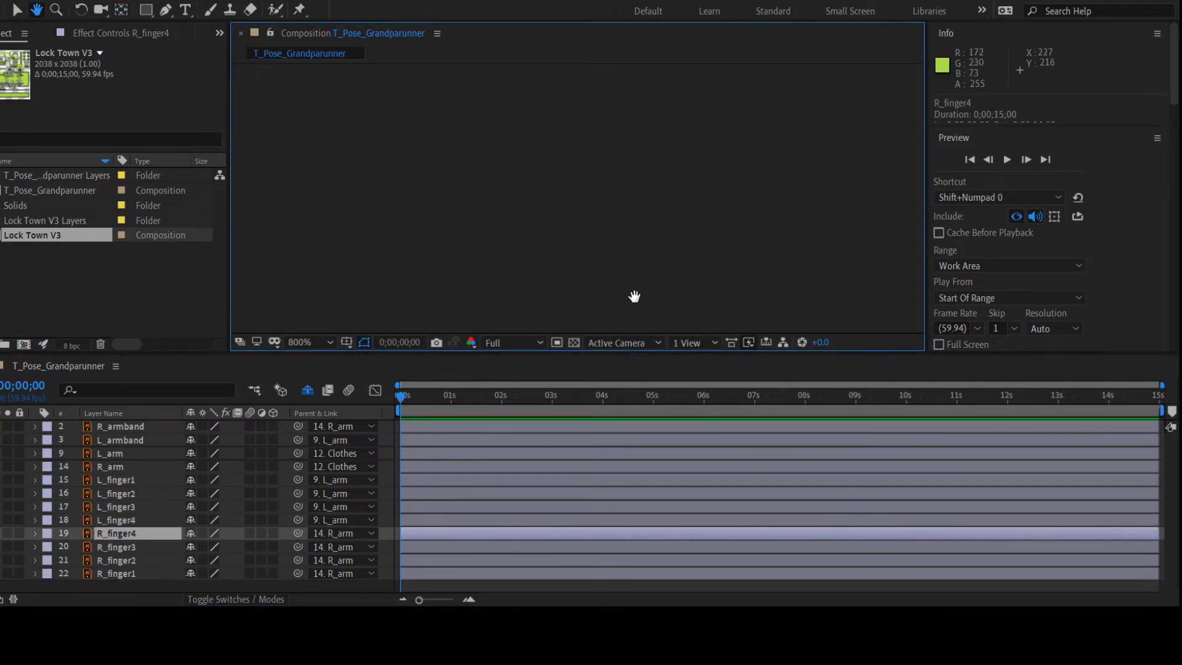
key(y)
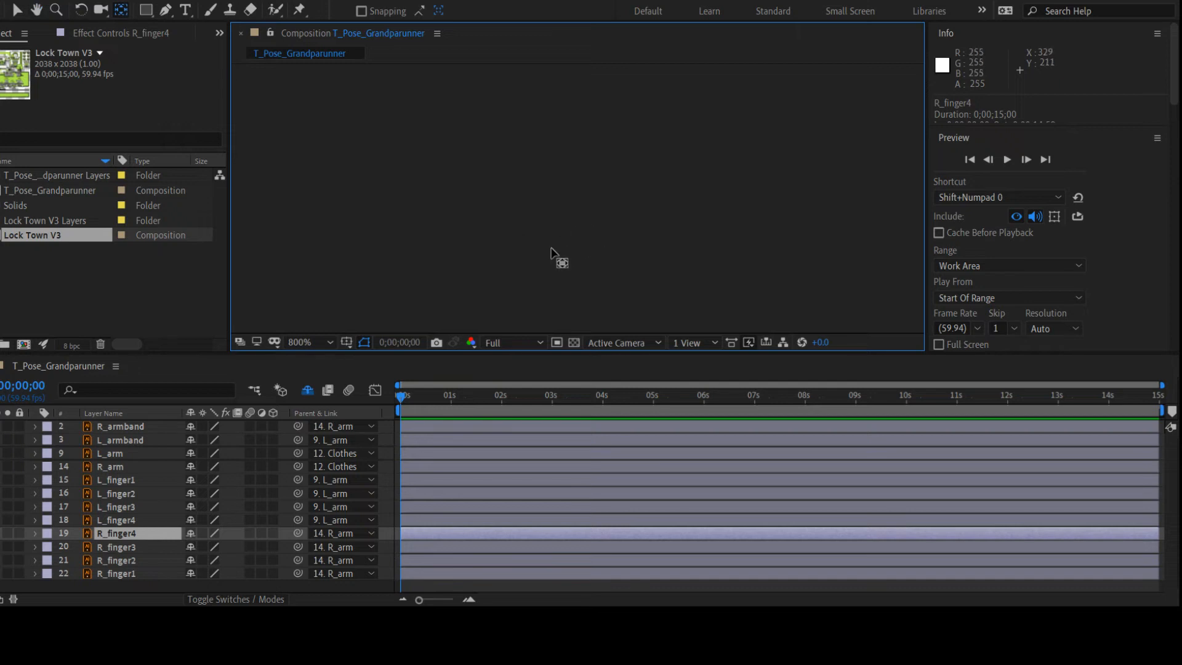
drag(552, 258, 532, 231)
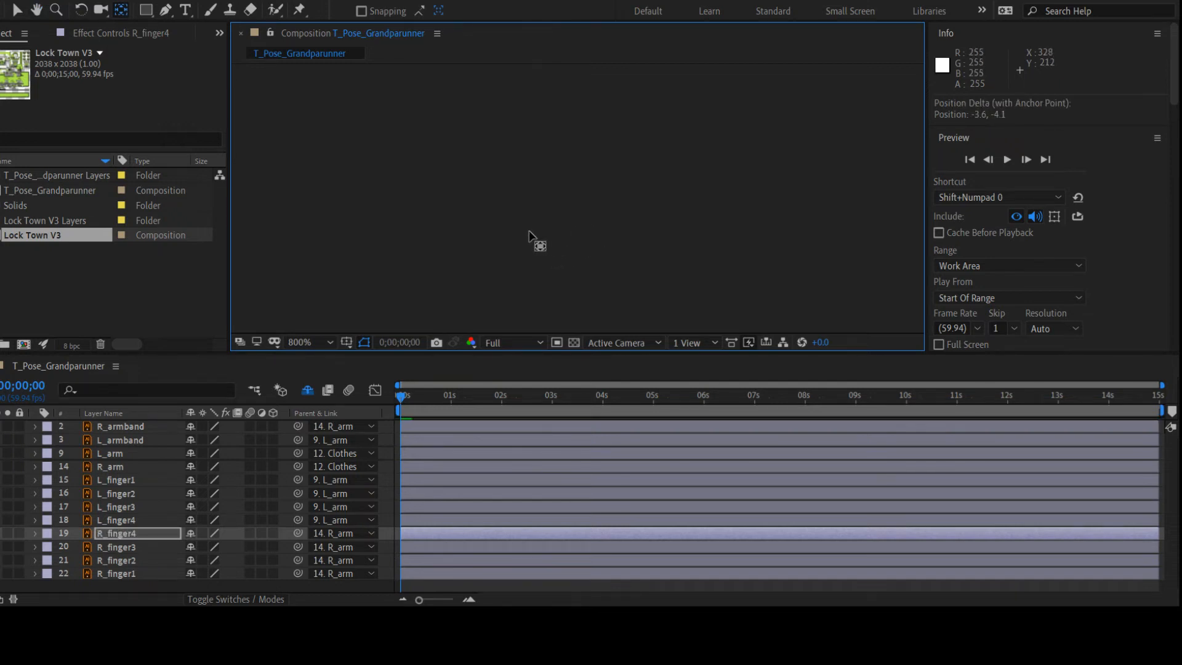
click(106, 547)
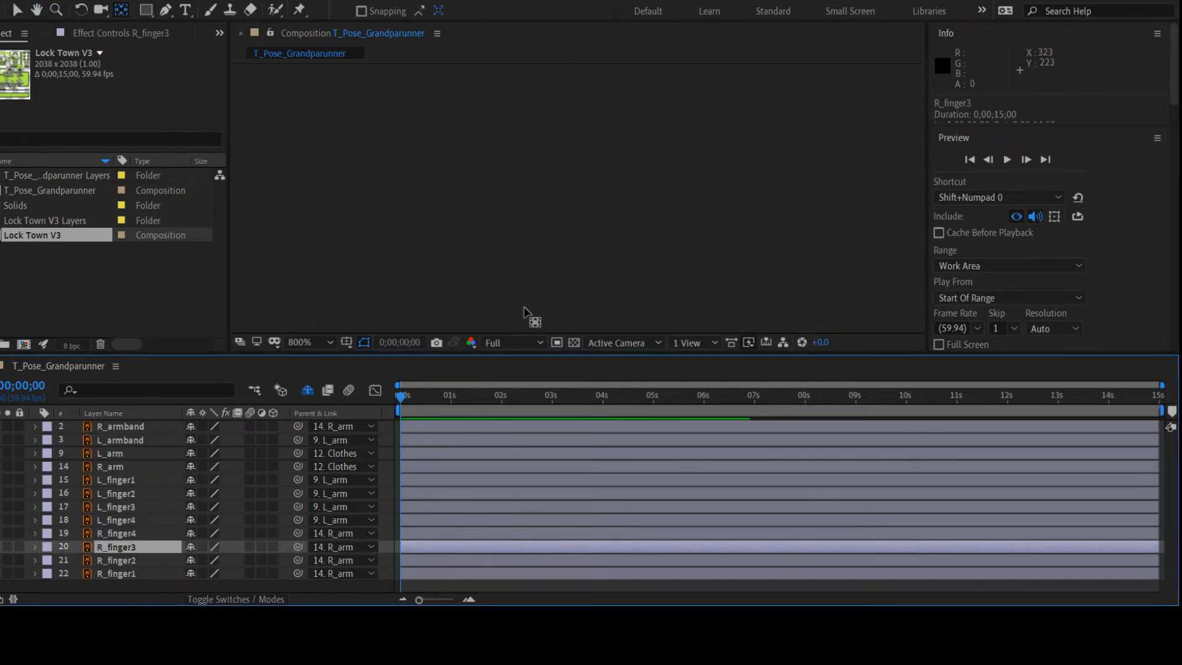
drag(577, 211, 540, 211)
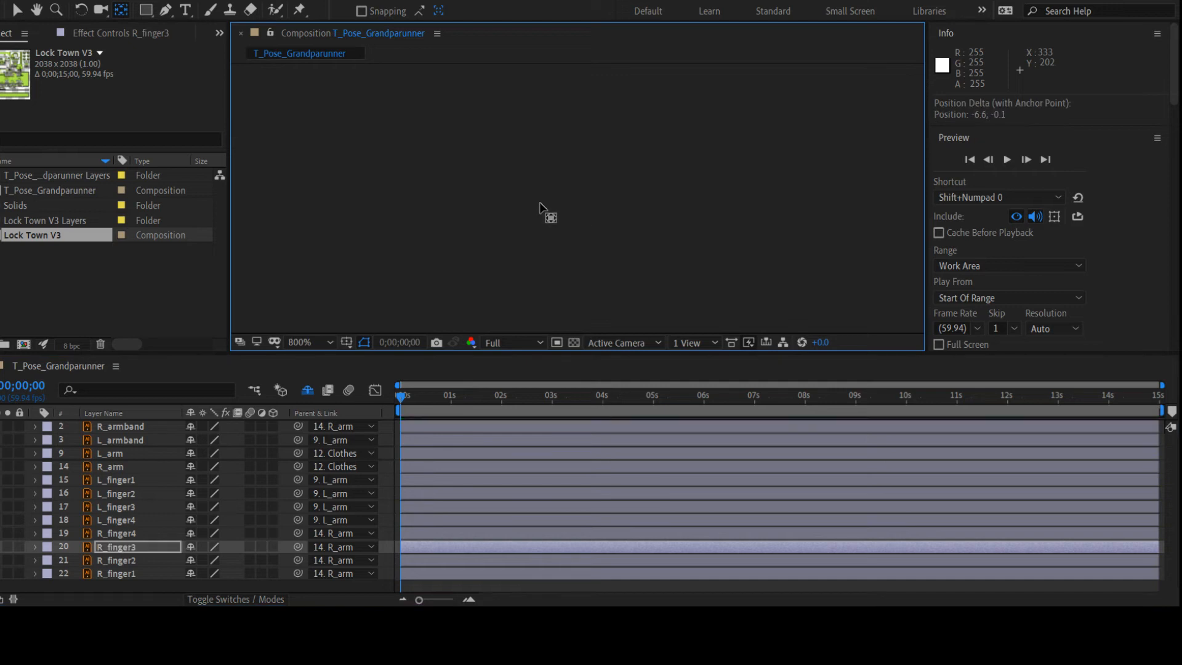
Reposition the R_finger2 layer's anchor point, shift the R_finger1 layer's anchor point by about (0.3, 3.5), and clear the selection
click(109, 561)
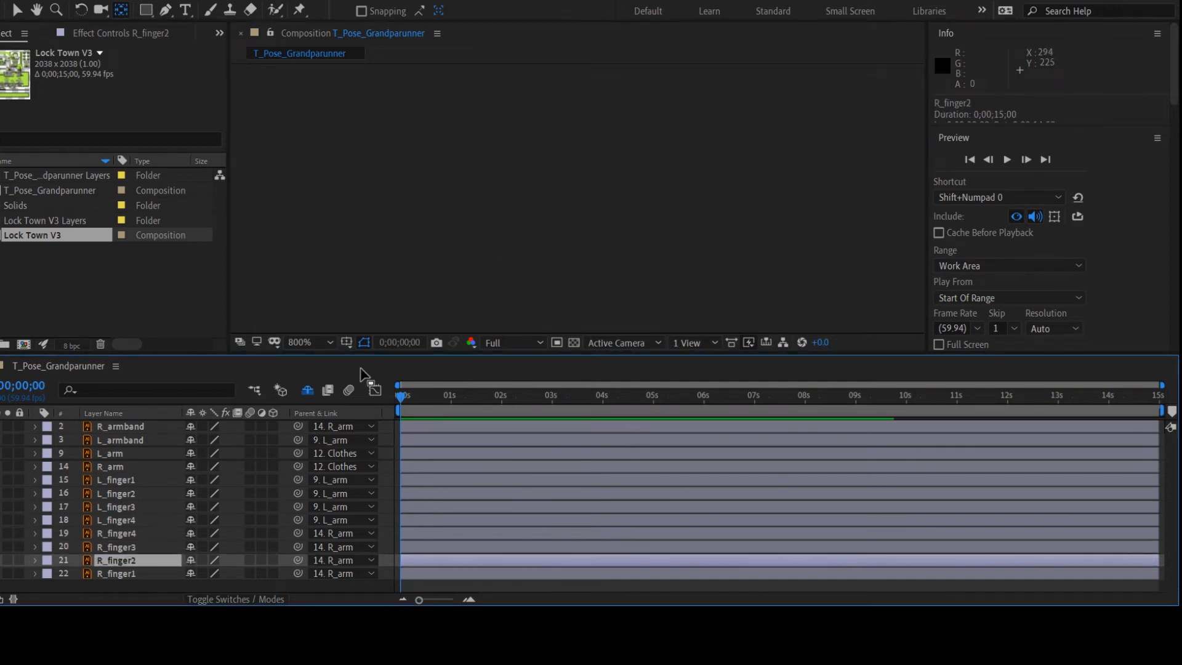
drag(550, 161, 533, 172)
click(91, 574)
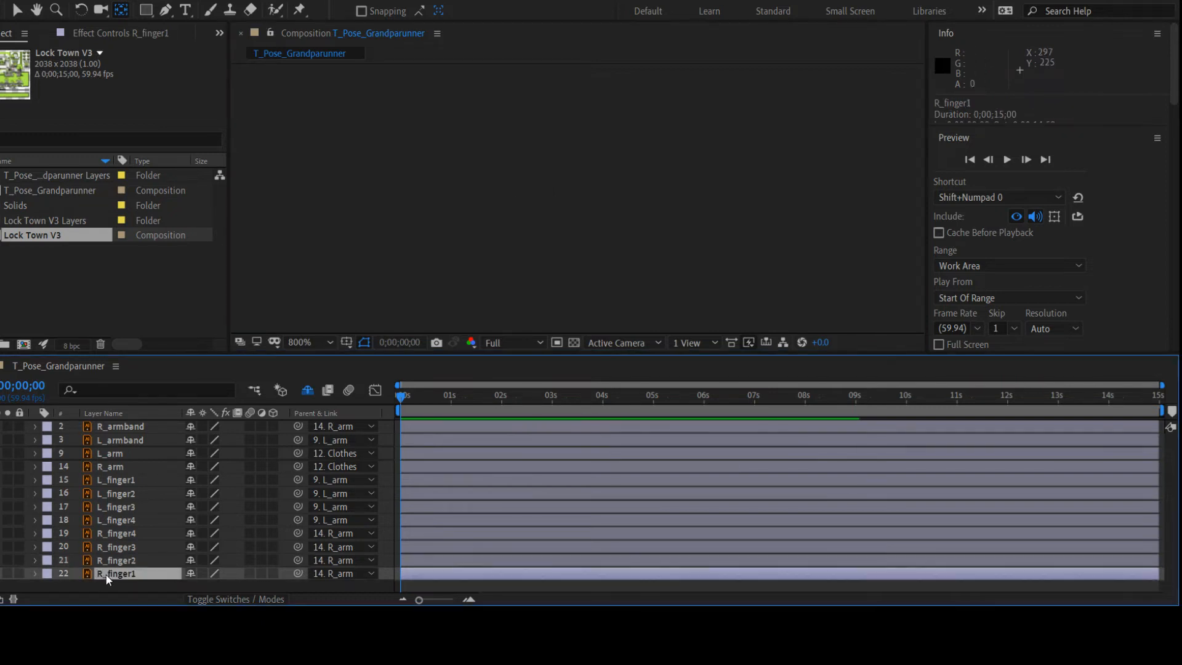
drag(493, 126, 494, 144)
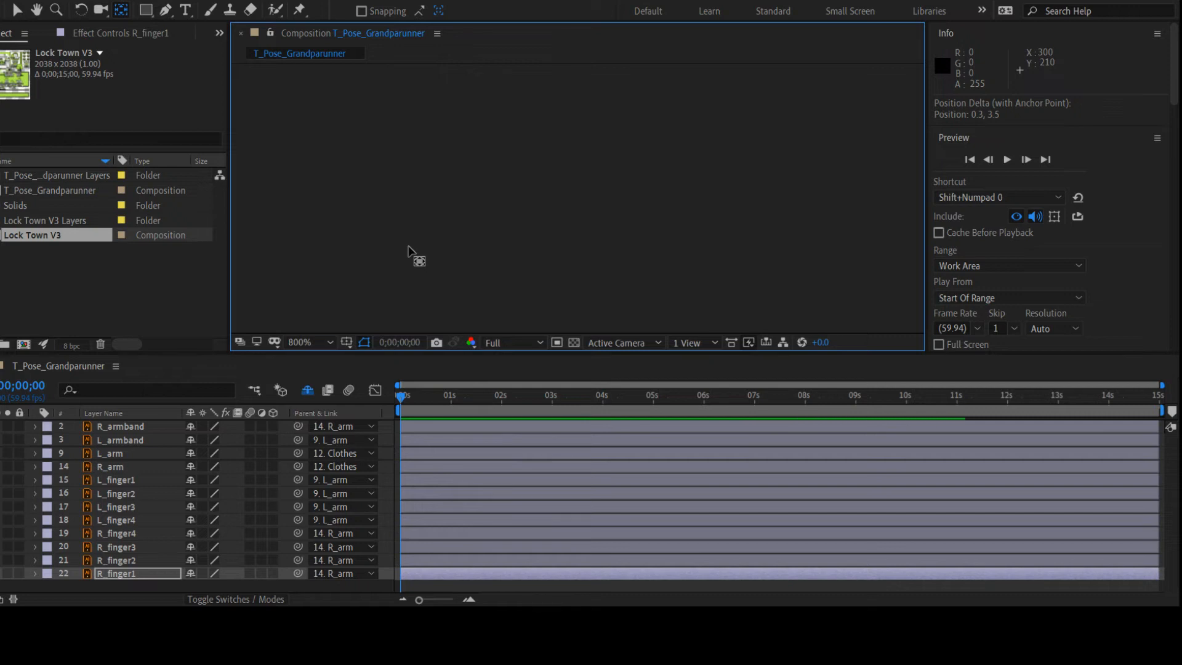
key(F3)
scroll(410, 248, down, 1)
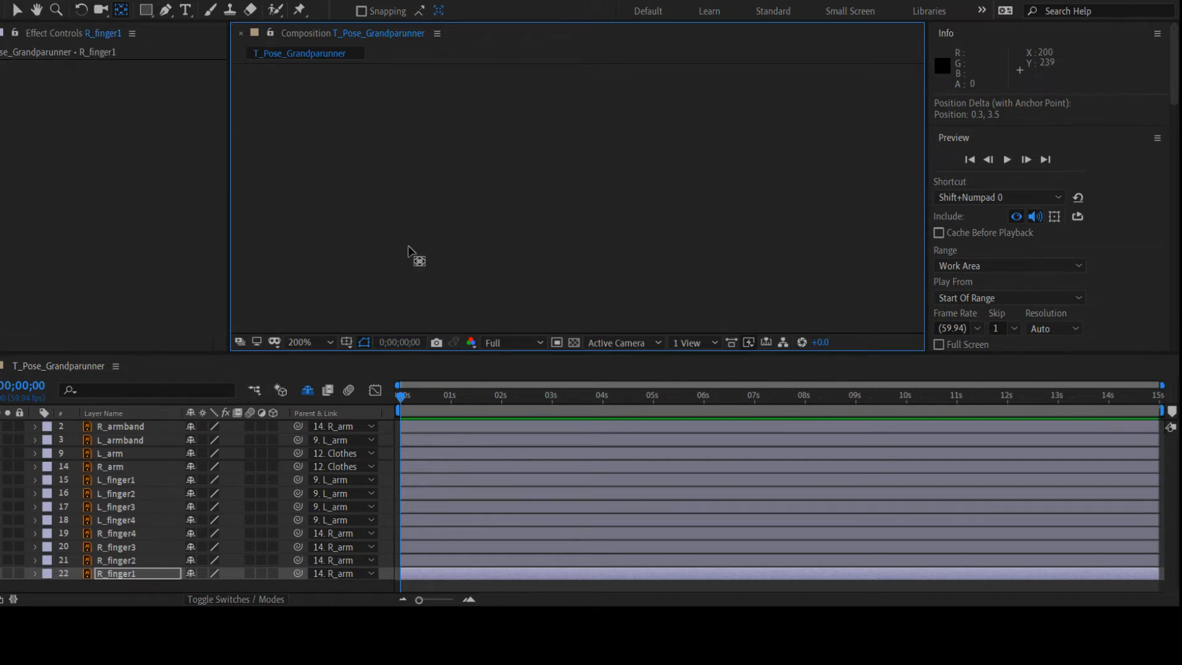
click(411, 110)
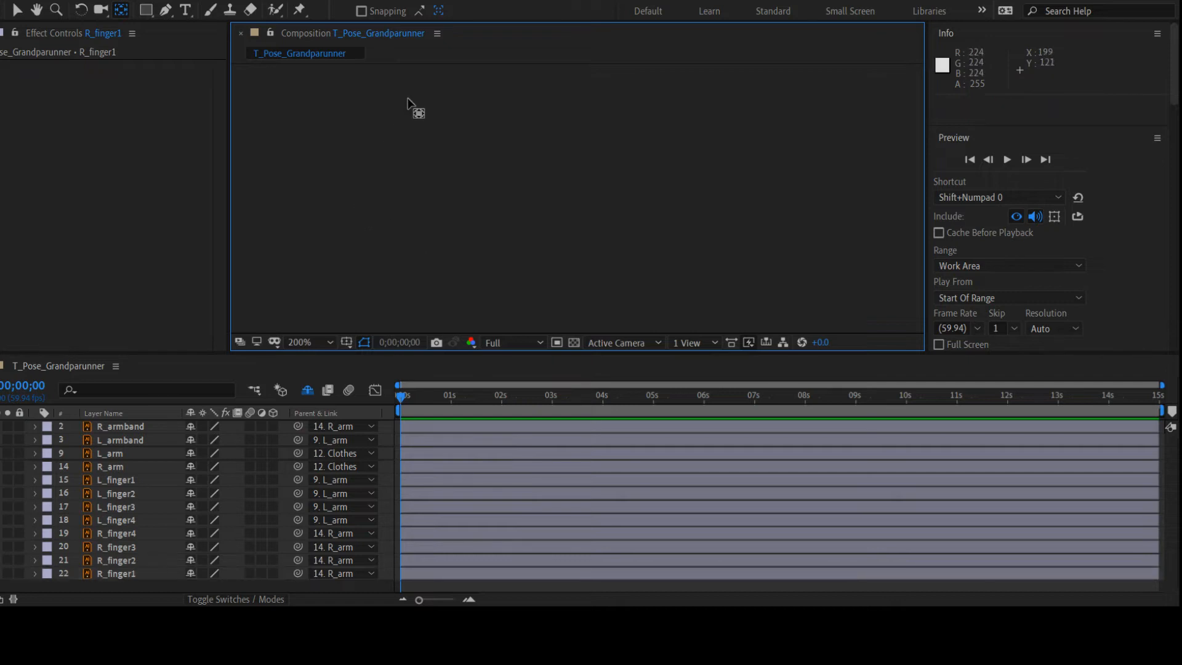
Show all shy layers and shift the unlocked mouth layer's anchor point by about (0, -5)
click(308, 391)
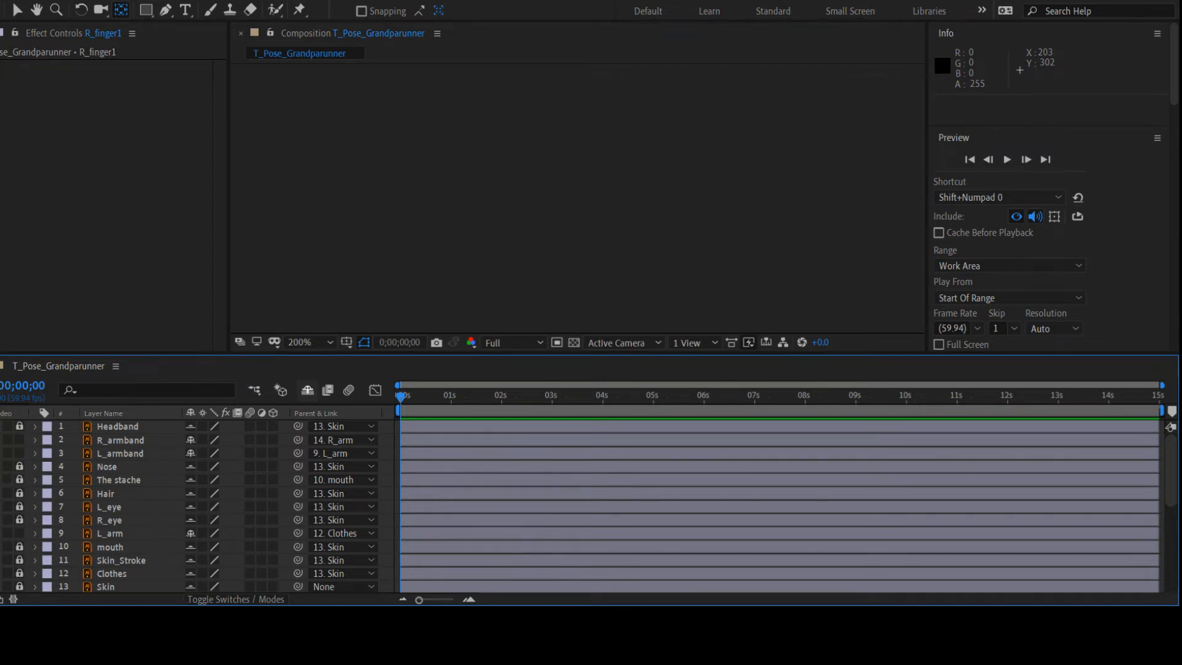
click(115, 547)
click(111, 546)
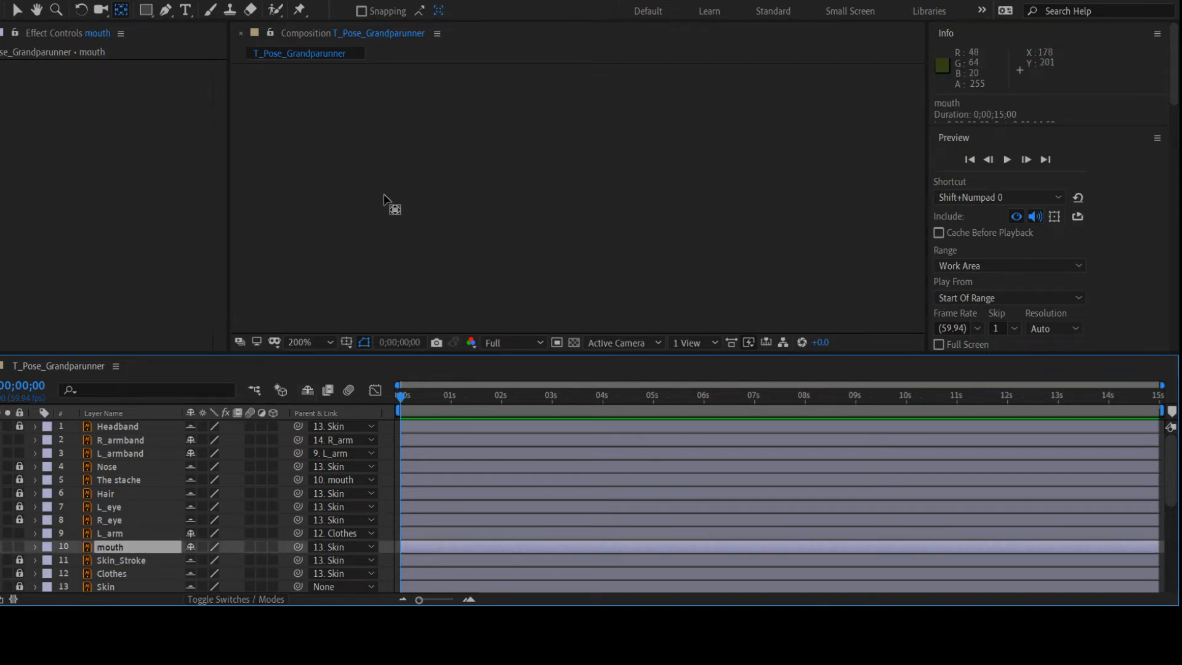
drag(397, 174, 401, 174)
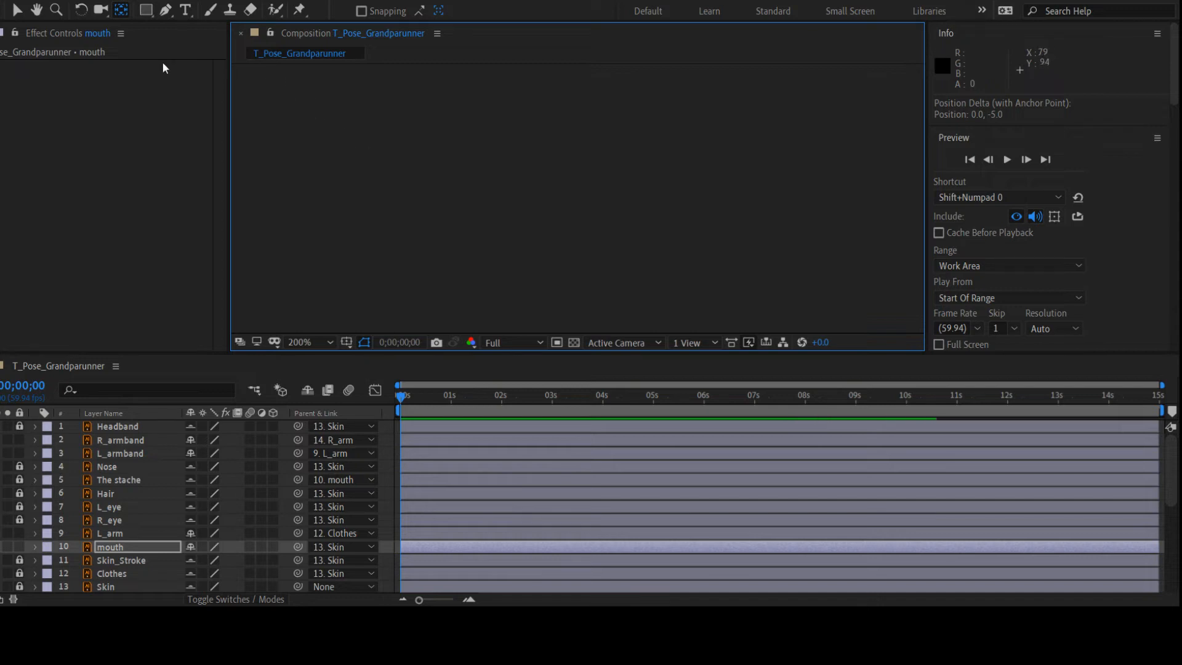
Try rotating the mouth layer around its anchor point with the Rotation tool and undo the rotations
click(81, 11)
drag(409, 205, 430, 191)
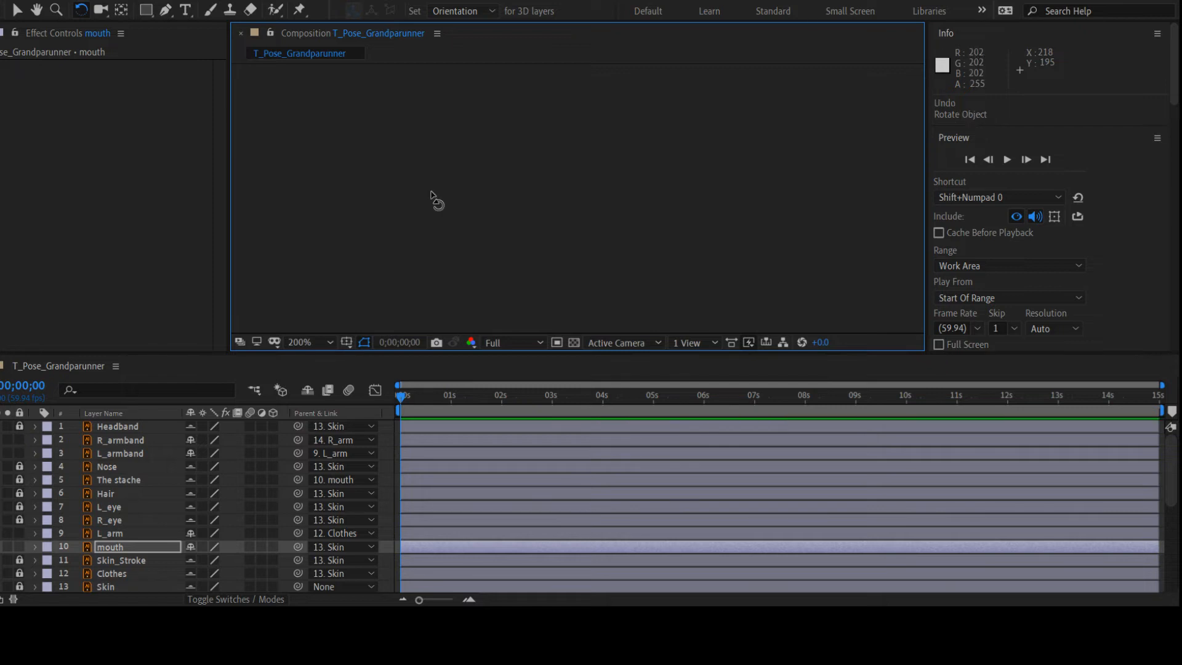
click(730, 156)
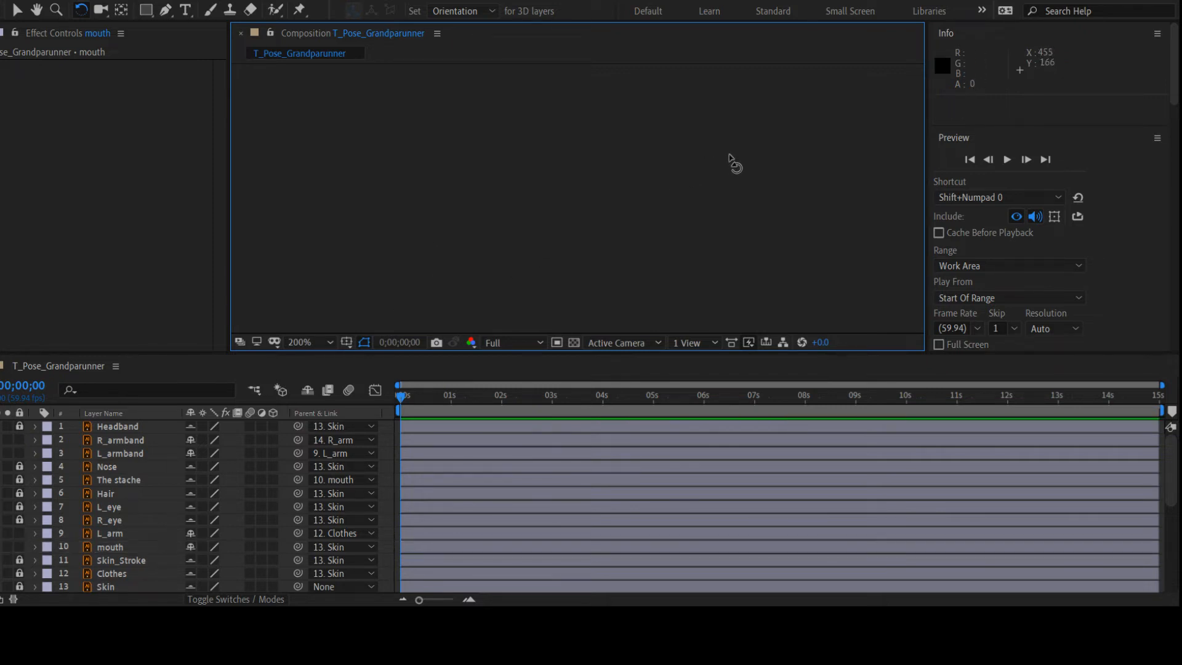
click(120, 544)
mouse_move(415, 209)
mouse_down()
mouse_move(398, 206)
mouse_move(415, 202)
mouse_up()
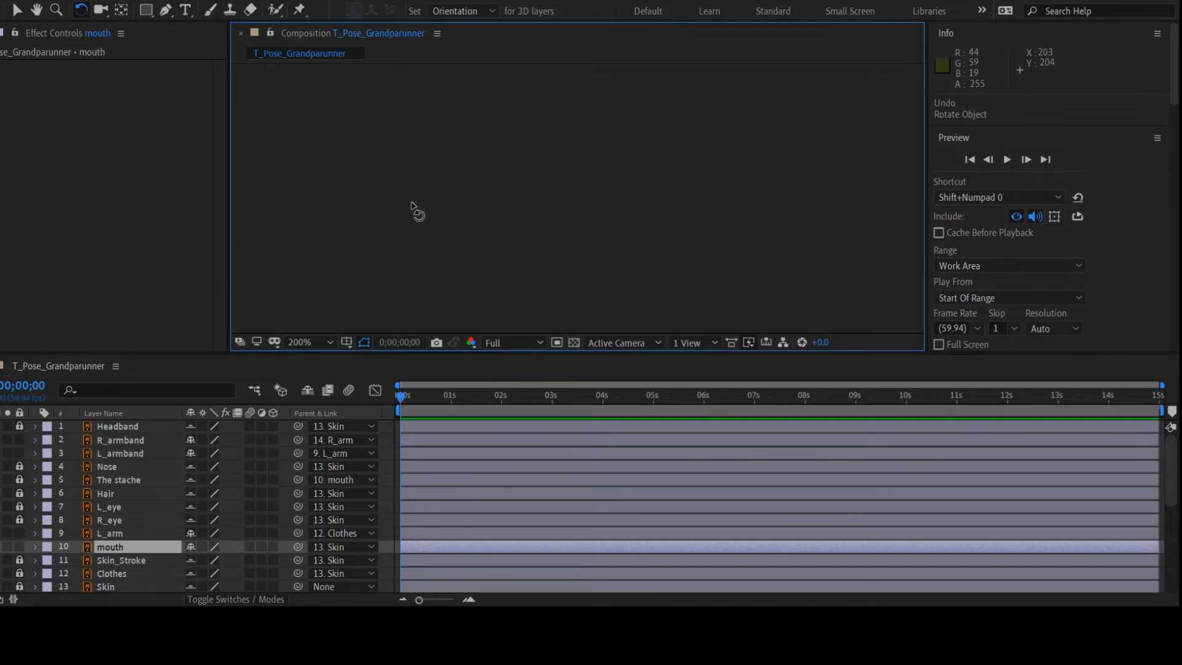
drag(412, 203, 416, 202)
Restore the workspace layout with the Project panel, fit the composition in its viewer, and deselect the mouth layer with the Selection tool
key(ctrl+0)
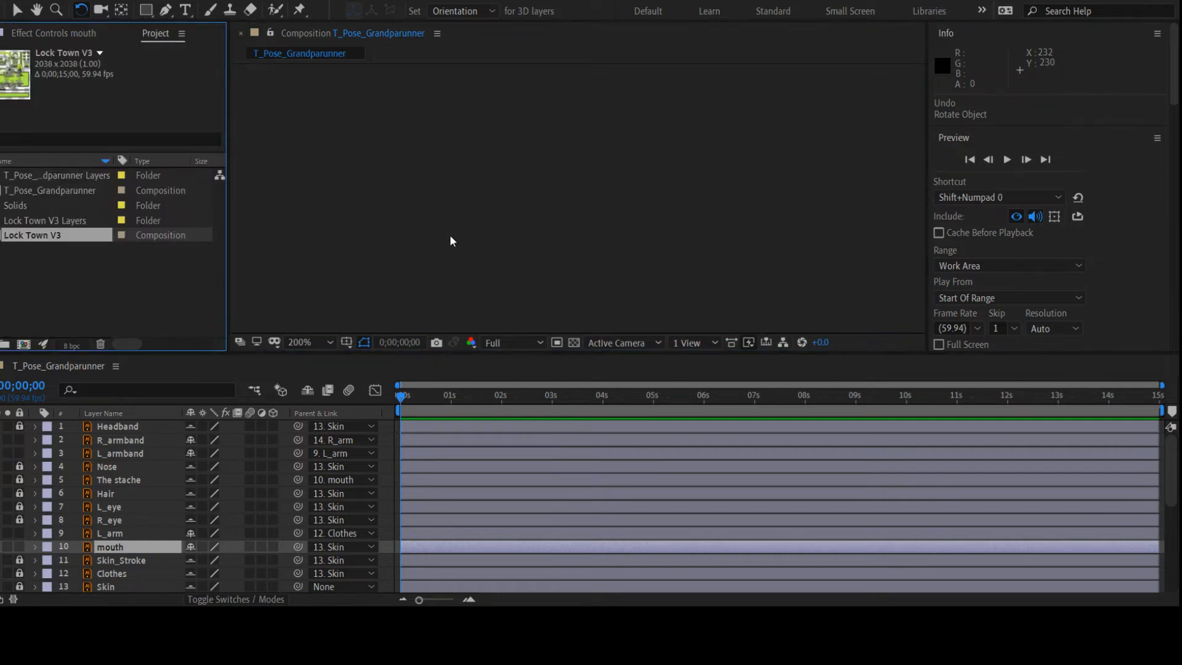
key(ctrl+0)
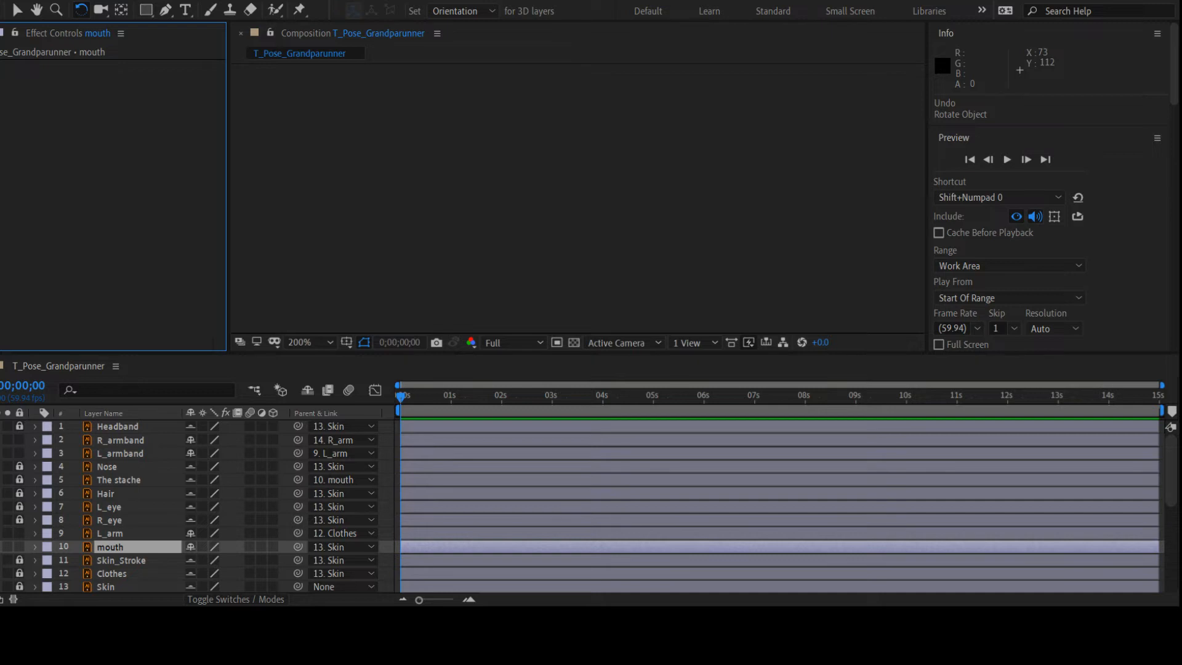
key(F3)
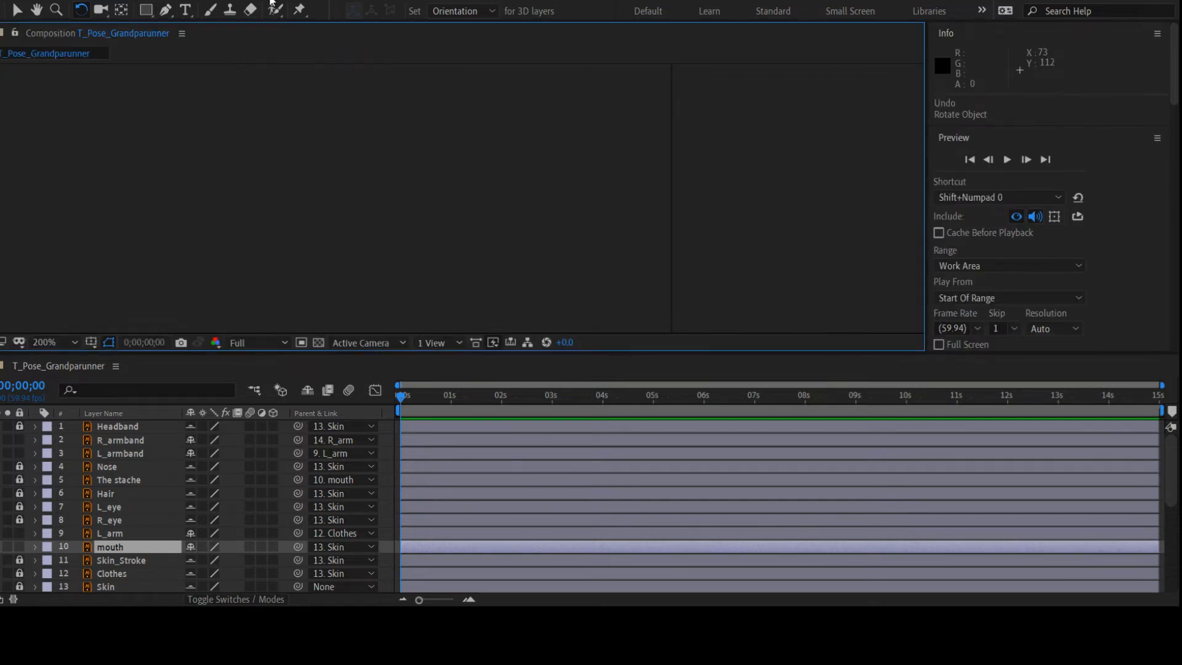
click(533, 13)
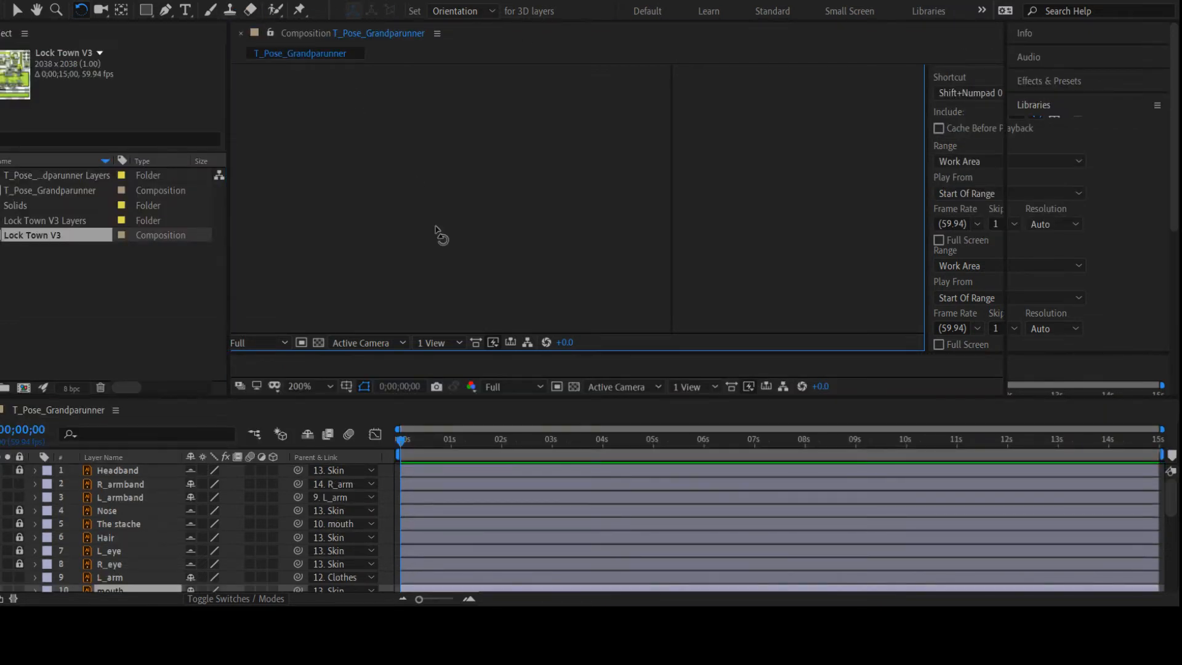
key(h)
key(w)
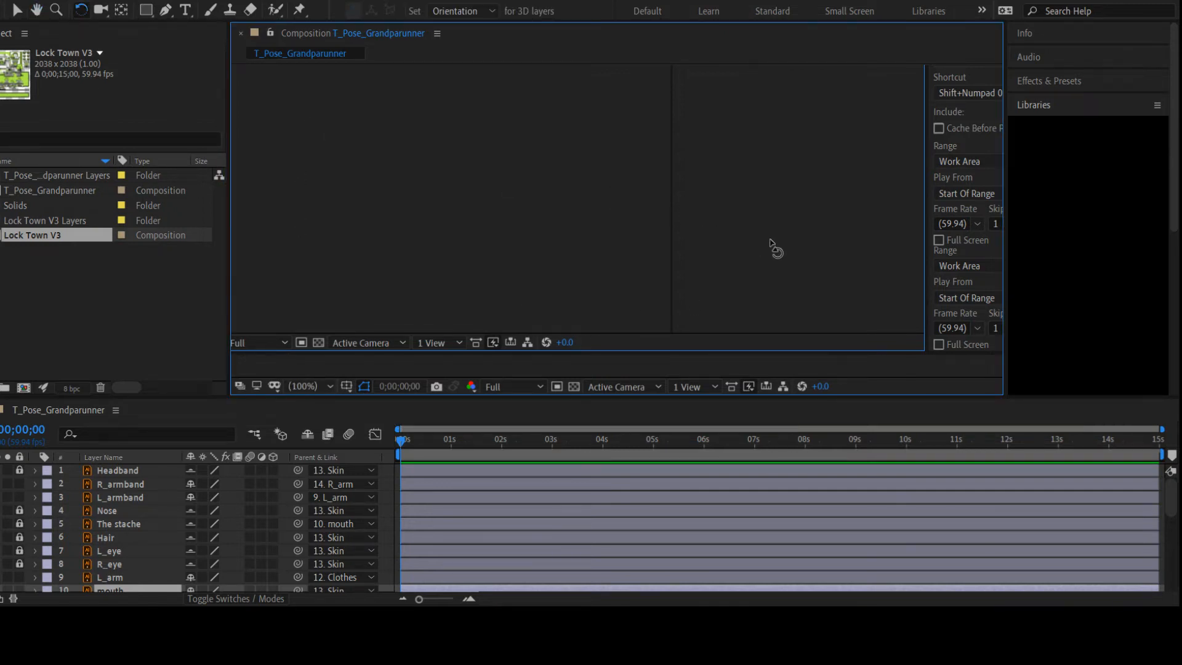
click(13, 9)
click(832, 256)
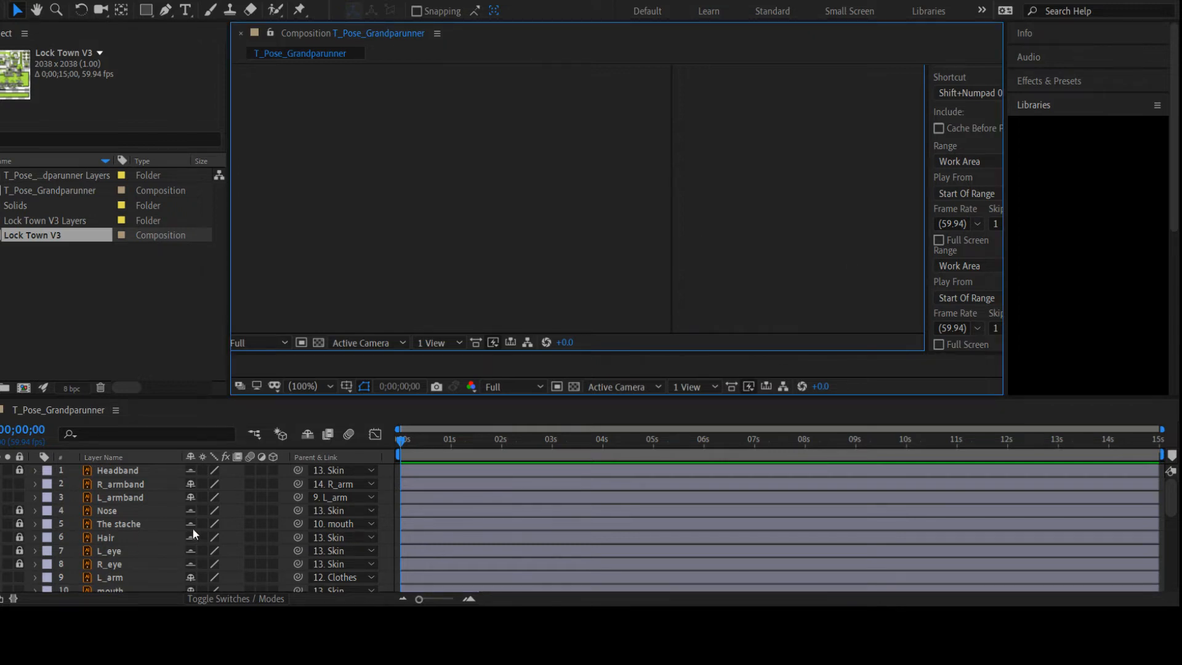
Remove the shy setting from every layer below Headband and lock all of the character's layers
scroll(197, 566, down, 6)
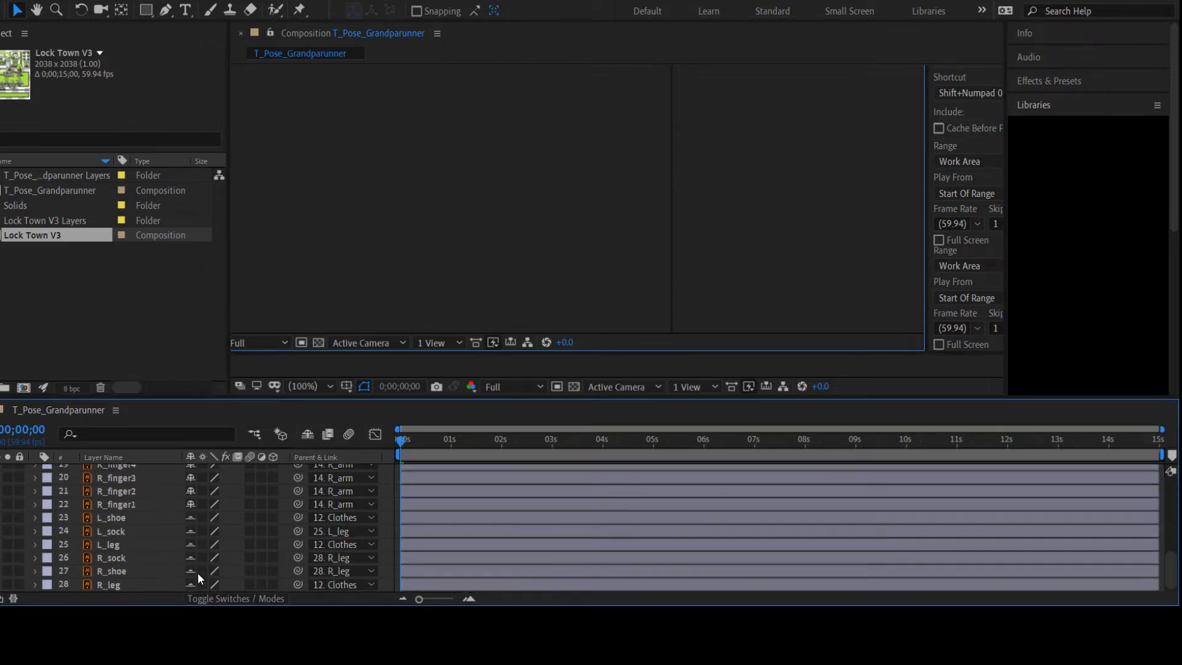
drag(190, 517, 191, 588)
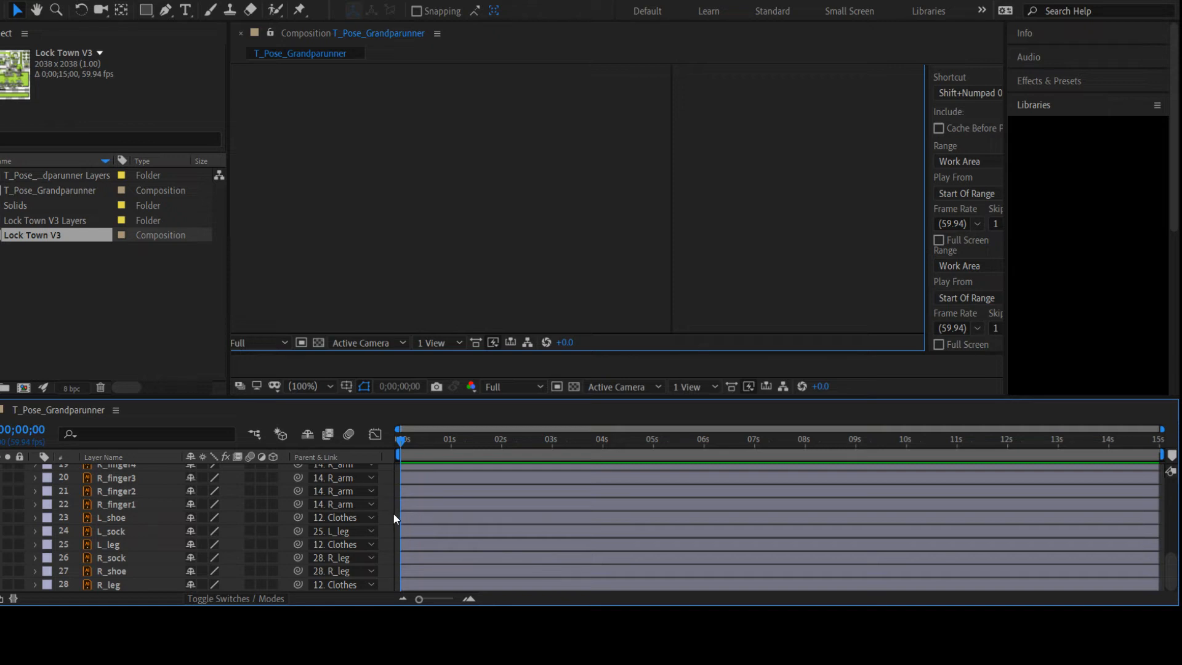
scroll(192, 529, up, 6)
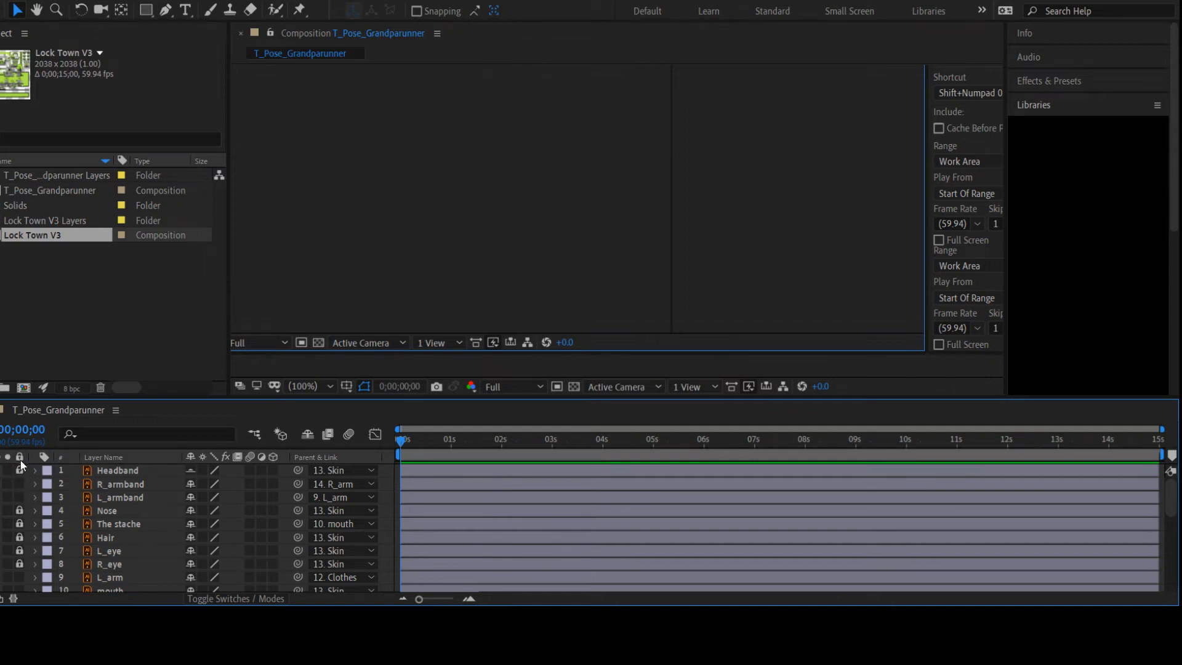
drag(20, 483, 19, 600)
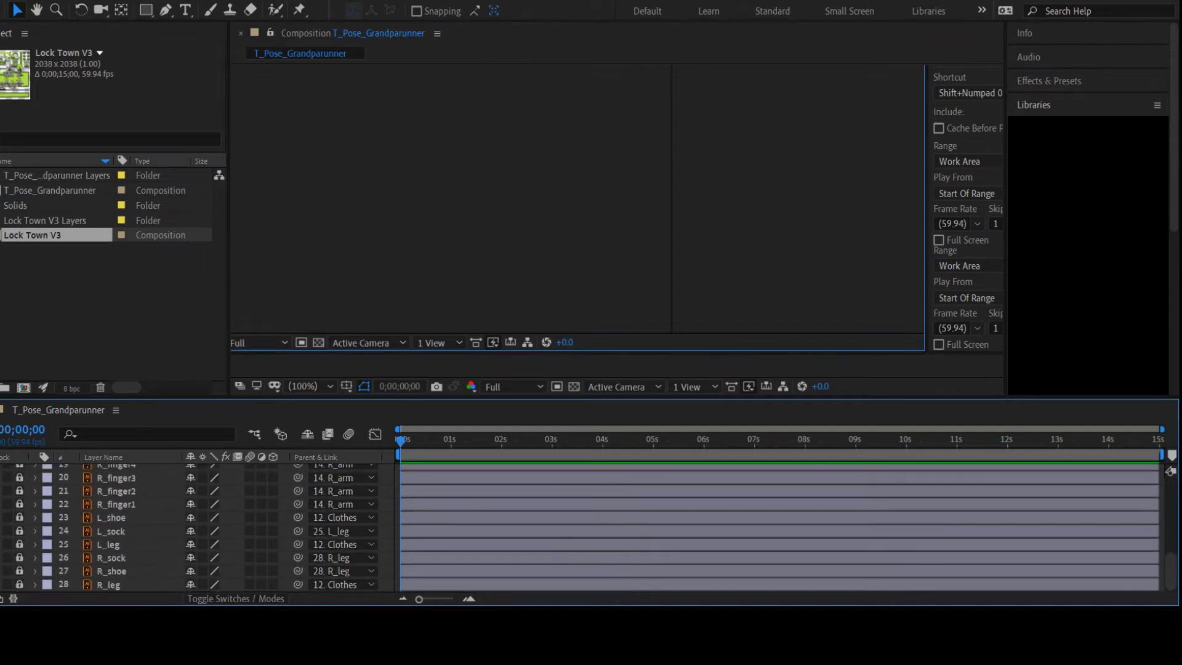
scroll(211, 533, up, 6)
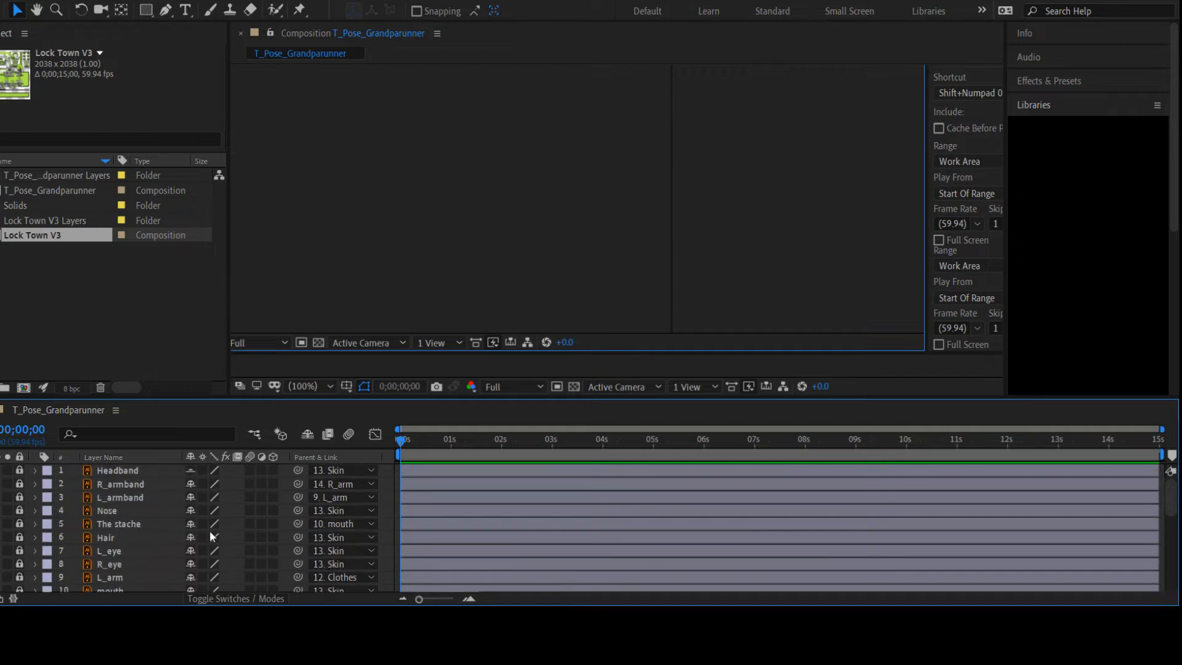
Mark the upper-body layers as shy, unlock leg, sock and shoe layers 23–28, and hide the shy layers
drag(193, 486, 193, 531)
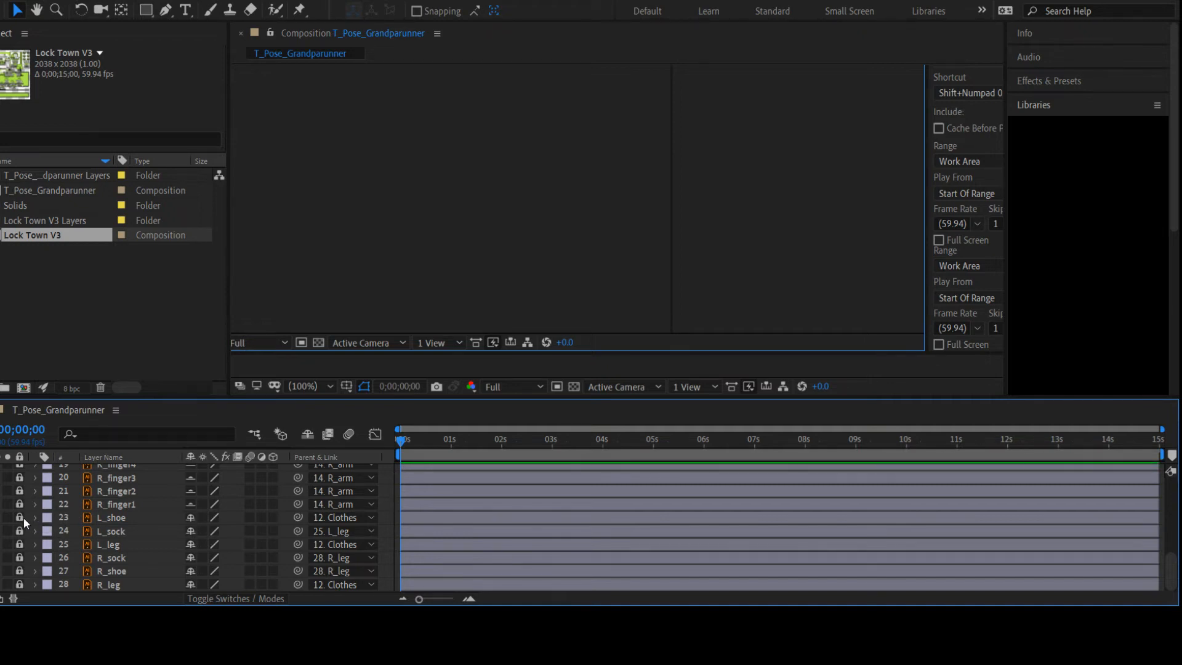
drag(23, 518, 25, 585)
click(306, 435)
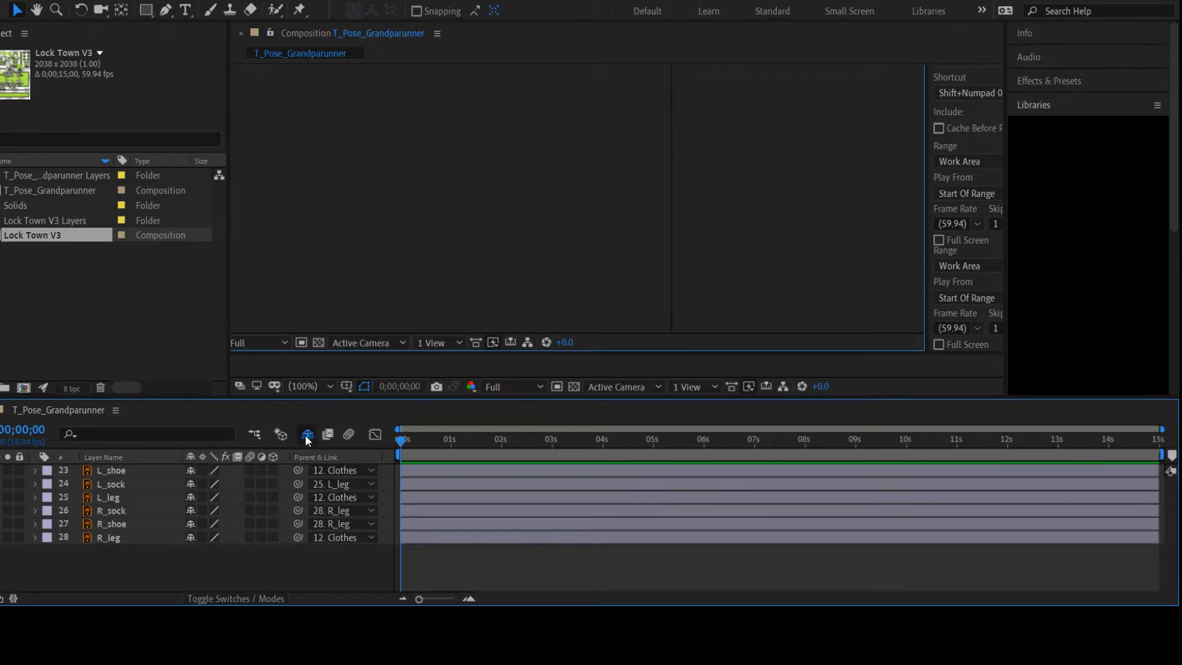
scroll(720, 326, up, 1)
Reveal the Position and Rotation properties of the L_leg and R_leg layers
click(582, 211)
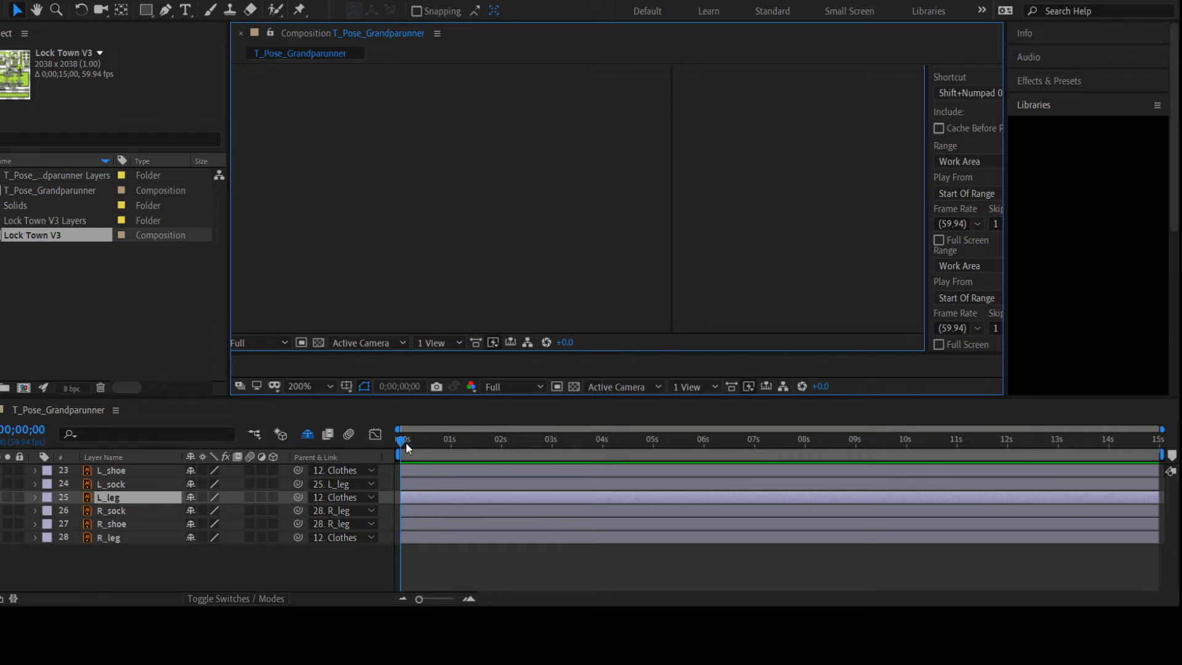
click(110, 499)
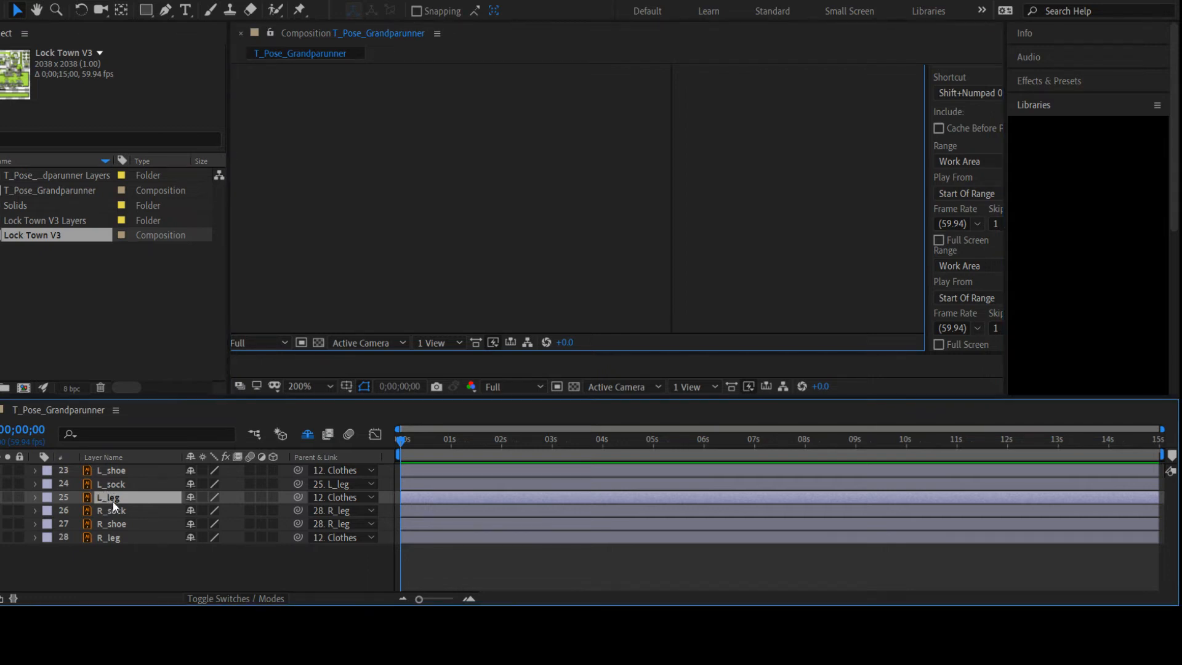
click(33, 497)
click(38, 497)
ctrl+click(109, 539)
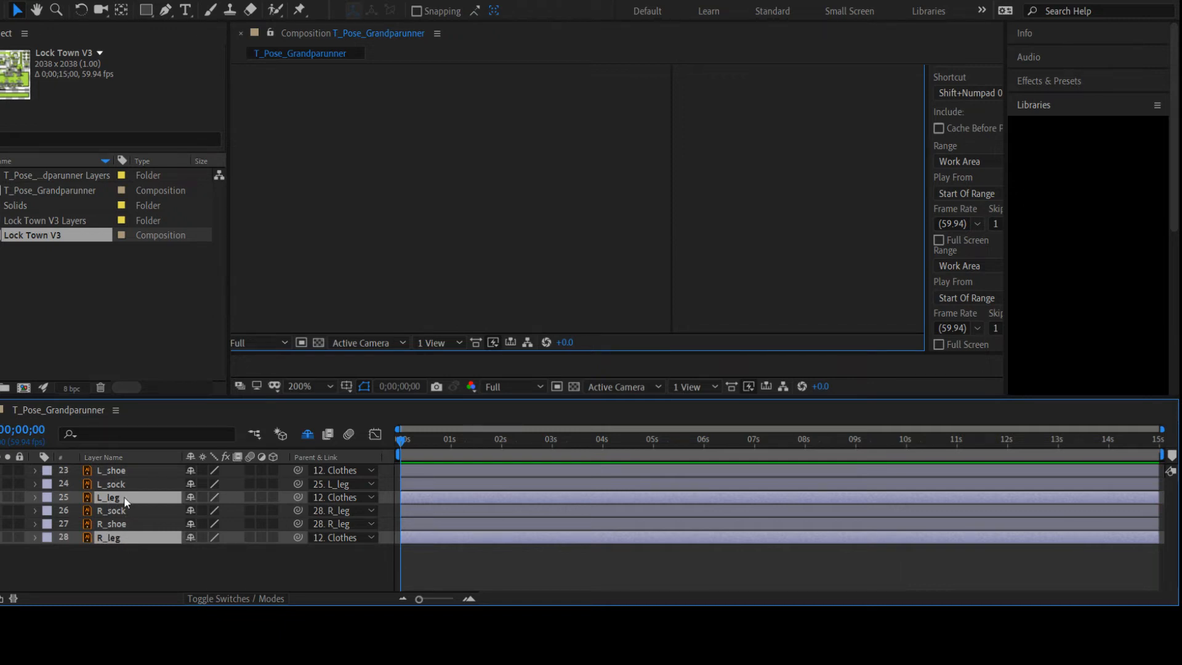
key(r)
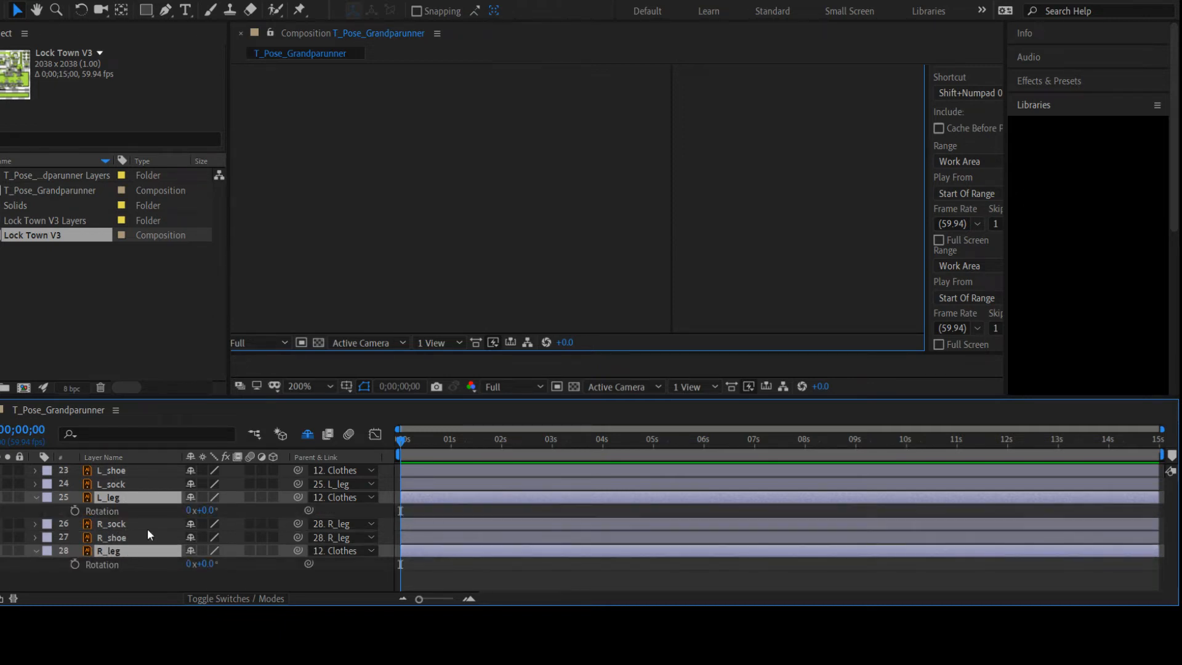
key(p)
key(shift+r)
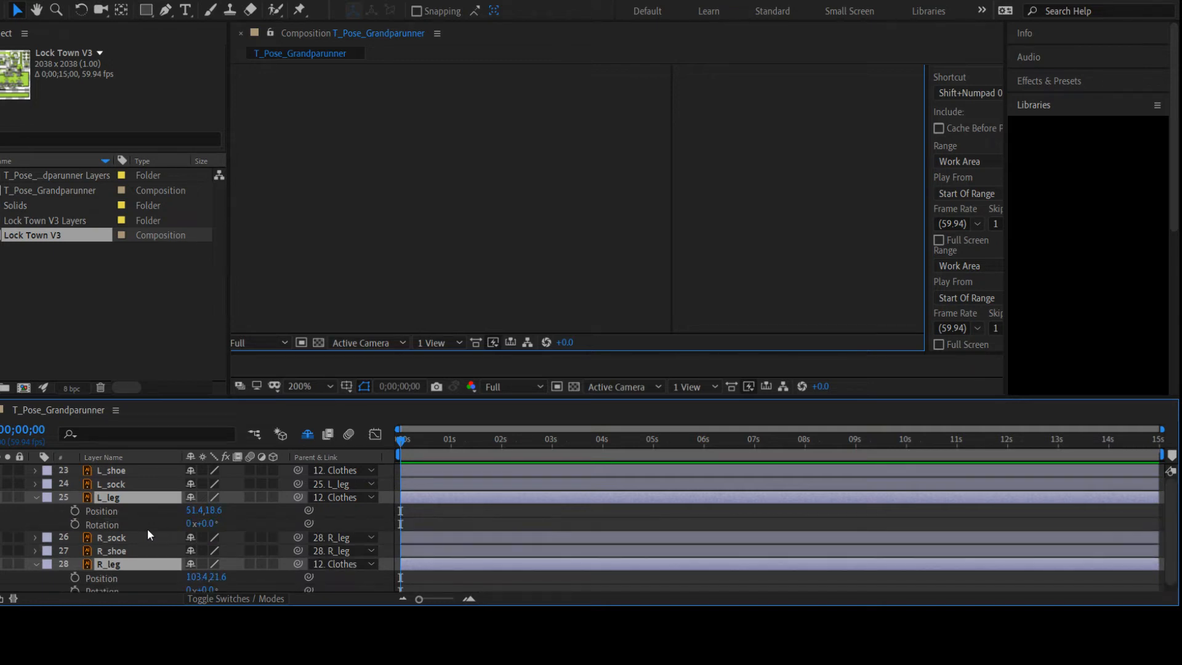
scroll(167, 468, down, 1)
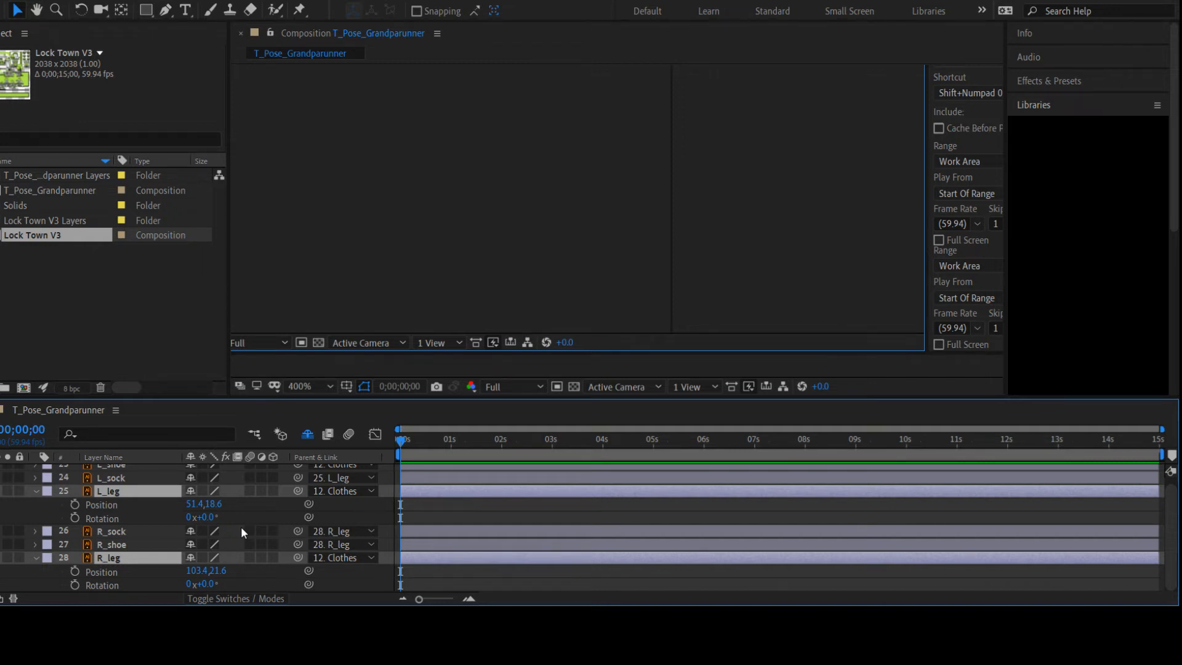
Enable Position and Rotation keyframing for L_leg and R_leg at the start of the timeline
key(h)
click(465, 302)
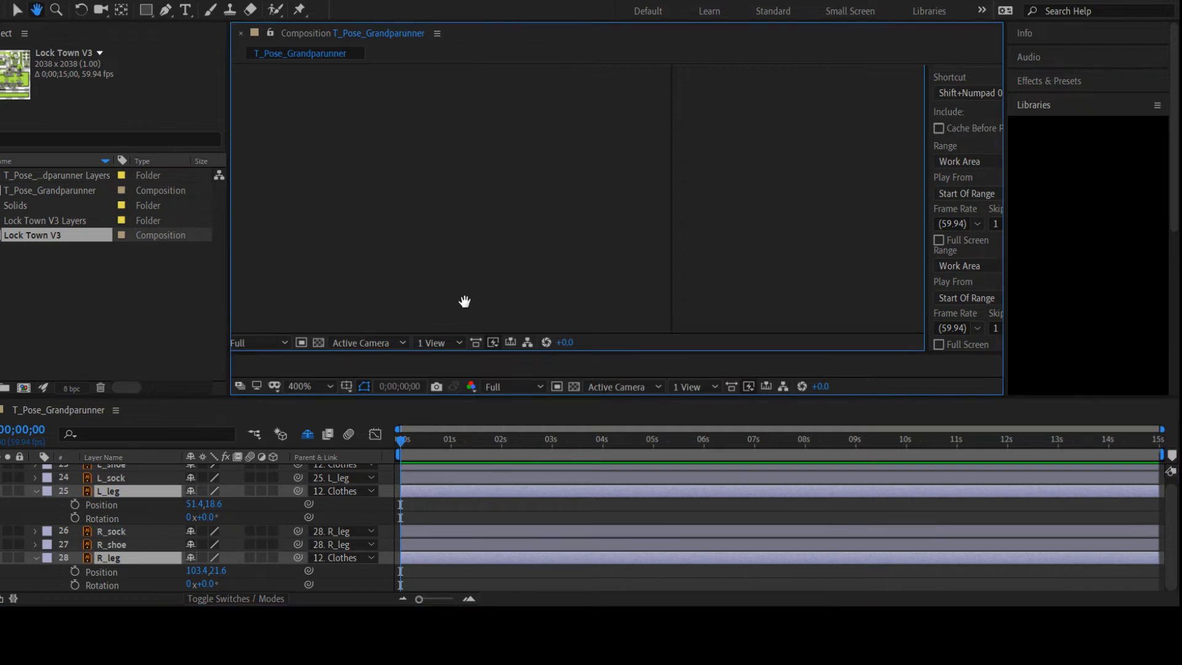
key(v)
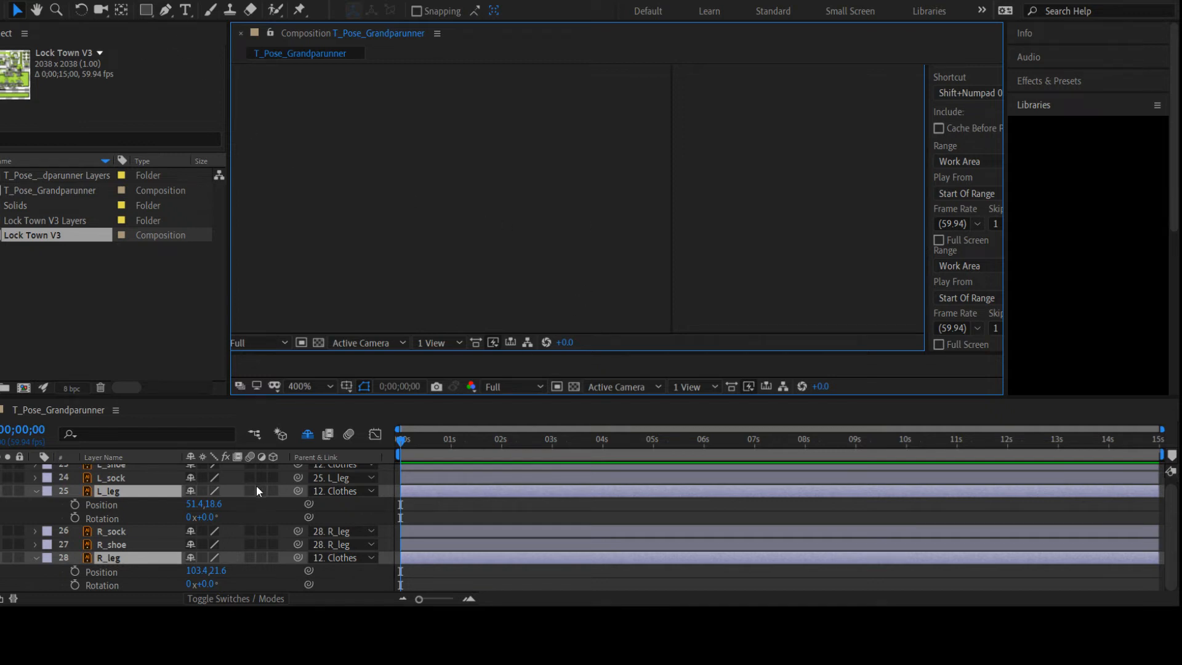
click(119, 545)
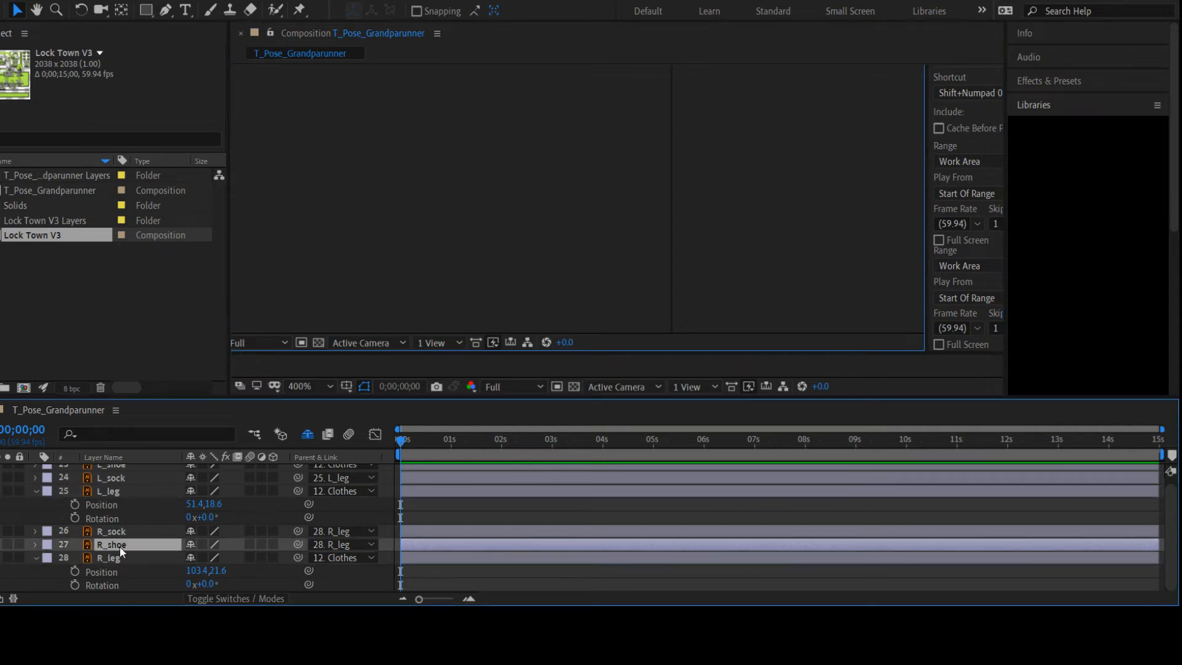
click(119, 492)
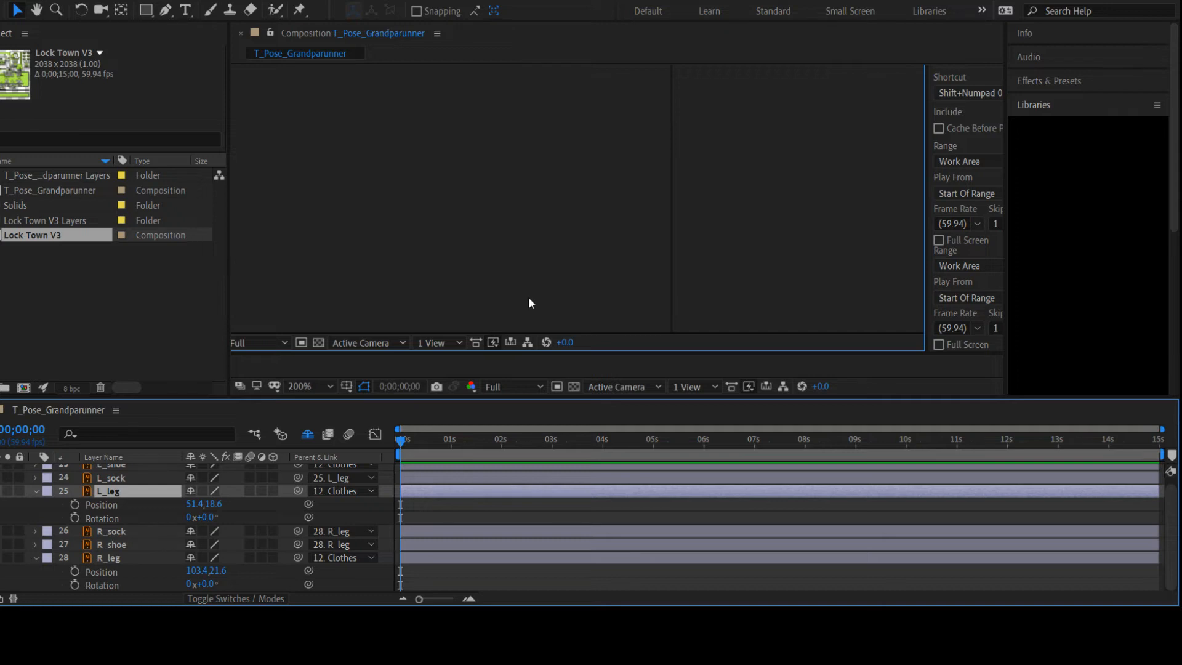
click(75, 504)
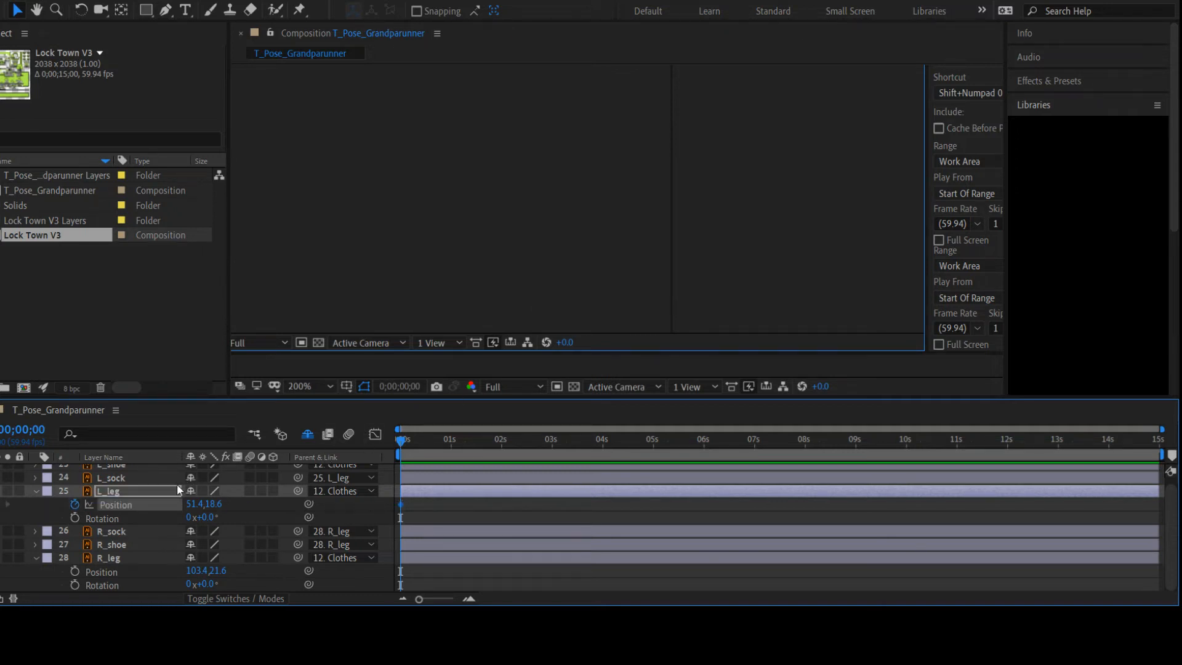
click(75, 518)
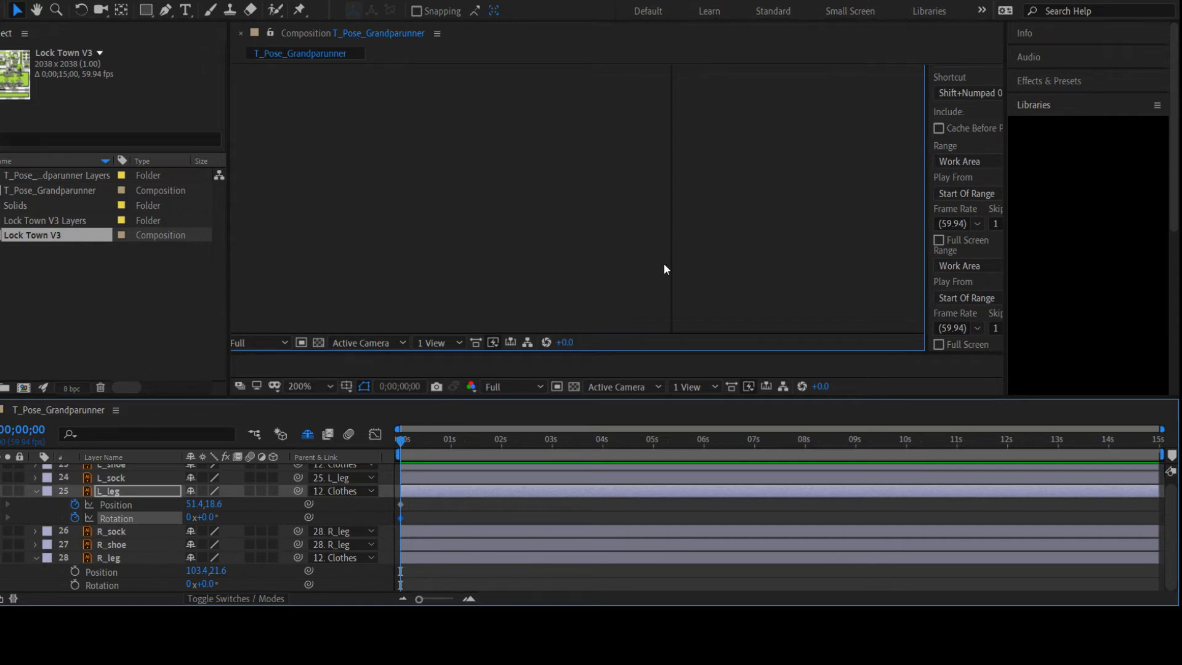
scroll(751, 257, up, 2)
click(75, 571)
click(75, 583)
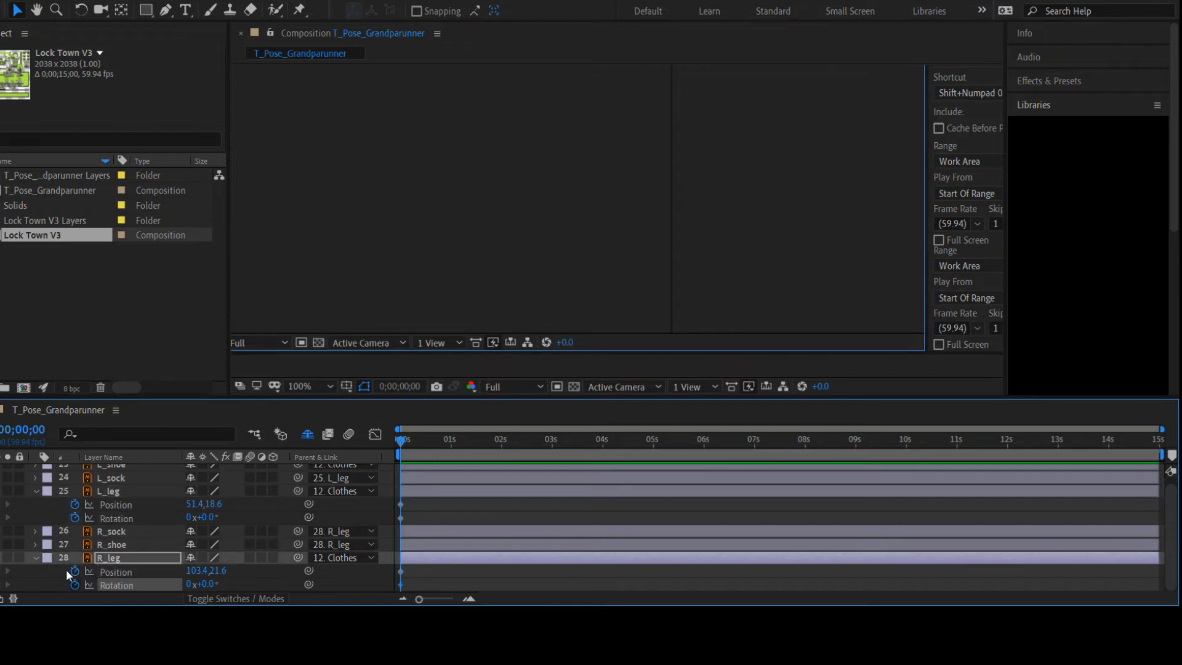
Select all six leg, sock and shoe layers and set Rotation keyframes for them at the start of the timeline
click(34, 545)
click(34, 530)
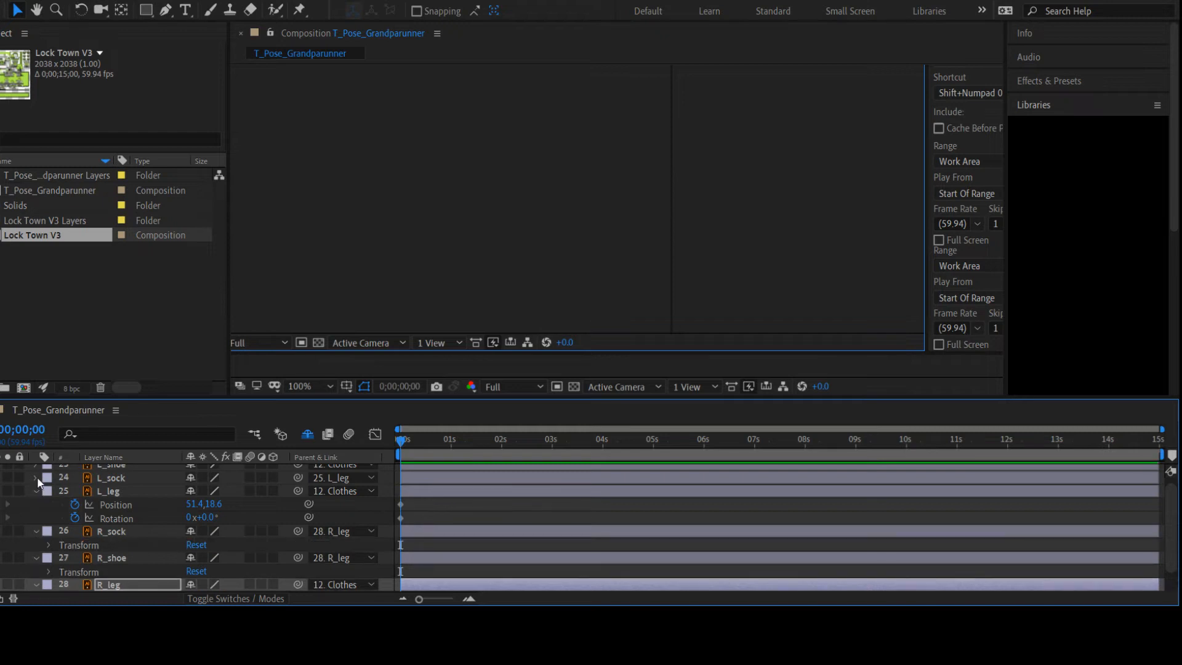
click(35, 478)
click(35, 467)
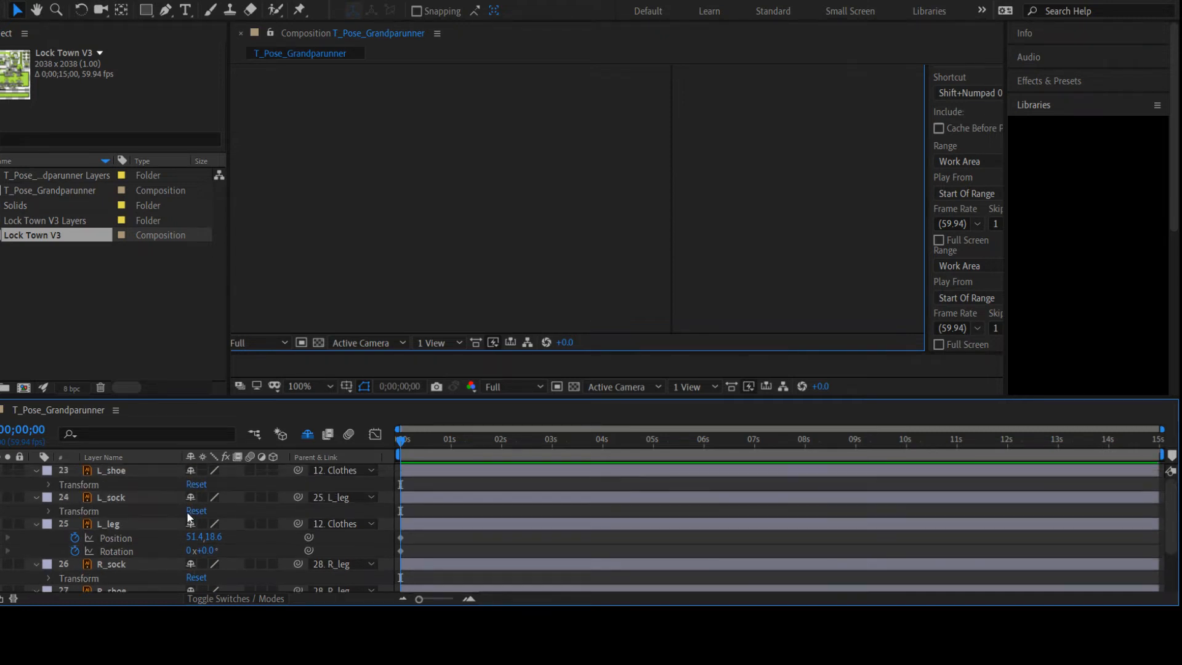
click(119, 471)
scroll(164, 552, down, 3)
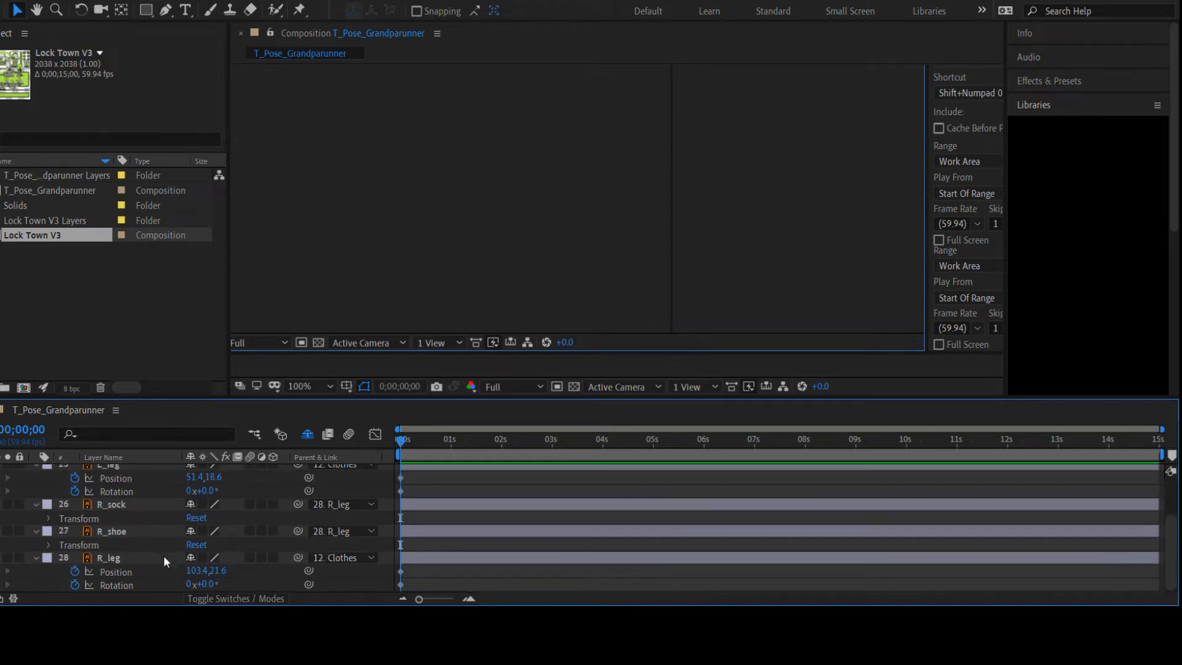
shift+click(129, 558)
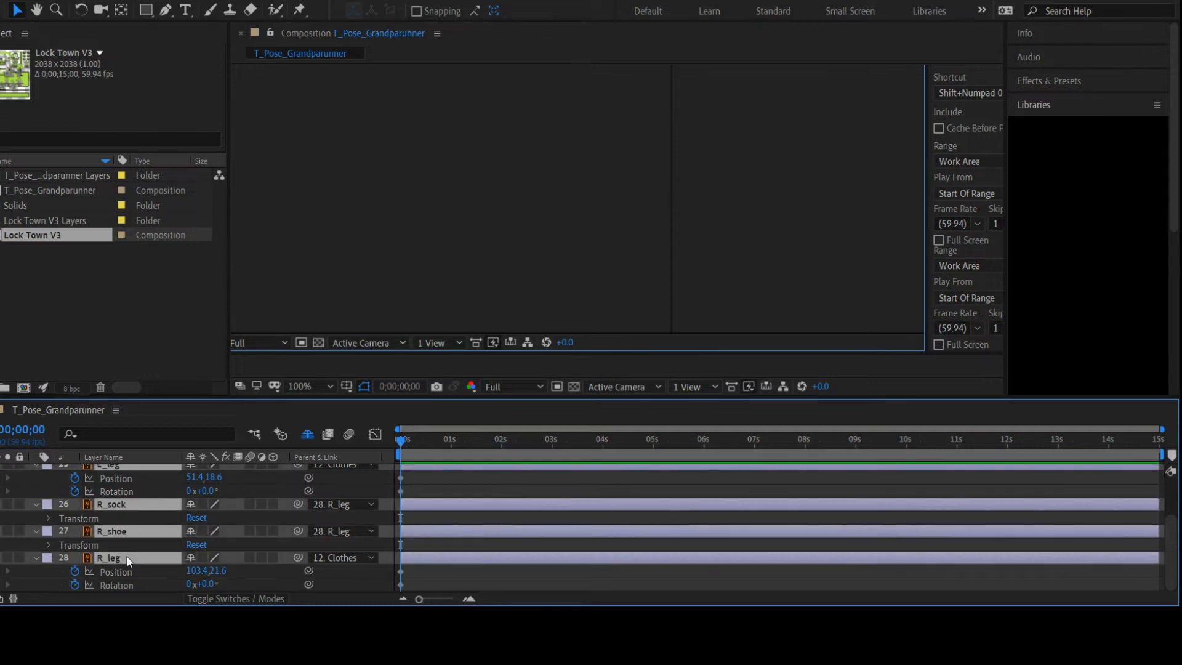
key(p)
key(p)
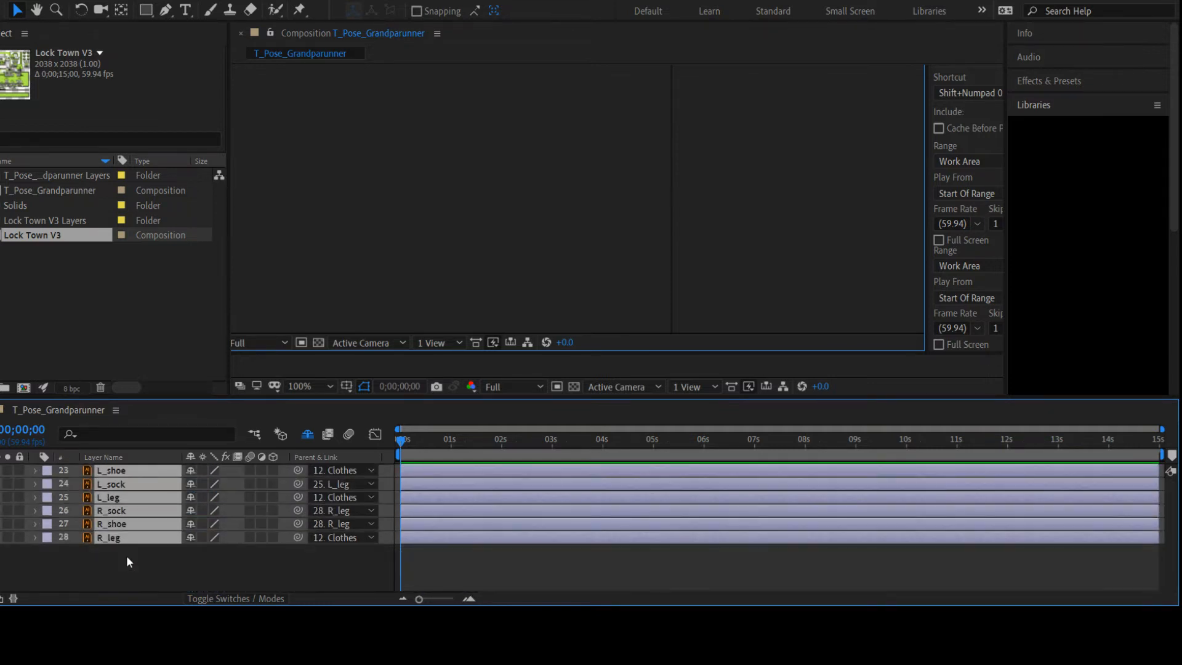
key(r)
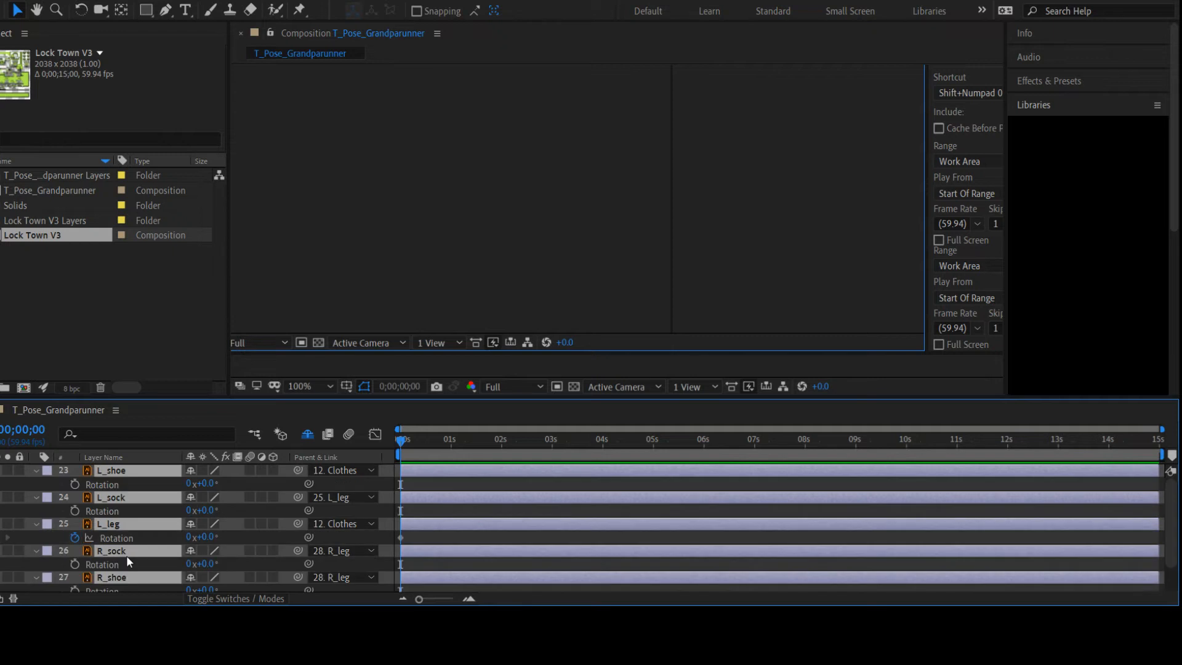
click(74, 484)
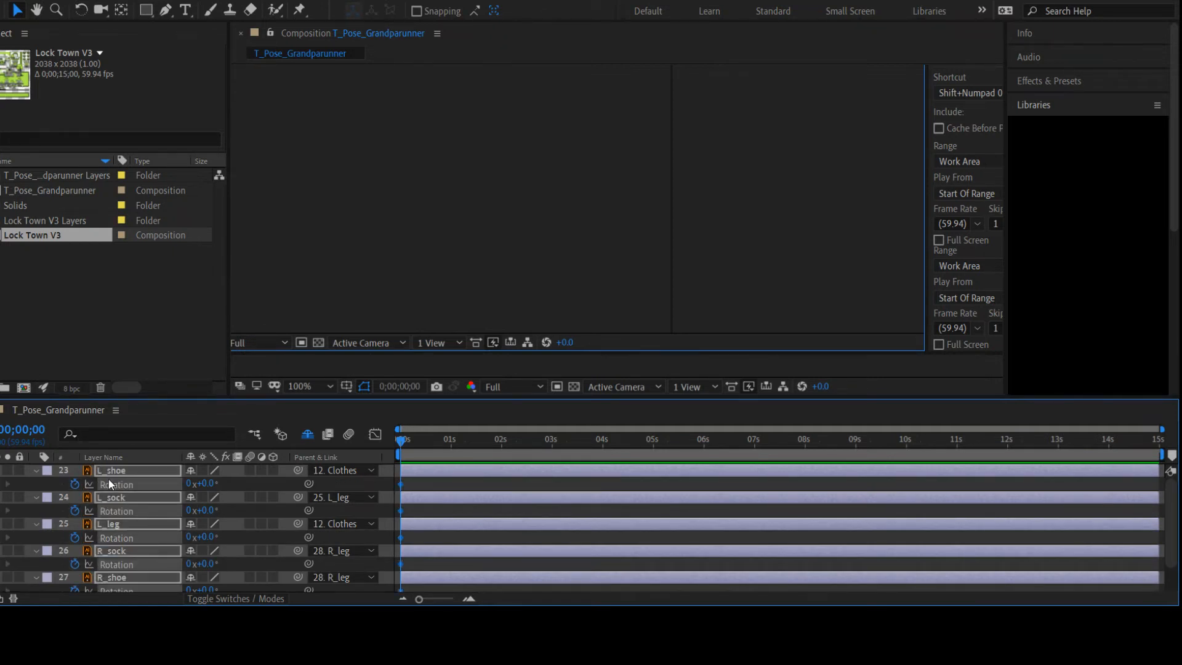
Set Position keyframes for all six leg, sock and shoe layers at the start, and collapse their properties
key(p)
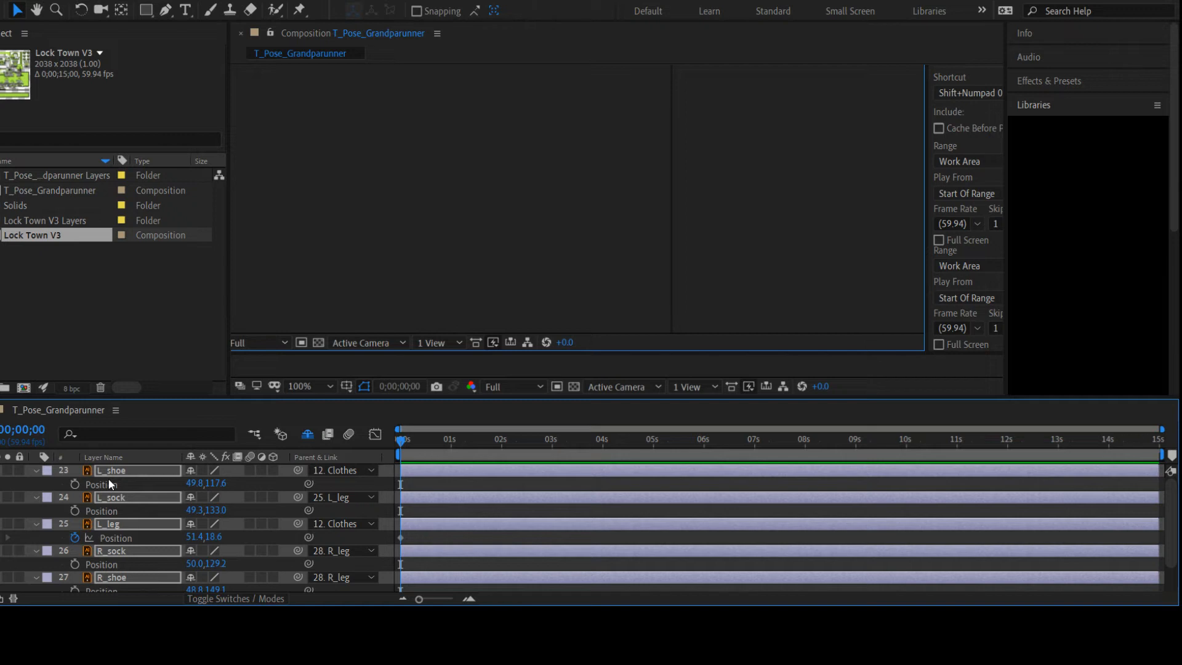
click(75, 484)
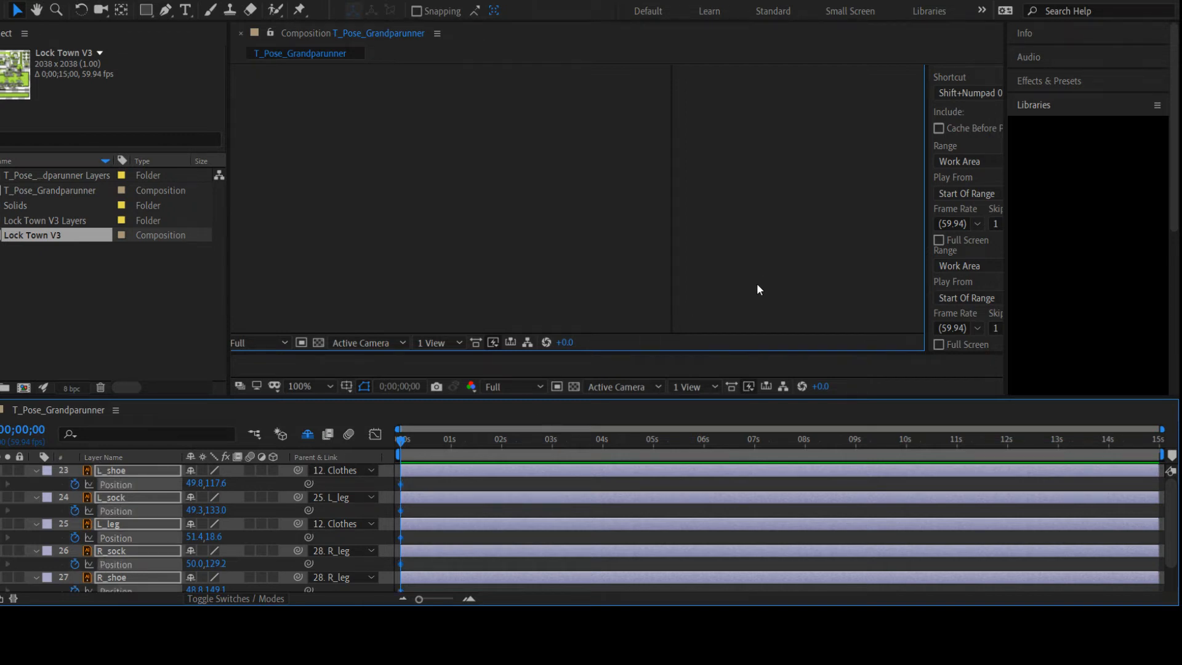
click(772, 290)
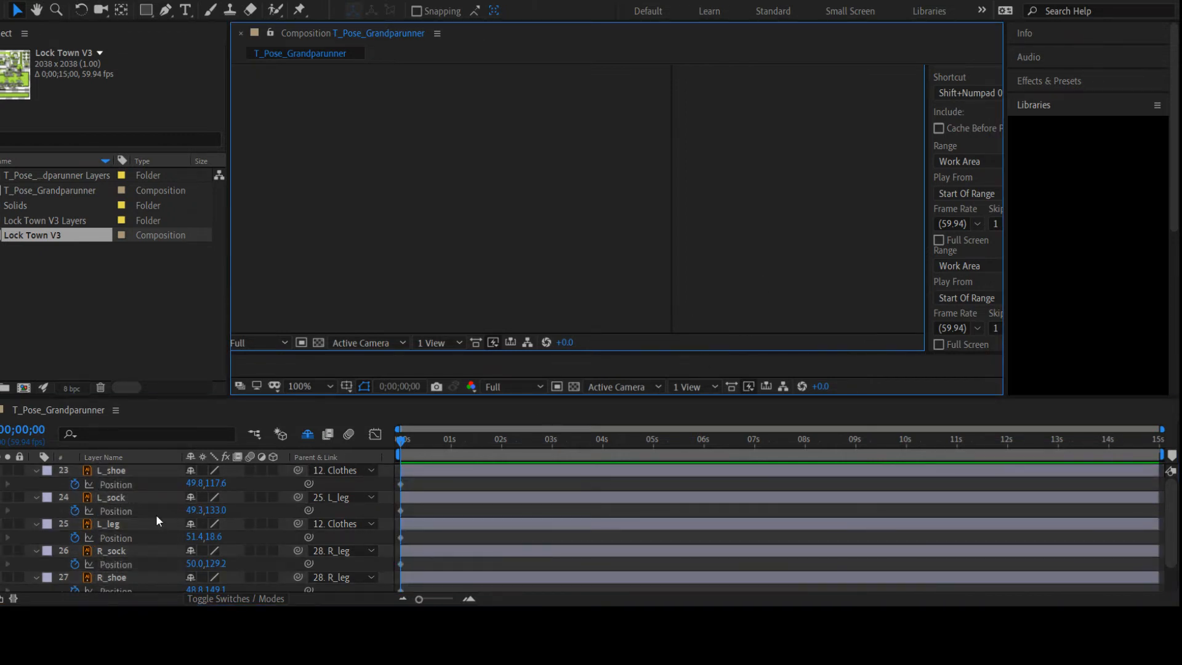
click(116, 469)
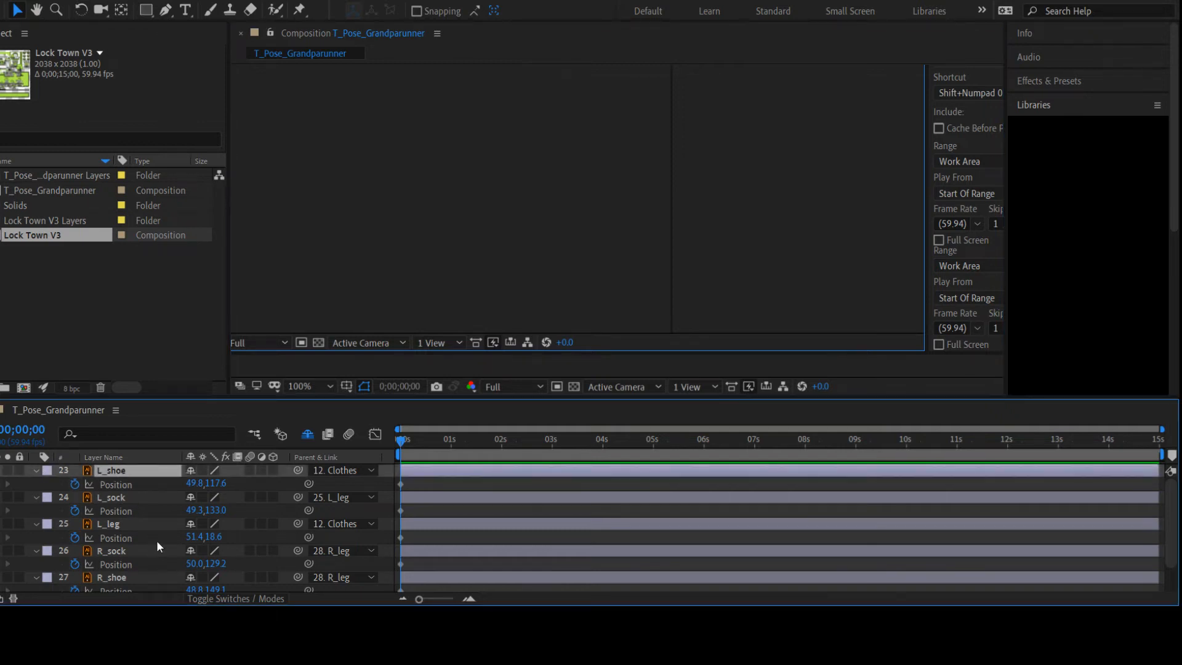
scroll(157, 548, down, 2)
shift+click(118, 569)
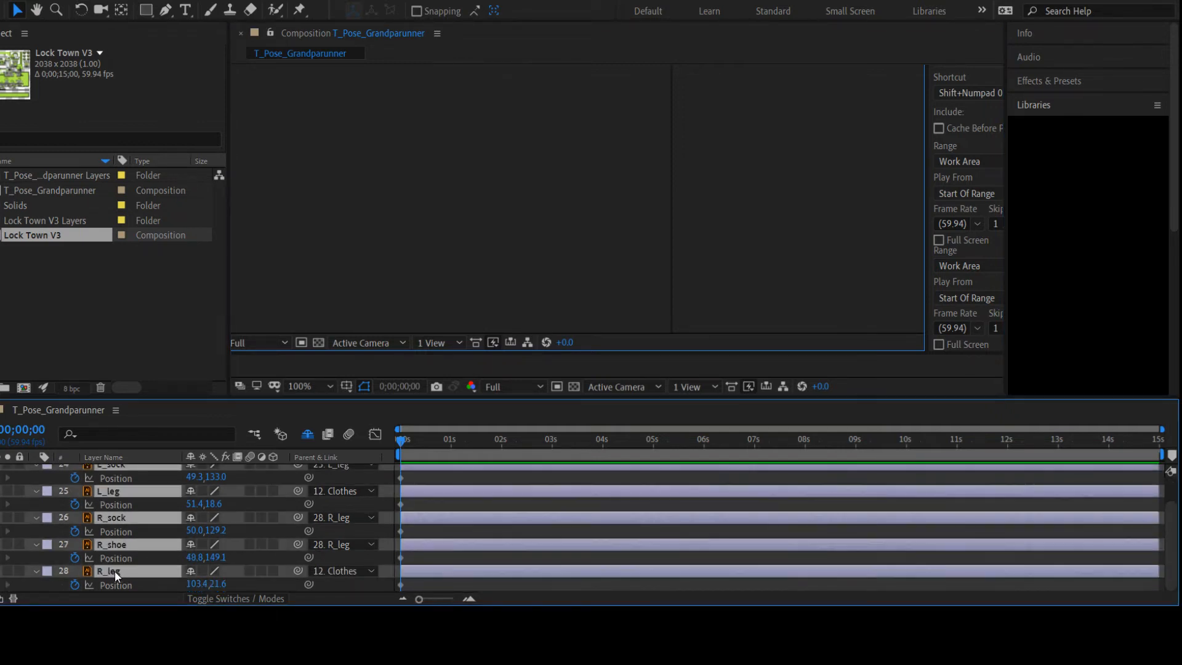
click(38, 573)
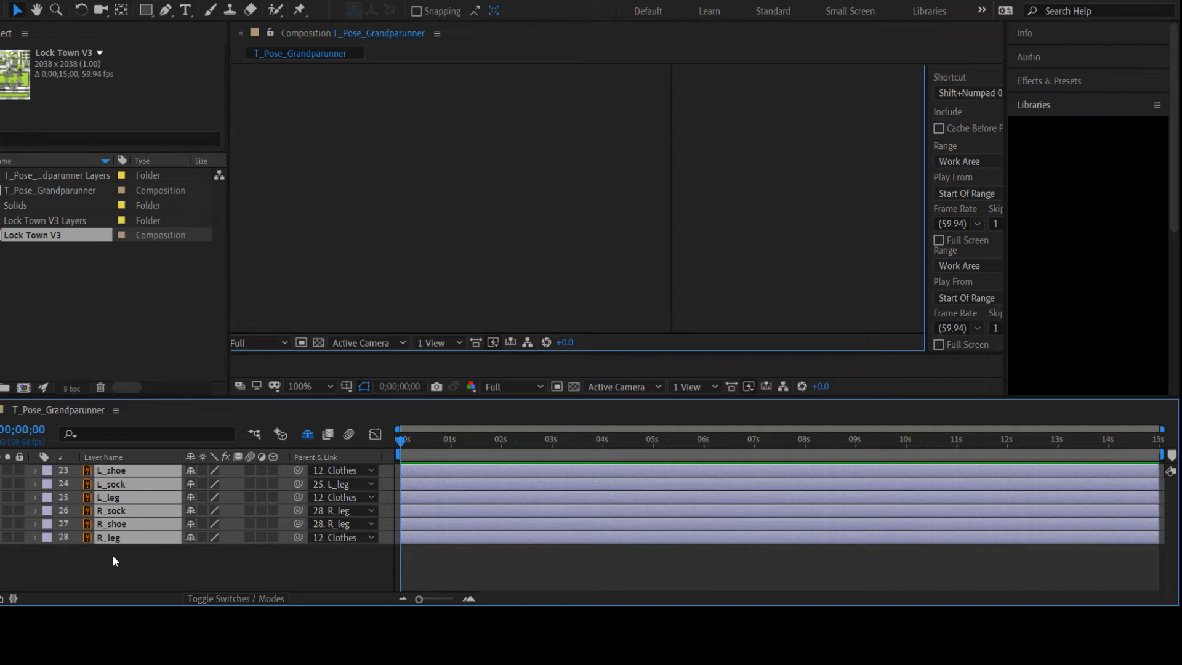
Set L_leg's Rotation to -12° at time 0;00;01;02
drag(419, 601, 453, 599)
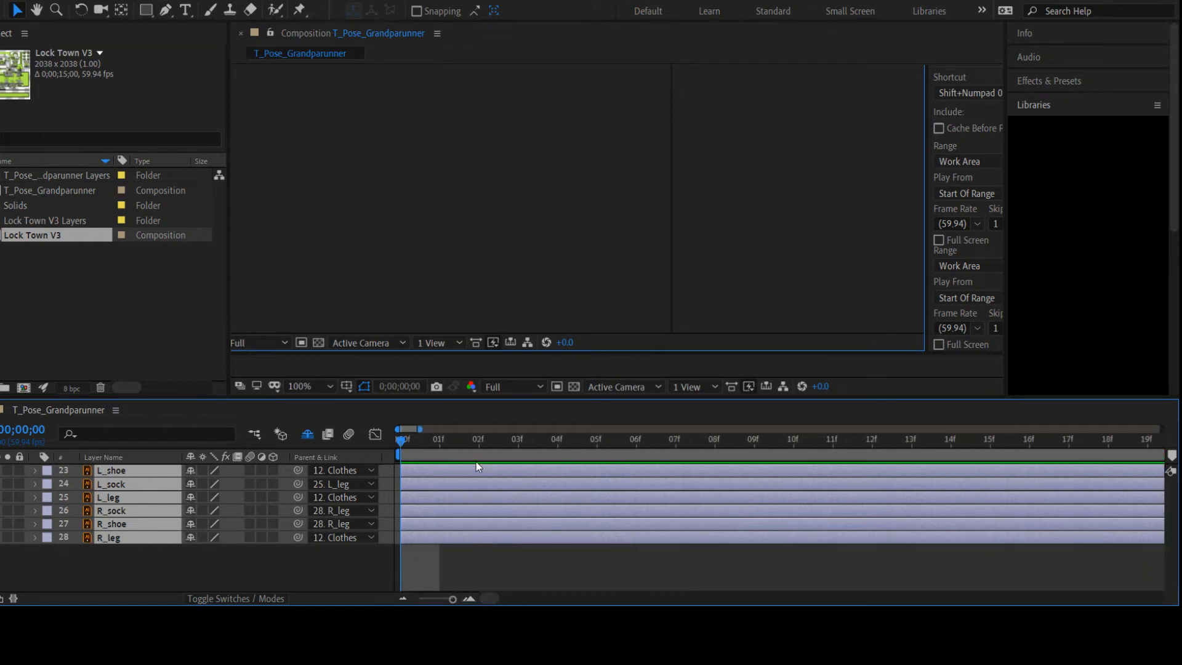
drag(410, 443, 377, 464)
drag(453, 599, 419, 599)
drag(400, 440, 453, 441)
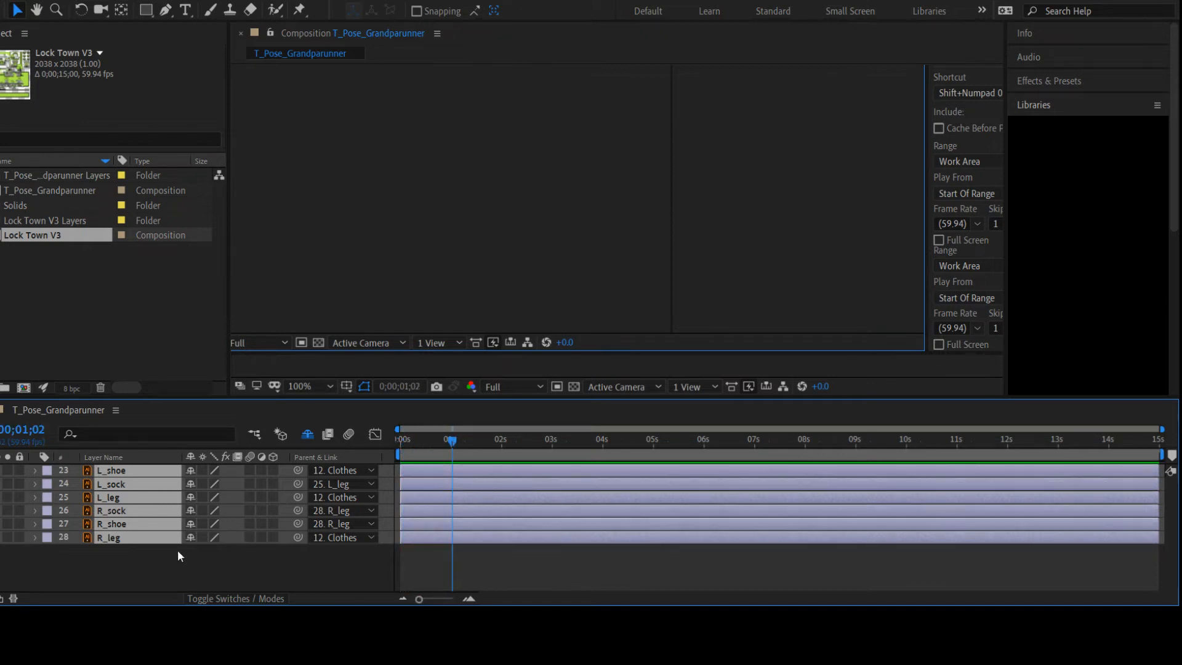
click(169, 577)
click(109, 498)
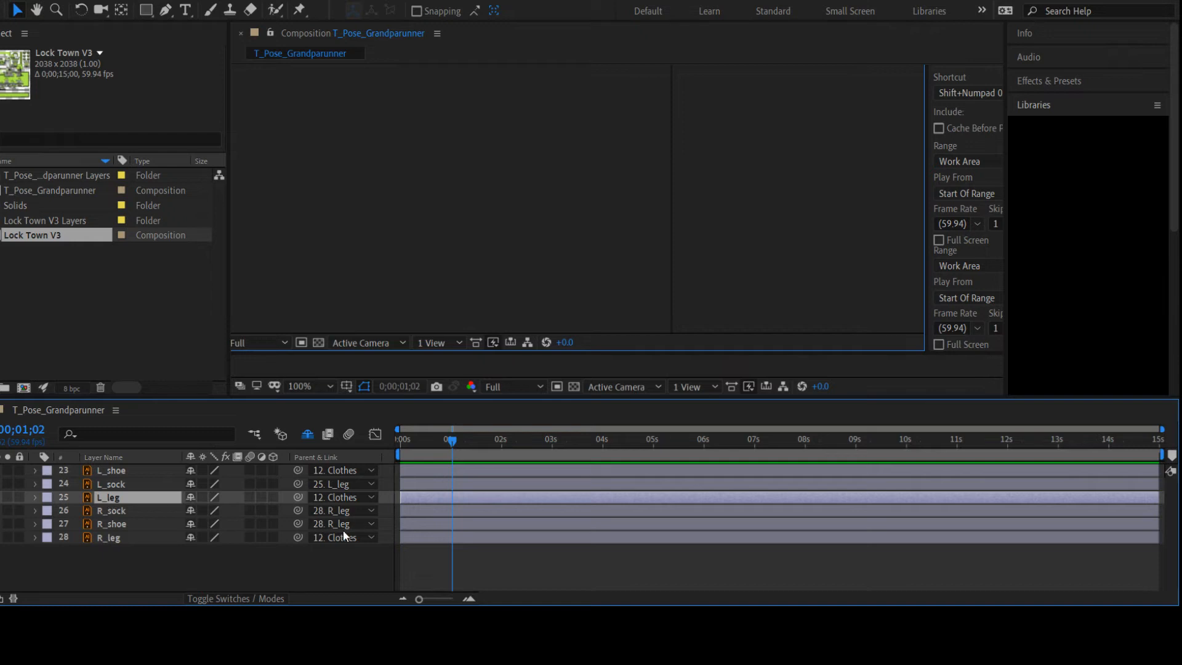
click(36, 496)
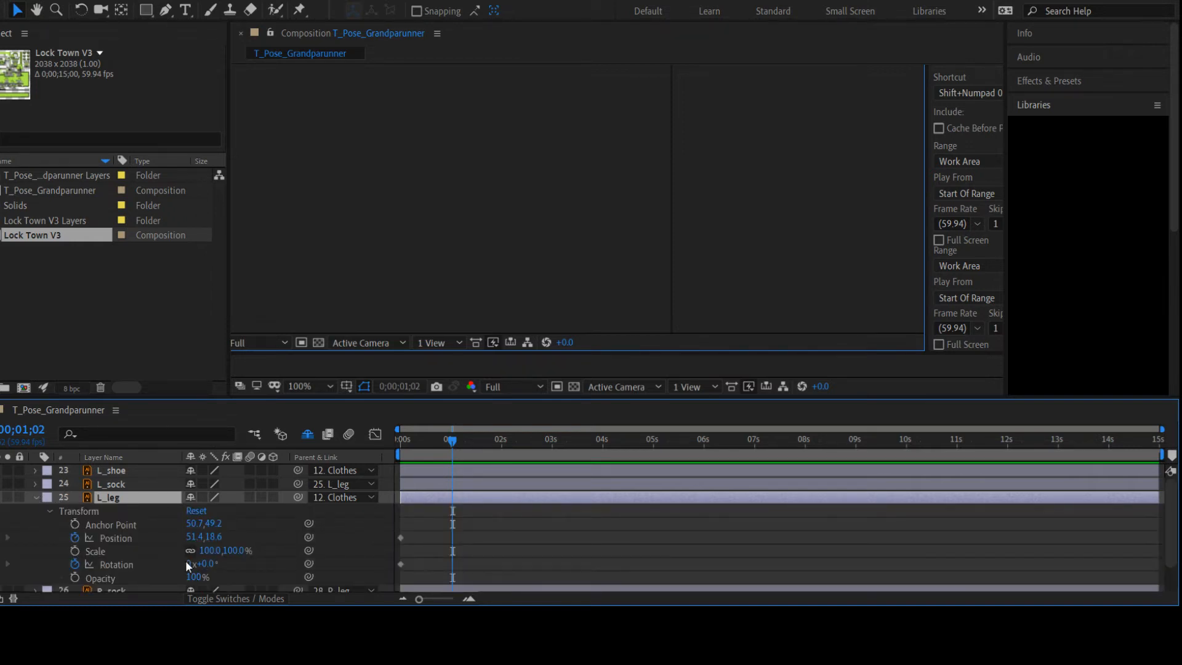
mouse_move(202, 566)
mouse_down()
mouse_move(178, 568)
mouse_move(213, 564)
mouse_move(188, 565)
mouse_up()
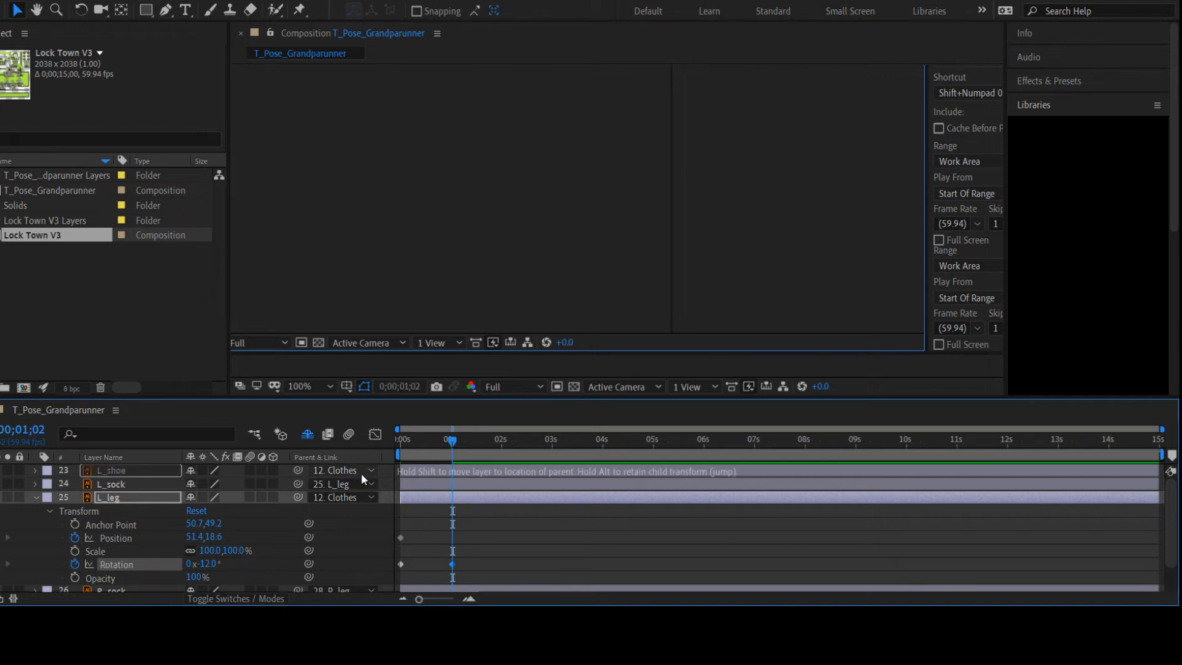
Try parenting the L_shoe layer to L_leg and undo the parenting change
click(370, 416)
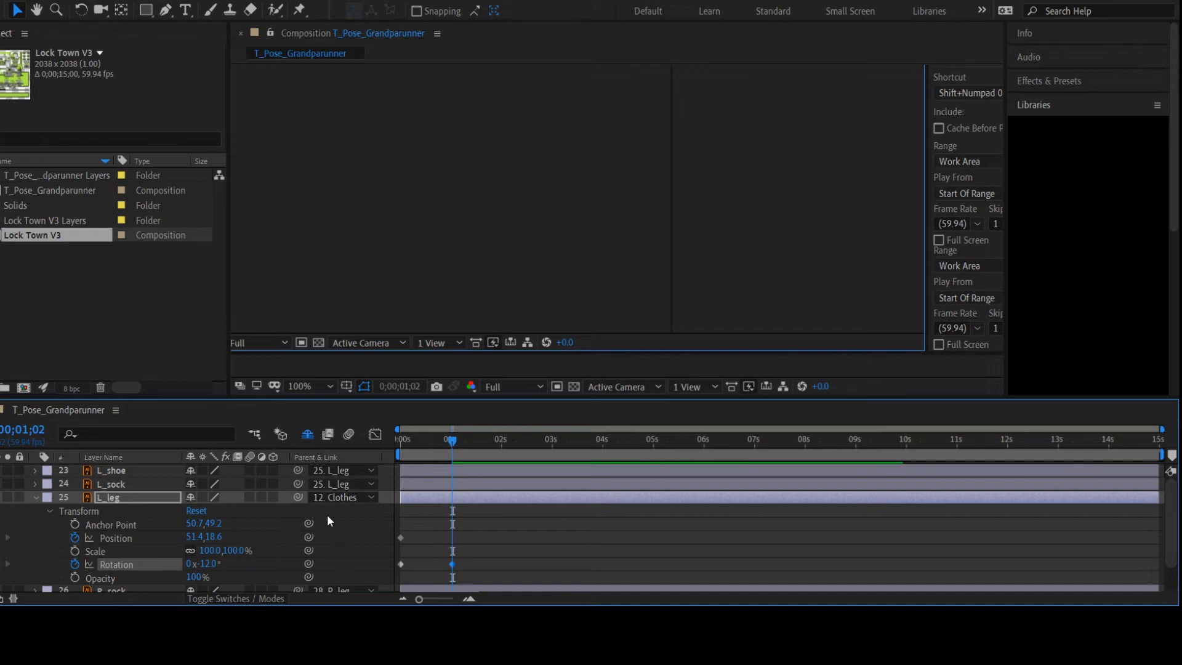
key(ctrl+z)
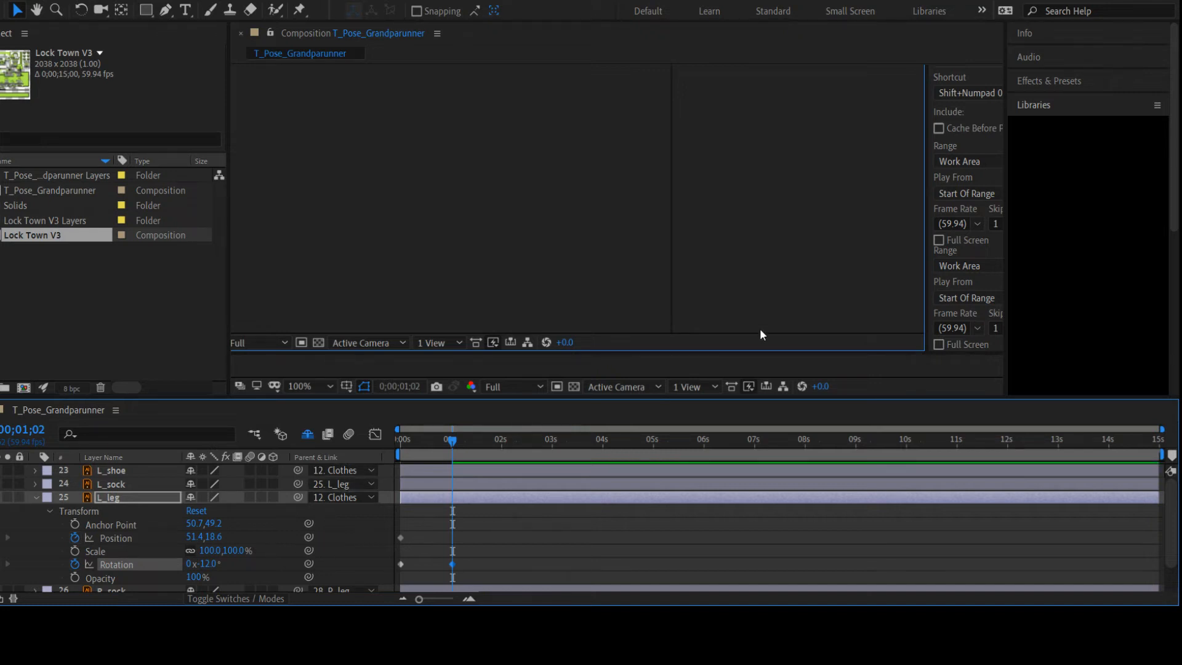
Undo L_leg's last Rotation change and parent the L_shoe layer to L_leg
click(815, 292)
key(ctrl+z)
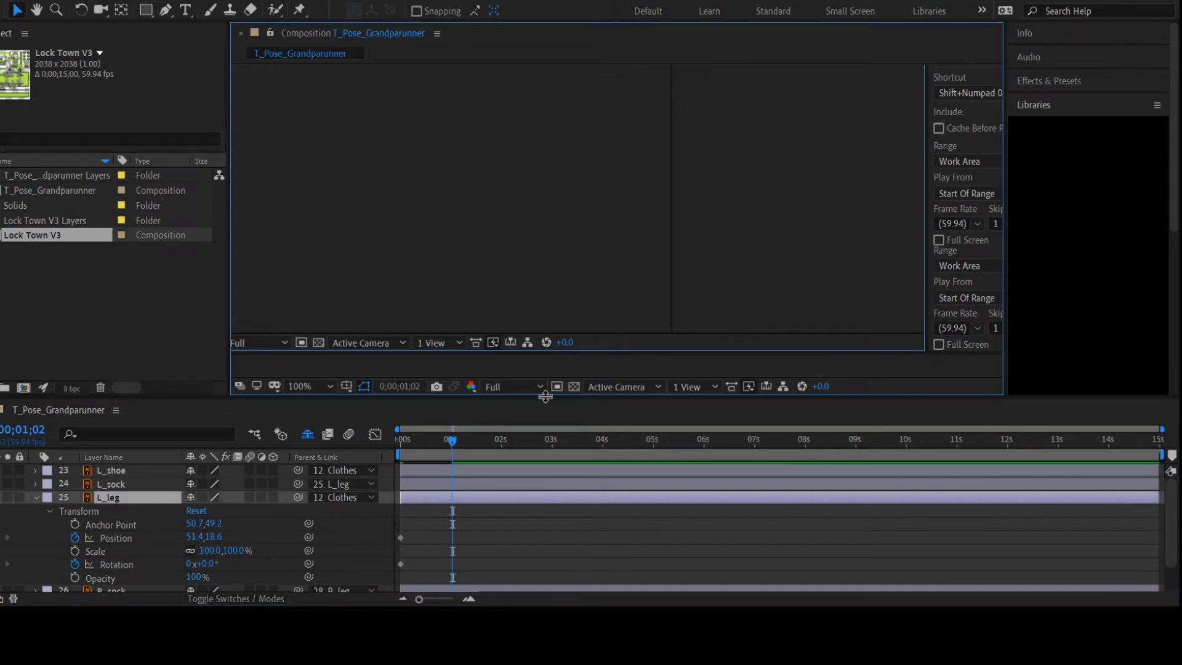
drag(298, 470, 370, 456)
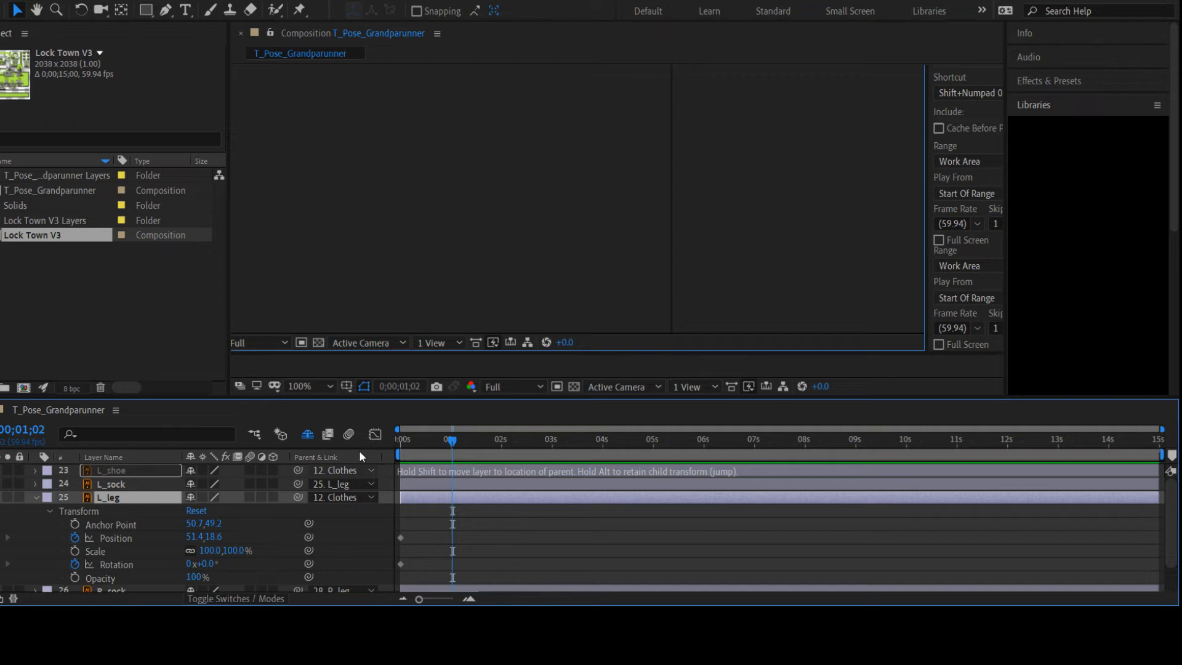
click(371, 412)
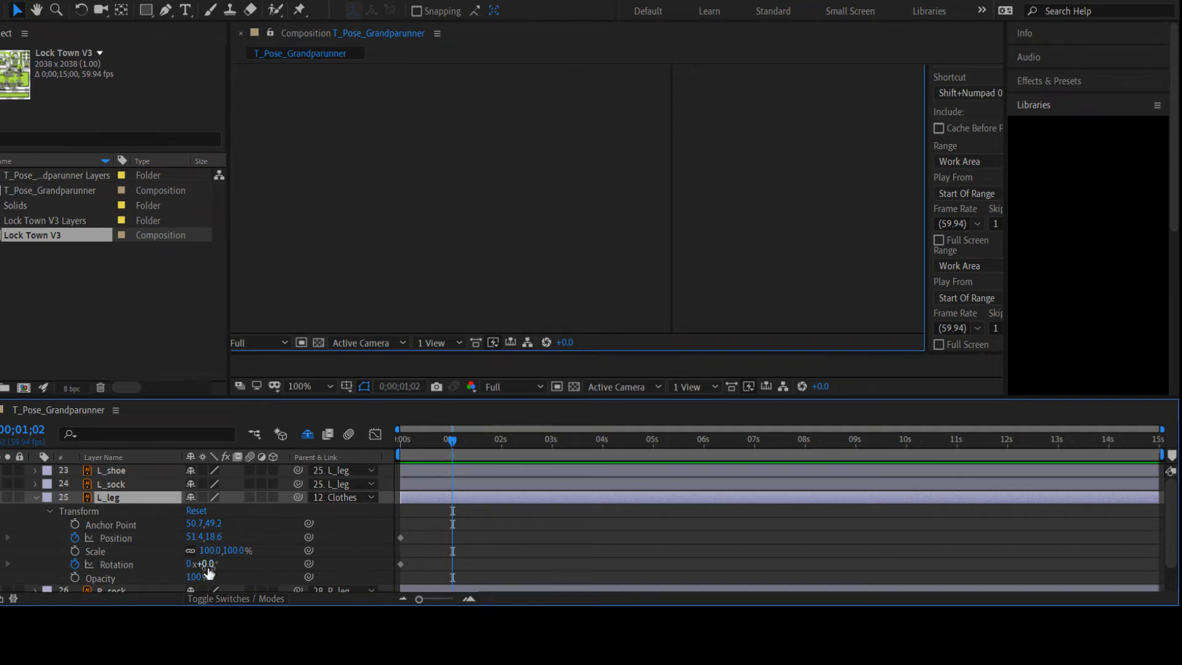
Try out different Rotation values on L_leg at 0;00;01;02 and undo the rotation
drag(208, 570, 217, 542)
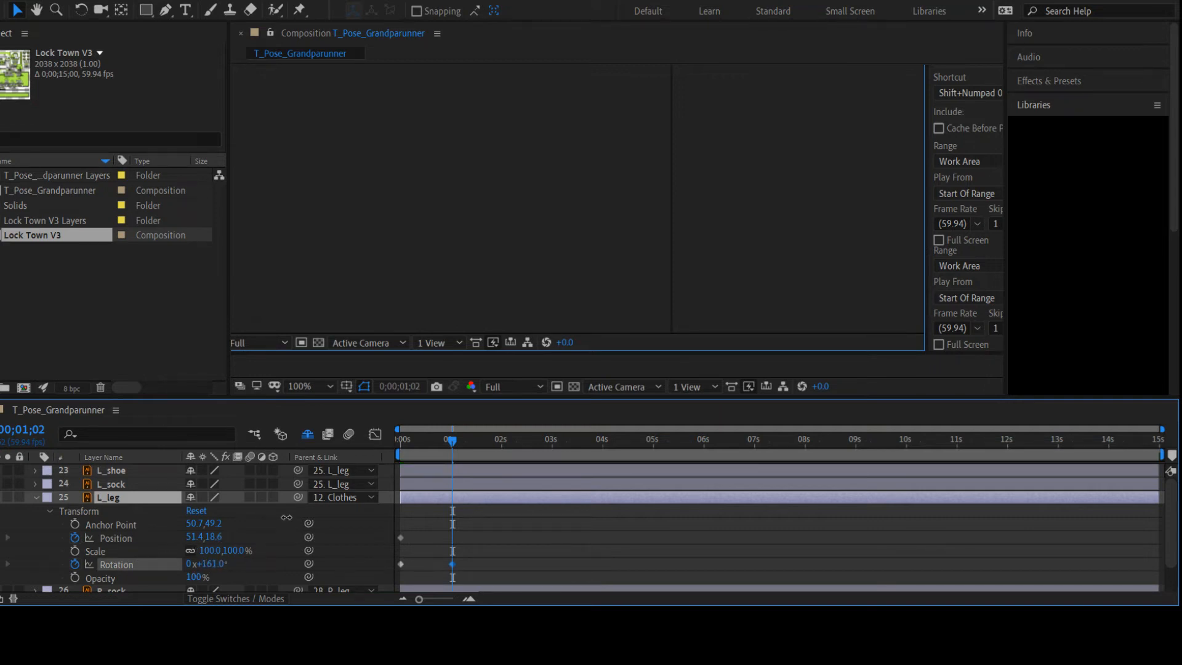
drag(287, 518, 159, 533)
key(ctrl+z)
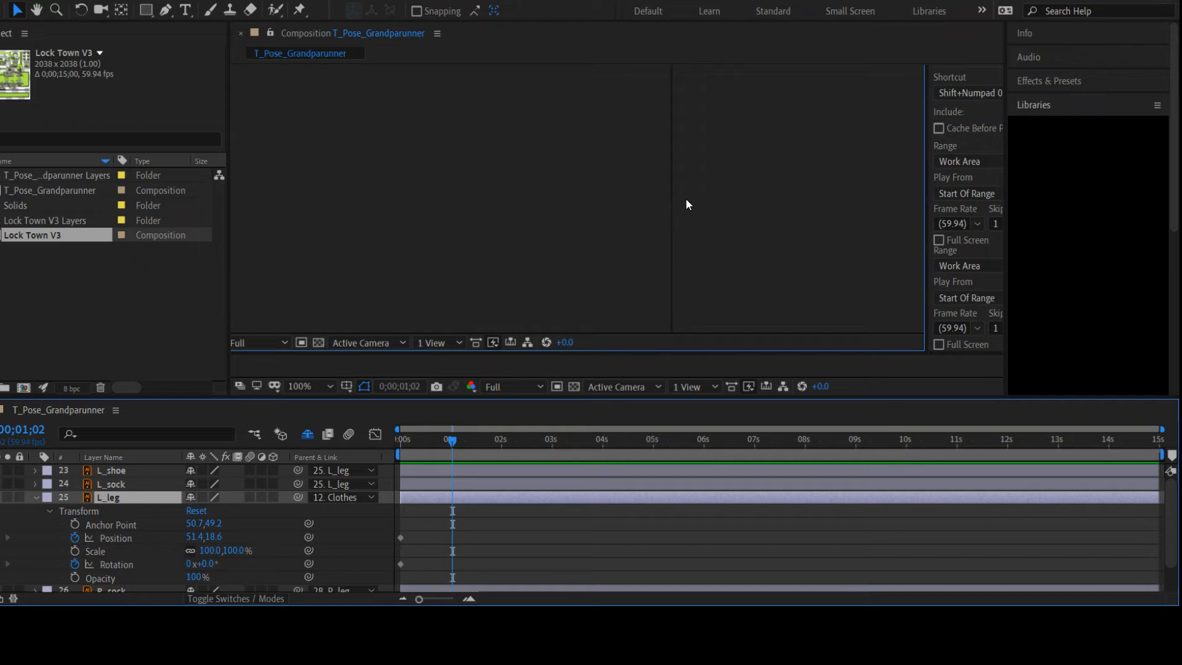
Try L_leg at 37° Rotation, re-parent L_shoe to L_leg, rotate the leg again, and undo these trial changes
click(283, 513)
click(196, 564)
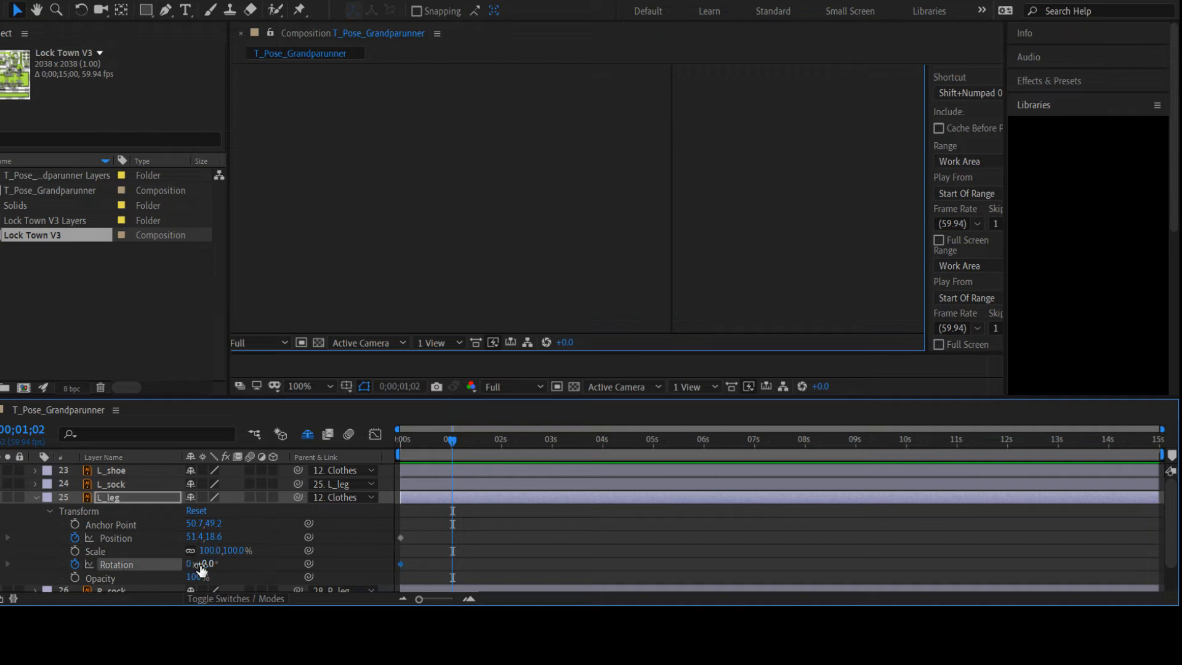
drag(207, 564, 229, 563)
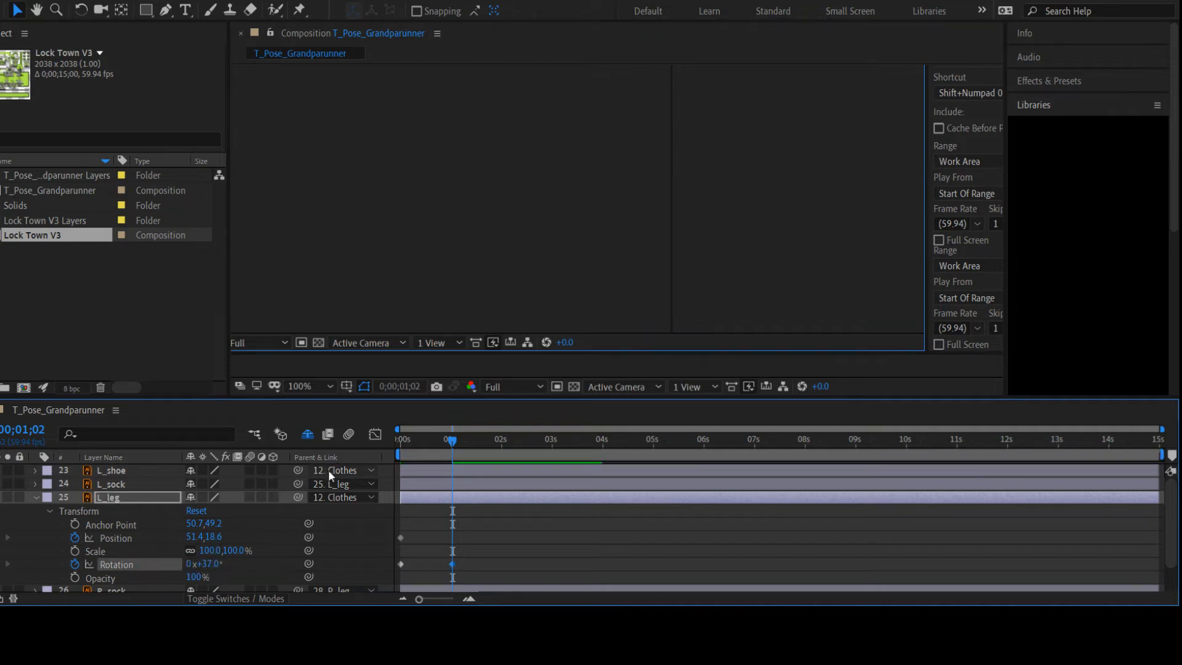
click(359, 412)
mouse_move(206, 564)
mouse_down()
mouse_move(191, 565)
mouse_move(220, 554)
mouse_move(200, 550)
mouse_up()
key(ctrl+z)
key(ctrl+z)
key(ctrl+z)
Parent L_shoe to L_leg and set L_leg's Rotation to -20° at 0;00;01;02
click(331, 471)
click(362, 406)
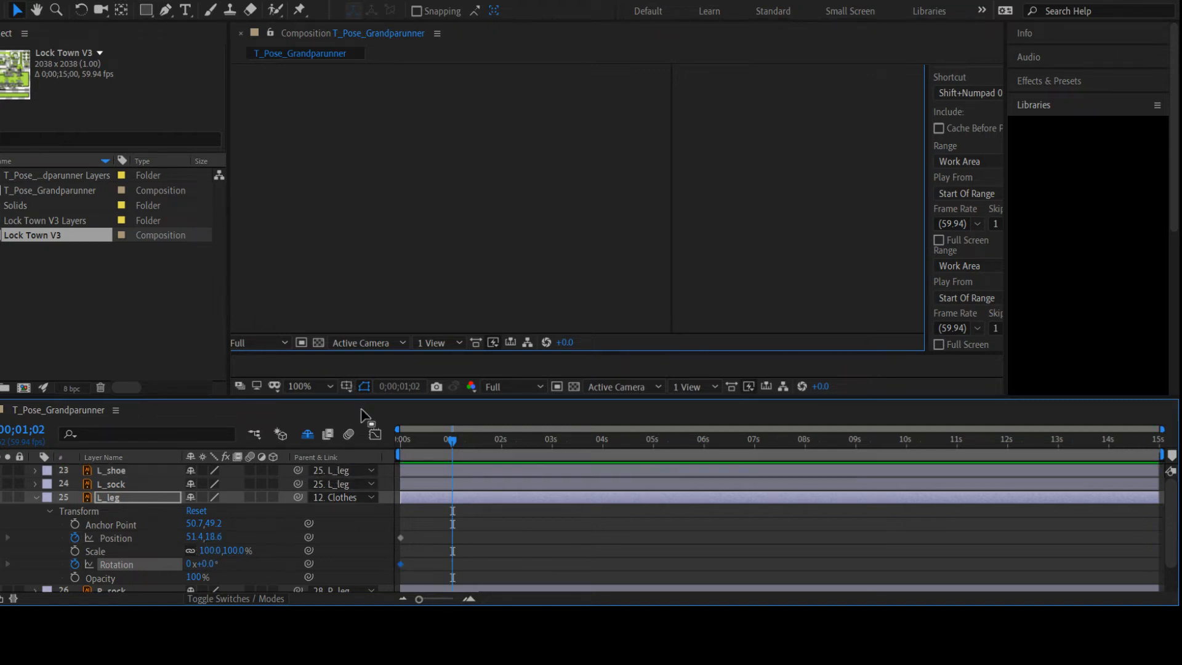
click(780, 268)
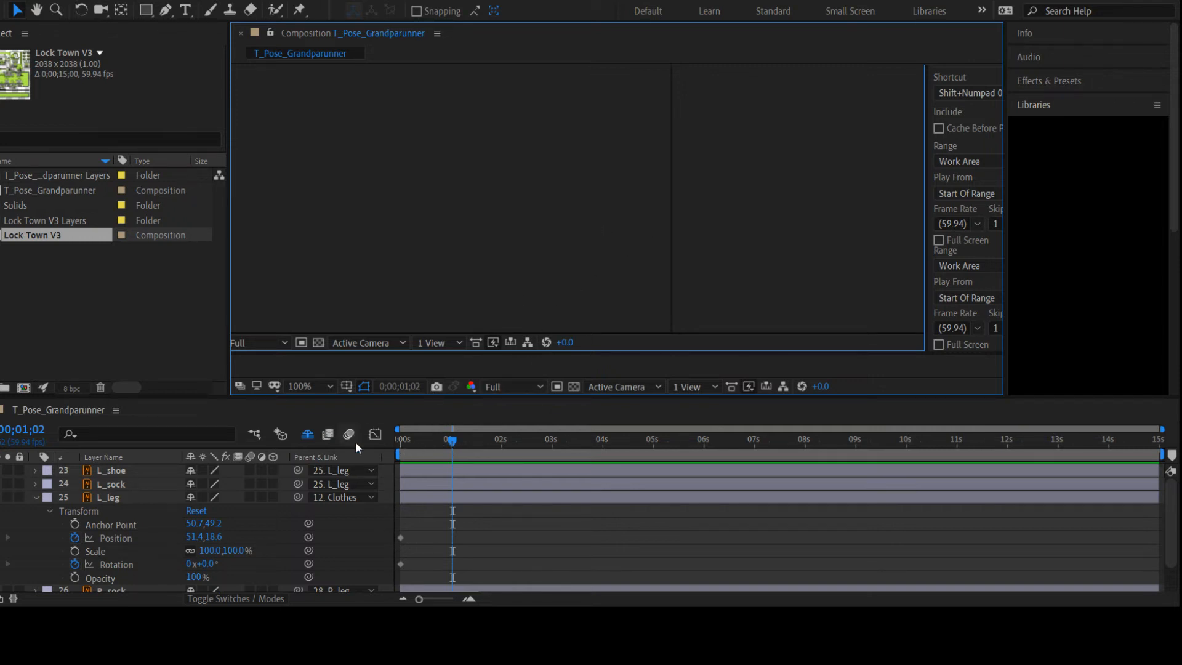
drag(202, 564, 215, 541)
key(ctrl+z)
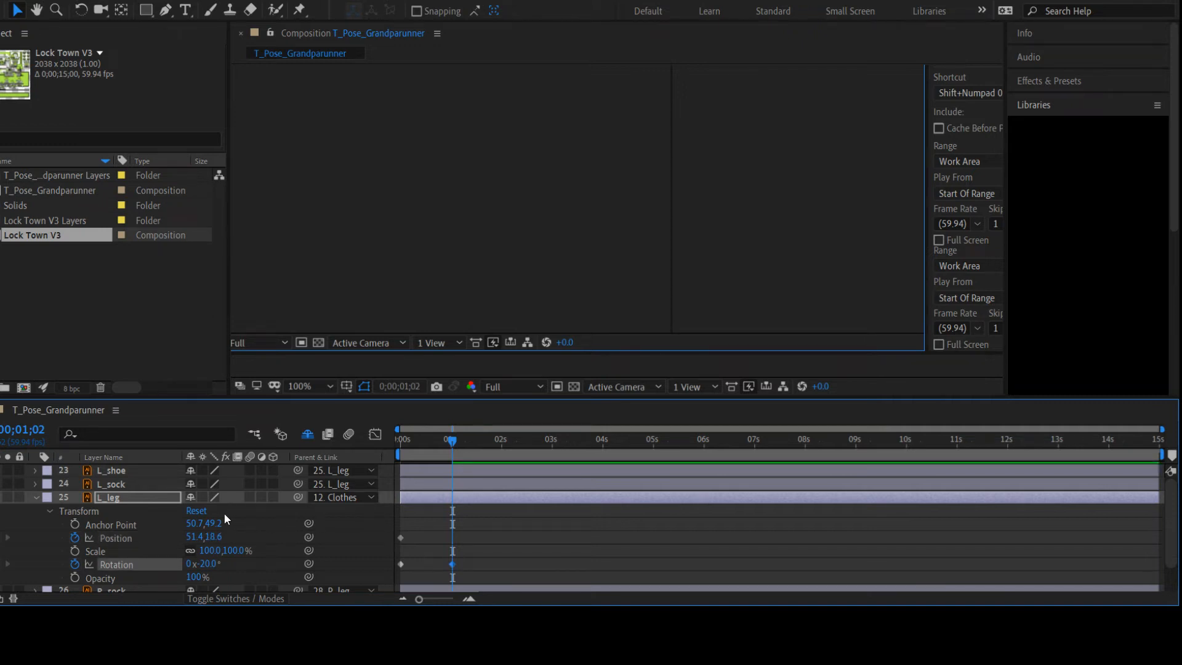
Reveal R_leg's Position and Rotation, and set Rotation at 0;00;01;02 to 50° for R_leg and -25° for L_leg
scroll(223, 514, down, 2)
click(120, 585)
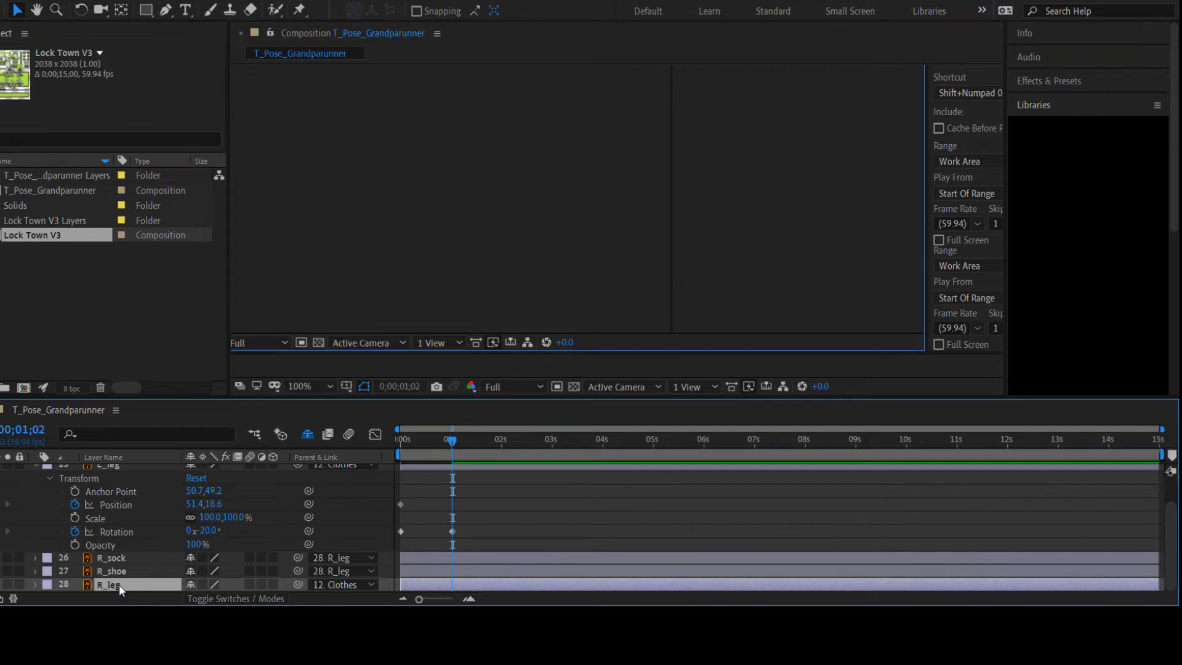
key(r)
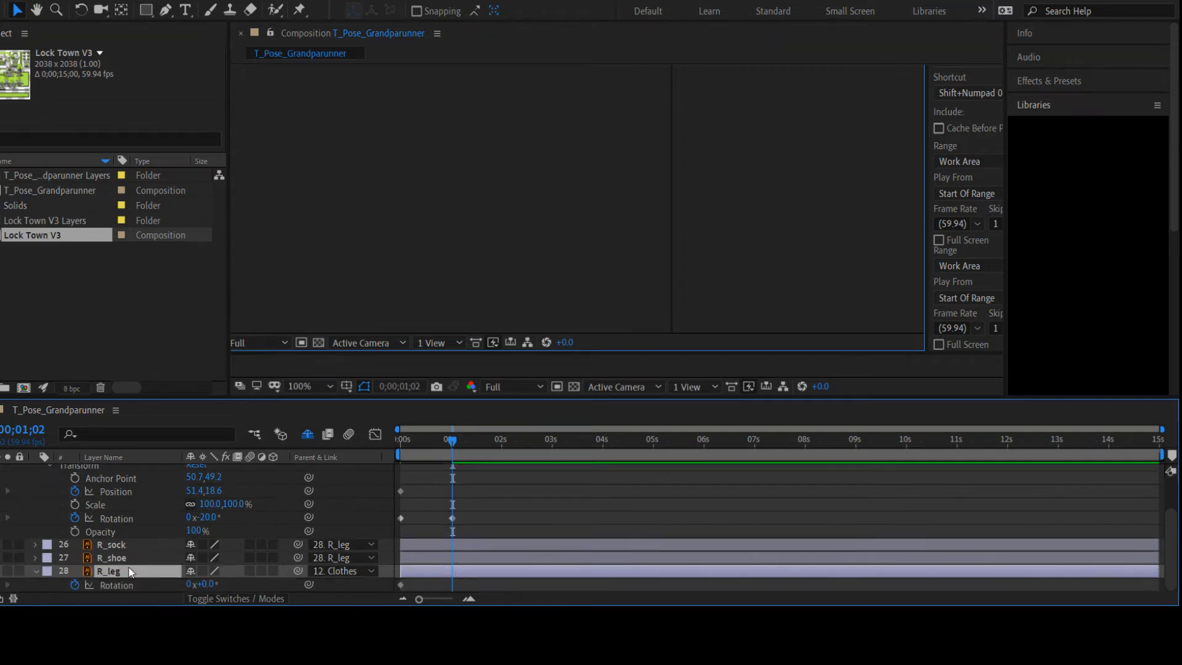
key(p)
key(shift+r)
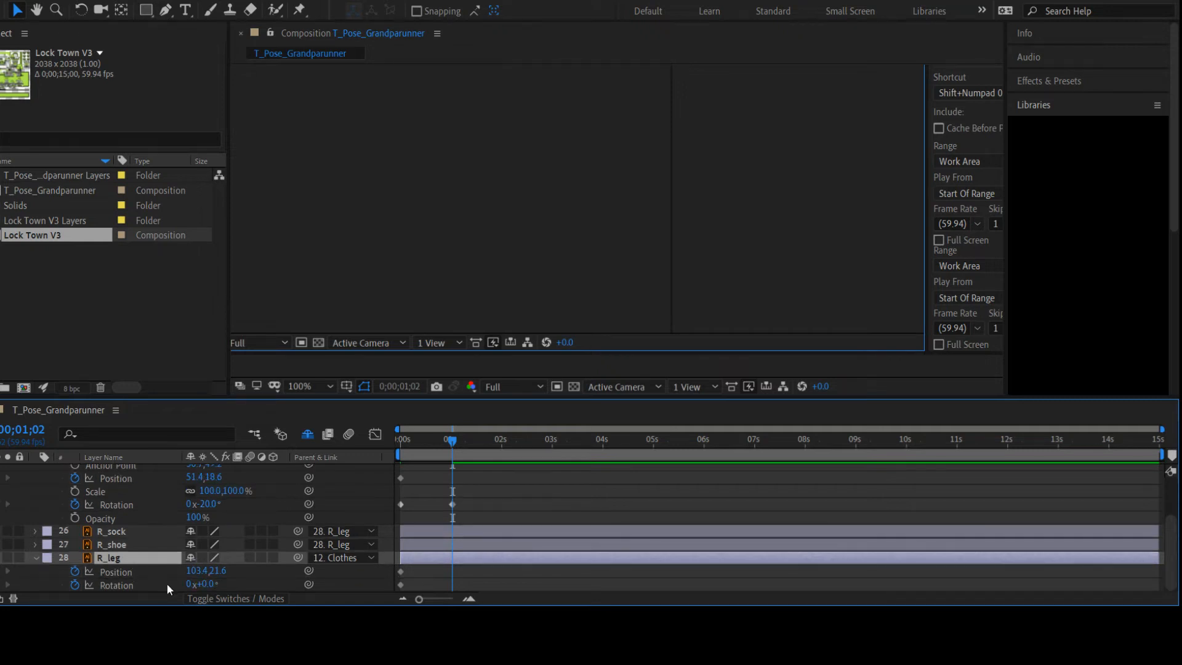
drag(213, 586, 250, 584)
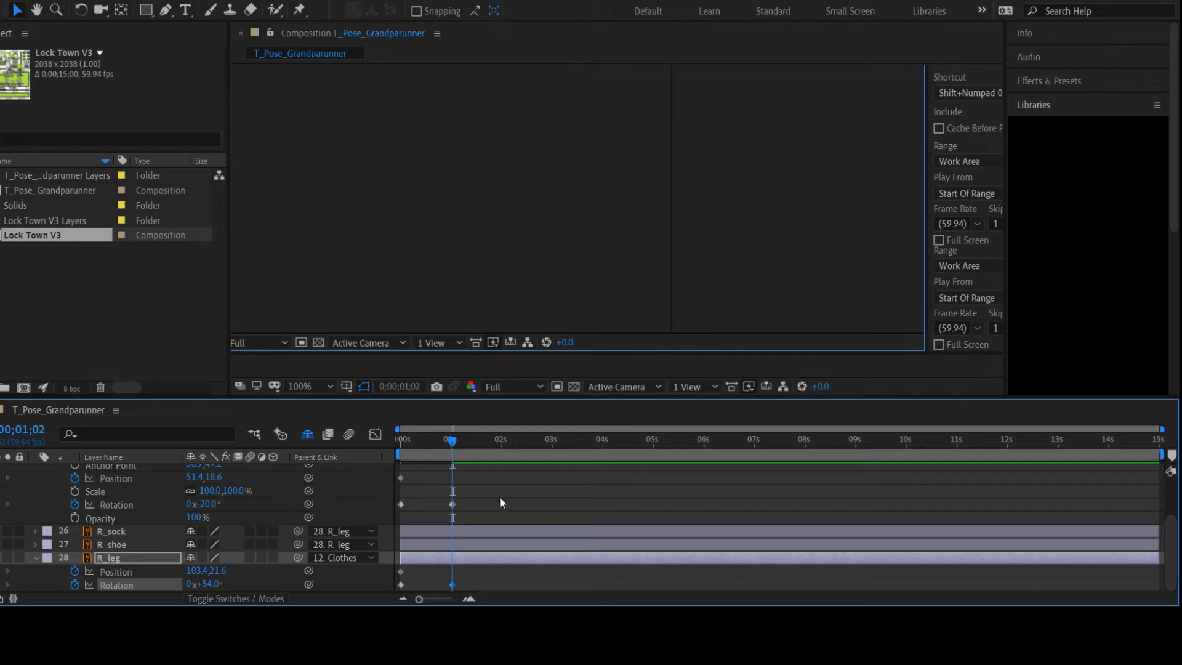
drag(206, 505, 201, 506)
drag(202, 584, 201, 584)
At 0;00;02;01, set Rotation to 46° for L_leg and -6° for R_leg
drag(453, 441, 503, 445)
drag(204, 504, 253, 499)
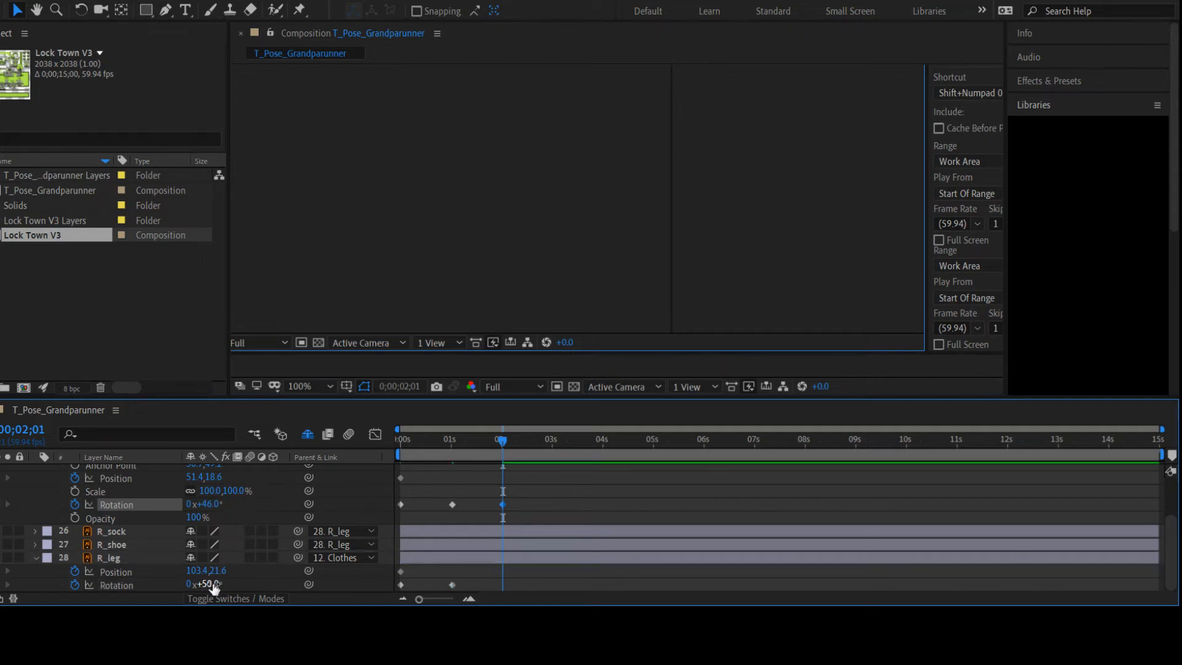
drag(214, 588, 178, 592)
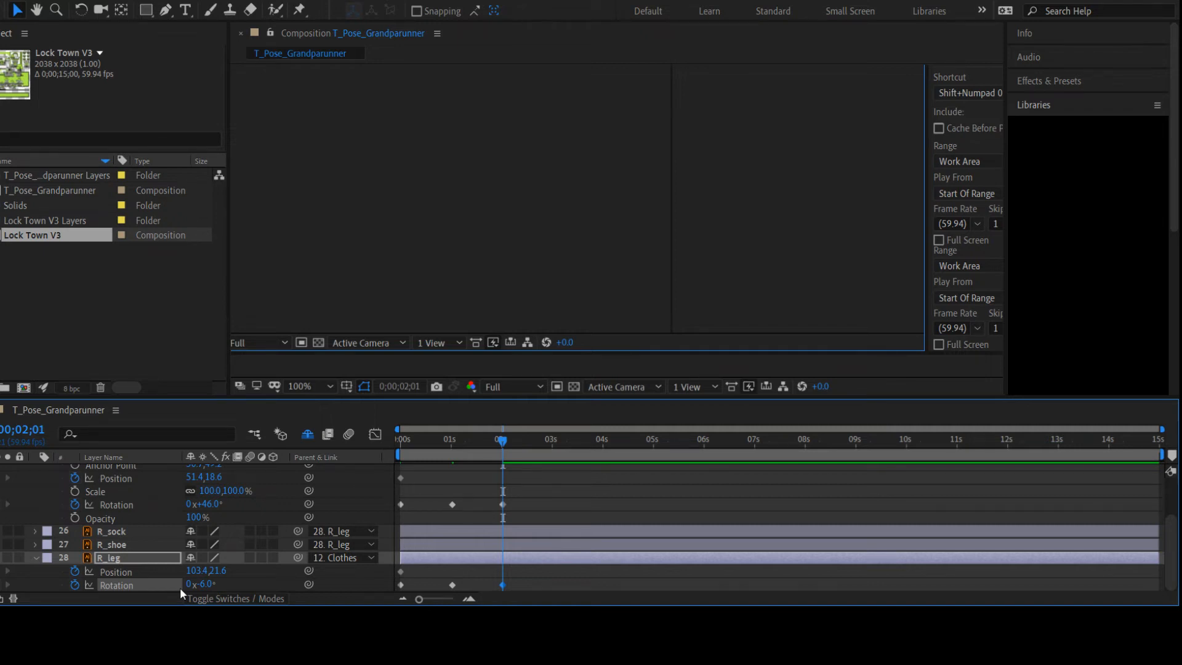
Play back the leg animation from the start of the timeline and scrub around the two-second mark
drag(493, 437, 357, 472)
key(space)
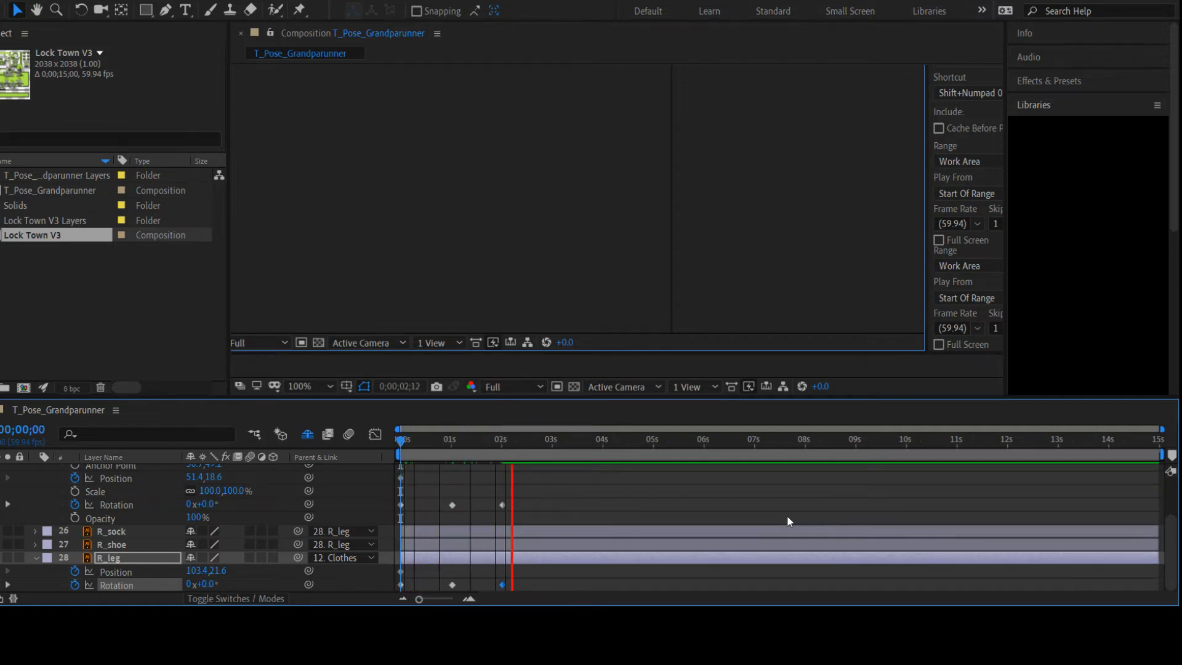
key(space)
drag(533, 438, 512, 479)
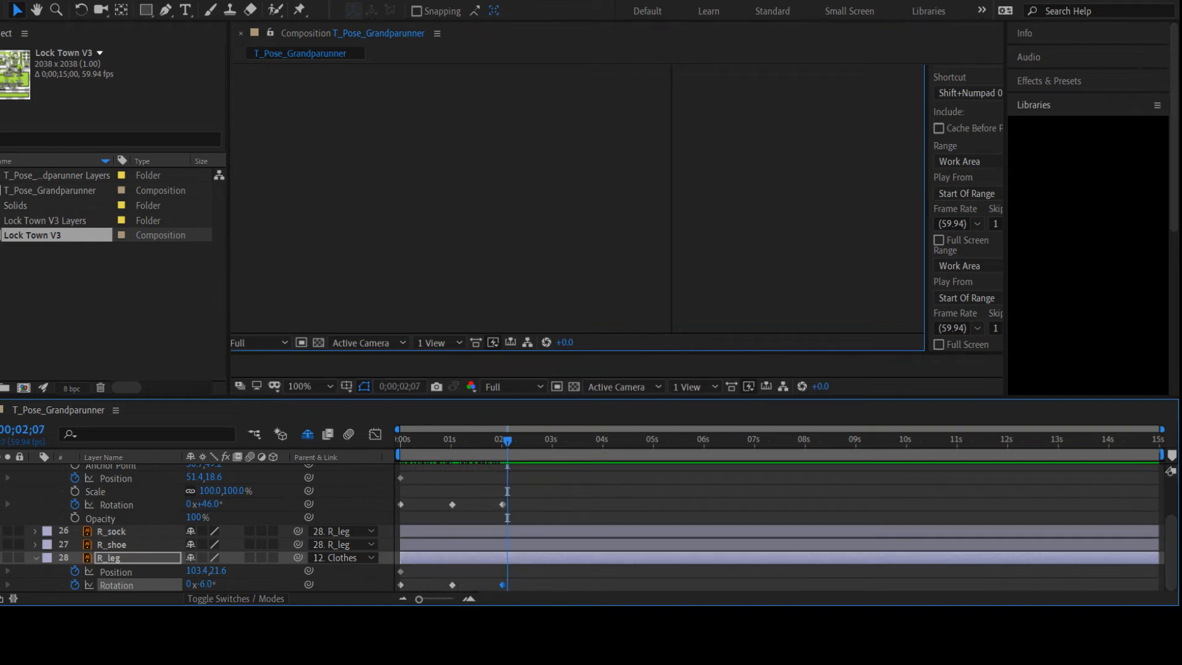
Adjust R_leg's Rotation slightly at its 0;00;02;01 keyframe
key(Home)
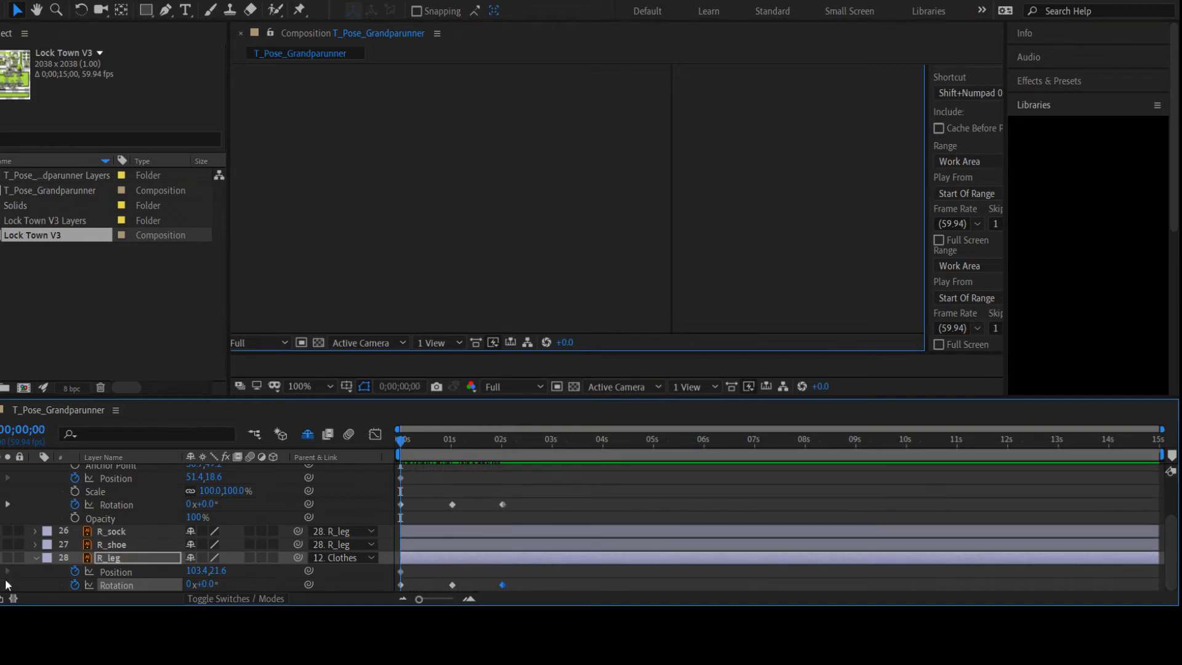
key(k)
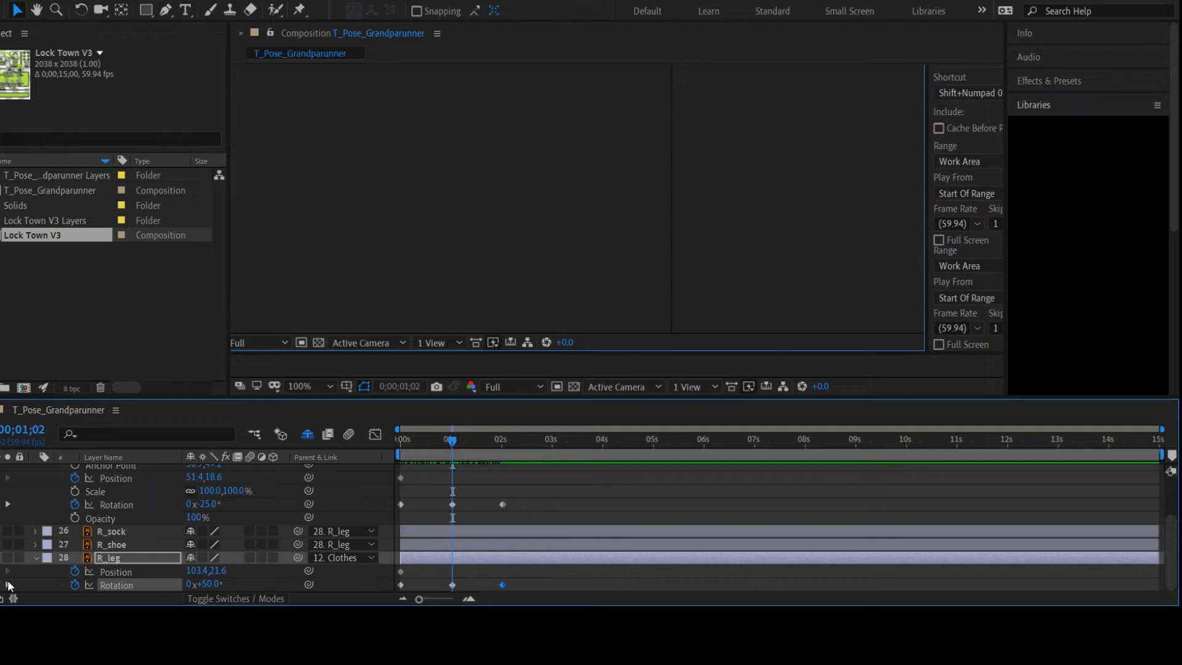
key(k)
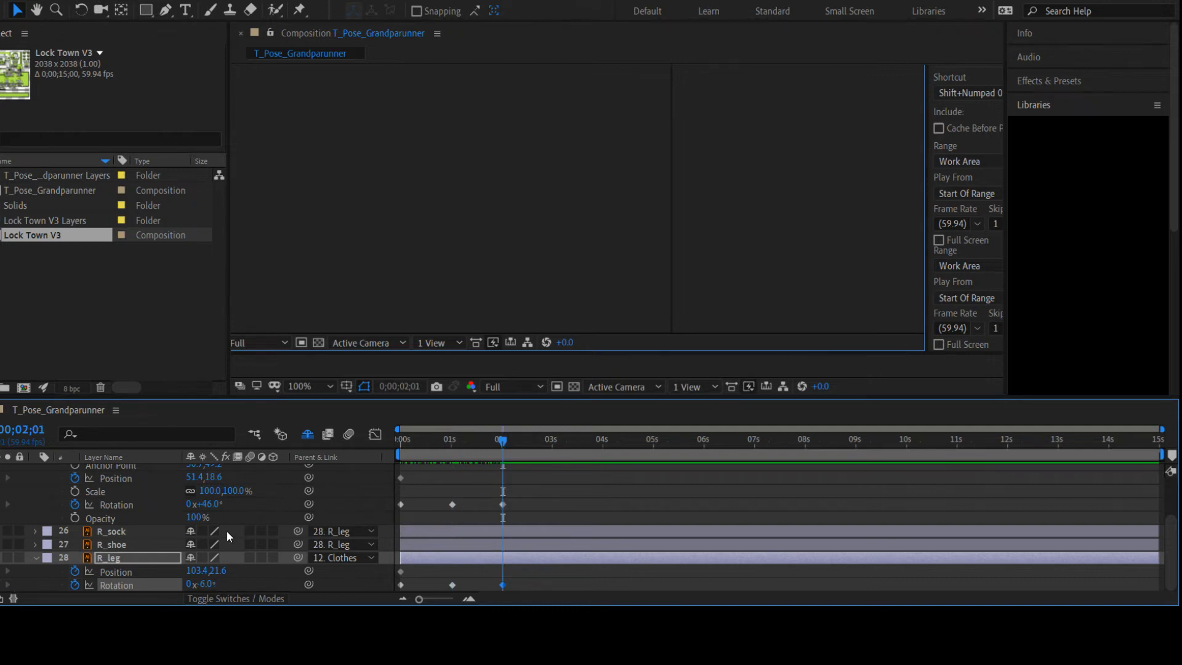
drag(209, 584, 214, 584)
Return to the 0;00;01;02 keyframe and set L_shoe's Rotation to -13° there
key(Home)
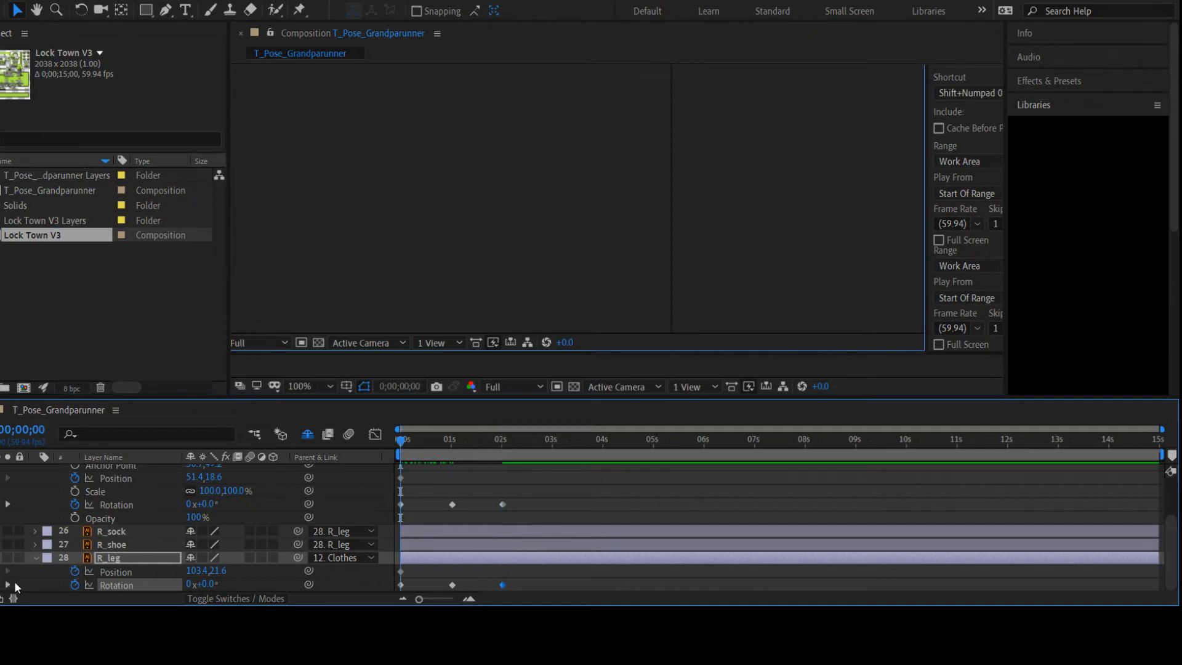
key(k)
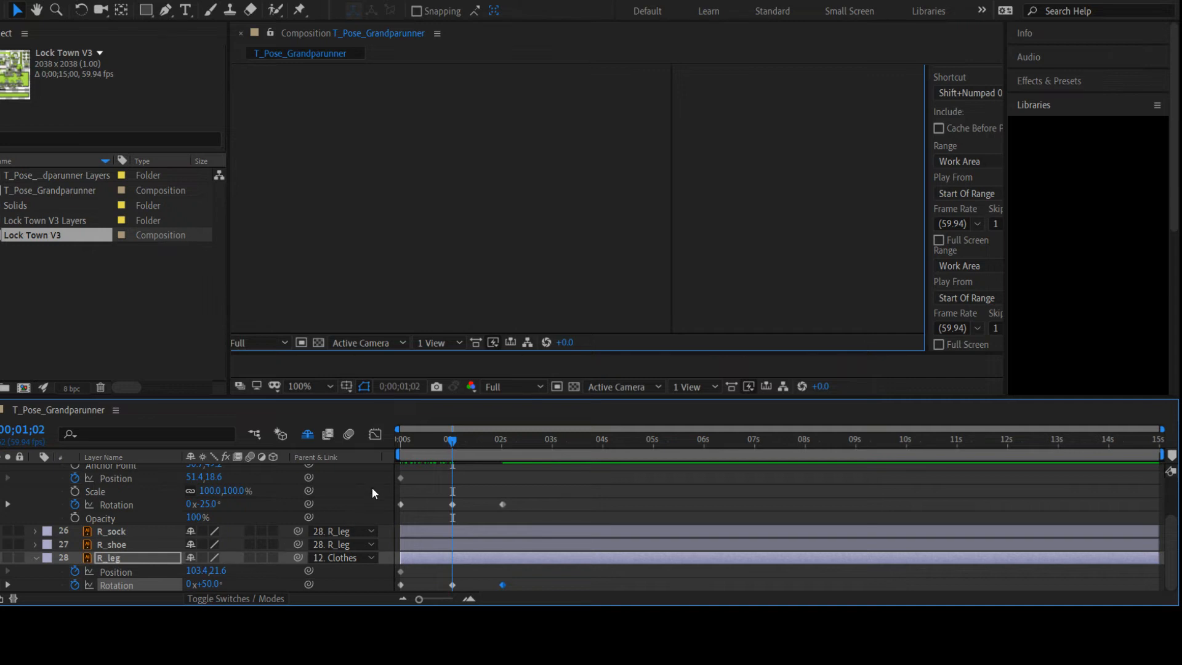
mouse_move(456, 440)
mouse_down()
mouse_move(357, 455)
mouse_move(462, 461)
mouse_move(452, 461)
mouse_up()
key(j)
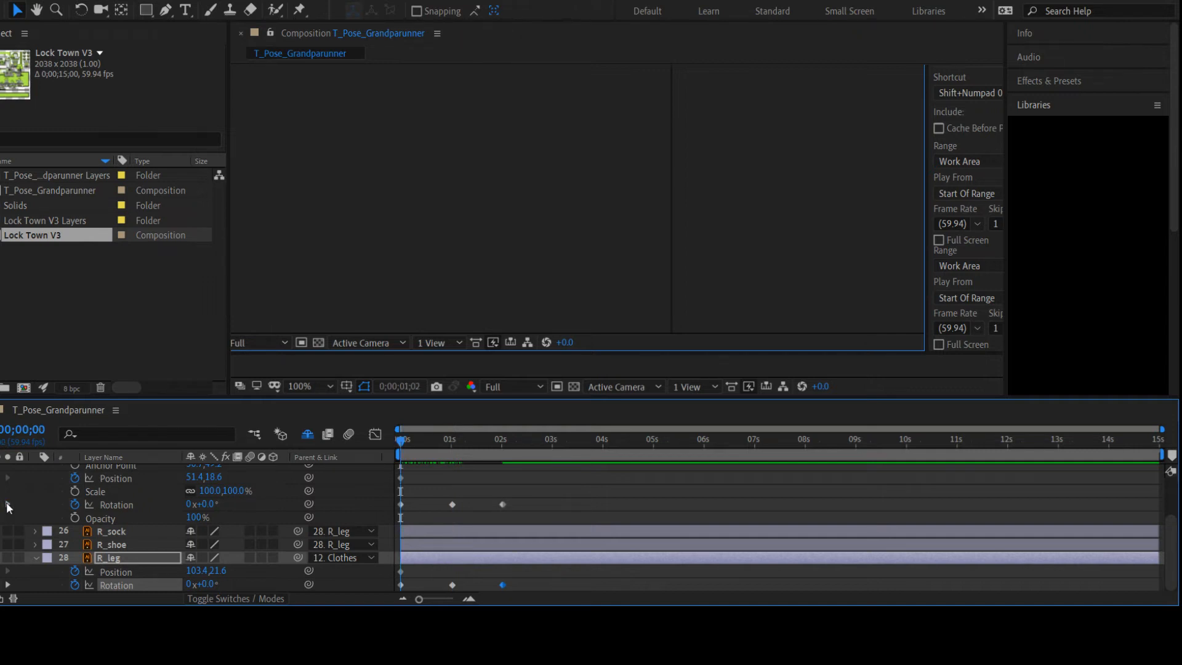
click(6, 503)
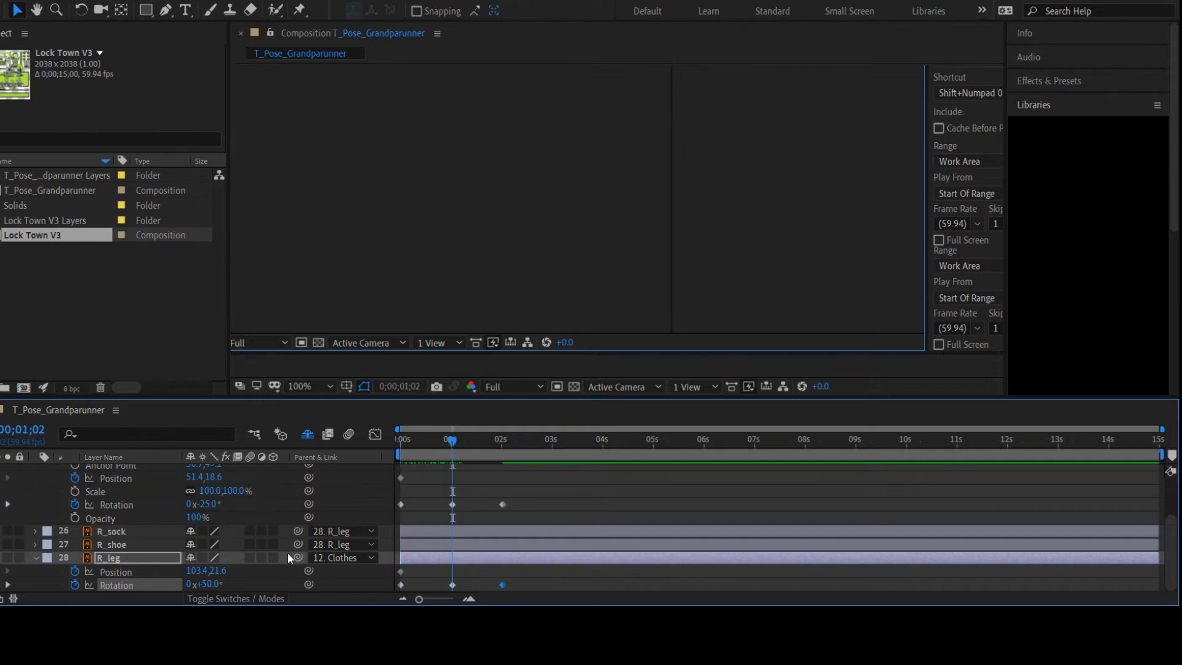
click(630, 242)
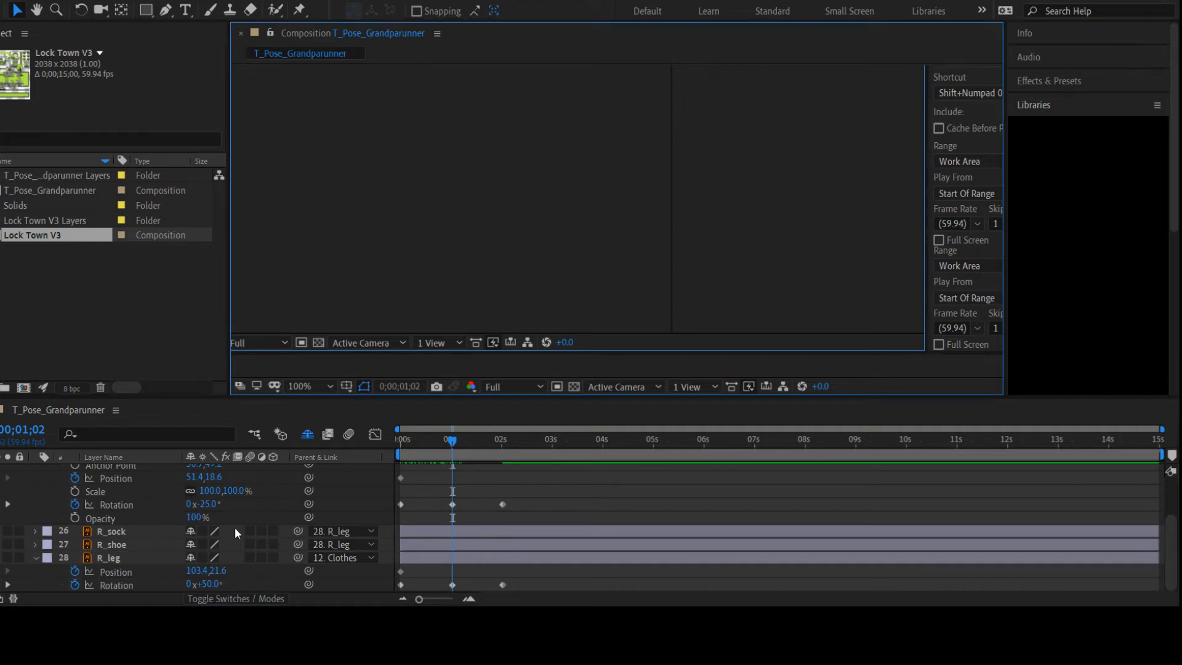
scroll(222, 529, up, 1)
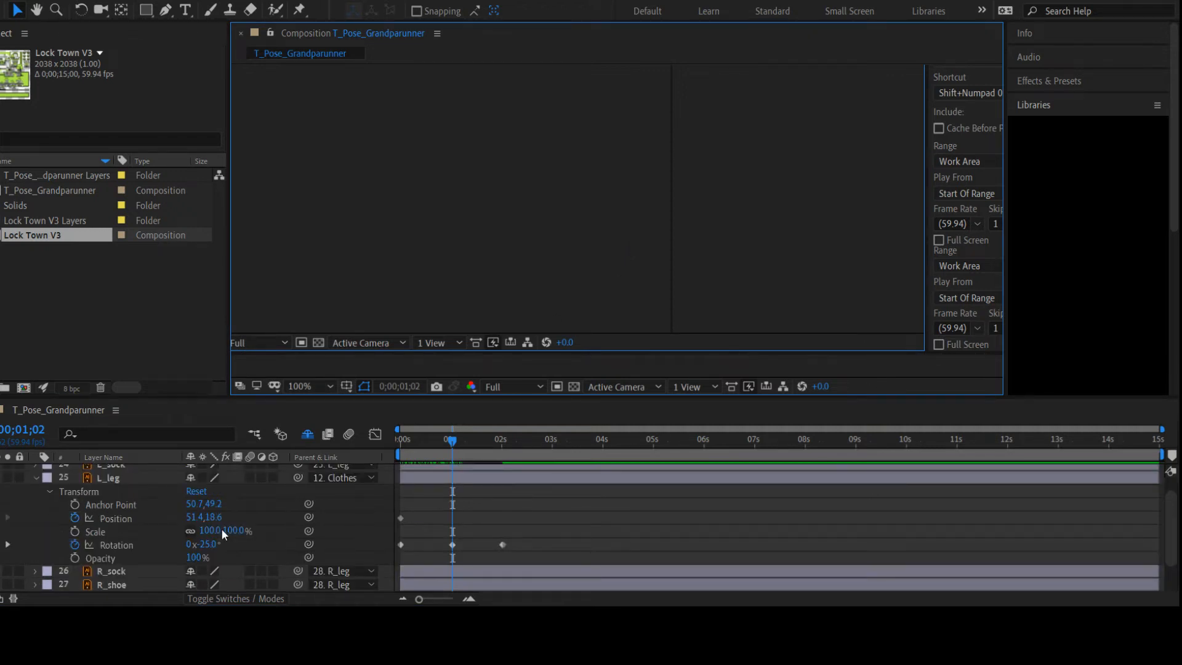
scroll(222, 530, down, 1)
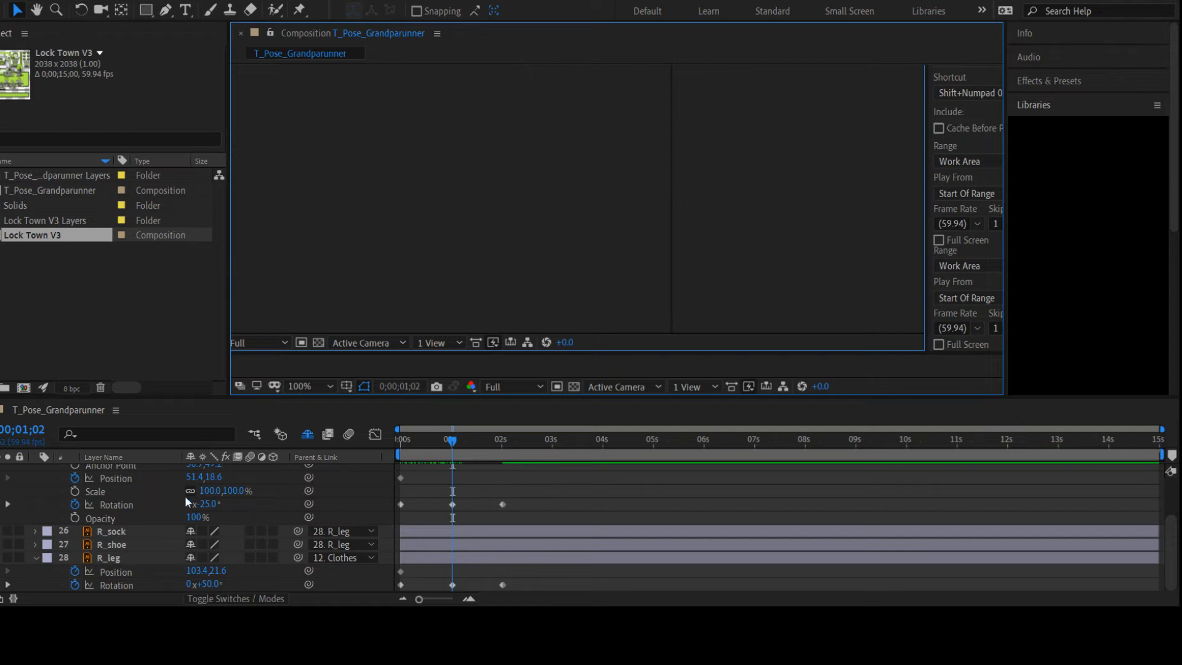
scroll(185, 496, up, 1)
scroll(174, 501, up, 1)
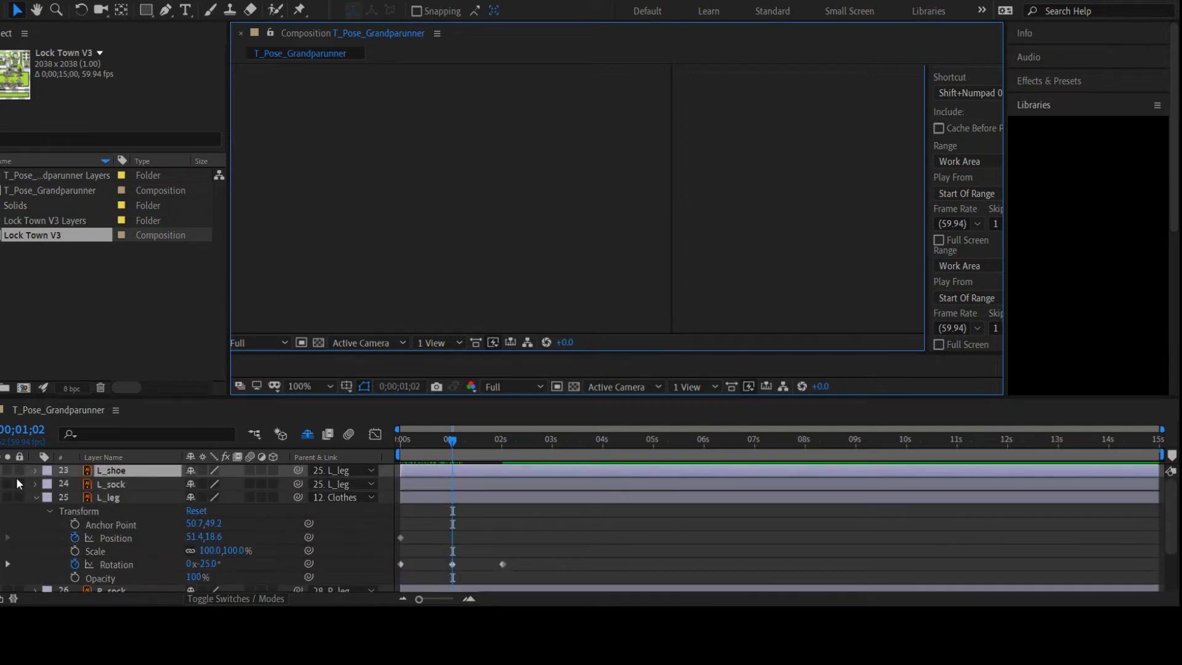
click(36, 469)
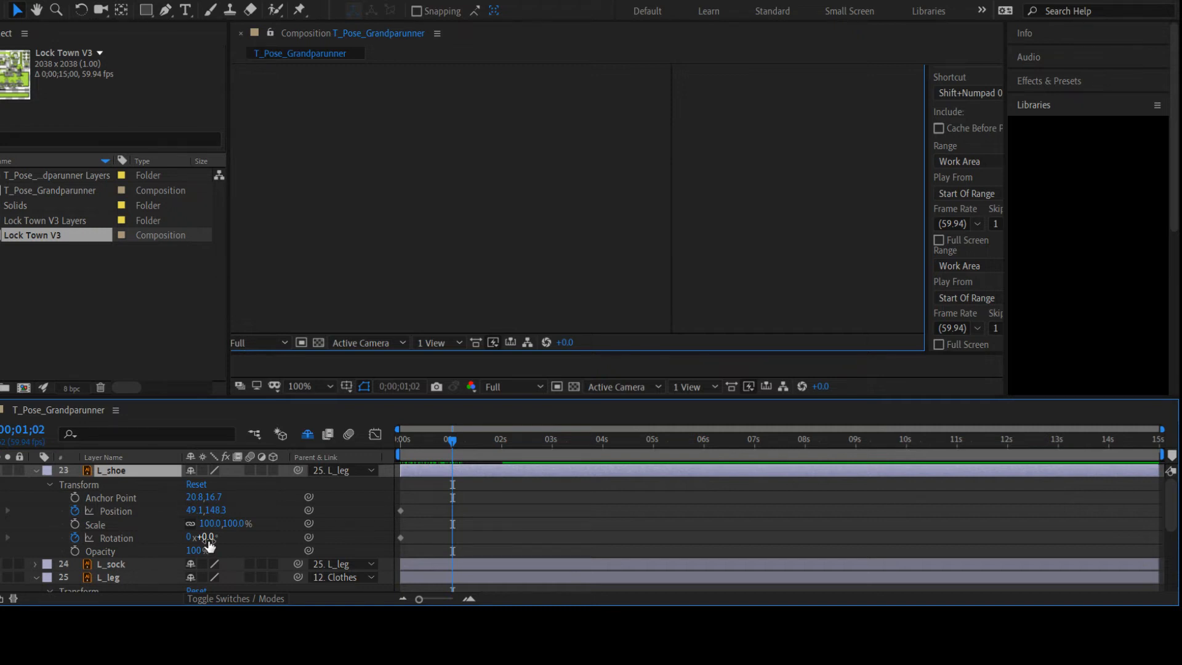
drag(207, 539, 200, 540)
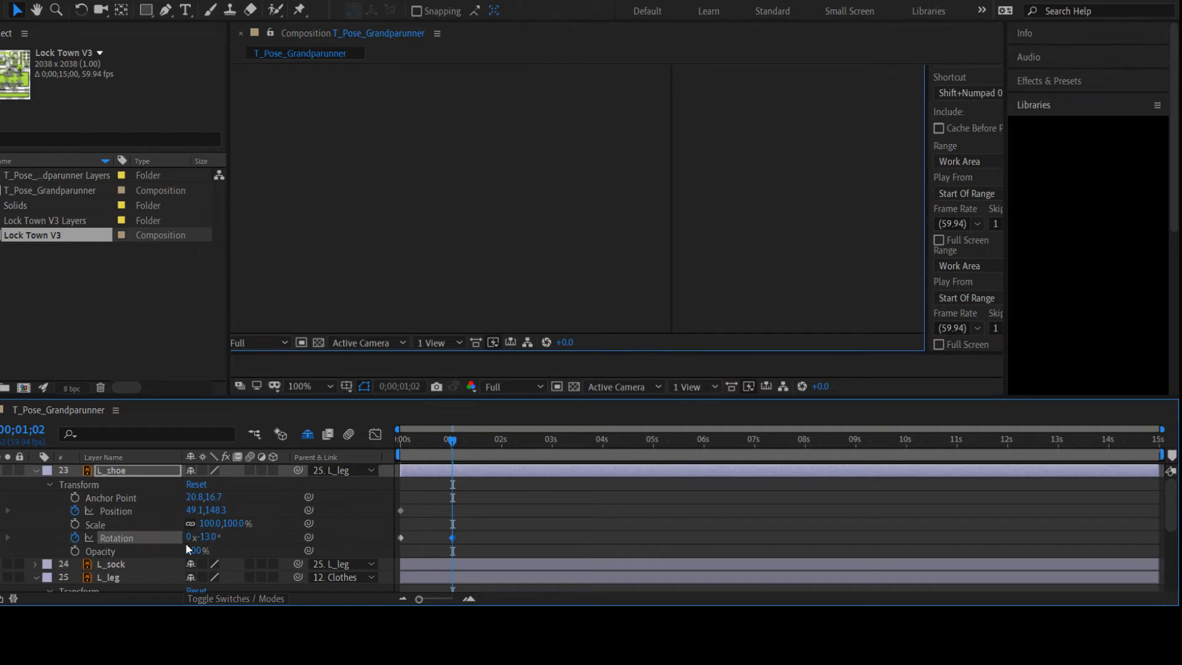
Expand R_shoe's transform properties and set its Rotation to 41° at 0;00;01;02
scroll(186, 542, down, 4)
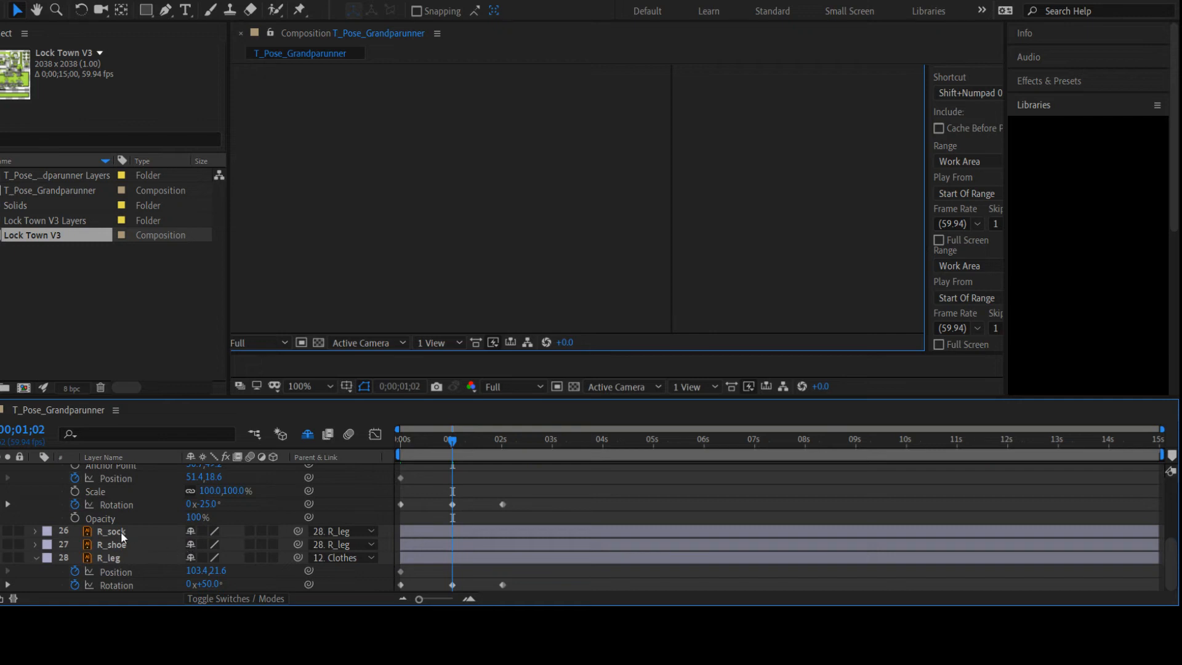
click(164, 544)
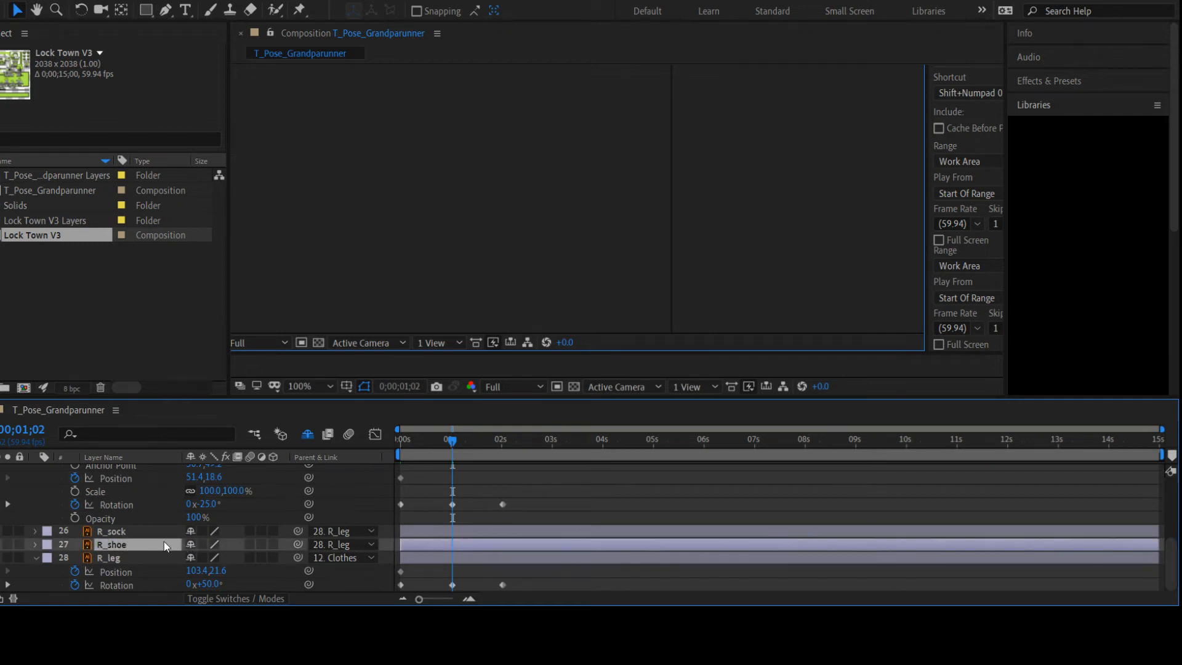
click(36, 545)
drag(213, 572, 236, 563)
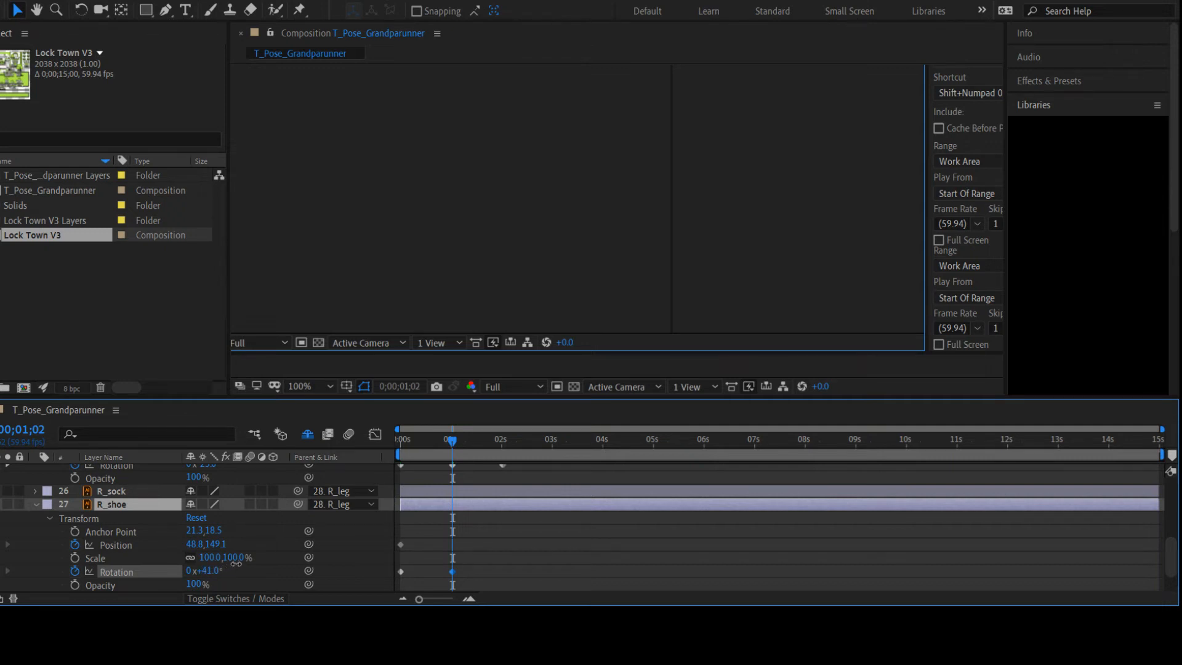
click(756, 326)
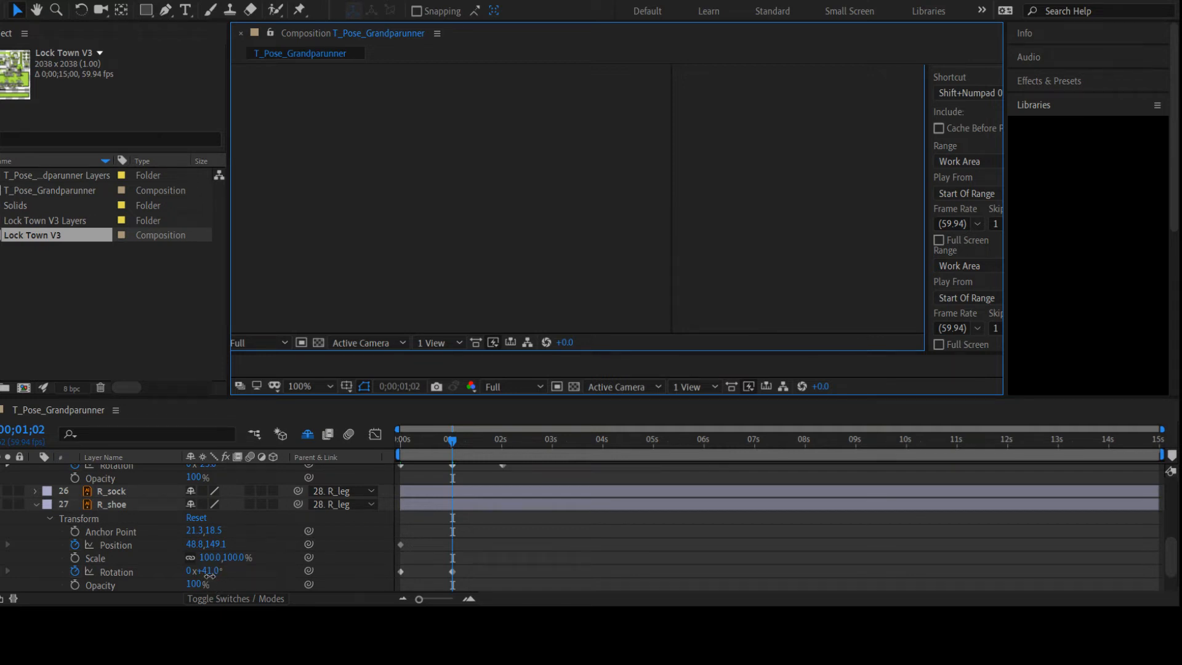
Set R_shoe's Rotation to 11° at 0;00;01;02 and scrub through the first two seconds of the leg animation
drag(210, 576, 194, 583)
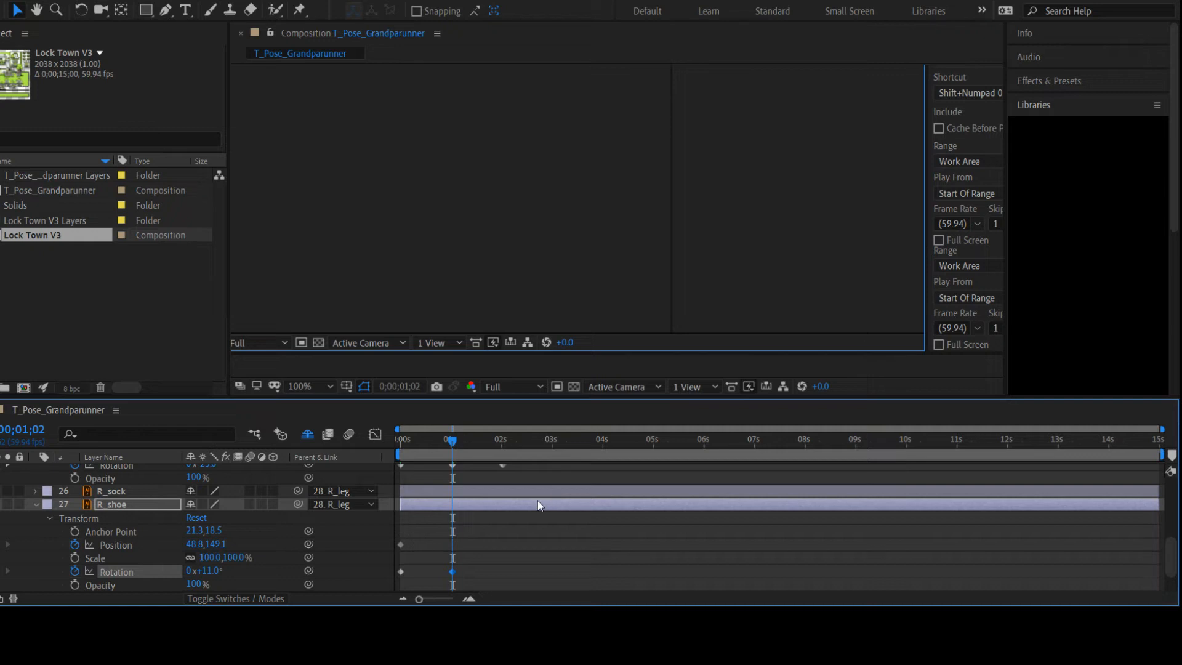
scroll(534, 519, up, 3)
scroll(535, 519, down, 2)
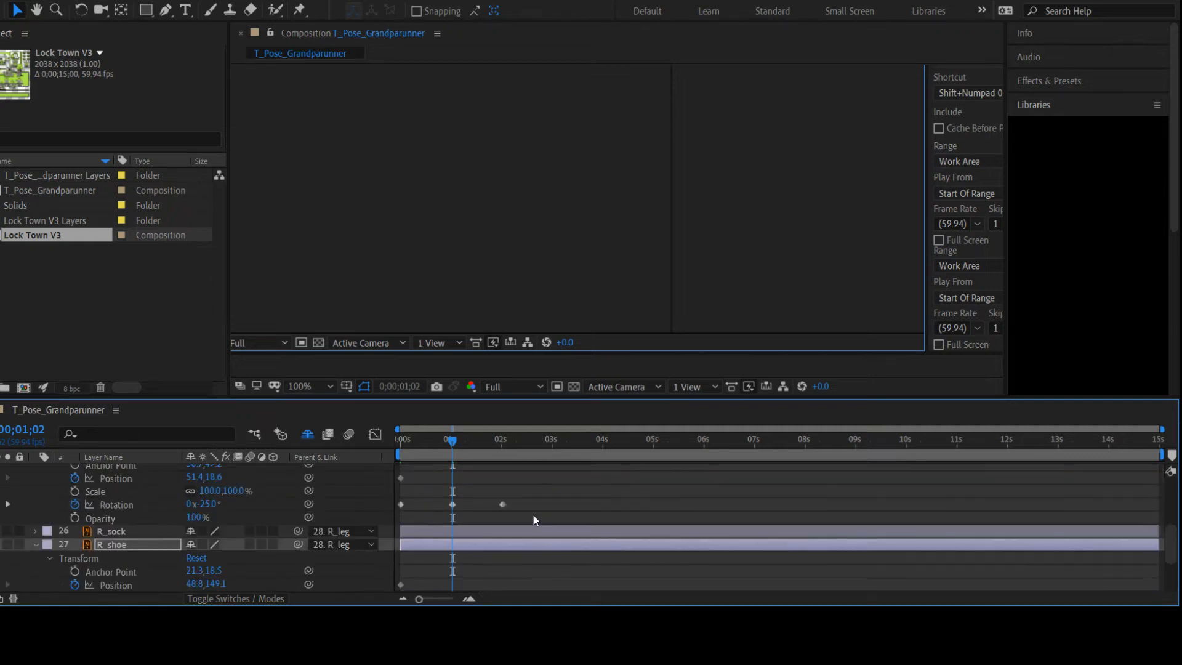
mouse_move(452, 440)
mouse_down()
mouse_move(373, 442)
mouse_move(503, 442)
mouse_move(427, 446)
mouse_move(520, 441)
mouse_move(519, 431)
mouse_move(400, 440)
mouse_move(465, 440)
mouse_move(406, 453)
mouse_move(457, 455)
mouse_move(375, 464)
mouse_move(453, 460)
mouse_up()
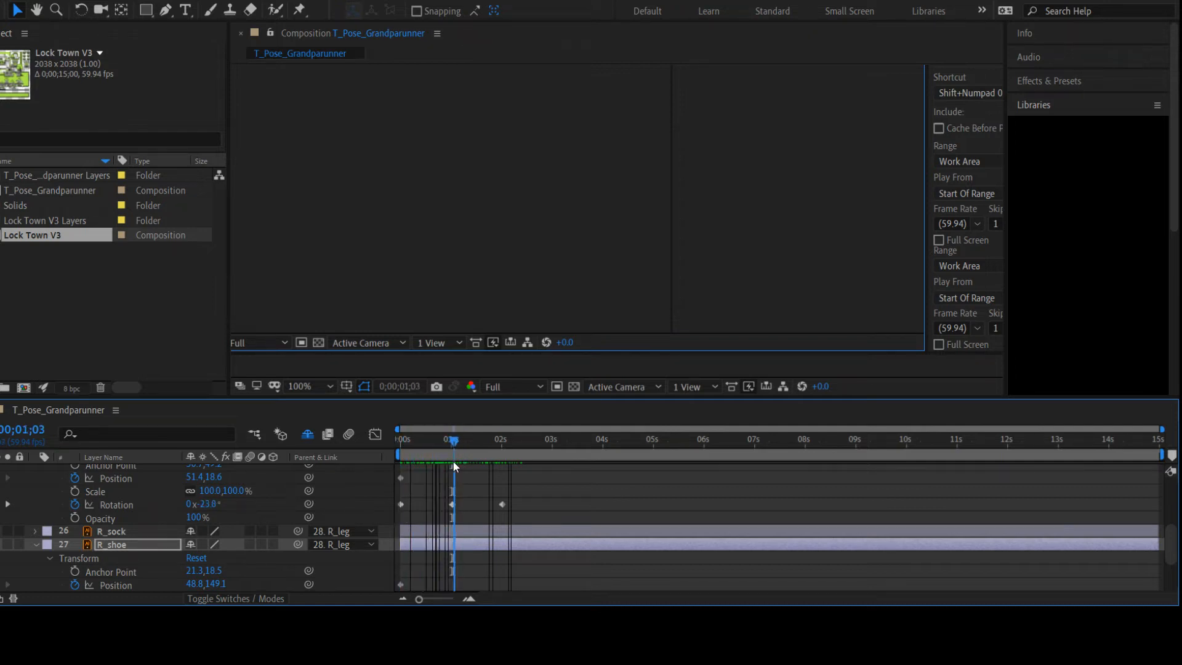
Move to the 0;00;02;01 keyframe and set L_shoe's Rotation to 16° there
key(k)
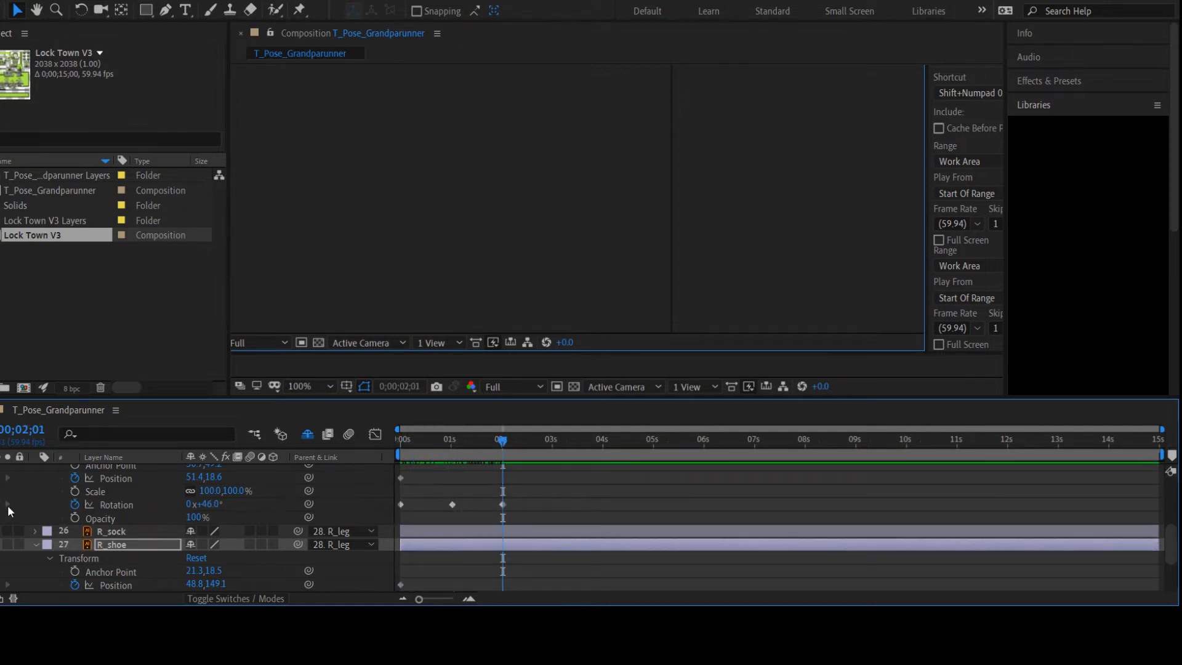
scroll(456, 511, up, 3)
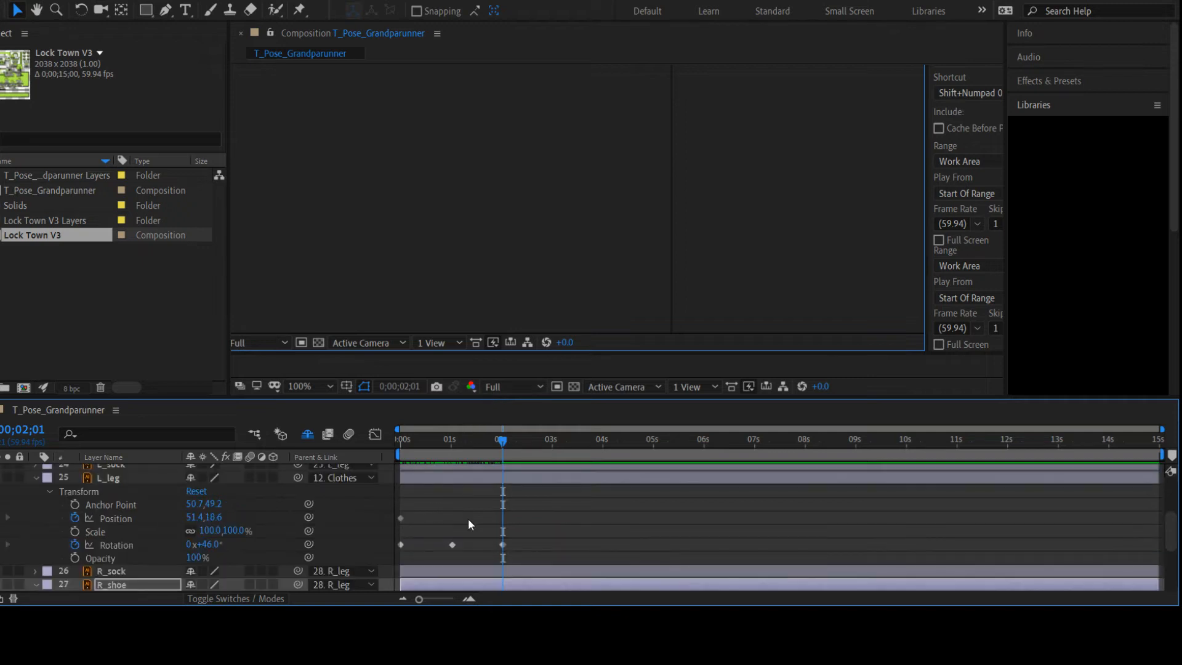
mouse_move(214, 547)
mouse_down()
mouse_move(203, 547)
mouse_move(213, 547)
mouse_up()
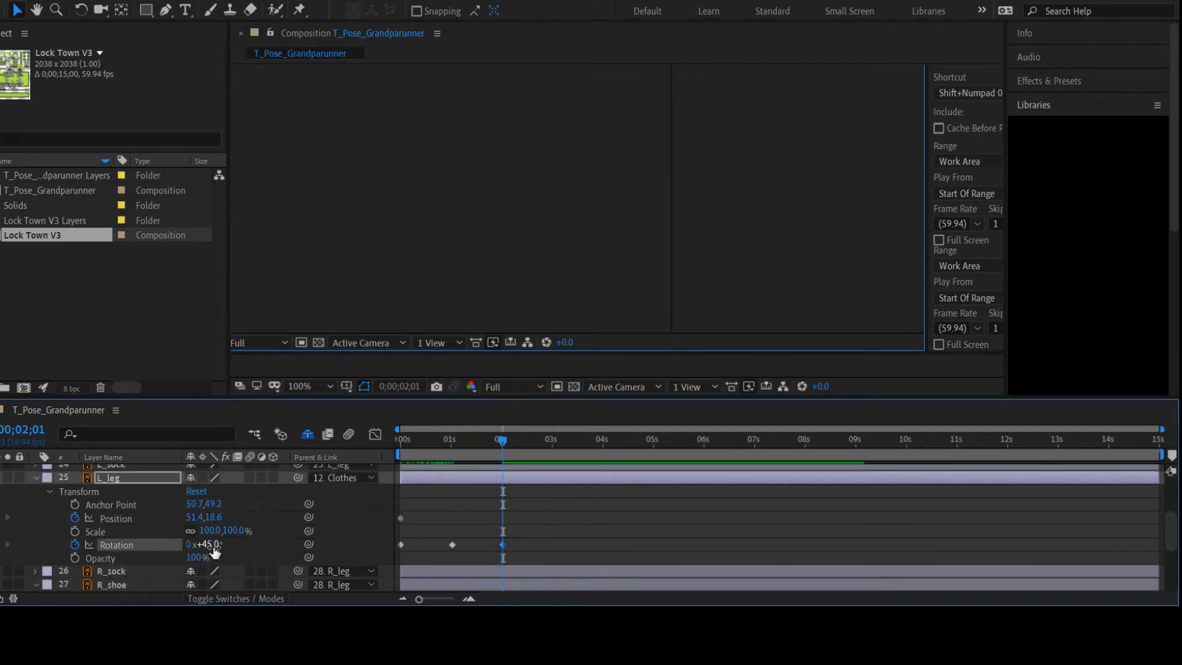
scroll(220, 543, up, 4)
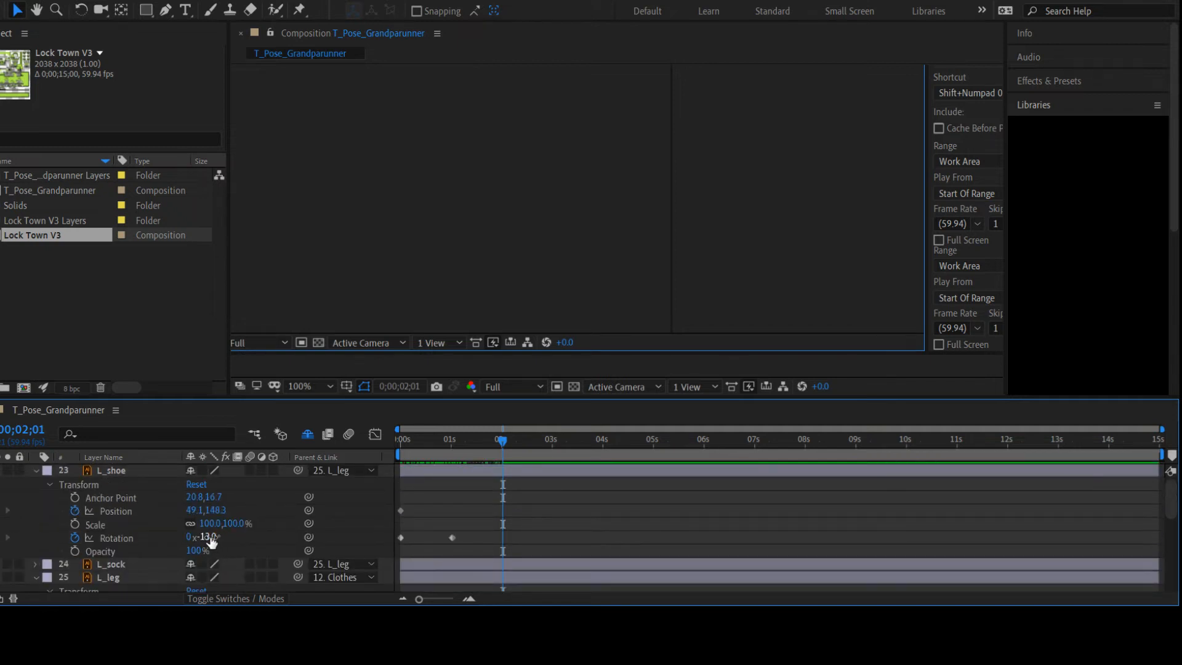
drag(211, 541, 229, 533)
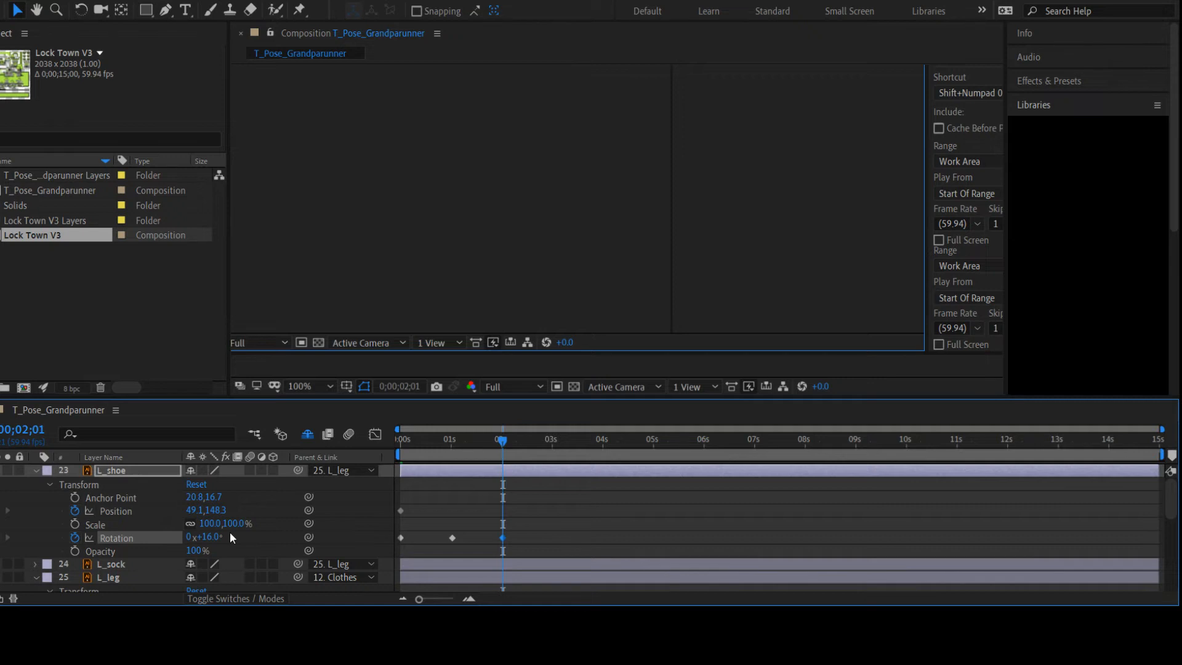
Set R_shoe's Rotation to -21° at 0;00;02;01
scroll(231, 534, down, 5)
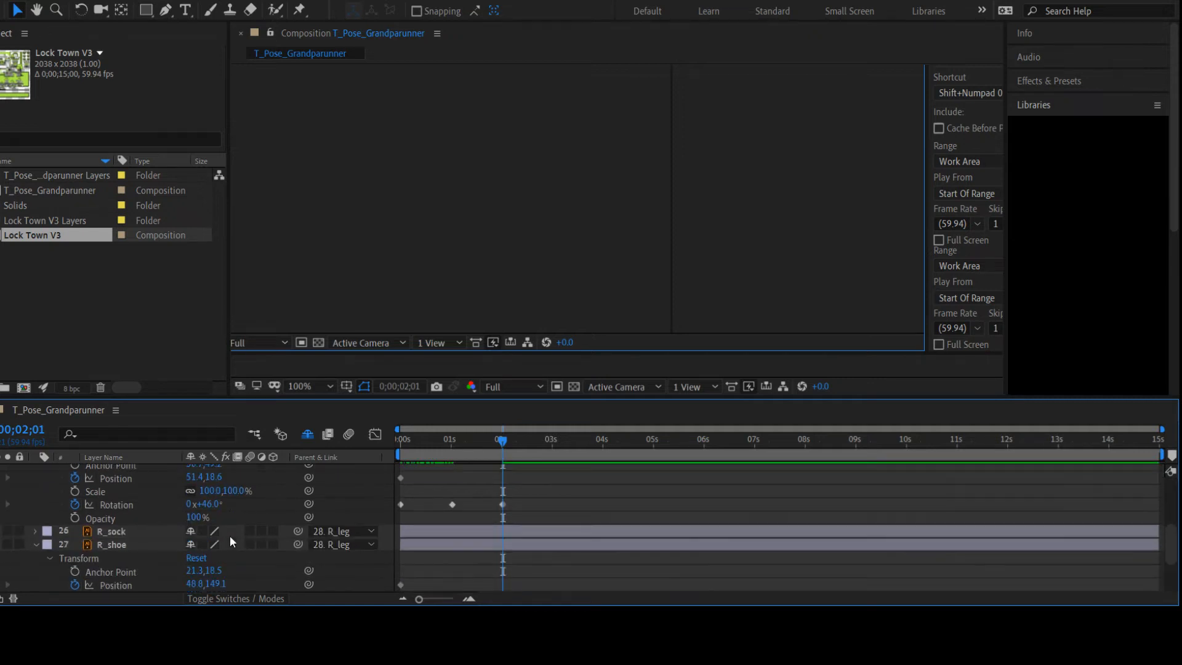
scroll(230, 541, down, 2)
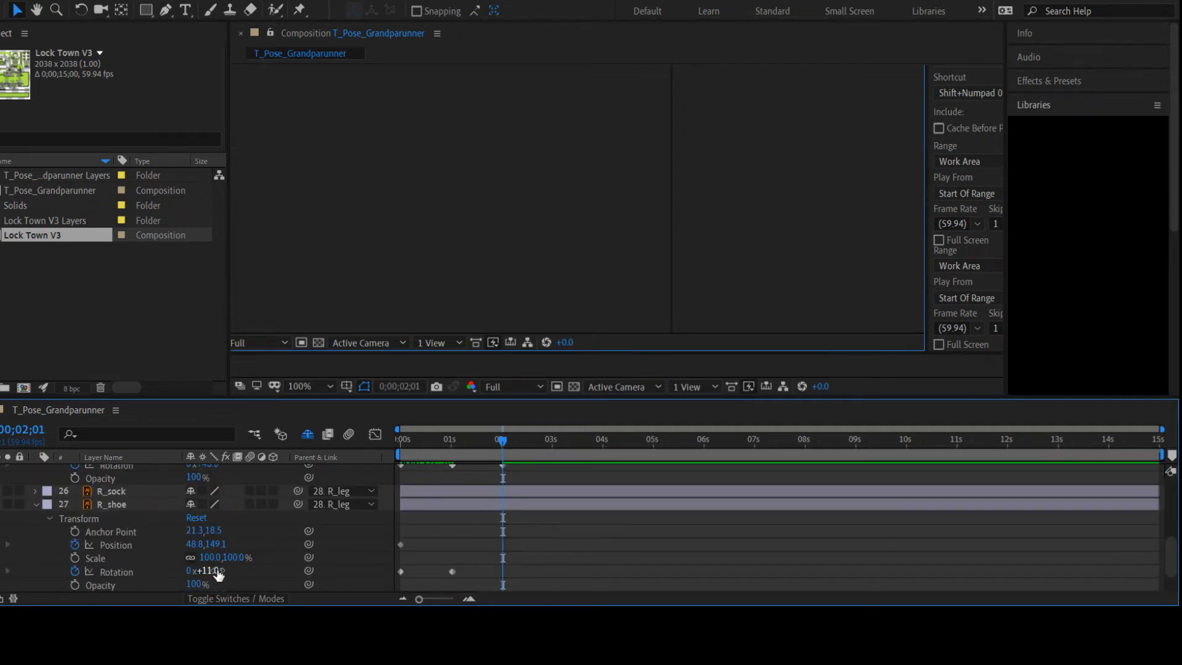
drag(198, 572, 200, 576)
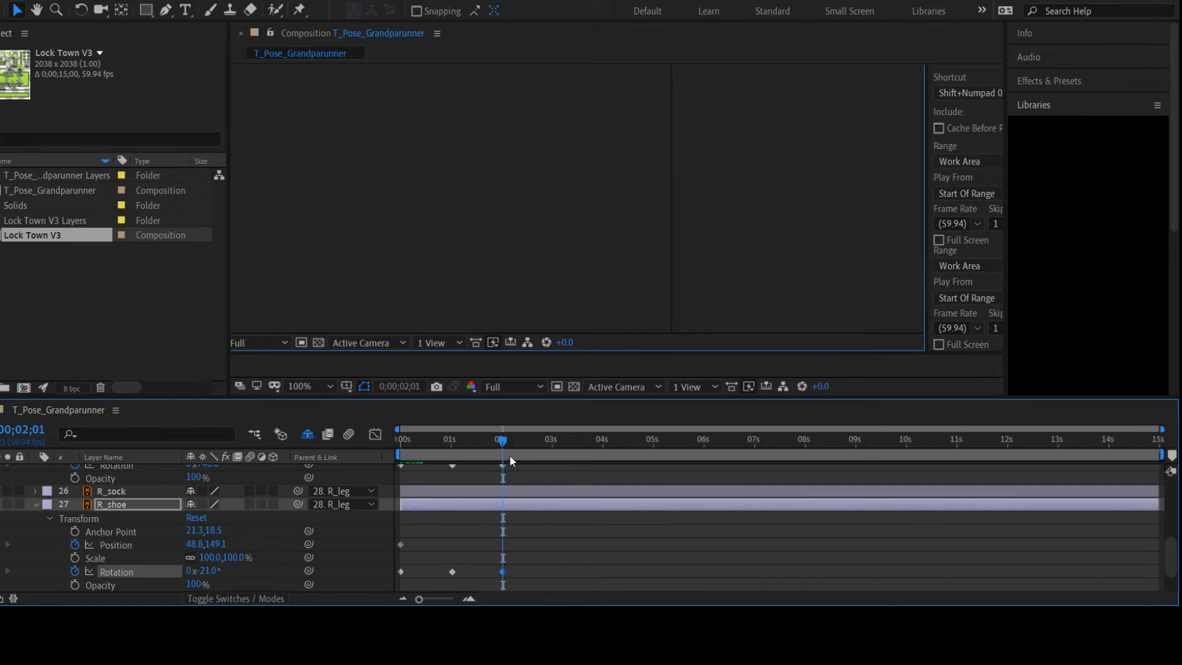
Scrub through the leg and shoe animation, inspect the pose at 0;00;02;01 at 200% zoom, and return to the start of the timeline
drag(503, 442, 500, 467)
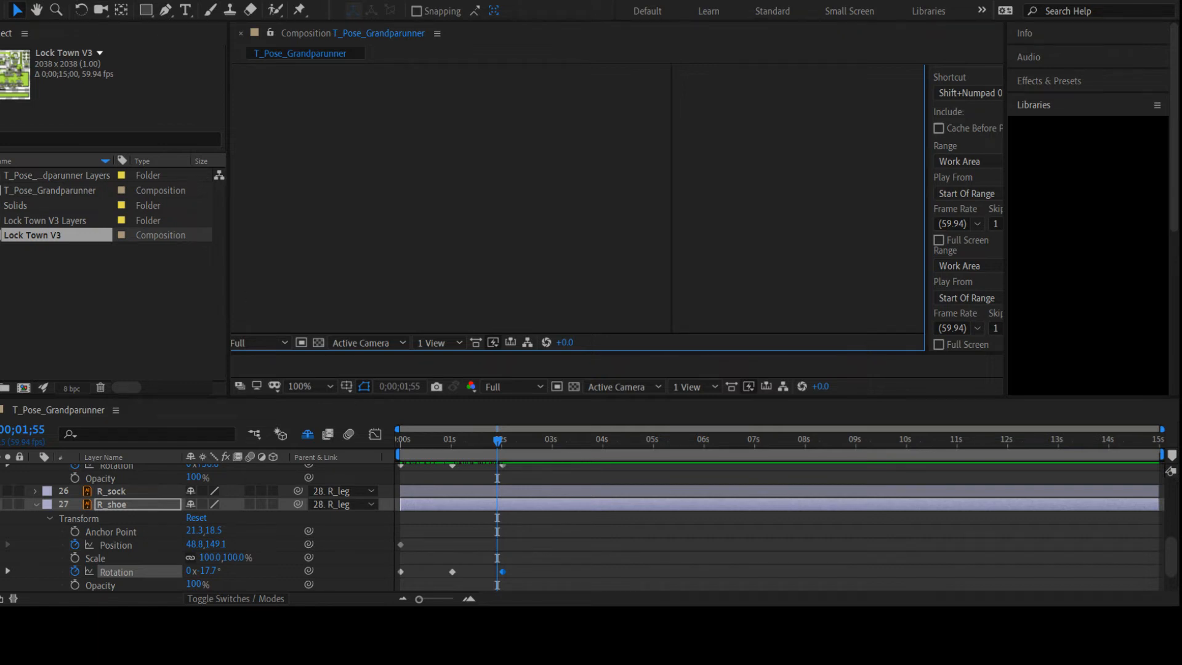
key(Return)
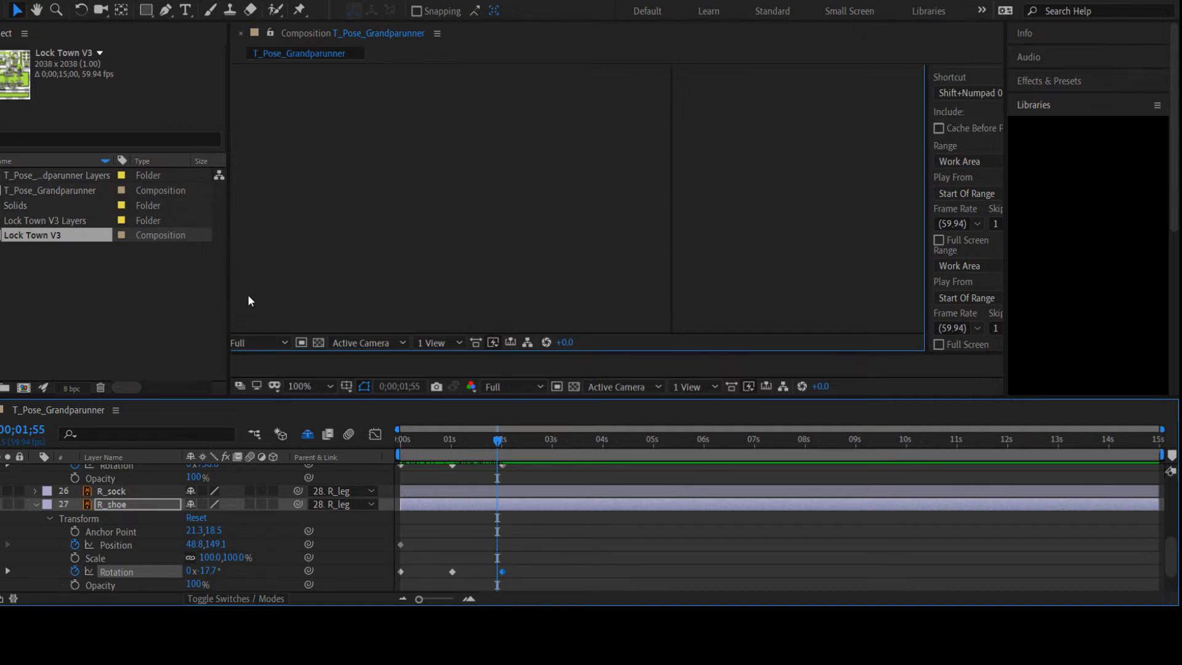
click(8, 571)
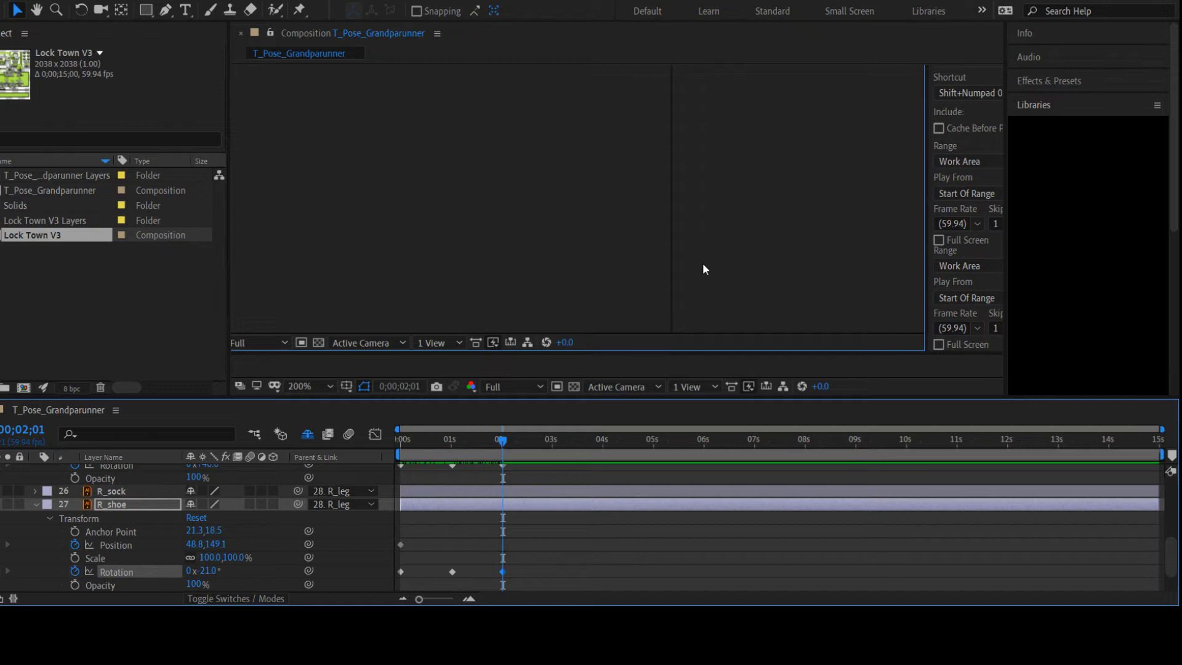
key(h)
click(583, 290)
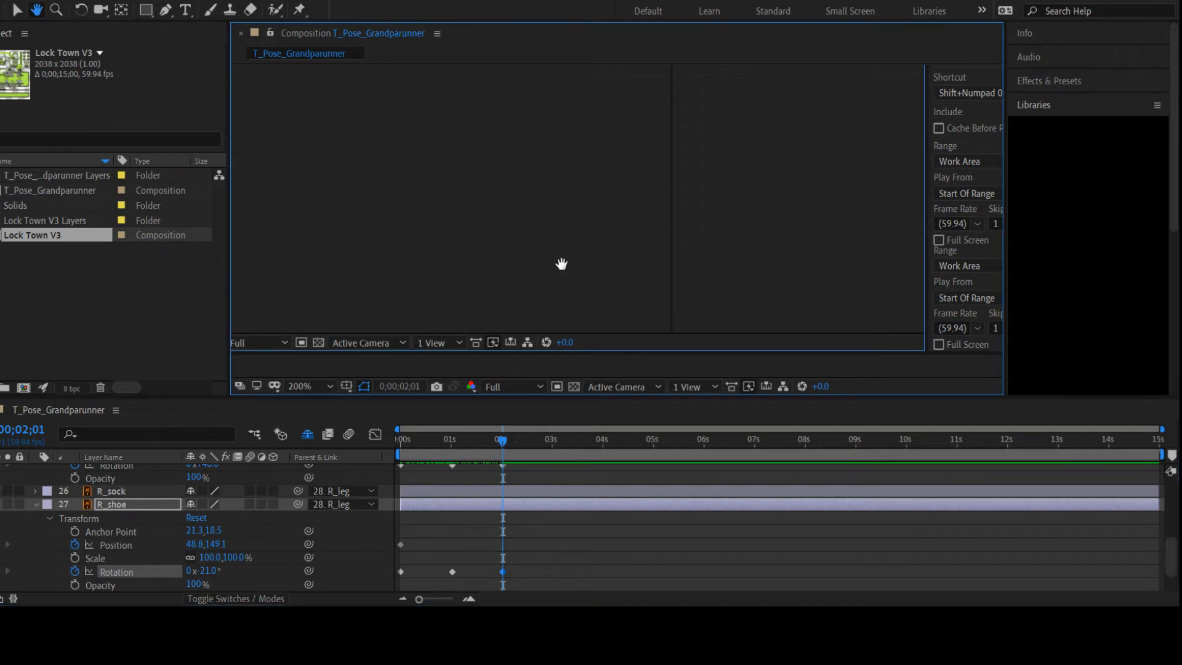
key(v)
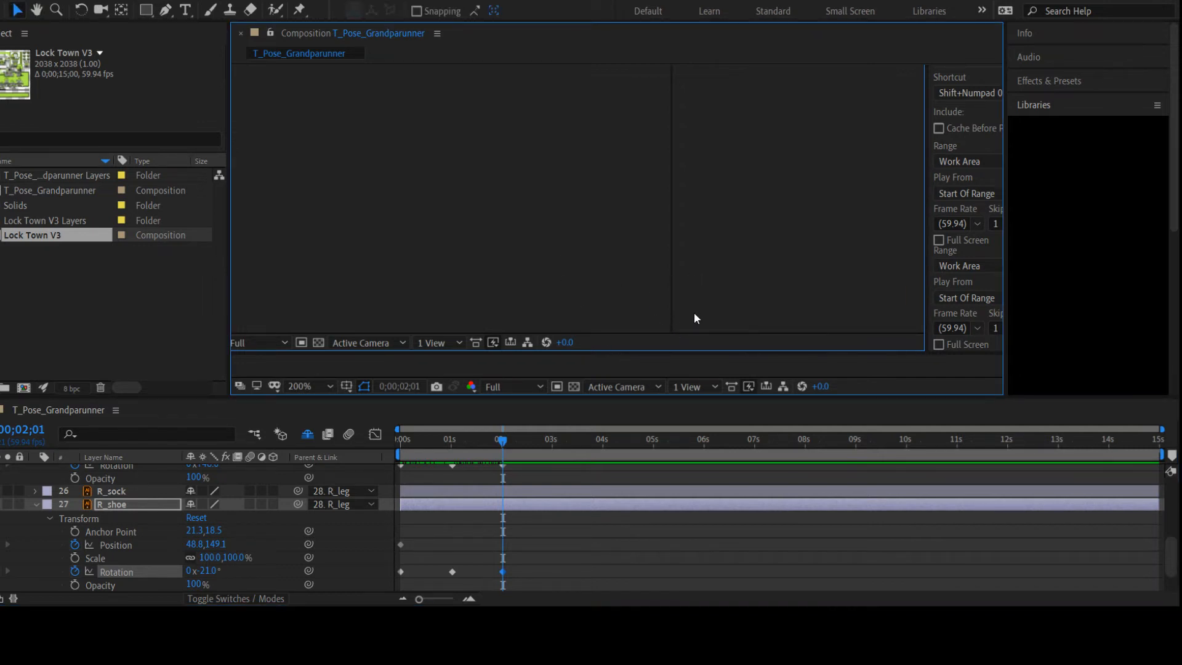
drag(500, 440, 432, 458)
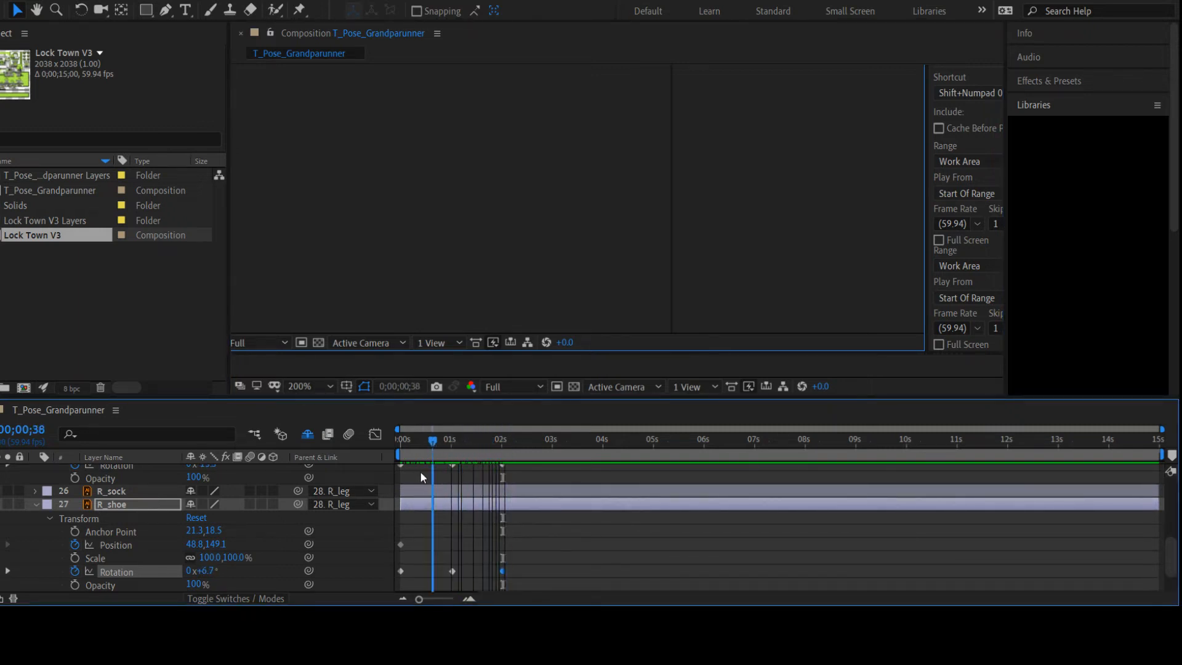
key(Home)
click(870, 247)
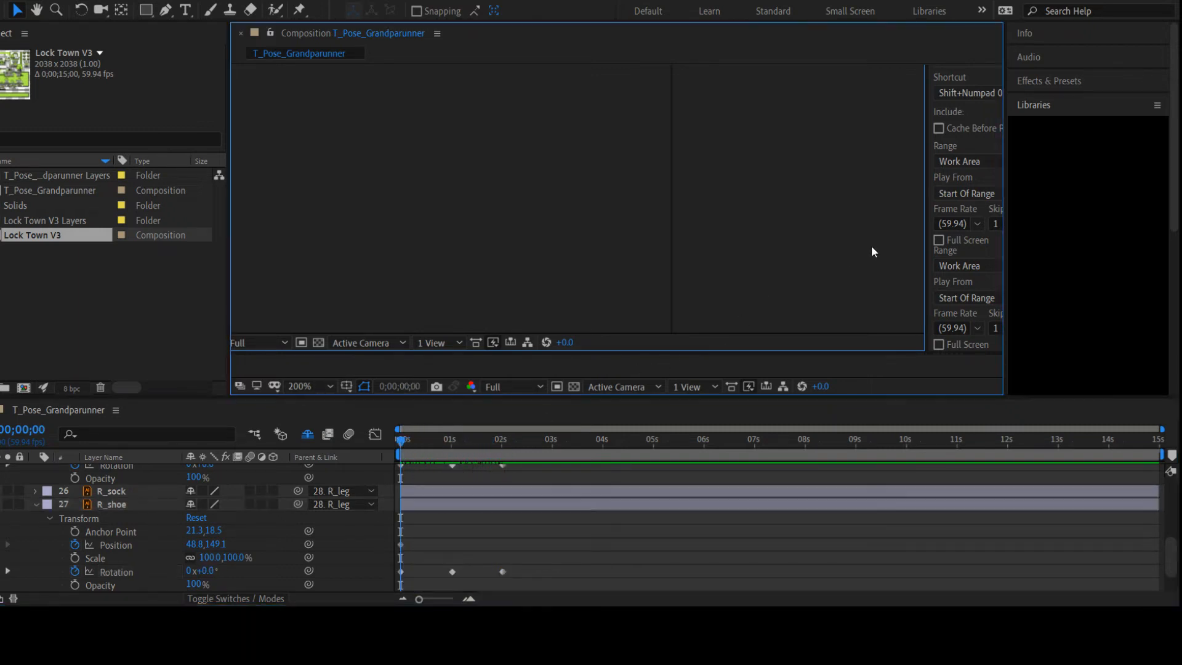
Collapse the expanded properties of the R_shoe, L_leg, L_shoe and R_leg layers
click(34, 503)
scroll(39, 512, up, 4)
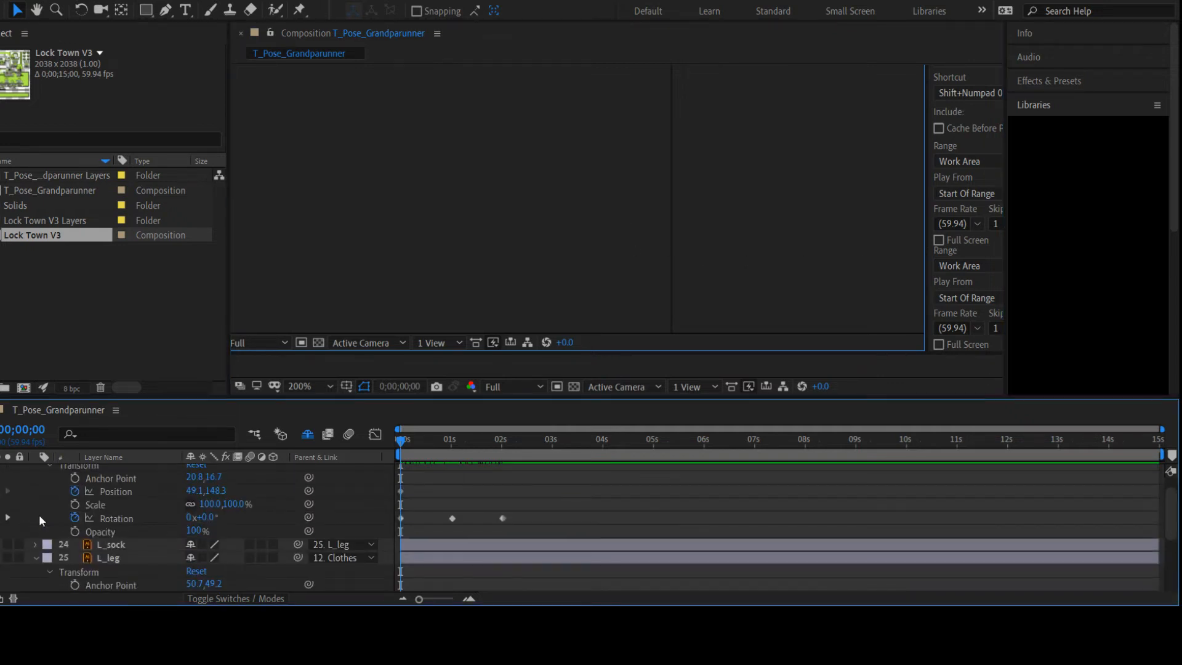
click(36, 556)
scroll(36, 542, up, 1)
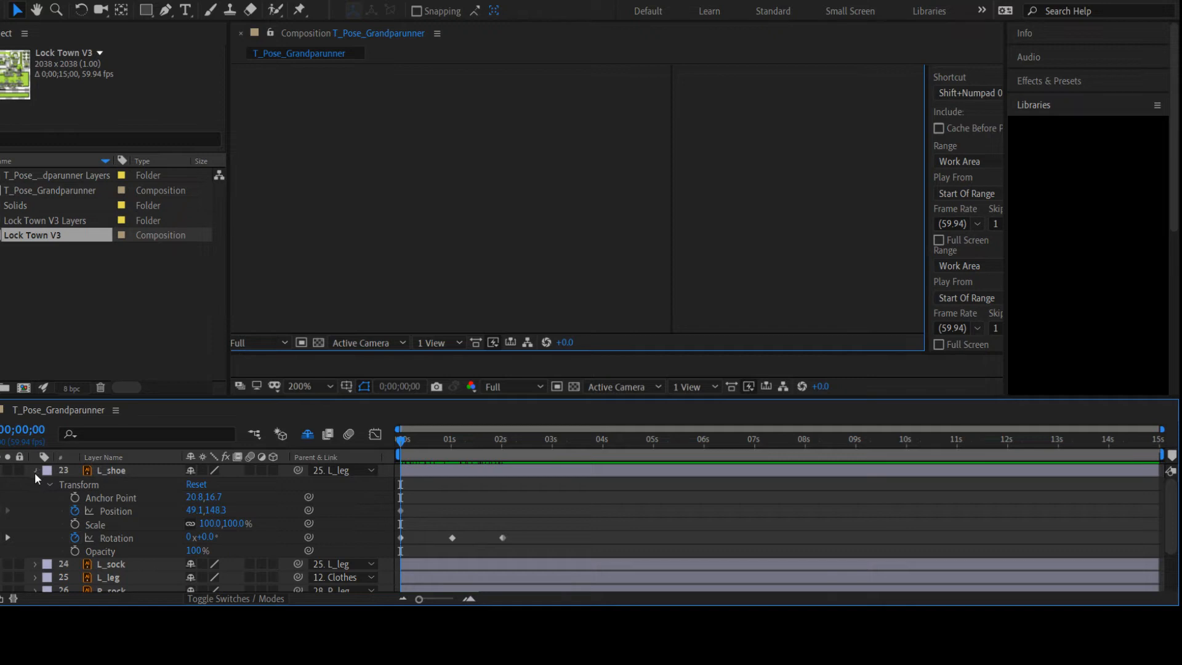
click(35, 470)
click(37, 541)
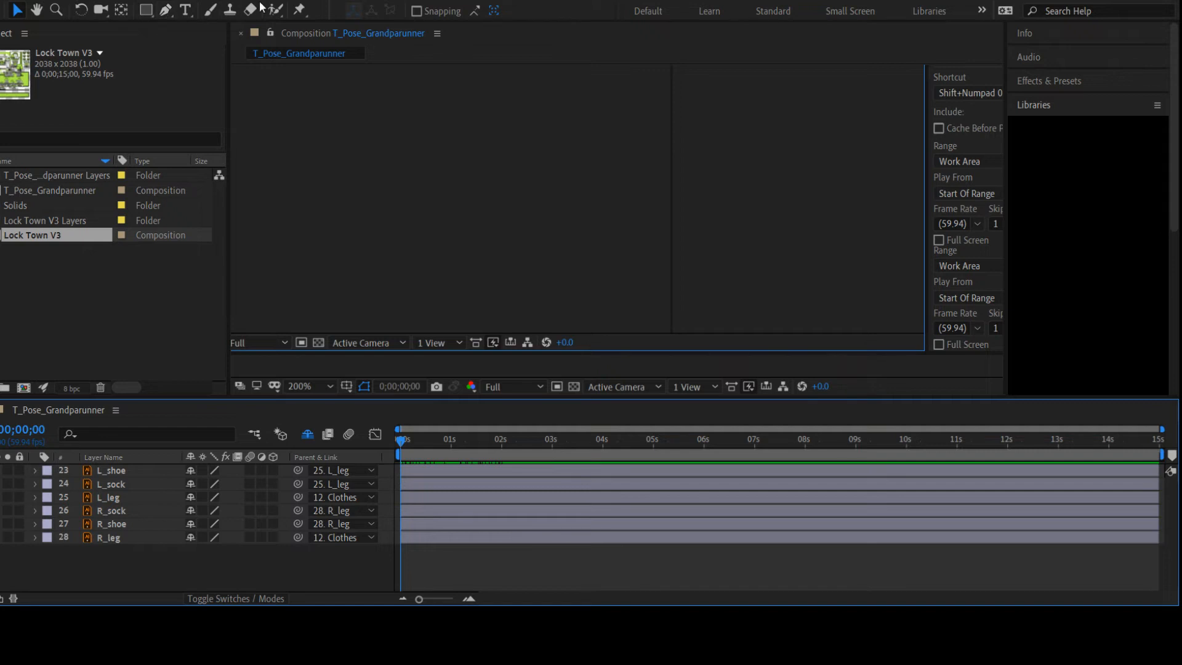
Place two puppet pins on the L_leg layer with the Puppet Pin tool at 0;00;00;00
click(300, 10)
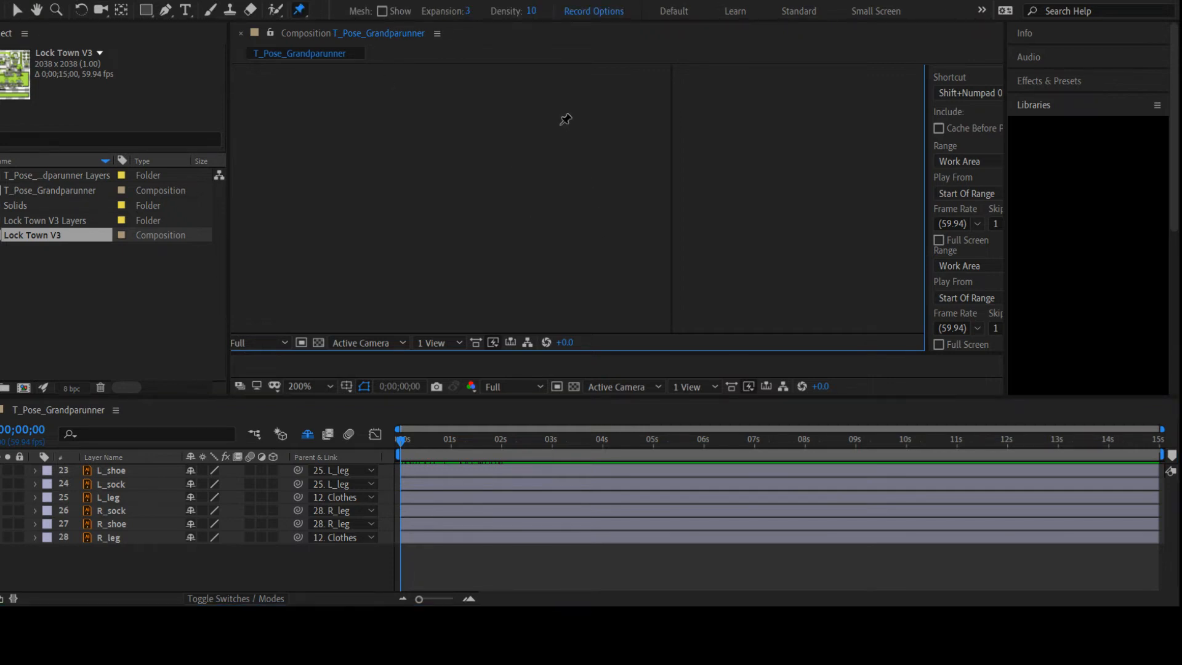
click(114, 498)
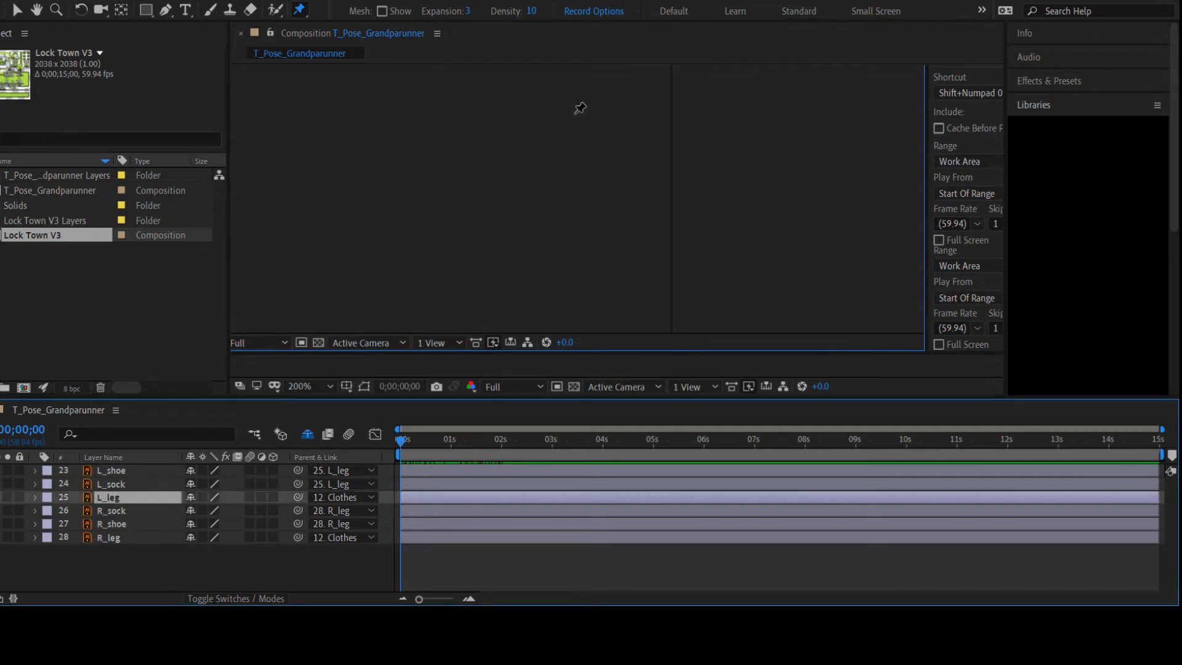
click(565, 115)
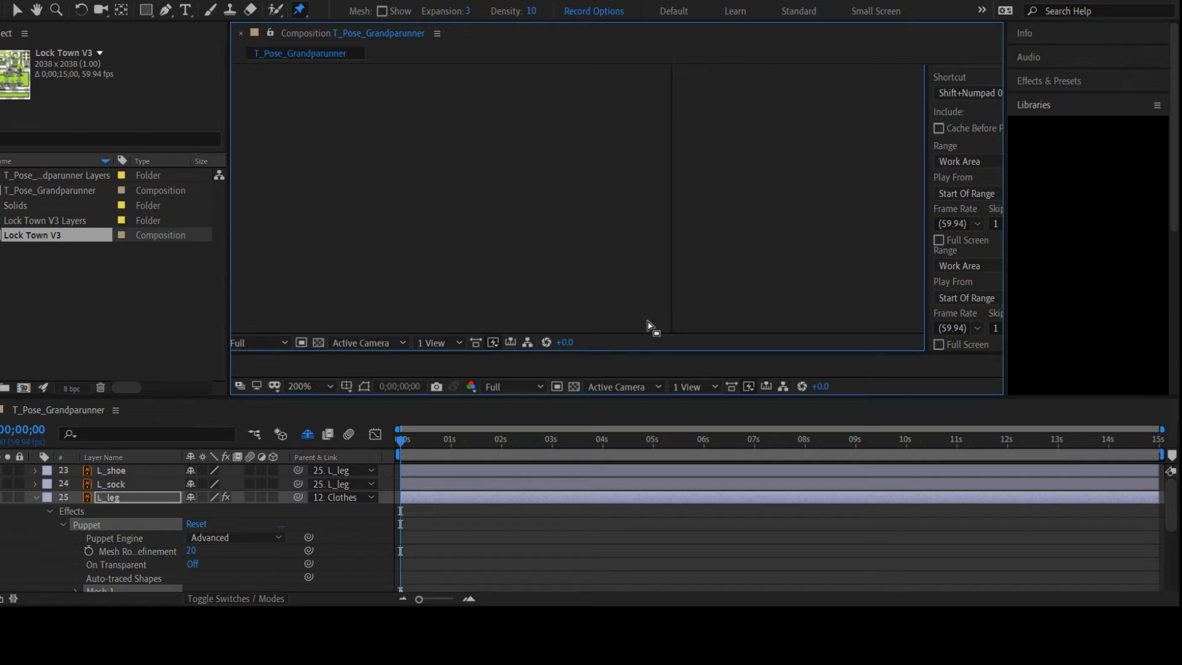
Expand Mesh 1 and its Deform group in L_leg's Puppet effect, and add a third puppet pin to the leg
scroll(657, 316, down, 2)
scroll(136, 575, down, 1)
click(78, 552)
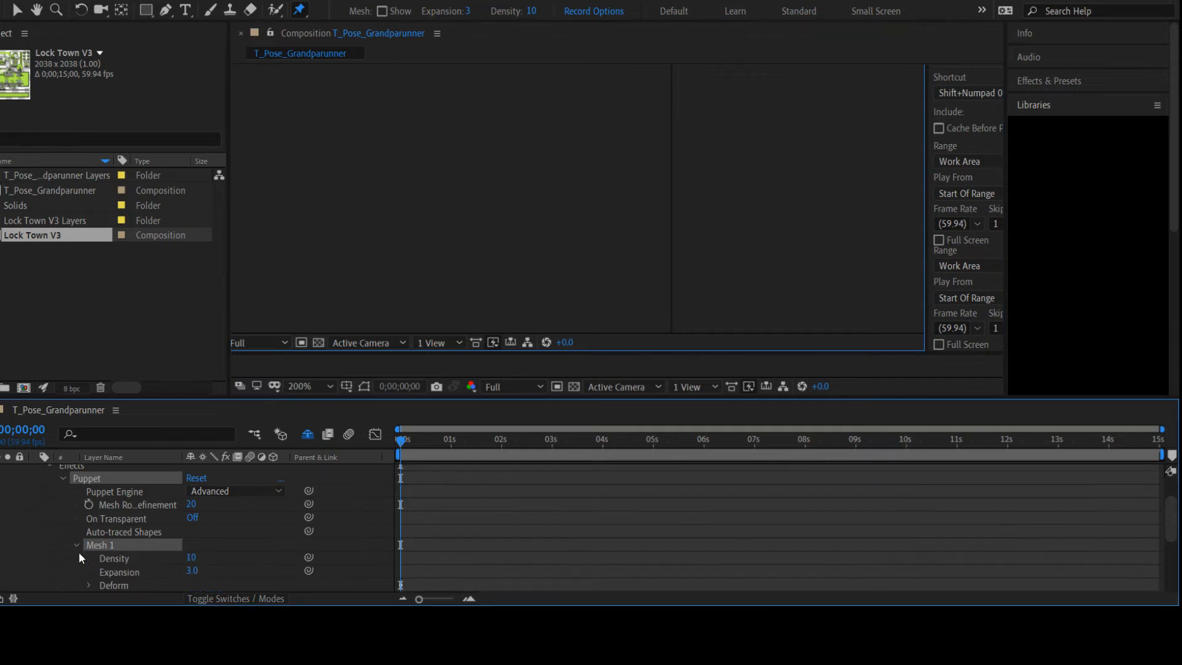
scroll(105, 557, down, 2)
scroll(102, 530, up, 1)
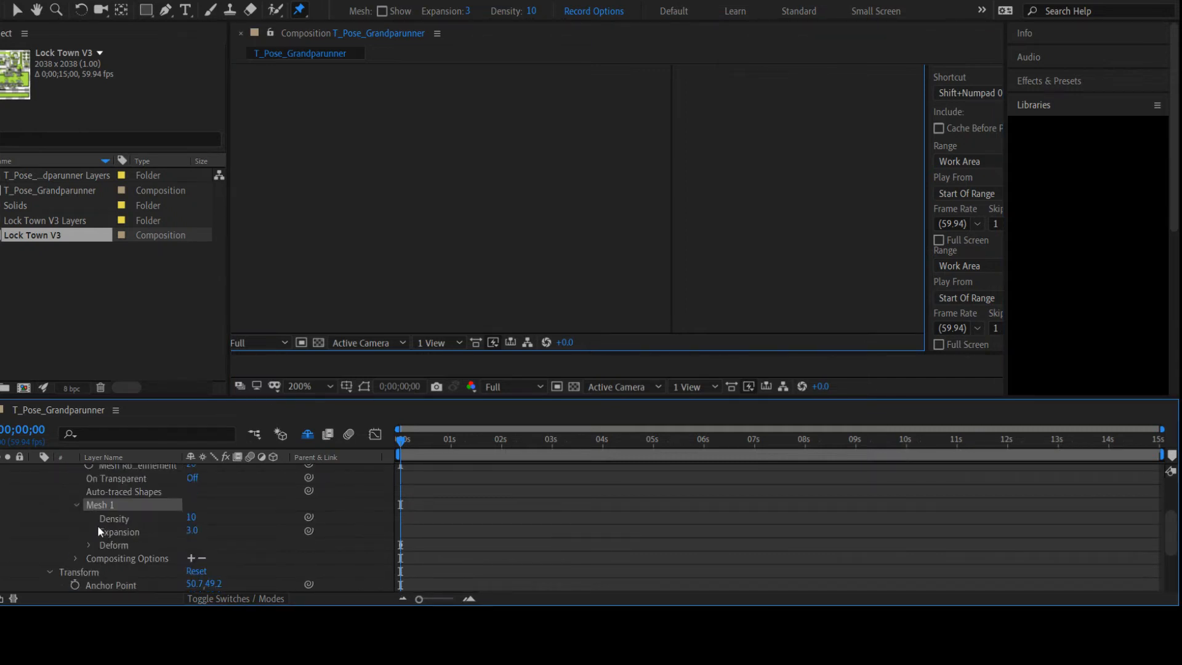
click(88, 544)
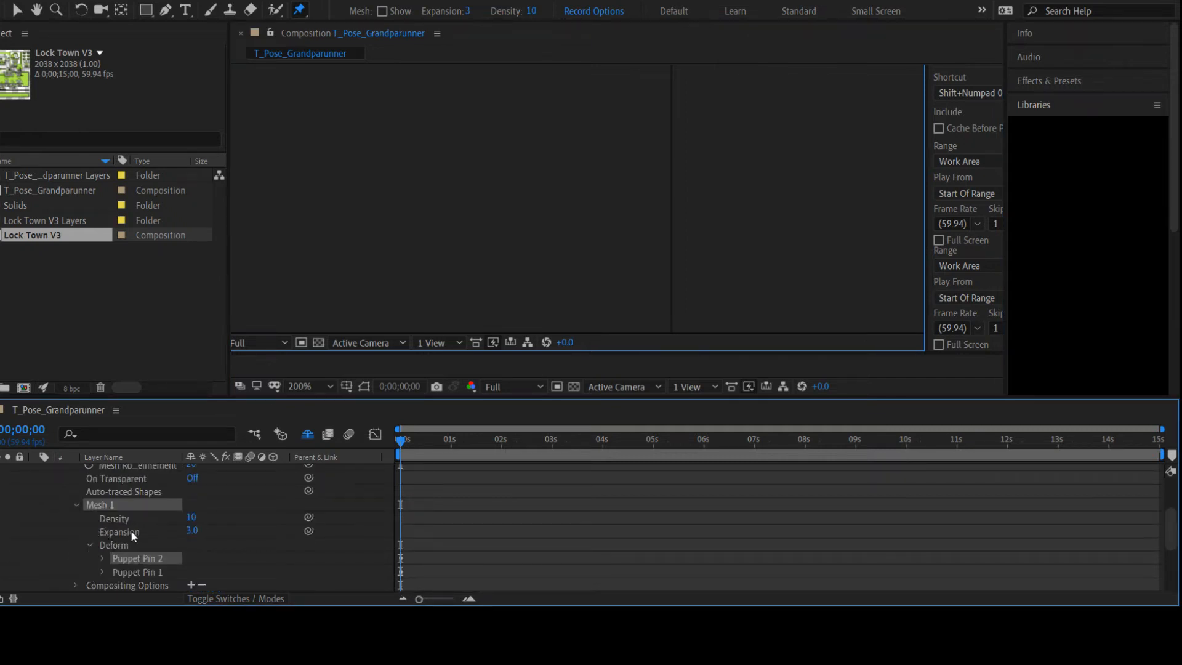
click(581, 111)
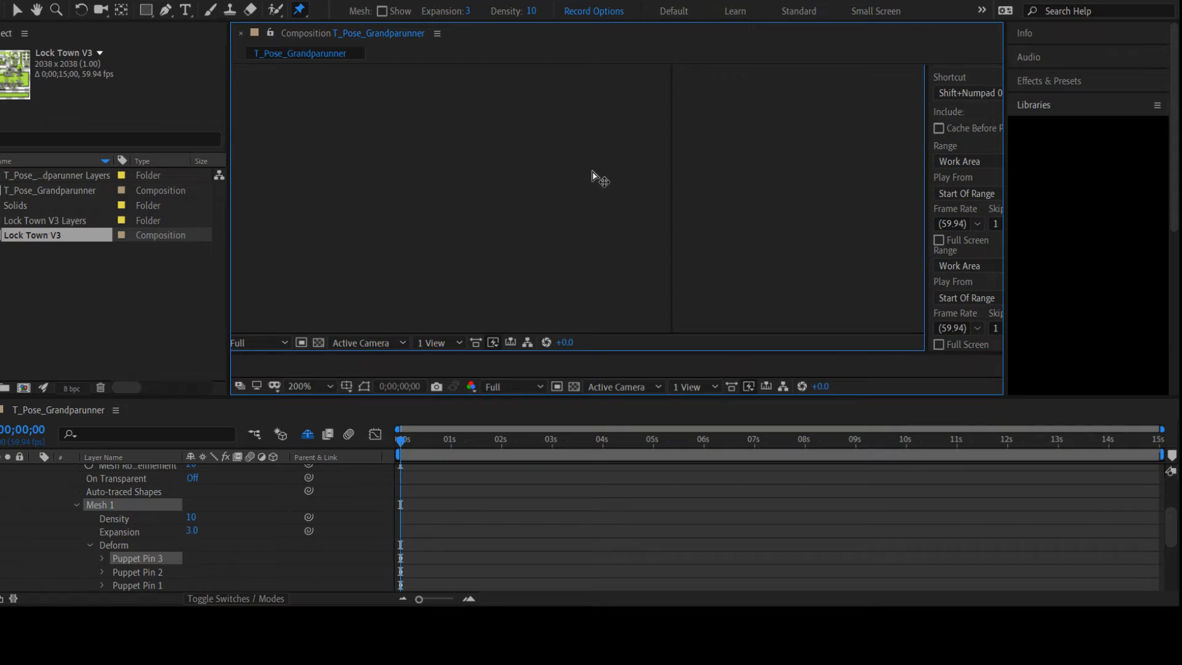
click(705, 175)
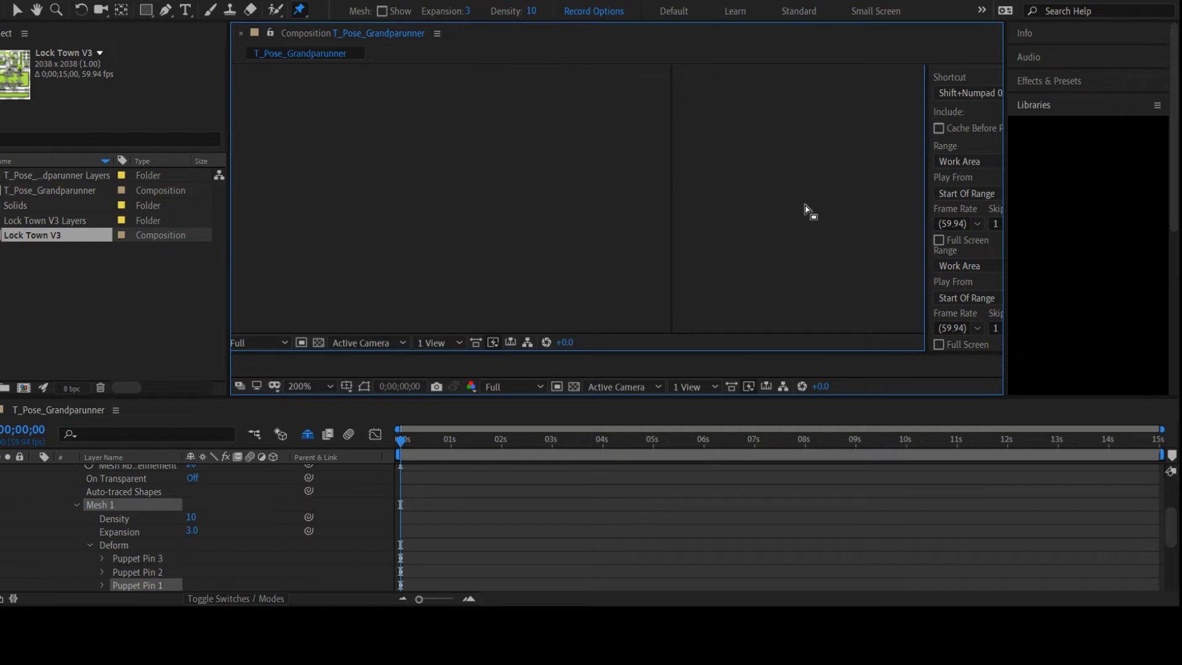
Collapse L_leg, add puppet pins to the R_leg layer, and switch back to the Selection tool
click(298, 10)
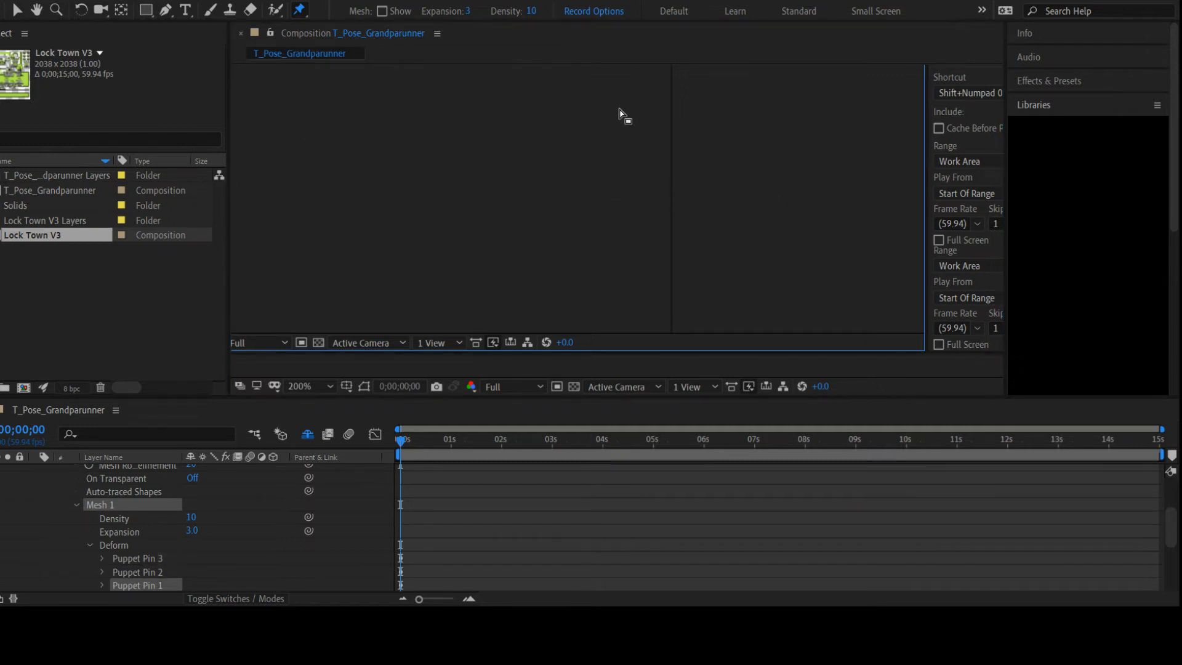
scroll(145, 504, up, 3)
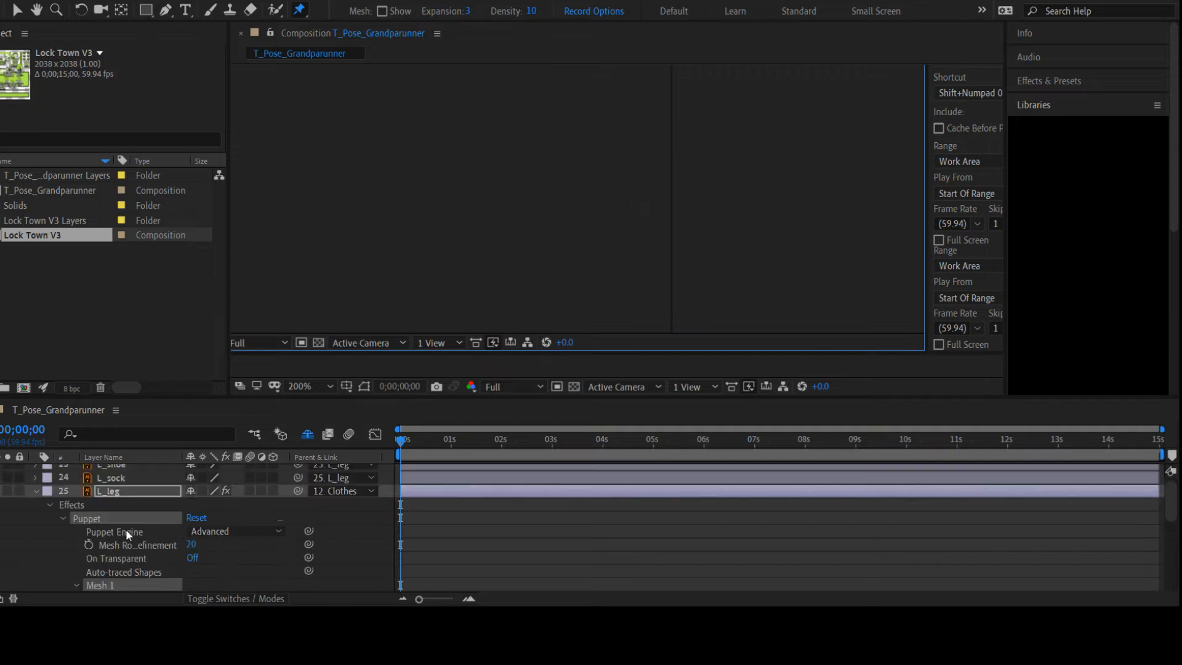
click(37, 491)
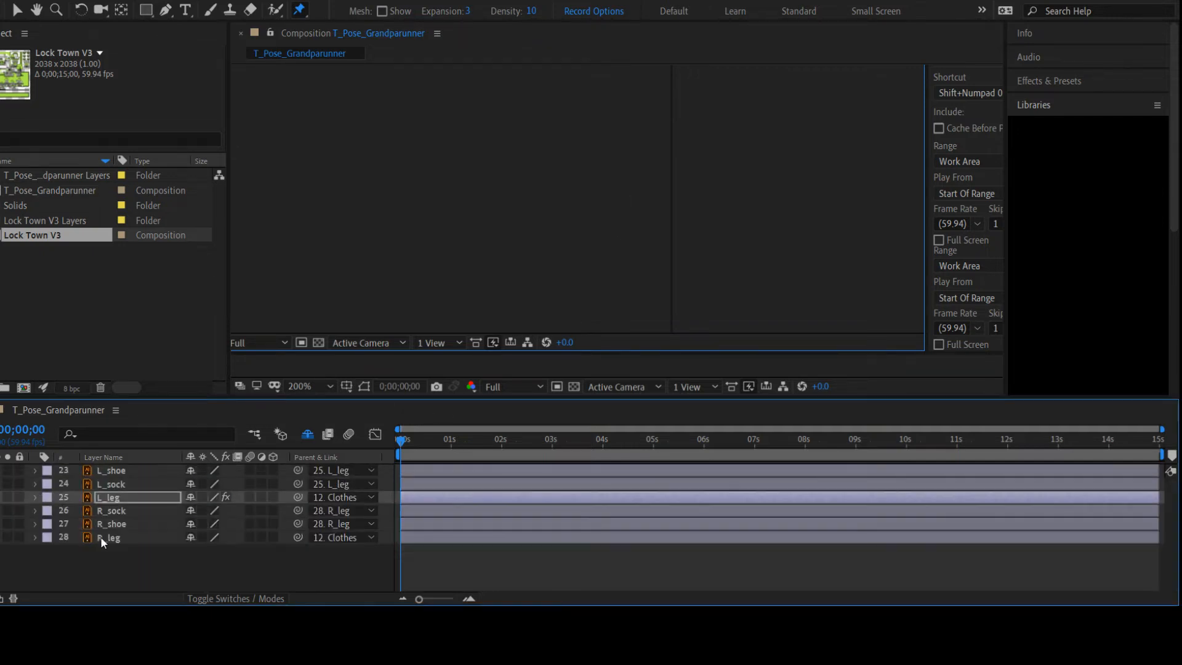
click(101, 536)
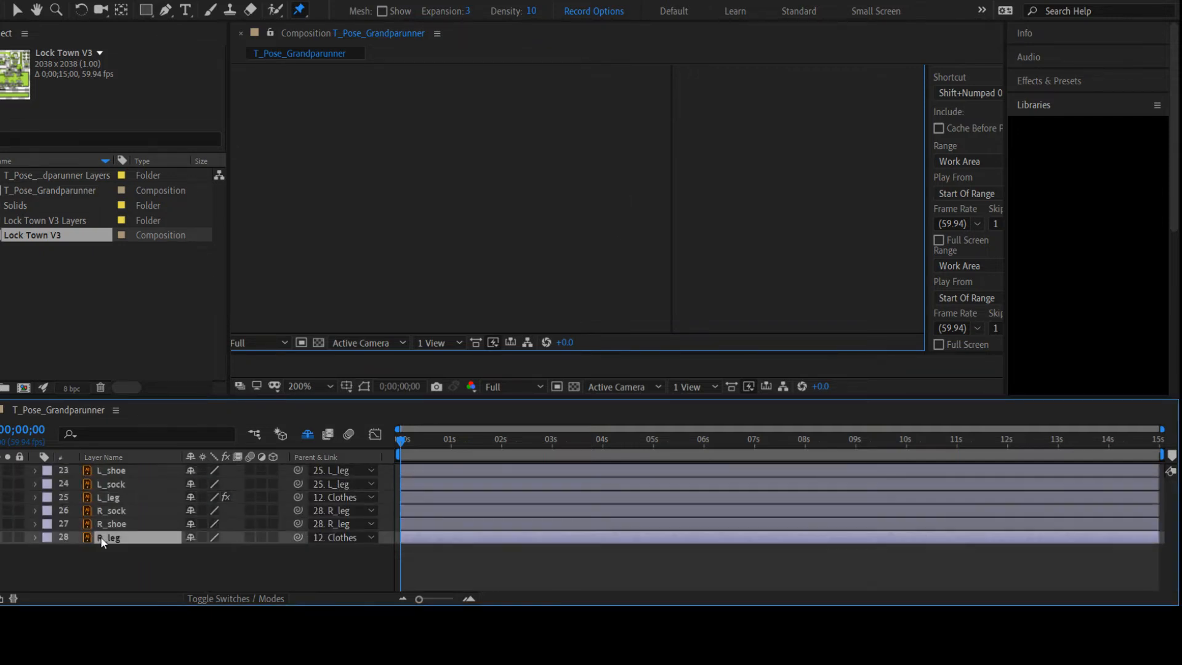
click(623, 114)
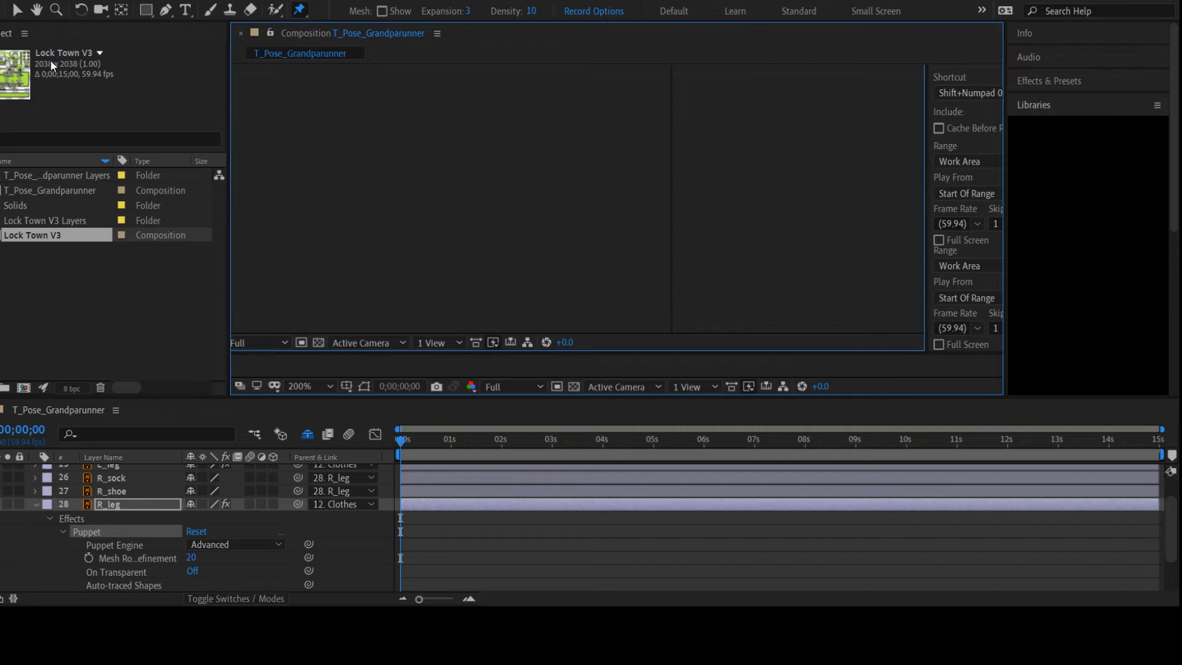
click(18, 10)
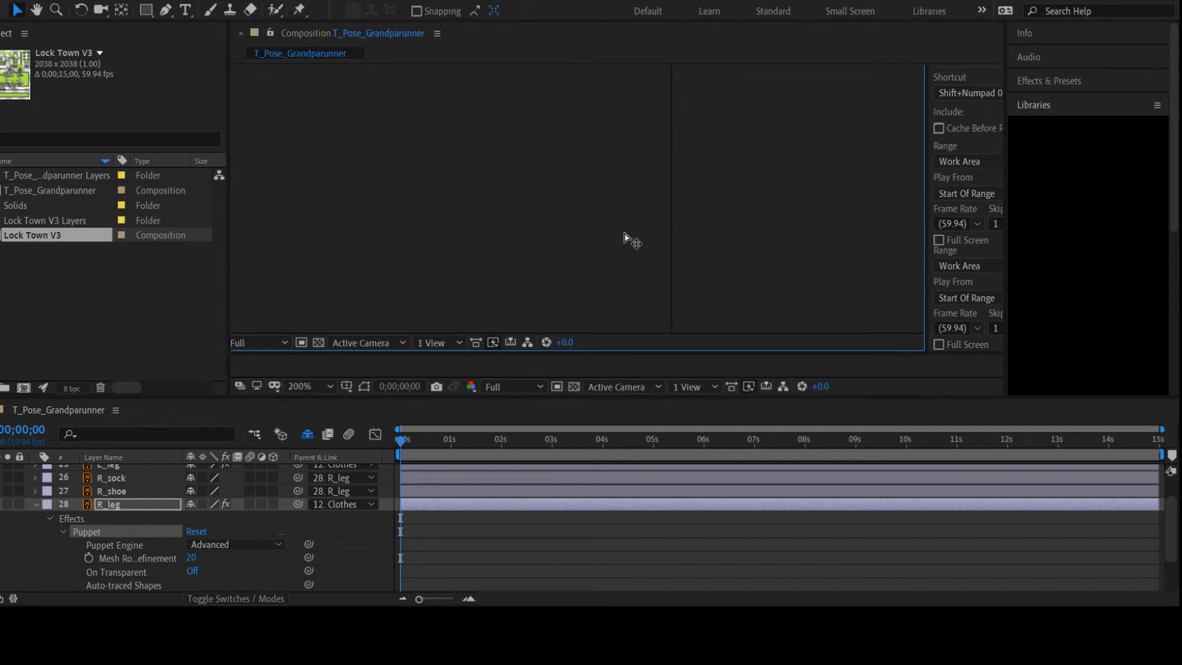
Check the leg pose at R_leg's Rotation keyframe at 0;00;01;02 and return the playhead to 0;00;00;00
click(660, 235)
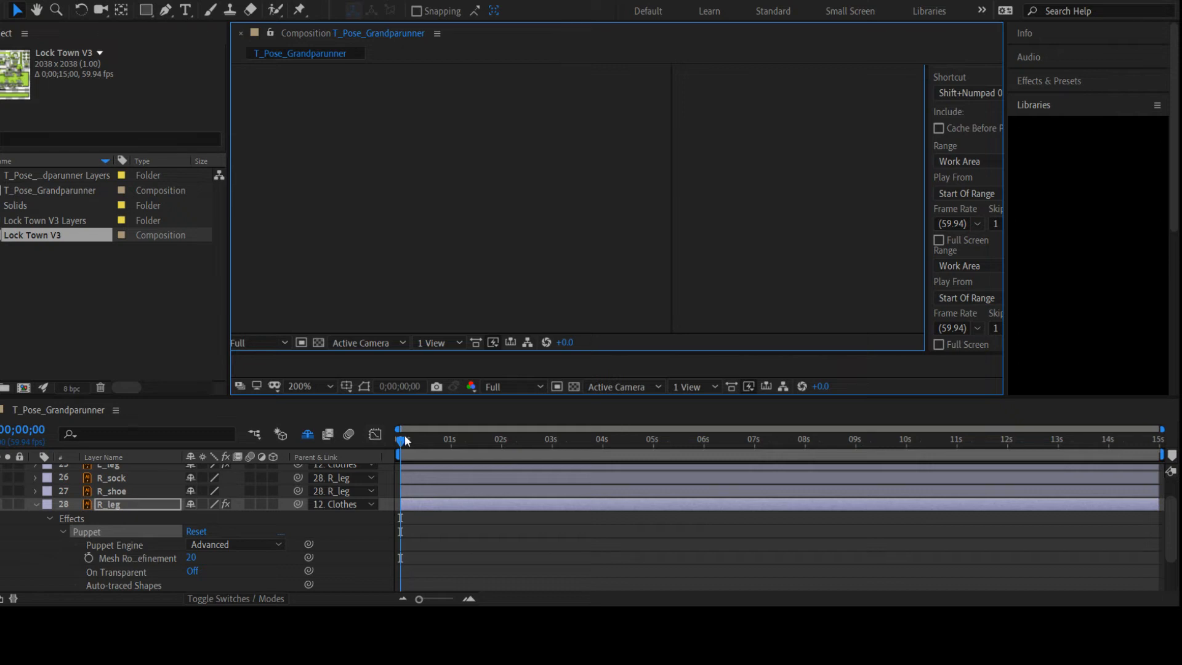
drag(405, 441, 440, 437)
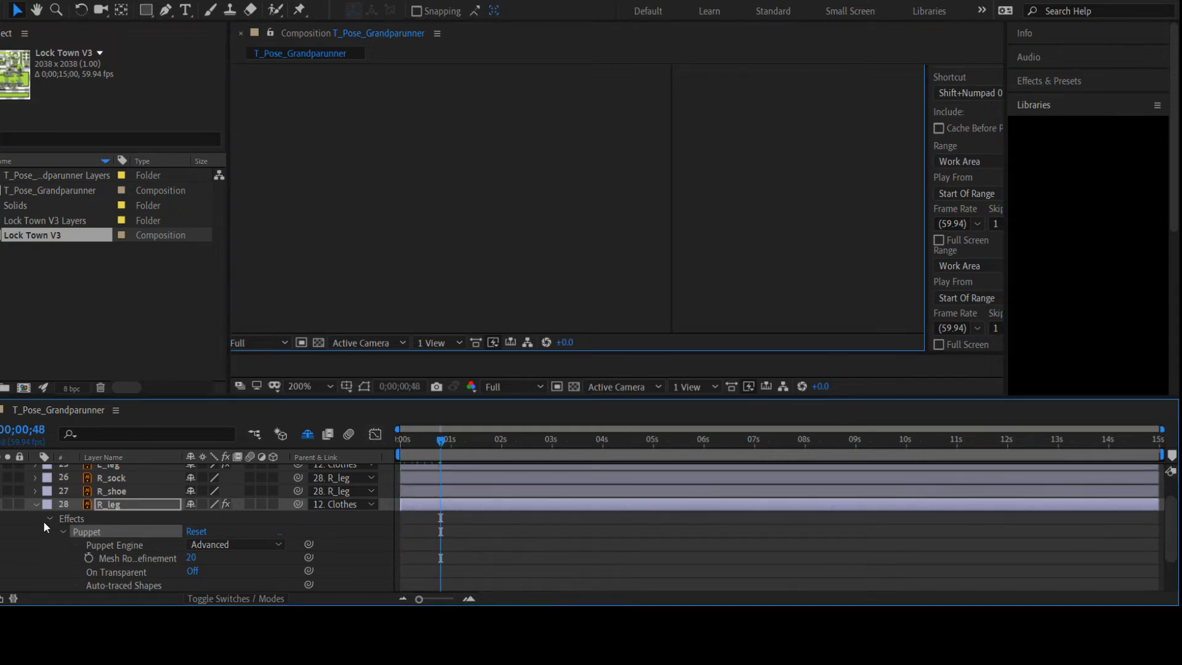
scroll(49, 528, down, 2)
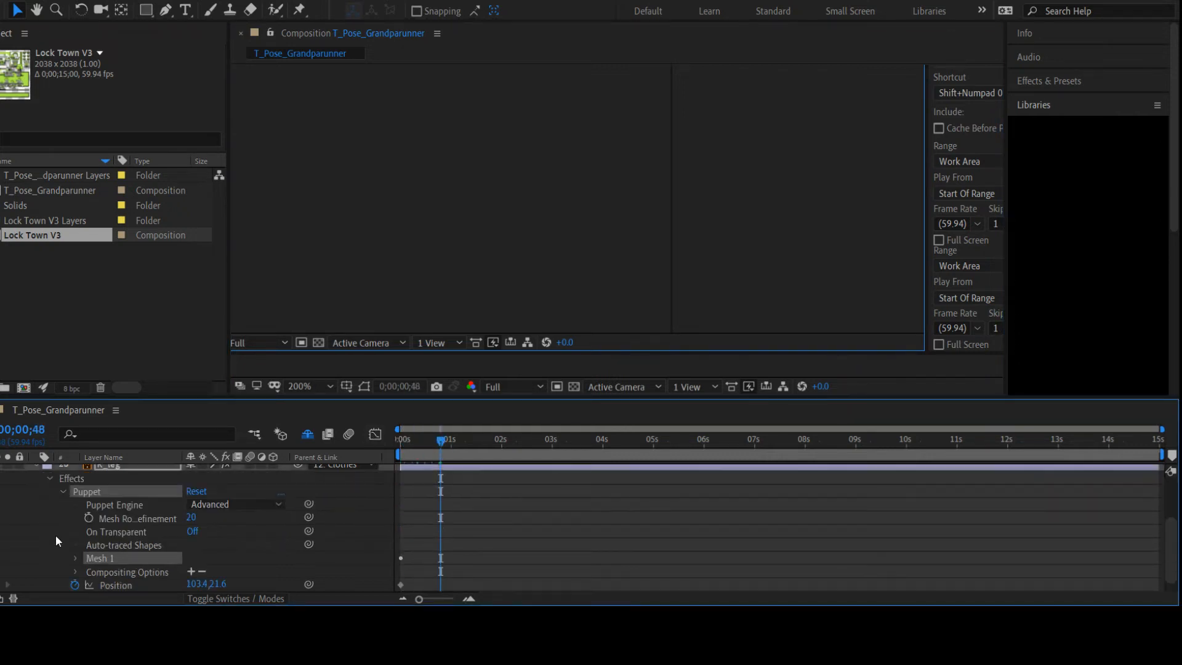
click(7, 585)
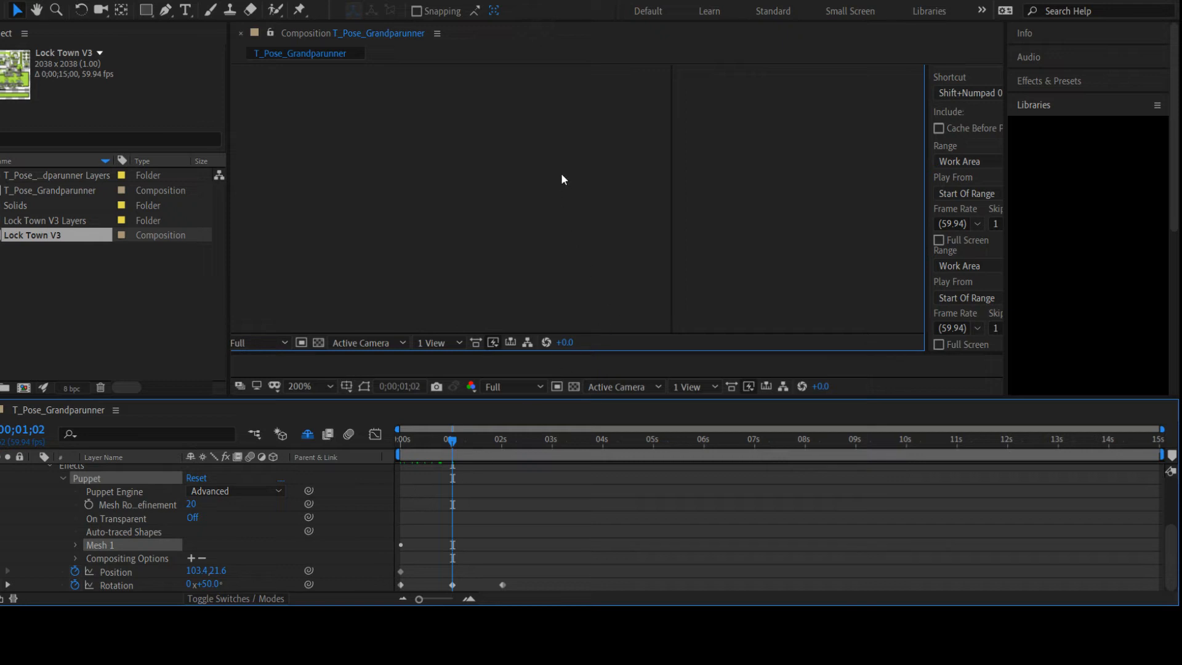
scroll(350, 471, up, 3)
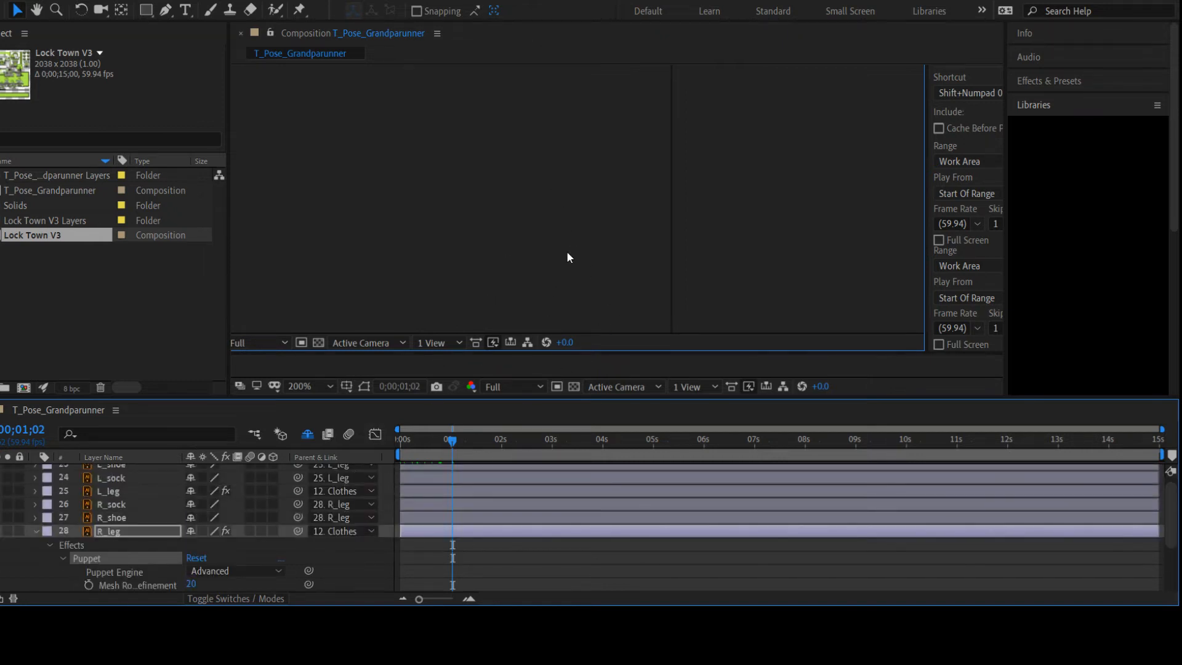
scroll(283, 541, down, 1)
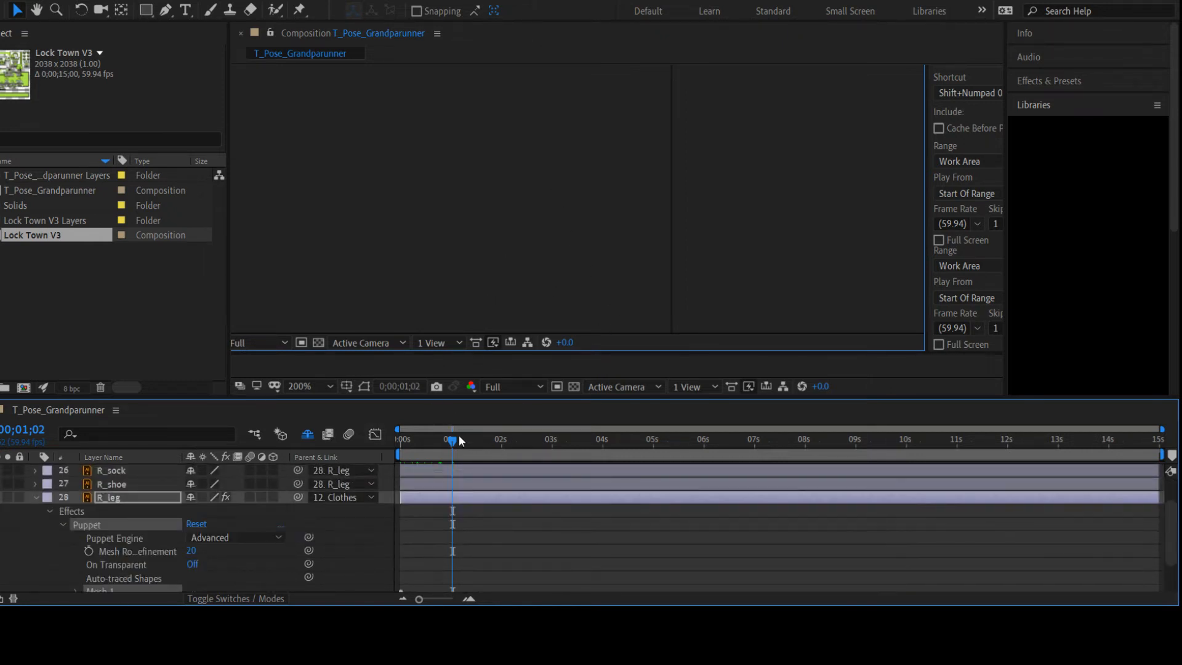
drag(454, 442, 369, 442)
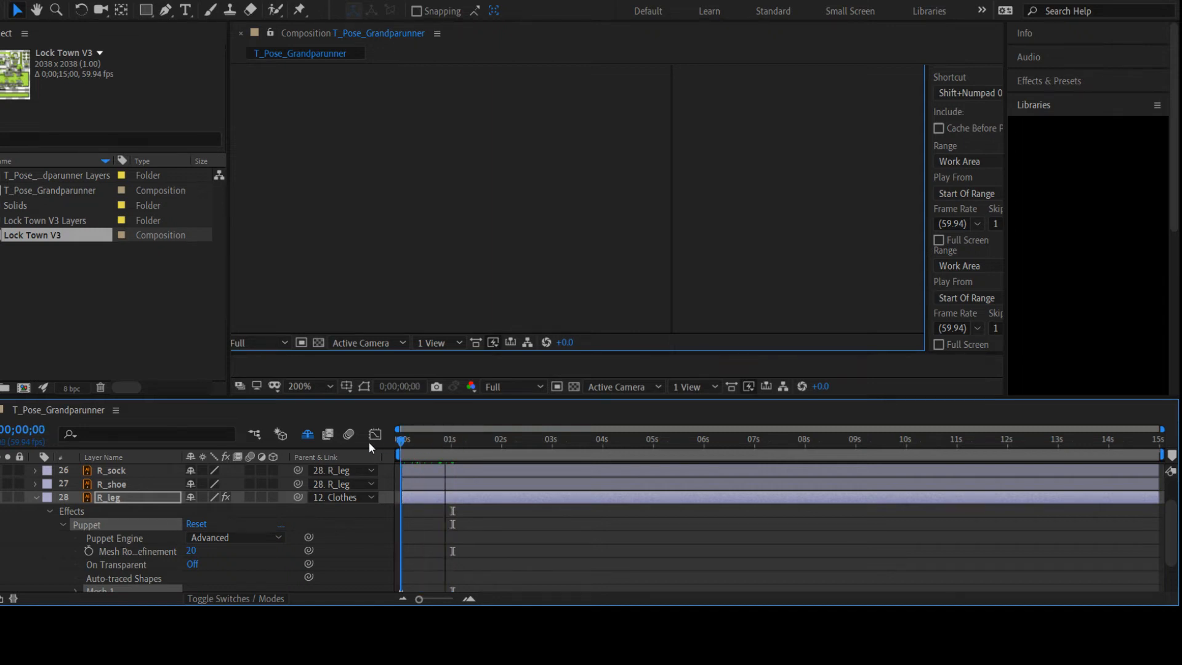
Collapse and reopen R_leg's properties, and expand Mesh 1 and its Deform group in the Puppet effect
click(39, 497)
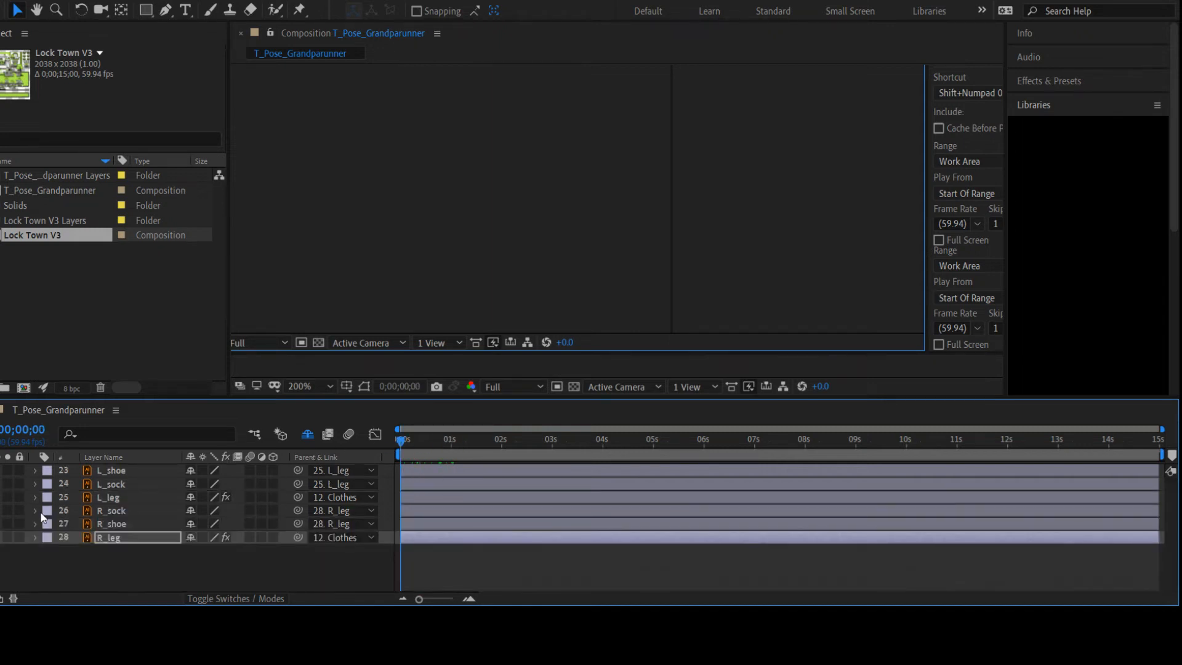
click(35, 538)
scroll(95, 541, down, 3)
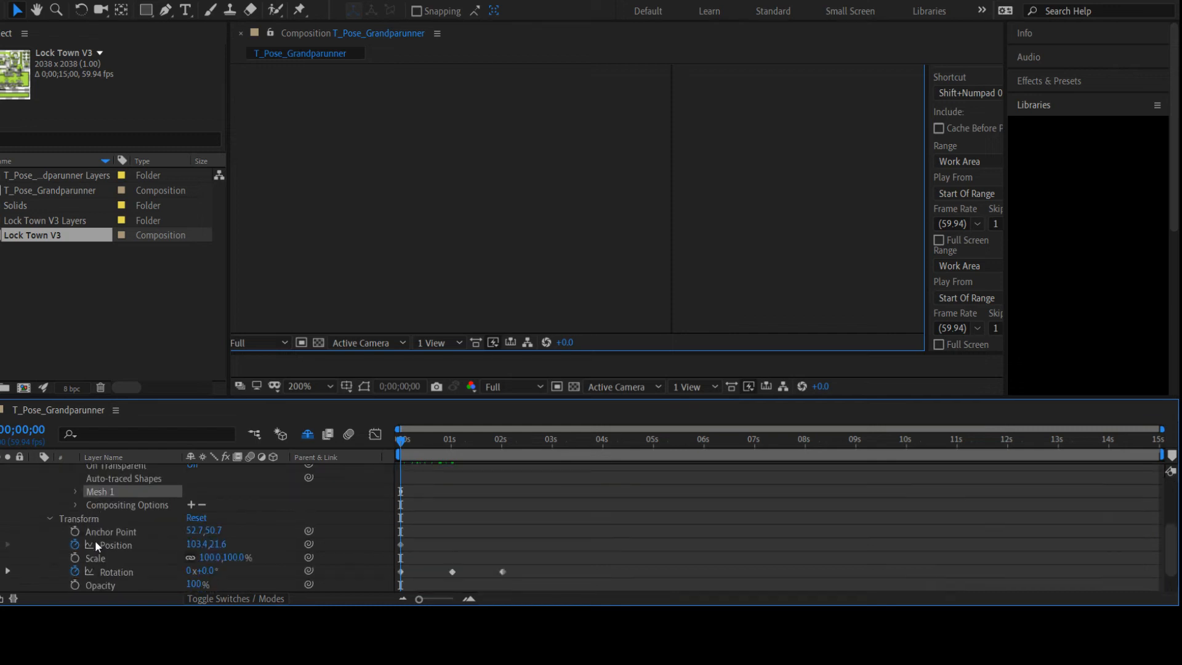
click(74, 492)
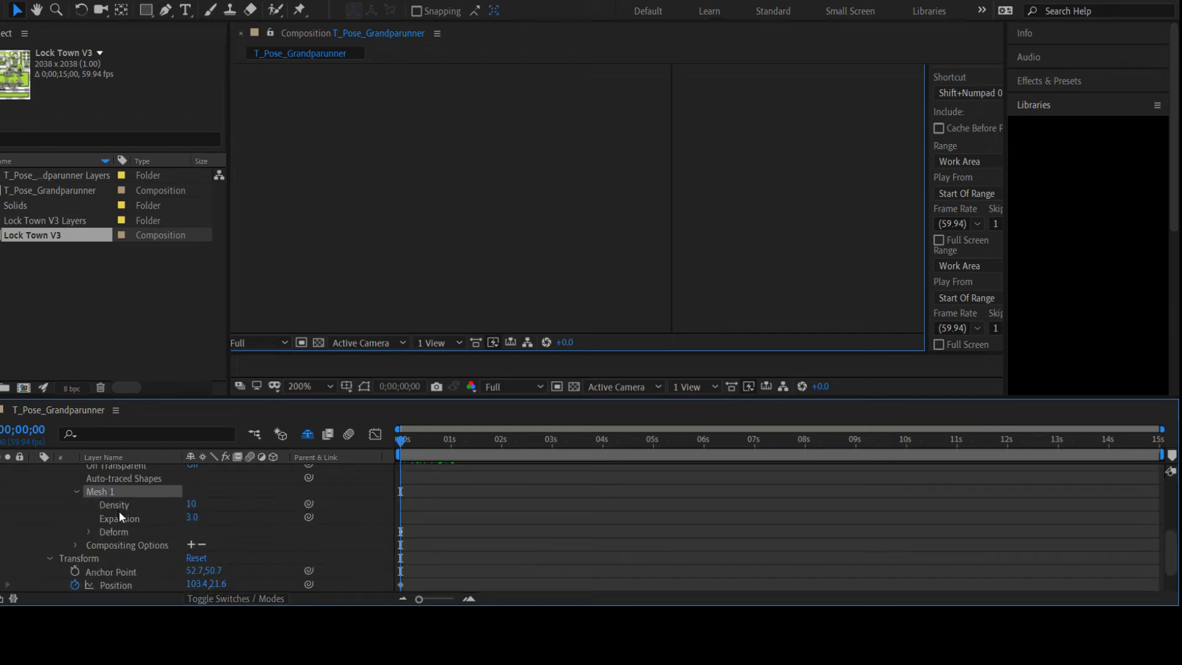
click(89, 531)
scroll(153, 557, down, 5)
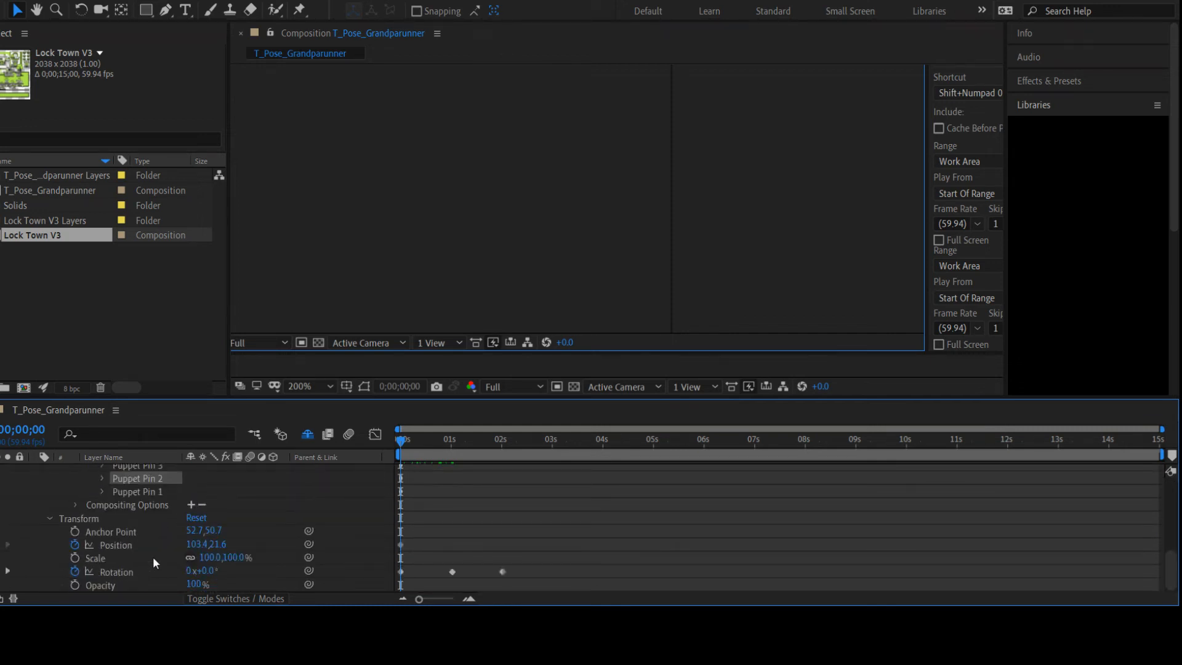
Expand Puppet Pin 3, Puppet Pin 2 and Puppet Pin 1 of R_leg and review their Position keyframes
scroll(136, 536, up, 4)
click(102, 505)
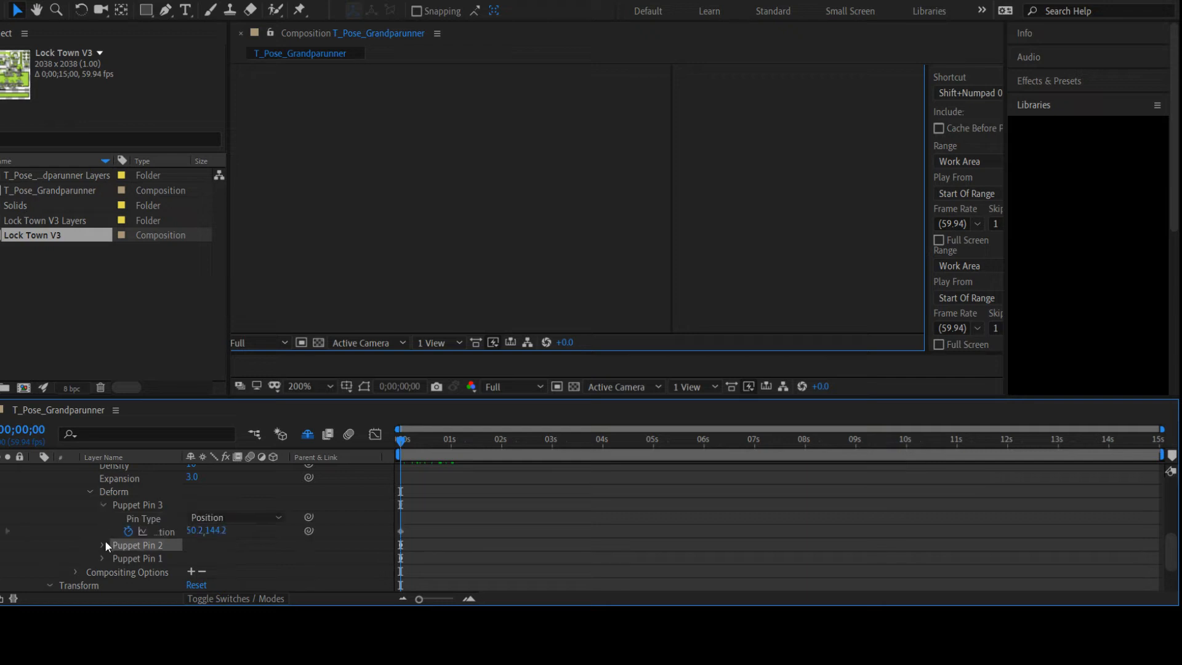
click(102, 545)
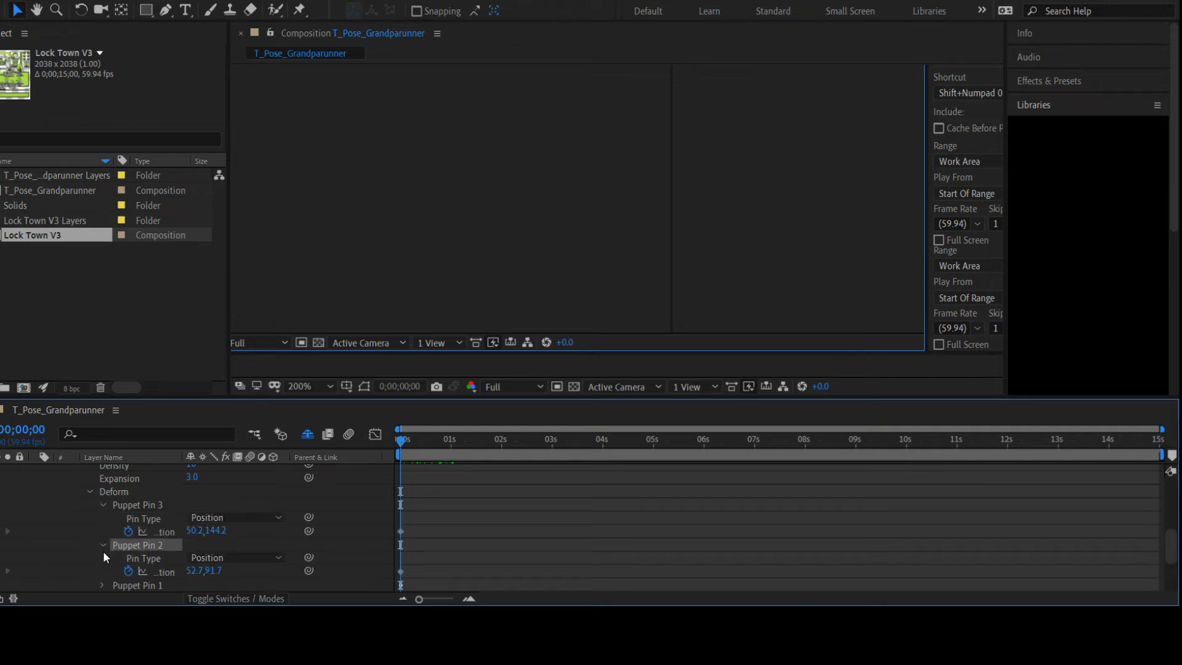
click(102, 584)
scroll(157, 578, down, 2)
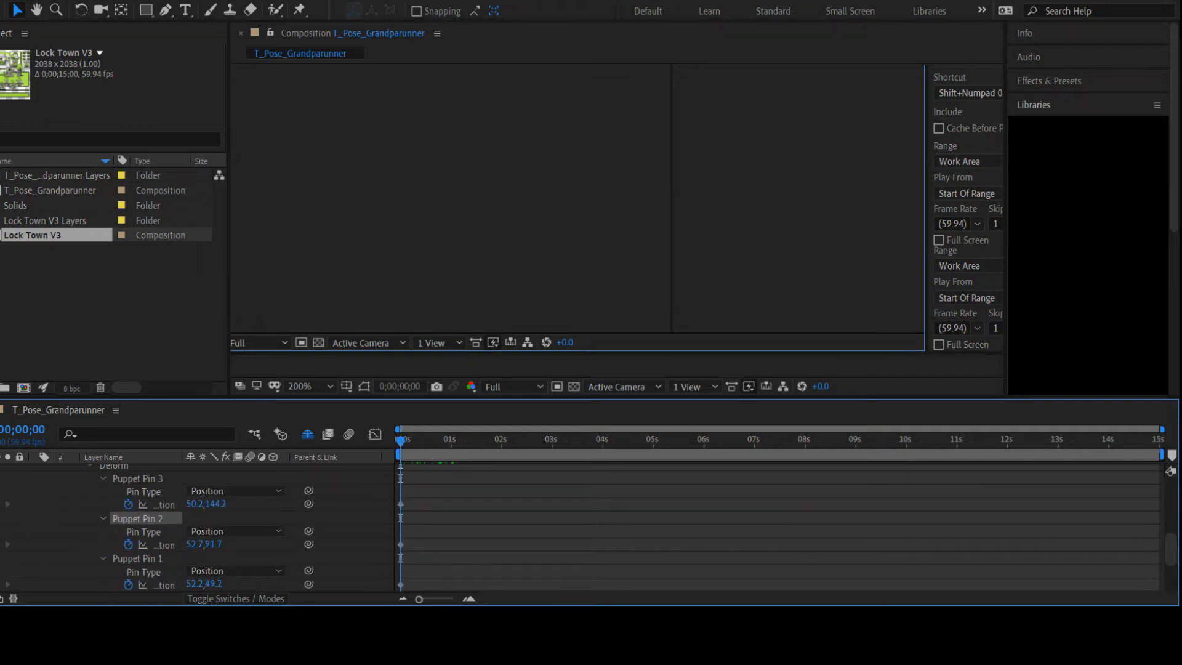
scroll(381, 566, down, 3)
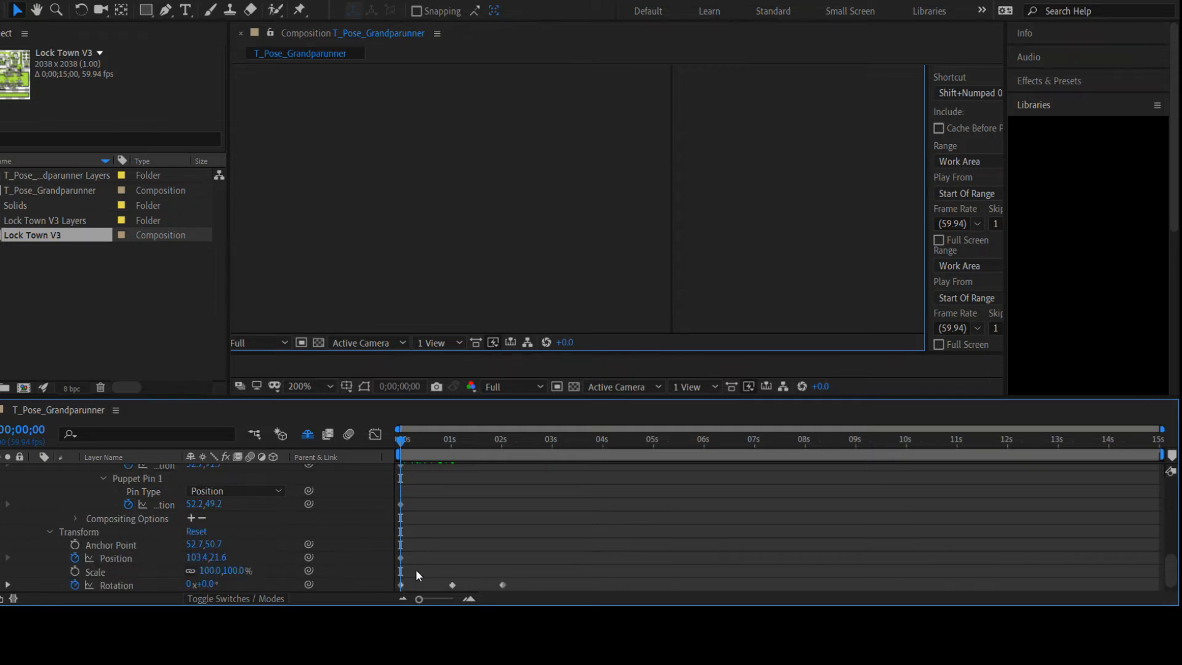
scroll(416, 568, up, 2)
scroll(415, 569, down, 2)
scroll(91, 521, up, 5)
scroll(86, 500, down, 5)
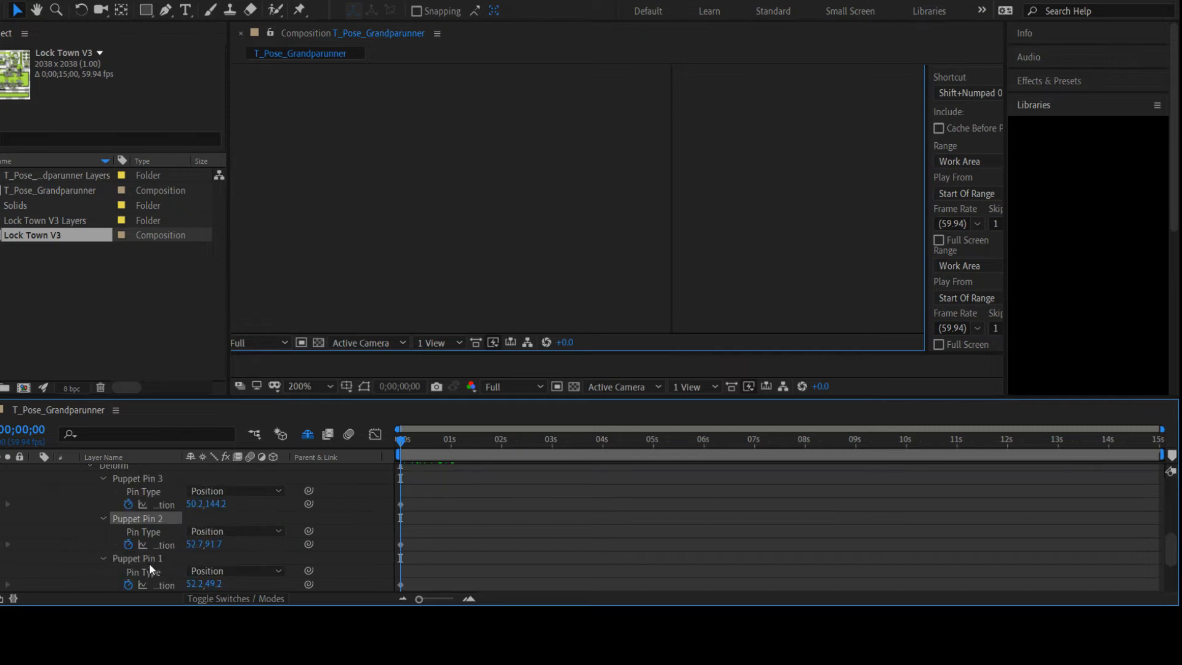
Expand Puppet Pin 3, Puppet Pin 2 and Puppet Pin 1 in L_leg's Deform group
scroll(93, 541, up, 7)
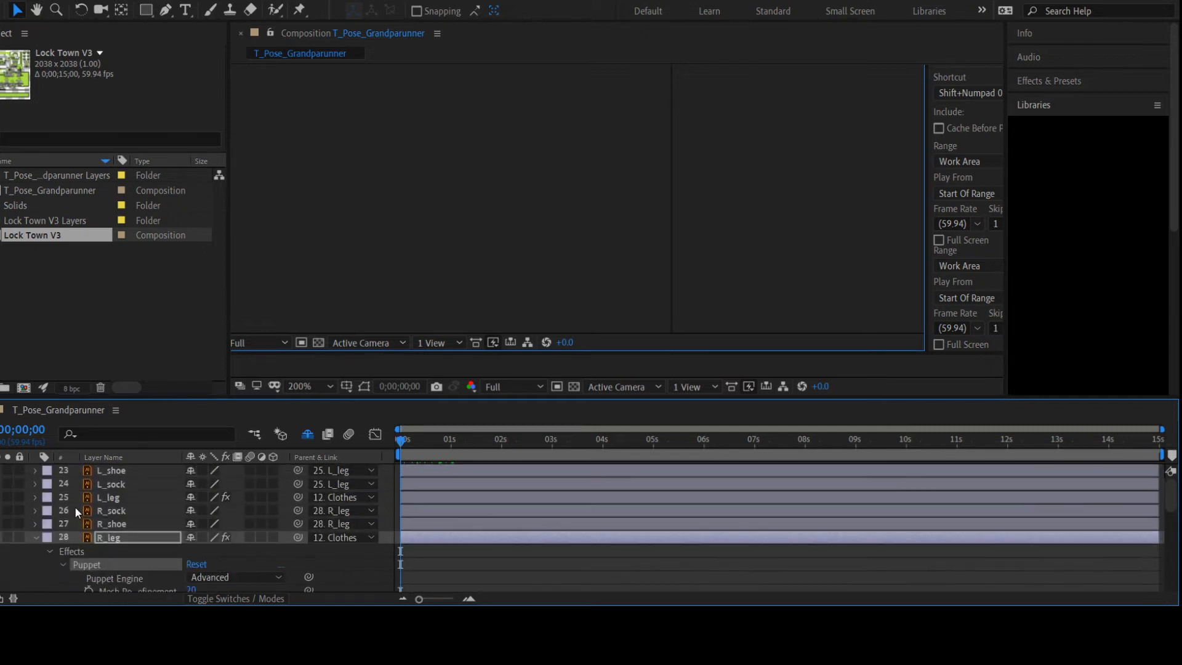
scroll(35, 498, down, 5)
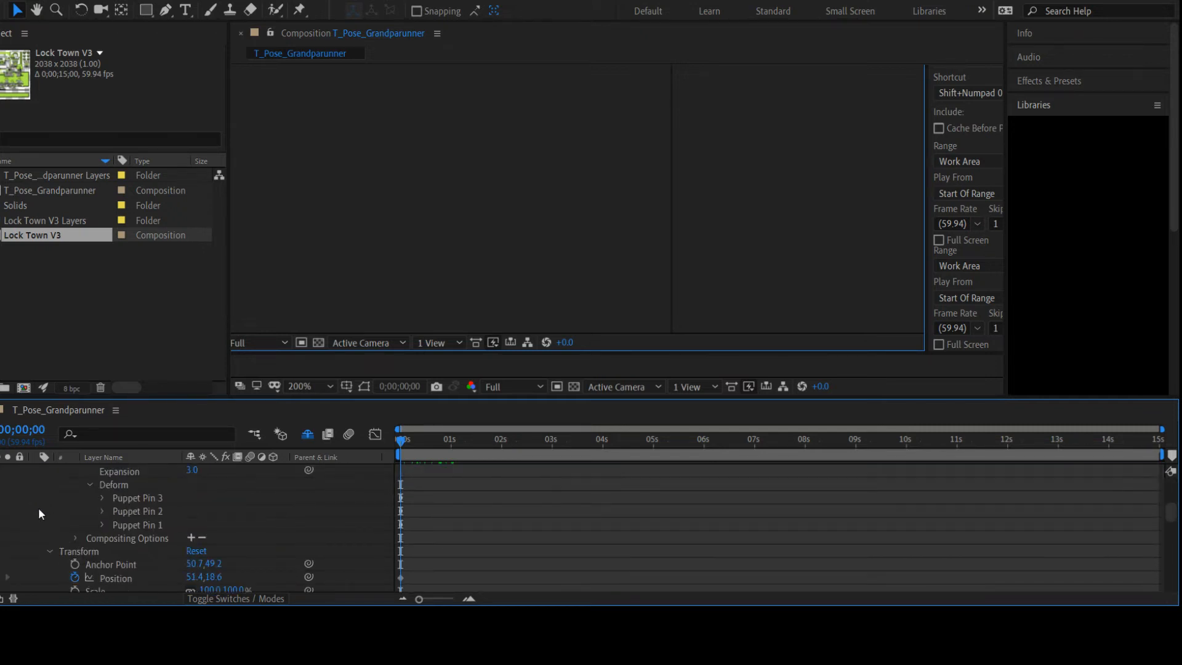
click(103, 497)
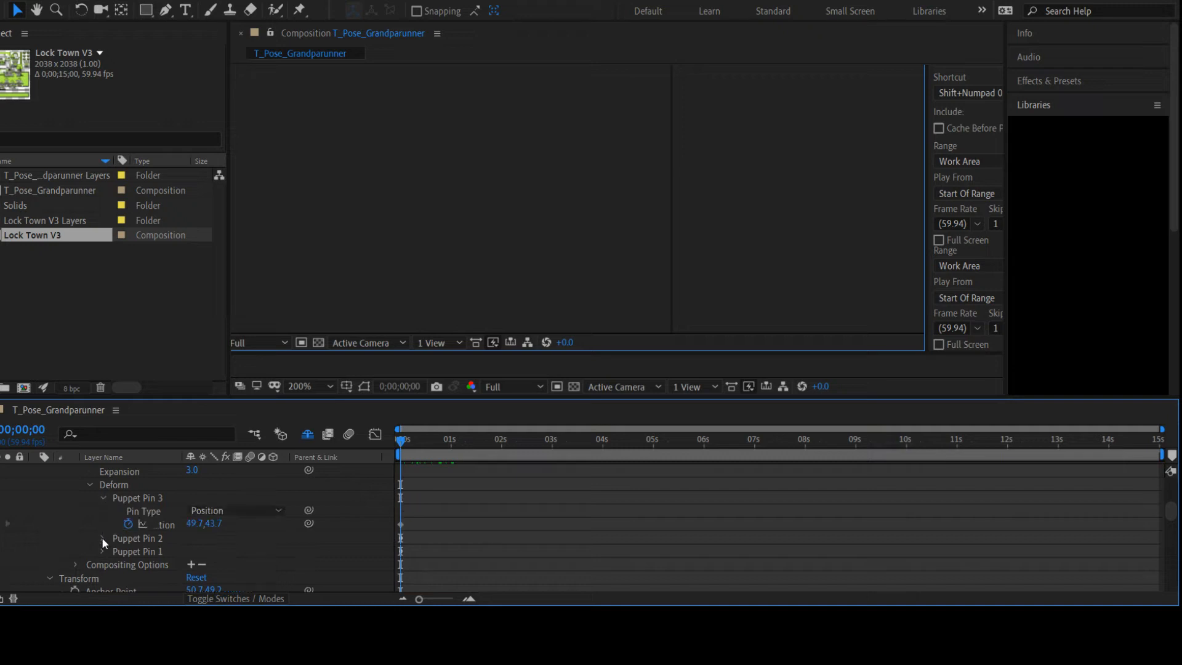
click(102, 538)
click(103, 579)
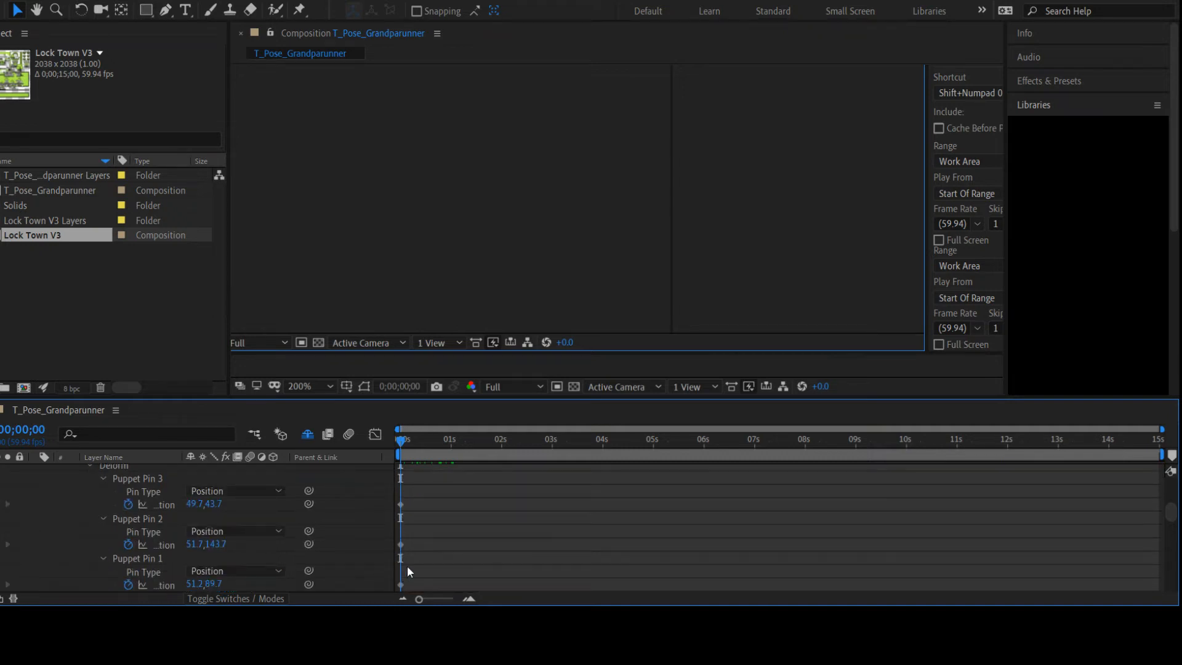
Move the playhead to L_leg's Rotation keyframe at 0;00;01;02
drag(405, 441, 448, 444)
scroll(1, 555, down, 3)
click(7, 583)
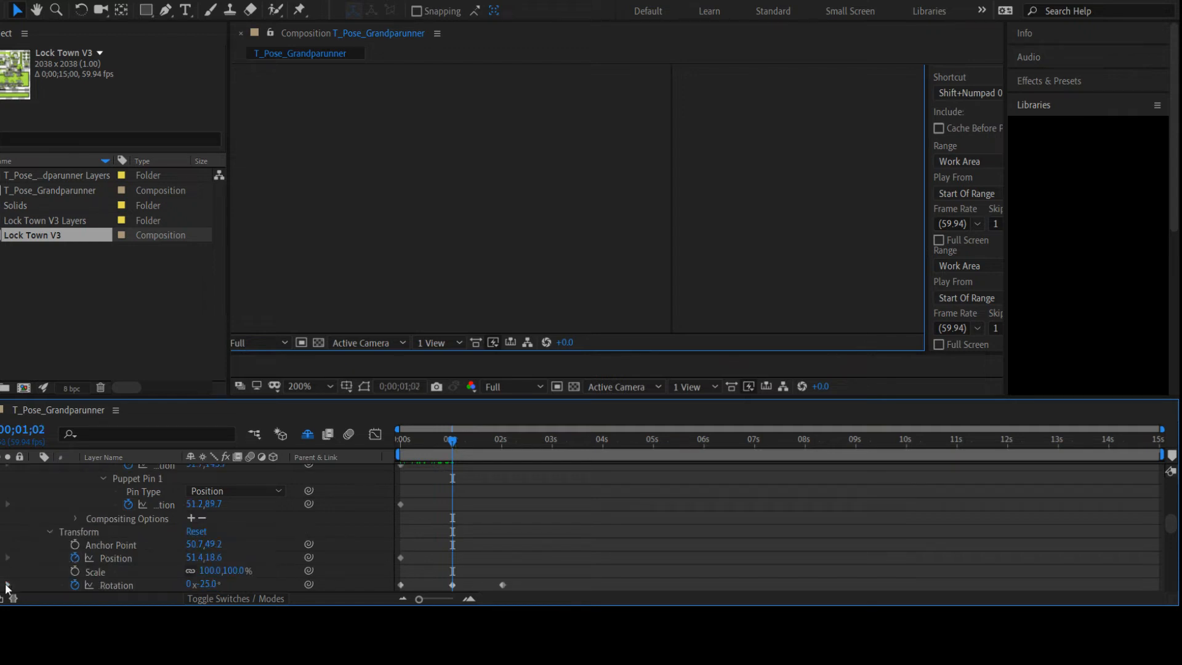
scroll(158, 547, up, 5)
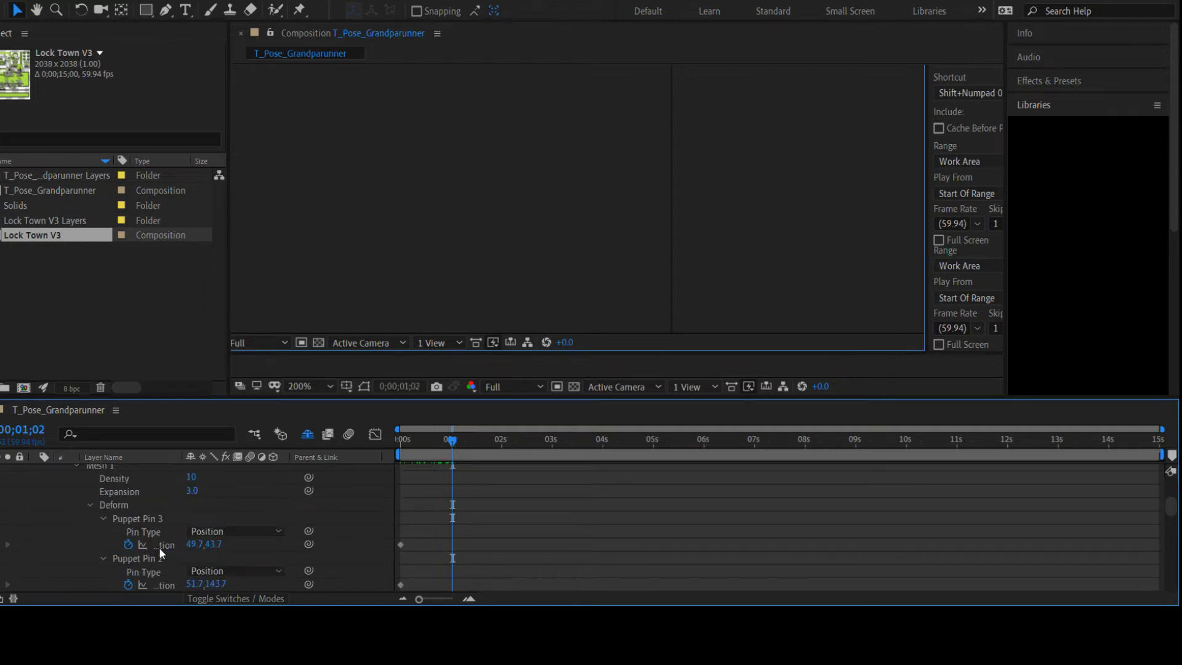
click(590, 158)
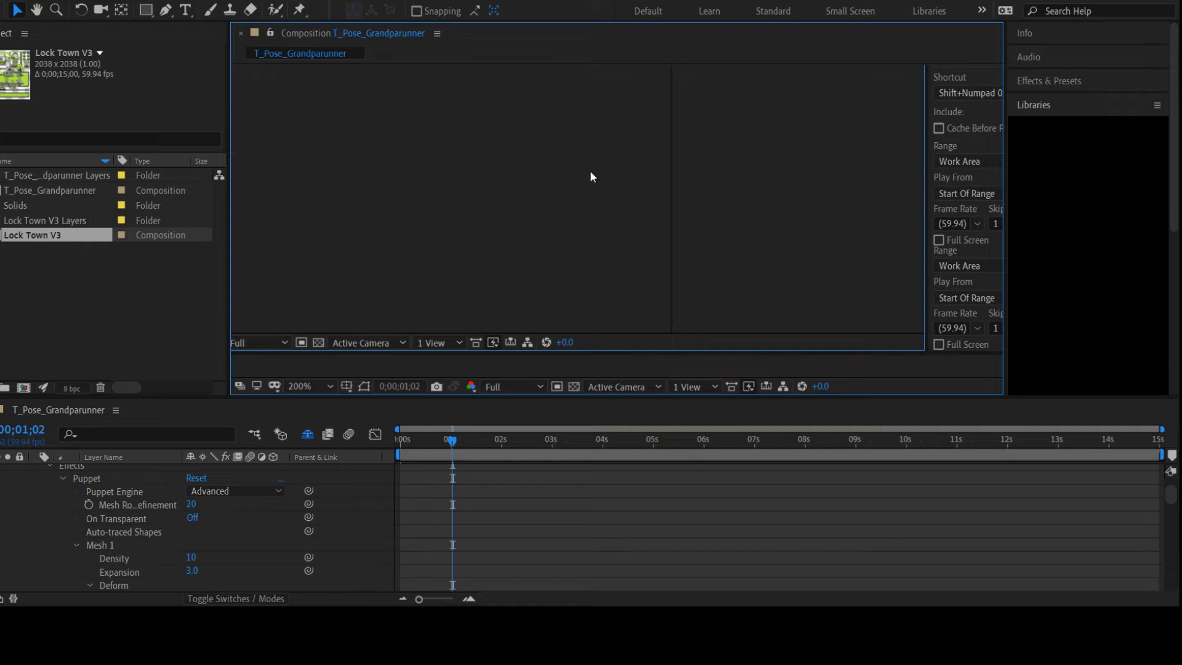
scroll(442, 500, down, 6)
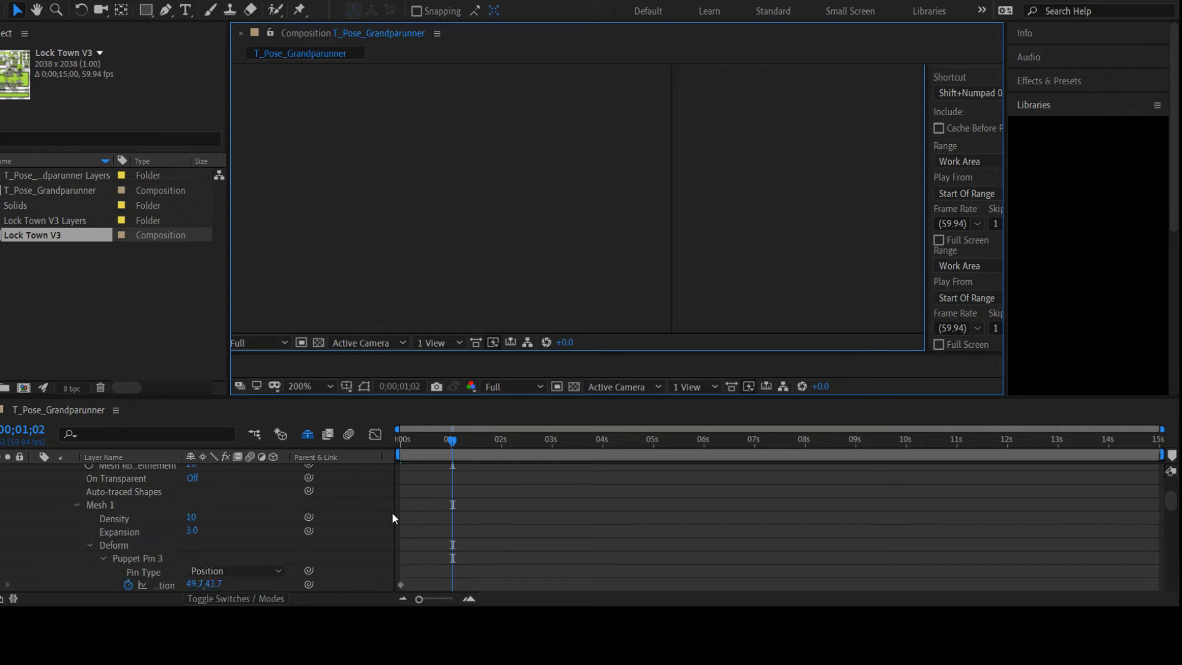
scroll(231, 561, down, 4)
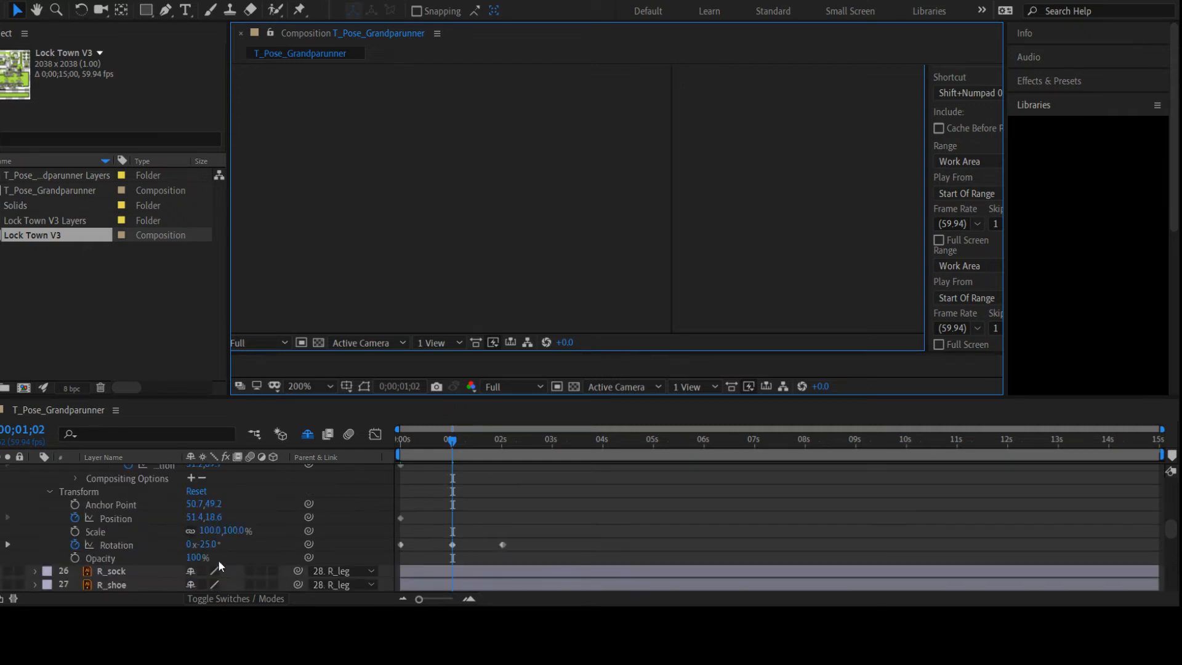
scroll(152, 567, up, 8)
scroll(151, 570, up, 3)
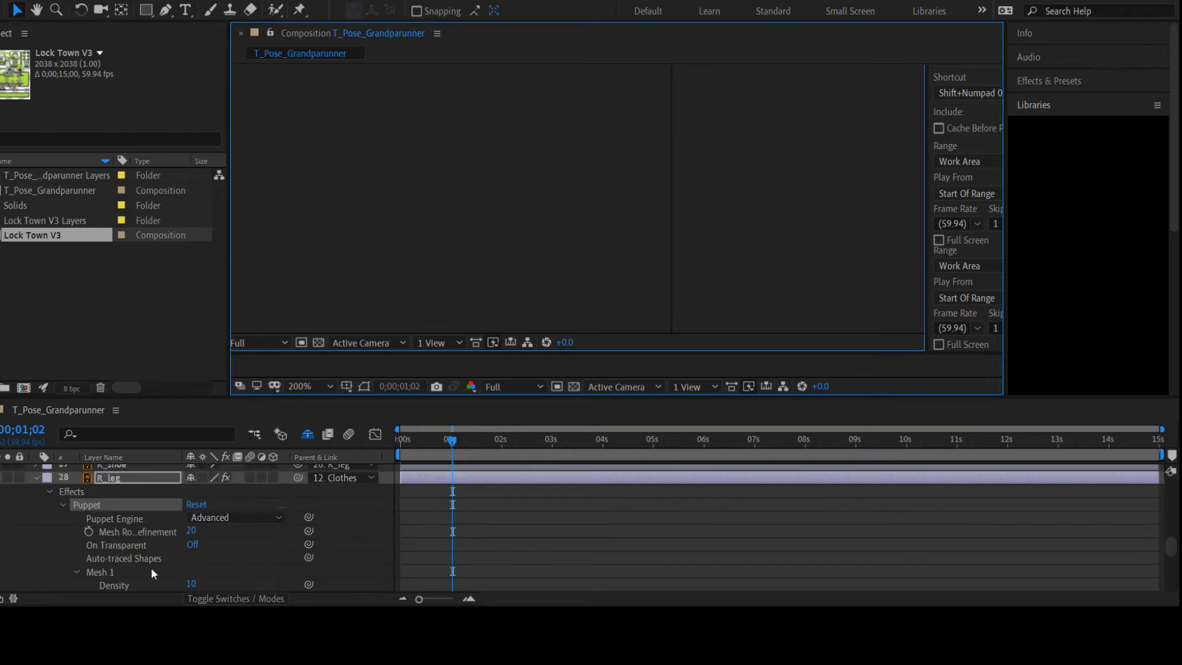
scroll(130, 487, up, 8)
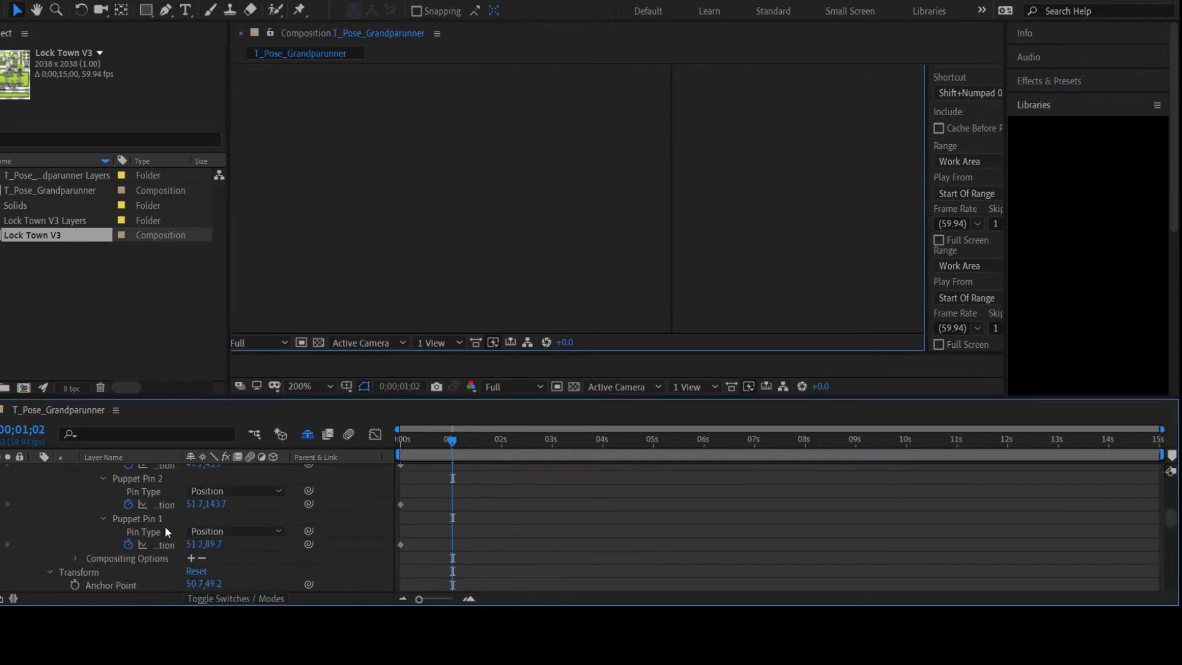
Select L_leg and try to adjust its puppet pins with the Puppet Pin tool at 0;00;01;02, and switch back to the Selection tool
click(140, 496)
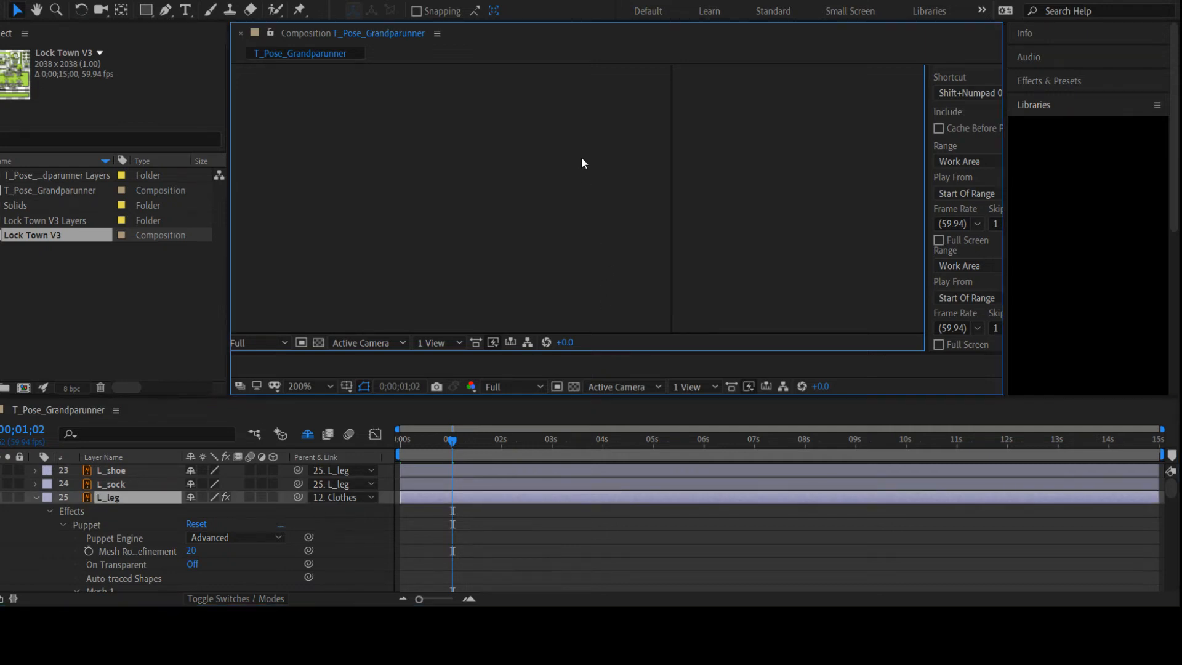
click(300, 9)
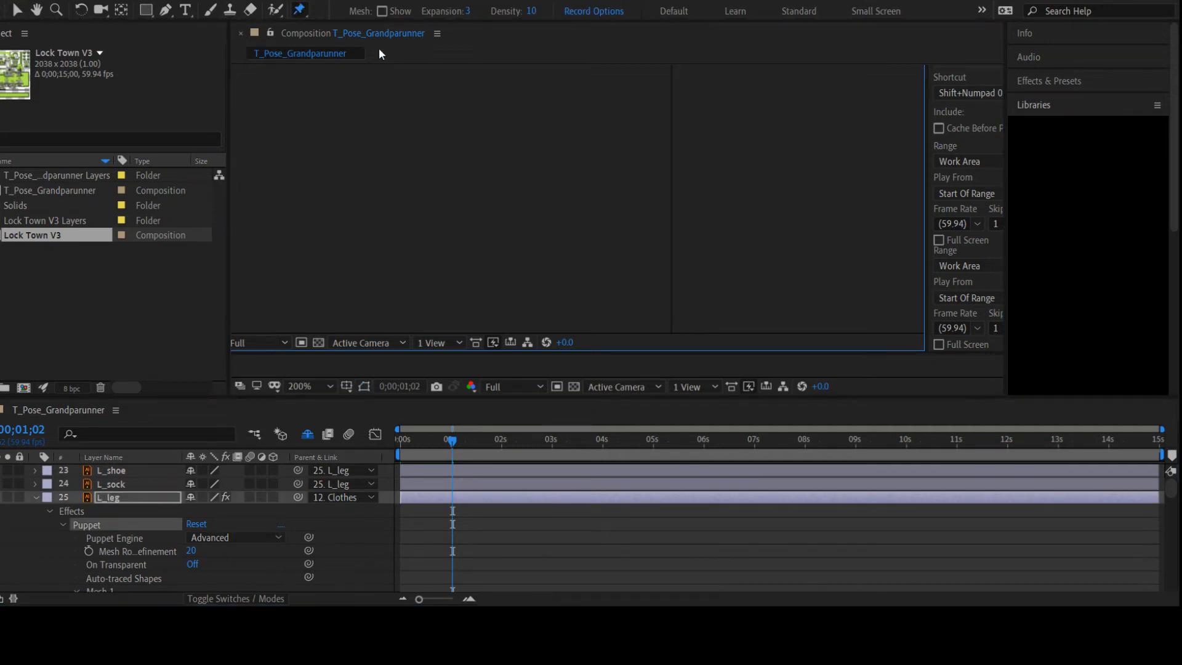
click(581, 162)
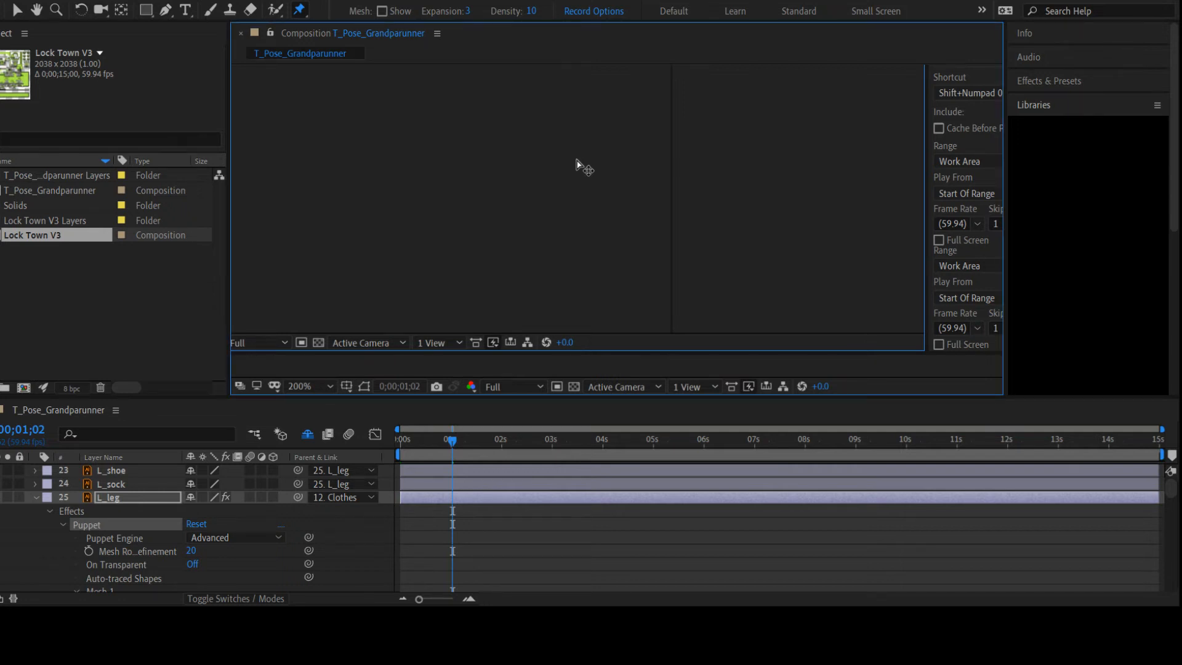
click(577, 164)
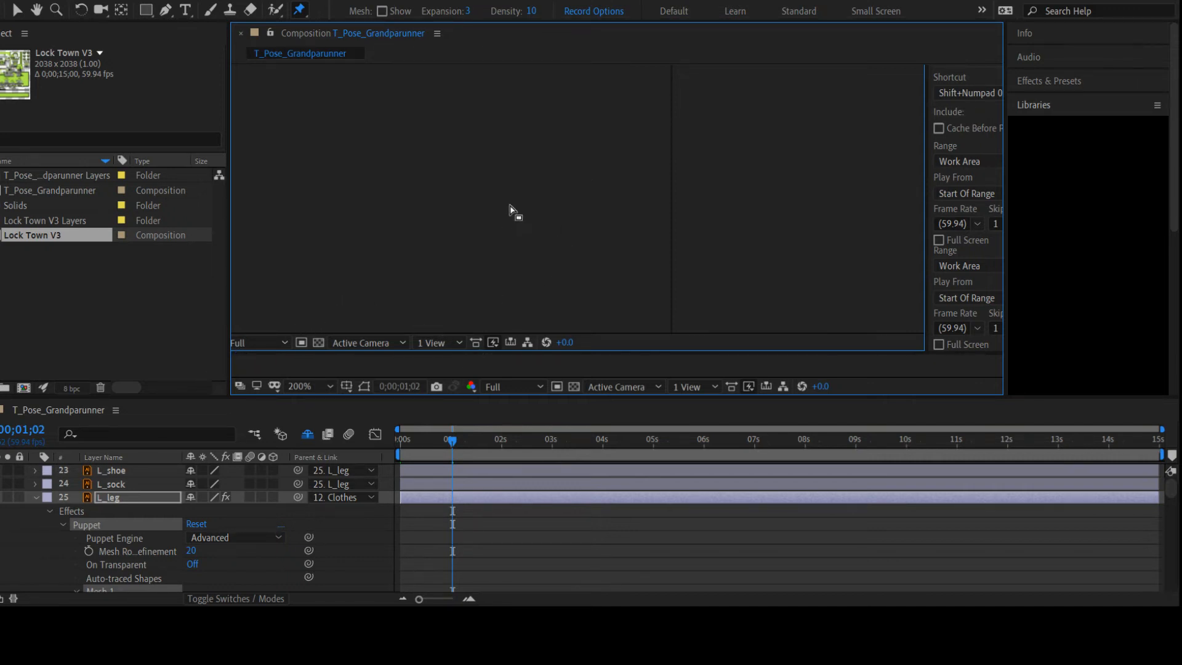
click(27, 10)
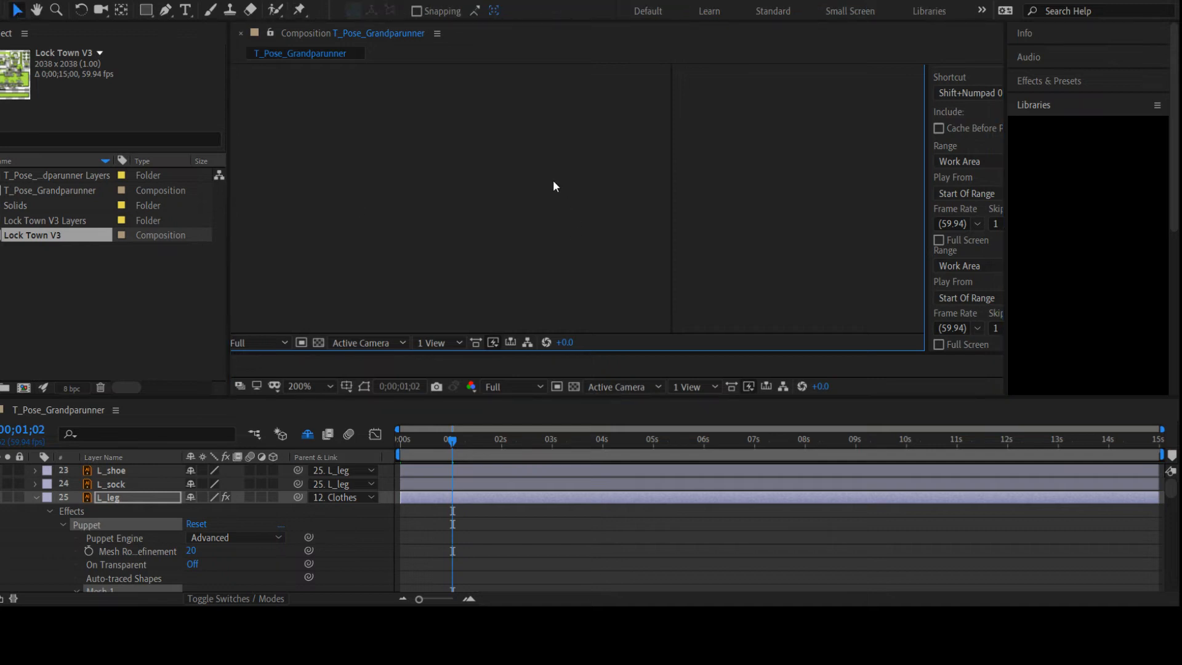
click(542, 196)
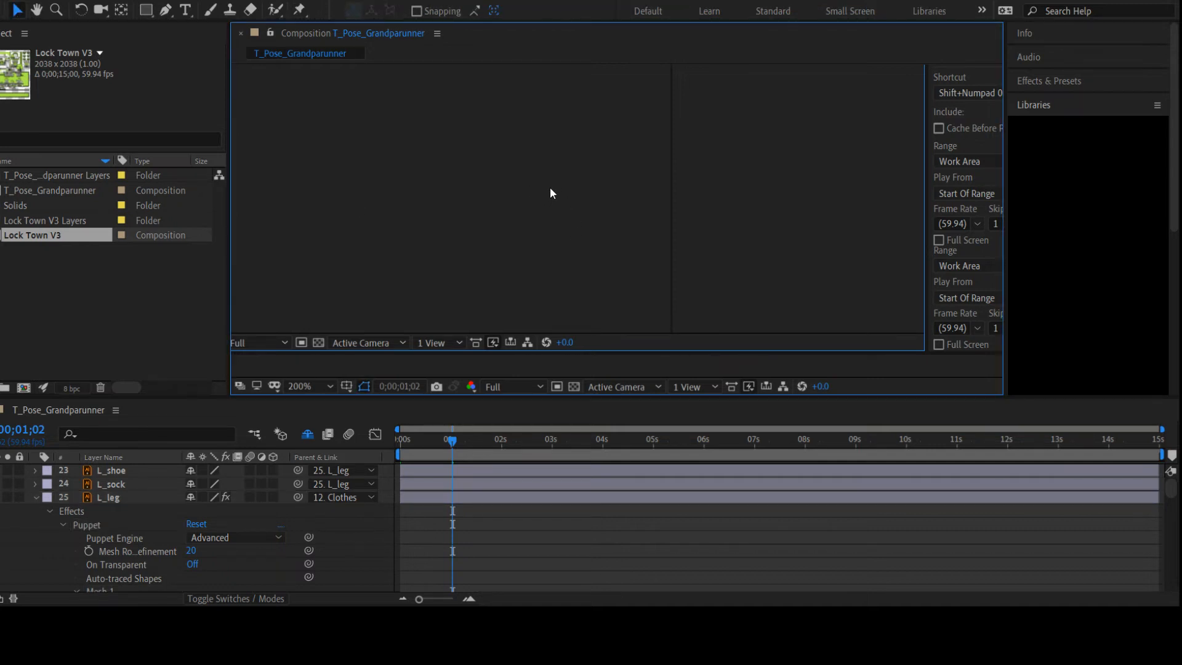
click(555, 177)
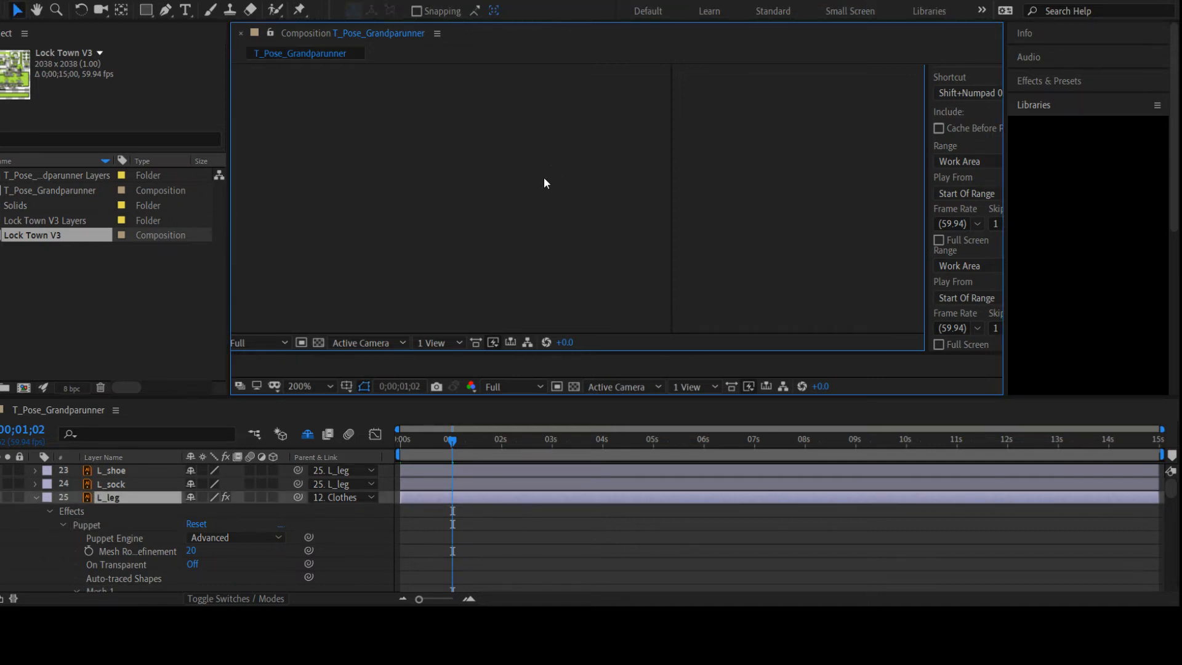
click(520, 217)
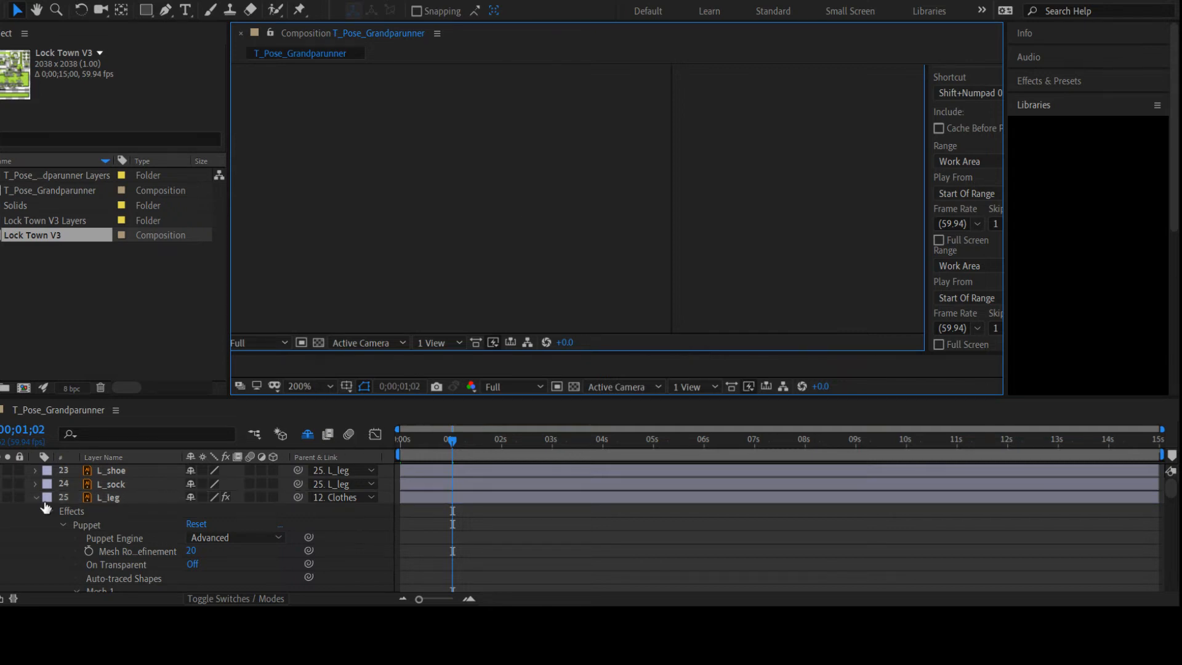
Collapse L_leg, then select R_sock and R_shoe and move them together in the composition at 0;00;01;02
click(36, 496)
click(123, 522)
scroll(123, 511, down, 3)
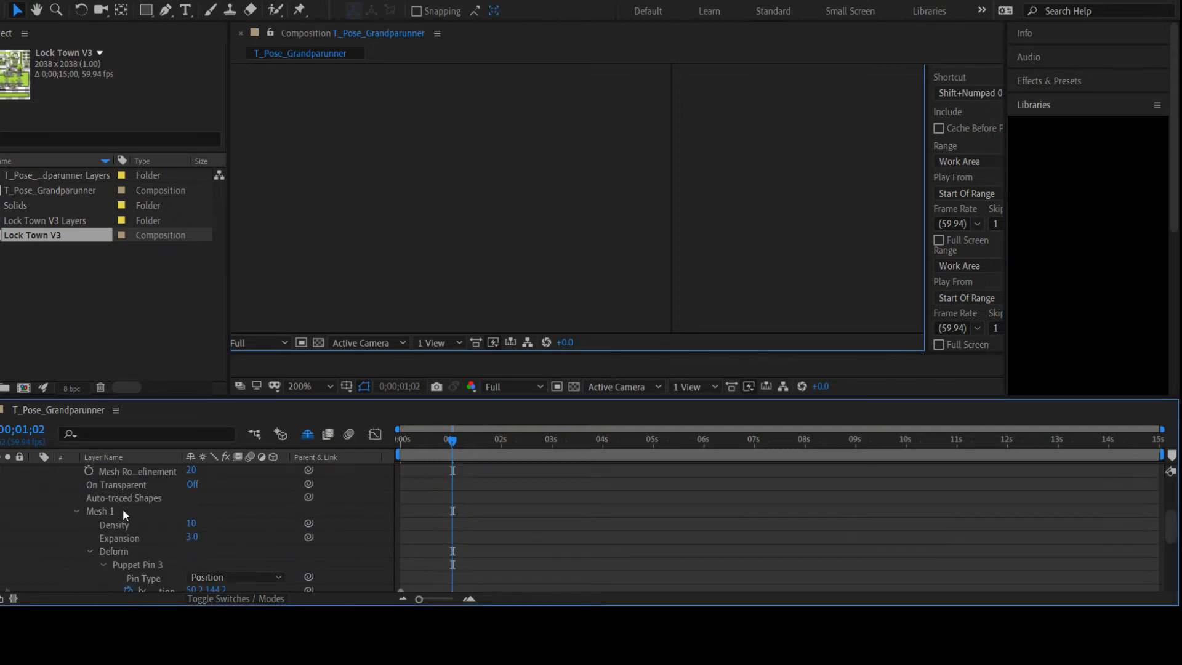
scroll(126, 511, up, 3)
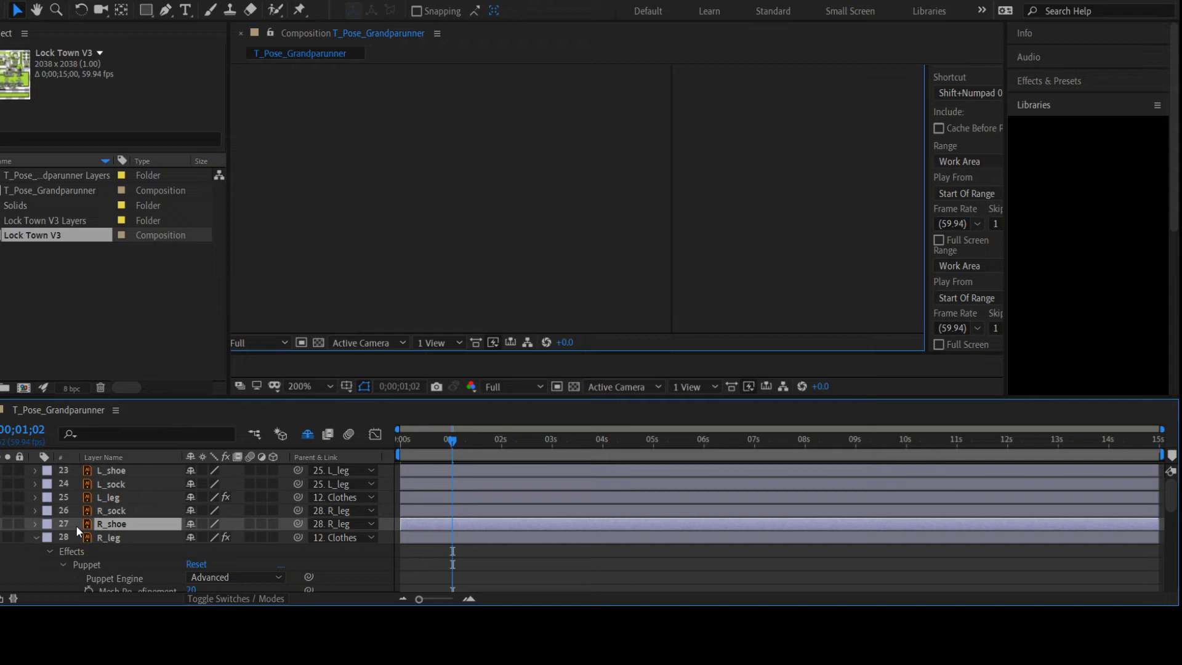
click(108, 511)
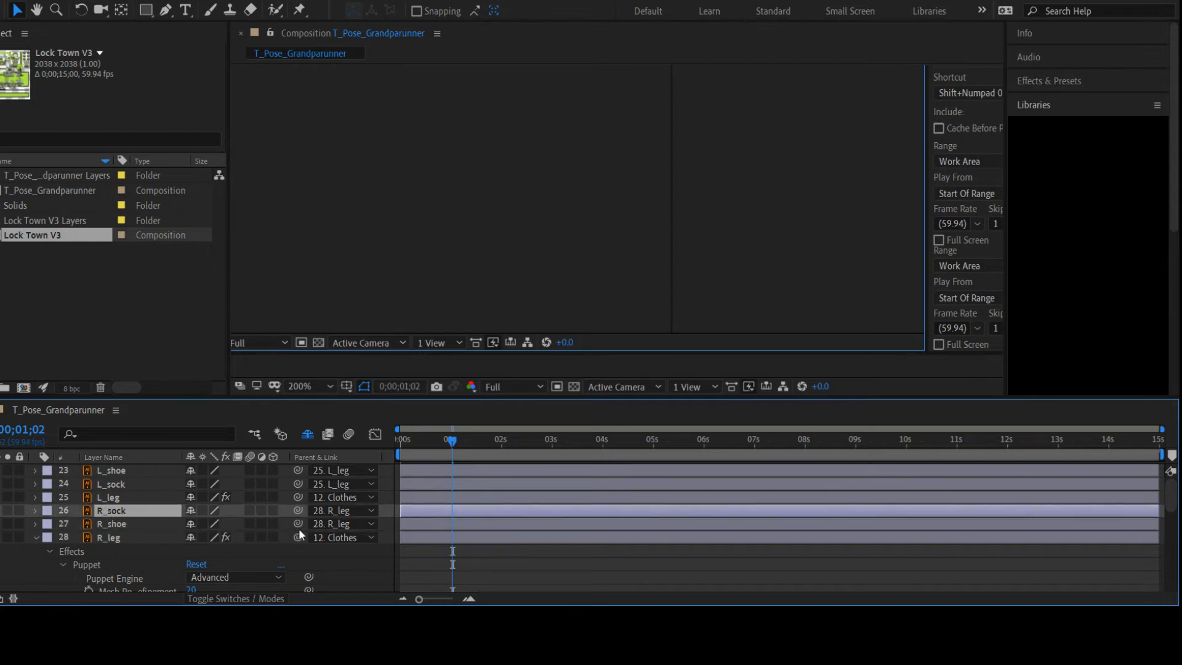
ctrl+click(104, 522)
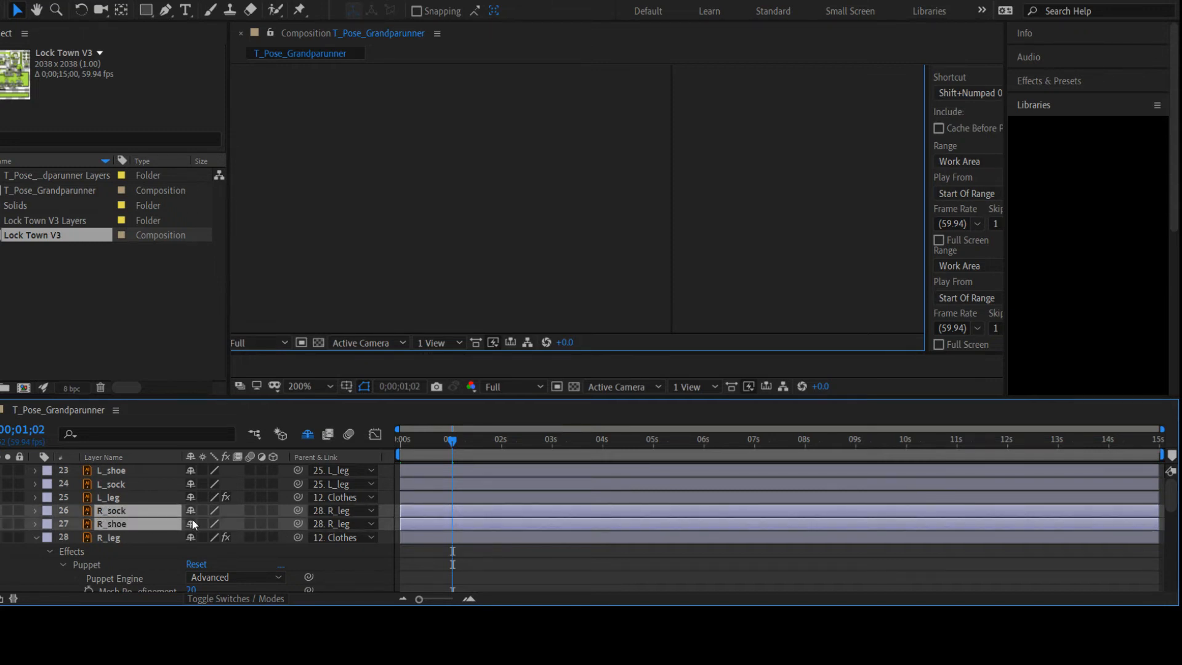
drag(522, 266, 505, 266)
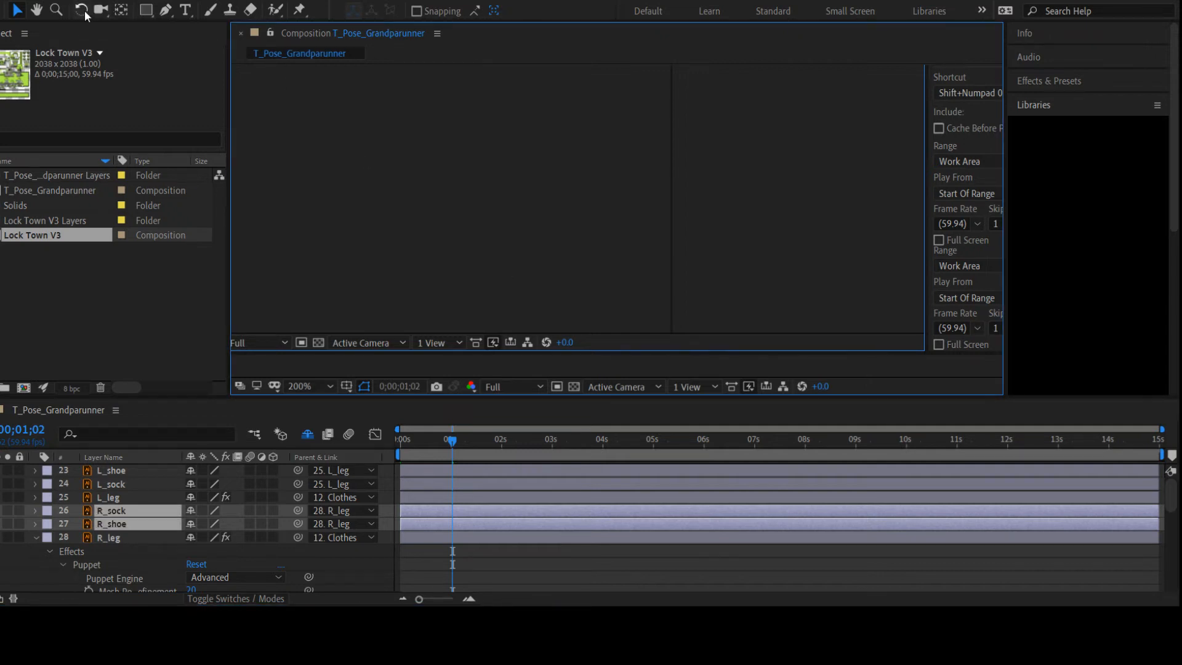
Rotate R_sock and R_shoe together with the Rotation tool at 0;00;01;02
key(w)
click(524, 268)
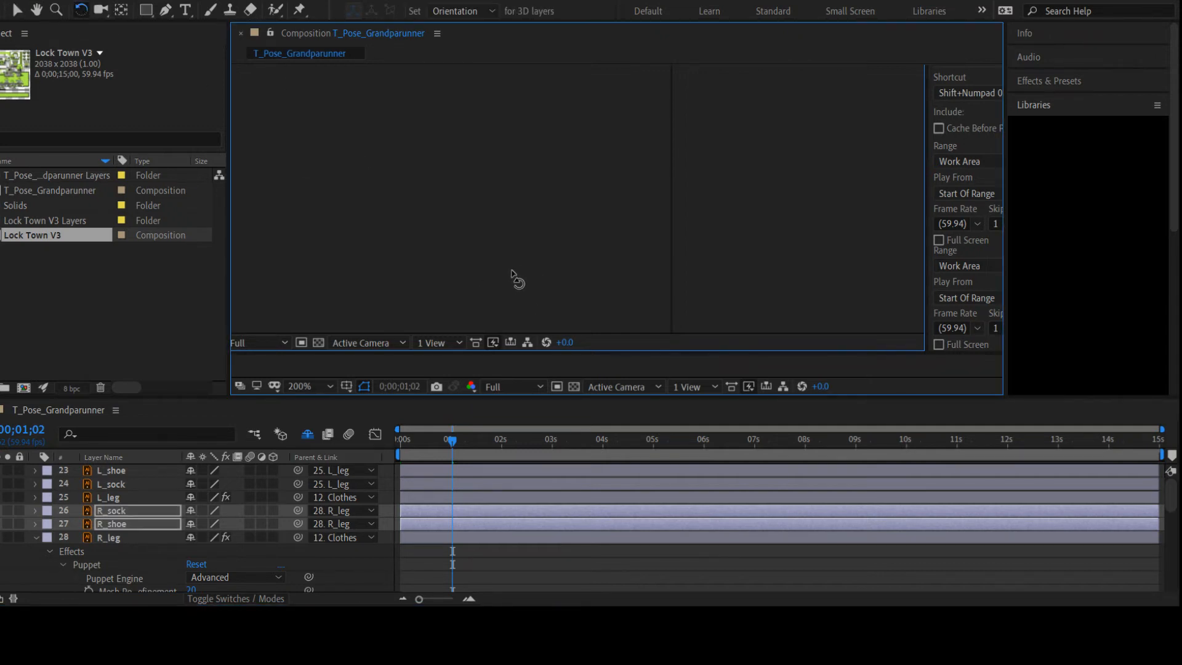
drag(489, 274, 488, 271)
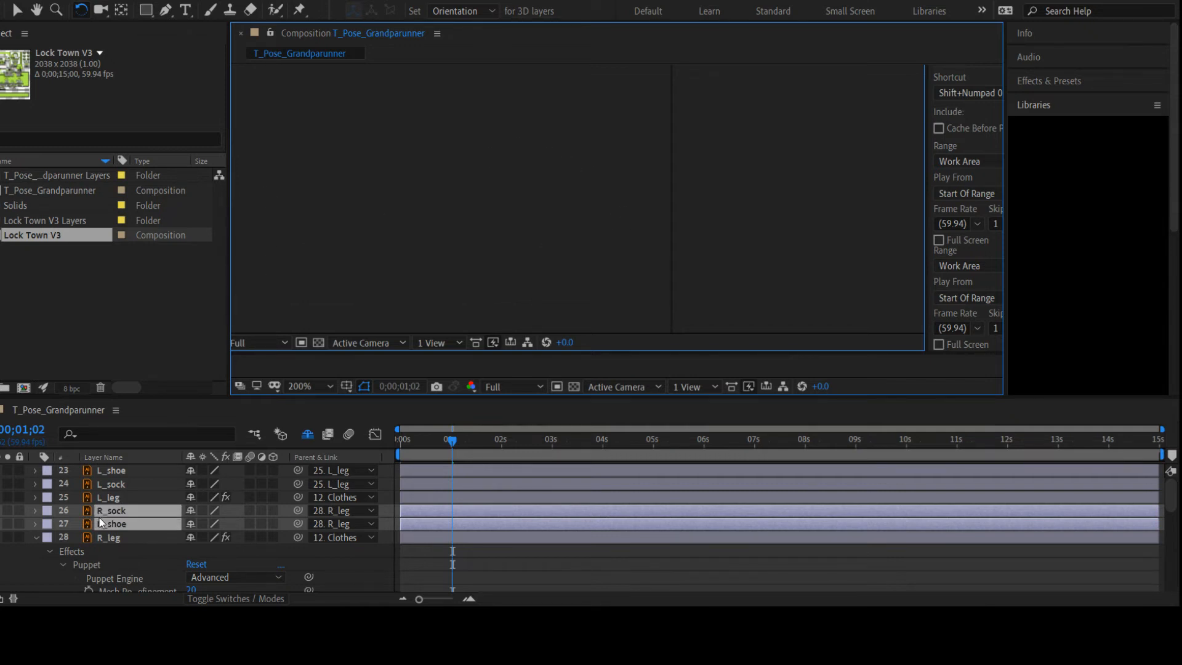
Fine-tune R_sock on its own with the Rotation tool, switch back to the Selection tool and deselect all layers
click(111, 497)
click(116, 511)
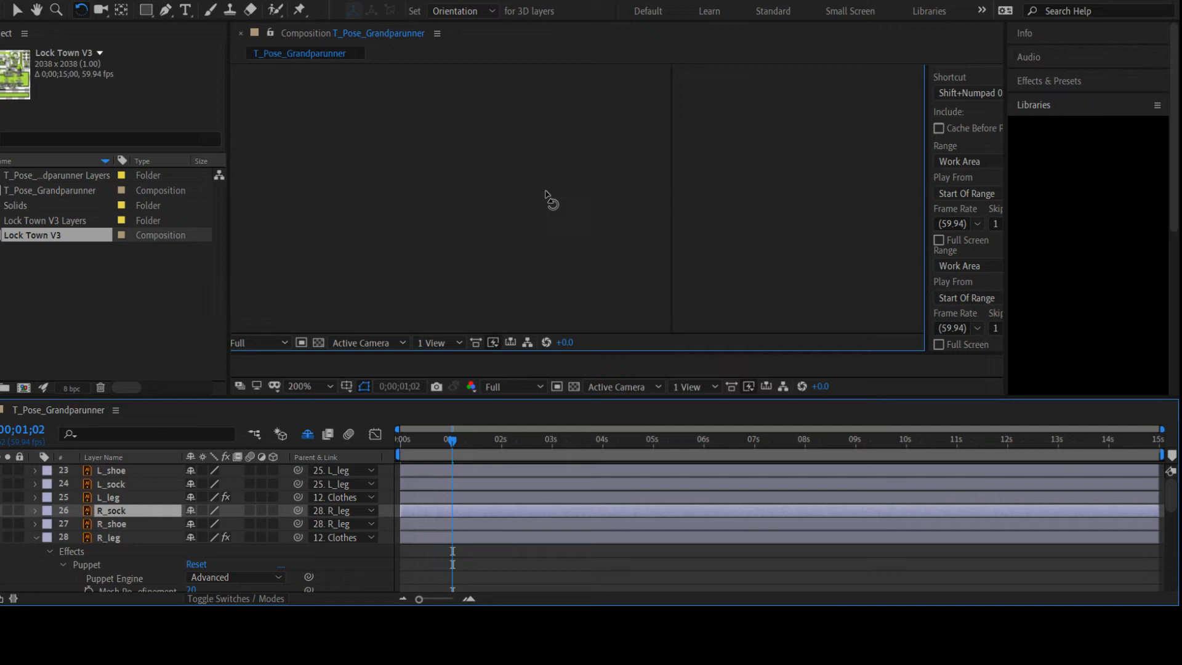
click(529, 216)
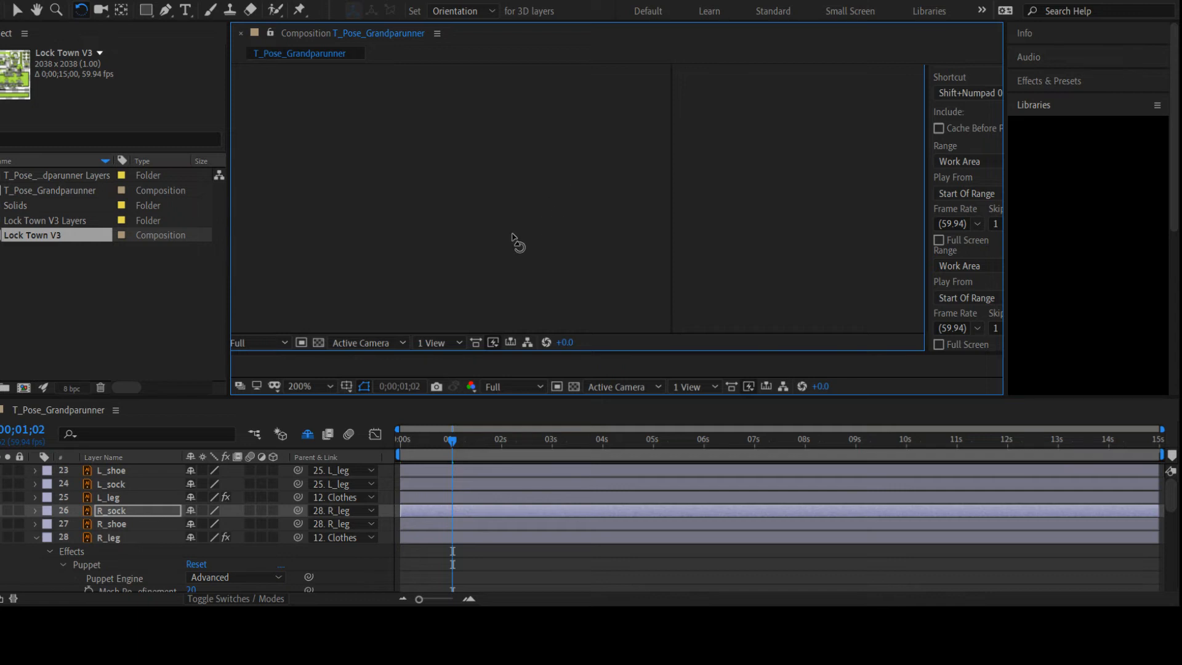
shift+click(126, 523)
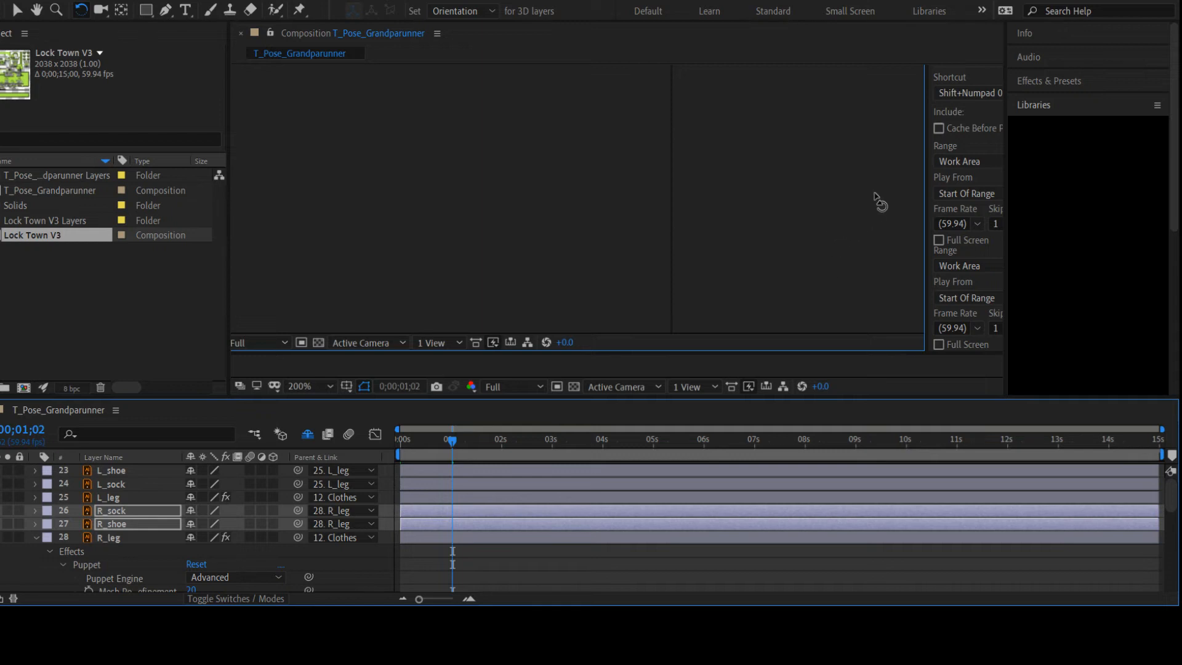
click(14, 13)
click(911, 172)
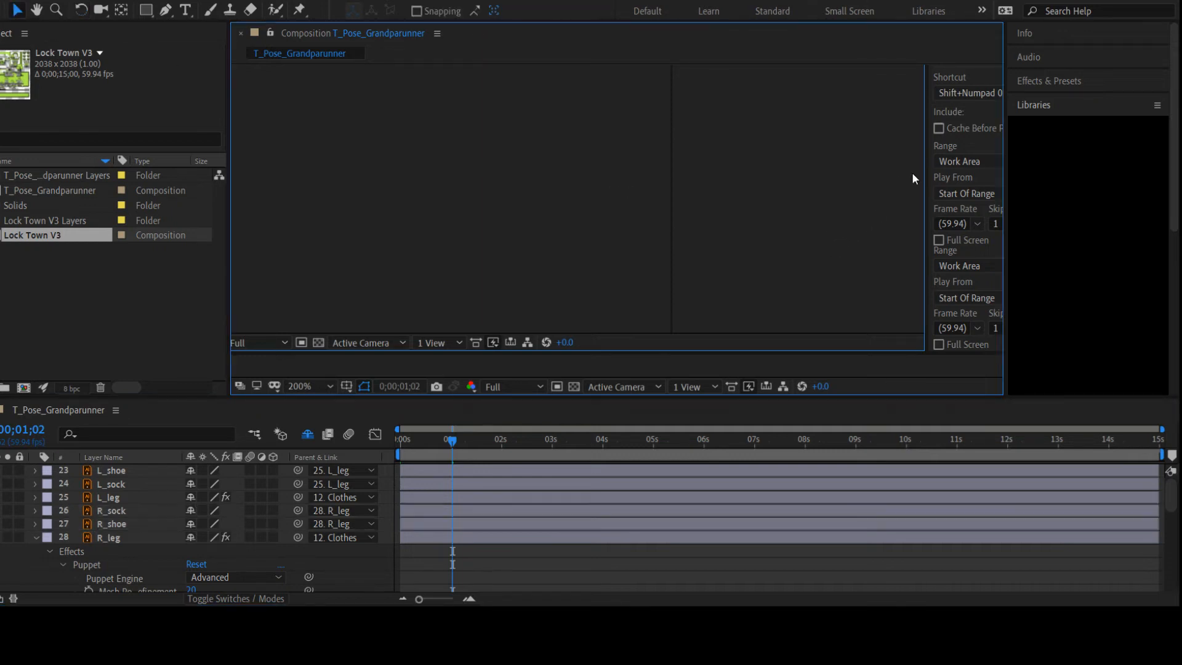
Move the playhead to R_leg's Rotation keyframe at 0;00;02;01
scroll(913, 245, down, 2)
scroll(523, 464, down, 3)
scroll(515, 461, up, 3)
scroll(81, 538, down, 8)
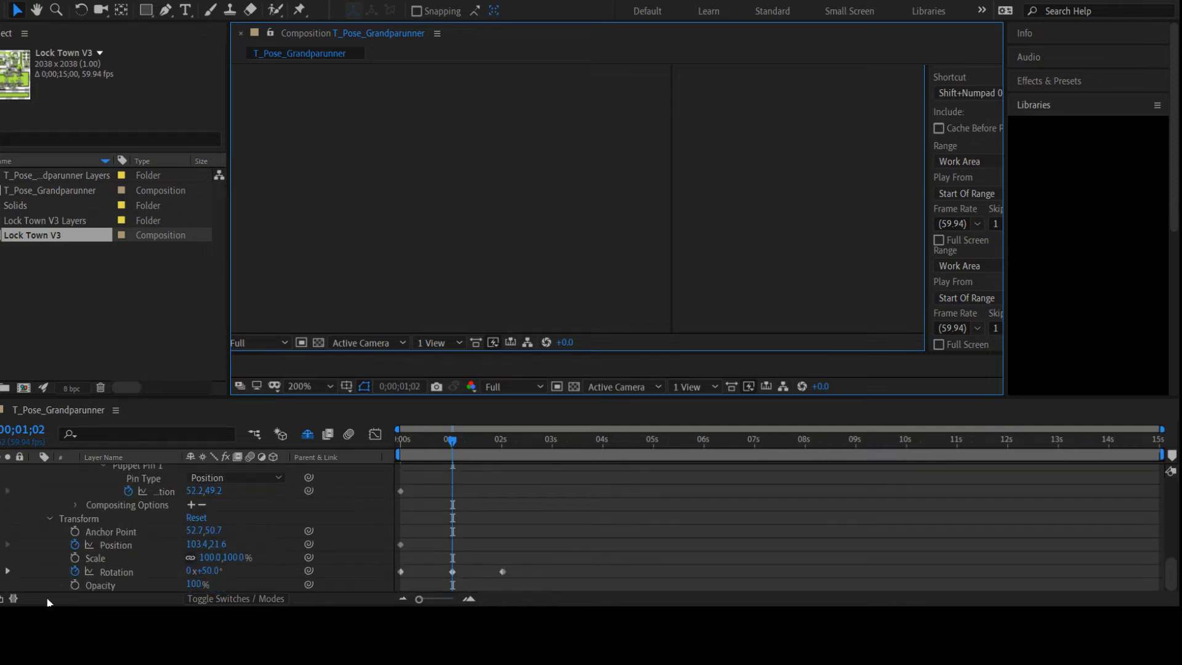
click(6, 572)
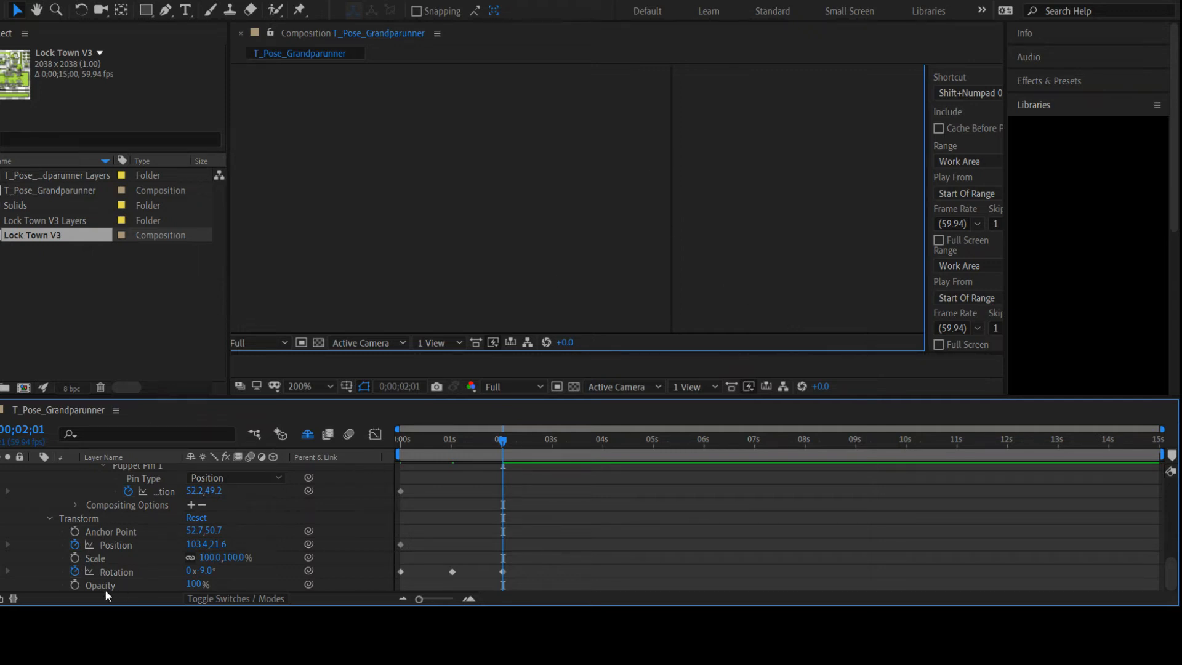
Select R_leg and adjust Puppet Pin 2 in the composition with the Puppet Pin tool at 0;00;02;01
scroll(109, 580, up, 10)
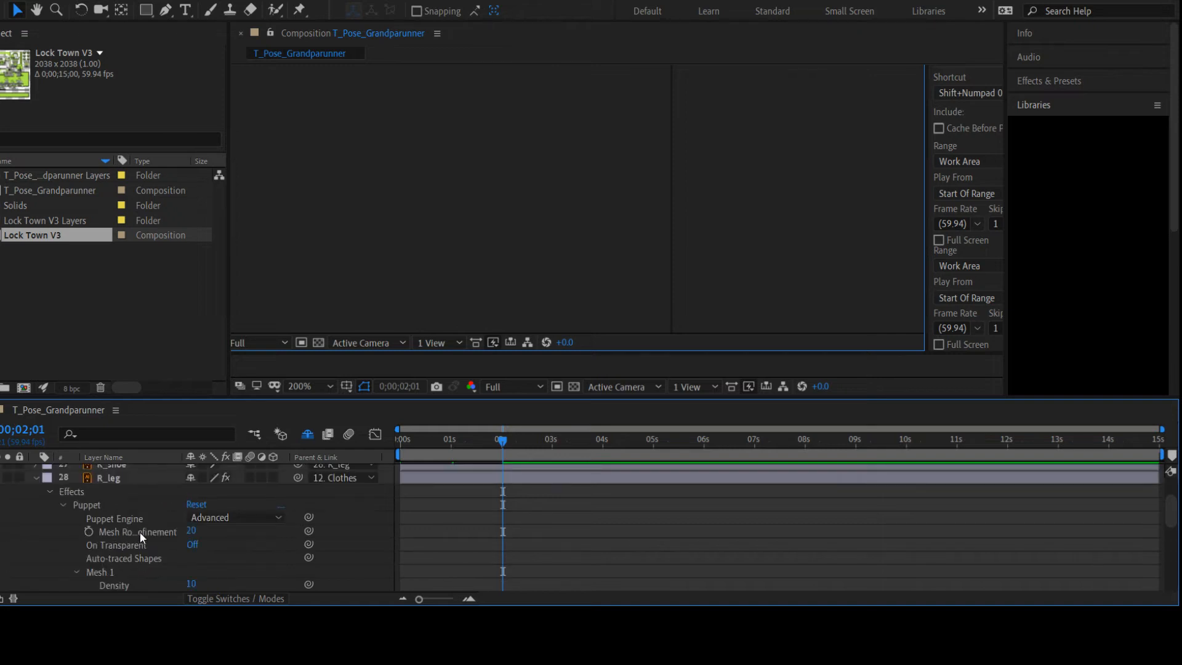
click(116, 474)
scroll(183, 497, down, 3)
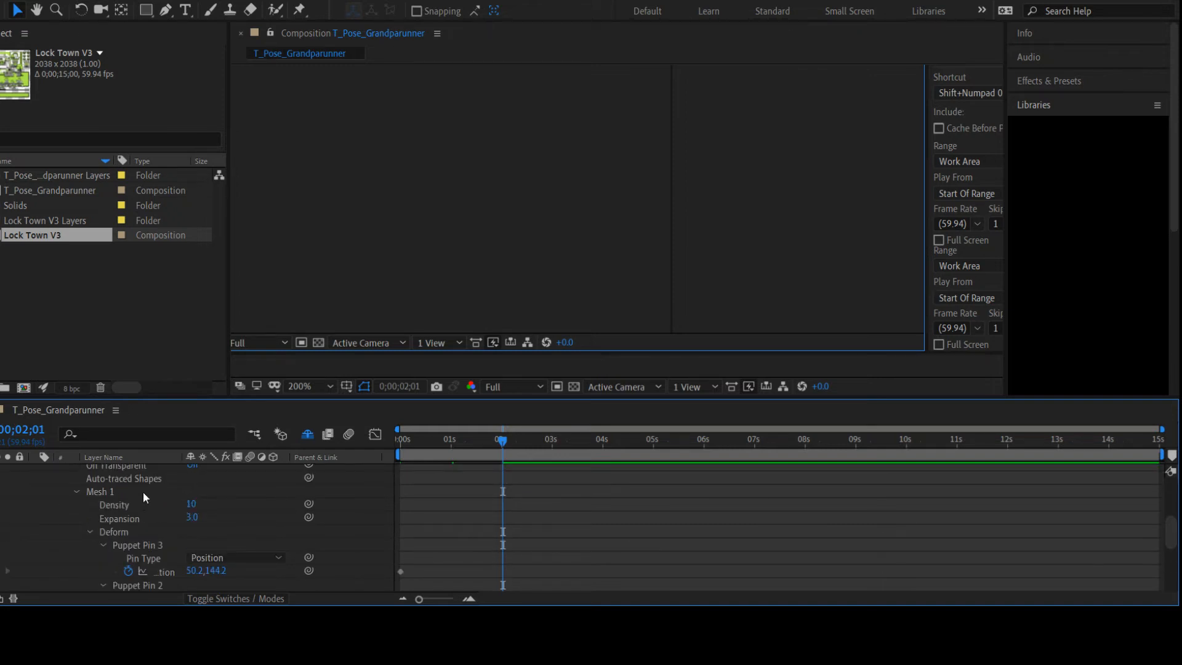
click(300, 10)
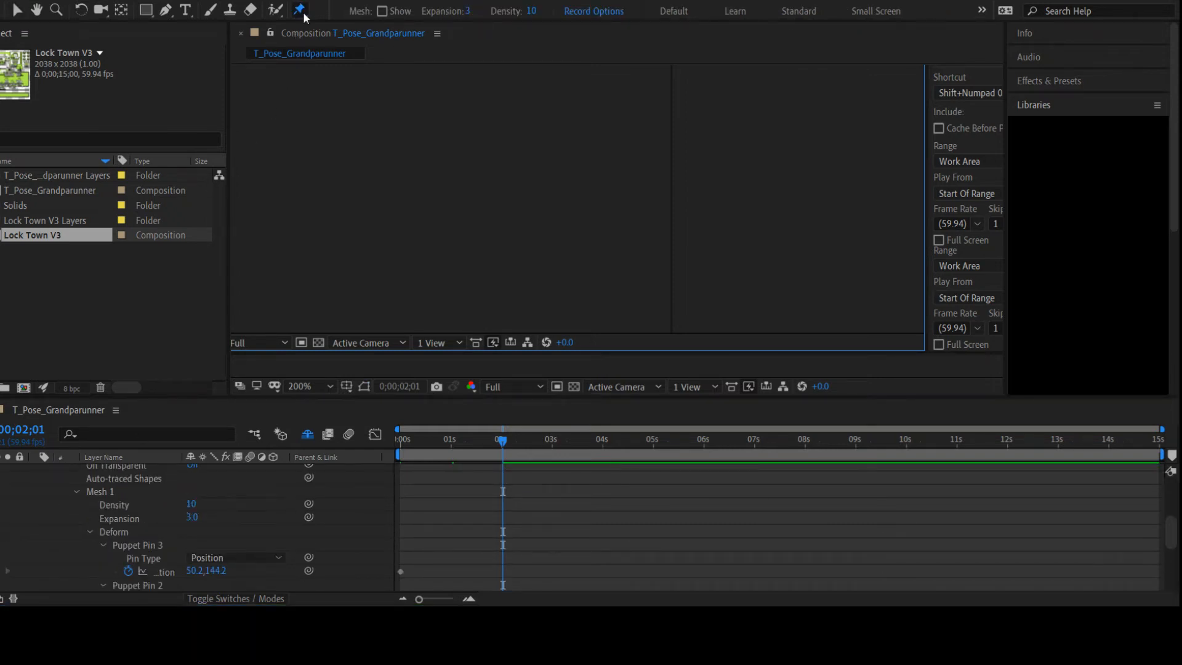
click(642, 162)
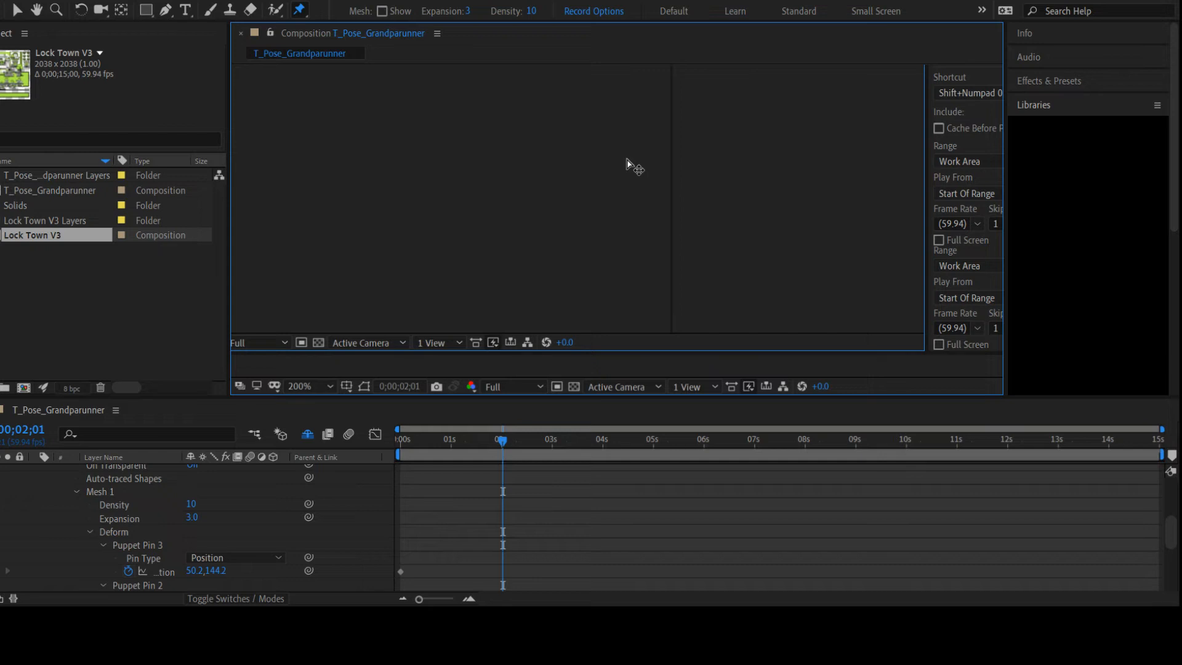
scroll(223, 534, down, 5)
scroll(219, 536, up, 8)
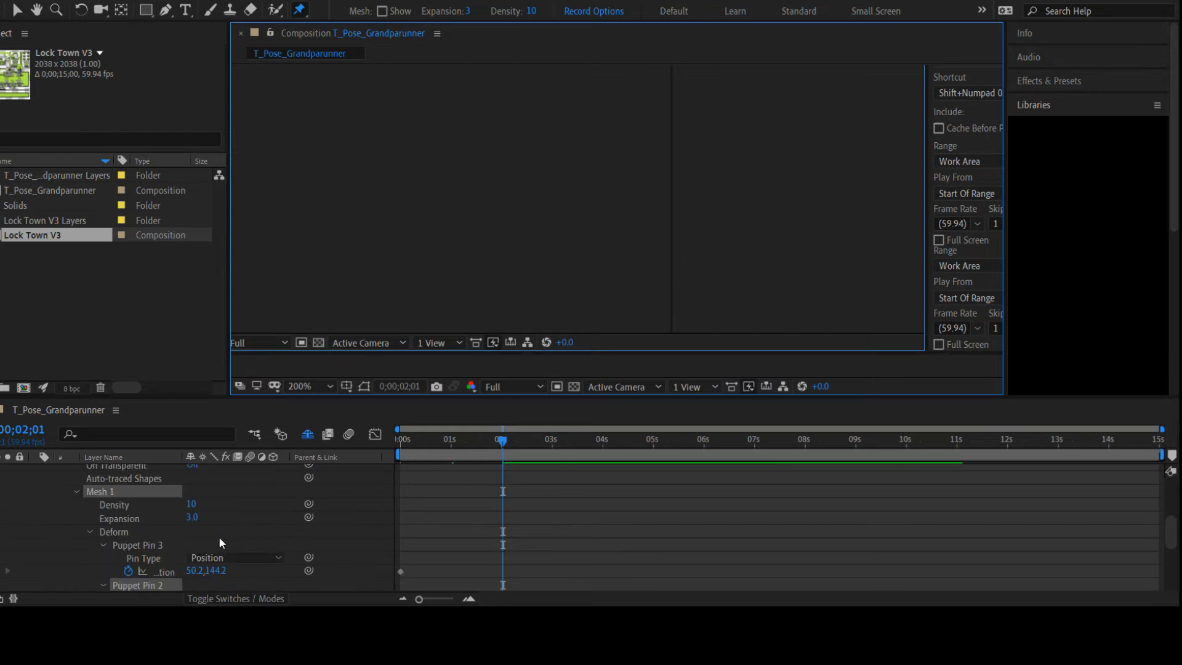
Reveal R_sock's keyframed properties and set its Rotation to -8.8° at 0;00;02;01
click(113, 488)
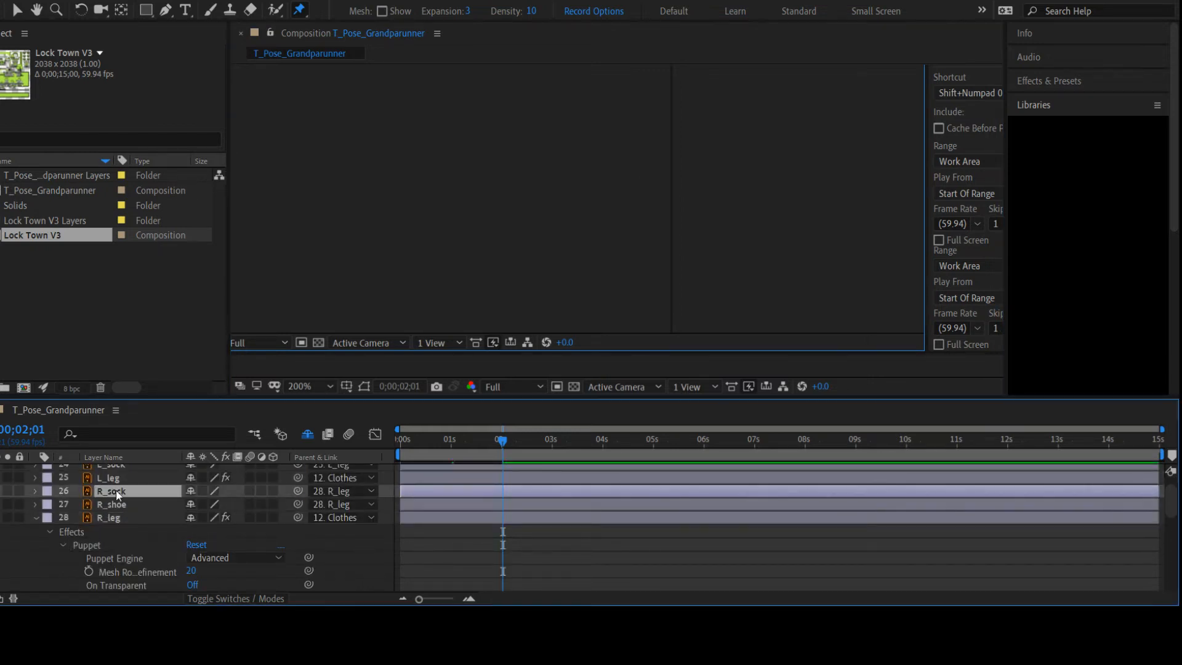
scroll(160, 503, down, 6)
scroll(501, 538, up, 5)
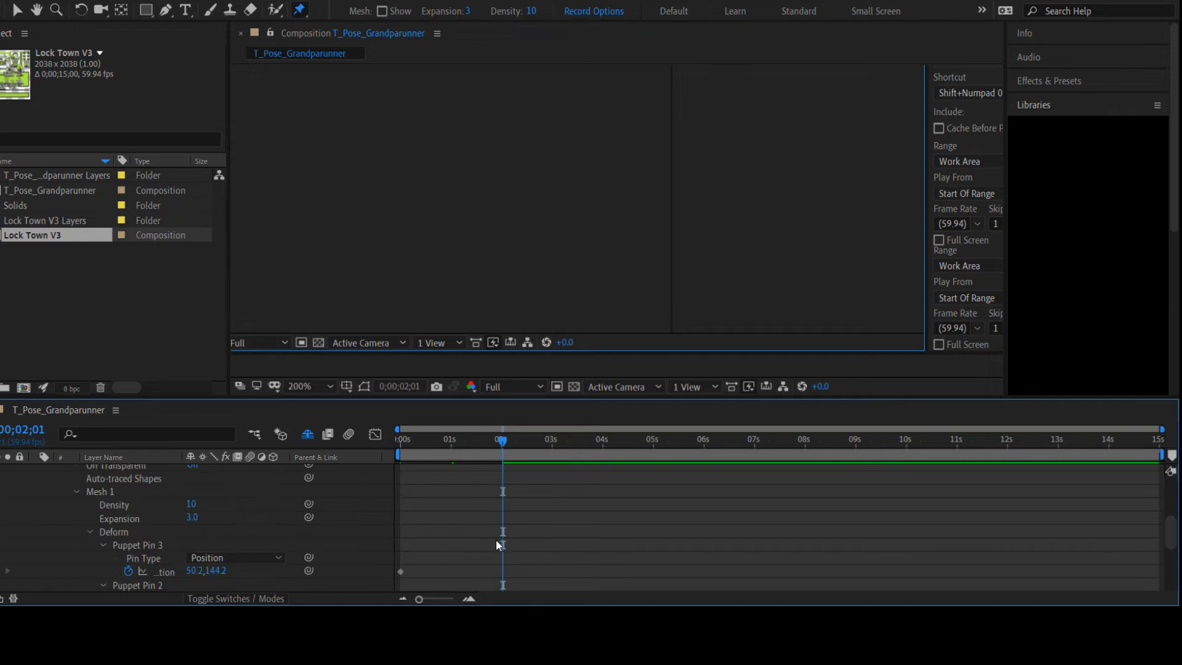
scroll(258, 543, down, 2)
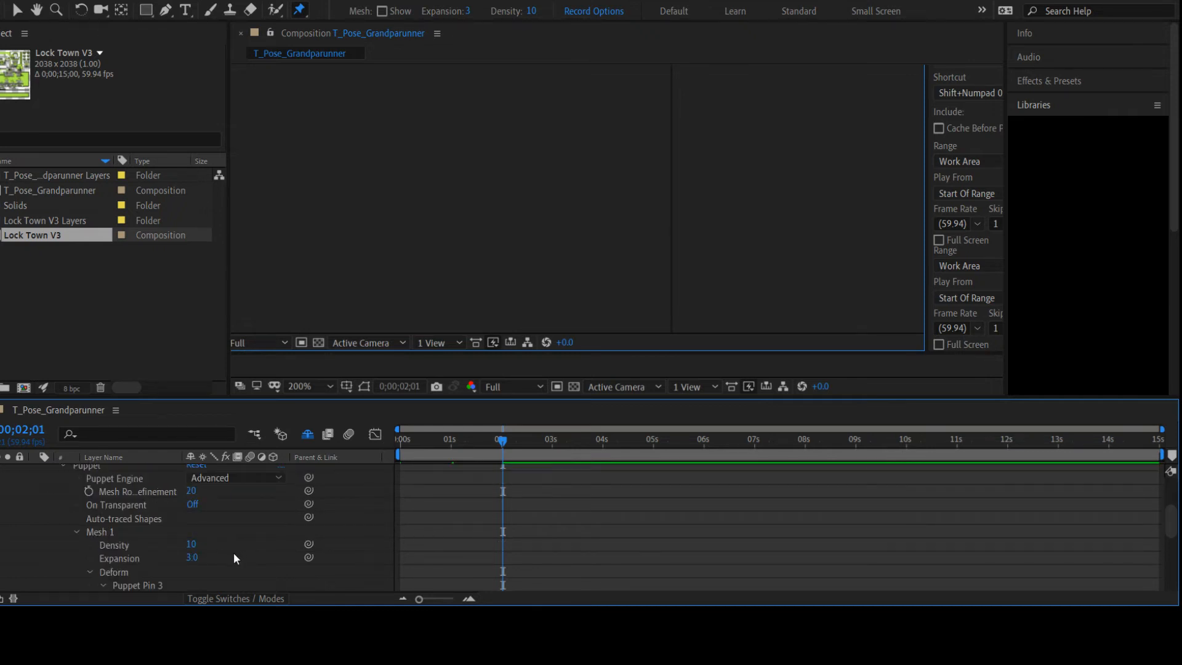
scroll(217, 558, down, 5)
scroll(198, 559, up, 6)
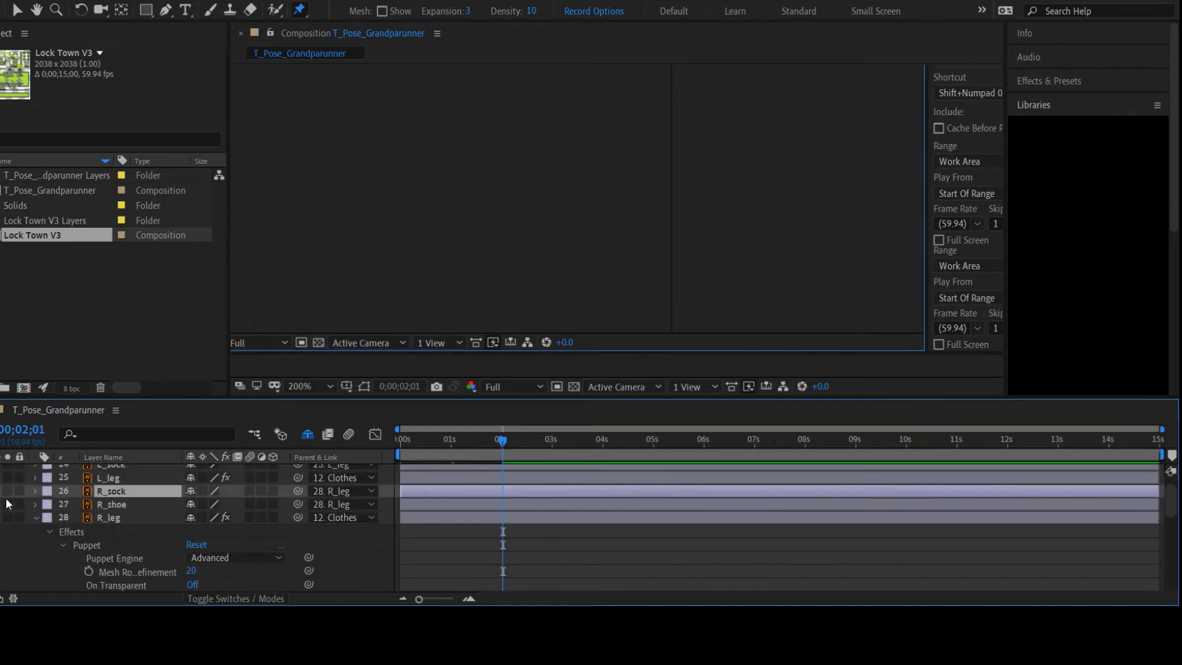
key(u)
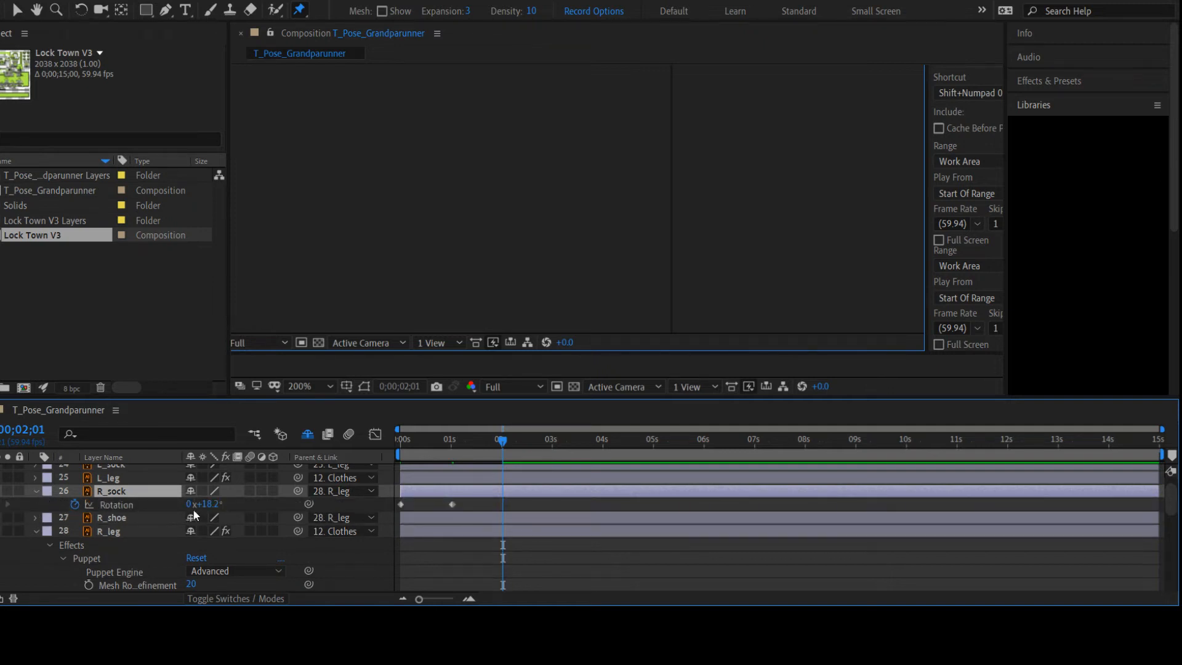
drag(215, 504, 186, 505)
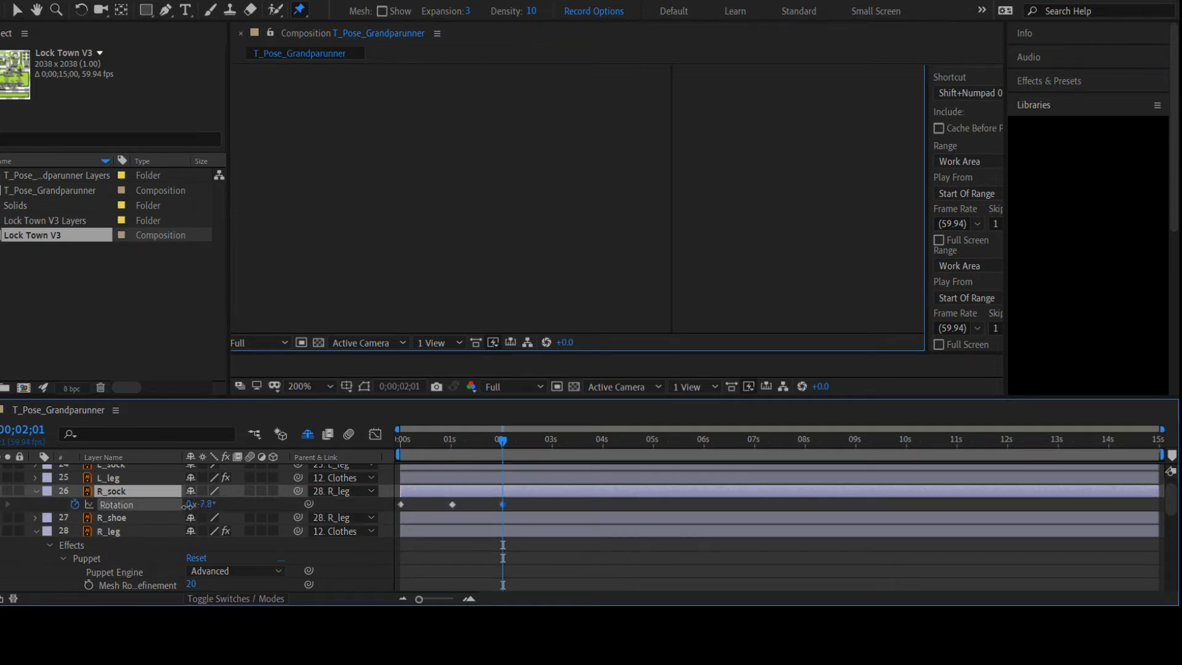
Set R_shoe's Rotation to -5.0° at 0;00;02;01 and collapse R_sock
click(148, 516)
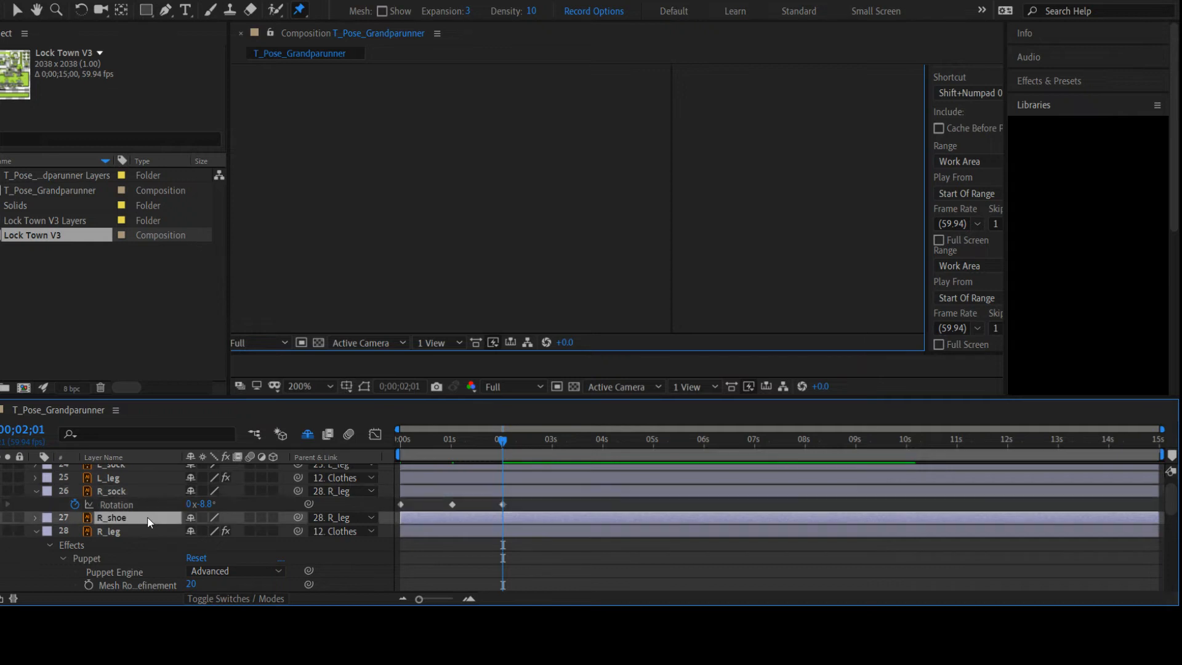
key(u)
drag(212, 531, 218, 530)
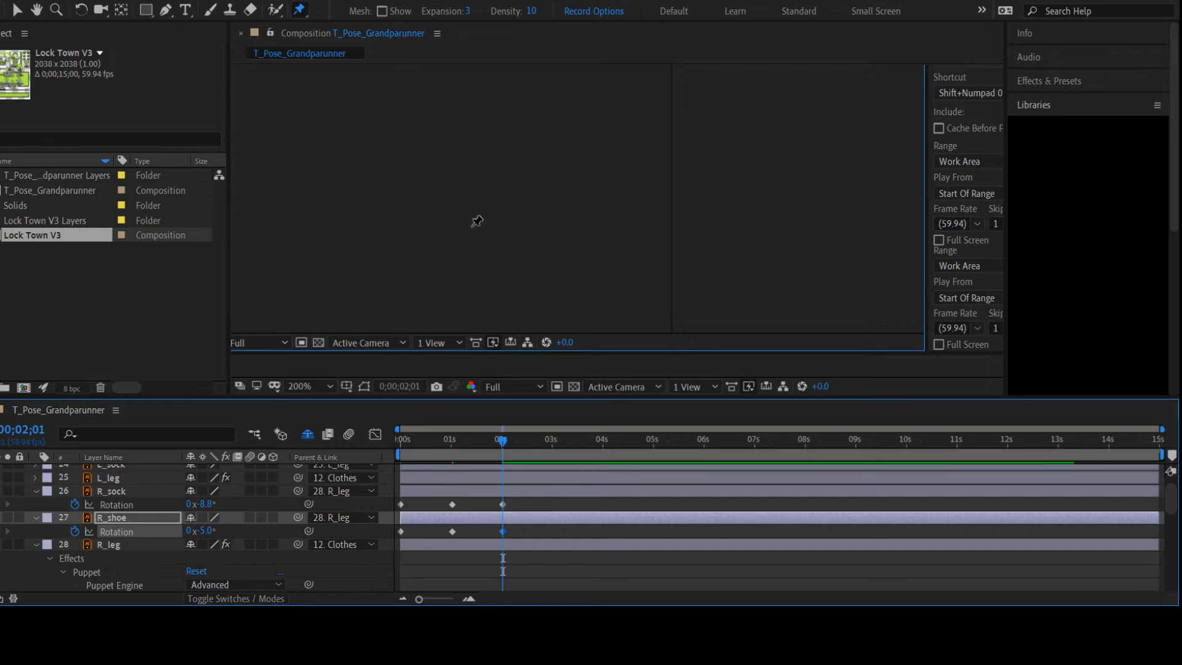
scroll(157, 531, up, 1)
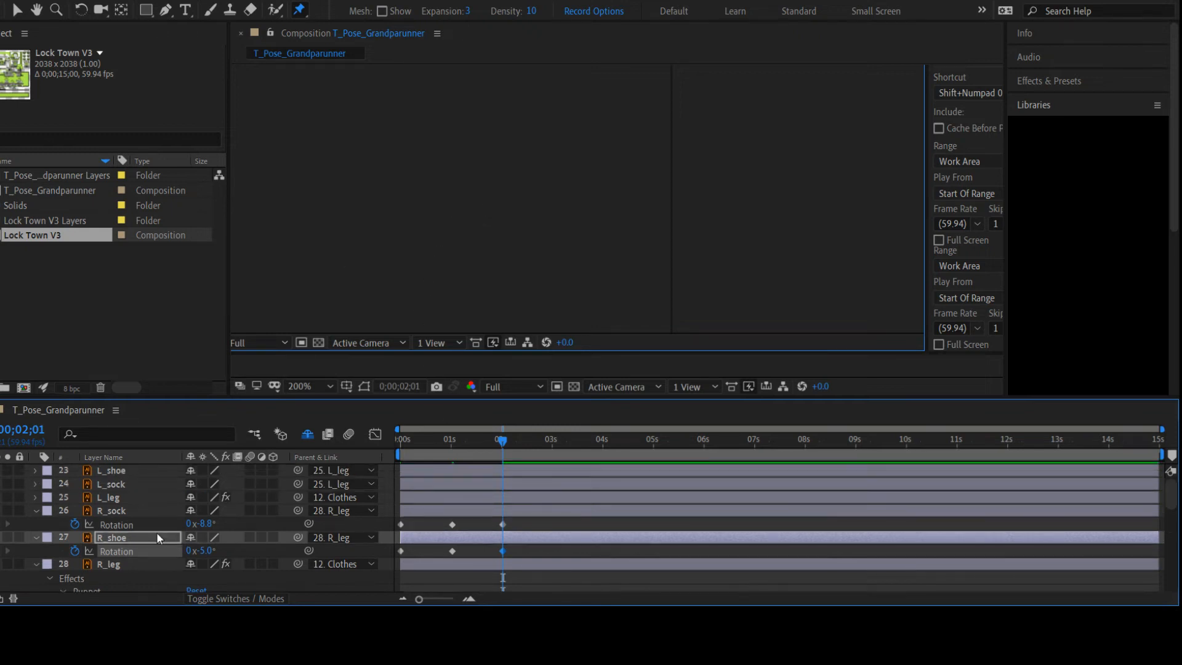
click(35, 511)
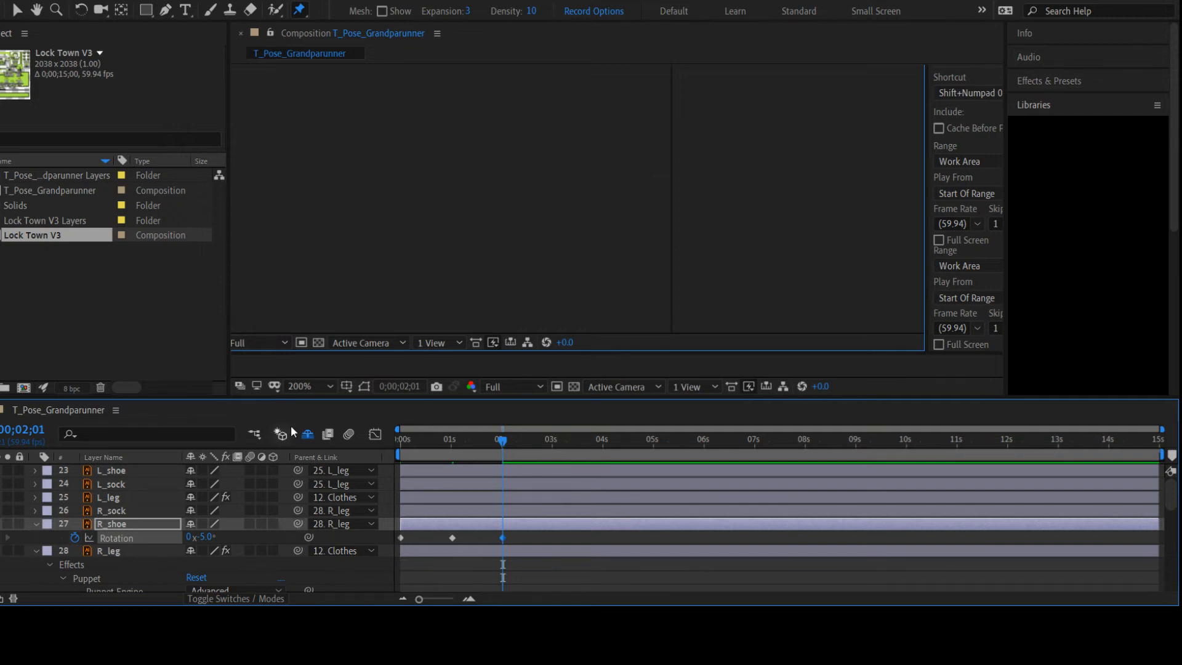
Reveal L_leg's Rotation, keep it at 46.0°, and adjust the leg's puppet pins with the Puppet Pin tool at 0;00;02;01
click(114, 498)
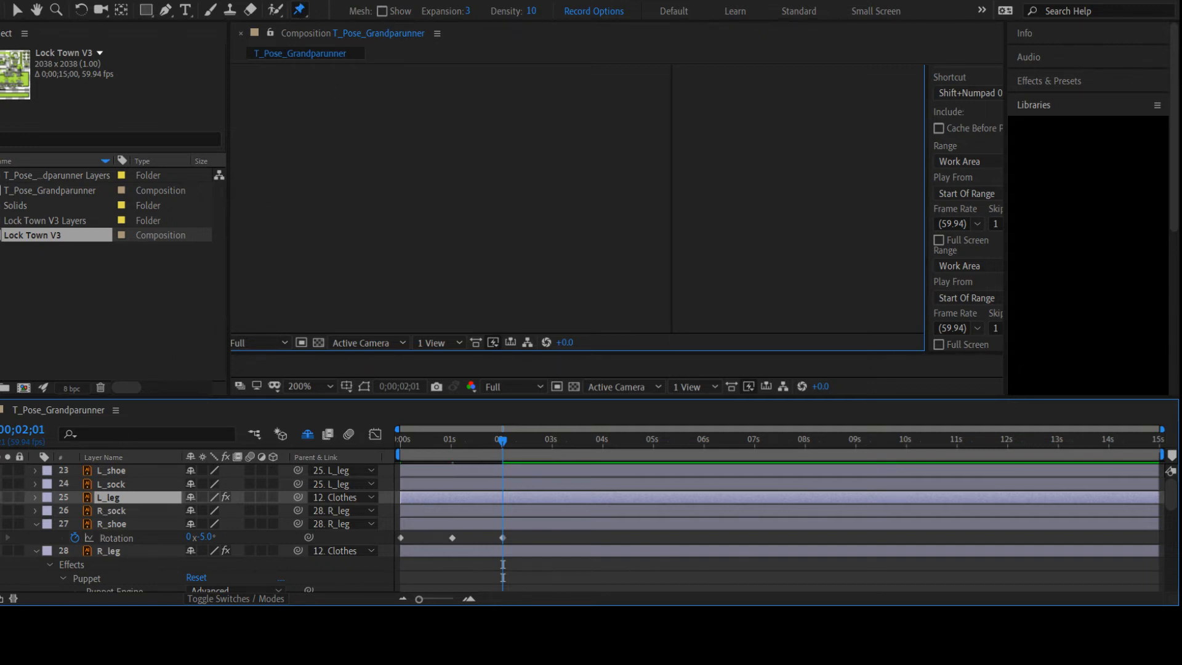
key(r)
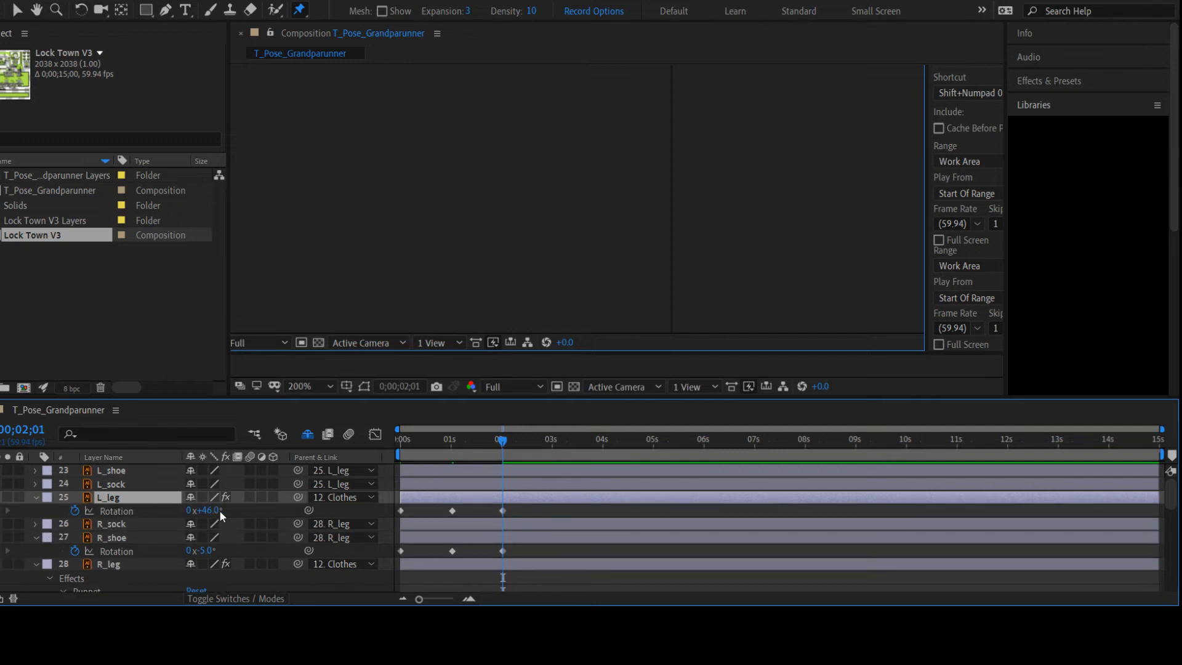
mouse_move(212, 511)
mouse_down()
mouse_move(200, 512)
mouse_move(213, 511)
mouse_up()
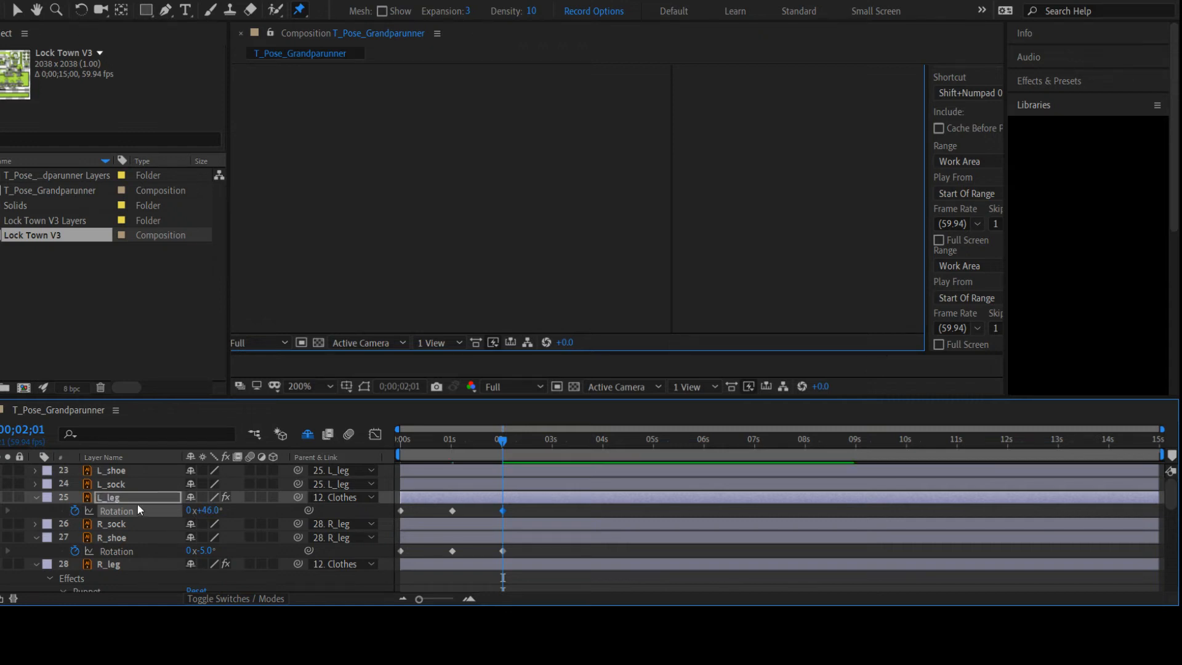
click(301, 9)
click(514, 154)
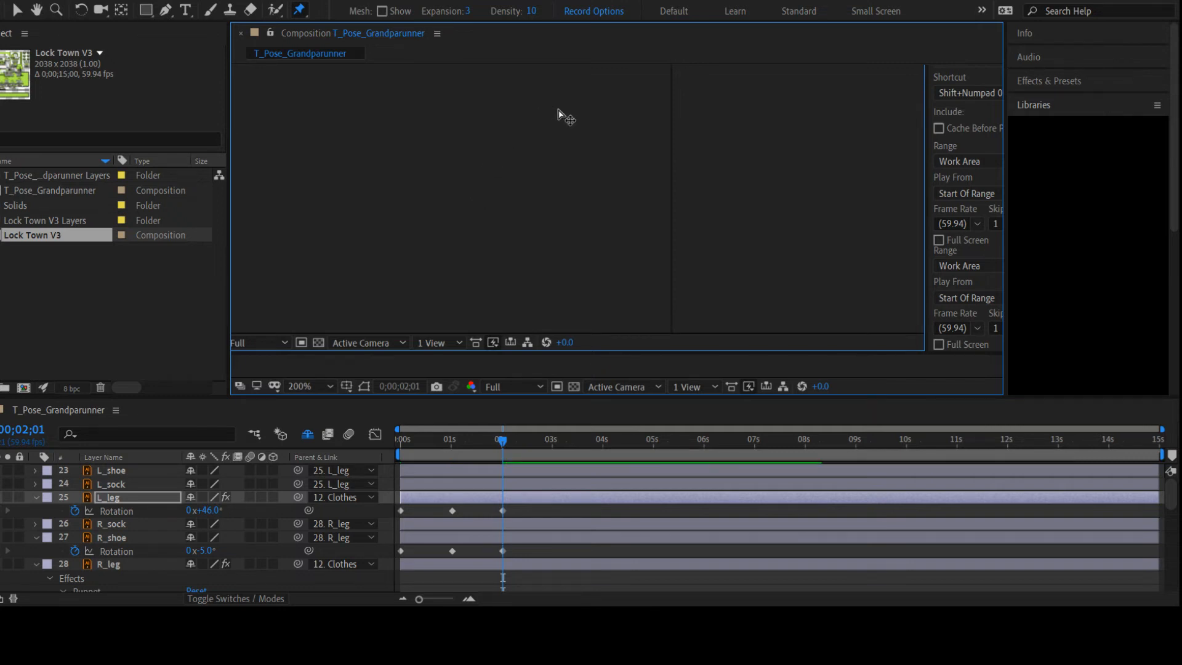
Select L_sock and L_shoe together and rotate them in the composition with the Rotation tool at 0;00;02;01
click(116, 486)
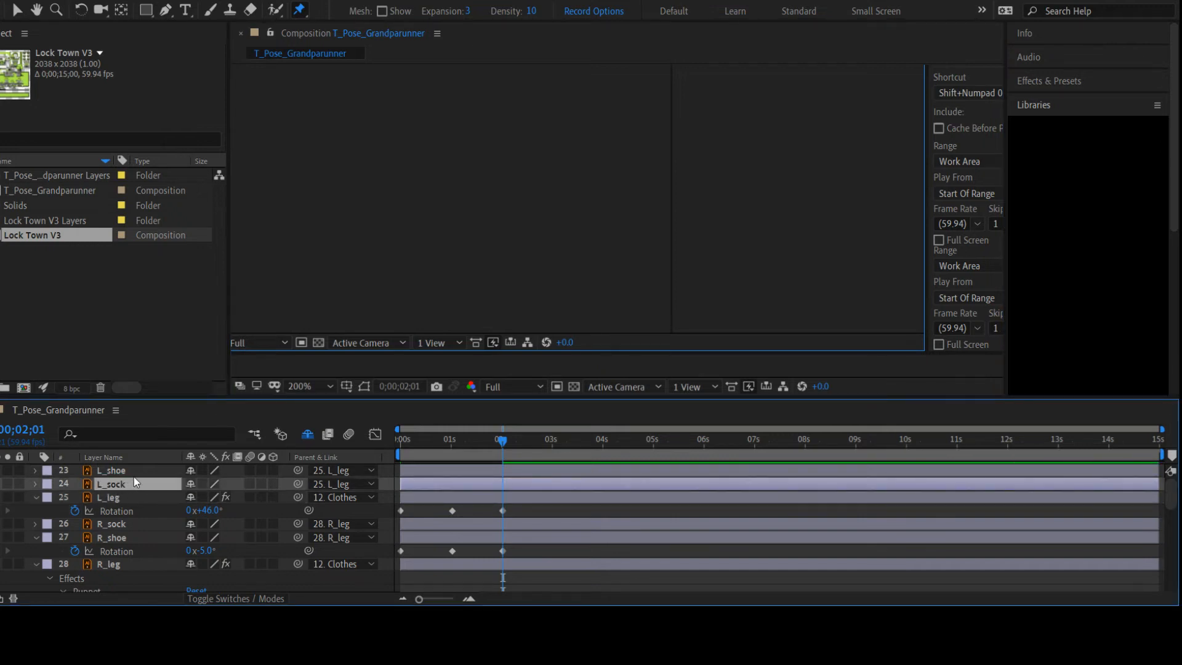
shift+click(129, 473)
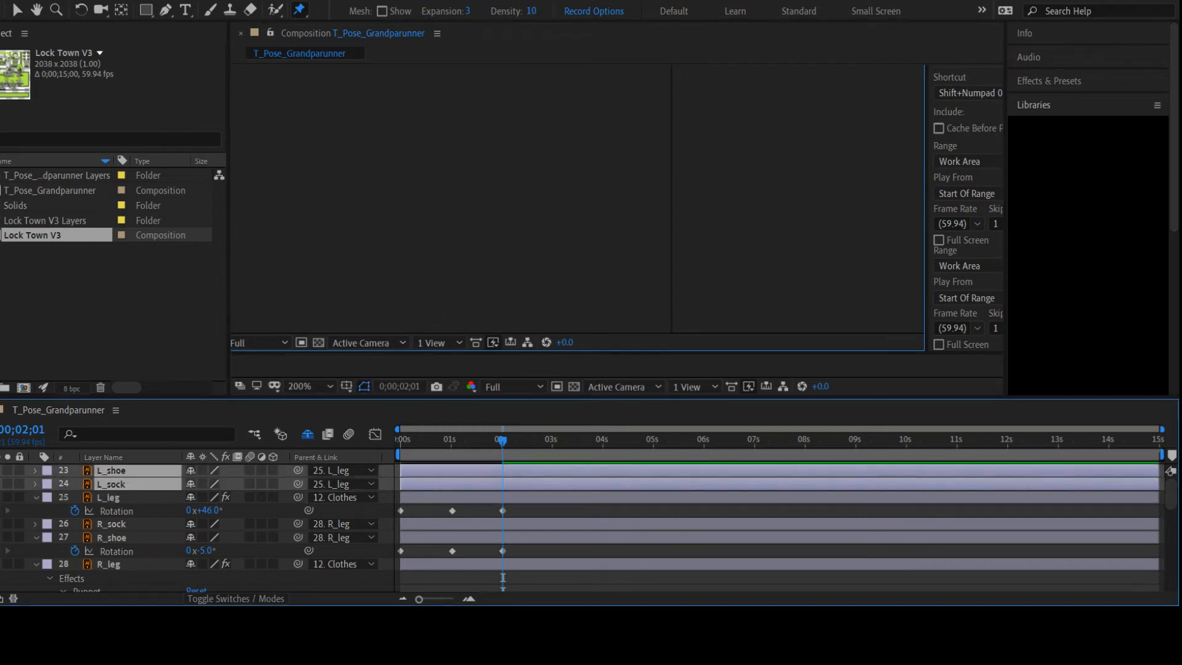
key(w)
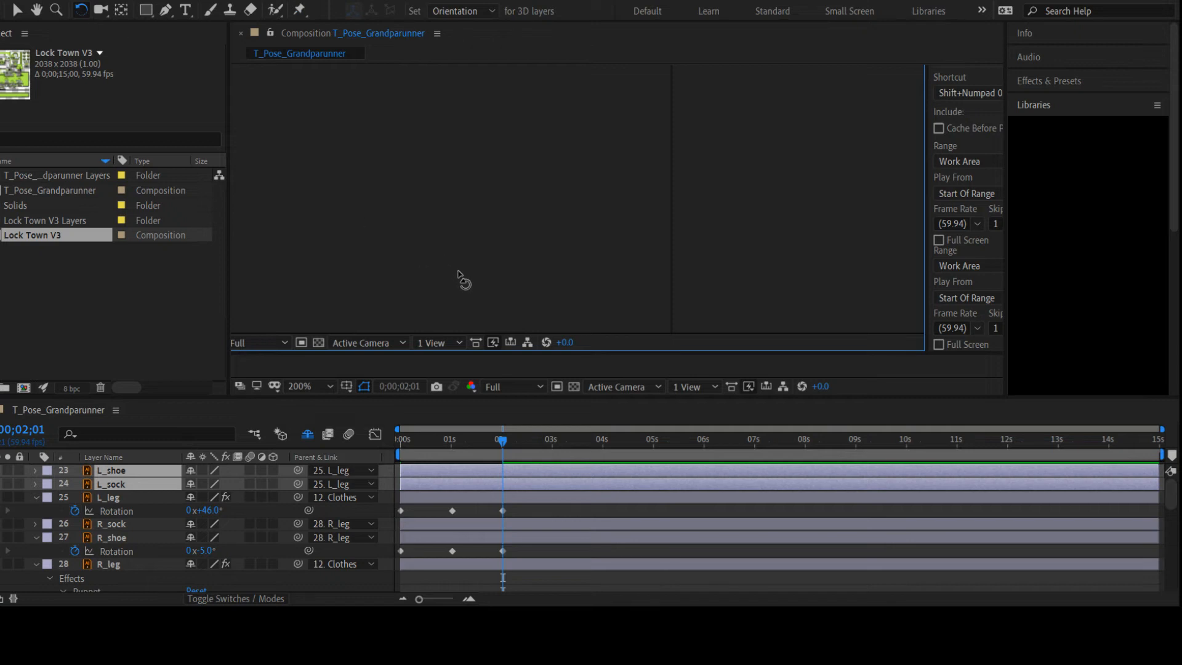
drag(456, 270, 430, 264)
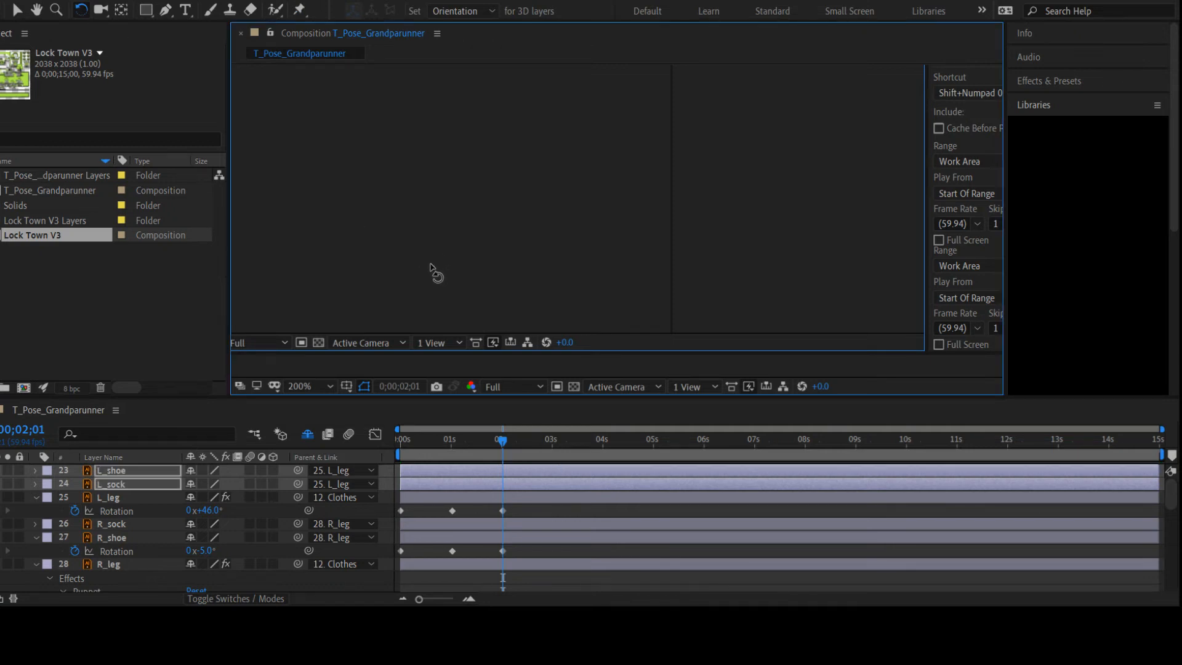
key(v)
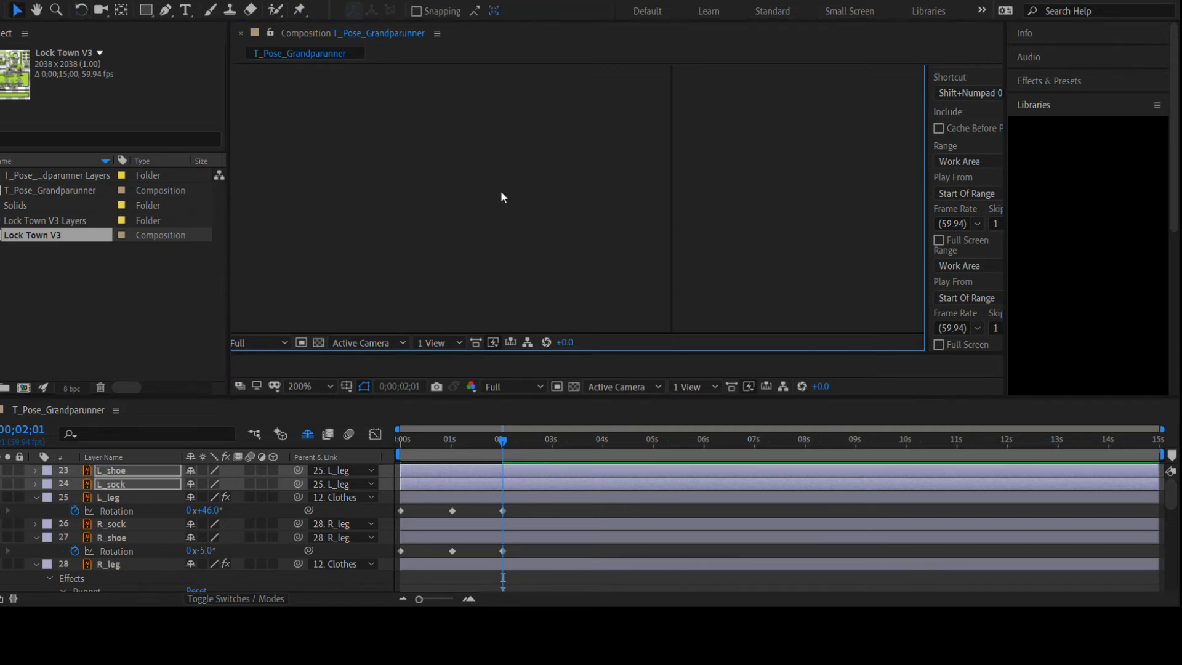
Reposition L_shoe and L_sock individually in the composition at 0;00;02;01 and fine-tune L_sock's rotation with the Rotation tool
click(893, 216)
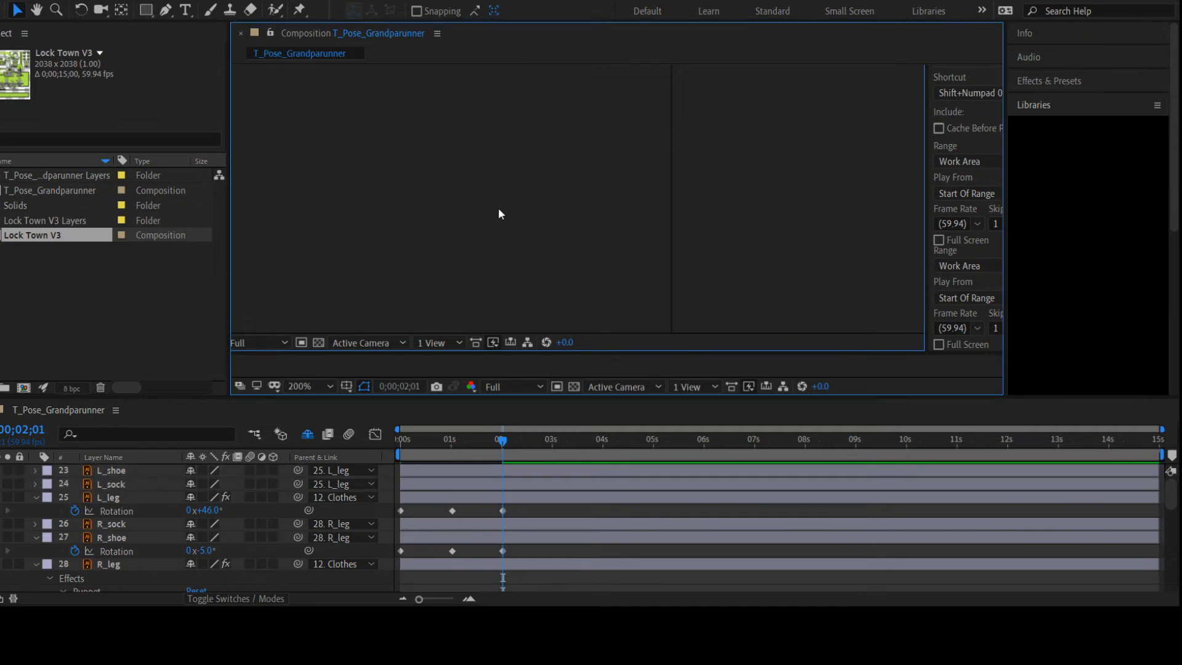
click(460, 223)
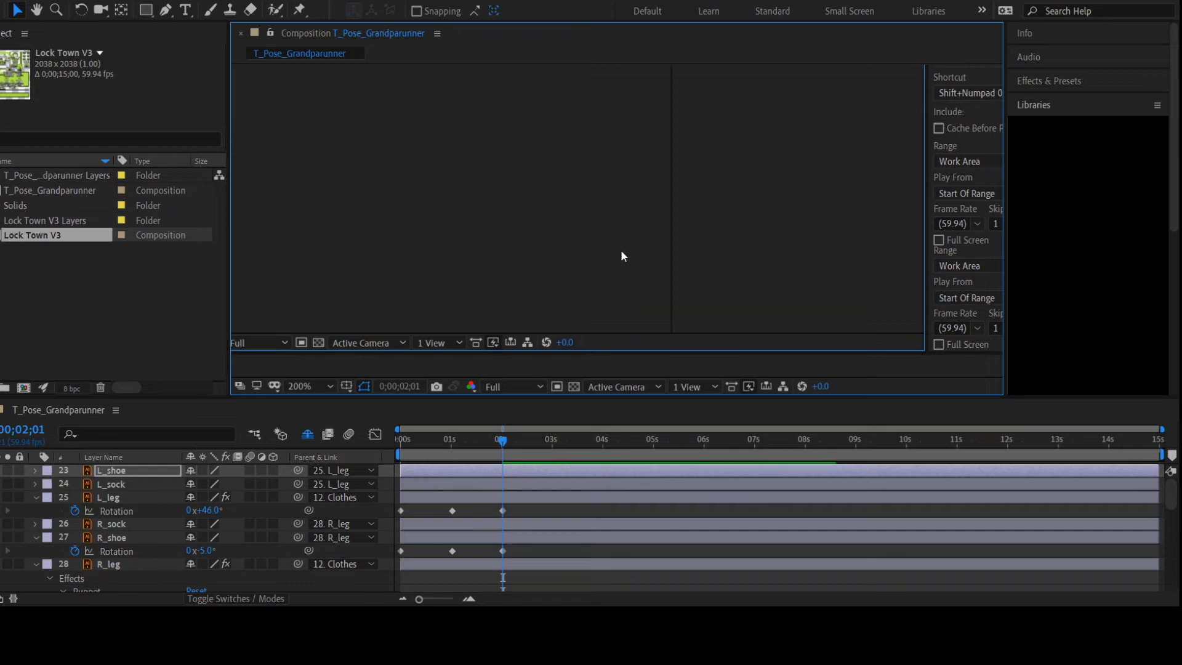
key(ctrl+Down)
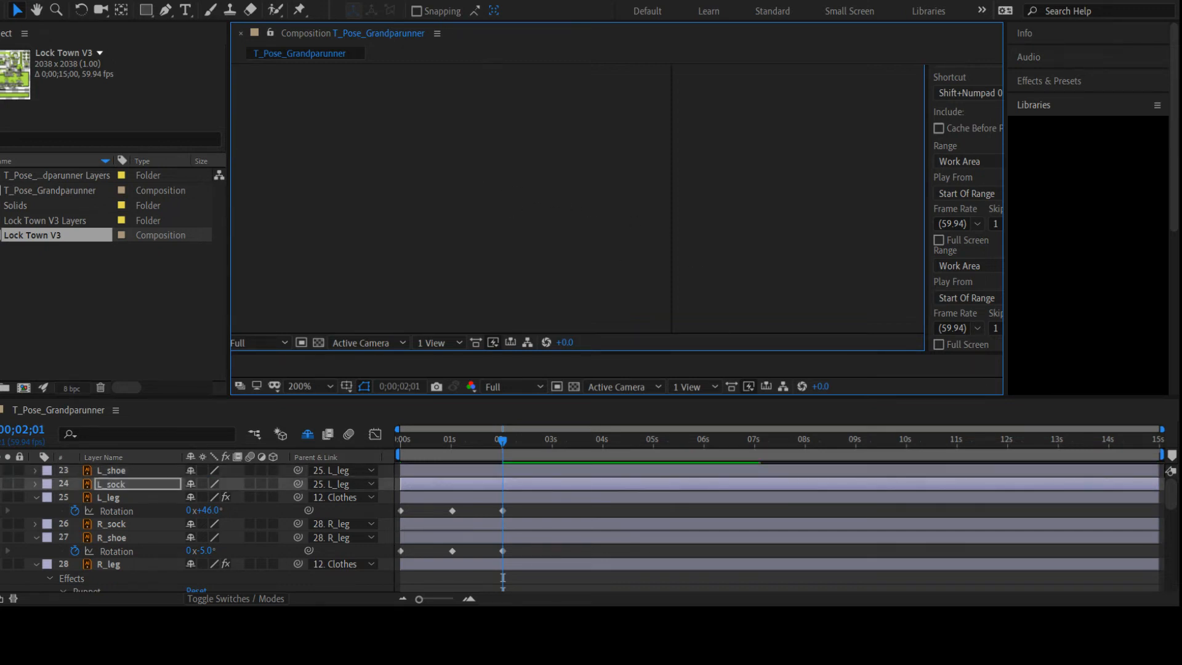
key(w)
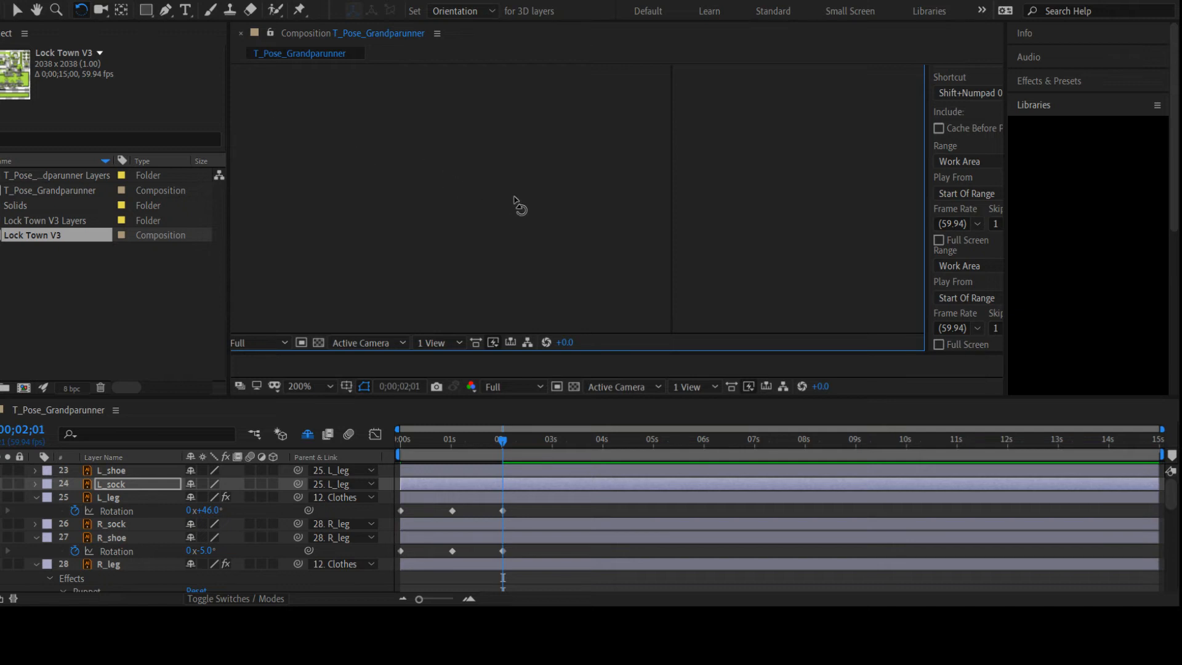
click(516, 208)
scroll(873, 244, up, 3)
click(874, 243)
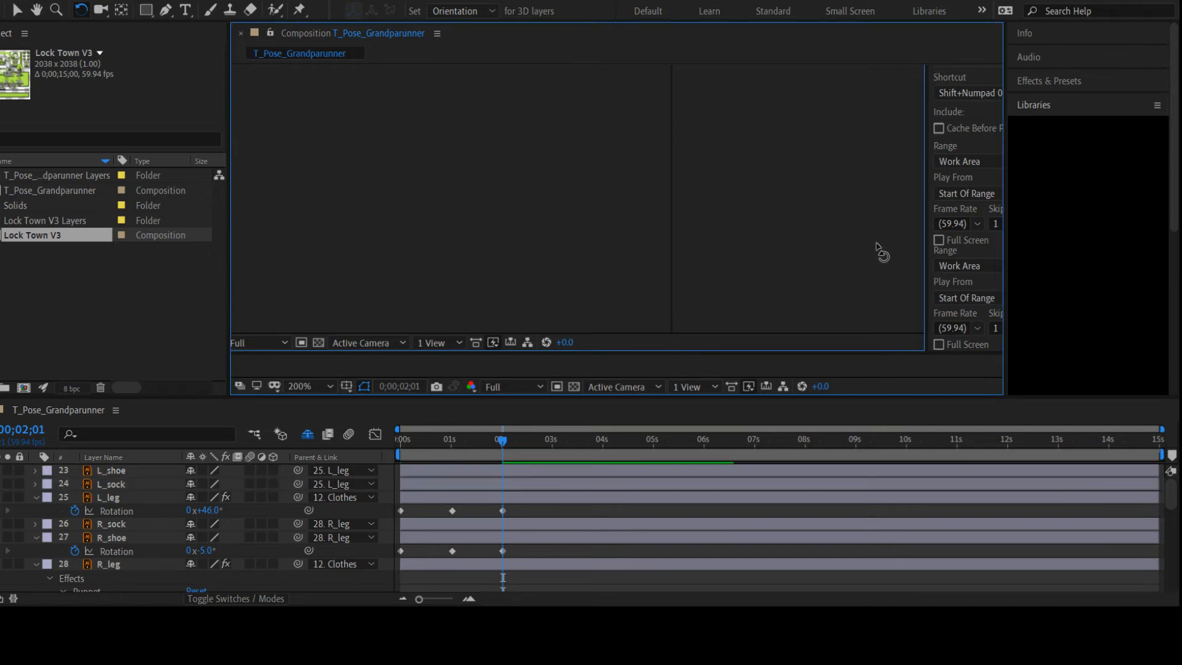
Rotate R_shoe in the composition to a Rotation of -11.2° at 0;00;02;01
scroll(758, 271, down, 5)
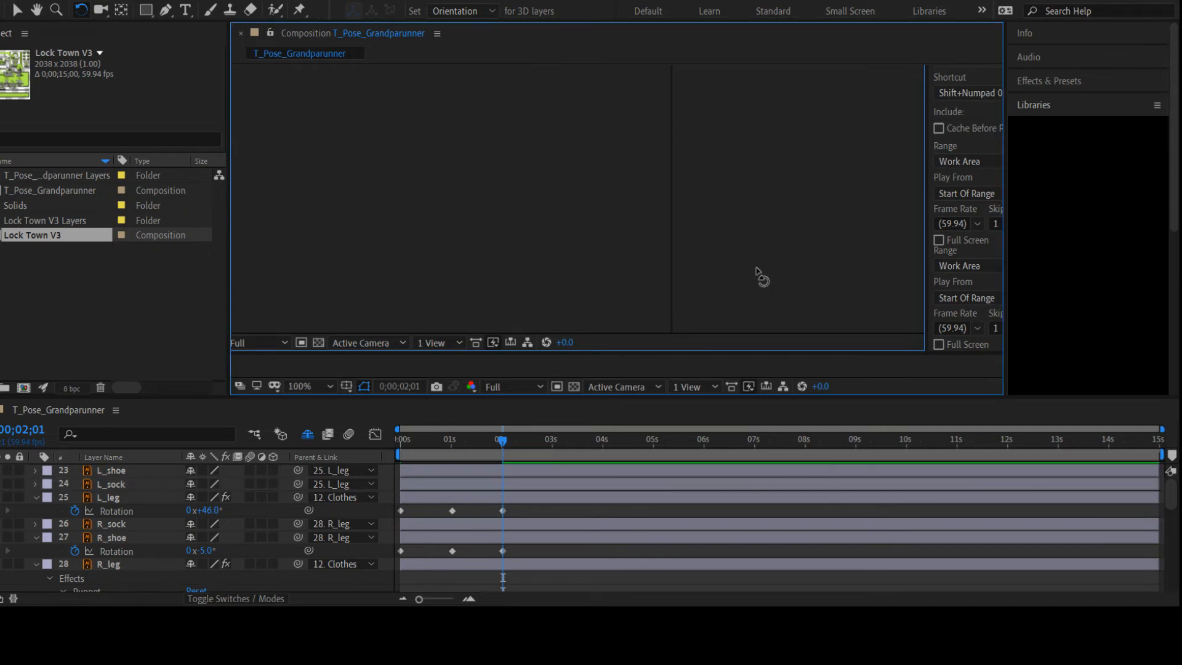
click(656, 243)
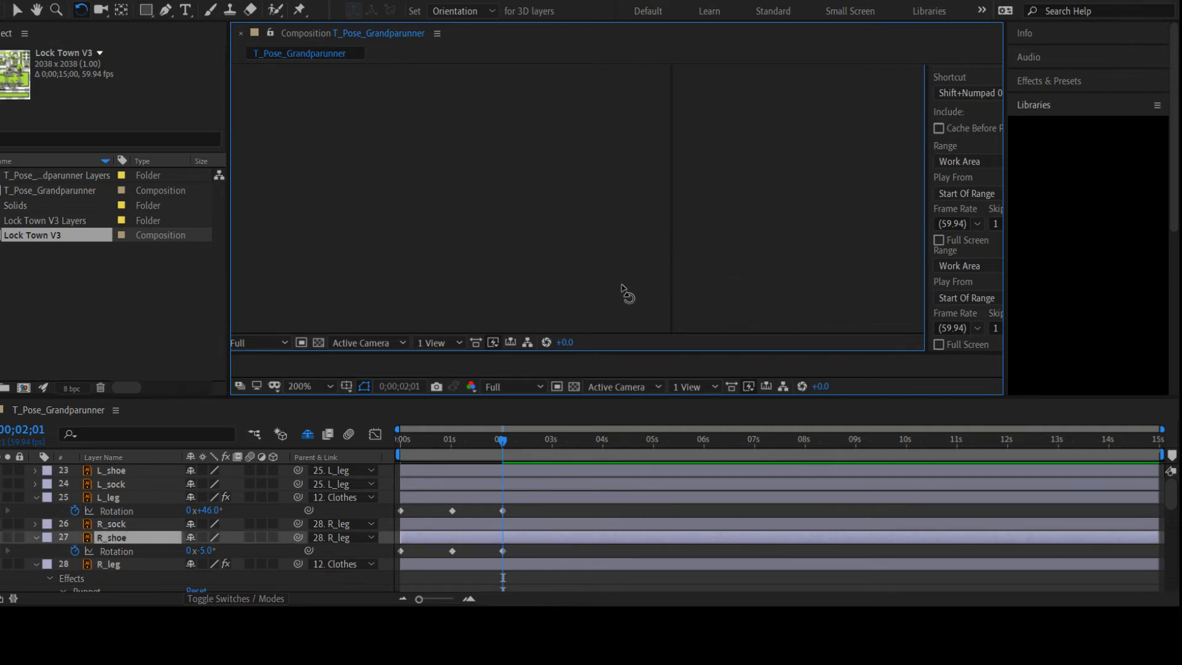
drag(627, 284, 620, 256)
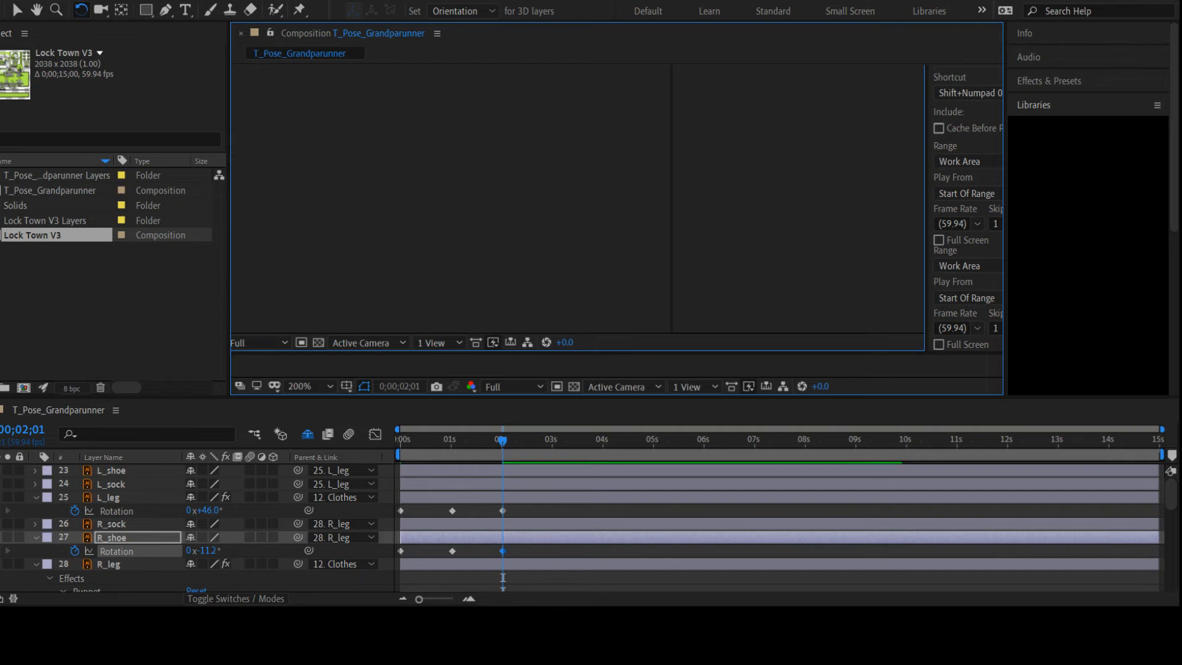
key(v)
click(670, 235)
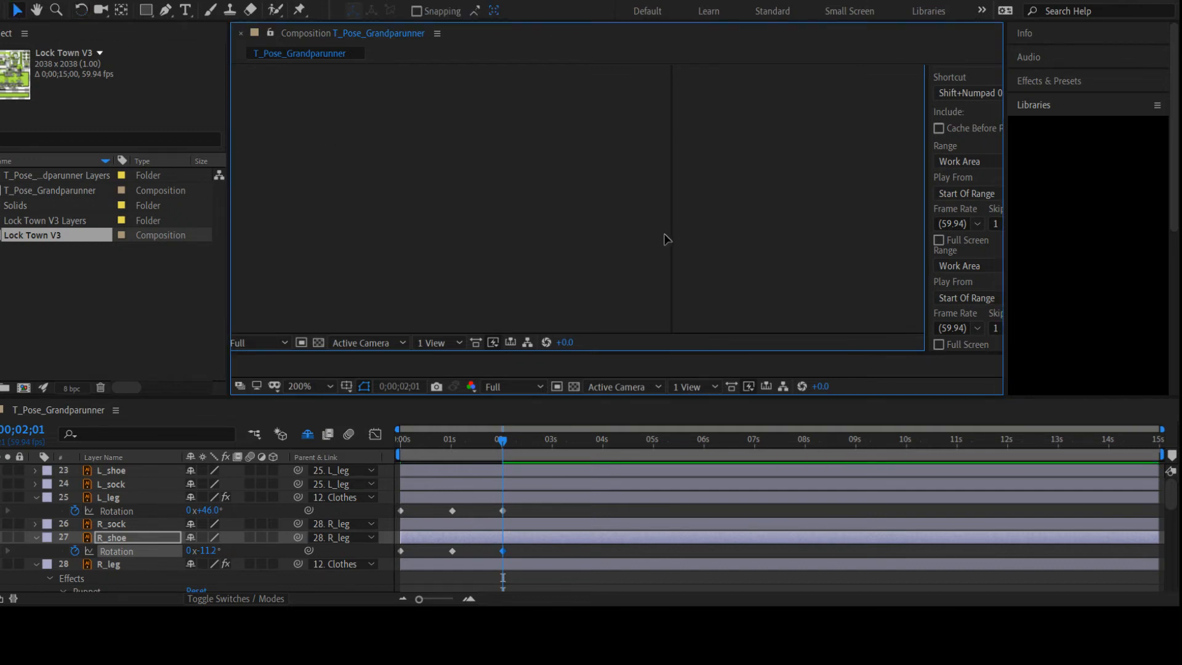
Adjust R_sock with the Rotation tool at 0;00;02;01, then select R_leg
click(630, 210)
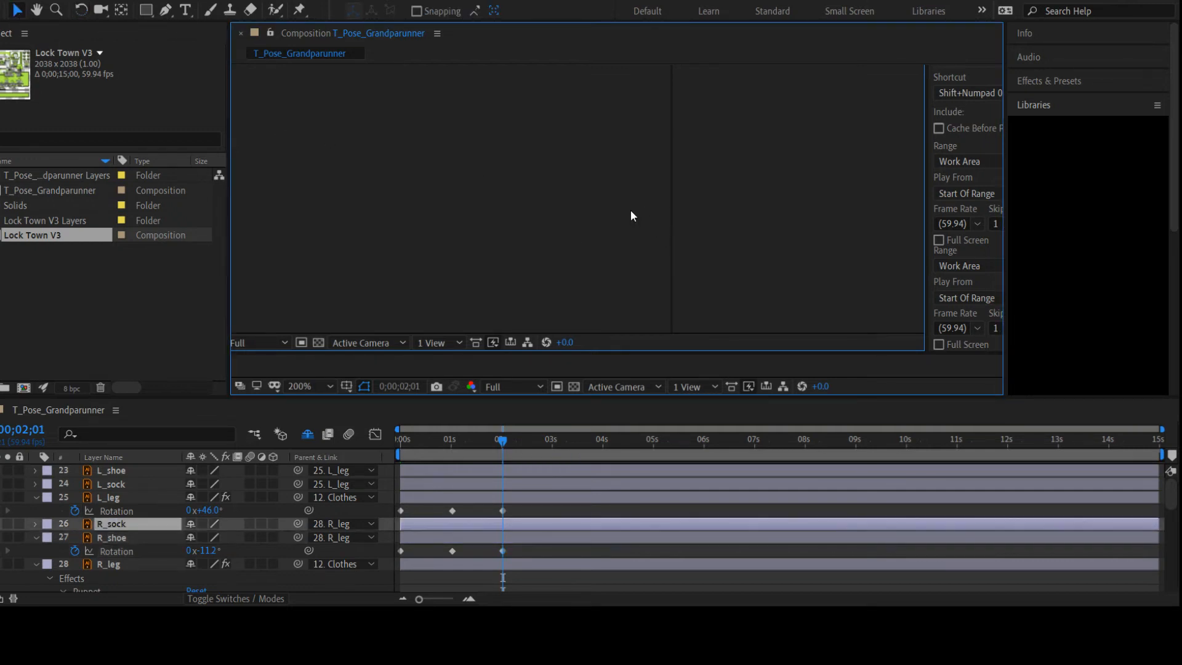
key(w)
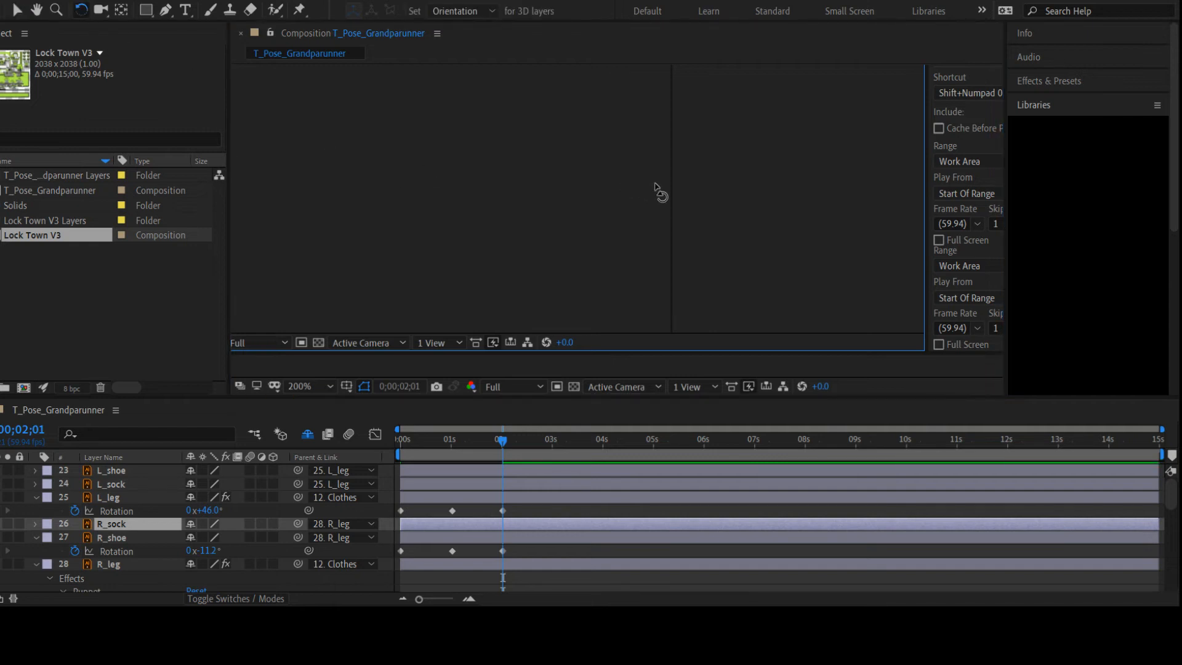
click(655, 186)
key(Return)
click(629, 157)
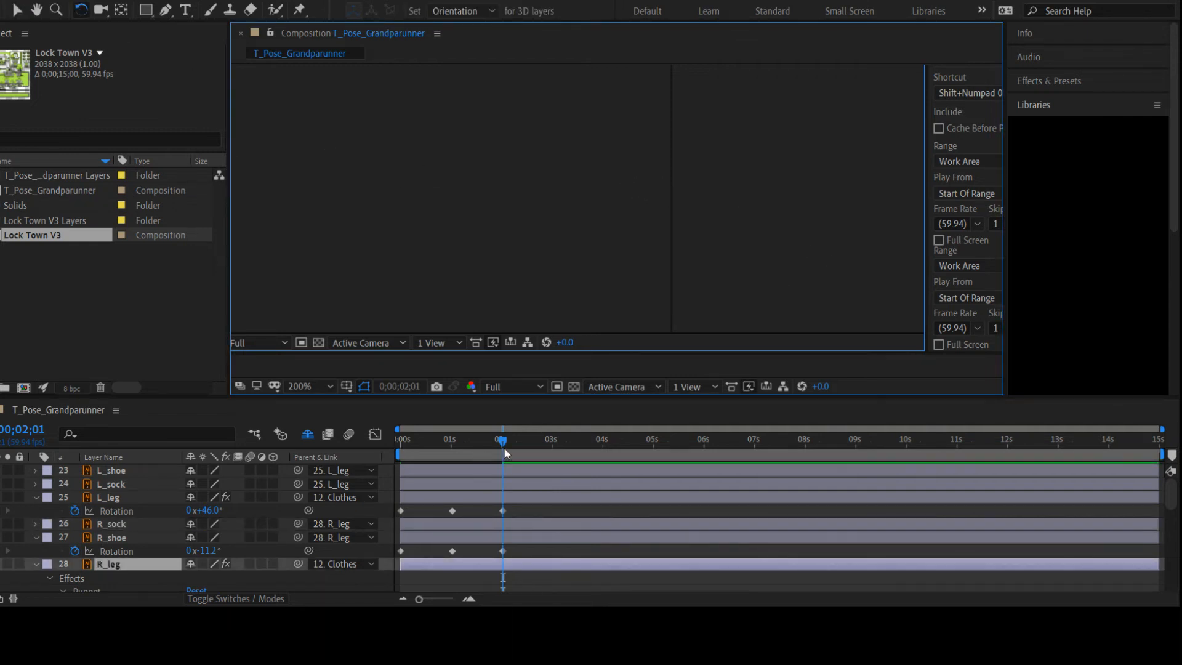
Move the current time back to the keyframes at 0;00;01;02 and reveal R_leg's Rotation property
mouse_move(501, 441)
mouse_down()
mouse_move(423, 441)
mouse_move(562, 438)
mouse_move(433, 427)
mouse_move(565, 434)
mouse_move(397, 424)
mouse_move(522, 431)
mouse_move(488, 434)
mouse_up()
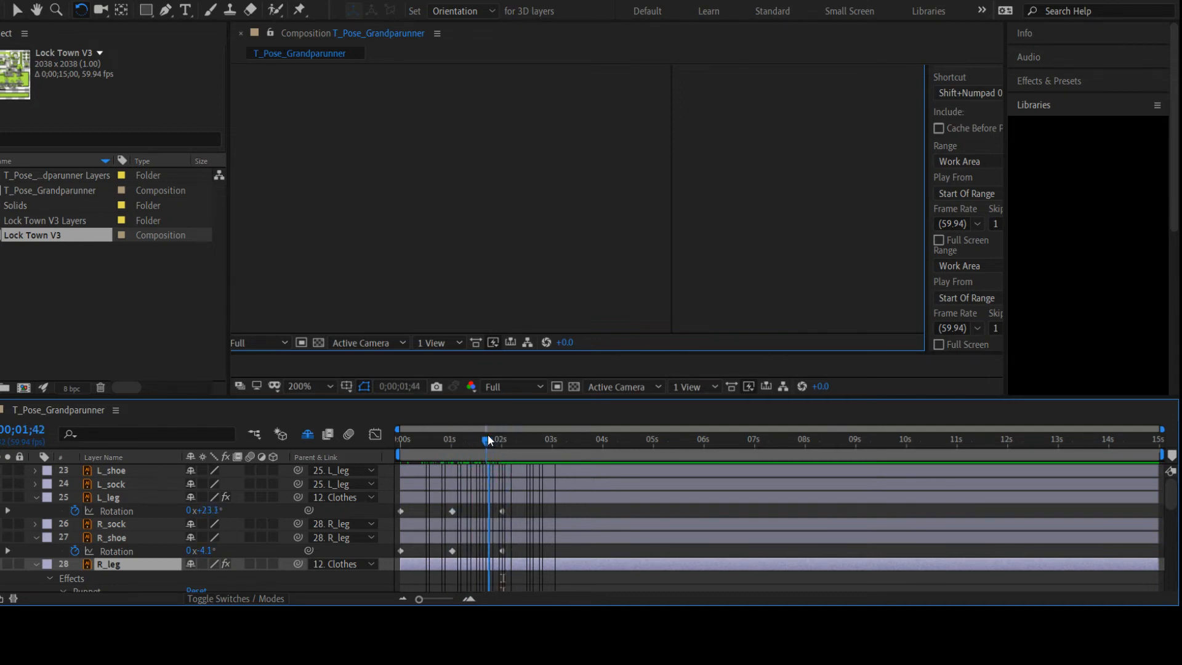
key(j)
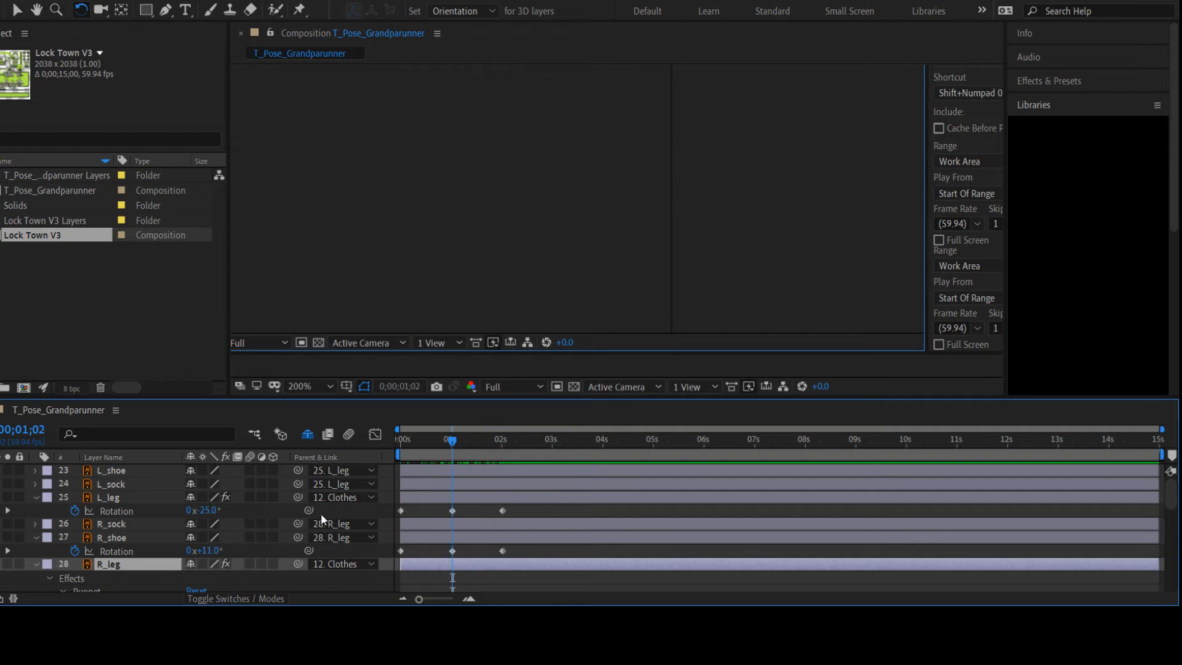
drag(482, 441, 448, 452)
key(k)
key(r)
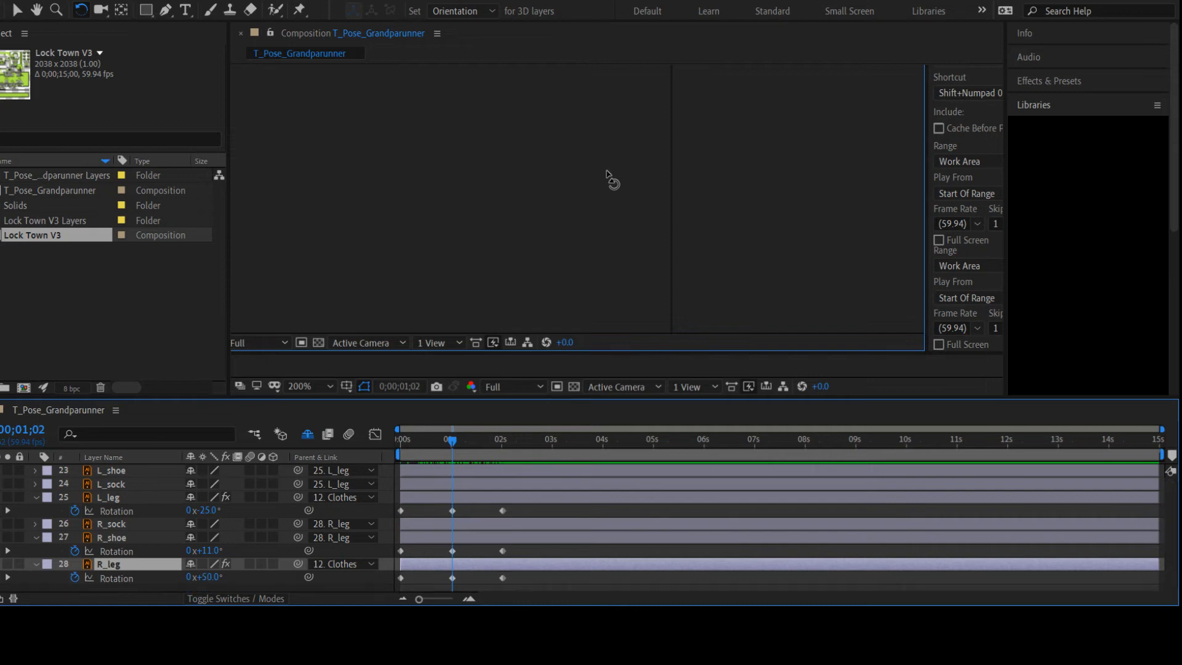
Adjust L_sock in the composition with the Rotation tool at 0;00;01;02
click(601, 201)
click(873, 220)
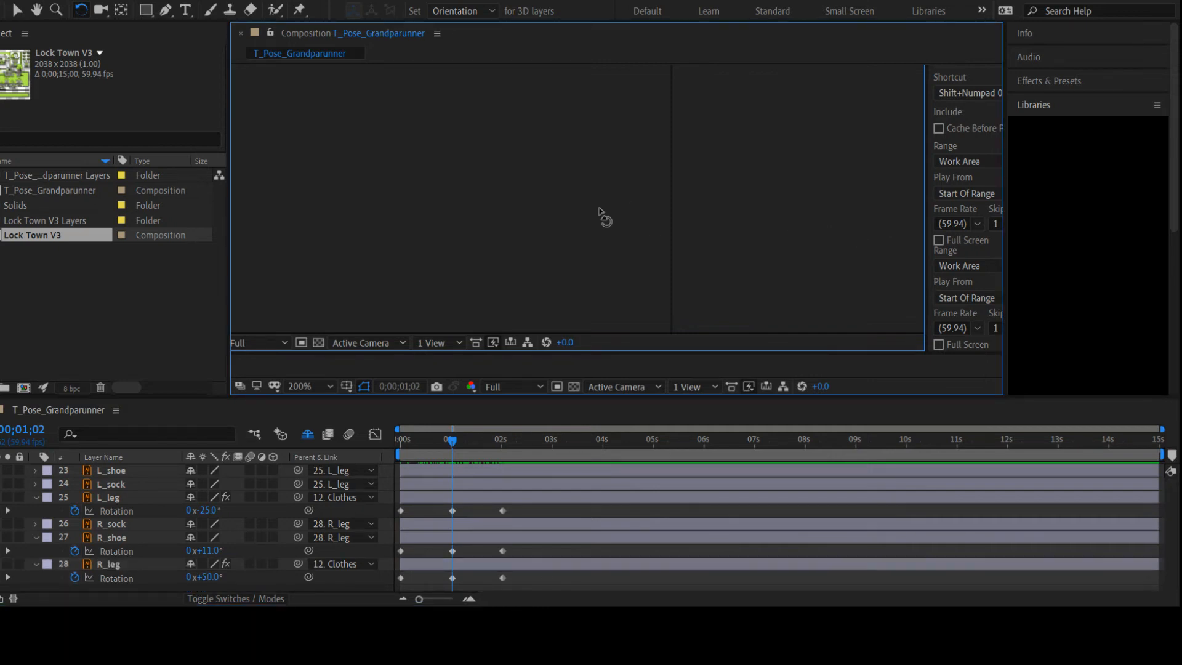
click(589, 206)
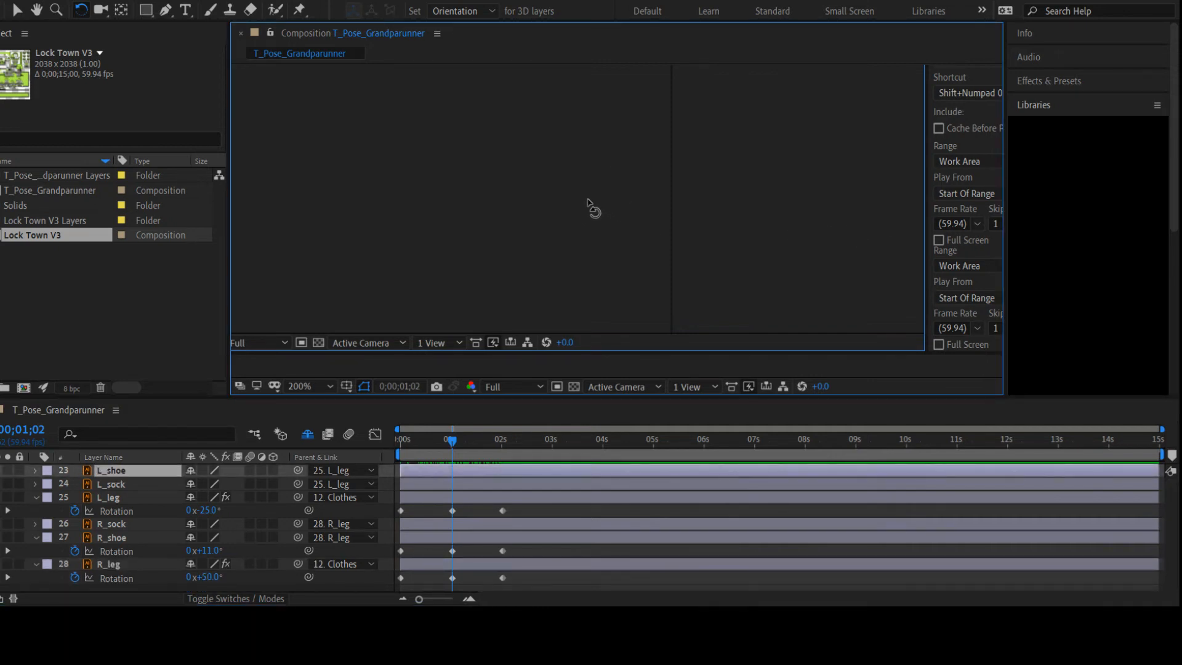
click(588, 207)
key(Return)
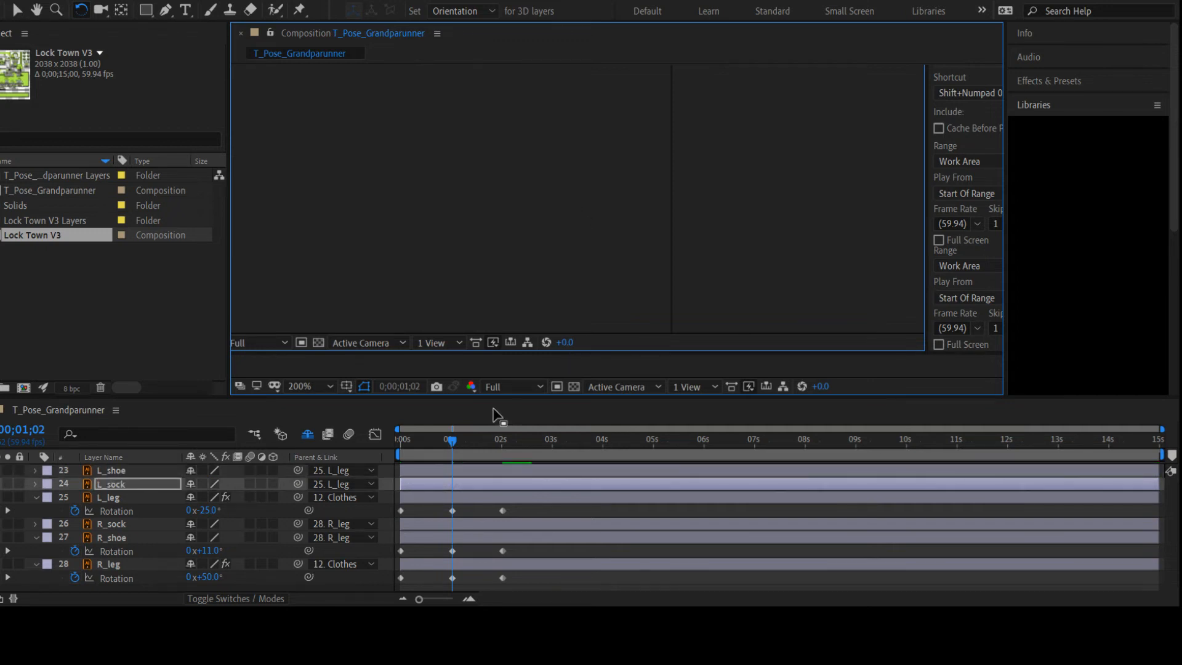
Scrub forward to 0;00;02;43 to review the leg motion, then return the current time to 0;00;01;34
drag(455, 441, 538, 414)
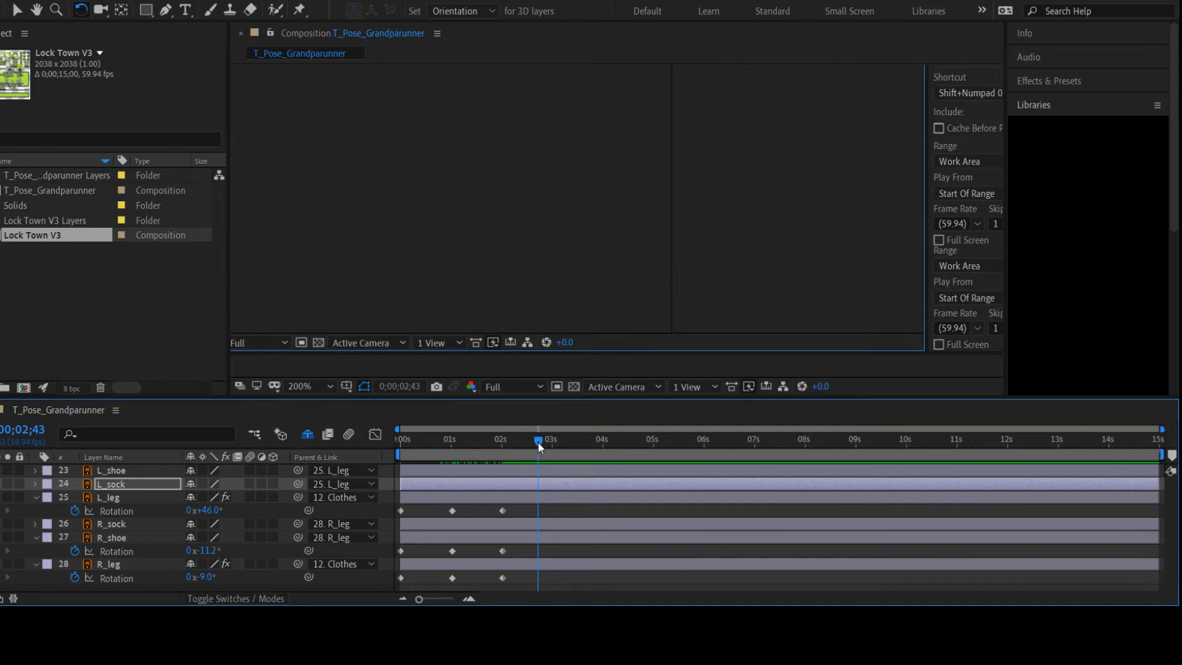
drag(538, 442, 480, 451)
key(q)
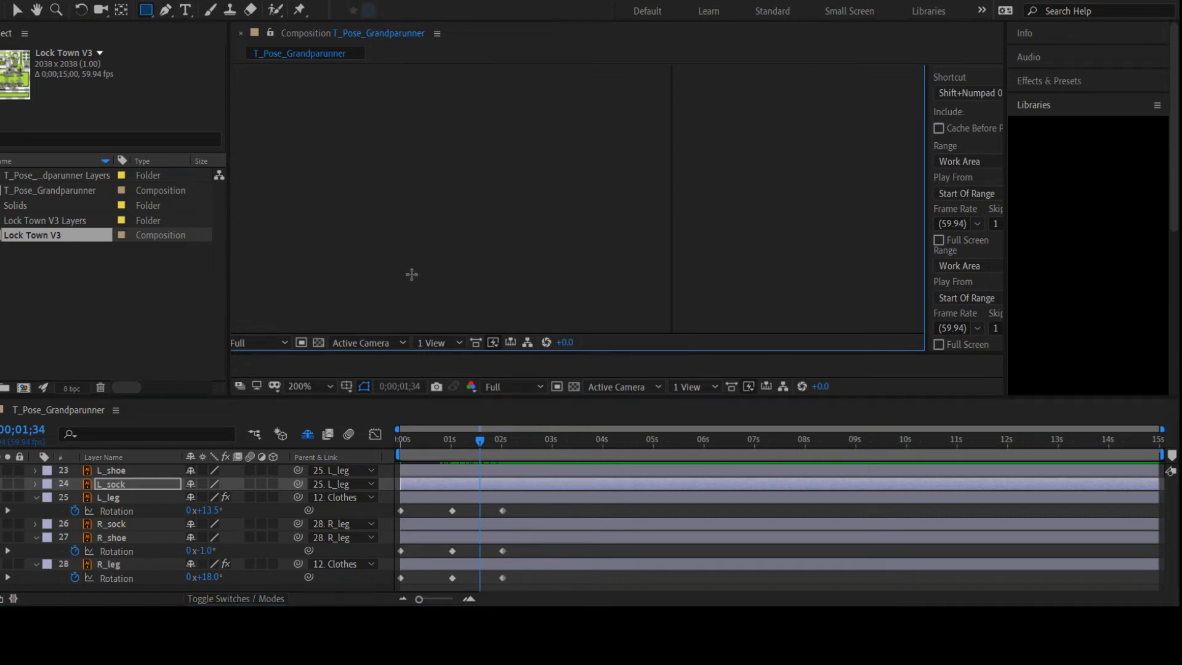
mouse_move(345, 166)
mouse_down()
mouse_move(801, 378)
mouse_move(820, 364)
mouse_up()
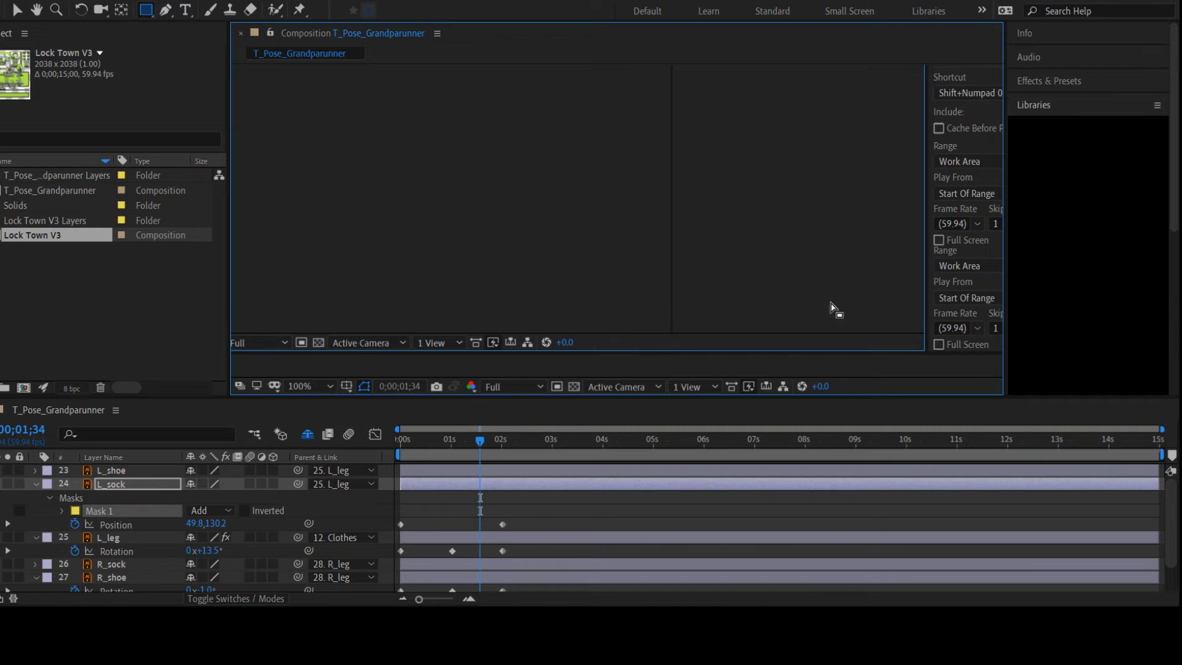
scroll(831, 303, down, 2)
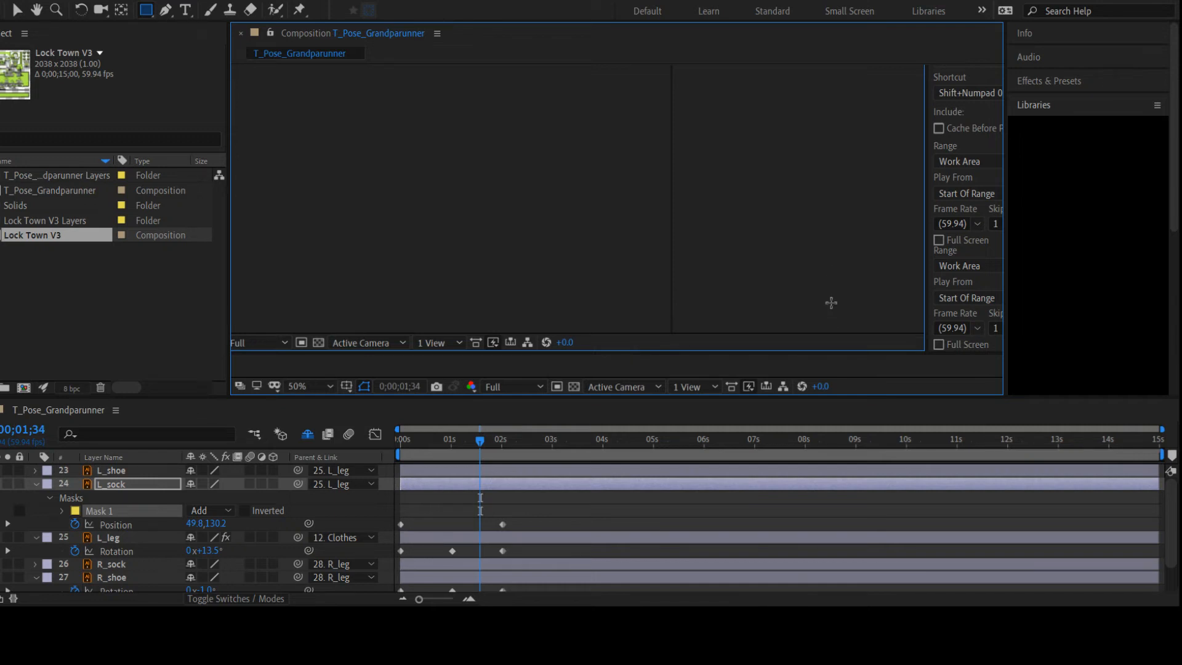
click(81, 10)
click(656, 269)
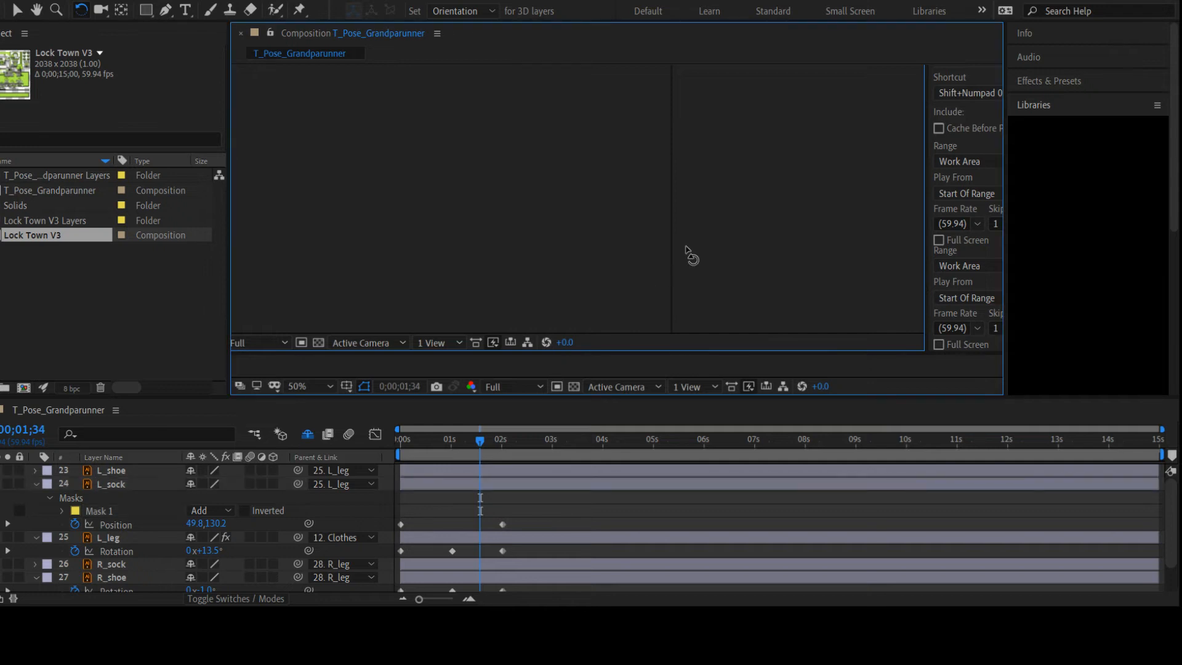
click(106, 512)
key(Delete)
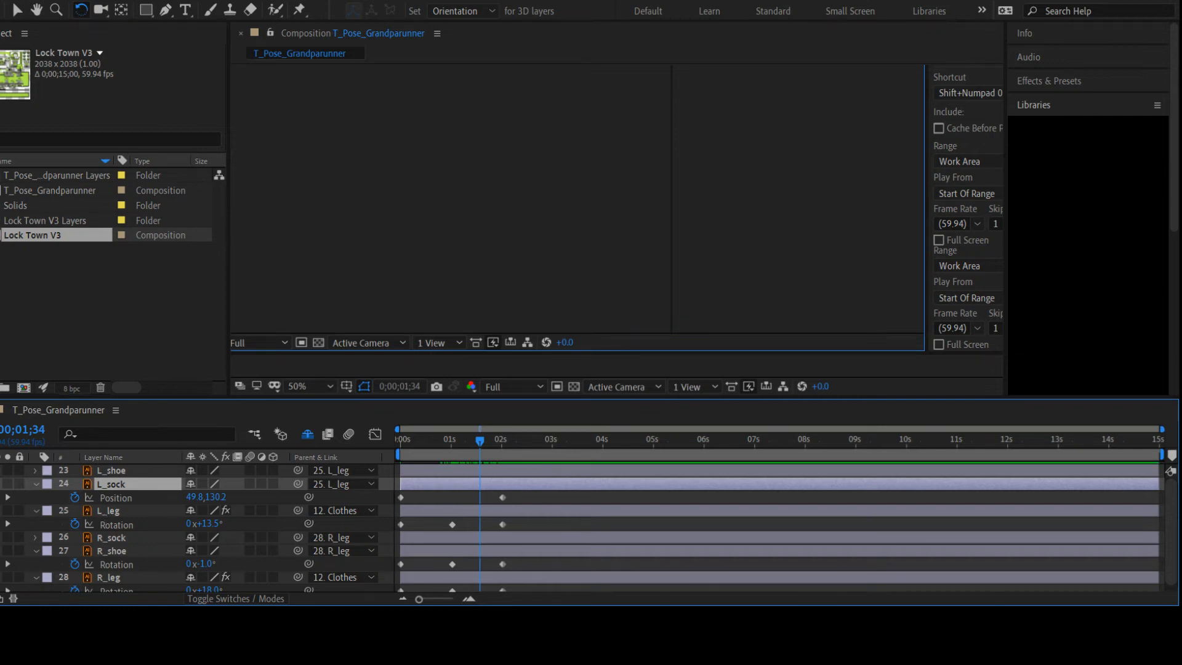
Start a new shape layer directly above L_sock with the Pen tool, undoing a stray mask point, and set its fill to white
click(165, 9)
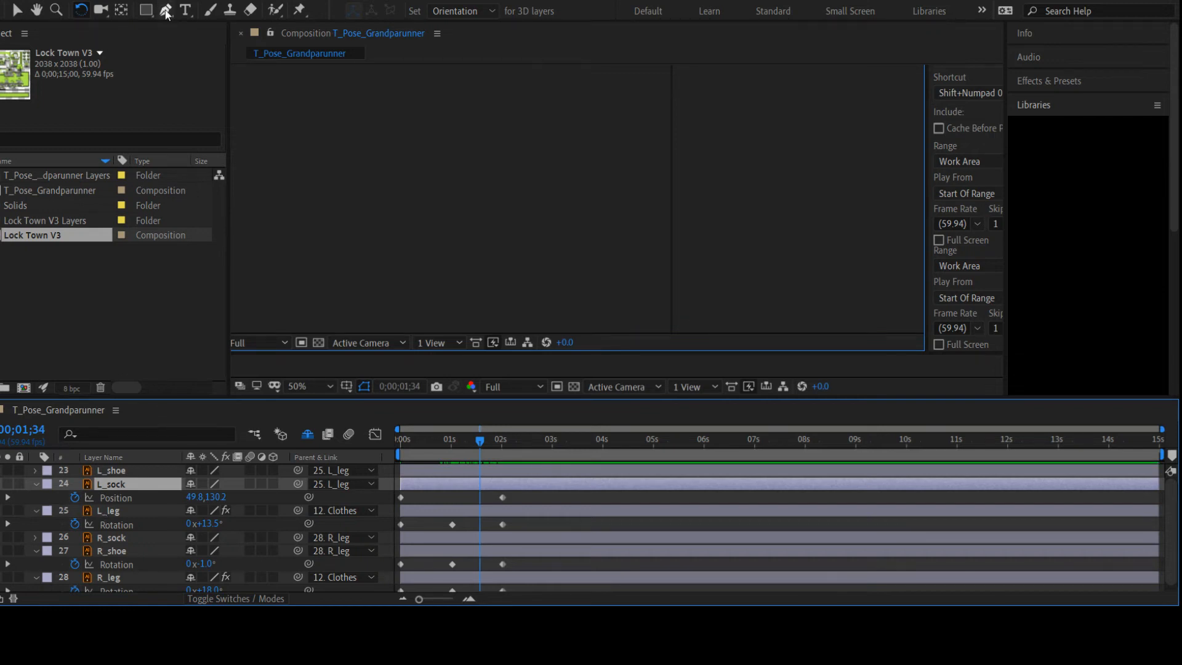
click(542, 189)
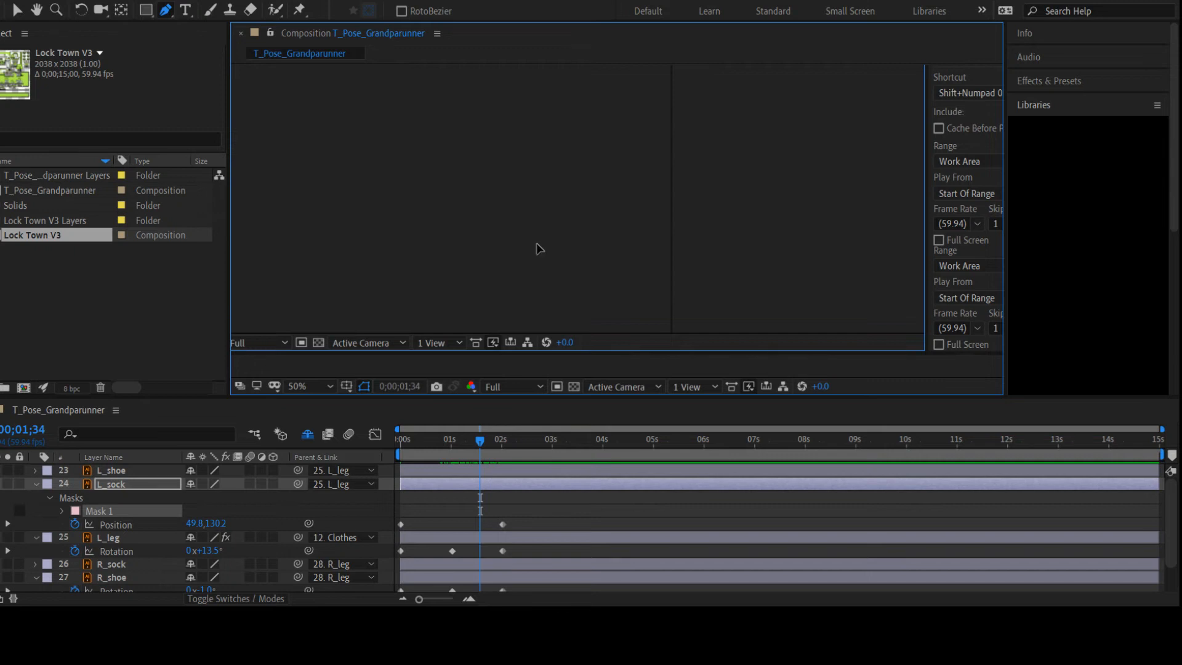
key(ctrl+z)
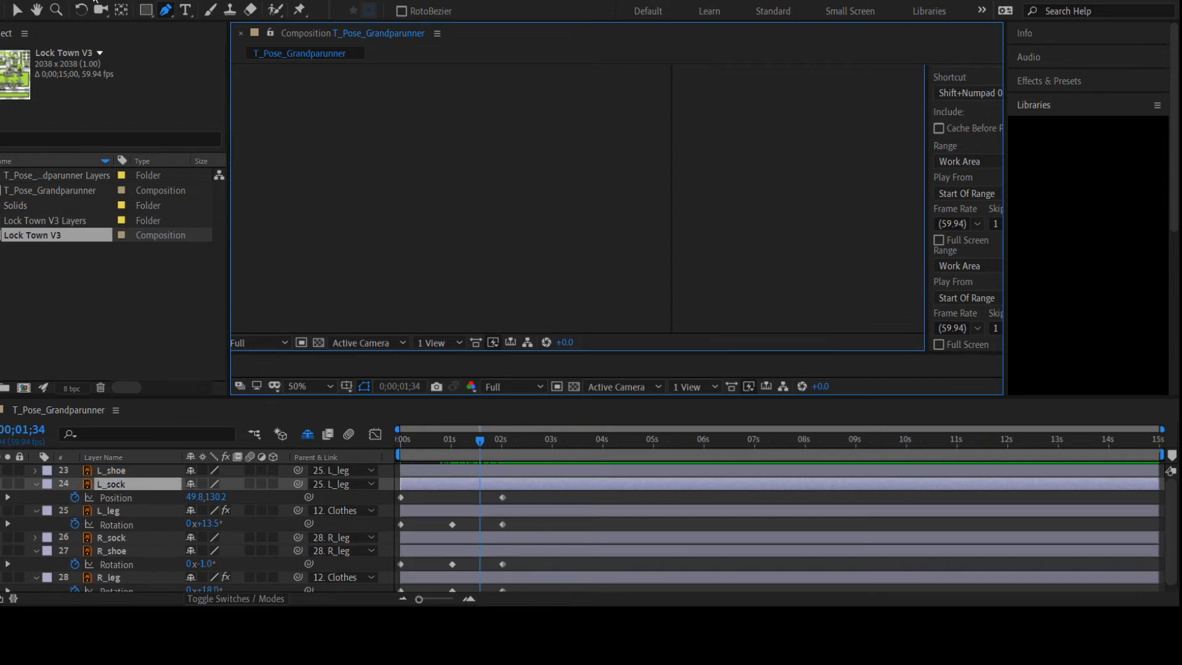
click(378, 80)
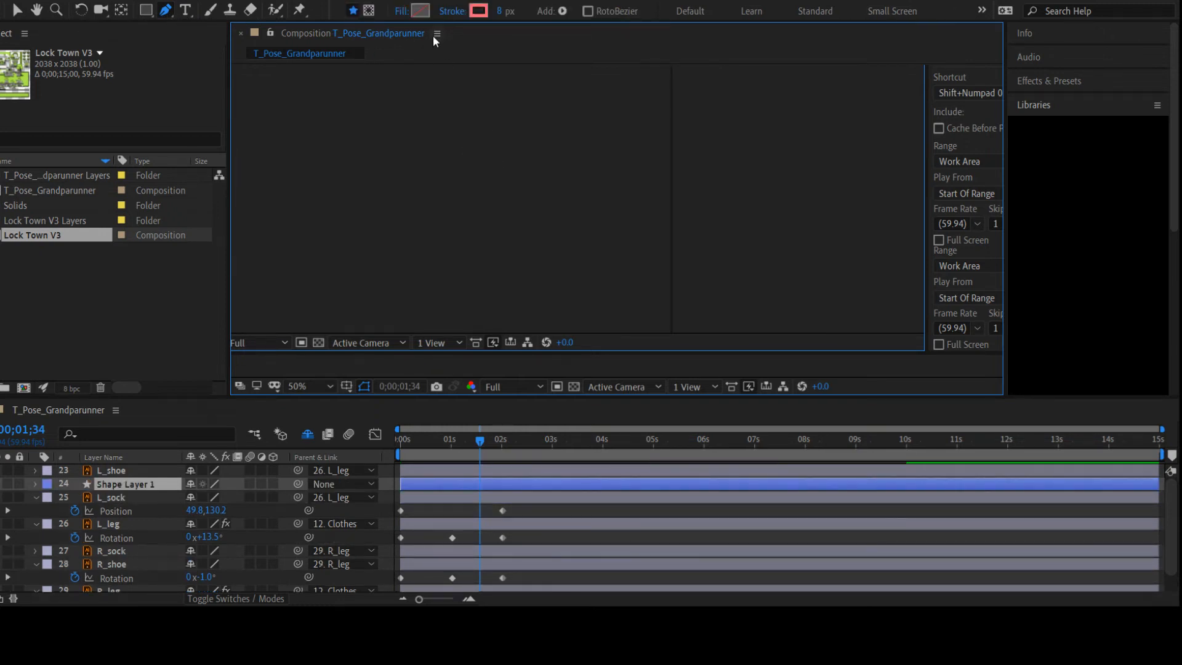
click(427, 14)
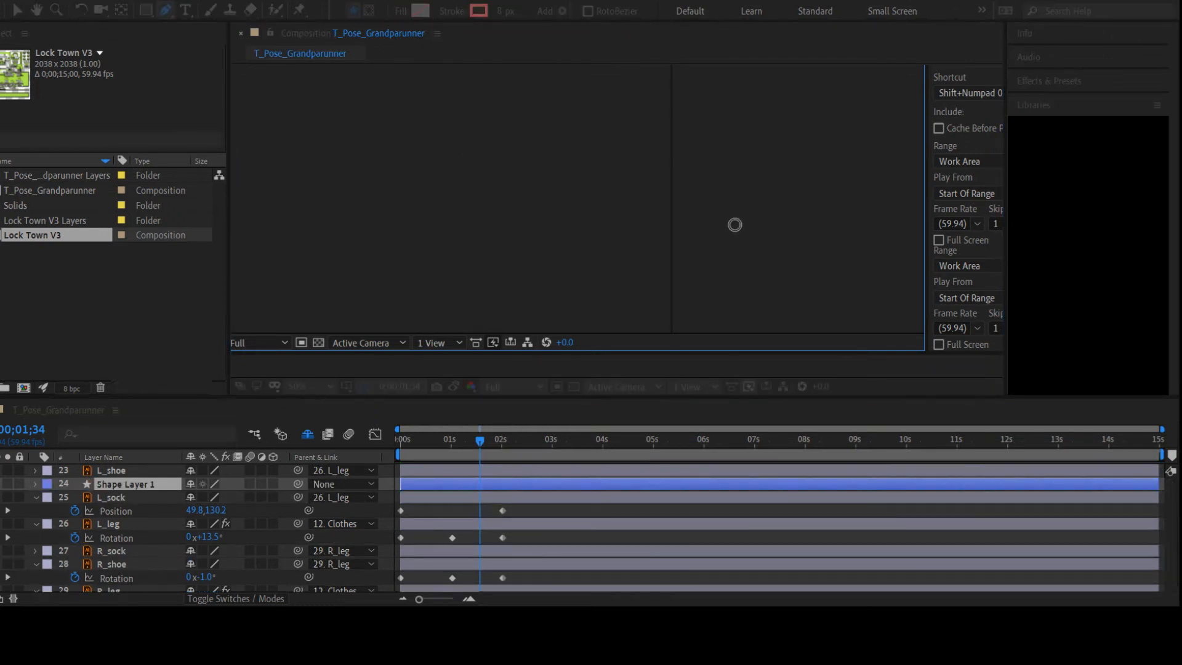
click(1056, 216)
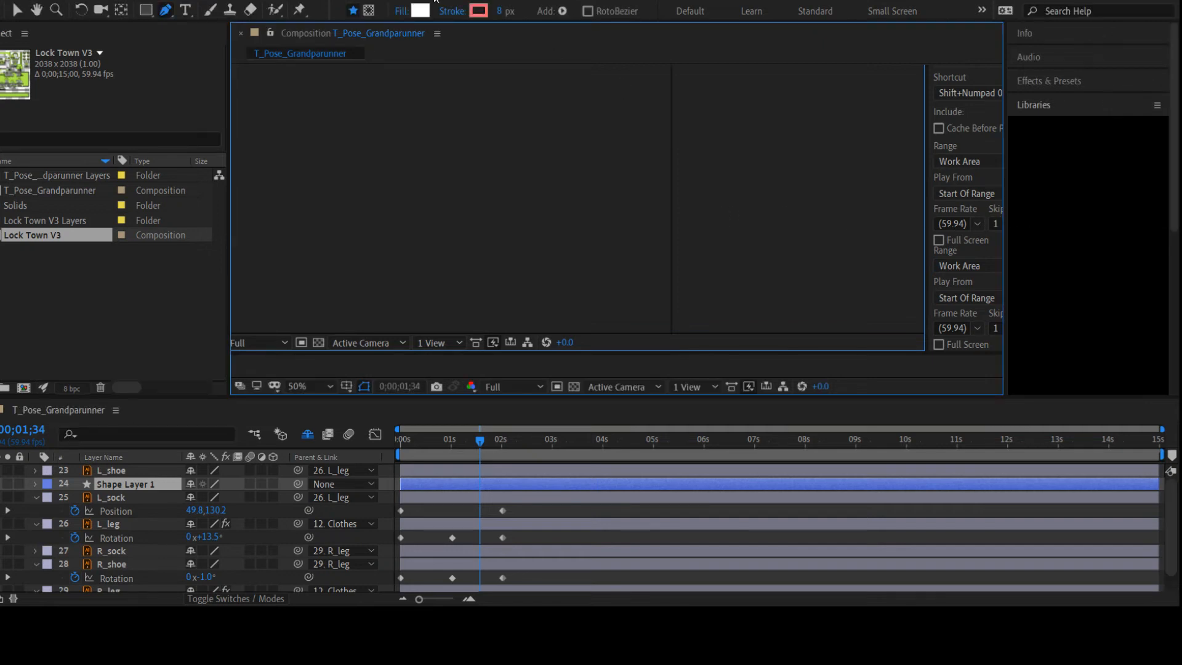
Set Shape Layer 1's stroke colour to bright red and move the layer below R_leg at the end of the layer stack
click(471, 13)
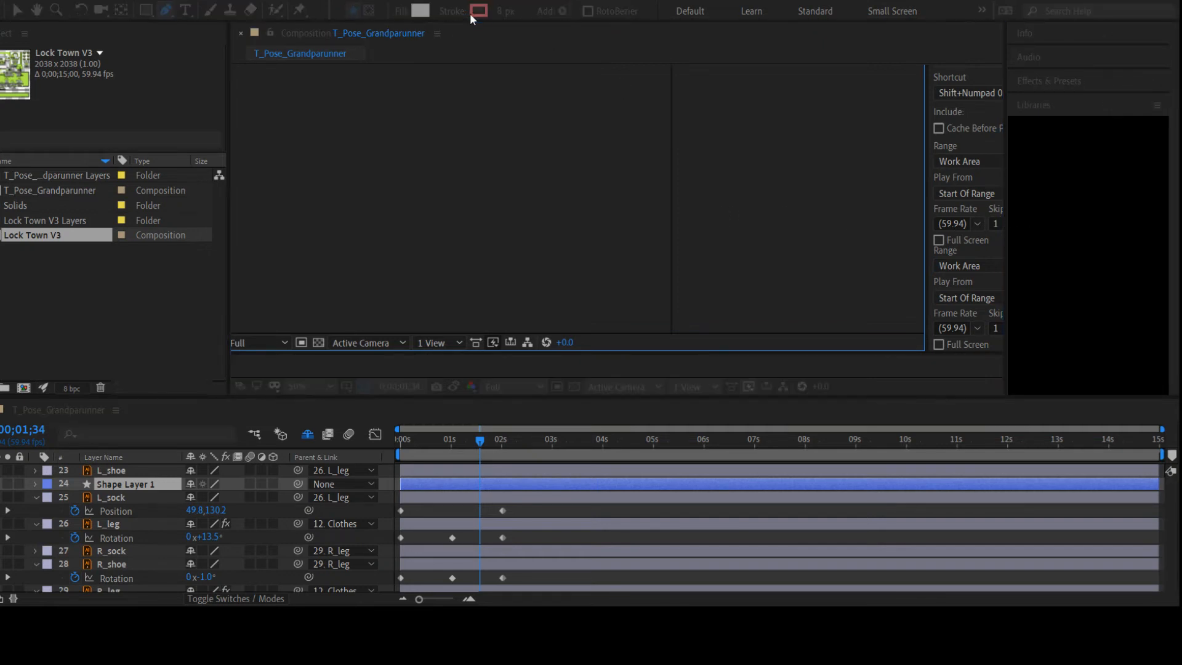
click(1056, 221)
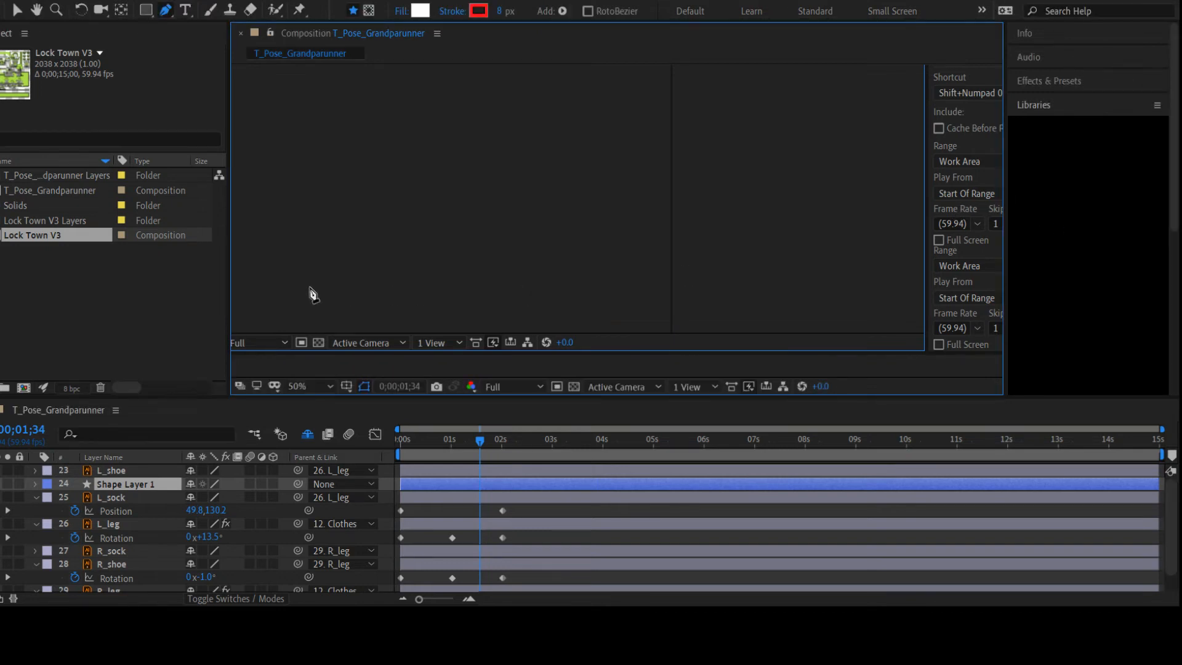
click(109, 488)
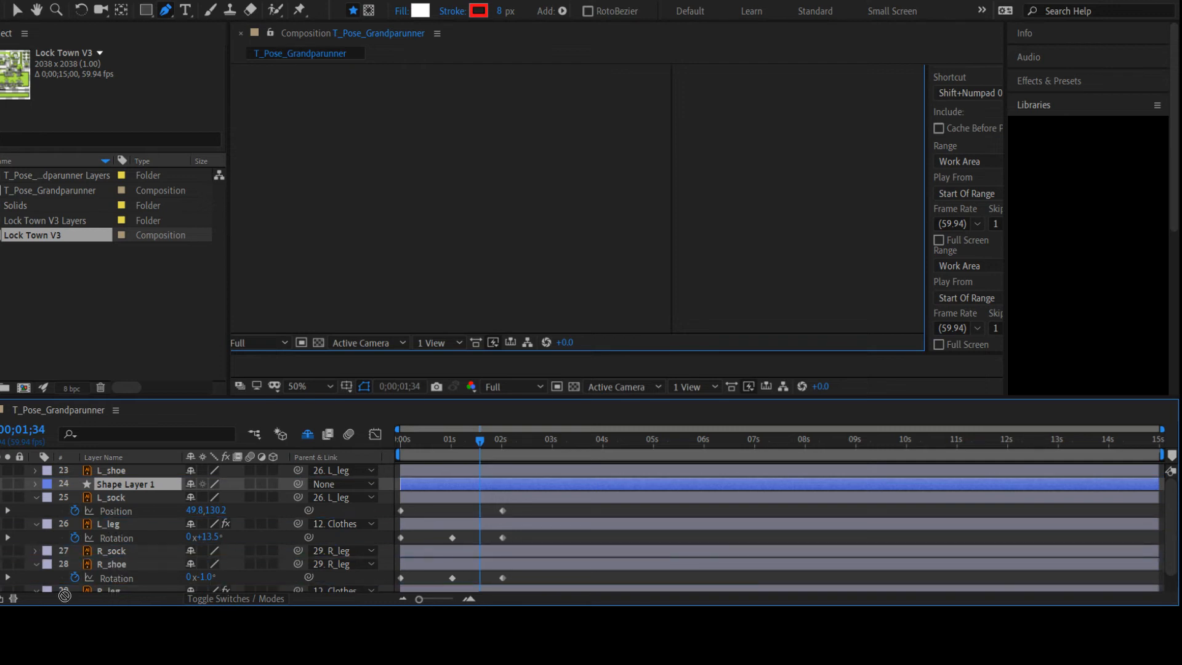
drag(65, 596, 110, 585)
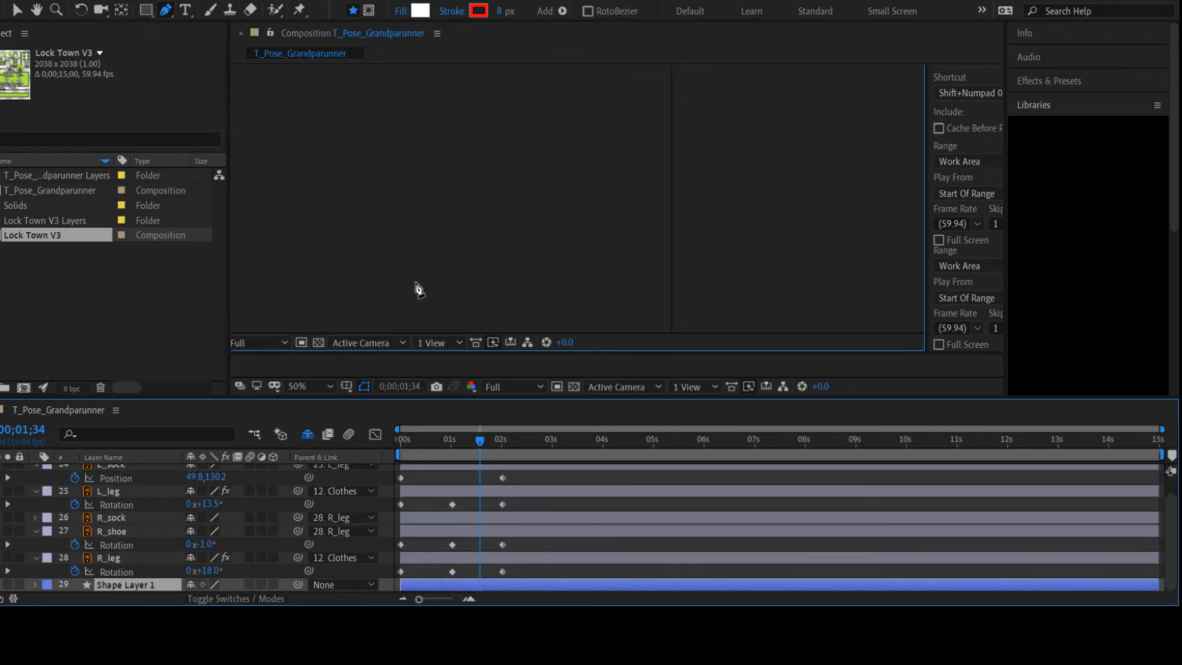
Expand Shape Layer 1's contents and add a rectangle path to them
click(36, 584)
click(69, 575)
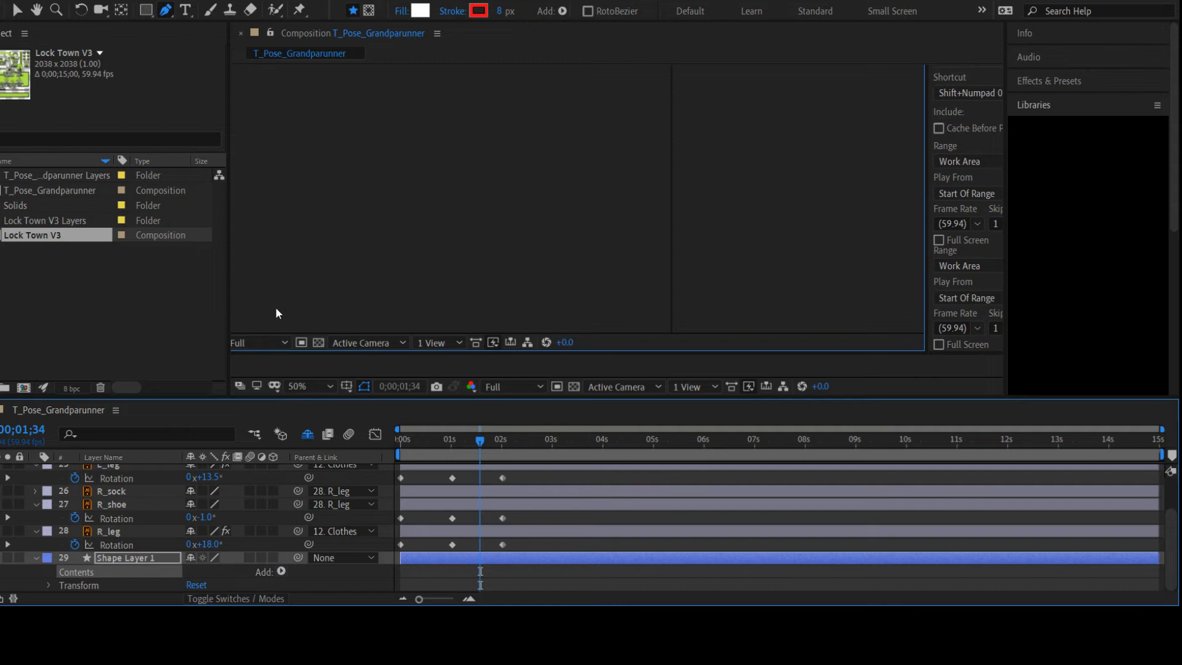
click(283, 268)
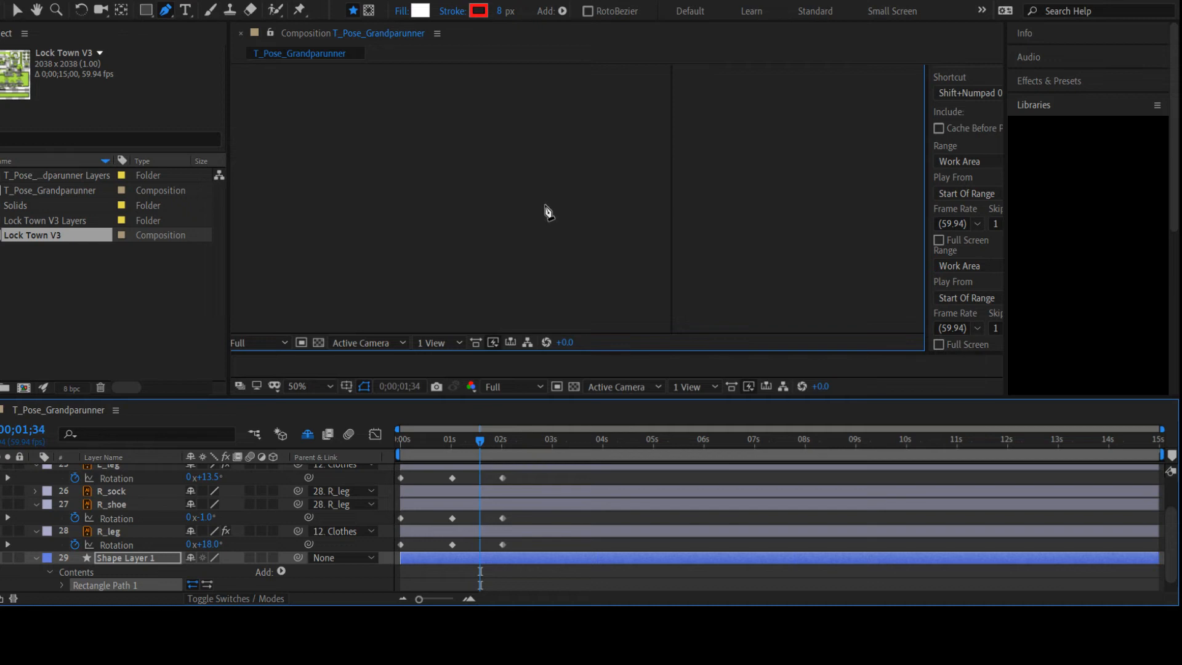
scroll(468, 340, down, 3)
scroll(470, 343, up, 3)
scroll(145, 554, down, 1)
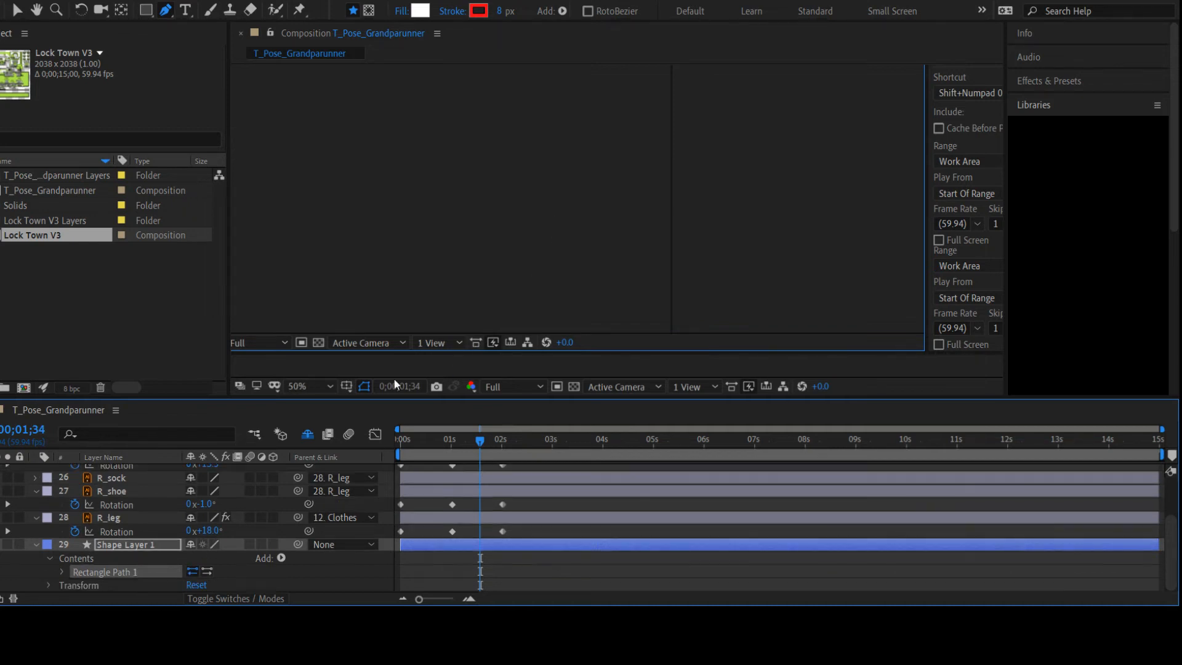
Switch to the Selection tool, expand Rectangle Path 1's properties and reconfirm Shape Layer 1's white fill
click(18, 10)
click(624, 194)
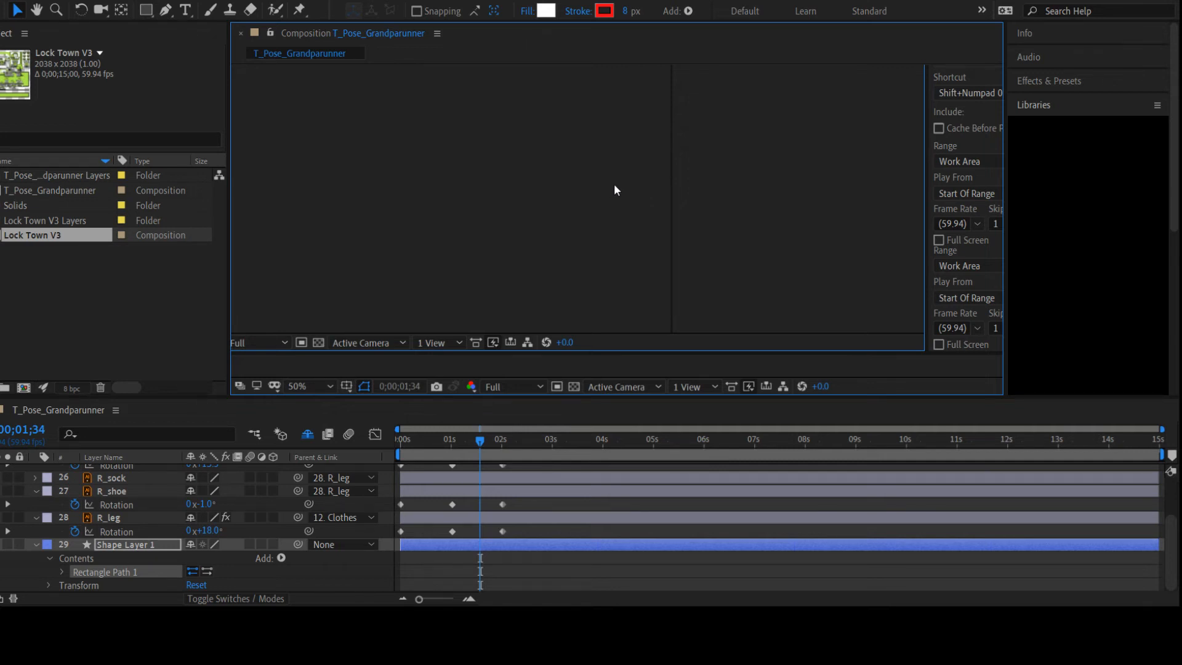
click(652, 199)
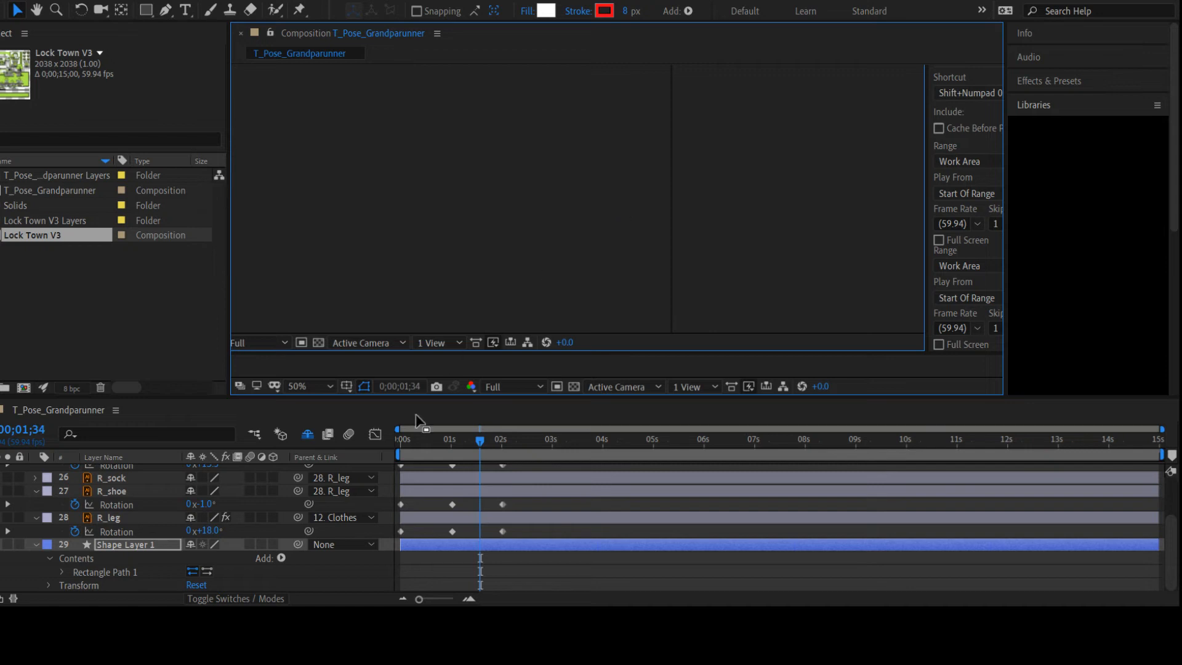
click(61, 572)
scroll(61, 573, down, 3)
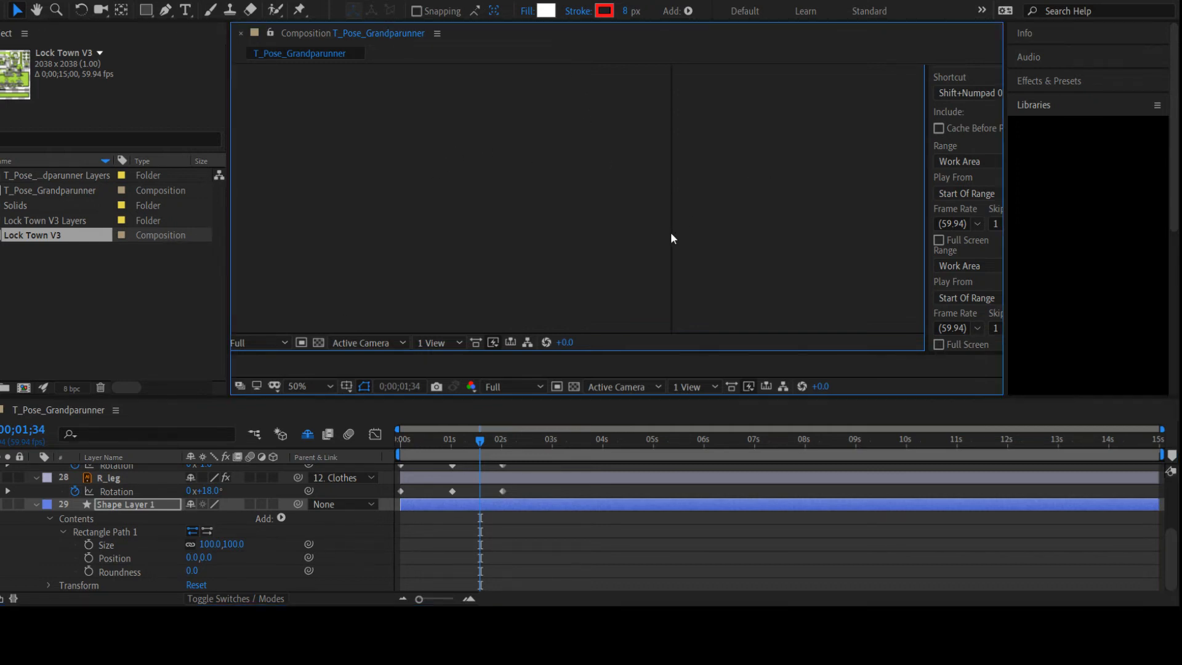
click(551, 11)
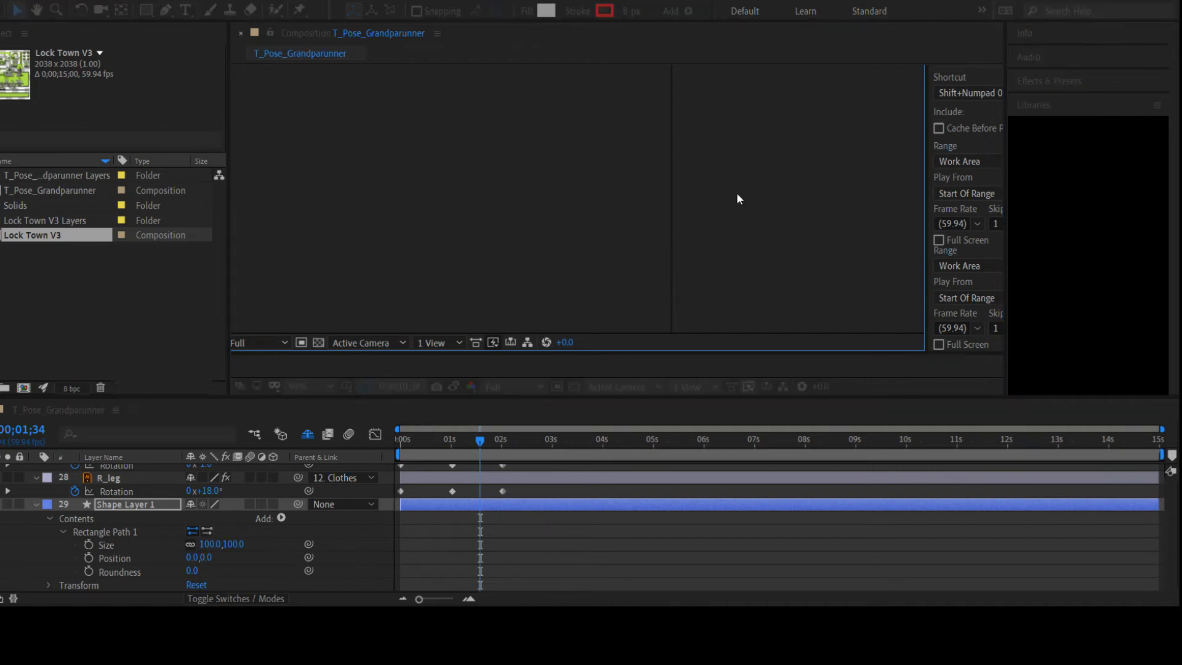
click(1087, 220)
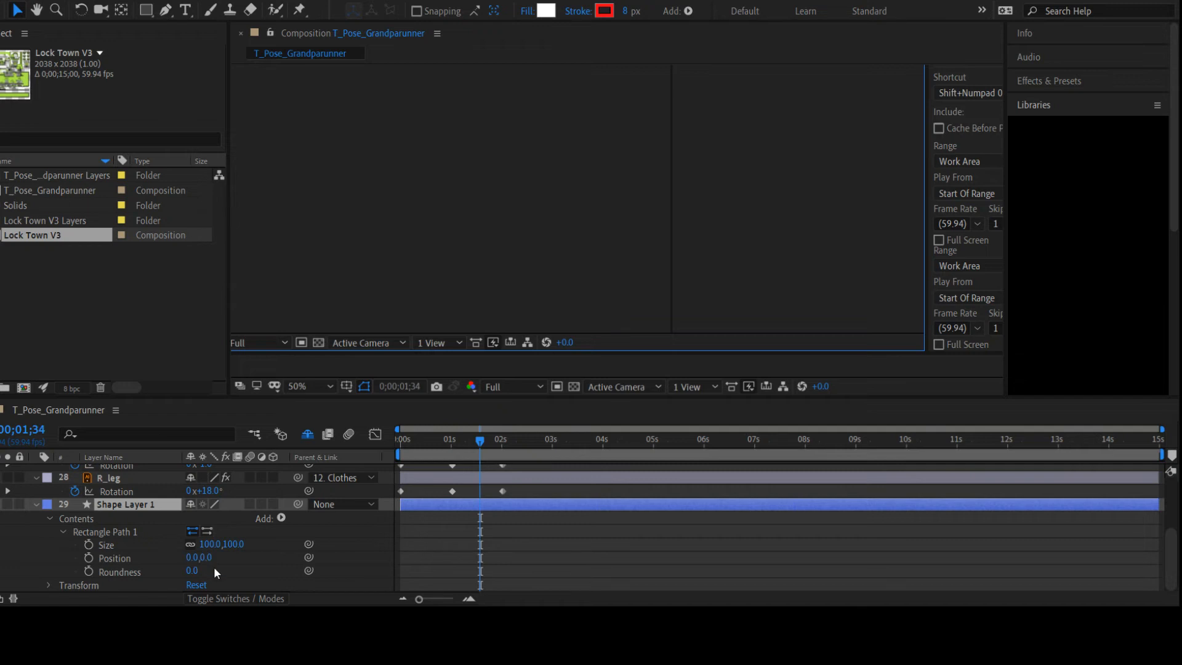
Set Rectangle Path 1's size to 107.0, 107.0
click(91, 571)
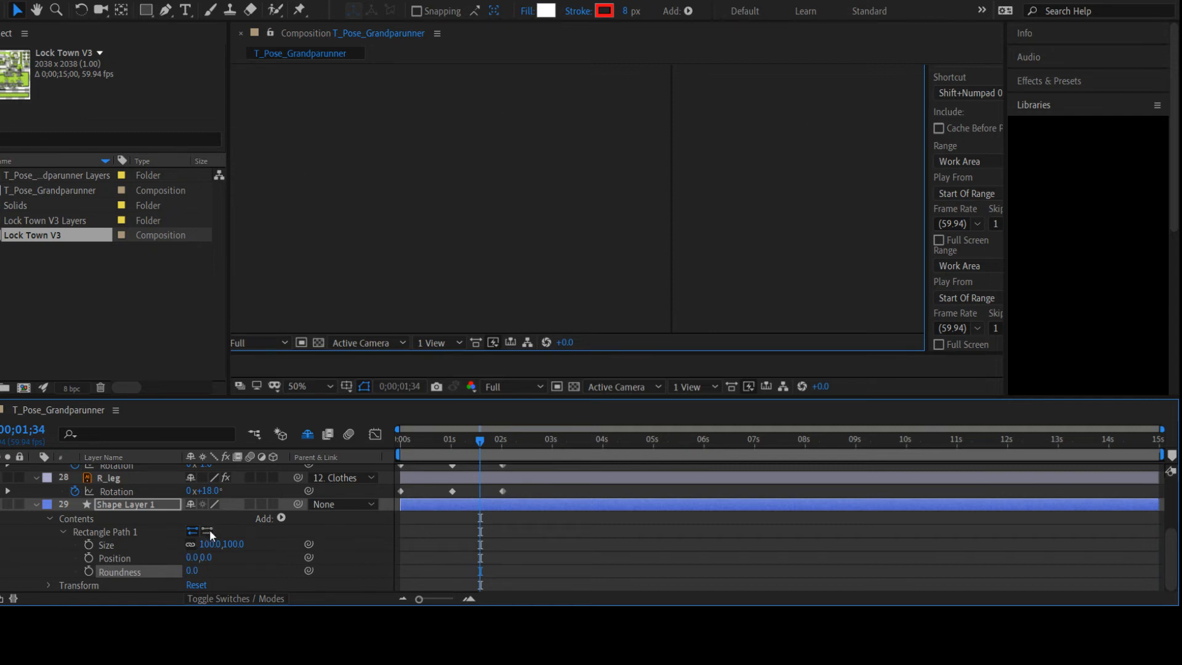
click(169, 585)
click(49, 585)
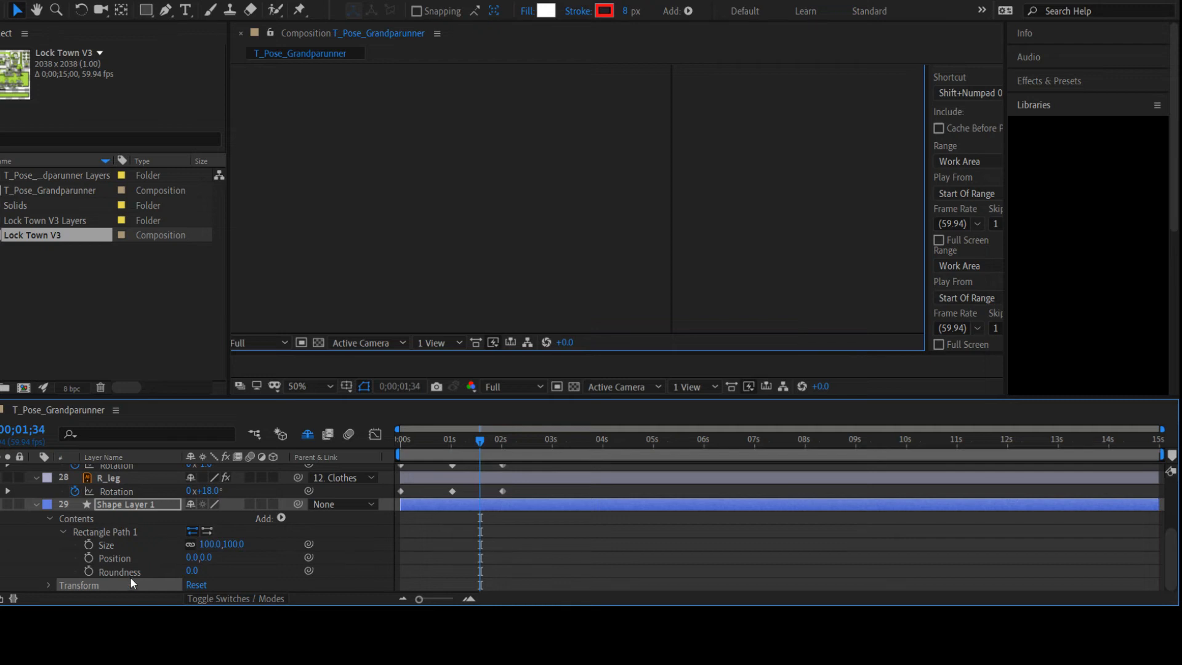
click(113, 546)
mouse_move(235, 547)
mouse_down()
mouse_move(285, 555)
mouse_move(216, 556)
mouse_up()
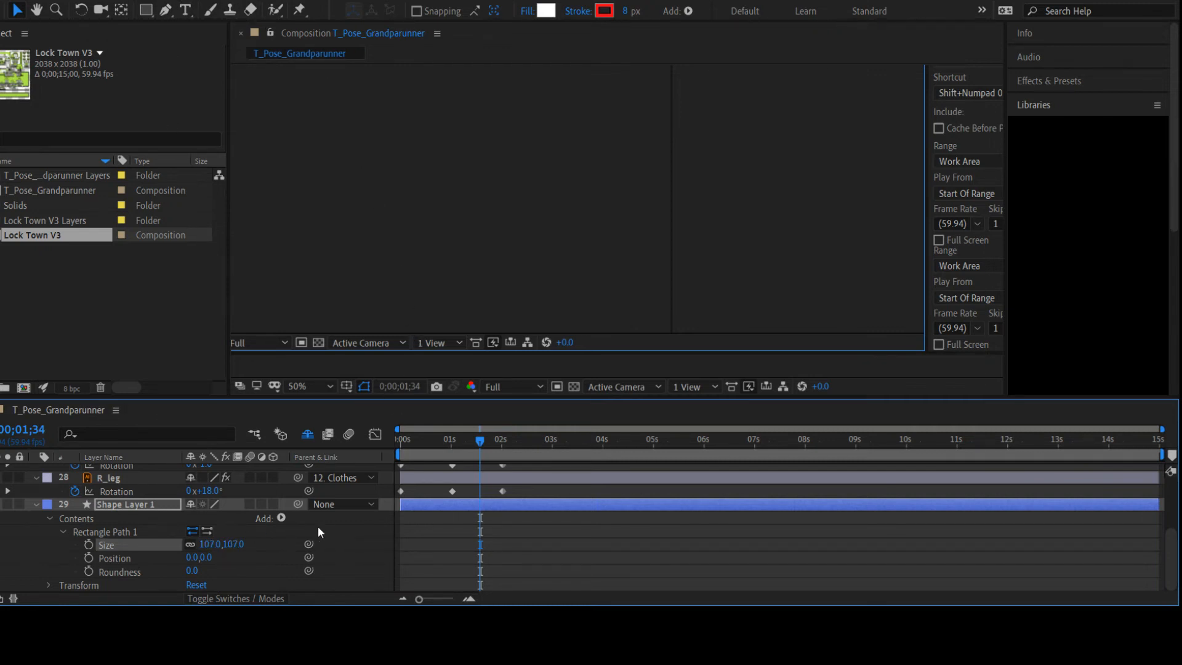
Delete Shape Layer 1 from the composition
click(139, 507)
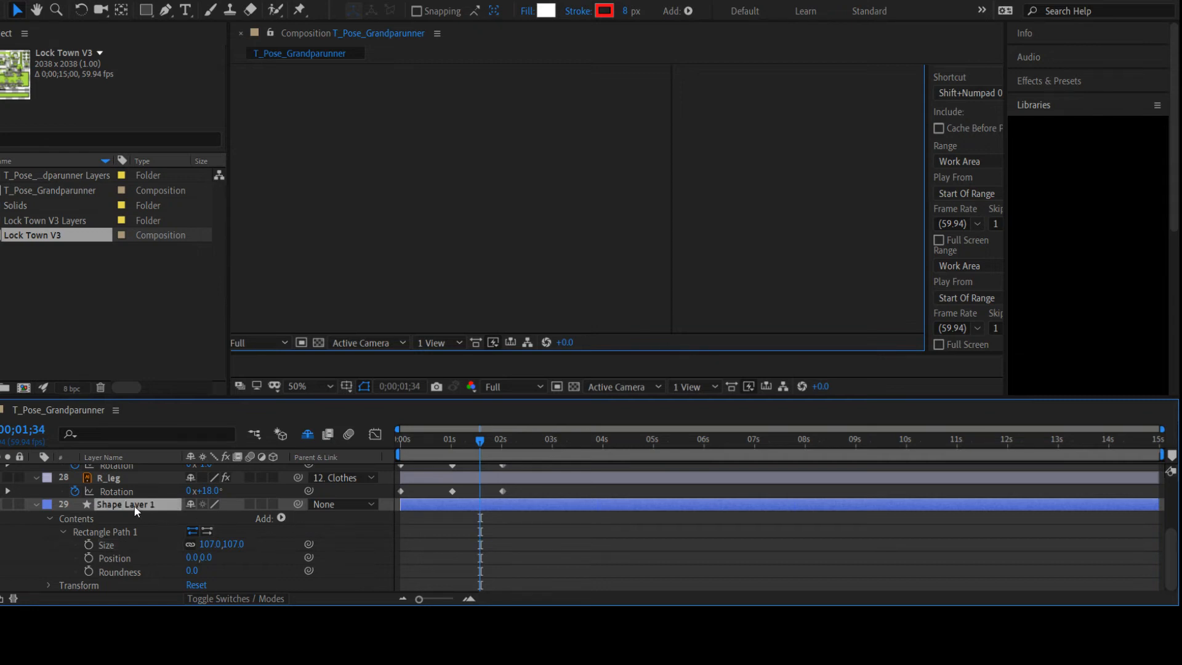
key(Delete)
scroll(470, 313, up, 2)
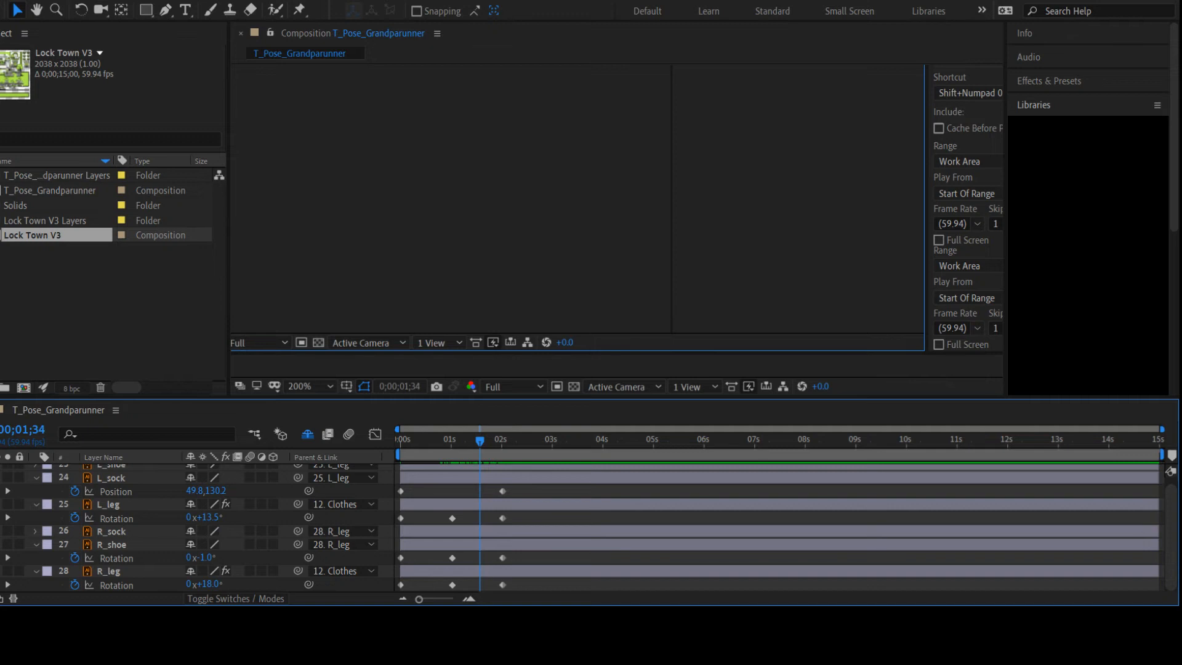
Draw a rectangle with white fill and red 8 px stroke on a new shape layer, and move that layer below R_leg
click(148, 10)
drag(301, 213, 428, 224)
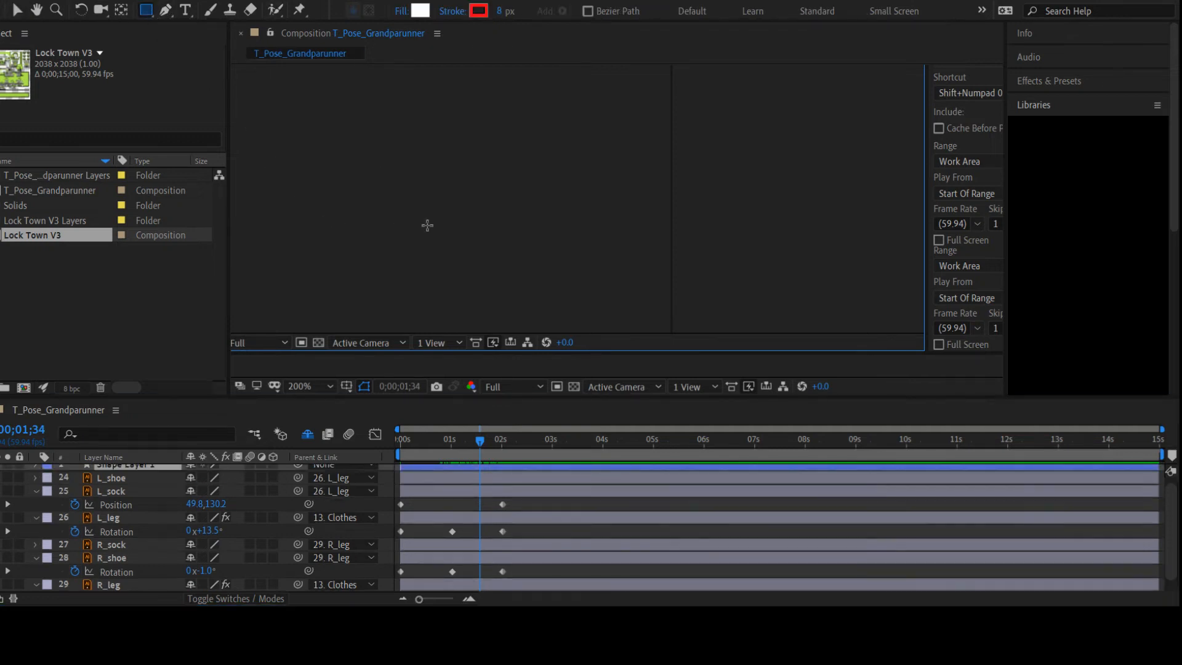
drag(741, 230, 841, 321)
scroll(139, 486, up, 1)
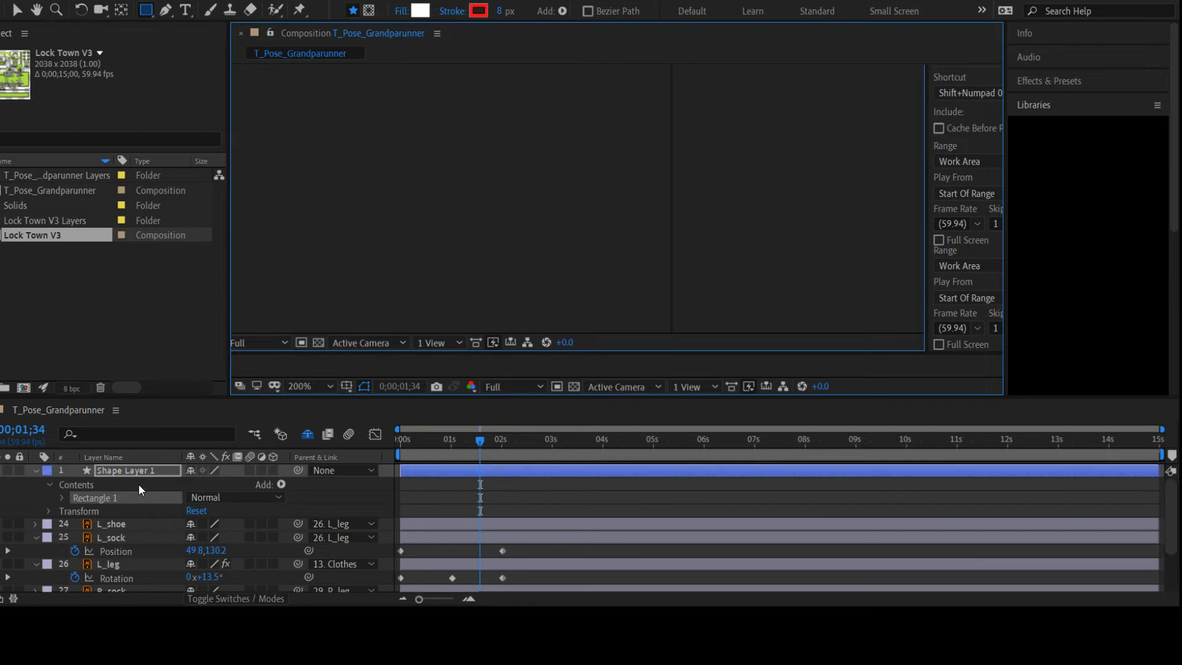
drag(130, 468, 119, 586)
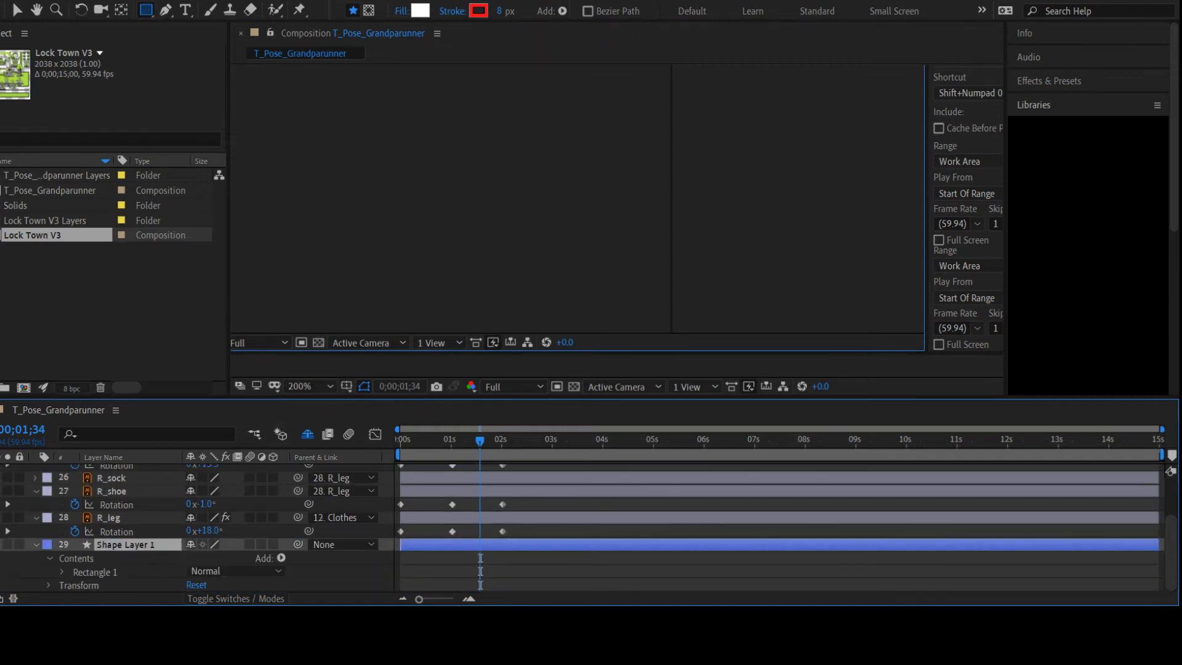
Switch back to the Selection tool and lock Shape Layer 1
click(17, 9)
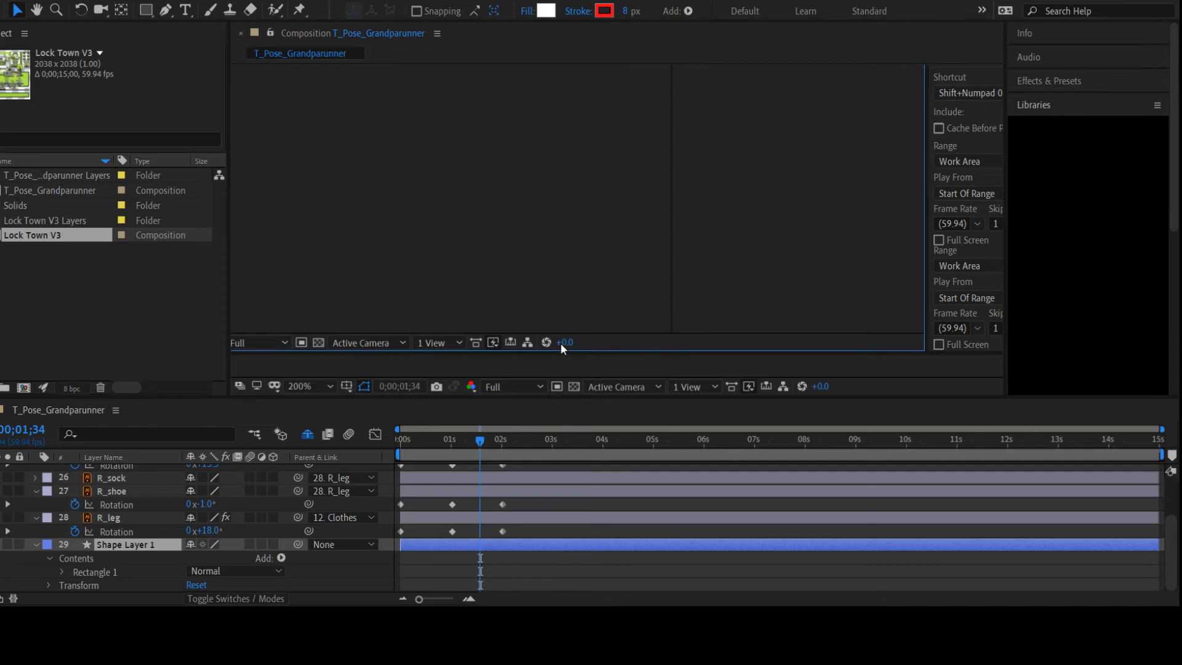
key(Return)
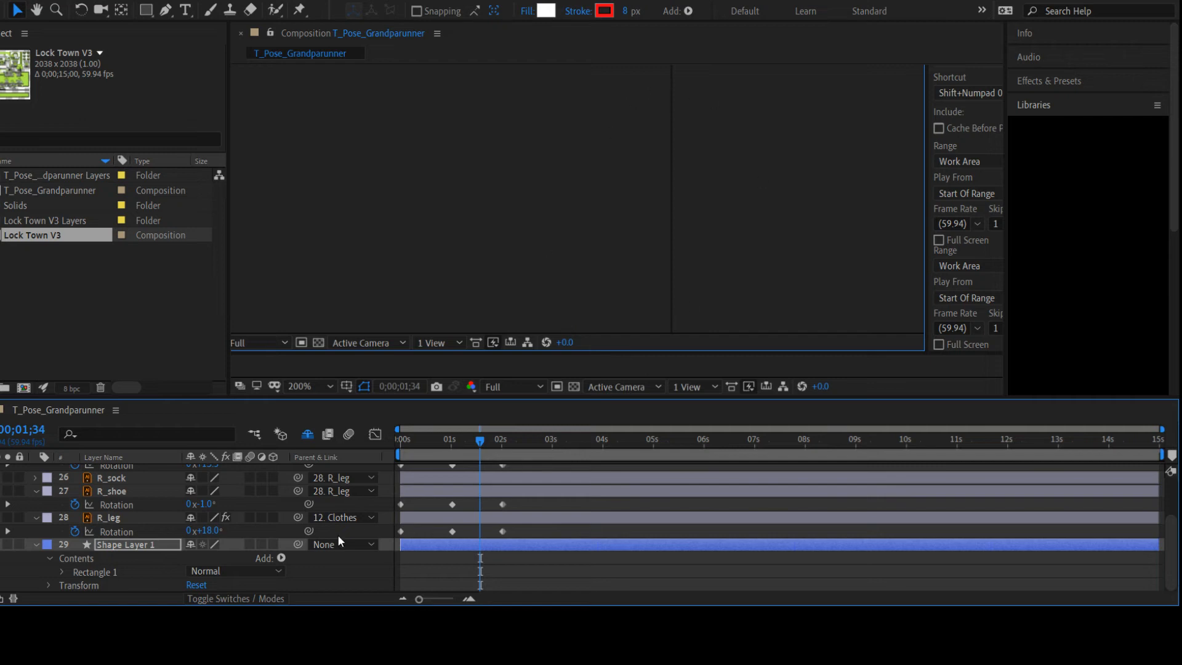
click(20, 545)
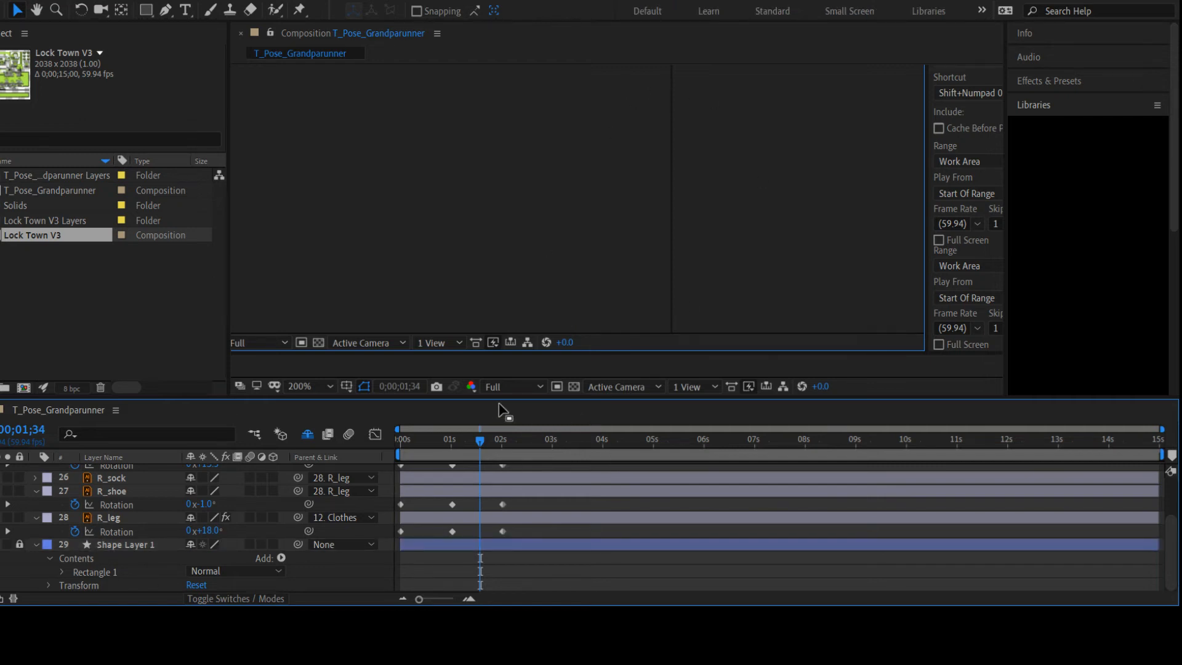
Scrub back to 0;00;01;01 and forward to 0;00;01;27 to review the leg motion
drag(483, 440, 473, 416)
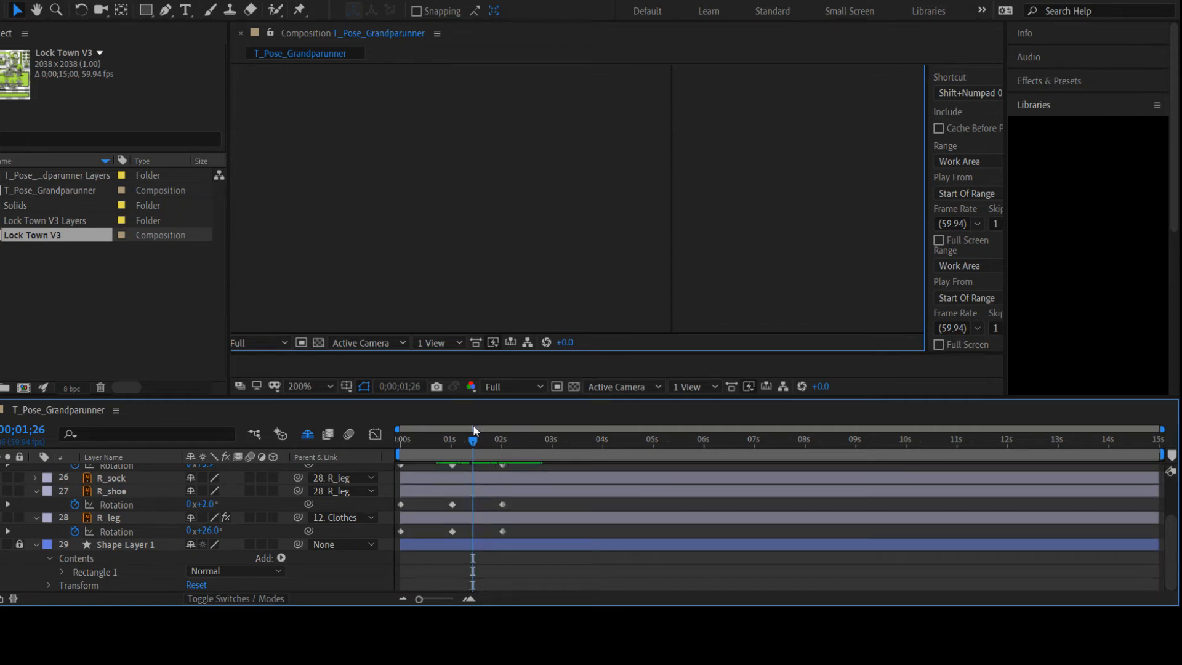
drag(473, 441, 453, 443)
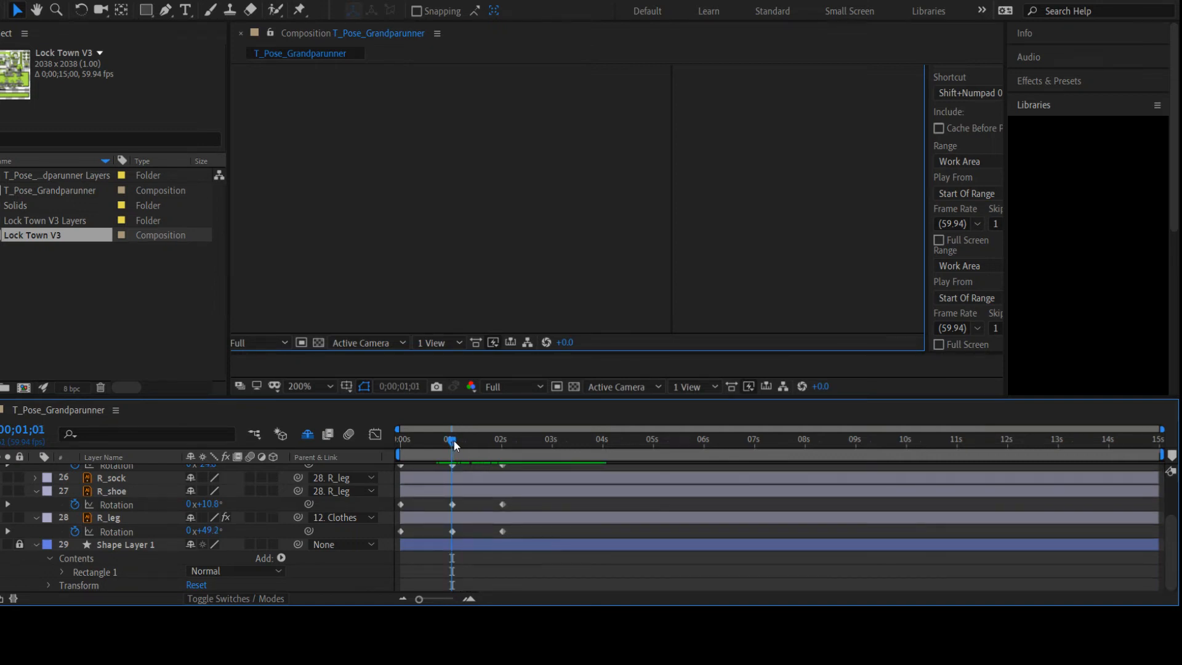
drag(453, 441, 475, 441)
click(589, 182)
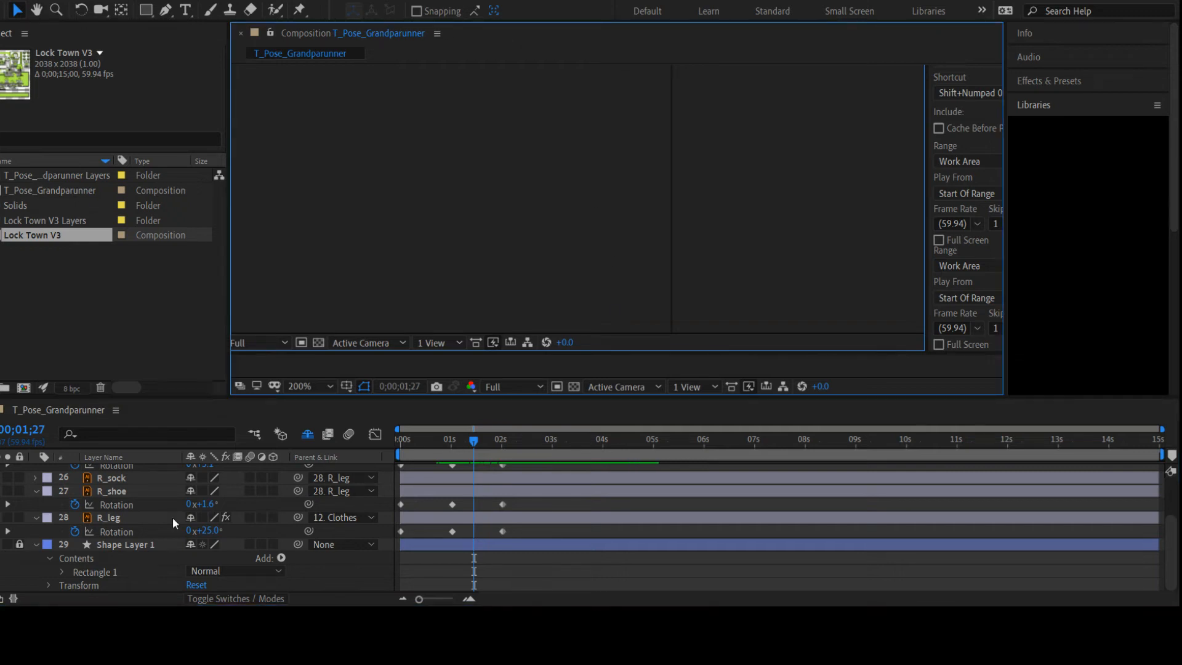
Collapse Shape Layer 1's properties and move the current time to 0;00;01;20
click(102, 519)
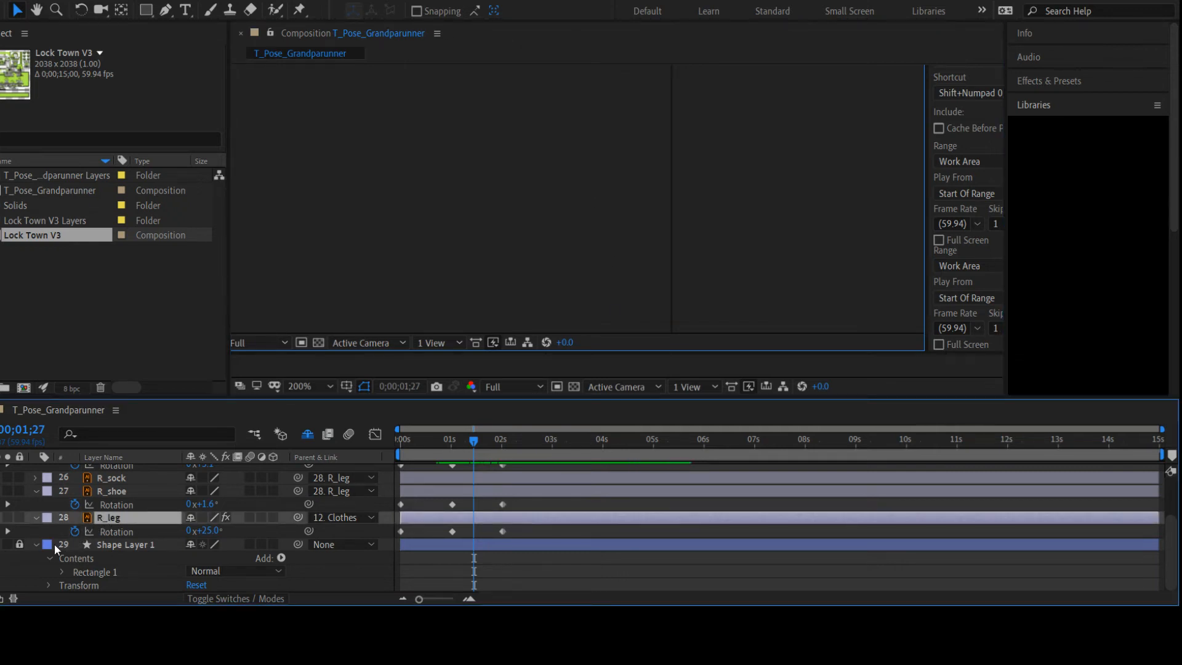
click(38, 546)
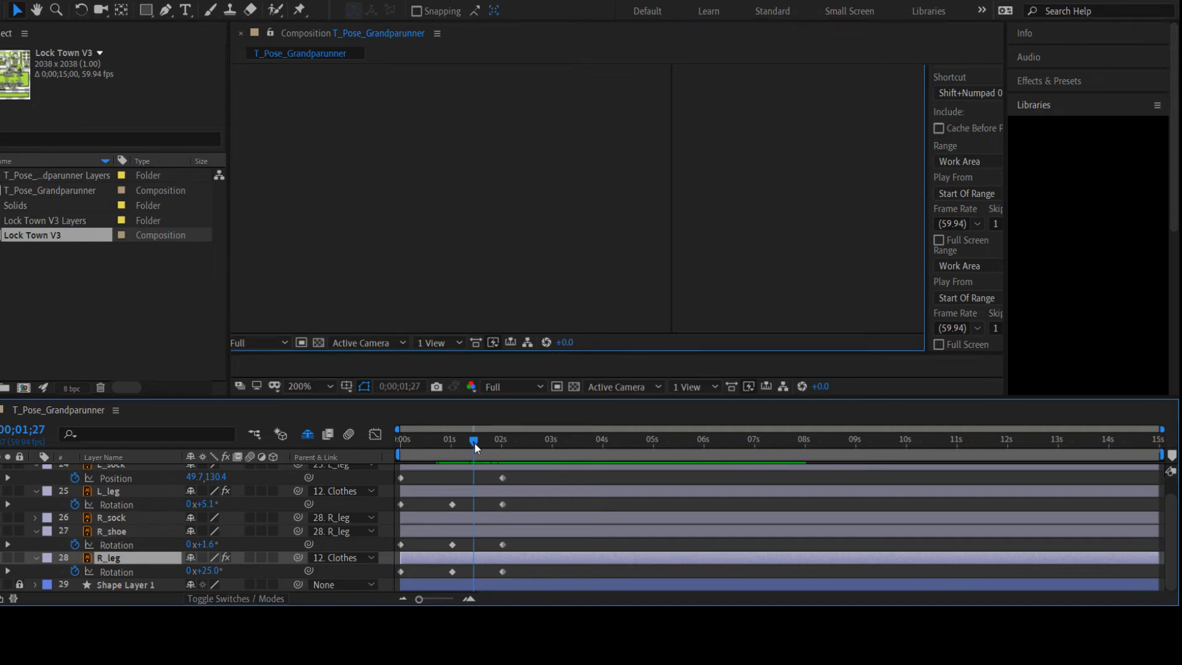
mouse_move(474, 442)
mouse_down()
mouse_move(459, 434)
mouse_move(470, 435)
mouse_up()
Select the R_leg layer and work on its deformation at 0;00;01;20 with the Puppet Pin tool
scroll(164, 546, up, 1)
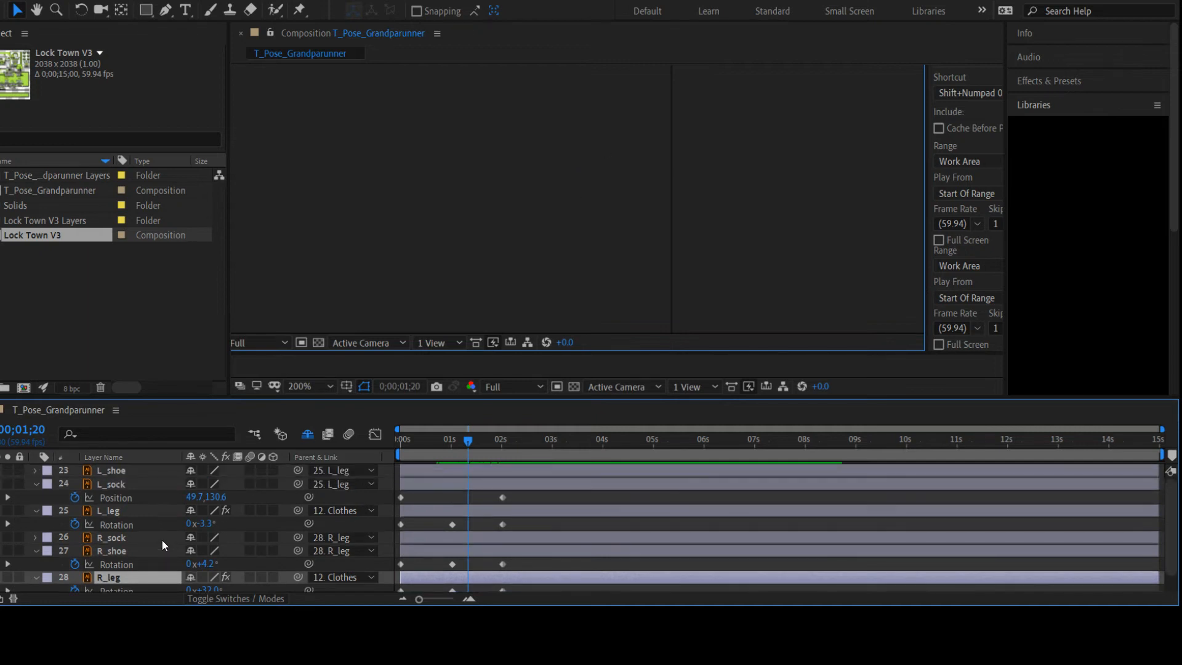
click(133, 515)
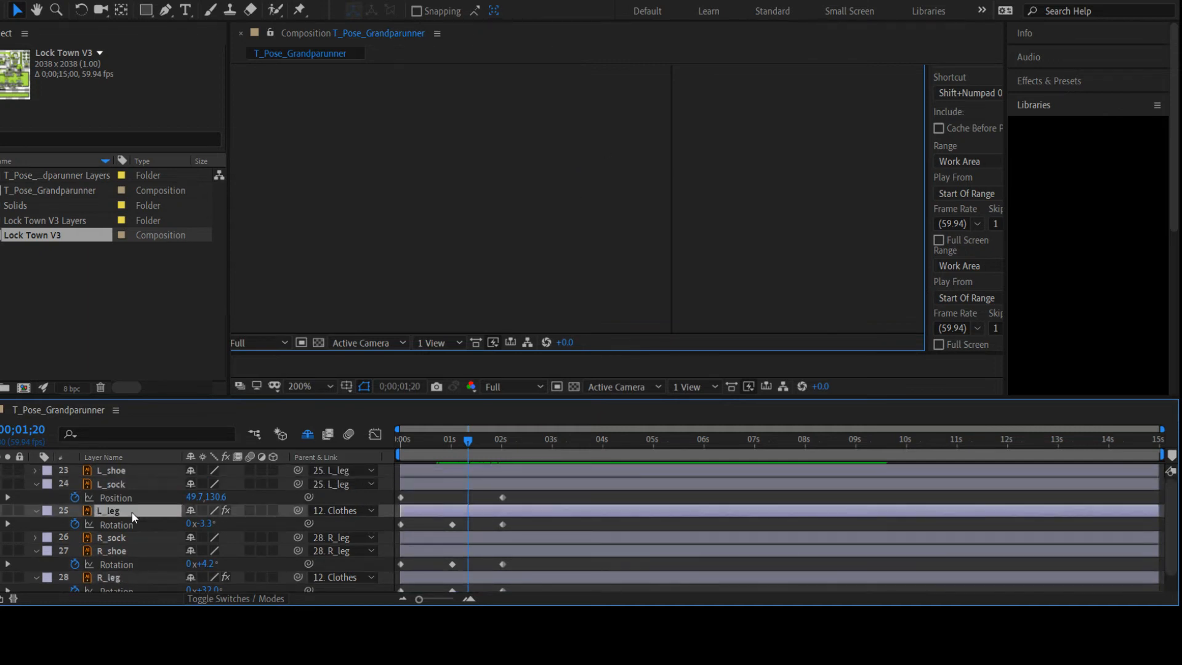
scroll(133, 517, down, 1)
click(112, 559)
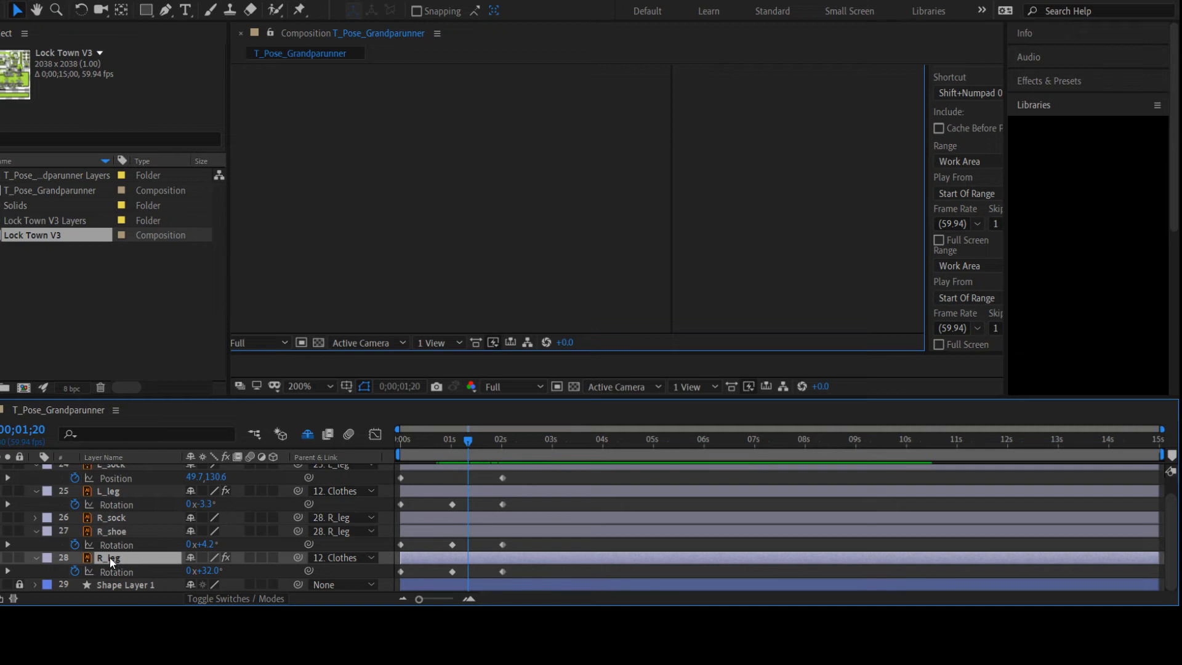
click(299, 10)
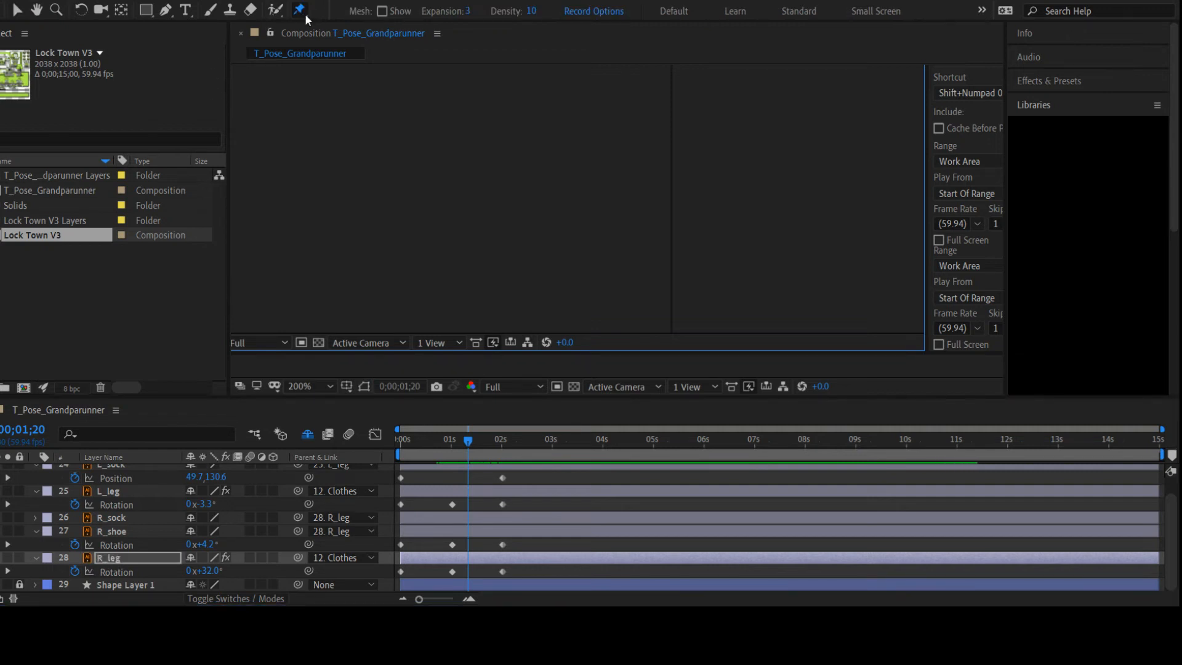
click(609, 165)
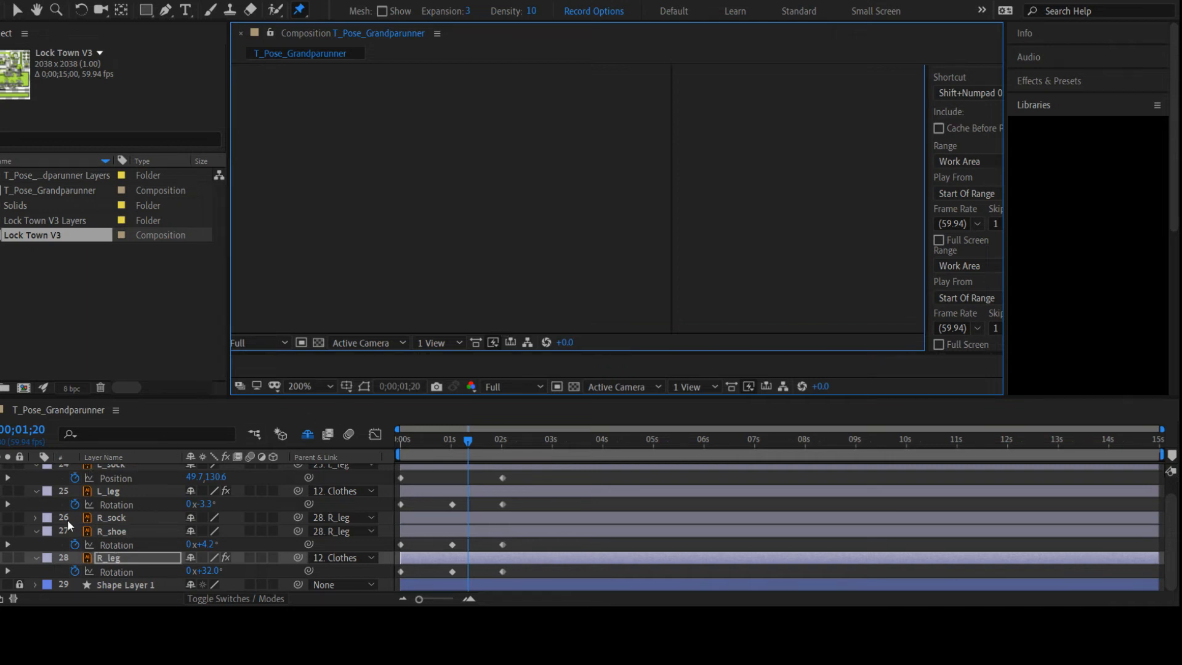
click(109, 558)
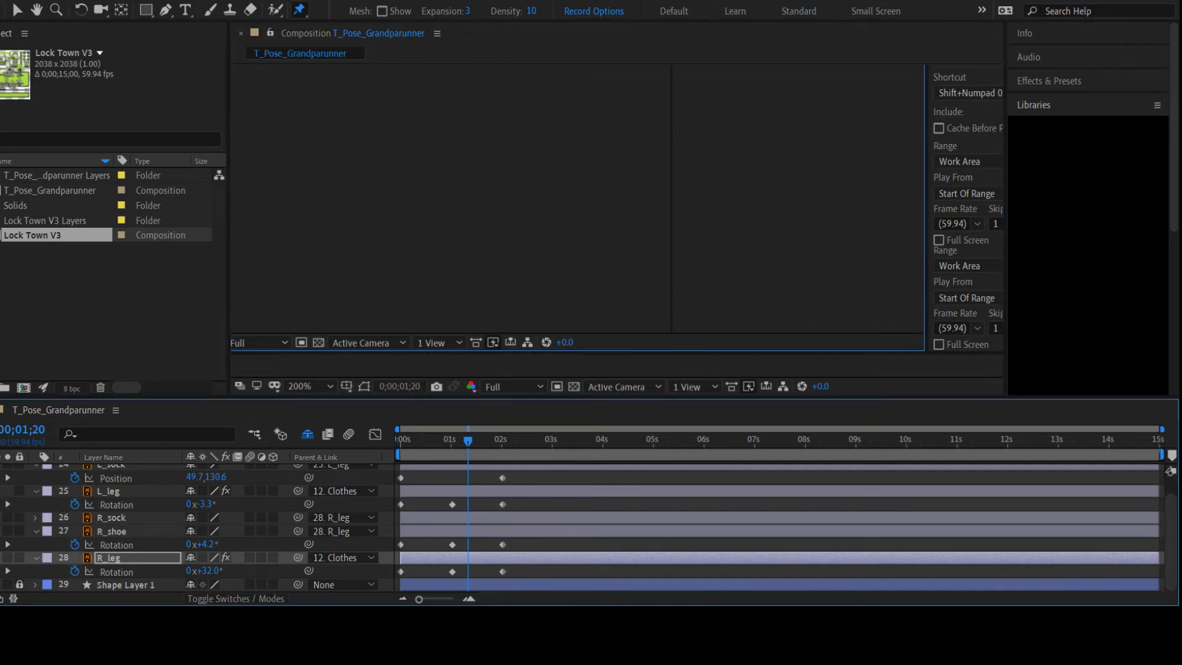
scroll(16, 496, up, 1)
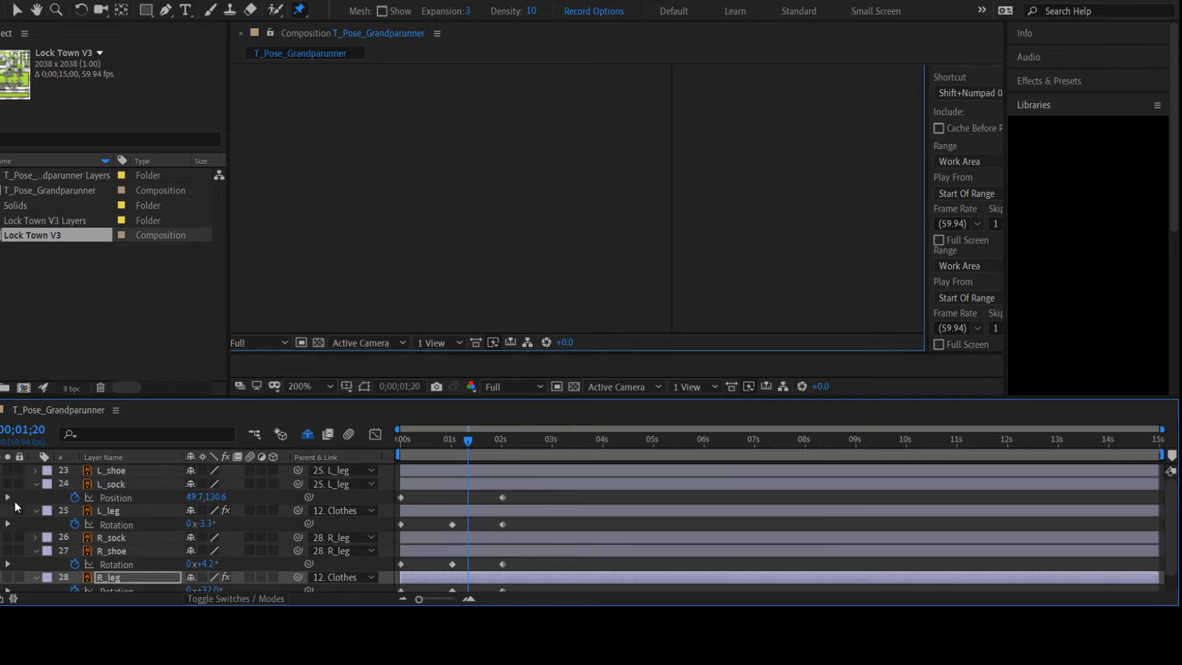
Return to the Selection tool, select the R_sock layer and reveal its Position property
click(18, 11)
click(550, 214)
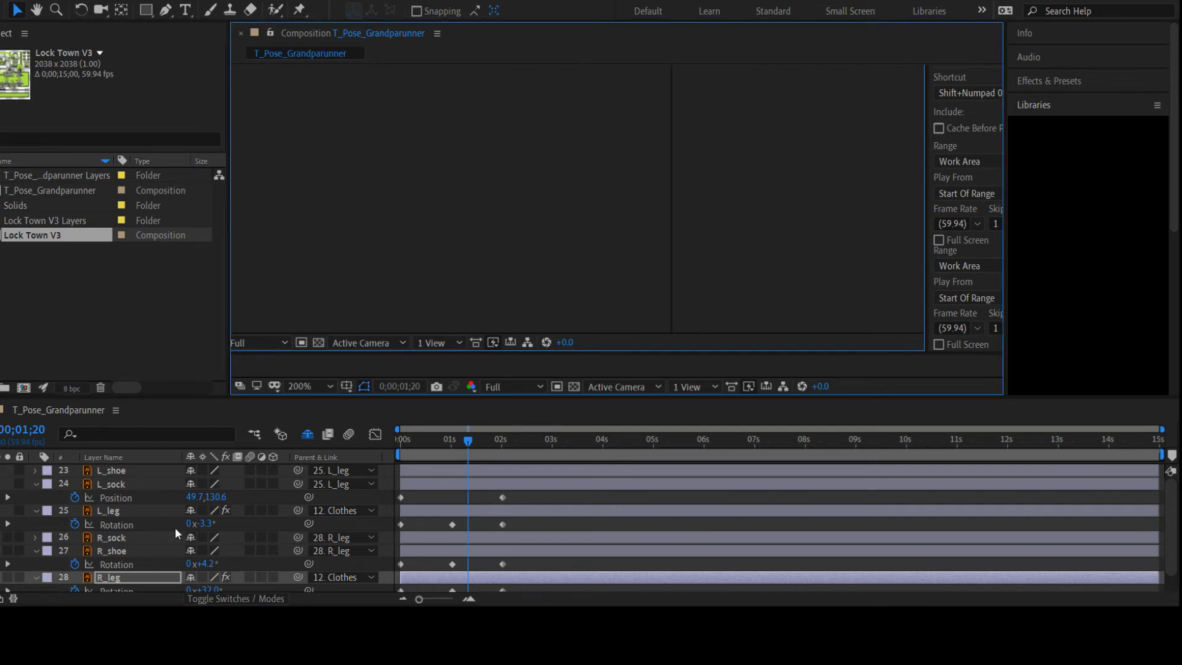
scroll(162, 533, down, 1)
click(125, 518)
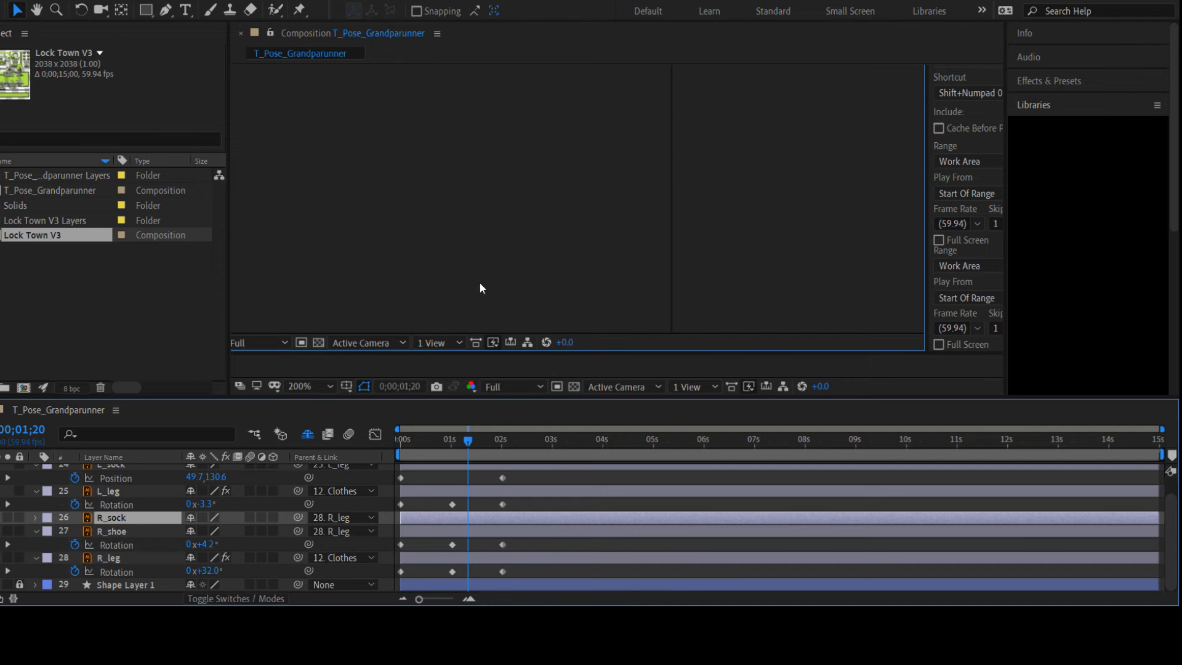
click(566, 208)
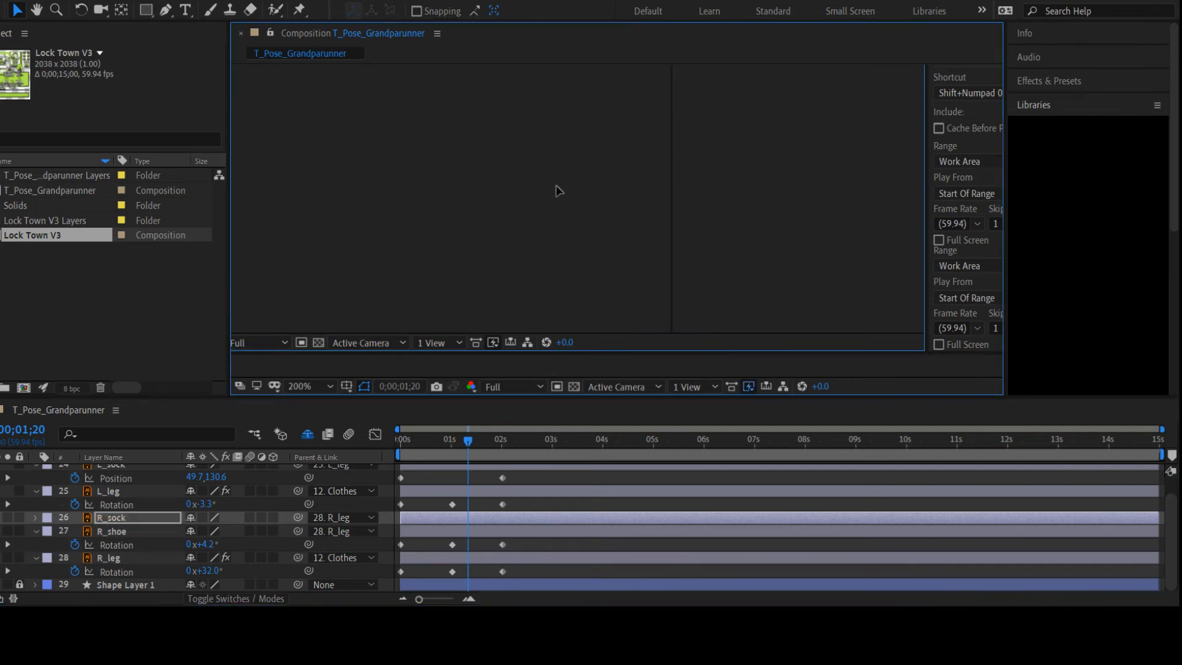
click(578, 207)
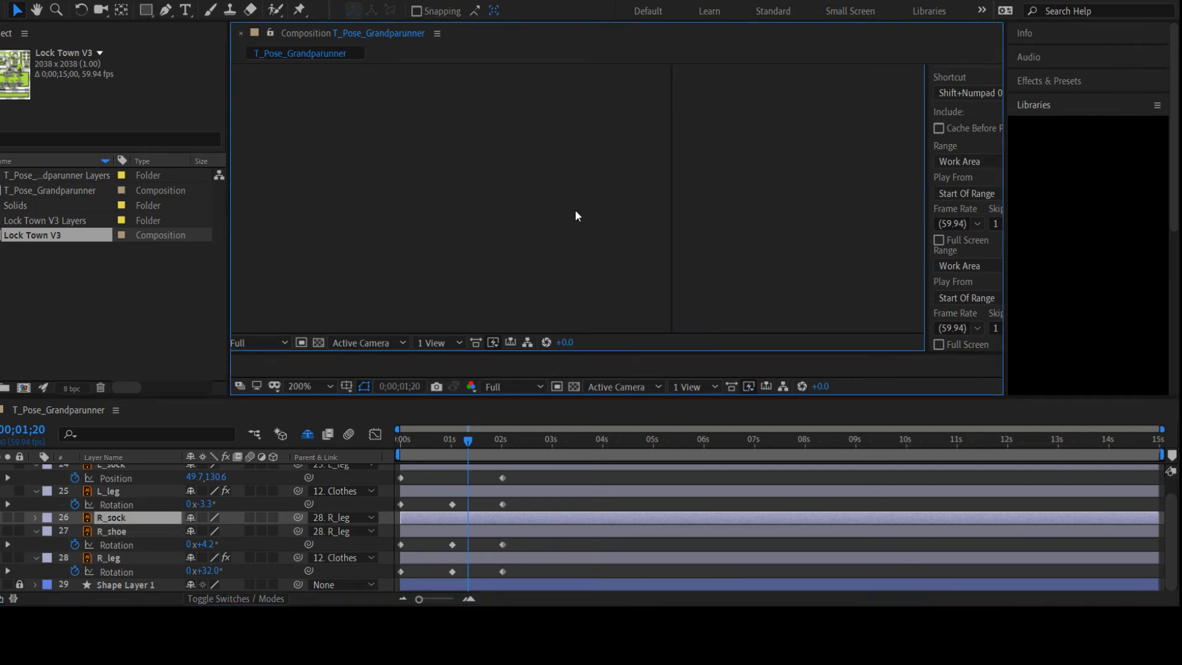
key(p)
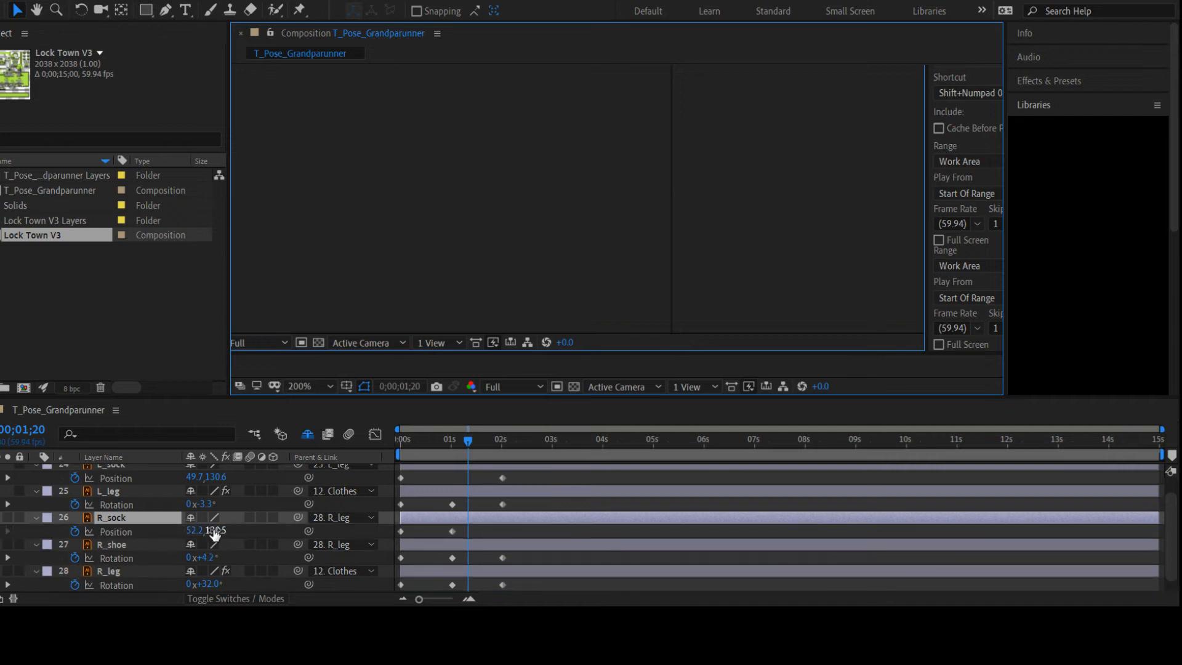
Try shifting the R_sock layer's horizontal position at 0;00;01;20 and undo the attempt
drag(206, 531, 196, 529)
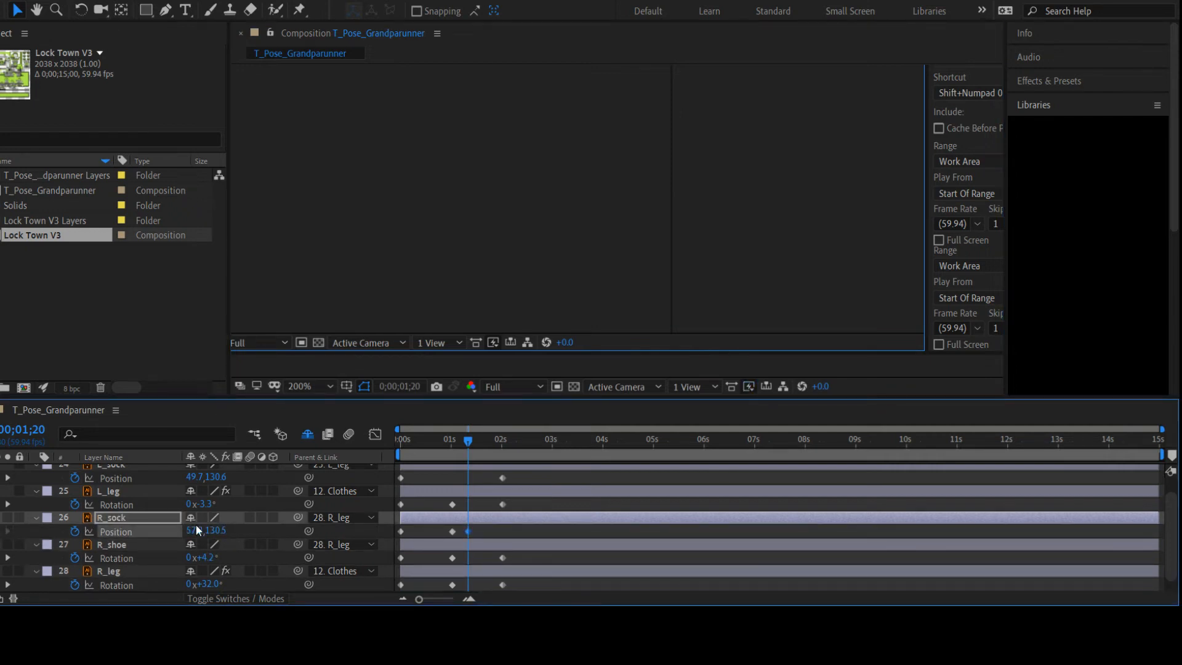
key(ctrl+z)
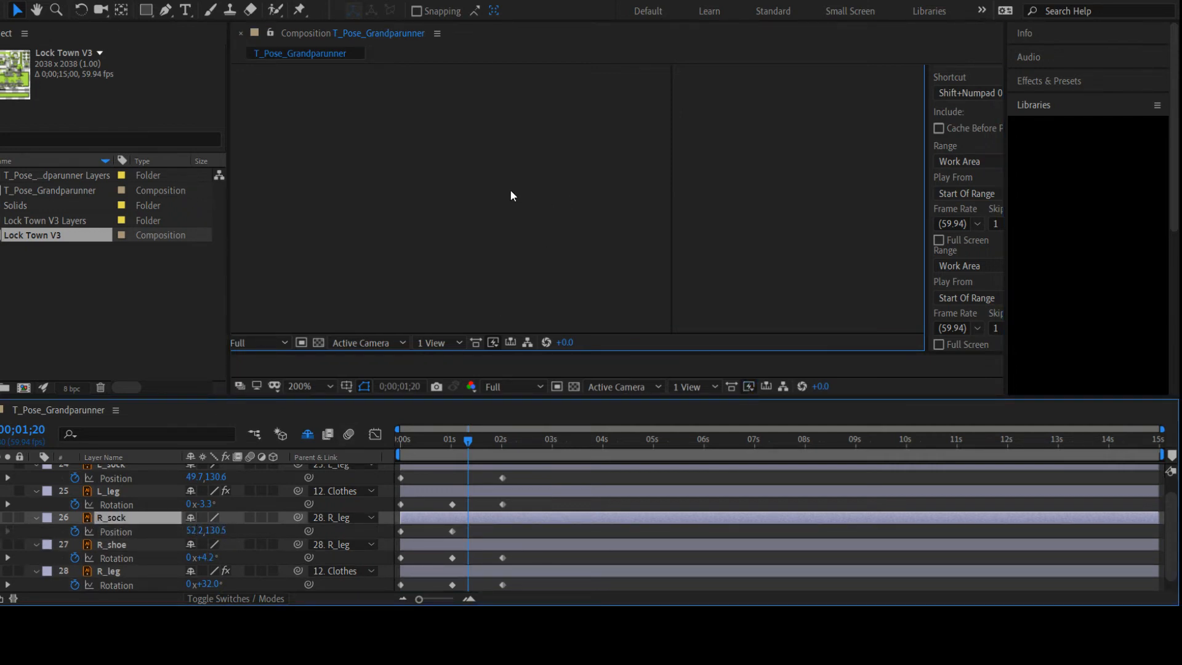
click(564, 203)
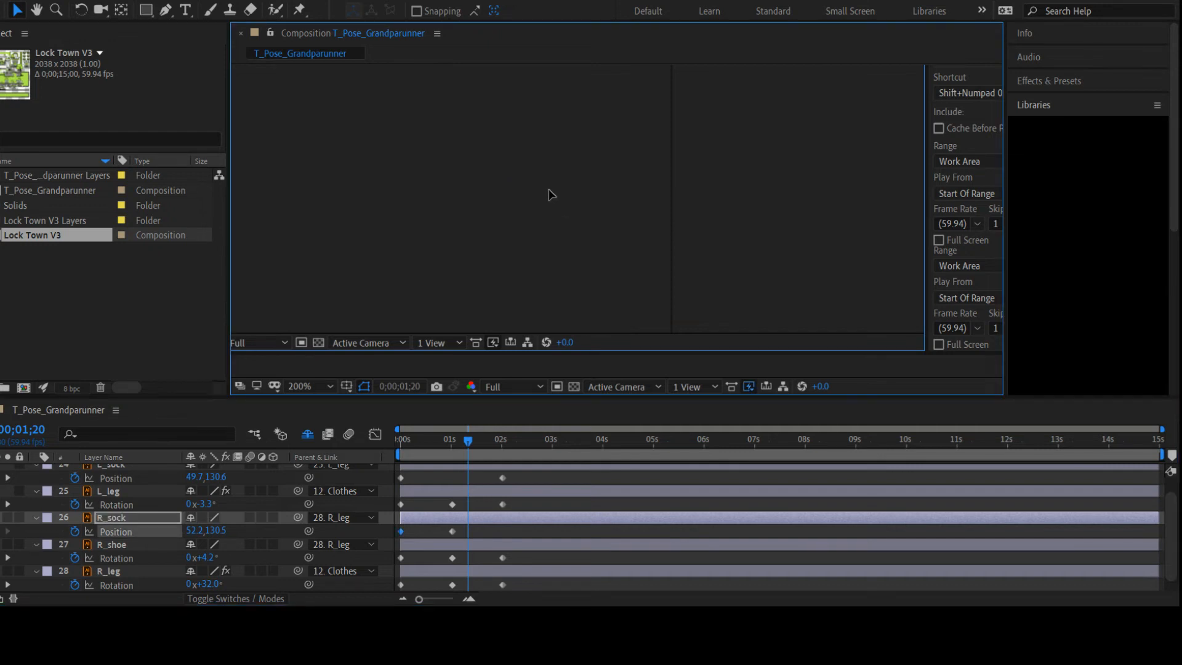
key(ctrl+z)
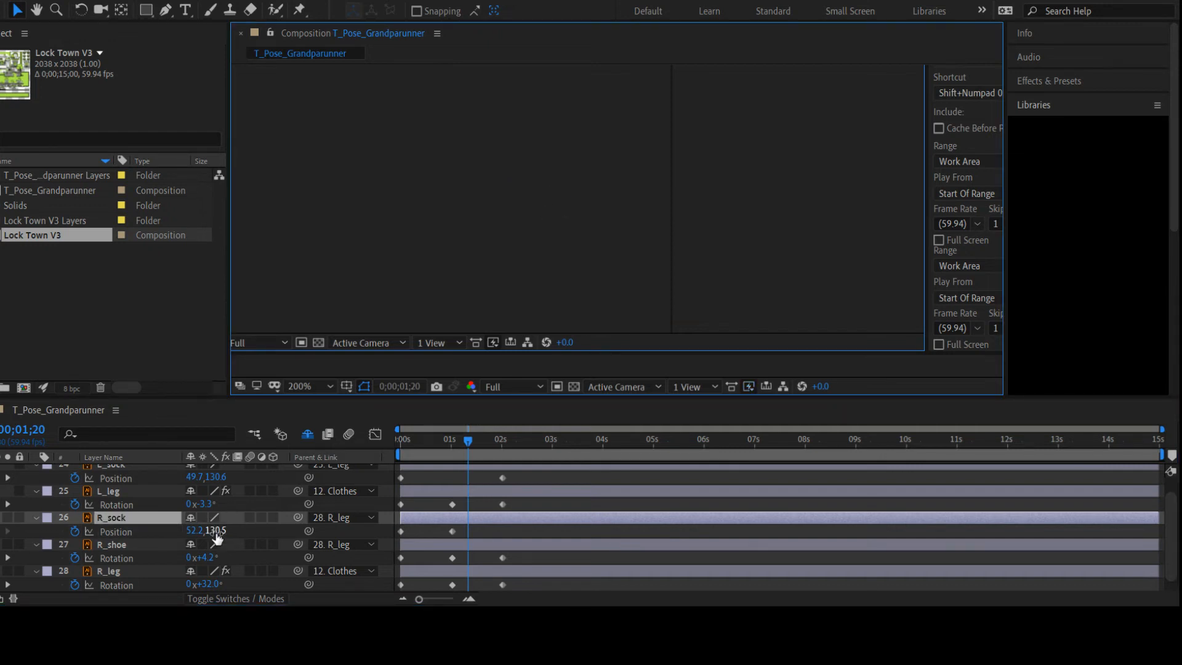
Keyframe the R_sock layer's Position at 38.2, 121.5 at 0;00;01;20
click(197, 533)
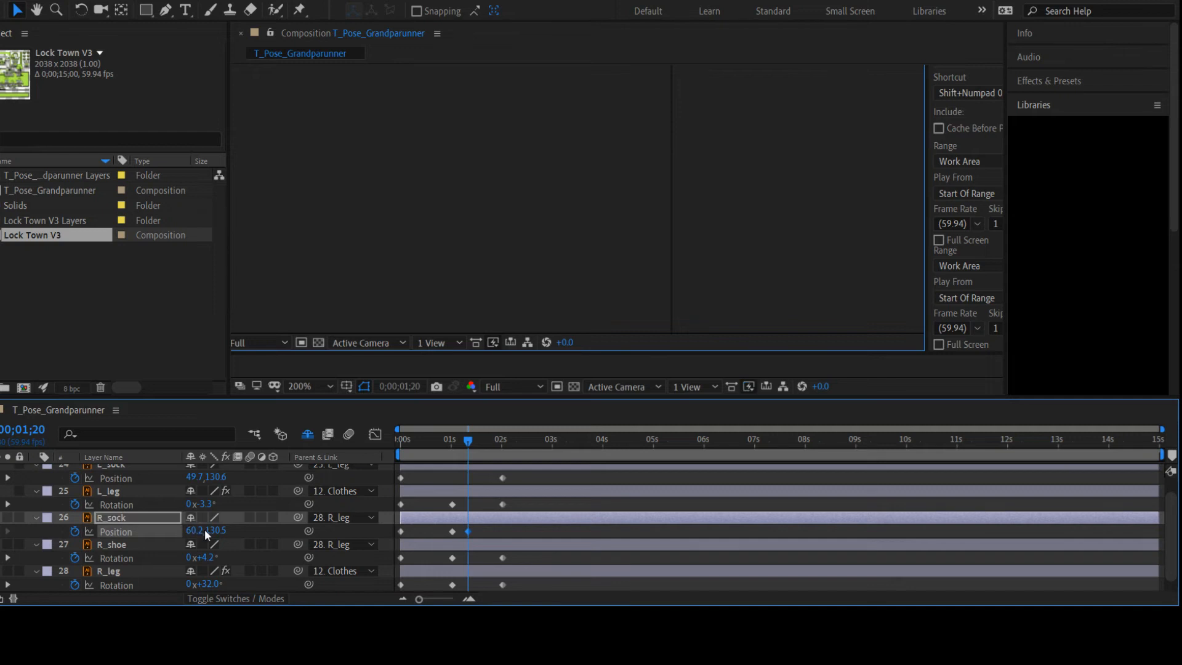
drag(223, 536, 187, 530)
key(r)
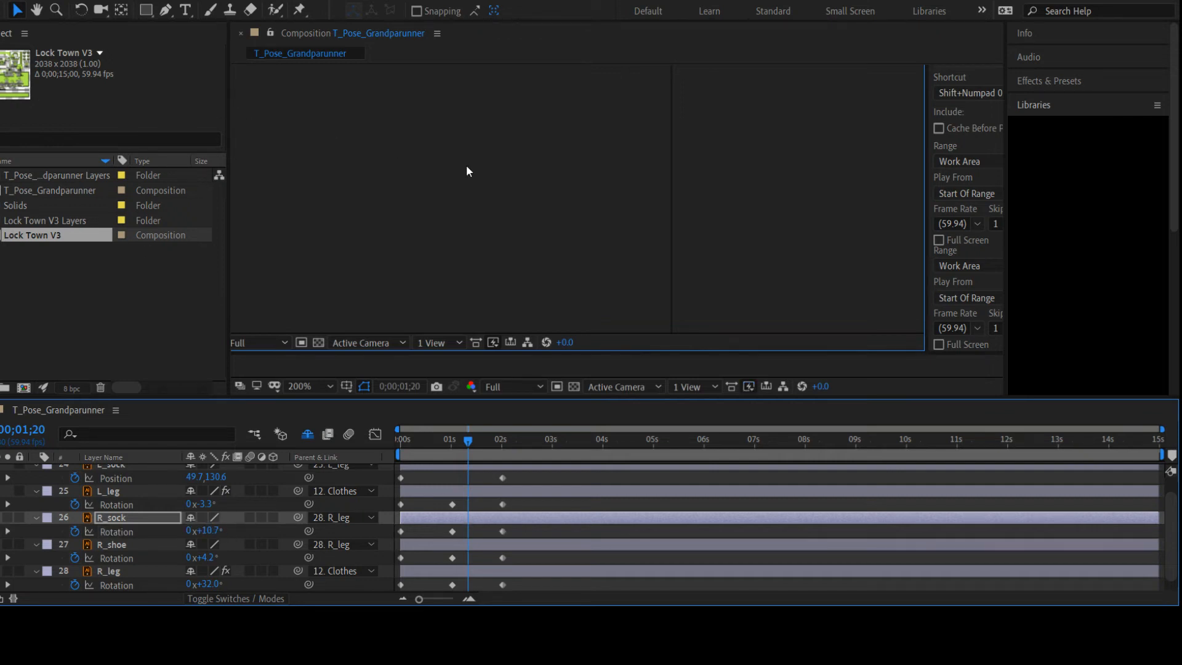
click(549, 148)
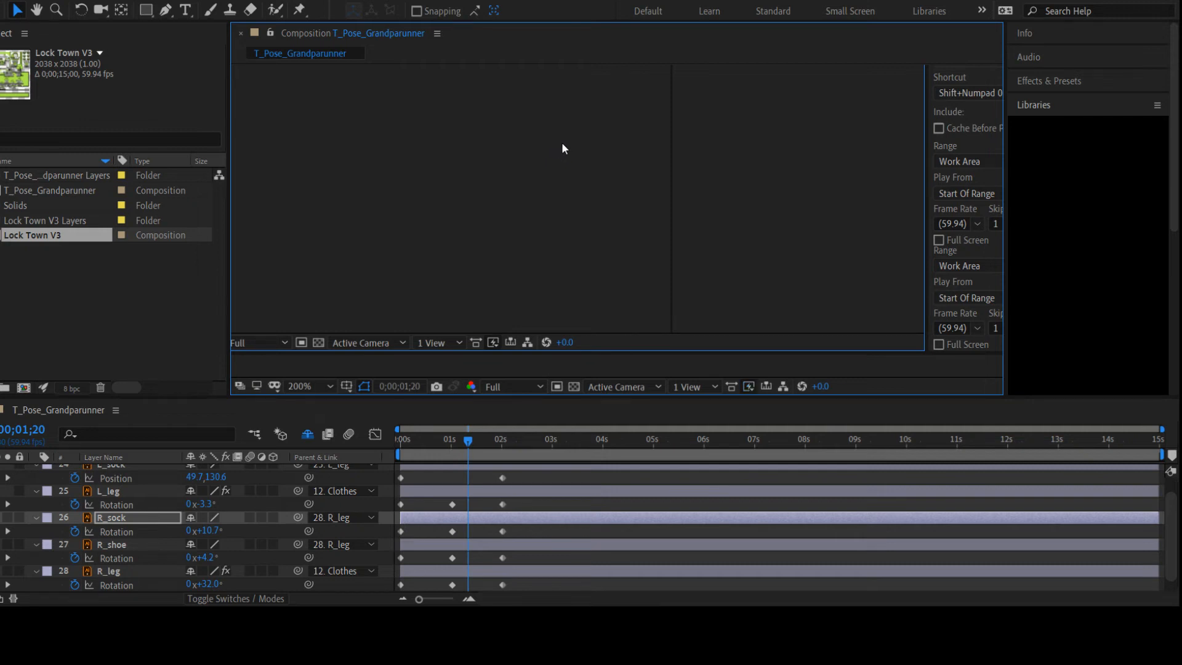
key(r)
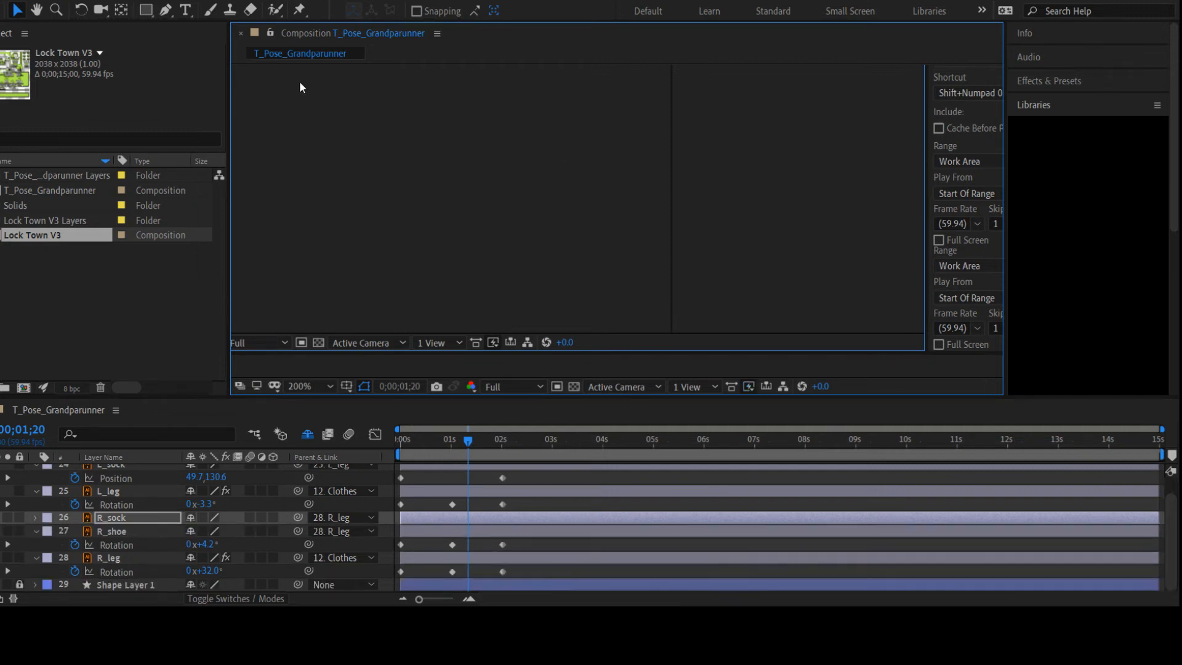
click(81, 10)
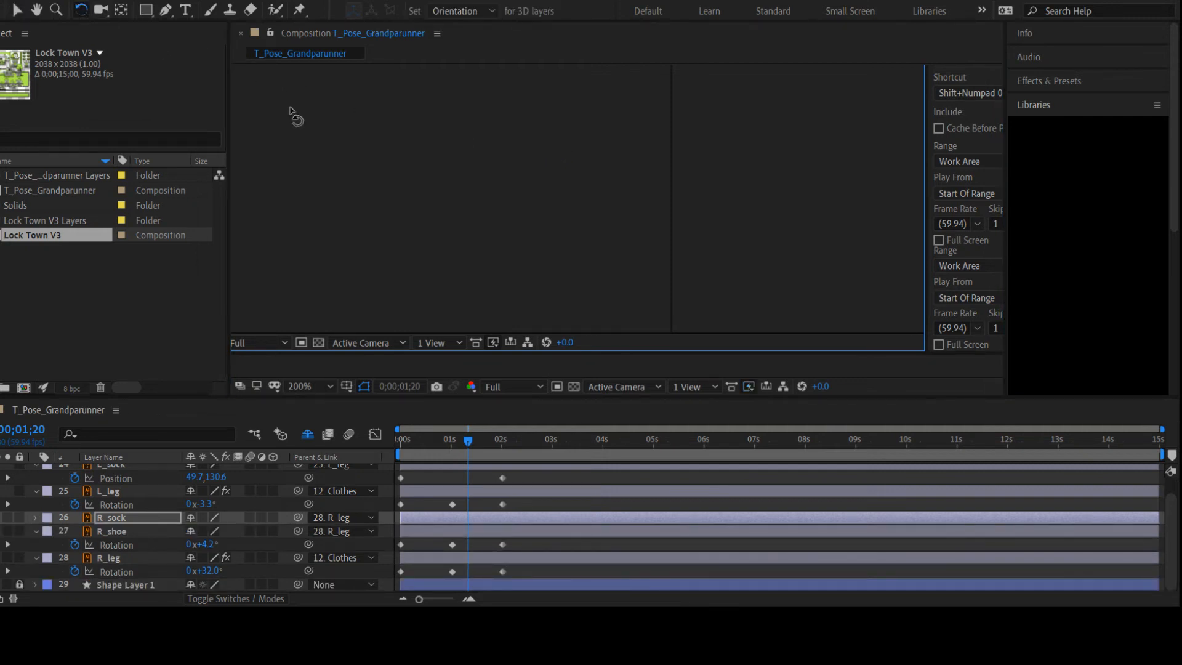
click(553, 145)
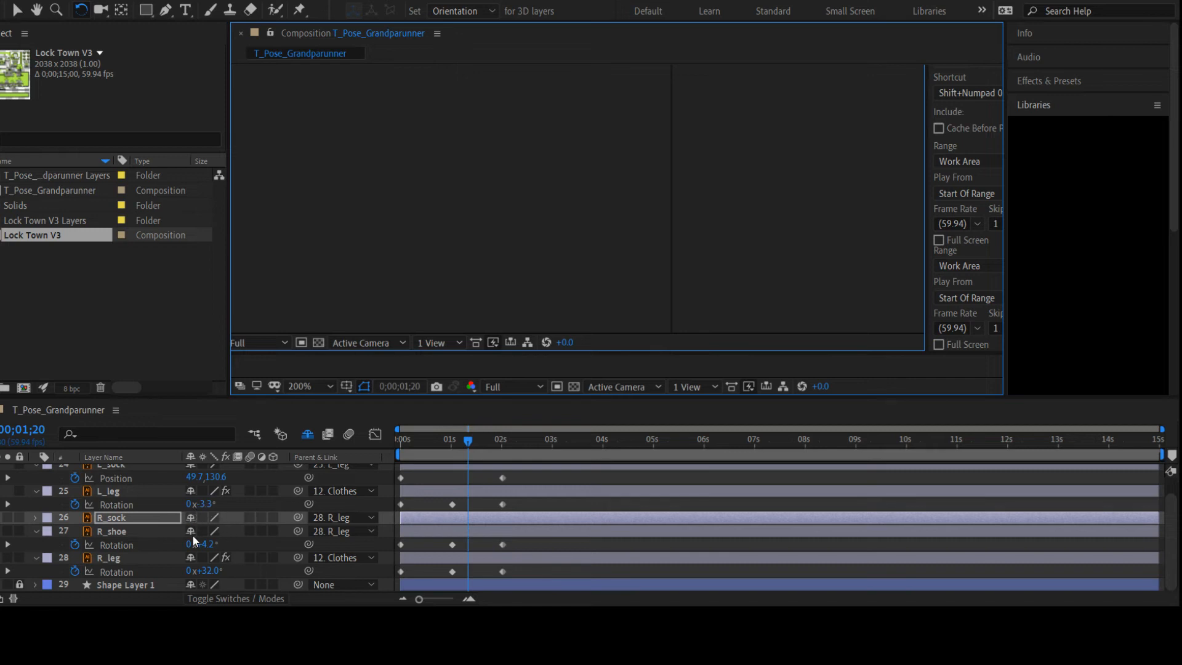
key(p)
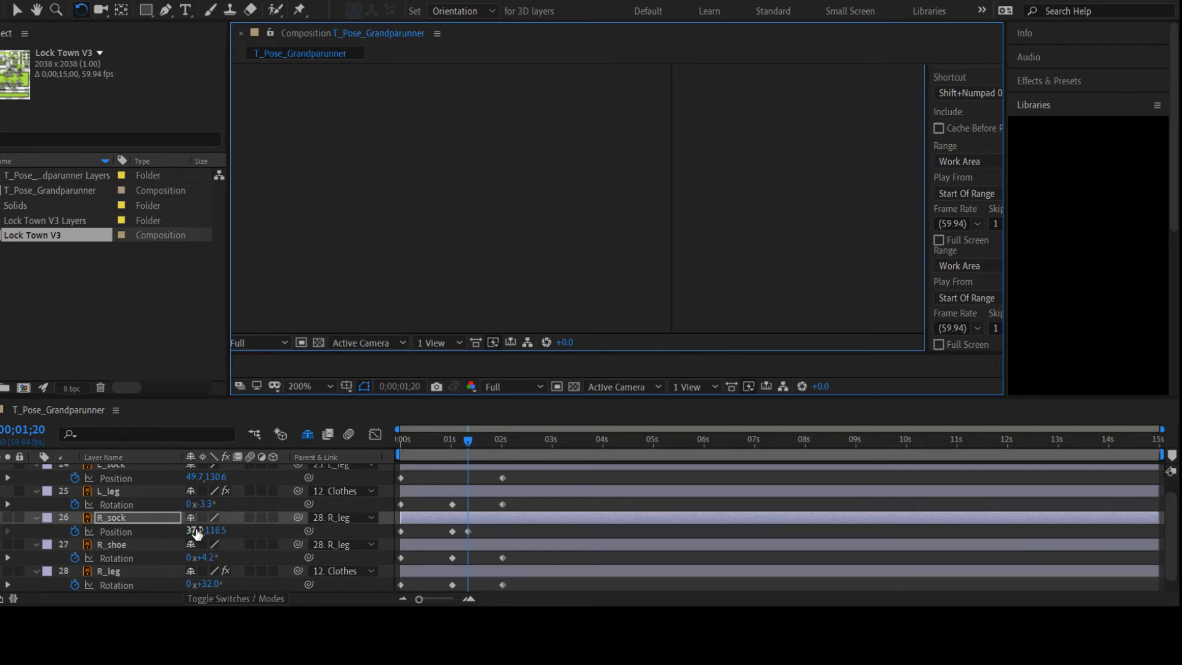
drag(196, 531, 218, 533)
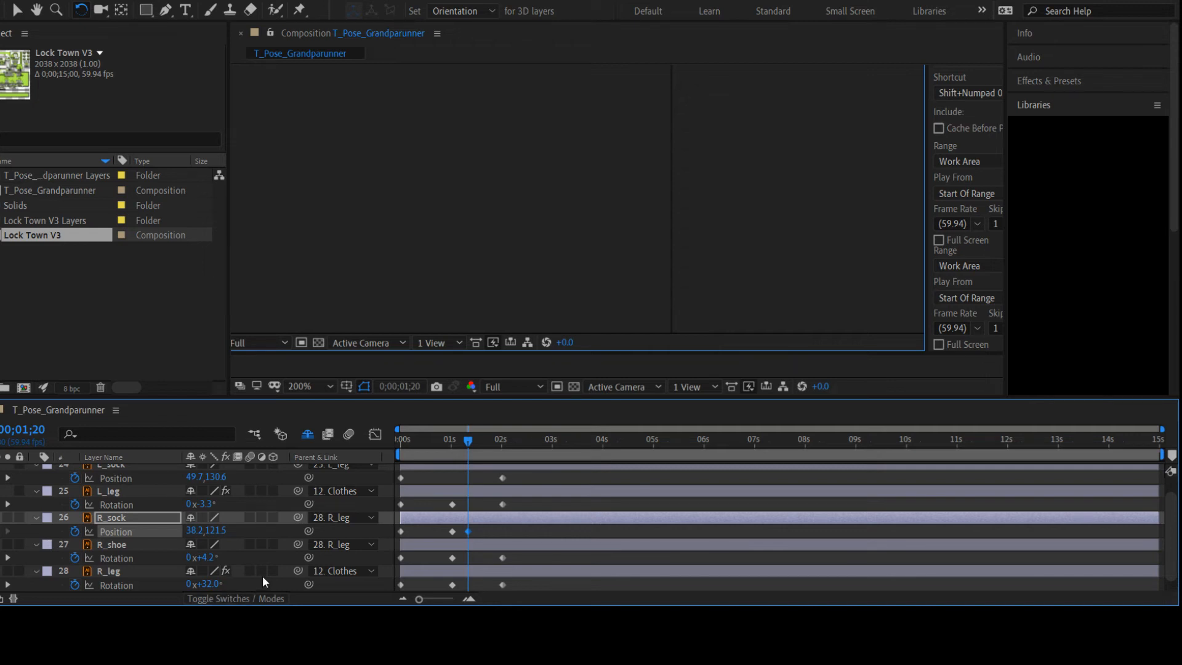
Select the R_shoe layer and rotate it to +59.7° at 0;00;01;20, then return to the Selection tool
click(18, 12)
click(555, 238)
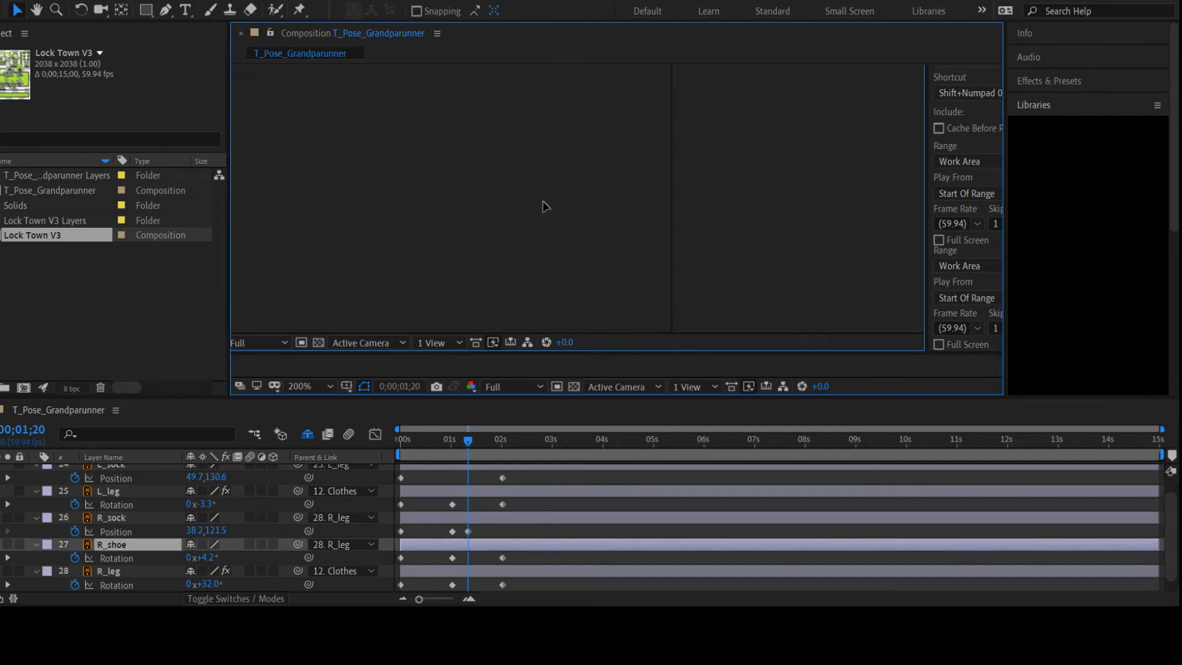
key(Return)
click(86, 10)
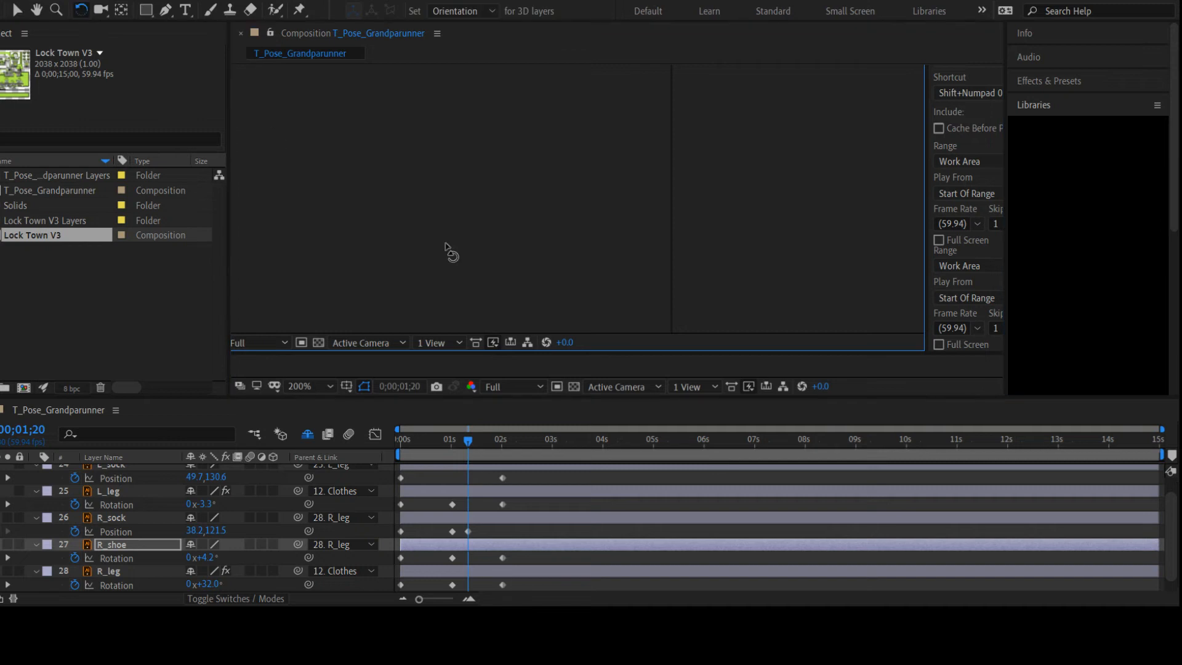
drag(568, 259, 492, 252)
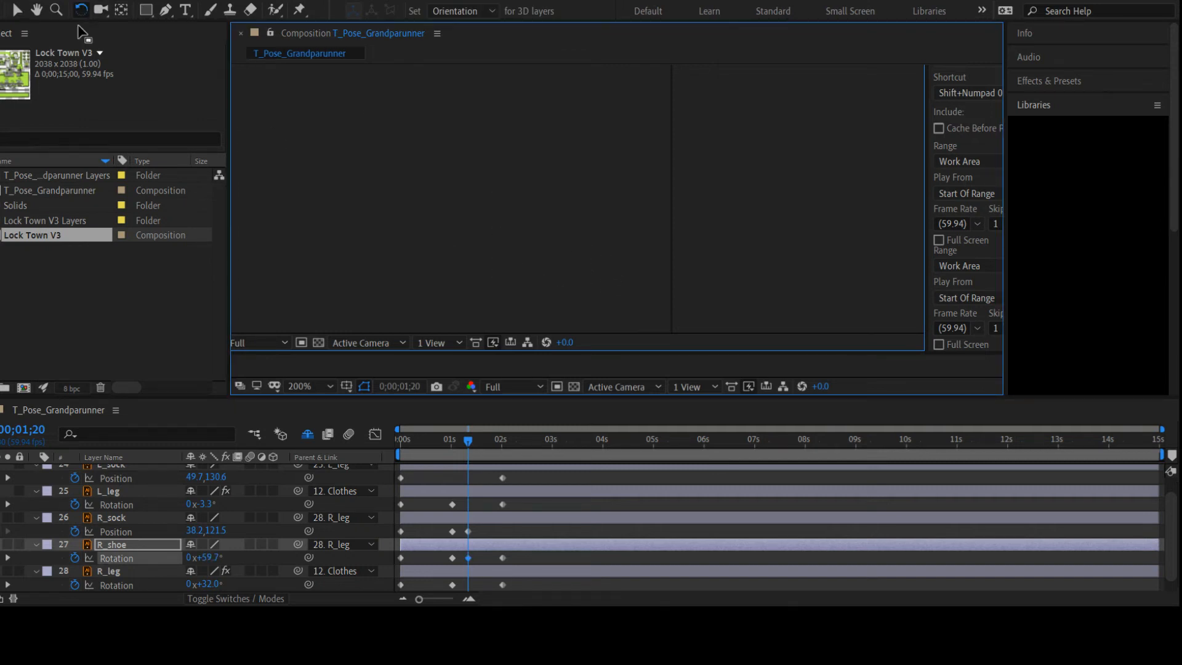
click(19, 11)
click(528, 208)
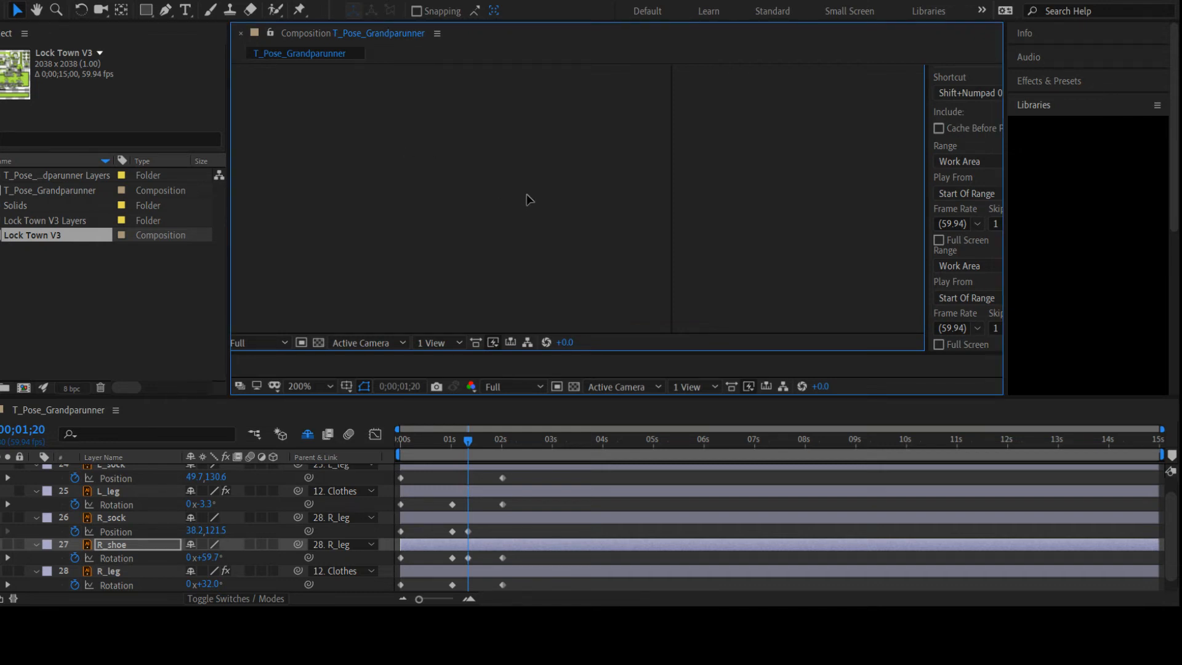
Move the current time to 0;00;02;01 and reposition the R_sock layer to 40.5, 119.8 as a new keyframe
scroll(5, 524, up, 1)
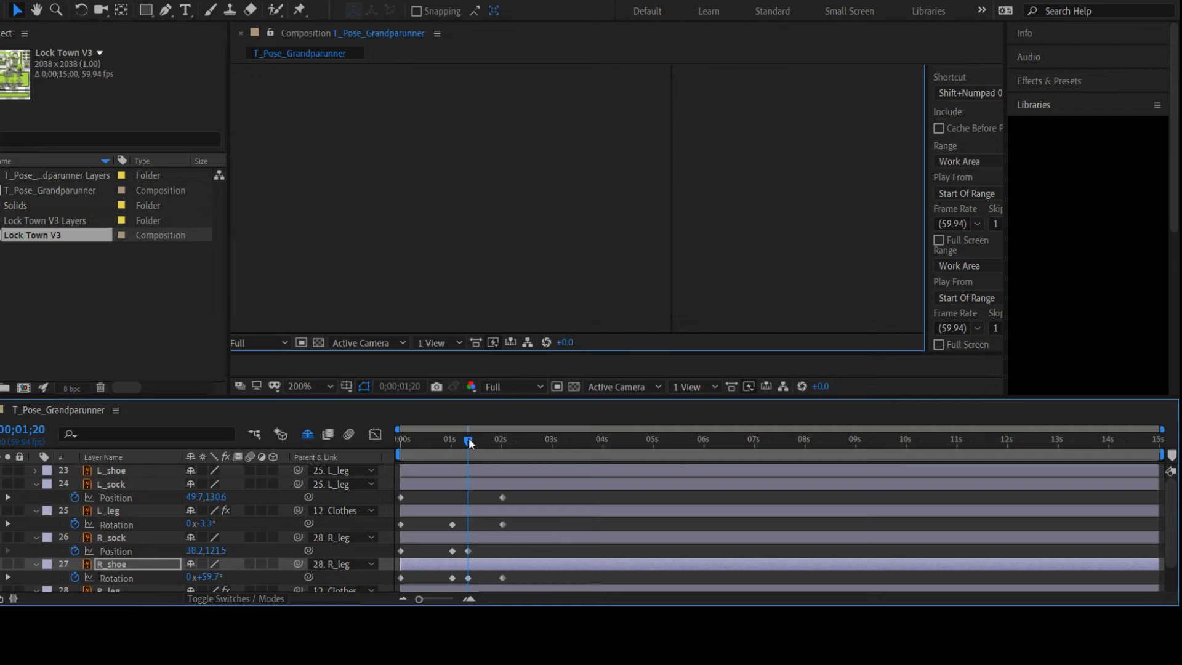
mouse_move(469, 439)
mouse_down()
mouse_move(522, 426)
mouse_move(453, 430)
mouse_move(521, 426)
mouse_move(462, 431)
mouse_move(508, 431)
mouse_move(468, 439)
mouse_up()
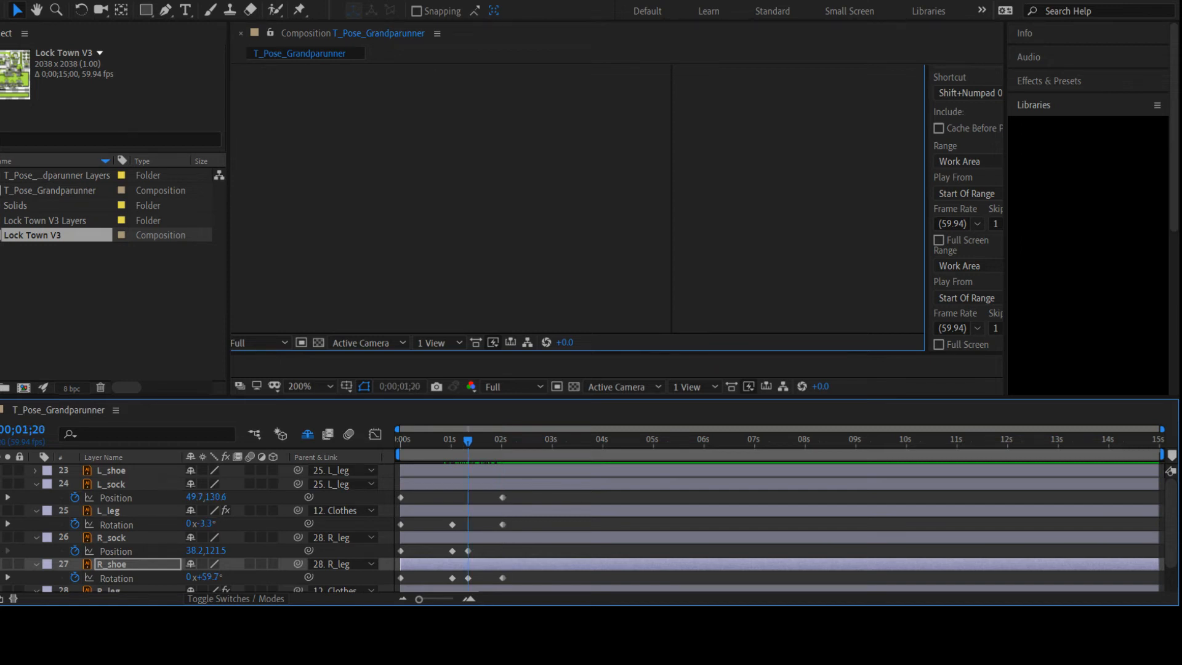
key(k)
click(615, 206)
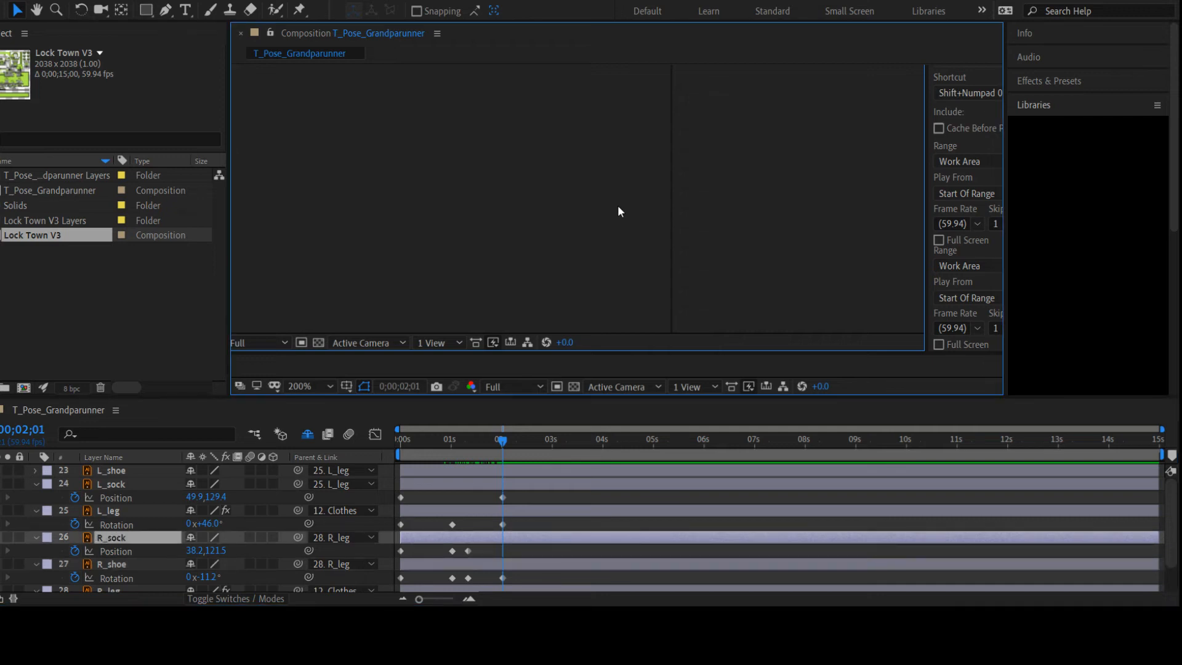
drag(618, 205, 620, 202)
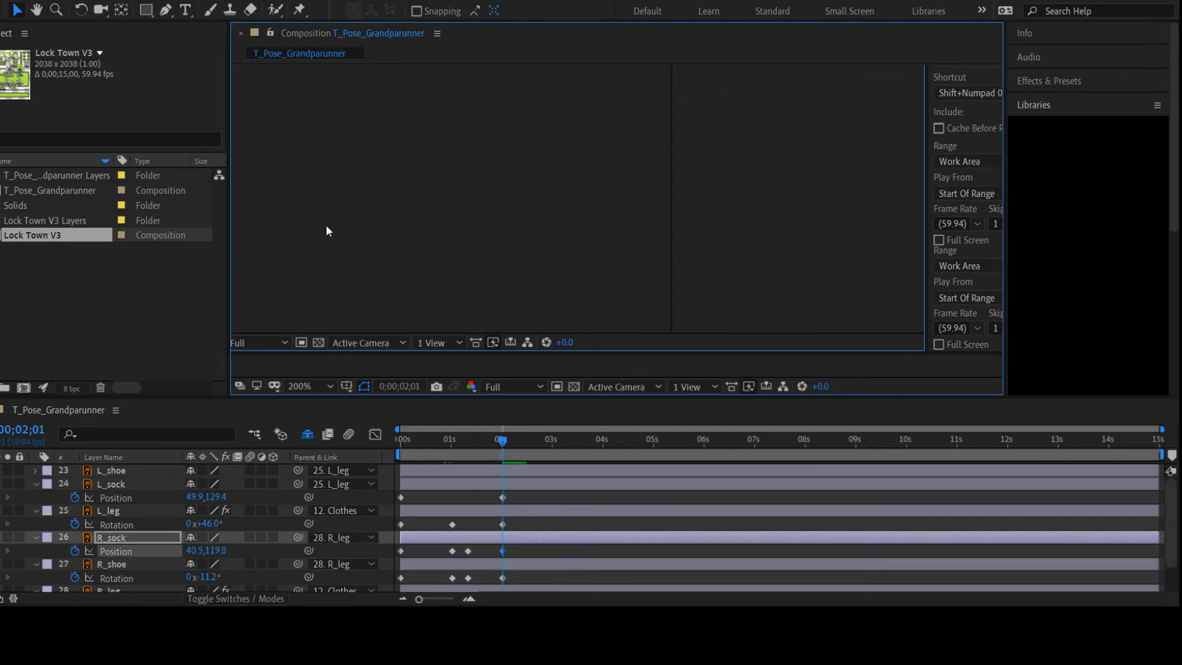
Select the R_shoe layer and reposition it at 0;00;02;01 so that it meets the right sock
click(78, 11)
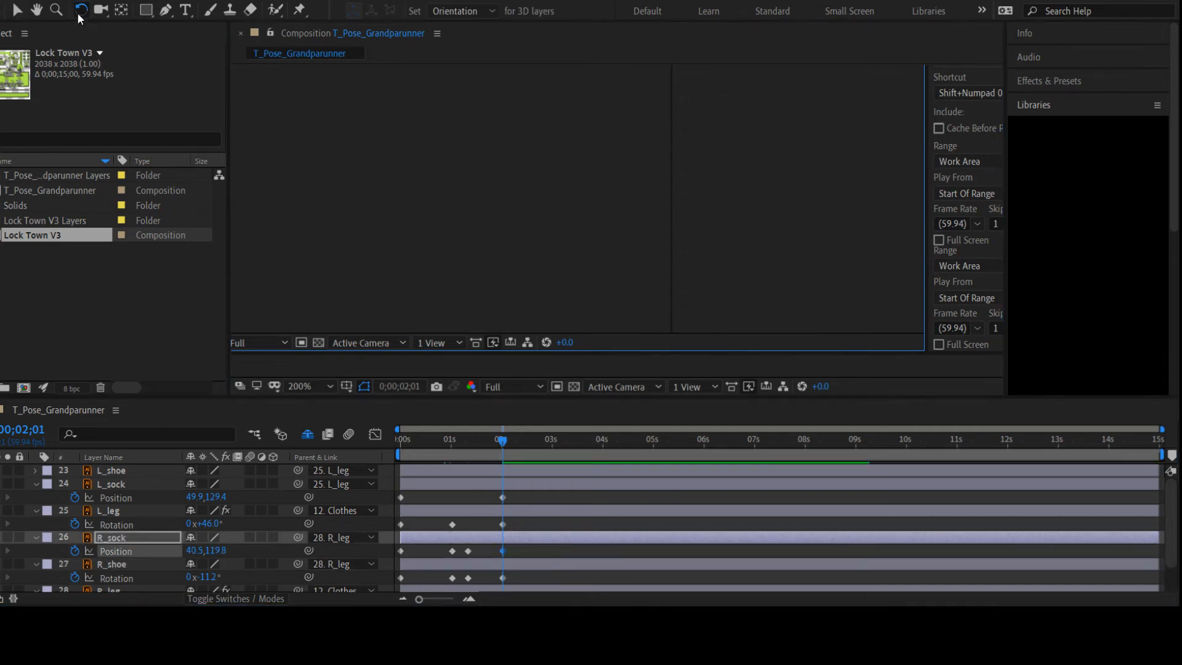
click(647, 234)
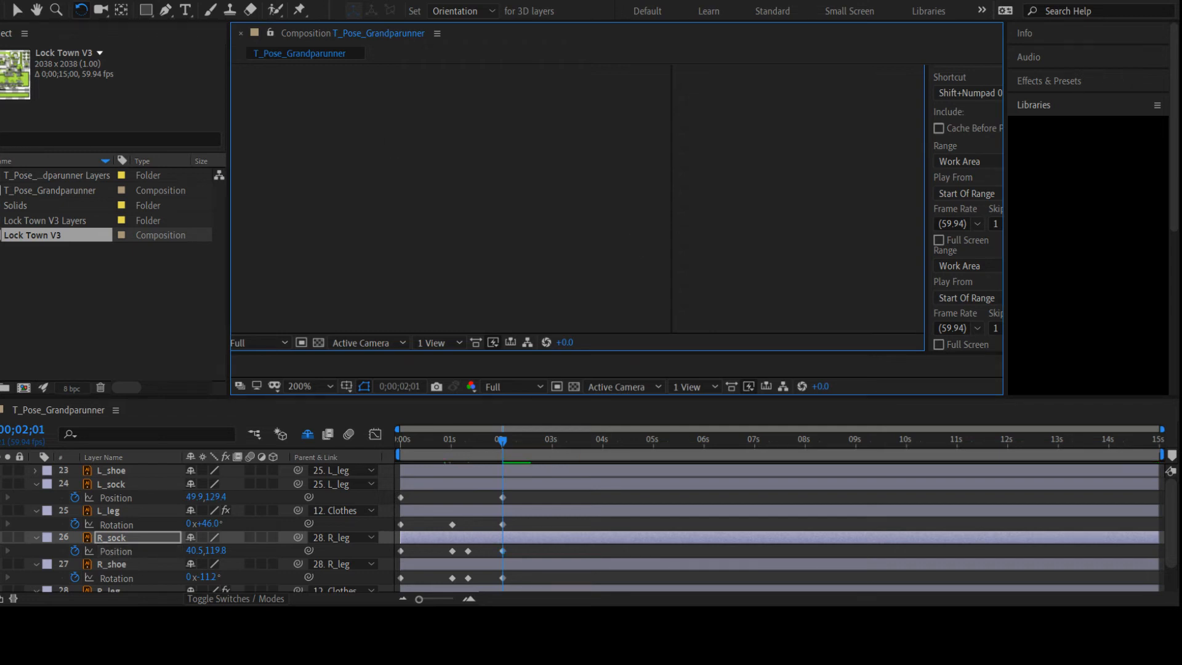
key(v)
key(ctrl+Down)
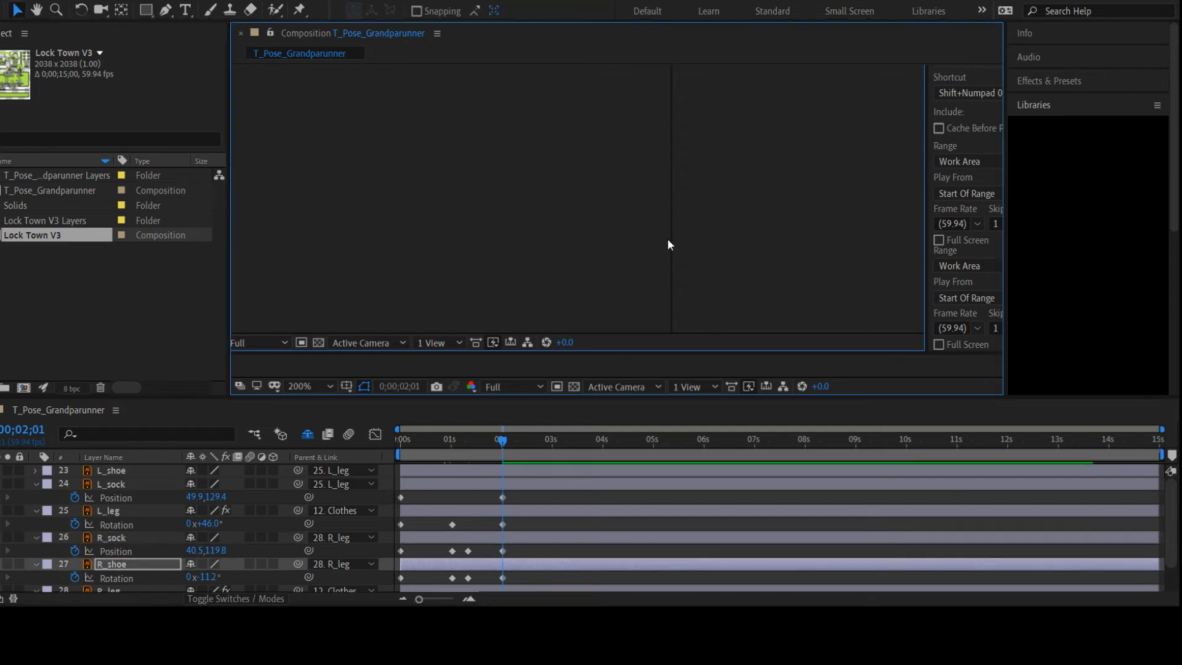
drag(663, 242, 636, 230)
Place a puppet pin on the R_shoe layer and adjust the R_leg layer's puppet pin at 0;00;02;01
click(300, 10)
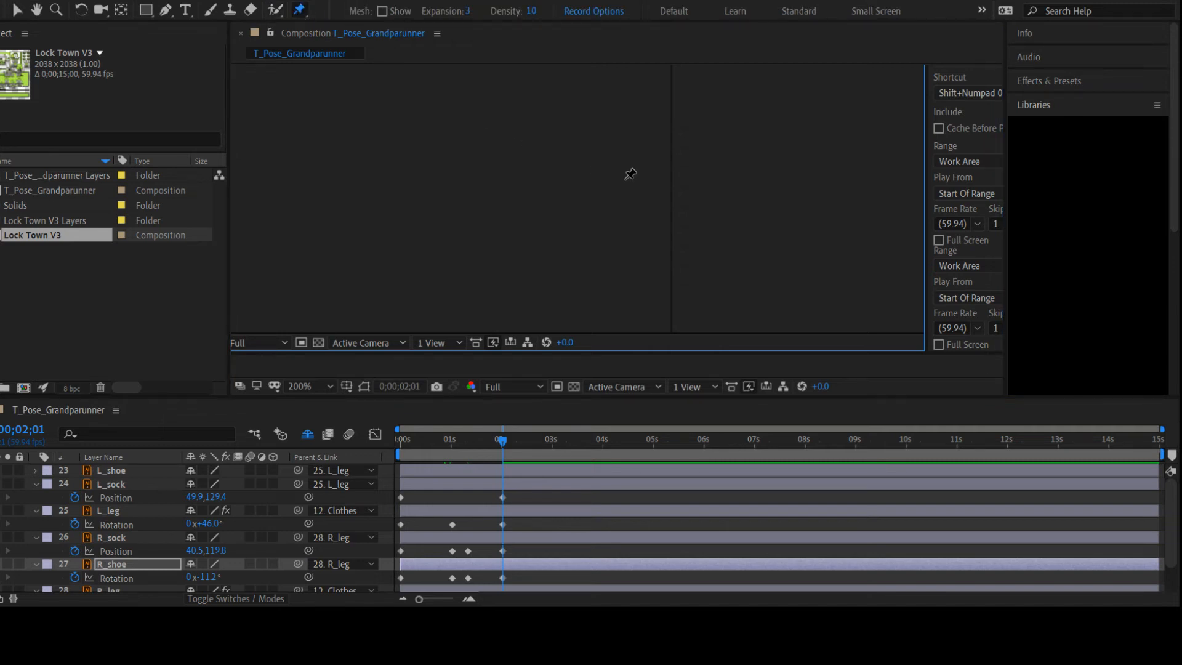
click(630, 227)
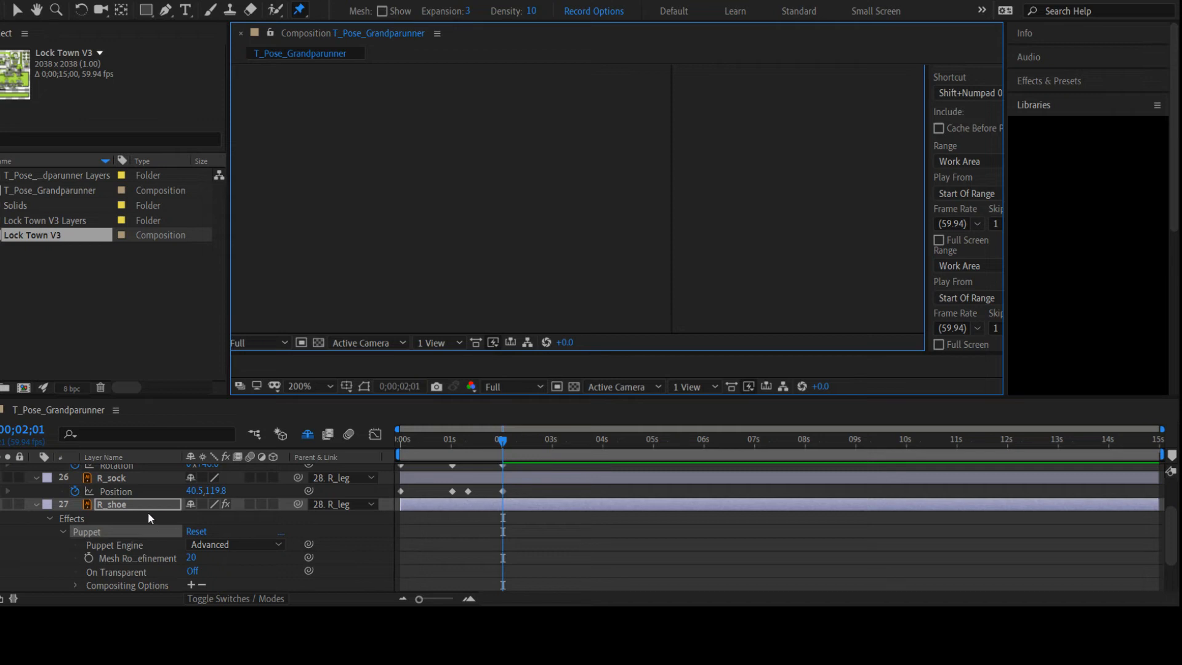
scroll(147, 512, down, 3)
scroll(150, 520, down, 1)
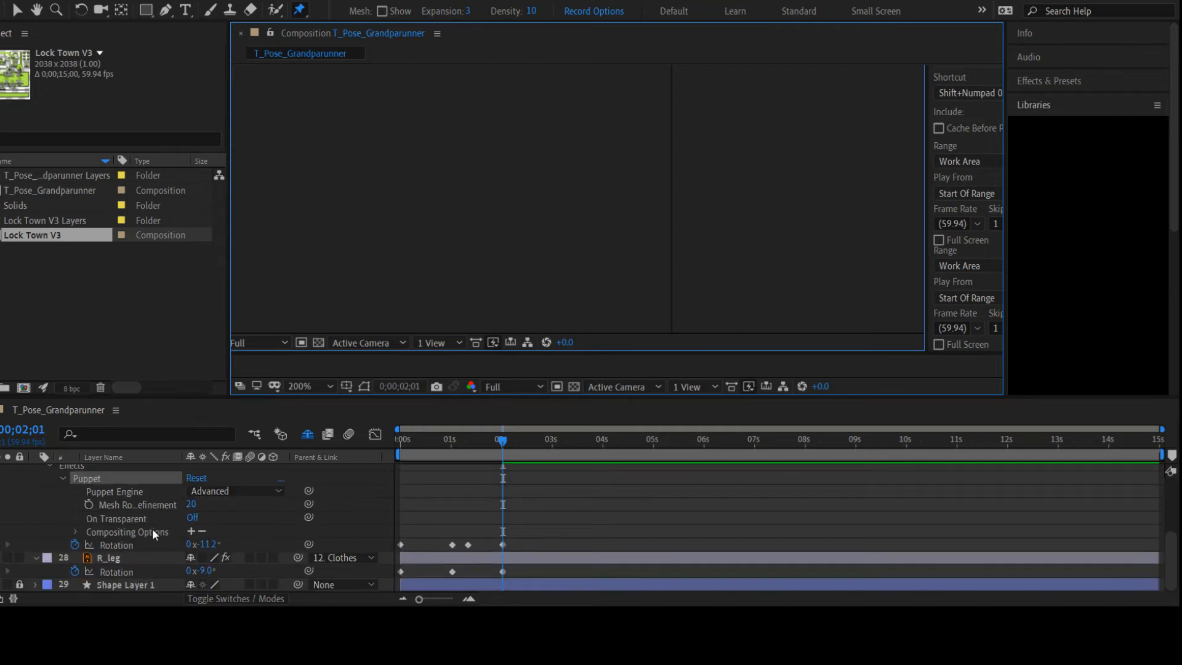
click(132, 559)
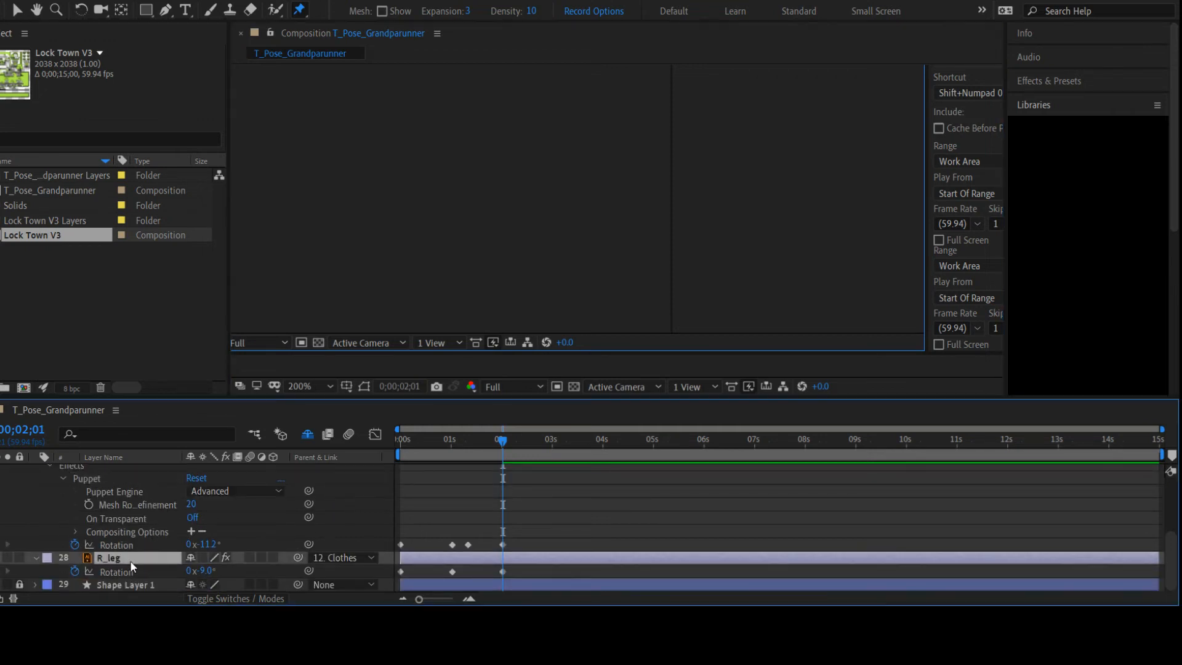
click(627, 170)
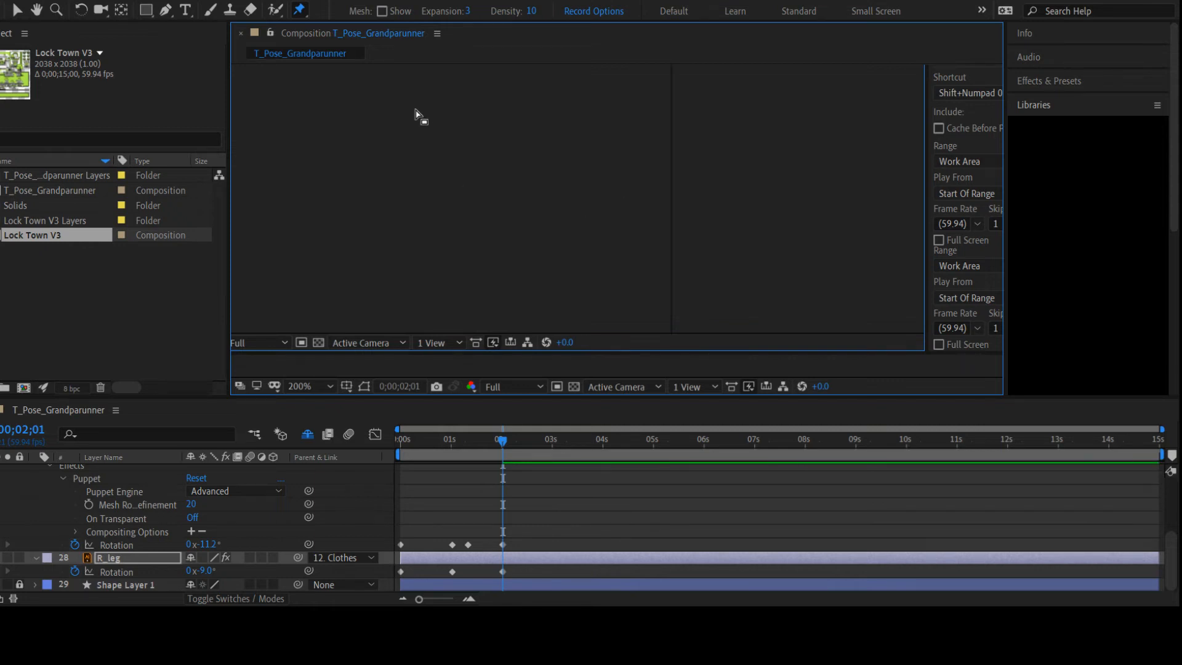
Reposition the R_sock layer to 49.1, 129.3 at 0;00;02;01 and switch to the Rotation tool
click(17, 10)
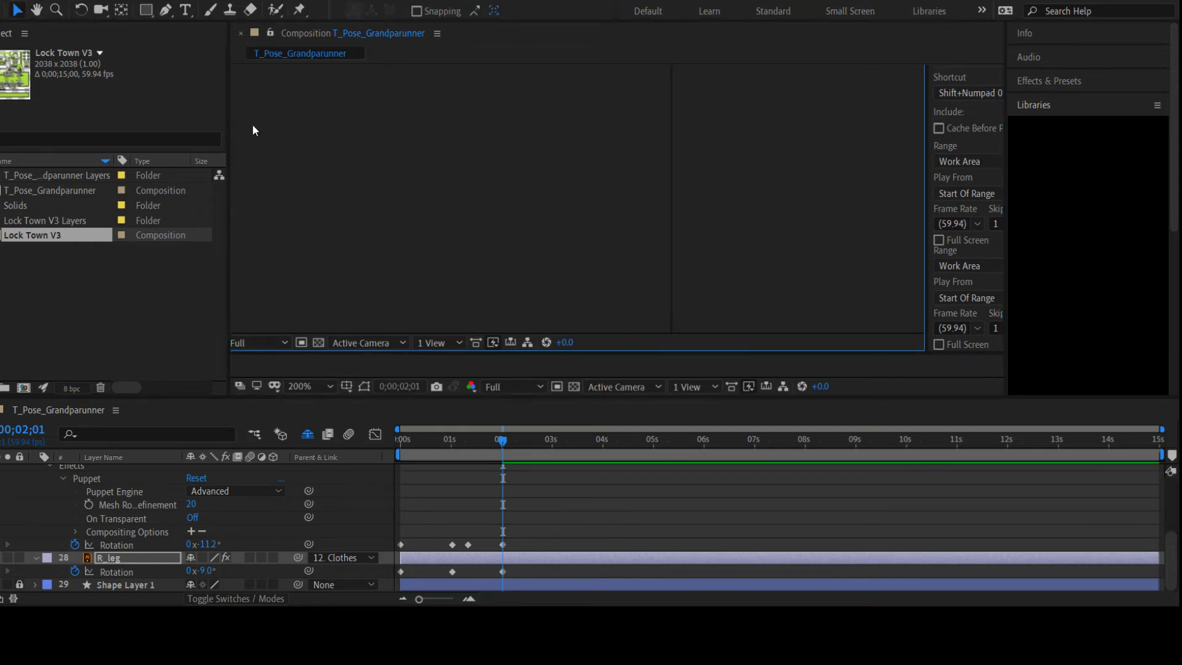
click(636, 245)
click(613, 252)
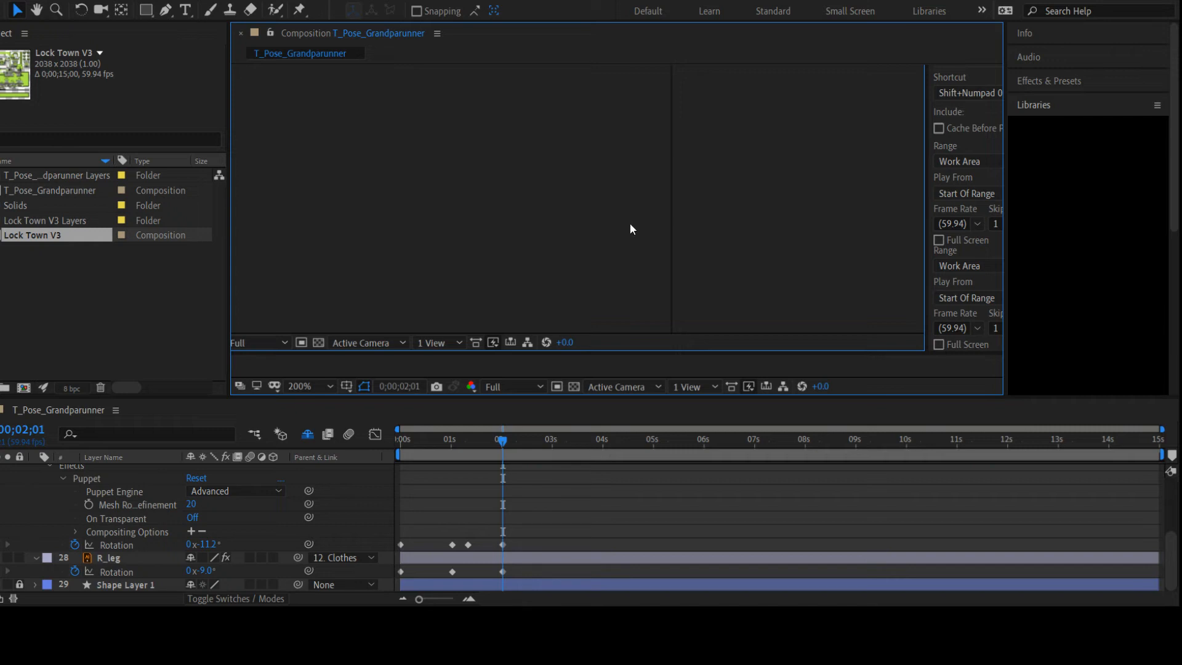
click(82, 10)
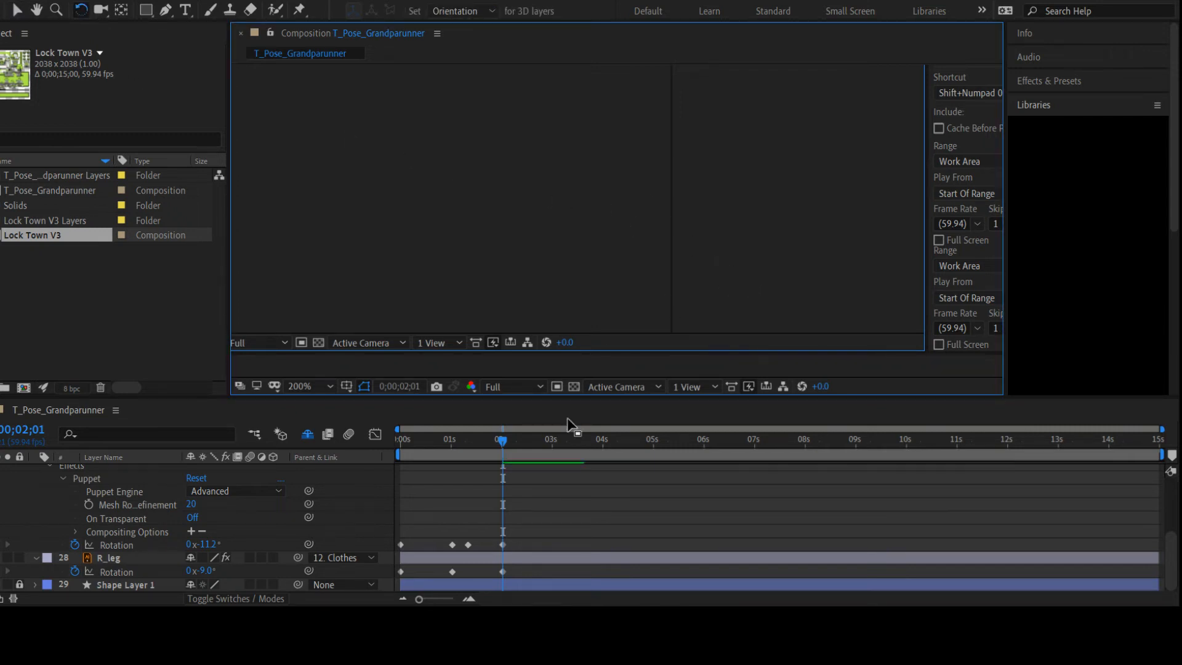
Scrub back through the leg motion to 0;00;01;20 and select the R_sock Position and R_shoe Rotation keyframes there
click(497, 438)
drag(497, 438, 457, 438)
scroll(540, 522, up, 2)
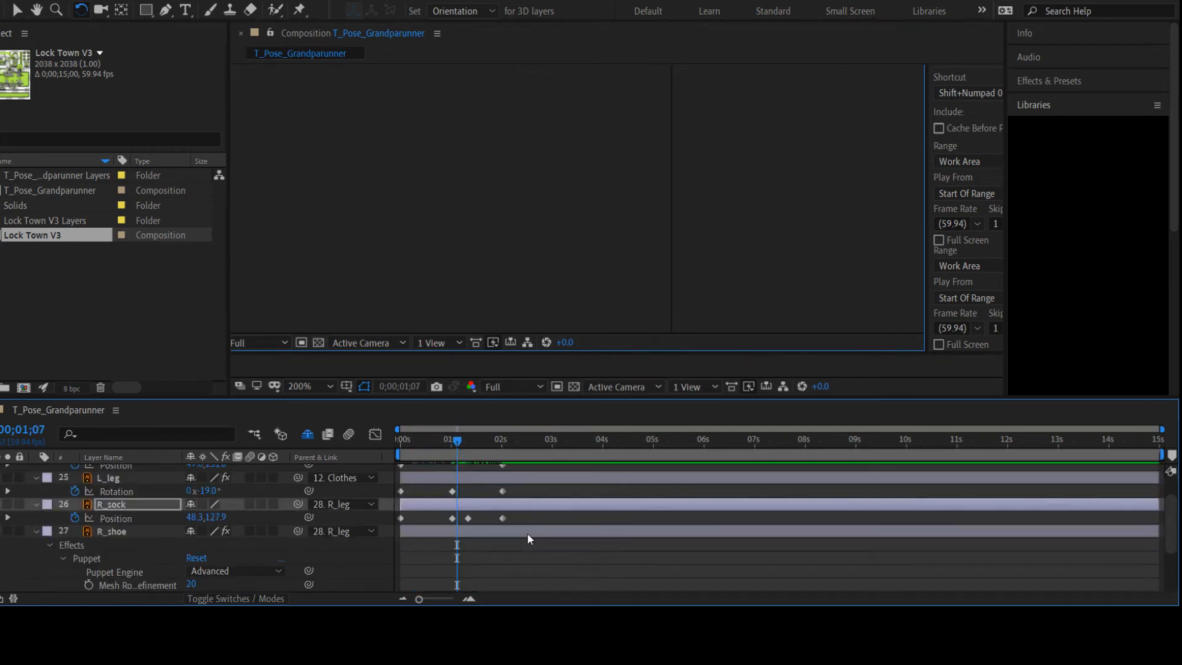
scroll(527, 533, down, 1)
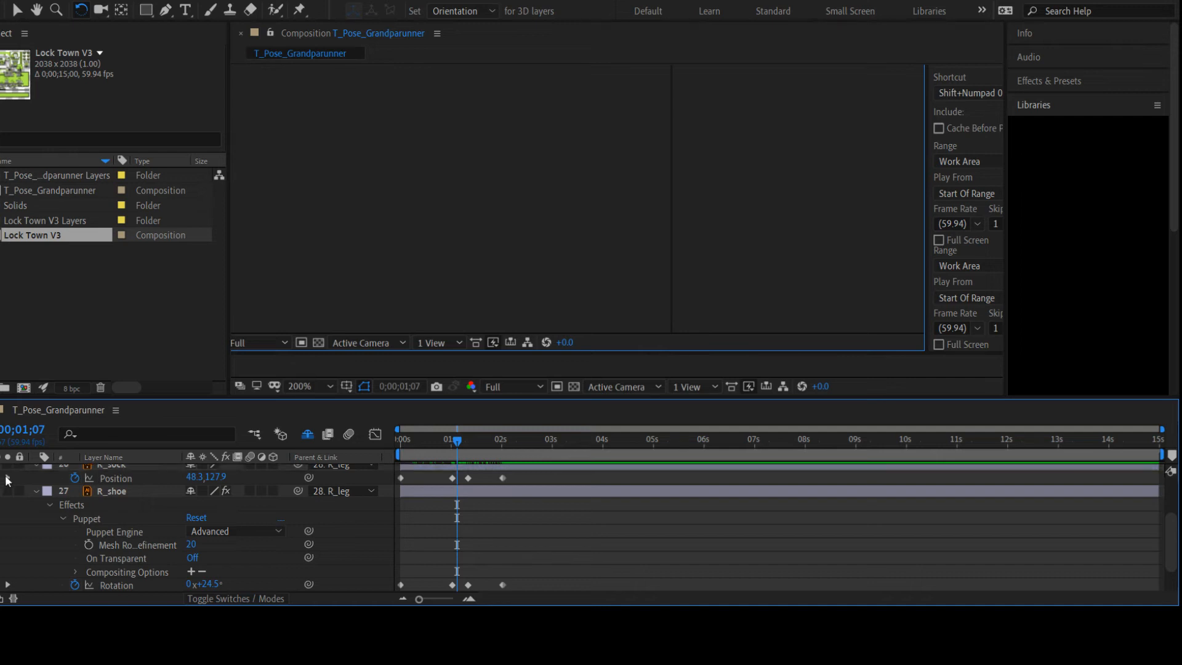
key(k)
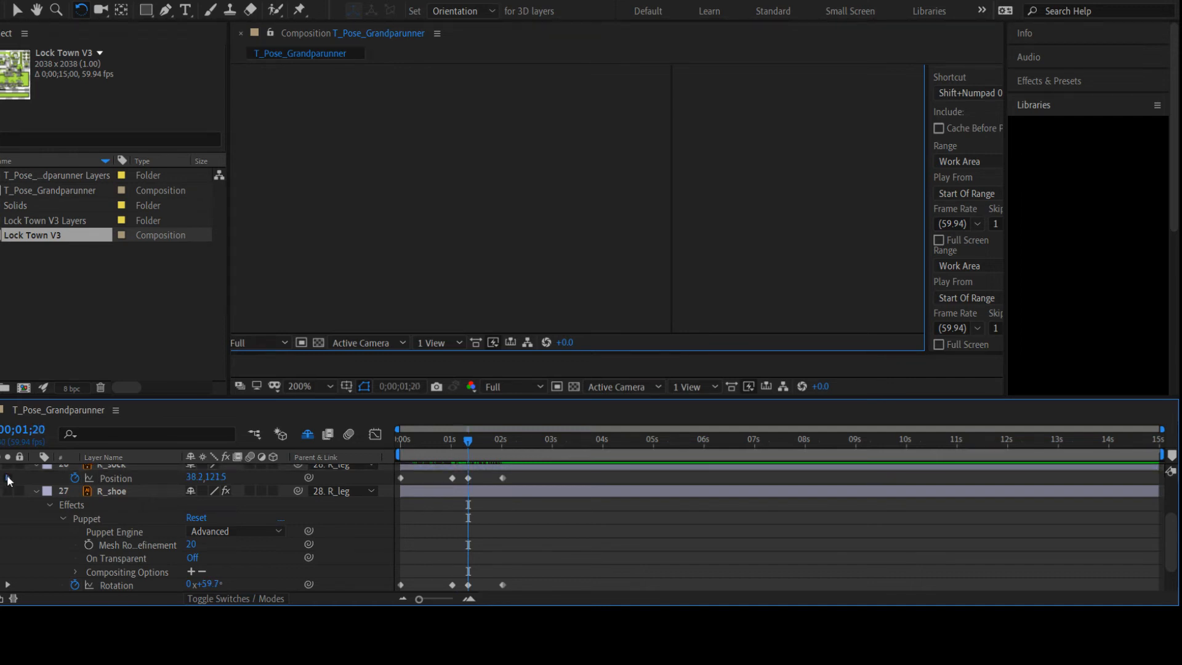
key(k)
key(j)
scroll(516, 527, up, 2)
scroll(516, 526, down, 3)
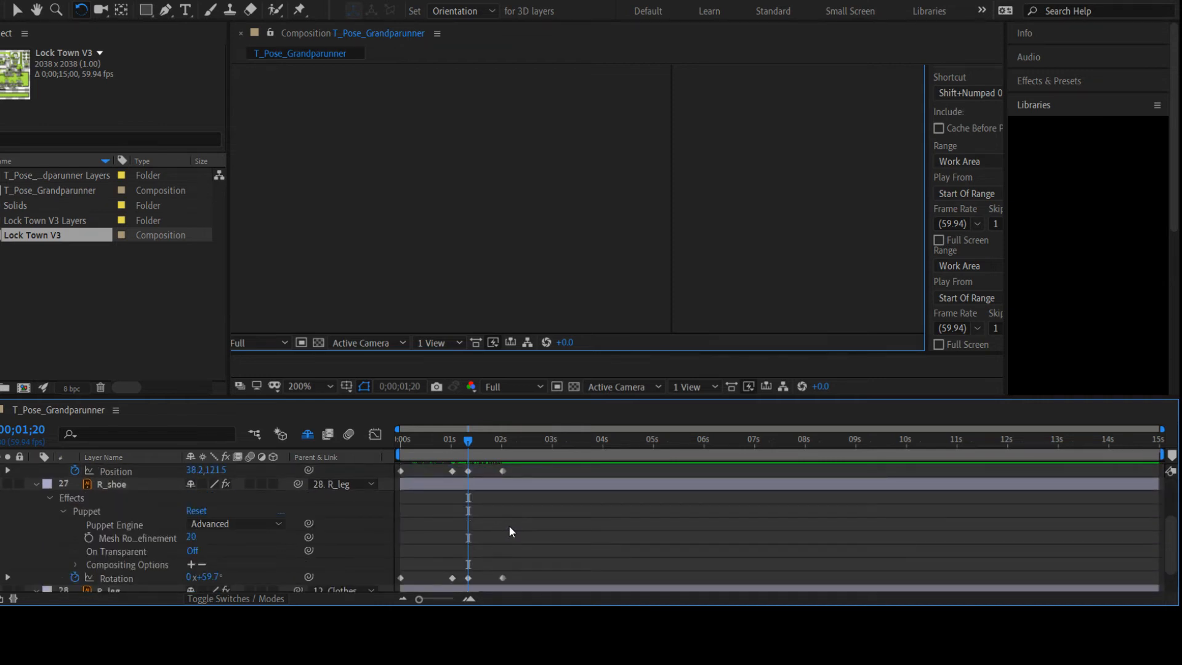
click(468, 471)
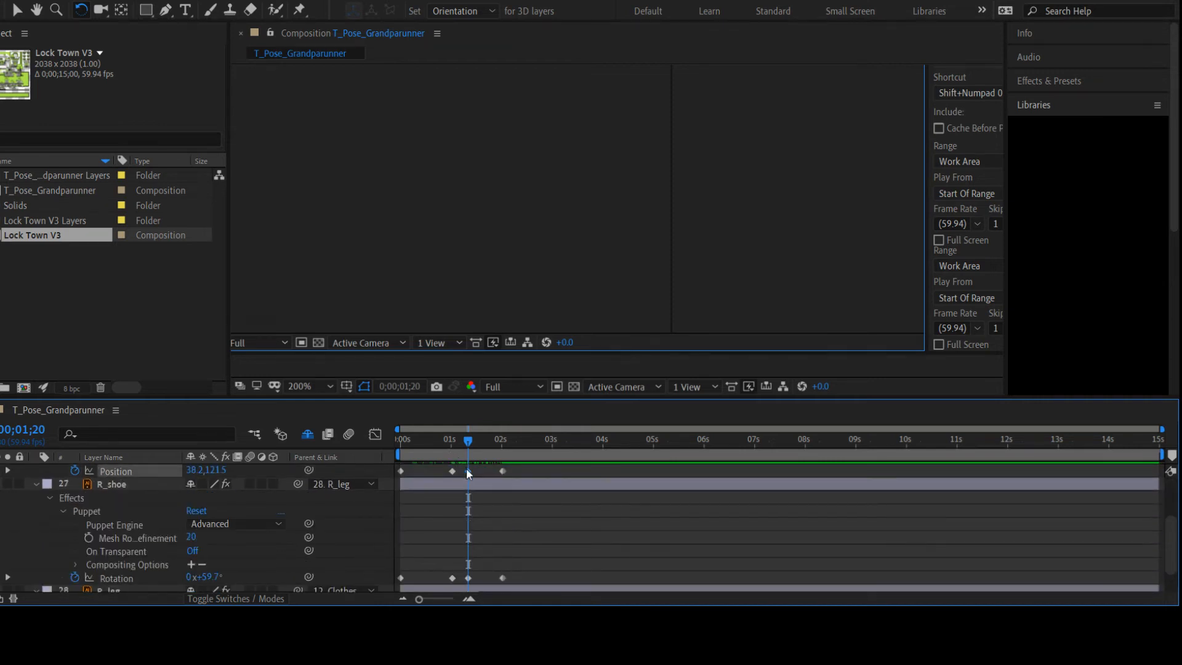
shift+click(469, 579)
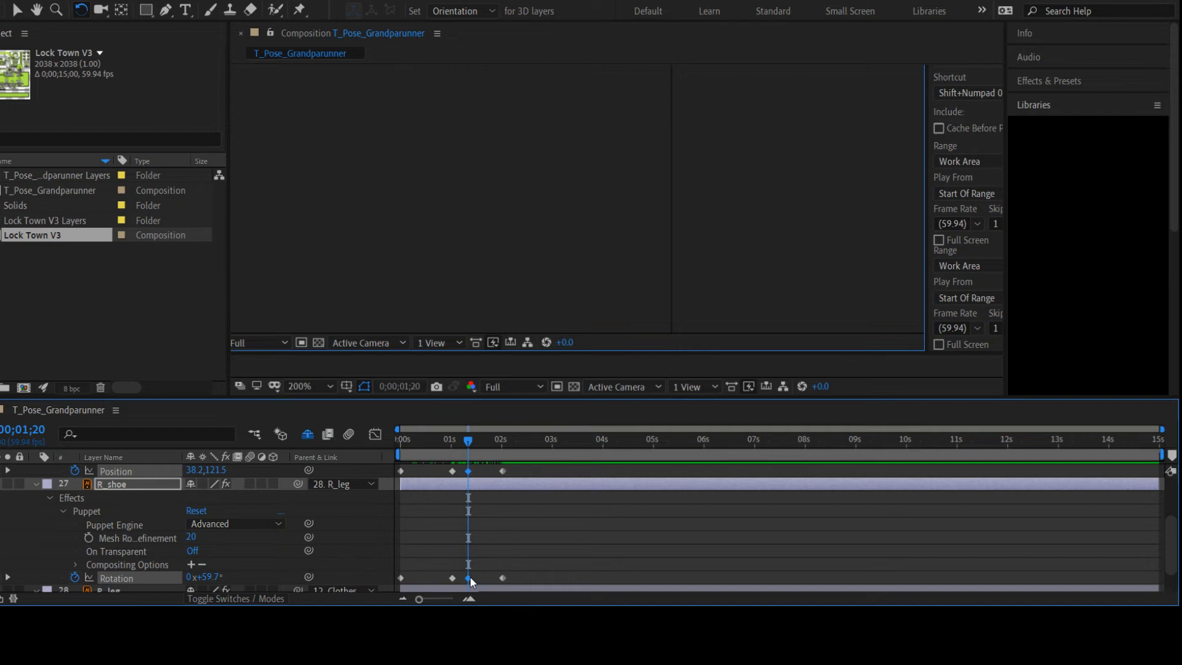
scroll(469, 578, up, 3)
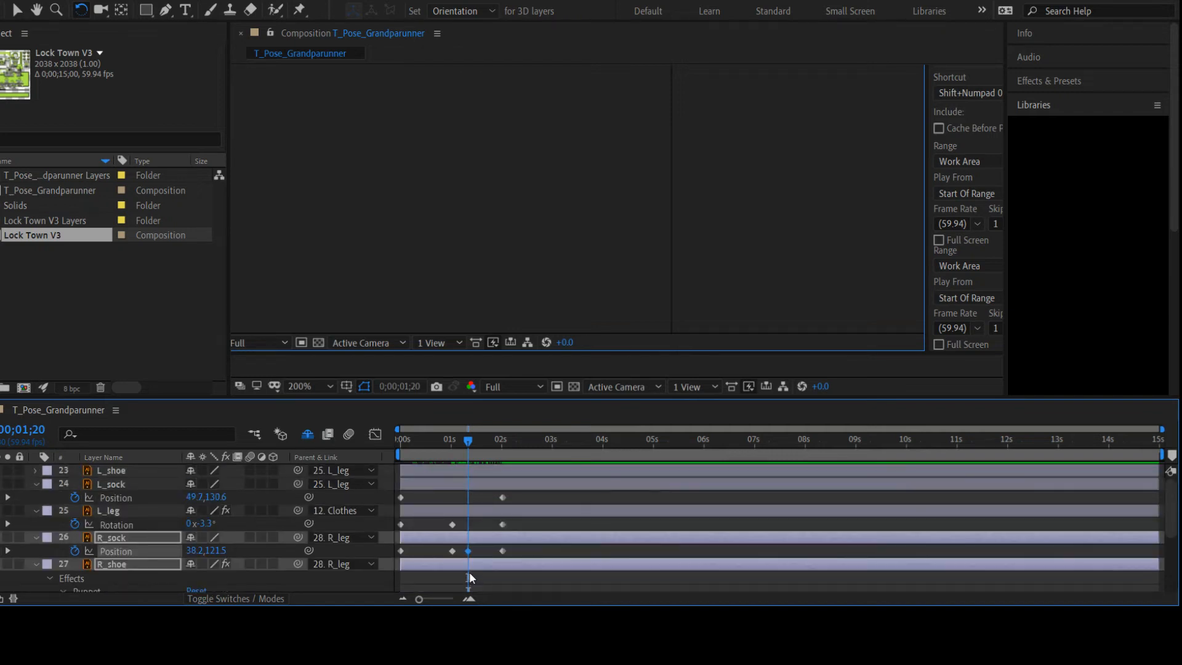
Move the current time to 0;00;01;02 and reposition the R_sock layer to 41.2, 130.4
click(465, 436)
mouse_move(466, 438)
mouse_down()
mouse_move(401, 455)
mouse_move(413, 437)
mouse_move(457, 449)
mouse_up()
drag(453, 578, 401, 577)
key(k)
click(120, 539)
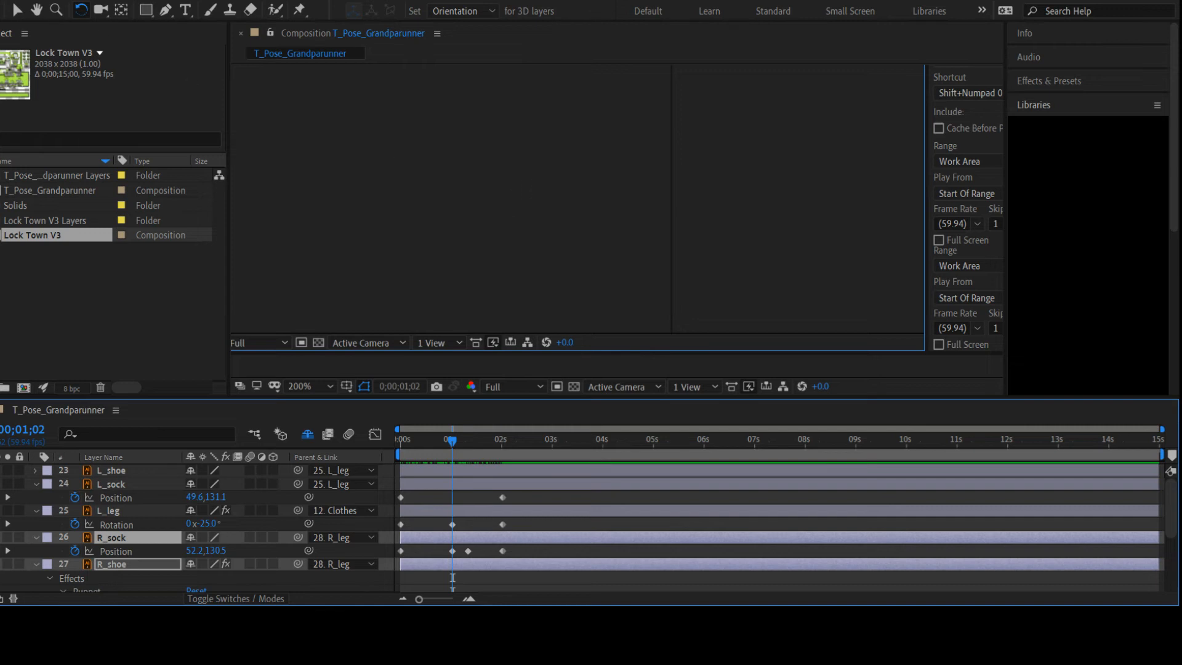
click(18, 10)
drag(529, 195, 524, 179)
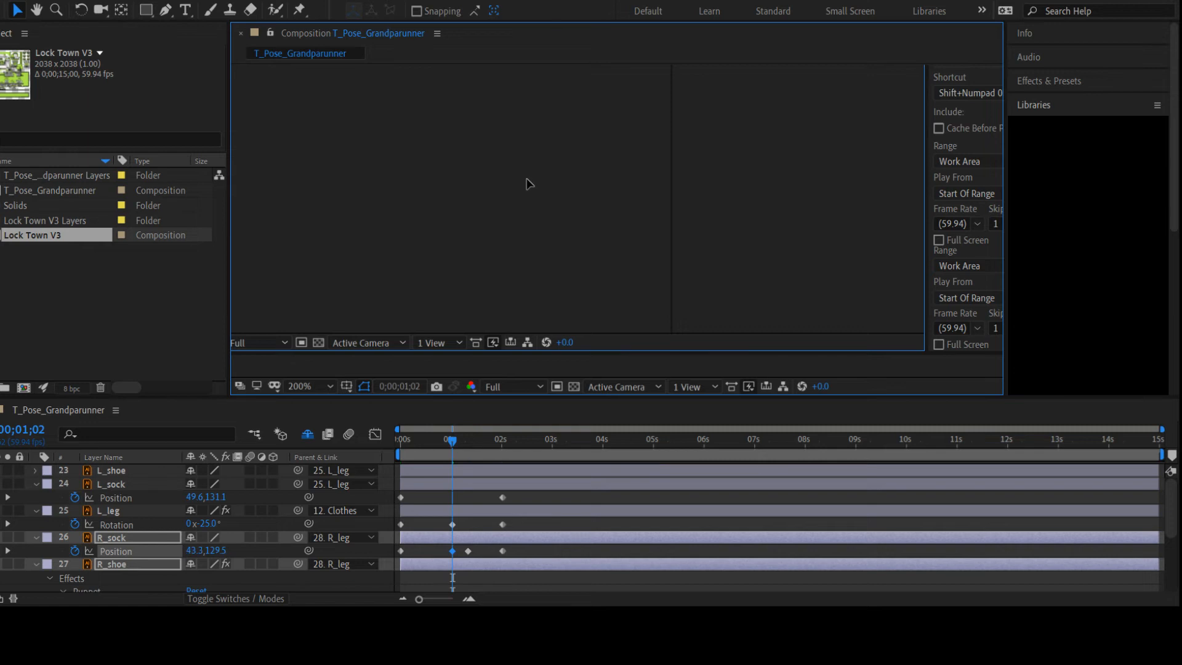
click(836, 154)
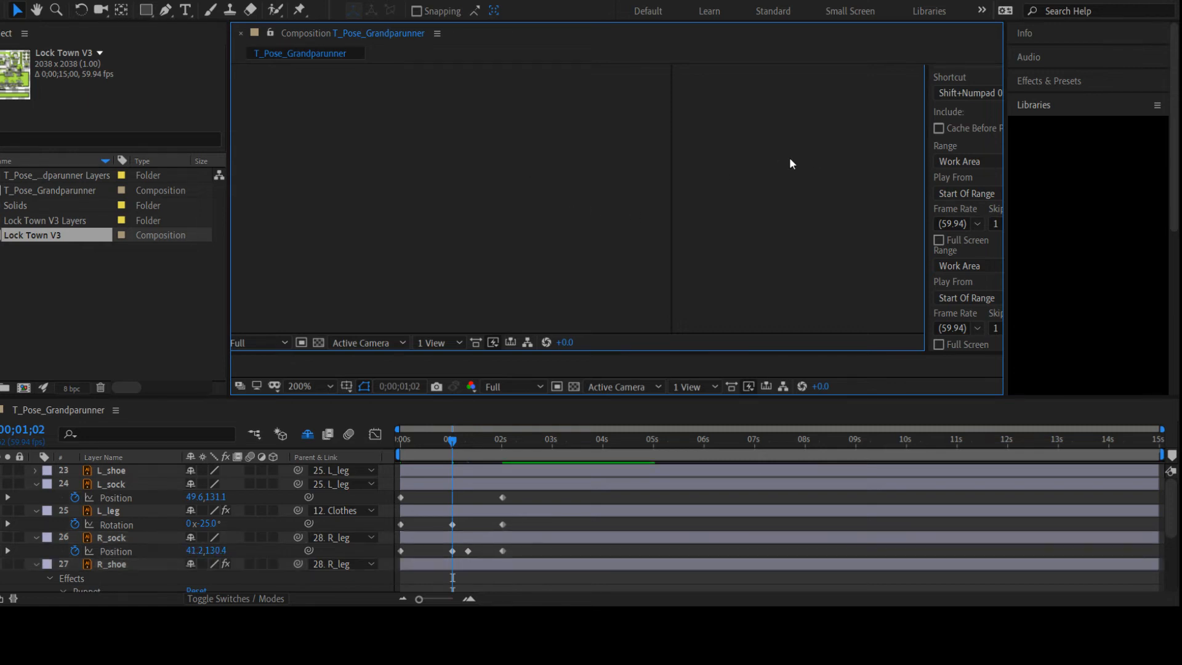
Select the R_sock and R_shoe layers in turn and adjust their rotation at 0;00;01;02 with the Rotation tool
click(527, 172)
click(522, 180)
click(538, 175)
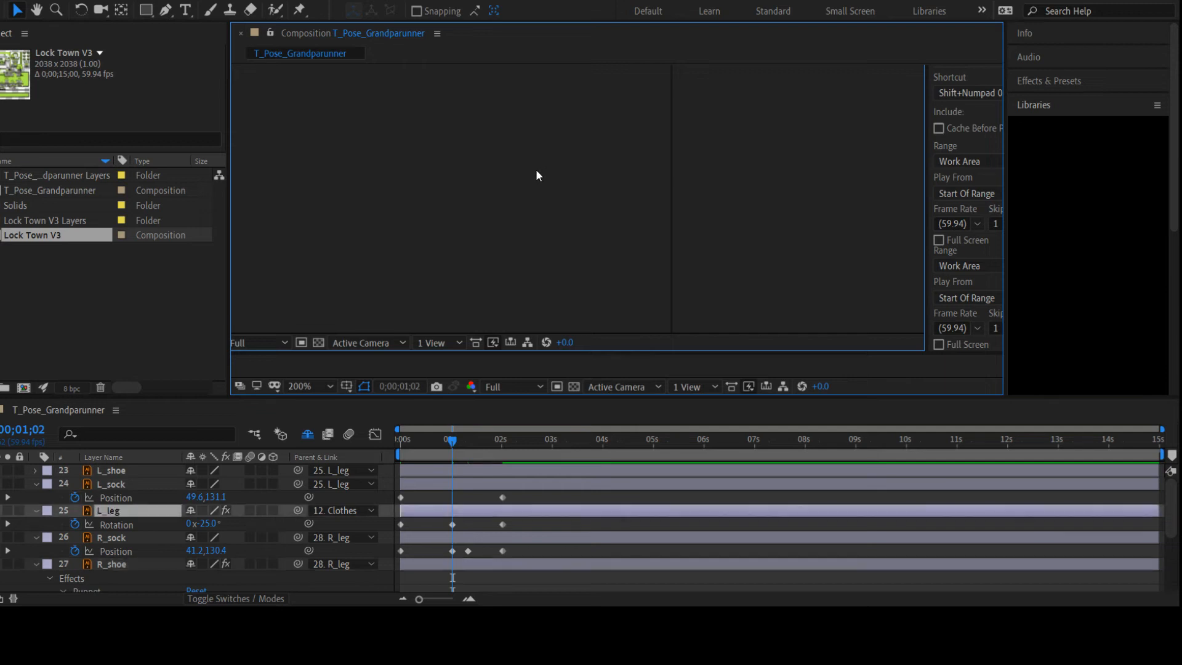
click(120, 537)
click(79, 10)
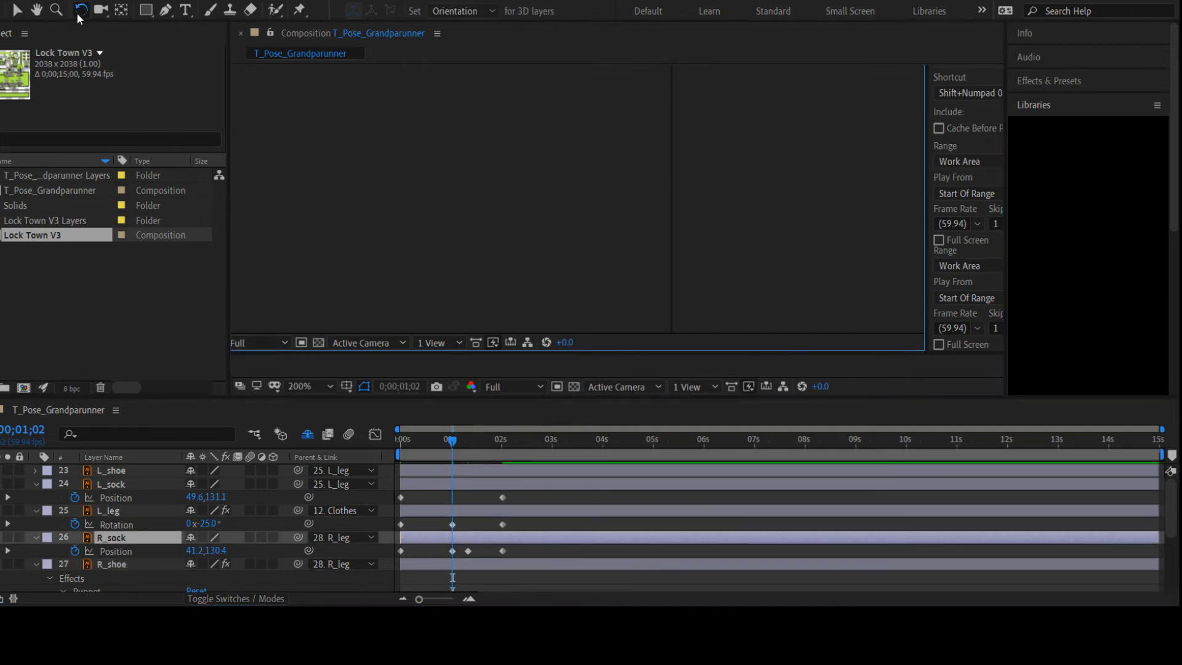
click(550, 141)
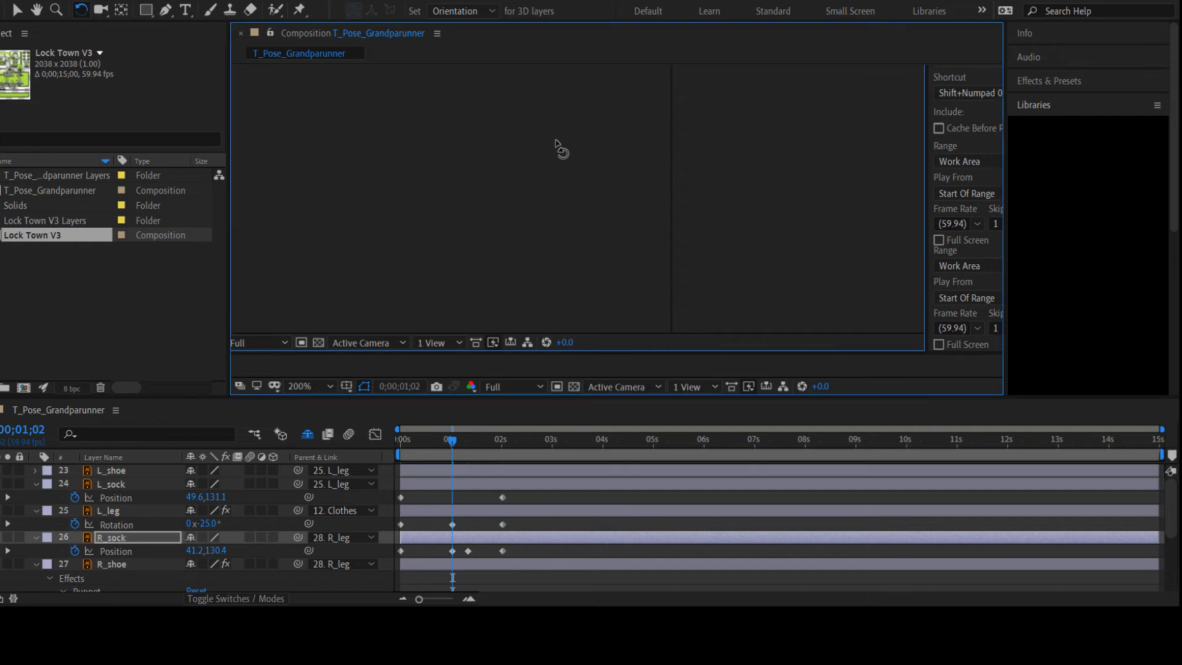
click(127, 565)
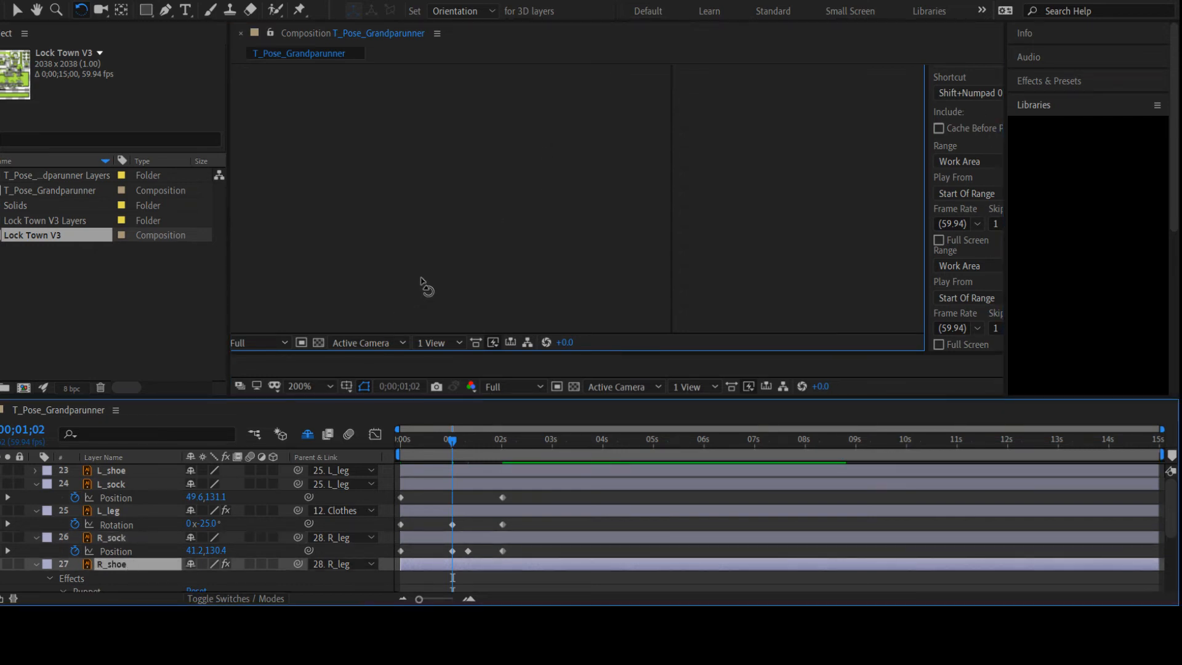
click(478, 182)
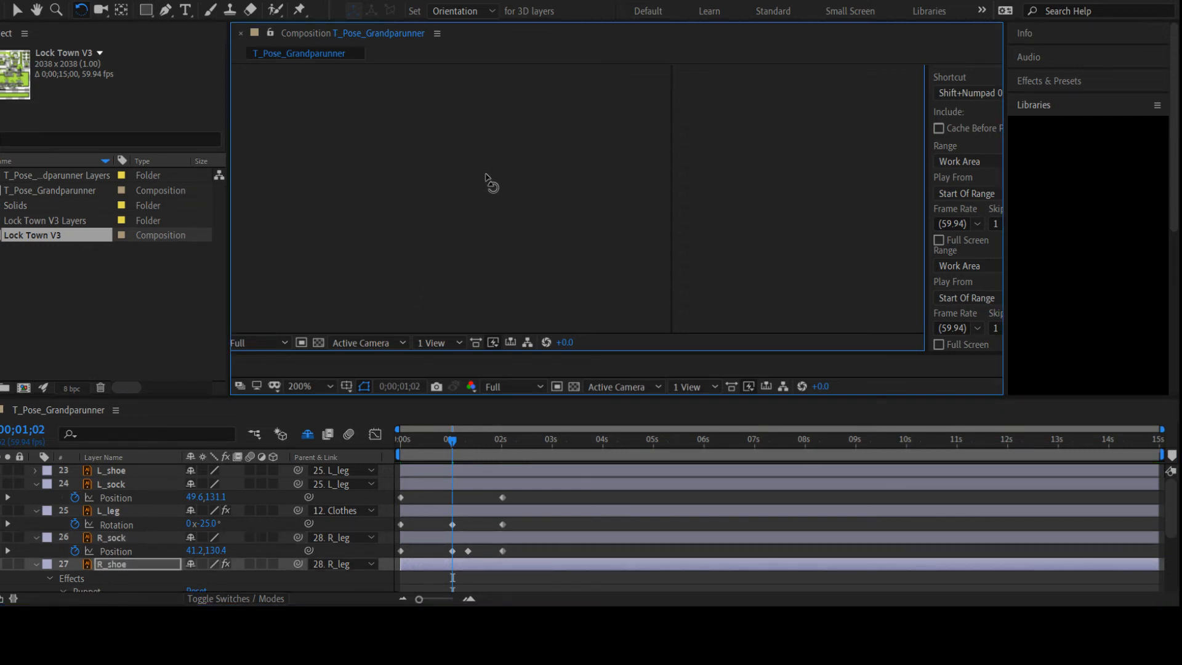
Reveal the R_shoe layer's Position and set it to 32.5, 143.5 at 0;00;01;02
key(p)
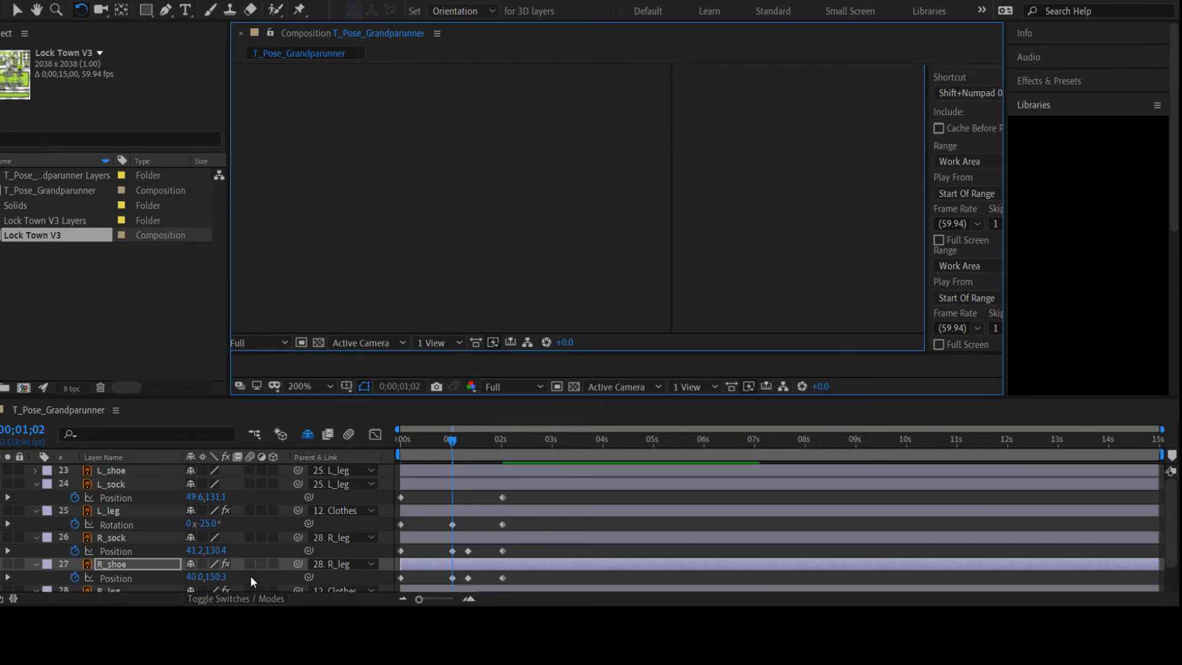
scroll(242, 566, down, 1)
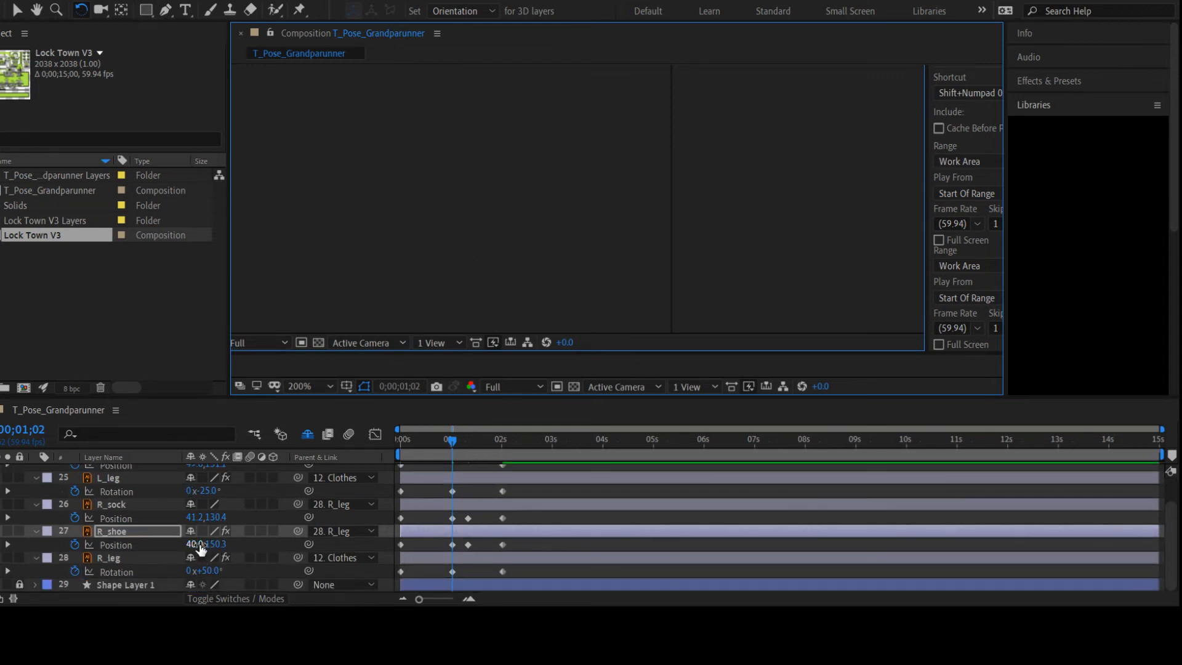
drag(205, 545, 202, 544)
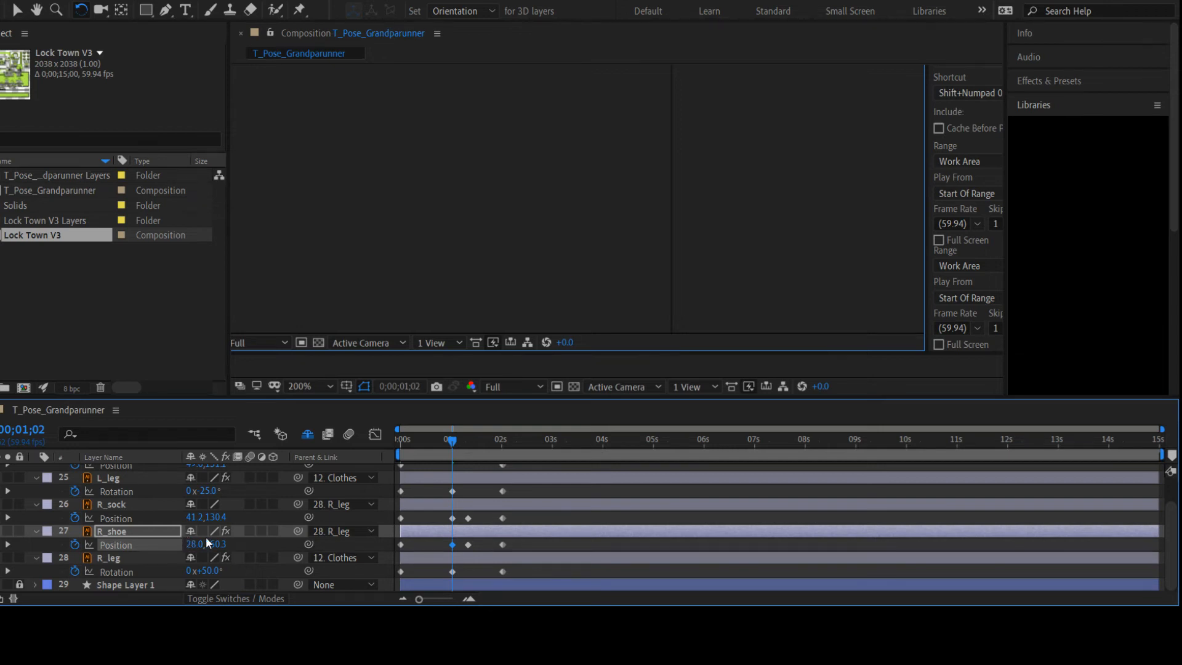
mouse_move(206, 542)
mouse_down()
mouse_move(228, 543)
mouse_move(198, 544)
mouse_up()
key(v)
drag(495, 180, 498, 193)
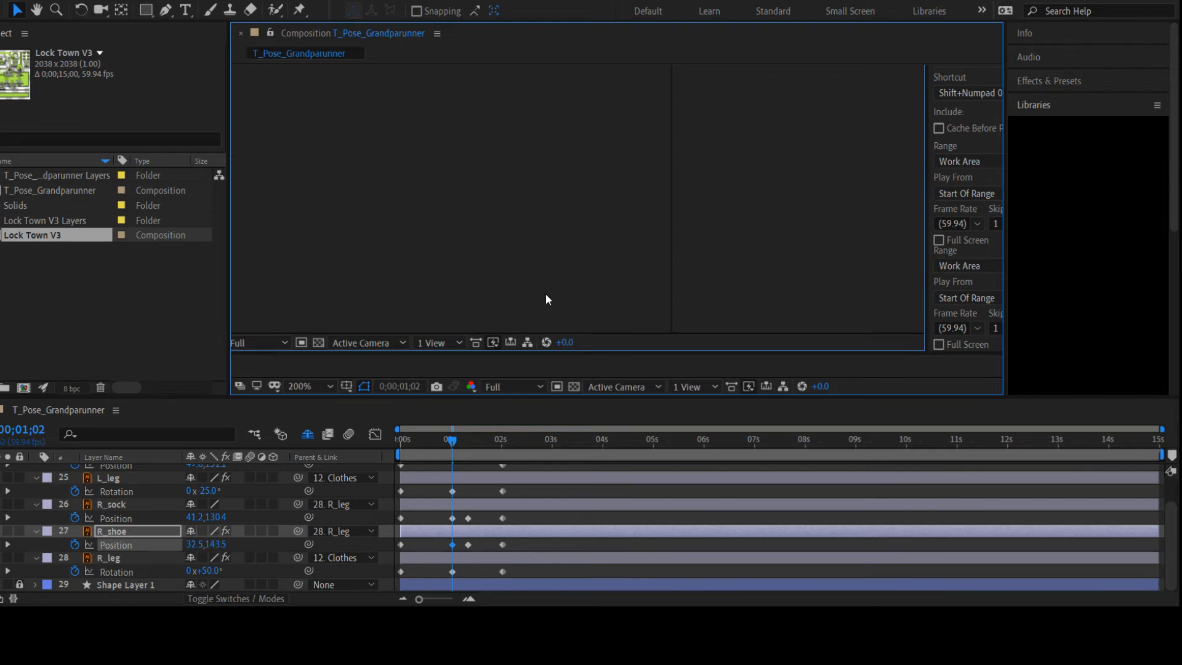
Scrub the timeline forward to 0;00;02;12 and back to 0;00;01;41 to review the right leg's motion
drag(452, 439, 510, 426)
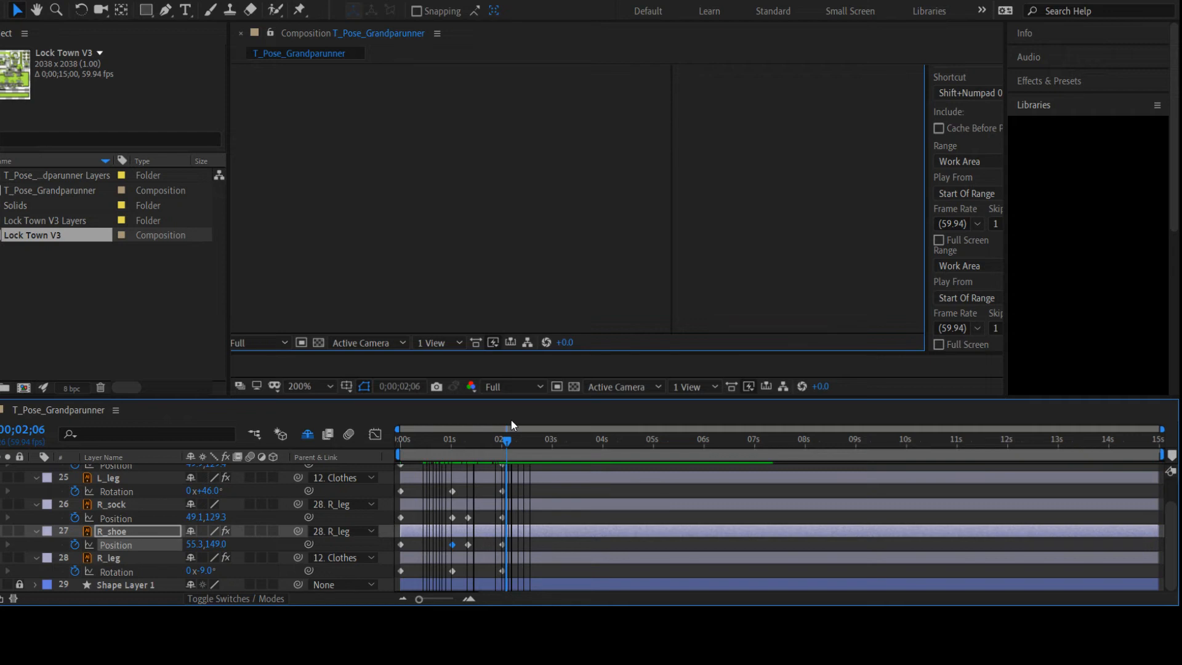
mouse_move(511, 424)
mouse_down()
mouse_move(460, 434)
mouse_move(517, 424)
mouse_move(460, 445)
mouse_move(516, 426)
mouse_up()
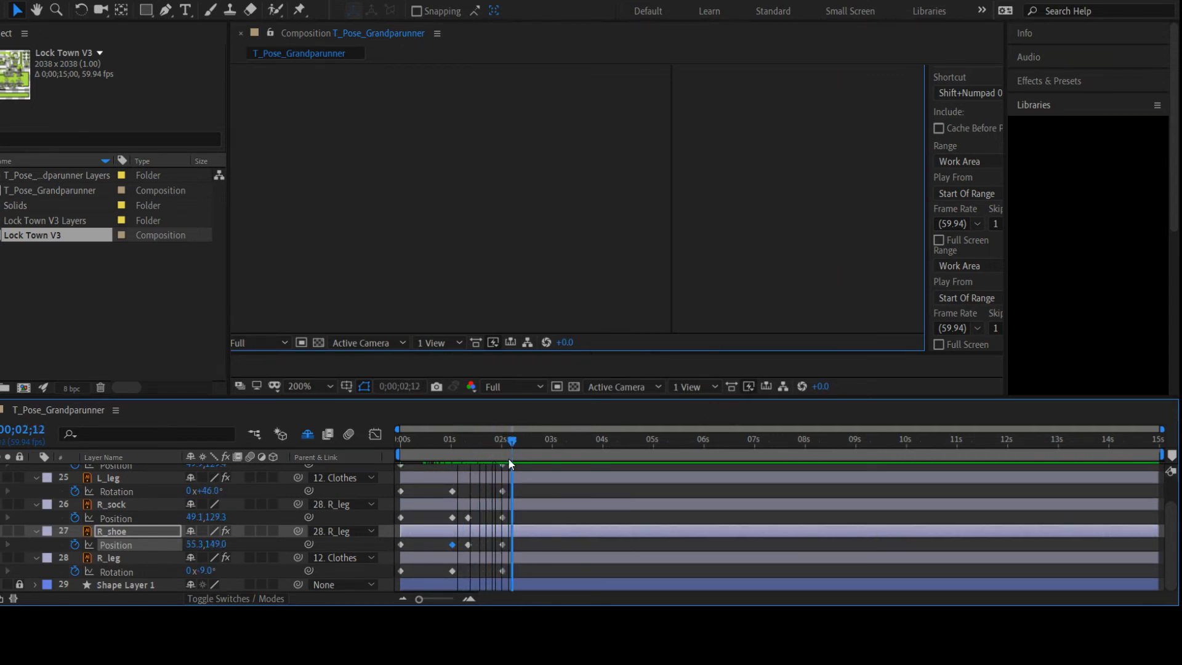
drag(509, 459, 481, 460)
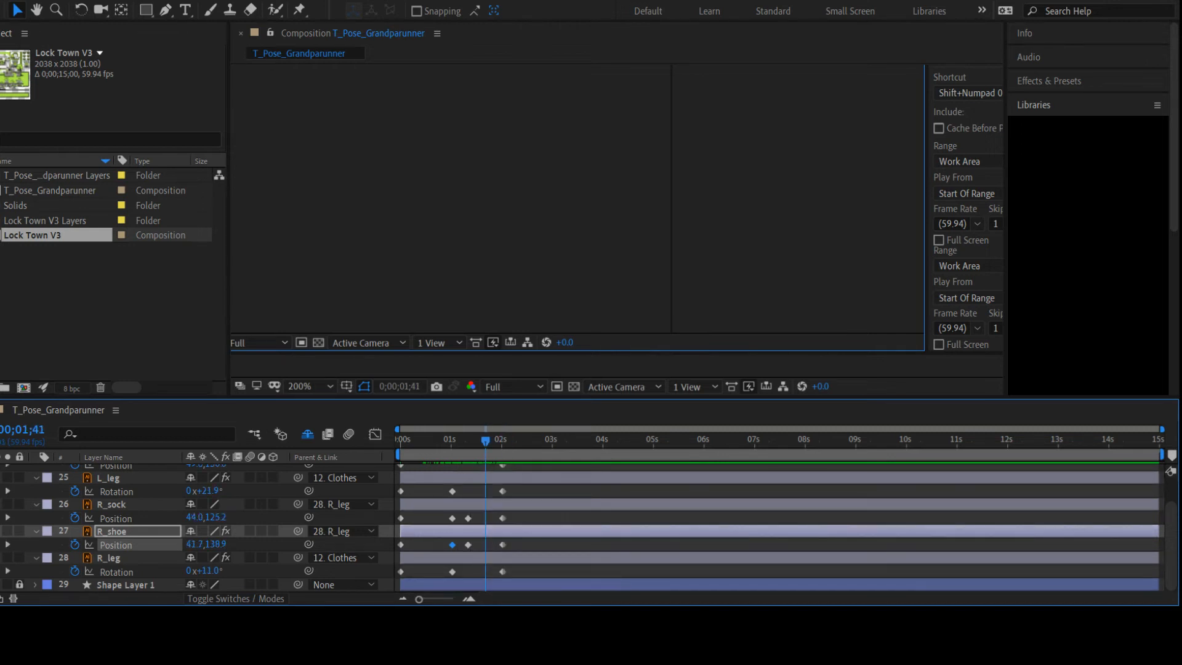
Move the current time to 0;00;01;20 and adjust the R_leg layer's bend with the Puppet Pin tool
key(j)
click(116, 559)
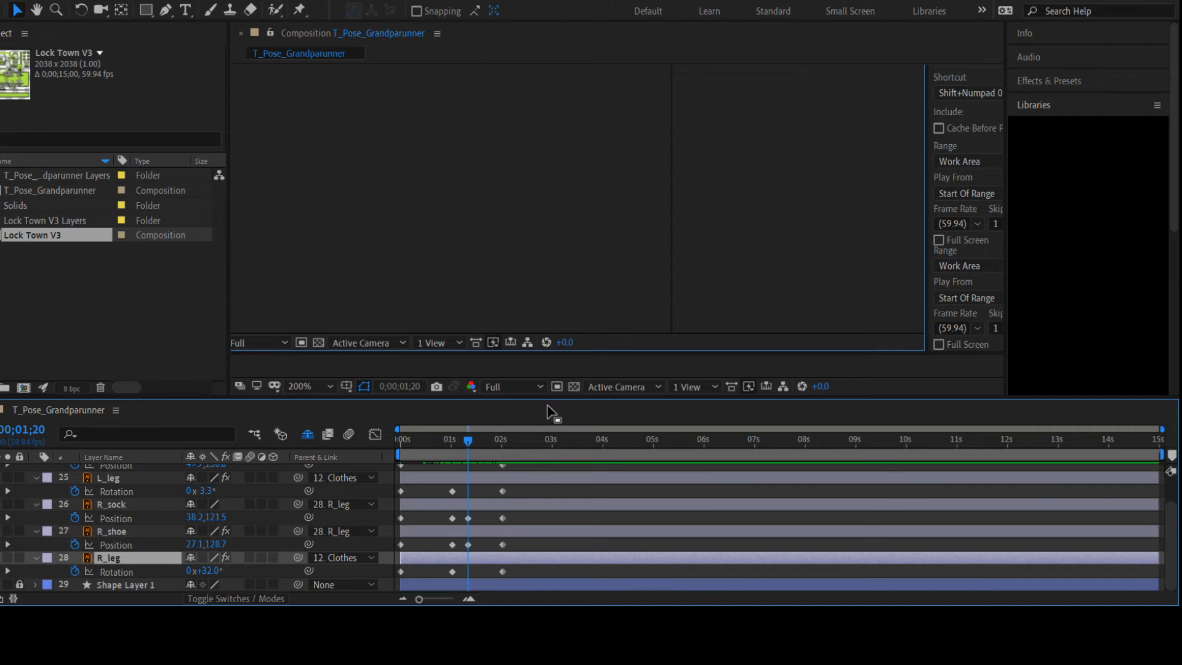
click(299, 9)
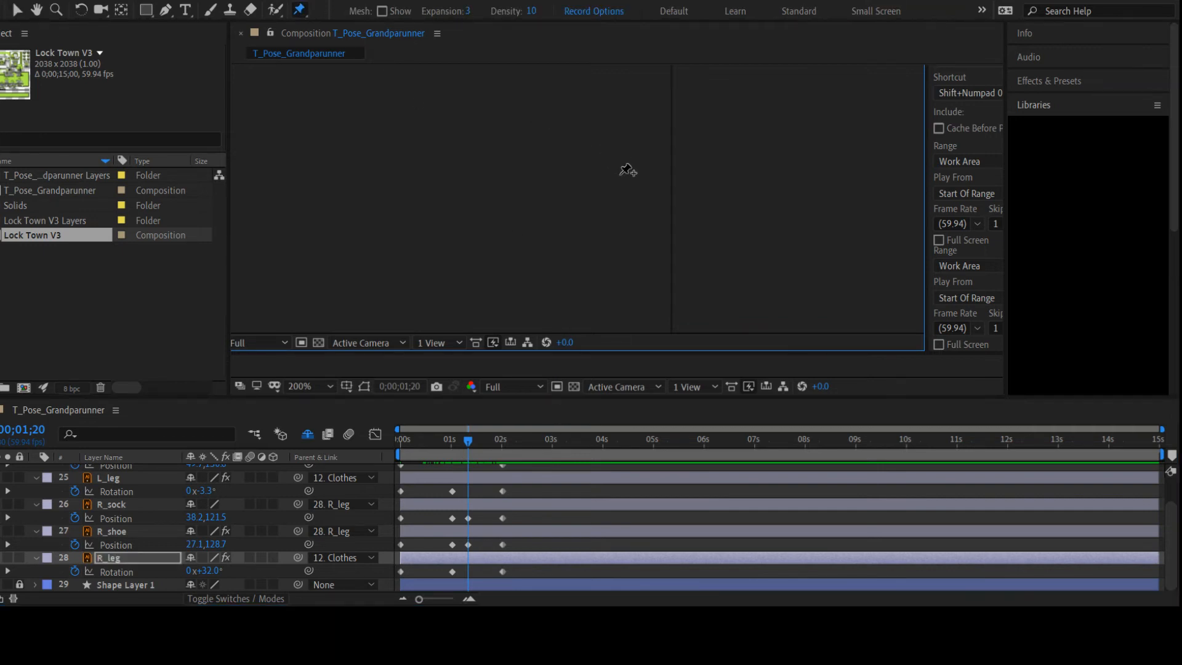
click(546, 187)
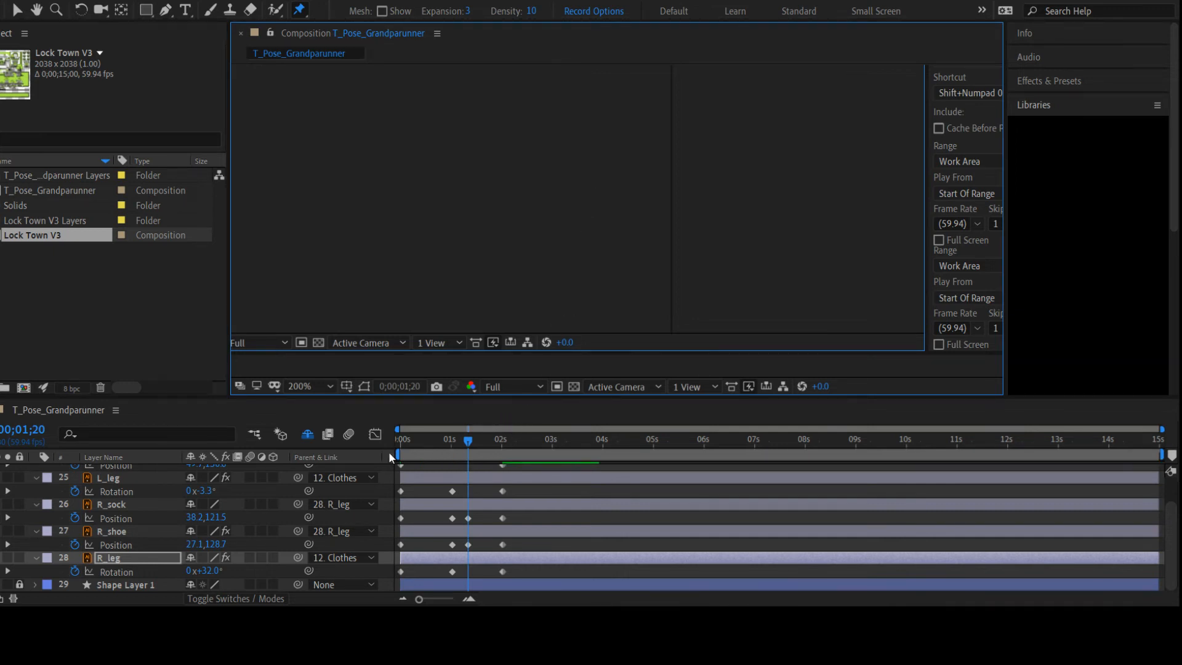
click(17, 9)
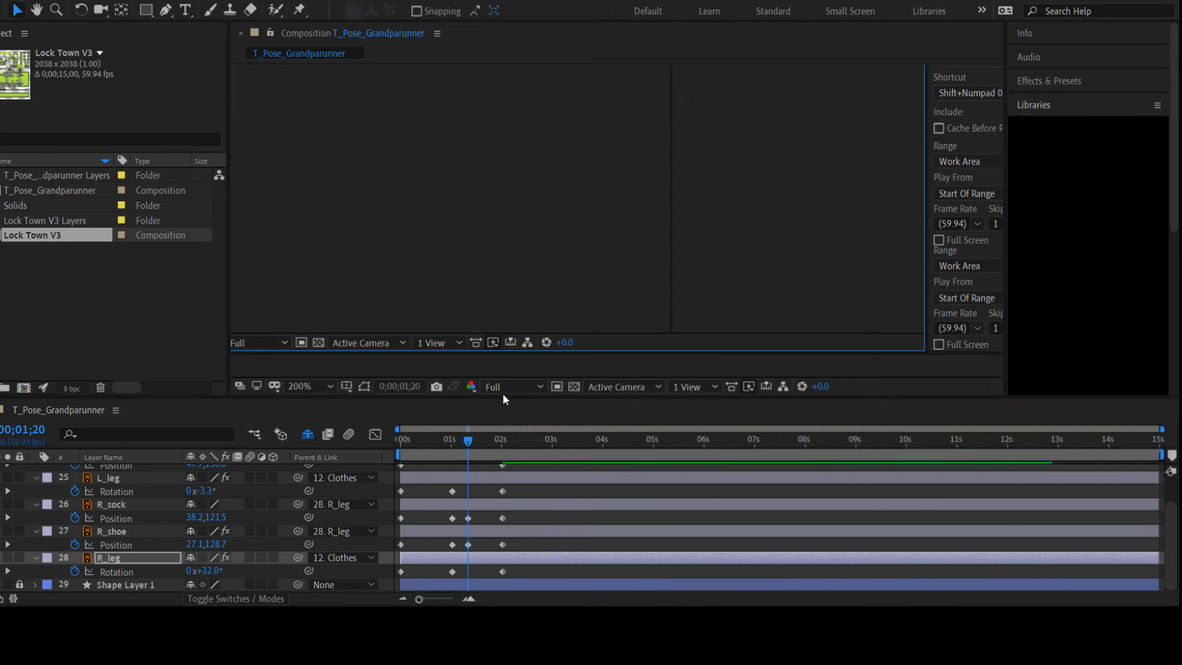
Preview the running animation from about 0;00;00;13 to check the right leg's motion
click(454, 444)
drag(454, 446, 413, 453)
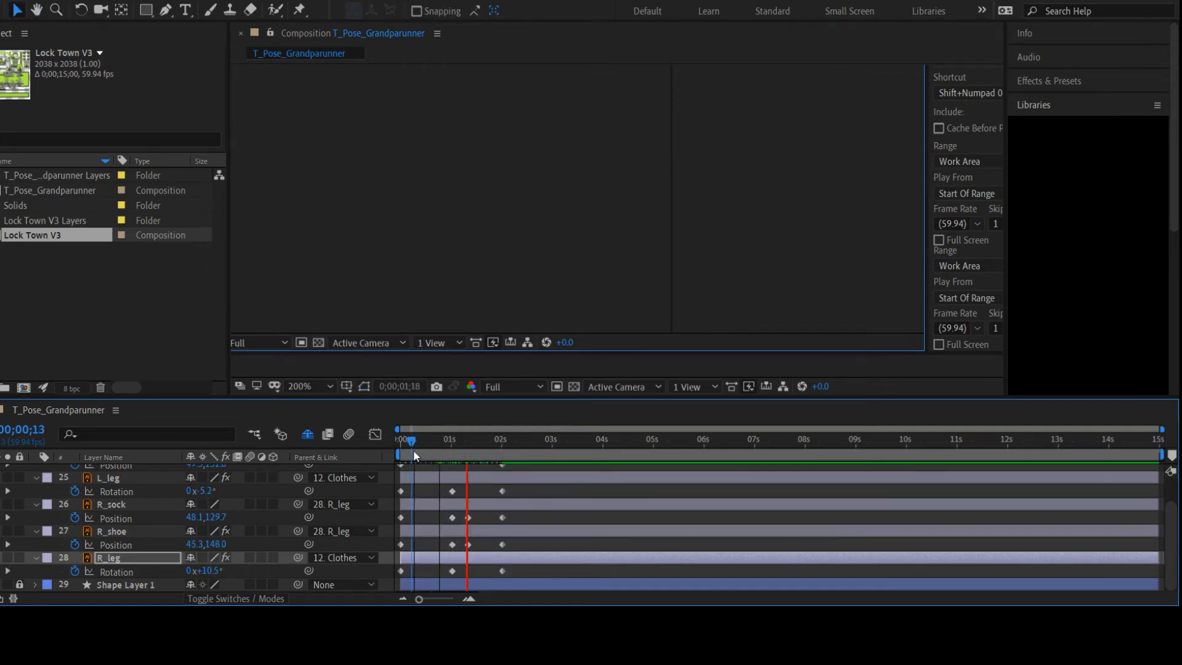
key(space)
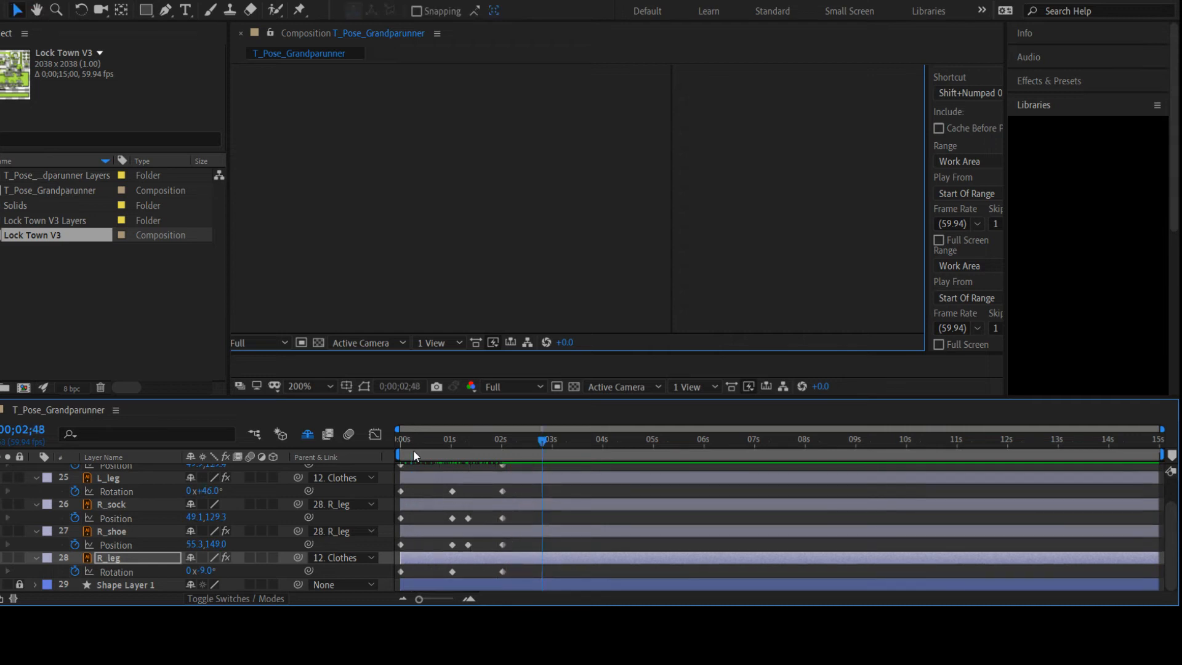
key(space)
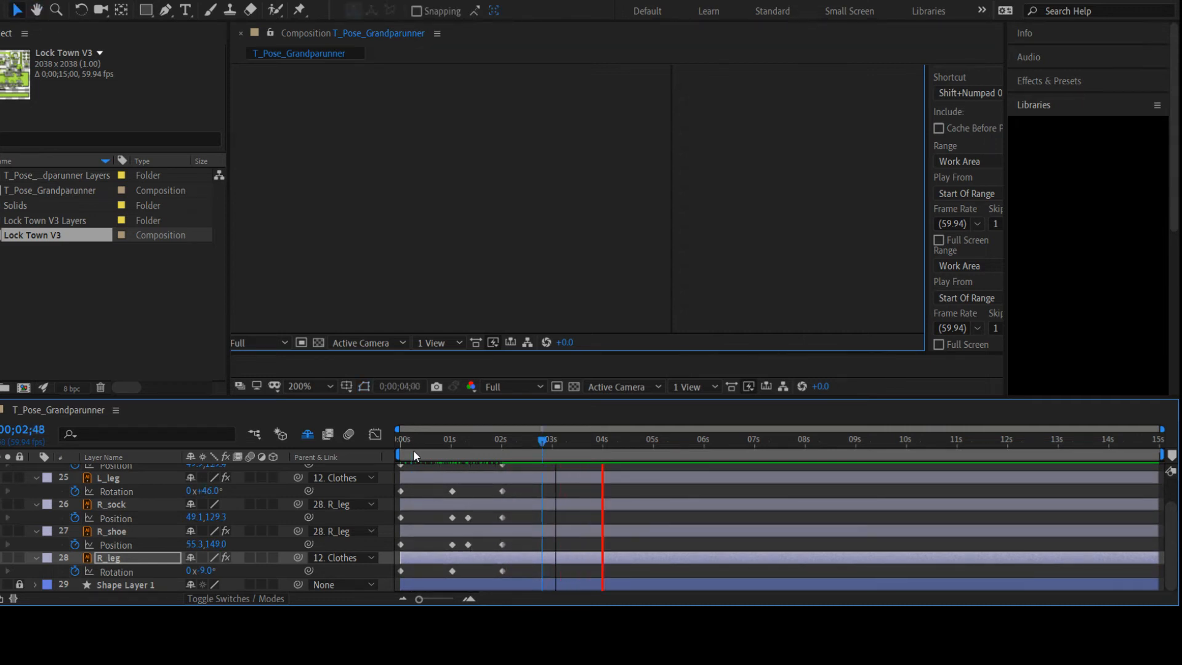
key(space)
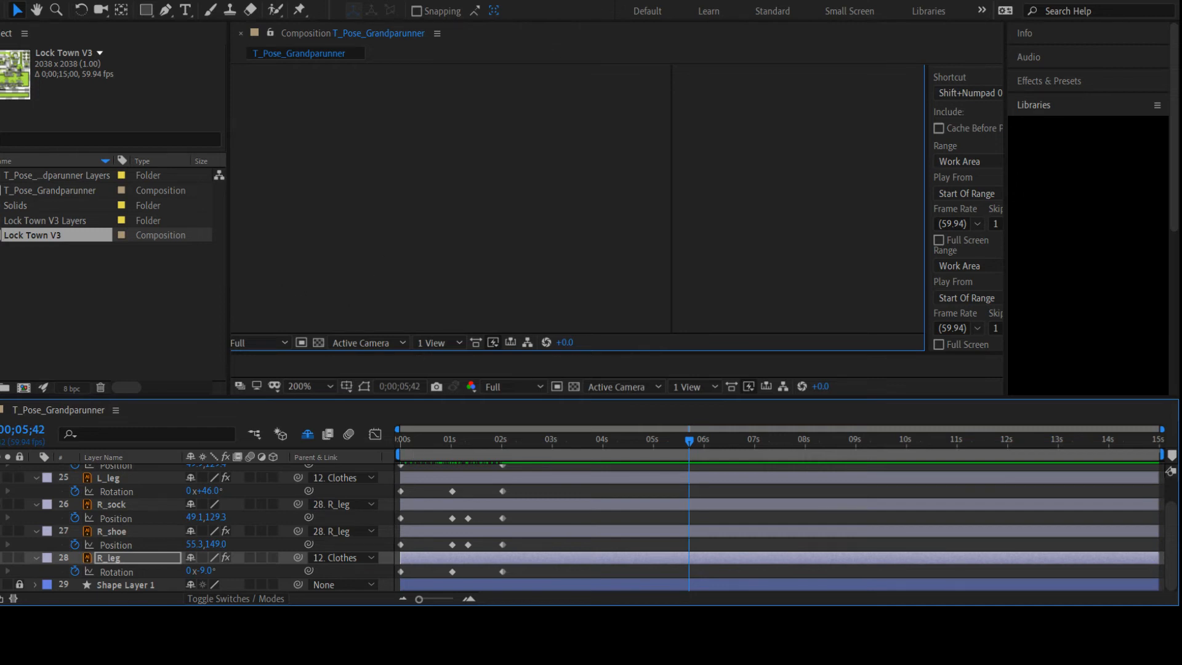
Adjust the R_leg layer's puppet pins at 0;00;02;01, 0;00;01;20 and 0;00;01;02
key(j)
click(628, 219)
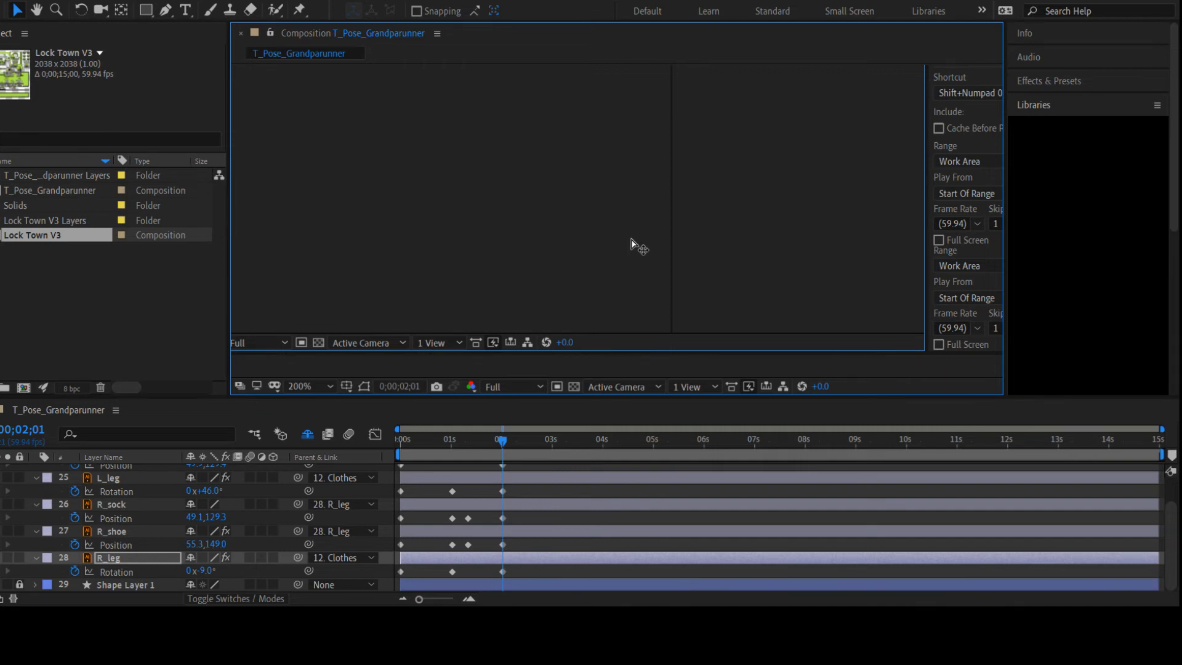
key(space)
key(j)
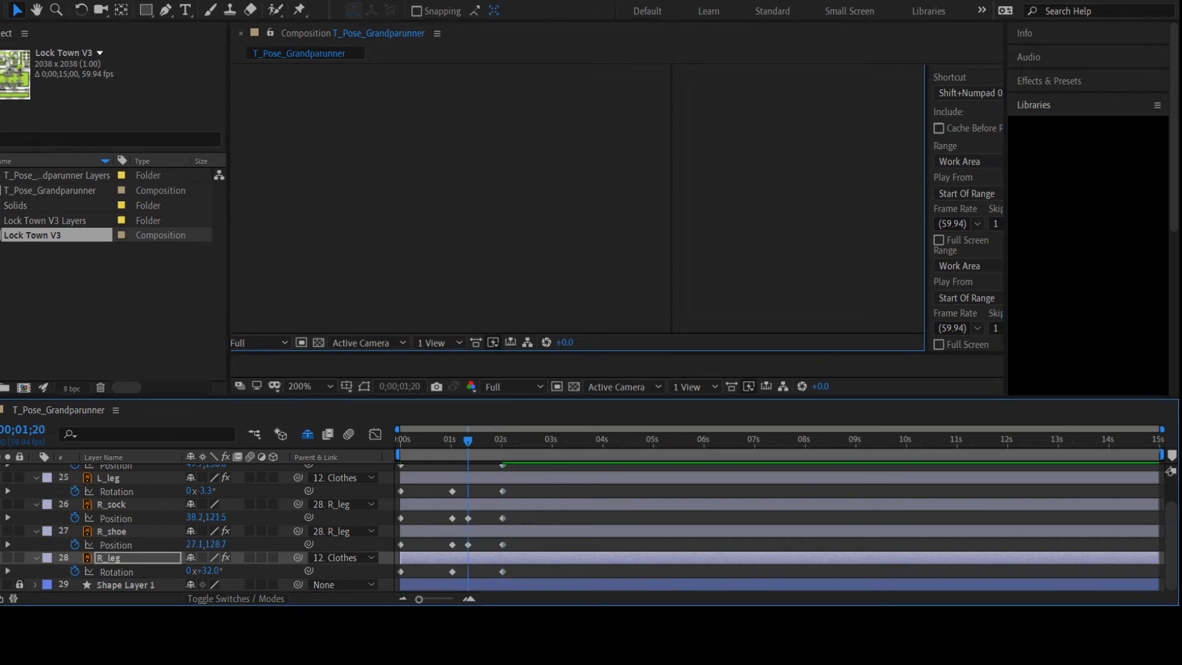
click(601, 164)
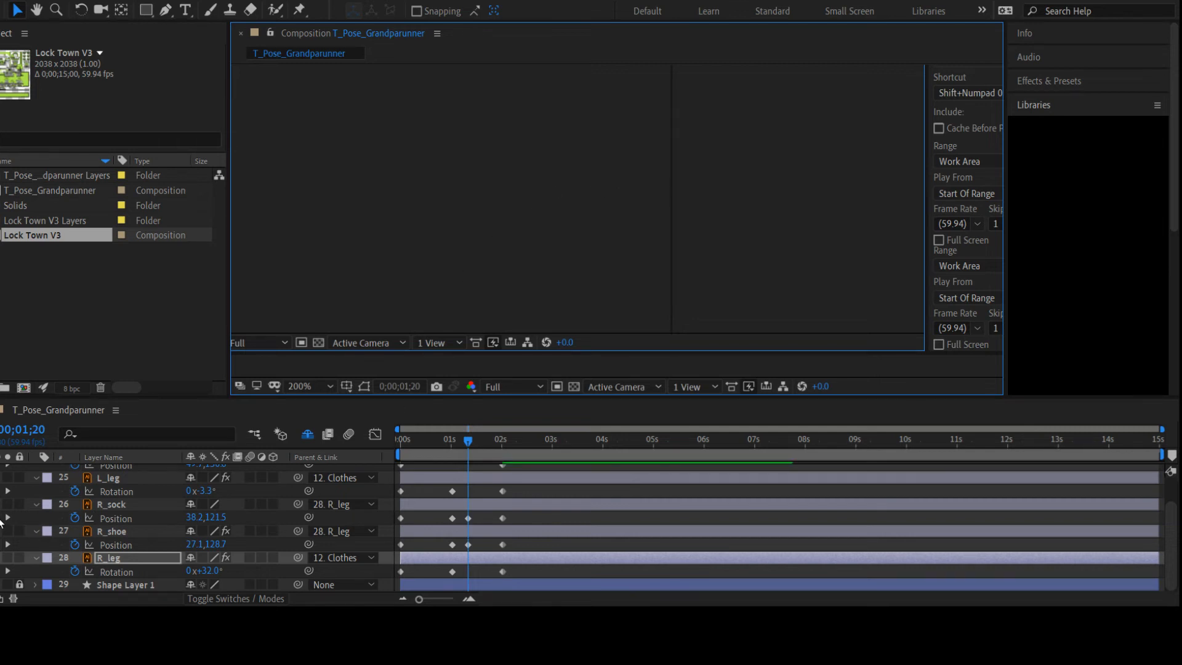
click(0, 518)
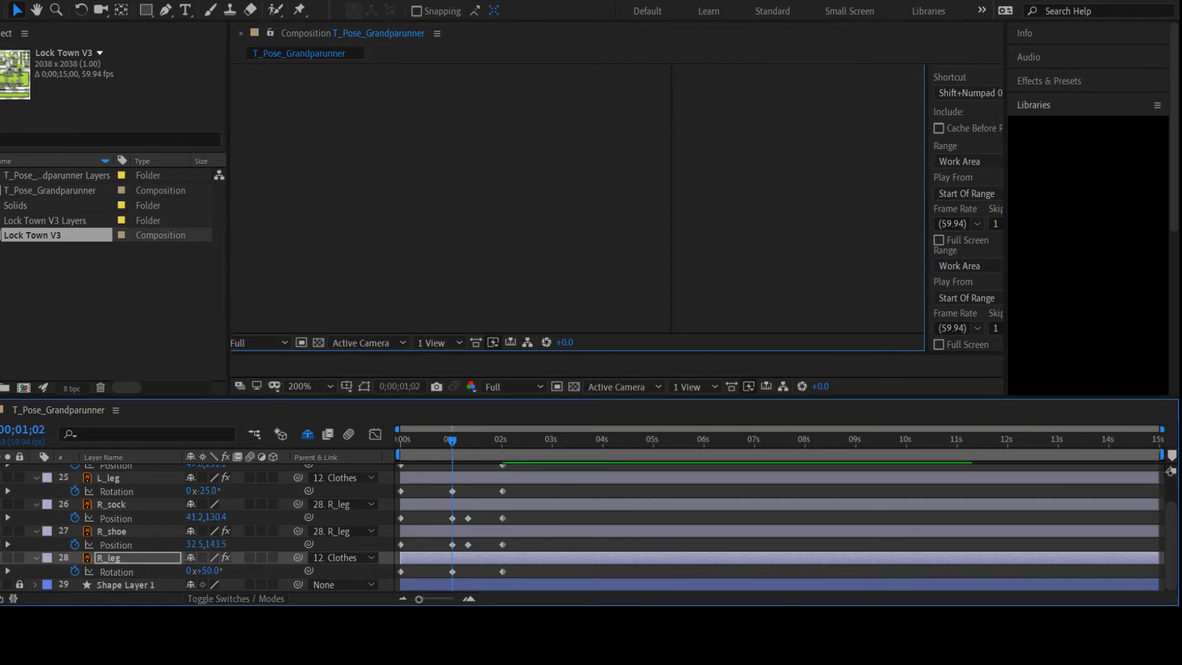
click(529, 161)
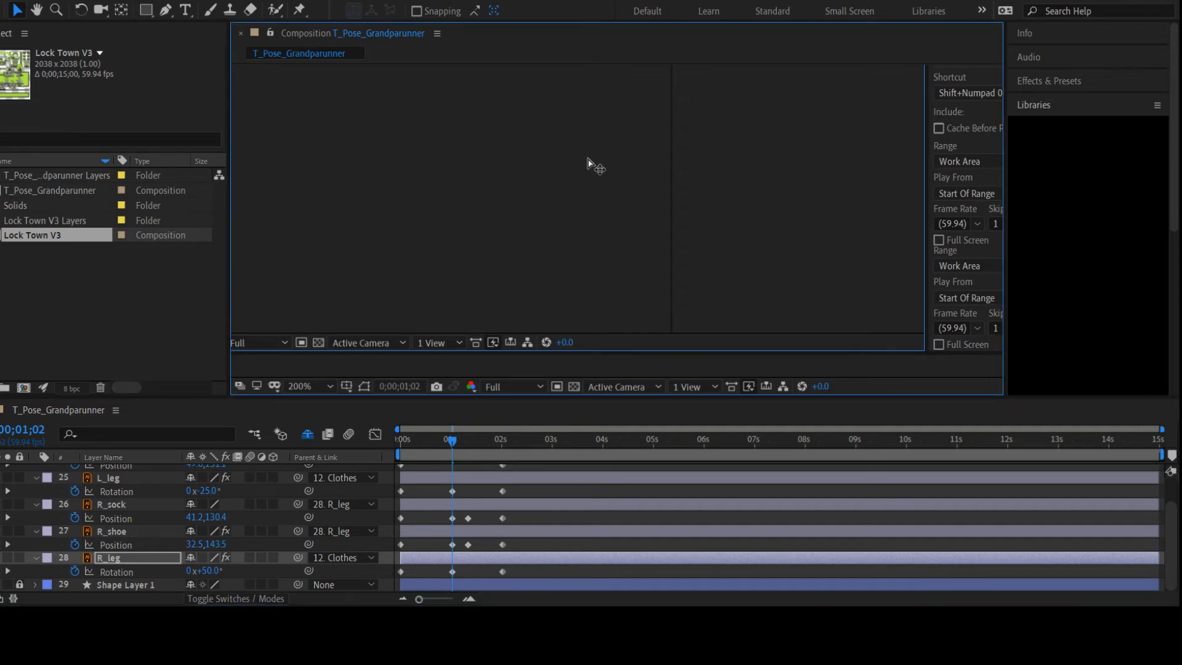
Scrub and step through the leg keyframes up to about 0;00;02;25 and back to 0;00;01;02 to examine the right leg's motion
drag(453, 439, 523, 424)
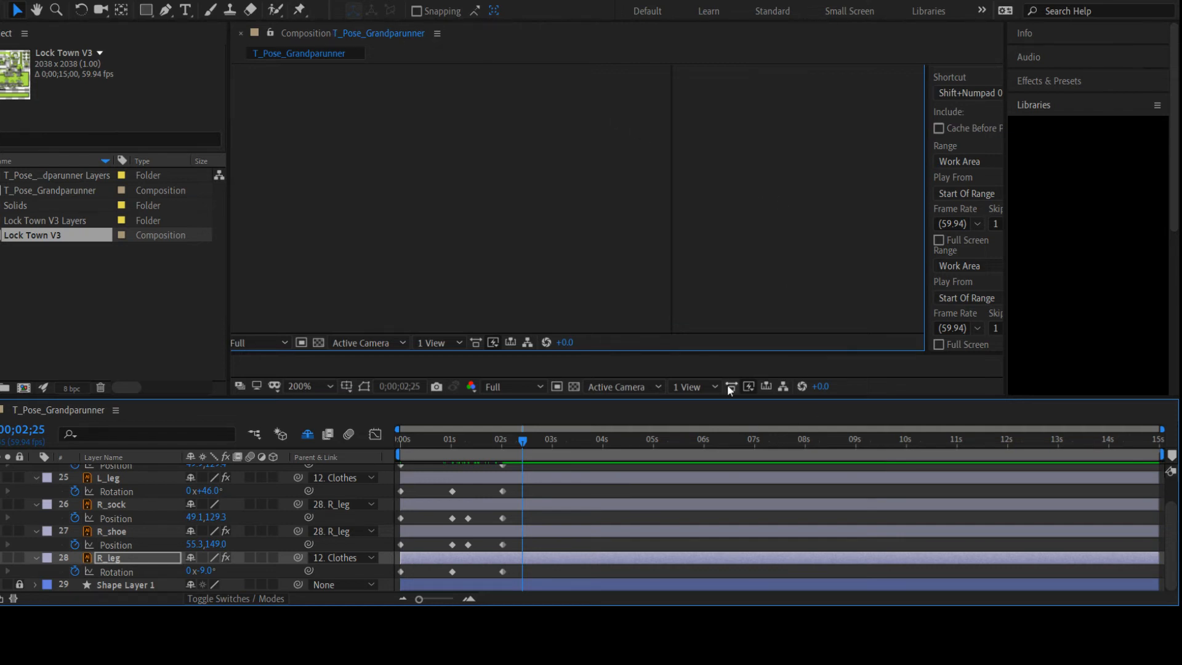
drag(524, 442, 505, 416)
drag(509, 439, 431, 451)
drag(432, 442, 450, 442)
key(k)
key(k)
key(k)
key(j)
drag(467, 436, 448, 418)
drag(446, 442, 506, 452)
key(j)
key(j)
key(j)
drag(453, 441, 451, 441)
key(Page_Down)
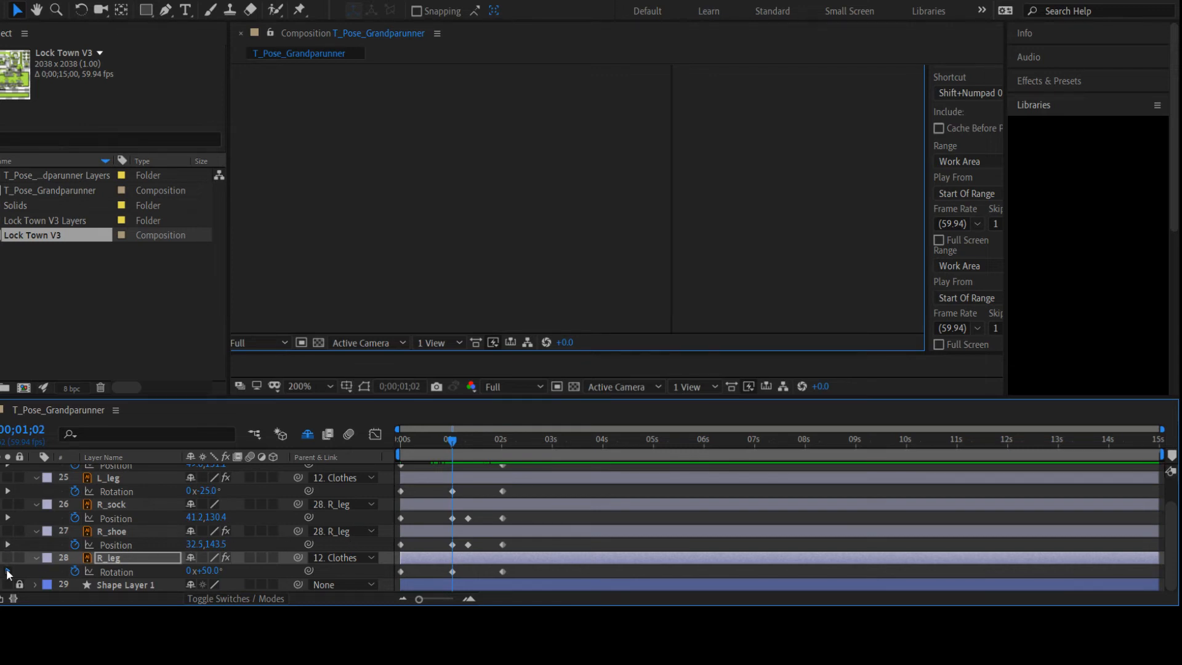
Try moving the R_sock and R_shoe Position keyframes at 0;00;01;20 to 0;00;01;31
key(k)
key(j)
click(468, 518)
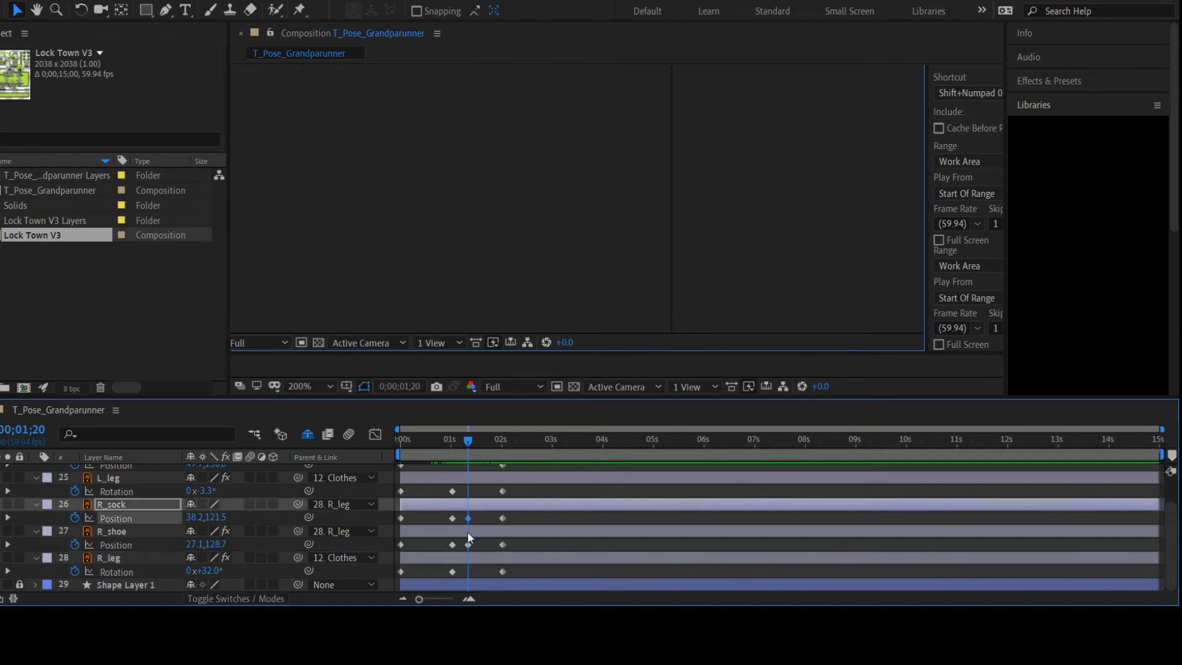
shift+click(468, 543)
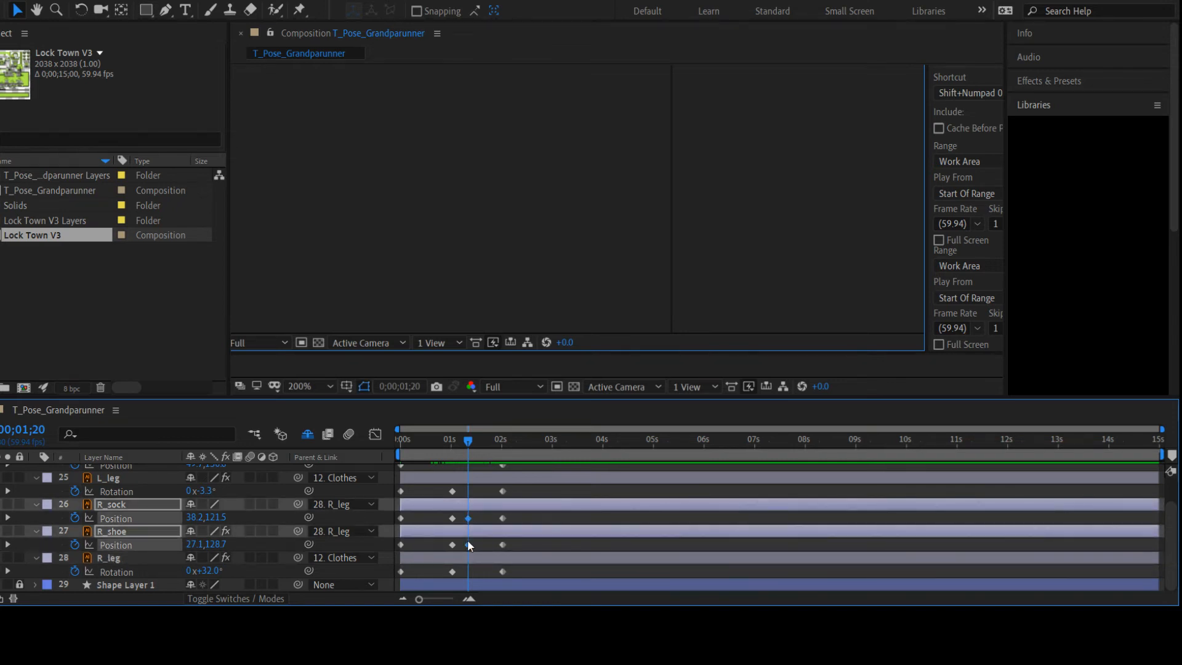
drag(467, 543, 478, 543)
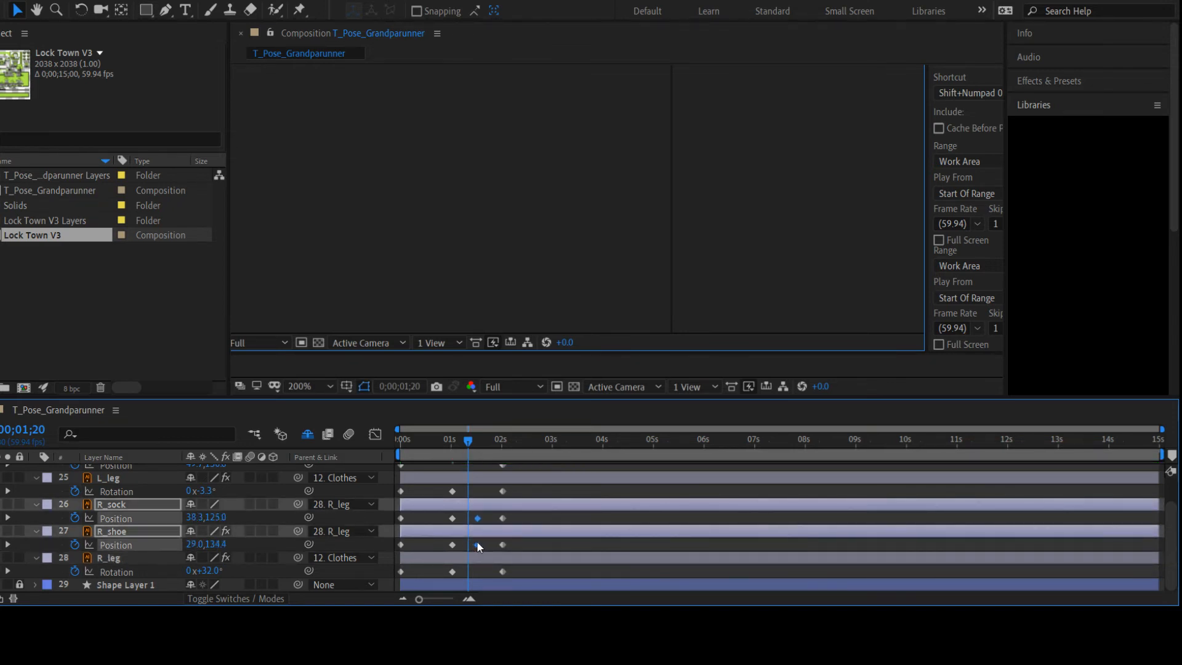
Try adjusting the R_leg puppet pins at 0;00;01;20 and 0;00;01;31, and undo back to before the sock and shoe keyframe move
click(300, 10)
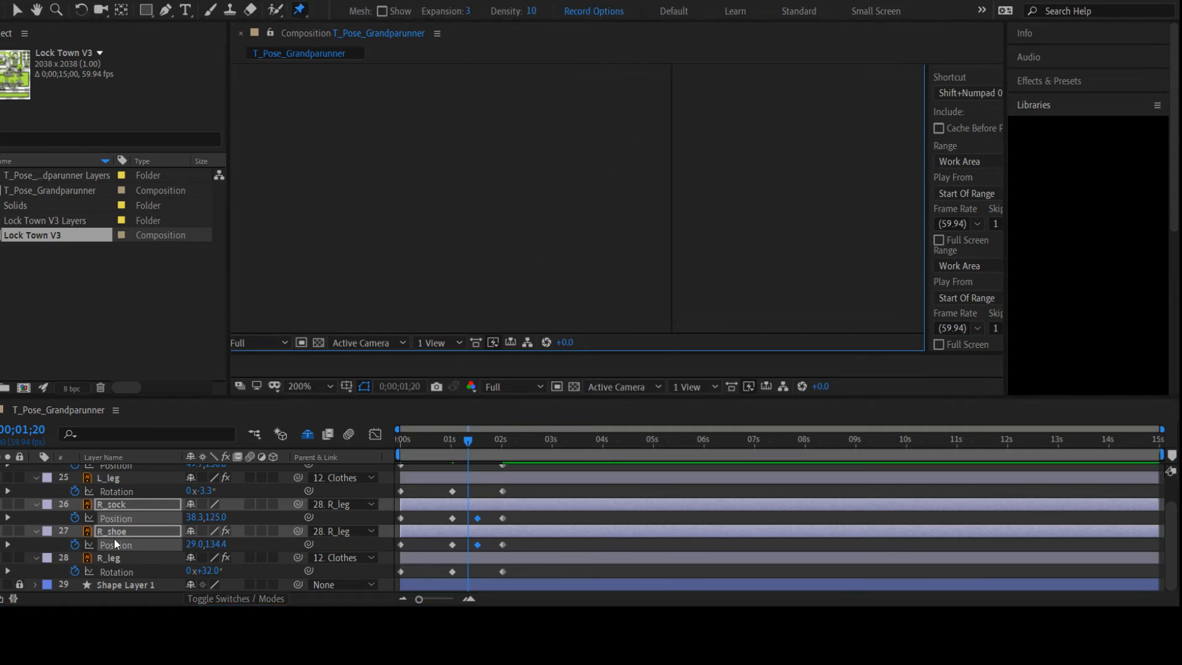
click(113, 556)
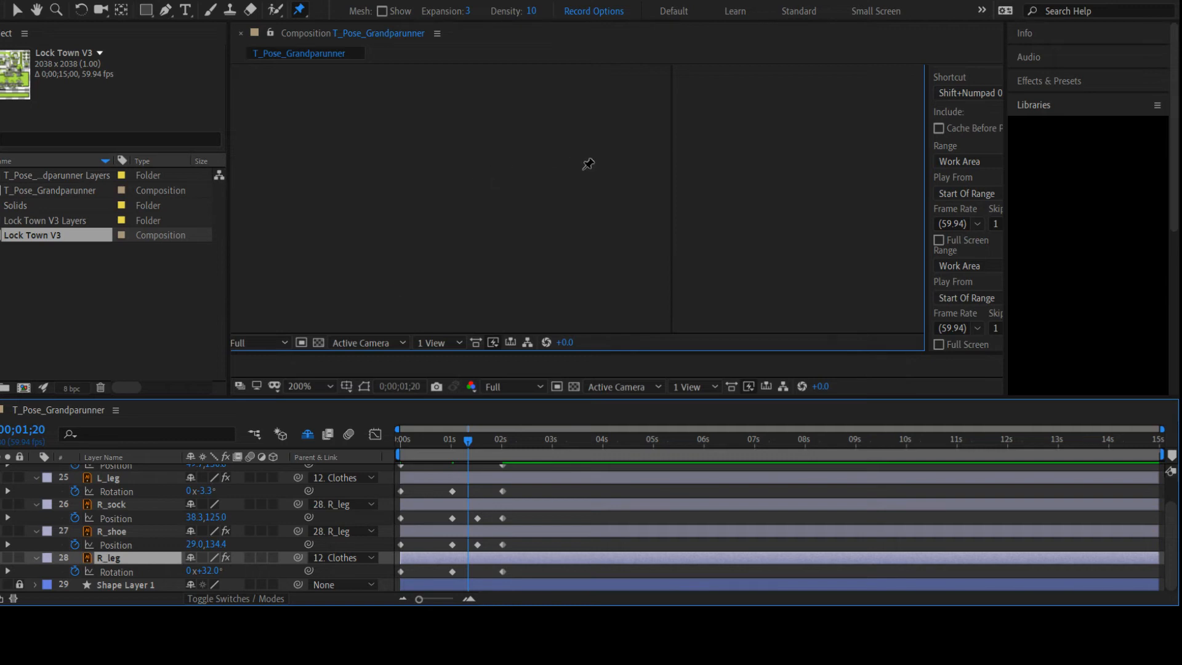
click(600, 170)
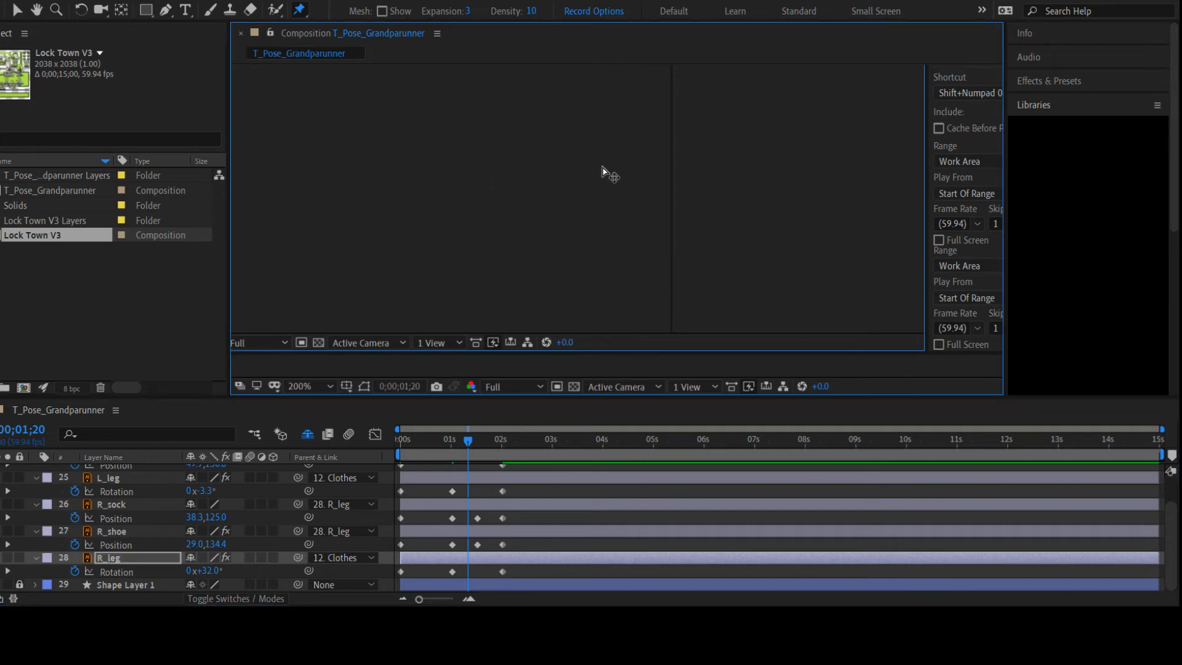
click(9, 545)
key(k)
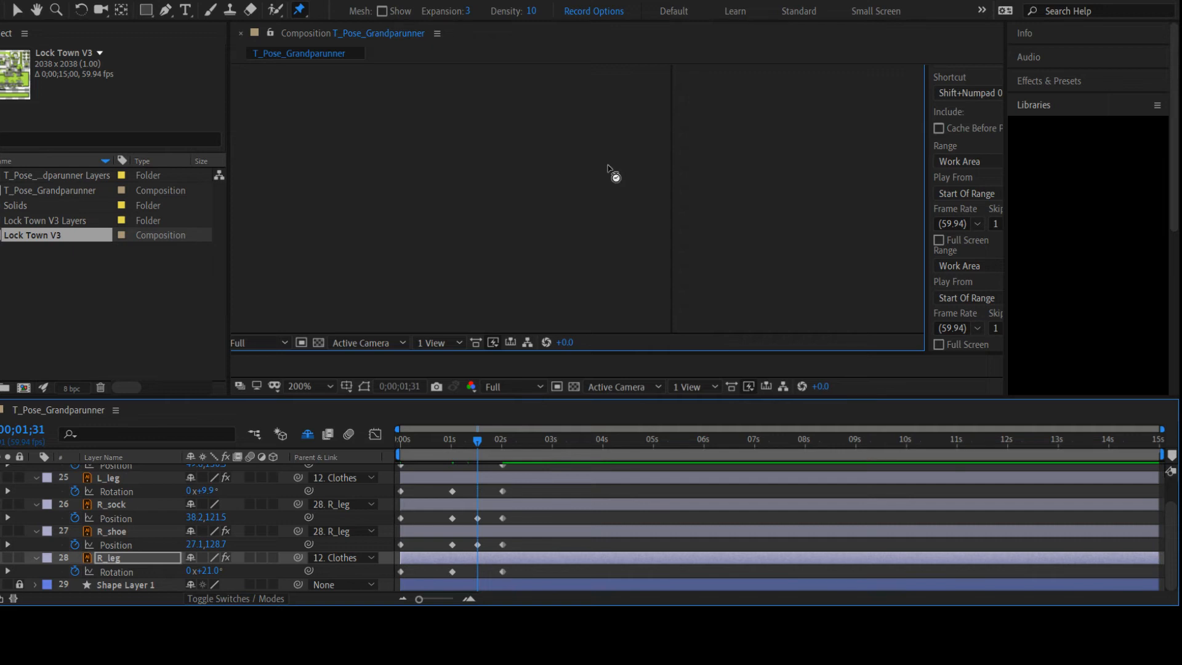
key(ctrl+z)
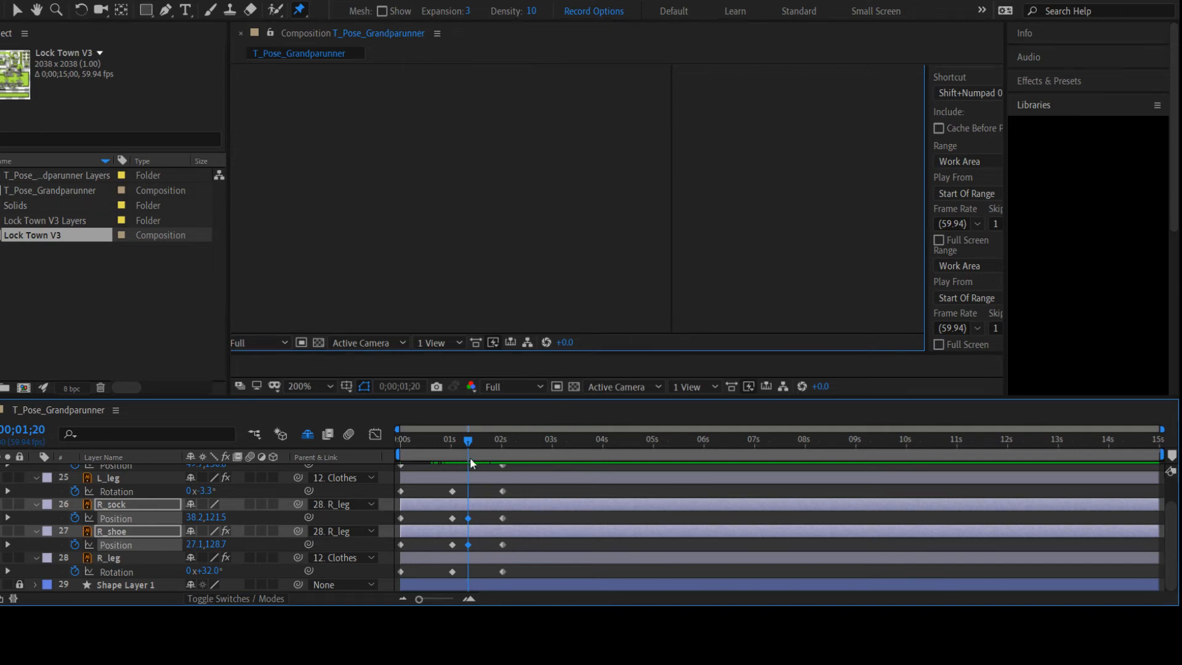
Move the current time to 0;00;01;08, deselect all layers and use the Rotation tool on the character's leg area
key(j)
drag(456, 441, 458, 443)
click(18, 10)
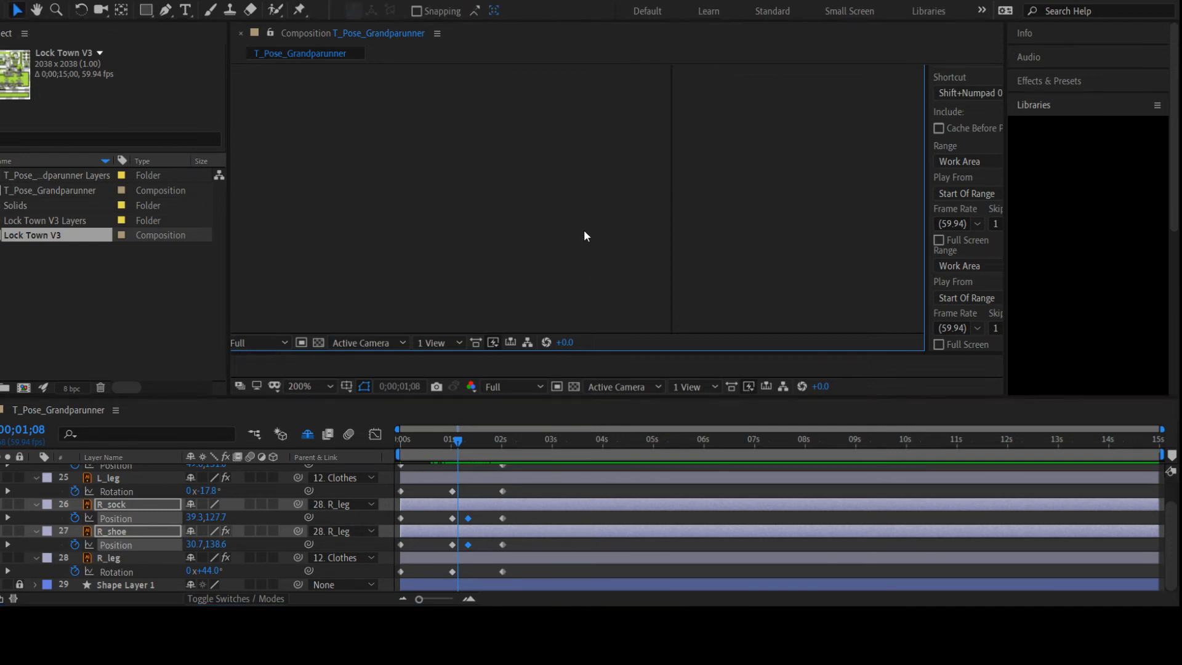
click(604, 233)
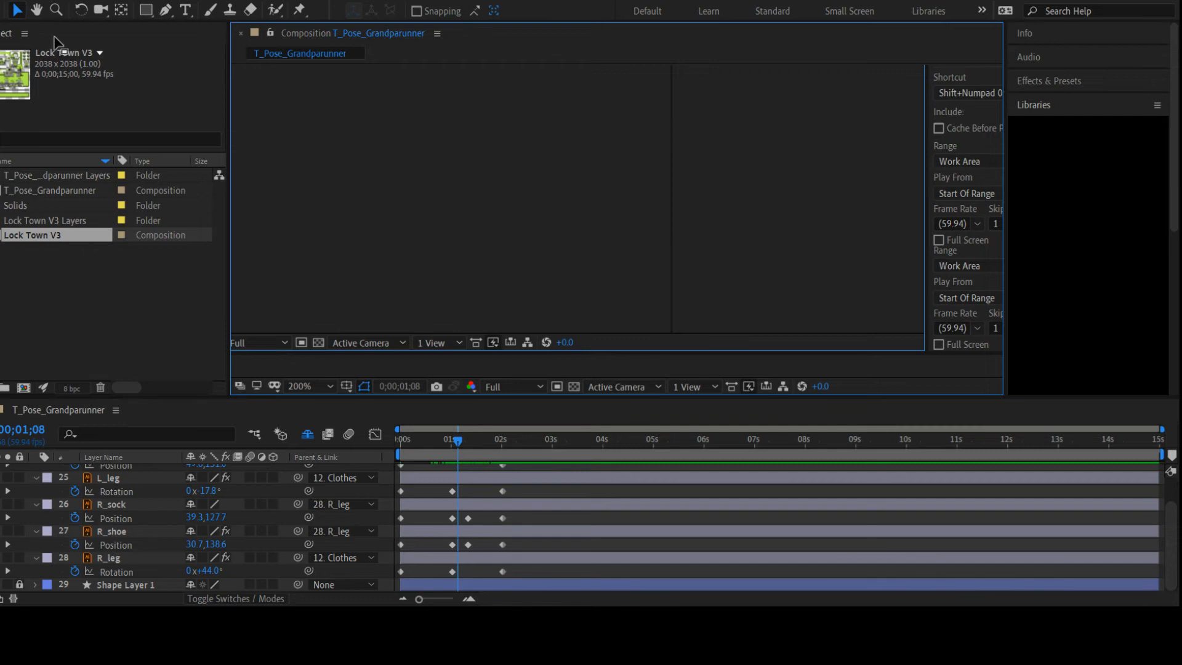
click(80, 10)
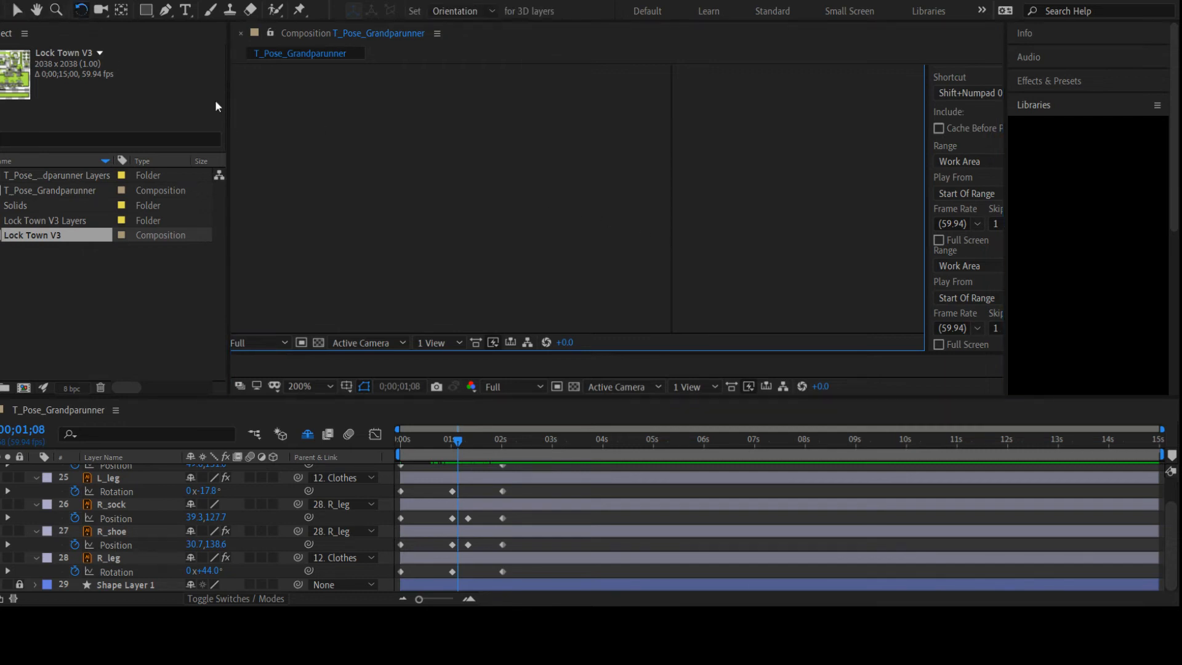
click(661, 253)
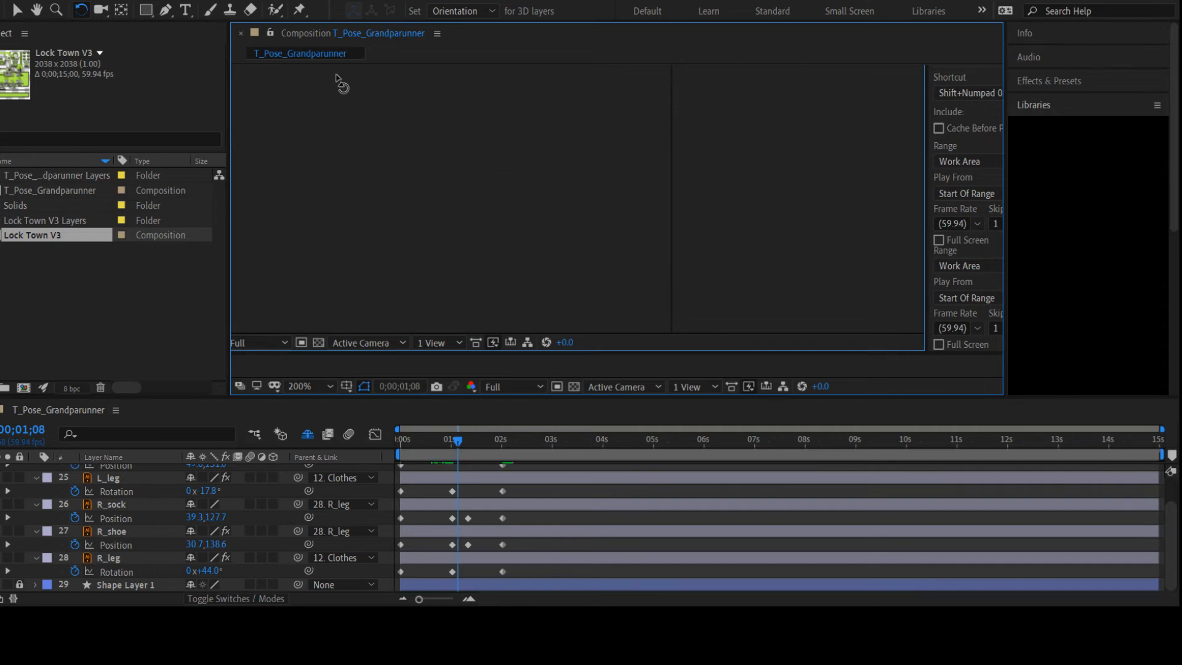
Select the L_leg layer and adjust it with the Puppet Pin tool at 0;00;01;08
click(300, 10)
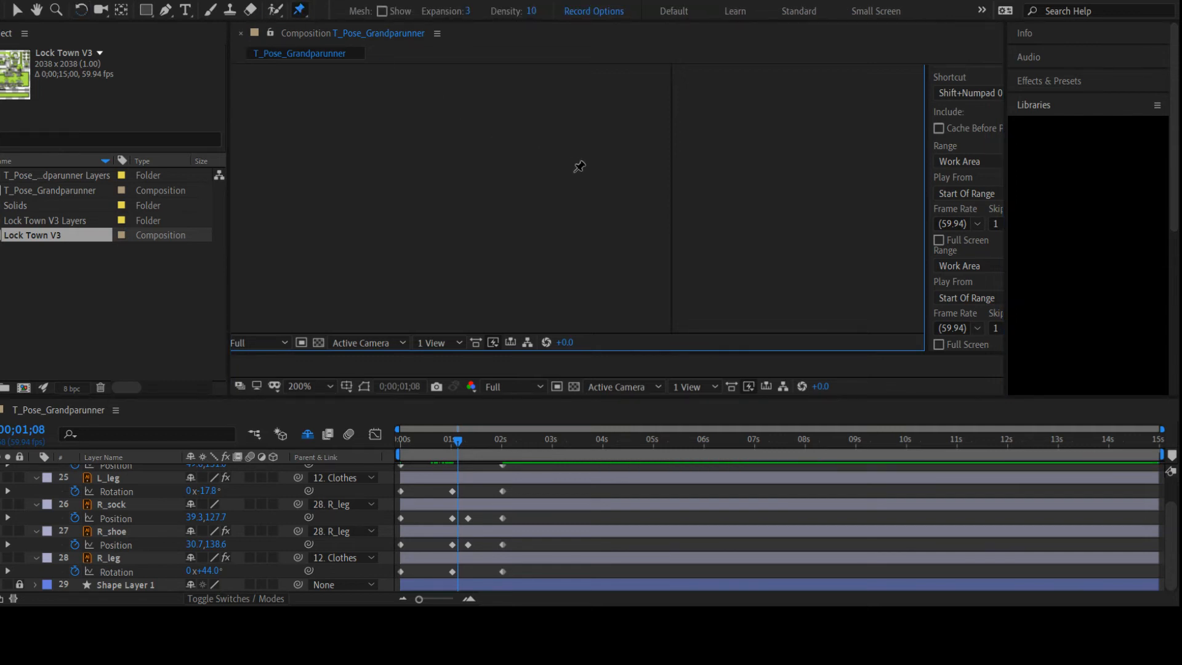
click(575, 178)
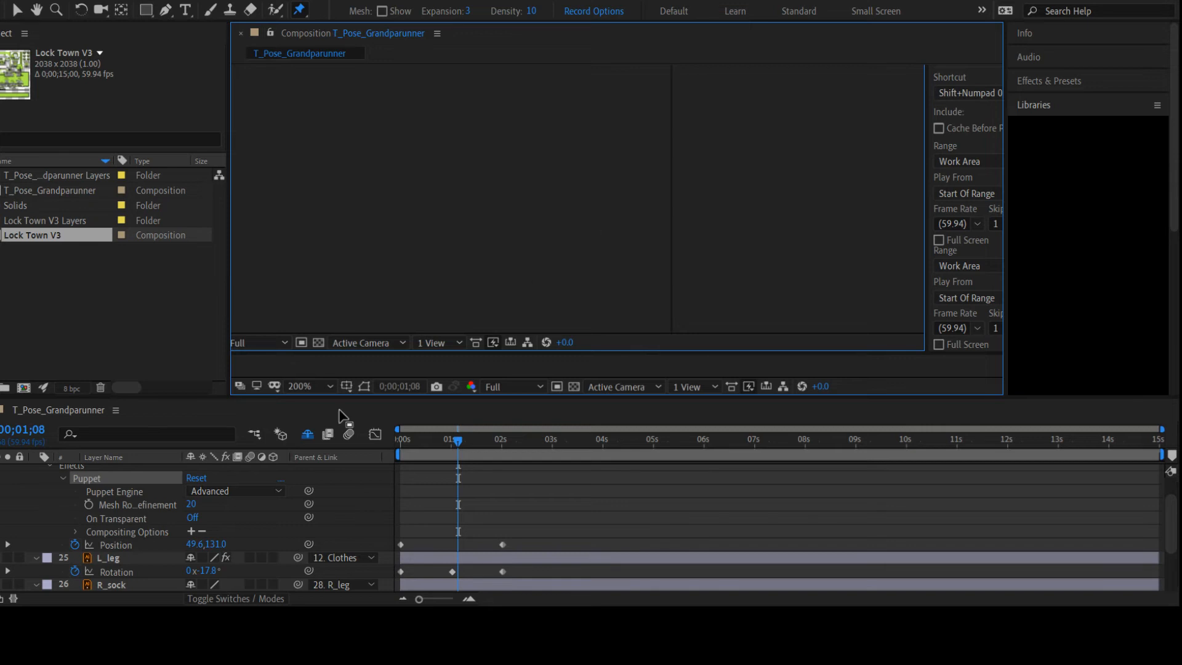
click(107, 559)
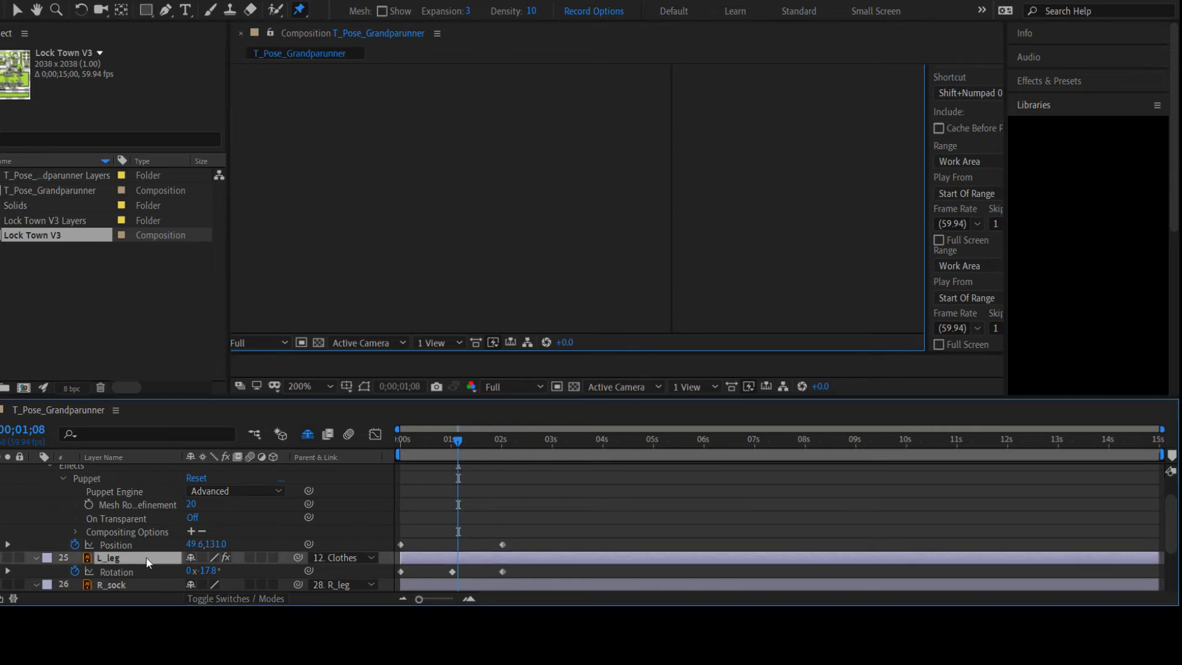
click(571, 165)
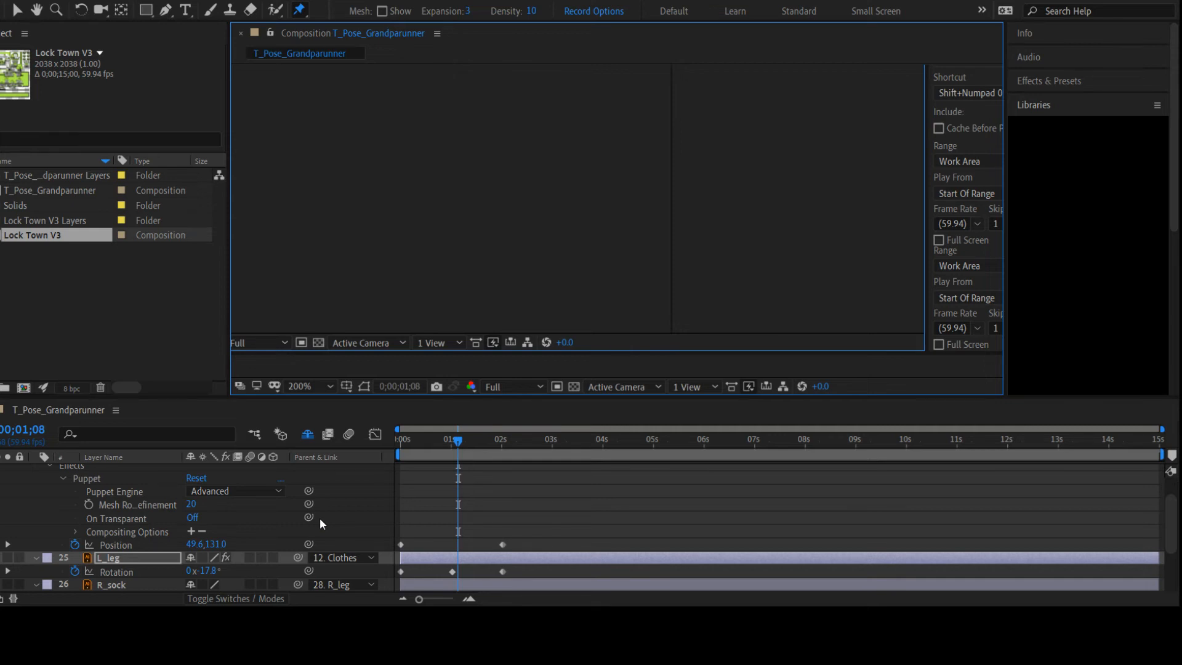
Scrub between 0;00;01;18 and 0;00;01;07 and examine the leg, sock and shoe keyframes in the layer list
drag(458, 440, 466, 468)
scroll(475, 511, down, 3)
scroll(476, 513, down, 1)
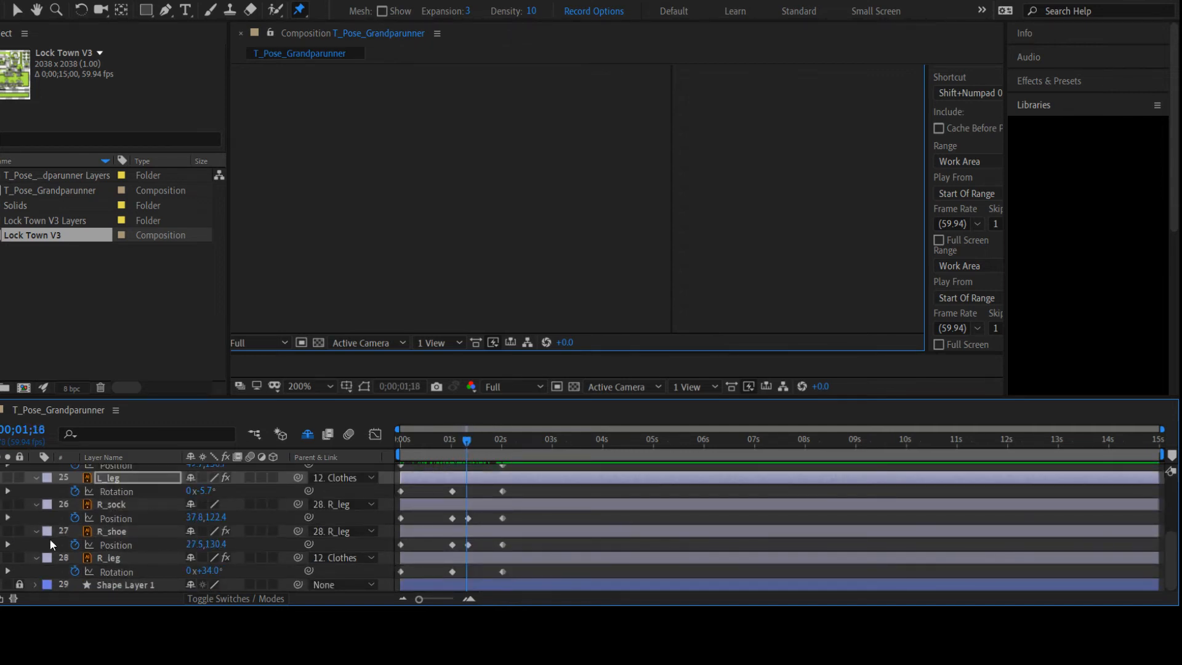
click(7, 545)
scroll(479, 548, up, 2)
scroll(480, 549, down, 2)
drag(466, 442, 456, 444)
scroll(452, 523, up, 3)
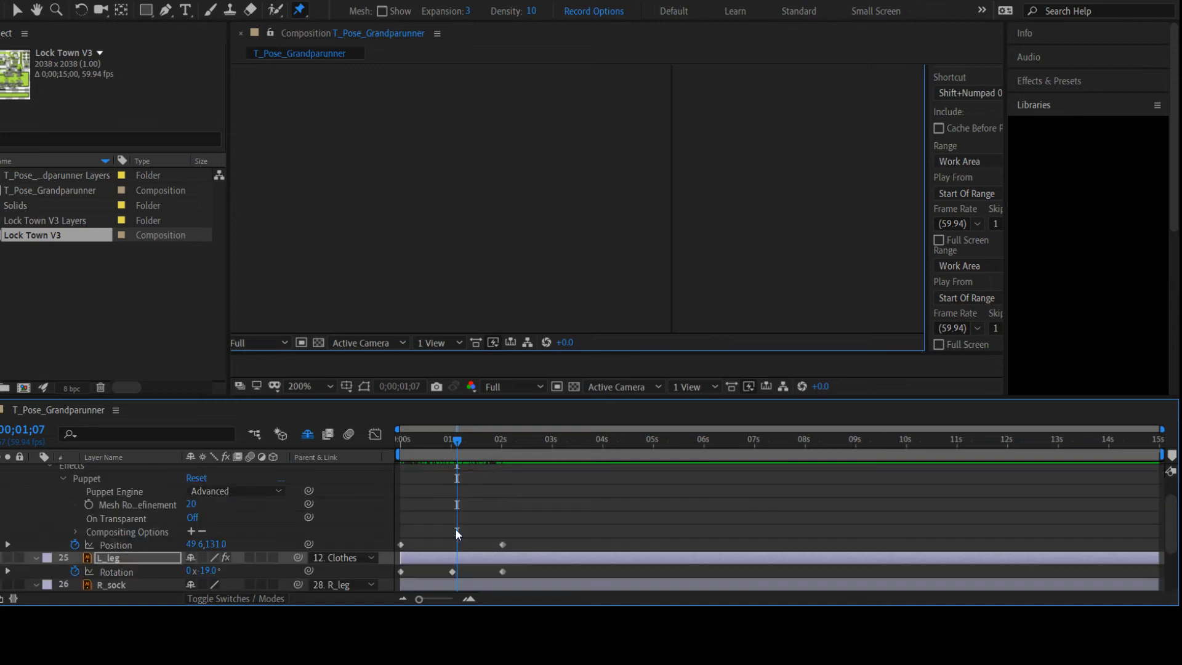
scroll(474, 557, down, 3)
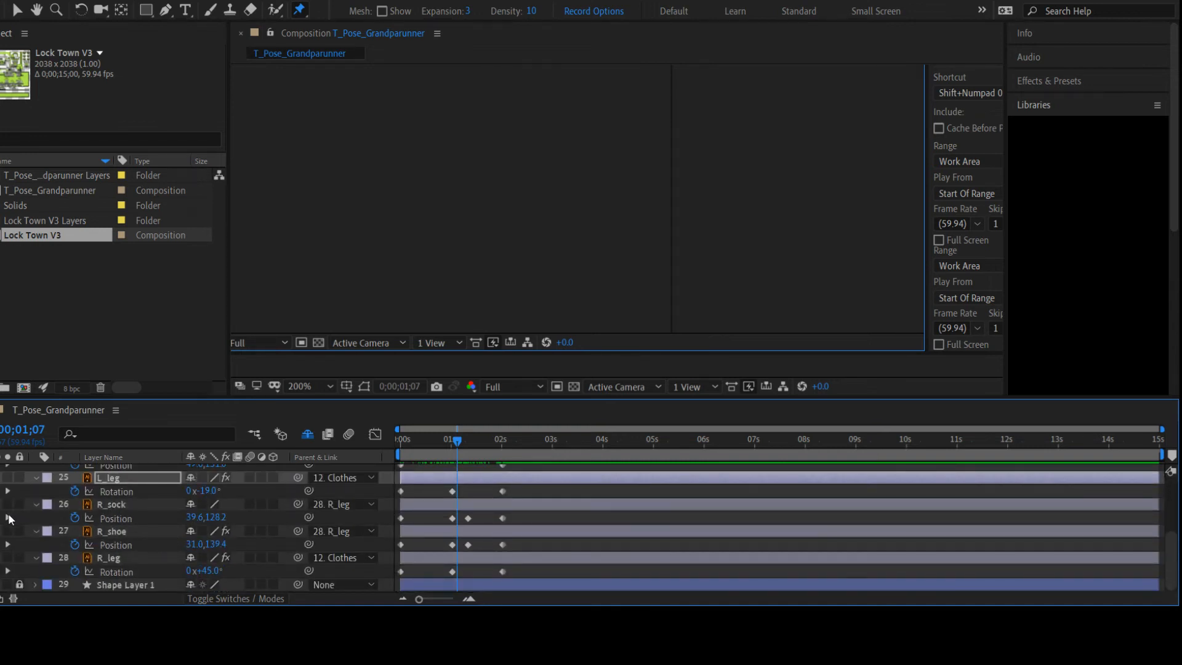
Step through the neighbouring keyframes, zoom in the timeline and set the current time to 0;00;01;11
key(k)
key(j)
key(k)
mouse_move(421, 599)
mouse_down()
mouse_move(457, 602)
mouse_move(442, 600)
mouse_up()
drag(612, 441, 586, 444)
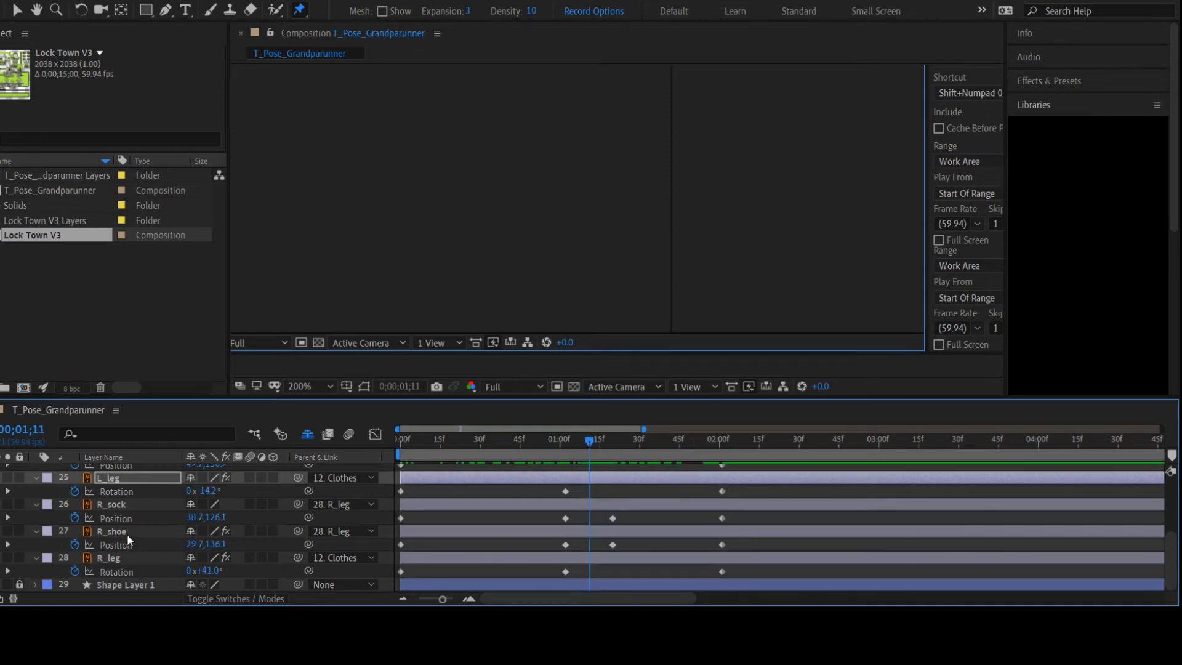
Select the R_shoe layer, return to the keyframes at 0;00;01;02 and activate the Selection tool
click(127, 532)
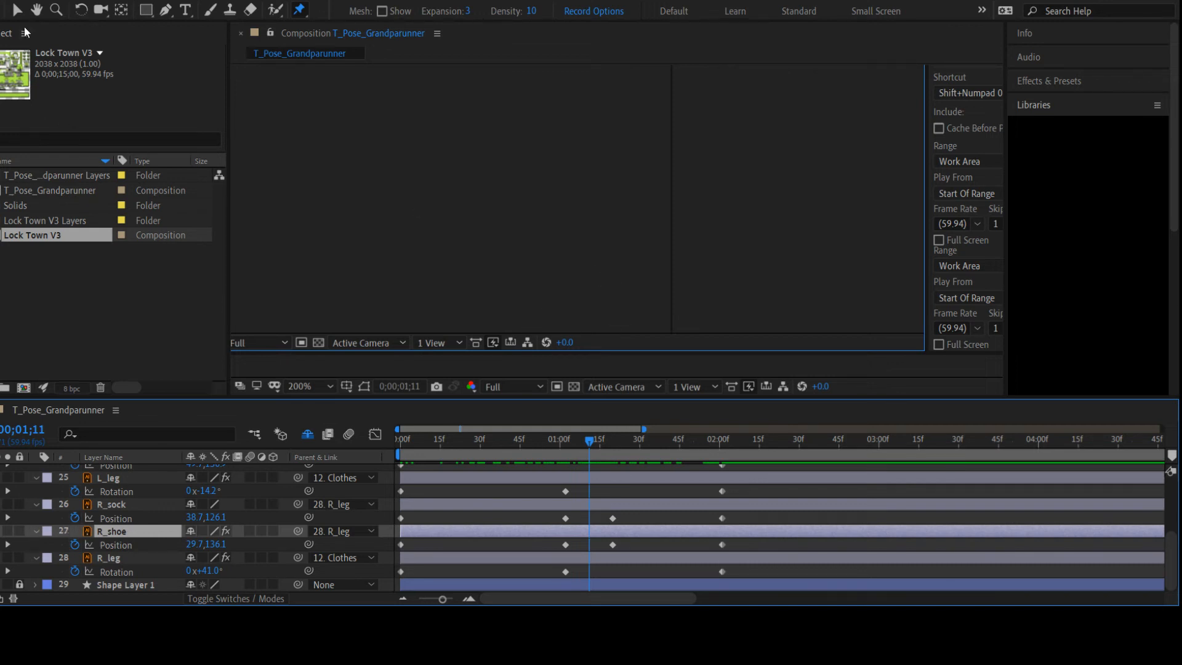
click(82, 9)
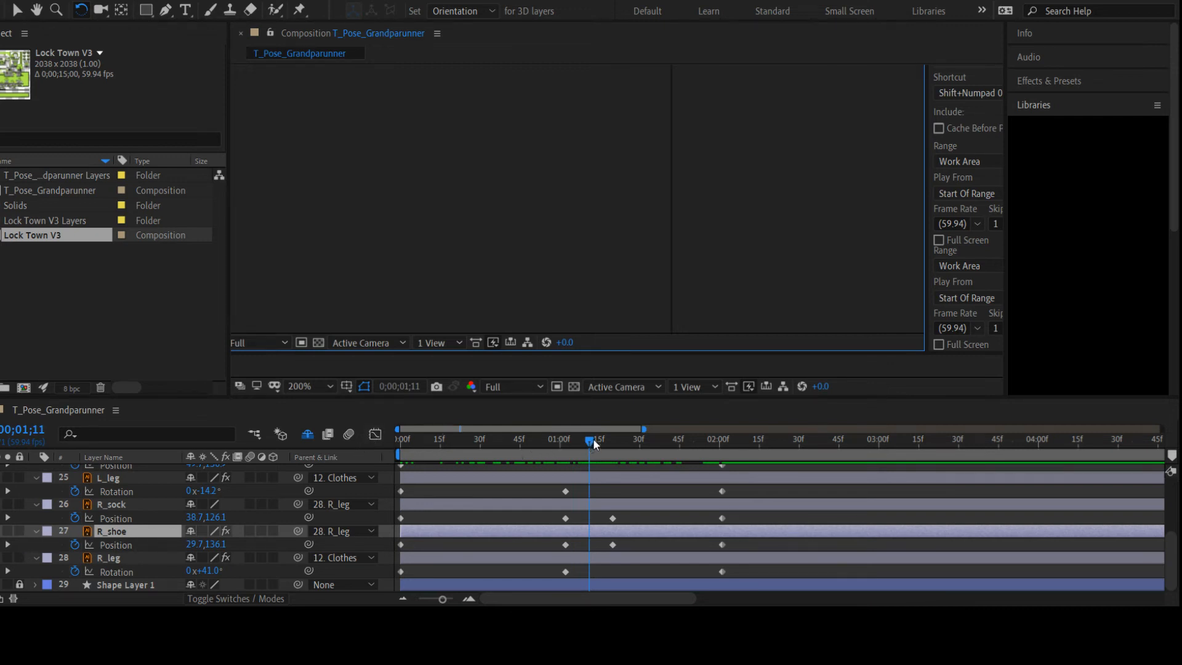
mouse_move(589, 440)
mouse_down()
mouse_move(618, 440)
mouse_move(555, 450)
mouse_move(588, 450)
mouse_up()
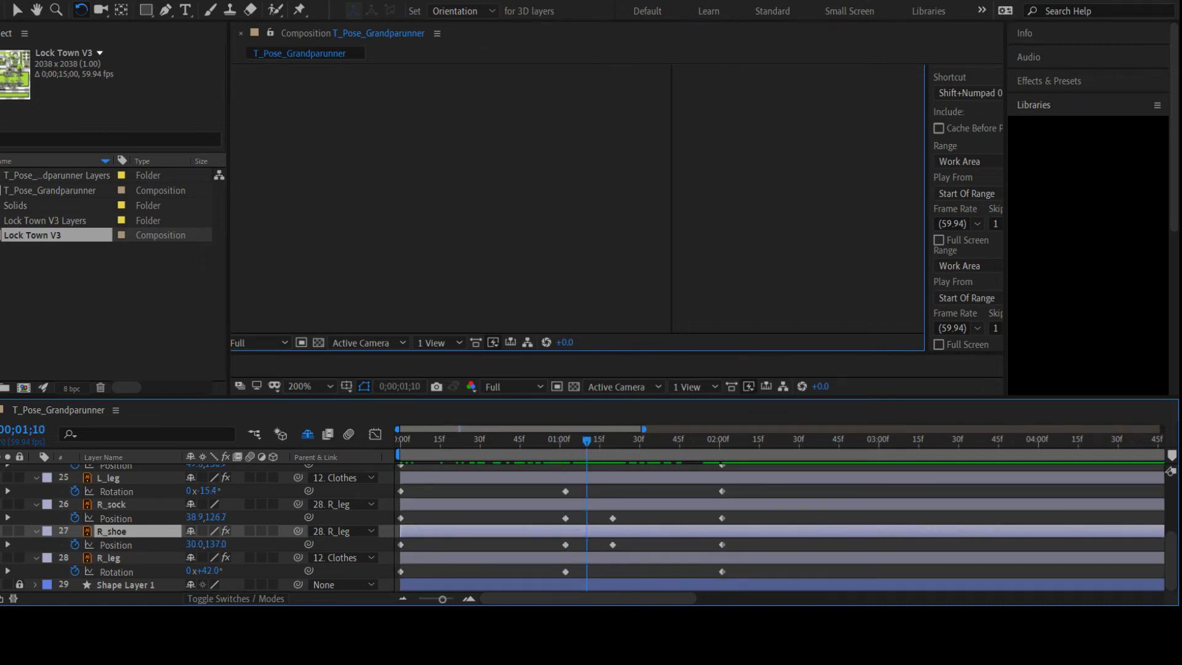
key(j)
key(v)
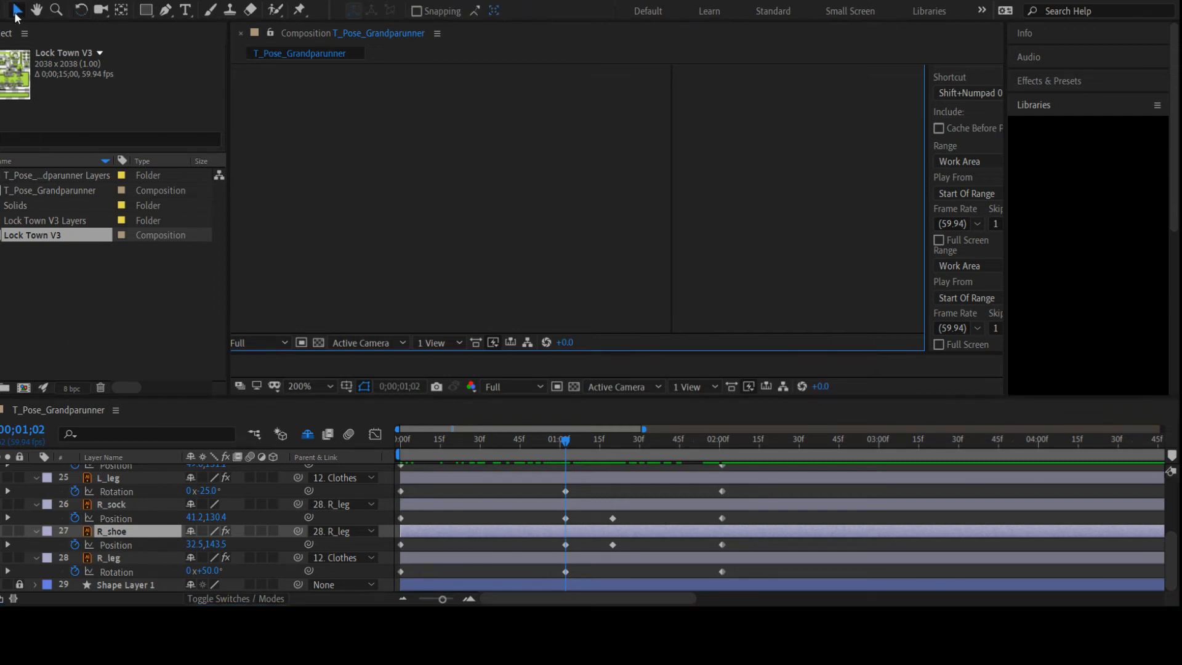
Try to copy and paste the L_leg, R_sock, R_shoe and R_leg keyframes at 0;00;01;02 together, and undo the paste
click(566, 491)
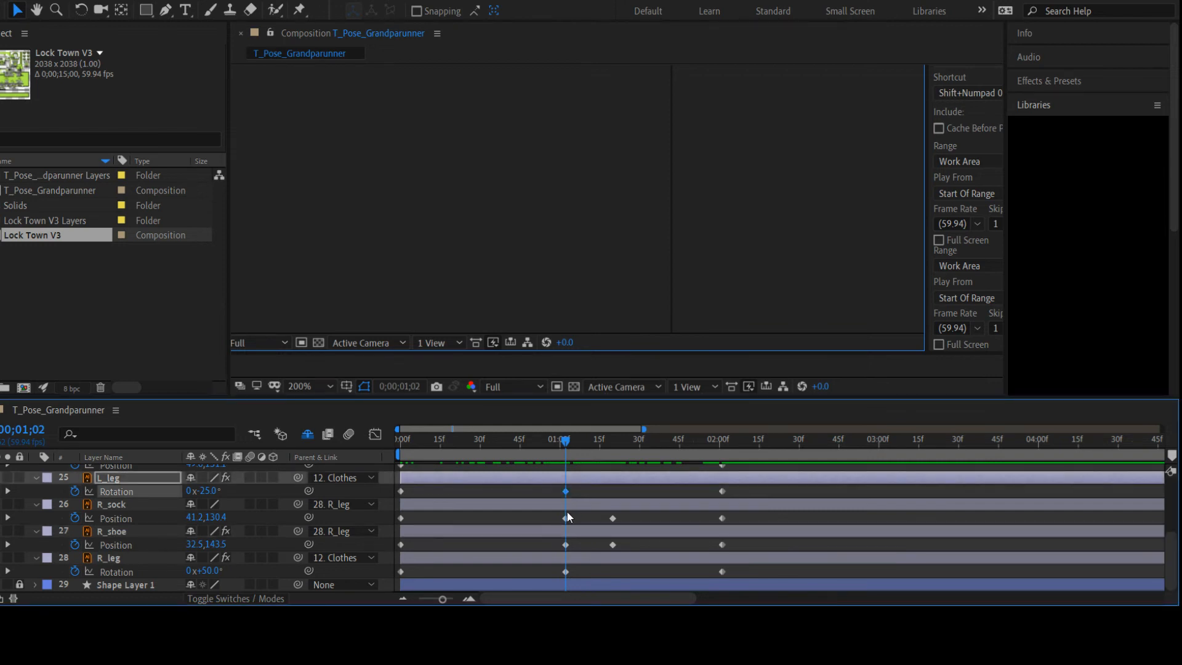
shift+click(566, 518)
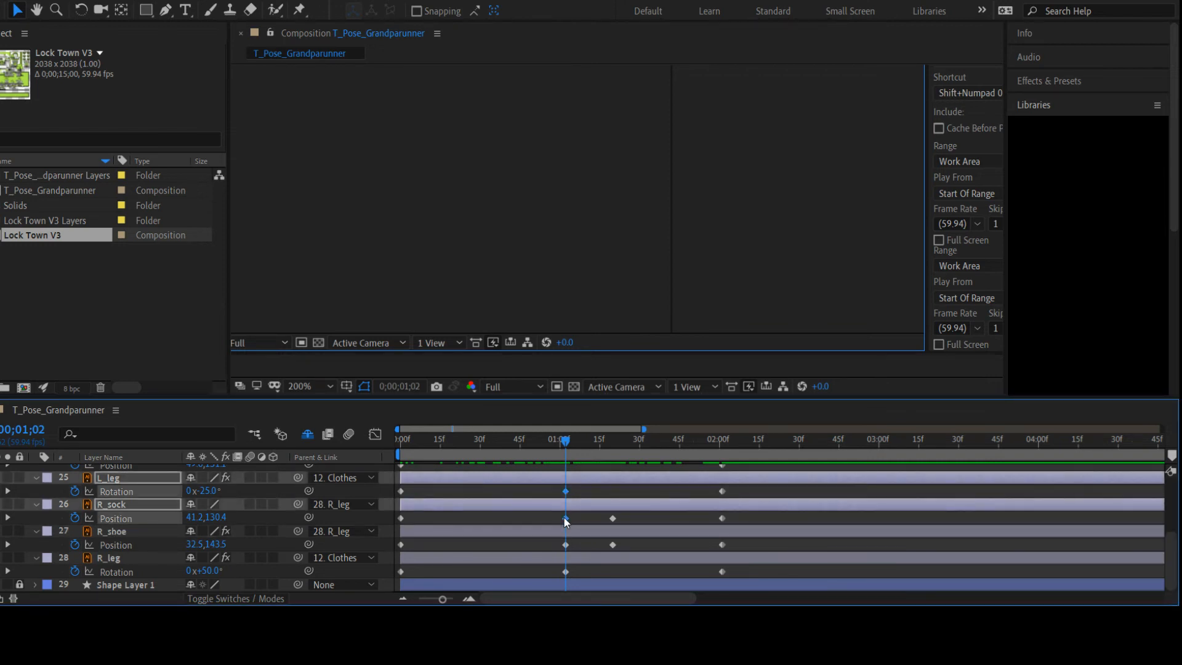
shift+click(566, 545)
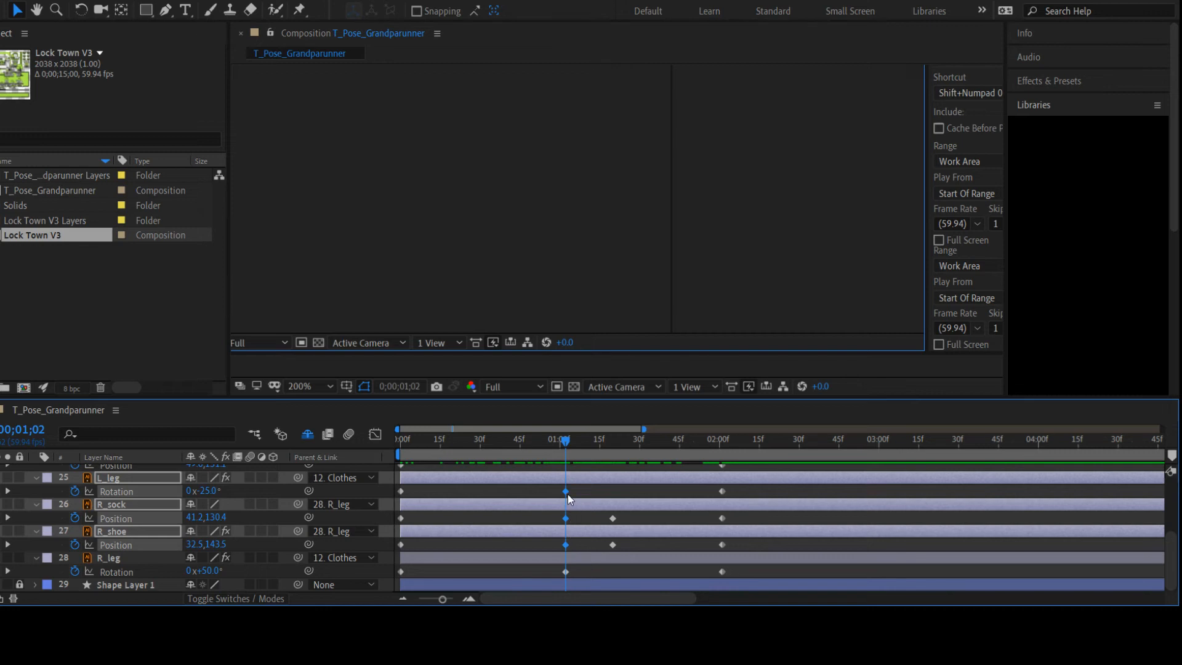
shift+click(565, 571)
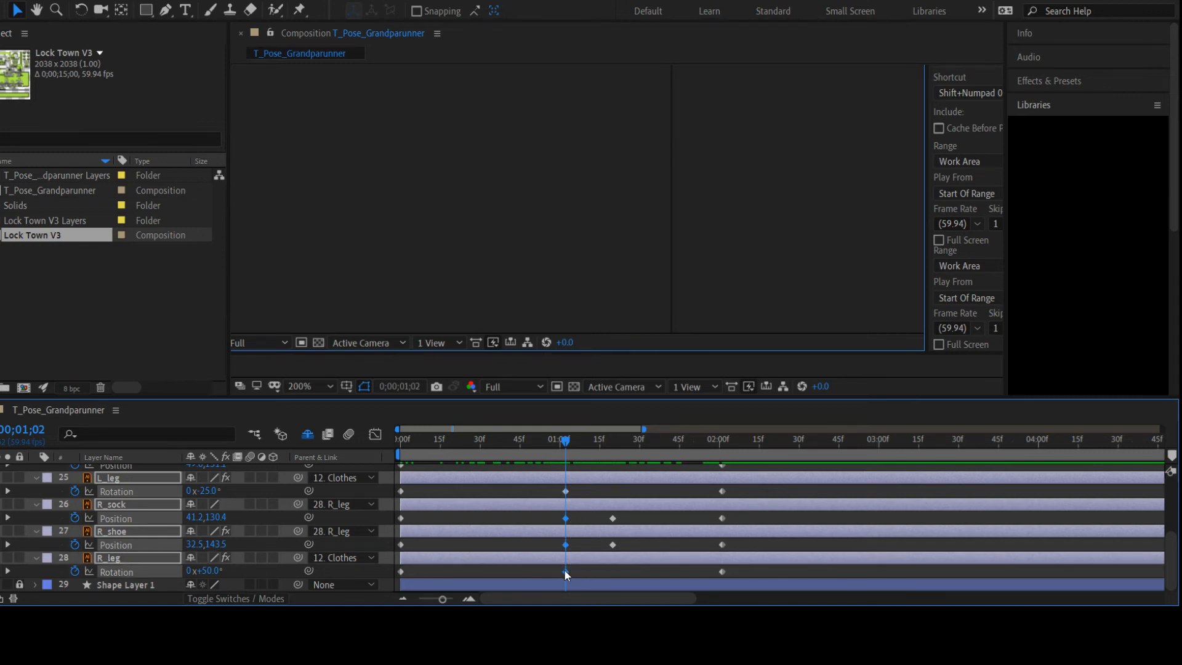
drag(565, 571, 584, 572)
key(ctrl+v)
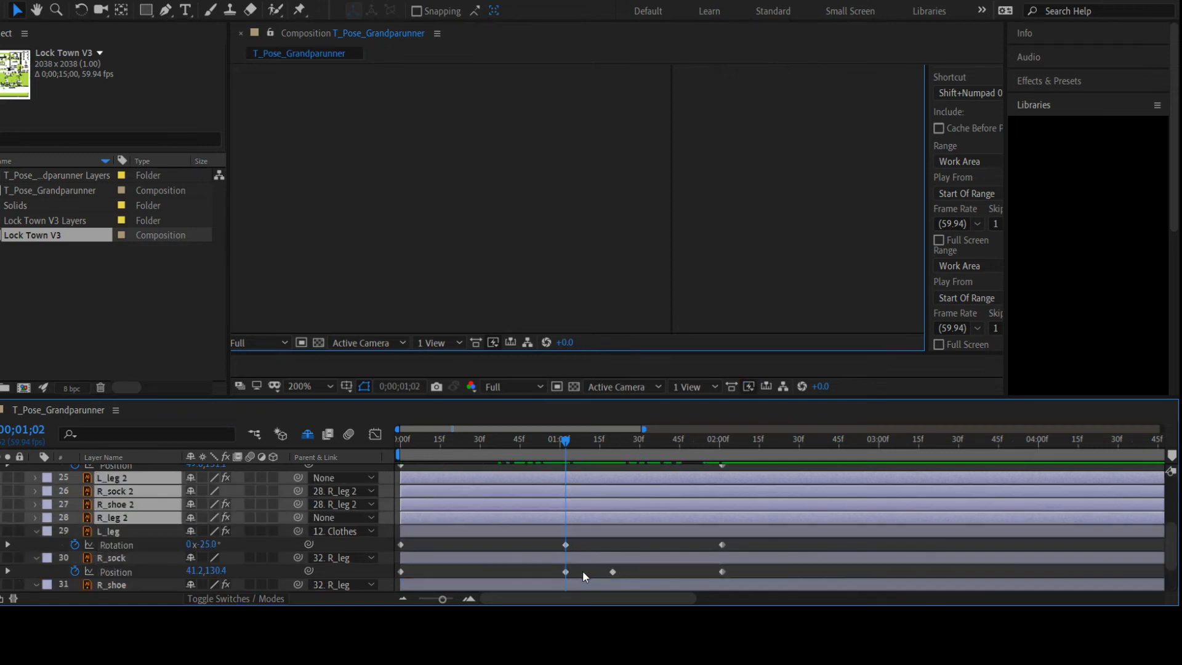
key(ctrl+z)
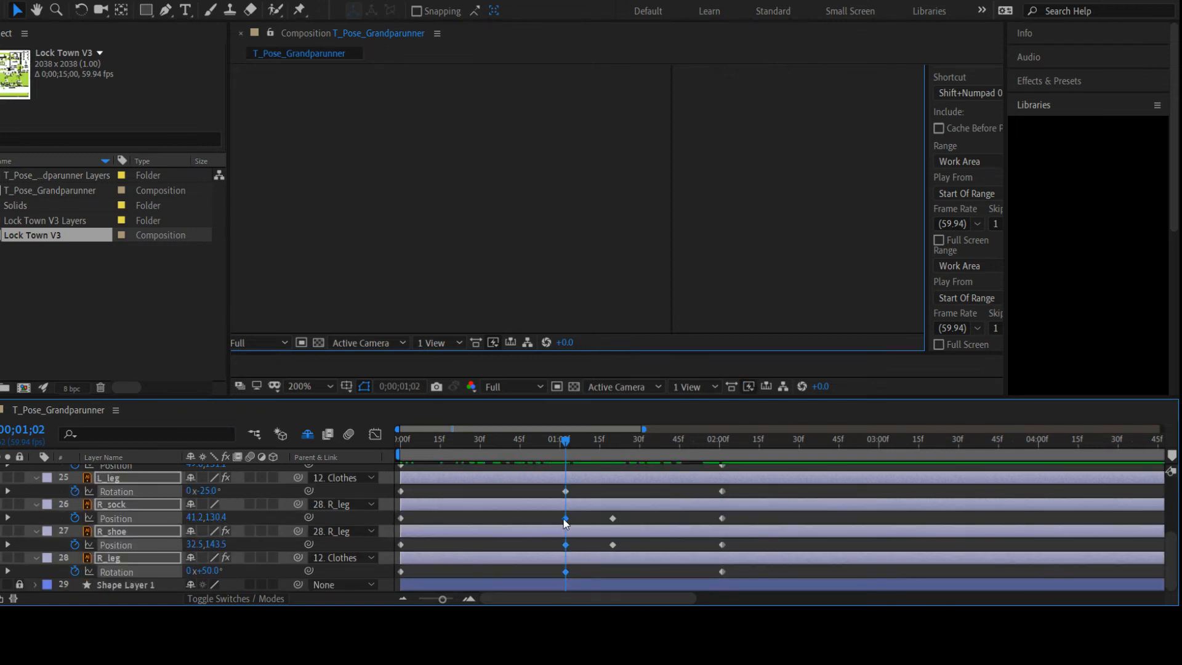
Copy the R_sock and R_shoe position keyframes and the R_leg rotation keyframe from 0;00;01;02 to 0;00;01;10, one by one
click(574, 518)
click(565, 519)
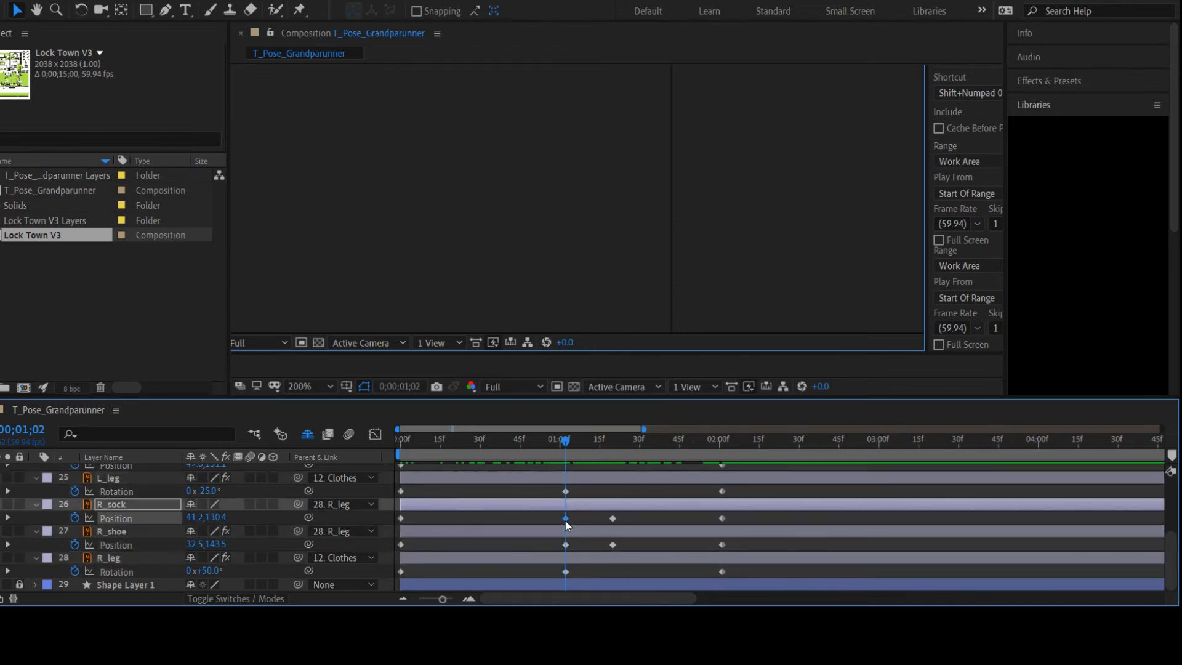
drag(577, 438, 587, 441)
key(ctrl+v)
click(566, 545)
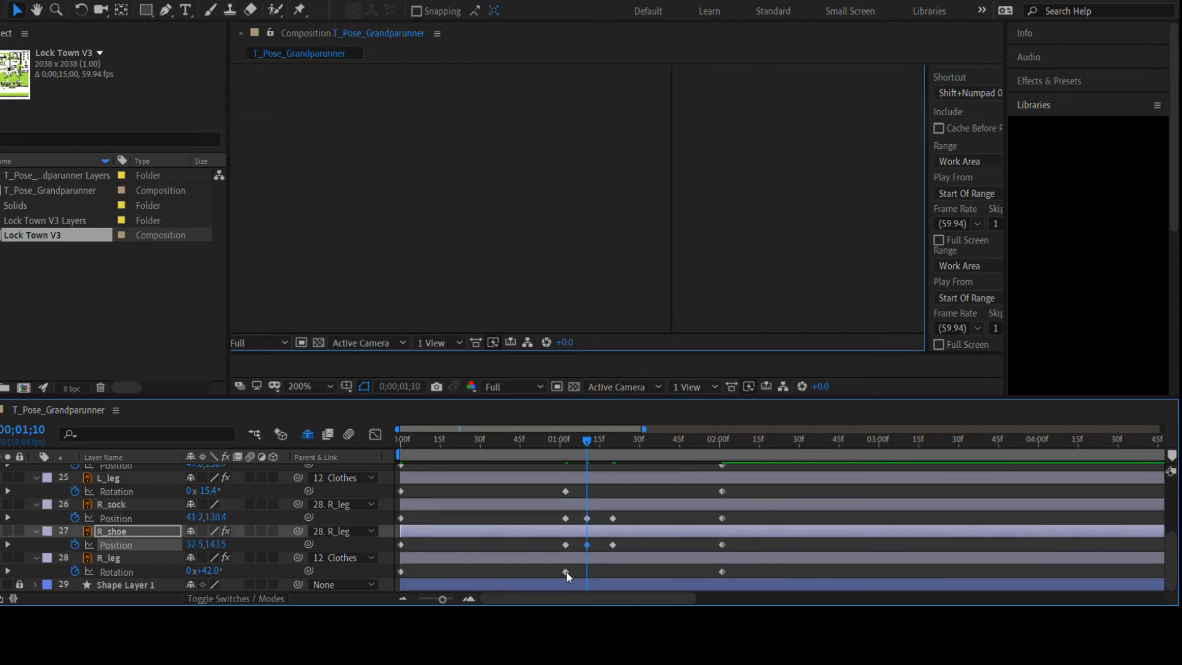
click(566, 572)
key(ctrl+v)
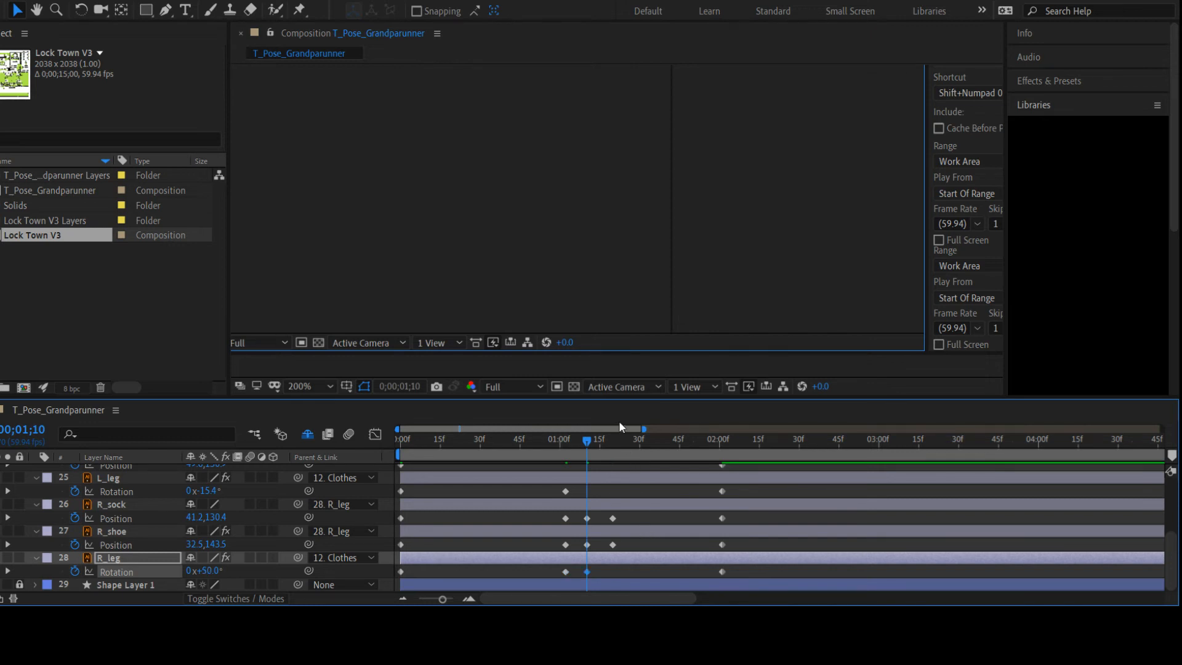
Examine the leg motion around 1:10 by scrubbing and stepping between the neighbouring keyframes
mouse_move(587, 439)
mouse_down()
mouse_move(567, 448)
mouse_move(634, 445)
mouse_move(590, 460)
mouse_up()
key(Page_Up)
key(Page_Up)
key(j)
key(k)
key(F2)
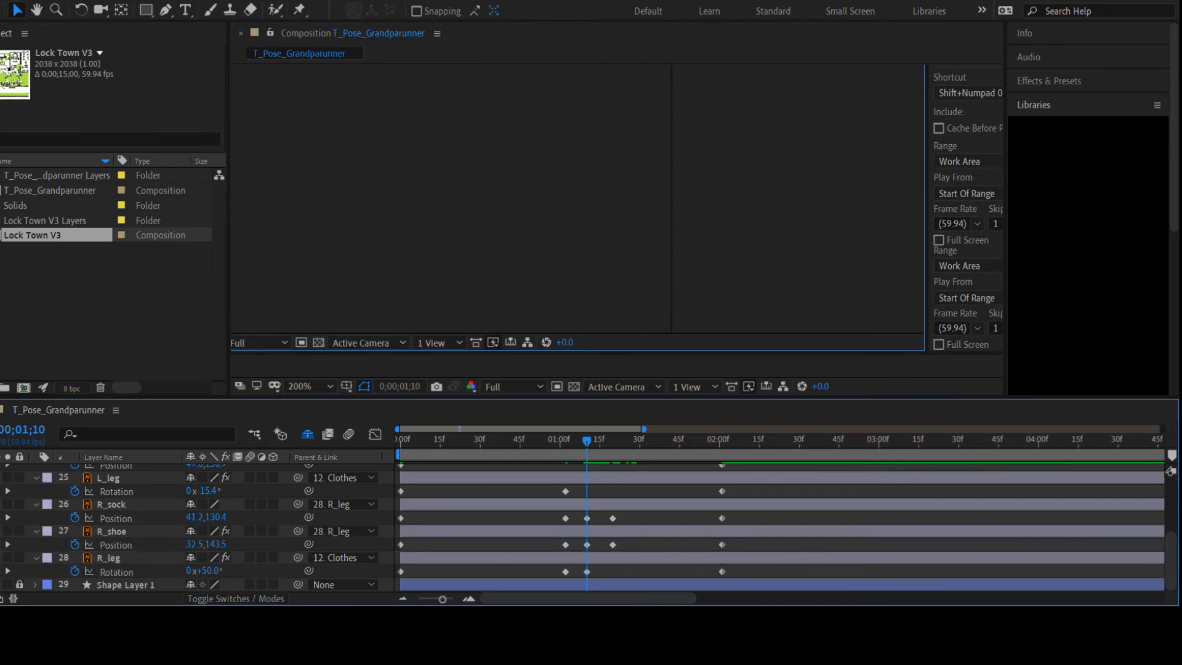
key(j)
key(k)
Try a different keyframe interpolation on the R_sock, R_shoe and R_leg keyframes at 1:02 and 1:10
drag(535, 512, 592, 578)
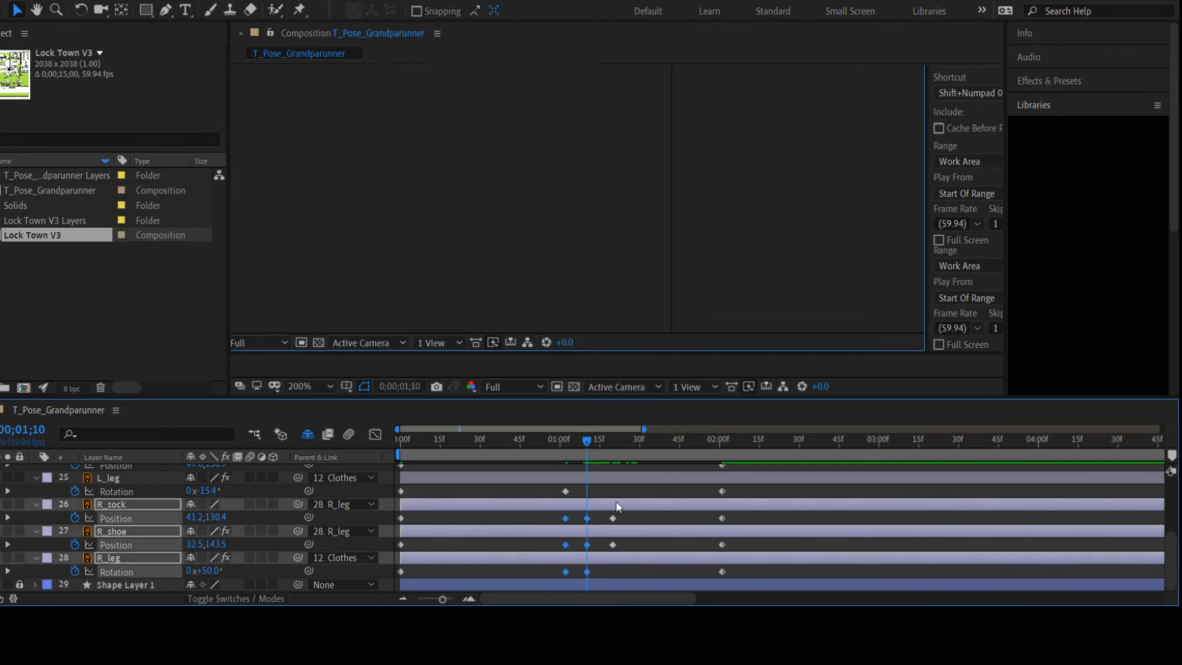
key(ctrl+s)
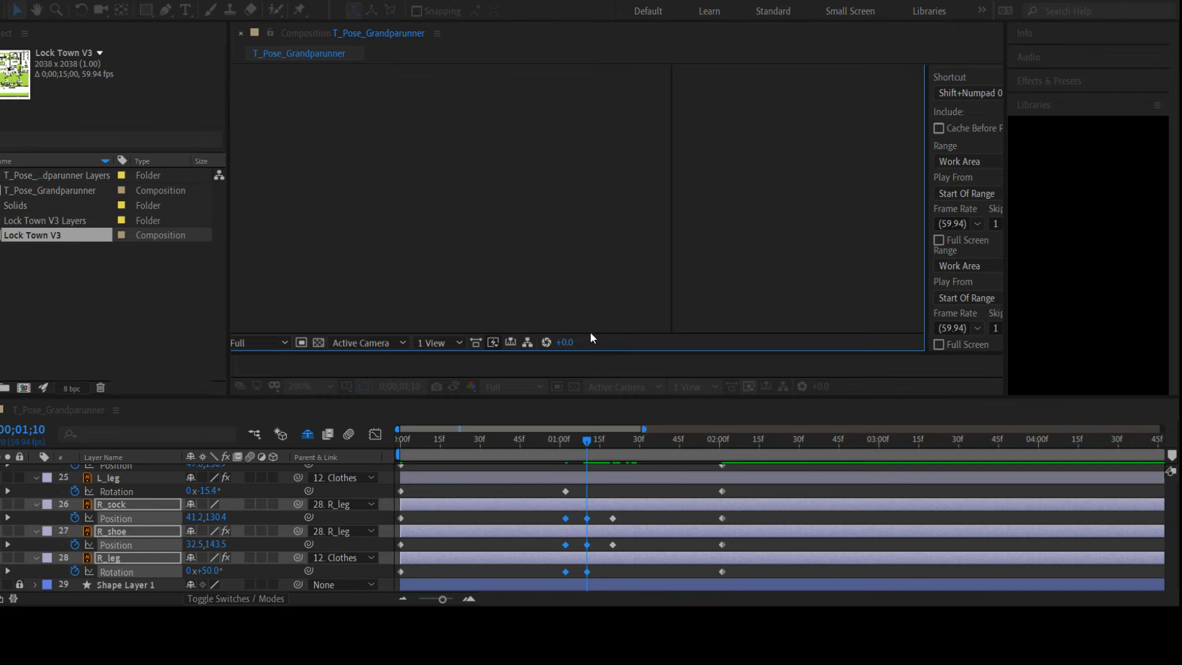
click(591, 369)
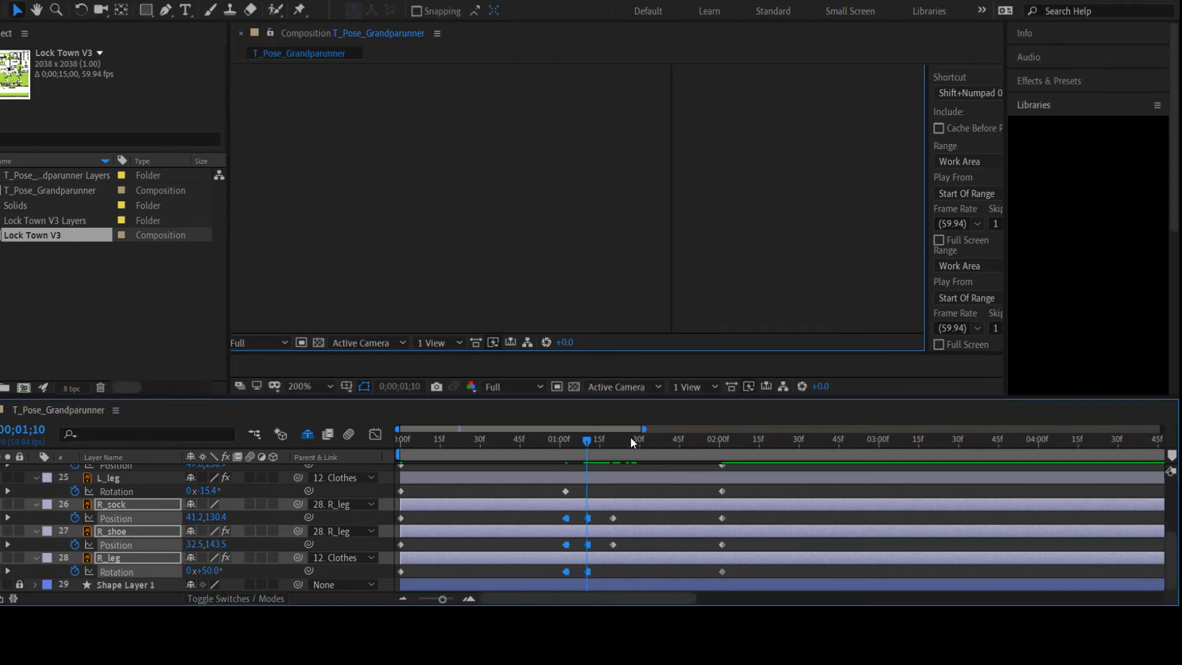
click(589, 466)
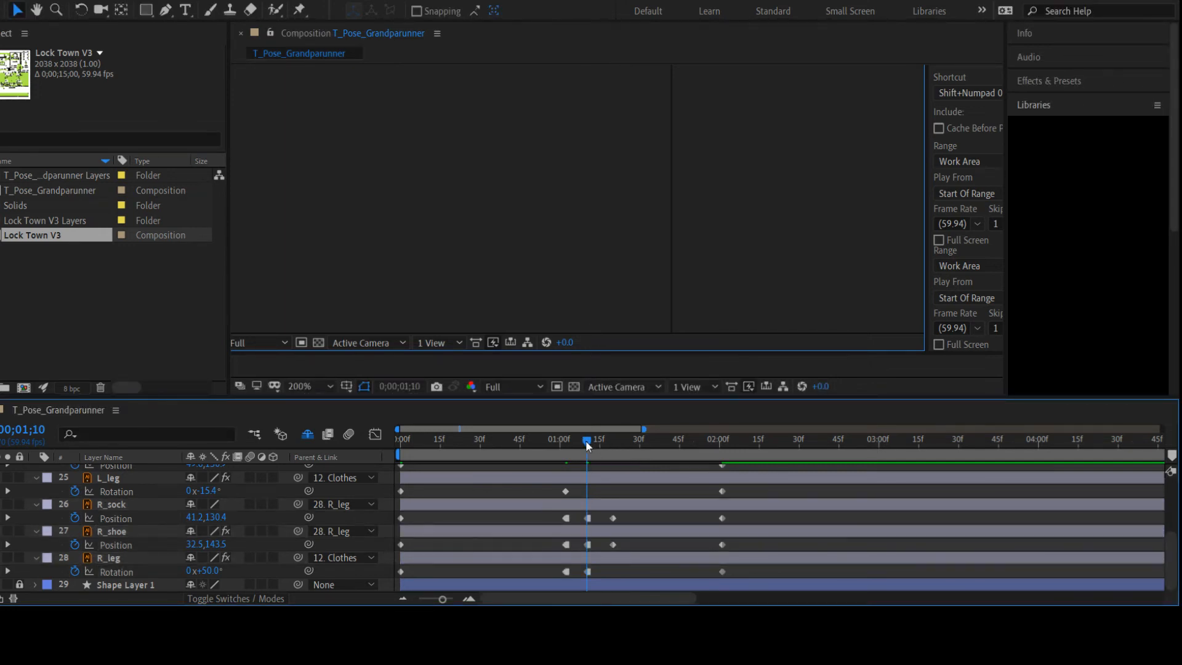
drag(586, 441, 570, 459)
key(ctrl+z)
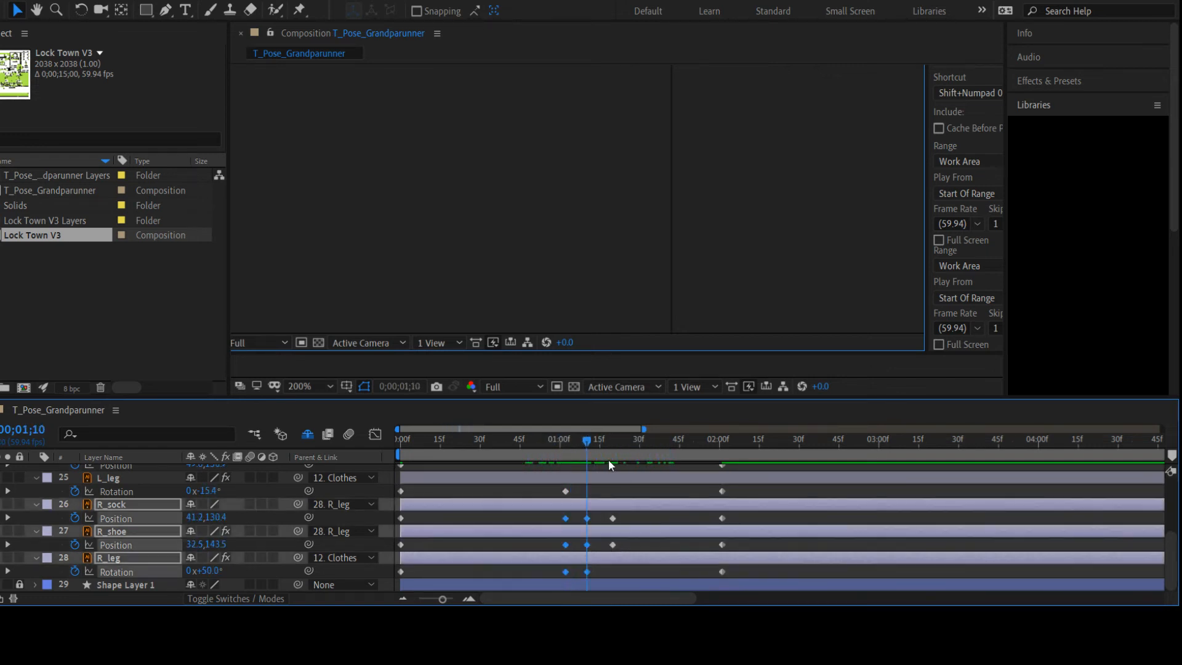
click(885, 372)
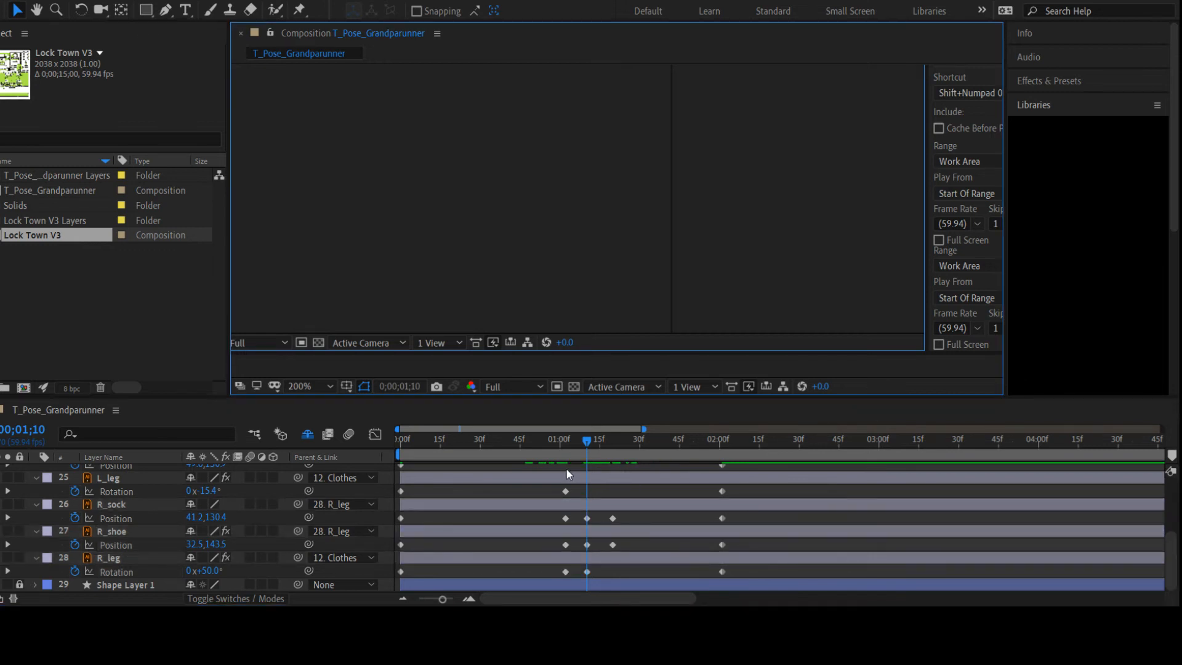
Try to copy the R_shoe and R_sock Position keyframes from 1:10 to 1:20
mouse_move(586, 441)
mouse_down()
mouse_move(556, 442)
mouse_move(597, 442)
mouse_move(554, 442)
mouse_move(586, 443)
mouse_move(574, 442)
mouse_up()
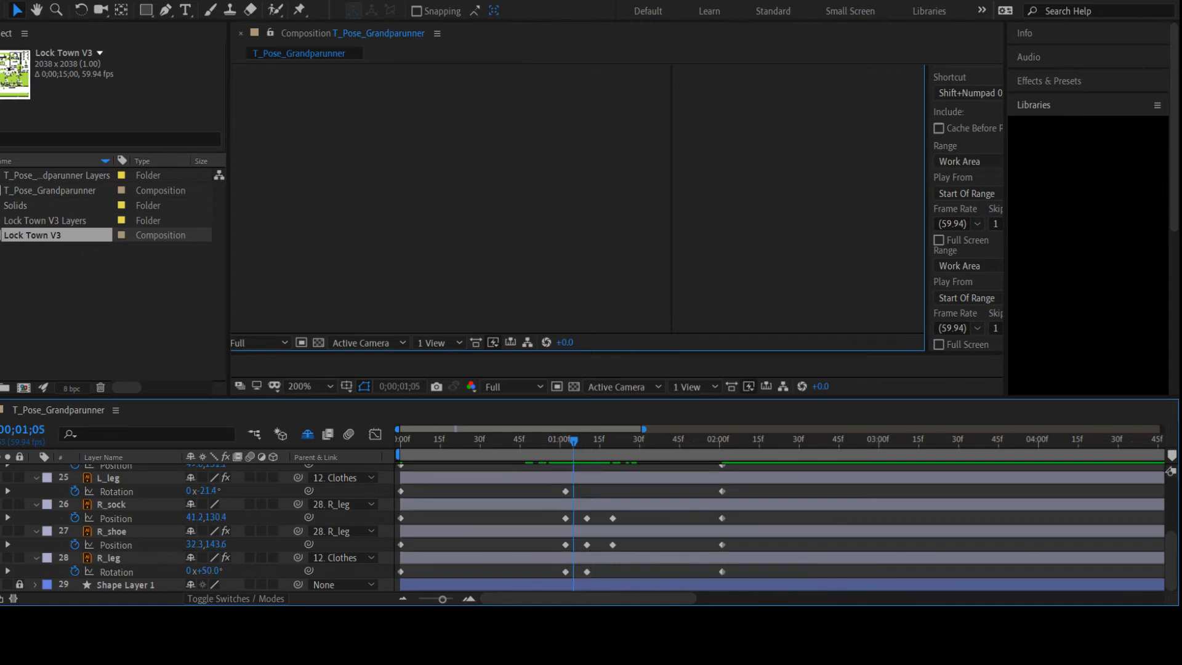
key(k)
key(k)
click(587, 546)
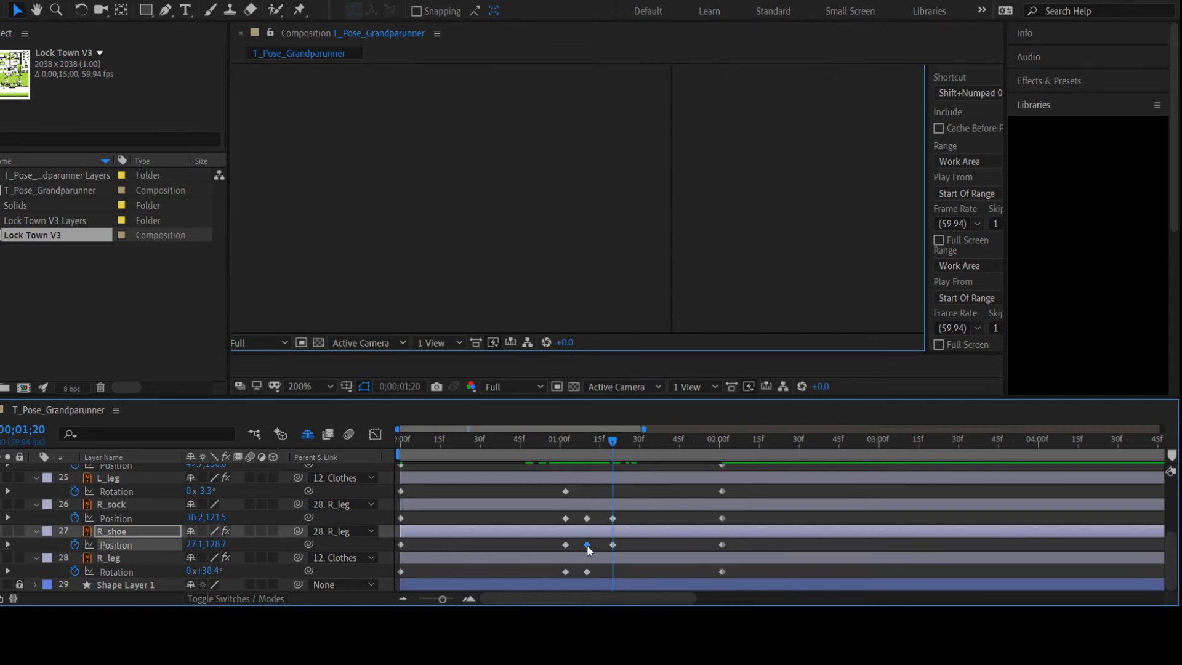
key(ctrl+v)
click(587, 518)
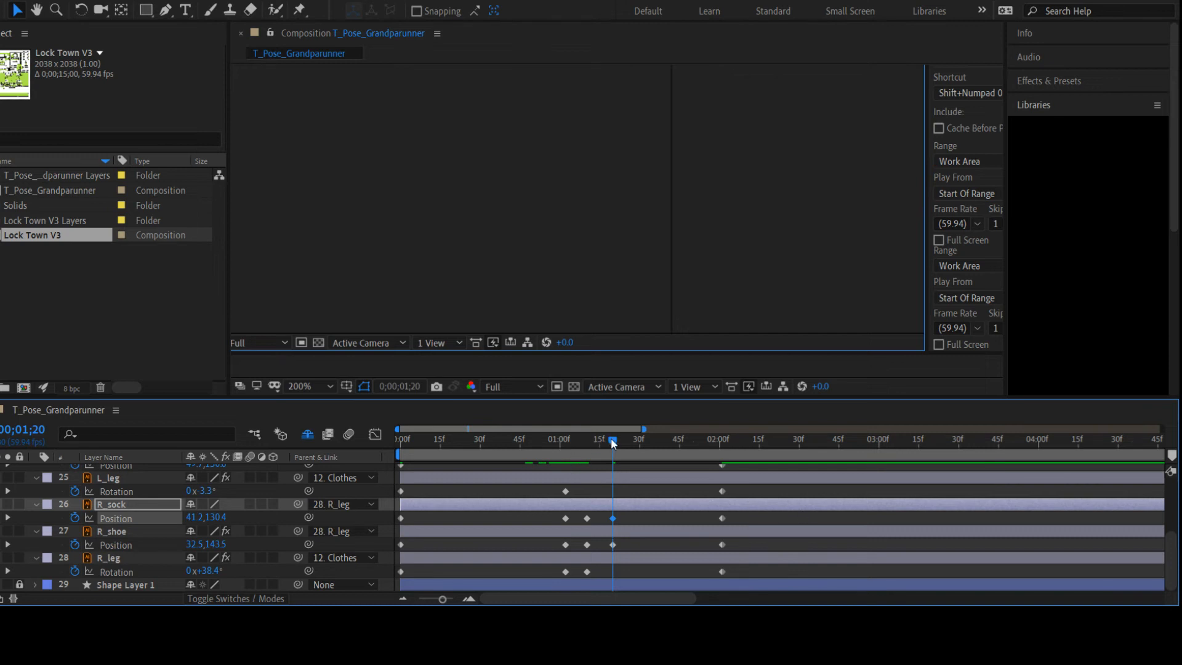
mouse_move(613, 443)
mouse_down()
mouse_move(589, 440)
mouse_move(608, 444)
mouse_up()
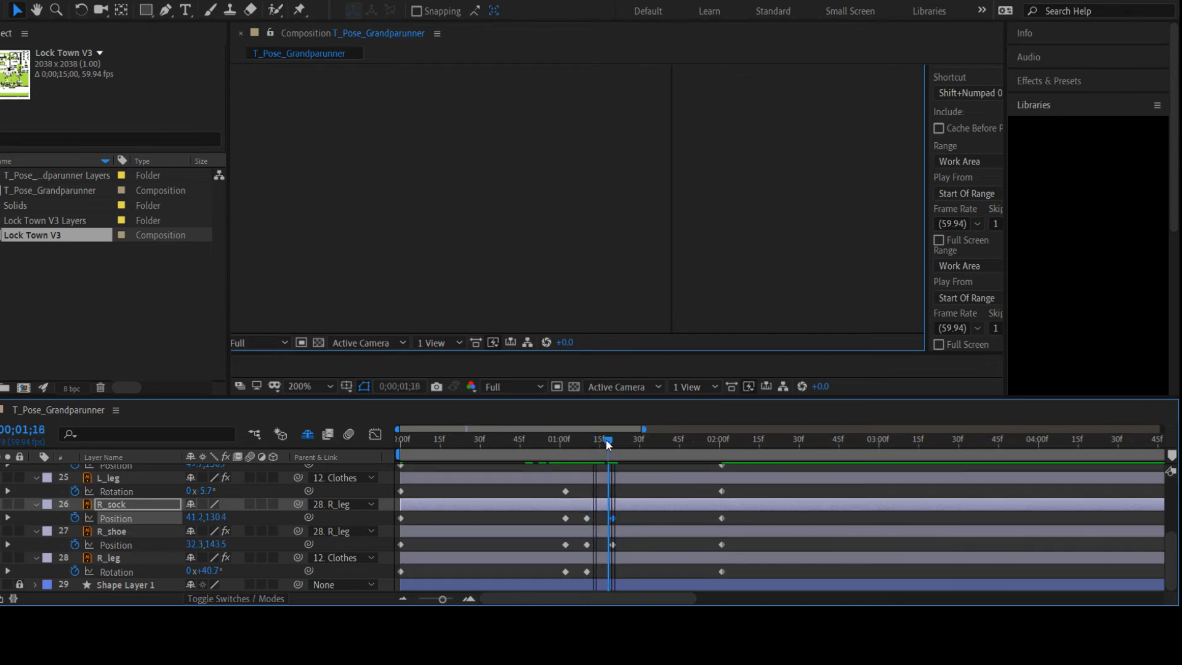
key(ctrl+z)
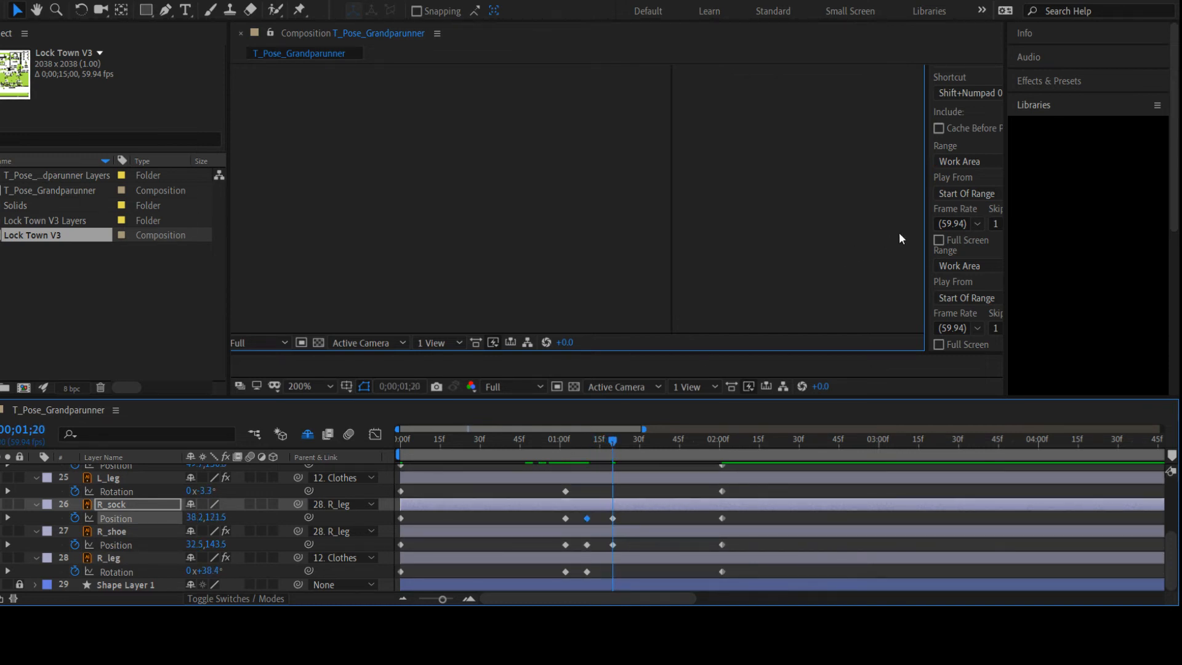
key(ctrl+z)
click(900, 233)
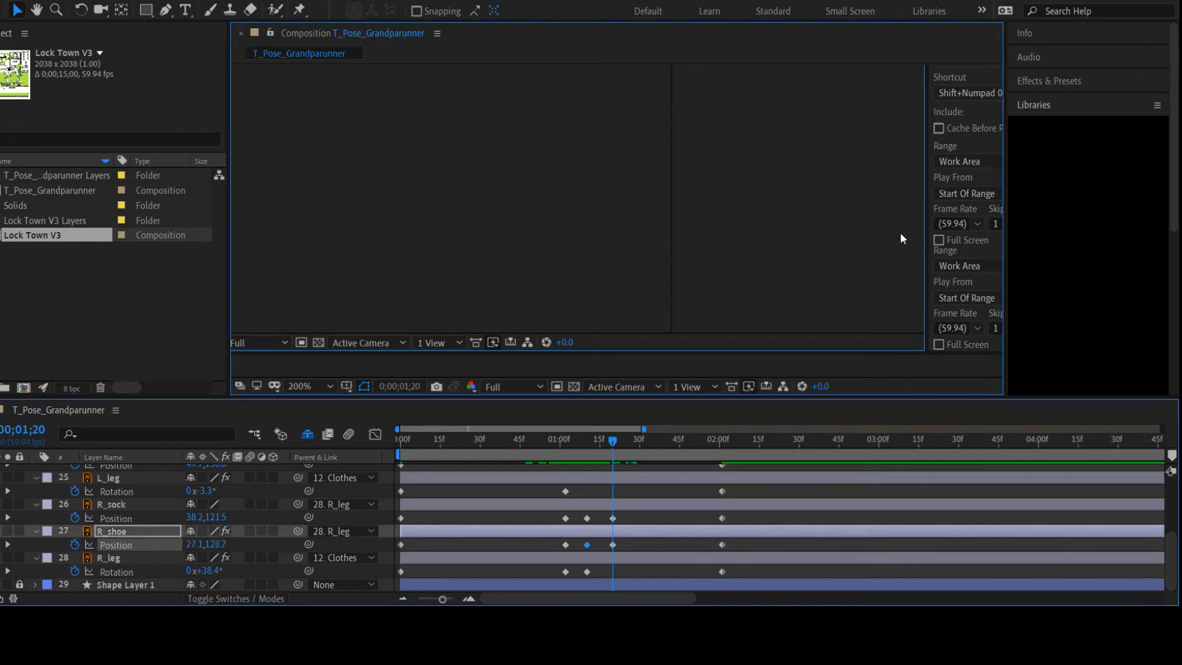
Remove the R_leg Rotation keyframe and the R_shoe and R_sock Position keyframes at 1:10
click(0, 545)
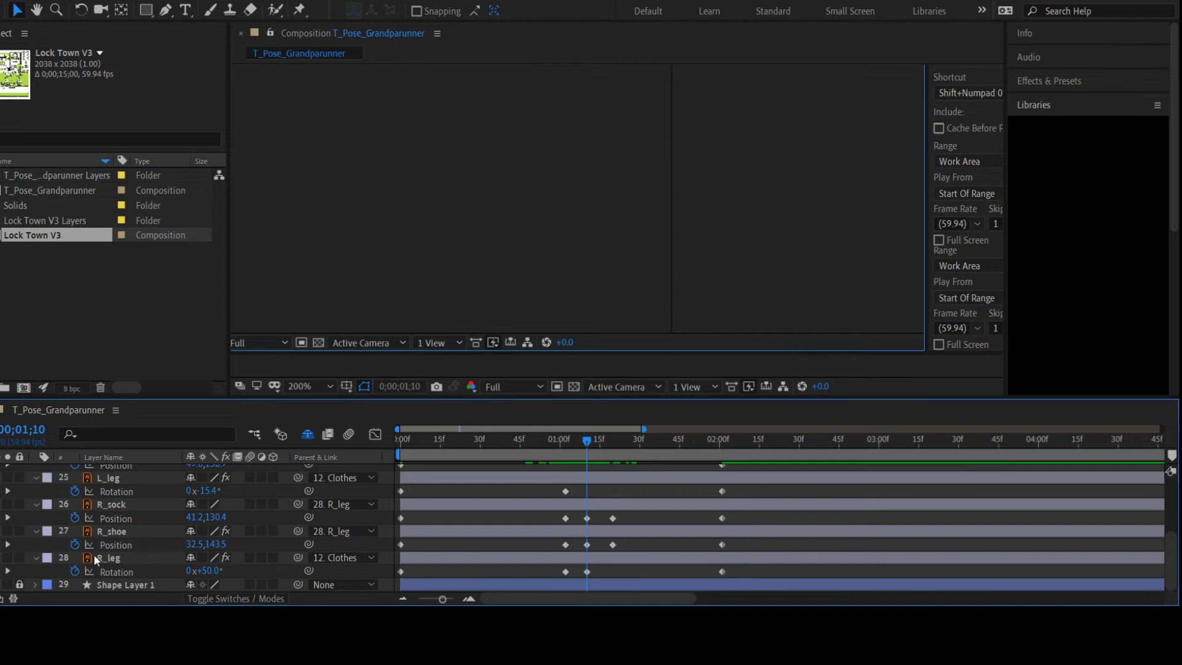
click(101, 533)
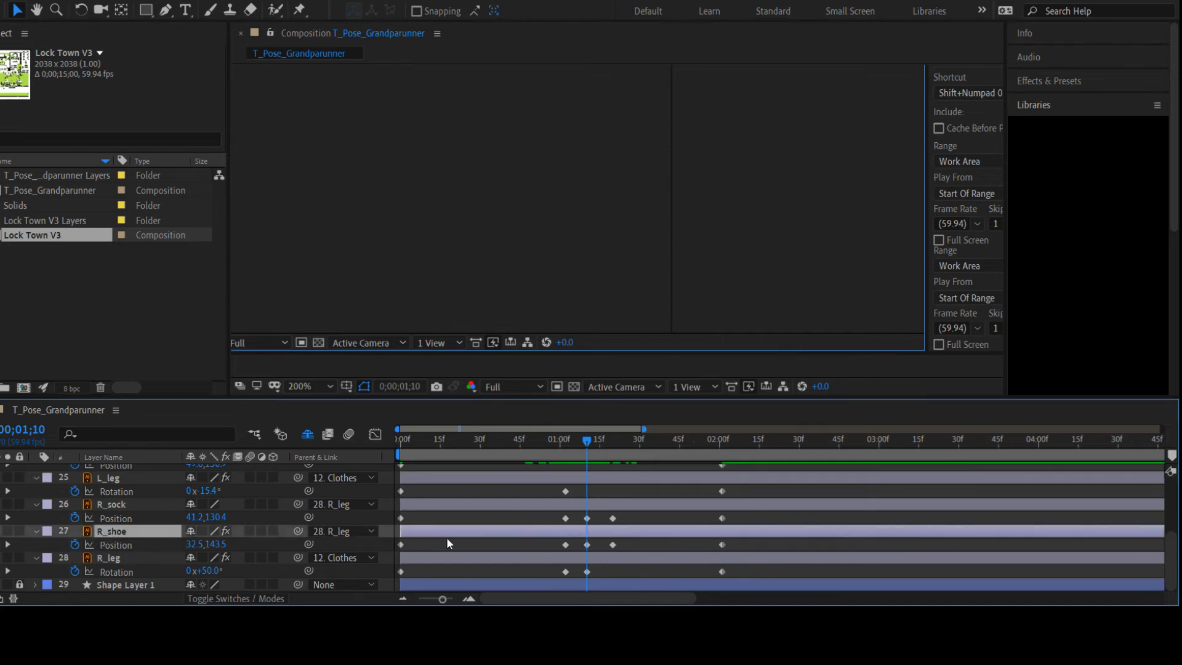
scroll(199, 549, up, 3)
click(117, 520)
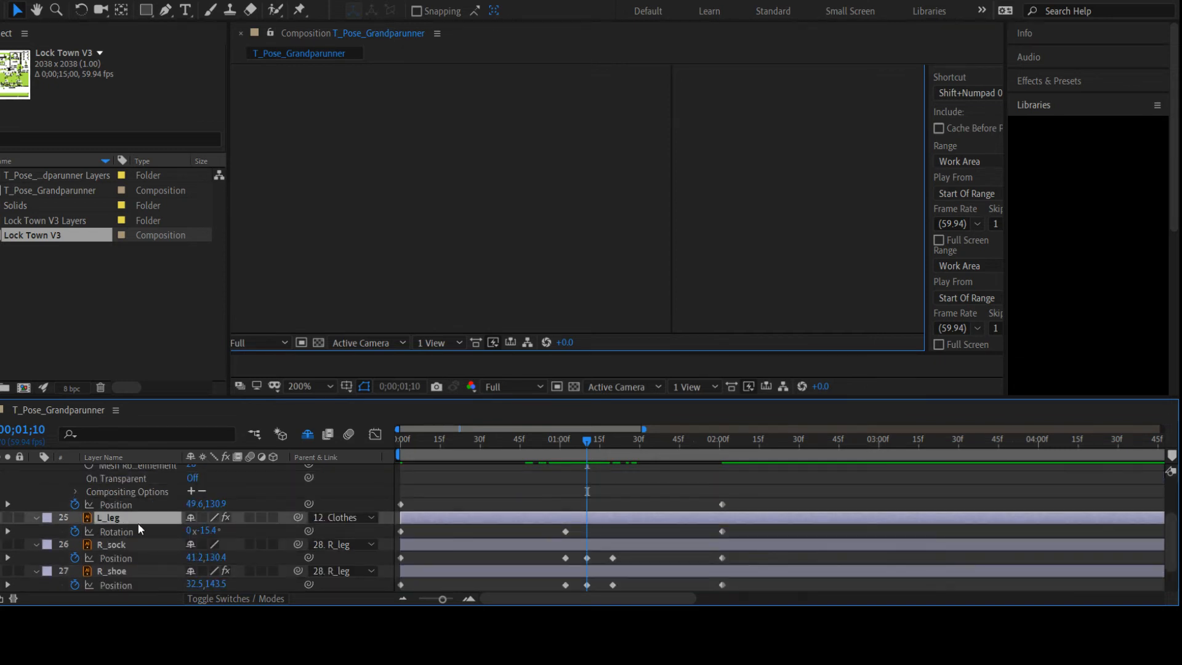
scroll(533, 560, up, 3)
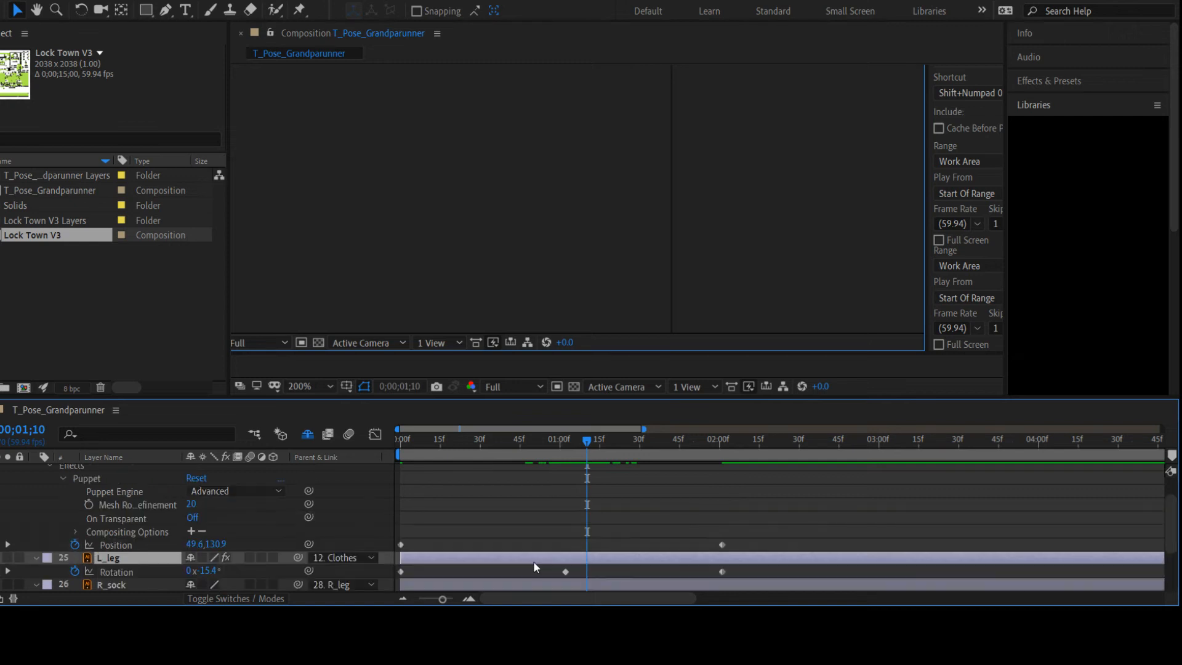
scroll(541, 561, down, 6)
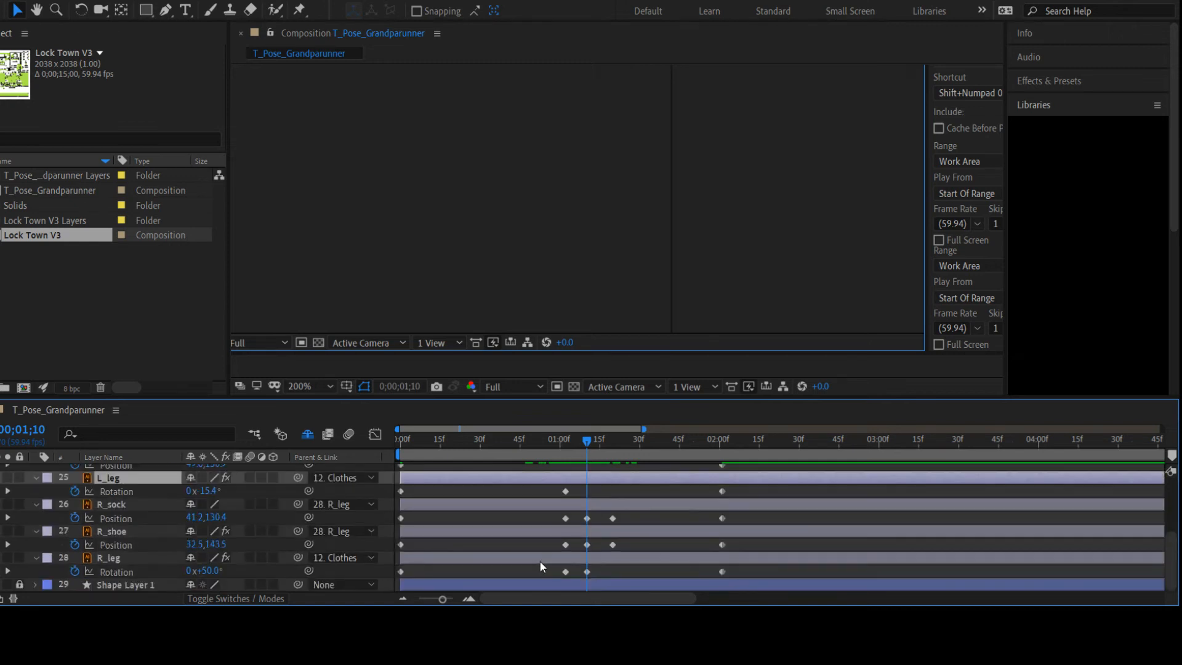
click(2, 547)
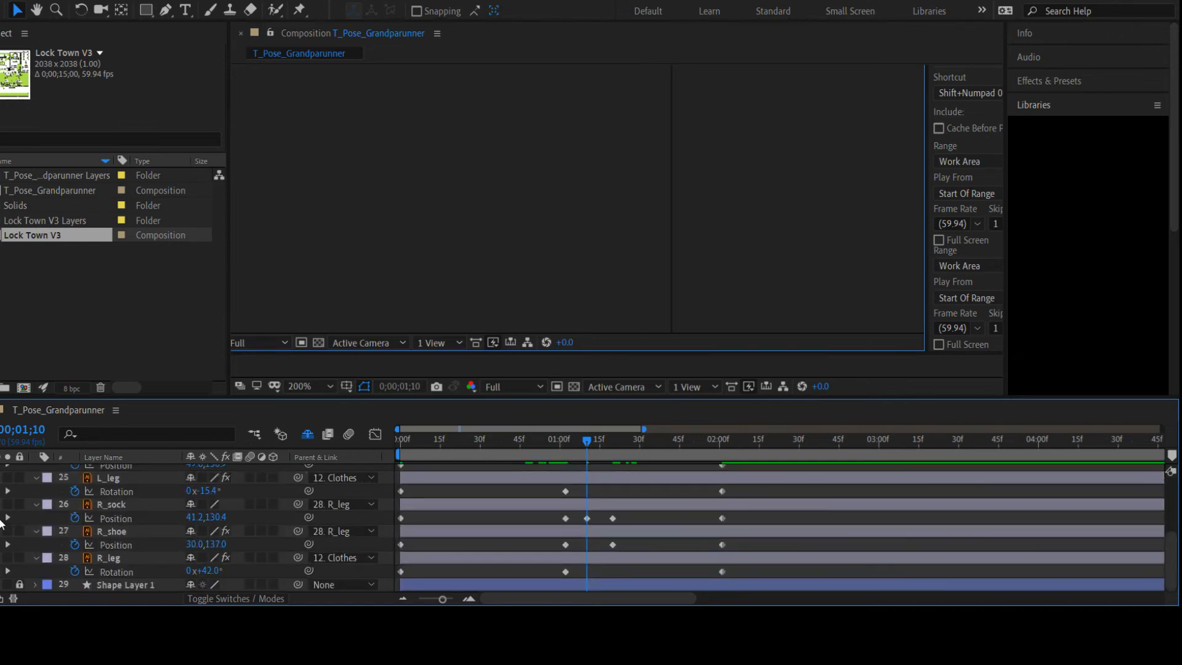
click(2, 518)
Mark the R_leg, R_shoe and R_sock layers as shy to hide them from the timeline
scroll(471, 564, up, 6)
scroll(471, 558, down, 6)
click(186, 558)
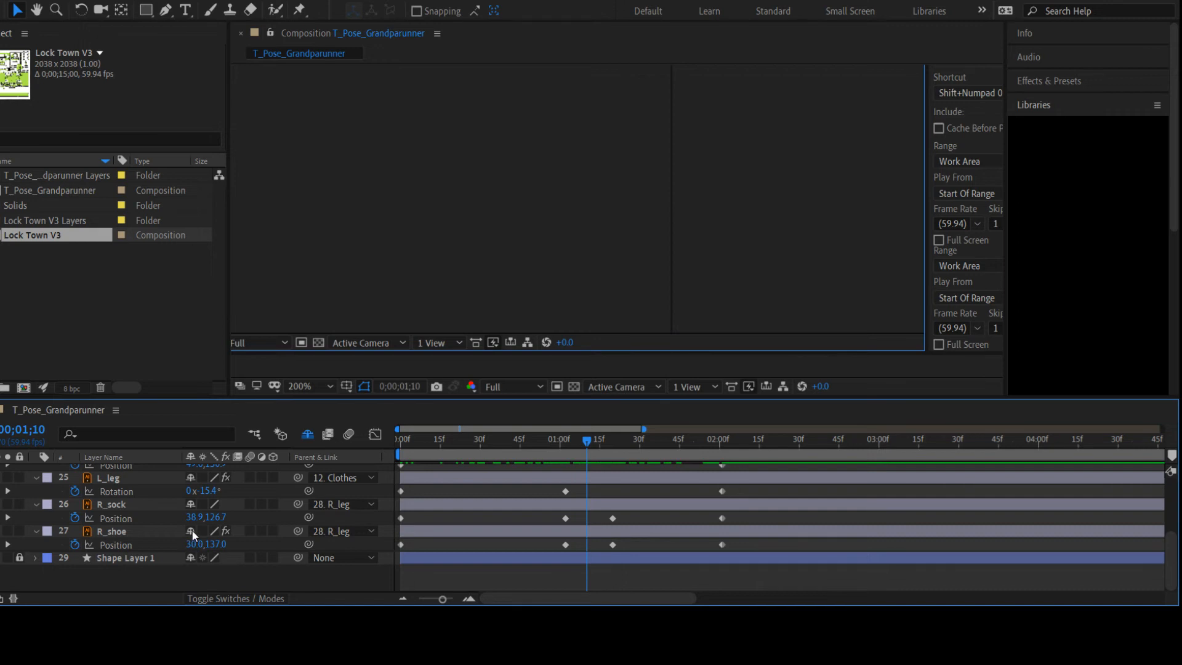
click(191, 530)
click(191, 504)
Collapse the properties of L_sock, L_leg and L_shoe, and move the current time to the L_shoe Rotation keyframe at 1:08
scroll(197, 508, up, 8)
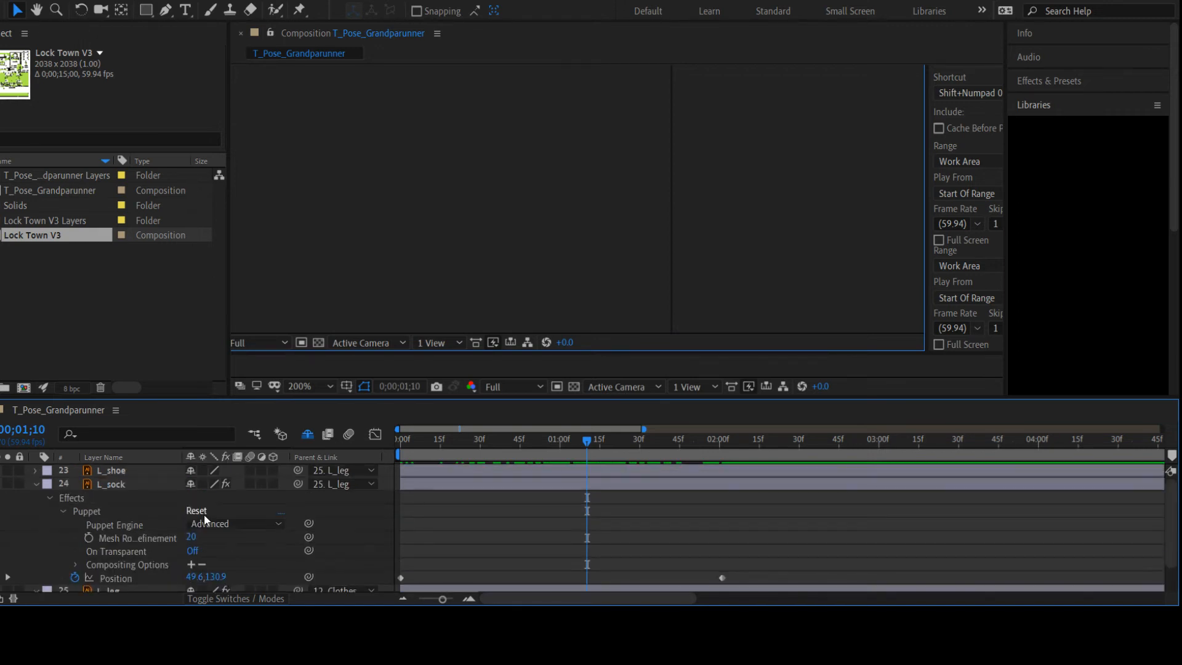
click(35, 484)
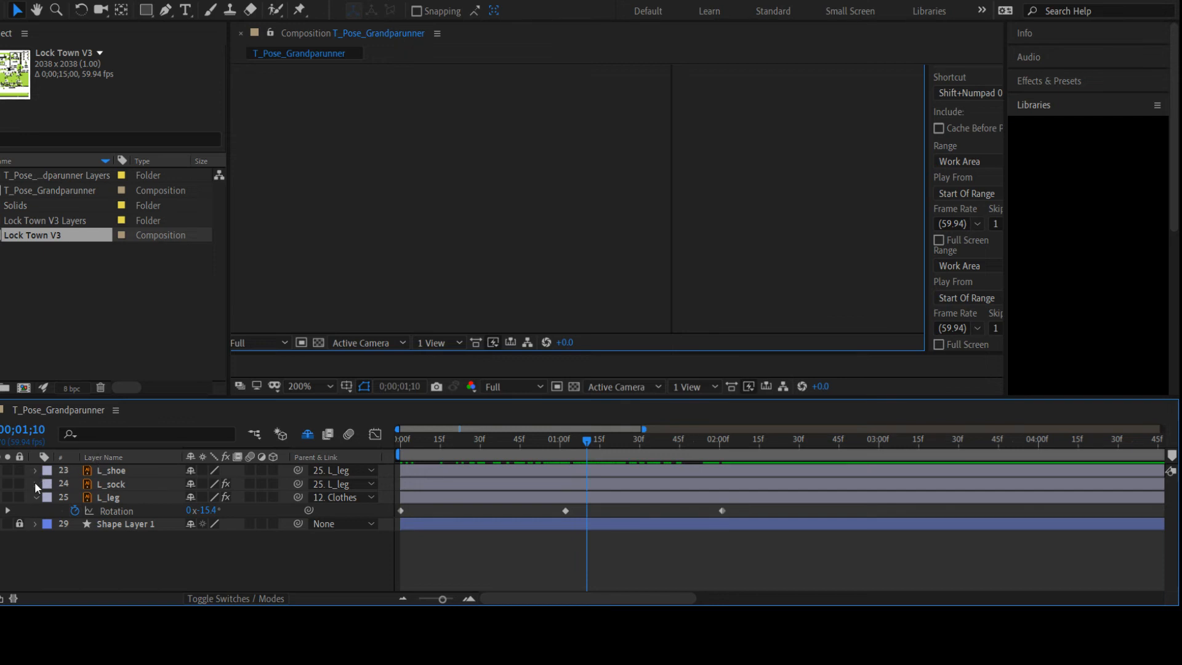
click(35, 484)
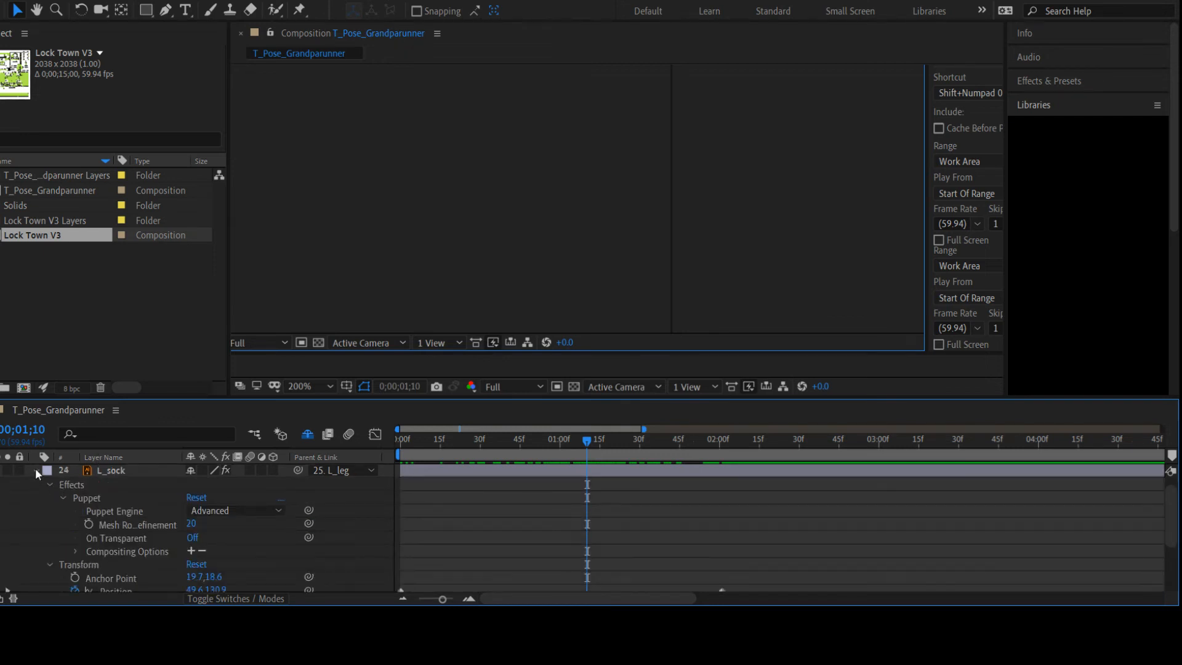
click(36, 471)
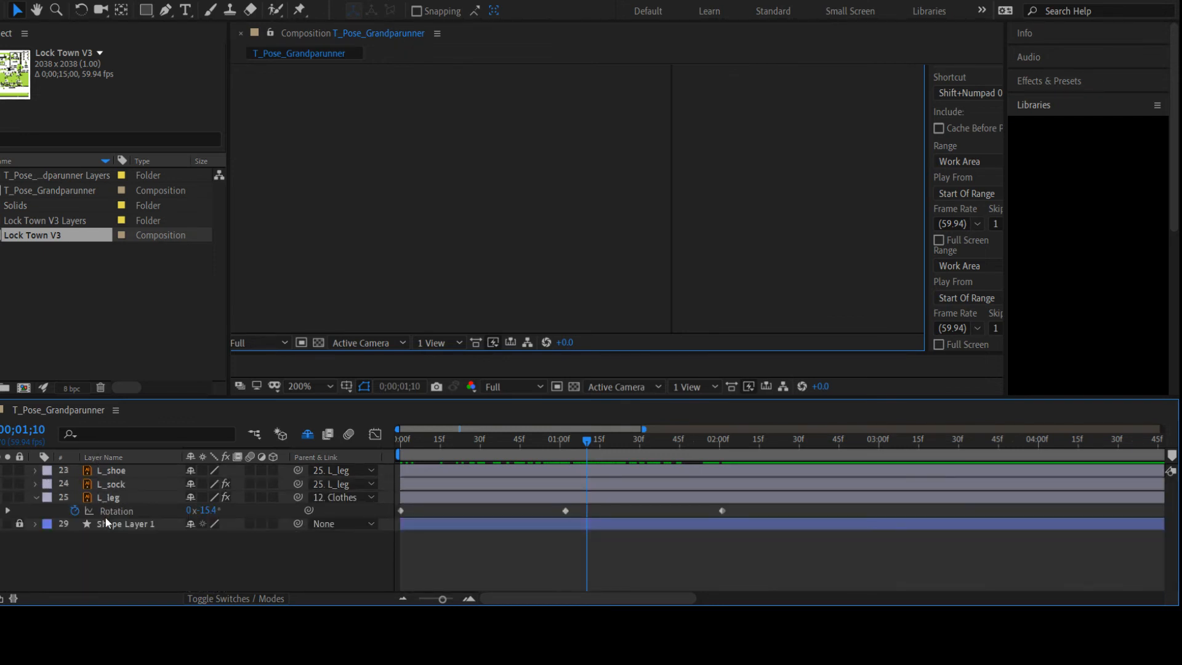
click(38, 496)
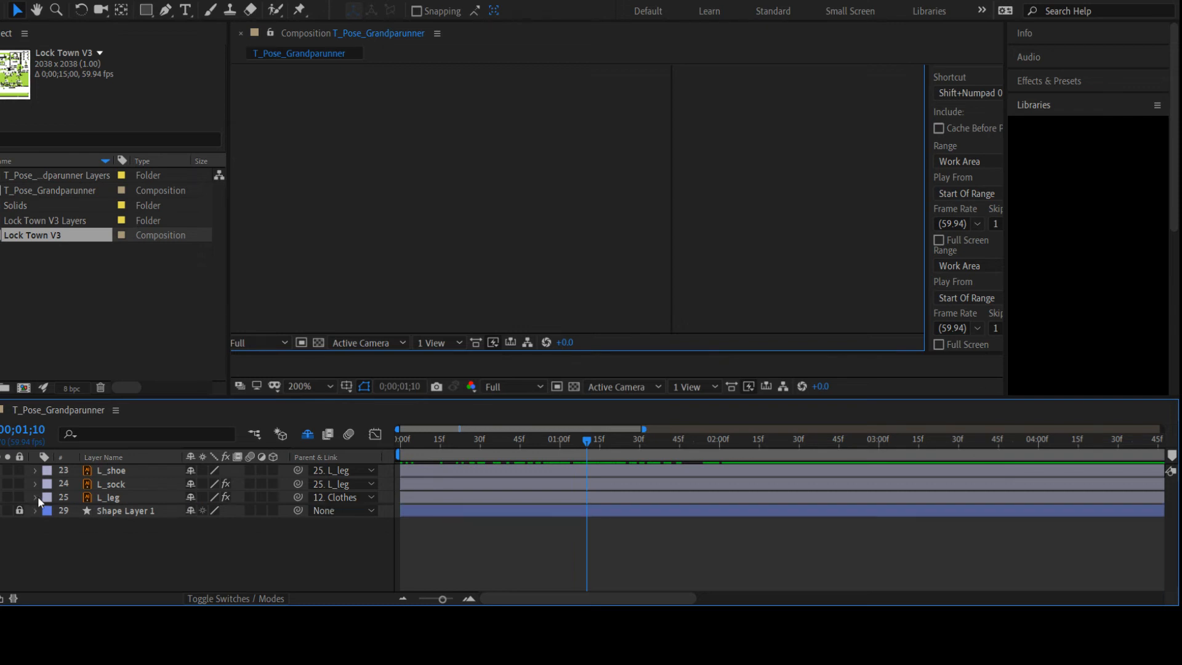
click(34, 472)
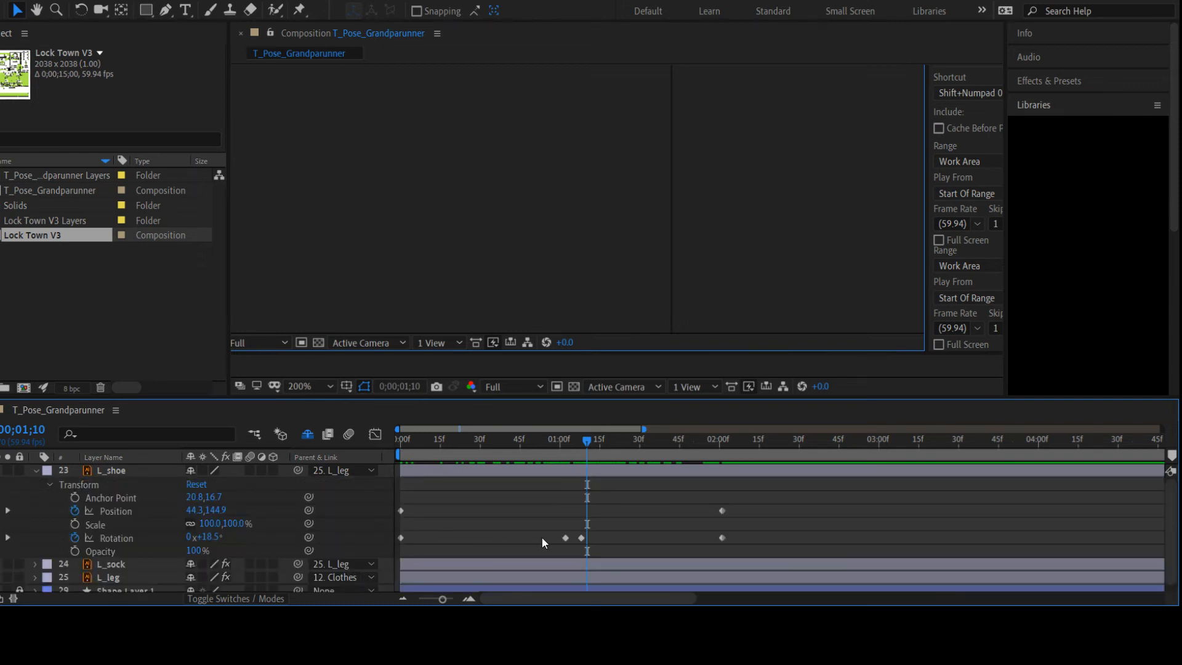
key(j)
scroll(586, 544, down, 1)
scroll(576, 557, up, 1)
click(37, 471)
Show only the Position and Rotation properties of the L_shoe, L_sock and L_leg layers
click(108, 474)
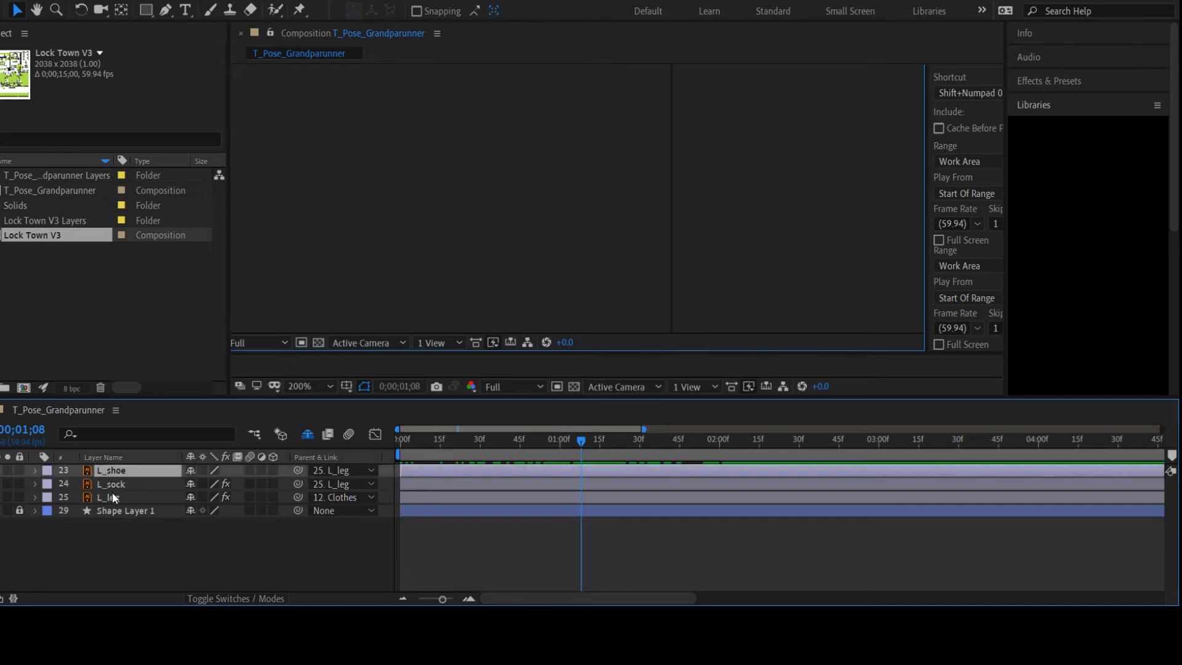
shift+click(112, 494)
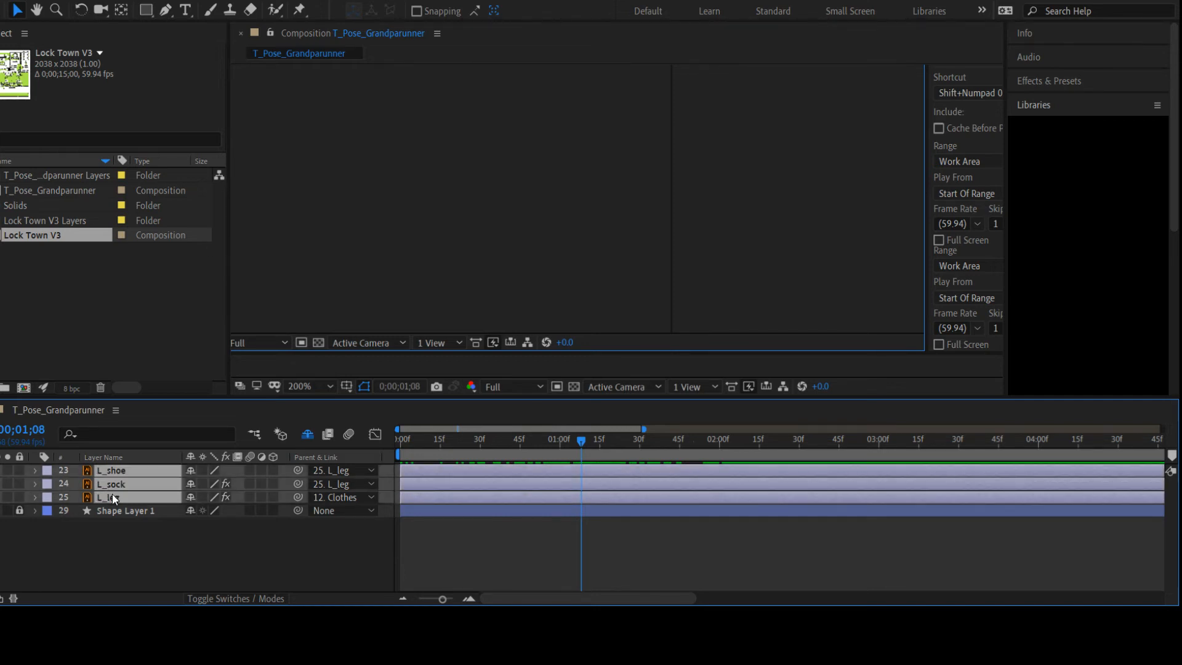
key(r)
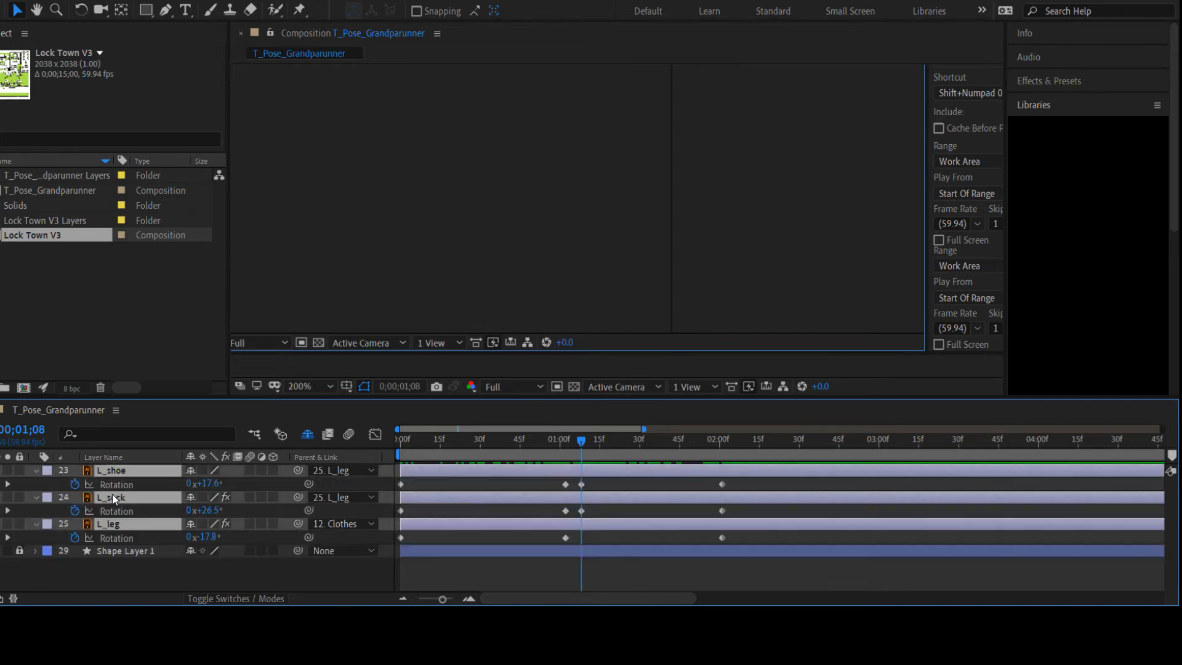
key(shift+p)
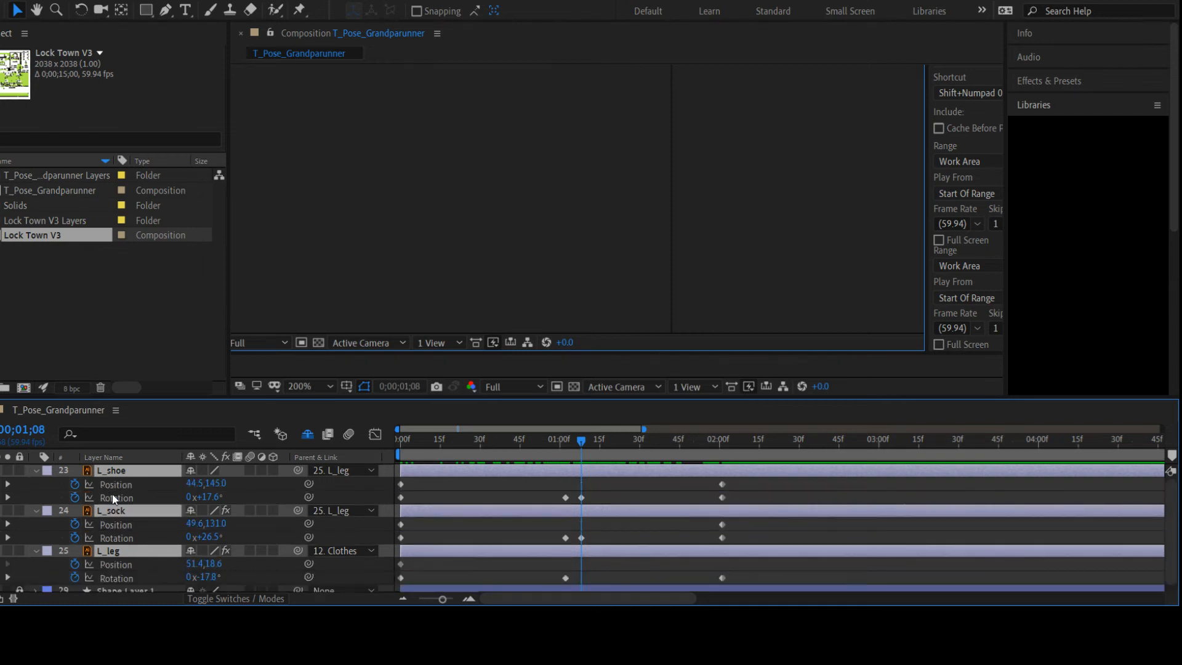
scroll(606, 521, down, 1)
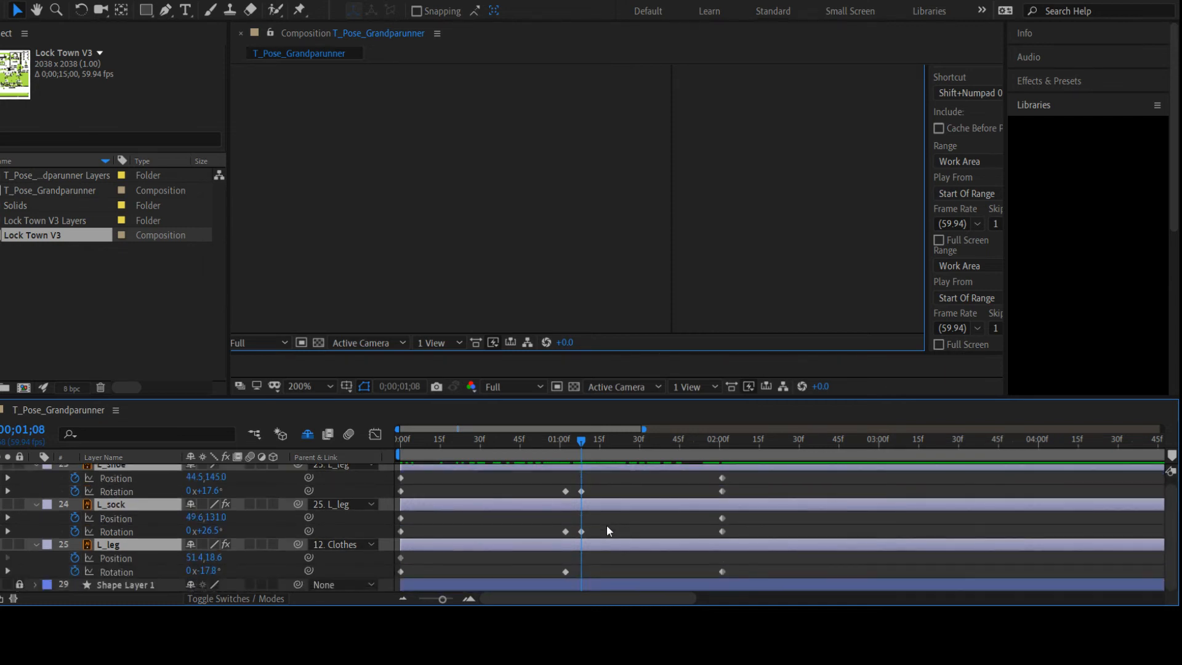
Copy the L_shoe and L_sock Rotation keyframes from 1:08 to 1:19
mouse_move(580, 440)
mouse_down()
mouse_move(563, 440)
mouse_move(634, 439)
mouse_move(555, 439)
mouse_move(609, 439)
mouse_move(589, 441)
mouse_up()
click(0, 532)
scroll(625, 549, up, 1)
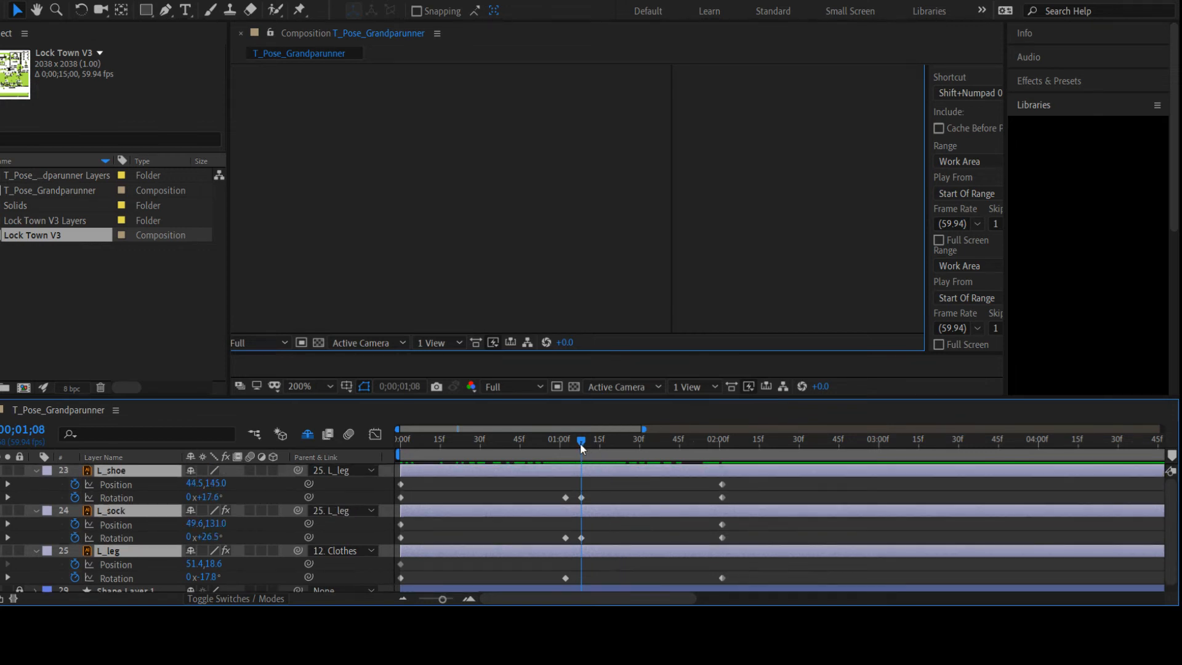
drag(580, 442, 614, 442)
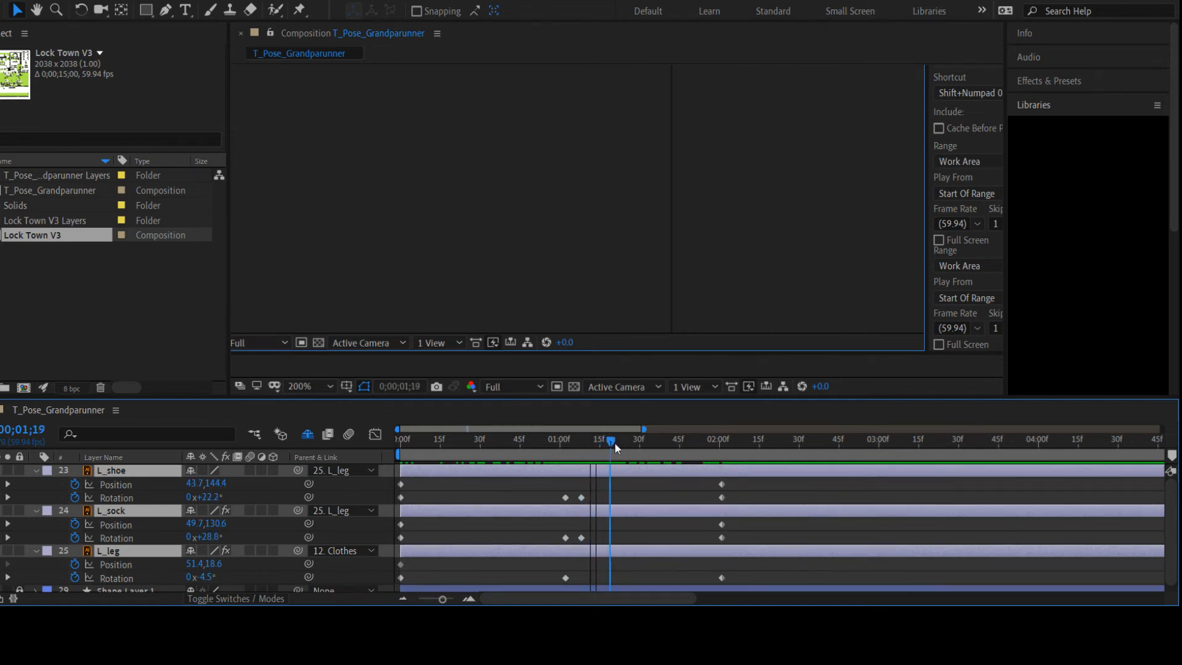
click(582, 498)
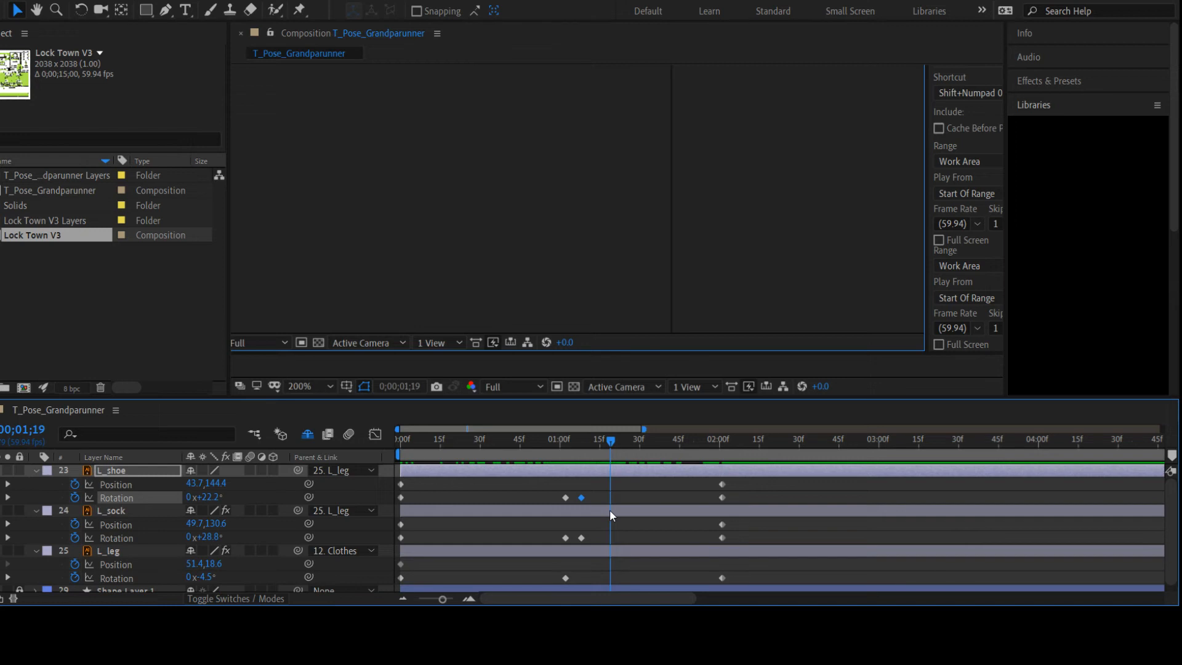
key(ctrl+c)
key(ctrl+v)
click(581, 538)
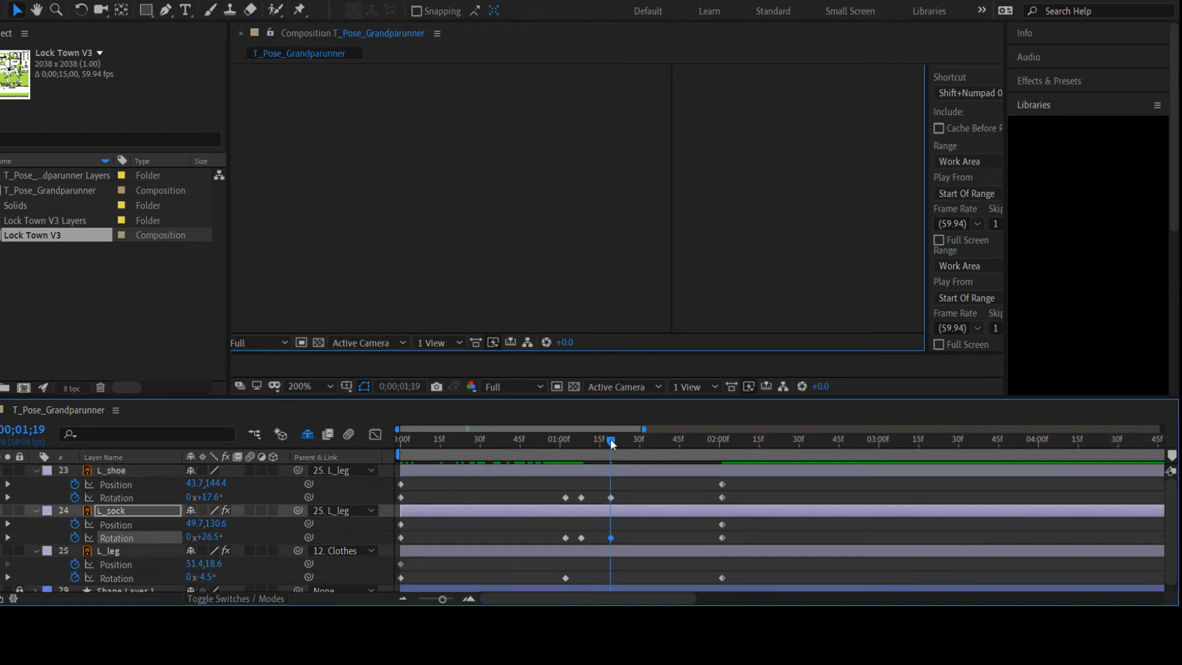
Review the left leg's motion between about 1:09 and 1:19, and save the project
mouse_move(611, 443)
mouse_down()
mouse_move(584, 446)
mouse_move(634, 443)
mouse_move(589, 452)
mouse_move(602, 454)
mouse_up()
scroll(602, 543, down, 1)
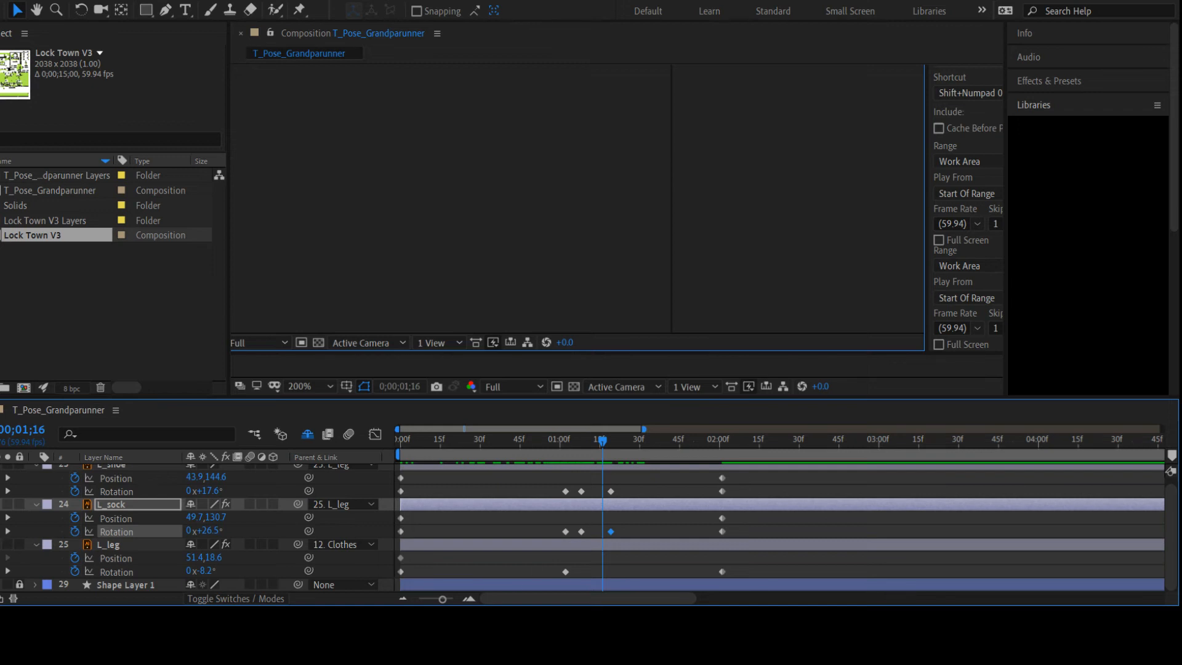
key(j)
mouse_move(583, 440)
mouse_down()
mouse_move(616, 445)
mouse_move(584, 454)
mouse_up()
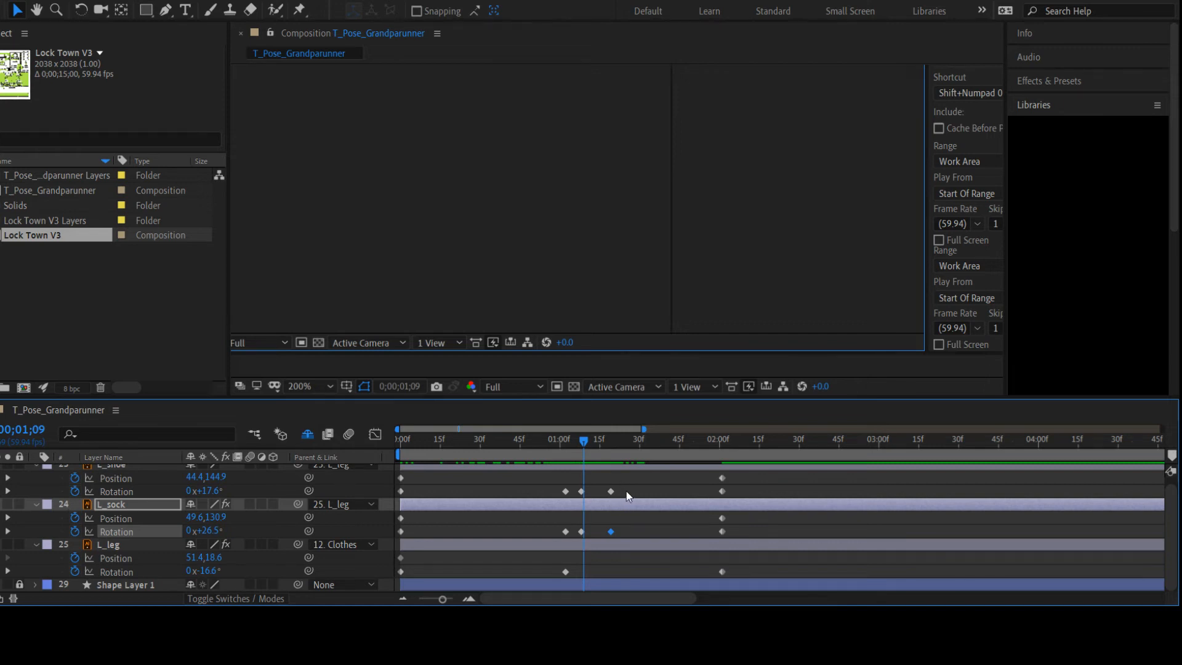
drag(627, 487, 576, 536)
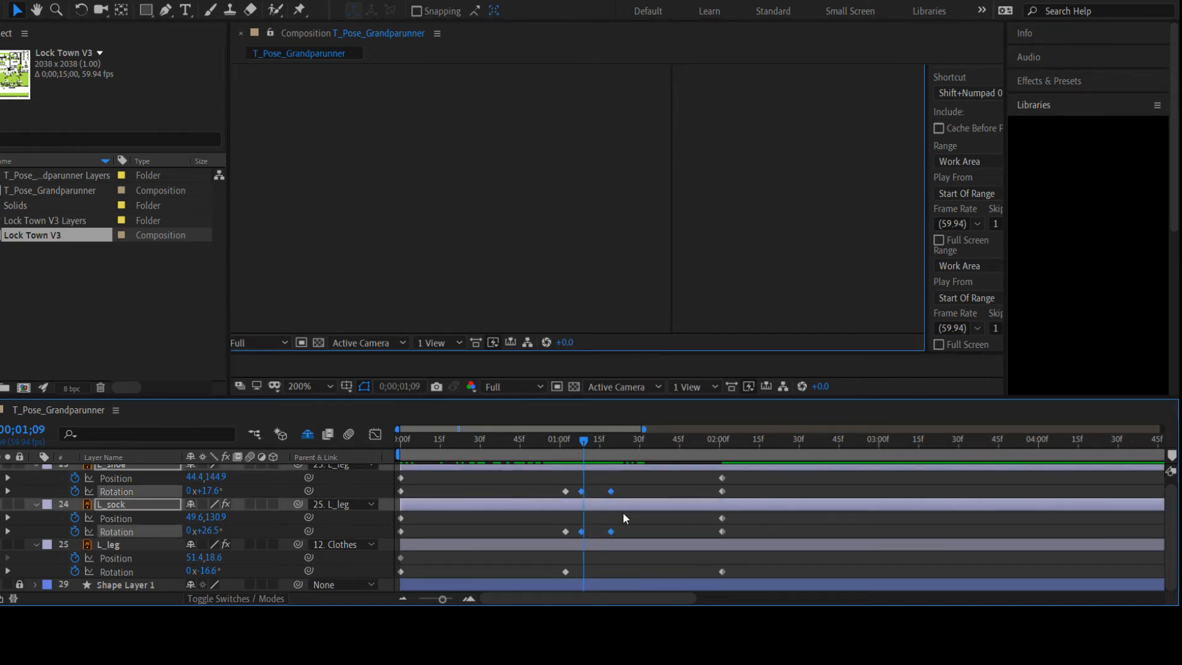
key(ctrl+s)
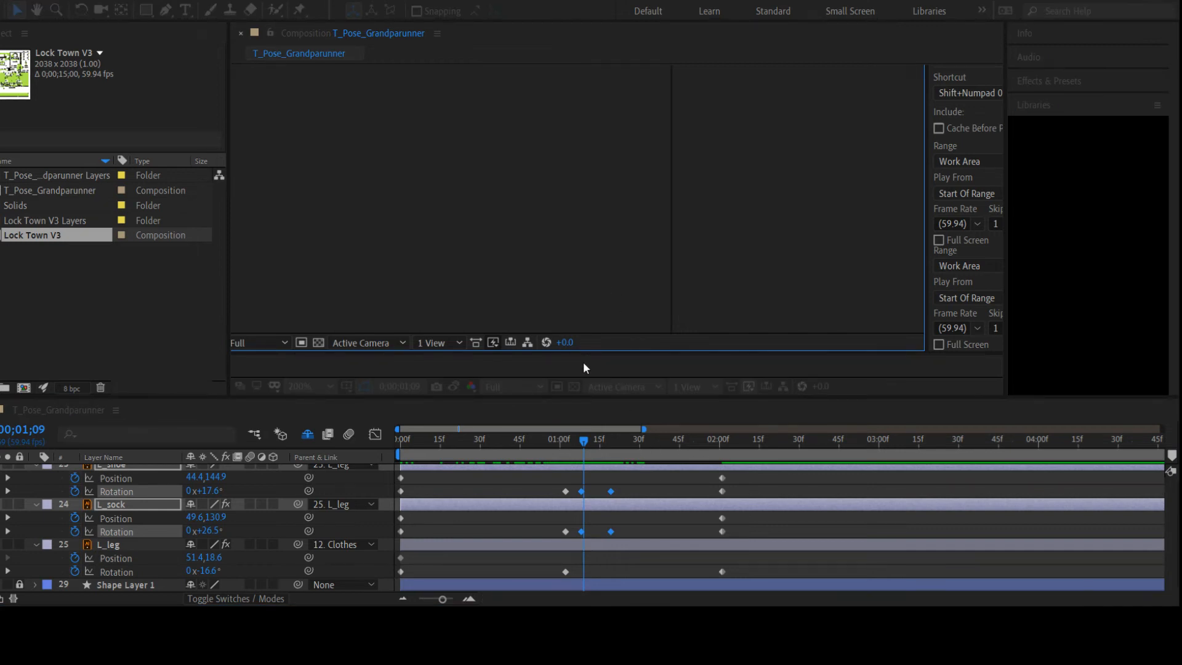
click(645, 515)
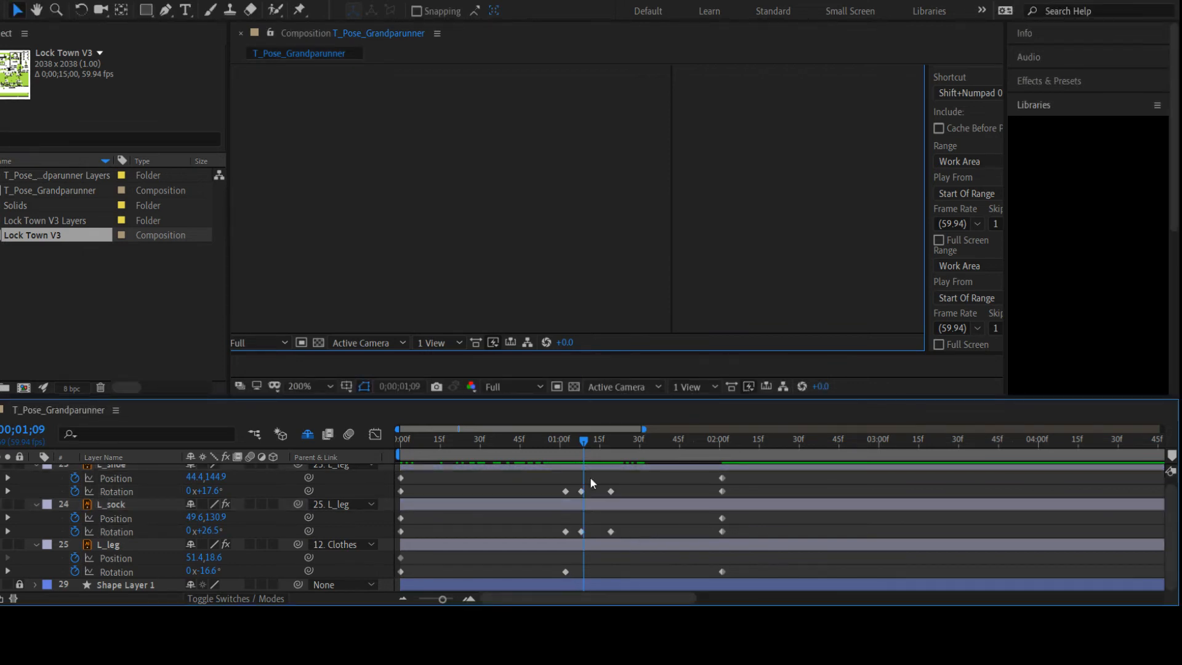
Move the current time to 1:08 and add a Rotation keyframe to the L_leg layer there
mouse_move(585, 439)
mouse_down()
mouse_move(569, 440)
mouse_move(602, 438)
mouse_move(578, 436)
mouse_up()
key(k)
key(j)
key(j)
click(0, 572)
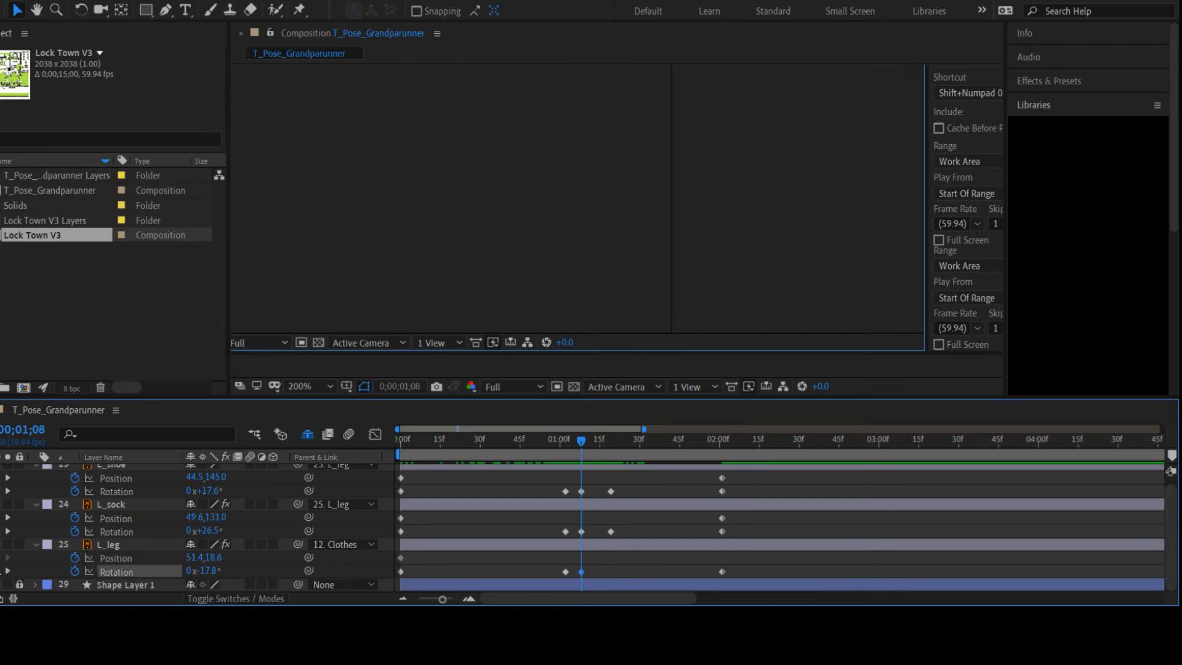
Copy the L_leg Rotation keyframe from 1:08 to 1:19 and check the pose around that time
click(7, 531)
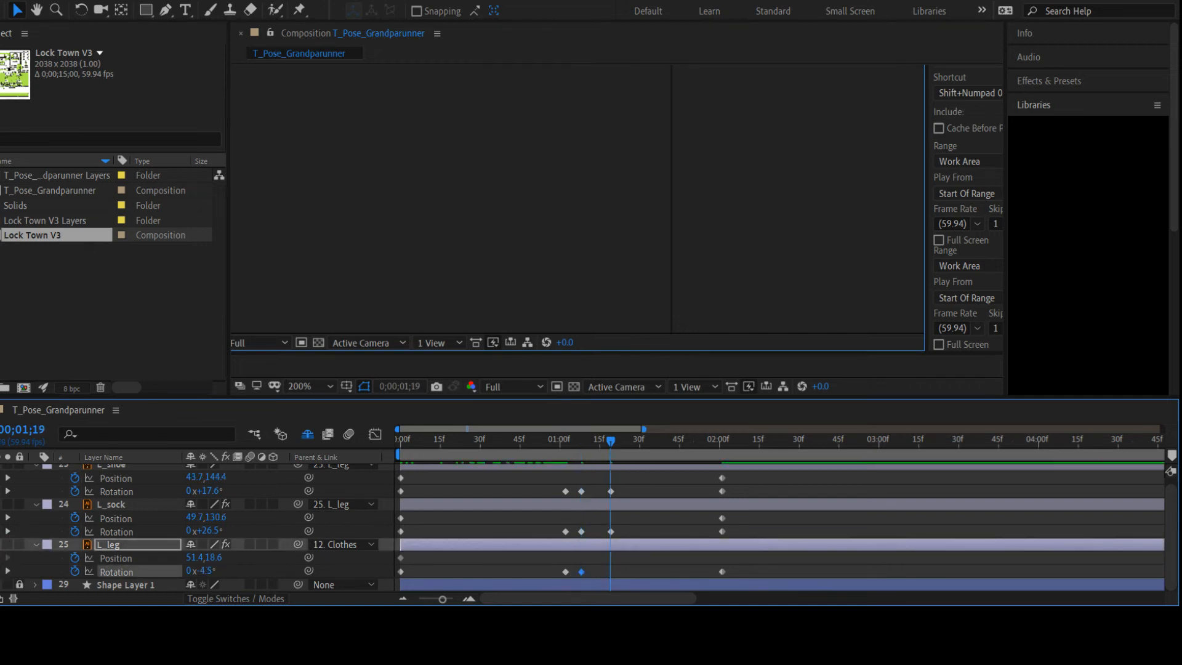
click(7, 571)
key(j)
click(8, 570)
drag(605, 441, 616, 466)
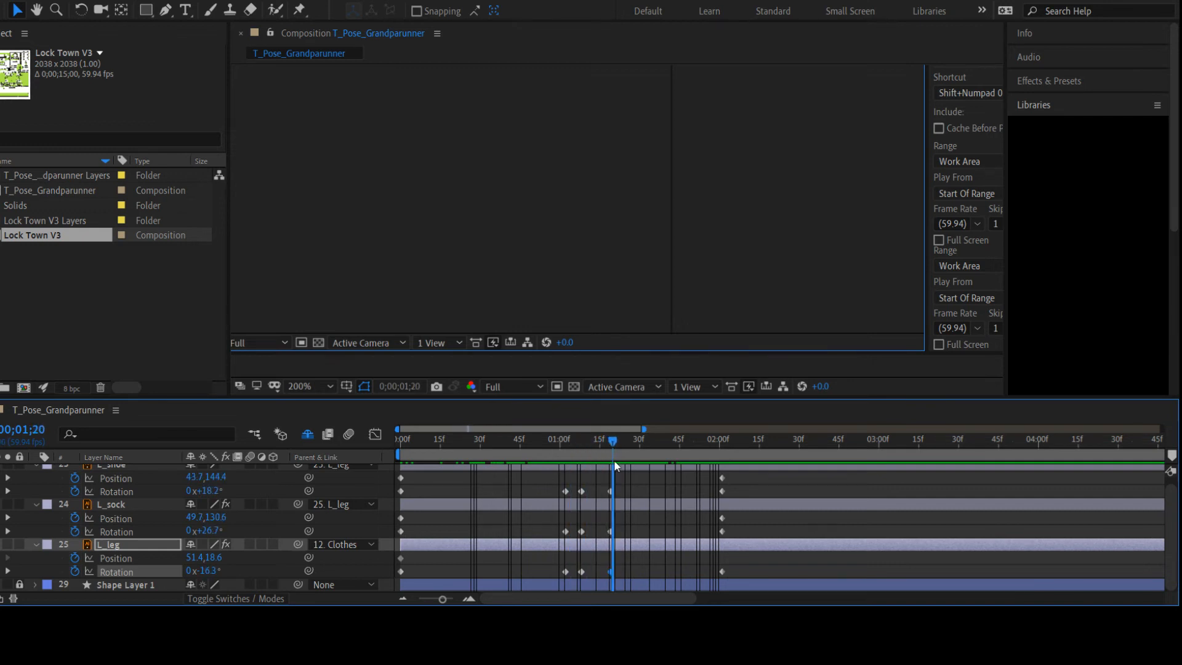
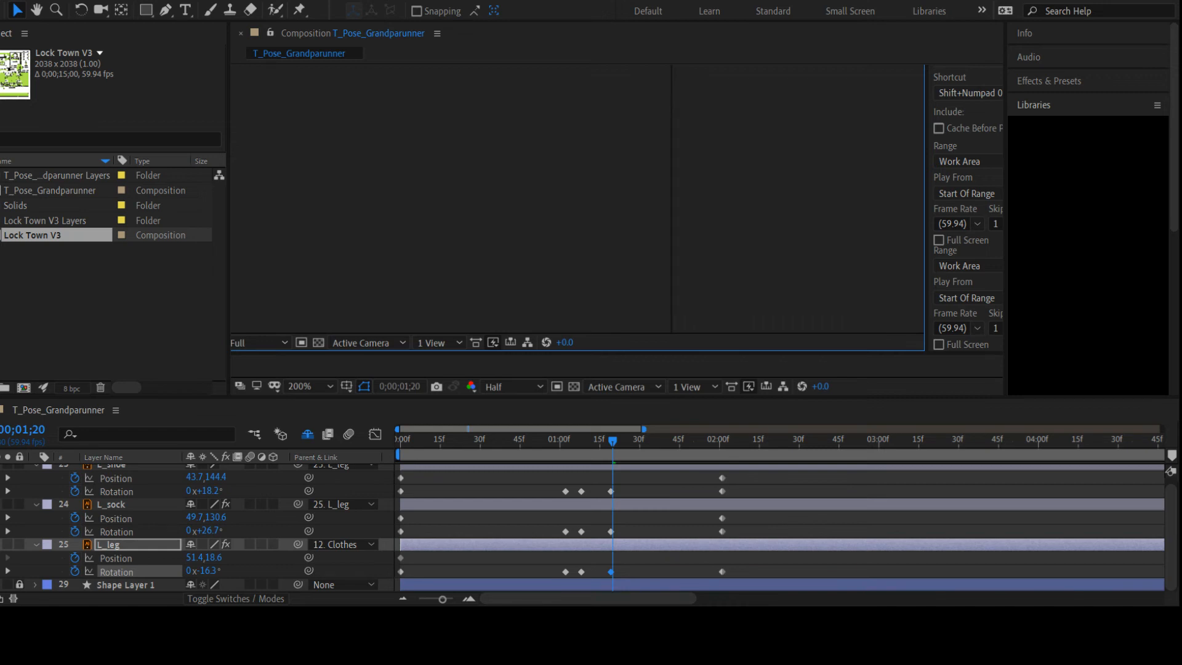
Switch to Illustrator, bring up the Lock Town Scene.ai document and deselect all of its artwork
click(321, 245)
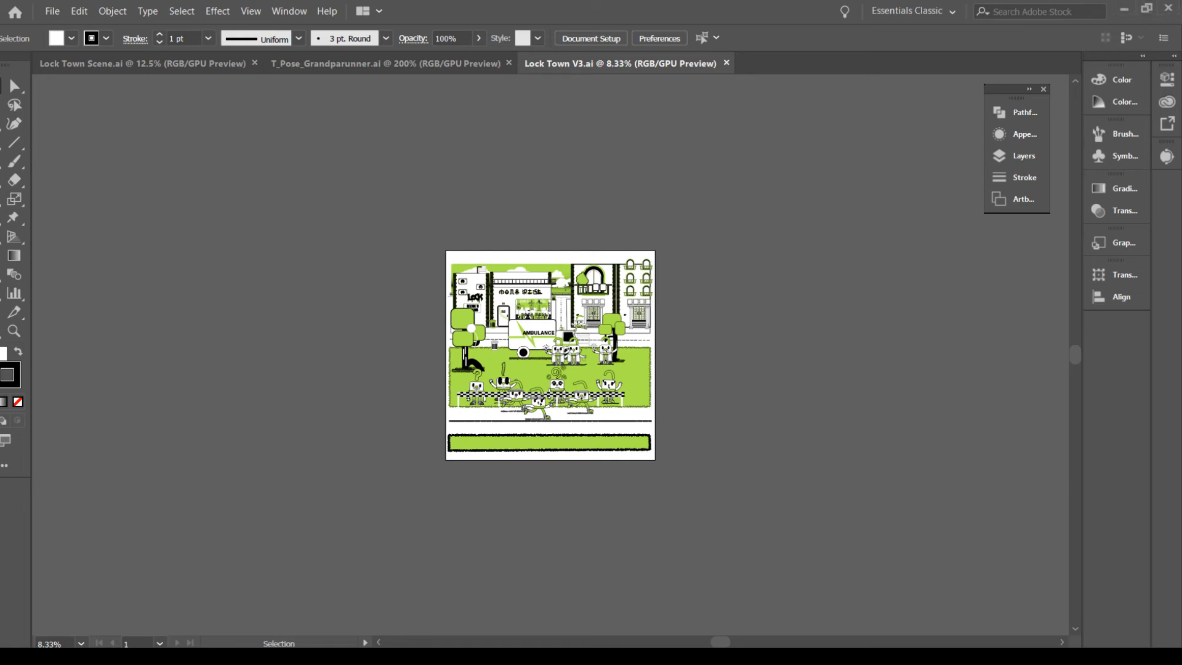
key(ctrl+0)
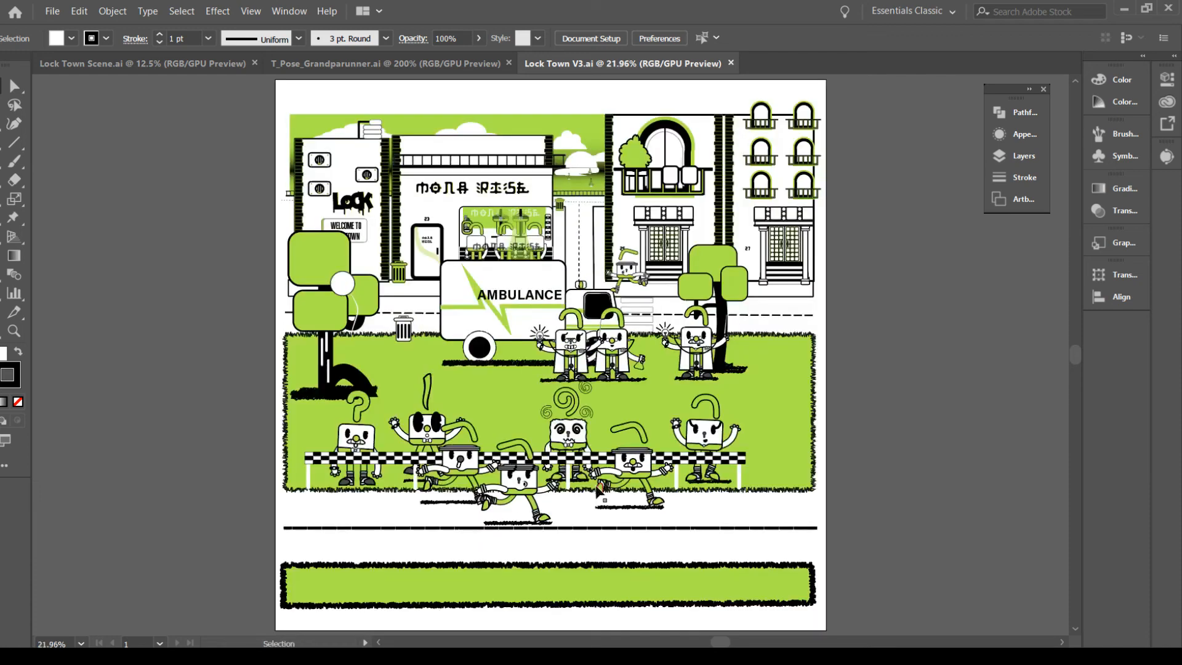
click(181, 62)
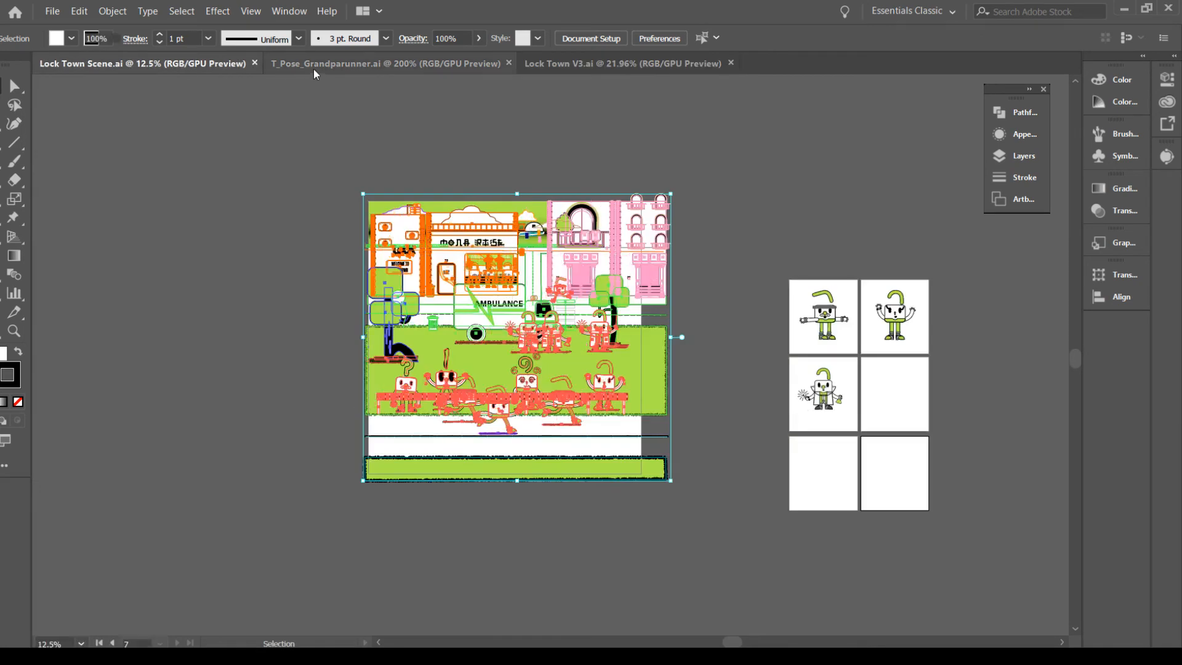
click(743, 416)
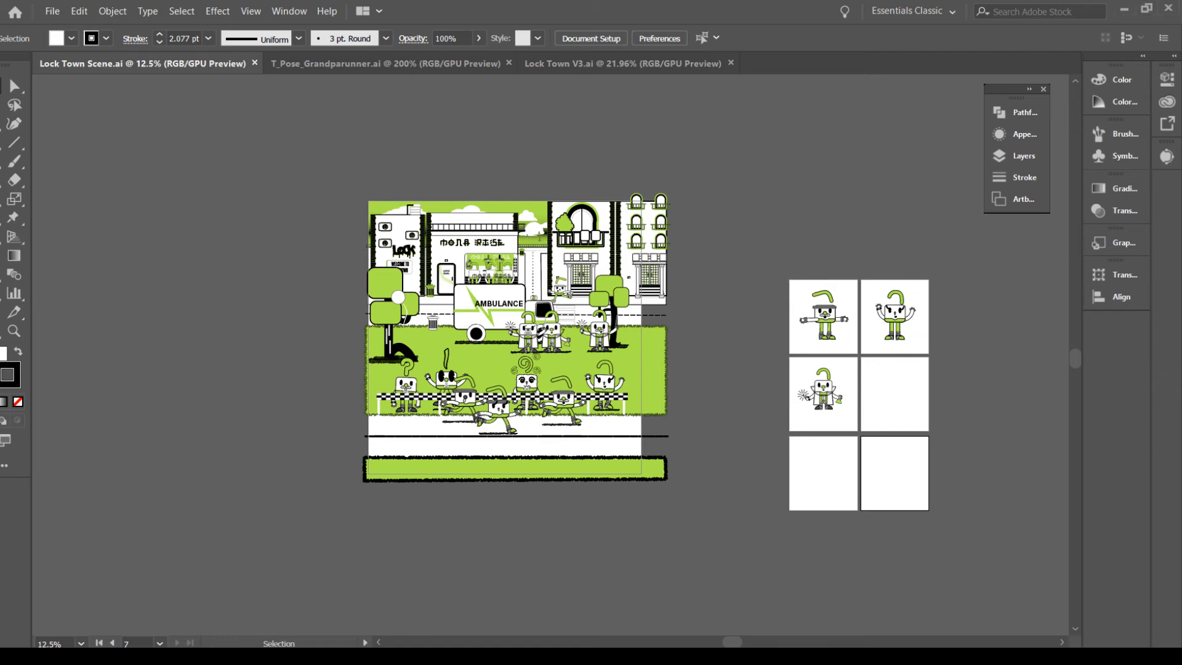
Copy the dizzy spiral-haired character onto the empty artboard beside the light-bulb character and move the copy to a separate layer
key(ctrl+equal)
key(ctrl+equal)
key(ctrl+equal)
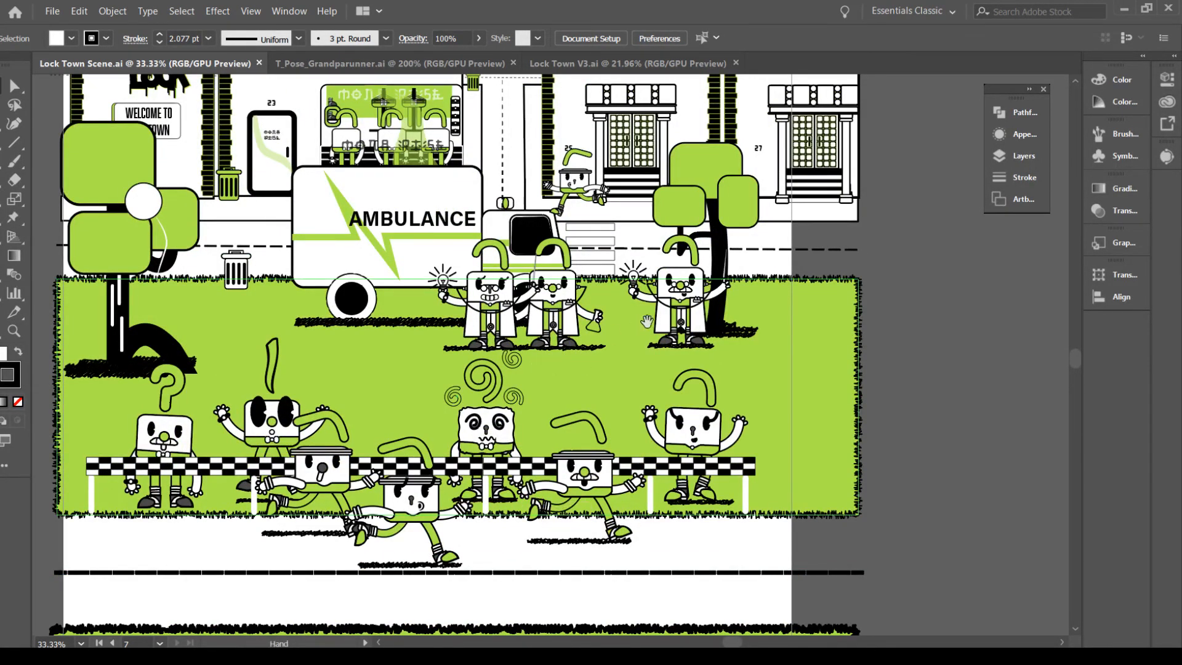
scroll(748, 293, down, 5)
scroll(748, 292, right, 5)
scroll(748, 292, right, 20)
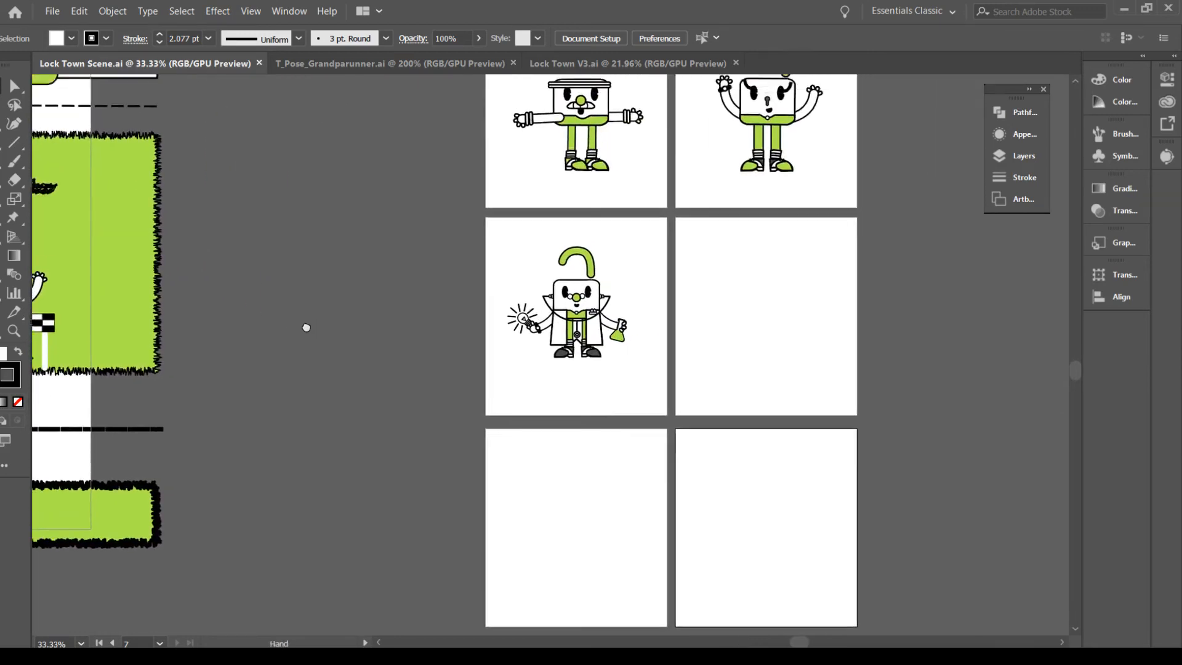
scroll(306, 327, left, 10)
key(ctrl+minus)
key(ctrl+minus)
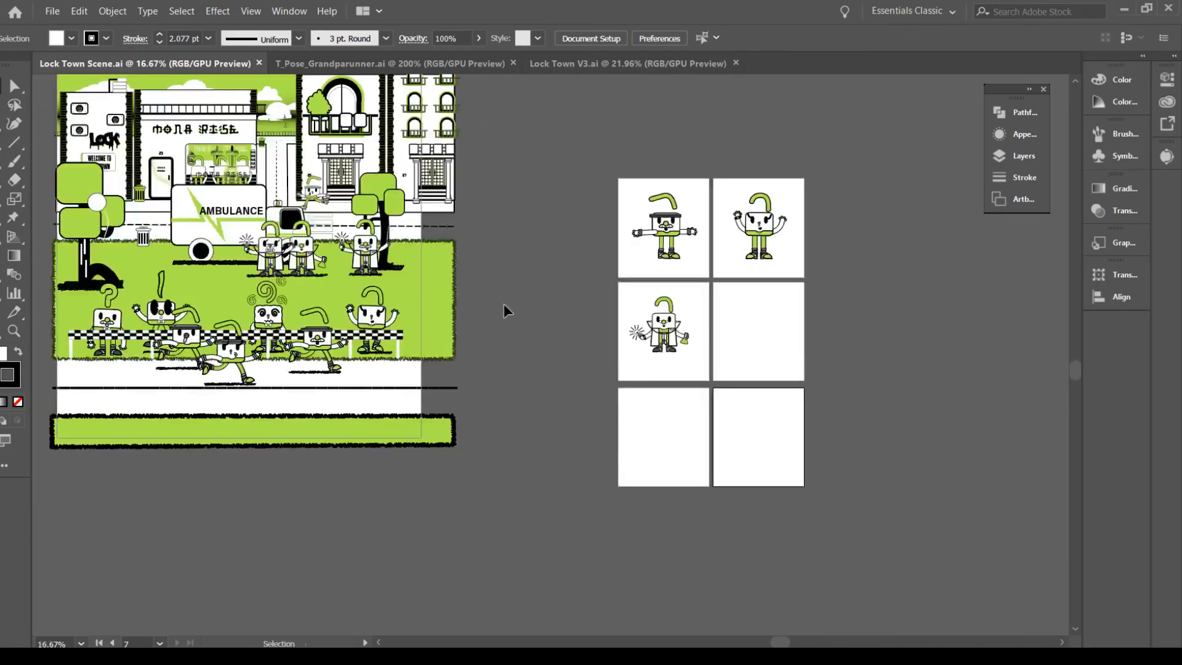
key(space)
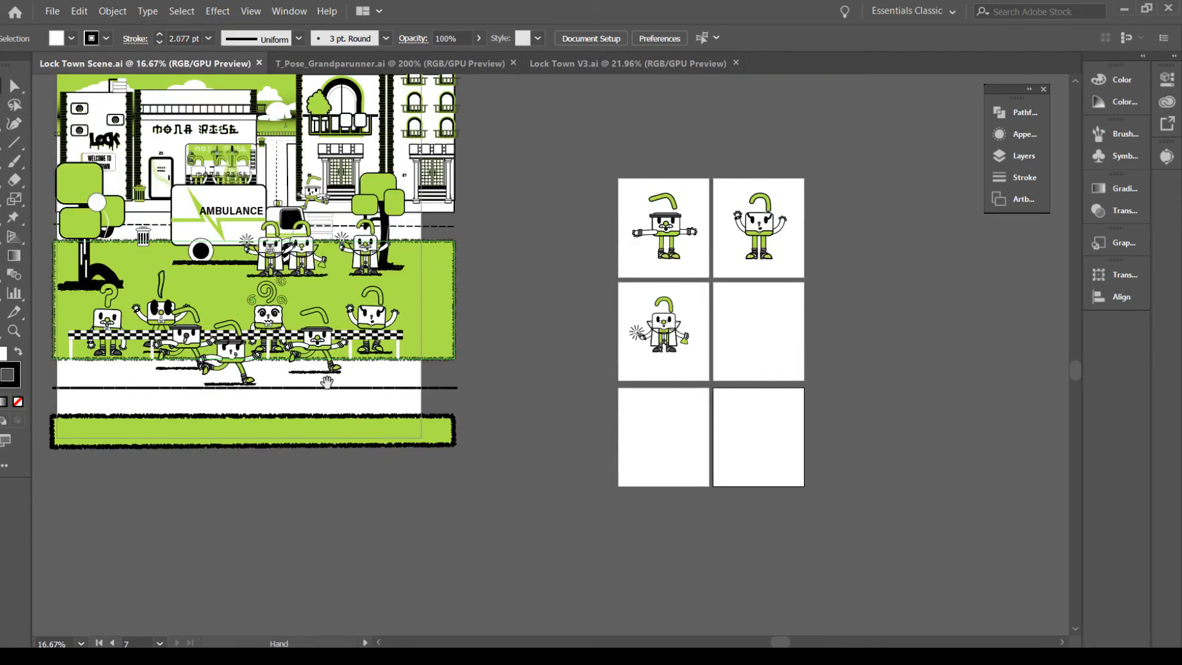
drag(319, 352, 404, 364)
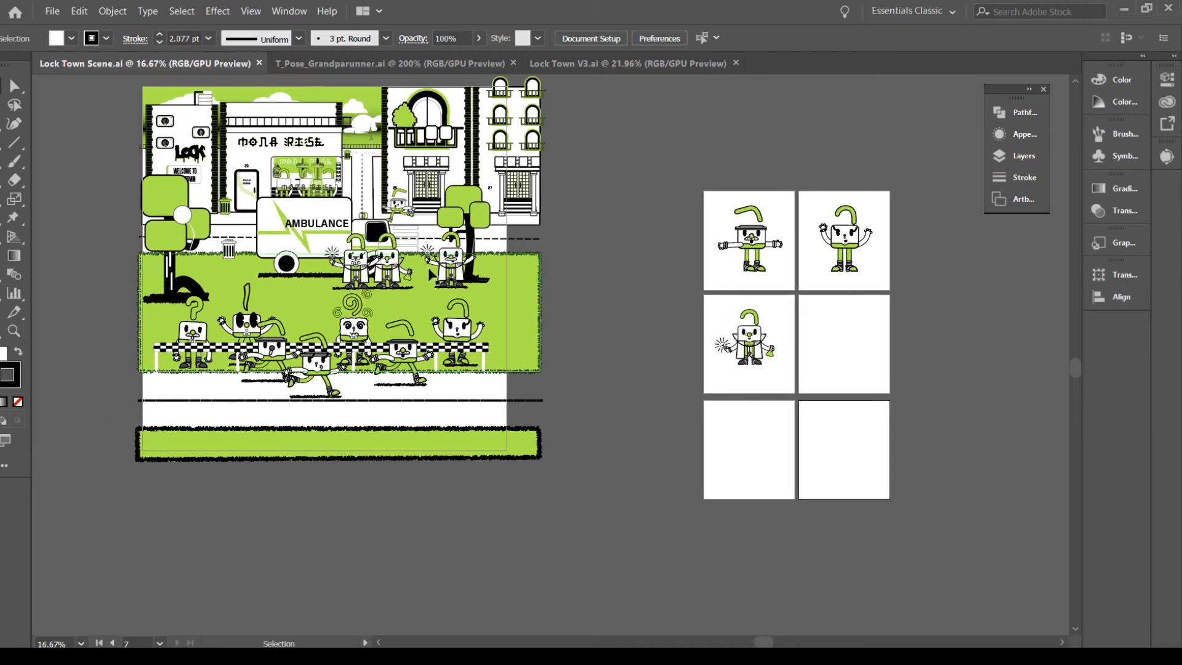
click(354, 332)
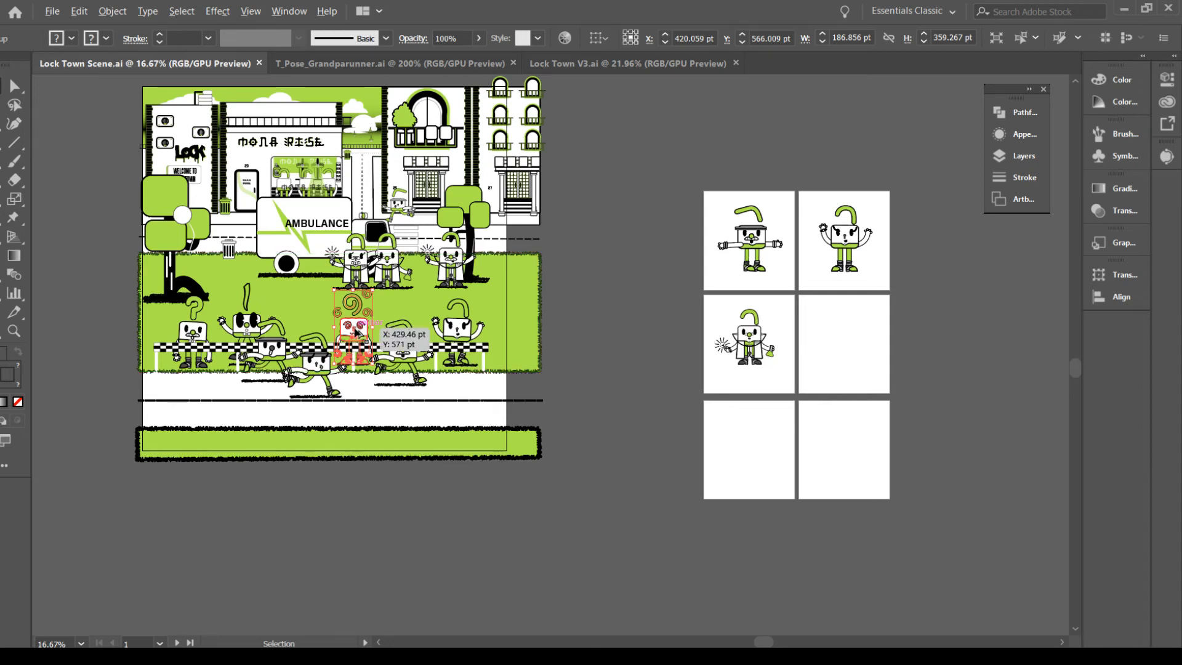
drag(356, 332, 845, 343)
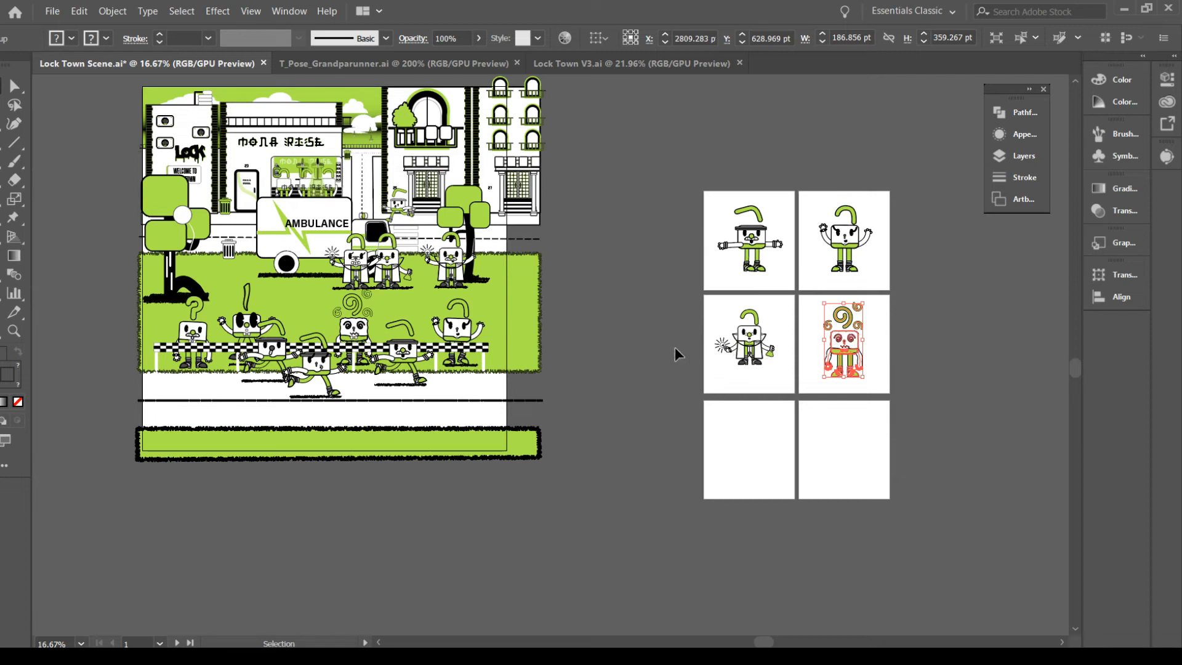
click(1024, 161)
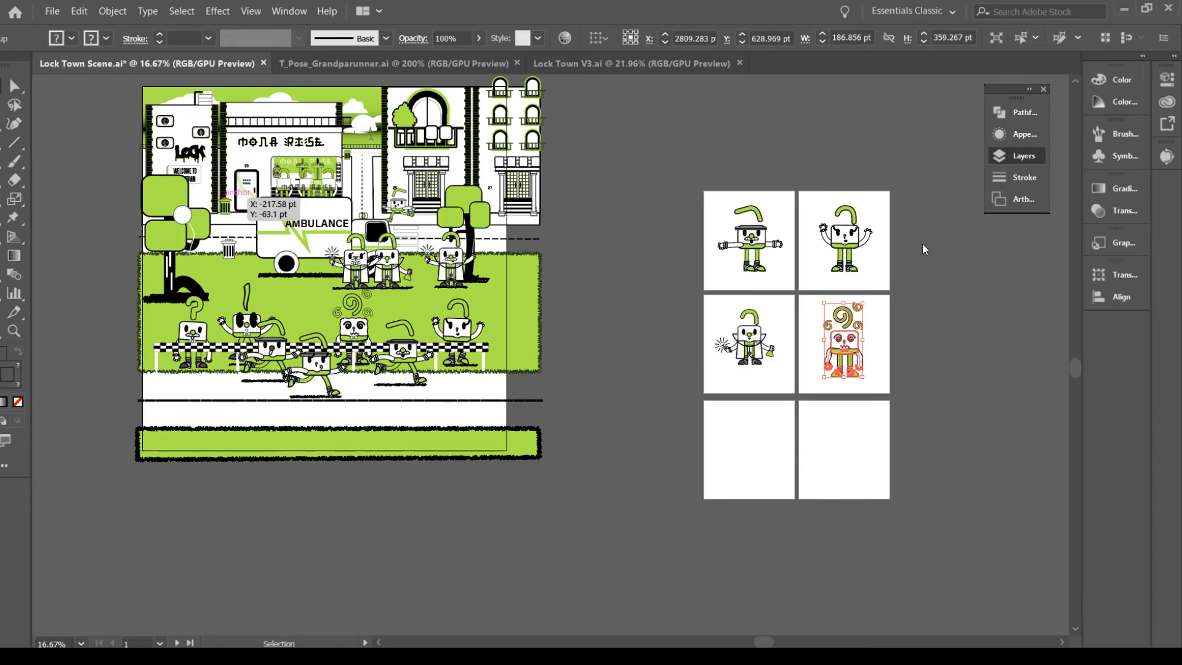
drag(937, 251, 940, 240)
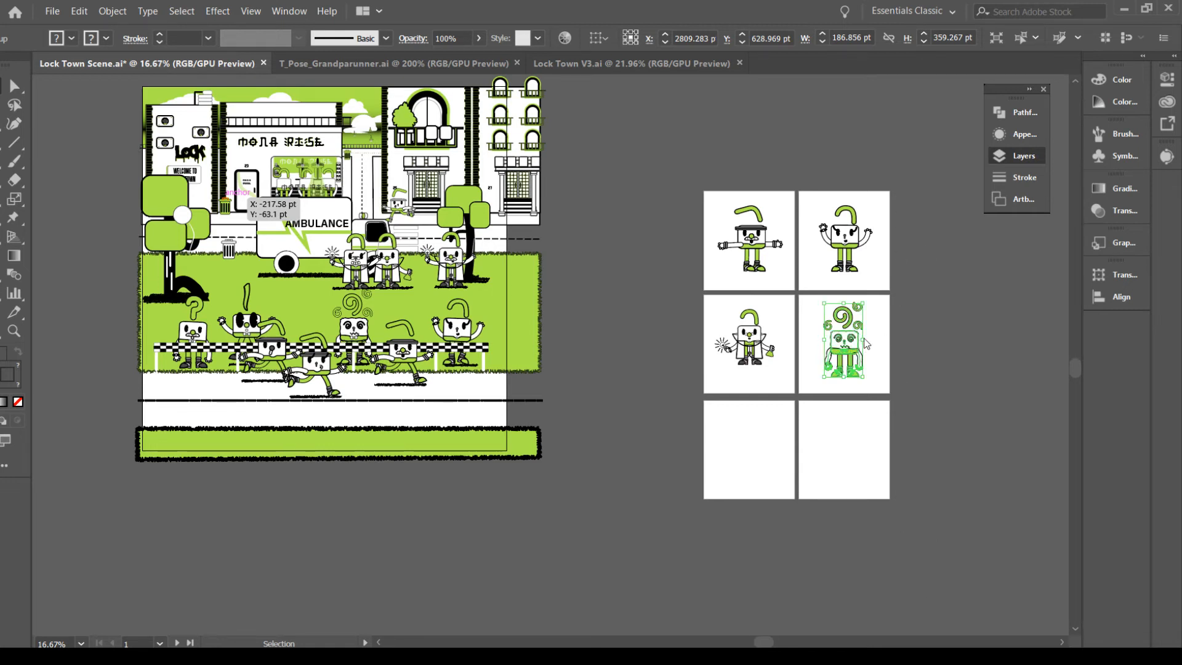
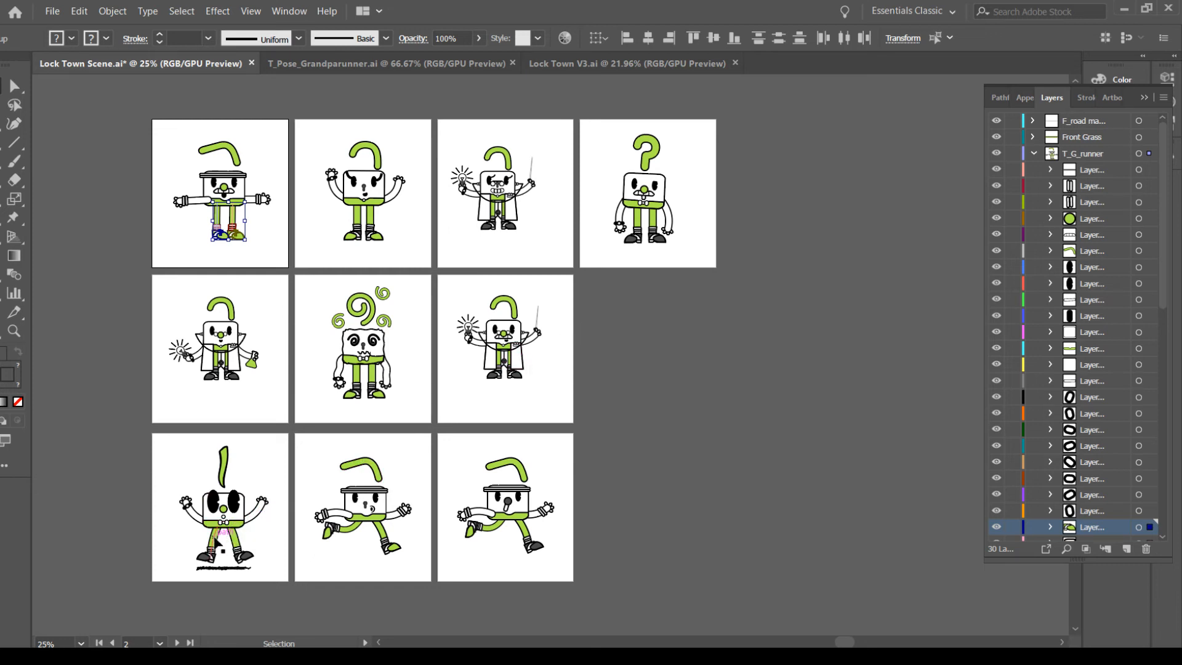
Inspect which layers hold the exclamation-mark character and the spiral-haired character on their artboards
click(229, 475)
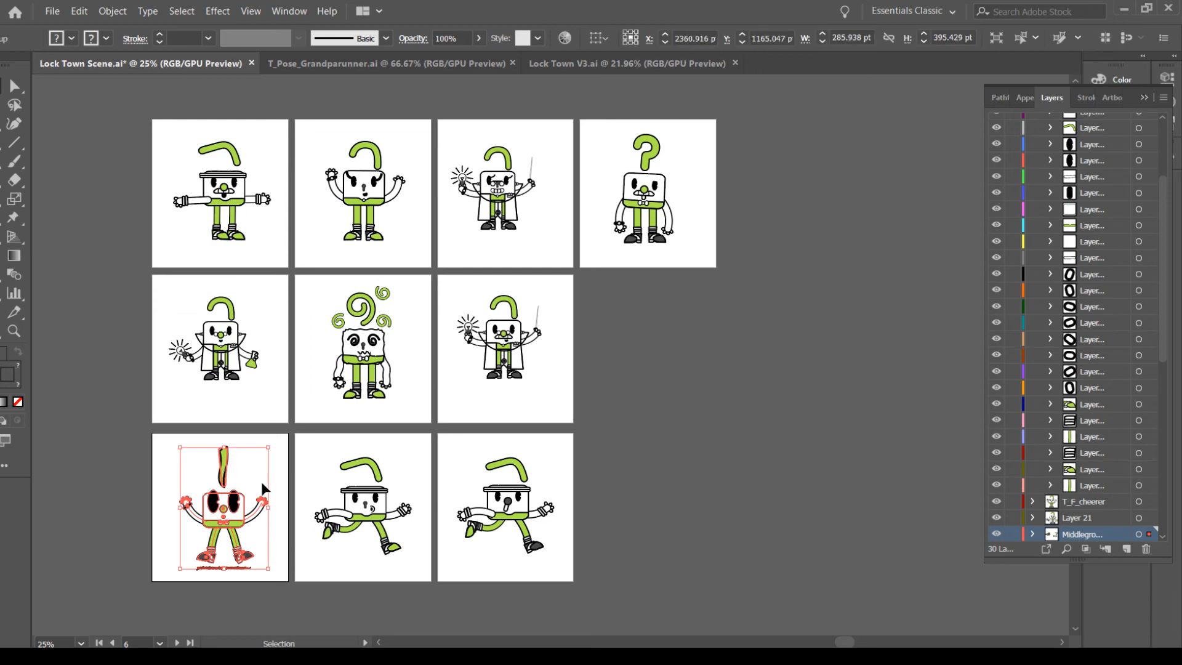
click(449, 431)
click(379, 327)
key(ctrl+plus)
key(ctrl+plus)
key(ctrl+plus)
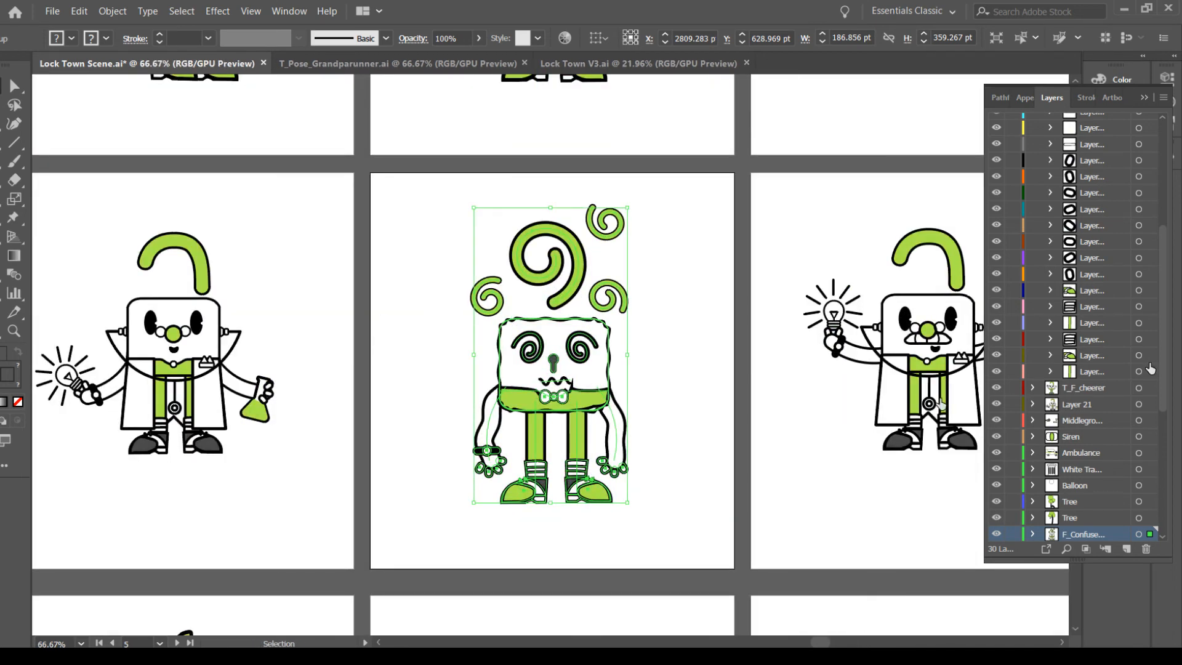
Close T_Pose_Grandparunner.ai and bring up the whole Lock Town V3.ai scene
click(478, 64)
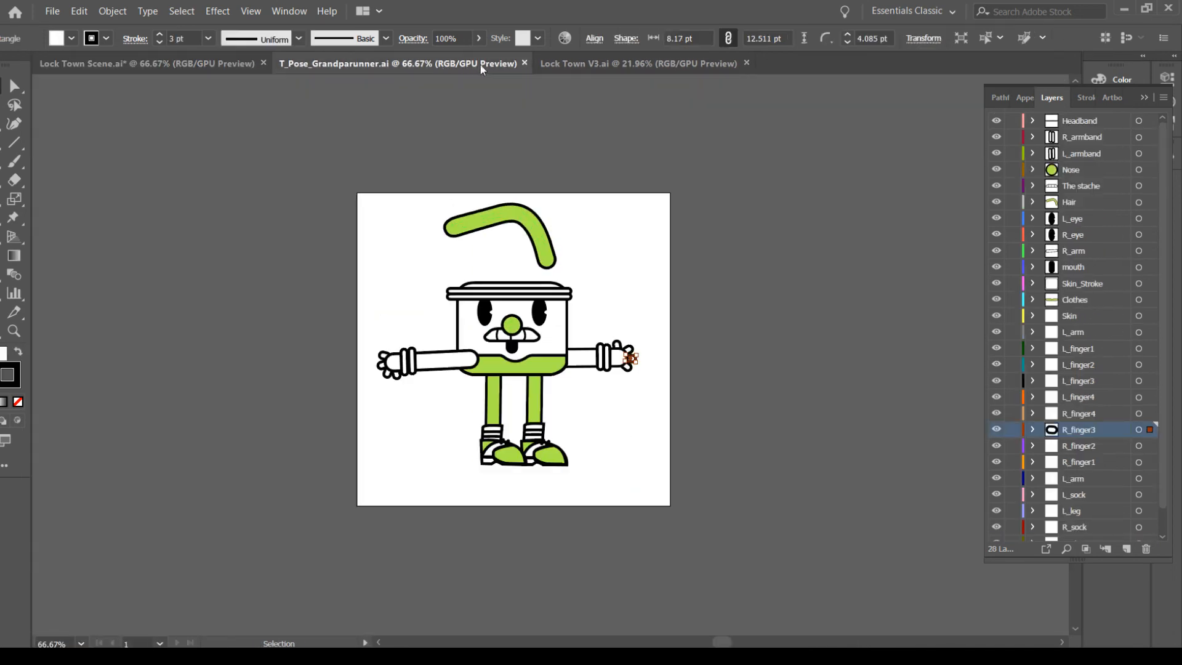
click(524, 64)
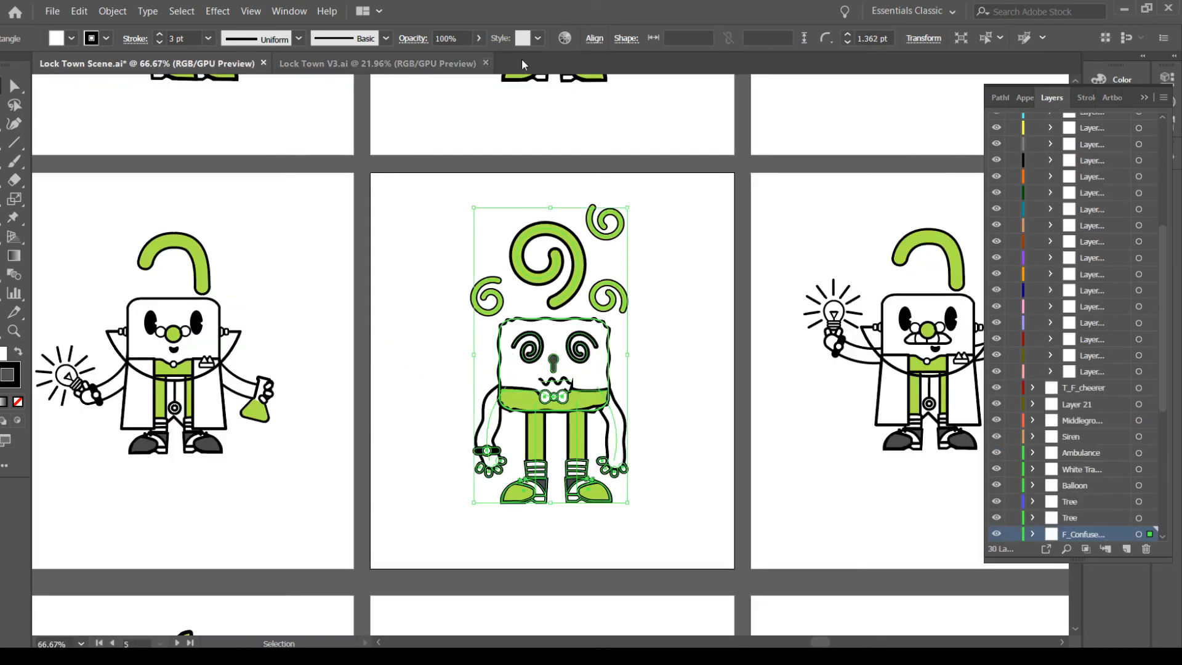
click(452, 64)
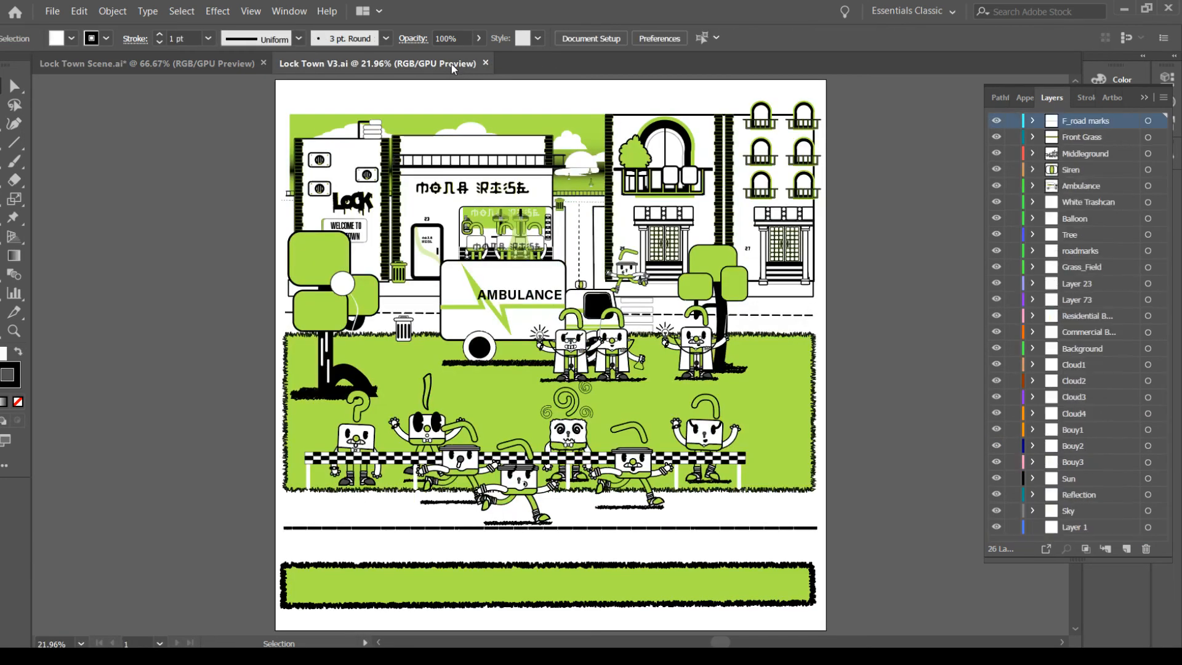
click(932, 135)
key(ctrl+minus)
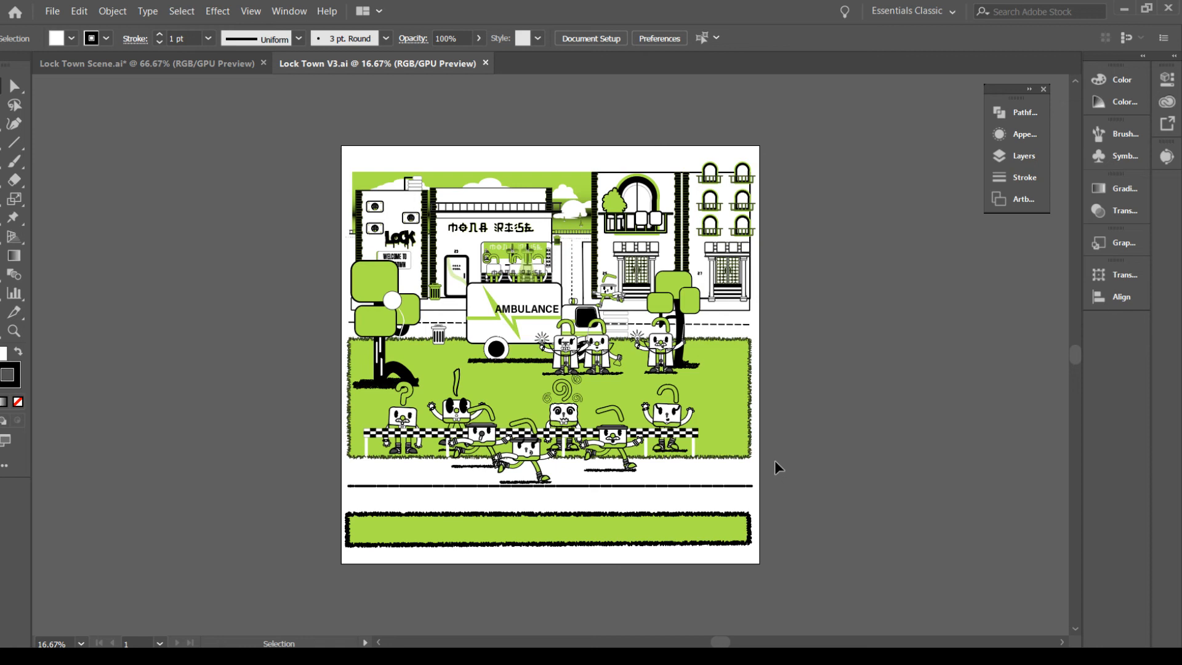
Delete the spectator characters behind the checkered barrier and the small runner above the front of the ambulance
click(1024, 162)
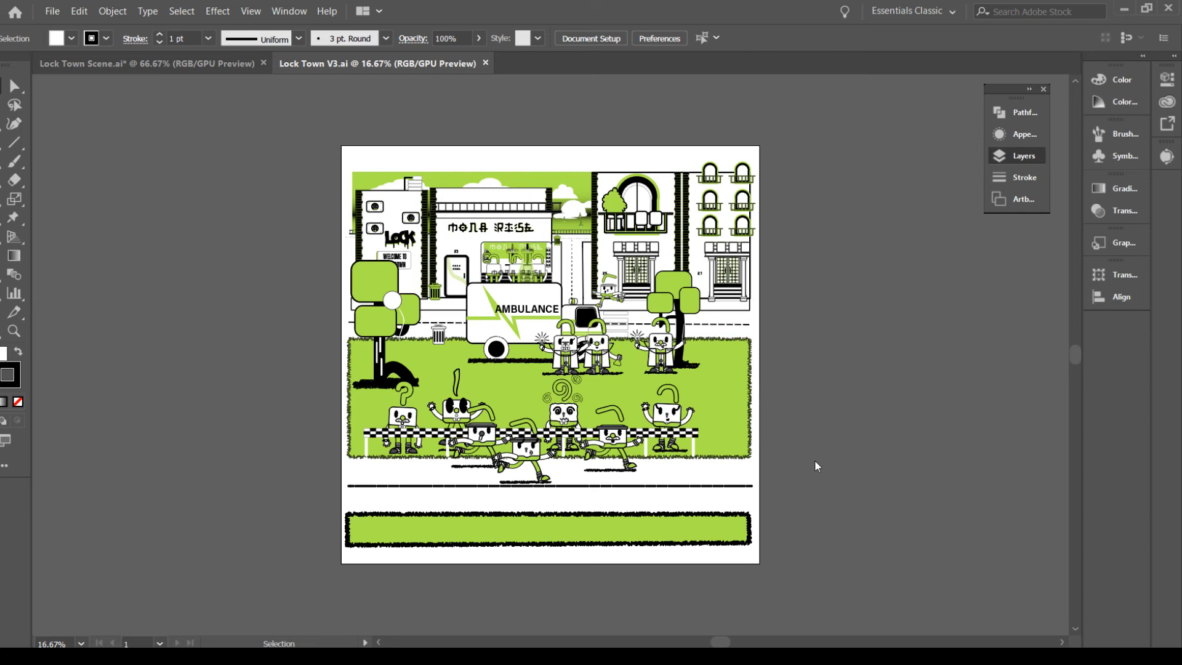
click(670, 415)
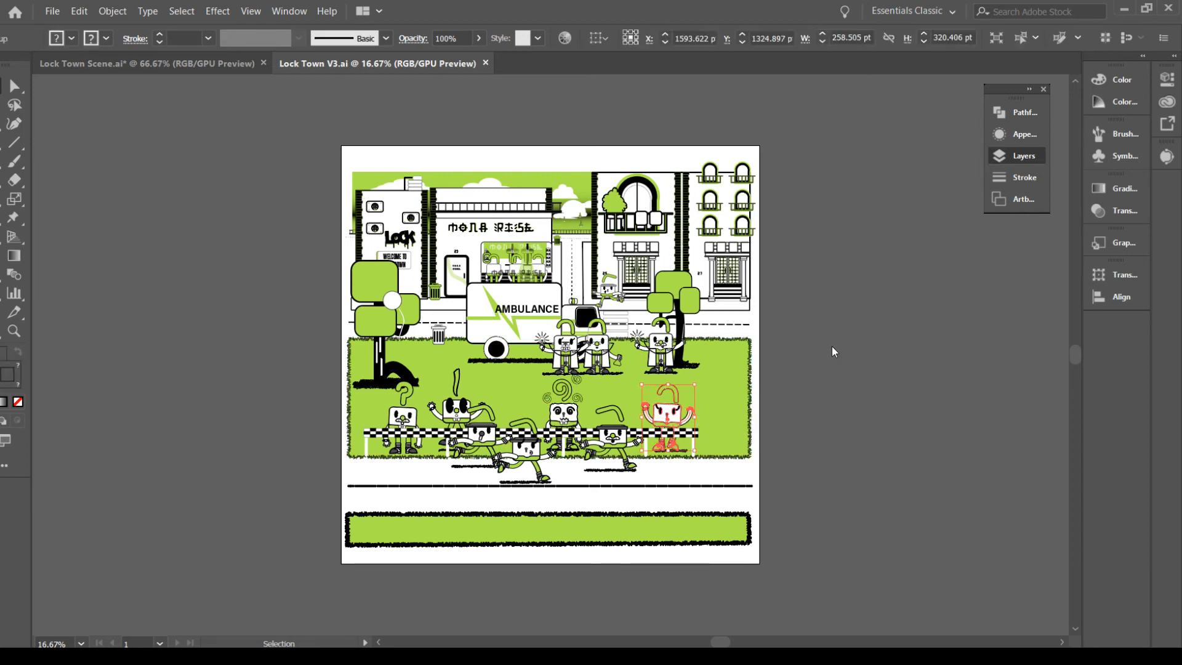
key(Delete)
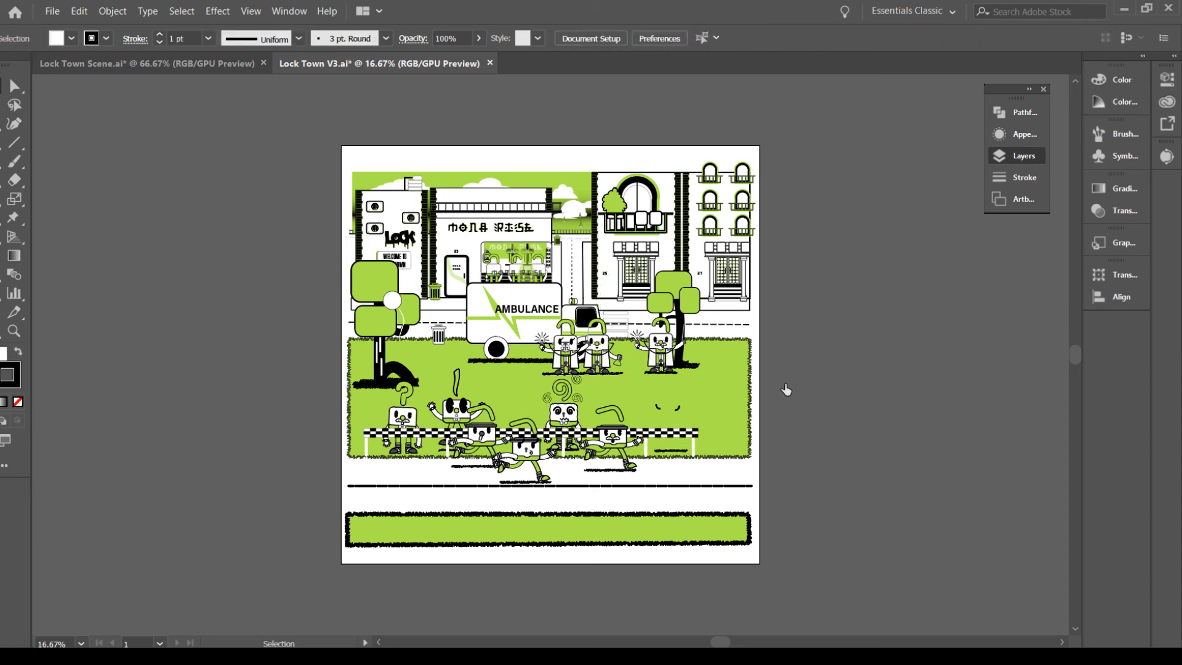
key(ctrl+z)
key(ctrl+z)
key(ctrl+z)
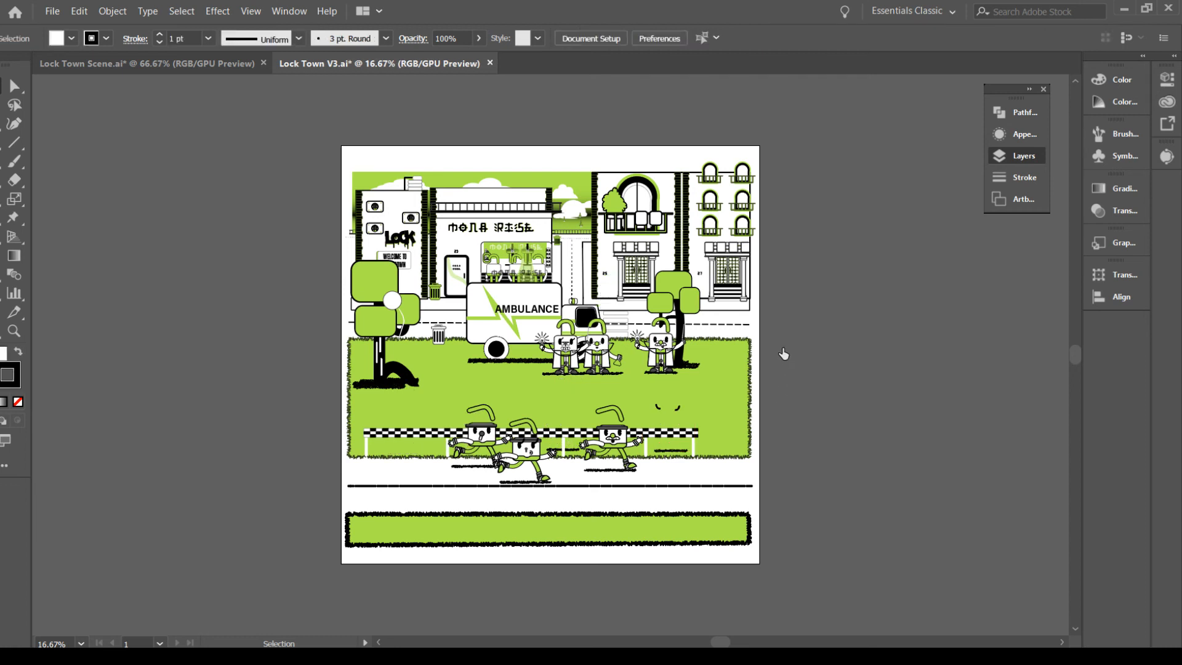
Delete the three caped characters standing on the grass between the ambulance and the tree
key(ctrl+z)
key(ctrl+z)
key(ctrl+z)
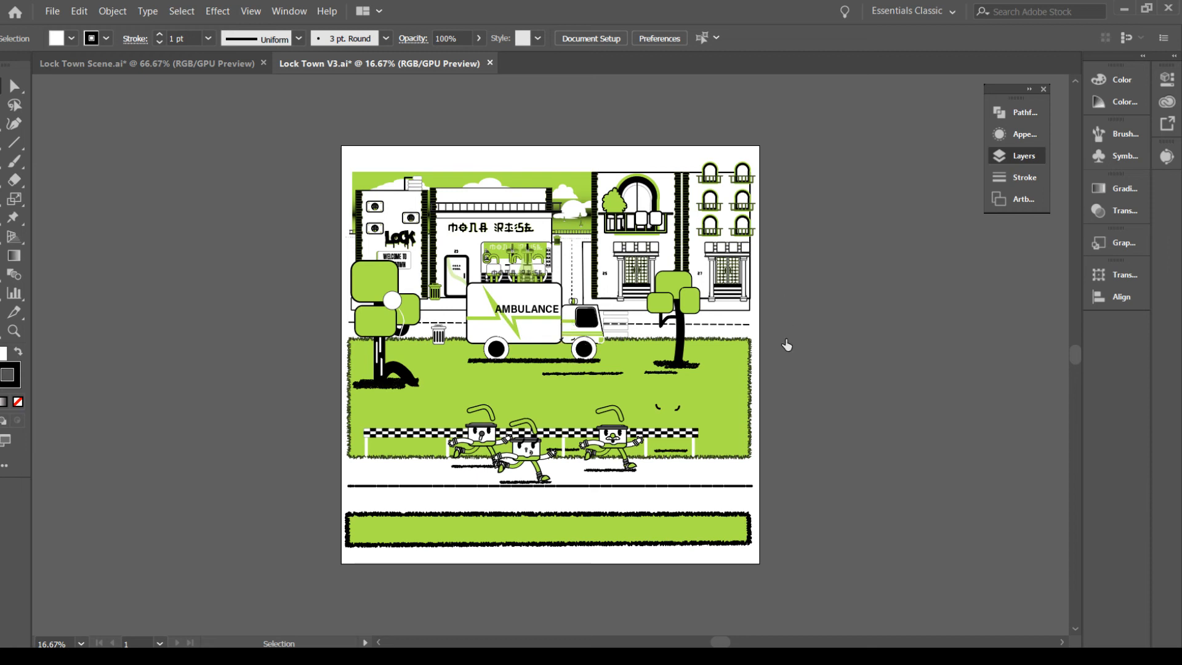
key(ctrl+z)
key(ctrl+shift+z)
Hide the three running characters at the checkered barrier and the small curved marks left around it on the grass
click(608, 453)
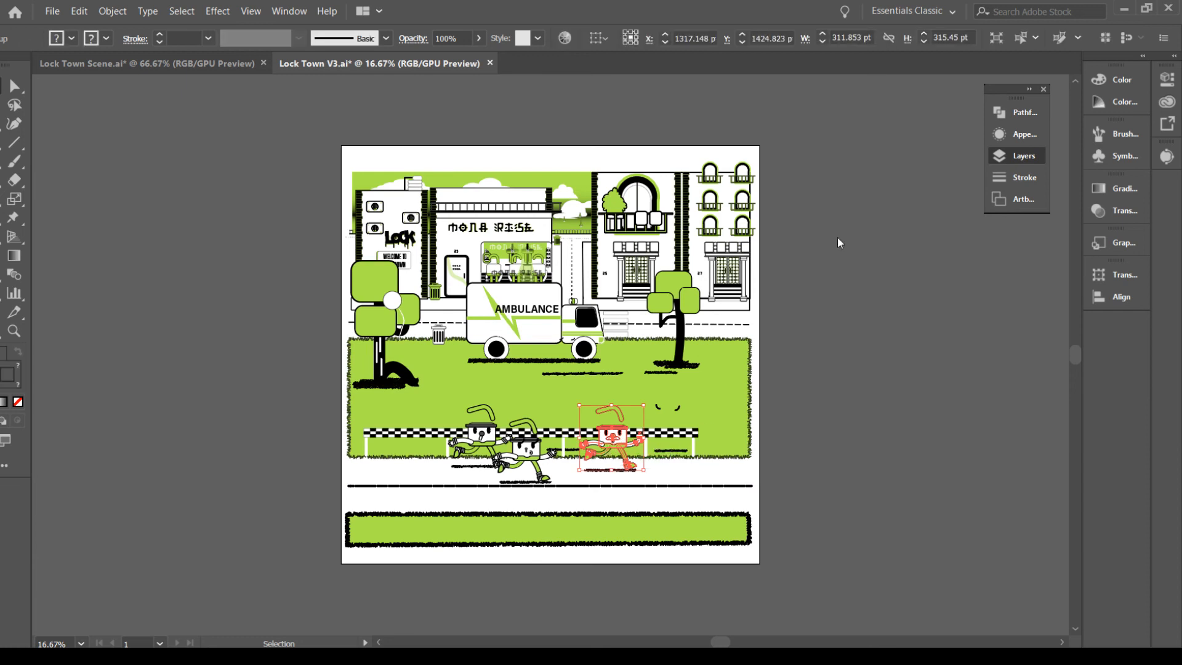
key(Delete)
click(783, 173)
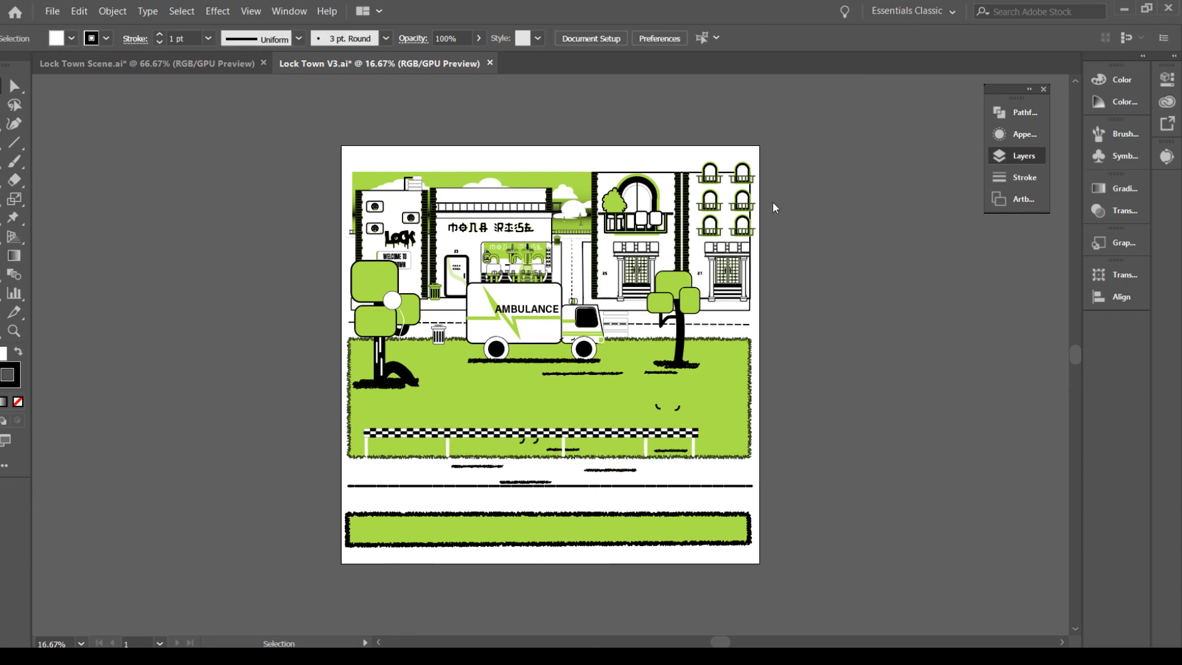
click(656, 408)
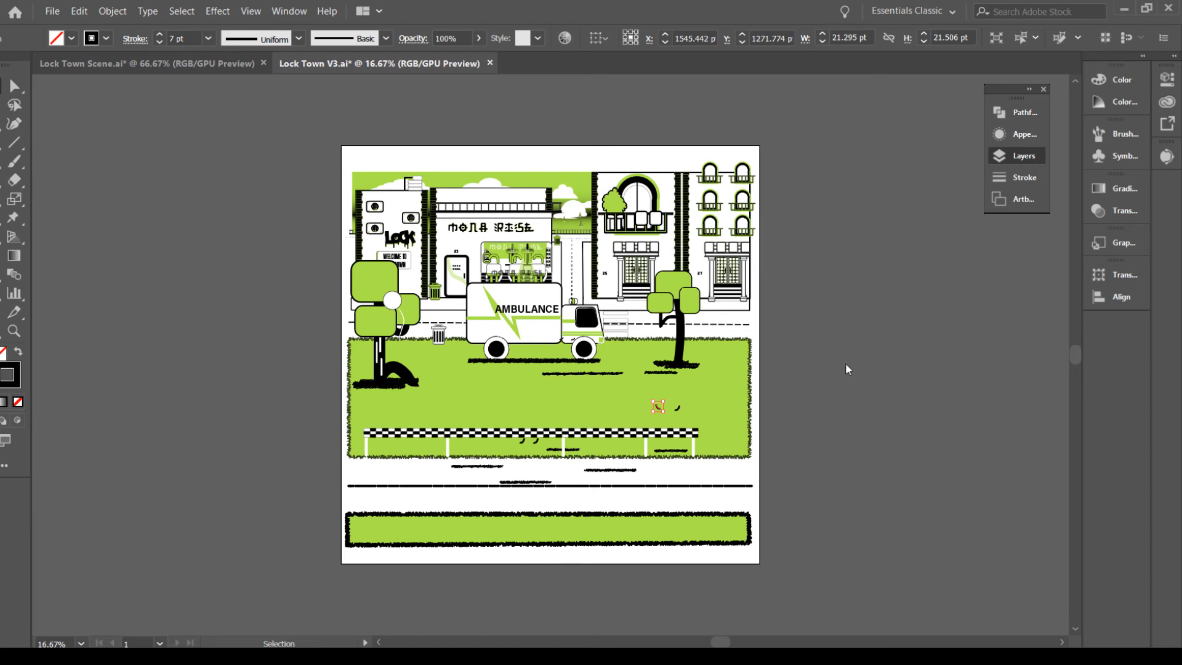
click(784, 213)
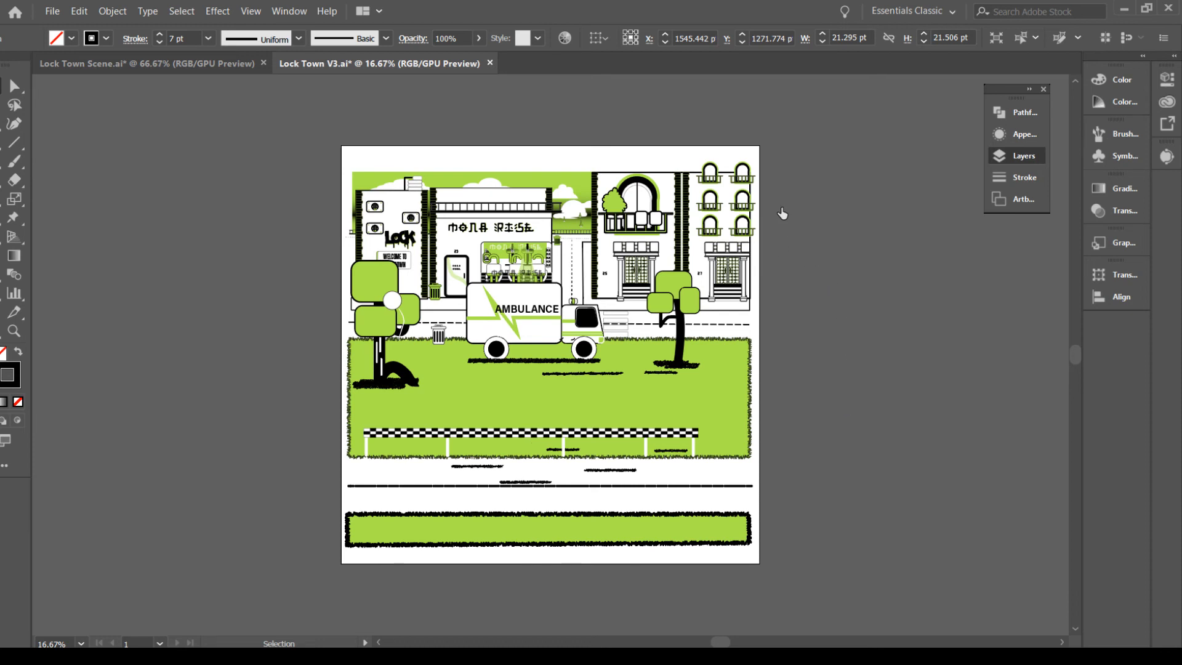
Hide the five black shadow strips left by the removed runners and spectators beneath the barrier and on the road
click(666, 453)
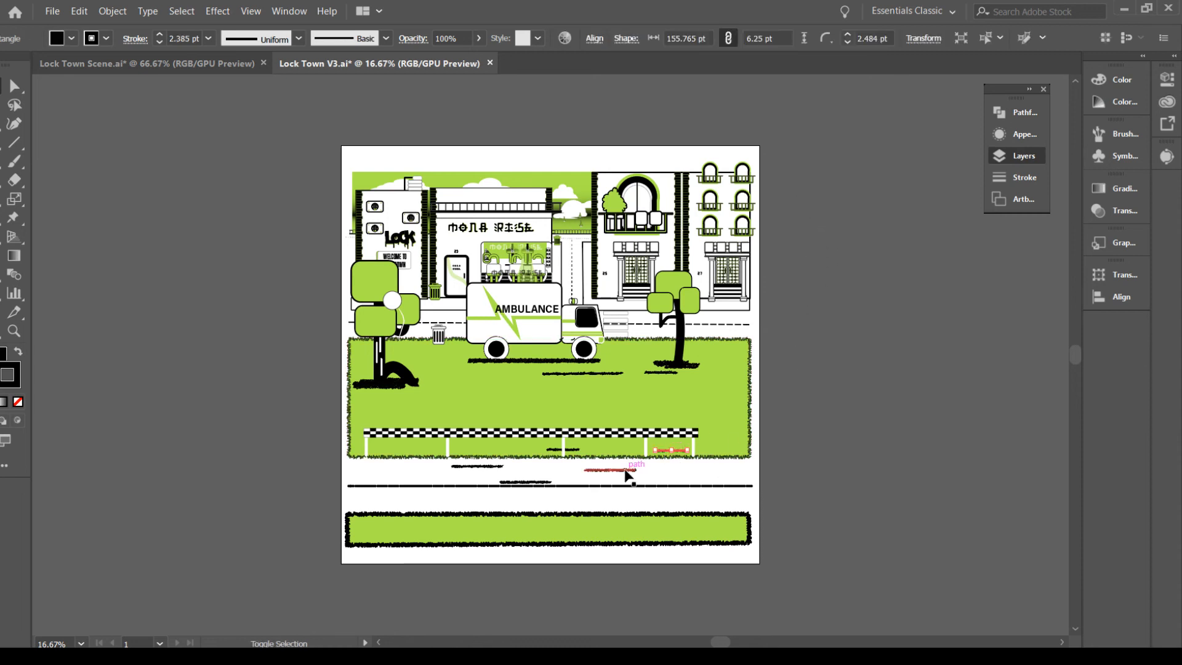
shift+click(623, 470)
shift+click(564, 450)
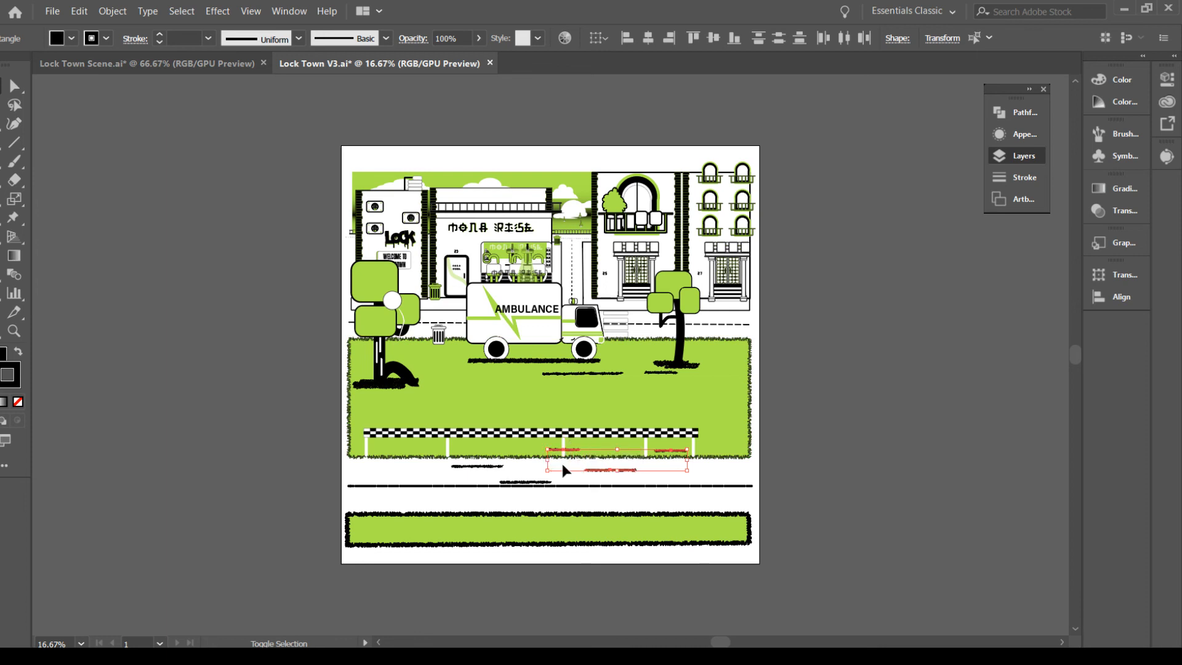
shift+click(528, 482)
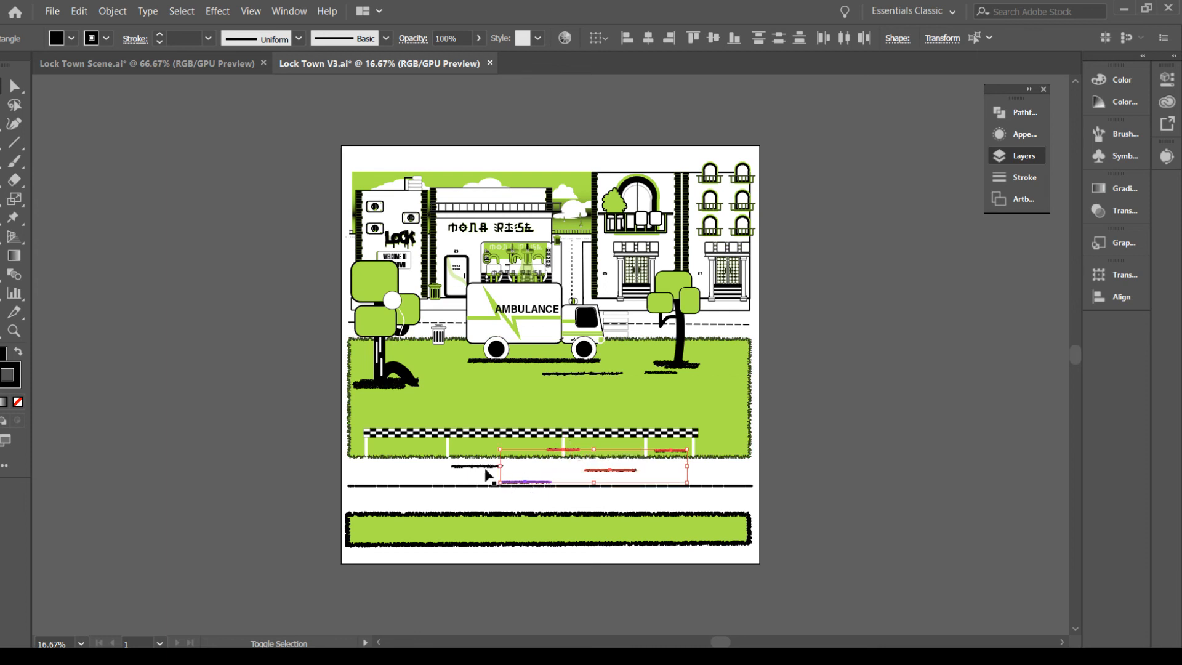
shift+click(487, 468)
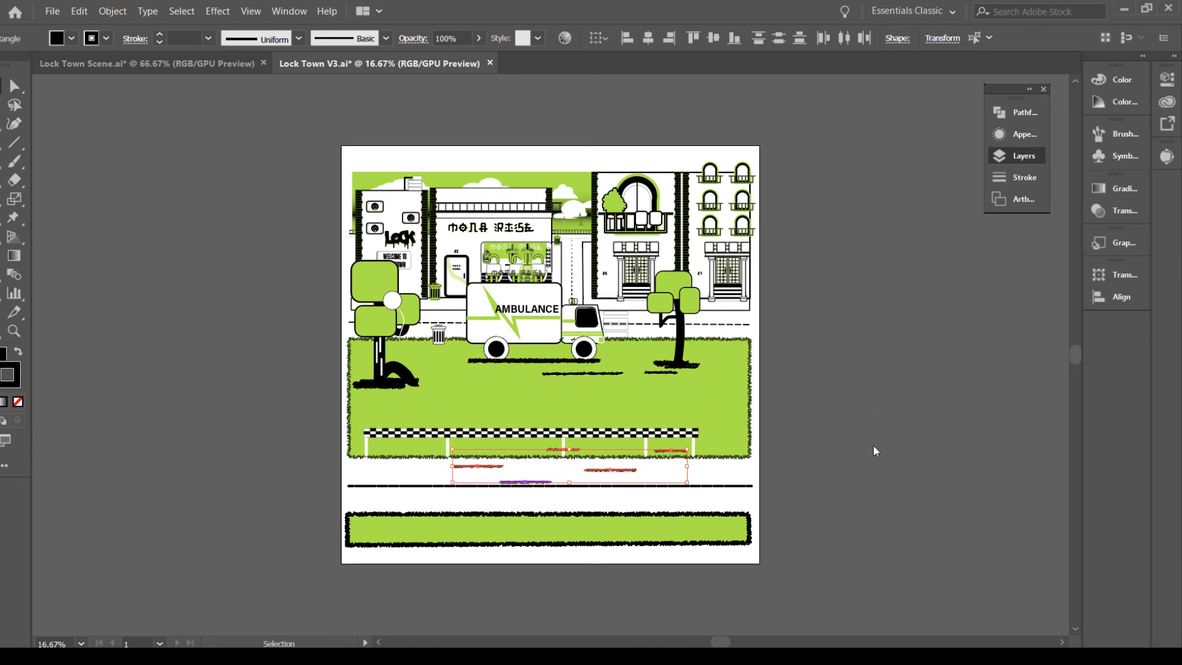
click(787, 470)
click(782, 524)
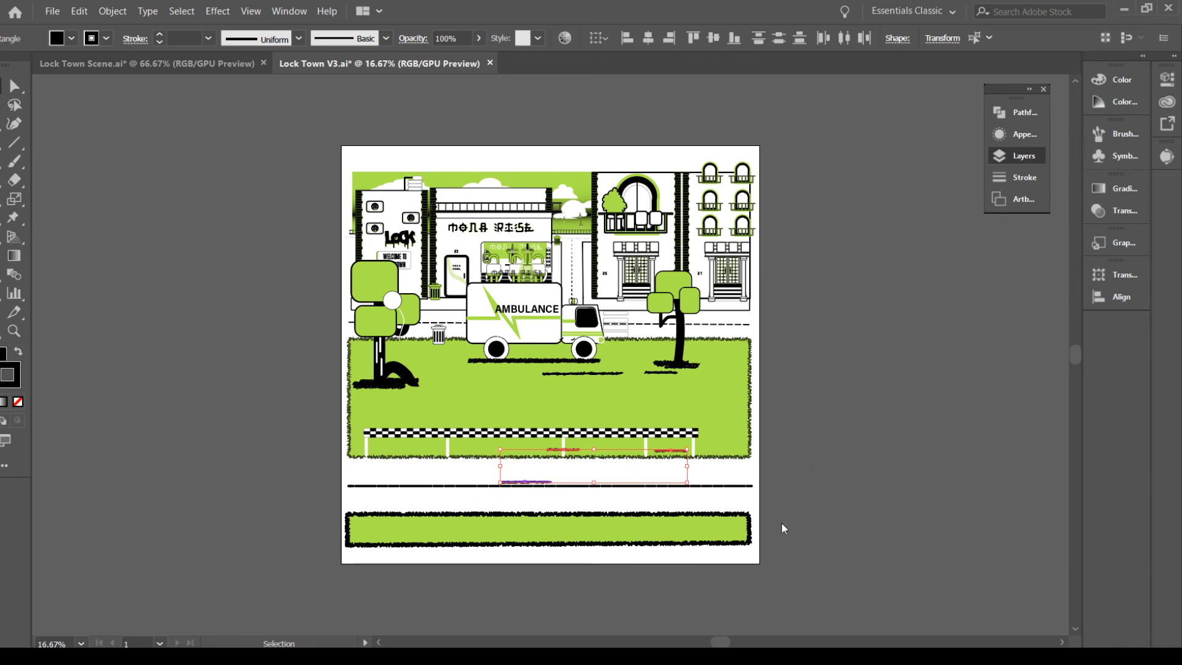
click(784, 553)
click(785, 568)
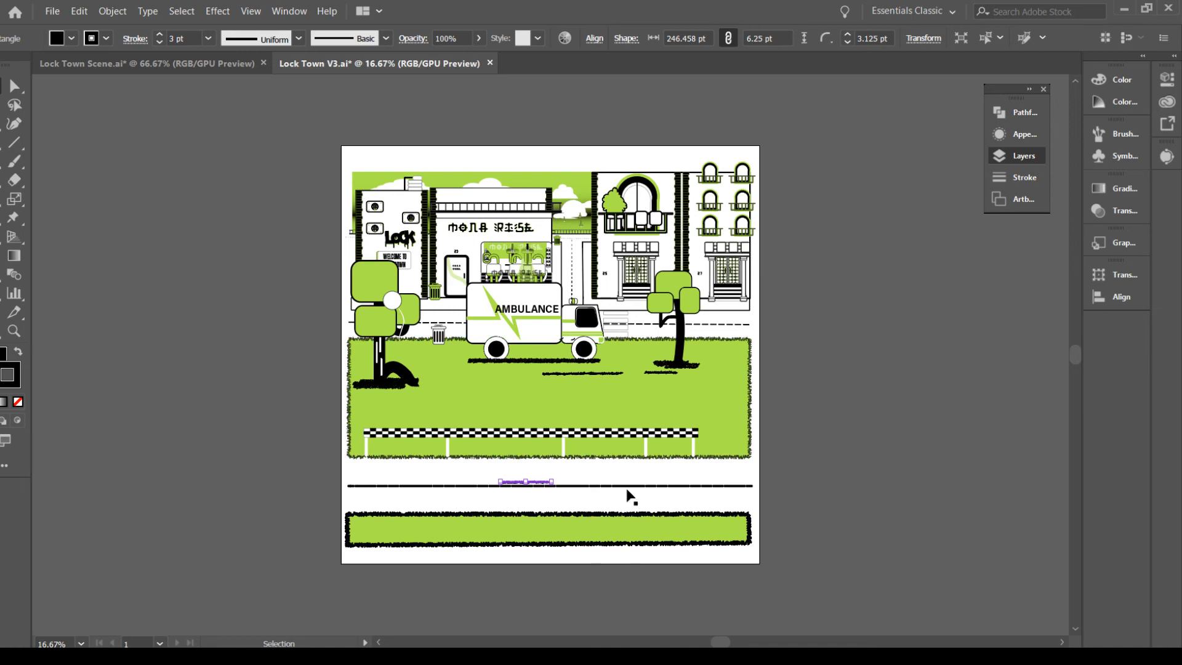
click(784, 478)
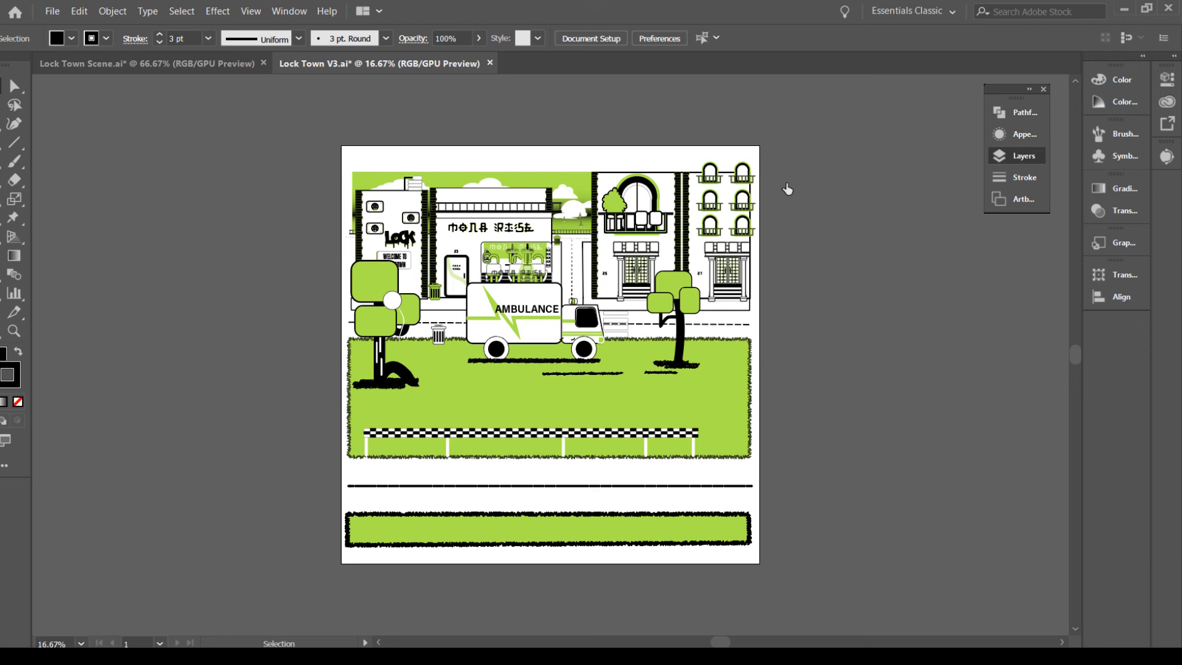
Toggle the visibility of the layer holding the checkered barrier and ground shadows to check what it contains
click(787, 184)
click(788, 192)
click(788, 195)
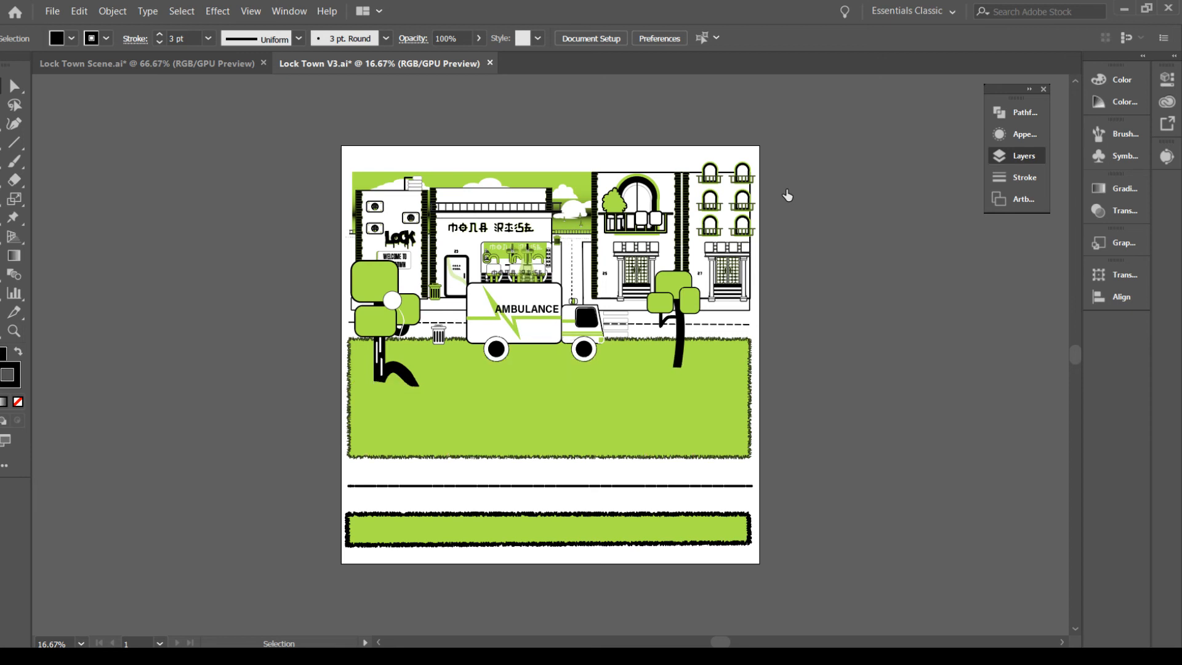
click(788, 195)
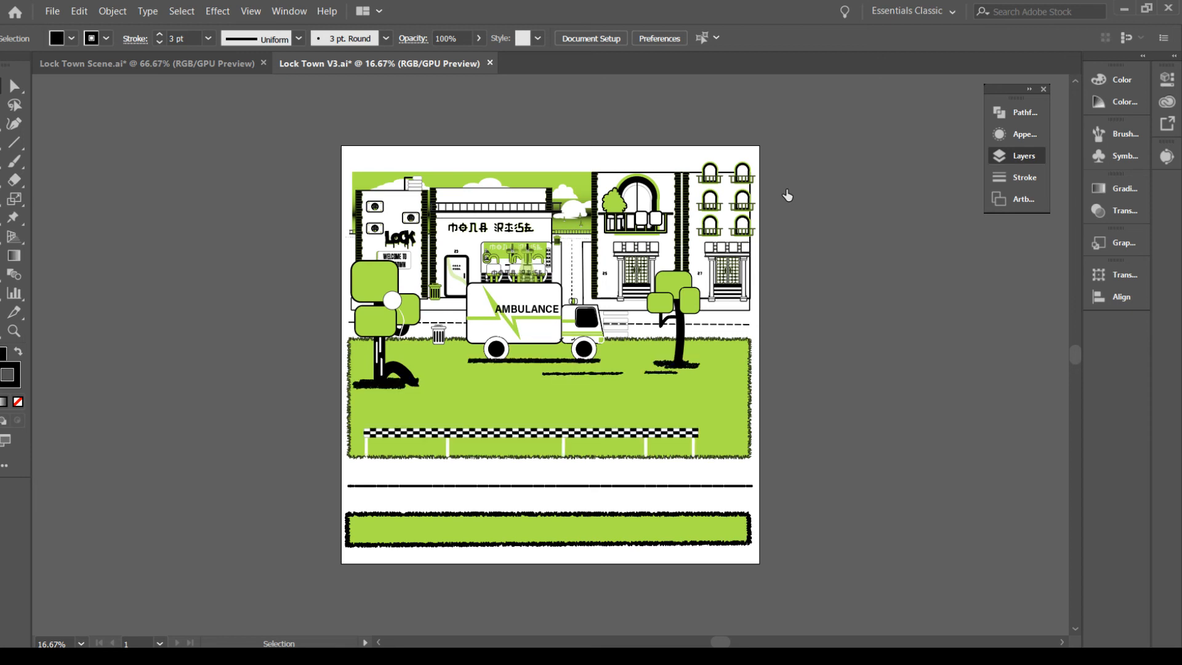
click(788, 195)
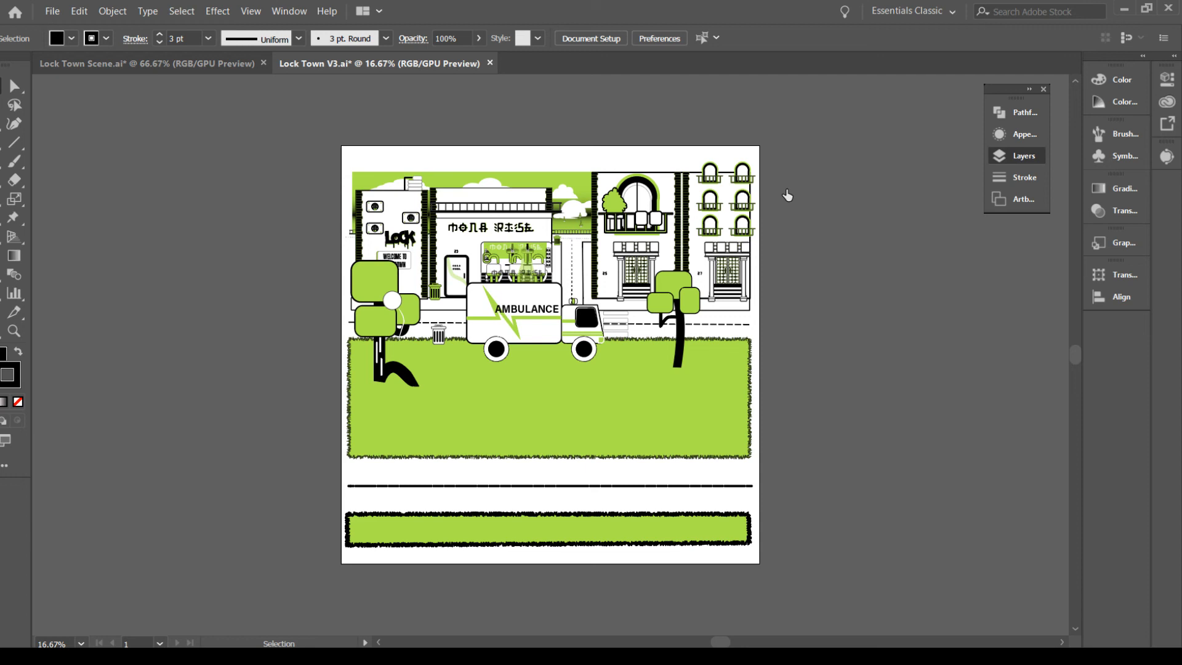
click(788, 195)
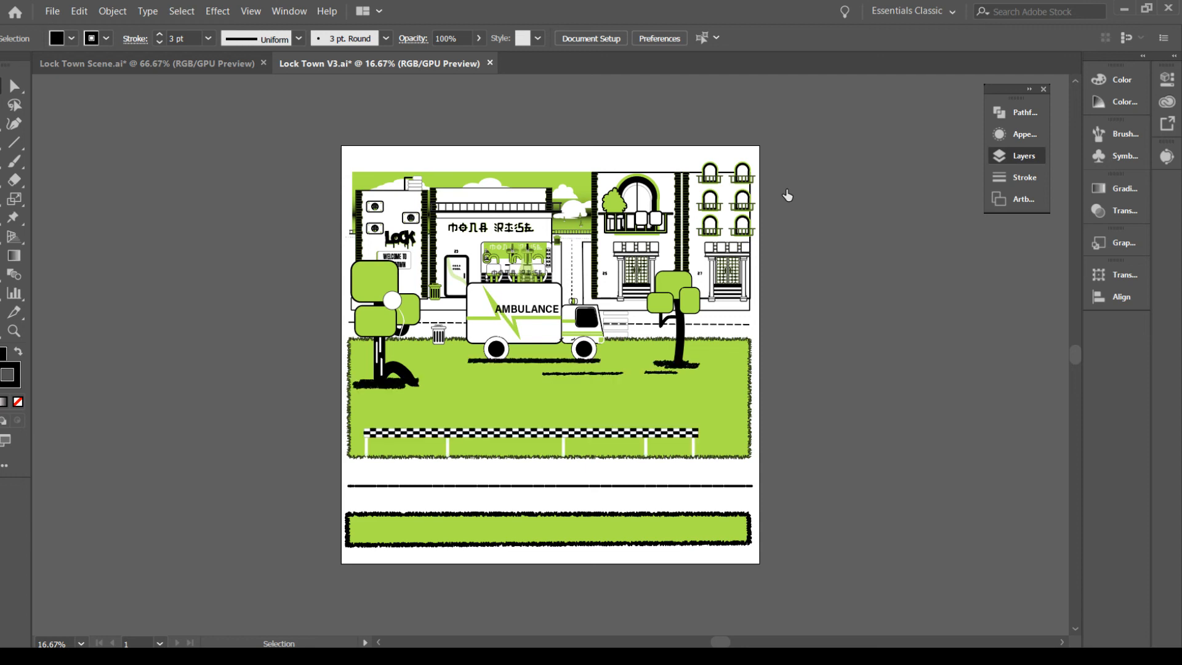
Try to hide the shadow strip on the grass below the ambulance's front, and bring back the hidden ground shadows
click(603, 373)
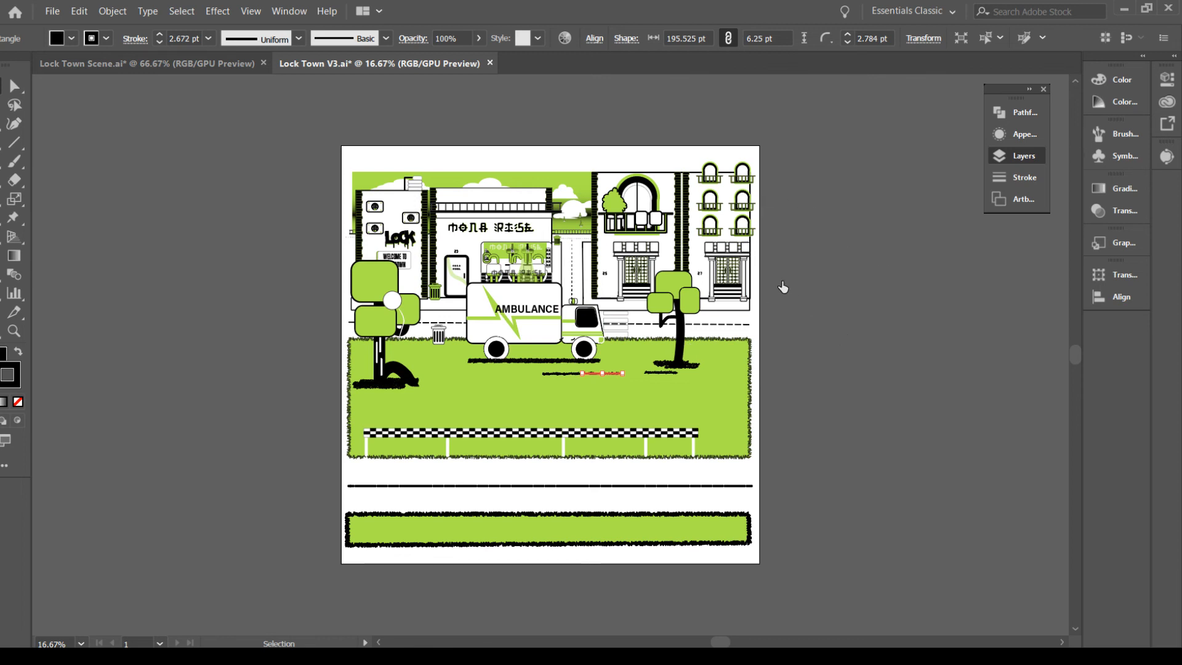
click(782, 289)
key(ctrl+z)
key(ctrl+z)
key(ctrl+z)
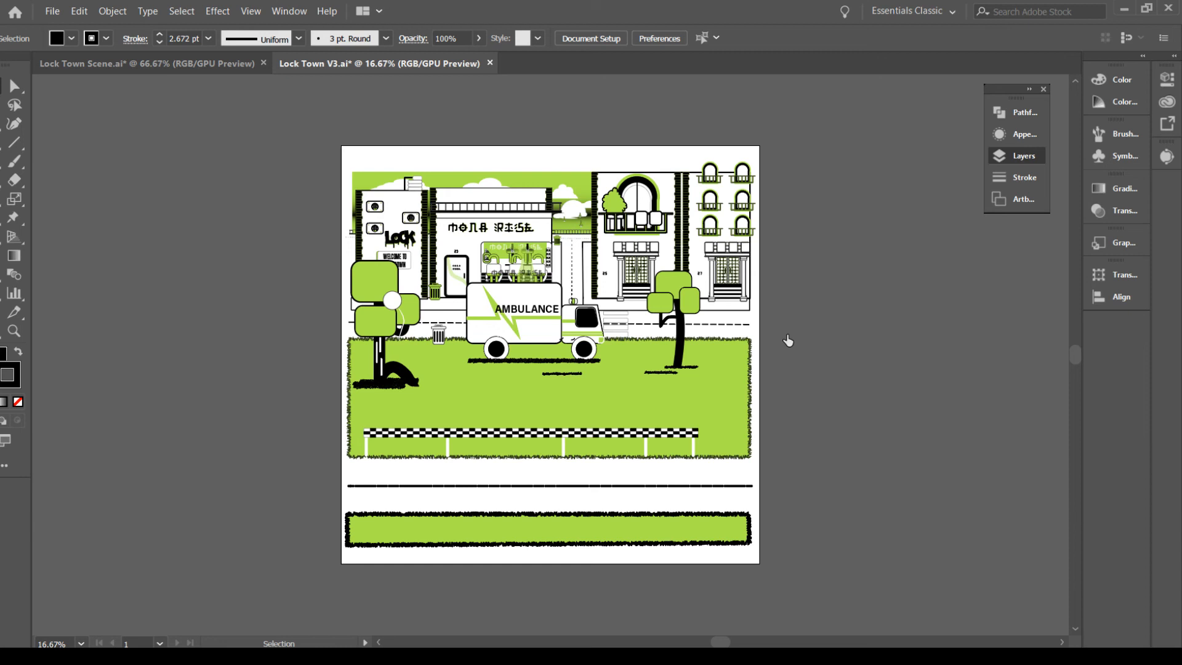
key(ctrl+z)
key(ctrl+z)
key(ctrl+shift+z)
key(ctrl+shift+z)
key(ctrl+shift+z)
key(ctrl+z)
key(ctrl+shift+z)
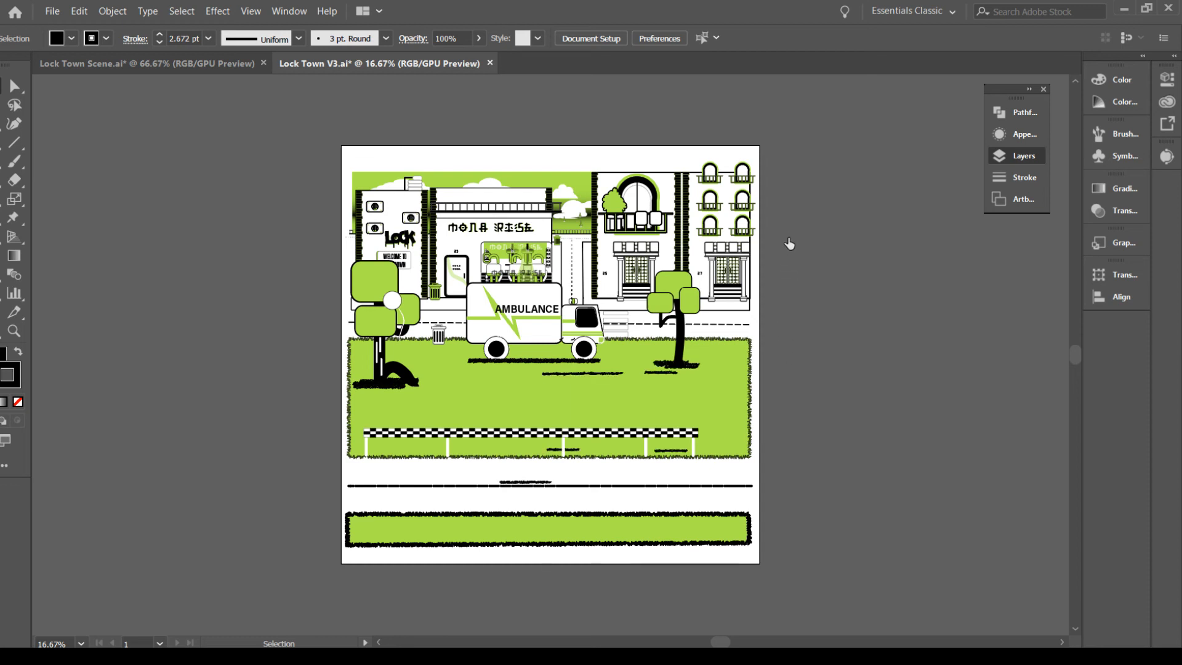
Hide the leftover character shadow strips on the grass, beneath the barrier and on the road, keeping the tree and ambulance shadows
click(658, 373)
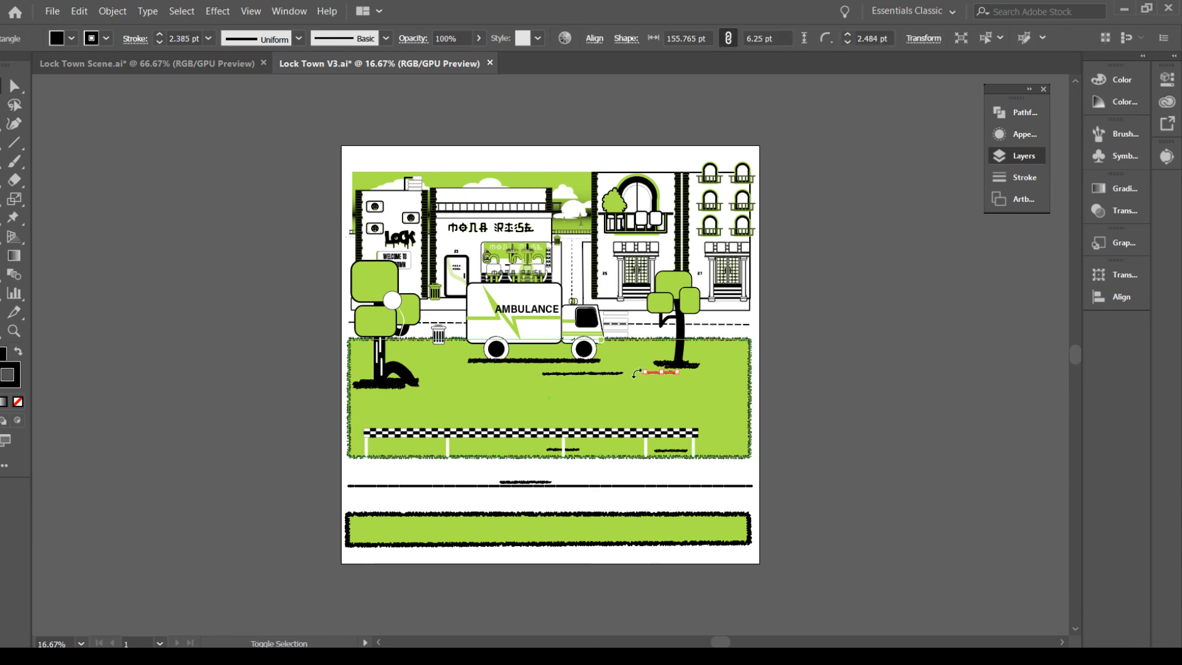
shift+click(569, 373)
shift+click(562, 374)
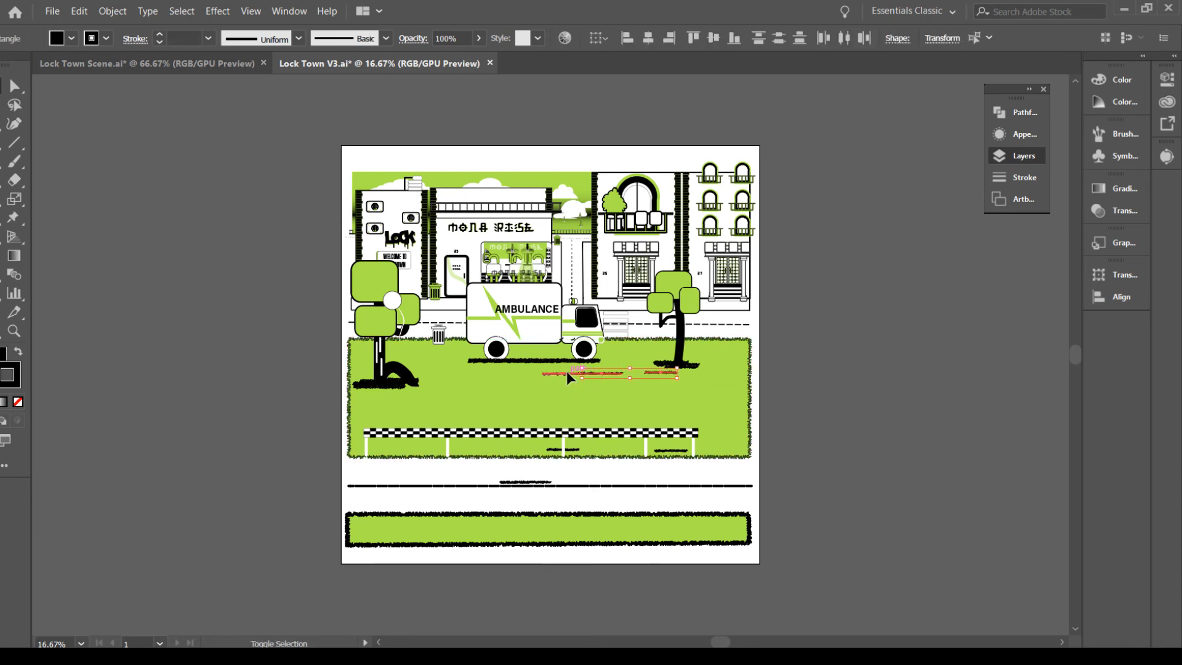
shift+click(568, 450)
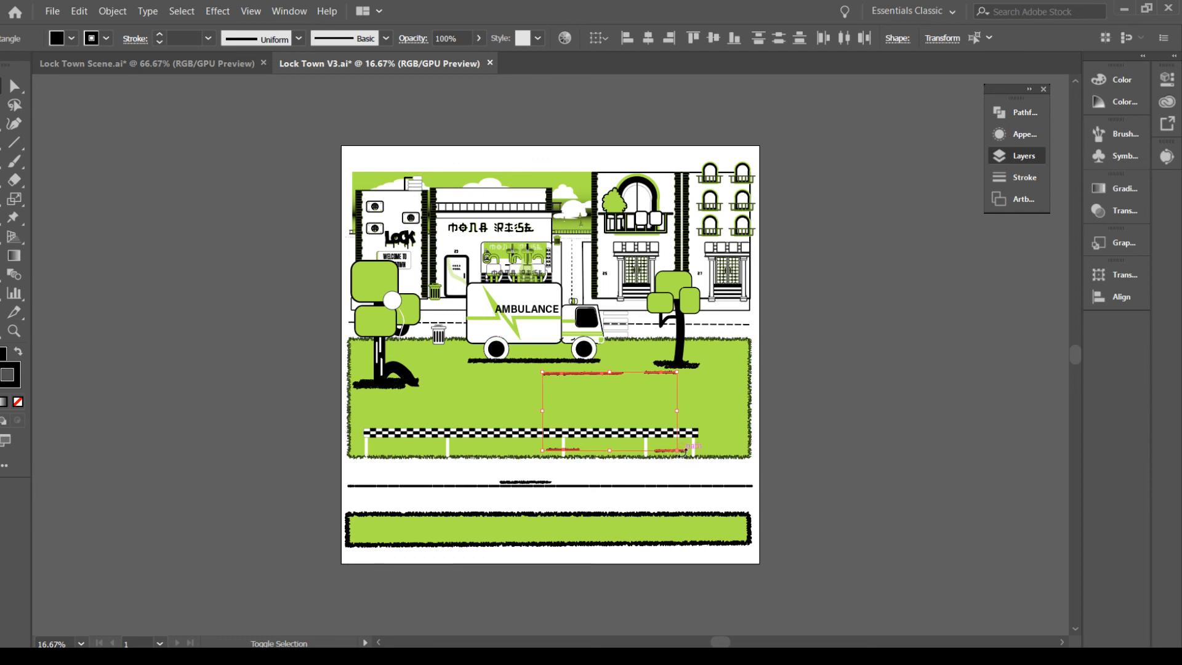
shift+click(540, 483)
key(ctrl+z)
key(ctrl+z)
key(ctrl+z)
key(ctrl+z)
key(ctrl+z)
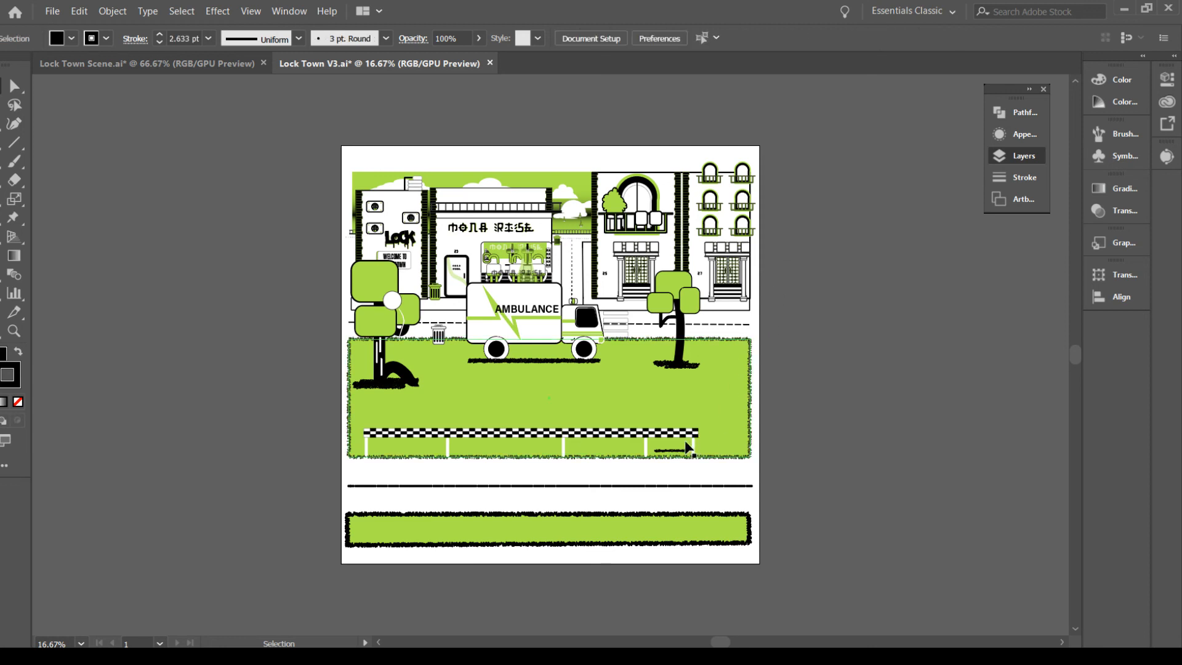
click(677, 453)
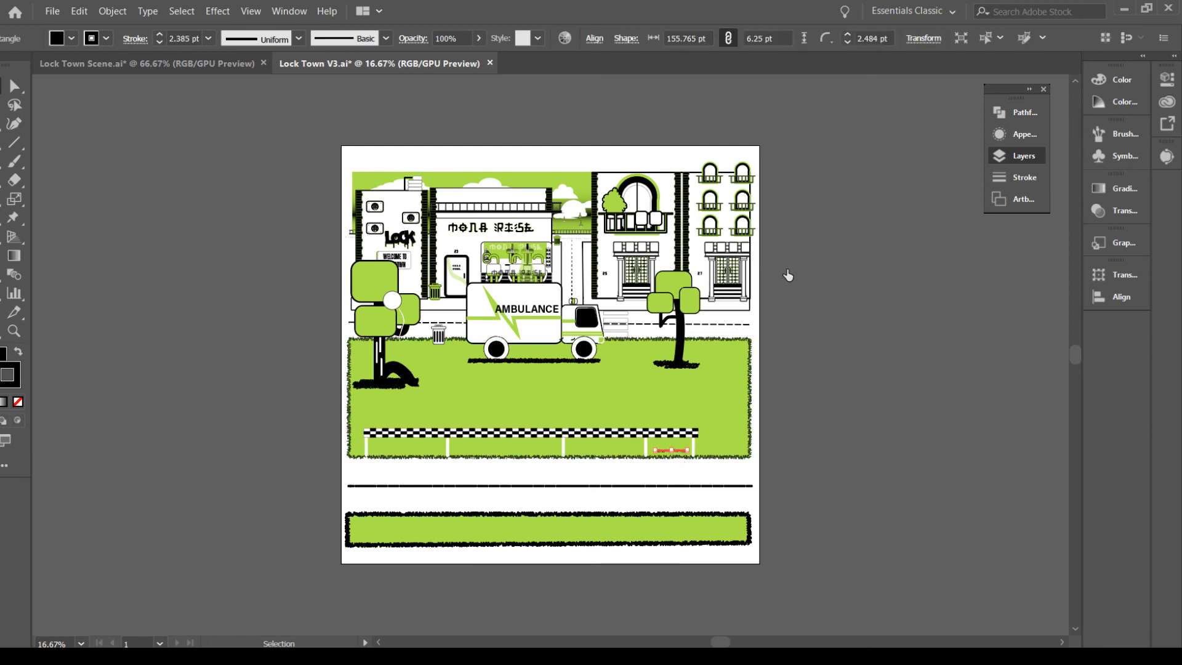
key(Delete)
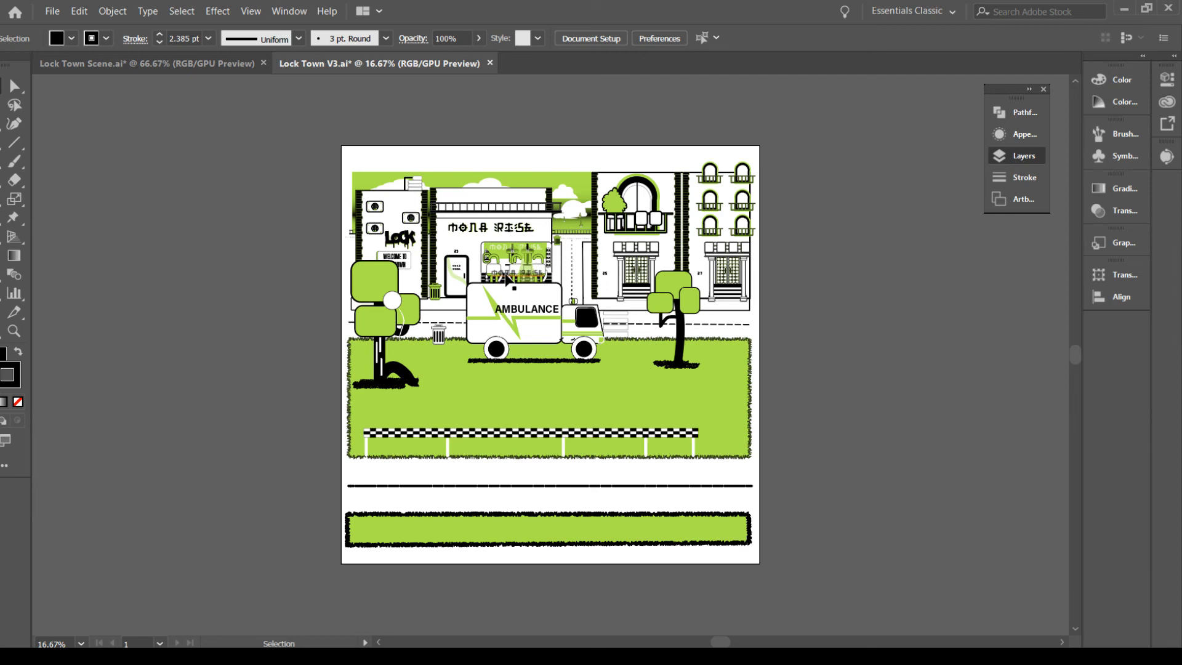
Examine the storefront sign text and the balcony artwork on building 25 up close by selecting each
key(a)
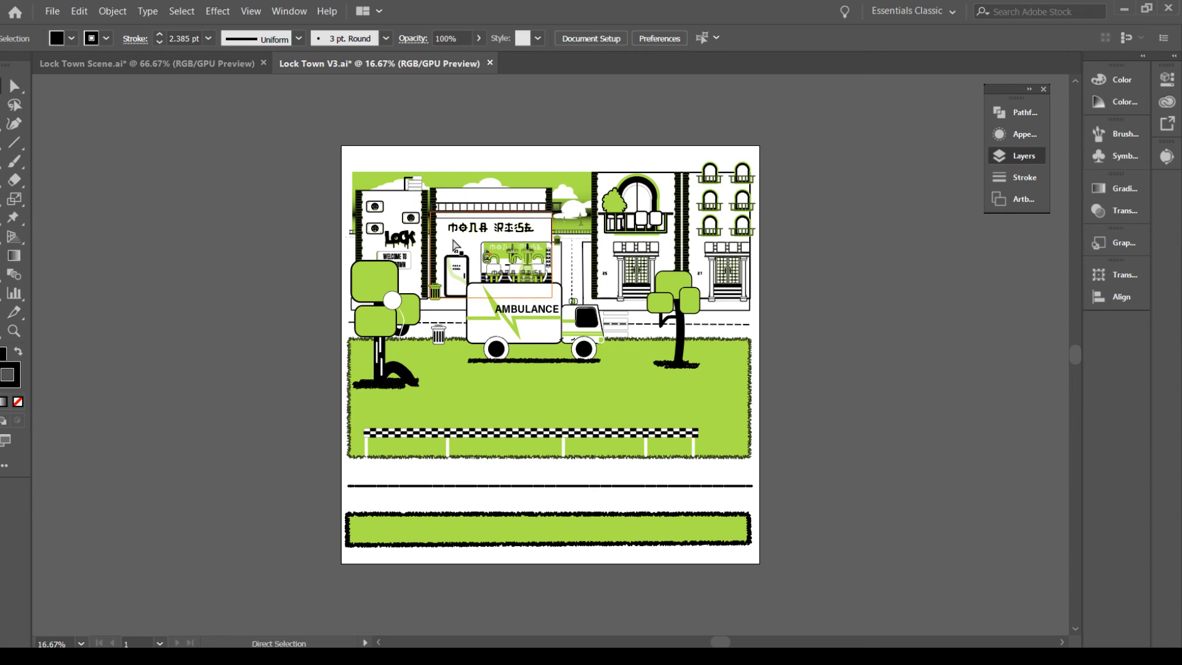
key(ctrl+plus)
key(ctrl+plus)
scroll(514, 257, up, 3)
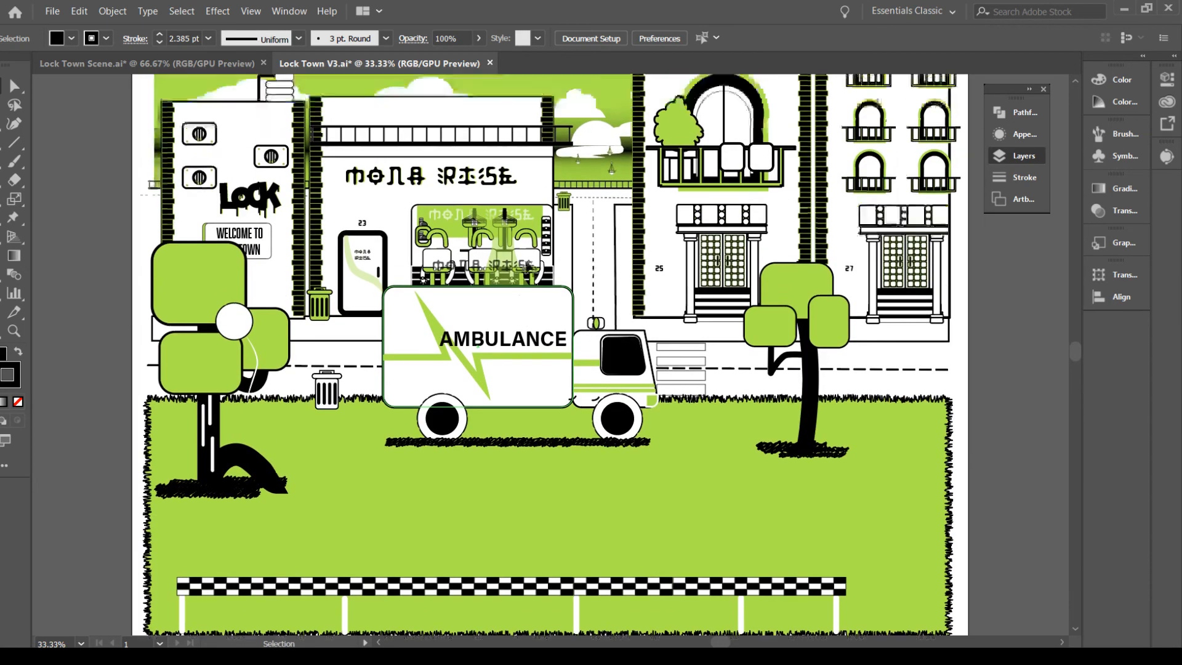
click(506, 245)
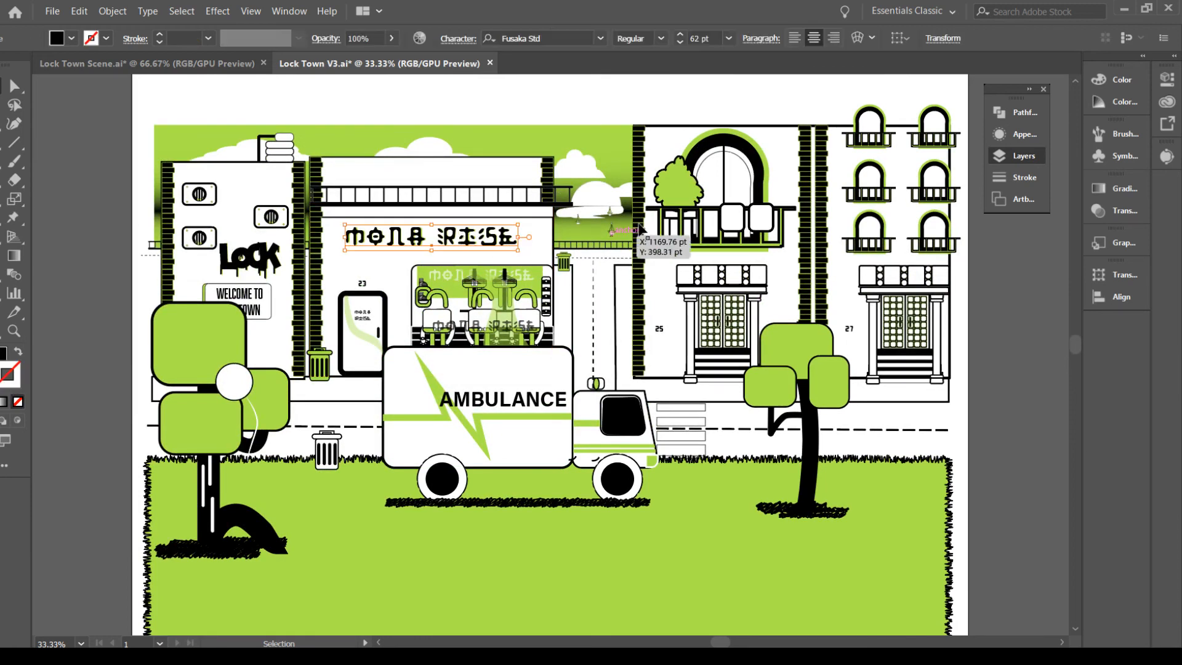
click(679, 180)
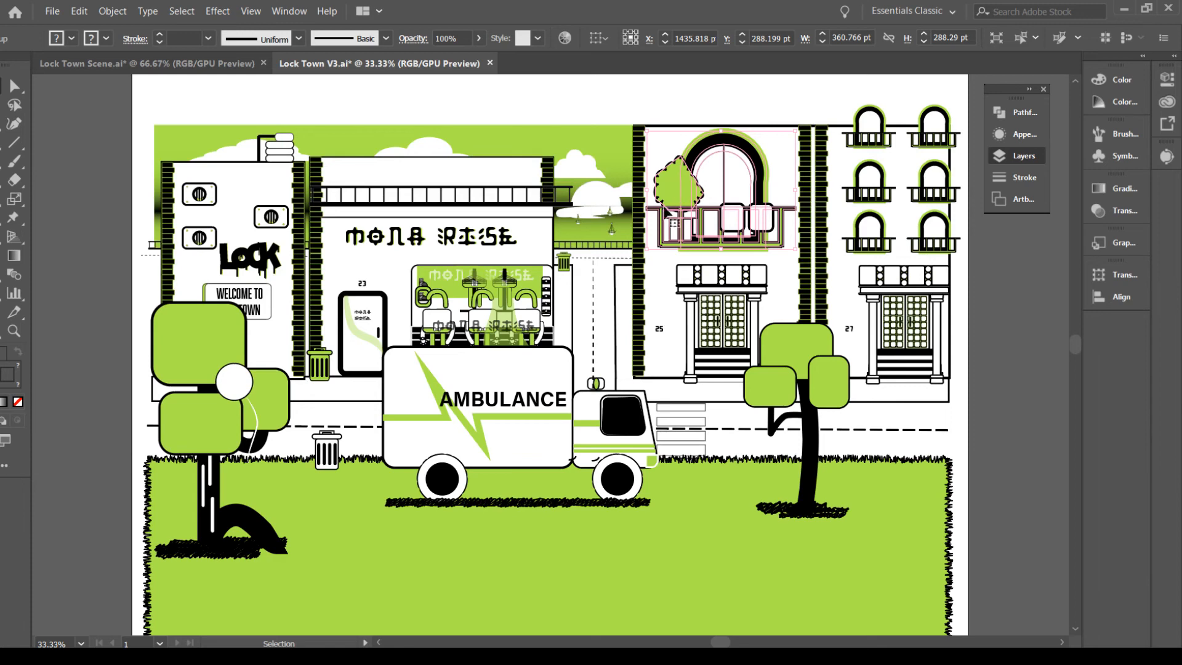
Hide the two small curved strokes between the ambulance's body and its front wheel
drag(578, 530, 432, 408)
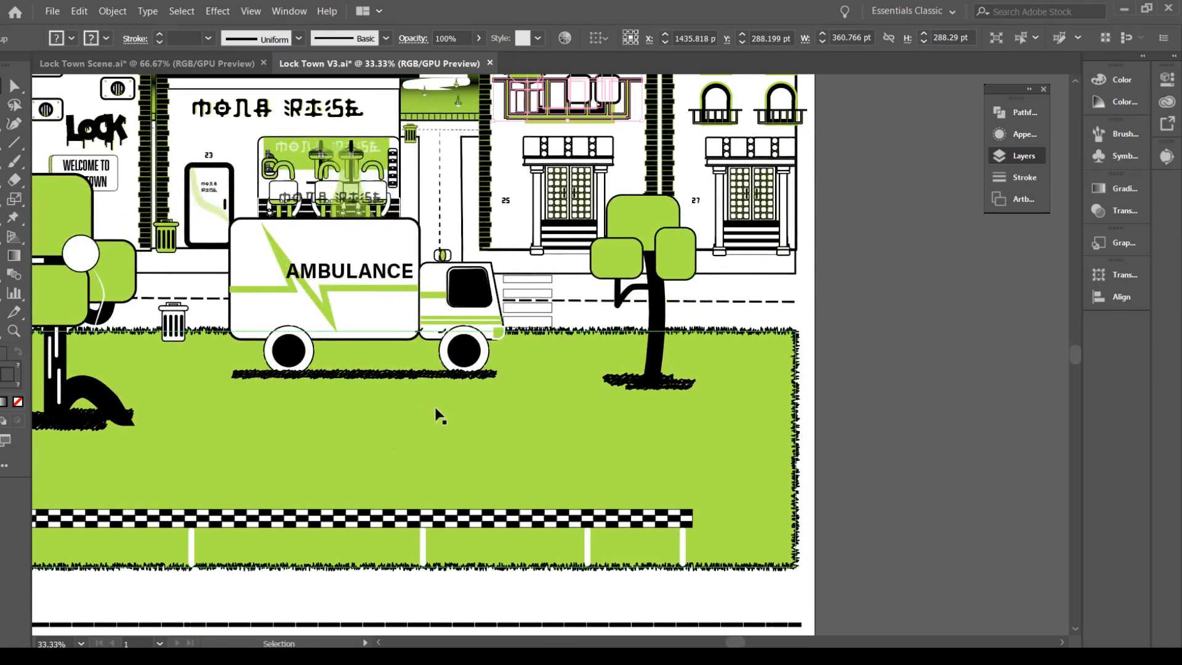
click(409, 374)
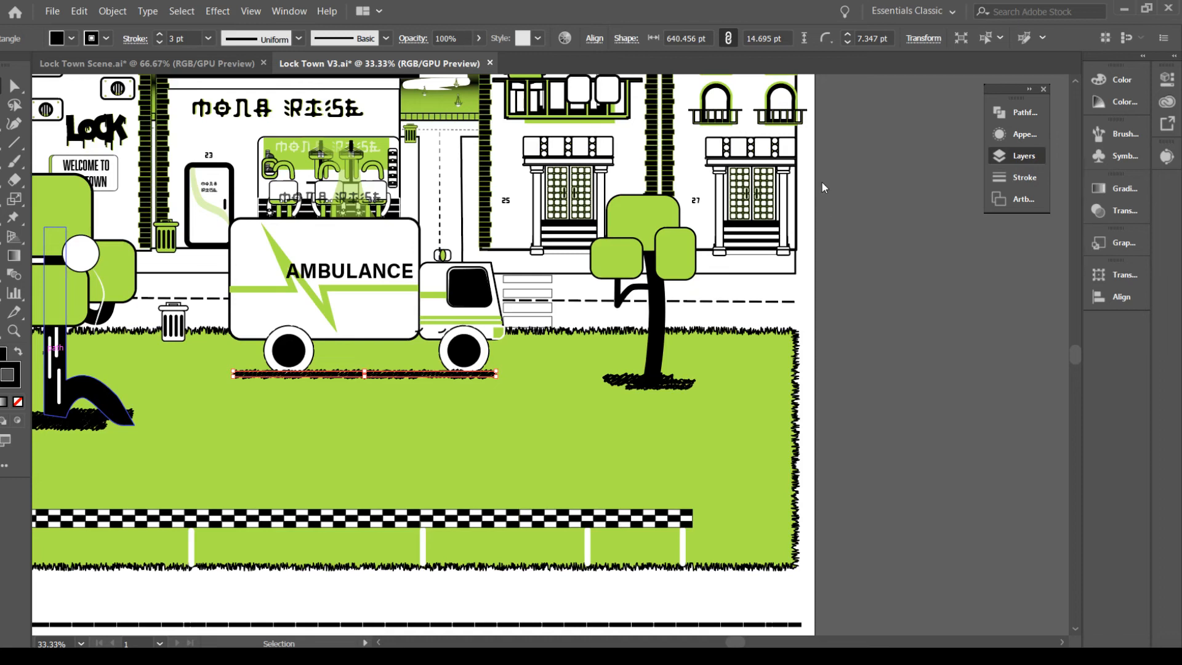
click(422, 333)
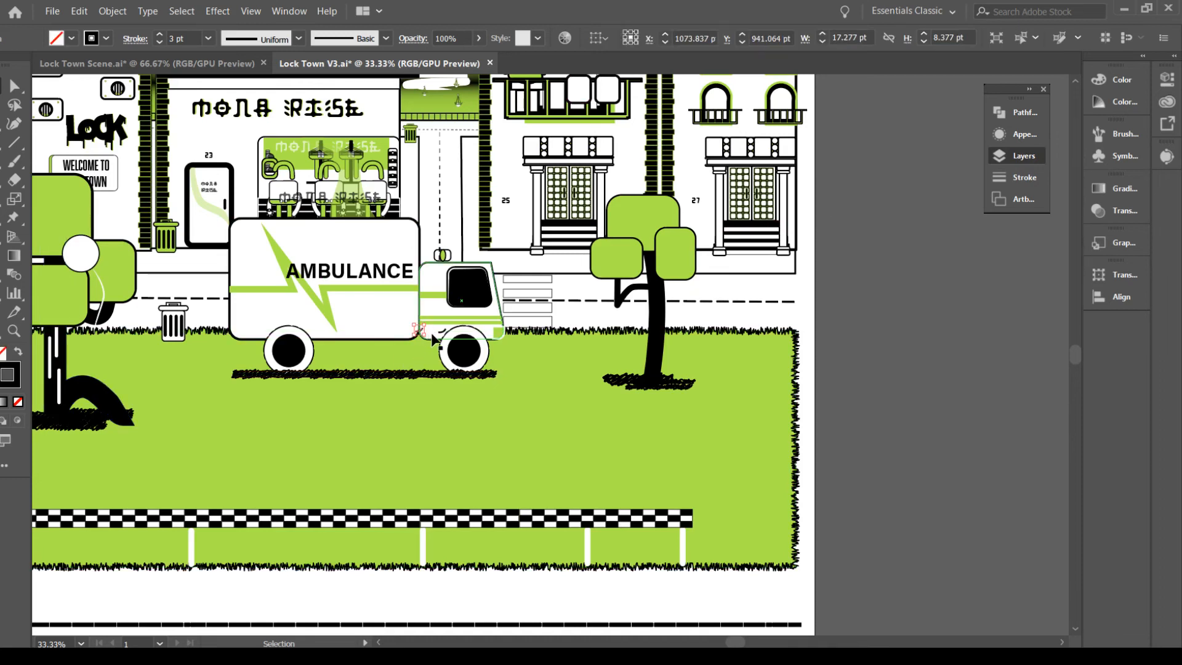
shift+click(446, 334)
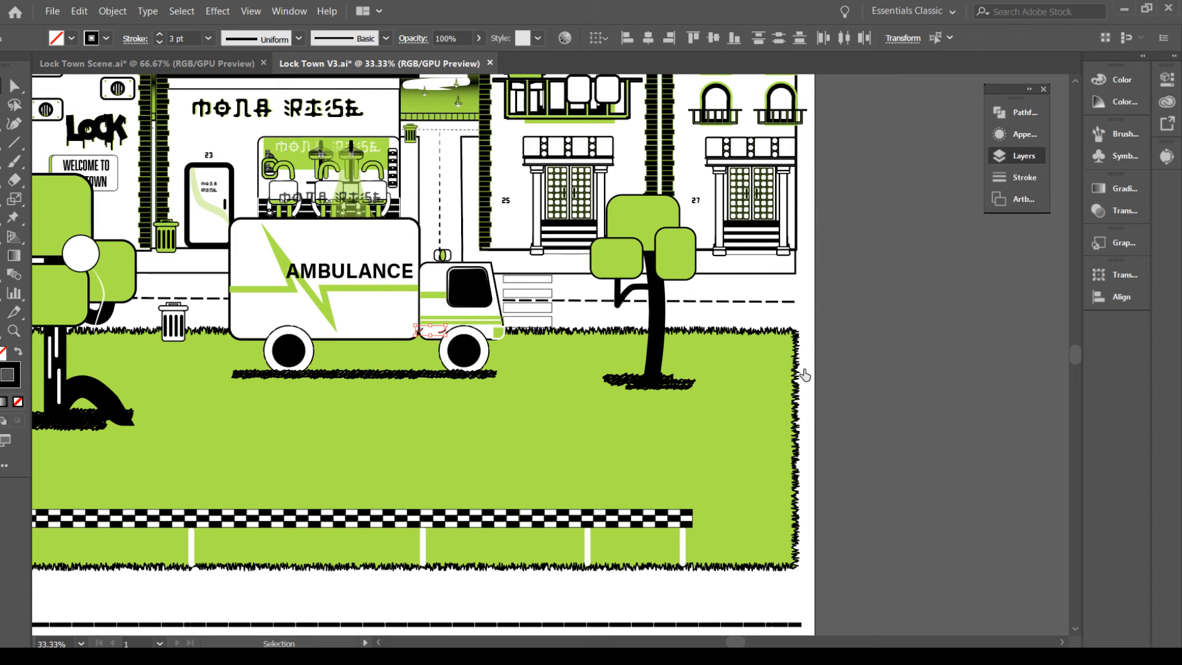
click(791, 418)
click(1004, 340)
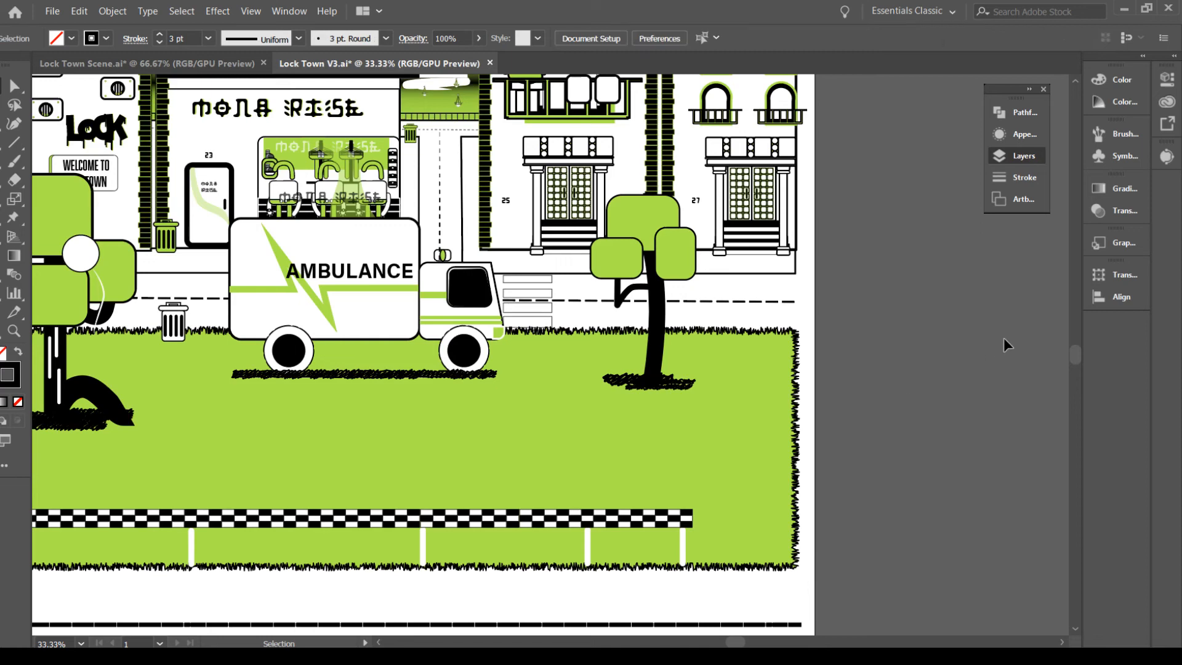
Delete the black shadow strip on the grass beneath the ambulance's wheels
drag(391, 403, 552, 471)
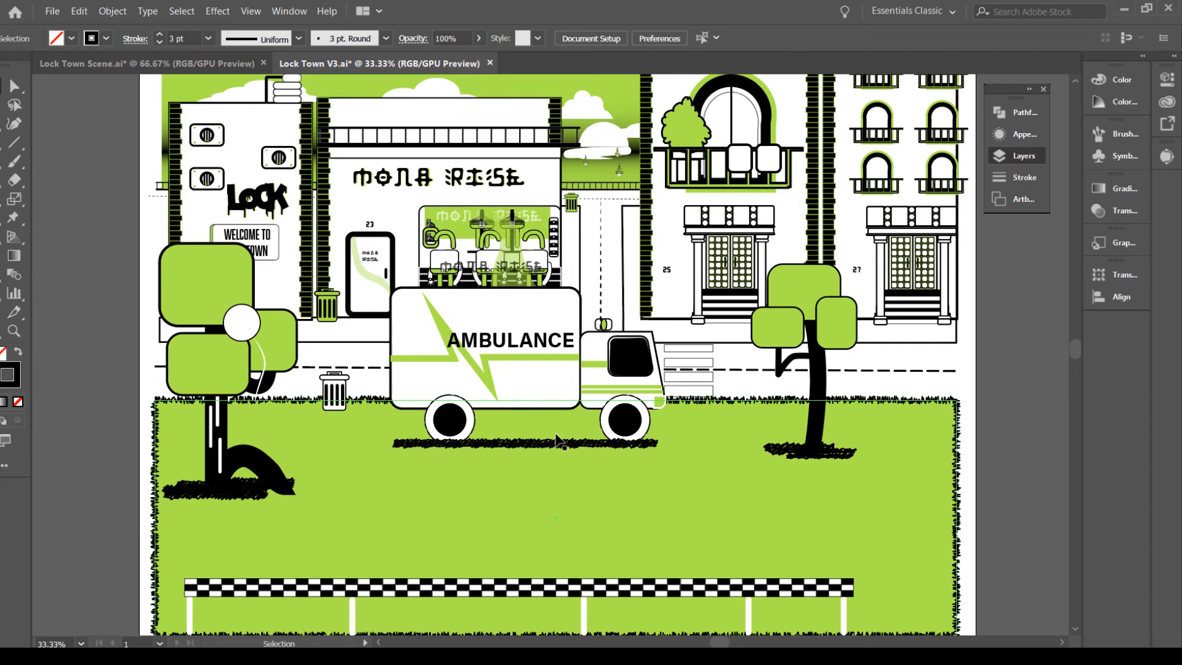
drag(646, 500, 554, 442)
click(484, 387)
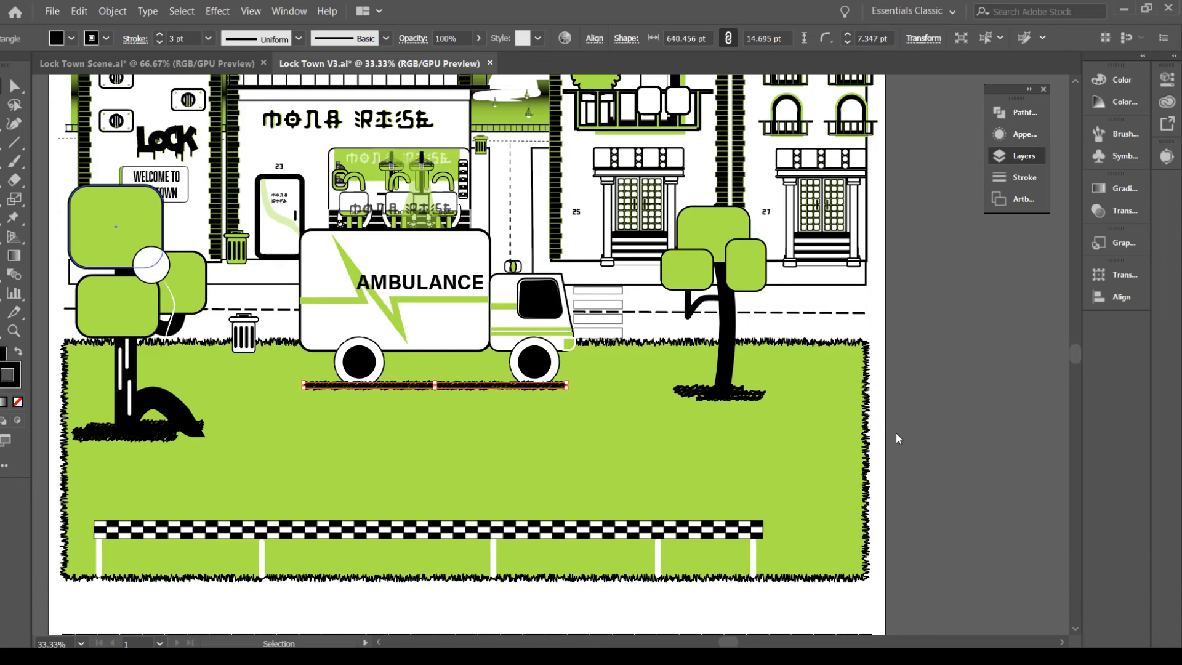
key(Delete)
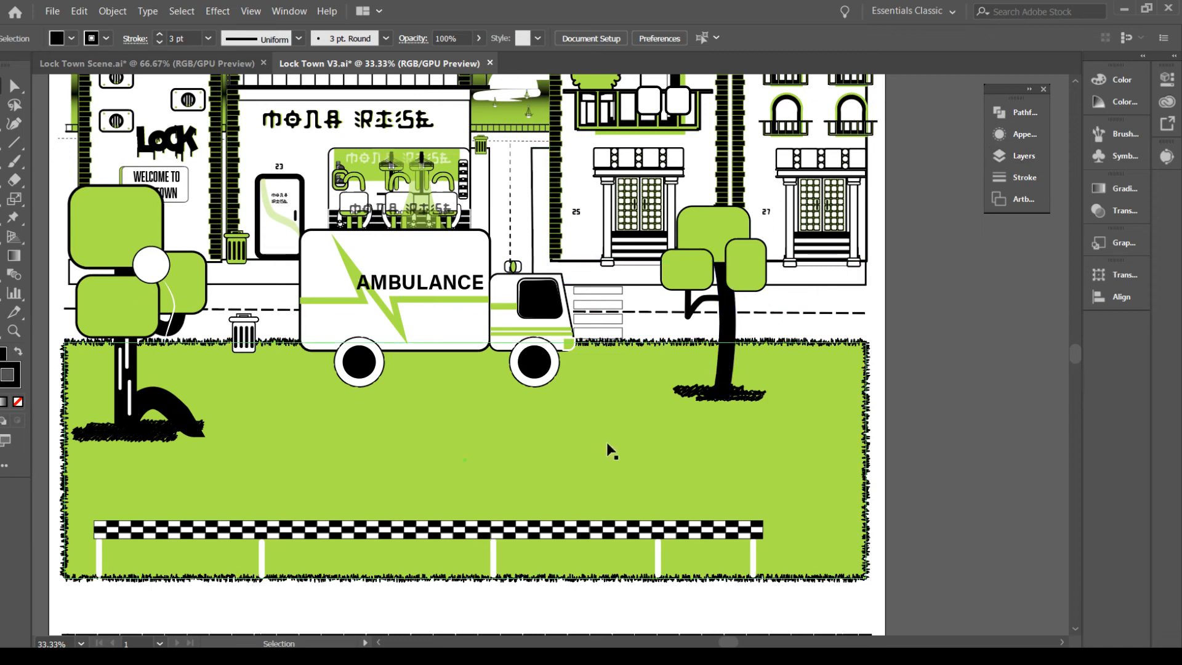
scroll(606, 437, up, 4)
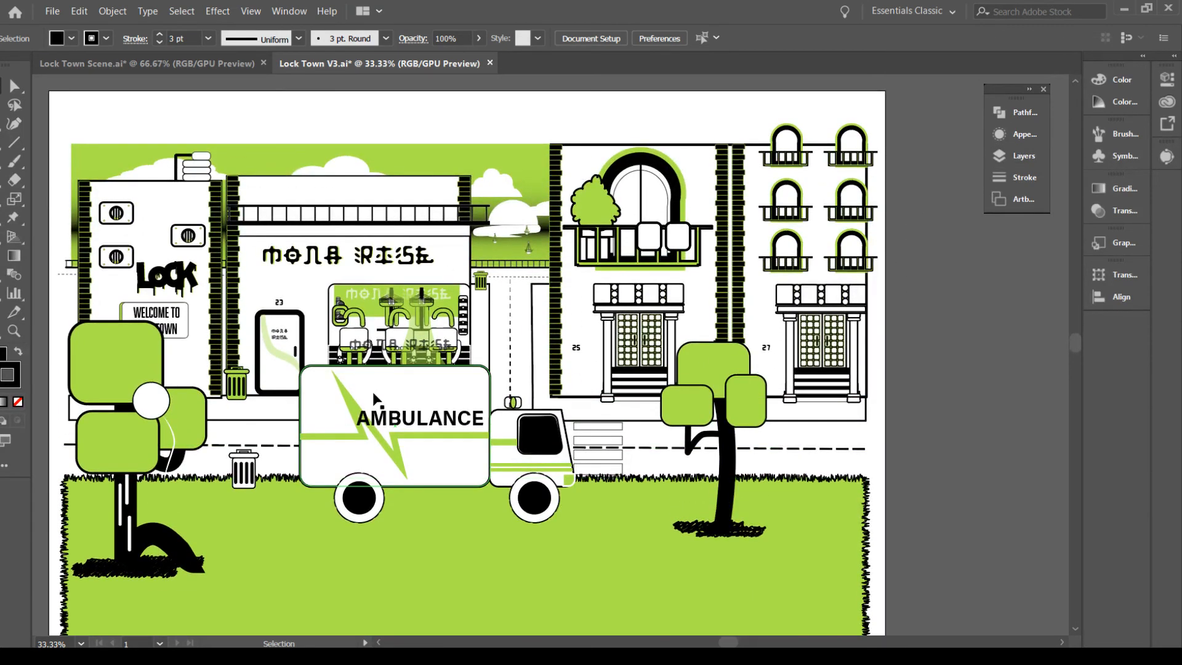
Move the MONA RISE sign lettering on the storefront of building 23, both fill colours together, to a different layer
click(401, 420)
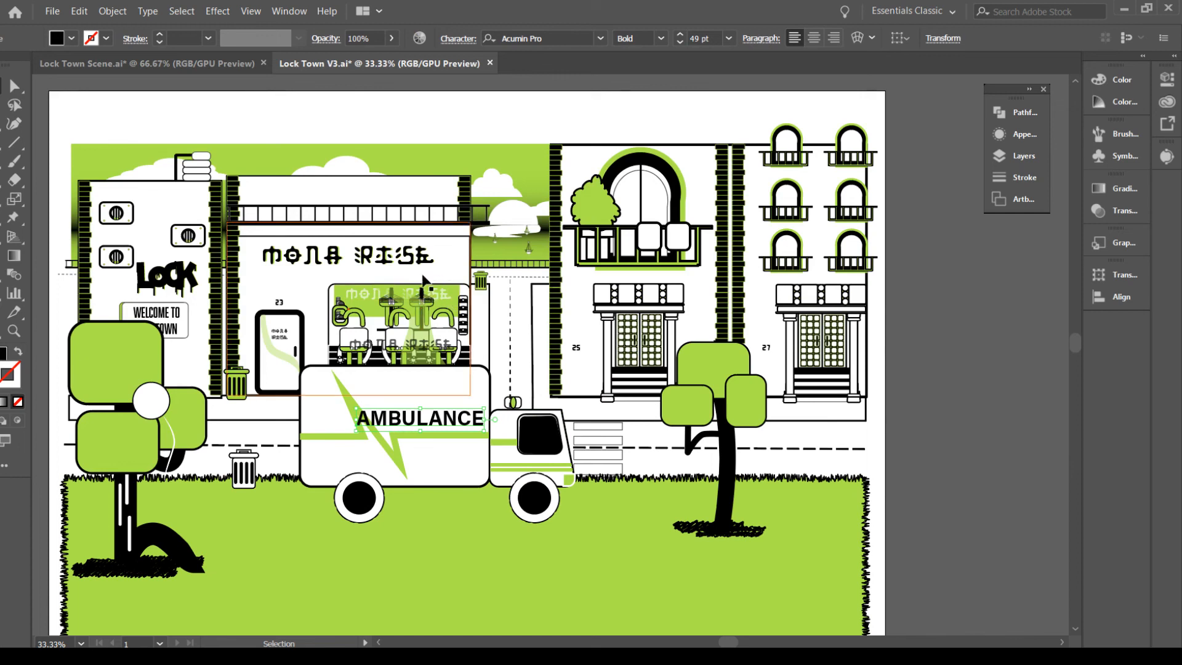
click(414, 258)
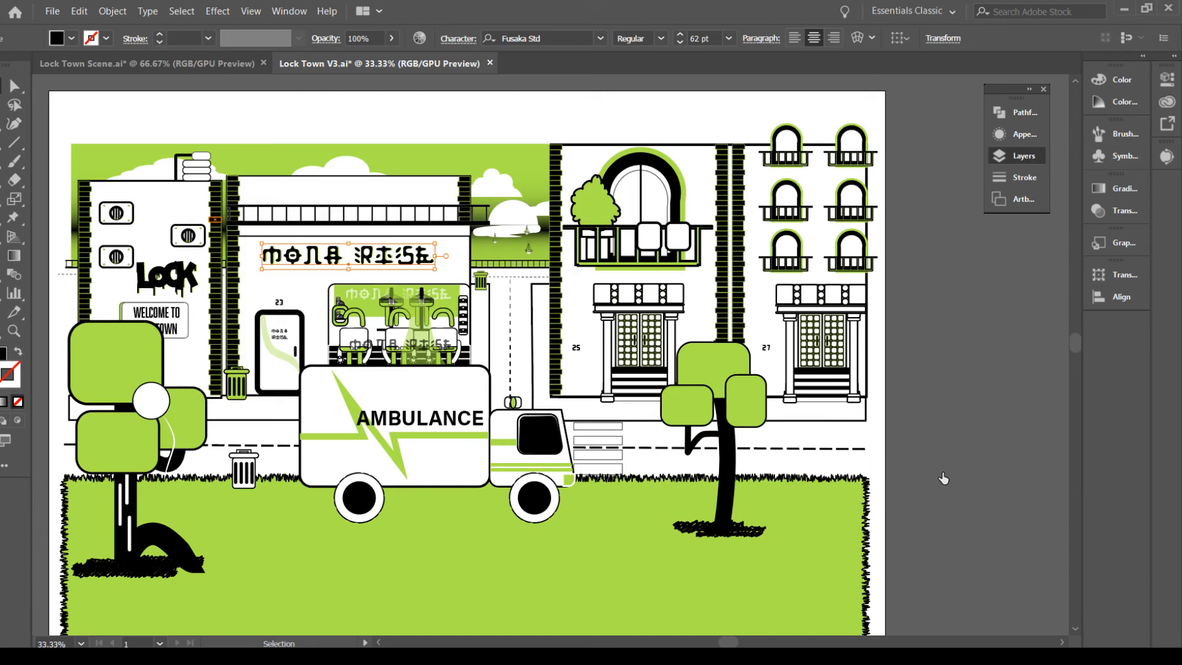
key(ctrl+z)
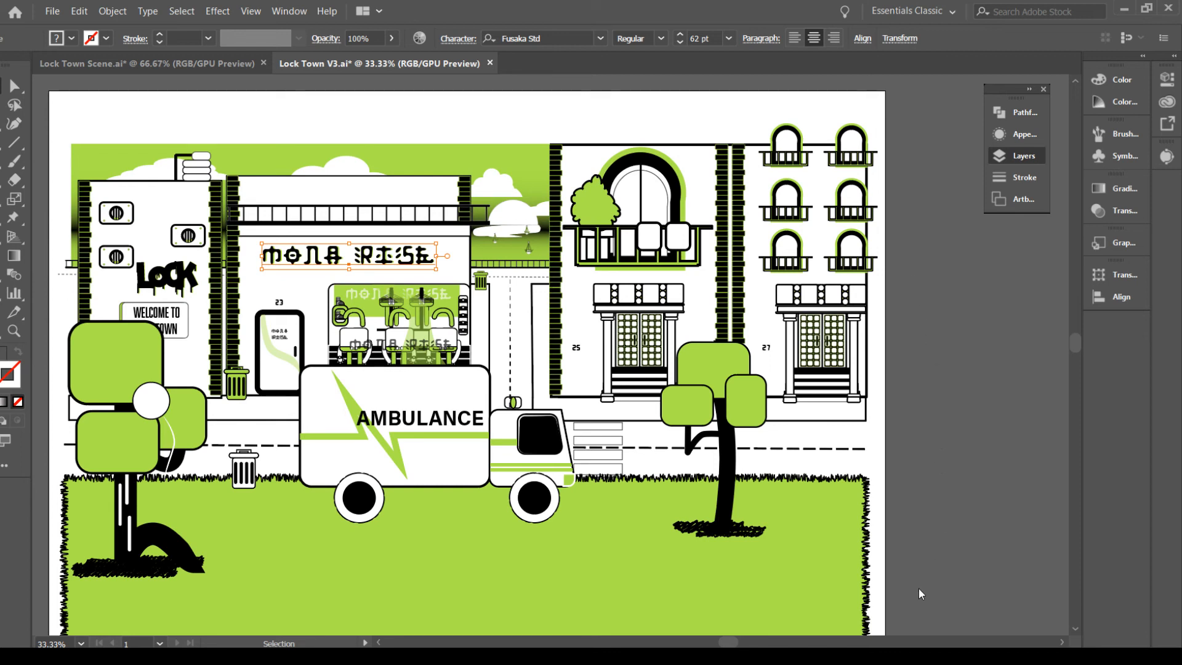
click(939, 175)
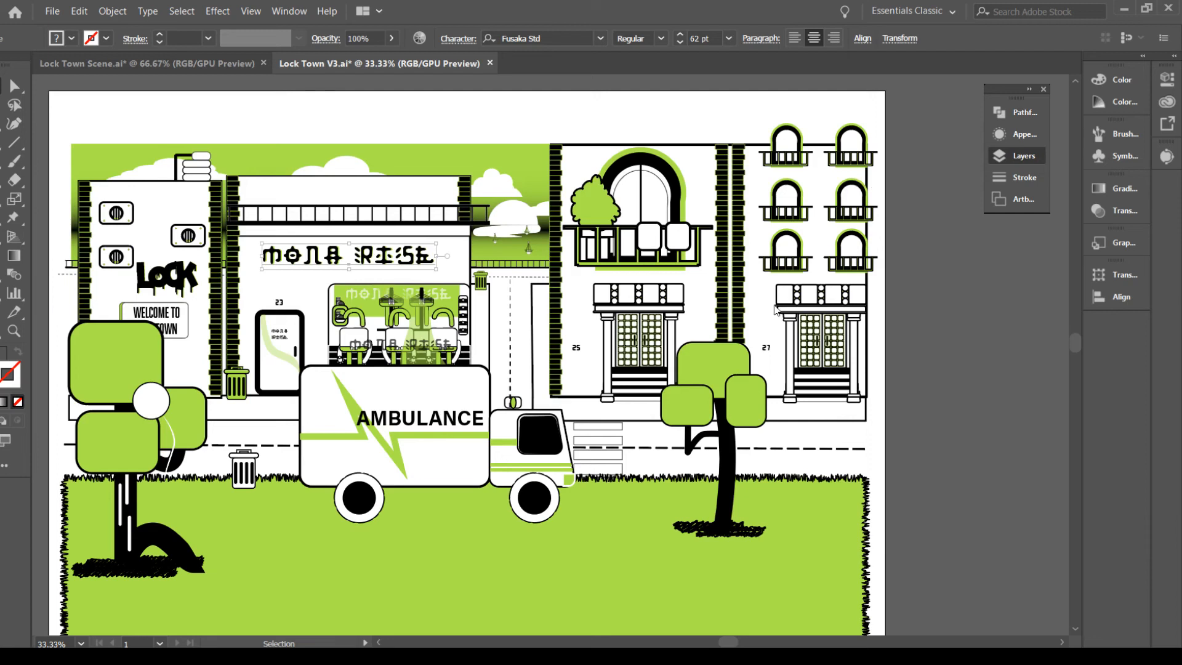
Move the LOCK graffiti and the stacked rooftop structure on the WELCOME TO TOWN building to a different layer
click(167, 277)
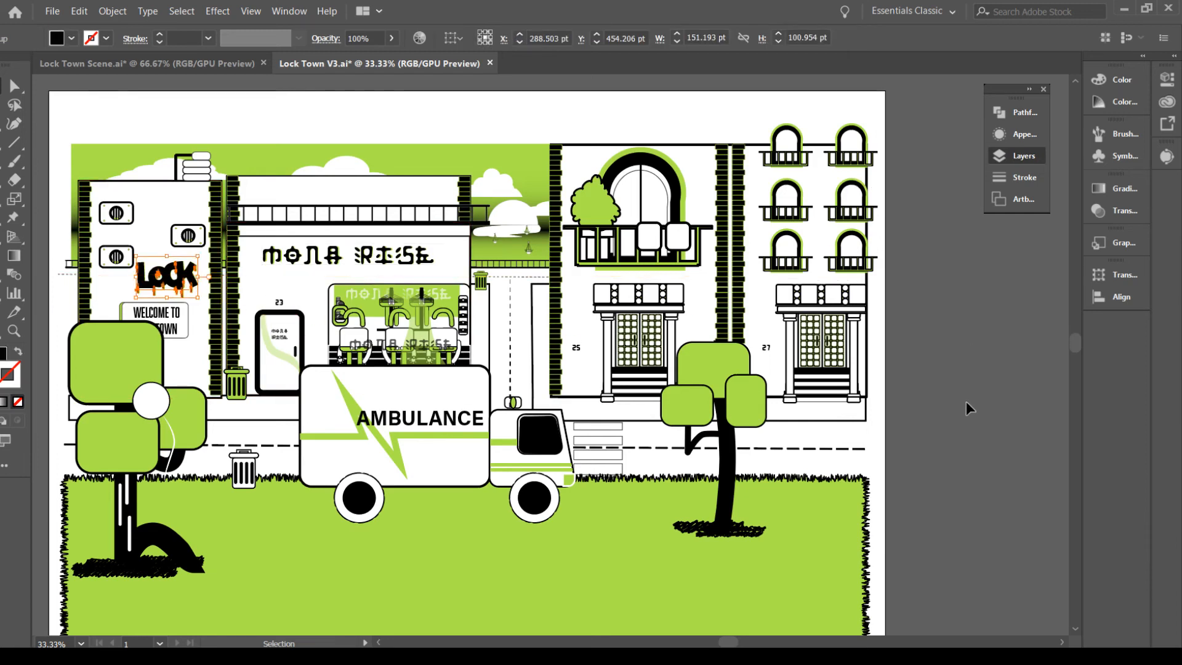
key(shift+ctrl+g)
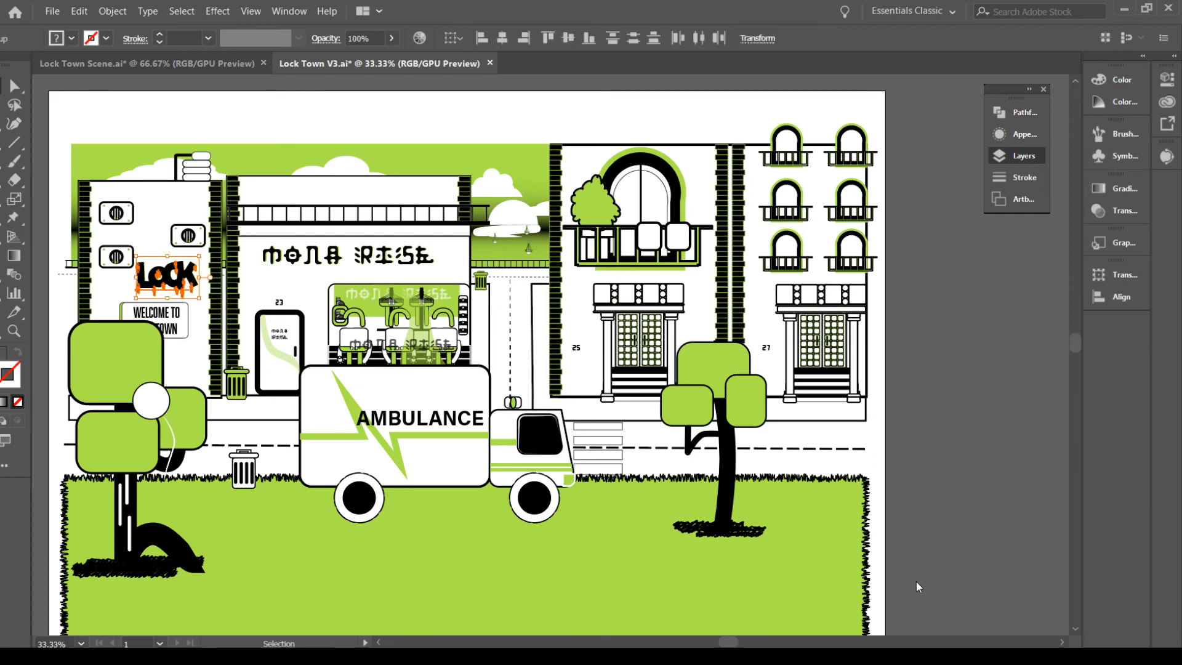
key(ctrl+z)
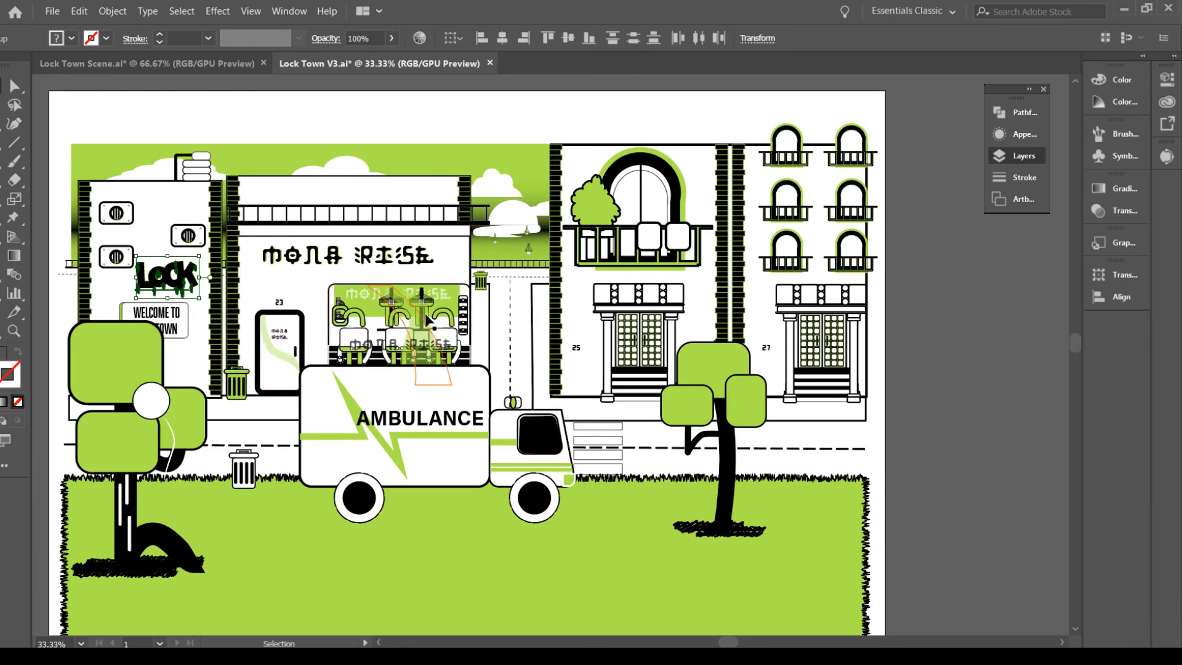
click(190, 159)
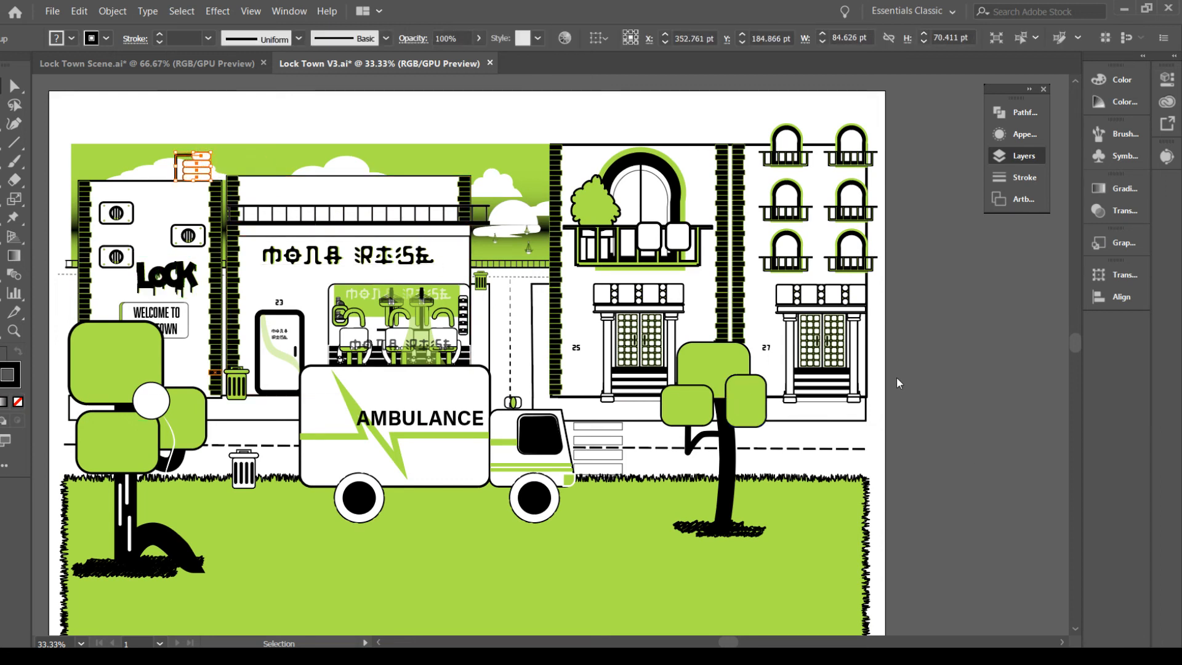
drag(935, 389, 935, 378)
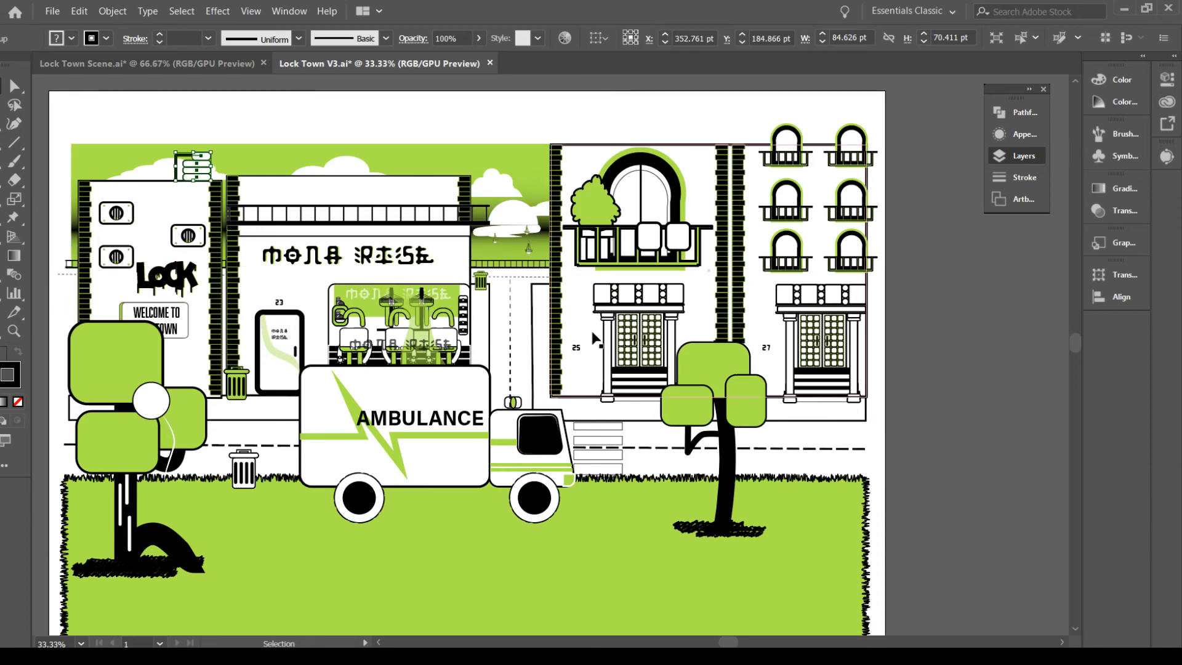
scroll(590, 359, down, 5)
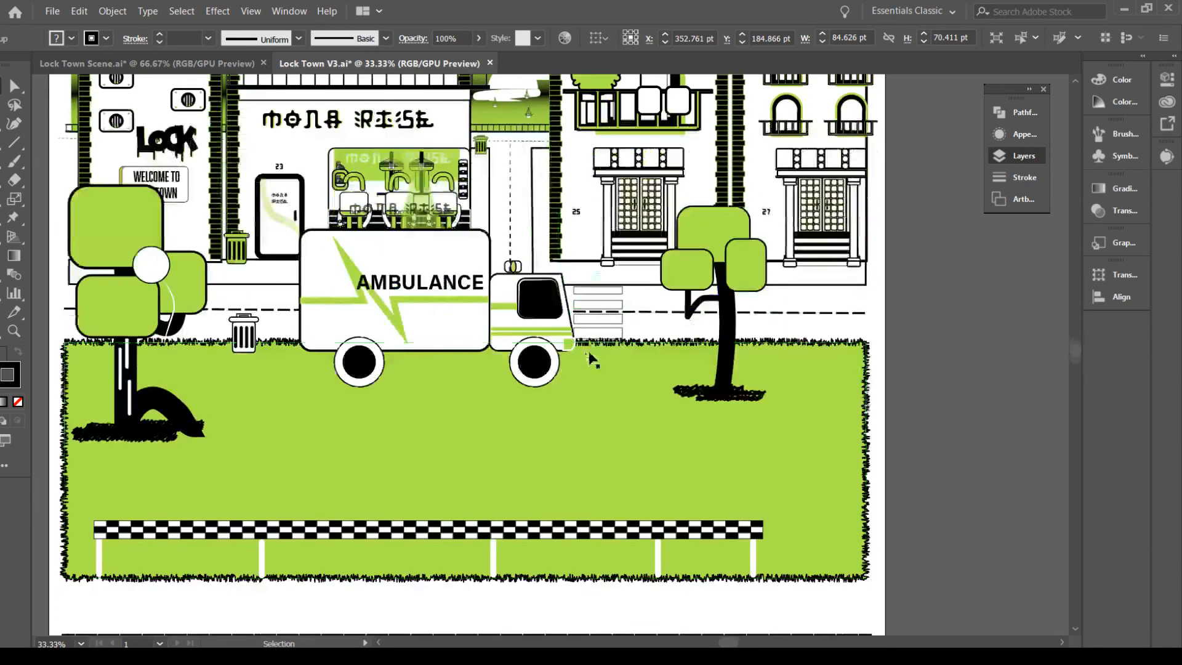
key(space)
drag(601, 386, 592, 326)
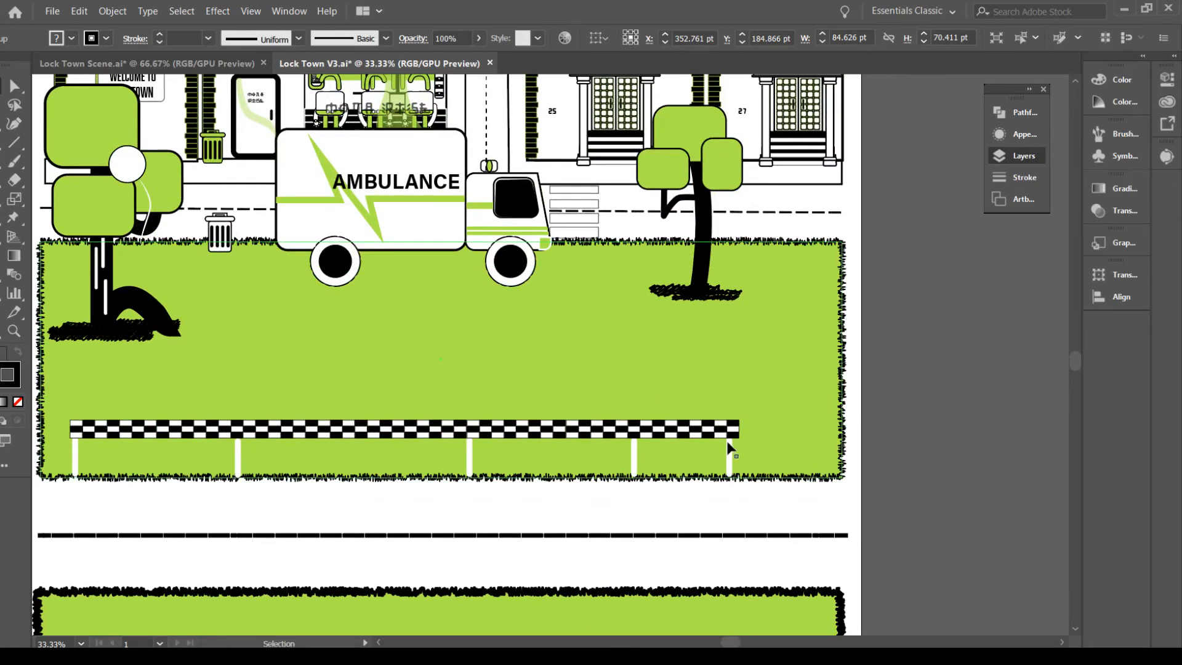
scroll(527, 401, up, 5)
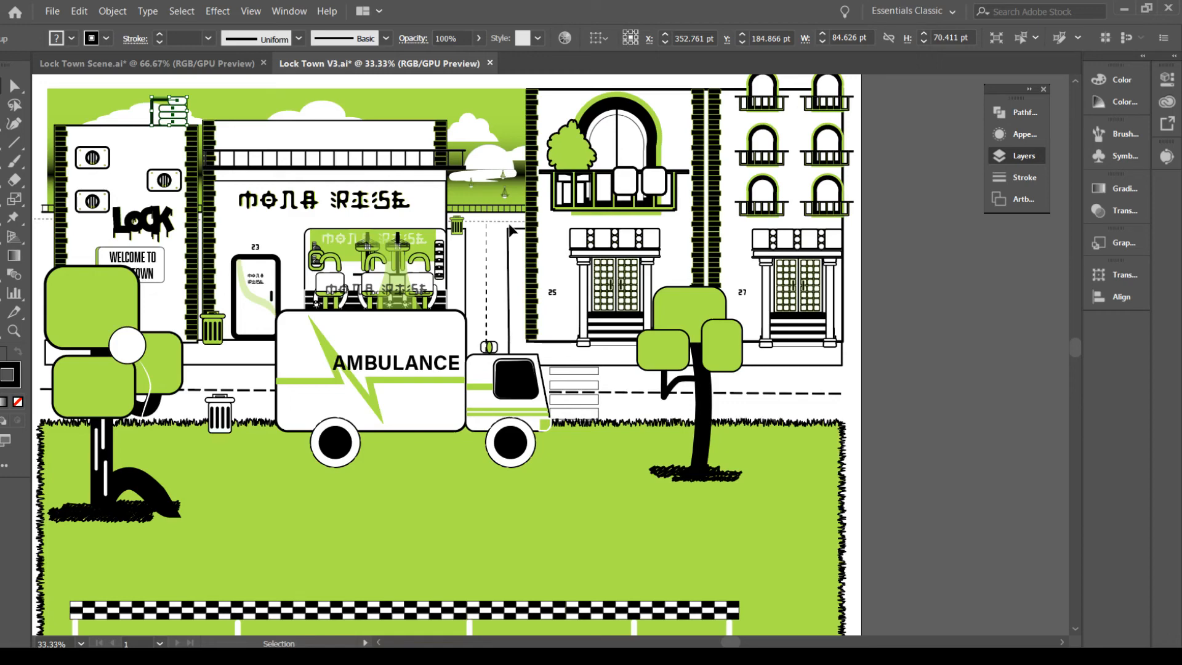
drag(612, 451, 590, 307)
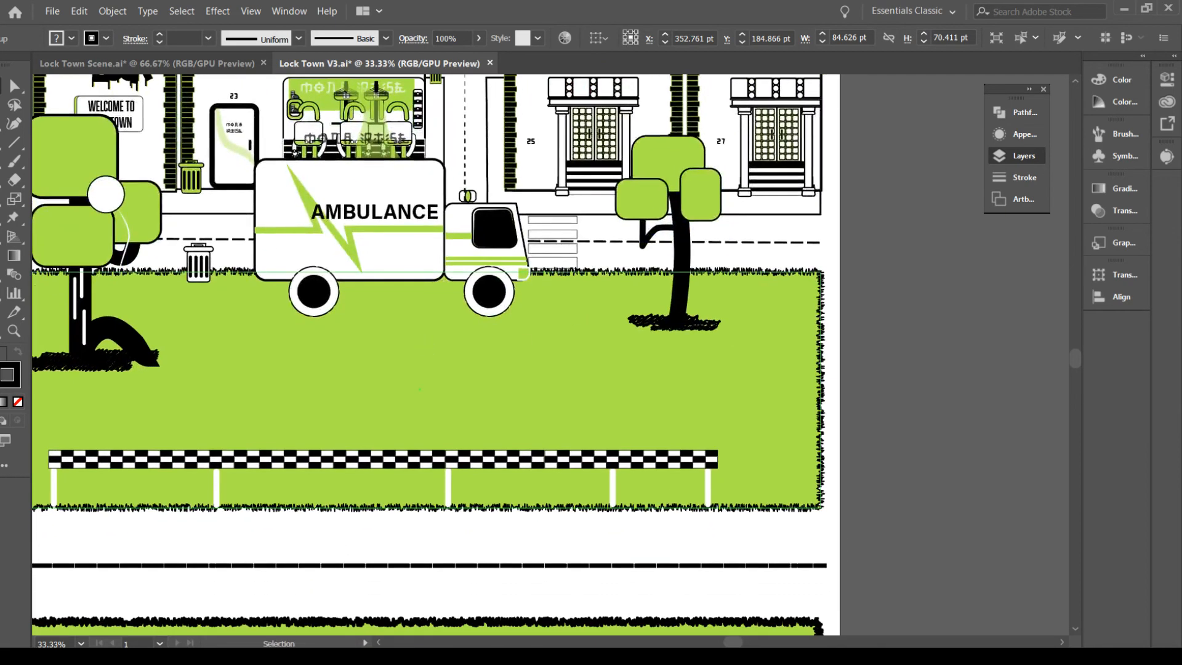
click(1, 161)
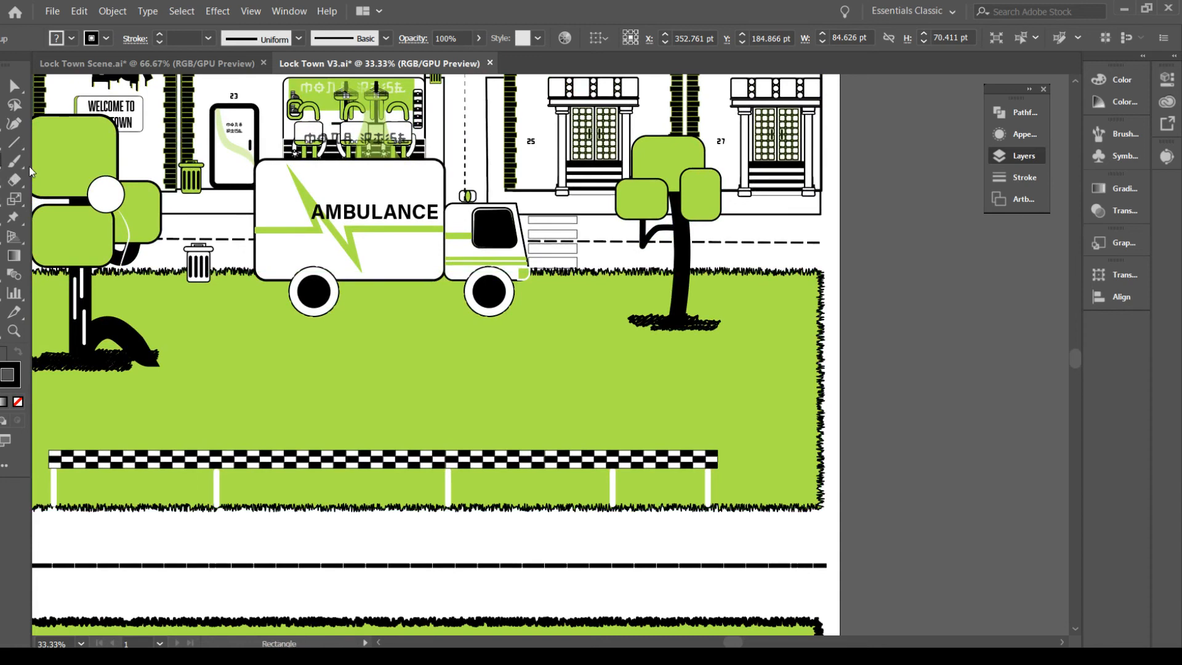
drag(370, 327, 550, 398)
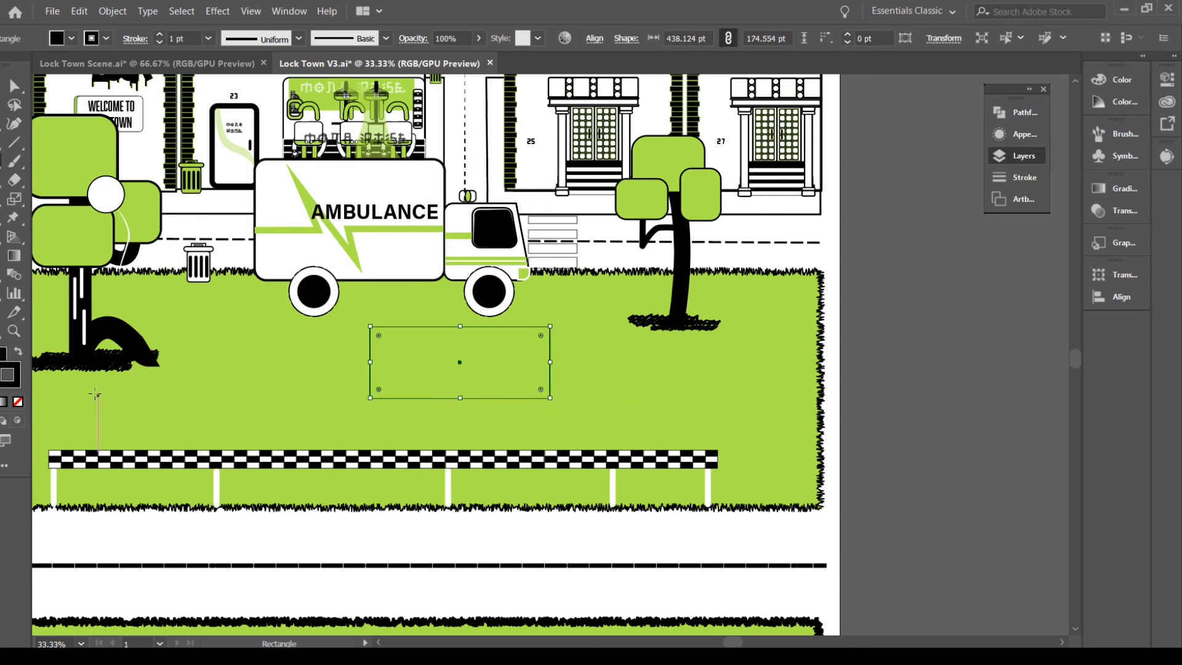
key(d)
key(v)
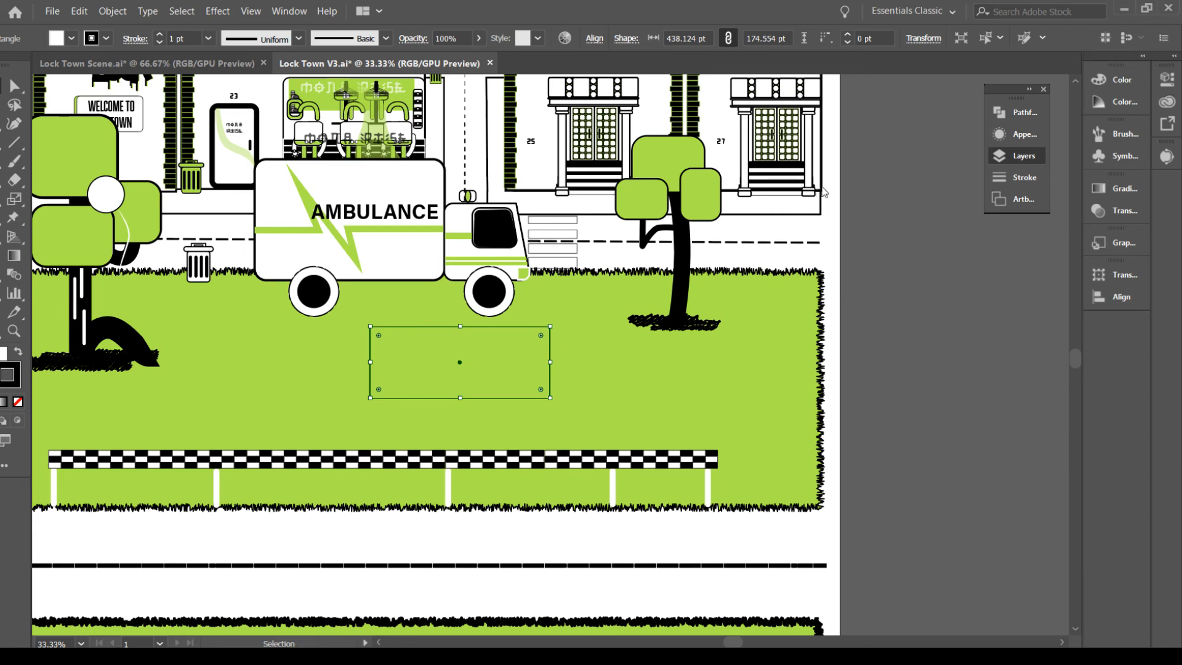
key(Delete)
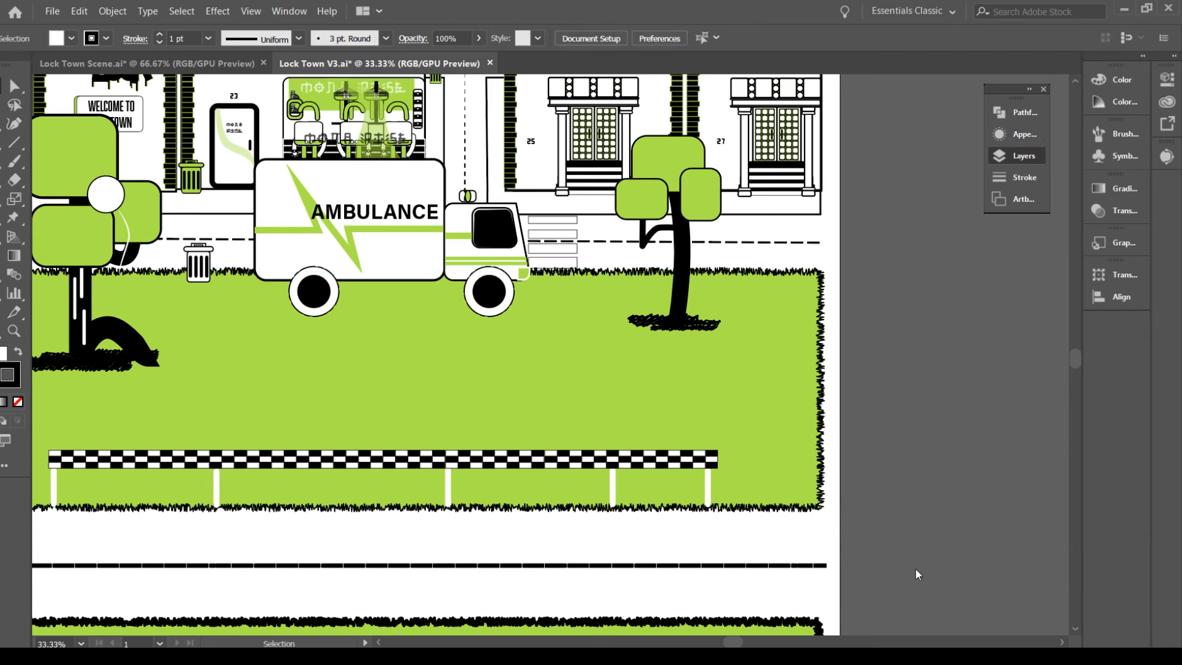
Draw a white trapezoid from a rectangle on the grass in front of the ambulance, about 487 pt wide and 150 pt high
key(m)
drag(414, 348, 613, 430)
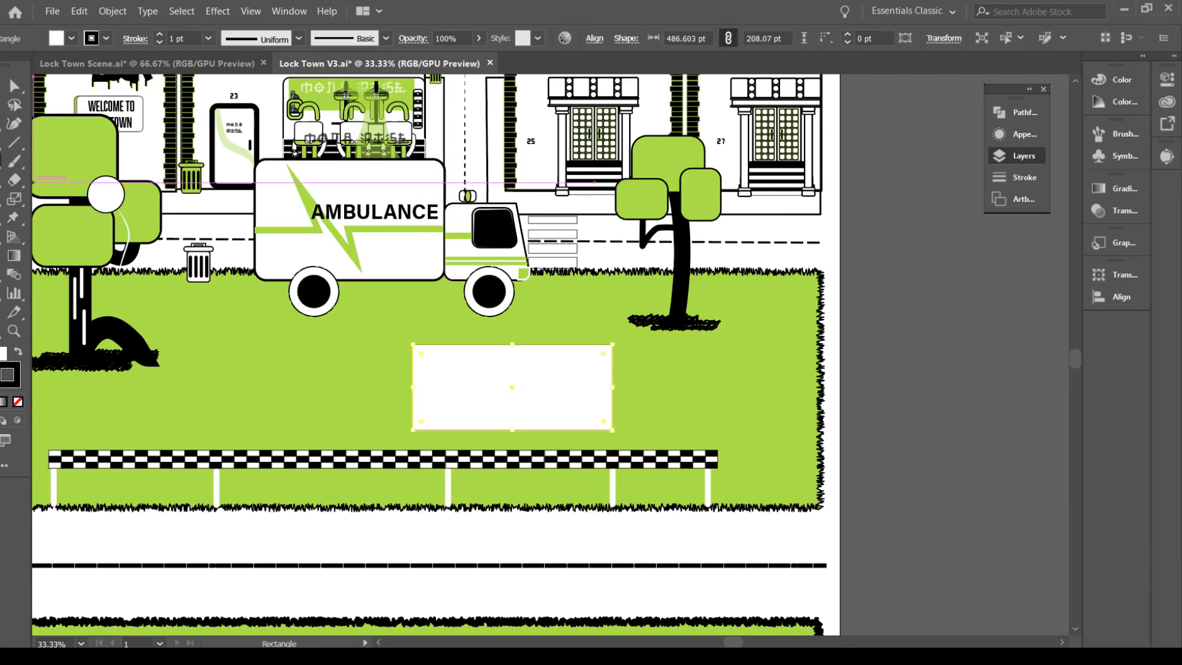
click(11, 89)
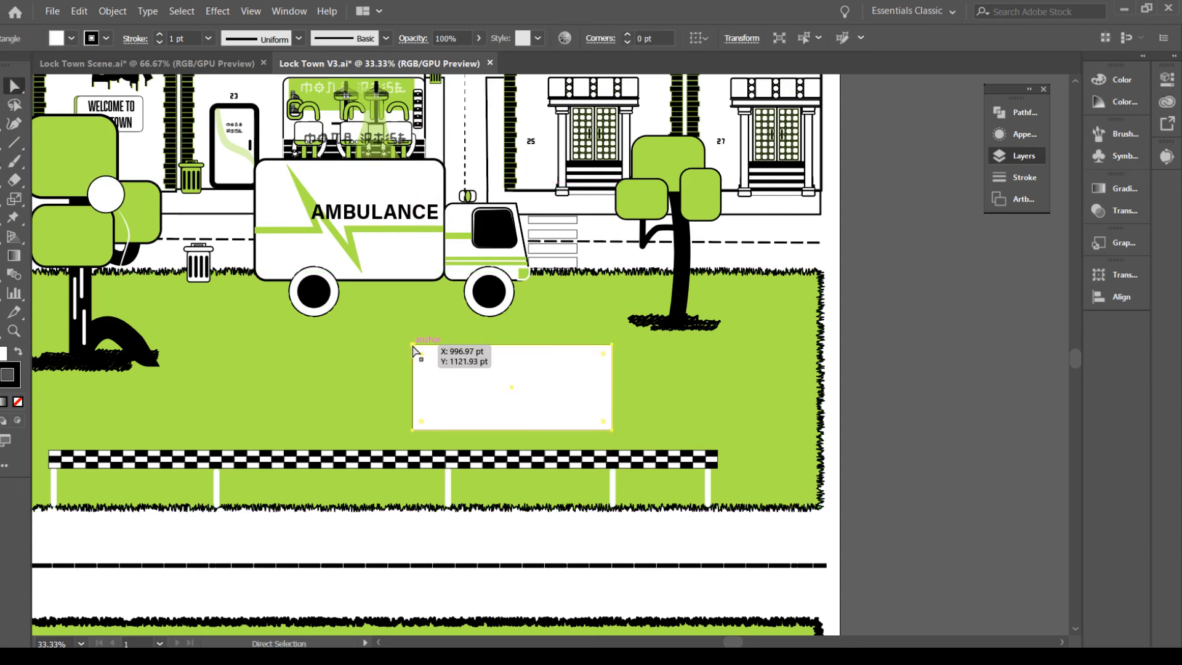
drag(414, 349, 431, 349)
drag(612, 345, 557, 349)
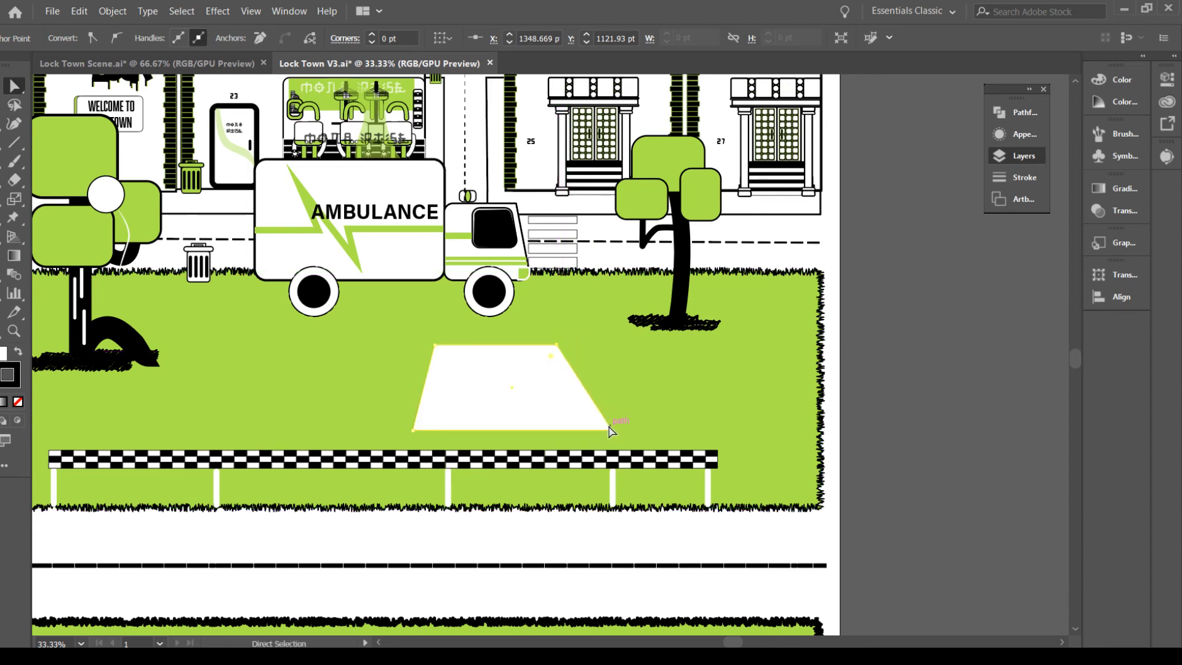
key(v)
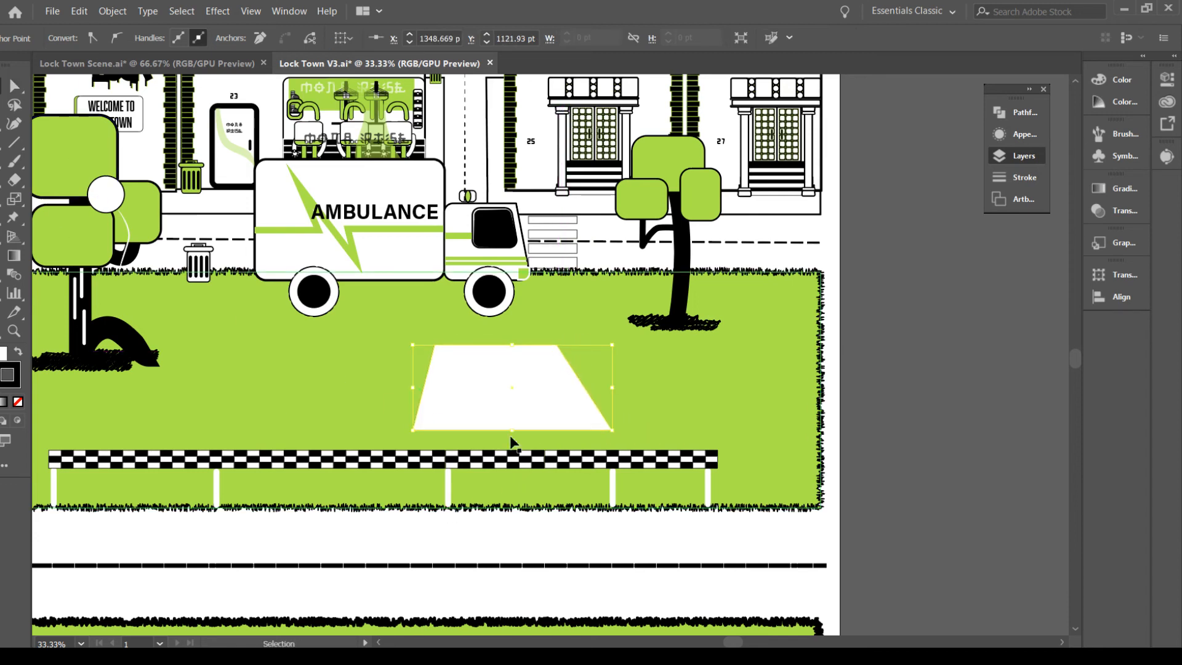
drag(513, 429, 511, 406)
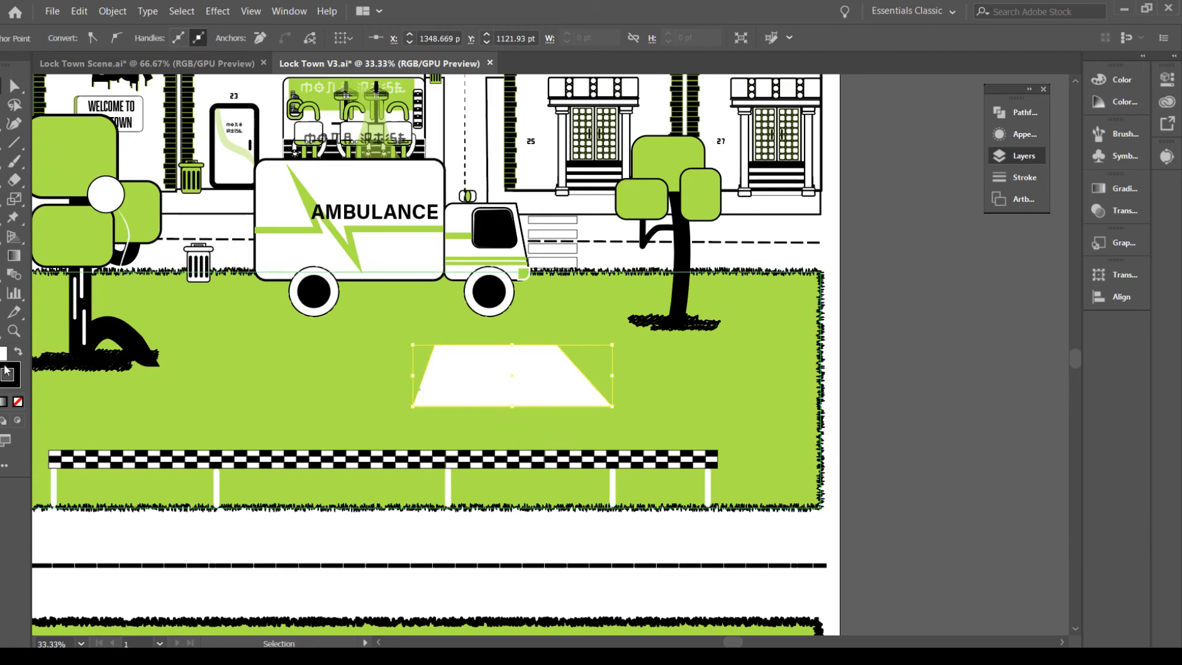
Set the white trapezoid's black outline to 4 pt
click(311, 586)
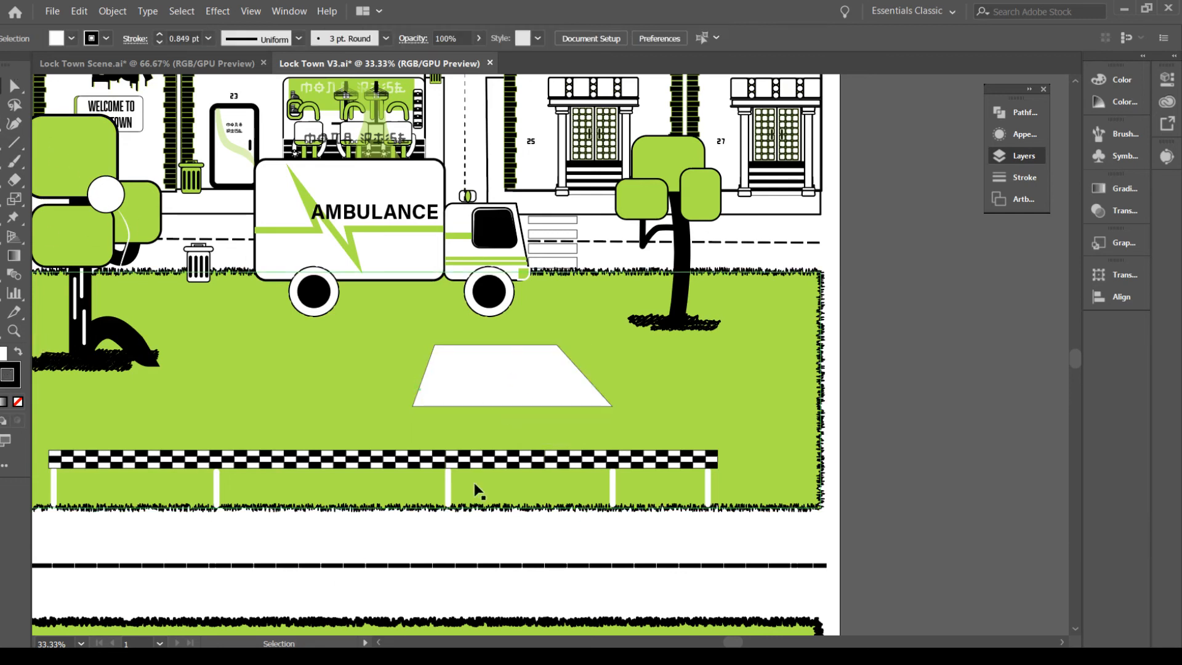
click(517, 385)
click(158, 37)
click(158, 37)
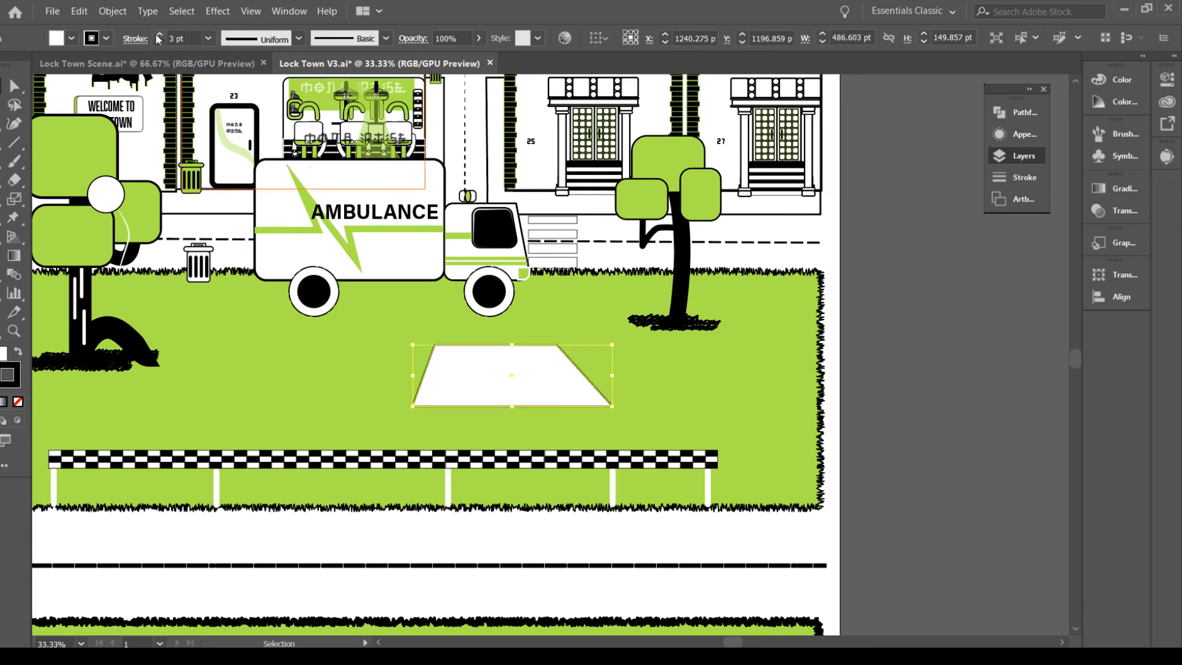
click(158, 36)
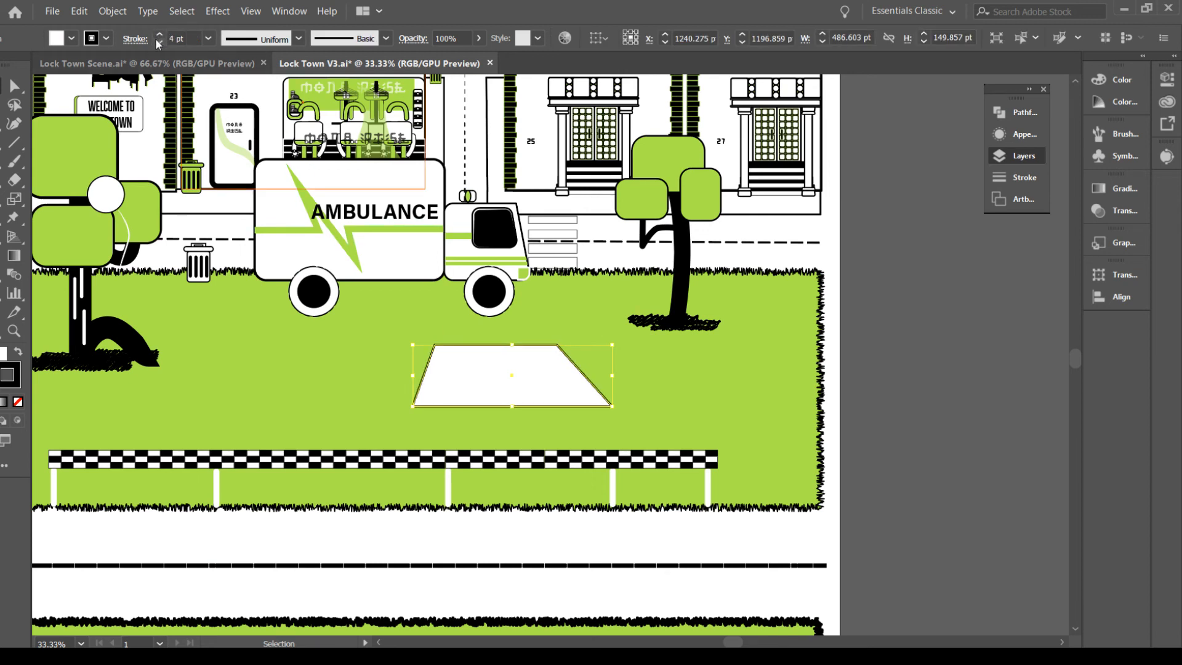
click(347, 392)
click(535, 379)
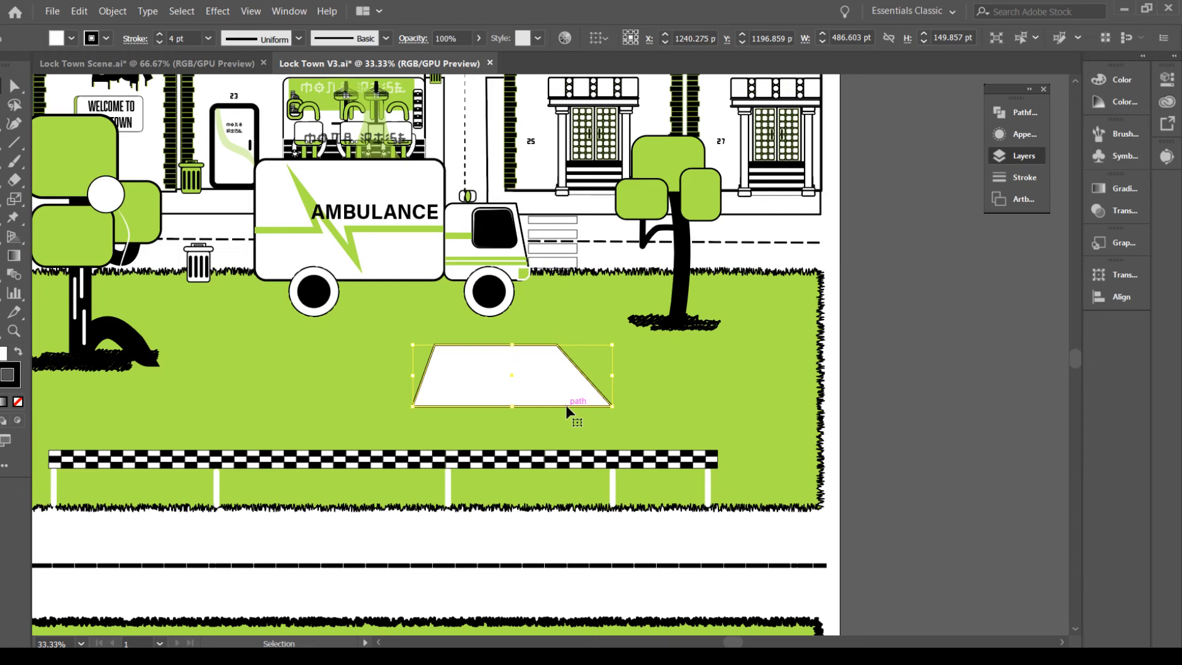
Round all four corners of the white trapezoid to a radius of about 16.55 pt
click(15, 89)
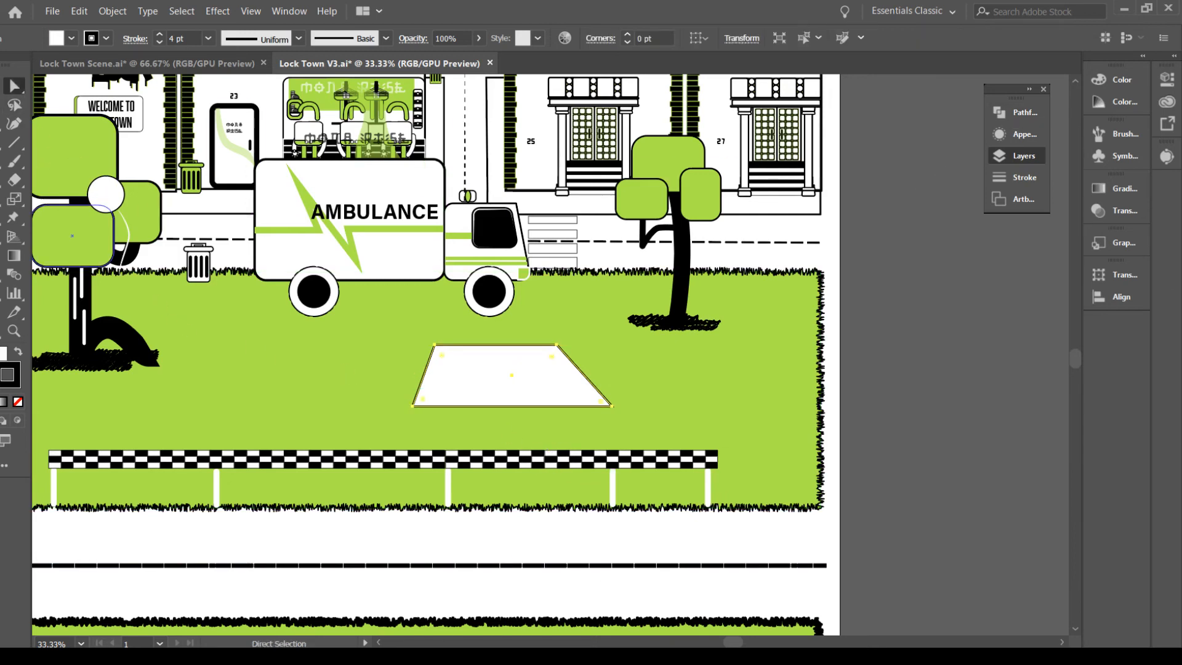
scroll(534, 336, up, 1)
scroll(535, 335, down, 2)
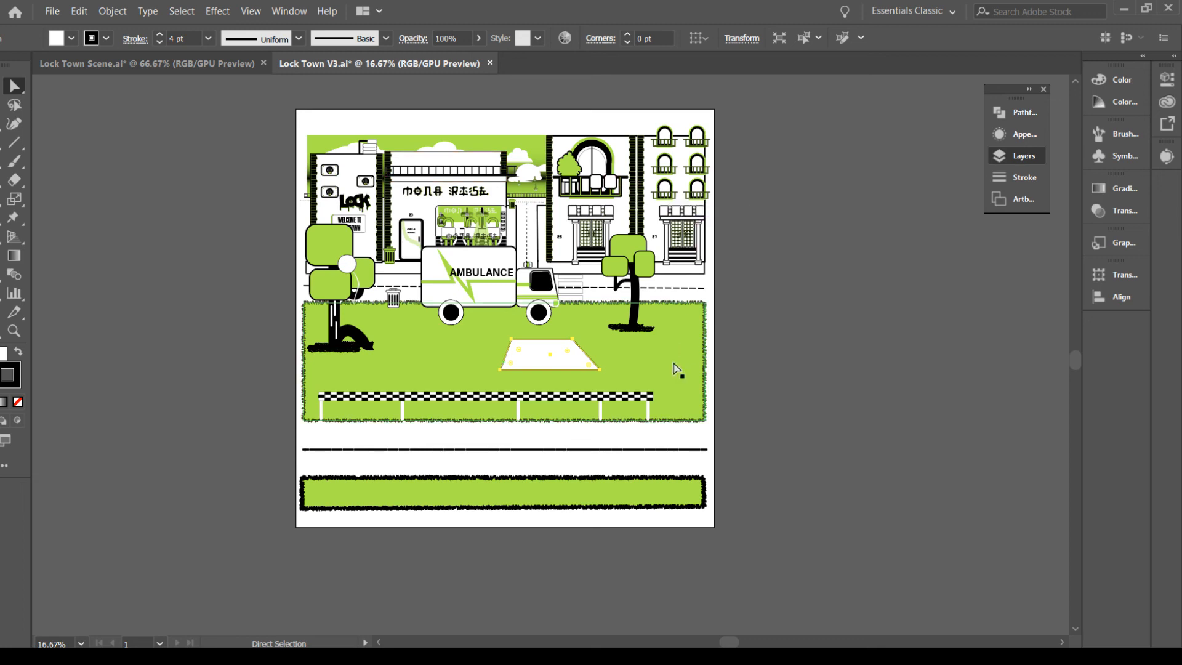
key(ctrl+equal)
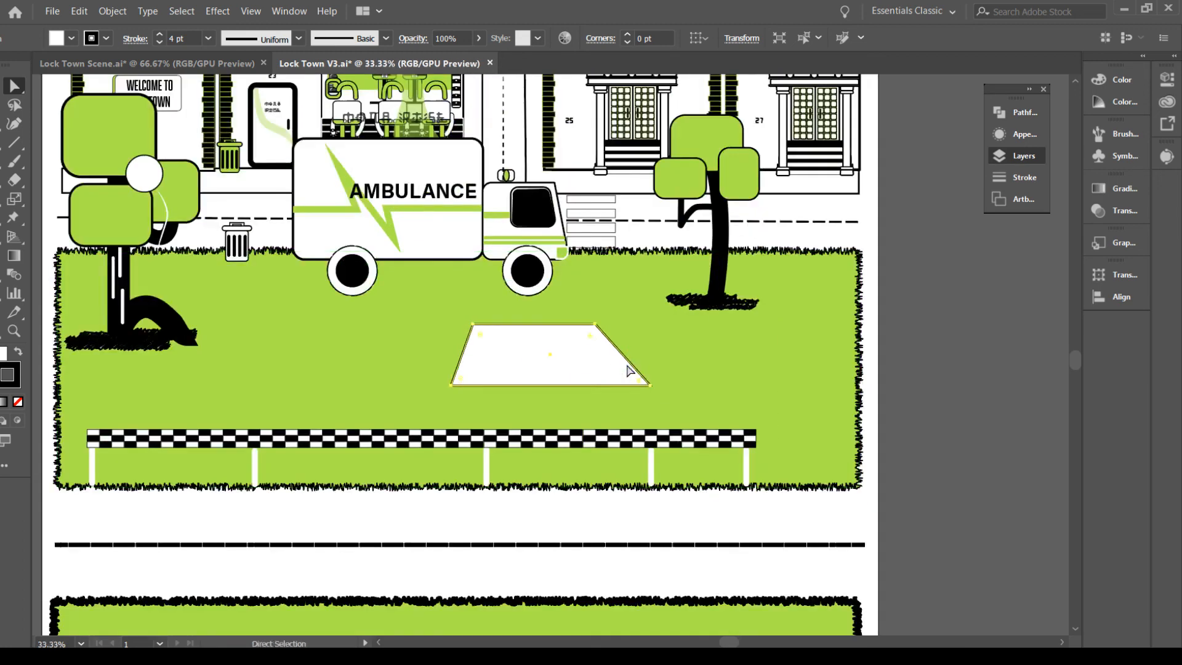
drag(641, 485, 410, 432)
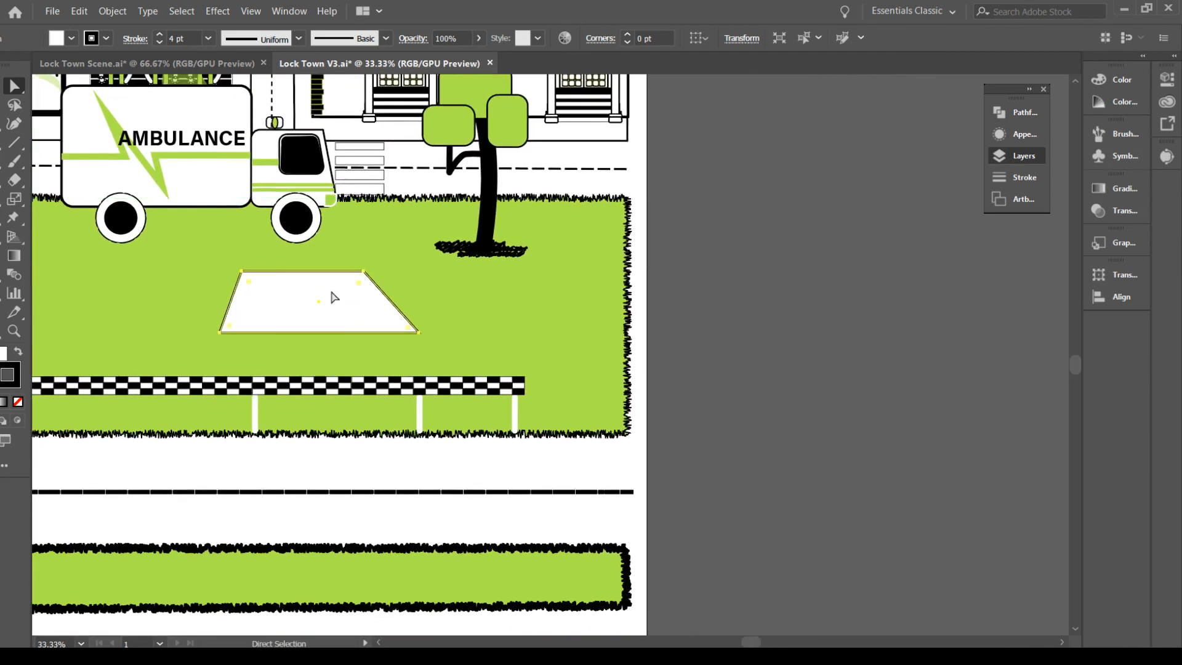
mouse_move(249, 283)
mouse_down()
mouse_move(261, 291)
mouse_move(245, 283)
mouse_up()
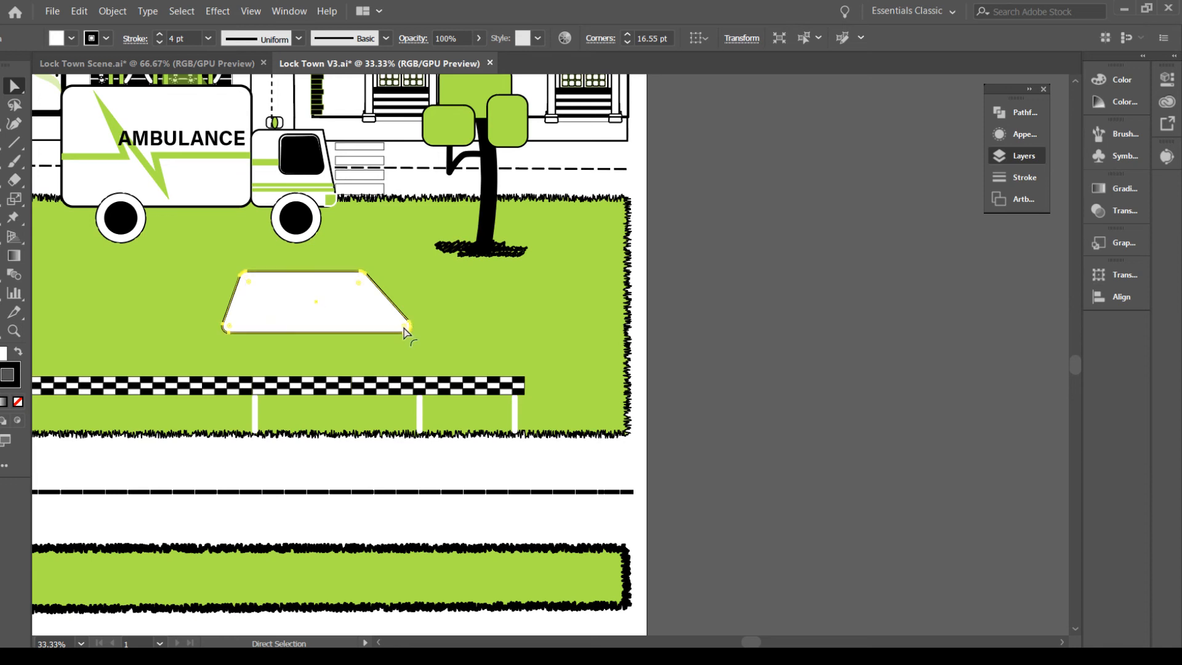
Reduce the white trapezoid's corner radius to about 9.26 pt
drag(405, 332, 412, 333)
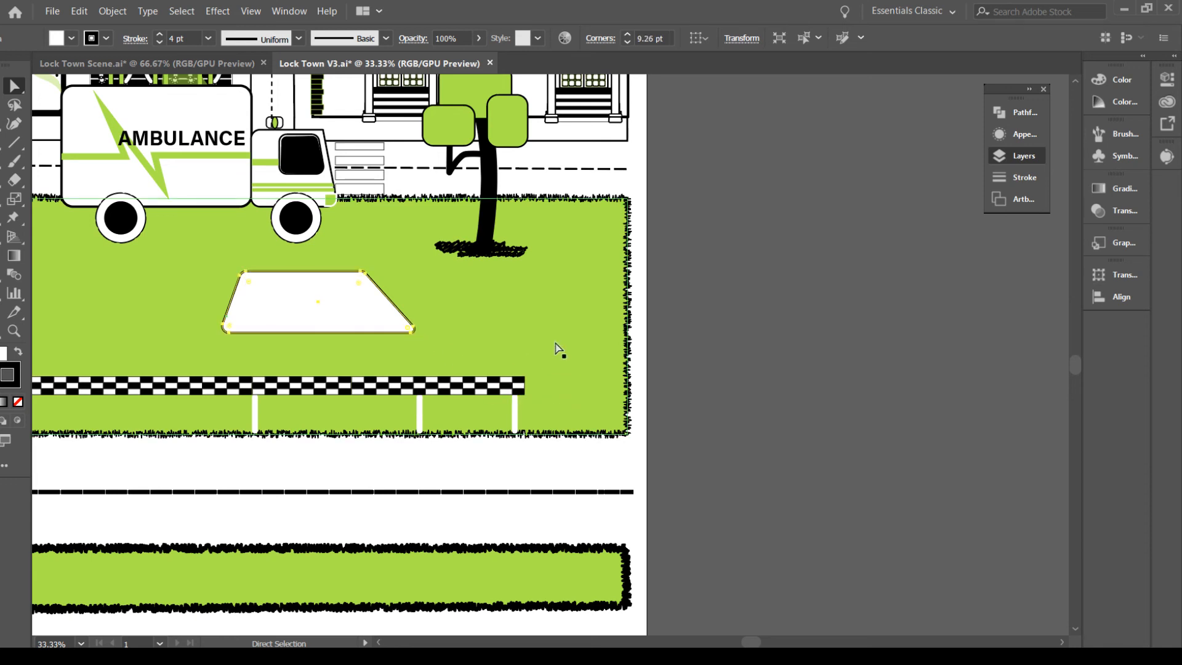
click(696, 324)
key(v)
Draw a white rectangle about 780 pt wide and 190 pt high, with its upper edge along the base of the trapezoid
key(m)
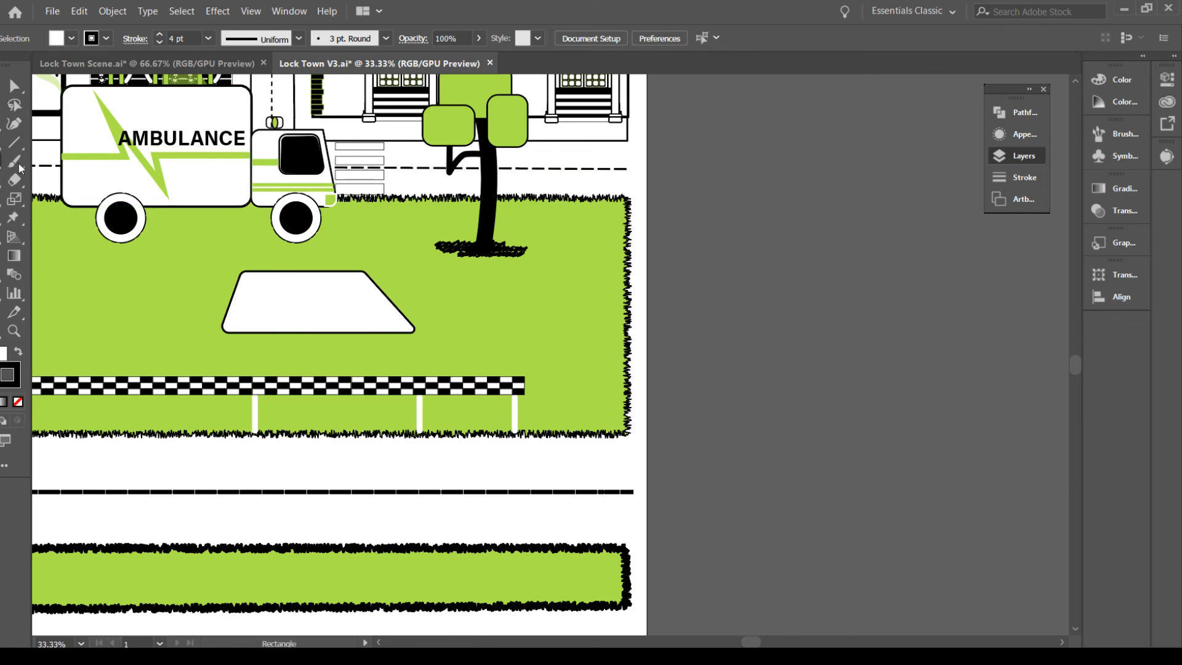
mouse_move(154, 314)
mouse_down()
mouse_move(184, 332)
mouse_move(468, 377)
mouse_move(474, 406)
mouse_up()
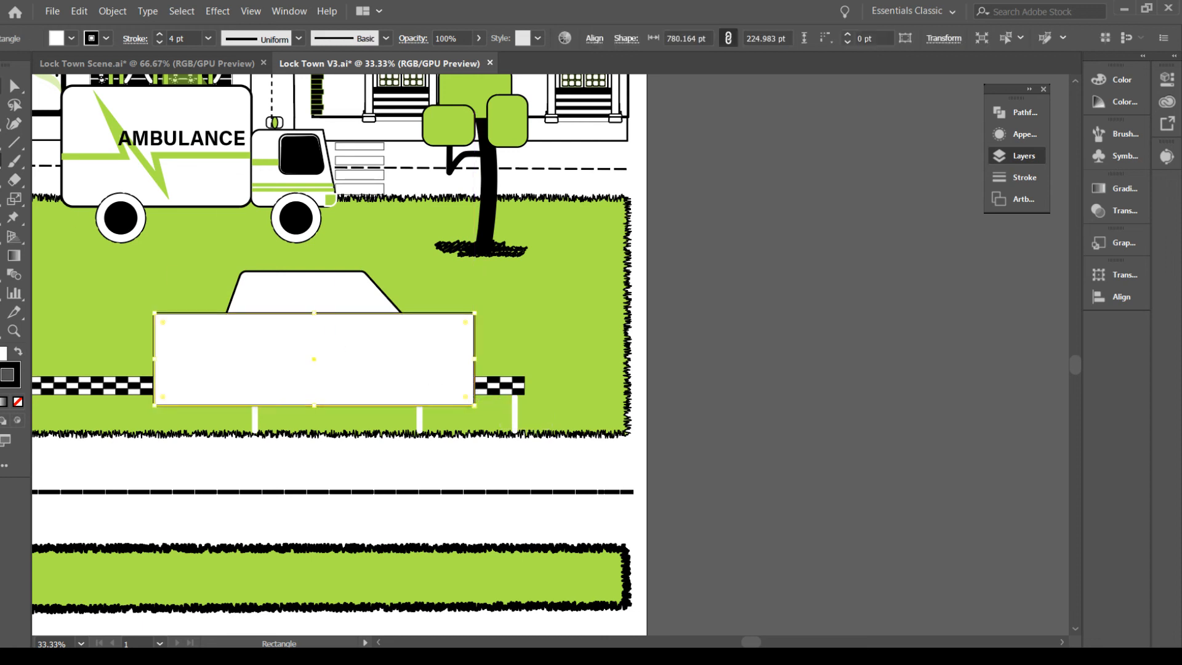
key(v)
drag(316, 313, 316, 328)
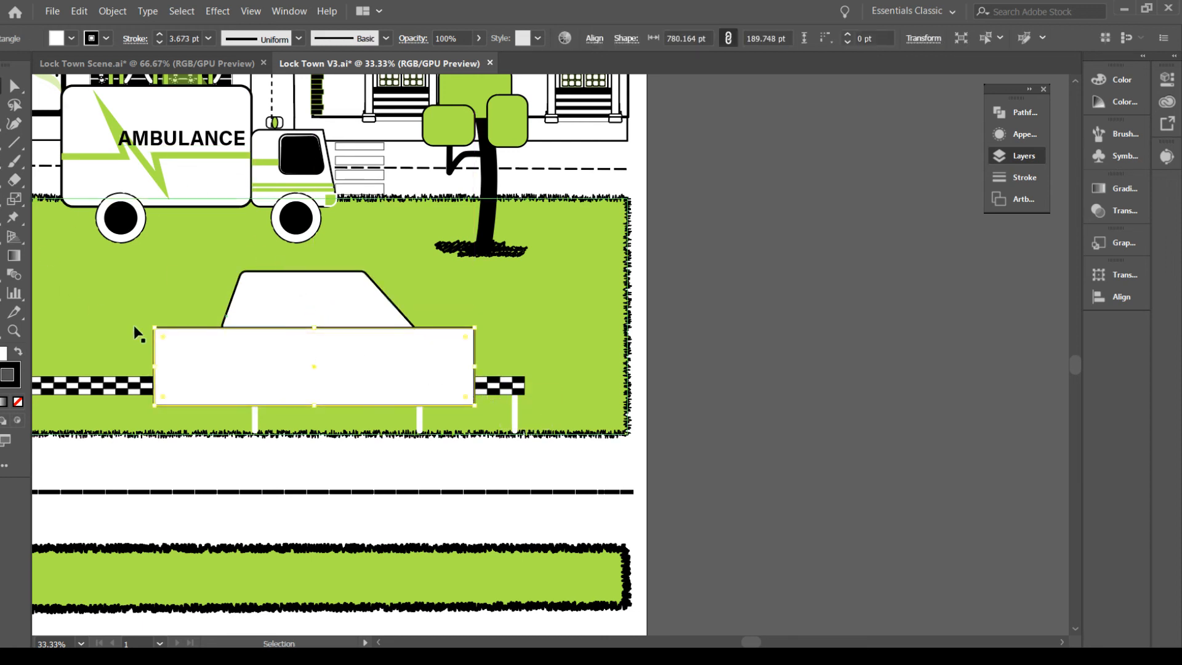
Slant the left edge of the lower rectangle by shifting its upper-left corner inward to the right
key(a)
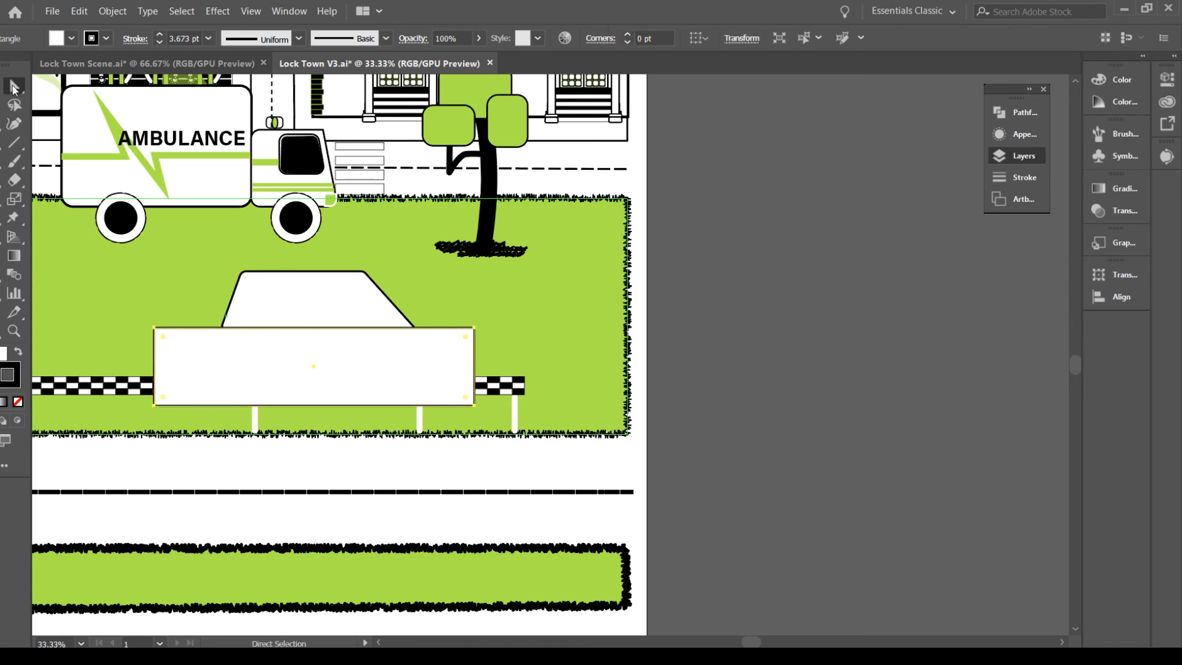
click(155, 327)
key(Right)
key(Right)
key(Right)
key(Right)
key(Right)
key(Right)
key(Right)
key(Right)
key(Right)
key(Right)
key(Right)
key(Right)
key(Right)
key(Right)
key(Right)
key(Right)
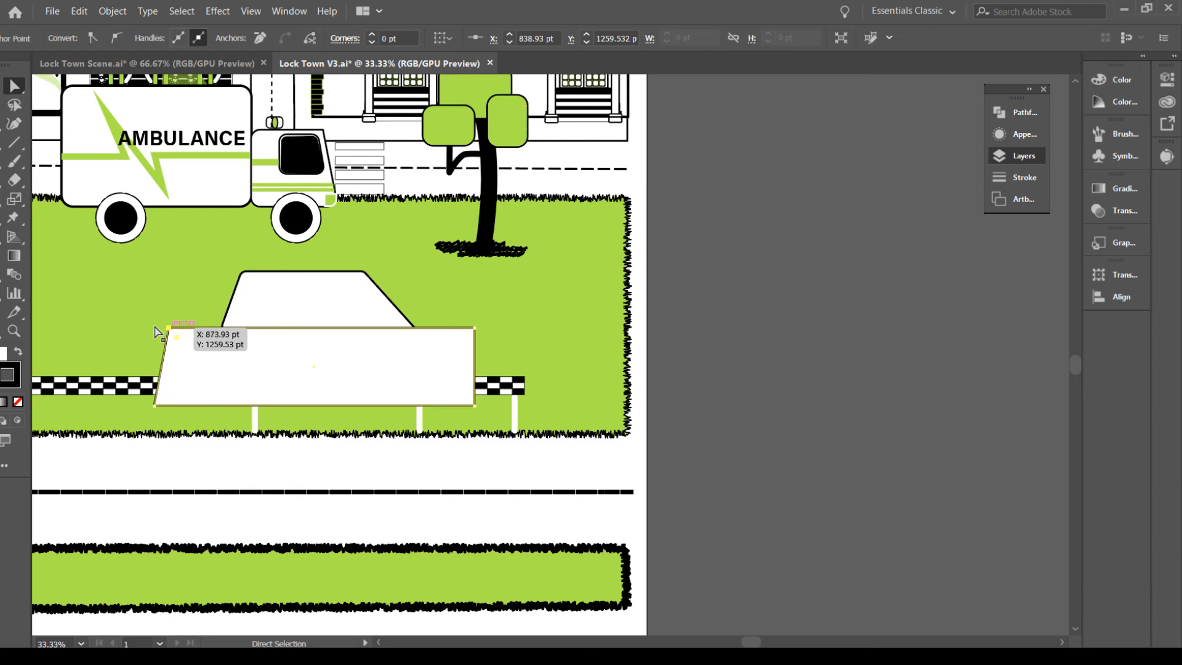
Round the lower body's upper-left corner to about 99 pt and its lower-left corner to about 27 pt
drag(179, 338, 215, 370)
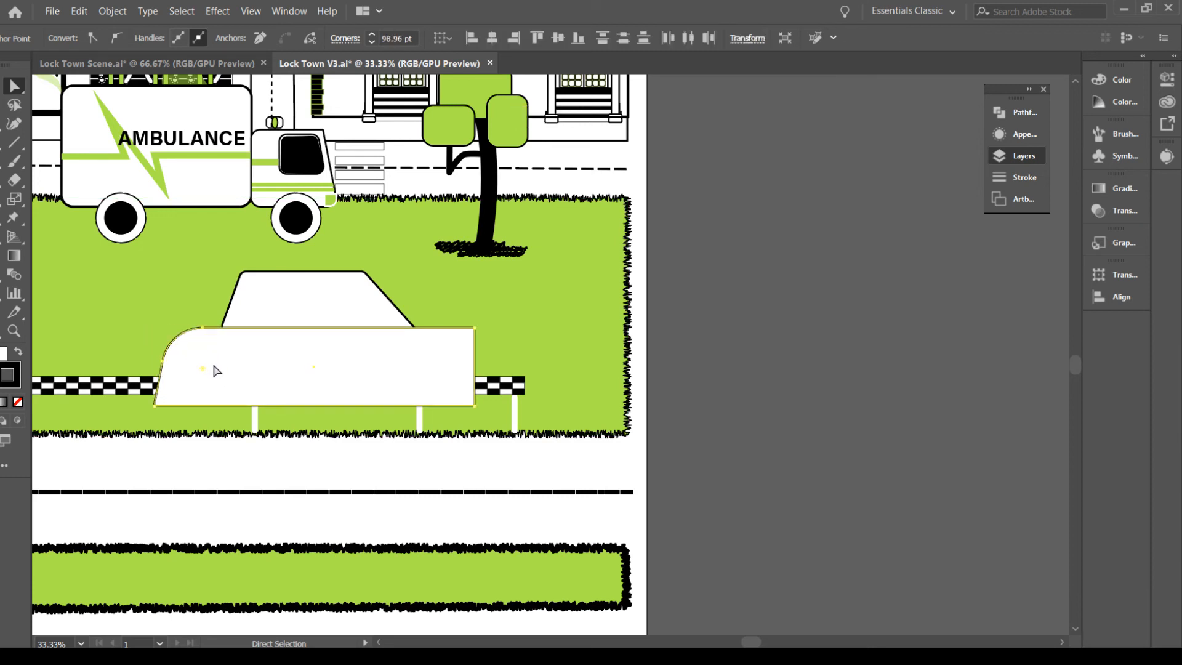
click(162, 401)
drag(163, 403, 167, 401)
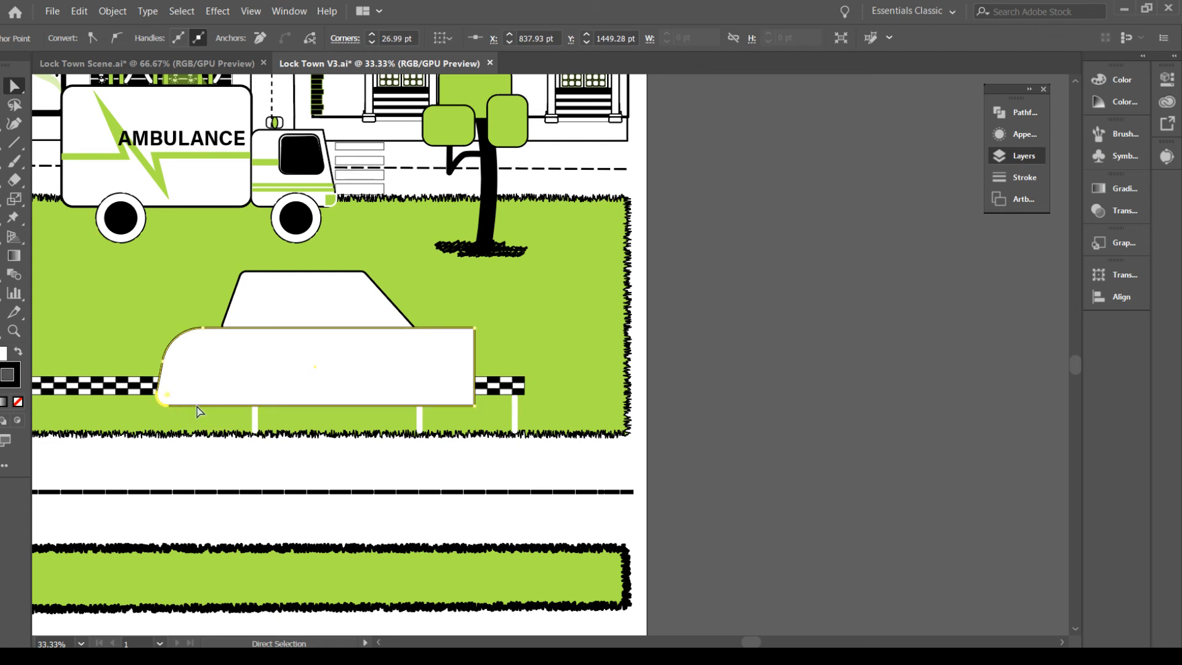
Slant the lower body's right edge outward towards its upper corner and increase the rounding of the body's corners
click(475, 328)
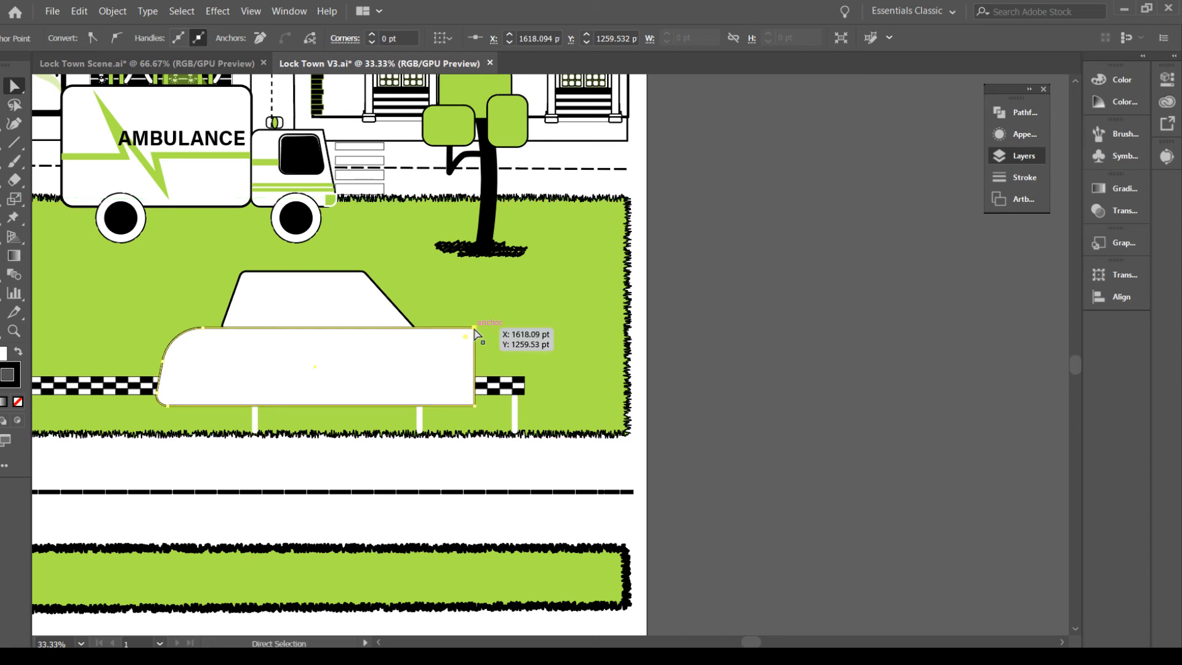
drag(475, 335, 484, 340)
click(727, 357)
click(488, 342)
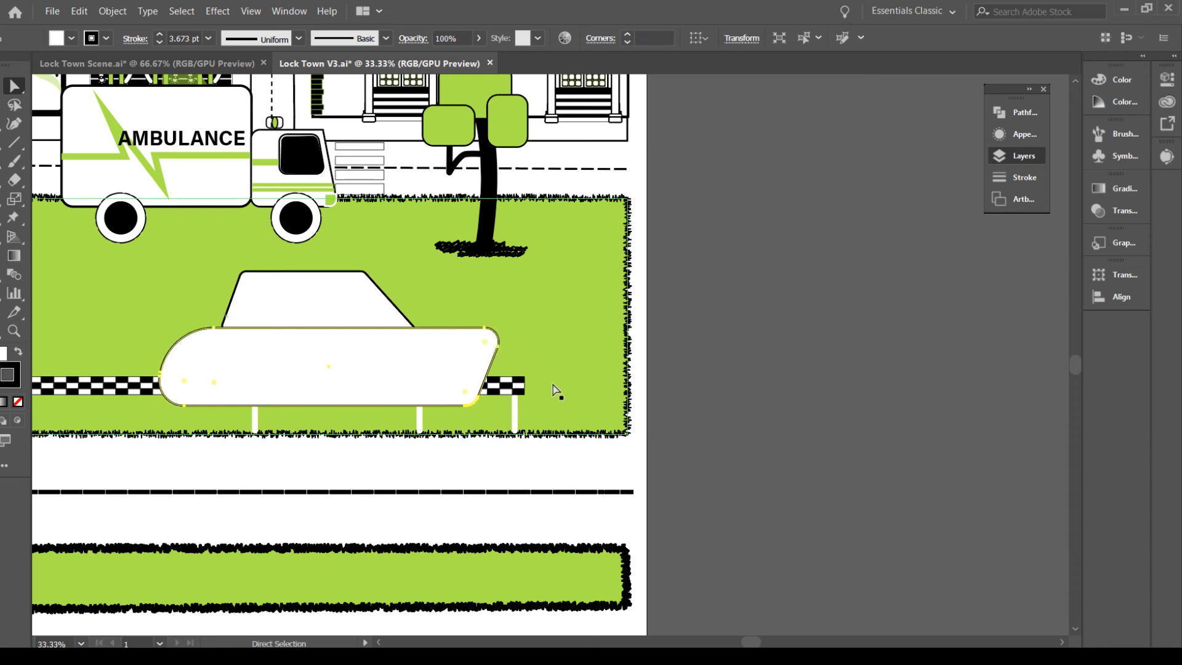
drag(465, 391, 470, 394)
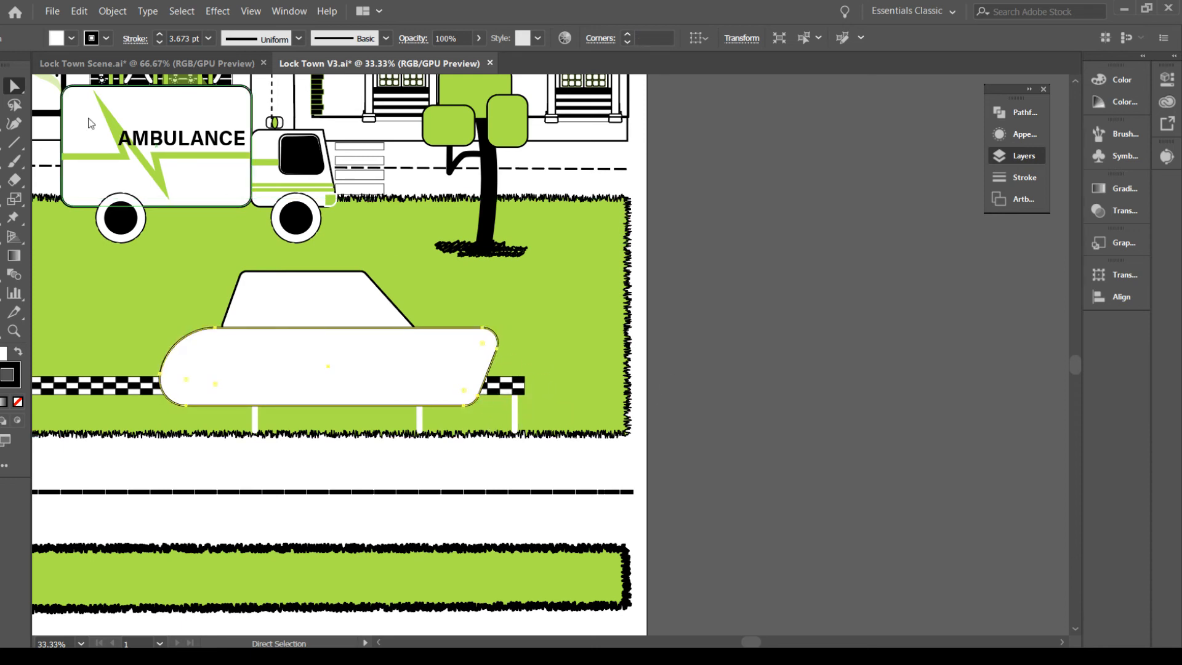
key(v)
click(719, 330)
Move the trapezoid and the lower body together off the artboard onto the empty canvas beside it
click(429, 361)
shift+click(388, 317)
drag(385, 322, 772, 305)
key(ctrl+z)
key(space)
drag(679, 276, 367, 217)
drag(72, 256, 566, 246)
click(677, 471)
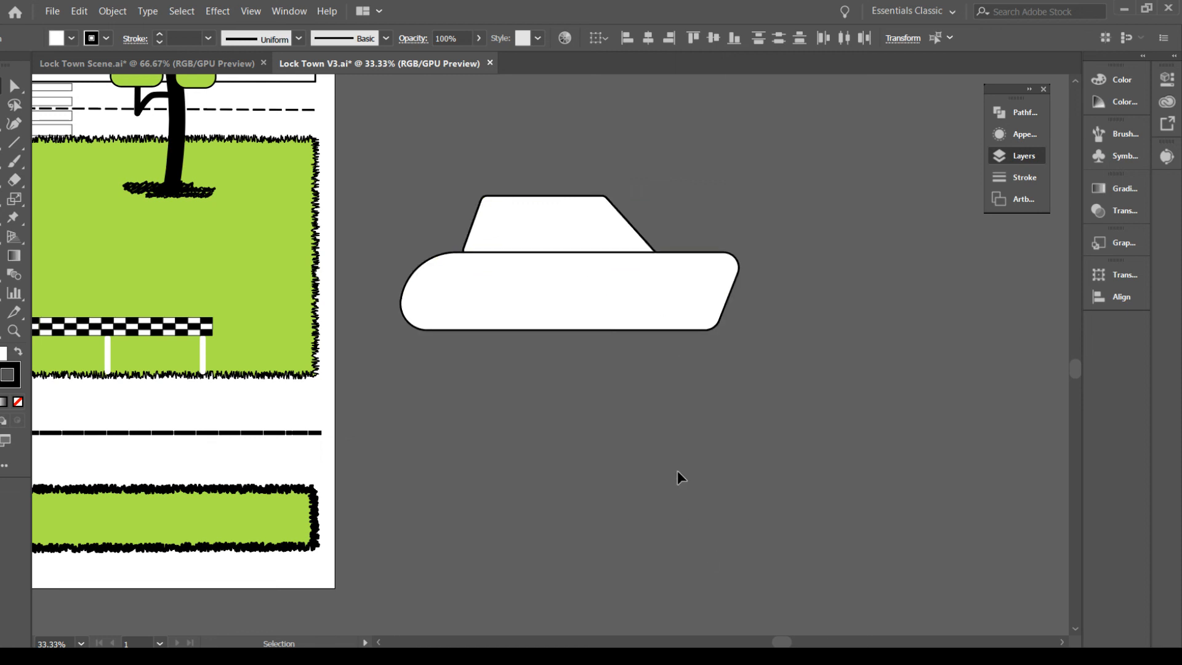
Nudge the lower car body down 3 pt beneath the trapezoid
click(634, 290)
click(633, 398)
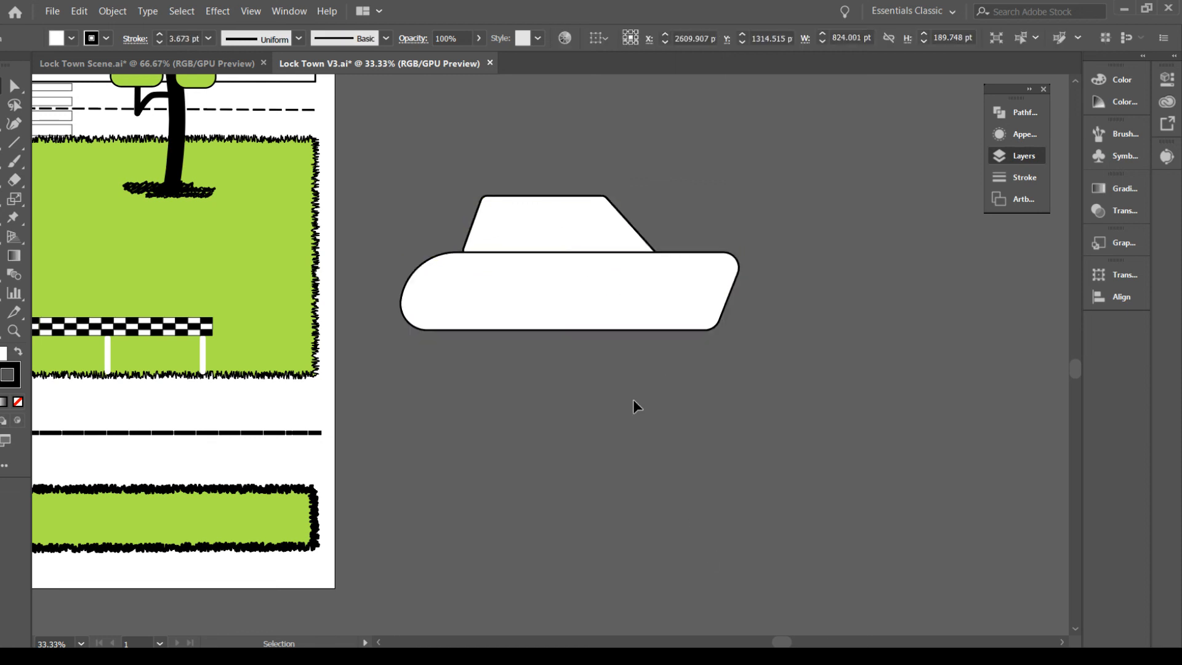
click(626, 288)
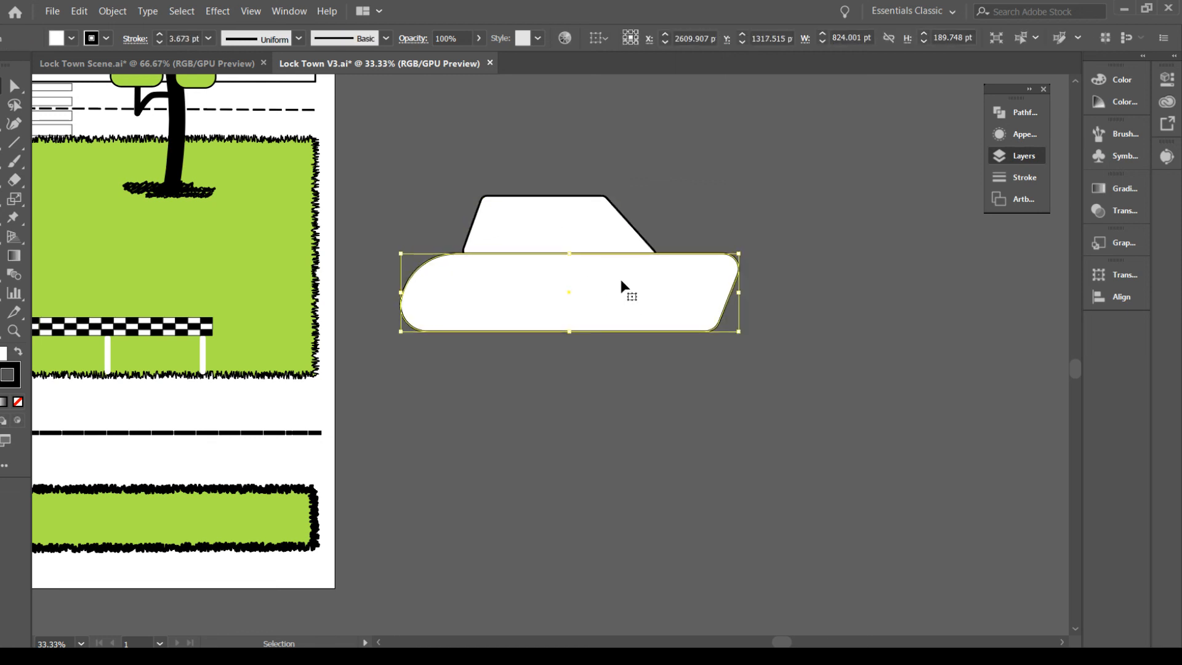
click(623, 445)
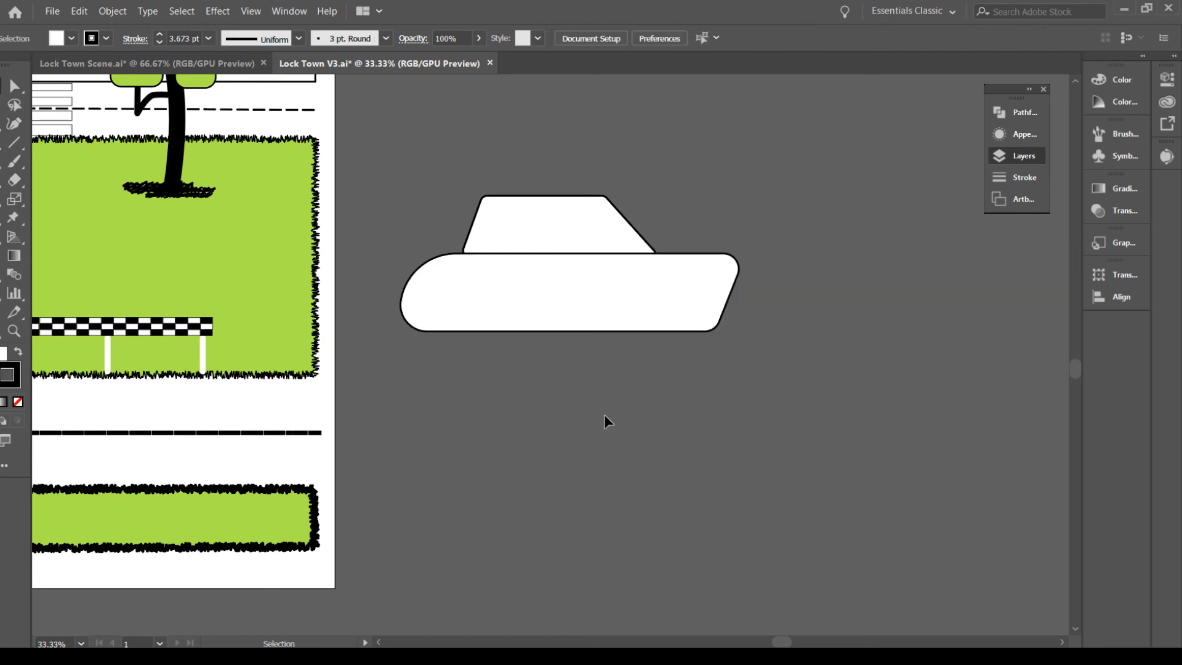
Draw a rounded rectangle about 84 by 75 pt with 12 pt corners over the body's lower-left end
key(ctrl+equal)
drag(610, 445, 416, 471)
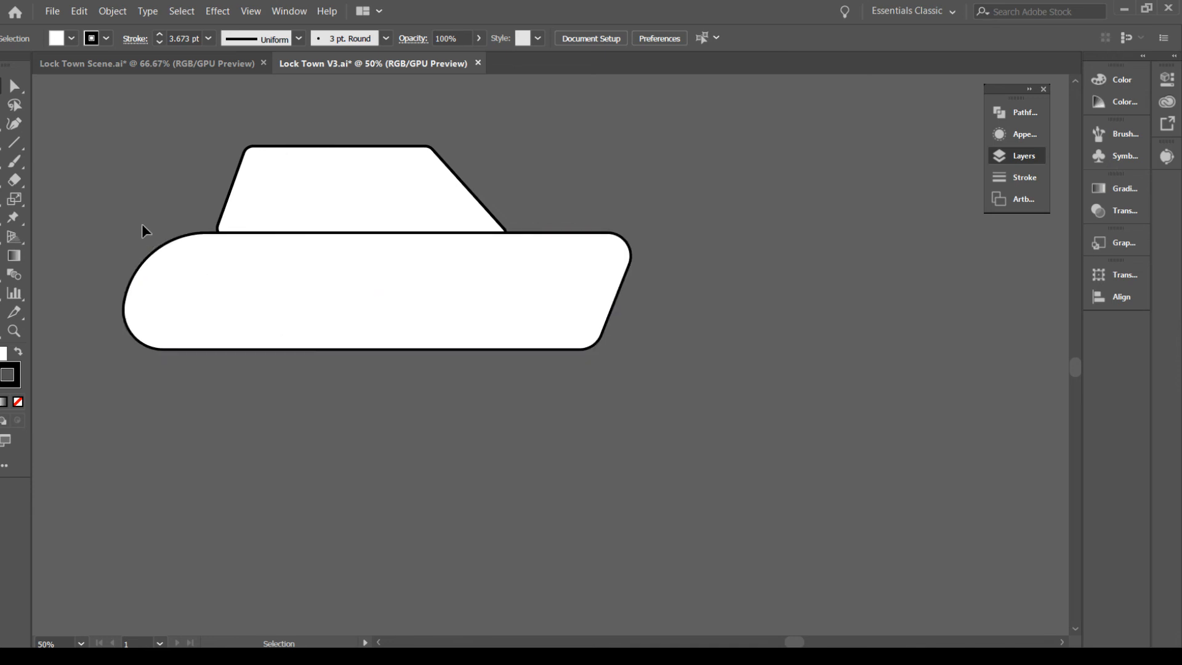
key(m)
drag(108, 301, 160, 347)
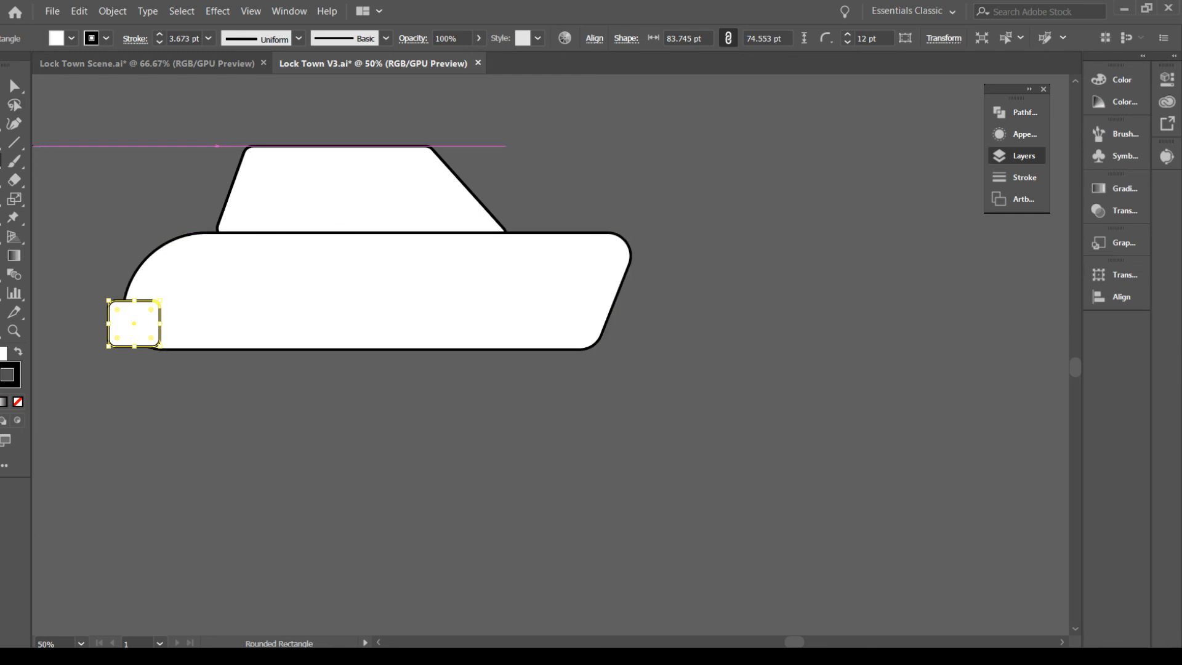
key(v)
click(209, 398)
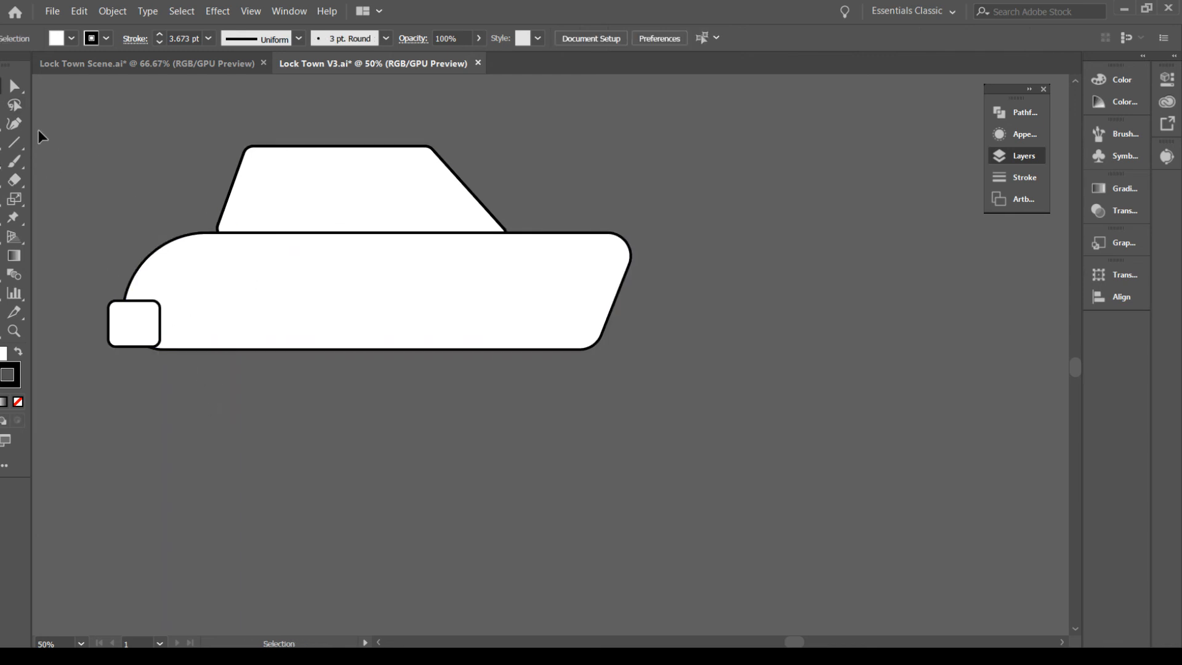
Place a copy of the rounded rectangle, about 109 pt wide, at the body's lower-right end and slant its outer edge to match the body
mouse_move(159, 345)
mouse_down()
mouse_move(677, 363)
mouse_move(542, 329)
mouse_up()
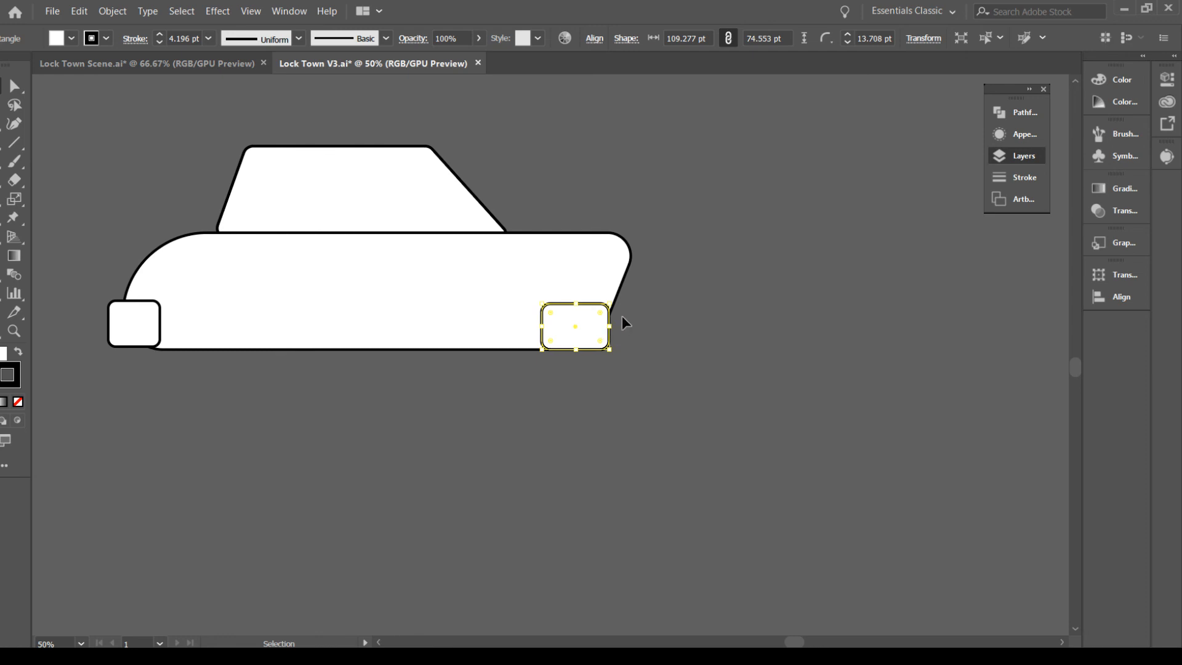
key(a)
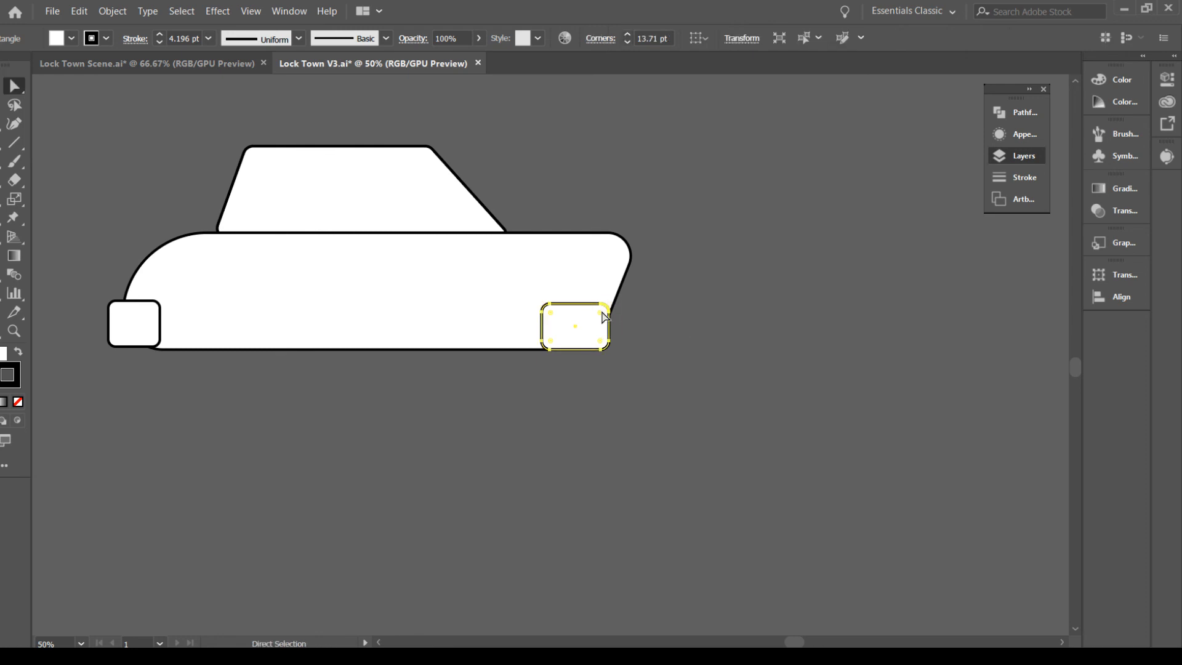
mouse_move(603, 316)
mouse_down()
mouse_move(618, 319)
mouse_move(621, 304)
mouse_up()
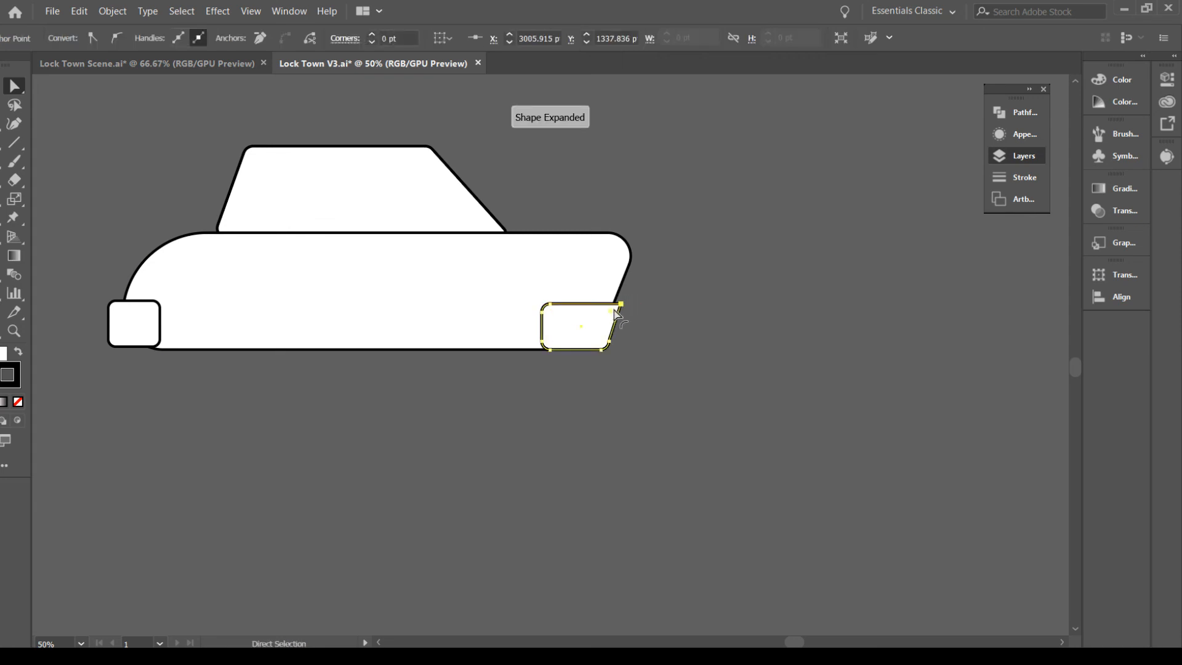
click(653, 326)
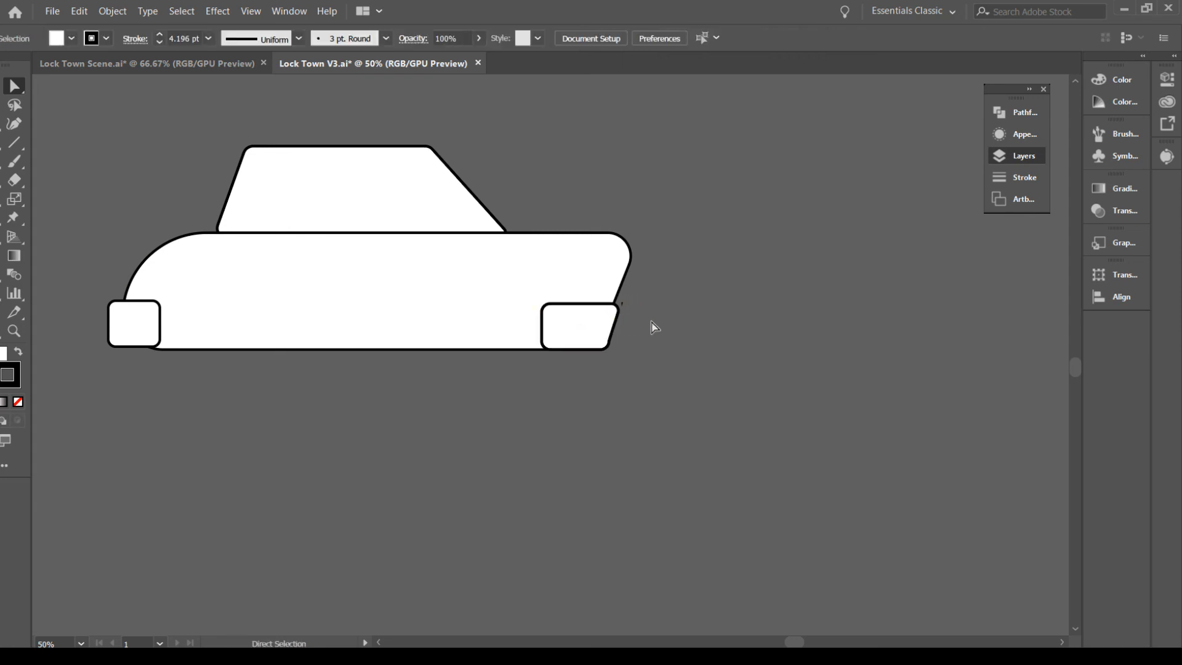
Draw a circle about 73 pt in diameter on the empty canvas below the car
click(2, 161)
key(l)
drag(348, 476, 372, 499)
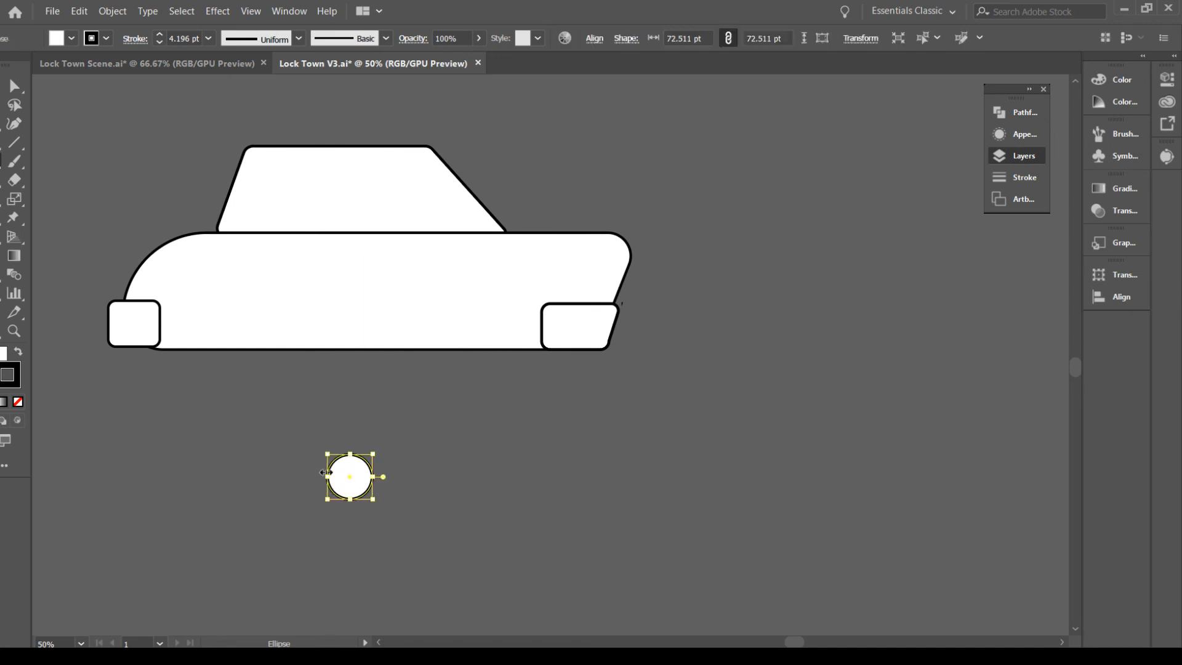
Cut the circle at its uppermost and lowermost points with the Scissors tool and delete the right half
click(19, 180)
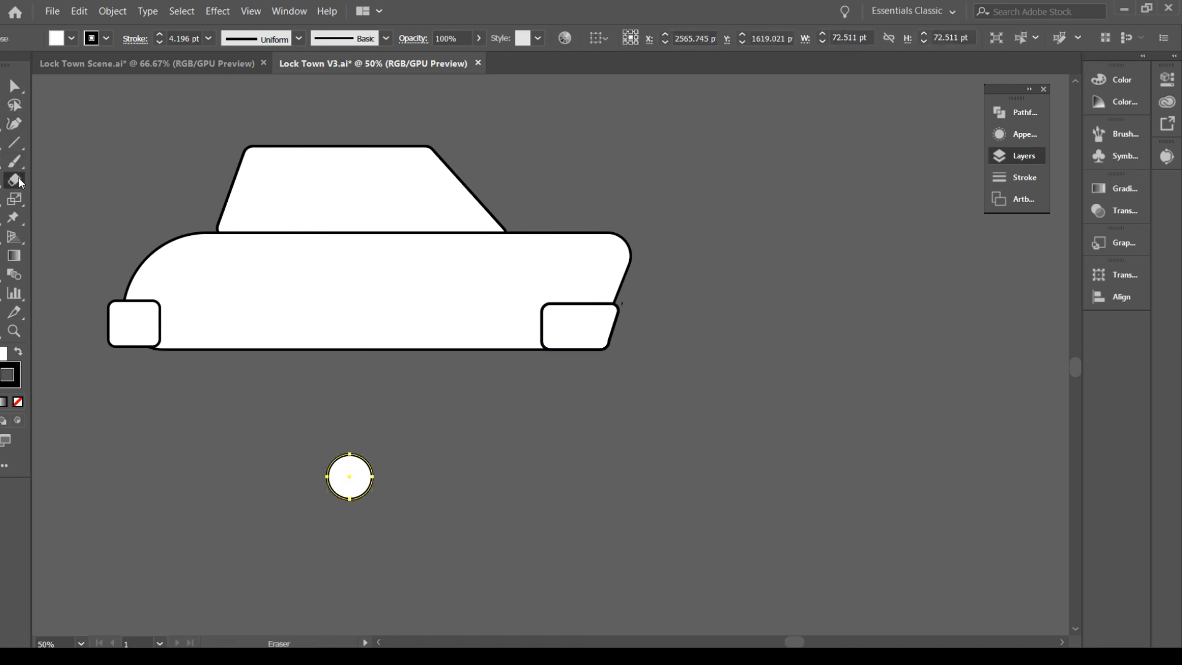
key(c)
click(361, 454)
click(350, 499)
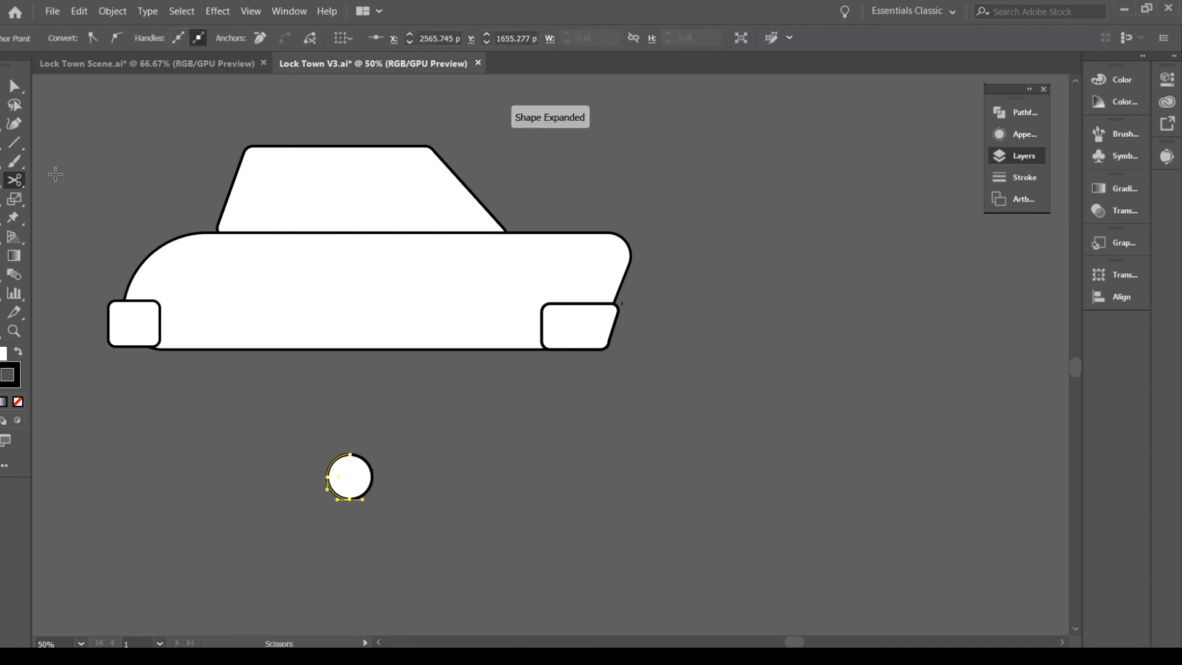
click(13, 86)
click(365, 471)
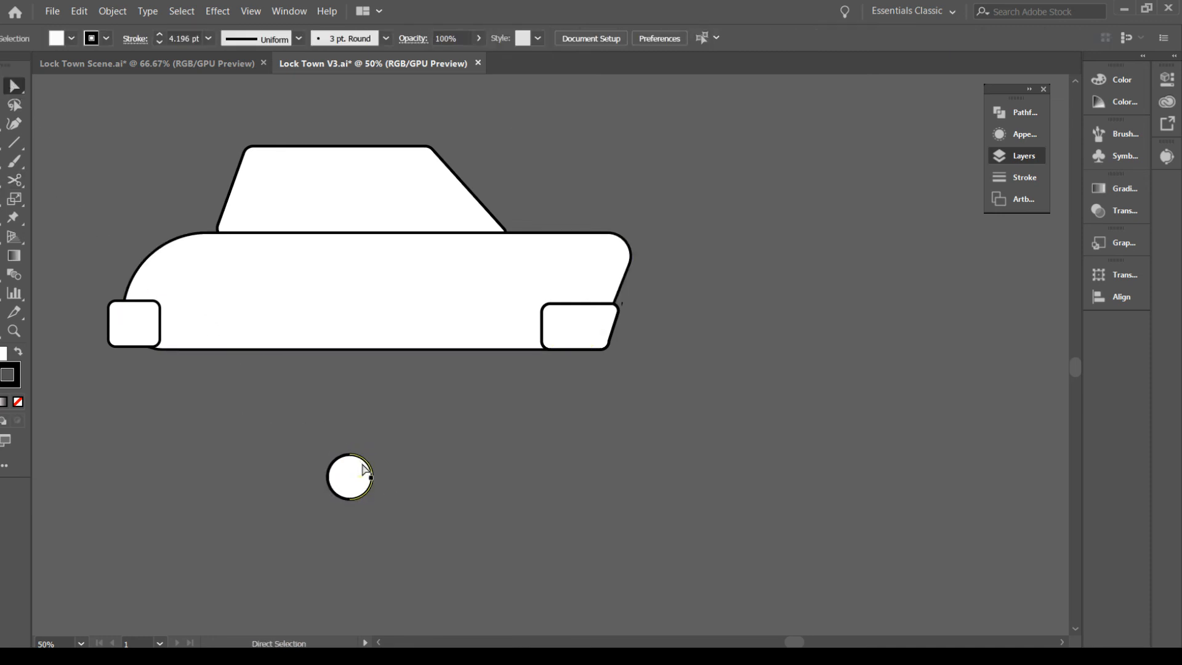
key(Delete)
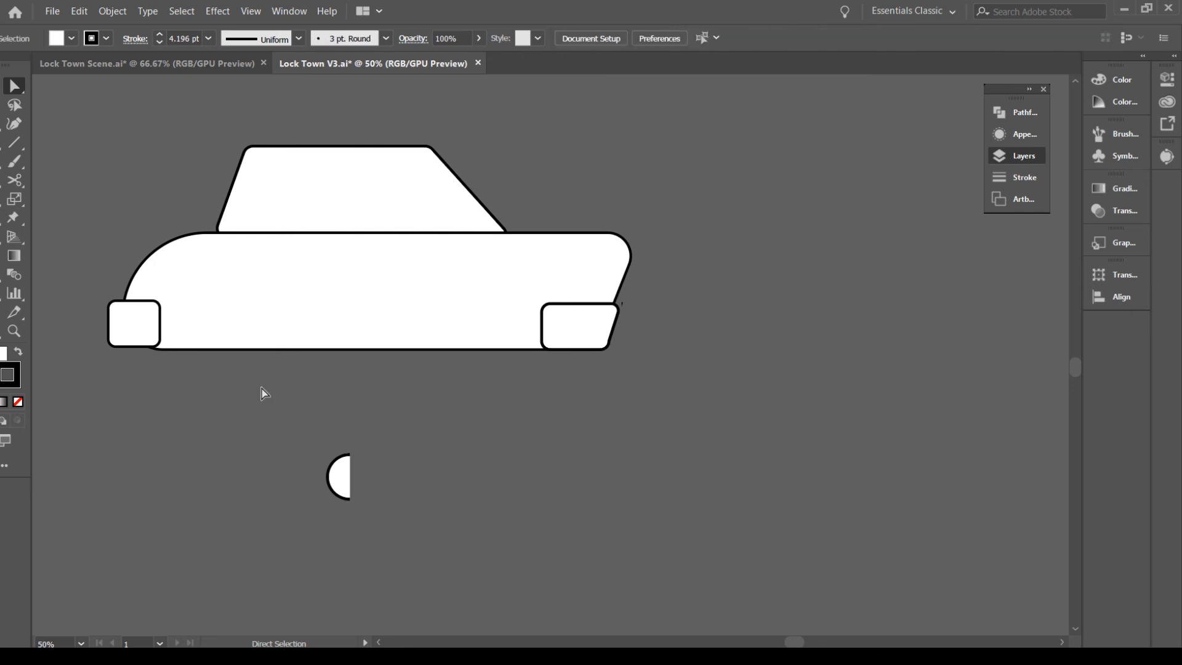
Close the half circle with a straight Pen segment and bend that edge outward, making the shape about 44 pt wide
click(14, 123)
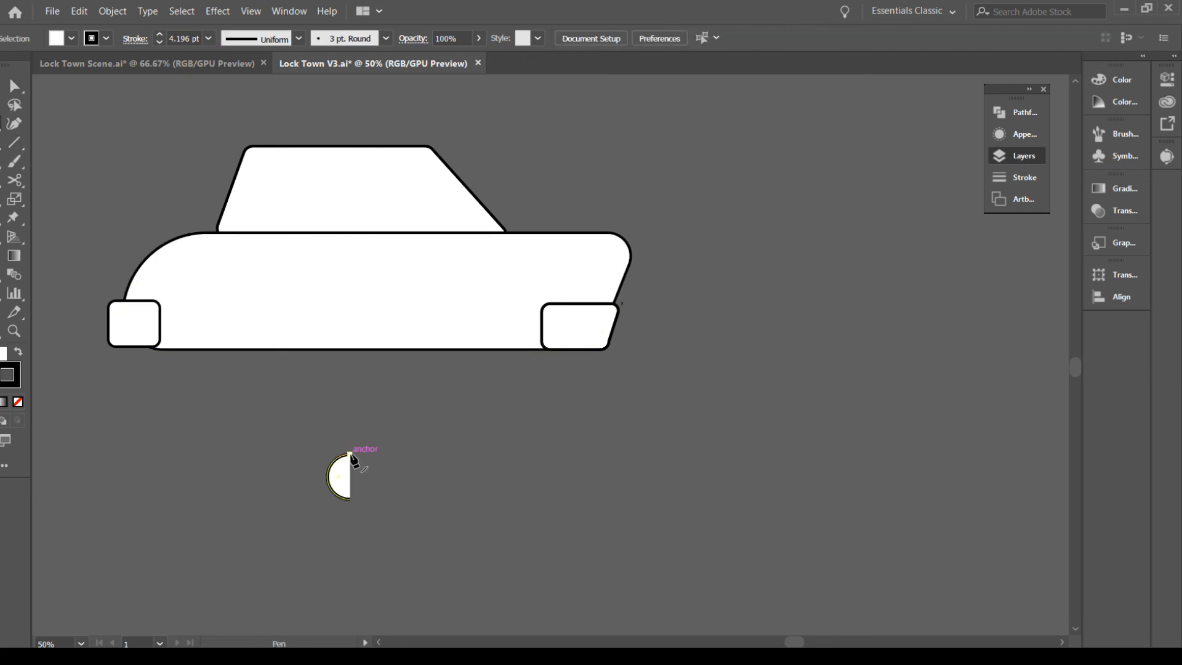
click(351, 455)
click(350, 498)
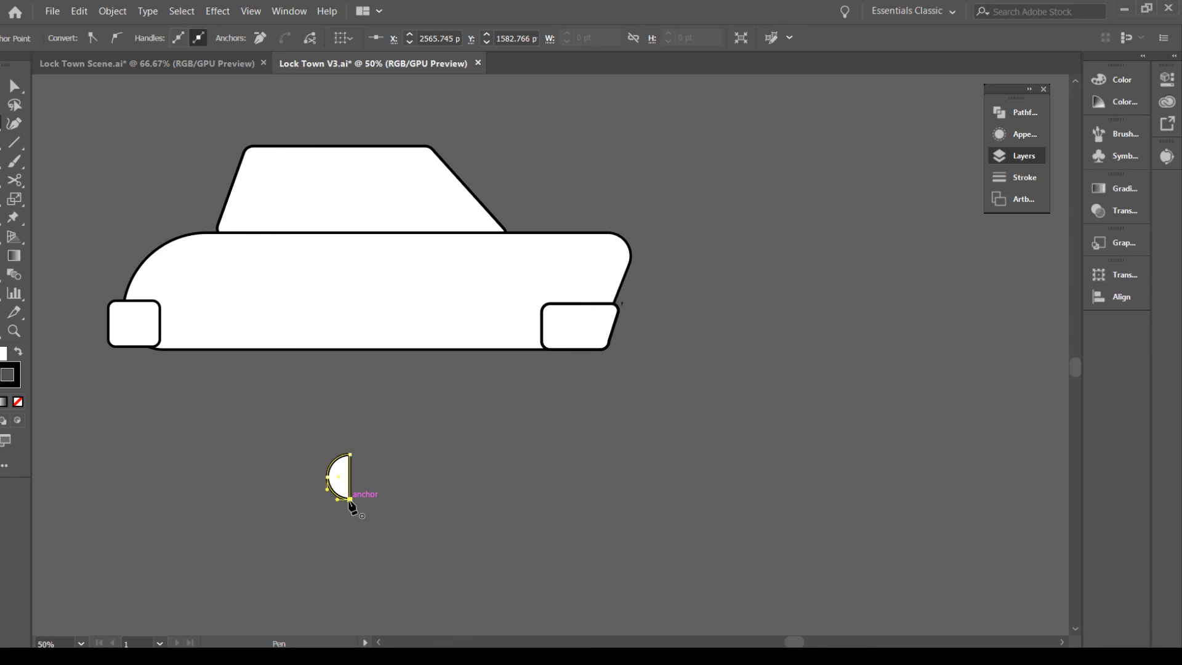
key(alt)
drag(353, 473, 362, 480)
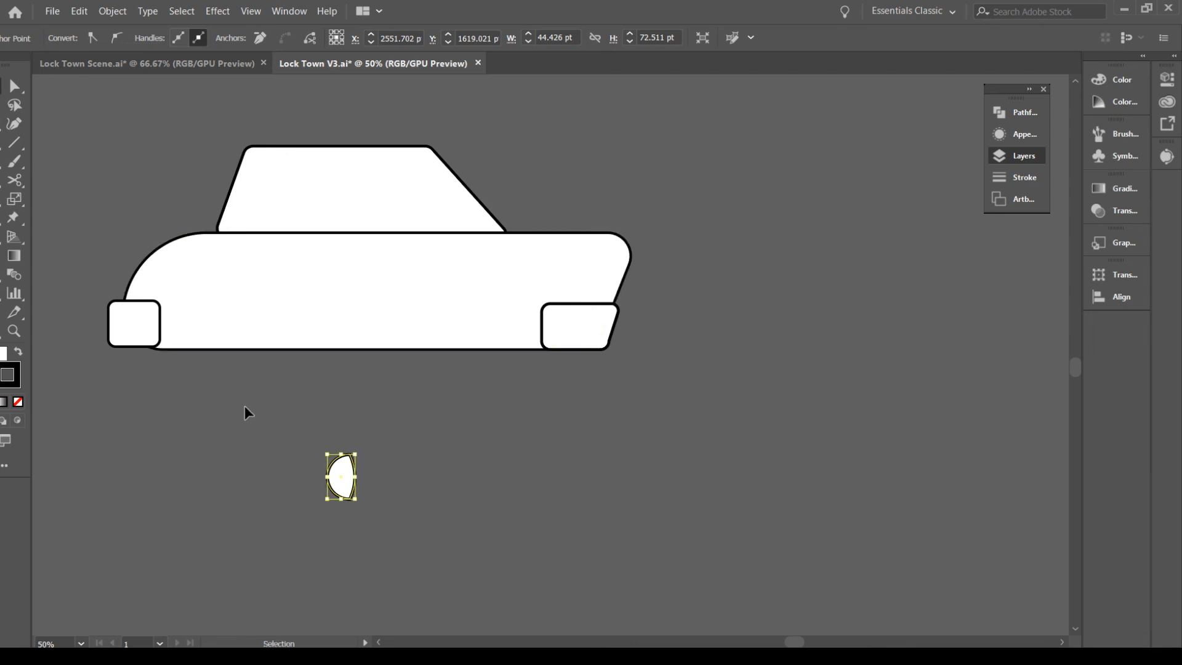
Create a 5 pt offset path around the half-round shape and select the outer outline
key(v)
click(330, 502)
click(356, 476)
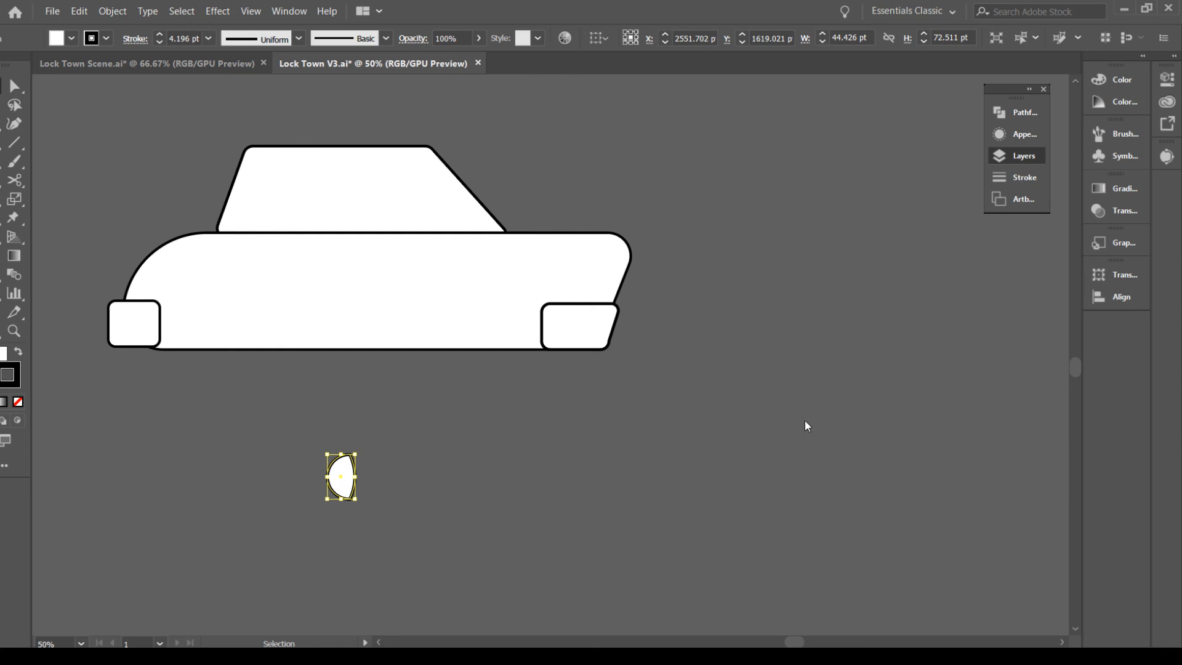
click(698, 355)
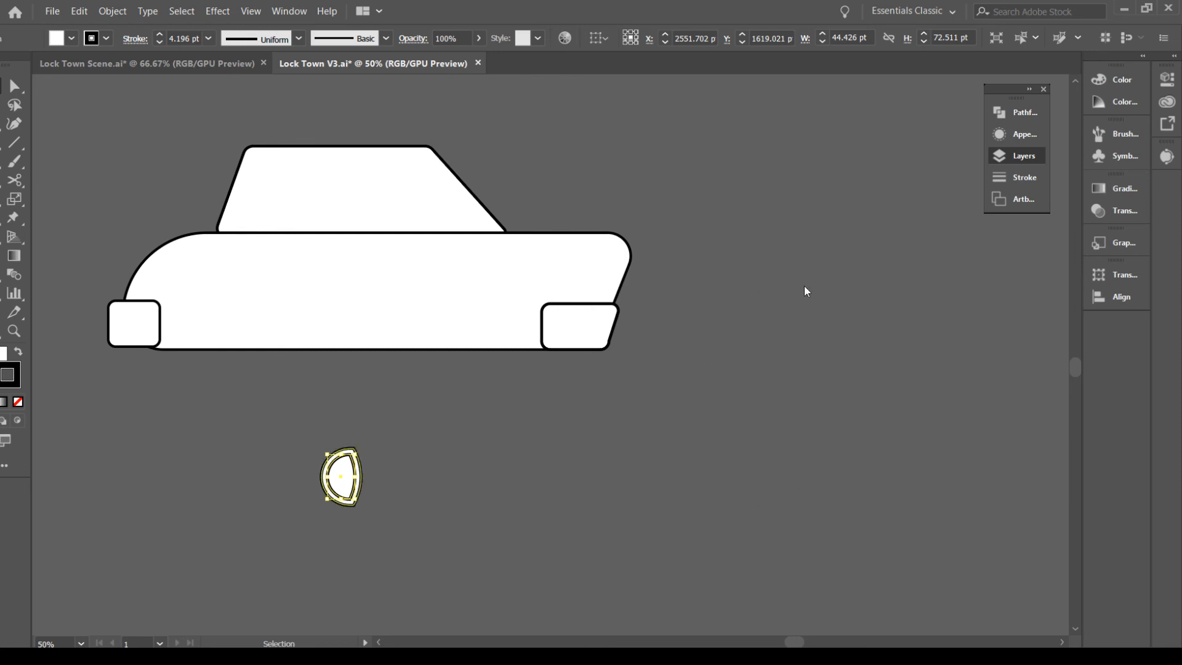
text(5)
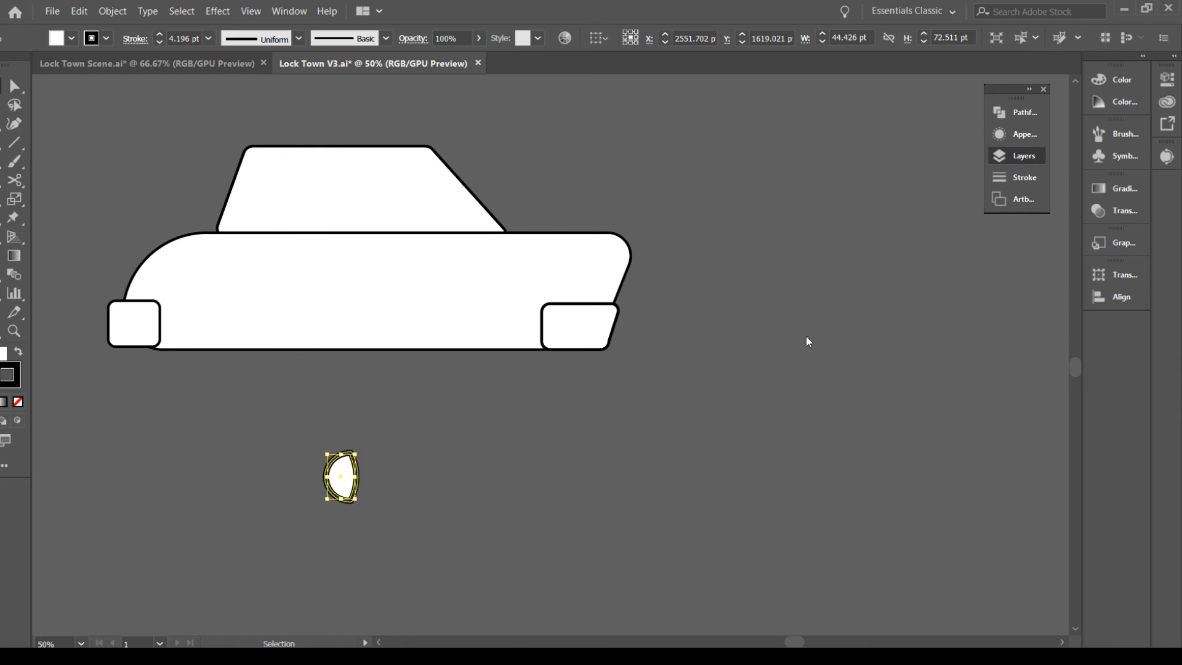
click(795, 352)
click(591, 424)
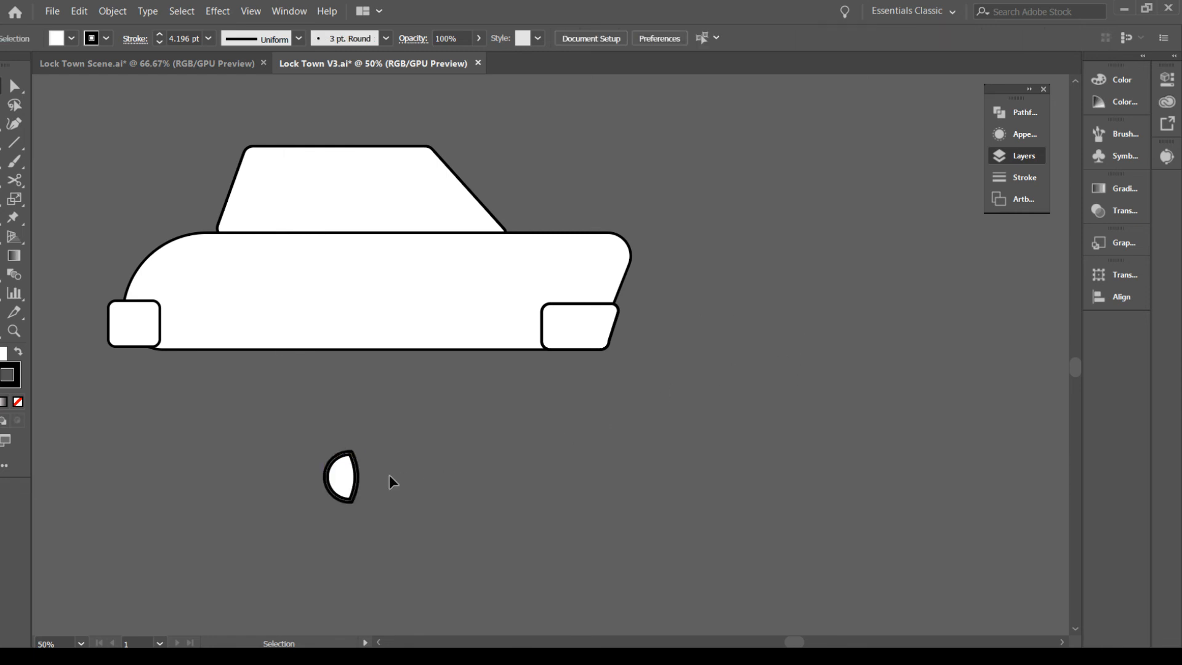
click(313, 469)
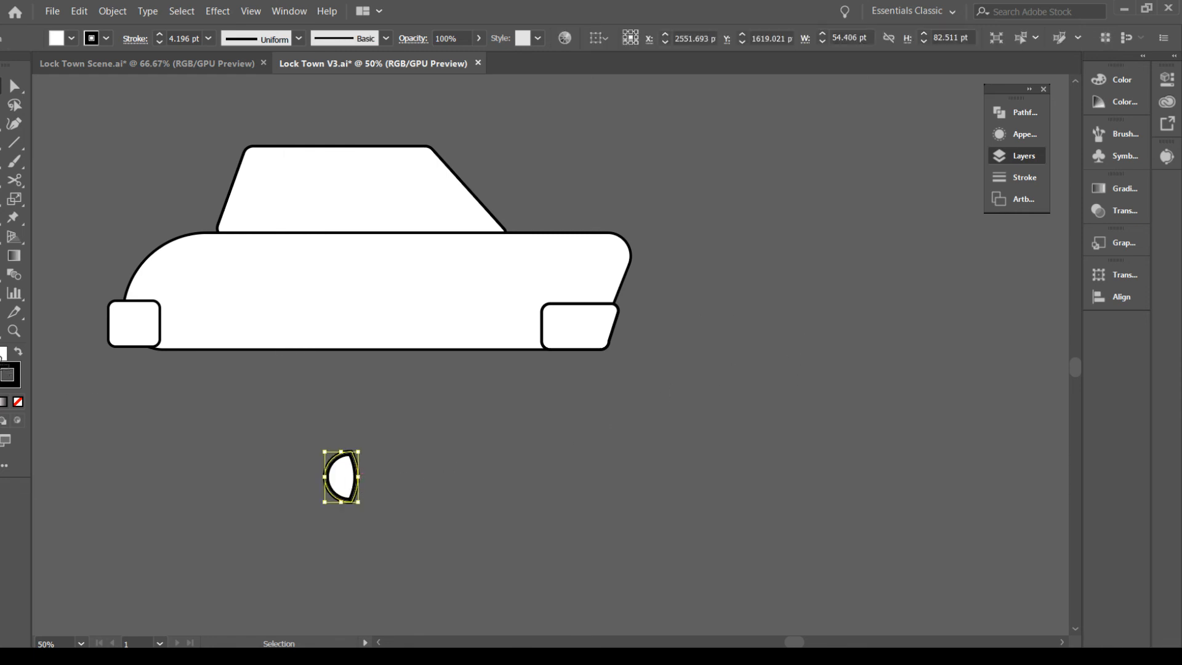
Shift the outer outline of the half-round shape about 6 pt left so its black rim thickens on the curved side
click(404, 489)
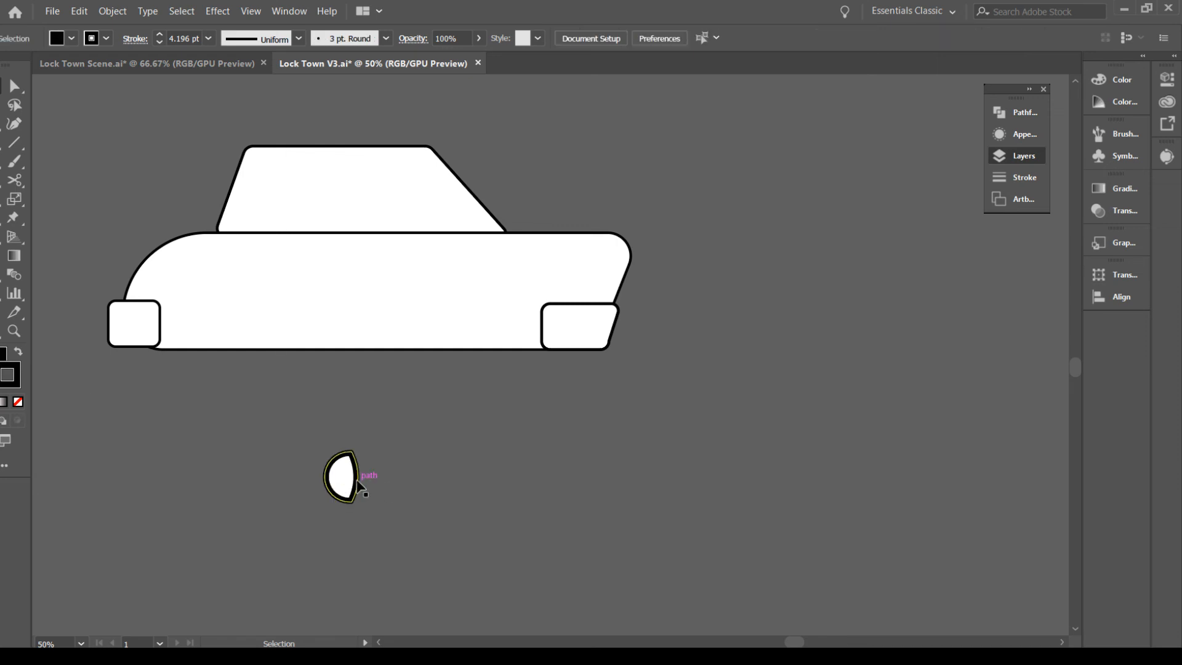
drag(358, 486, 359, 482)
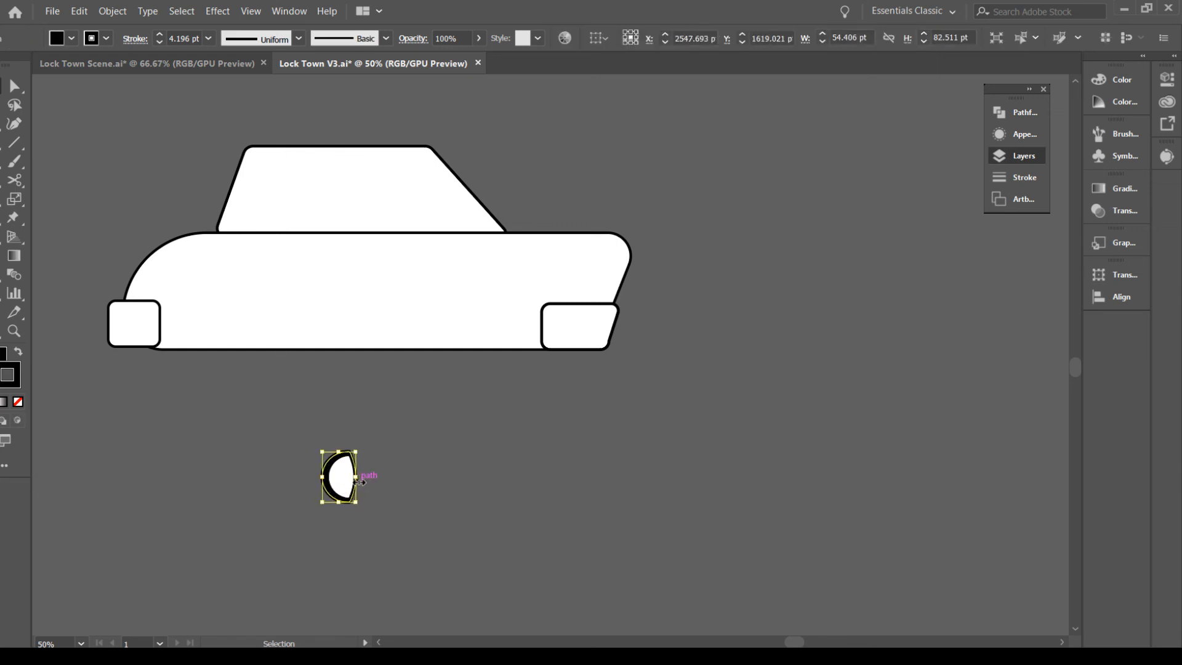
click(431, 451)
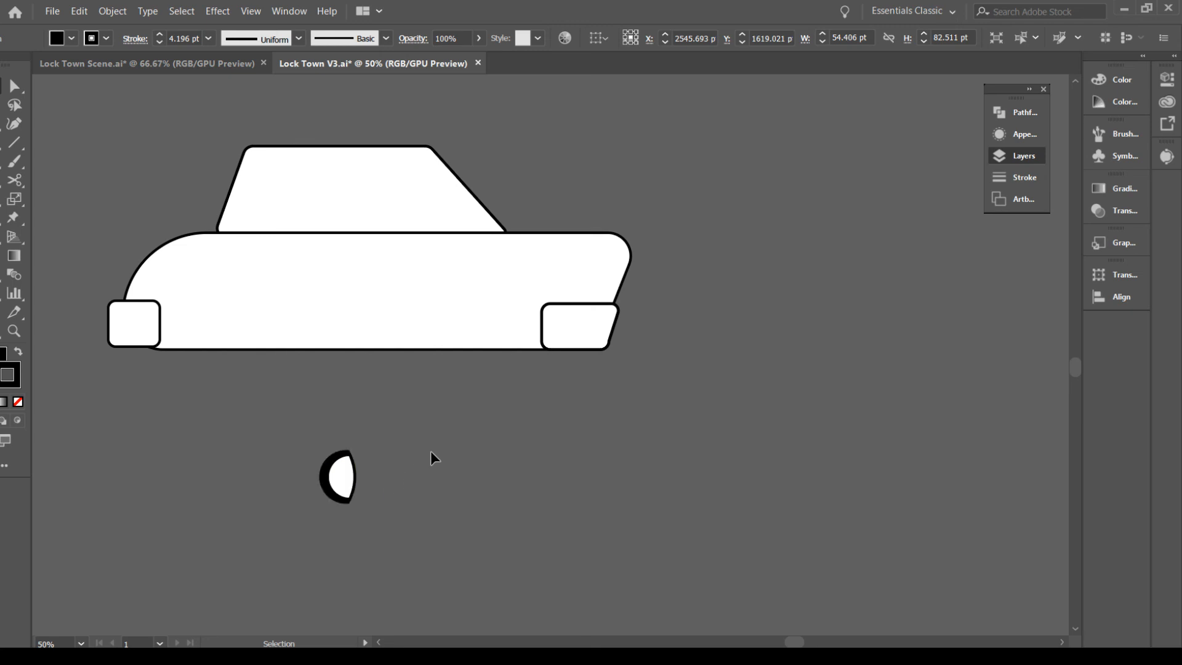
Set the stroke of the inner half-round shape to white, matching its fill
click(349, 478)
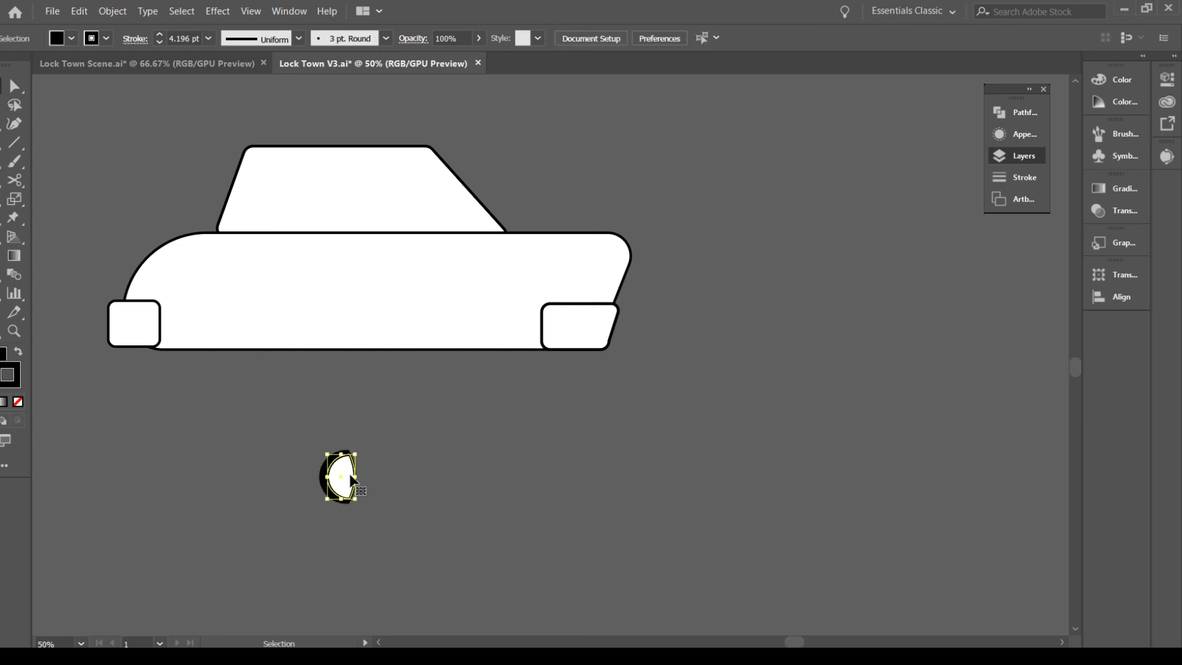
click(8, 374)
click(428, 477)
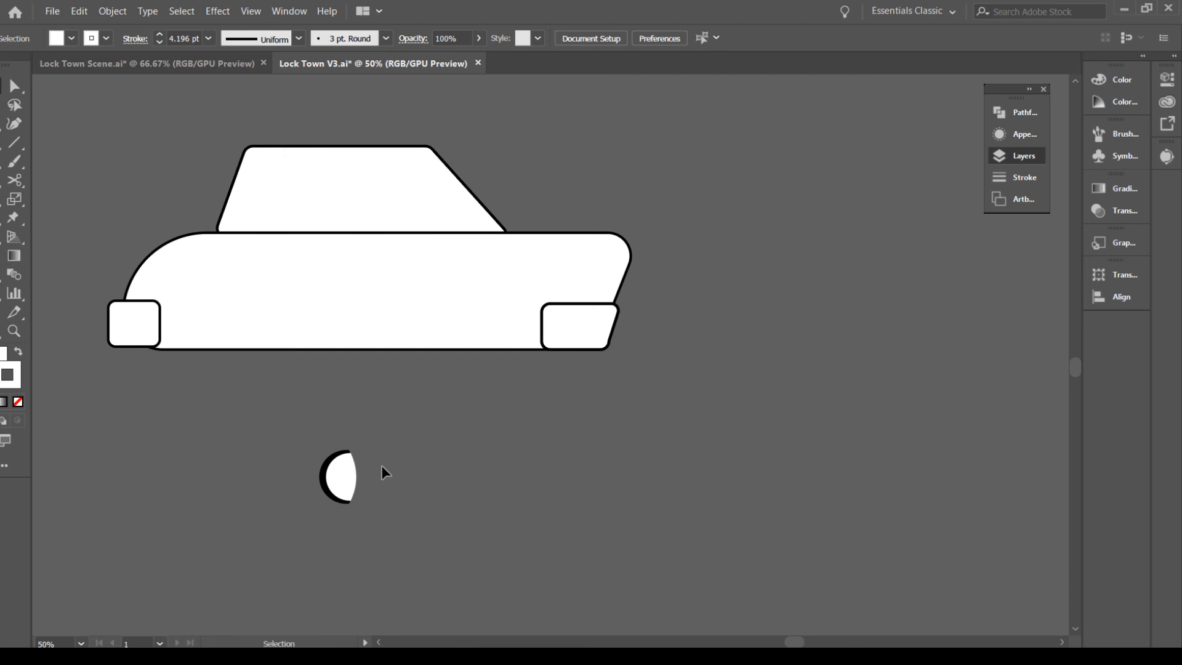
Apply the oval width profile that tapers at both ends to the stroke of the outer black half-round shape
click(341, 453)
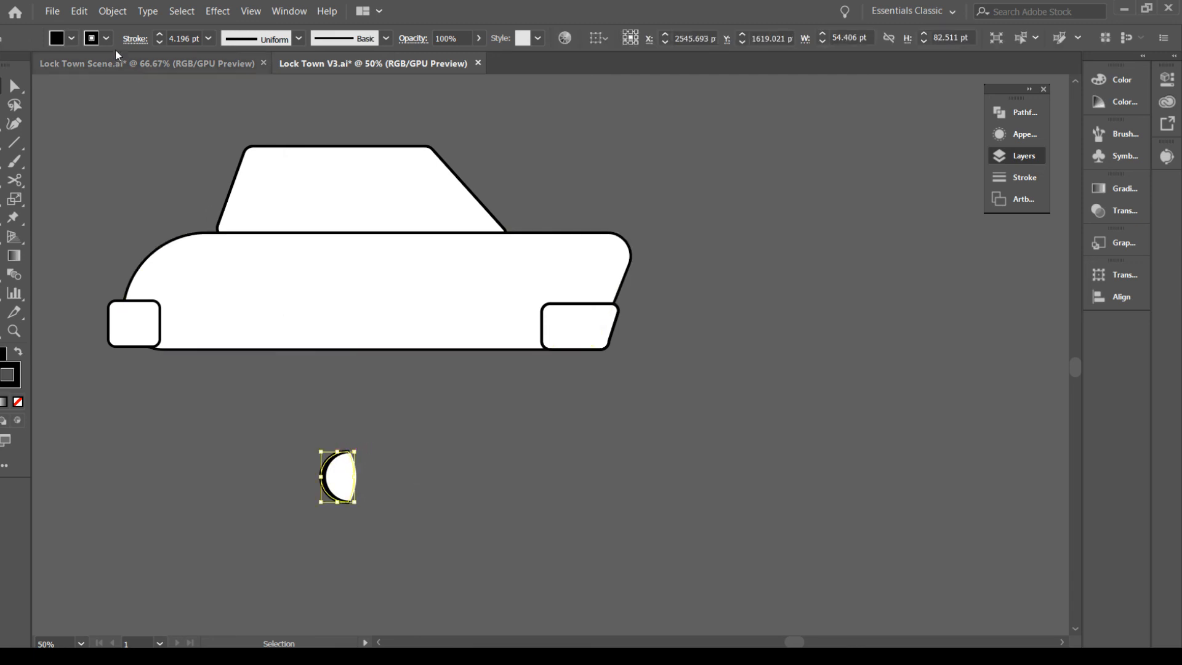
click(294, 43)
click(270, 90)
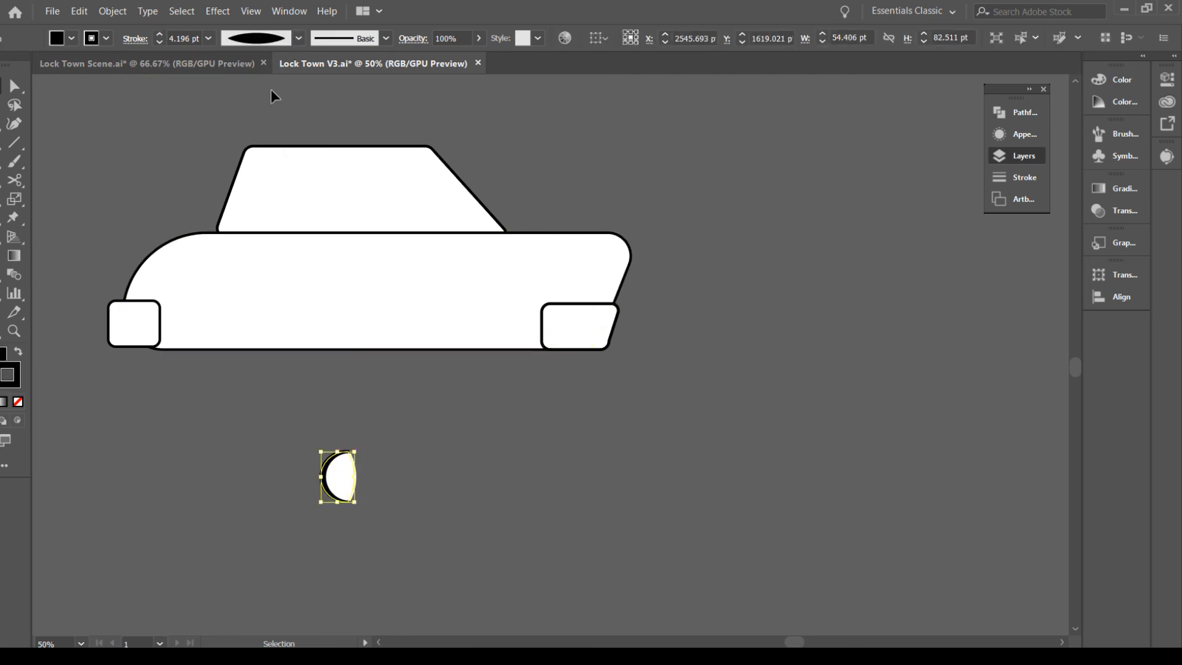
click(456, 428)
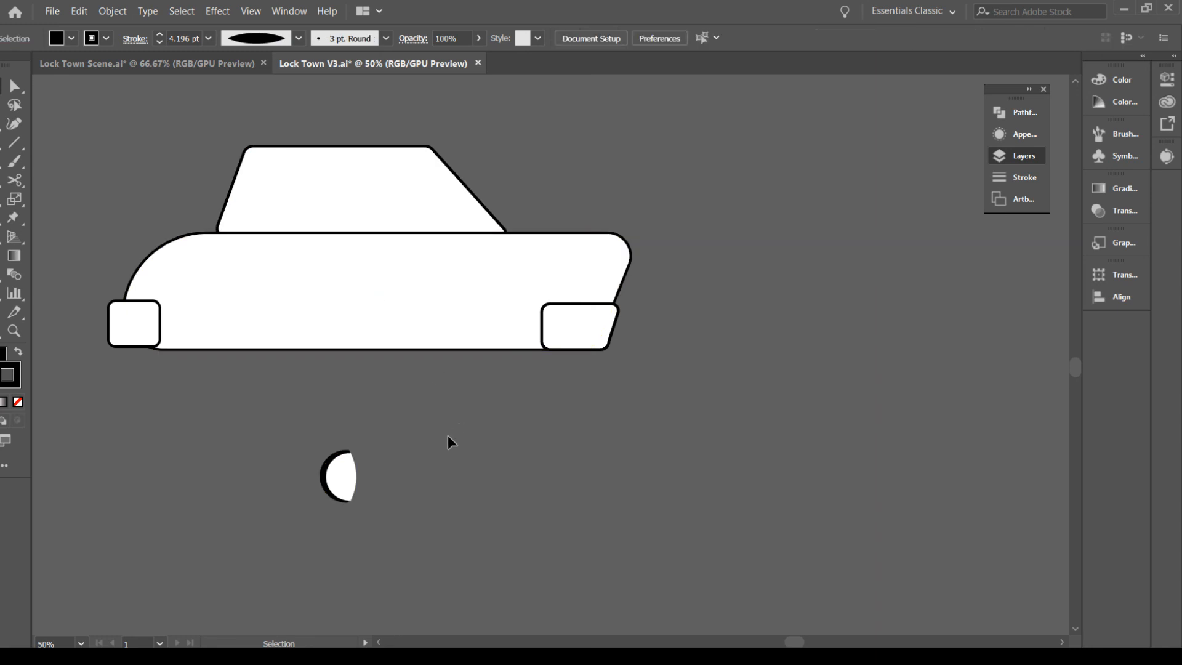
Paste a copy of the inner half-round shape in place and make its fill and stroke black
click(341, 477)
click(391, 446)
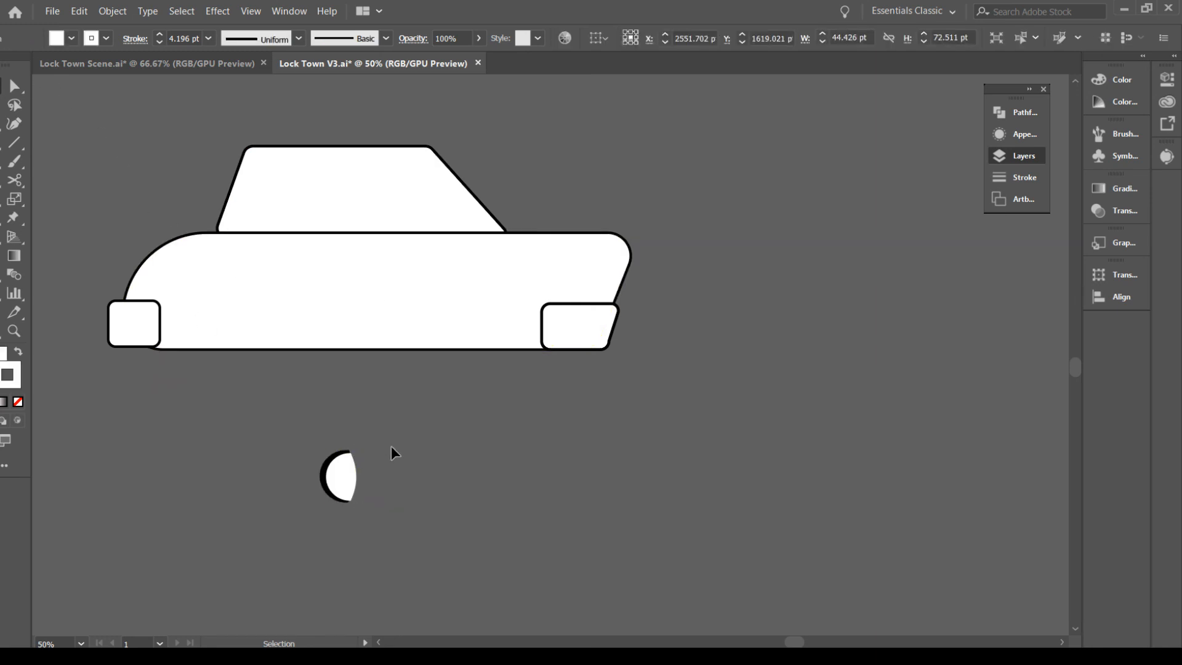
drag(396, 477, 324, 516)
click(401, 475)
click(349, 475)
key(ctrl+c)
key(ctrl+shift+v)
key(x)
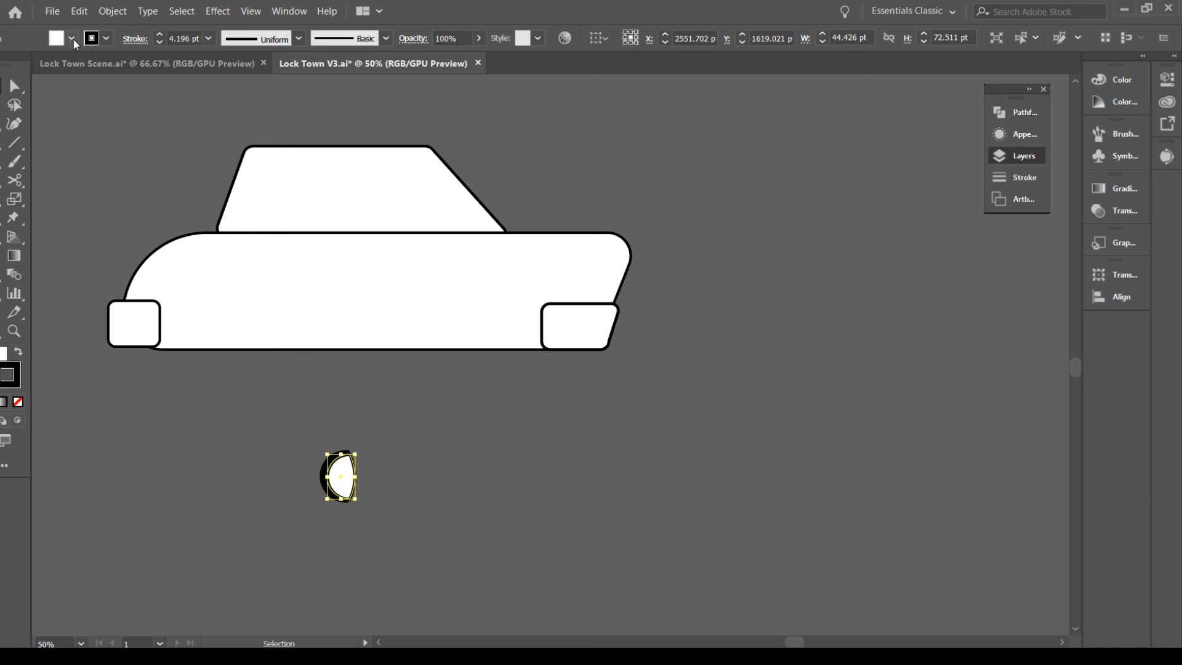
key(ctrl+z)
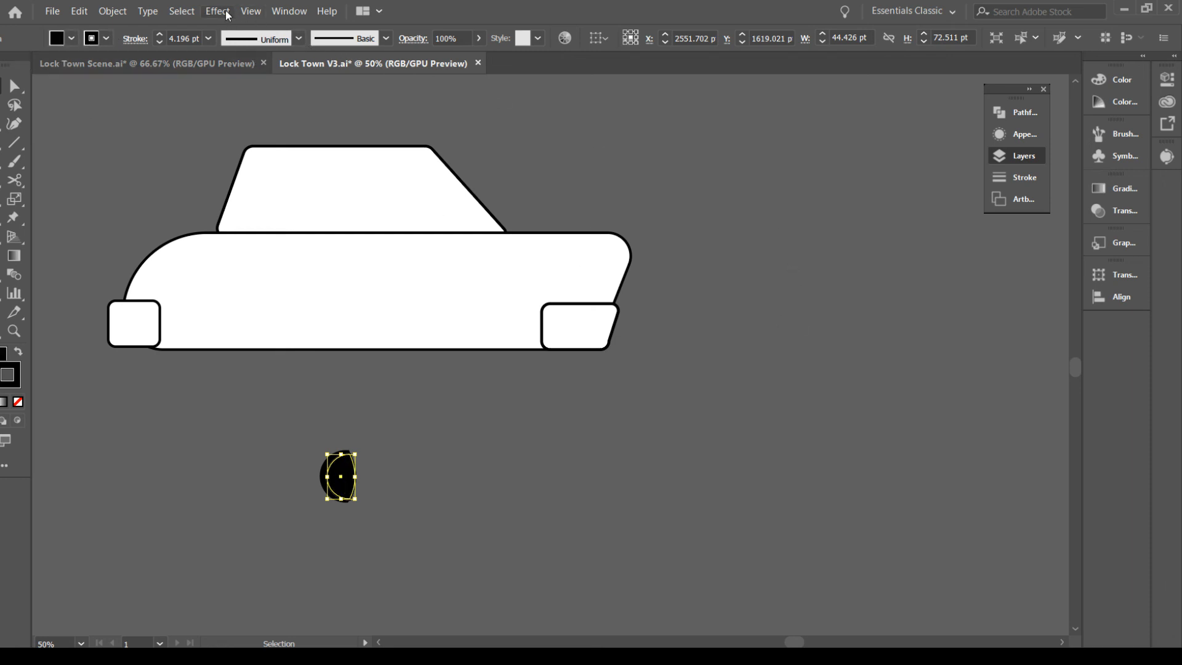
Apply the Scribble effect to the black copy of the inner half-round shape
click(444, 286)
click(854, 352)
click(854, 258)
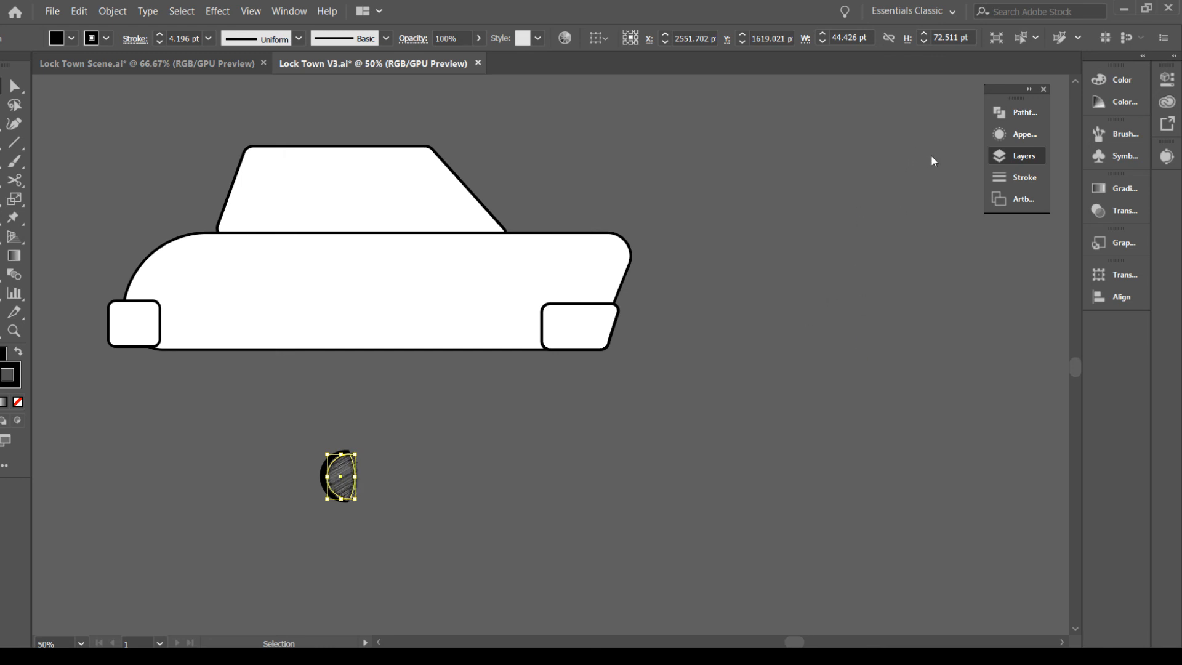
drag(937, 156, 924, 160)
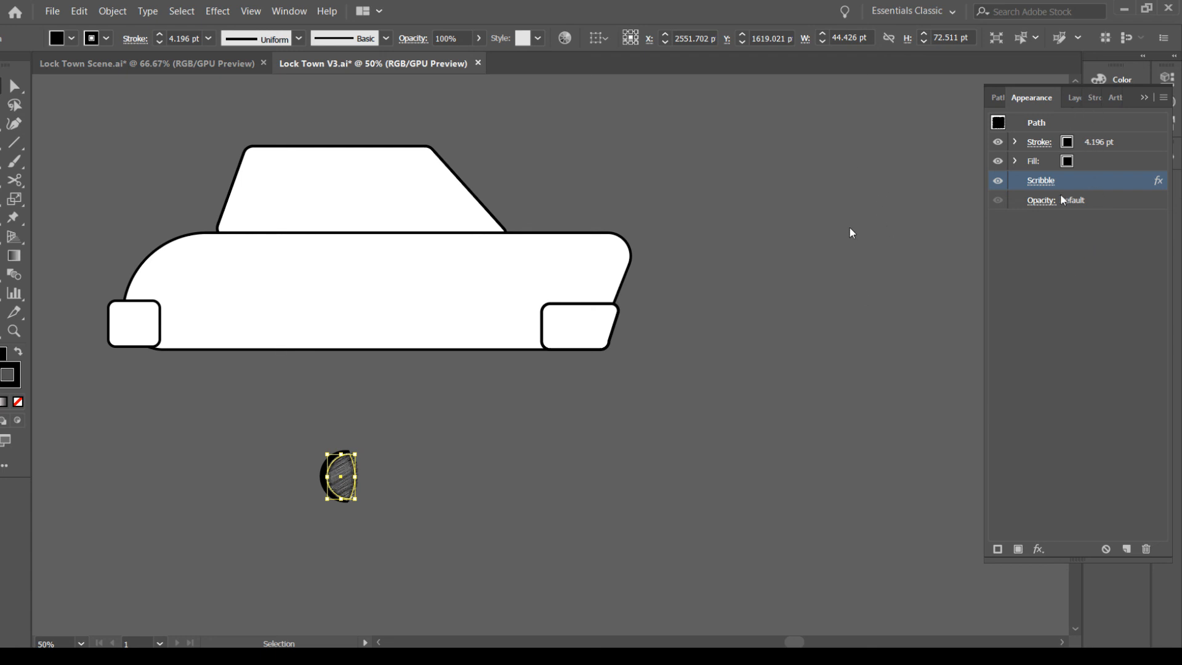
Edit the Scribble effect's settings, trying different line densities and angles, until the lens has thin, nearly horizontal hatch lines
click(845, 201)
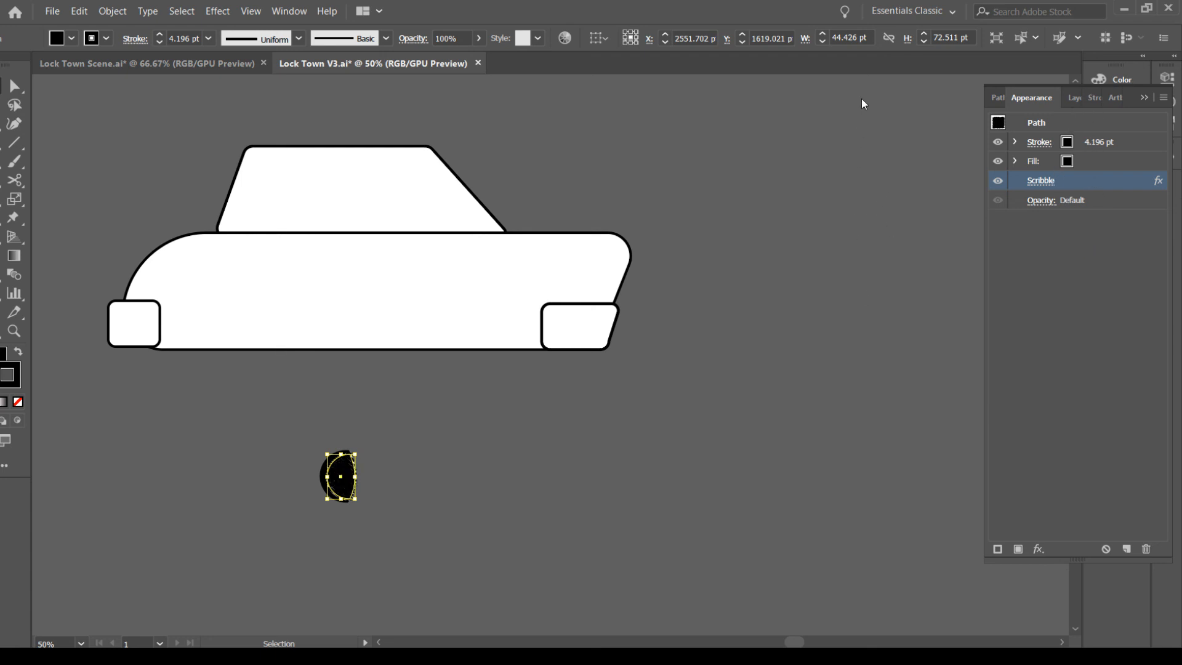
click(844, 283)
click(866, 305)
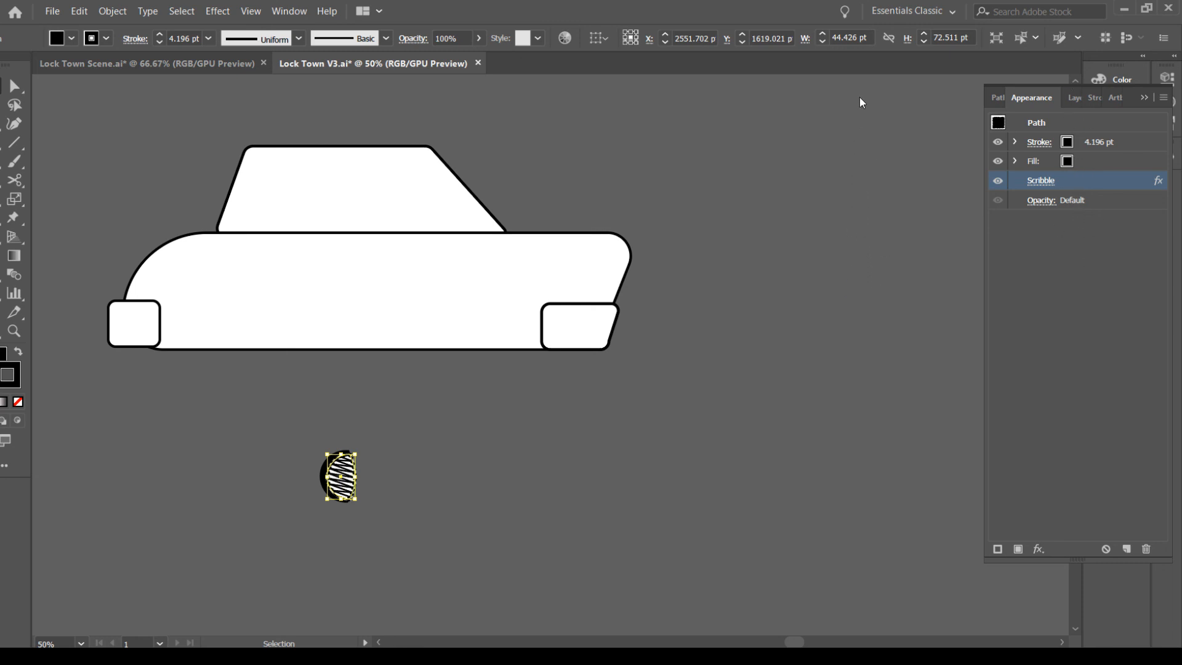
click(871, 235)
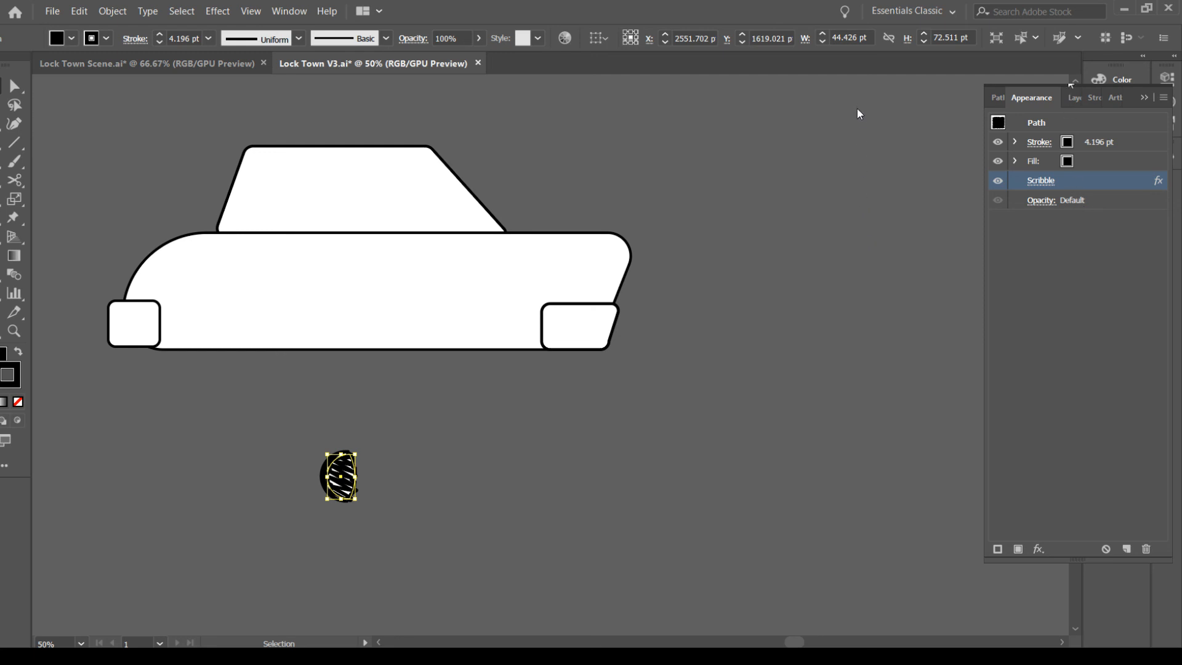
click(851, 169)
click(852, 148)
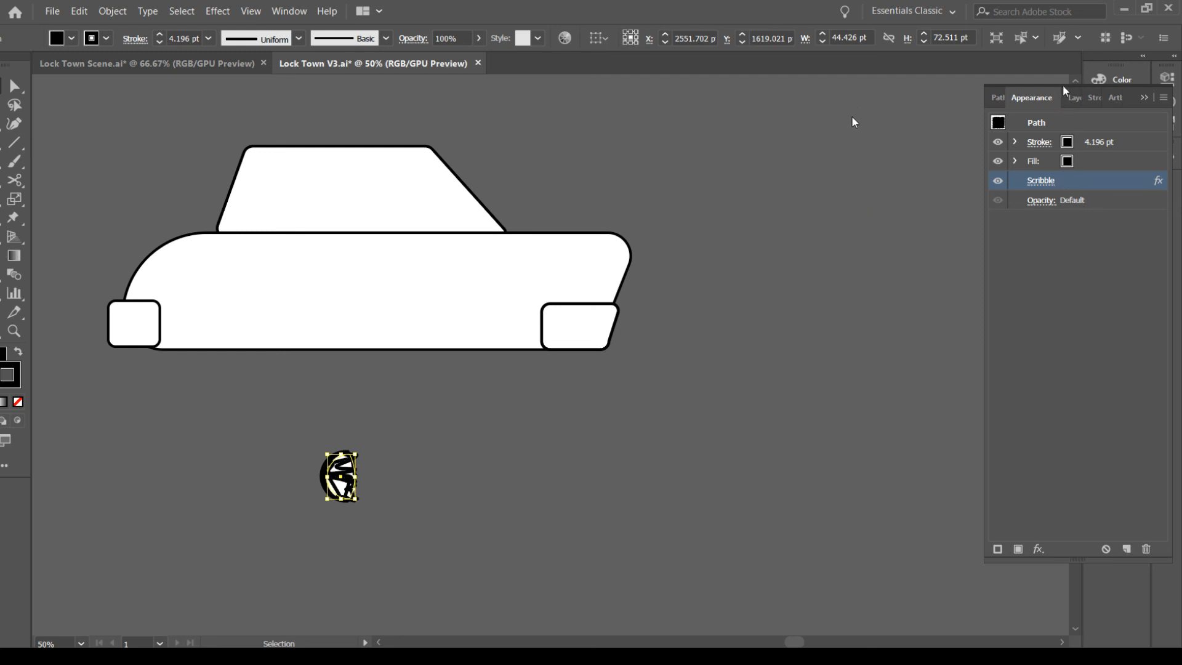
click(852, 238)
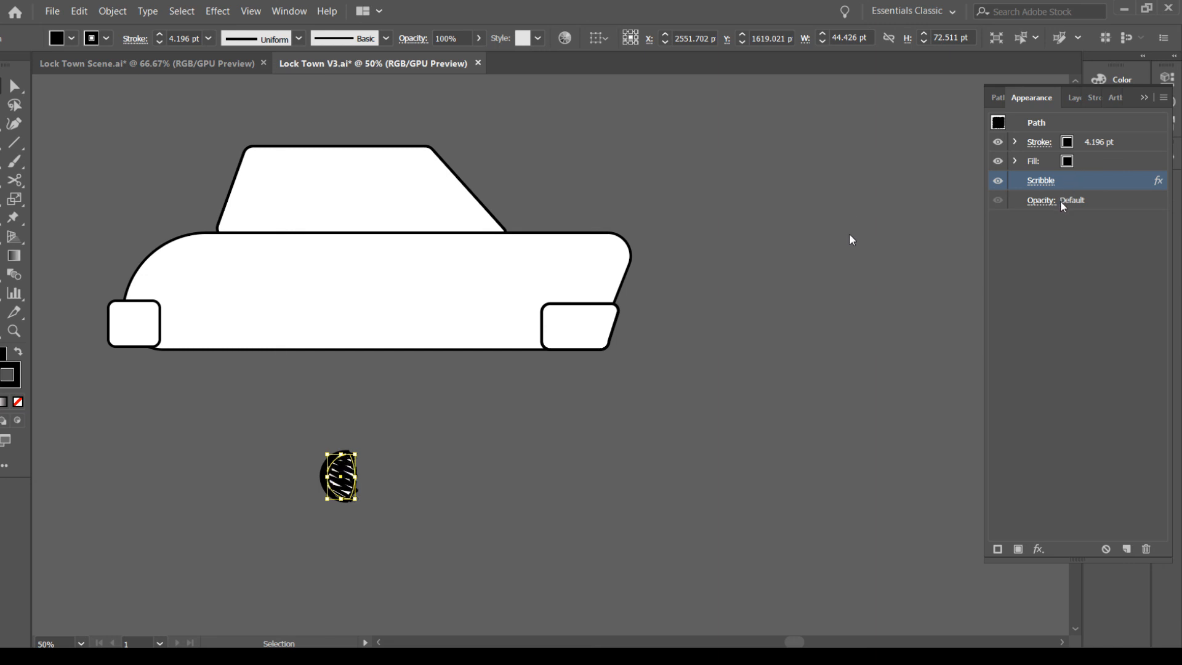
click(861, 264)
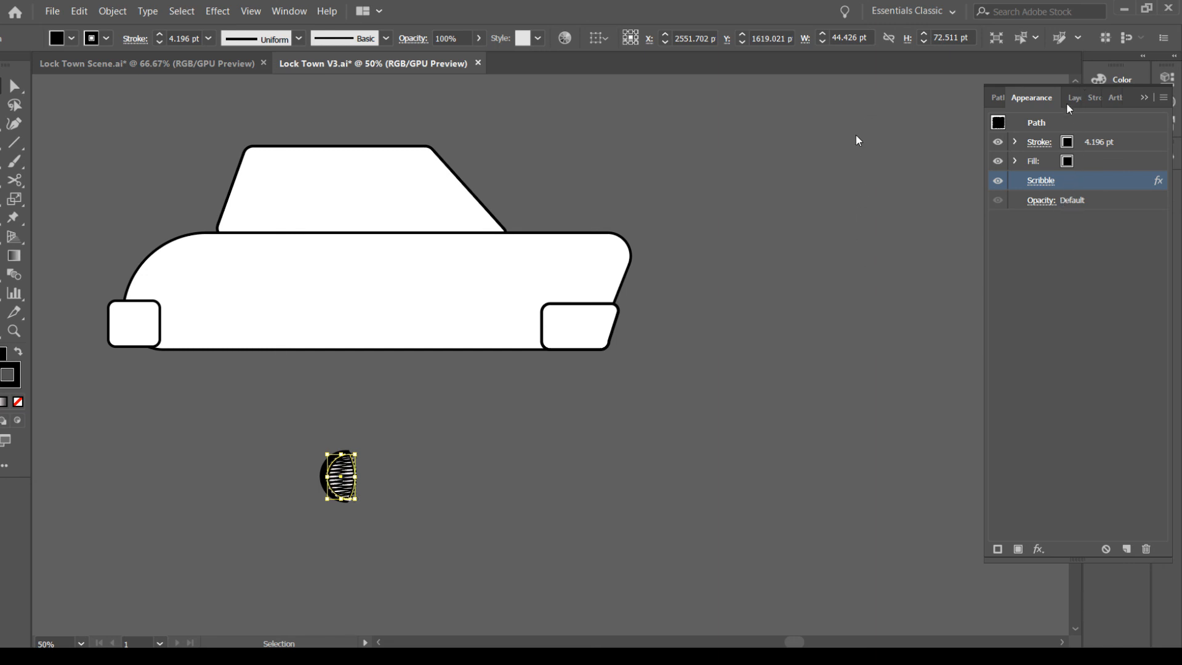
click(866, 283)
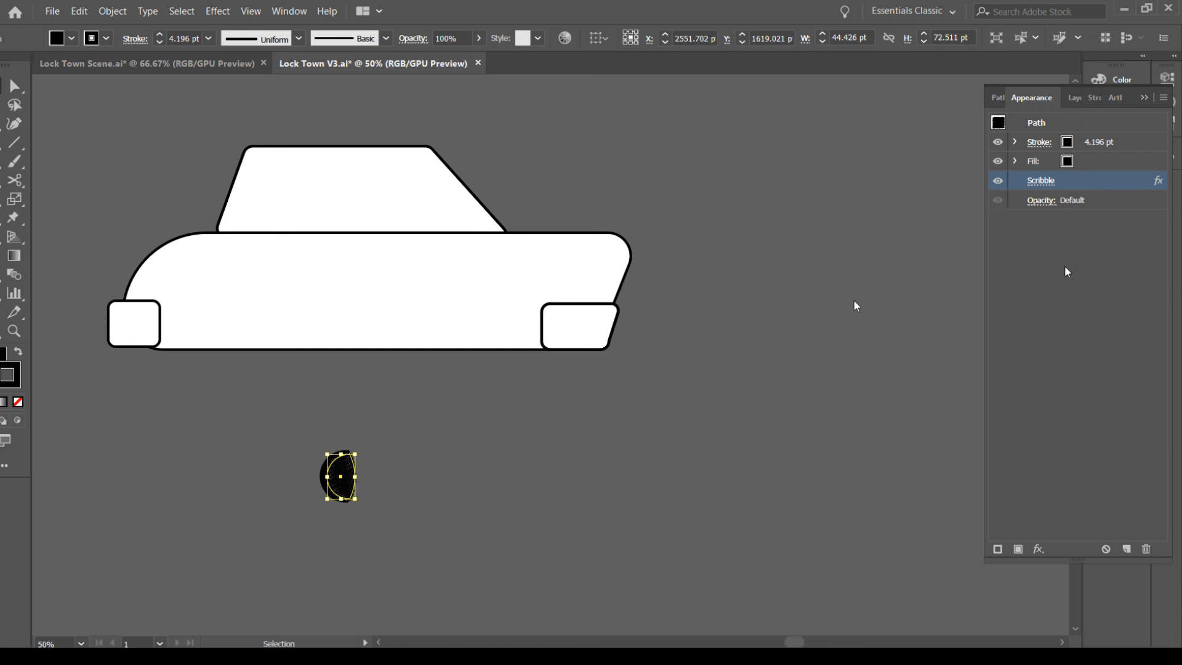
click(846, 264)
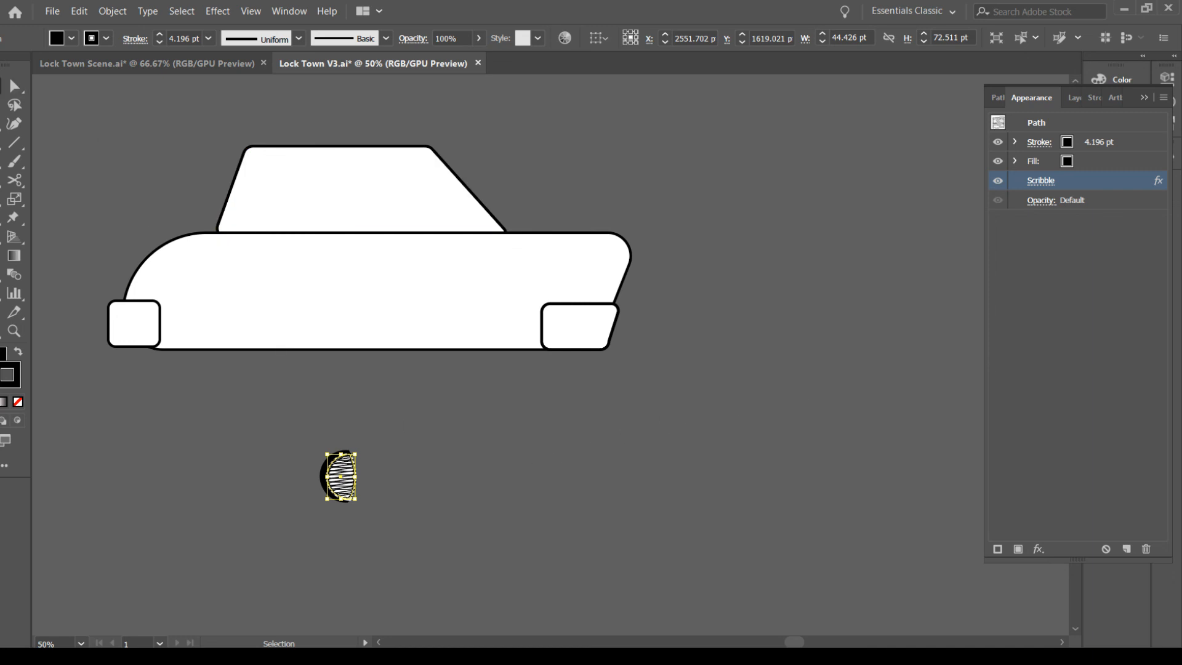
Move the complete hatched headlight onto the upper front corner of the car body
click(437, 432)
drag(409, 454, 621, 252)
click(678, 336)
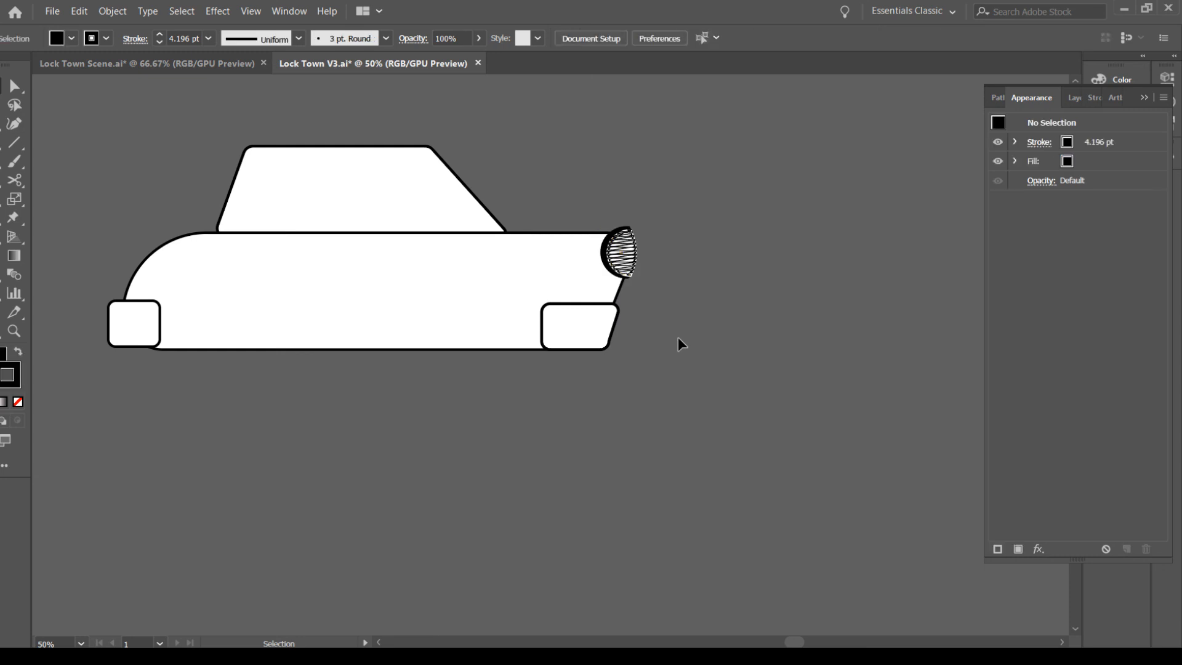
Nudge the car's cabin shape about 8 pt toward the rear of the car
click(401, 188)
key(Left)
key(Left)
key(Left)
key(Left)
key(Left)
key(Left)
key(Left)
key(Left)
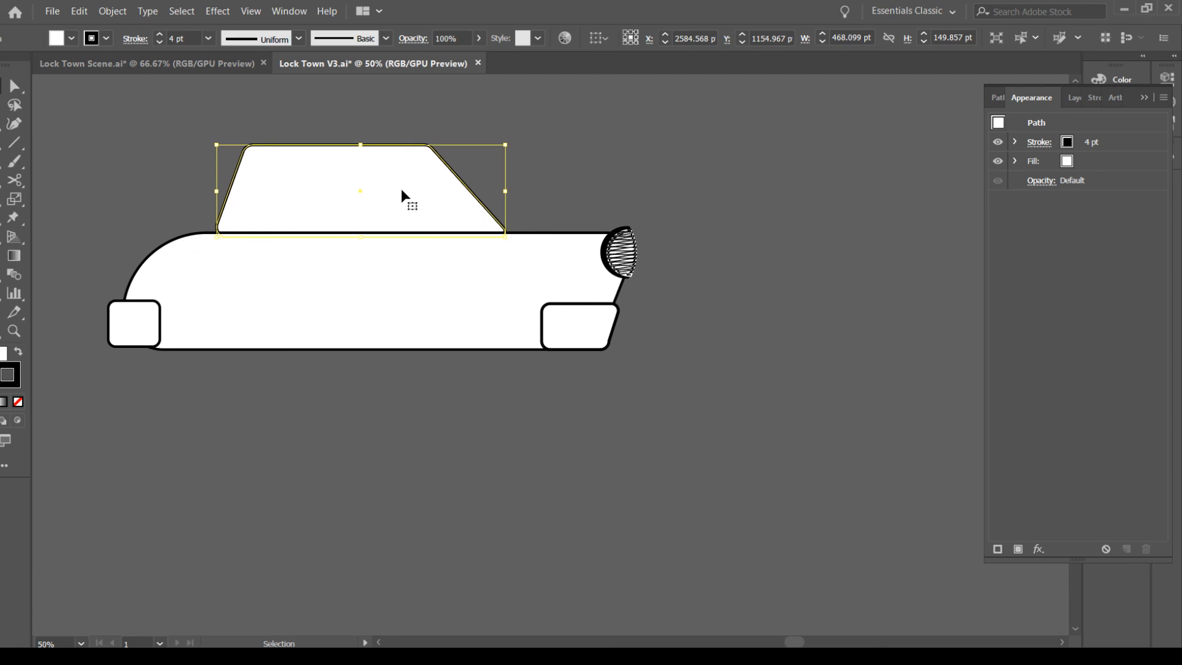
key(Up)
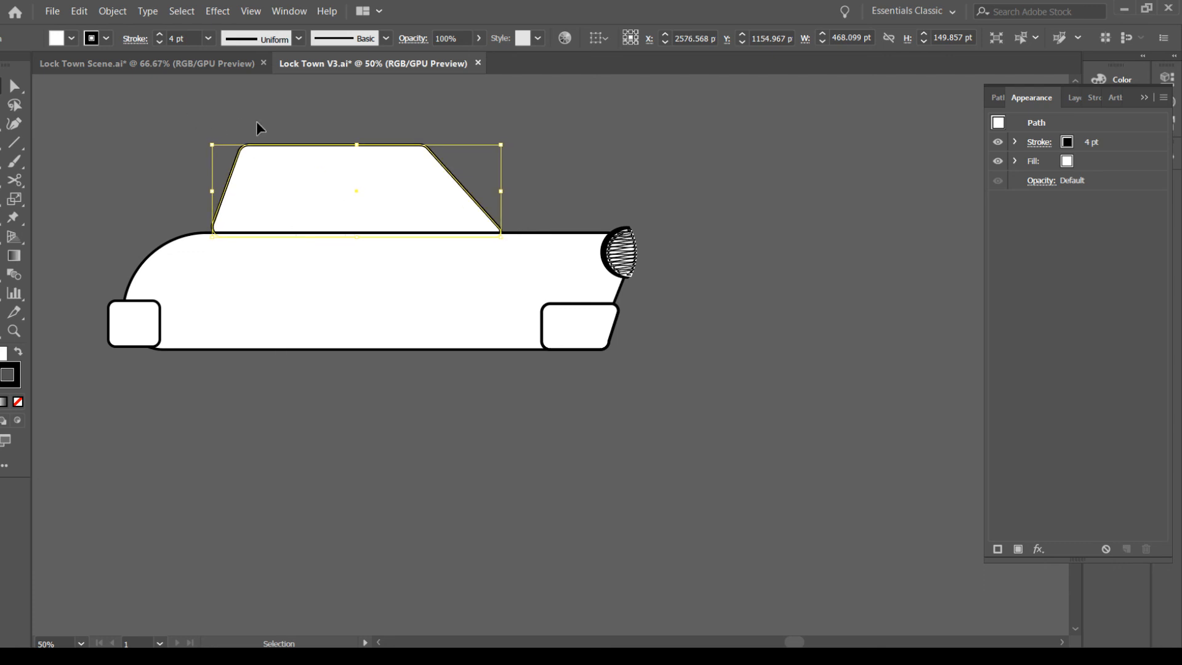
Lower the cabin's roof to a height of about 127 pt and shift the cabin slightly toward the front
drag(357, 144, 363, 160)
click(476, 467)
drag(409, 210, 411, 206)
Draw a closed four-sided door outline on the car body with the Pen tool, about 113 pt tall with a lower edge about 151 pt long
key(p)
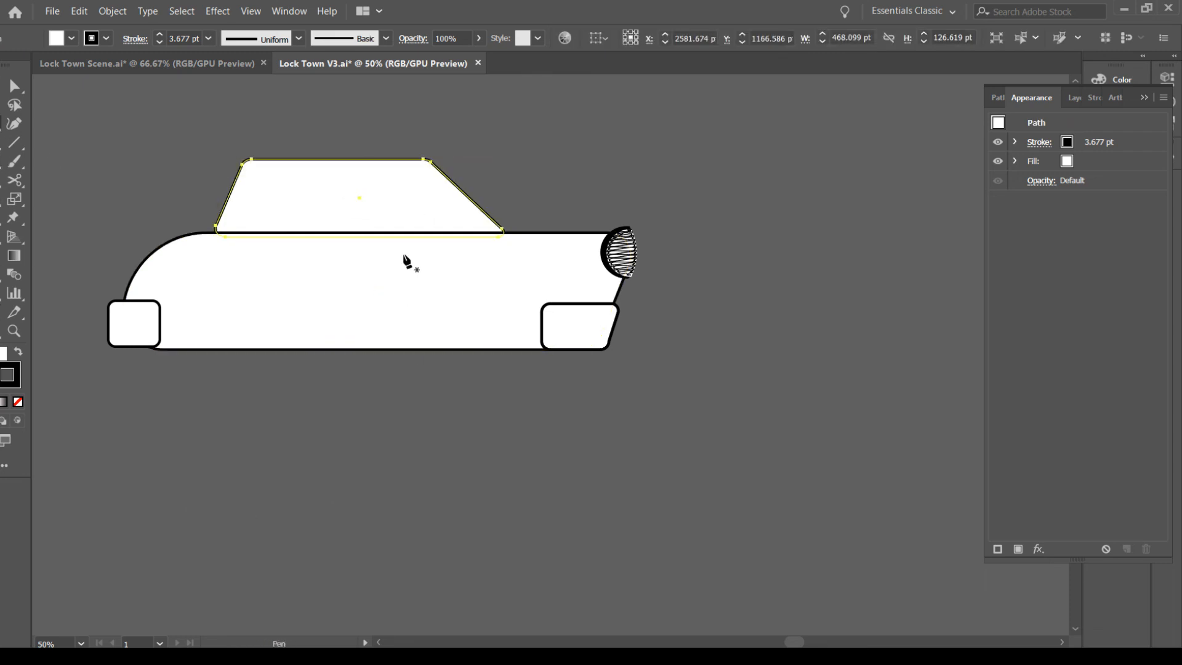
click(363, 236)
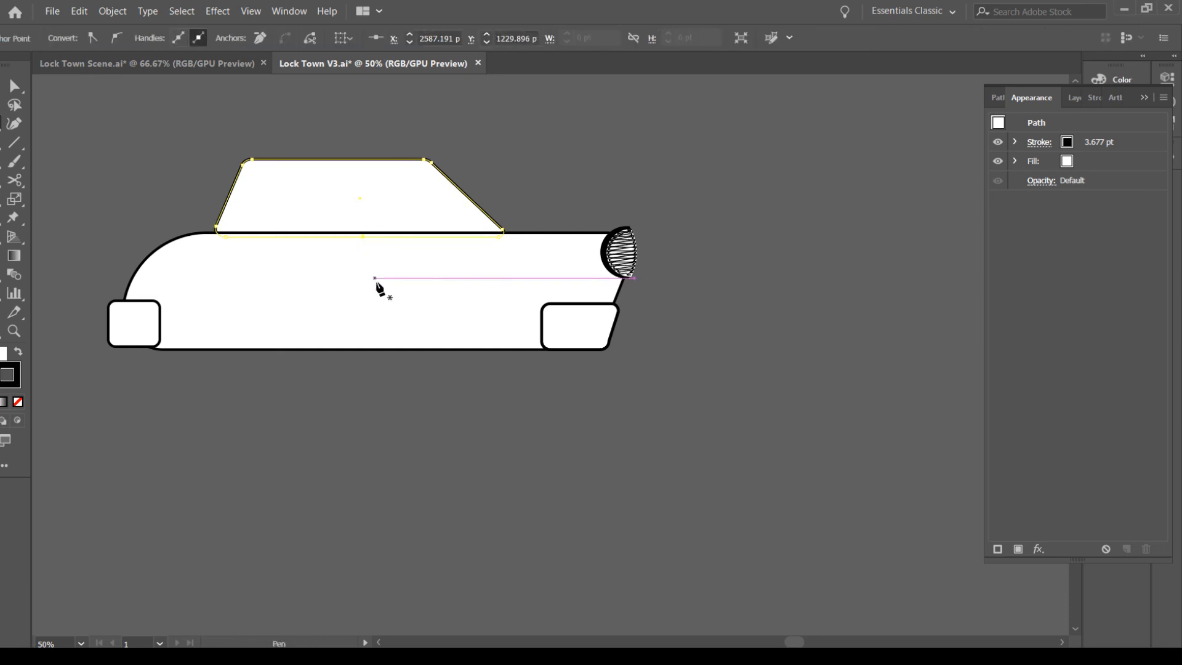
click(393, 311)
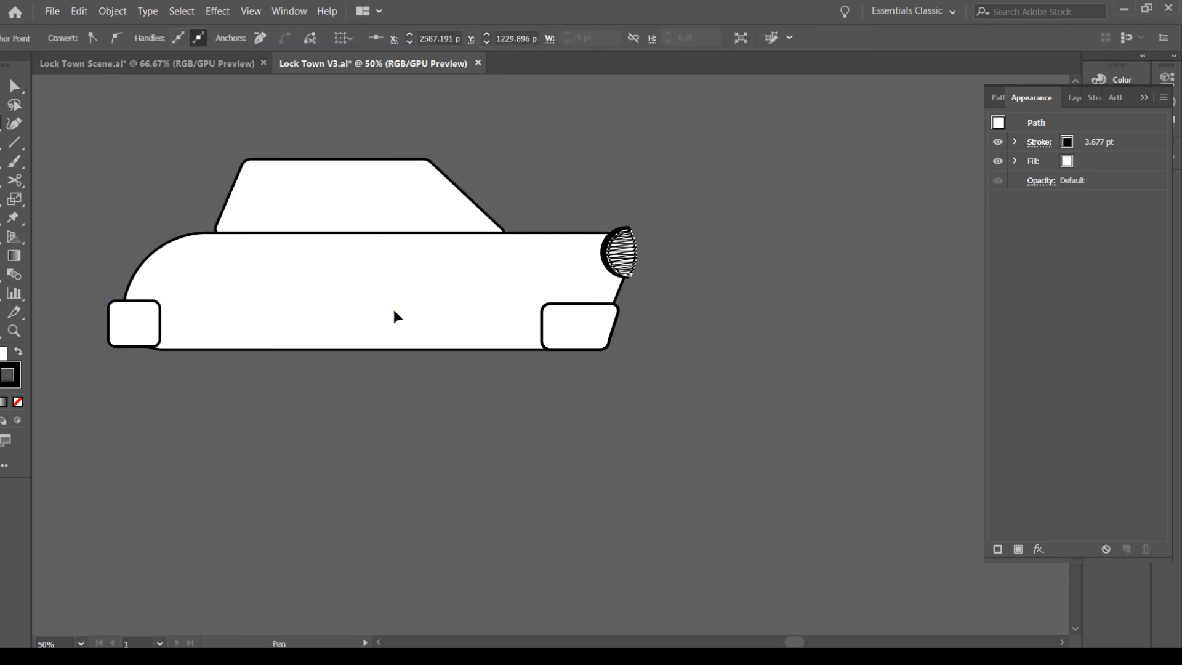
click(487, 311)
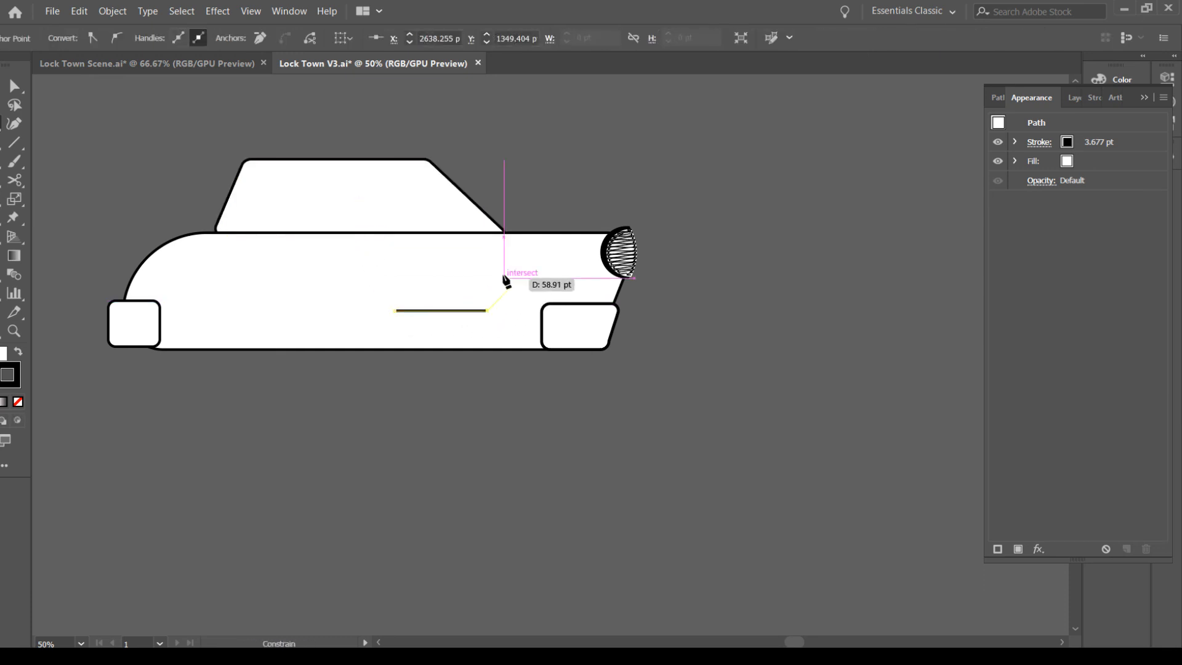
click(510, 241)
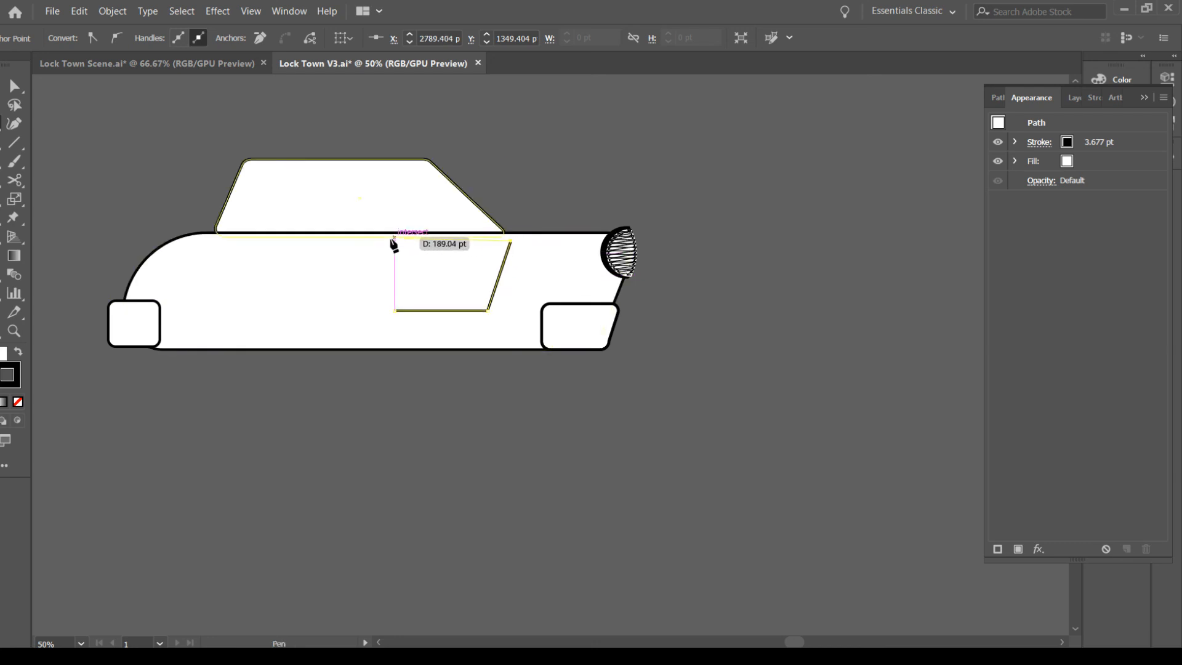
click(360, 241)
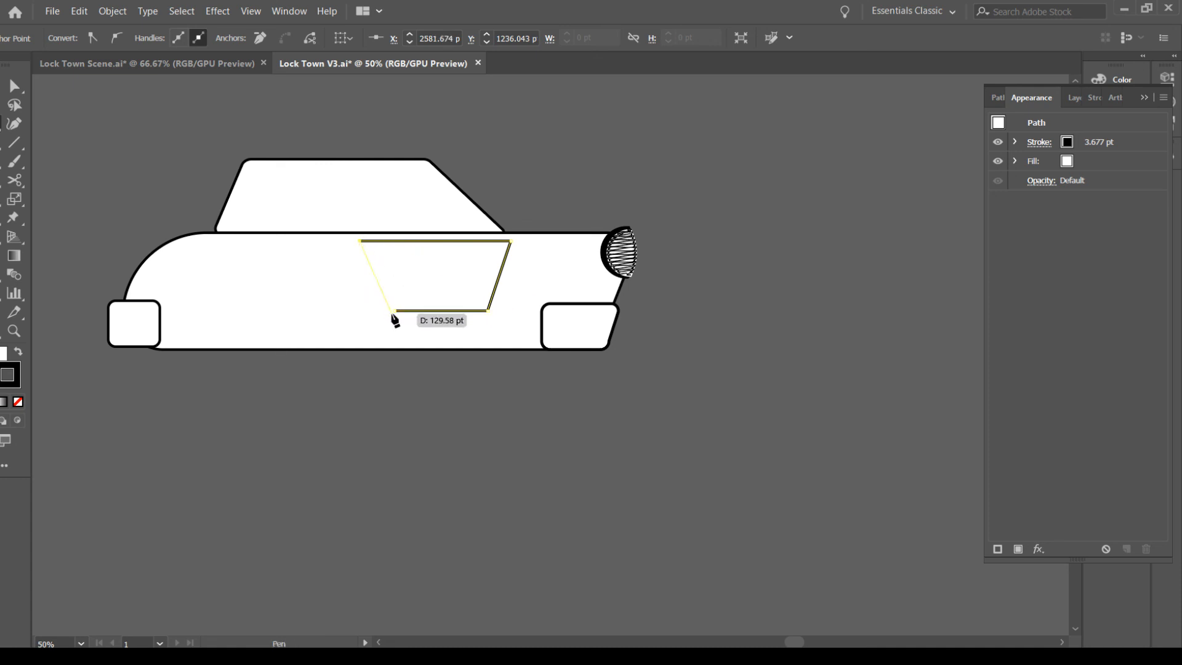
click(394, 311)
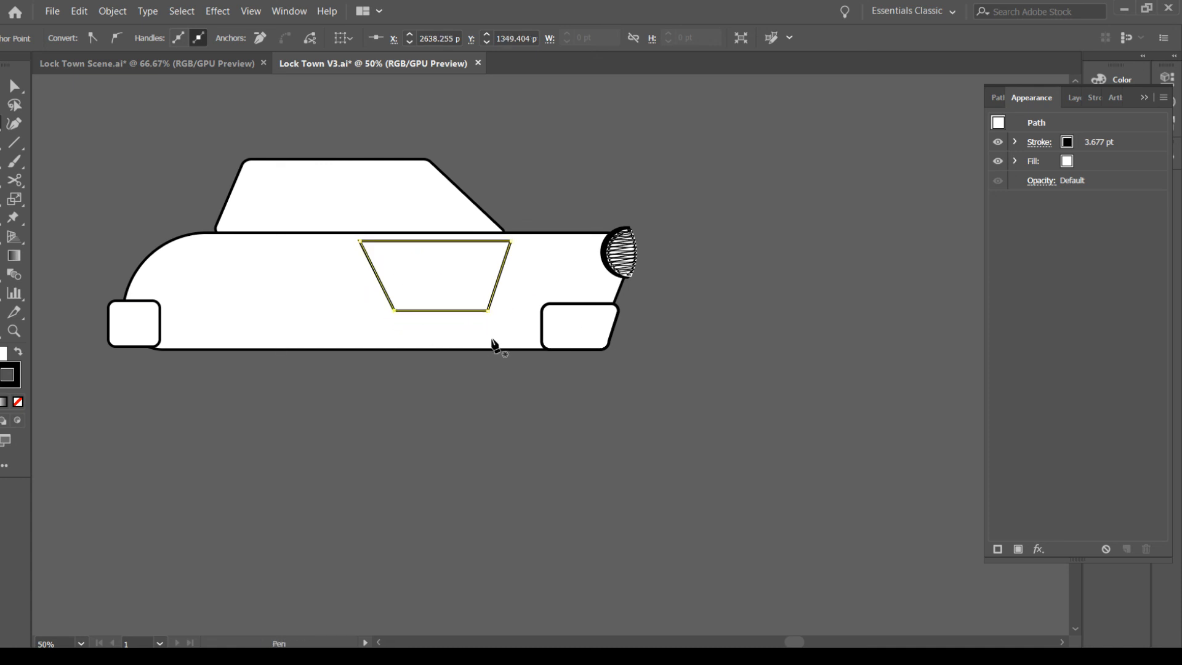
Round the door's upper rear corner to about 14 pt, its lower rear corner to 23 pt and its lower front corner to about 20 pt
key(a)
key(ctrl+shift+a)
click(470, 312)
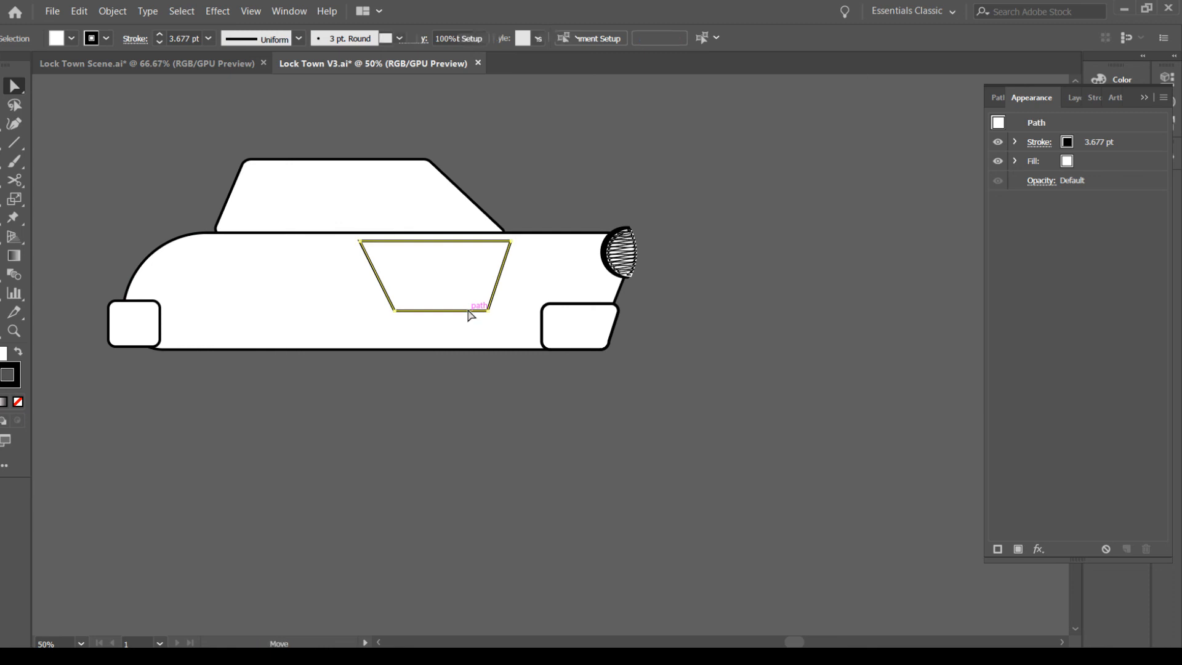
click(362, 242)
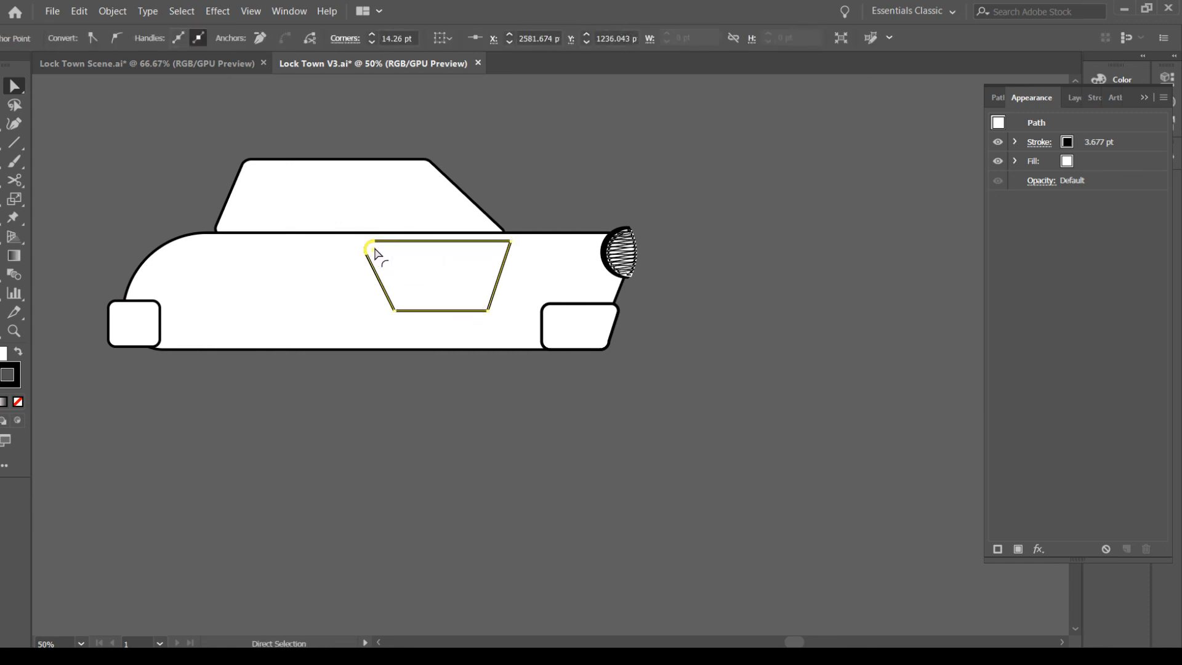
drag(375, 249, 375, 250)
click(397, 310)
drag(397, 306, 406, 303)
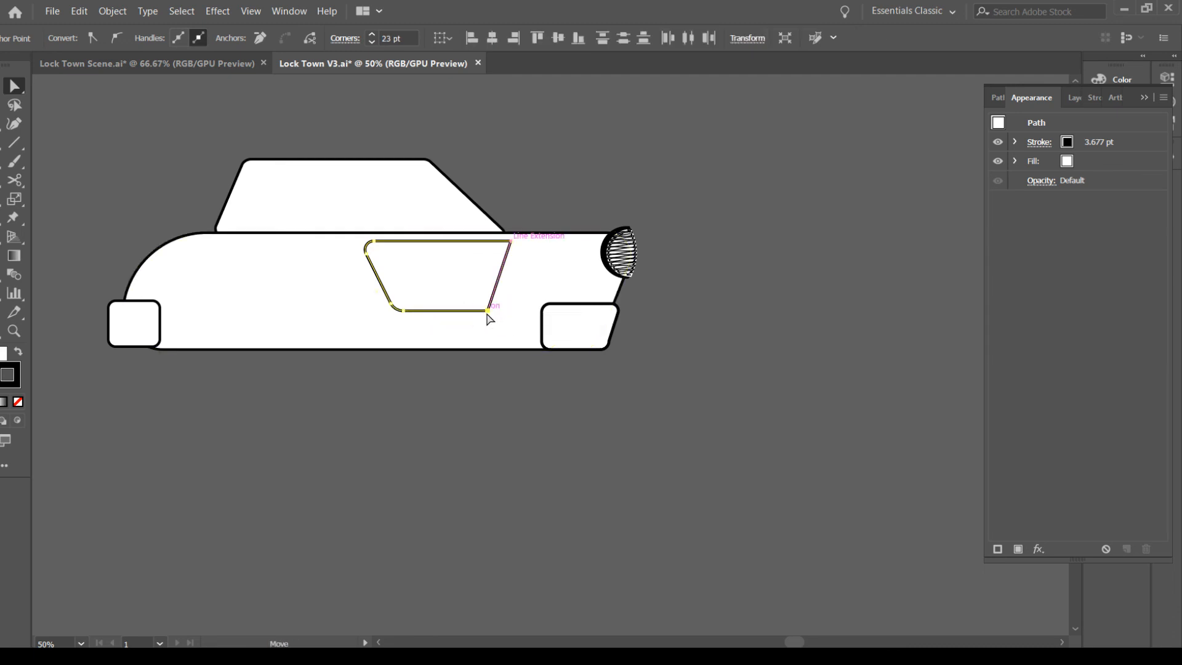
click(487, 311)
drag(484, 307, 477, 302)
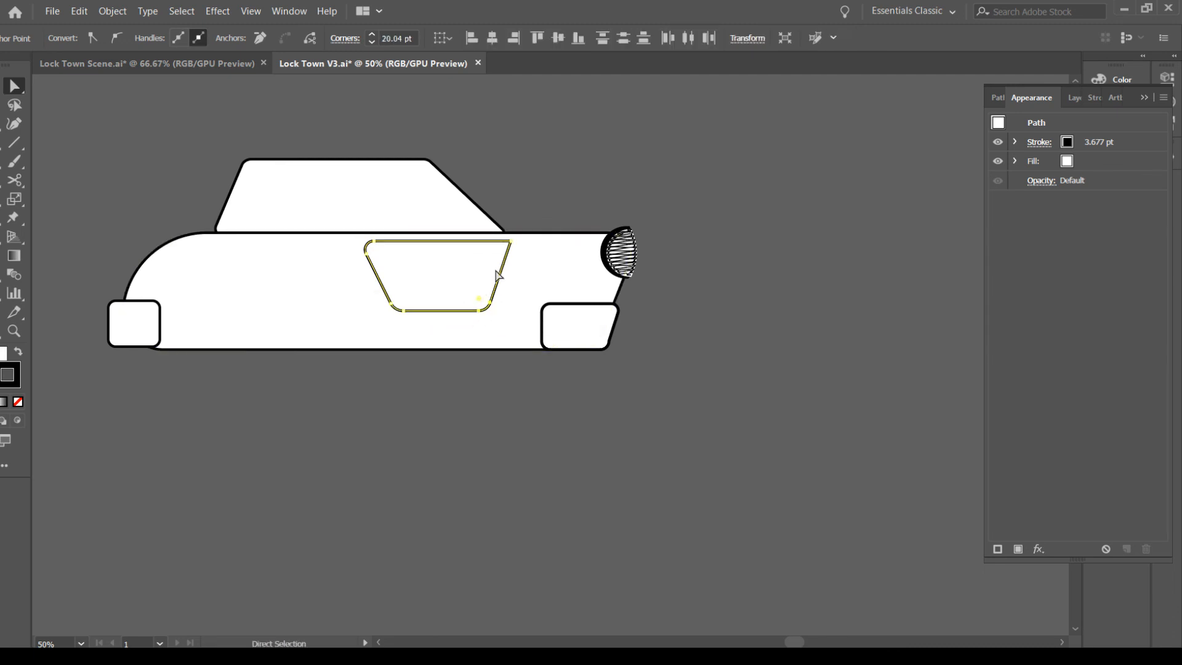
Round the door's upper front corner to about 13 pt
click(511, 243)
drag(501, 248, 506, 242)
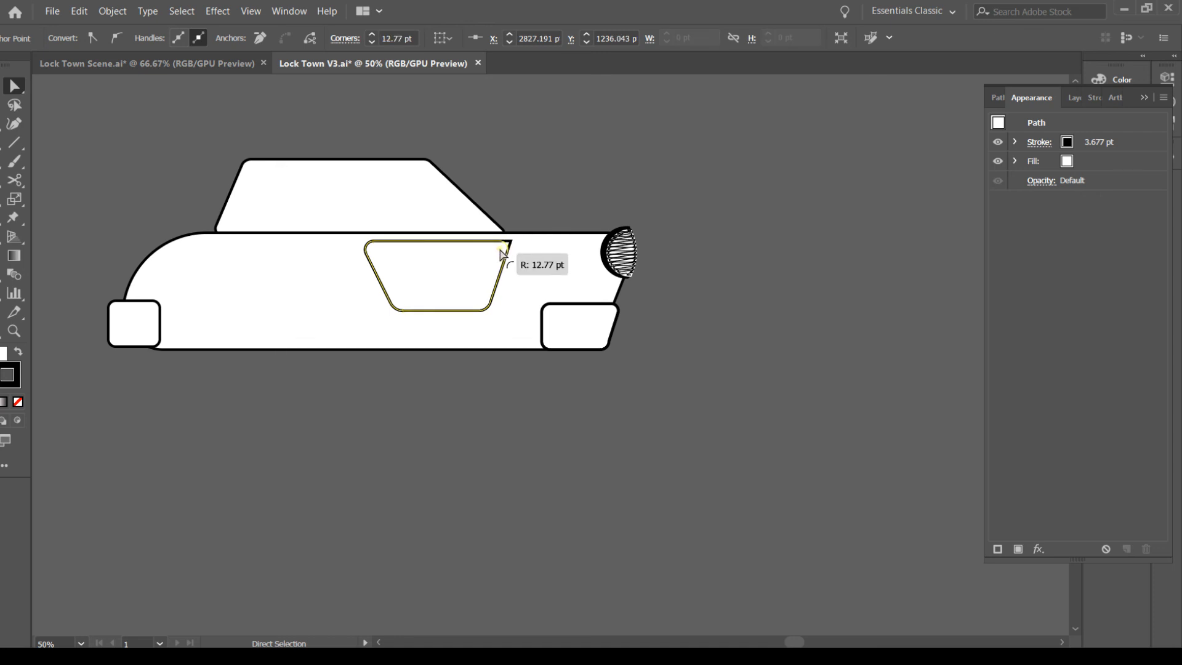
click(535, 213)
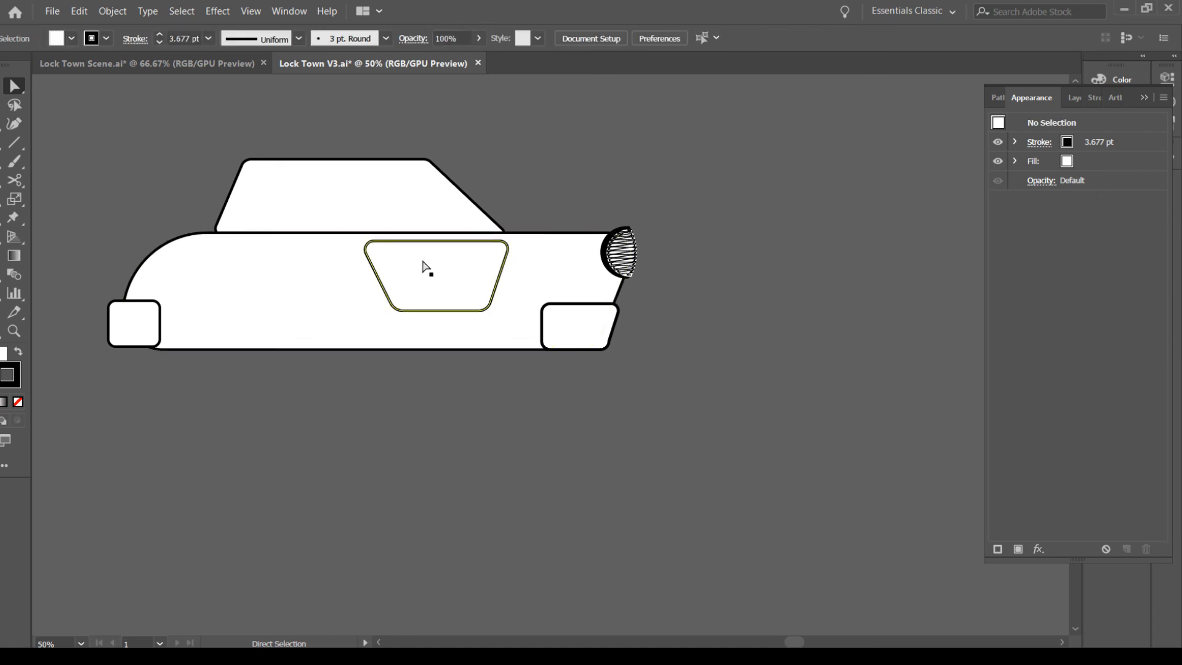
Nudge the whole door outline slightly toward the rear of the car
key(v)
click(376, 278)
key(Left)
key(Left)
key(Left)
key(Left)
key(Left)
key(Left)
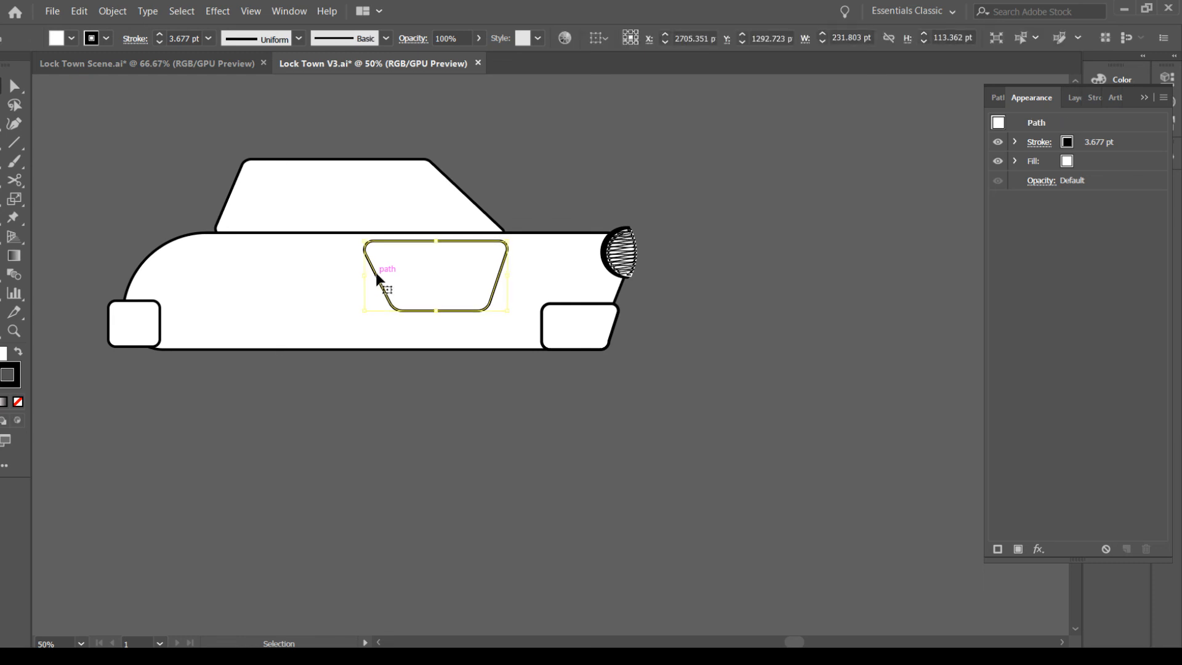
click(570, 124)
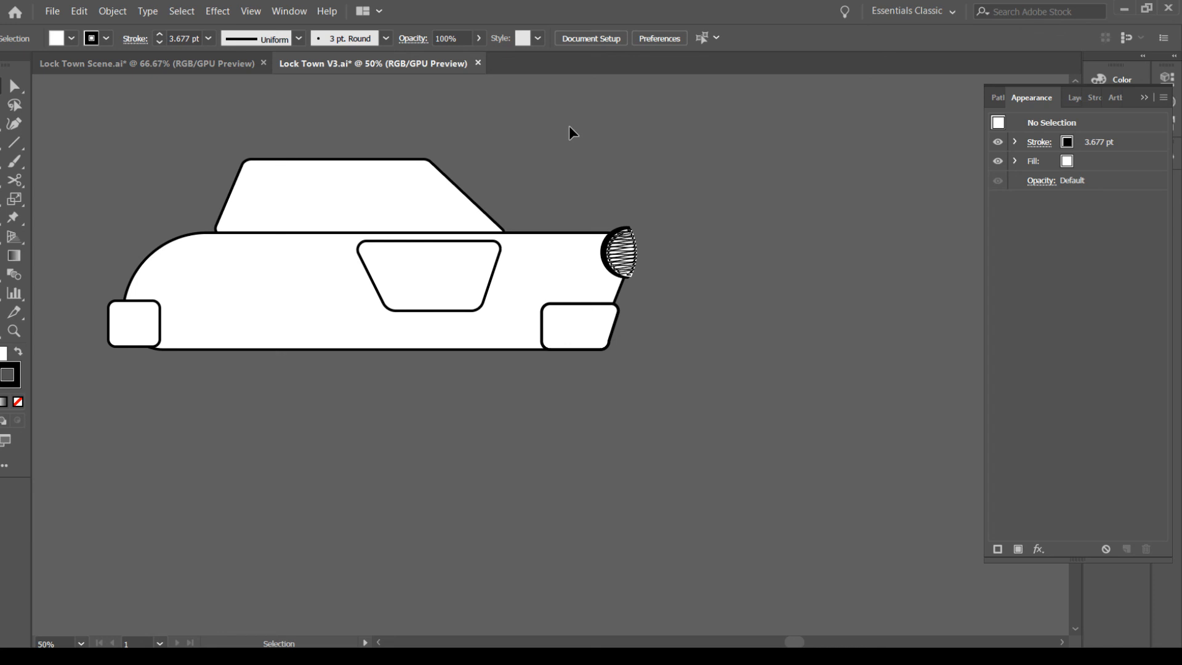
Draw a rectangular handle about 38 by 6 pt near the door's upper rear corner and fully round its ends
click(2, 161)
key(m)
drag(371, 250, 397, 258)
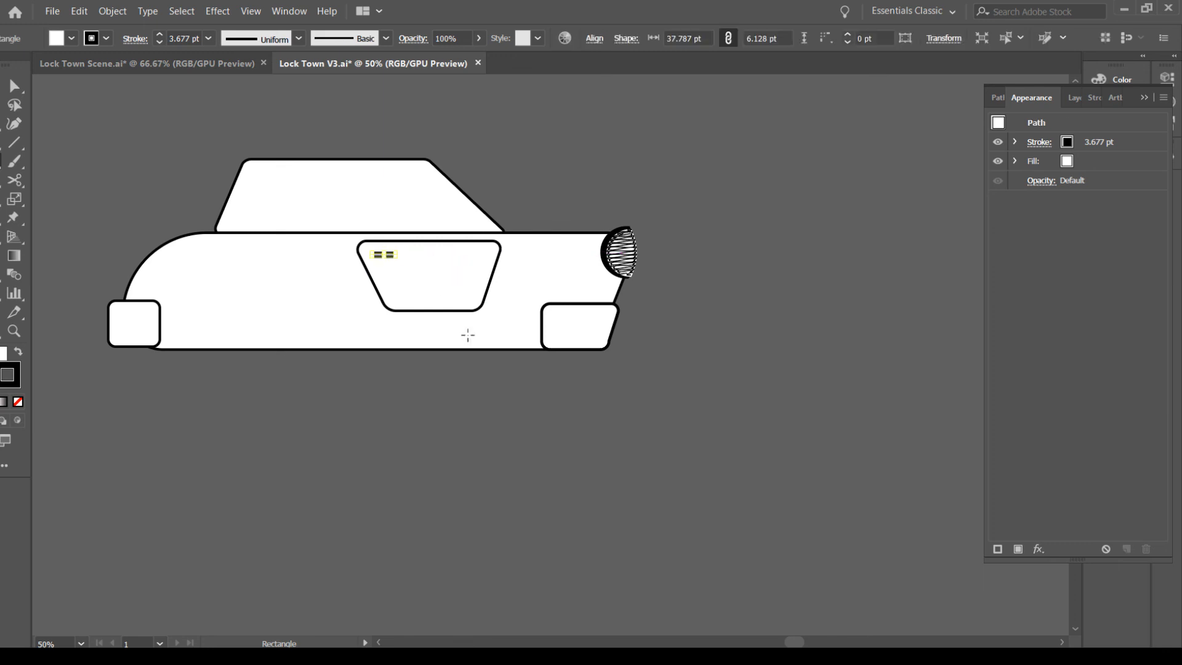
key(ctrl+equal)
key(ctrl+equal)
key(ctrl+equal)
key(ctrl+equal)
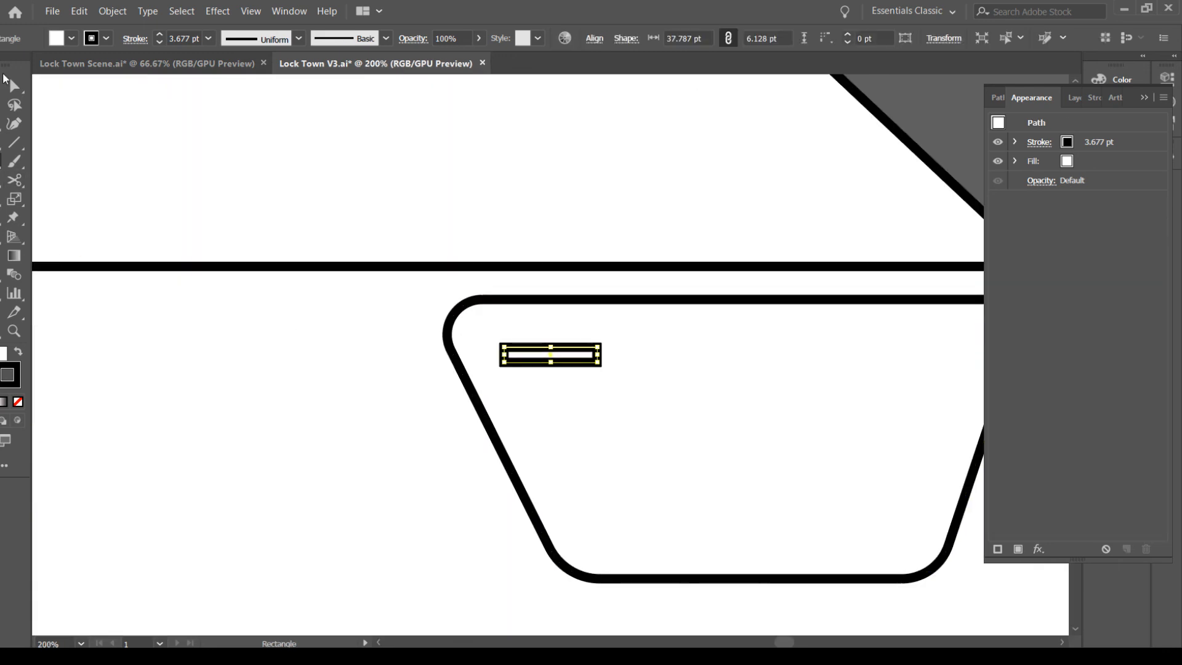
click(14, 86)
drag(590, 360, 579, 361)
click(953, 108)
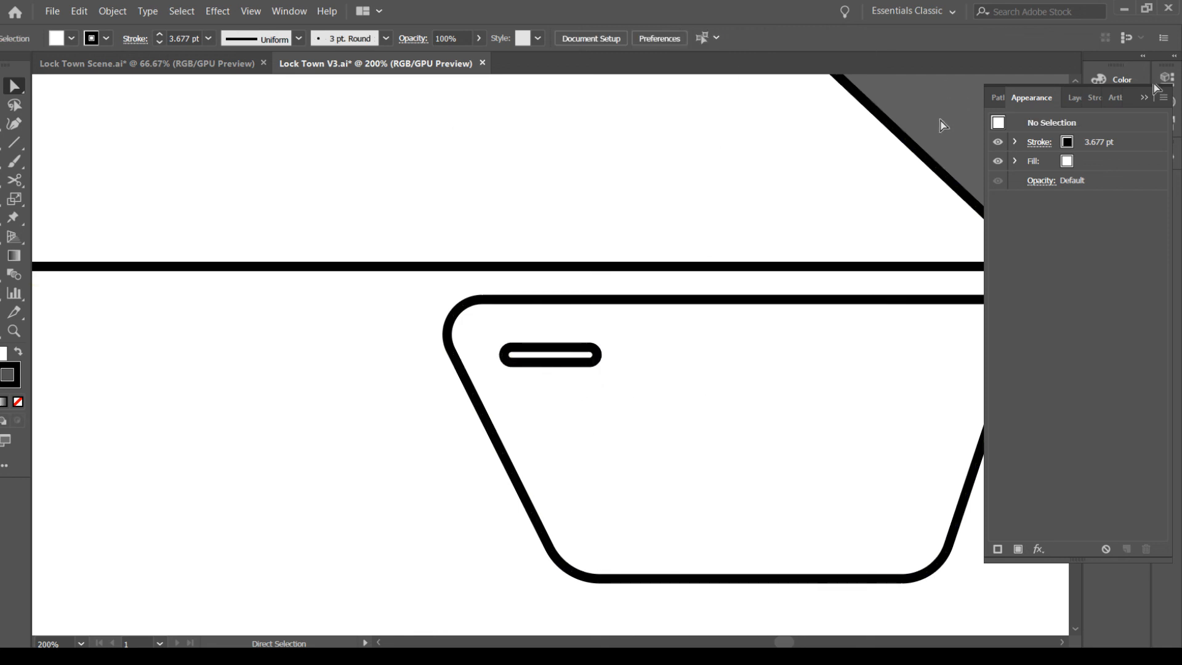
Fill the door handle and the car's front bumper with solid black
key(ctrl+0)
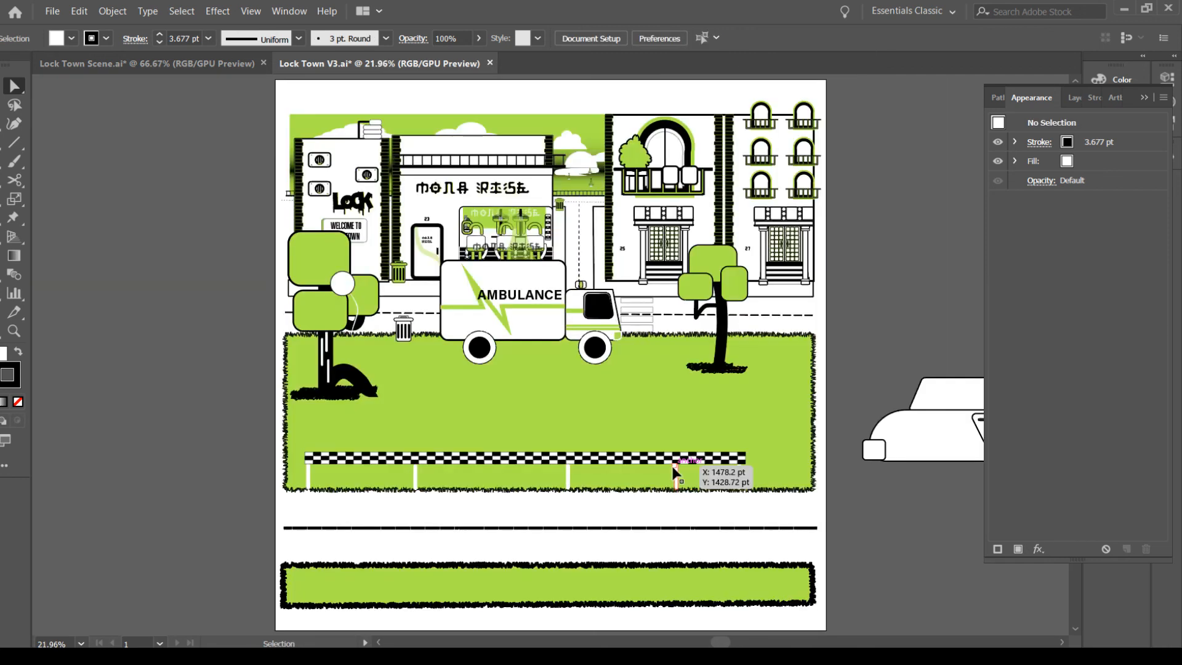
drag(665, 436, 179, 328)
key(ctrl+1)
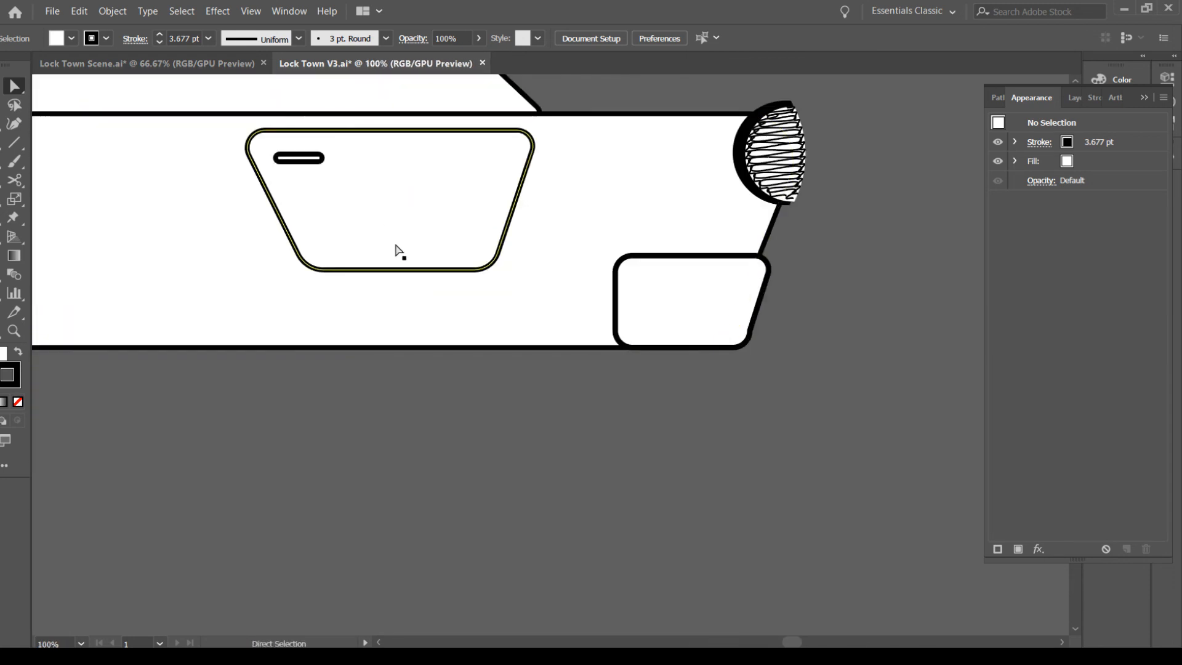
click(313, 162)
drag(18, 376, 4, 354)
click(729, 319)
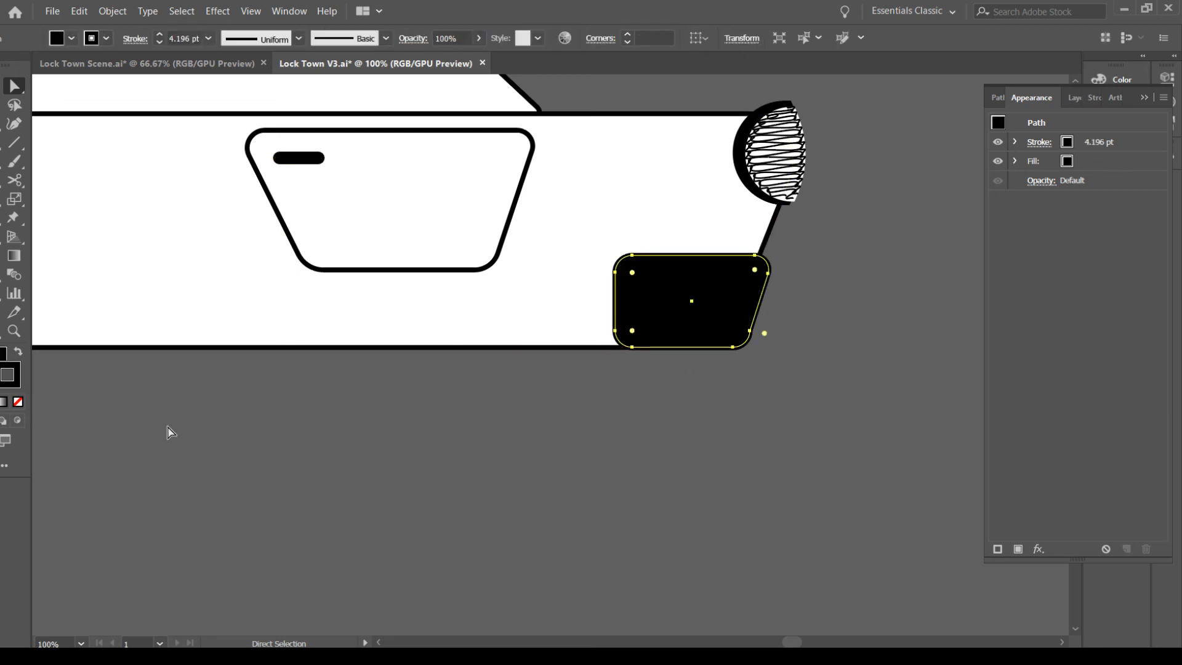
Recolour the car body's fill and outline with the scene's light green
key(ctrl+minus)
key(ctrl+minus)
key(ctrl+minus)
drag(246, 489, 494, 477)
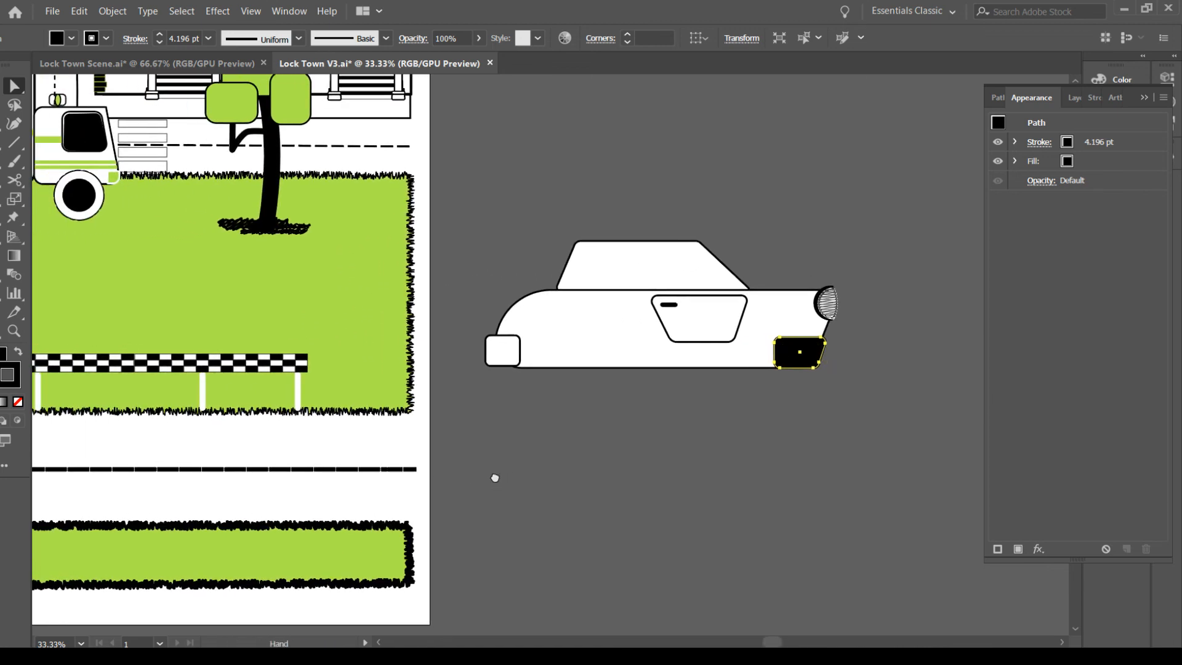
scroll(493, 476, right, 5)
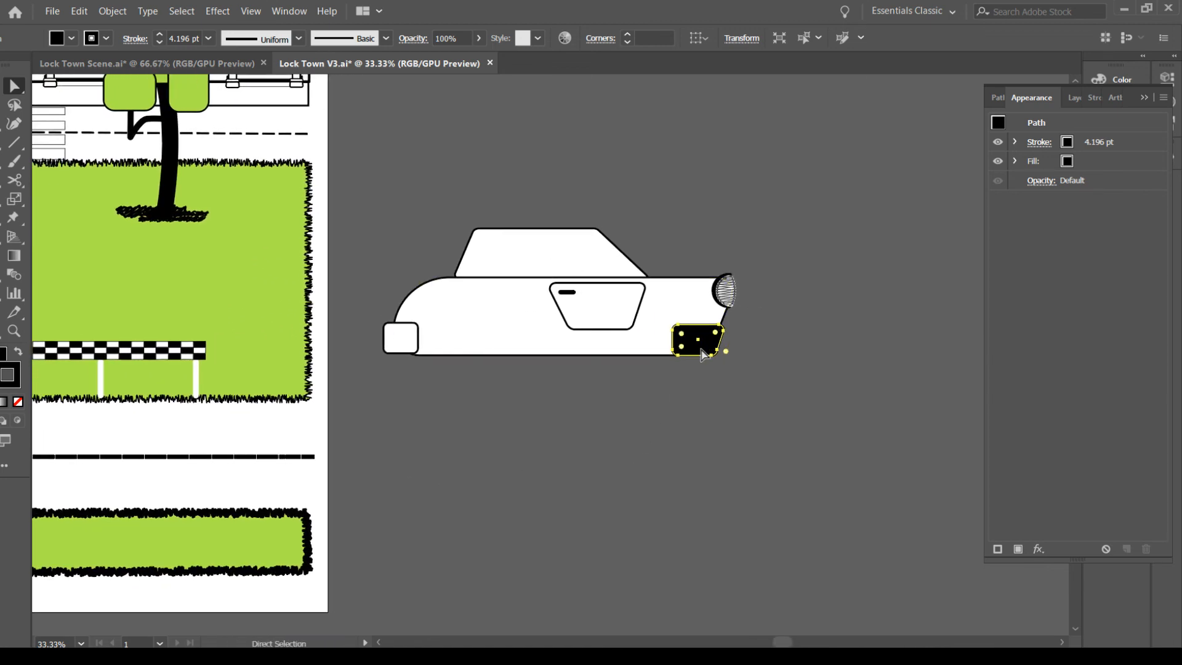
click(556, 402)
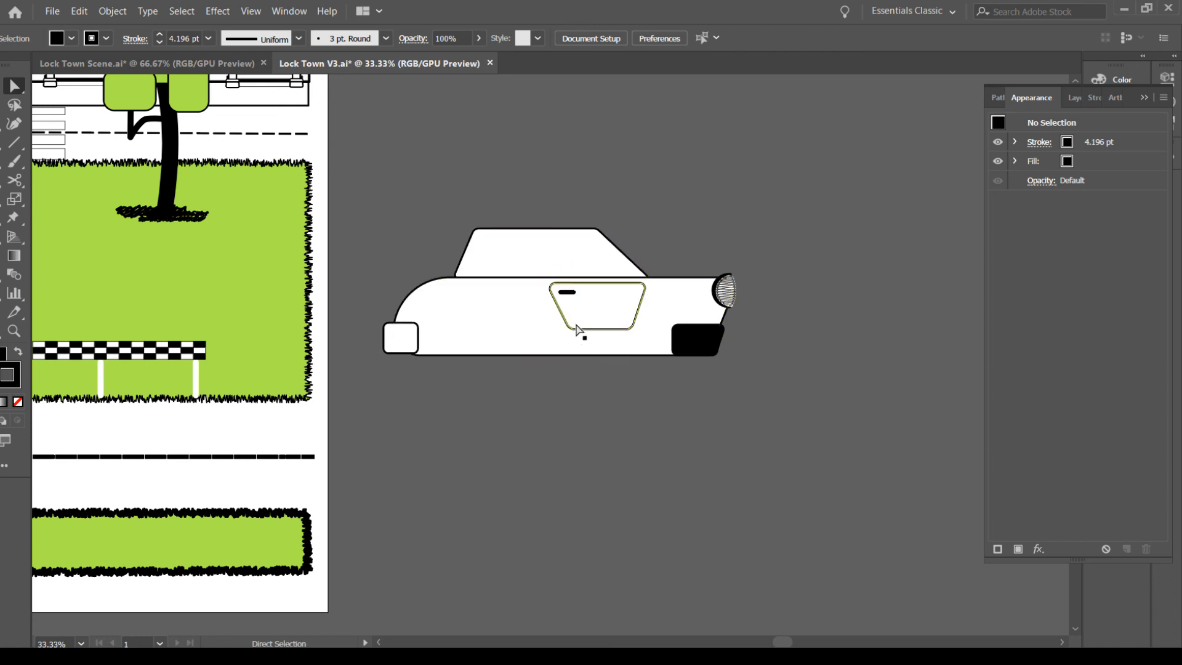
click(499, 320)
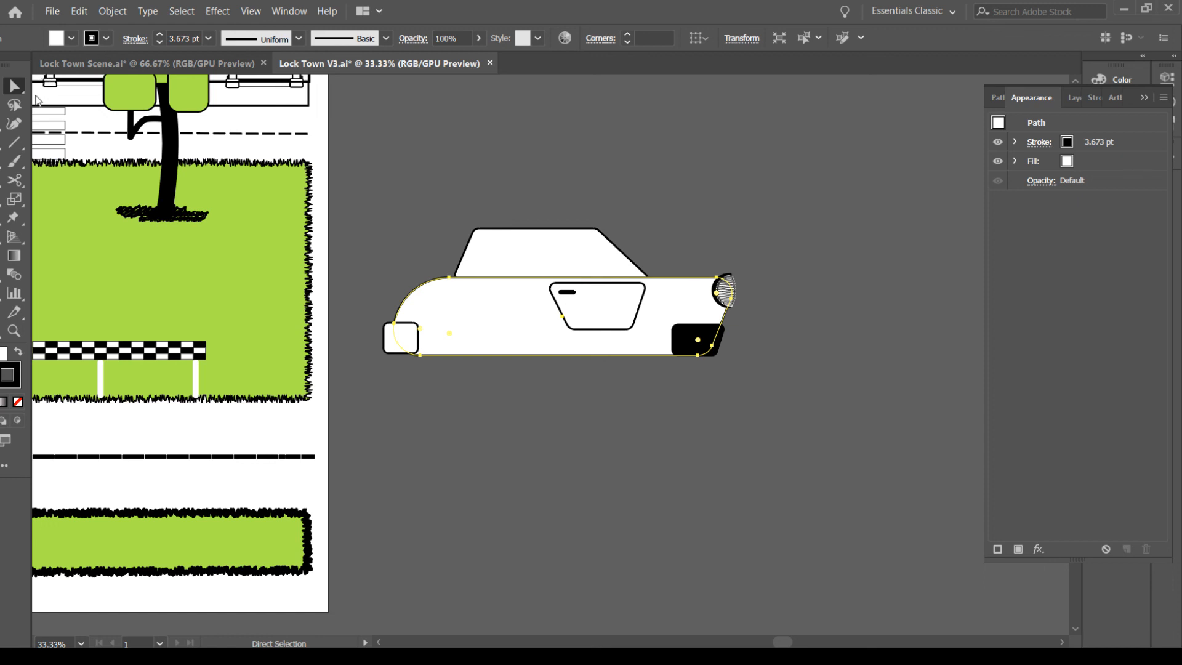
click(63, 119)
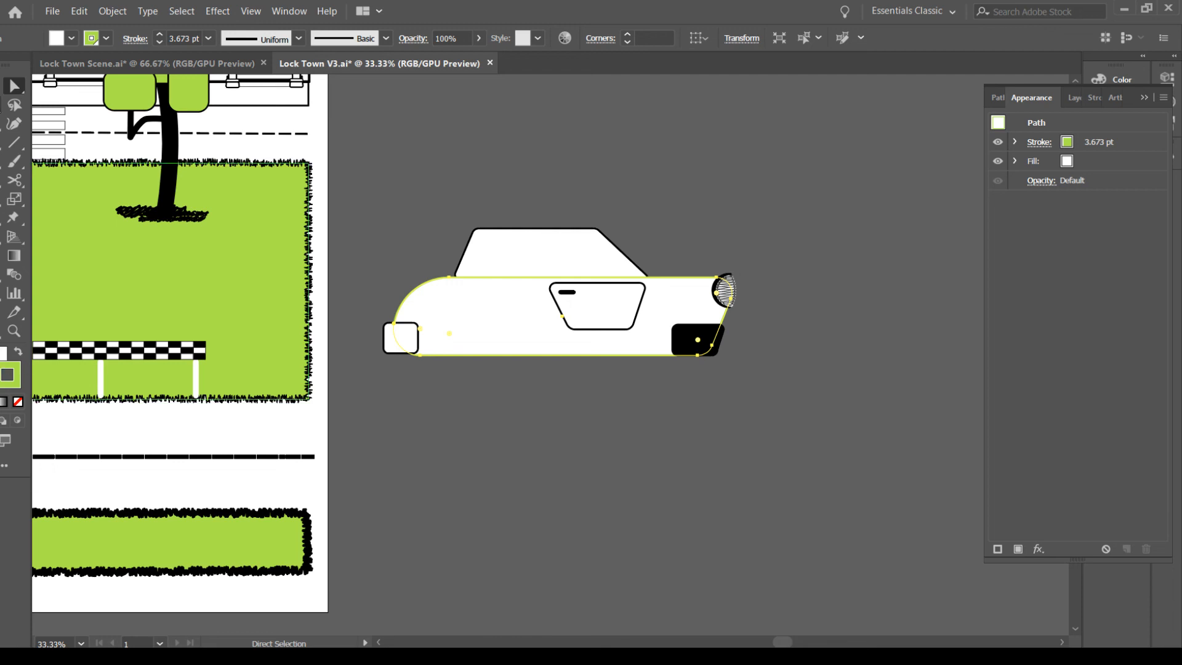
key(v)
drag(2, 373, 3, 353)
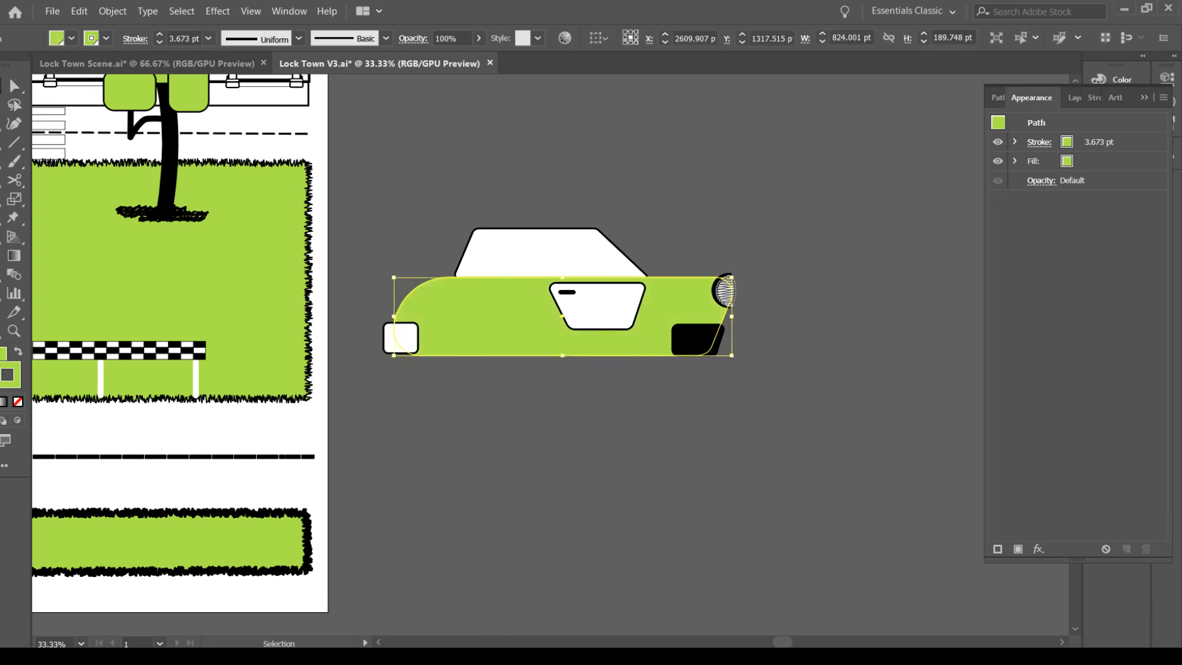
click(357, 408)
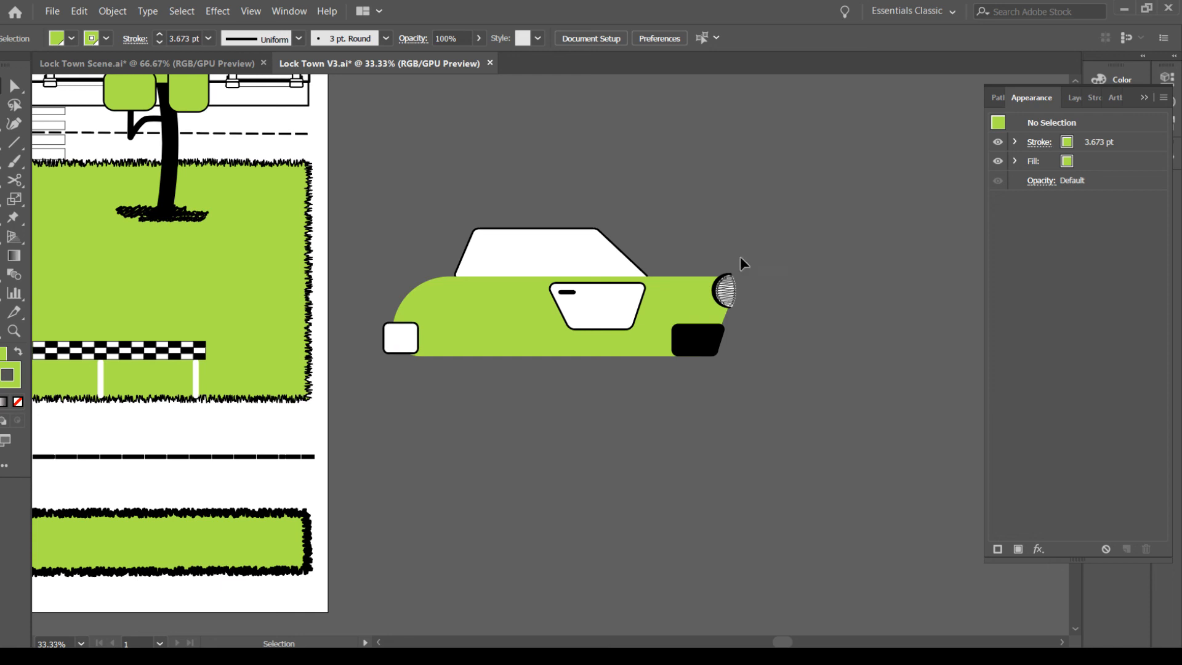
Set the cabin's black stroke to 8 pt and remove its white fill
click(591, 246)
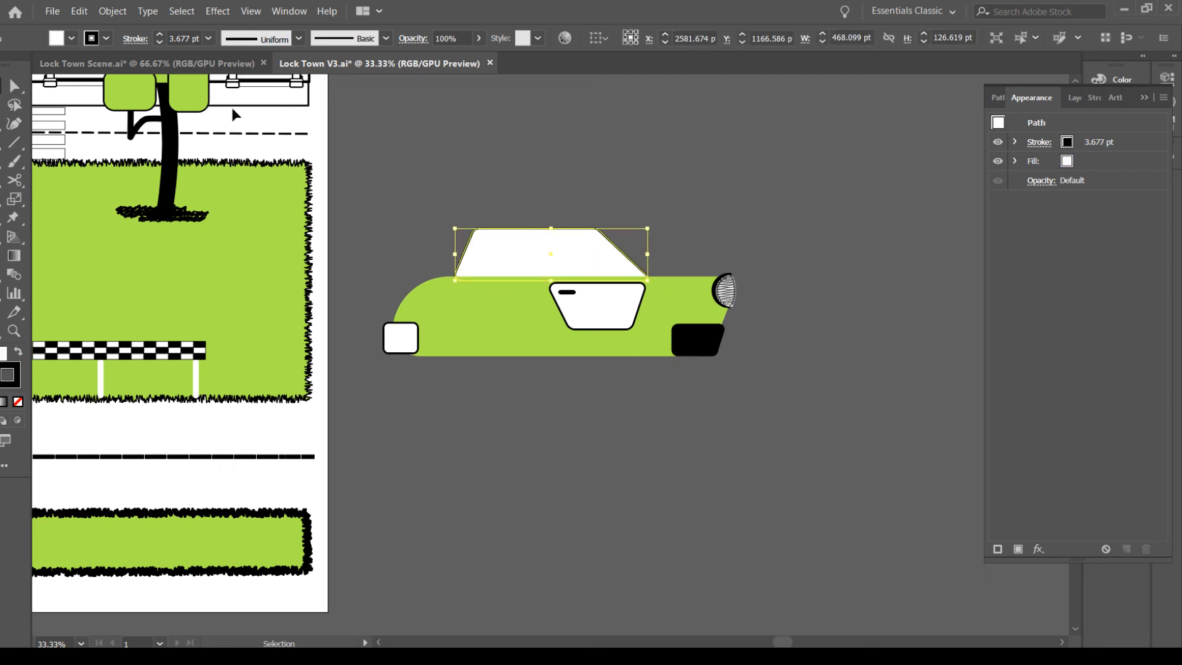
click(159, 35)
click(158, 35)
click(158, 35)
click(159, 35)
click(158, 35)
click(4, 356)
click(18, 401)
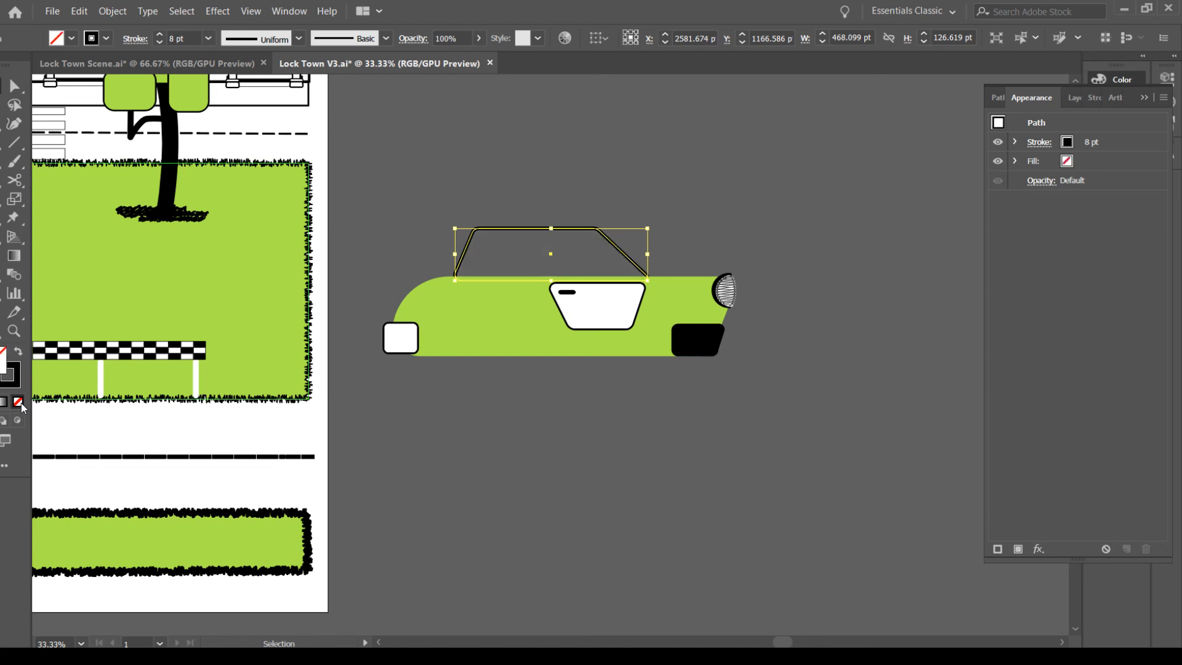
click(521, 408)
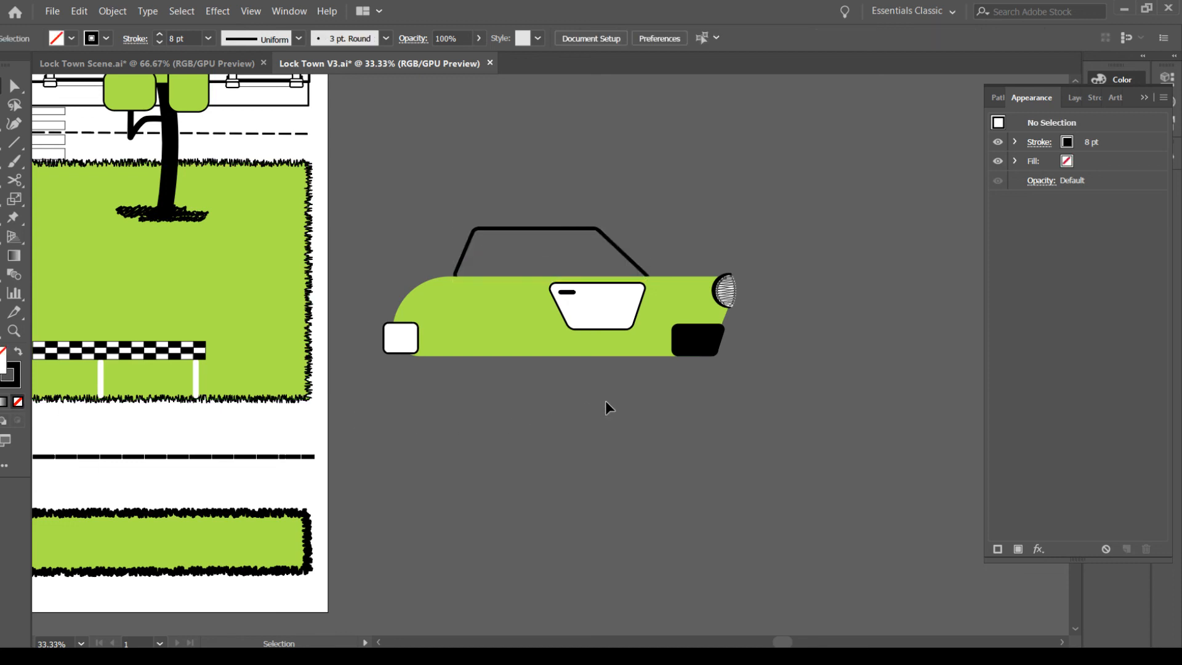
Draw a vertical rounded rectangle about 11 by 63 pt across the body's top edge near the cabin's front and fill it black
scroll(730, 411, up, 1)
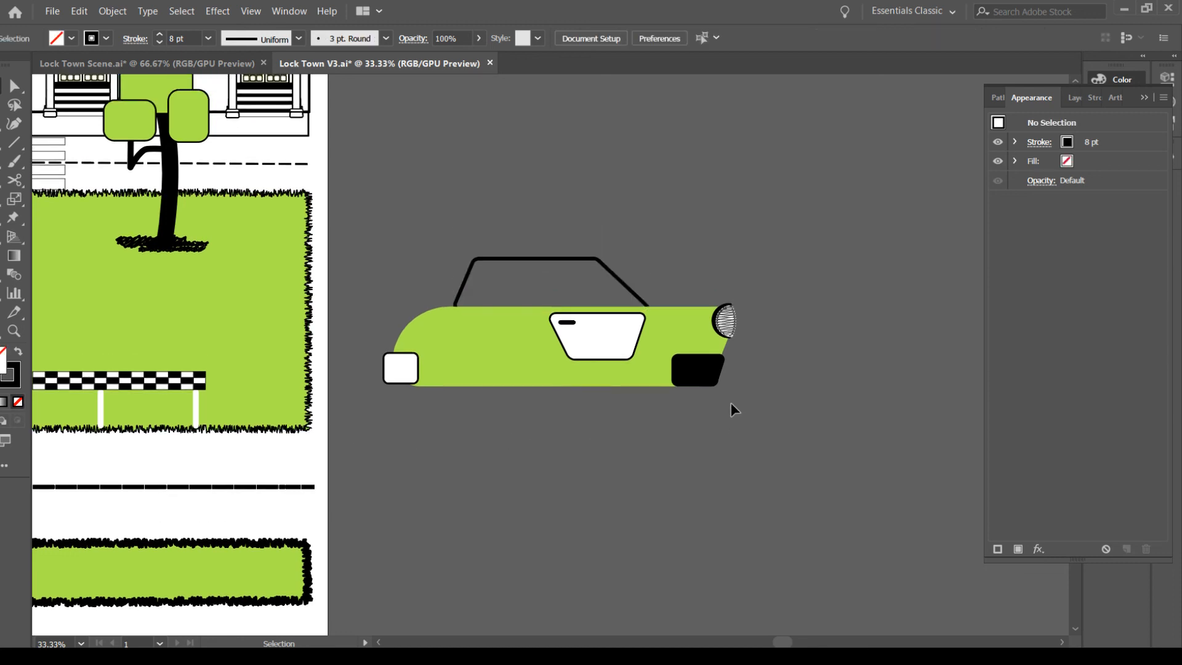
key(ctrl+plus)
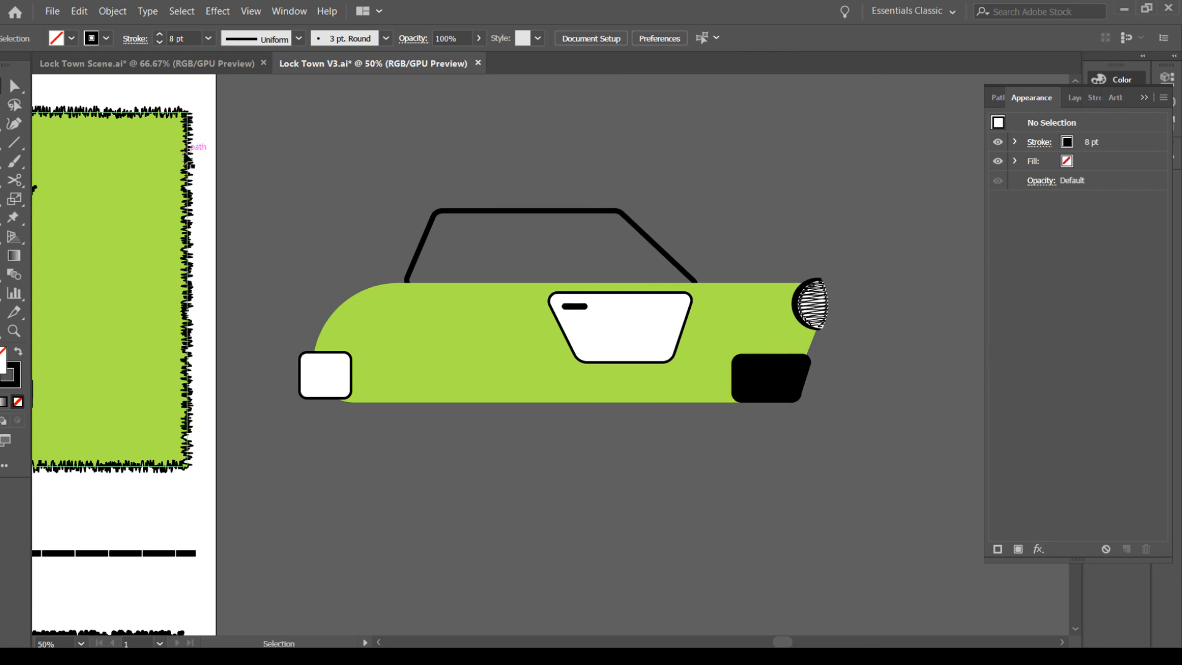
click(0, 160)
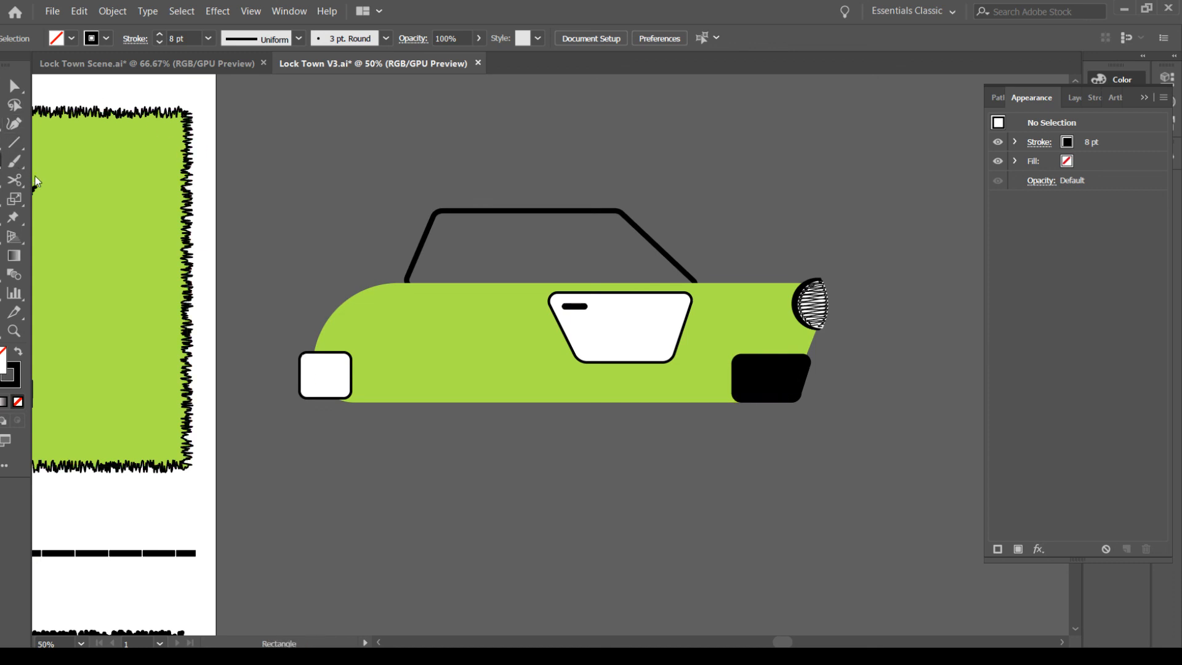
click(37, 183)
drag(655, 265, 660, 305)
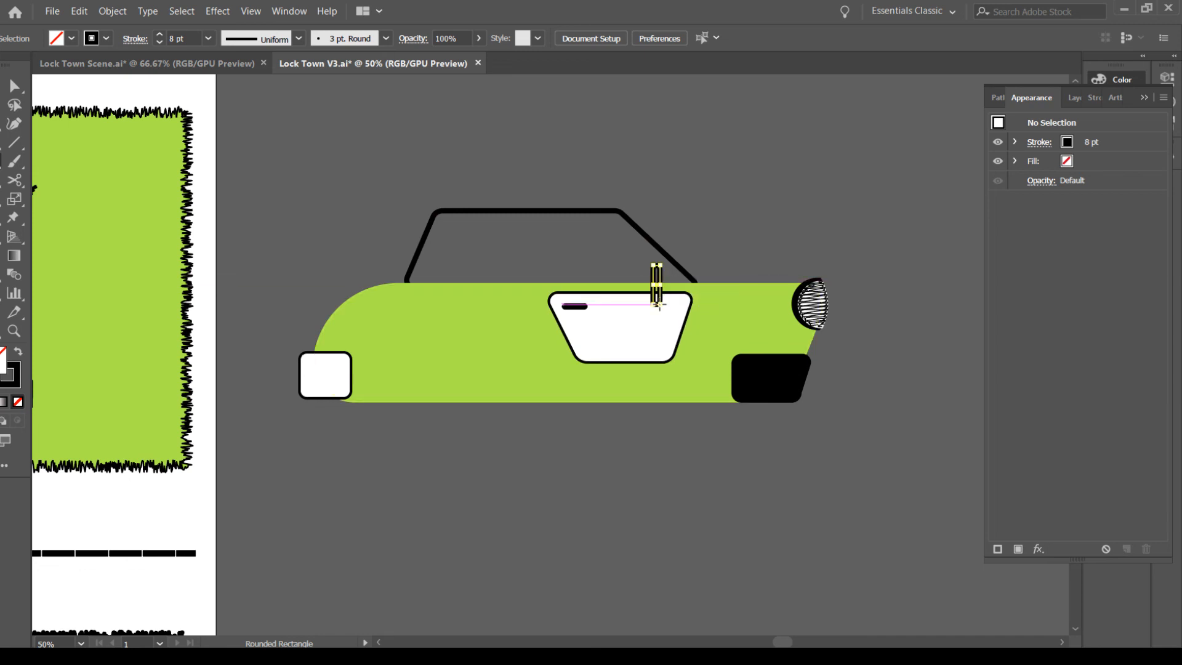
drag(16, 376, 3, 362)
Move the small black rounded rectangle behind the green car body in the Layer 30 stacking order
key(F7)
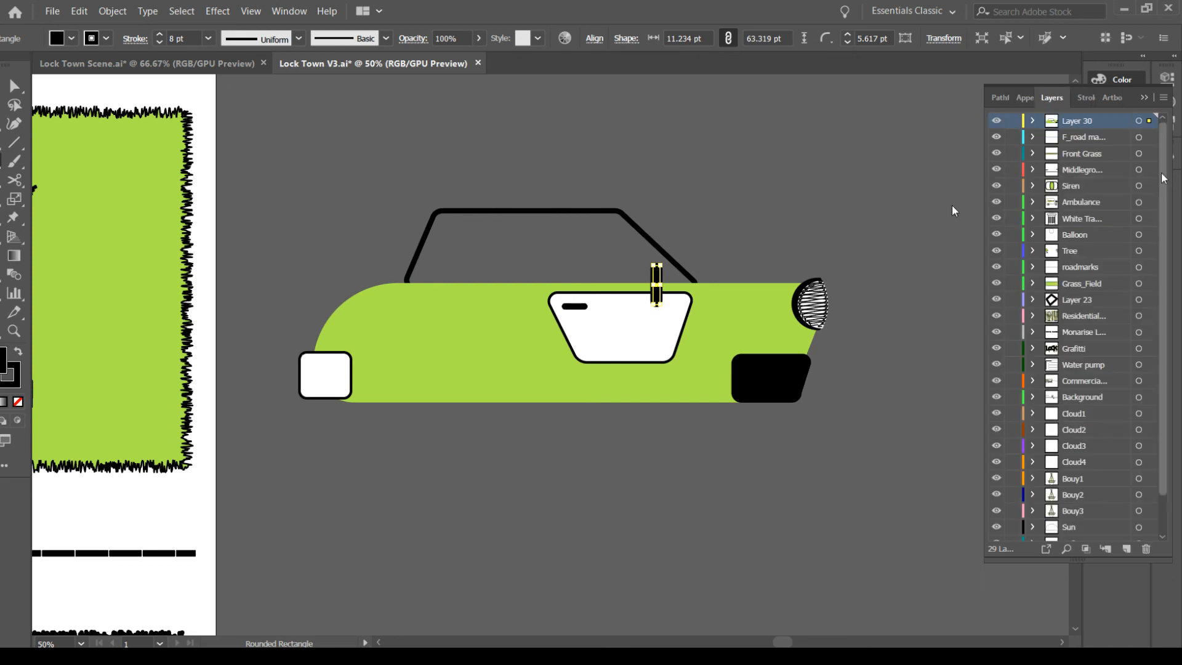
click(1033, 121)
drag(1107, 137, 1105, 274)
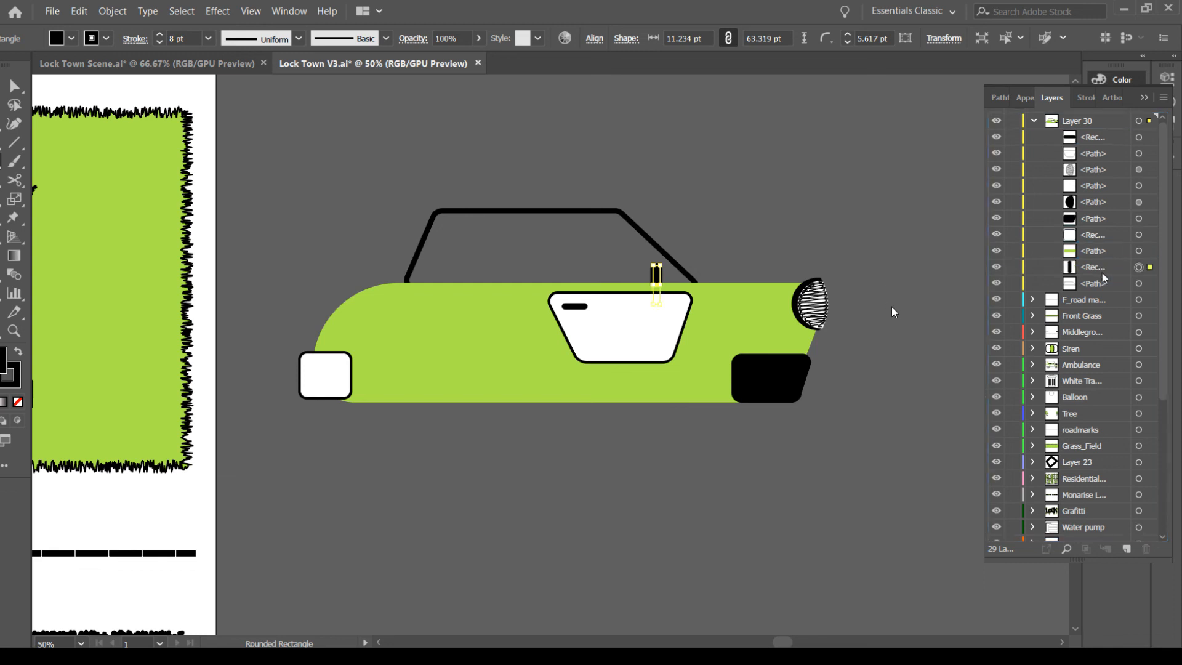
key(v)
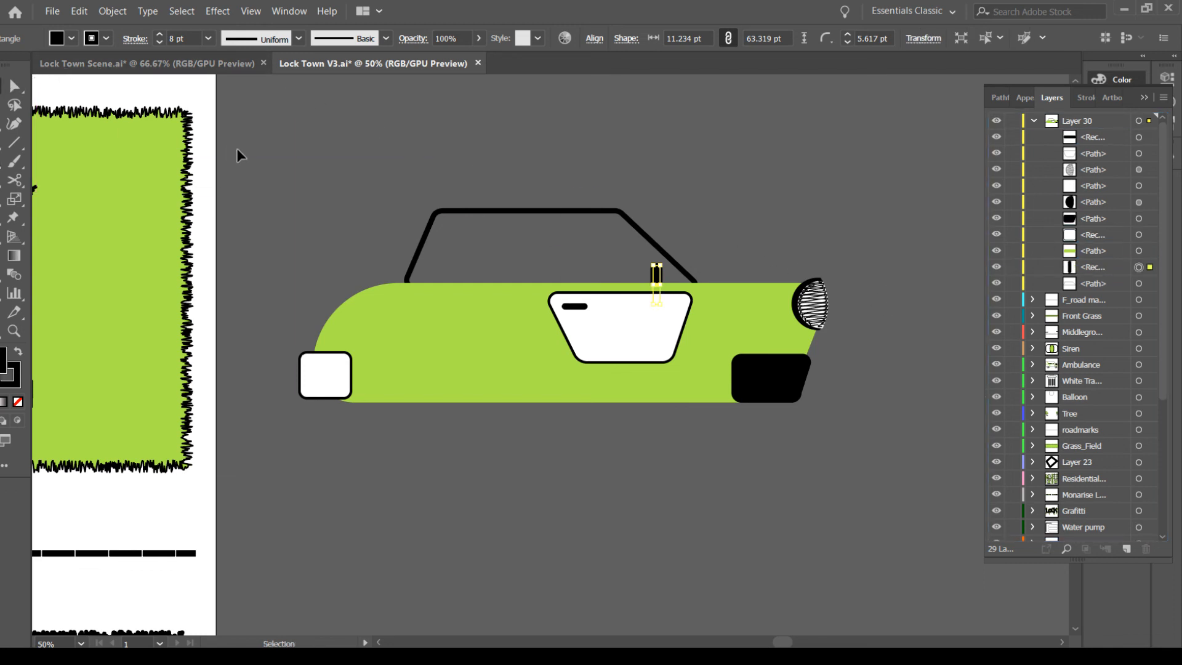
click(266, 160)
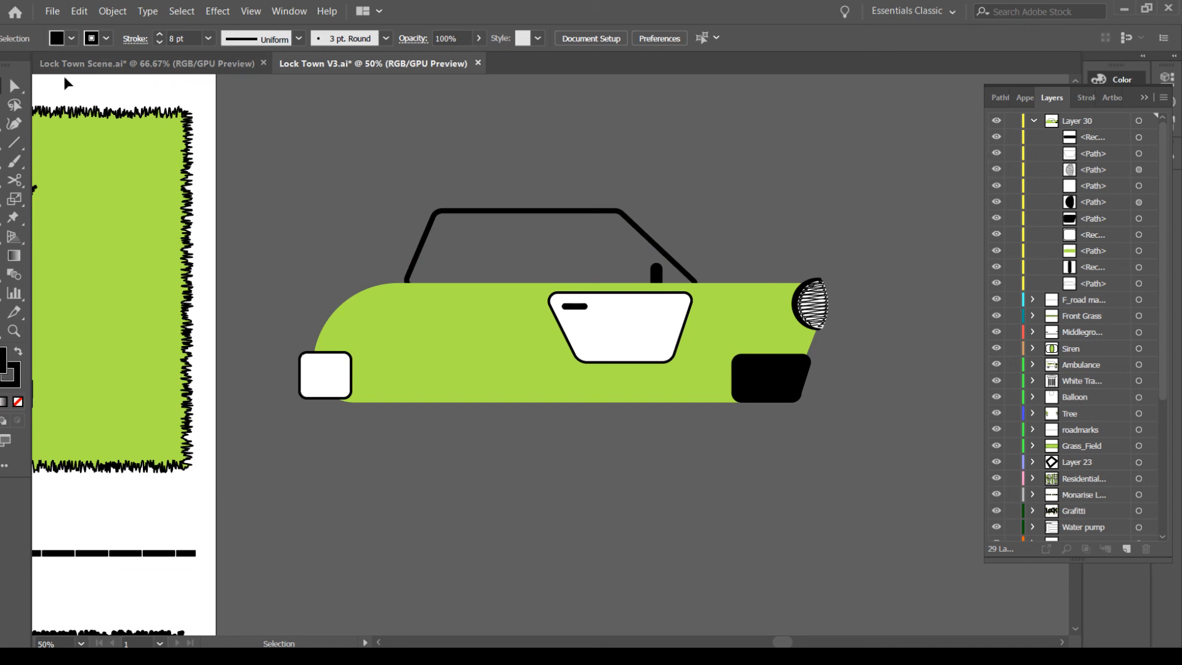
Draw a black rounded rectangle about 31 by 169 pt above the car's rear and an unfilled rectangle about 20 by 74 pt beside it
click(1, 161)
drag(295, 136, 316, 241)
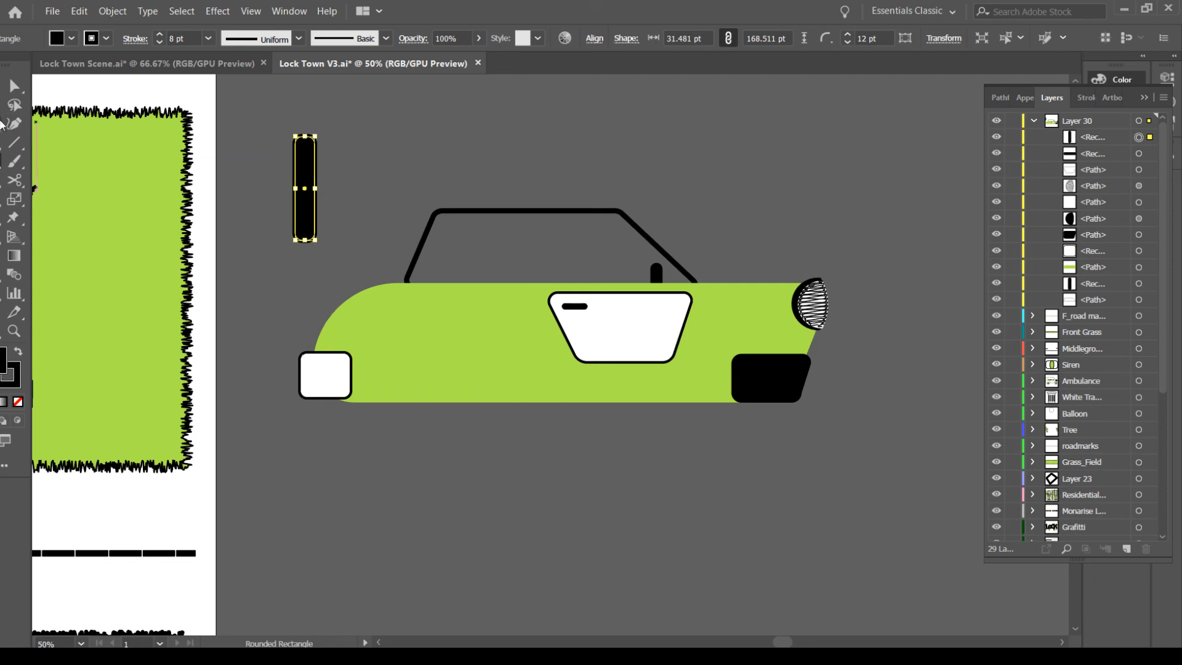
key(m)
drag(349, 122, 366, 171)
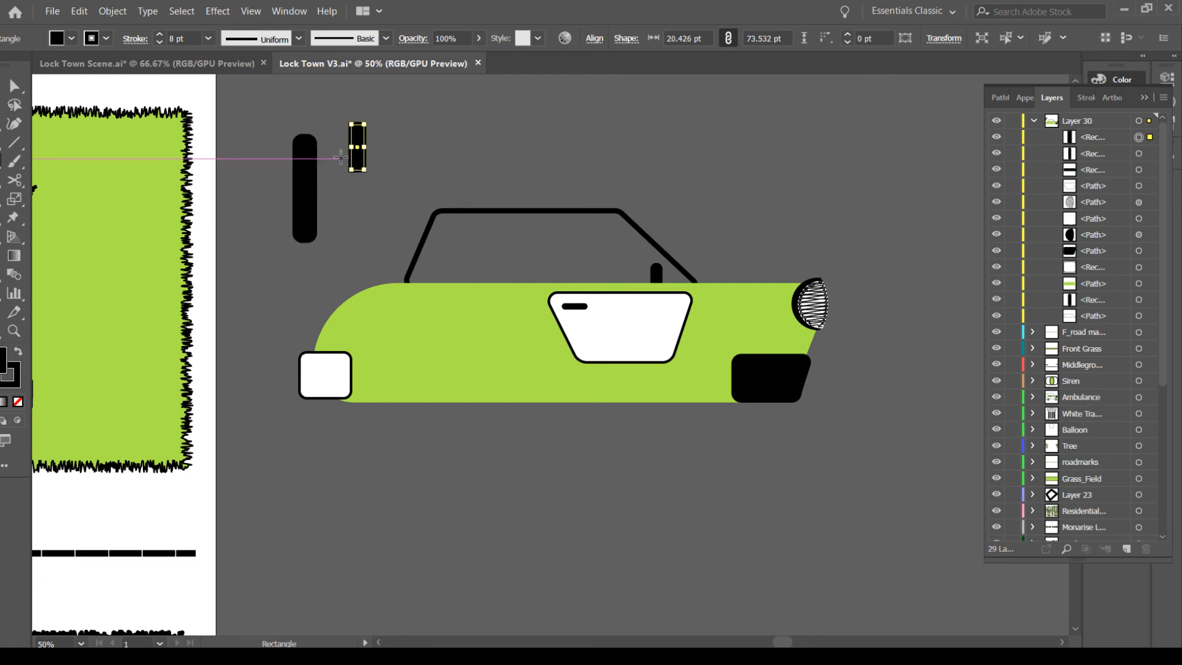
click(18, 402)
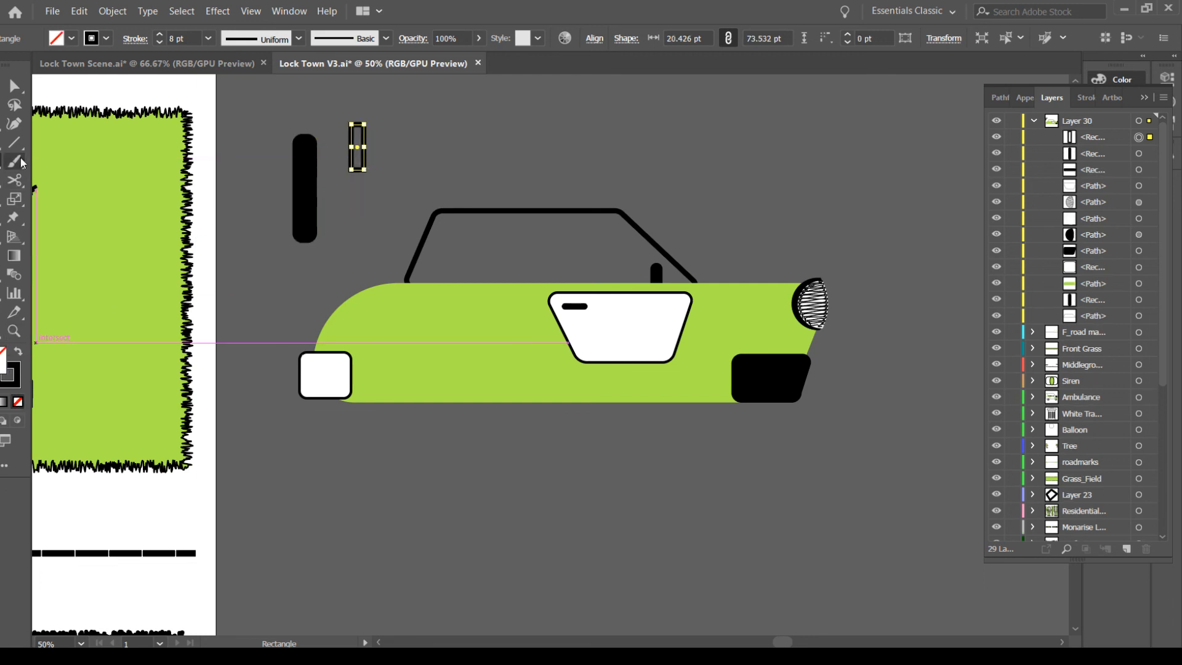
Shift the upper right anchor point of the small unfilled rectangle 8 pt to the right so that side slants outward
click(14, 85)
click(364, 122)
key(ctrl+=)
key(ctrl+=)
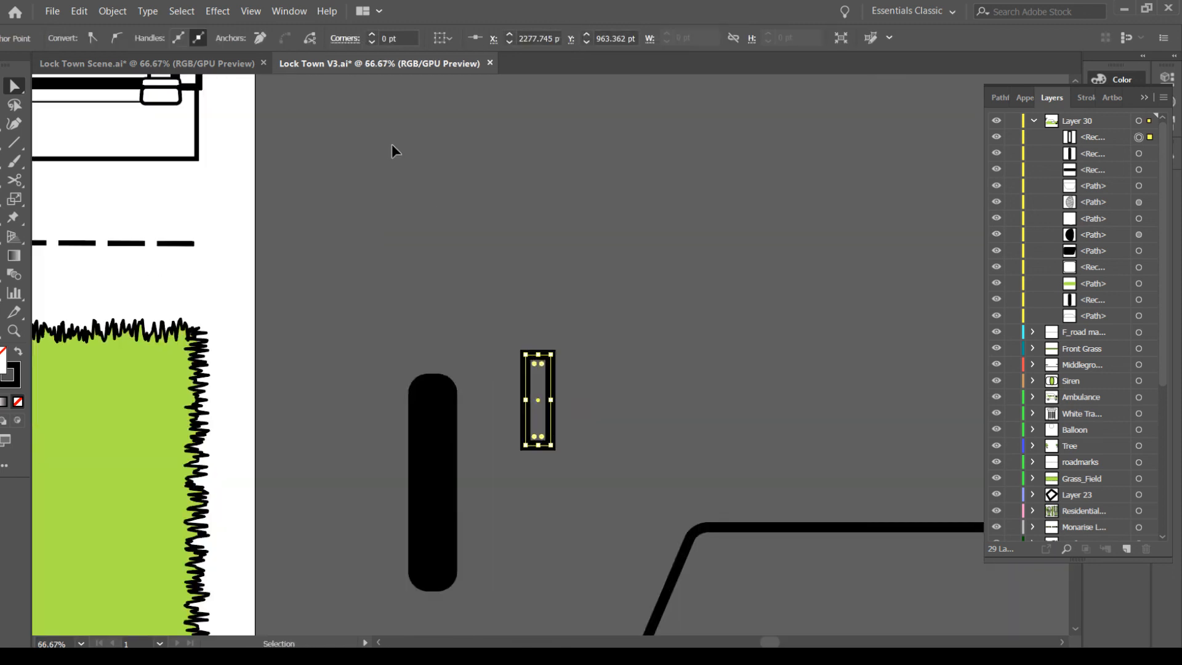
key(Right)
key(Right)
key(Right)
key(Right)
key(Right)
key(Right)
key(Right)
key(Right)
key(Right)
key(Right)
key(Right)
key(Right)
key(Right)
key(Right)
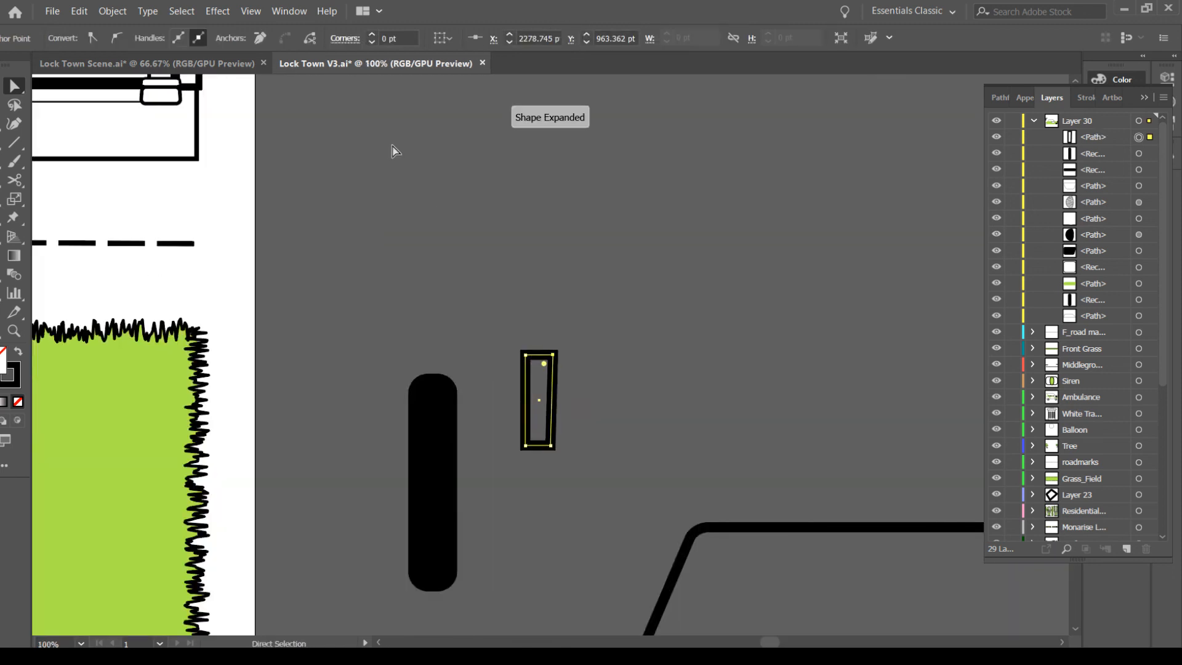
key(Right)
key(Right)
key(Right)
key(Right)
key(Right)
key(Right)
key(Right)
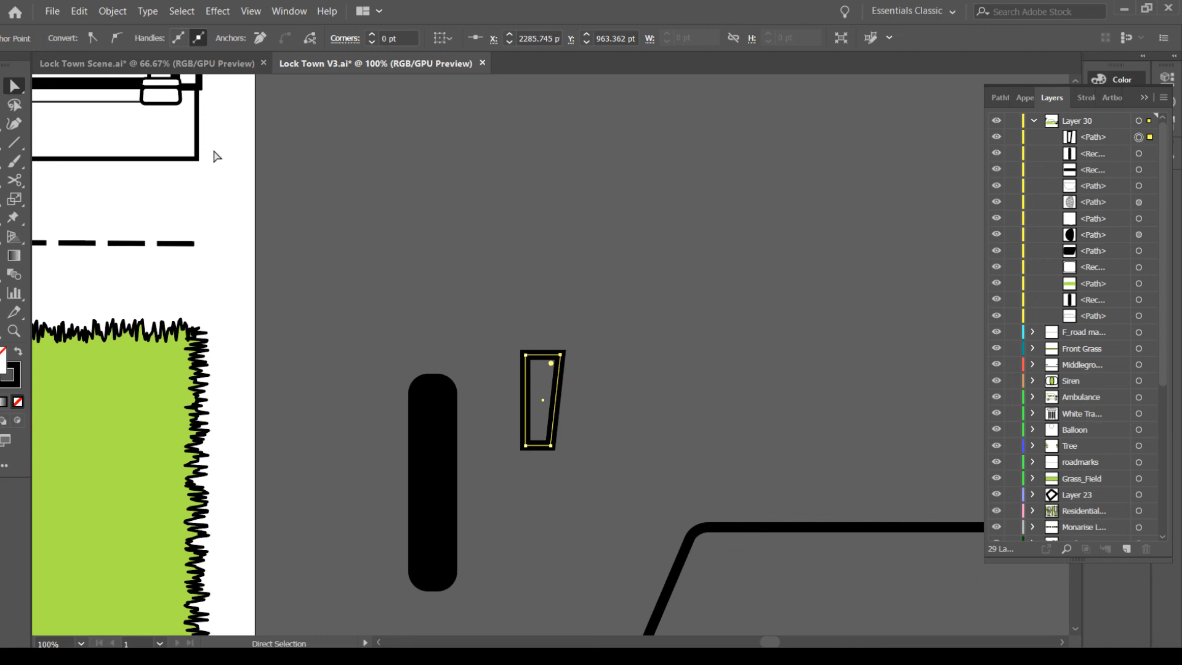
key(v)
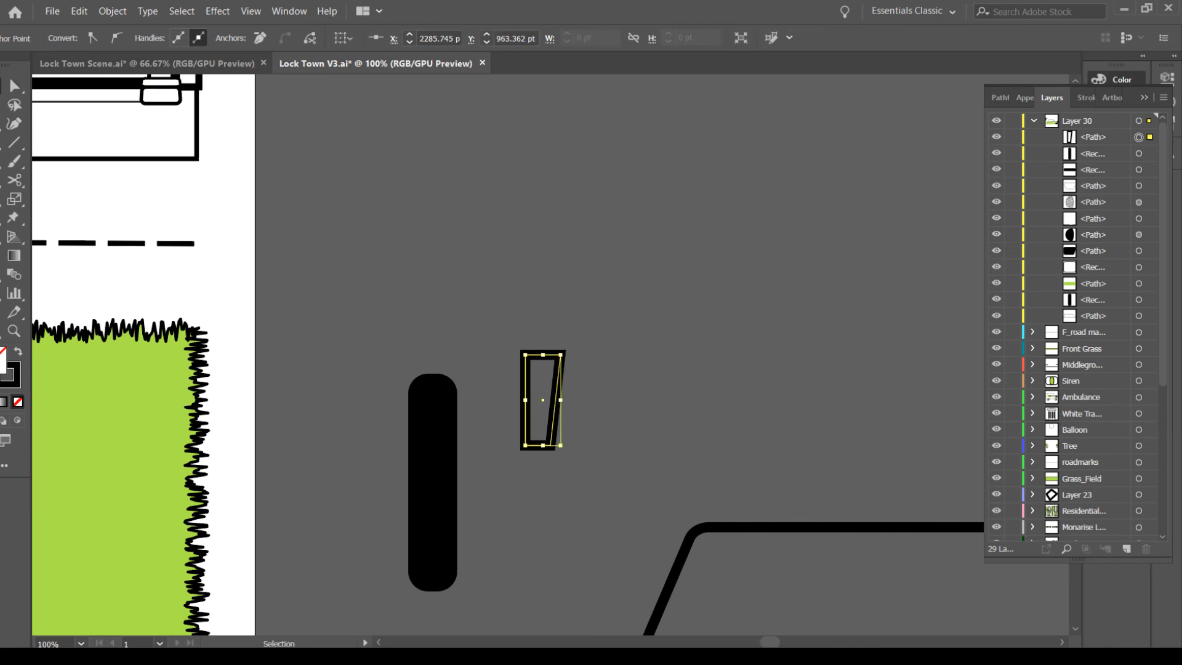
Round all four corners of the small slanted outline beside the black bar, the lower left one to about 10 pt
click(15, 85)
click(584, 364)
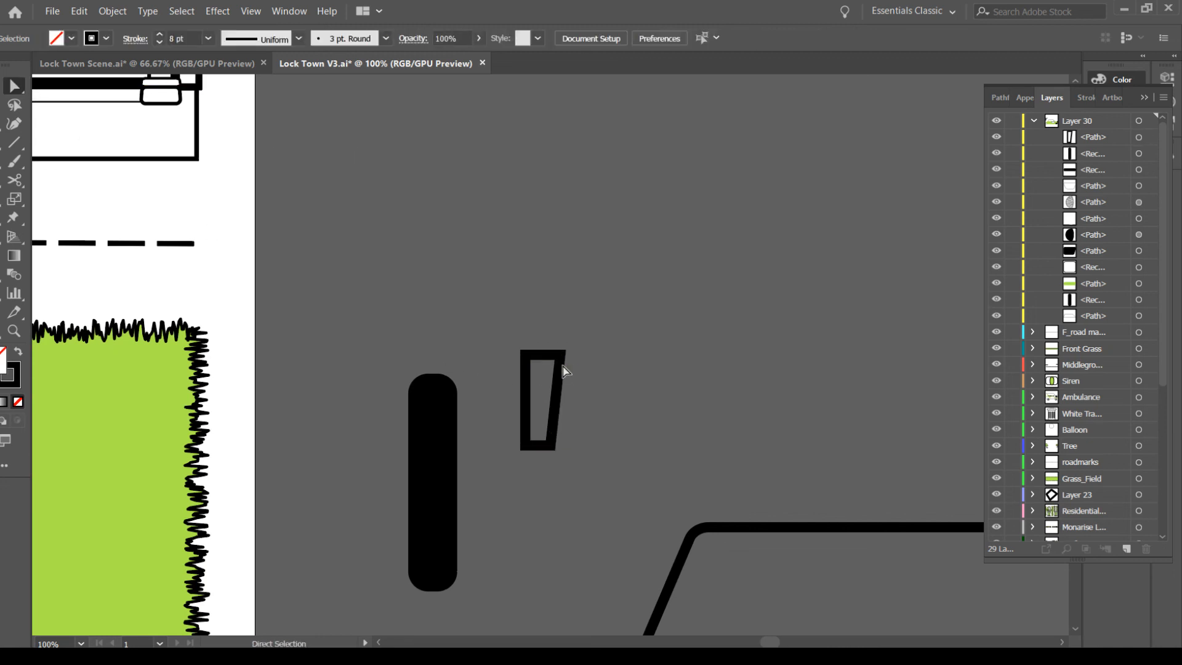
click(562, 357)
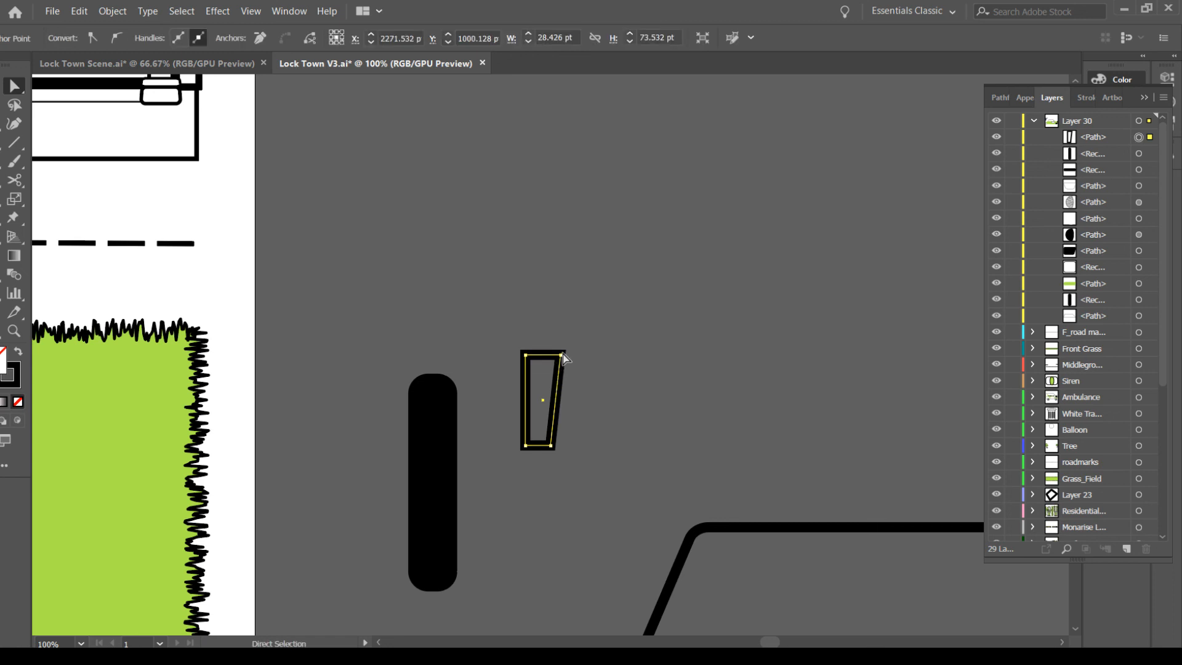
click(588, 375)
click(552, 425)
click(526, 355)
mouse_move(533, 365)
mouse_down()
mouse_move(556, 364)
mouse_move(548, 374)
mouse_up()
click(561, 355)
click(551, 444)
mouse_move(545, 436)
mouse_down()
mouse_move(533, 450)
mouse_move(540, 439)
mouse_up()
click(527, 445)
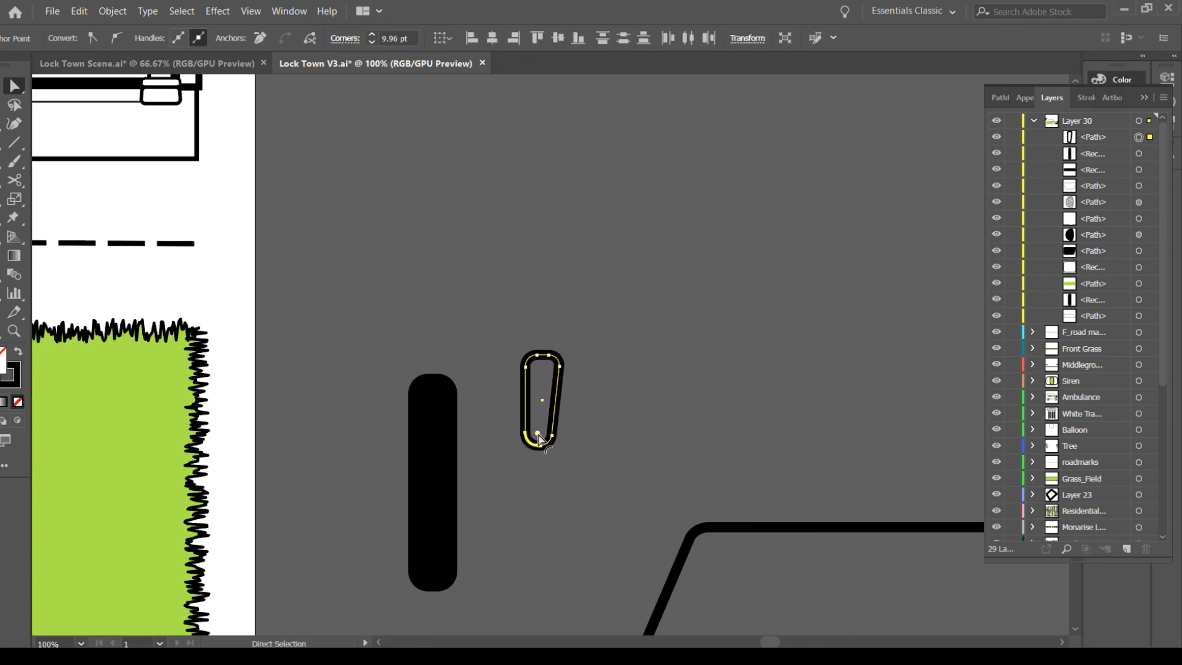
Fill the small rounded slanted shape with black
click(2, 86)
click(583, 364)
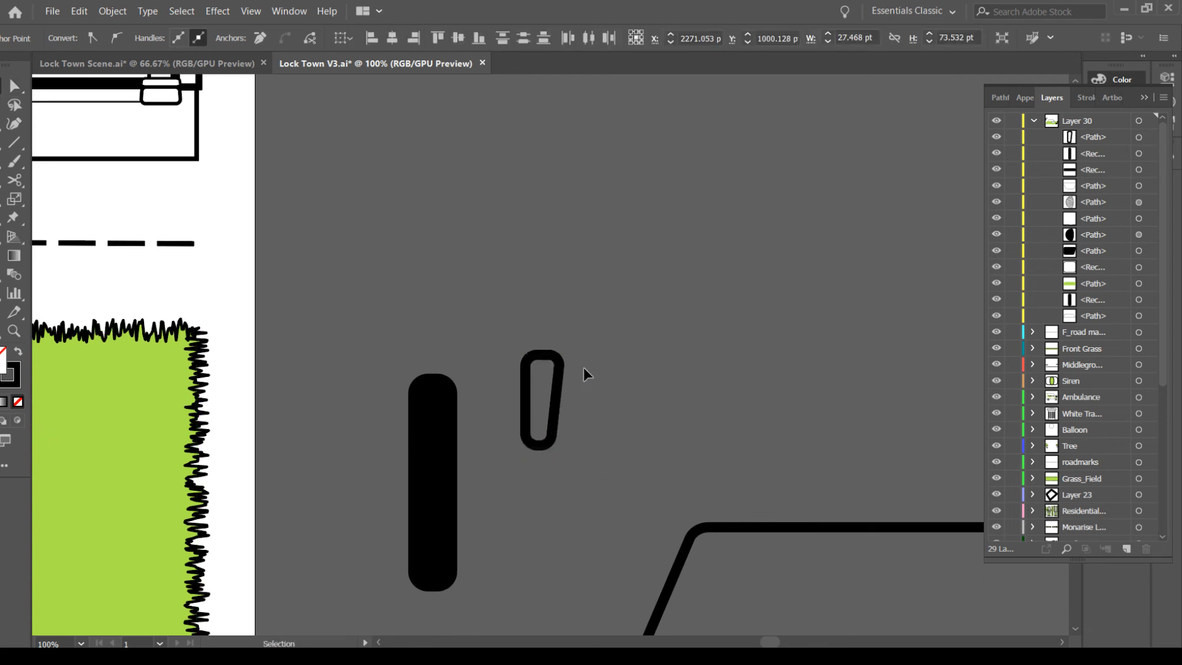
click(558, 378)
drag(12, 385, 3, 362)
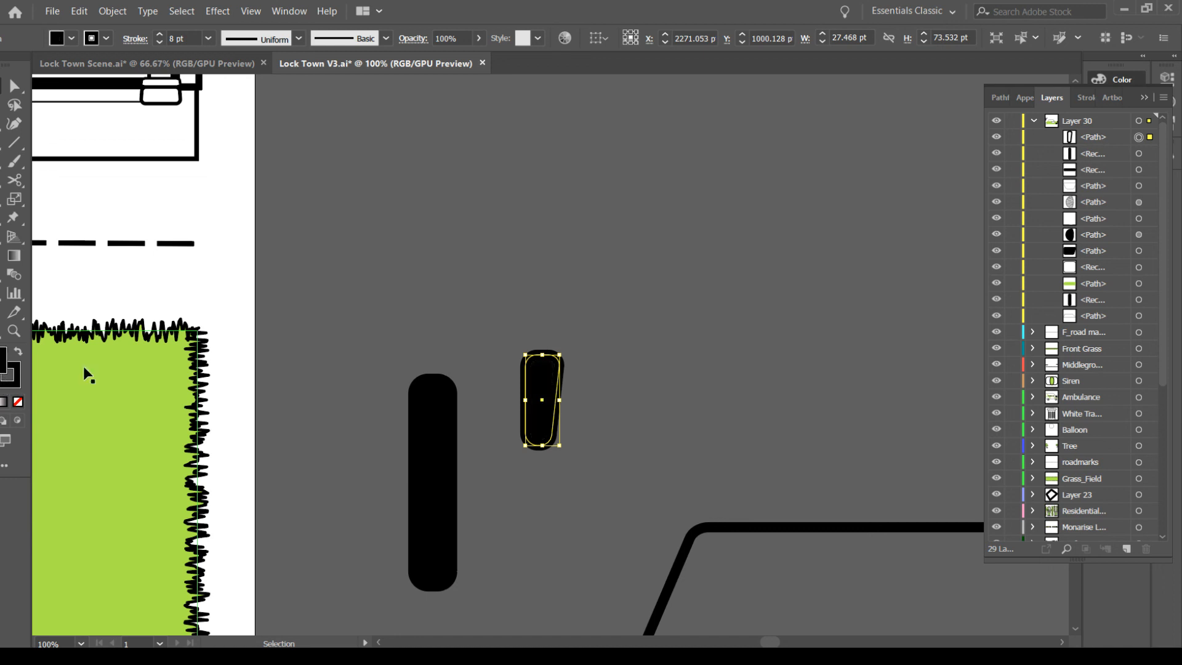
Move the small black shape against the tall rounded bar's upper right side and group the two as a seat
drag(547, 385, 467, 414)
drag(485, 452, 381, 496)
key(a)
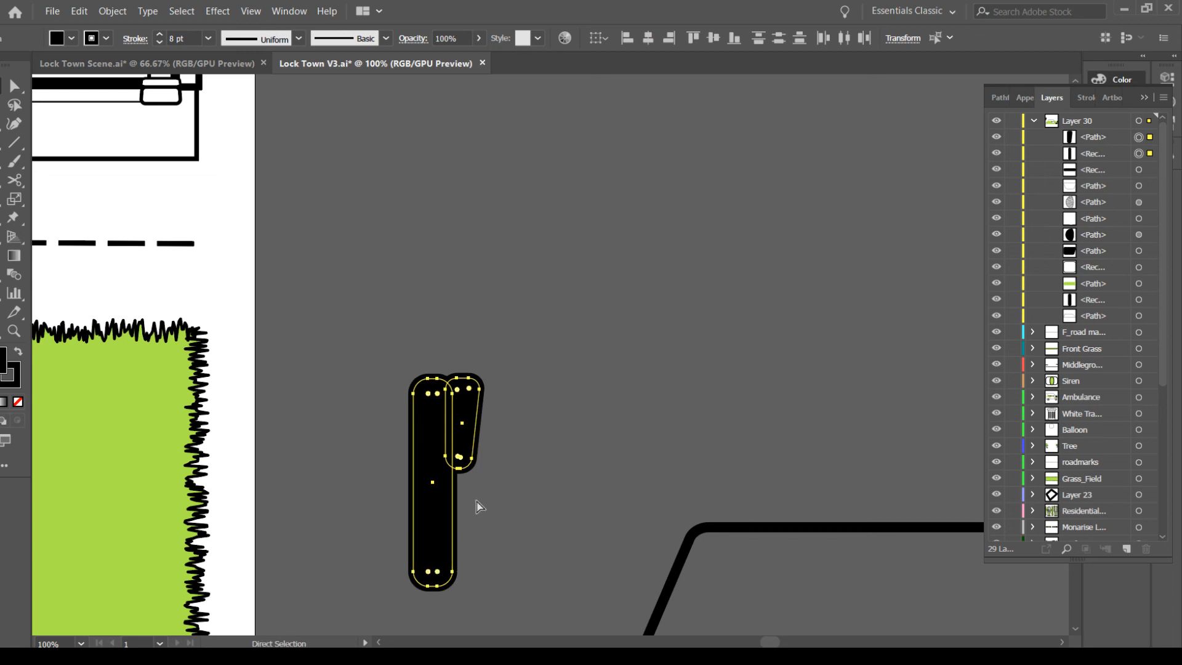
key(ctrl+g)
key(v)
click(526, 515)
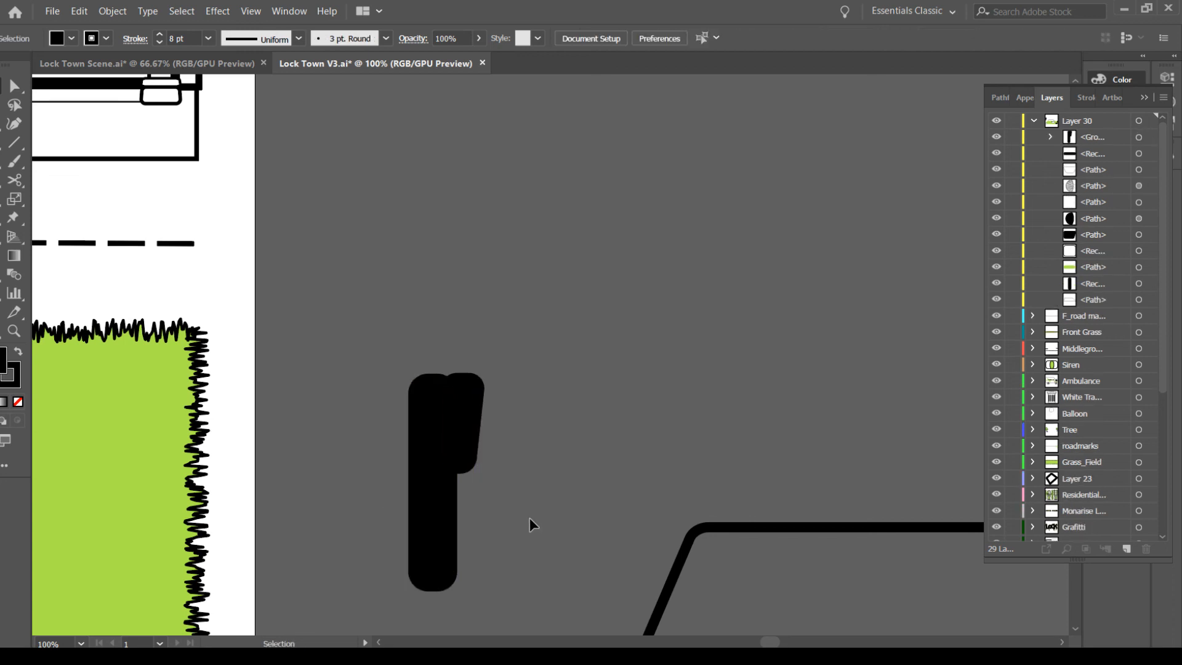
Place the black seat group tilted backward inside the cabin and move it behind the green body in the Layer 30 stacking order
key(ctrl+minus)
key(ctrl+minus)
key(ctrl+minus)
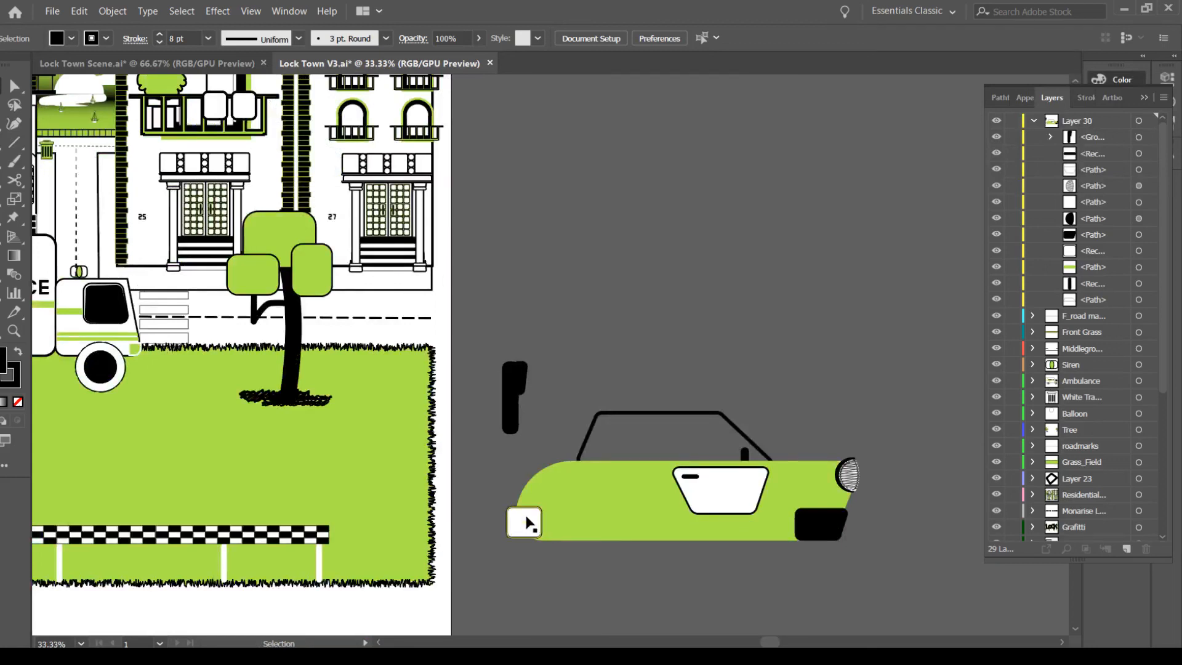
drag(521, 397, 673, 434)
drag(1105, 137, 1122, 283)
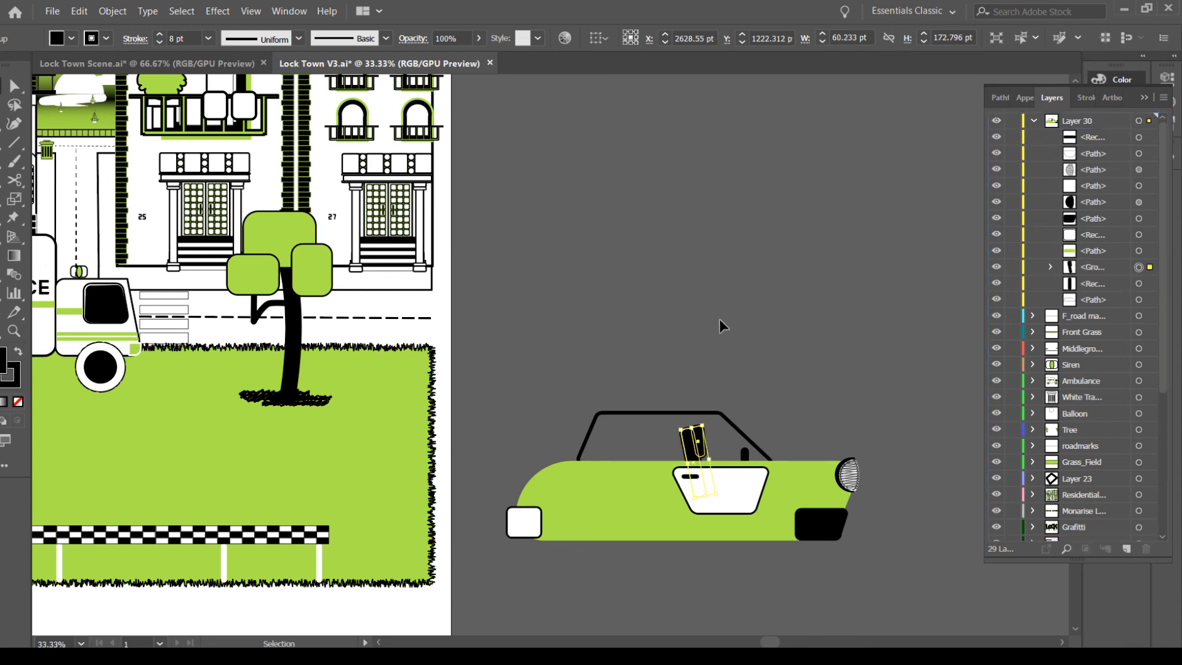
click(719, 319)
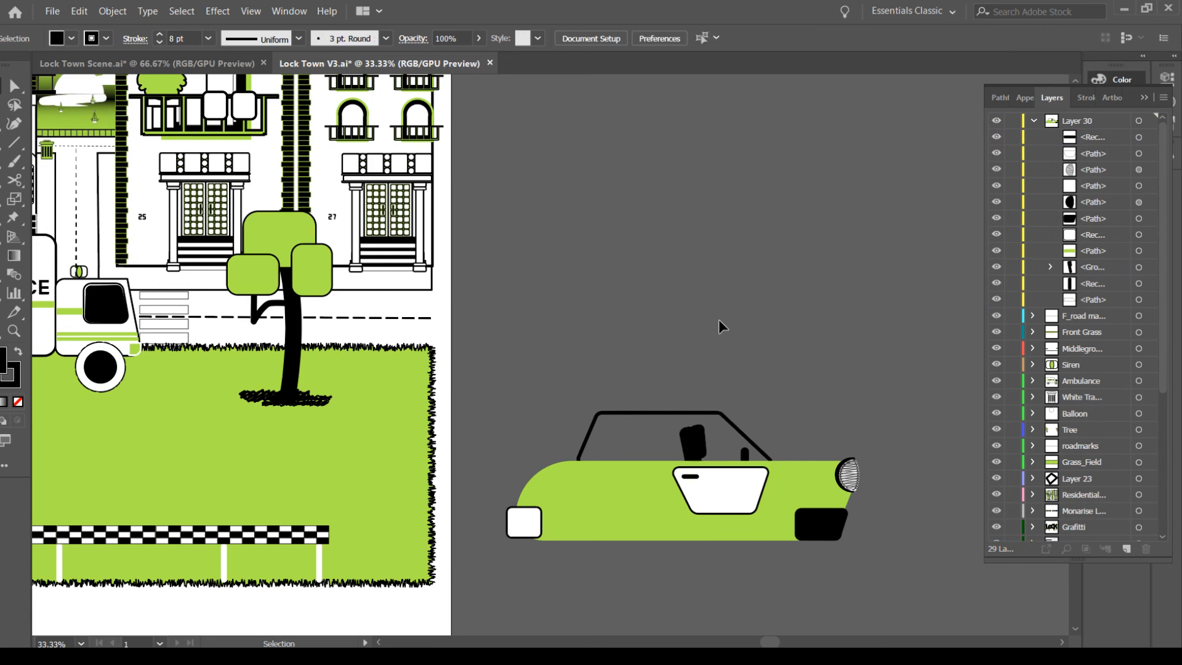
Scale the black seat down to about 55 by 157 pt and shift it slightly within the cabin
click(705, 454)
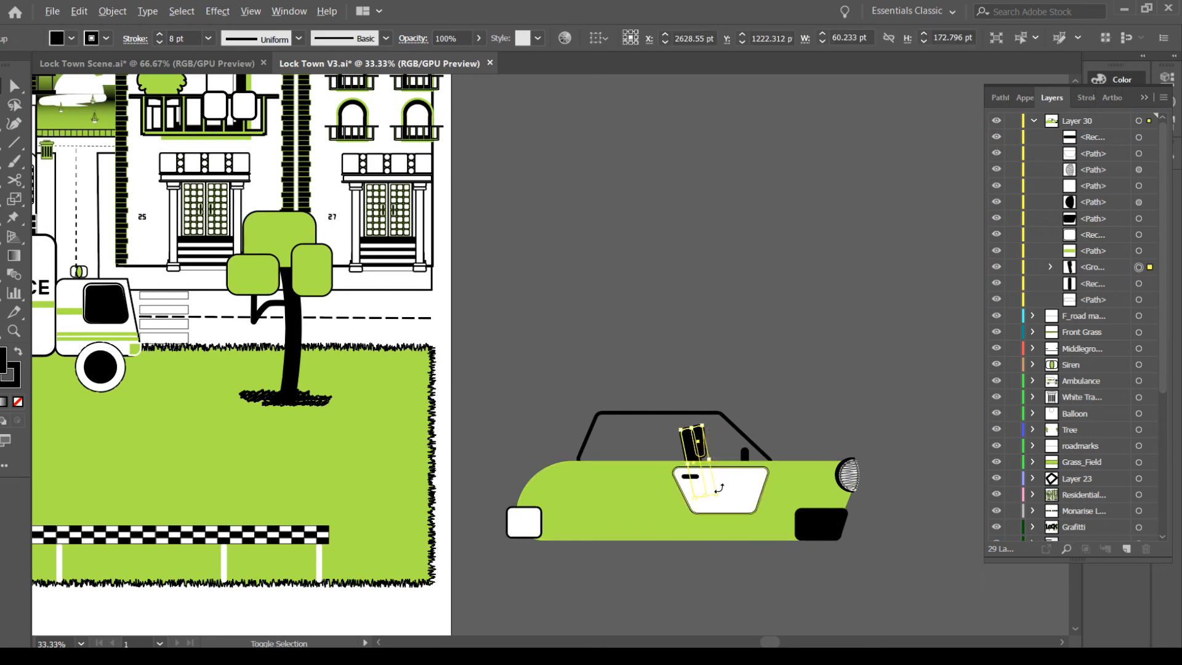
mouse_move(720, 494)
mouse_down()
mouse_move(723, 483)
mouse_move(714, 491)
mouse_up()
click(711, 357)
drag(696, 450, 687, 439)
click(706, 349)
click(693, 442)
click(704, 381)
Duplicate the black seat toward the rear of the cabin at the same height
key(space)
drag(707, 380, 608, 296)
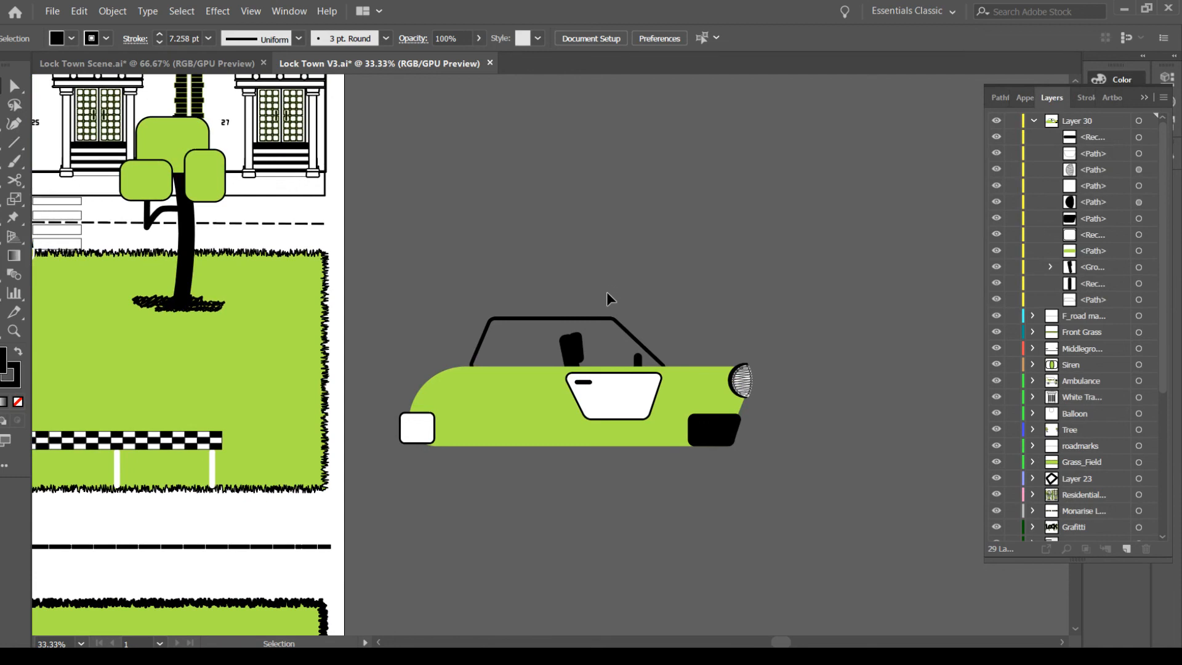
drag(573, 355, 511, 355)
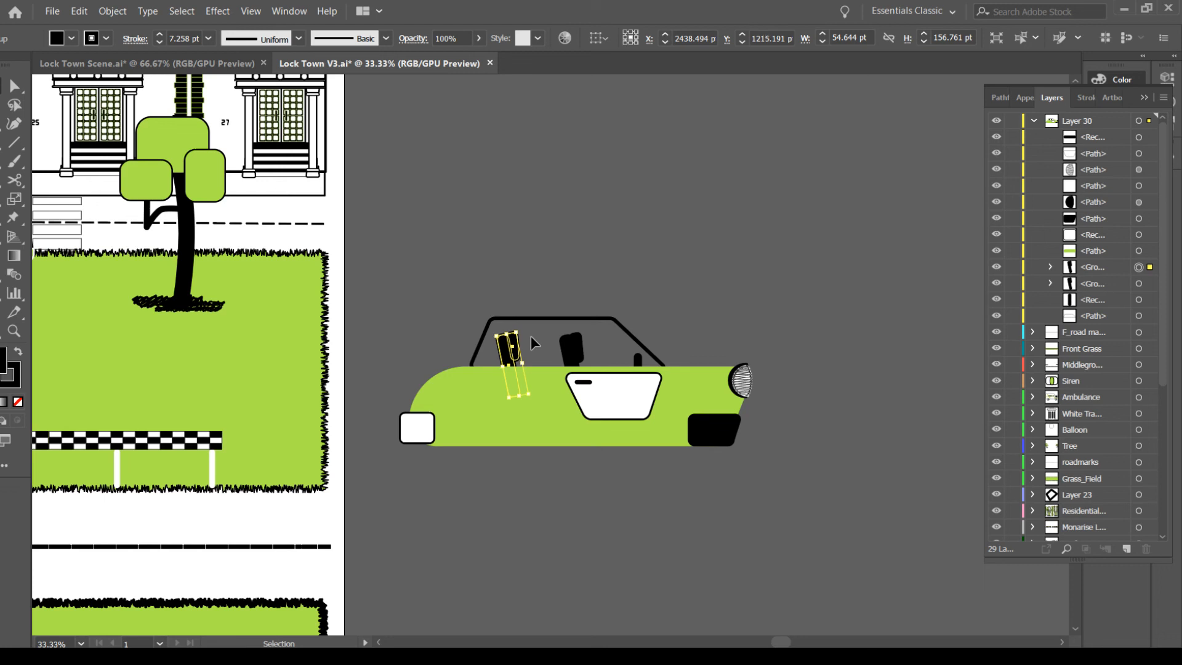
click(617, 389)
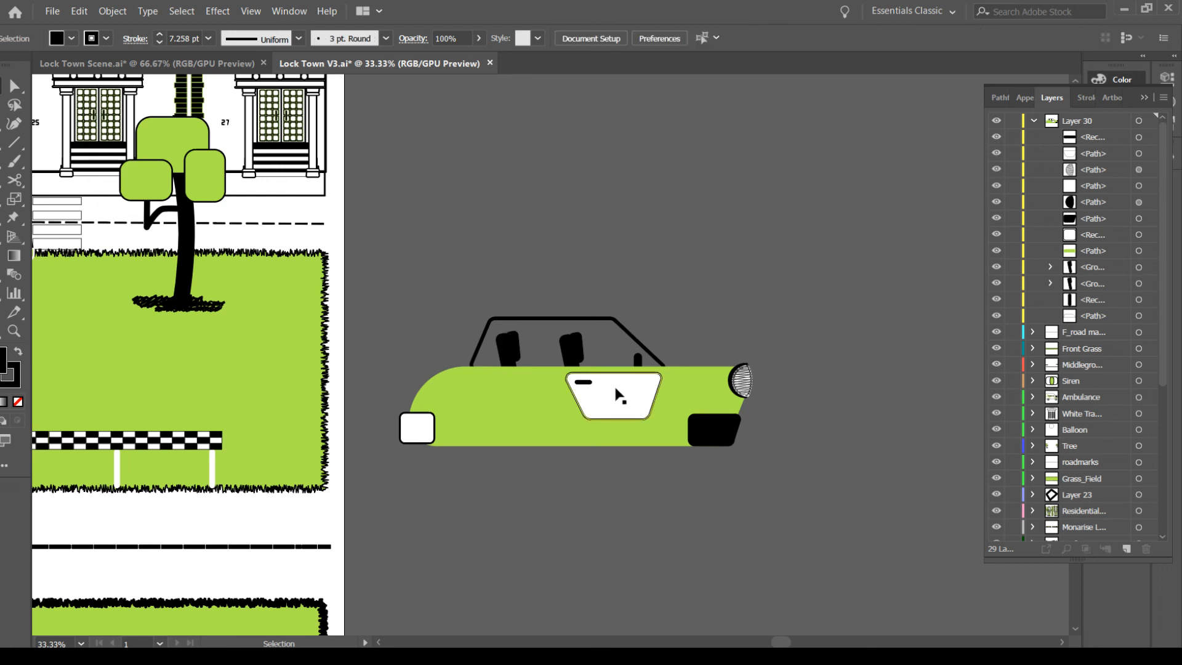
Duplicate the white door toward the car's rear and rotate the copy 180° so its wide edge is at the bottom
drag(618, 402, 518, 401)
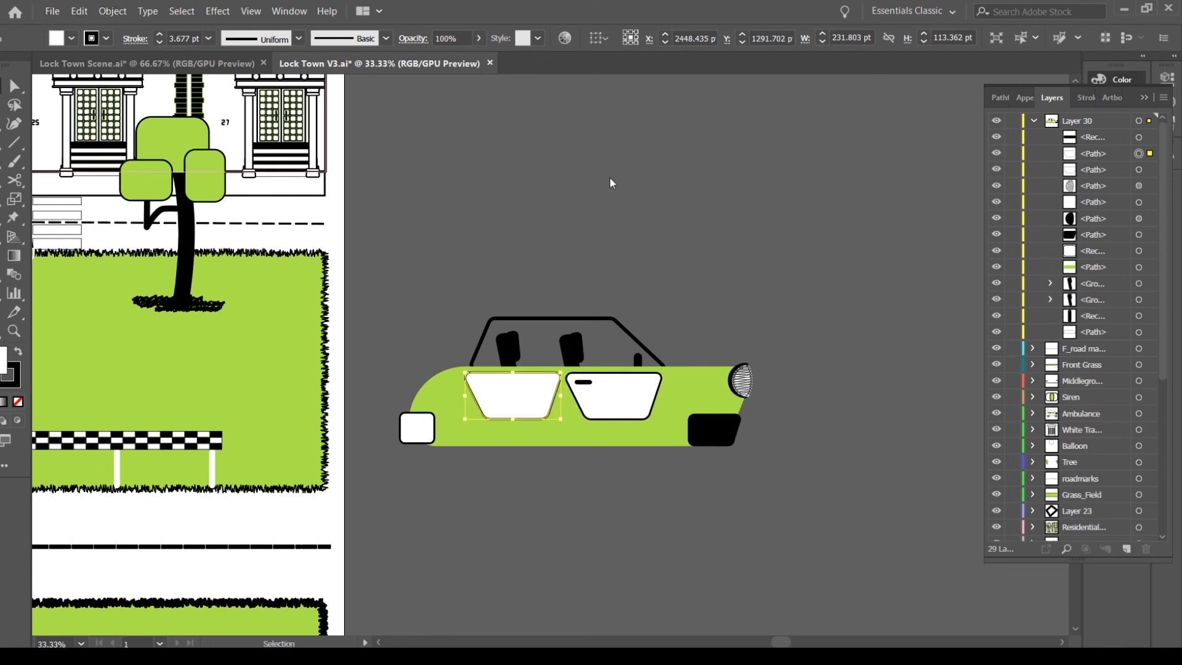
click(949, 379)
click(961, 219)
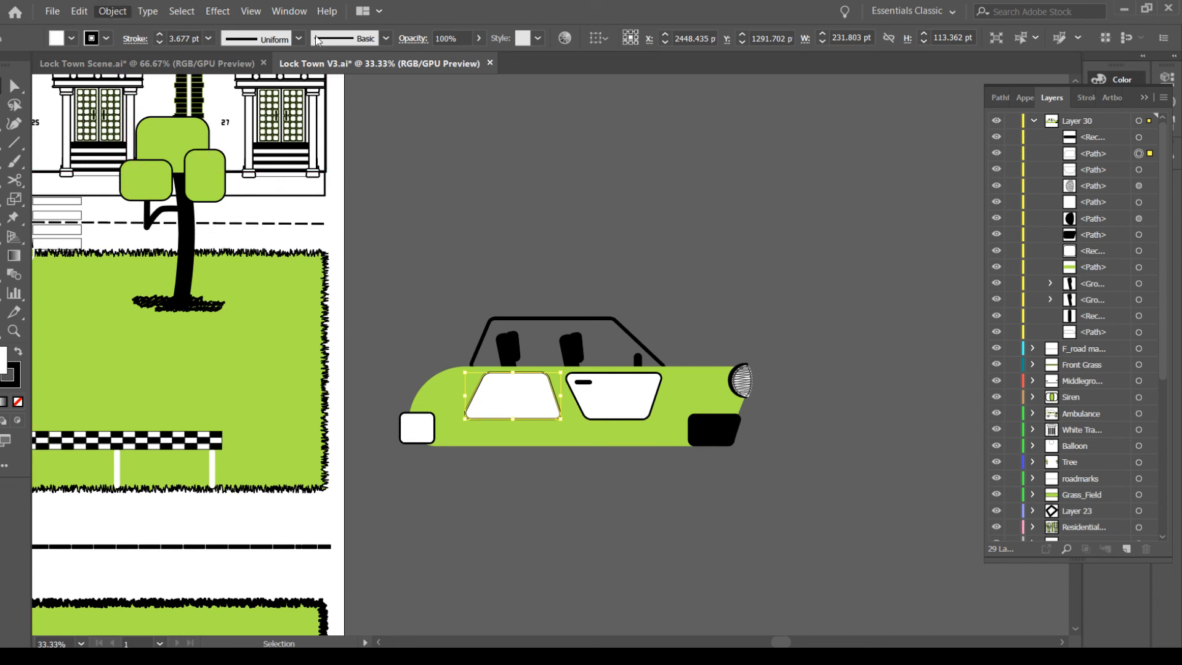
click(368, 78)
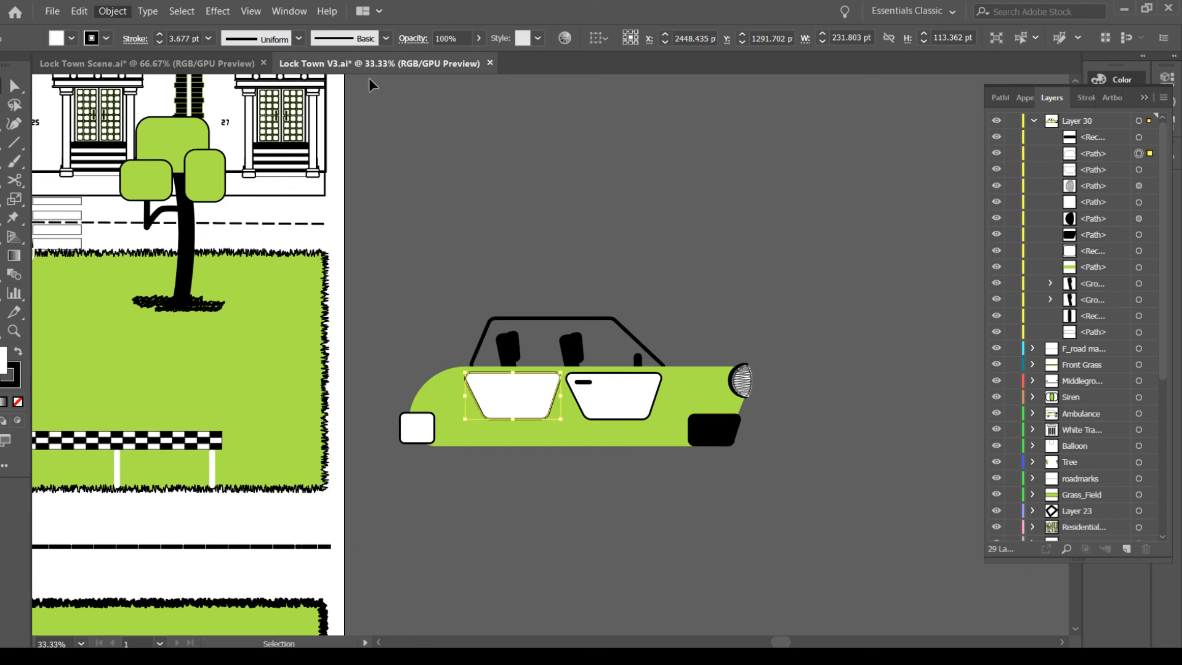
click(964, 242)
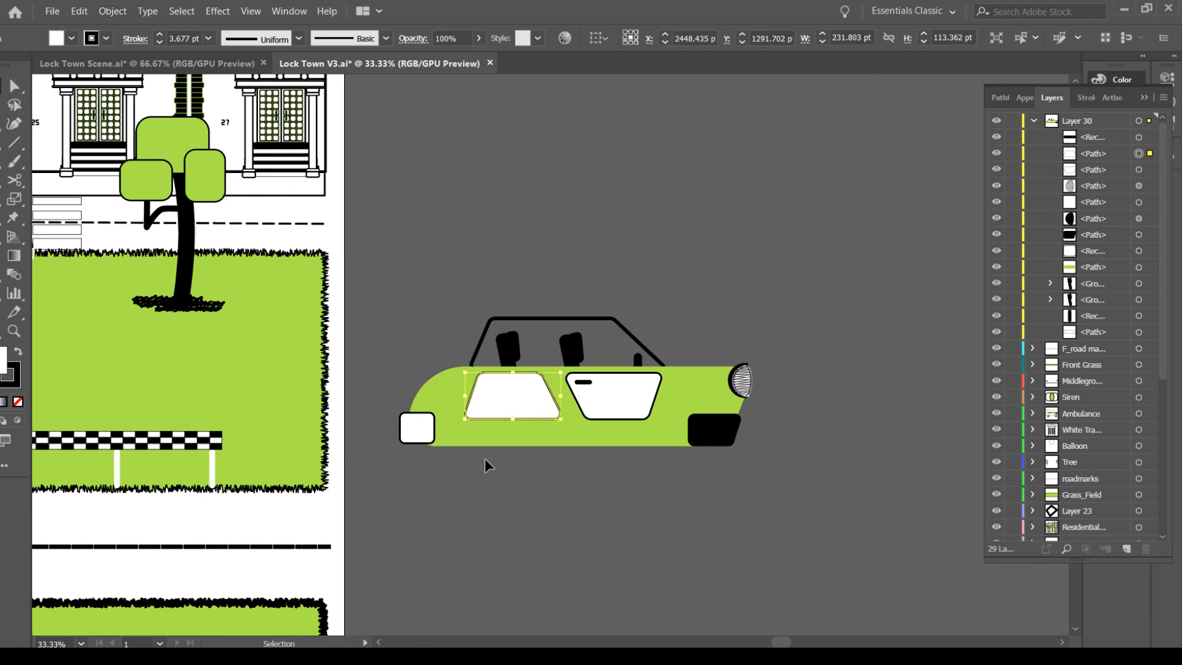
Nudge the rear door about 42 pt forward until its slanted edge runs closely parallel to the front door
key(Right)
key(Right)
key(Right)
key(Right)
key(Right)
key(Right)
key(Right)
key(Right)
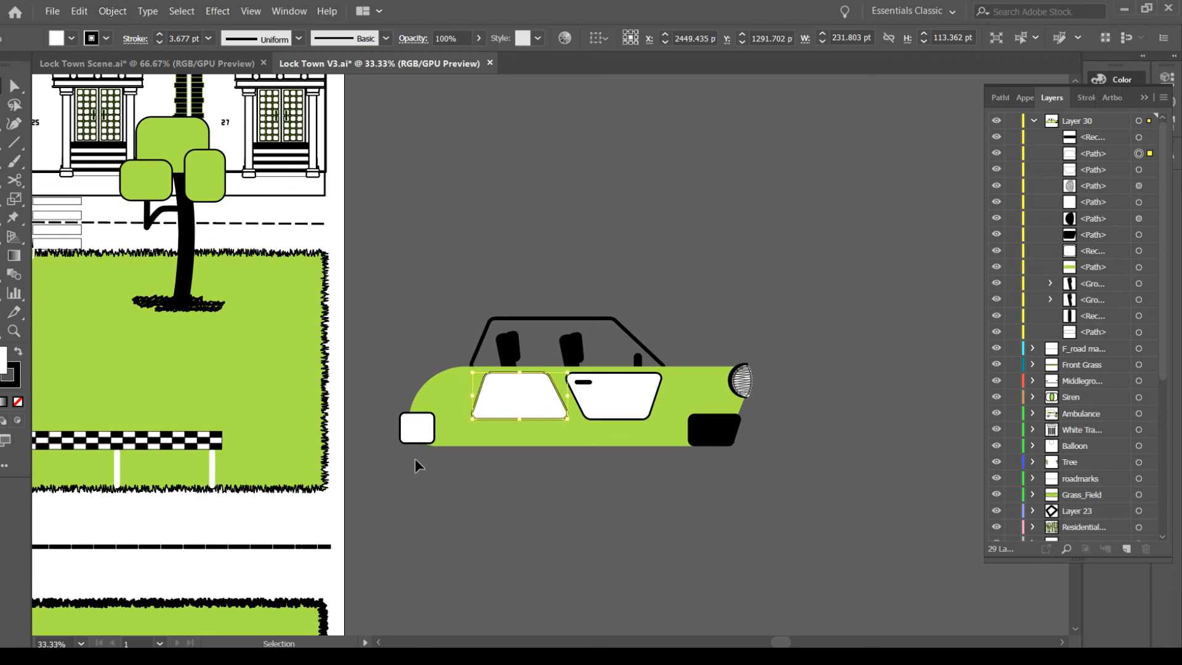
key(Right)
key(Right)
key(Right)
key(Right)
key(Right)
key(Right)
key(Right)
key(Right)
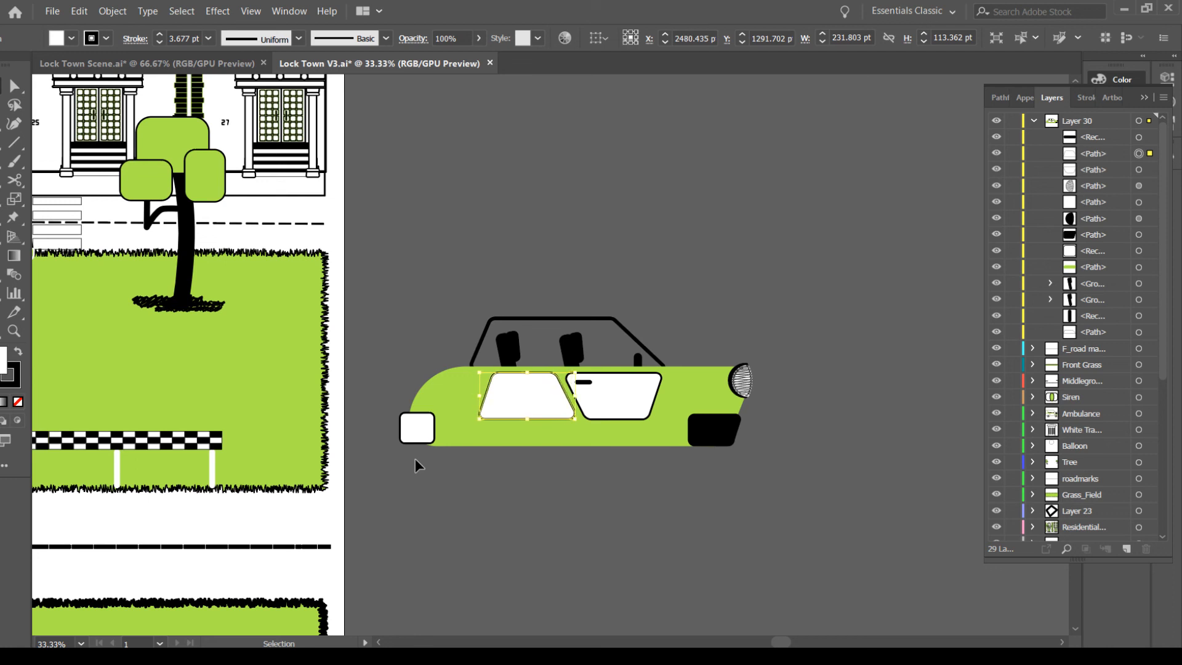
key(Right)
key(Right)
key(Right)
key(Right)
key(Right)
key(Right)
key(Right)
key(Right)
key(Right)
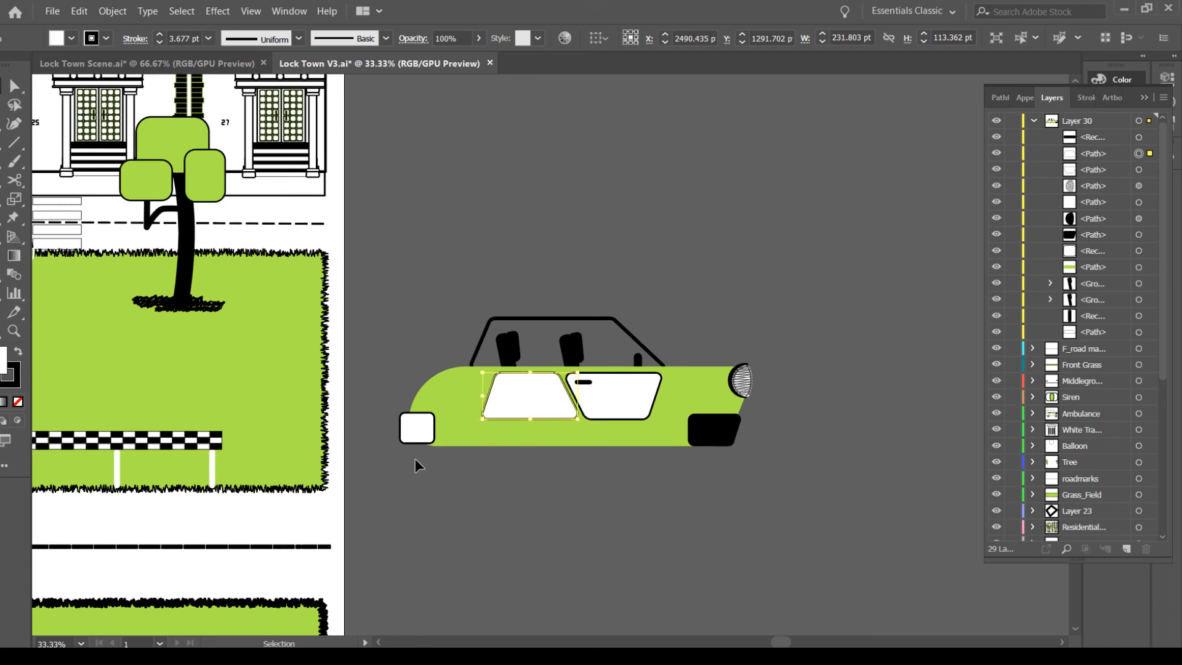
key(ctrl+equal)
key(ctrl+equal)
click(455, 467)
Duplicate the front door's black handle onto the upper rear corner of the rear door
click(647, 329)
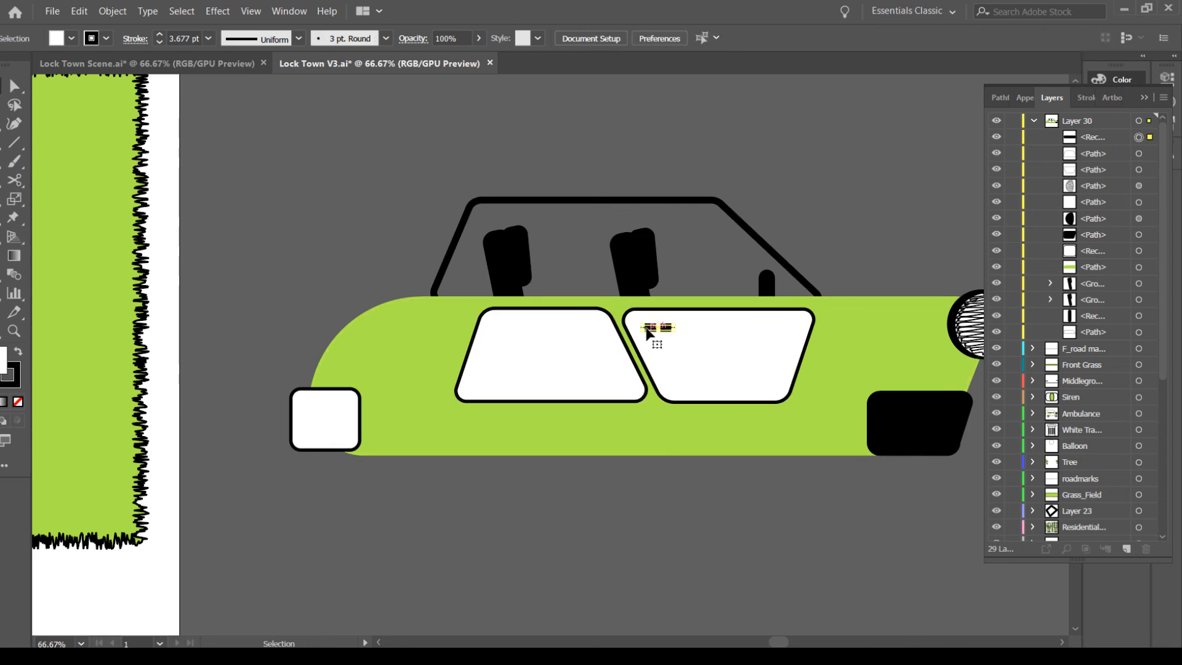
drag(646, 333, 498, 334)
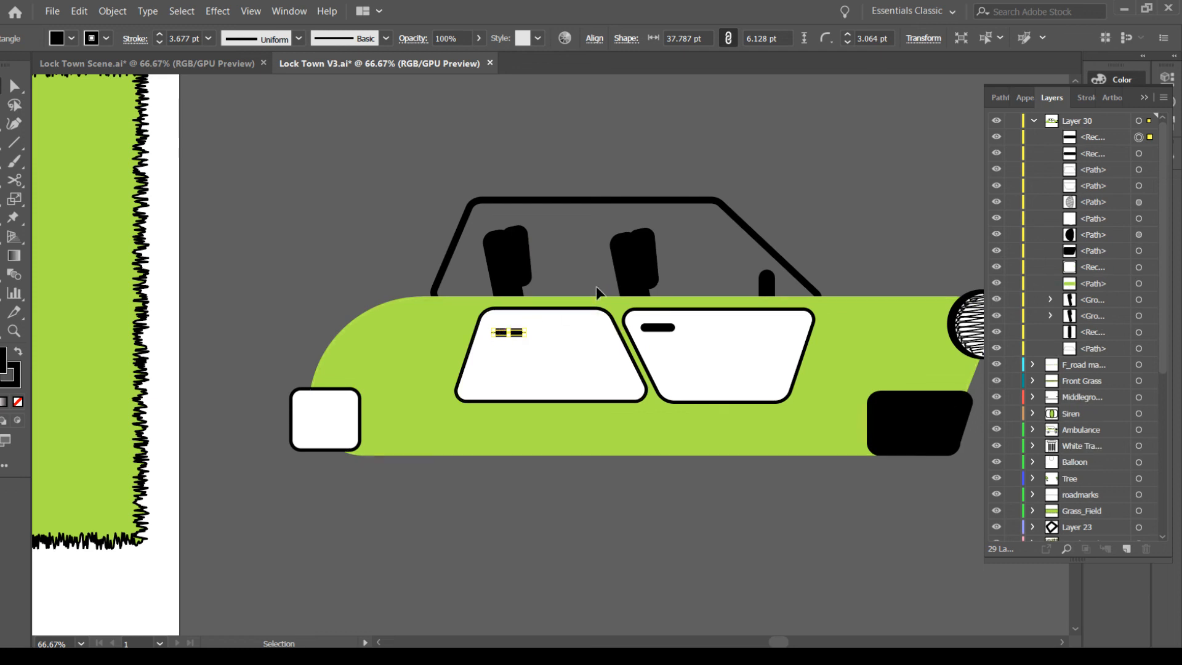
click(614, 157)
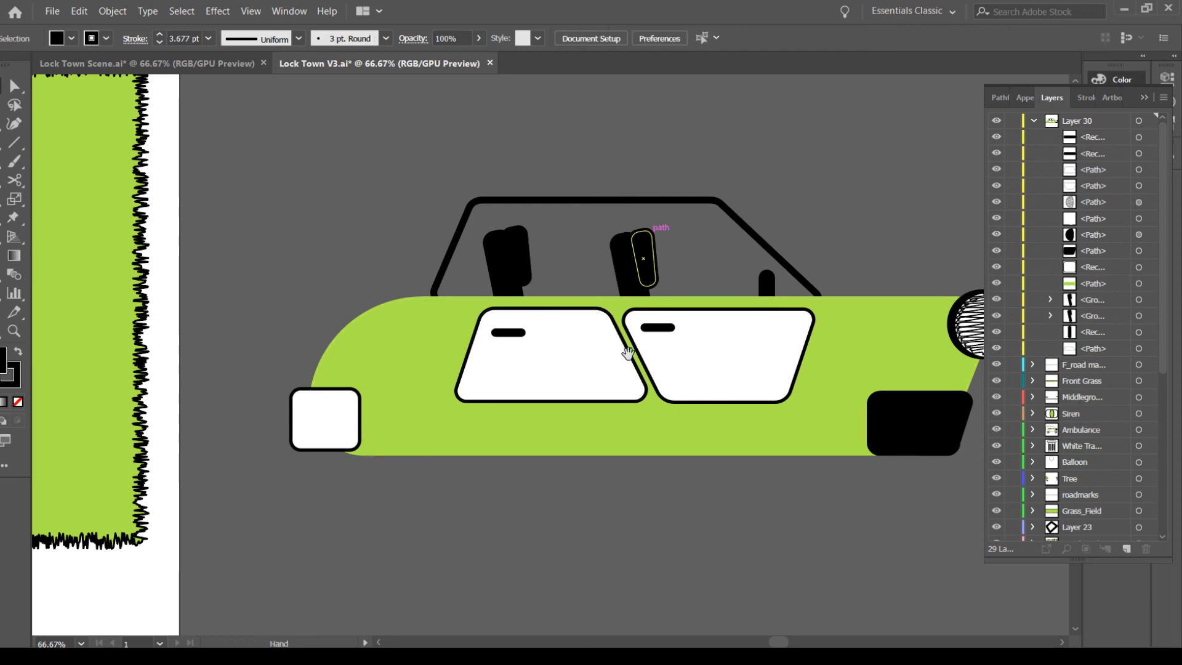
Group the rear door with its handle and the front door with its handle
drag(689, 166, 474, 140)
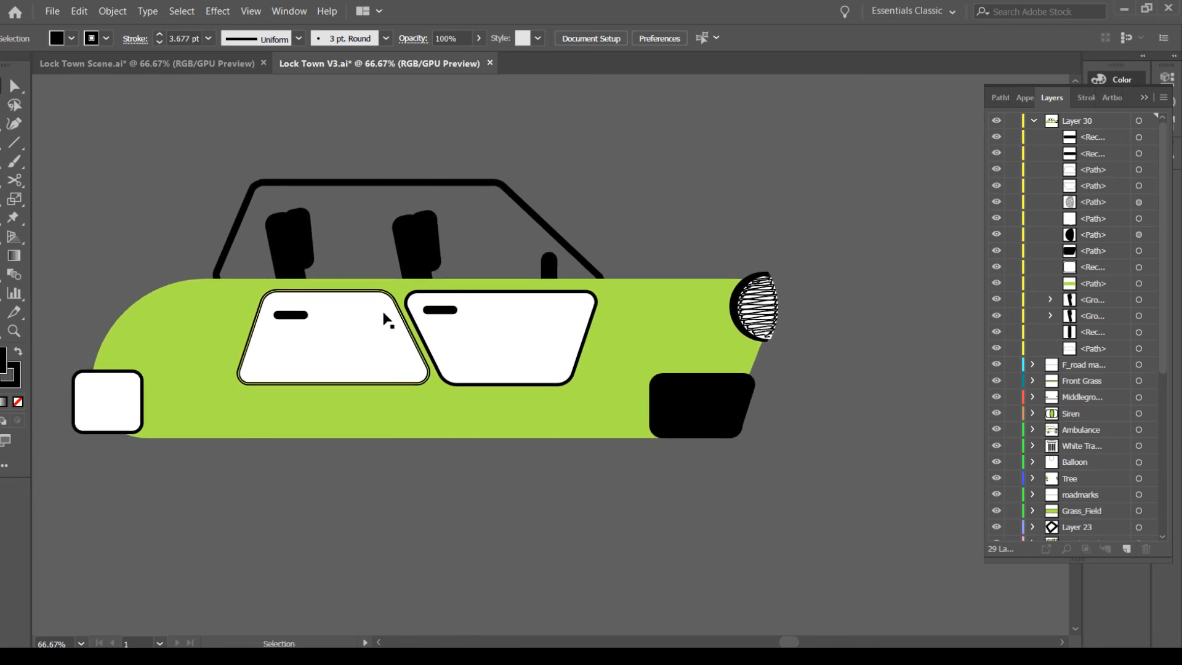
click(291, 315)
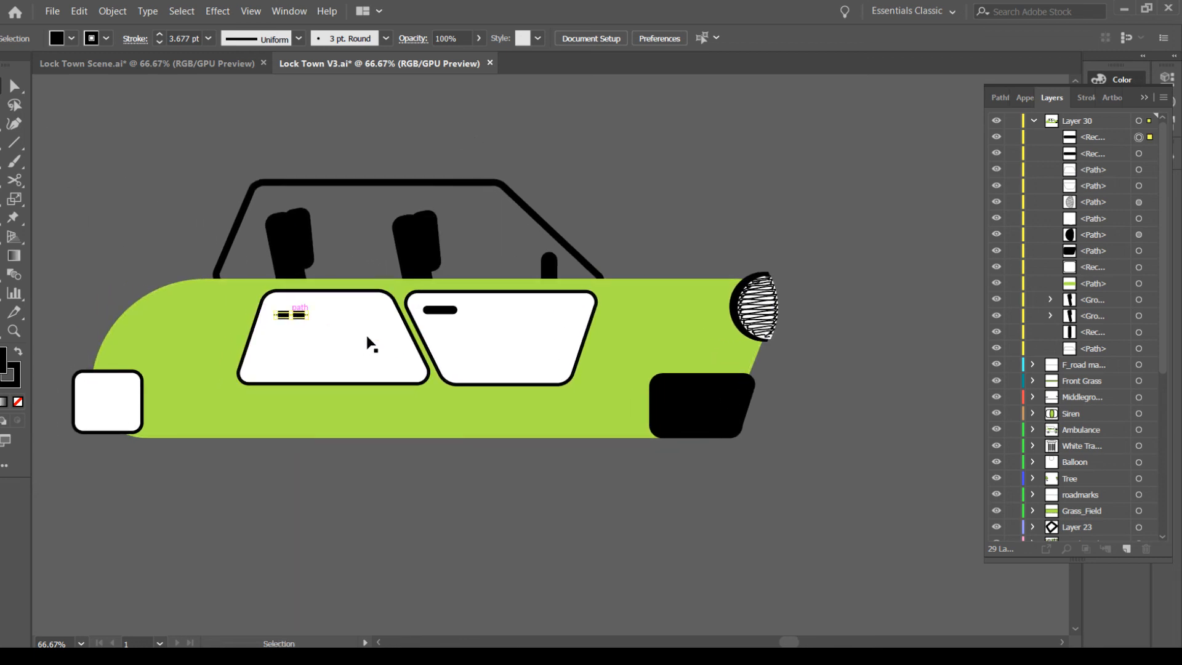
shift+click(367, 335)
key(ctrl+g)
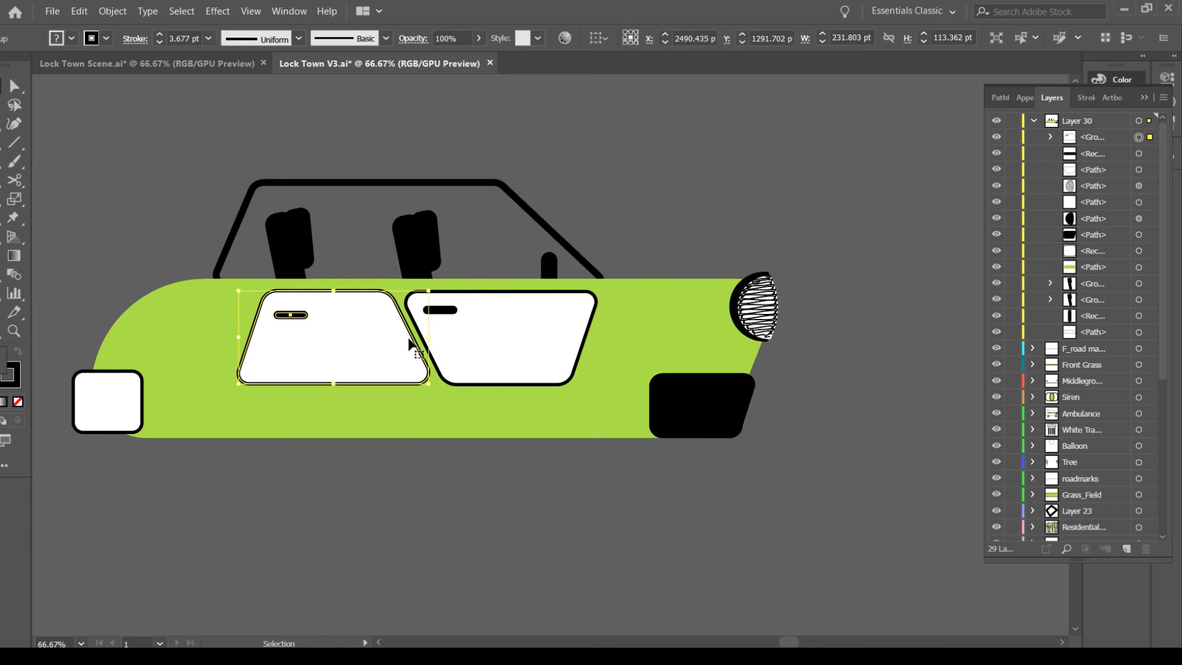
click(454, 311)
shift+click(494, 329)
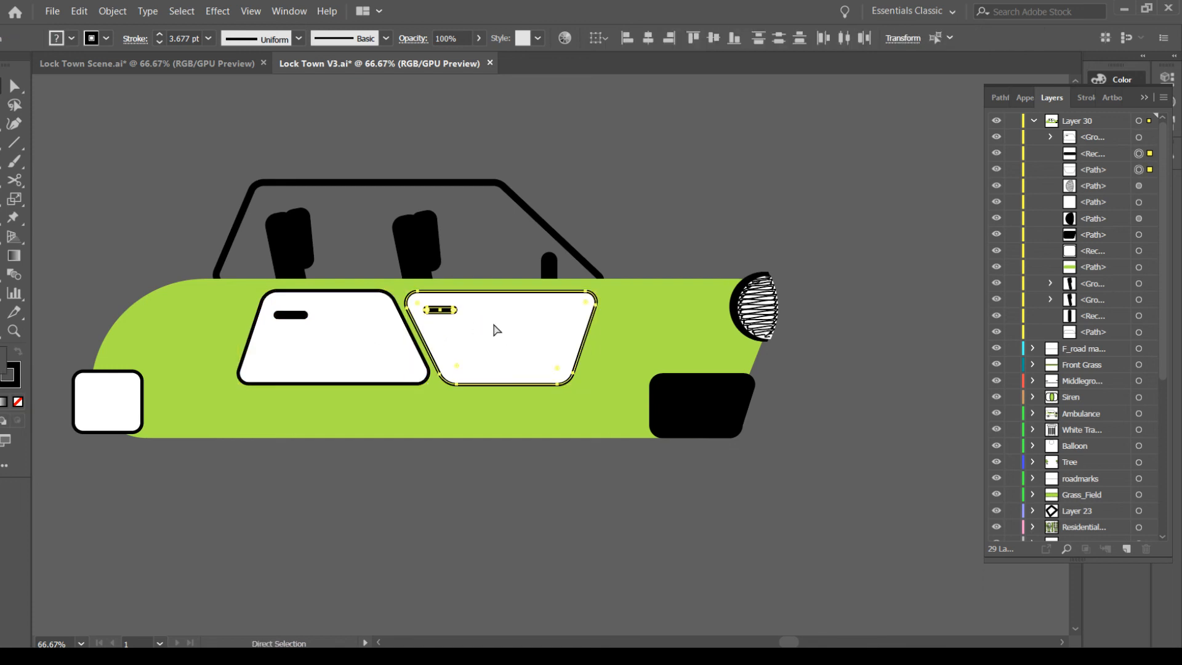
key(ctrl+g)
click(697, 206)
Nudge both door groups up together until their top edges meet the green body's top edge
click(435, 346)
shift+click(376, 345)
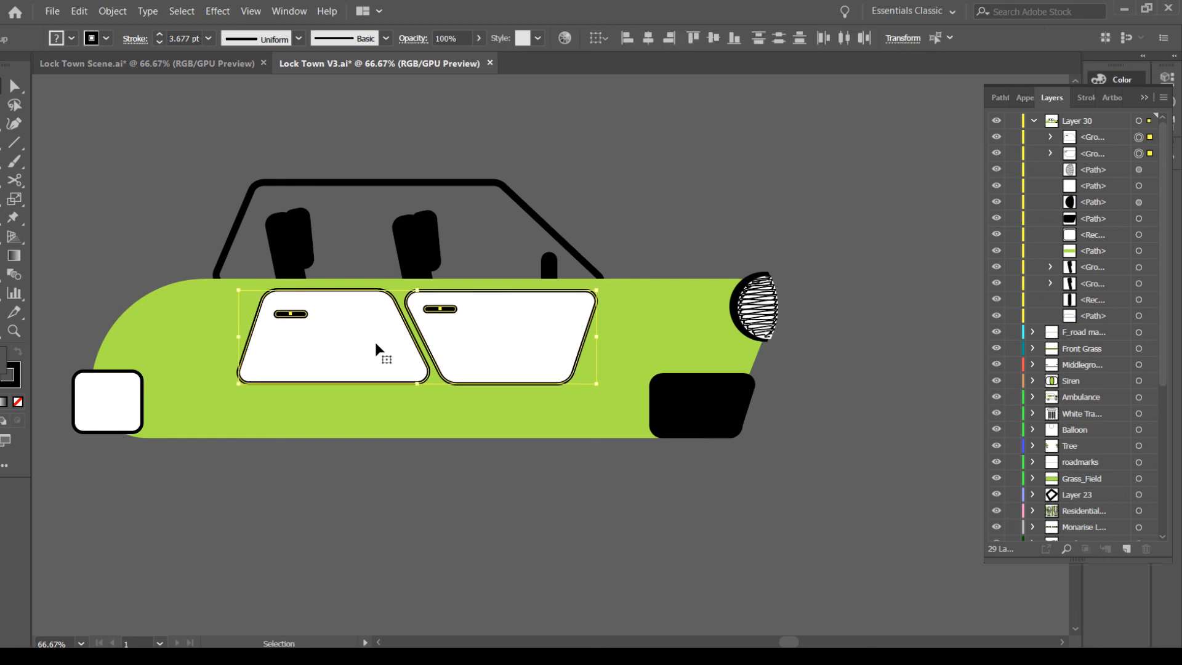
key(Up)
key(Up)
key(Up)
key(Up)
key(Up)
key(Up)
key(Up)
key(Up)
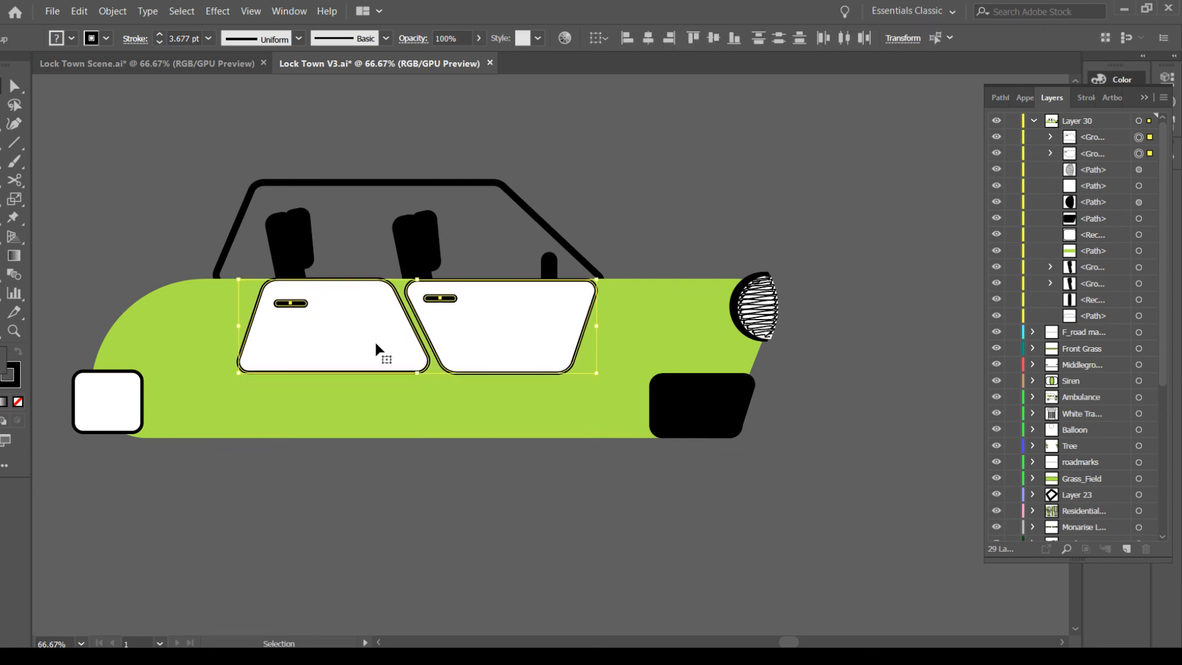
click(714, 204)
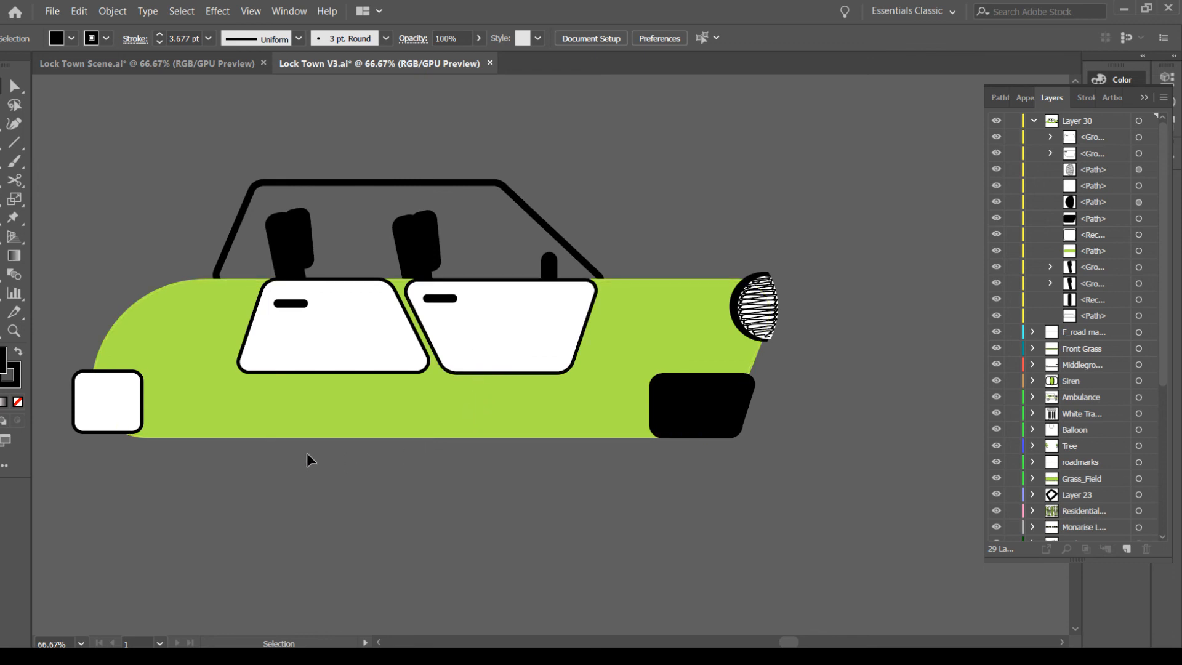
Change the stroke of the black bumper shape at the car's lower front to green
click(707, 409)
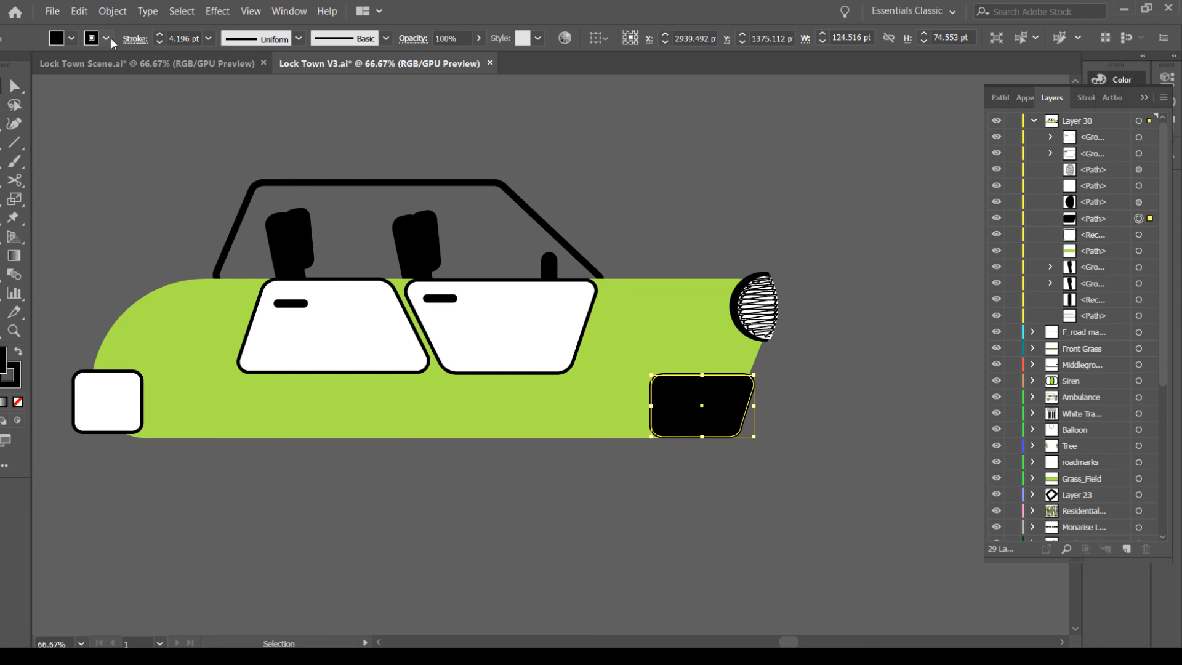
click(31, 105)
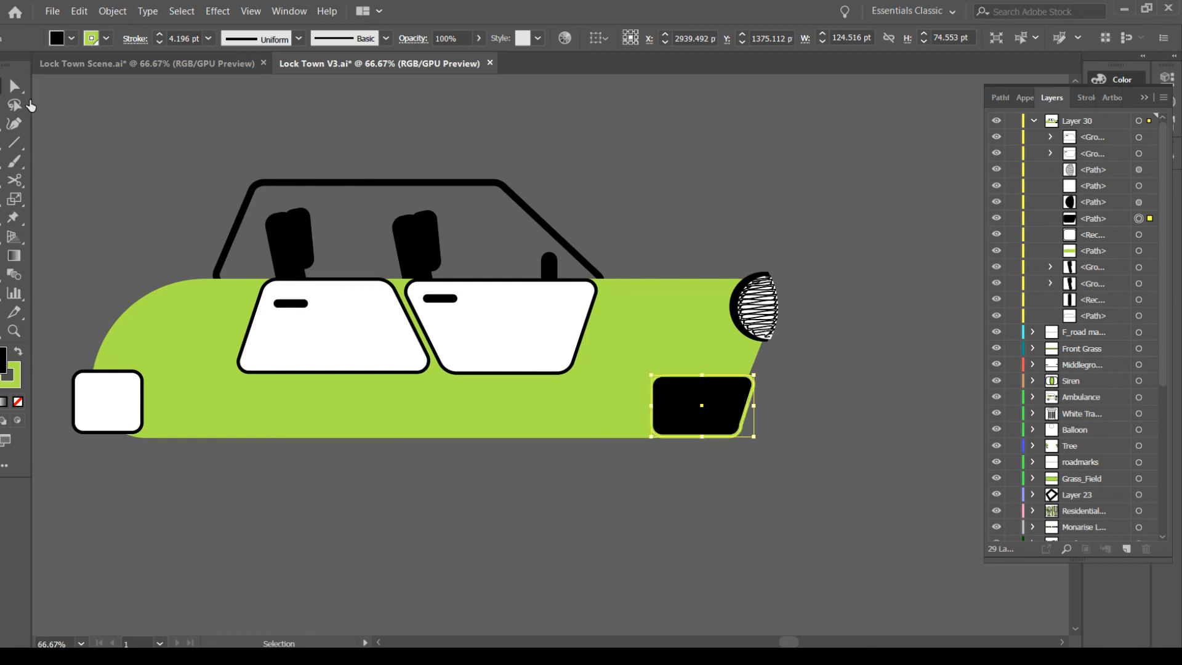
click(570, 158)
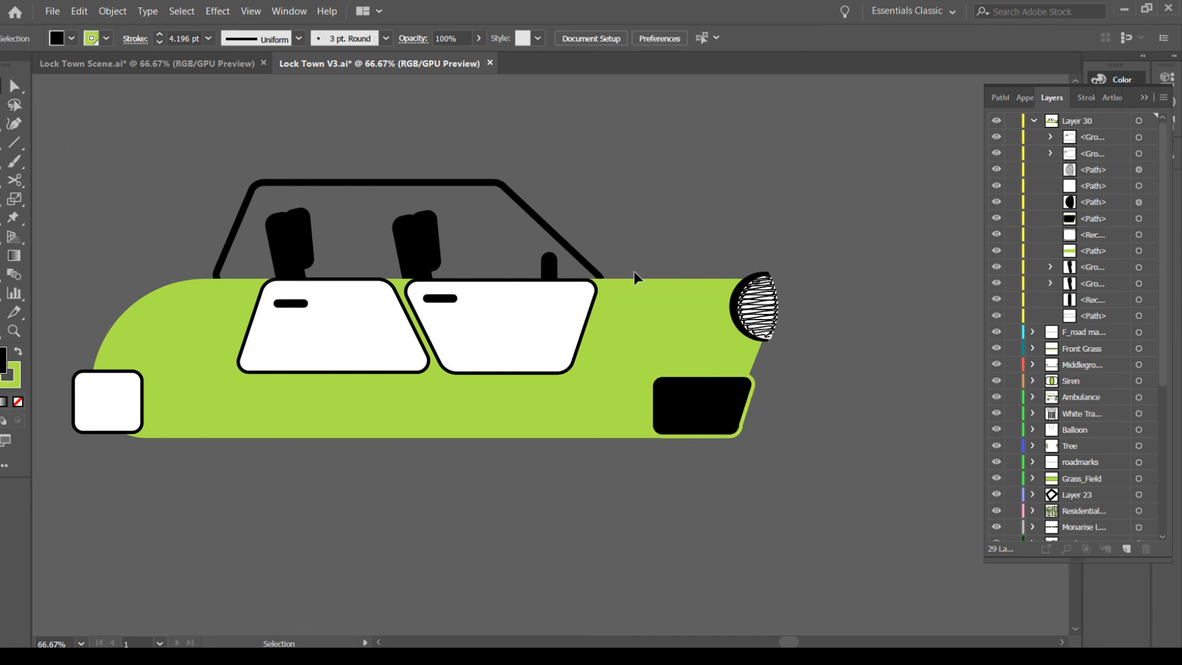
click(708, 400)
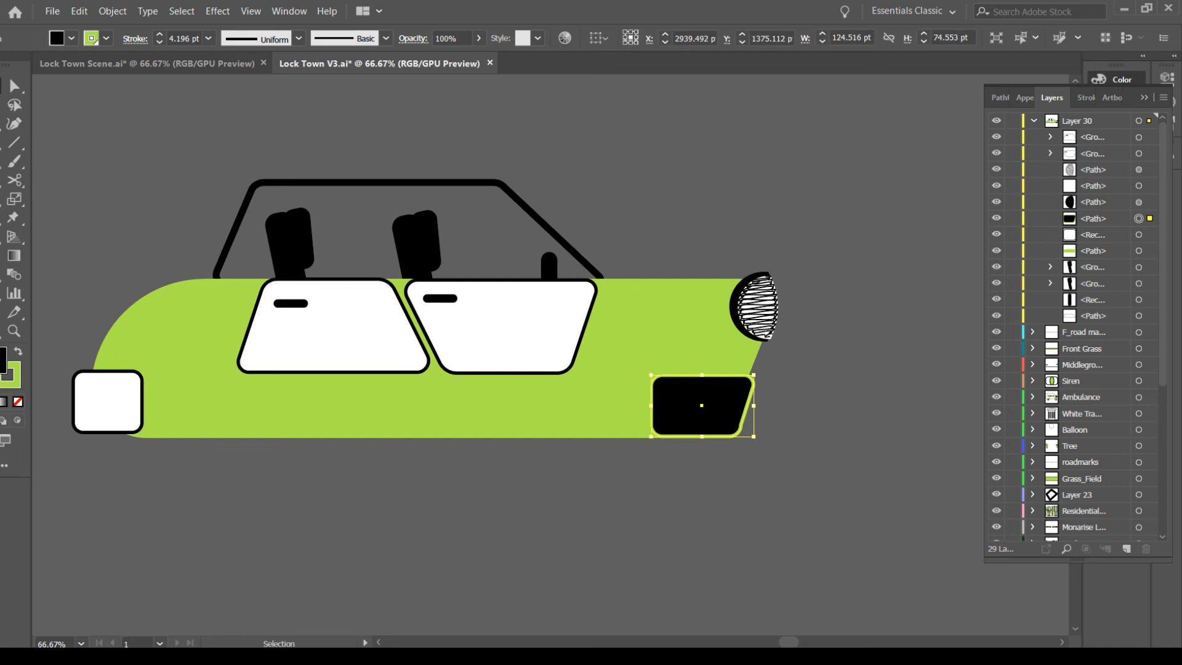
Try adding a second stroke to the front bumper, white and 7 pt wide, beneath its green stroke
click(1025, 97)
click(1082, 148)
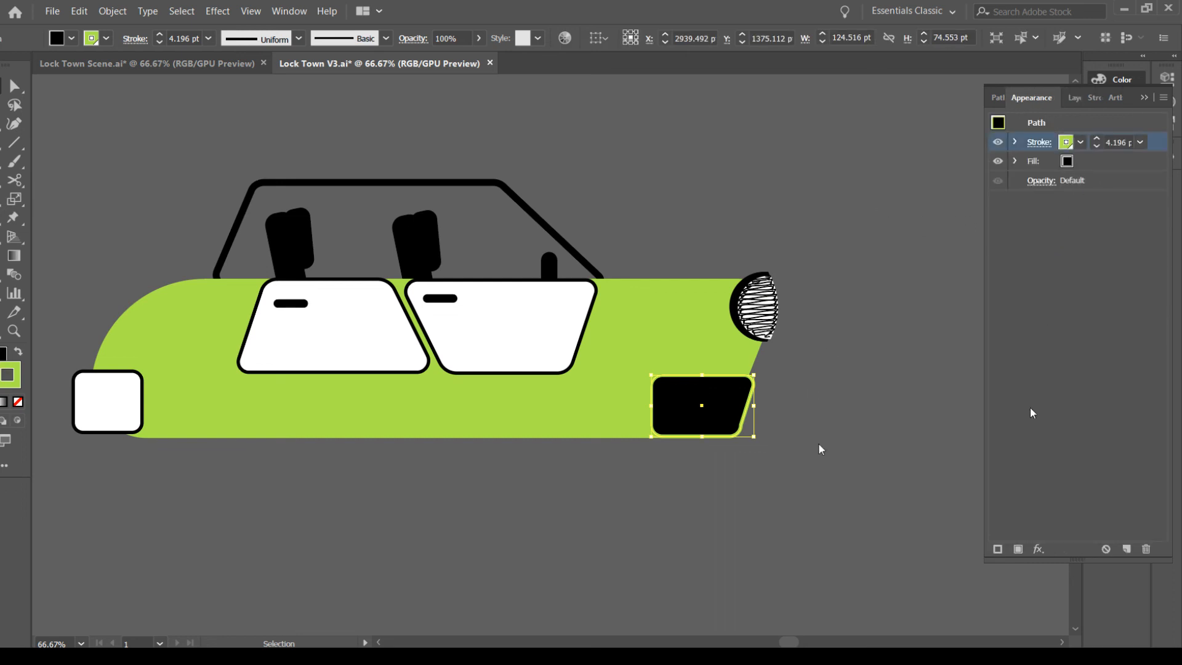
click(999, 550)
click(1071, 162)
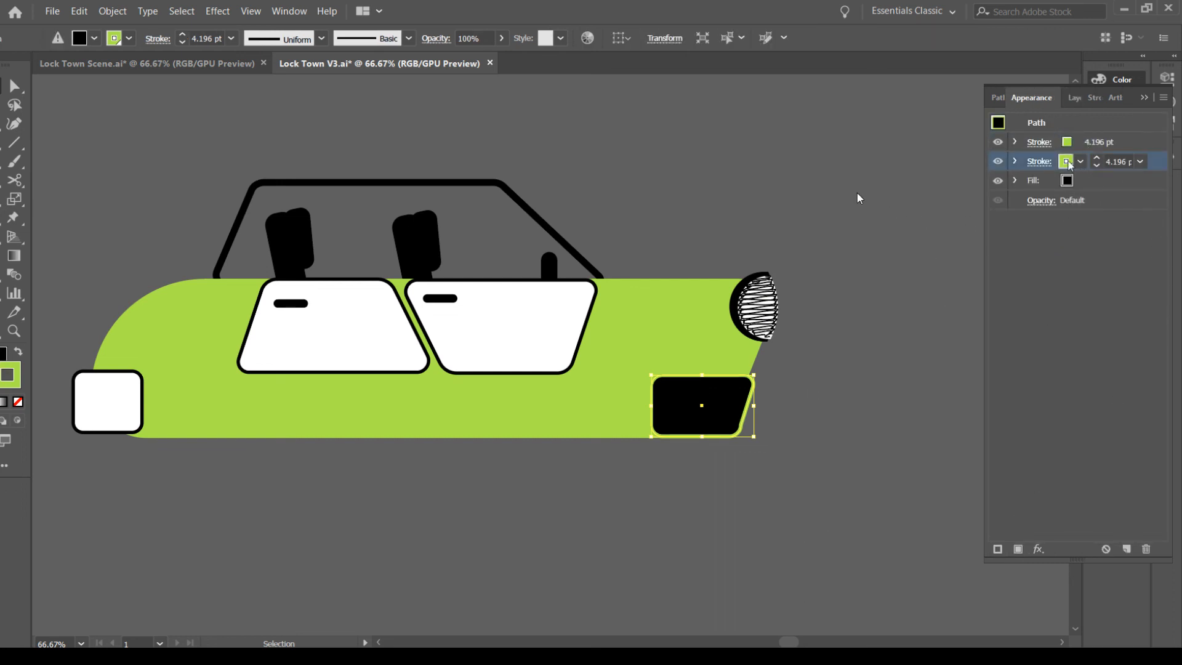
click(1079, 162)
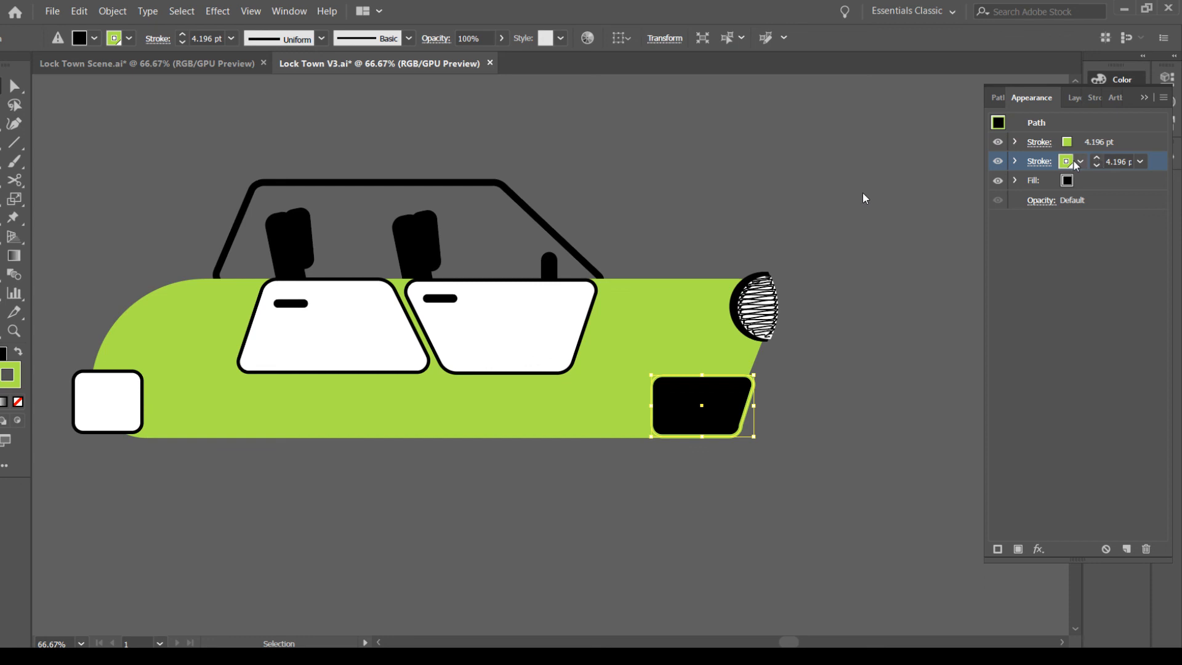
click(937, 192)
text(7)
key(Return)
click(739, 226)
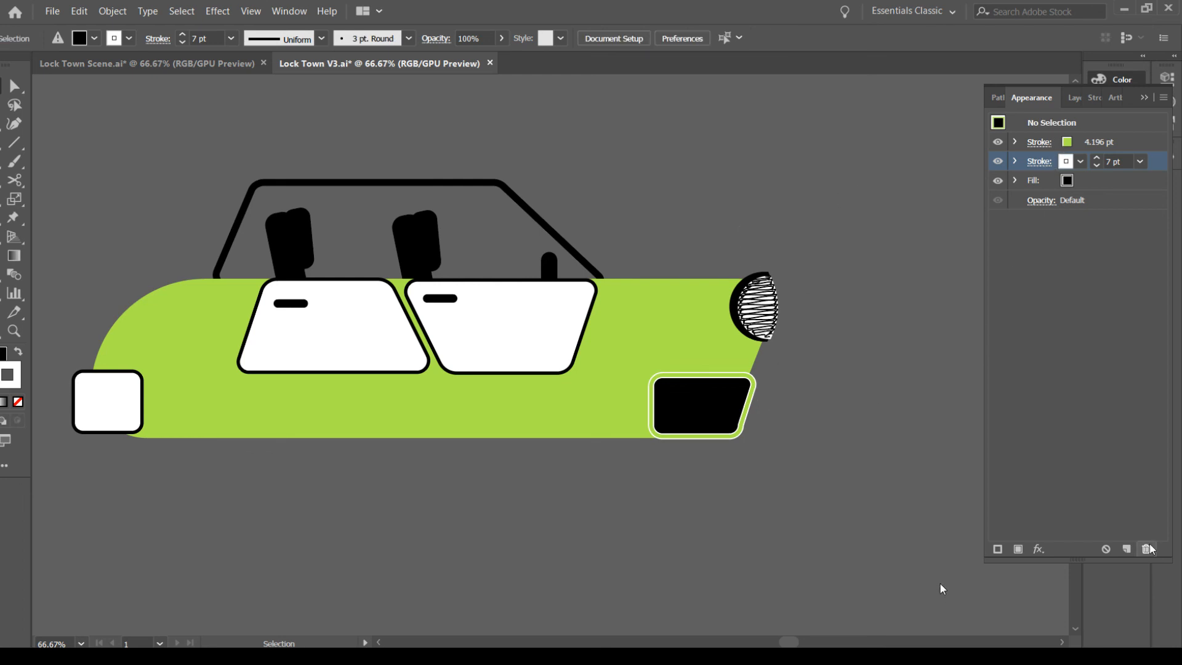
Try removing the front bumper's second stroke and changing its remaining green stroke to white
click(698, 409)
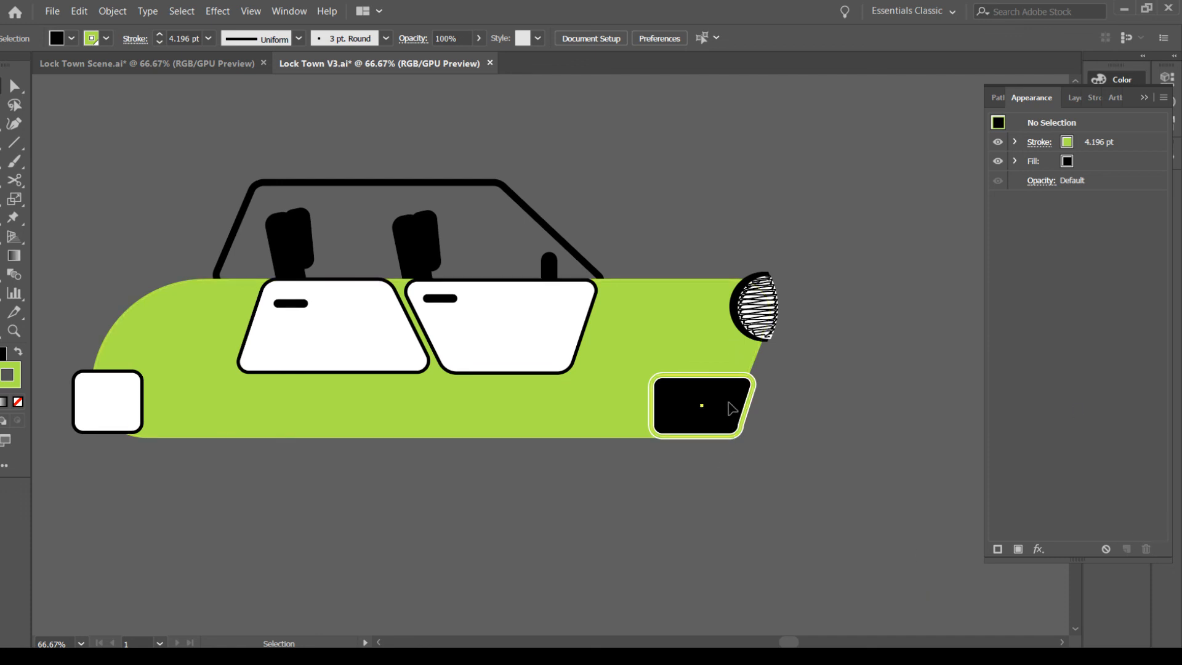
click(1083, 163)
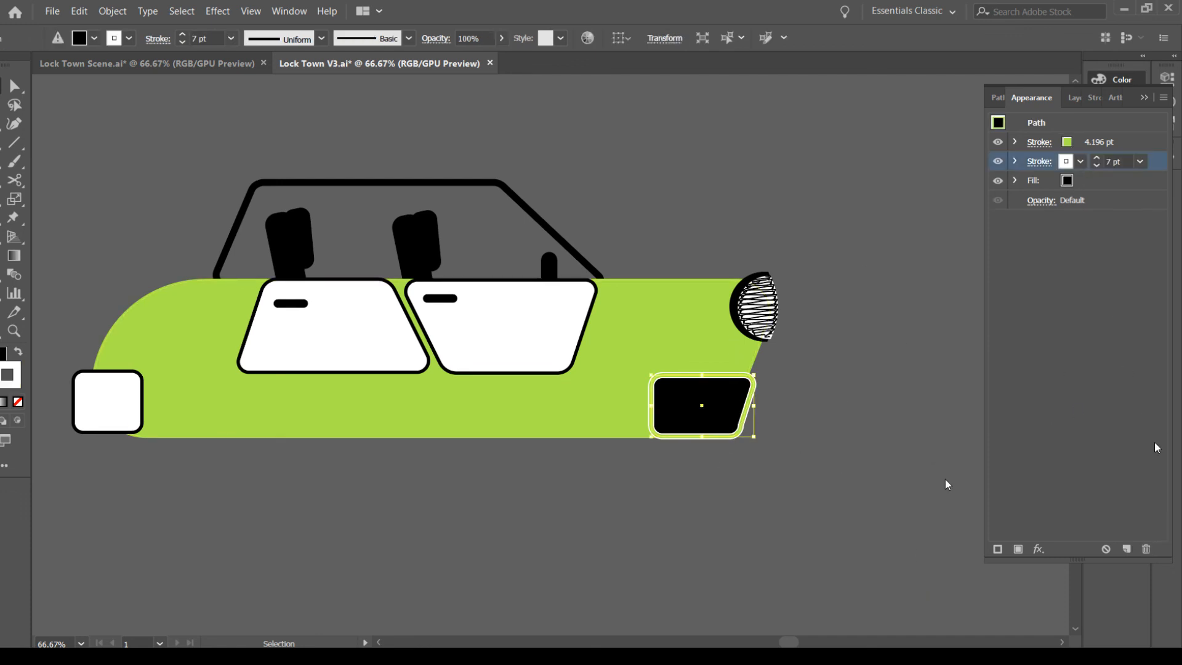
click(1147, 548)
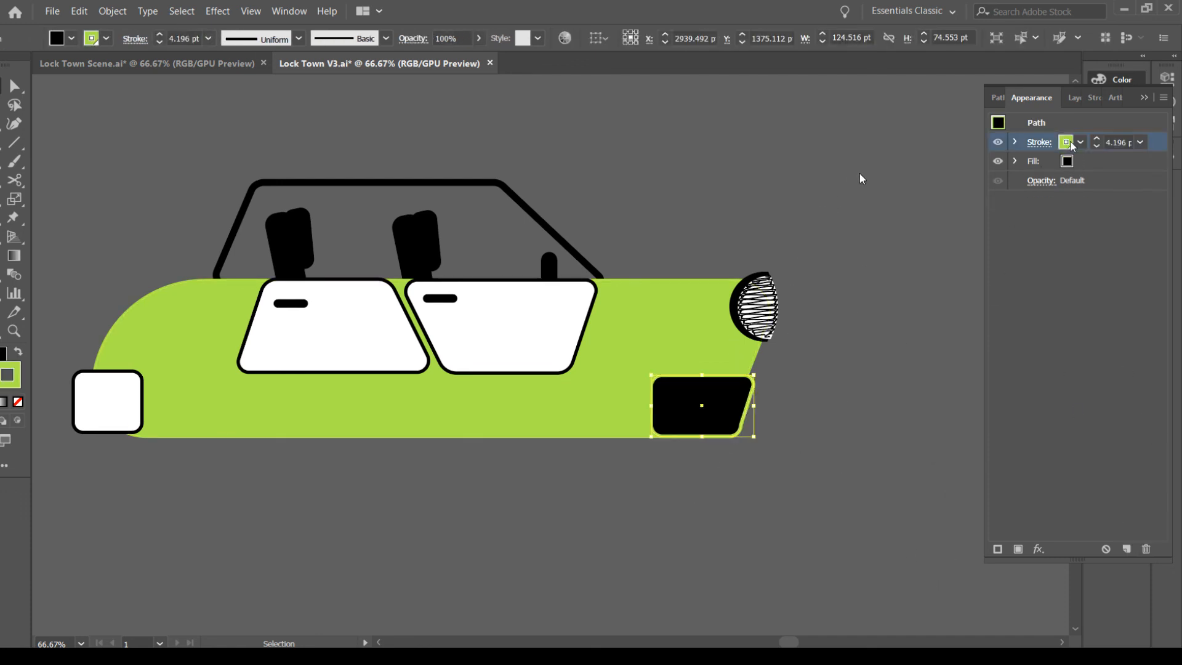
click(728, 210)
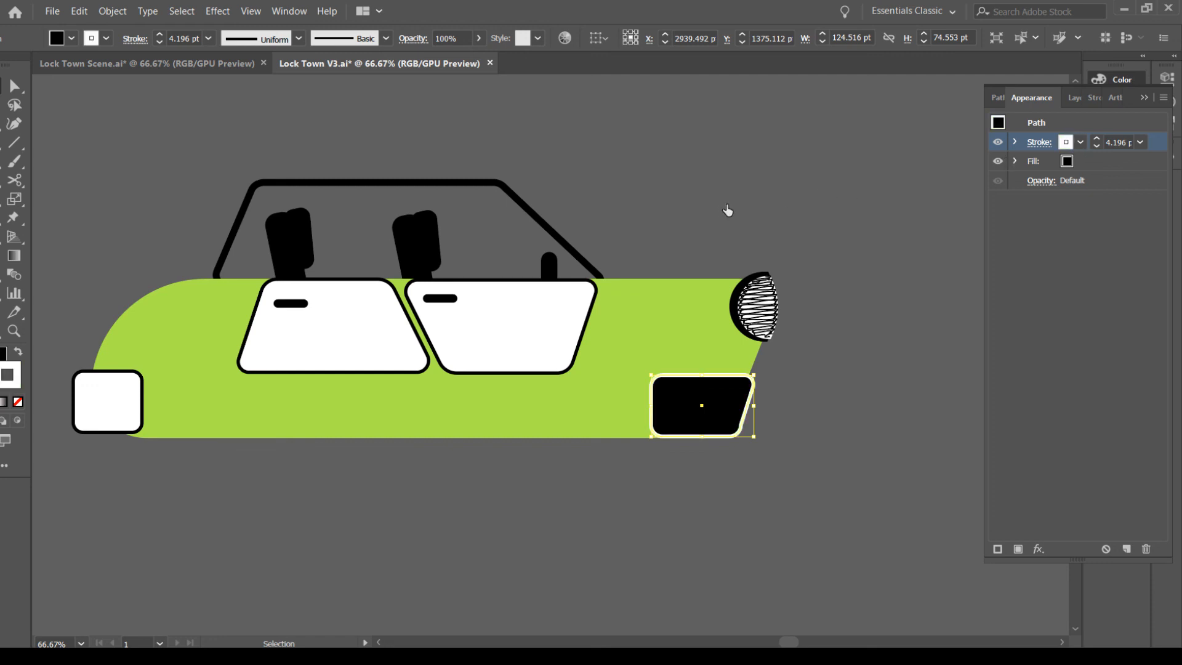
click(692, 243)
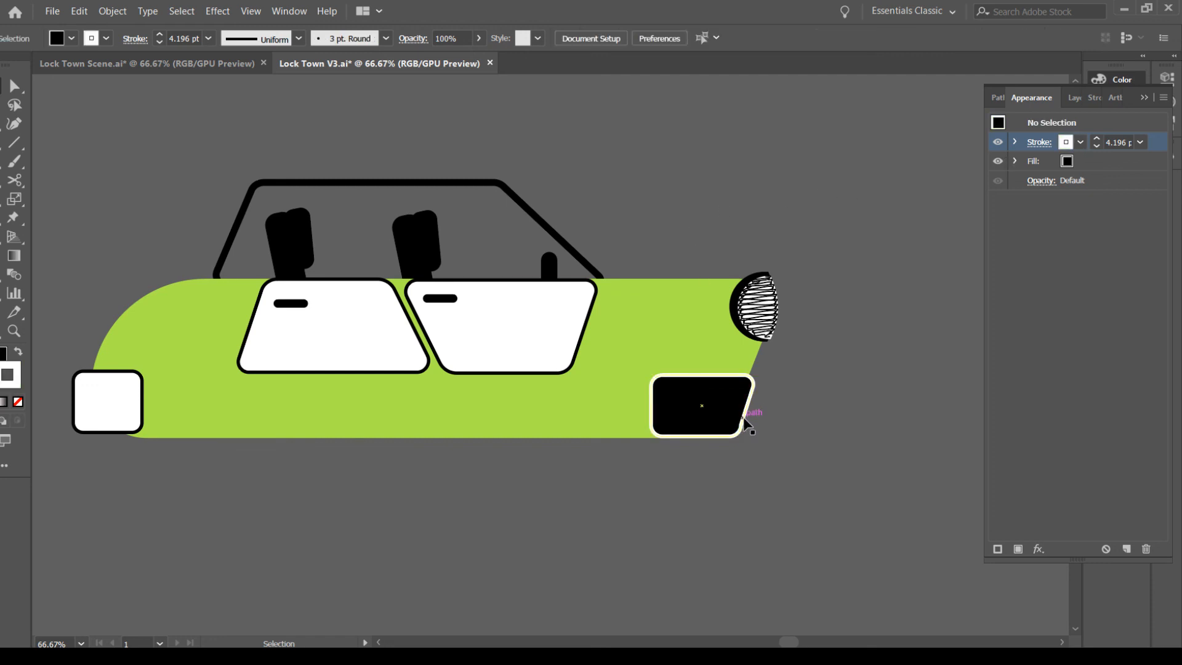
drag(644, 243, 617, 219)
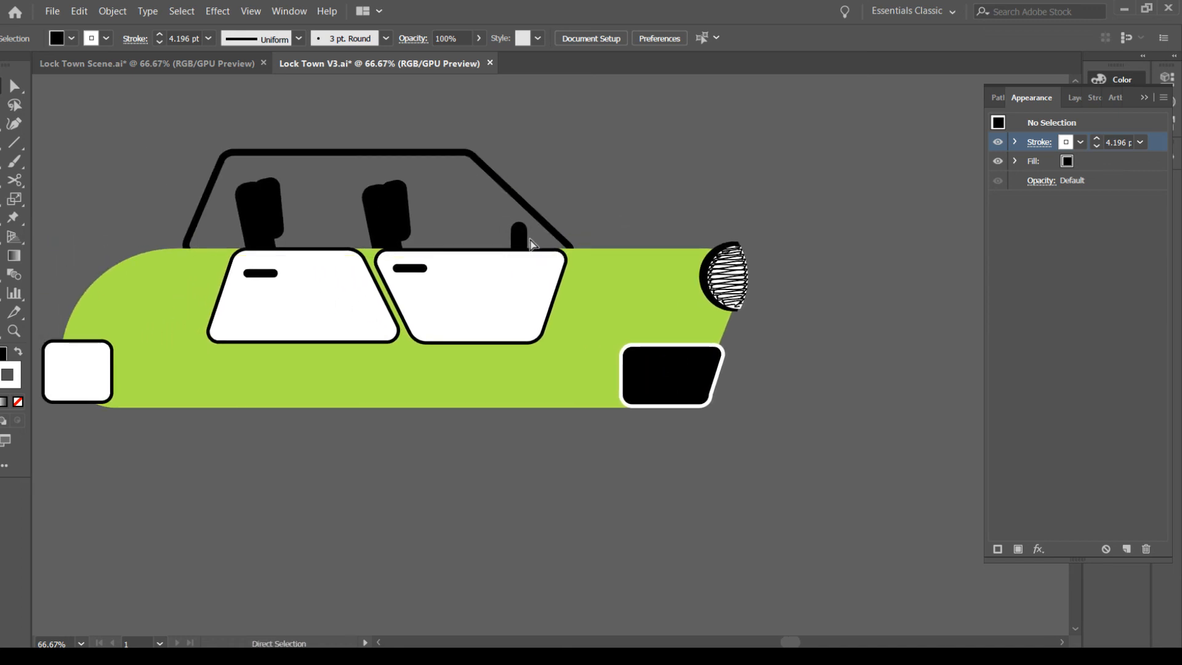
Undo the front bumper's stroke changes and the last upward nudges of the door groups
key(ctrl+z)
key(ctrl+z)
key(ctrl+z)
key(ctrl+z)
click(680, 354)
click(680, 354)
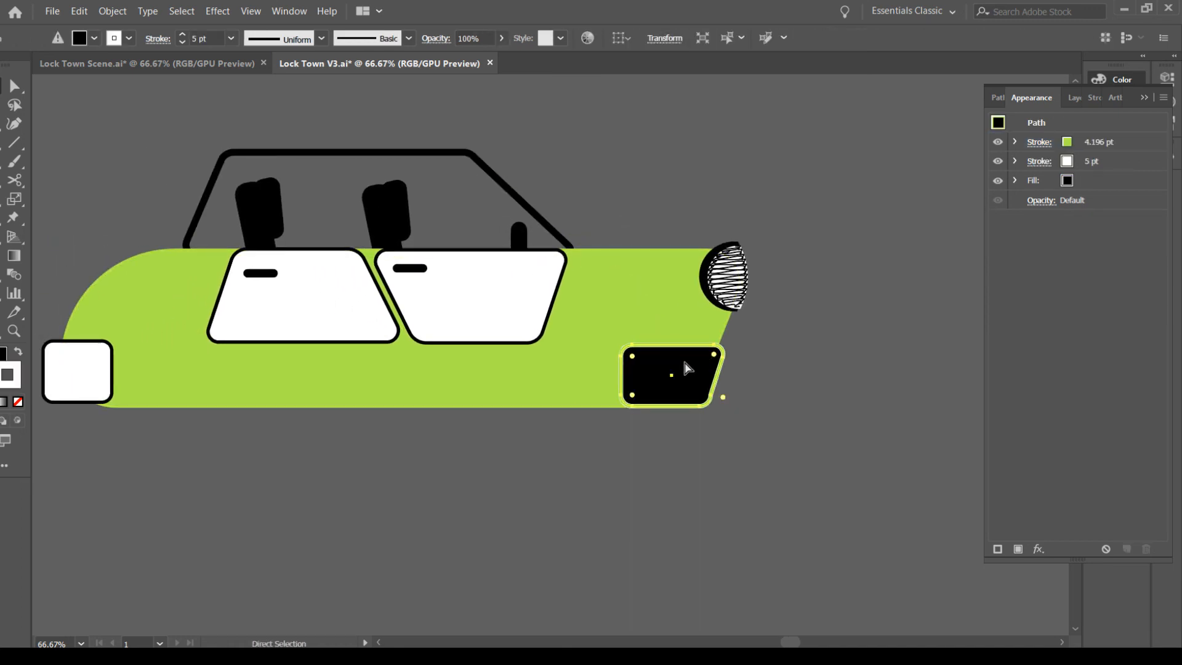
key(ctrl+z)
key(ctrl+z)
key(ctrl+z)
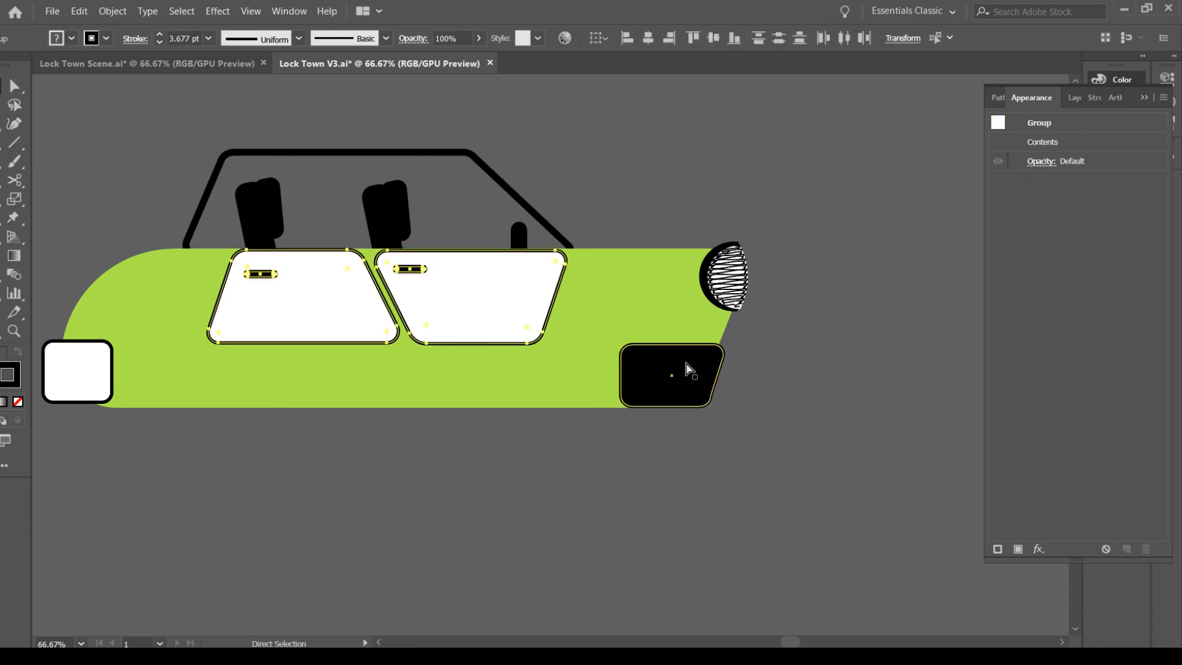
Nudge both door groups back up until they meet the top edge of the green body
key(Up)
key(Up)
key(Up)
key(Up)
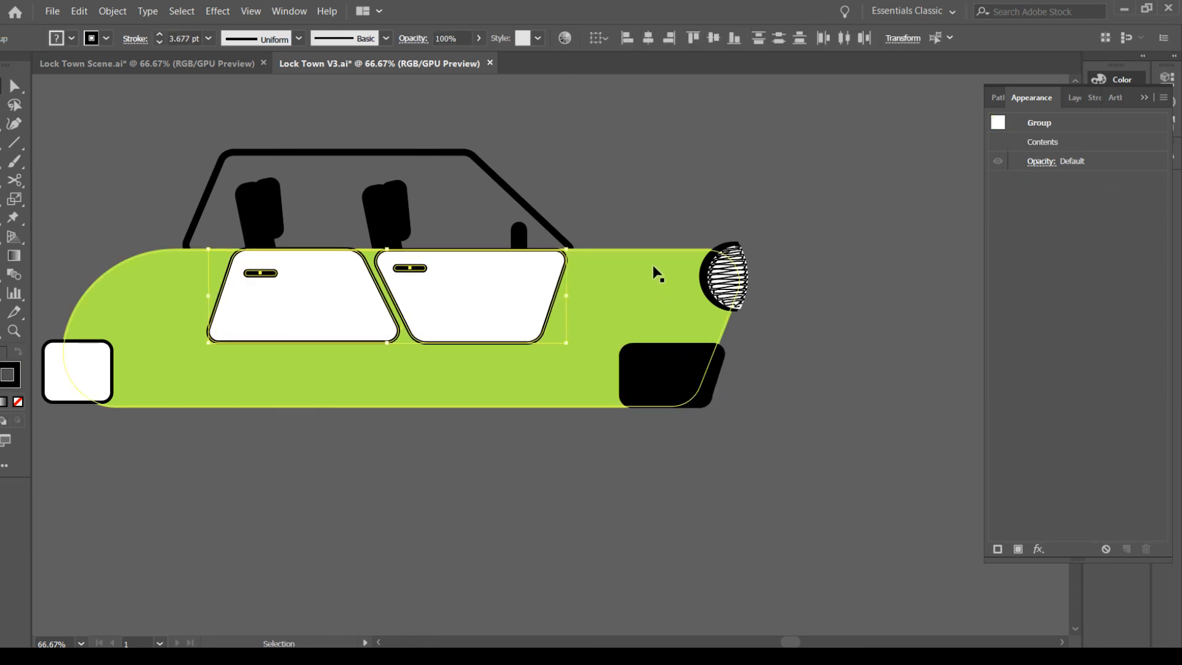
click(644, 174)
Copy the rear bumper's white fill and black 3.673 pt stroke onto the front bumper
click(678, 390)
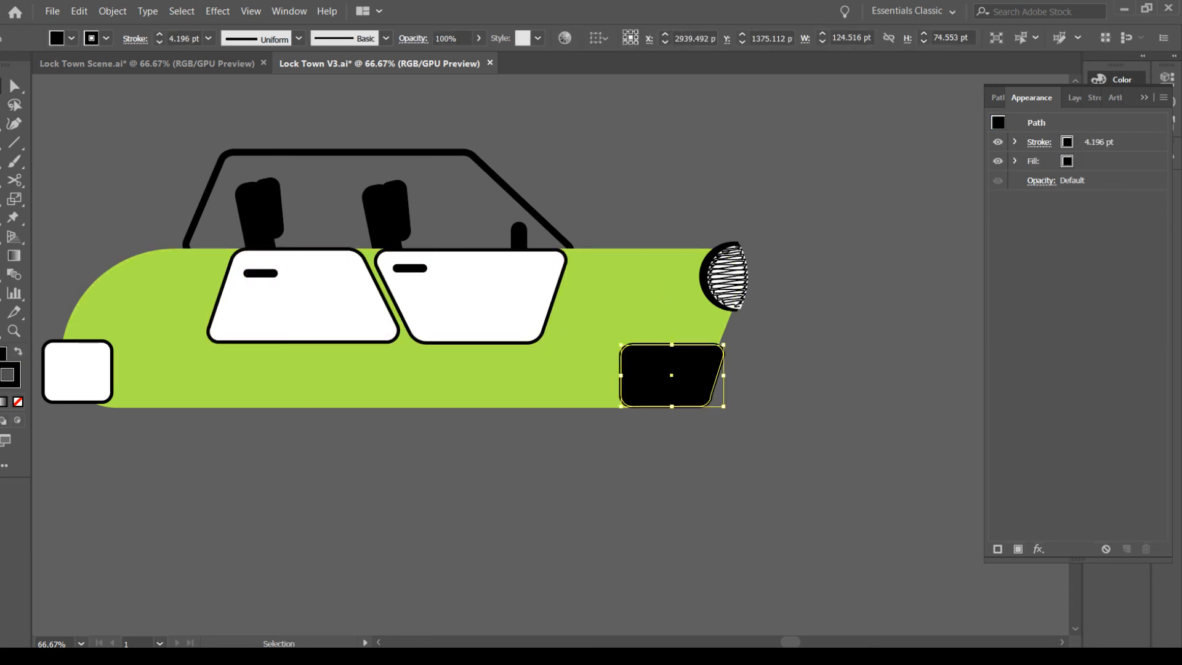
key(i)
click(88, 359)
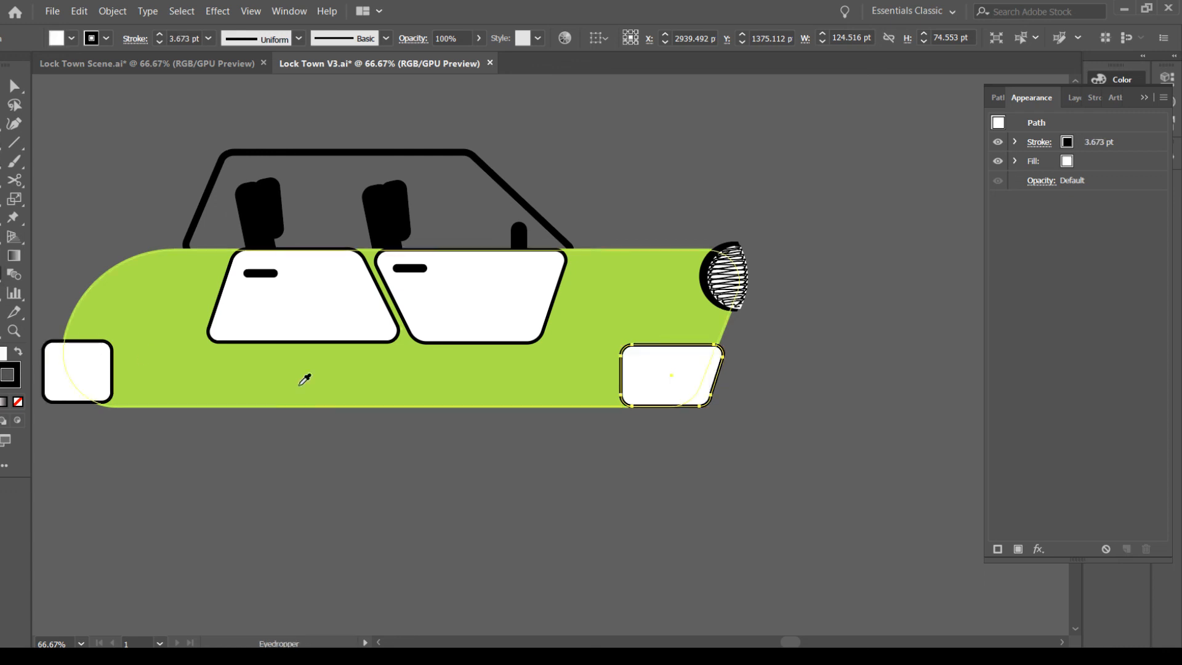
key(v)
click(731, 349)
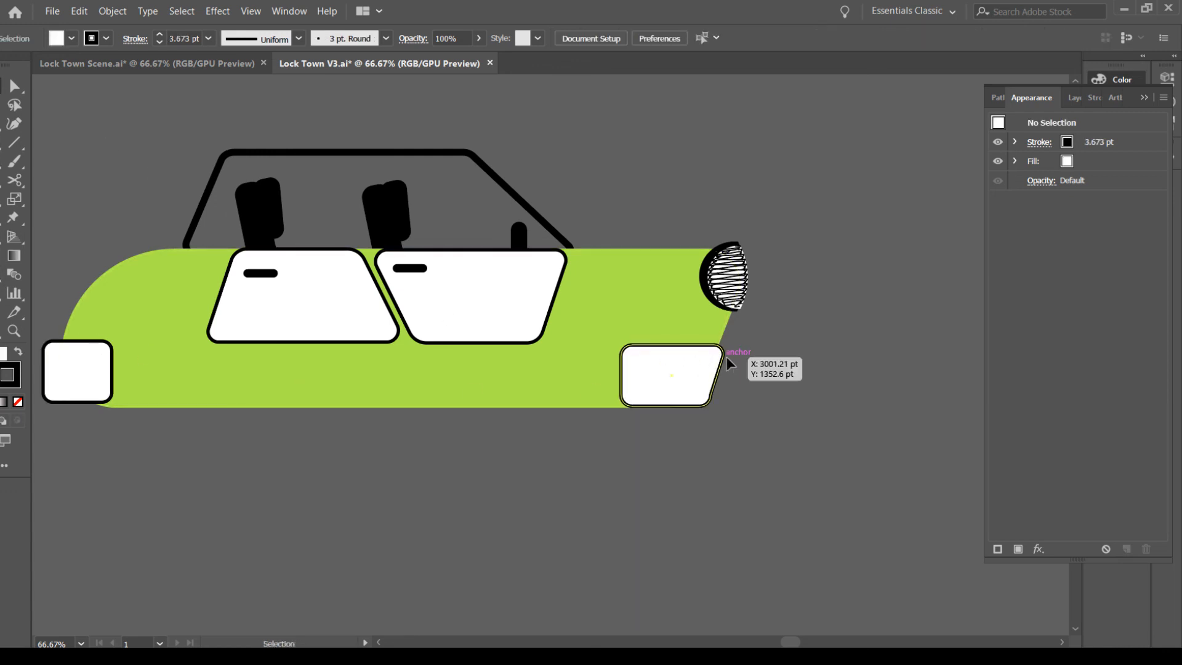
Copy the rear bumper's white fill and black outline onto the front seat's narrow cushion shape
scroll(623, 209, up, 1)
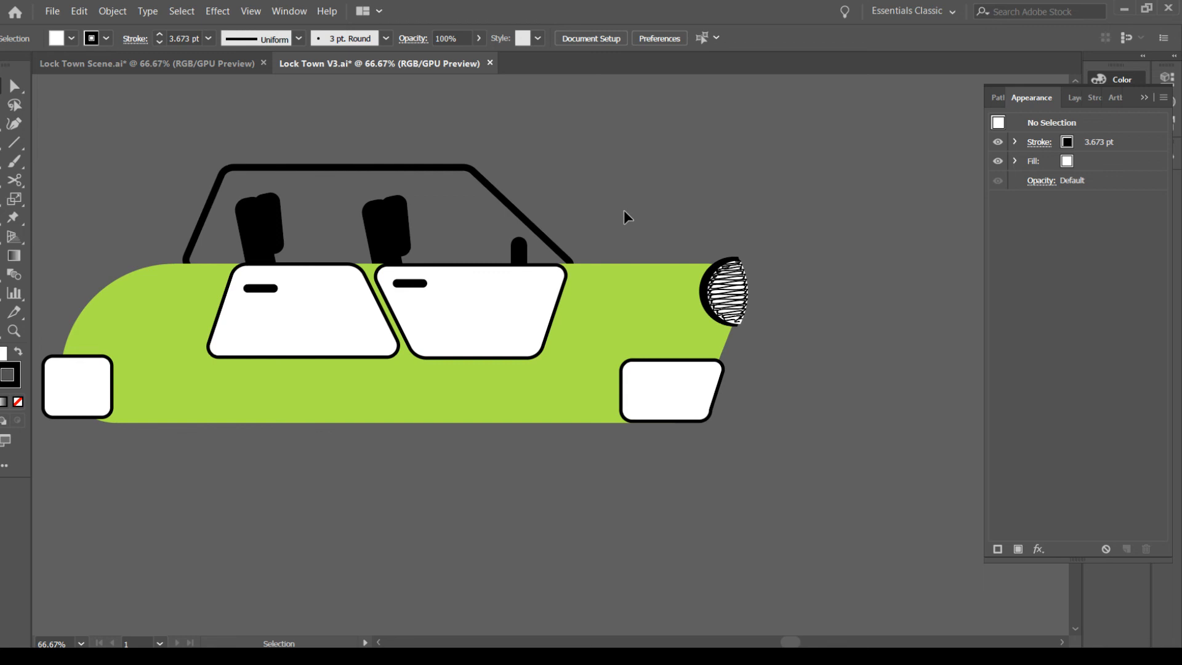
drag(509, 244, 545, 229)
click(431, 203)
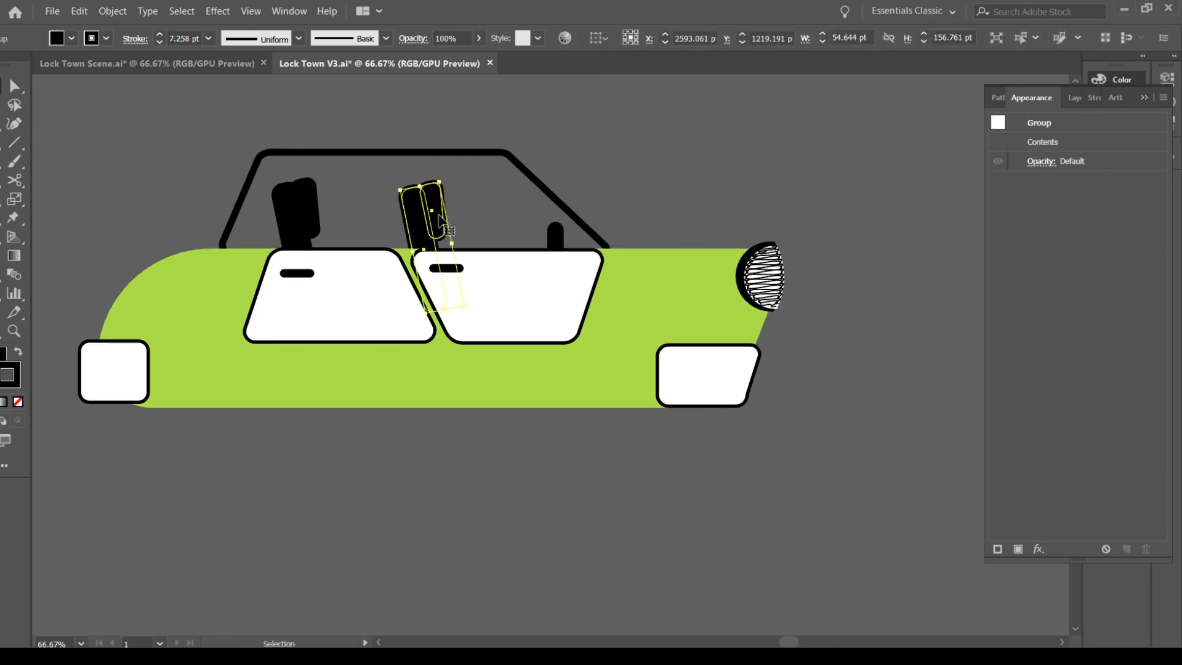
click(554, 137)
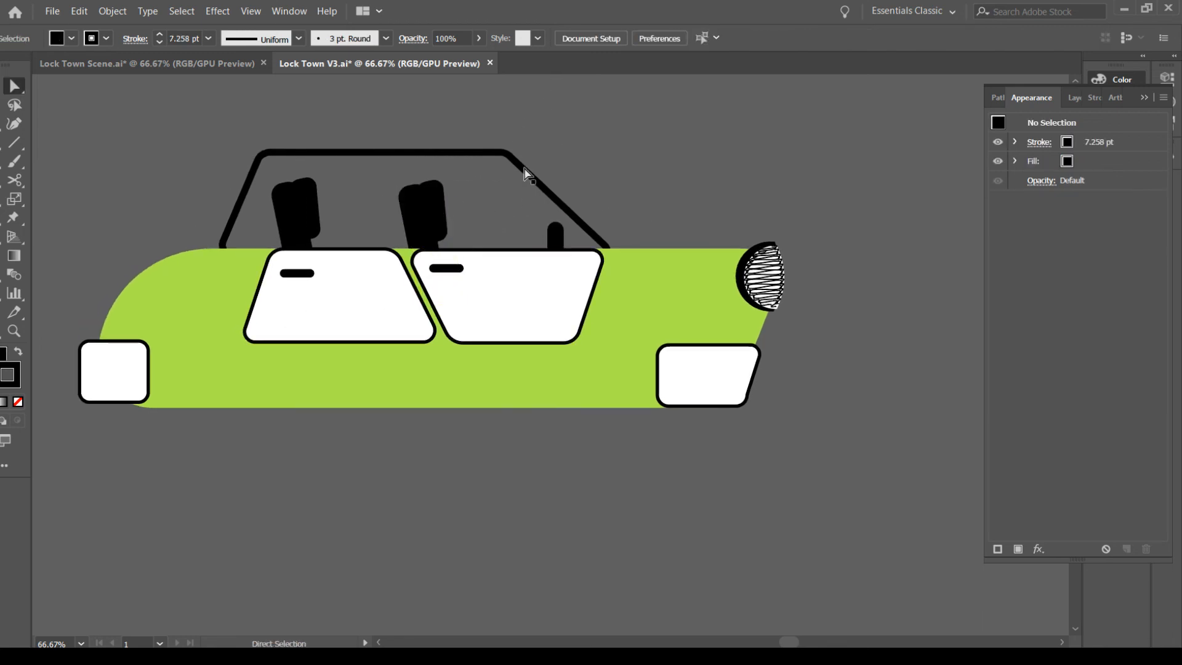
click(440, 208)
key(i)
click(94, 365)
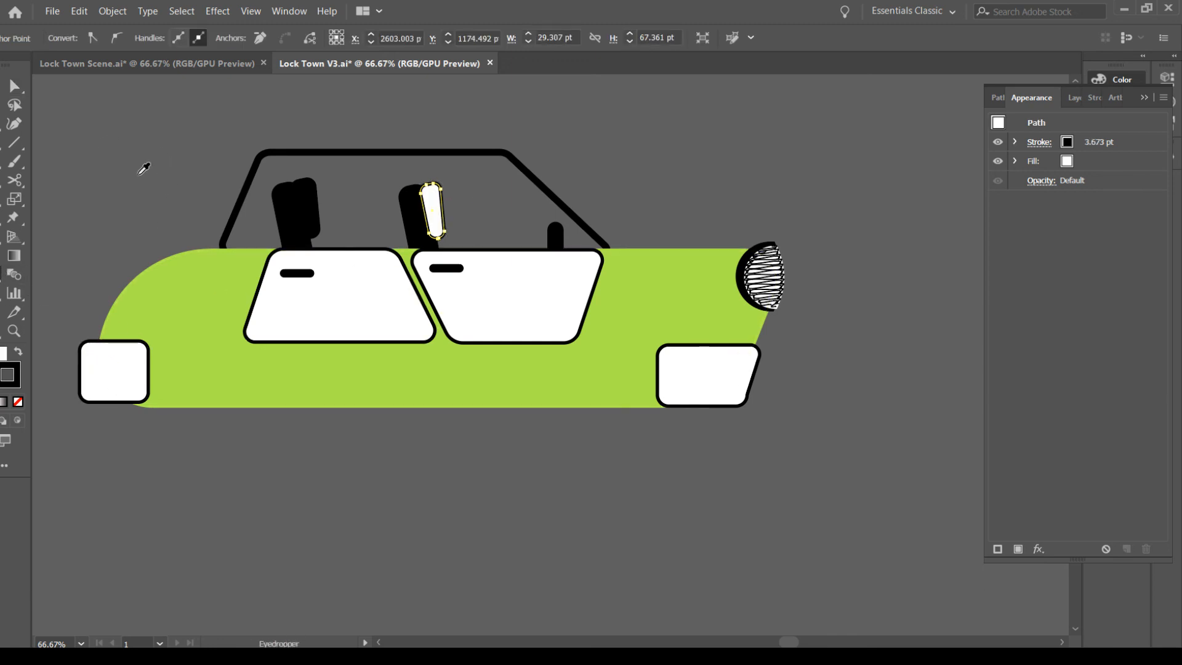
Give the rear seat's narrow cushion shape the same white fill and black outline as the rear bumper
click(15, 87)
click(305, 208)
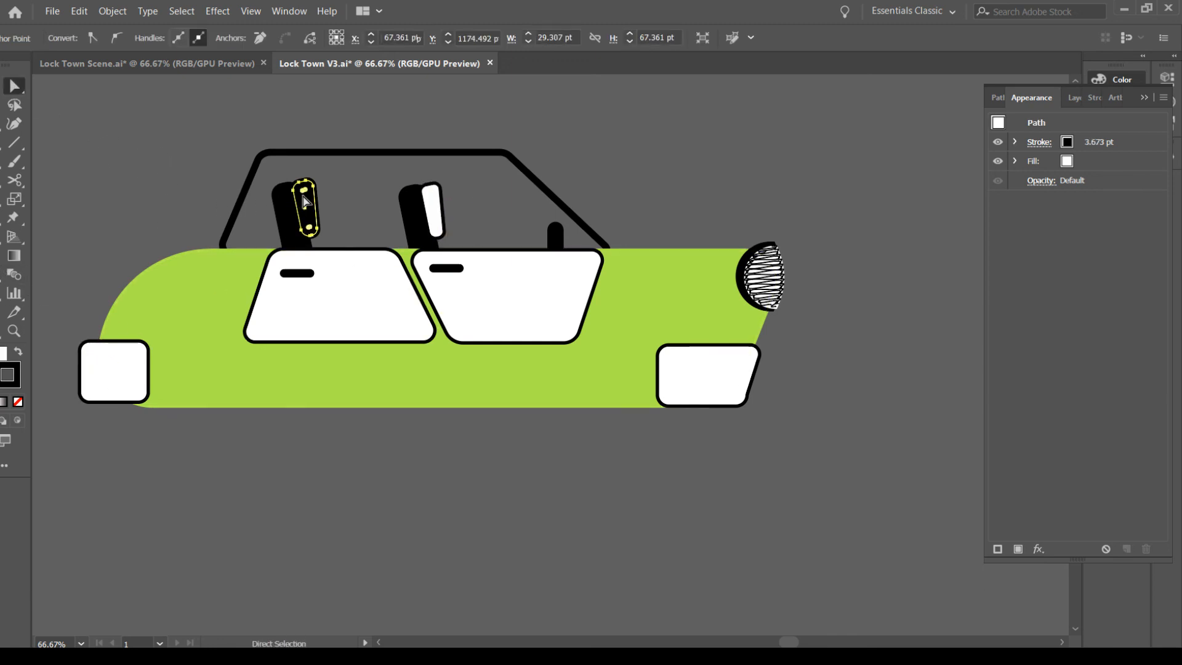
key(i)
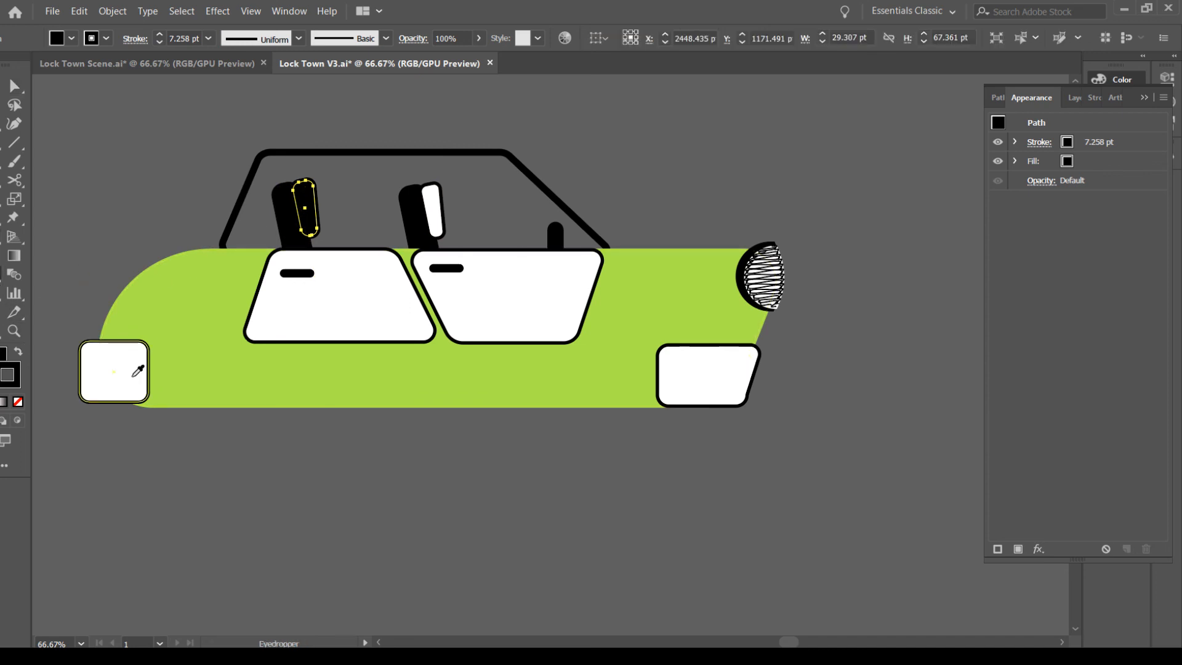
click(132, 377)
click(3, 91)
click(123, 158)
Draw a wheel circle about 121 pt across below the car and set its black stroke to 23 pt
scroll(575, 455, up, 2)
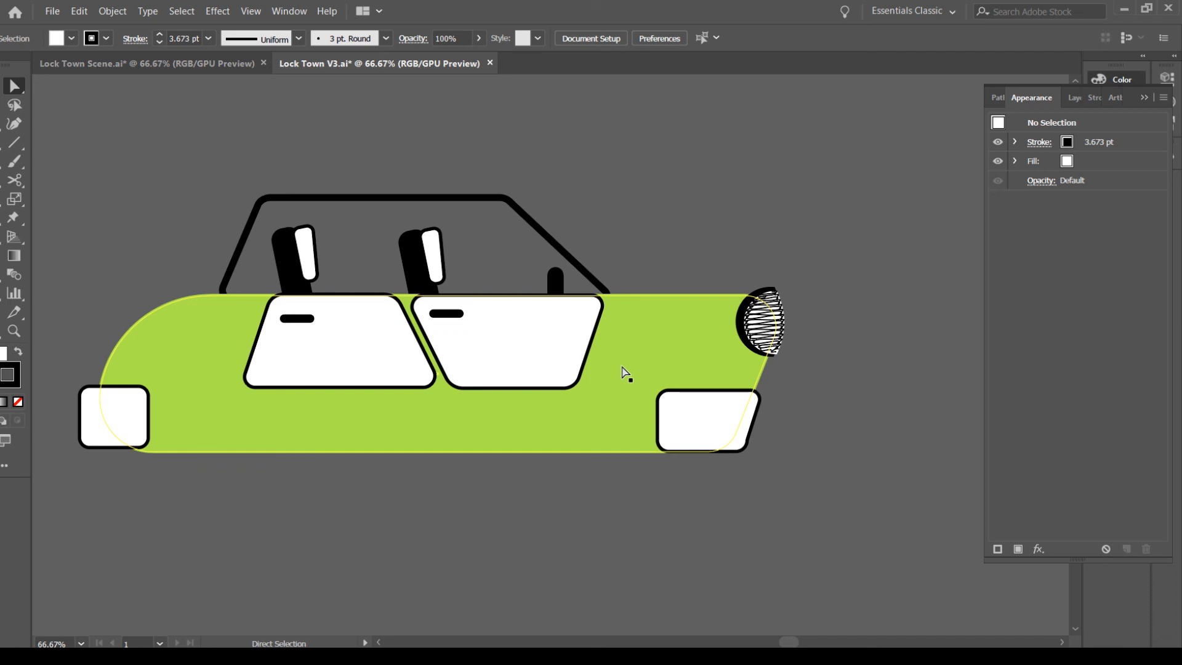
scroll(615, 454, right, 3)
scroll(501, 490, down, 4)
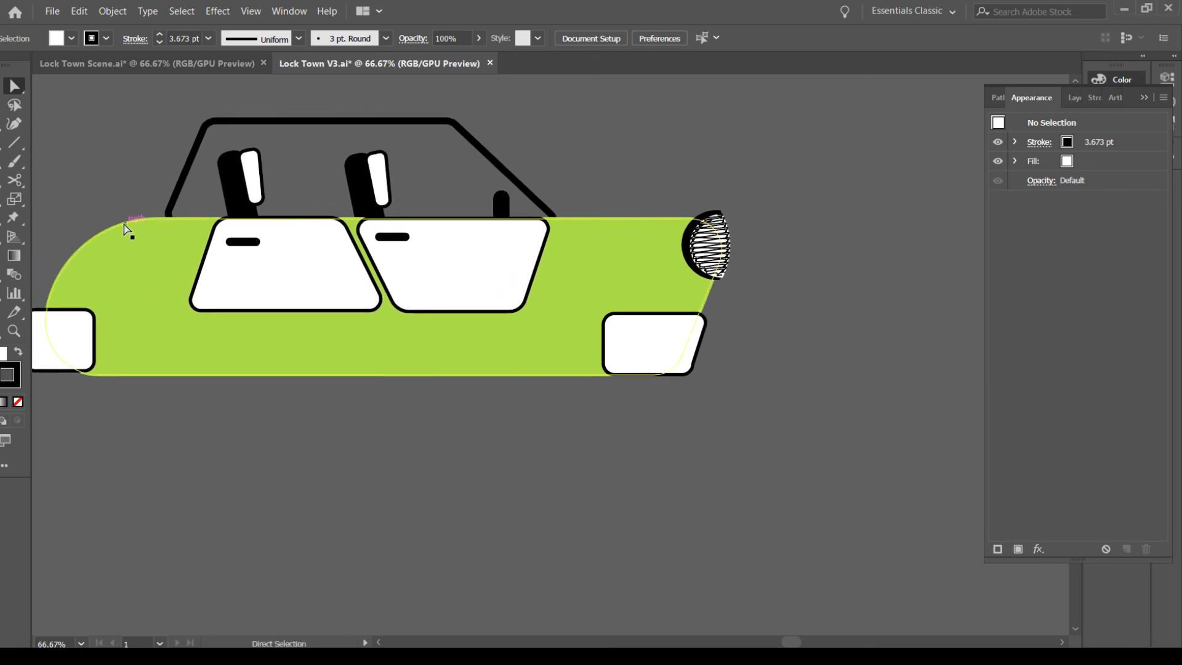
key(m)
key(l)
drag(484, 434, 534, 482)
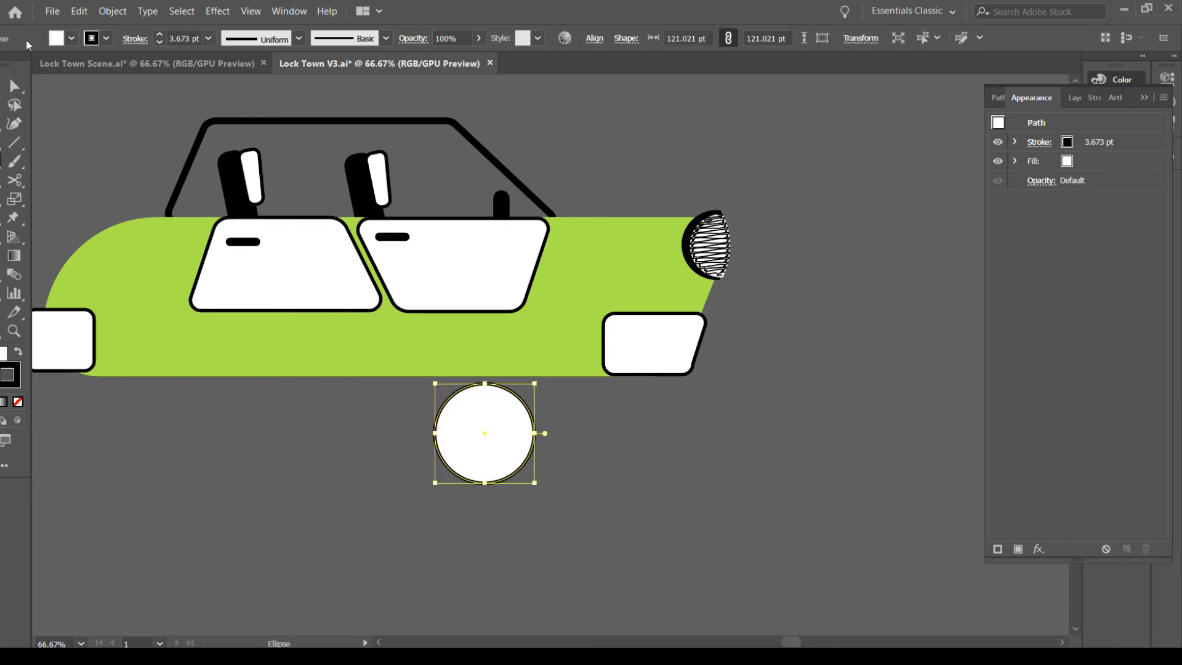
click(160, 37)
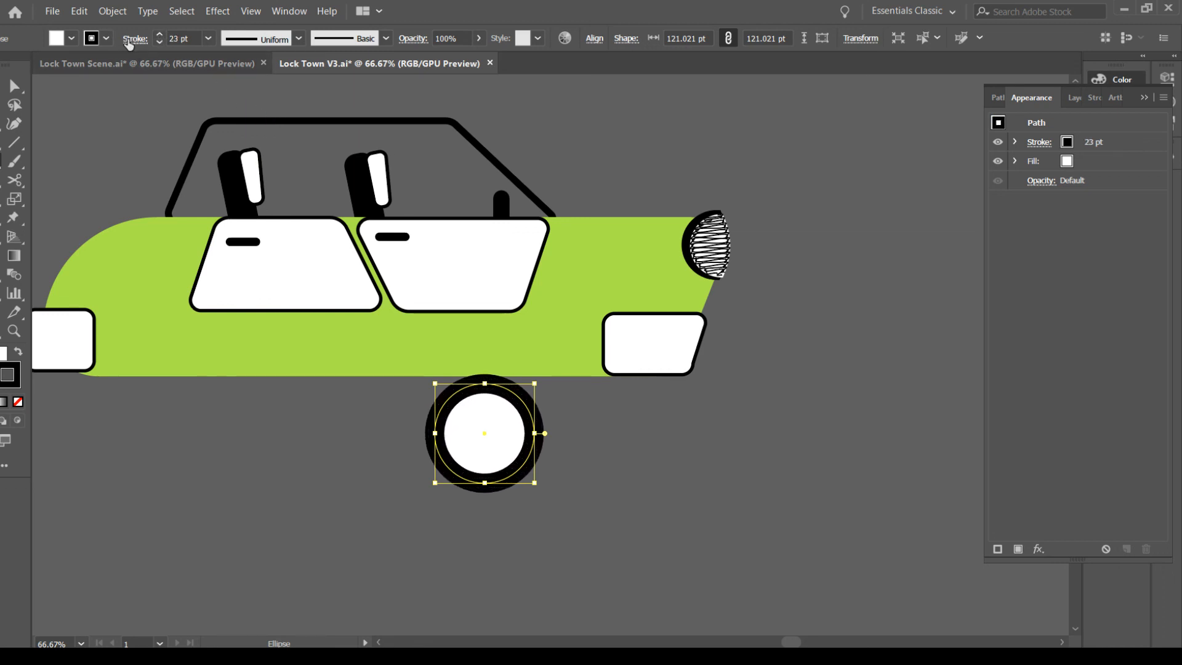
Make the wheel's 23 pt stroke dashed with very small gaps and fill the circle with the car's green
click(134, 158)
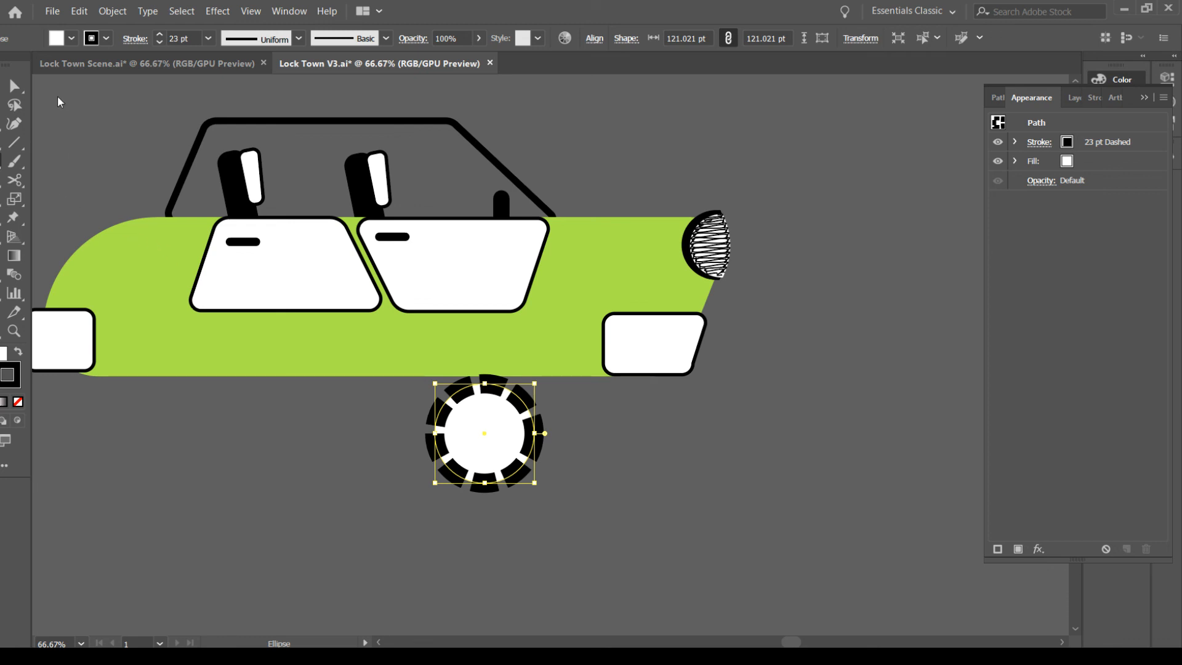
click(51, 73)
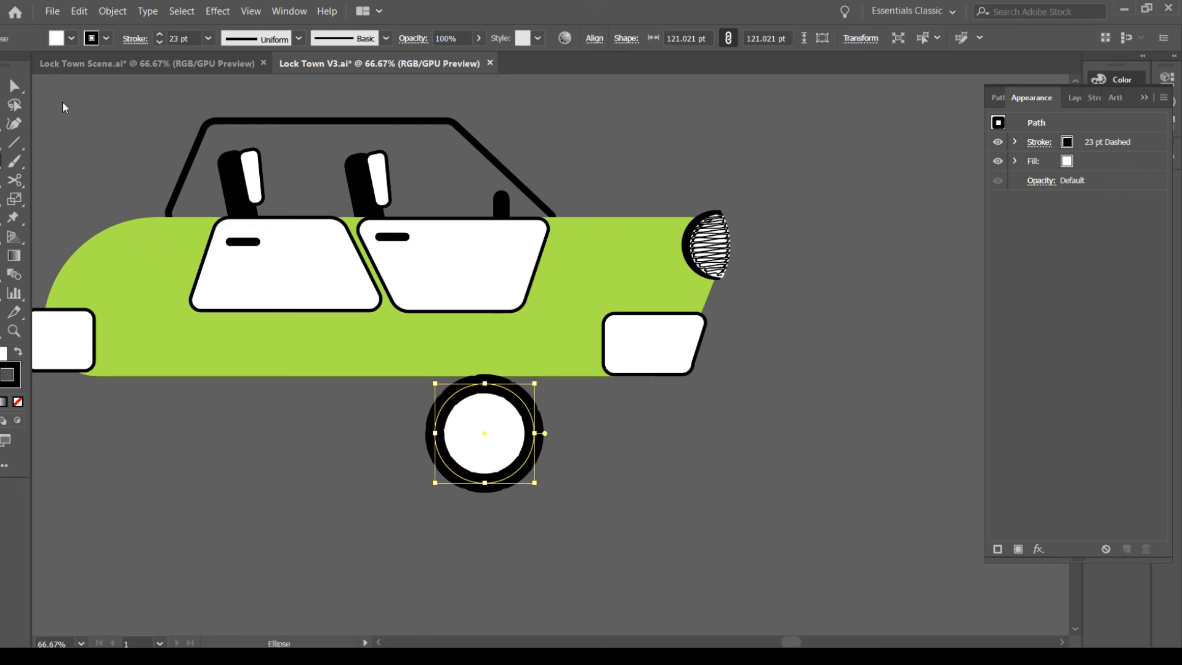
click(39, 79)
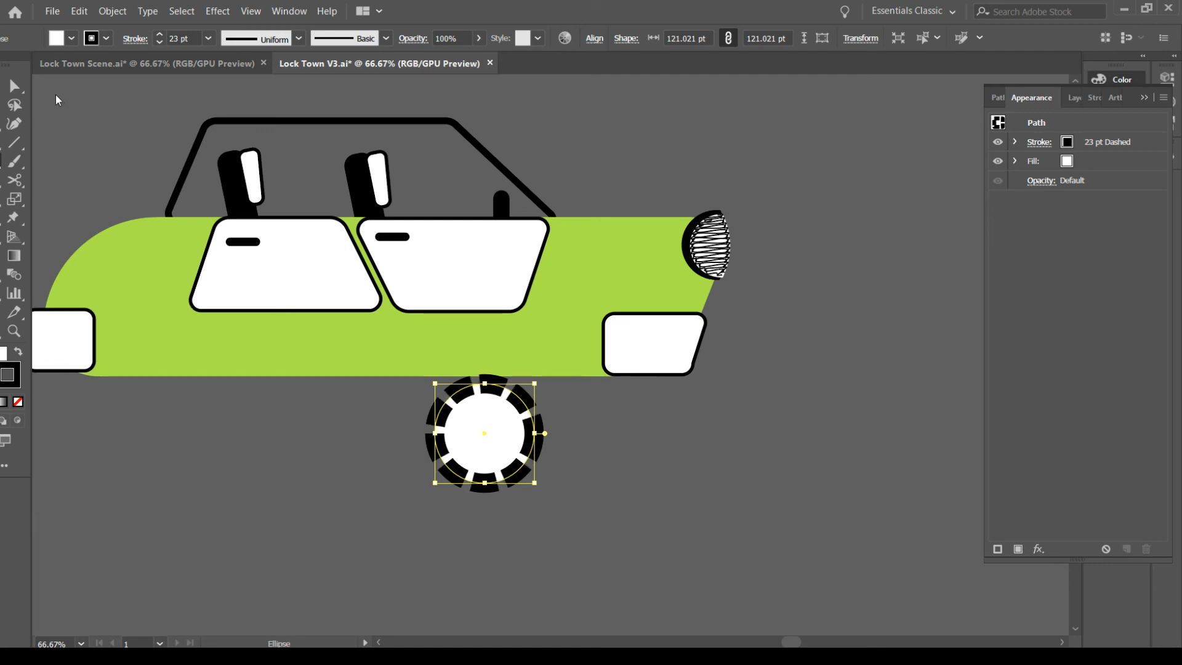
click(53, 79)
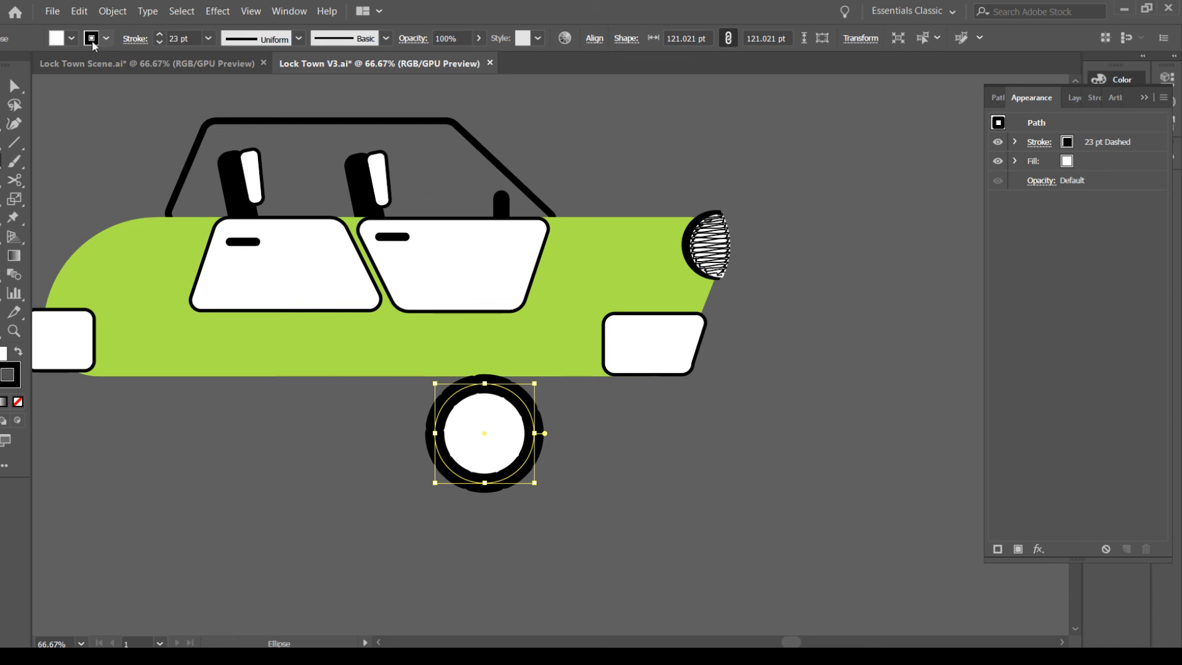
key(ctrl+z)
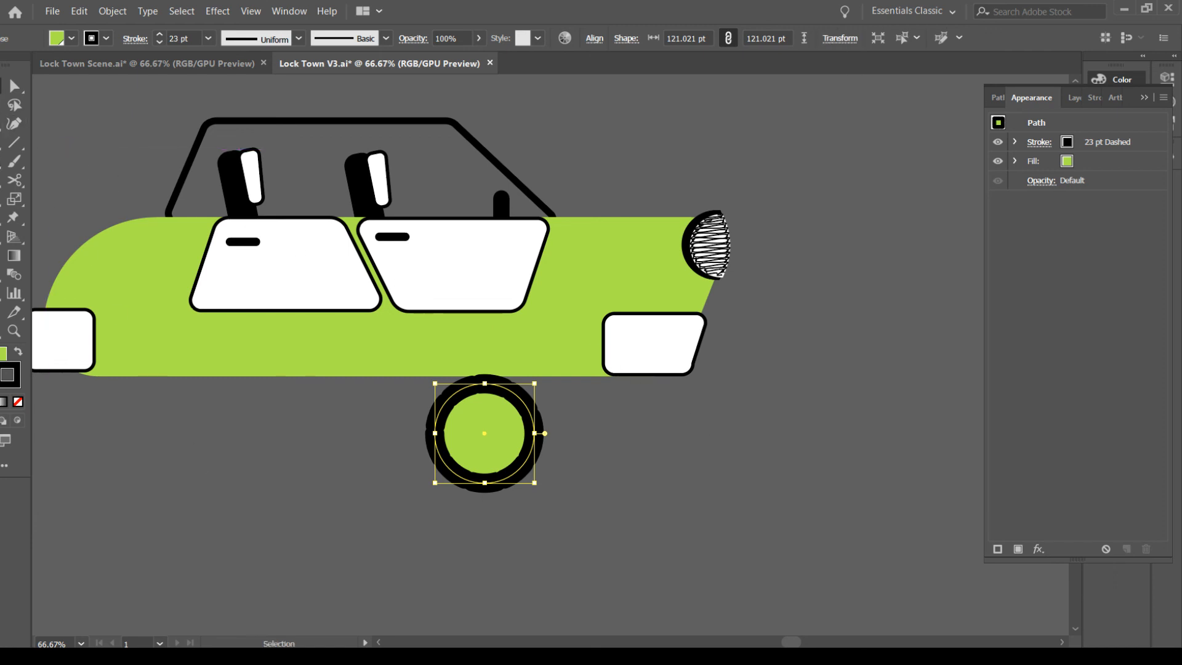
Place one wheel beside the front bumper and a duplicate beside the rear bumper, overlapping the body's lower edge
click(691, 565)
drag(510, 451, 183, 405)
Align the front and rear wheels to the same height and nudge them up together slightly
shift+click(554, 393)
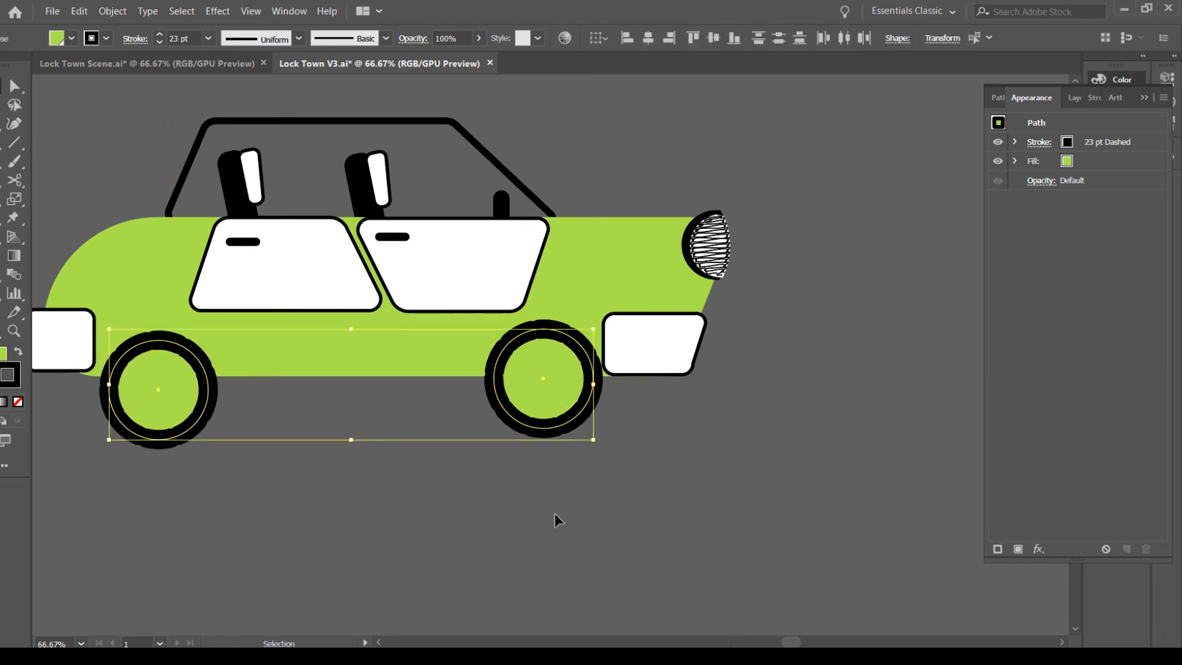
click(721, 39)
key(Up)
key(Up)
key(Up)
key(Up)
key(Up)
key(Up)
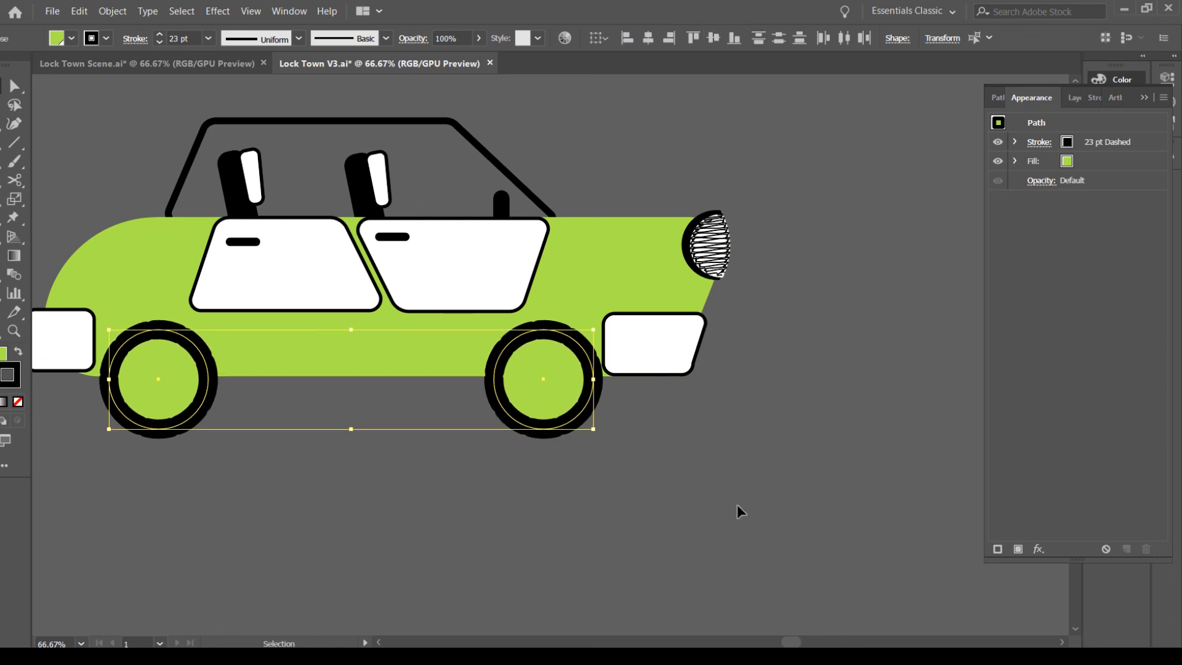
click(742, 548)
Review the car next to the full street scene artboard
key(ctrl+0)
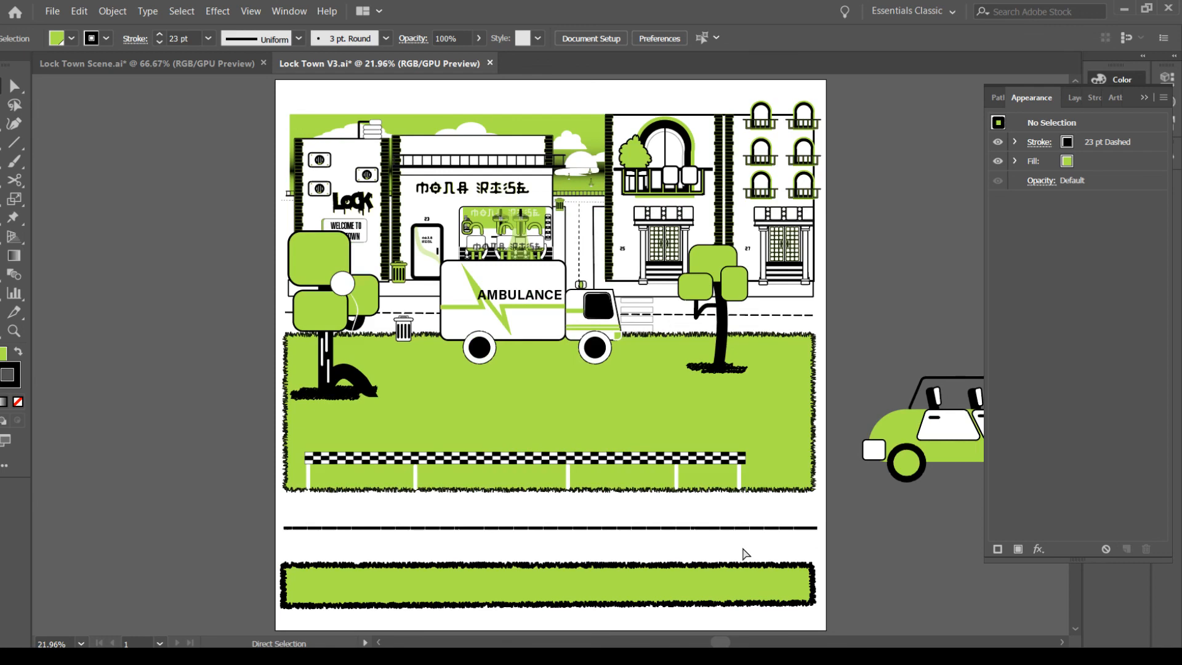
drag(680, 499, 274, 450)
key(space)
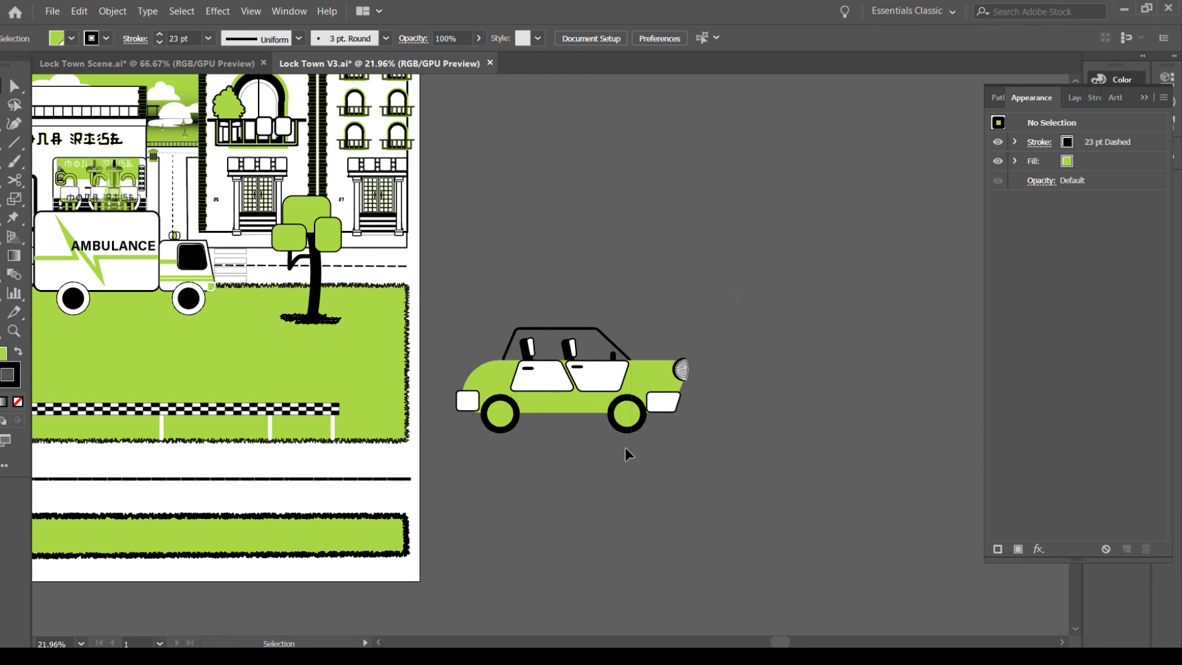
Select all parts of the new green car and group them into one object
key(ctrl+a)
key(a)
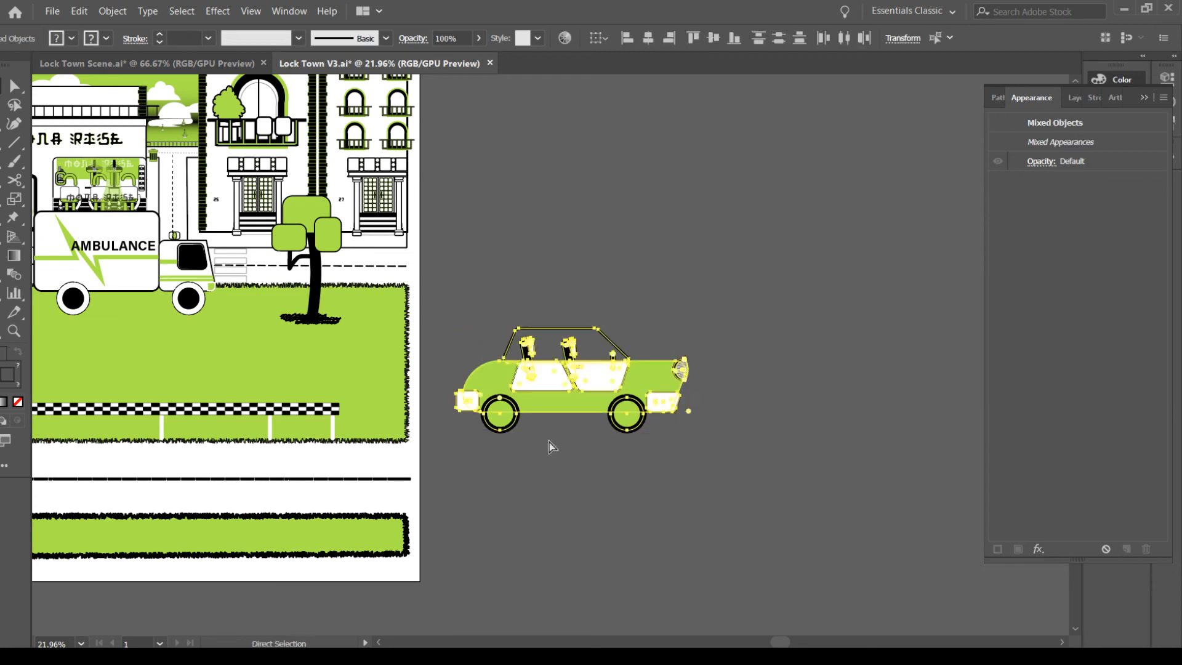
key(v)
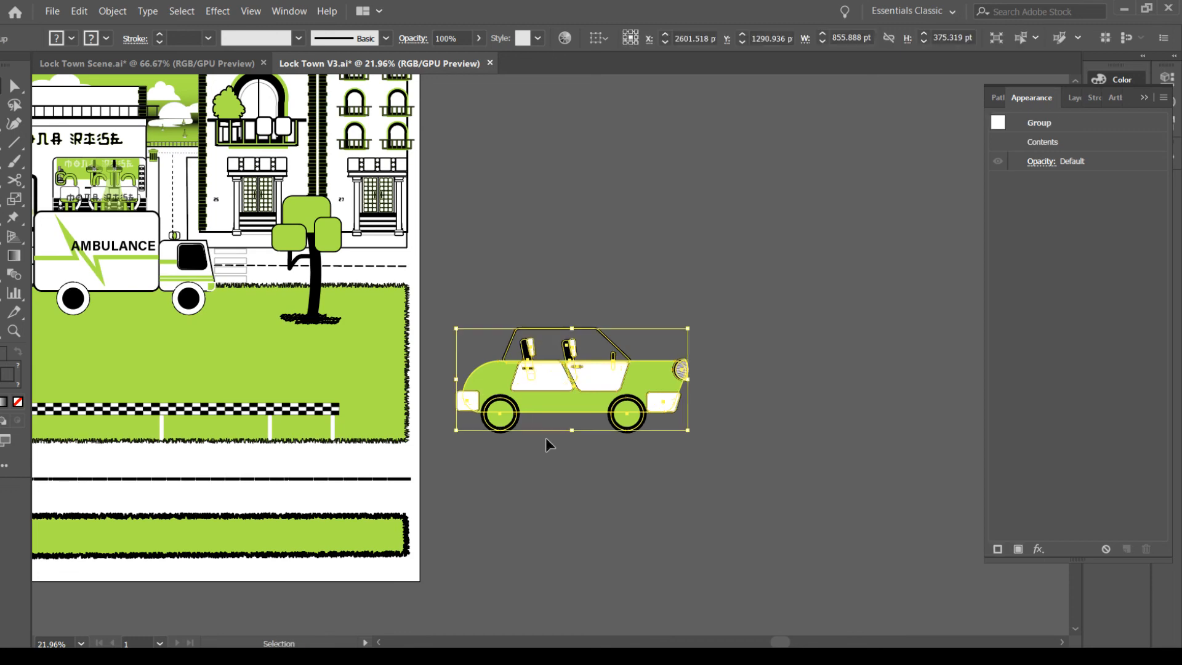
click(619, 294)
Place the grouped car on the scene's lower road, near the road's left end
drag(504, 490, 648, 445)
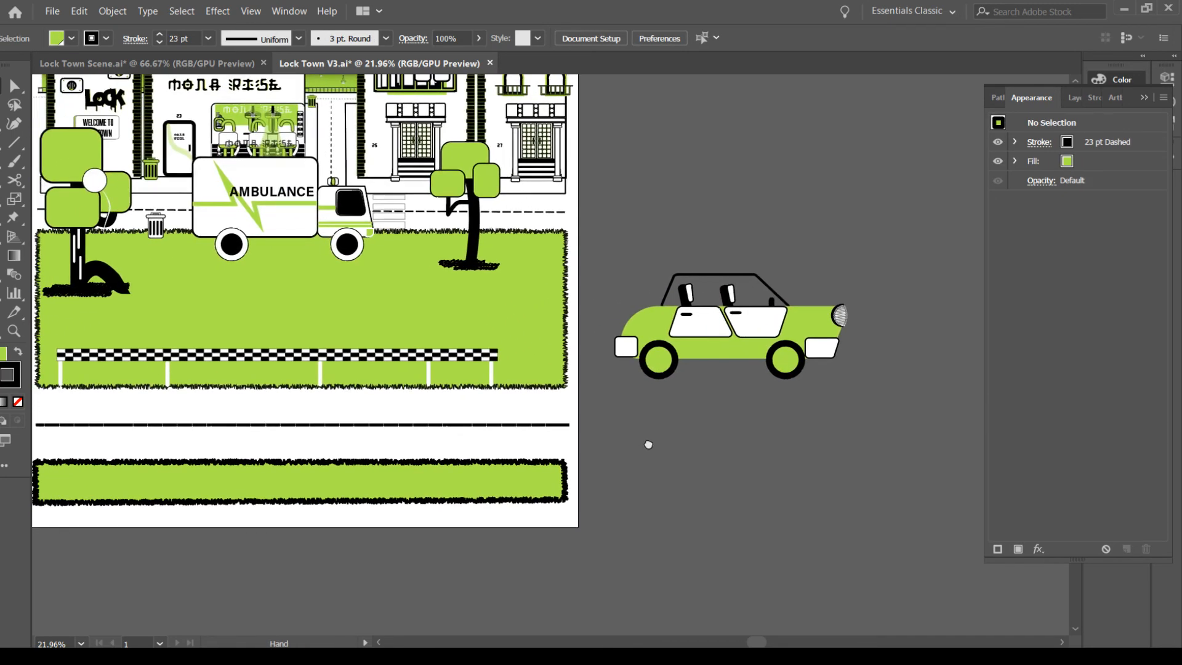
drag(715, 425, 536, 443)
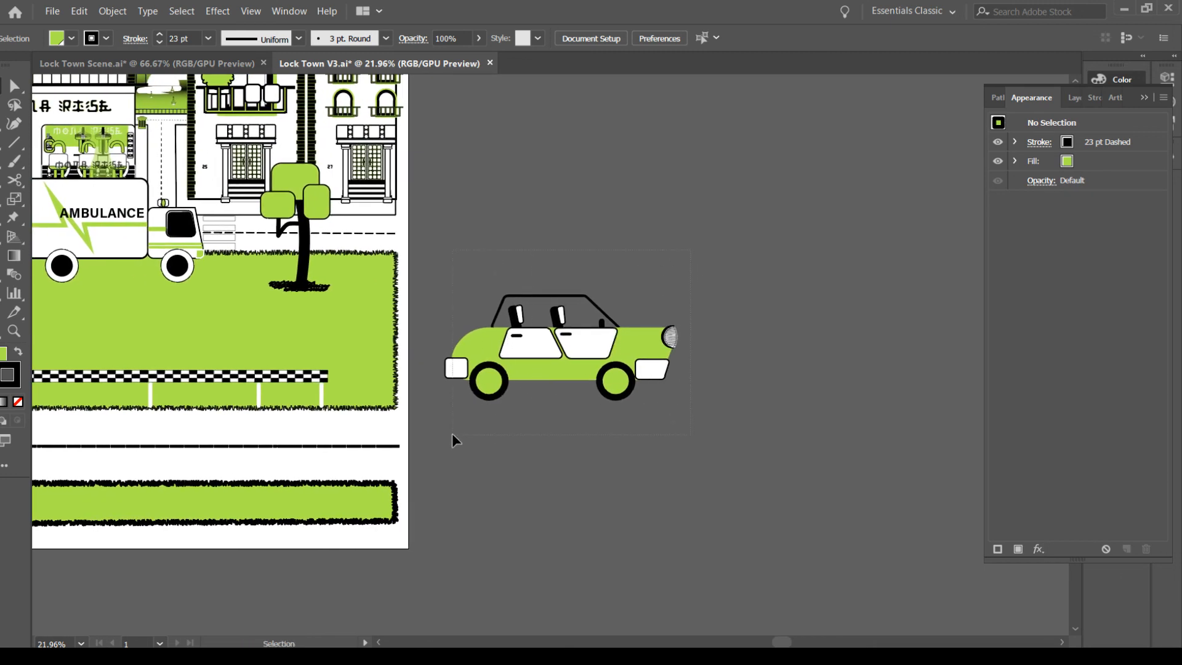
drag(596, 345, 250, 409)
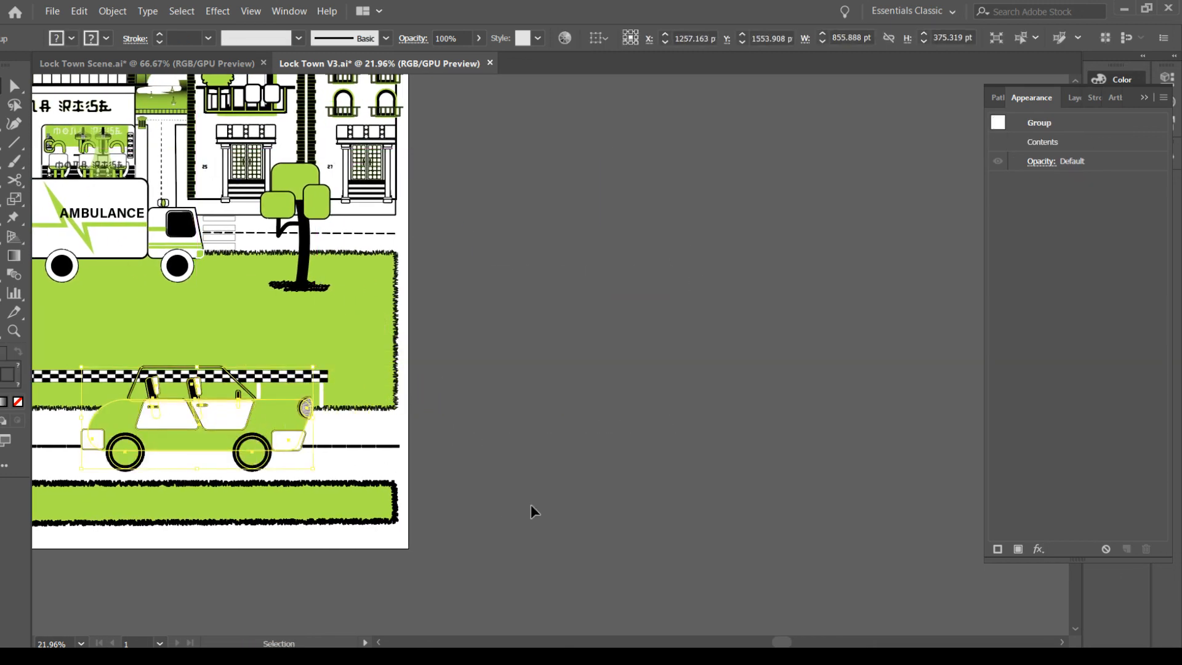
drag(486, 512, 798, 478)
drag(533, 390, 342, 381)
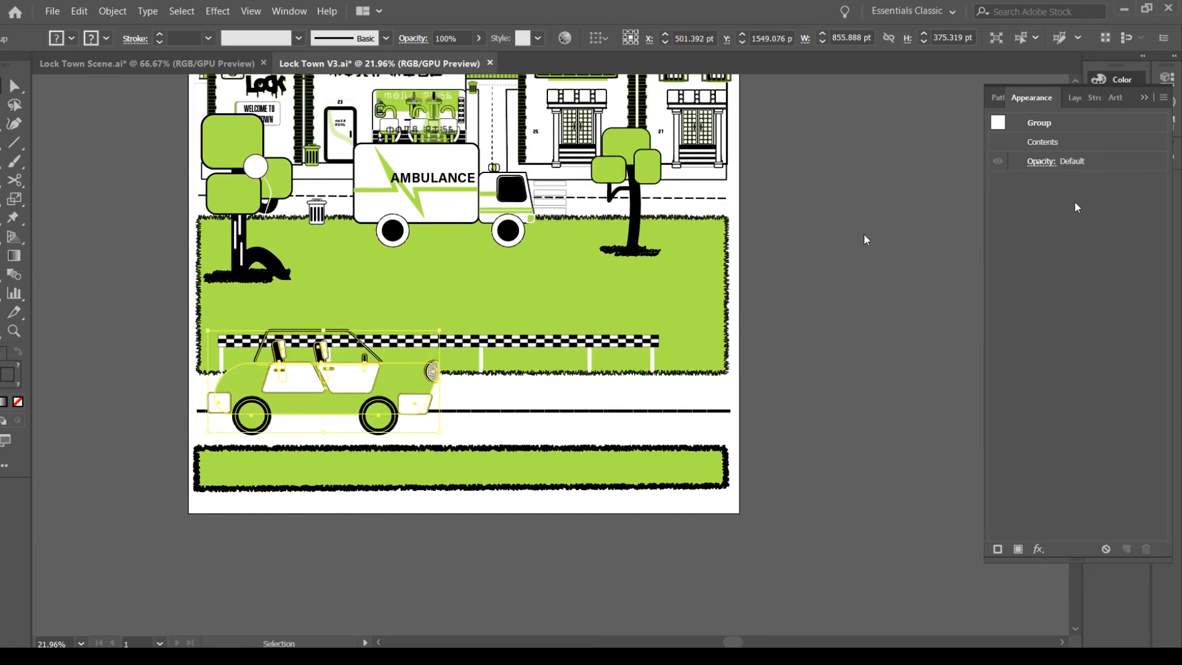
Examine the layer stack to see where the car's layer sits among the scene's layers
key(F7)
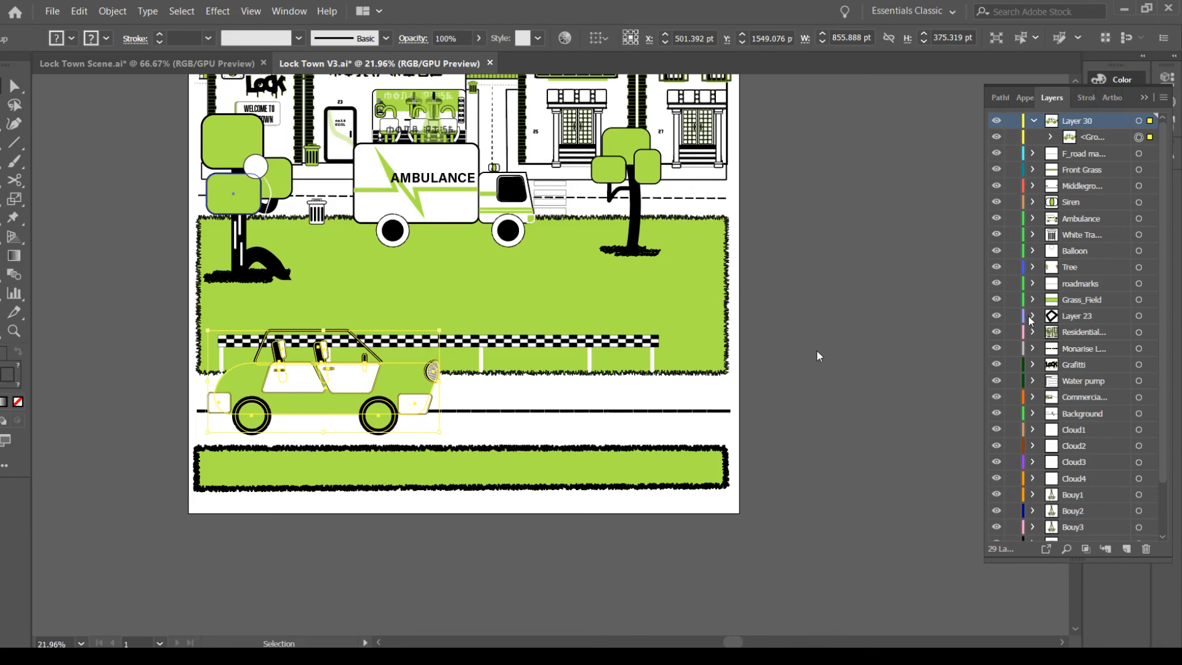
scroll(1030, 320, up, 3)
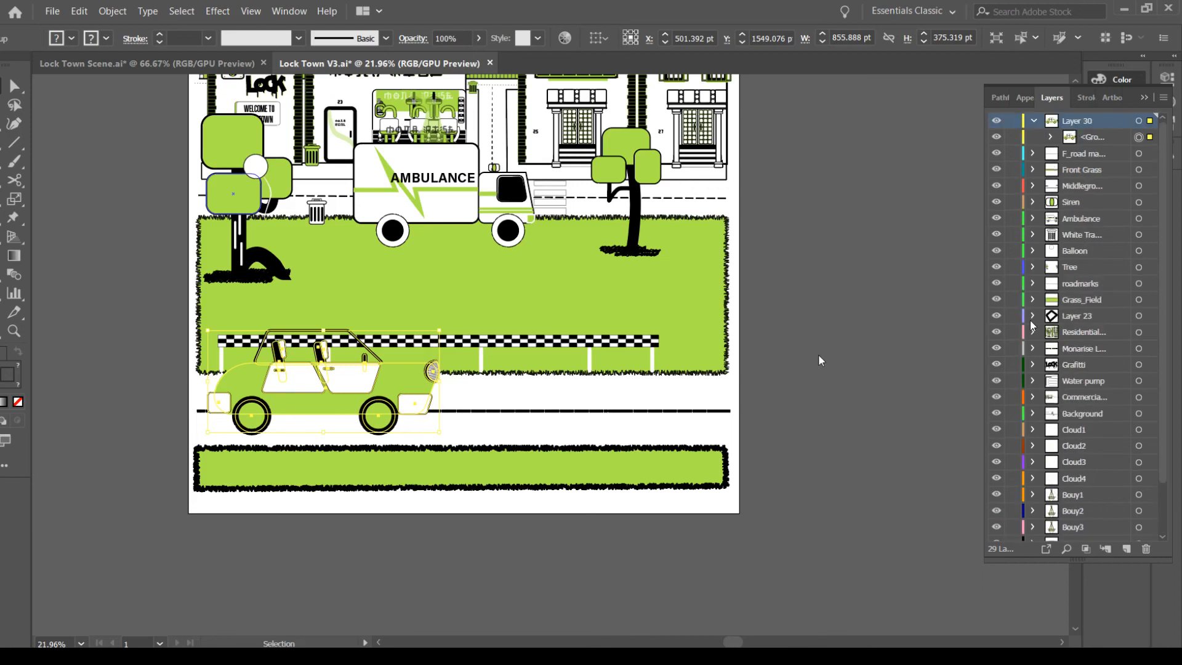
click(1033, 120)
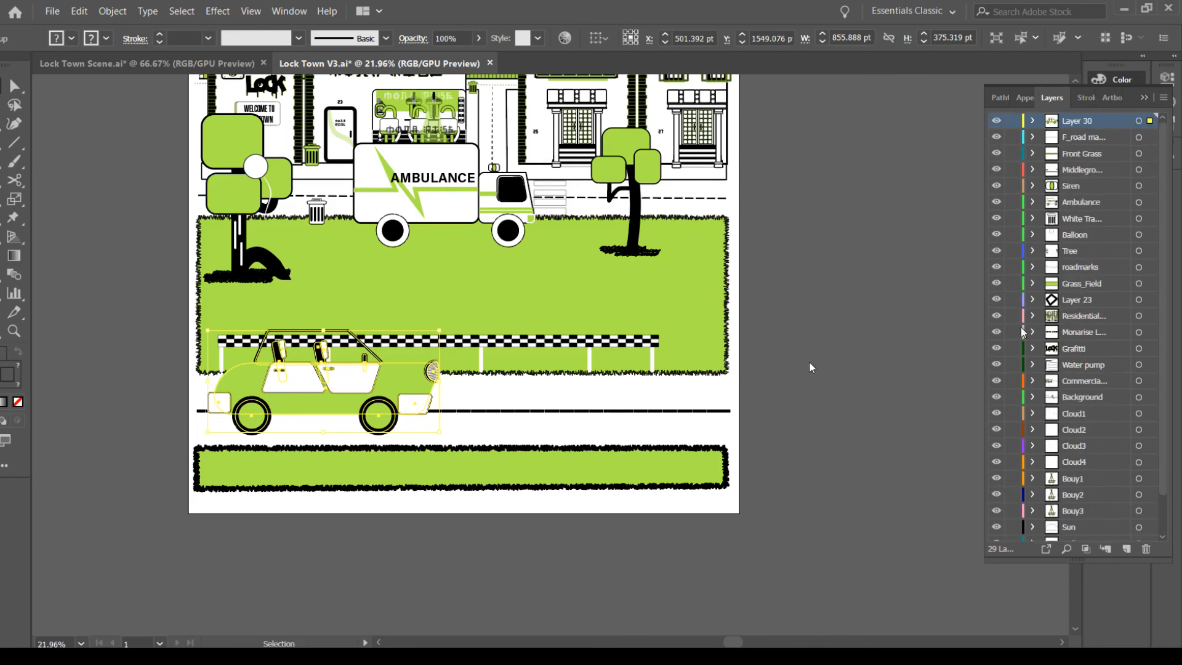
scroll(1020, 369, down, 3)
scroll(1050, 378, up, 3)
scroll(972, 492, down, 2)
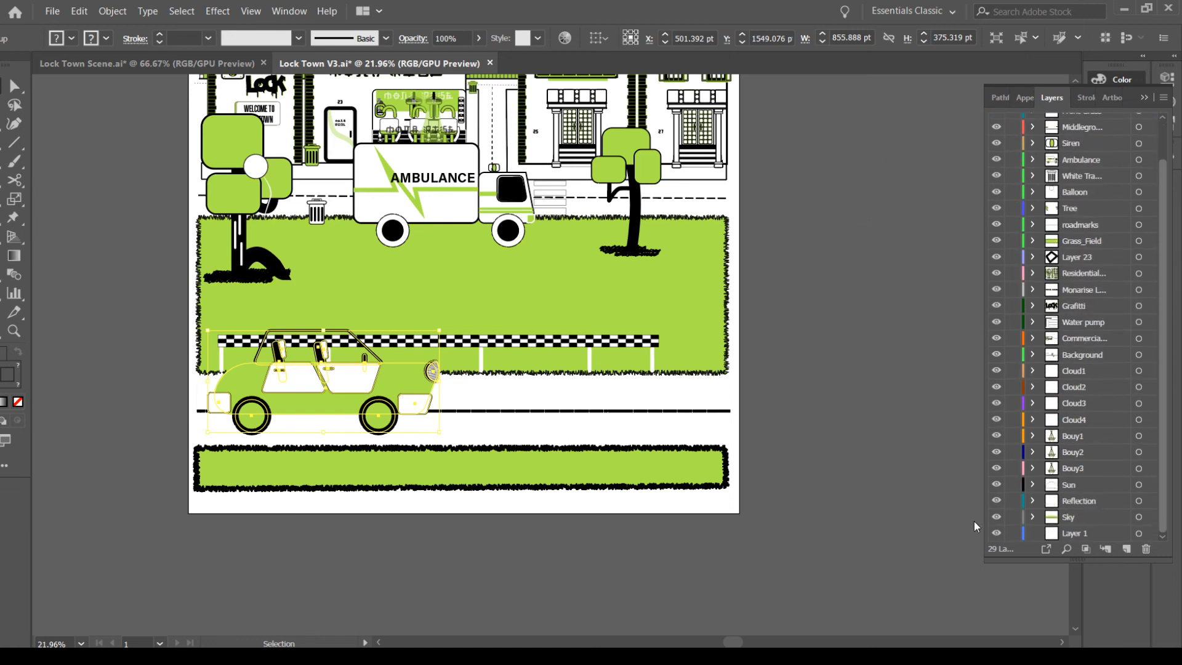
scroll(1159, 454, up, 2)
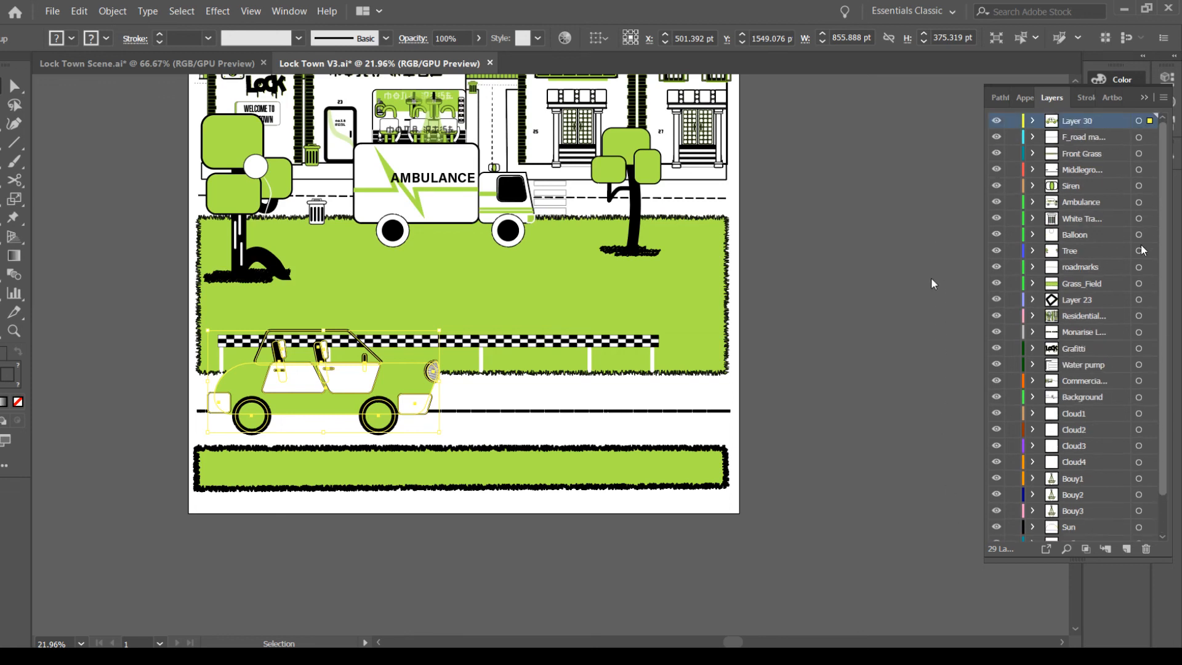
scroll(1124, 436, down, 2)
scroll(1103, 425, up, 2)
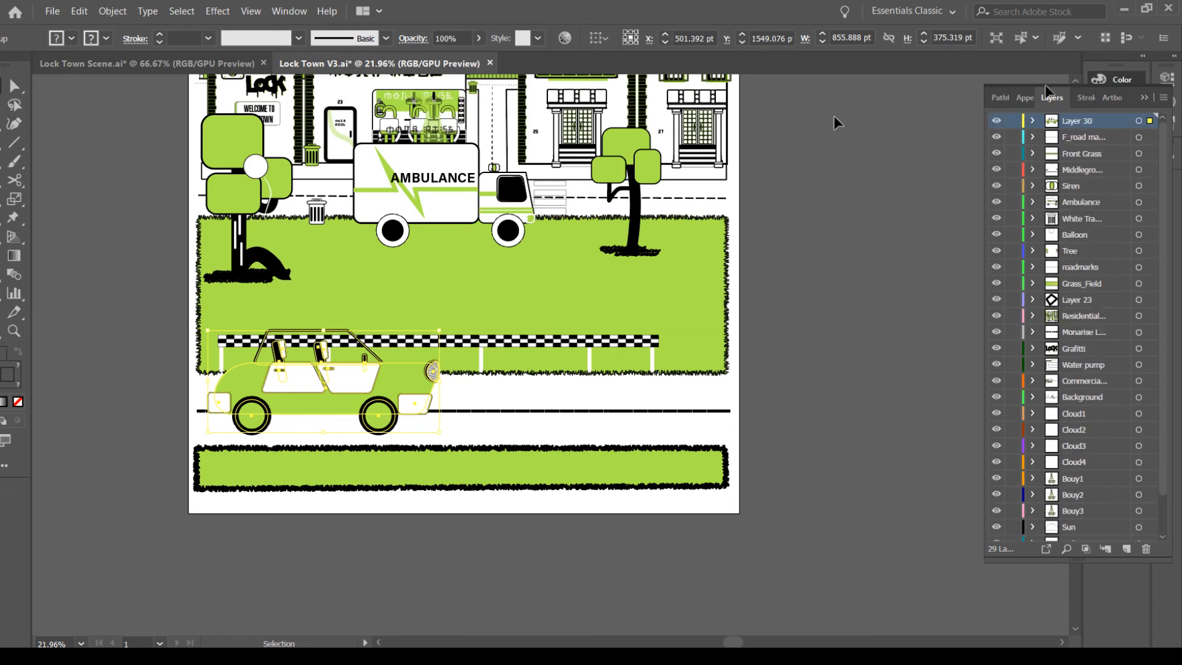
scroll(1081, 394, down, 2)
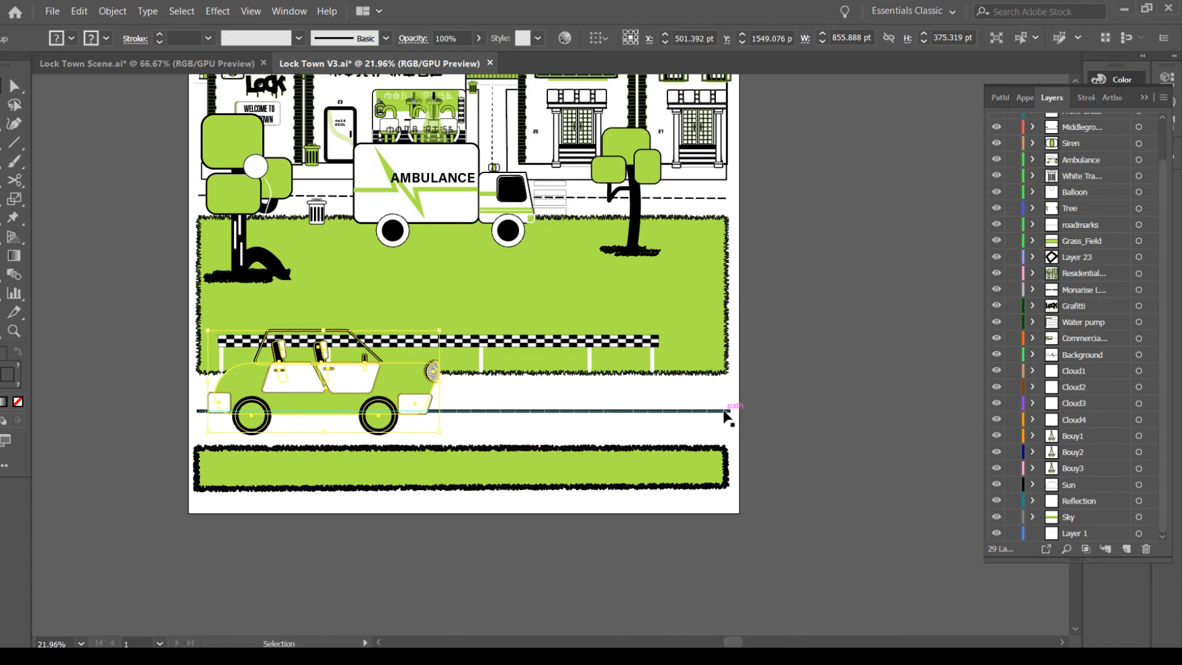
drag(717, 407, 574, 427)
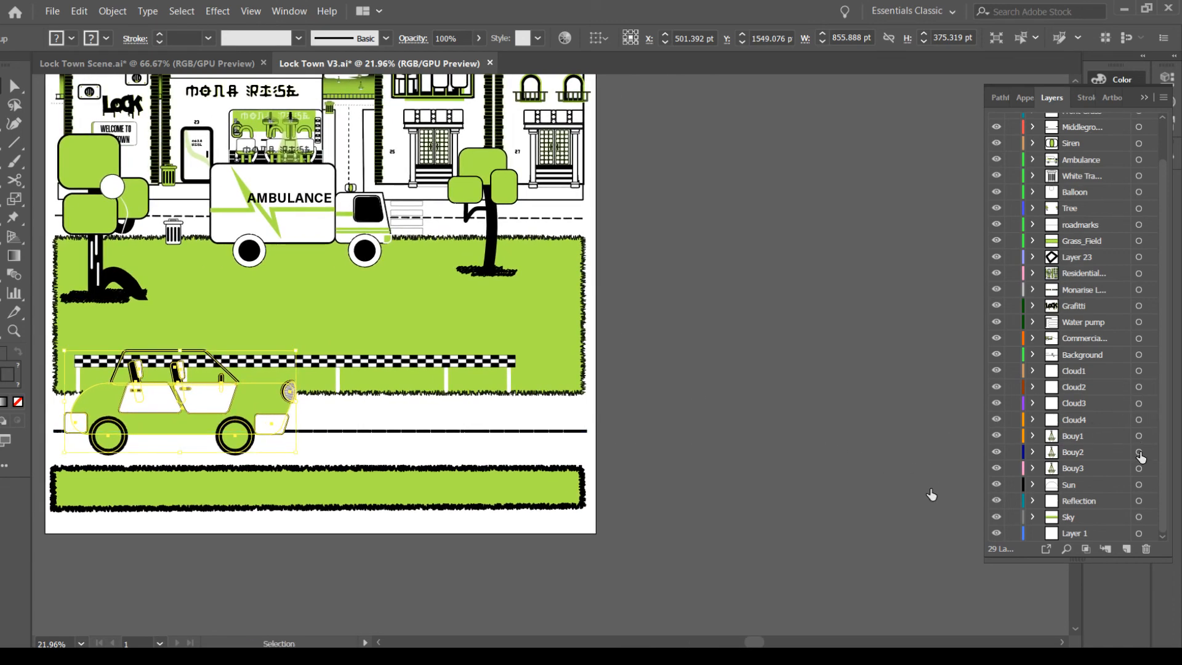
scroll(1083, 308, up, 2)
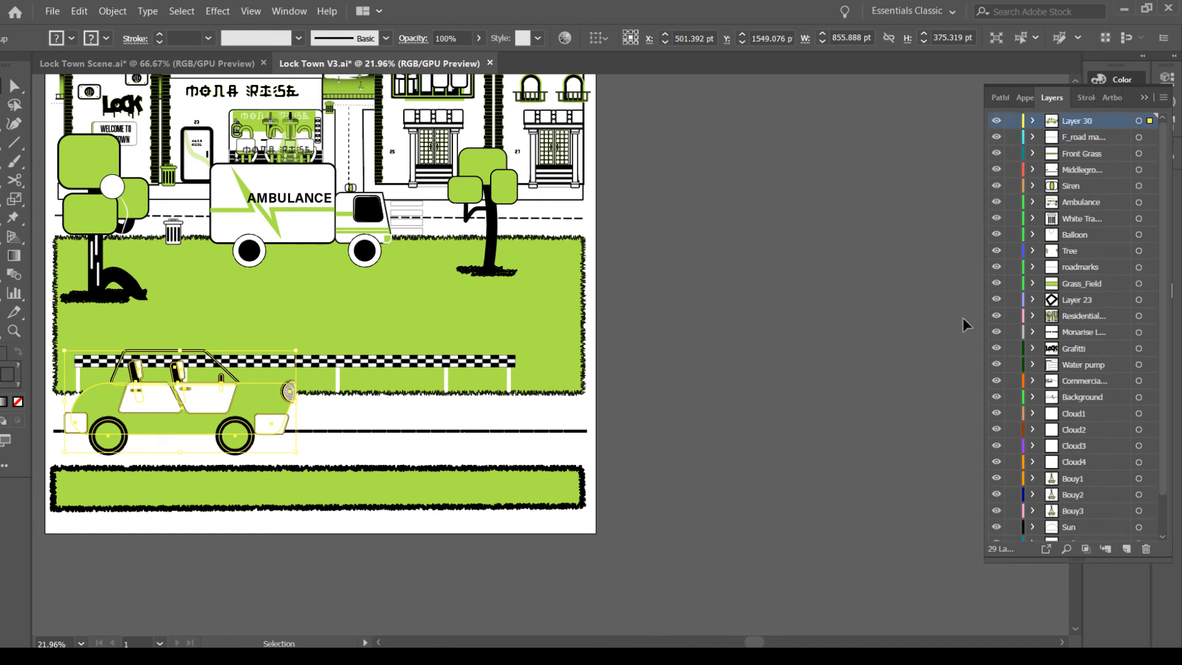
click(677, 271)
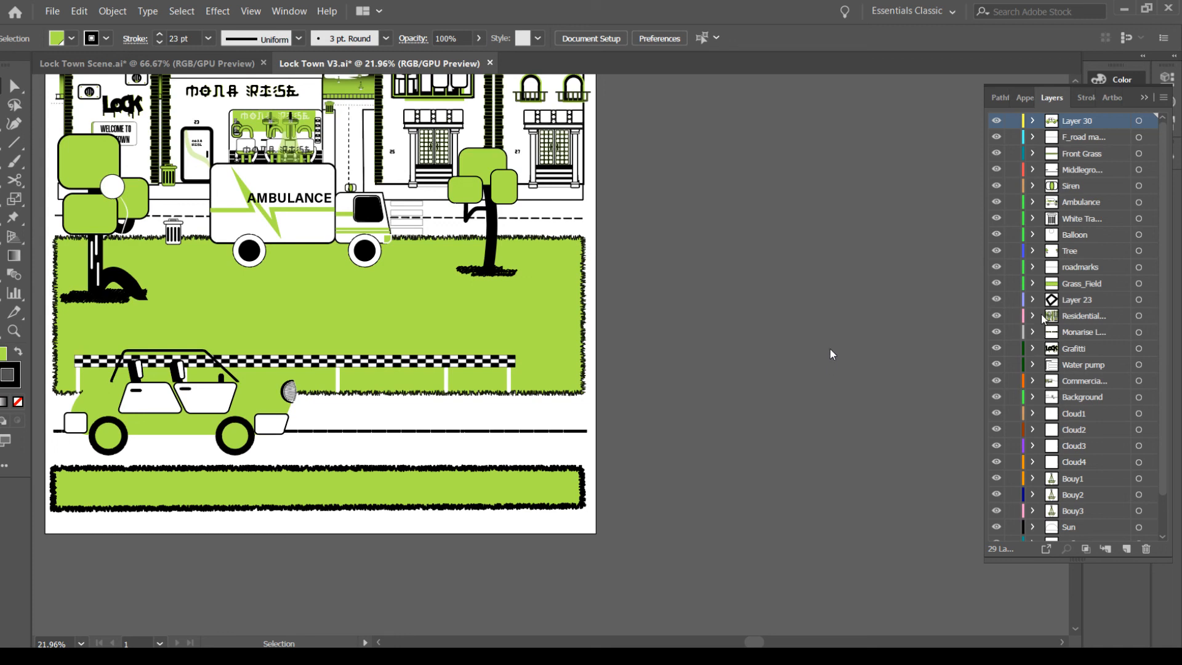
Show the hidden lock characters in the middleground layer and slide the car to the lower road's right end
click(1033, 171)
drag(995, 251, 998, 546)
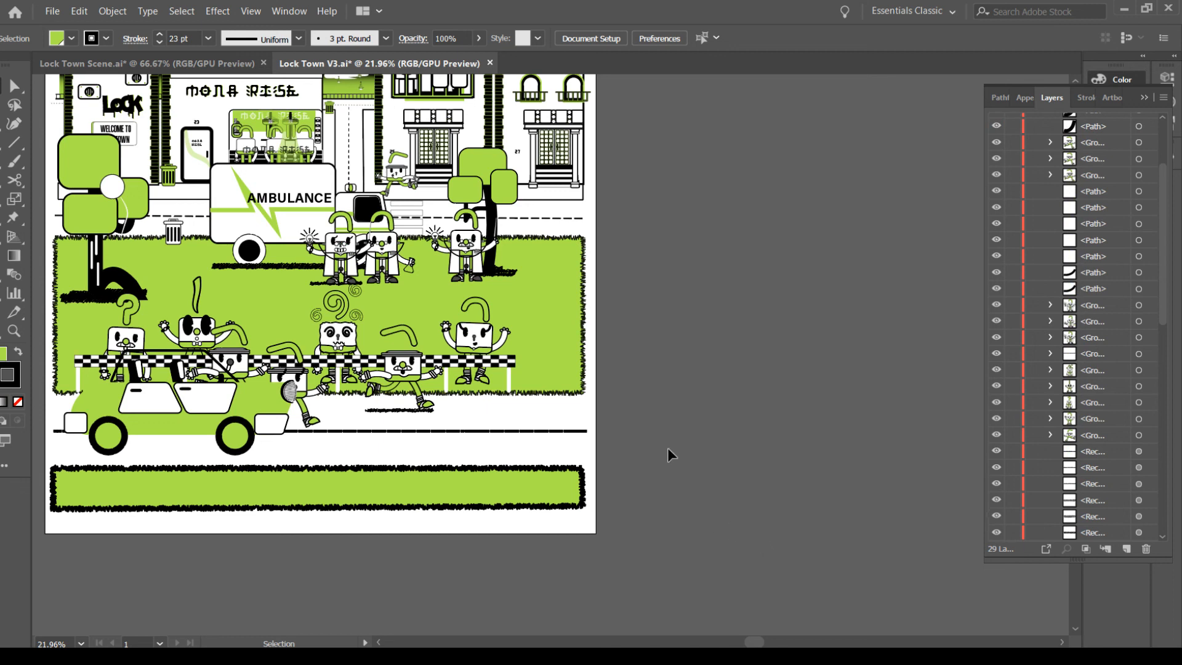
drag(234, 401, 548, 401)
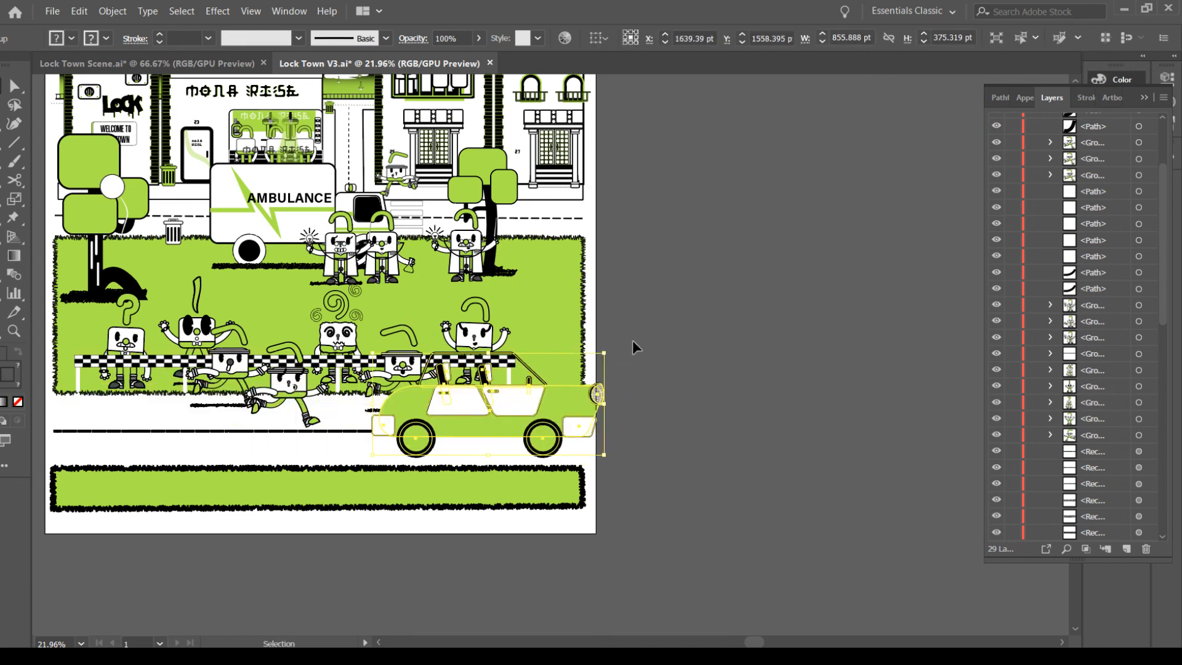
click(648, 327)
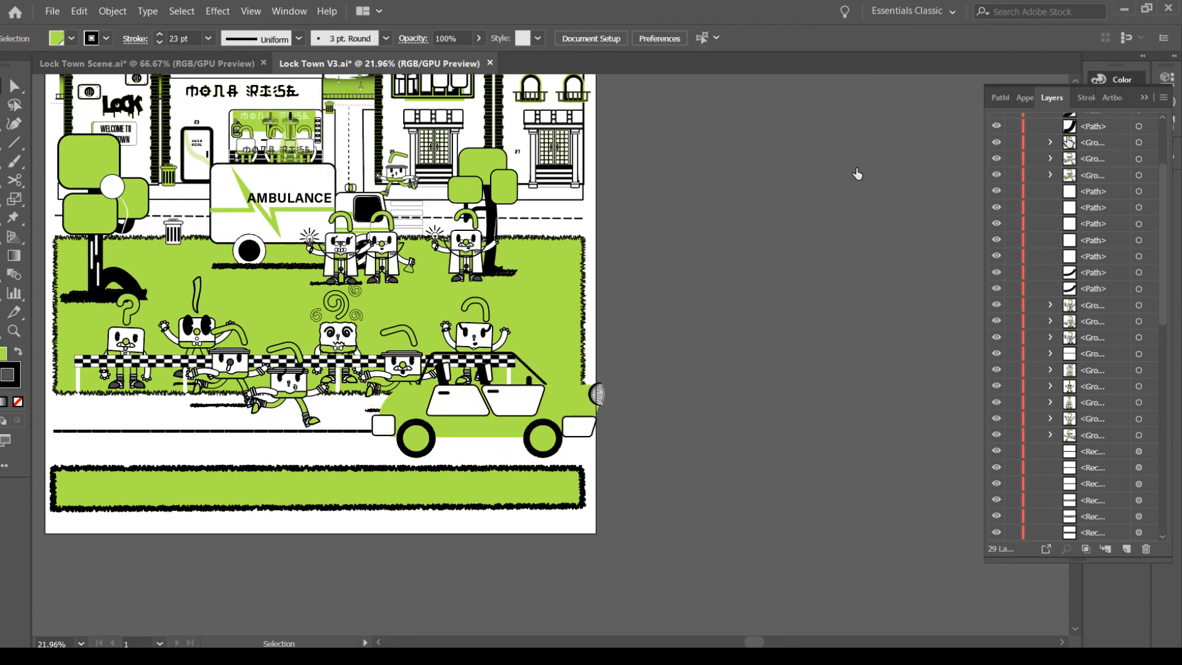
click(544, 399)
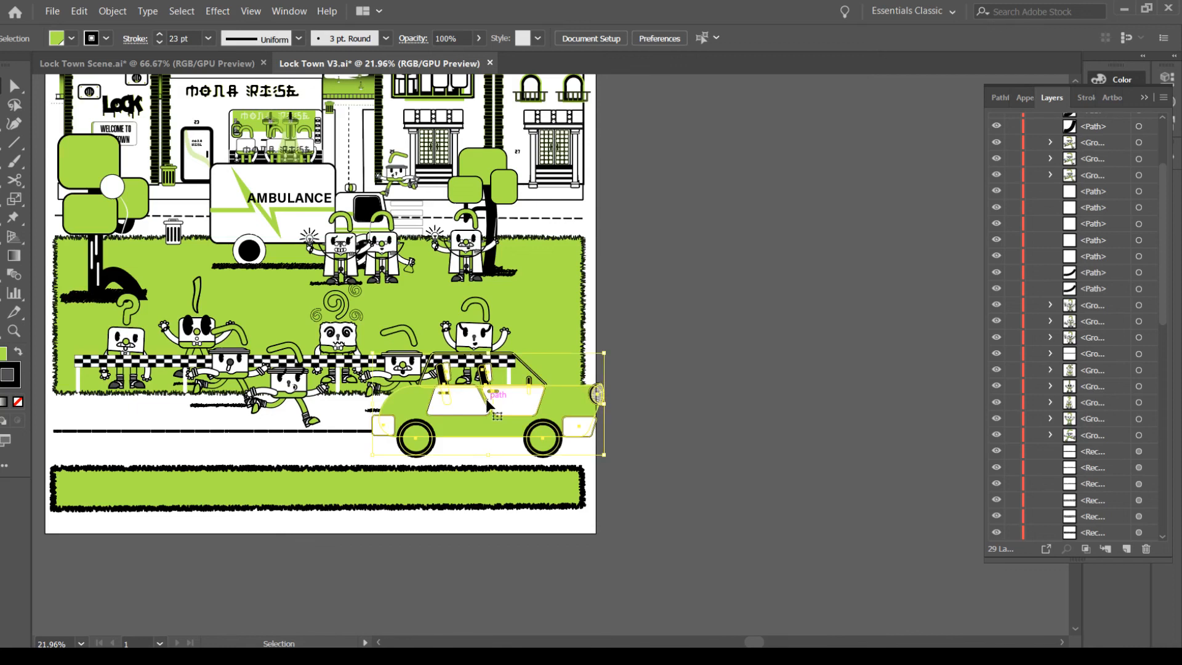
scroll(1010, 315, up, 3)
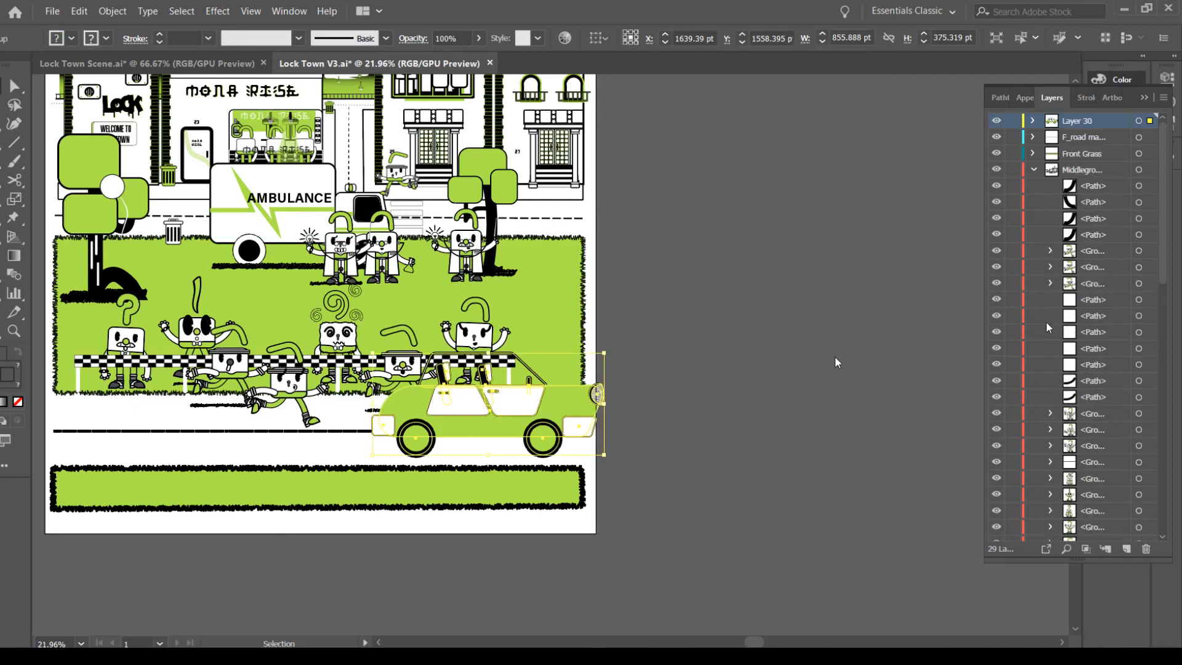
click(1035, 169)
Move the car off the artboard into the empty area beside the street scene
drag(524, 412, 314, 423)
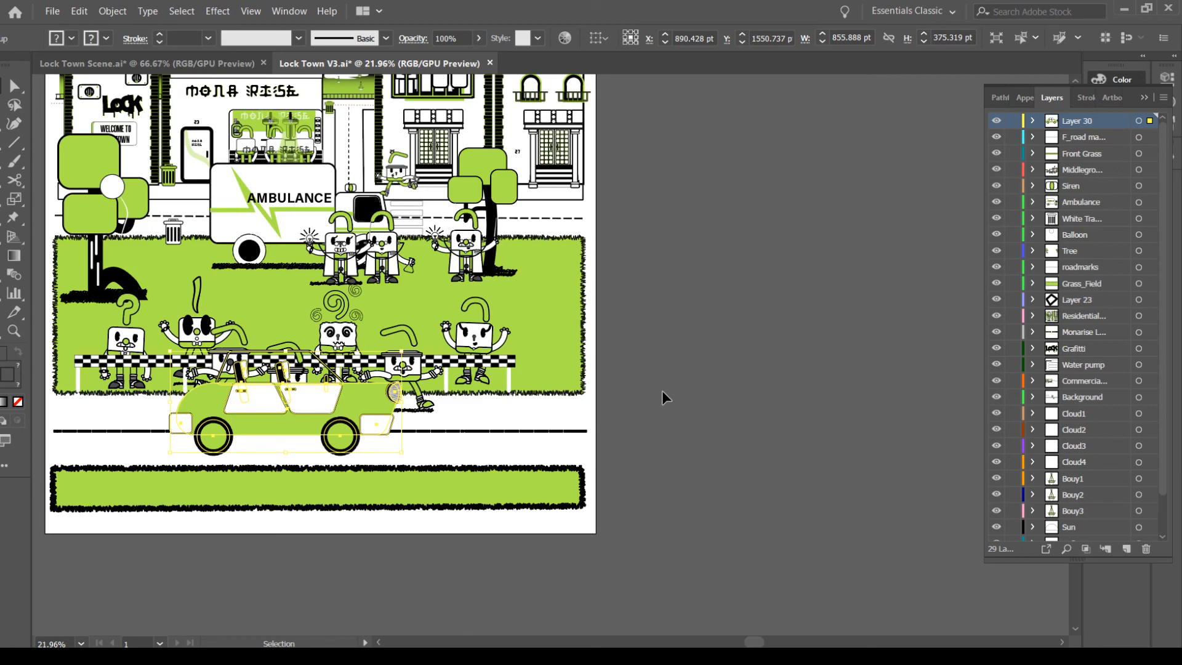
drag(362, 413, 764, 271)
key(ctrl+z)
drag(618, 478, 484, 462)
drag(175, 392, 652, 164)
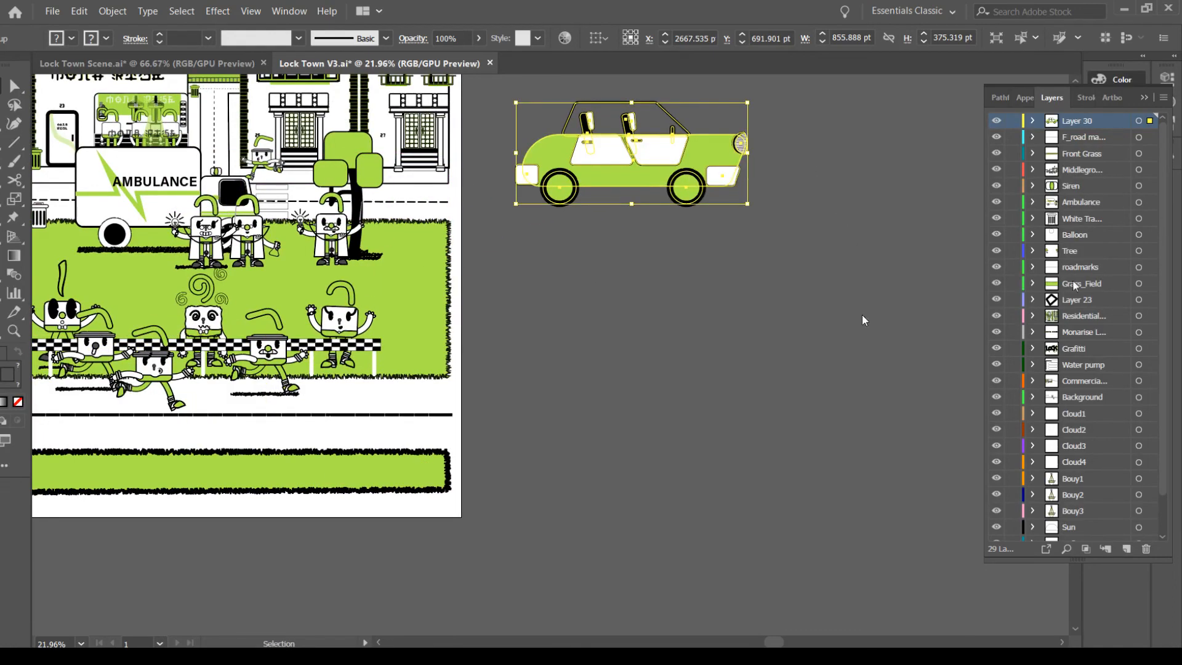
Create a new layer, duplicate the car just below the original, and put the duplicate on that layer
click(1126, 548)
drag(653, 168, 657, 284)
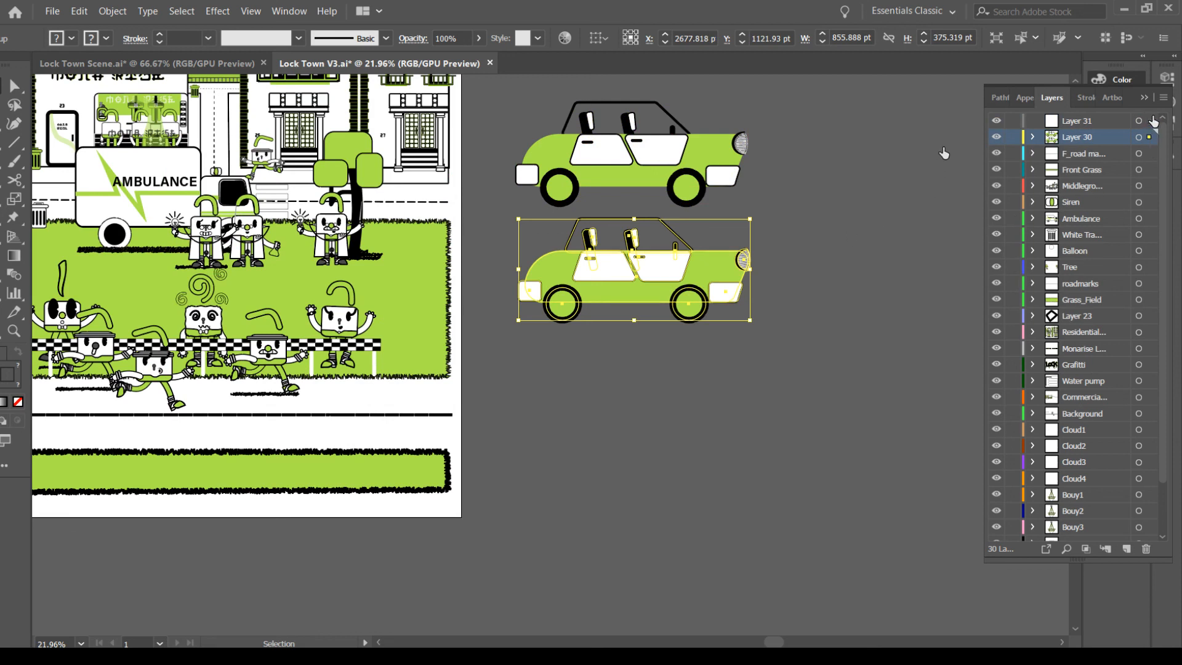
drag(1153, 122, 1150, 121)
Move Layer 30, holding the original car, down the stack to just beneath the Background layer
click(1082, 138)
drag(1066, 141, 1098, 370)
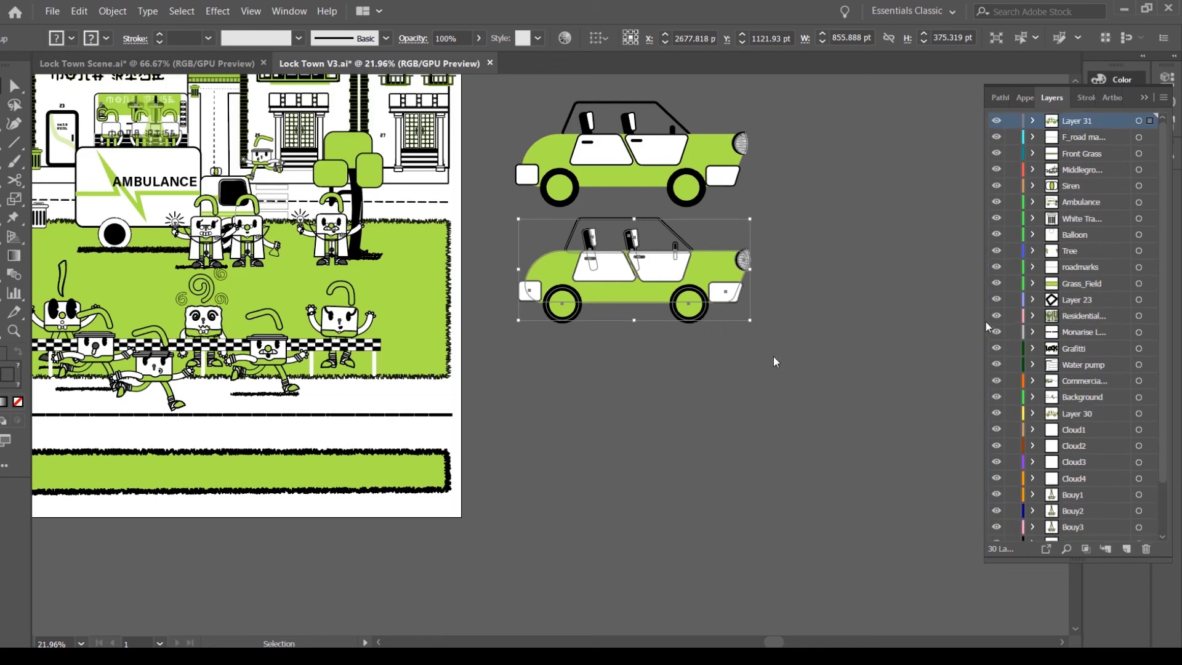
click(636, 504)
drag(634, 469, 668, 554)
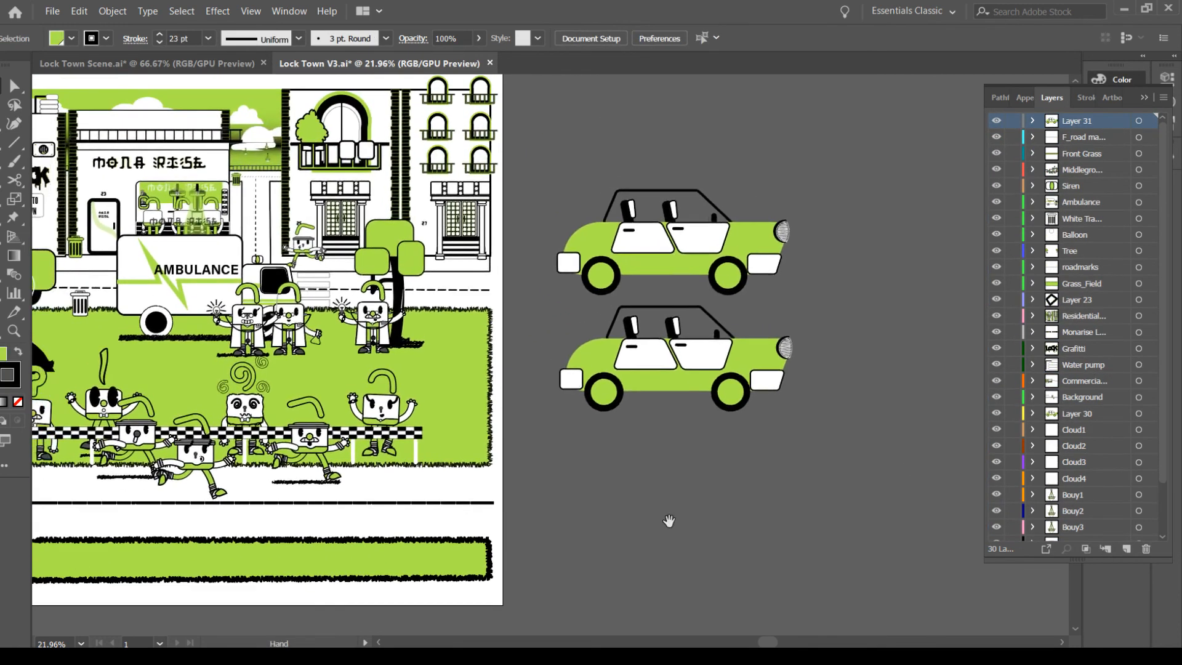
drag(682, 361, 443, 269)
drag(262, 183, 264, 151)
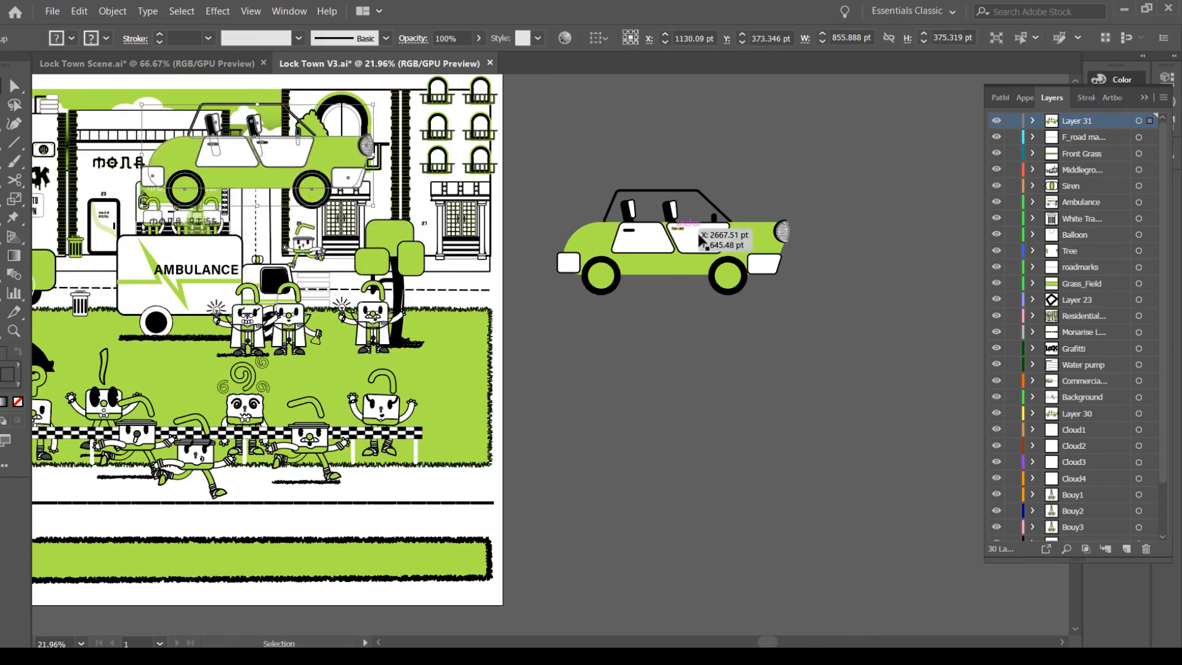
key(ctrl+z)
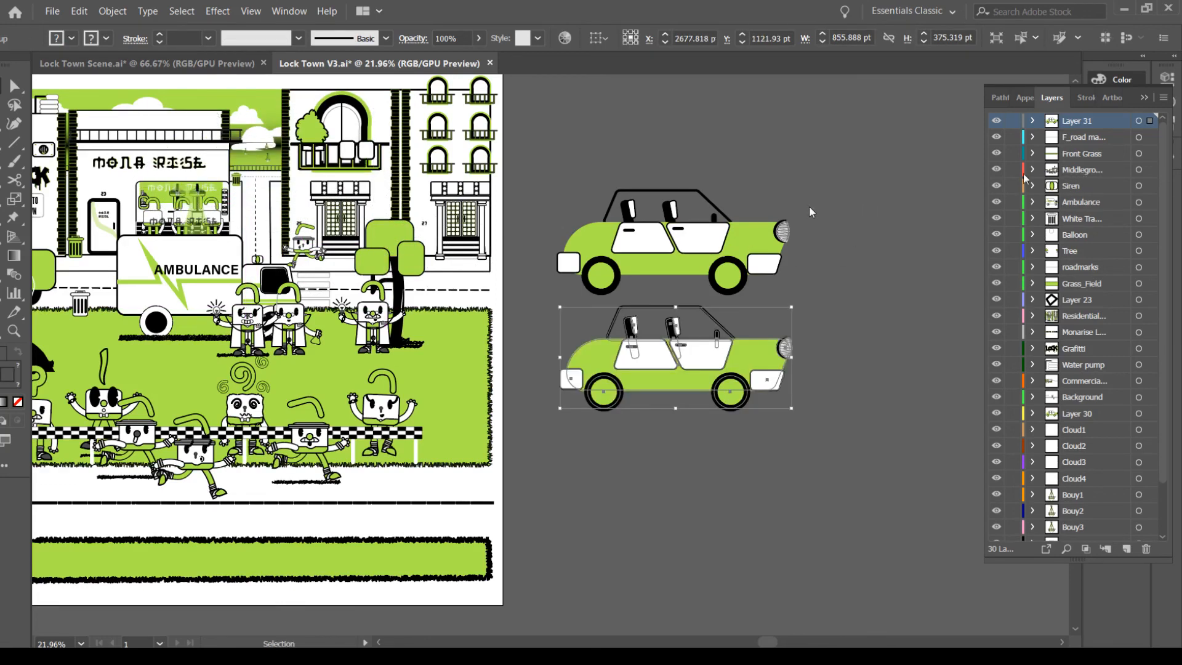
Move the original car between the Mona Rise and residential buildings and scale it to about 226 × 99 pt
click(734, 230)
drag(722, 281, 276, 199)
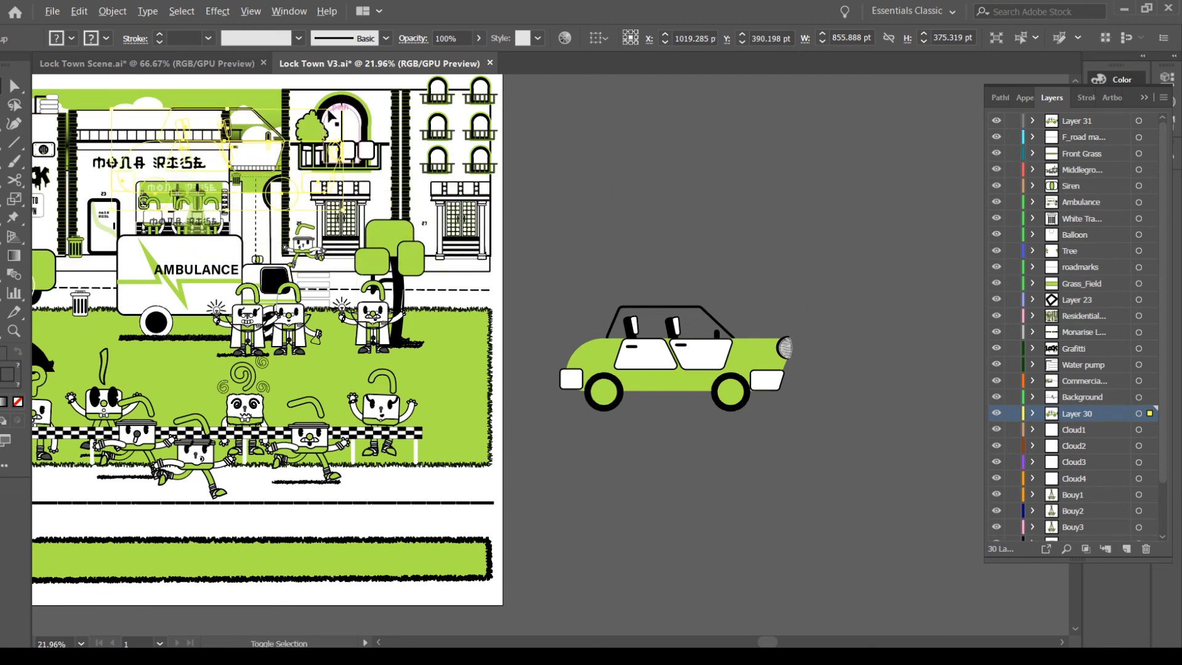
drag(342, 111, 268, 175)
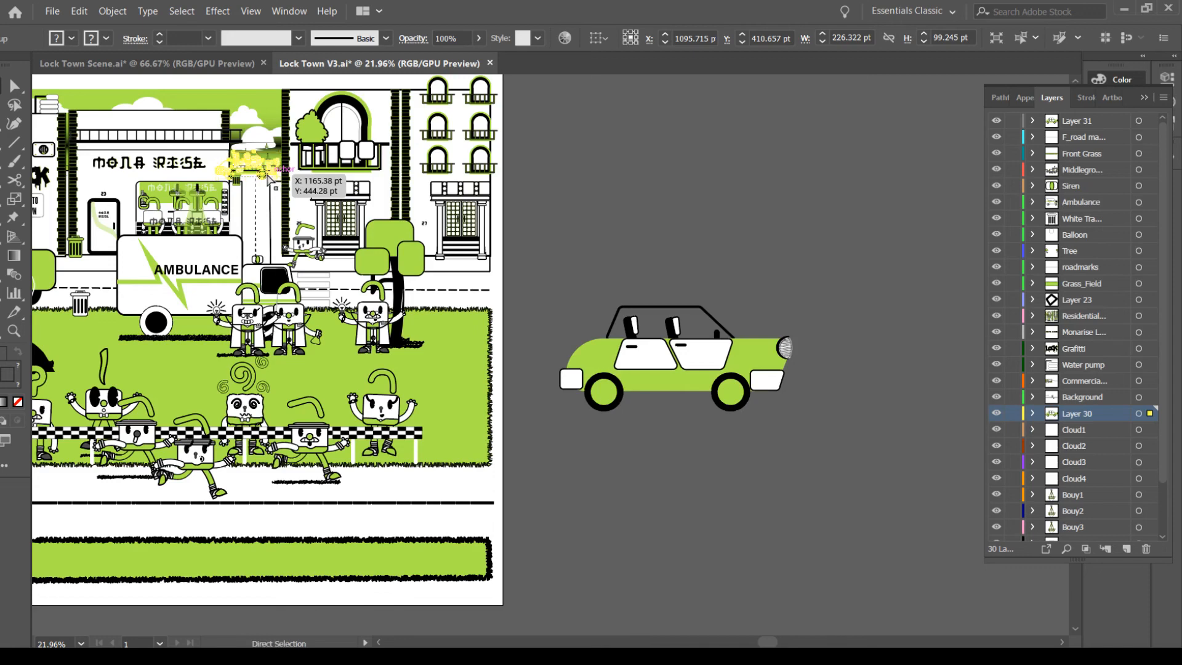
Place Layer 30 just above Background and shrink the car further to fit the distant road between the buildings
key(ctrl+plus)
key(ctrl+plus)
key(ctrl+plus)
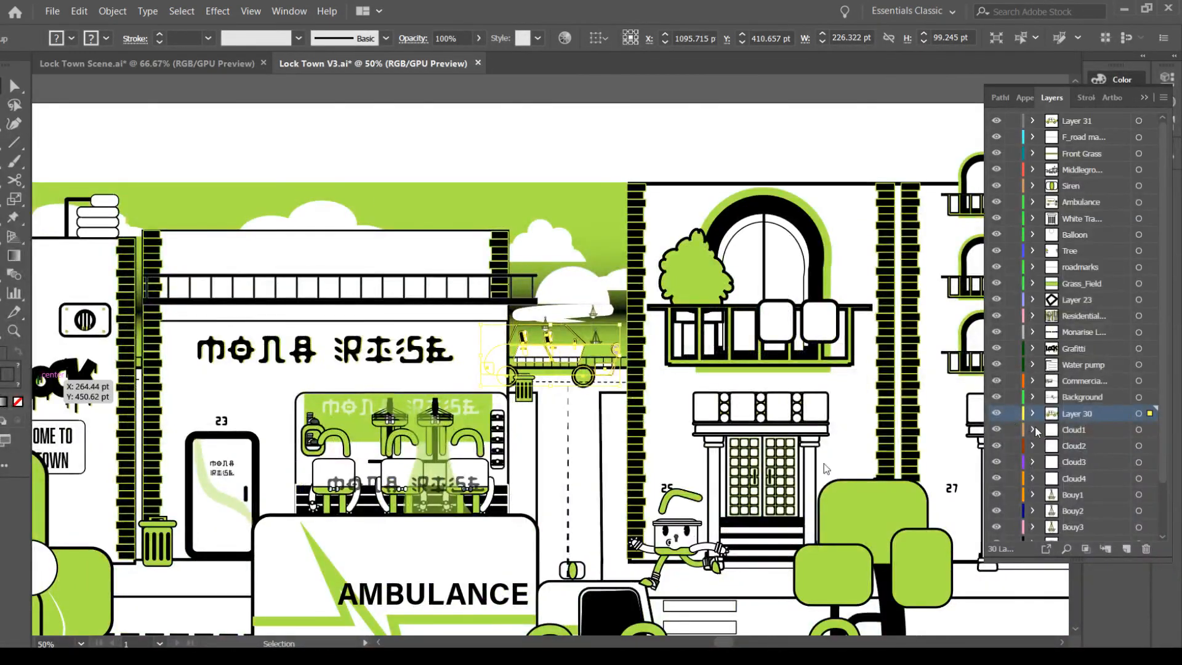
drag(1088, 412, 1084, 397)
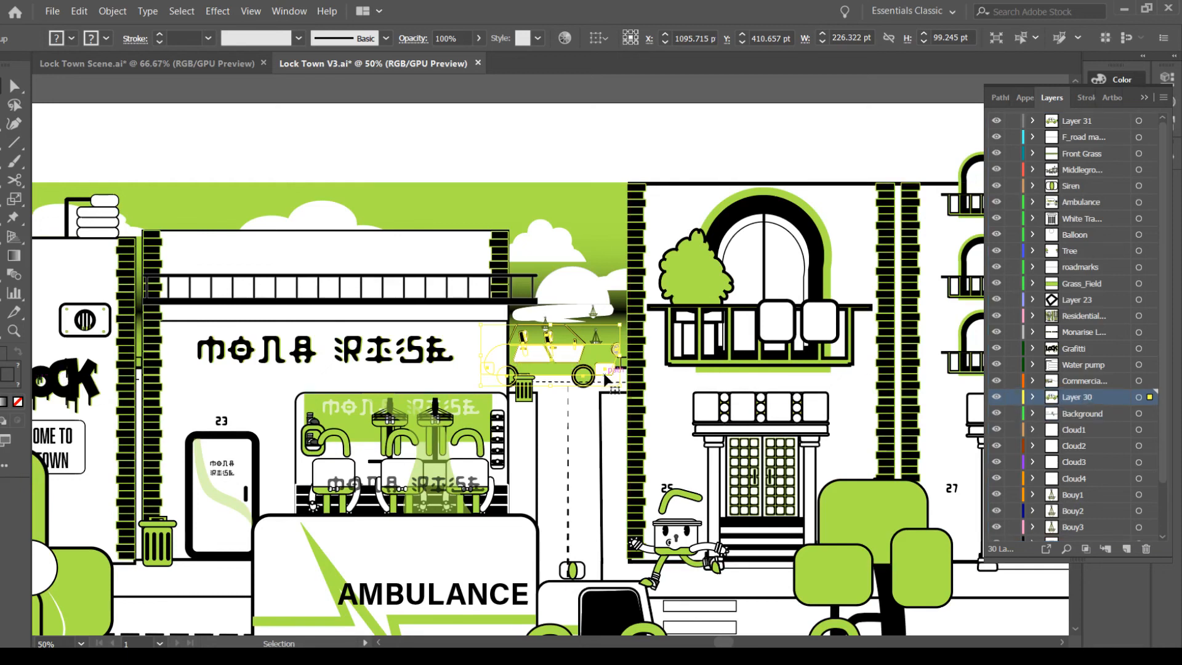
drag(616, 331, 615, 370)
click(624, 151)
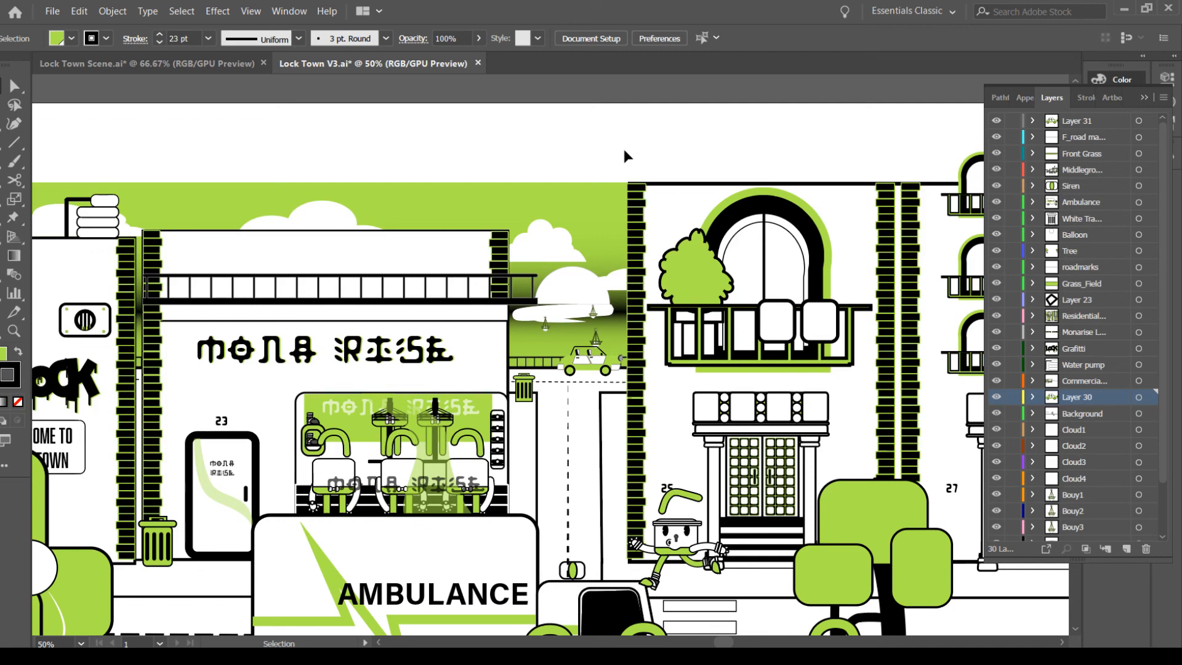
key(ctrl+0)
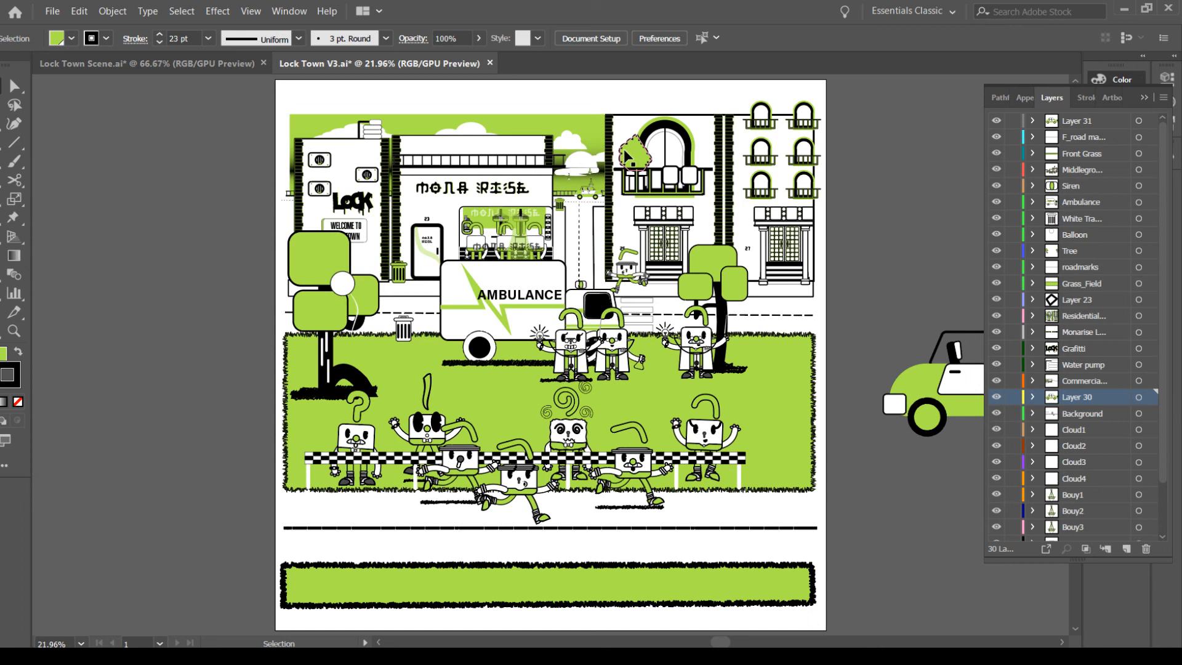
click(1145, 100)
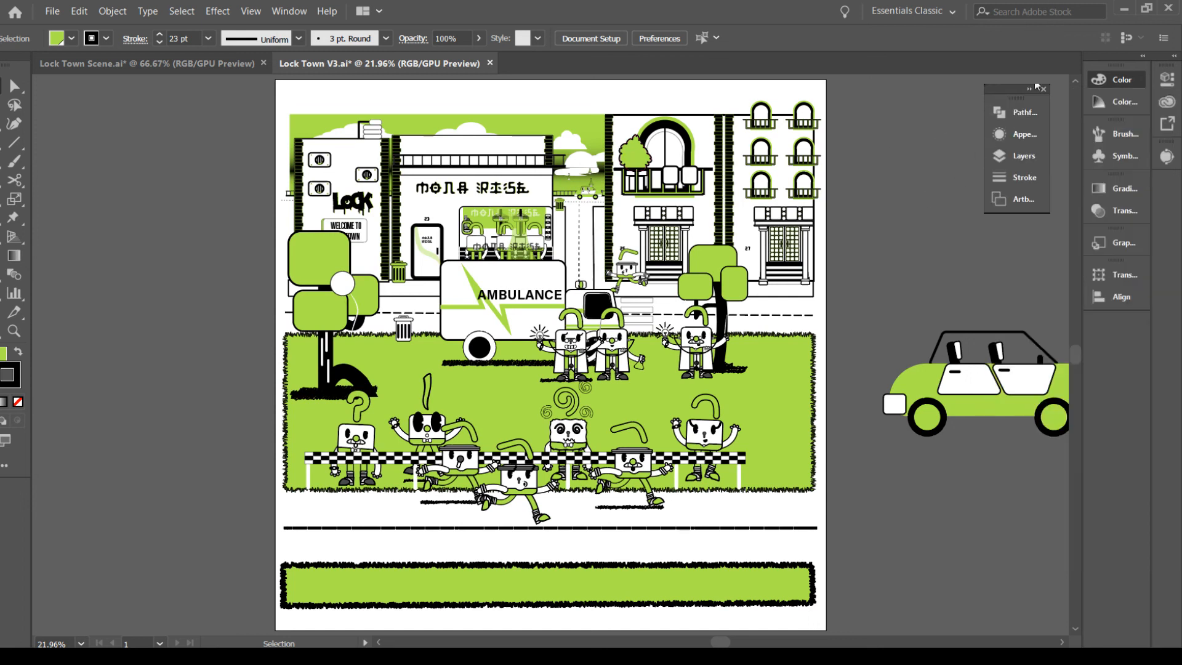
click(1034, 92)
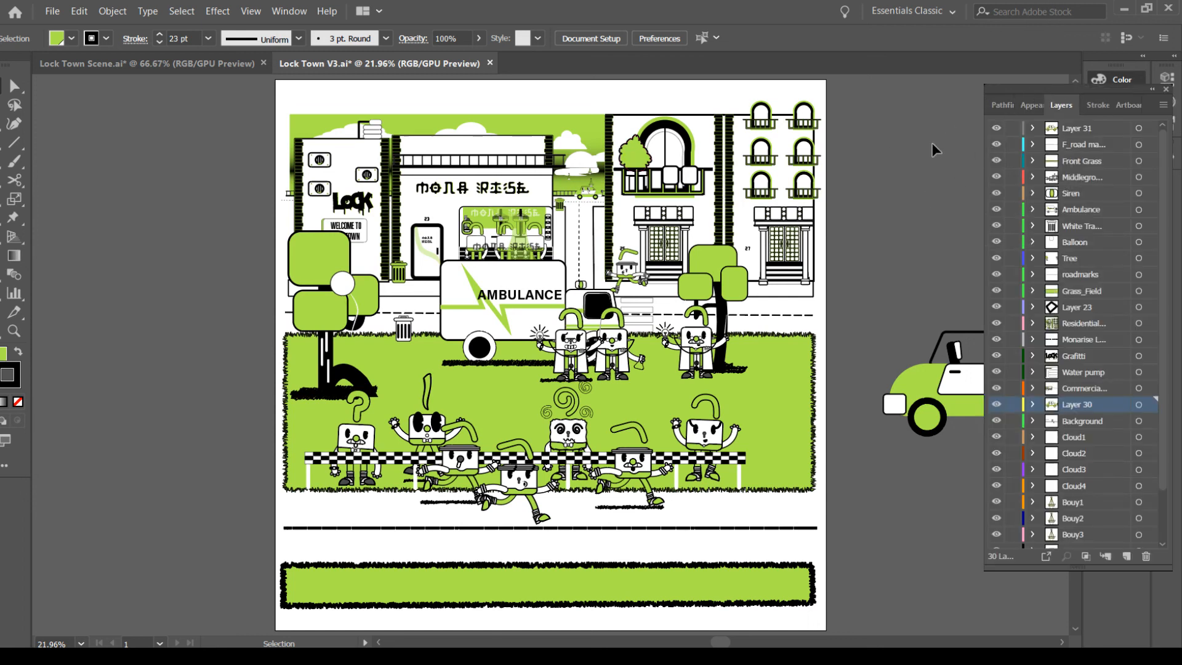